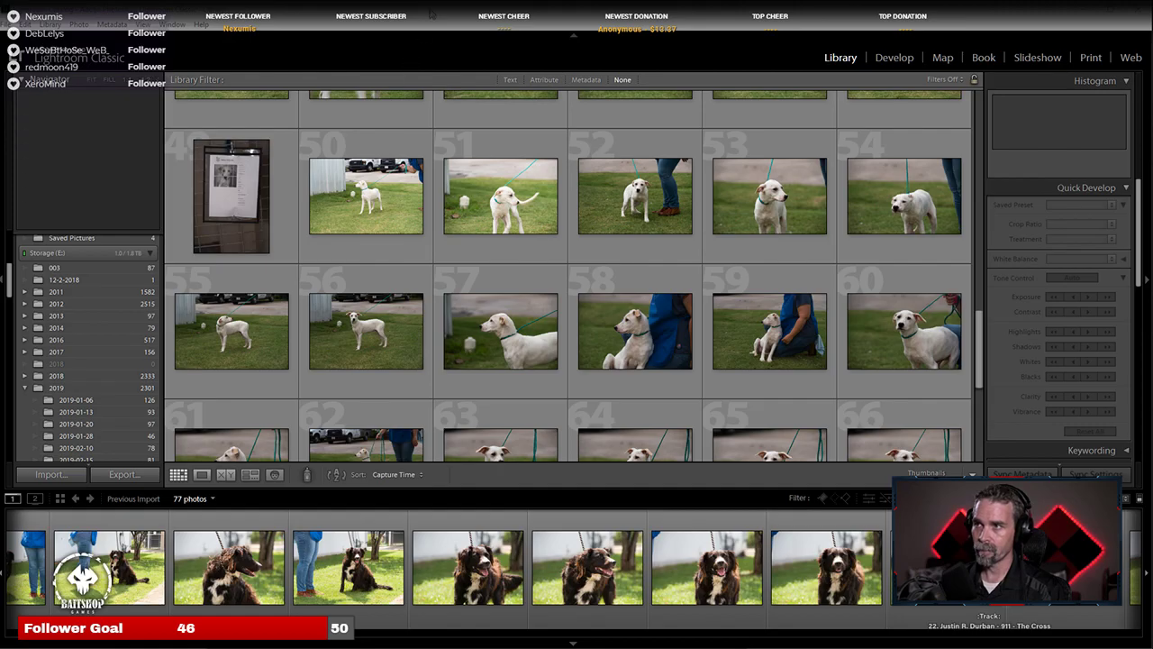
# Step: Scroll the filmstrip back to the start of the imported photos
pyautogui.moveTo(432, 13)
pyautogui.mouseDown()
pyautogui.moveTo(445, 43)
pyautogui.moveTo(438, 77)
pyautogui.moveTo(387, 180)
pyautogui.moveTo(476, 57)
pyautogui.moveTo(417, 45)
pyautogui.moveTo(432, 13)
pyautogui.mouseUp()
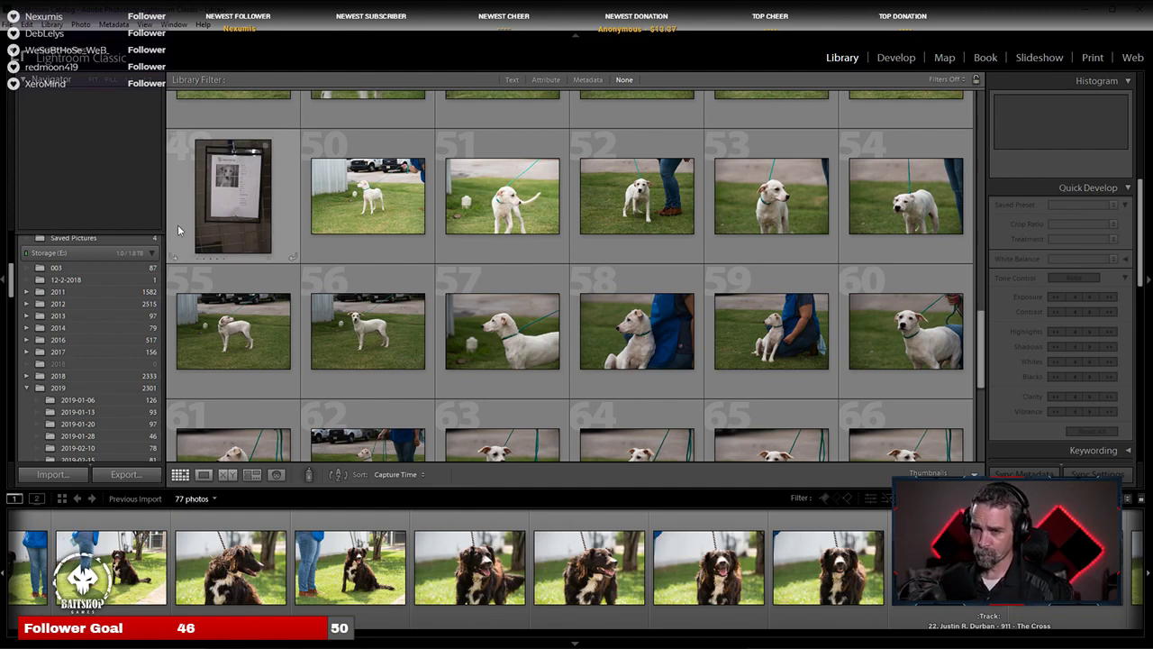
pyautogui.scroll(2, 329, 538)
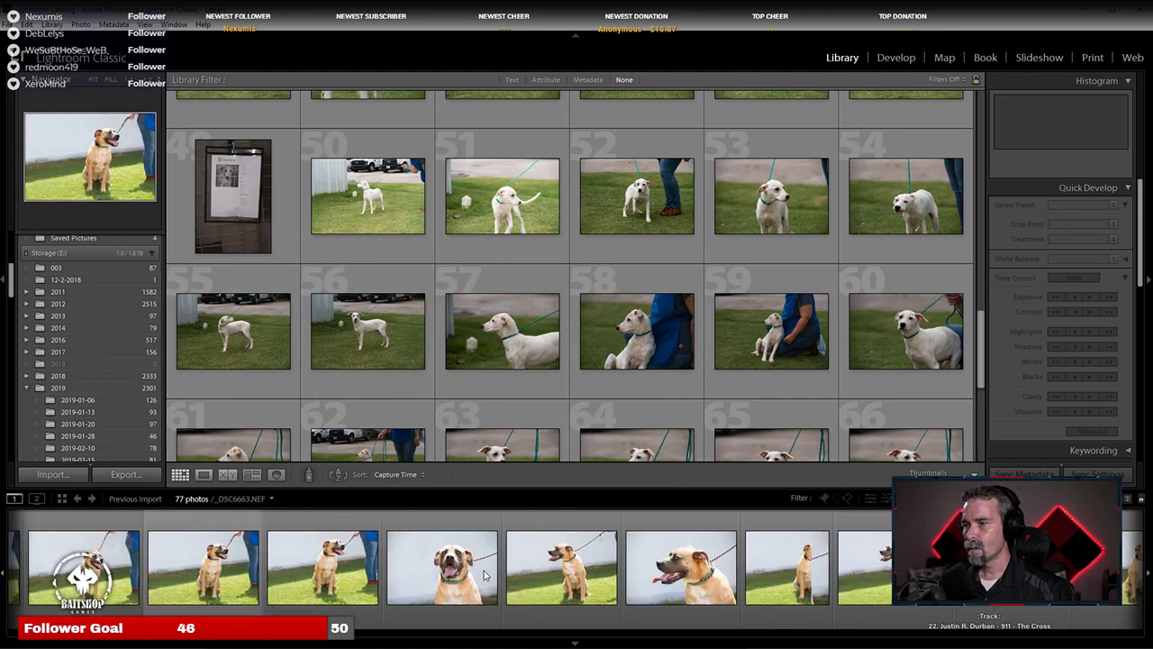
# Step: Group the dark dog's 12 photos, from its info sheet onward, into one stack
pyautogui.click(86, 563)
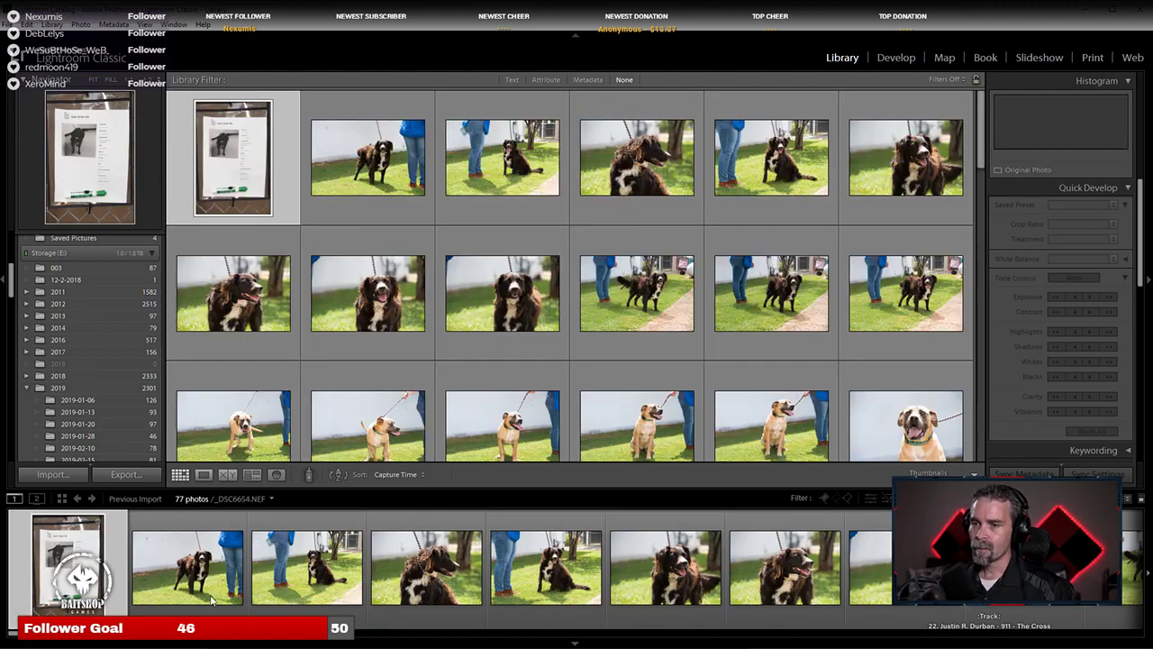
pyautogui.keyDown('shift'); pyautogui.click(725, 565); pyautogui.keyUp('shift')
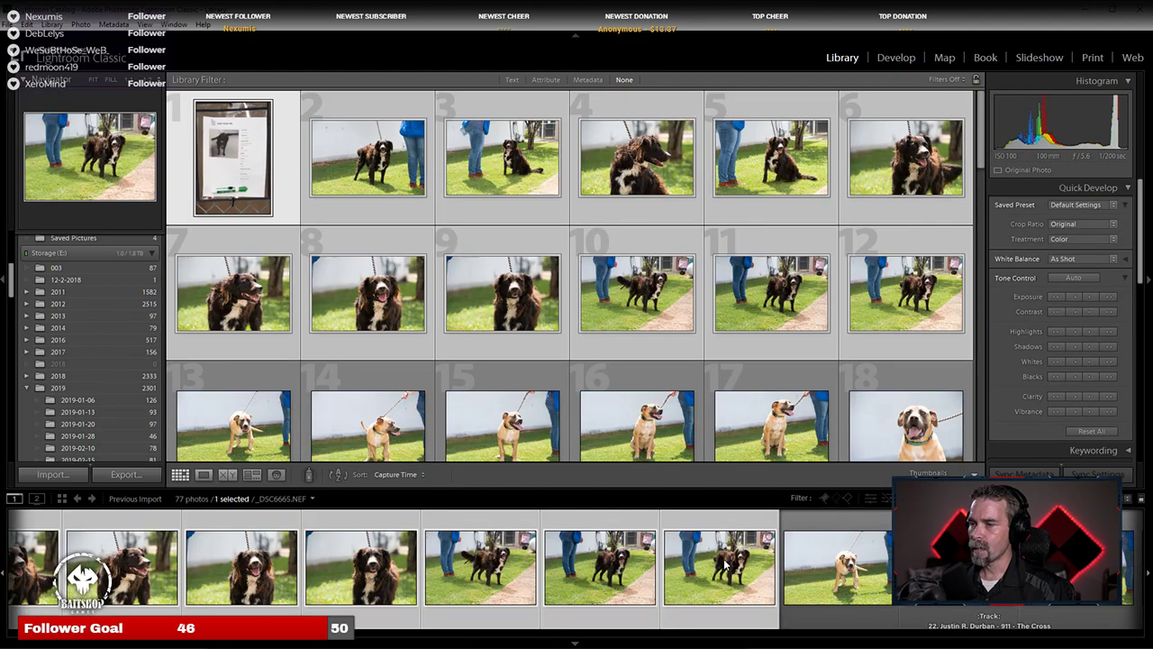
pyautogui.rightClick(651, 577)
pyautogui.moveTo(772, 409)
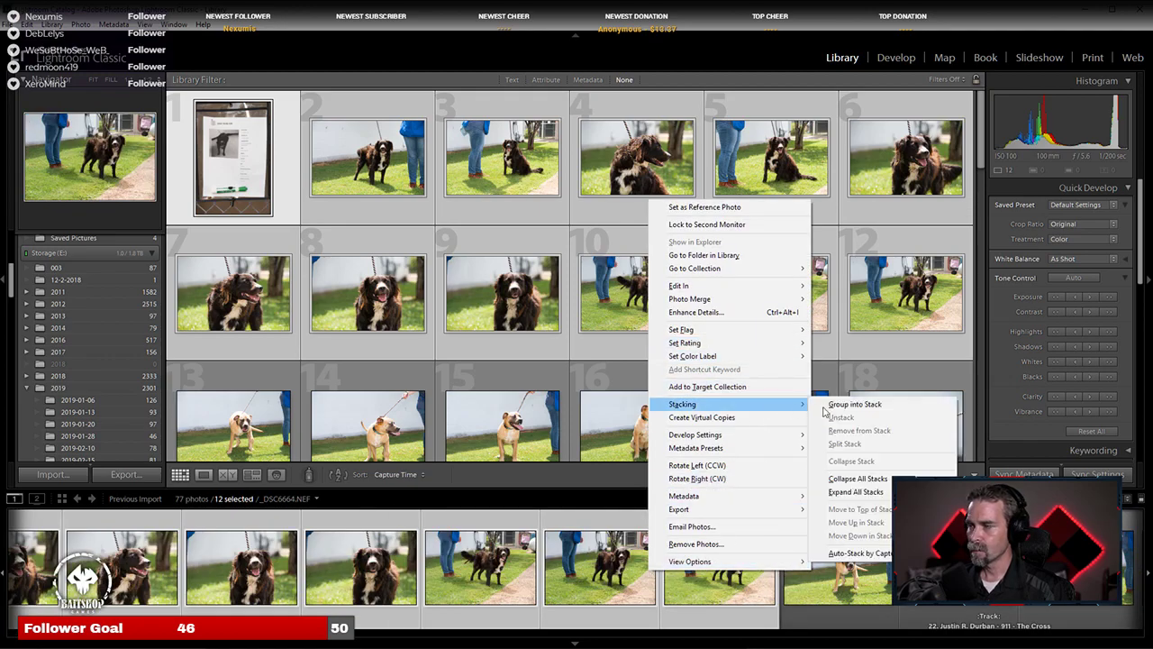
pyautogui.click(865, 405)
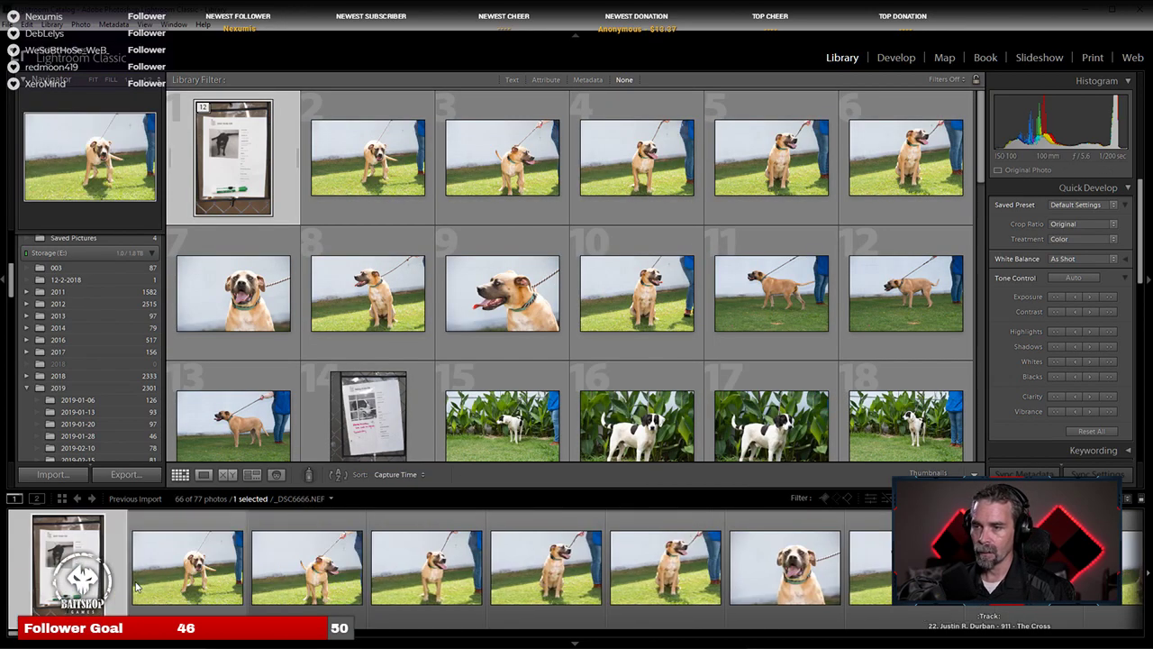
# Step: Group the tan dog's 12 photos into a stack
pyautogui.click(198, 569)
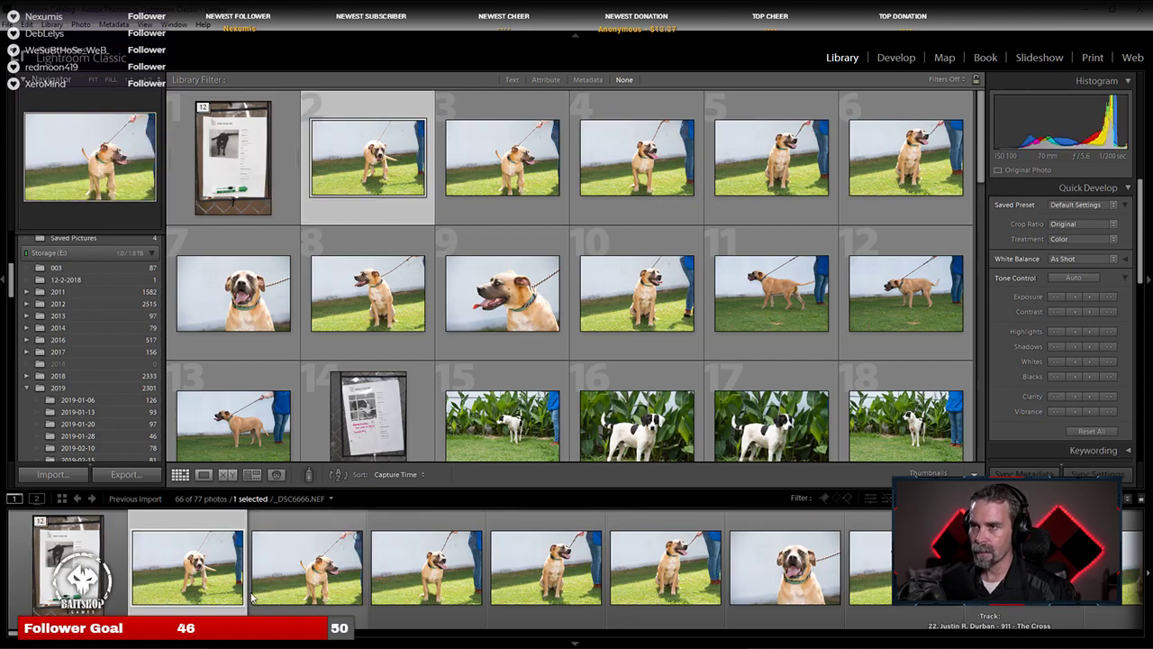
pyautogui.scroll(-3, 406, 568)
pyautogui.click(775, 572)
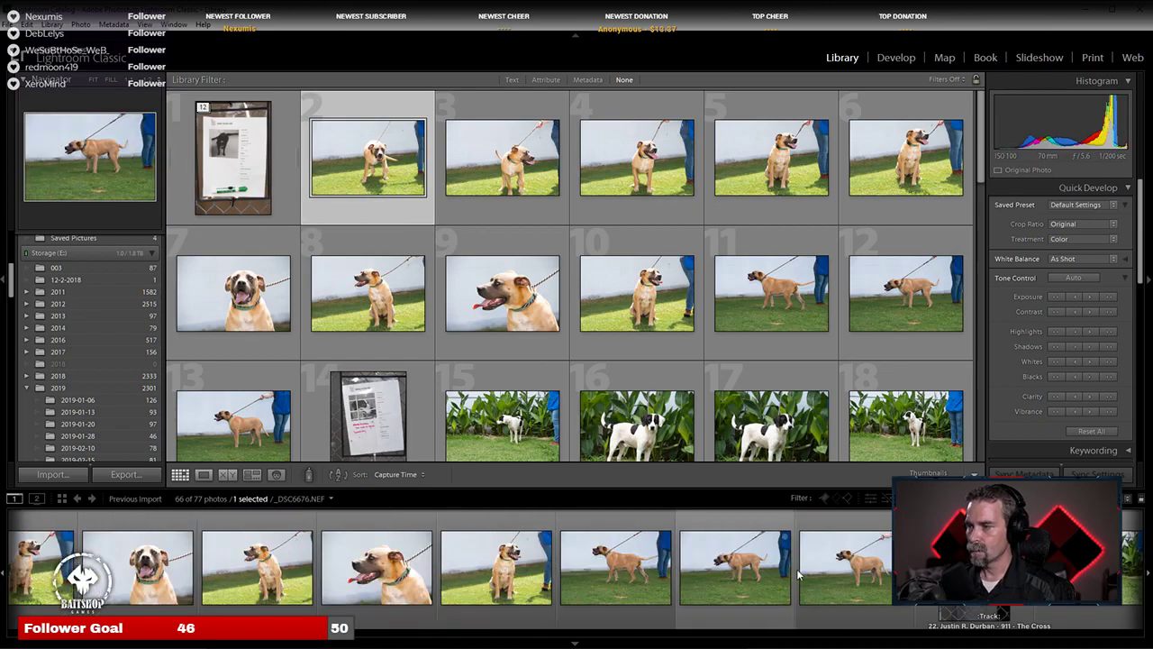
pyautogui.keyDown('shift'); pyautogui.click(833, 573); pyautogui.keyUp('shift')
pyautogui.rightClick(833, 573)
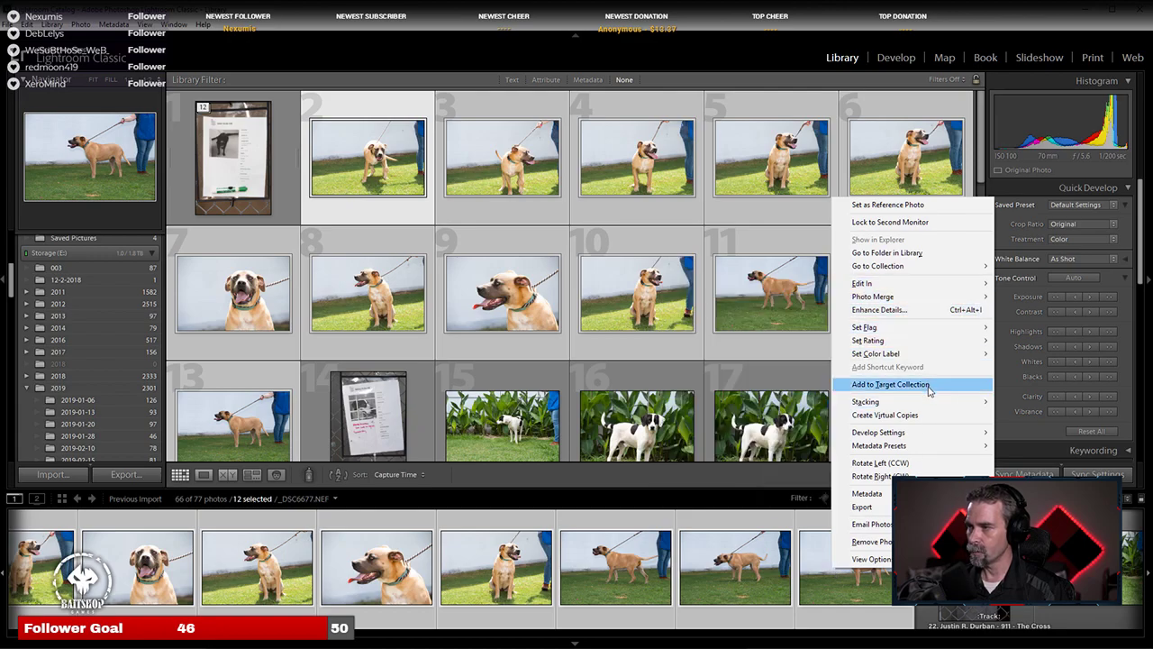
pyautogui.moveTo(929, 408)
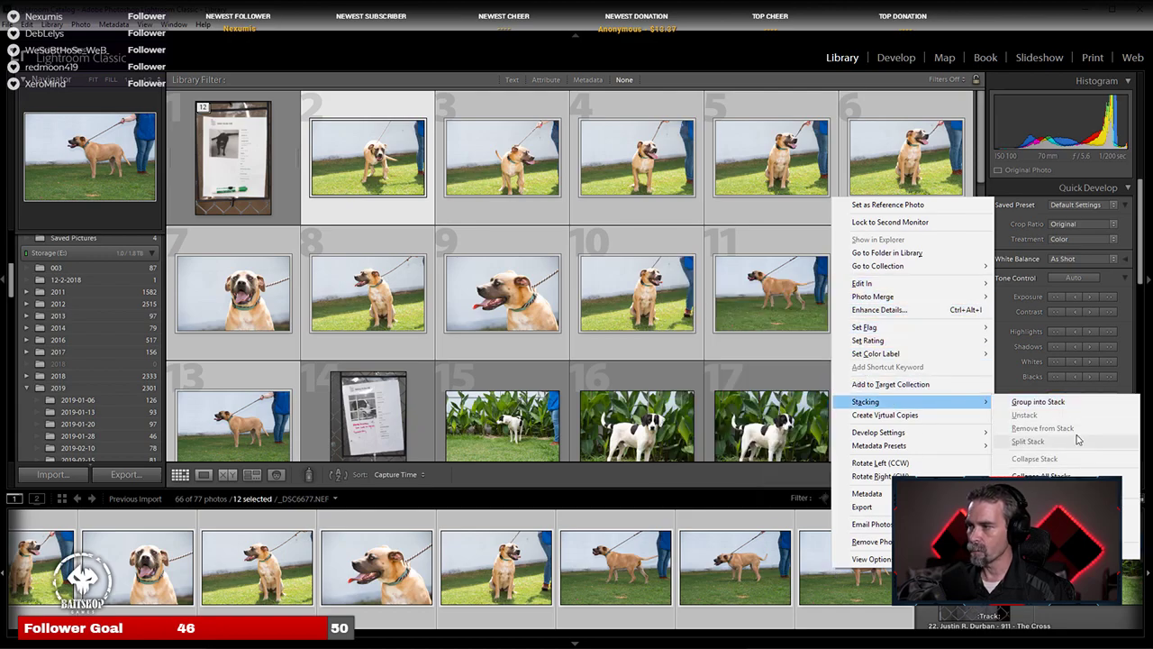
pyautogui.click(1036, 402)
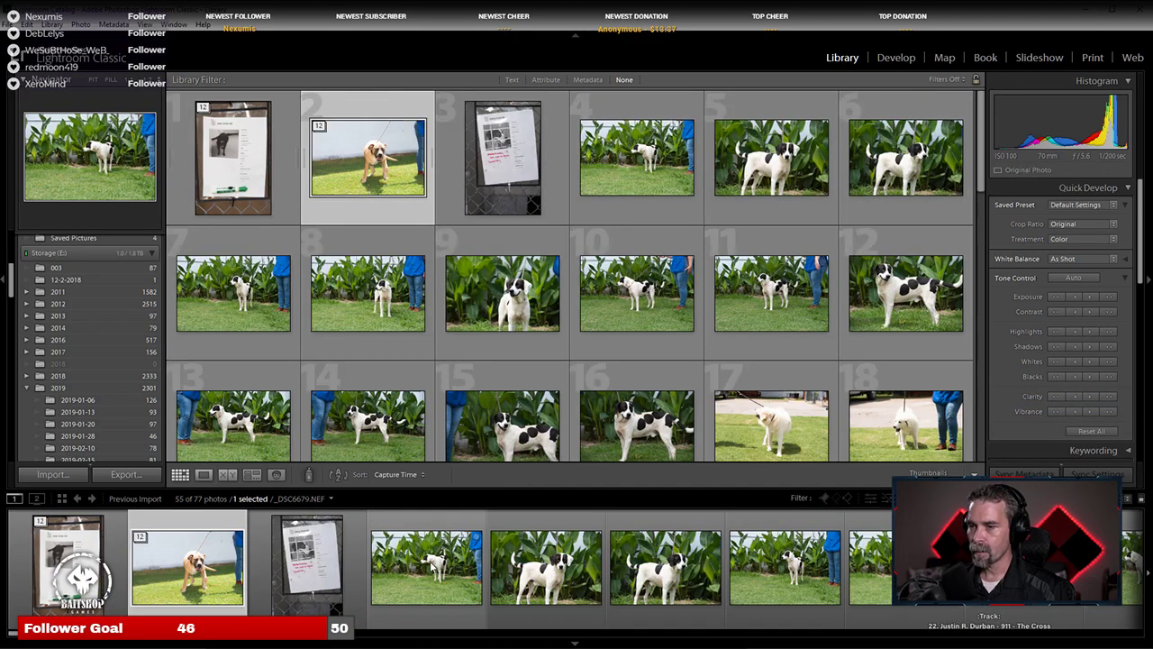
# Step: Select the spotted dog's 14 photos, from its info sheet to its last shot
pyautogui.click(284, 576)
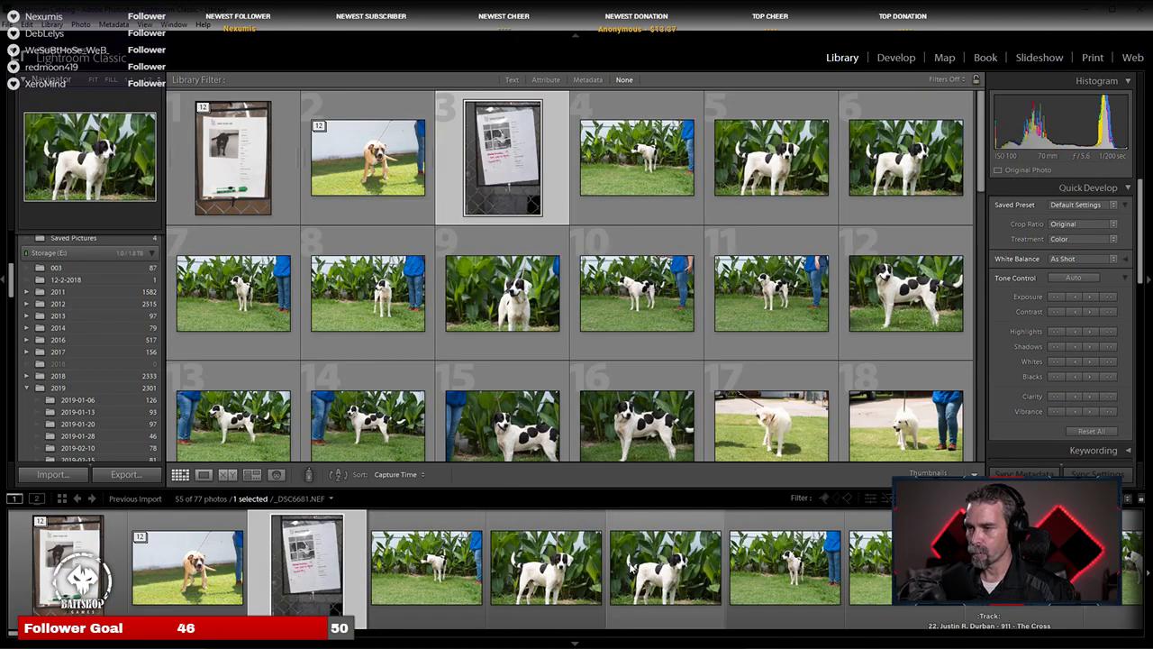
pyautogui.scroll(-5, 631, 565)
pyautogui.scroll(-3, 630, 566)
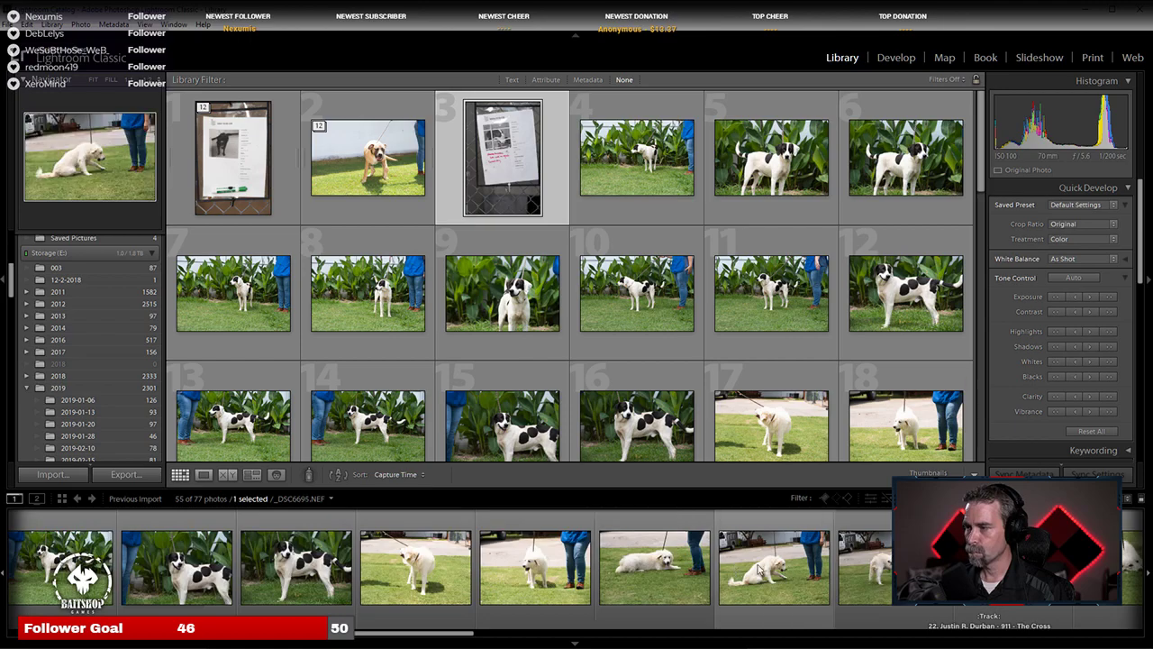
pyautogui.rightClick(311, 559)
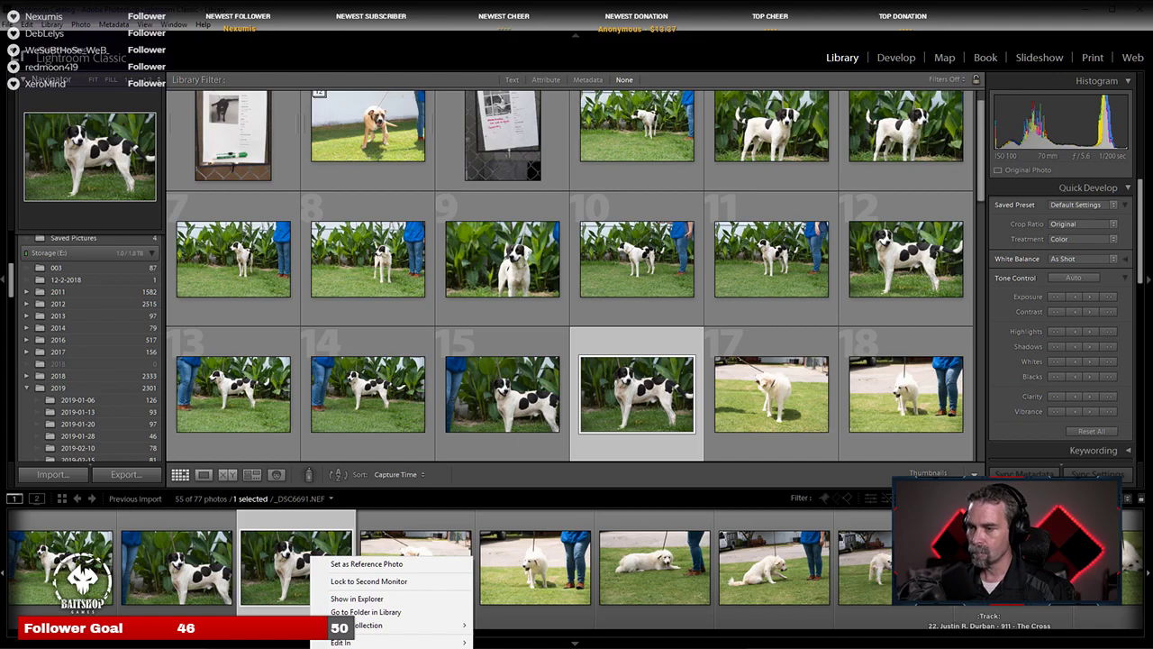
pyautogui.click(286, 583)
pyautogui.scroll(2, 309, 596)
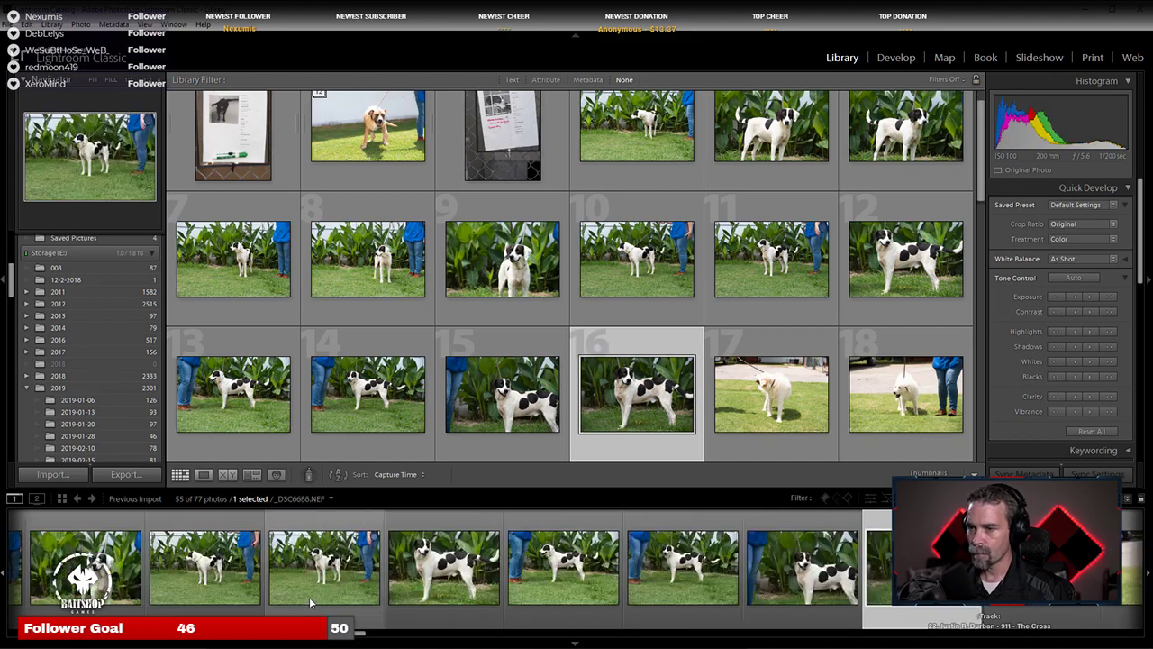
pyautogui.scroll(2, 309, 597)
pyautogui.scroll(2, 309, 597)
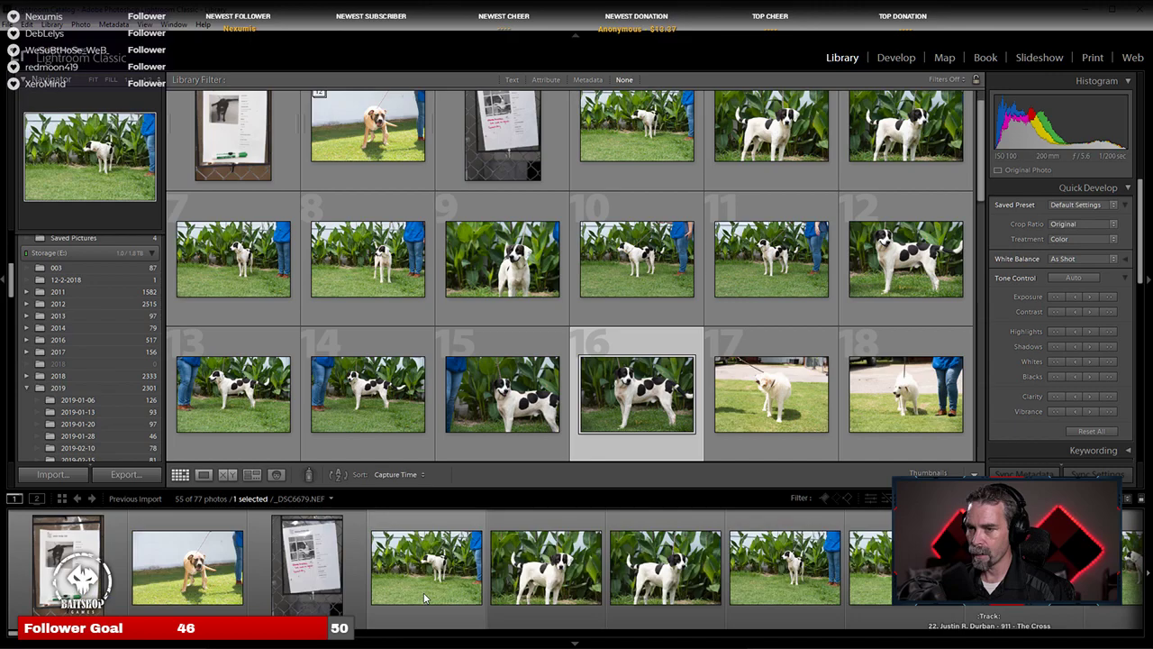
pyautogui.click(338, 581)
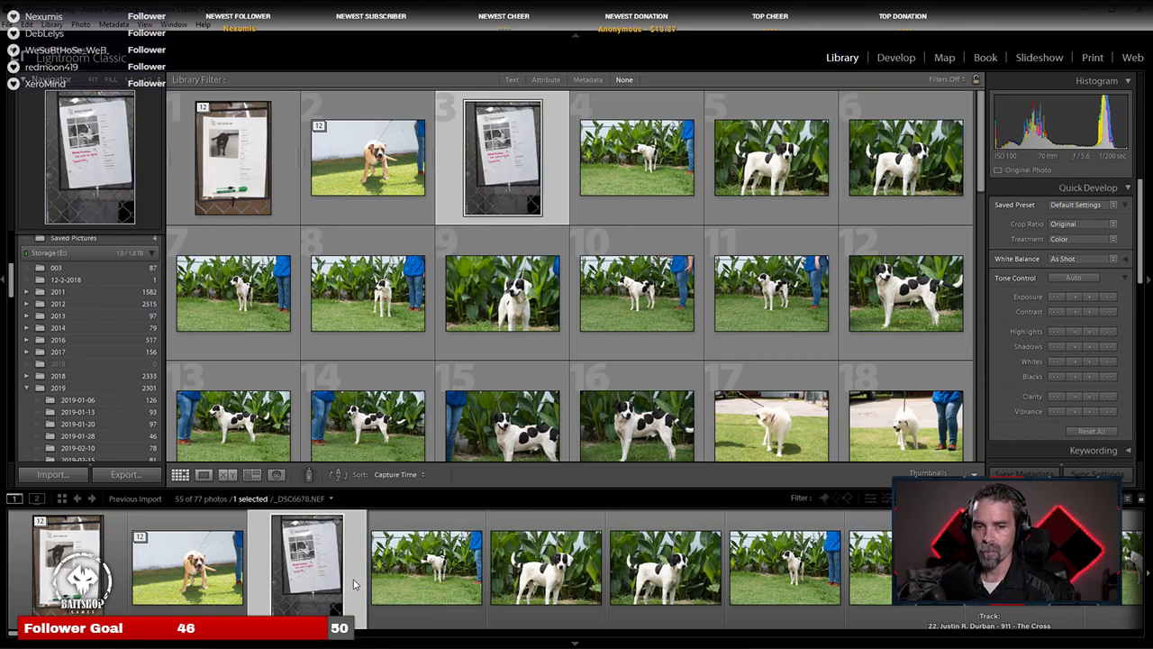
pyautogui.scroll(-4, 352, 587)
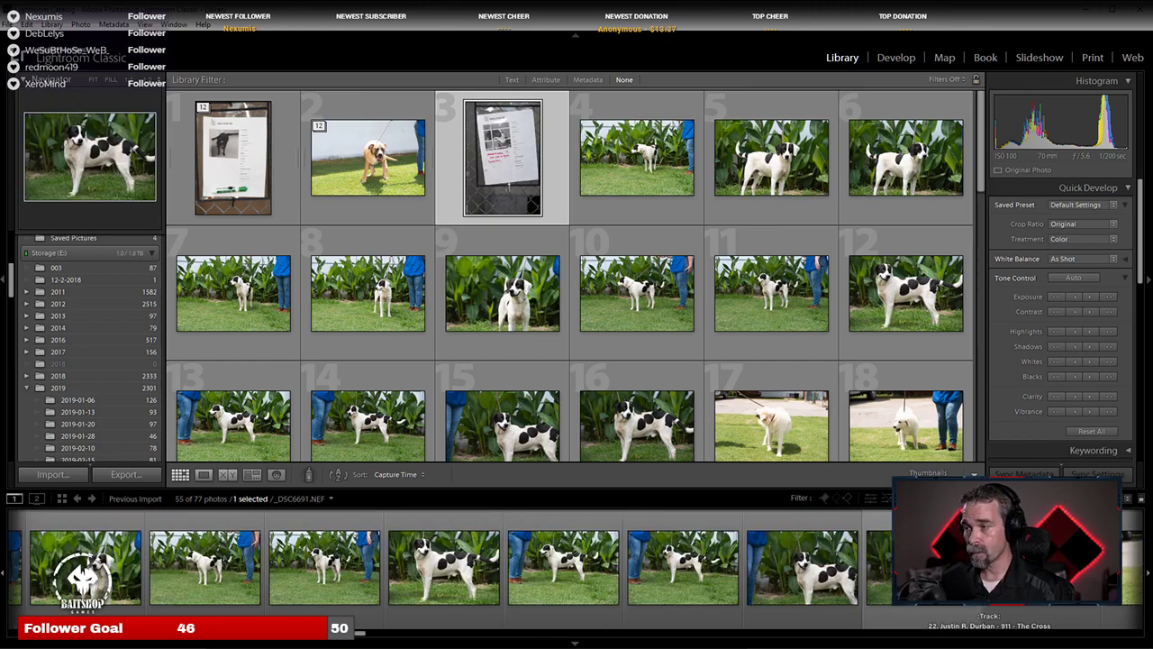
pyautogui.keyDown('shift'); pyautogui.click(913, 609); pyautogui.keyUp('shift')
pyautogui.rightClick(912, 609)
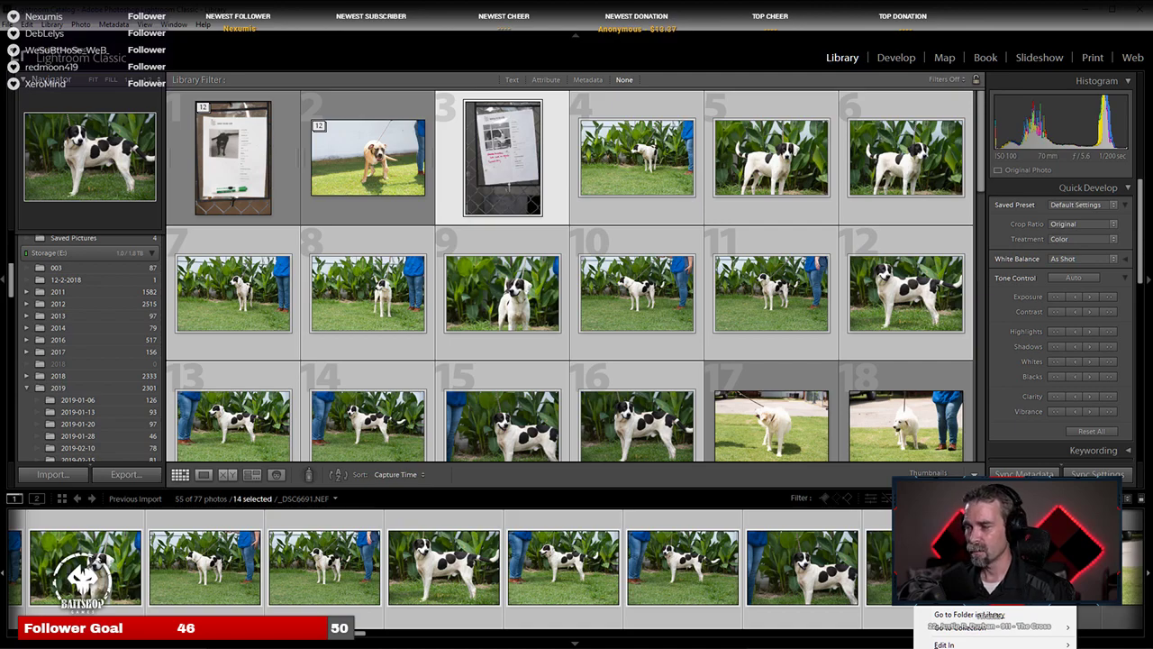
# Step: Group the spotted dog's 14 selected photos into a stack
pyautogui.click(969, 614)
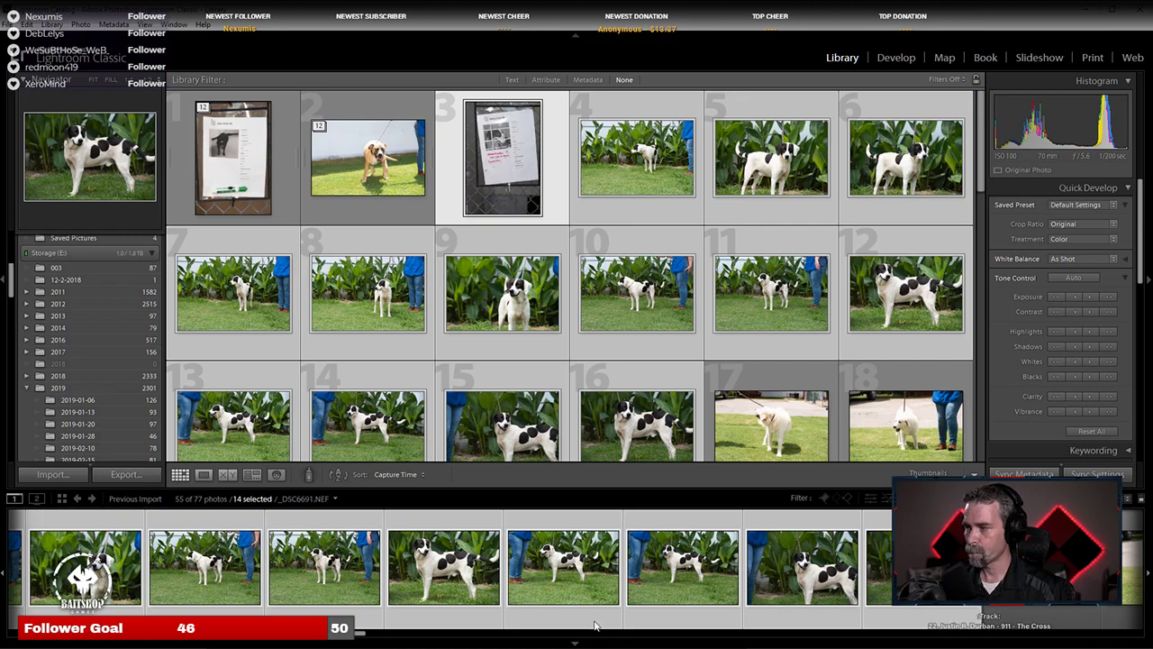
pyautogui.scroll(-5, 536, 562)
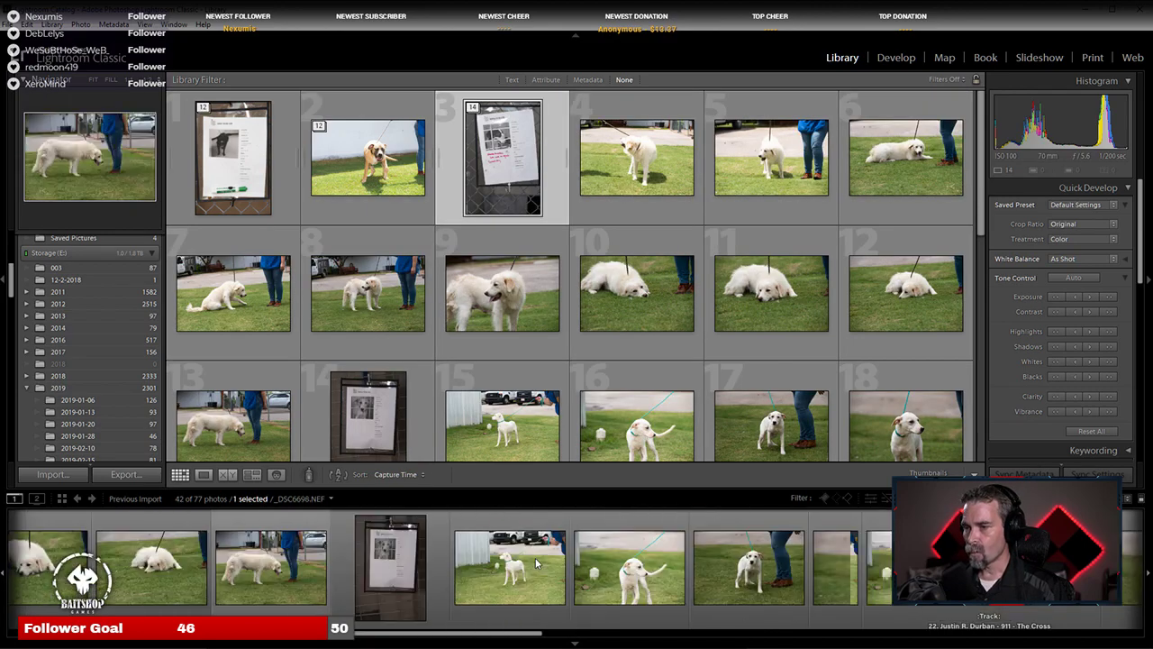
pyautogui.scroll(-3, 535, 566)
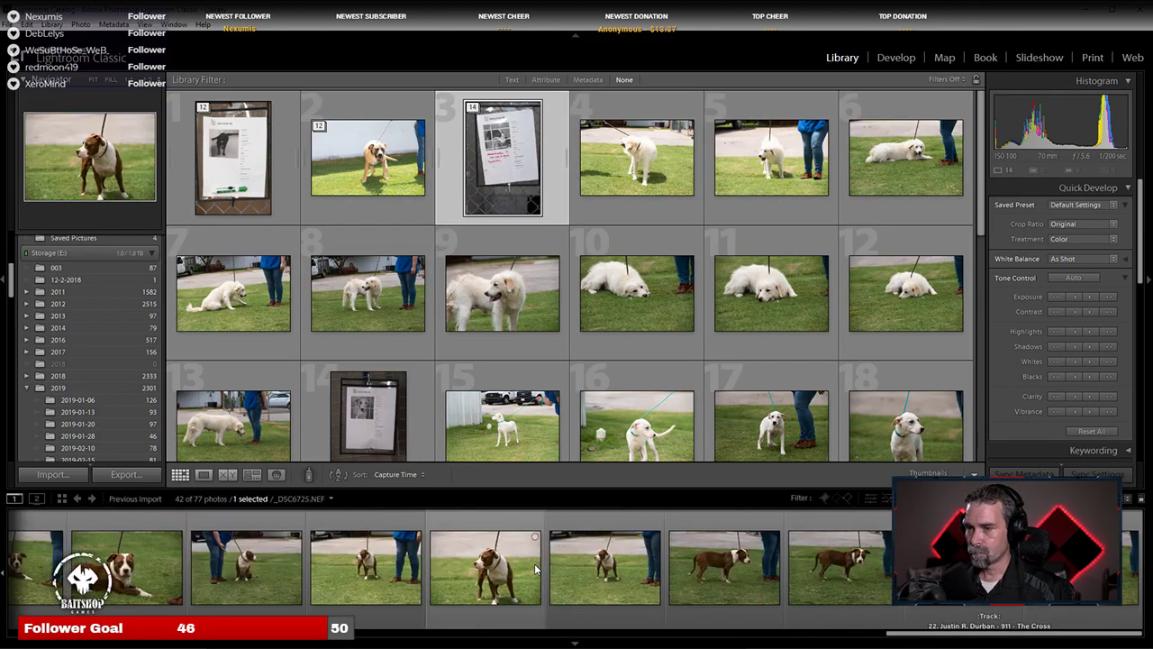
pyautogui.scroll(5, 536, 567)
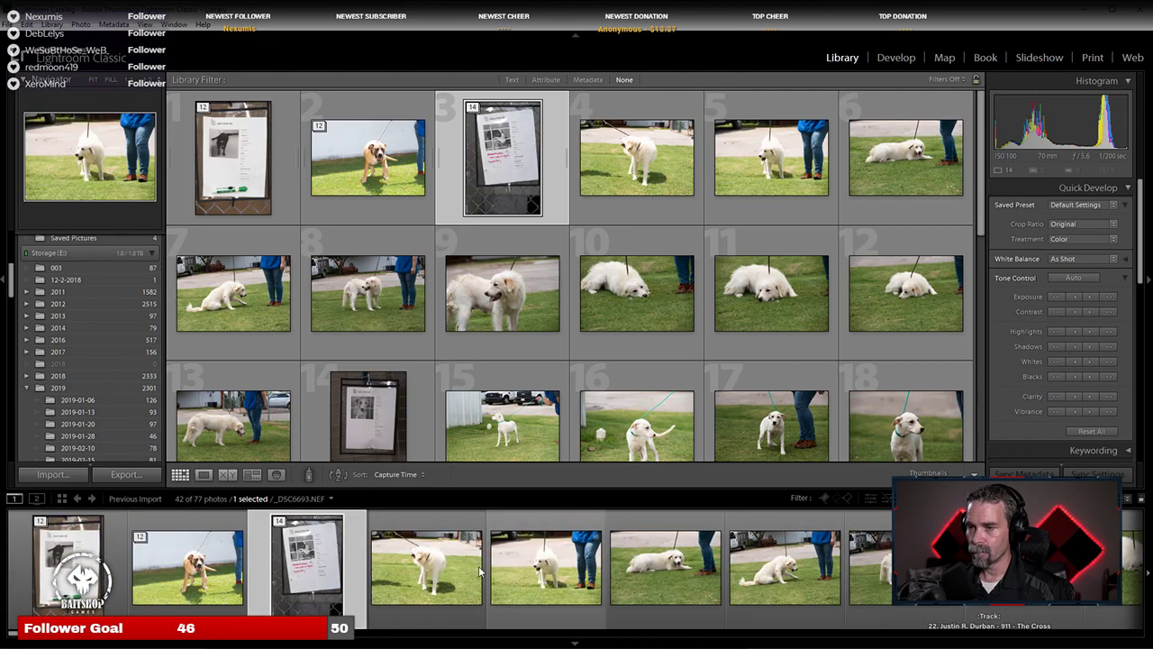
# Step: Stack the white dog's ten photos and open _DSC6692 in the Develop module
pyautogui.click(391, 564)
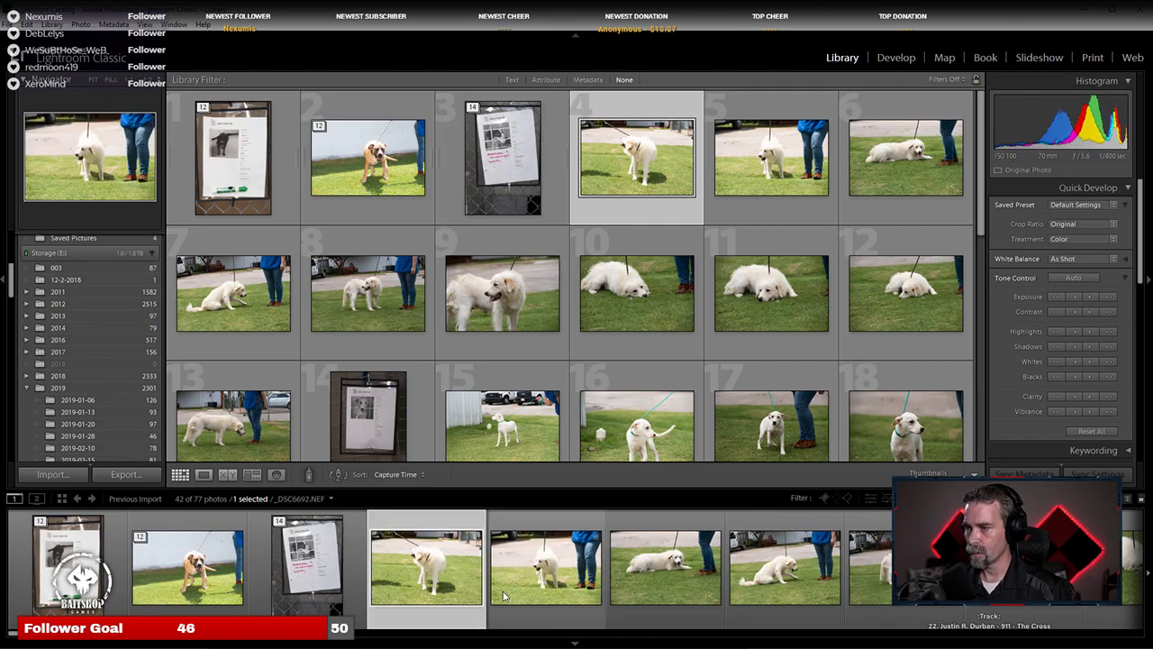
pyautogui.scroll(-5, 503, 596)
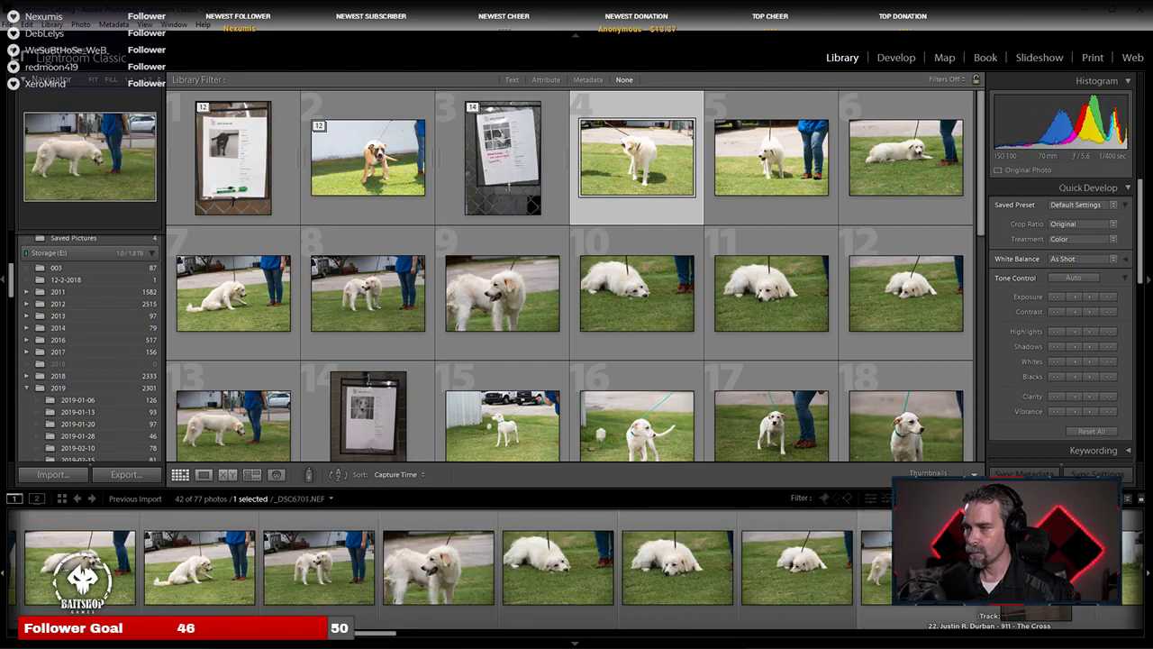
pyautogui.keyDown('shift'); pyautogui.click(502, 596); pyautogui.keyUp('shift')
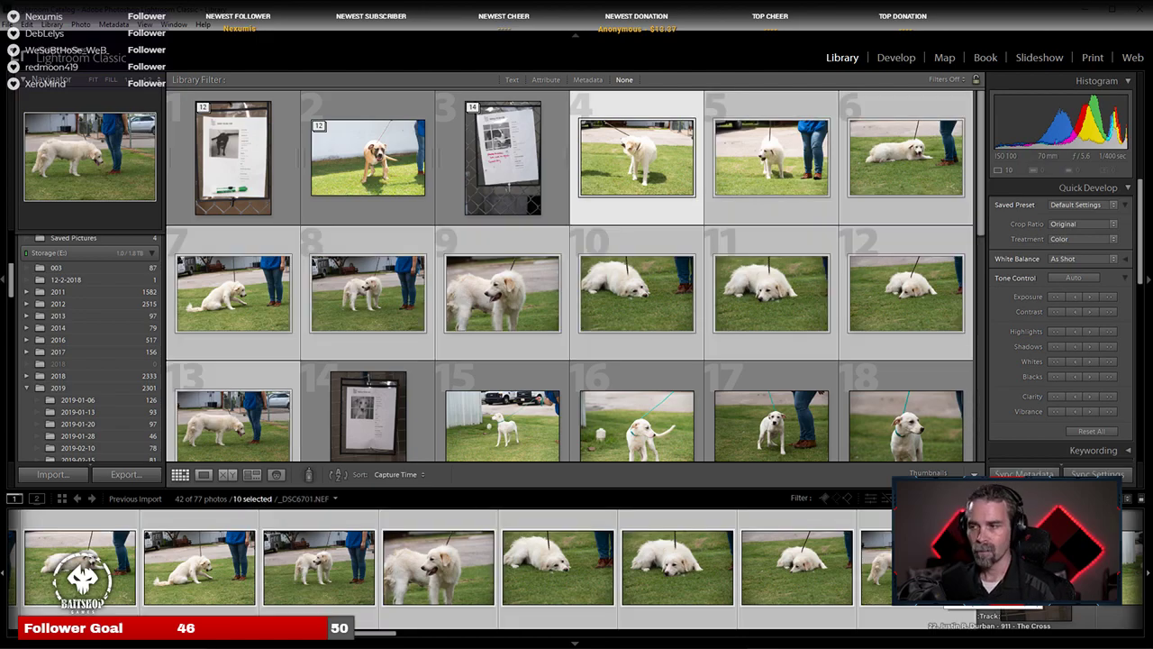
pyautogui.rightClick(943, 197)
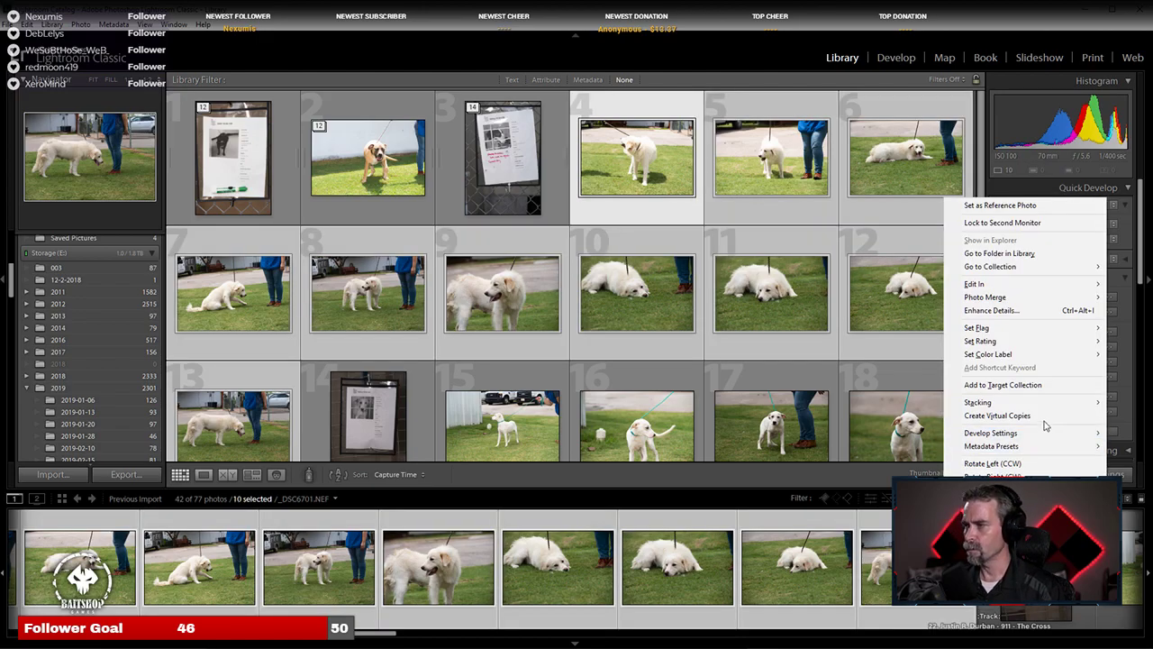
pyautogui.moveTo(1036, 329)
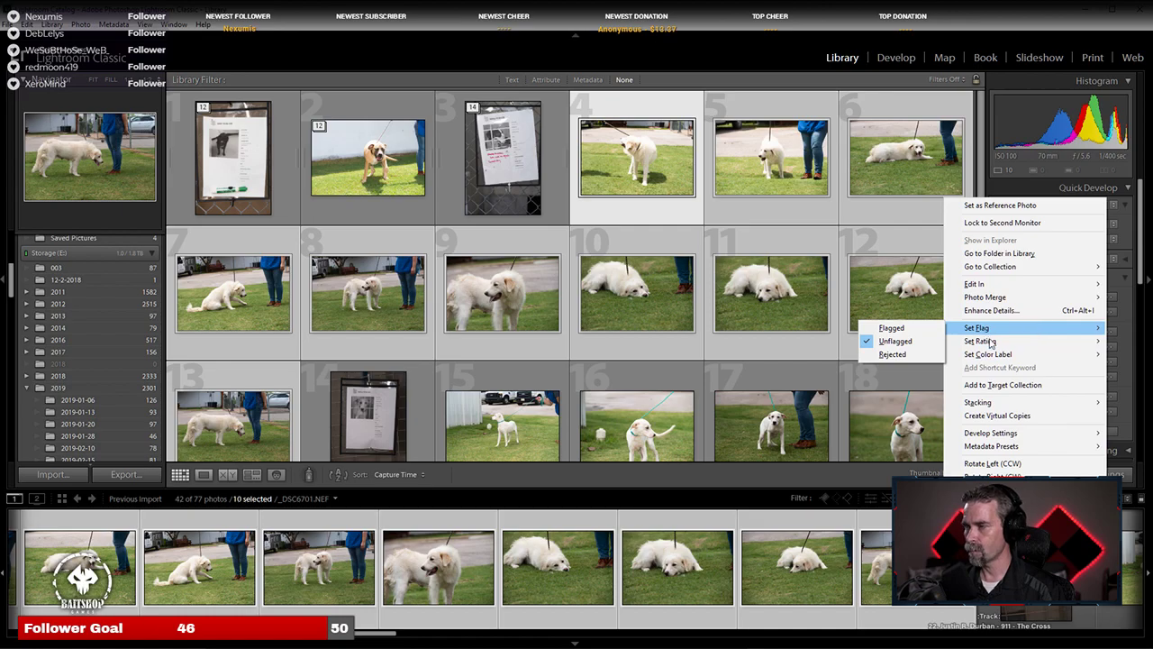
pyautogui.moveTo(980, 402)
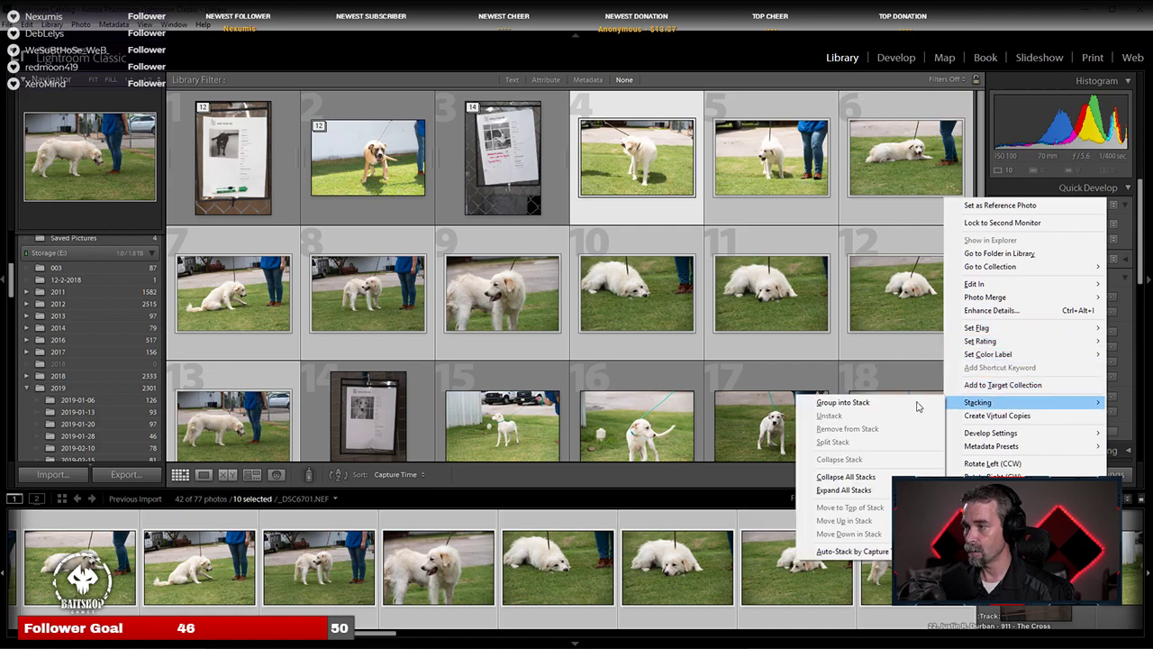
pyautogui.click(871, 408)
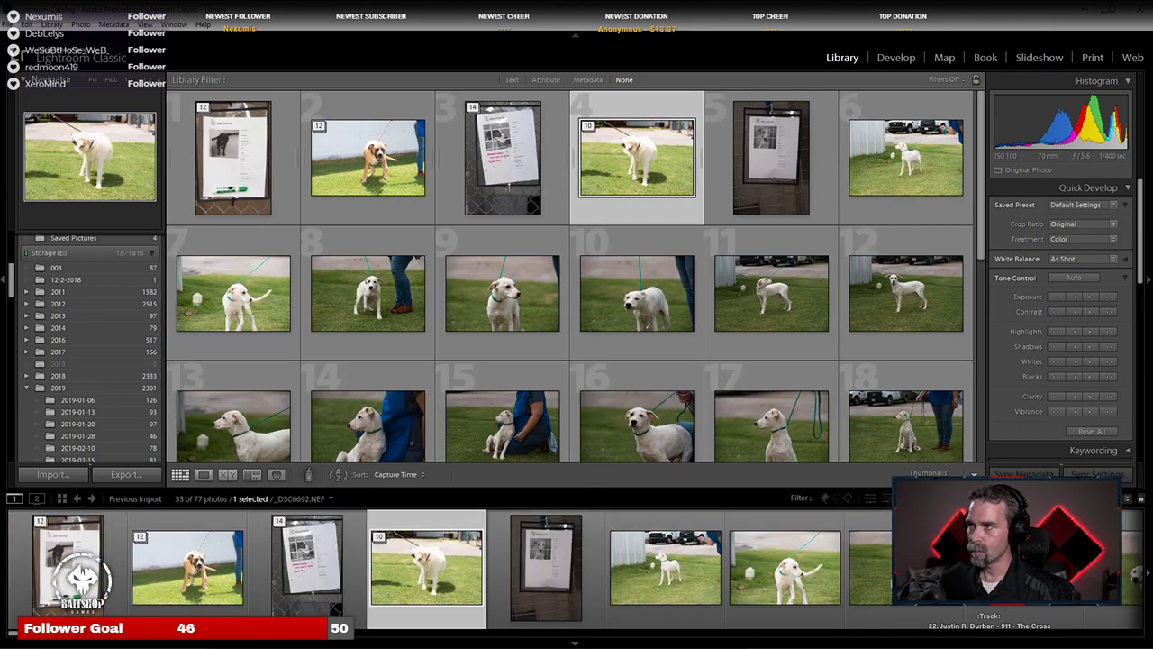
pyautogui.click(907, 64)
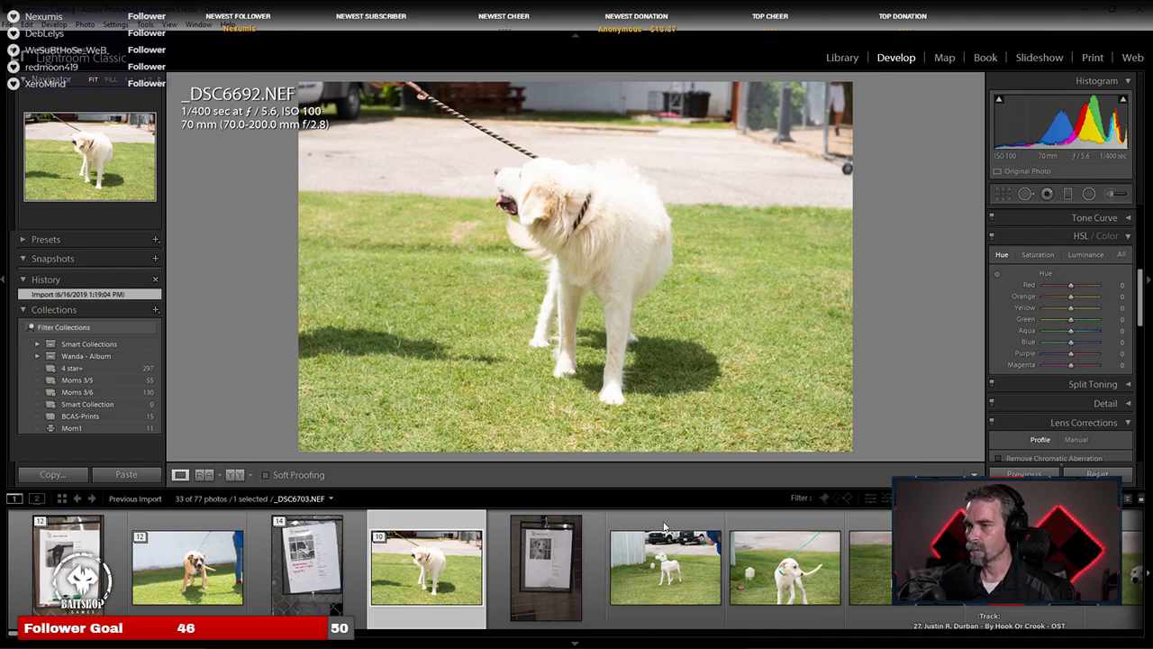
# Step: Group the next dog's 18 photos, starting at its info sheet, into one stack
pyautogui.click(588, 573)
pyautogui.scroll(-5, 590, 575)
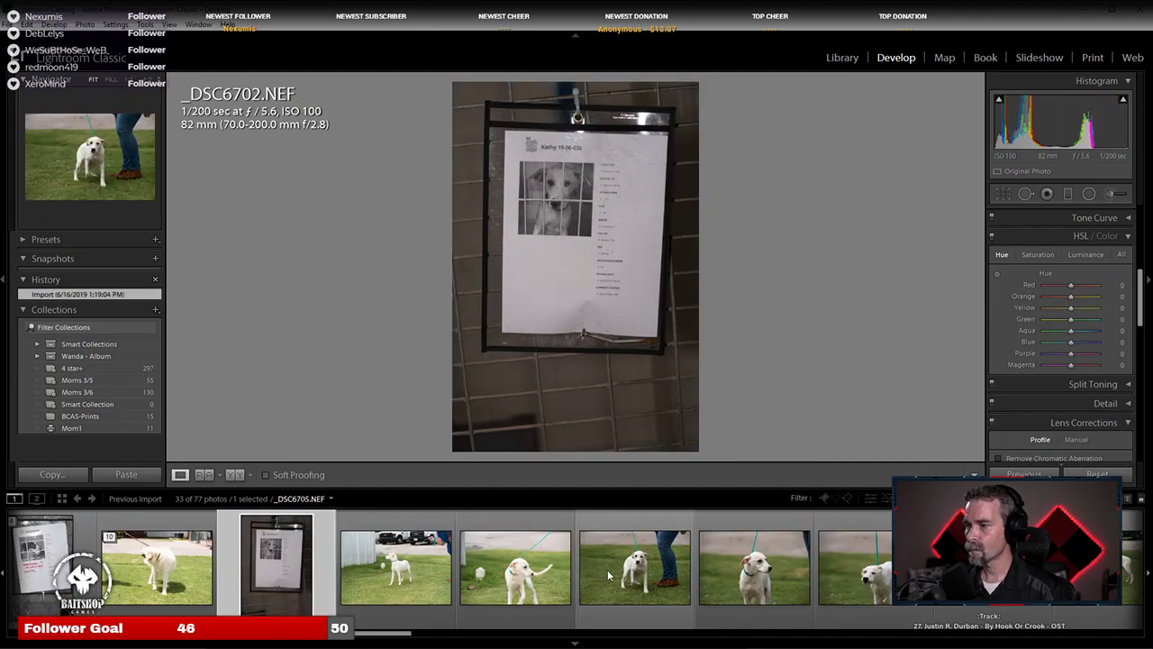
pyautogui.scroll(-8, 701, 569)
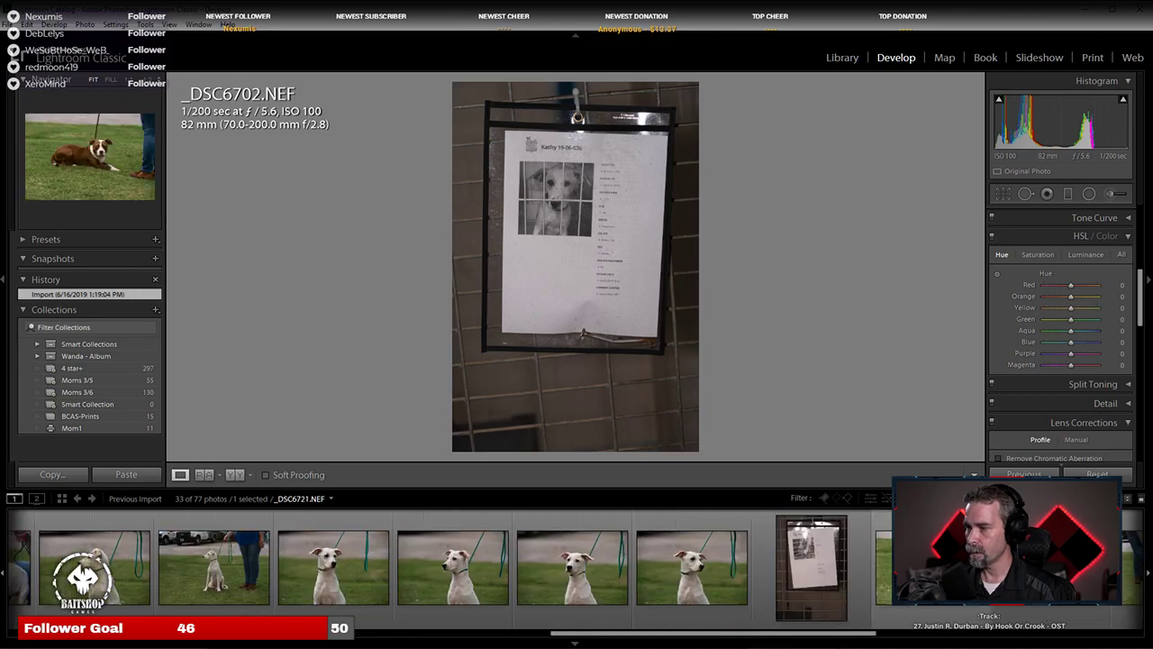
pyautogui.keyDown('shift'); pyautogui.click(717, 567); pyautogui.keyUp('shift')
pyautogui.rightClick(717, 568)
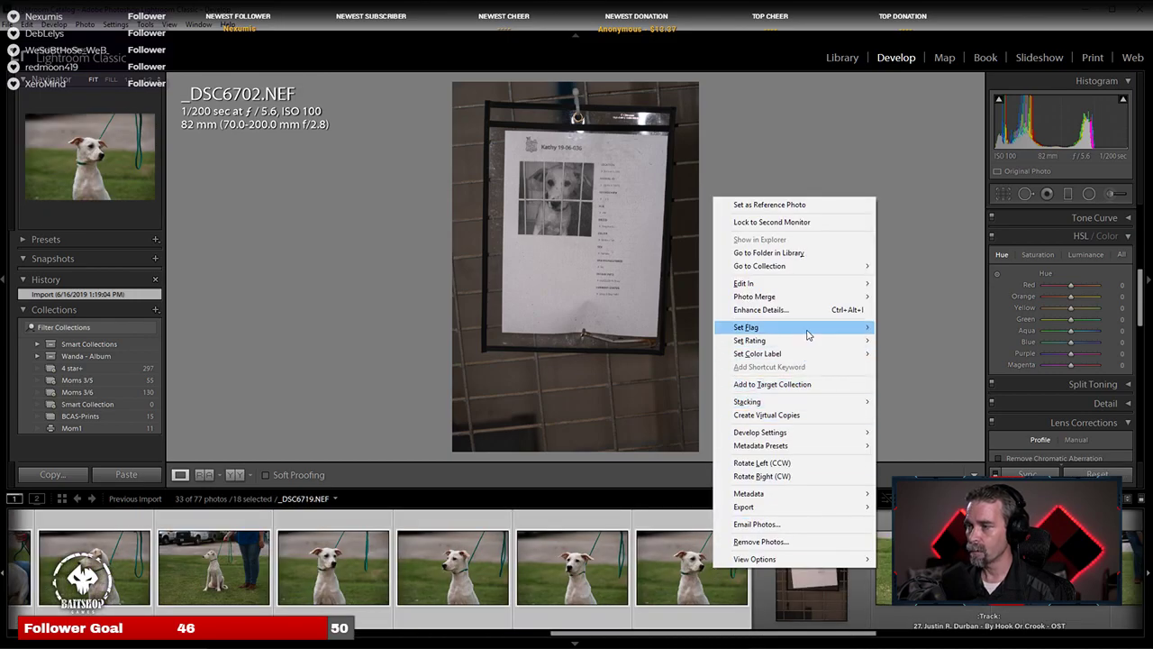
pyautogui.moveTo(803, 286)
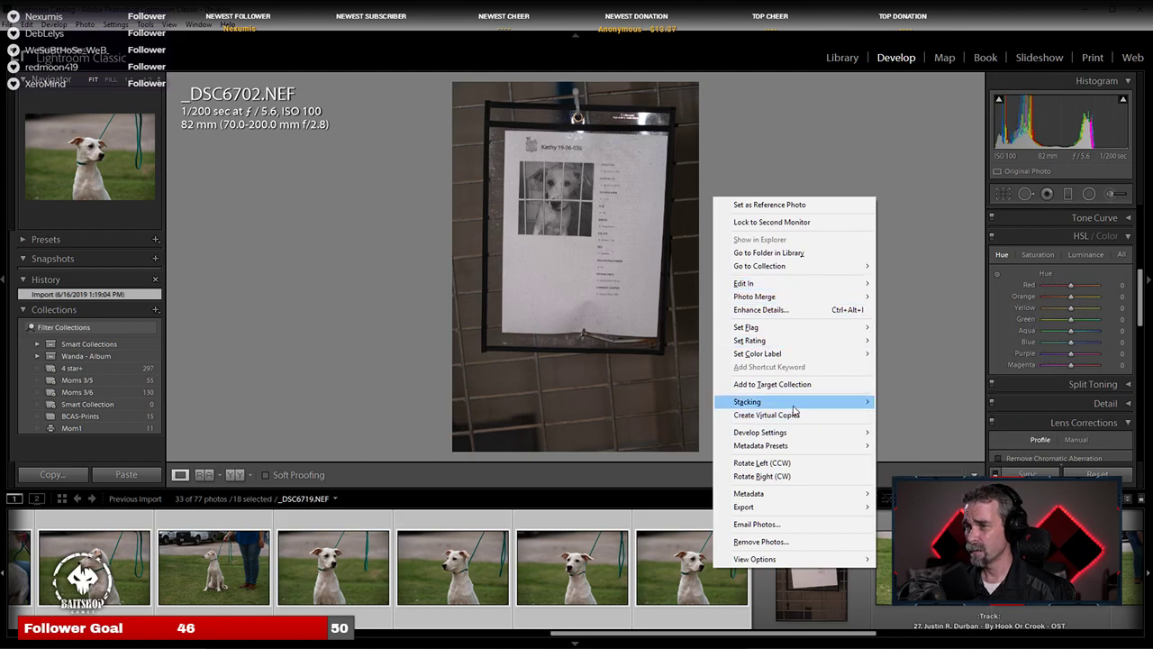
pyautogui.moveTo(793, 406)
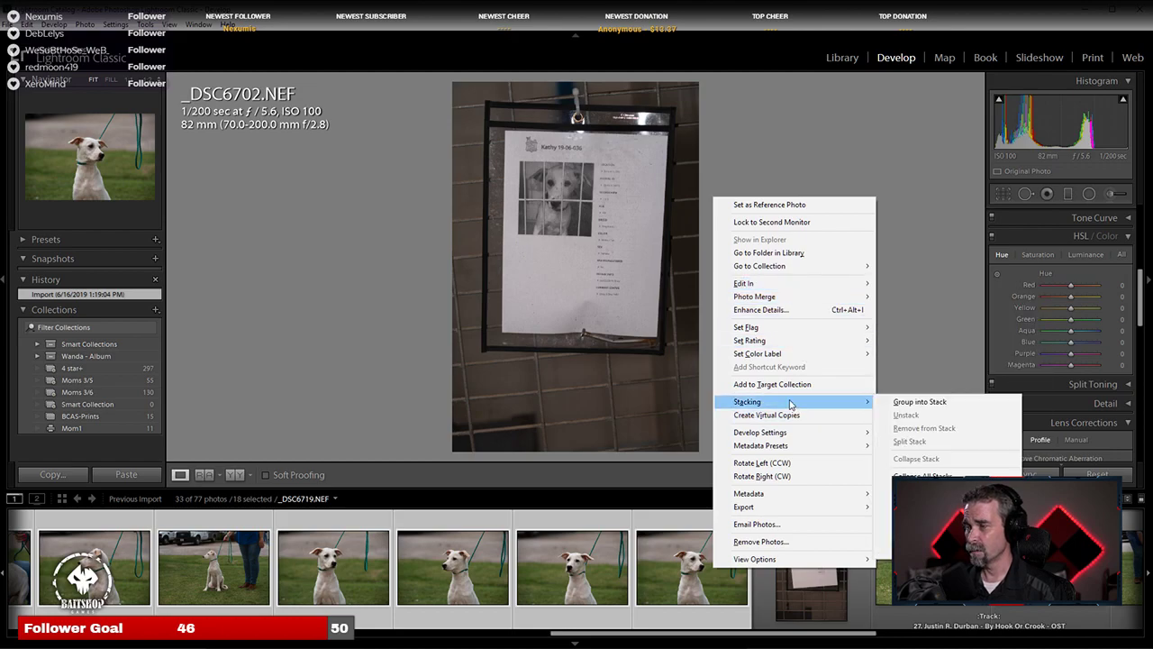
pyautogui.click(908, 403)
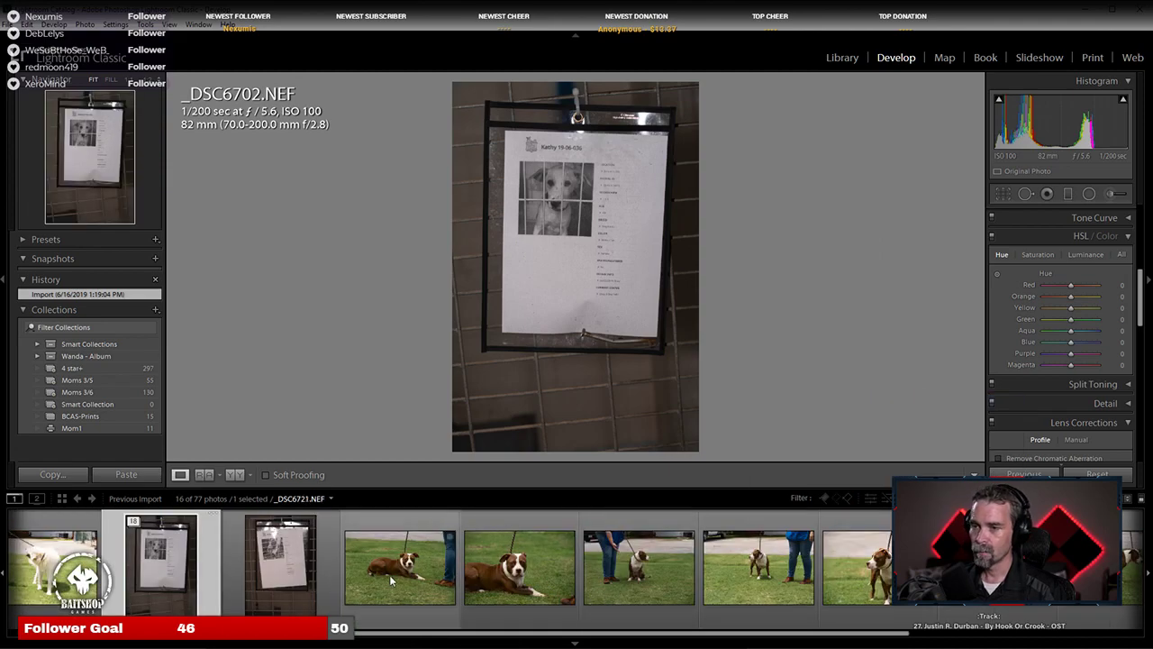
# Step: Stack the following dog's 11 photos with Ctrl+G
pyautogui.scroll(-5, 557, 568)
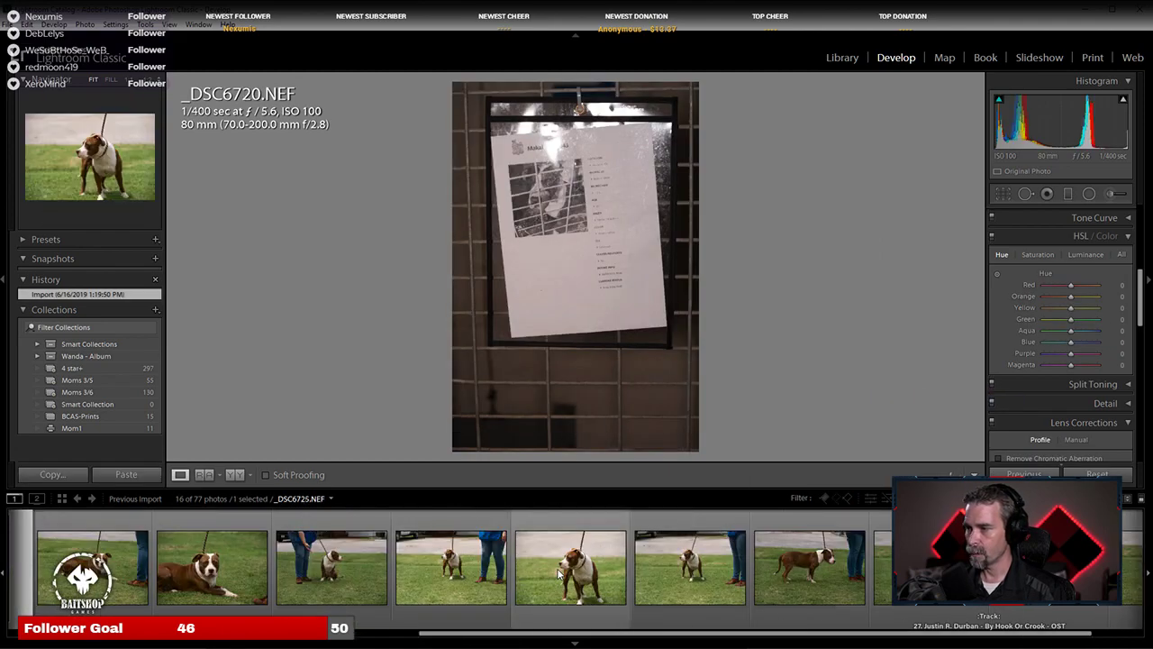
pyautogui.keyDown('shift'); pyautogui.click(1131, 558); pyautogui.keyUp('shift')
pyautogui.rightClick(989, 607)
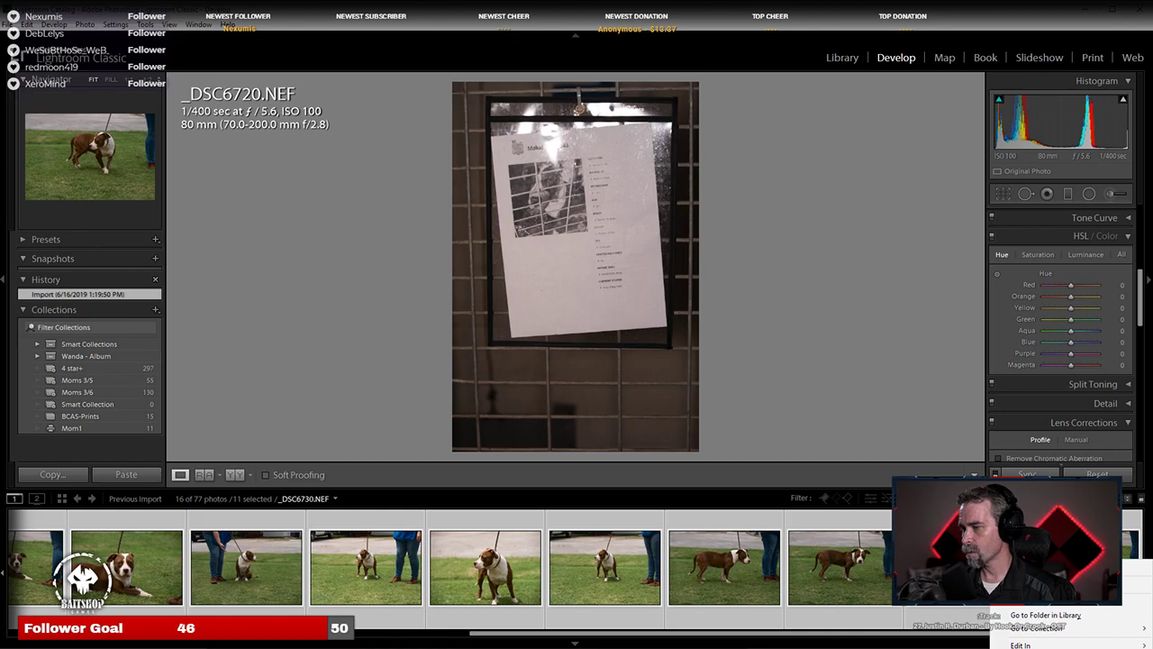
pyautogui.hotkey('ctrl', 'g')
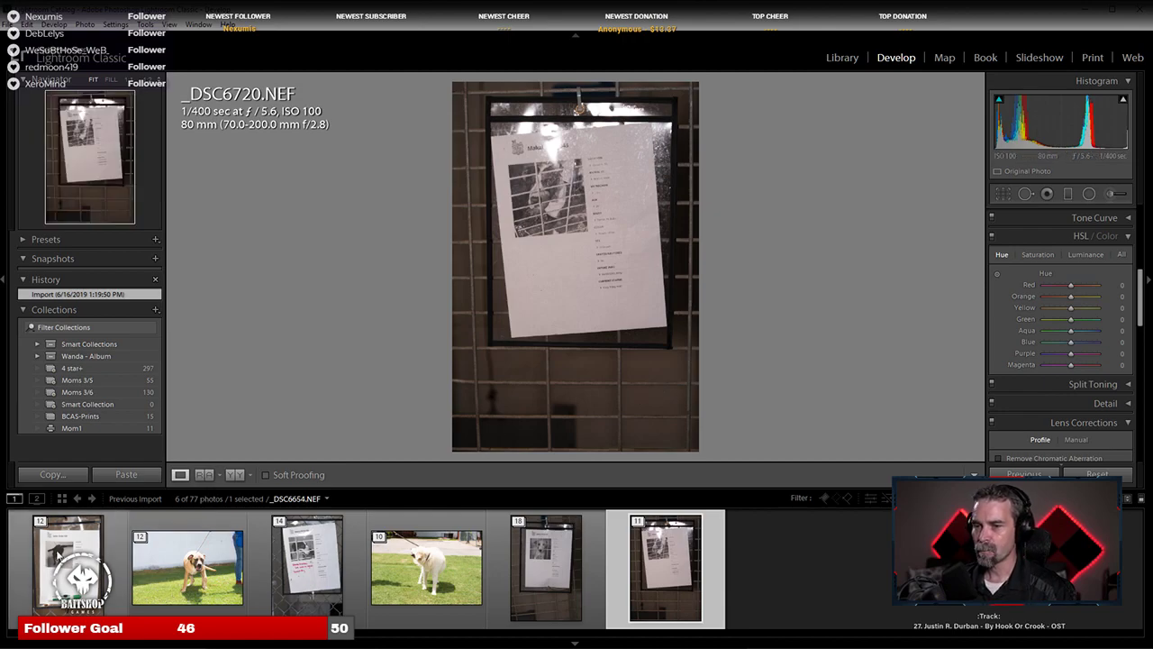
# Step: Expand the first dog's stack and enable Tamron lens profile corrections on info sheet _DSC6654
pyautogui.click(56, 554)
pyautogui.click(40, 522)
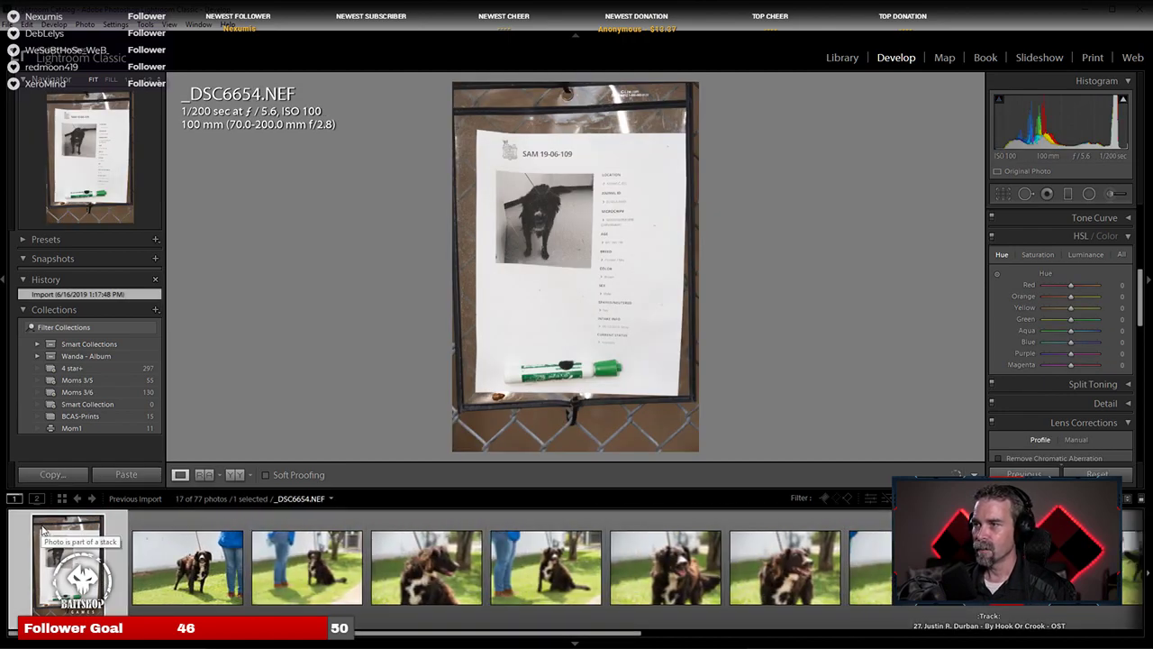
pyautogui.scroll(-1, 1000, 396)
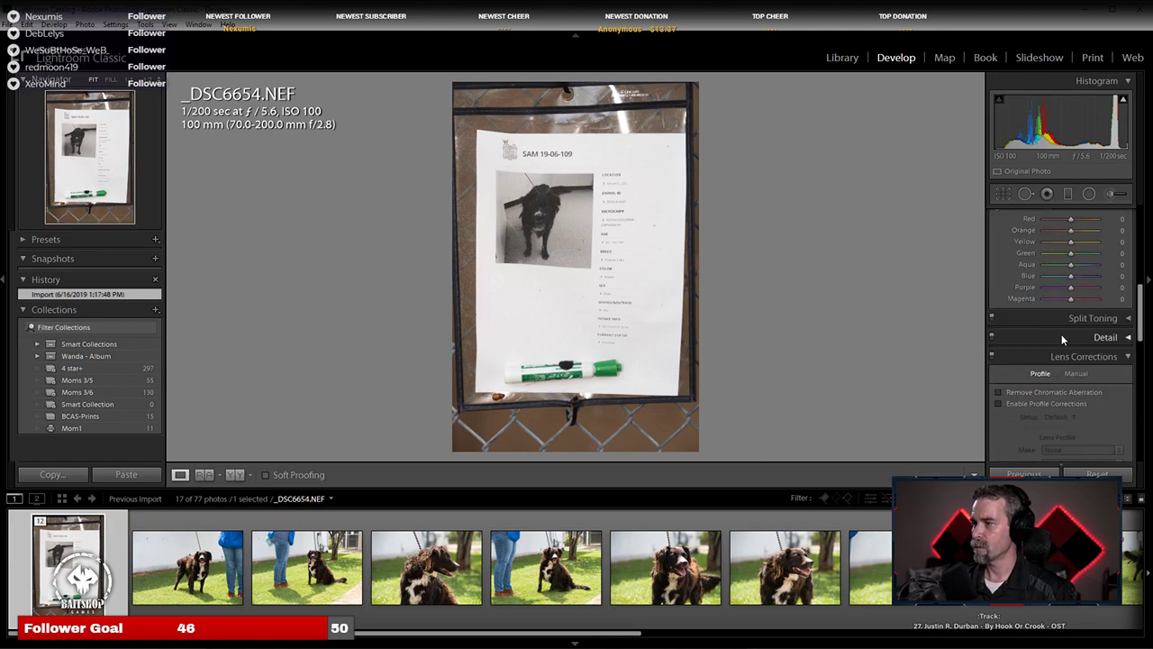
pyautogui.click(998, 405)
pyautogui.scroll(-2, 1125, 383)
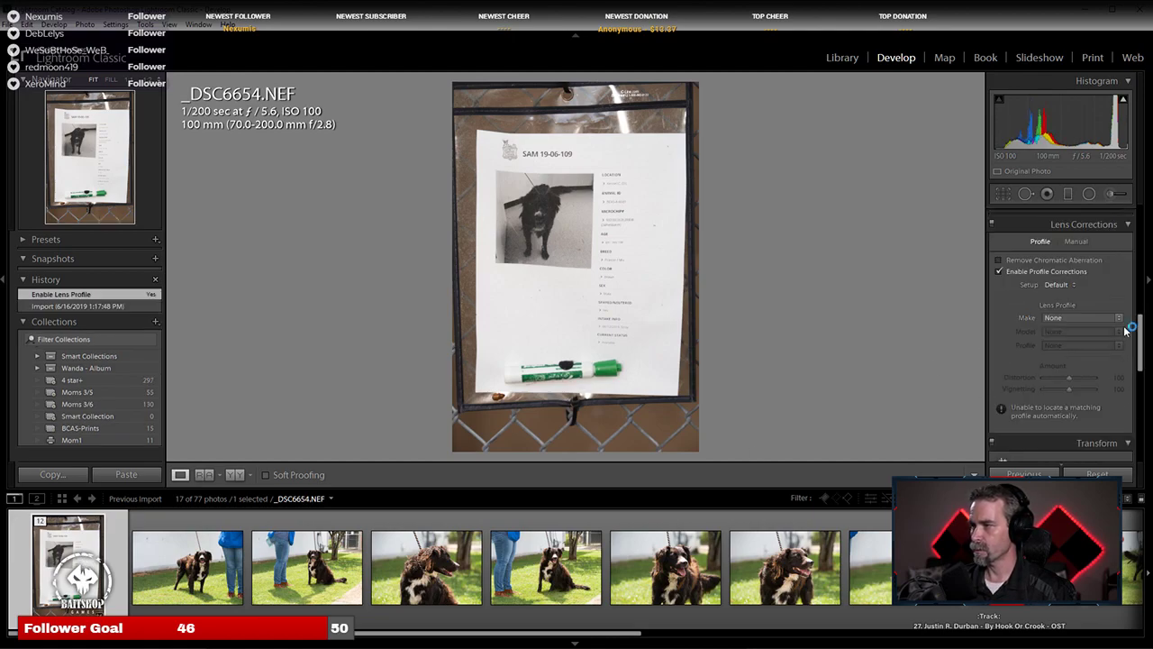
pyautogui.click(1086, 317)
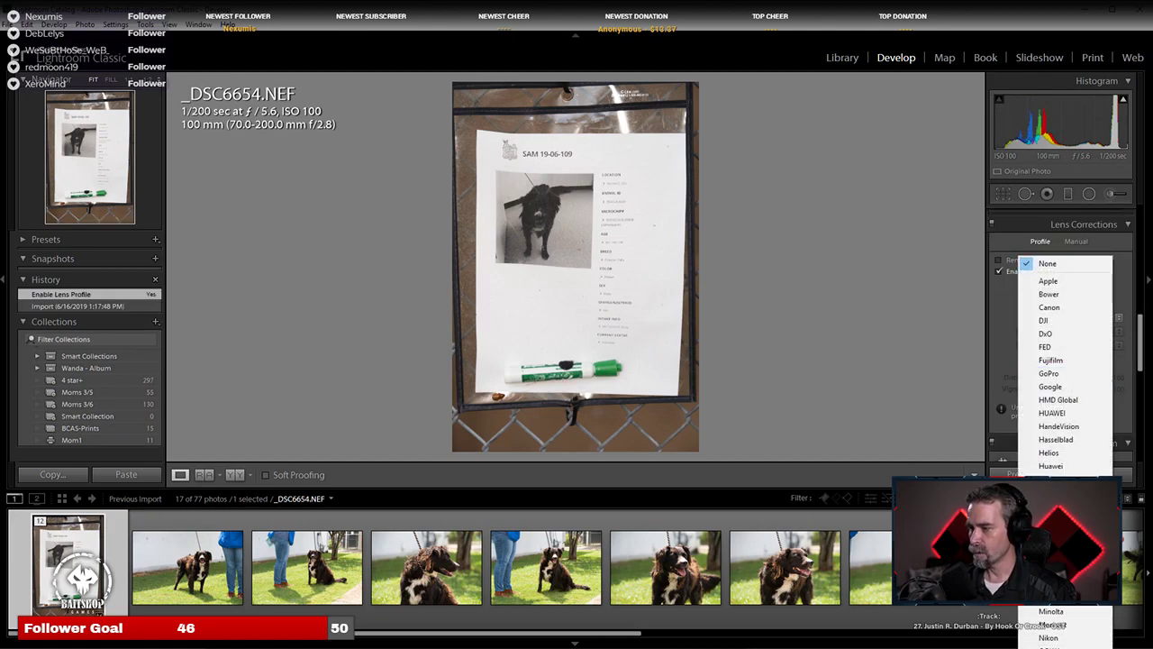
pyautogui.click(1088, 419)
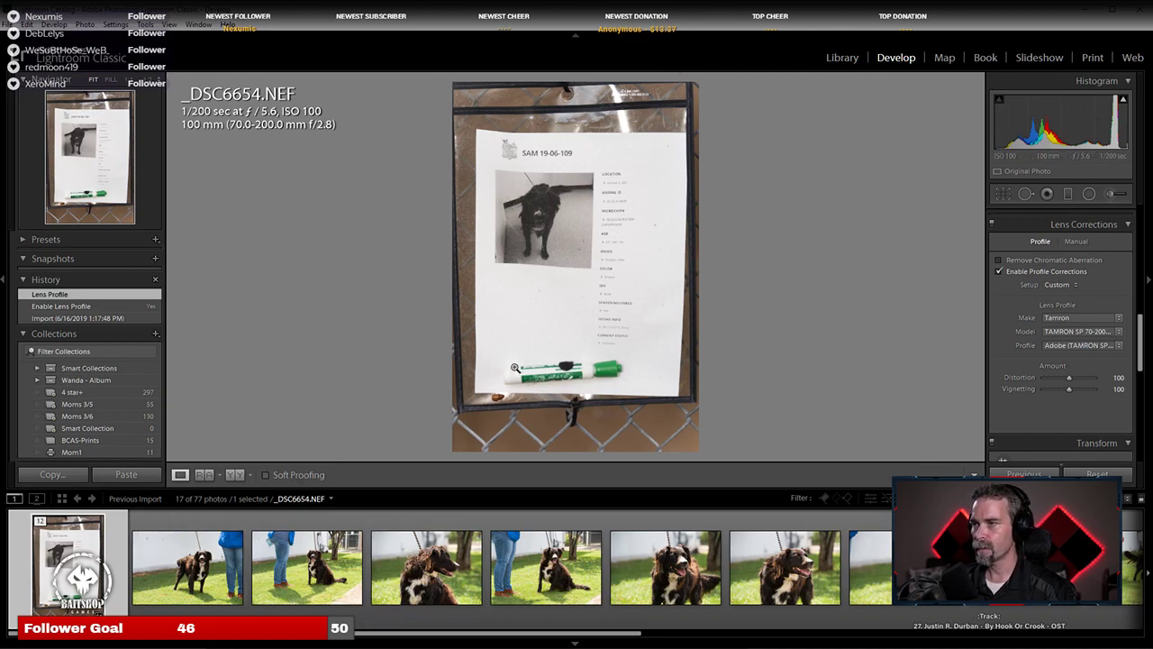
# Step: Crop _DSC6654 to a 1 x 1 square around the info sheet, straightened to -0.36
pyautogui.click(1005, 195)
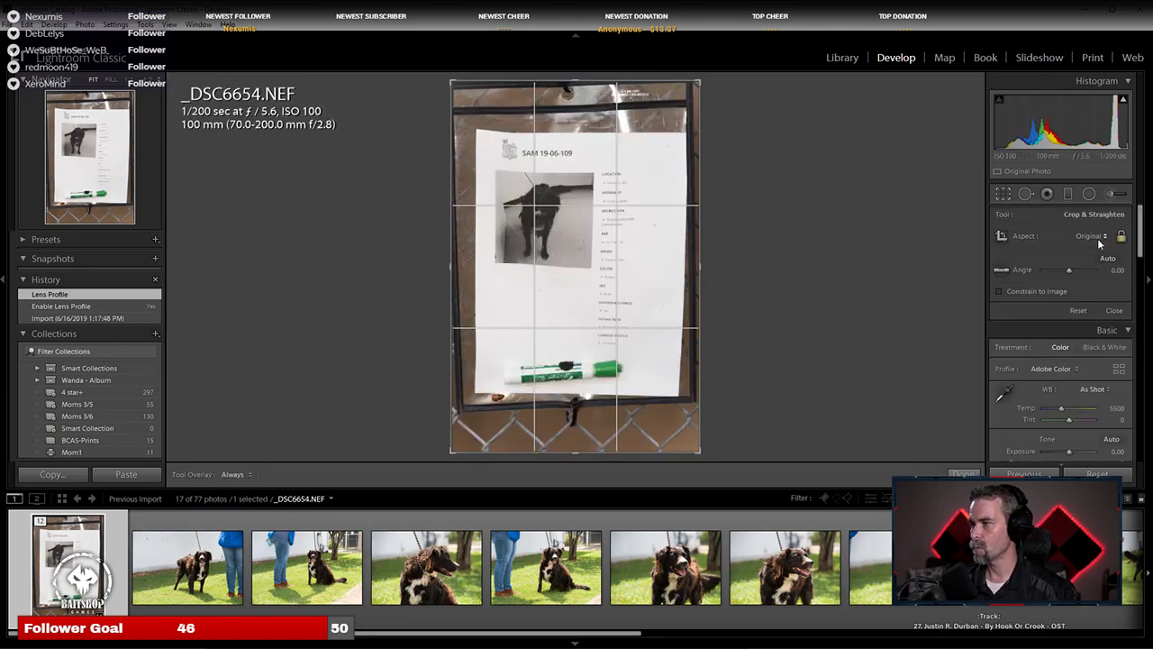
pyautogui.click(1095, 236)
pyautogui.click(1005, 295)
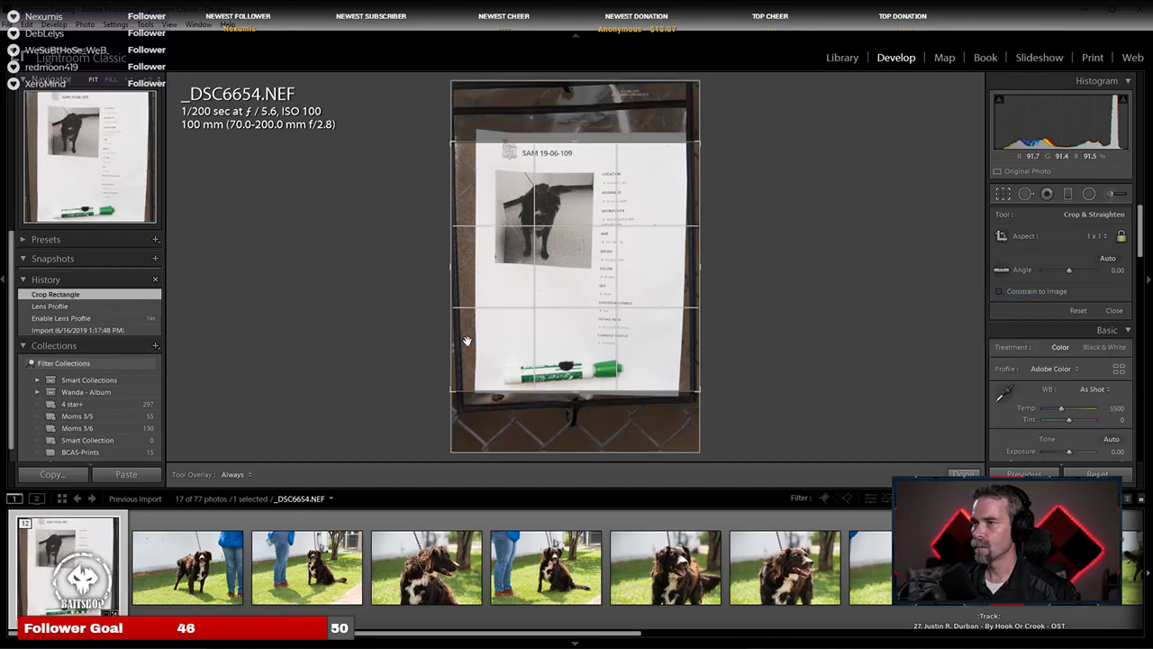
pyautogui.moveTo(451, 143); pyautogui.dragTo(468, 151)
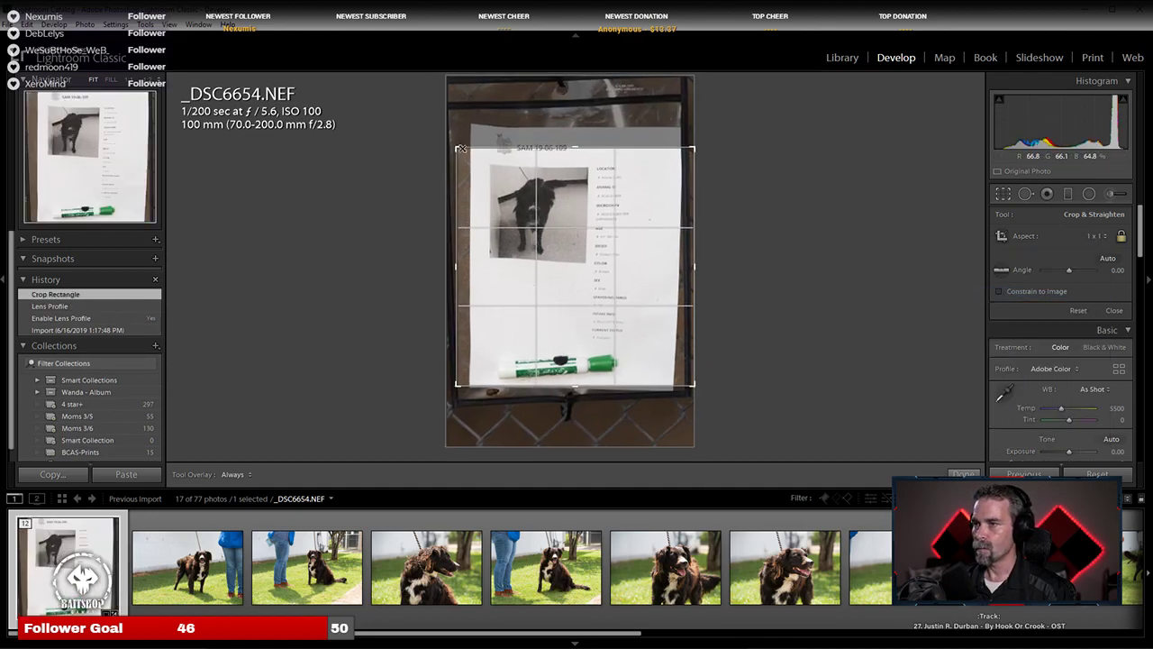
pyautogui.moveTo(686, 378); pyautogui.dragTo(675, 367)
pyautogui.moveTo(732, 322); pyautogui.dragTo(735, 310)
pyautogui.moveTo(577, 283); pyautogui.dragTo(566, 313)
pyautogui.press('Return')
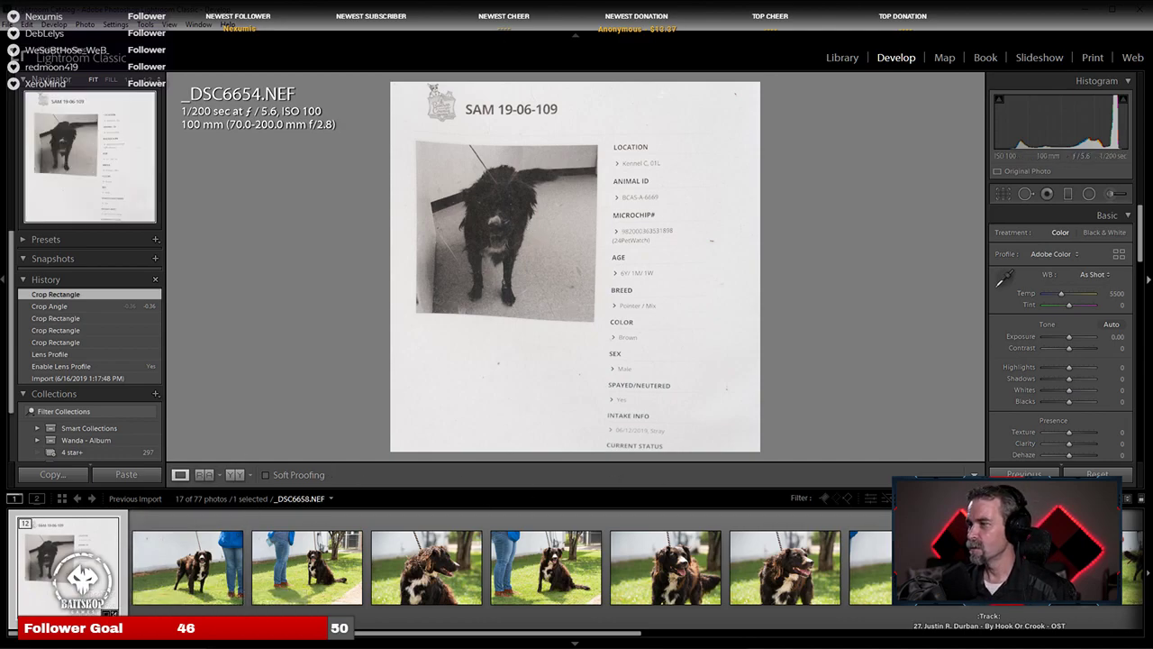
# Step: Collapse the Transform panel and briefly look at the Effects settings
pyautogui.scroll(-10, 1092, 306)
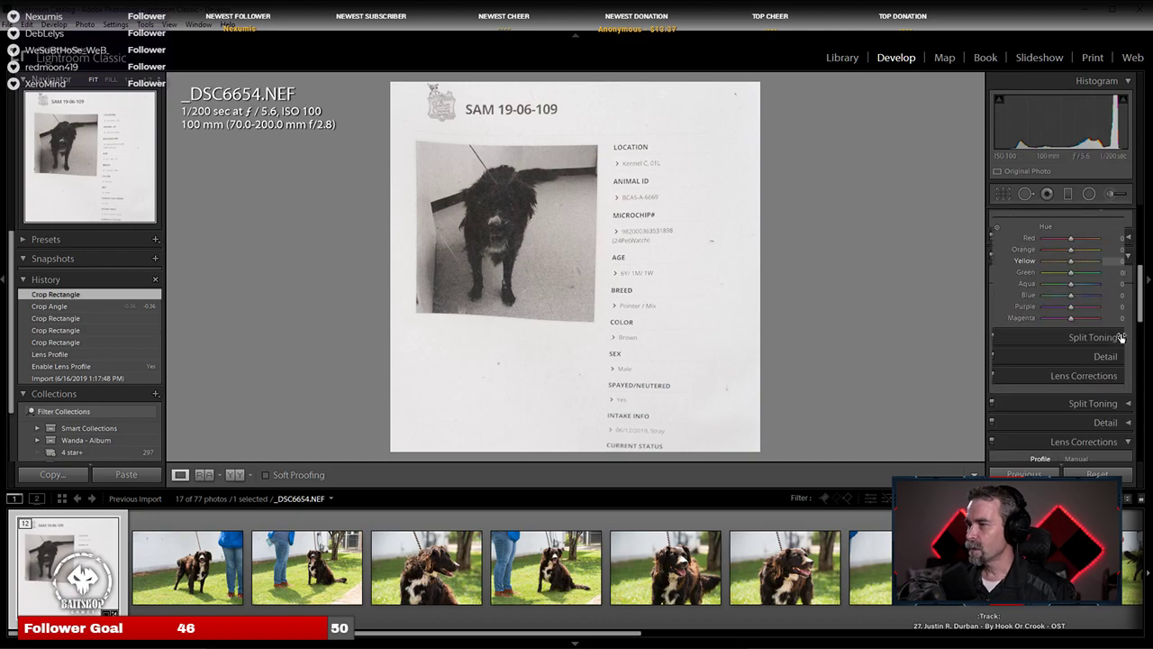
pyautogui.scroll(-3, 1123, 338)
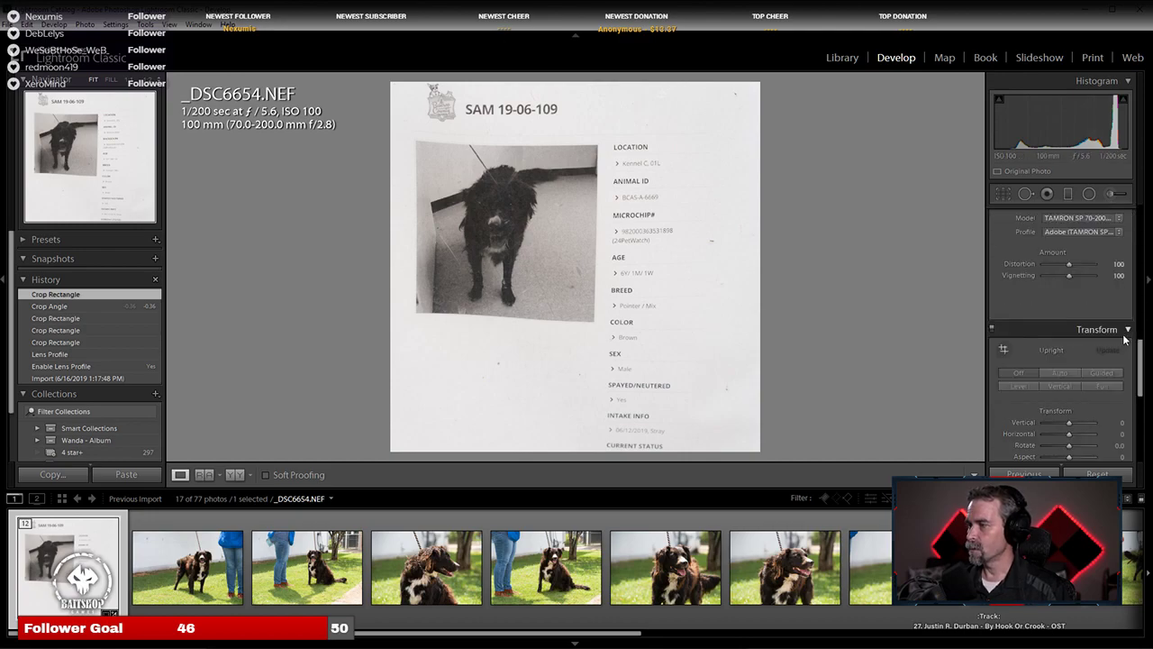
pyautogui.scroll(2, 1124, 339)
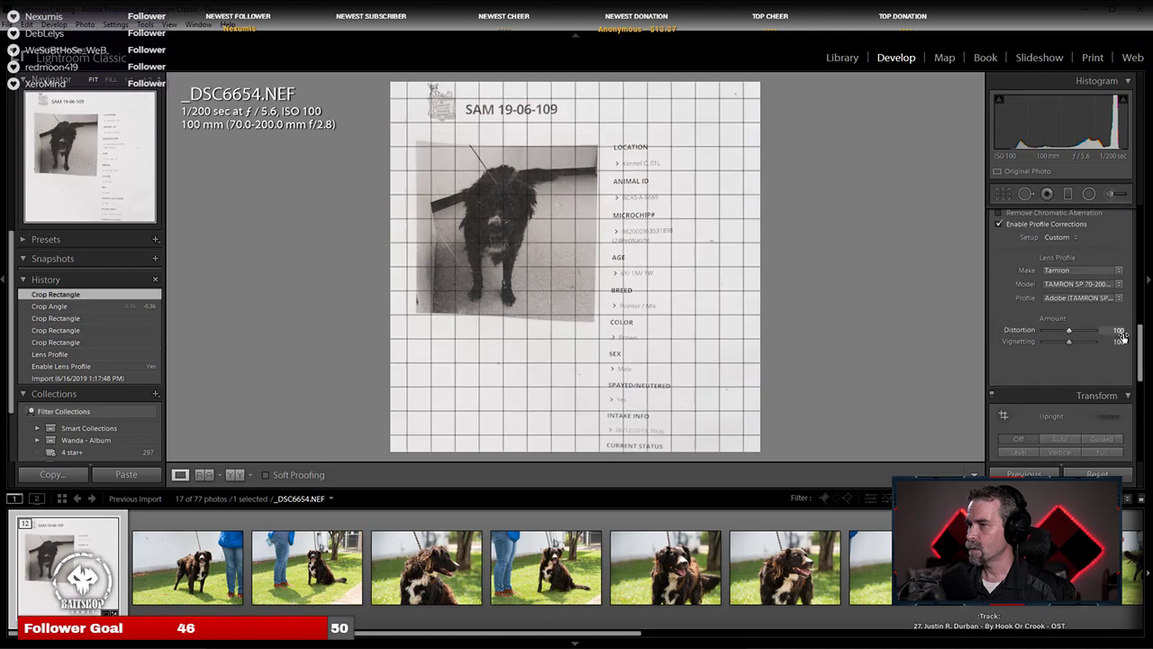
pyautogui.click(1097, 396)
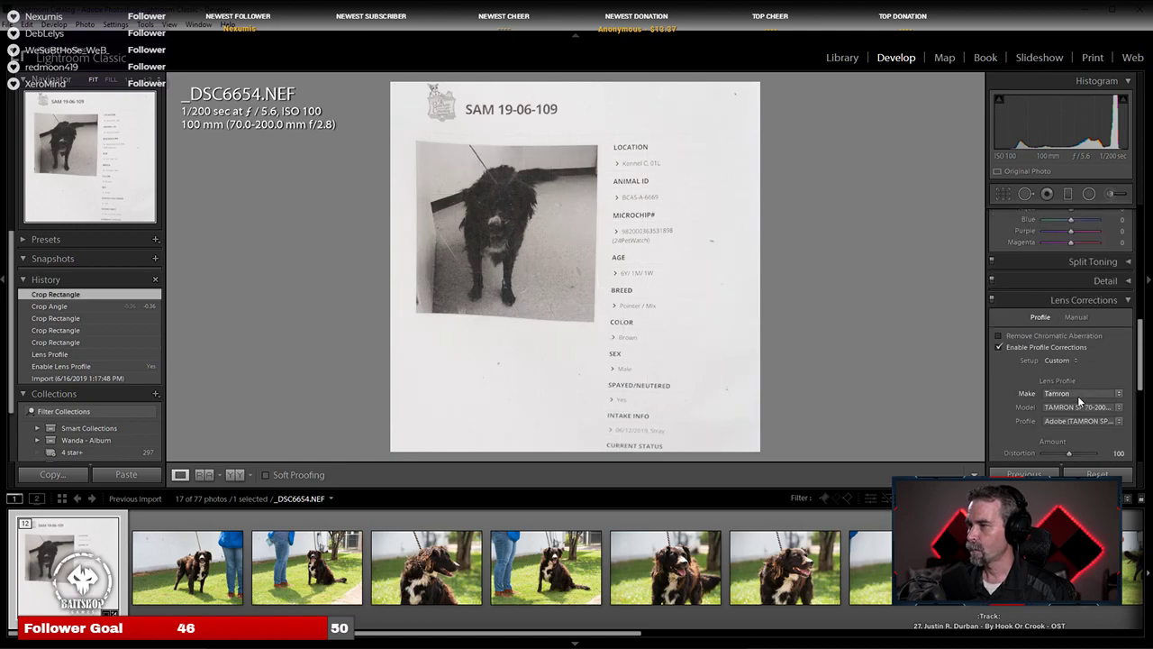
pyautogui.click(1093, 412)
pyautogui.click(1129, 295)
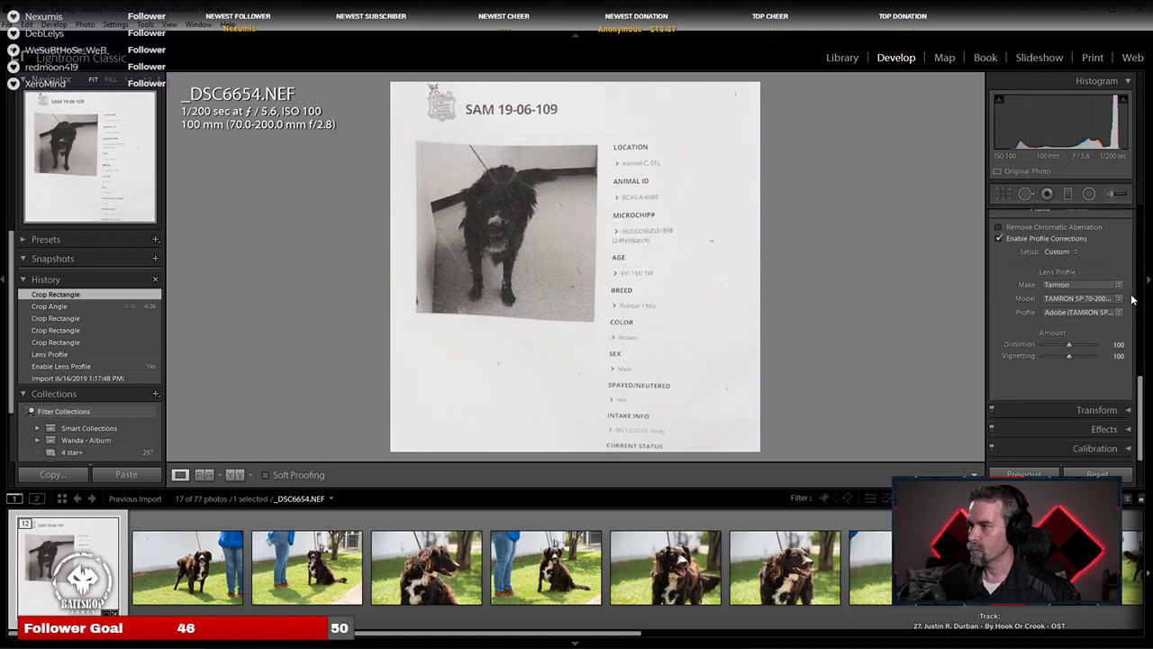
pyautogui.scroll(5, 1117, 381)
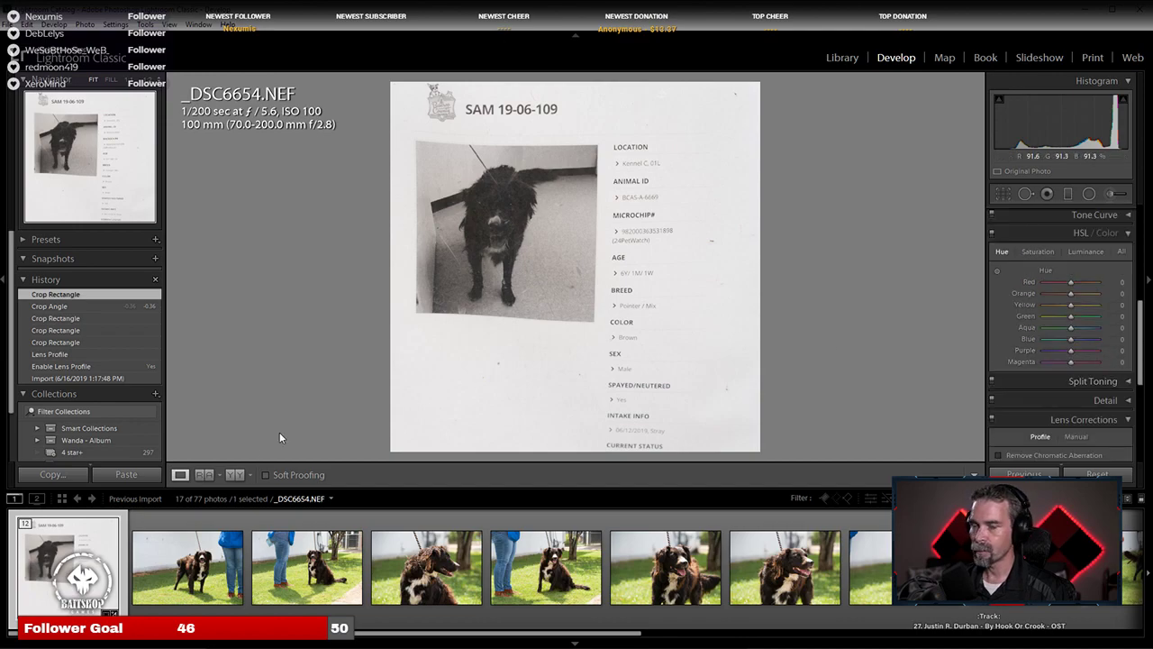
# Step: Copy the info sheet's develop settings, including Lens Corrections, White Balance and Color but not Basic Tone or Crop
pyautogui.rightClick(72, 586)
pyautogui.moveTo(143, 349)
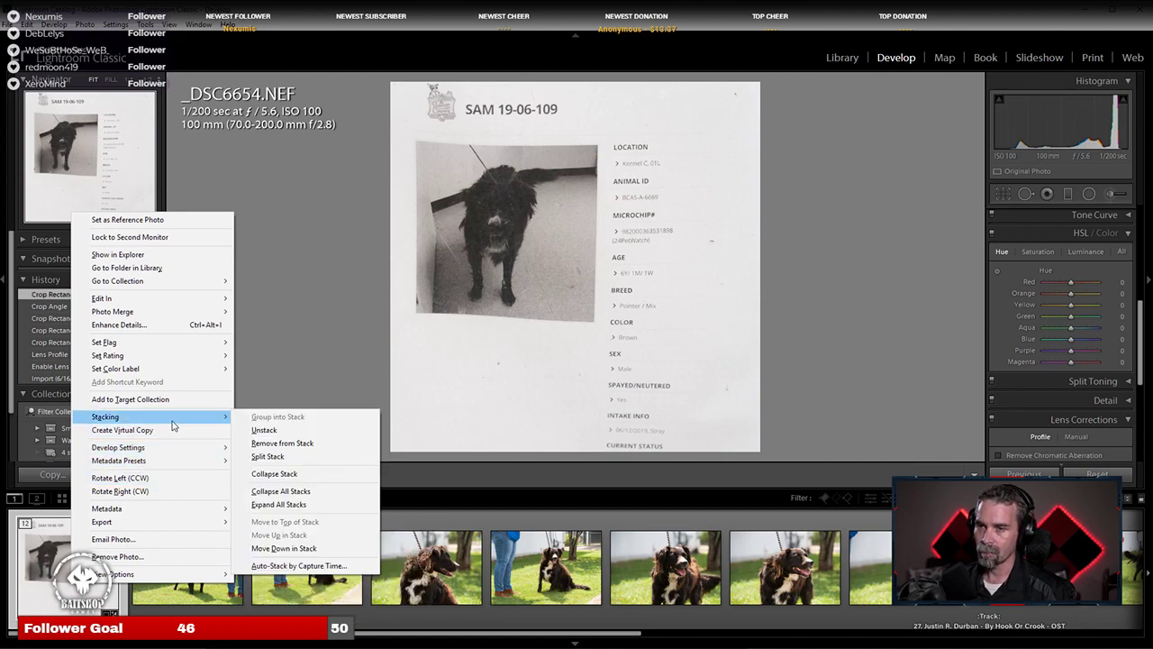
pyautogui.moveTo(168, 450)
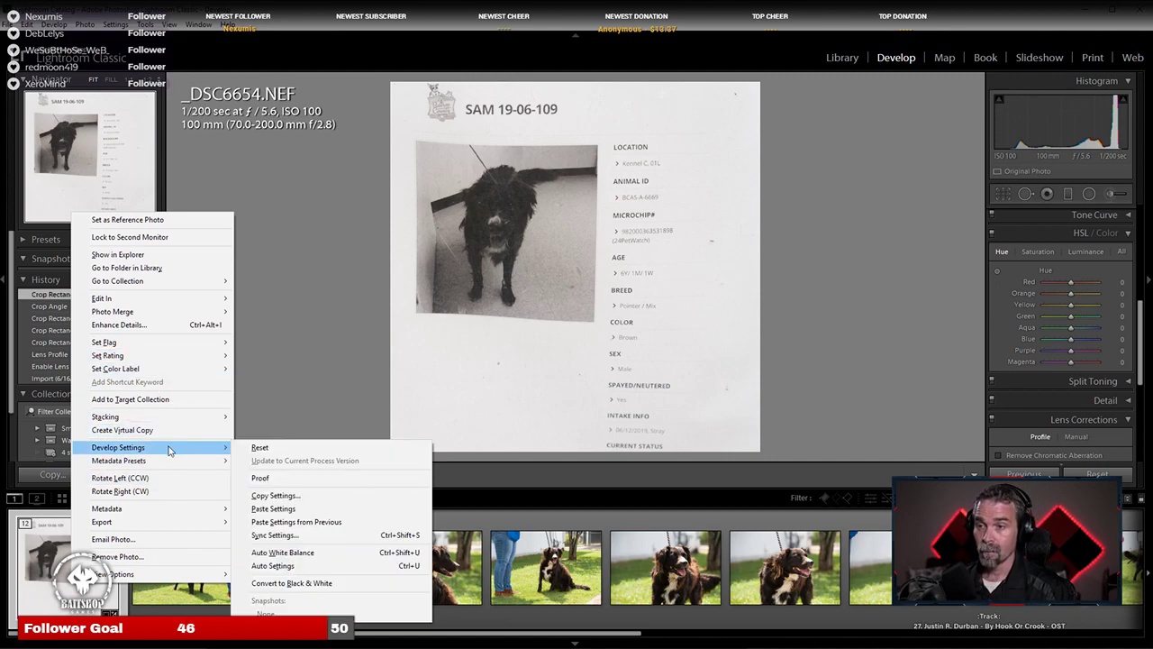
pyautogui.click(311, 500)
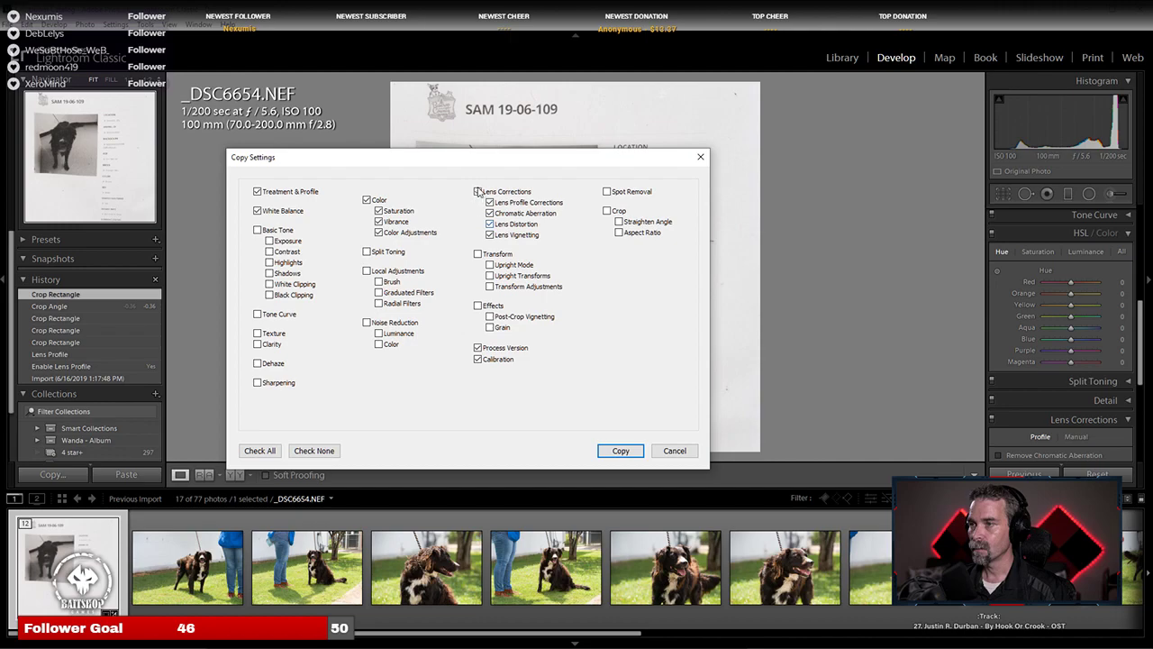
pyautogui.click(633, 456)
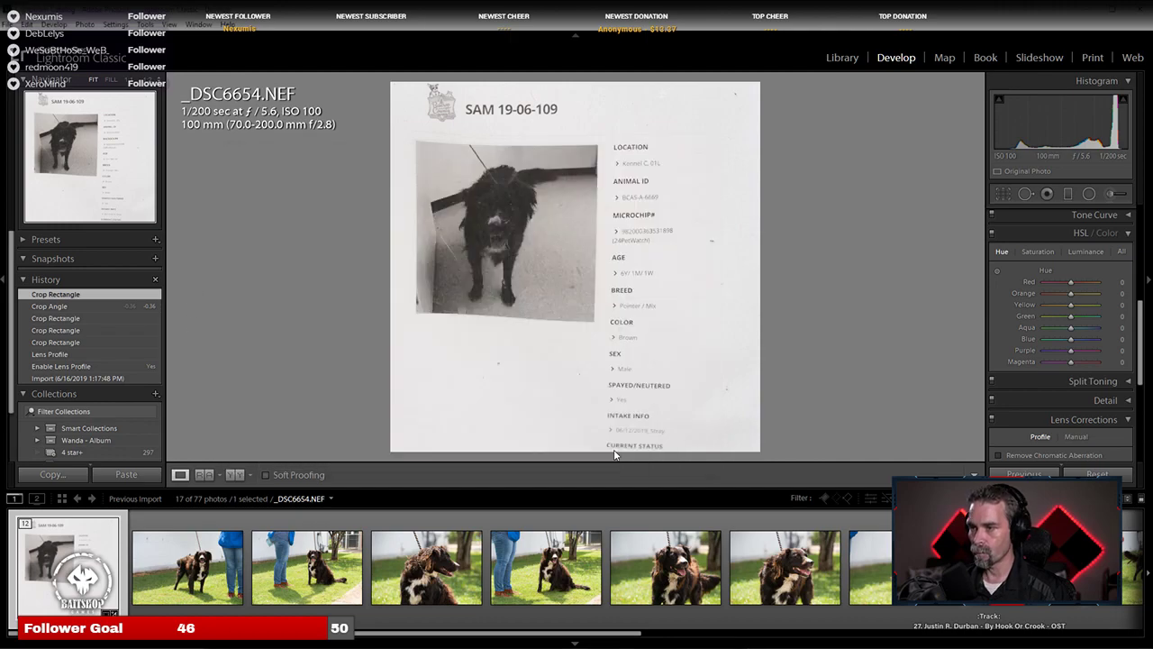
# Step: Check the standing dog's face on _DSC6655 at close-up zoom for focus
pyautogui.click(207, 578)
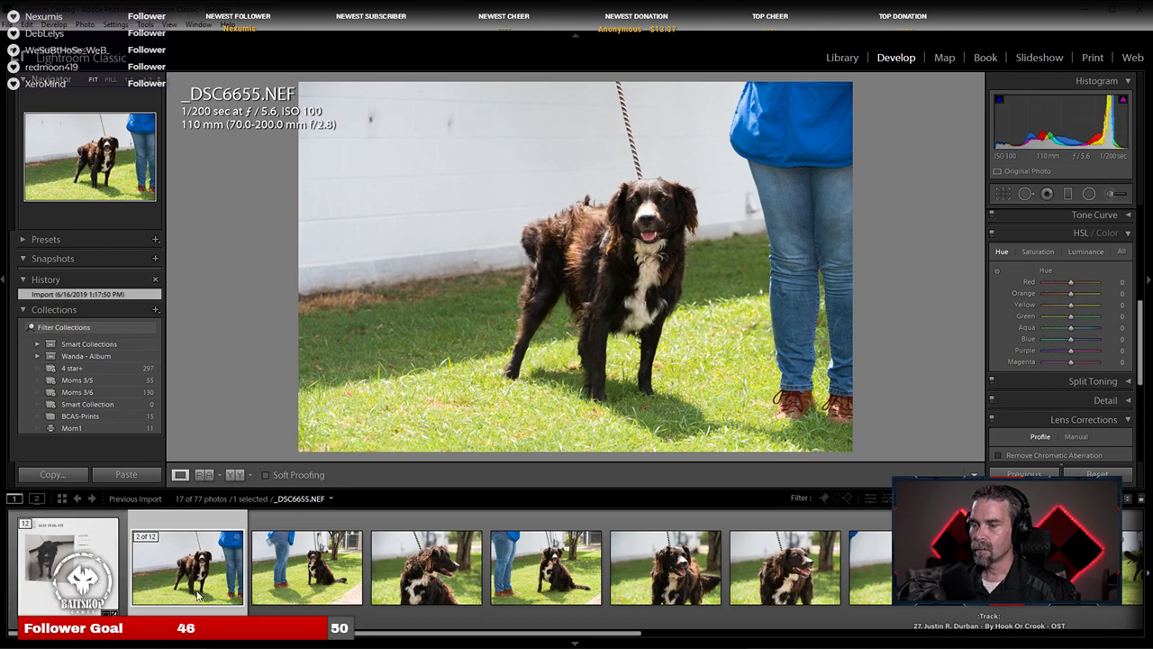
pyautogui.hscroll(5, 329, 593)
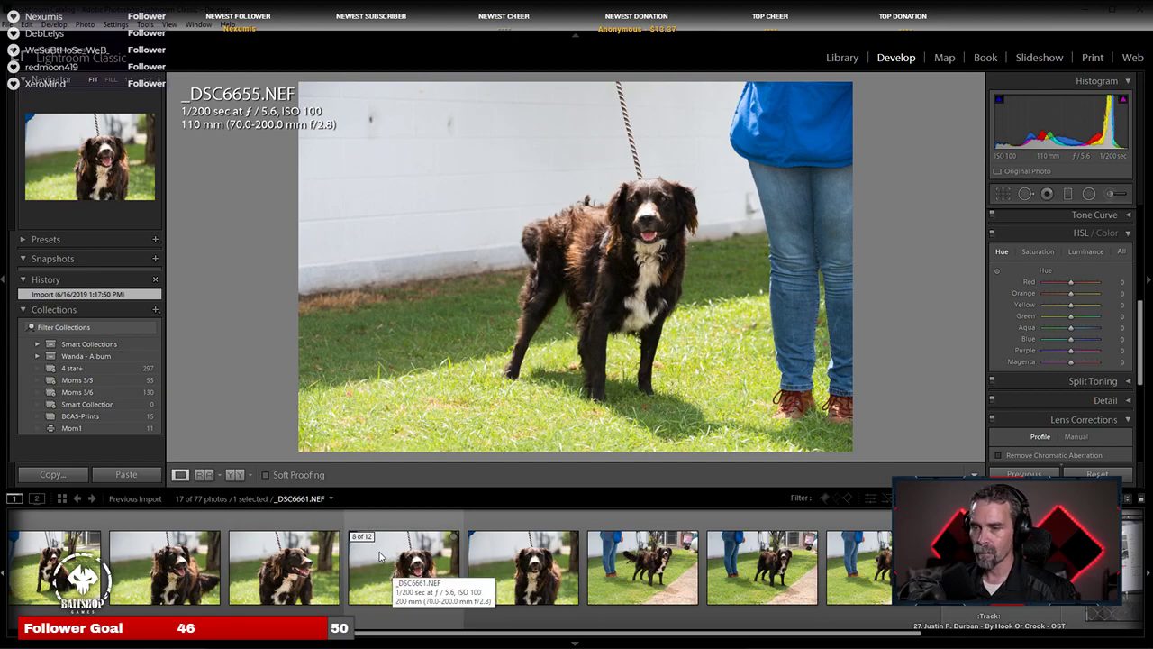
pyautogui.hscroll(-4, 378, 554)
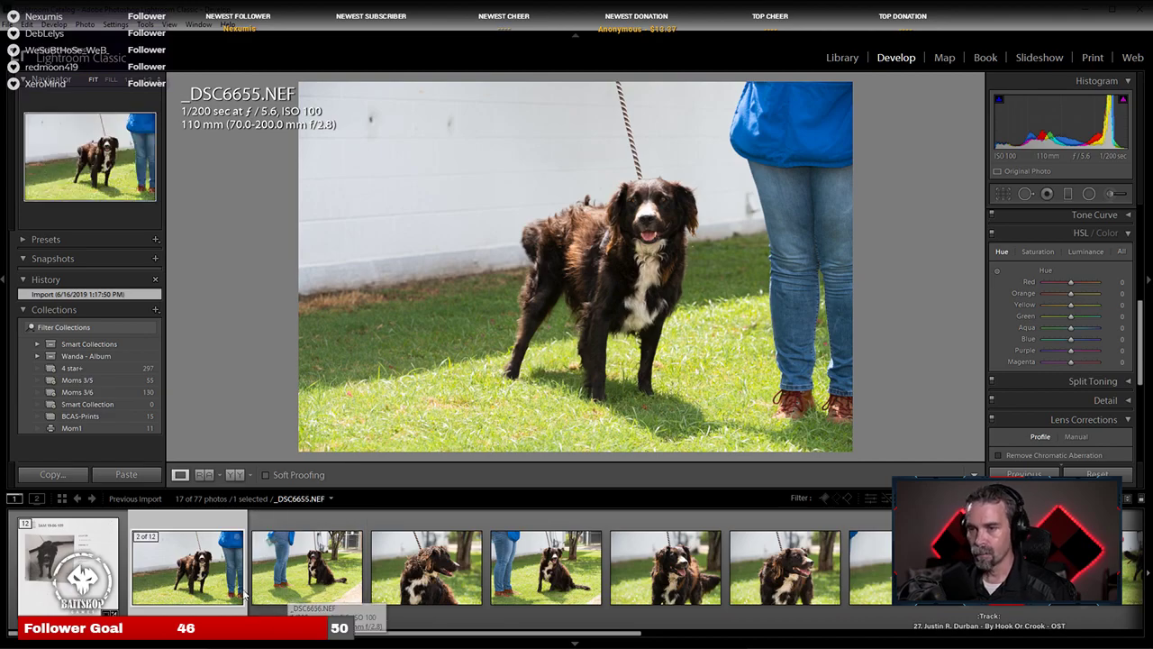
pyautogui.click(653, 218)
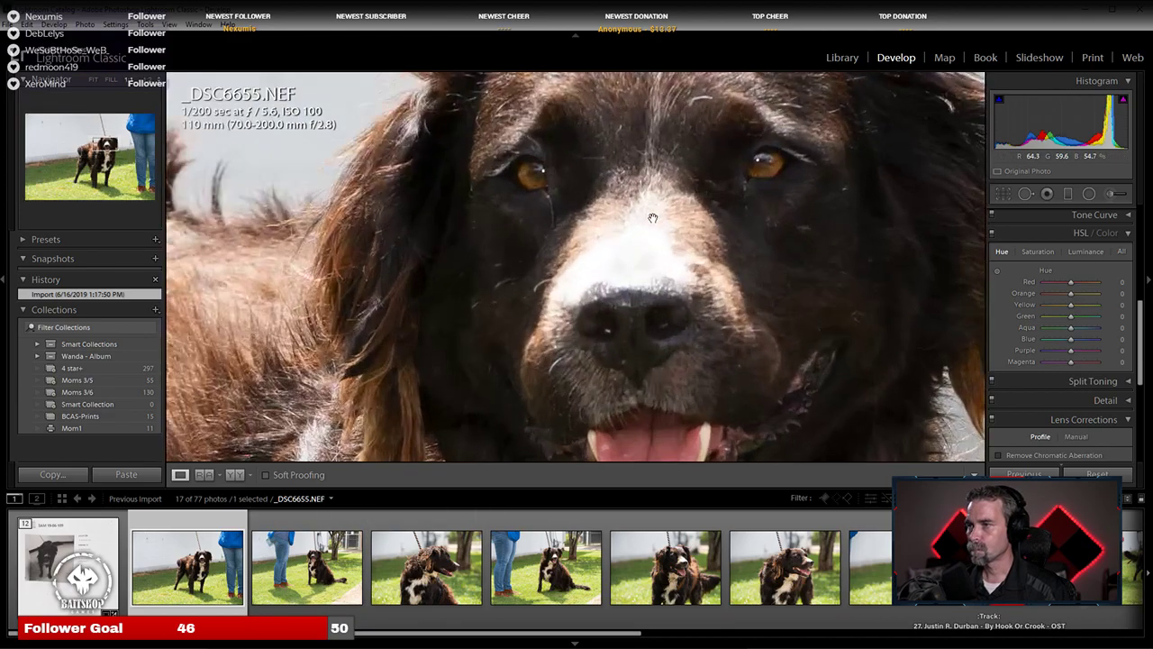
pyautogui.click(629, 232)
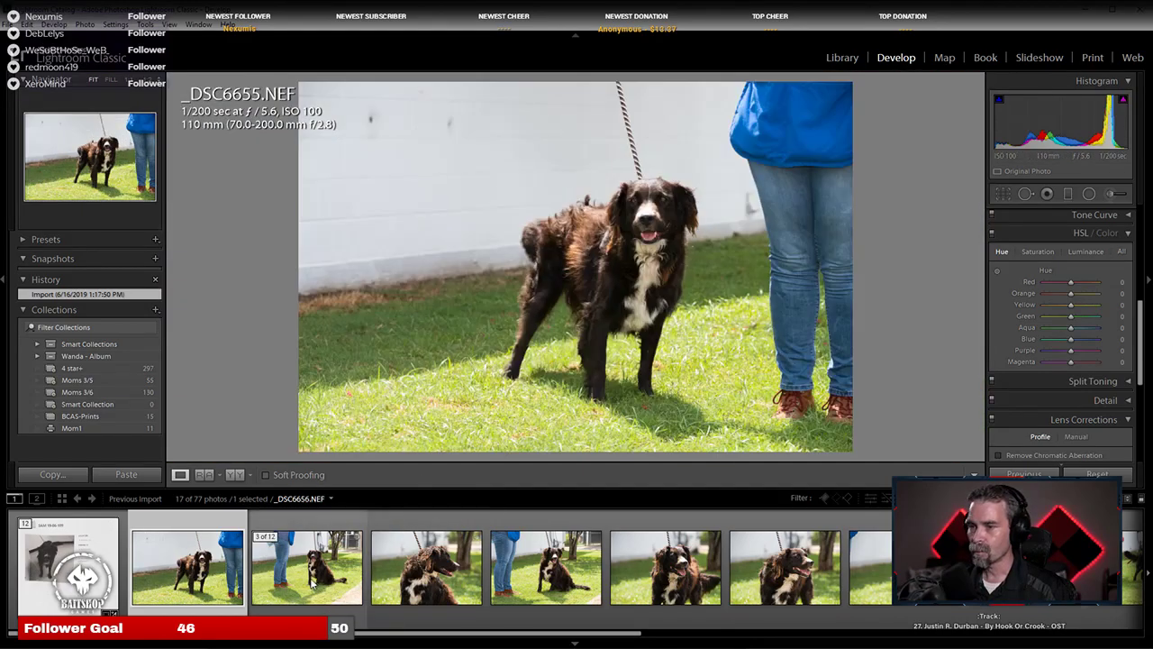
# Step: Inspect the sitting dog's face and fur on _DSC6656 up close, then return to info sheet _DSC6654
pyautogui.click(306, 566)
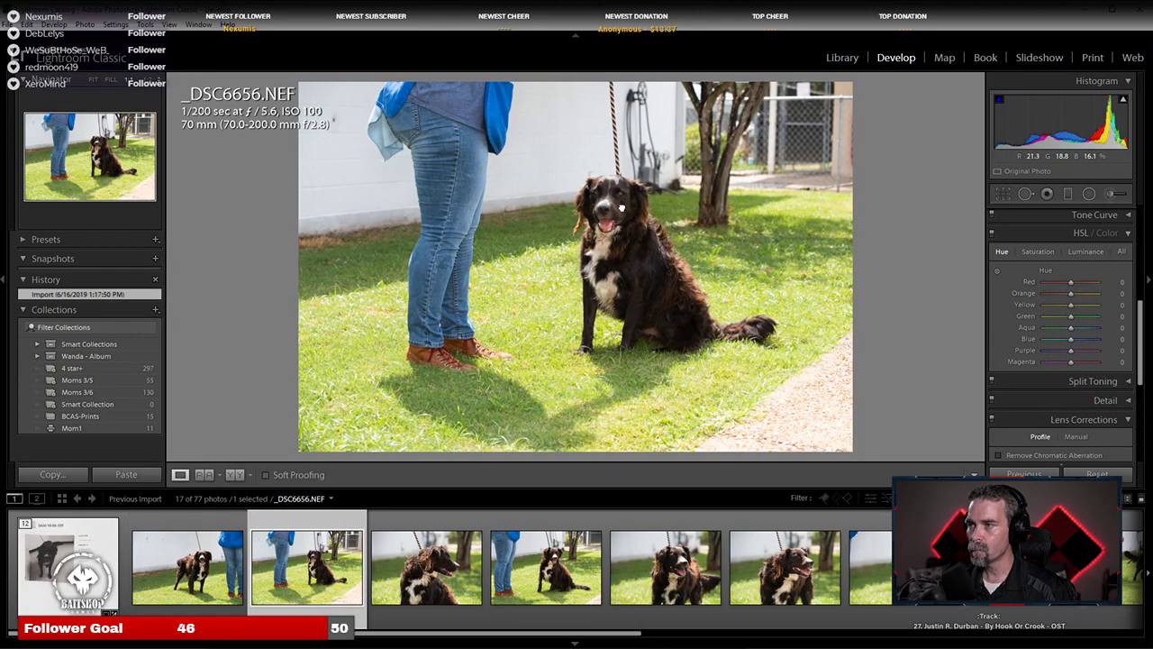
pyautogui.click(621, 208)
pyautogui.moveTo(599, 190); pyautogui.dragTo(561, 343)
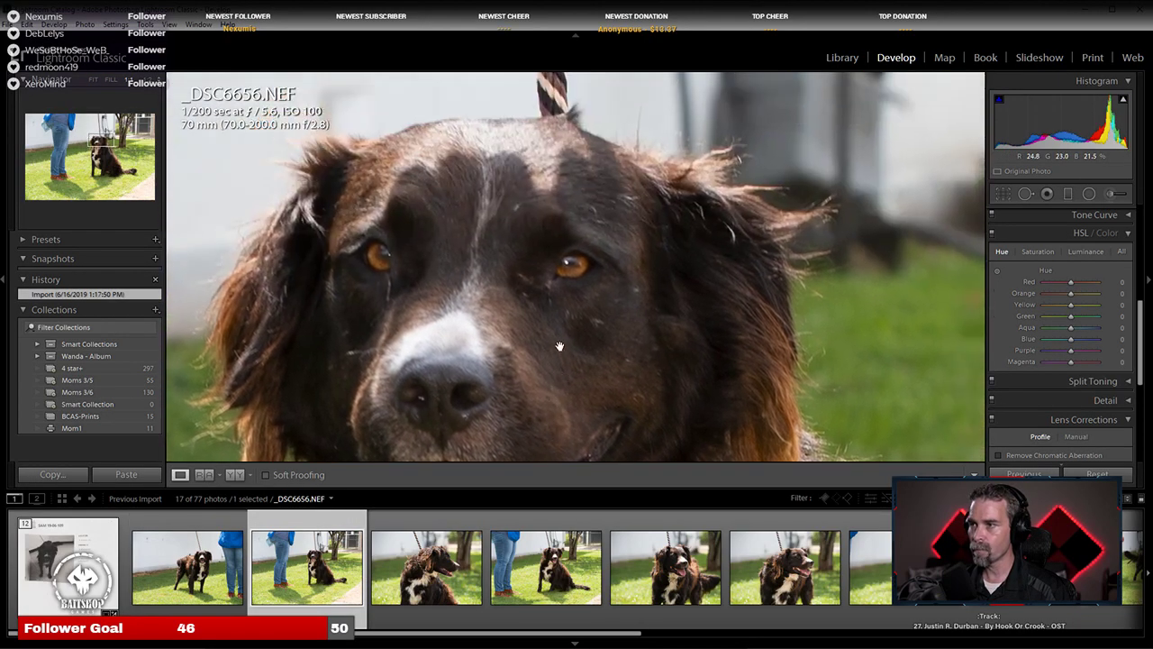
pyautogui.click(558, 344)
pyautogui.click(679, 303)
pyautogui.scroll(-4, 670, 283)
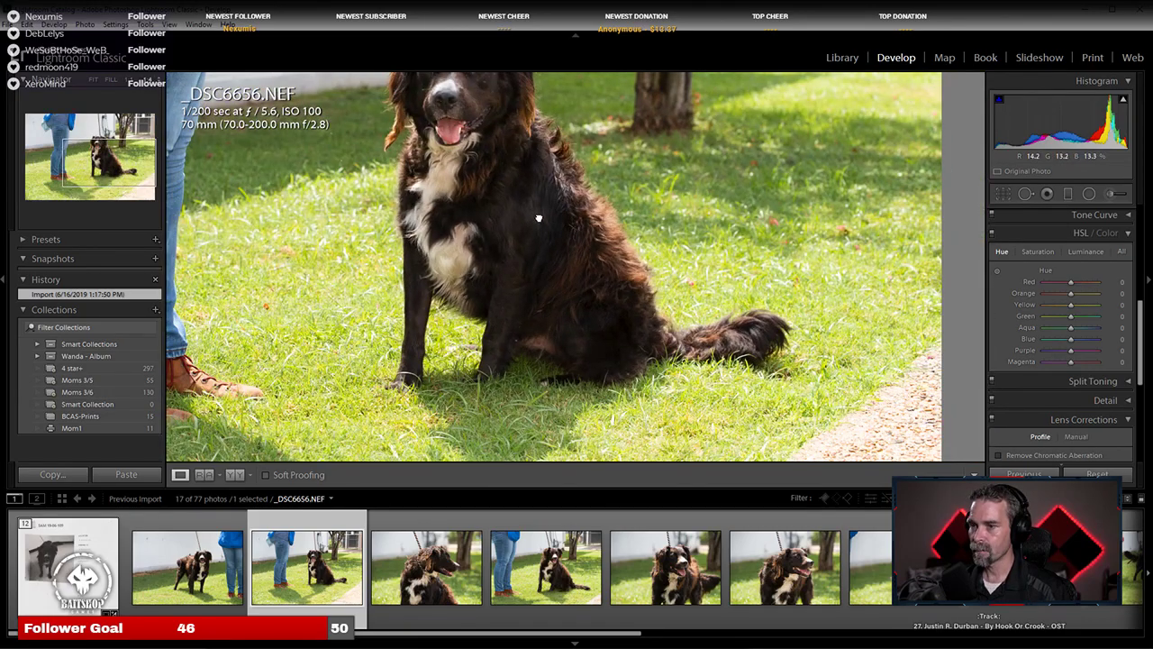
pyautogui.click(538, 218)
pyautogui.click(85, 547)
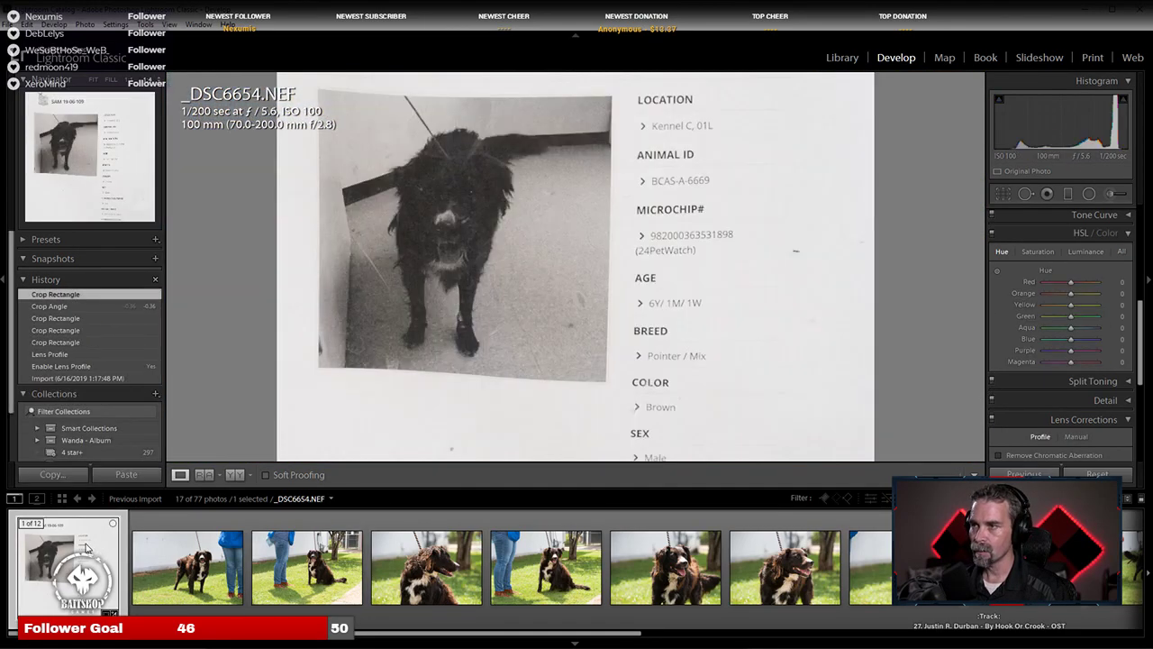
# Step: Pan across the info sheet's fields, then center the standing dog's face in the close-up
pyautogui.press('s')
pyautogui.moveTo(709, 372); pyautogui.dragTo(682, 455)
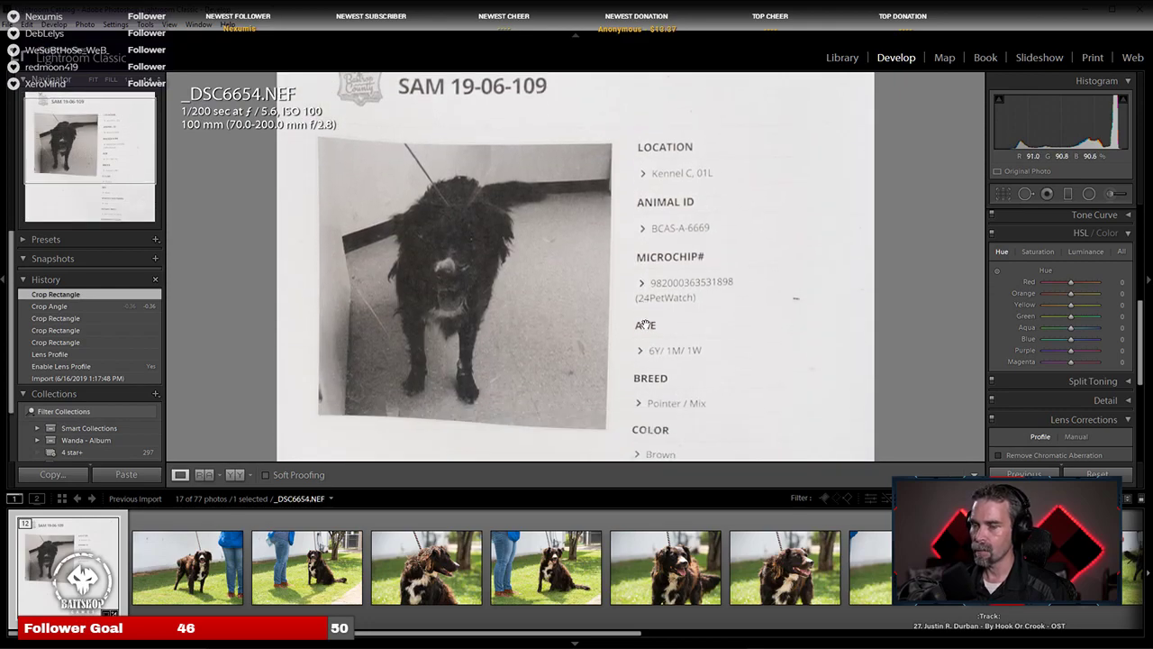
pyautogui.press('Right')
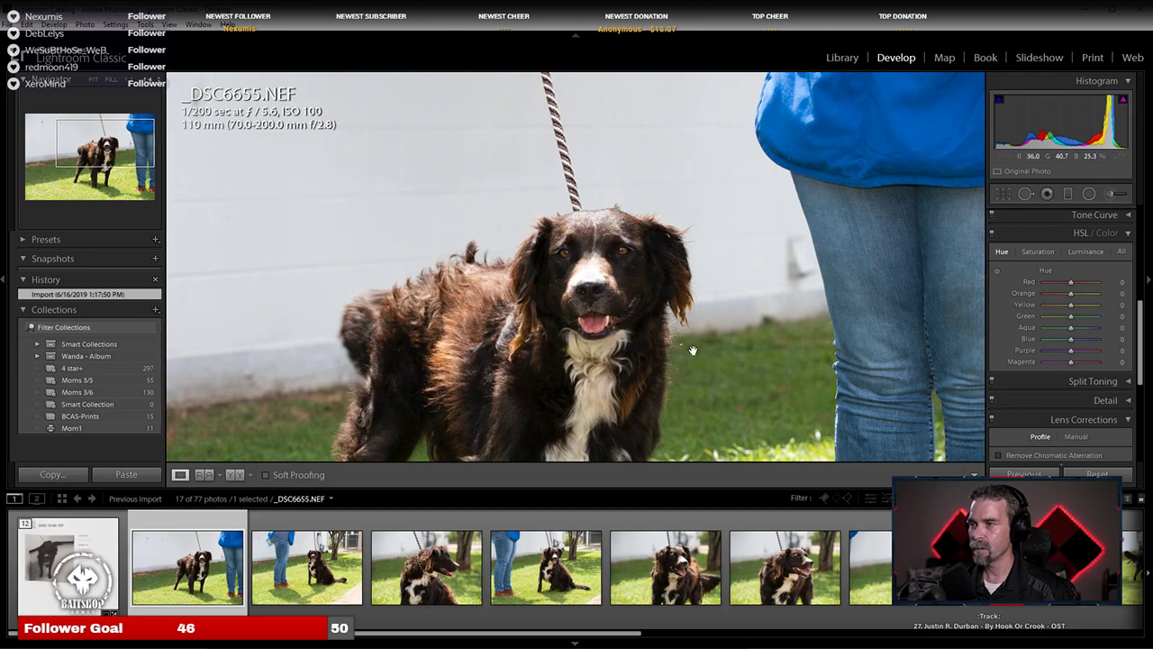
pyautogui.moveTo(616, 340); pyautogui.dragTo(622, 288)
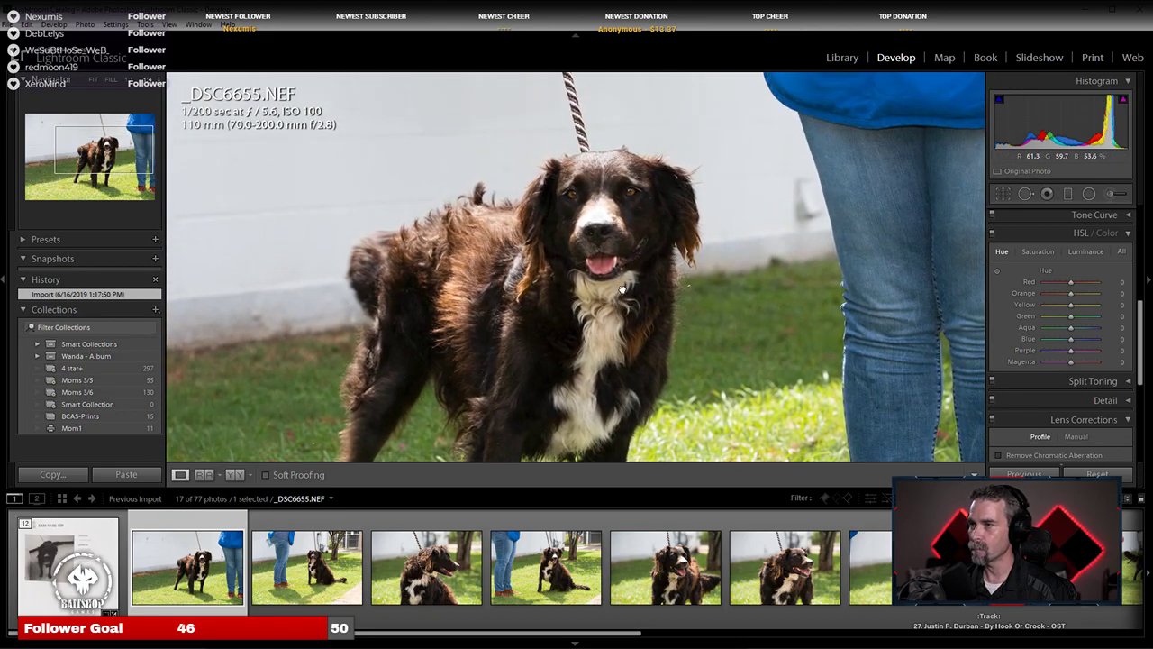
pyautogui.moveTo(520, 356); pyautogui.dragTo(556, 252)
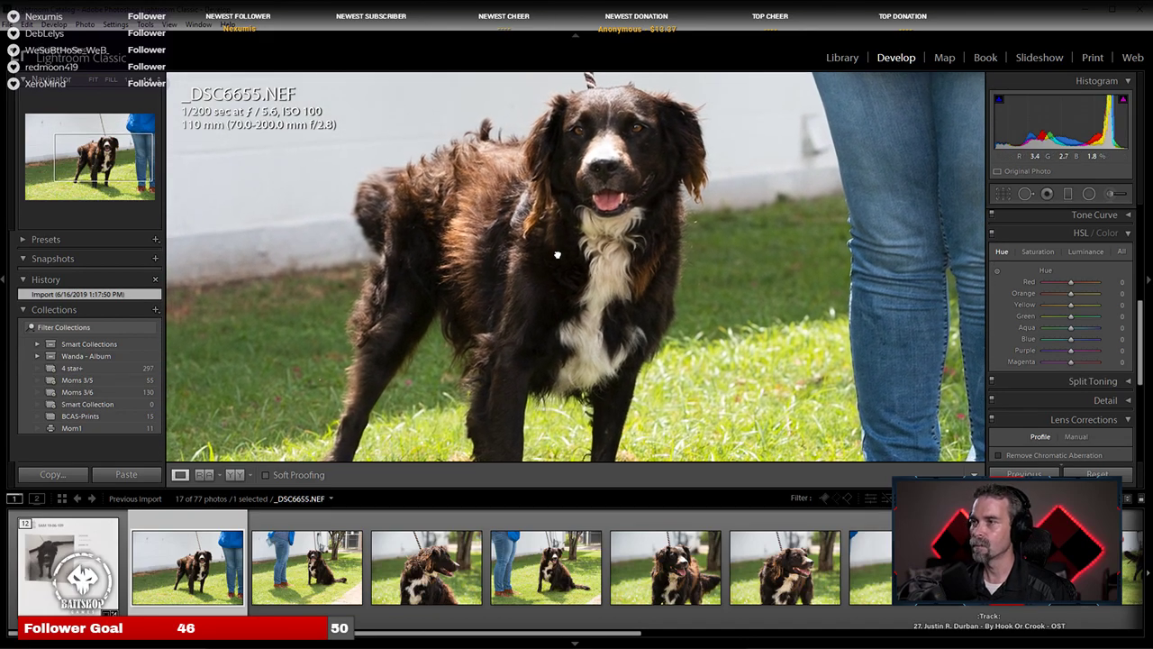
# Step: Compare the sitting-dog photo _DSC6656 against the standing-dog photo _DSC6655
pyautogui.click(288, 581)
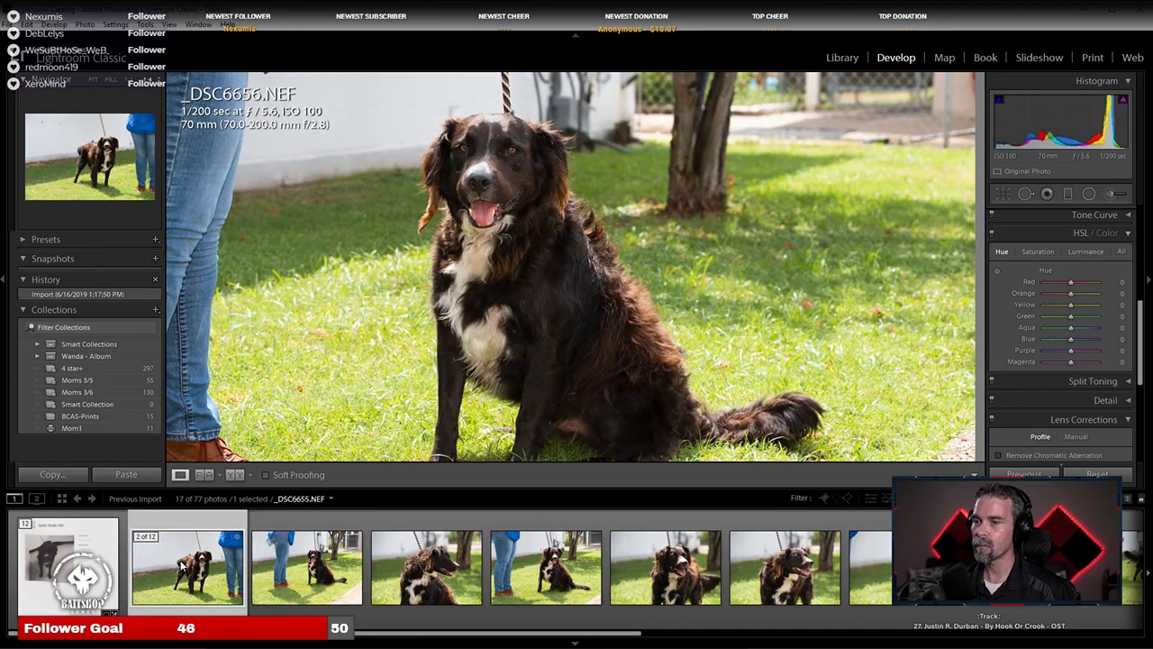
pyautogui.click(180, 565)
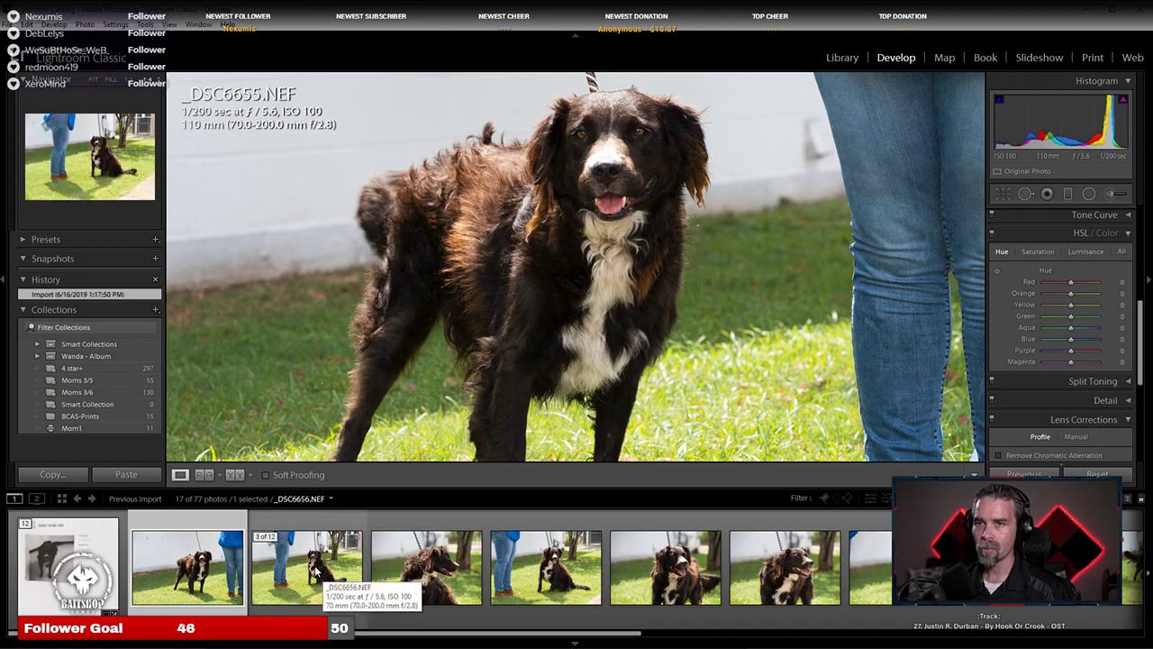
pyautogui.click(261, 567)
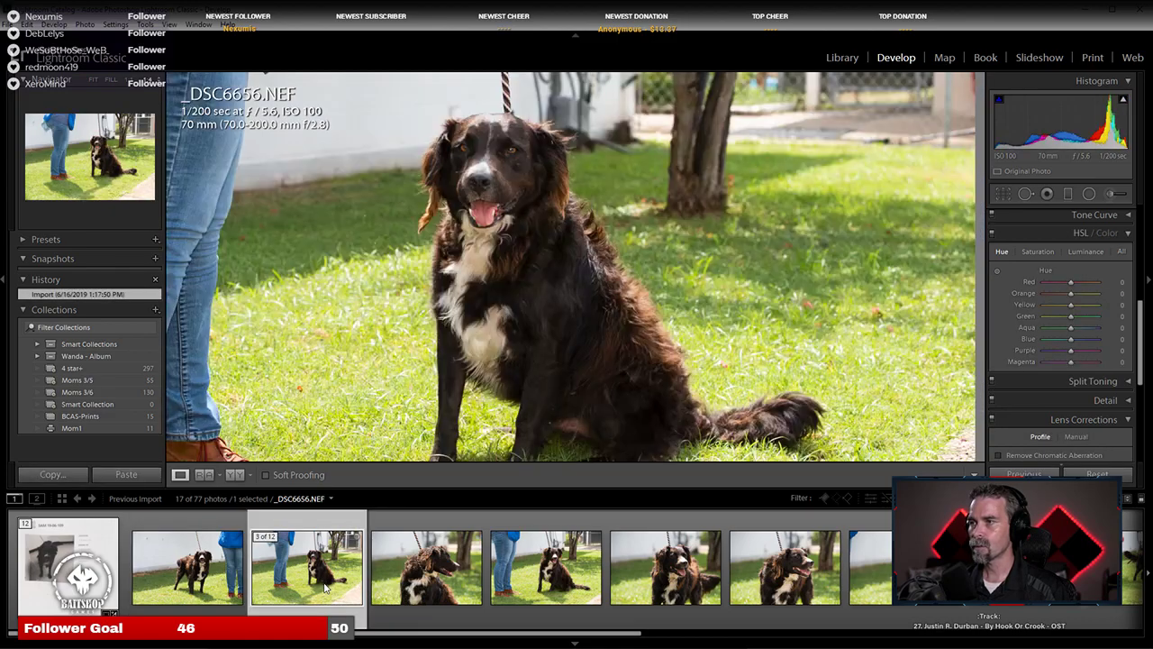
pyautogui.click(563, 270)
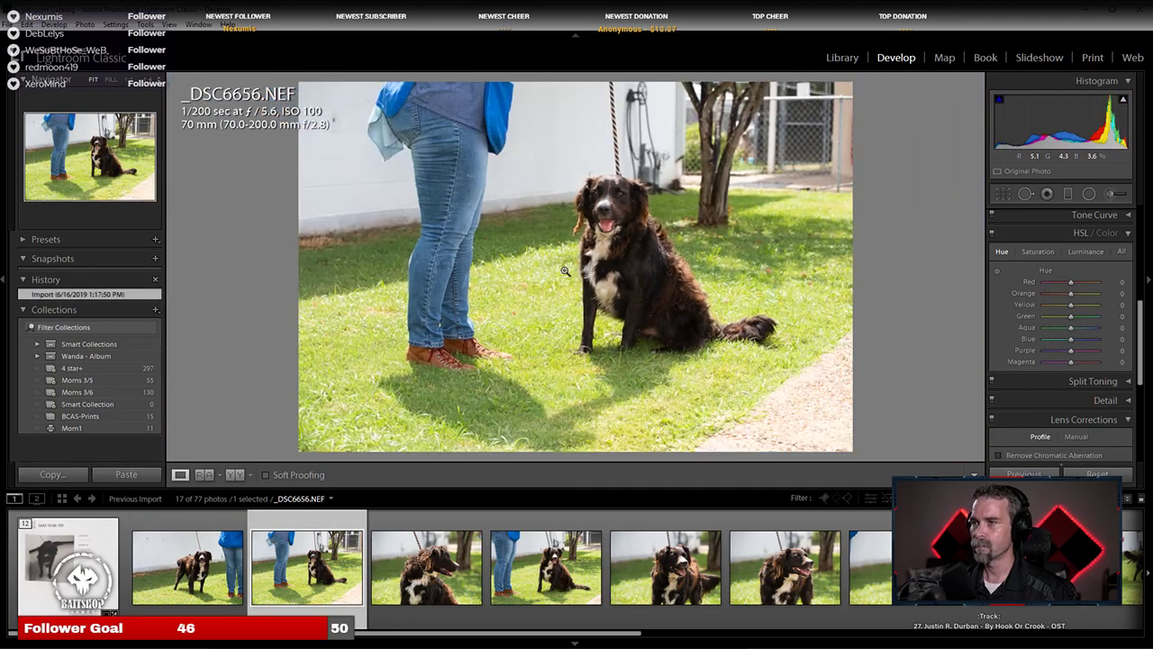
pyautogui.click(187, 591)
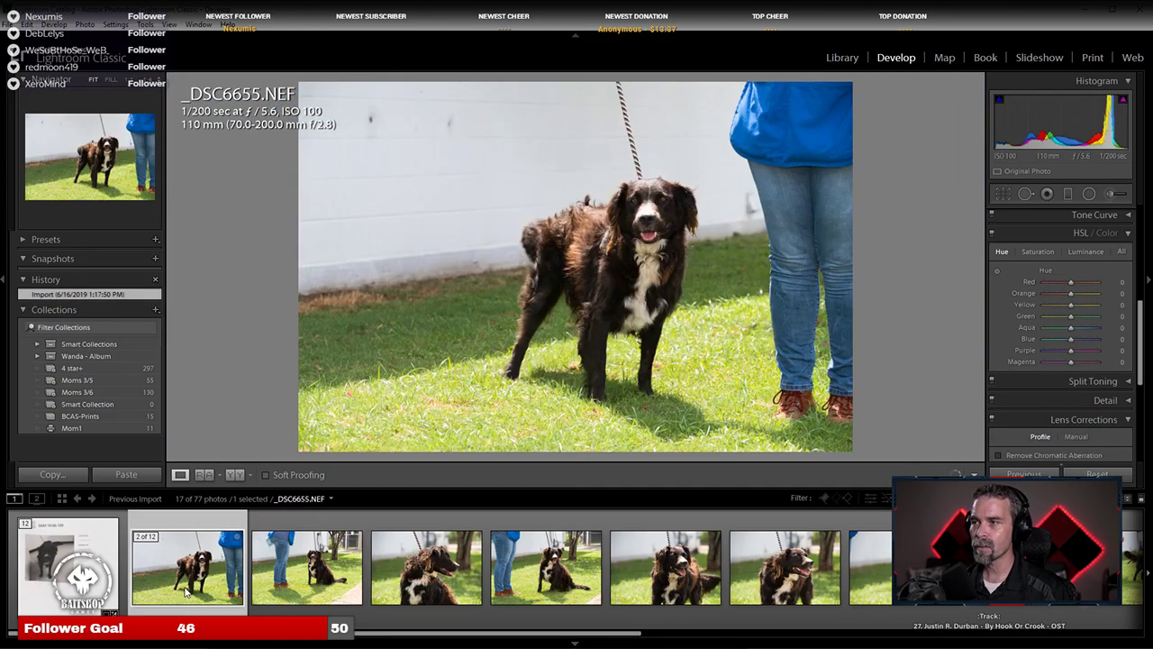
# Step: Zoom into info sheet _DSC6654 to read its photo and location details, then reopen _DSC6655
pyautogui.click(93, 566)
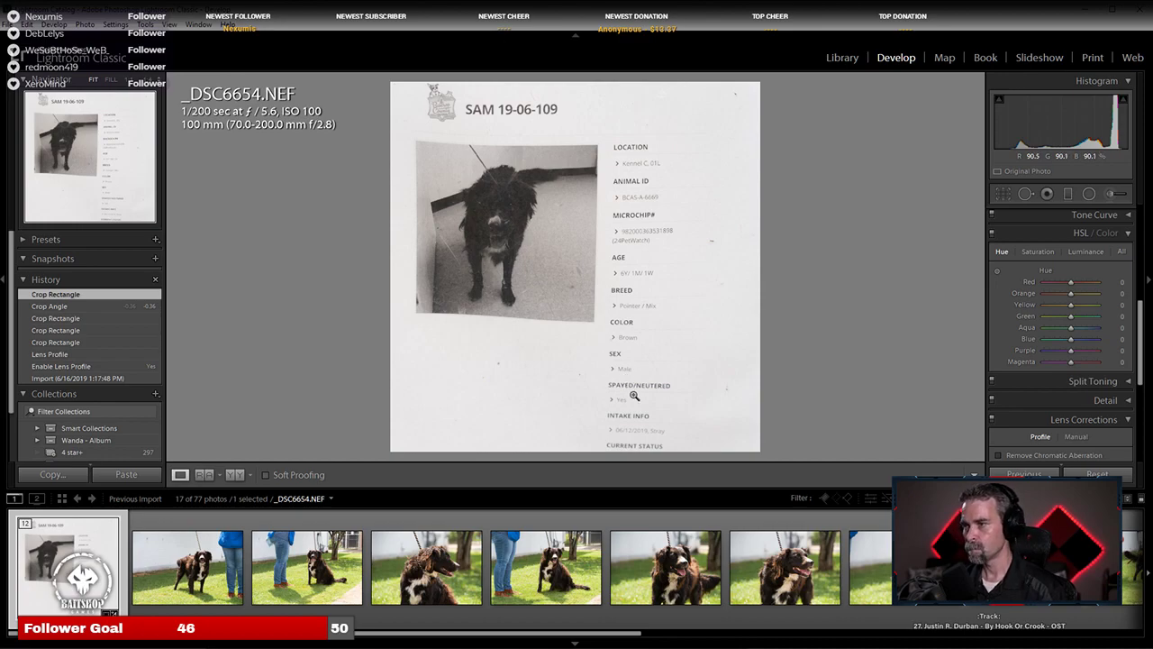
pyautogui.click(635, 396)
pyautogui.moveTo(667, 222); pyautogui.dragTo(616, 422)
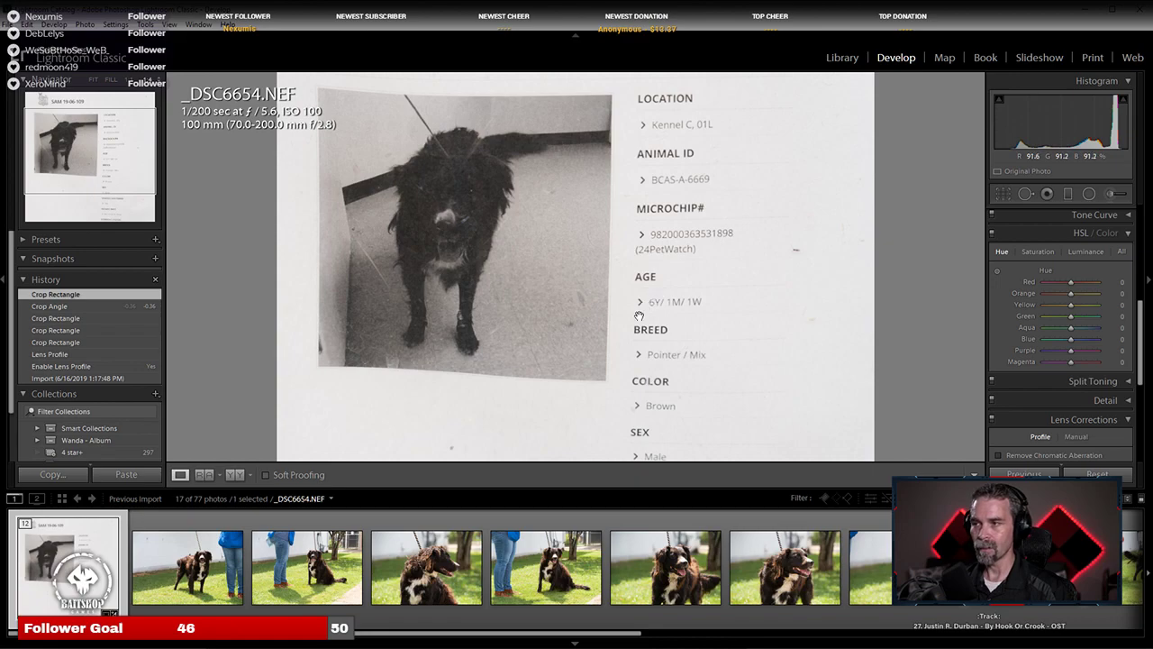
pyautogui.click(489, 315)
pyautogui.click(194, 584)
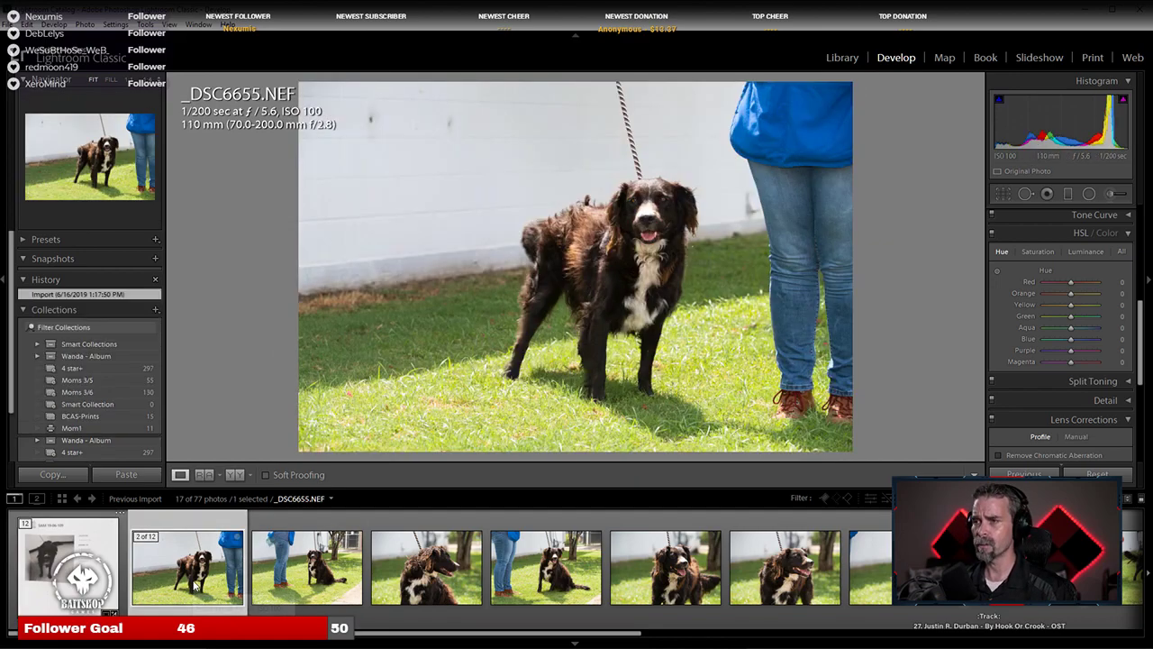
pyautogui.click(317, 591)
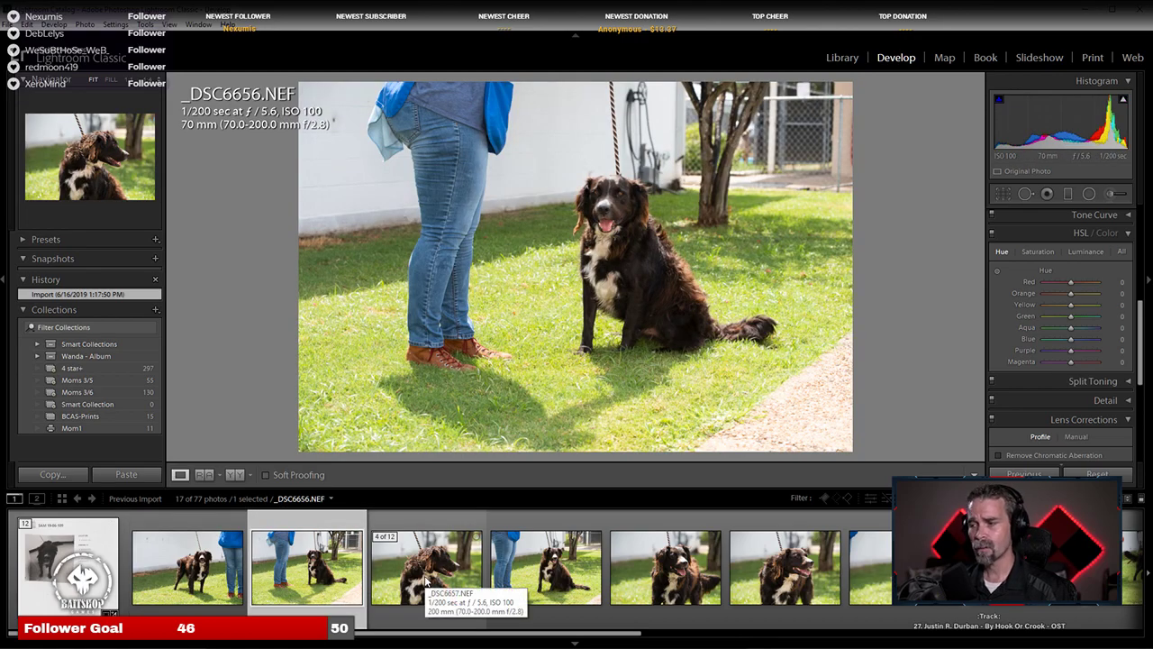
pyautogui.click(426, 581)
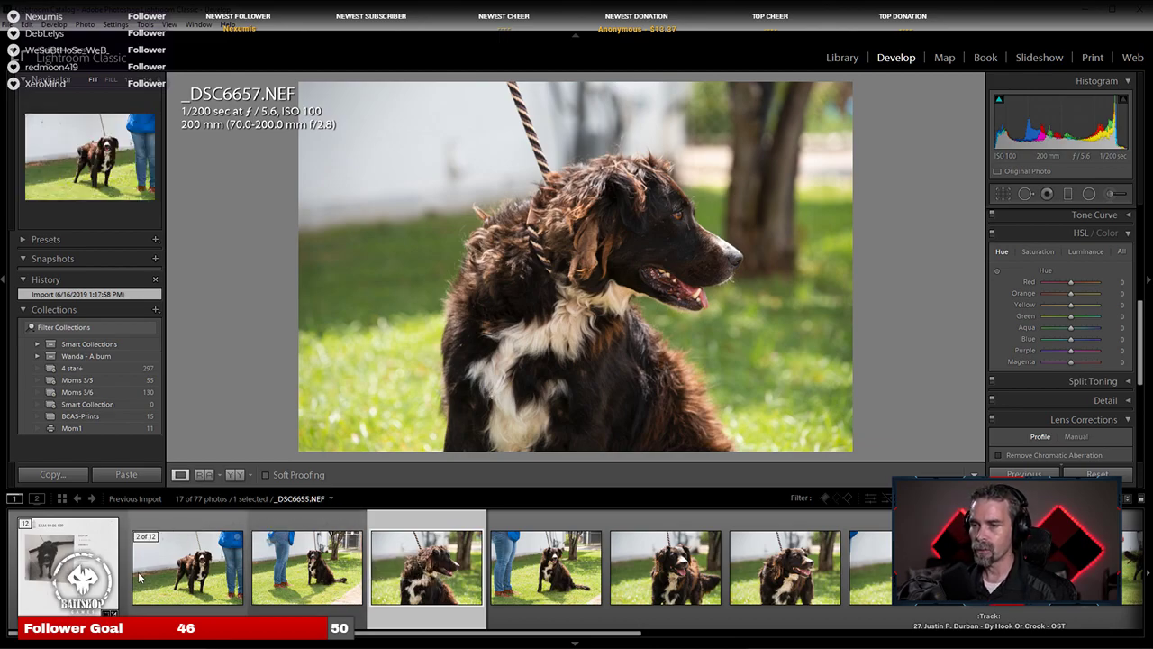
pyautogui.click(171, 584)
pyautogui.click(321, 587)
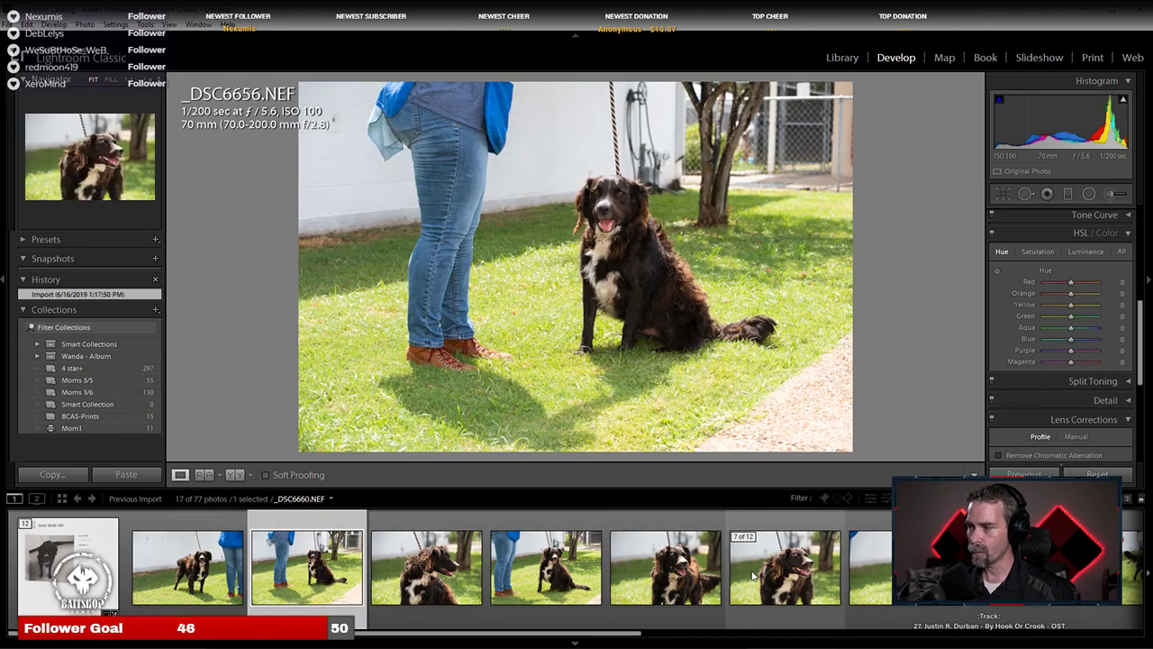
pyautogui.click(869, 566)
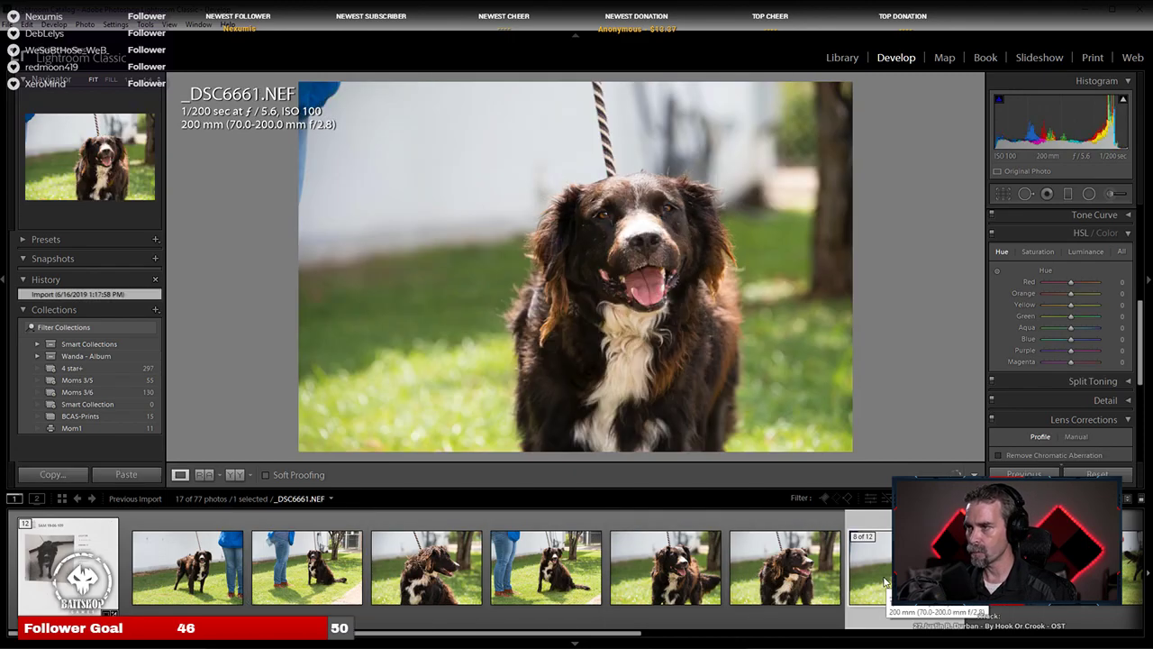
pyautogui.click(647, 214)
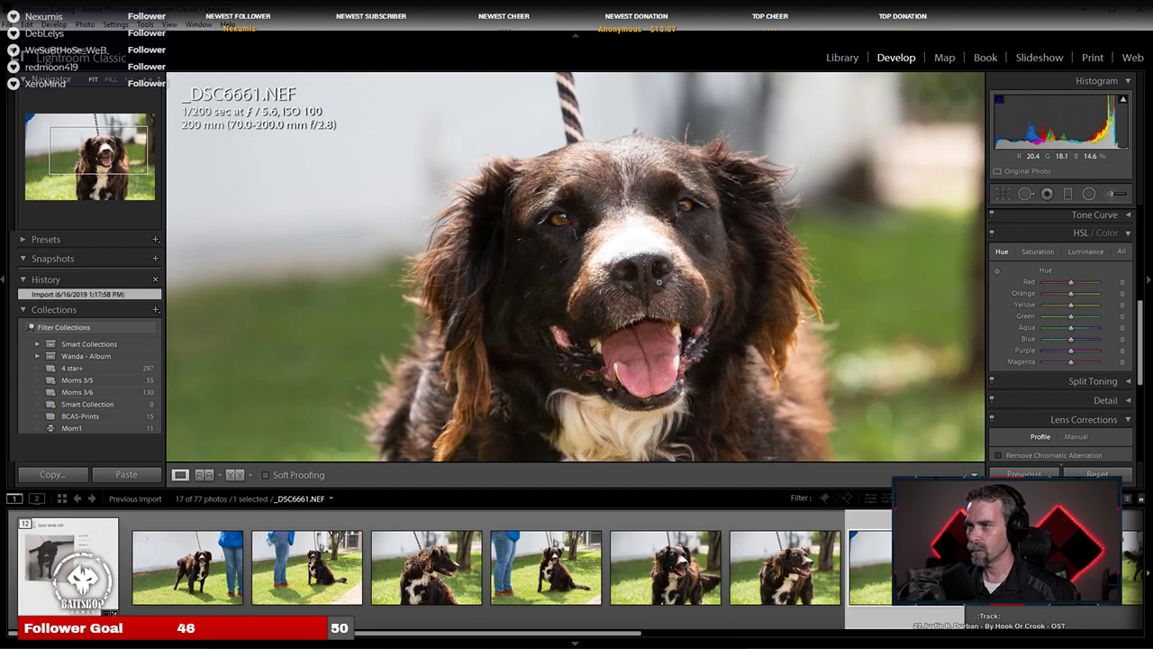
pyautogui.click(647, 215)
pyautogui.scroll(-3, 865, 566)
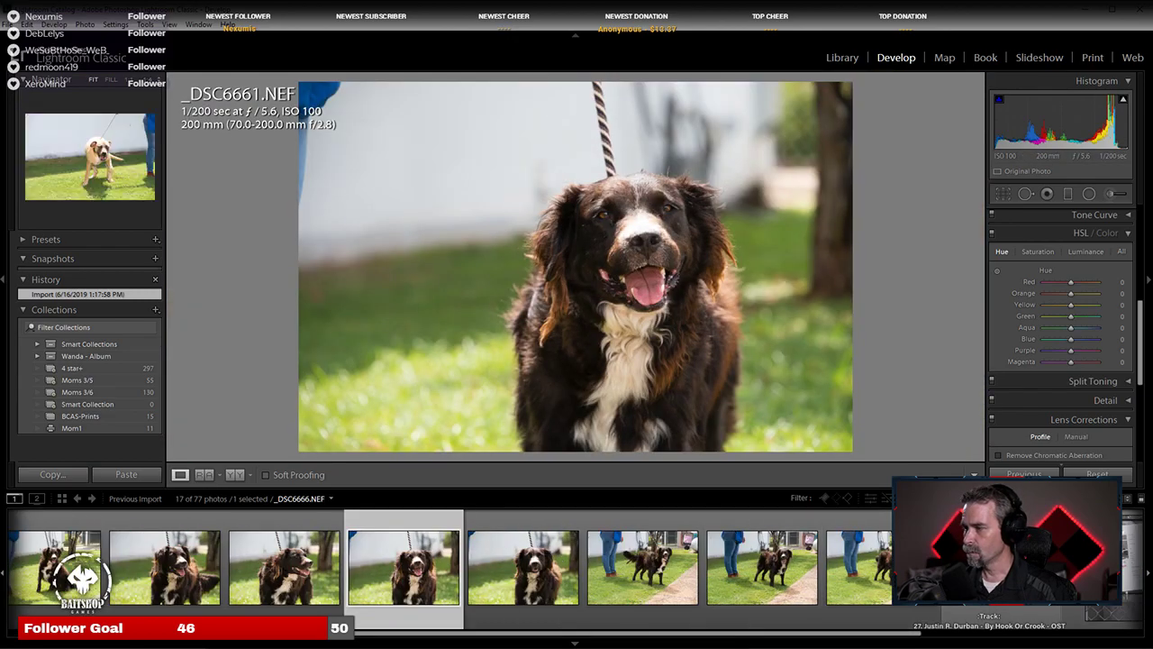
pyautogui.click(865, 565)
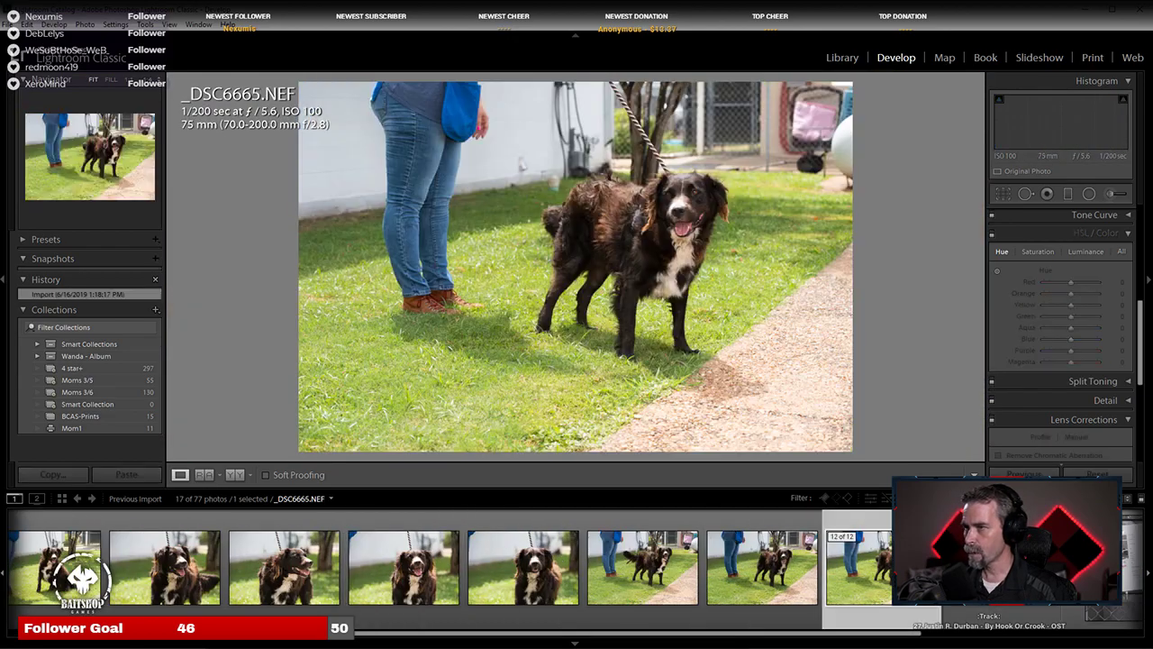
pyautogui.click(760, 580)
pyautogui.click(658, 581)
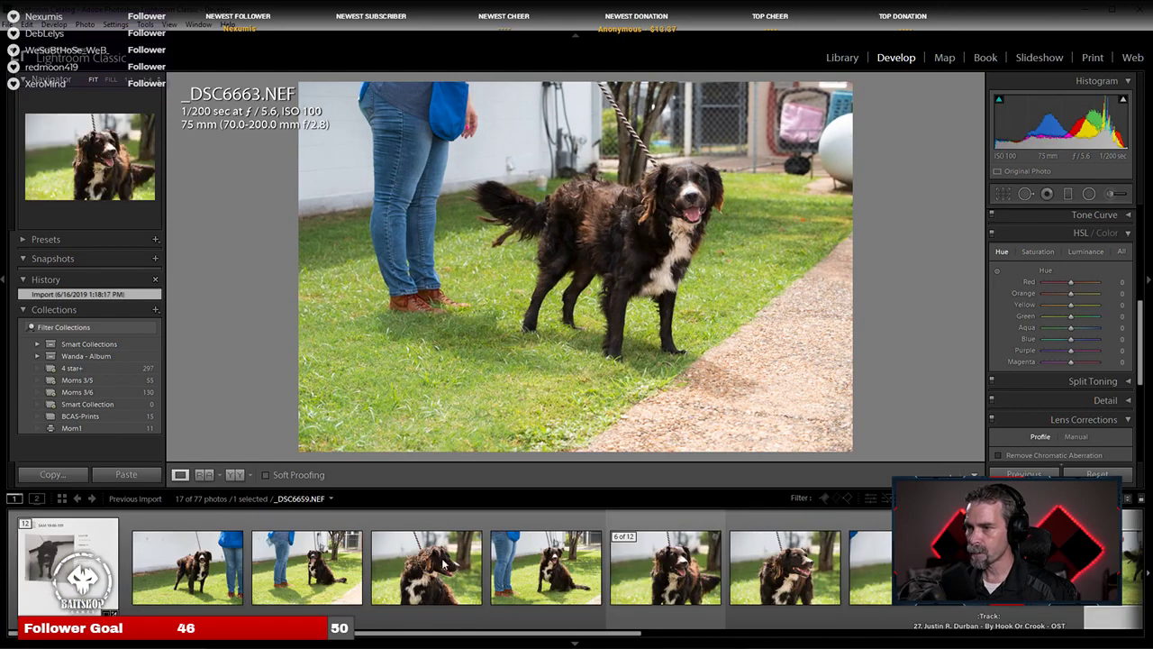
pyautogui.click(216, 582)
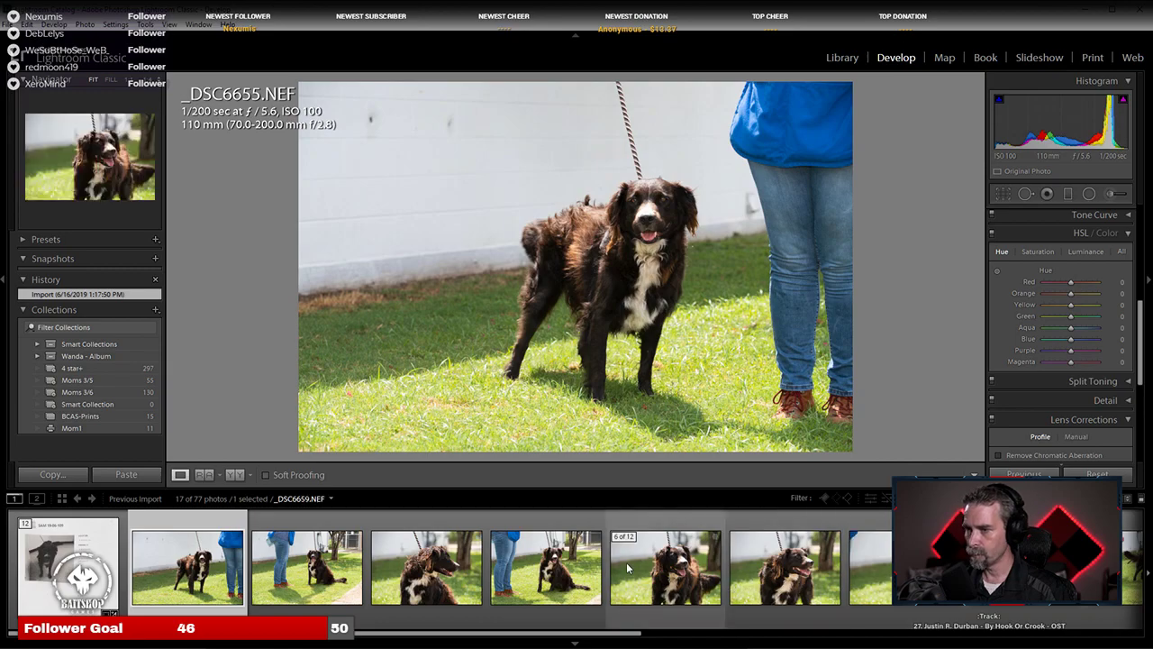
pyautogui.scroll(-2, 628, 568)
pyautogui.scroll(-2, 628, 568)
pyautogui.click(792, 573)
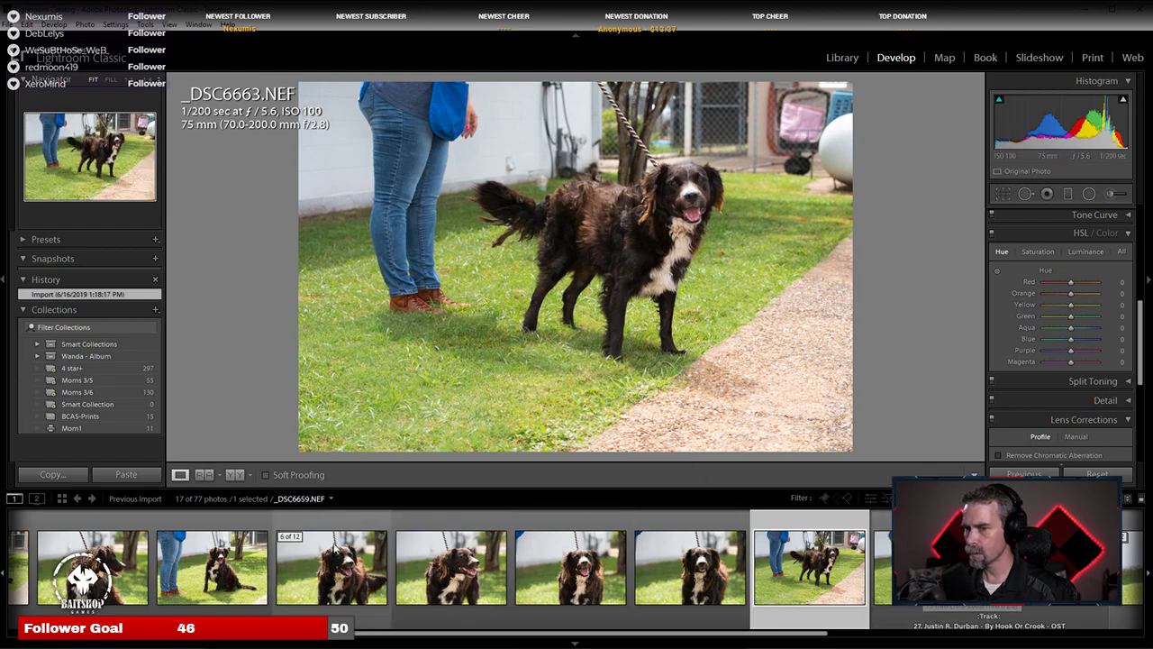
pyautogui.scroll(3, 200, 586)
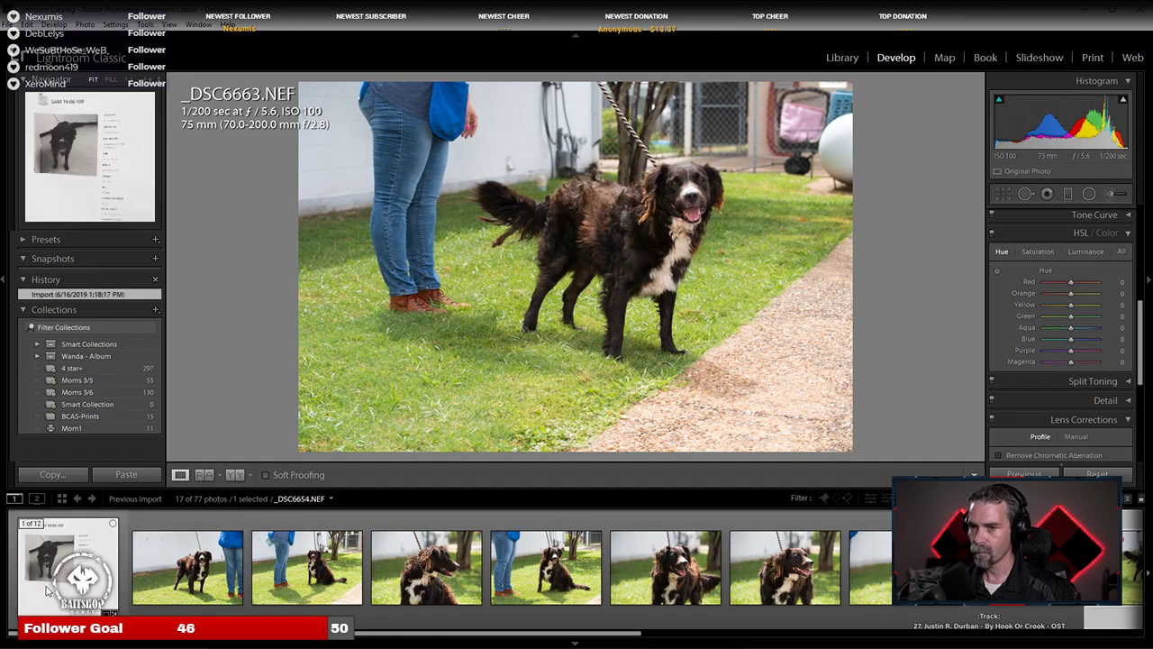
pyautogui.click(68, 563)
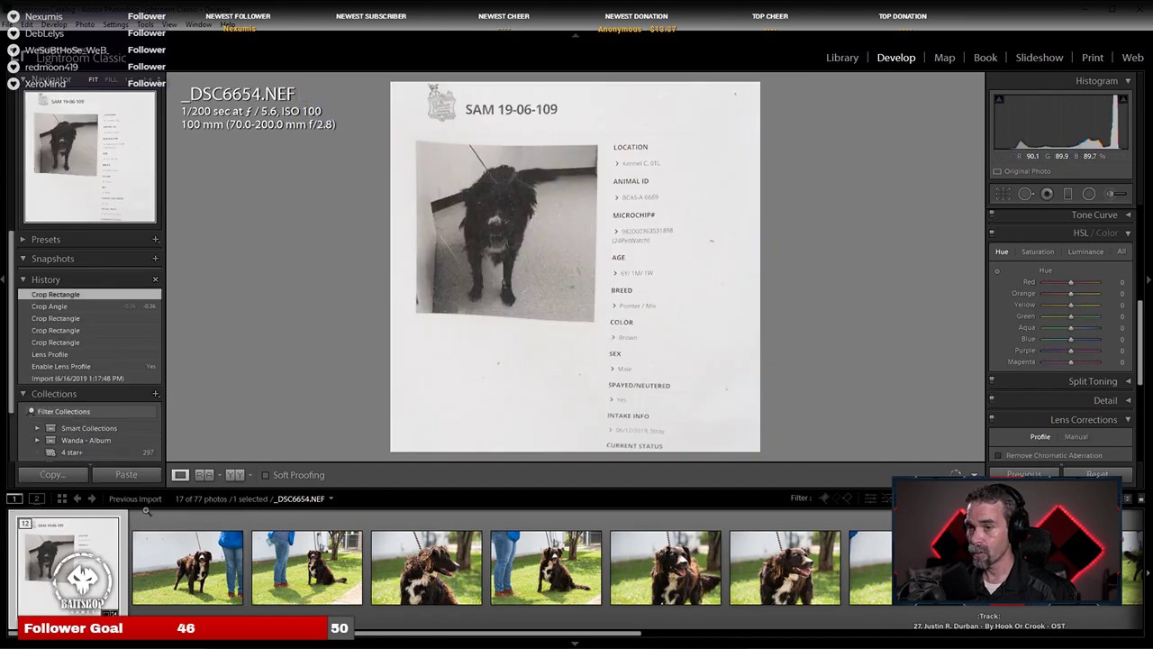
pyautogui.scroll(-3, 450, 567)
pyautogui.click(815, 577)
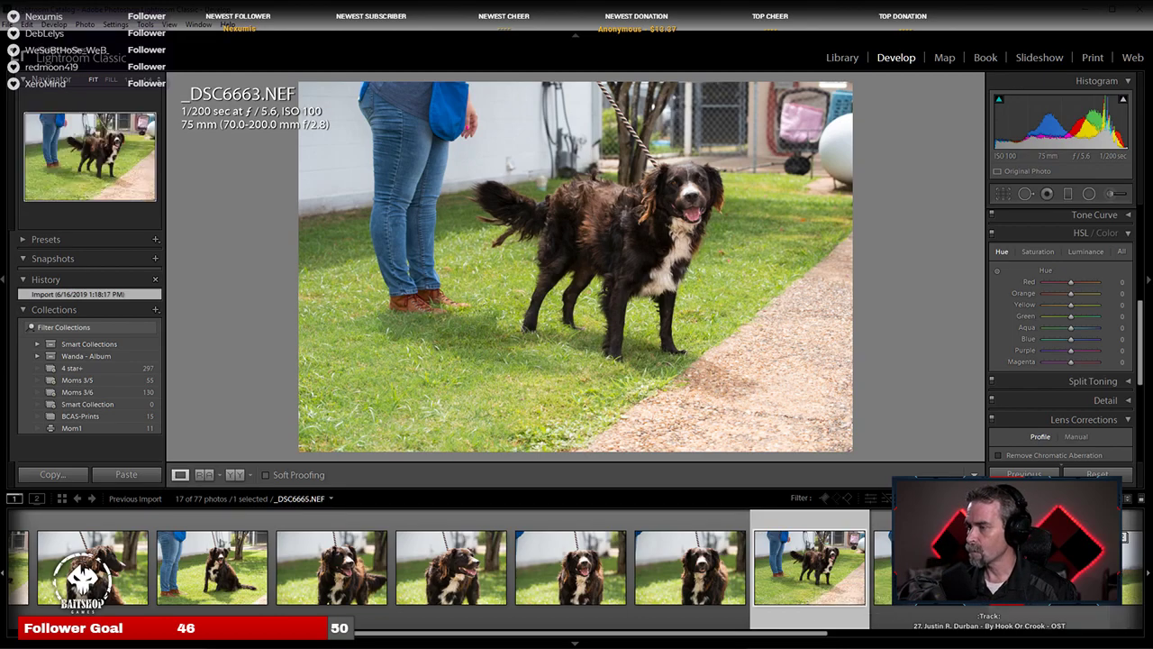
pyautogui.press('Right')
pyautogui.press('Right')
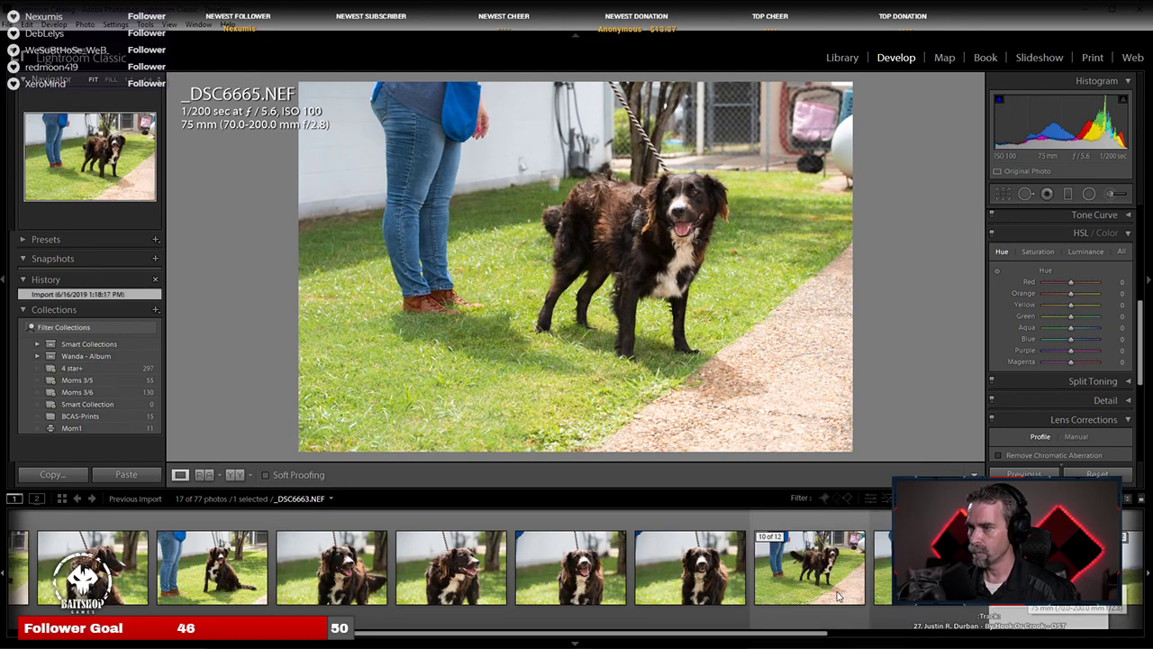
pyautogui.scroll(3, 833, 596)
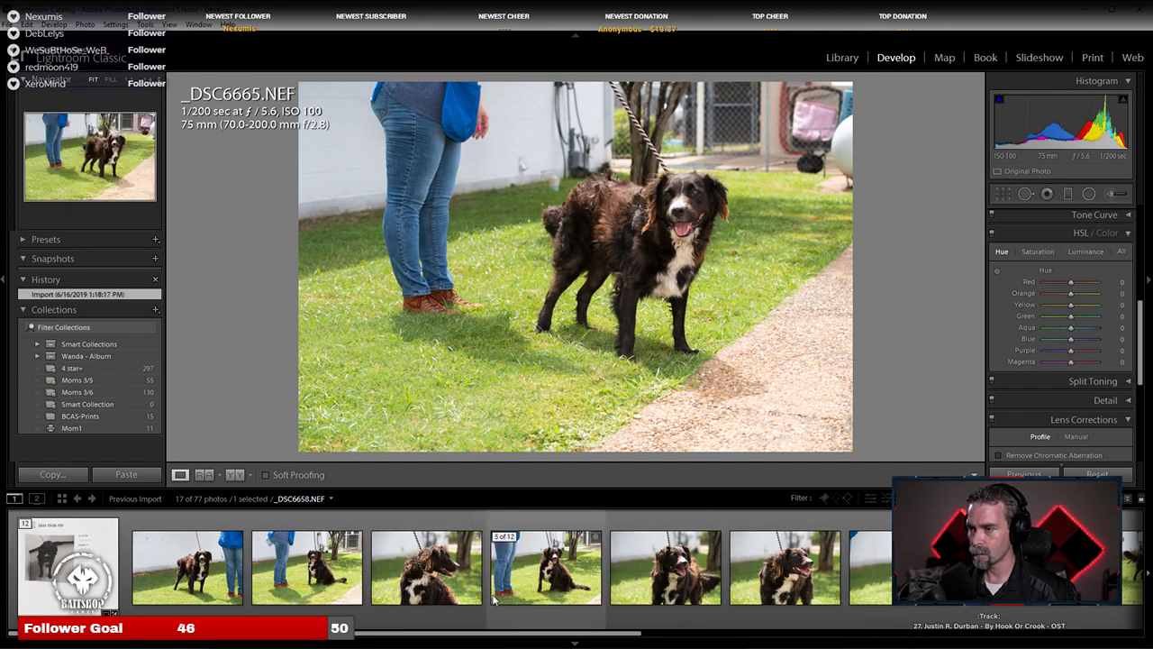
pyautogui.click(216, 585)
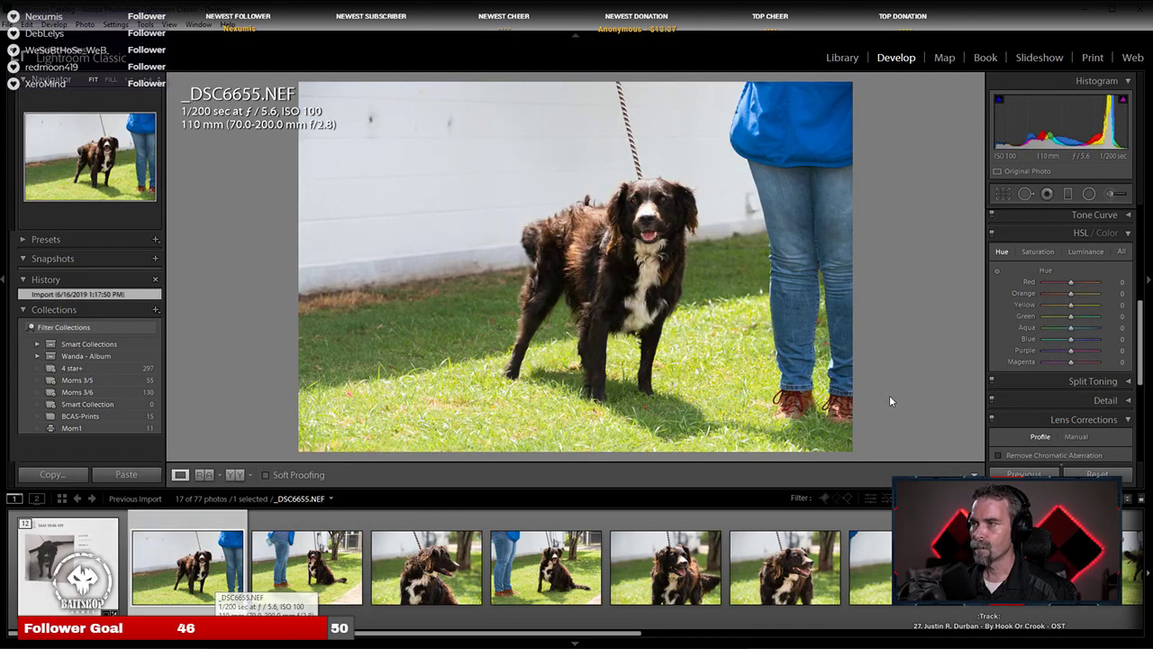
pyautogui.click(653, 194)
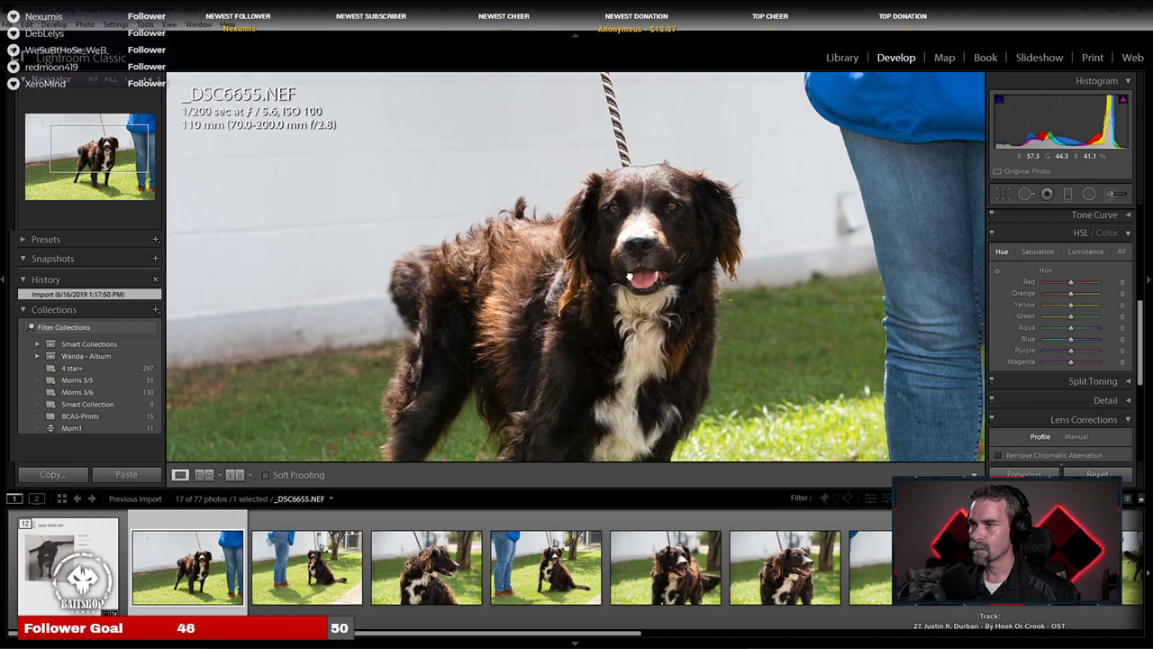
pyautogui.click(628, 276)
pyautogui.scroll(-5, 764, 576)
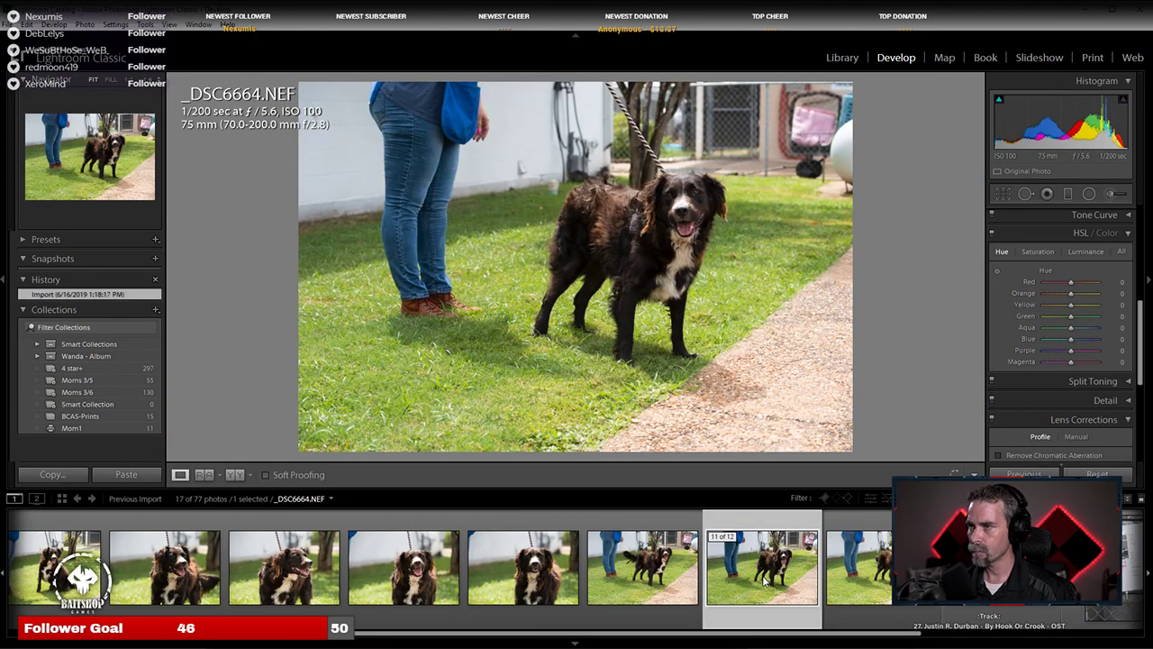
pyautogui.click(642, 576)
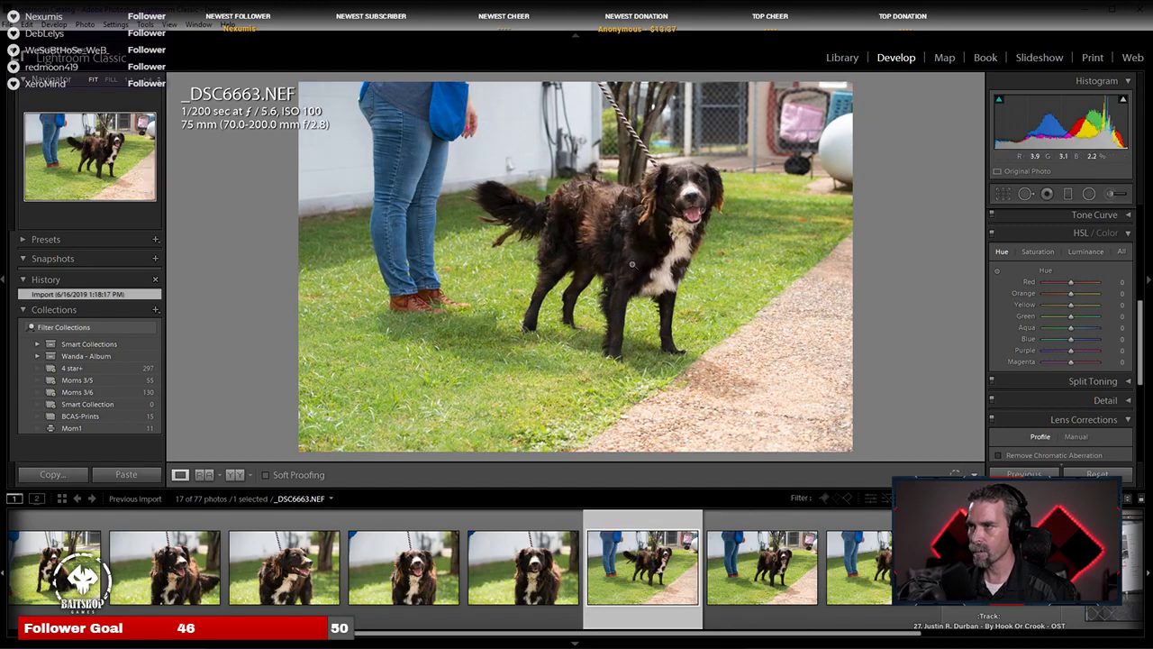
pyautogui.click(612, 201)
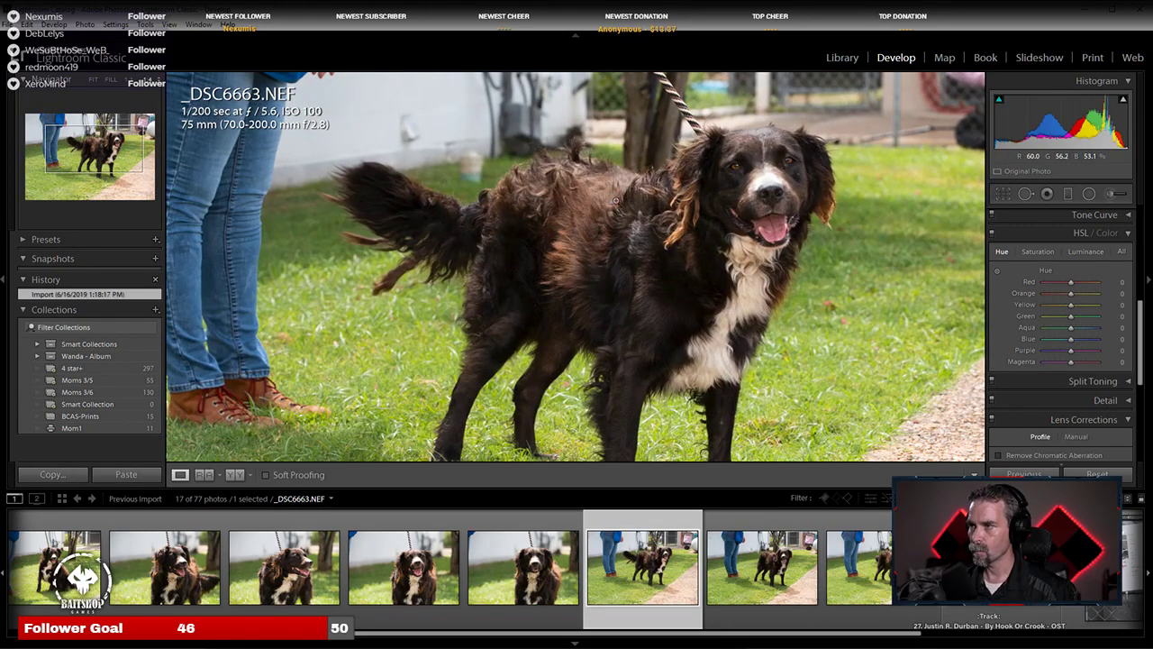
pyautogui.click(615, 200)
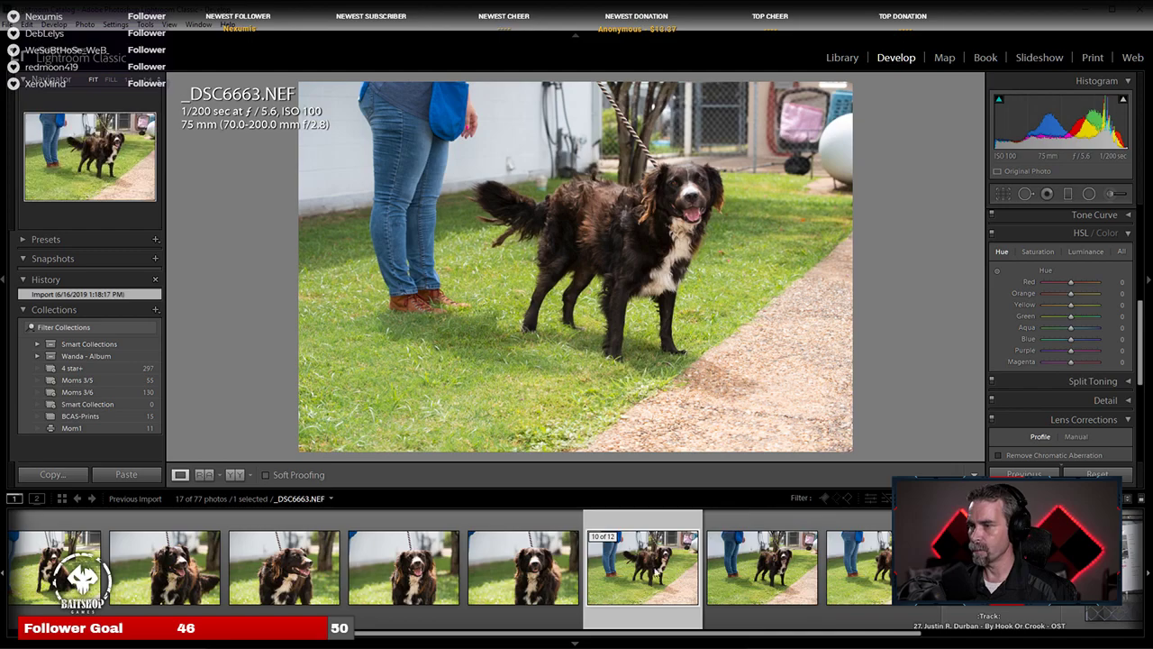
# Step: Paste the stored develop settings onto _DSC6663 twice
pyautogui.rightClick(647, 196)
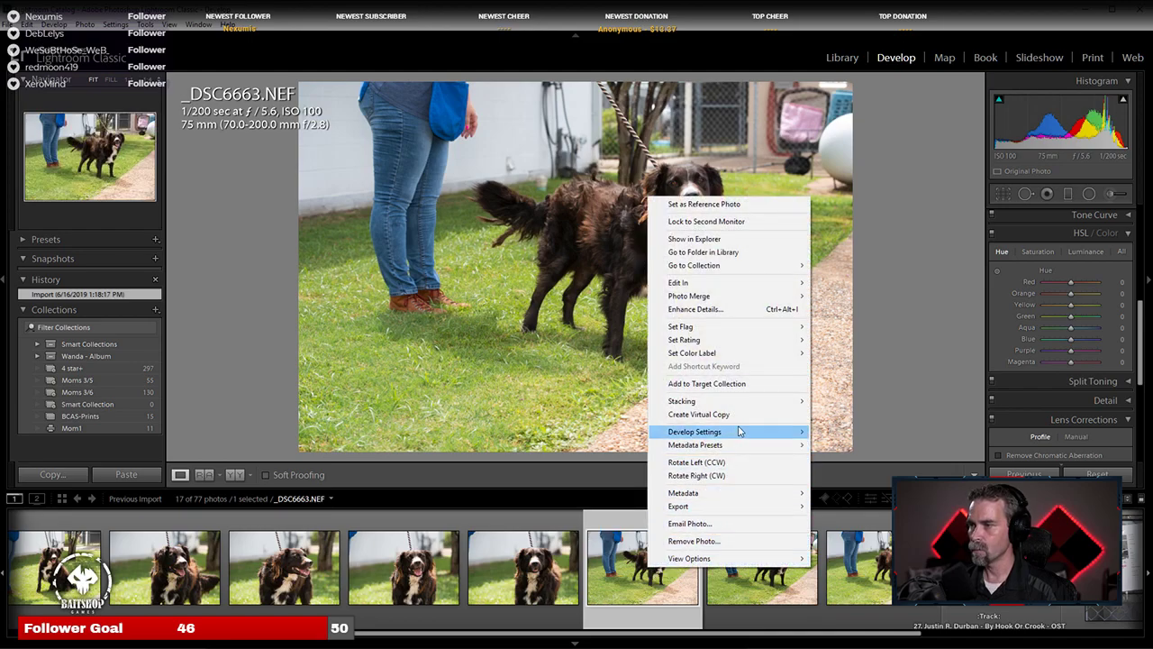
pyautogui.moveTo(742, 428)
pyautogui.click(865, 492)
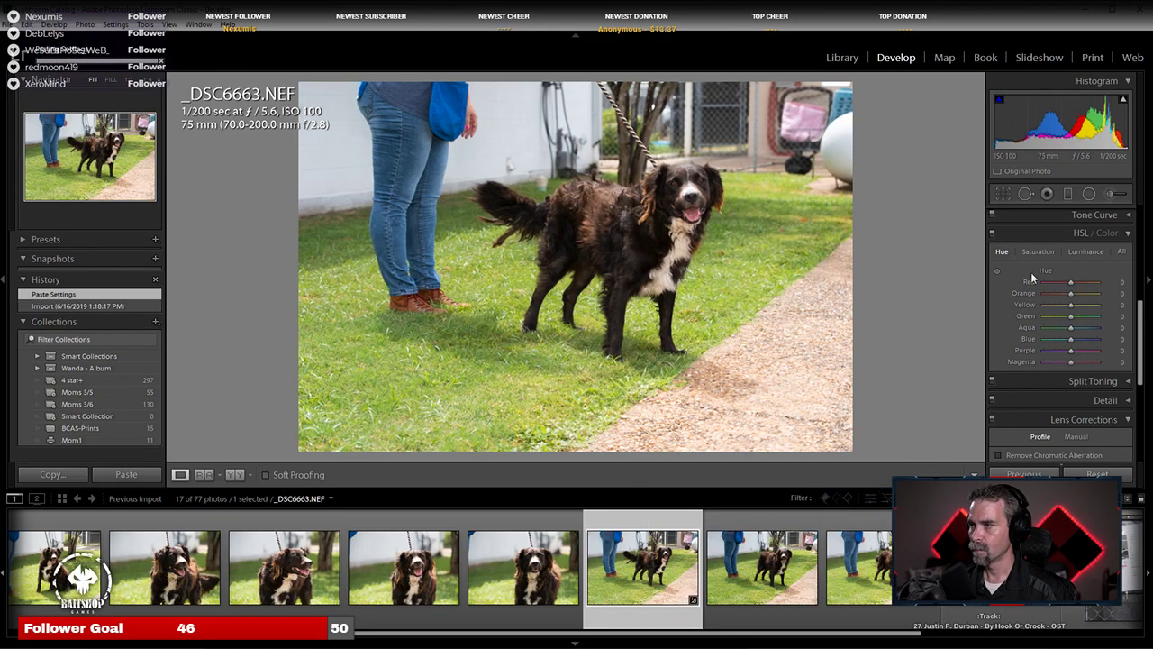
pyautogui.rightClick(618, 602)
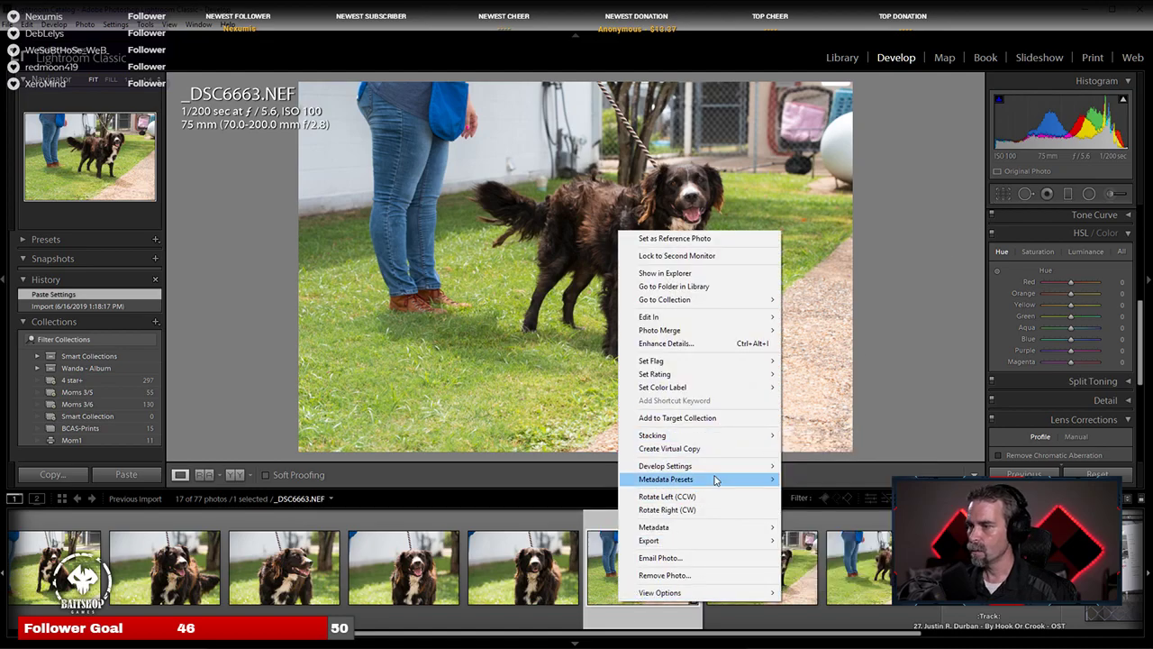
pyautogui.moveTo(718, 467)
pyautogui.click(820, 527)
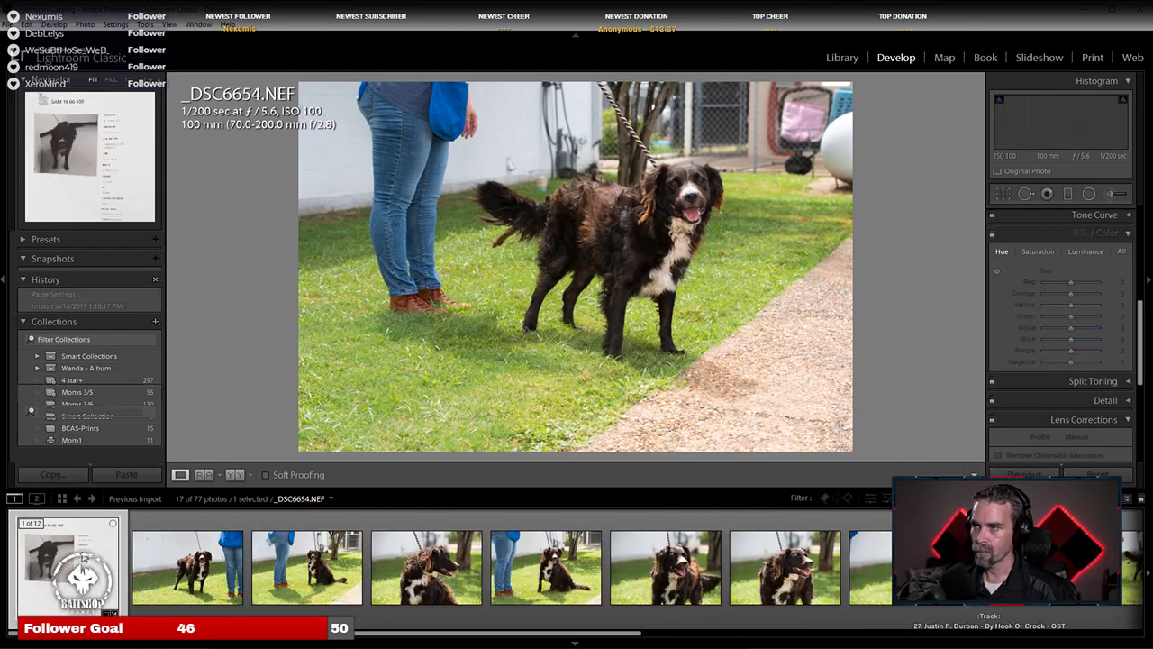
# Step: Copy the intake sheet's develop settings again, including its square crop
pyautogui.rightClick(111, 557)
pyautogui.moveTo(135, 638)
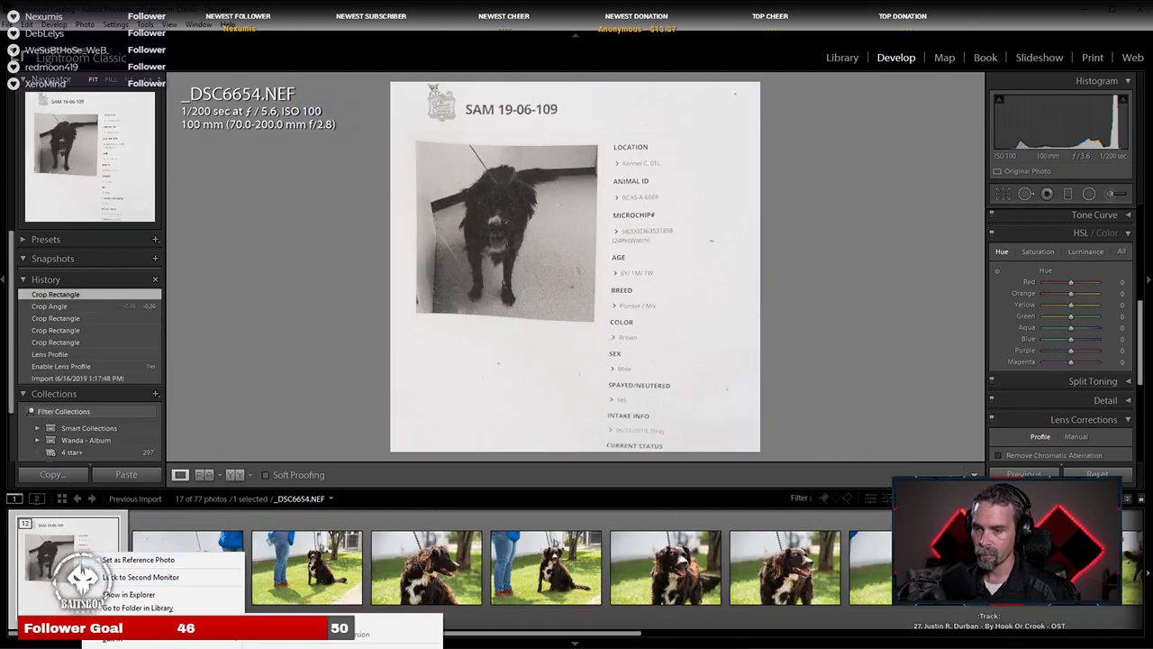
pyautogui.click(288, 626)
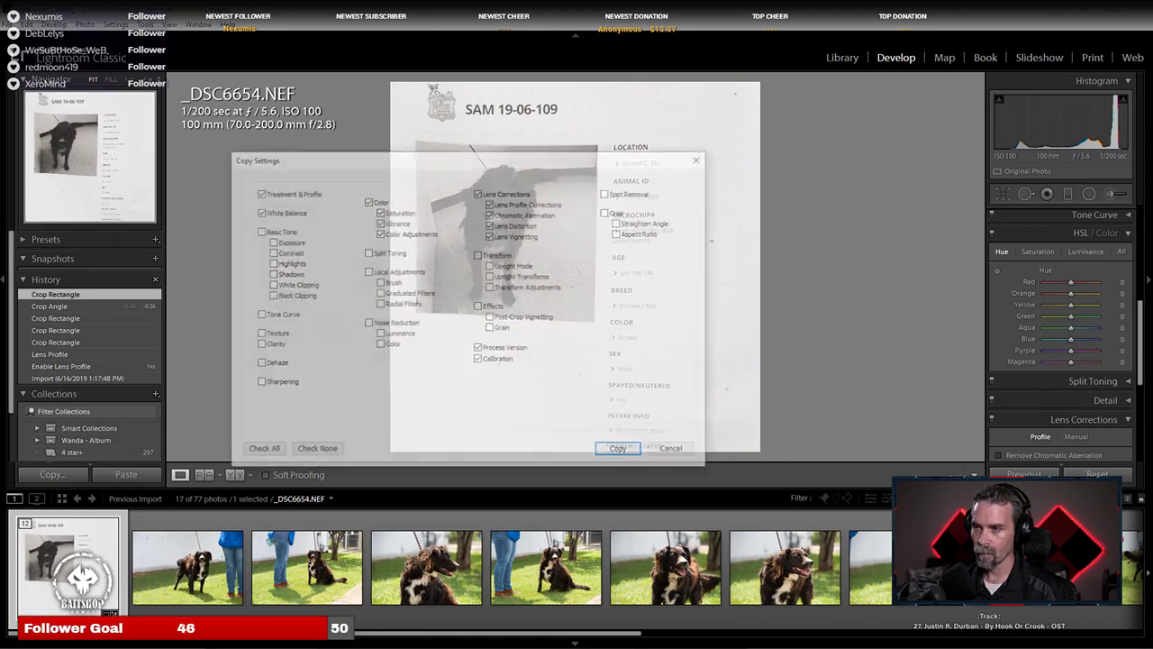
pyautogui.click(622, 451)
# Step: Paste the sheet's settings onto _DSC6663 so it gets the square crop
pyautogui.scroll(-5, 659, 576)
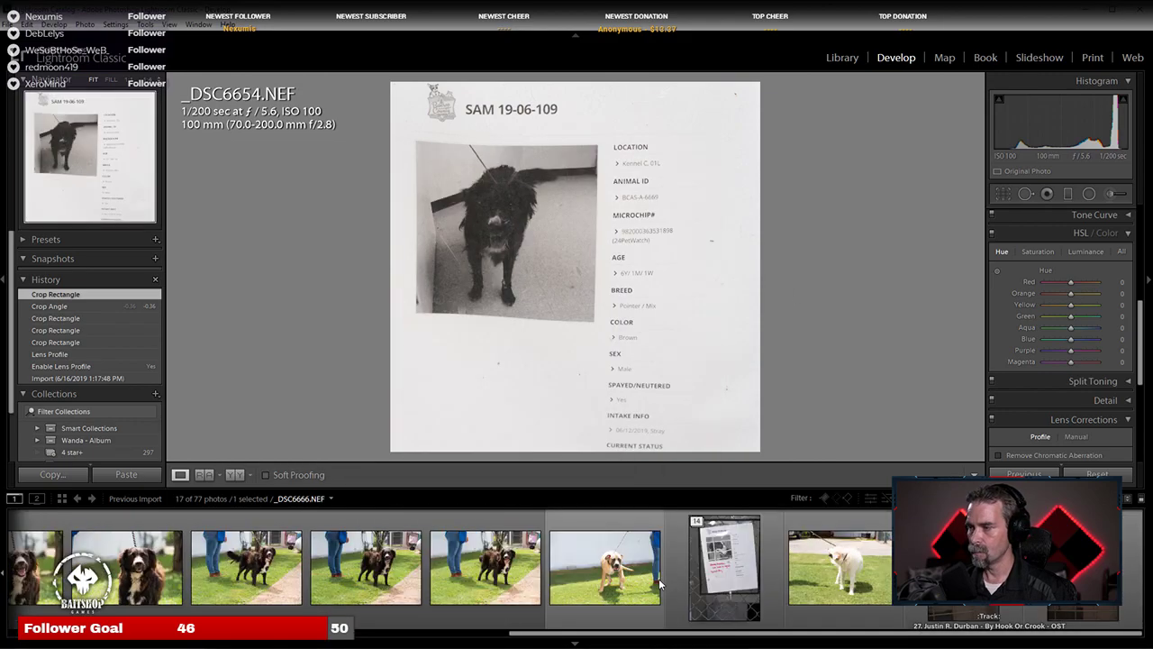
pyautogui.click(728, 568)
pyautogui.scroll(5, 721, 572)
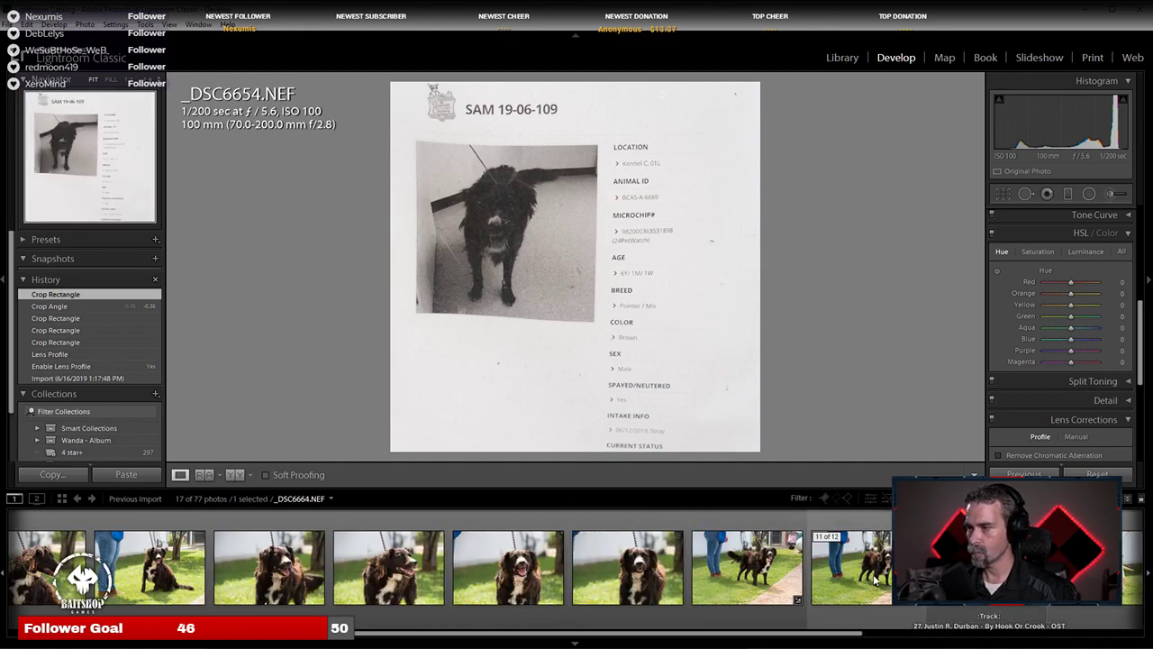
pyautogui.click(725, 586)
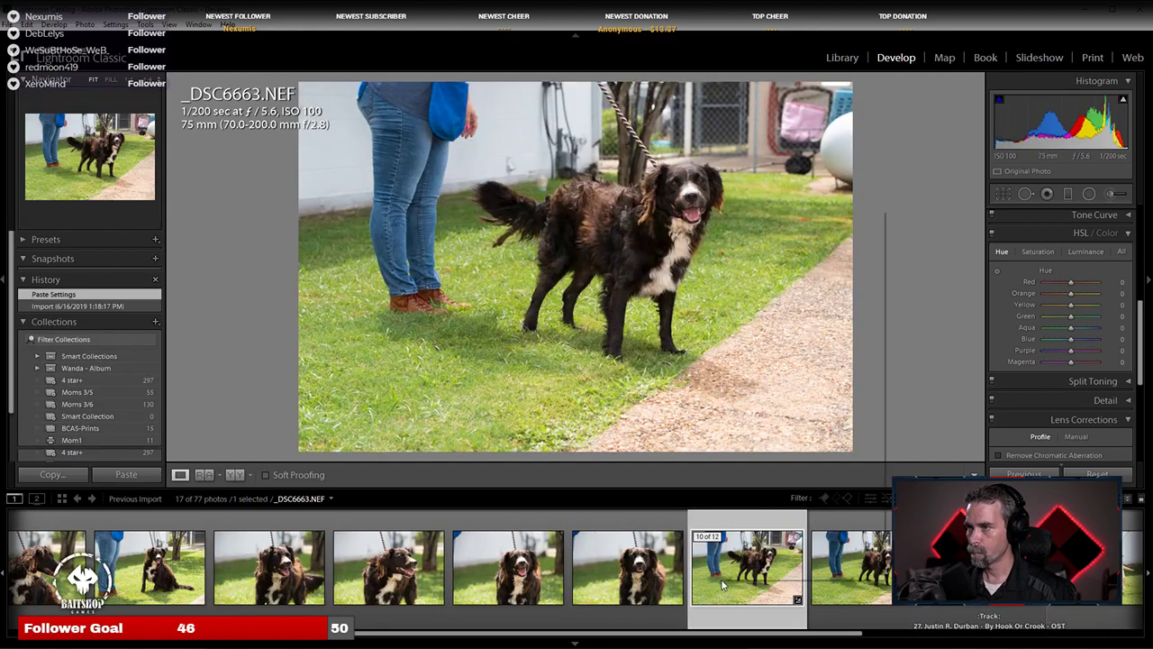
pyautogui.rightClick(724, 582)
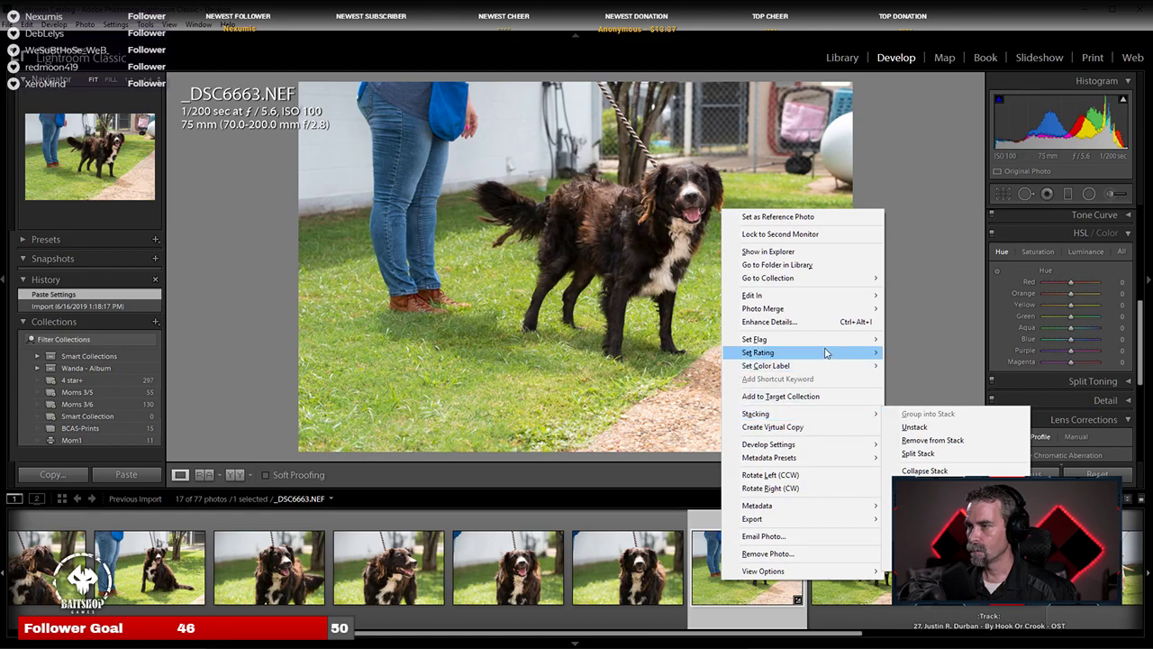
pyautogui.moveTo(827, 445)
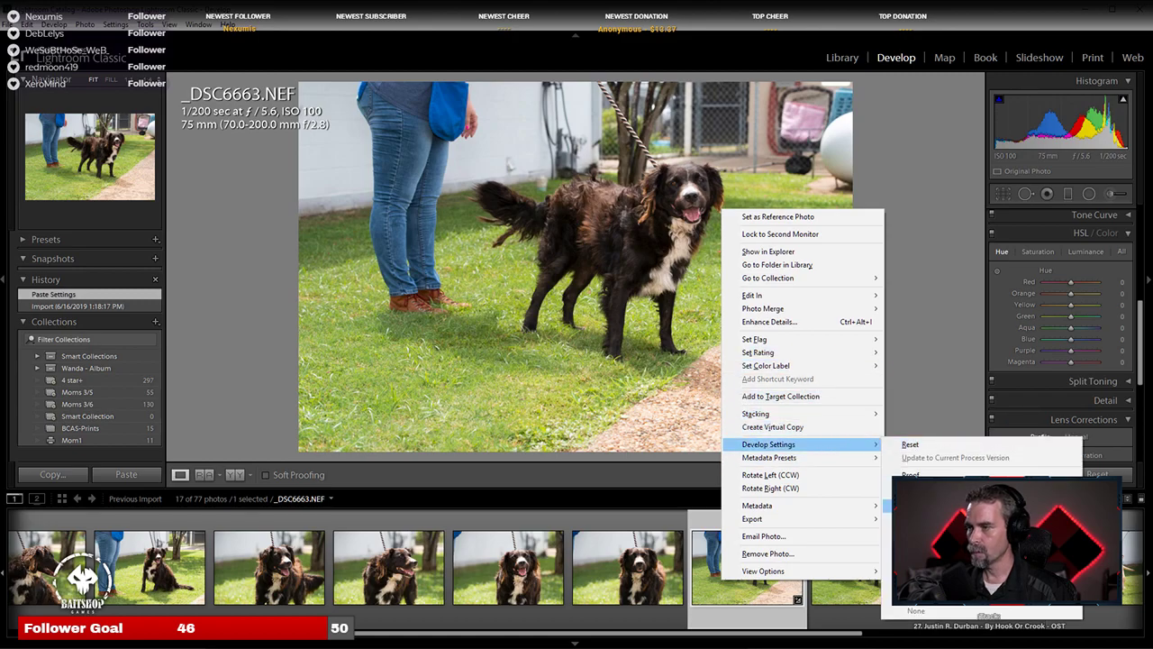
pyautogui.click(937, 505)
pyautogui.rightClick(760, 542)
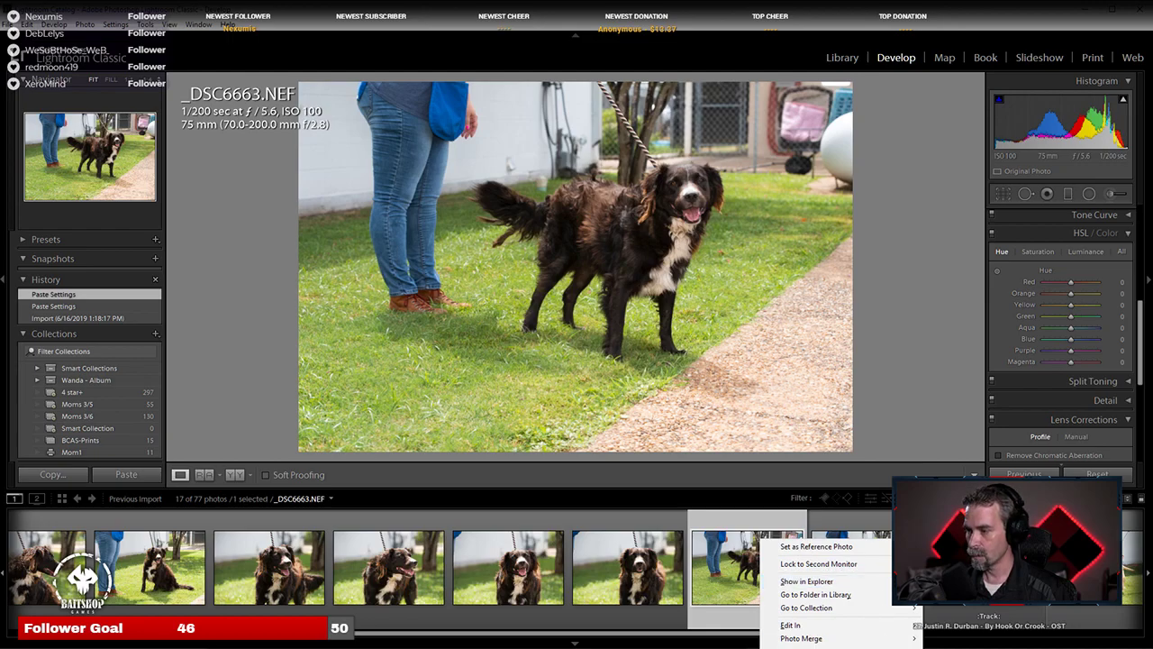
pyautogui.hotkey('ctrl', 'shift', 'v')
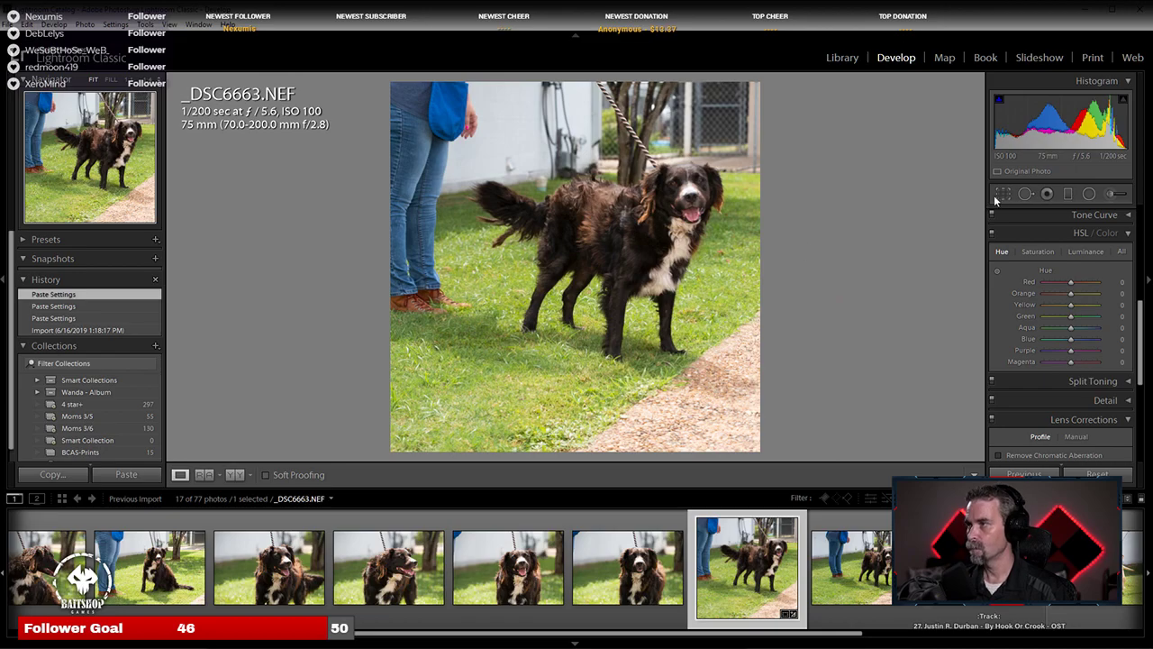
# Step: Enlarge and reposition the 1x1 crop on _DSC6663 around the standing dog on the grass, then commit it
pyautogui.click(1003, 194)
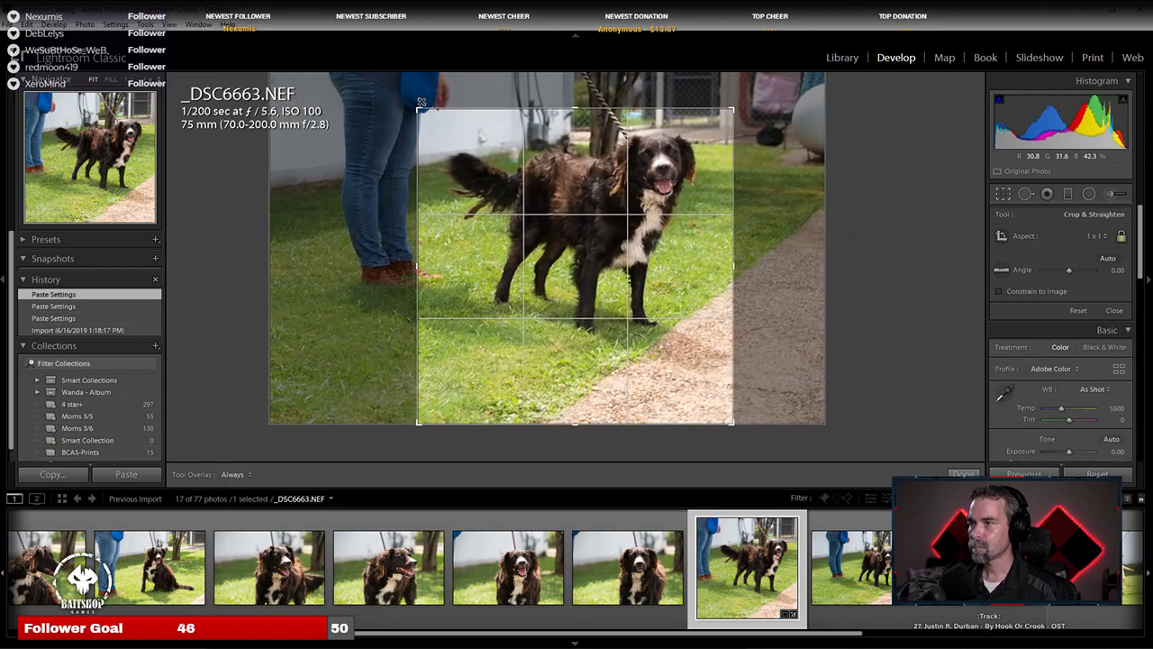
pyautogui.click(421, 102)
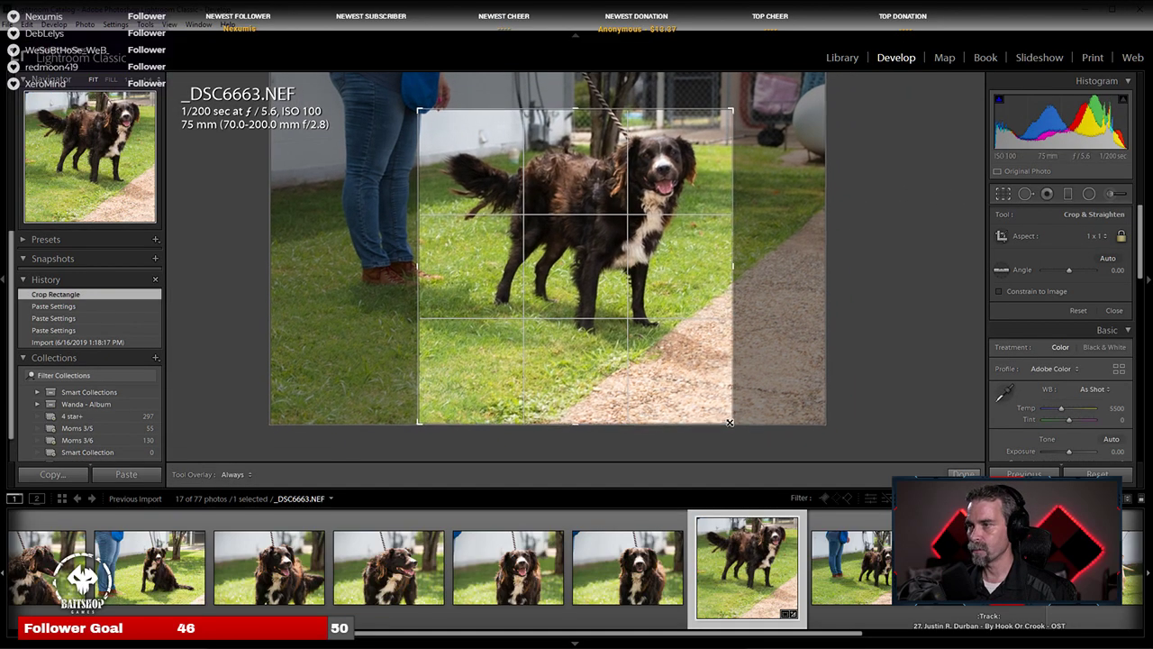
pyautogui.moveTo(730, 421); pyautogui.dragTo(707, 398)
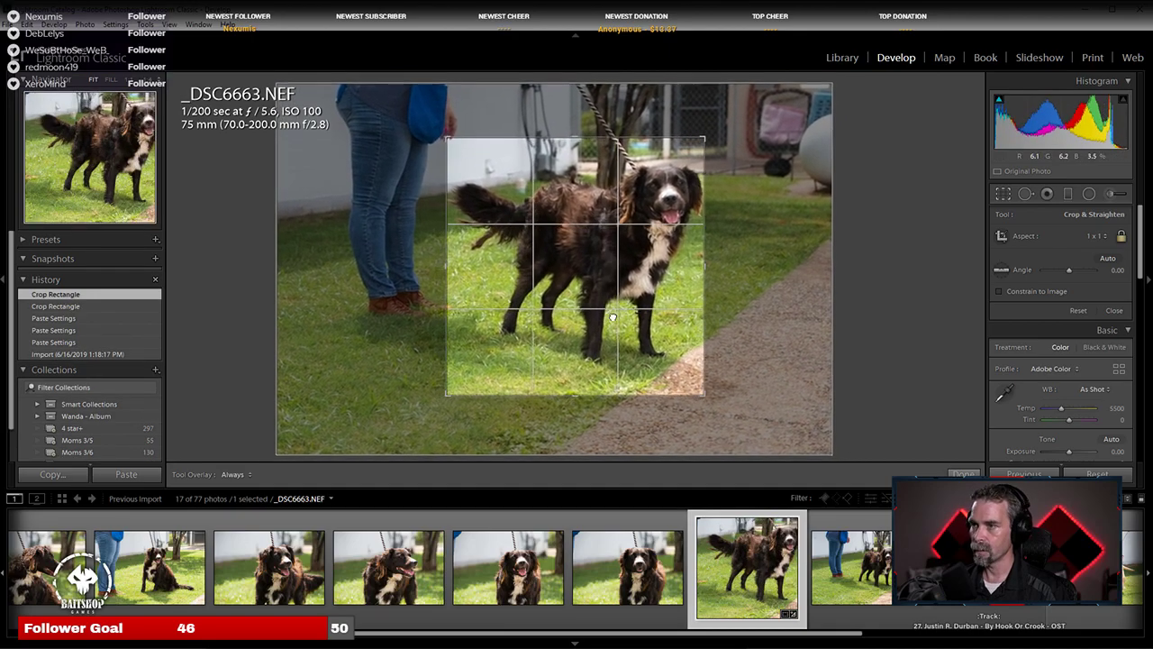
pyautogui.moveTo(612, 317); pyautogui.dragTo(604, 325)
pyautogui.moveTo(445, 393); pyautogui.dragTo(433, 406)
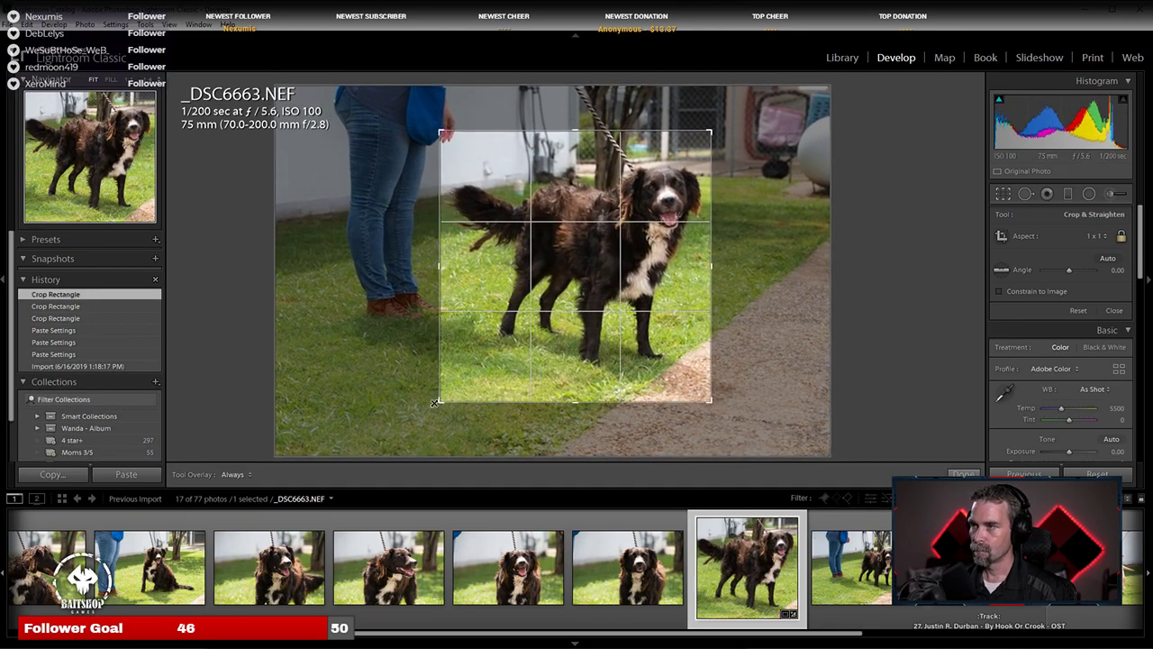
pyautogui.moveTo(514, 321); pyautogui.dragTo(485, 345)
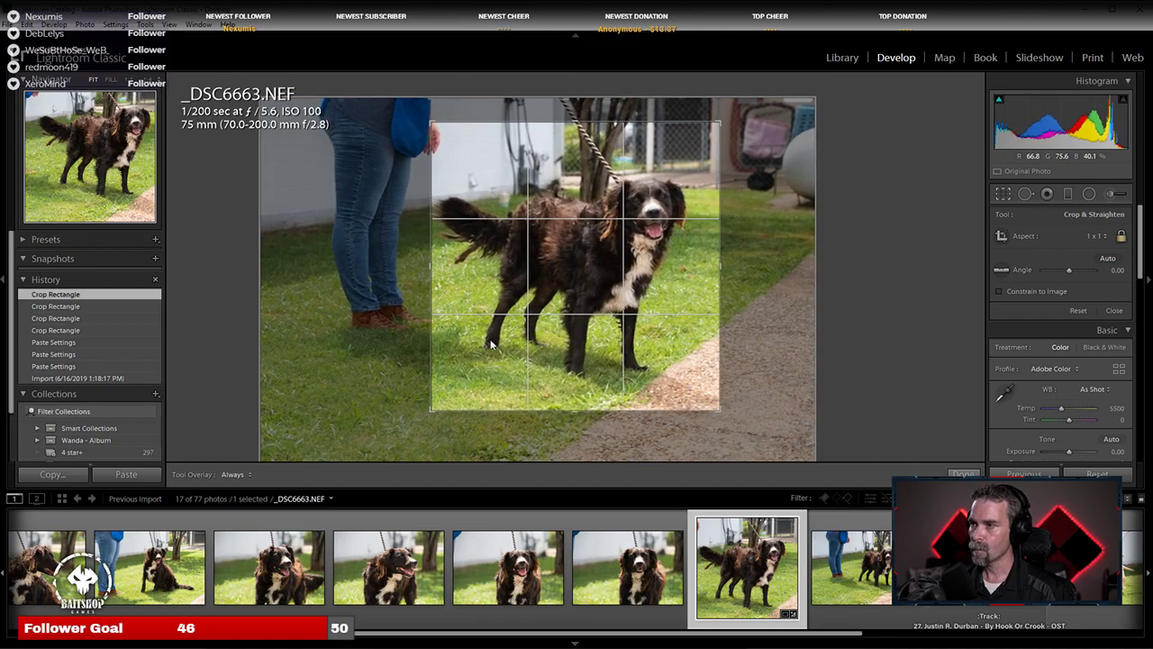
pyautogui.moveTo(432, 406); pyautogui.dragTo(459, 390)
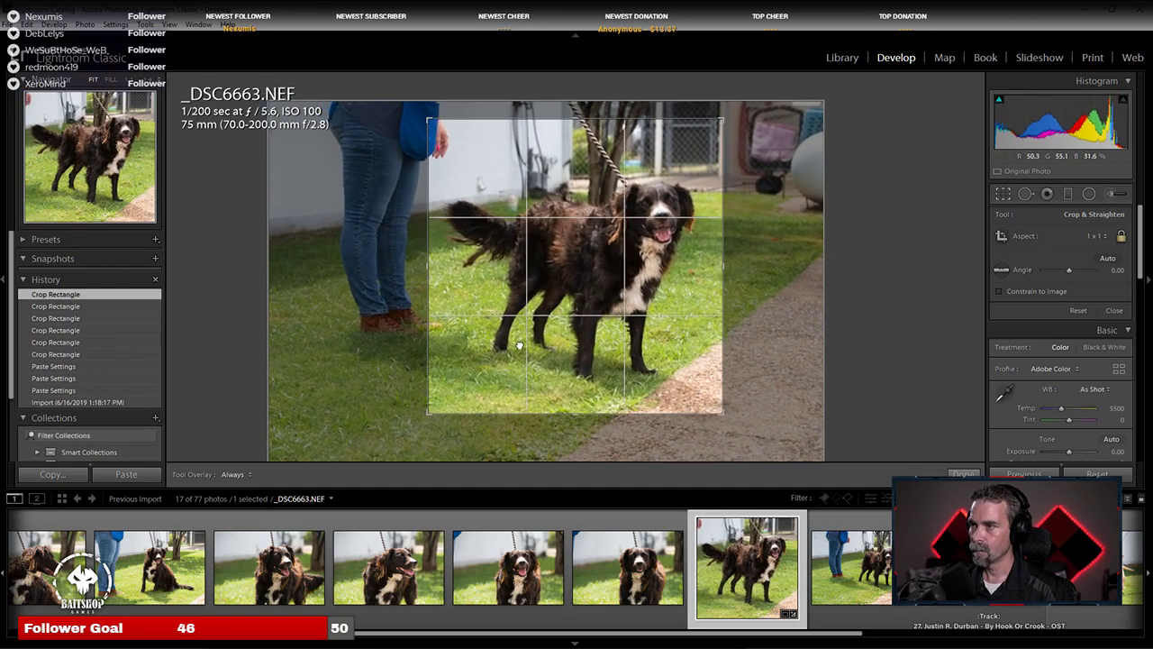
pyautogui.click(518, 345)
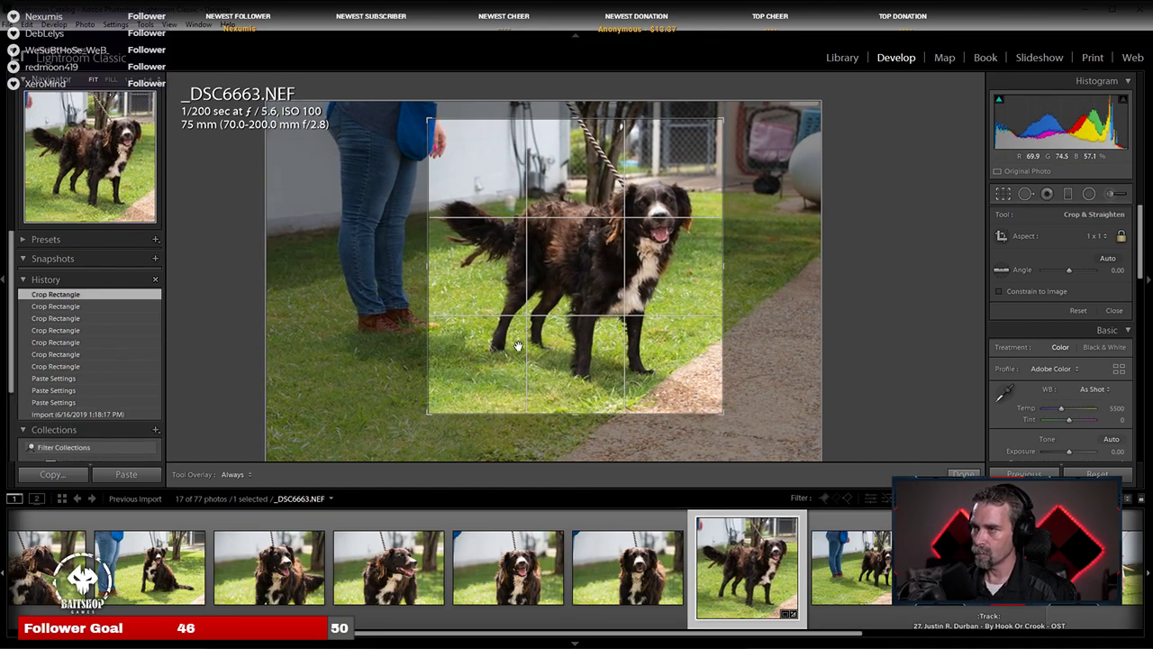
pyautogui.press('Return')
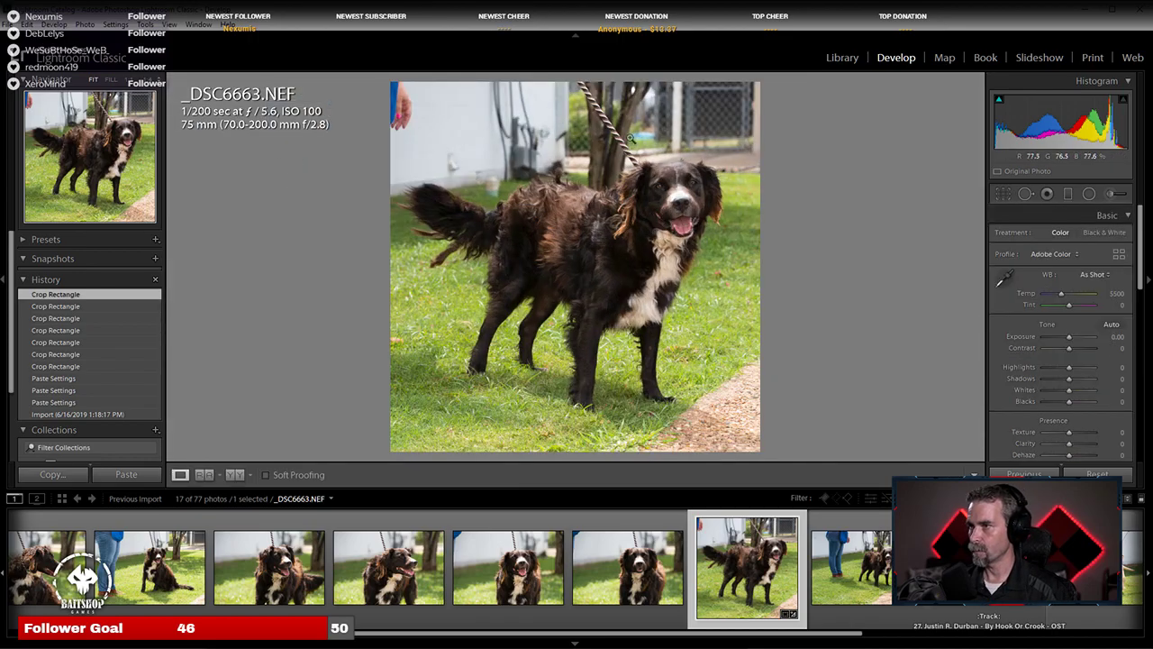
pyautogui.press('Right')
# Step: Revisit _DSC6663, then check _DSC6658 up close and step to _DSC6657
pyautogui.click(734, 594)
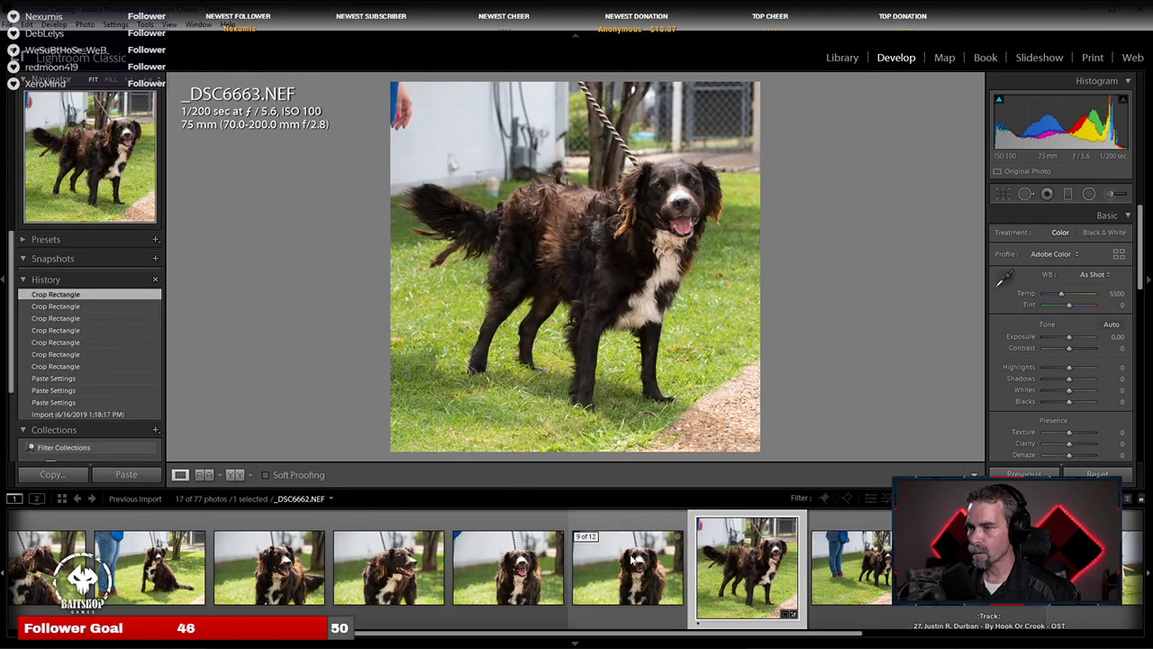
pyautogui.scroll(2, 579, 558)
pyautogui.click(311, 577)
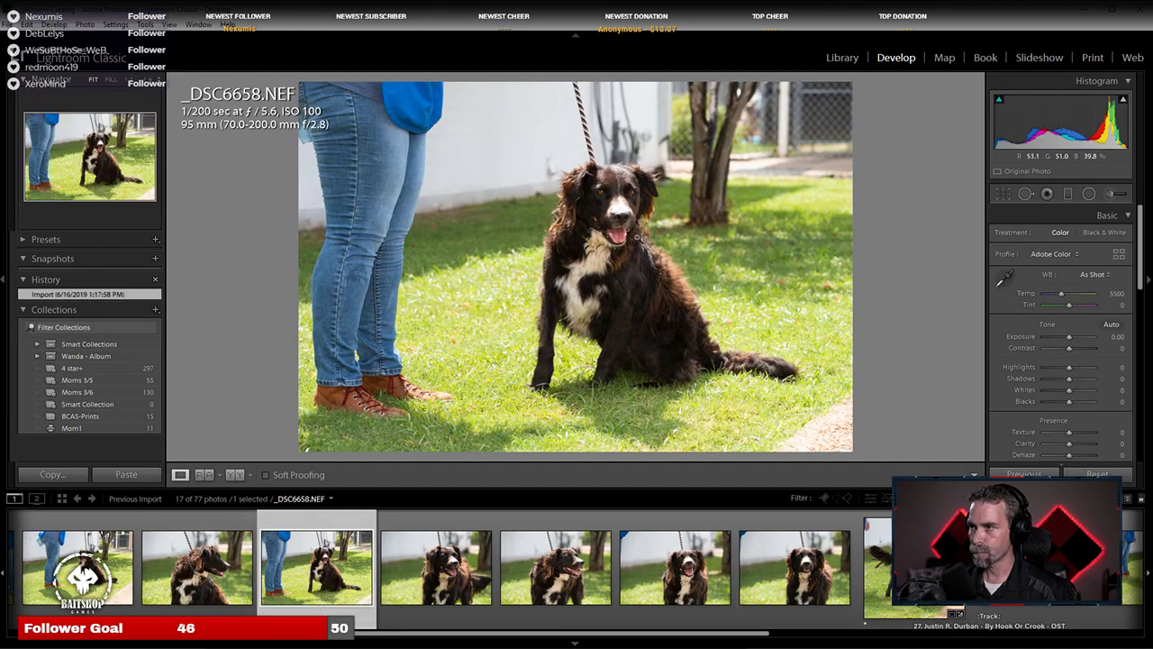
pyautogui.click(612, 209)
pyautogui.click(612, 216)
pyautogui.press('Left')
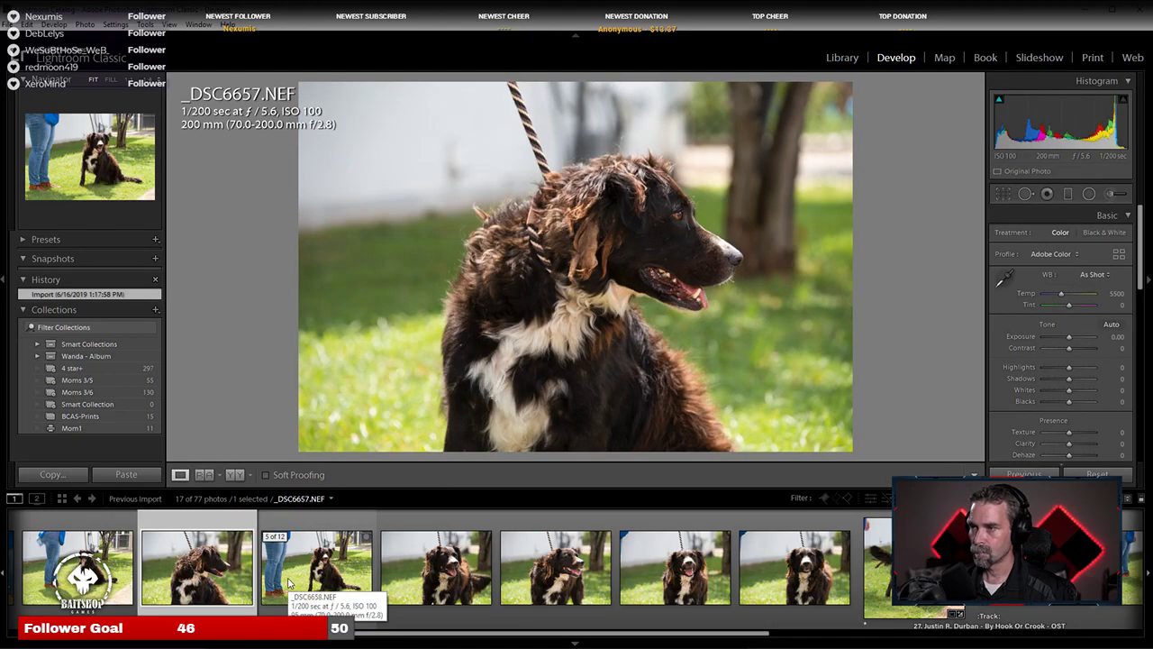
# Step: Compare _DSC6661, _DSC6662, _DSC6656 and _DSC6660, then select the profile shot _DSC6657
pyautogui.click(675, 577)
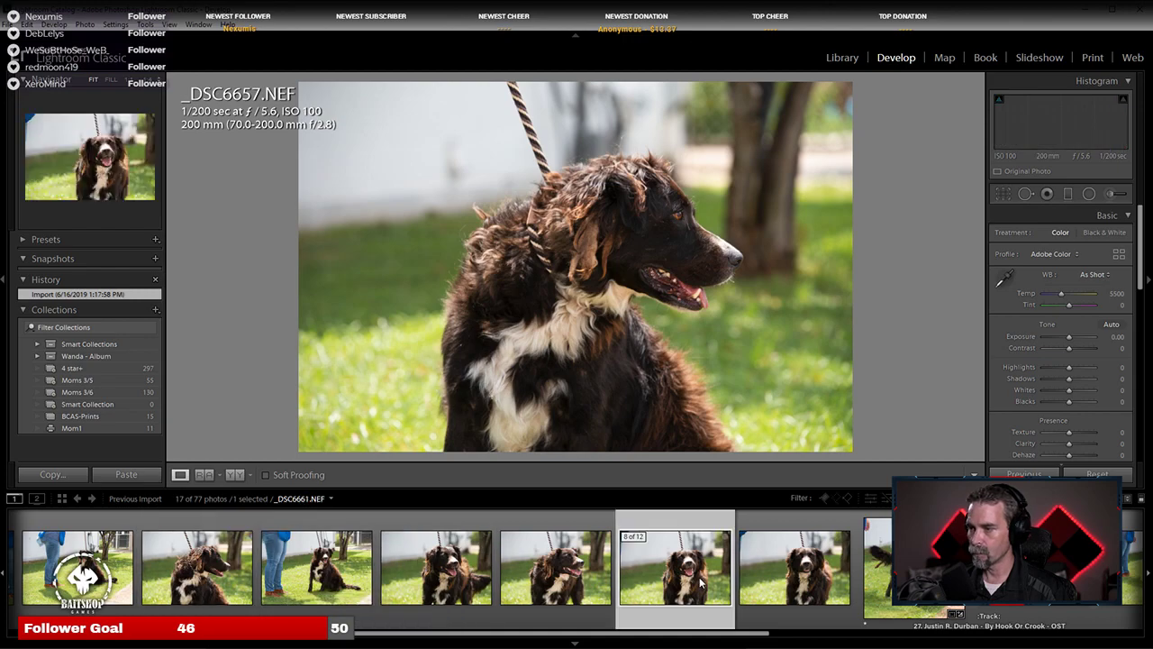
pyautogui.click(822, 590)
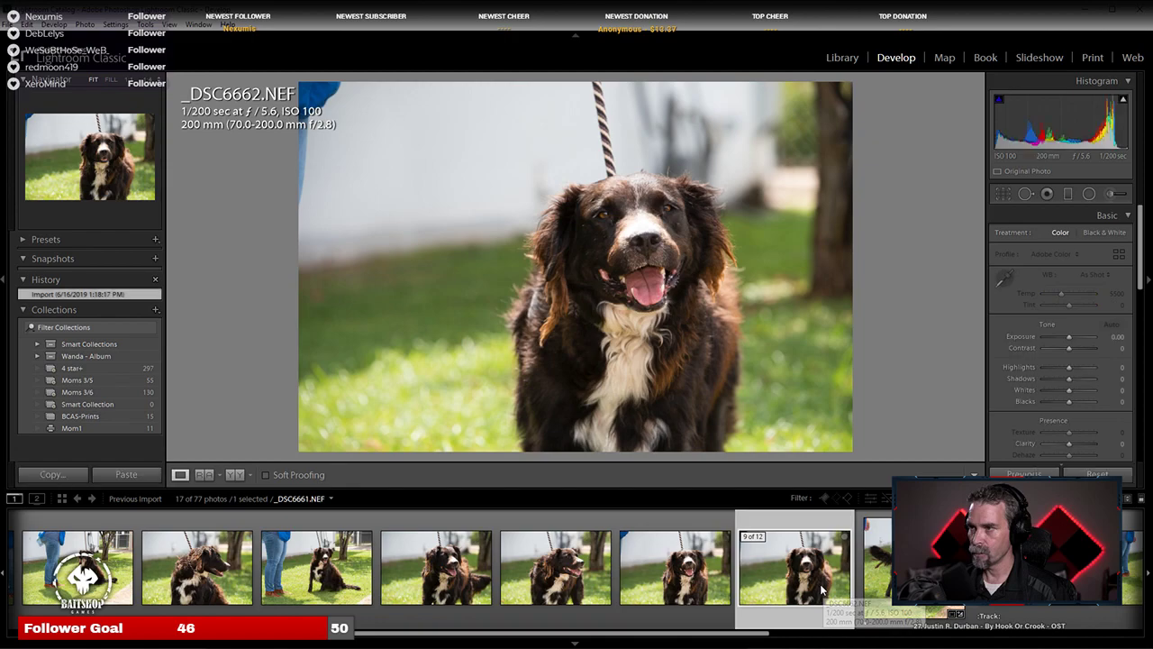
pyautogui.click(702, 587)
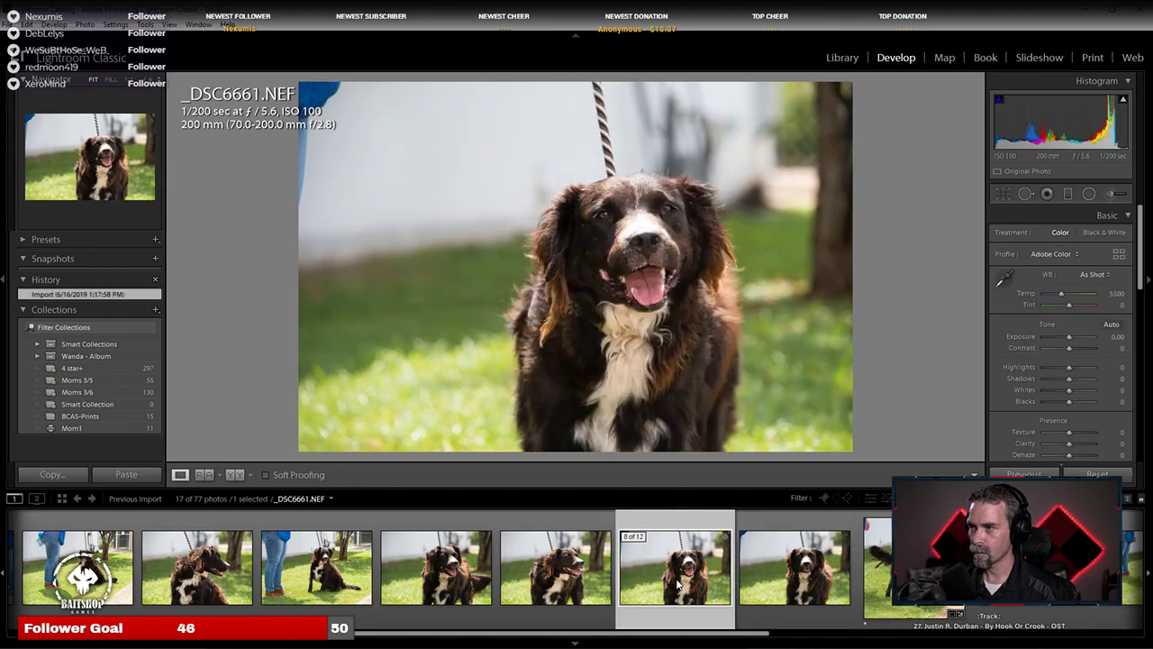
pyautogui.scroll(2, 512, 565)
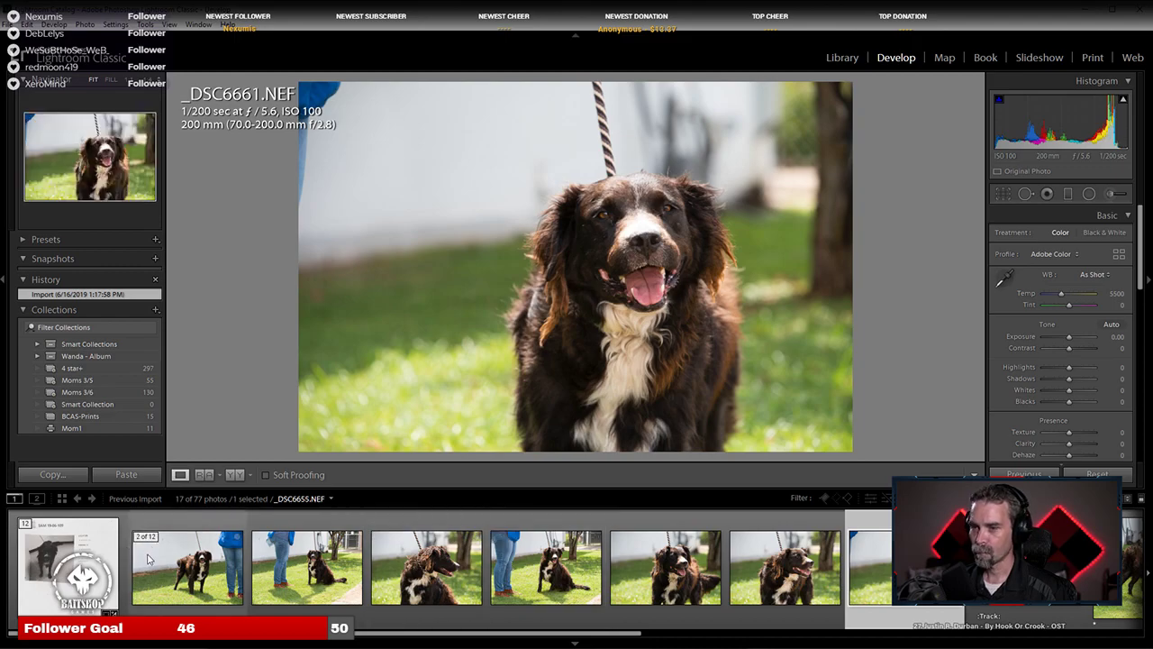
pyautogui.click(309, 569)
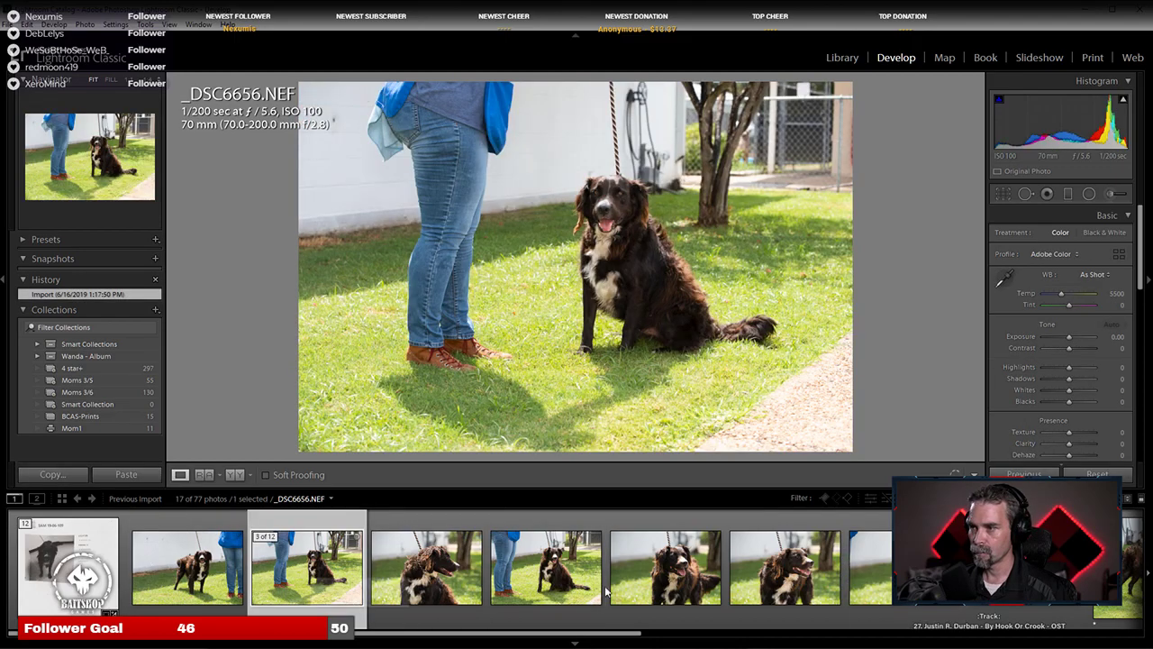
pyautogui.click(784, 567)
pyautogui.click(866, 567)
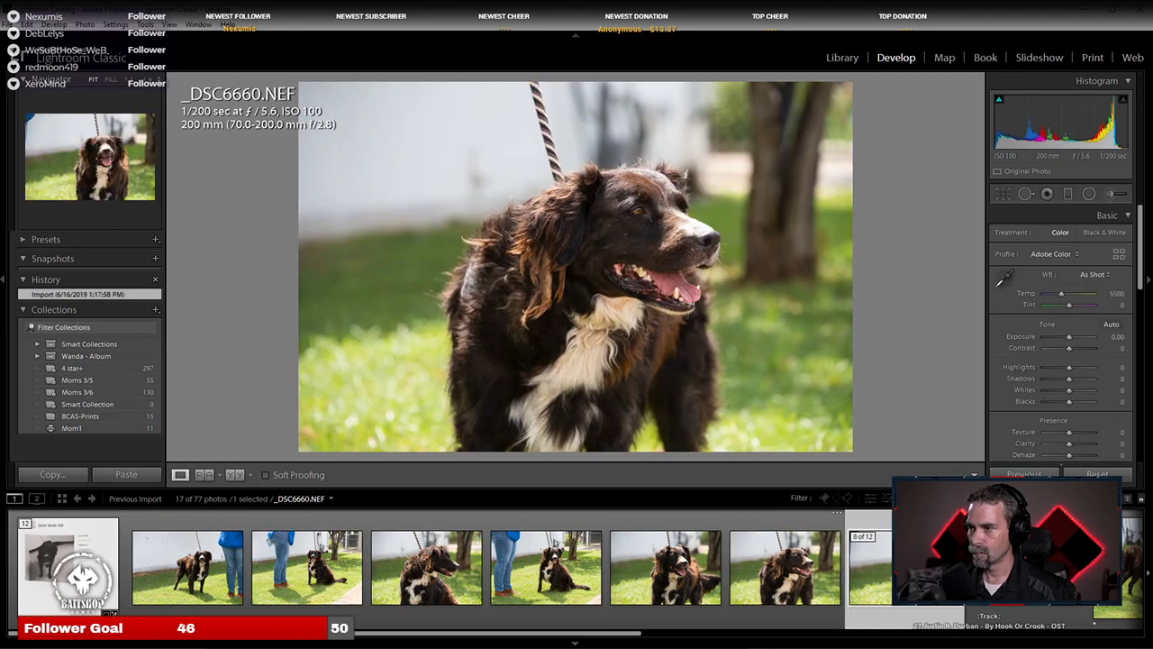
pyautogui.click(430, 574)
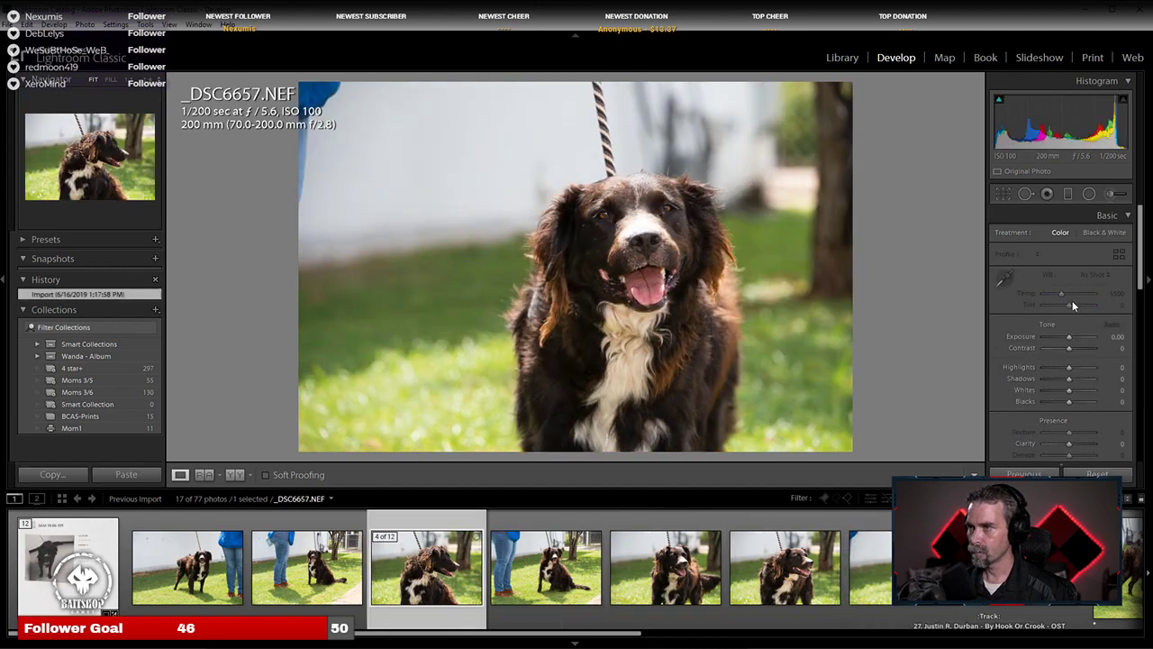
# Step: Paste the copied develop settings and square crop onto _DSC6657
pyautogui.rightClick(396, 569)
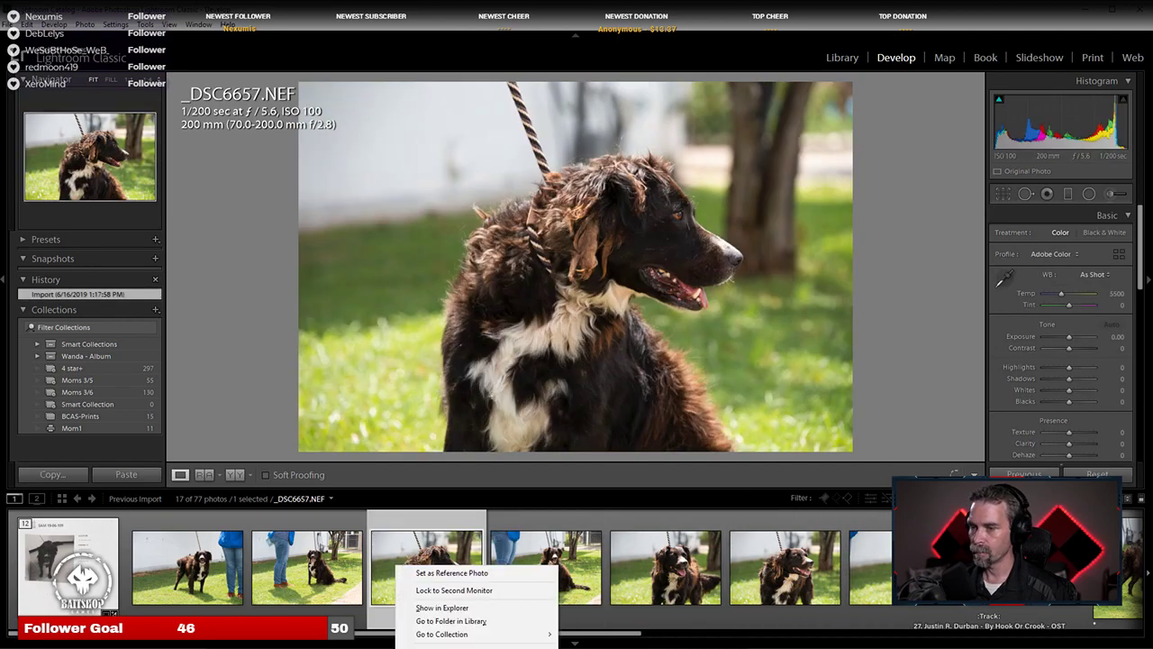
pyautogui.moveTo(450, 645)
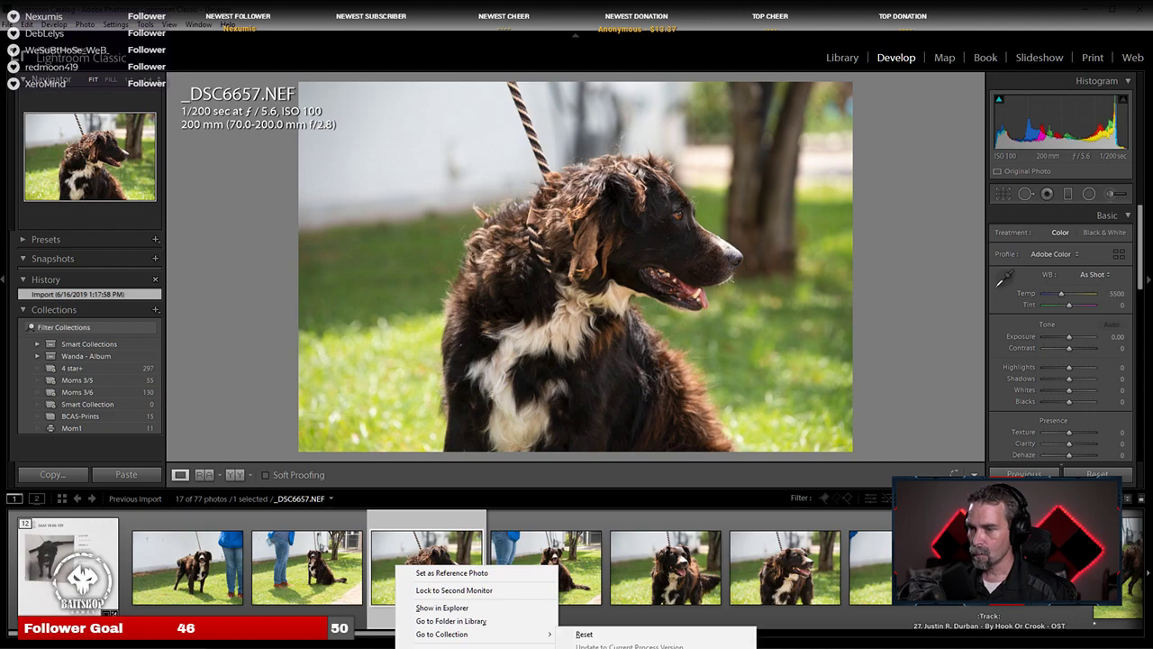
pyautogui.hotkey('ctrl', 'v')
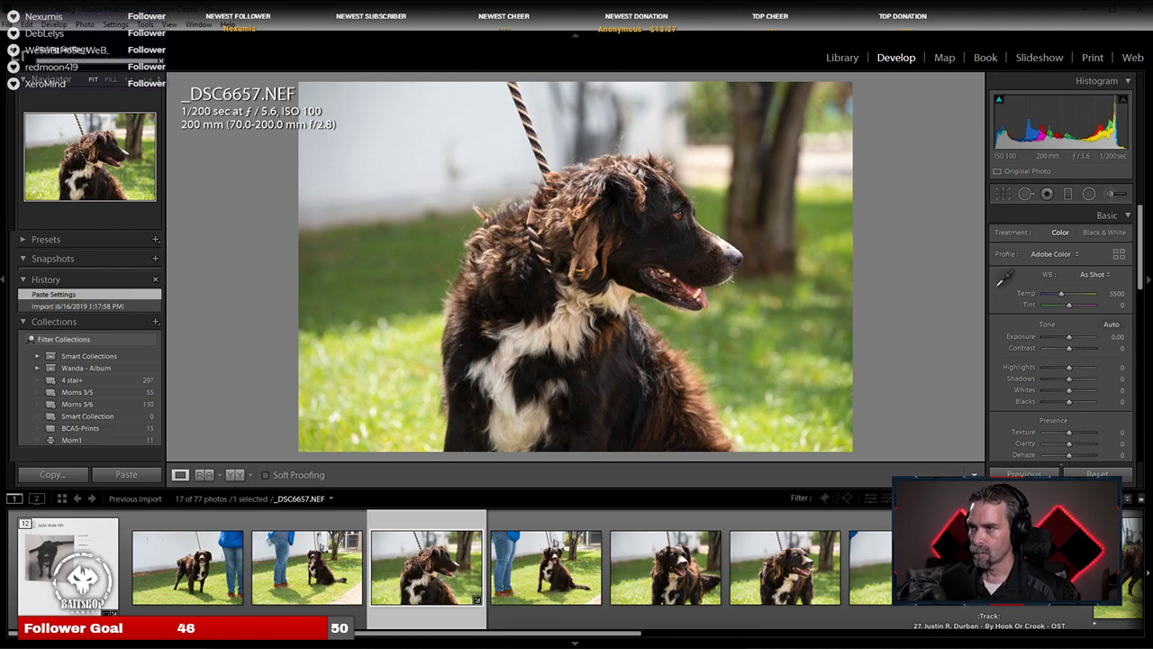
pyautogui.rightClick(427, 586)
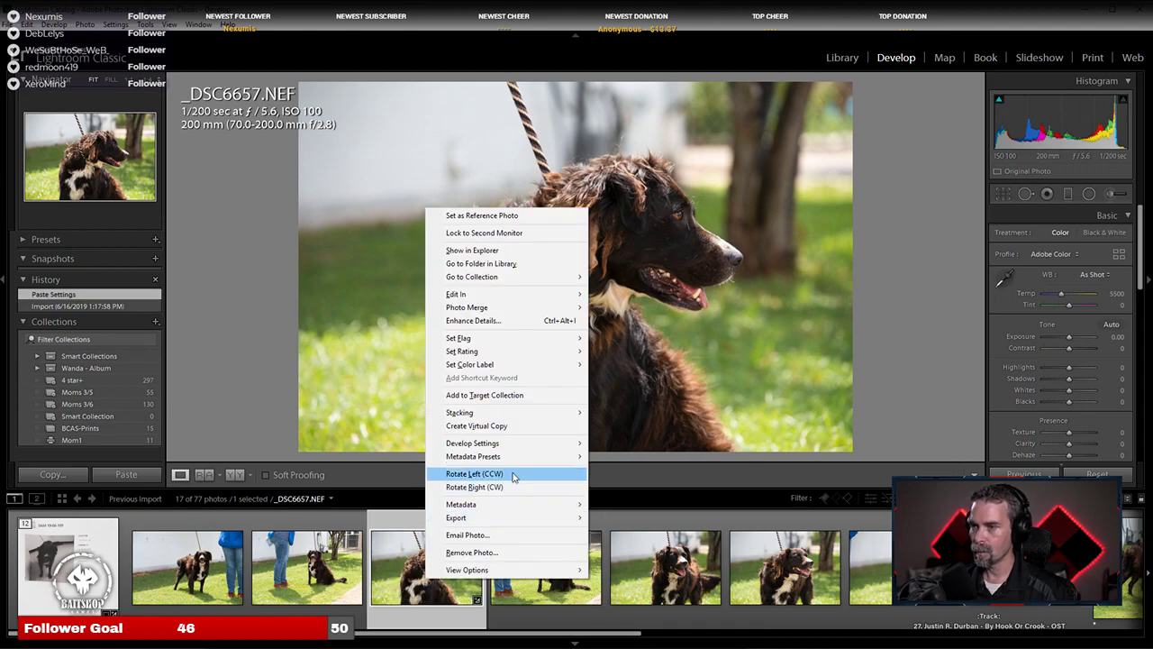
pyautogui.moveTo(519, 456)
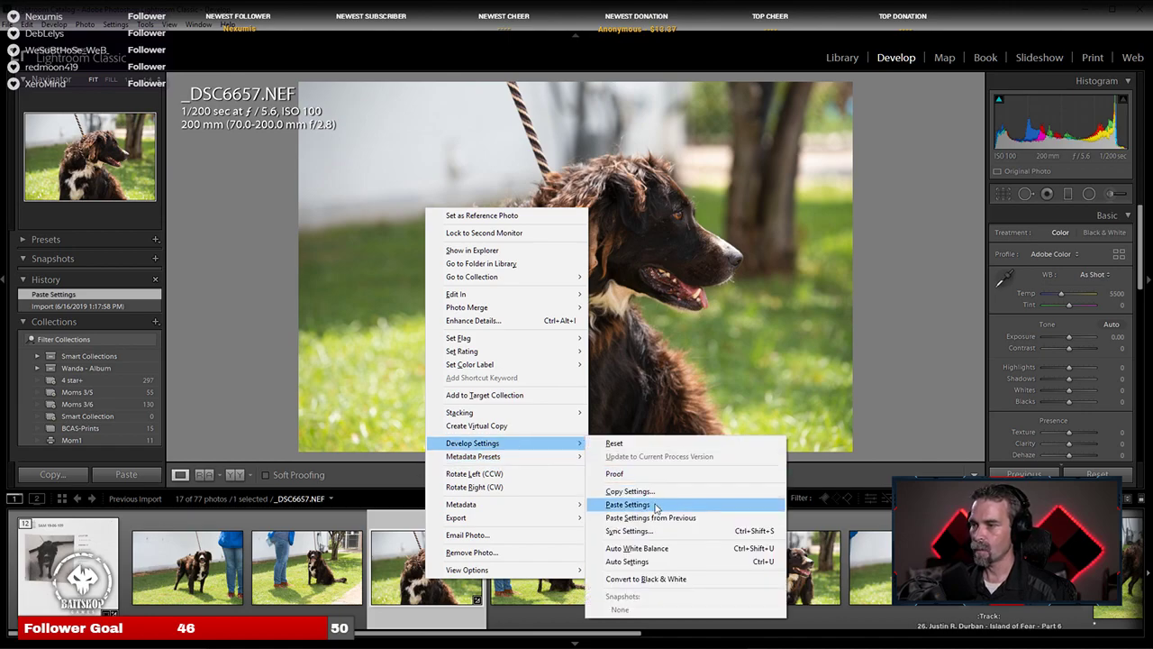
pyautogui.click(655, 502)
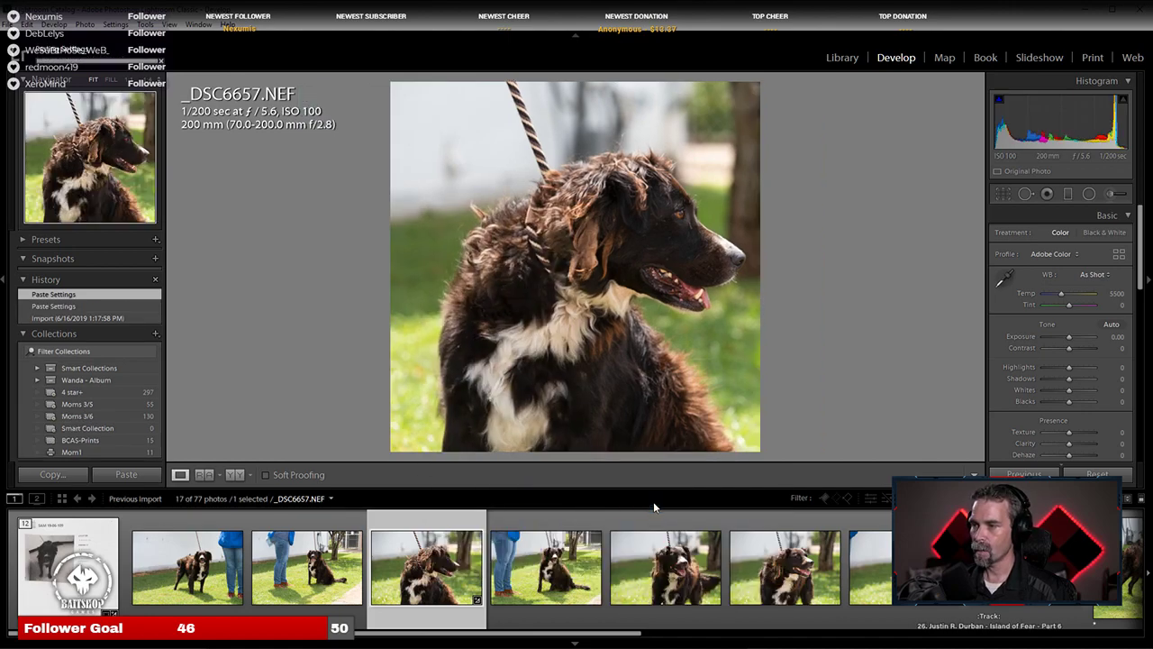
# Step: Tighten the square crop on _DSC6657 around the dog's head and chest
pyautogui.click(1002, 193)
pyautogui.moveTo(595, 236); pyautogui.dragTo(585, 236)
pyautogui.moveTo(390, 82); pyautogui.dragTo(398, 87)
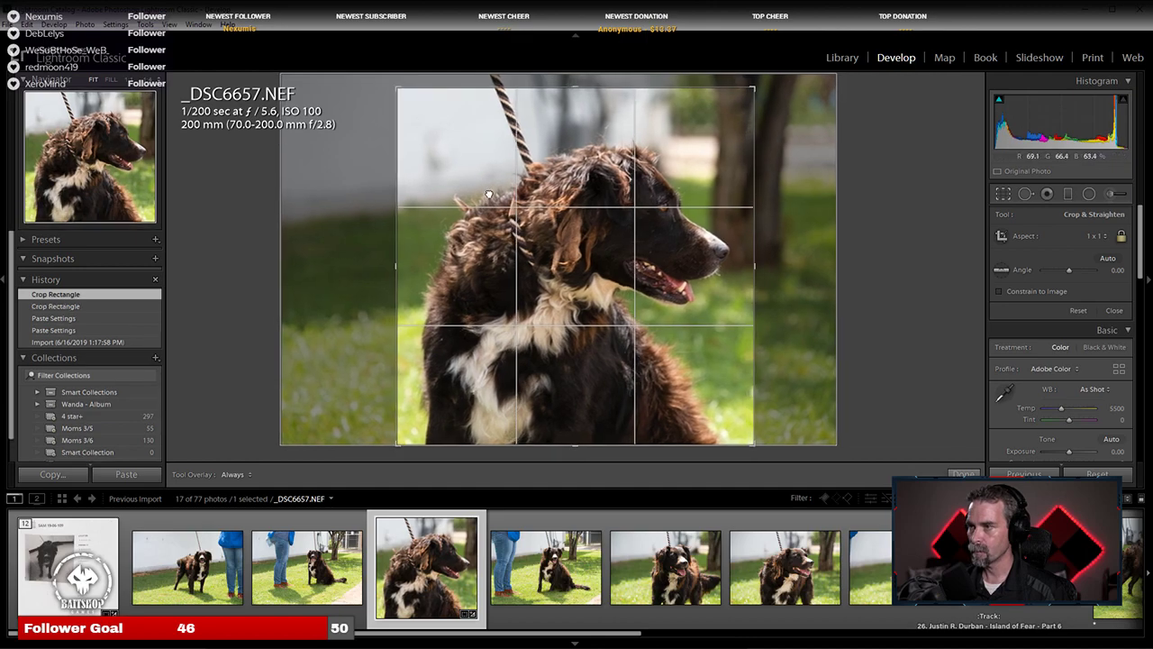
pyautogui.press('Return')
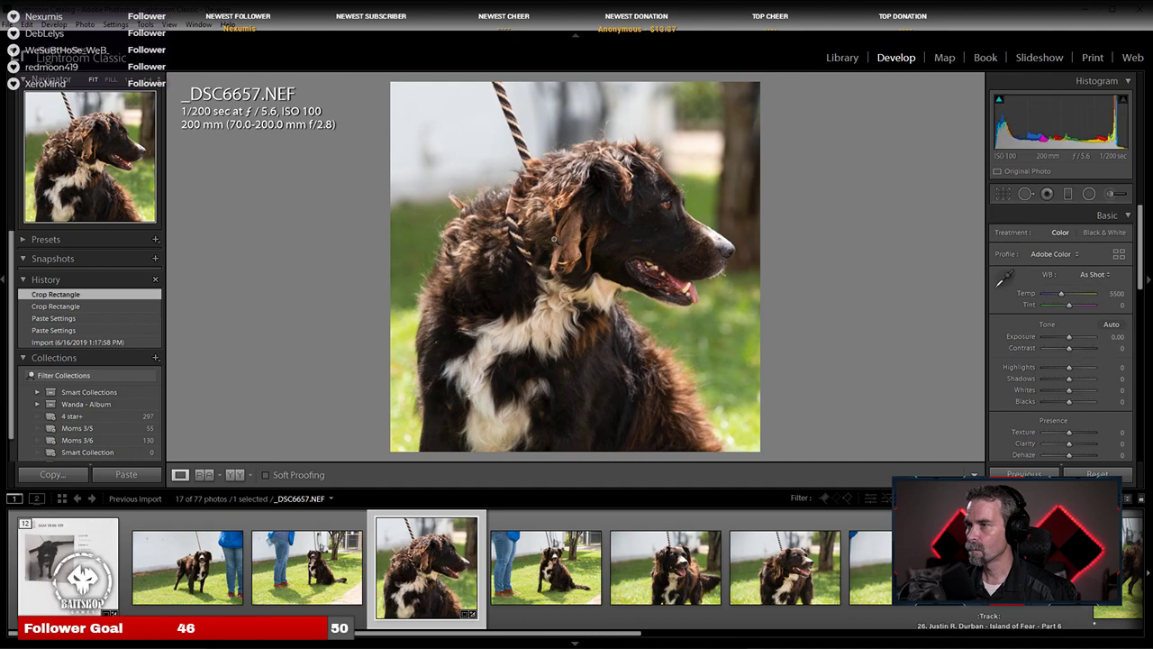
# Step: Apply auto tone to _DSC6657, then set Shadows +57, Whites −29 and Blacks −19, checking fur detail
pyautogui.click(1114, 326)
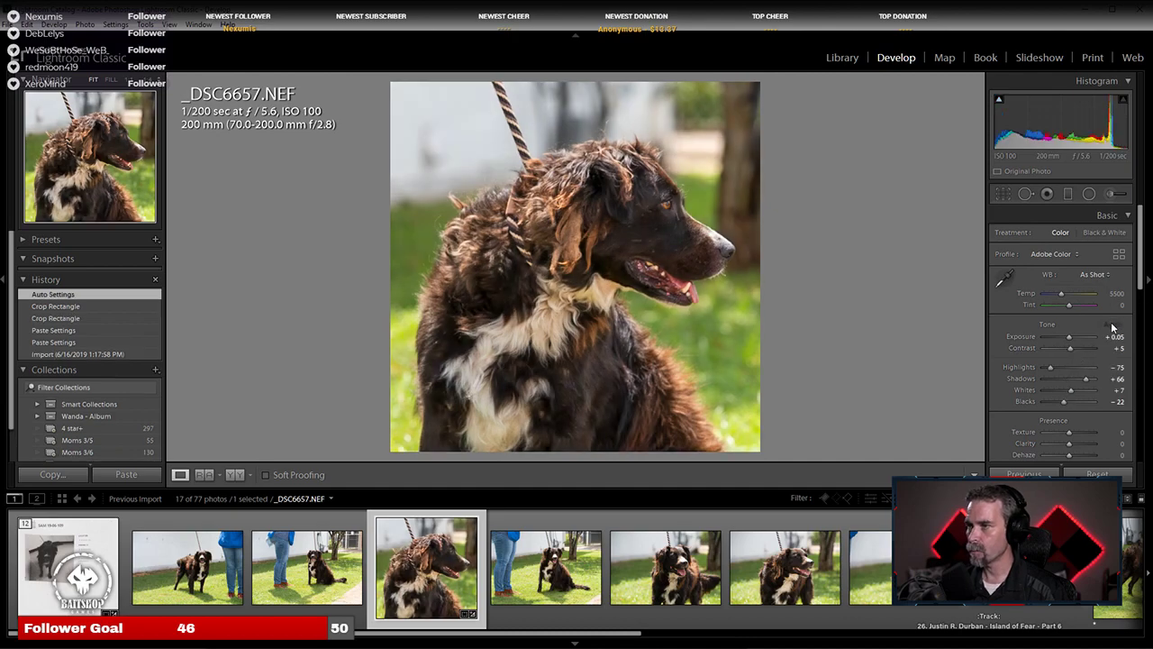
pyautogui.click(591, 259)
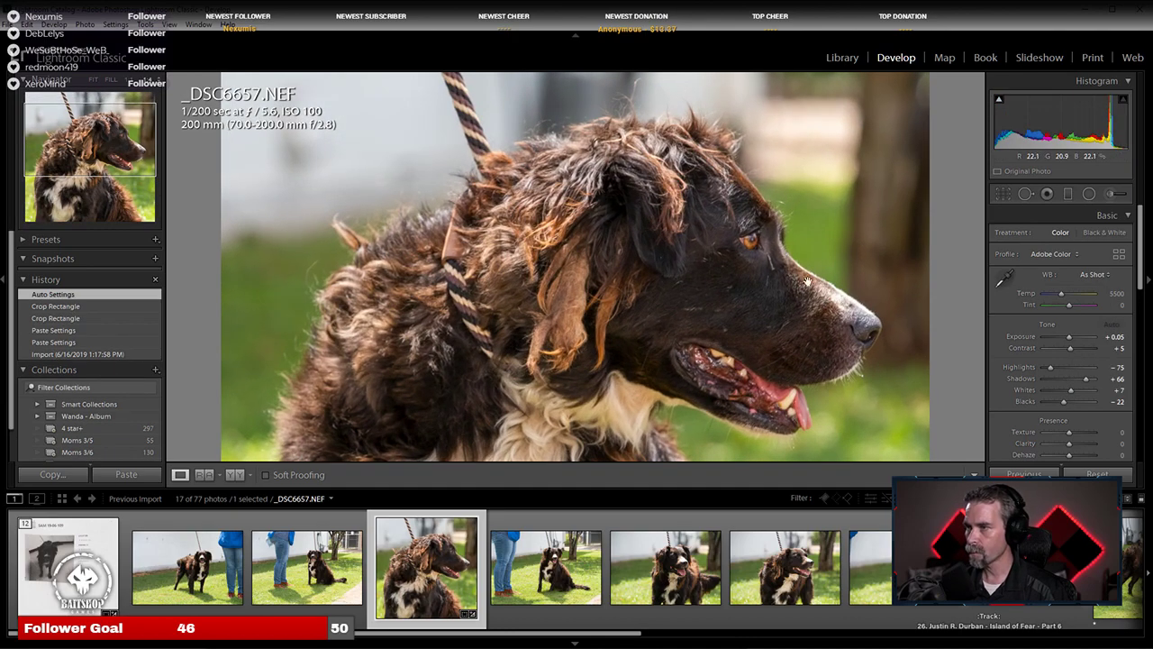
pyautogui.click(739, 305)
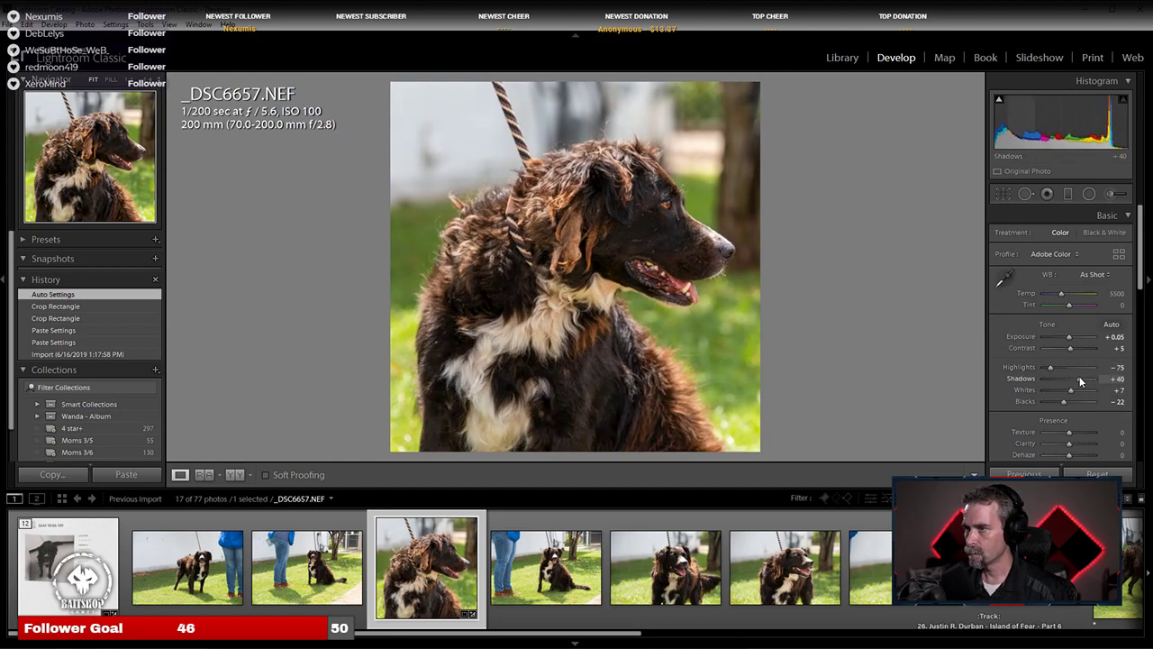
pyautogui.moveTo(1085, 378); pyautogui.dragTo(1066, 395)
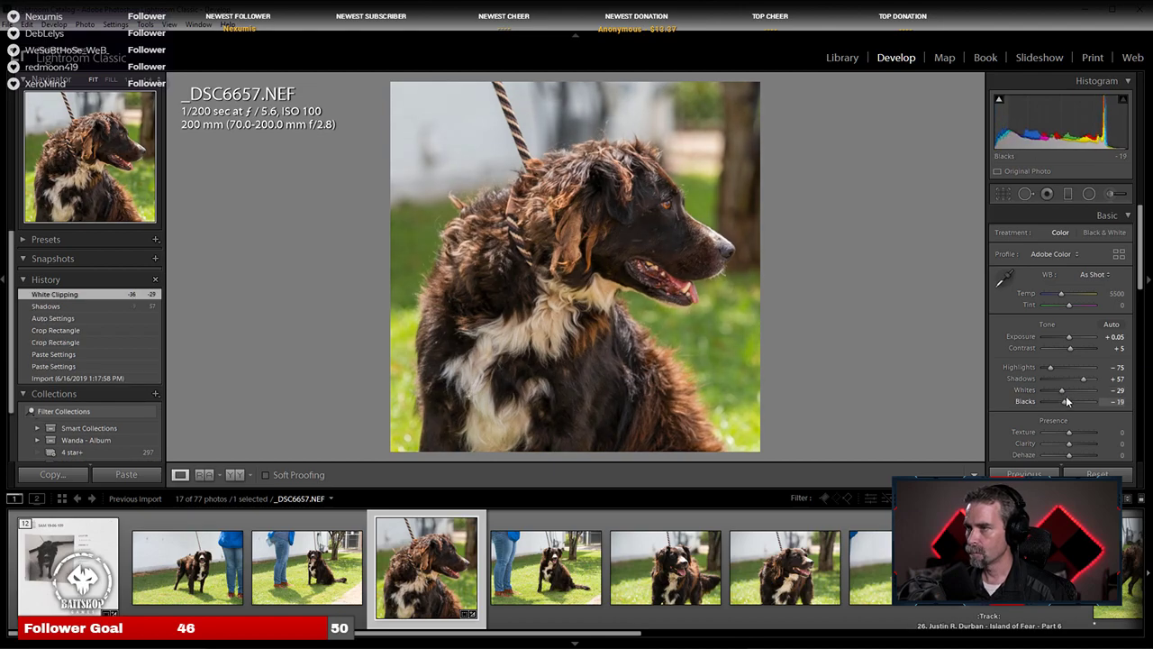
pyautogui.click(643, 265)
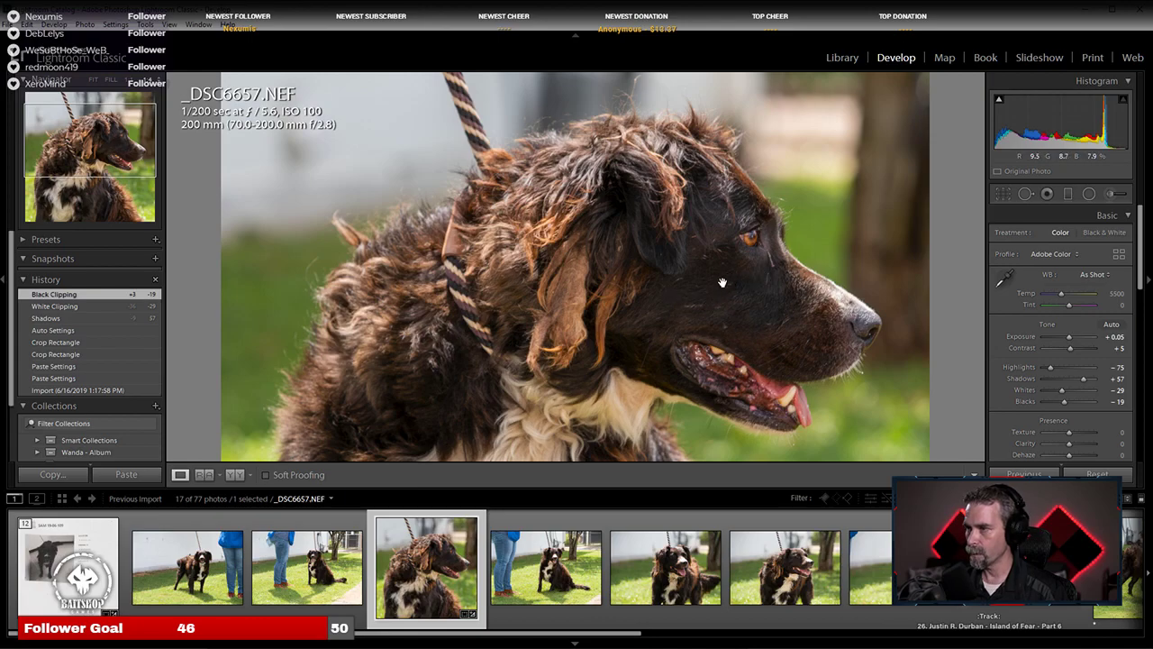
pyautogui.click(679, 303)
pyautogui.click(568, 235)
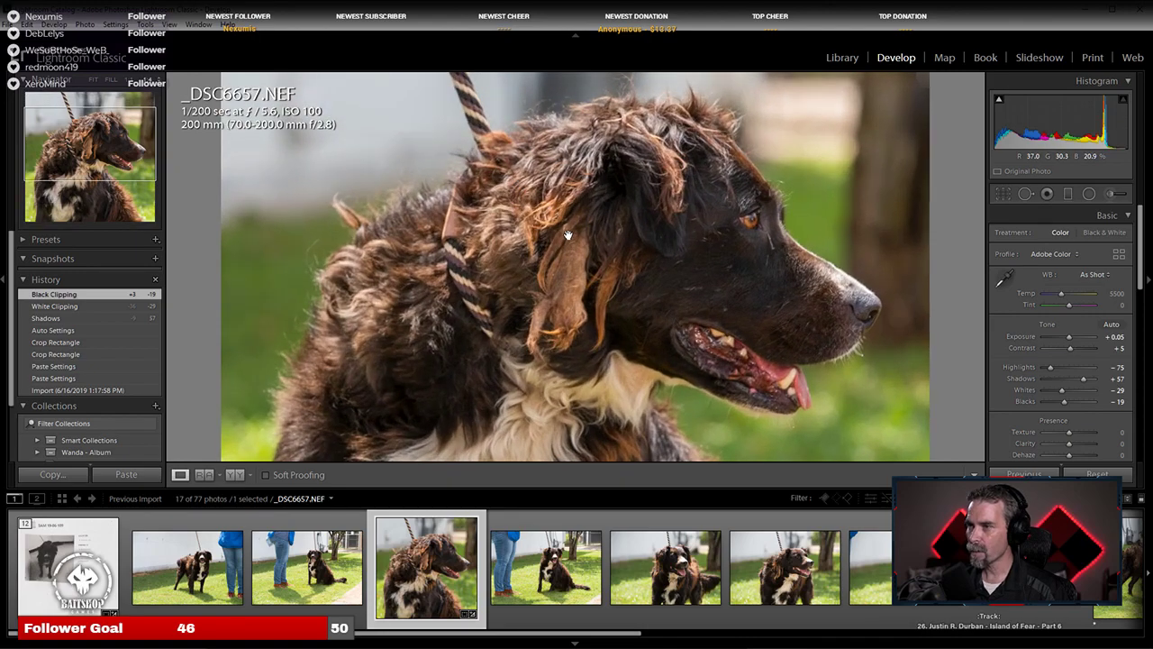
pyautogui.click(570, 256)
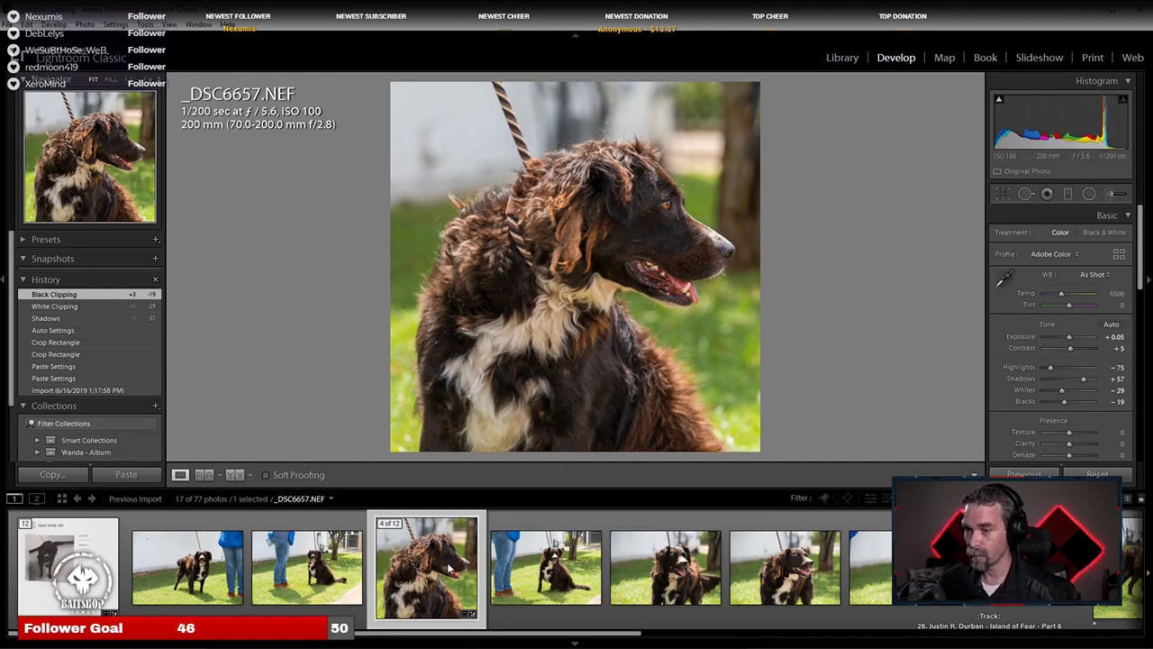
# Step: Select _DSC6661 in the filmstrip and paste the copied develop settings onto it
pyautogui.press('Right')
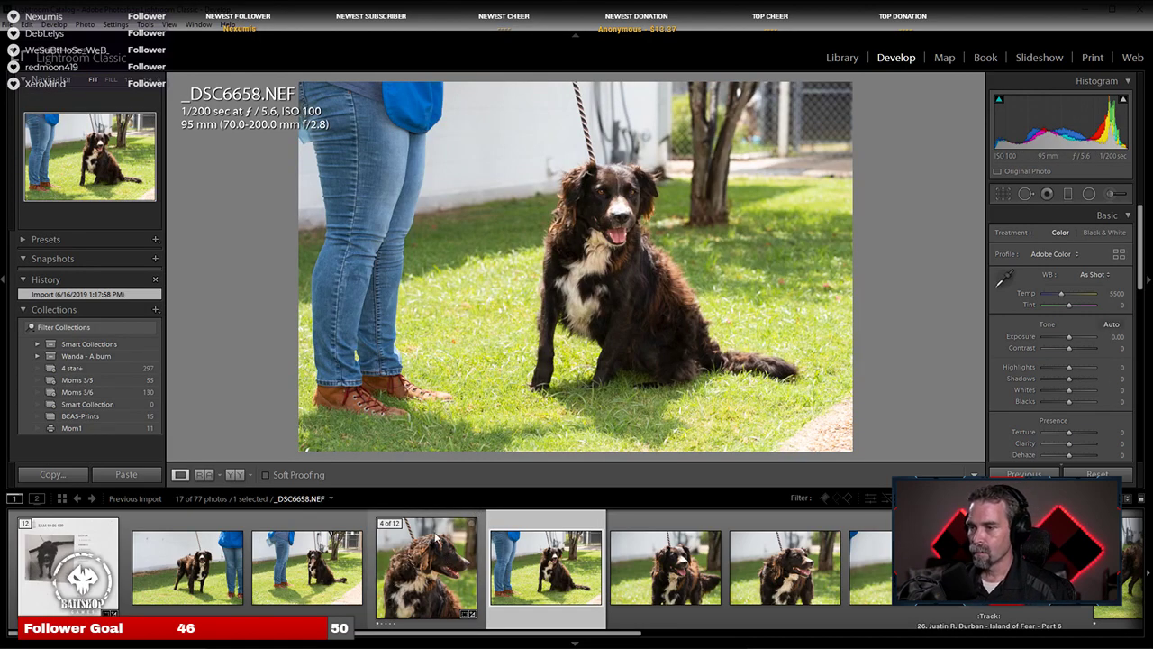
pyautogui.click(423, 572)
pyautogui.scroll(-2, 679, 583)
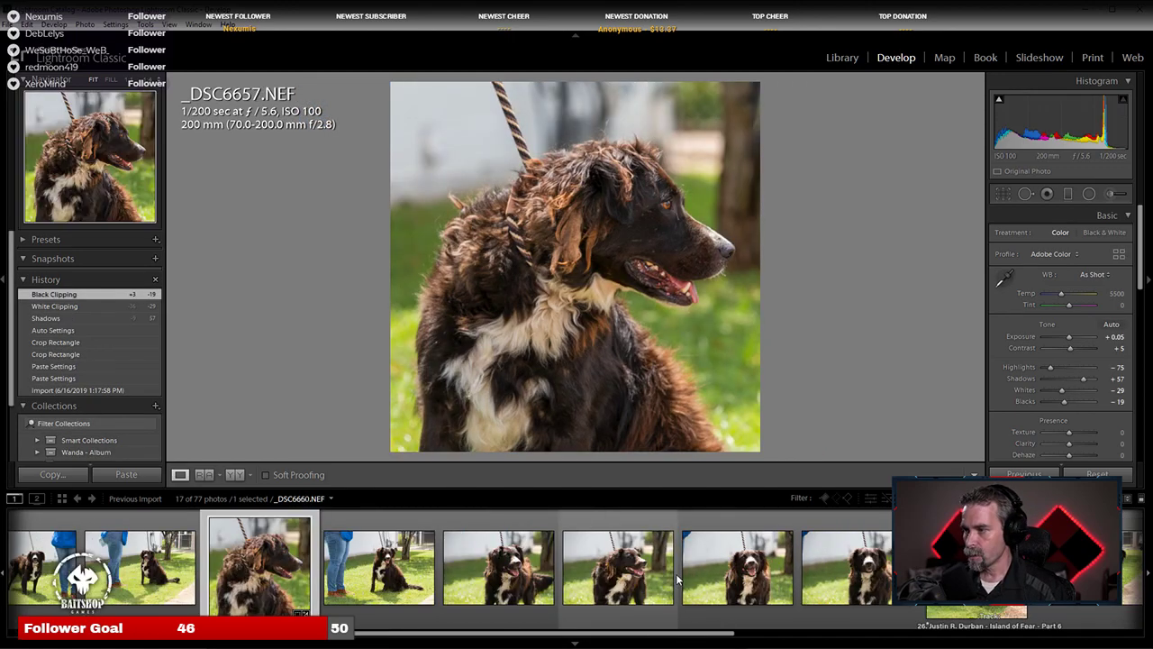
pyautogui.click(753, 568)
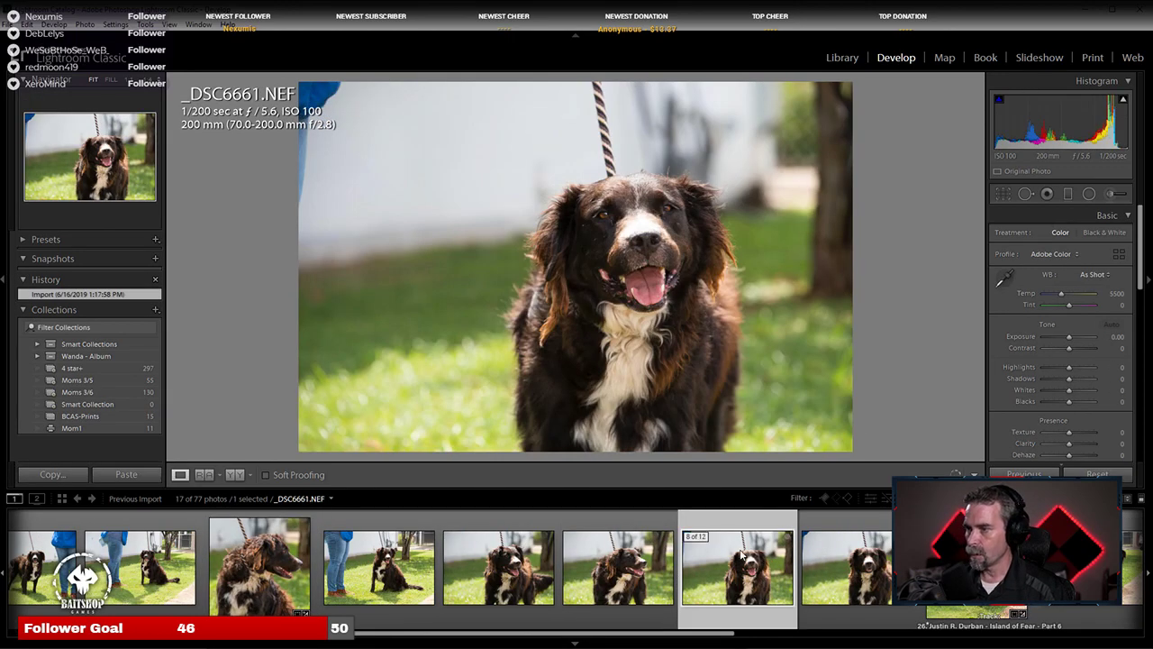
pyautogui.rightClick(737, 548)
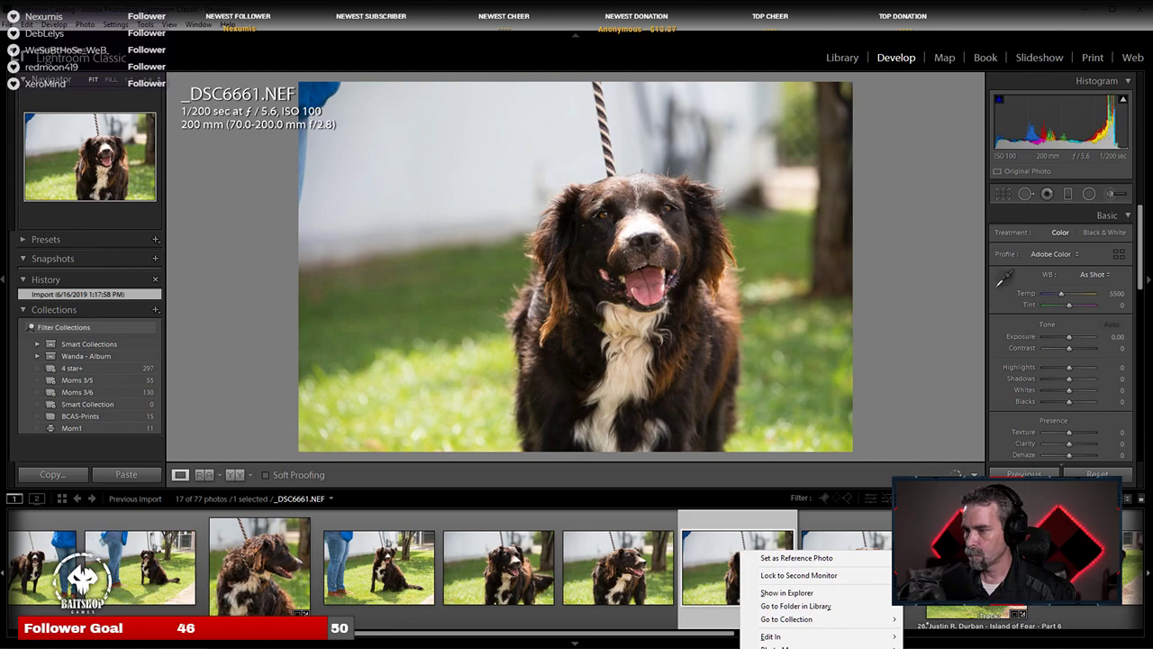
pyautogui.press('Escape')
pyautogui.hotkey('ctrl', 'shift', 'v')
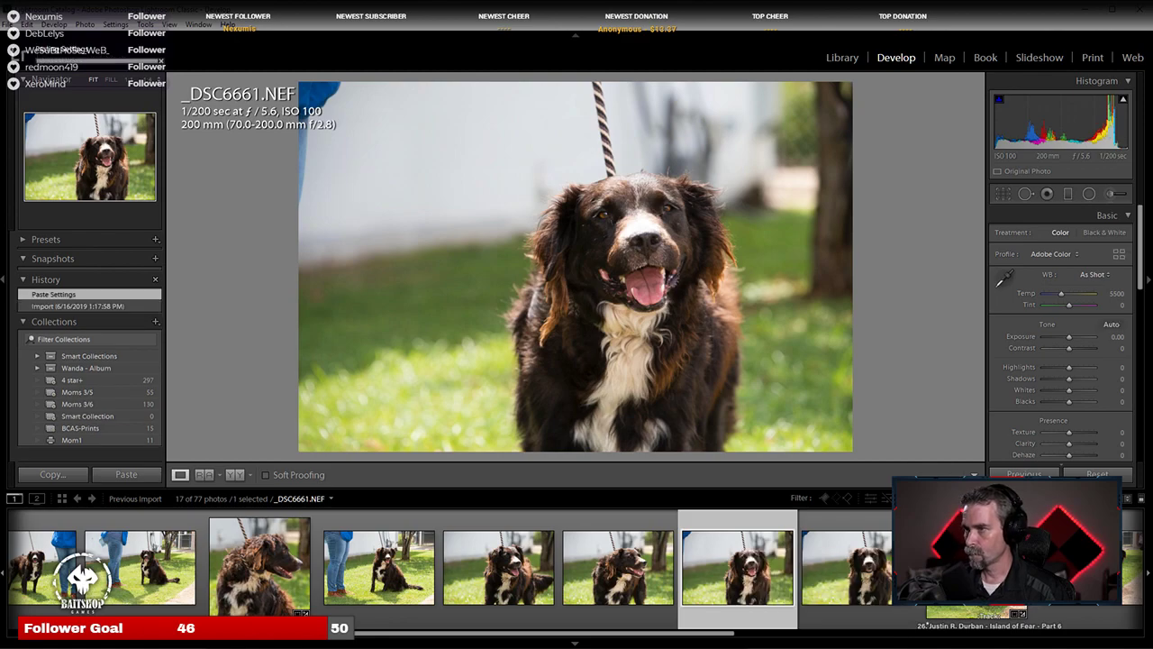
pyautogui.rightClick(773, 626)
pyautogui.rightClick(739, 564)
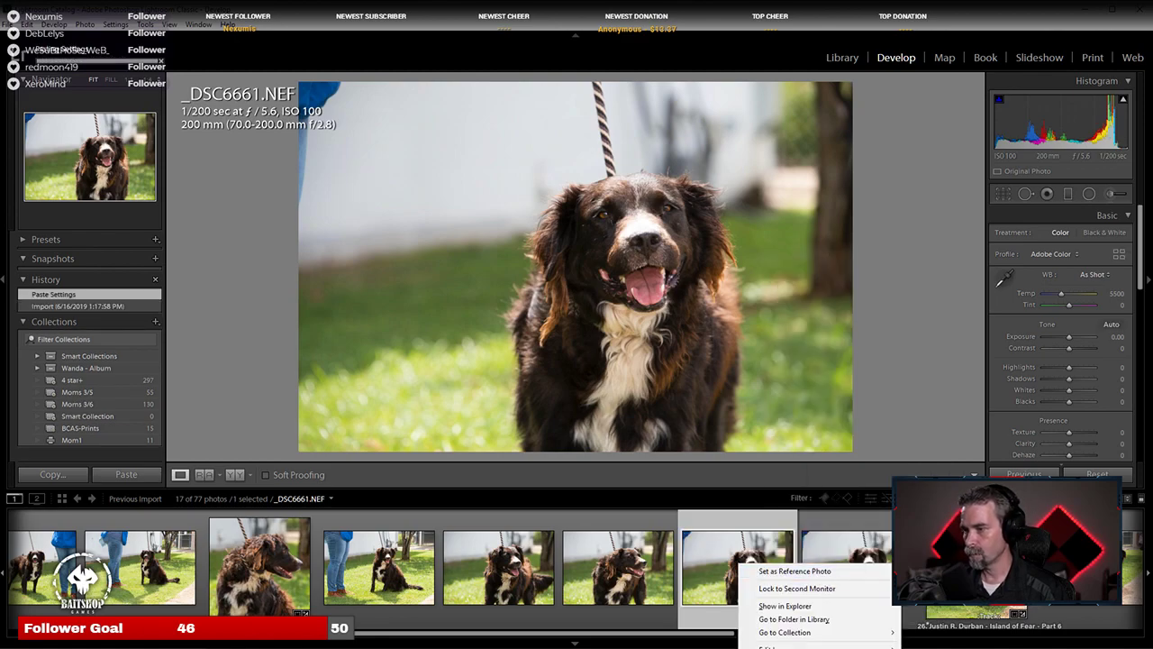
pyautogui.moveTo(811, 645)
pyautogui.click(937, 648)
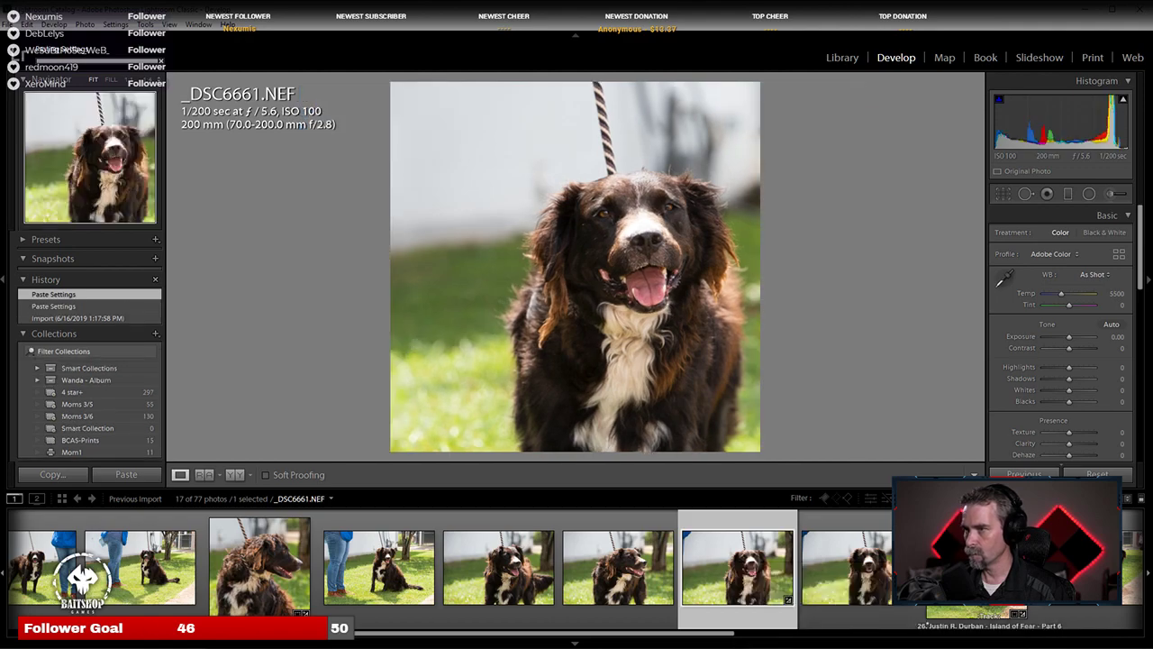
# Step: Crop _DSC6661 to a tight square centred on the dog's head and chest
pyautogui.press('r')
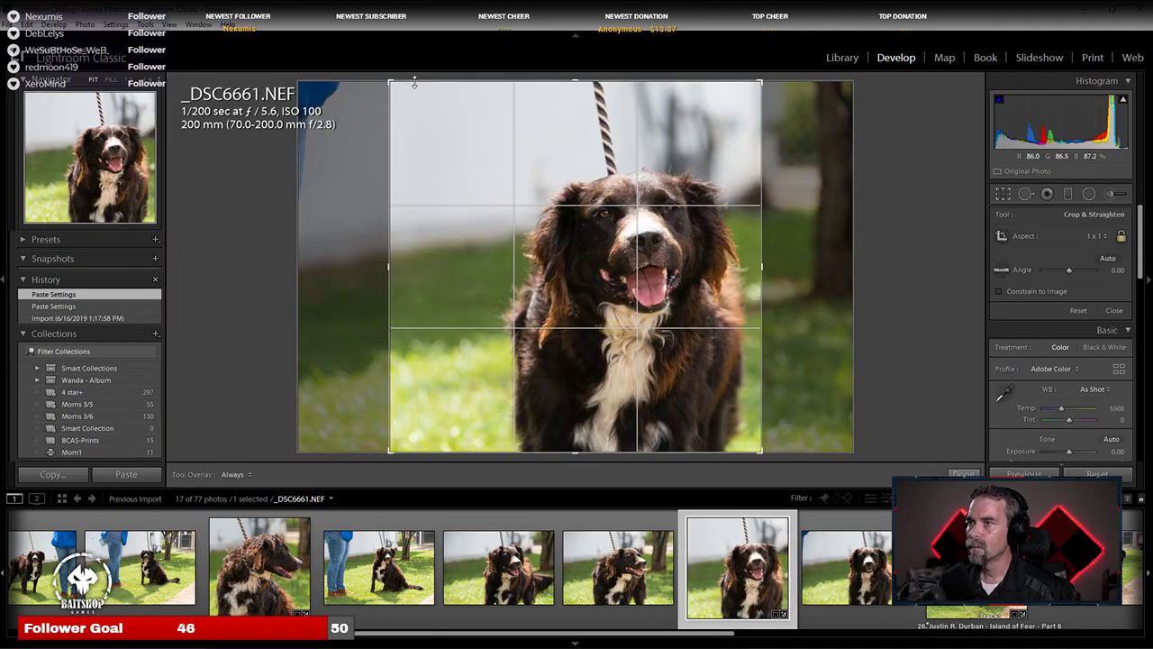
pyautogui.moveTo(393, 84); pyautogui.dragTo(427, 112)
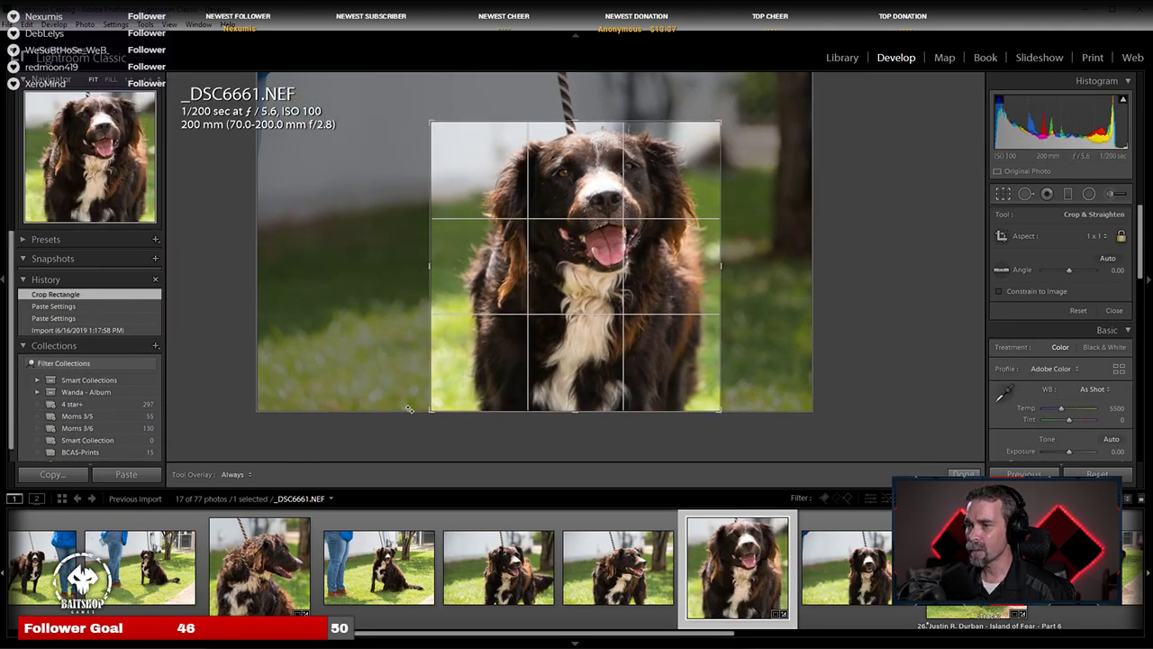
pyautogui.moveTo(427, 413); pyautogui.dragTo(420, 377)
pyautogui.moveTo(521, 317); pyautogui.dragTo(532, 344)
pyautogui.press('Return')
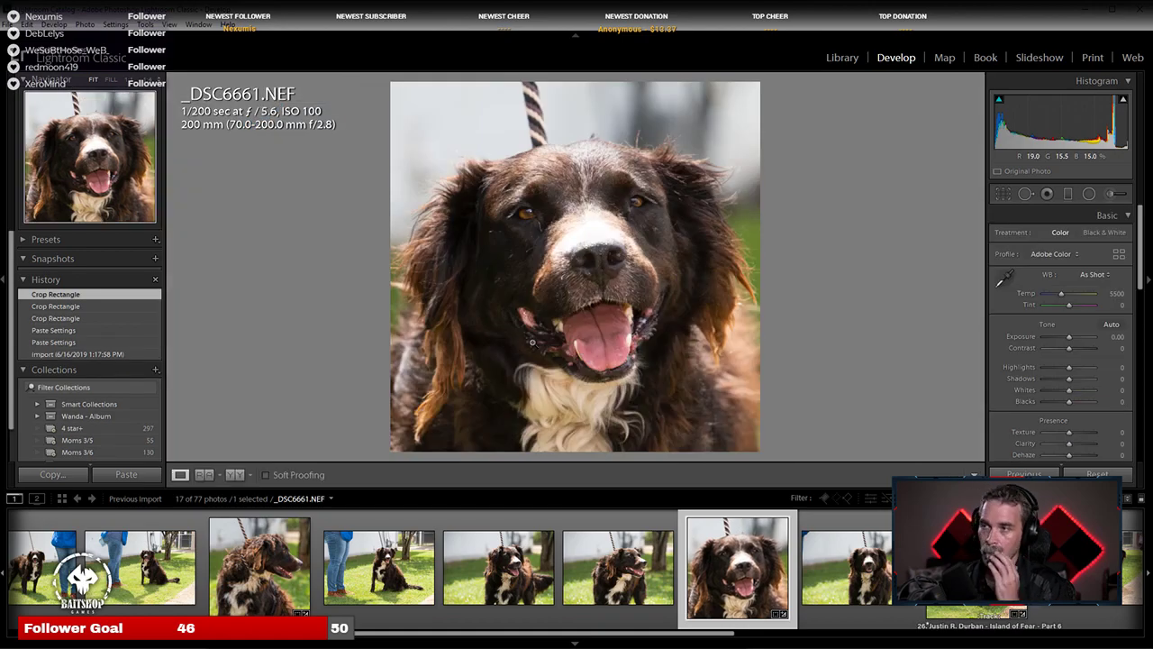
# Step: Apply auto tone to _DSC6661 and ease Shadows from +57 to +45, checking detail zoomed in
pyautogui.click(1112, 325)
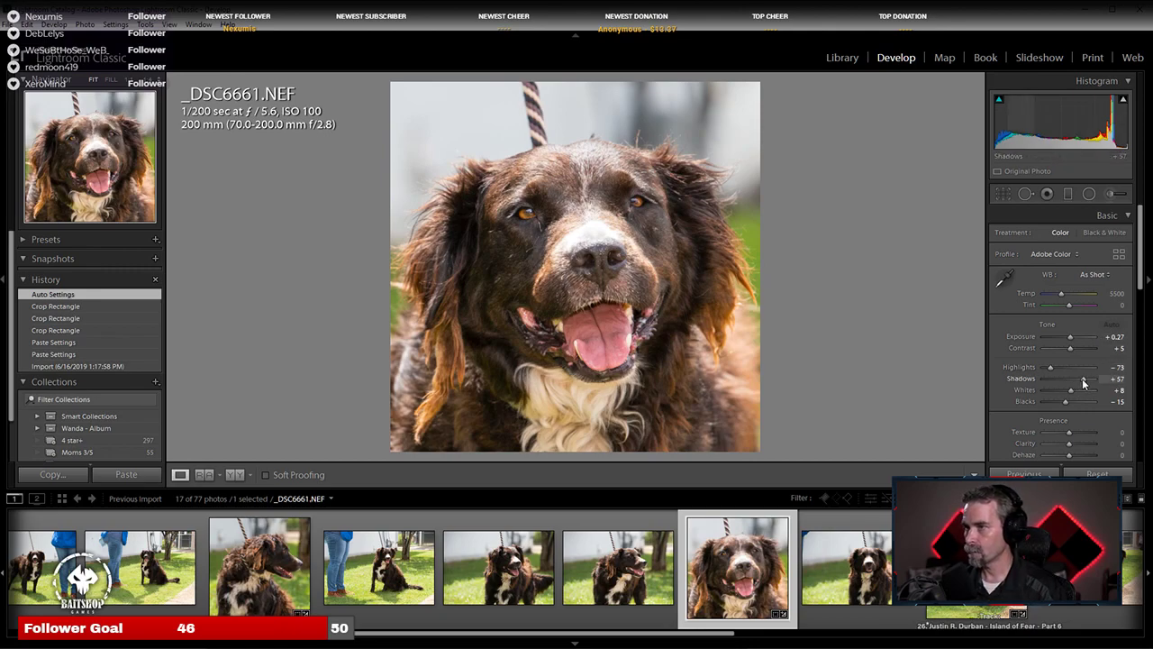
pyautogui.moveTo(1084, 383); pyautogui.dragTo(1080, 383)
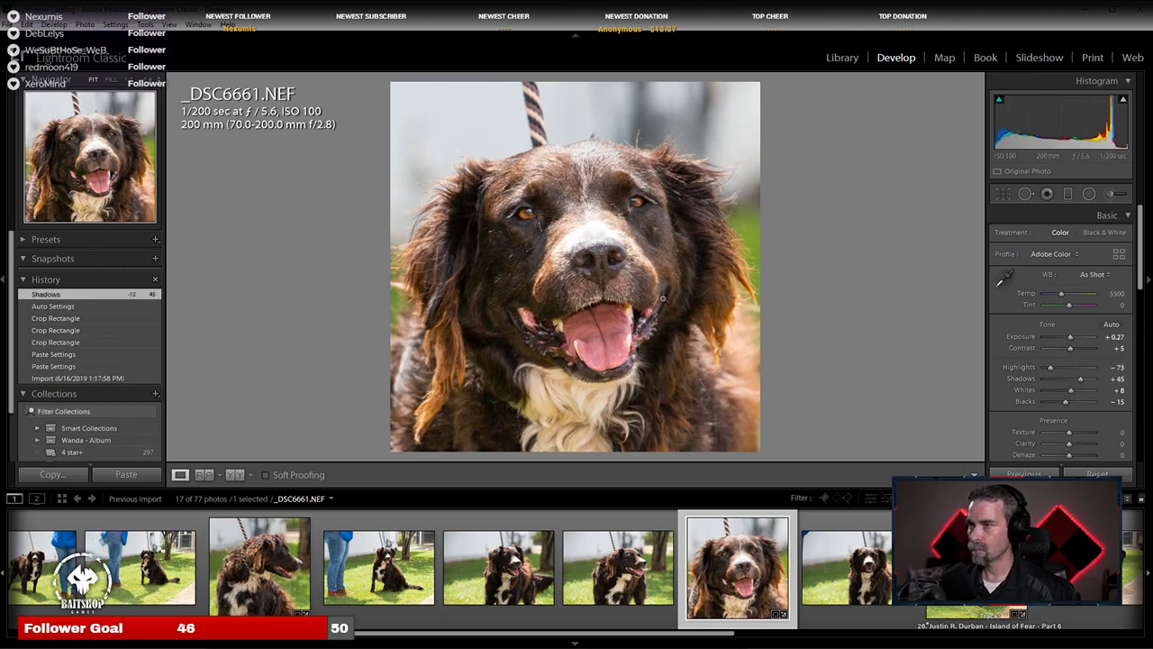
pyautogui.click(554, 271)
pyautogui.scroll(-1, 556, 280)
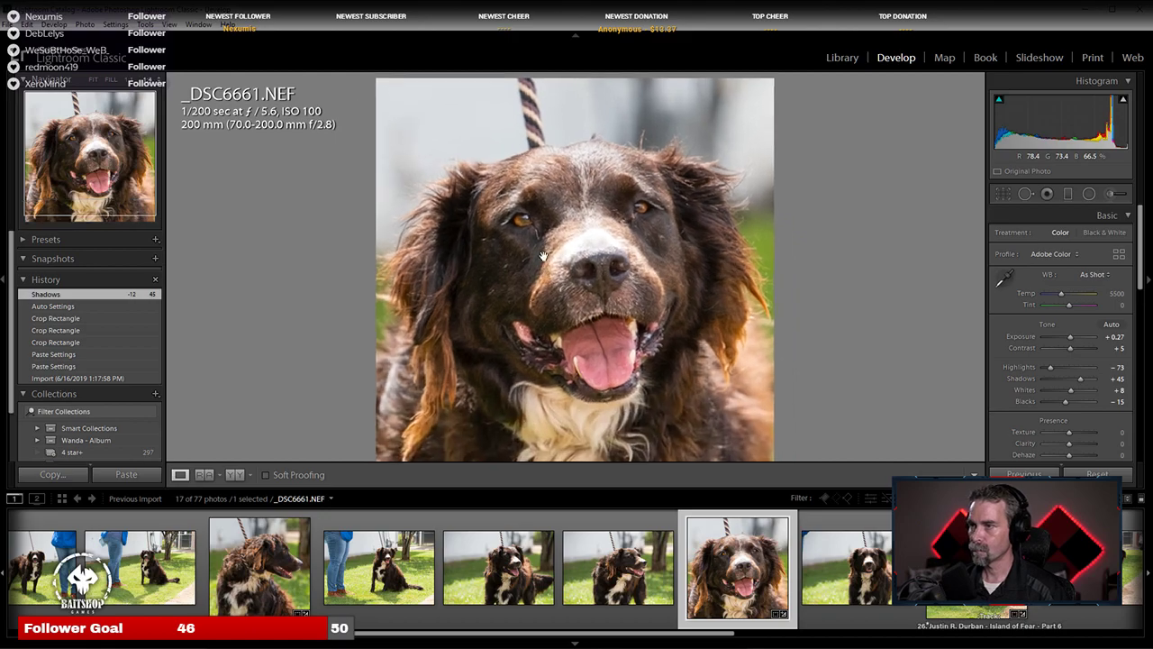
pyautogui.scroll(5, 554, 275)
pyautogui.scroll(-10, 549, 261)
pyautogui.scroll(10, 549, 261)
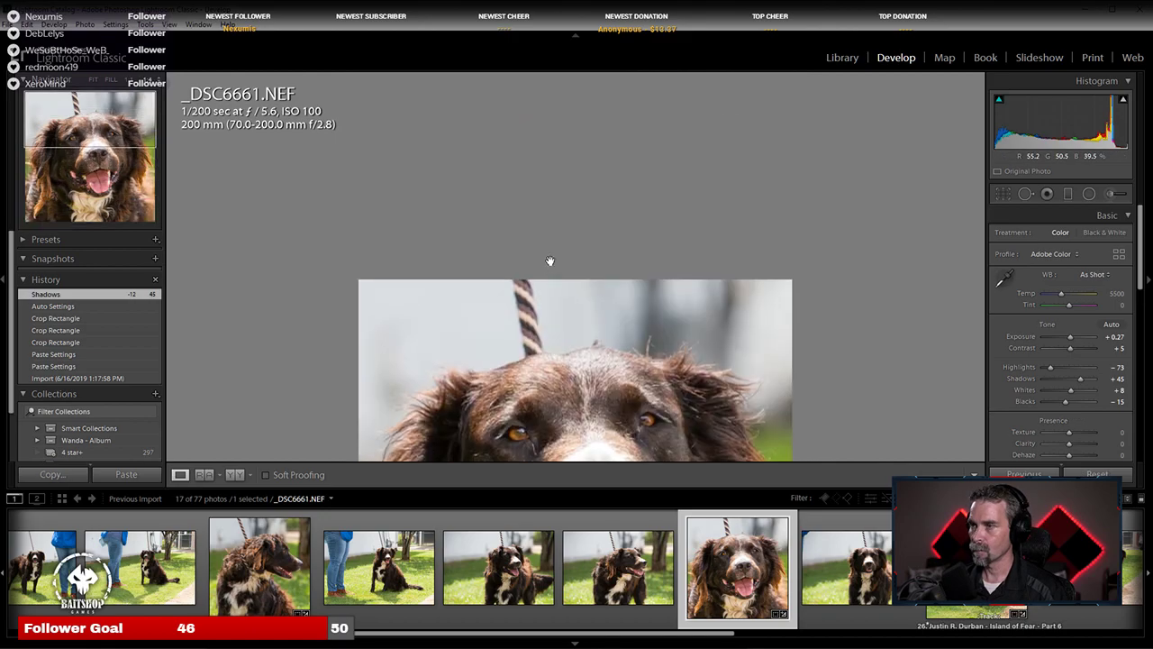
pyautogui.click(550, 261)
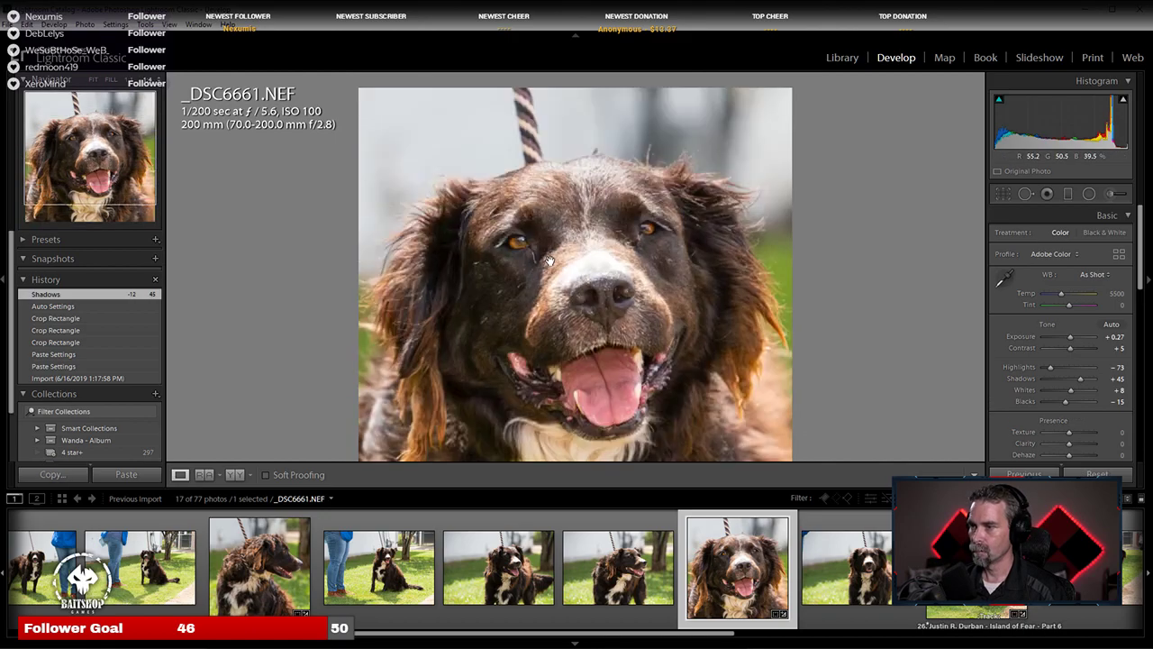
# Step: Inspect the dog's nose, mouth and eyes up close, then return to _DSC6657
pyautogui.click(539, 144)
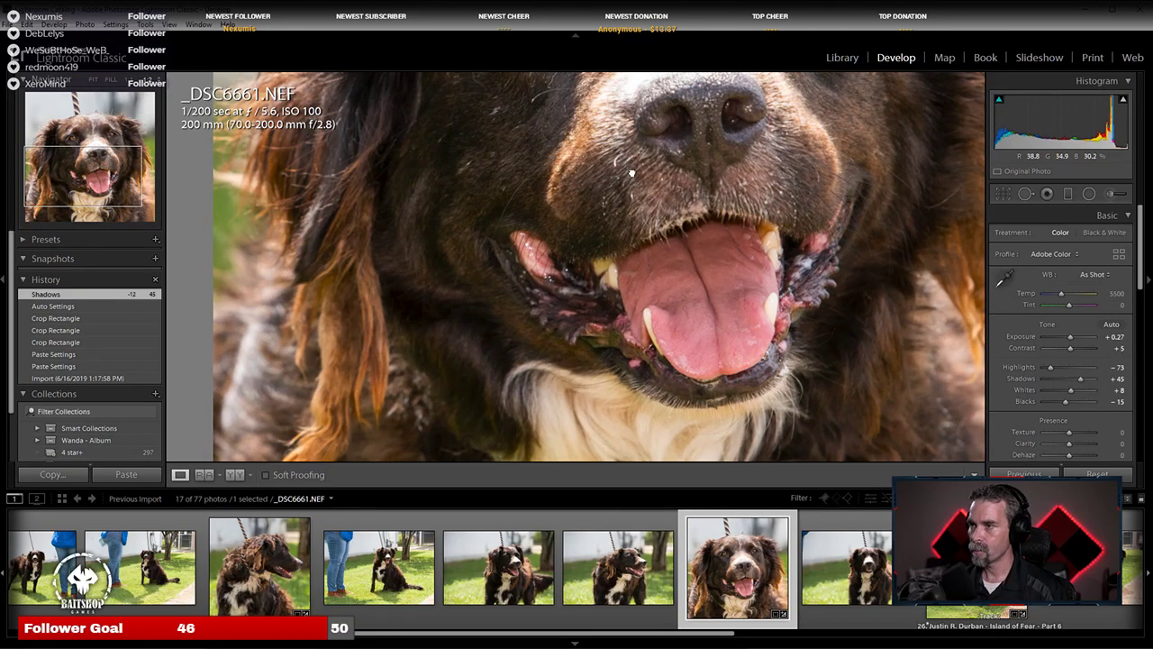
pyautogui.moveTo(632, 173); pyautogui.dragTo(595, 344)
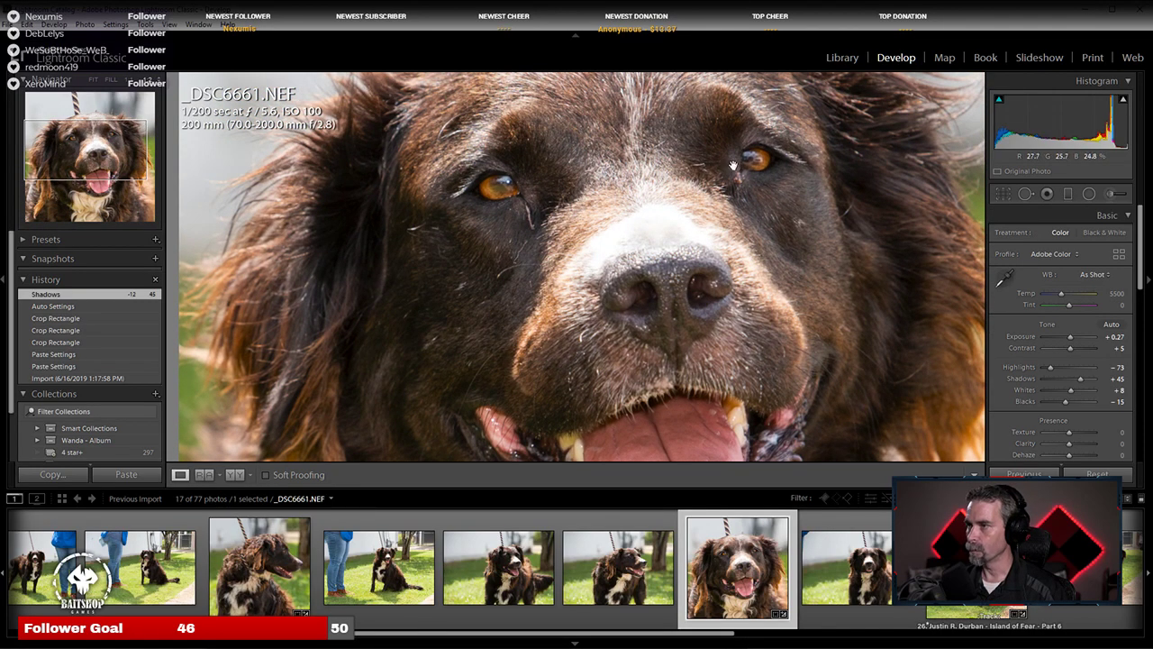
pyautogui.click(584, 290)
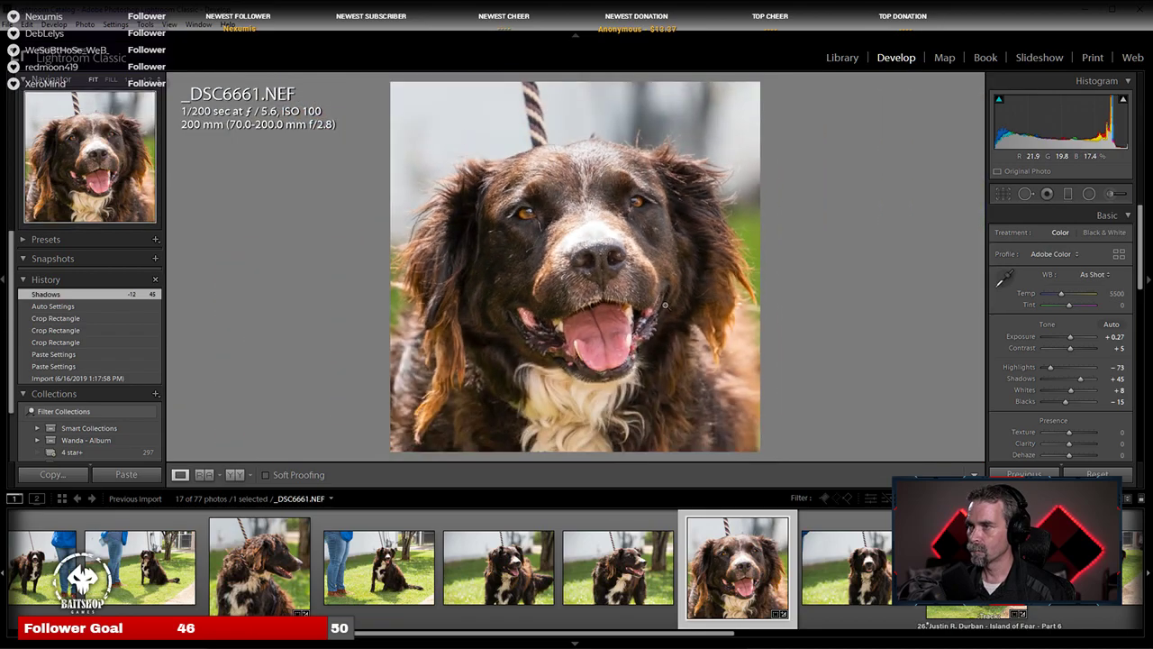
pyautogui.press('Right')
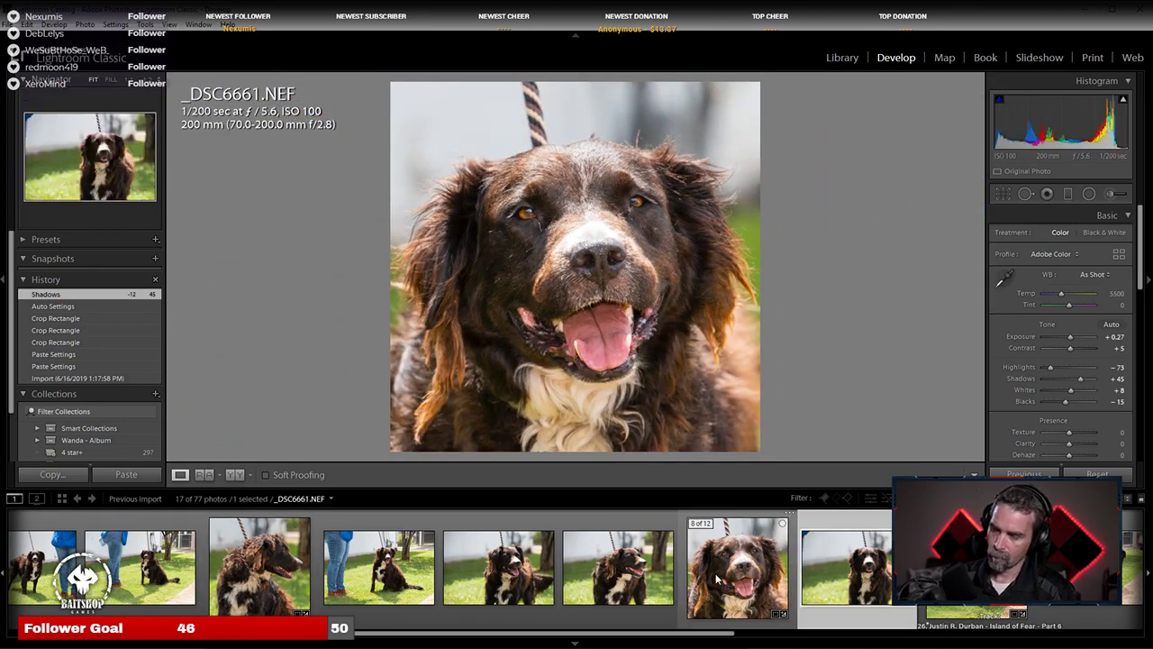
pyautogui.press('Left')
pyautogui.press('Left')
pyautogui.press('Left')
pyautogui.press('Left')
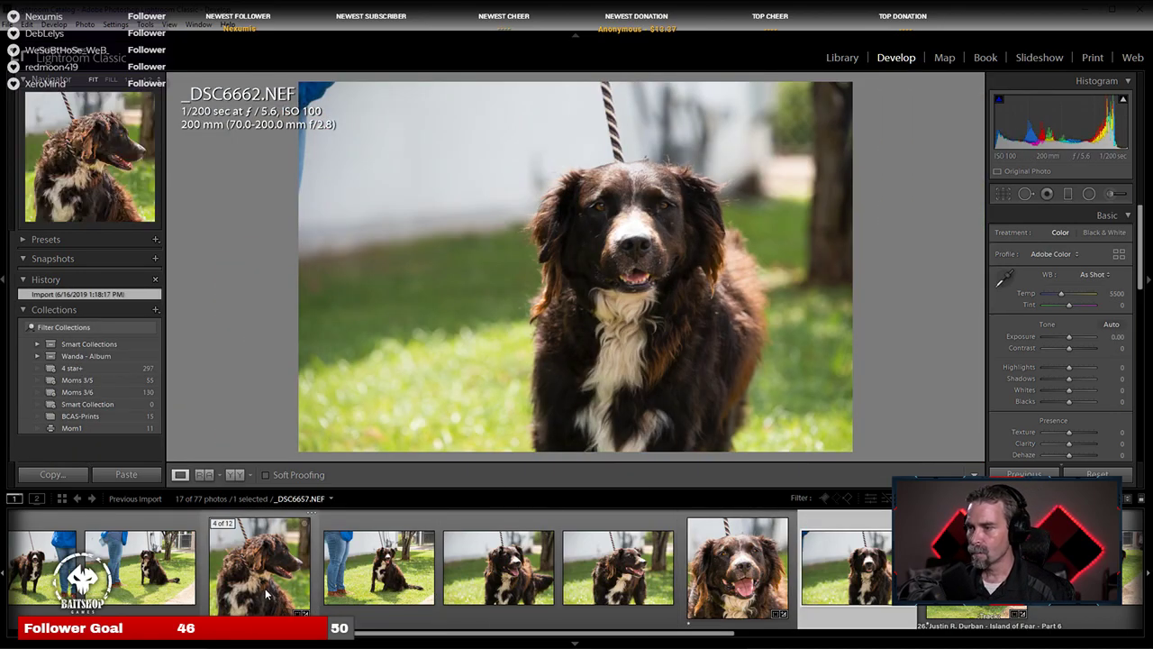
pyautogui.press('Left')
pyautogui.press('Left')
pyautogui.press('Left')
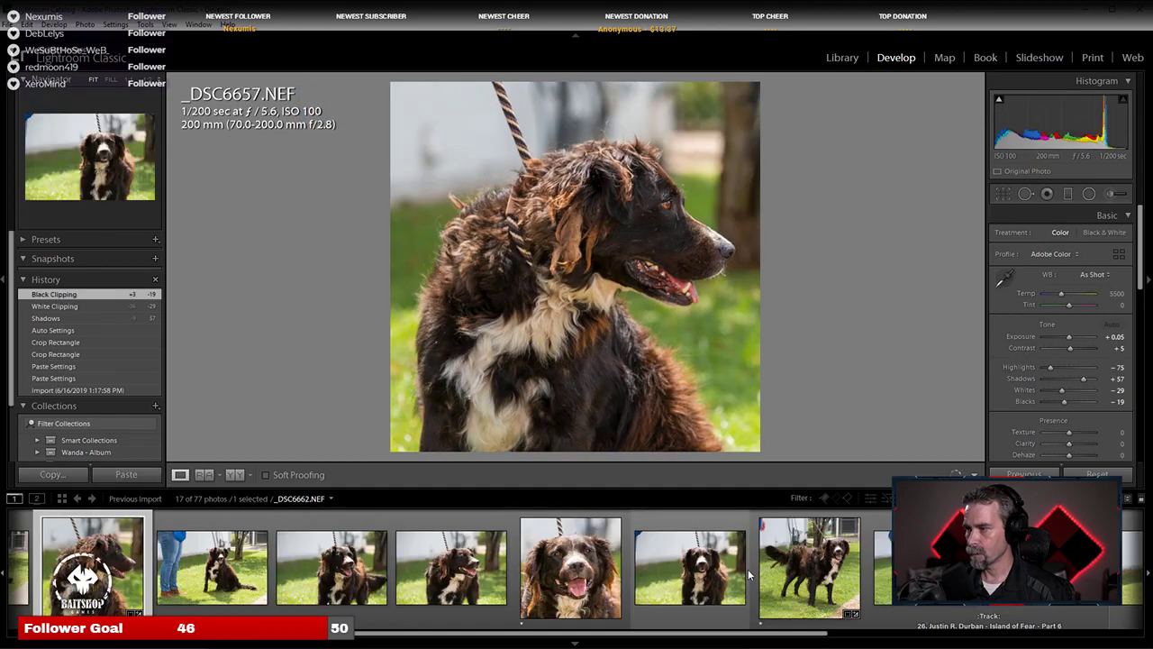
# Step: Expand the next dog's 12-photo stack and delete the rejected photo _DSC6666
pyautogui.click(34, 529)
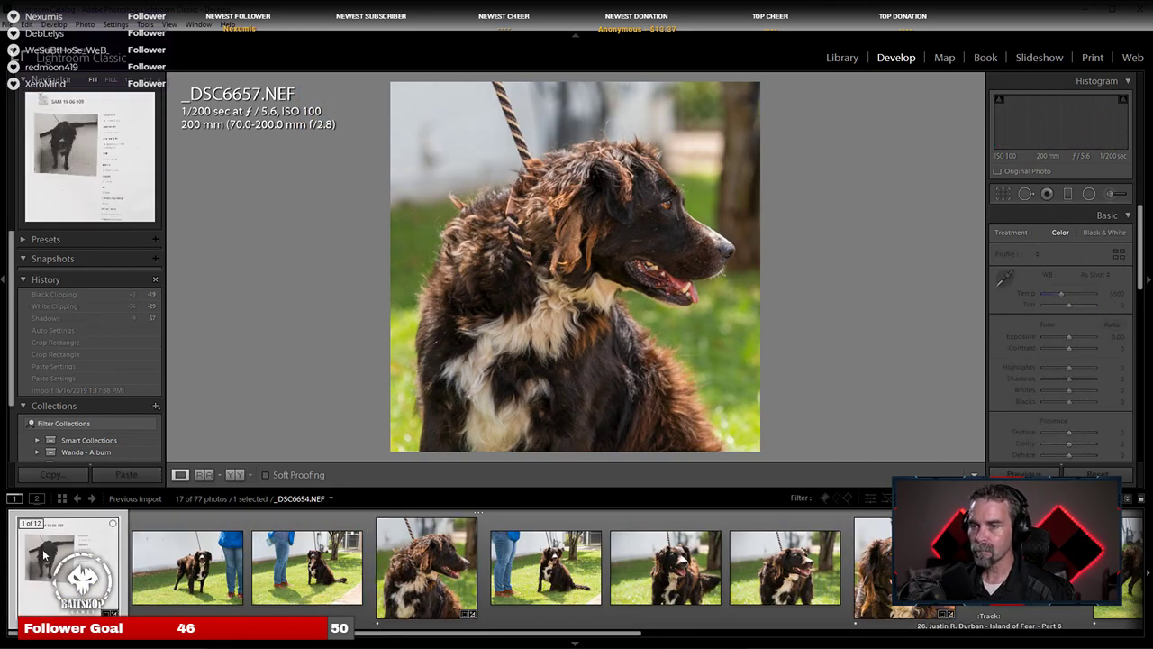
pyautogui.click(153, 563)
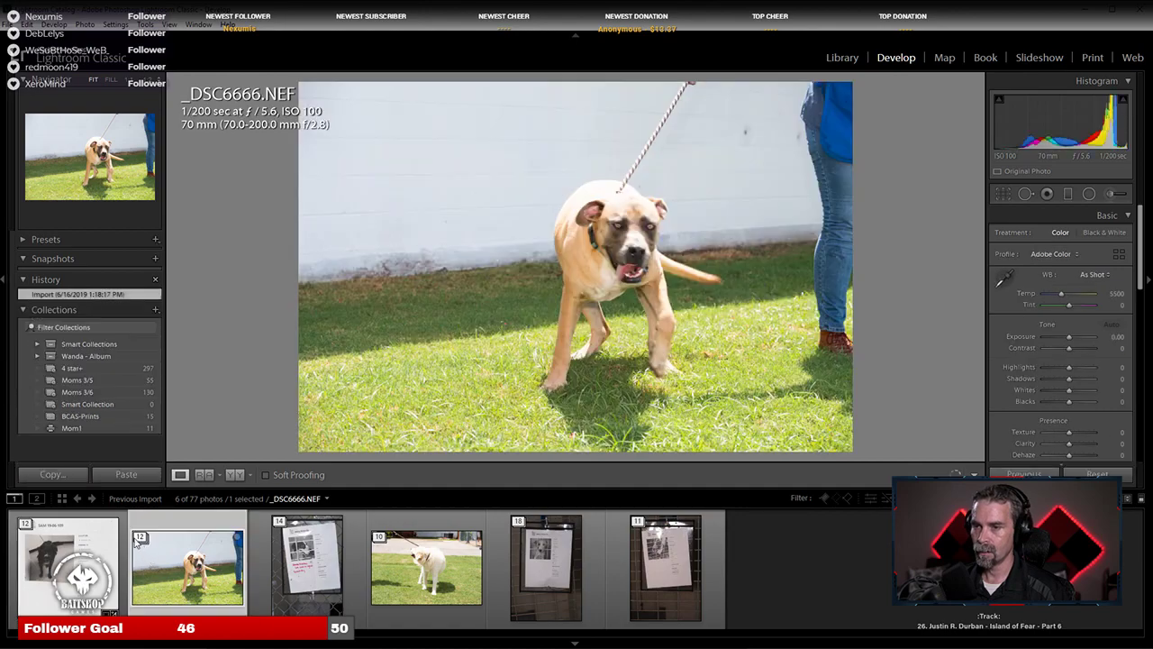
pyautogui.click(139, 537)
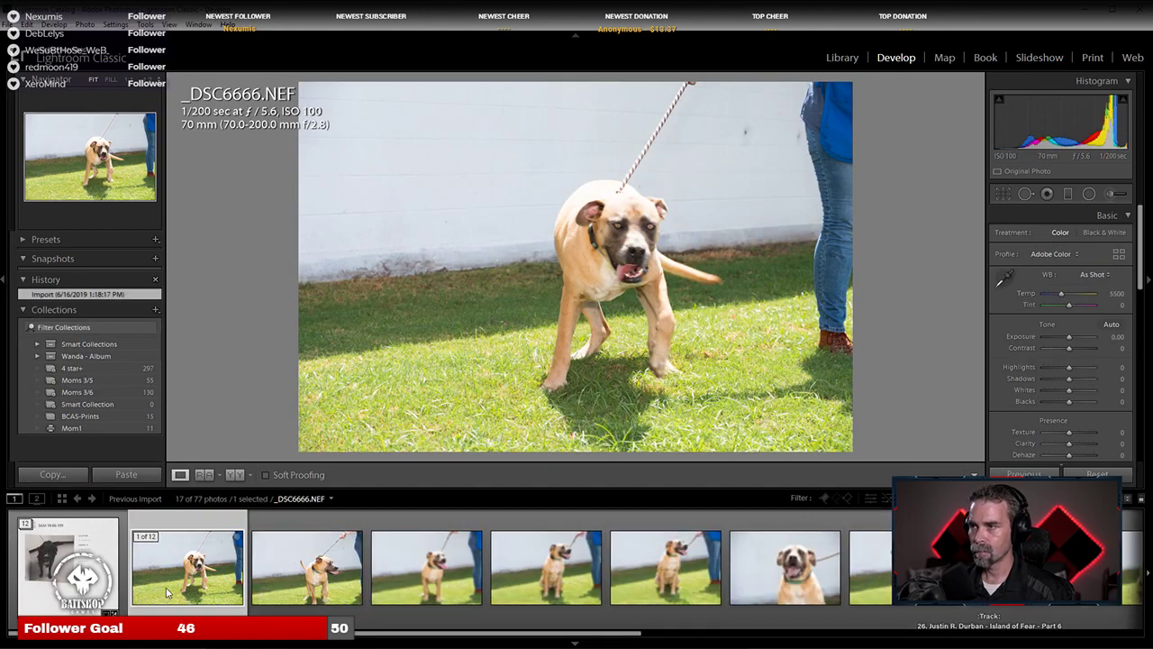
pyautogui.click(589, 217)
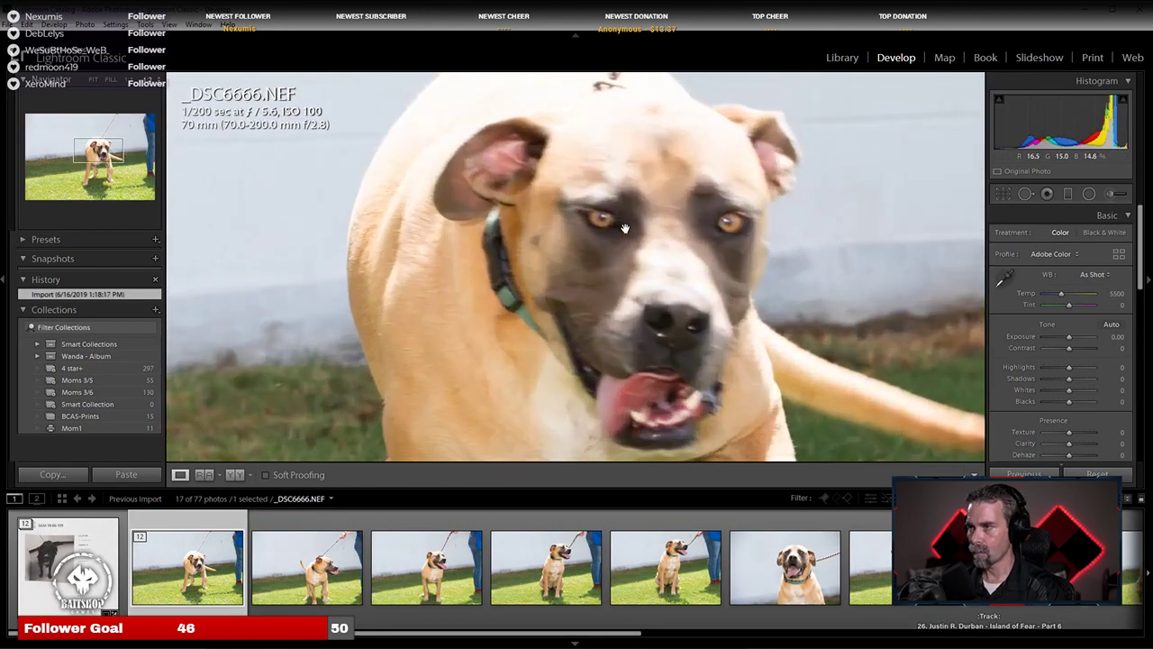
pyautogui.press('Right')
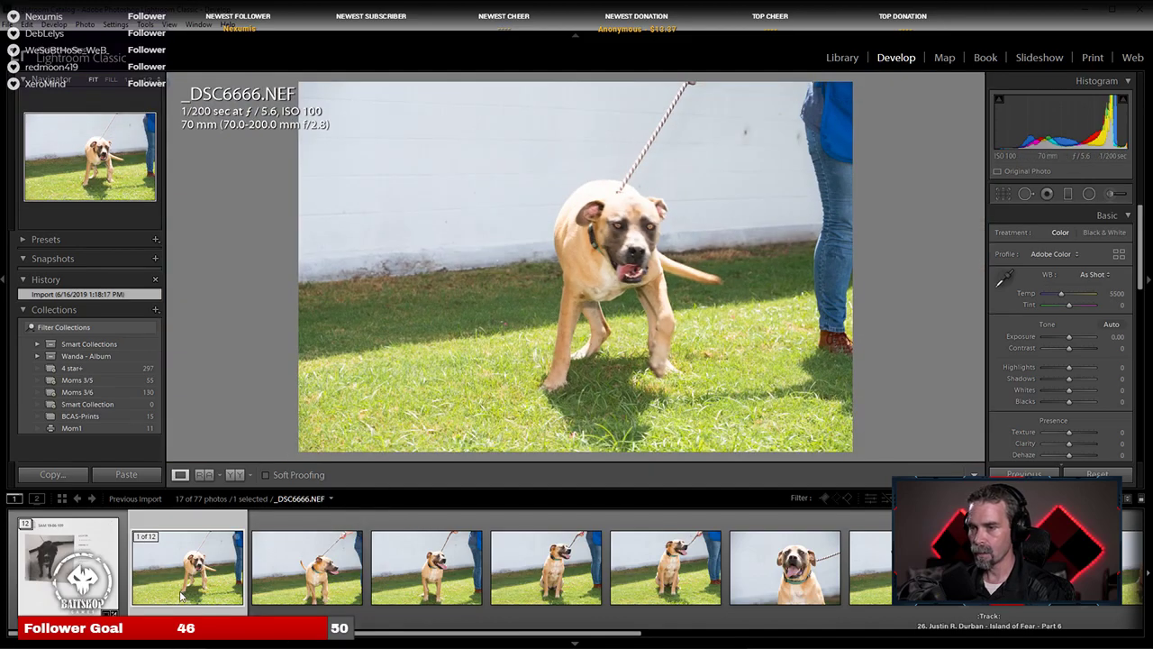
pyautogui.press('Delete')
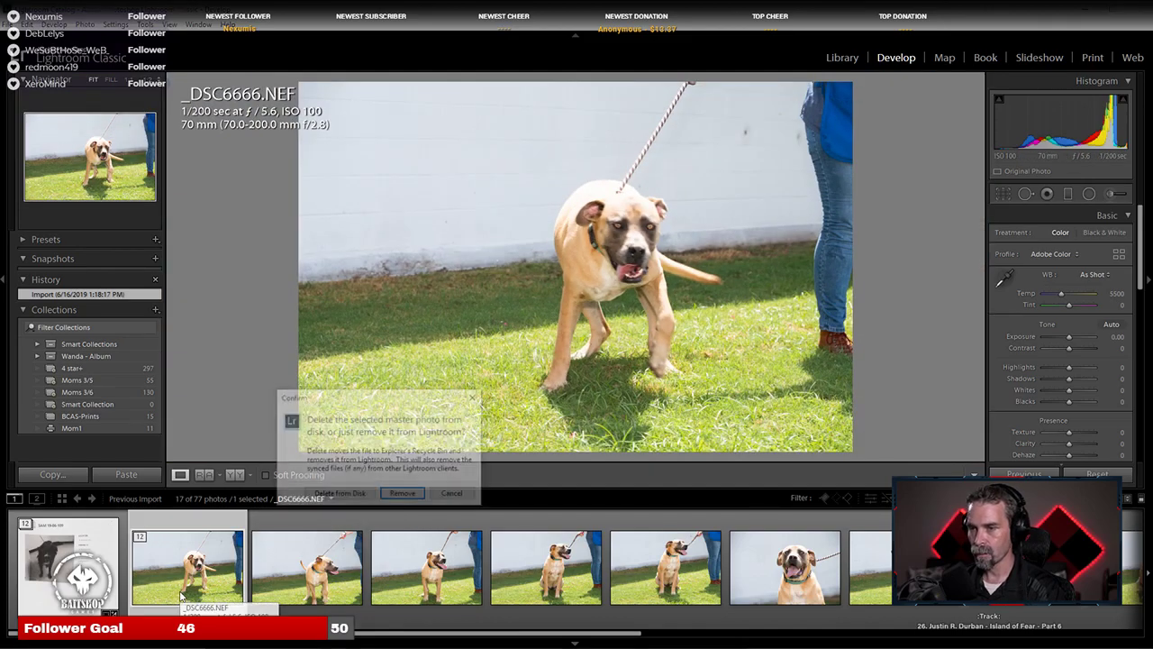
pyautogui.click(342, 495)
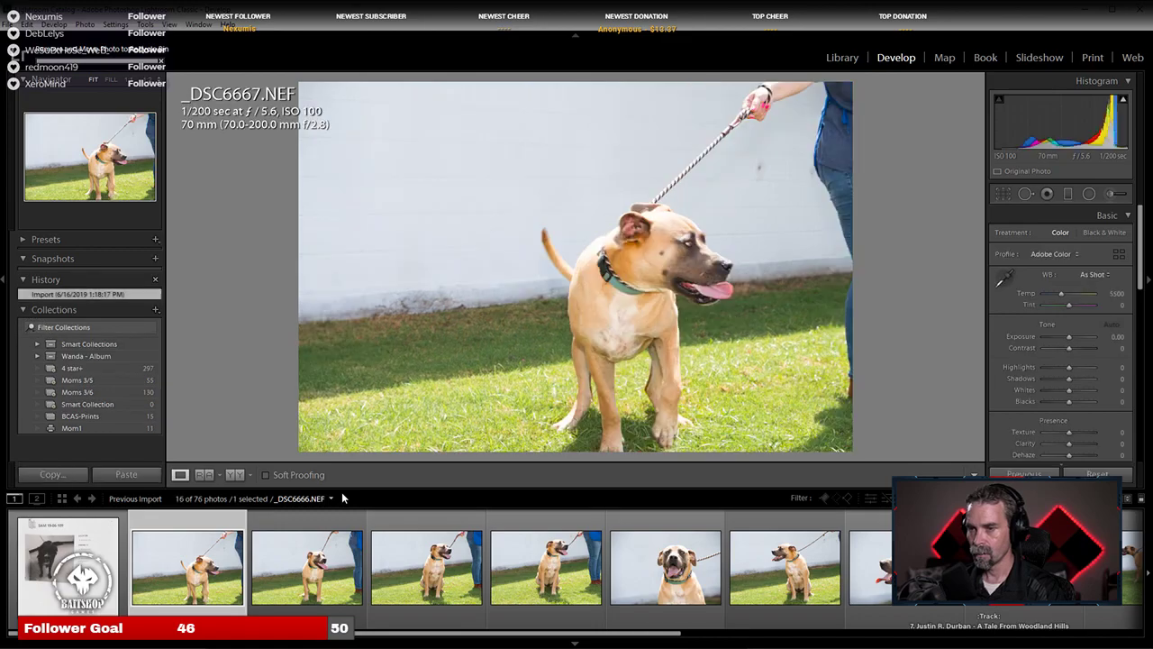
# Step: Check focus on _DSC6667 at 1:1 and delete it
pyautogui.click(690, 266)
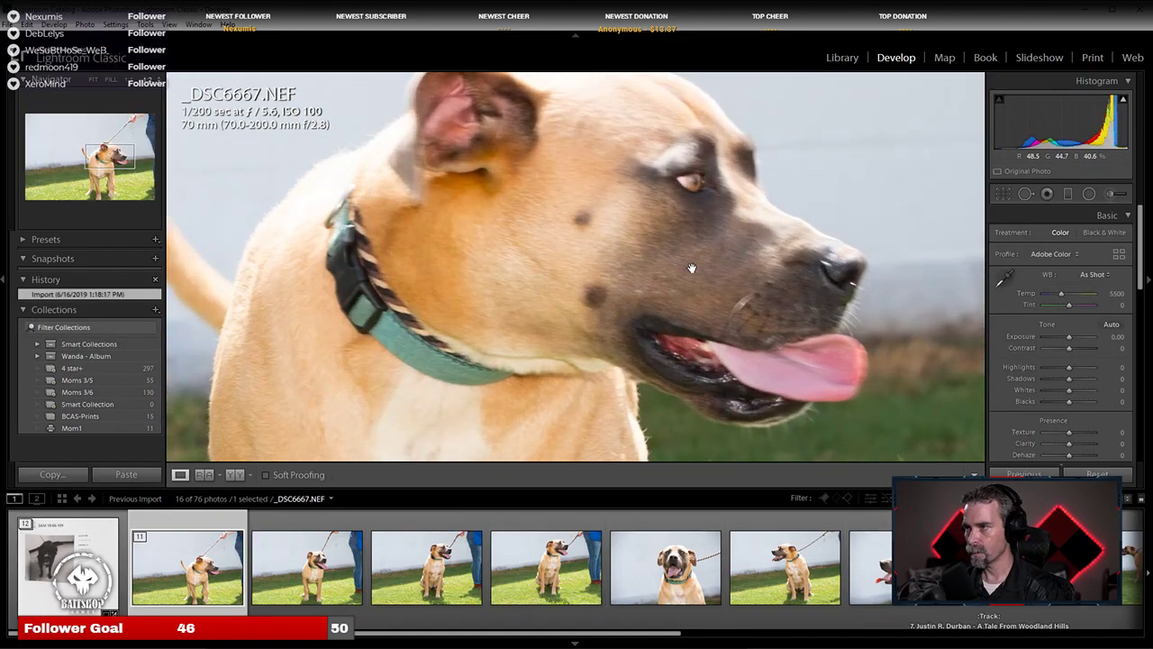
pyautogui.click(618, 248)
pyautogui.press('Delete')
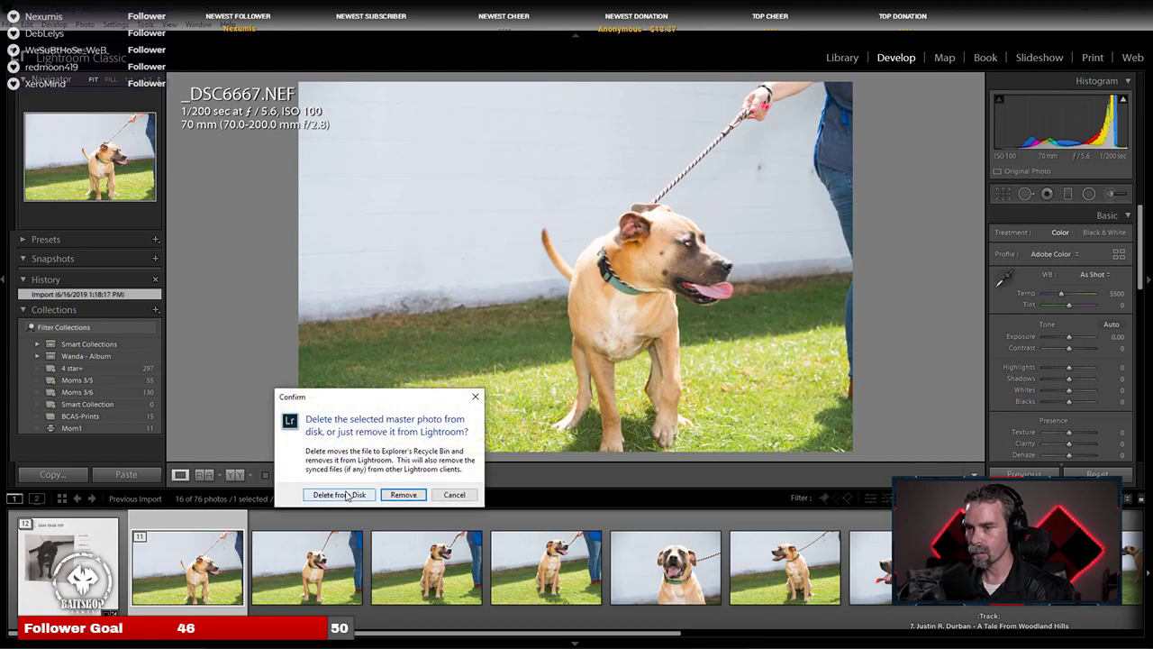
pyautogui.click(342, 495)
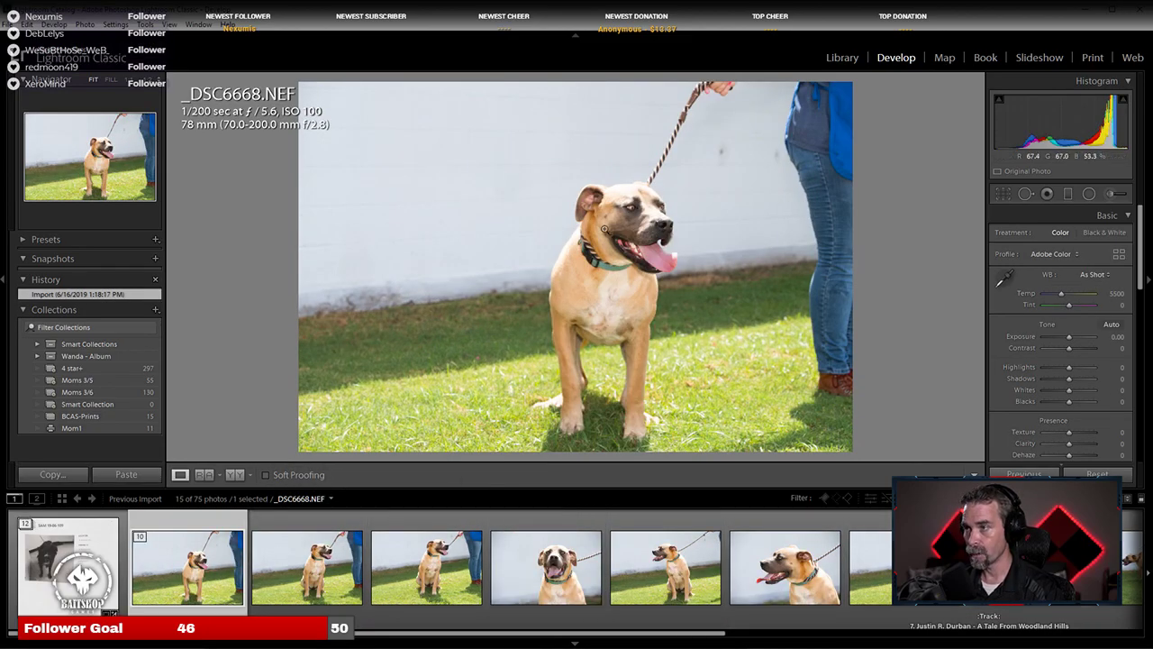
# Step: Compare _DSC6669 and _DSC6670 at 1:1 zoom for head sharpness
pyautogui.click(631, 228)
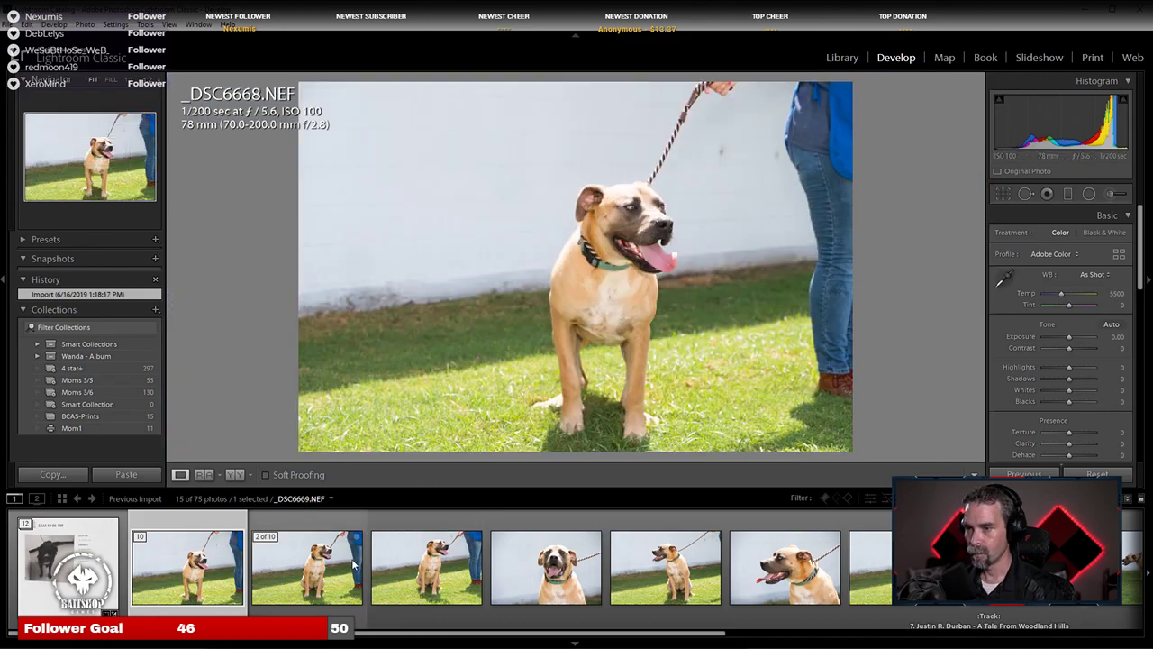
pyautogui.click(352, 561)
pyautogui.click(662, 227)
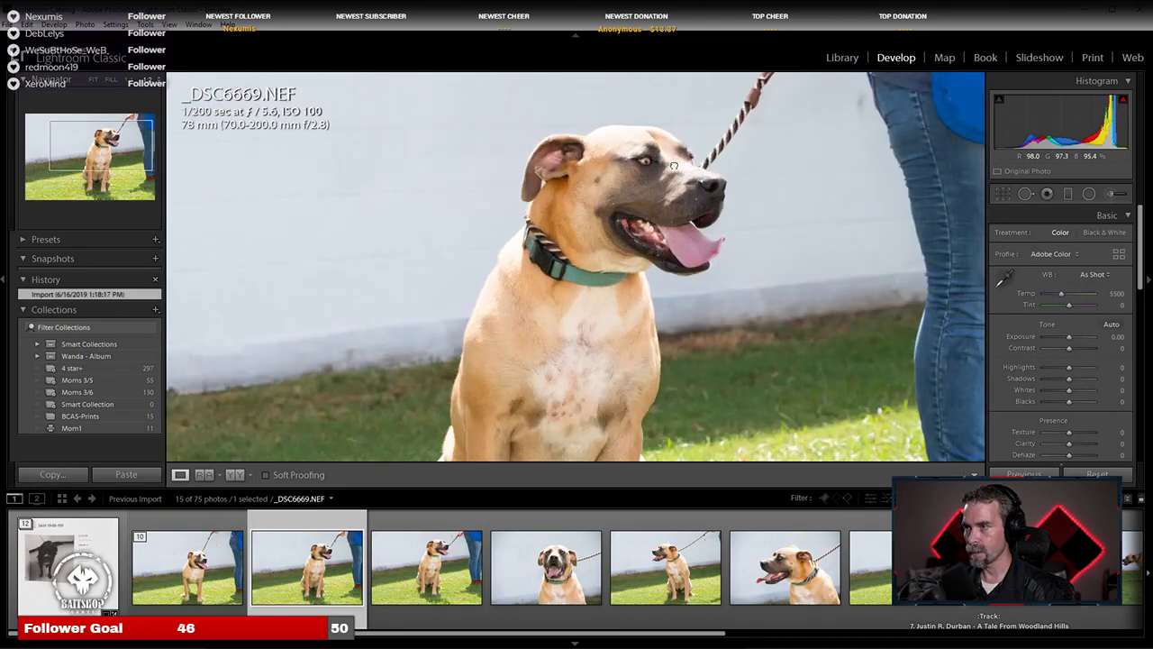
pyautogui.click(627, 220)
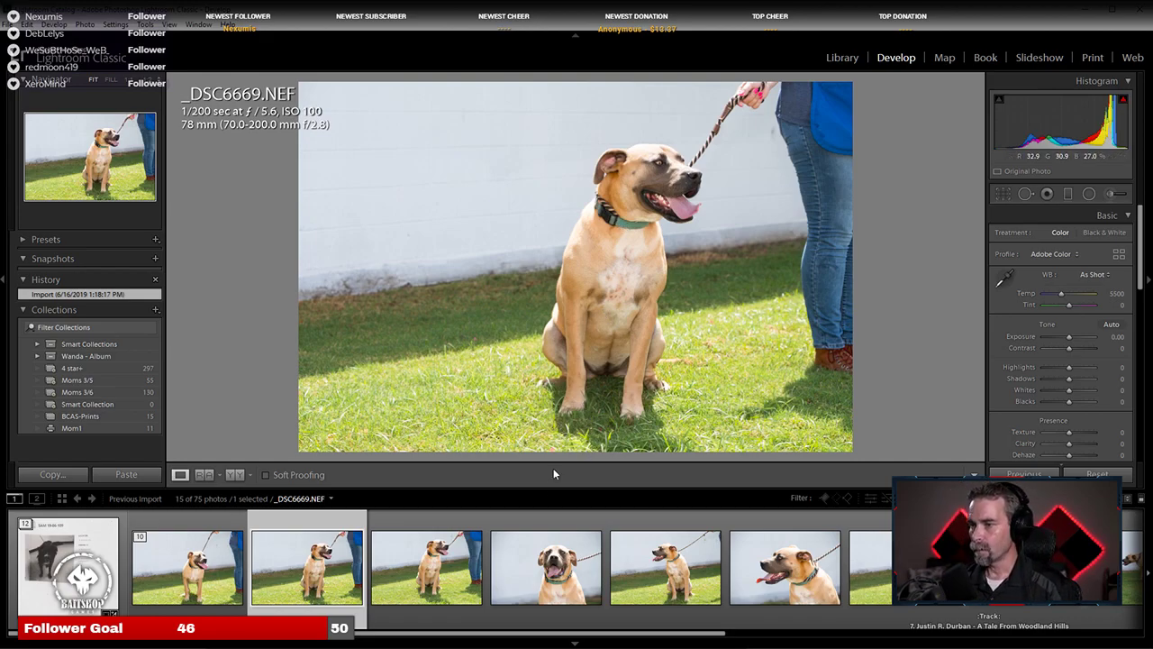
pyautogui.click(656, 182)
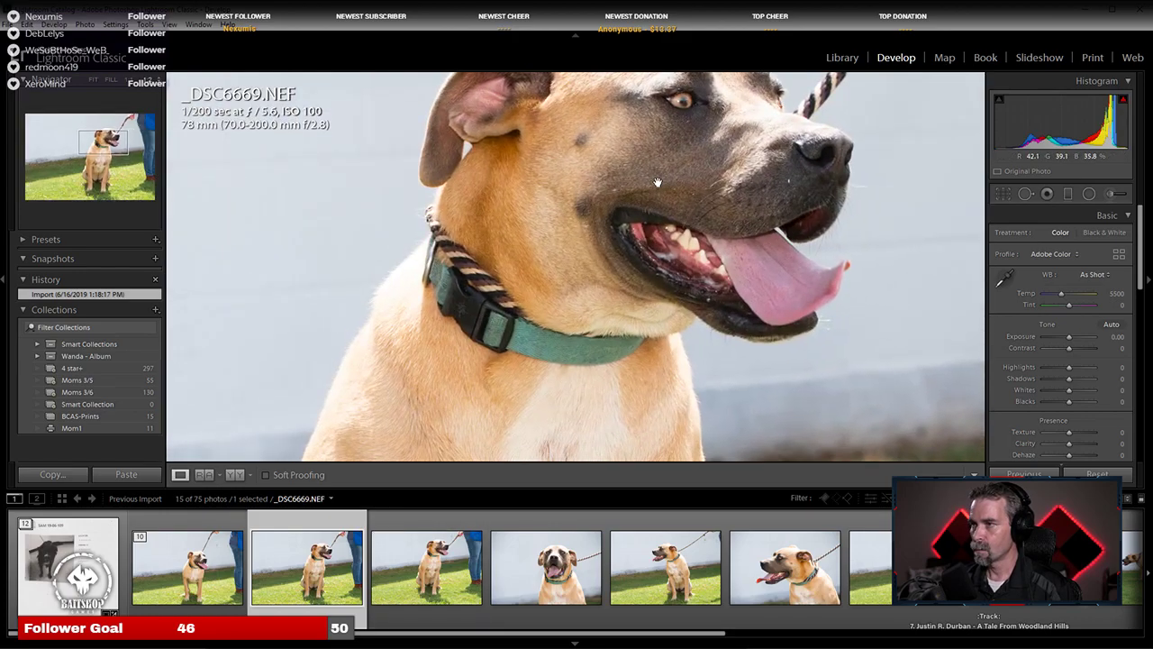
pyautogui.click(657, 182)
pyautogui.click(437, 579)
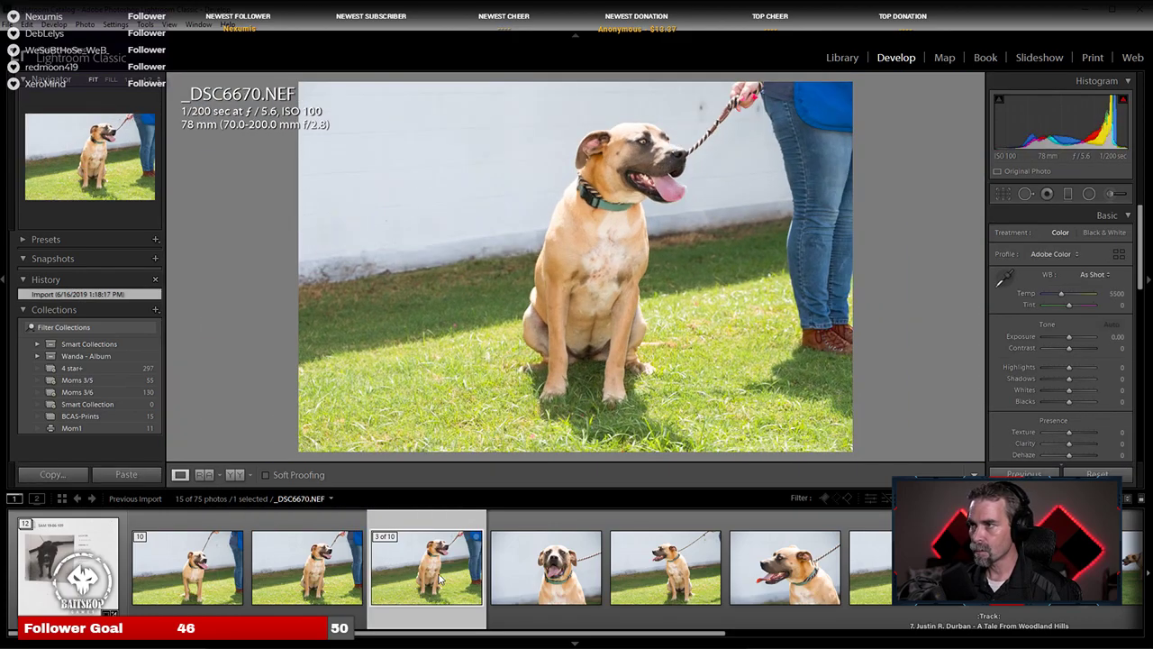
pyautogui.click(646, 150)
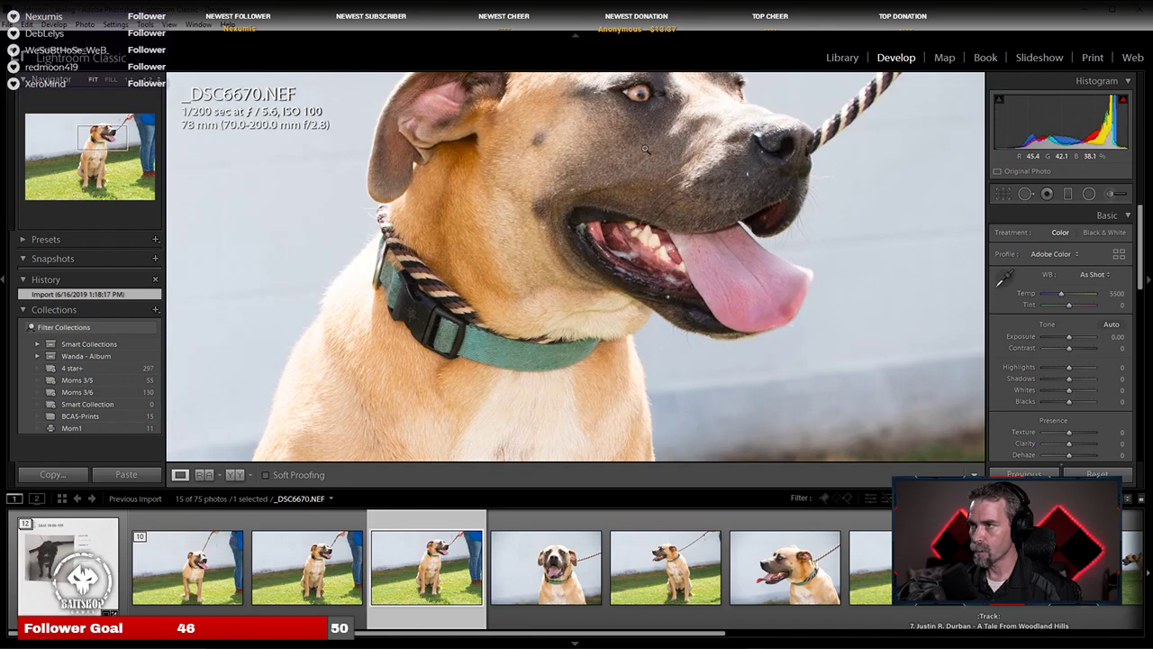
pyautogui.click(645, 150)
pyautogui.click(308, 554)
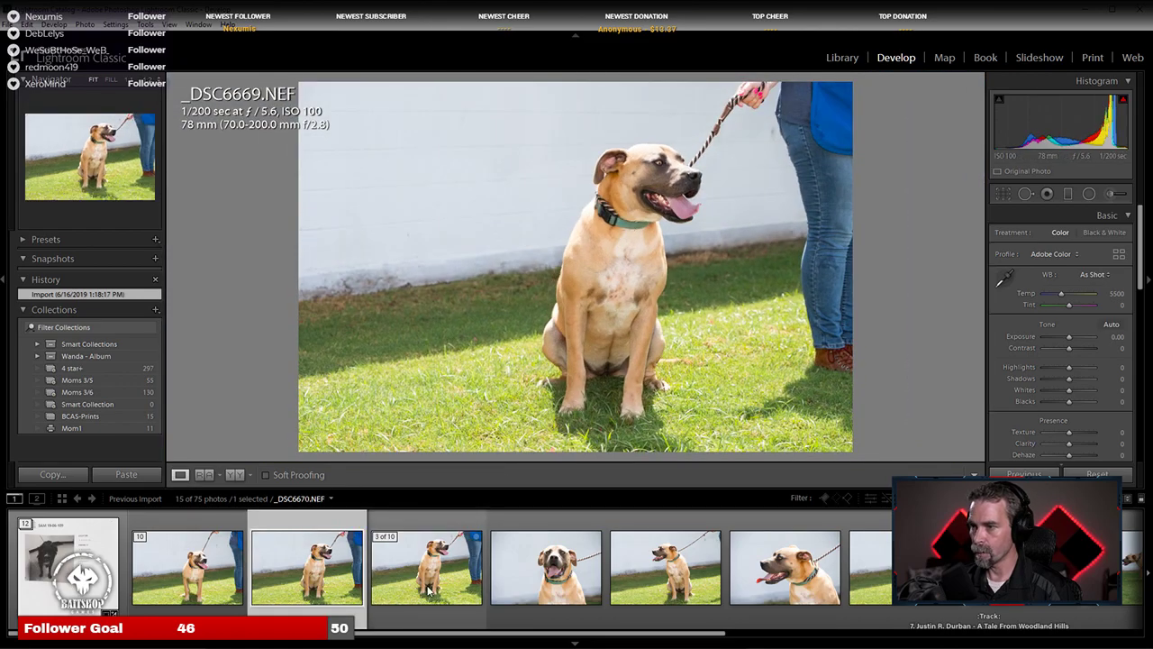
pyautogui.click(428, 590)
# Step: Select the head-on close-up _DSC6671 and confirm the nose is sharp at 1:1
pyautogui.click(546, 565)
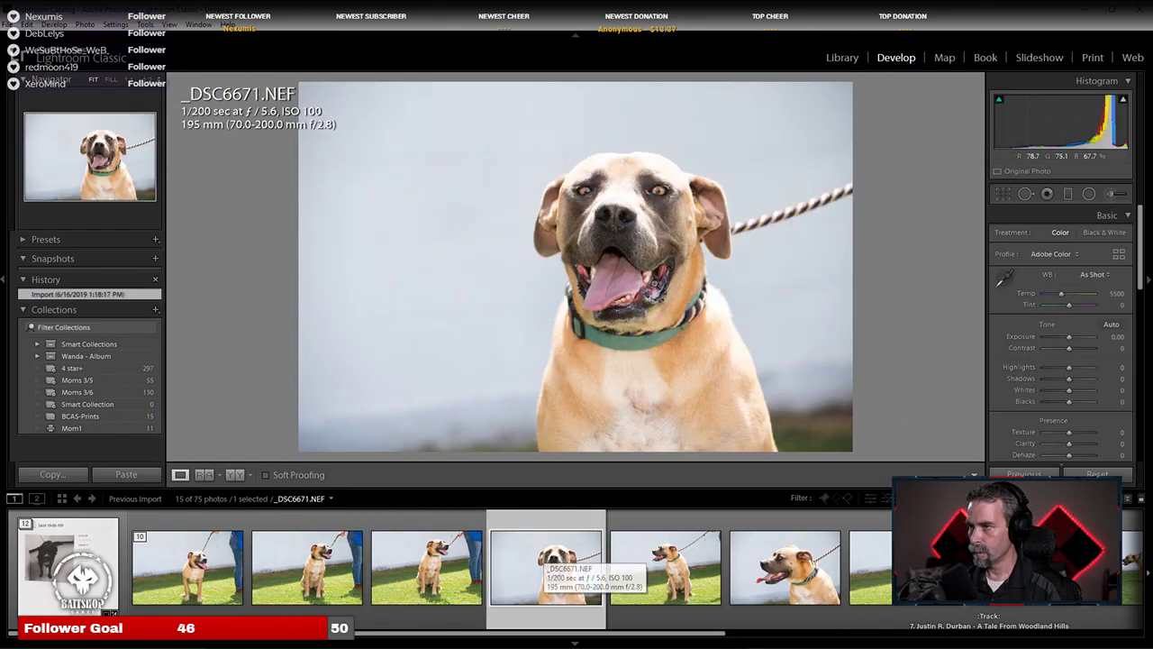
pyautogui.click(646, 200)
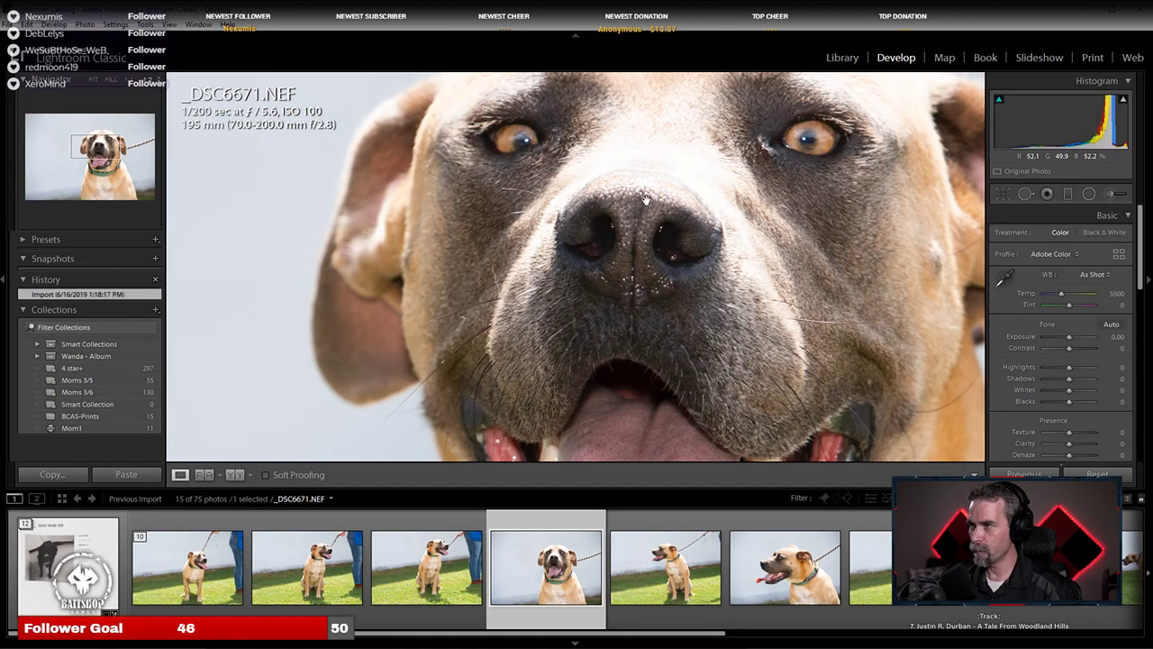
pyautogui.click(651, 196)
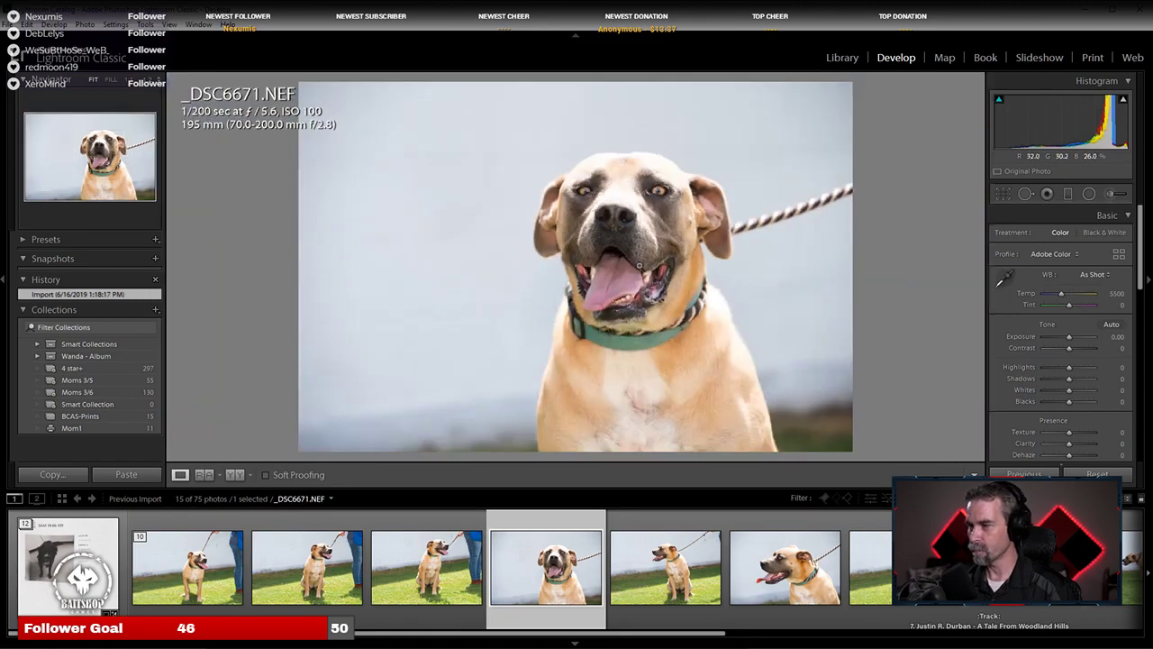
pyautogui.scroll(-2, 630, 568)
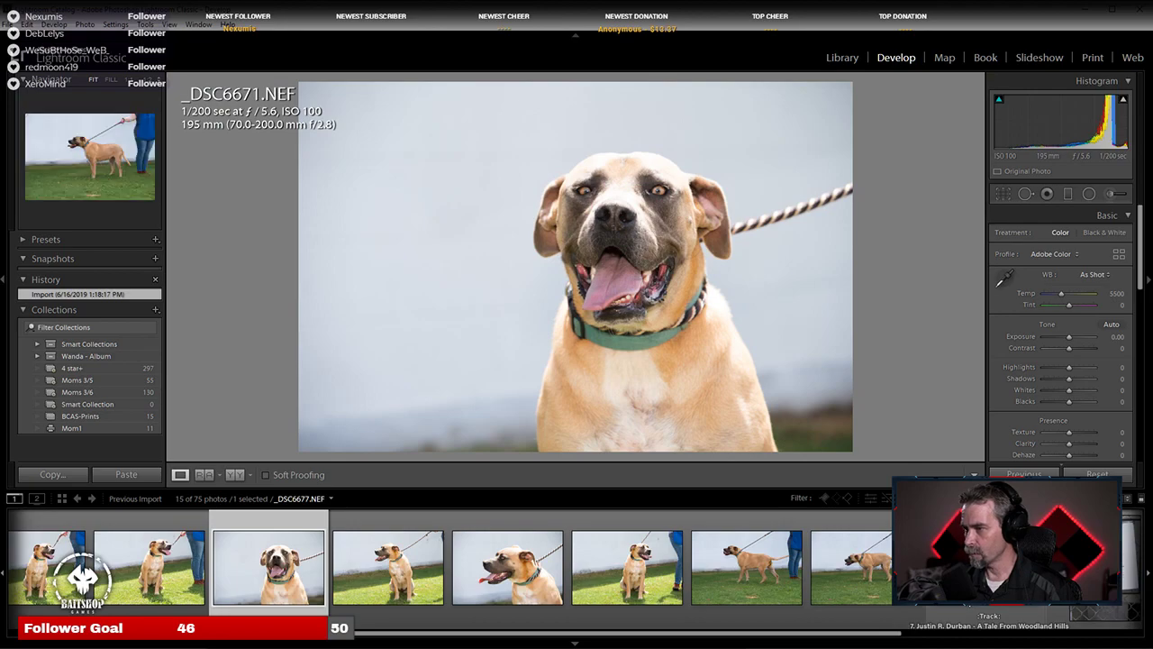
pyautogui.scroll(2, 451, 567)
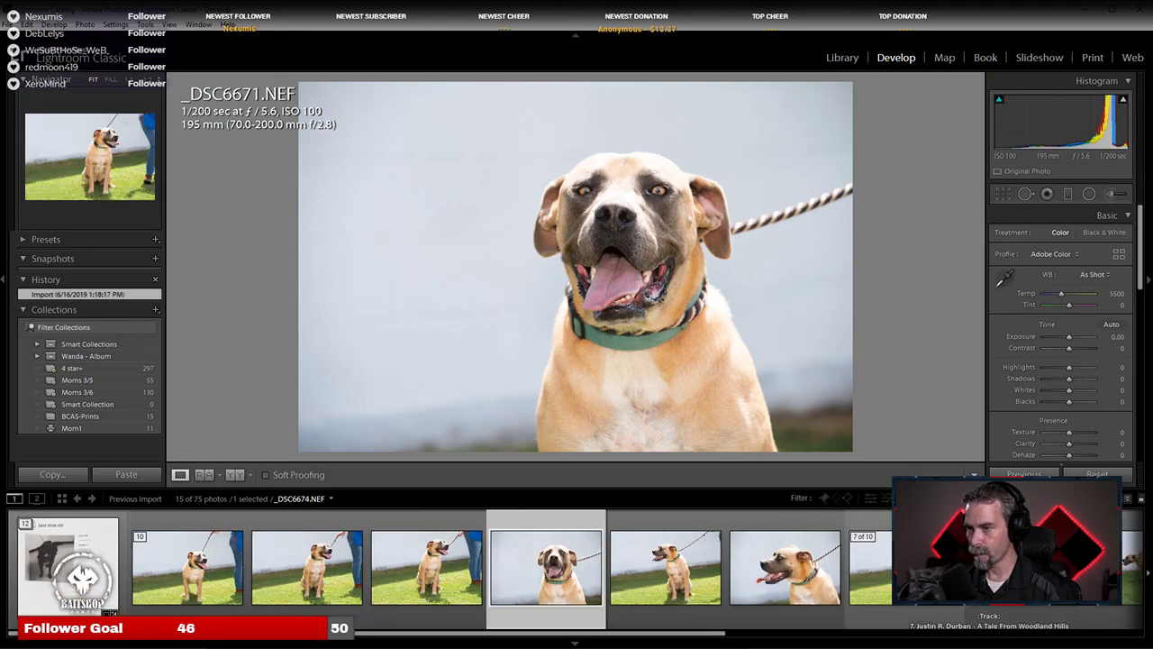
pyautogui.scroll(-1, 451, 567)
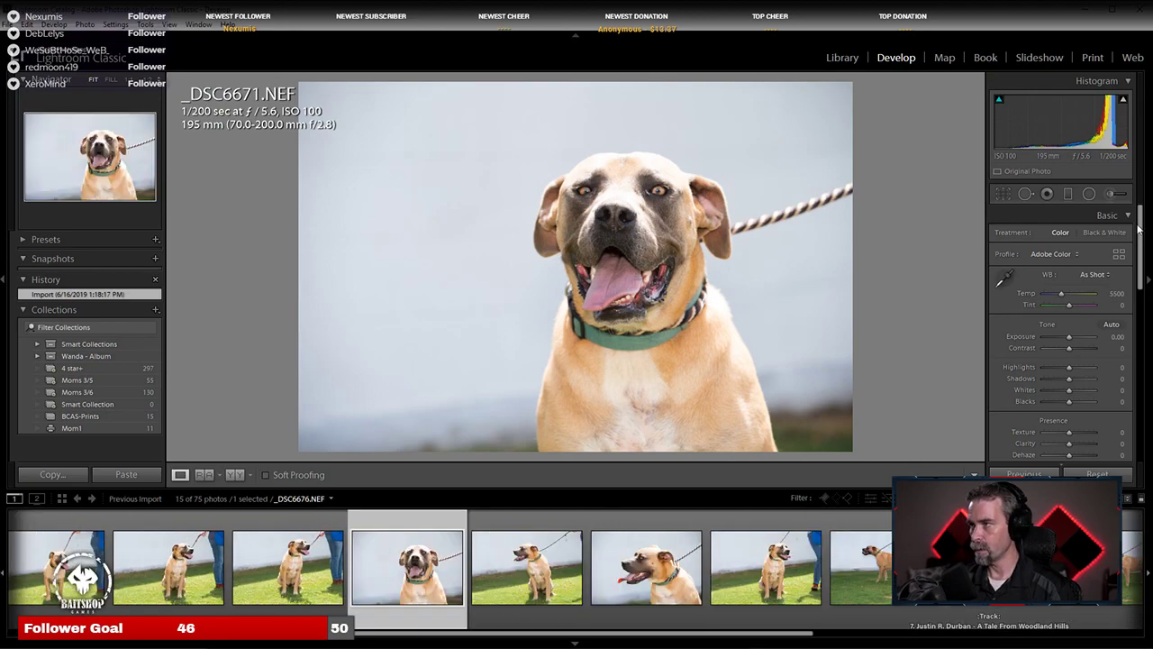
# Step: Paste the copied settings onto _DSC6671 and crop it to a tight square around the head
pyautogui.rightClick(437, 559)
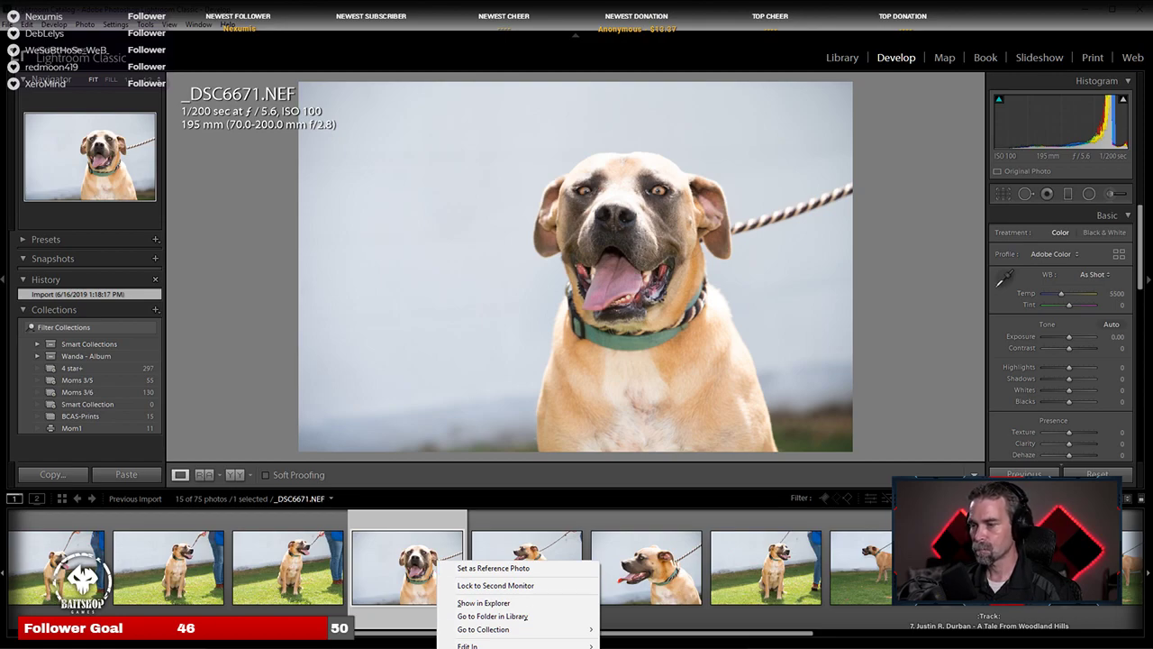
pyautogui.moveTo(514, 648)
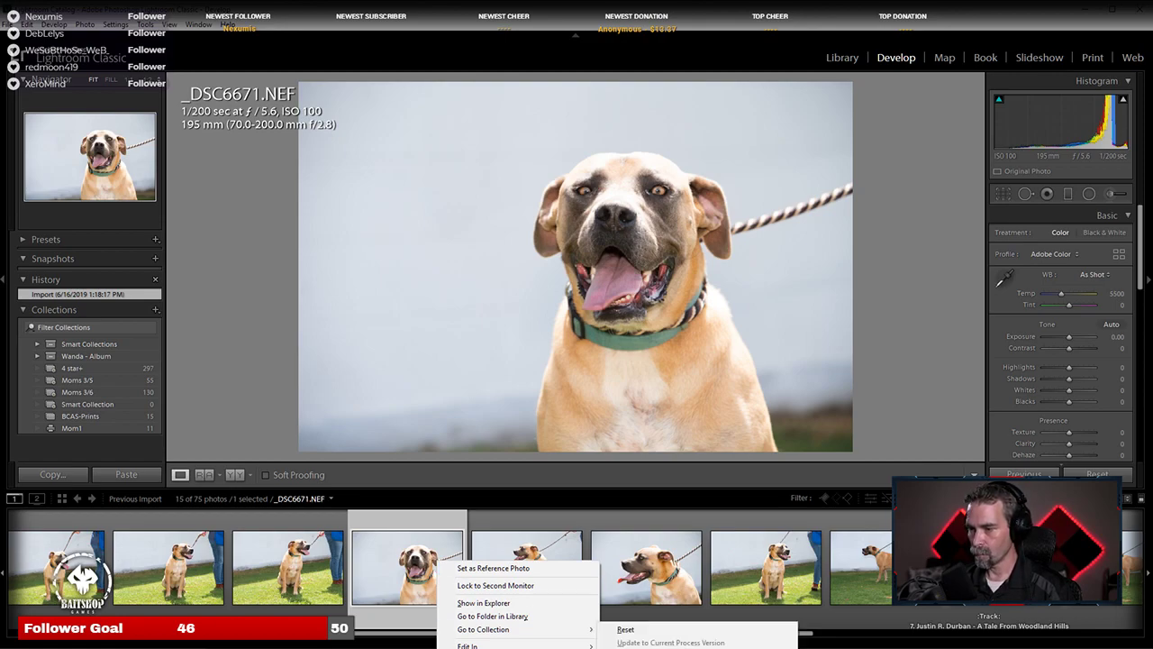
pyautogui.hotkey('ctrl', 'shift', 'v')
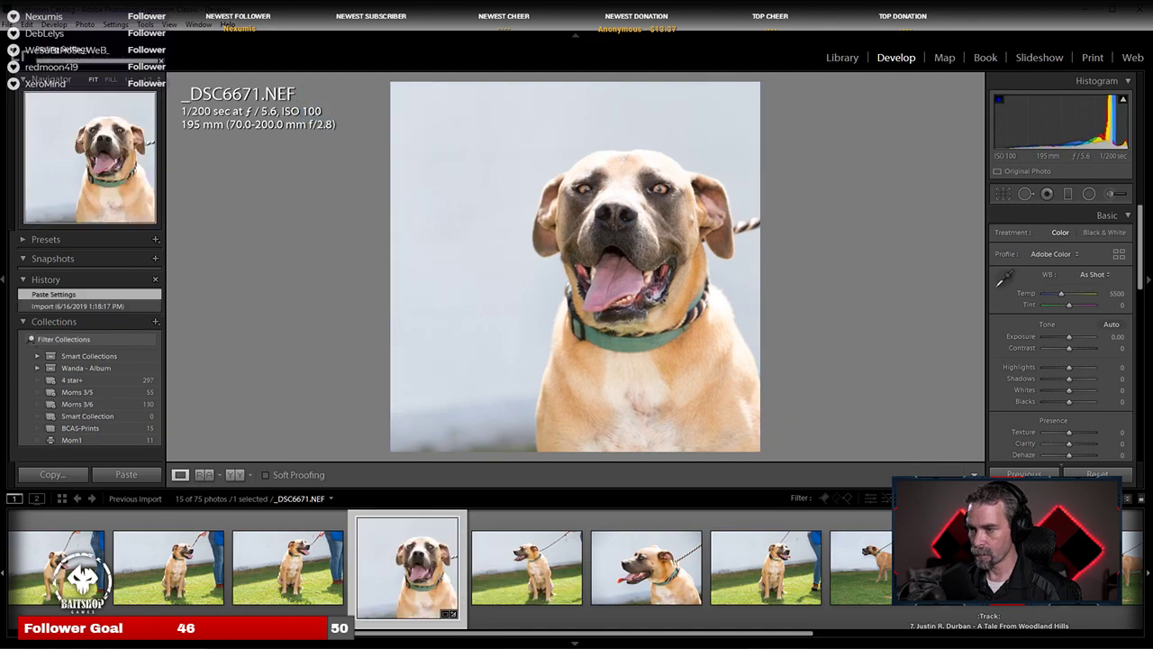
pyautogui.click(1003, 193)
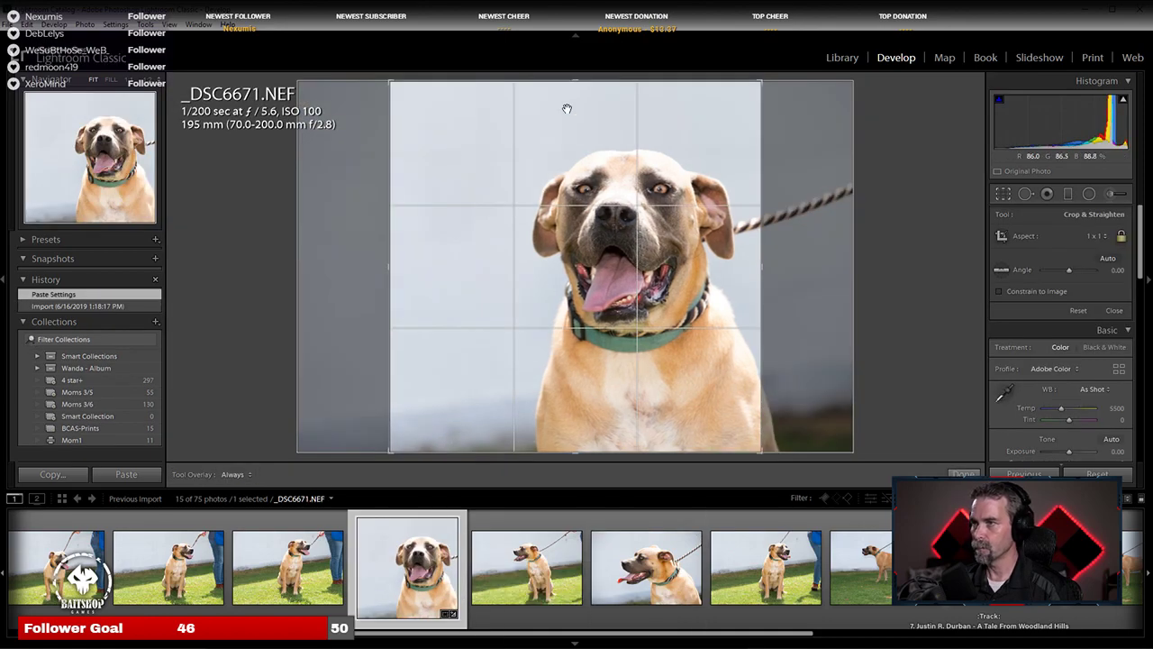
pyautogui.moveTo(391, 82); pyautogui.dragTo(459, 149)
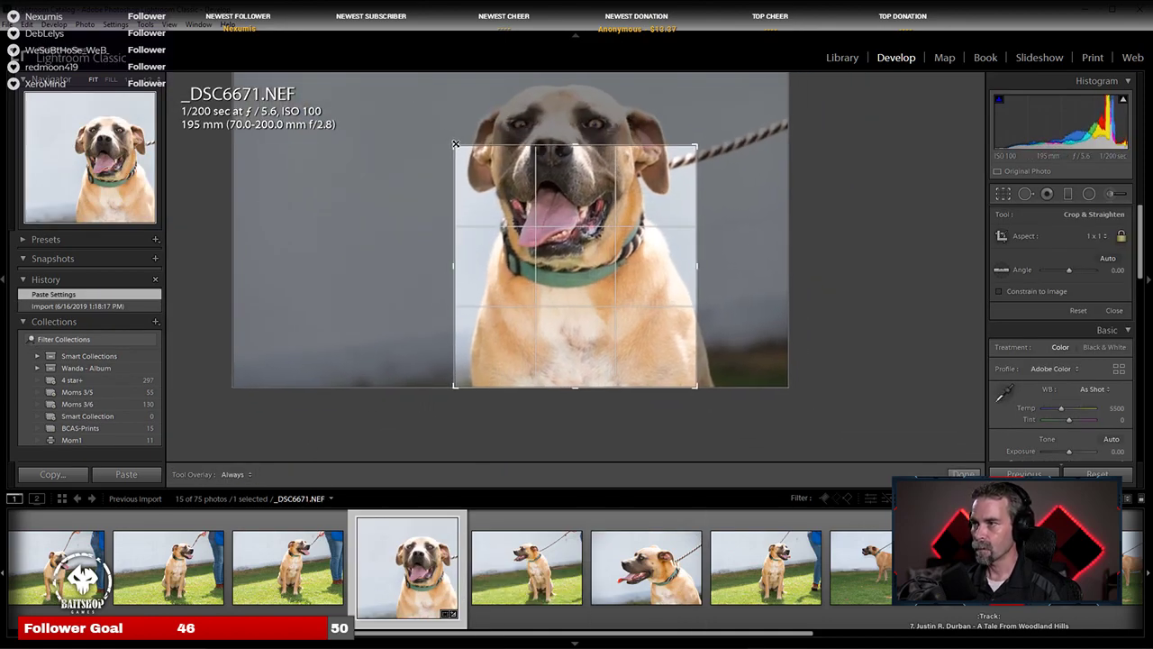
pyautogui.moveTo(568, 235); pyautogui.dragTo(566, 308)
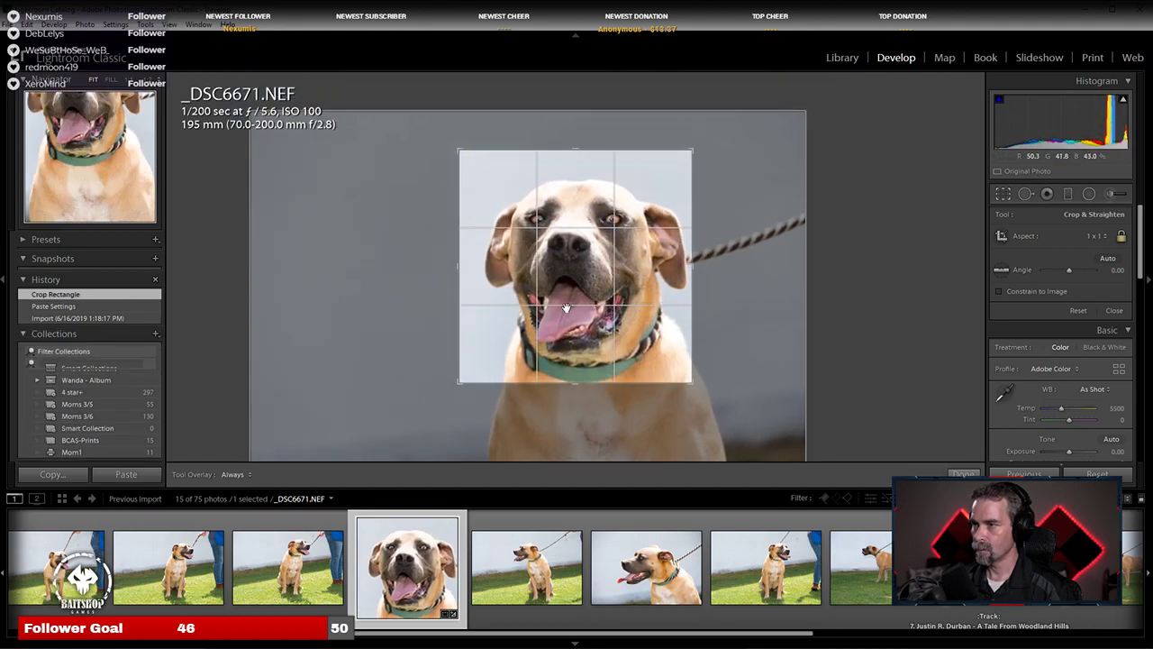
pyautogui.press('Return')
# Step: Apply auto tone to _DSC6671 and inspect the dog's face, eyes and nose up close
pyautogui.click(1112, 323)
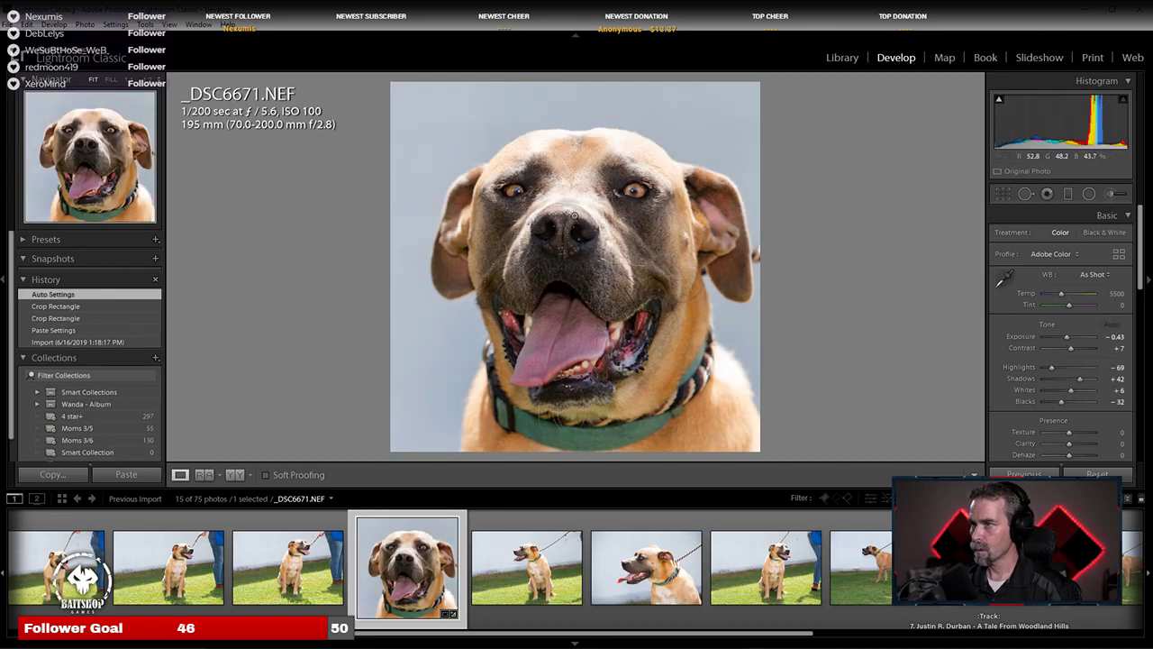
pyautogui.click(612, 247)
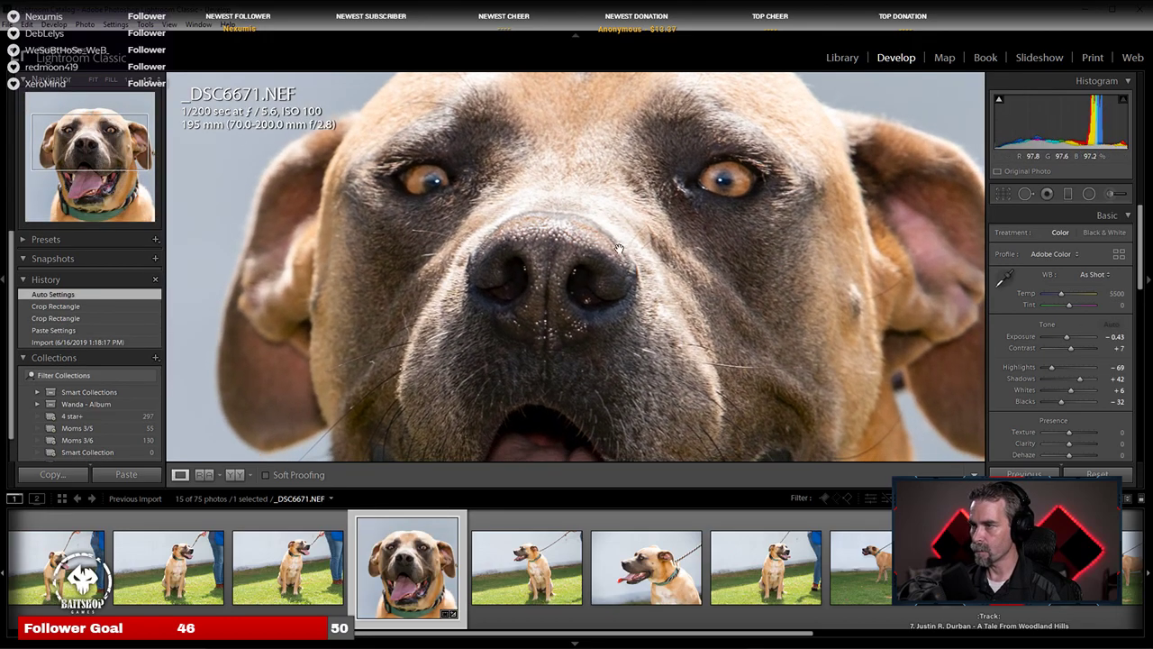
pyautogui.click(621, 250)
pyautogui.click(519, 191)
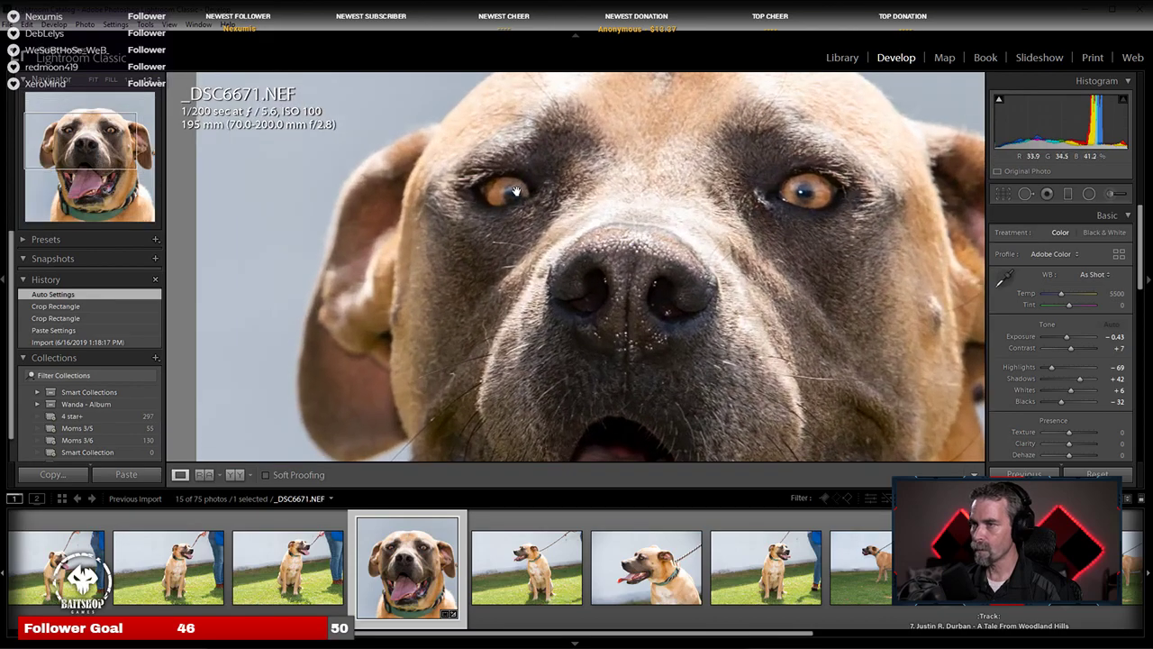
pyautogui.click(709, 231)
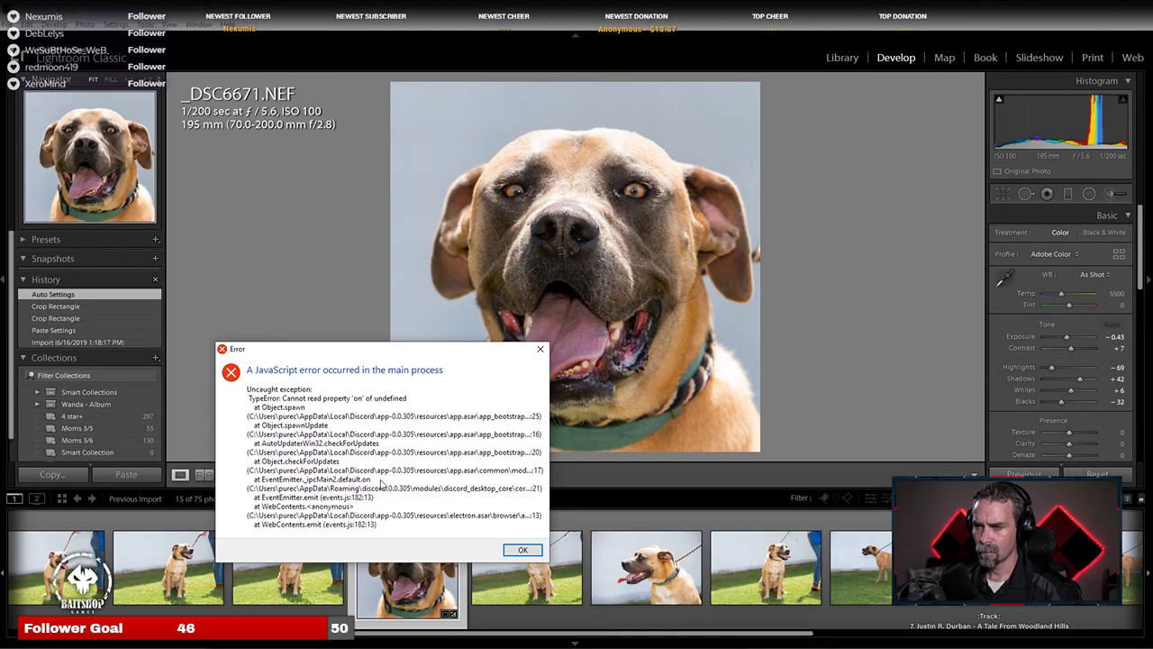
# Step: Dismiss two error messages, reframe _DSC6671's square crop tighter on the head, then go to _DSC6672
pyautogui.click(518, 549)
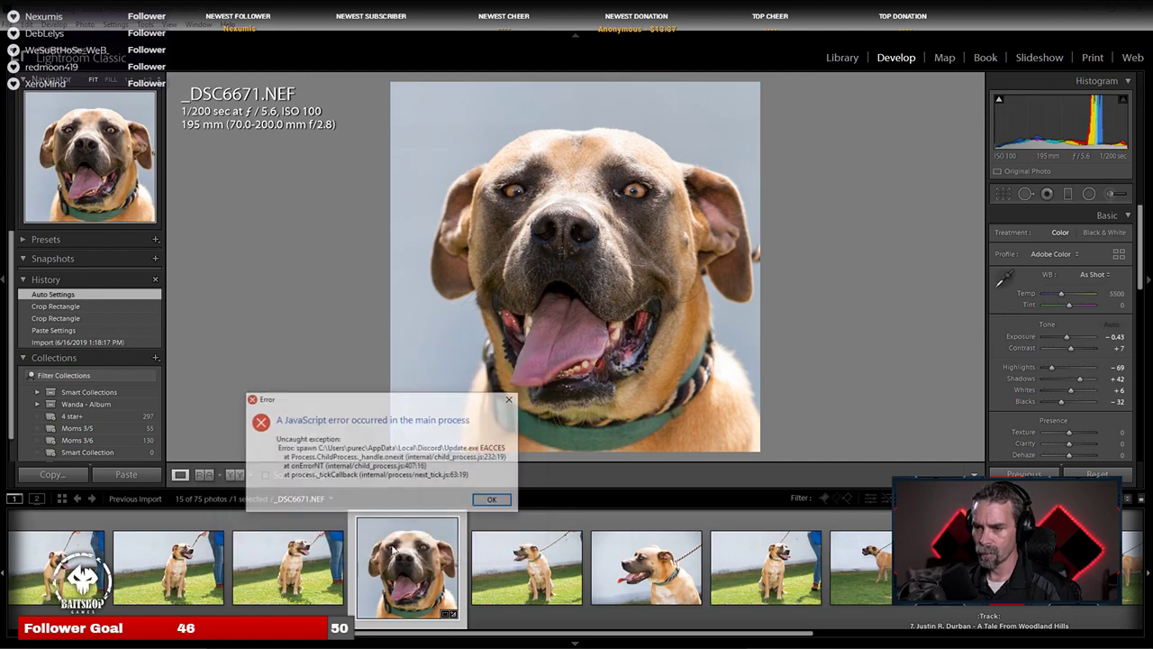
pyautogui.click(495, 499)
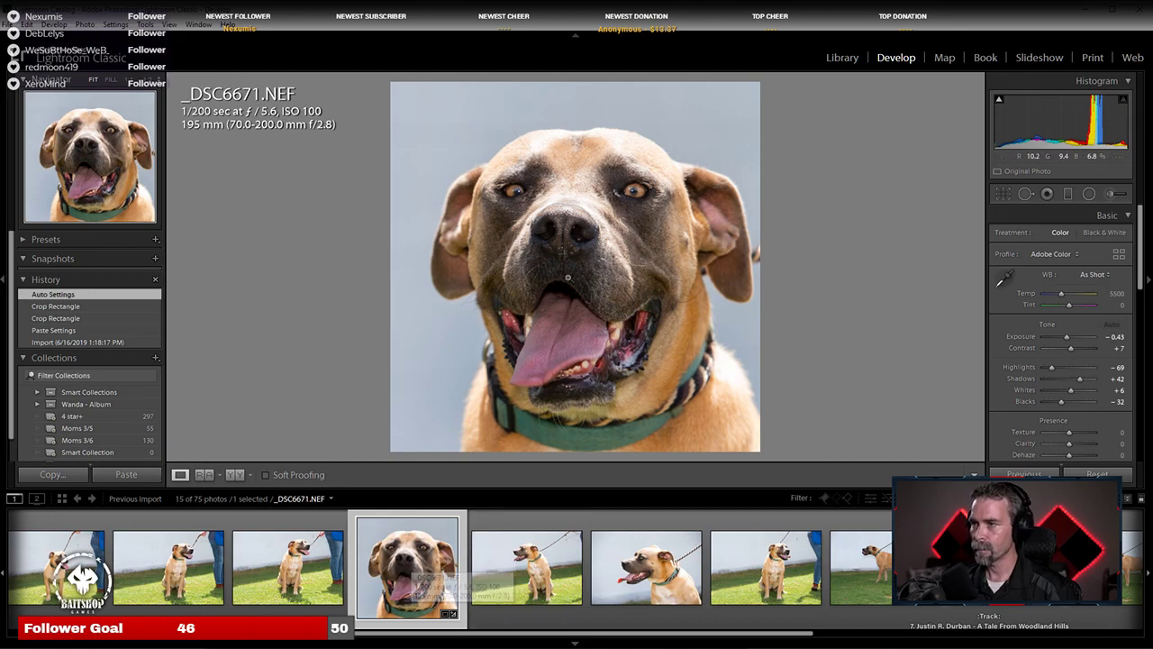
pyautogui.click(1003, 193)
pyautogui.moveTo(599, 266); pyautogui.dragTo(587, 280)
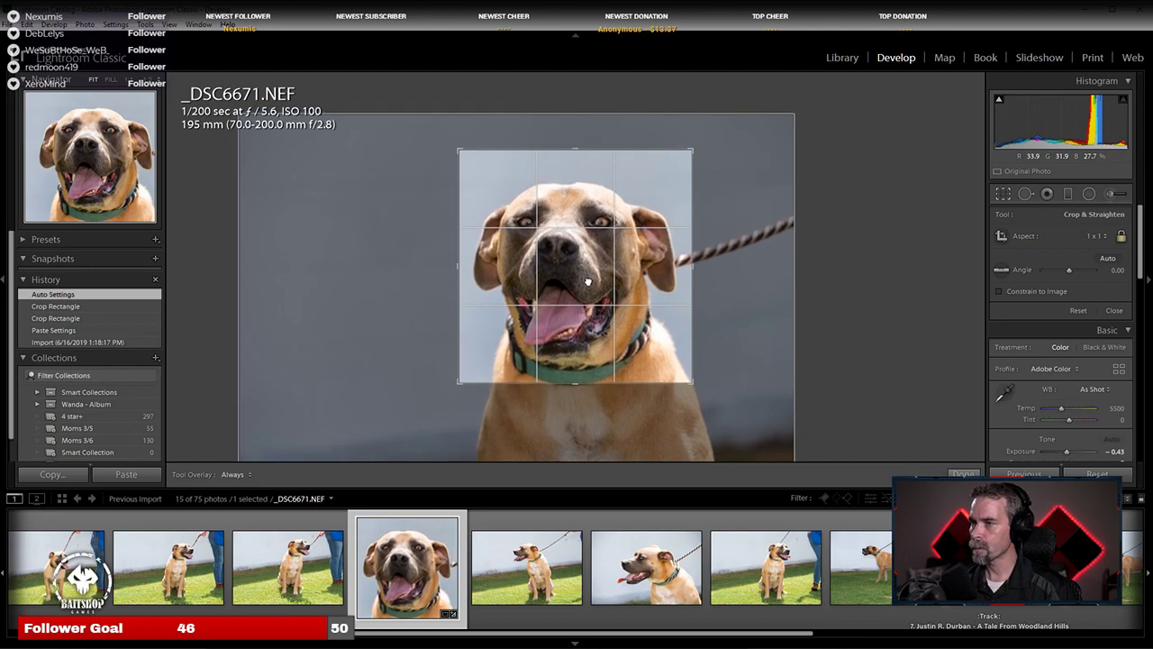
pyautogui.press('Return')
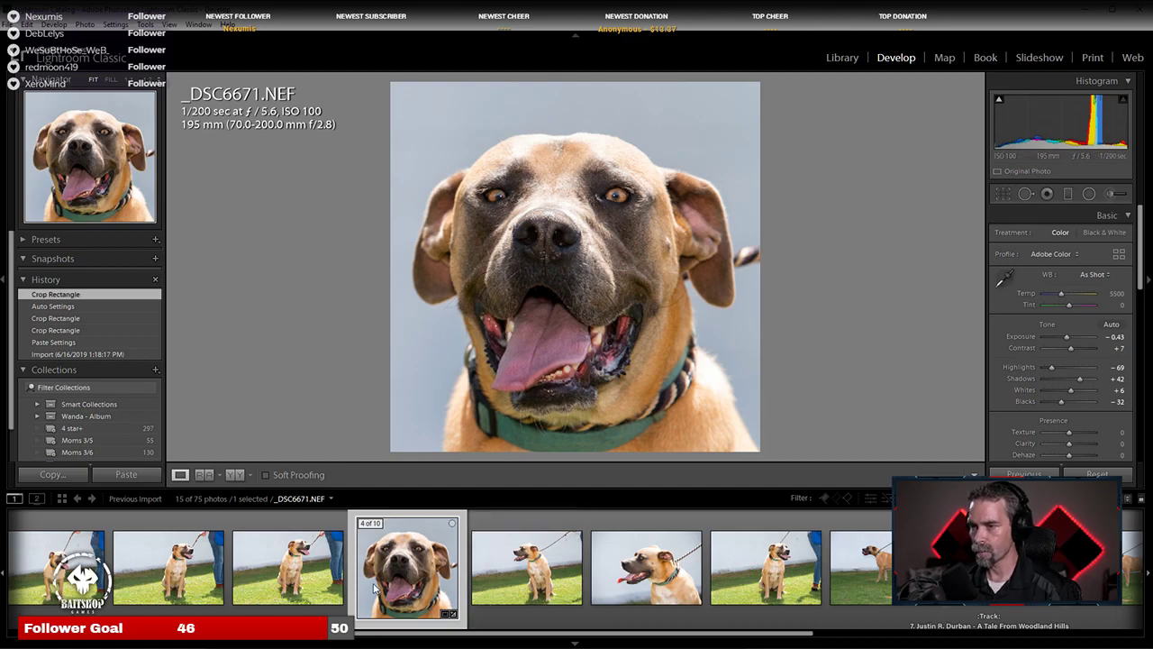
pyautogui.click(529, 596)
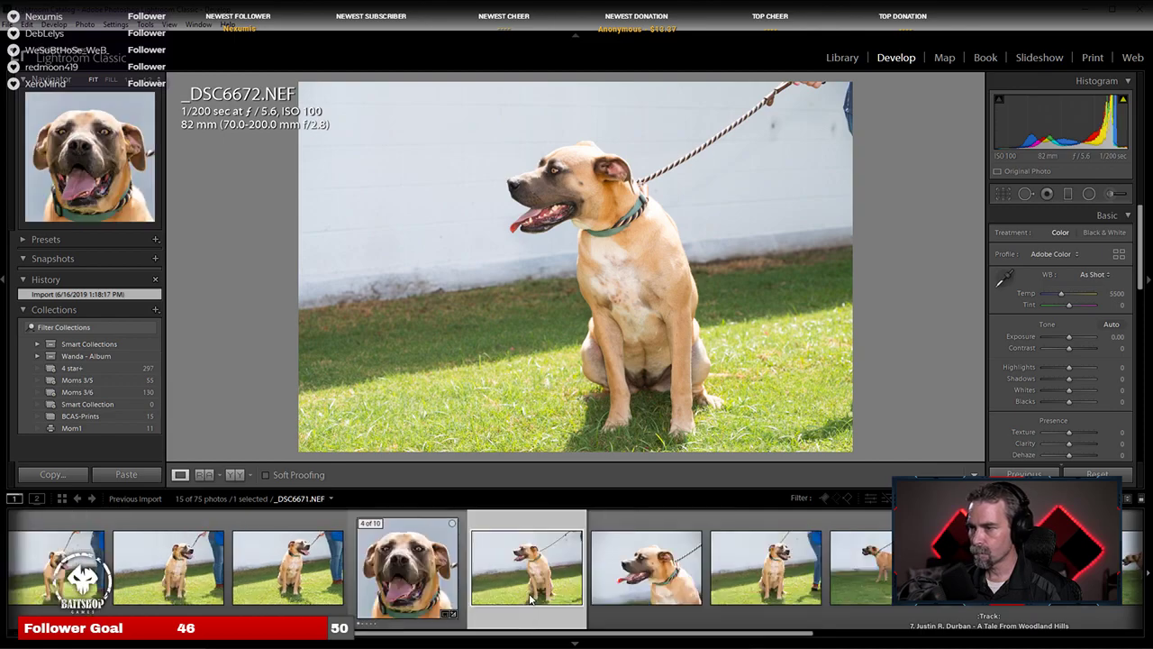
# Step: Step through _DSC6675 and _DSC6676 to _DSC6677 and paste the copied settings onto it
pyautogui.click(758, 587)
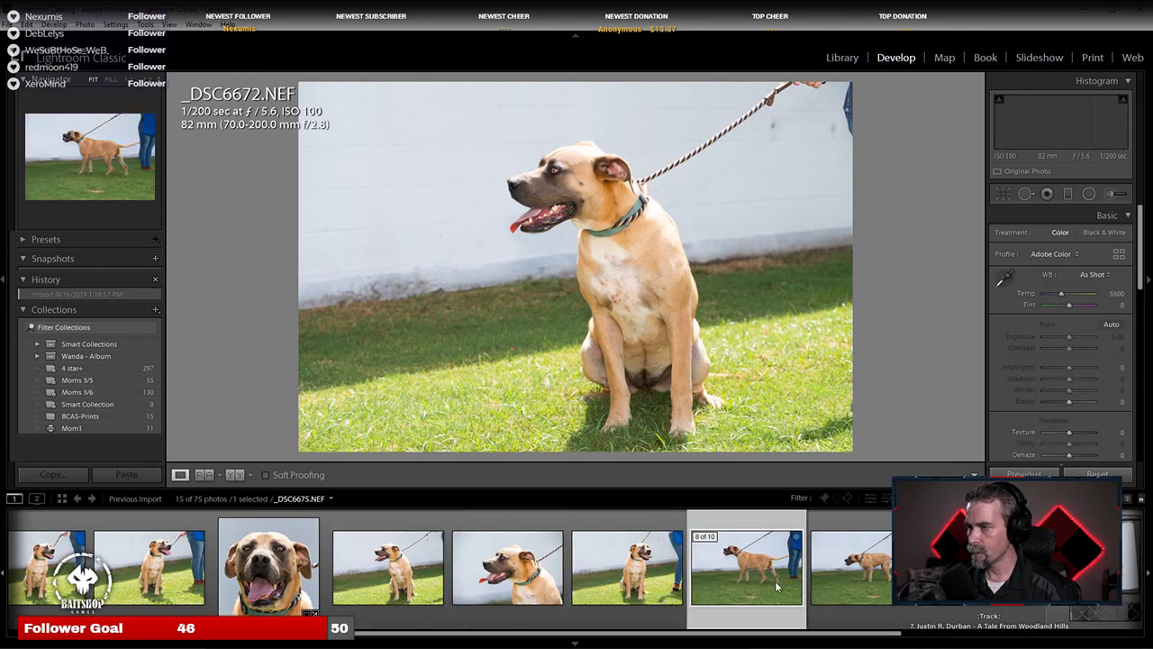
pyautogui.click(861, 581)
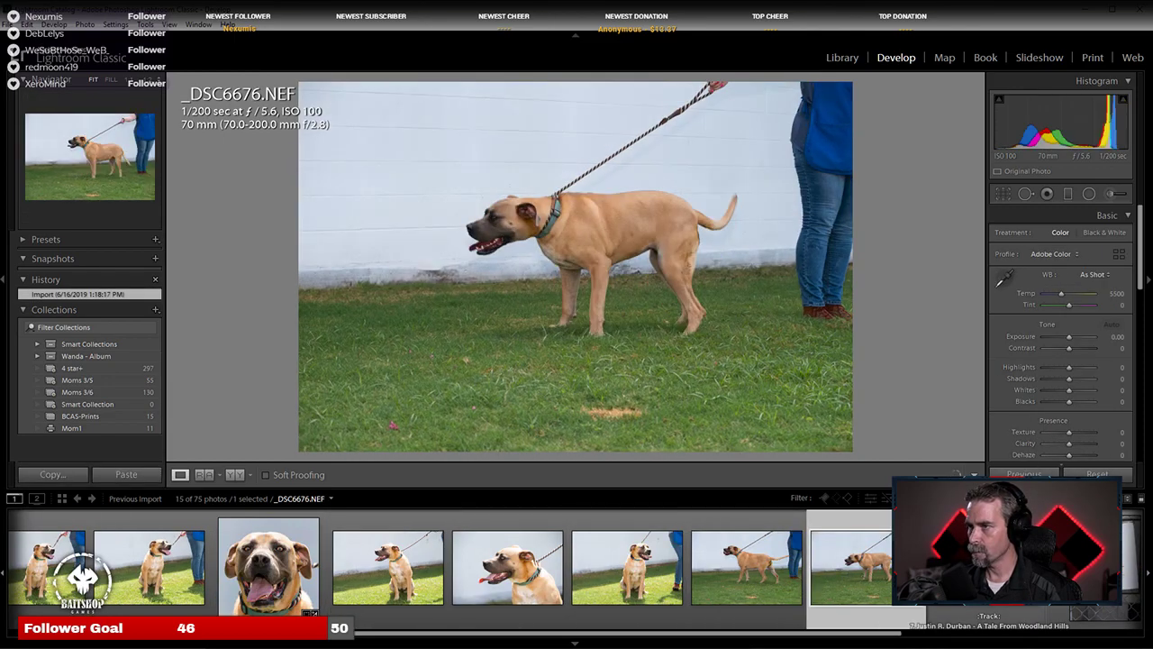
pyautogui.press('Right')
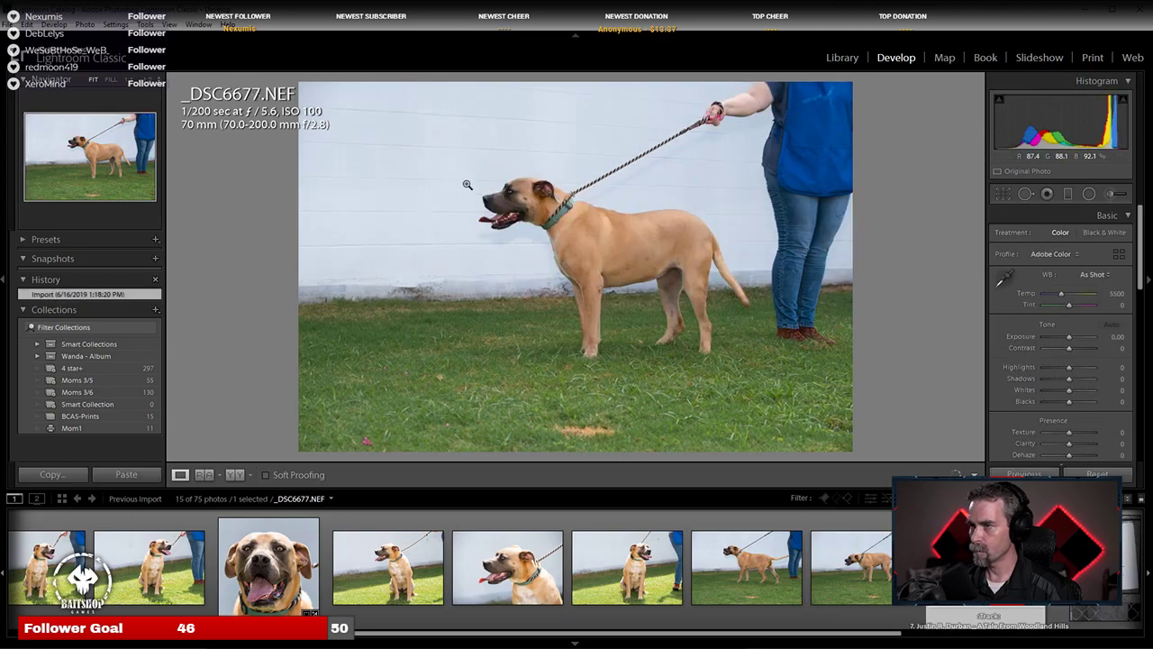
pyautogui.click(512, 194)
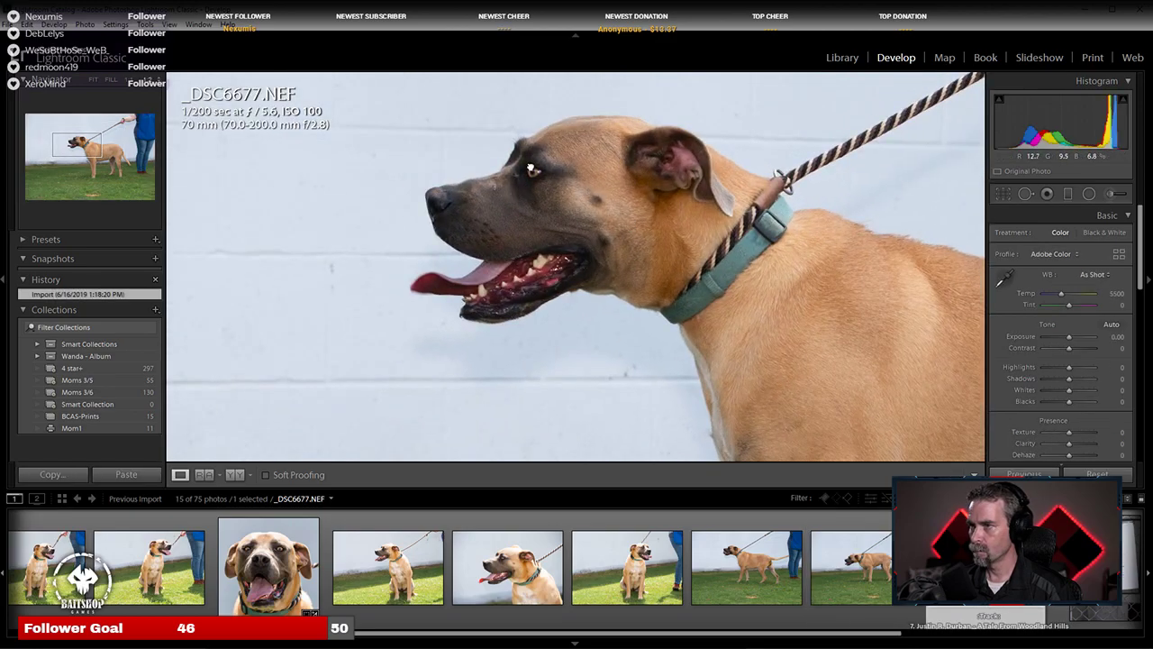
pyautogui.click(531, 168)
pyautogui.rightClick(989, 545)
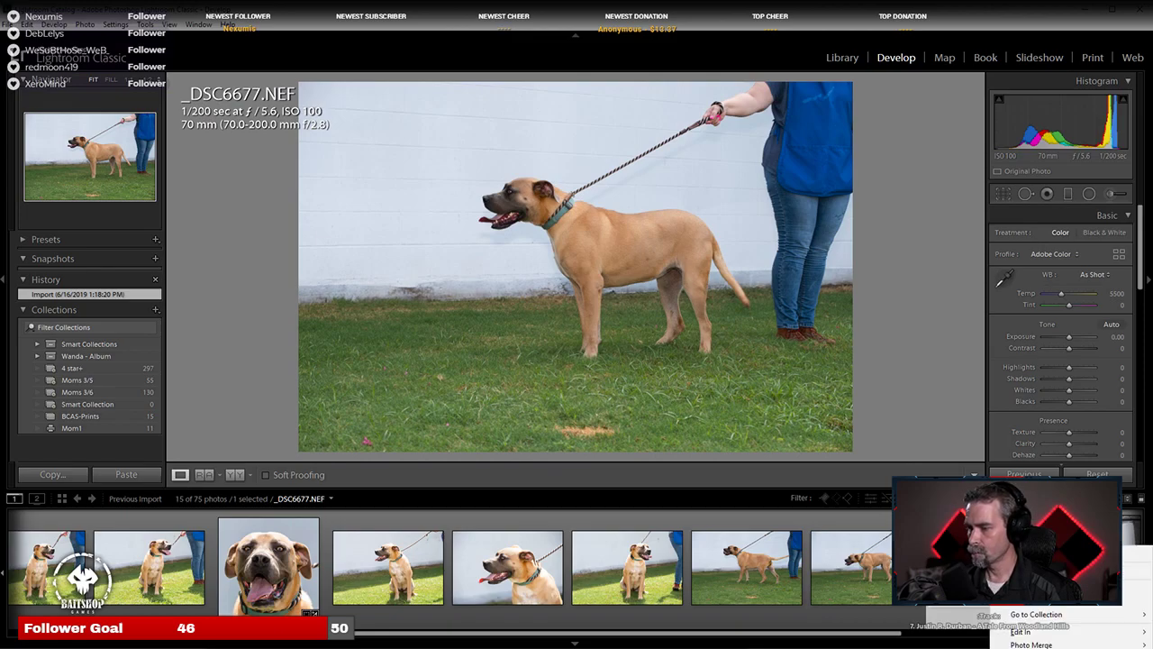
pyautogui.hotkey('ctrl', 'shift', 'v')
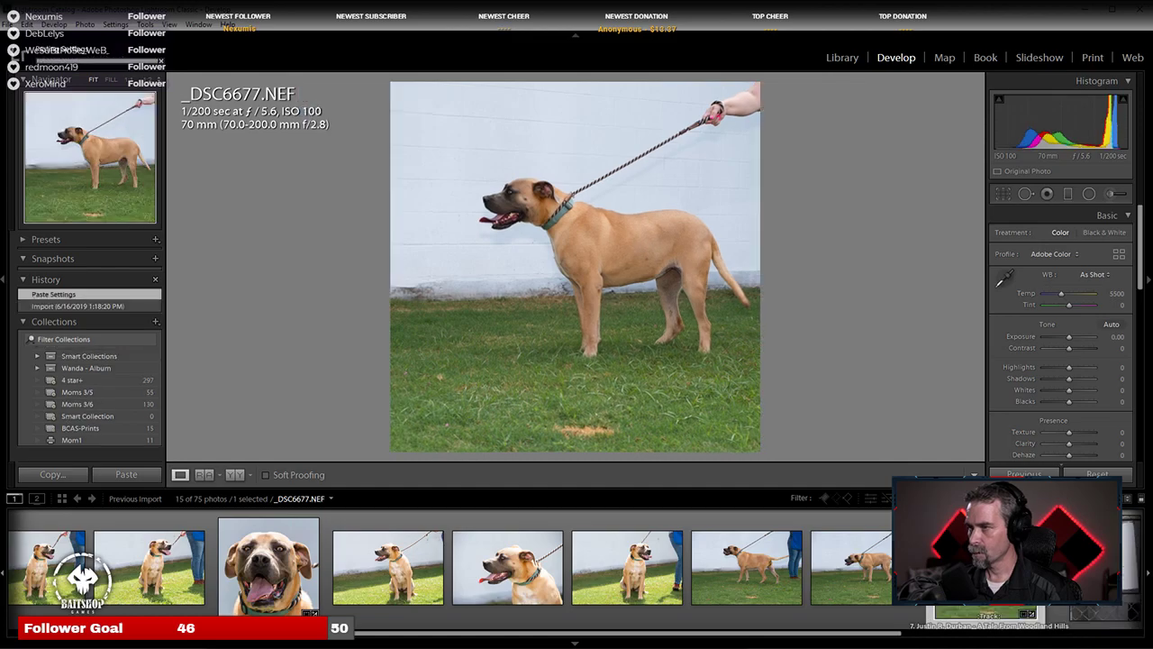
# Step: Crop _DSC6677 to a square centred on the standing dog
pyautogui.press('r')
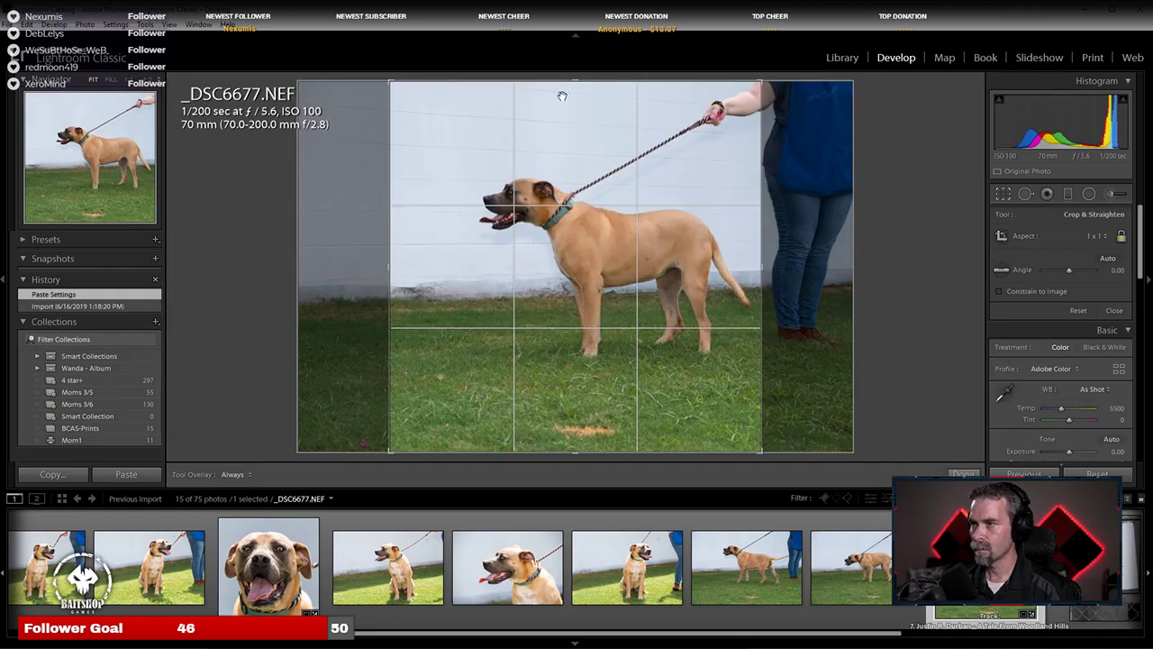
pyautogui.moveTo(407, 89); pyautogui.dragTo(559, 211)
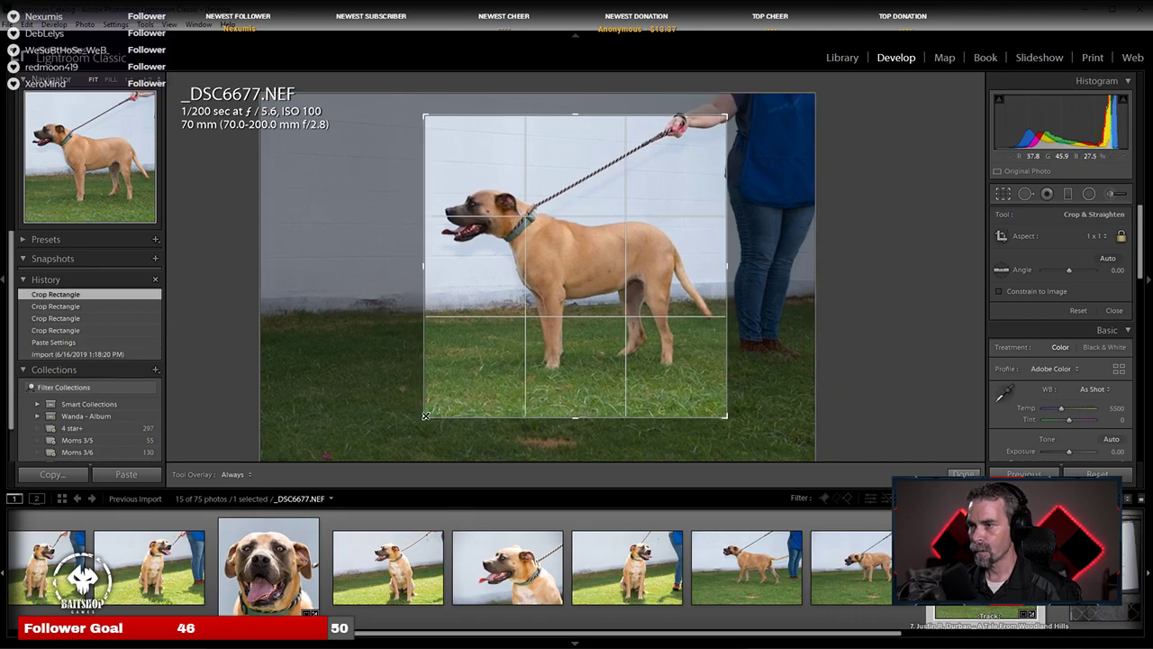
pyautogui.moveTo(424, 417); pyautogui.dragTo(419, 423)
pyautogui.moveTo(511, 277)
pyautogui.mouseDown()
pyautogui.moveTo(518, 286)
pyautogui.moveTo(508, 281)
pyautogui.mouseUp()
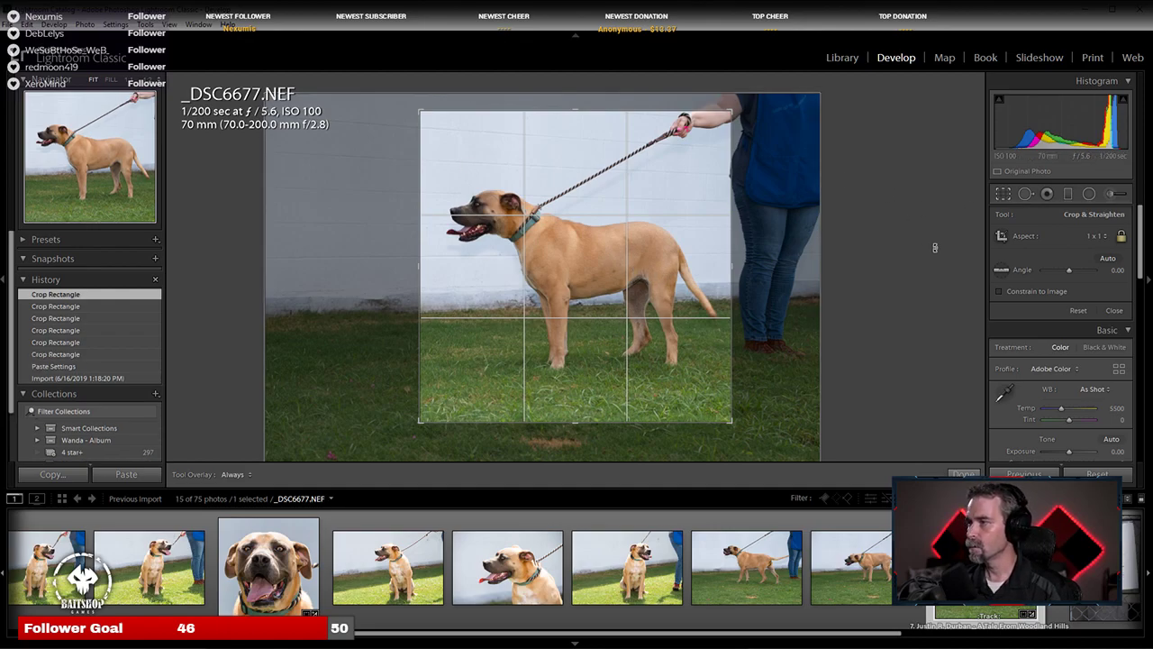
pyautogui.press('Return')
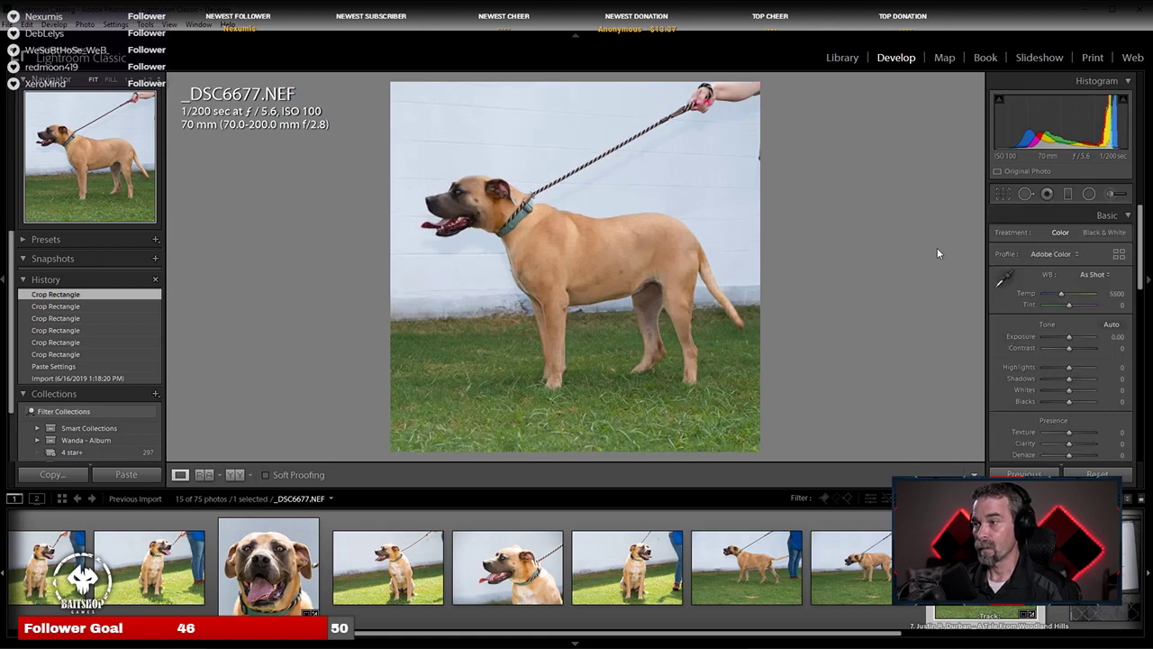
# Step: Apply auto tone to _DSC6677 and reset Exposure to 0.00
pyautogui.click(1112, 325)
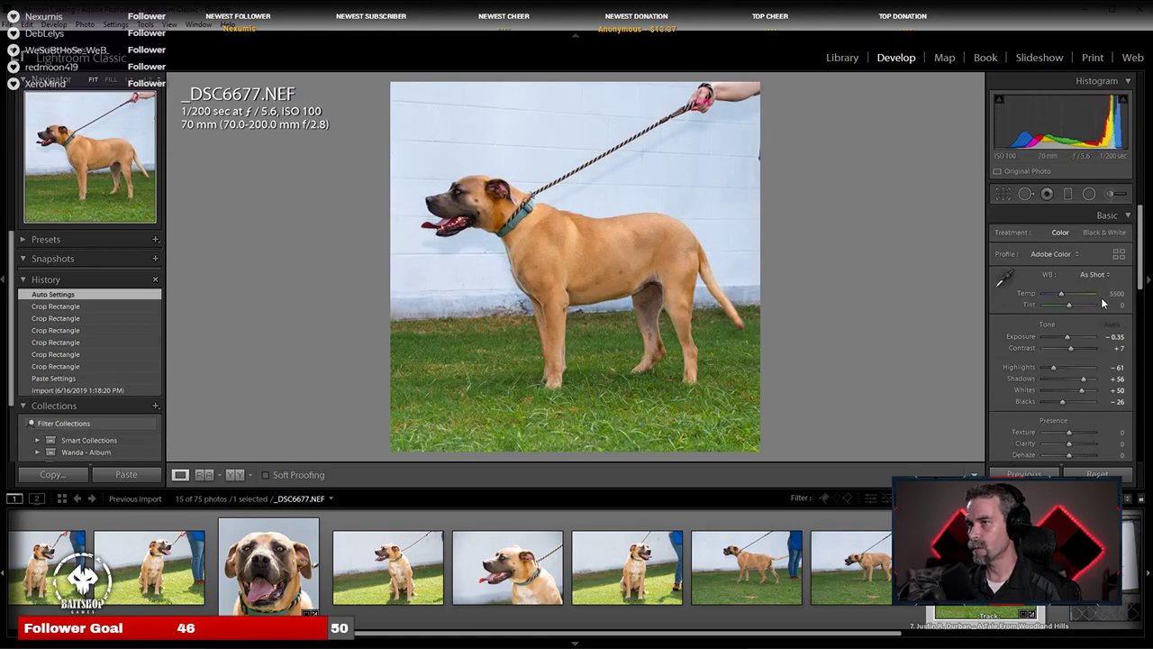
pyautogui.click(506, 186)
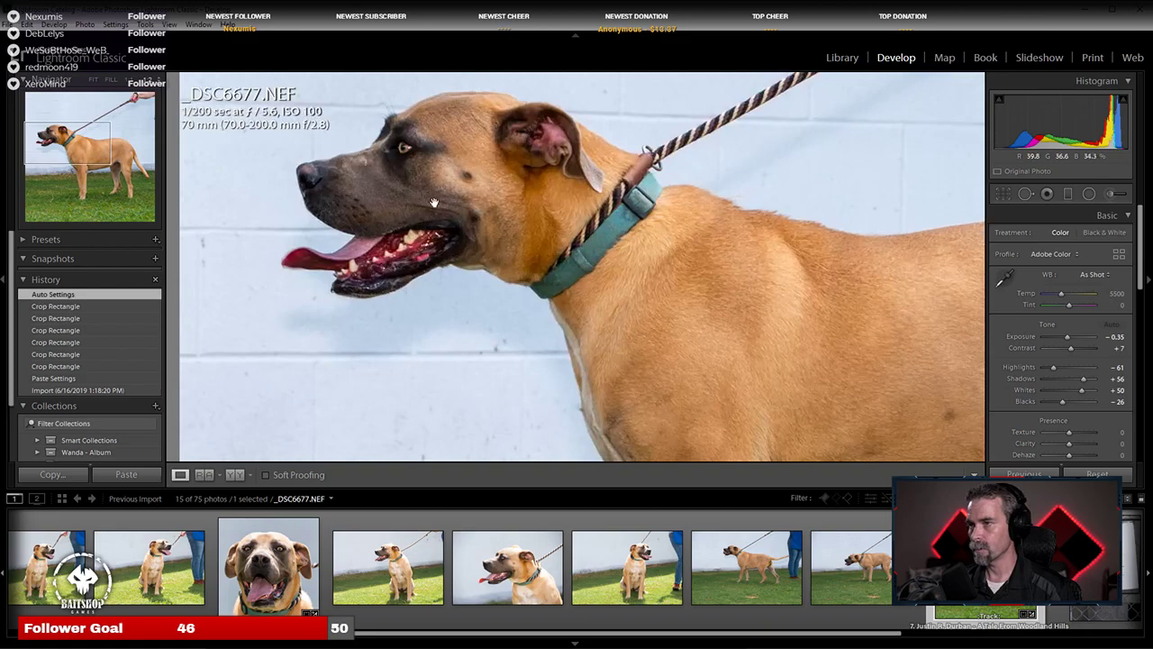
pyautogui.doubleClick(1069, 334)
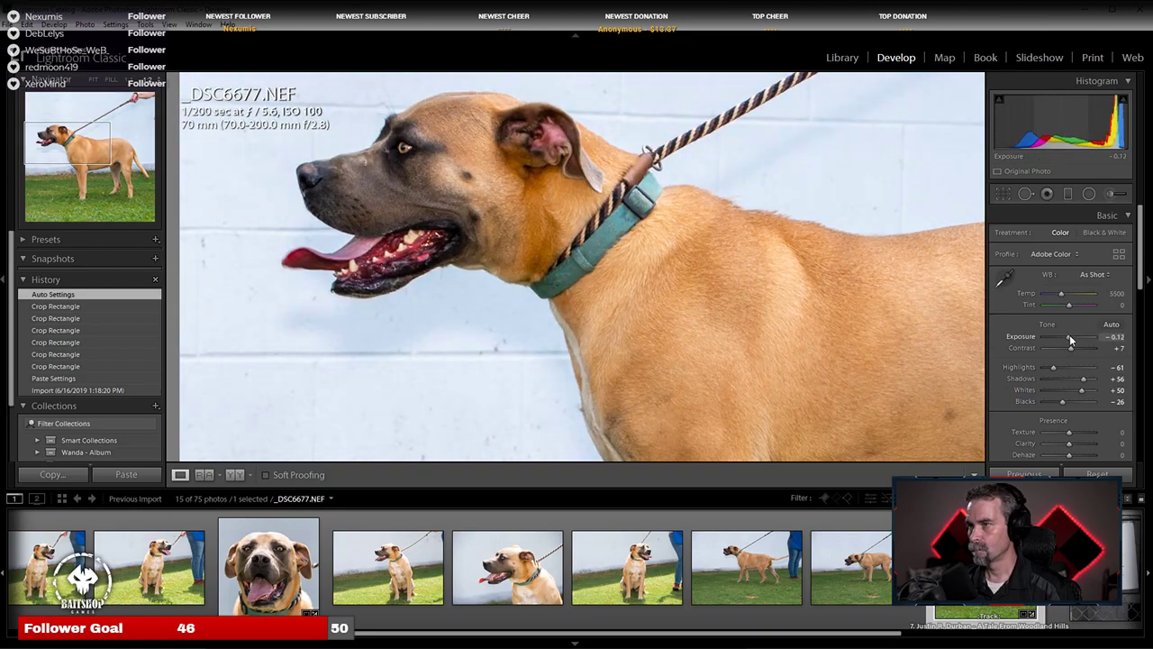
# Step: Browse the dog's stack: _DSC6671, _DSC6677, _DSC6672, _DSC6674, _DSC6673 and _DSC6669
pyautogui.press('z')
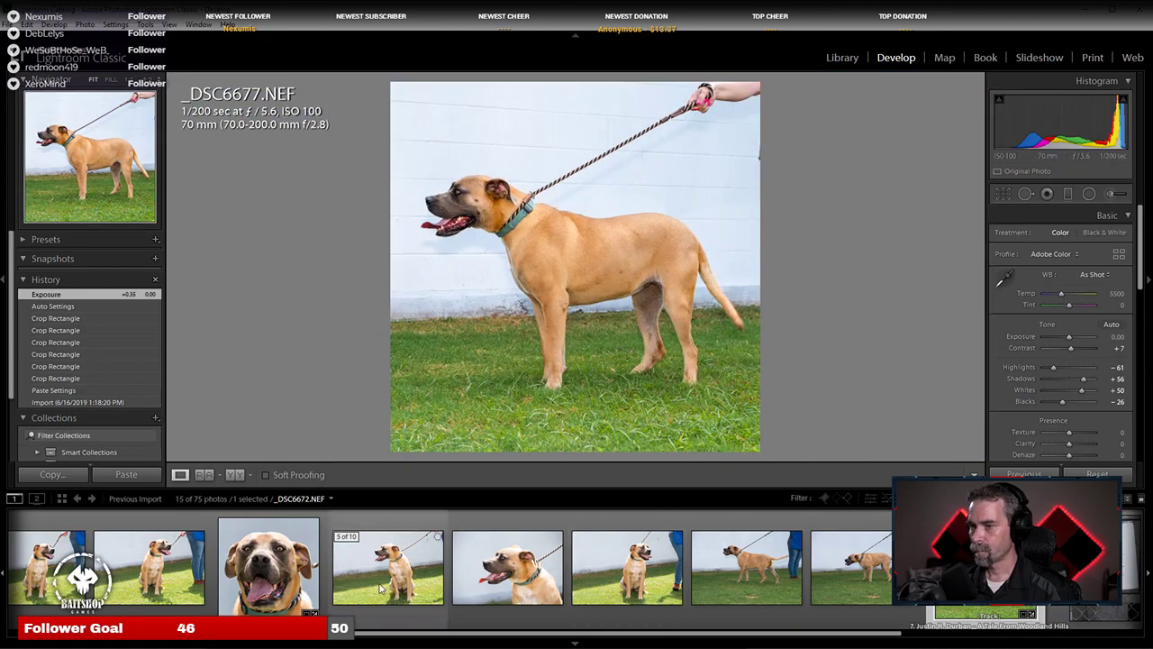
pyautogui.click(302, 581)
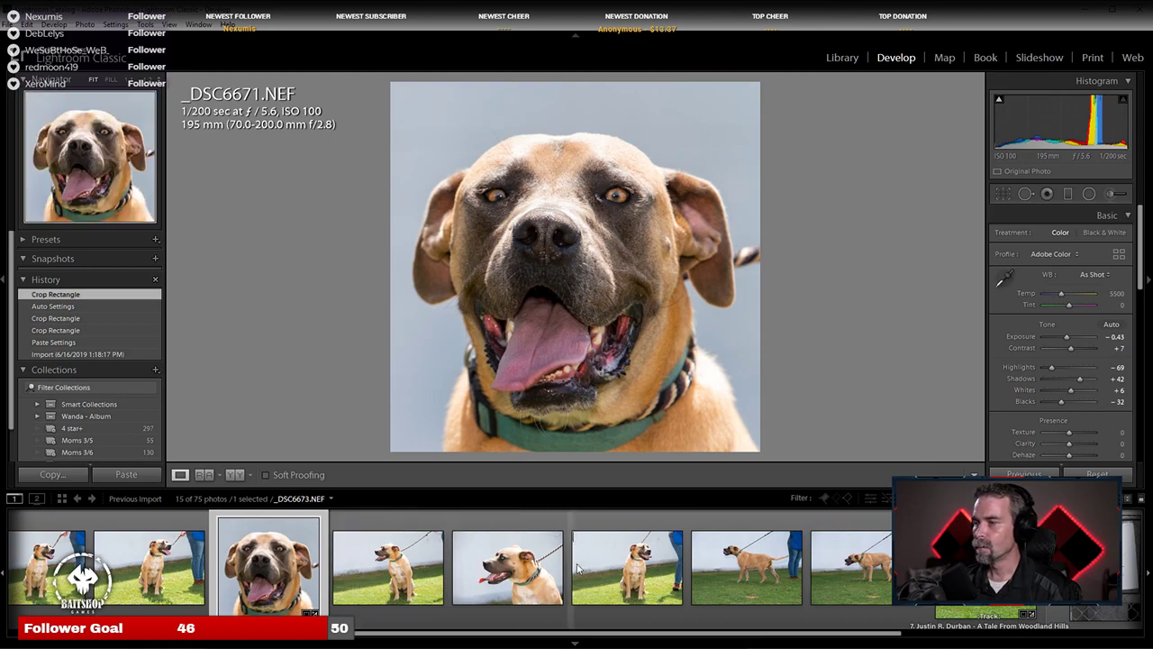
pyautogui.scroll(-1, 582, 573)
pyautogui.click(830, 577)
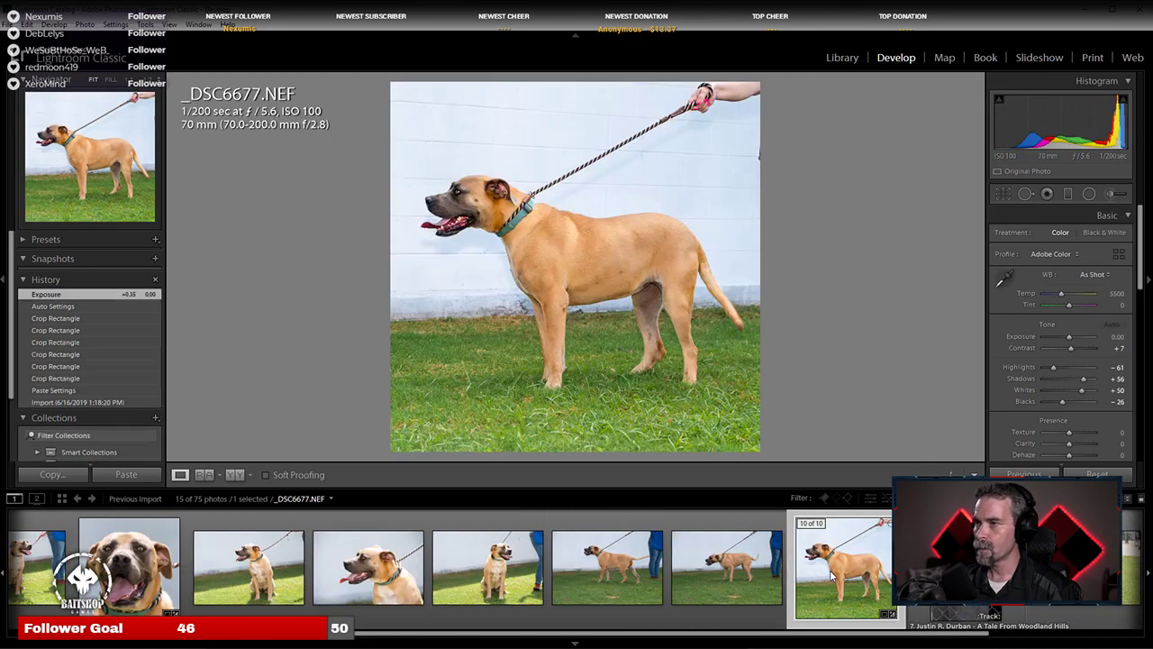
pyautogui.scroll(4, 674, 579)
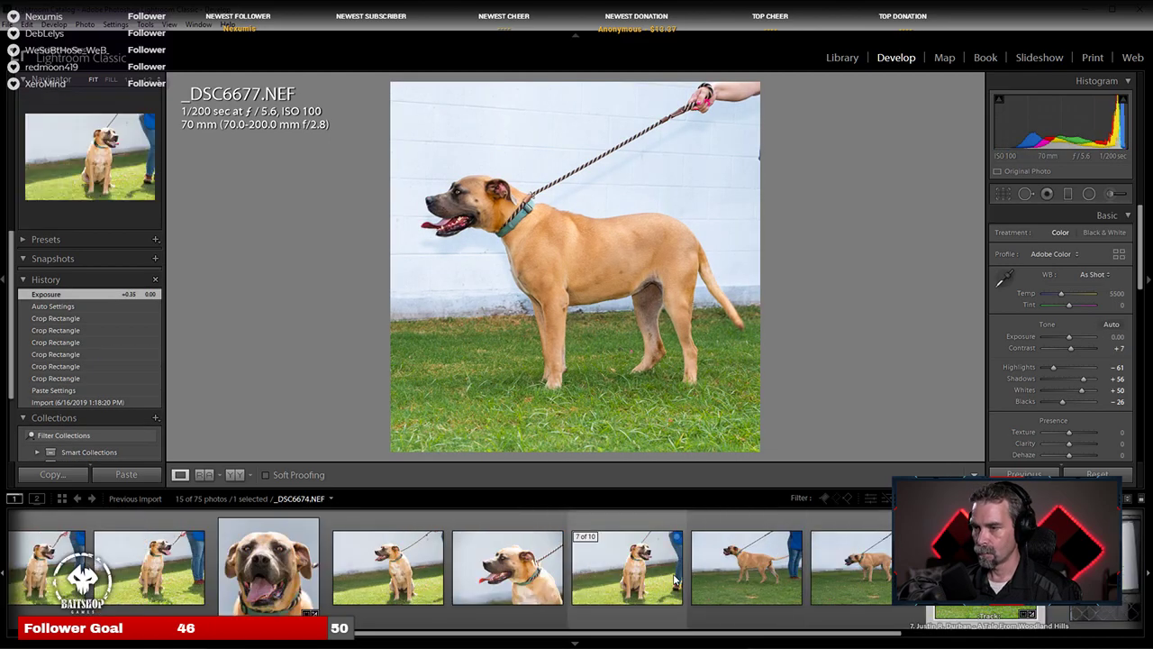
pyautogui.click(674, 579)
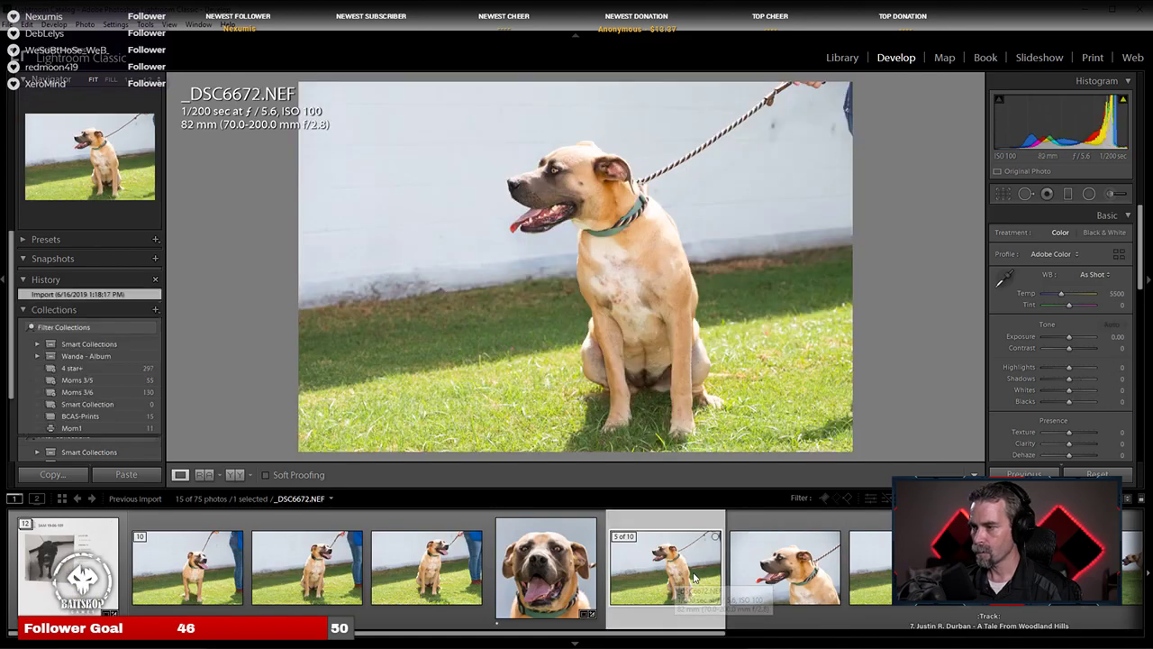
pyautogui.click(865, 573)
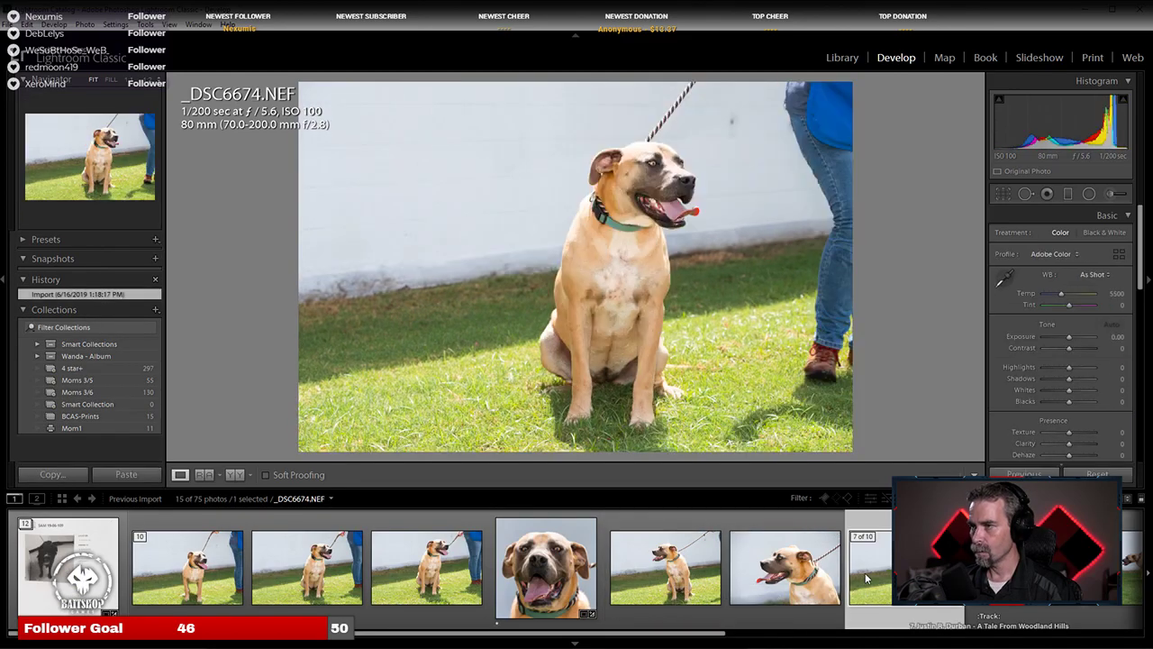
pyautogui.scroll(-1, 840, 570)
pyautogui.click(627, 573)
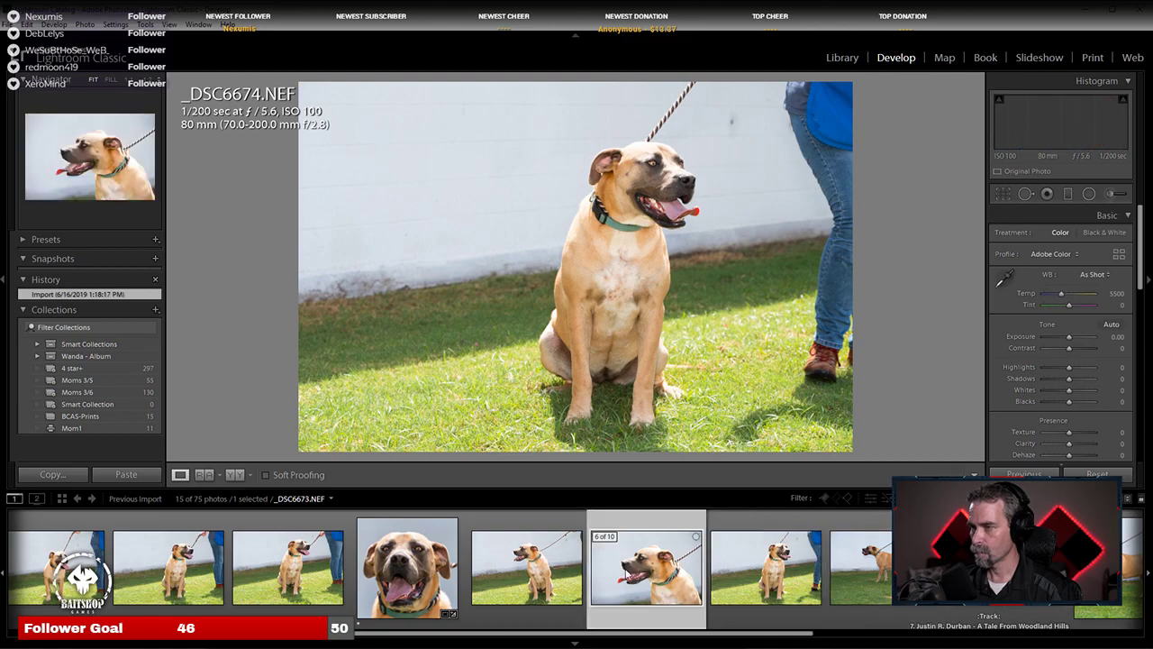
pyautogui.scroll(-1, 576, 568)
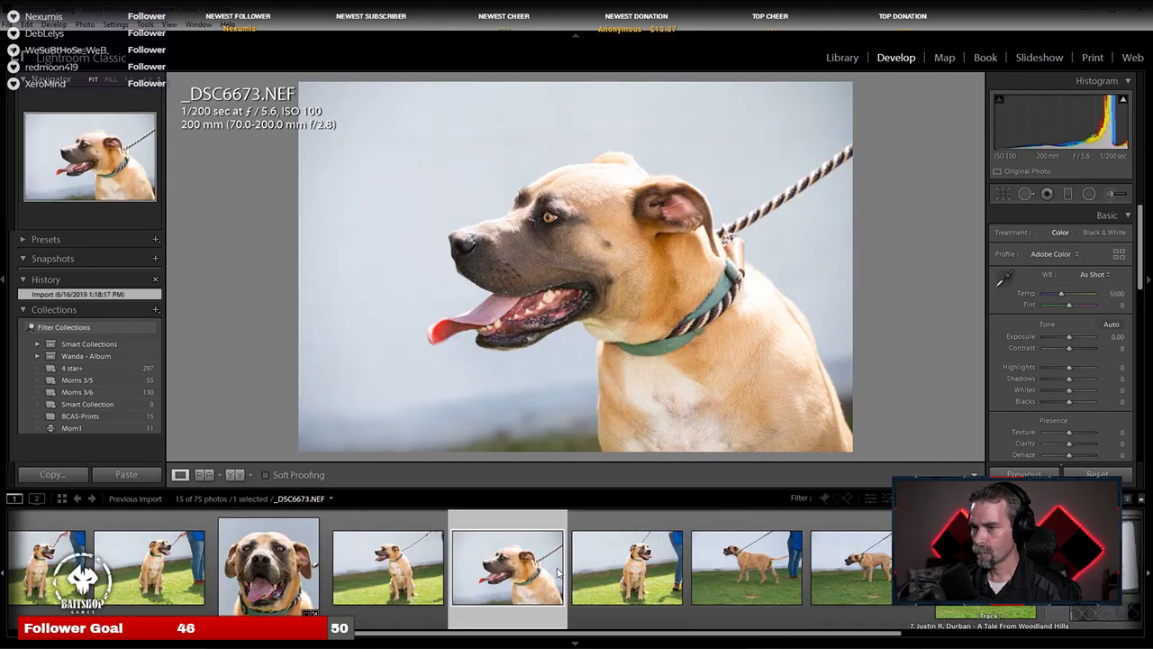
pyautogui.scroll(2, 541, 568)
pyautogui.click(286, 563)
# Step: Compare _DSC6668 through _DSC6674, zooming in on the dog's face in _DSC6668
pyautogui.press('Right')
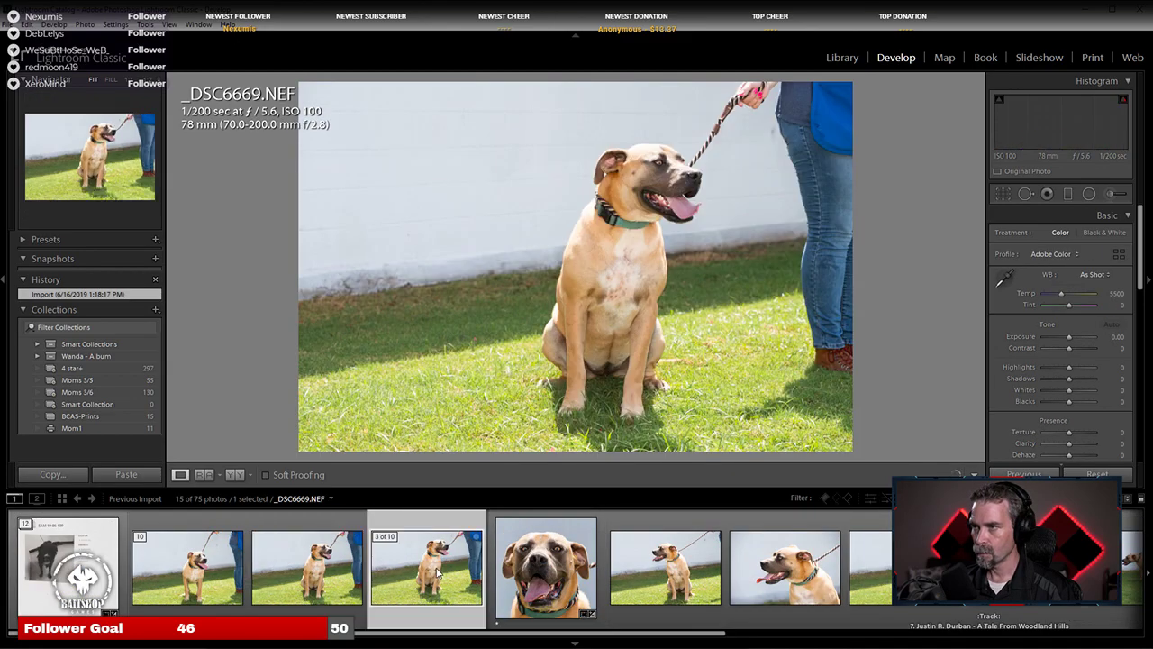
pyautogui.click(187, 567)
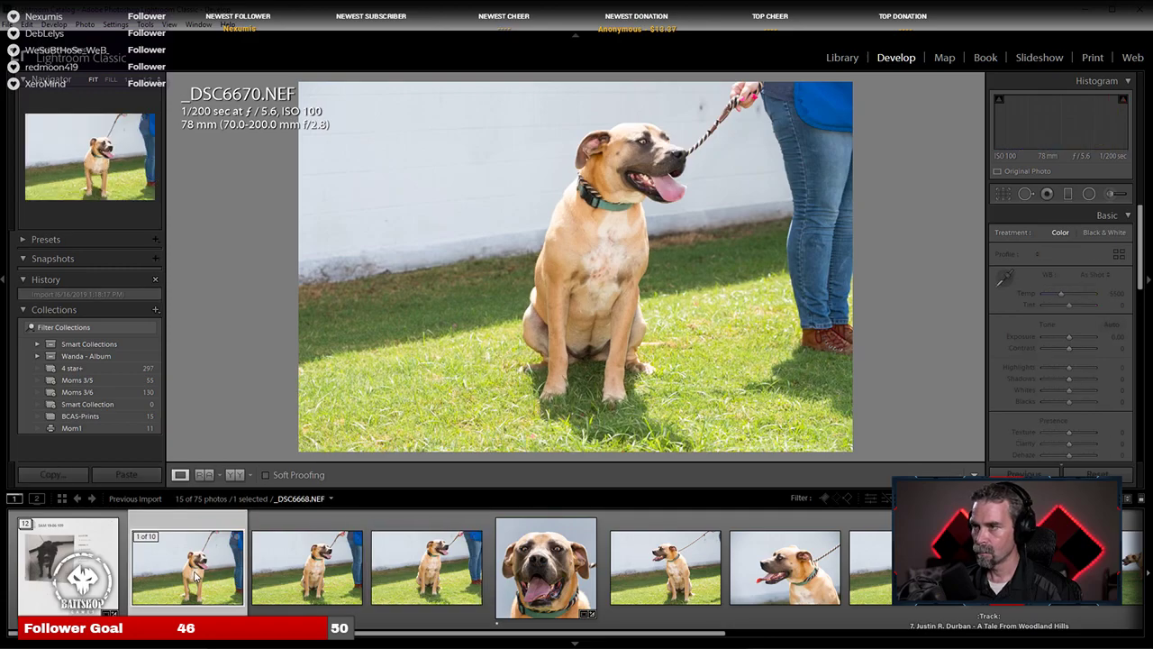
pyautogui.press('z')
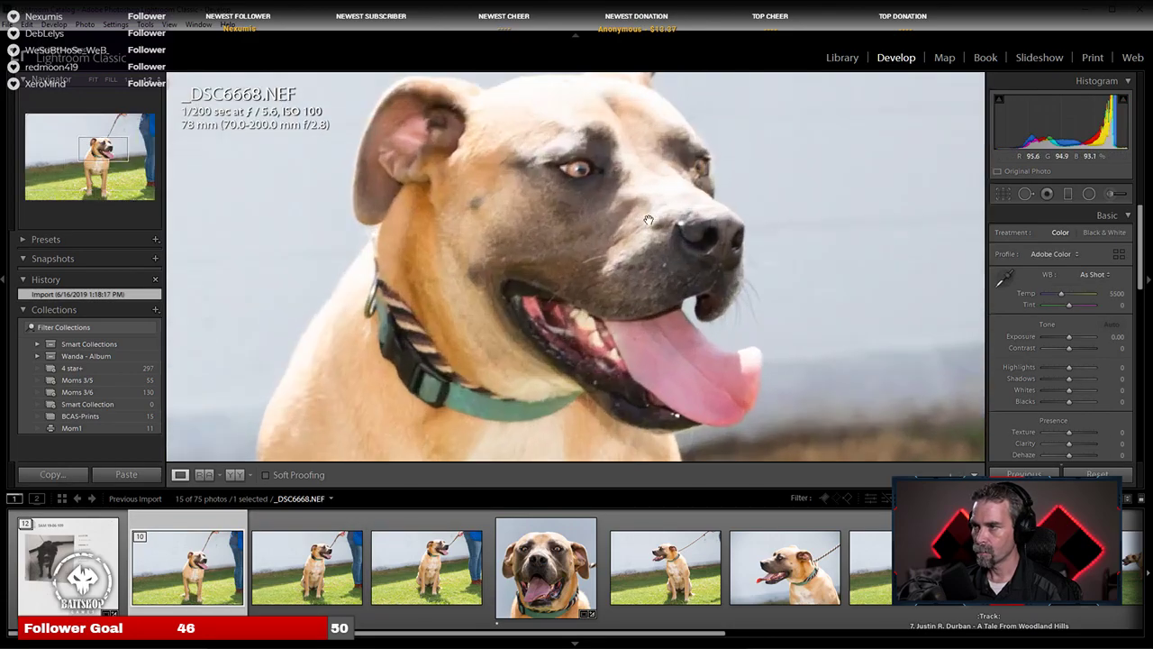
pyautogui.press('z')
pyautogui.click(278, 561)
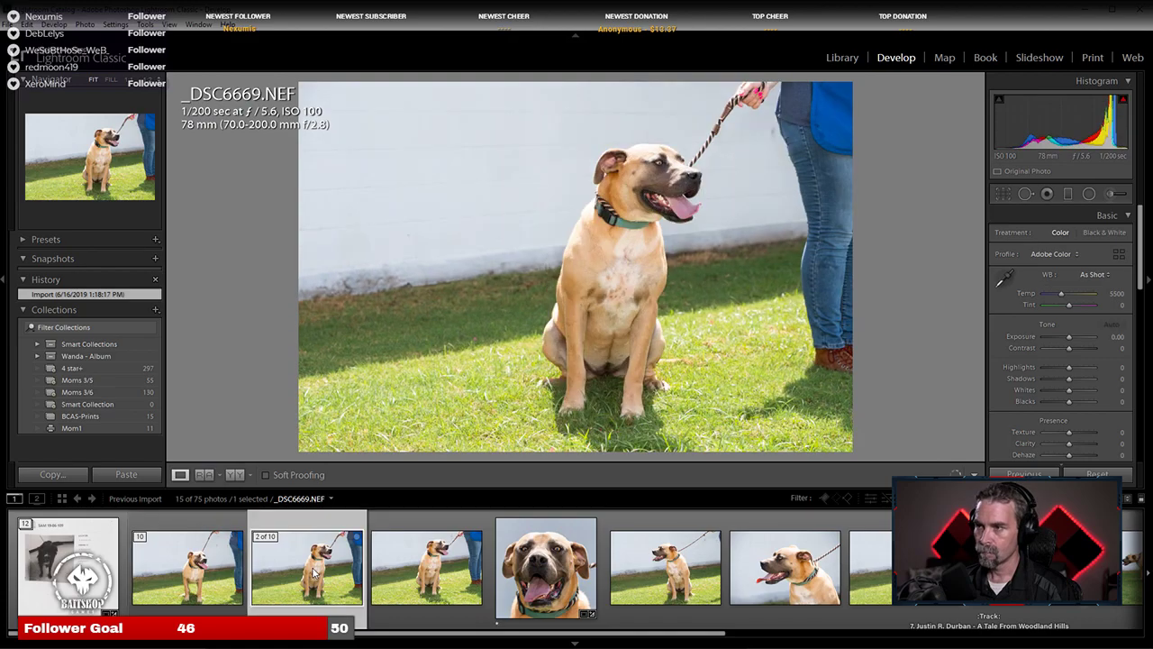
pyautogui.click(397, 577)
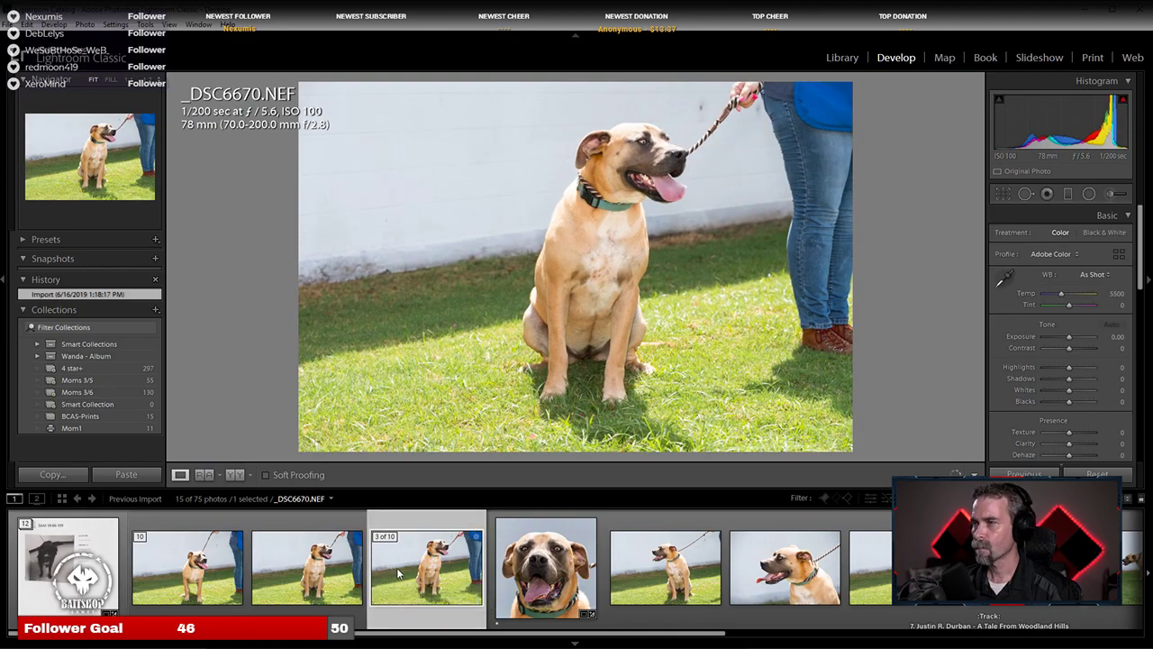
pyautogui.click(645, 582)
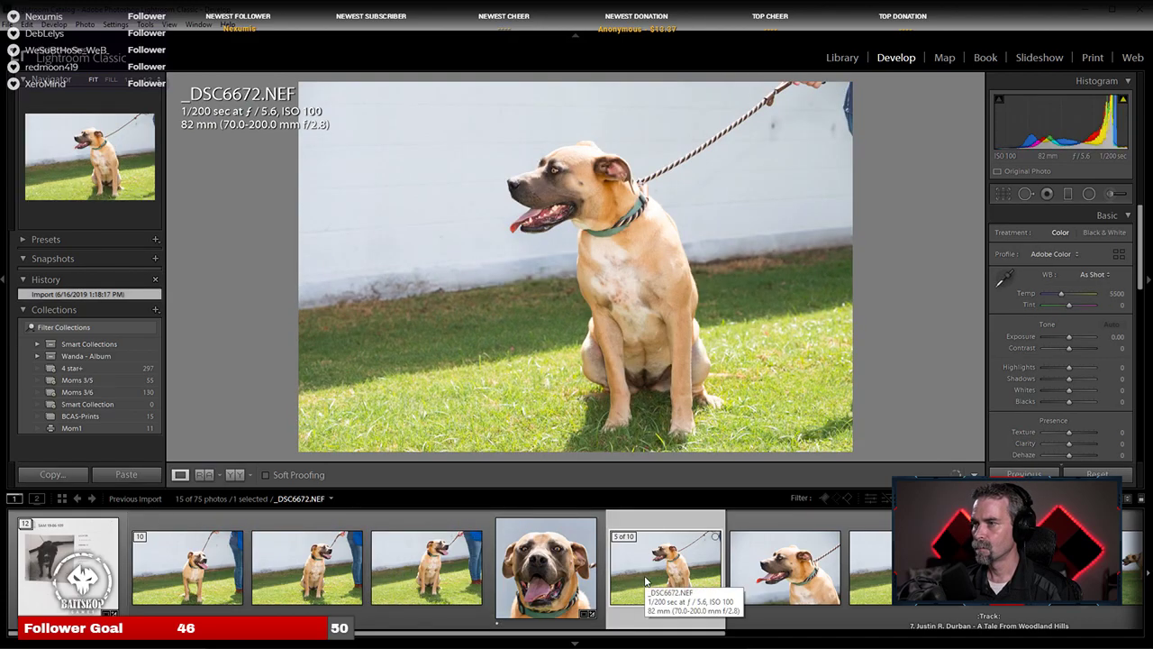
pyautogui.click(919, 577)
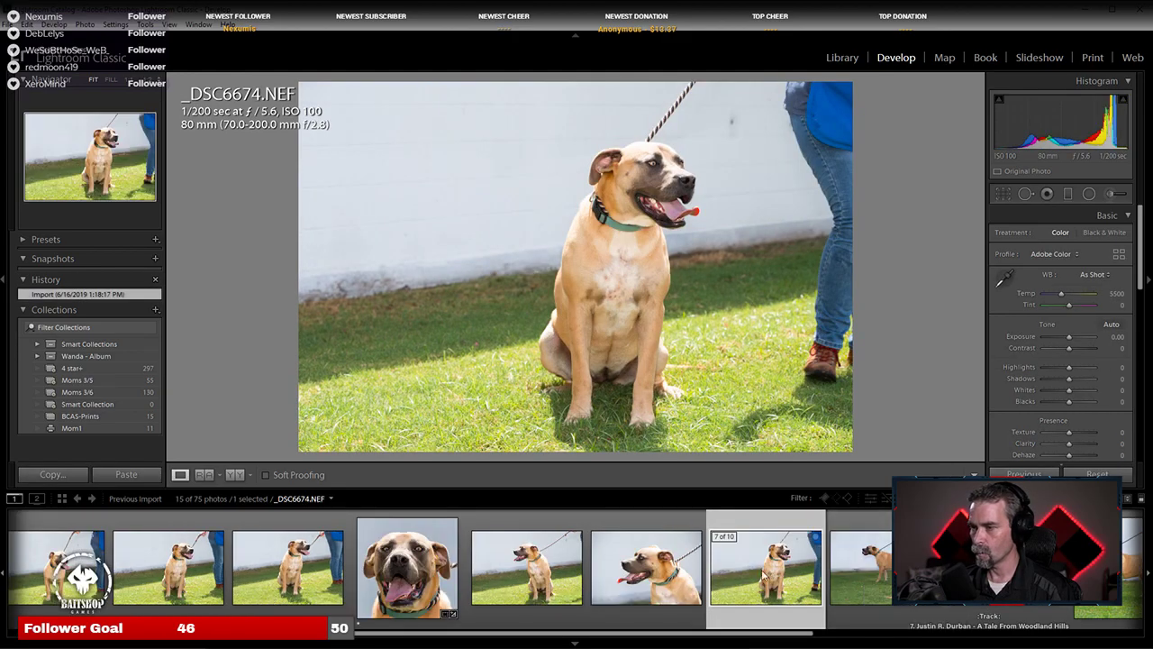
pyautogui.click(307, 576)
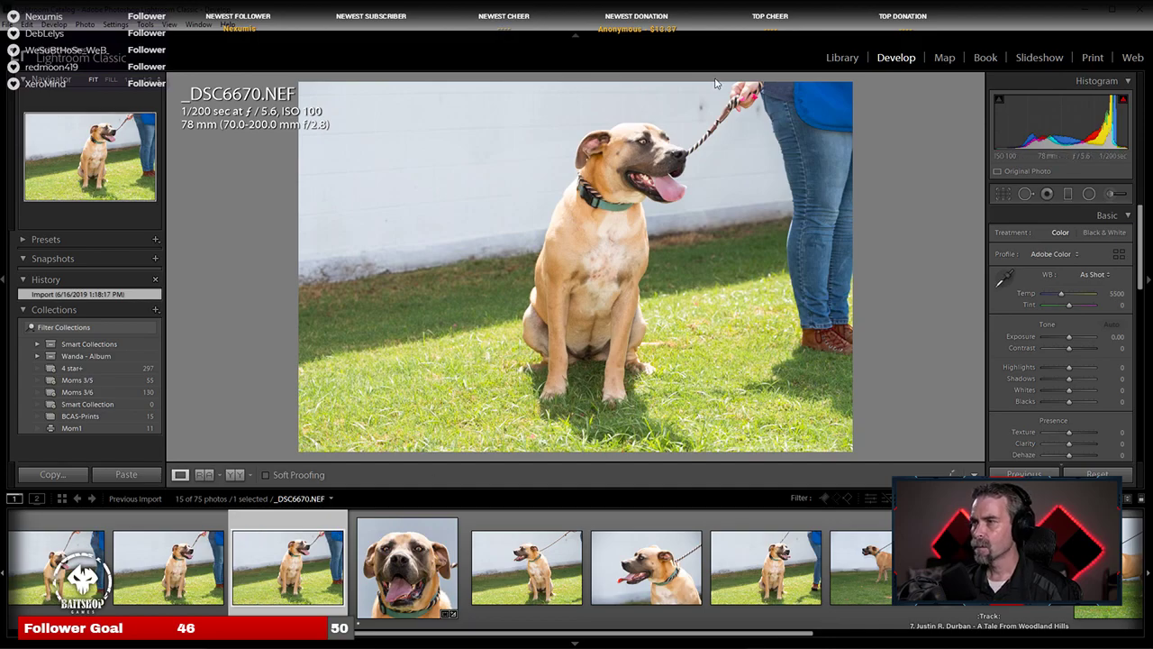
# Step: Zoom in on the dog's head in _DSC6670 and _DSC6669, then settle on _DSC6670
pyautogui.click(651, 143)
pyautogui.press('Left')
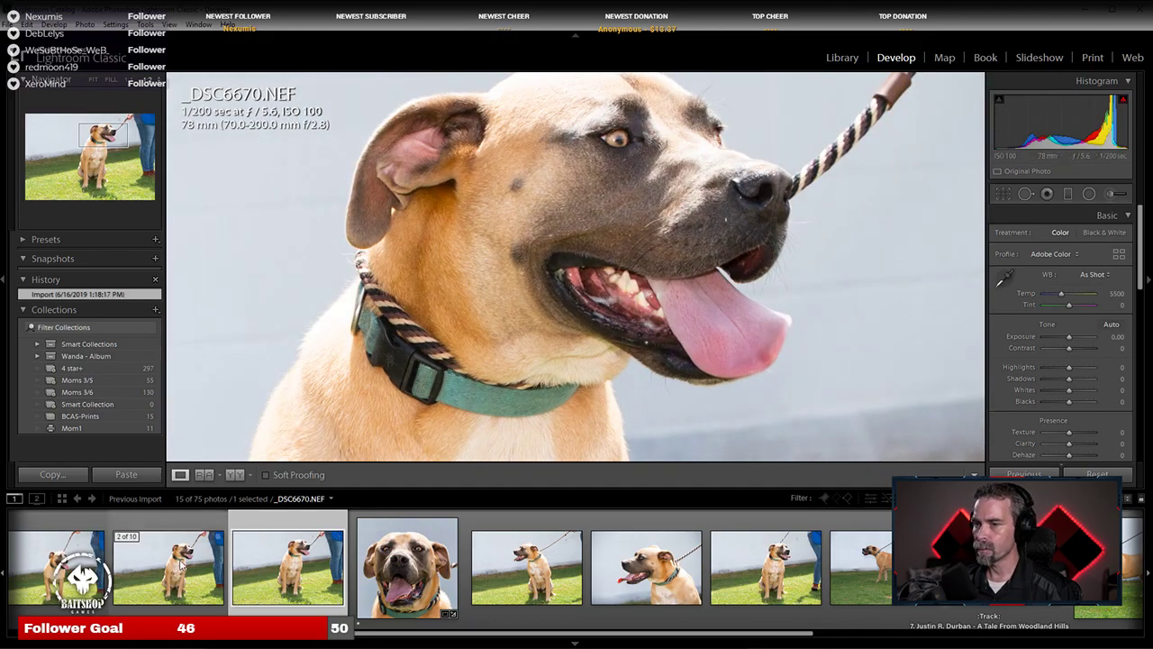
pyautogui.click(695, 118)
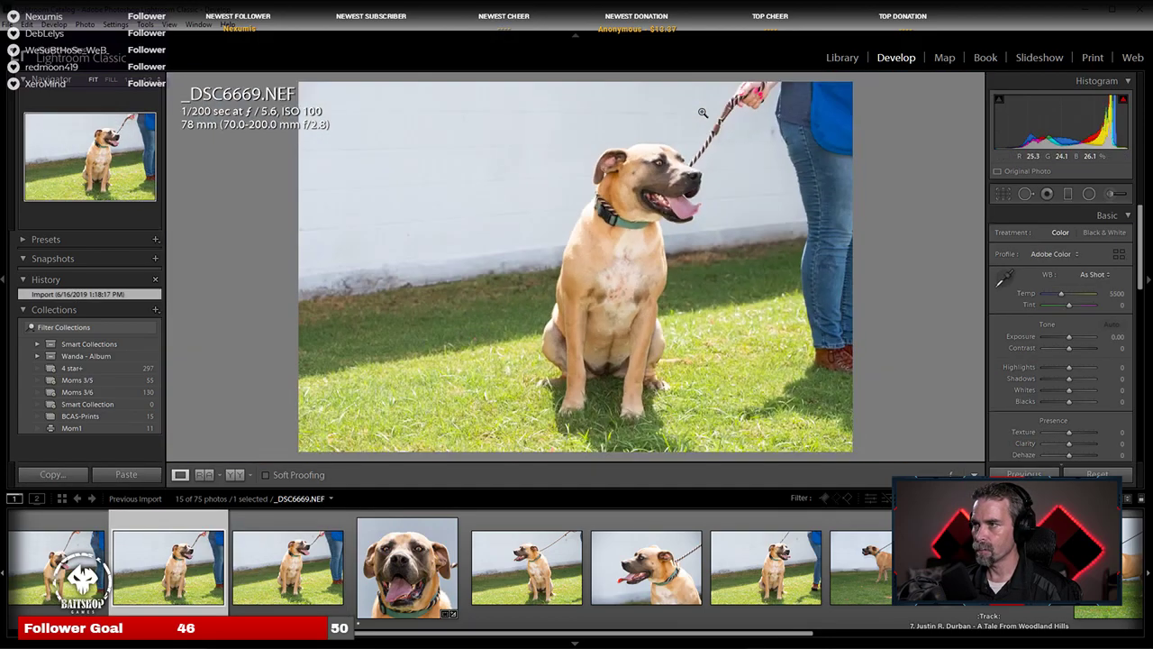
pyautogui.click(663, 163)
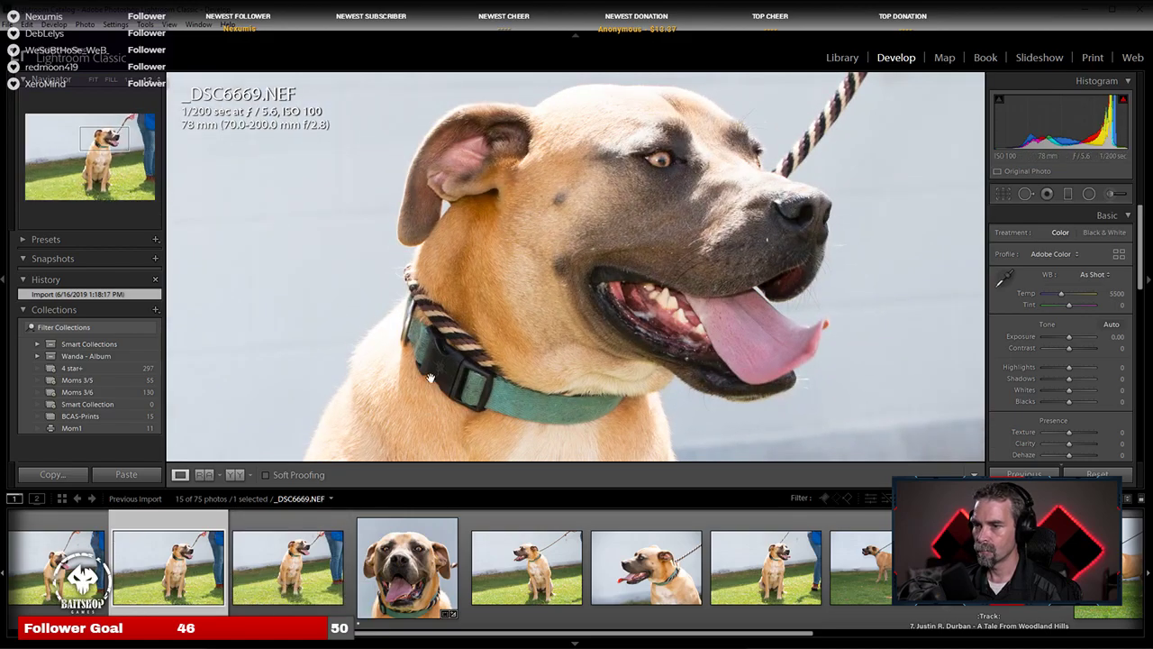
pyautogui.click(455, 298)
pyautogui.click(309, 565)
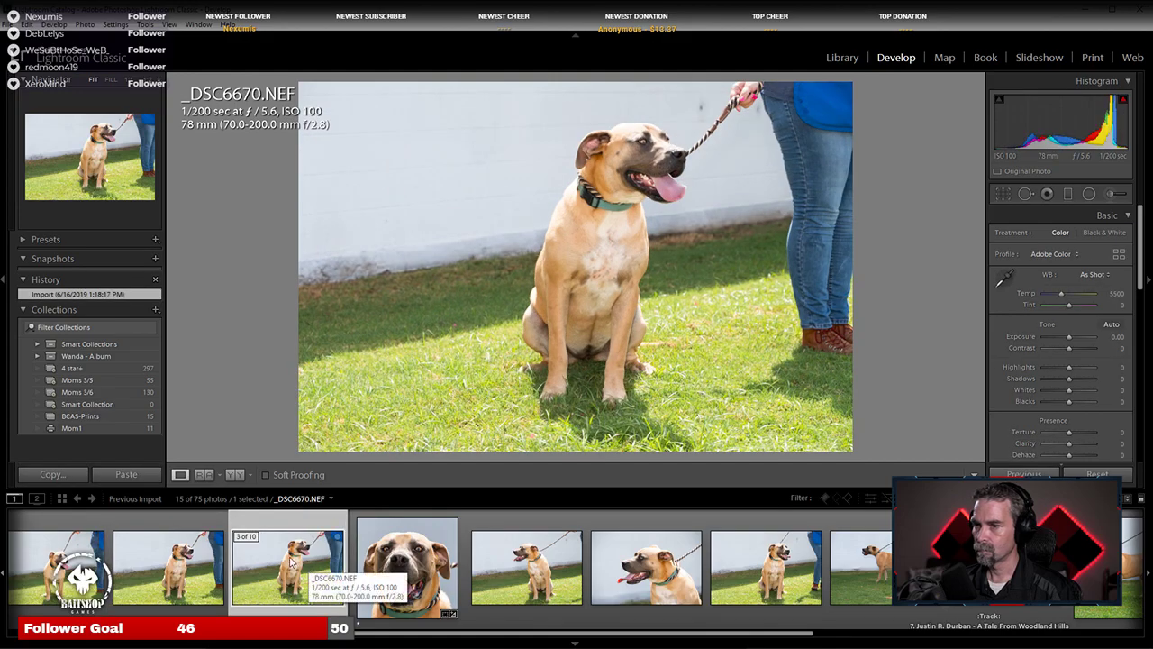
pyautogui.press('Left')
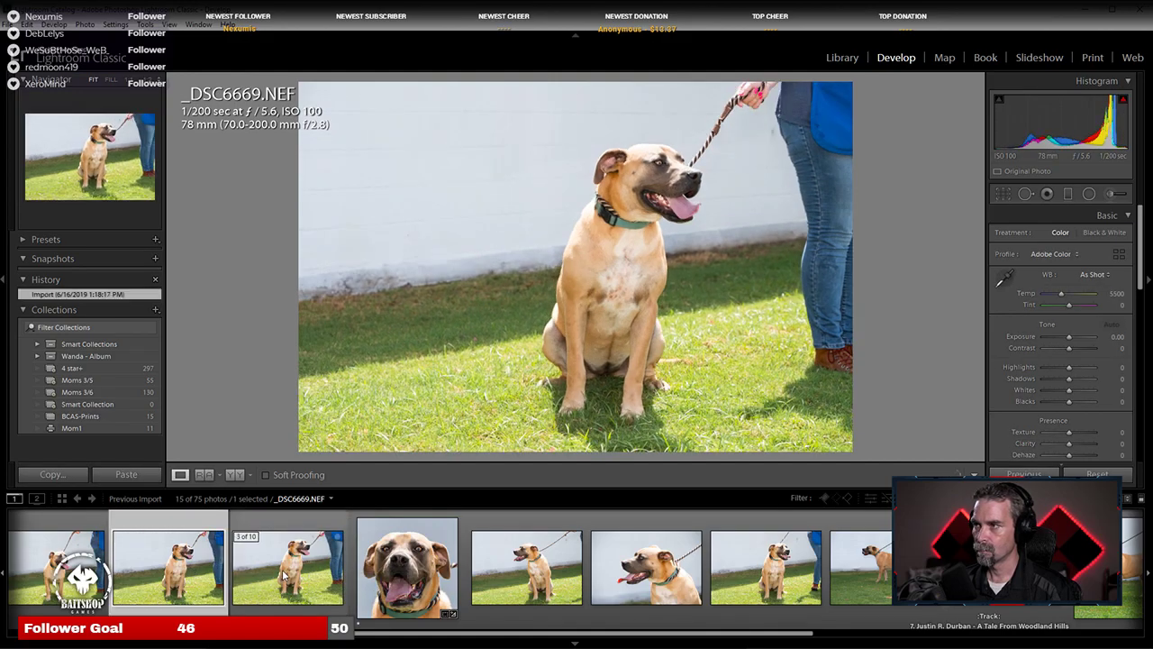
pyautogui.click(284, 574)
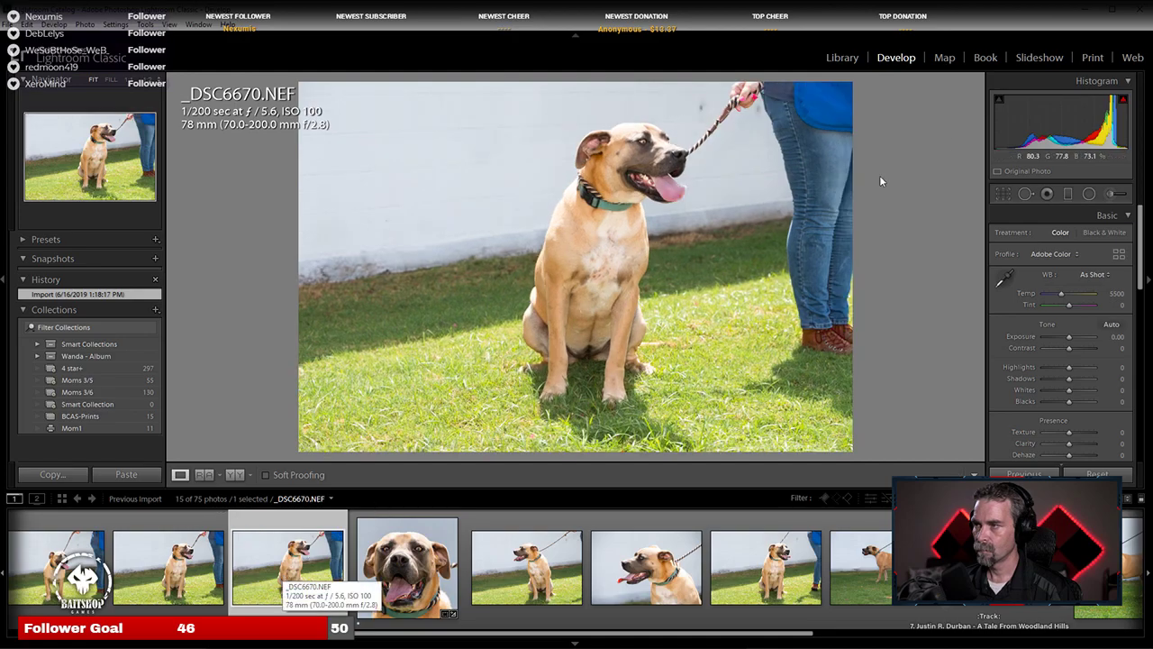
# Step: Paste the copied develop settings onto _DSC6670
pyautogui.rightClick(299, 596)
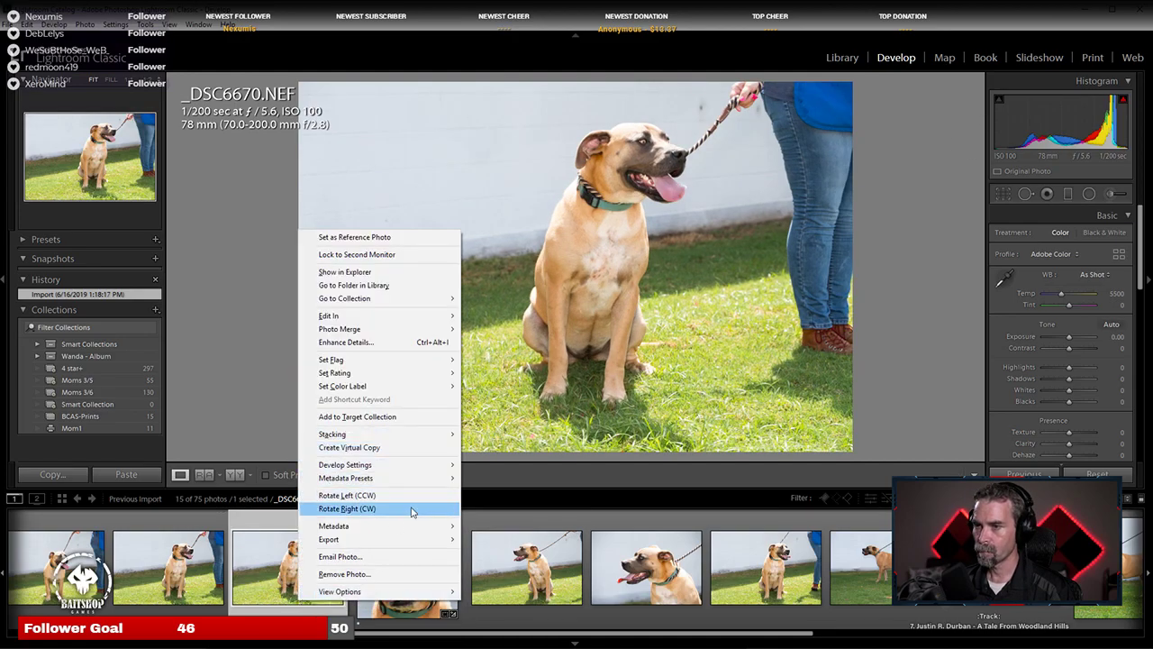
pyautogui.moveTo(405, 465)
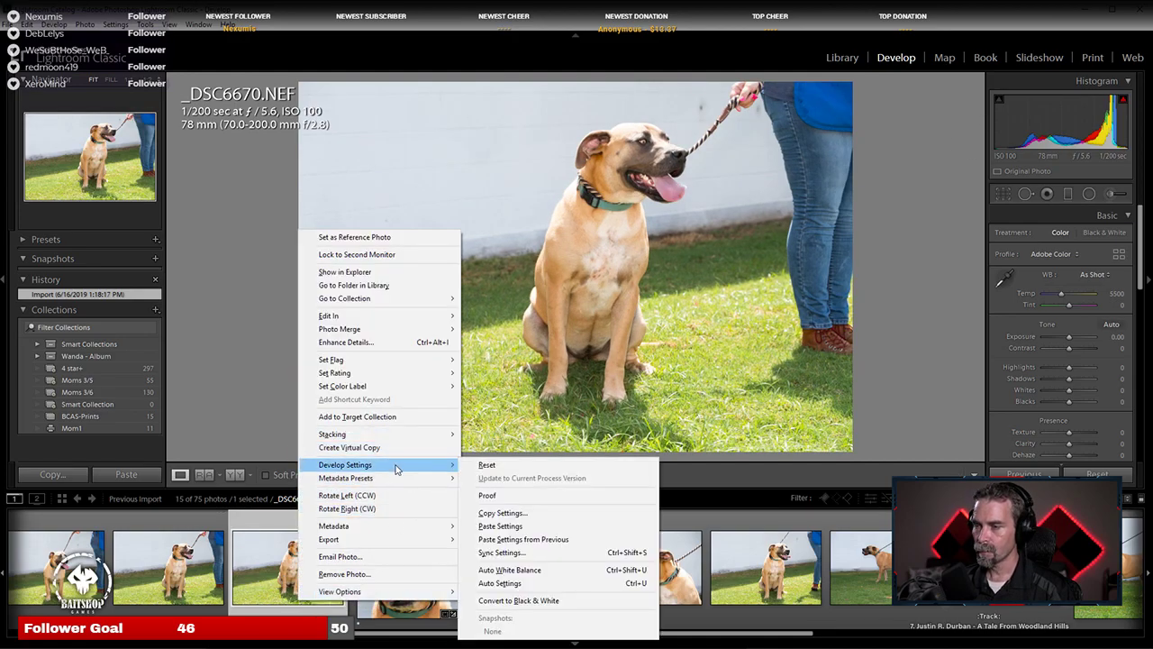
pyautogui.click(529, 525)
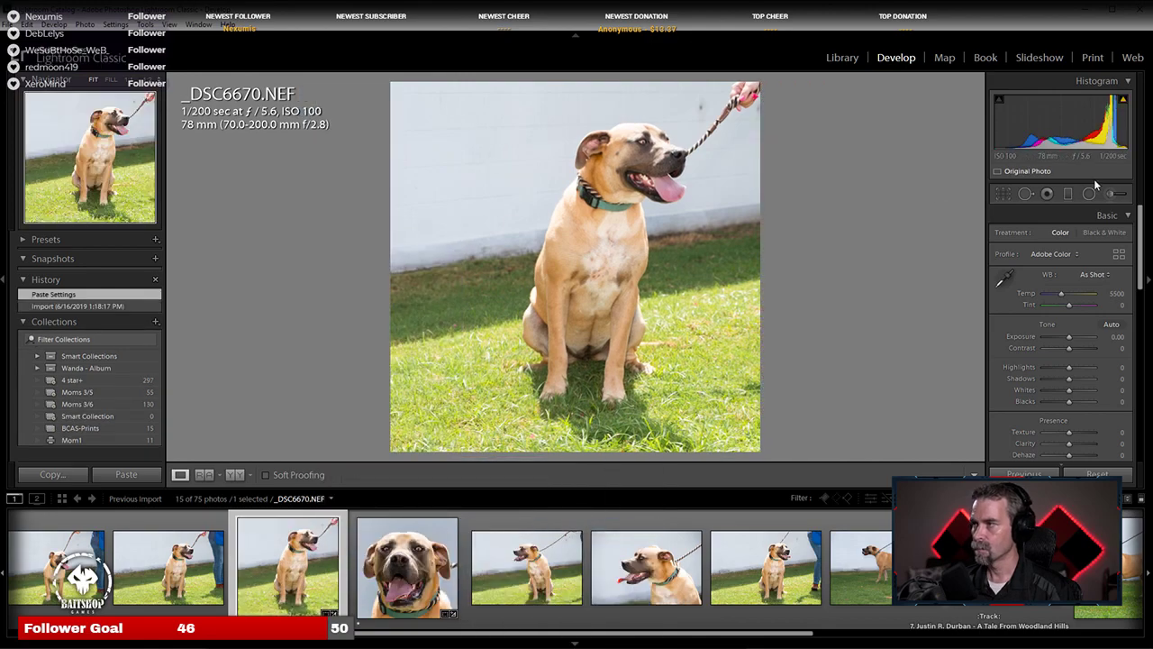
# Step: Tighten the 1x1 crop around the seated tan dog, trimming away most of the handler
pyautogui.click(1002, 193)
pyautogui.moveTo(656, 213); pyautogui.dragTo(636, 211)
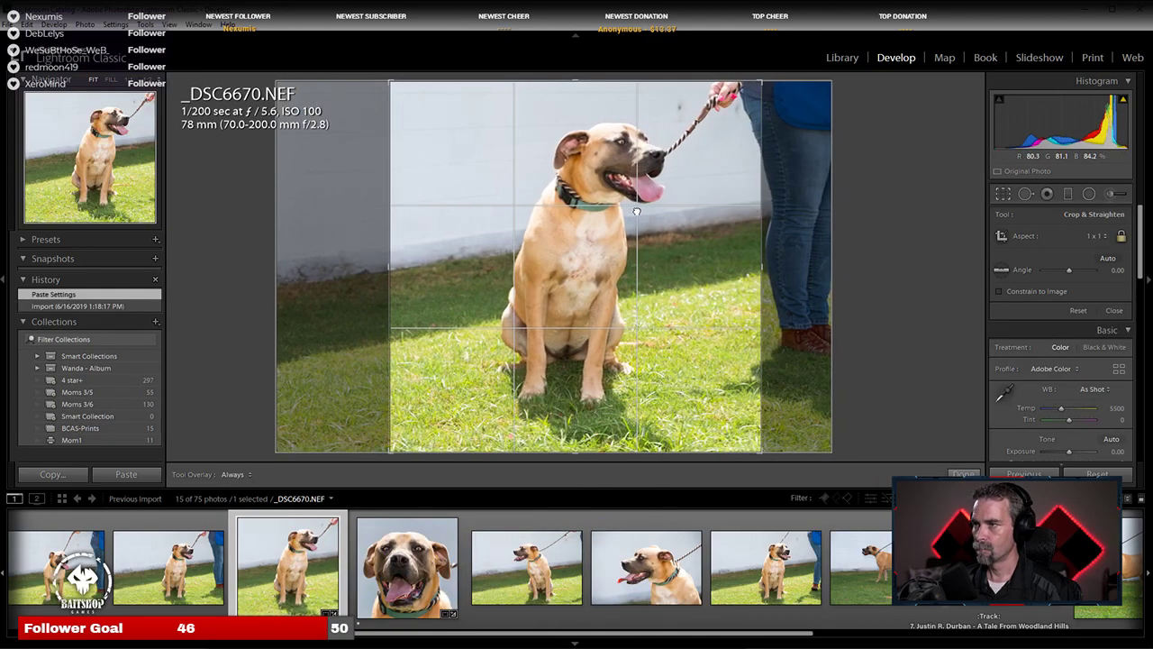
pyautogui.moveTo(389, 81); pyautogui.dragTo(411, 93)
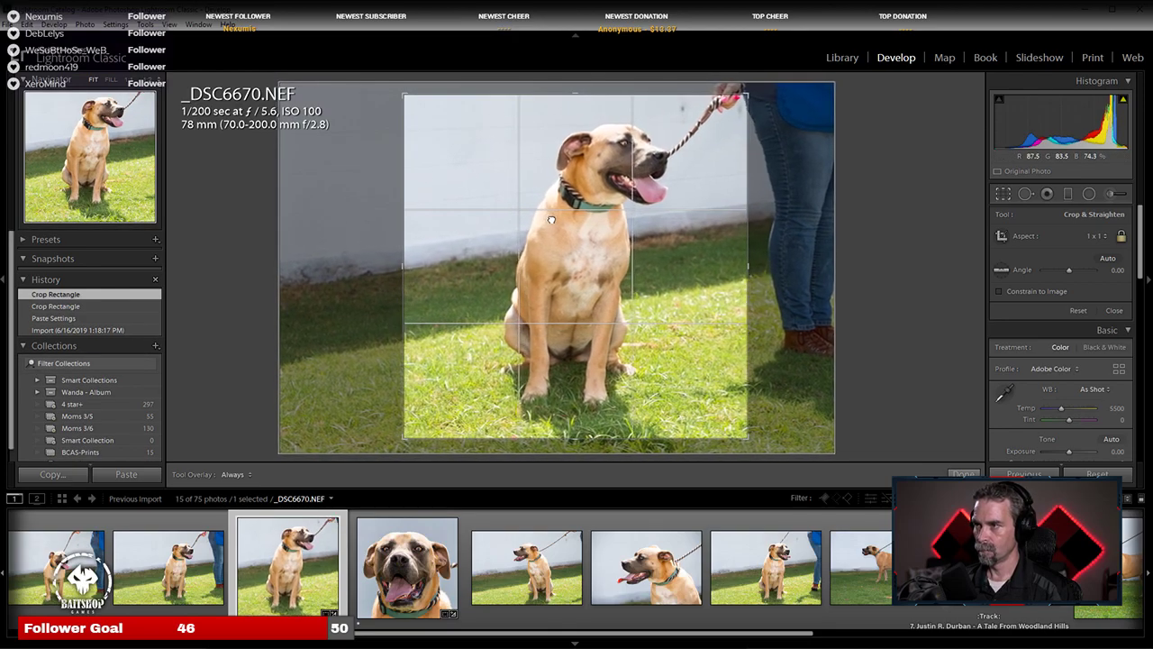
pyautogui.moveTo(552, 219)
pyautogui.mouseDown()
pyautogui.moveTo(497, 223)
pyautogui.moveTo(547, 223)
pyautogui.moveTo(537, 222)
pyautogui.mouseUp()
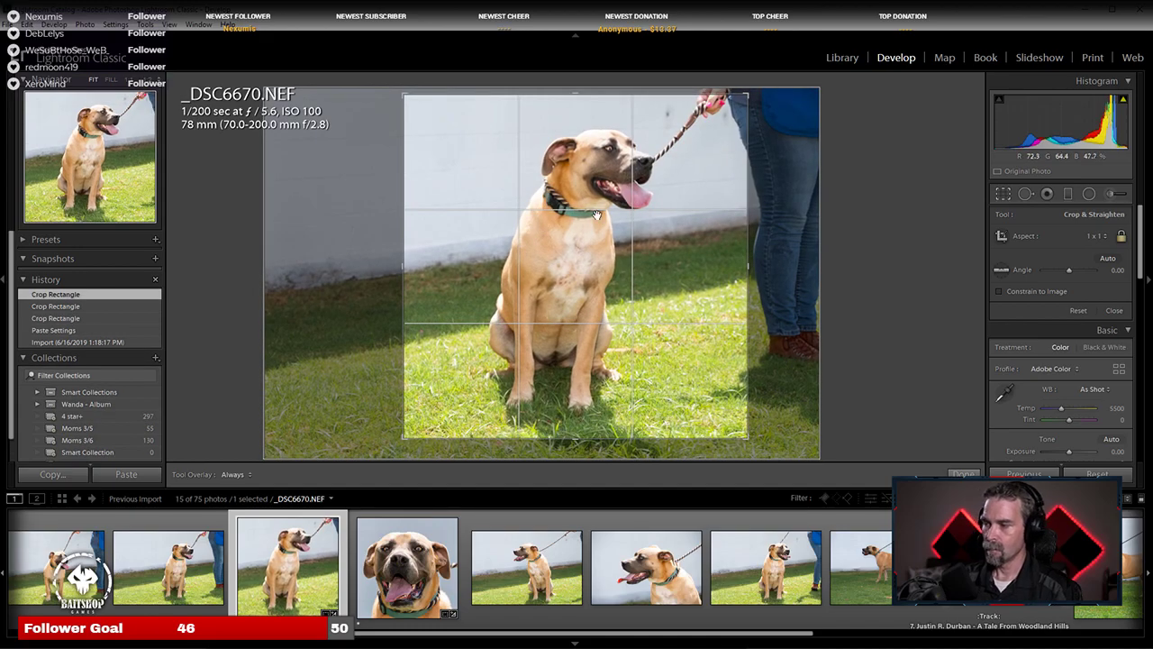
pyautogui.press('Return')
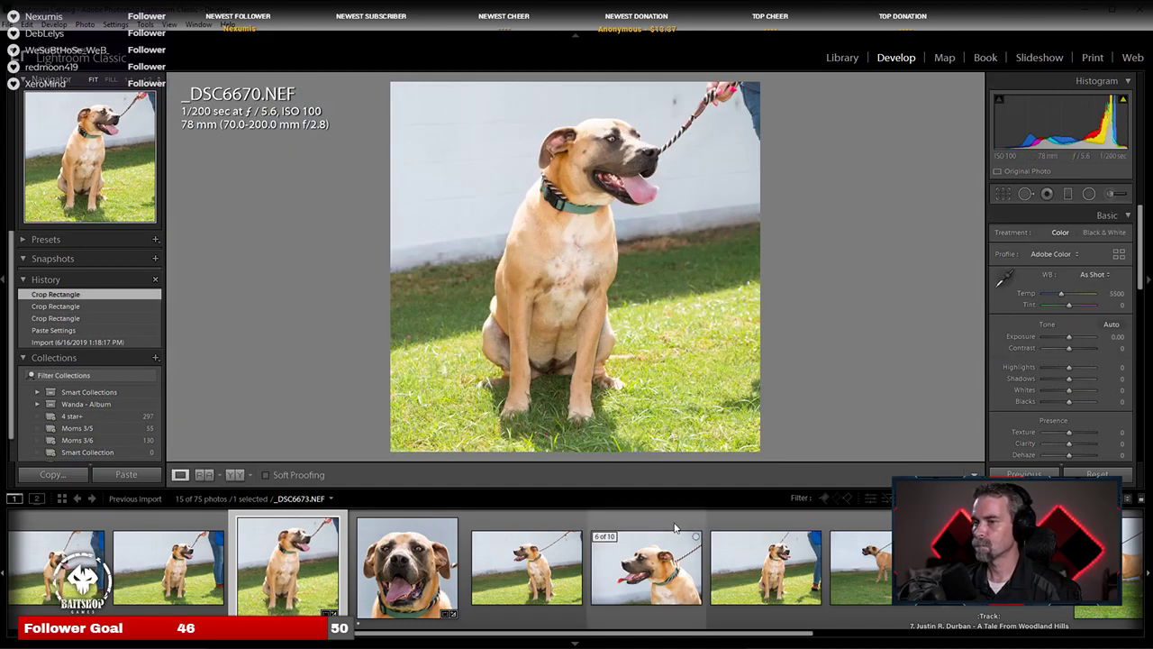
# Step: Apply Auto tone and raise Exposure to -0.12 on _DSC6670
pyautogui.click(1111, 324)
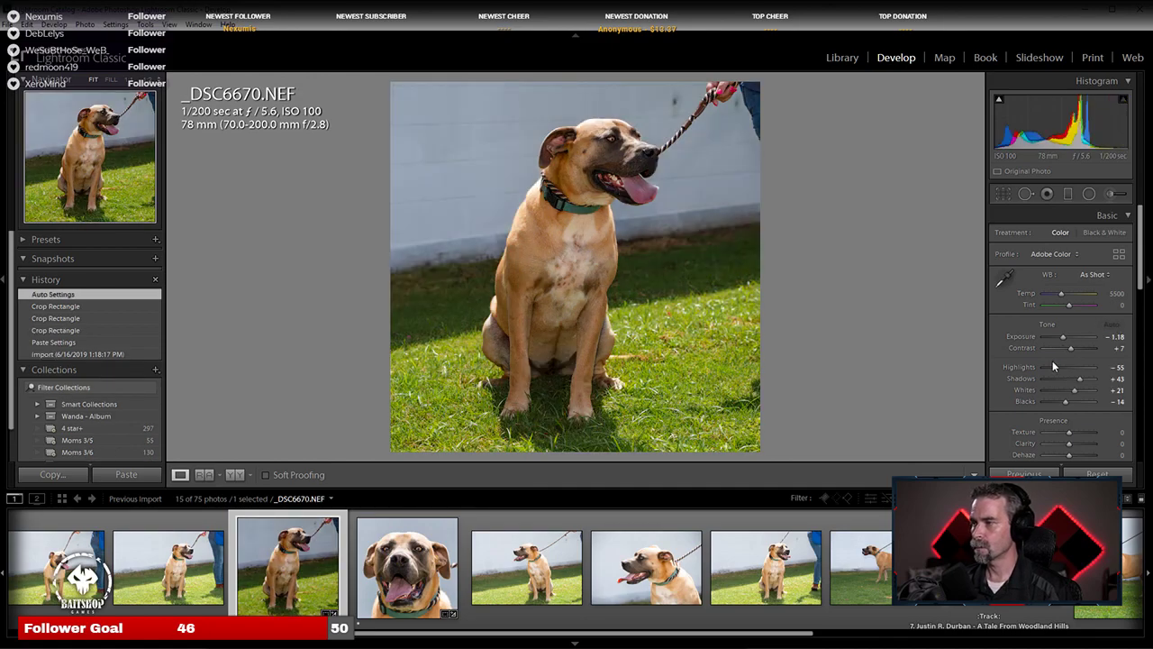
pyautogui.moveTo(1064, 338); pyautogui.dragTo(1065, 402)
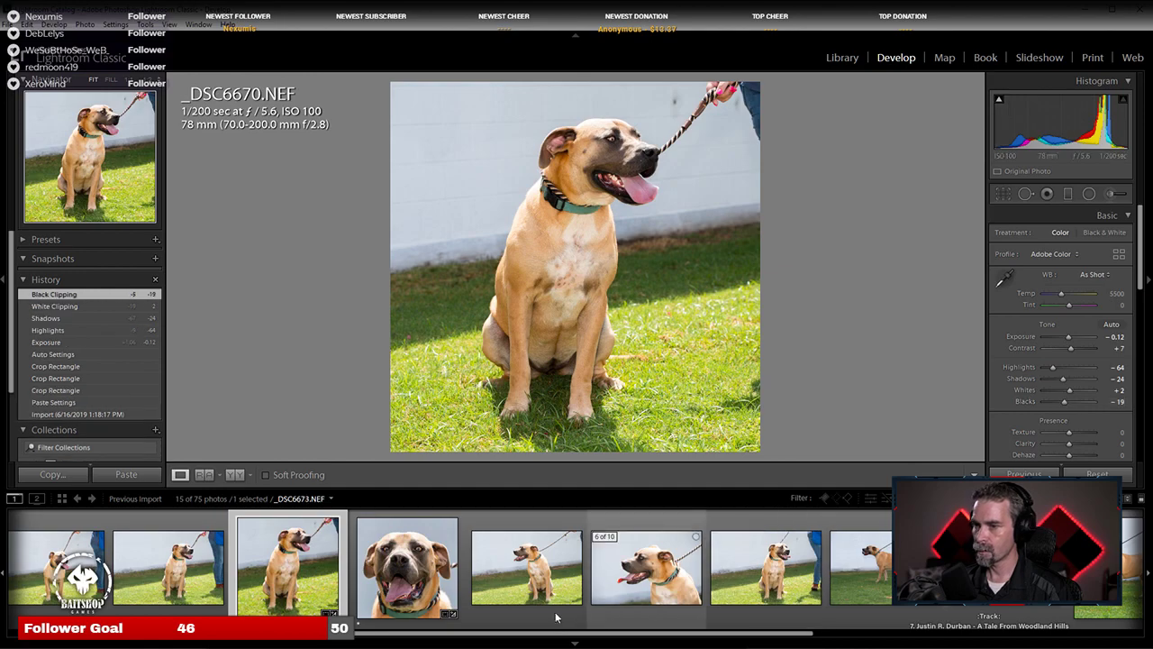
pyautogui.click(438, 593)
pyautogui.click(269, 586)
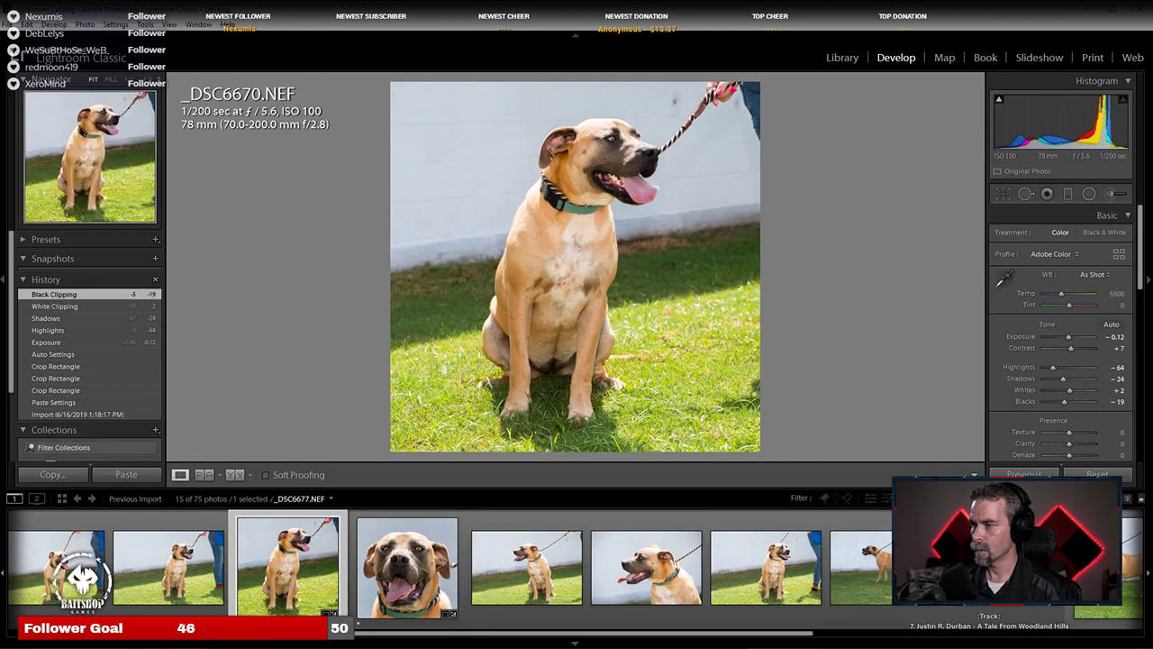
# Step: Compare the edited _DSC6670 against _DSC6677 and _DSC6671 in the filmstrip
pyautogui.click(856, 560)
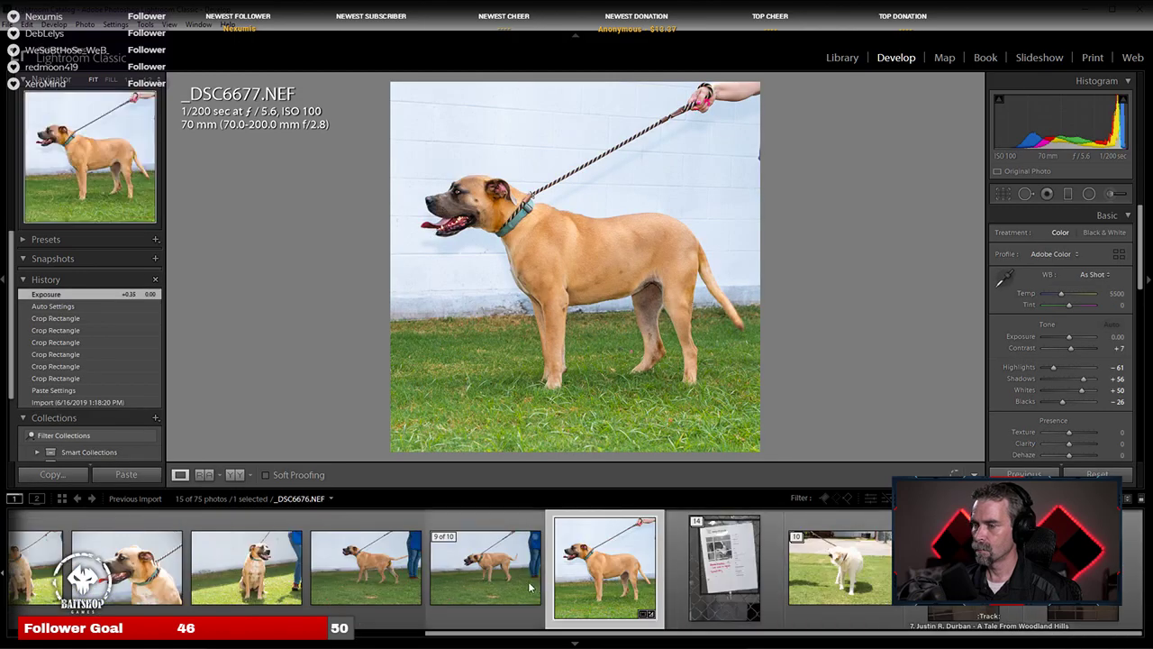
pyautogui.hscroll(-3, 451, 568)
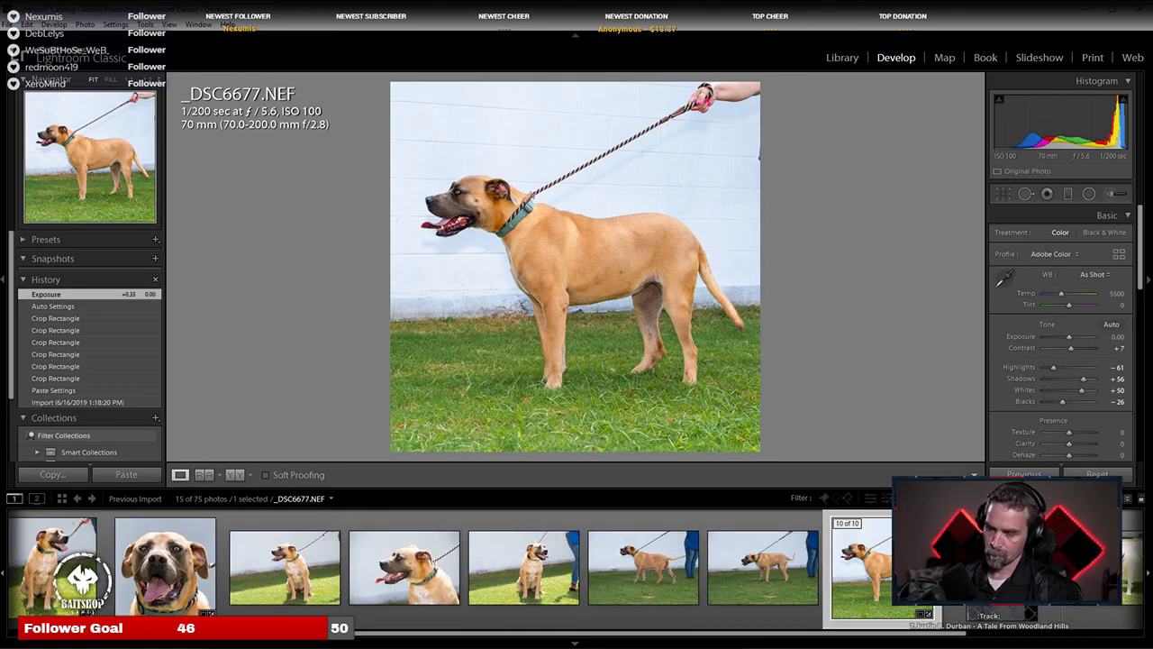
pyautogui.press('Right')
pyautogui.press('Left')
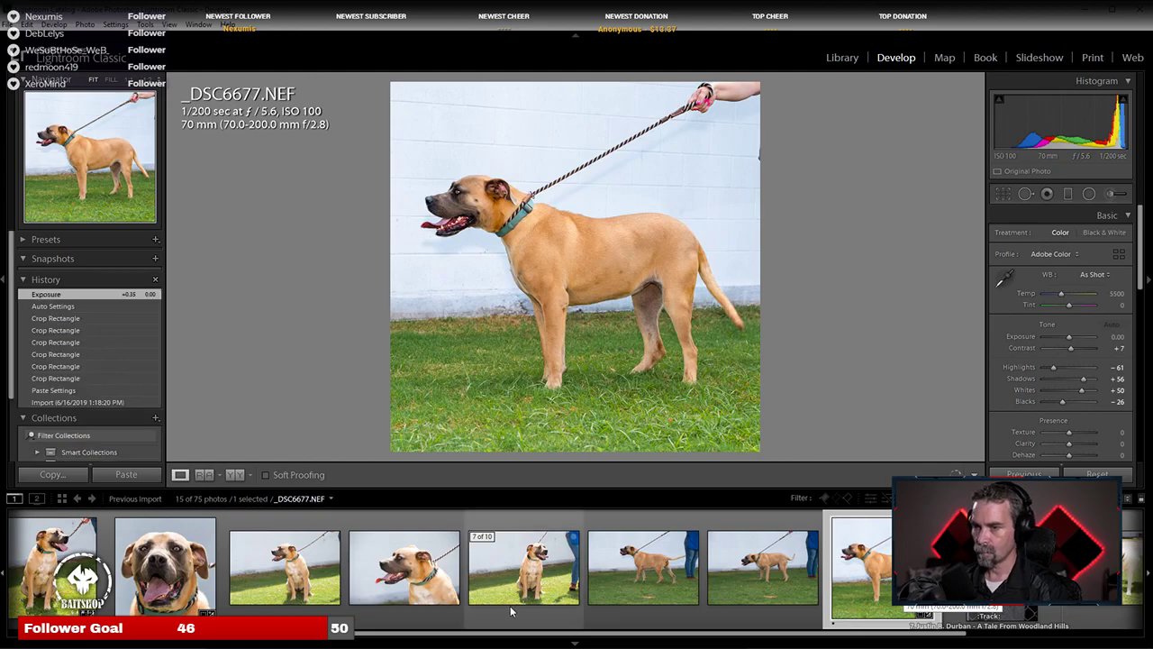
pyautogui.hscroll(-3, 510, 612)
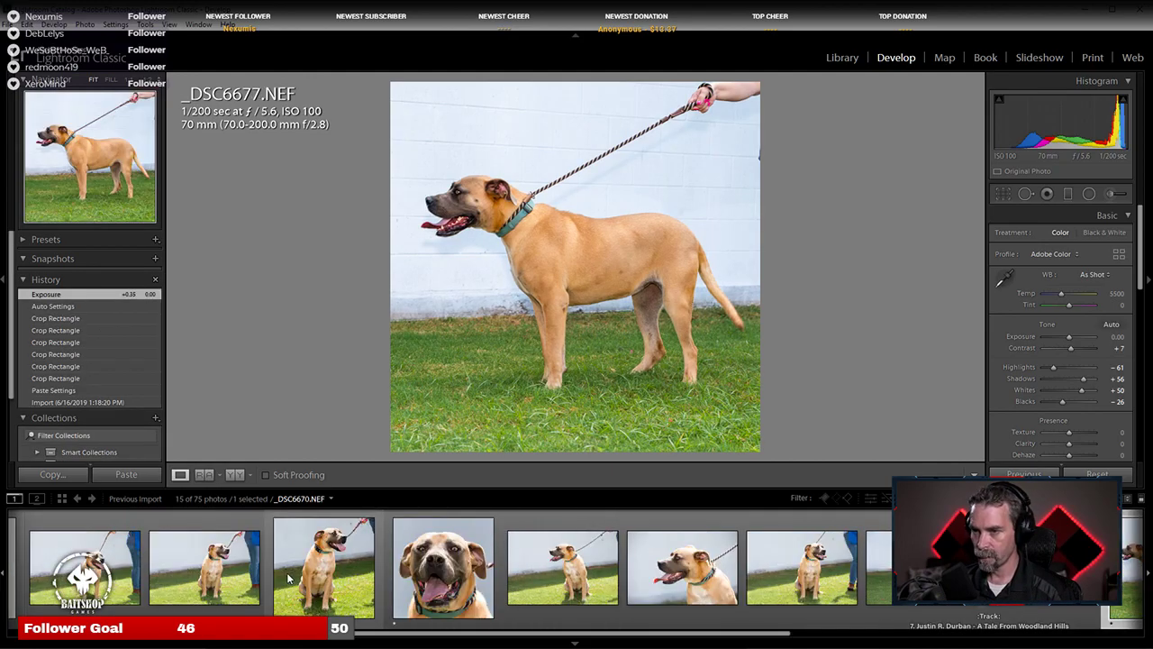
pyautogui.click(312, 568)
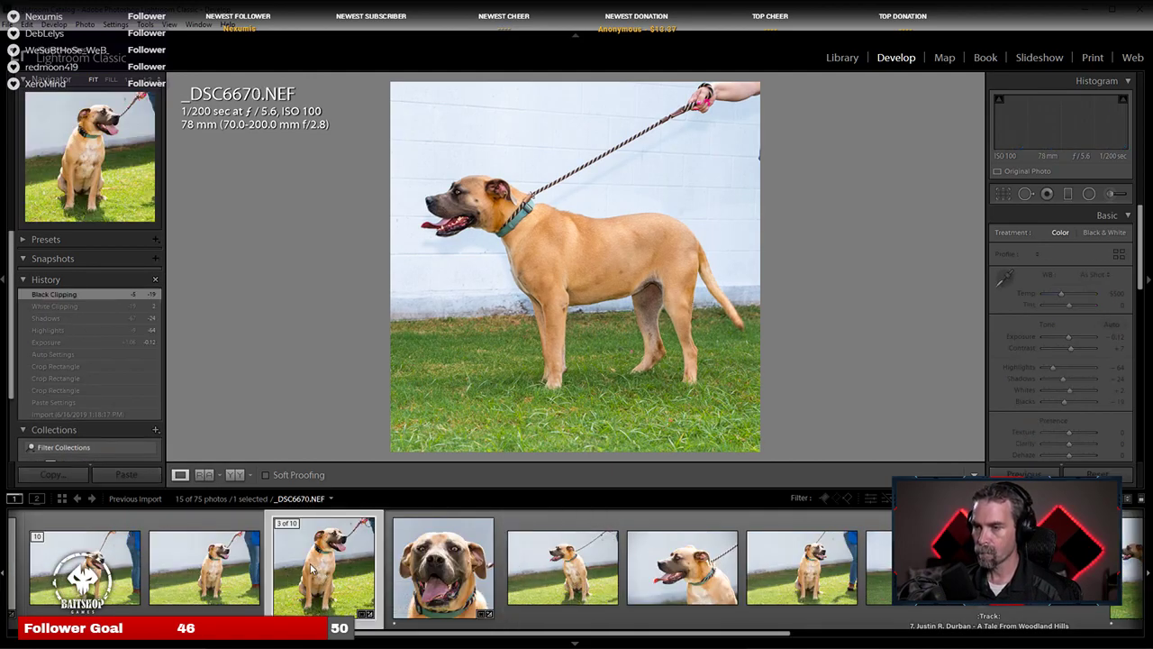
pyautogui.click(473, 581)
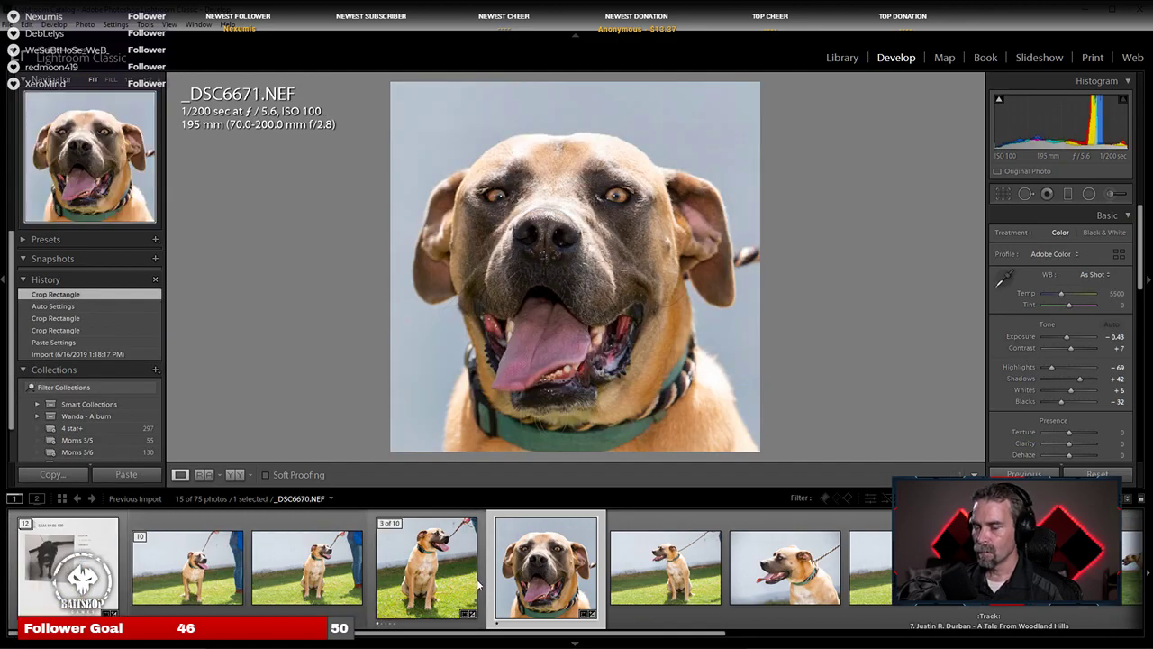
pyautogui.click(423, 586)
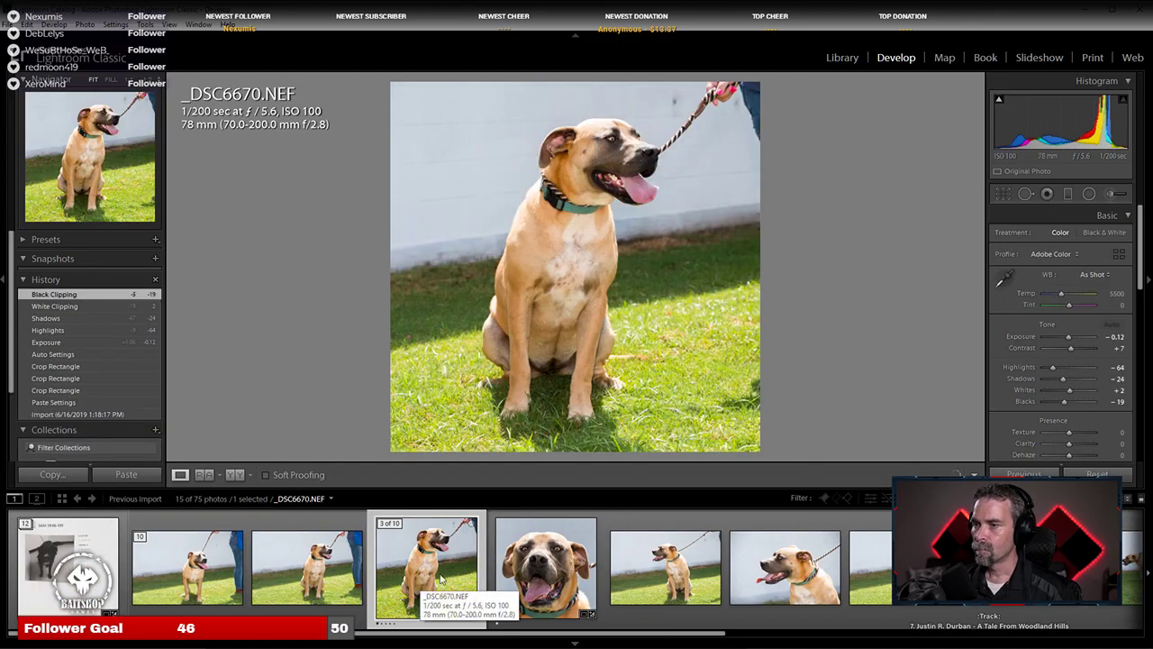
pyautogui.click(567, 567)
pyautogui.scroll(3, 567, 568)
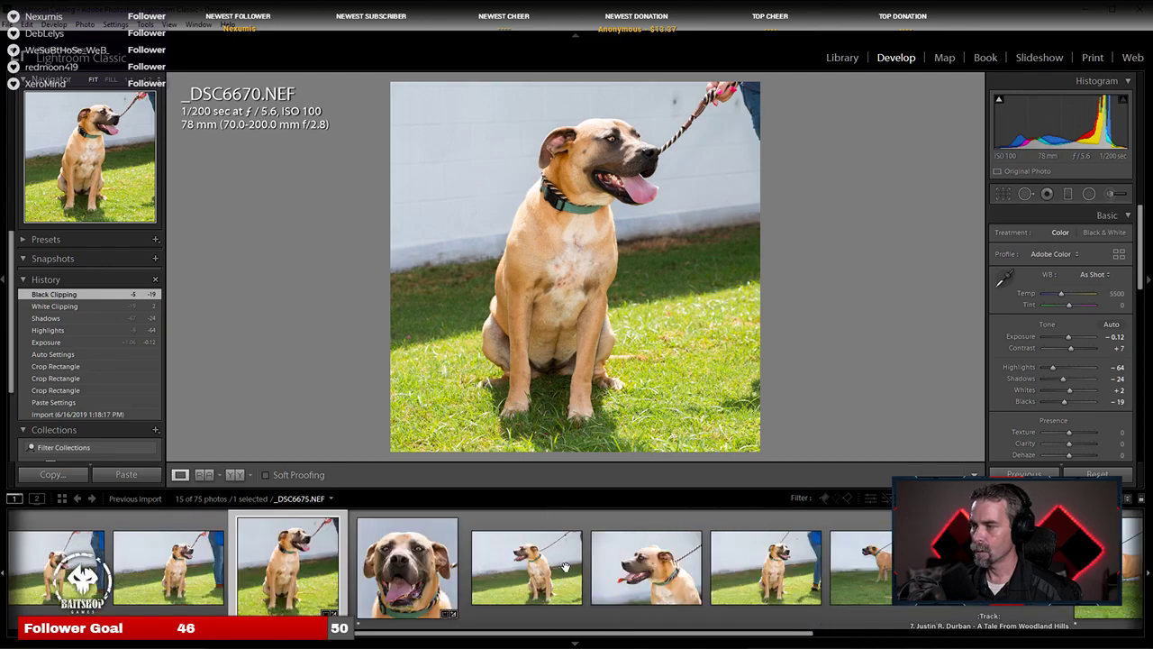
# Step: Collapse the sitting dog's stack, expand the 14-photo info-sheet stack, and select _DSC6678
pyautogui.click(142, 538)
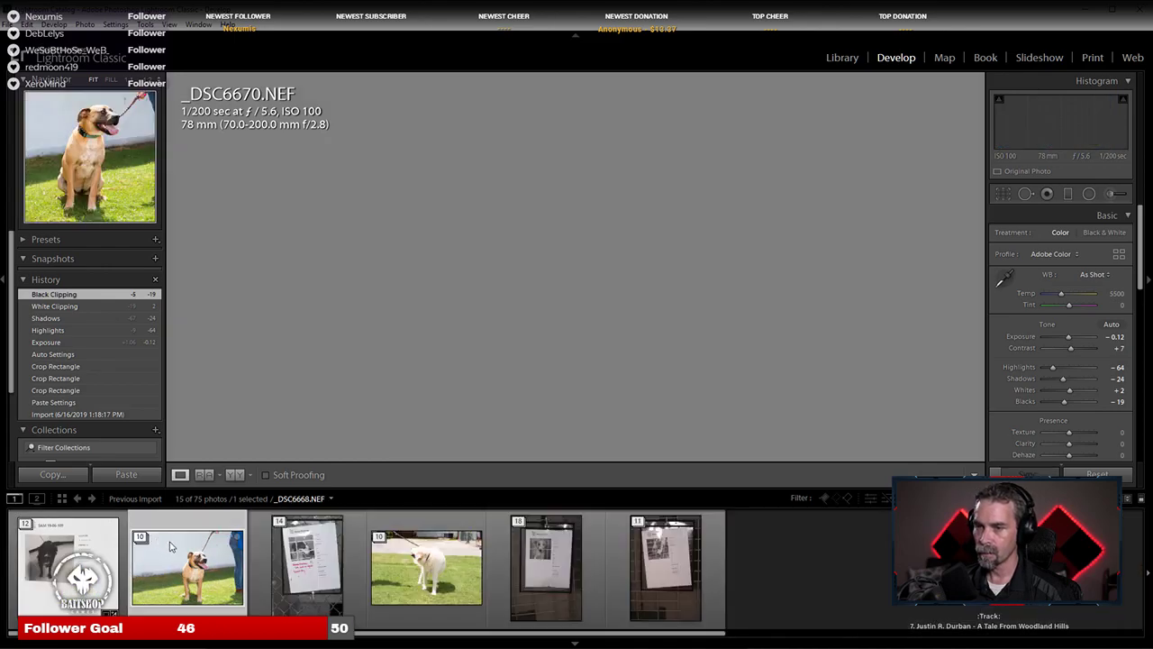
pyautogui.click(281, 529)
pyautogui.click(280, 524)
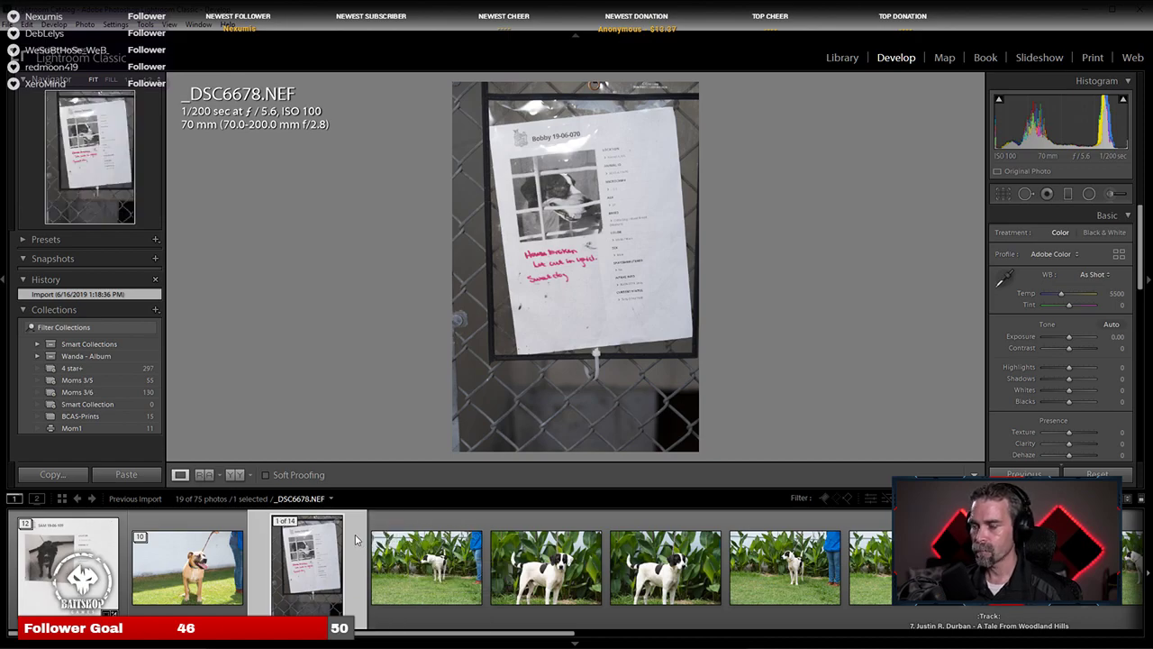
pyautogui.click(399, 576)
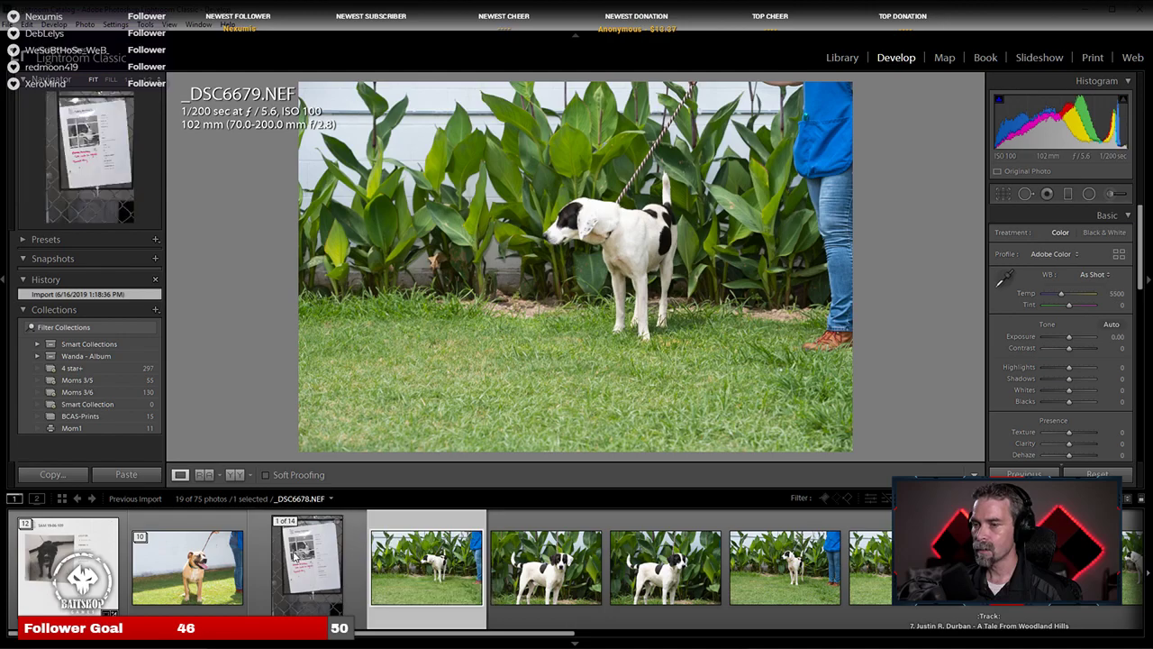
pyautogui.click(311, 555)
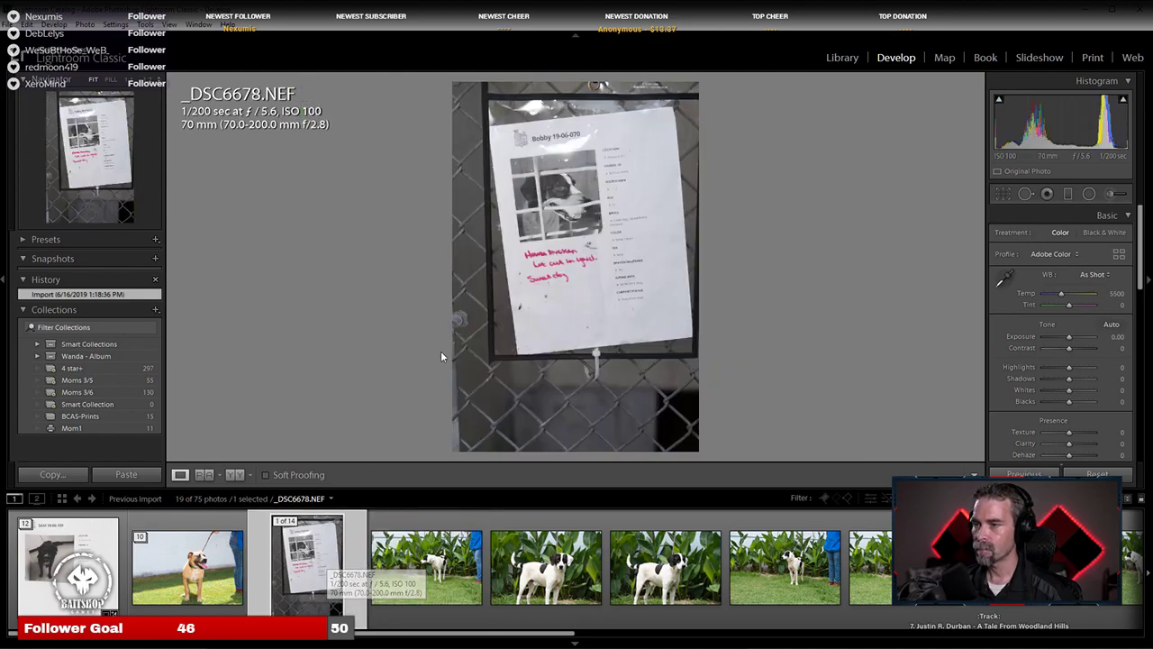
# Step: Paste the copied crop settings onto the info-sheet photo _DSC6678
pyautogui.rightClick(326, 562)
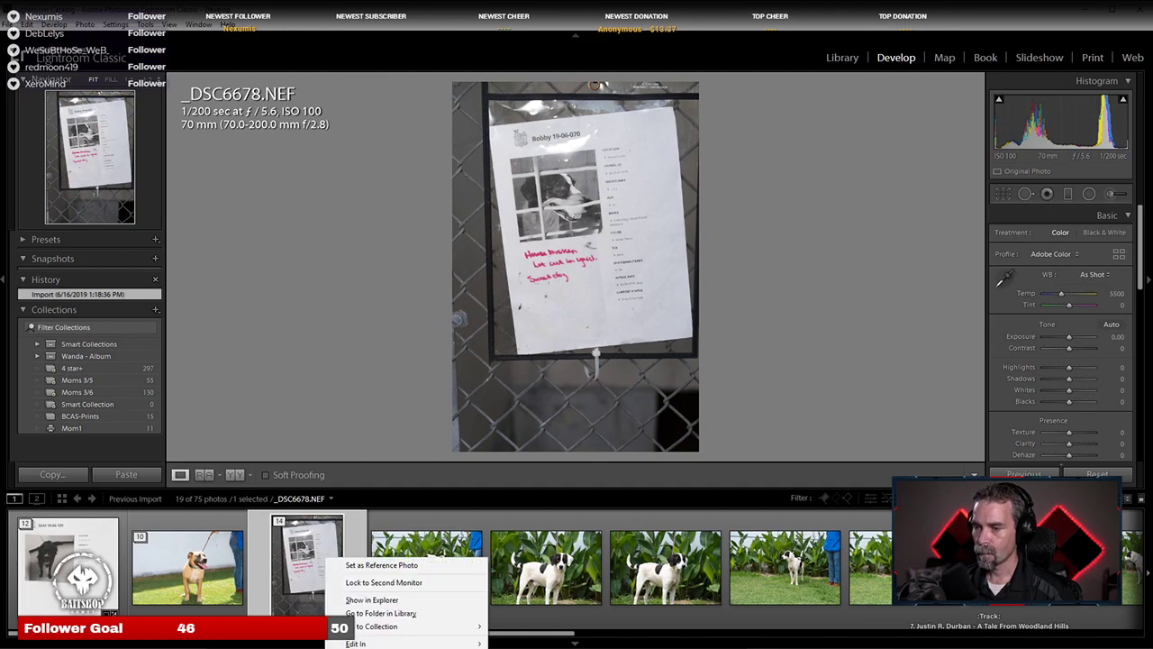
pyautogui.moveTo(406, 626)
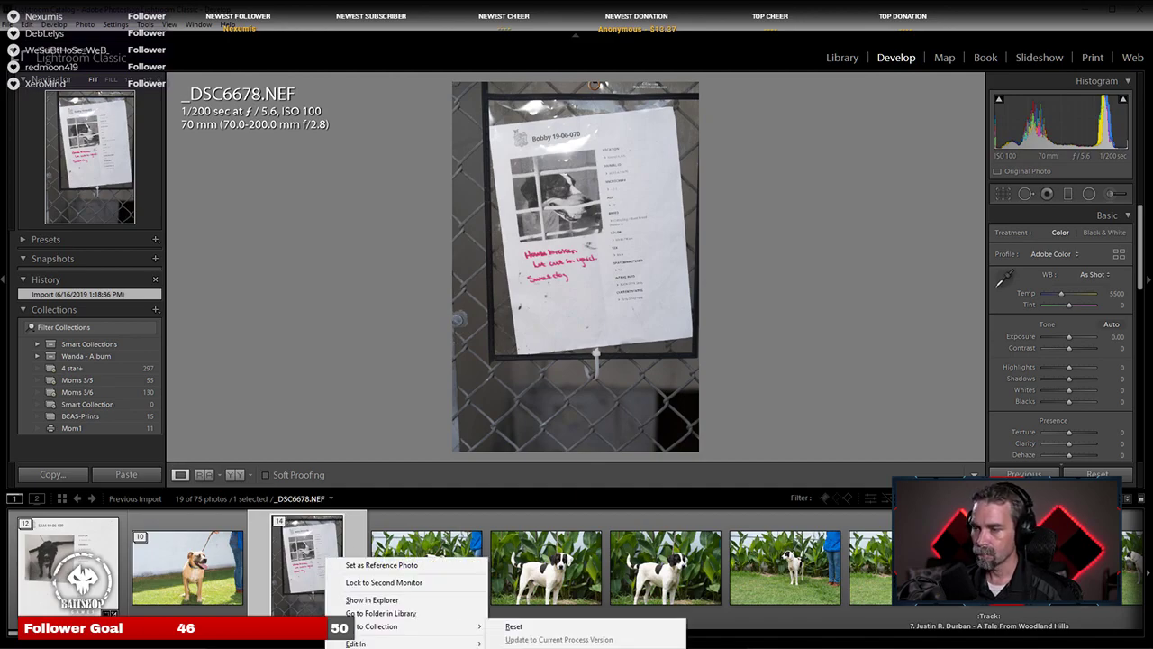
pyautogui.click(532, 646)
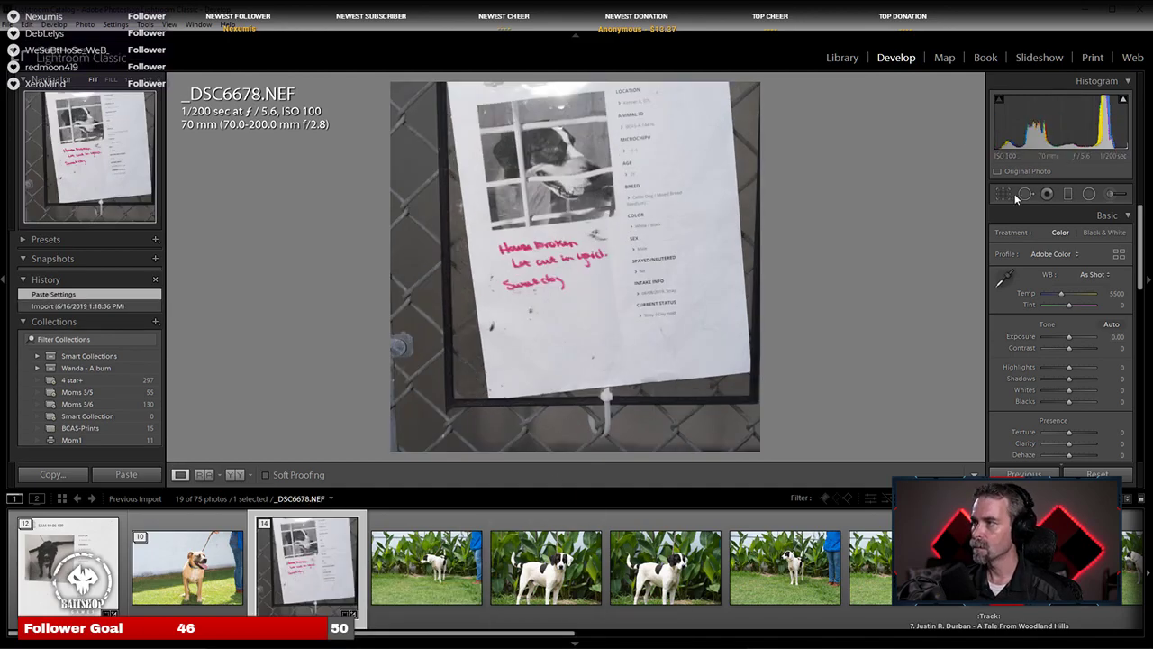
# Step: Straighten the sheet by about 6.72° and shrink the square crop tightly around it
pyautogui.click(1004, 193)
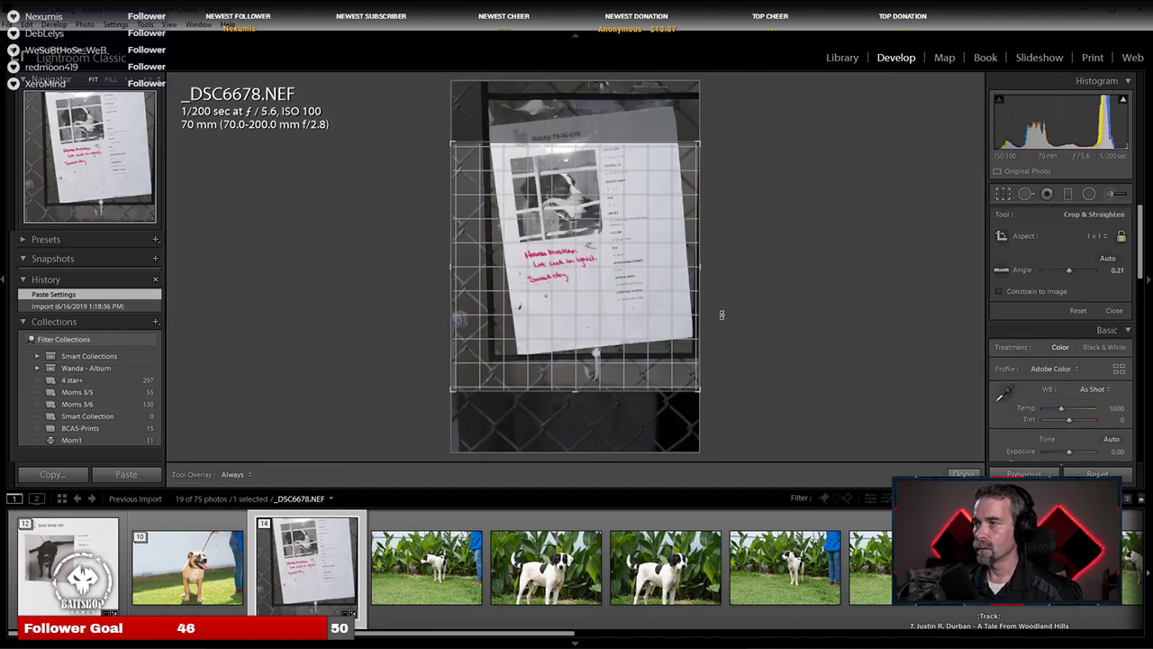
pyautogui.moveTo(721, 314); pyautogui.dragTo(712, 329)
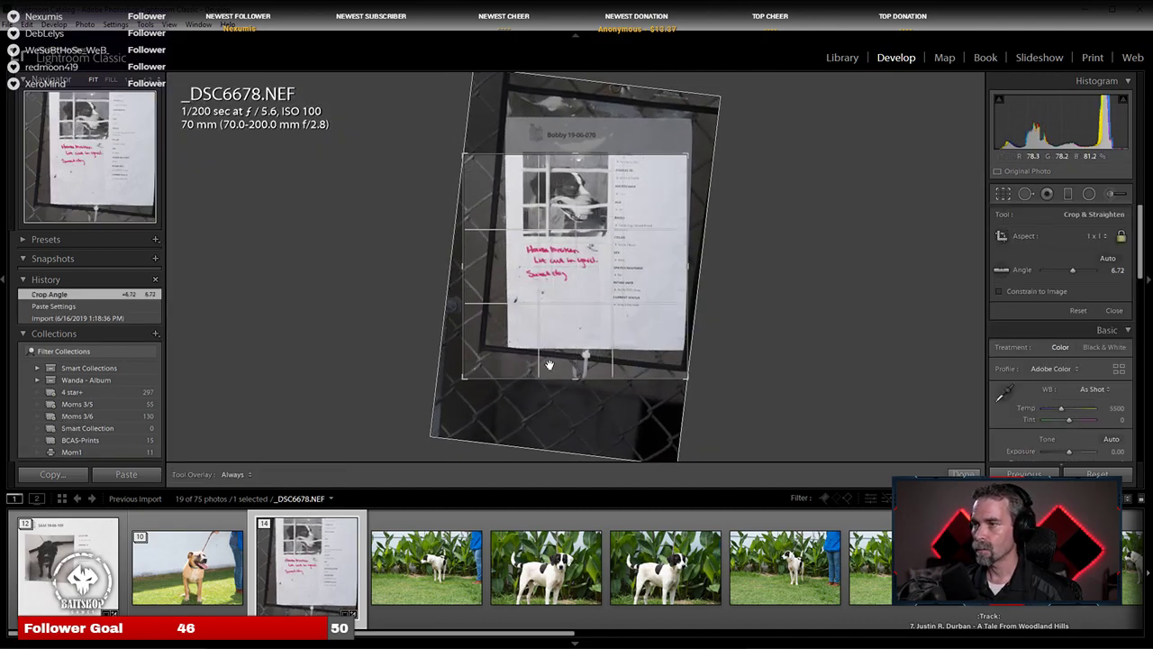
pyautogui.moveTo(462, 377); pyautogui.dragTo(486, 363)
pyautogui.moveTo(587, 290); pyautogui.dragTo(587, 329)
pyautogui.press('Return')
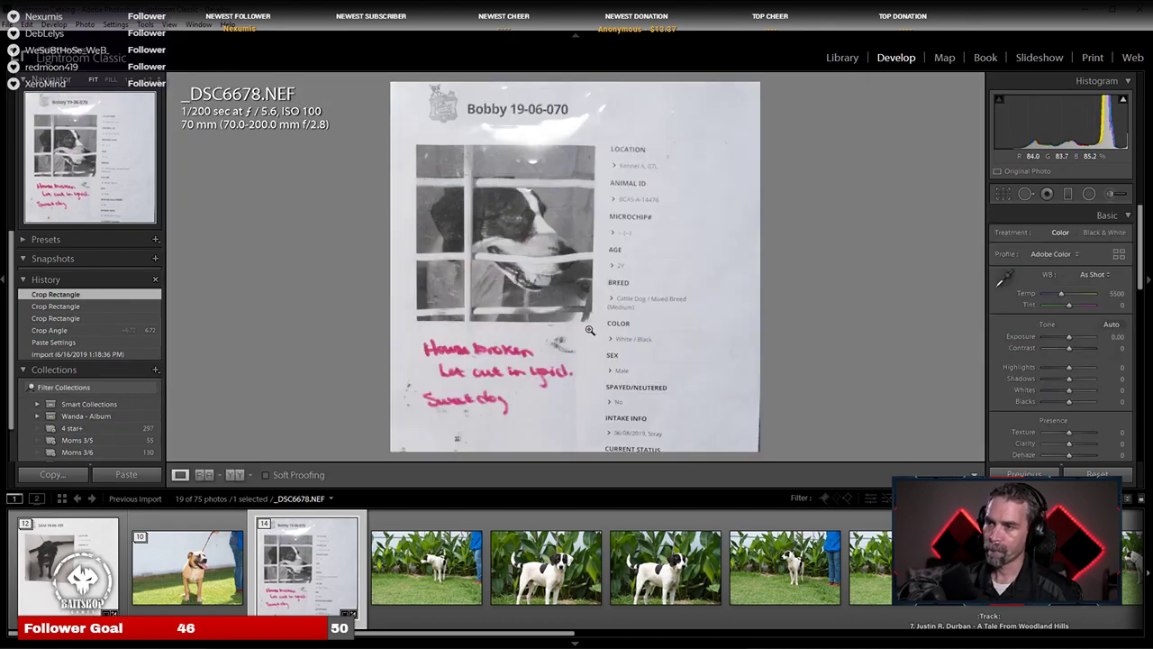
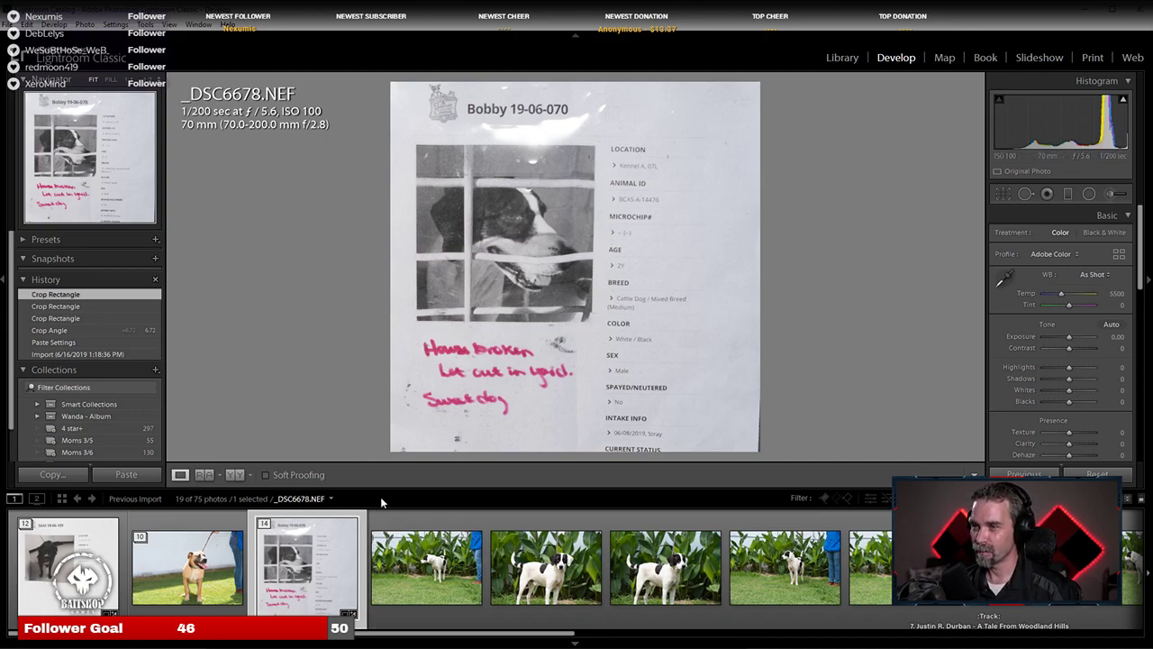
# Step: Browse the dog photos from _DSC6679 through _DSC6689, zooming in on the white dog's head
pyautogui.click(425, 580)
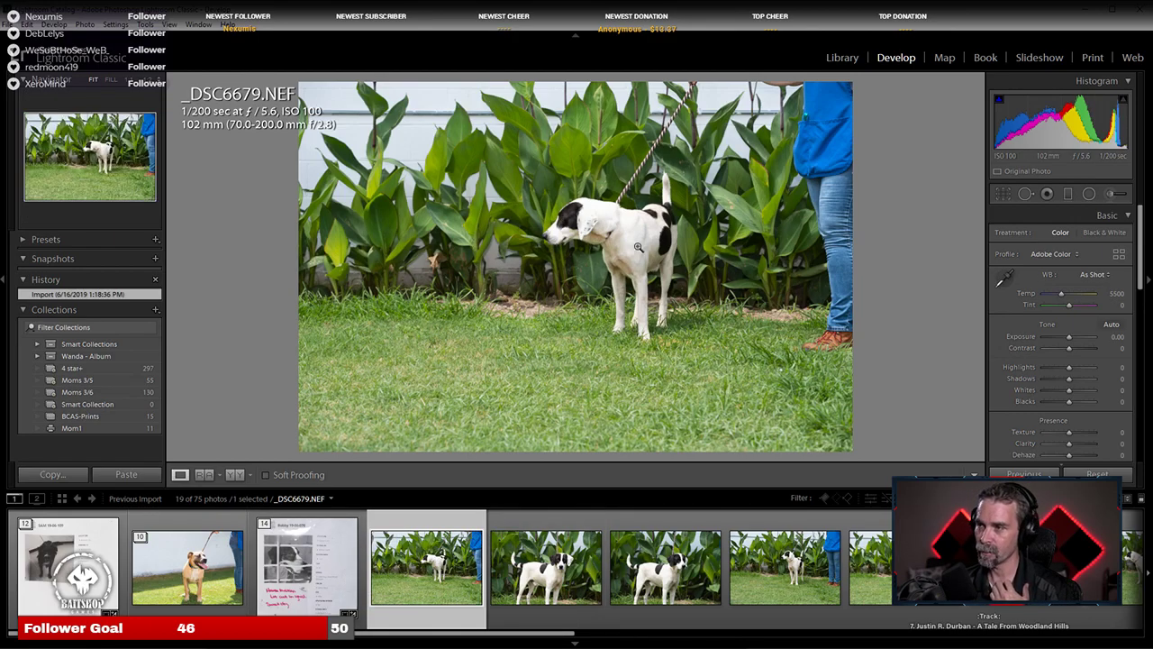
pyautogui.click(573, 218)
pyautogui.click(572, 220)
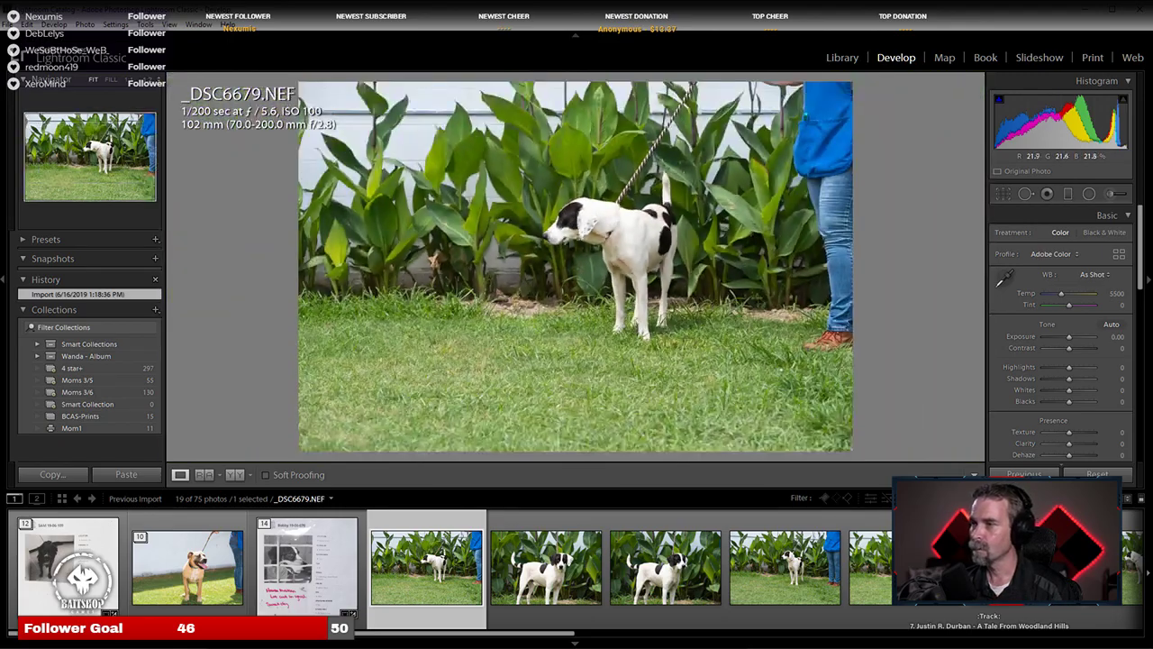
pyautogui.click(306, 563)
pyautogui.click(448, 573)
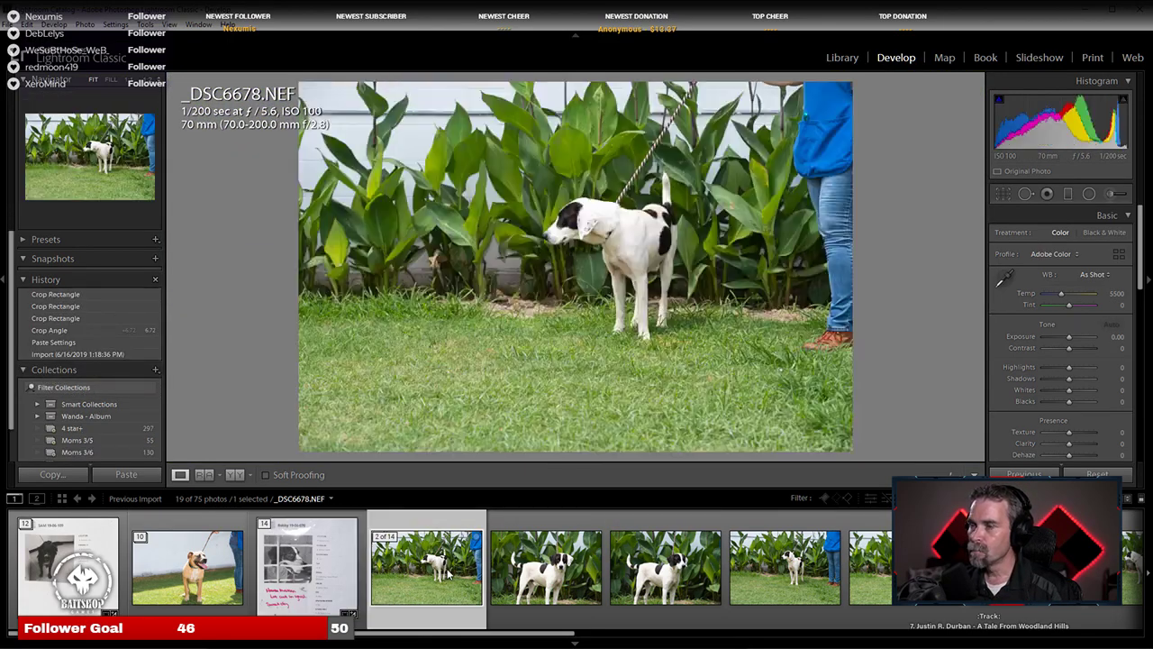
pyautogui.scroll(-2, 613, 577)
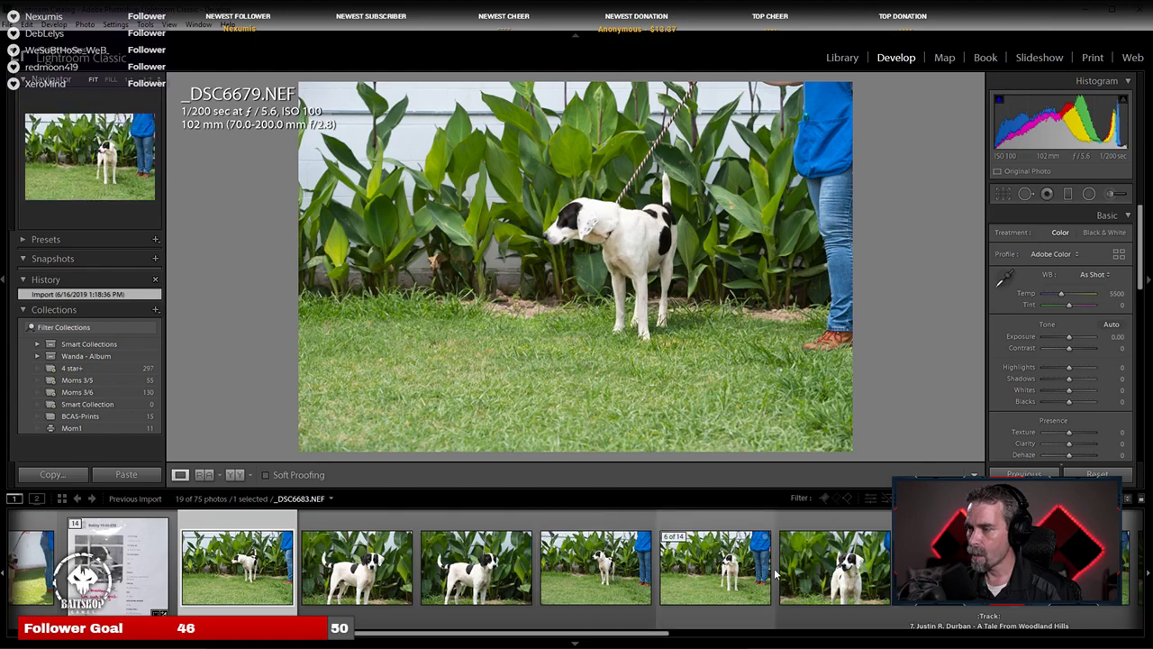
pyautogui.click(817, 567)
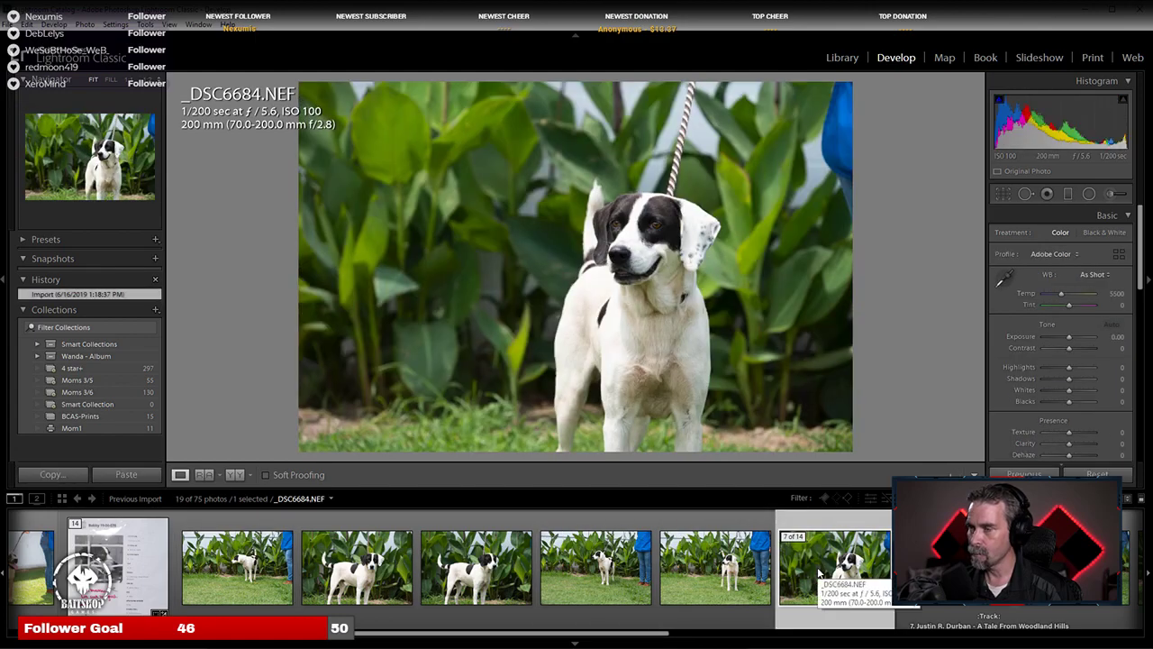
pyautogui.press('Right')
pyautogui.press('Right')
pyautogui.press('Right')
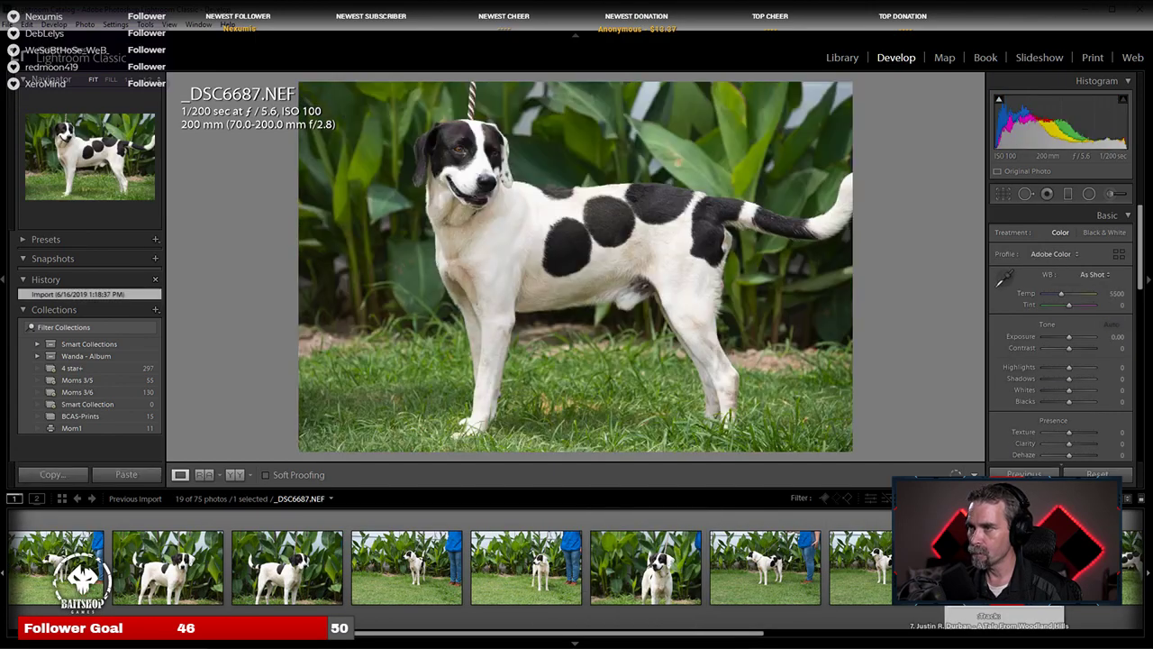
pyautogui.press('Right')
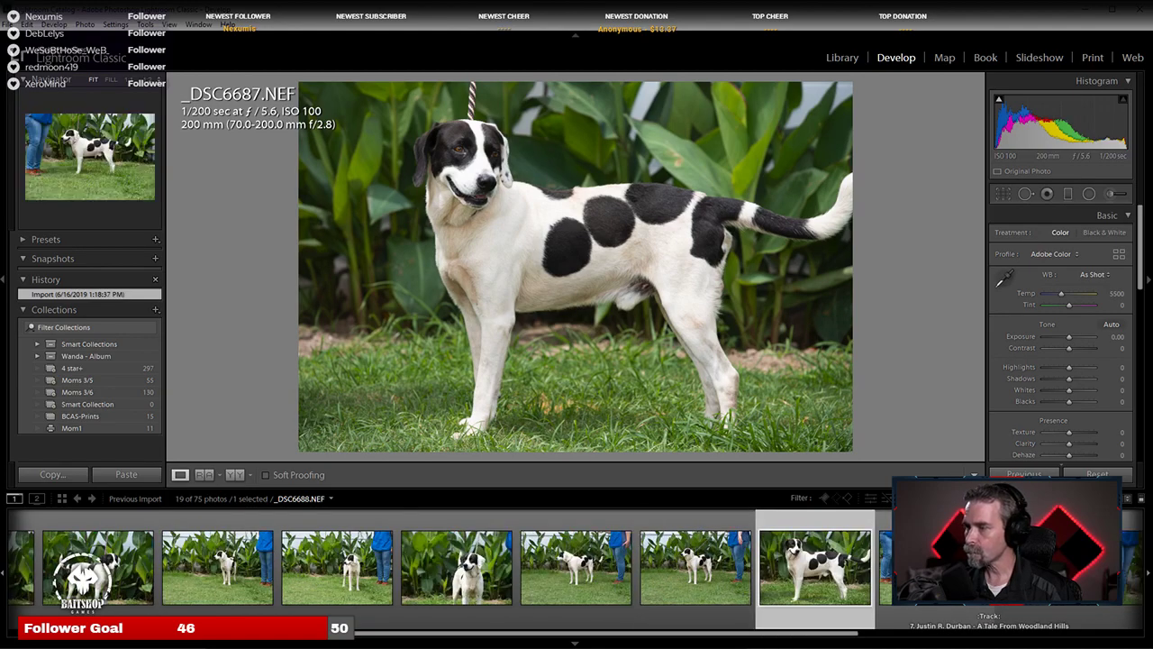
pyautogui.press('Right')
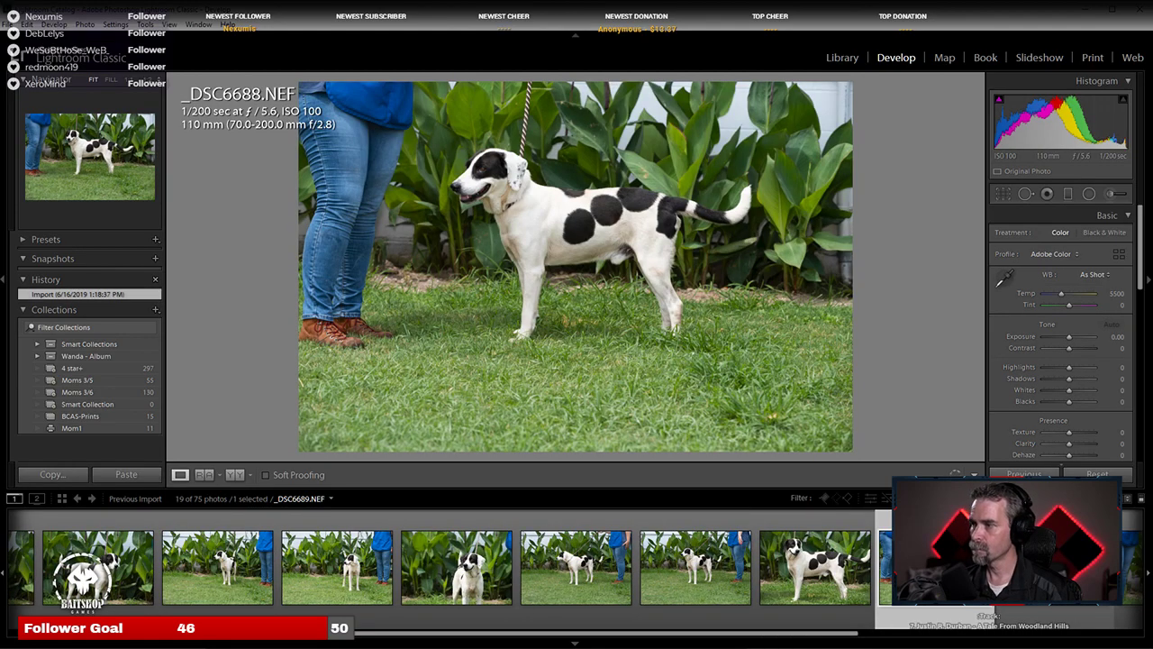
pyautogui.scroll(5, 502, 576)
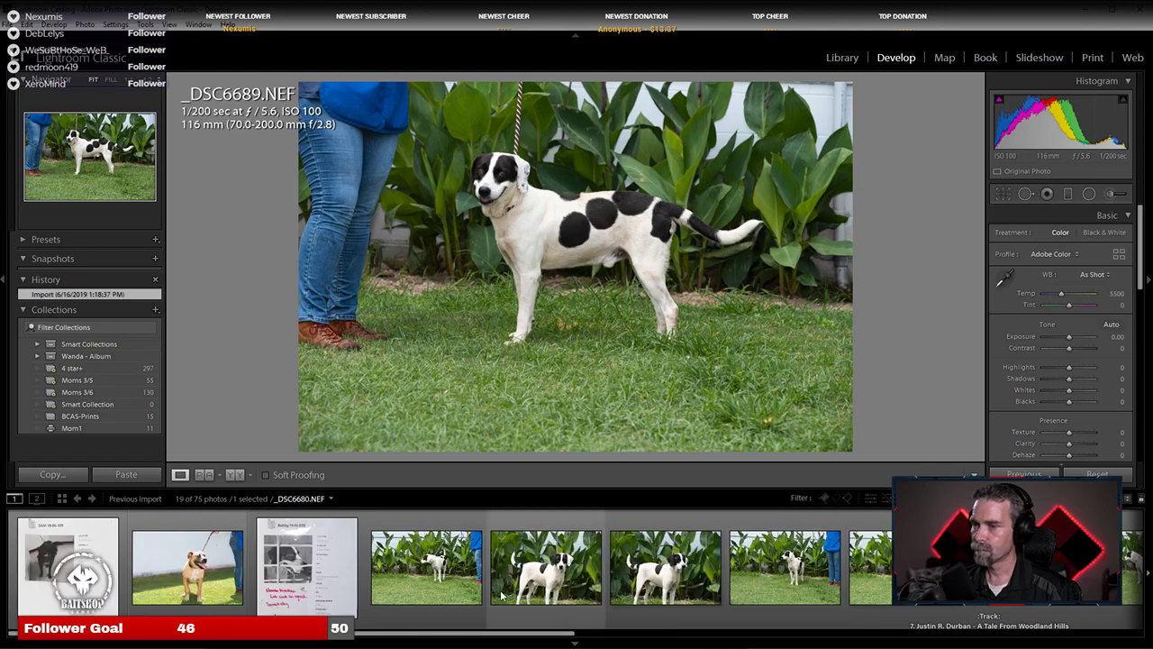
pyautogui.click(426, 566)
# Step: Zoom in to read the _DSC6678 intake sheet, then open _DSC6679, the white dog on grass
pyautogui.click(306, 566)
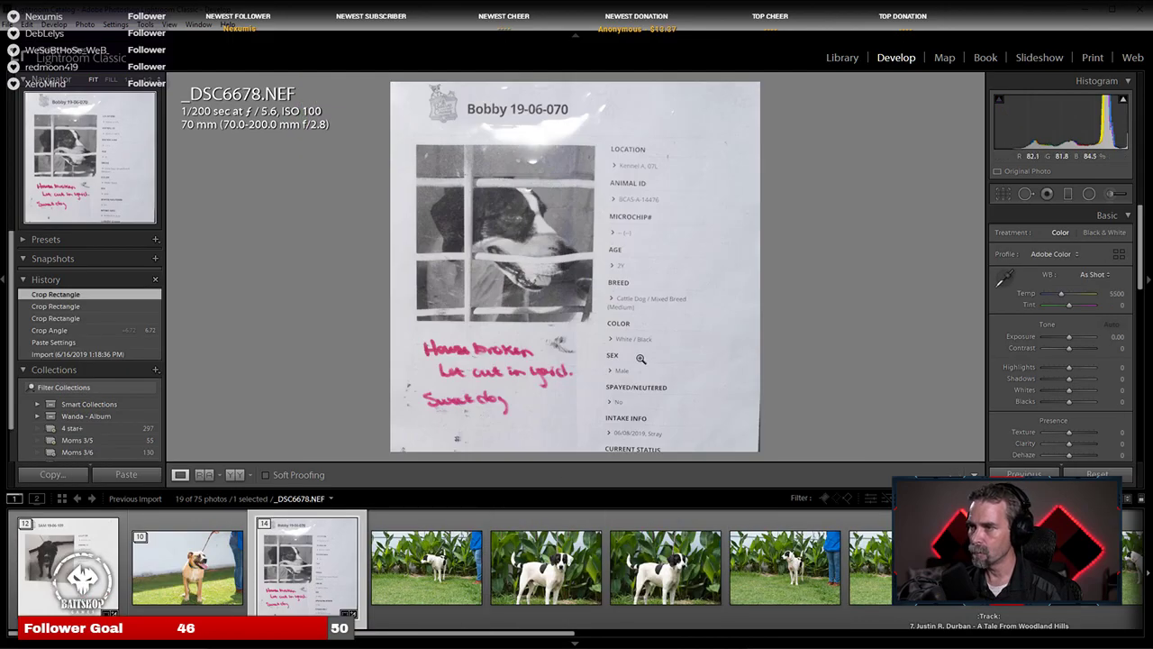
pyautogui.click(630, 395)
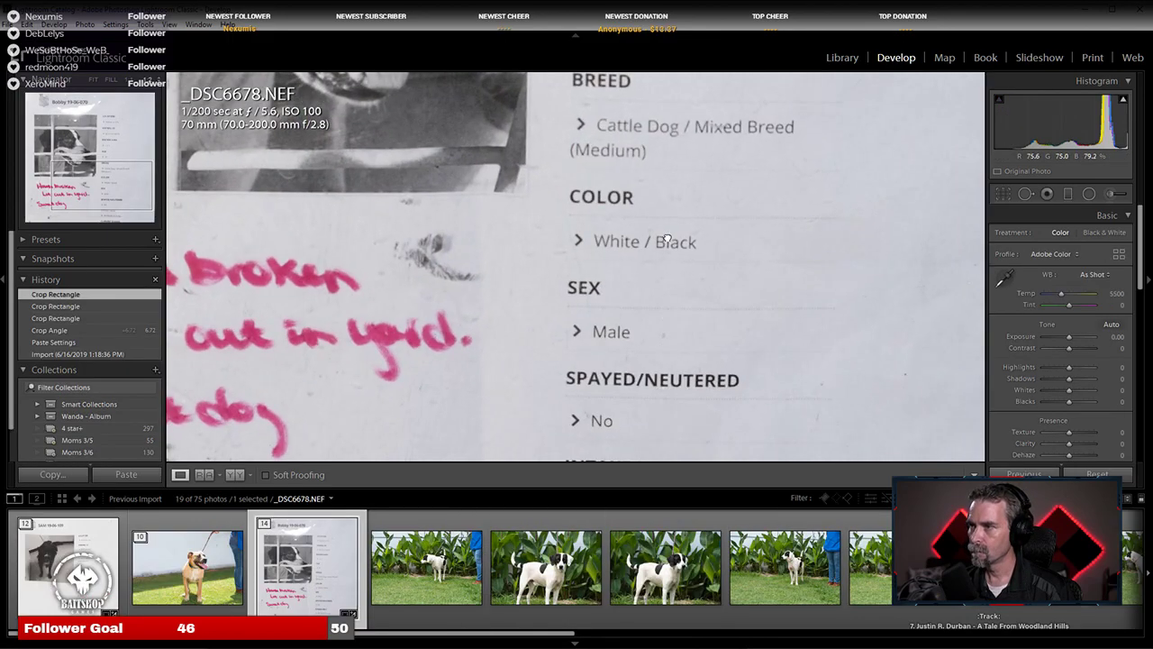
pyautogui.scroll(3, 633, 385)
pyautogui.scroll(5, 632, 384)
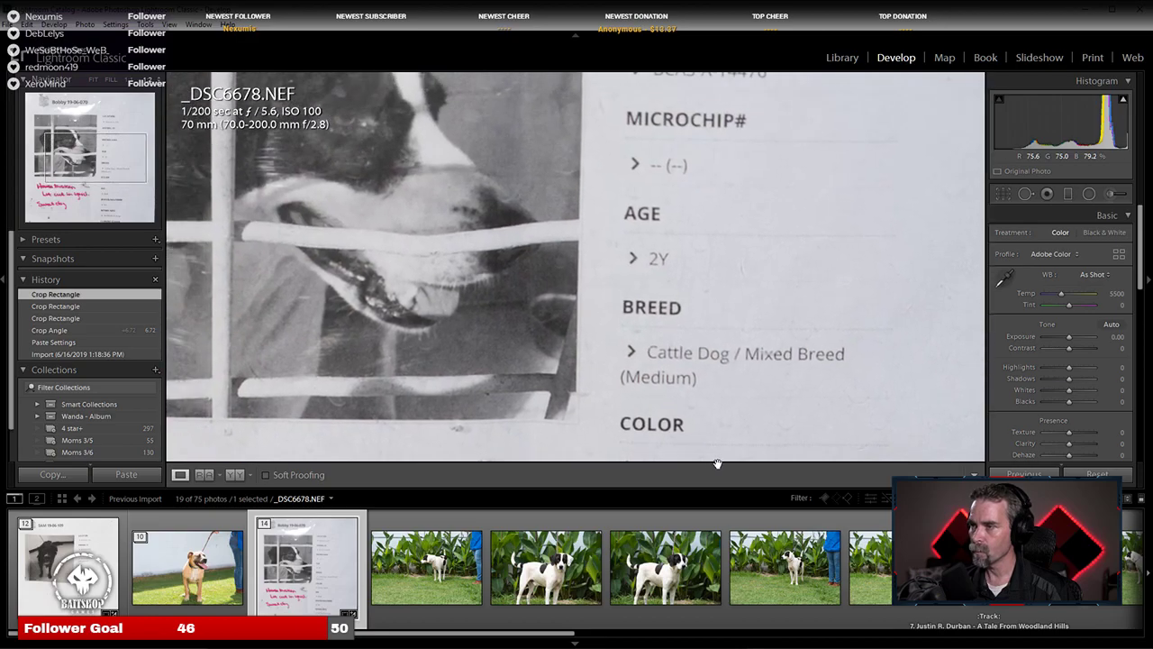
pyautogui.click(602, 371)
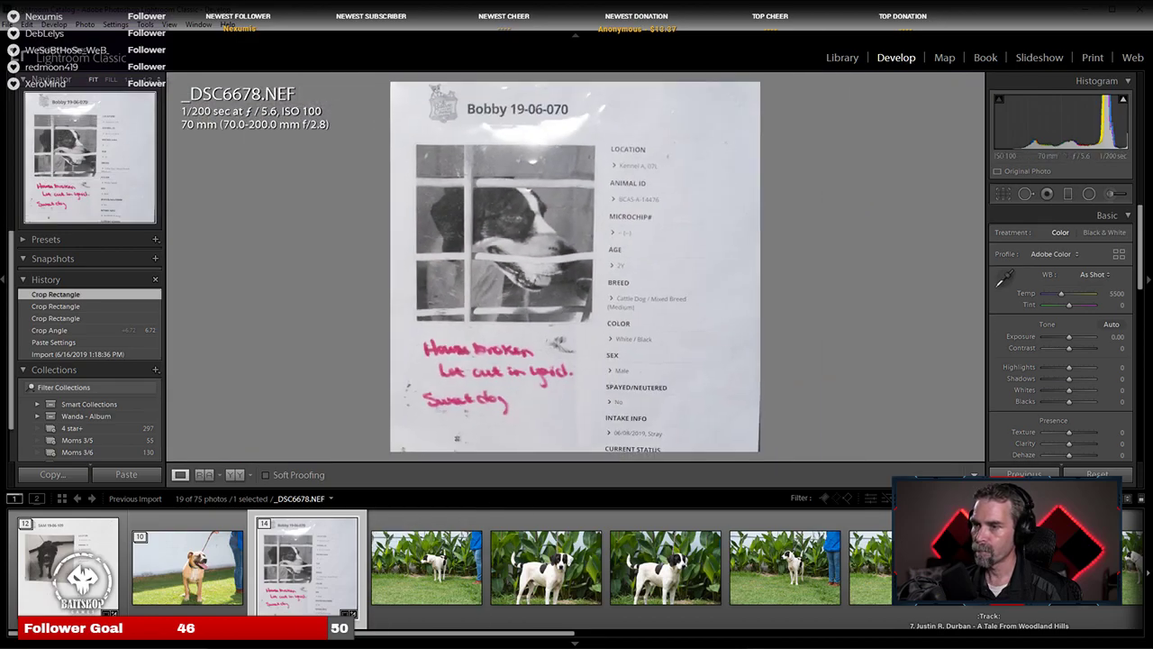
pyautogui.click(421, 616)
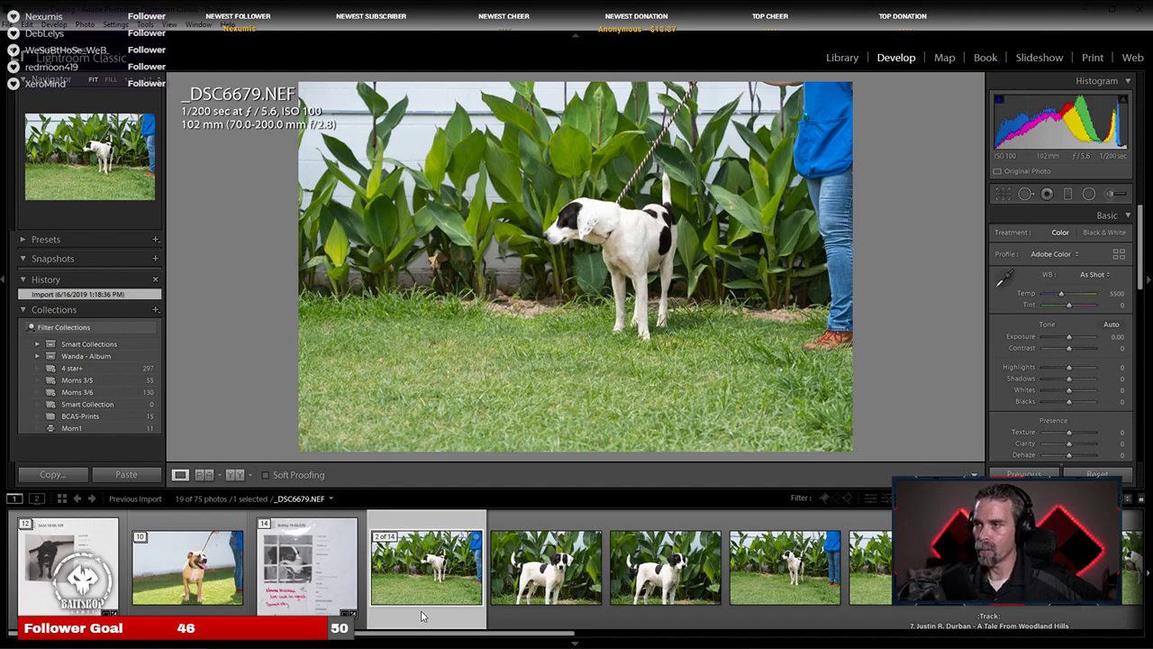
# Step: Browse the filmstrip from _DSC6680 to _DSC6691, settling on _DSC6689
pyautogui.click(515, 606)
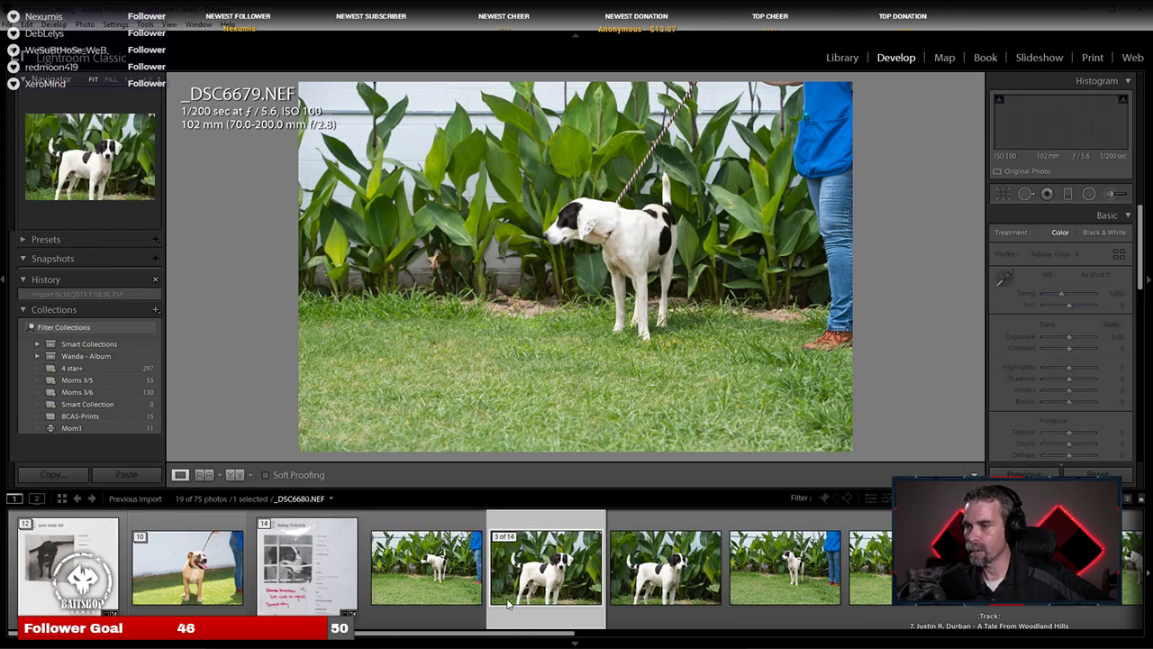
pyautogui.click(458, 579)
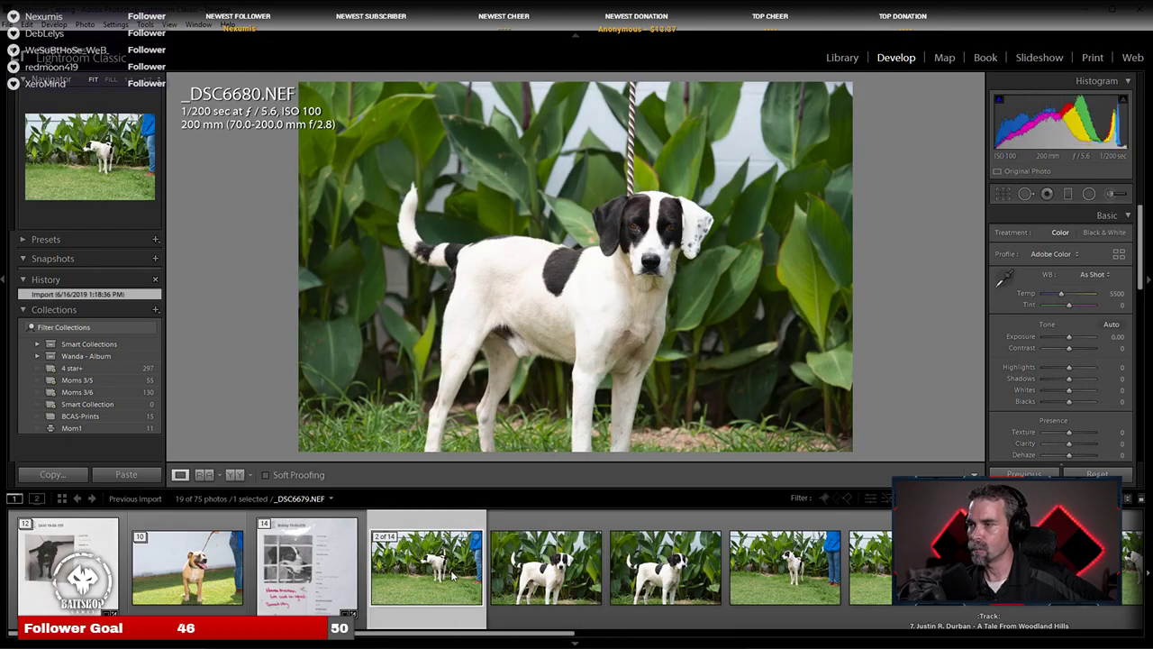
pyautogui.scroll(-5, 814, 595)
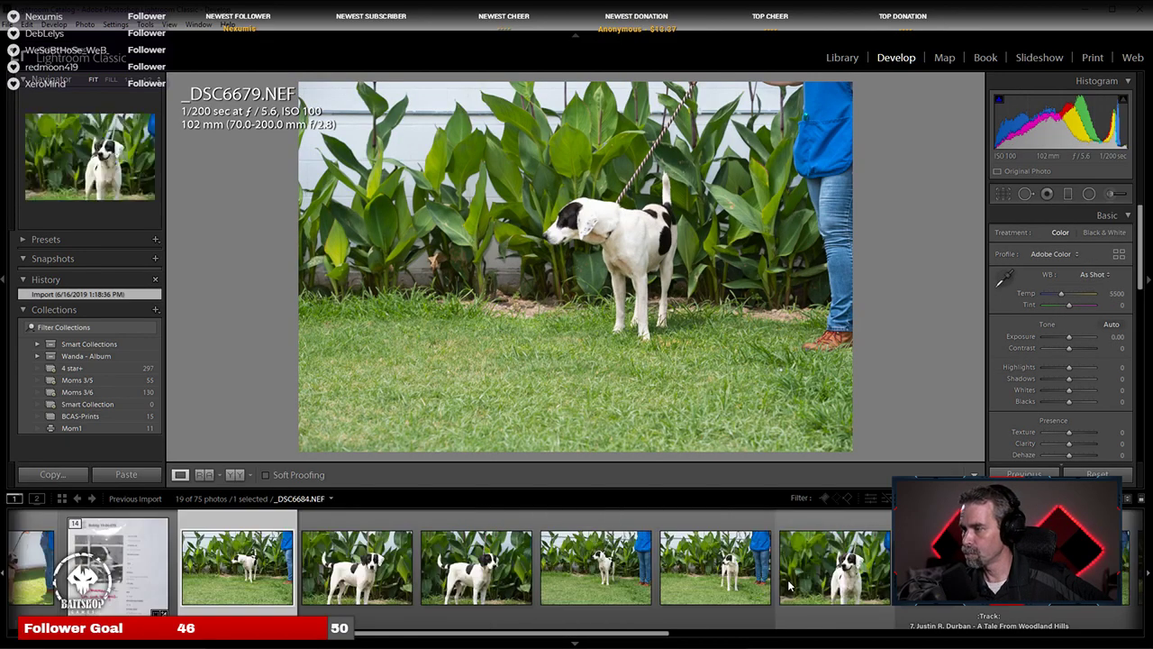
pyautogui.click(824, 586)
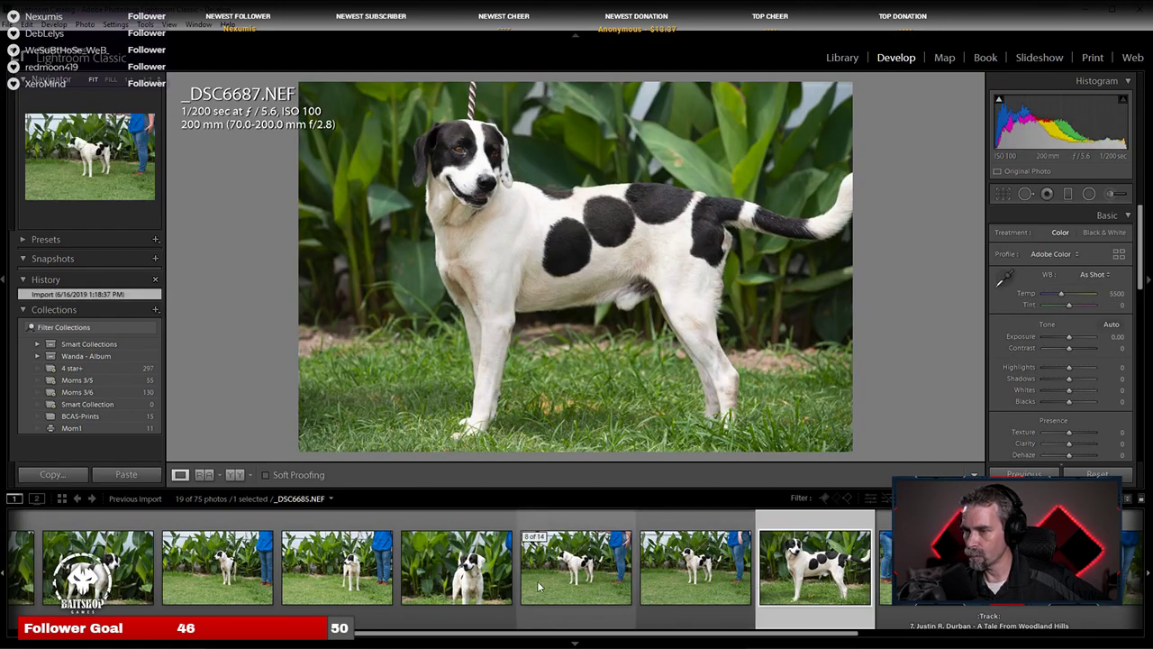
pyautogui.click(475, 581)
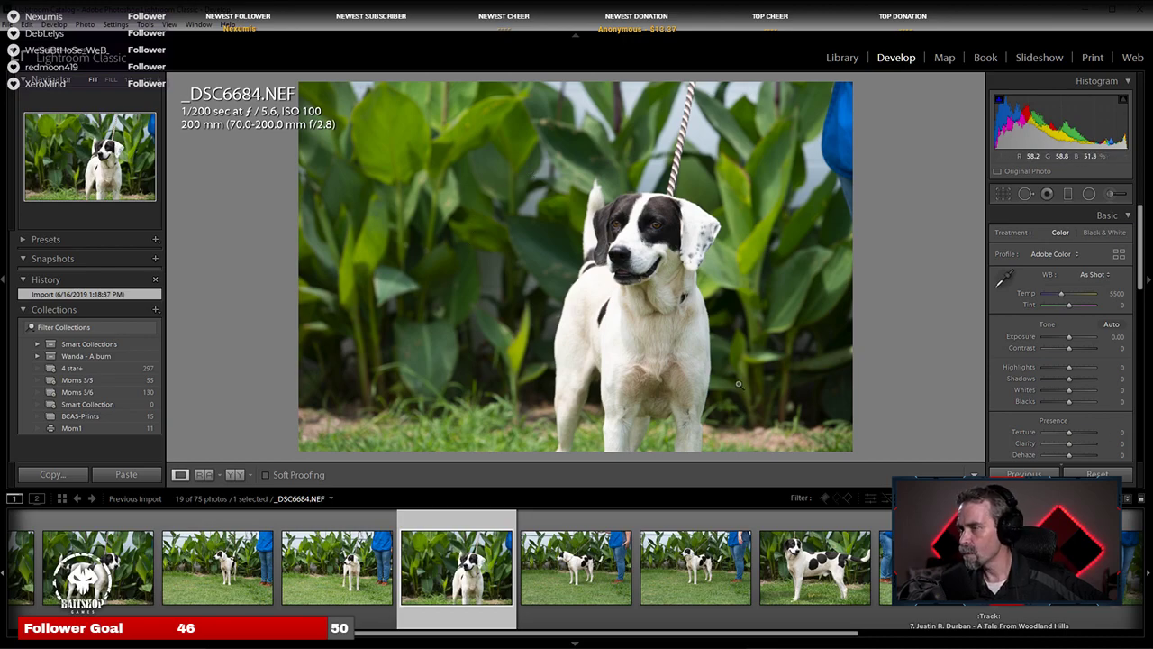
pyautogui.scroll(-2, 450, 568)
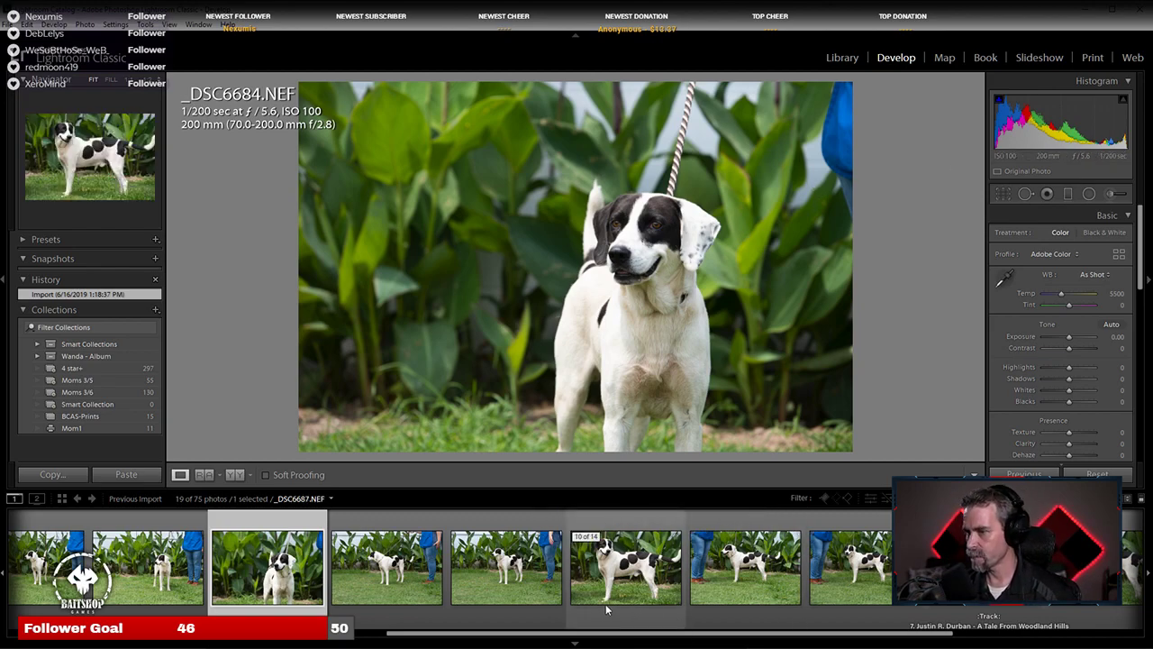
pyautogui.scroll(-2, 829, 590)
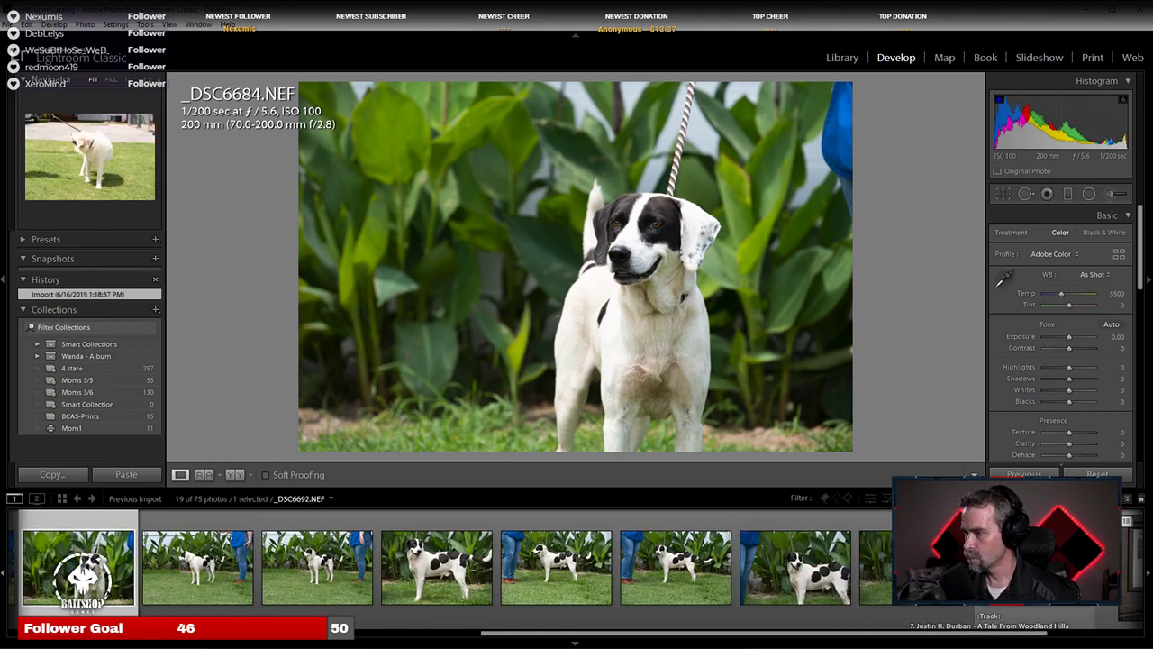
pyautogui.click(876, 572)
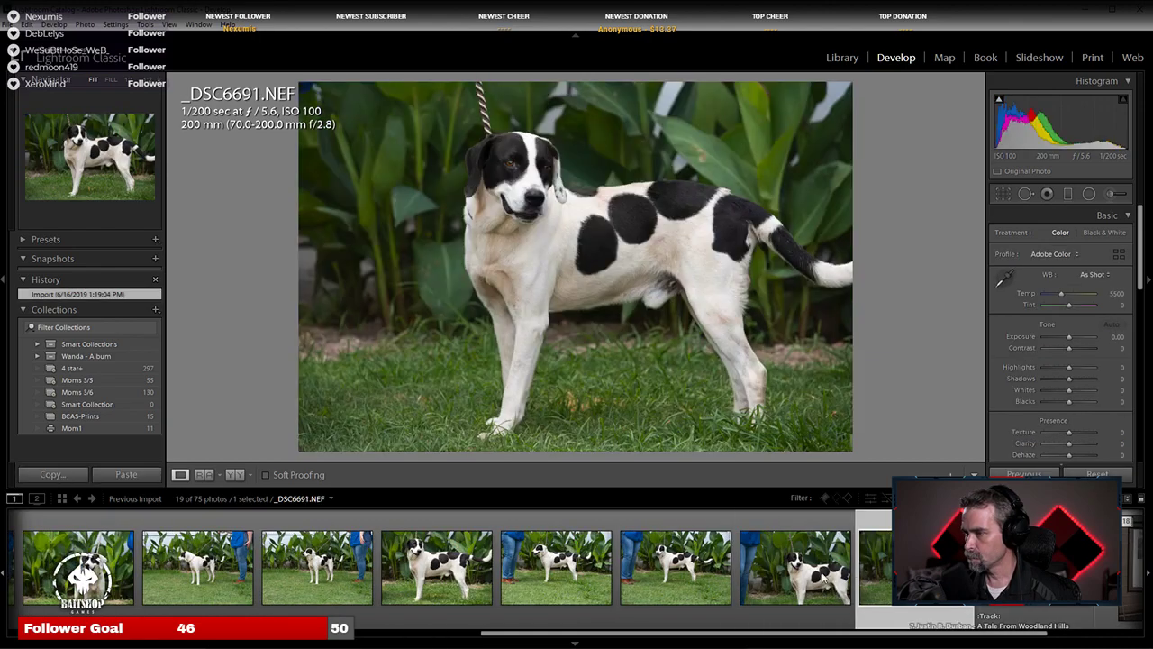
pyautogui.click(812, 575)
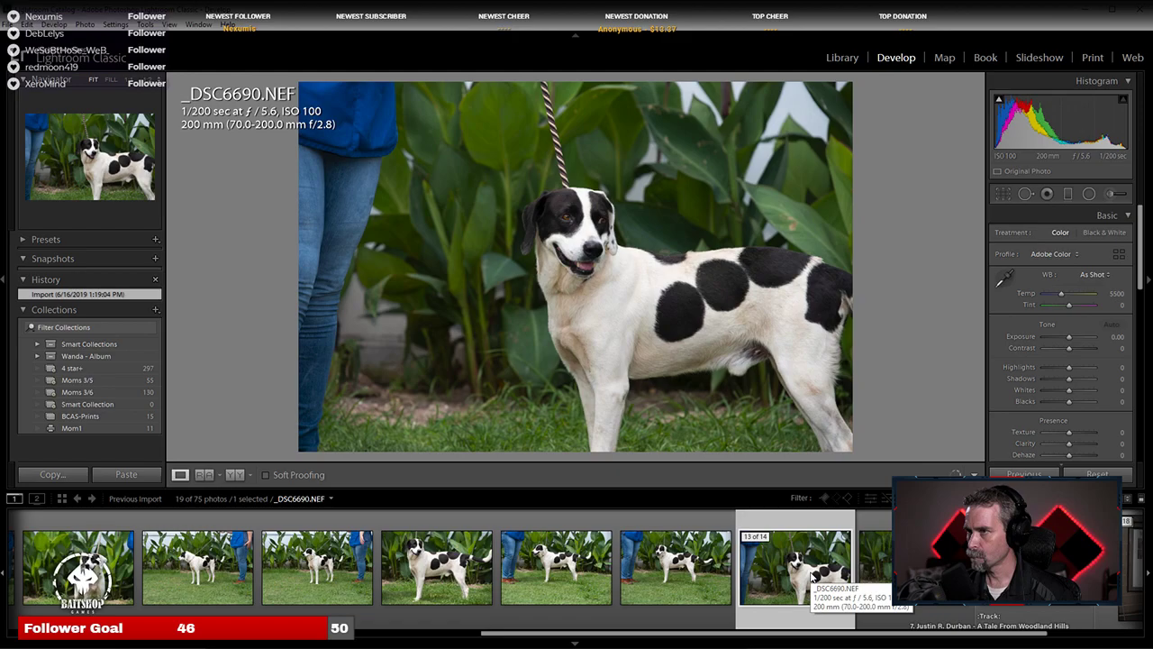
pyautogui.click(676, 572)
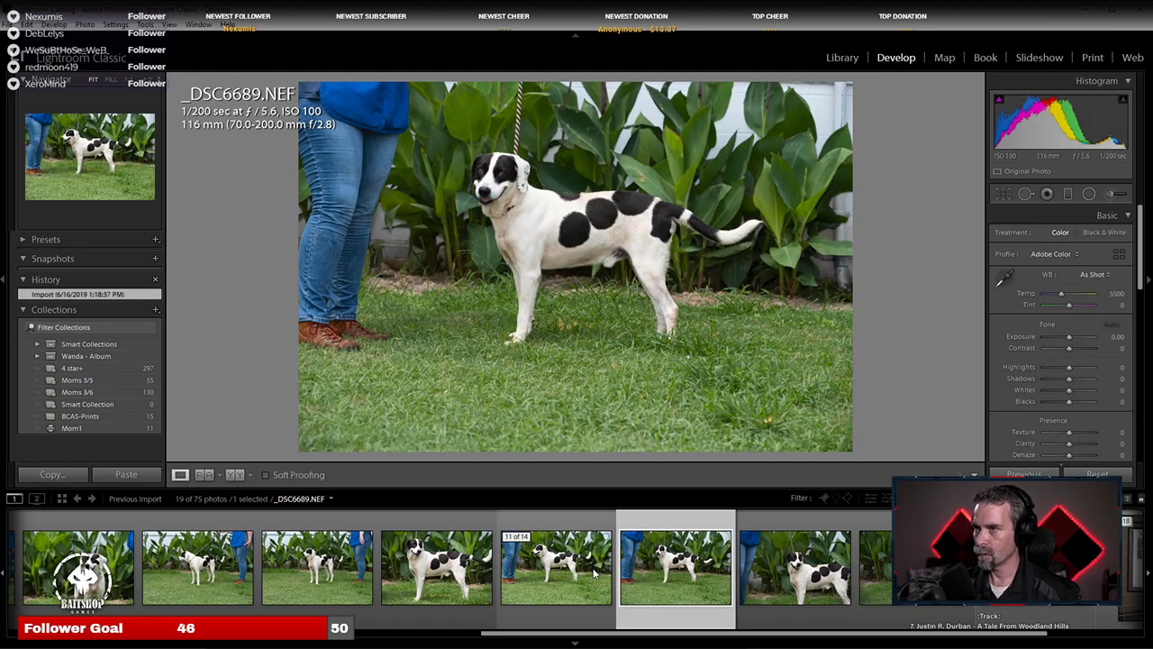
# Step: Compare close-ups of _DSC6689 and _DSC6686, then return to _DSC6689
pyautogui.click(478, 180)
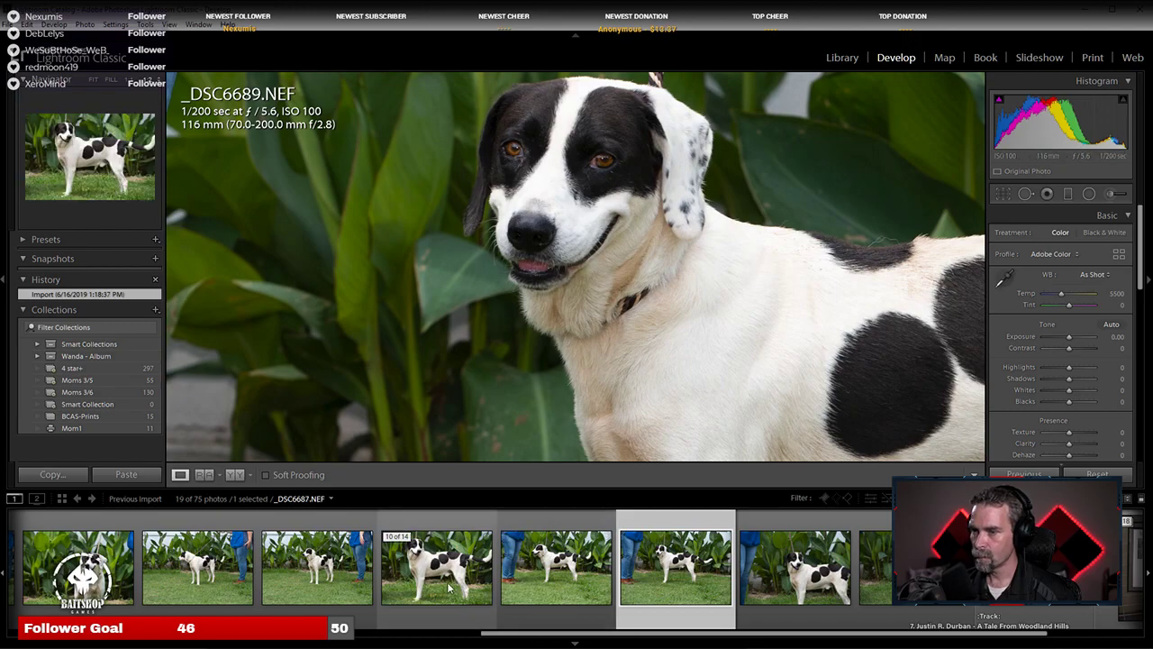
pyautogui.click(678, 363)
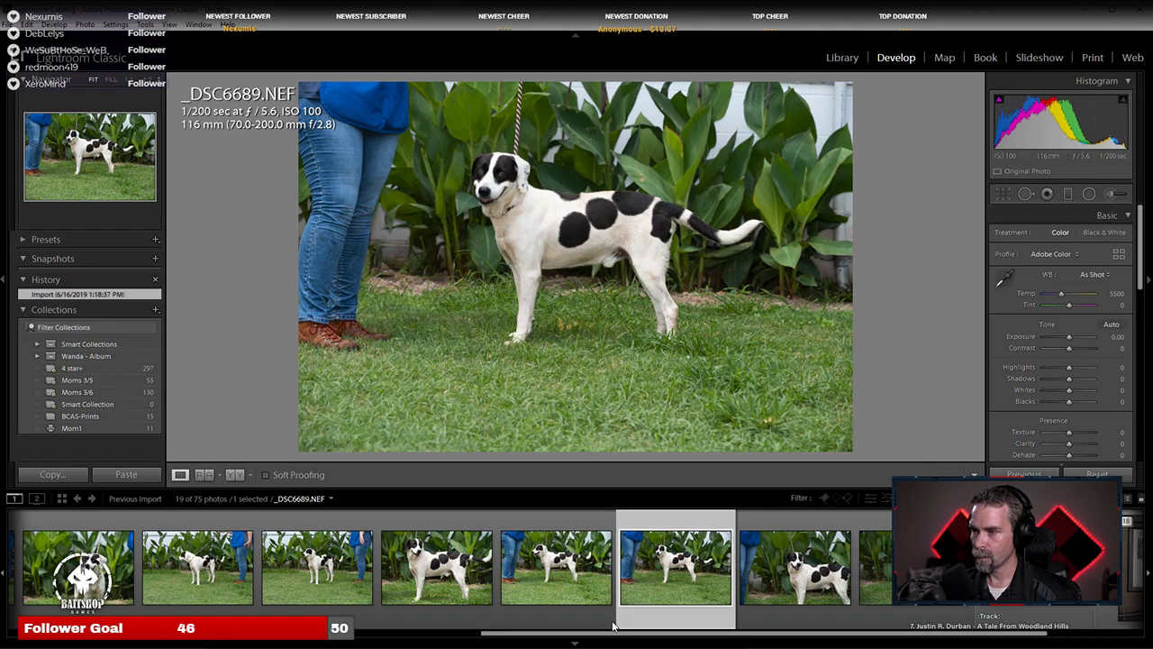
pyautogui.click(463, 591)
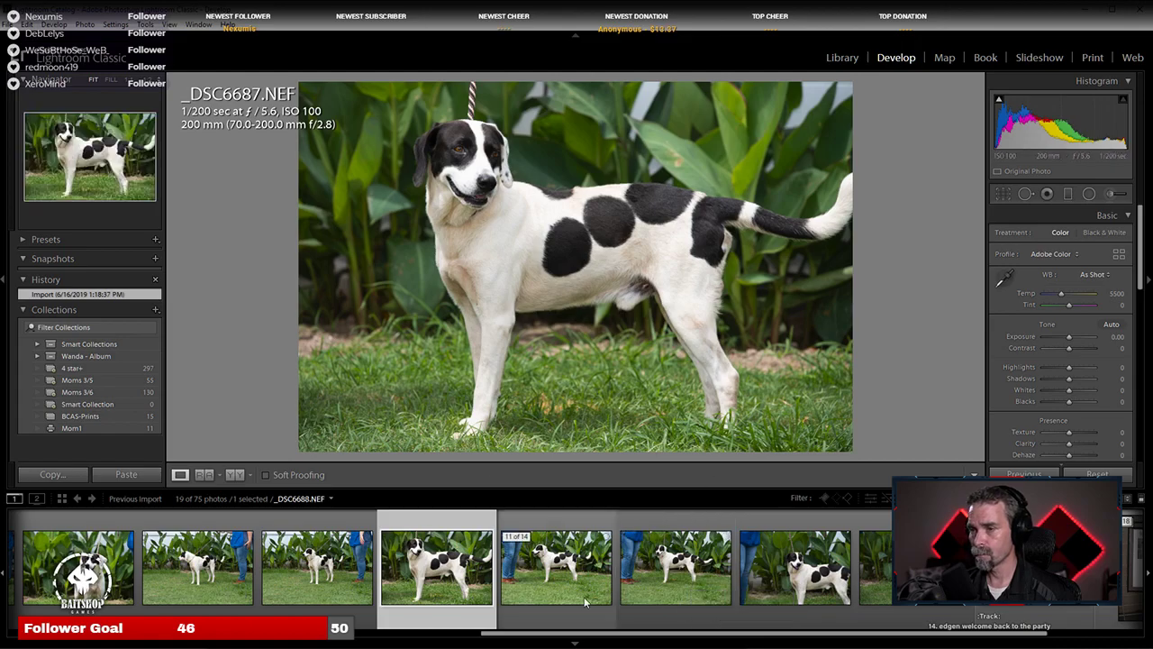
pyautogui.click(323, 590)
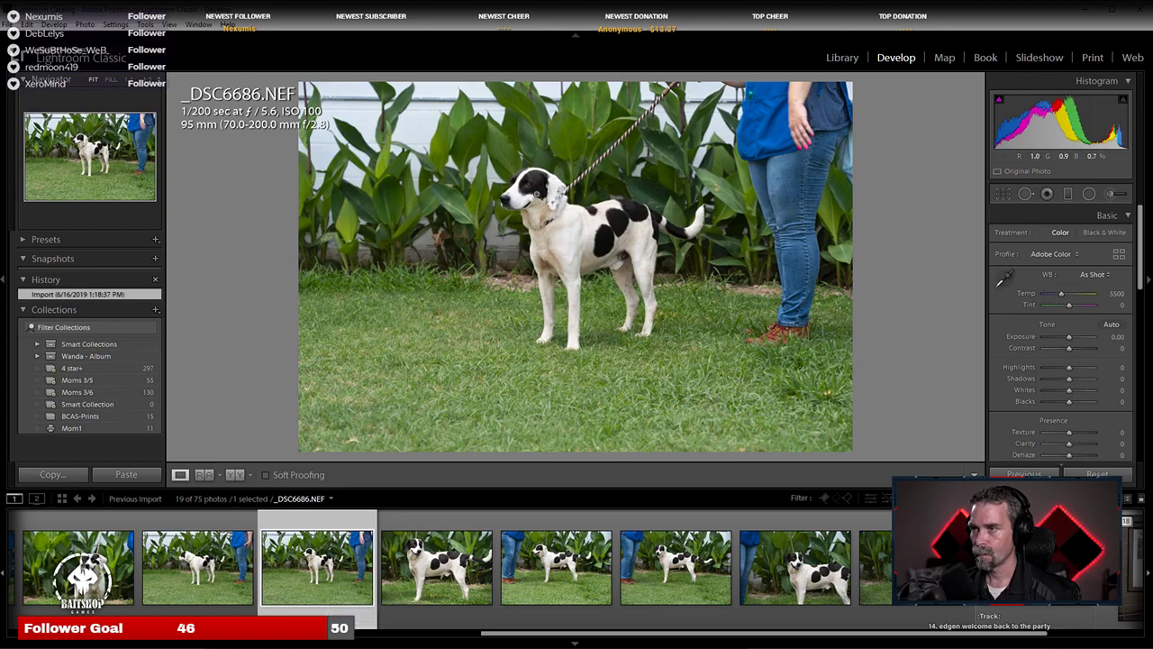
pyautogui.click(536, 192)
pyautogui.moveTo(696, 295); pyautogui.dragTo(441, 181)
pyautogui.moveTo(679, 257); pyautogui.dragTo(679, 331)
pyautogui.click(486, 291)
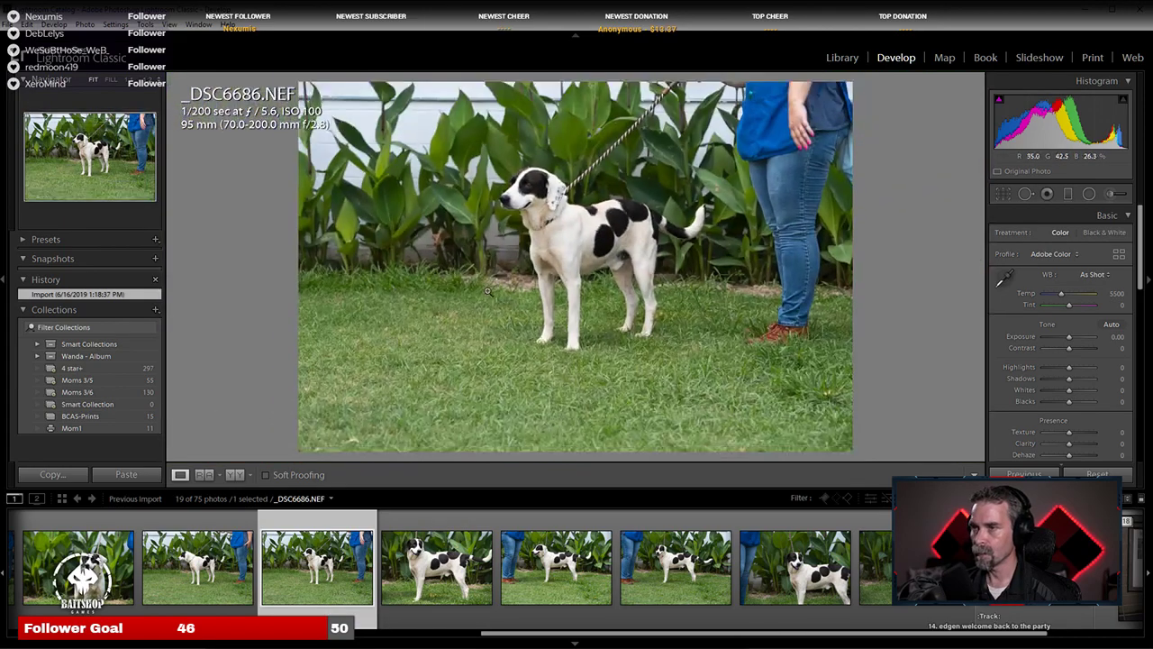
pyautogui.click(662, 575)
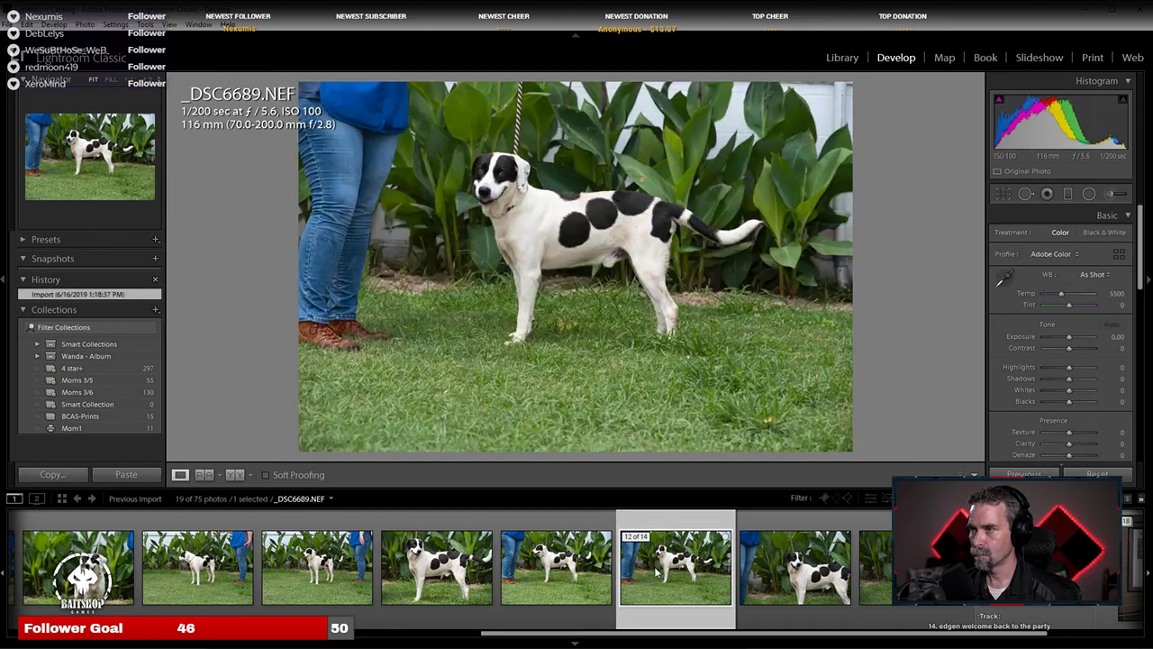
# Step: Paste the copied develop settings onto _DSC6689, giving it a 1 x 1 square crop
pyautogui.rightClick(632, 588)
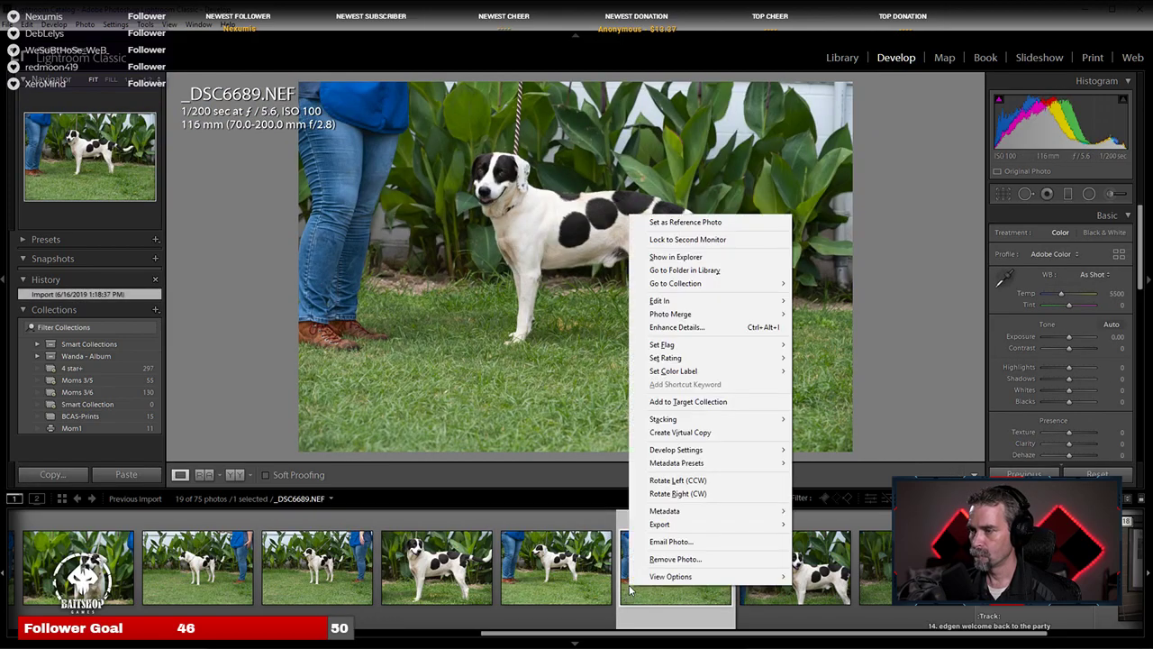
pyautogui.moveTo(748, 449)
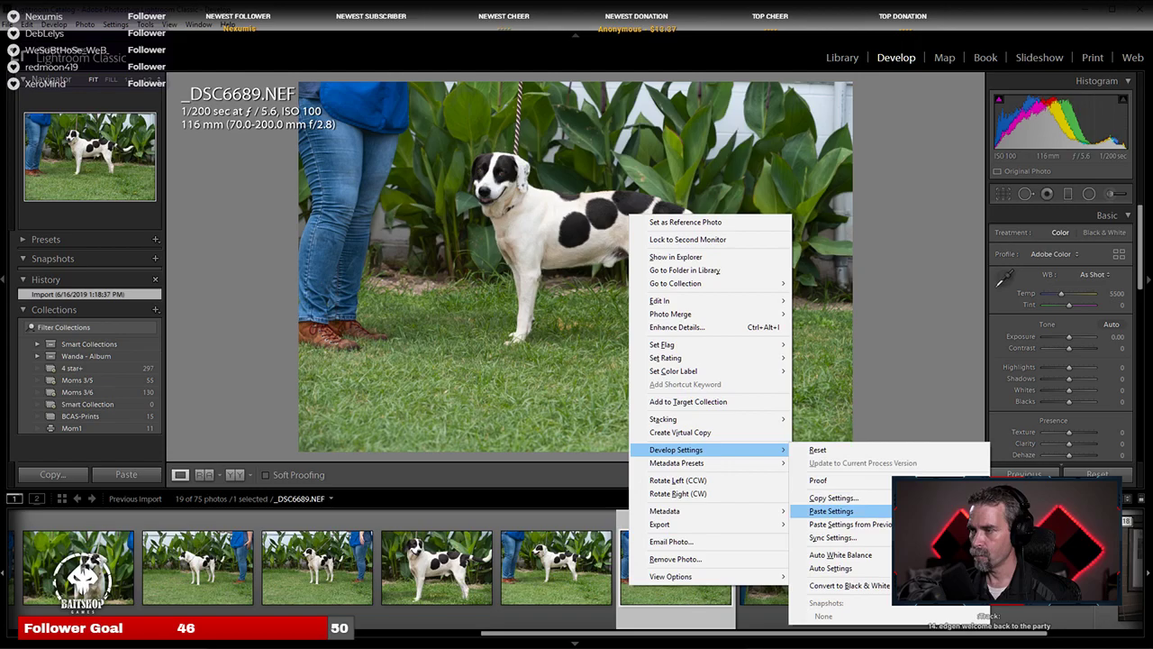
pyautogui.click(830, 511)
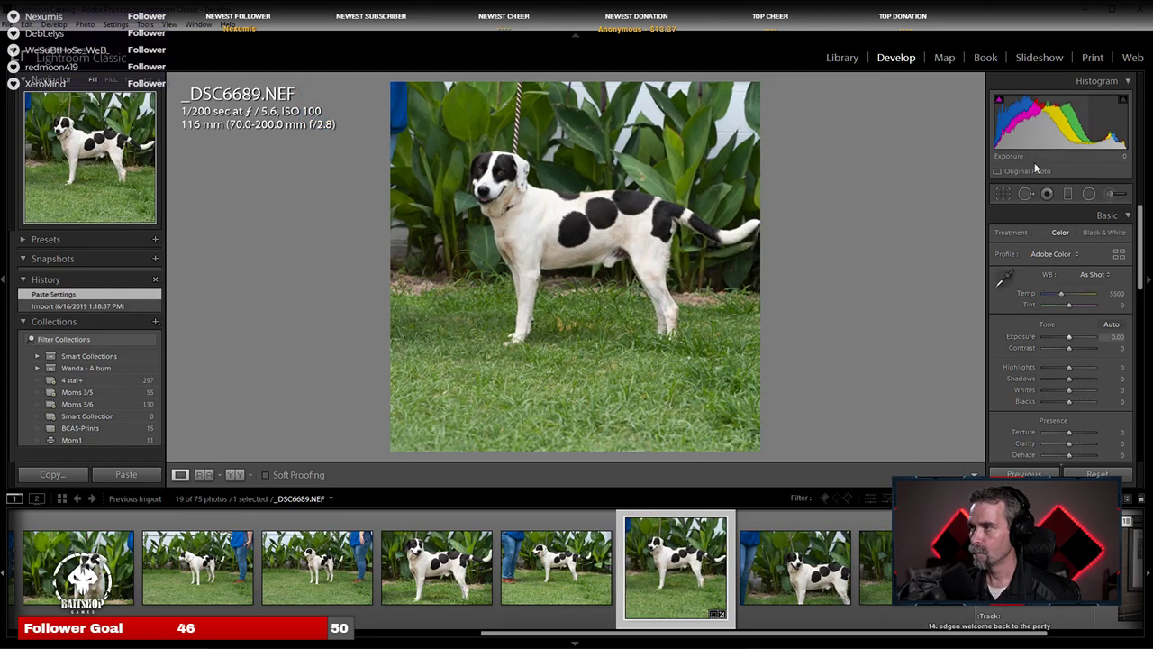
pyautogui.click(1004, 194)
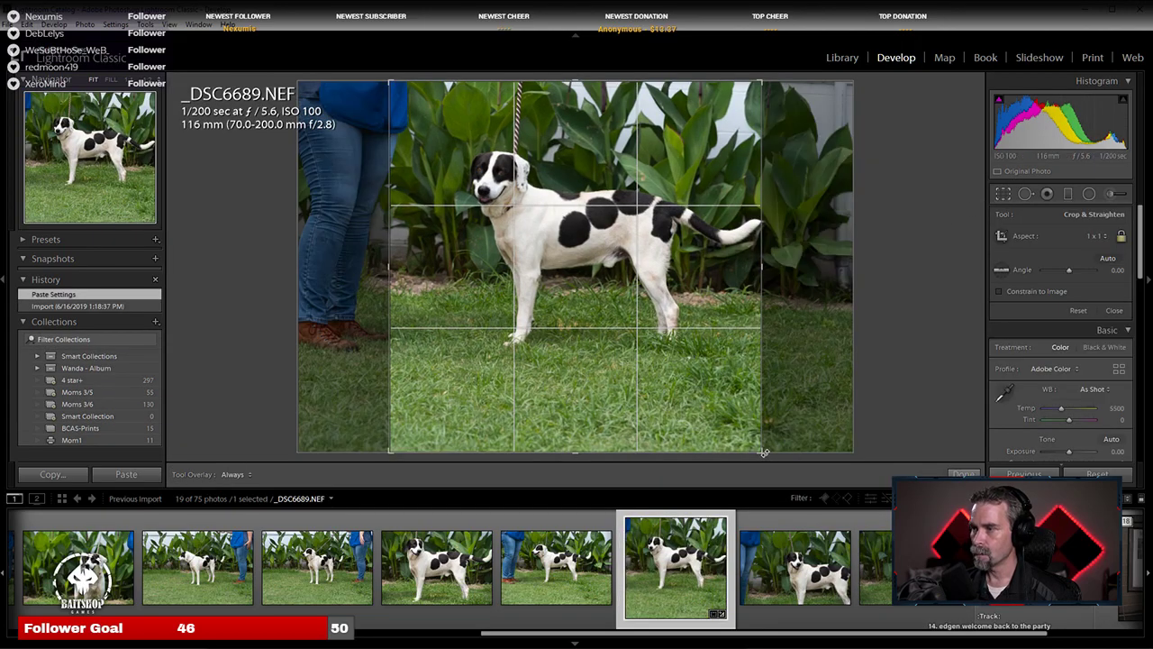
# Step: Shrink the 1x1 crop around the dog's head, reposition the photo and commit it
pyautogui.moveTo(763, 452); pyautogui.dragTo(598, 247)
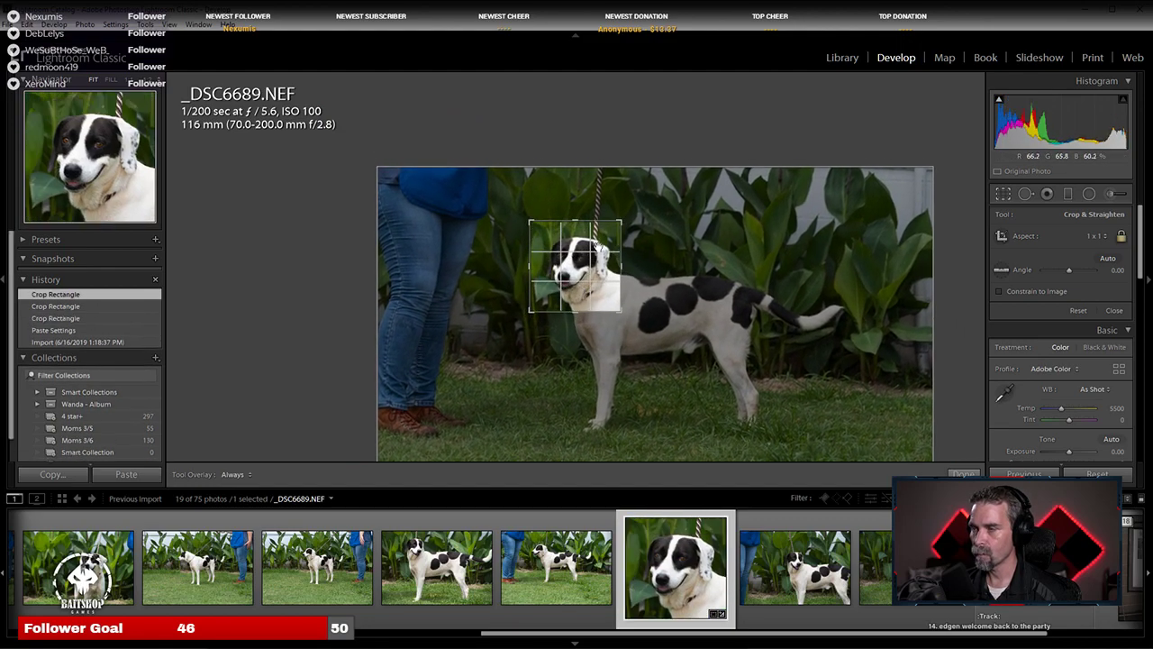
pyautogui.moveTo(532, 222)
pyautogui.mouseDown()
pyautogui.moveTo(563, 259)
pyautogui.moveTo(532, 222)
pyautogui.mouseUp()
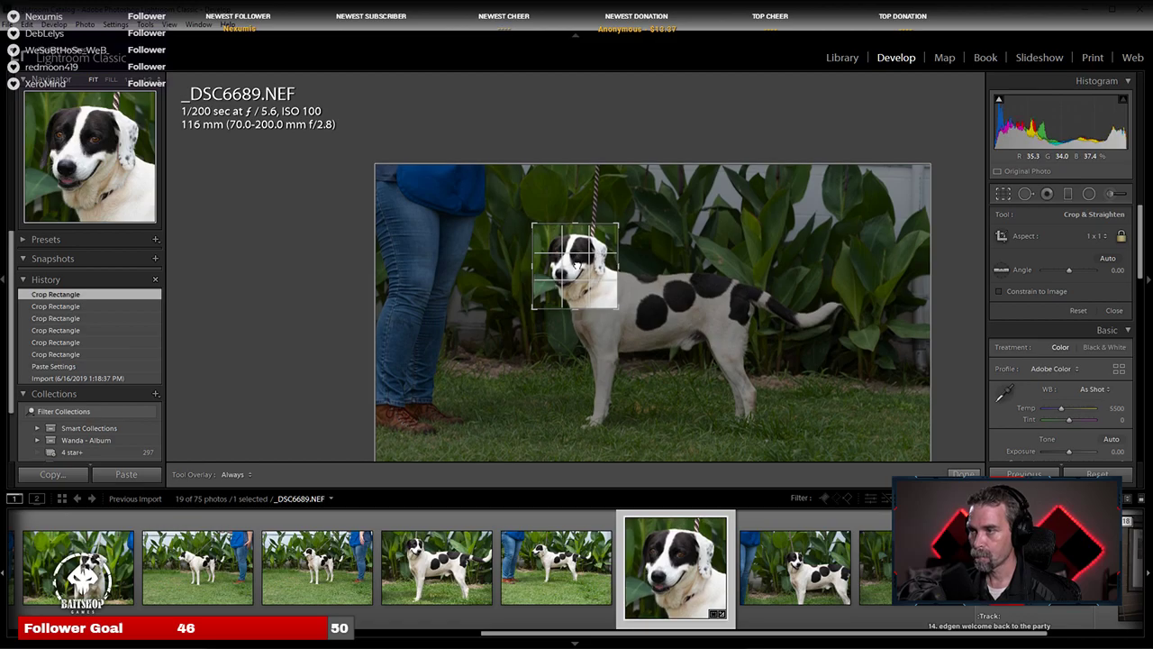
pyautogui.click(577, 263)
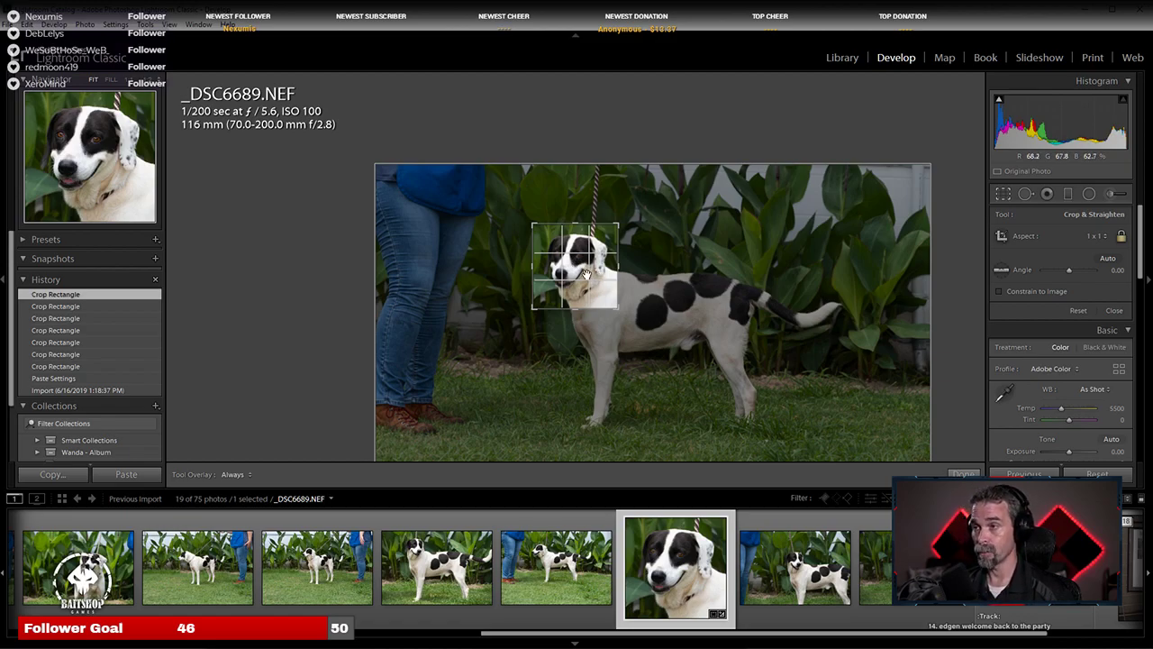
pyautogui.moveTo(586, 274); pyautogui.dragTo(589, 272)
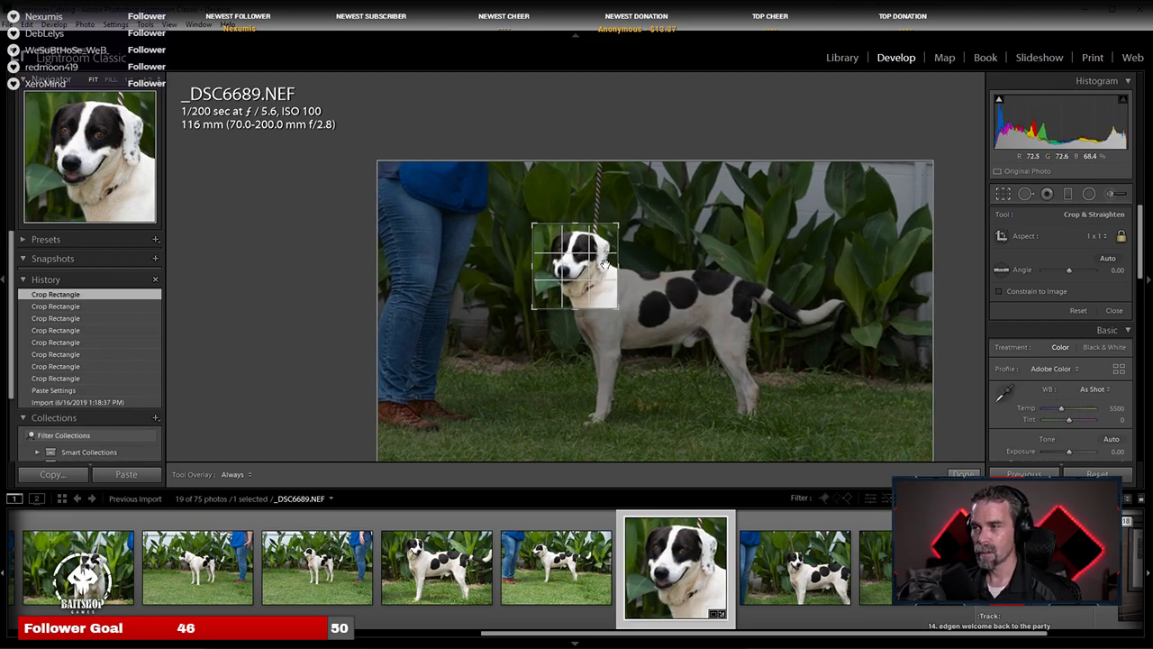
pyautogui.press('Return')
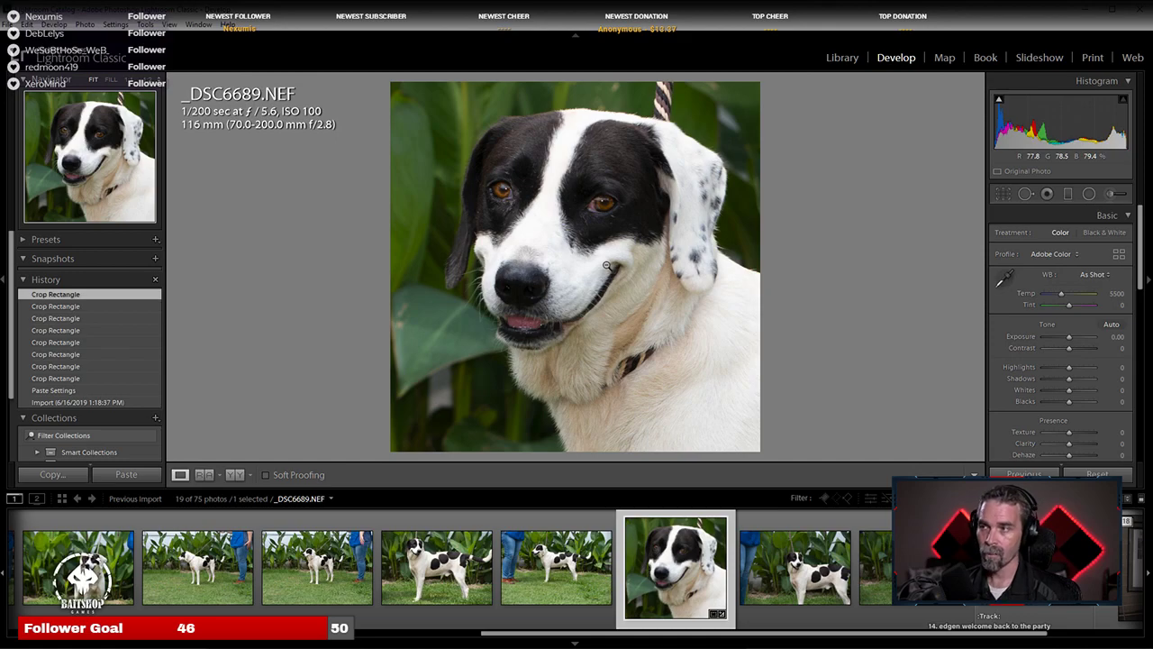
# Step: Tighten the square crop slightly and apply Auto tone (Exposure +0.13, Highlights -76, Shadows +56)
pyautogui.press('r')
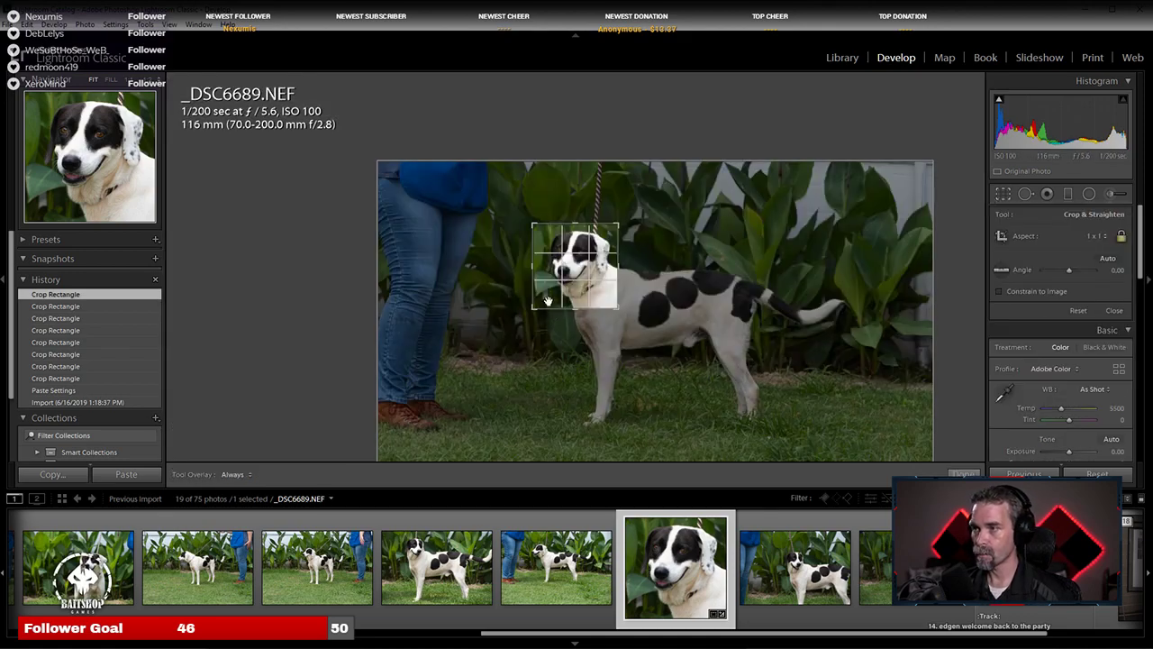
pyautogui.moveTo(536, 302); pyautogui.dragTo(538, 303)
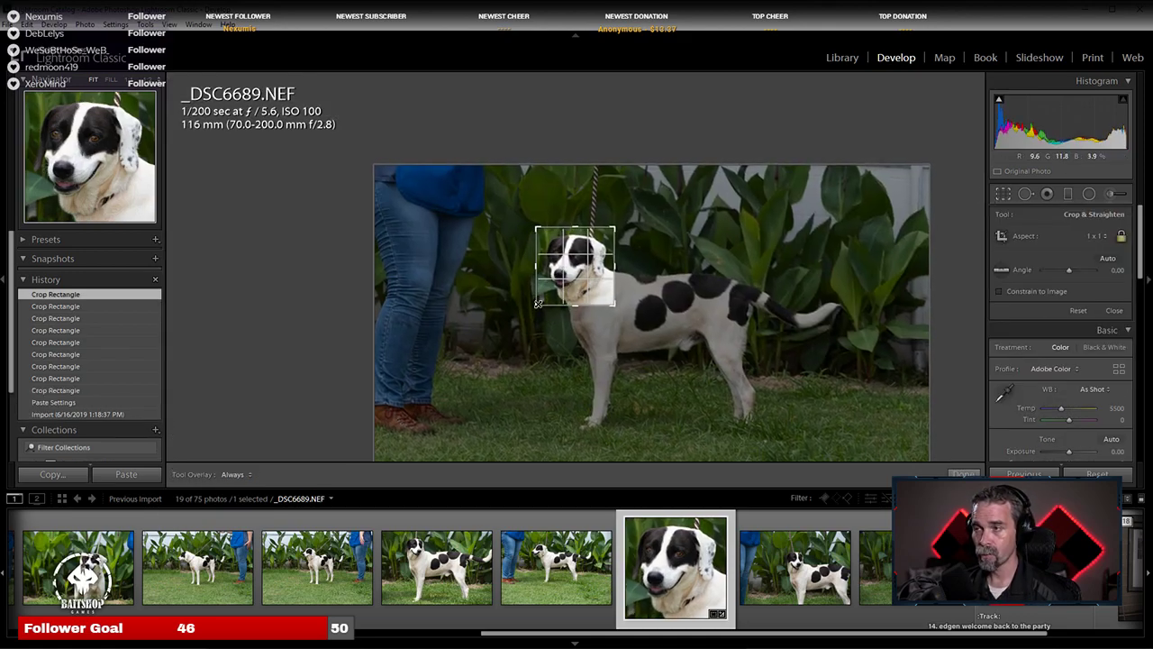
pyautogui.press('r')
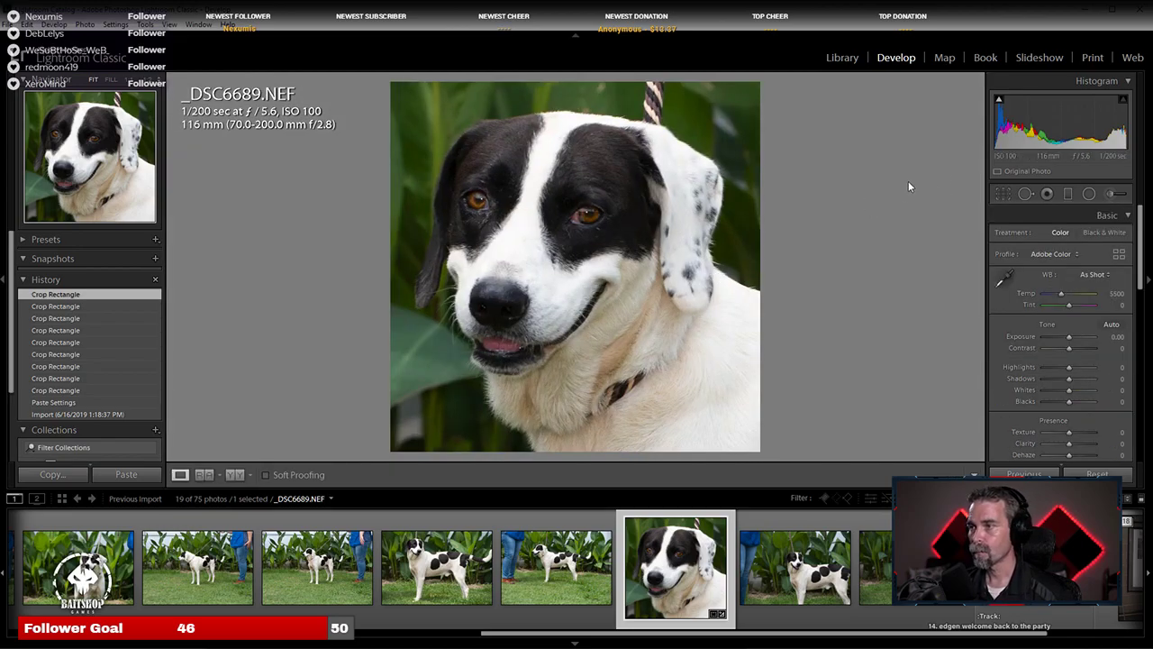
pyautogui.click(1111, 326)
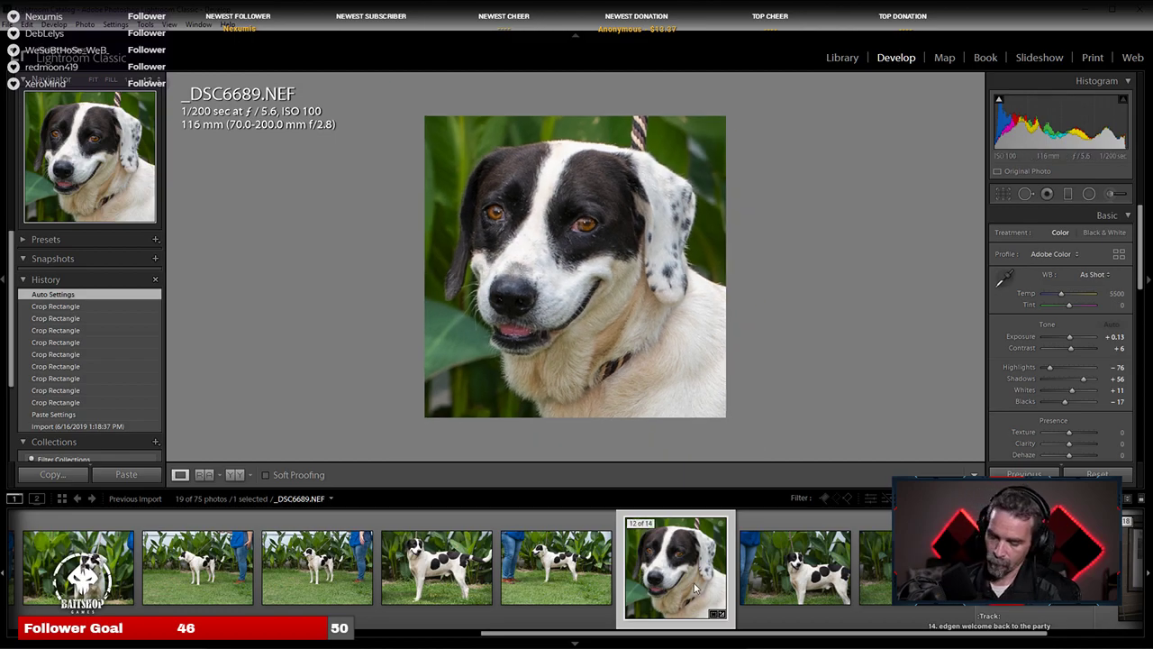
# Step: Review _DSC6684, _DSC6683 and _DSC6682 in the filmstrip
pyautogui.press('Right')
pyautogui.scroll(2, 677, 584)
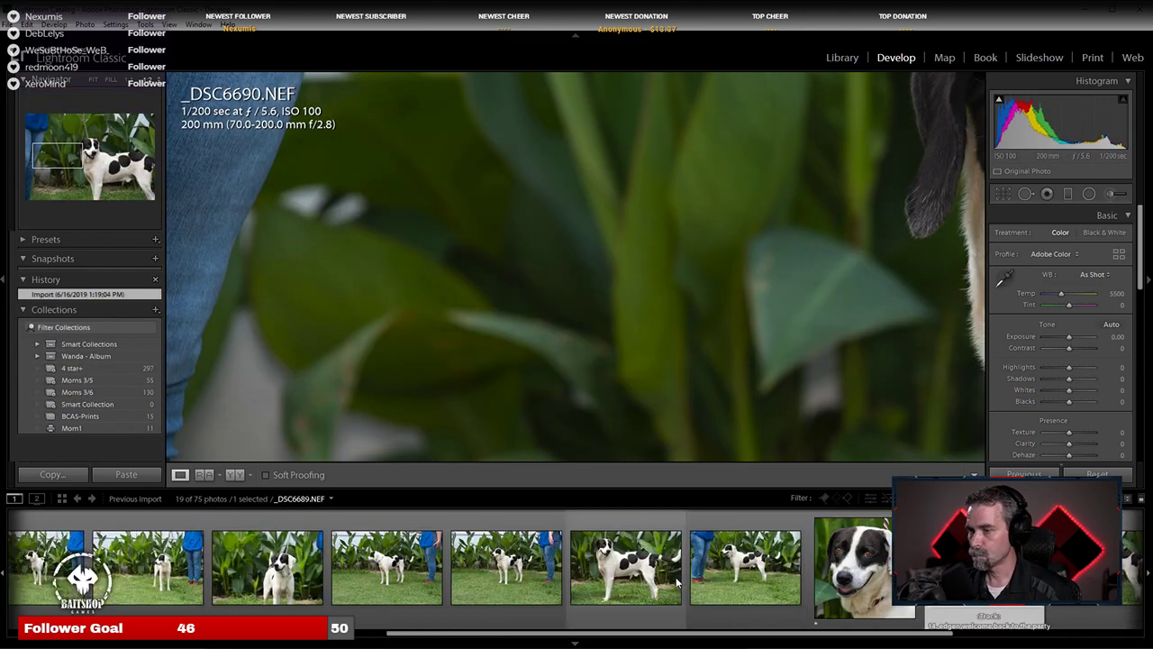
pyautogui.click(285, 571)
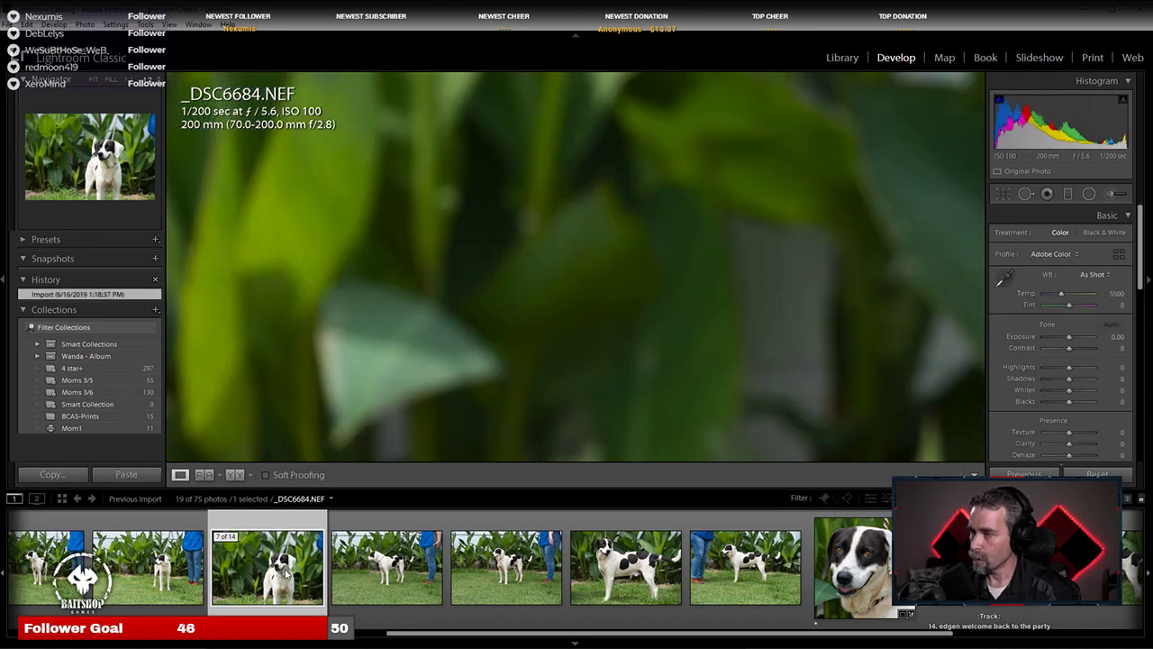
pyautogui.click(638, 360)
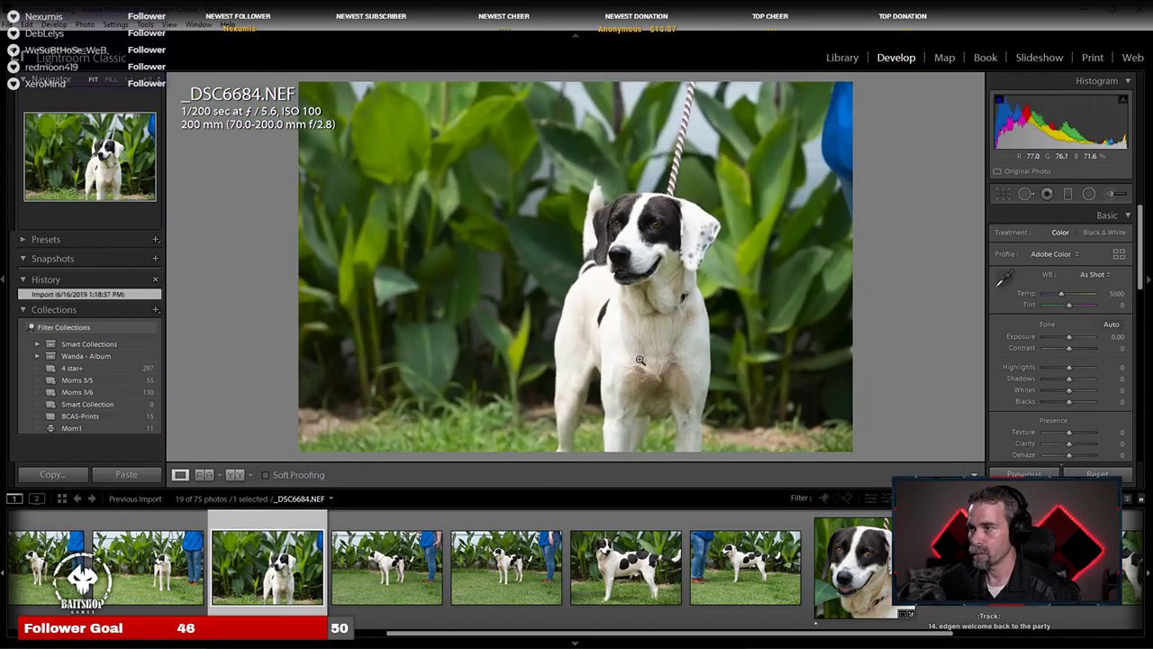
pyautogui.click(177, 578)
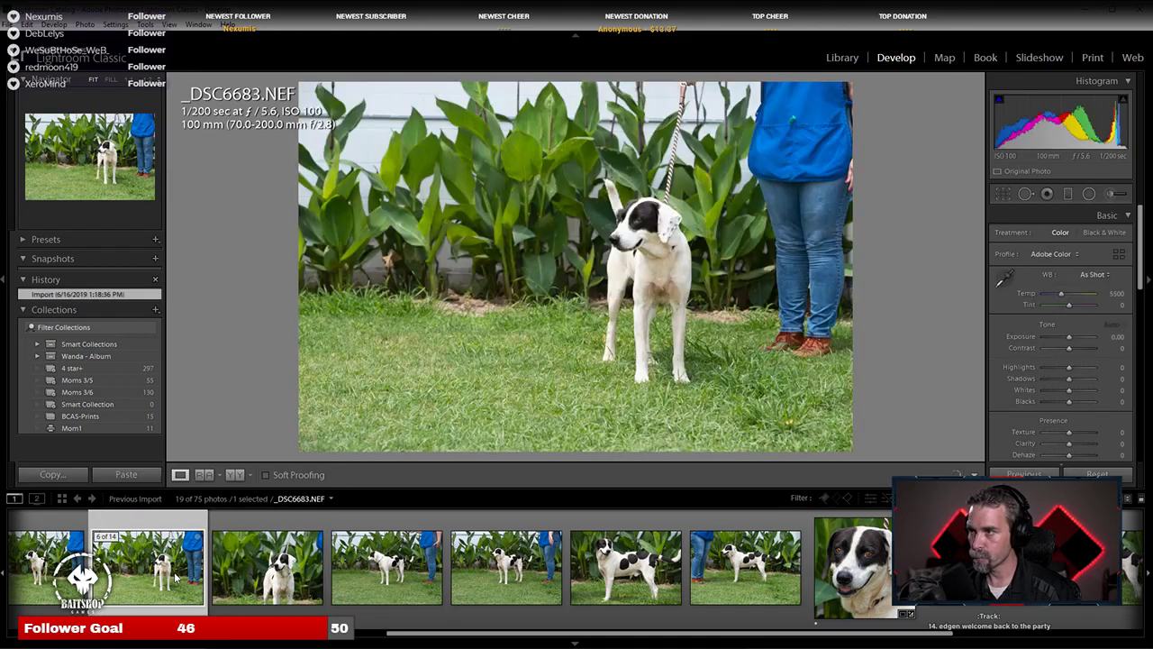
pyautogui.click(290, 571)
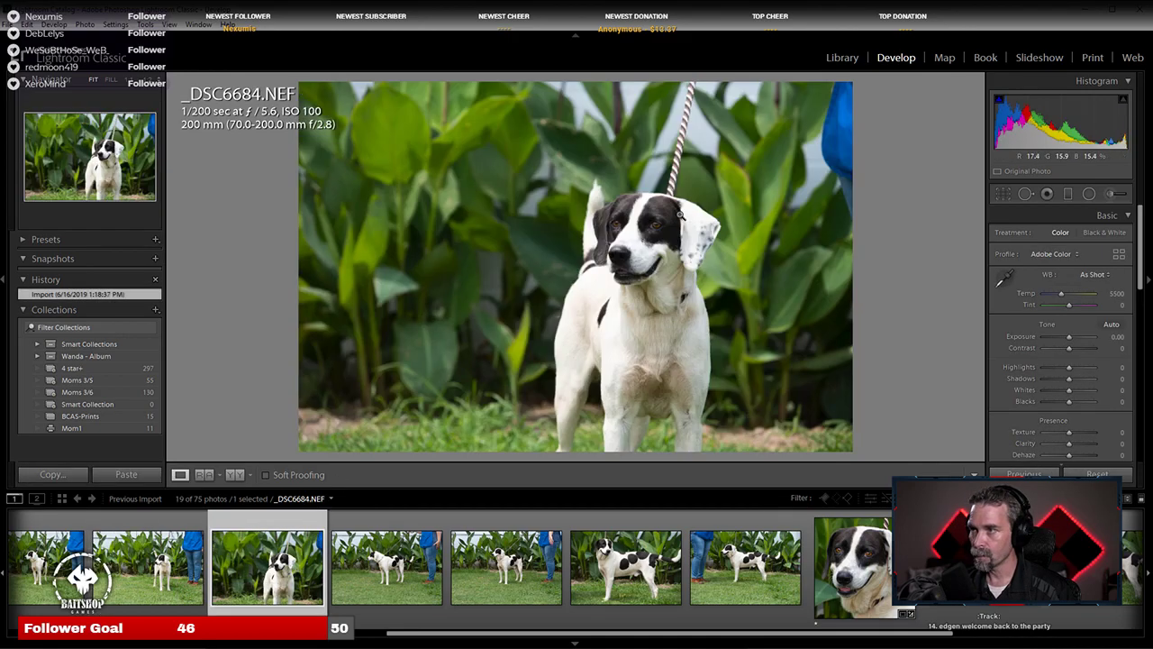
pyautogui.scroll(2, 214, 584)
pyautogui.click(214, 584)
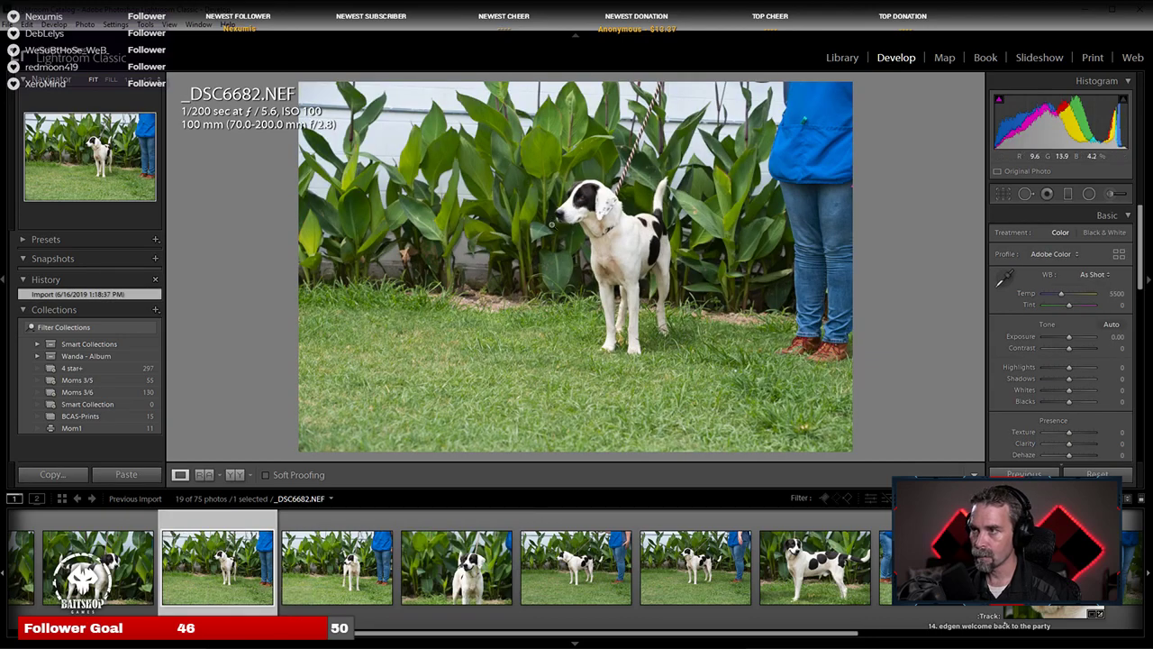
# Step: Check _DSC6681's focus up close and remove it from the catalog
pyautogui.click(95, 572)
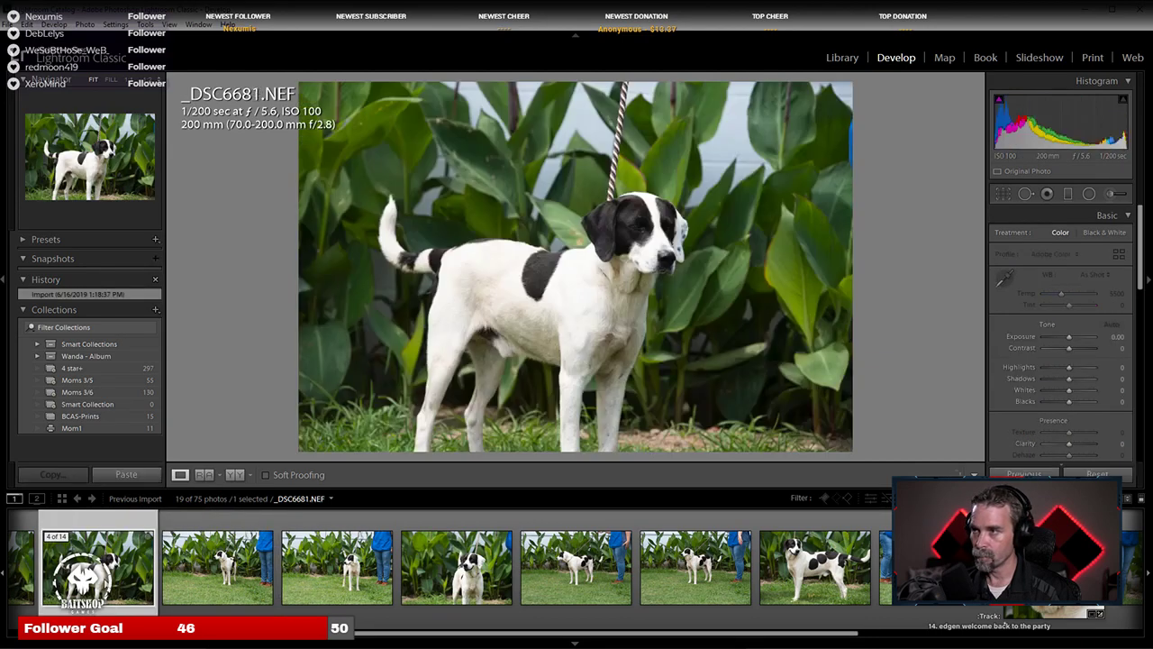
pyautogui.click(626, 241)
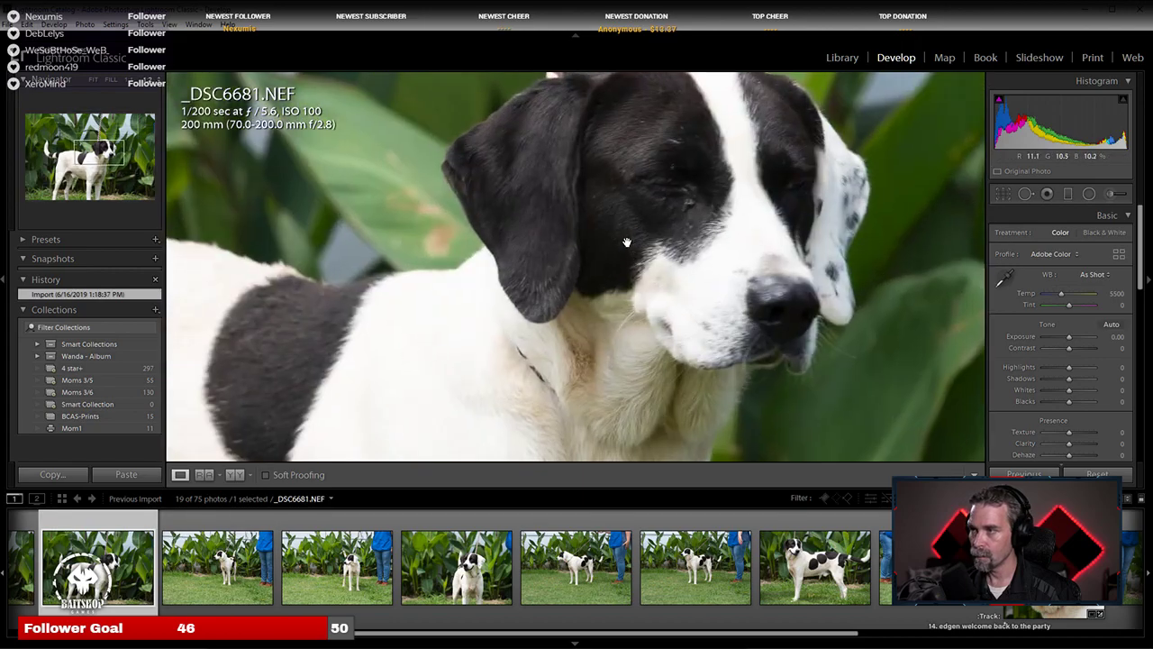
pyautogui.click(360, 360)
pyautogui.press('Delete')
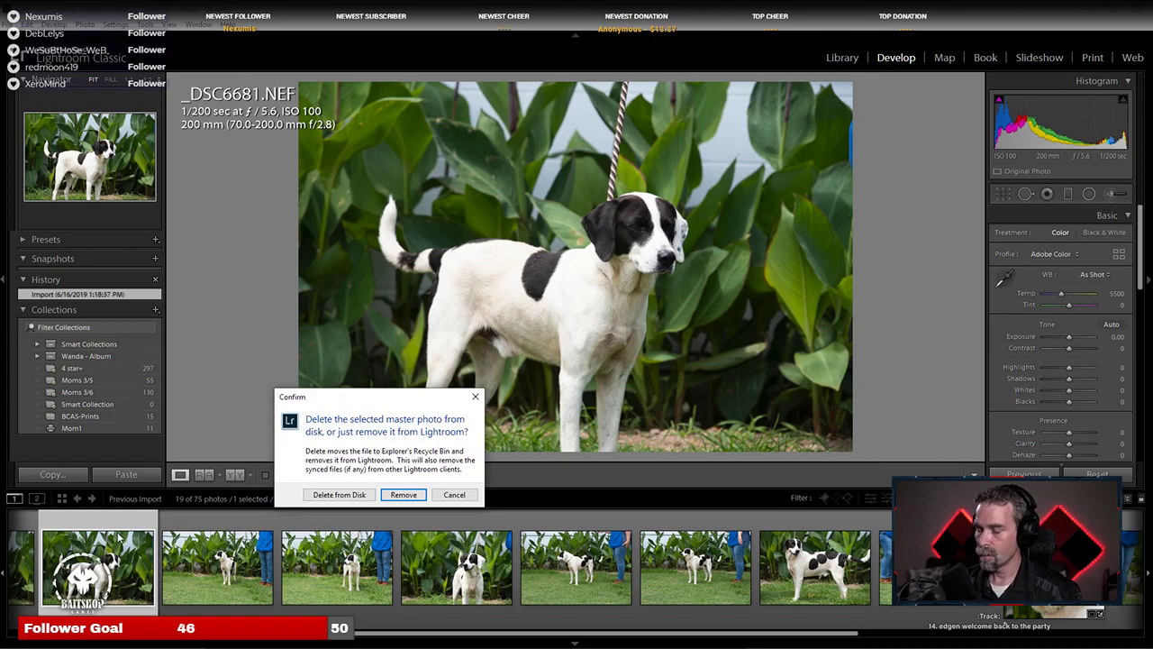
pyautogui.click(312, 494)
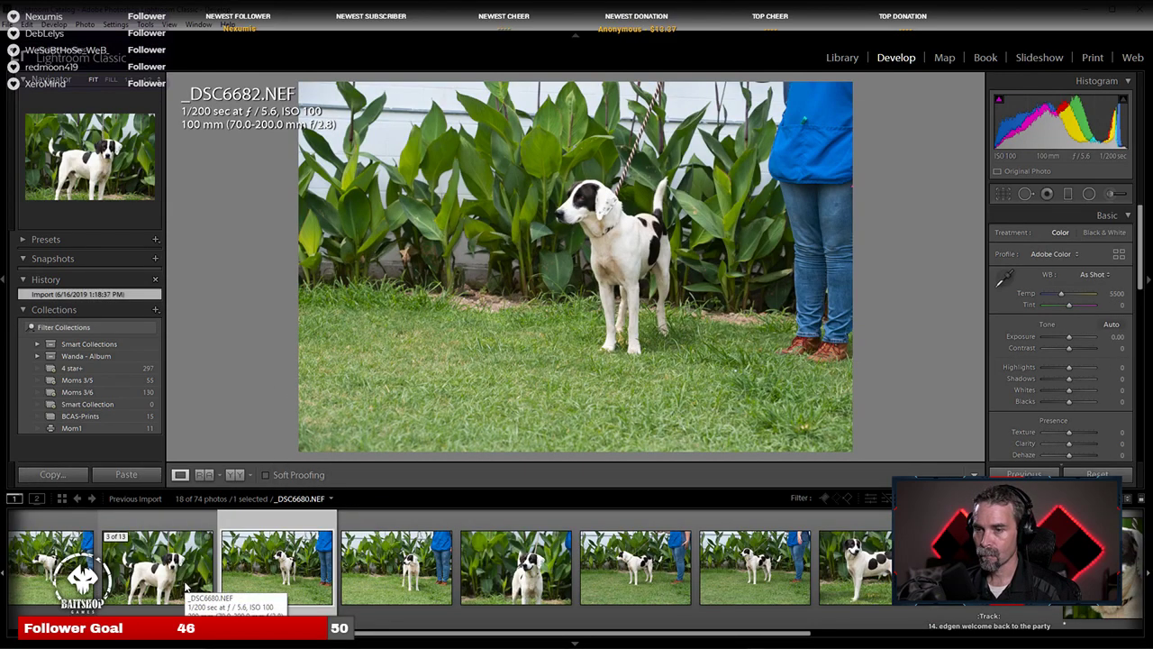
# Step: Select _DSC6680 and zoom in to check the dog's face
pyautogui.scroll(2, 186, 584)
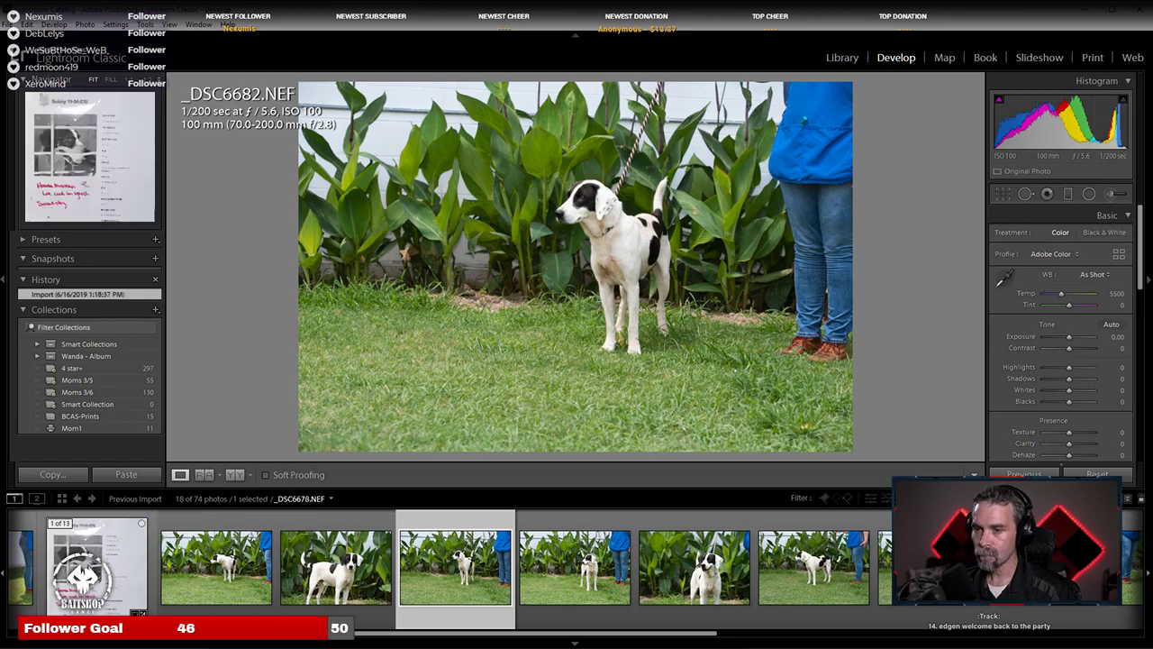
pyautogui.click(214, 579)
pyautogui.click(335, 579)
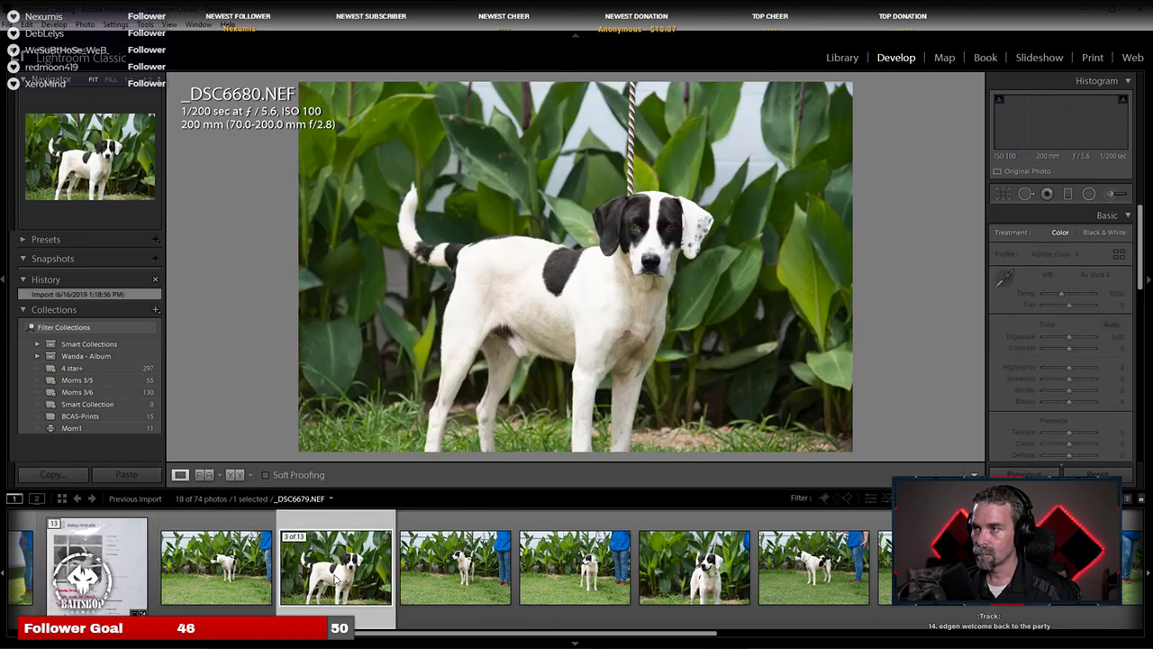
pyautogui.click(614, 260)
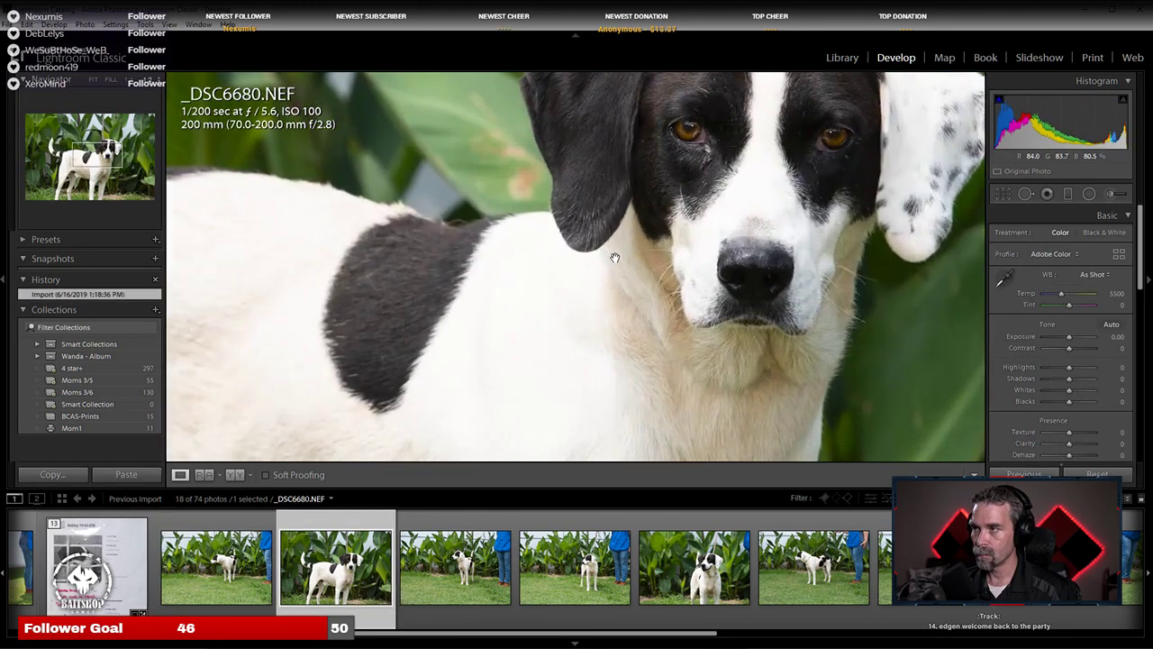
pyautogui.click(617, 259)
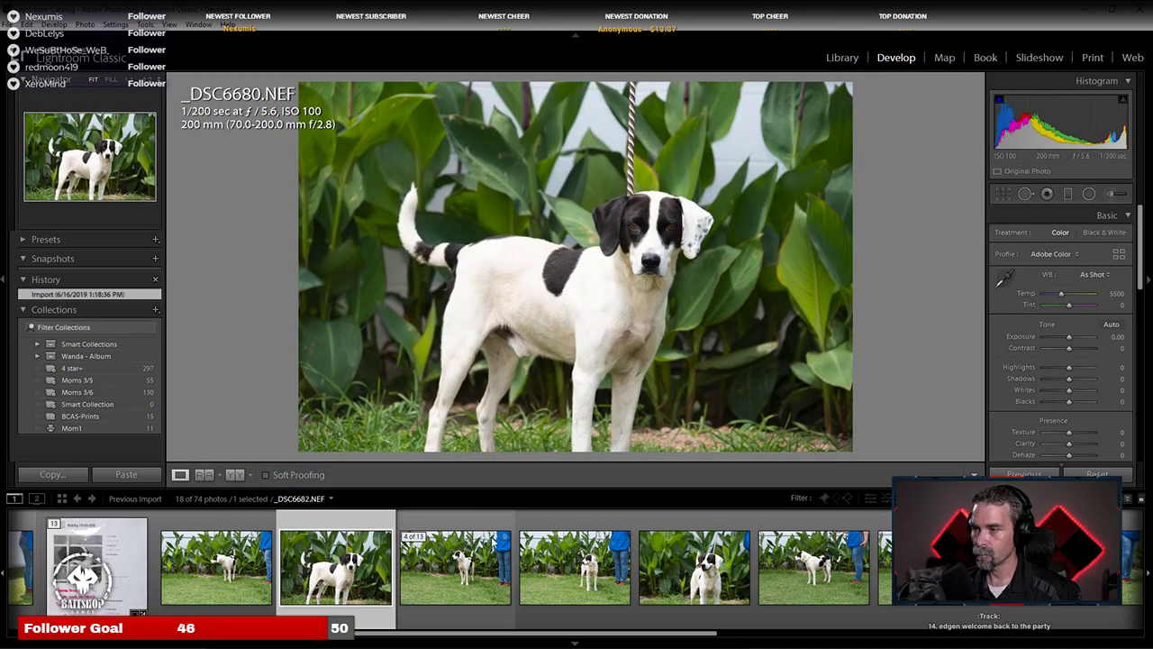
pyautogui.scroll(-3, 802, 587)
pyautogui.scroll(-3, 802, 586)
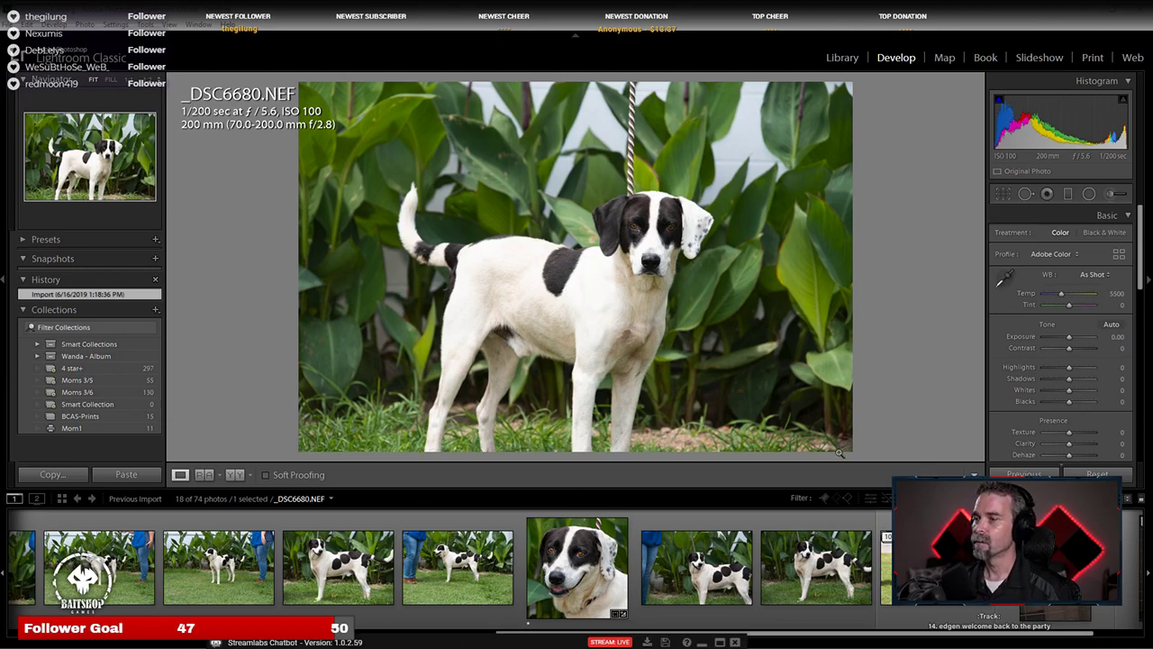
# Step: Select the cropped _DSC6689 headshot, then open _DSC6687, the spotted dog's side view
pyautogui.scroll(2, 694, 536)
pyautogui.click(786, 579)
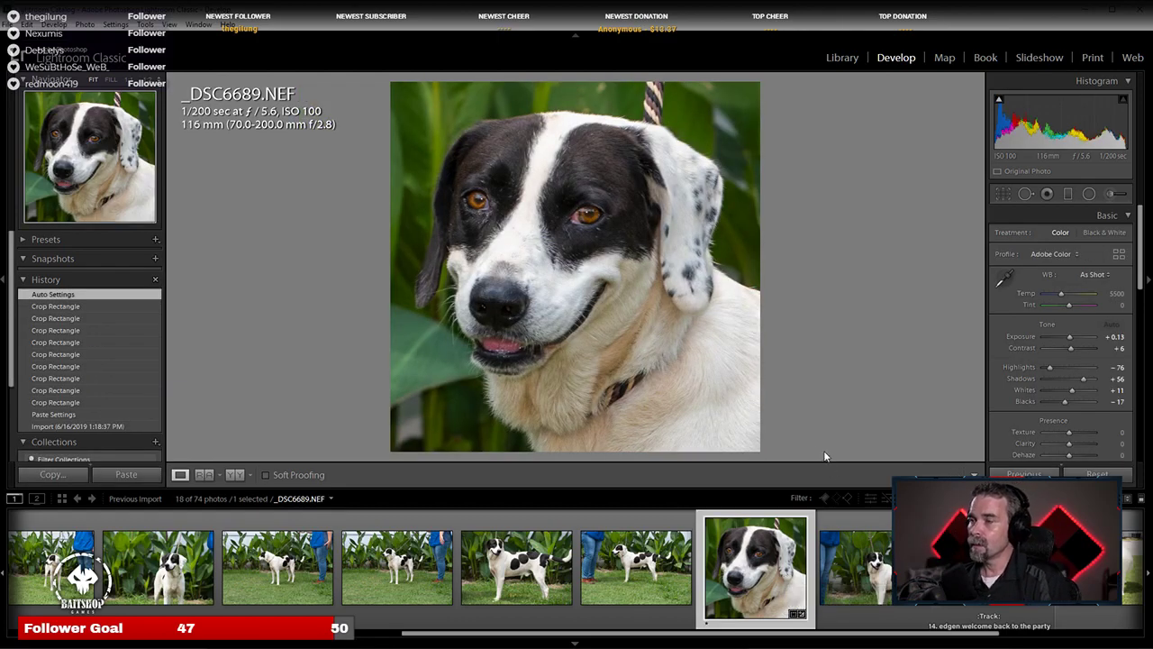
pyautogui.click(516, 588)
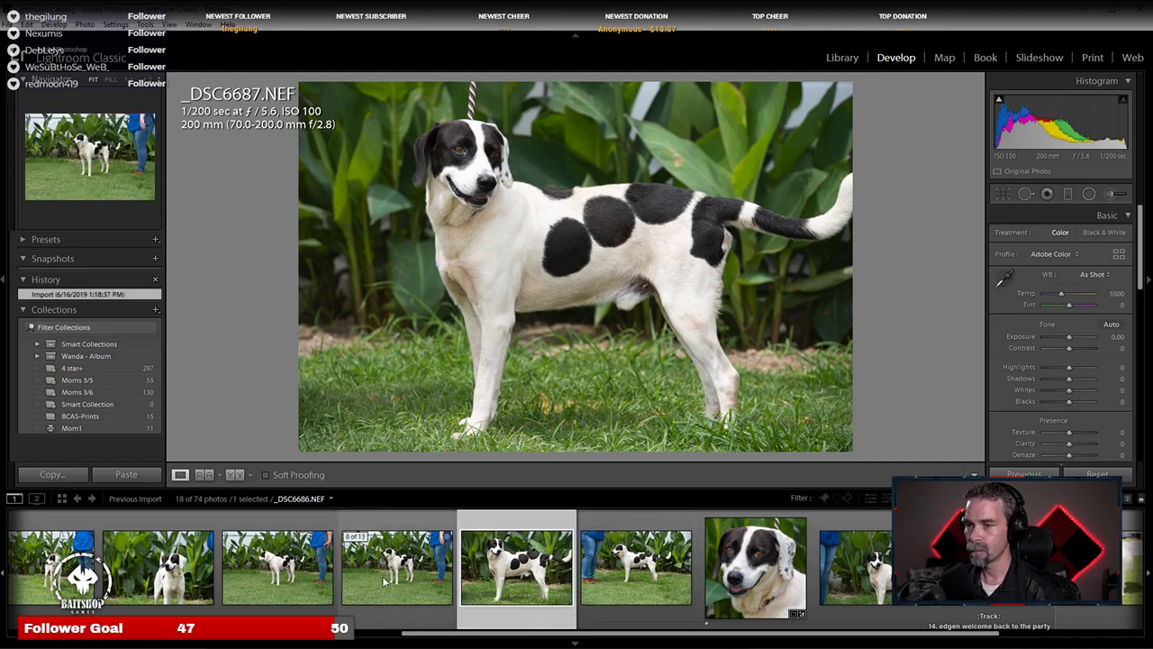
pyautogui.scroll(2, 249, 585)
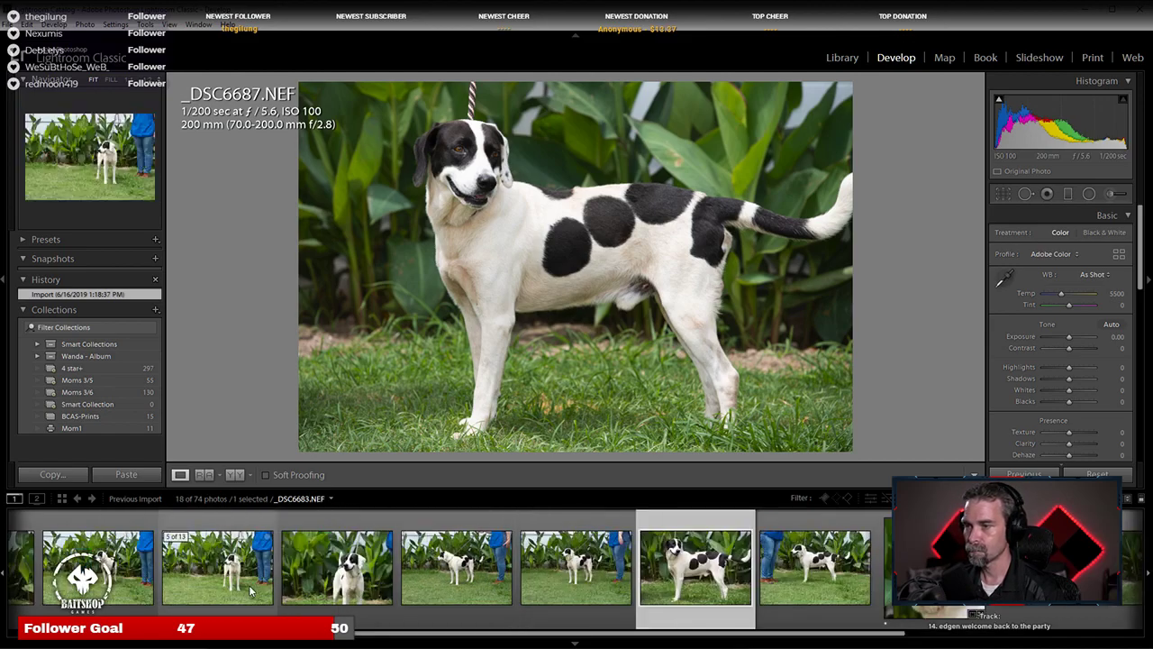
pyautogui.scroll(-3, 249, 585)
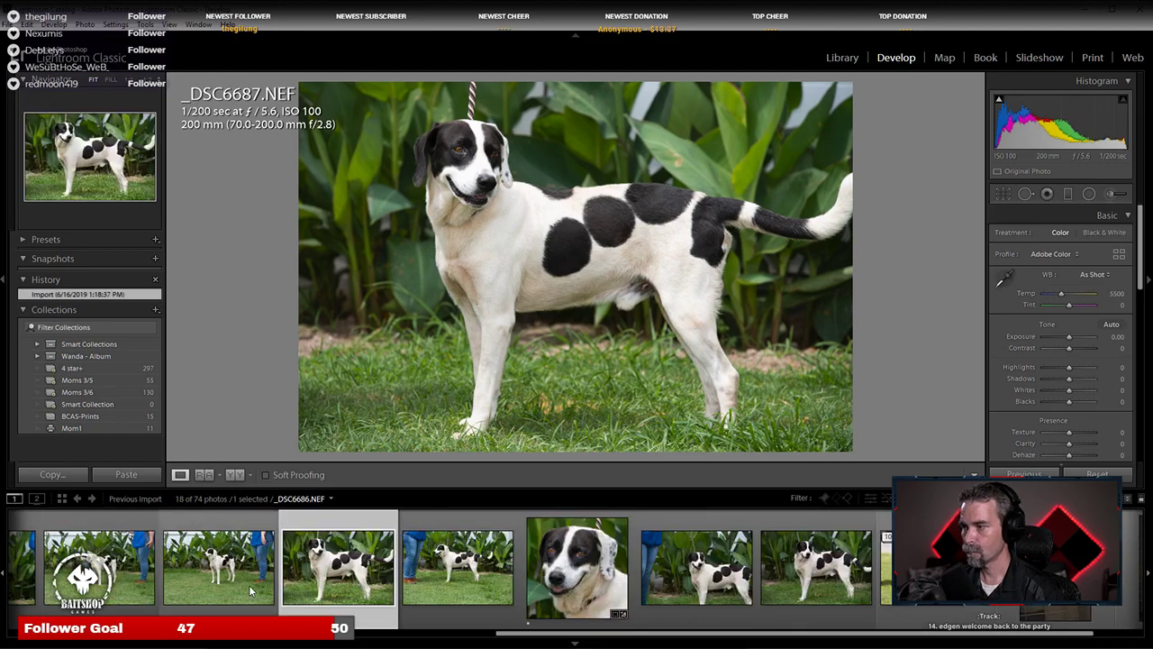
# Step: Paste the copied square crop onto _DSC6687 and inspect the dog's head up close
pyautogui.rightClick(359, 566)
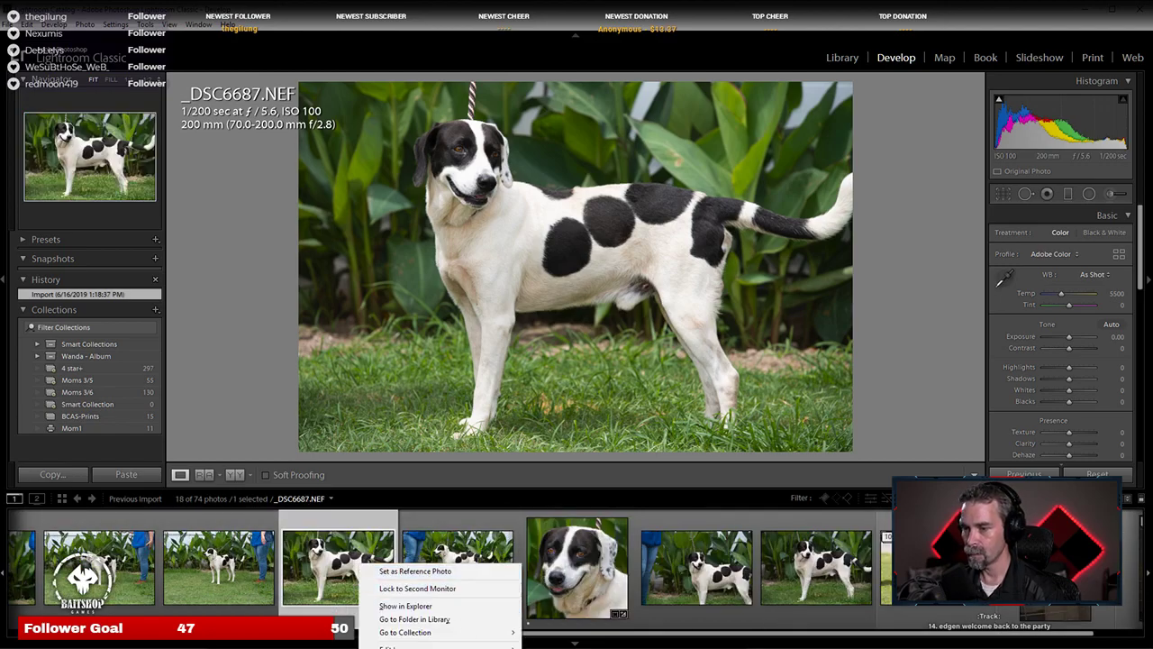
pyautogui.moveTo(432, 645)
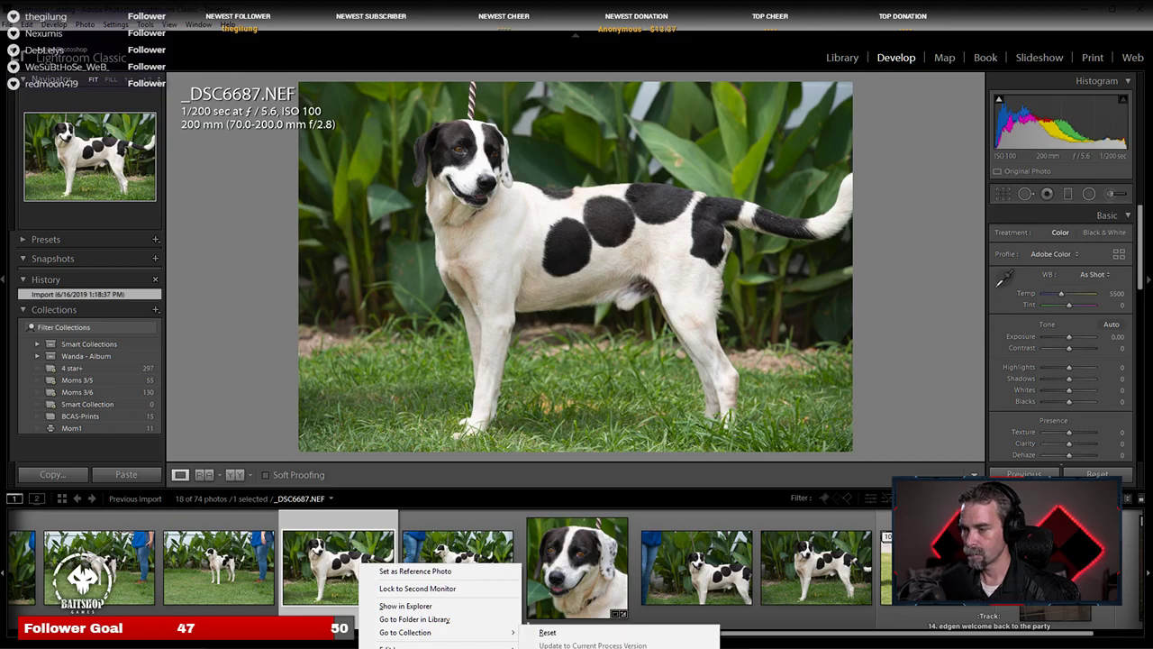
pyautogui.click(568, 648)
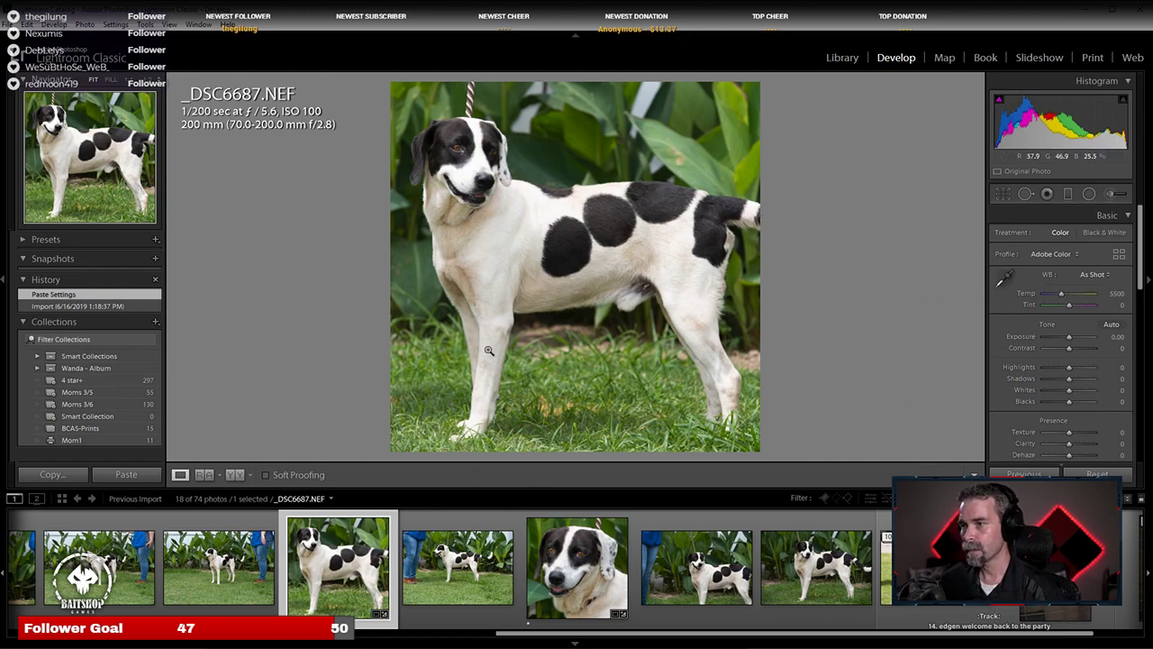
pyautogui.click(475, 153)
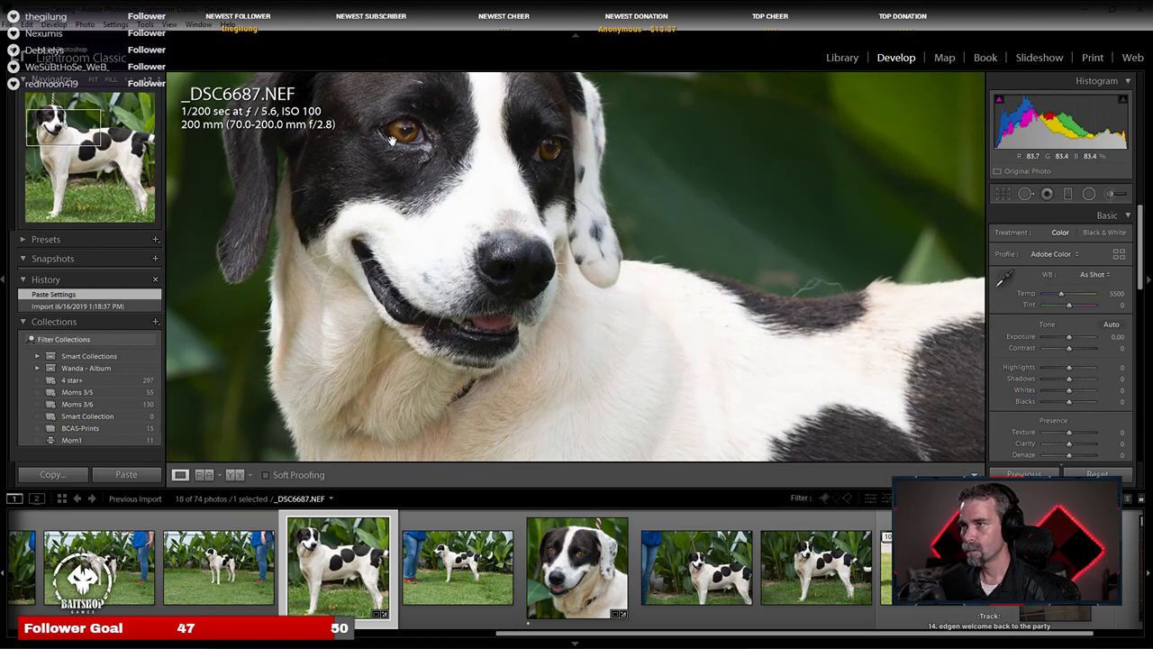
pyautogui.click(598, 330)
pyautogui.click(458, 155)
pyautogui.click(582, 305)
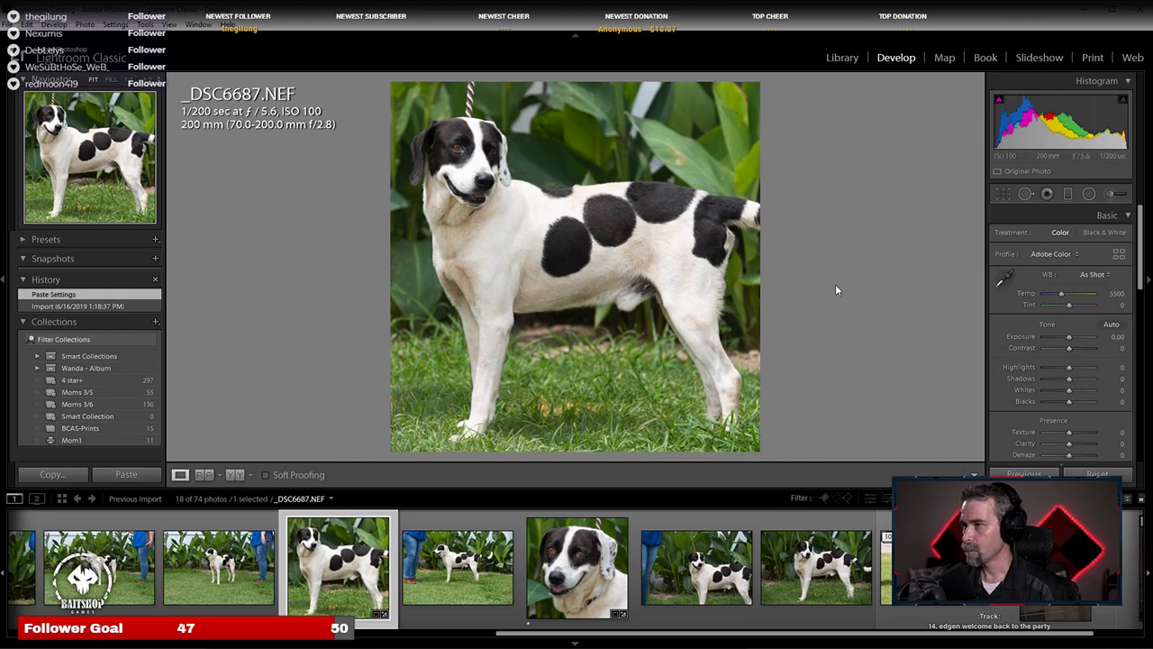
# Step: Apply Auto tone (Highlights -62, Shadows +42), check details at 1:1, then move to _DSC6688
pyautogui.click(1113, 328)
pyautogui.click(526, 171)
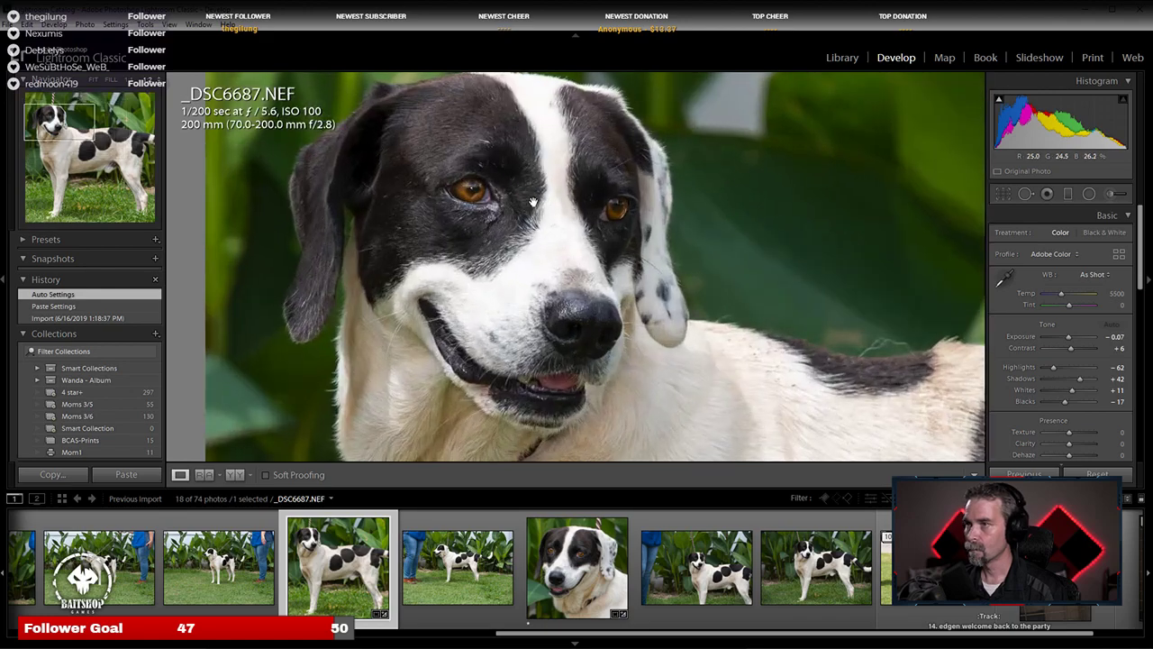
pyautogui.moveTo(600, 262); pyautogui.dragTo(605, 450)
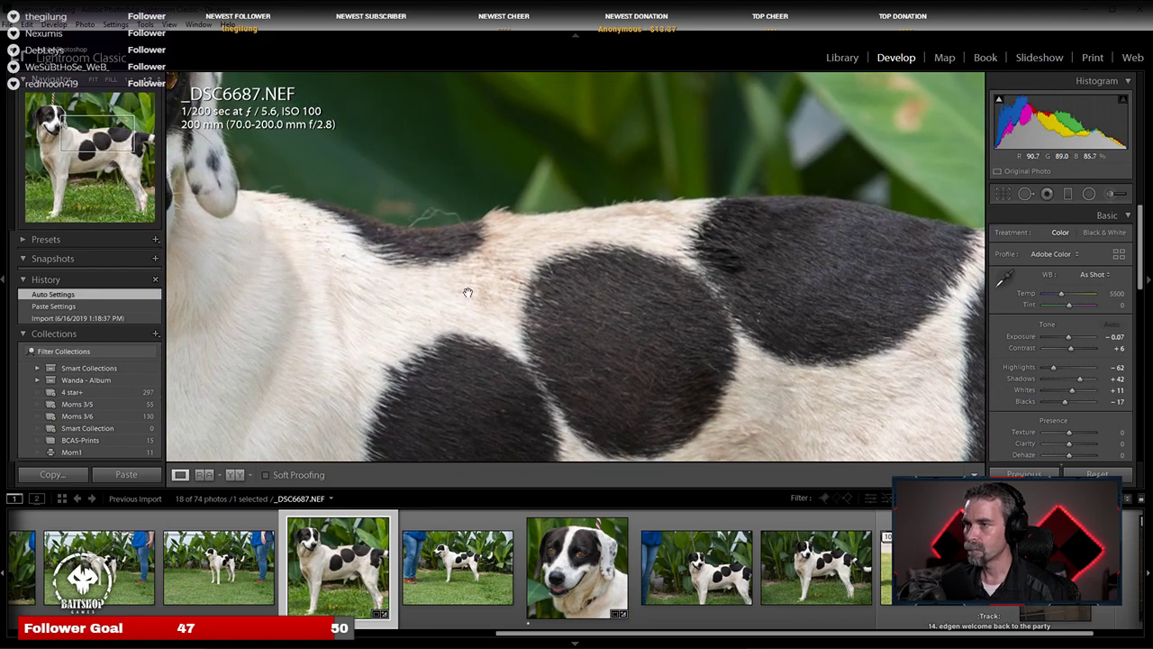
pyautogui.click(598, 259)
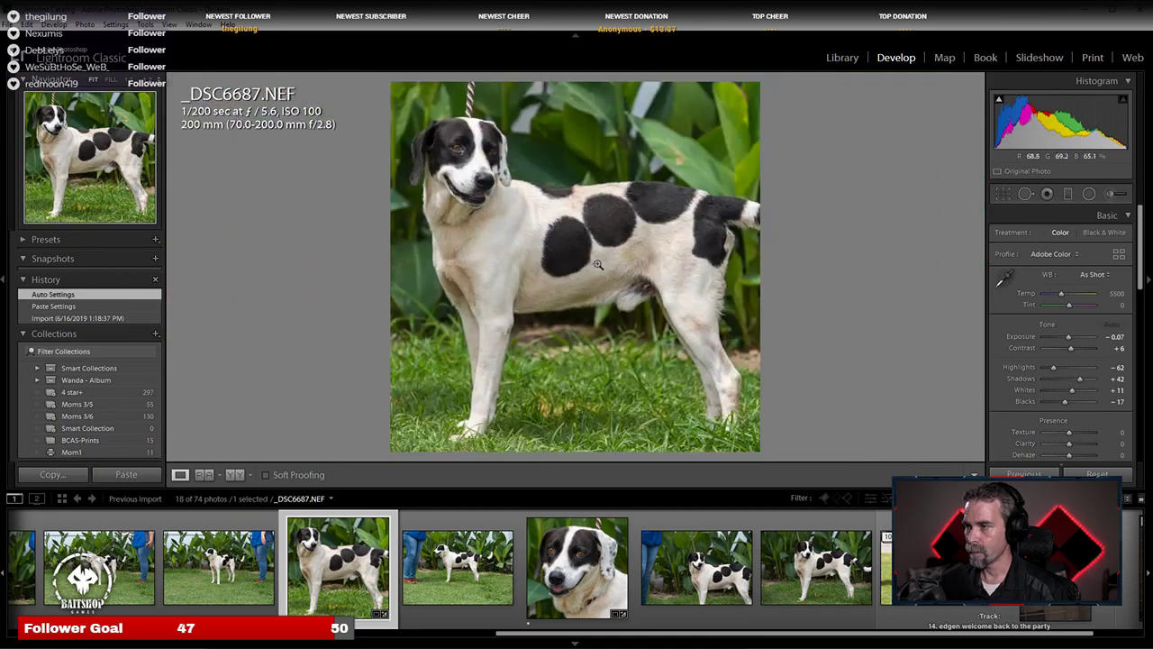
pyautogui.click(657, 271)
pyautogui.moveTo(614, 294); pyautogui.dragTo(556, 307)
pyautogui.click(519, 288)
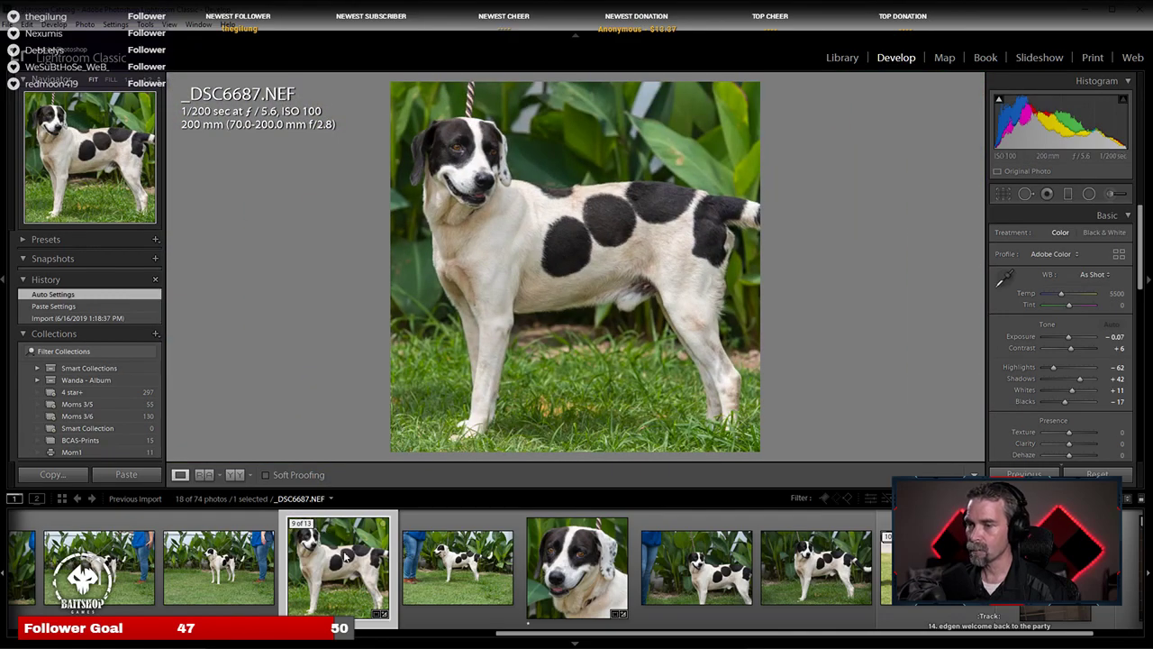
pyautogui.press('Right')
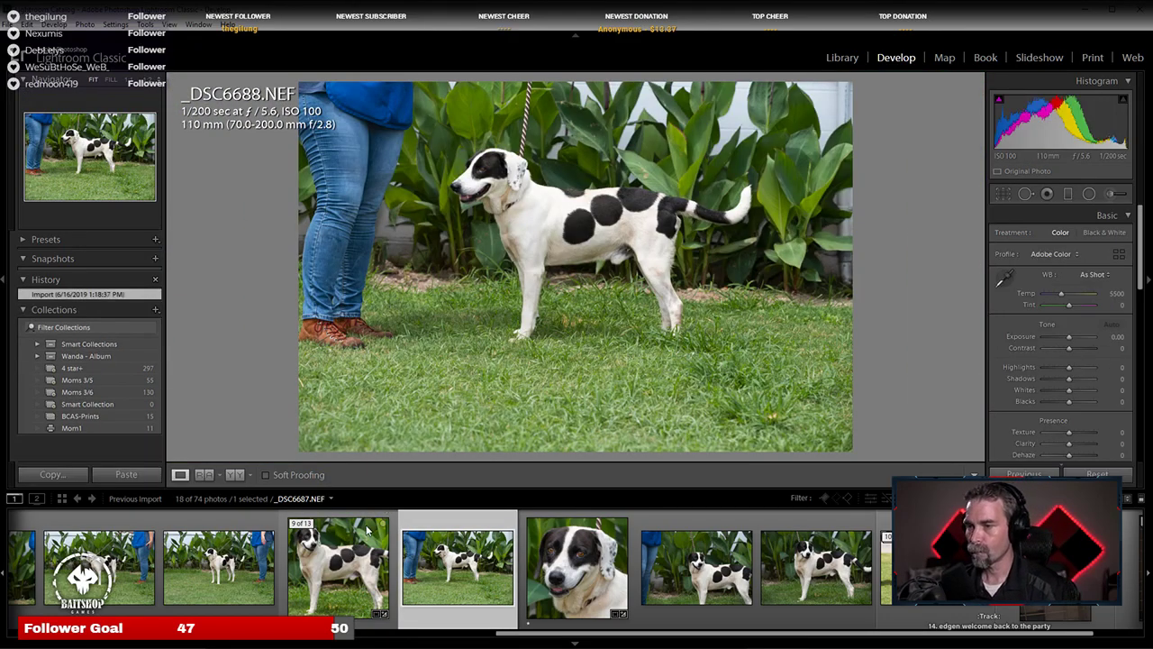
# Step: Paste the copied develop settings onto _DSC6684, giving the front-facing dog a square crop
pyautogui.press('Left')
pyautogui.click(589, 579)
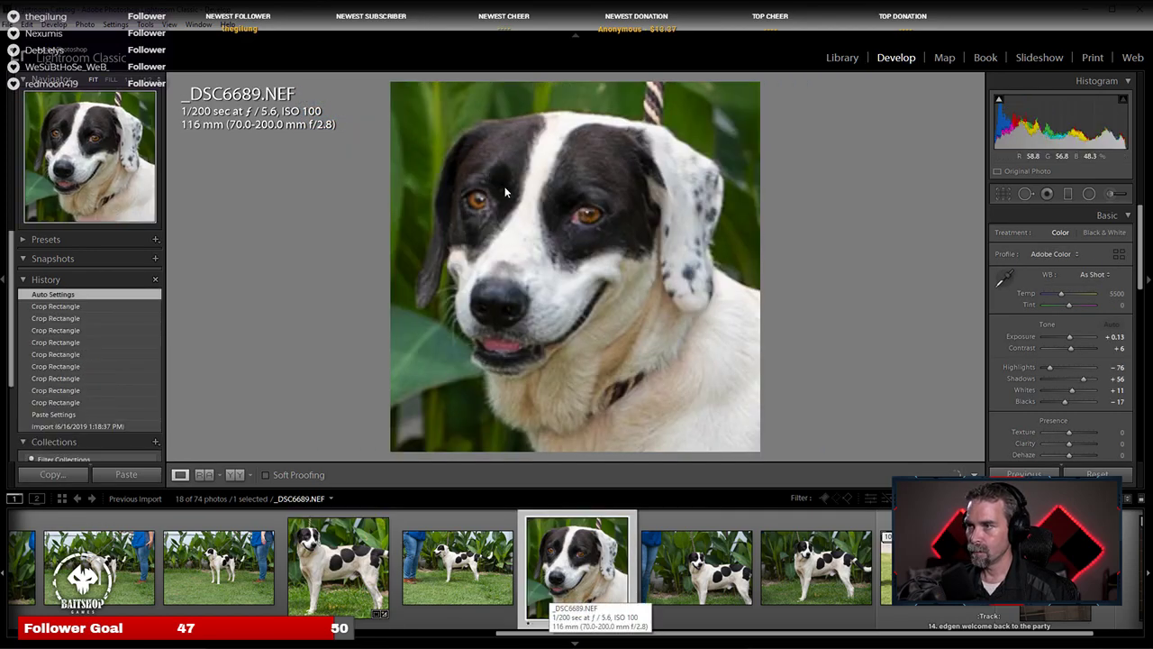
pyautogui.scroll(2, 392, 581)
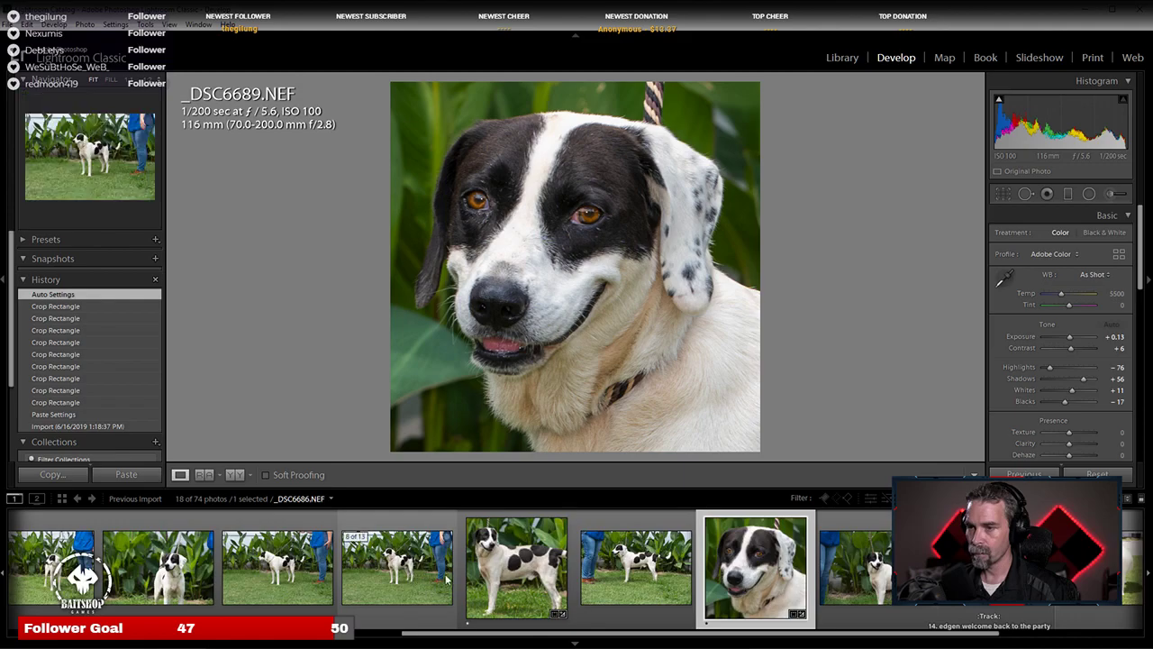
pyautogui.click(192, 569)
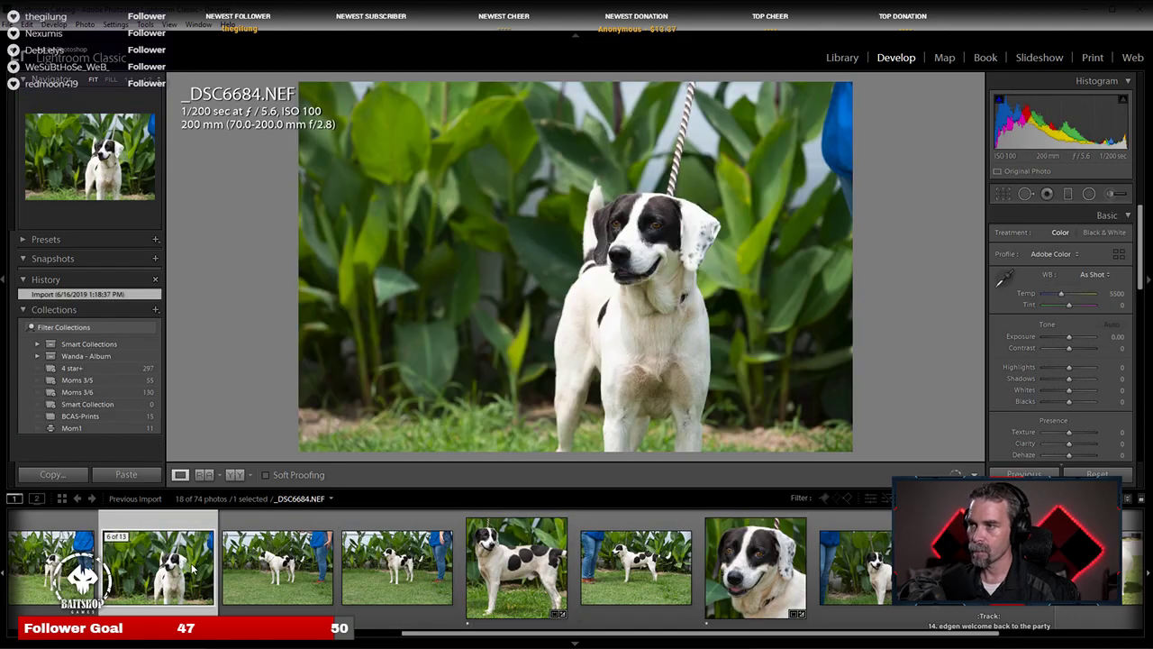
pyautogui.scroll(2, 375, 581)
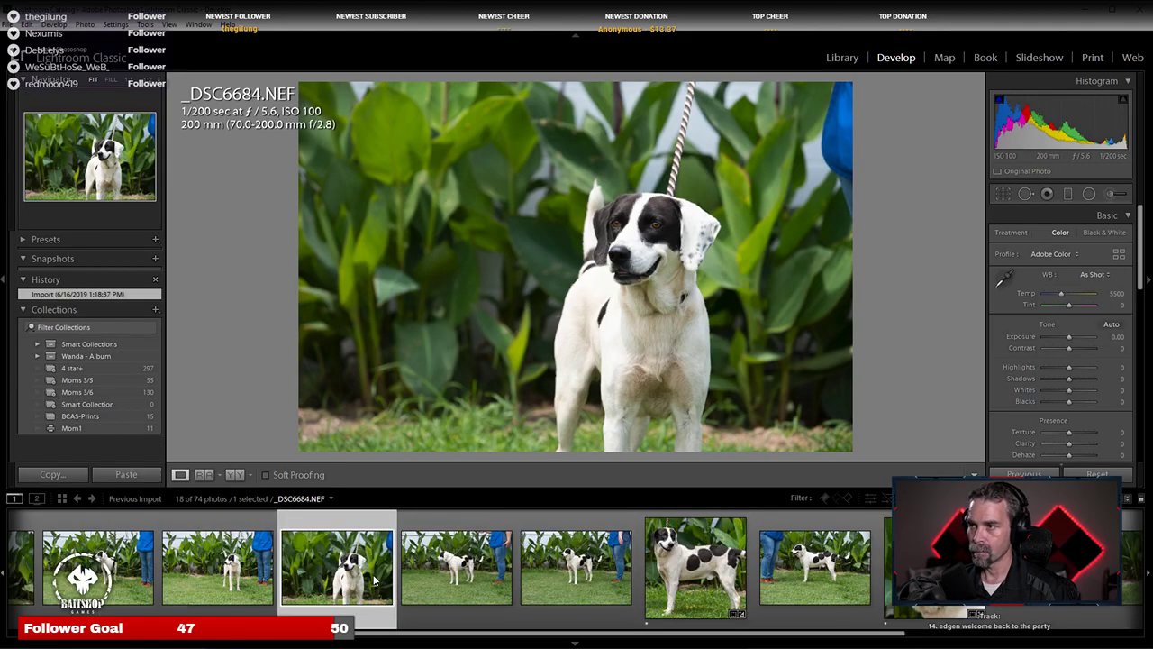
pyautogui.rightClick(319, 585)
pyautogui.moveTo(418, 417)
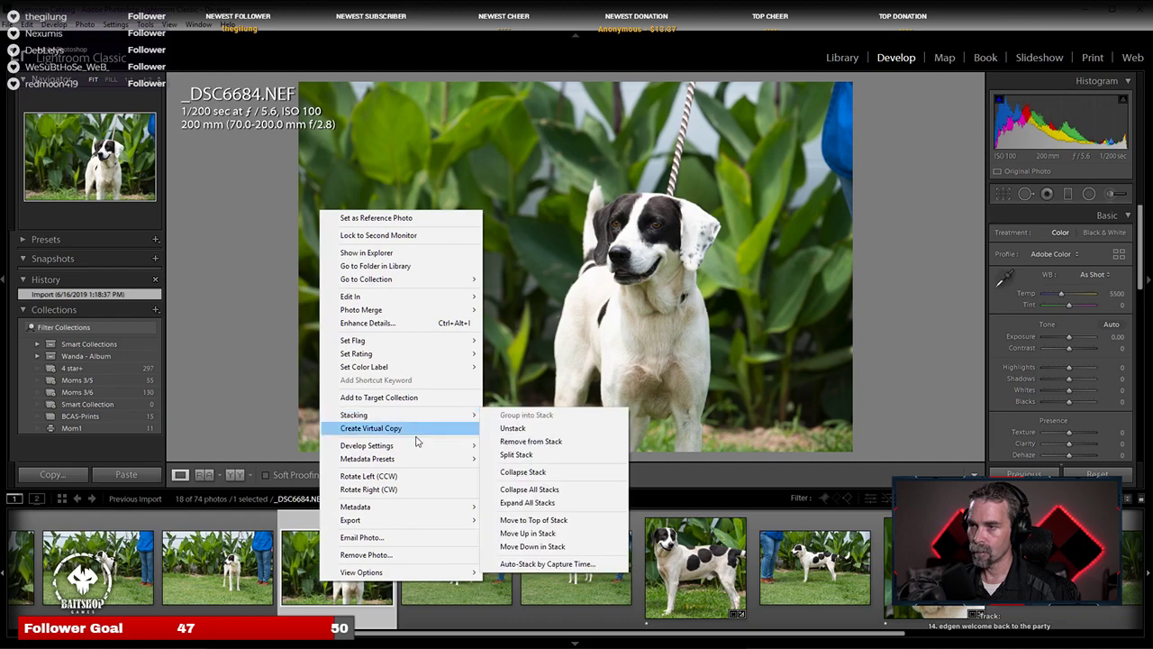
pyautogui.moveTo(417, 451)
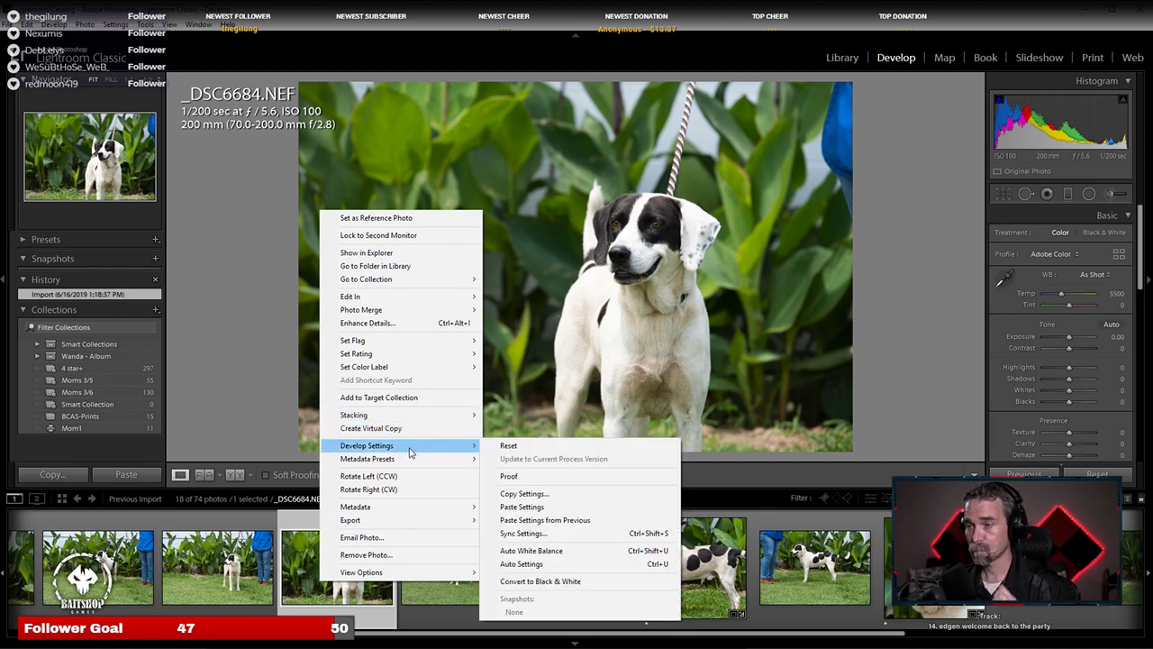
pyautogui.click(532, 506)
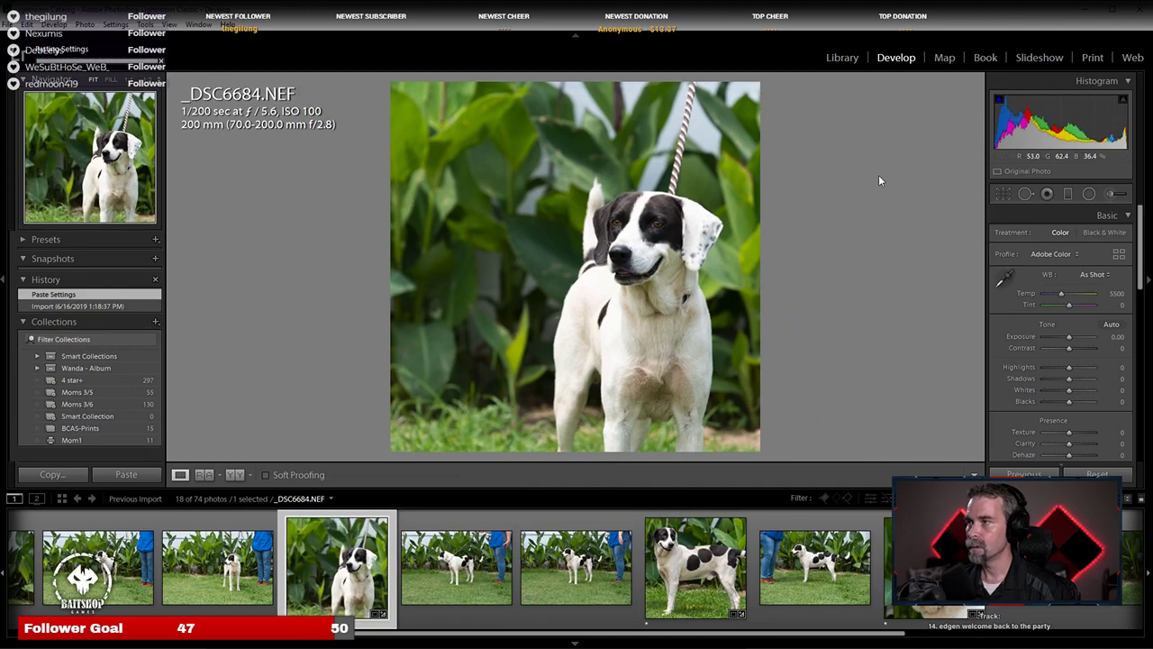
# Step: Shrink the 1x1 crop from its top-left corner, shift the photo slightly and commit
pyautogui.click(1003, 194)
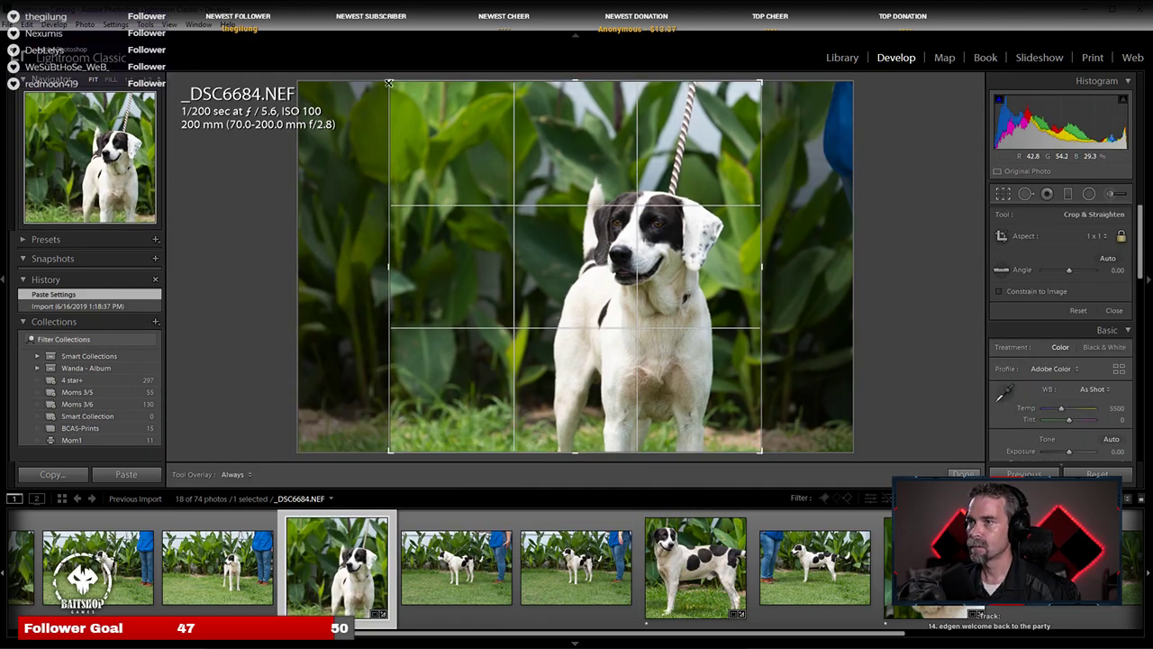
pyautogui.moveTo(388, 83); pyautogui.dragTo(402, 94)
pyautogui.moveTo(653, 163); pyautogui.dragTo(665, 163)
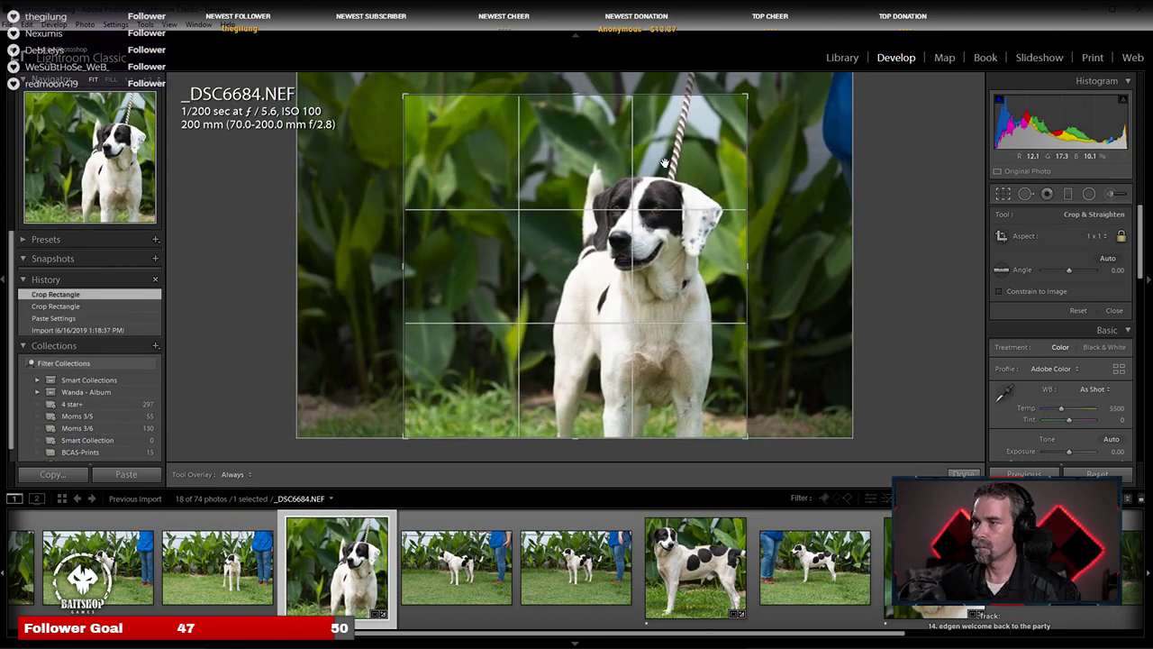
pyautogui.press('Return')
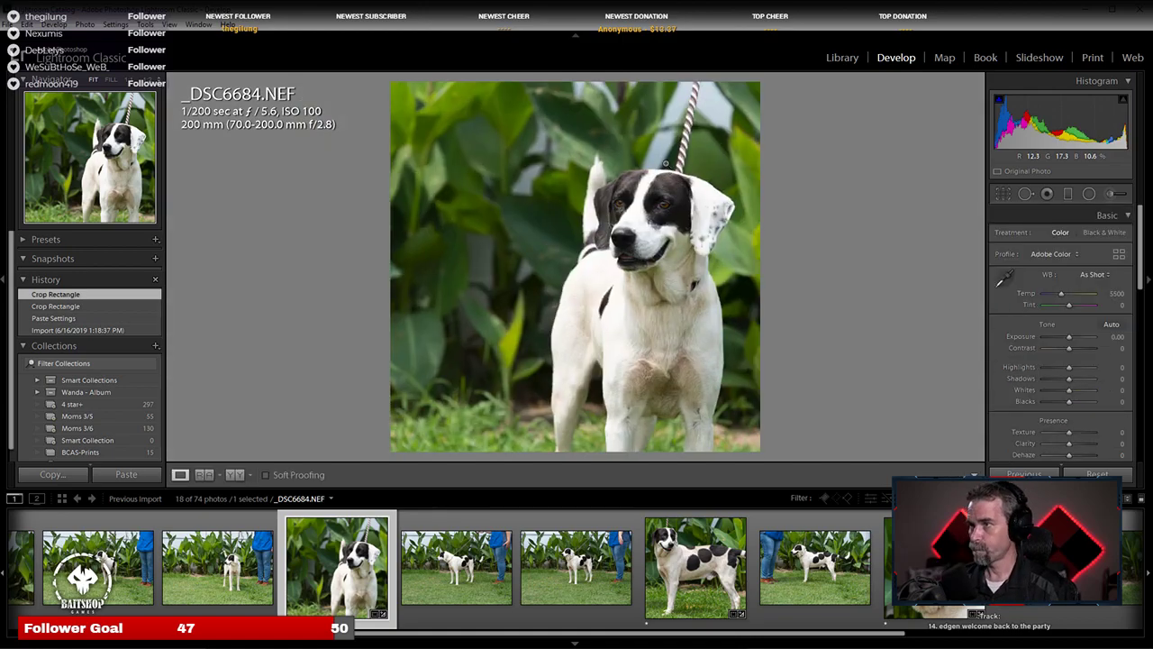
# Step: Refine the framing so the dog sits right of centre with foliage on the left
pyautogui.click(1003, 195)
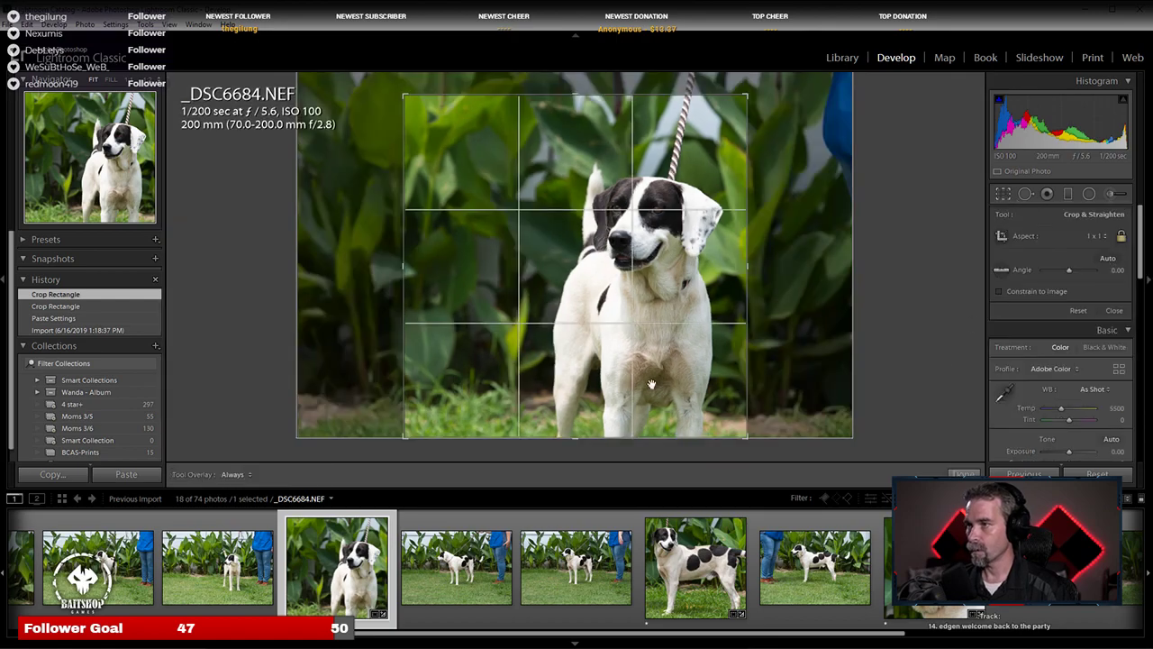
pyautogui.moveTo(629, 367); pyautogui.dragTo(573, 354)
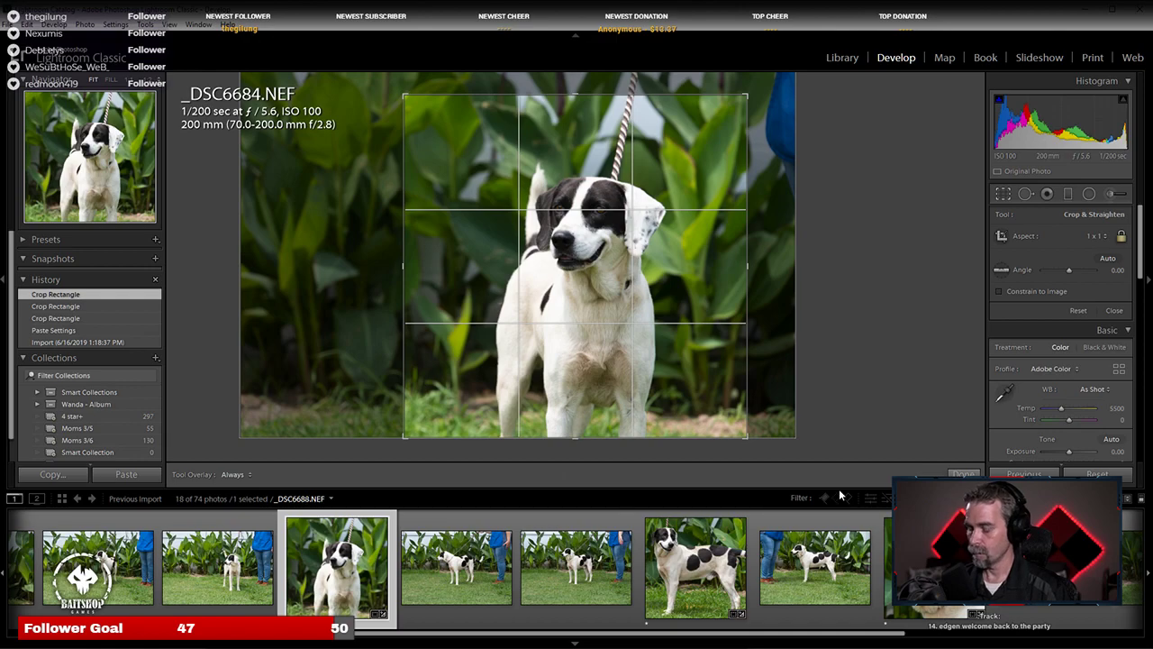
pyautogui.press('Return')
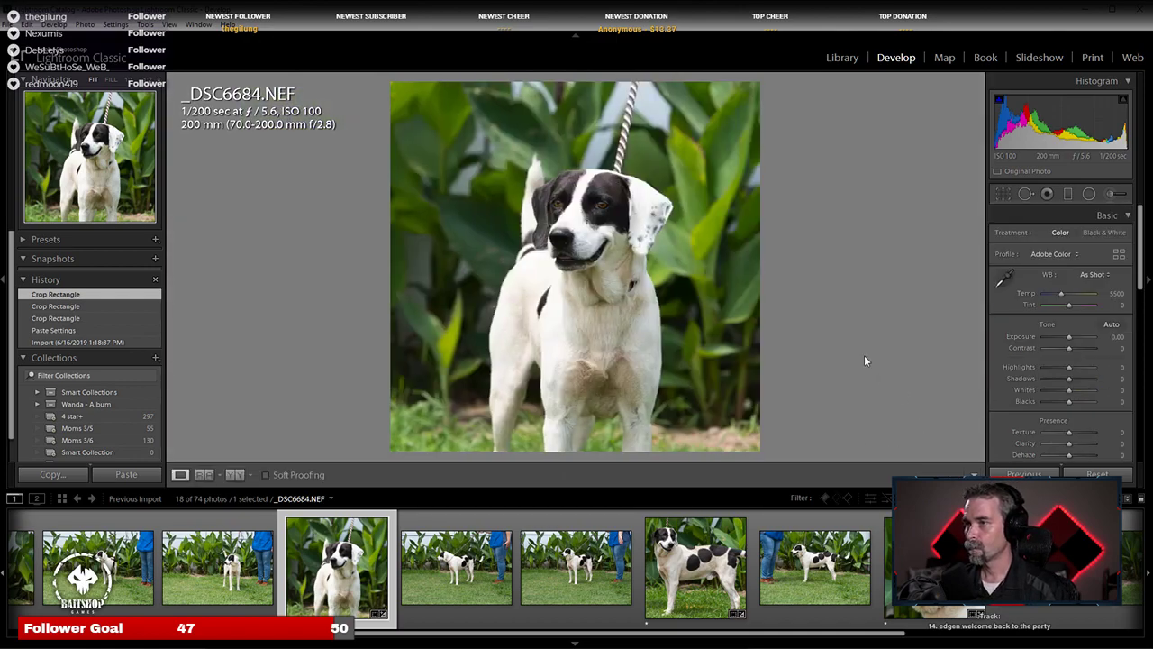
pyautogui.press('r')
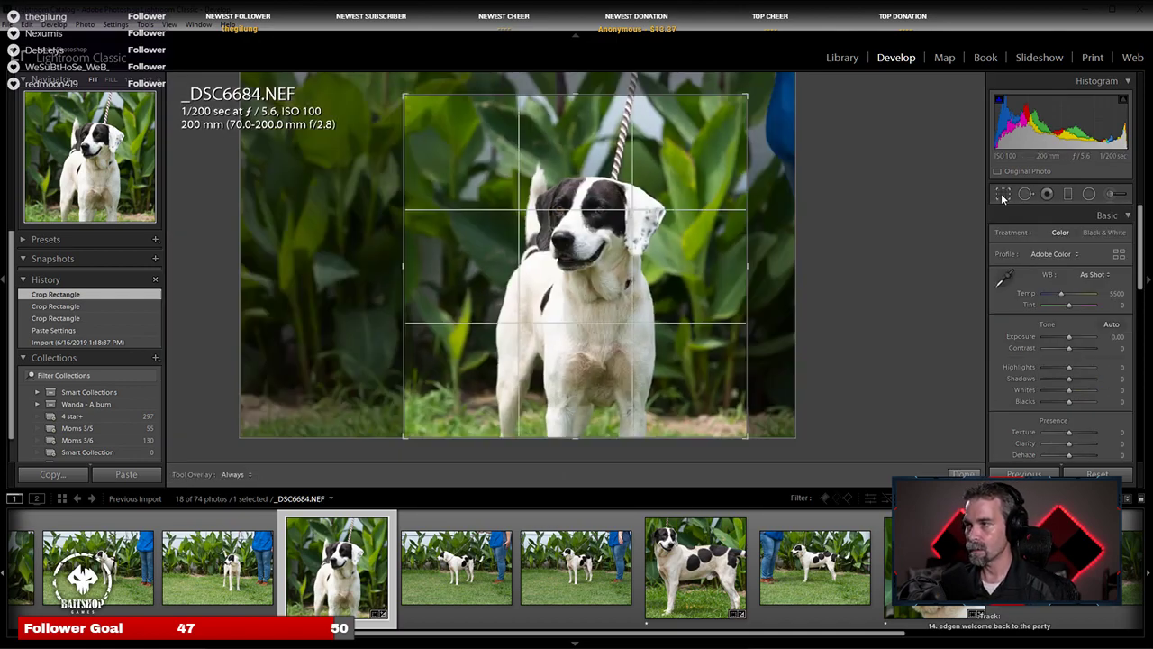
pyautogui.moveTo(643, 327); pyautogui.dragTo(702, 326)
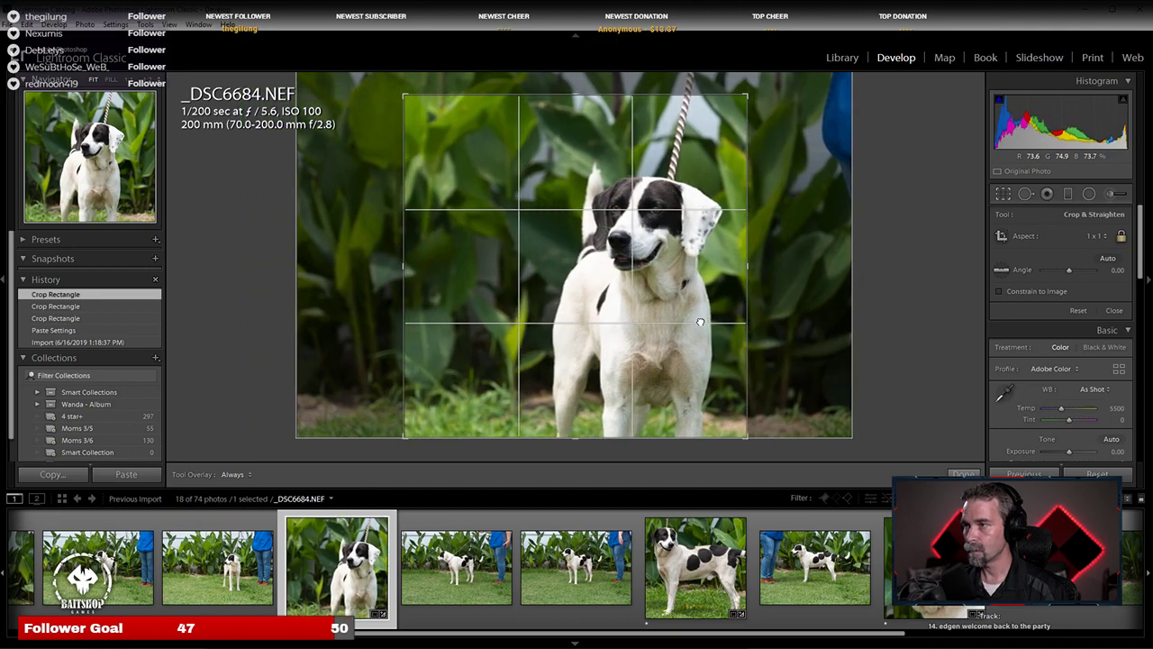
pyautogui.press('r')
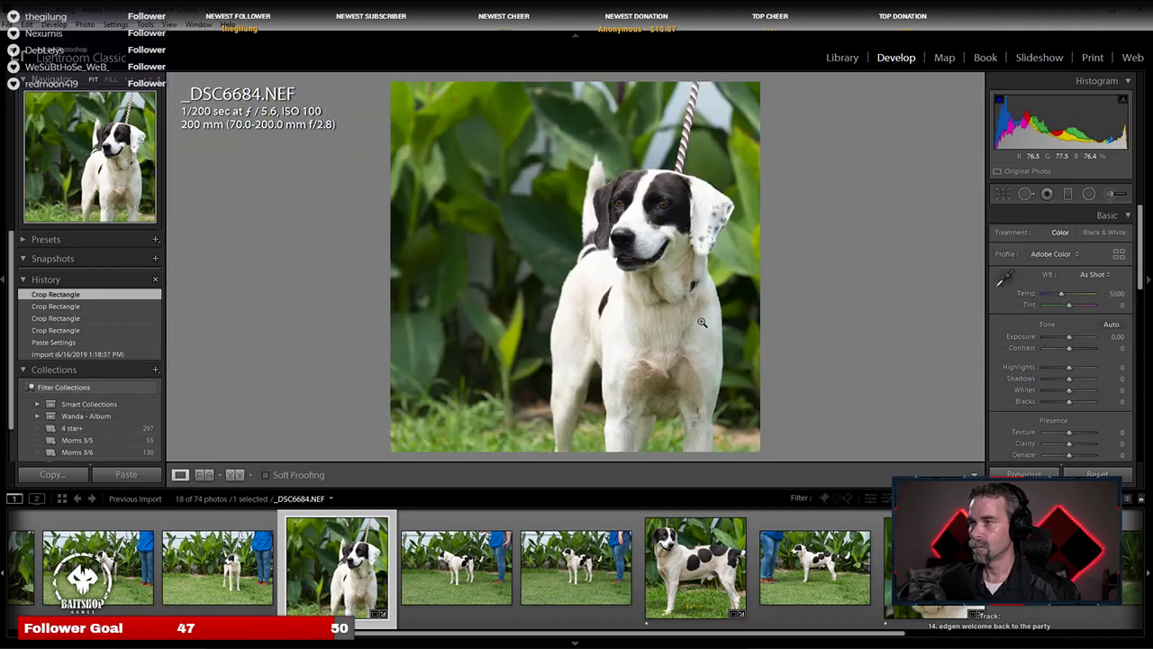
# Step: Apply Auto tone to _DSC6684 while checking the dog's face up close
pyautogui.click(642, 222)
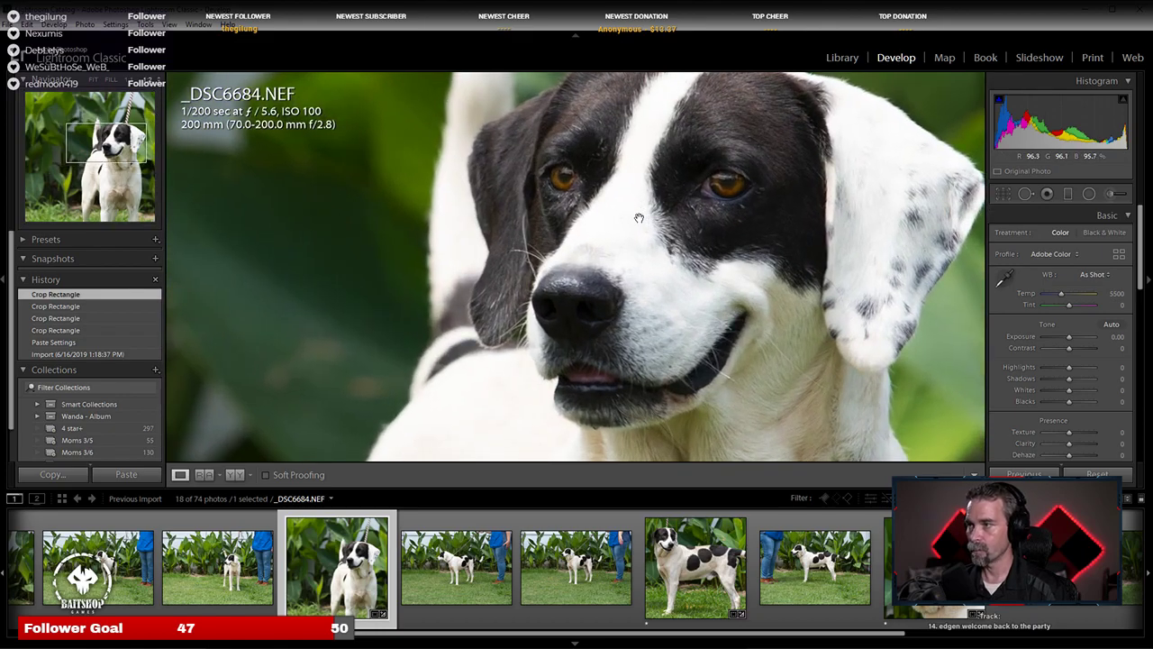
pyautogui.click(1111, 323)
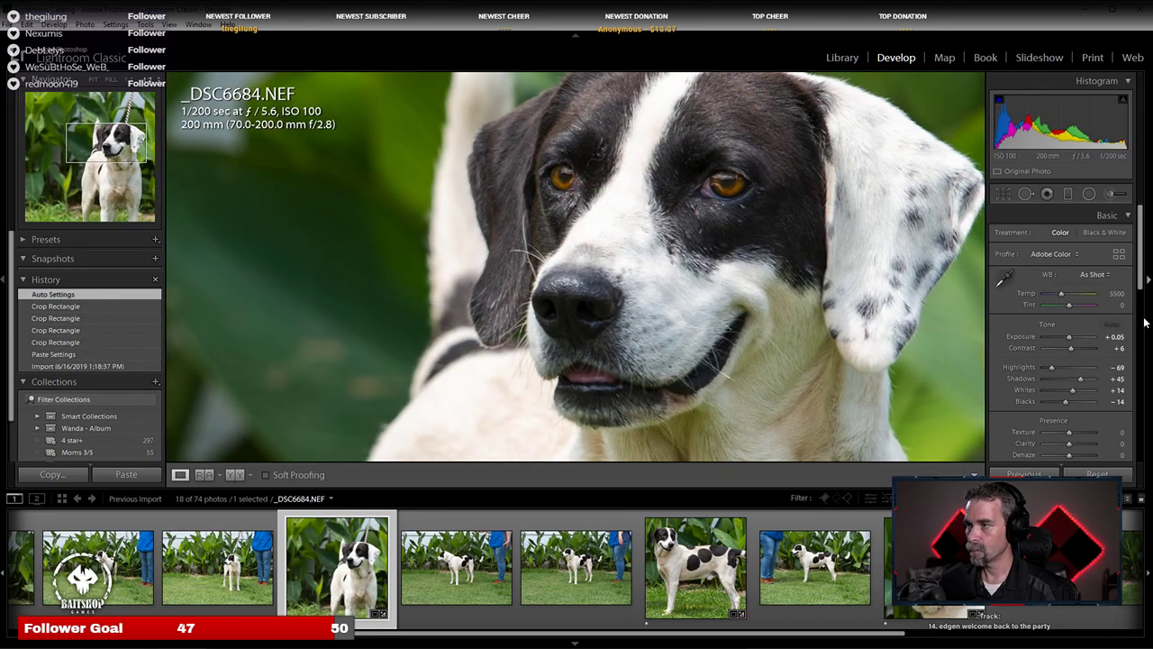
pyautogui.click(633, 270)
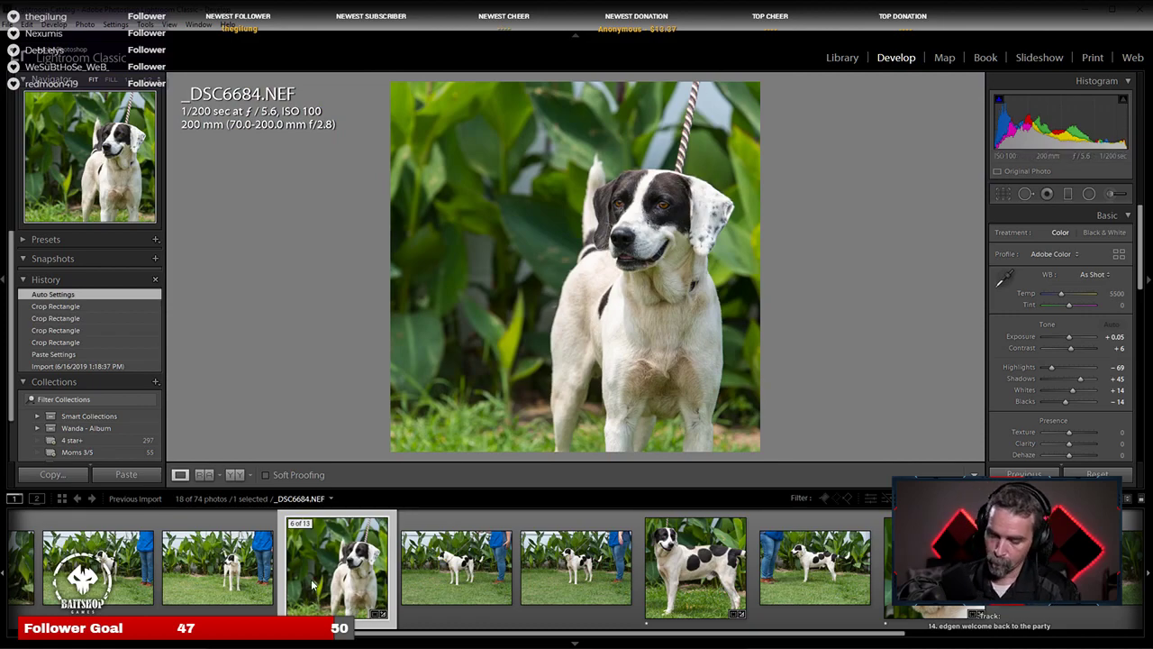
# Step: Step through _DSC6687 and _DSC6689 and scroll the filmstrip toward _DSC6680
pyautogui.press('Right')
pyautogui.press('Left')
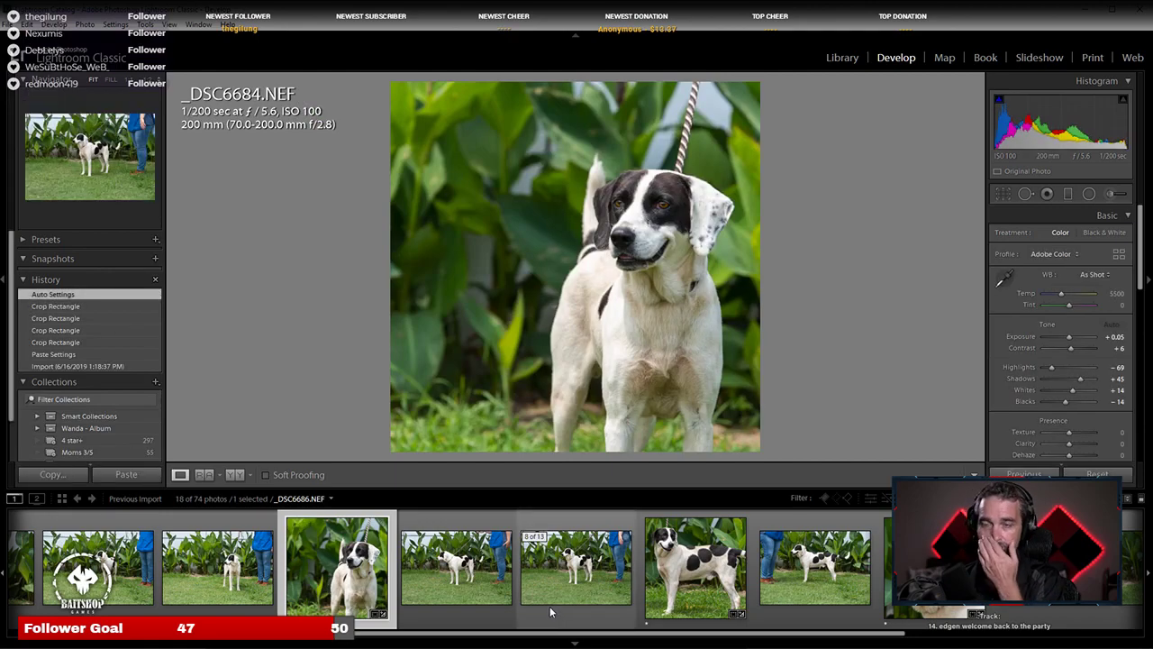
pyautogui.scroll(2, 549, 610)
pyautogui.scroll(-2, 542, 609)
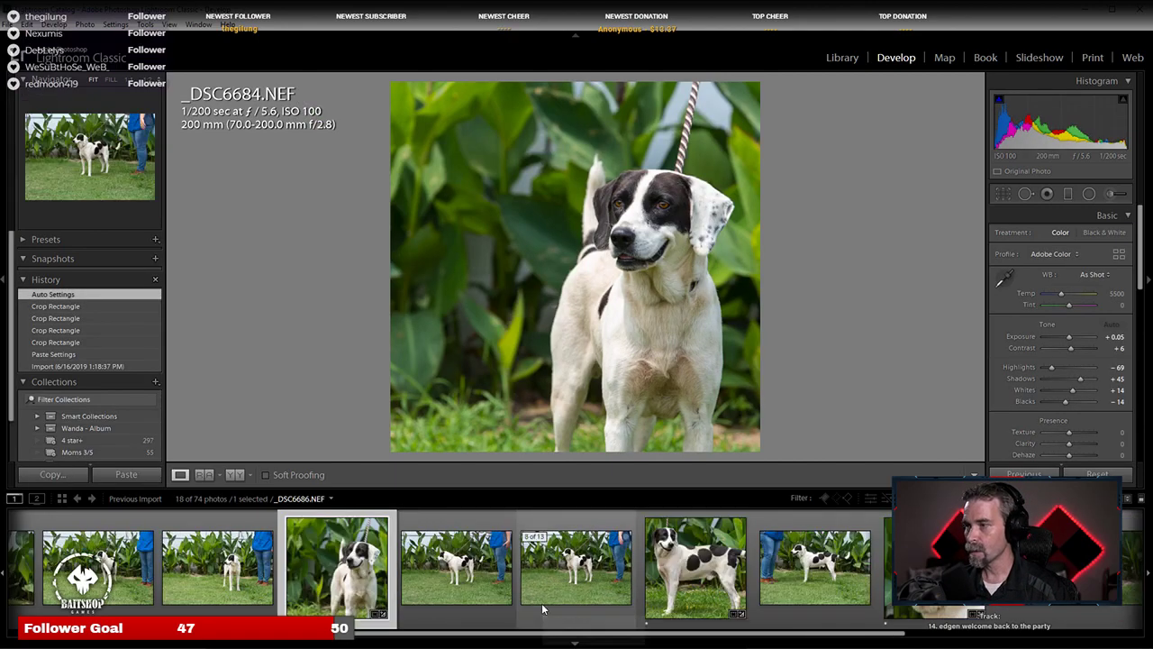
pyautogui.click(663, 576)
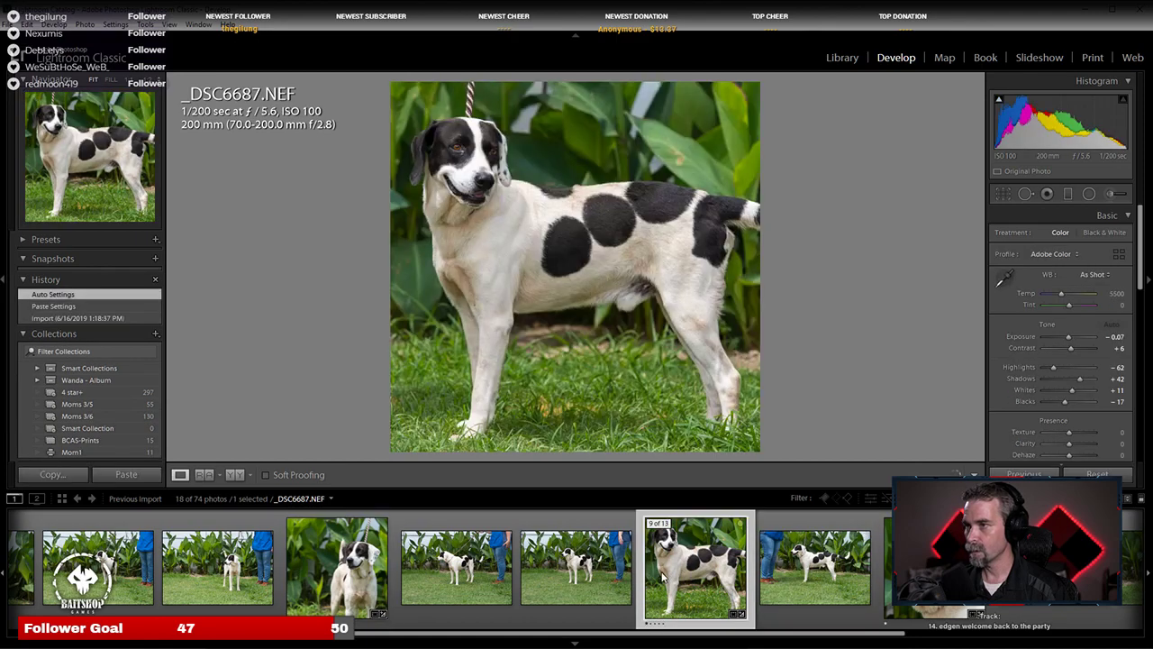
pyautogui.click(910, 568)
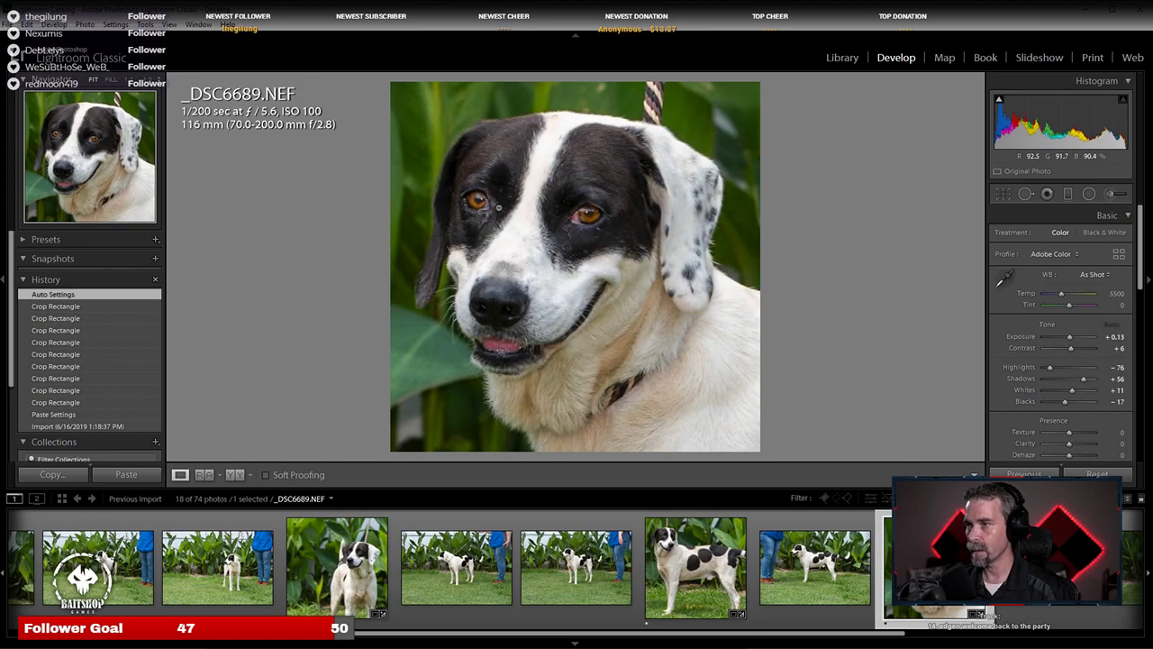
pyautogui.scroll(2, 716, 565)
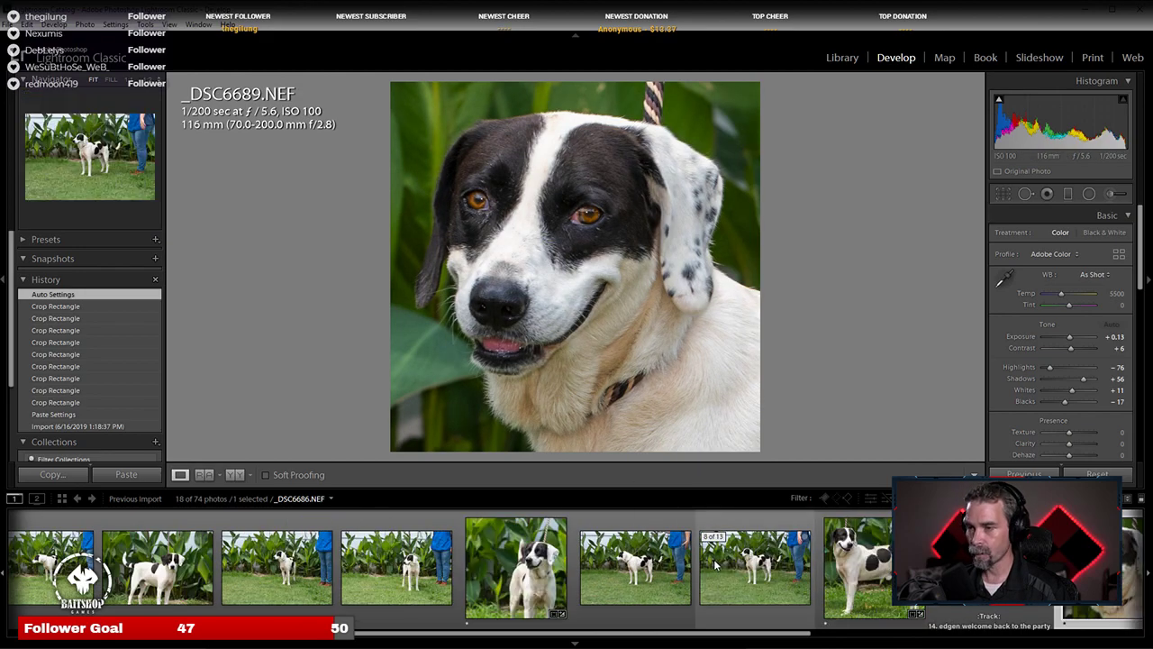
pyautogui.scroll(2, 716, 565)
pyautogui.click(352, 583)
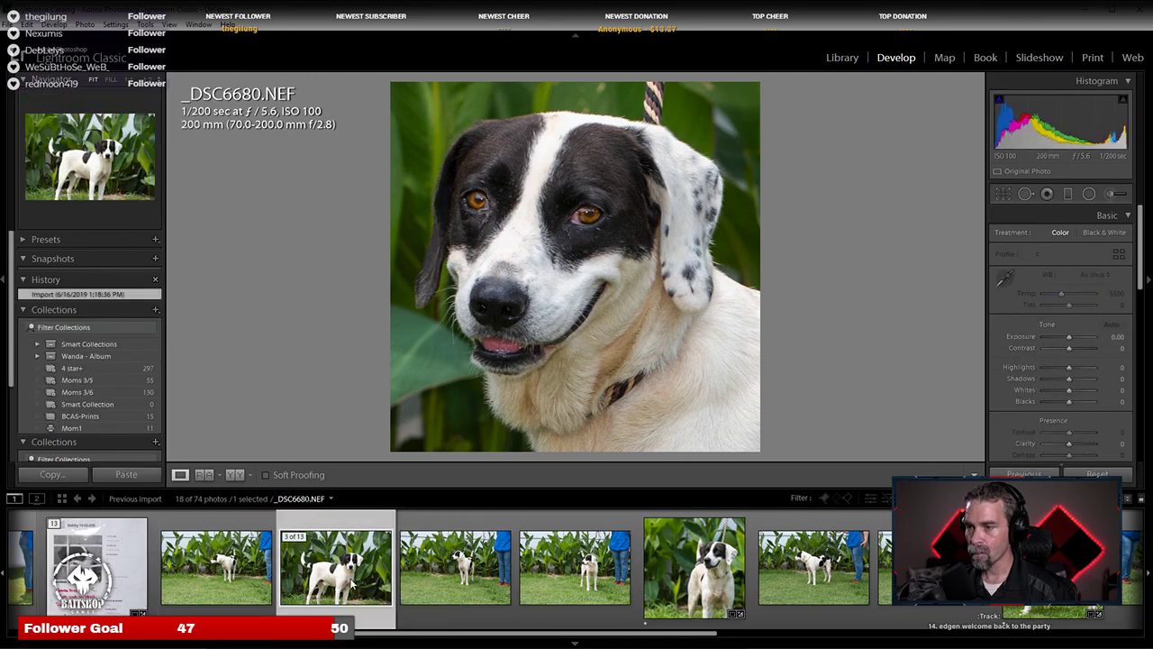
pyautogui.click(668, 227)
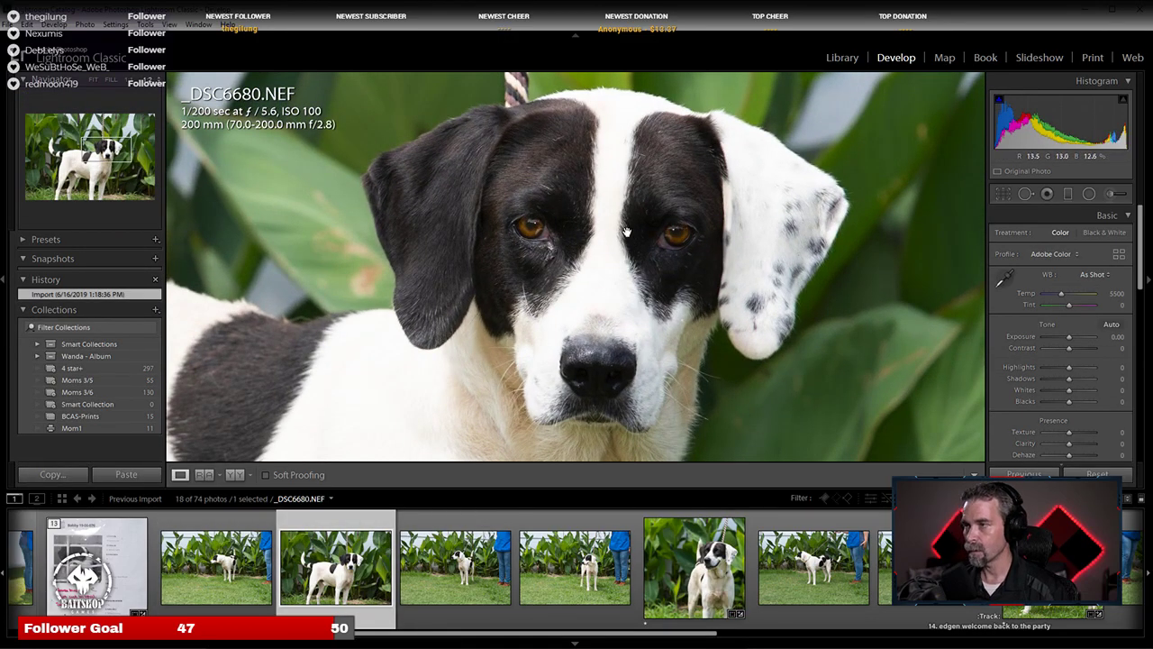
pyautogui.press('alt')
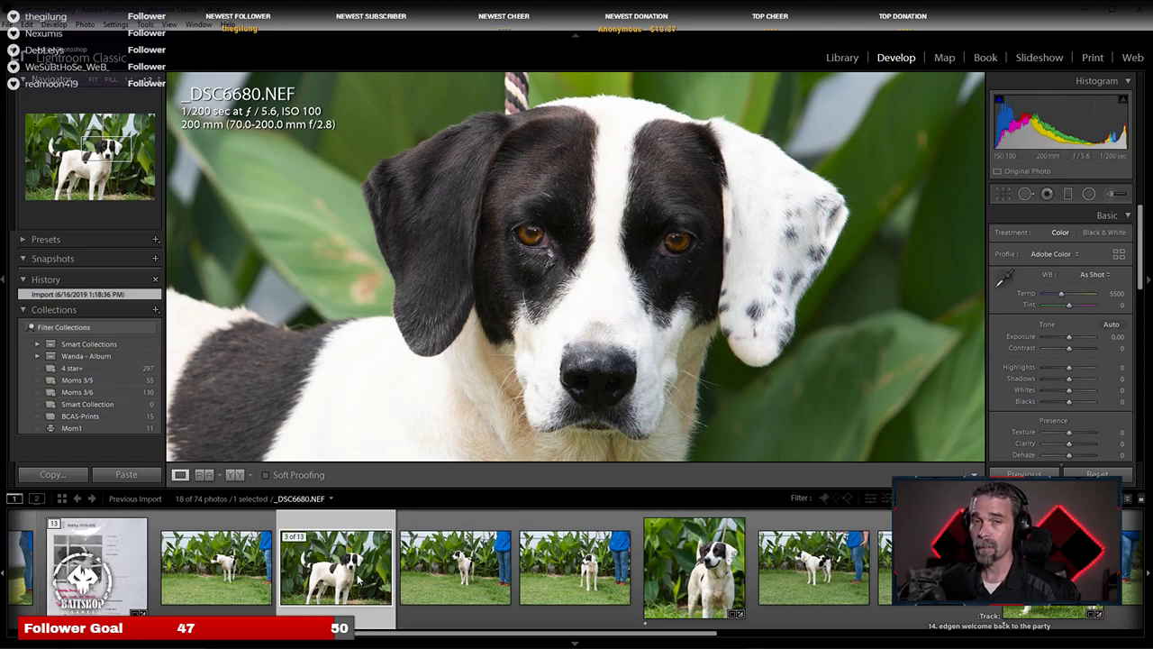
pyautogui.scroll(-2, 850, 574)
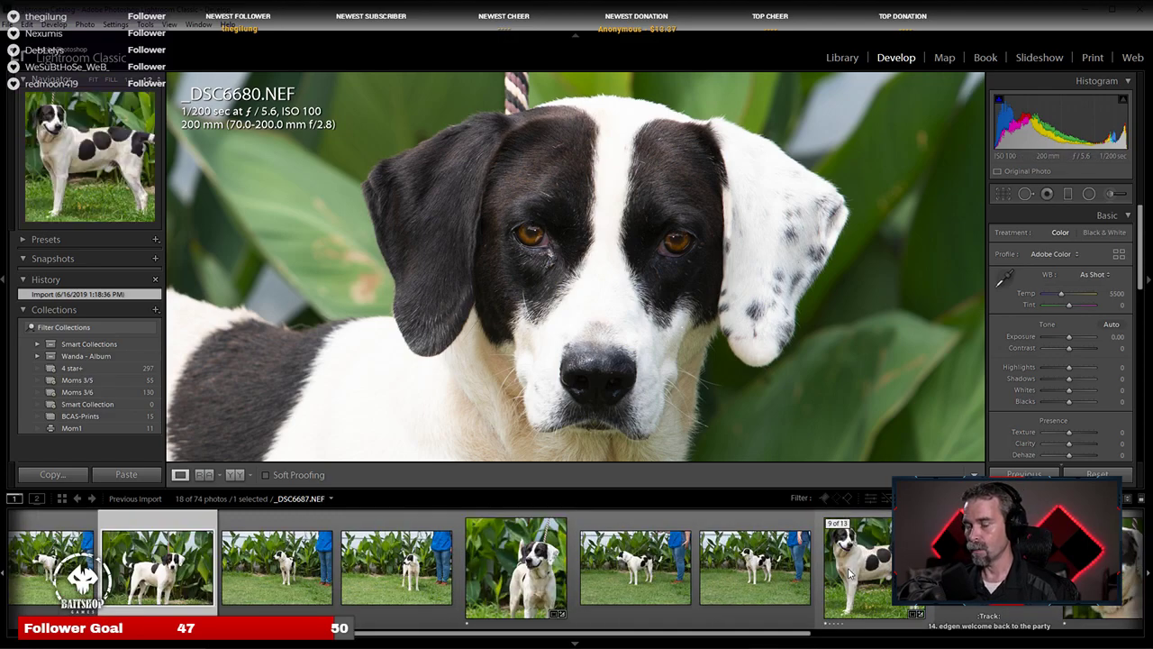
pyautogui.scroll(-2, 849, 574)
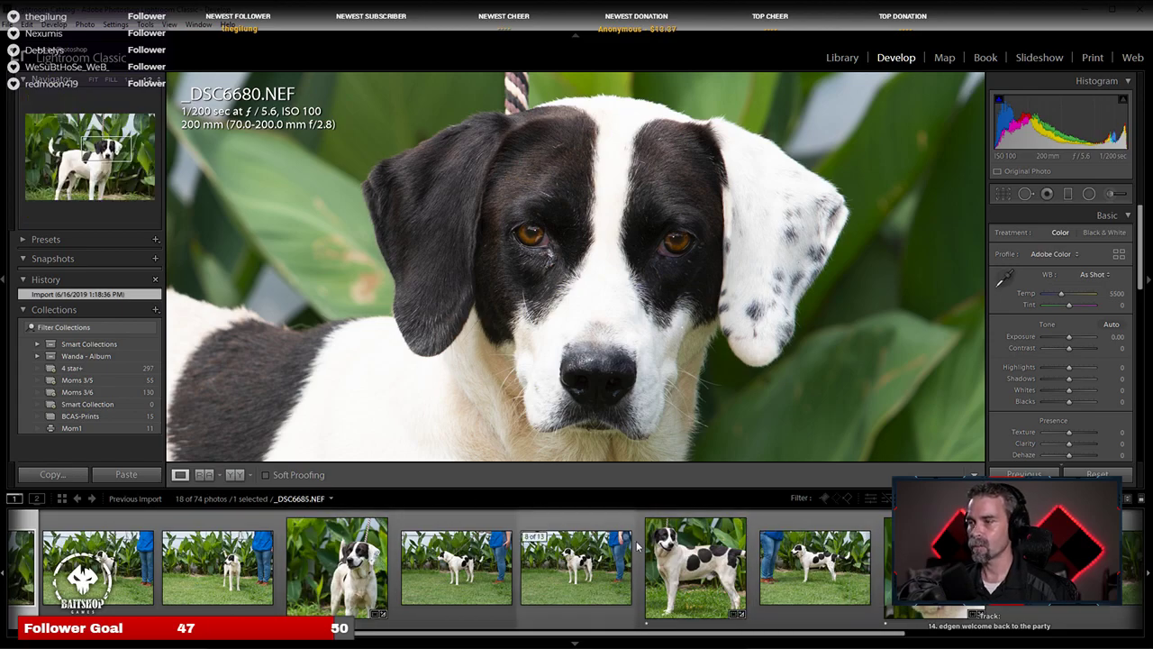
pyautogui.click(887, 540)
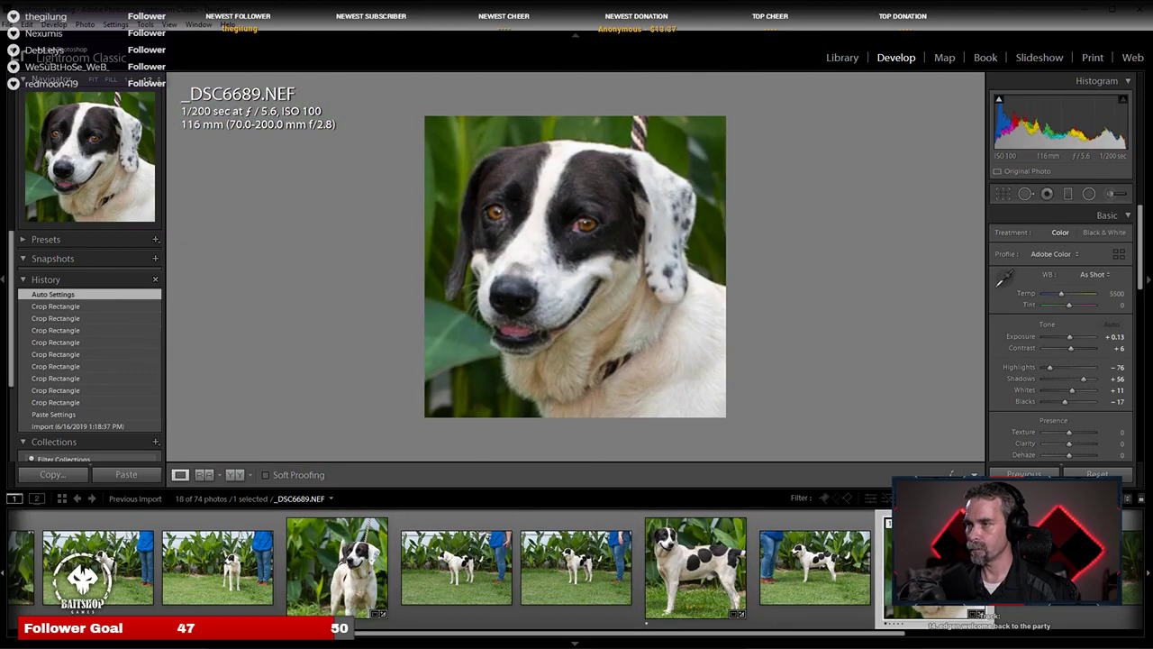
pyautogui.click(883, 574)
pyautogui.scroll(2, 401, 568)
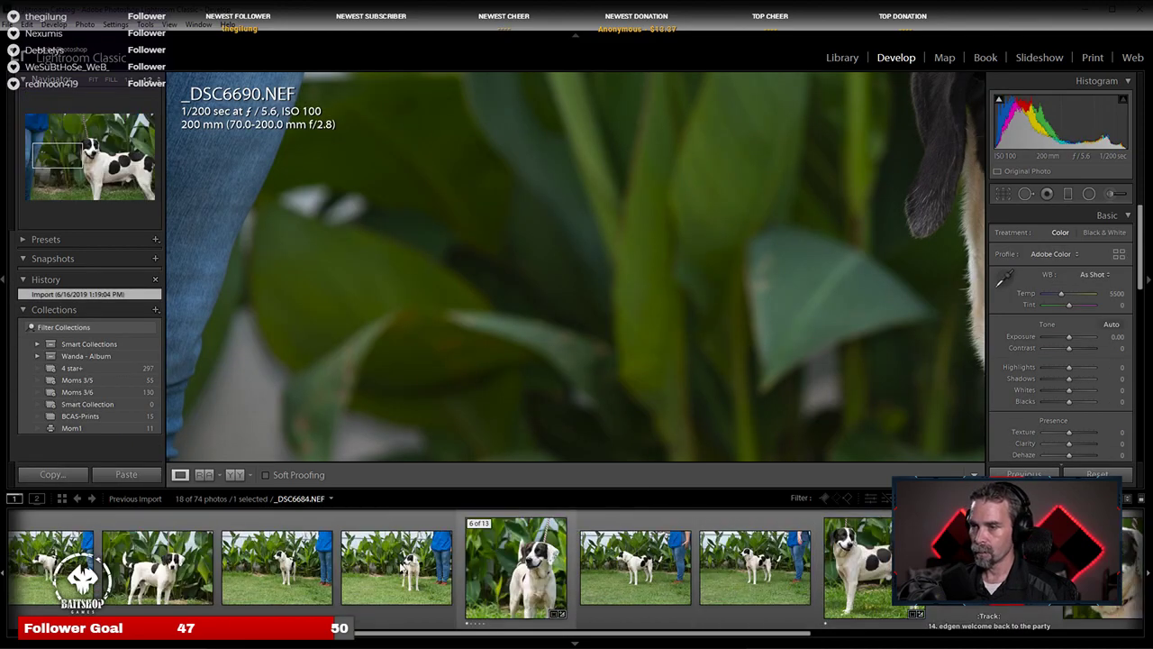
pyautogui.click(158, 567)
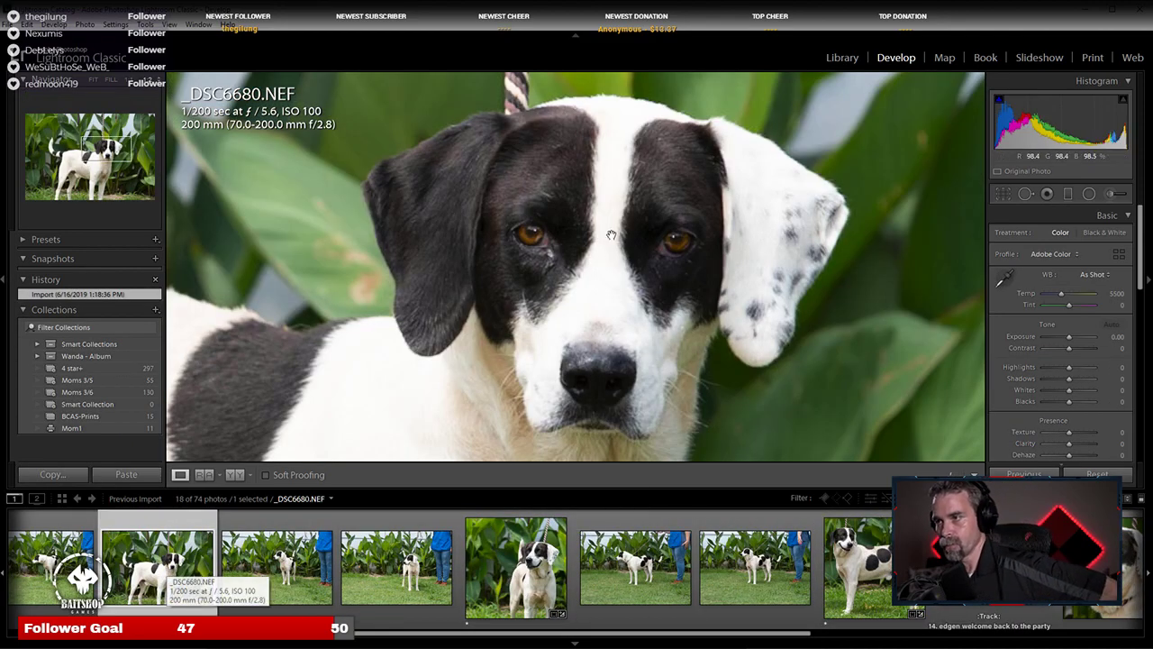
pyautogui.click(622, 213)
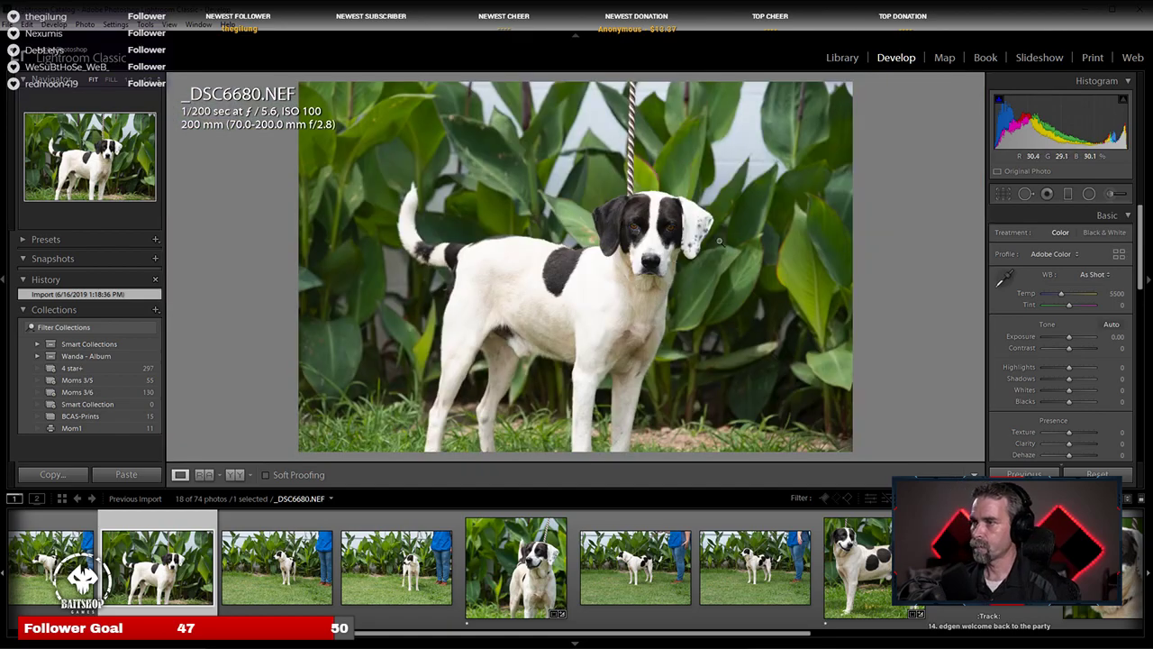
# Step: Cancel an accidental Copy Settings dialog and undo the last crop change
pyautogui.click(1001, 195)
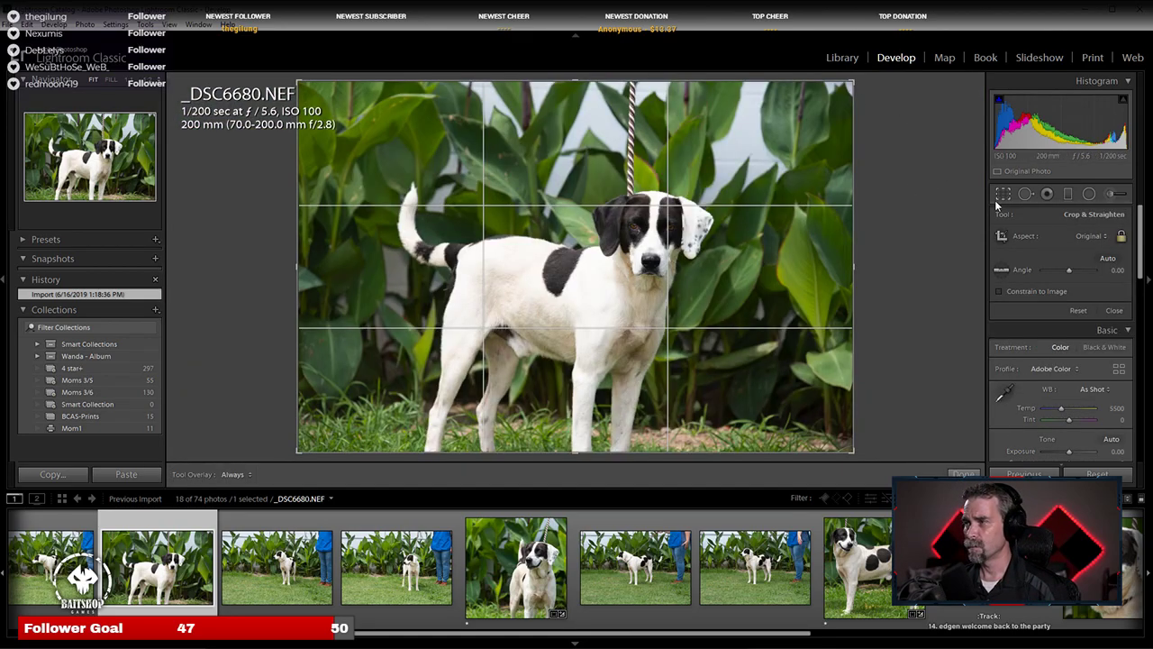
pyautogui.rightClick(168, 585)
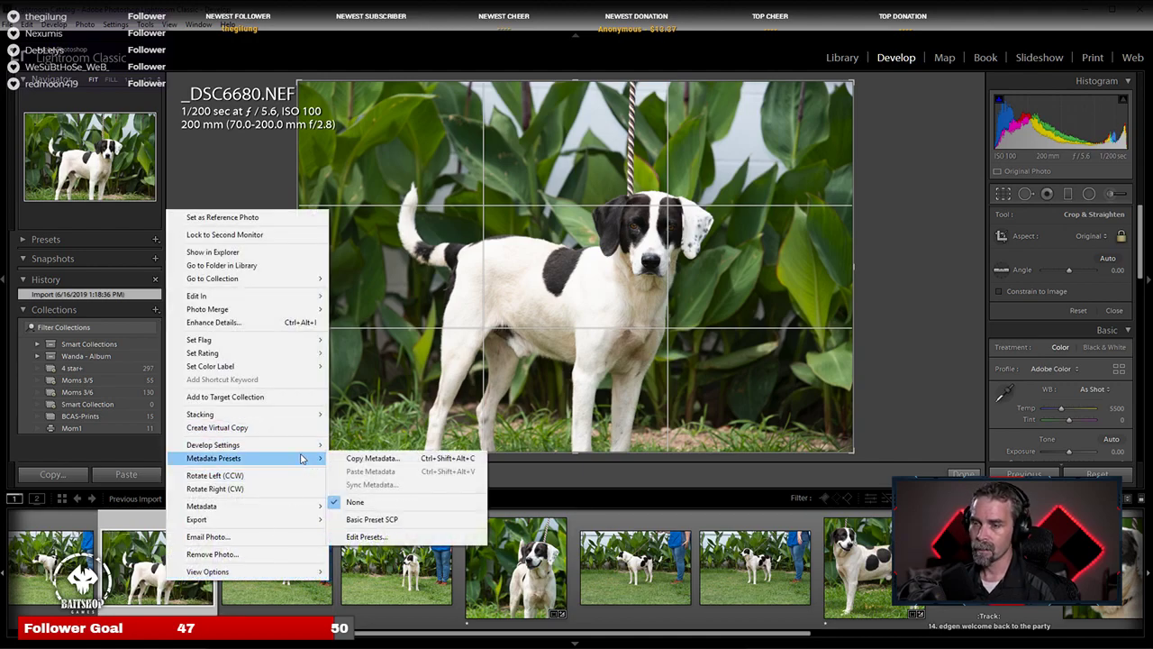
pyautogui.moveTo(298, 448)
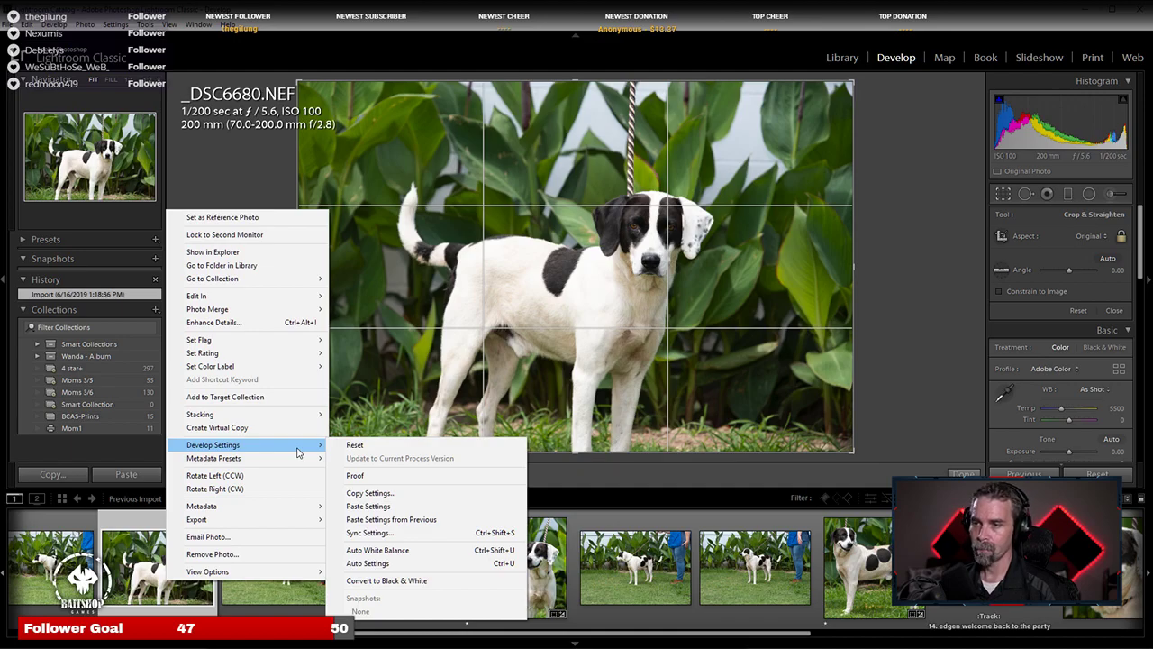
pyautogui.click(416, 494)
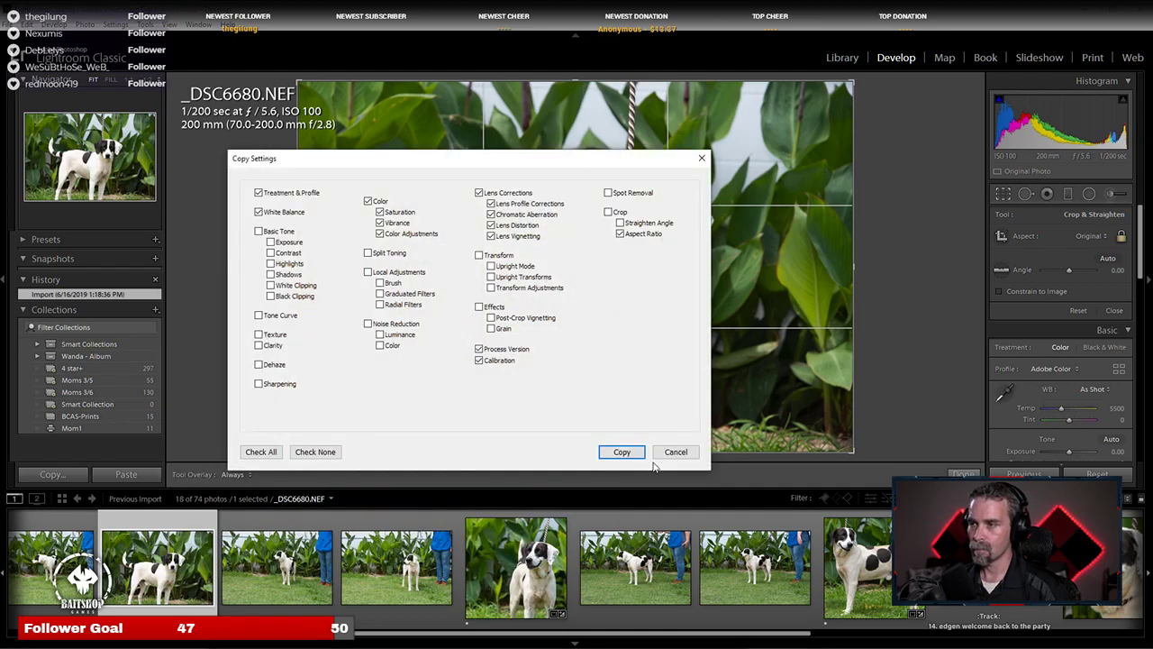
pyautogui.click(675, 452)
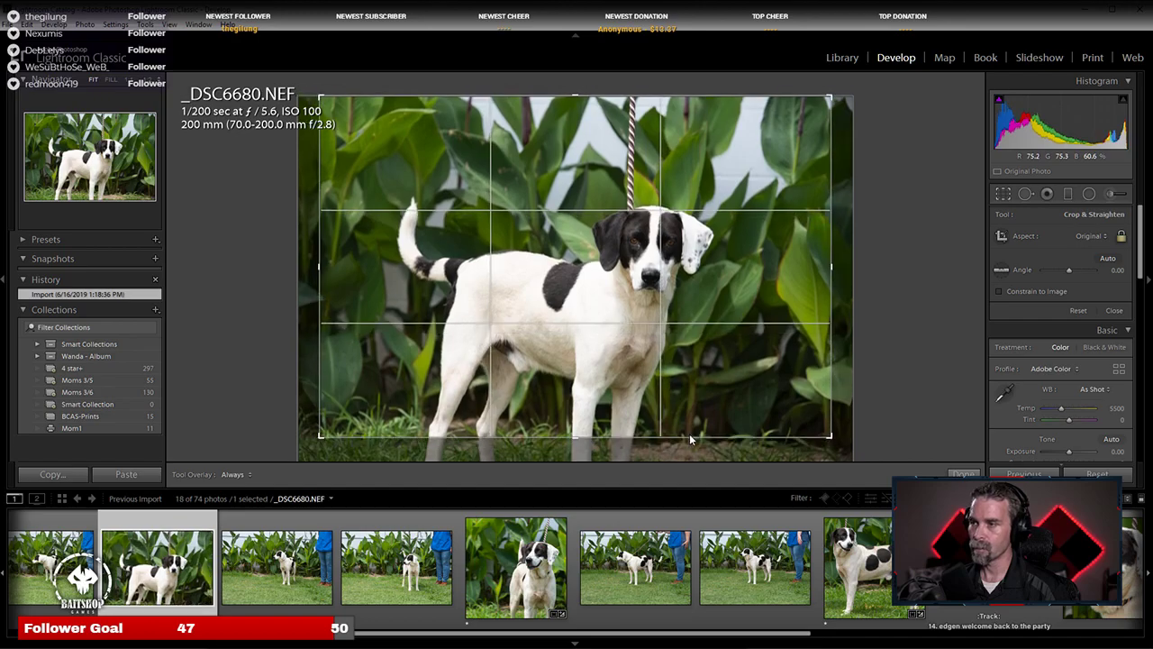
pyautogui.hotkey('ctrl', 'z')
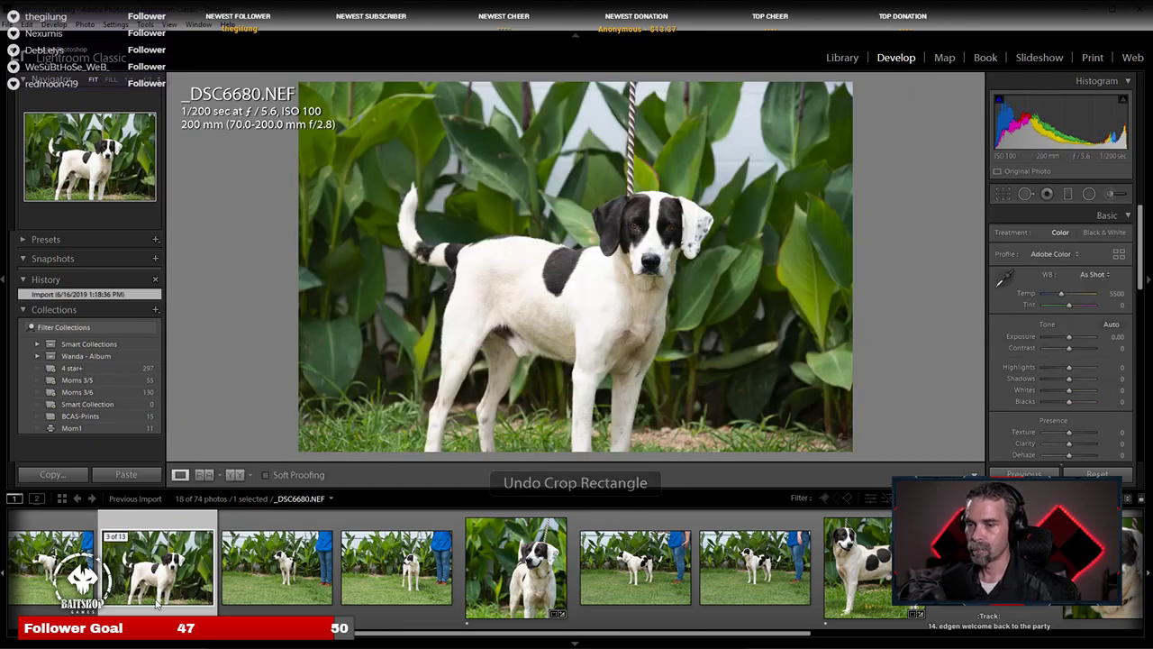
# Step: Paste the previous photo's settings onto _DSC6680, giving it a square crop
pyautogui.rightClick(155, 602)
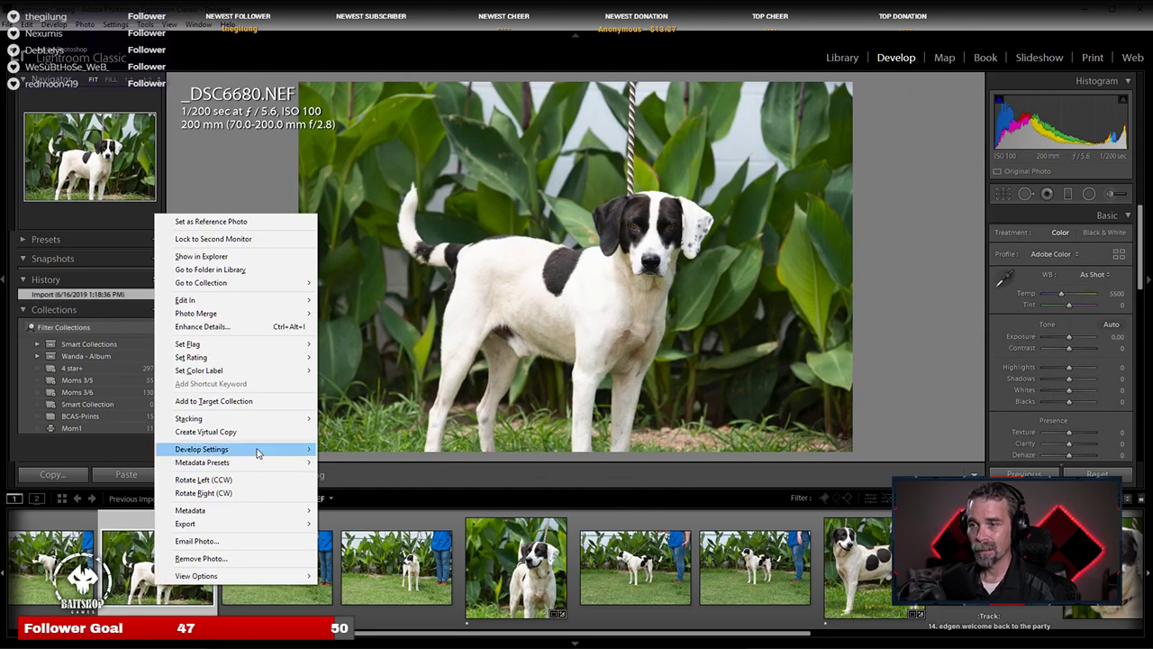
pyautogui.moveTo(258, 451)
pyautogui.click(440, 517)
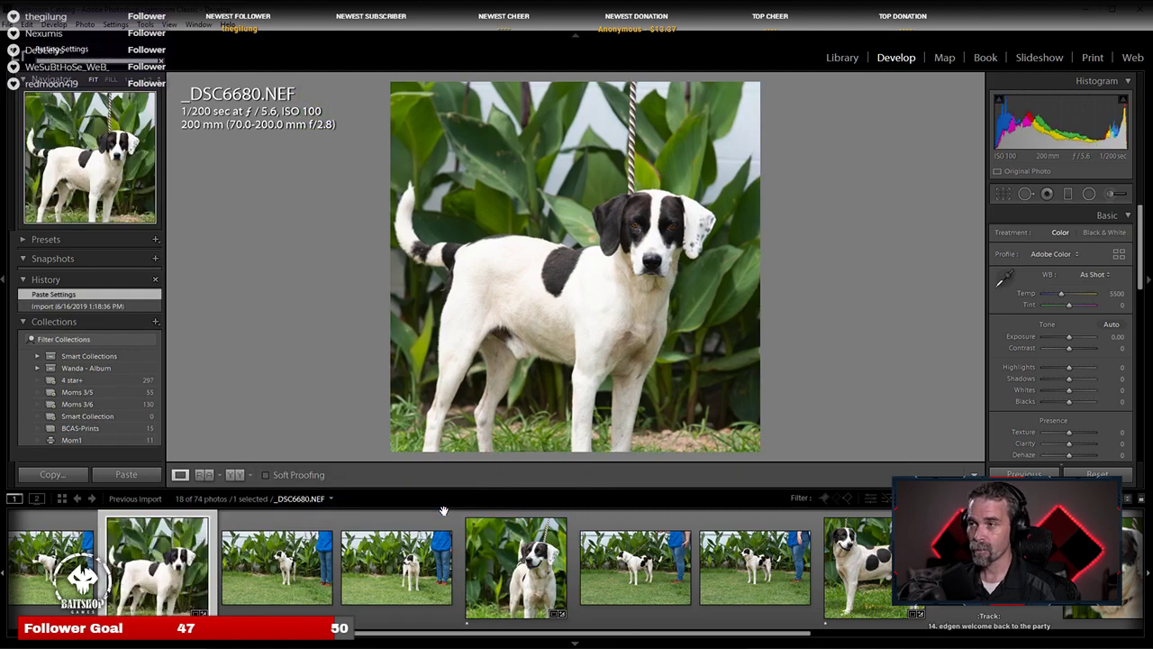
# Step: Crop _DSC6680 to a 1x1 square that tightly frames the dog's head
pyautogui.click(1003, 194)
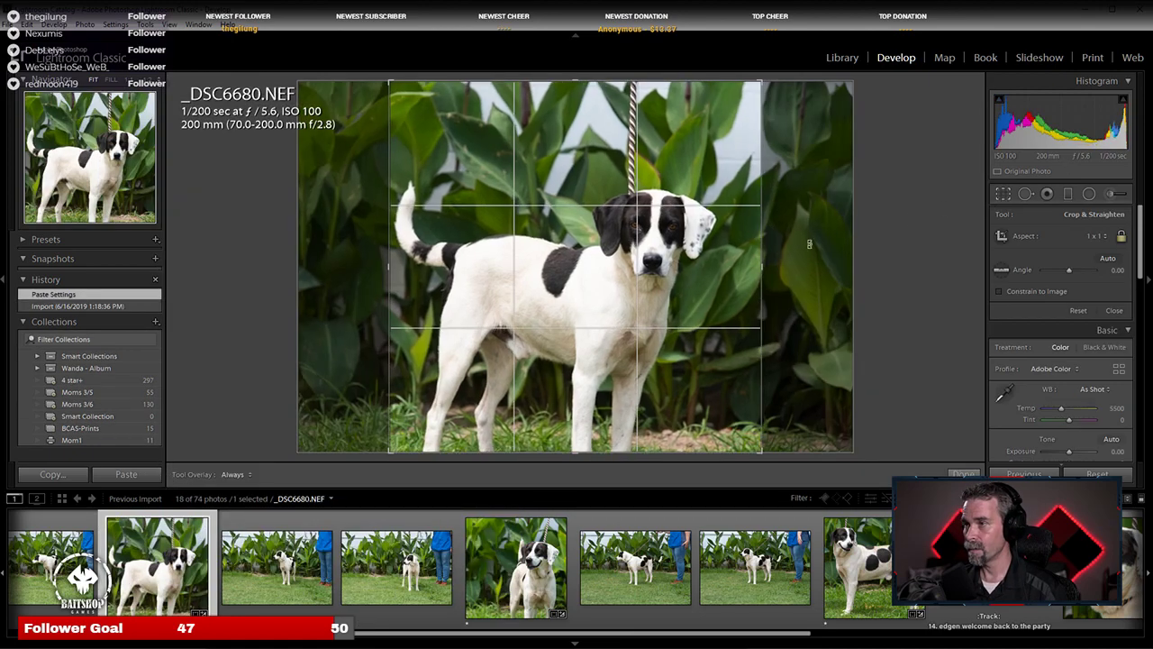
pyautogui.moveTo(390, 450); pyautogui.dragTo(502, 339)
pyautogui.moveTo(567, 289)
pyautogui.mouseDown()
pyautogui.moveTo(568, 270)
pyautogui.moveTo(549, 278)
pyautogui.mouseUp()
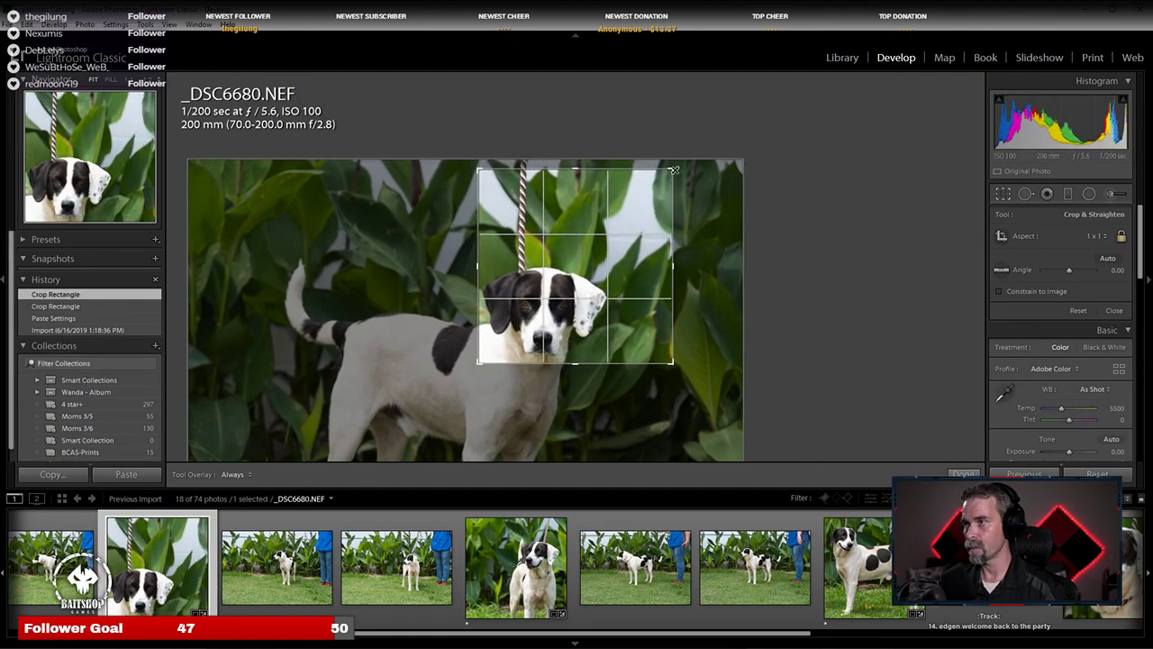
pyautogui.moveTo(672, 169); pyautogui.dragTo(613, 231)
pyautogui.moveTo(542, 302); pyautogui.dragTo(546, 304)
pyautogui.press('Return')
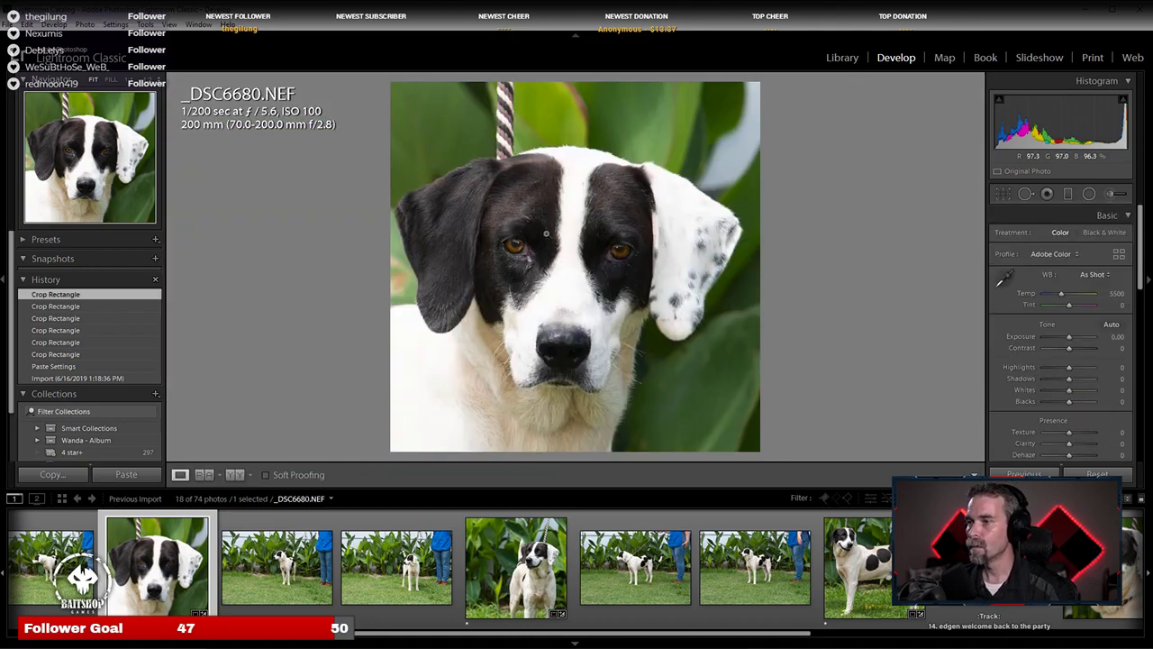
# Step: Nudge the square crop slightly, then apply Auto tone (Exposure -0.18, Highlights -79, Shadows +47)
pyautogui.click(1003, 194)
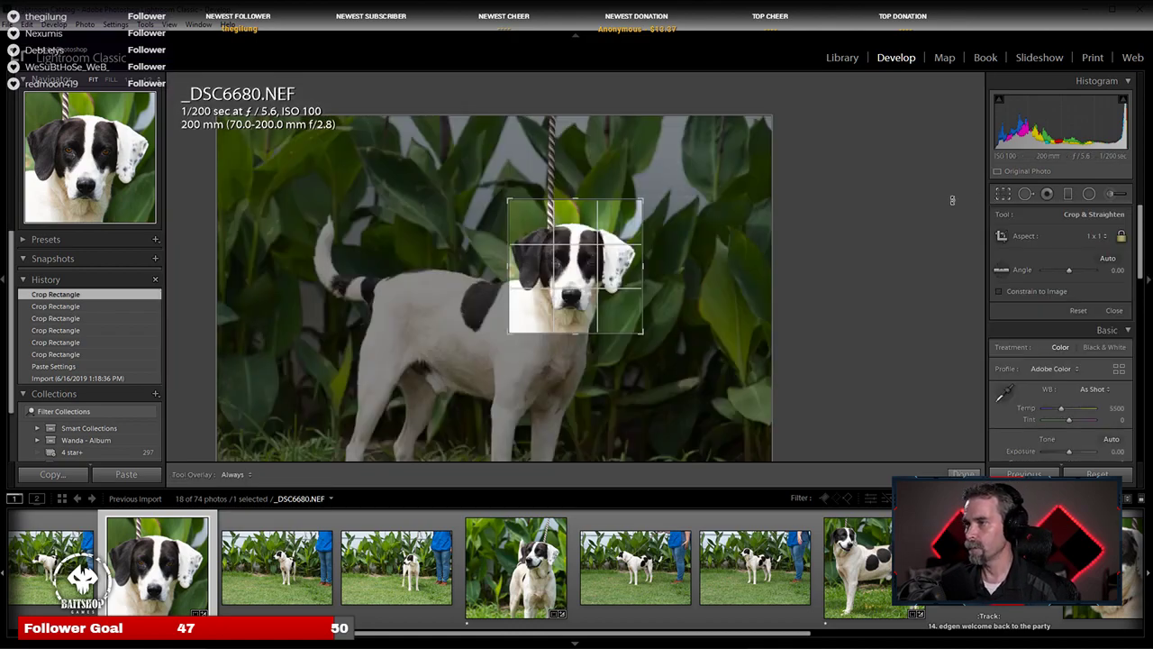
pyautogui.moveTo(641, 330); pyautogui.dragTo(641, 331)
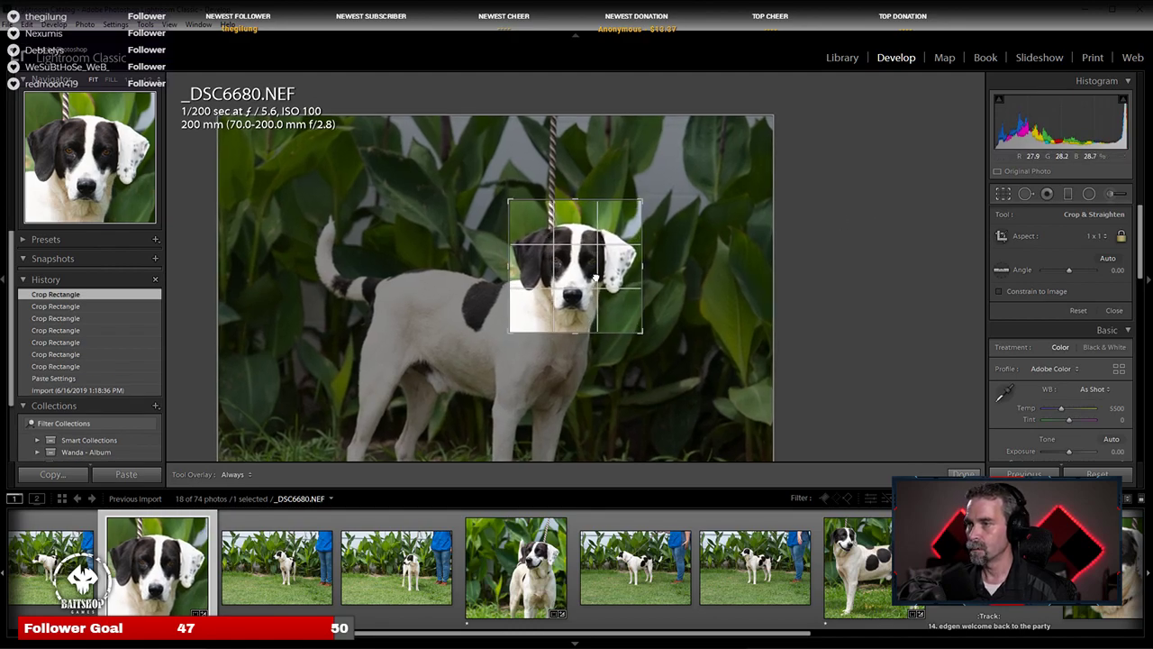
pyautogui.press('Return')
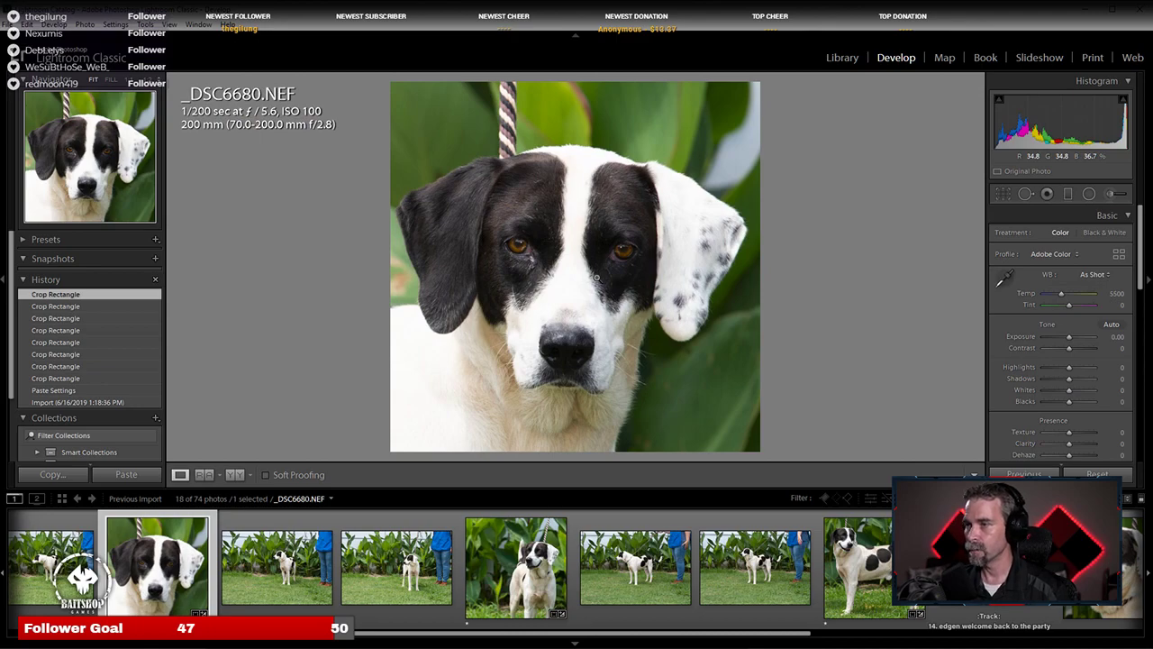
pyautogui.click(1111, 323)
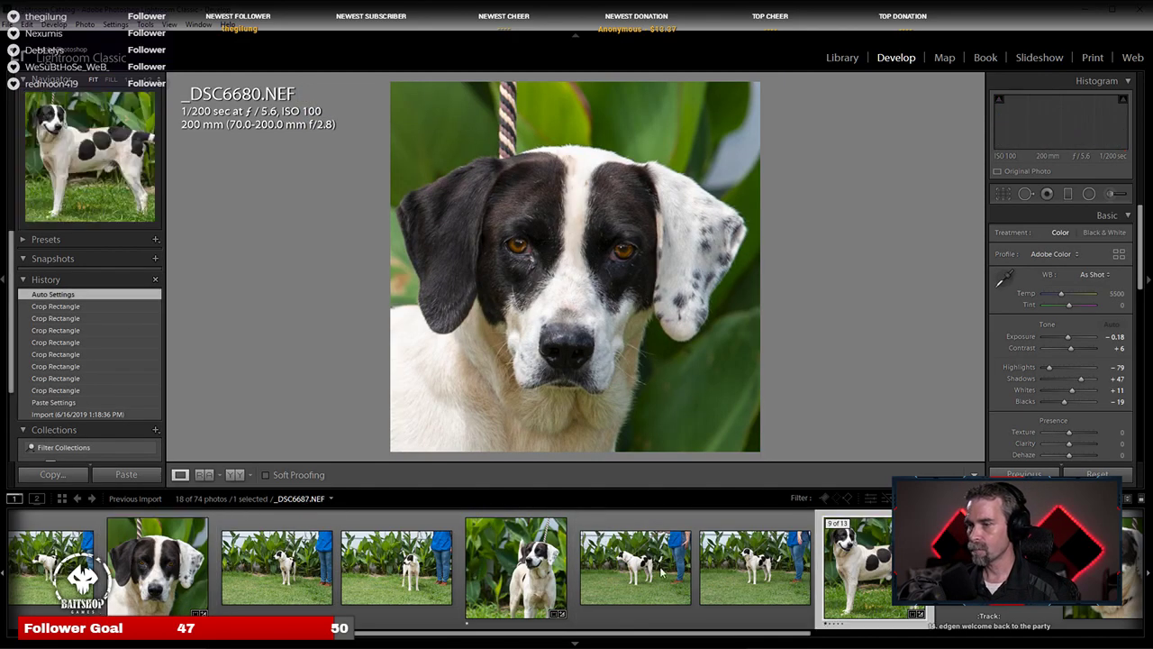
# Step: Collapse the first dog's stack from its _DSC6678 intake photo and open white dog photo _DSC6692
pyautogui.click(505, 590)
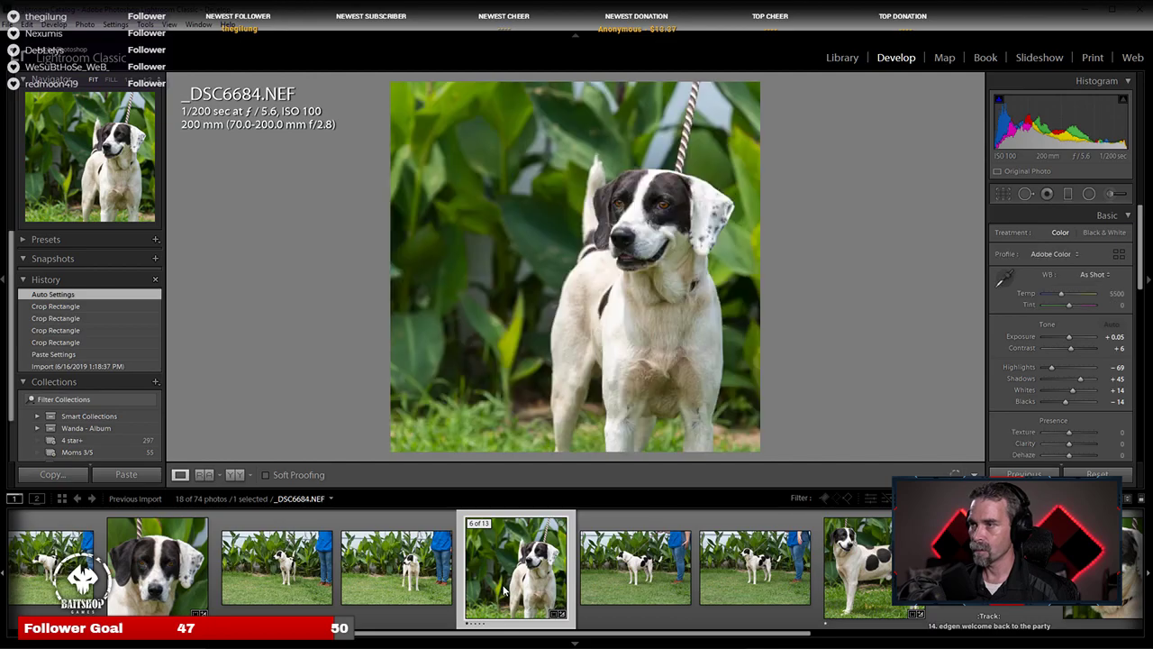
pyautogui.scroll(3, 504, 576)
pyautogui.click(233, 537)
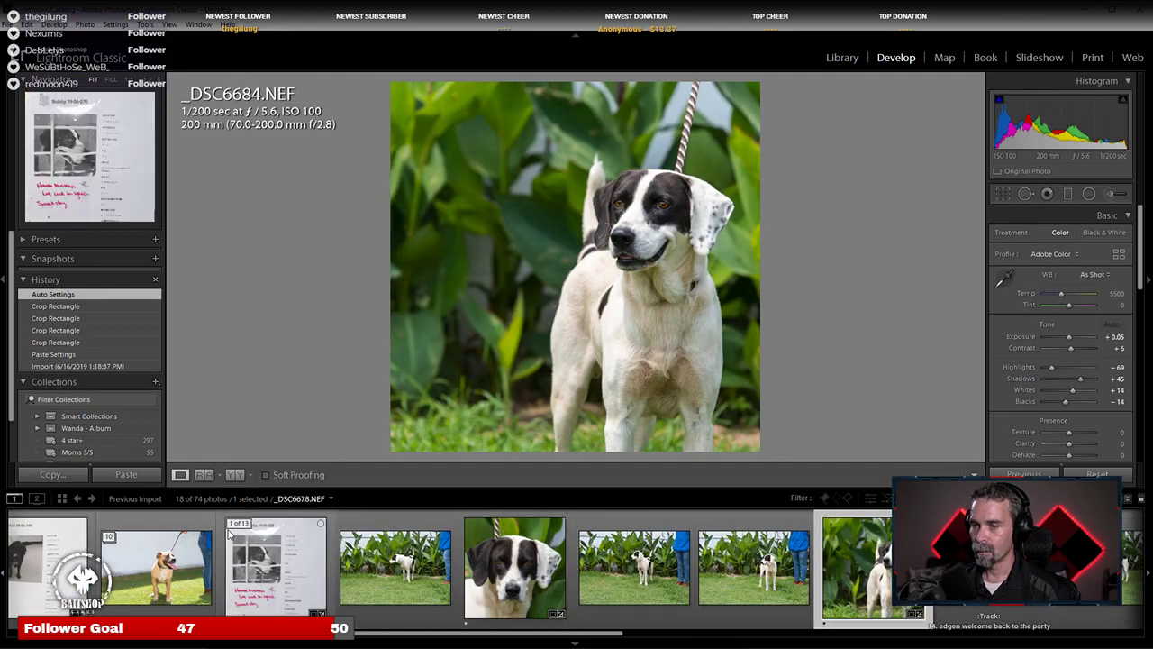
pyautogui.click(238, 525)
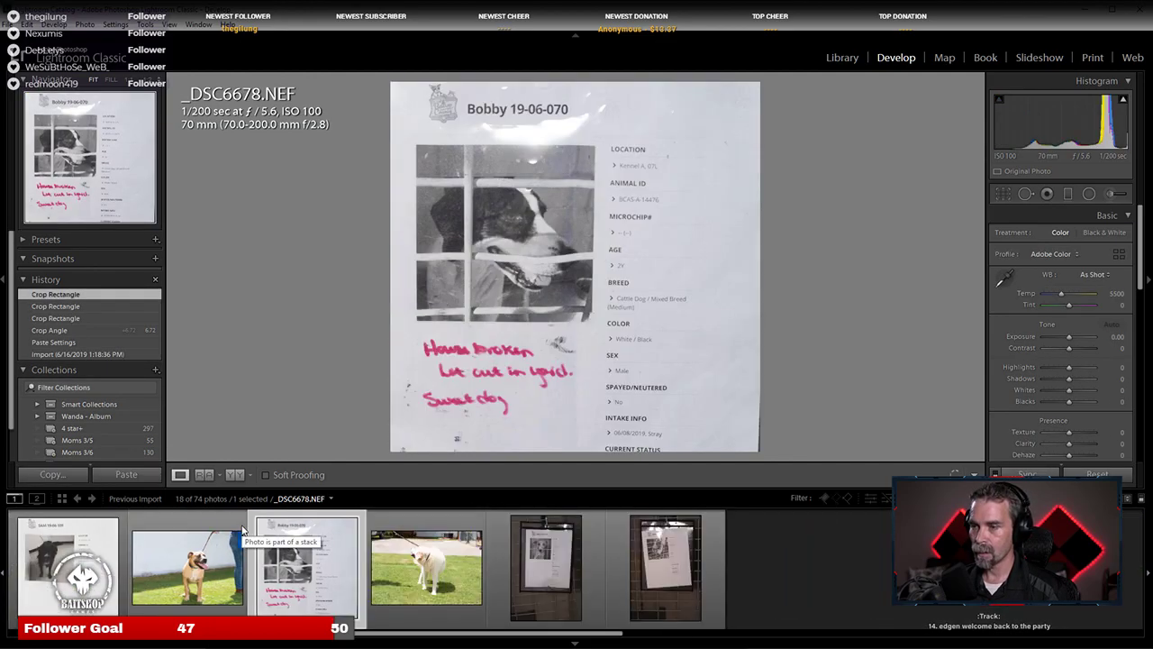
pyautogui.click(444, 574)
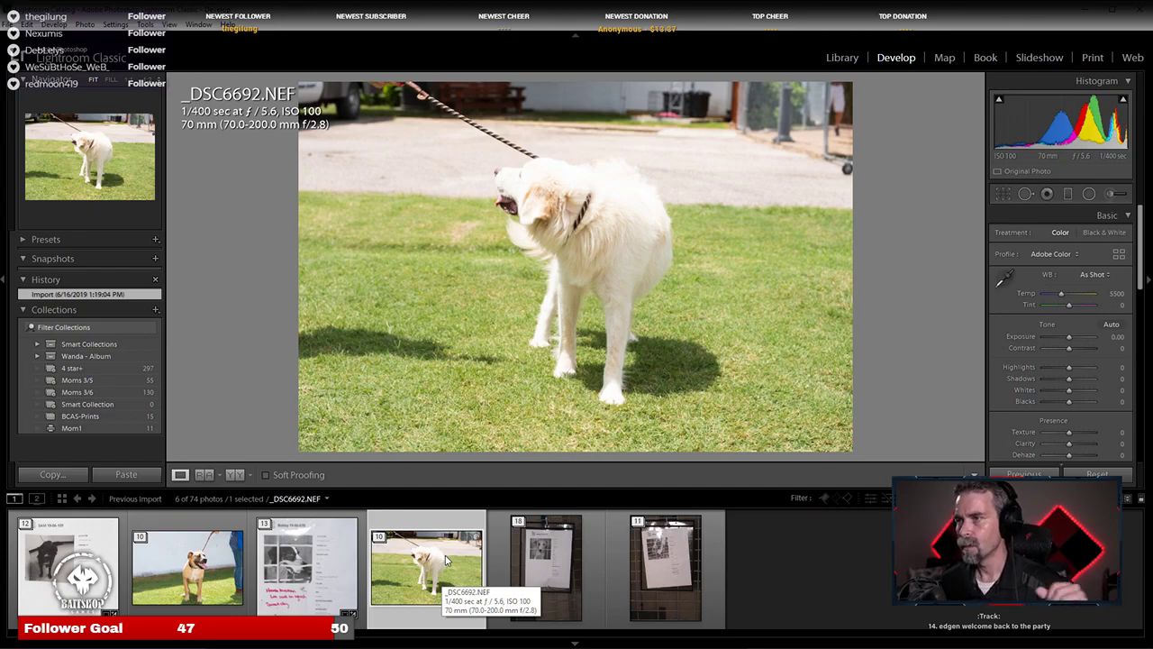
pyautogui.click(380, 539)
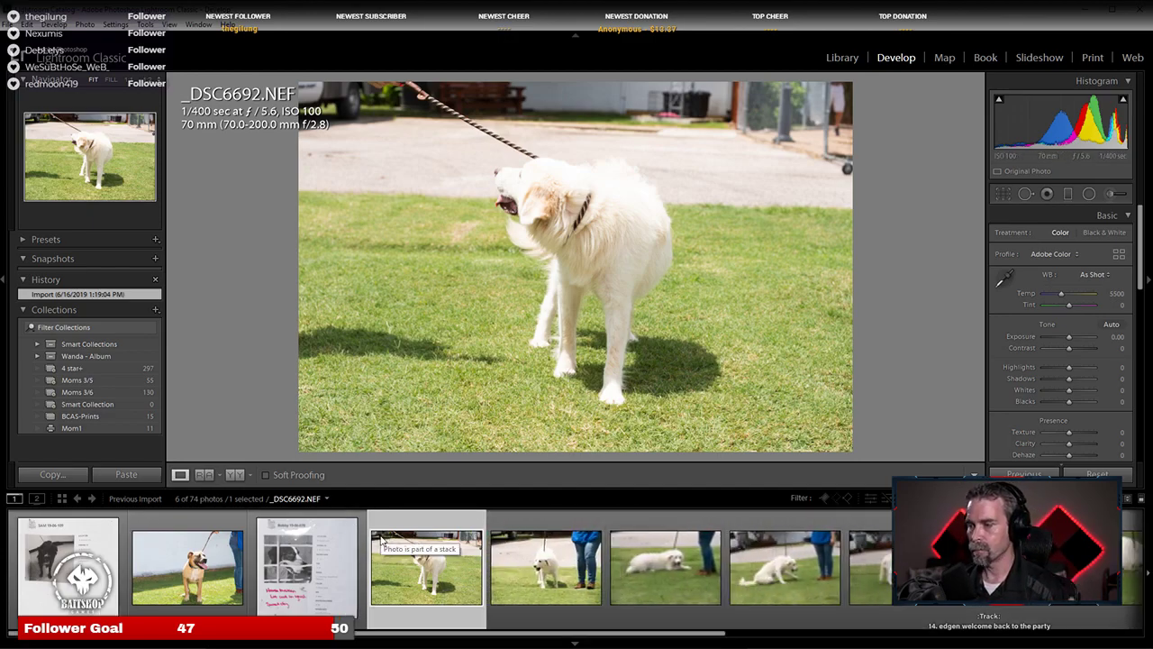
pyautogui.click(549, 586)
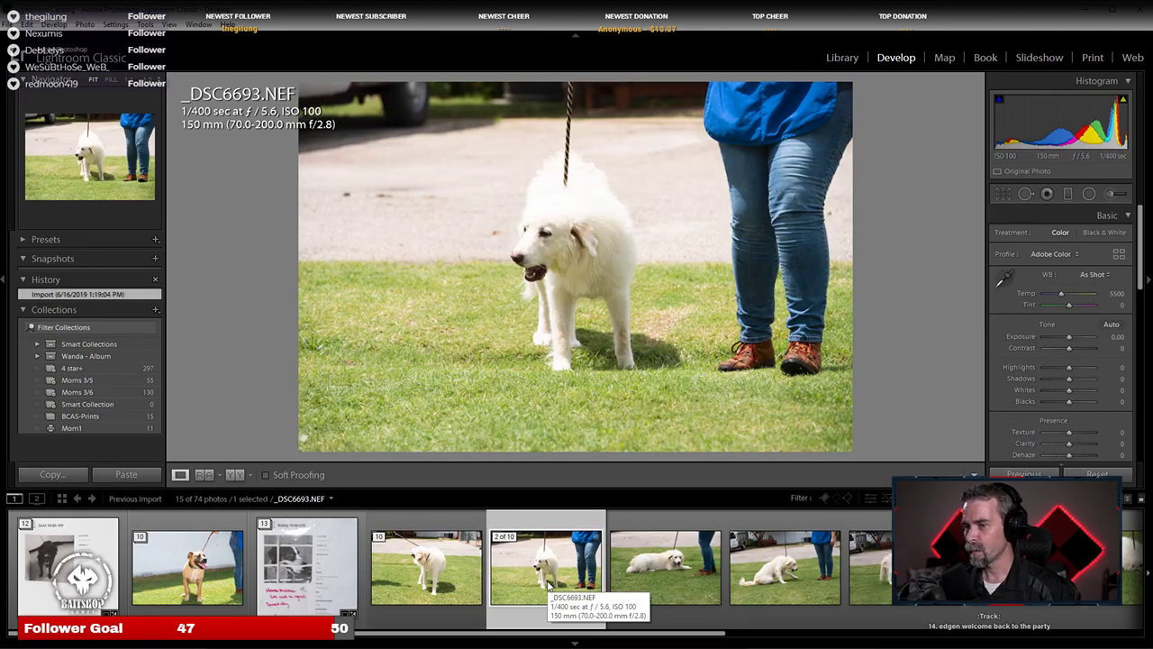
pyautogui.press('Right')
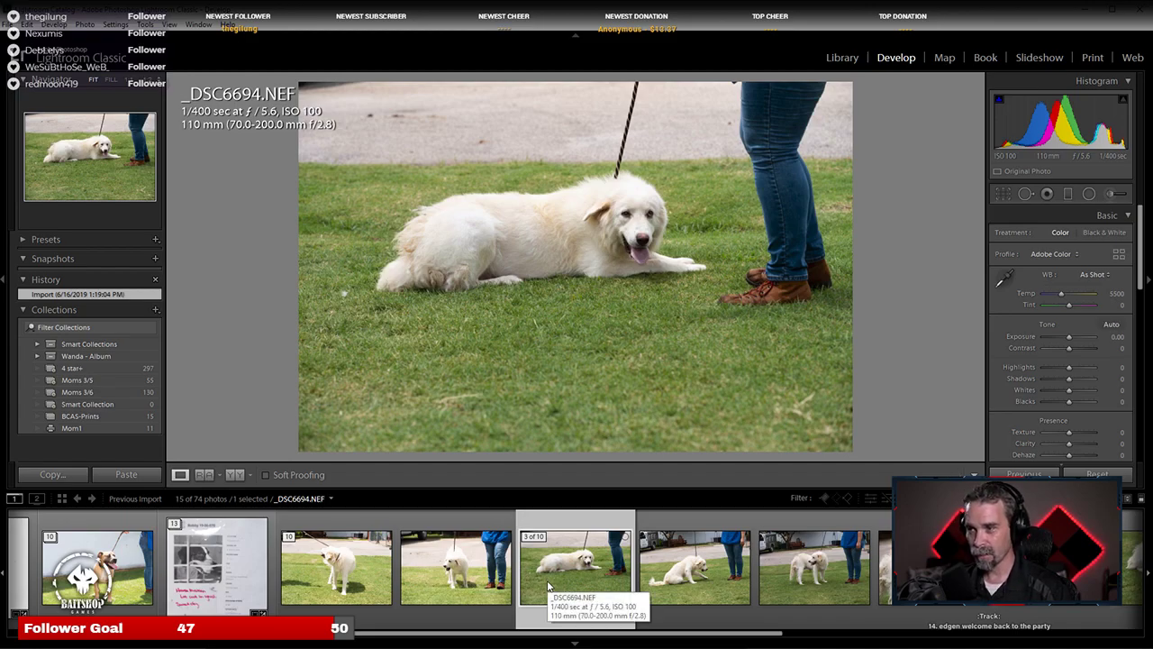
pyautogui.scroll(-5, 728, 609)
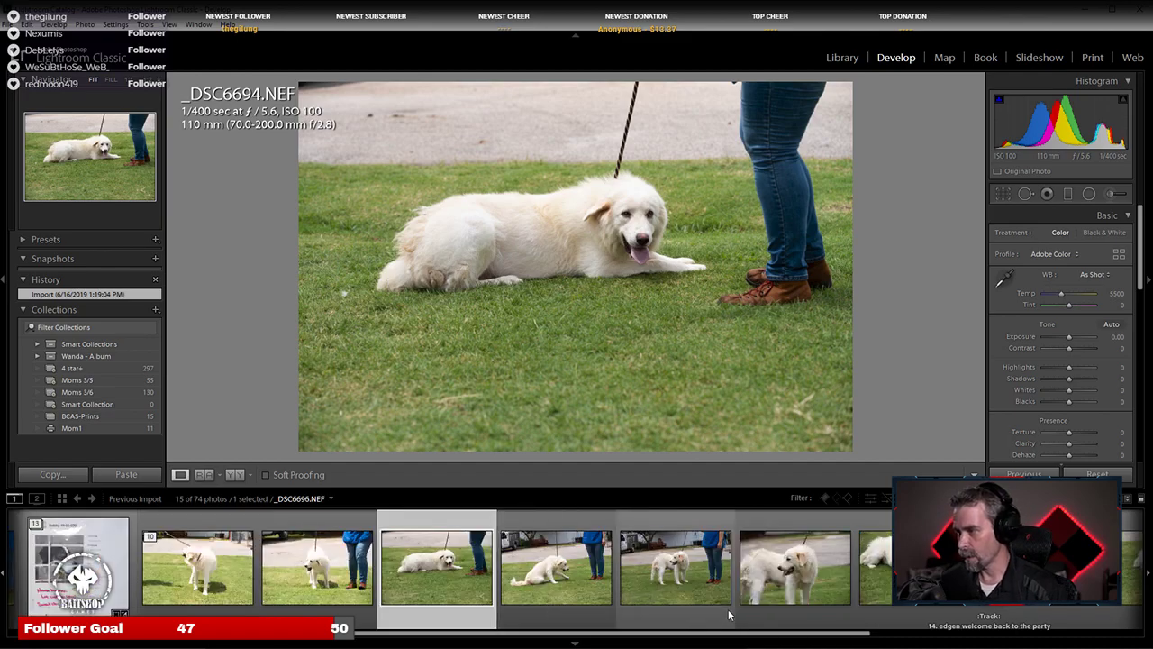
pyautogui.click(727, 609)
pyautogui.press('Right')
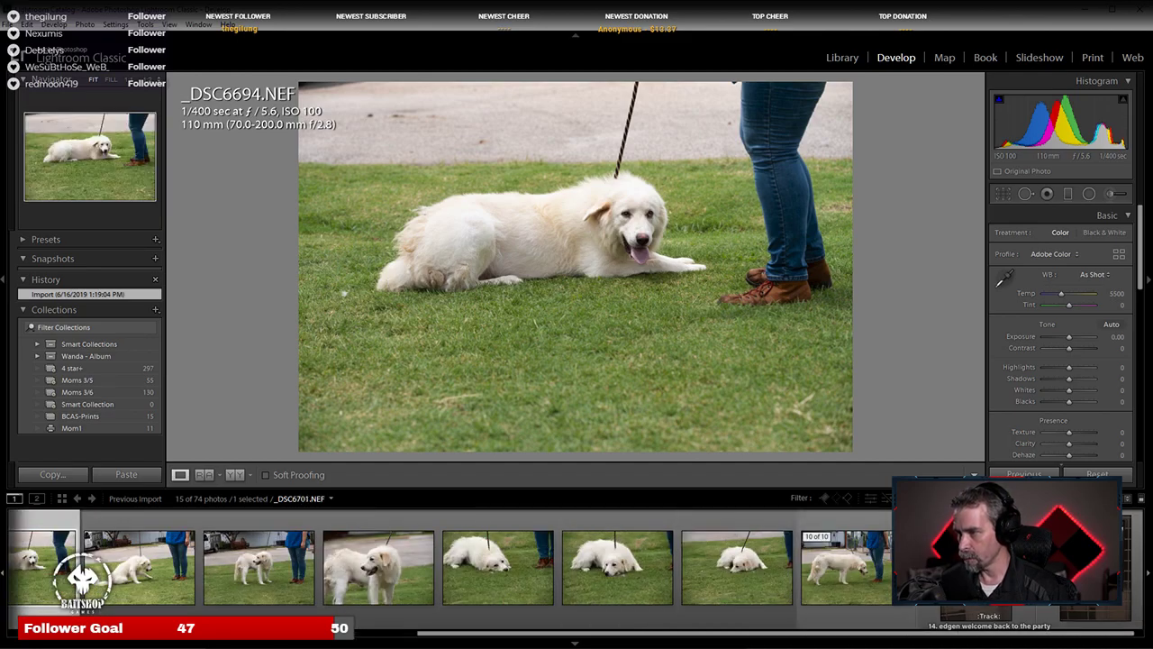
pyautogui.click(795, 566)
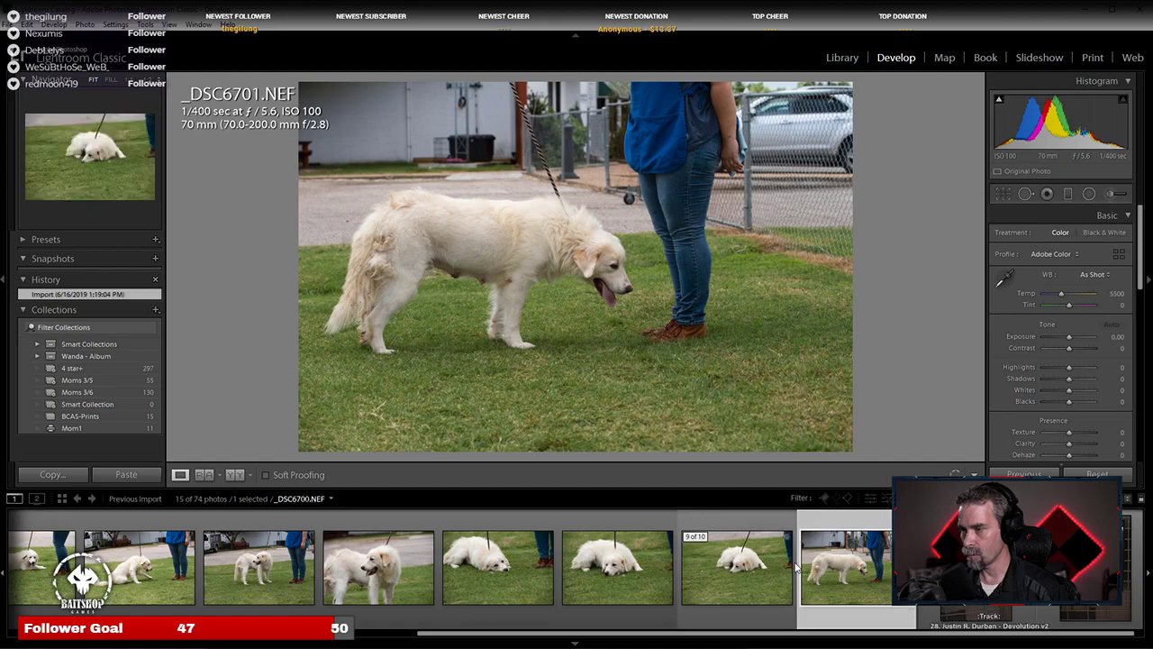
pyautogui.click(648, 587)
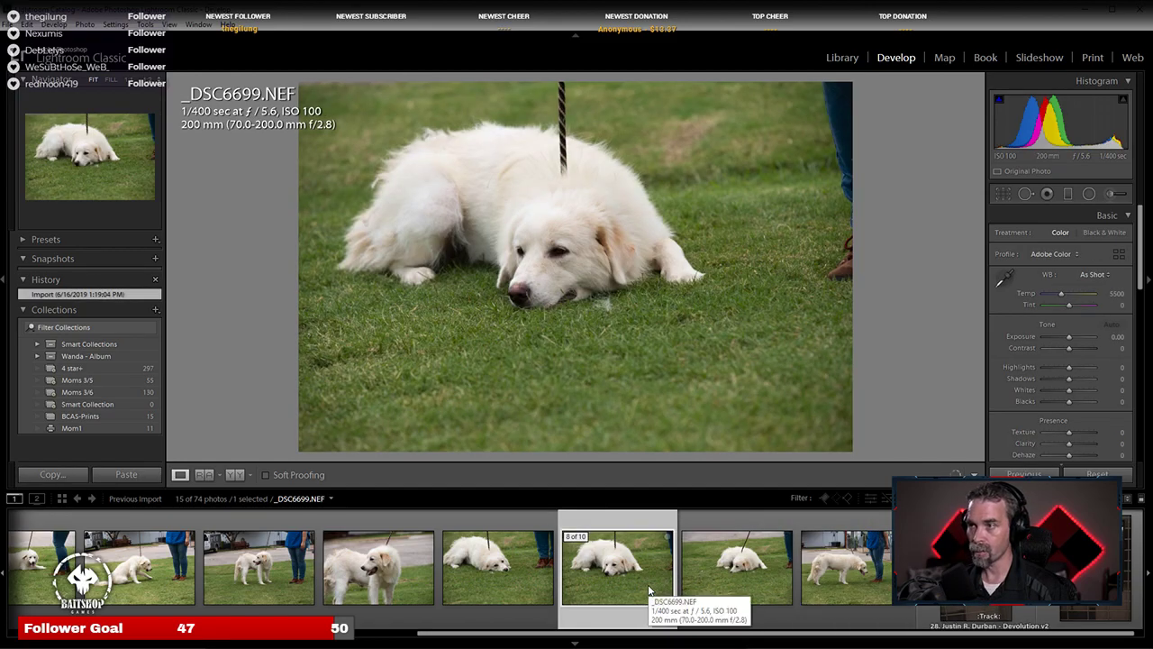
pyautogui.click(529, 314)
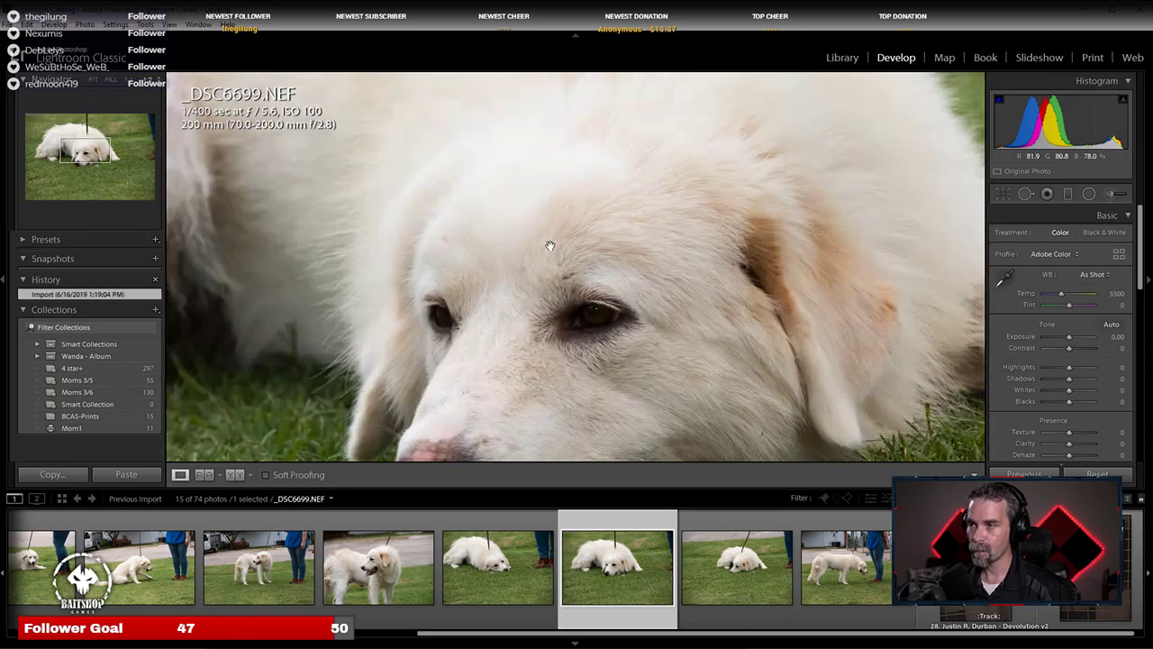
pyautogui.click(548, 259)
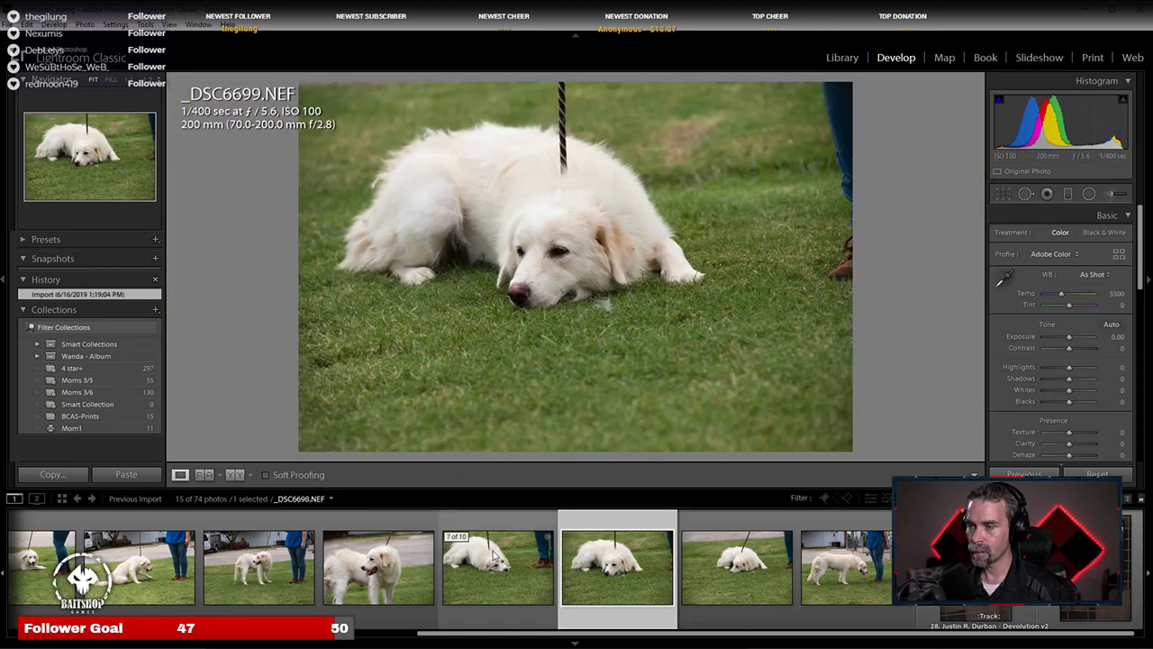
pyautogui.click(445, 593)
pyautogui.click(427, 596)
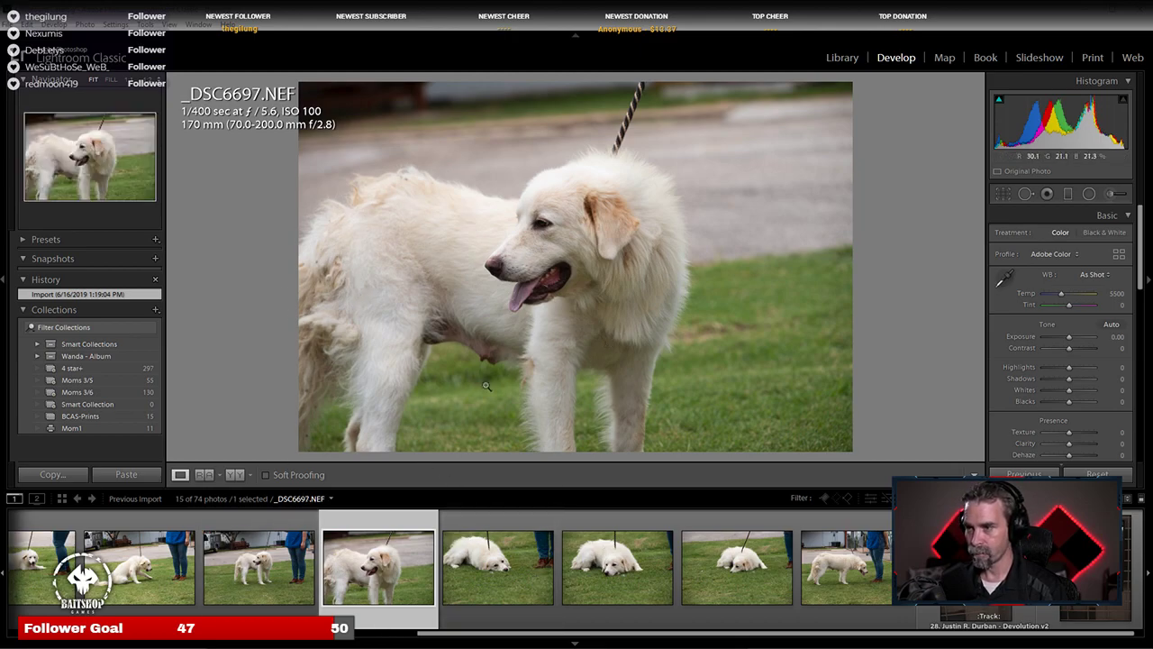
pyautogui.click(262, 554)
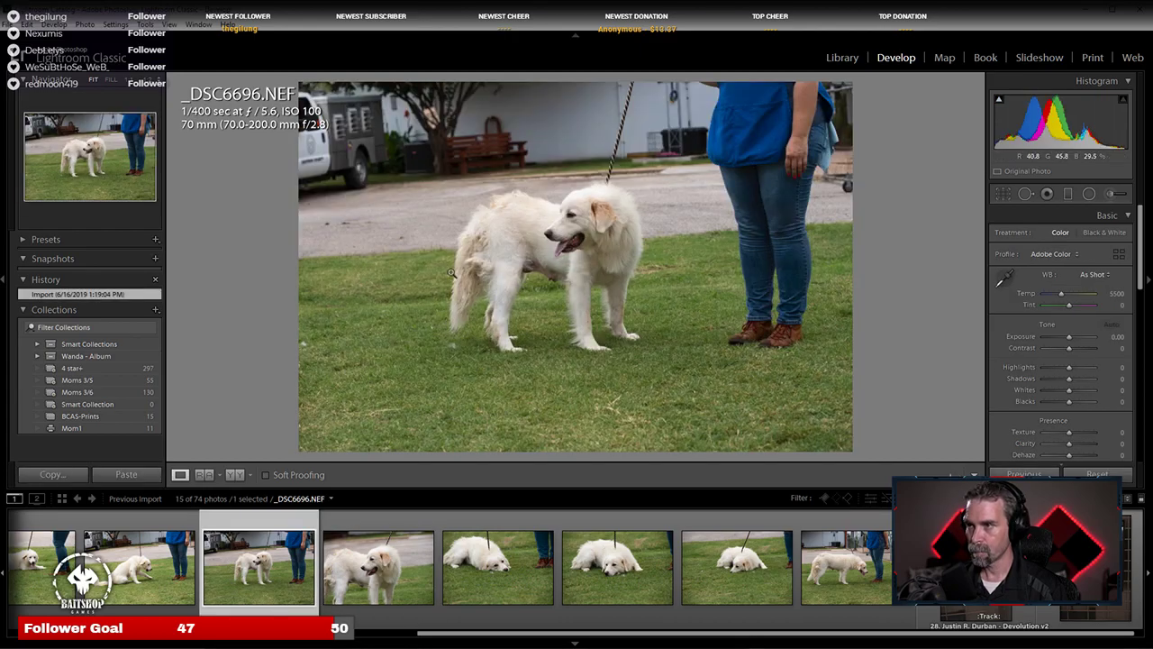
pyautogui.click(521, 229)
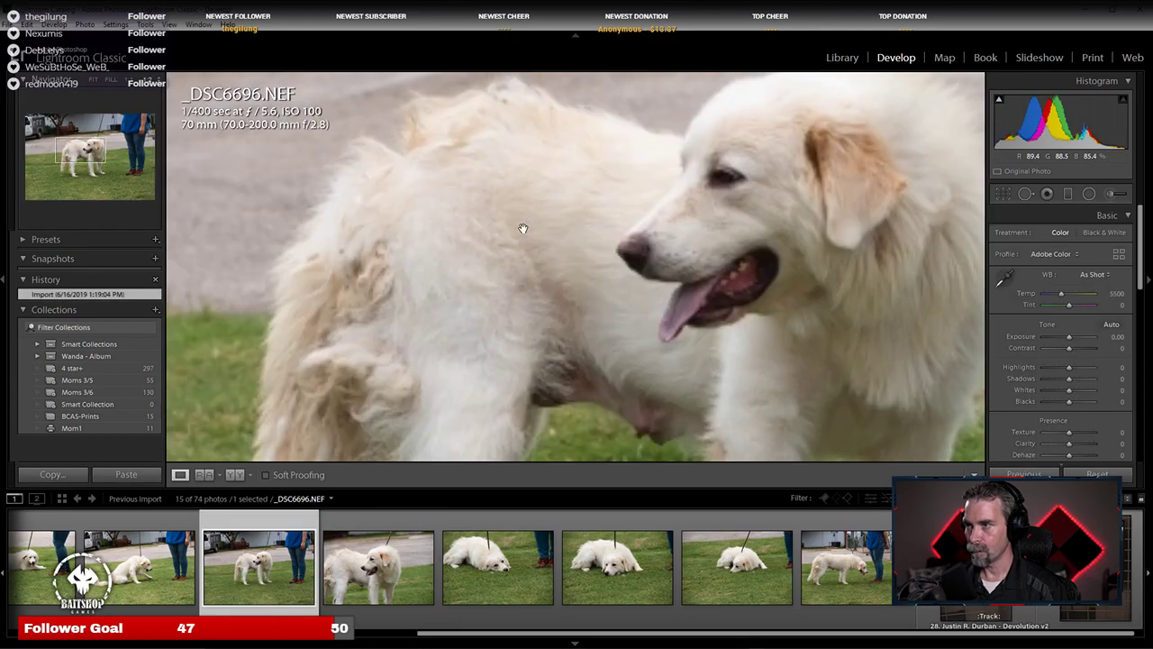
pyautogui.click(645, 242)
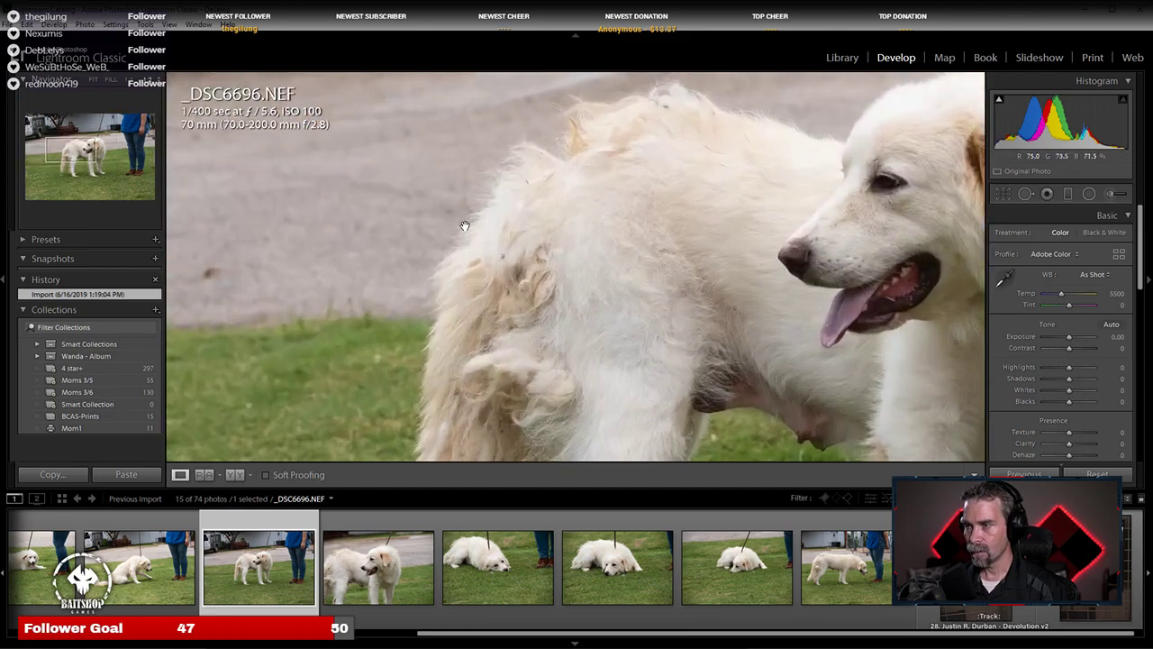
pyautogui.click(461, 271)
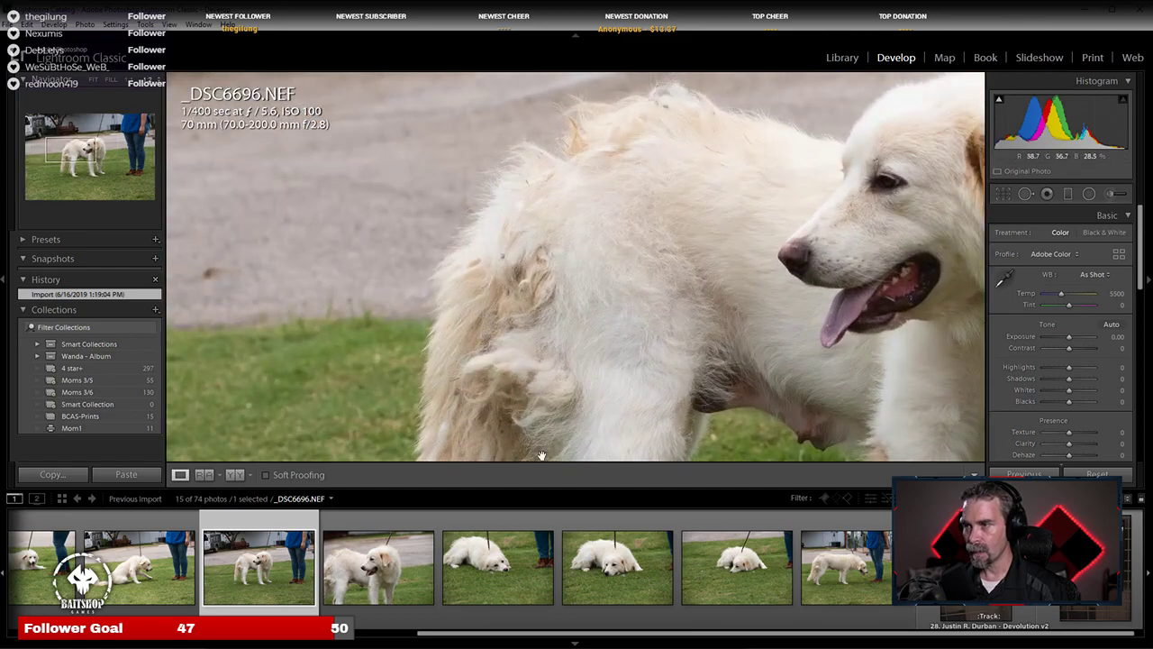
pyautogui.click(598, 311)
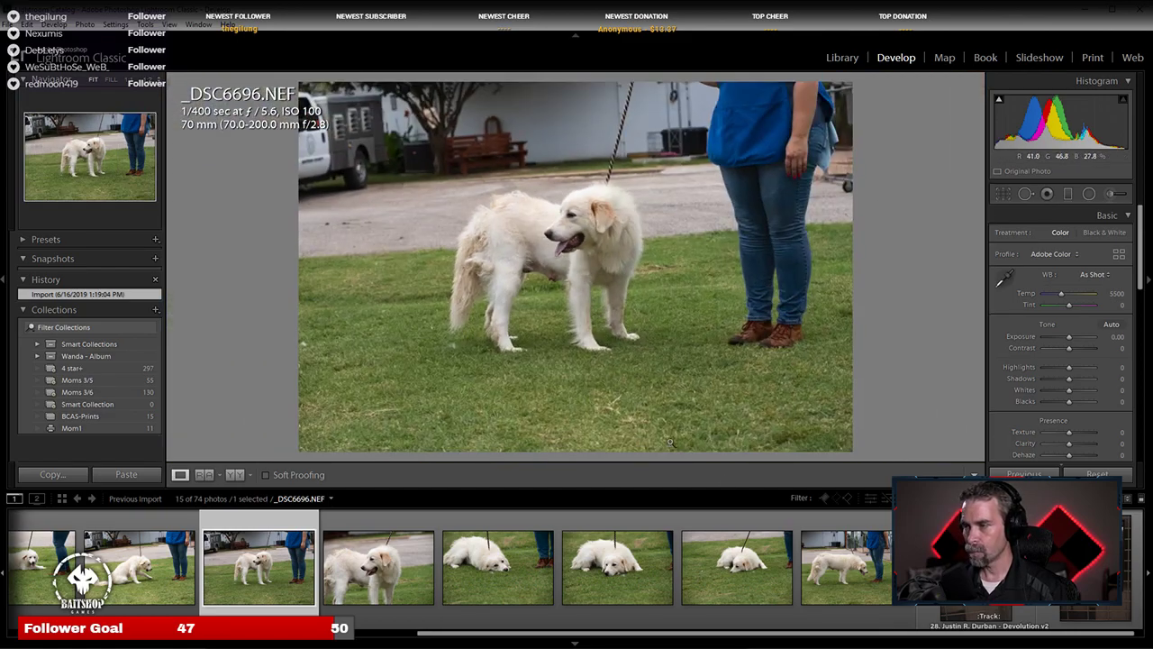
pyautogui.click(845, 567)
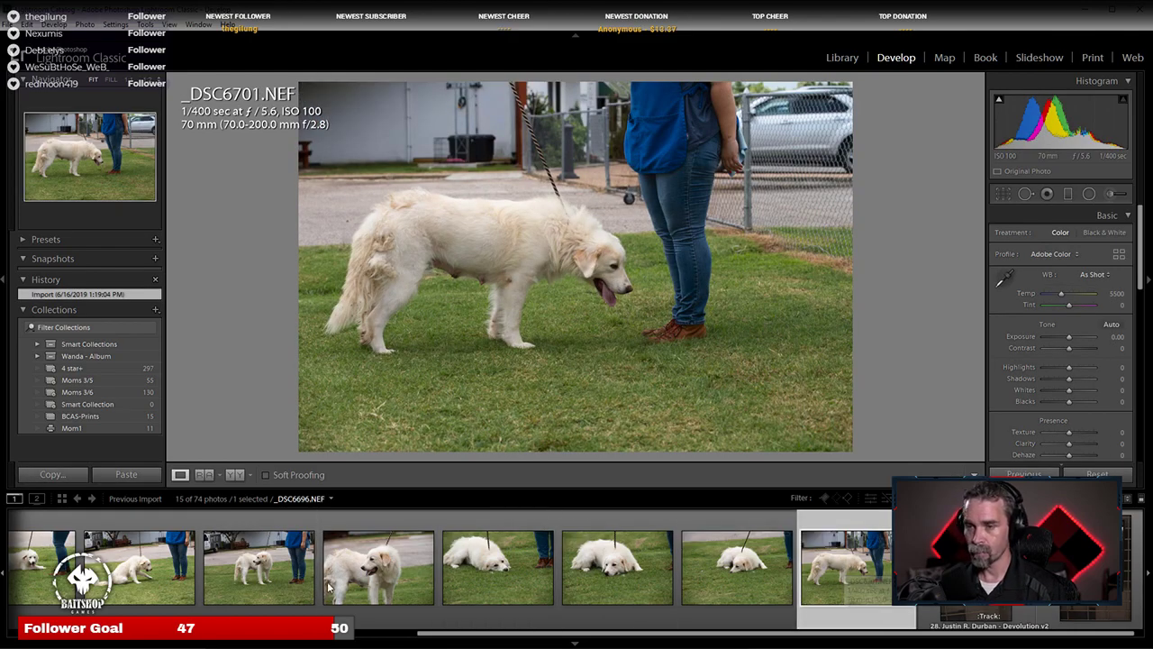
pyautogui.scroll(2, 315, 568)
pyautogui.click(153, 585)
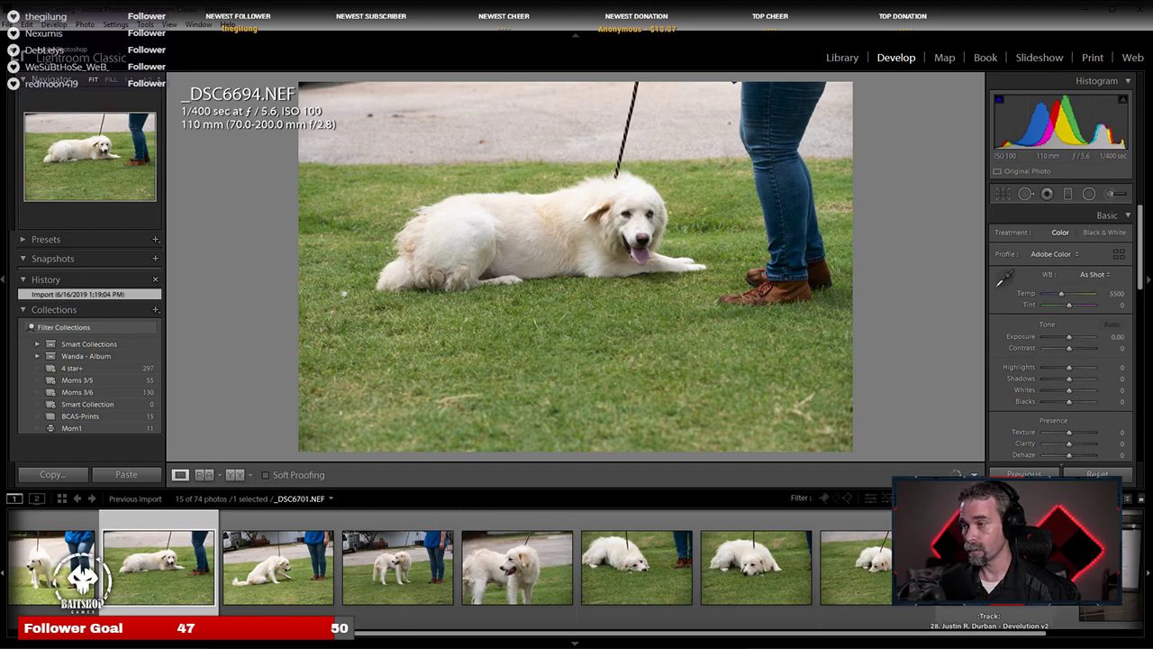
pyautogui.scroll(1, 439, 556)
pyautogui.click(180, 583)
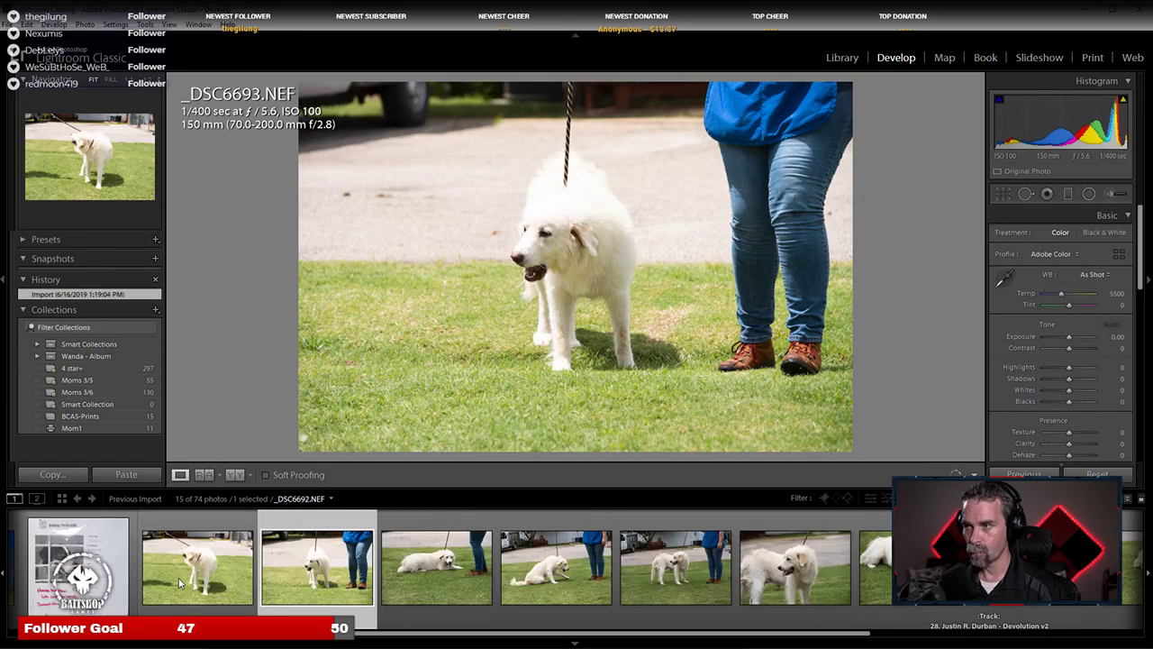
pyautogui.scroll(-1, 785, 587)
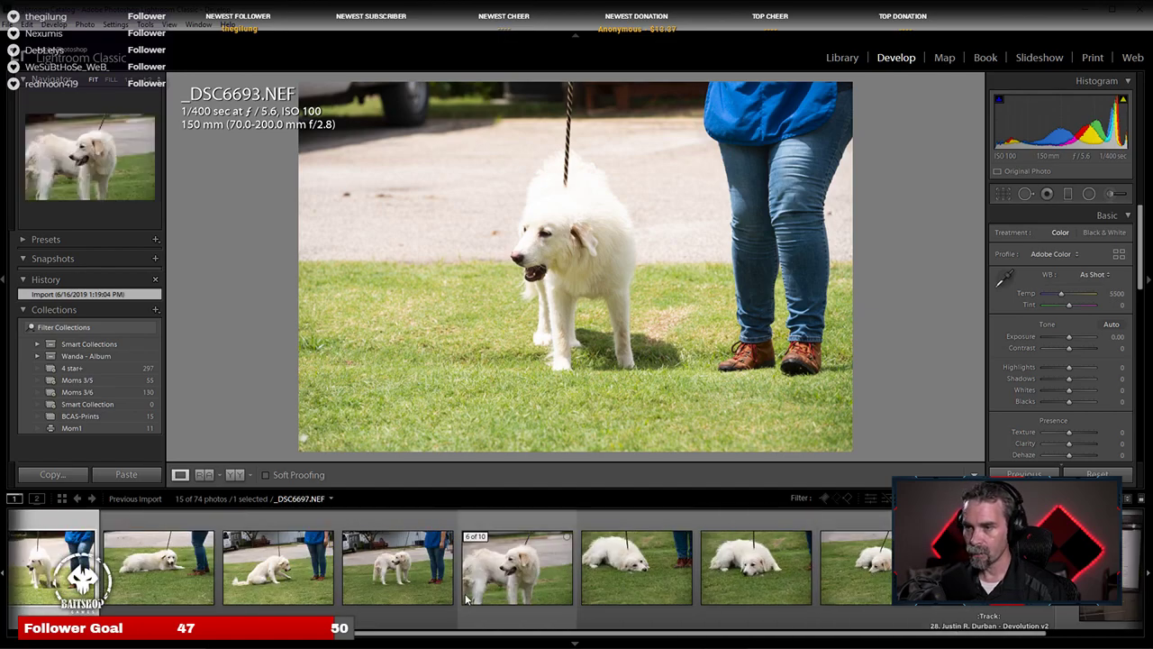
pyautogui.click(171, 584)
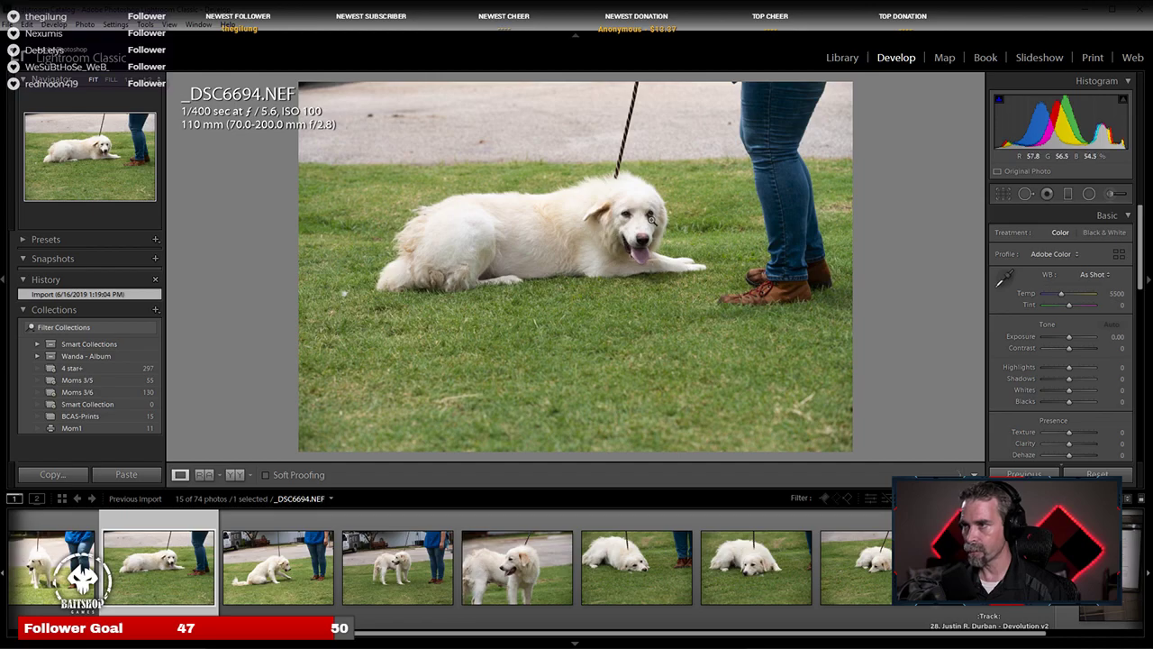
pyautogui.click(651, 220)
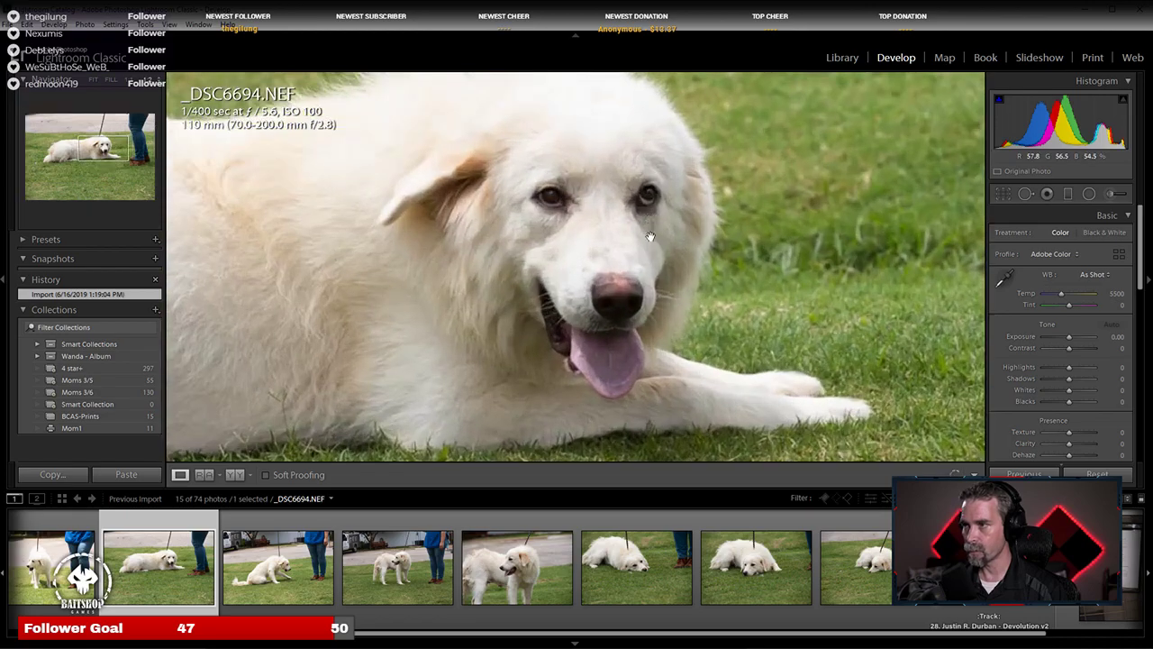
pyautogui.click(563, 250)
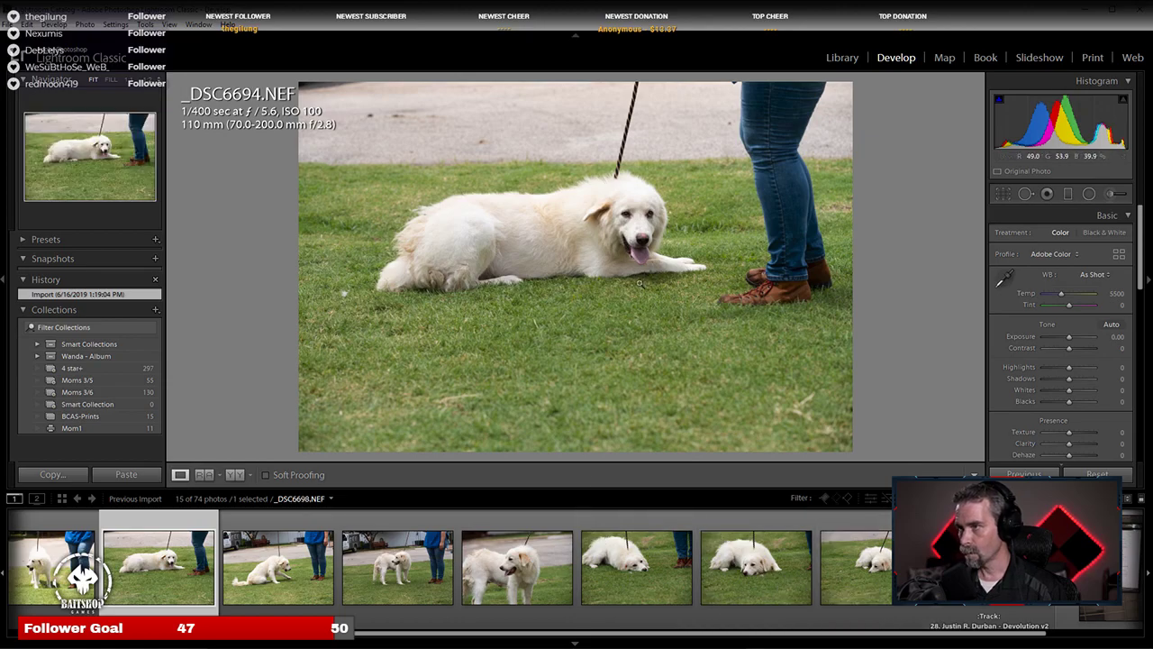
pyautogui.scroll(3, 230, 596)
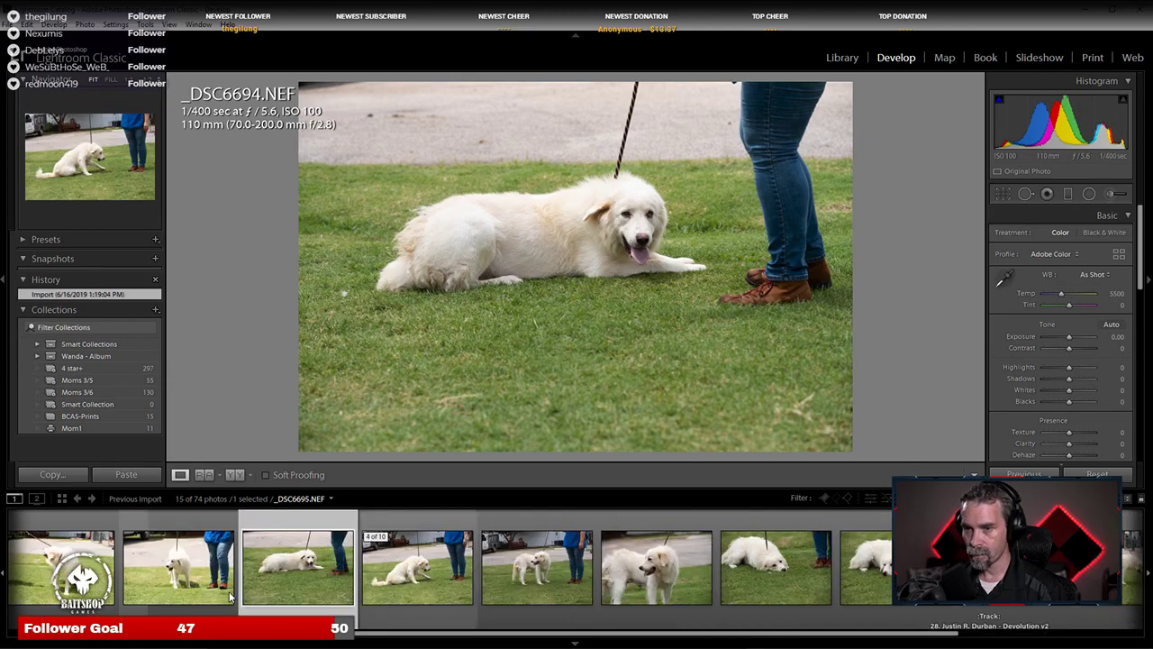
pyautogui.scroll(-2, 229, 596)
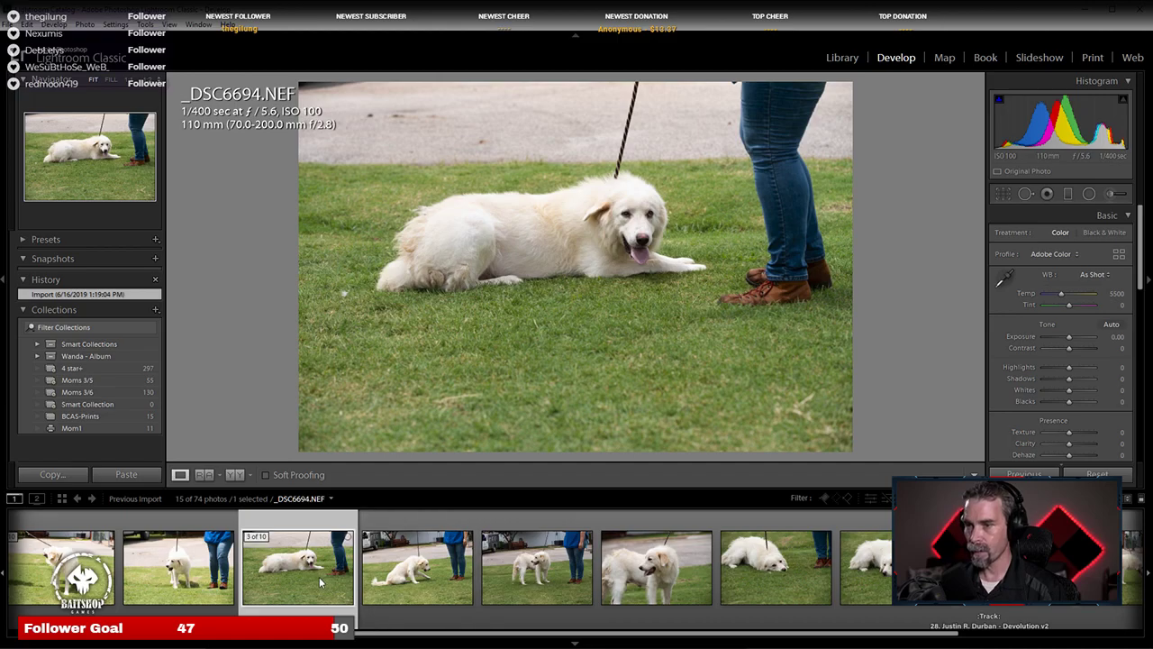
# Step: Paste the copied develop settings onto _DSC6694
pyautogui.rightClick(309, 573)
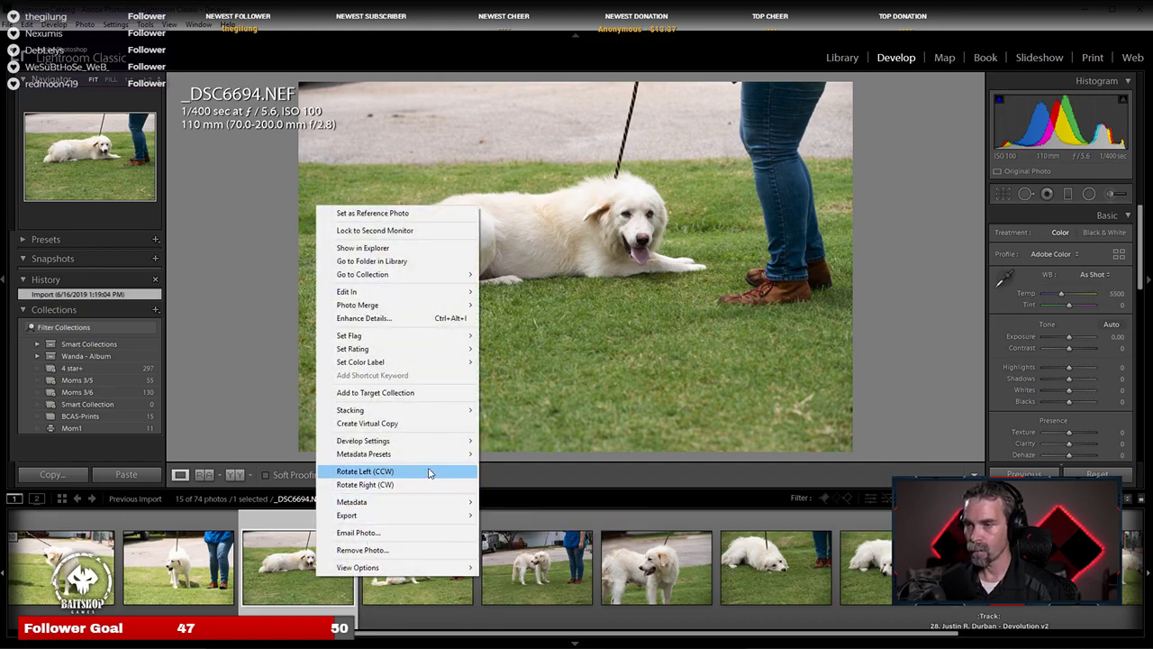
pyautogui.moveTo(456, 440)
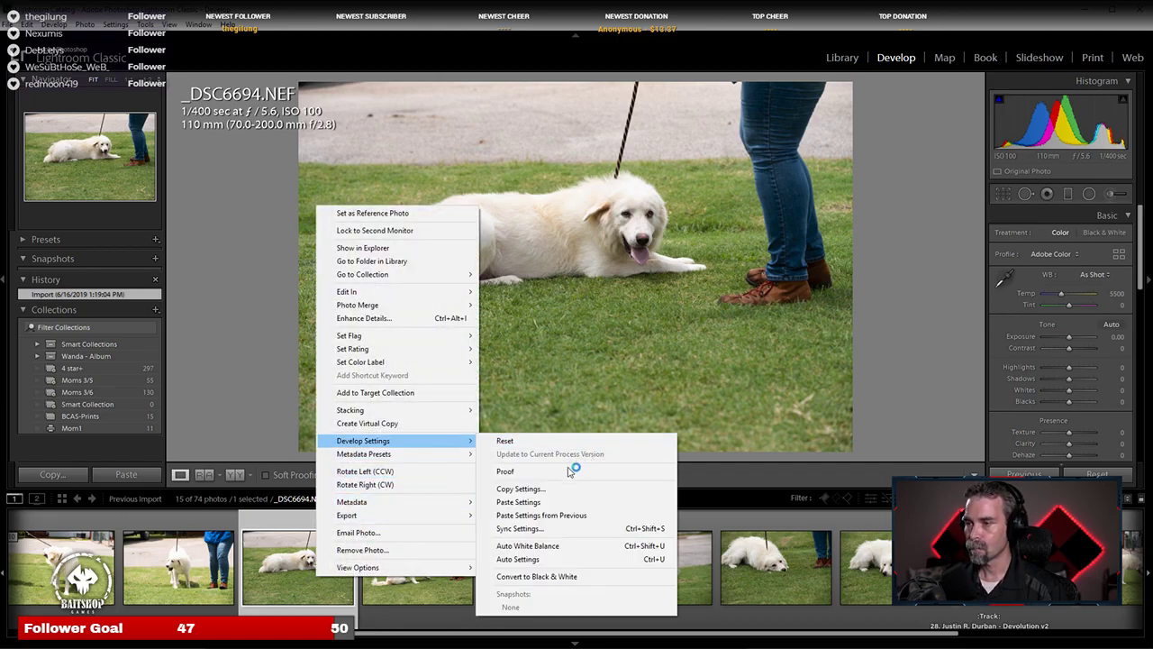
pyautogui.click(552, 503)
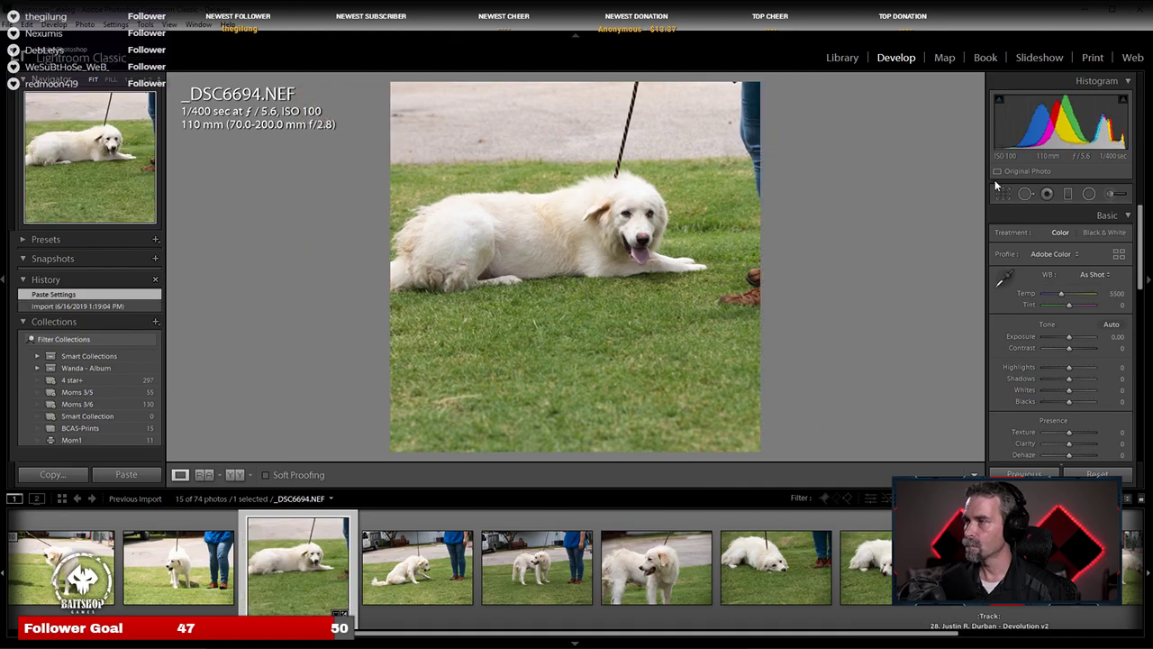
# Step: Tighten the 1x1 square crop to frame the white dog's face and commit it
pyautogui.click(1003, 194)
pyautogui.moveTo(392, 83); pyautogui.dragTo(594, 363)
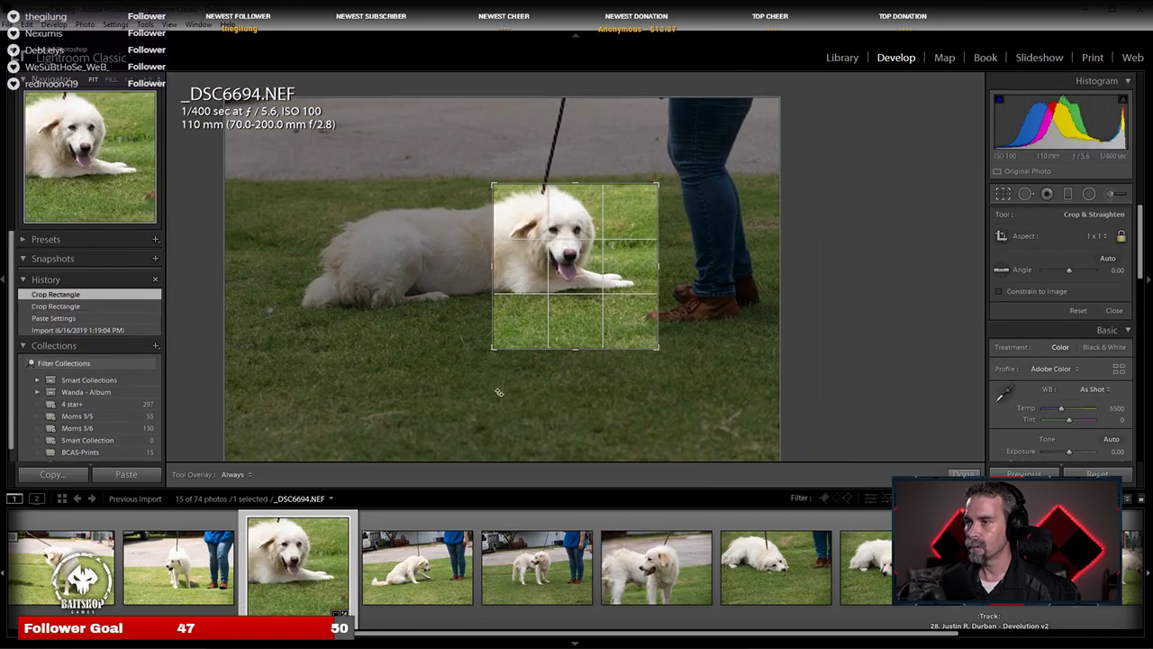
pyautogui.moveTo(492, 351); pyautogui.dragTo(600, 263)
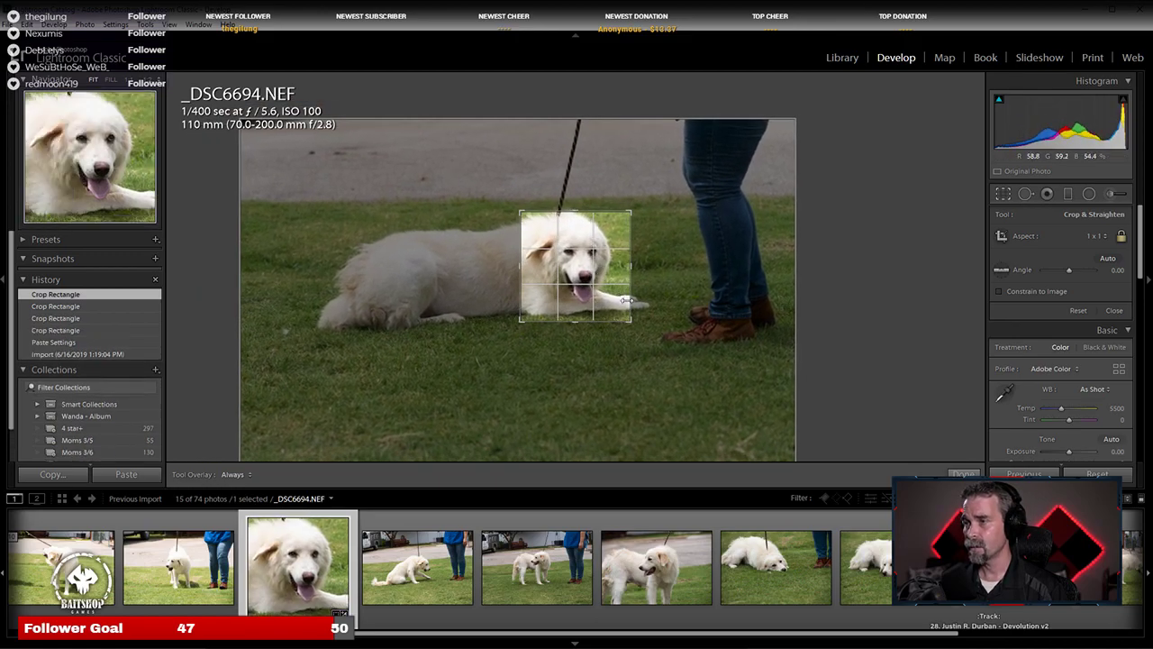
pyautogui.moveTo(632, 322); pyautogui.dragTo(629, 319)
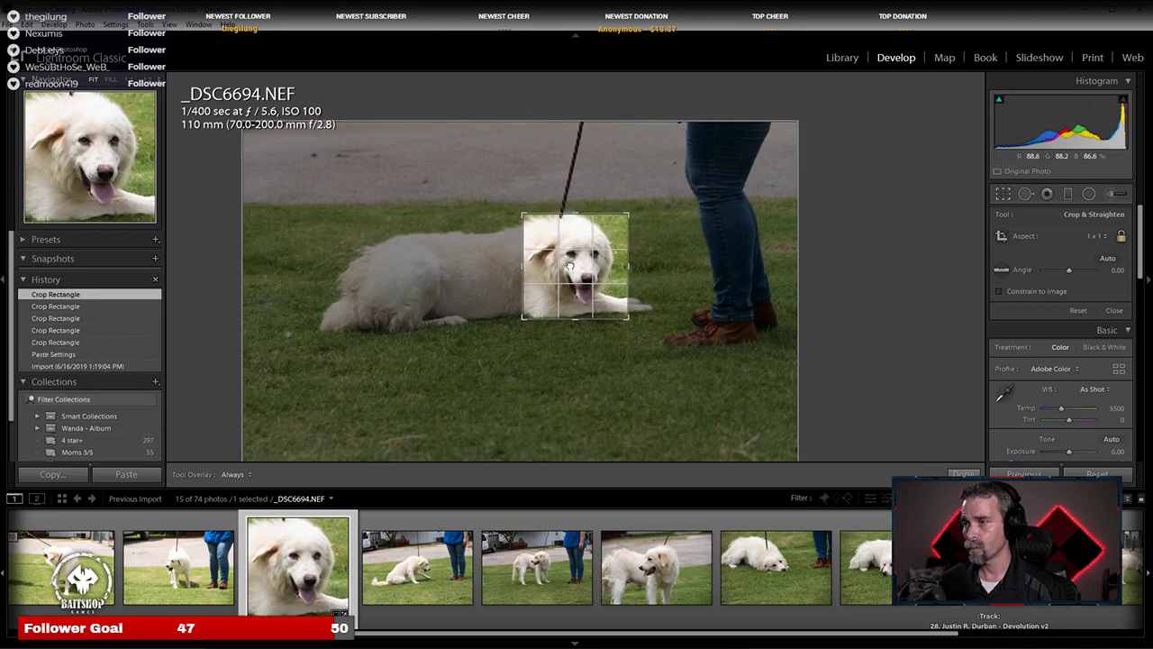
pyautogui.moveTo(568, 266); pyautogui.dragTo(570, 259)
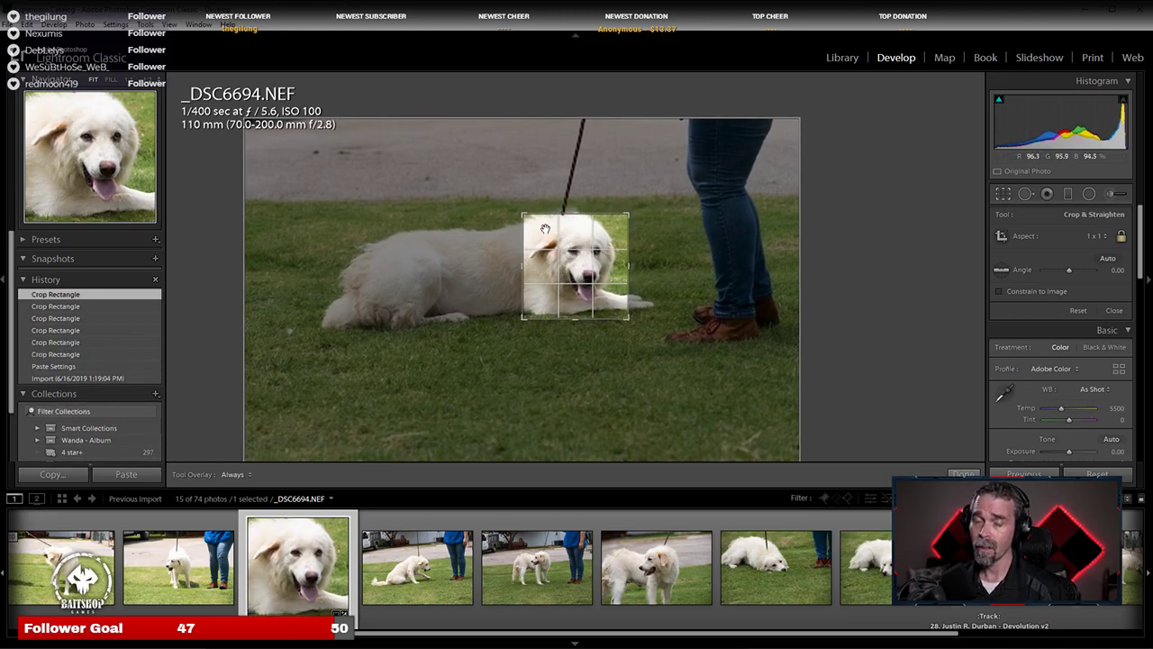
pyautogui.moveTo(607, 268); pyautogui.dragTo(603, 274)
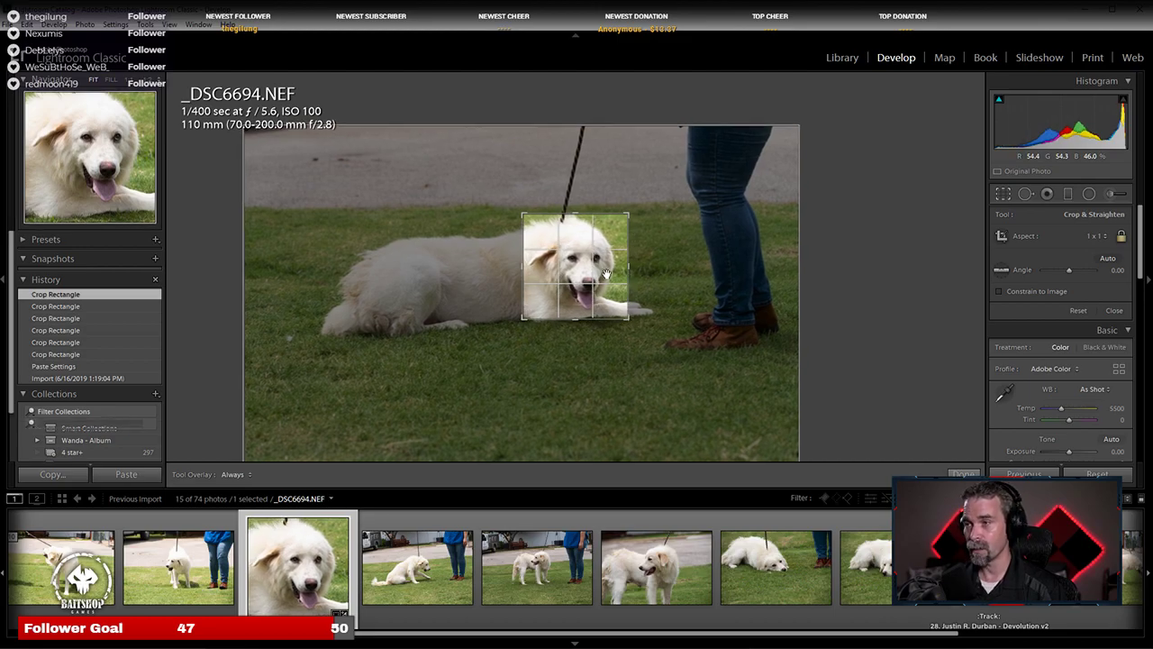
pyautogui.press('Return')
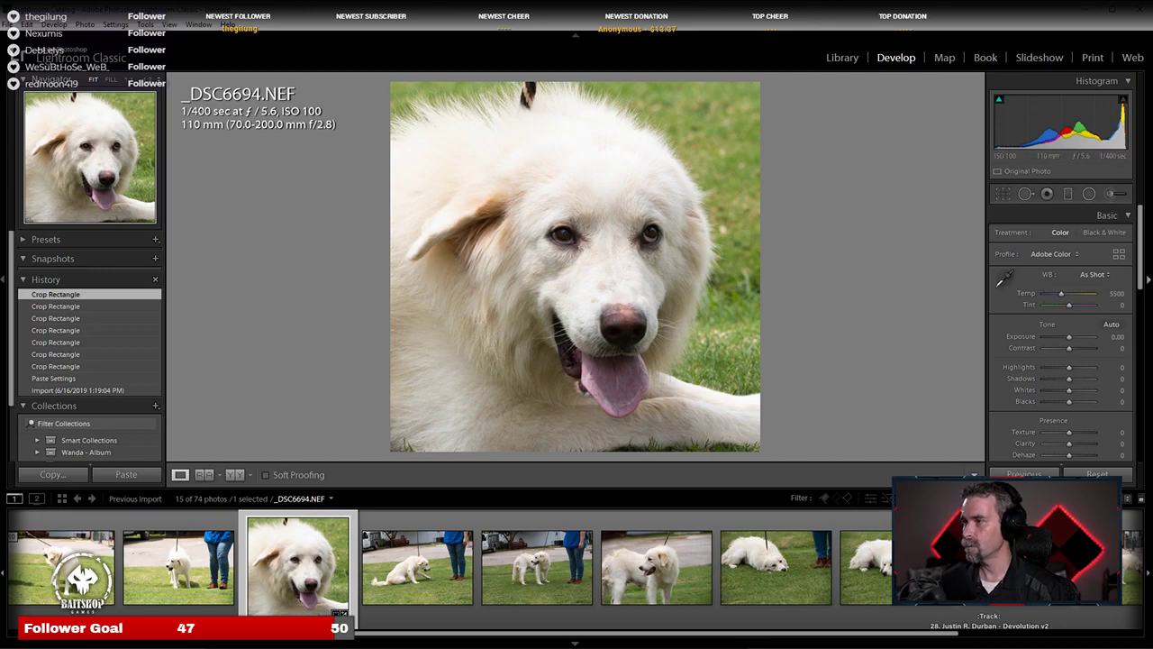
# Step: Apply Auto tone to _DSC6694 with Shadows +100 and Contrast +33, then advance to _DSC6695
pyautogui.click(1110, 325)
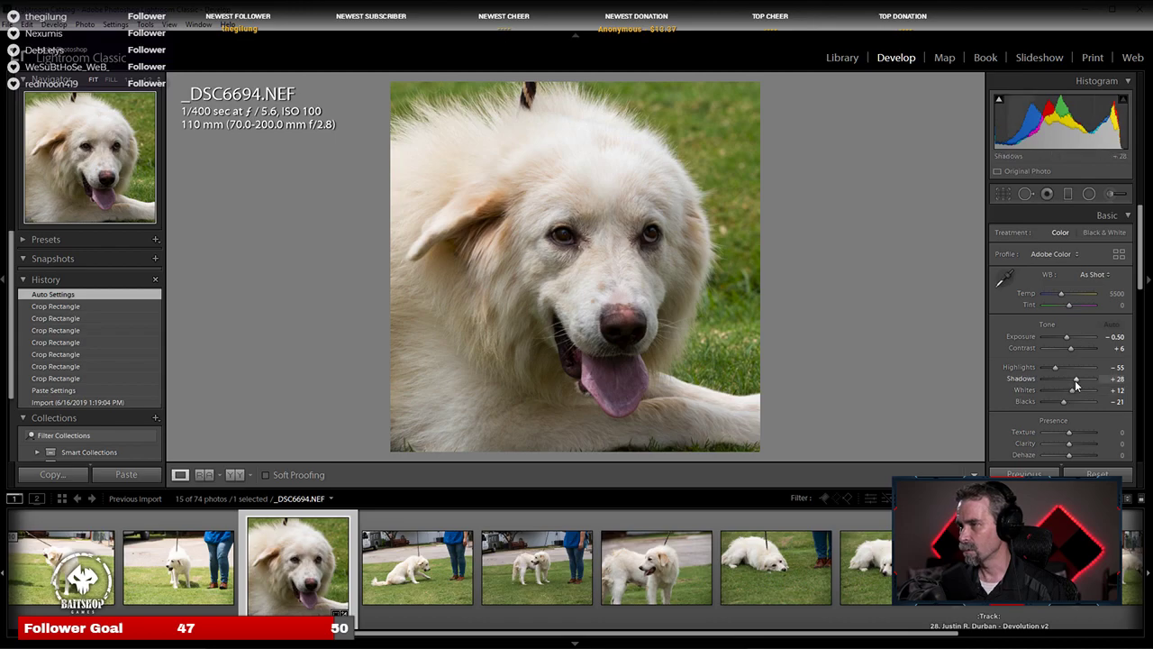
pyautogui.moveTo(1084, 382); pyautogui.dragTo(1097, 372)
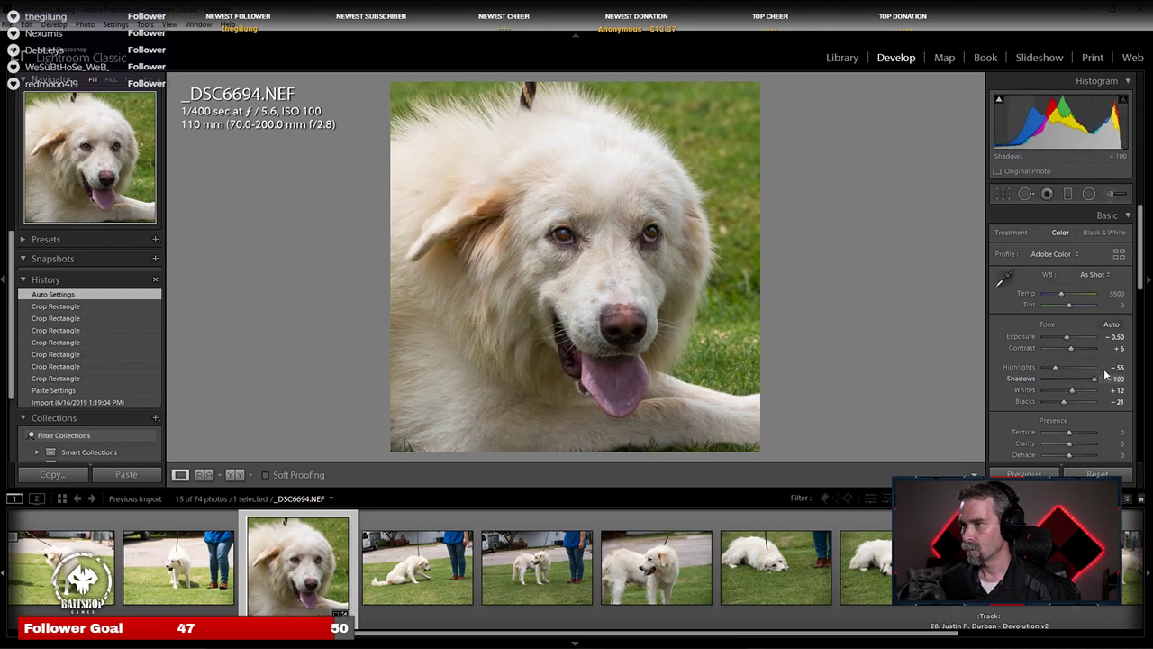
pyautogui.moveTo(1096, 369); pyautogui.dragTo(1079, 348)
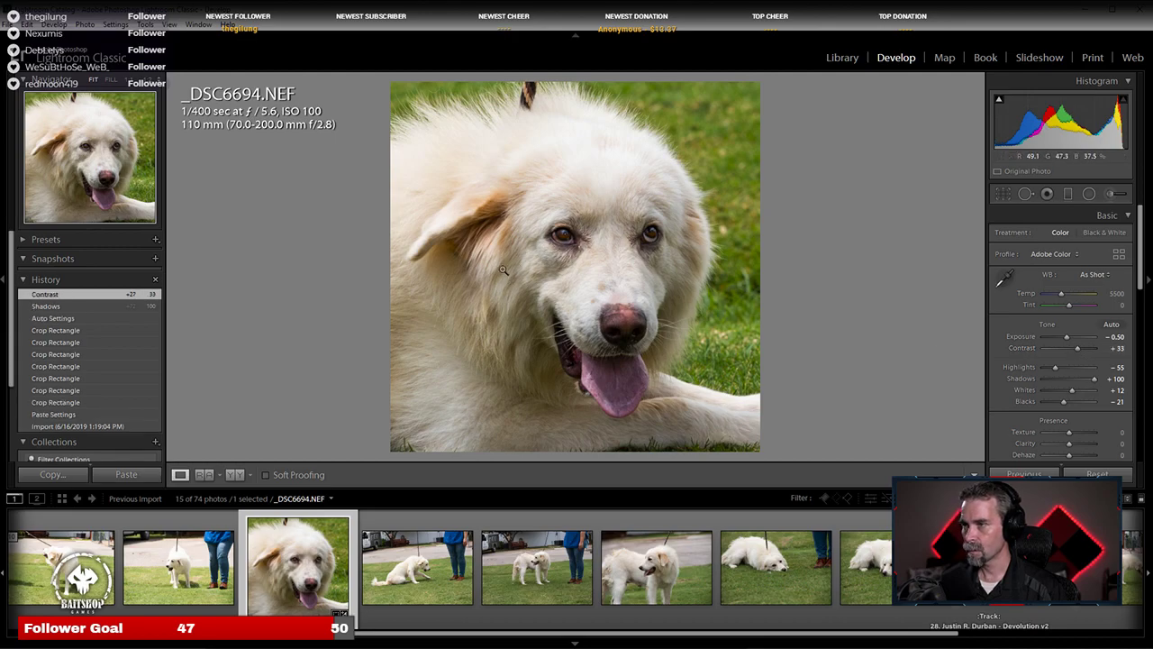
pyautogui.press('Right')
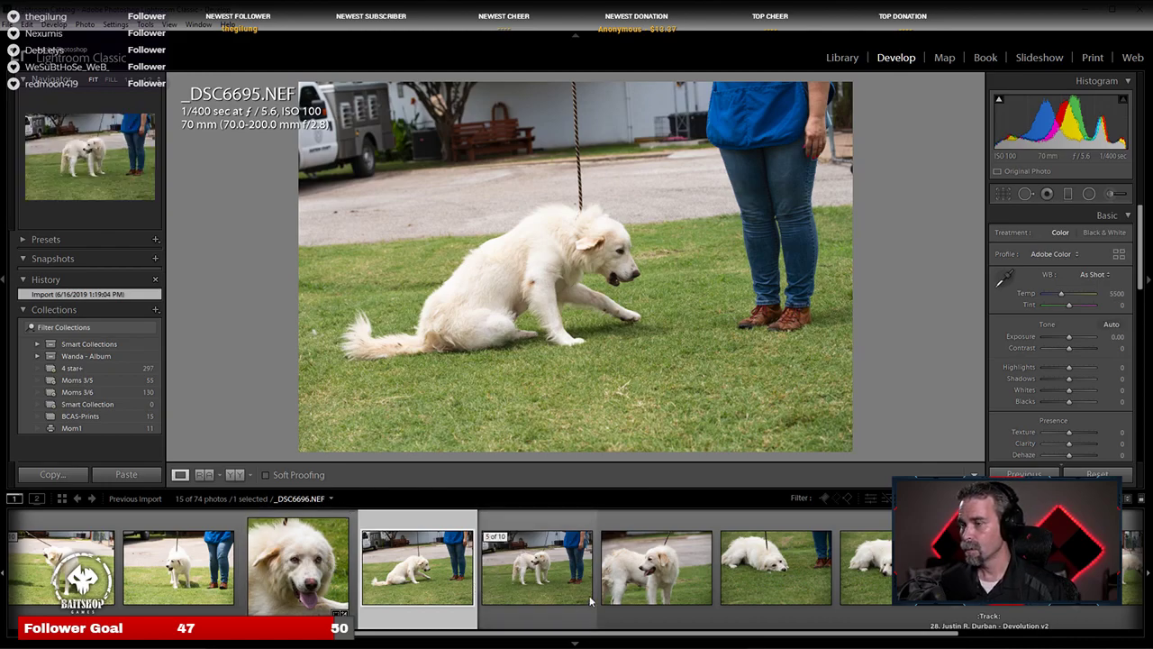
# Step: Permanently delete _DSC6695 and the leash shot _DSC6692 from disk
pyautogui.press('Delete')
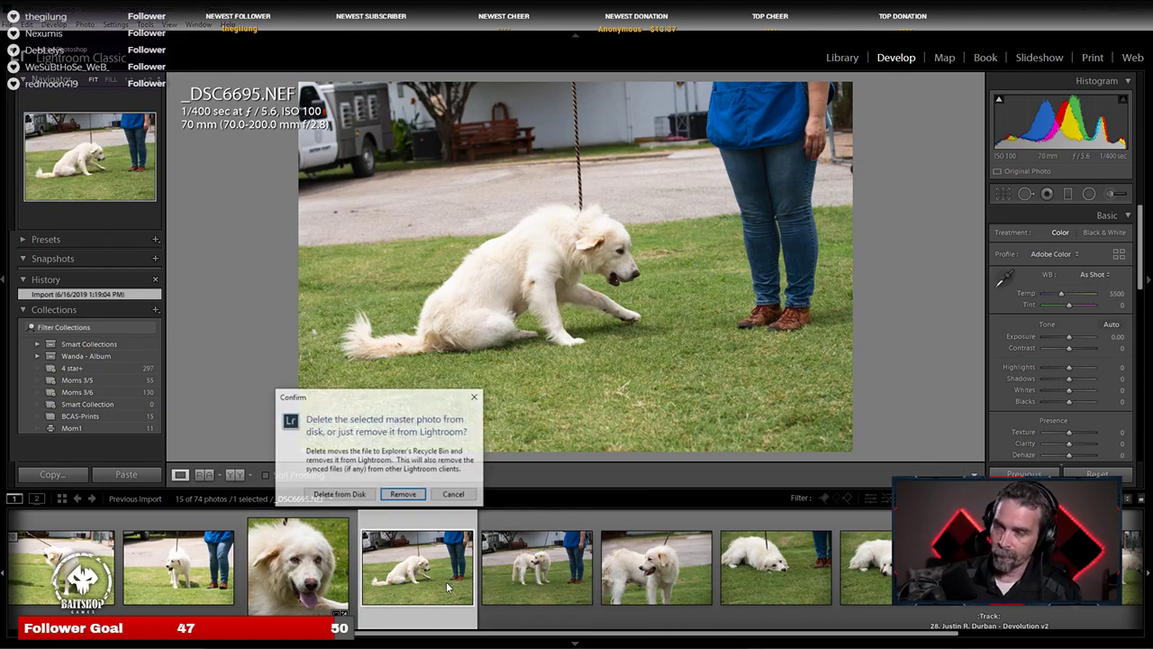
pyautogui.click(340, 494)
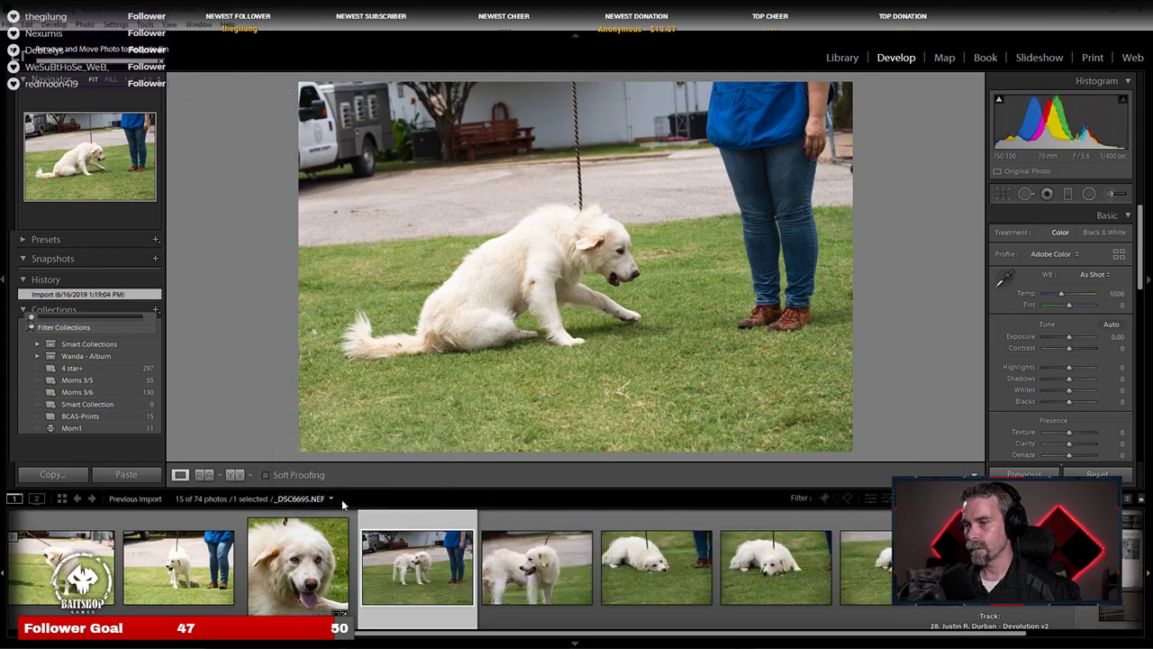
pyautogui.click(207, 569)
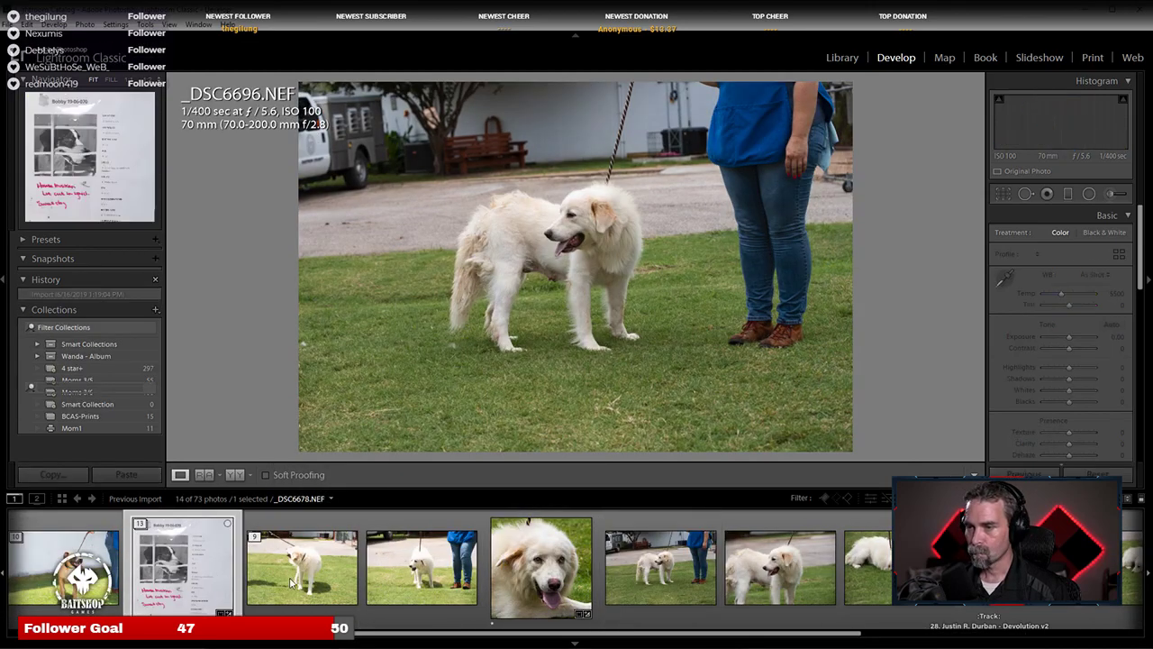
pyautogui.click(298, 576)
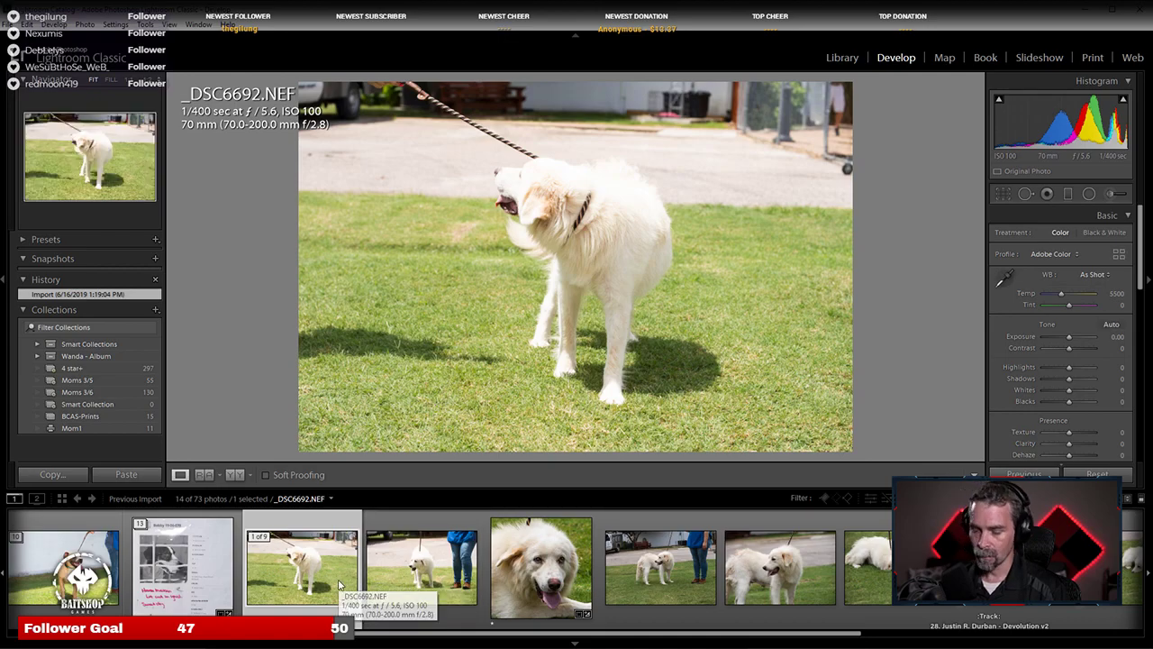
pyautogui.press('Delete')
pyautogui.click(329, 496)
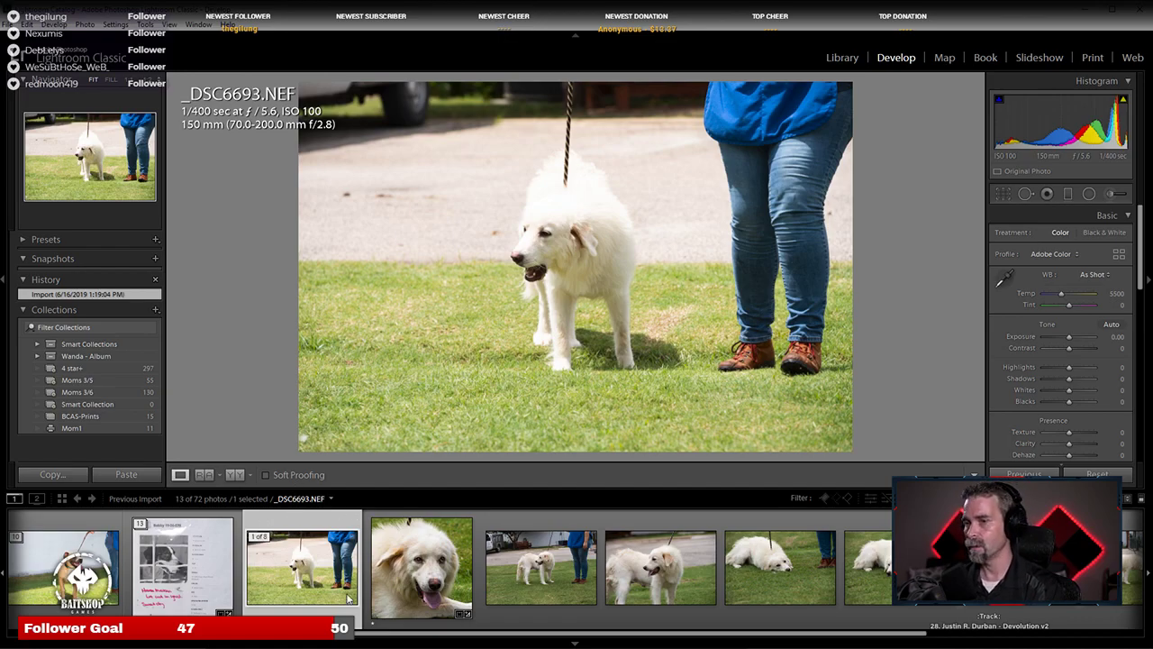
# Step: Compare the standing and close-up white-dog shots, zooming in to check sharpness
pyautogui.click(528, 583)
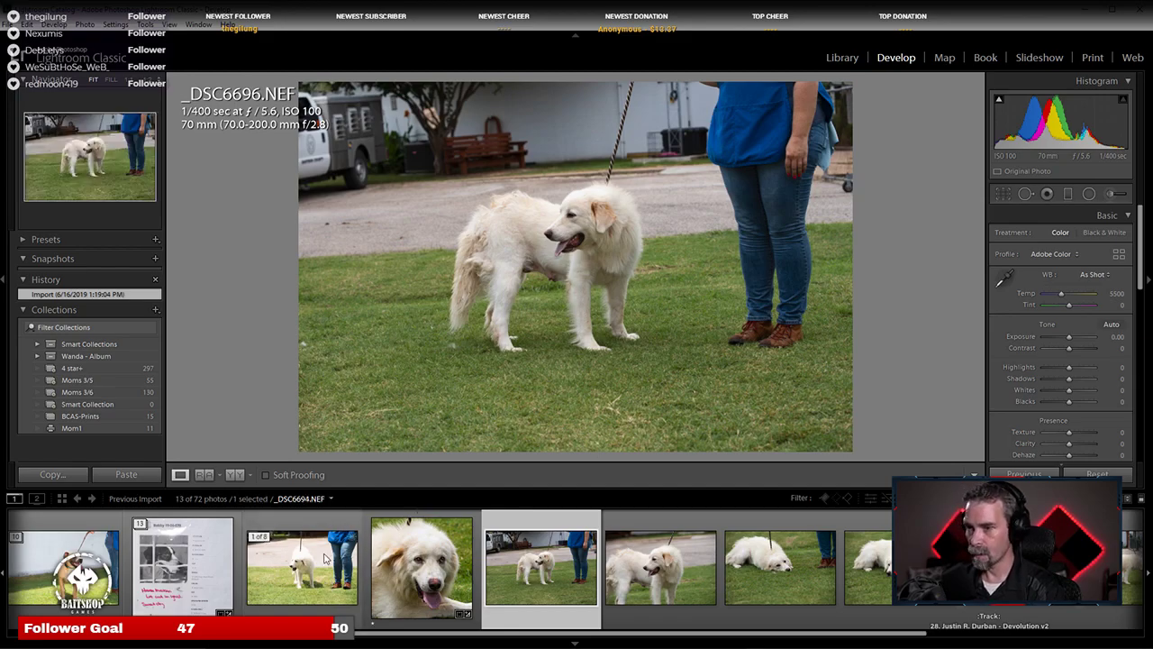
pyautogui.click(262, 575)
pyautogui.click(525, 591)
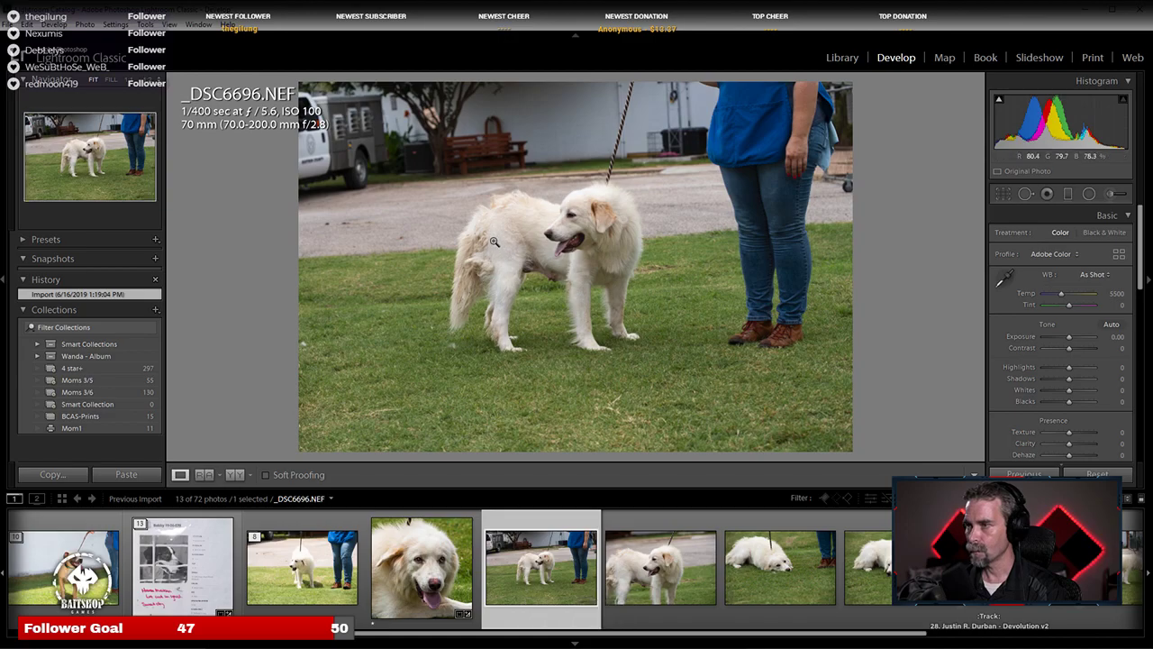
pyautogui.click(499, 205)
pyautogui.click(436, 354)
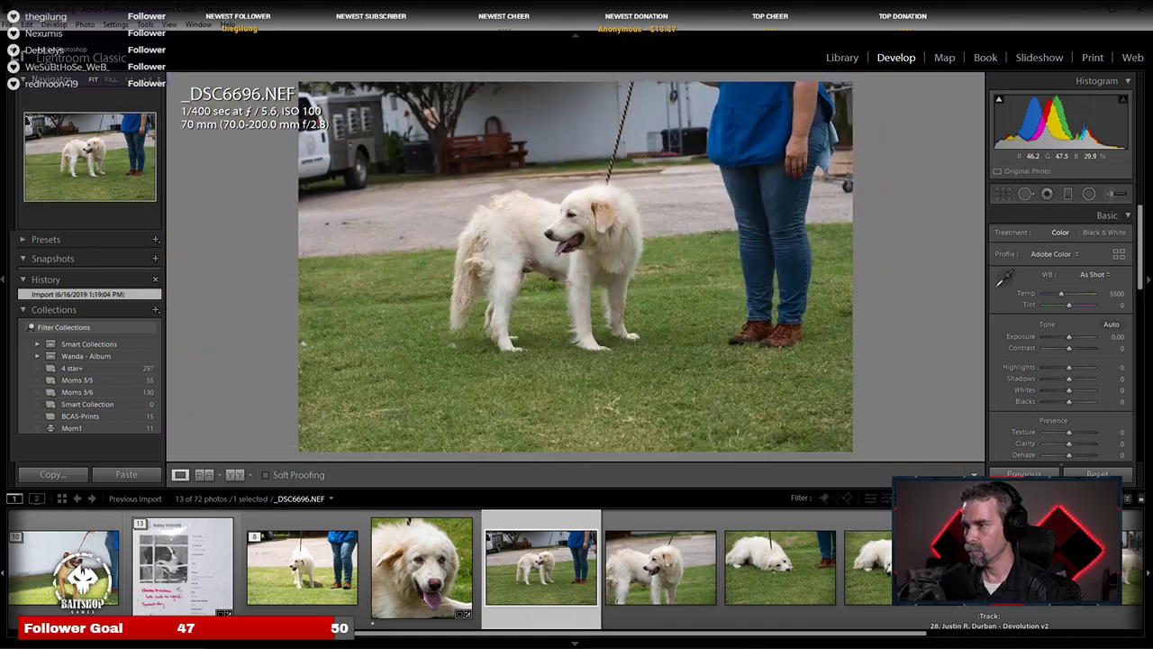
pyautogui.click(667, 588)
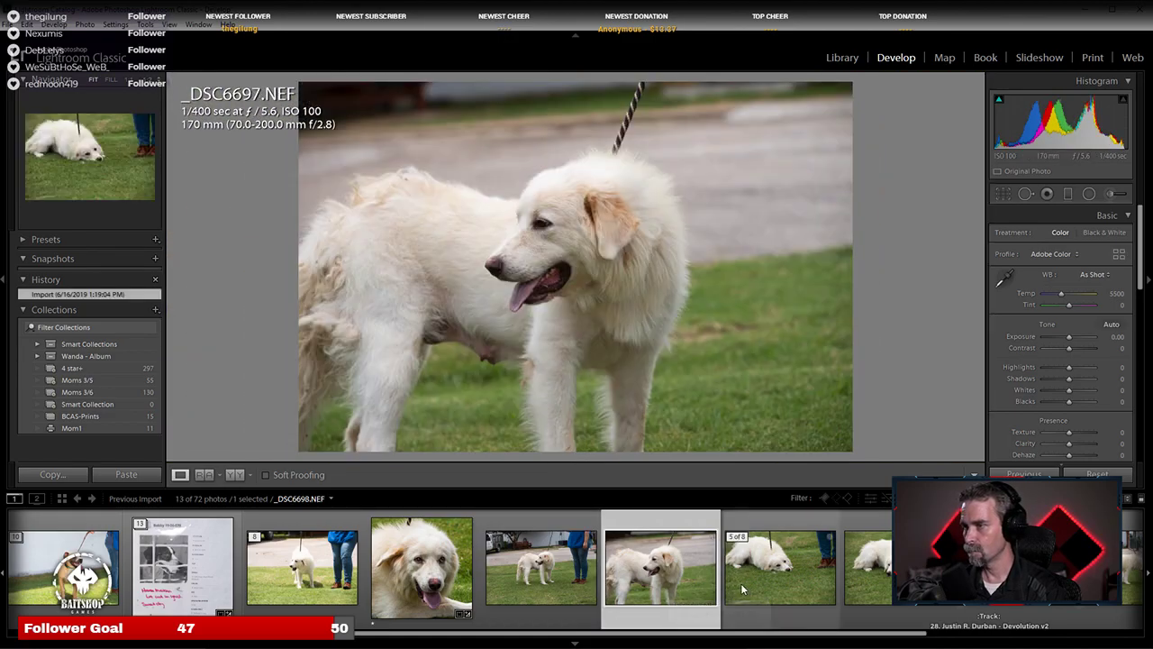
pyautogui.click(824, 577)
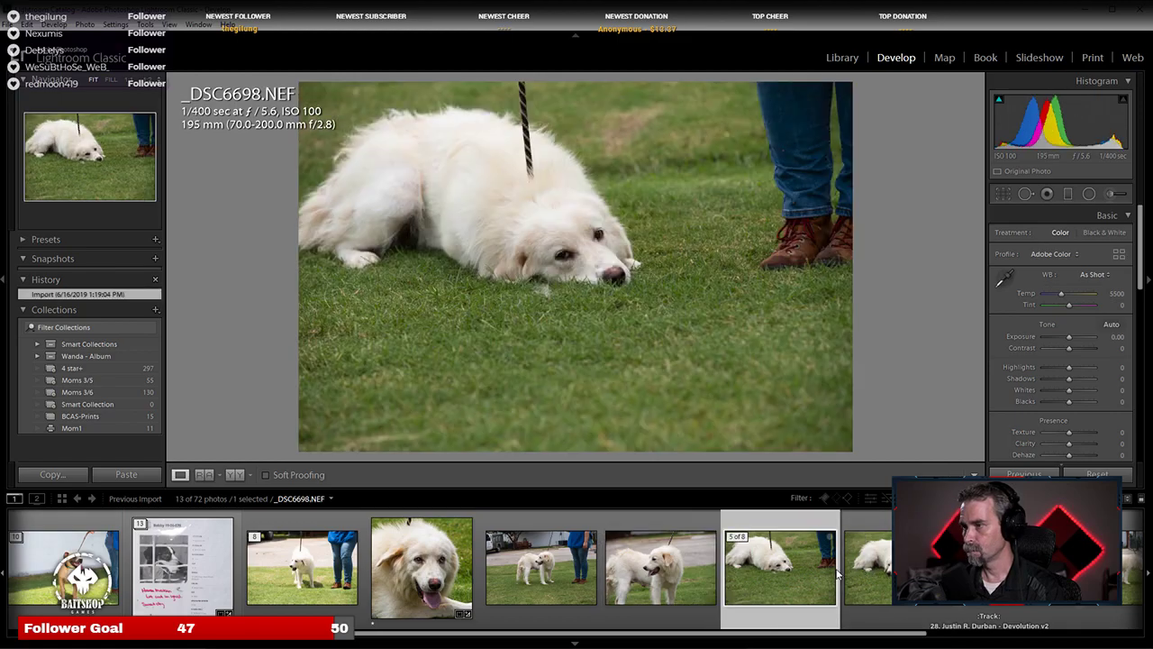
pyautogui.scroll(-3, 838, 574)
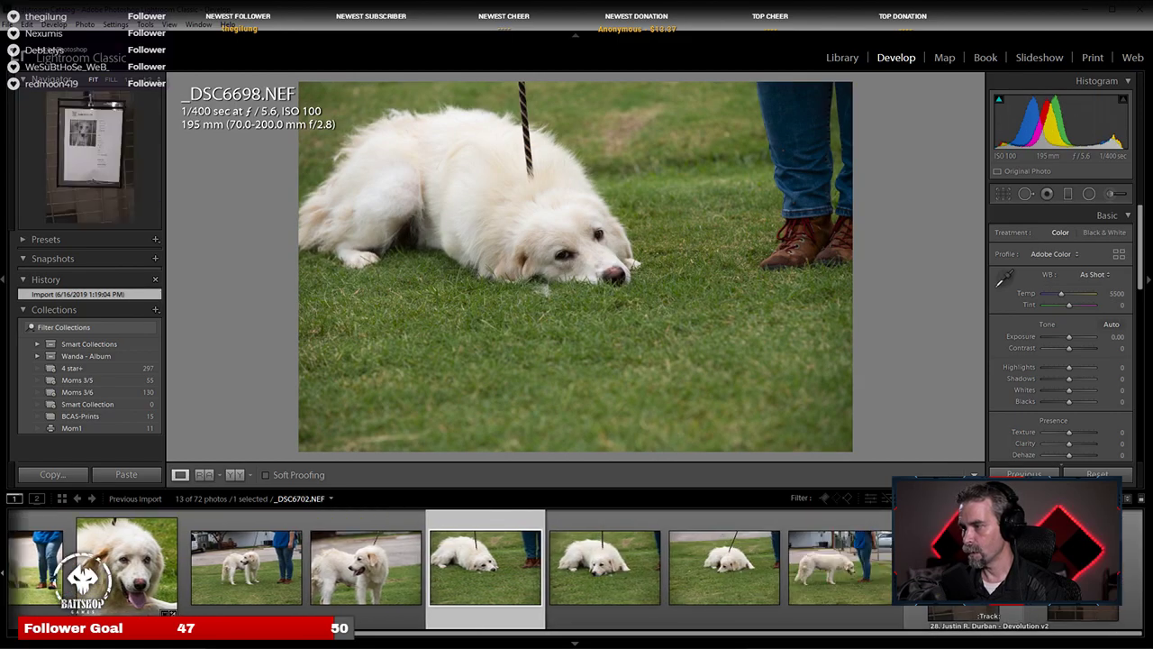
pyautogui.scroll(2, 487, 568)
pyautogui.scroll(1, 486, 567)
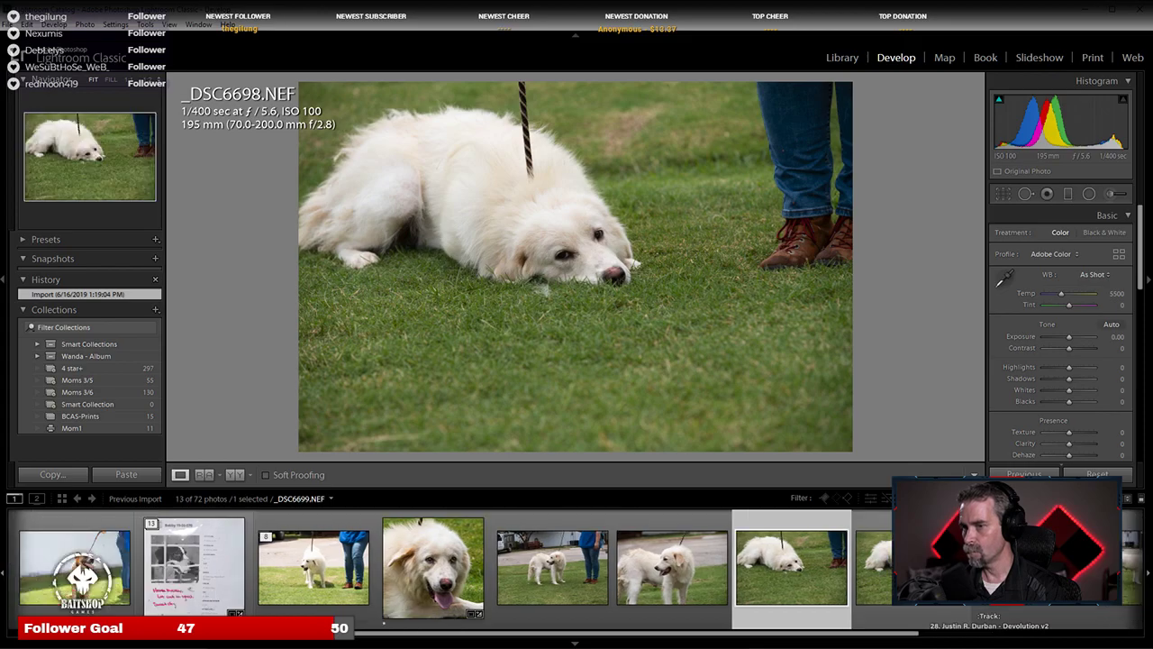
# Step: Compare the lying-dog shots zoomed in for focus, then return to _DSC6696 beside the handler
pyautogui.press('Right')
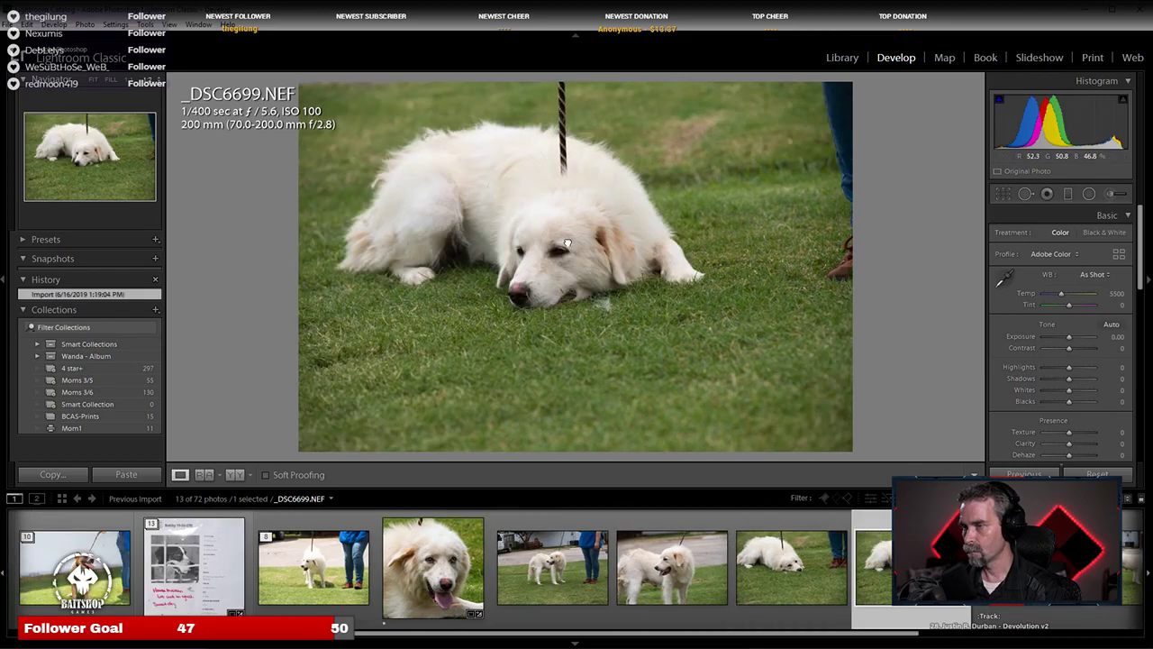
pyautogui.click(628, 382)
pyautogui.click(791, 582)
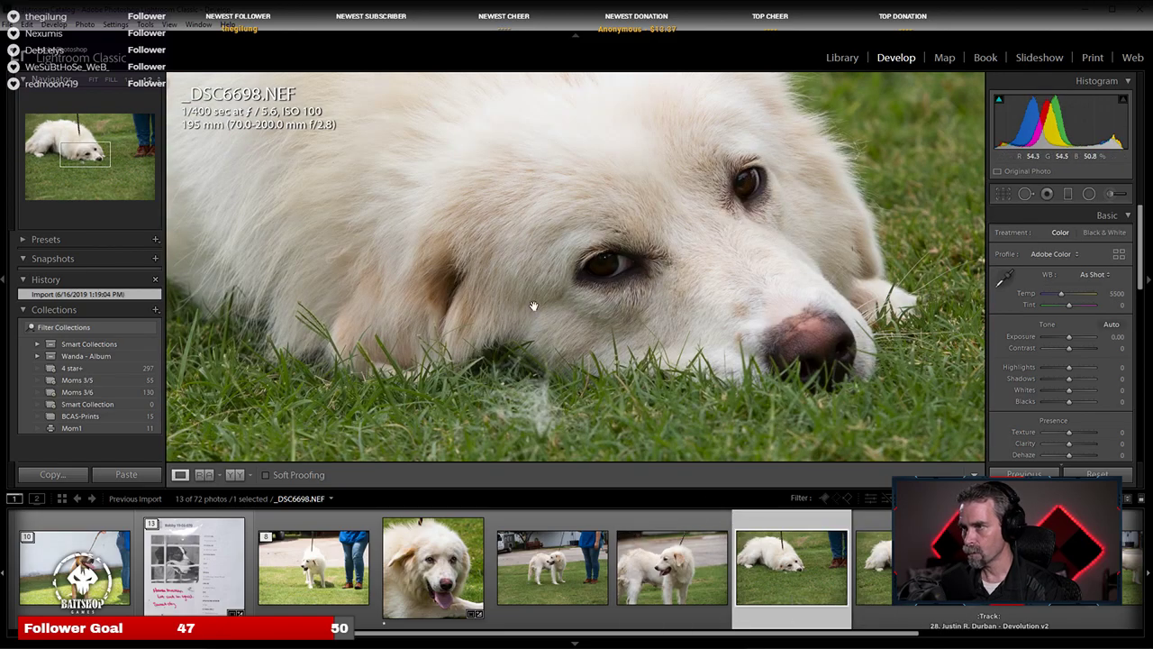
pyautogui.press('Right')
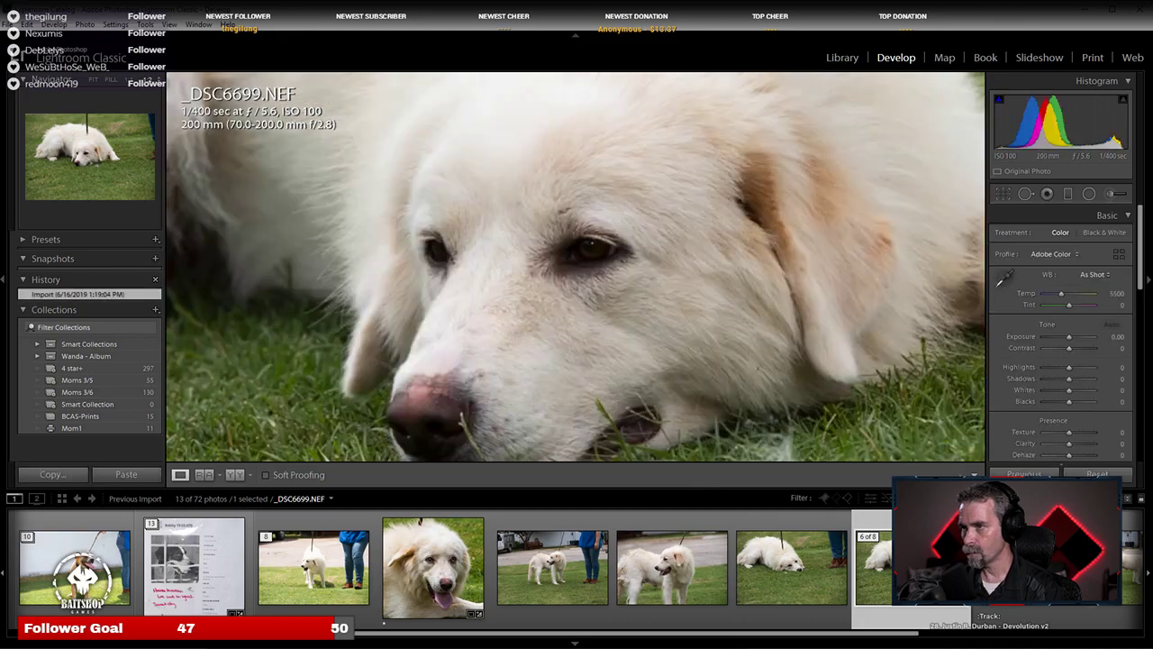
pyautogui.press('Left')
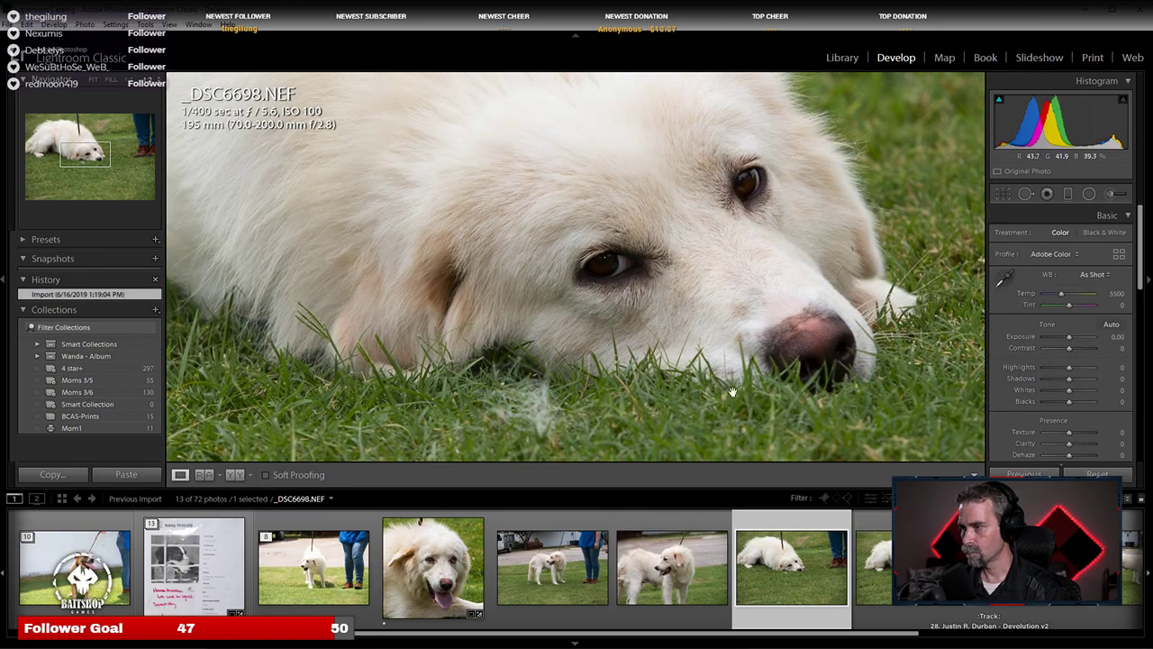
pyautogui.press('Right')
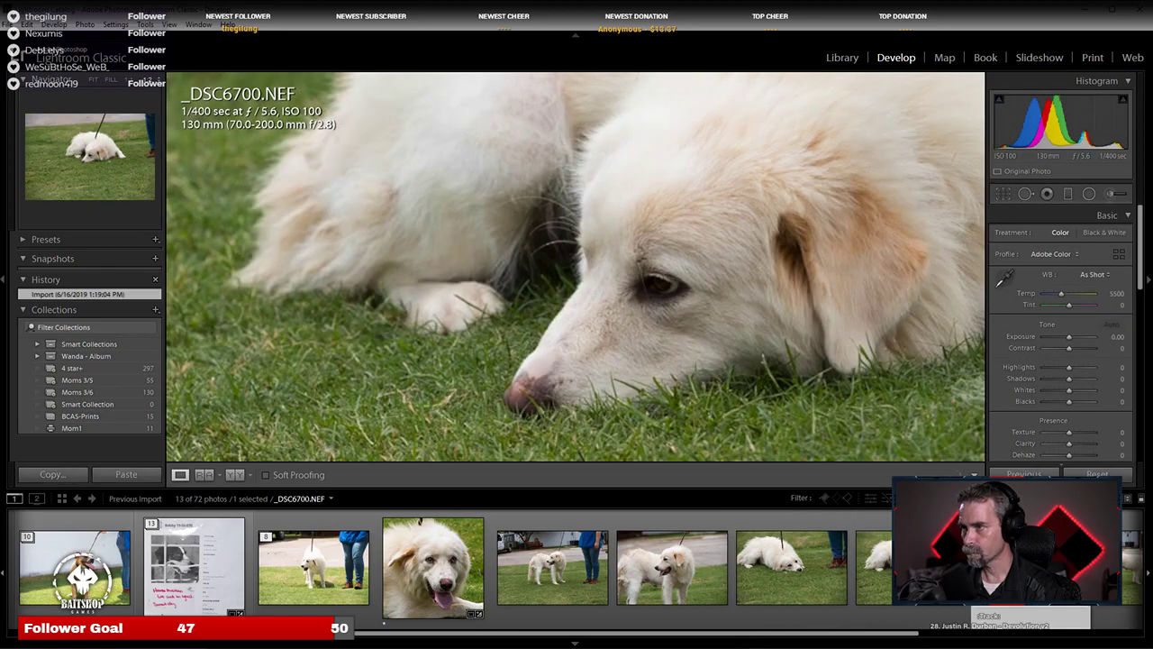
pyautogui.press('Right')
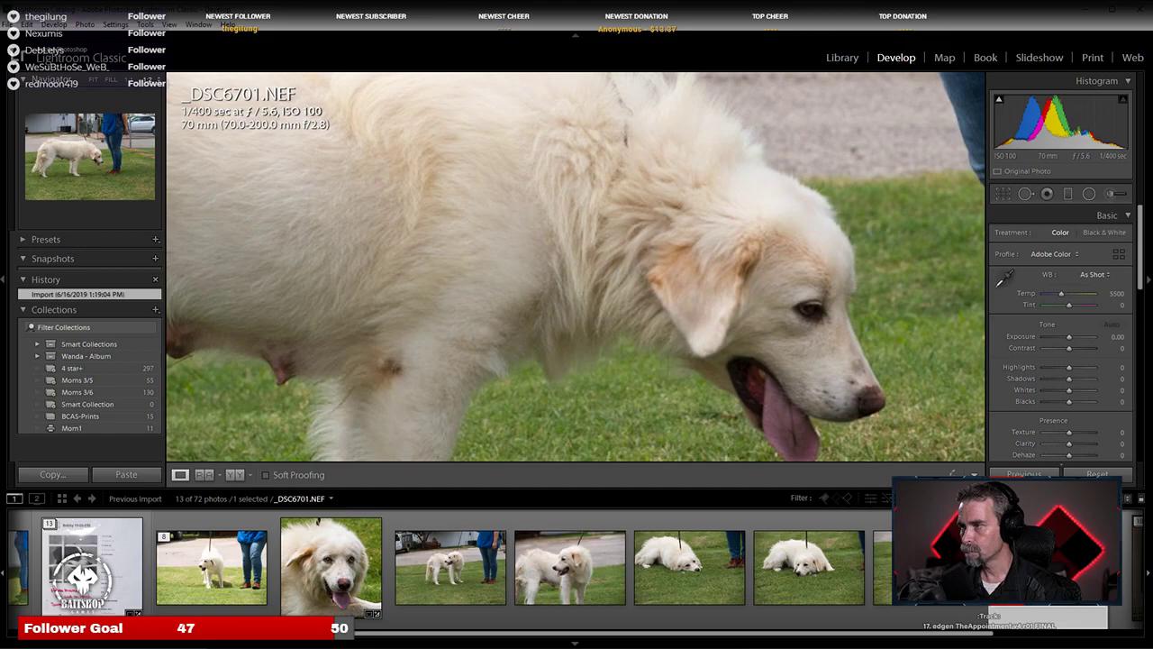
pyautogui.click(718, 344)
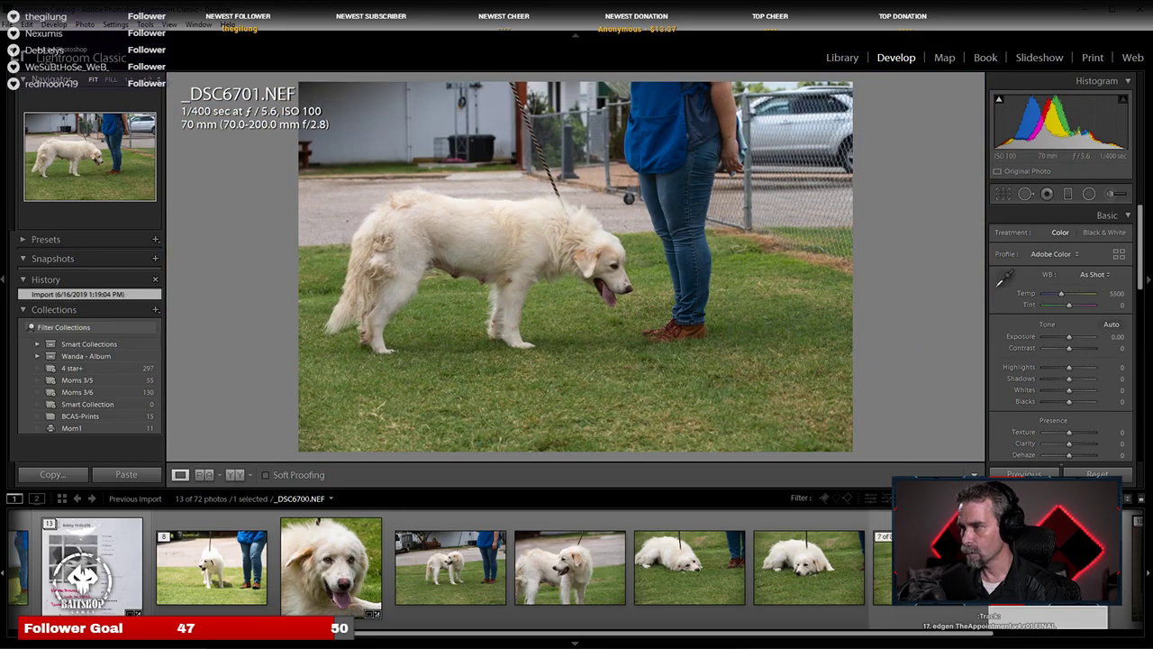
pyautogui.scroll(-2, 631, 567)
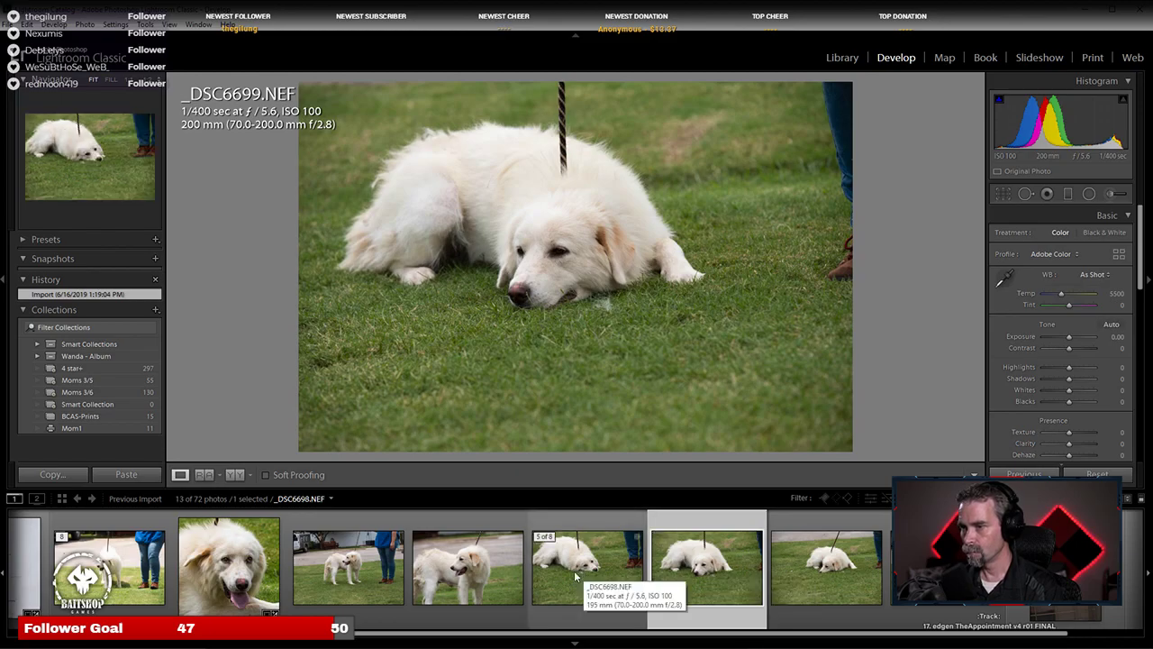
pyautogui.scroll(2, 585, 581)
pyautogui.click(455, 587)
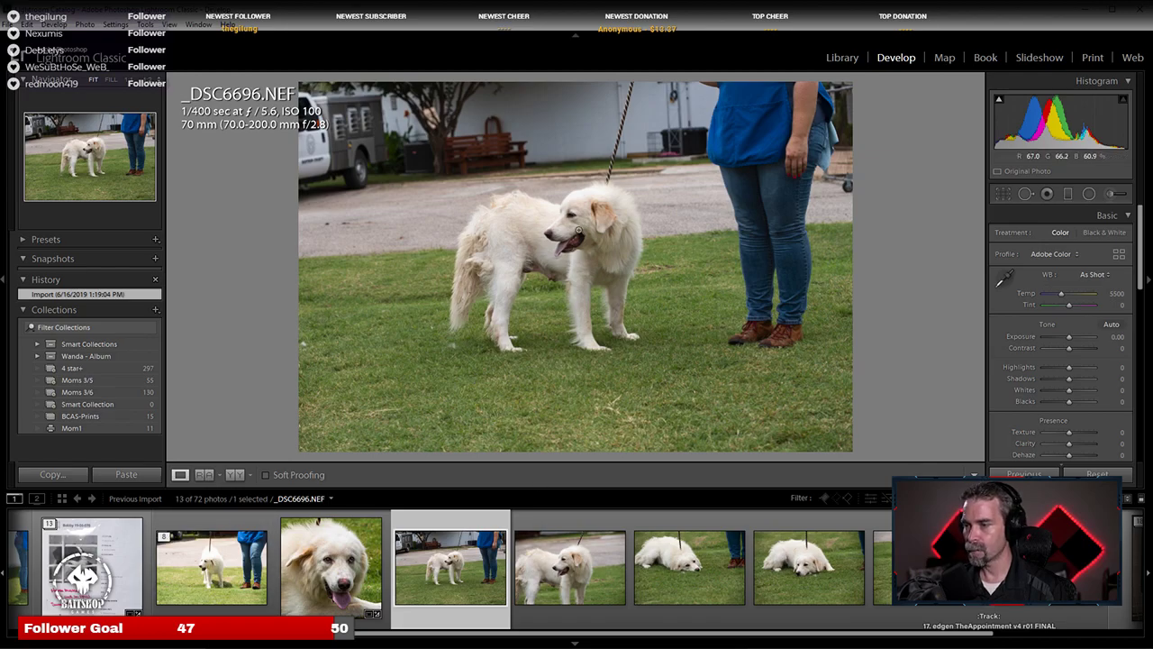
pyautogui.click(549, 200)
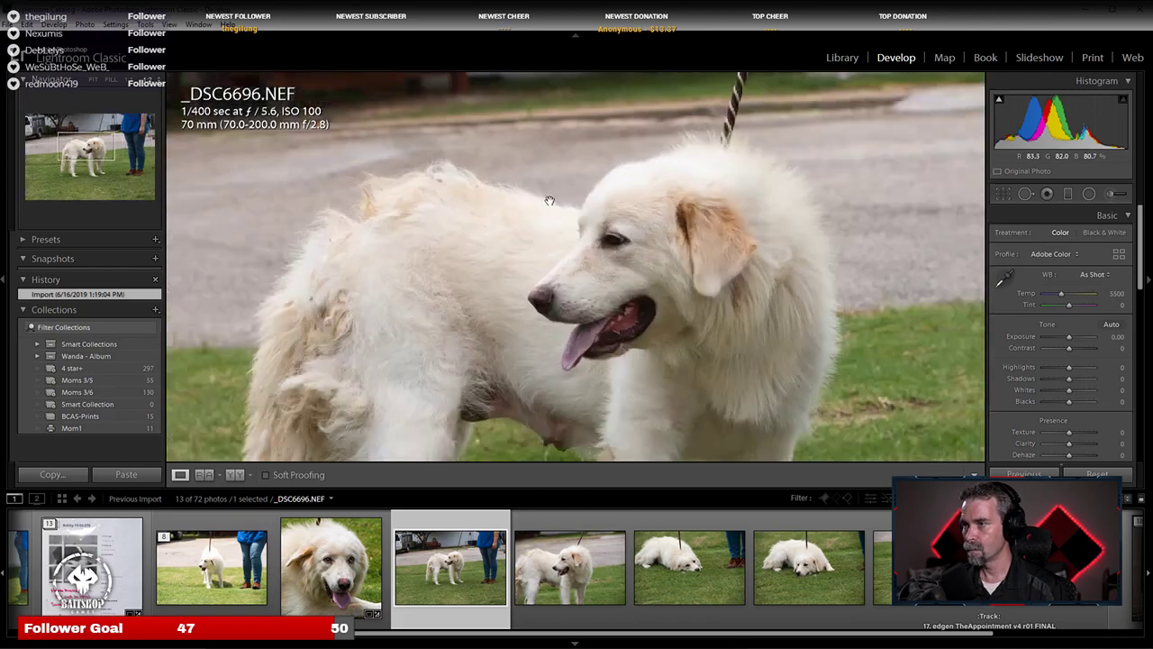
pyautogui.click(544, 222)
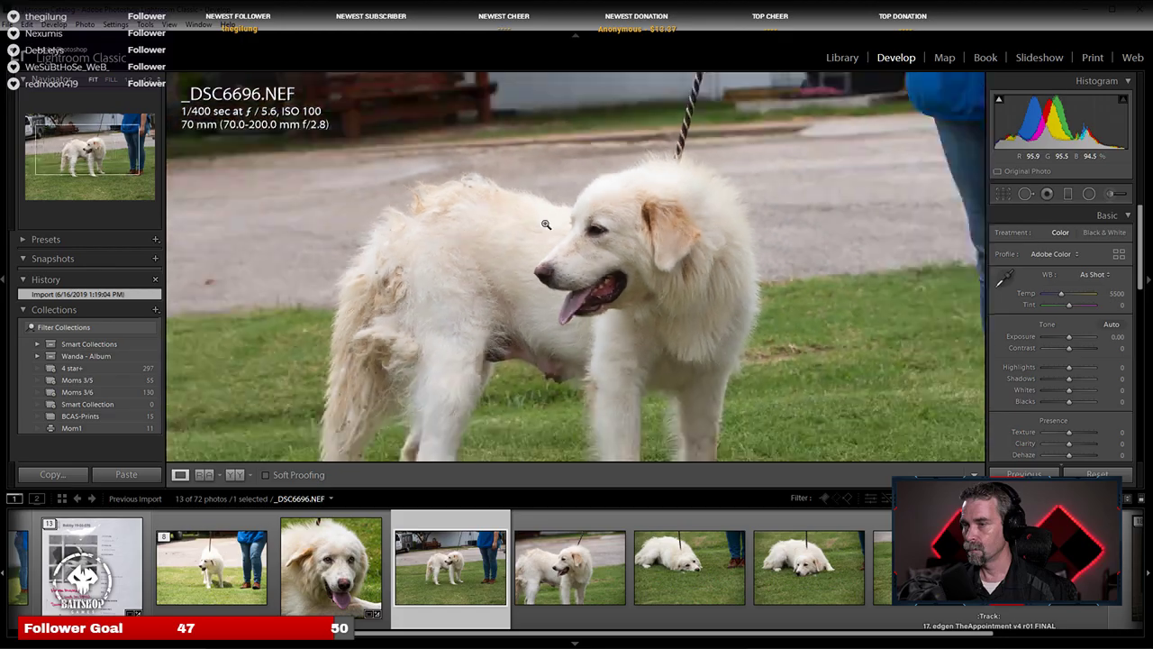
pyautogui.click(412, 328)
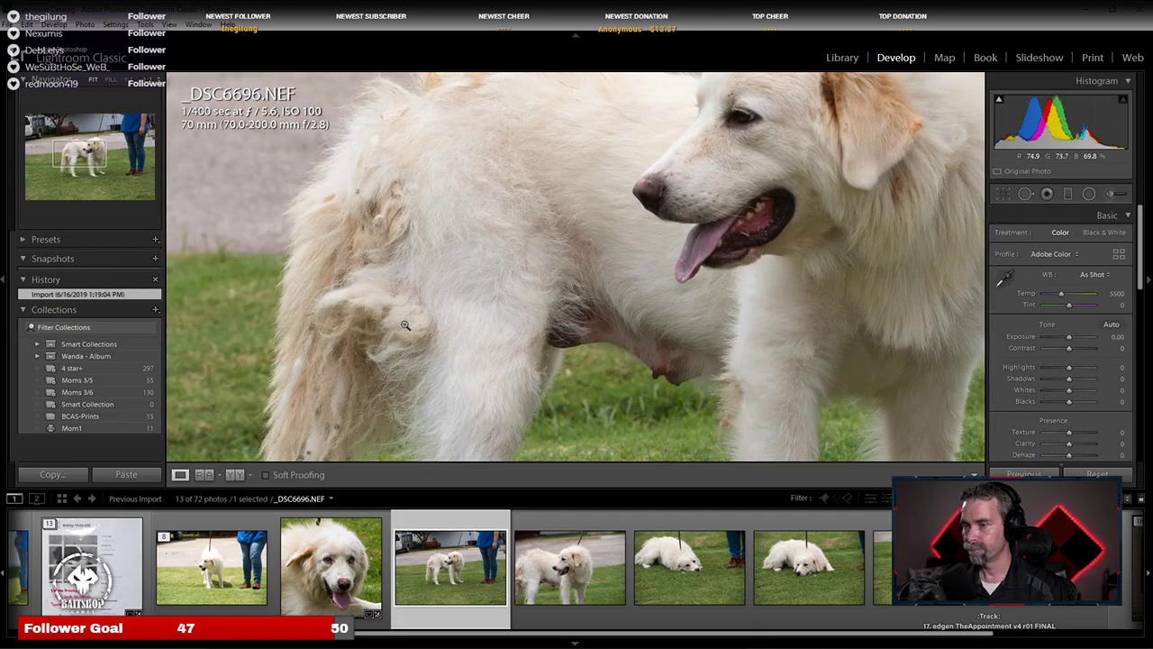
pyautogui.click(404, 324)
pyautogui.click(404, 324)
pyautogui.moveTo(403, 324); pyautogui.dragTo(508, 236)
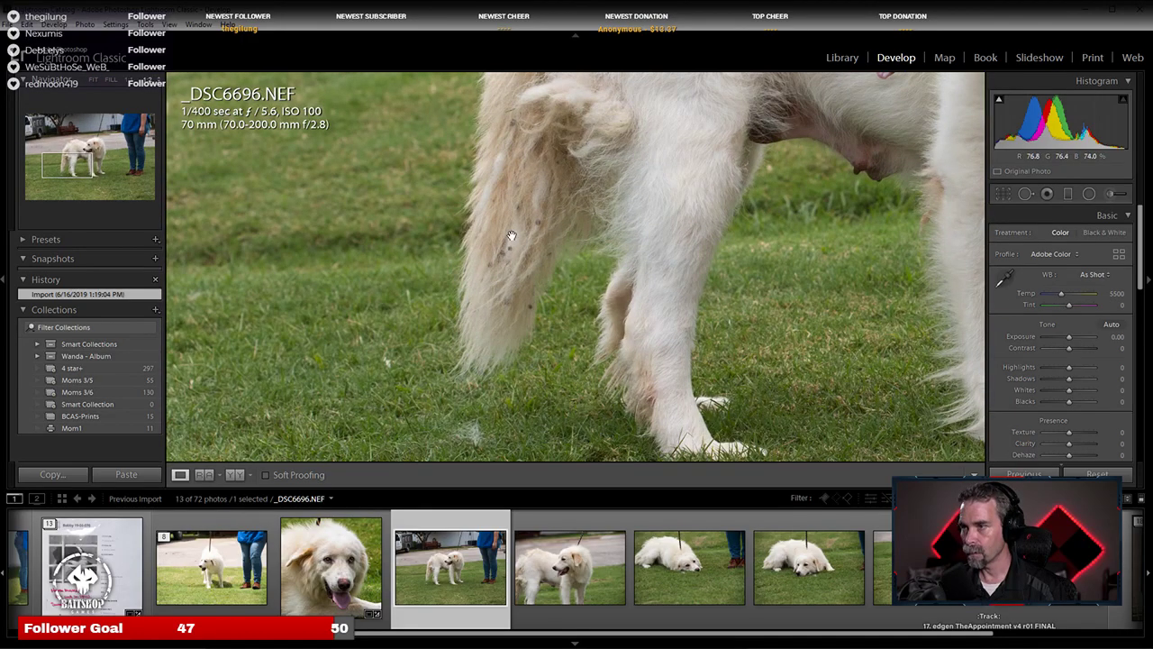
pyautogui.click(604, 236)
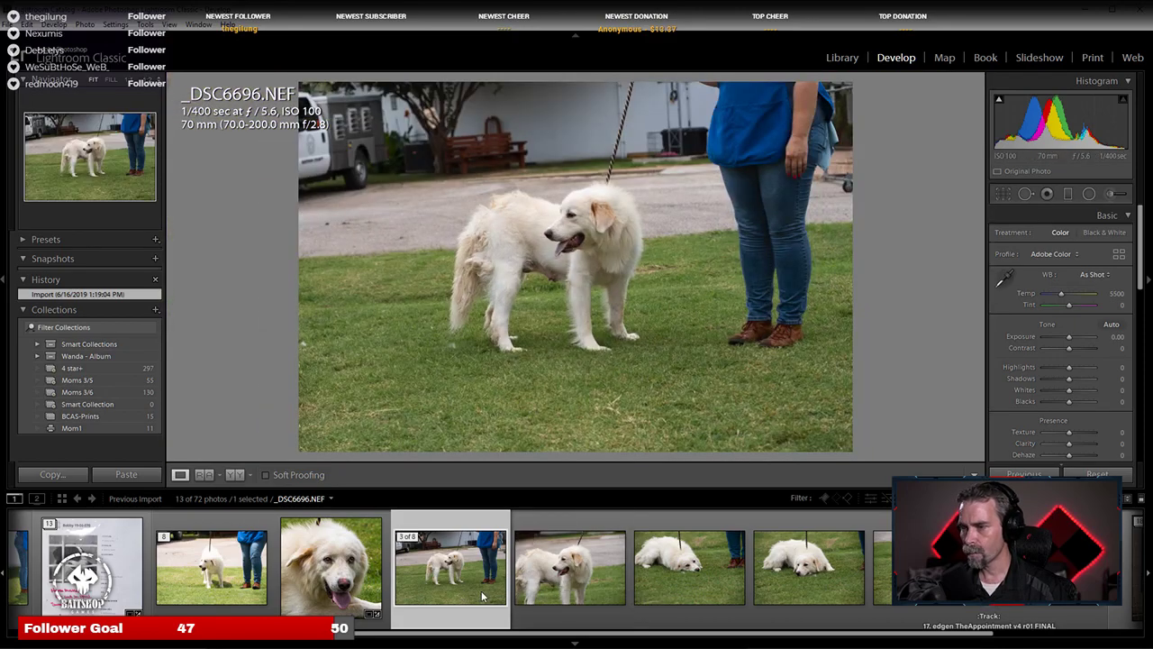
pyautogui.press('Right')
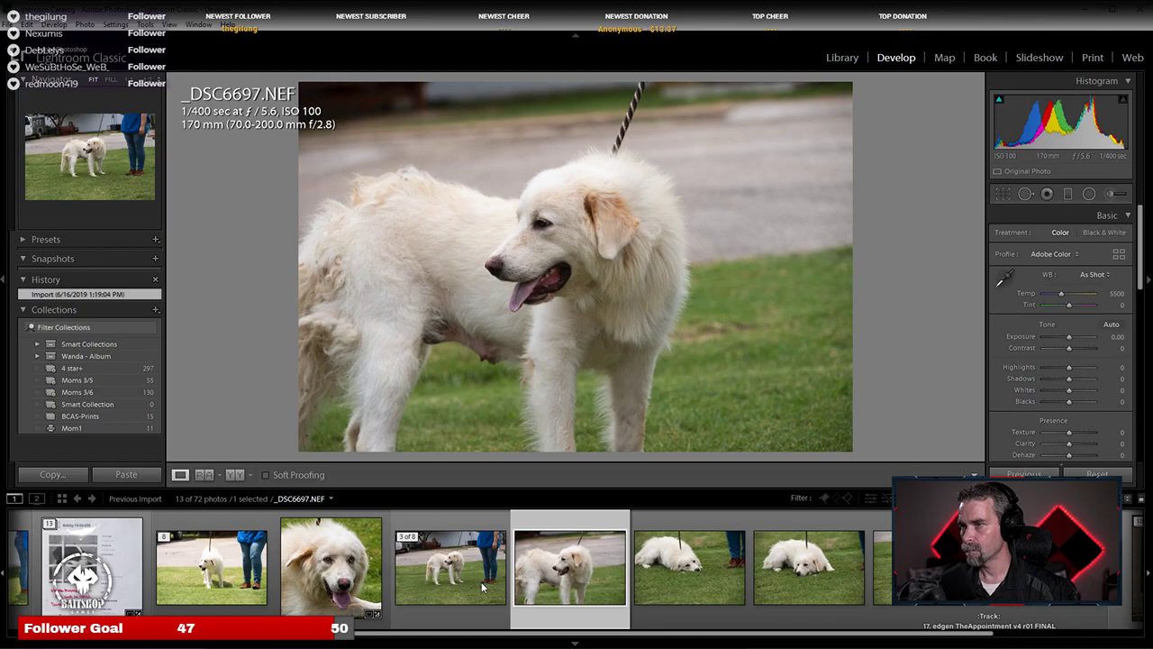
pyautogui.click(481, 586)
pyautogui.click(576, 586)
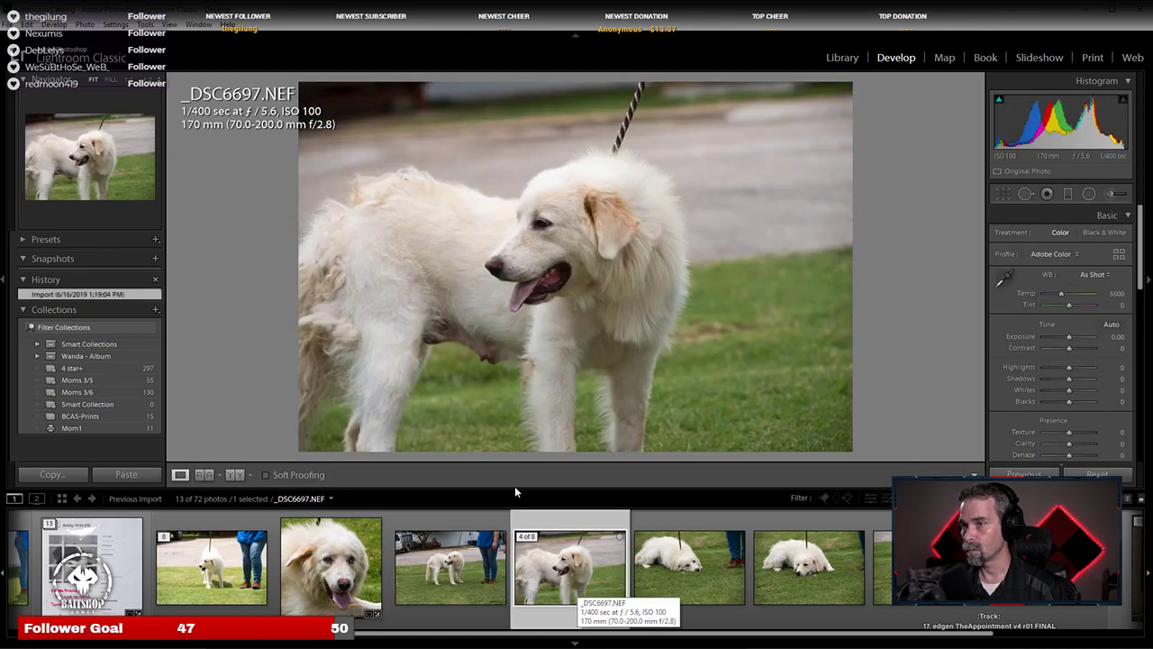
pyautogui.click(434, 581)
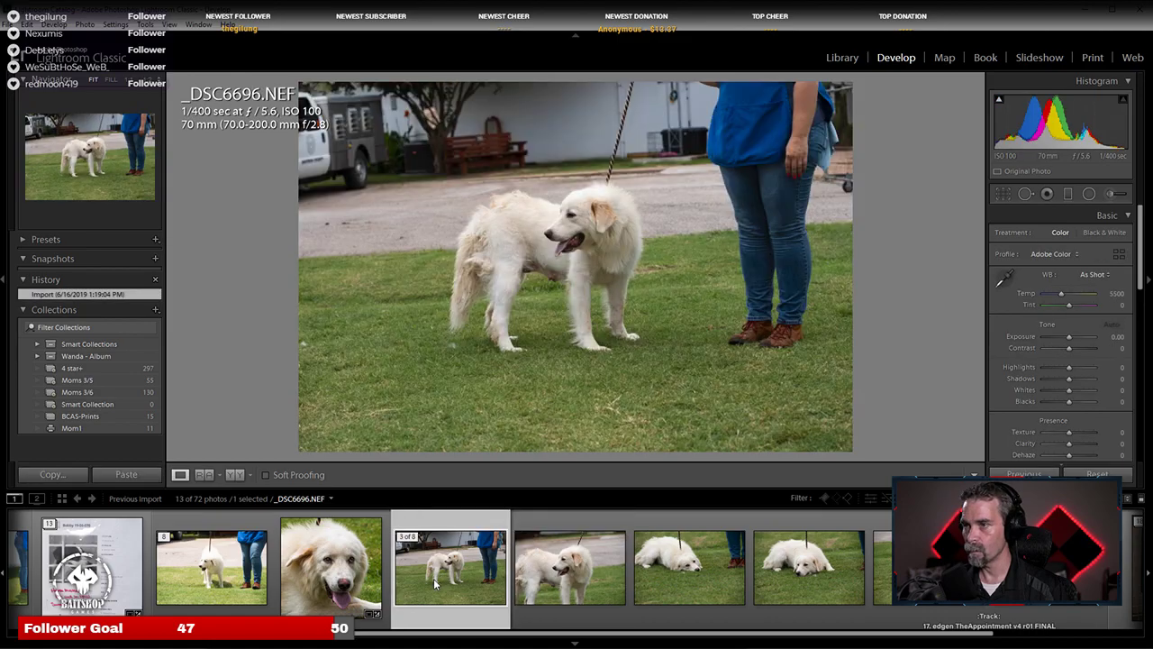
pyautogui.click(486, 281)
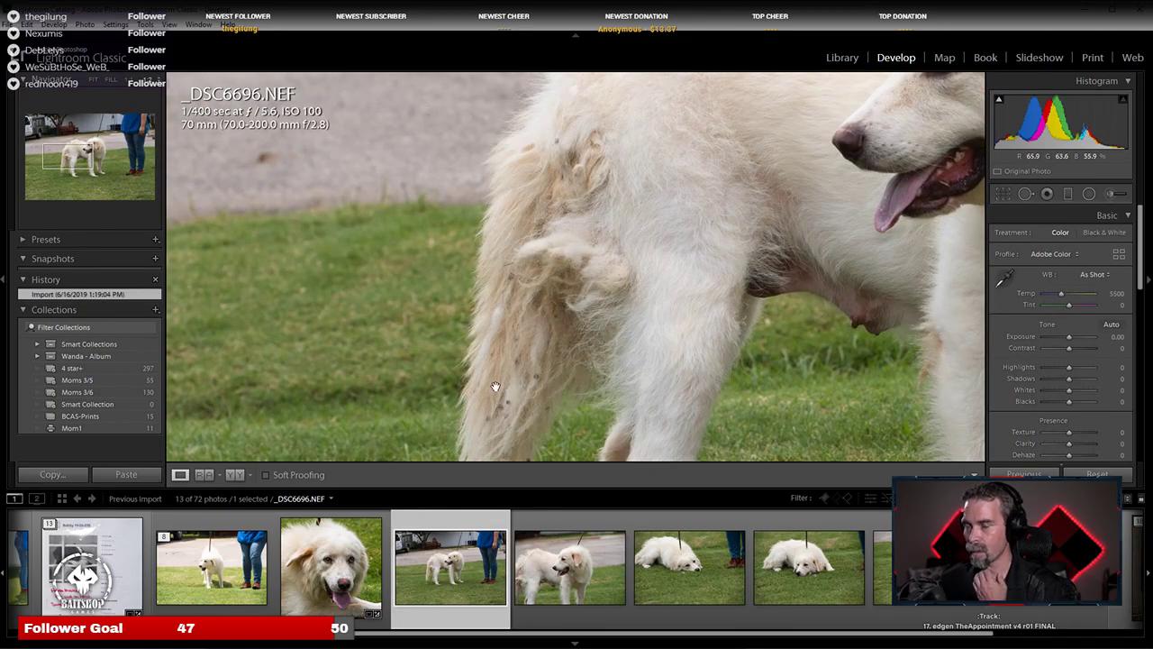
pyautogui.click(534, 204)
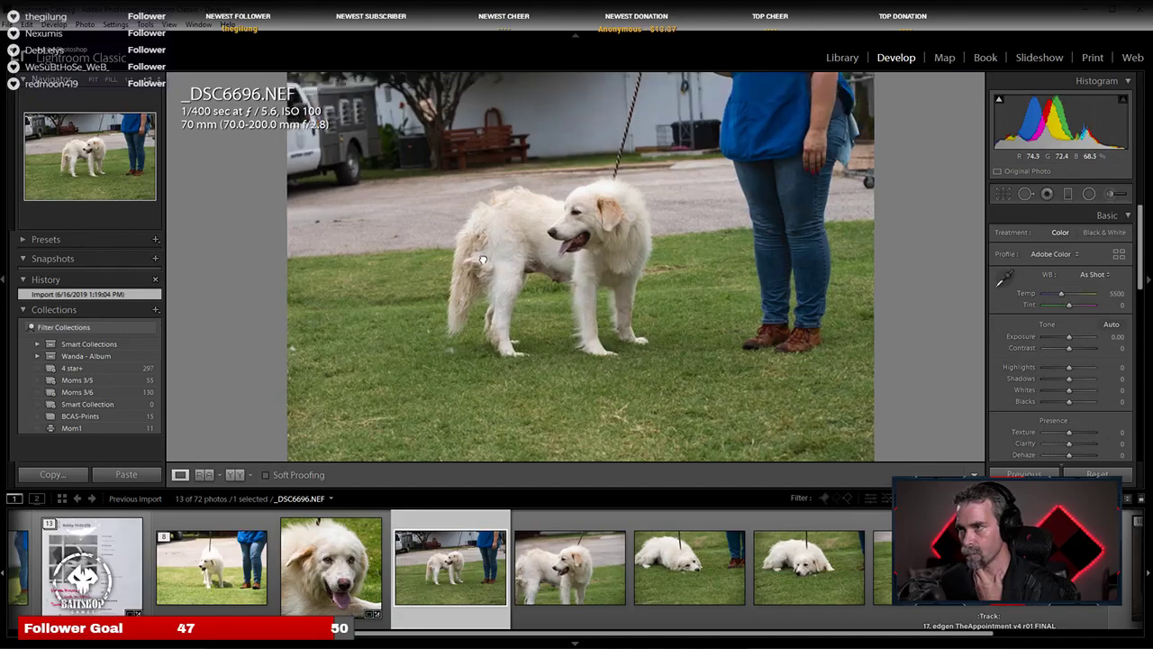
pyautogui.click(493, 262)
# Step: Paste the copied develop settings, including the square crop, onto _DSC6696
pyautogui.click(526, 276)
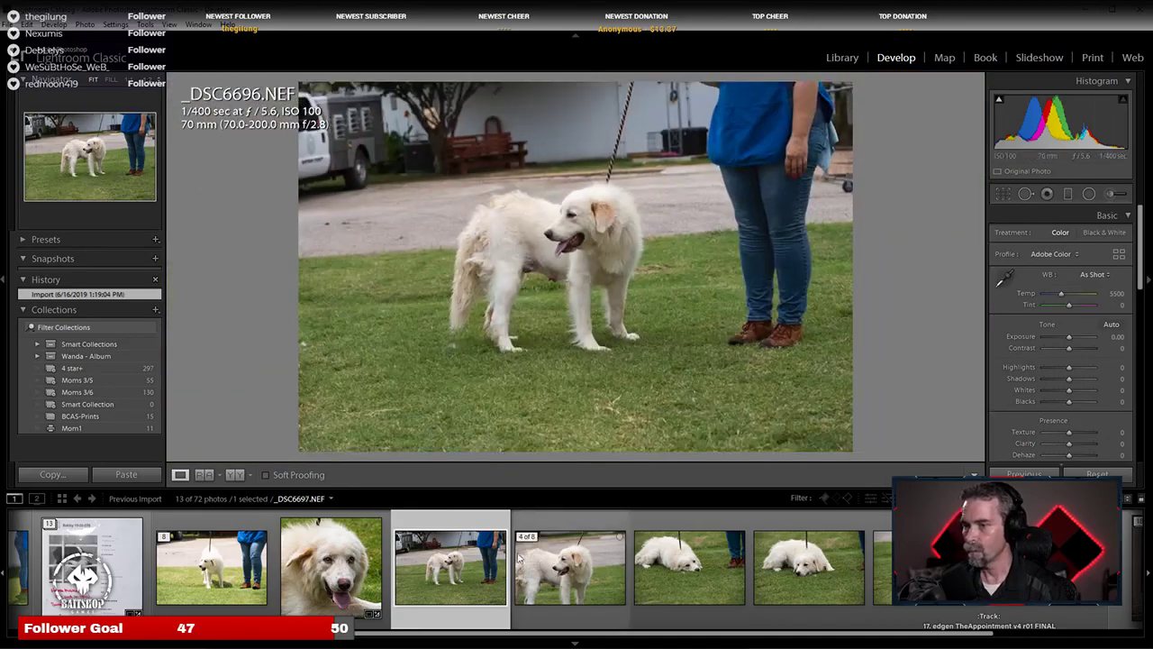
pyautogui.rightClick(468, 553)
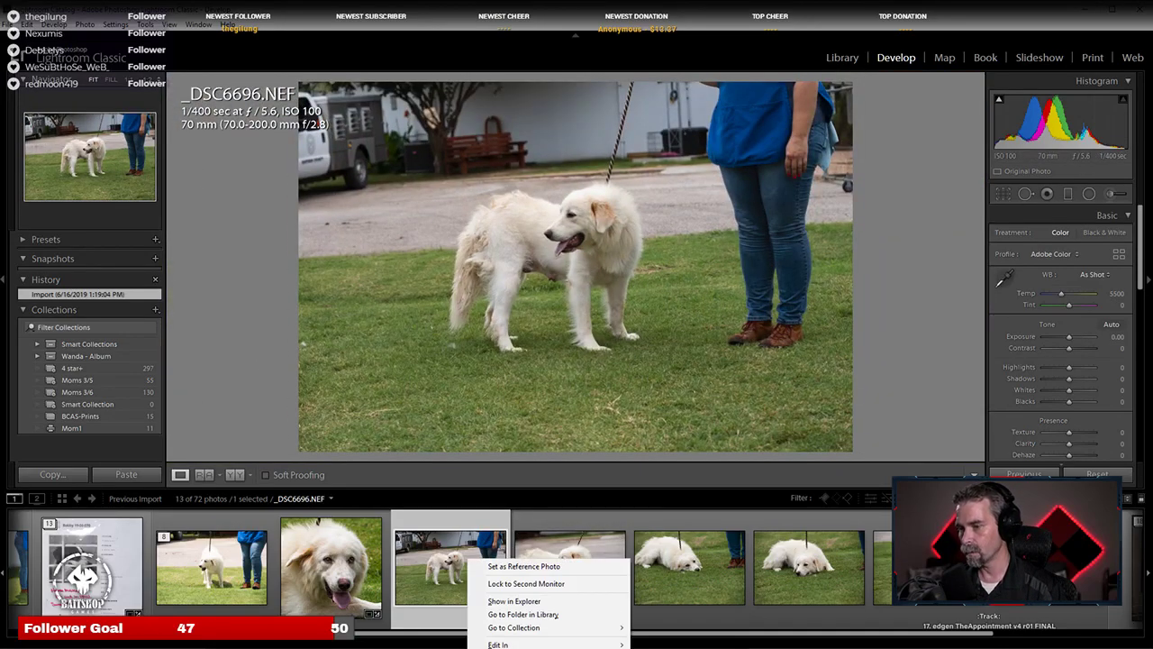
pyautogui.moveTo(541, 647)
pyautogui.click(685, 648)
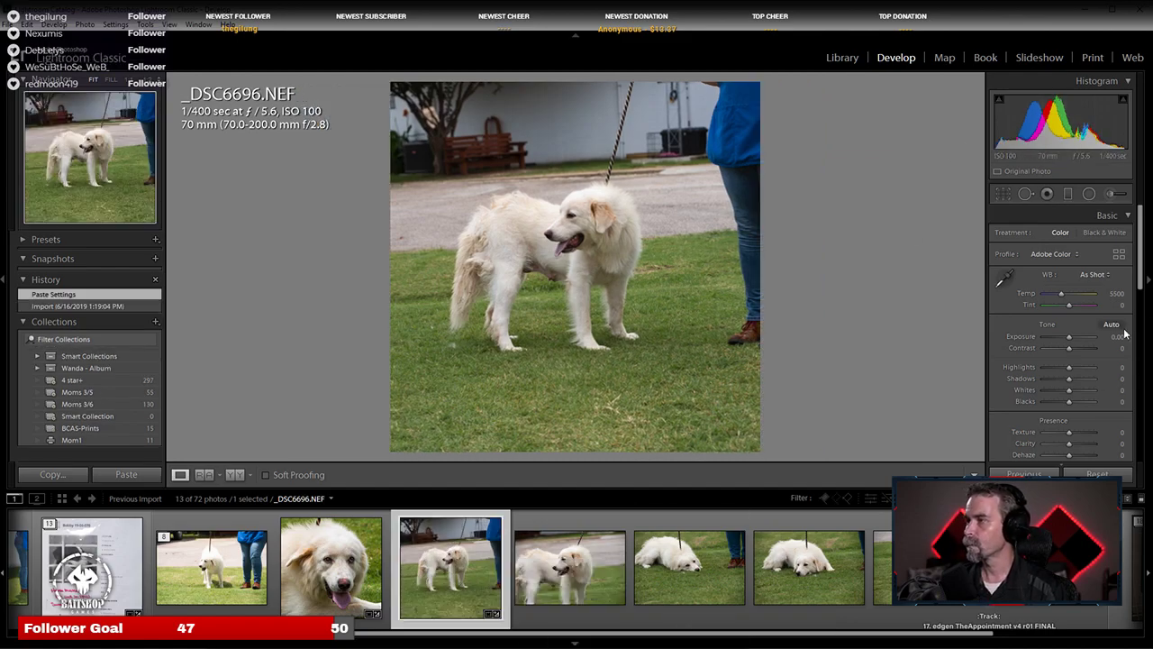
# Step: Apply Auto tone, then set Exposure +0.60, Highlights -12 and Whites -38
pyautogui.click(1112, 325)
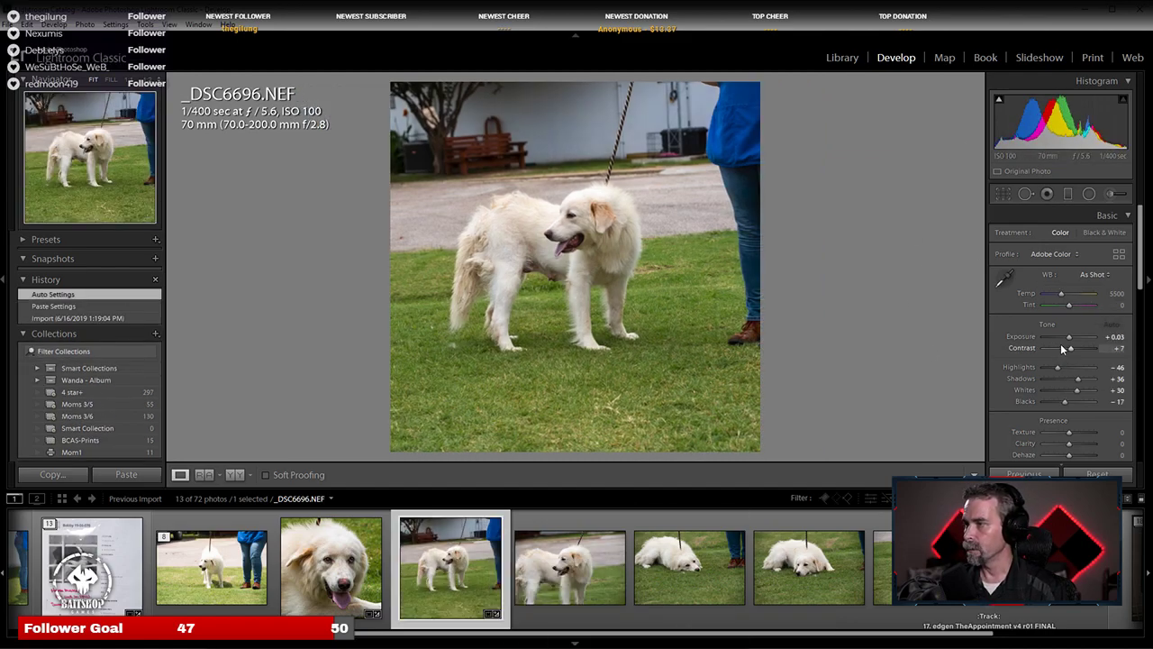
pyautogui.click(1072, 336)
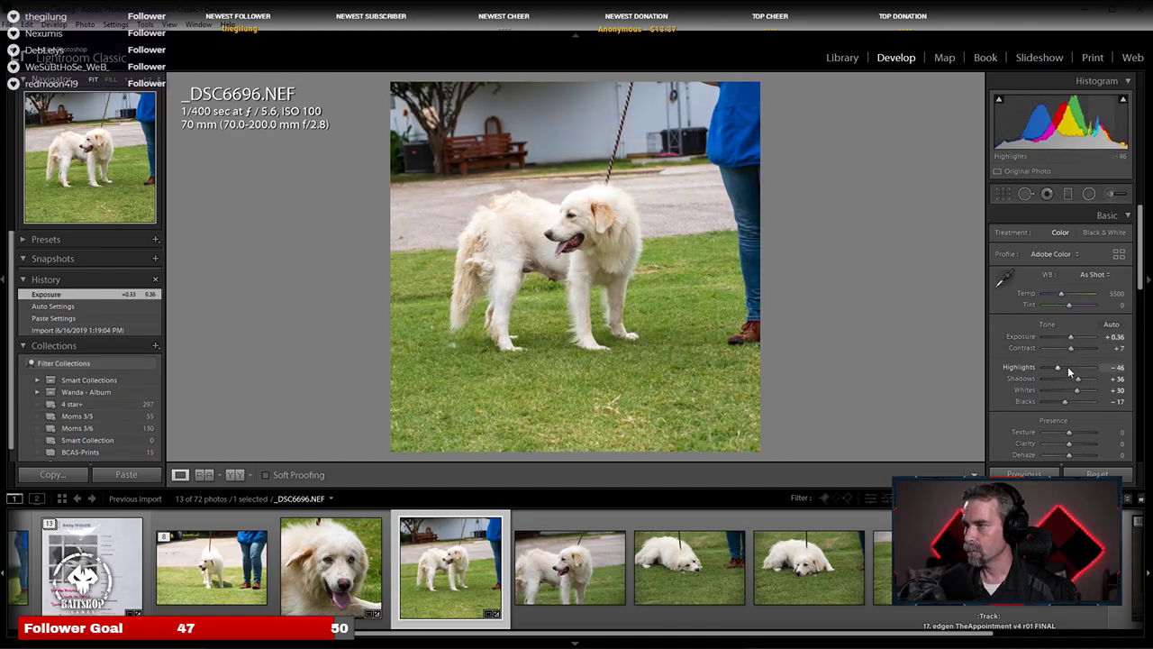
pyautogui.click(1062, 368)
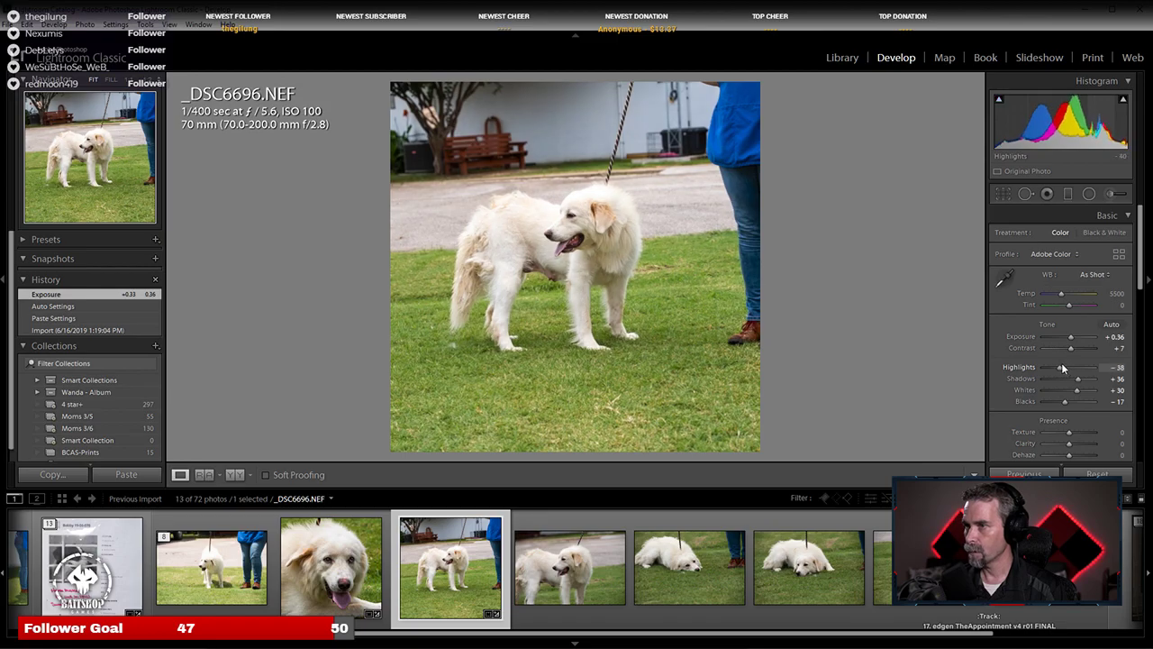
pyautogui.moveTo(1062, 368); pyautogui.dragTo(1073, 338)
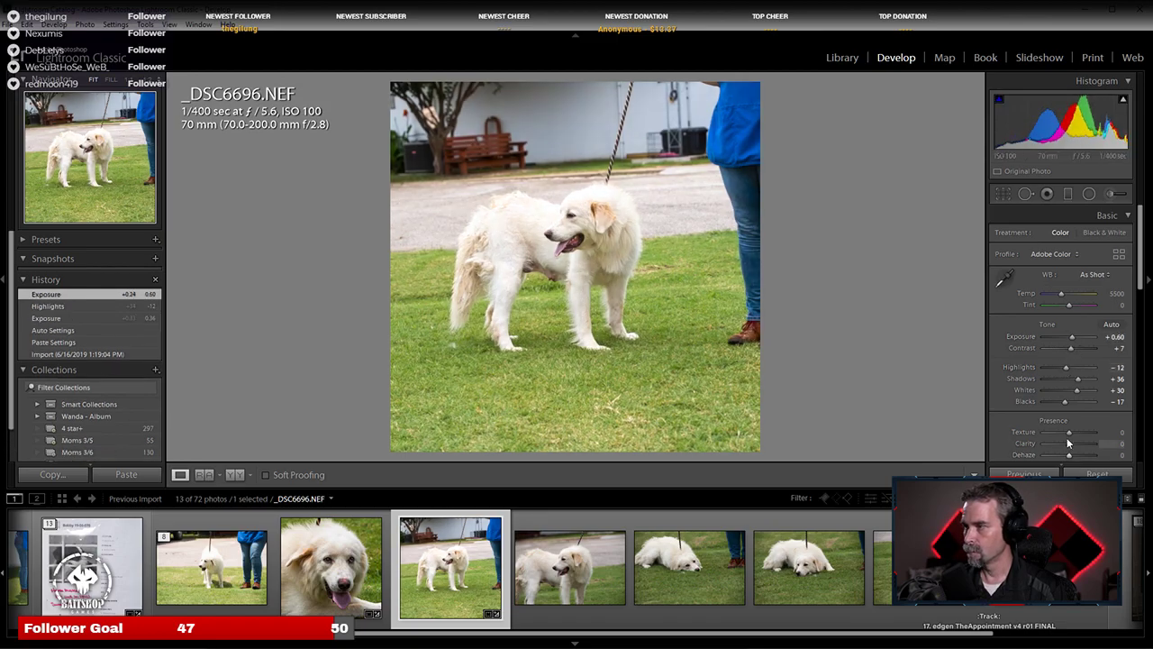
pyautogui.moveTo(1075, 396); pyautogui.dragTo(1058, 395)
pyautogui.click(551, 233)
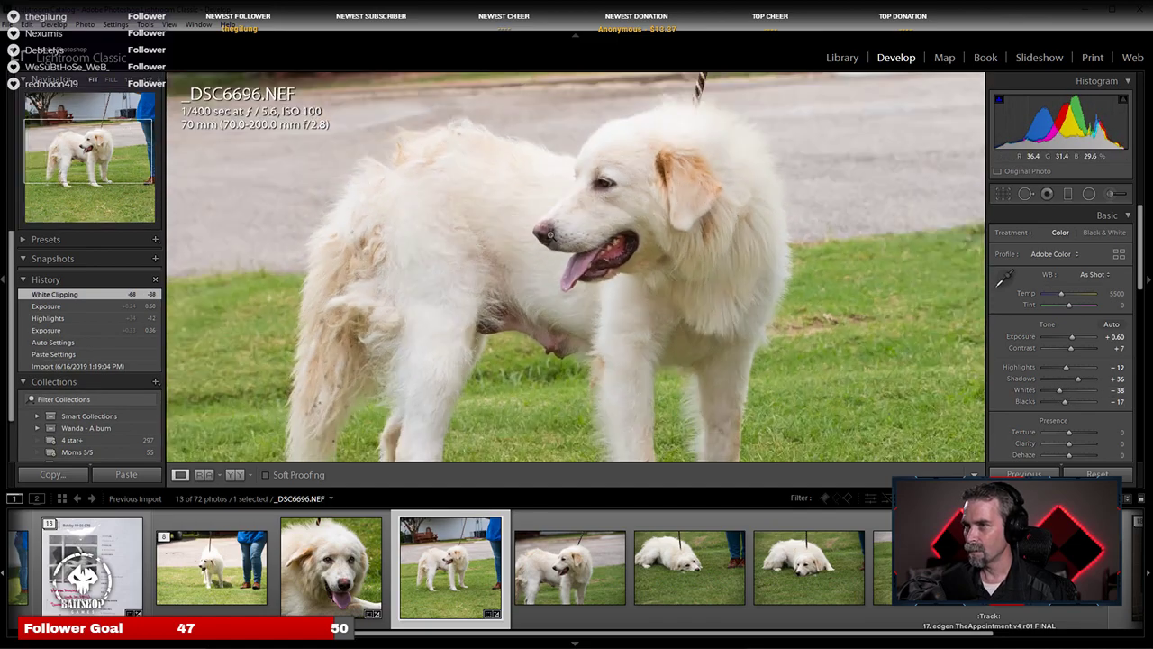
pyautogui.click(551, 233)
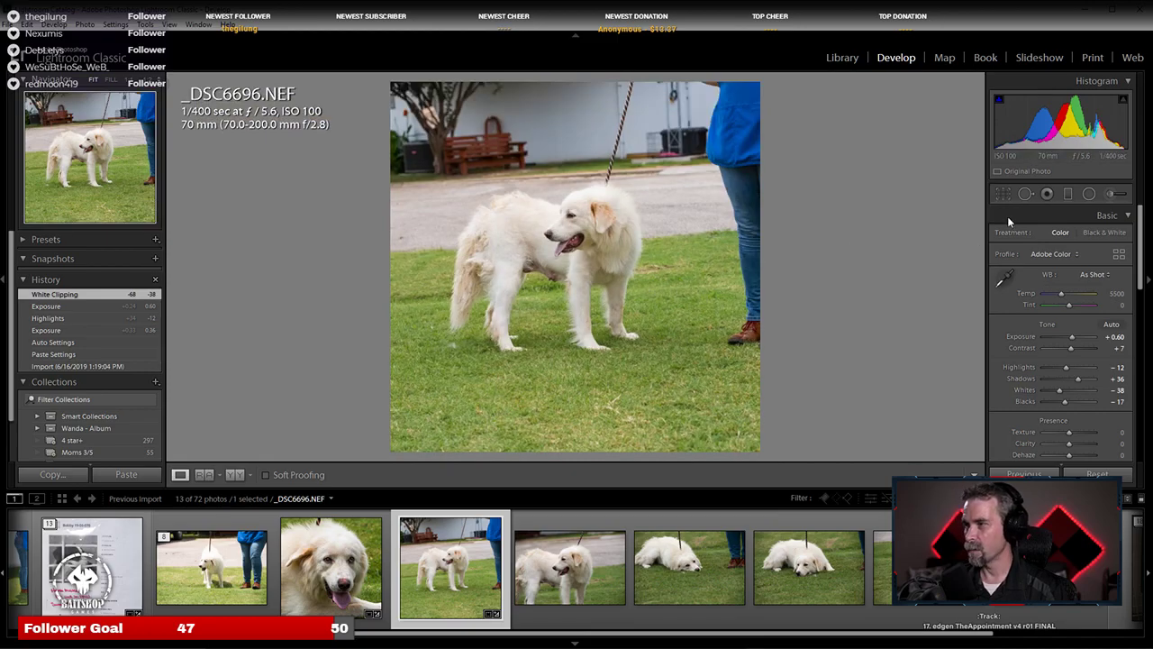
pyautogui.click(1002, 193)
# Step: Rotate _DSC6696 about 3.6° and shrink the square crop onto the dog, excluding the handler
pyautogui.moveTo(862, 206); pyautogui.dragTo(858, 229)
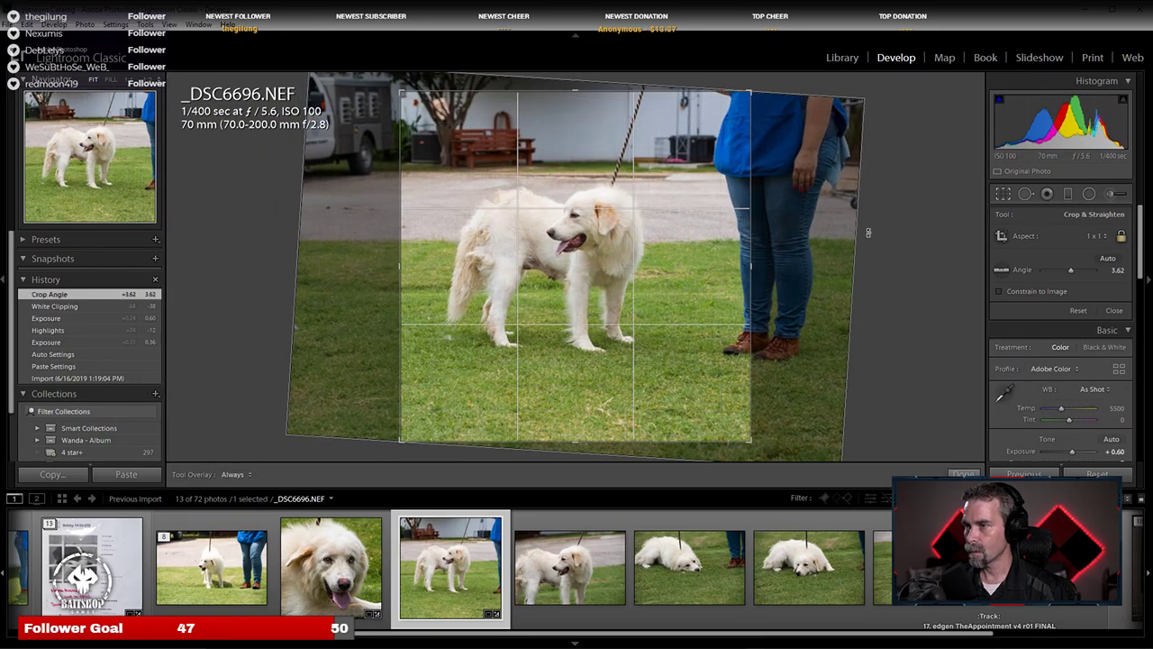
pyautogui.moveTo(744, 441); pyautogui.dragTo(711, 401)
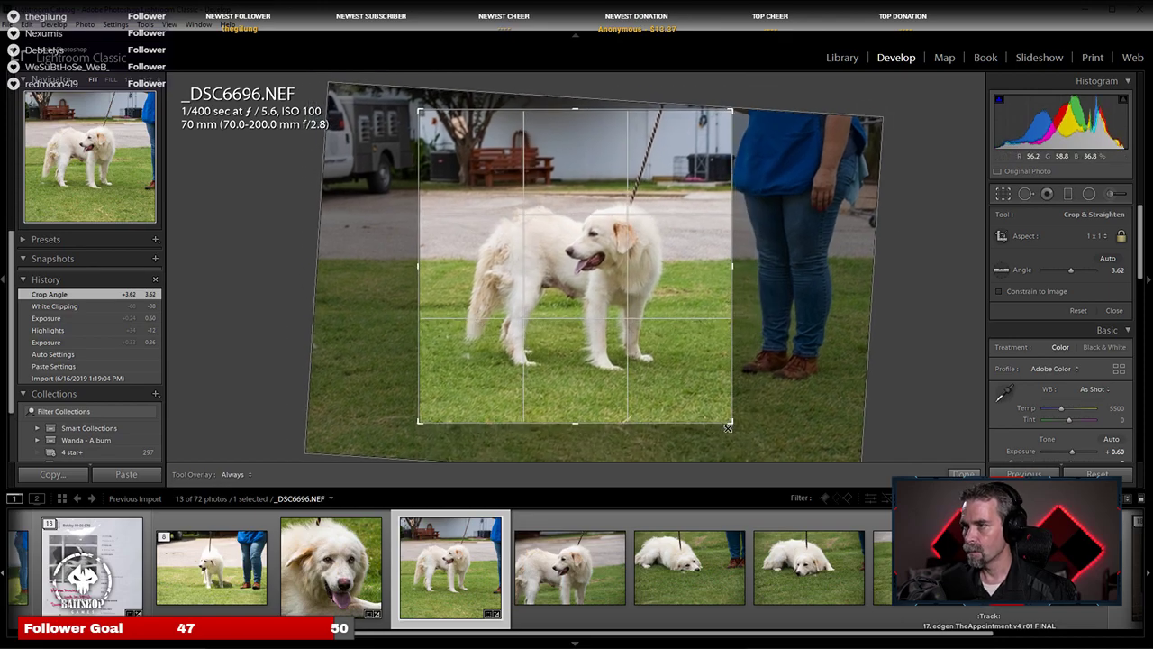
pyautogui.moveTo(668, 266)
pyautogui.mouseDown()
pyautogui.moveTo(673, 254)
pyautogui.moveTo(674, 265)
pyautogui.mouseUp()
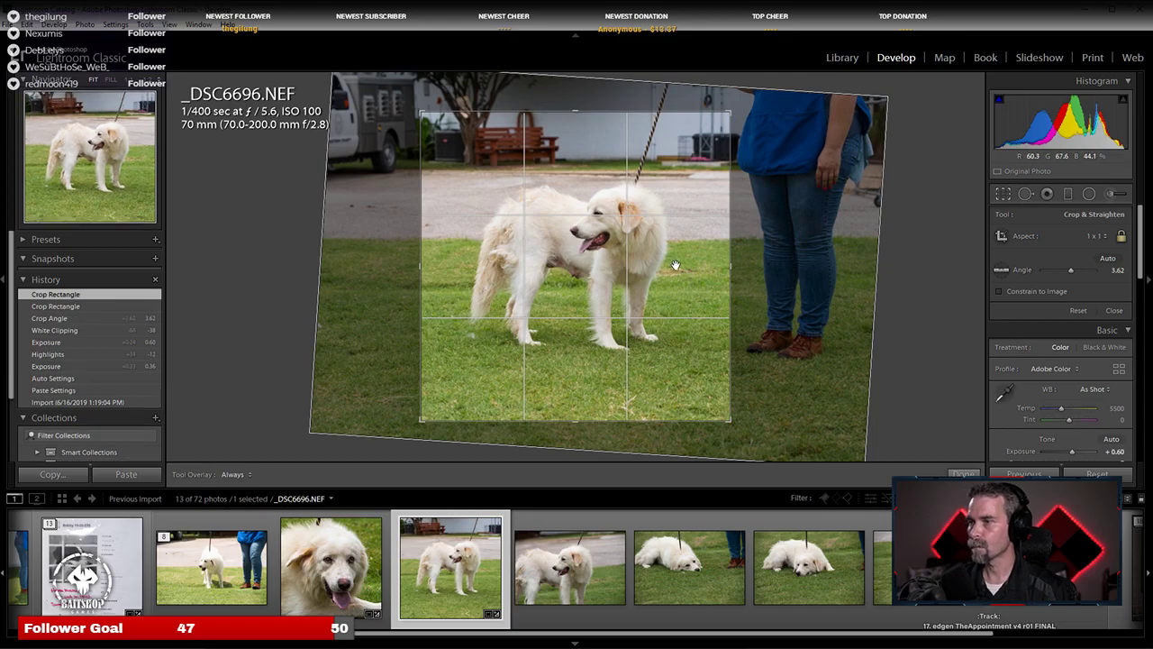
pyautogui.press('Return')
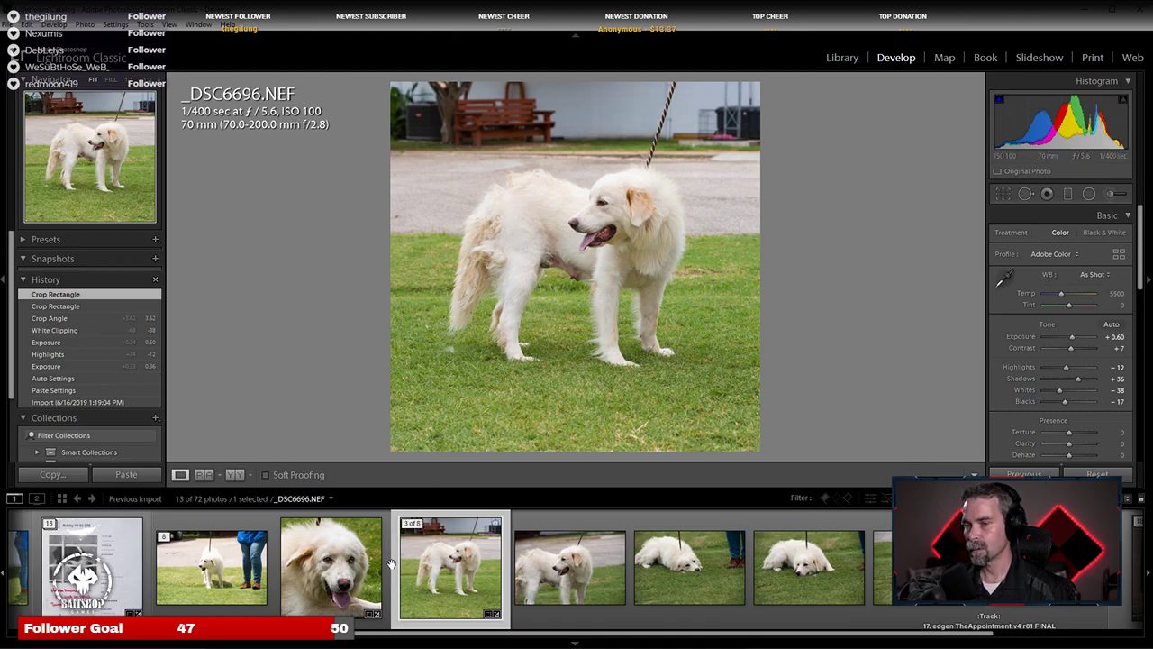
# Step: Browse the stack's shots, switching between lying-dog photos _DSC6698 and _DSC6699
pyautogui.press('Right')
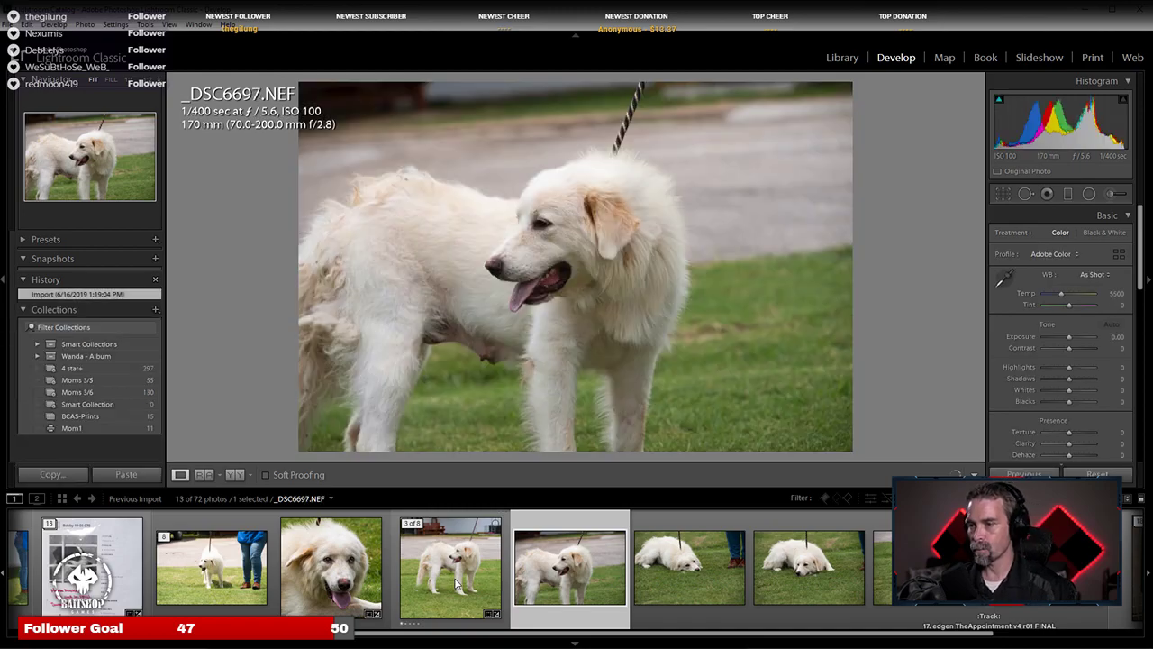
pyautogui.click(304, 588)
pyautogui.click(440, 595)
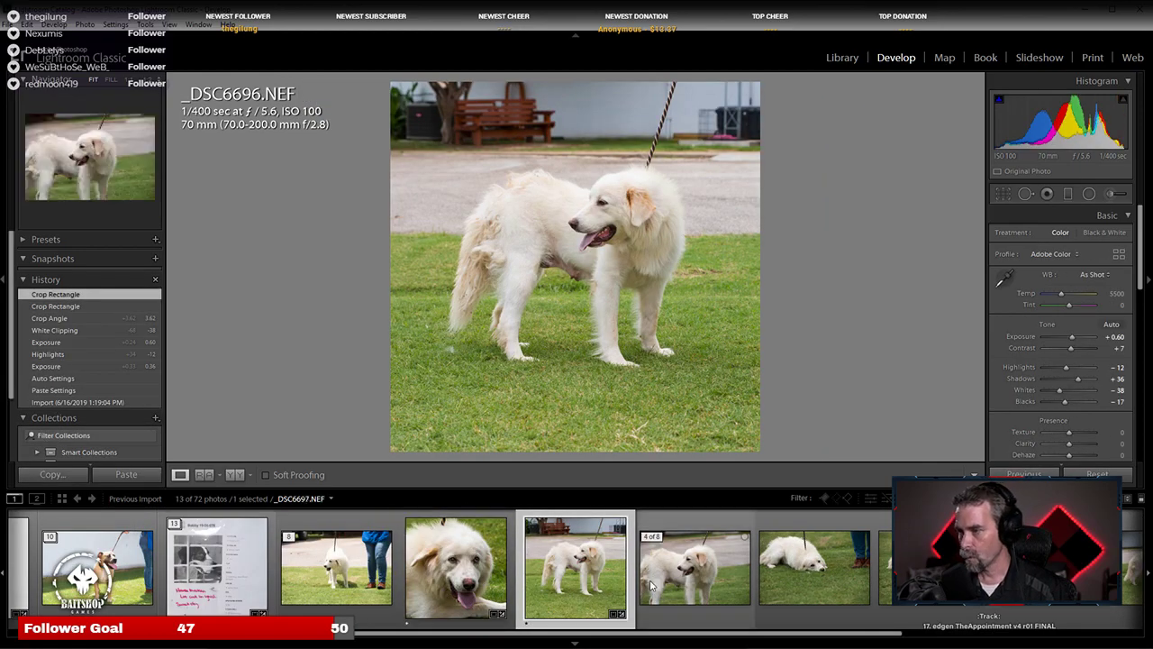
pyautogui.scroll(-1, 649, 582)
pyautogui.click(826, 579)
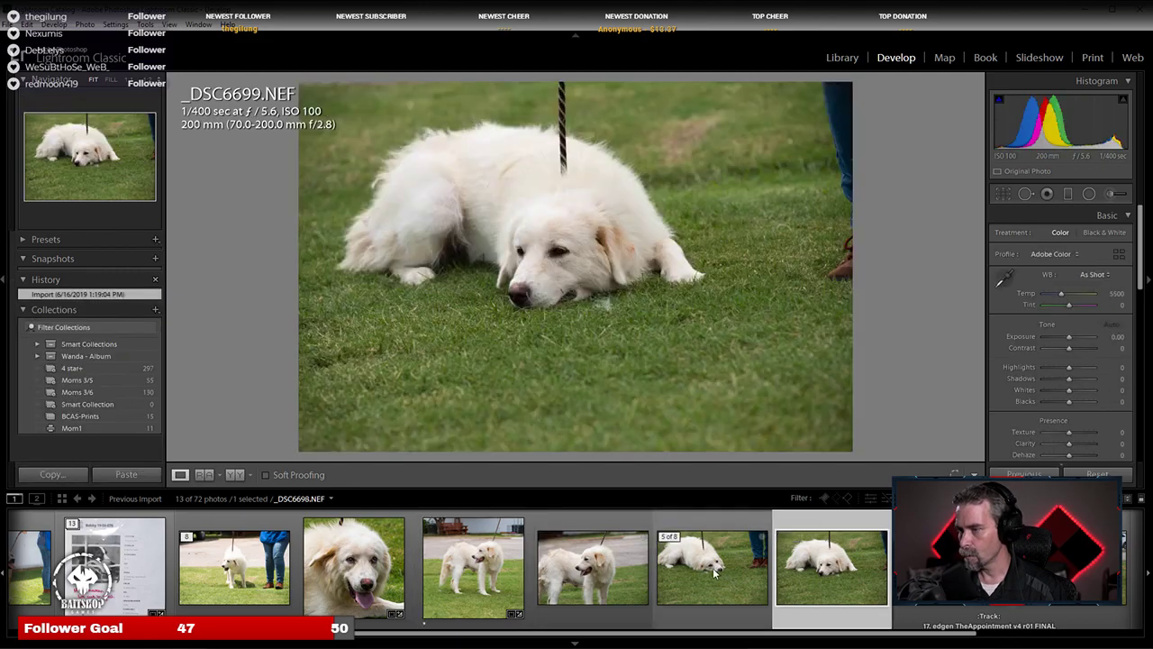
pyautogui.click(715, 572)
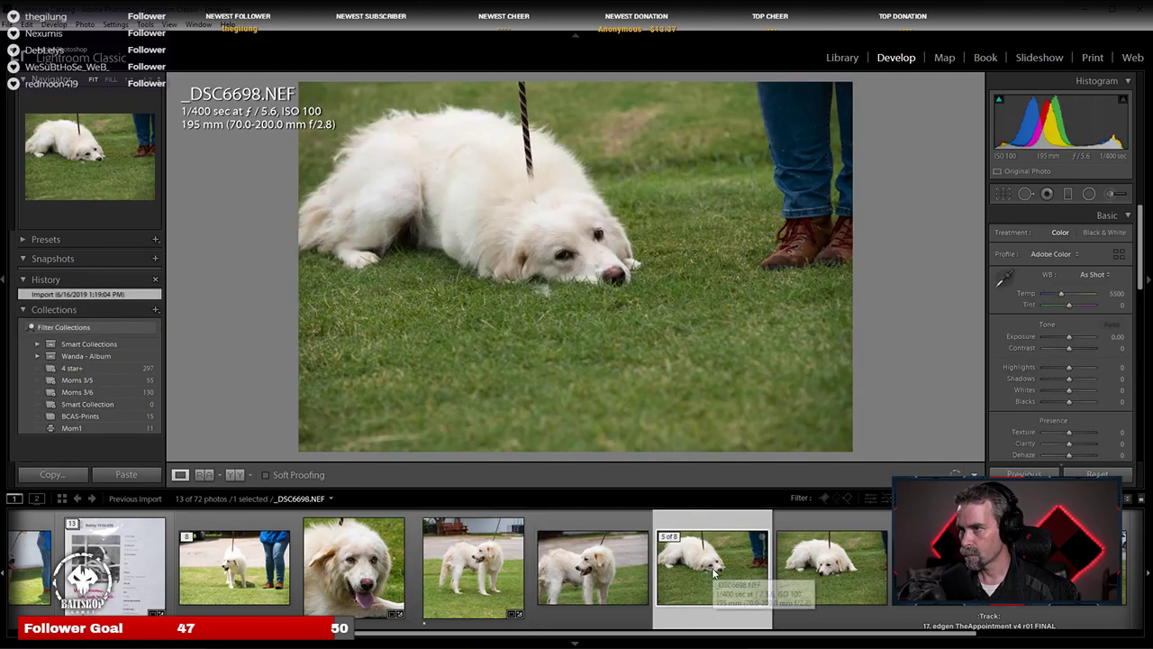
pyautogui.click(801, 581)
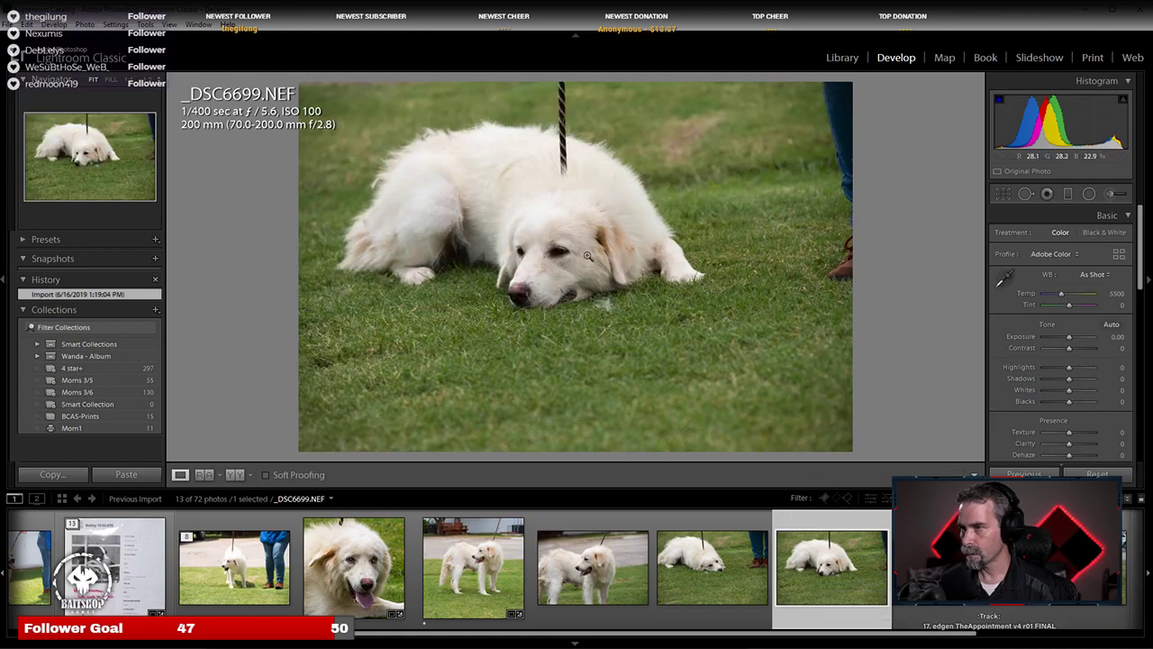
# Step: Compare _DSC6698, _DSC6699 and later shots at 1:1 zoom, settling on _DSC6699
pyautogui.click(548, 264)
pyautogui.click(724, 577)
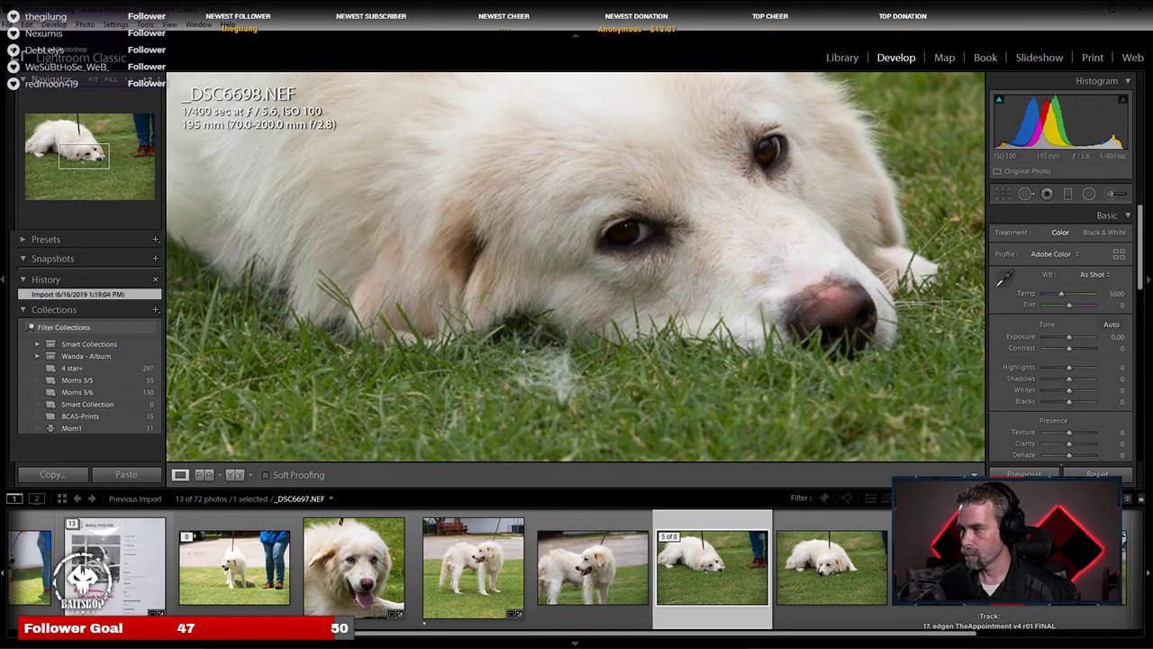
pyautogui.press('Right')
pyautogui.press('Right')
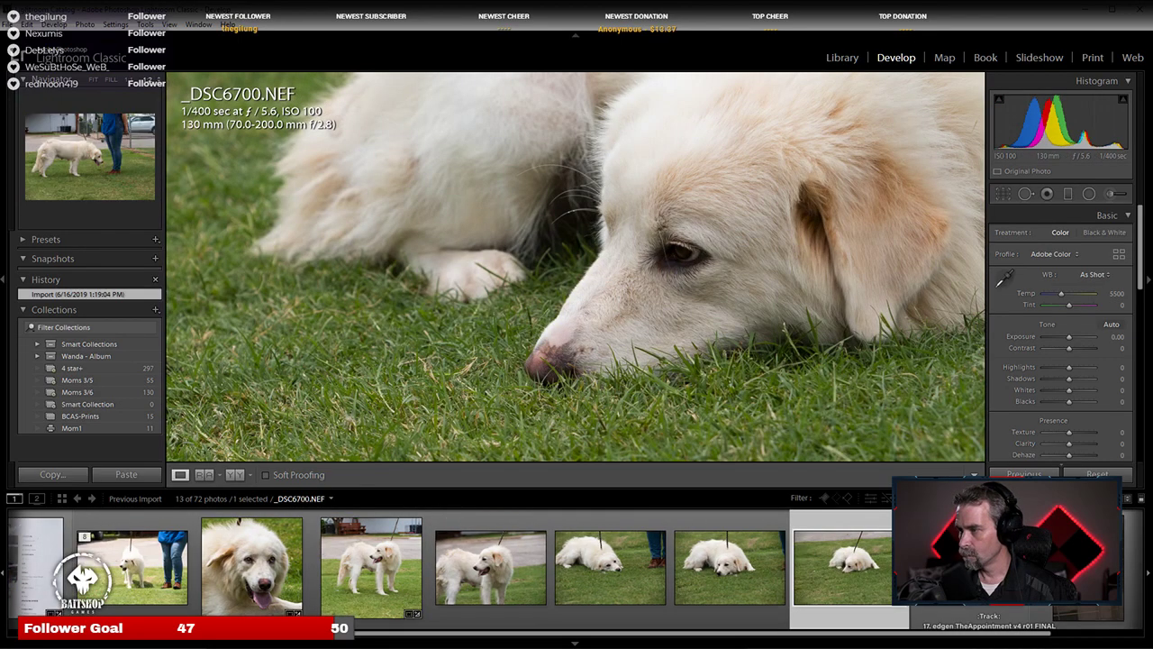
pyautogui.press('Right')
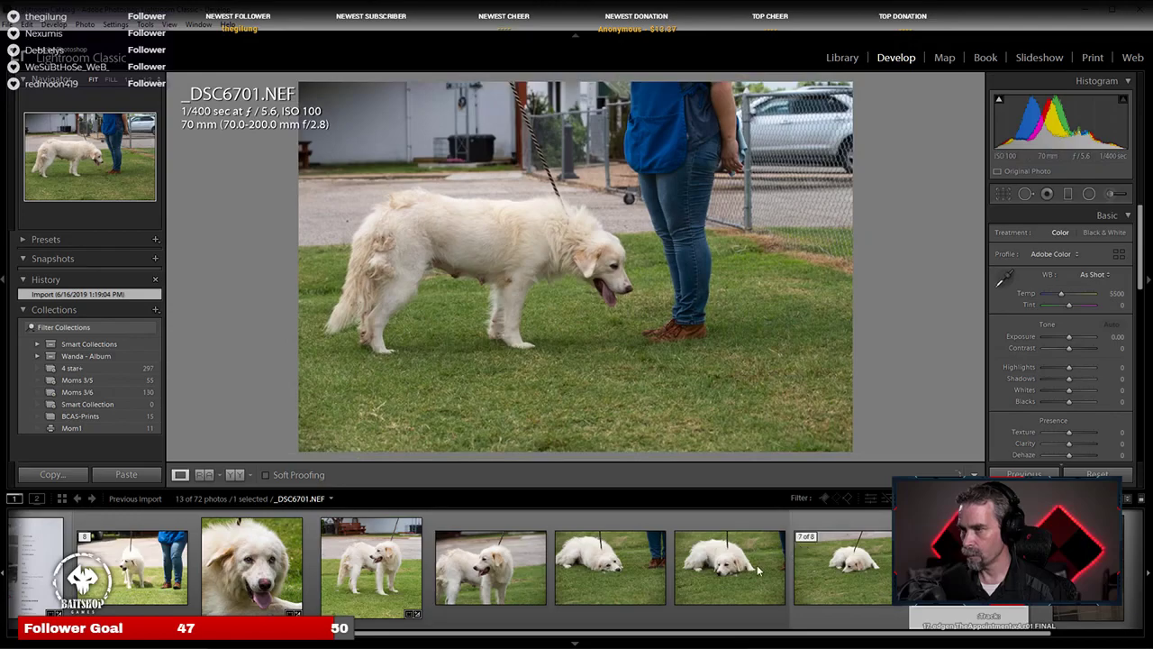
pyautogui.click(757, 565)
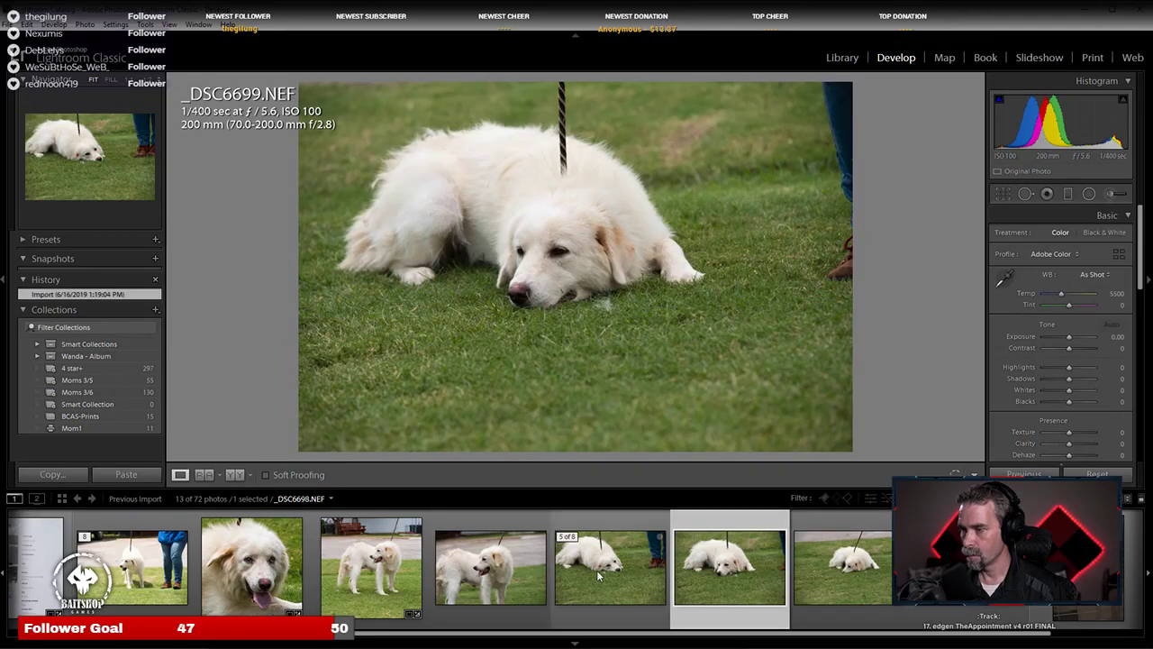
pyautogui.click(629, 587)
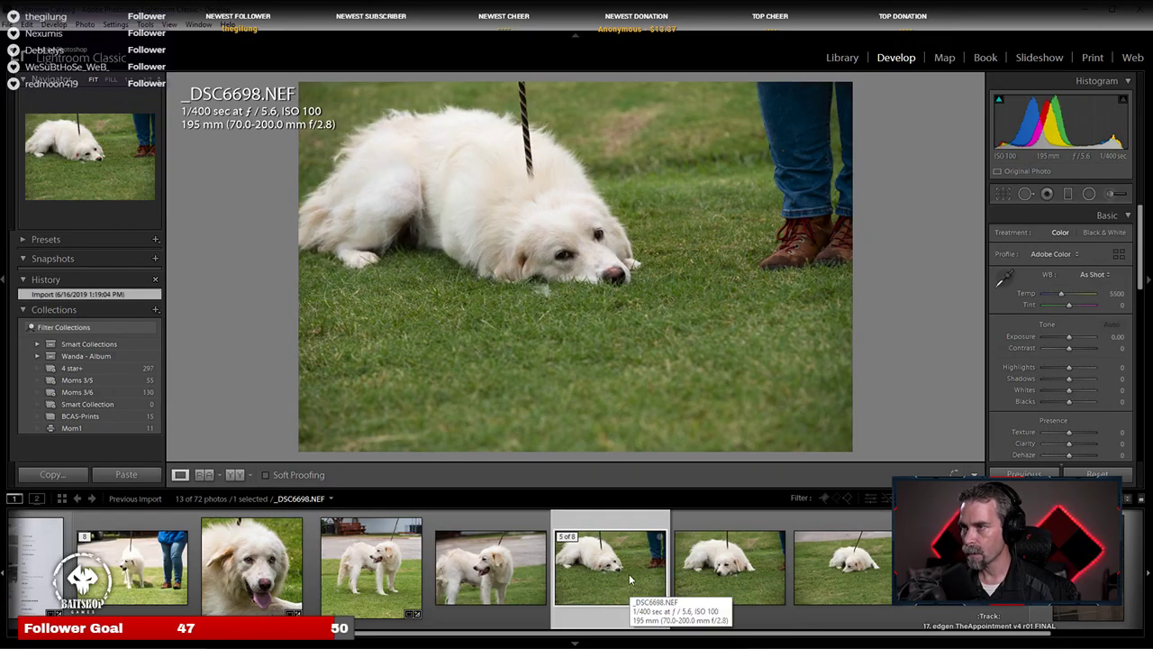
pyautogui.click(516, 577)
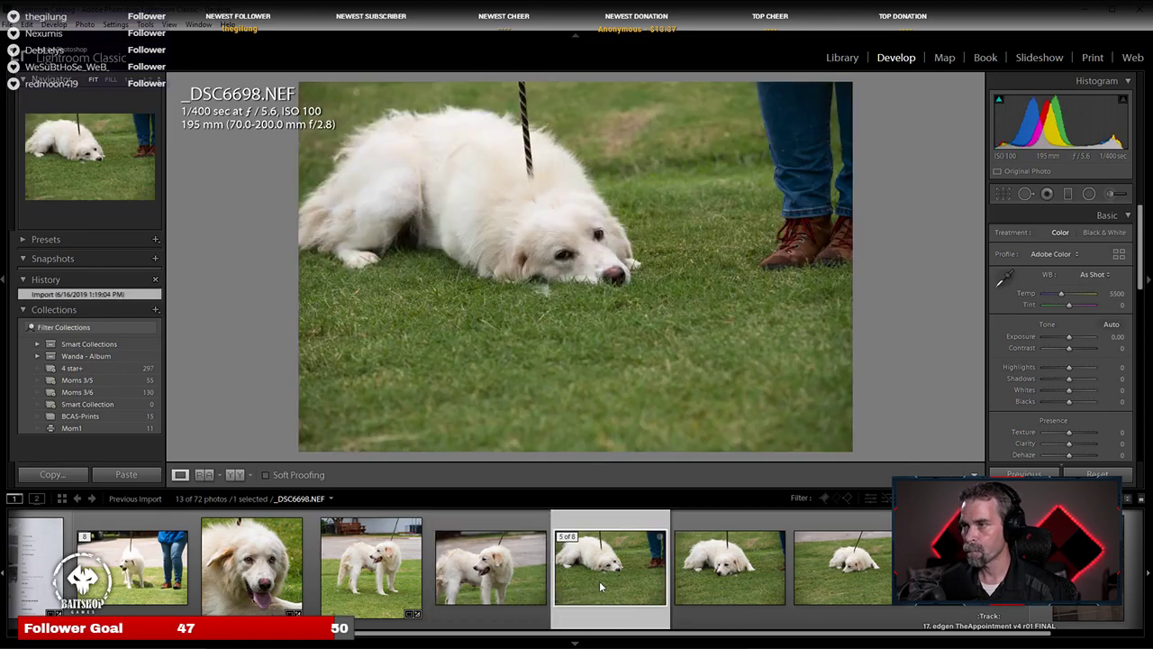
pyautogui.click(702, 583)
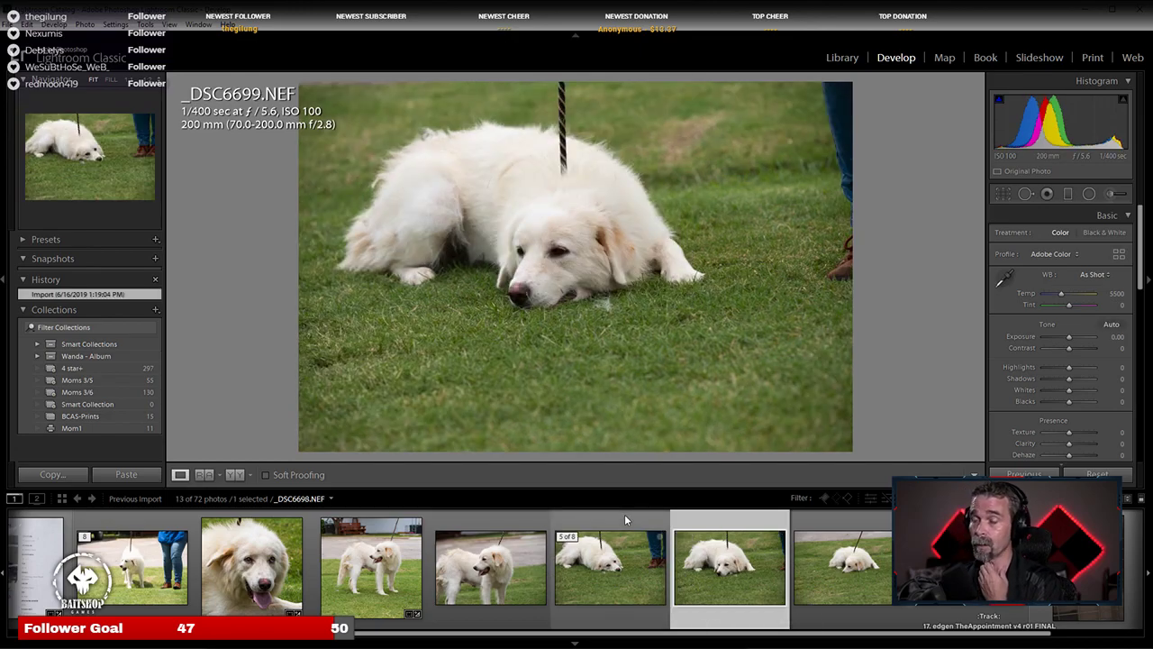
# Step: Paste the copied square-crop settings onto _DSC6699, reframe the dog, then undo the crop adjustment
pyautogui.click(1004, 196)
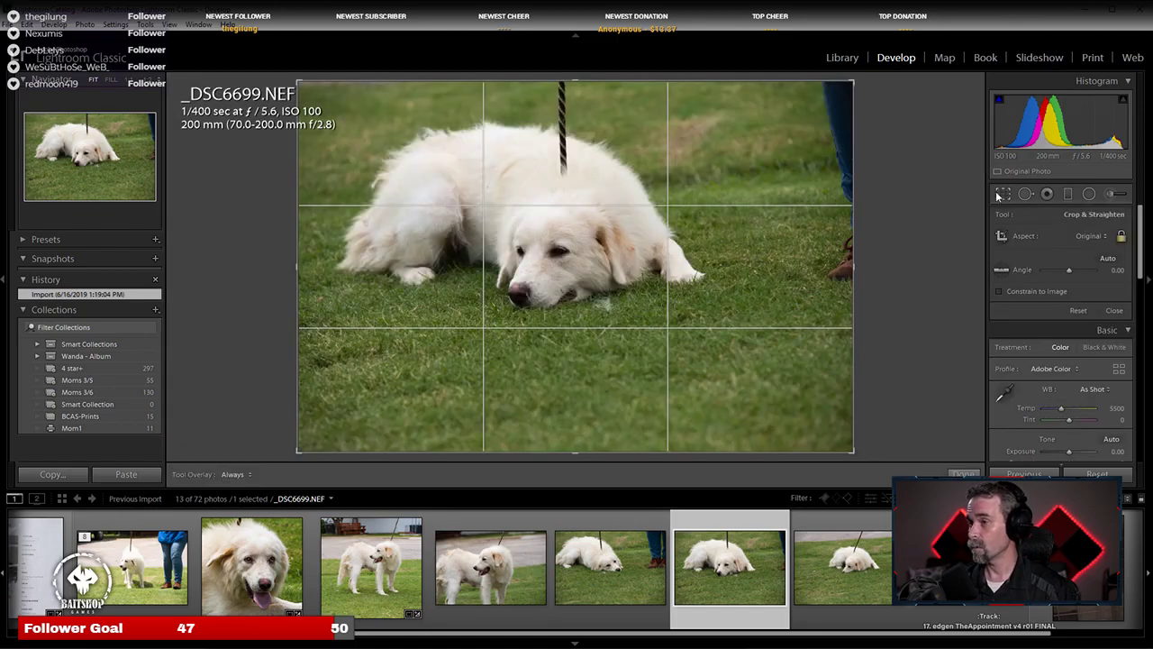
pyautogui.rightClick(724, 577)
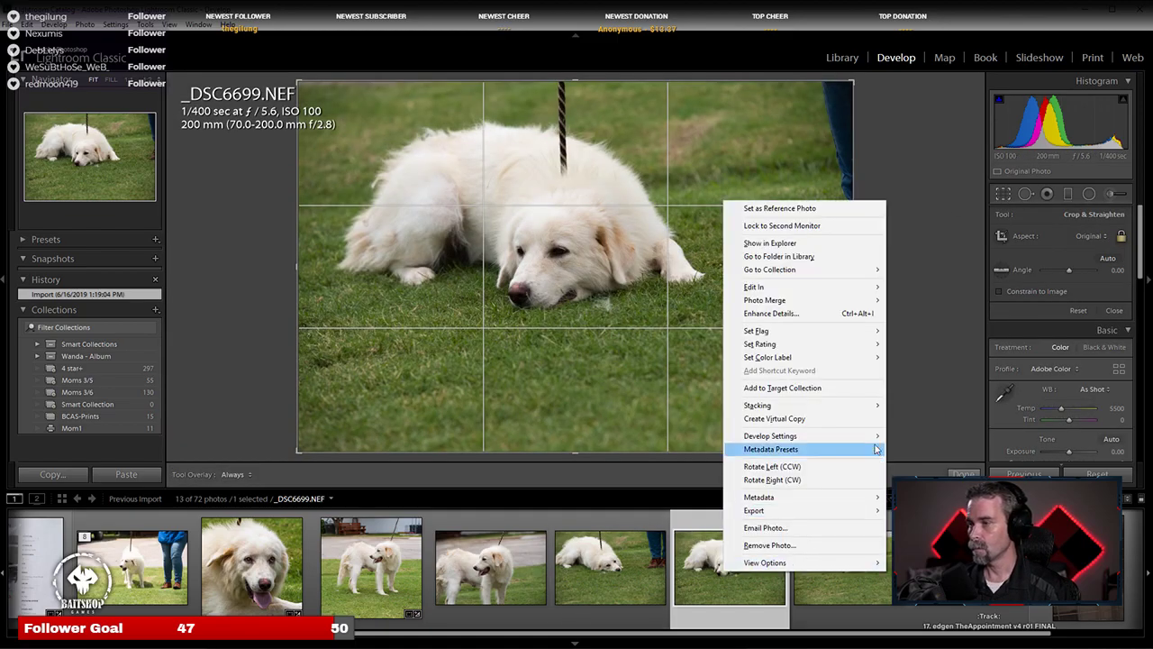
pyautogui.moveTo(860, 436)
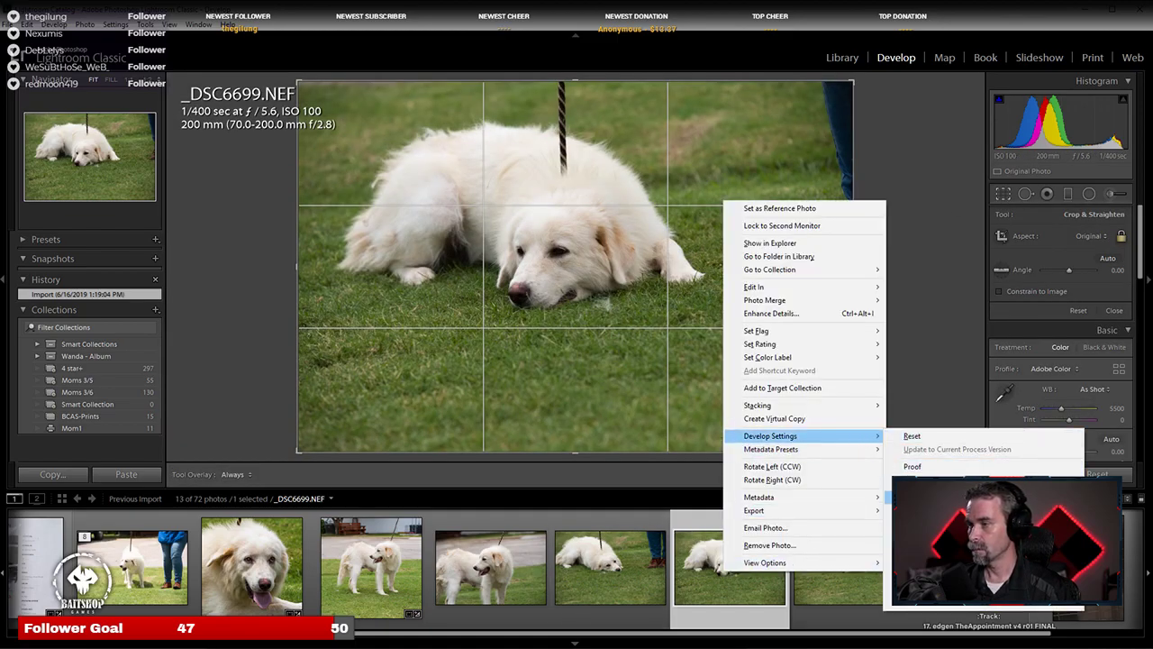
pyautogui.click(937, 484)
pyautogui.moveTo(658, 241); pyautogui.dragTo(728, 281)
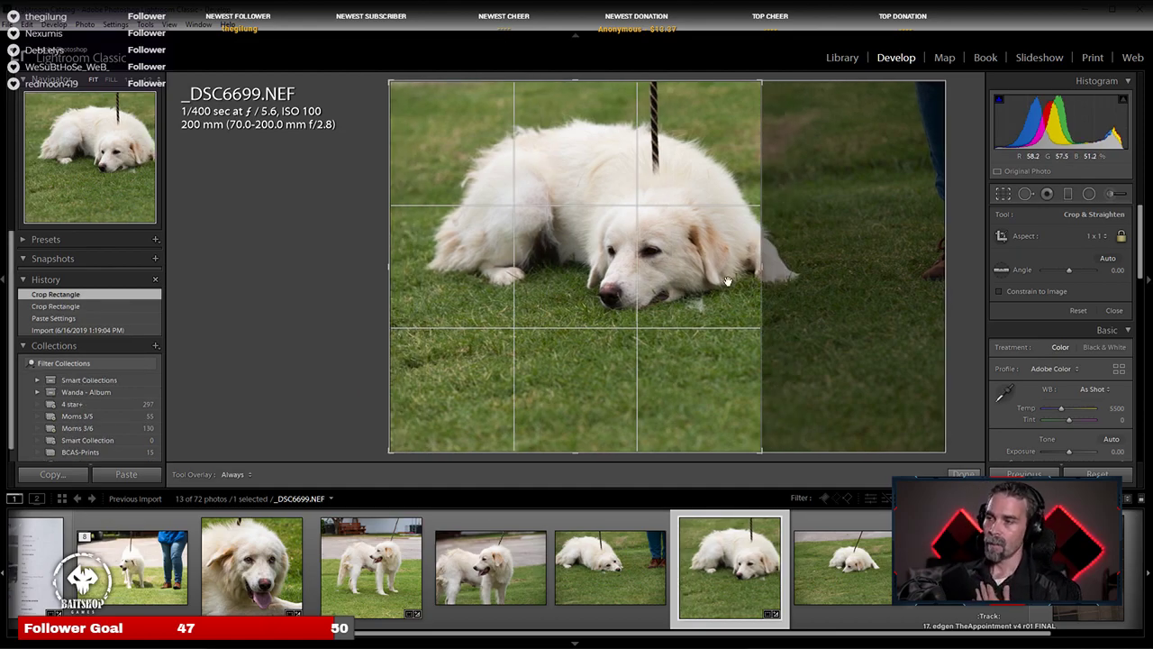
pyautogui.press('Return')
pyautogui.hotkey('ctrl', 'z')
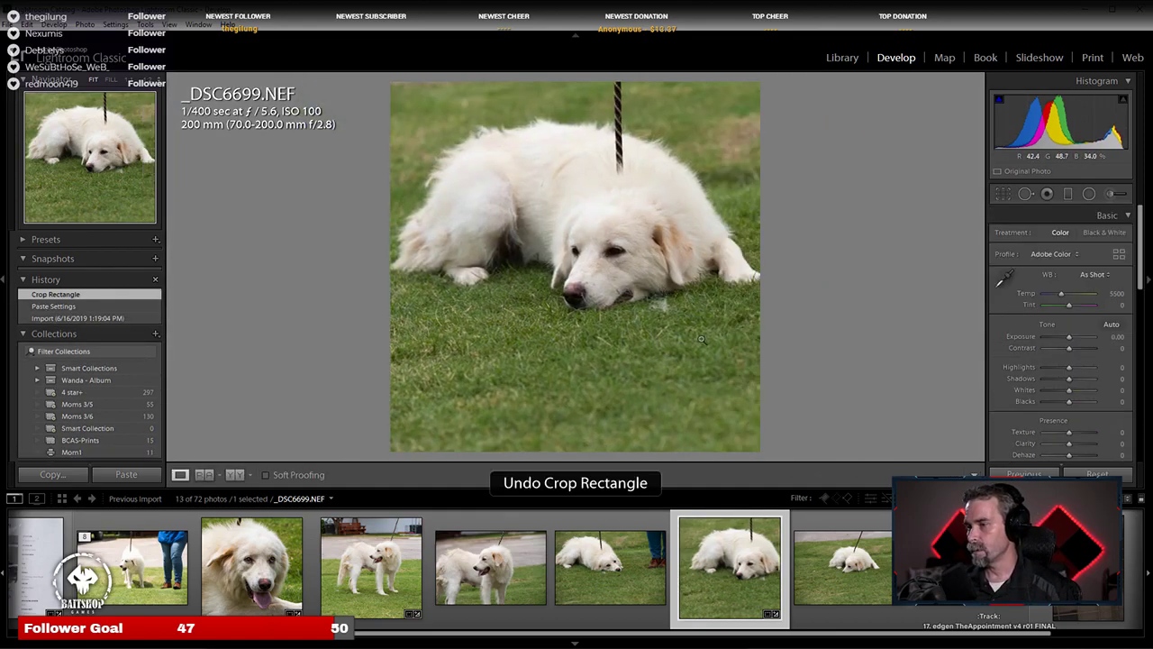
# Step: Compare _DSC6698 with _DSC6699, then undo both the Crop Rectangle and Paste Settings on _DSC6699
pyautogui.click(576, 568)
pyautogui.click(728, 576)
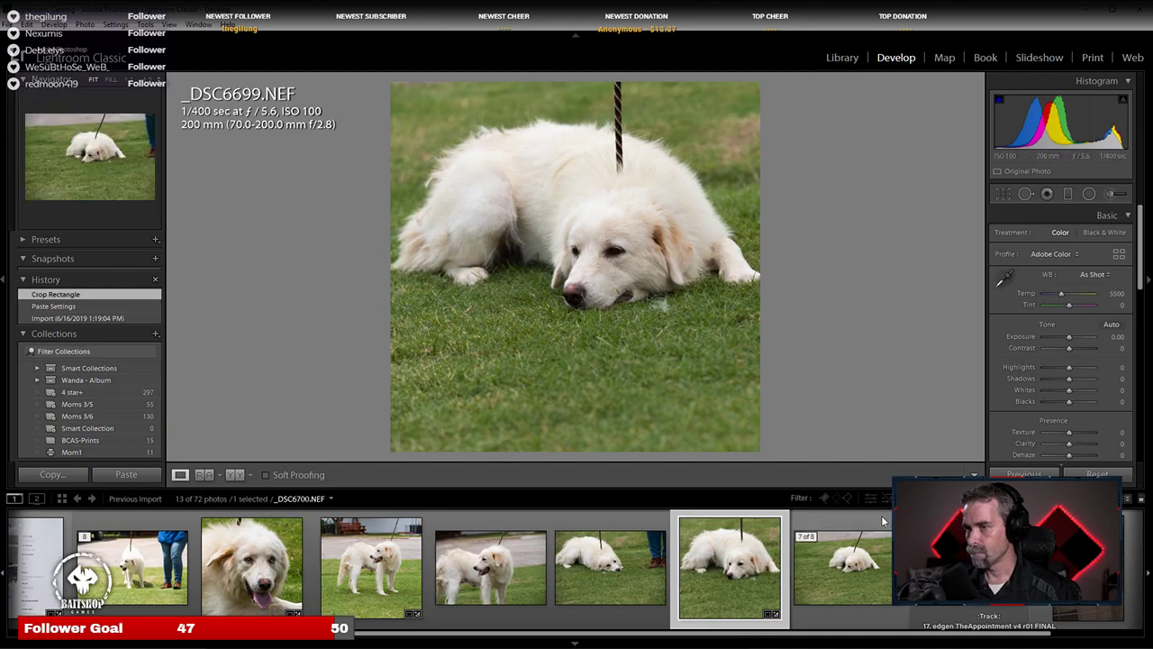
pyautogui.click(610, 568)
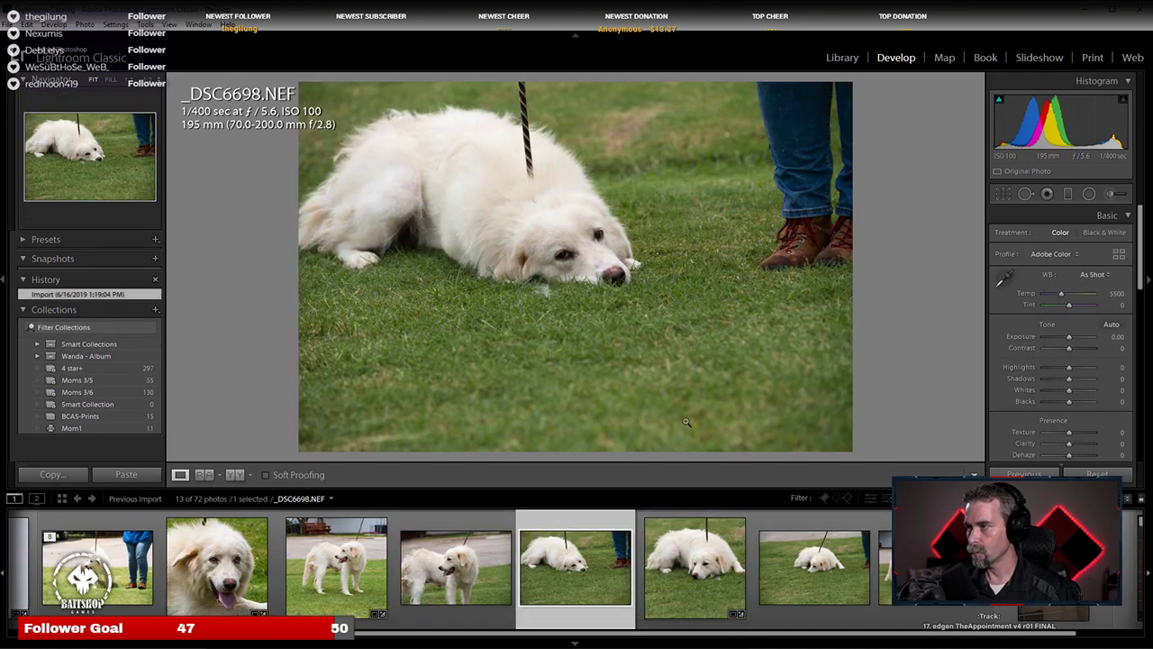
pyautogui.press('Right')
pyautogui.hotkey('ctrl', 'z')
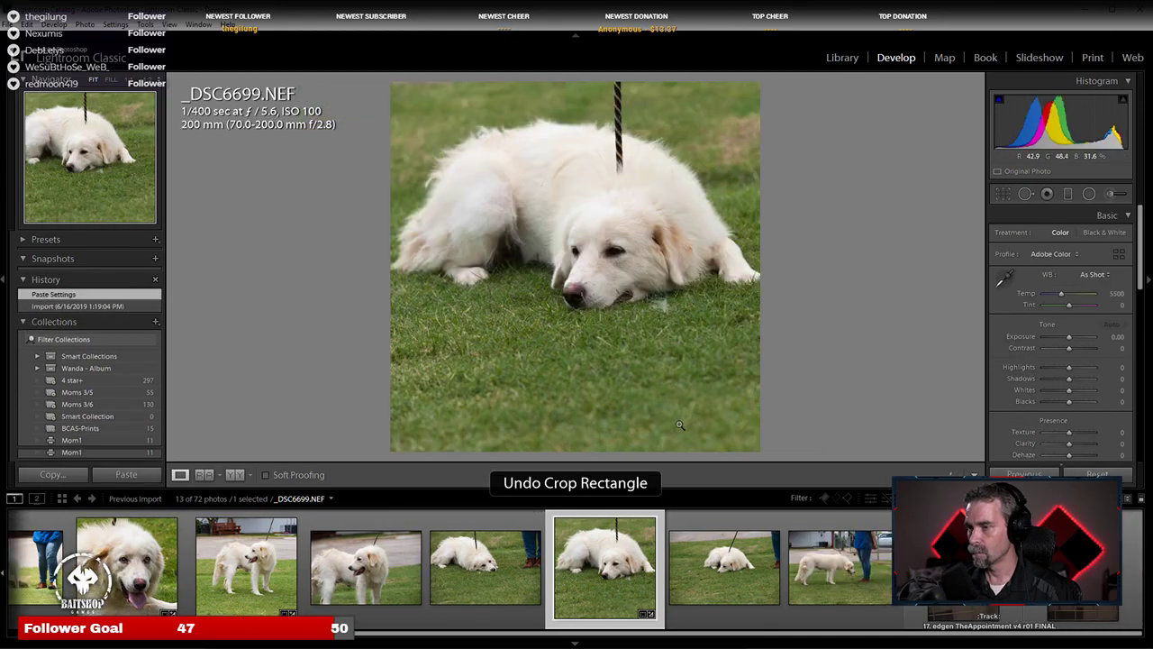
pyautogui.hotkey('ctrl', 'z')
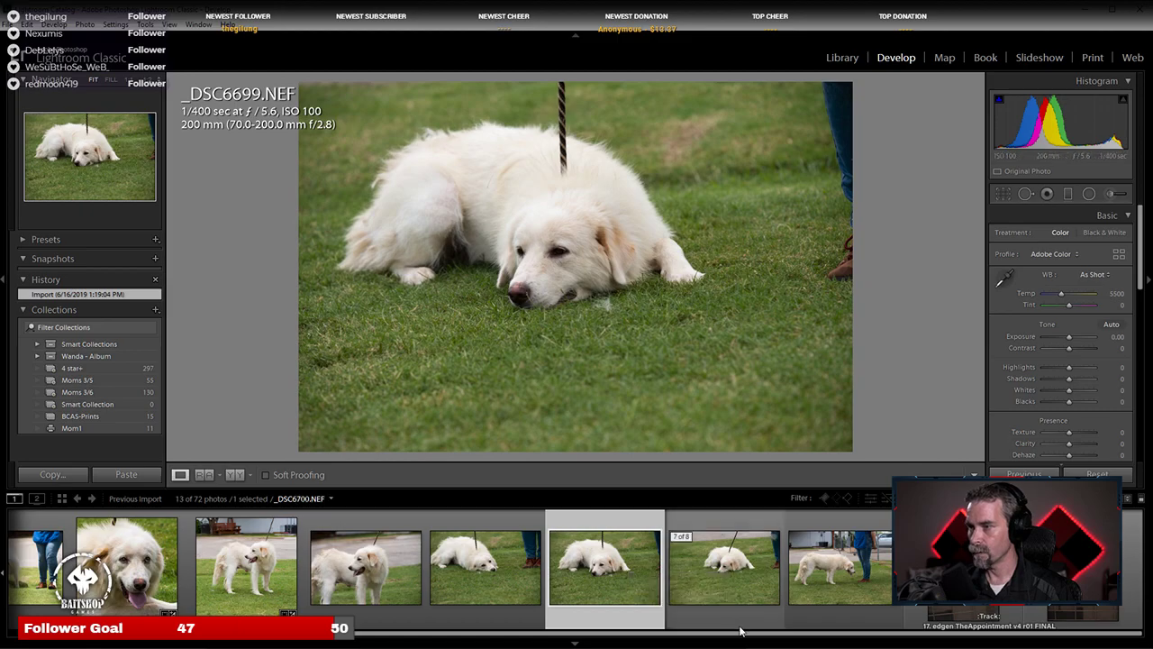
# Step: Paste the copied develop settings onto _DSC6700
pyautogui.click(724, 585)
pyautogui.rightClick(724, 585)
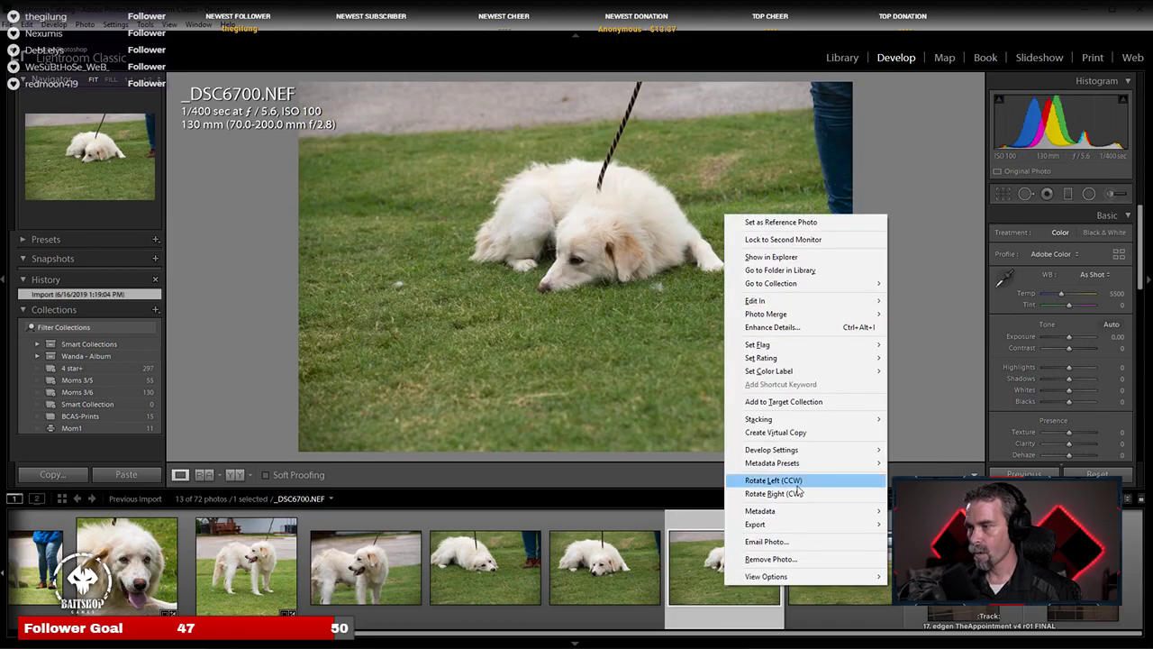
pyautogui.moveTo(785, 454)
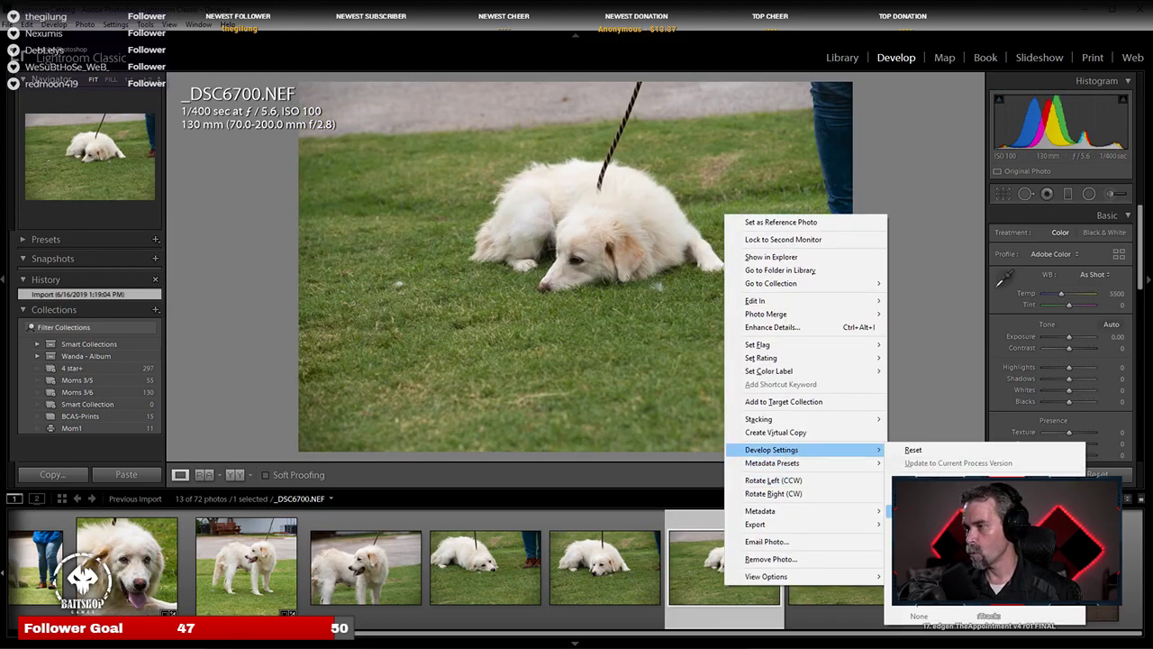
pyautogui.click(937, 494)
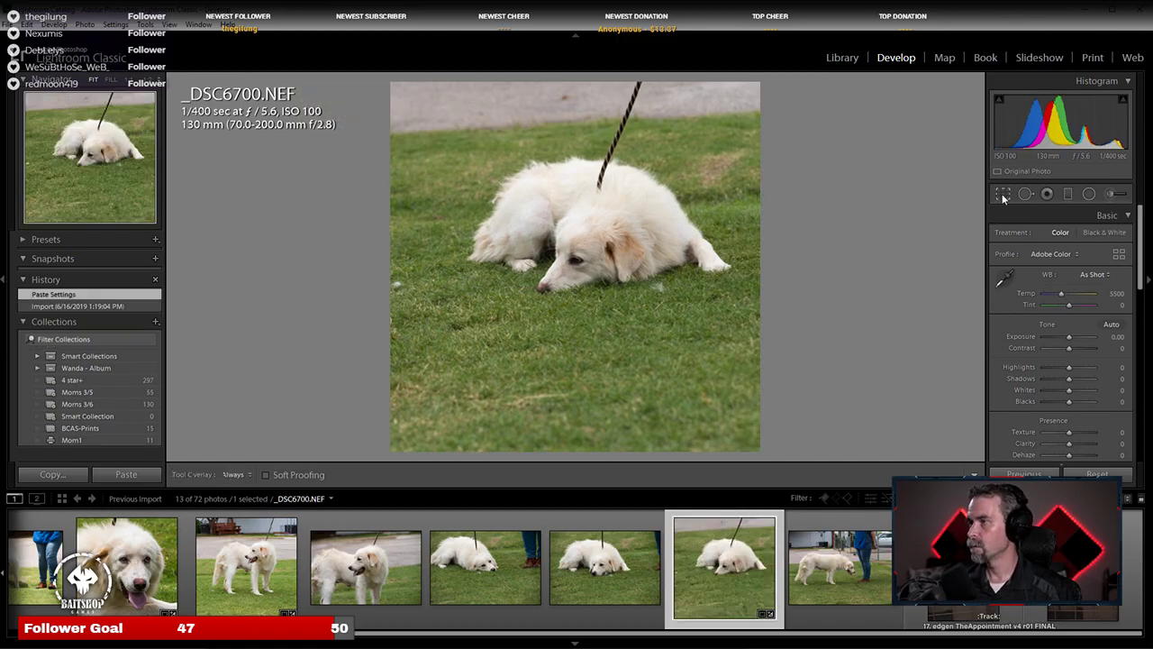
# Step: Tighten the 1x1 square crop around the lying dog and commit it
pyautogui.click(1003, 194)
pyautogui.moveTo(396, 445); pyautogui.dragTo(412, 430)
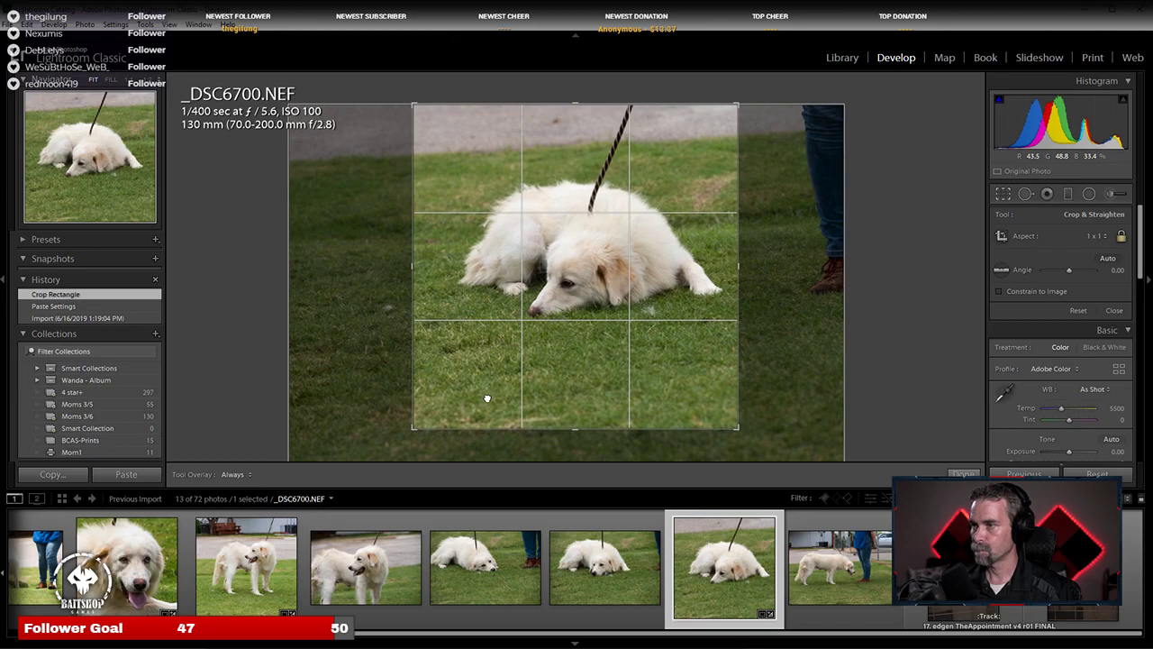
pyautogui.moveTo(412, 429)
pyautogui.mouseDown()
pyautogui.moveTo(429, 414)
pyautogui.moveTo(412, 417)
pyautogui.mouseUp()
pyautogui.moveTo(558, 389)
pyautogui.mouseDown()
pyautogui.moveTo(571, 386)
pyautogui.moveTo(556, 391)
pyautogui.mouseUp()
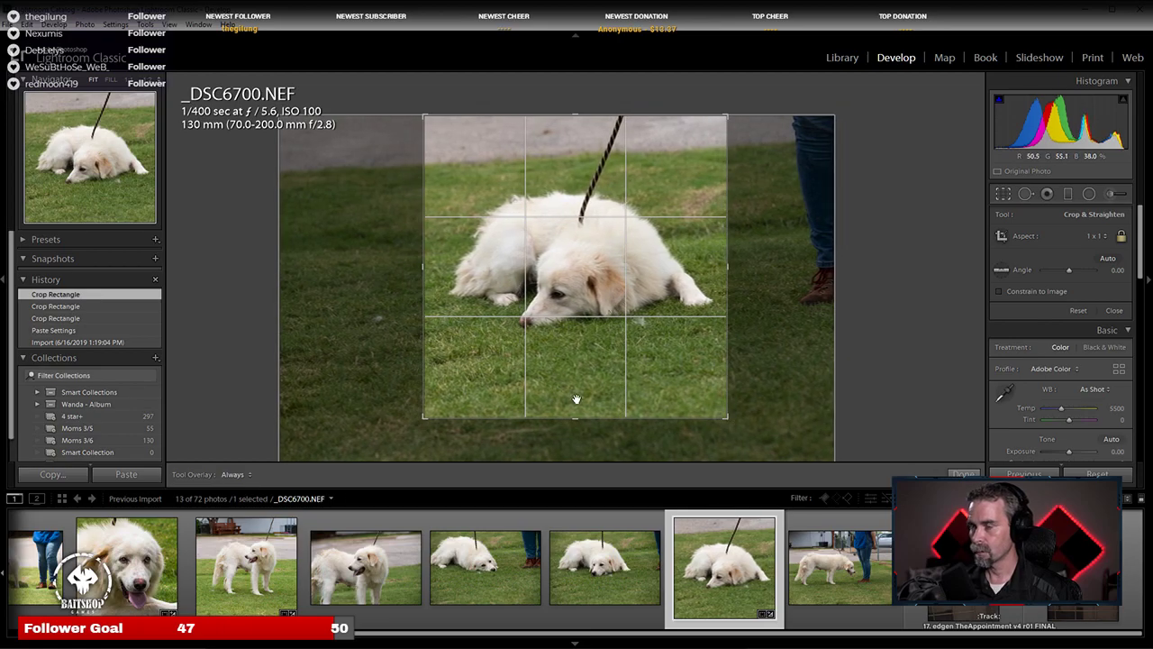
pyautogui.press('Return')
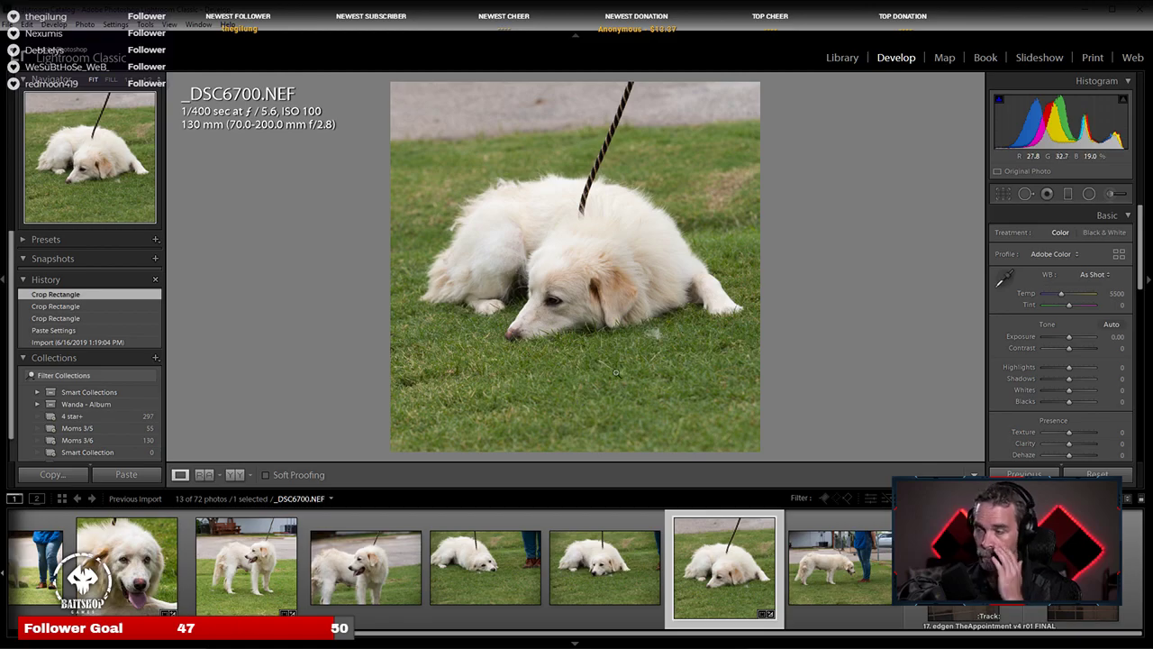
# Step: Apply Auto tone, then set Exposure +0.24, Shadows +31 and Contrast -12
pyautogui.click(1117, 325)
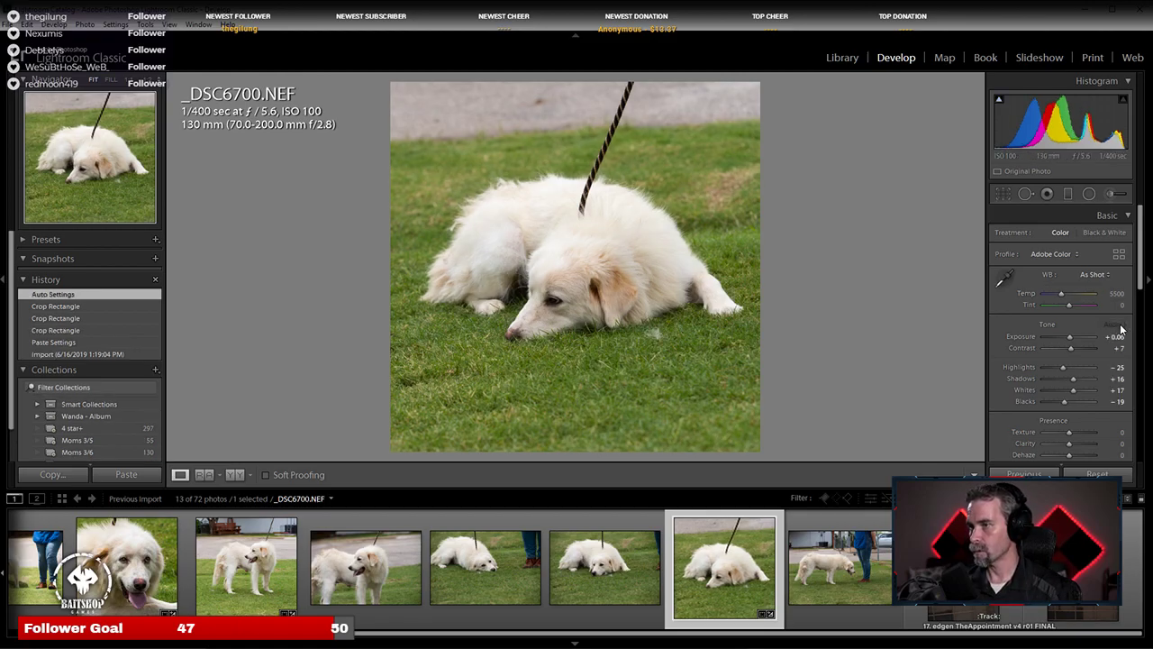
pyautogui.moveTo(1069, 341); pyautogui.dragTo(1072, 339)
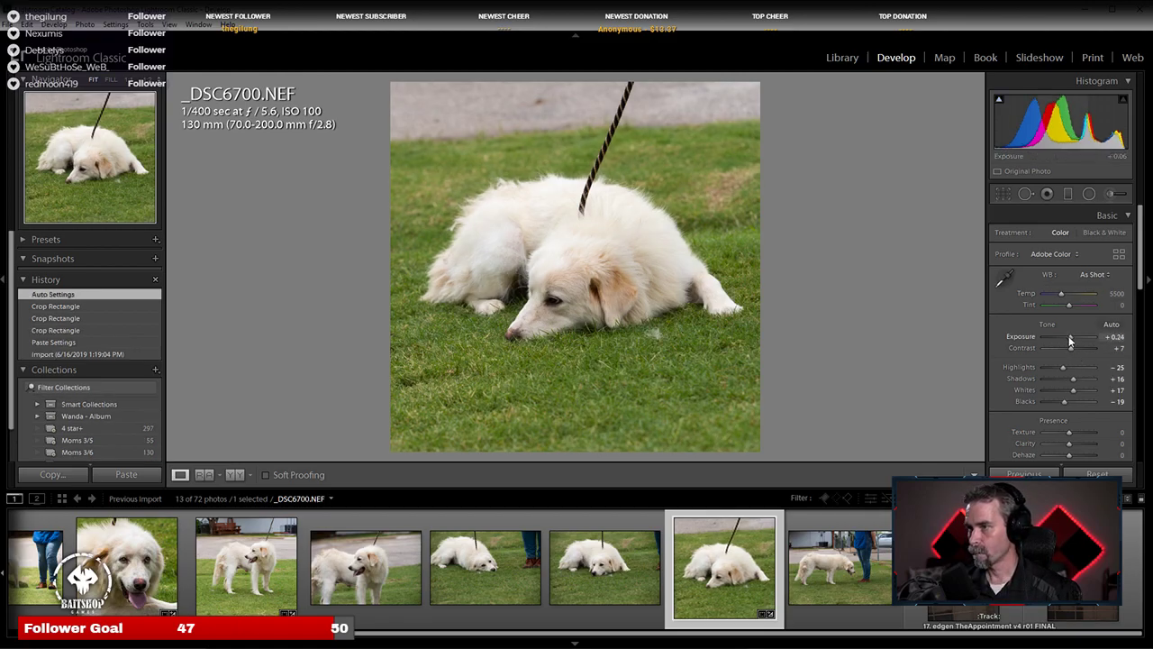
pyautogui.moveTo(1069, 381); pyautogui.dragTo(1068, 353)
pyautogui.click(486, 285)
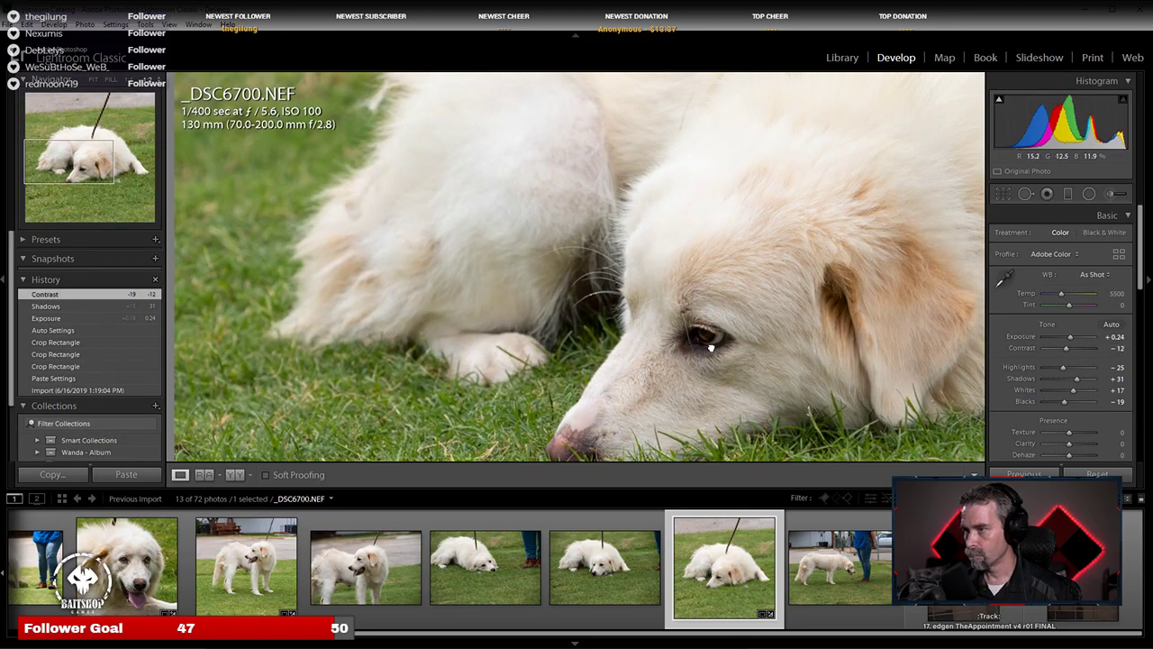
pyautogui.click(725, 350)
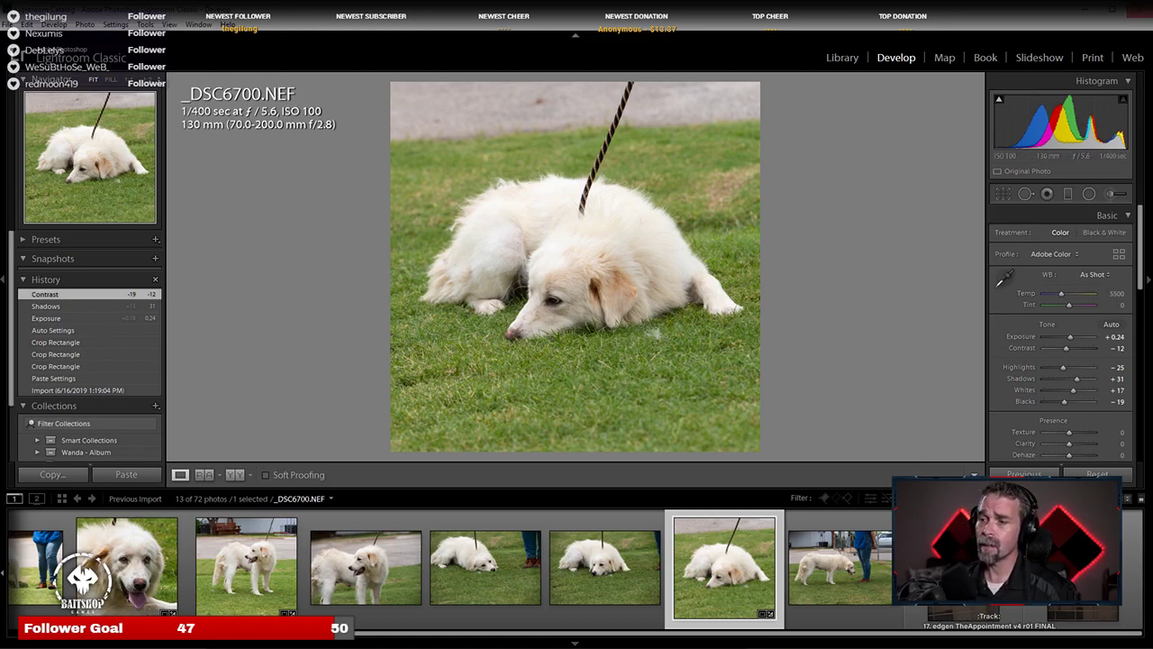
pyautogui.scroll(3, 469, 556)
# Step: Compare the spotted dog's intake sheet _DSC6678 with its portrait _DSC6680
pyautogui.scroll(1, 470, 556)
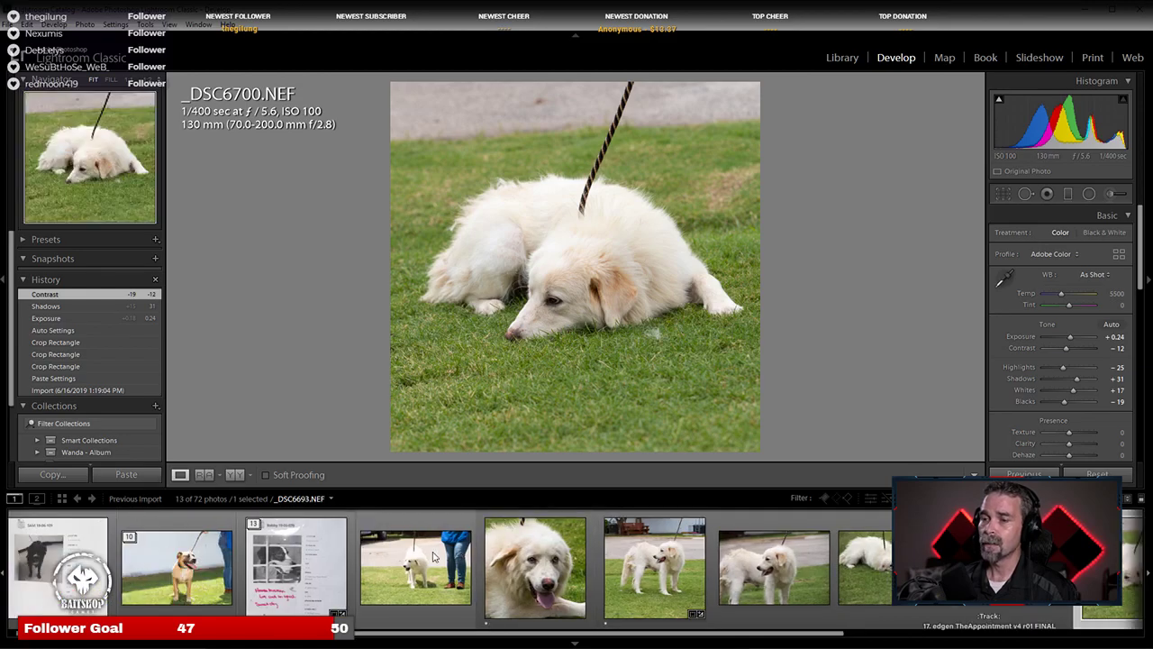
pyautogui.click(305, 592)
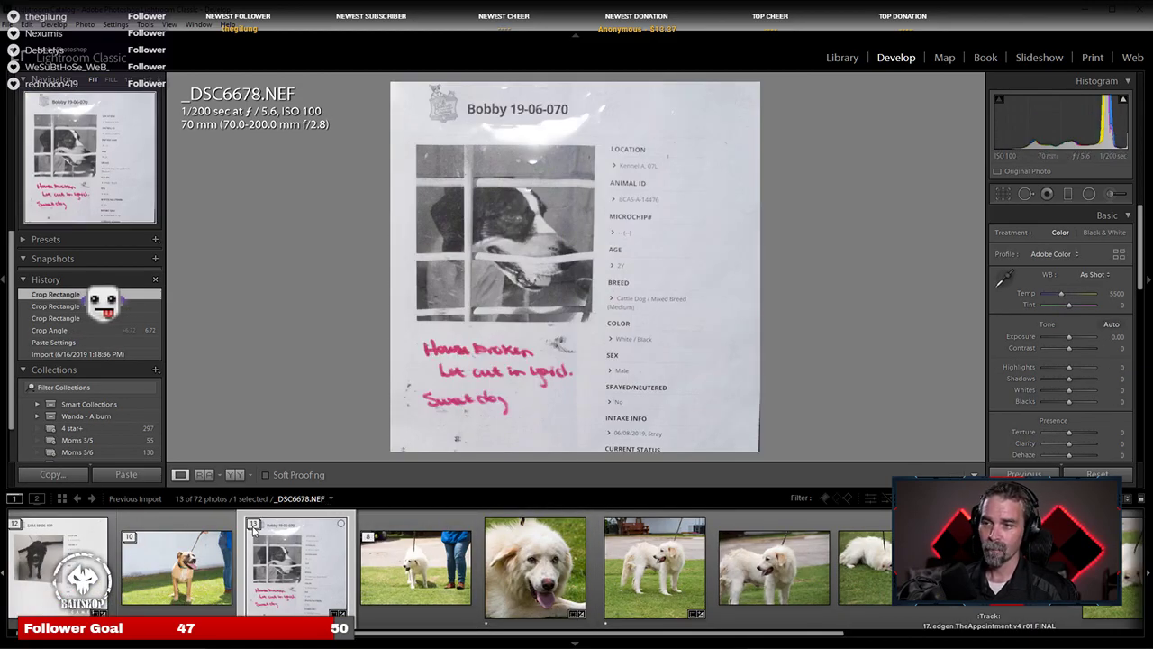
pyautogui.click(543, 566)
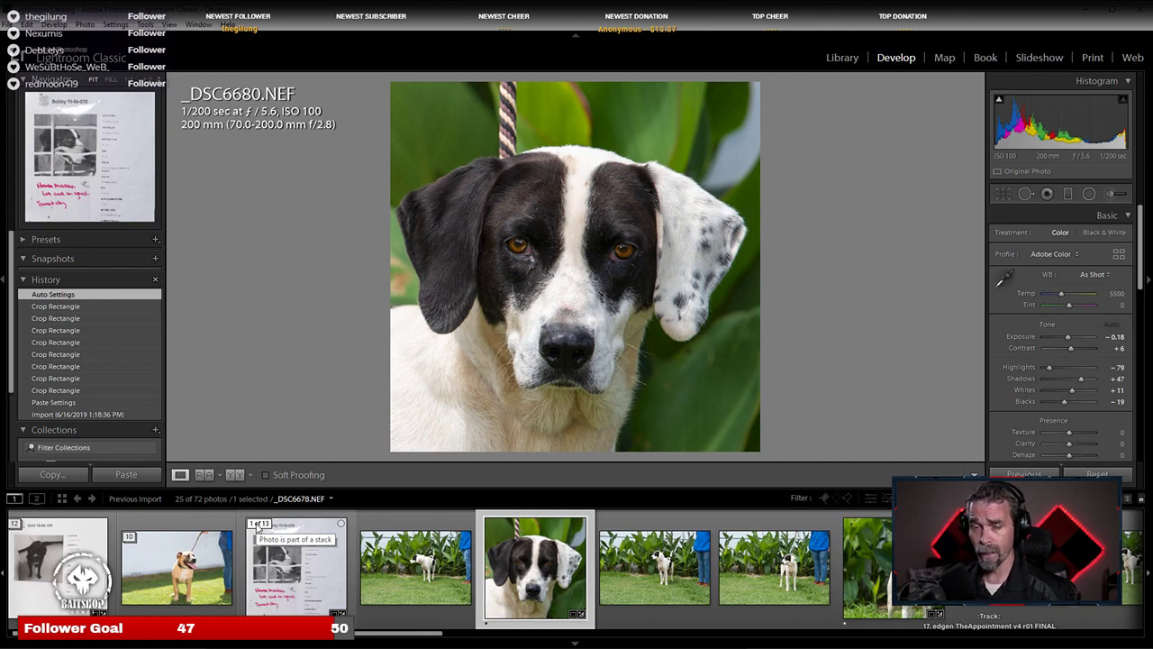
pyautogui.click(259, 529)
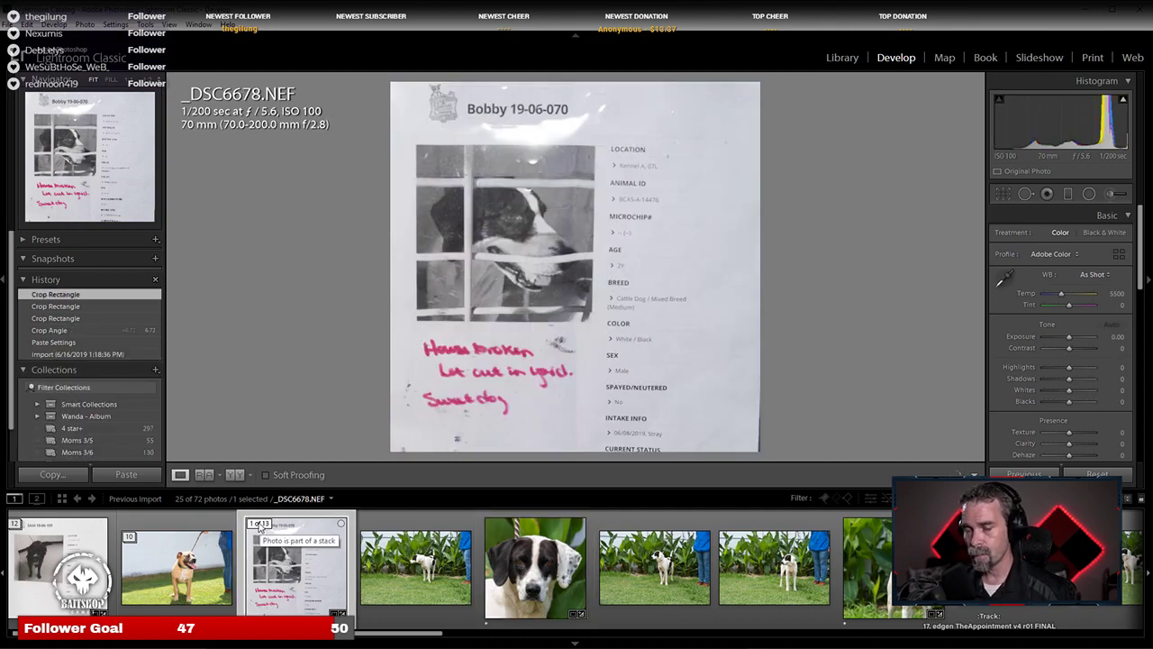
pyautogui.click(532, 577)
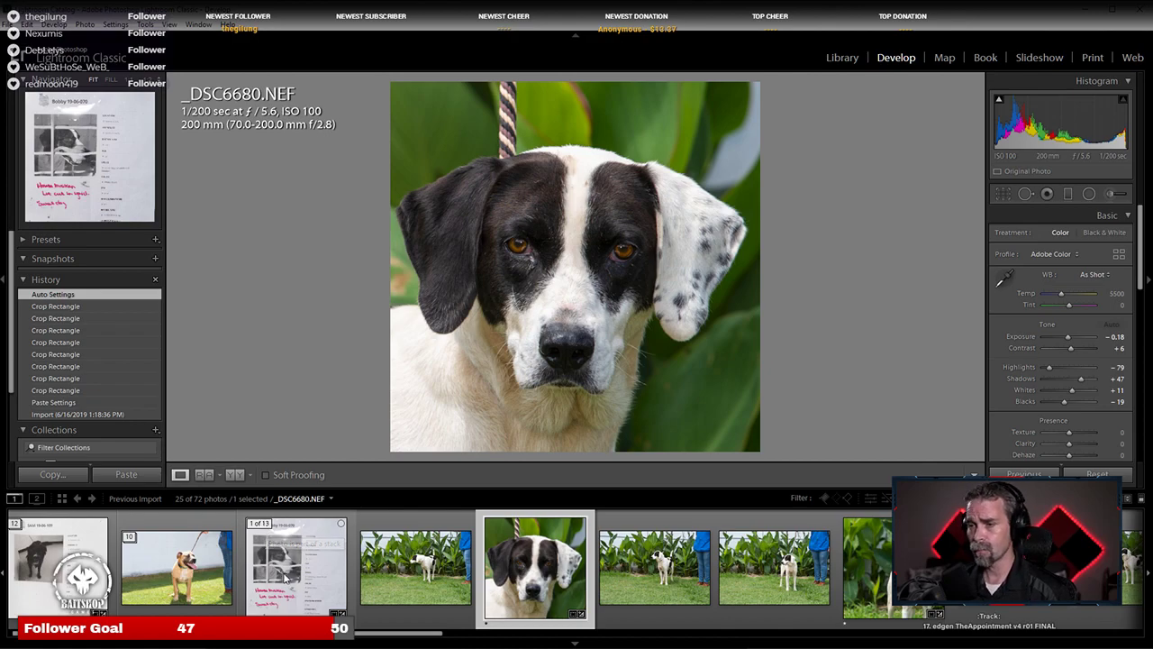
# Step: Collapse the spotted dog's stack and open _DSC6693, the white dog's first photo
pyautogui.click(262, 529)
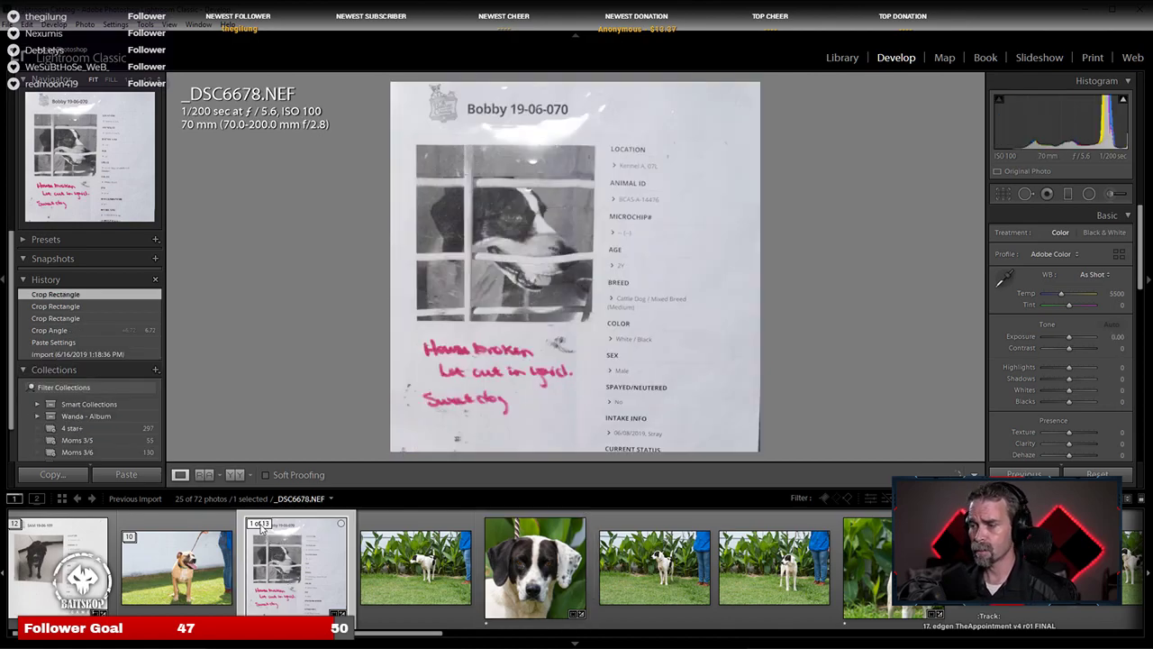
pyautogui.click(262, 529)
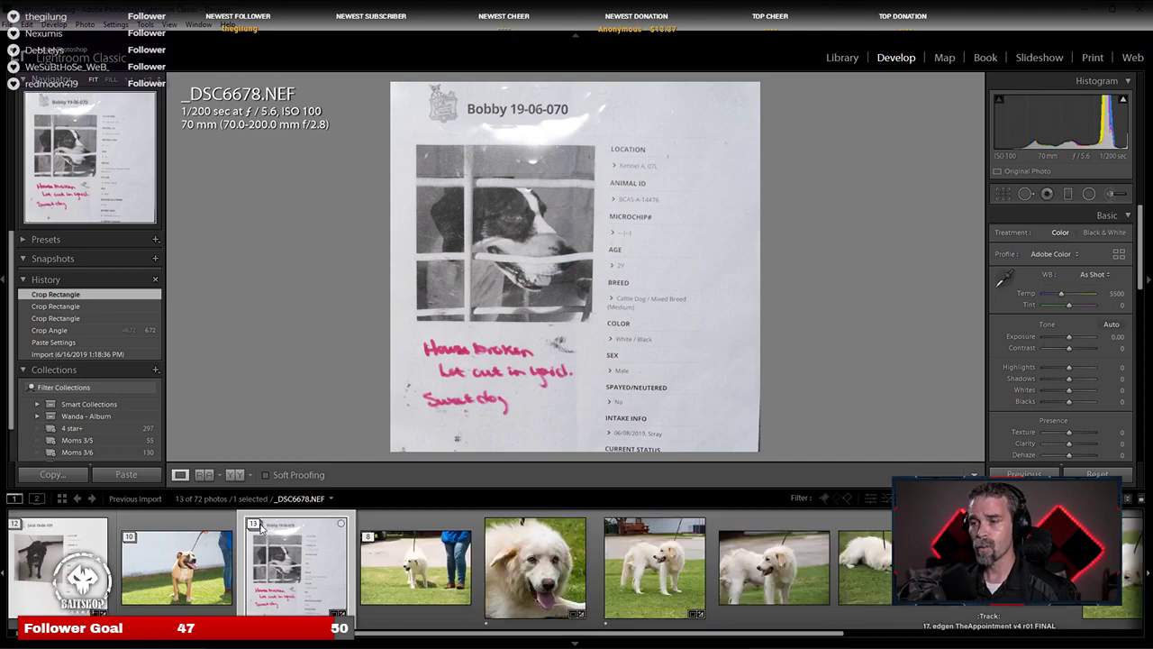
pyautogui.click(379, 568)
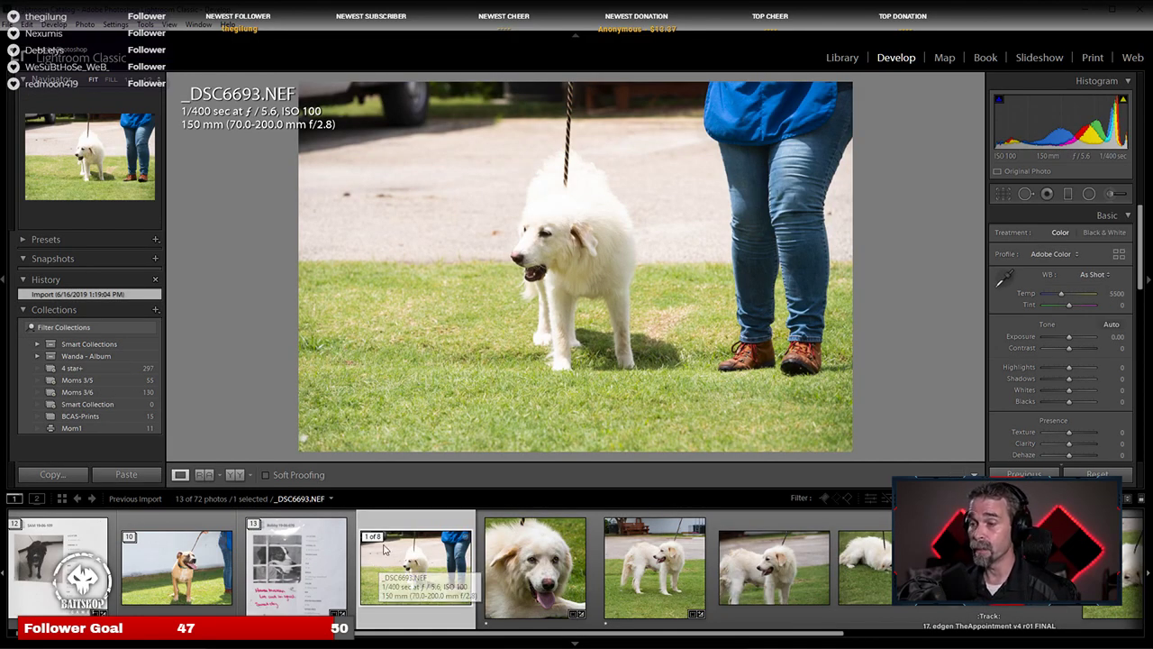
# Step: Compare close-up _DSC6694 with _DSC6693, then expand the white dog's stack
pyautogui.click(501, 554)
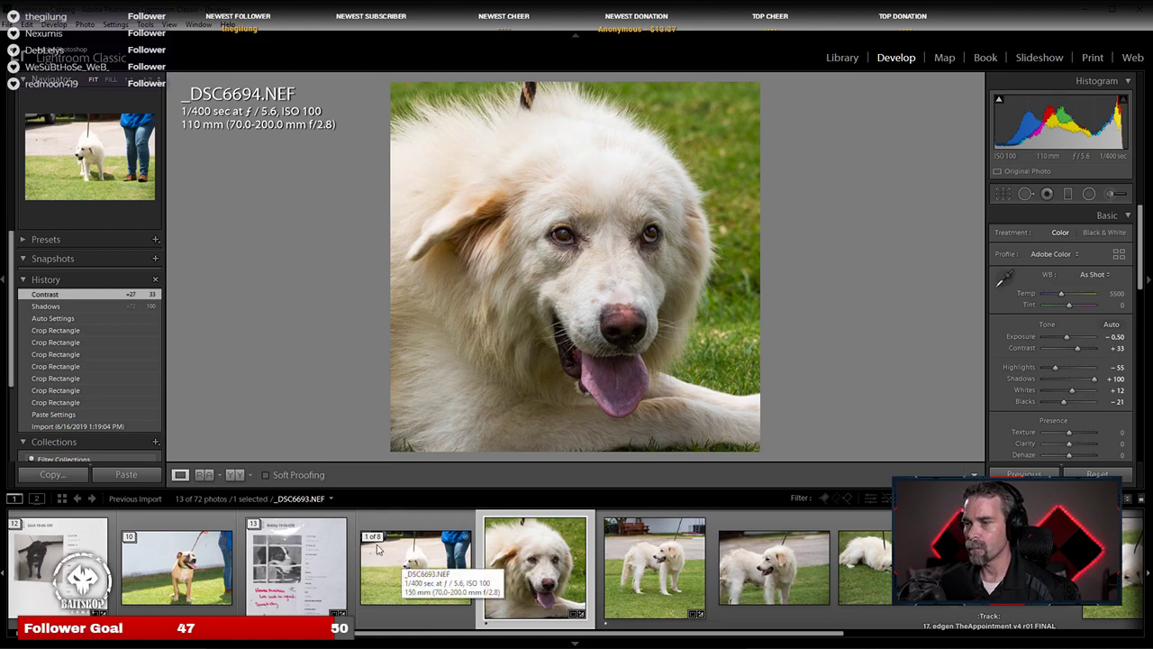
pyautogui.click(371, 549)
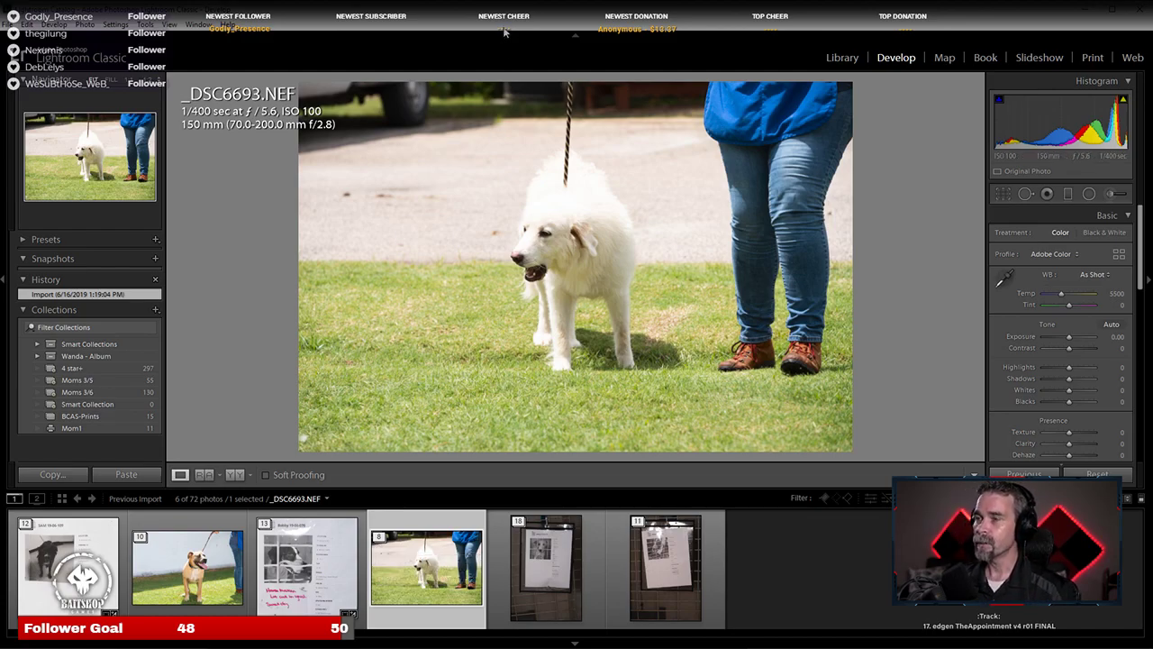
pyautogui.click(381, 538)
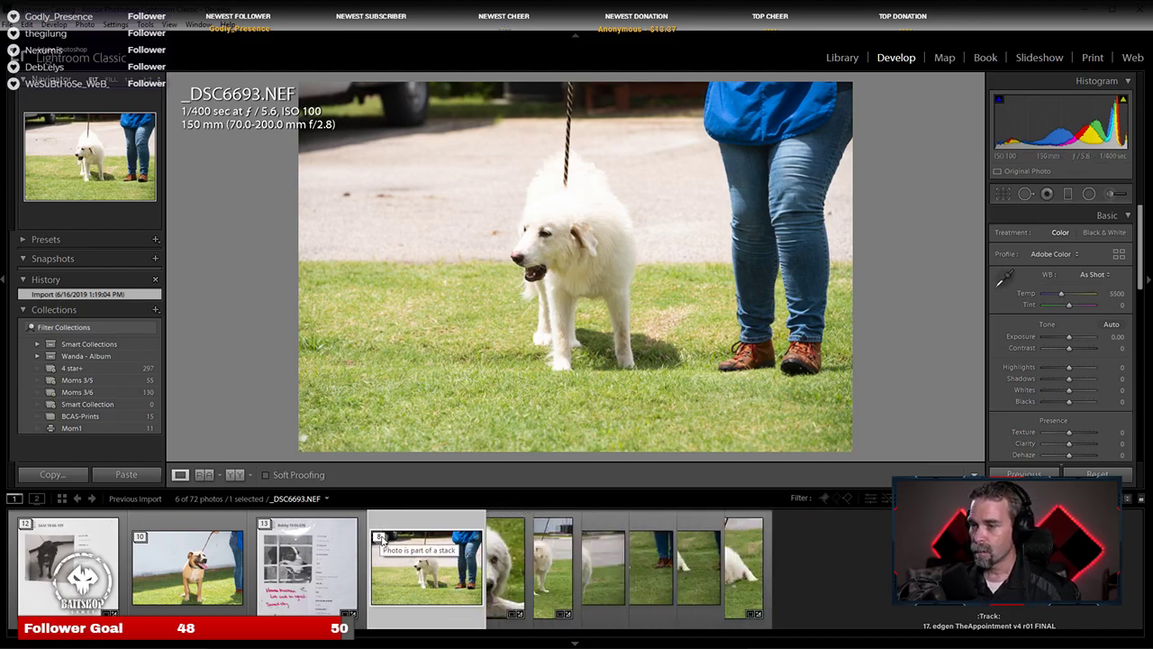
# Step: Collapse all stacks so the filmstrip shows only 6 of 72 photos
pyautogui.scroll(-5, 267, 532)
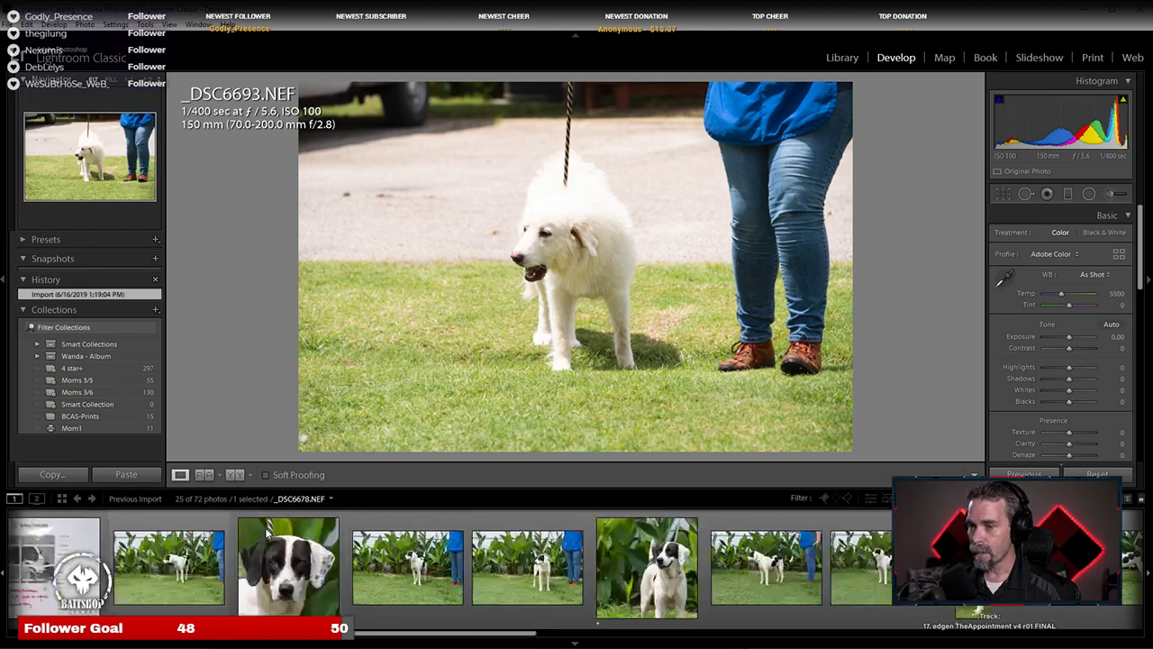
pyautogui.scroll(3, 269, 532)
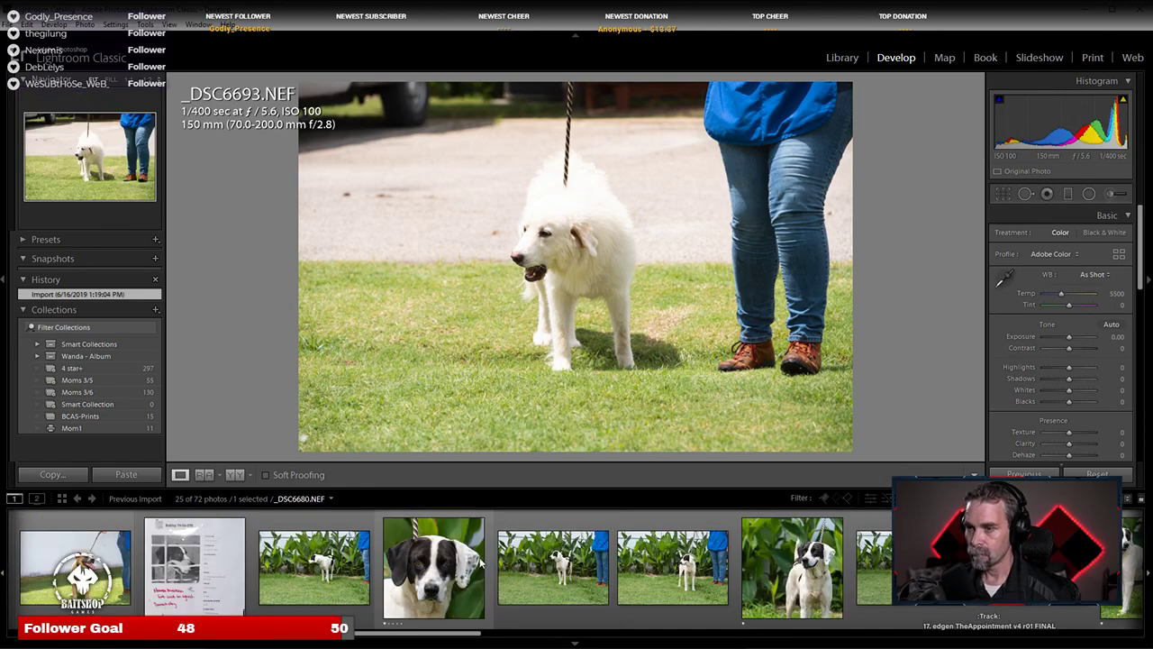
pyautogui.scroll(3, 396, 532)
pyautogui.scroll(3, 280, 530)
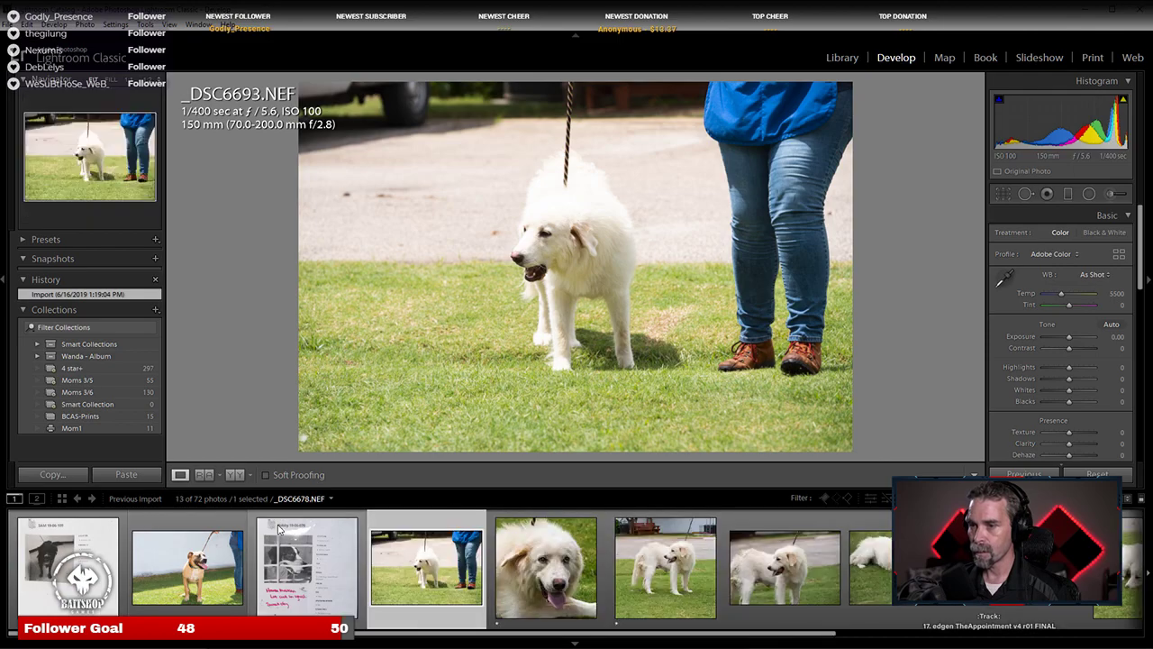
pyautogui.hotkey('ctrl', 'l')
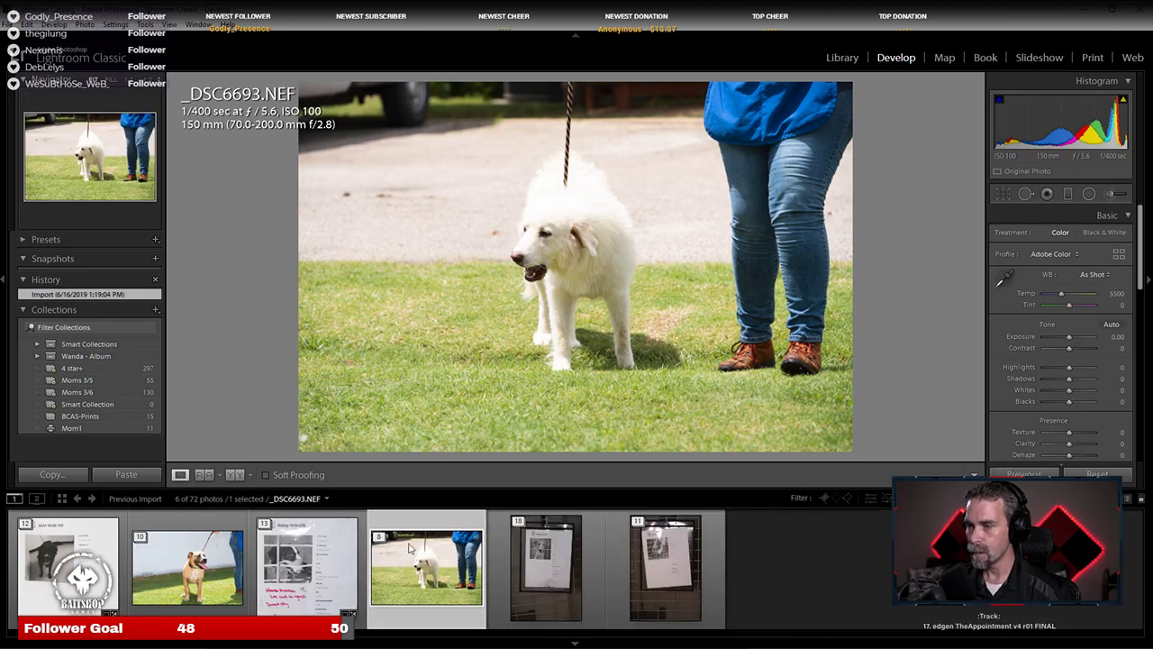
pyautogui.hotkey('ctrl', 'l')
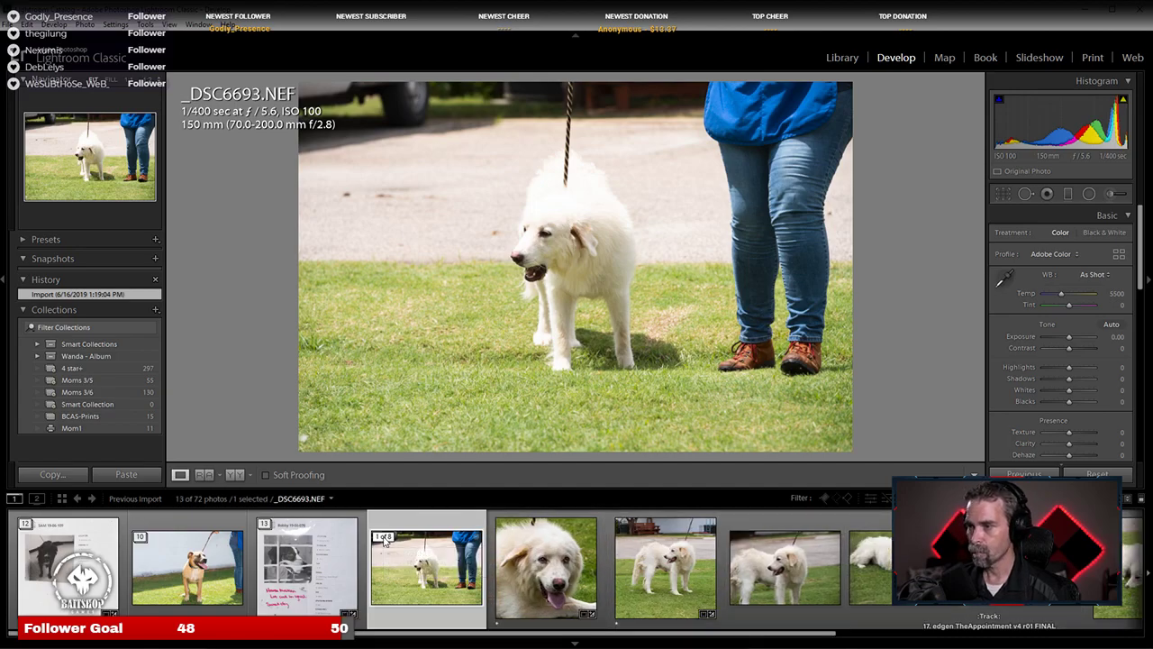
pyautogui.click(384, 538)
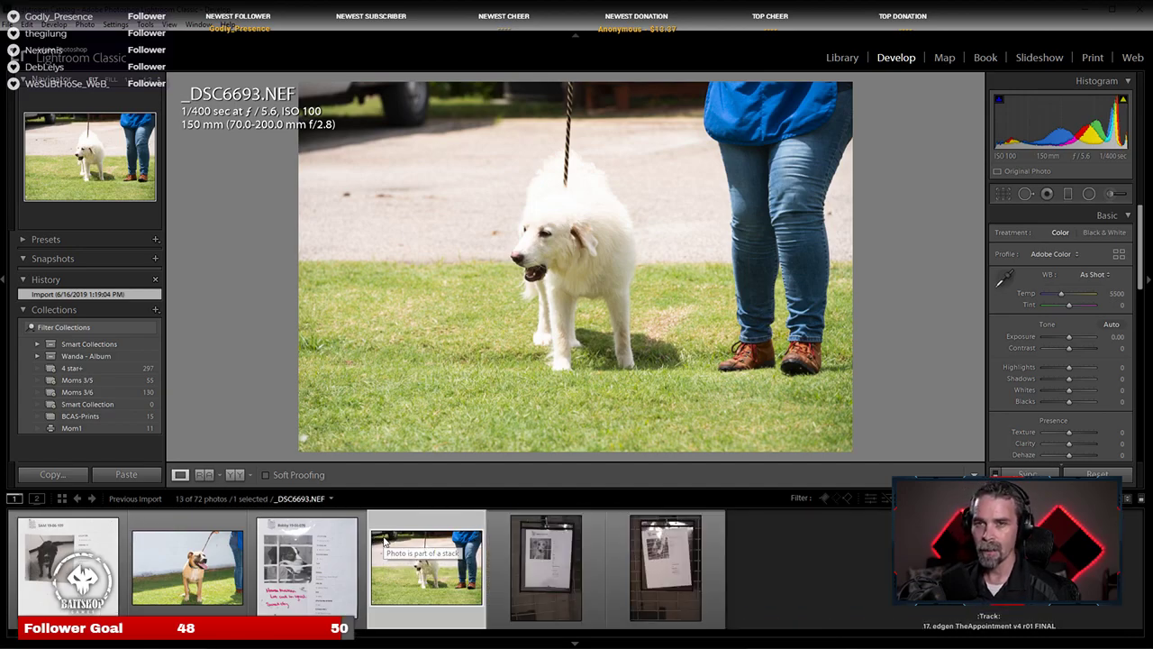
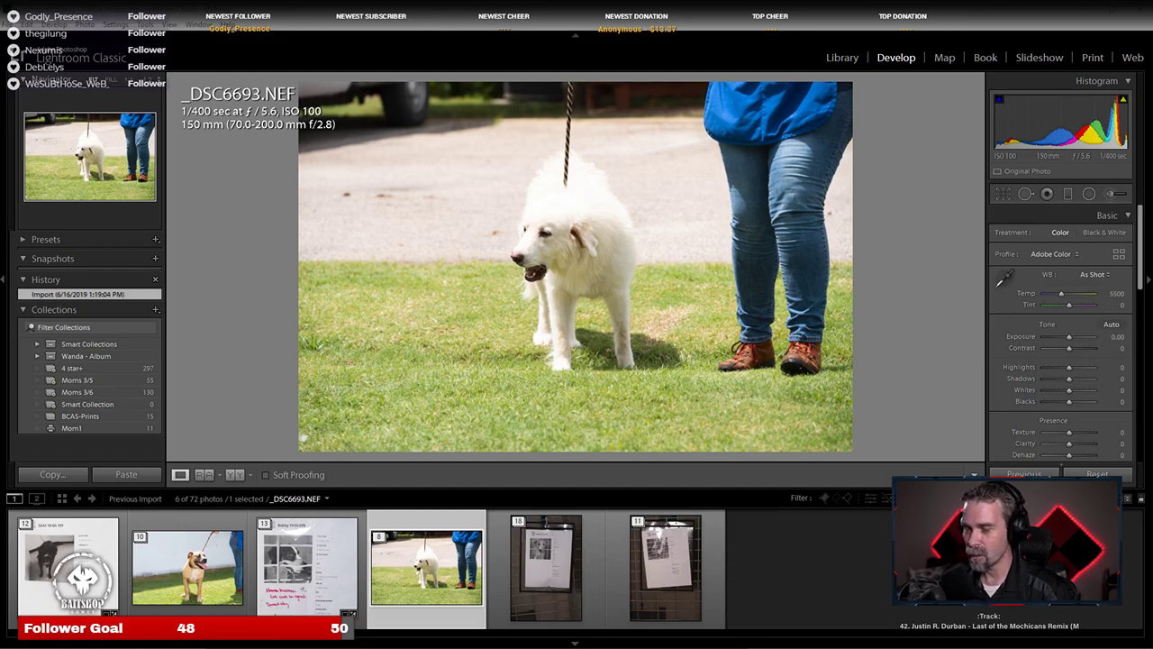
# Step: Expand the dog's stack, open lying-dog photo _DSC6700 and give it a one-star rating
pyautogui.click(379, 537)
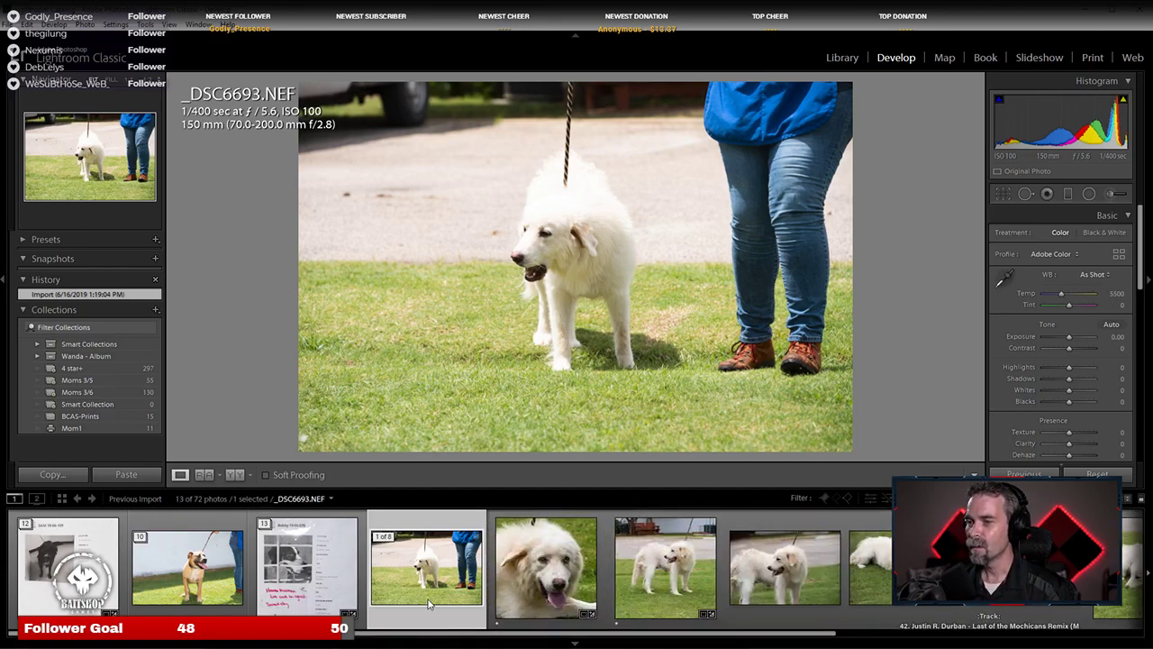
pyautogui.click(491, 599)
pyautogui.scroll(1, 491, 599)
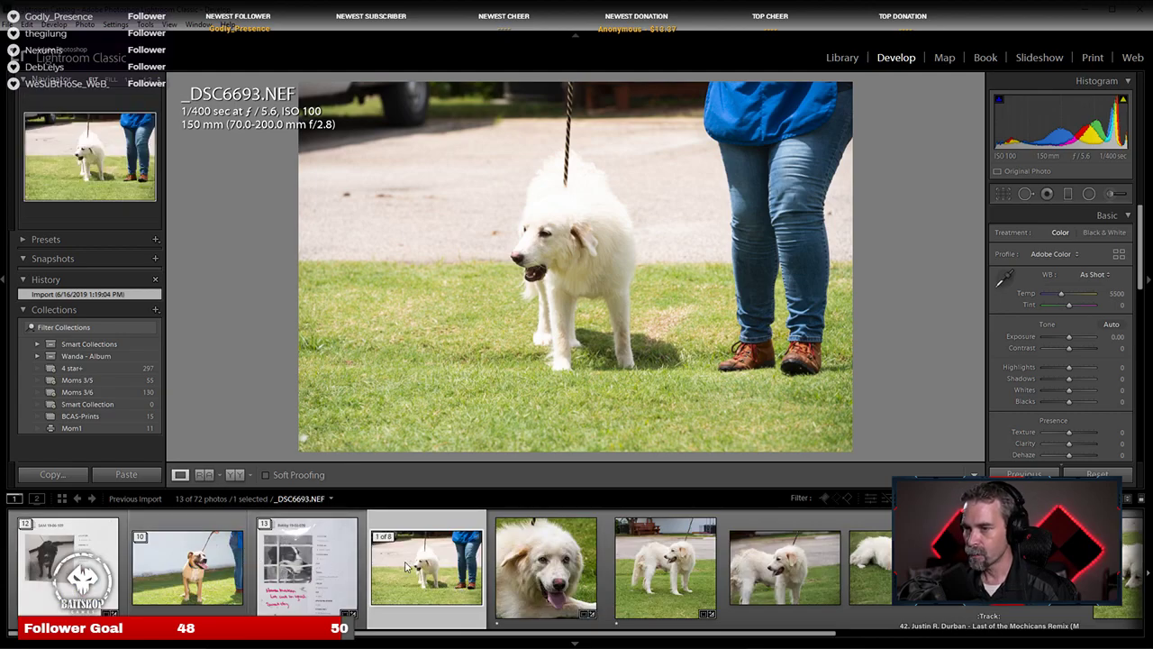
pyautogui.scroll(-3, 497, 607)
pyautogui.scroll(-1, 496, 602)
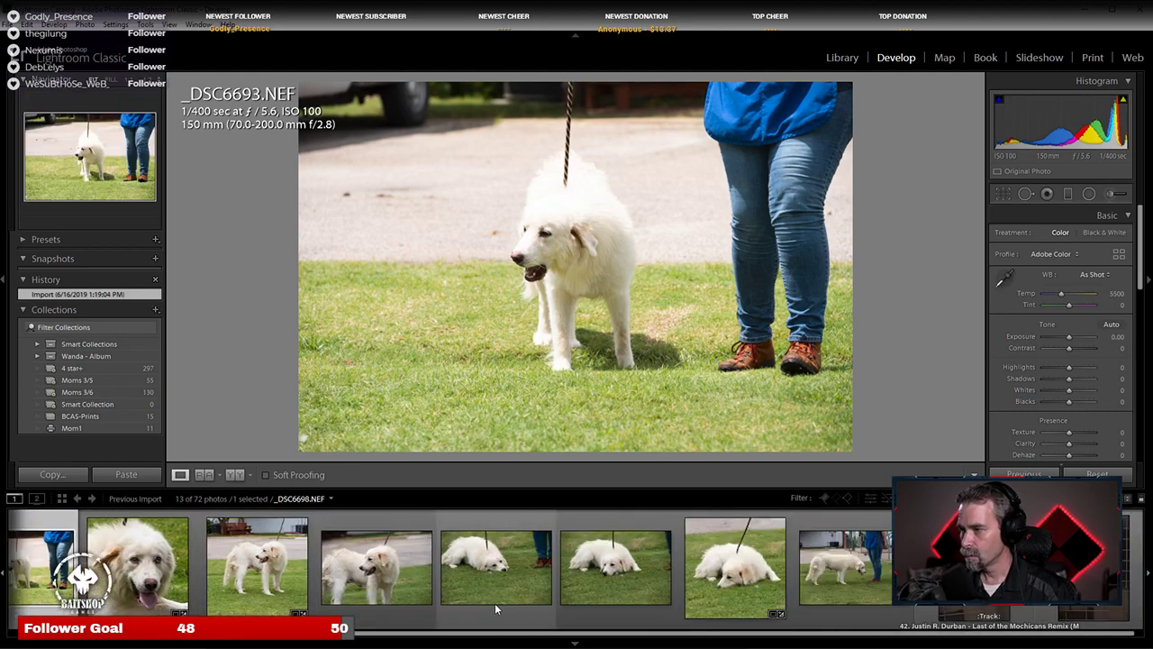
pyautogui.click(719, 595)
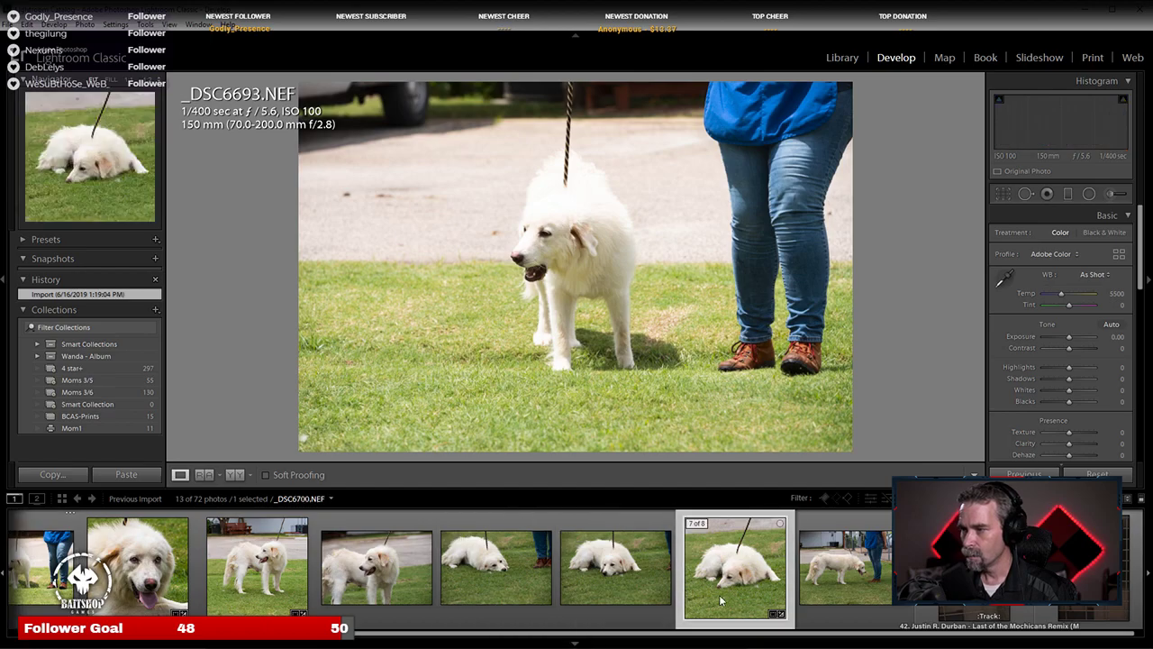
pyautogui.press('1')
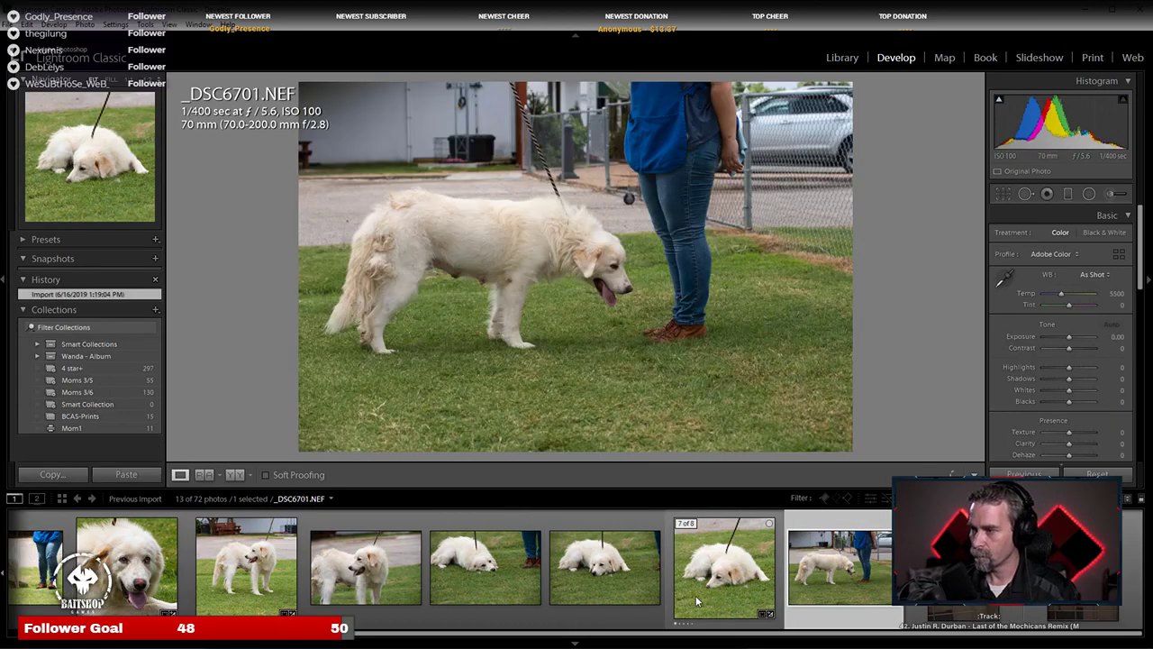
pyautogui.press('Left')
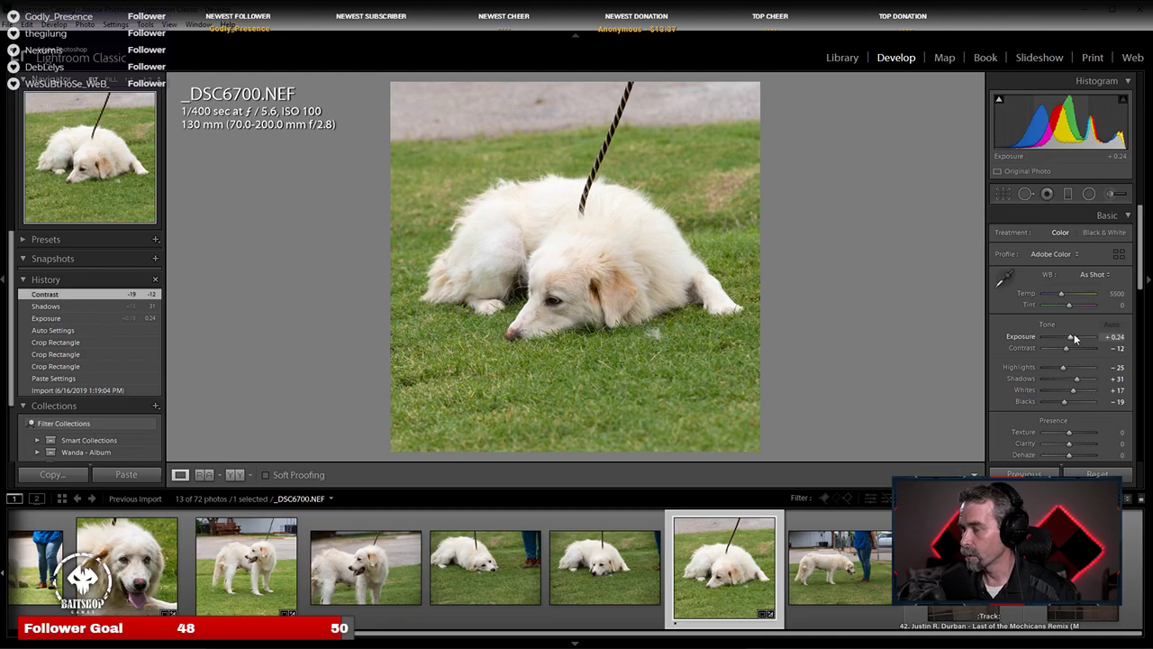
# Step: In HSL, drop _DSC6700's Green Saturation to -44 and nudge Green Hue to +2
pyautogui.scroll(-2, 1070, 338)
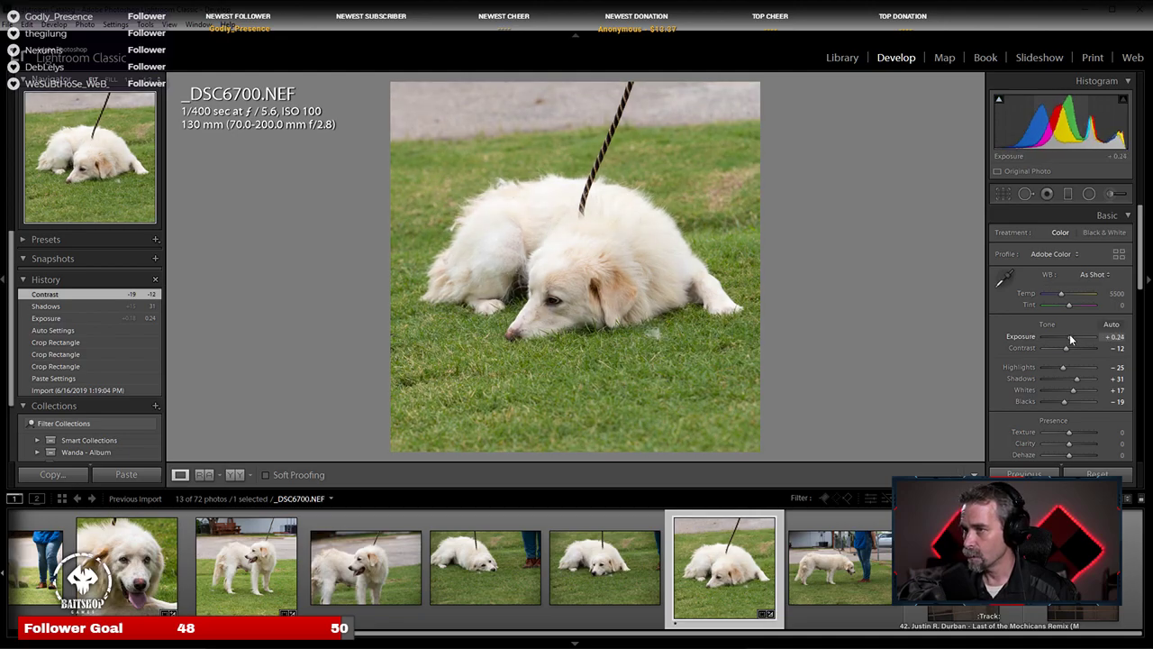
pyautogui.scroll(-4, 1072, 361)
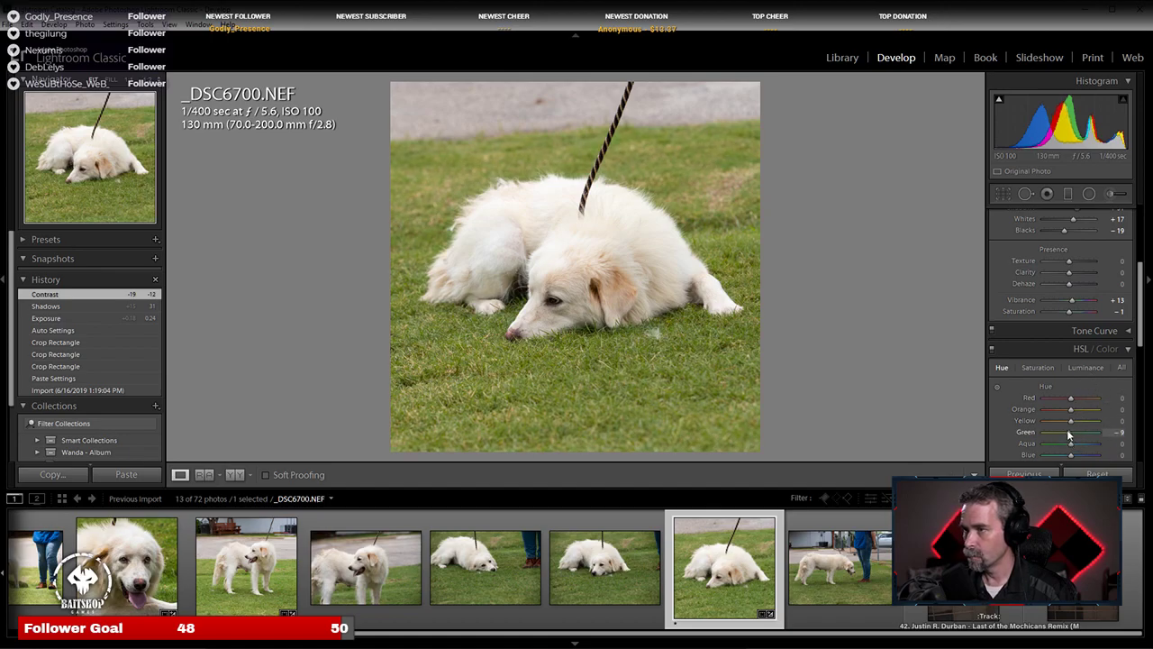
pyautogui.scroll(-2, 1067, 428)
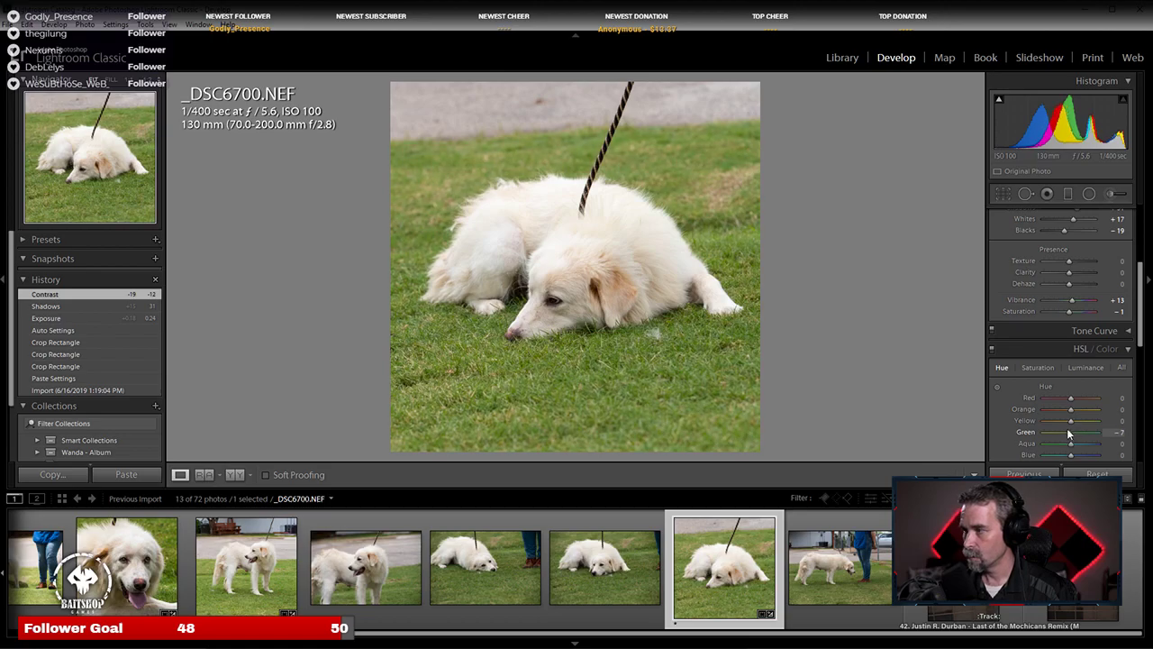
pyautogui.click(1037, 367)
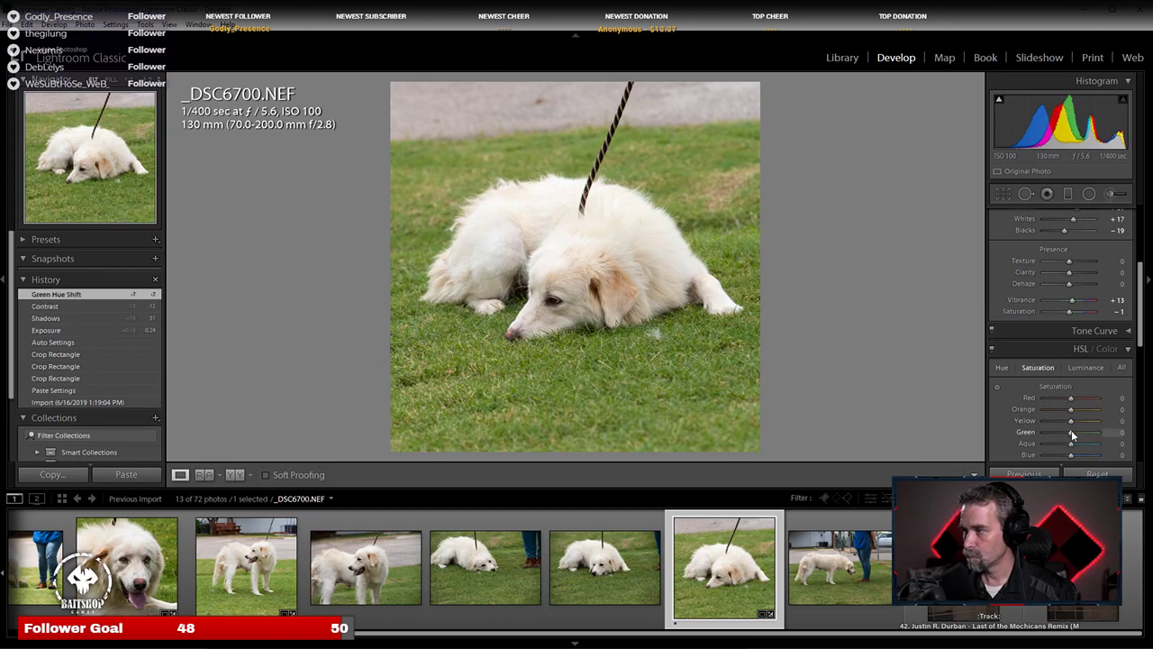
pyautogui.moveTo(1071, 433); pyautogui.dragTo(1061, 434)
pyautogui.click(1001, 368)
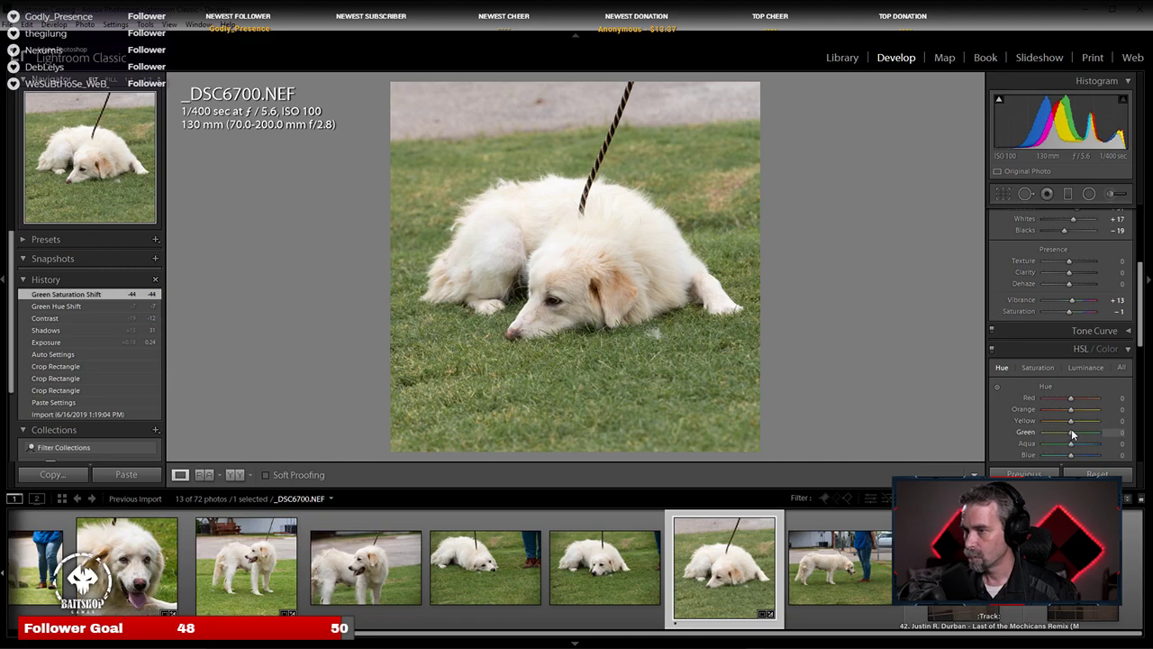
pyautogui.moveTo(1072, 428); pyautogui.dragTo(1072, 429)
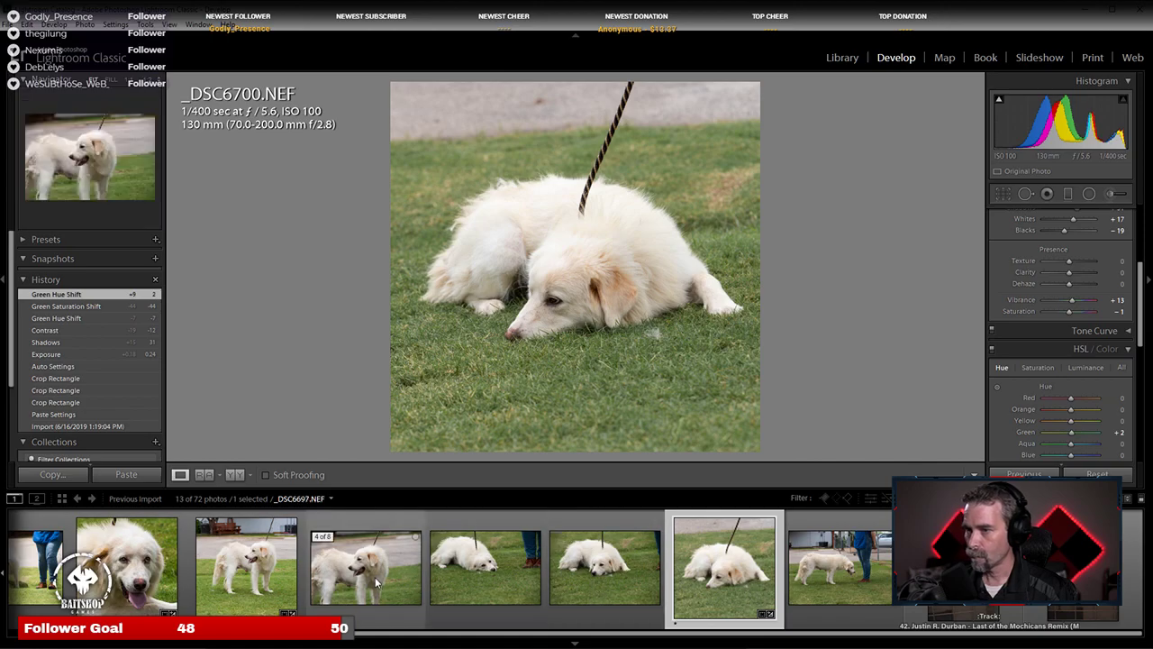
# Step: Browse the stack's photos and settle on the standing-dog shot _DSC6696
pyautogui.click(269, 591)
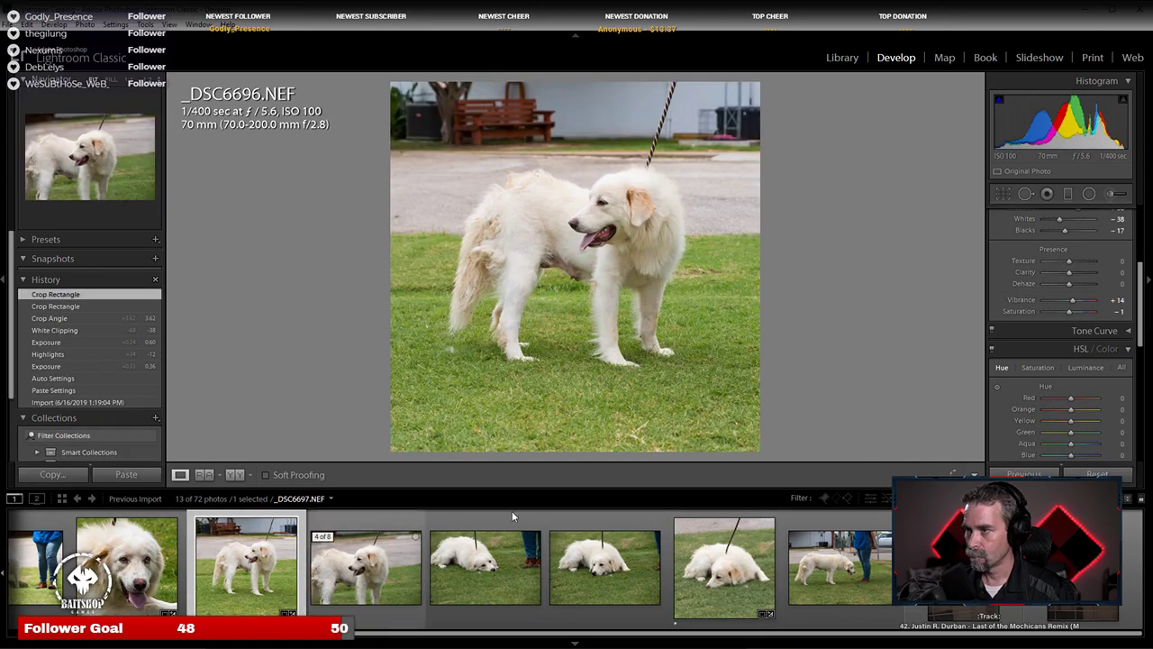
pyautogui.click(746, 550)
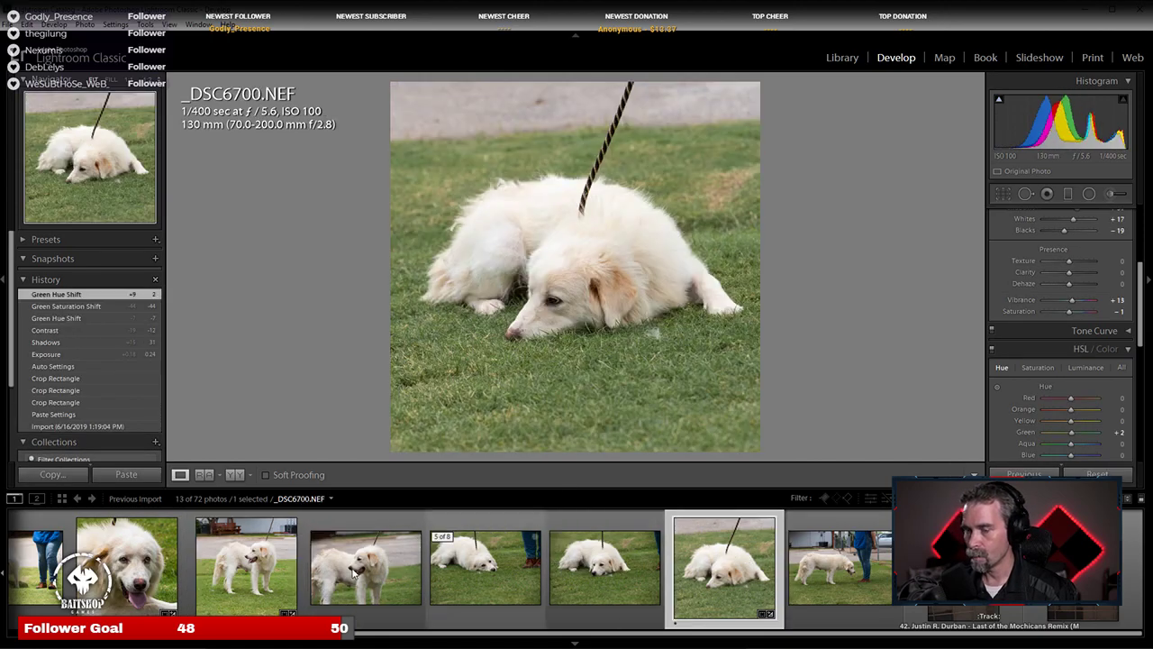
pyautogui.scroll(1, 285, 574)
pyautogui.click(249, 584)
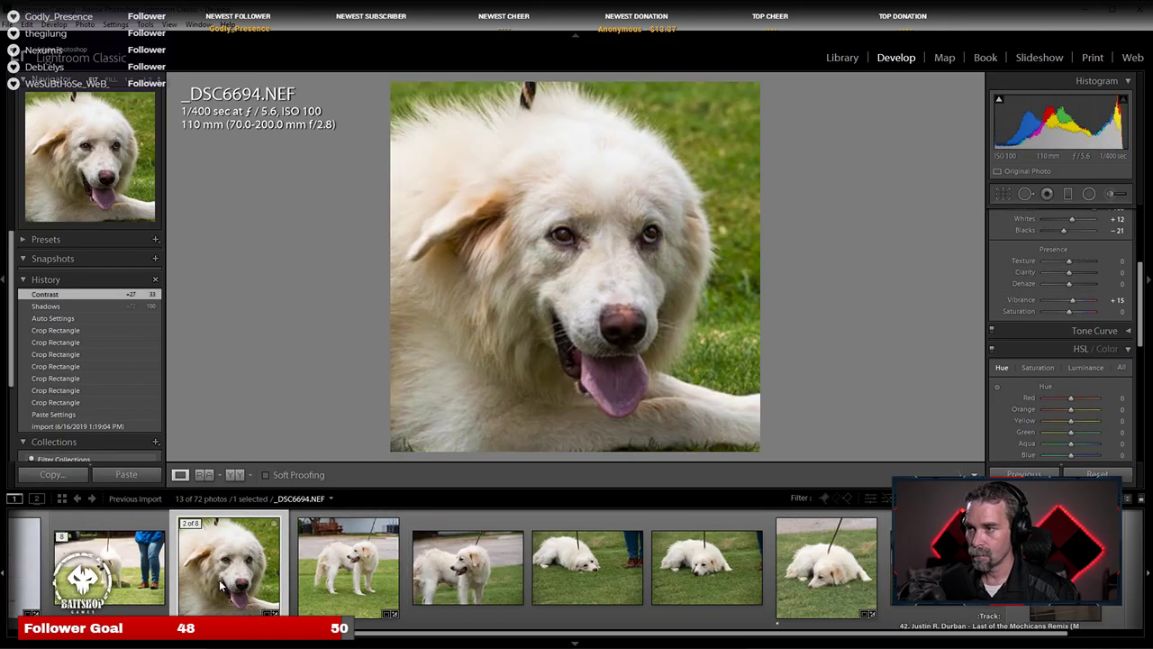
pyautogui.click(313, 585)
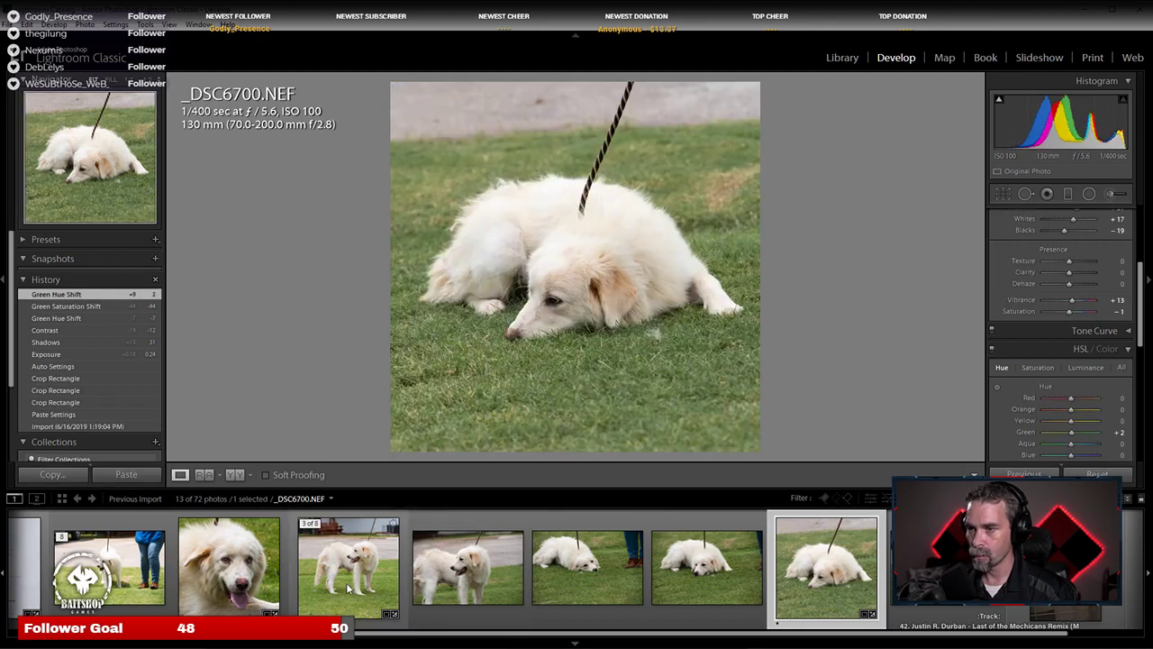
pyautogui.hotkey('ctrl', 'z')
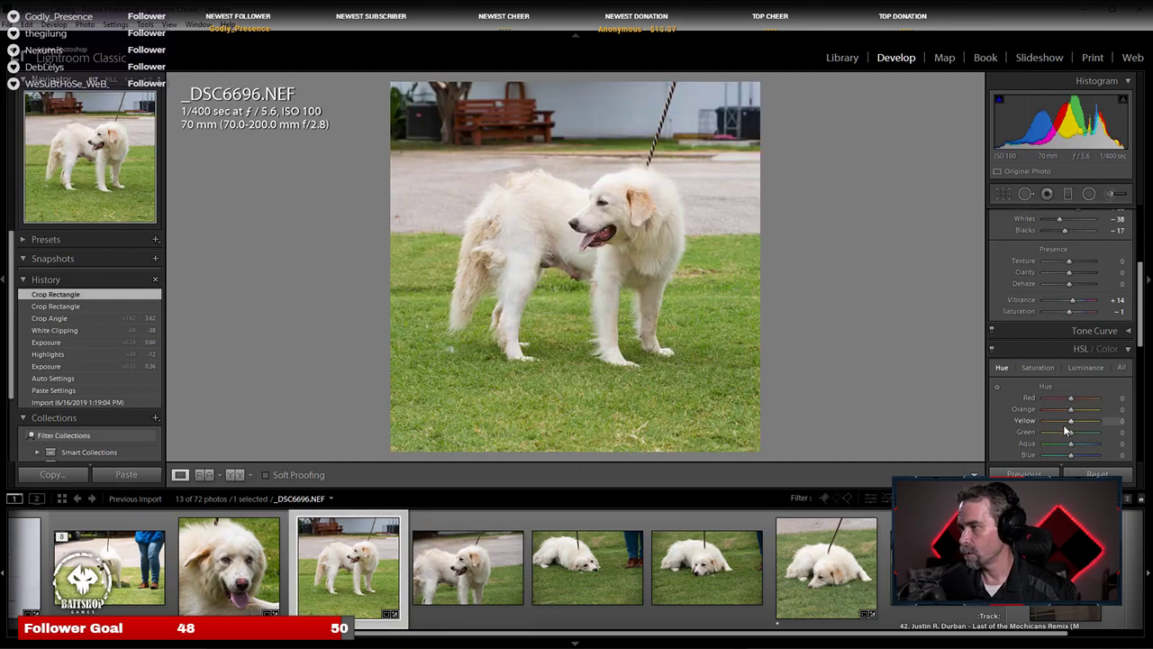
# Step: Shift _DSC6696's green hue and lower Green Luminance and Green Saturation to -22
pyautogui.moveTo(1071, 433); pyautogui.dragTo(1065, 432)
pyautogui.click(1084, 369)
pyautogui.click(810, 586)
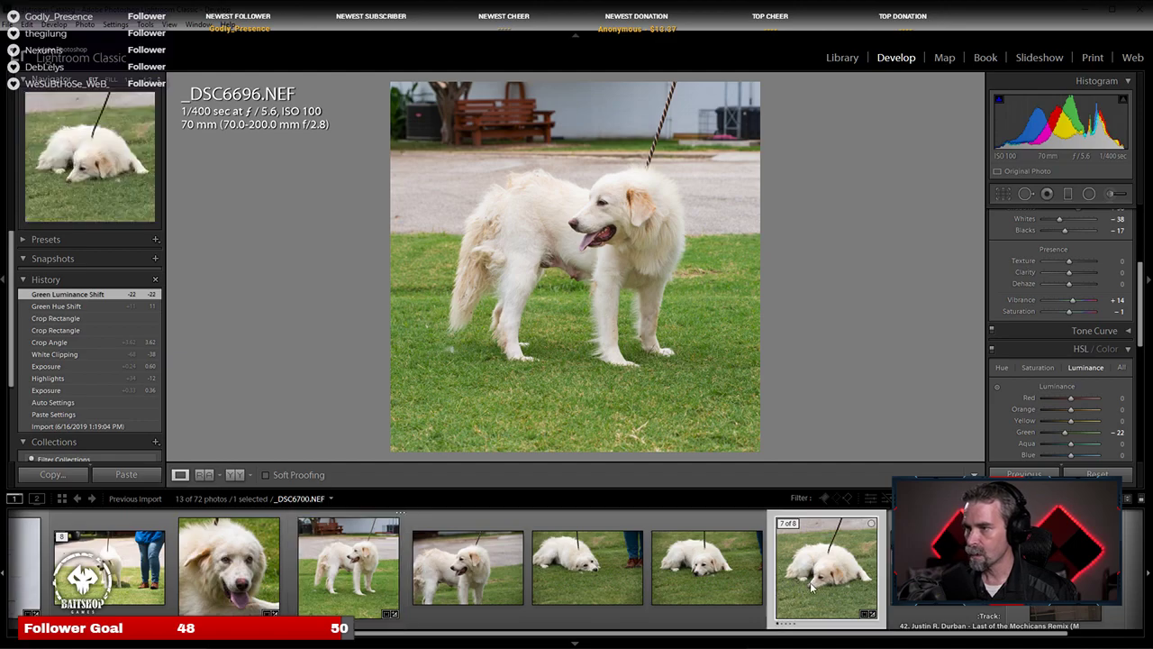
pyautogui.click(349, 566)
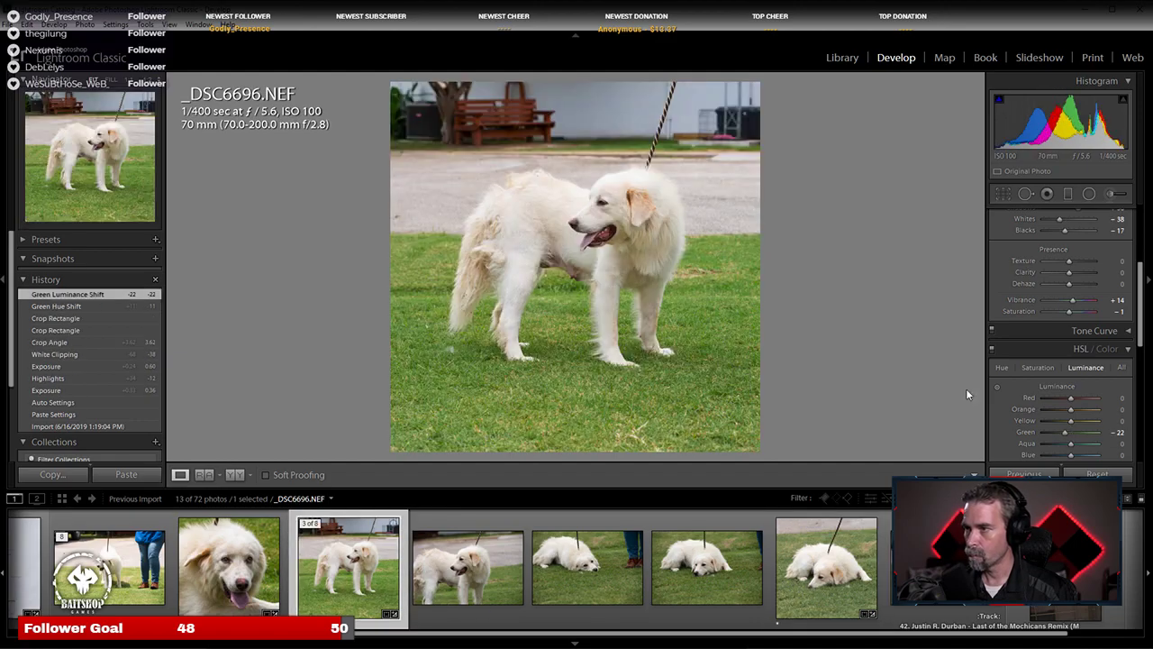
pyautogui.click(1027, 367)
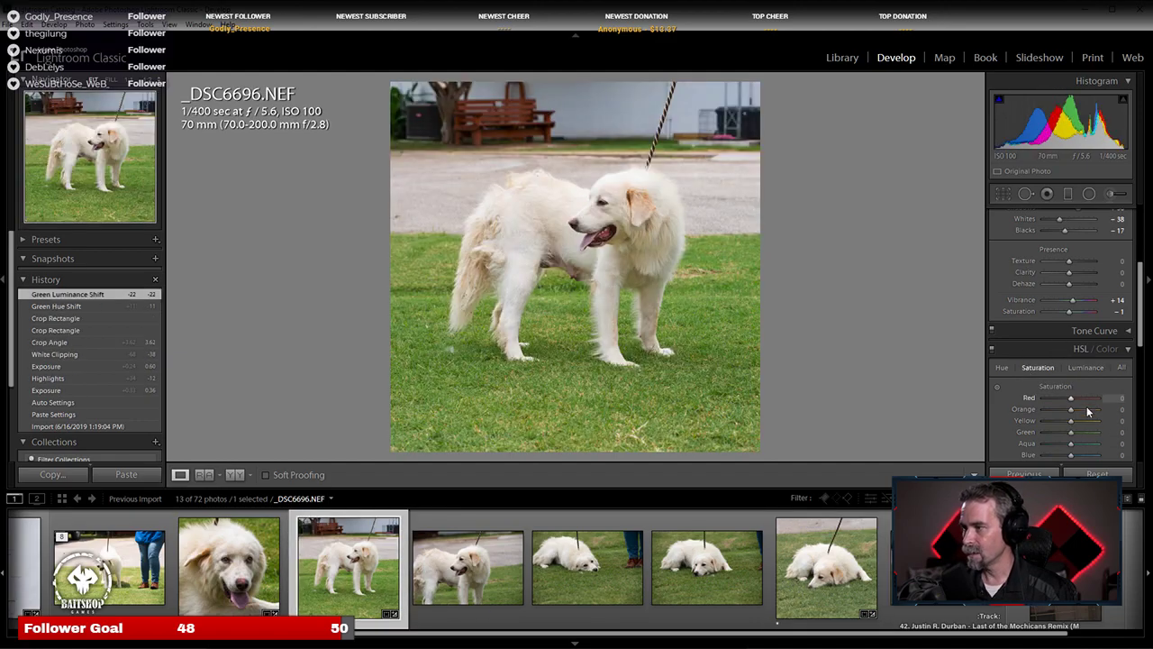
pyautogui.moveTo(1070, 431); pyautogui.dragTo(1066, 434)
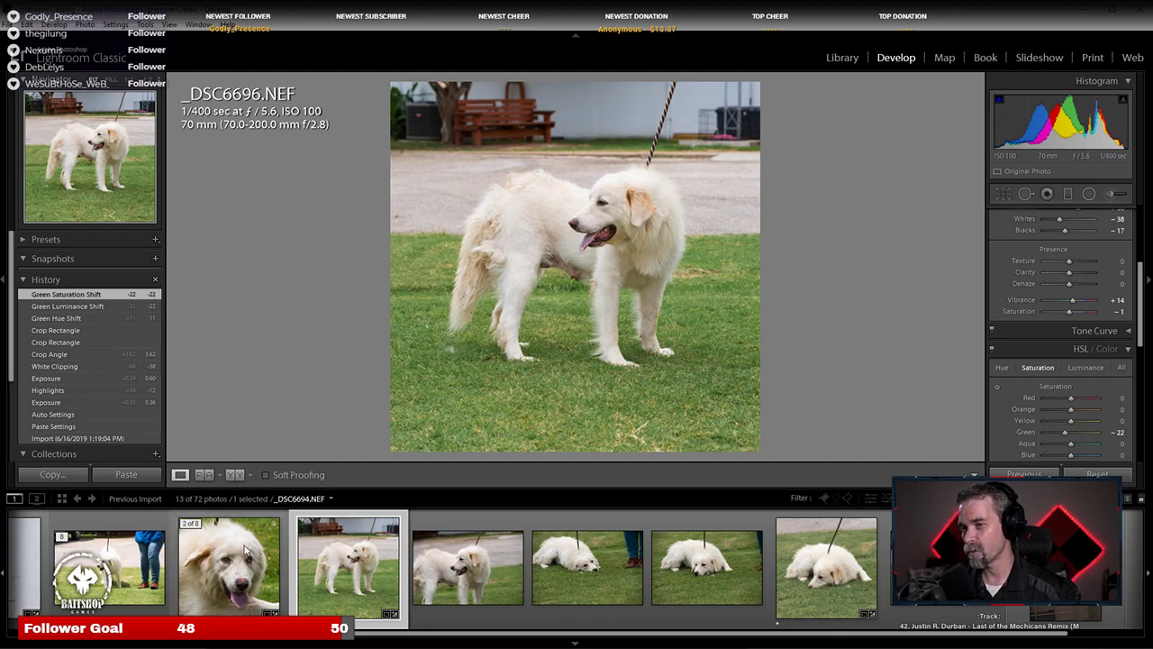
# Step: Make the dog close-up the top of the stack and review the close-up, standing and lying shots
pyautogui.click(199, 527)
pyautogui.scroll(1, 203, 531)
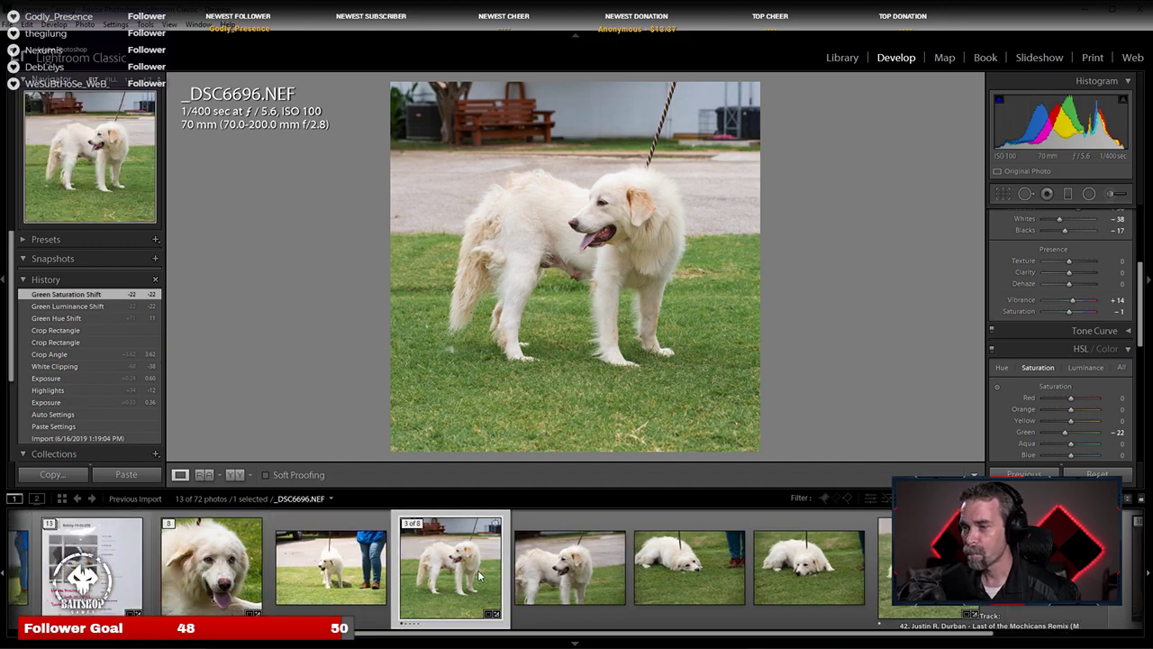
pyautogui.press('Left')
pyautogui.press('Left')
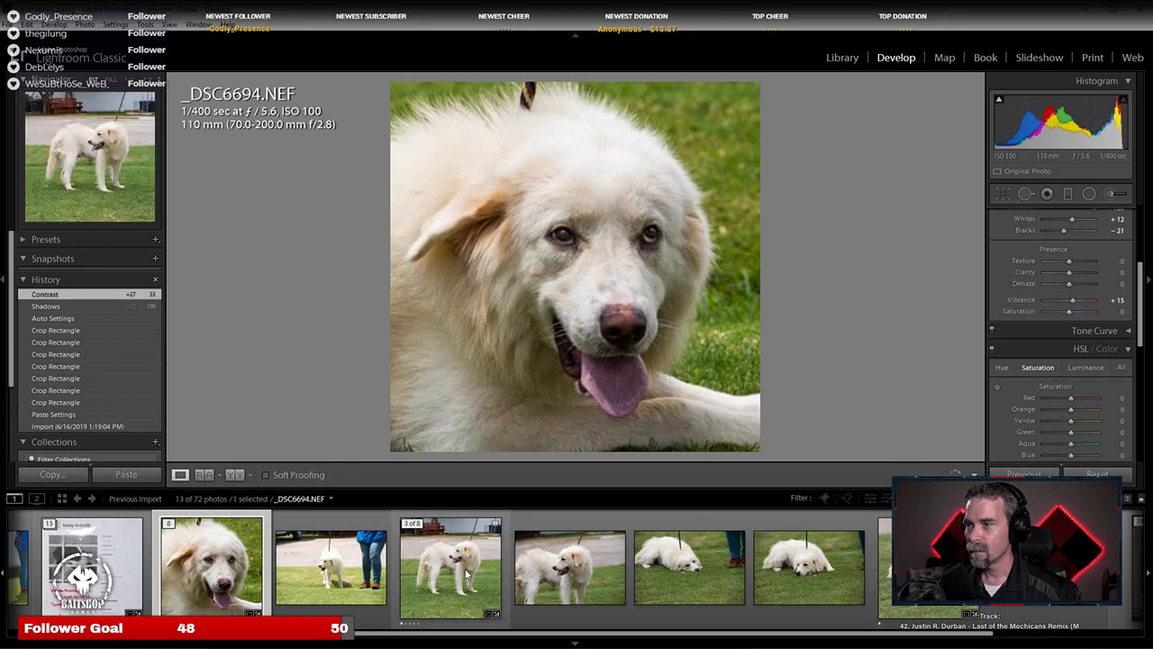
pyautogui.click(468, 574)
pyautogui.click(919, 567)
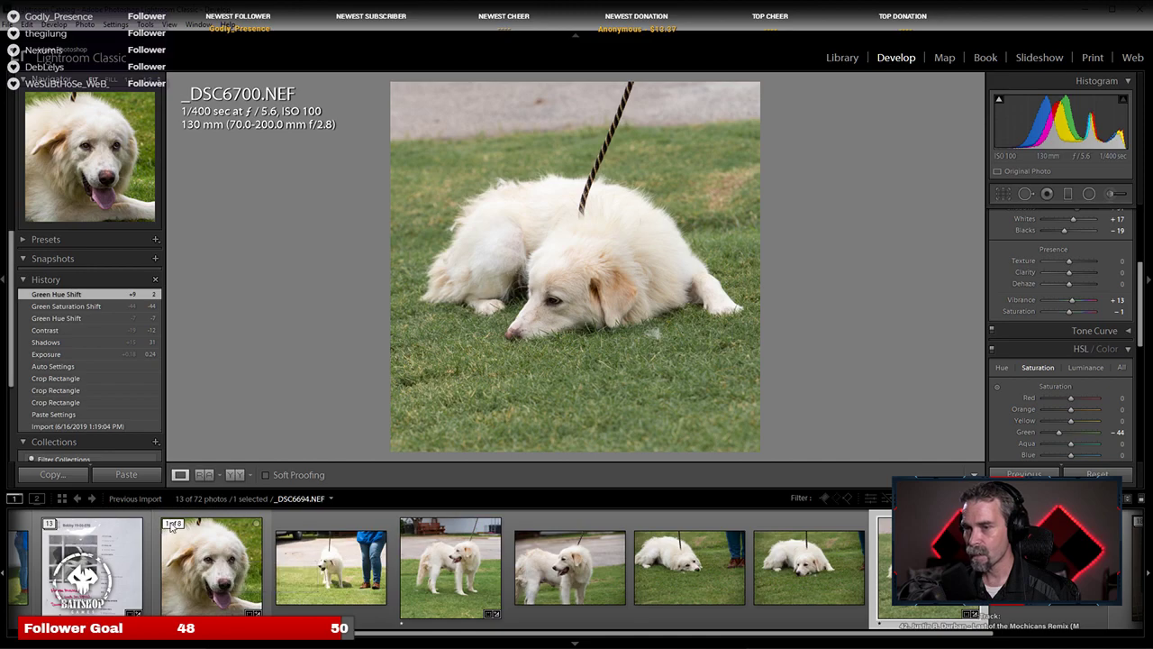
# Step: Collapse the finished stack and expand the next dog's stack at info sheet _DSC6702
pyautogui.click(172, 524)
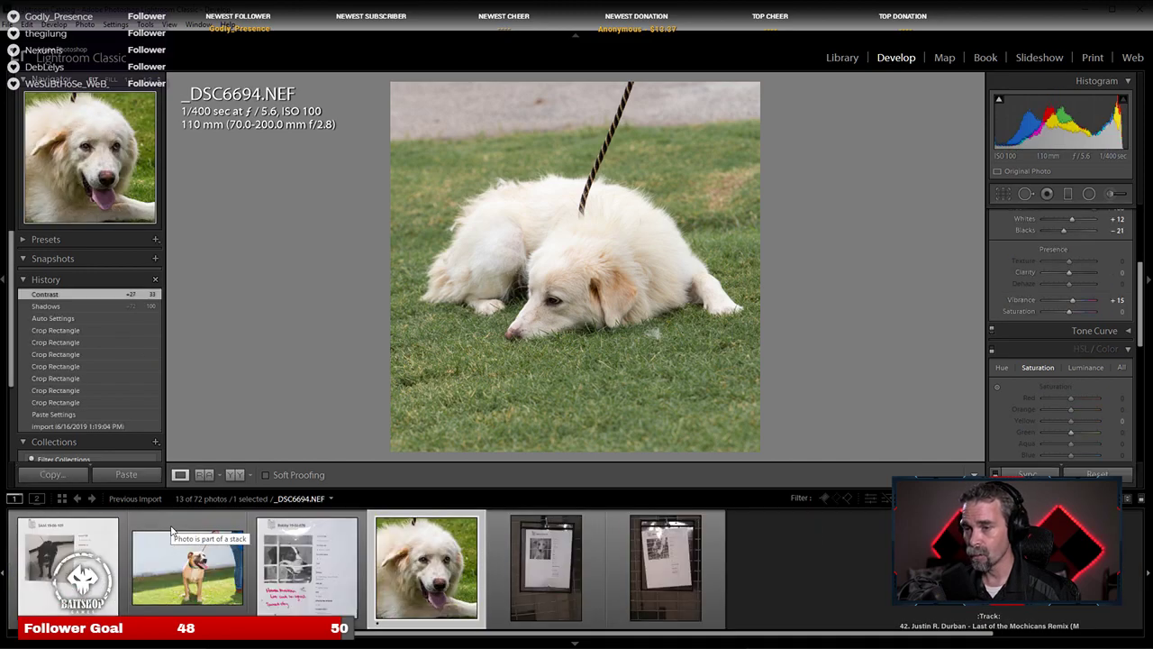
pyautogui.click(543, 573)
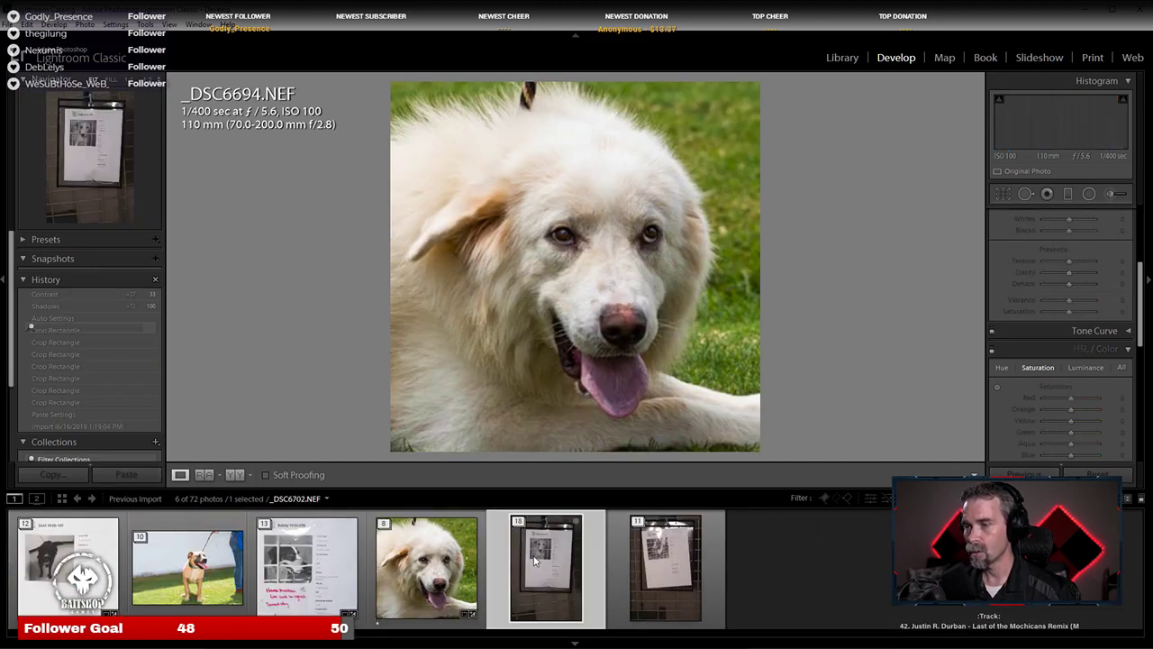
pyautogui.click(520, 522)
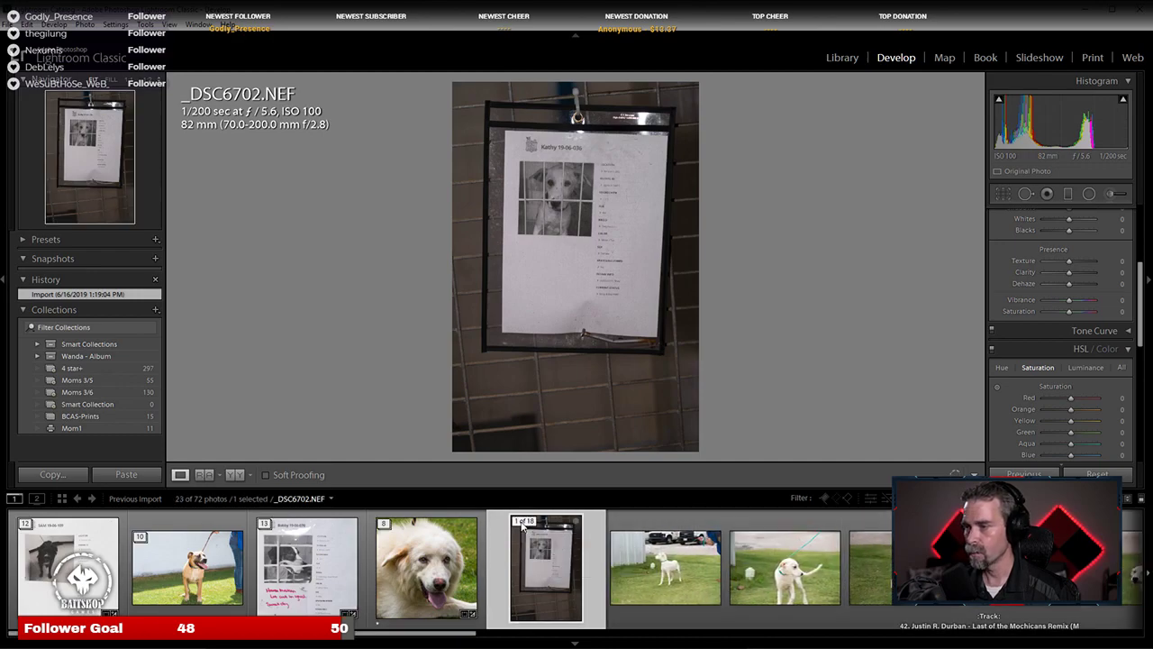
# Step: Paste the copied develop settings onto _DSC6702
pyautogui.rightClick(541, 582)
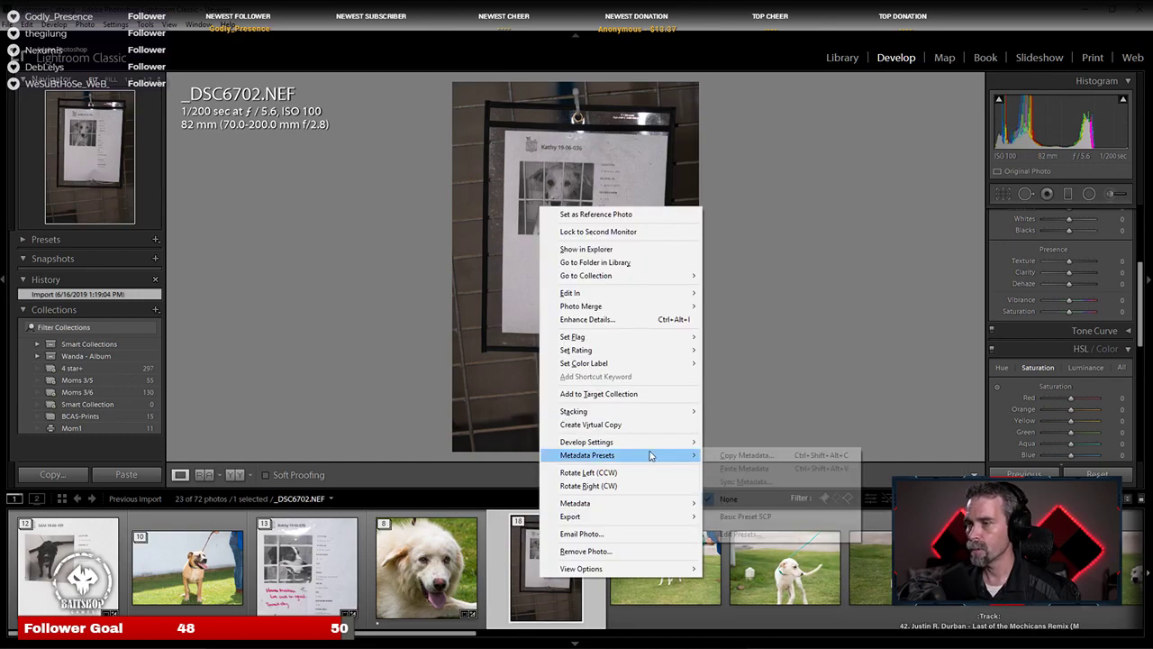
pyautogui.moveTo(650, 441)
pyautogui.click(790, 509)
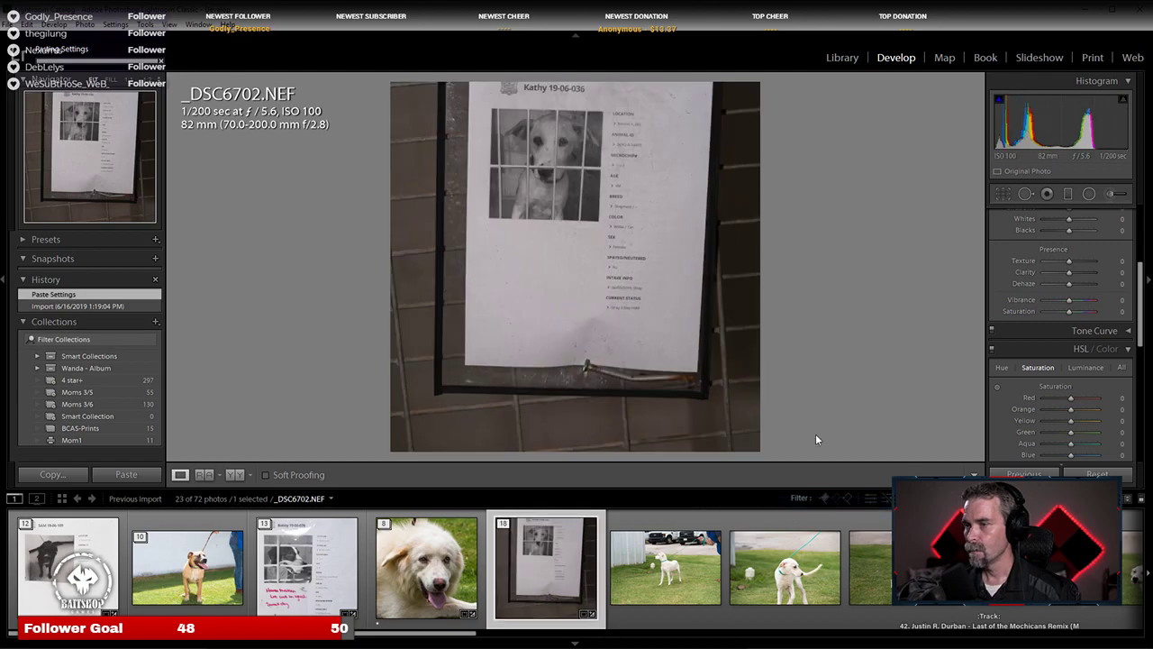
# Step: Crop the sheet to a tight 1:1 square and straighten it by -1.54°
pyautogui.click(1002, 194)
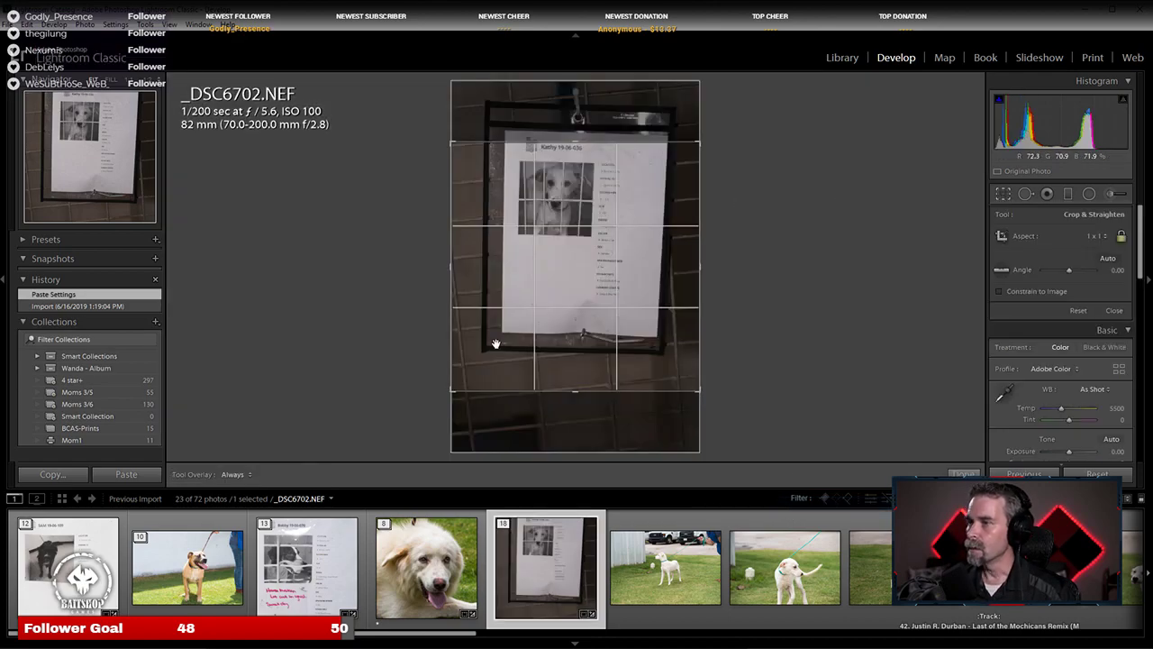
pyautogui.moveTo(469, 376); pyautogui.dragTo(497, 342)
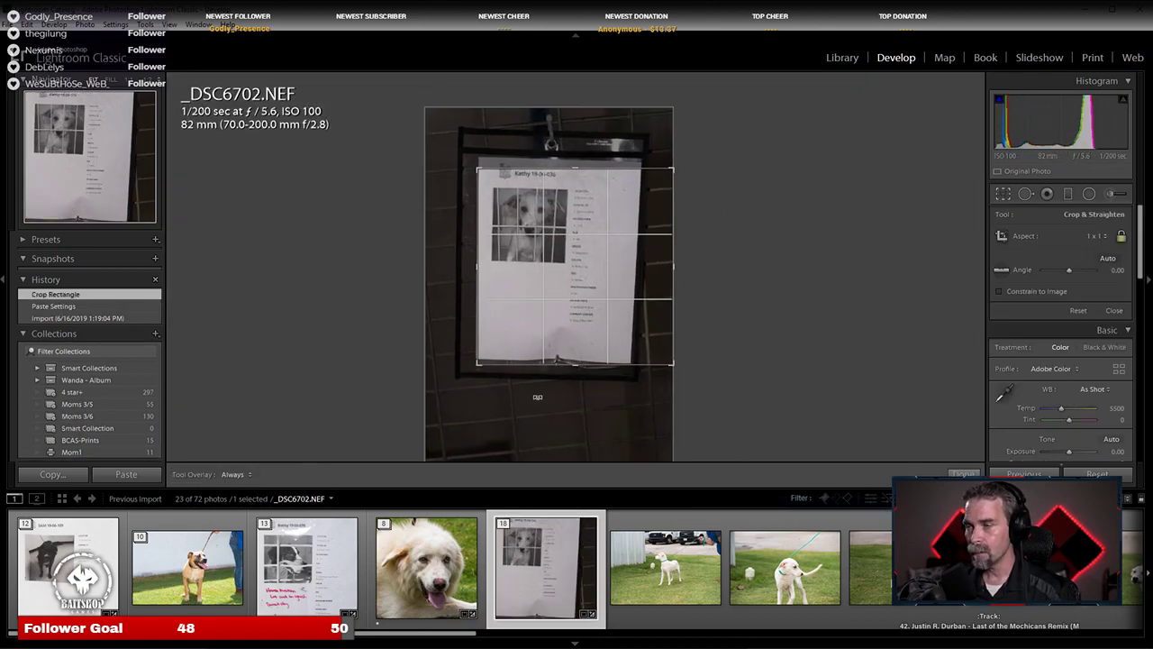
pyautogui.moveTo(672, 360); pyautogui.dragTo(634, 323)
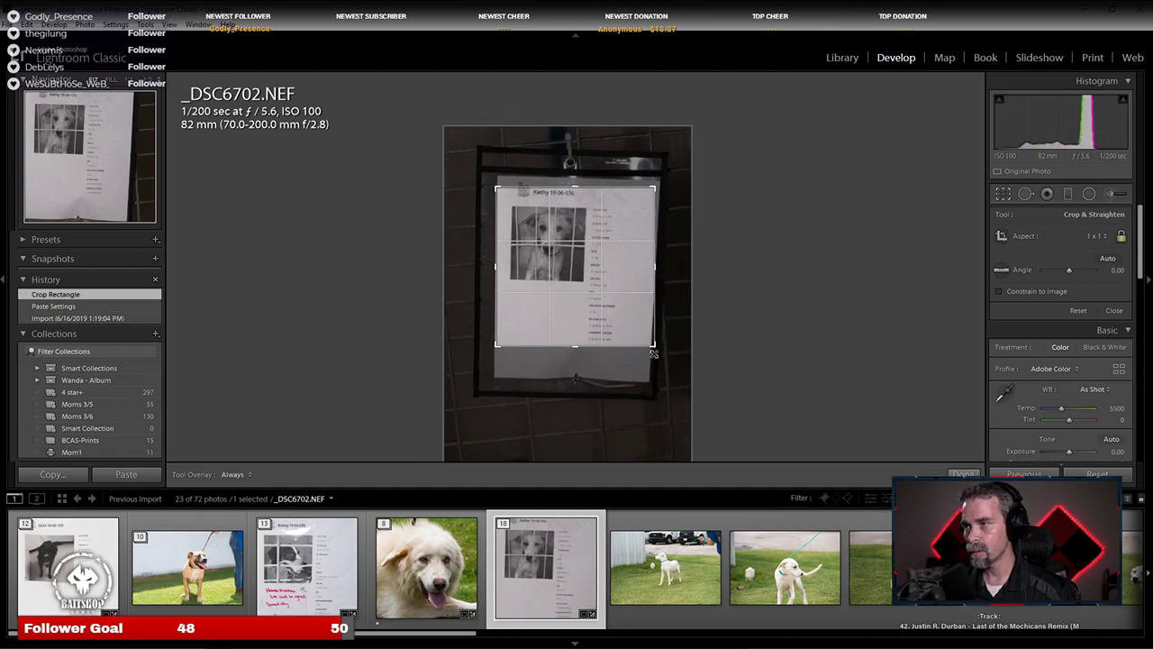
pyautogui.moveTo(704, 372); pyautogui.dragTo(700, 376)
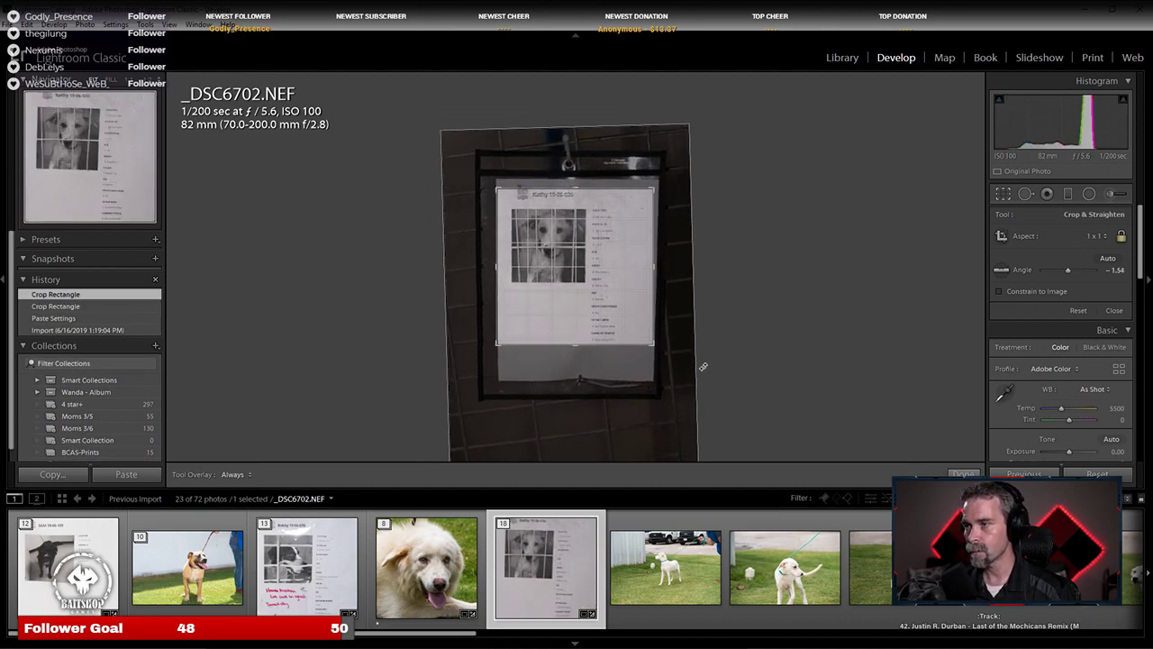
pyautogui.moveTo(501, 343); pyautogui.dragTo(534, 322)
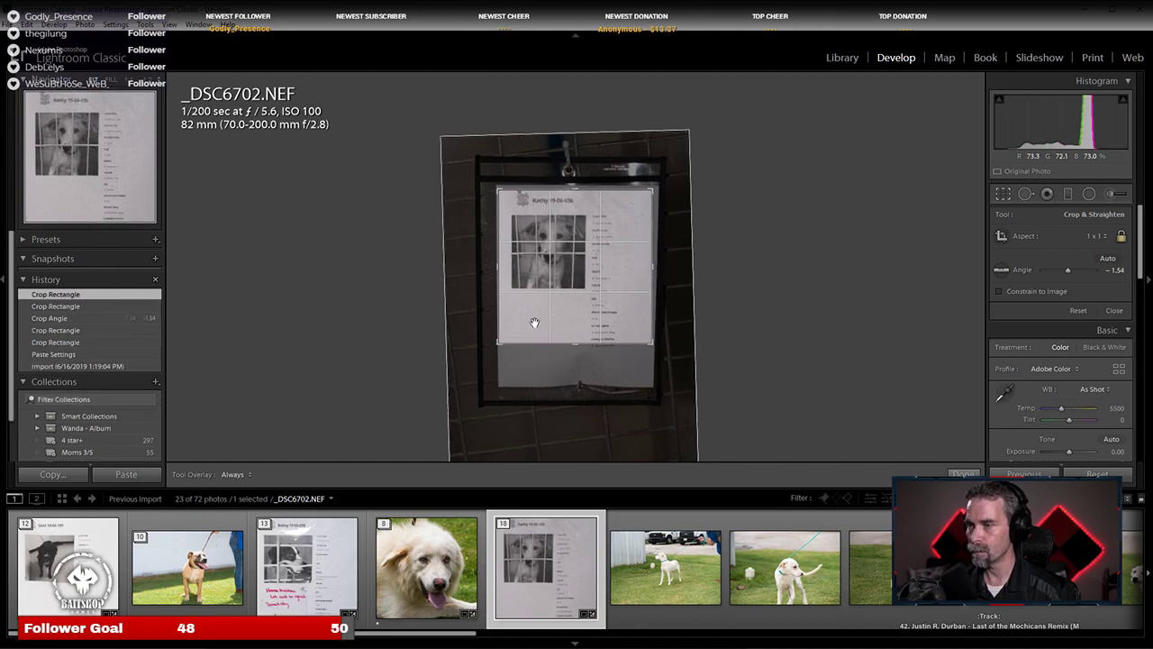
pyautogui.press('Return')
# Step: Zoom to 1:1 and pan over the sheet's breed, sex, intake, location and ID details, then fit
pyautogui.click(645, 188)
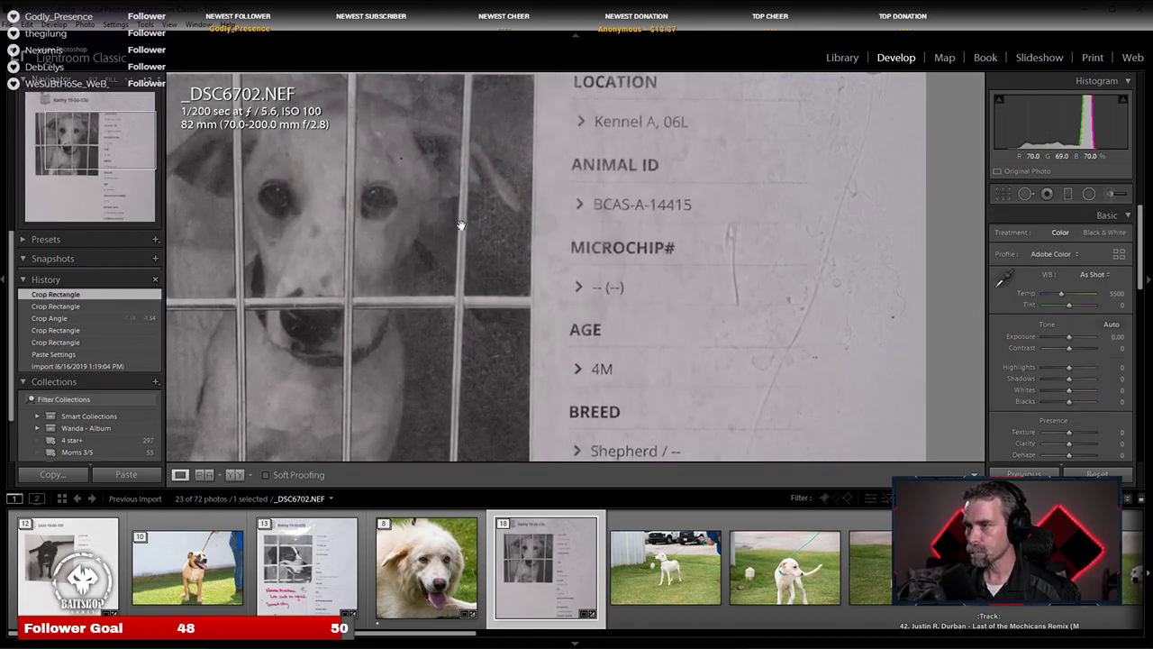
pyautogui.moveTo(462, 226); pyautogui.dragTo(522, 197)
pyautogui.moveTo(679, 370); pyautogui.dragTo(642, 202)
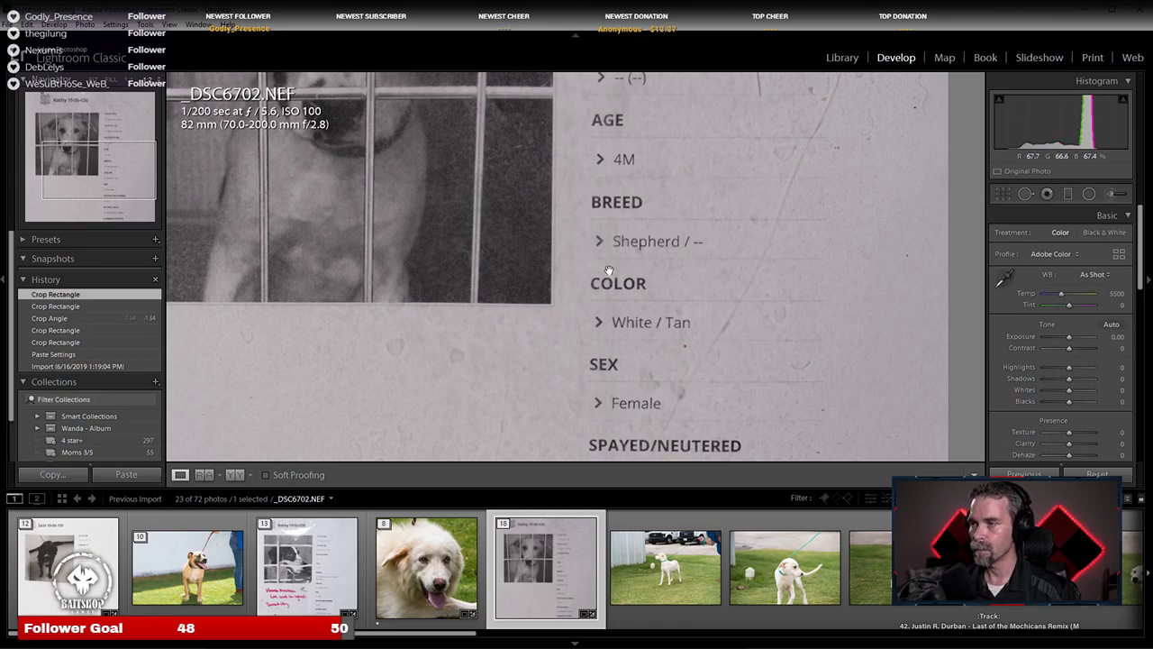
pyautogui.moveTo(672, 355); pyautogui.dragTo(658, 191)
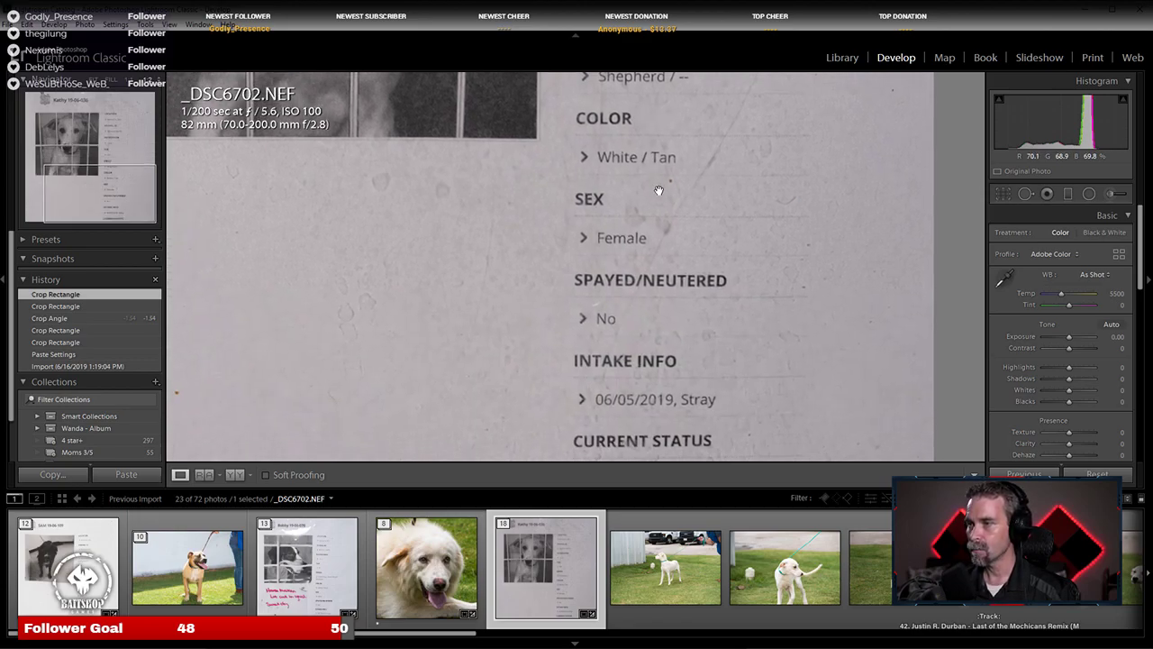
pyautogui.moveTo(699, 341); pyautogui.dragTo(694, 223)
pyautogui.moveTo(712, 82); pyautogui.dragTo(770, 312)
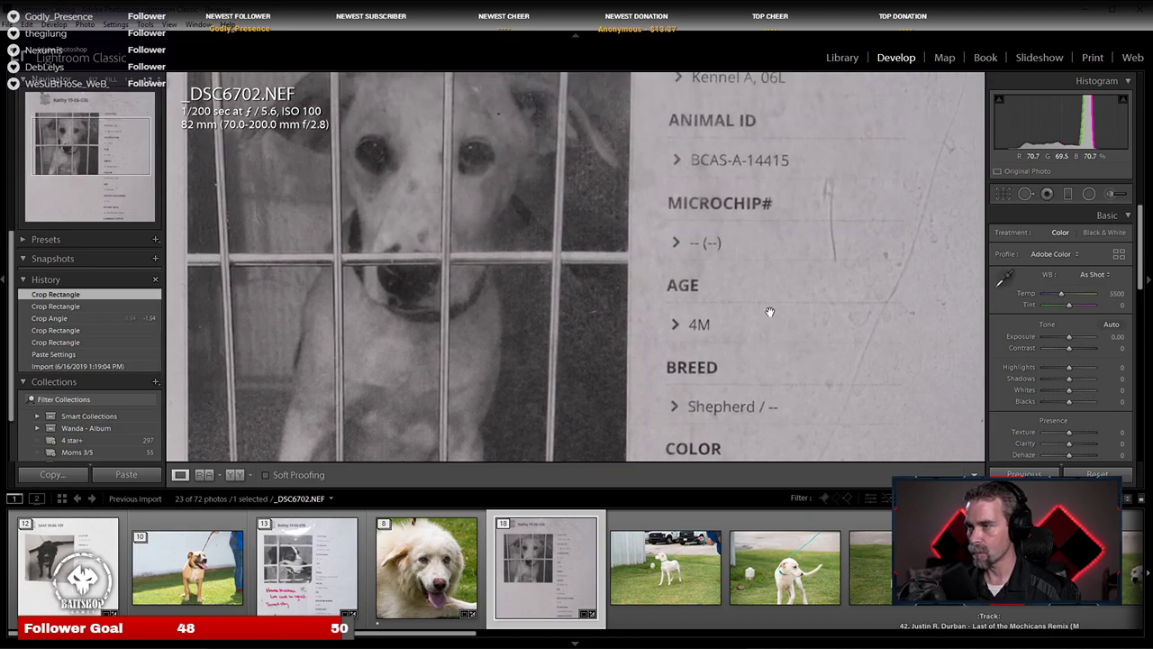
pyautogui.moveTo(731, 254); pyautogui.dragTo(751, 291)
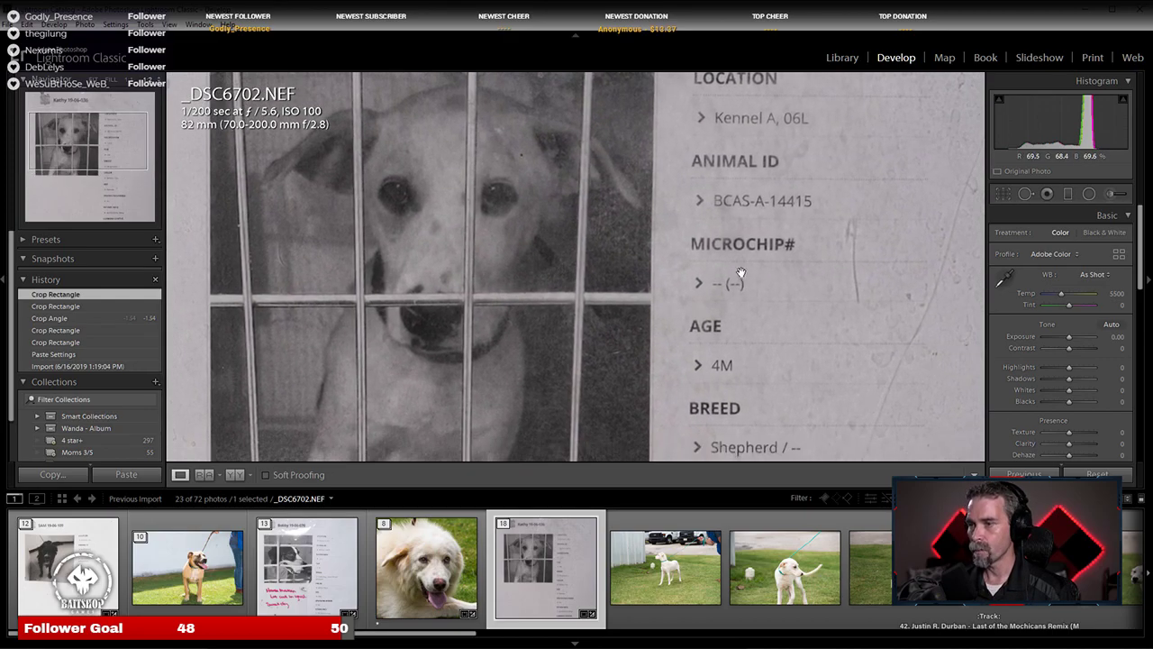
pyautogui.click(740, 273)
# Step: Collapse and re-expand the kennel sheet's 18-photo stack to show the dog photos
pyautogui.click(504, 522)
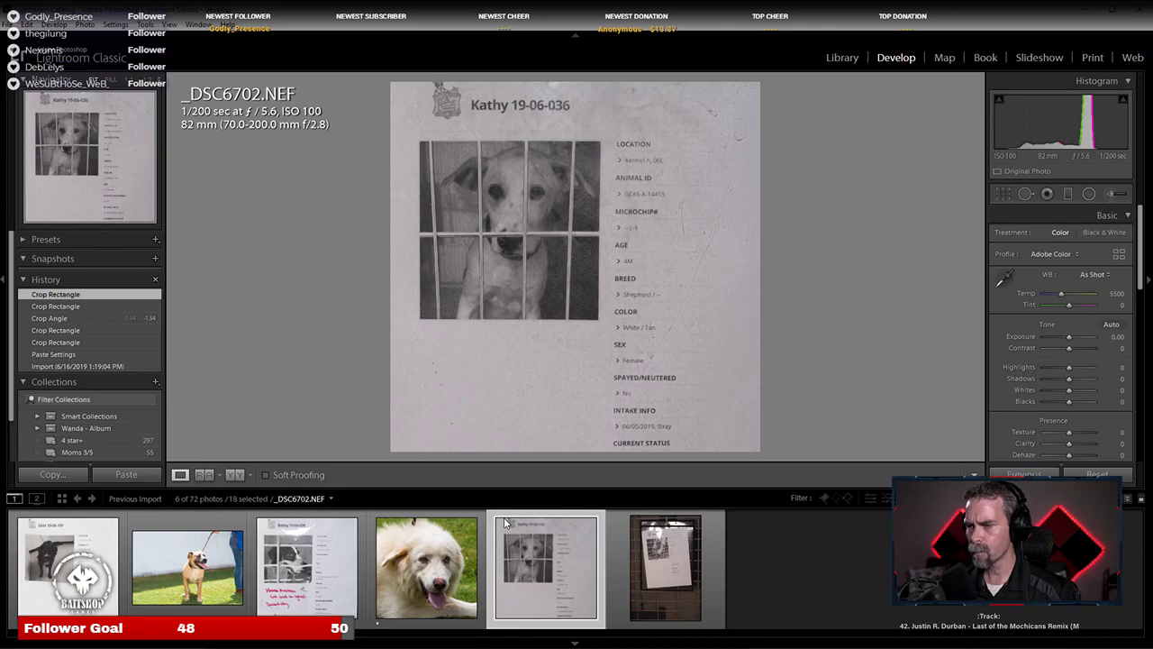
pyautogui.click(507, 524)
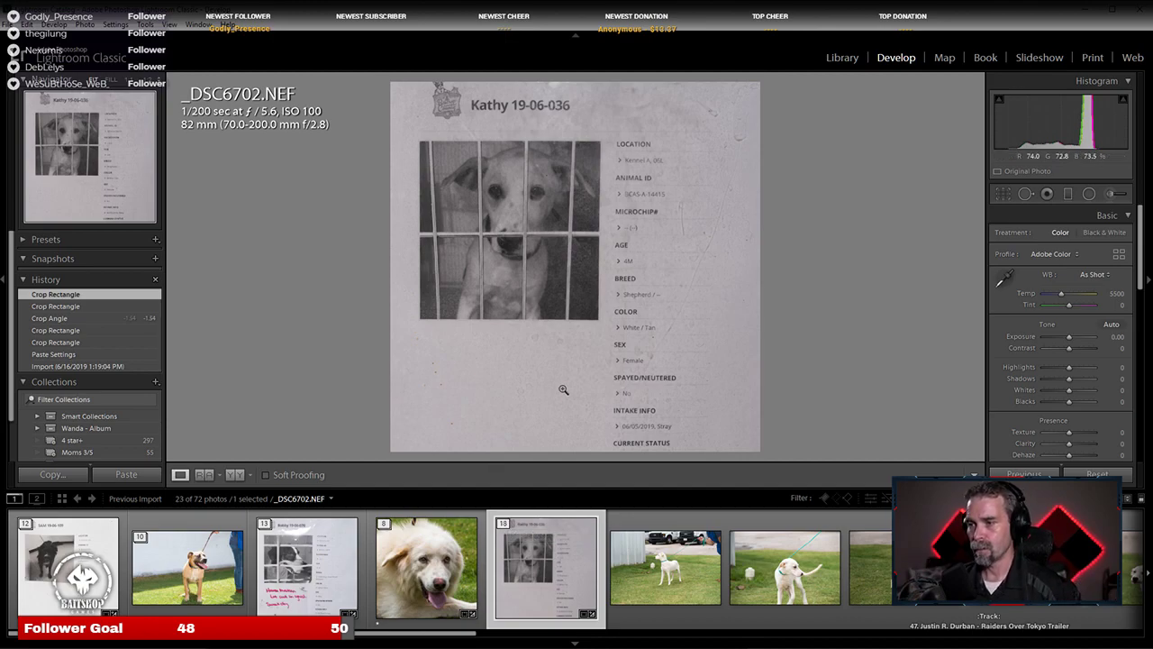
pyautogui.click(510, 526)
pyautogui.click(510, 527)
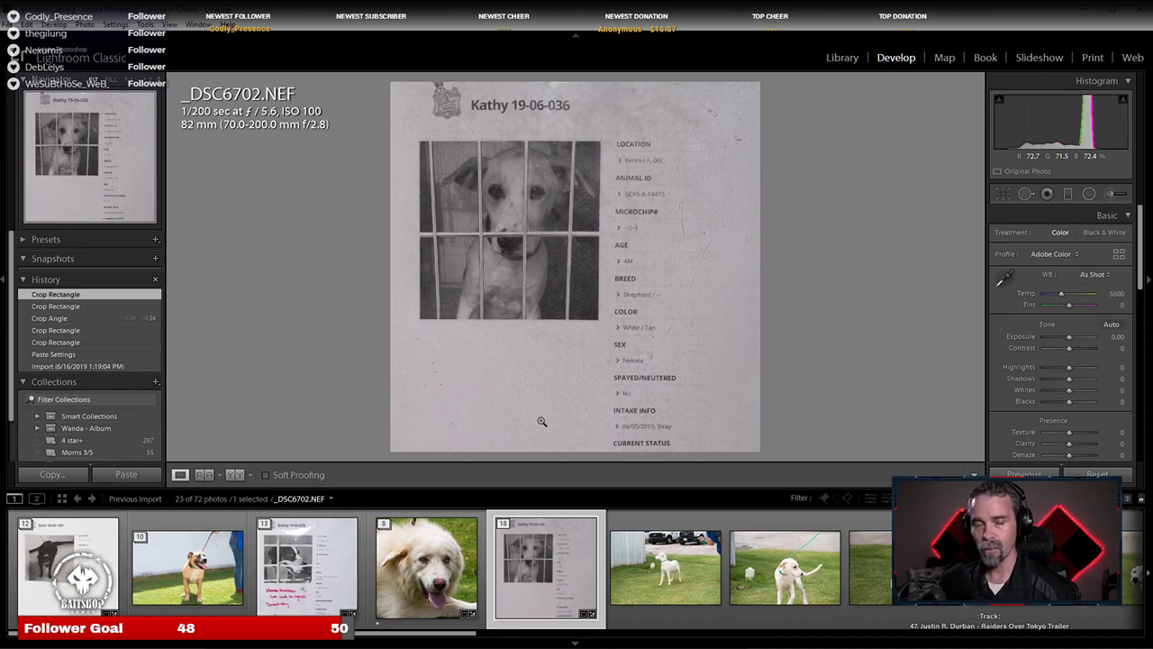
# Step: Open _DSC6703, the white leashed dog (2 of 18), comparing it with the kennel sheet
pyautogui.hotkey('ctrl', 'l')
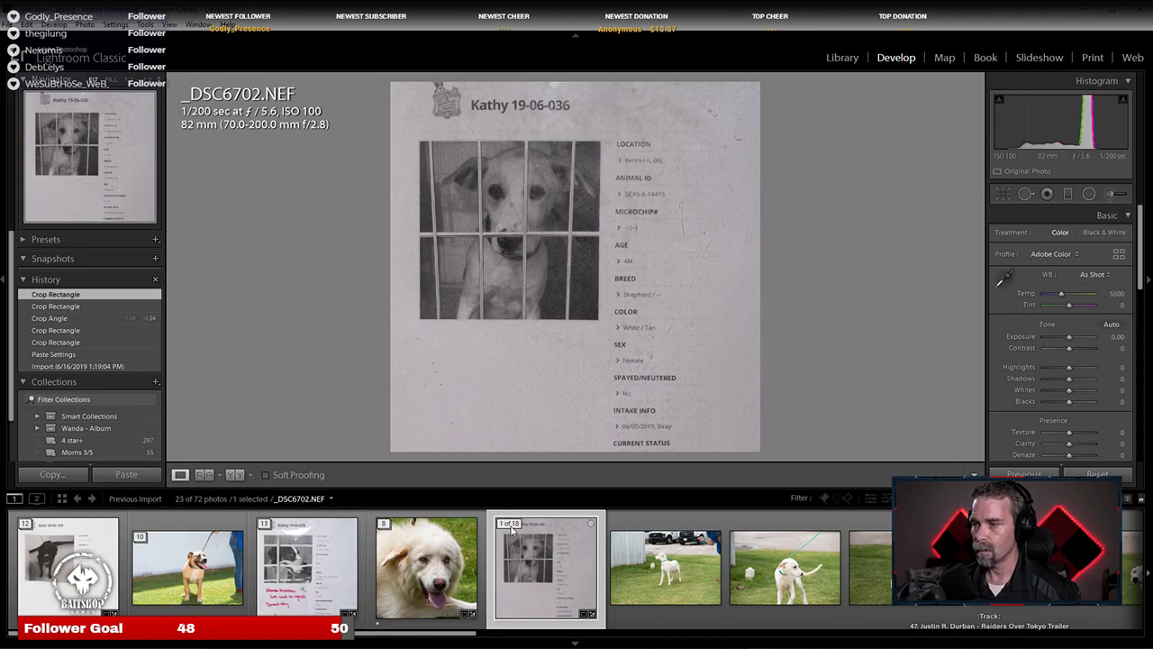
pyautogui.click(505, 526)
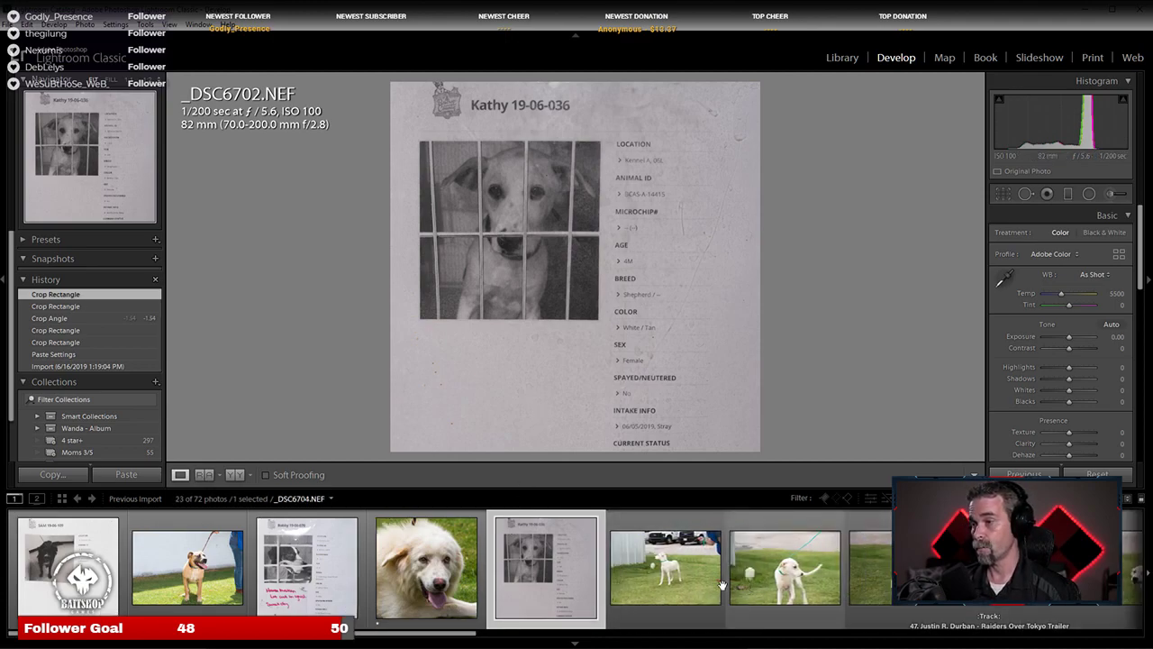
pyautogui.click(673, 581)
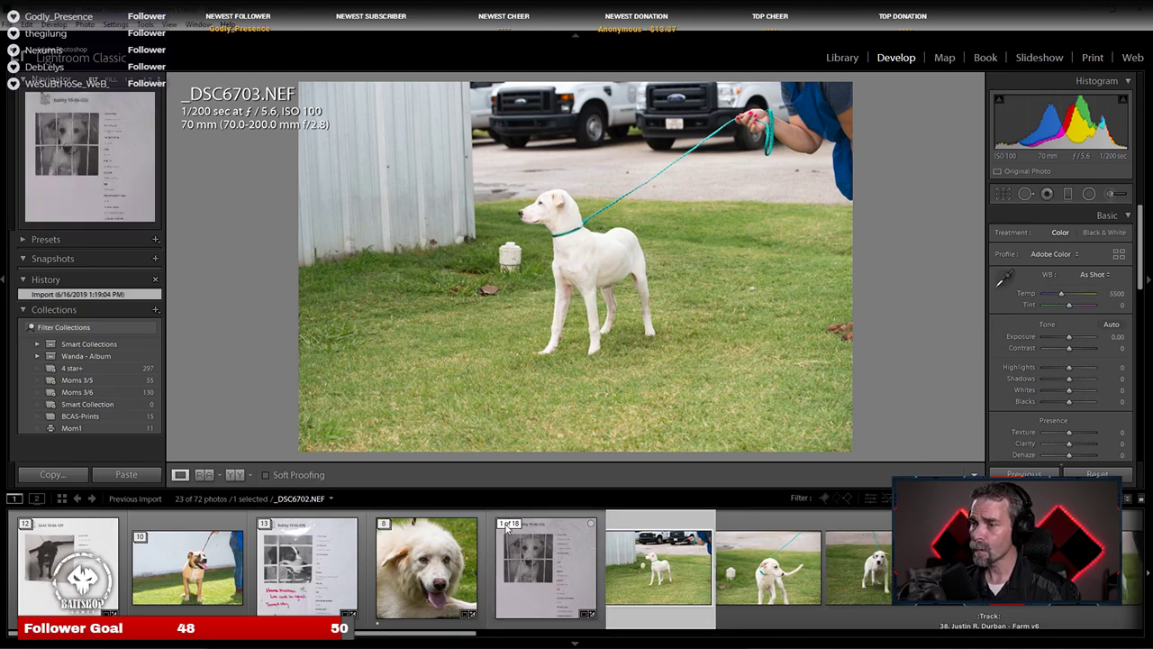
pyautogui.click(507, 528)
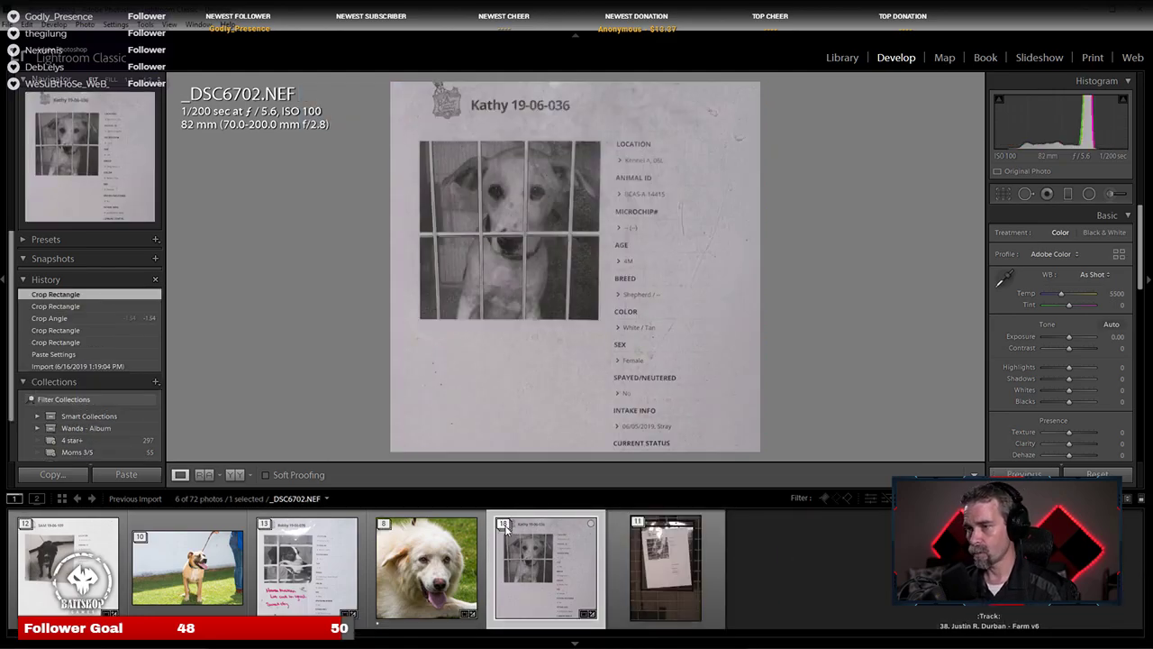
pyautogui.click(505, 526)
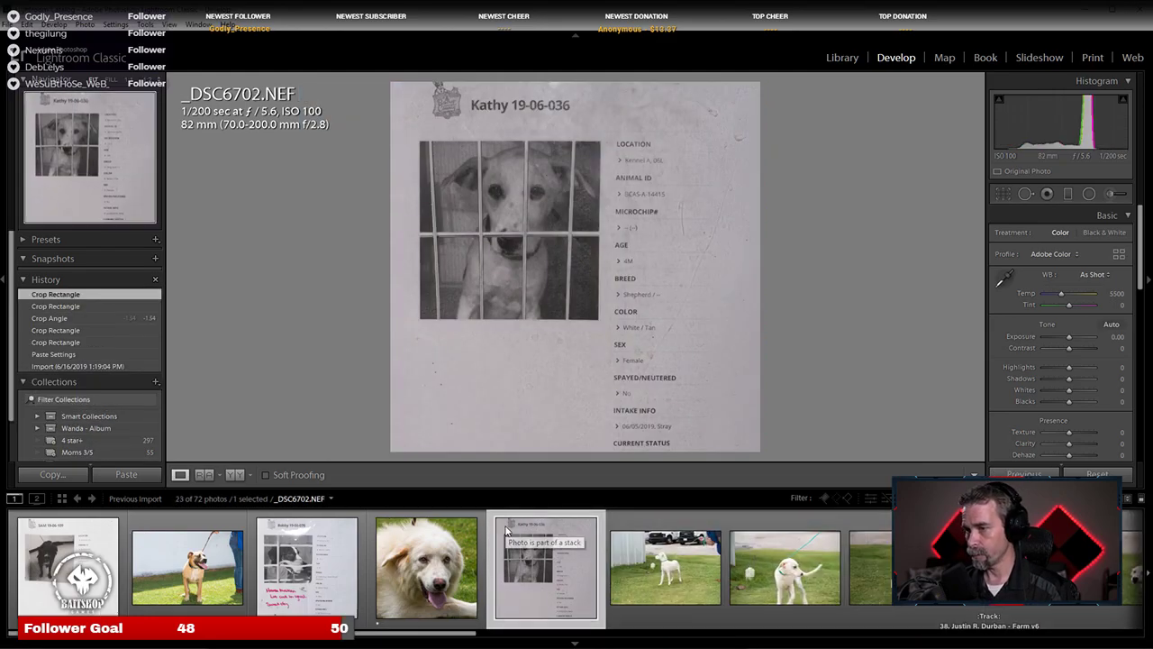
pyautogui.click(651, 575)
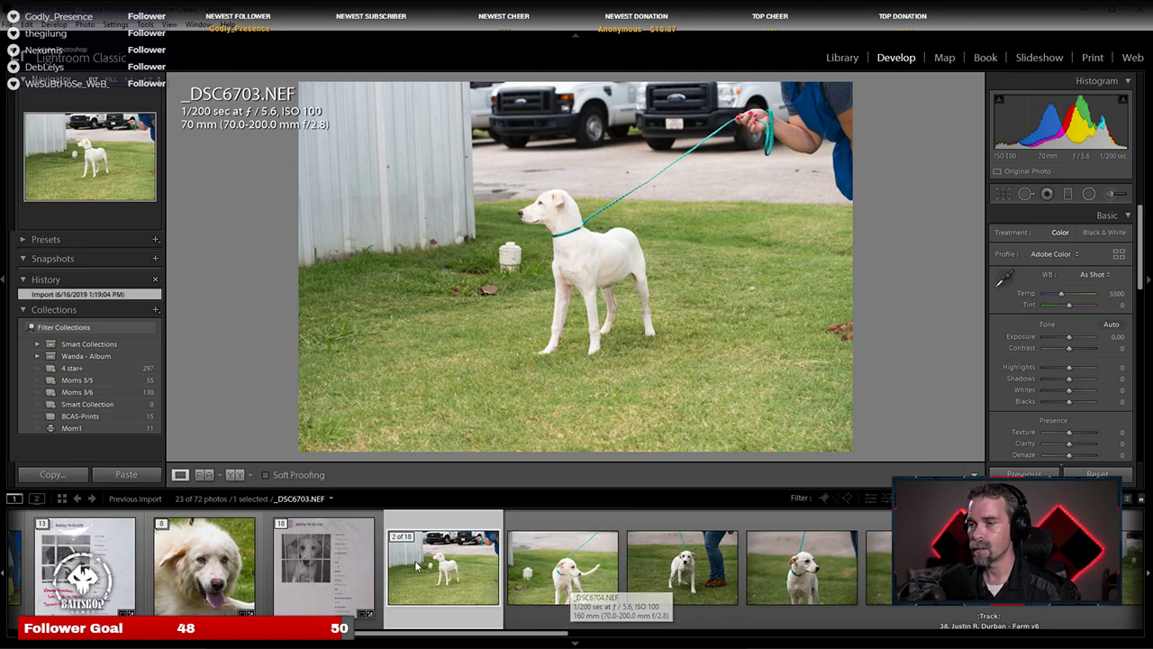
pyautogui.click(327, 556)
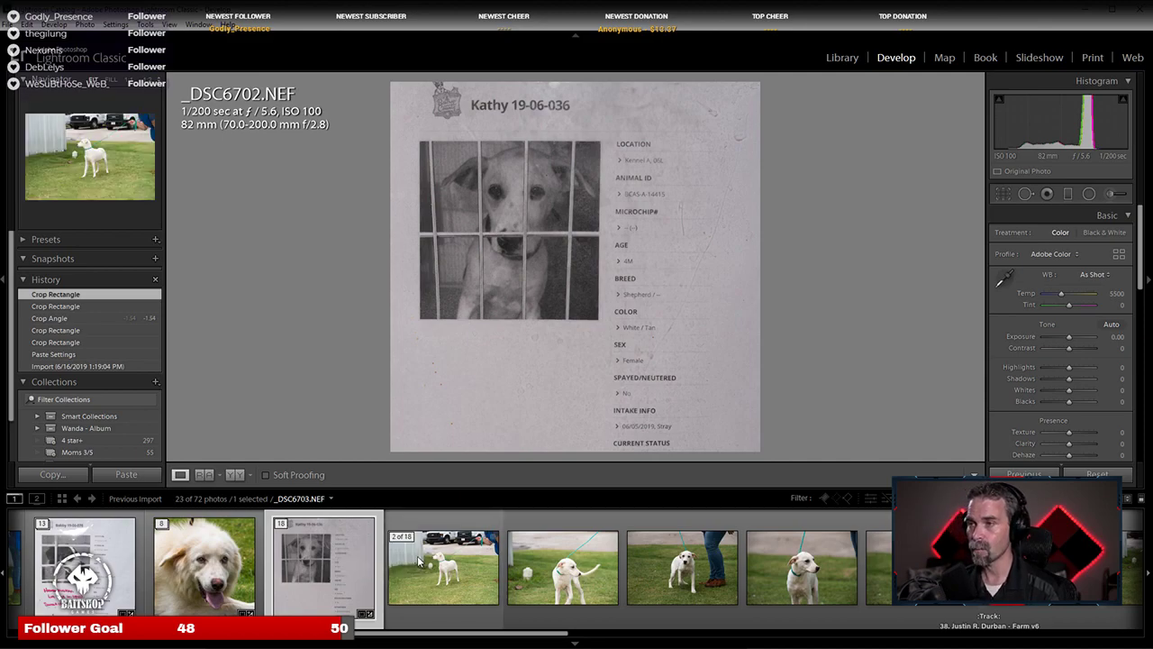
pyautogui.click(419, 562)
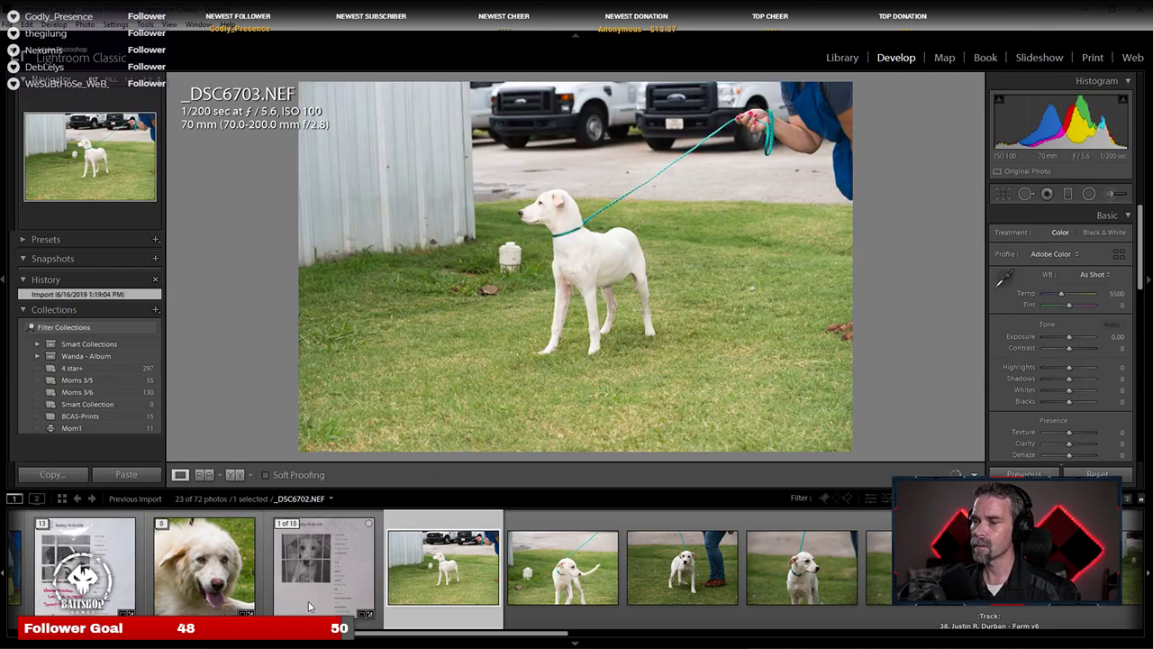
pyautogui.press('Left')
pyautogui.click(450, 590)
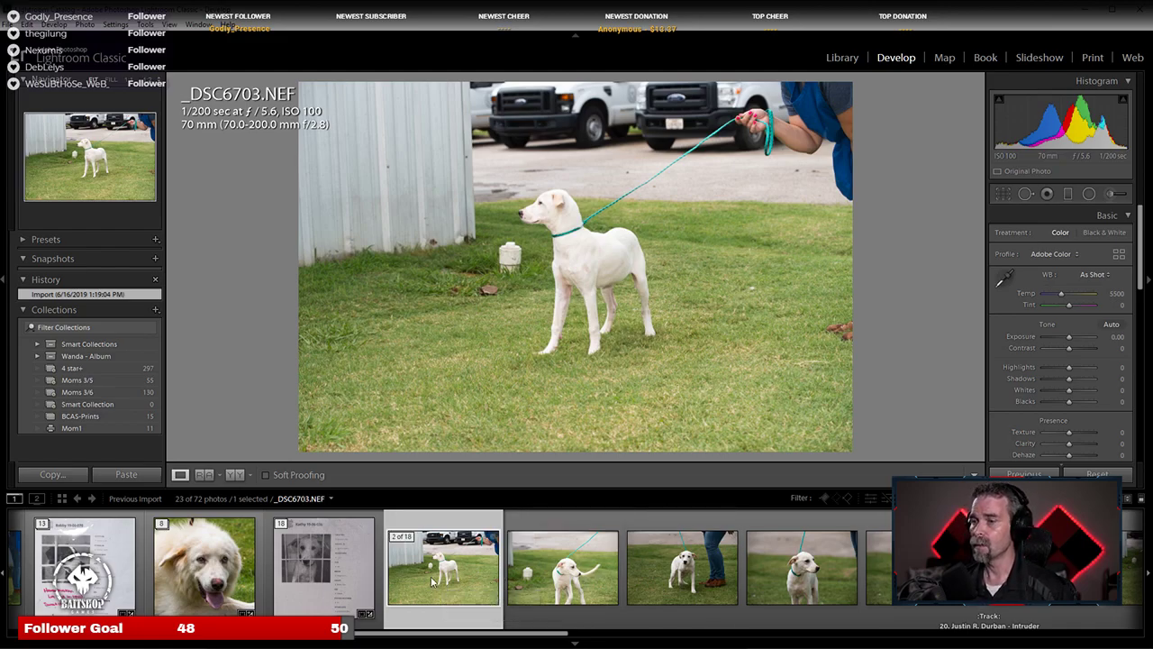
# Step: Step through _DSC6704 and _DSC6705, zooming in on the face, then settle on _DSC6706
pyautogui.click(568, 576)
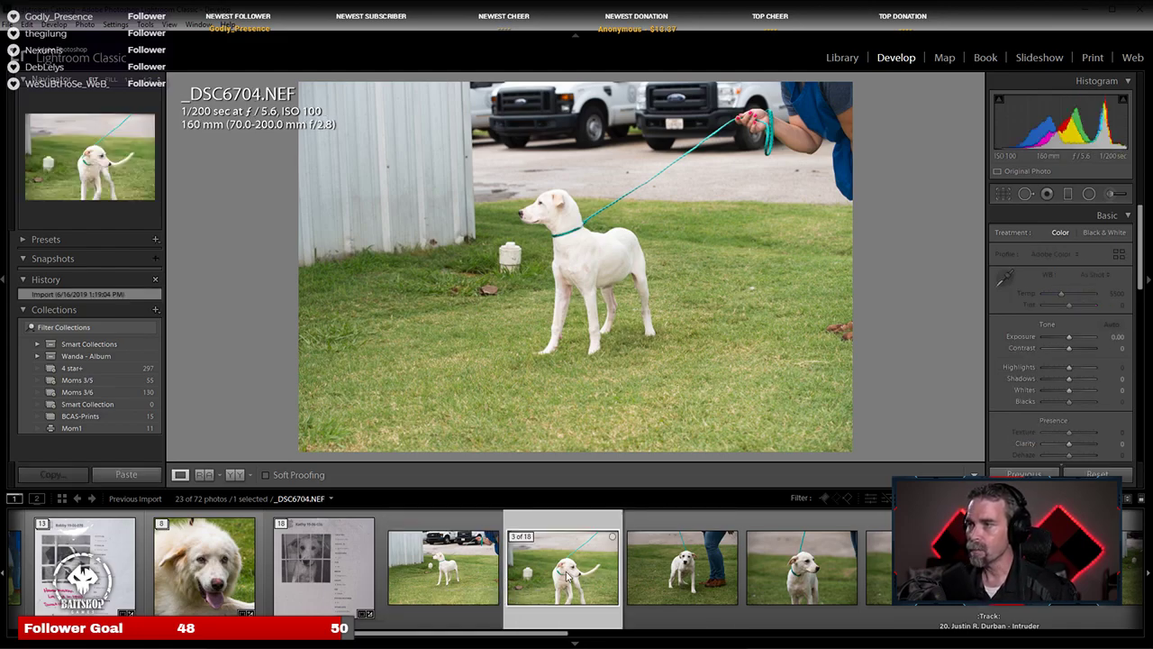
pyautogui.click(681, 588)
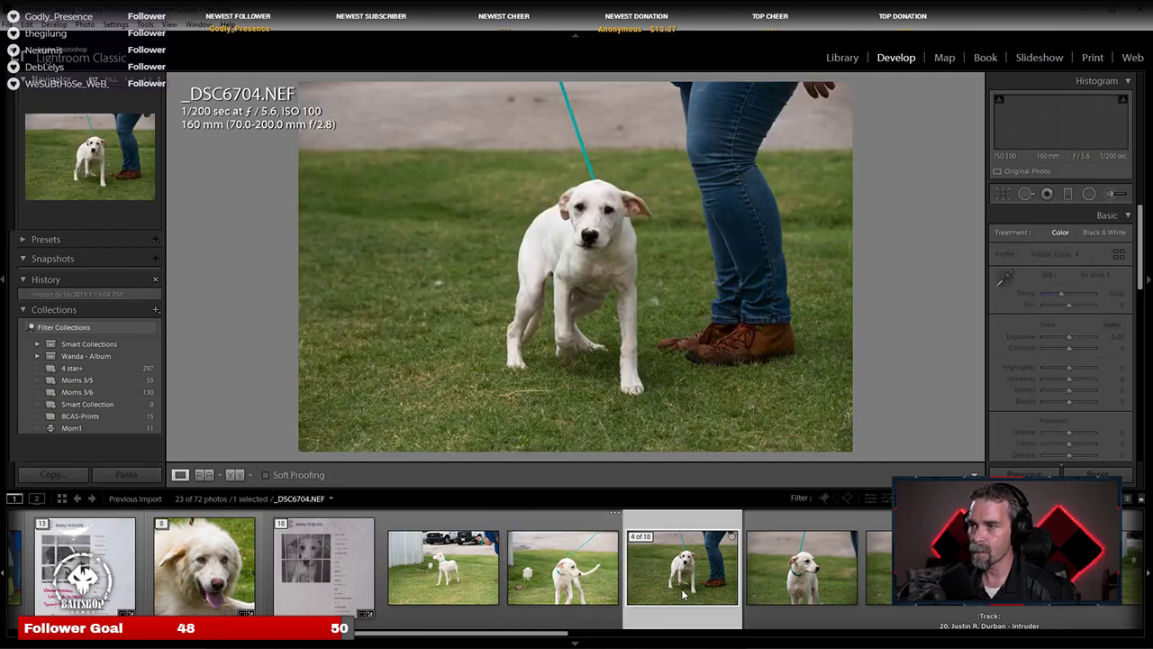
pyautogui.click(604, 259)
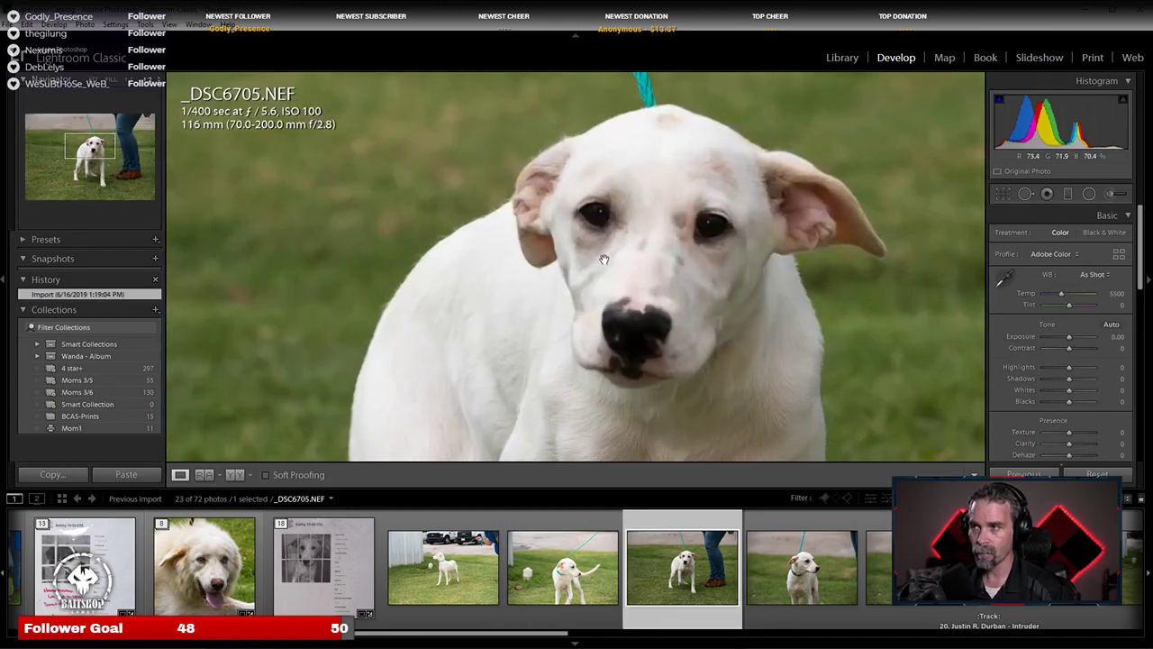
pyautogui.click(604, 260)
pyautogui.click(810, 581)
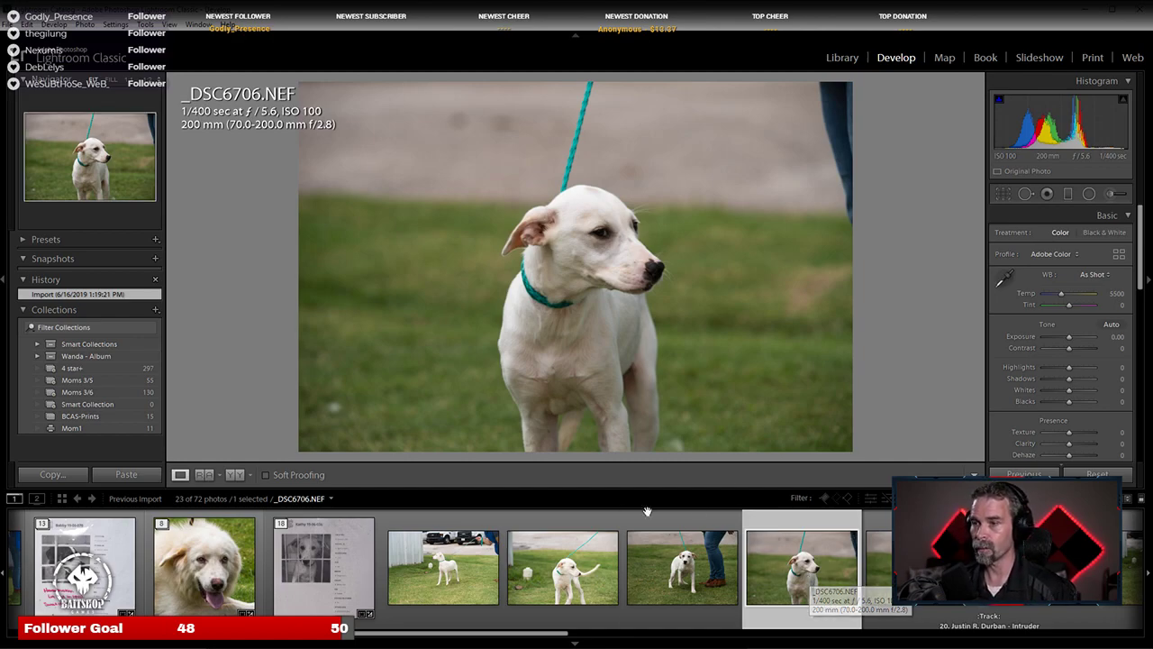
# Step: Review the stack's photos _DSC6702 through _DSC6707, zooming in to check focus
pyautogui.click(303, 545)
pyautogui.click(451, 597)
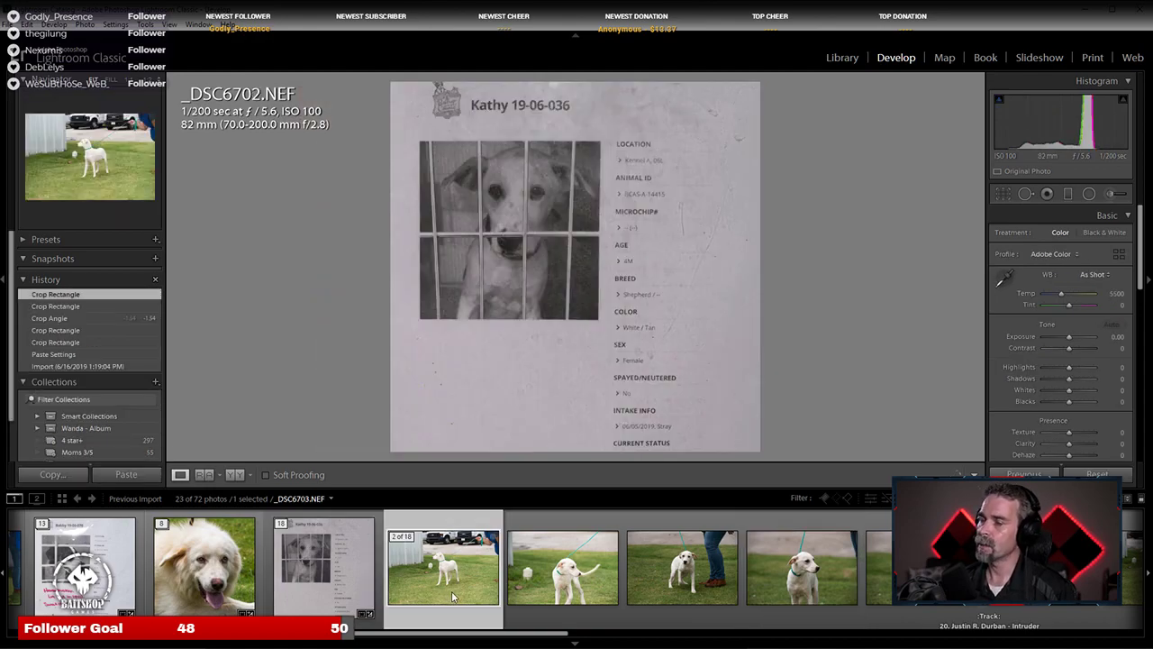
pyautogui.click(563, 577)
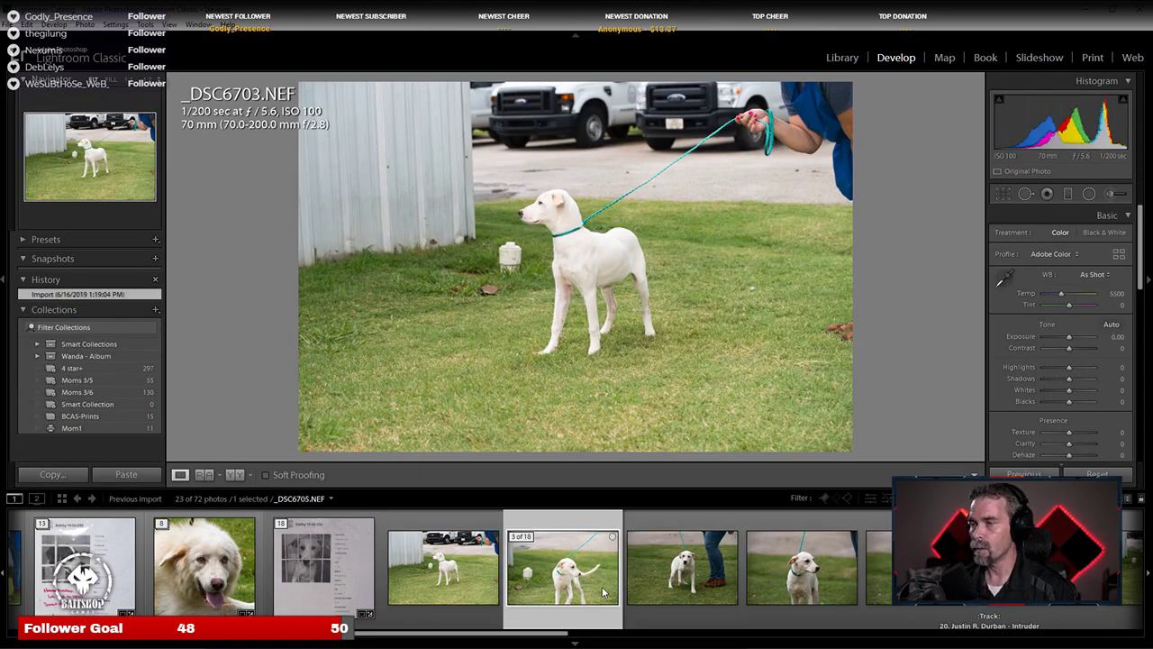
pyautogui.click(685, 577)
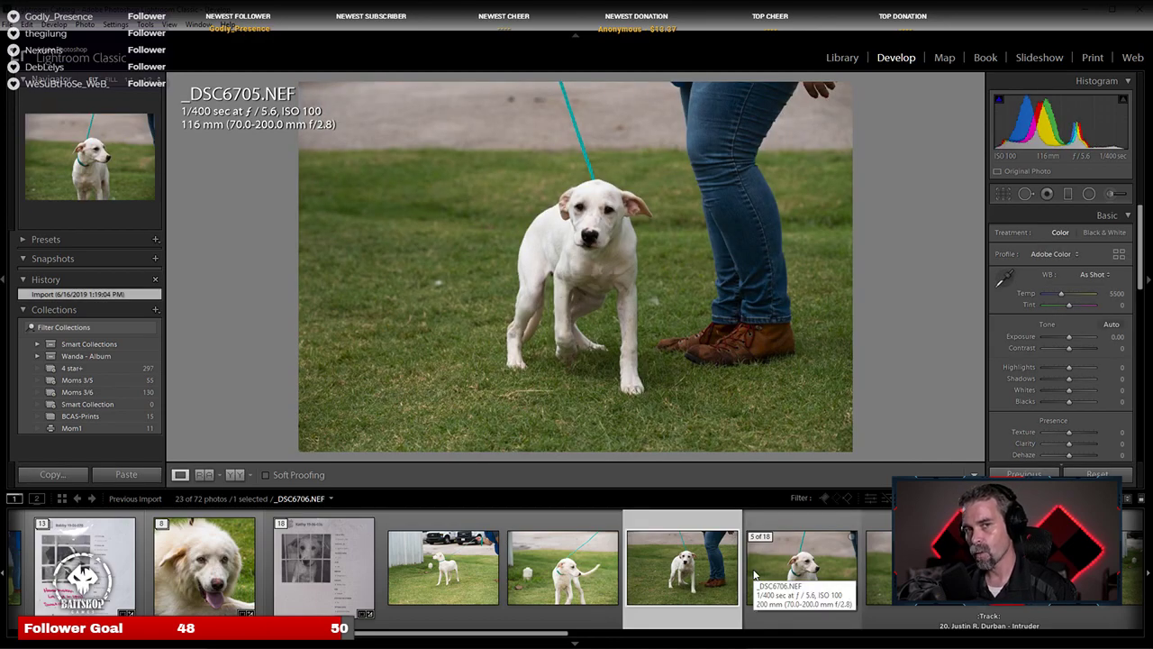
pyautogui.click(594, 569)
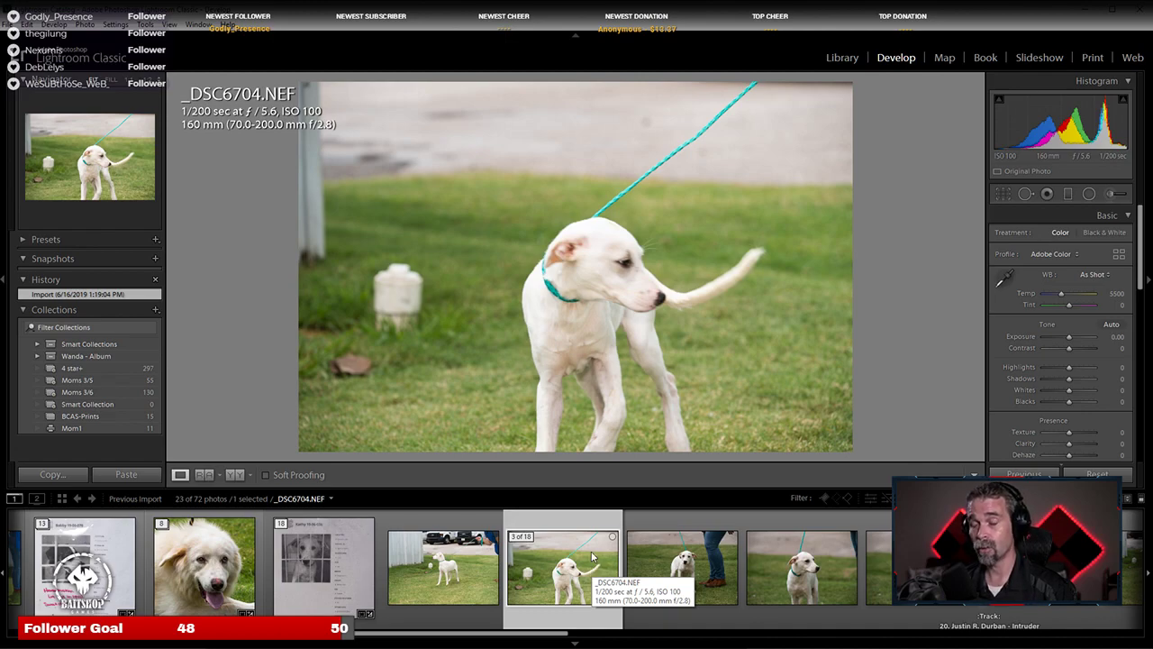
pyautogui.click(647, 576)
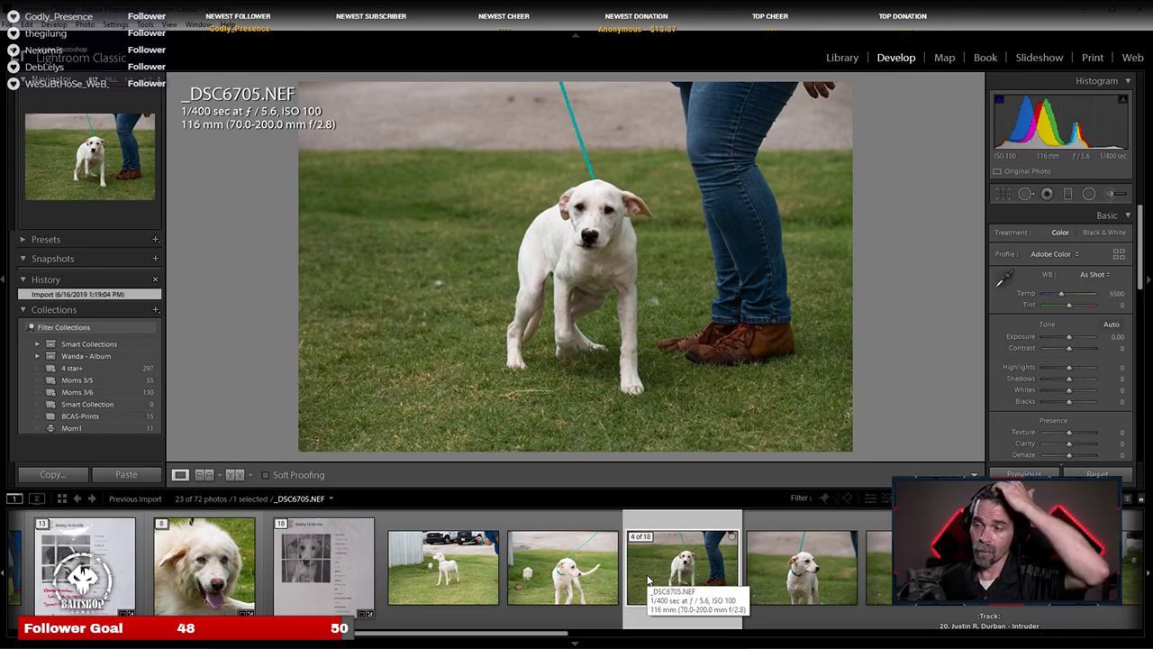
pyautogui.click(825, 578)
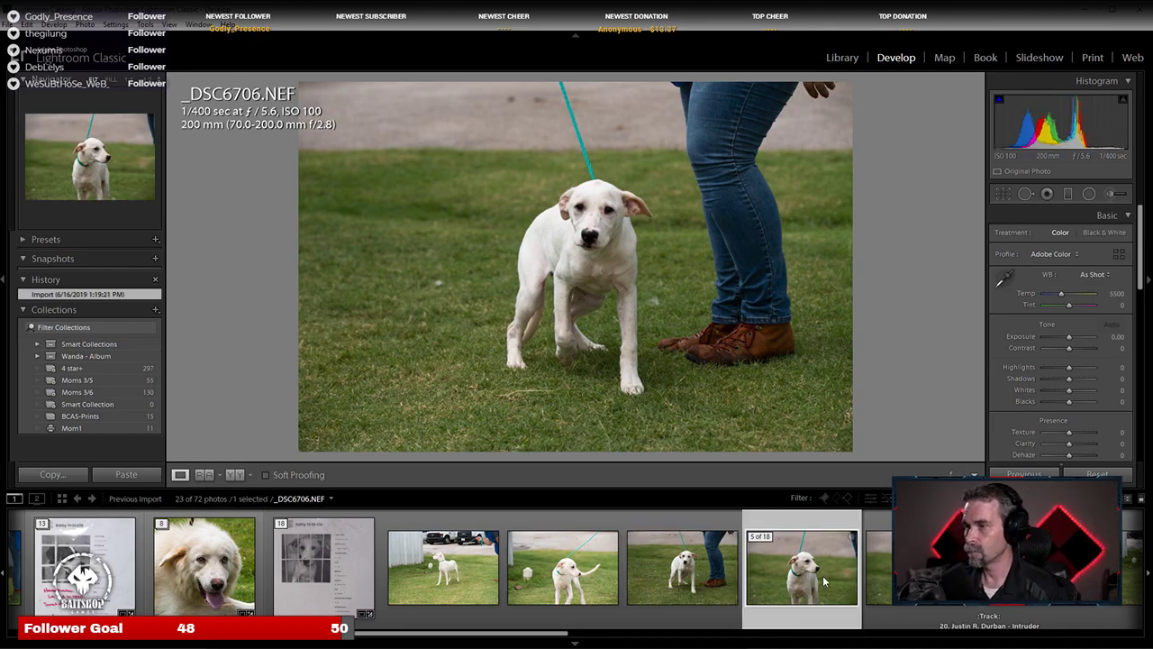
pyautogui.click(592, 270)
pyautogui.click(620, 283)
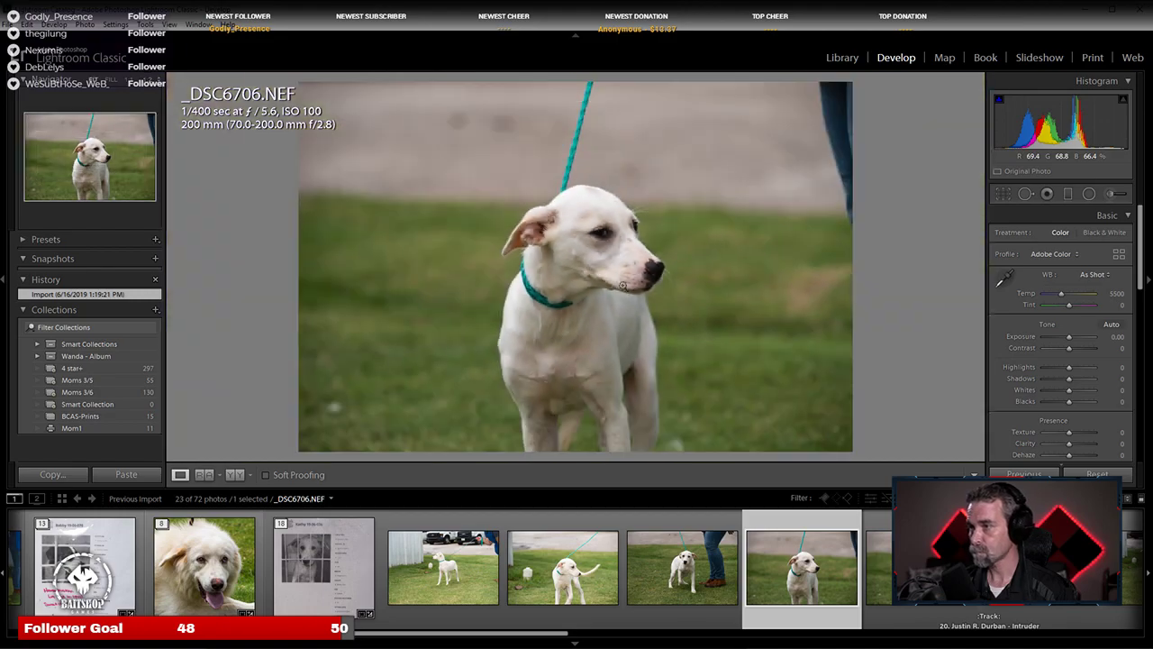
pyautogui.press('Right')
pyautogui.click(558, 304)
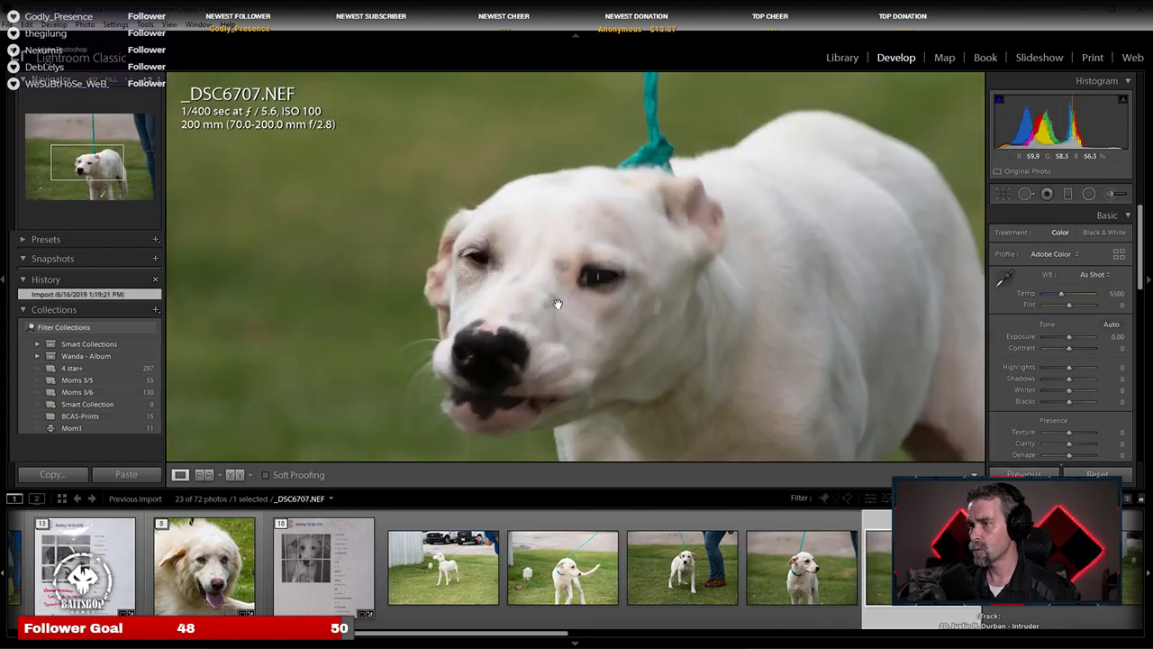
pyautogui.click(555, 313)
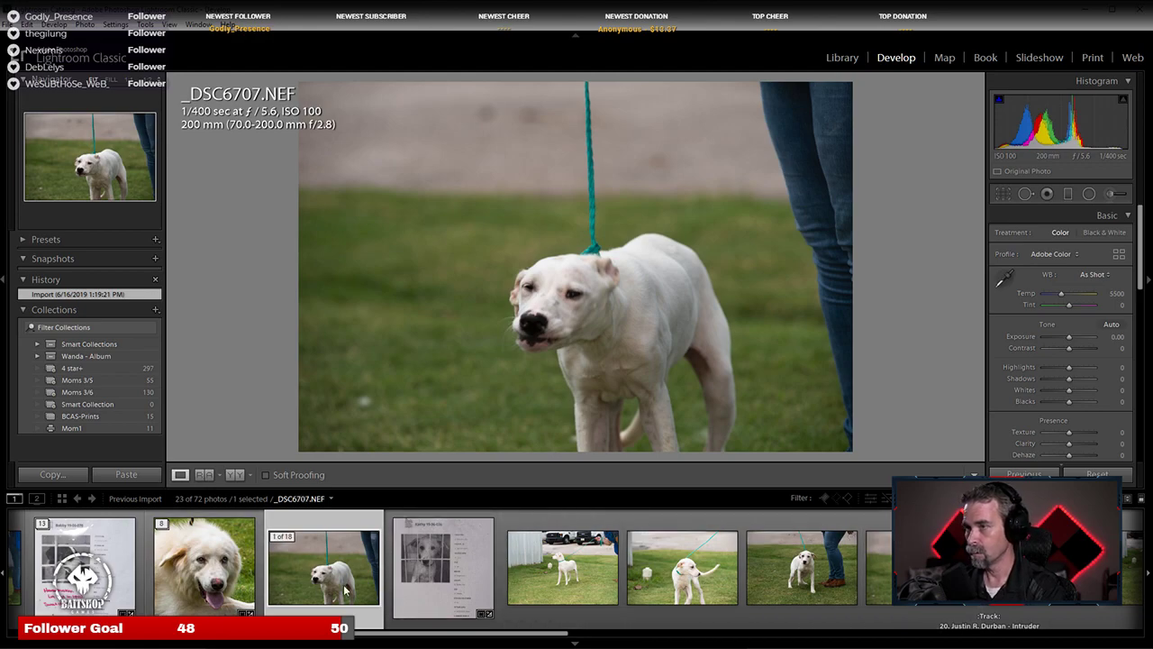
# Step: Move the intake sheet to the top of the stack and remove _DSC6707
pyautogui.click(282, 539)
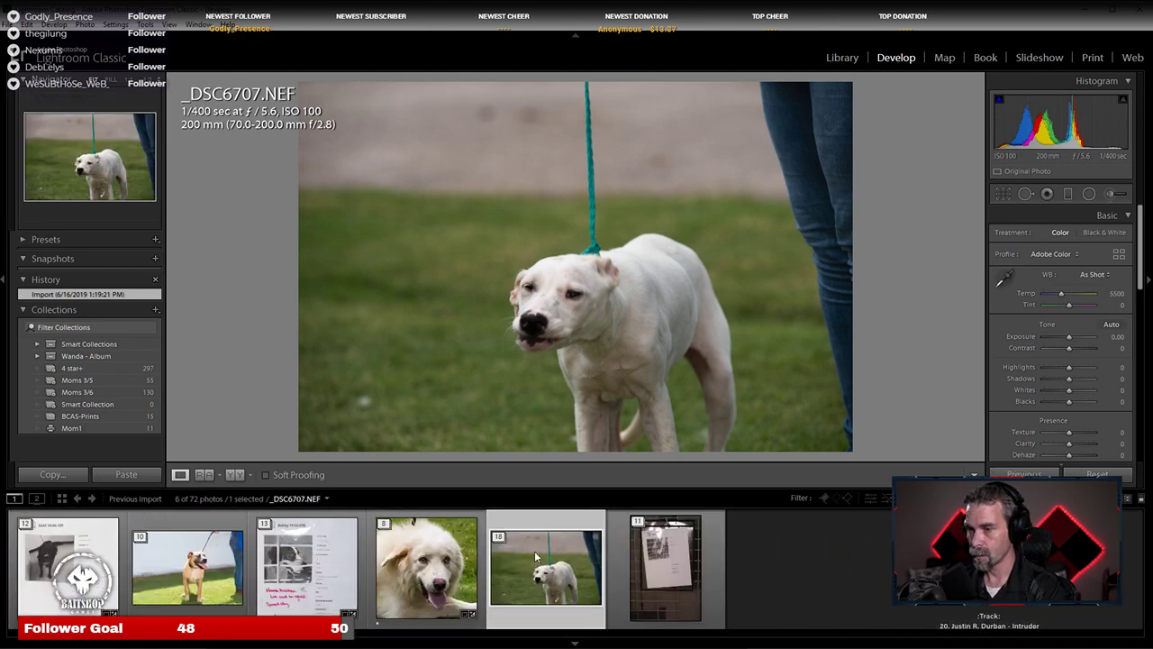
pyautogui.click(498, 536)
pyautogui.click(656, 547)
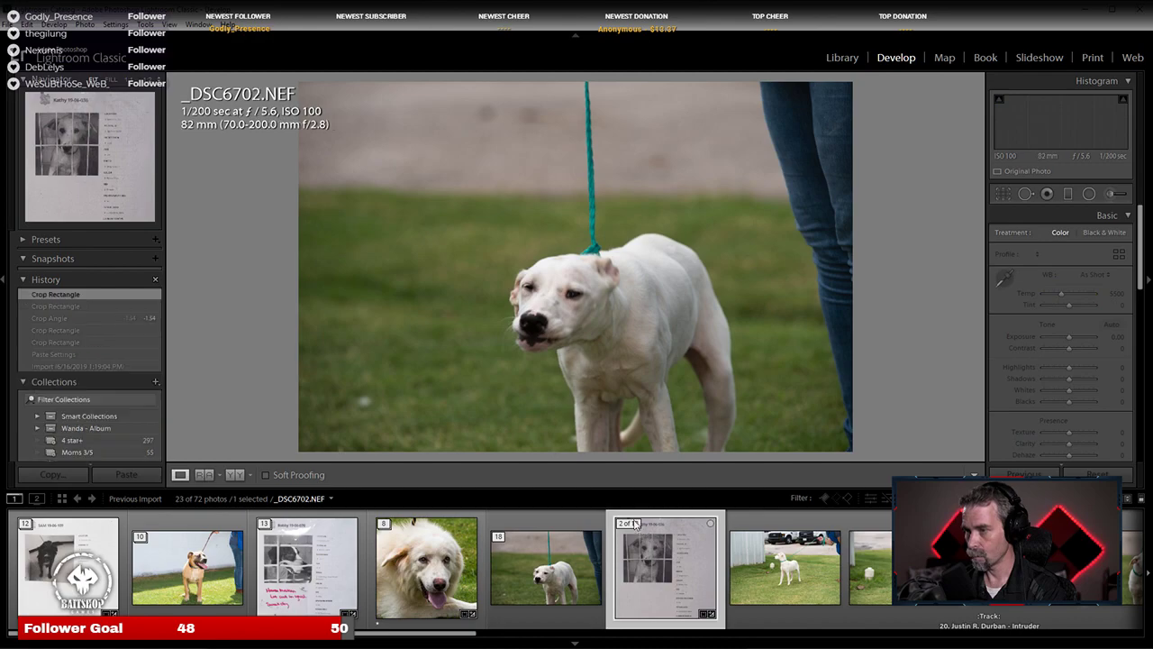
pyautogui.hotkey('shift', 's')
pyautogui.click(676, 581)
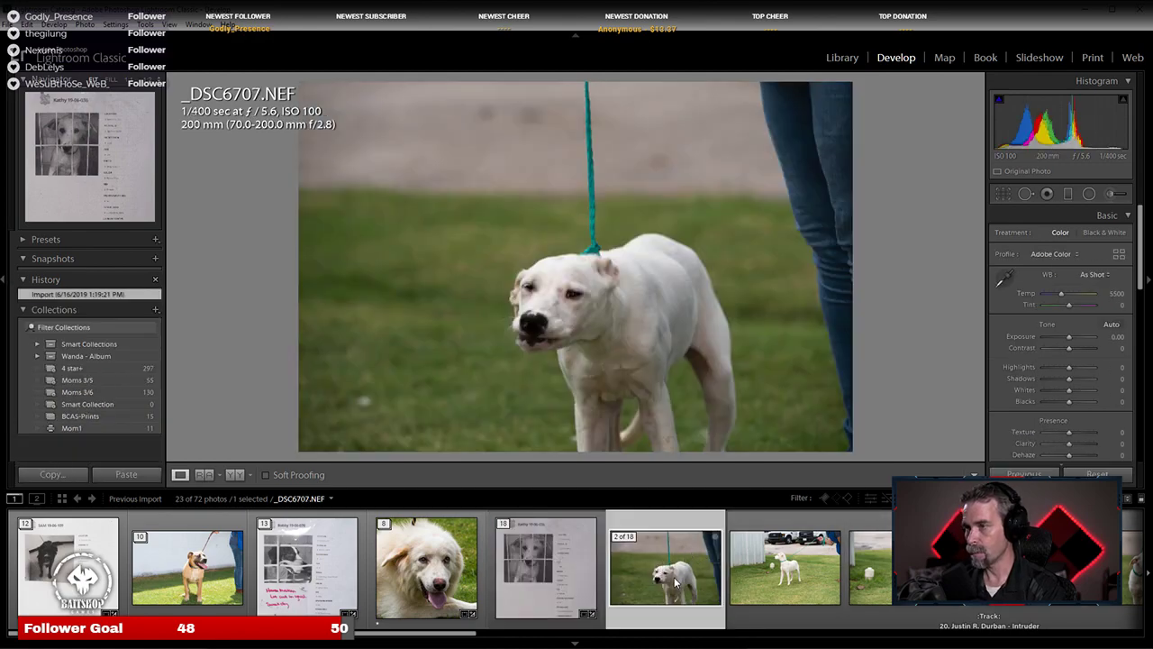
pyautogui.press('Delete')
pyautogui.press('Return')
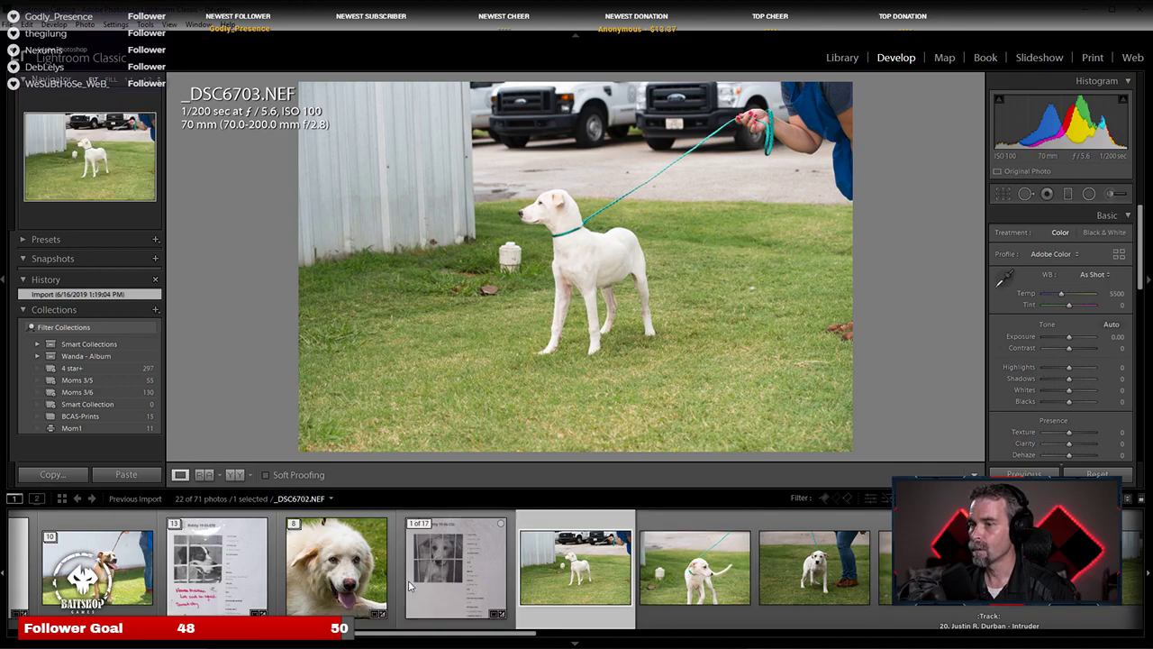
# Step: Read the intake sheet close up, zooming in on its text and the dog's picture
pyautogui.click(410, 587)
pyautogui.click(591, 587)
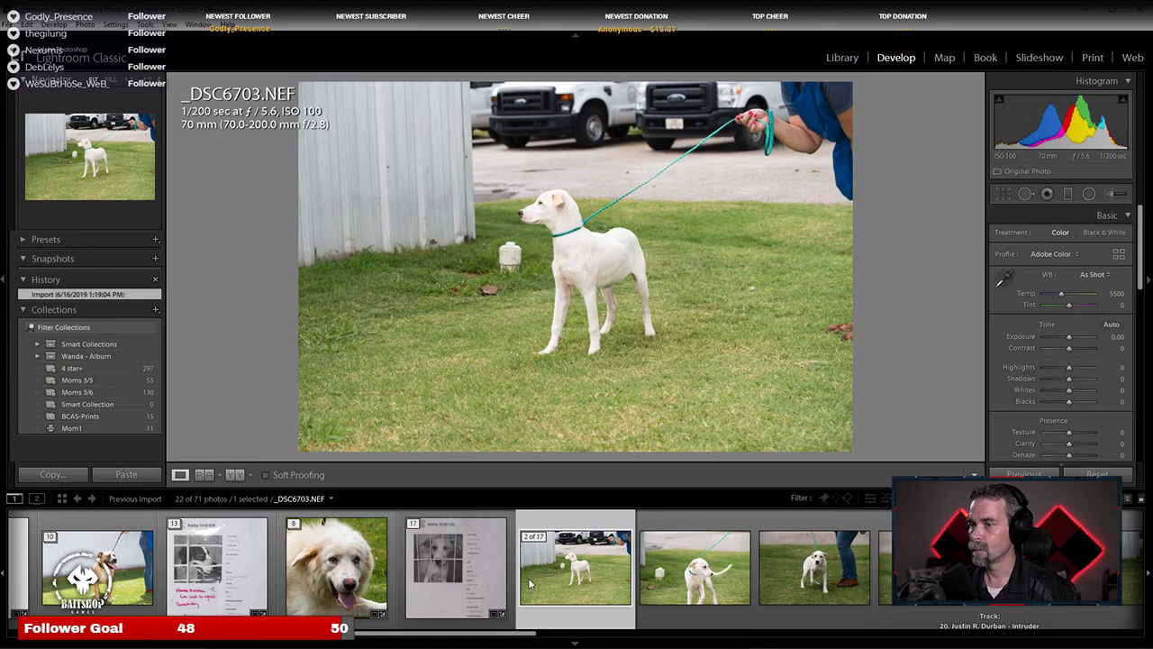
pyautogui.click(456, 586)
pyautogui.click(525, 223)
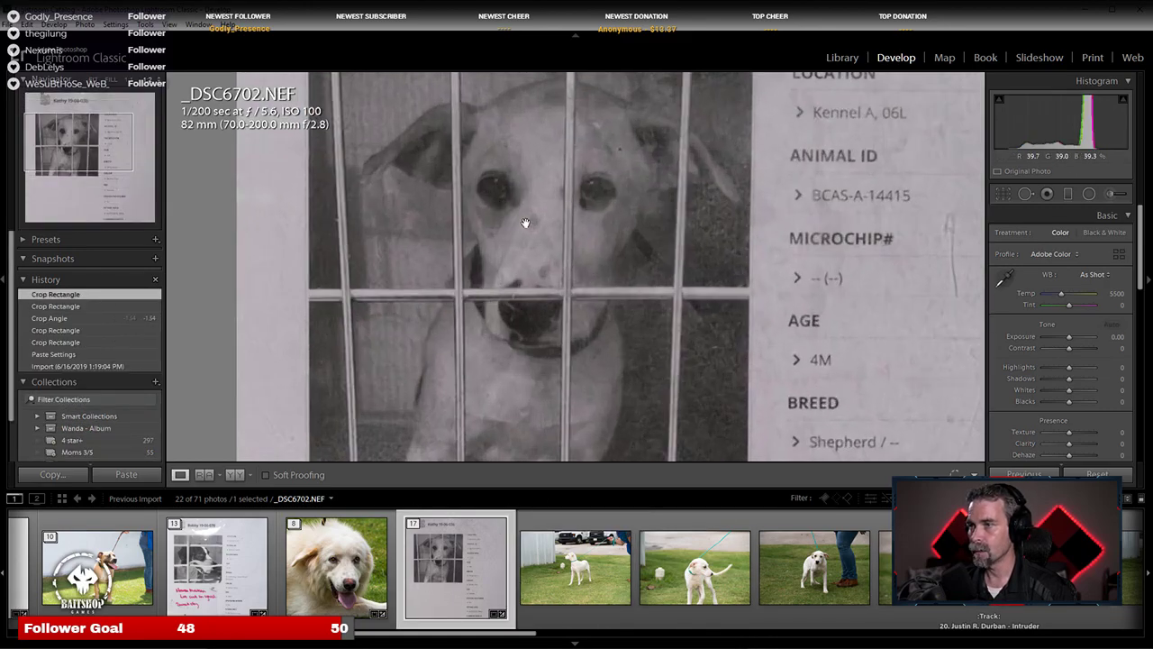
pyautogui.click(568, 266)
pyautogui.click(587, 336)
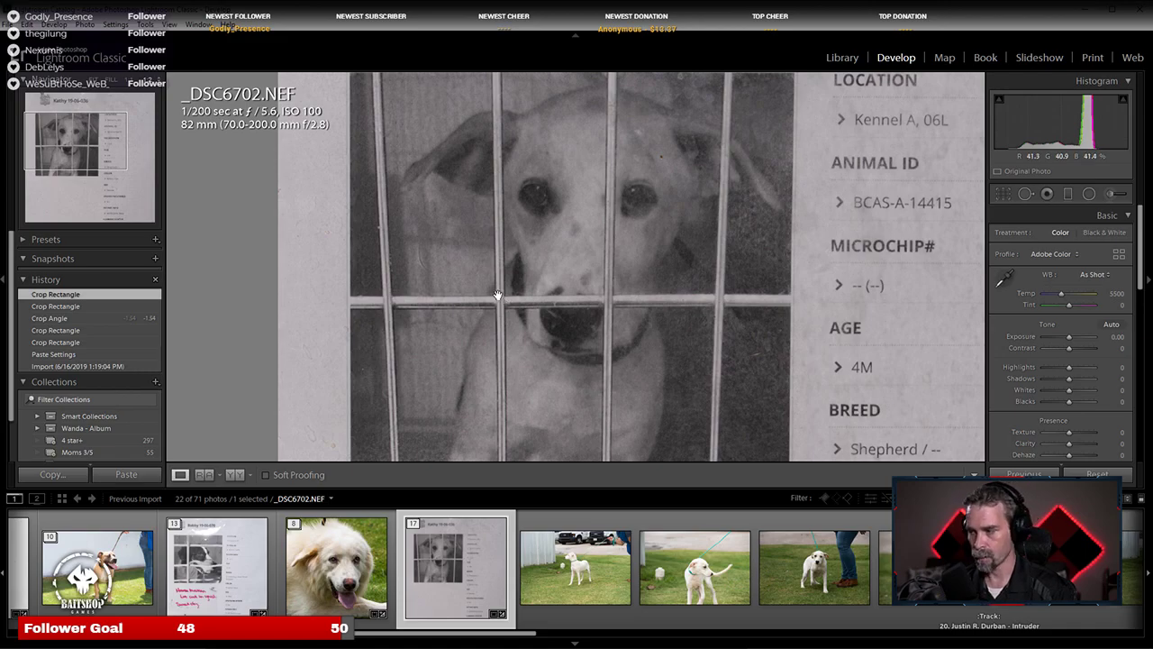
pyautogui.click(556, 373)
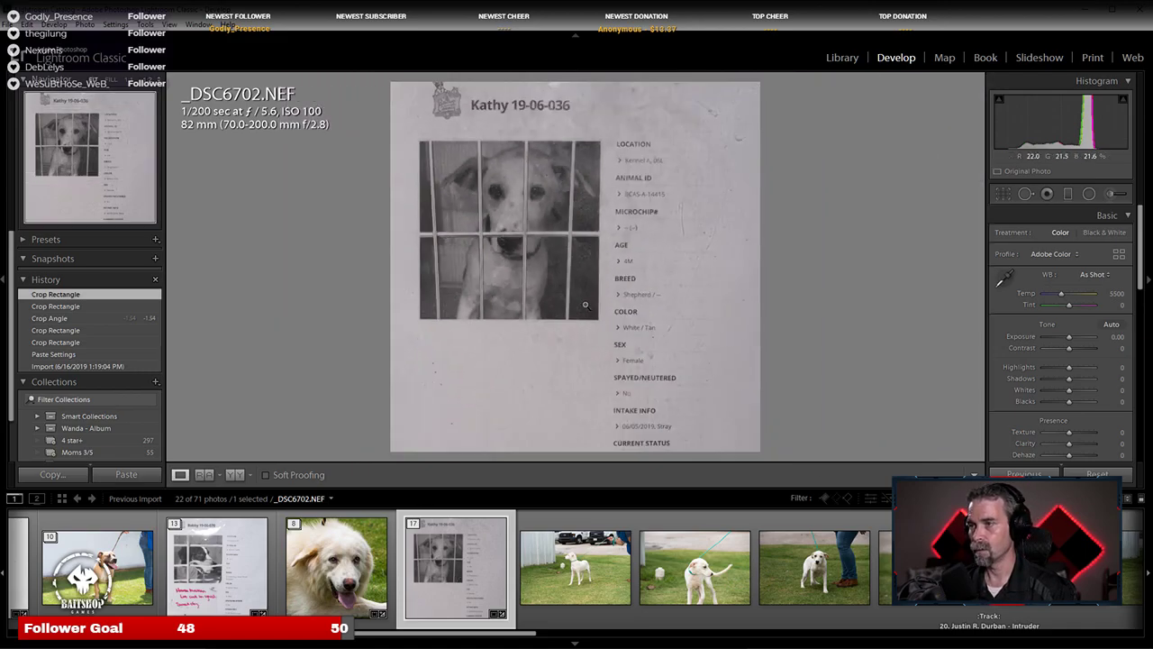
# Step: Step through _DSC6703 to _DSC6705, checking focus on the dog's head at 1:1
pyautogui.click(587, 563)
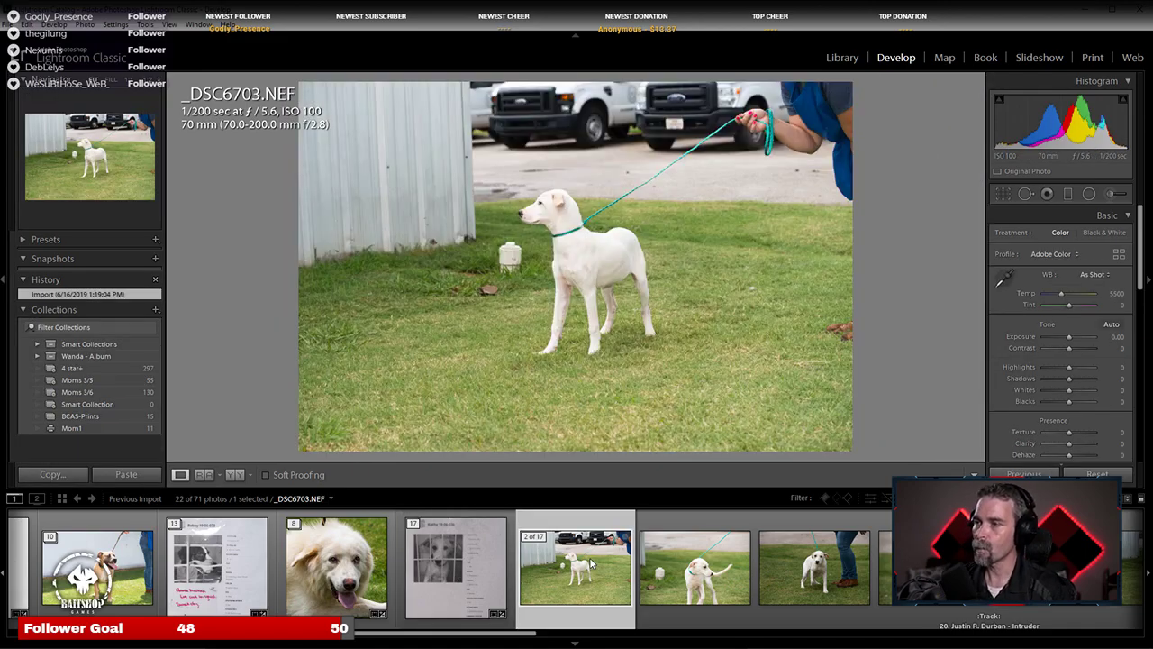
pyautogui.click(646, 575)
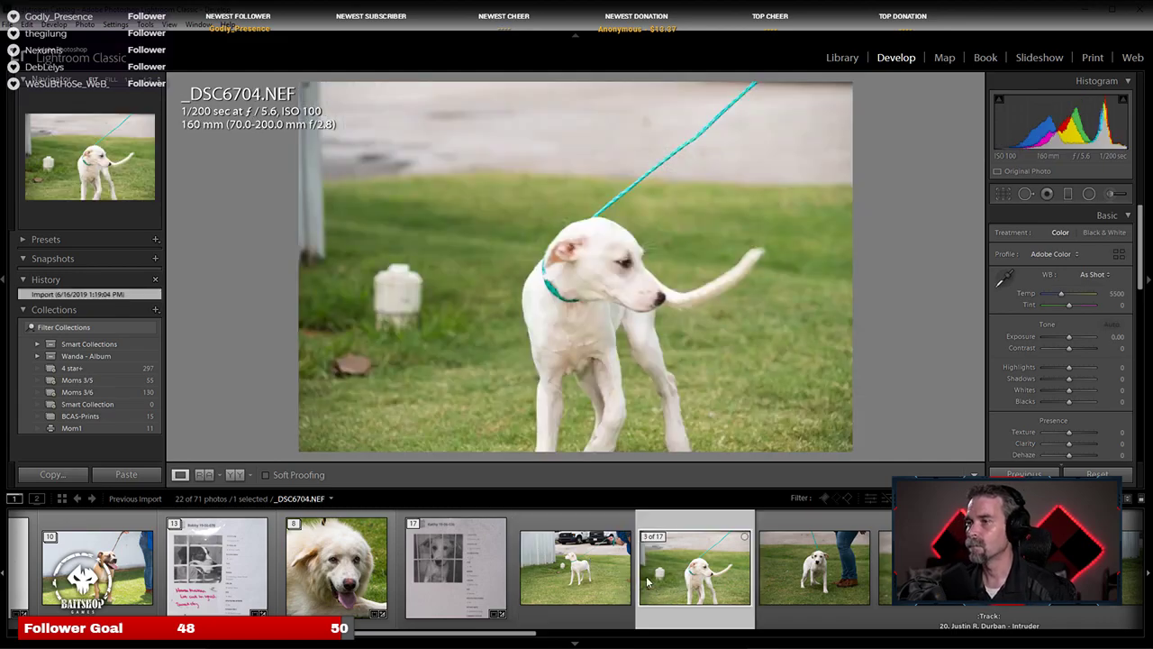
pyautogui.click(771, 559)
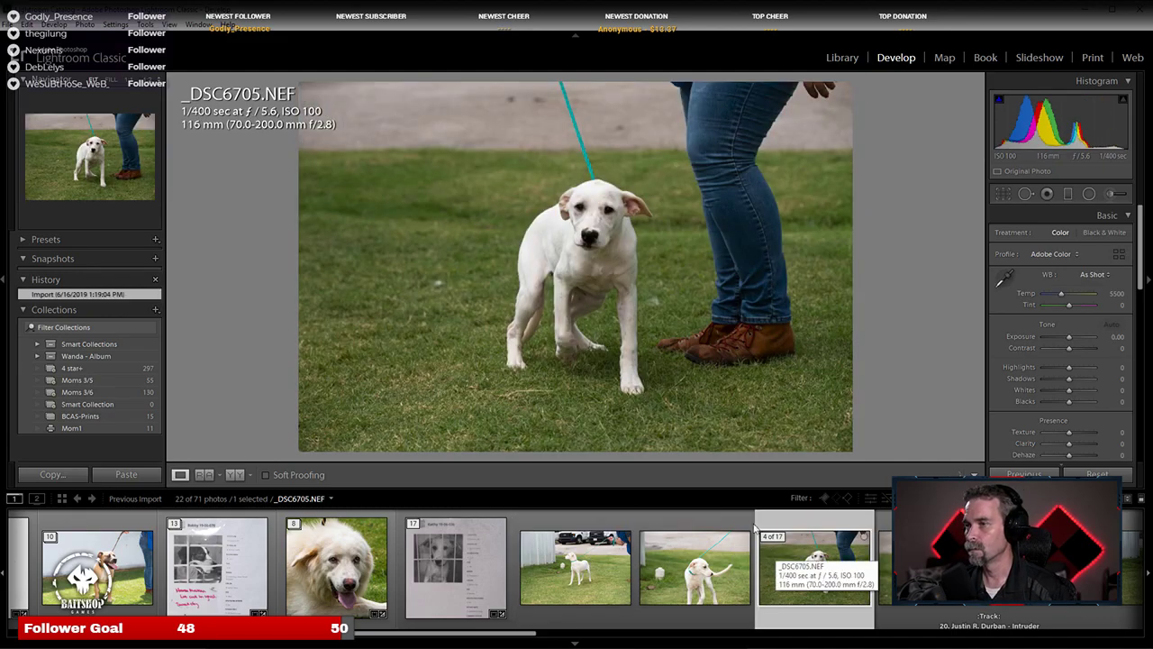
pyautogui.click(587, 209)
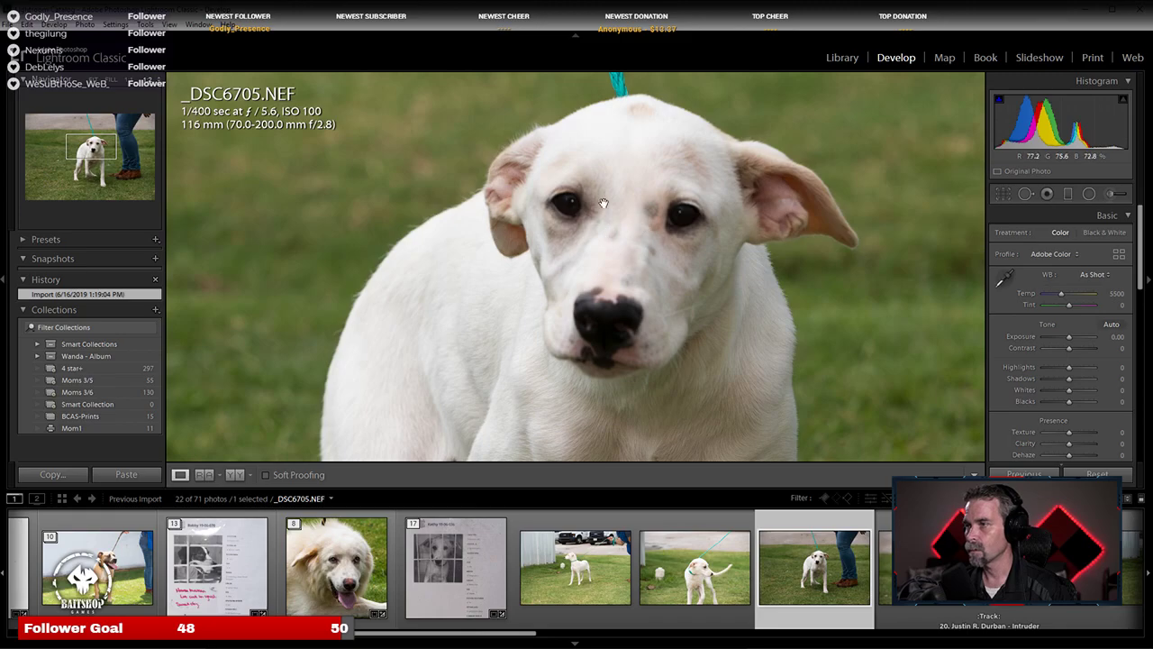
pyautogui.click(607, 245)
pyautogui.click(635, 206)
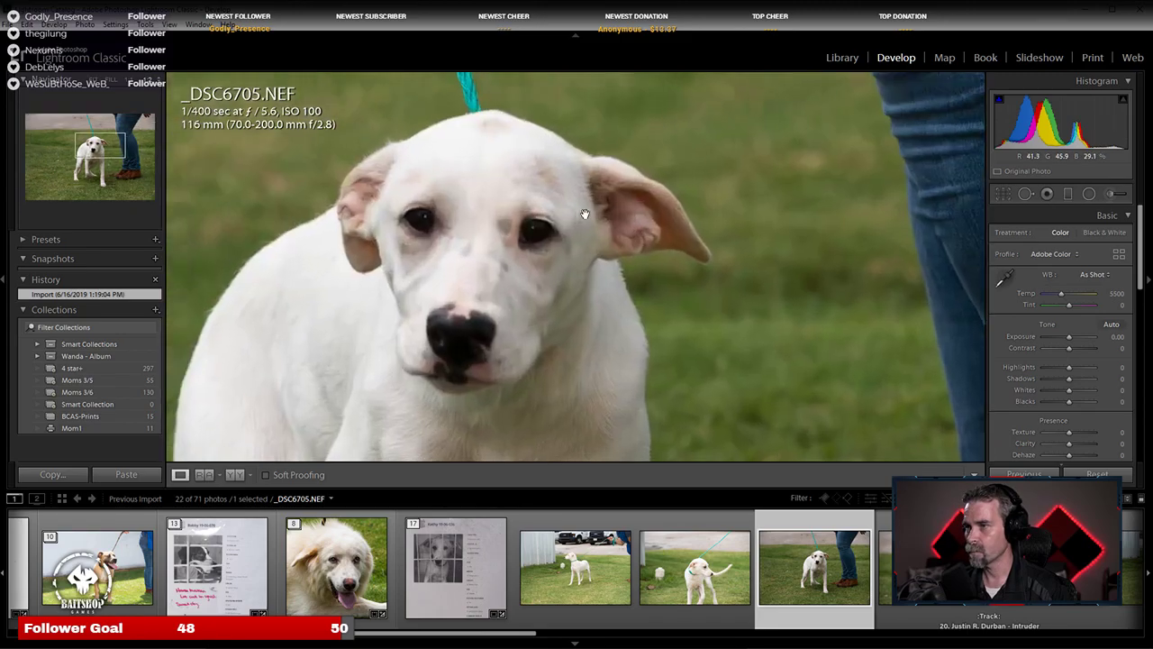
pyautogui.moveTo(483, 248); pyautogui.dragTo(570, 224)
pyautogui.click(570, 223)
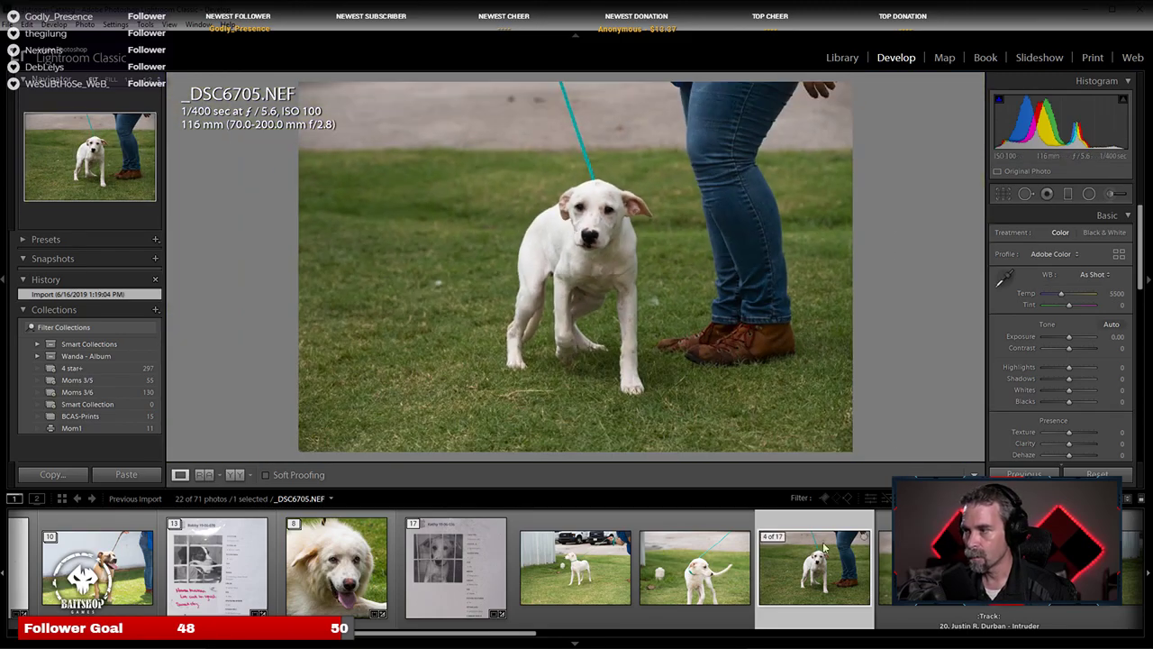
pyautogui.press('Right')
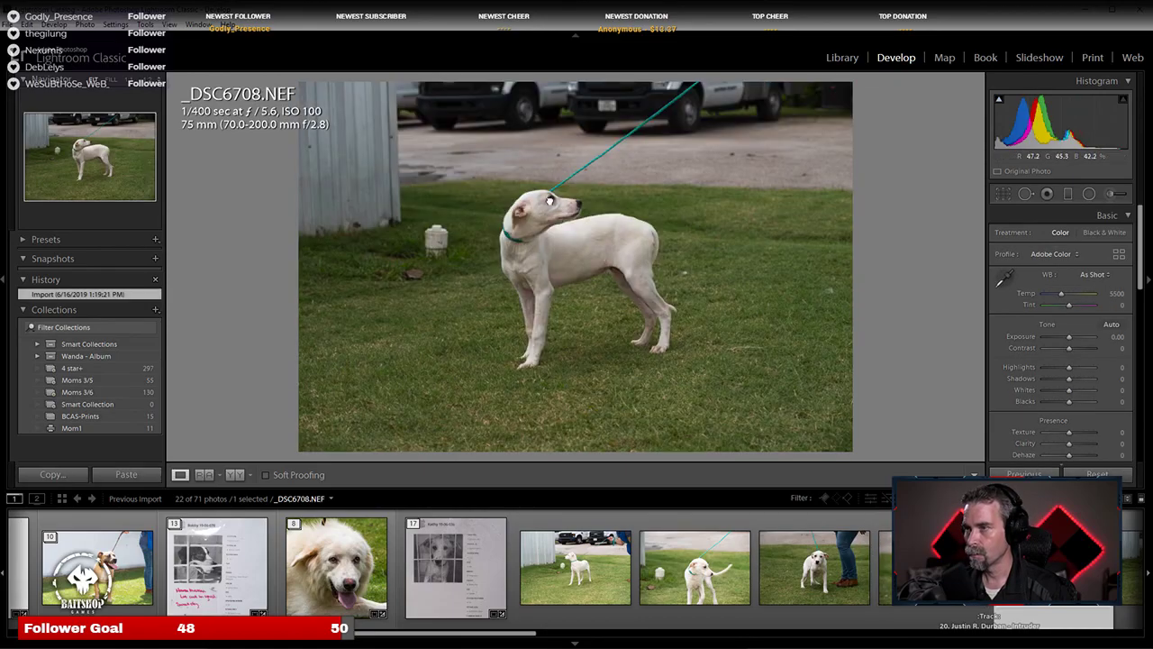
# Step: Check focus on _DSC6708's eye, then browse forward through _DSC6709 to _DSC6712
pyautogui.click(548, 198)
pyautogui.click(548, 198)
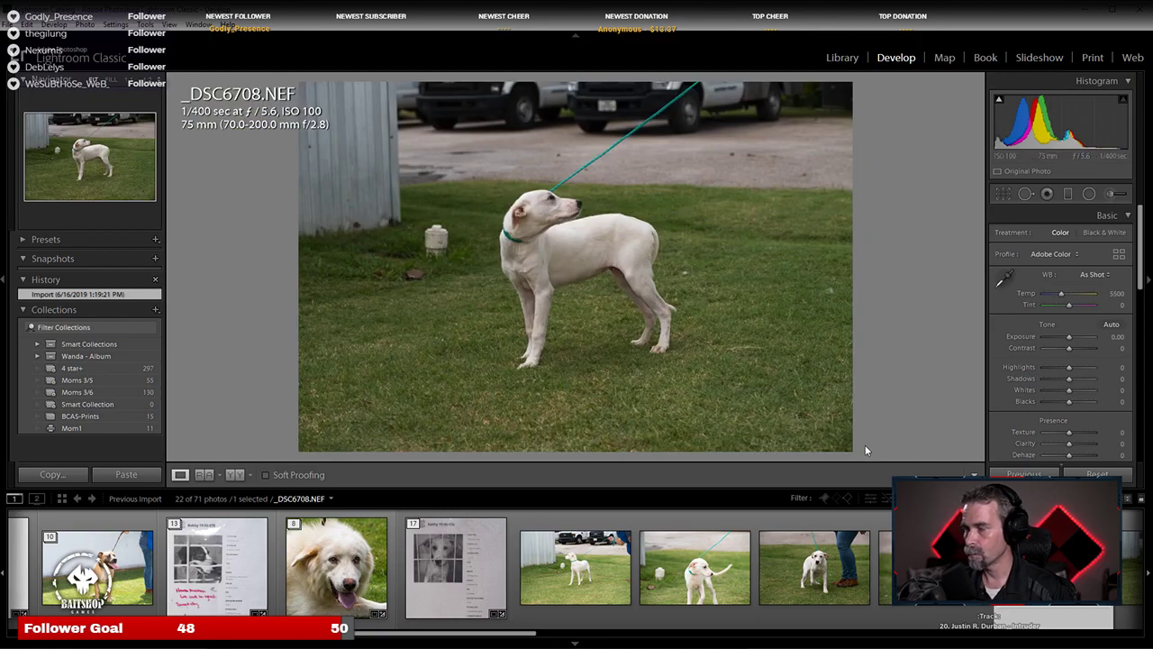
pyautogui.scroll(-2, 862, 570)
pyautogui.press('Right')
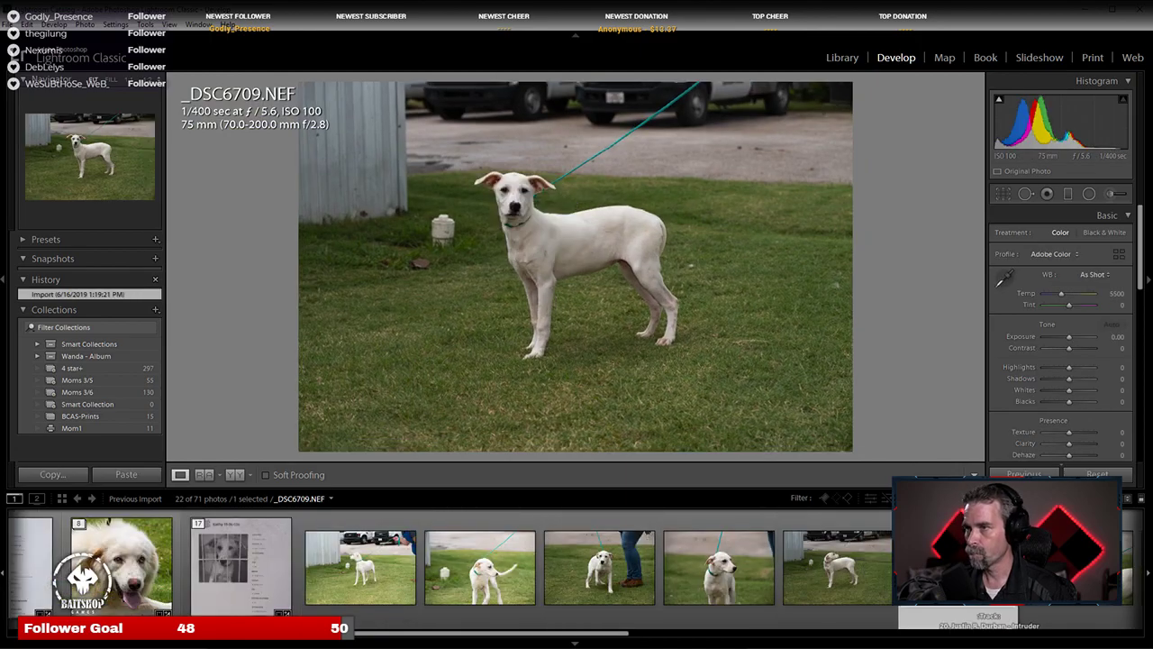
pyautogui.scroll(-1, 878, 582)
pyautogui.scroll(-2, 703, 590)
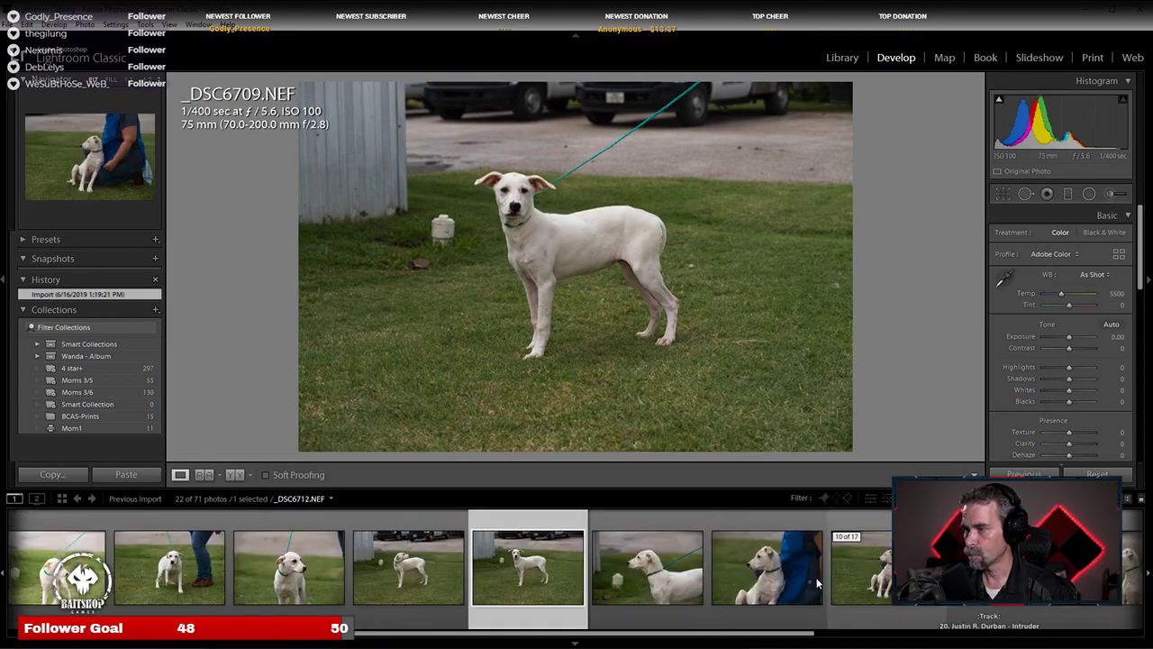
pyautogui.scroll(-2, 552, 568)
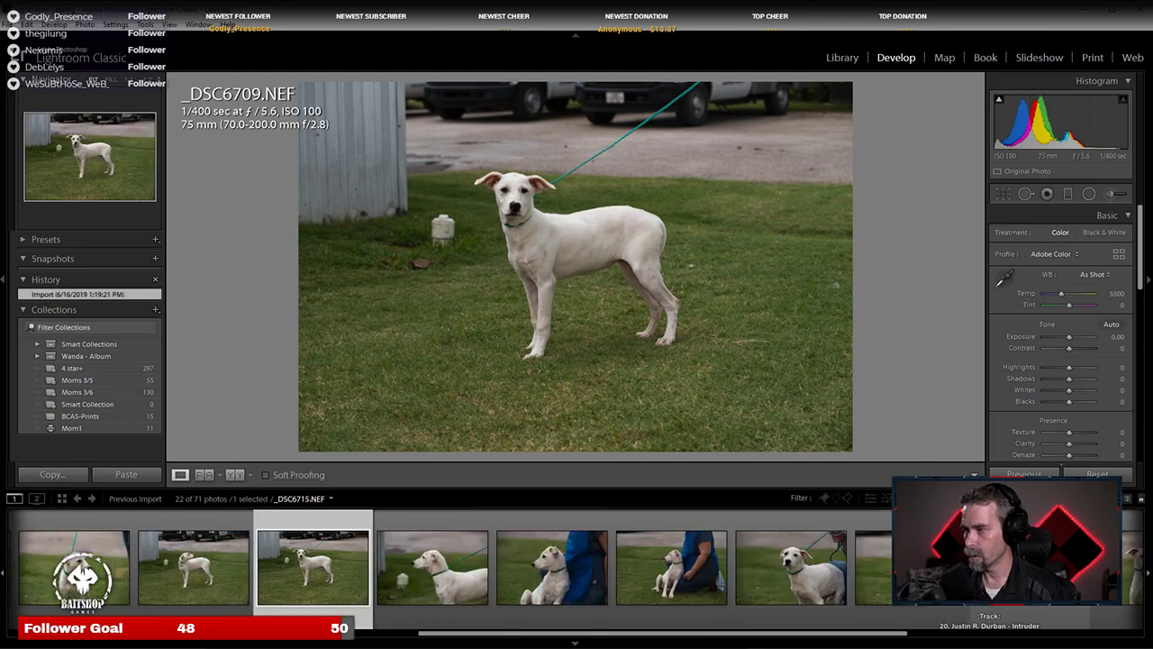
pyautogui.press('Right')
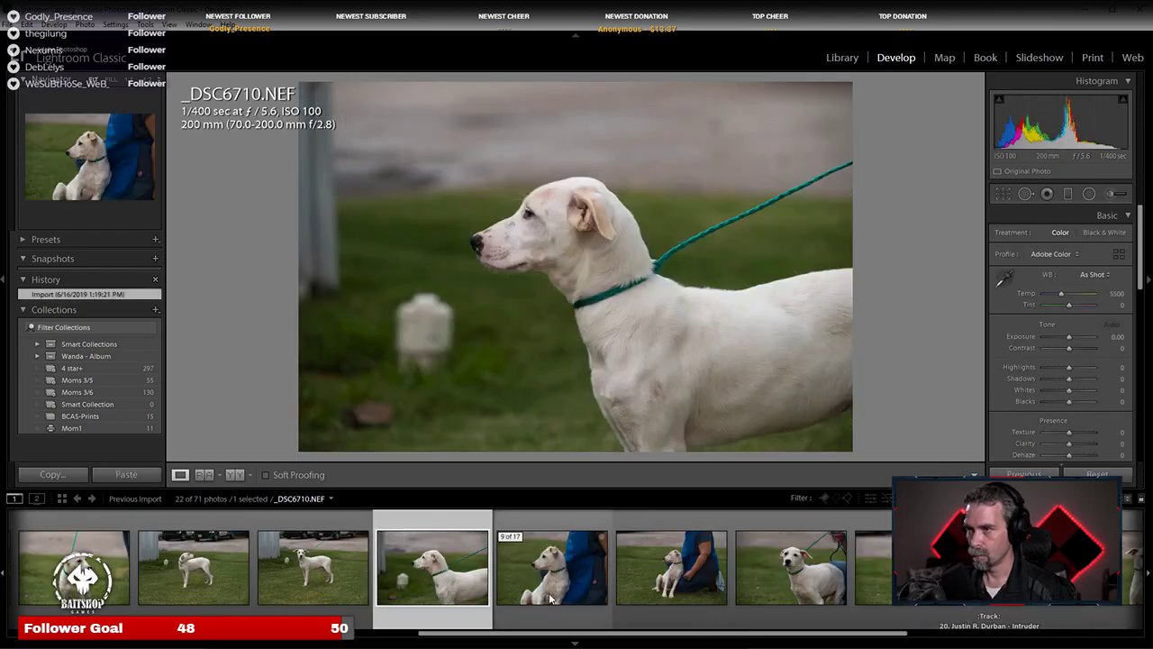
pyautogui.click(551, 599)
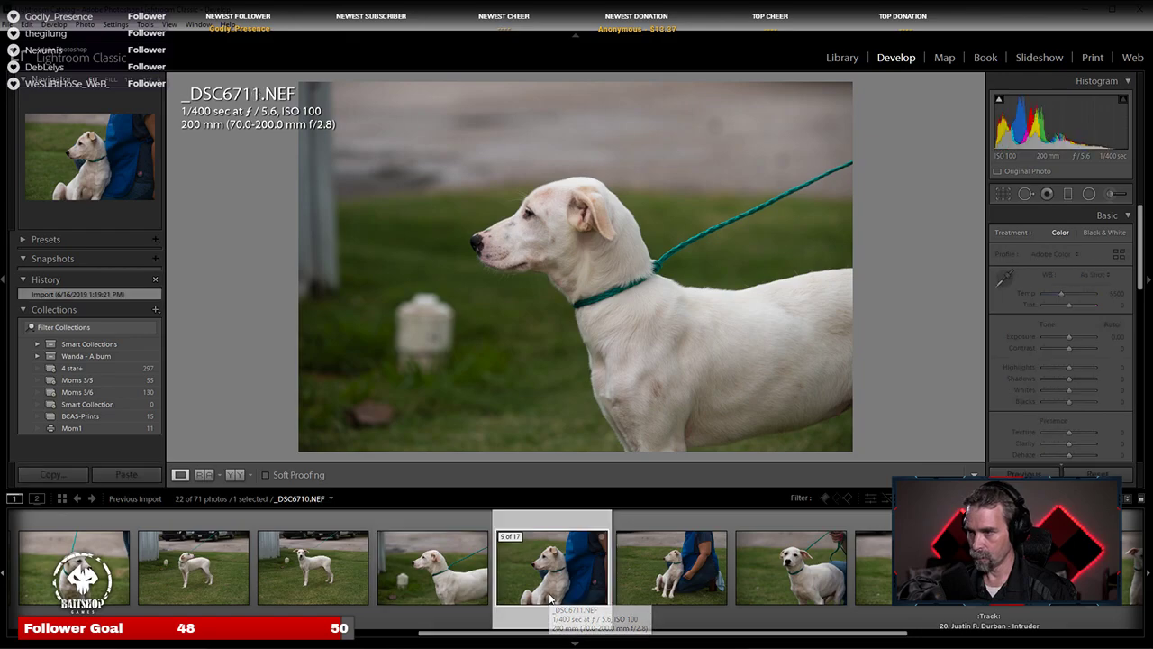
pyautogui.click(672, 605)
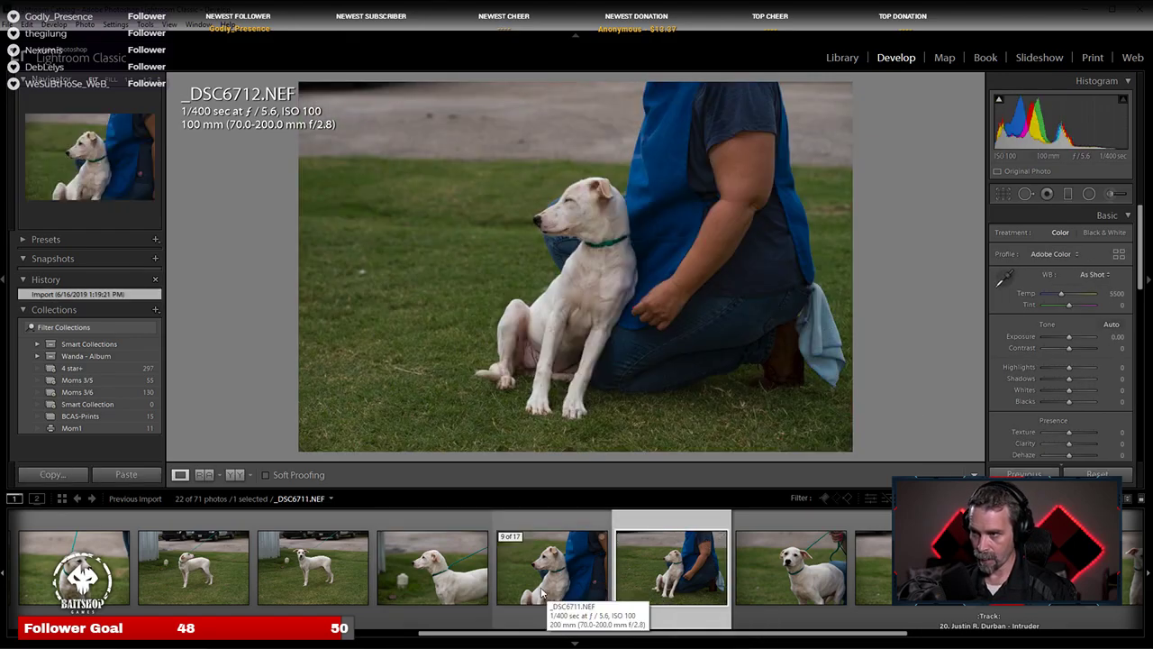
pyautogui.click(542, 593)
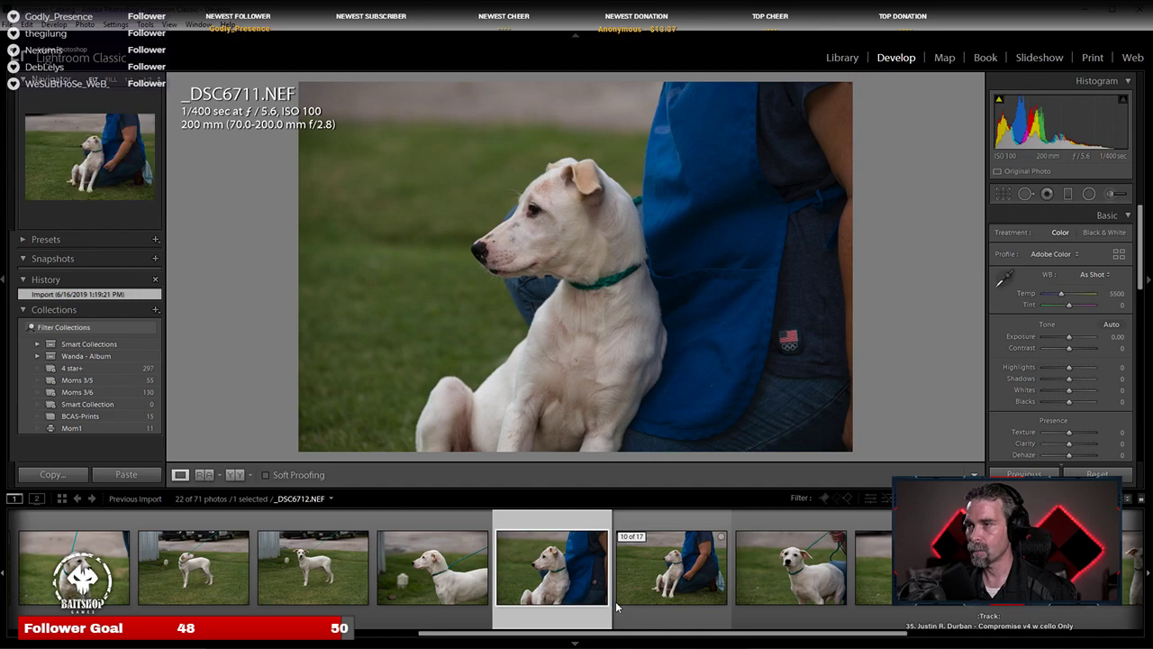
# Step: Check _DSC6711's collar focus, browse up to _DSC6715, and settle on _DSC6713 after a face check
pyautogui.click(582, 196)
pyautogui.click(582, 196)
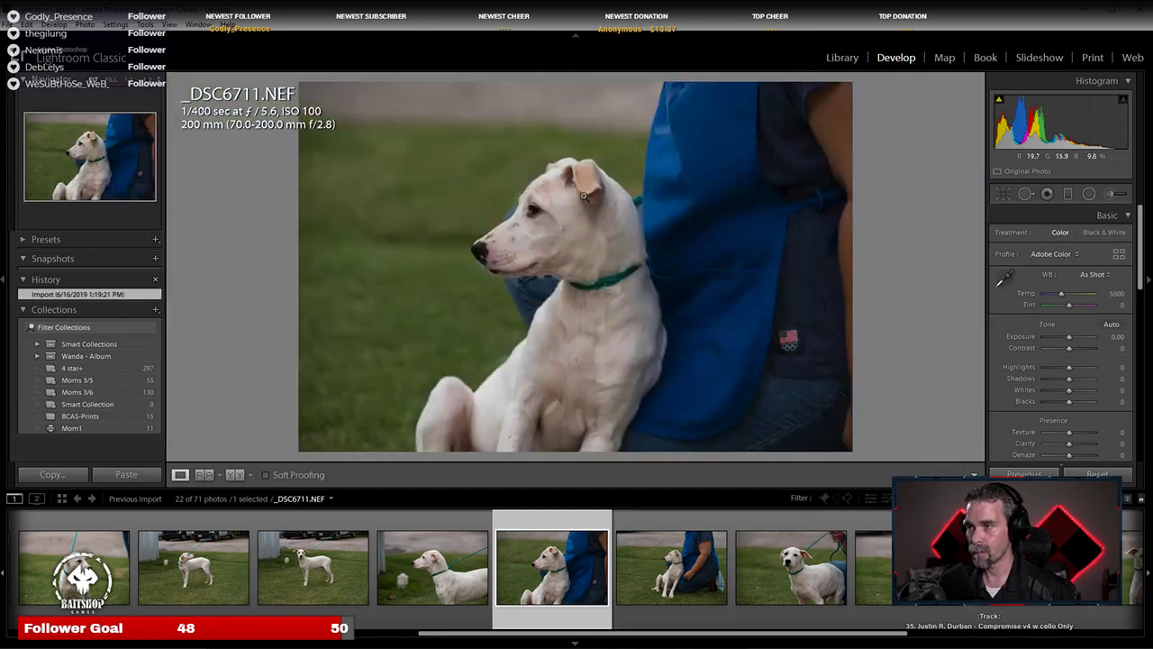
pyautogui.click(642, 544)
pyautogui.click(797, 577)
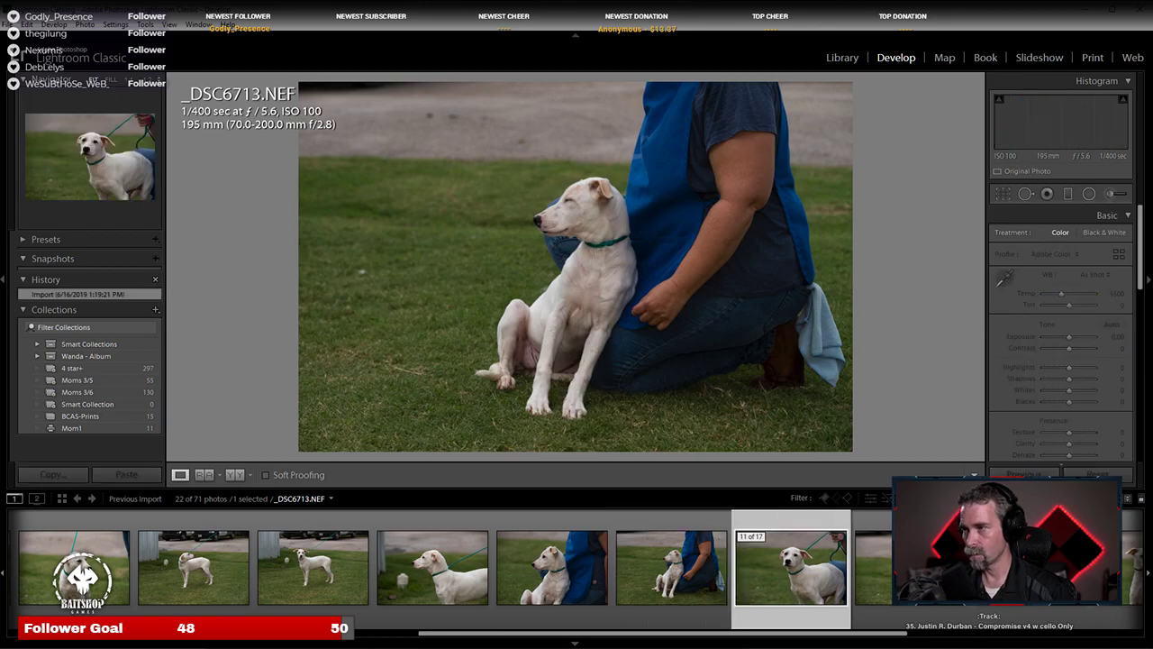
pyautogui.press('Right')
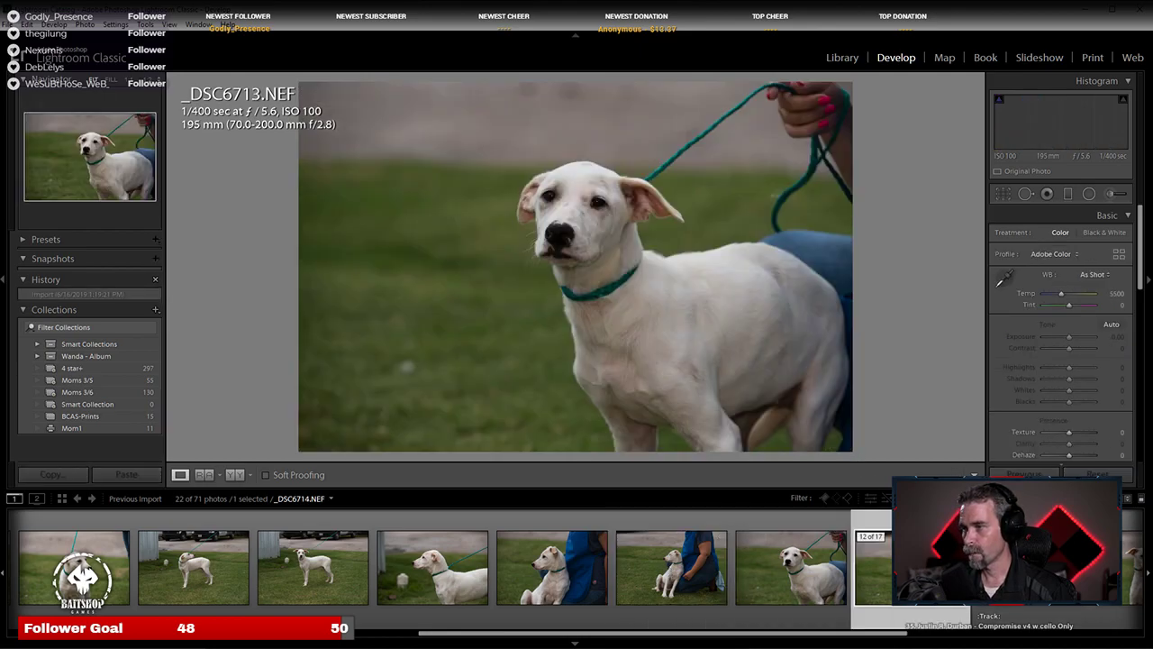
pyautogui.press('Right')
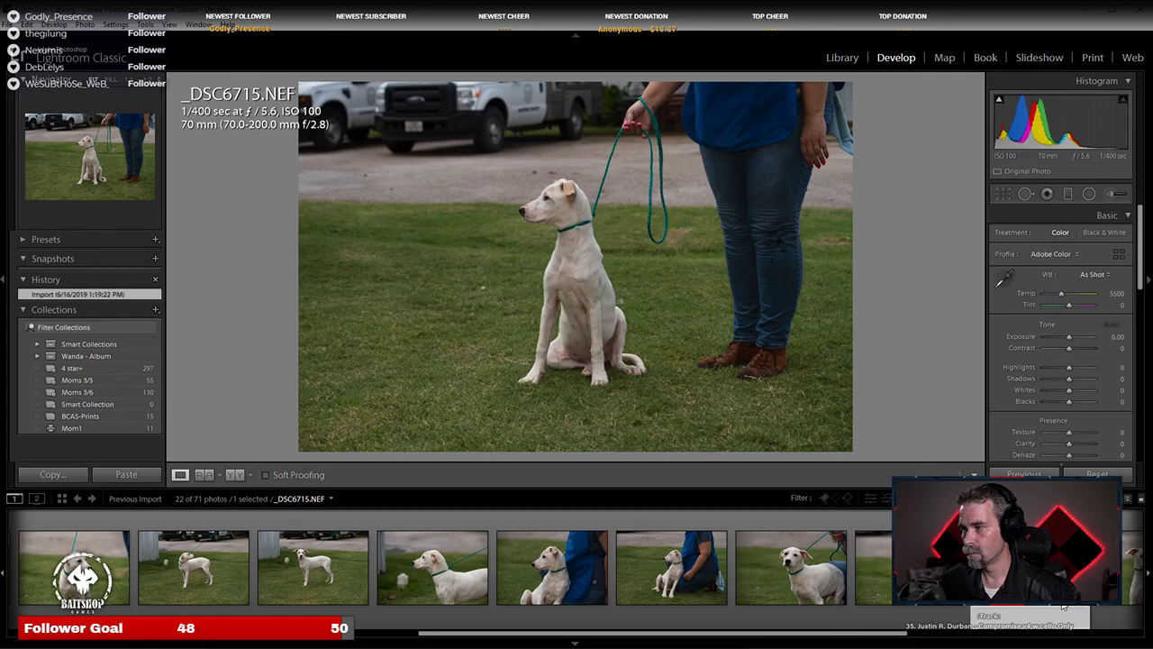
pyautogui.click(811, 579)
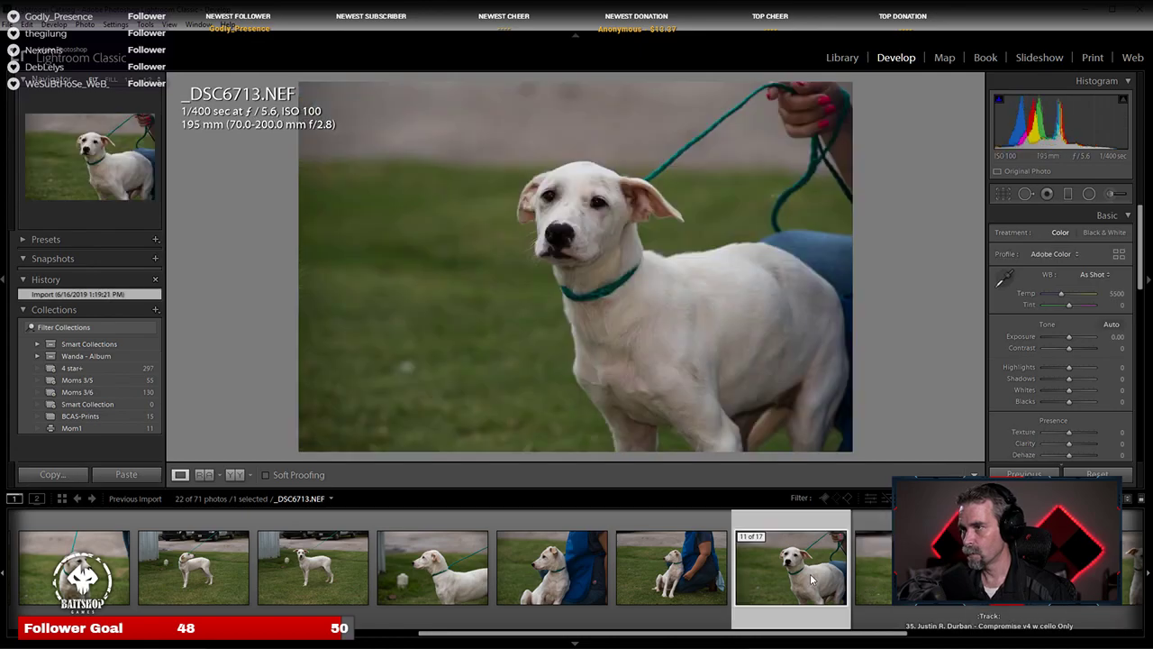
pyautogui.press('Right')
pyautogui.press('Right')
pyautogui.press('Right')
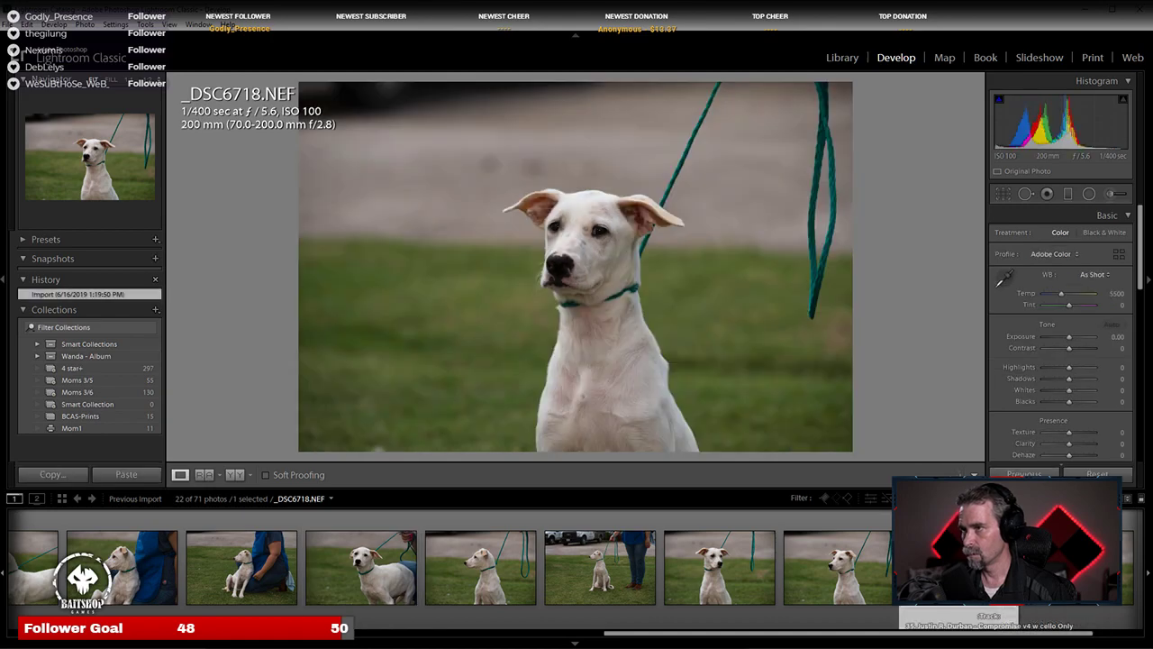
pyautogui.press('Left')
pyautogui.press('Left')
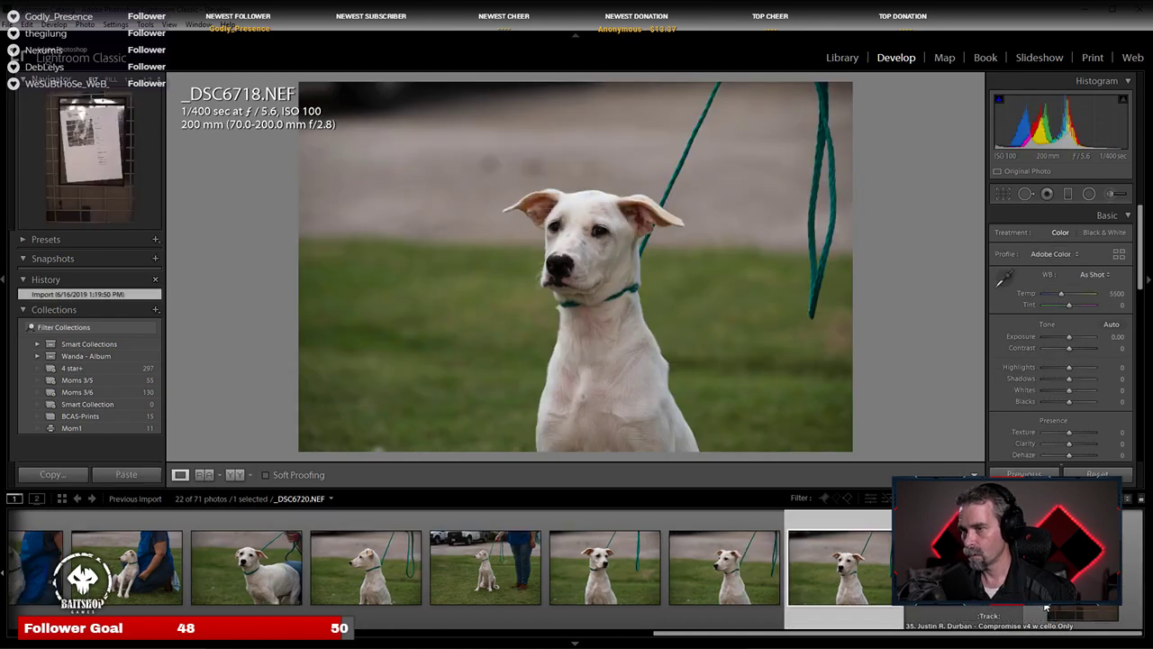
pyautogui.click(701, 539)
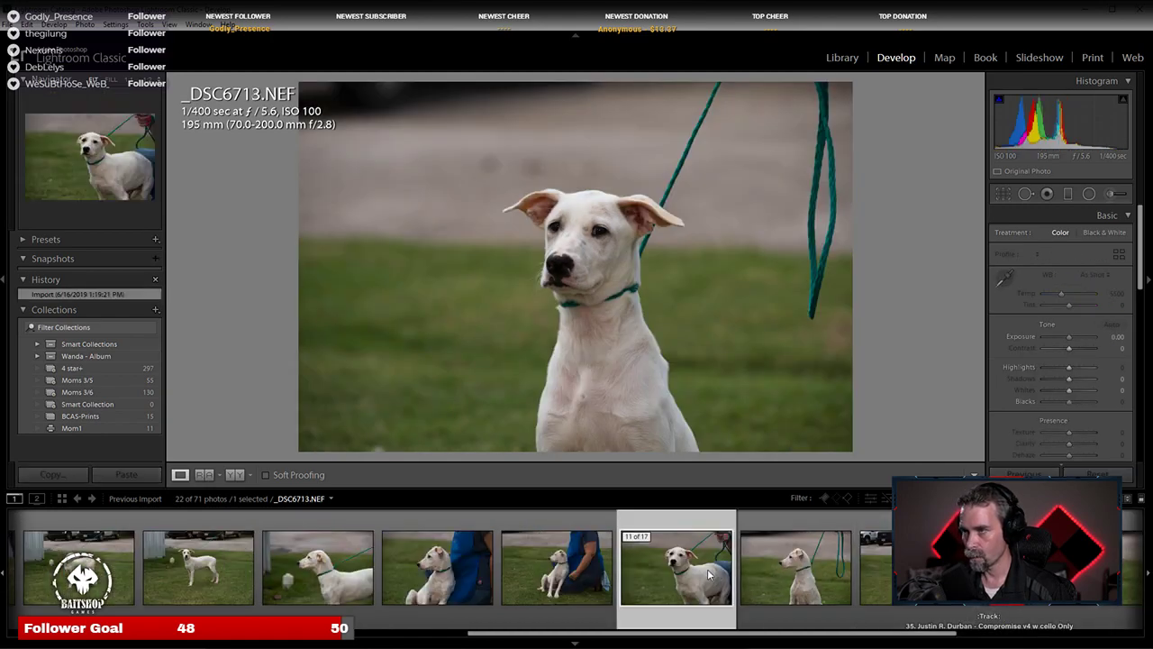
pyautogui.press('Left')
pyautogui.press('Left')
pyautogui.press('Left')
pyautogui.press('Left')
pyautogui.press('Left')
pyautogui.press('Left')
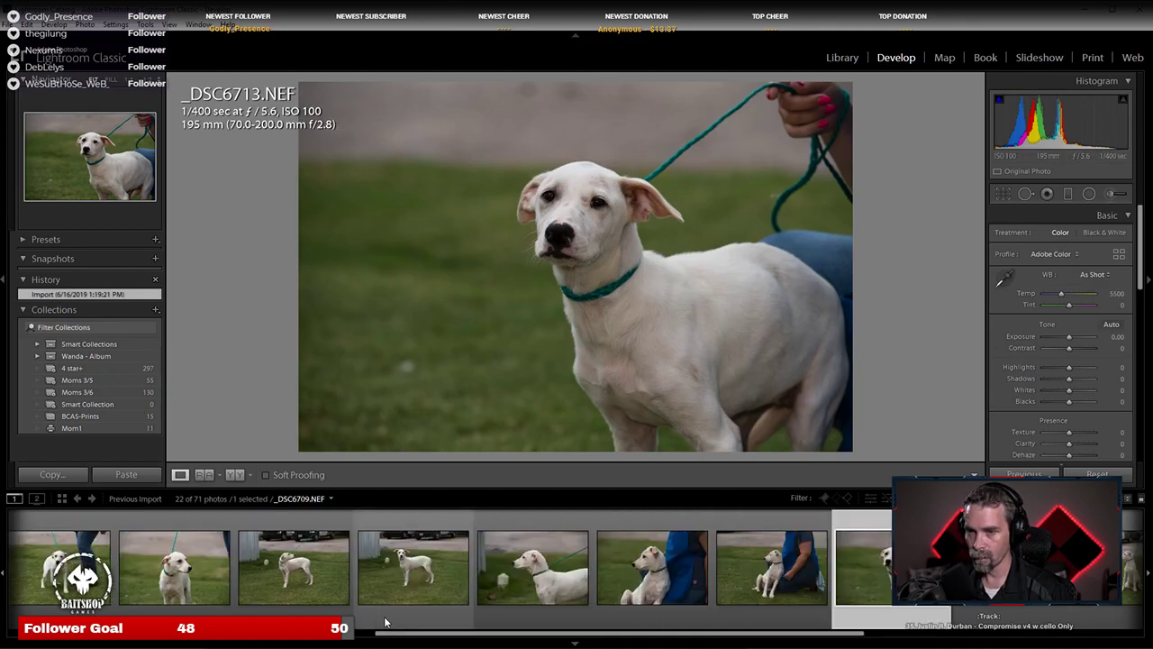
pyautogui.press('Left')
pyautogui.press('Left')
pyautogui.press('Left')
pyautogui.press('Left')
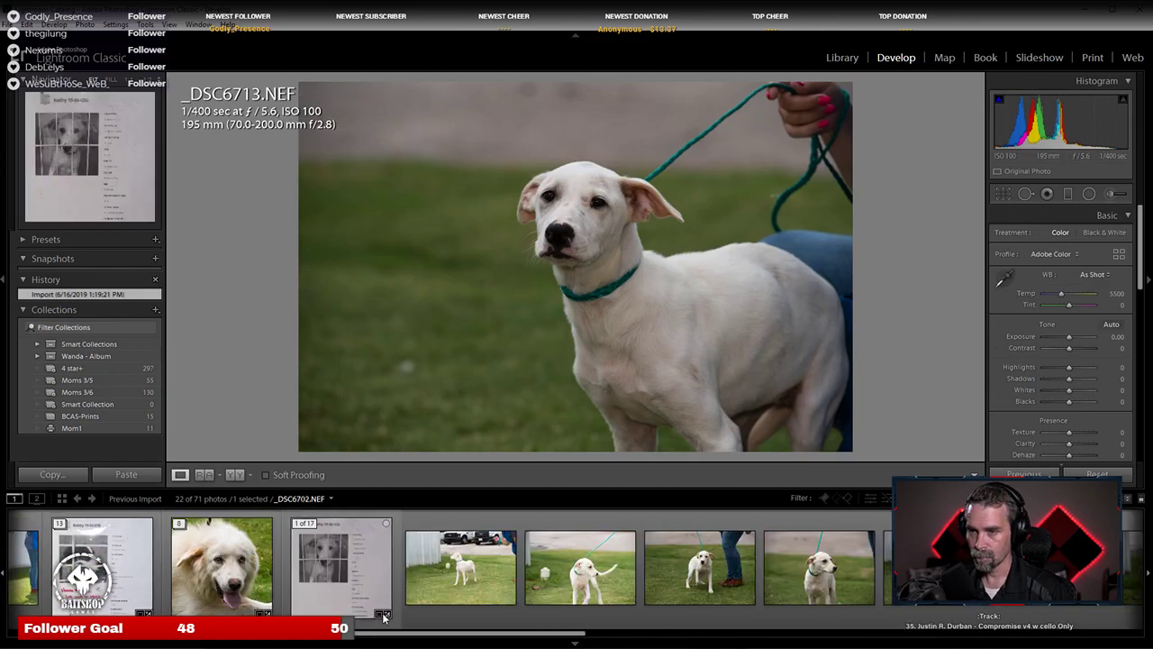
pyautogui.click(635, 204)
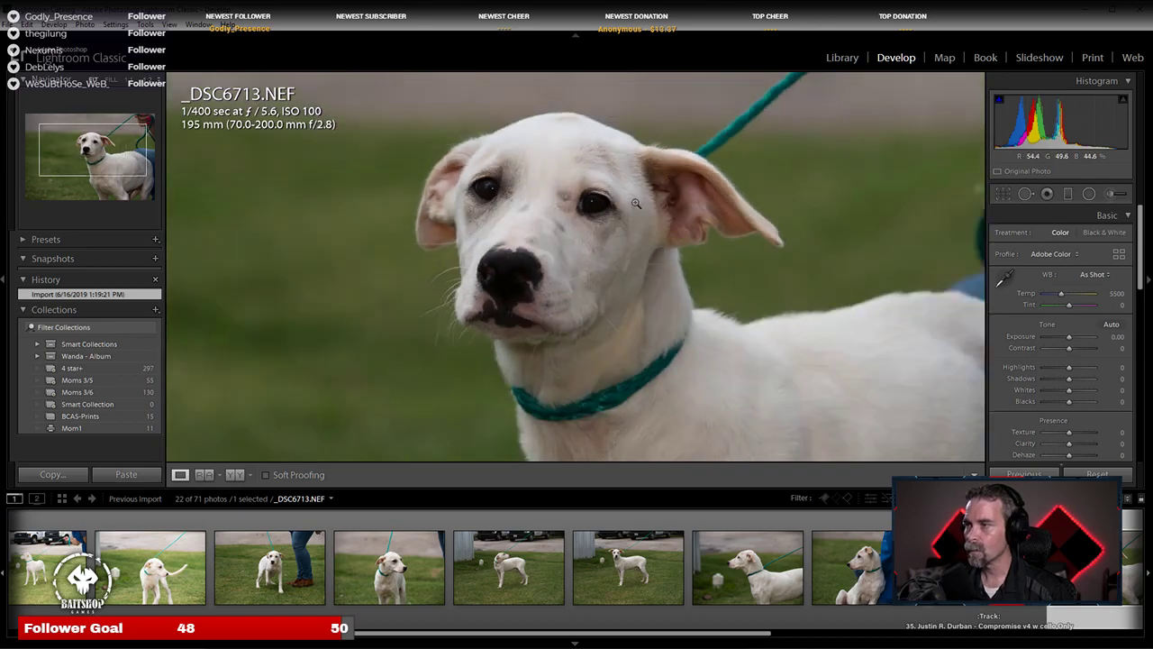
pyautogui.click(635, 204)
pyautogui.click(1002, 194)
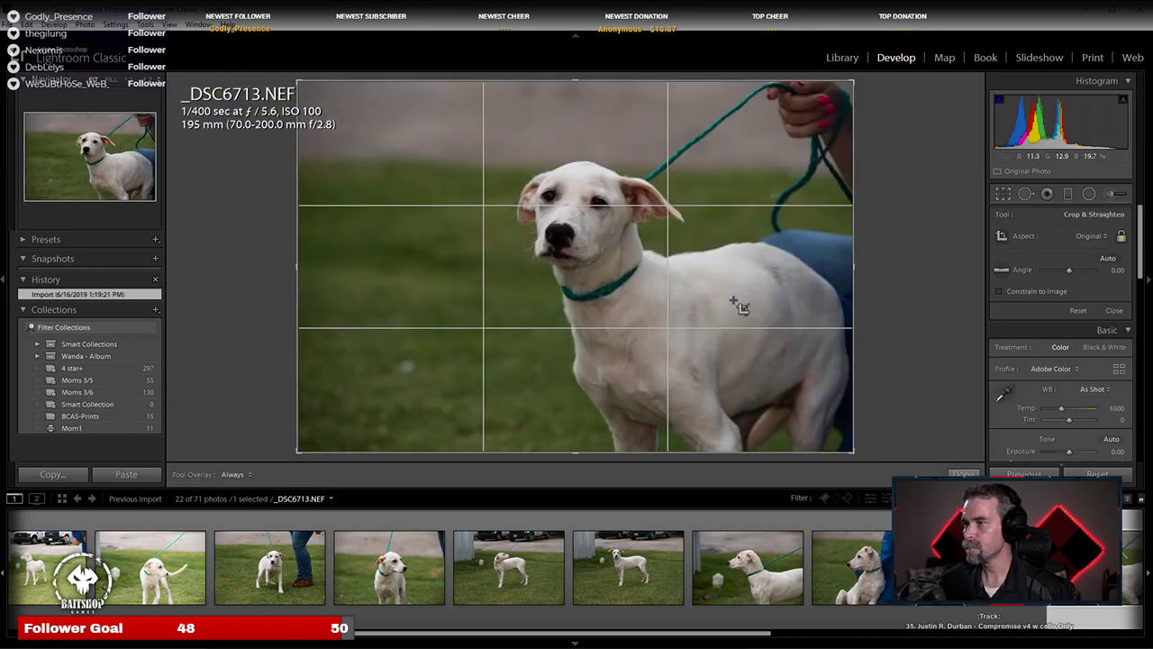
# Step: Paste the copied develop settings onto _DSC6713
pyautogui.rightClick(1036, 576)
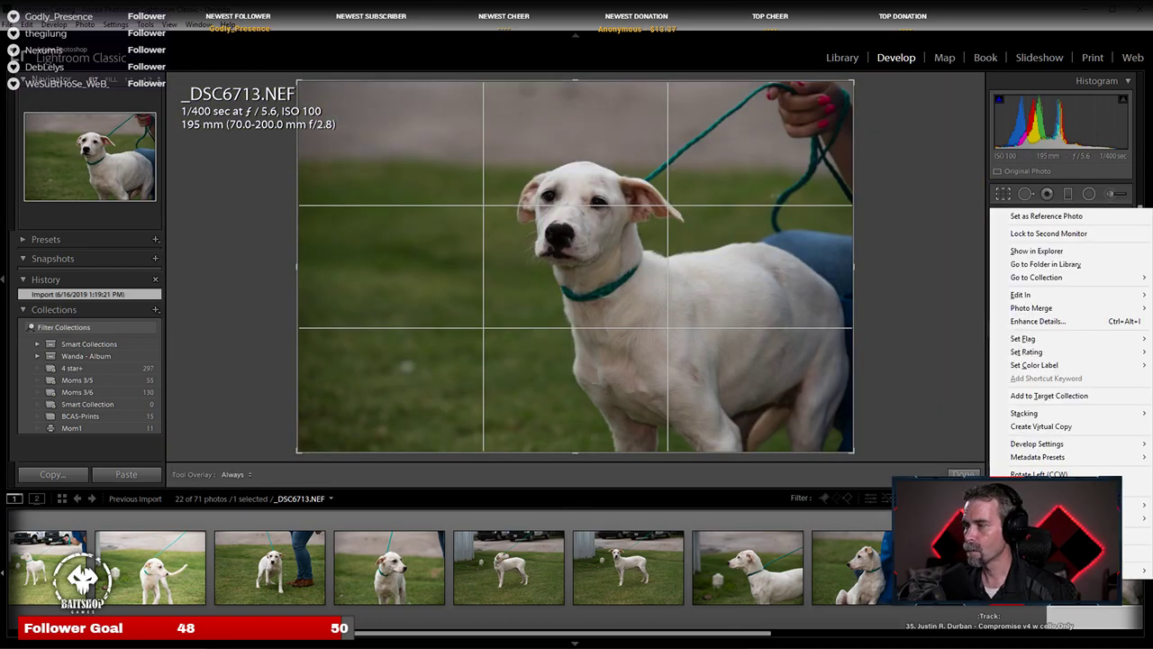
pyautogui.moveTo(1106, 446)
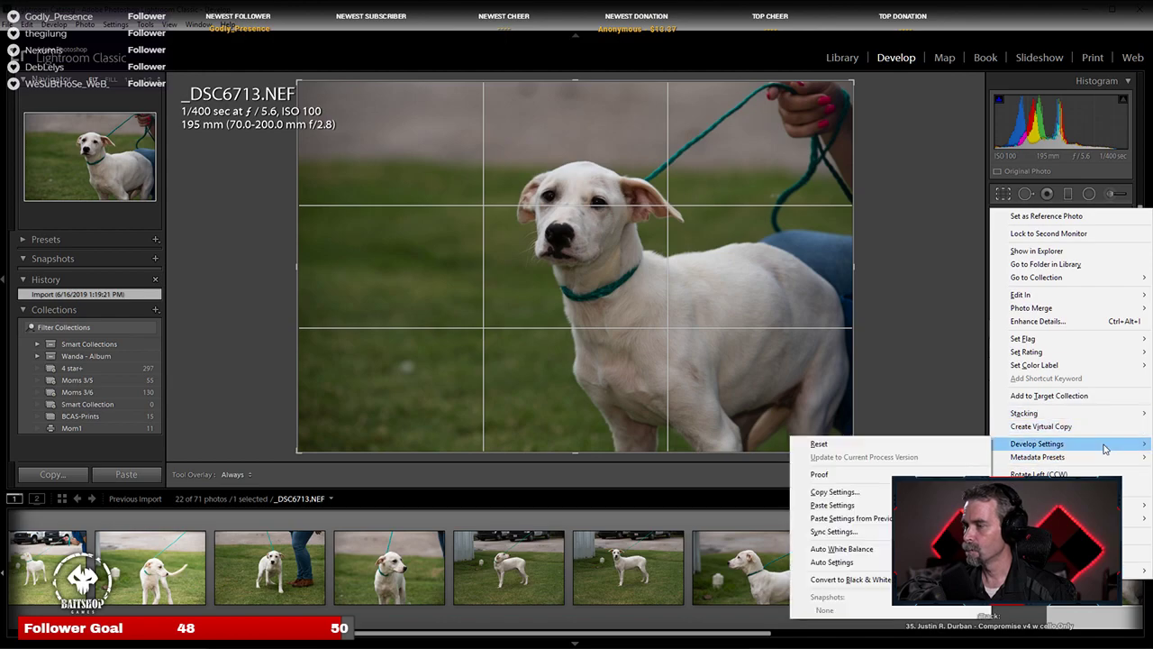
pyautogui.click(879, 508)
# Step: Crop _DSC6713 to a 1:1 square around the dog's head and teal collar
pyautogui.moveTo(385, 448); pyautogui.dragTo(586, 296)
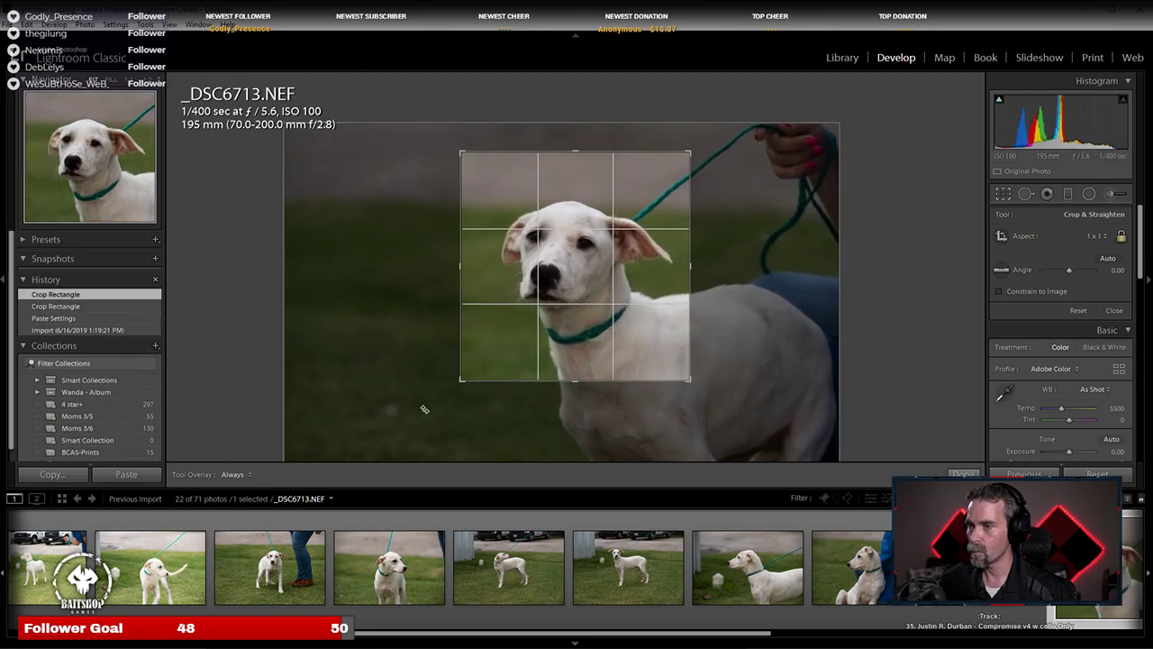
pyautogui.moveTo(463, 386); pyautogui.dragTo(478, 361)
pyautogui.moveTo(540, 290); pyautogui.dragTo(545, 286)
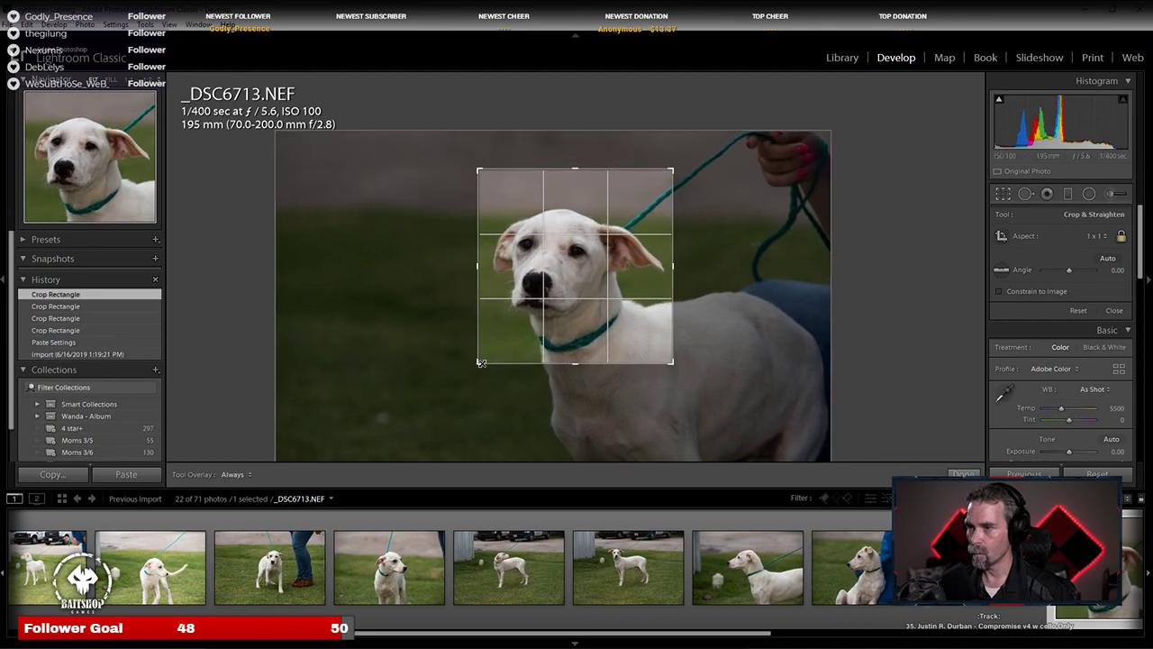
pyautogui.moveTo(478, 363); pyautogui.dragTo(469, 368)
pyautogui.moveTo(522, 314); pyautogui.dragTo(509, 313)
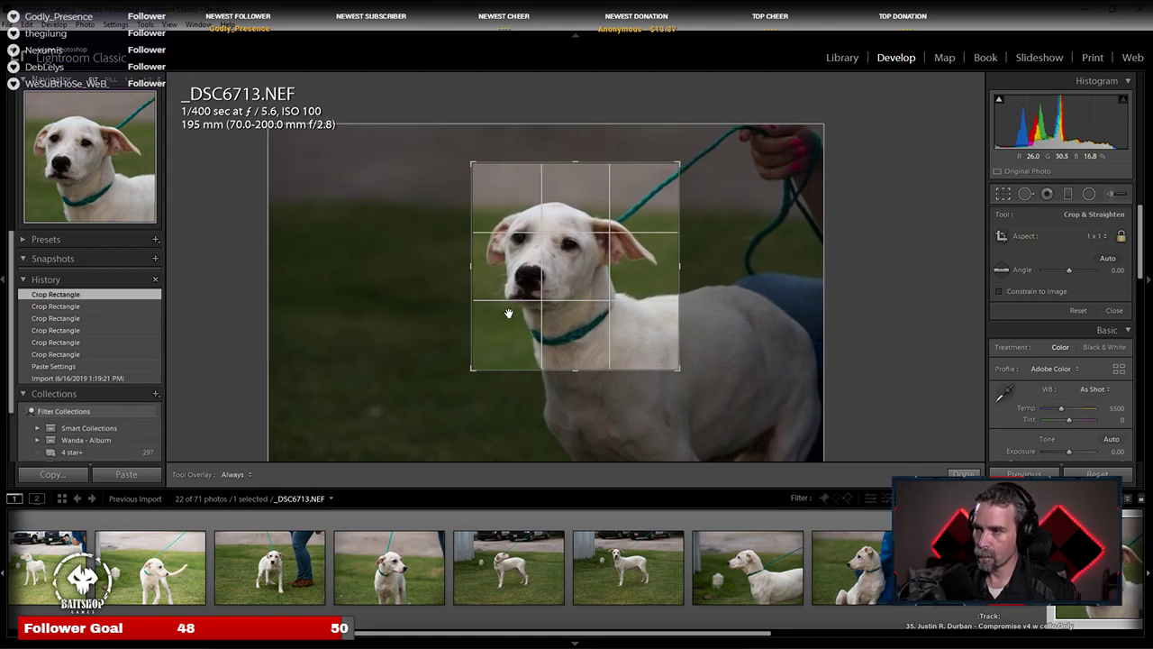
pyautogui.press('Return')
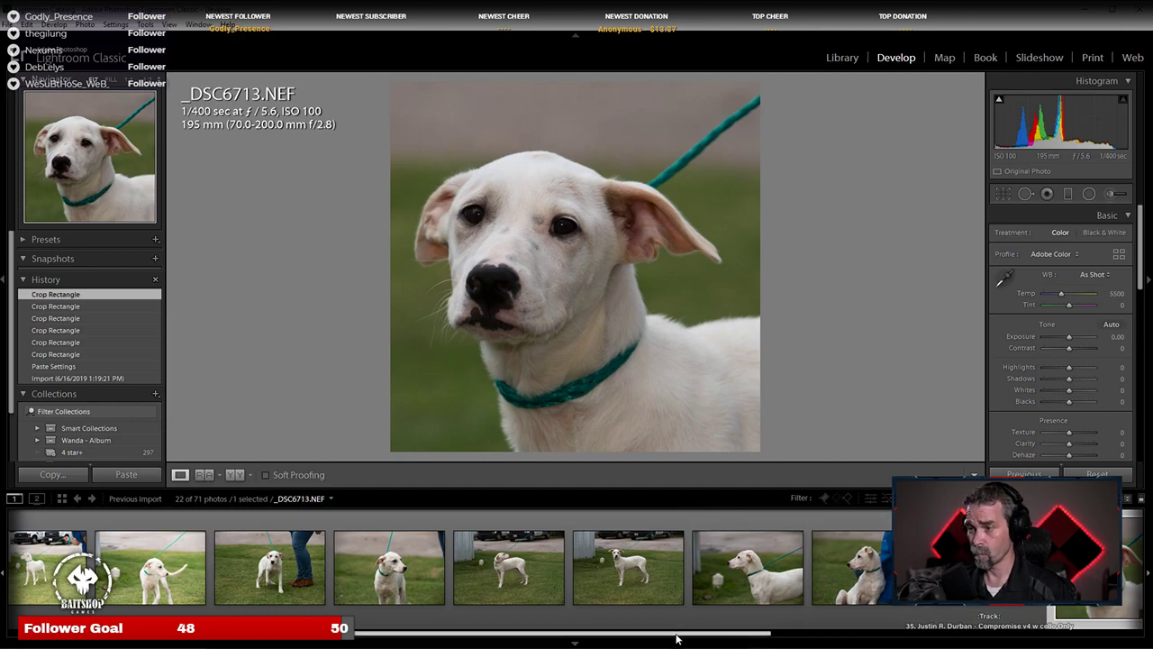
pyautogui.moveTo(677, 639); pyautogui.dragTo(793, 636)
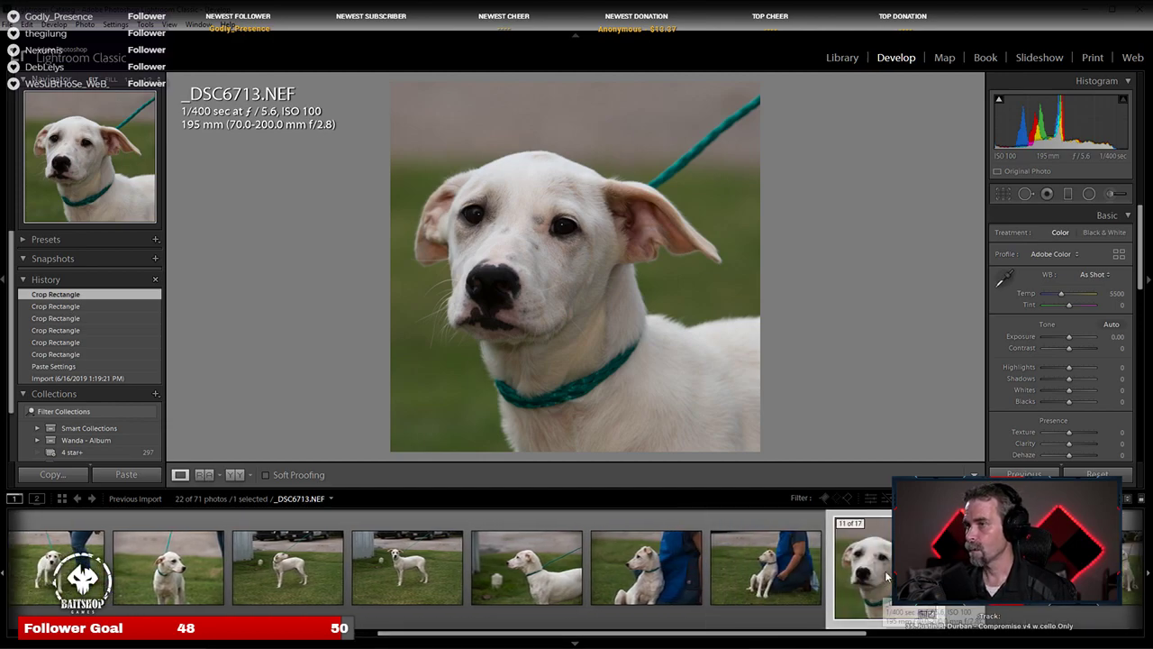
# Step: Apply Auto tone to _DSC6713, check it at full size, and set Whites +57, Blacks −17
pyautogui.click(1111, 324)
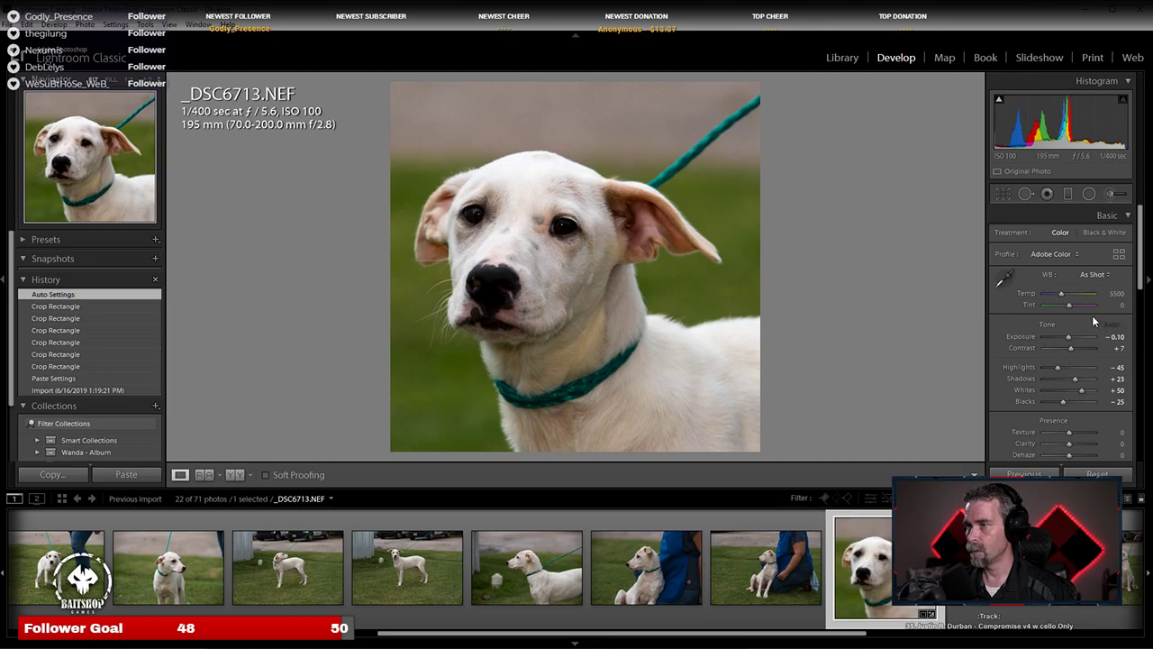
pyautogui.click(587, 252)
pyautogui.click(531, 220)
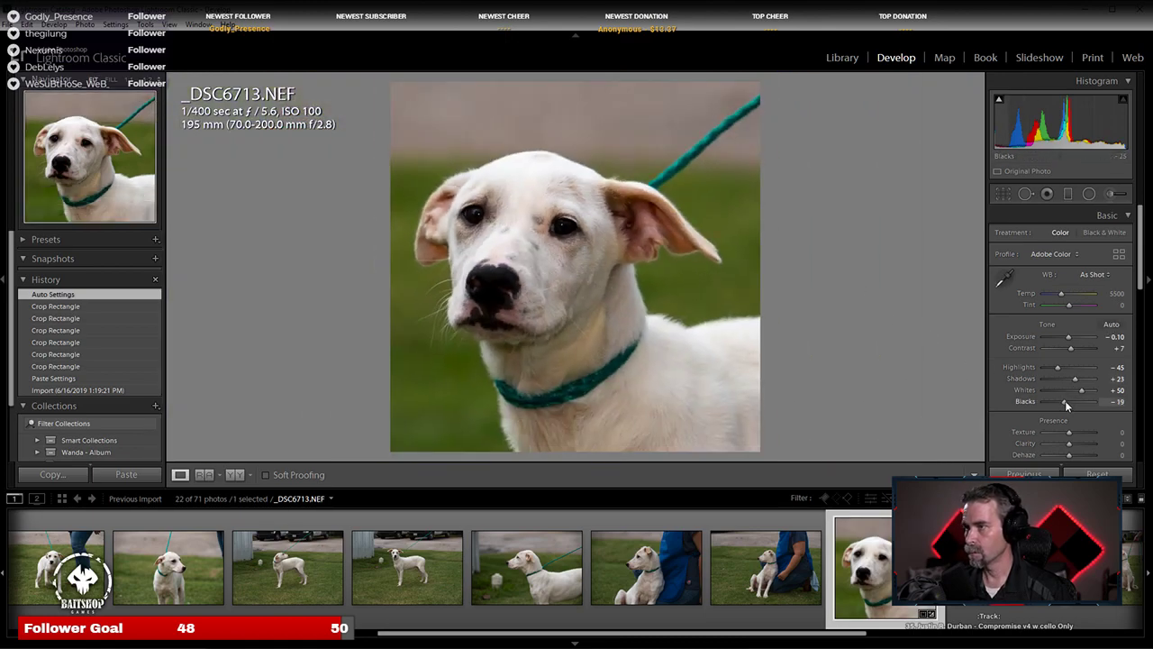
pyautogui.moveTo(1066, 403); pyautogui.dragTo(1083, 394)
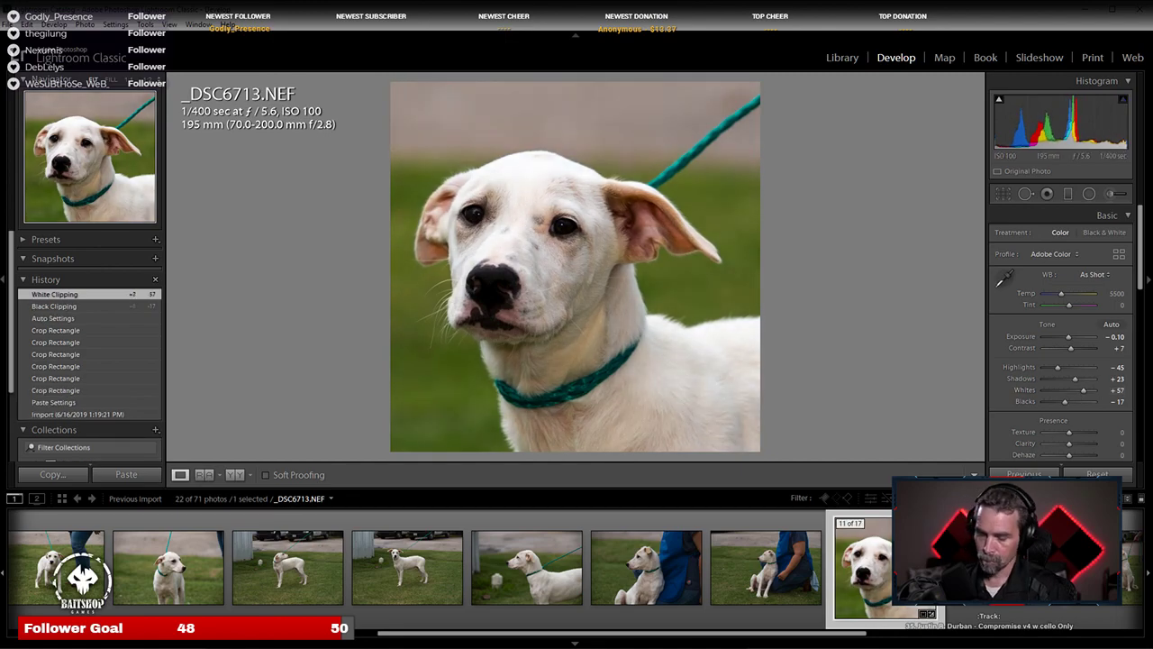
pyautogui.press('Right')
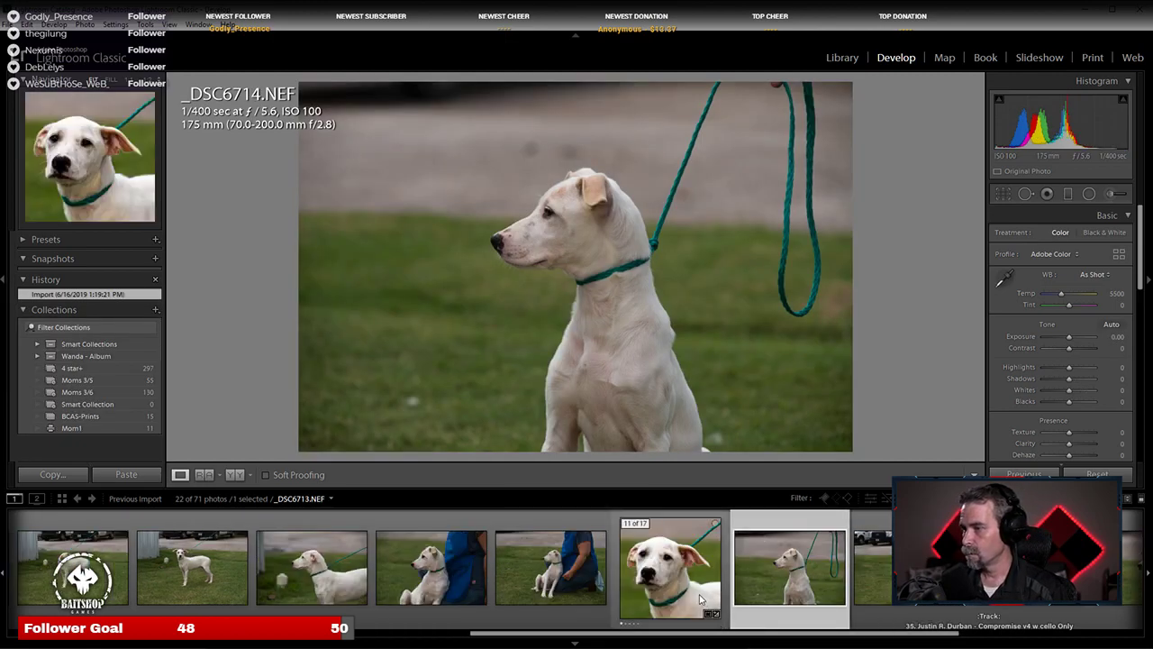
# Step: Select _DSC6709, the dog standing on grass, and paste the copied develop settings onto it
pyautogui.scroll(2, 704, 589)
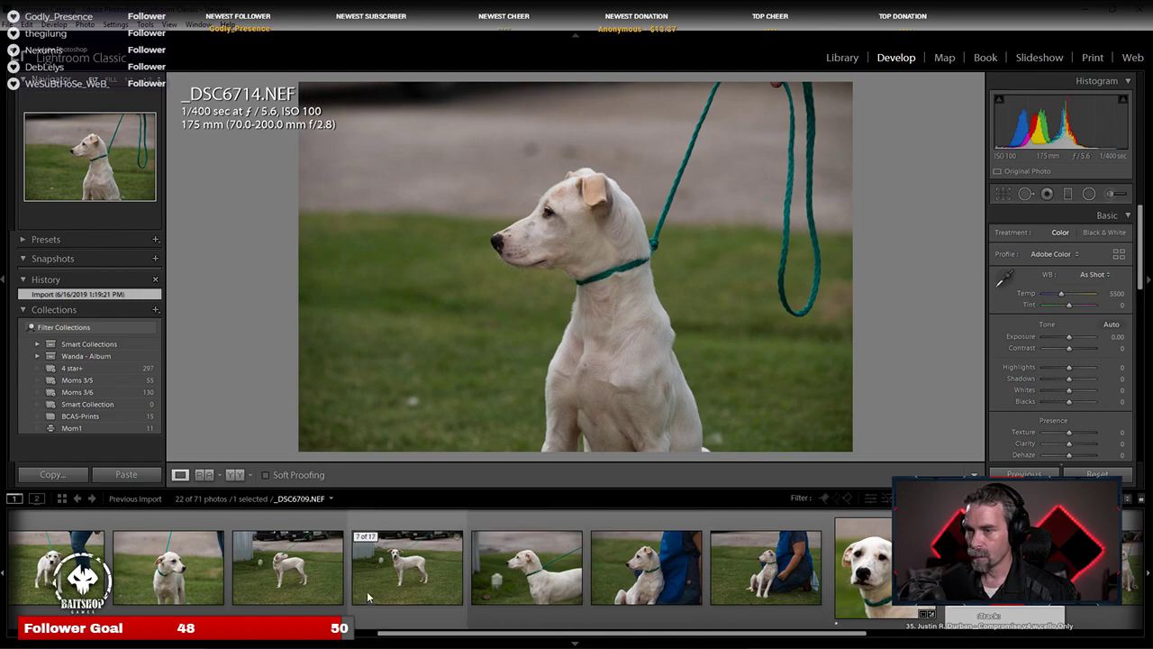
pyautogui.scroll(2, 383, 595)
pyautogui.scroll(1, 383, 594)
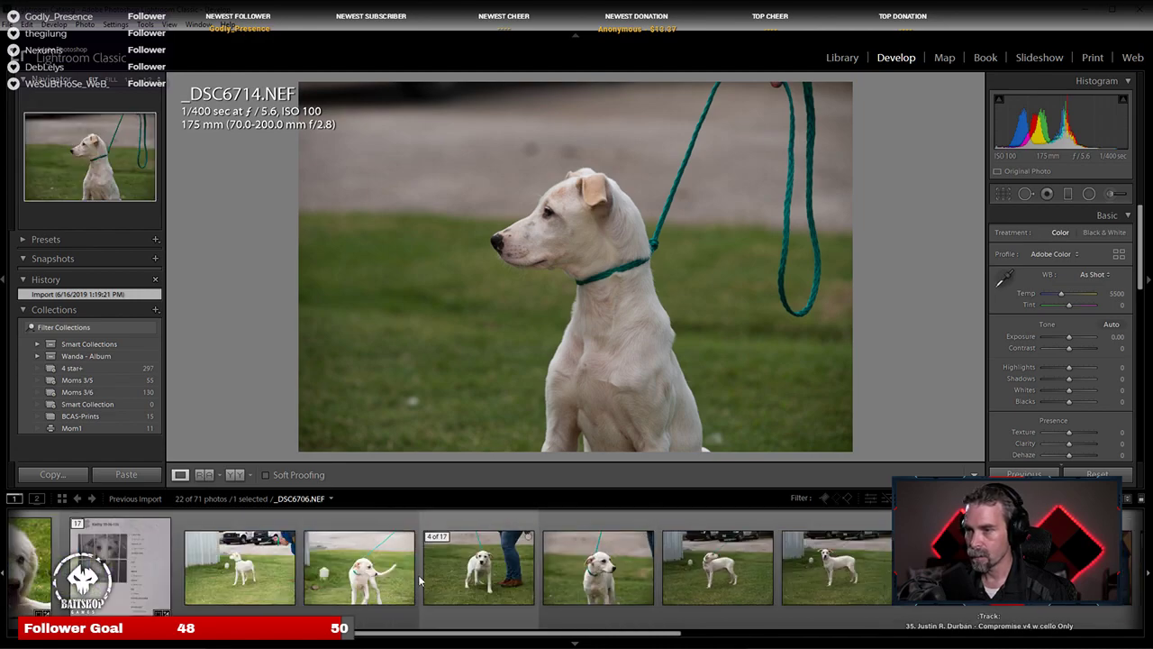
pyautogui.scroll(-1, 589, 583)
pyautogui.click(746, 583)
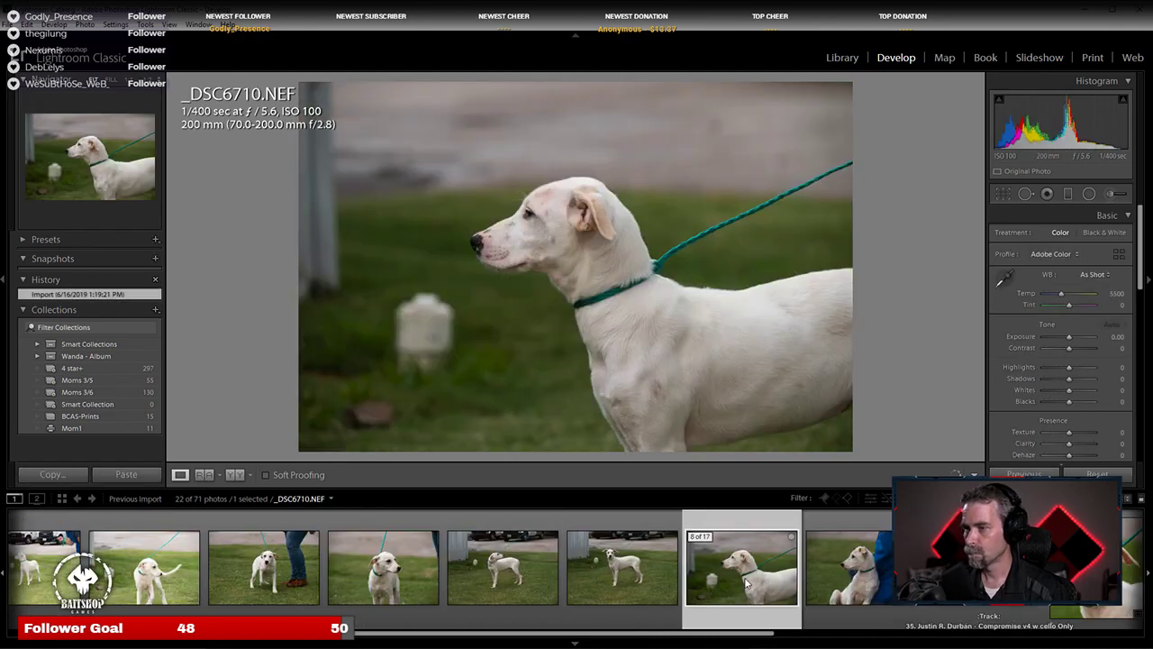
pyautogui.click(539, 581)
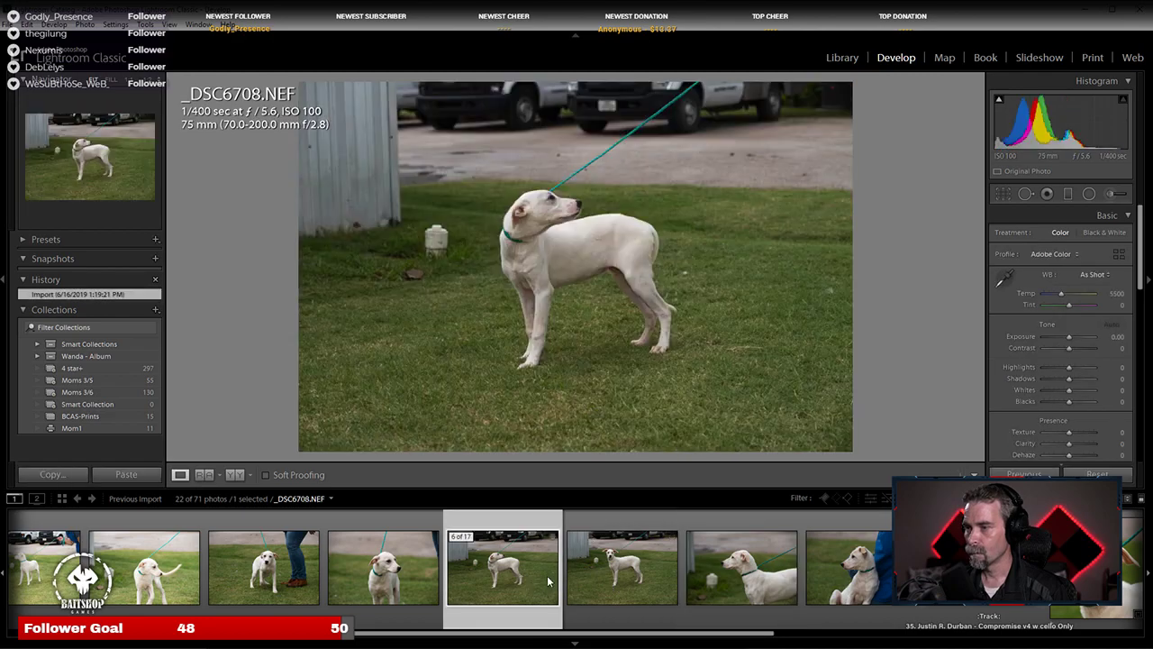
pyautogui.click(635, 573)
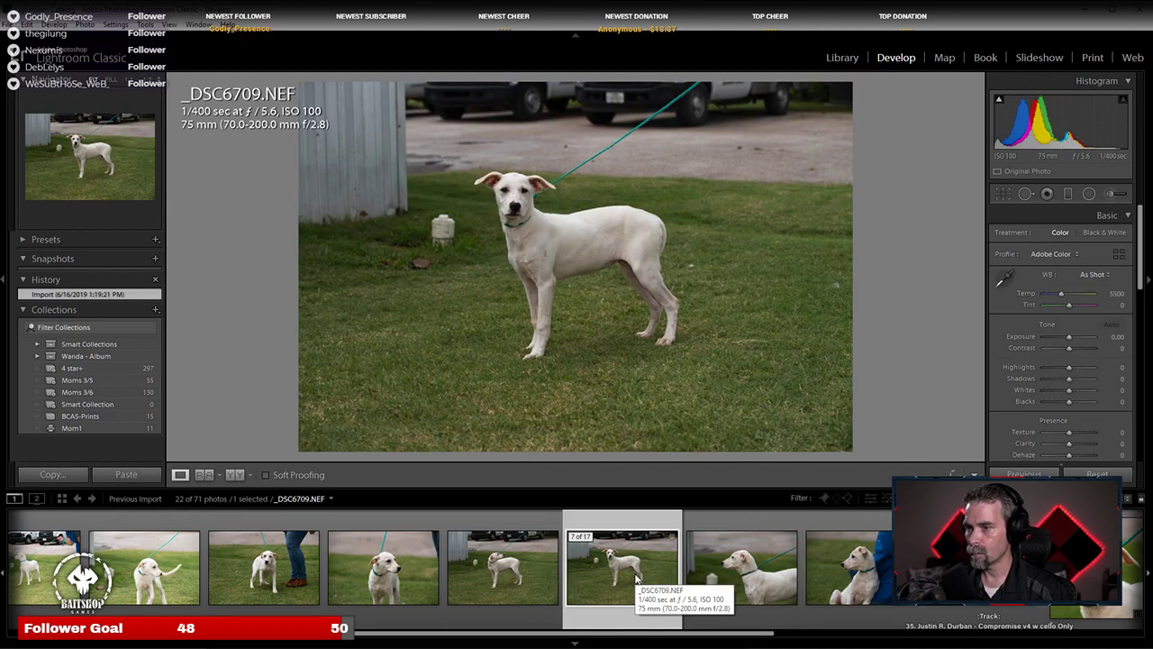
pyautogui.rightClick(636, 581)
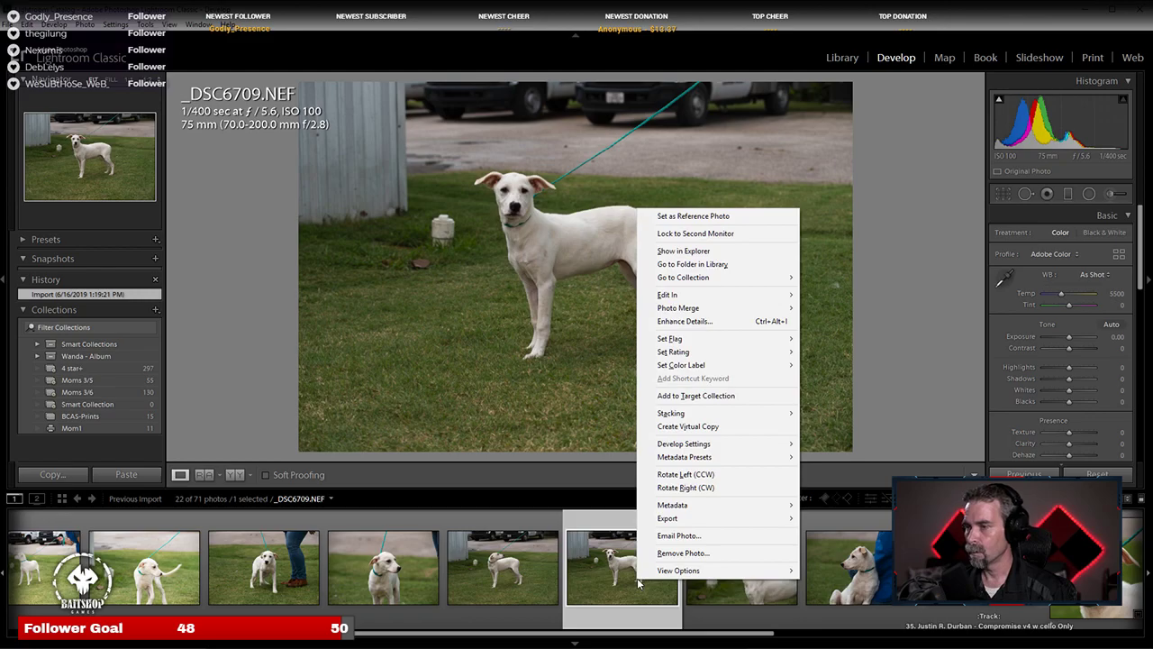
pyautogui.moveTo(755, 444)
pyautogui.click(872, 505)
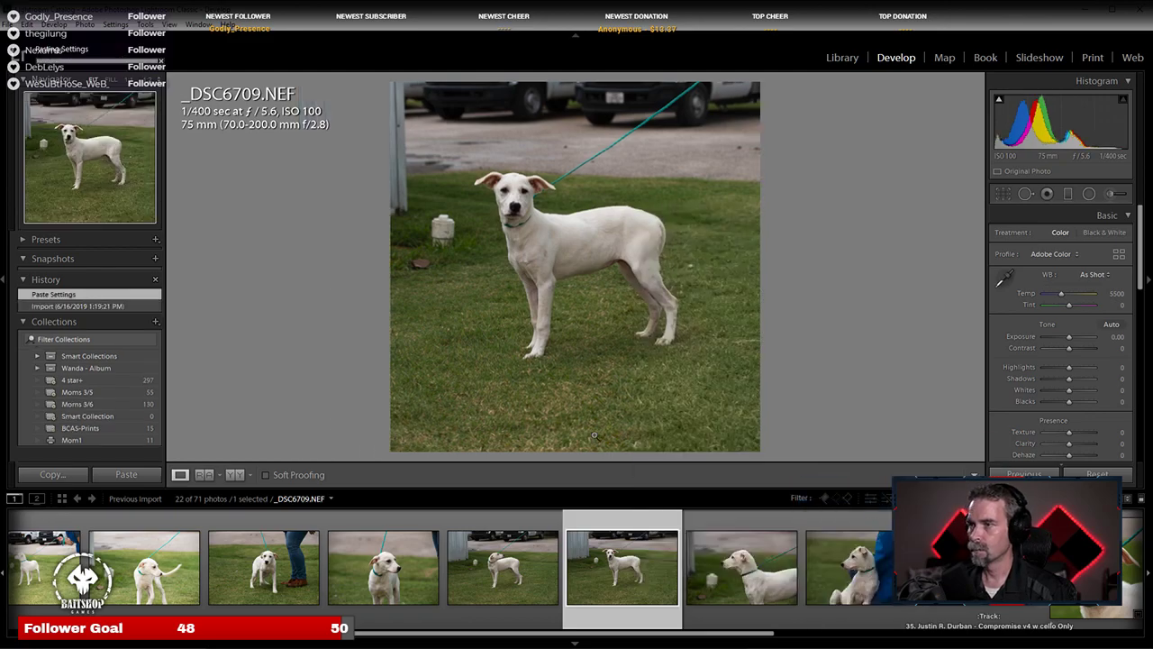
# Step: Crop _DSC6709 to a 1:1 square framing the standing white dog
pyautogui.press('r')
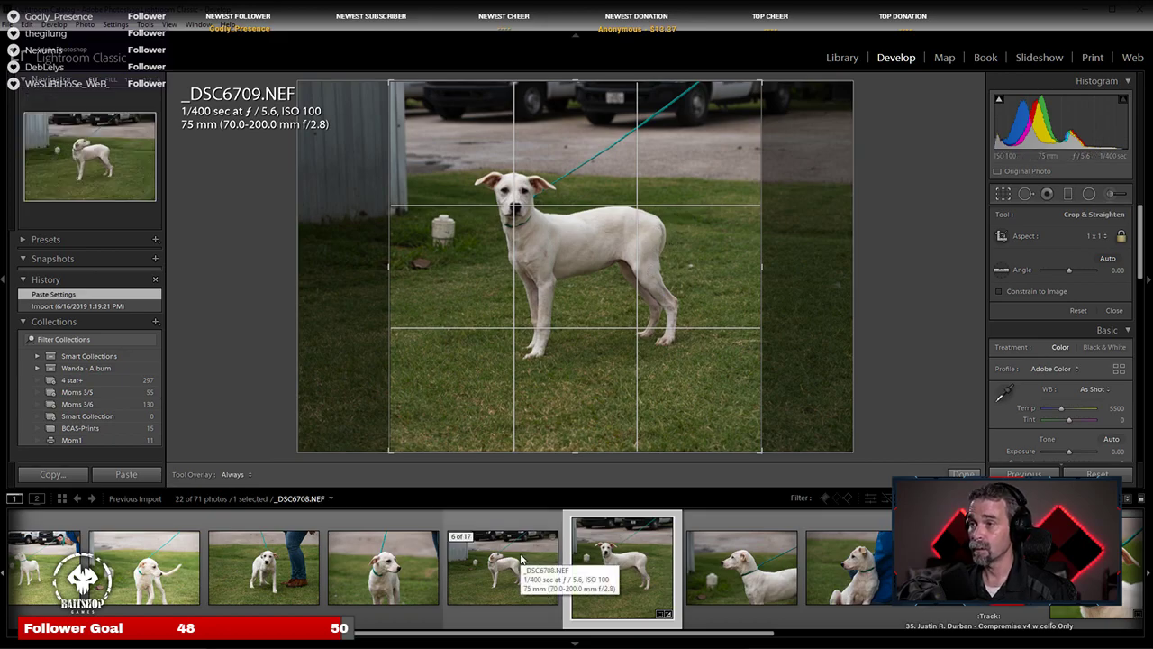
pyautogui.scroll(5, 539, 556)
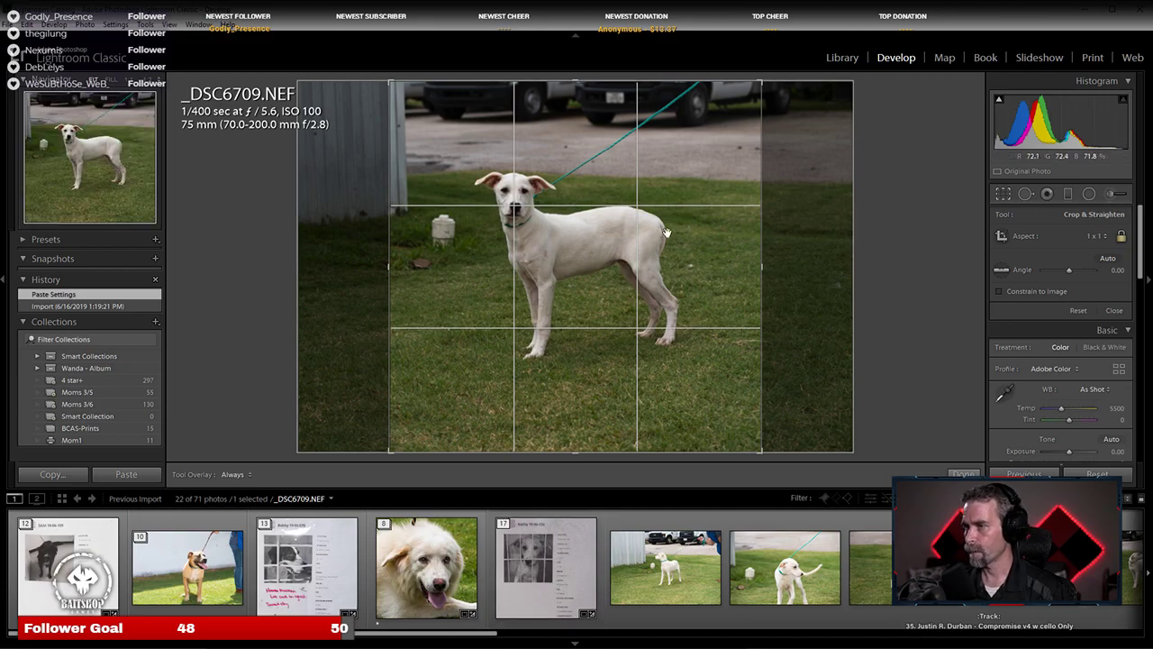
pyautogui.scroll(-4, 786, 545)
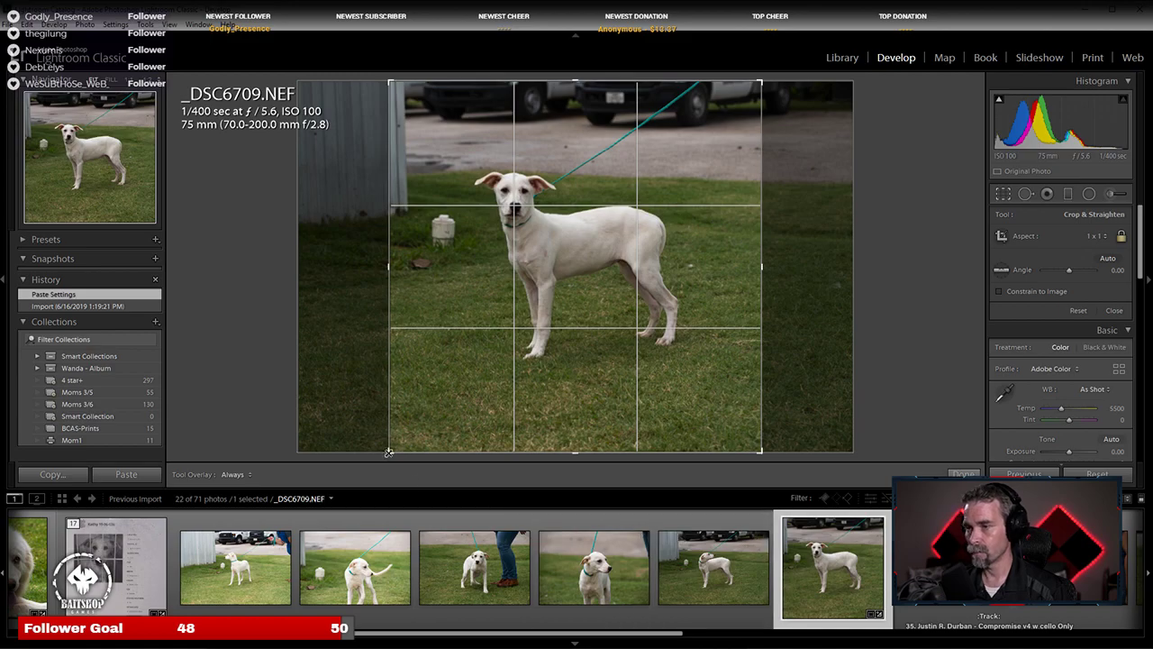
pyautogui.moveTo(391, 450); pyautogui.dragTo(414, 428)
pyautogui.moveTo(592, 357); pyautogui.dragTo(626, 331)
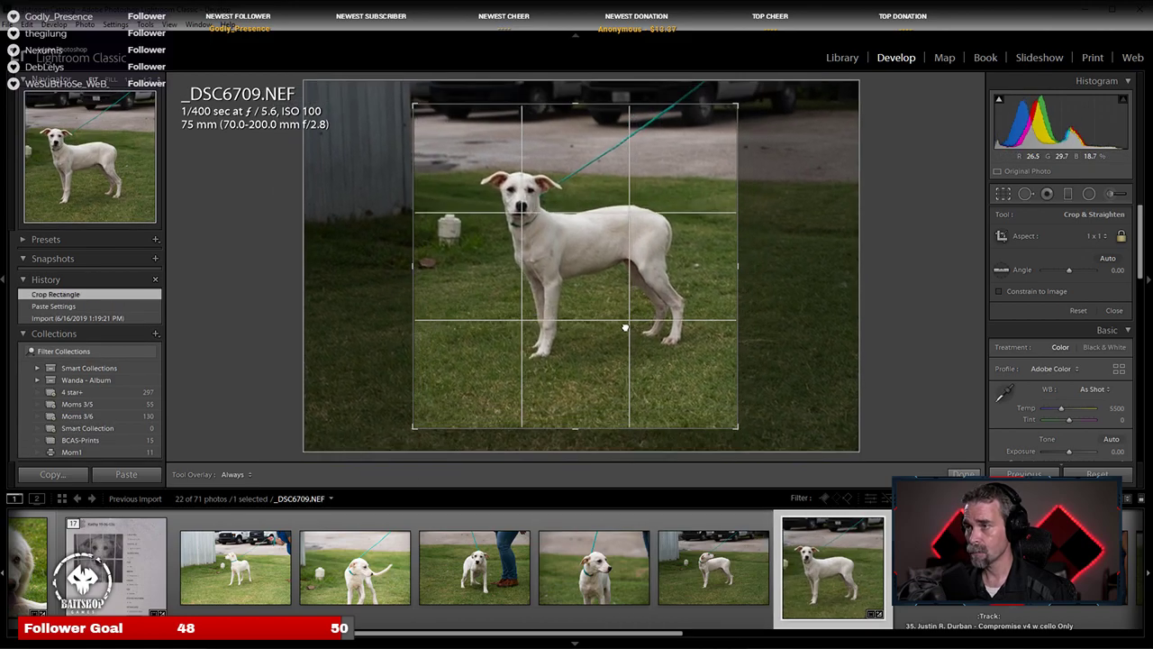
pyautogui.press('Return')
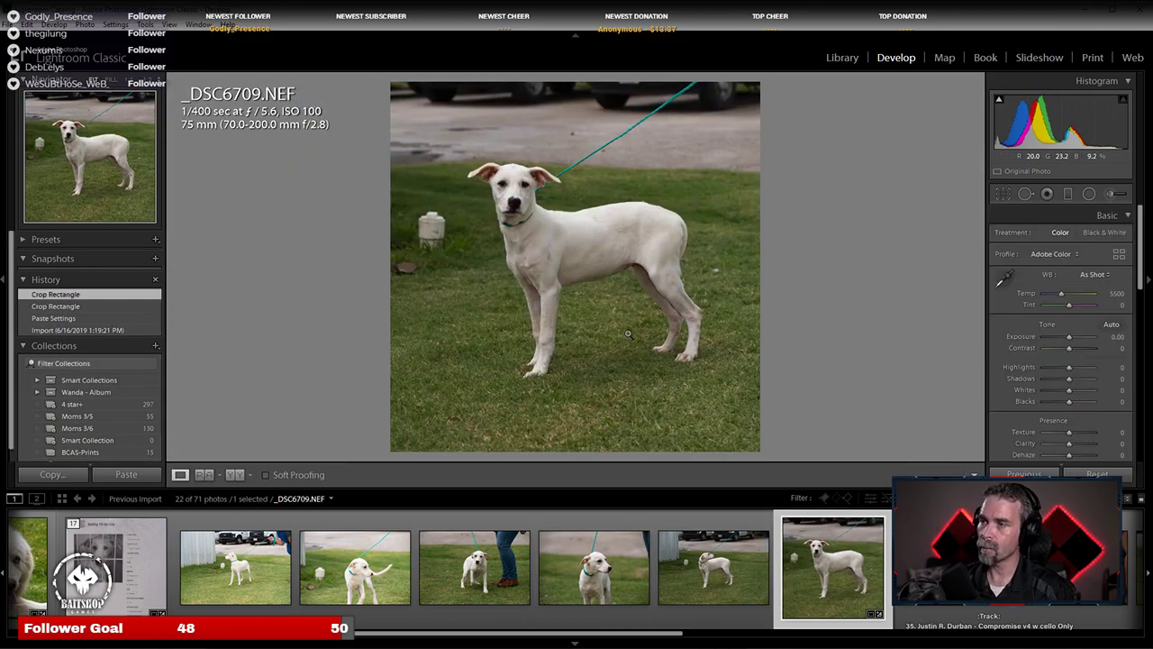
# Step: Auto-tone _DSC6709, raise Exposure to +0.48, zero Highlights, set Shadows +33 and Whites +19
pyautogui.click(1116, 326)
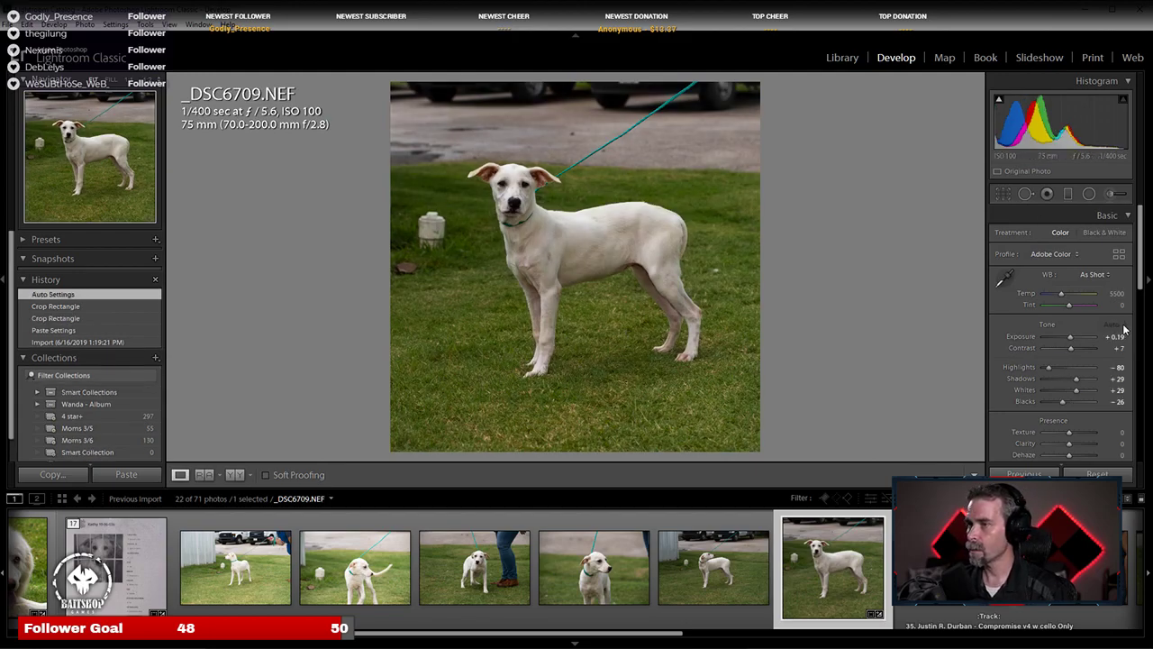
pyautogui.moveTo(1071, 340); pyautogui.dragTo(1063, 368)
pyautogui.doubleClick(1063, 367)
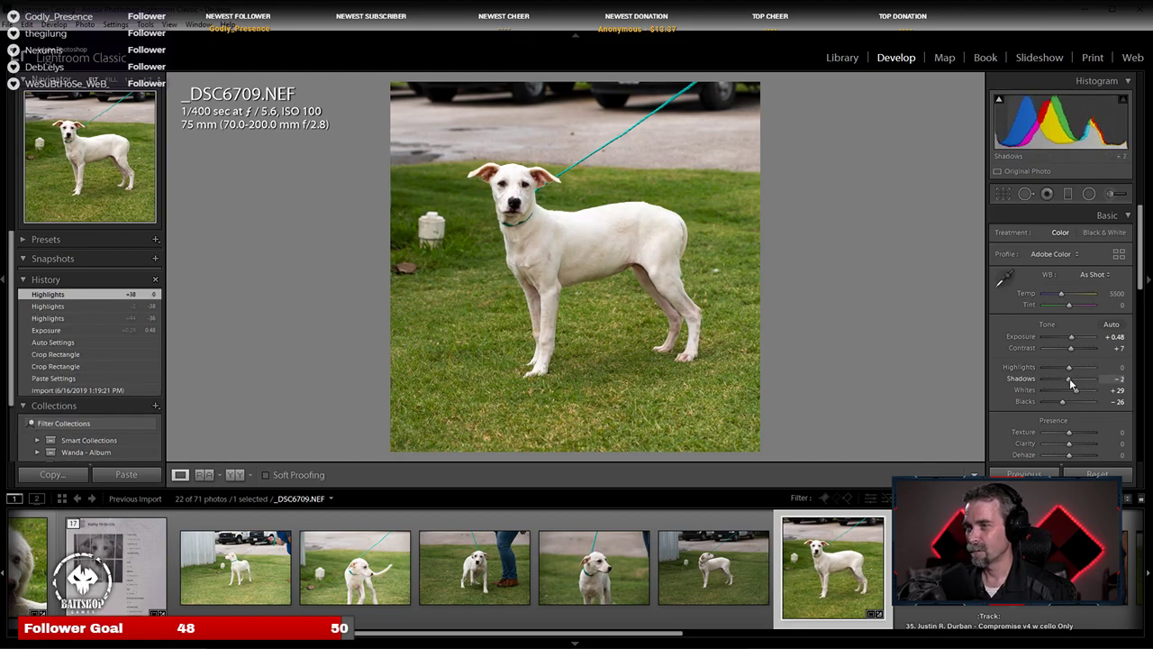
pyautogui.moveTo(1071, 383); pyautogui.dragTo(1076, 385)
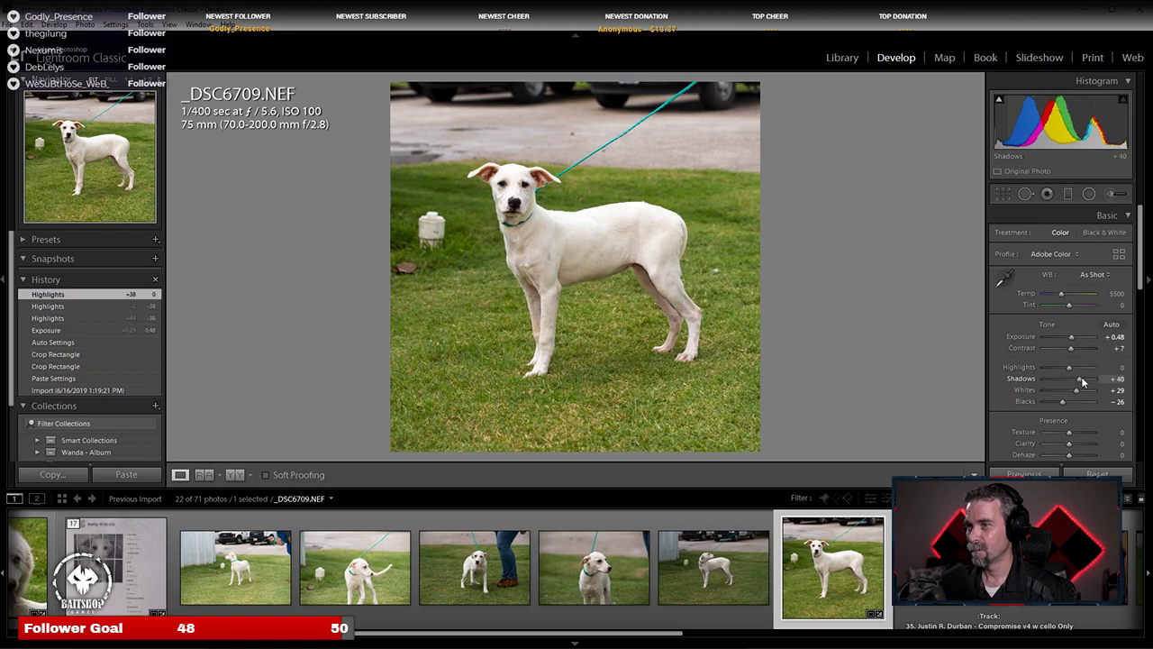
pyautogui.moveTo(1082, 383); pyautogui.dragTo(1075, 393)
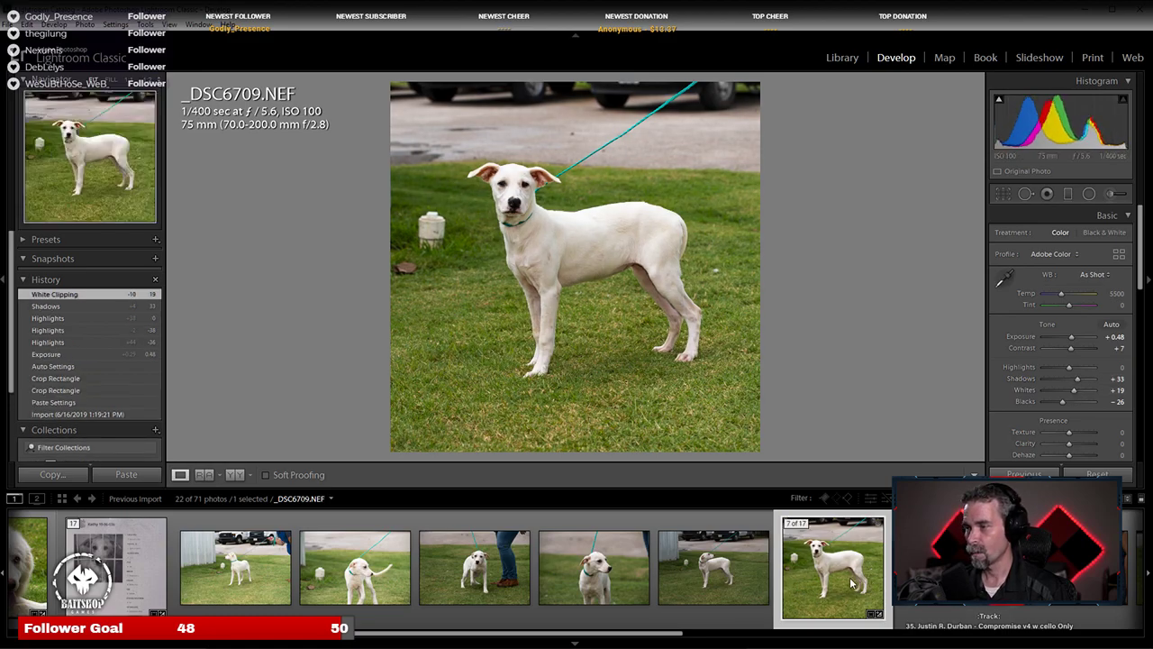
pyautogui.press('Right')
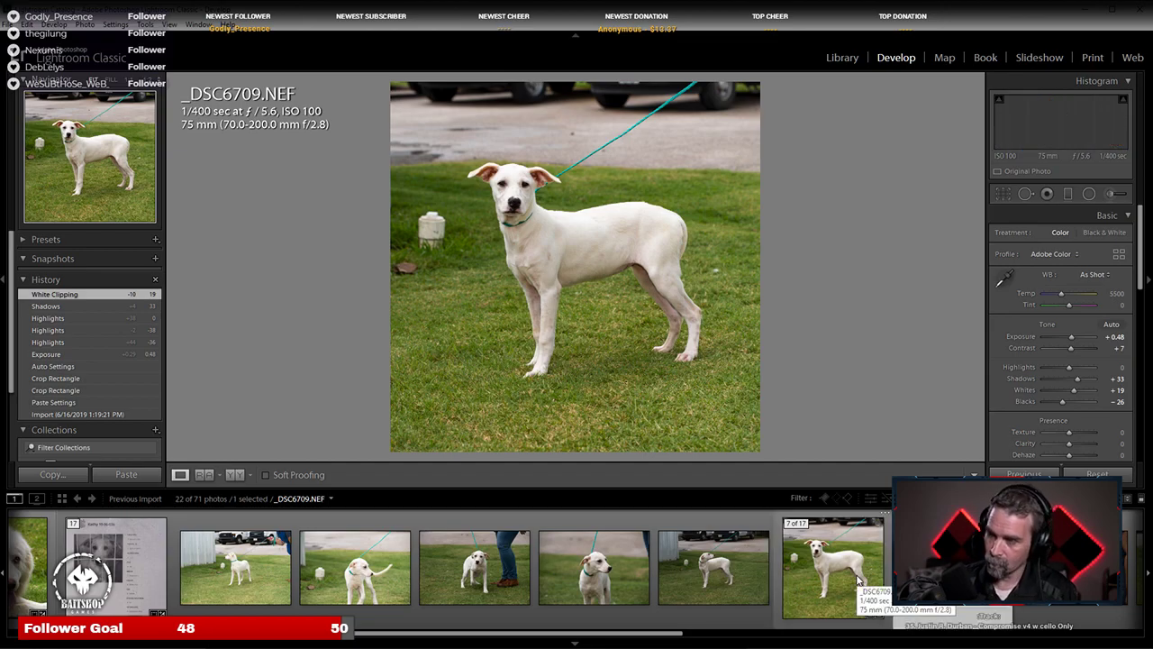
pyautogui.click(827, 568)
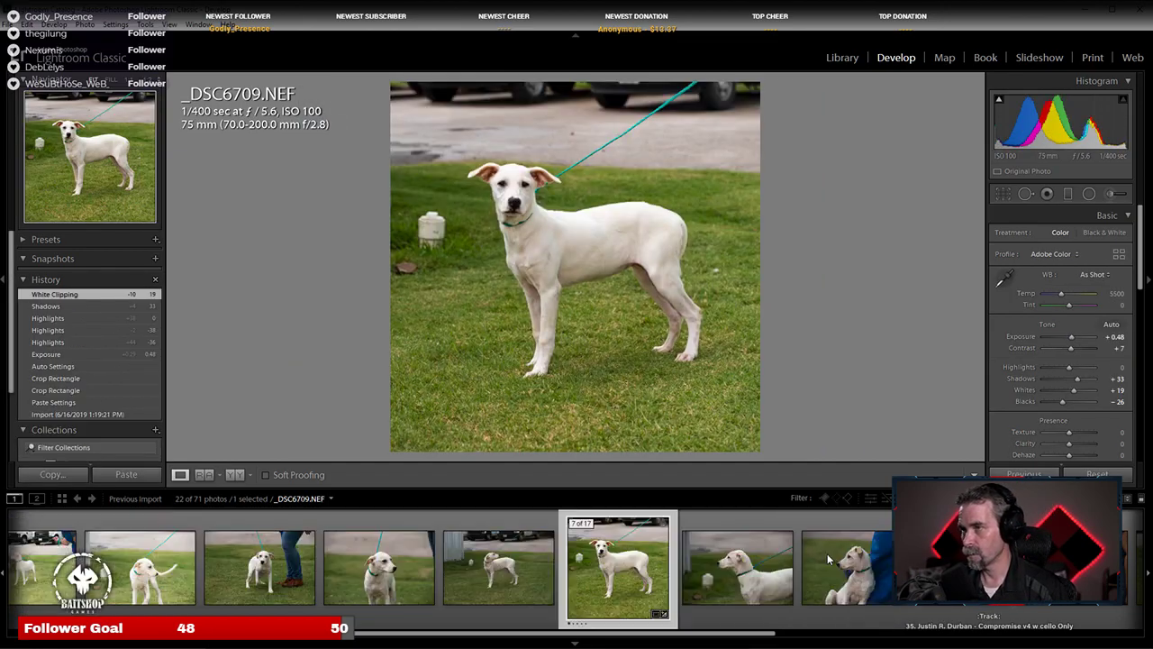
# Step: Browse _DSC6710 through _DSC6716, then open _DSC6706 and check its face focus twice
pyautogui.click(743, 572)
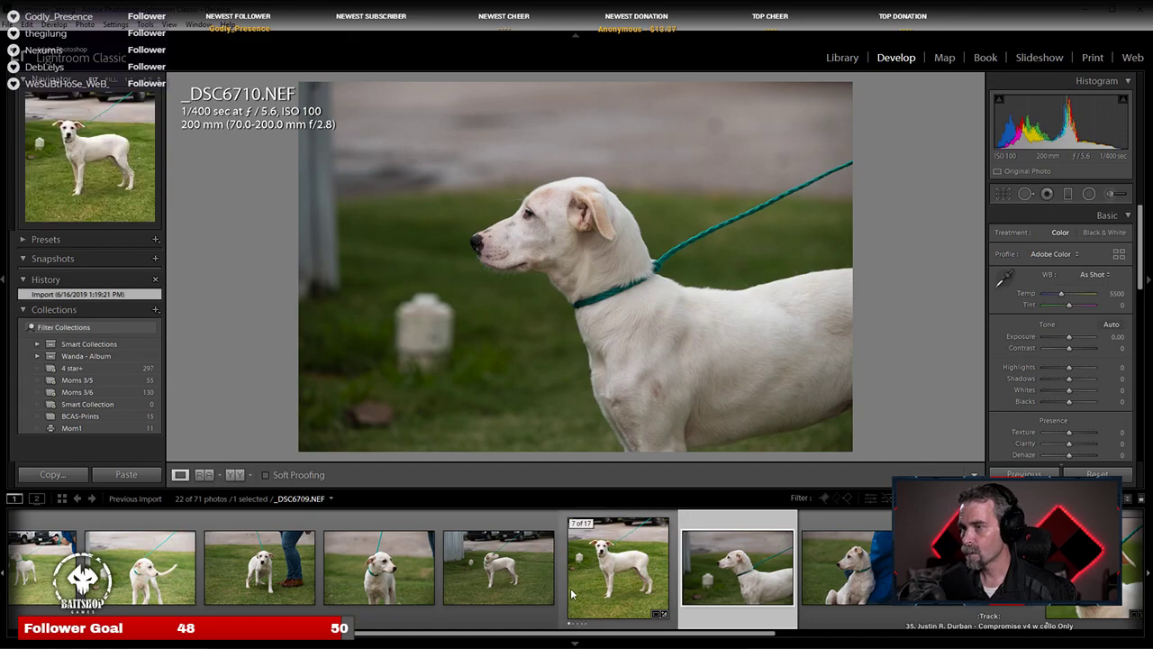
pyautogui.press('Right')
pyautogui.press('Right')
pyautogui.press('Right')
pyautogui.press('Right')
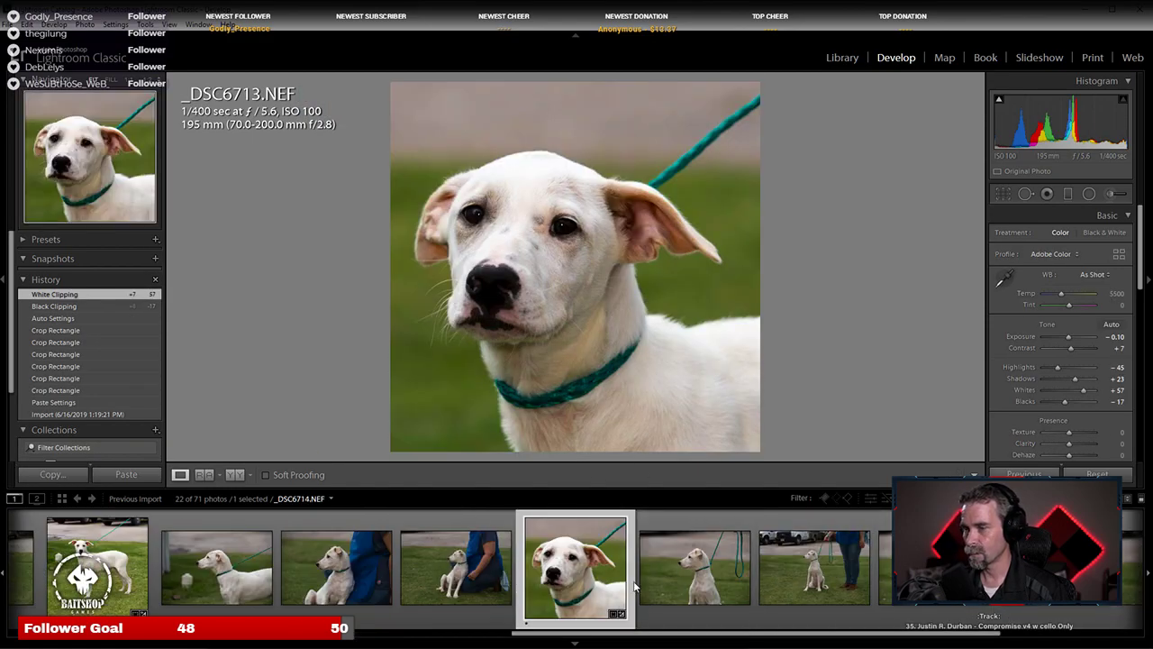
pyautogui.click(883, 568)
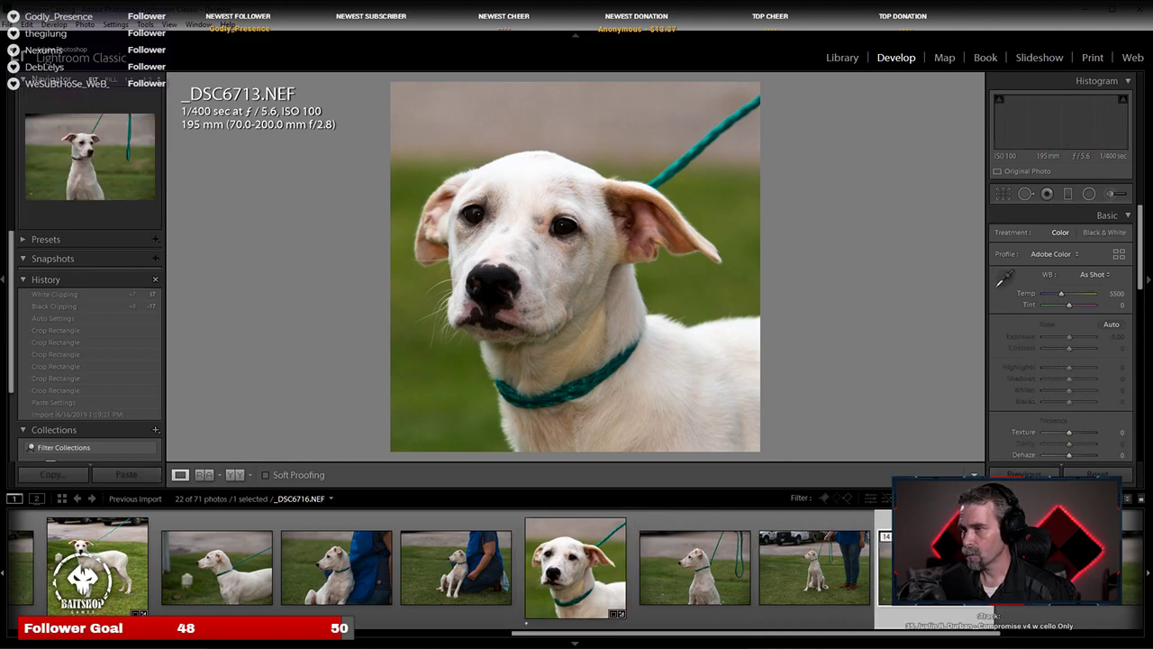
pyautogui.scroll(4, 557, 568)
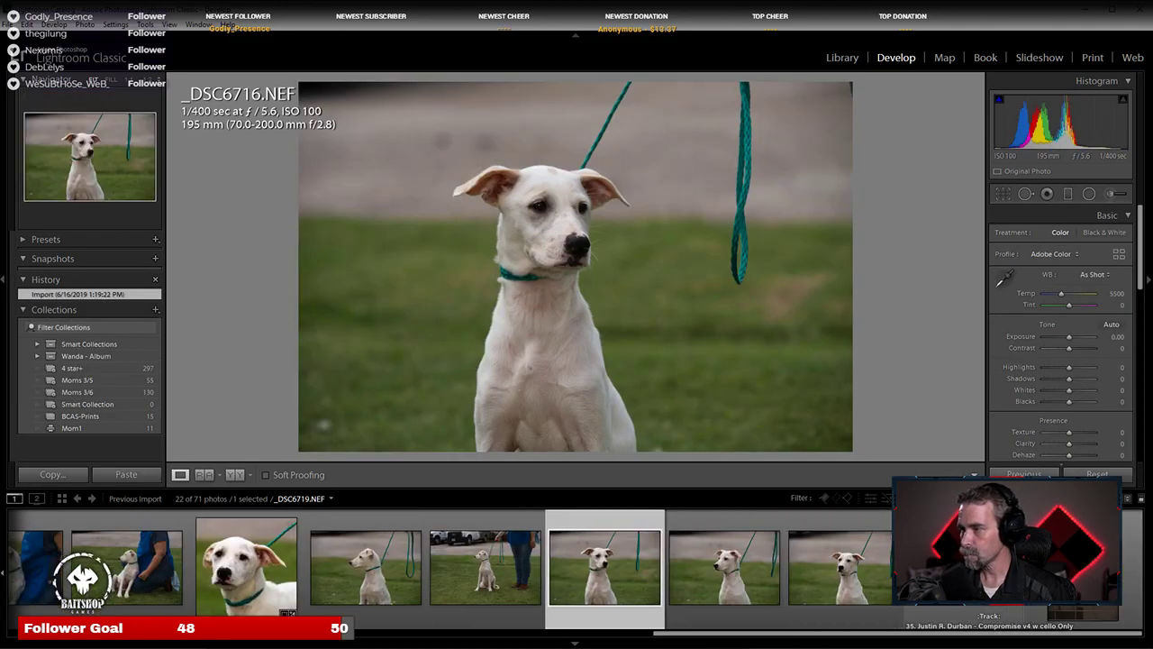
pyautogui.scroll(2, 557, 568)
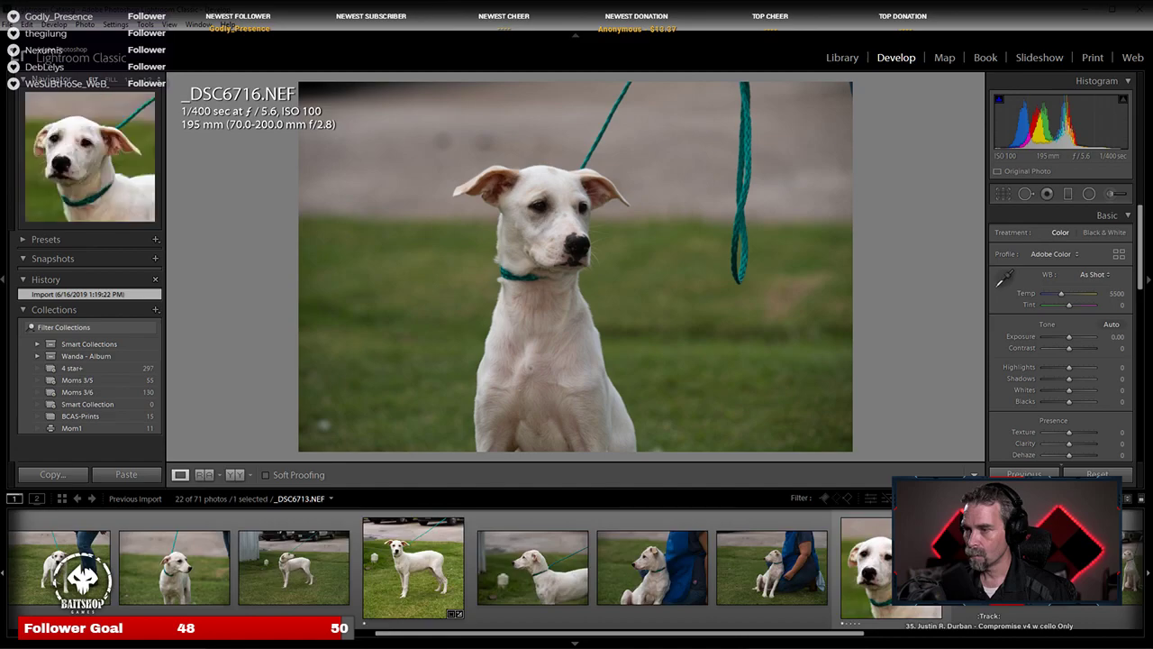
pyautogui.click(703, 578)
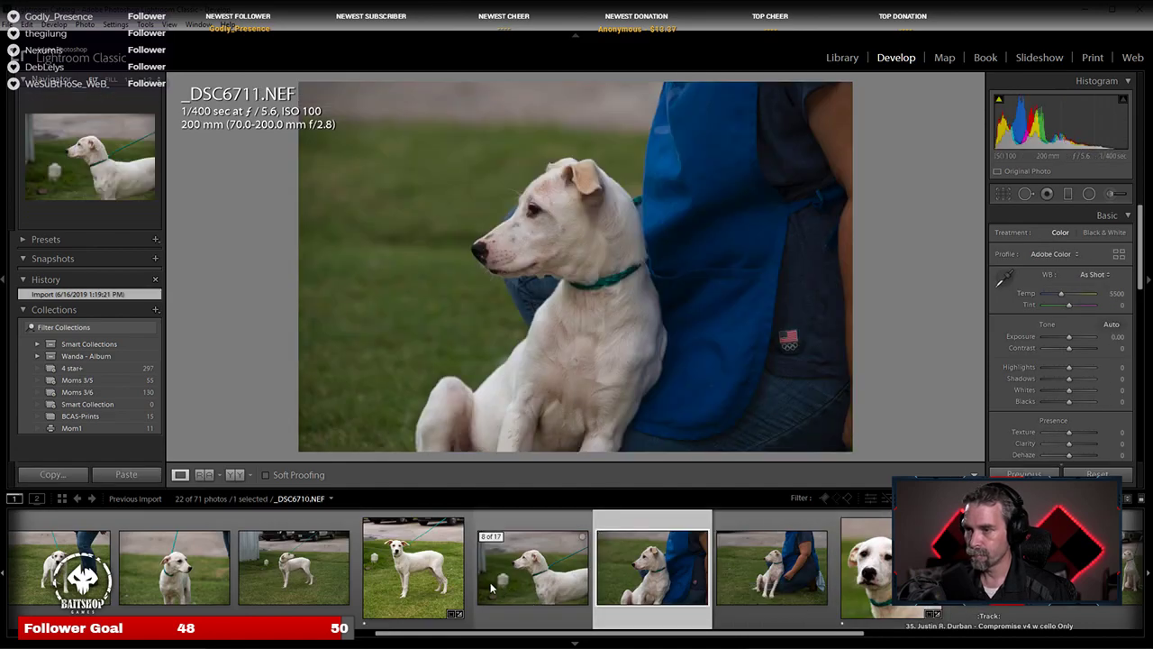
pyautogui.scroll(2, 491, 585)
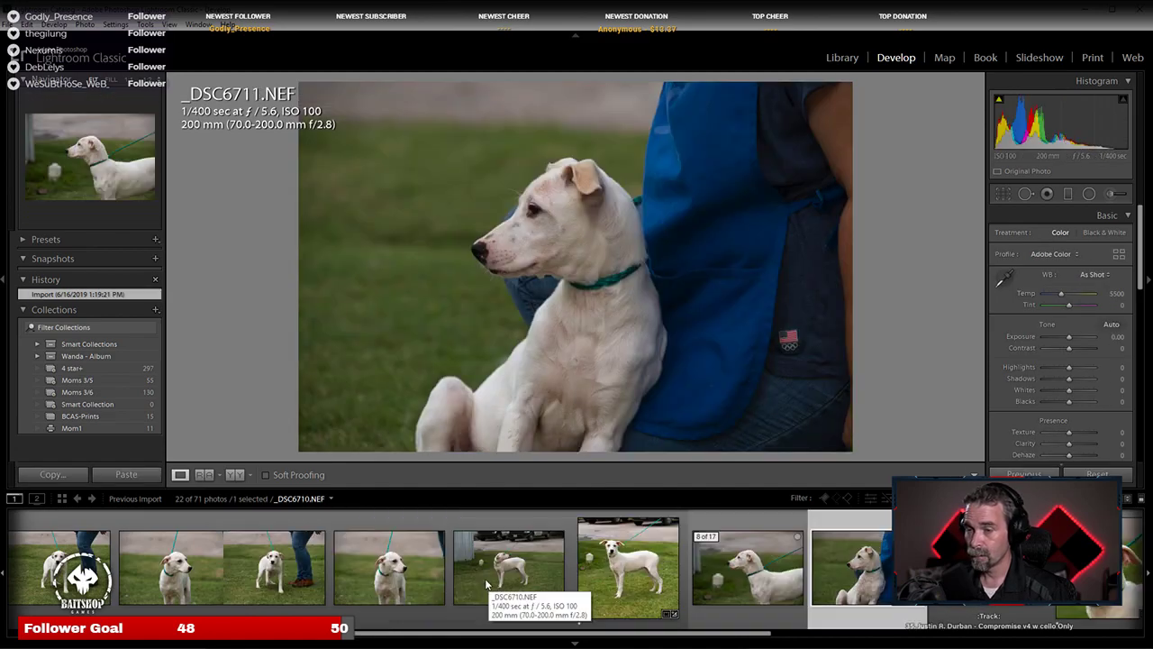
pyautogui.click(397, 577)
pyautogui.click(603, 257)
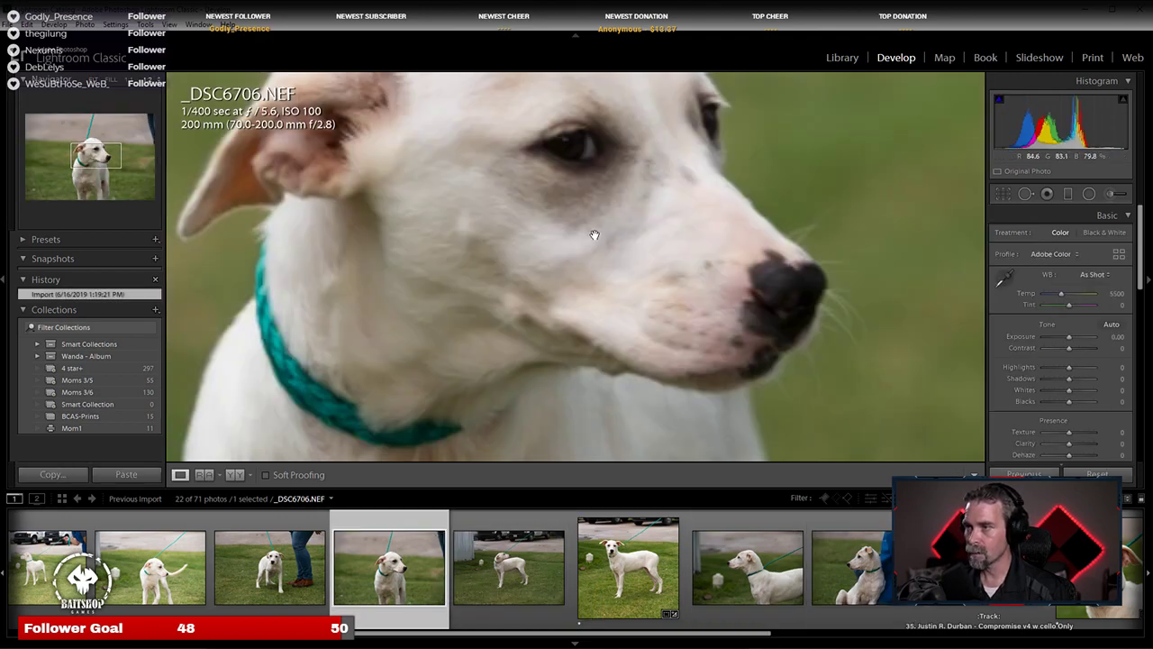
pyautogui.click(503, 319)
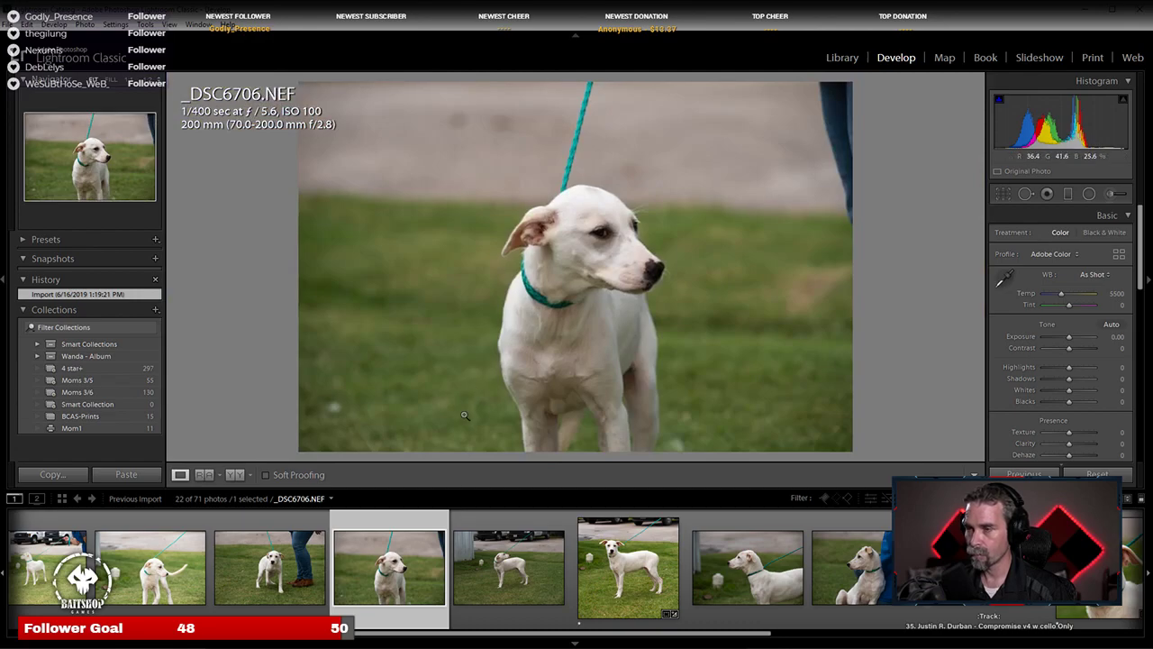
pyautogui.click(576, 271)
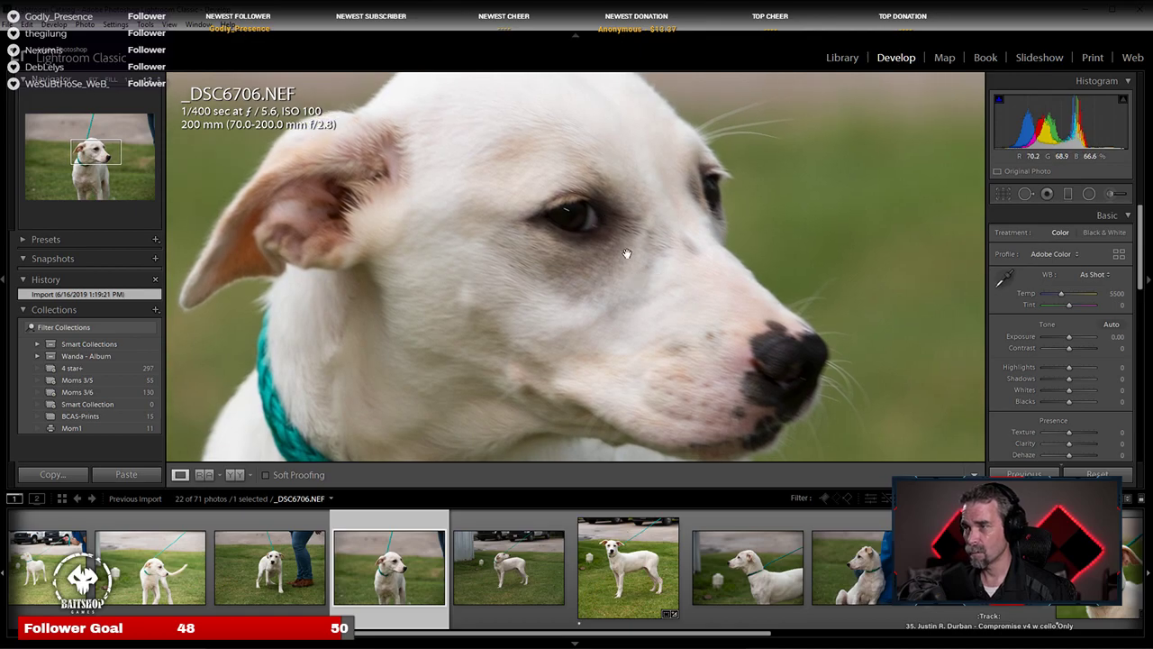
pyautogui.click(633, 269)
# Step: Compare _DSC6705 and _DSC6706 up close, then remove _DSC6704 from the catalog
pyautogui.click(269, 566)
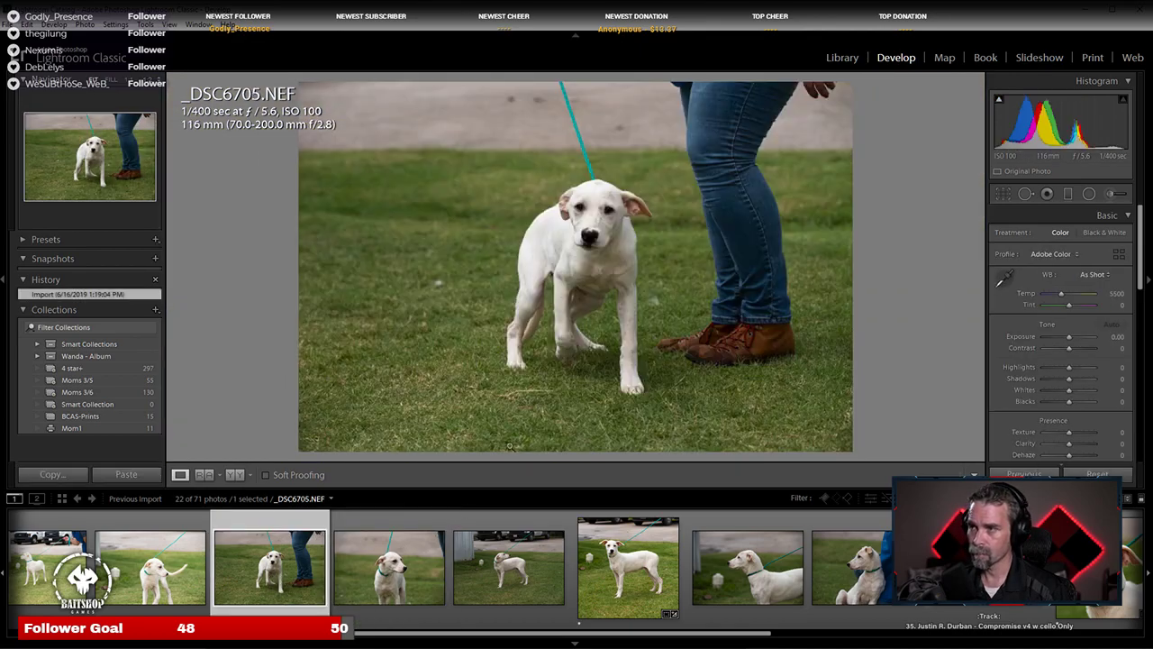
pyautogui.click(606, 229)
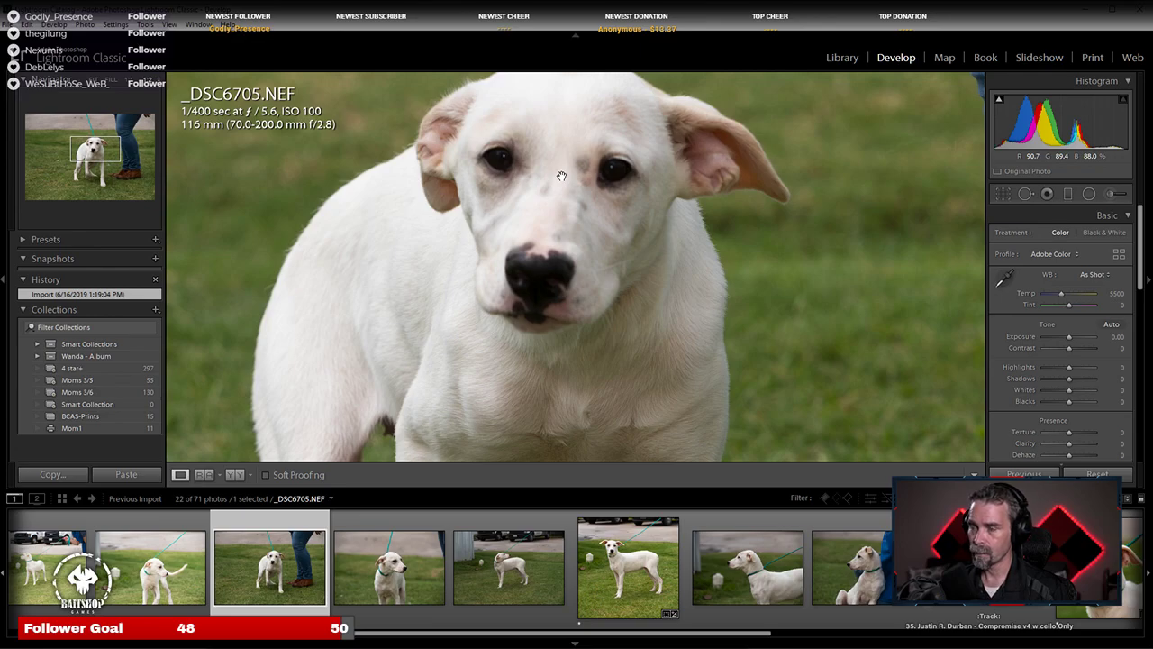
pyautogui.click(561, 176)
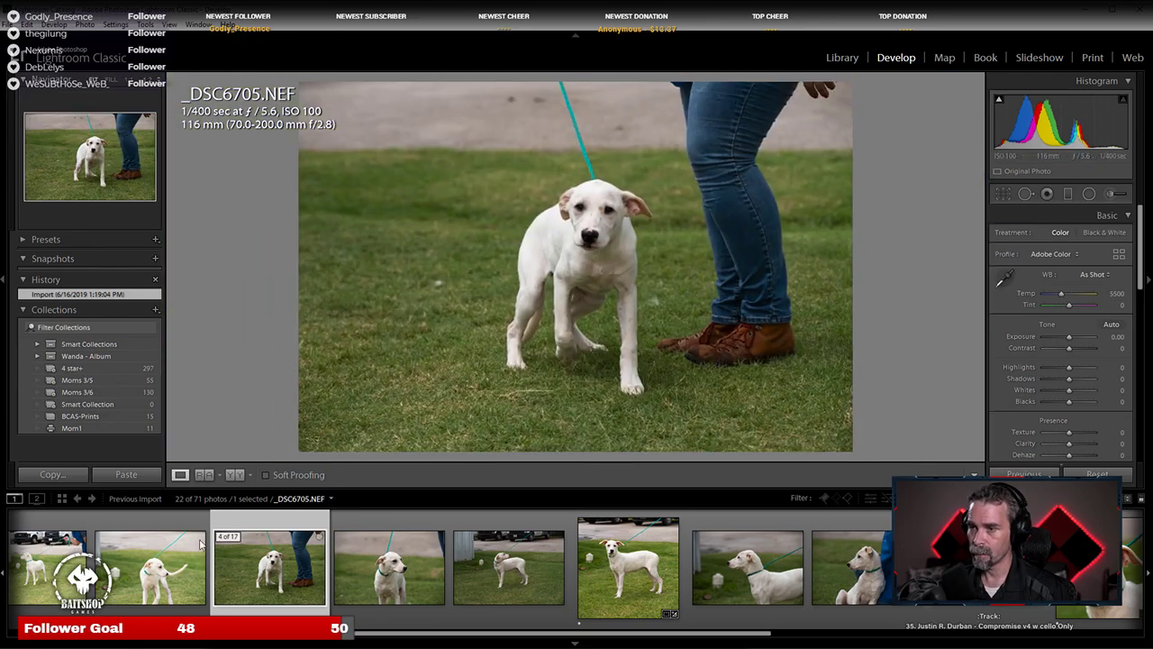
pyautogui.click(352, 581)
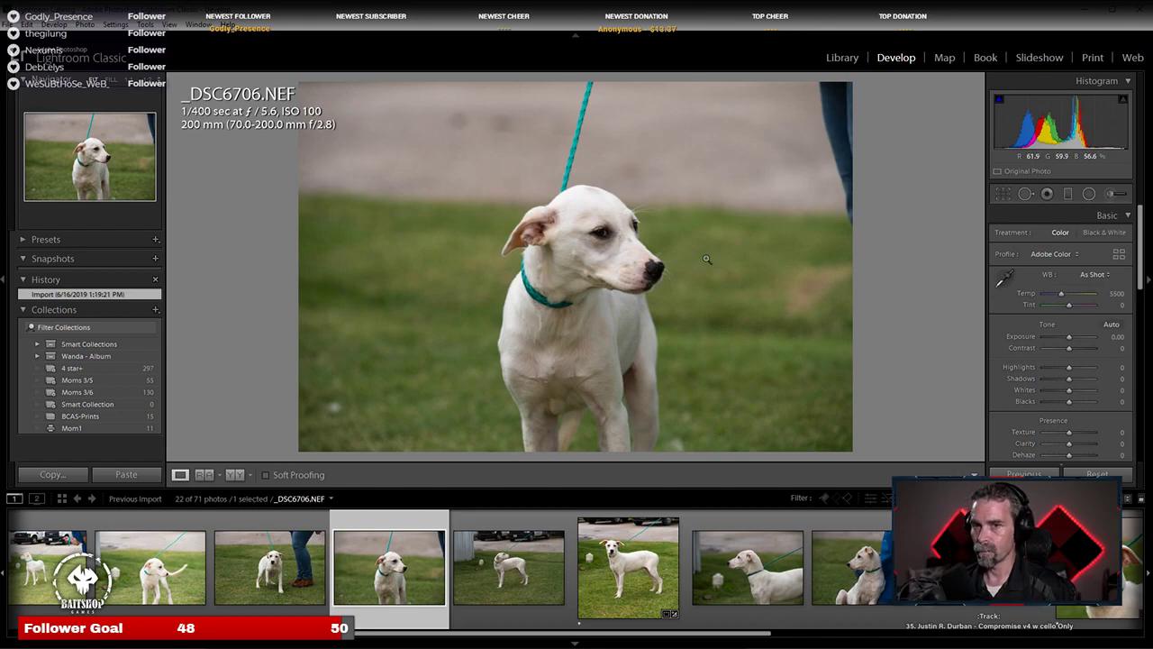
pyautogui.click(309, 560)
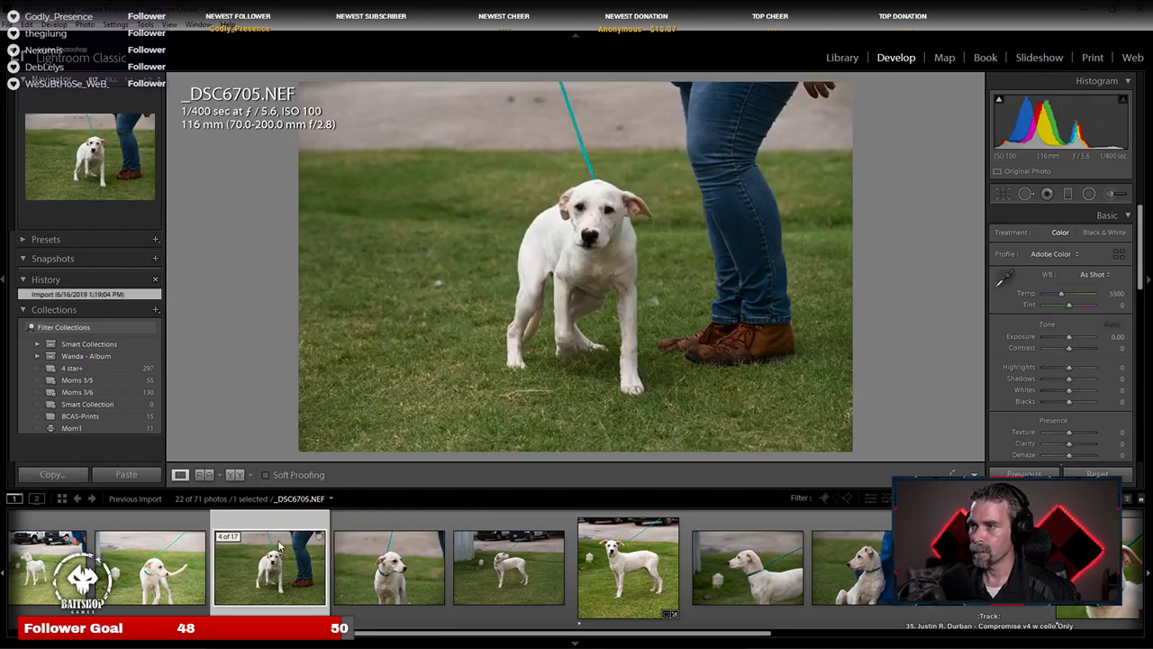
pyautogui.click(170, 563)
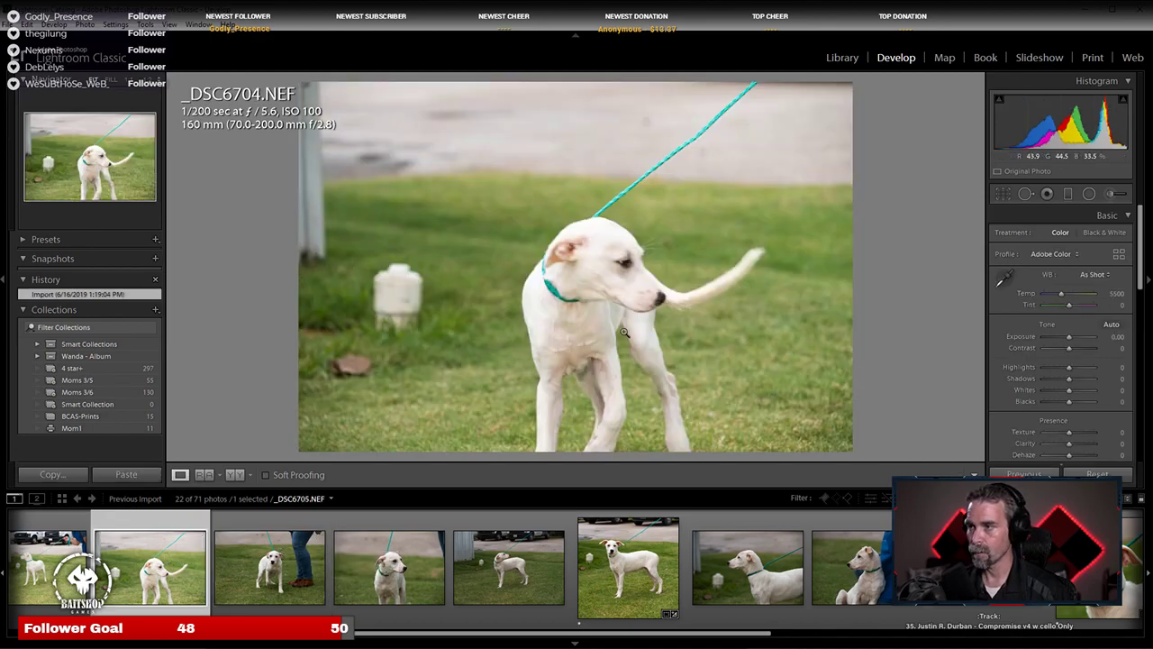
pyautogui.click(564, 270)
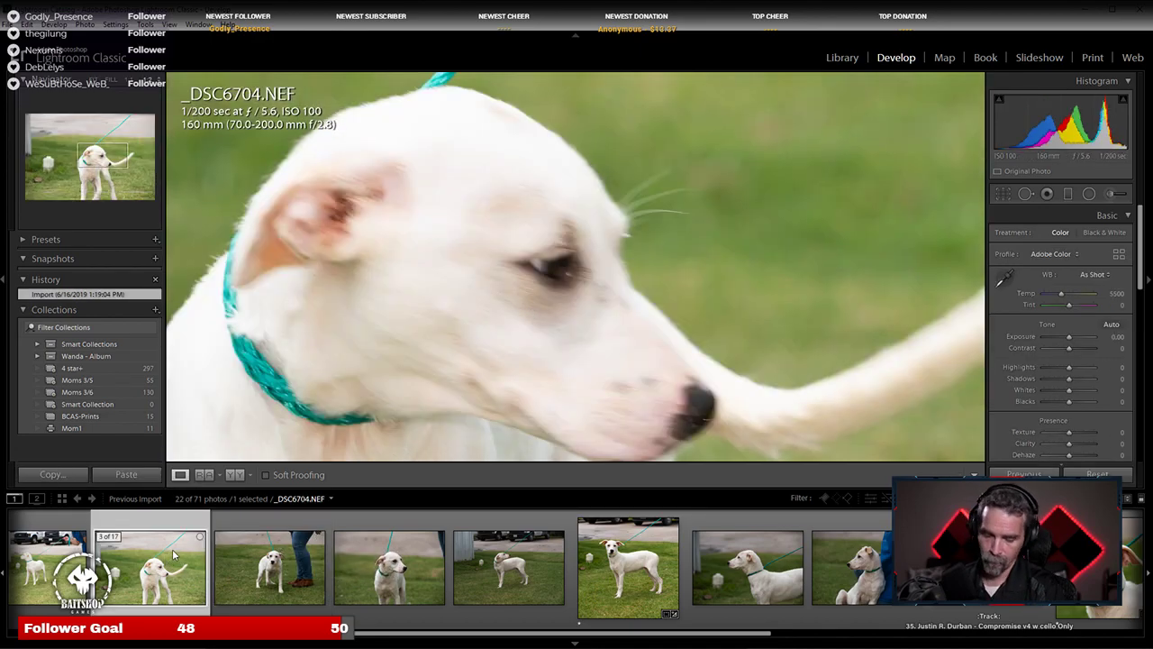
pyautogui.press('Delete')
pyautogui.click(403, 495)
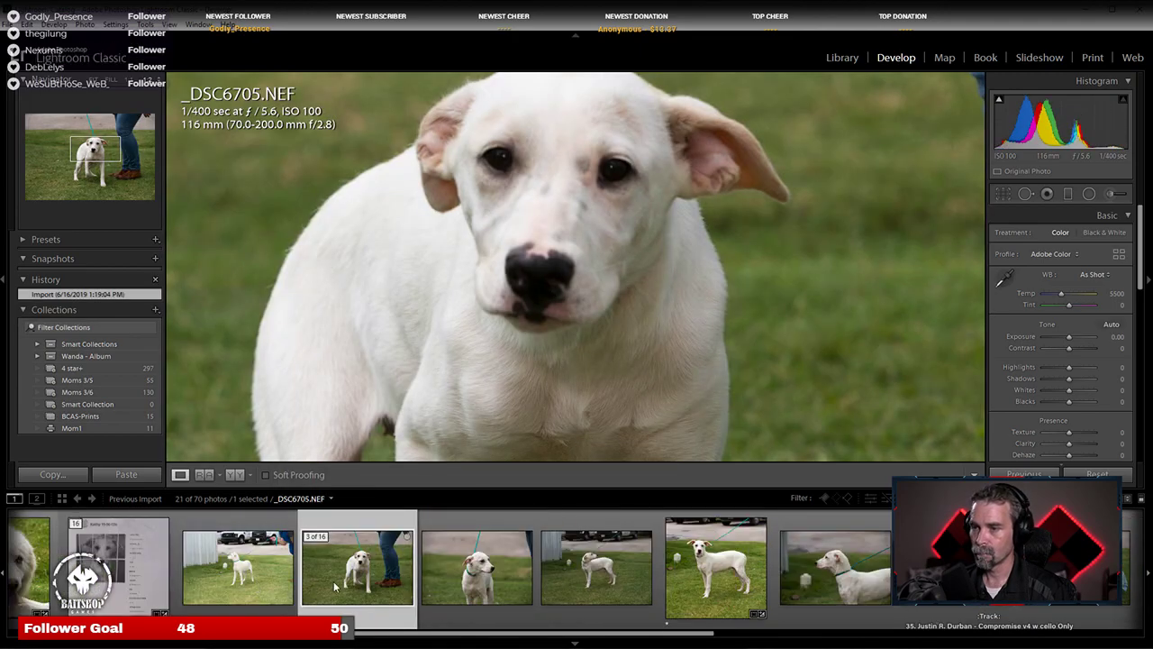
# Step: Check _DSC6703's focus, then browse forward to _DSC6715 and zoom-check it
pyautogui.click(269, 577)
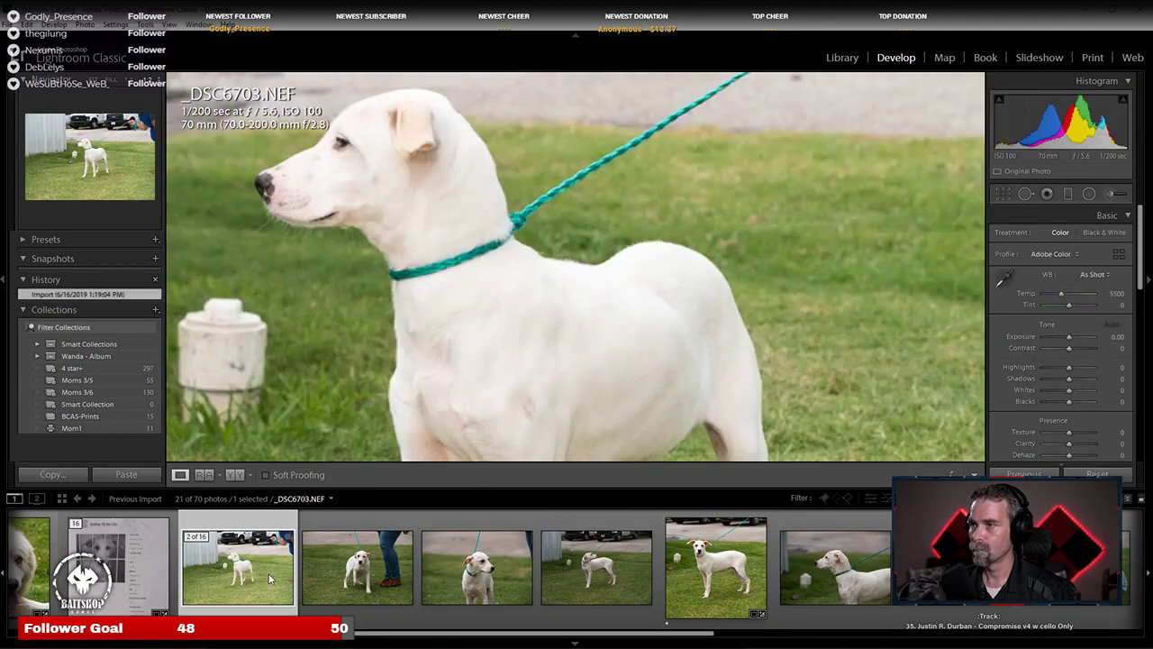
pyautogui.click(406, 288)
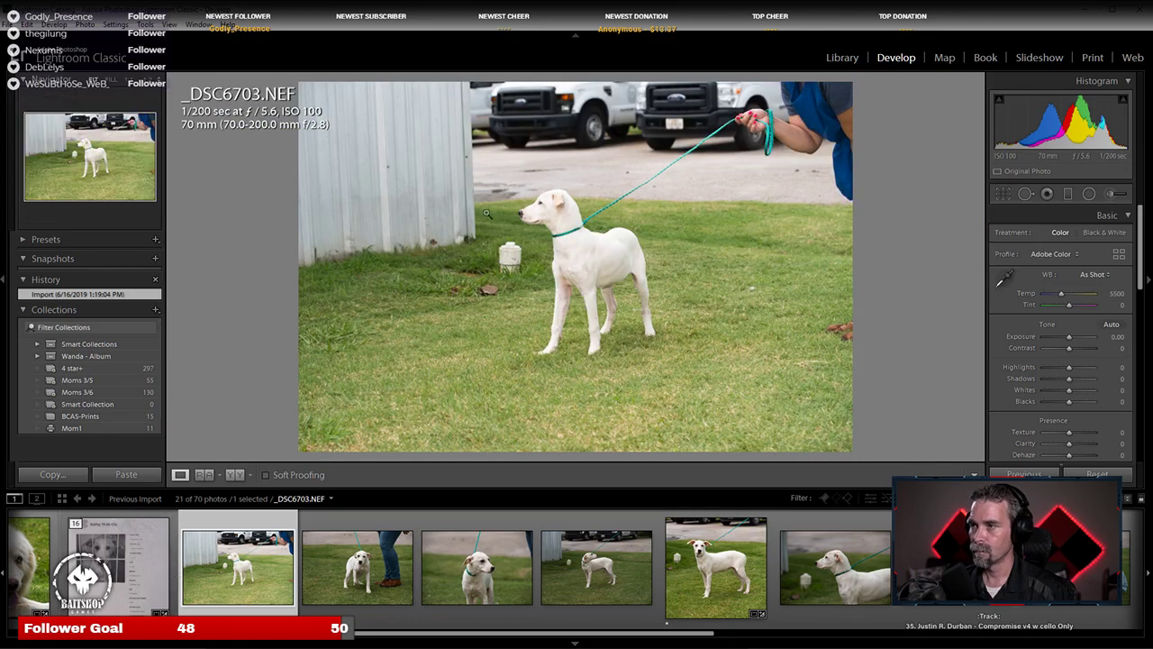
pyautogui.click(560, 212)
pyautogui.click(558, 212)
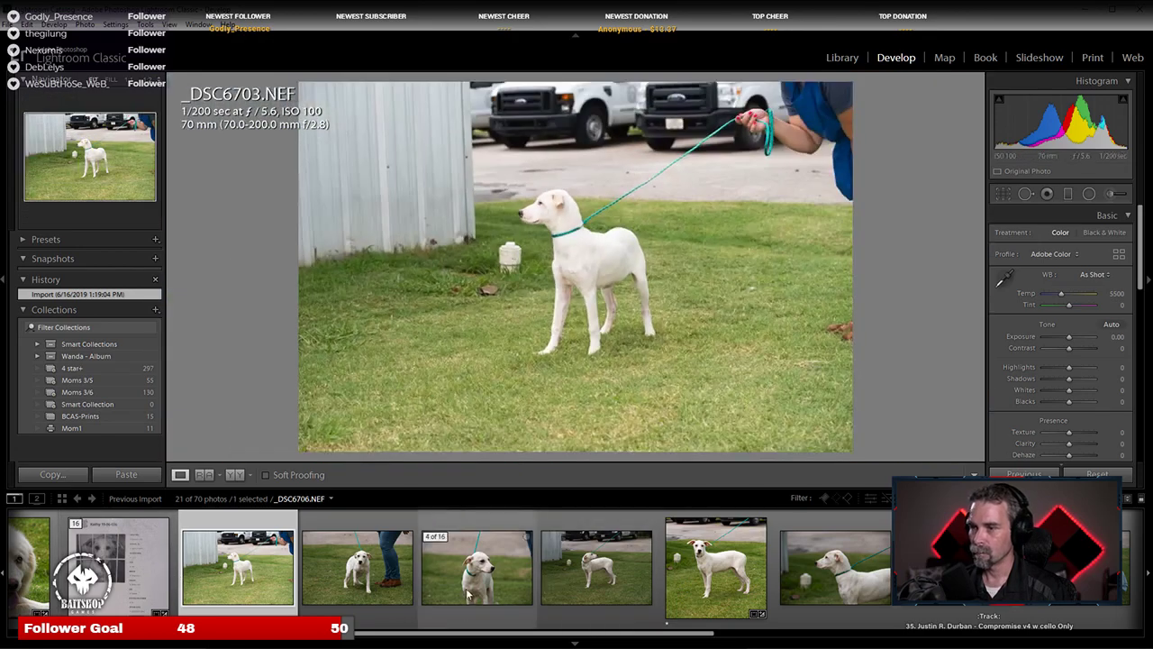
pyautogui.click(475, 590)
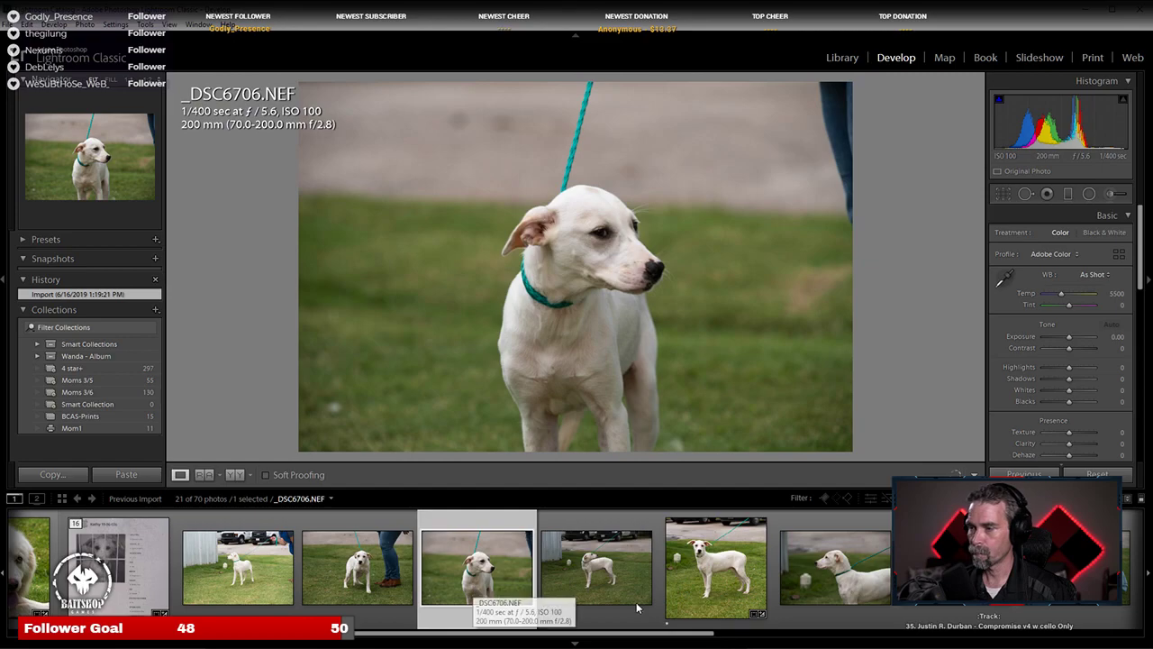
pyautogui.click(855, 590)
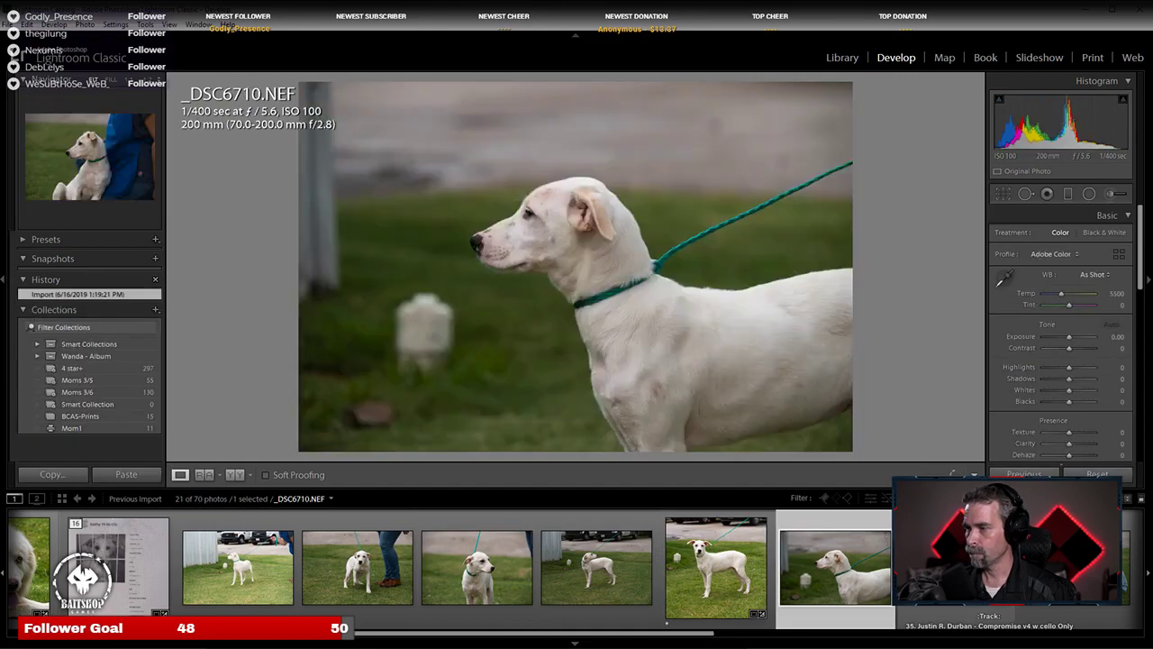
pyautogui.press('Right')
pyautogui.click(869, 584)
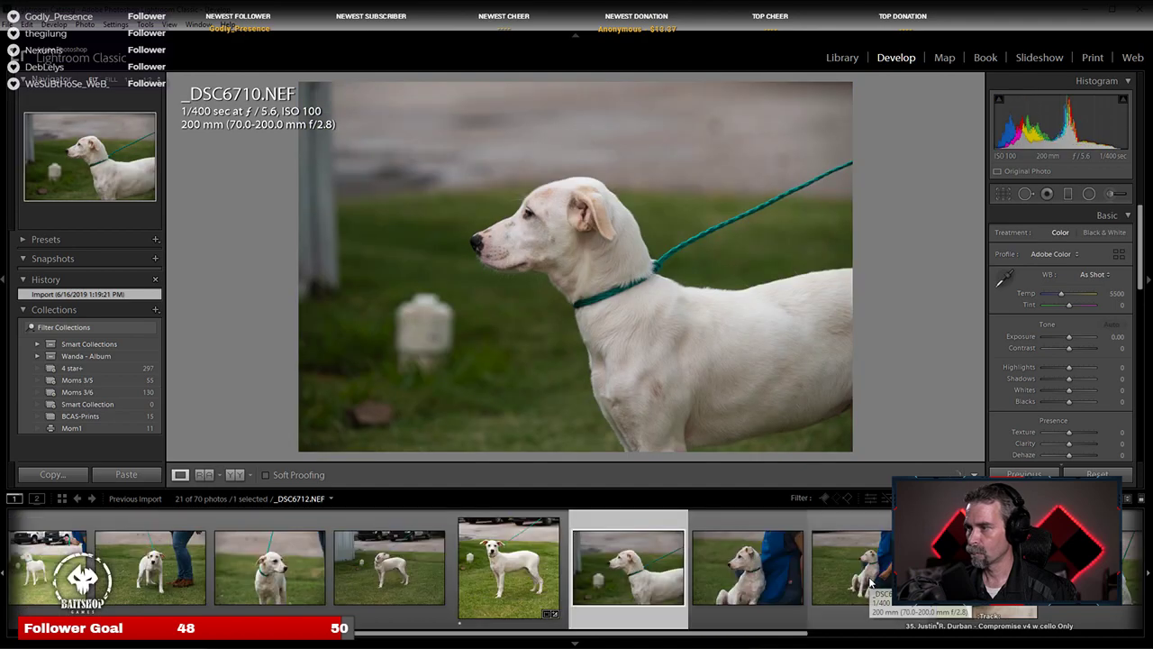
pyautogui.click(870, 584)
pyautogui.click(870, 584)
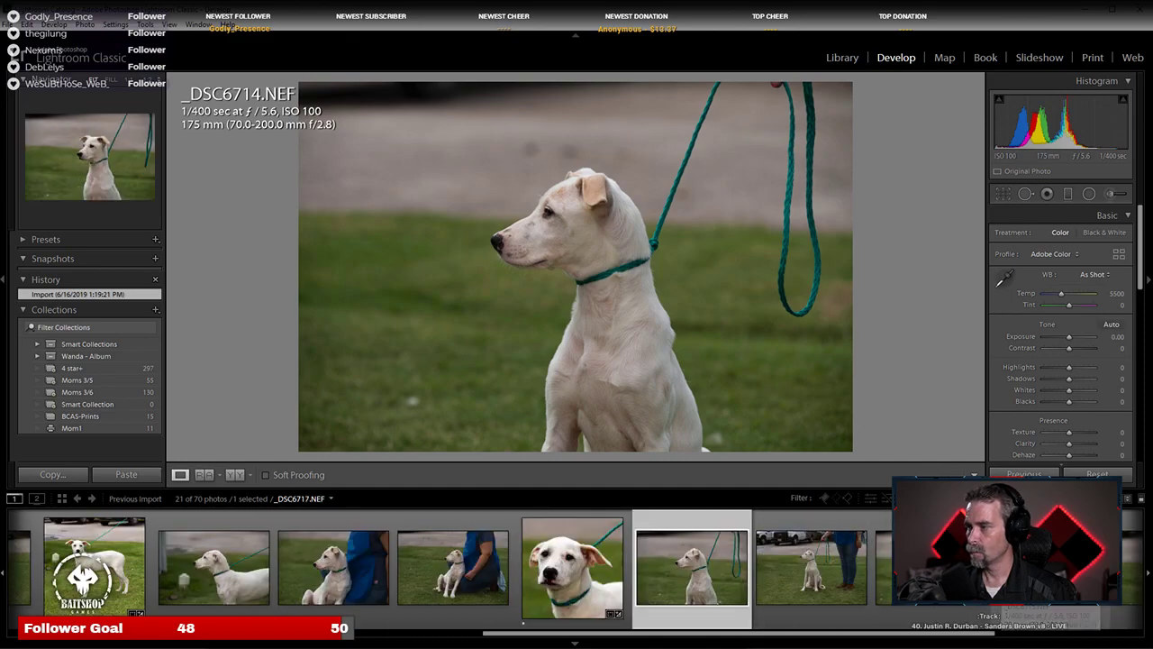
pyautogui.click(806, 586)
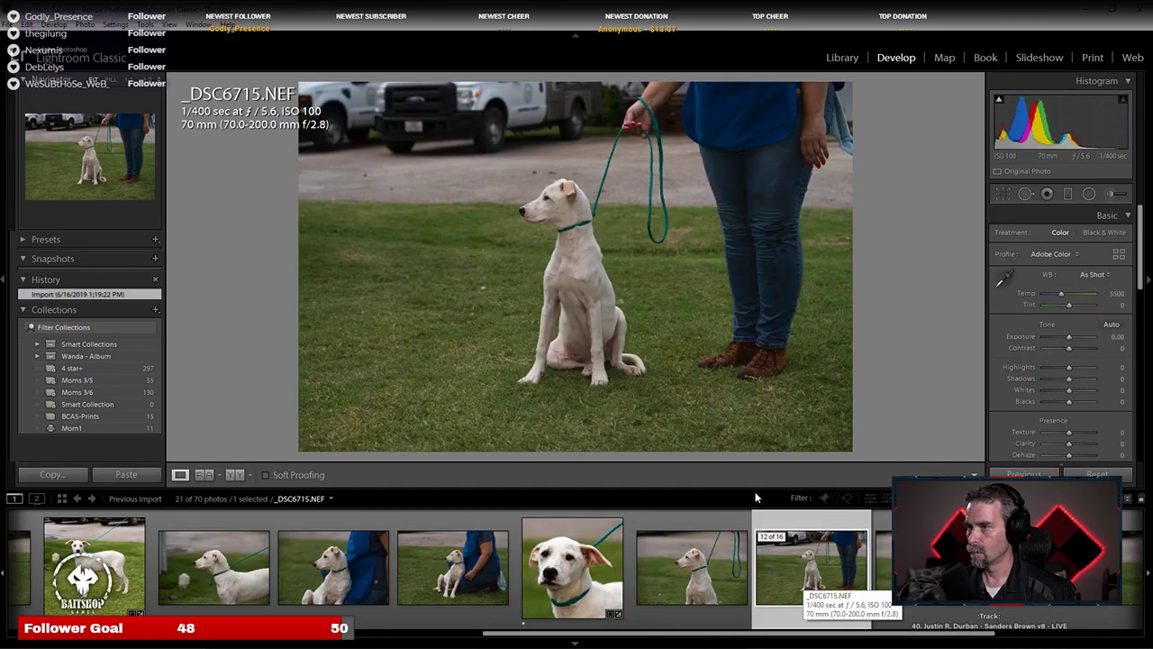
pyautogui.click(555, 225)
pyautogui.click(553, 221)
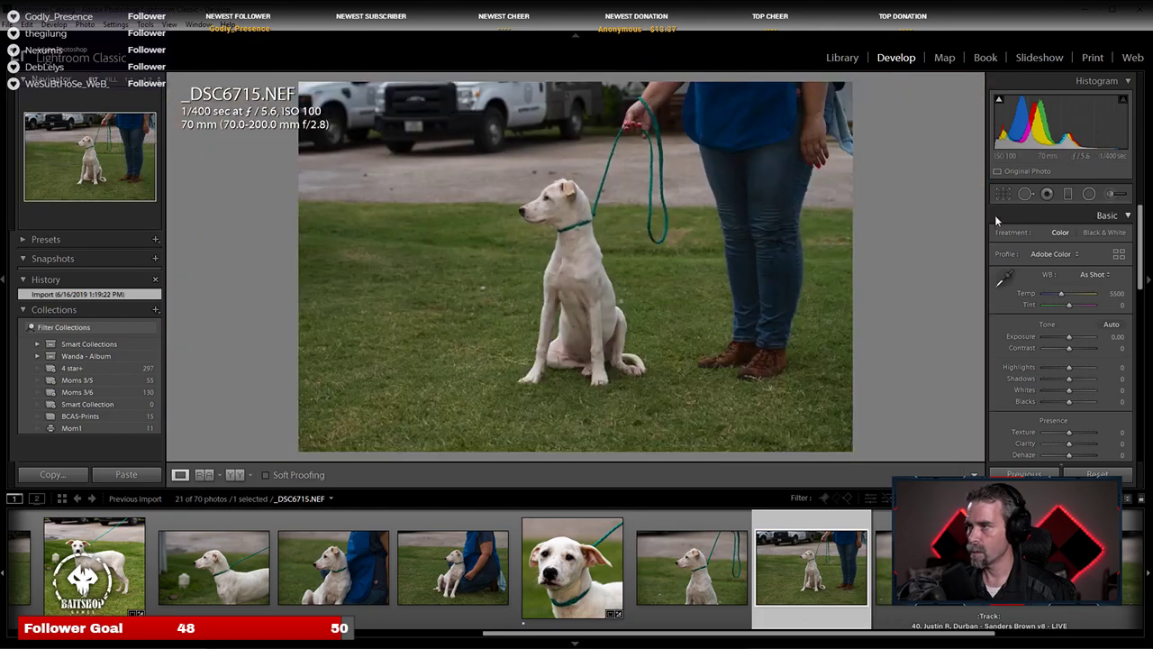
# Step: Paste settings onto _DSC6715, apply Auto tone, and pull Highlights to −88 and Shadows to −45
pyautogui.rightClick(795, 590)
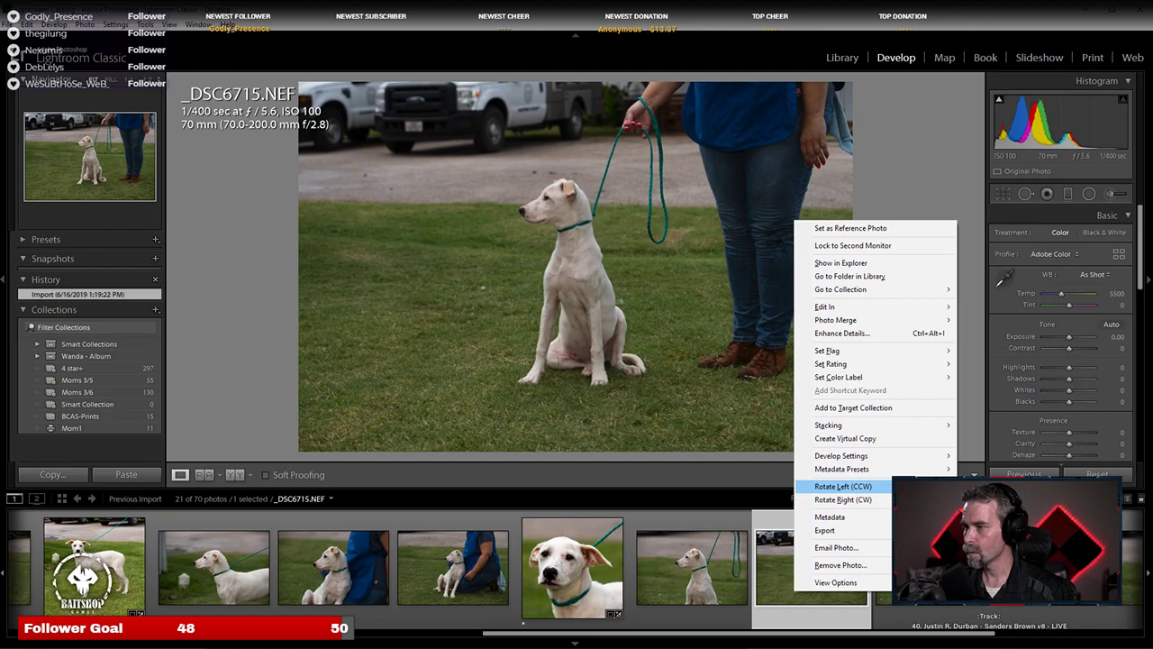
pyautogui.moveTo(888, 466)
pyautogui.click(674, 518)
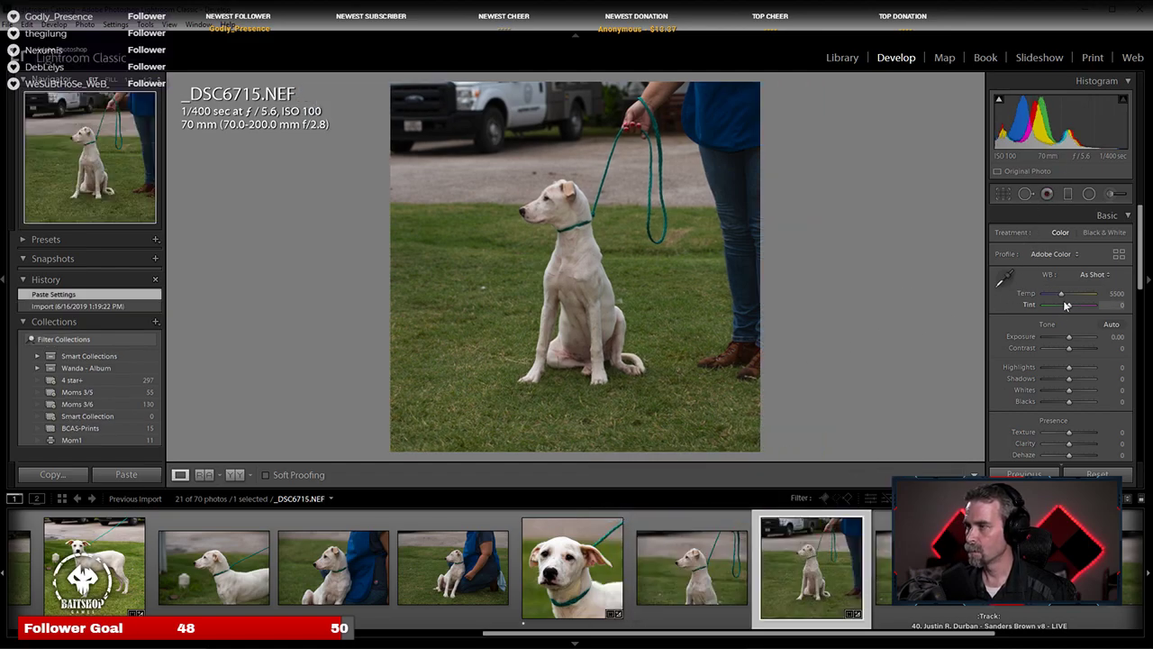
pyautogui.click(1111, 324)
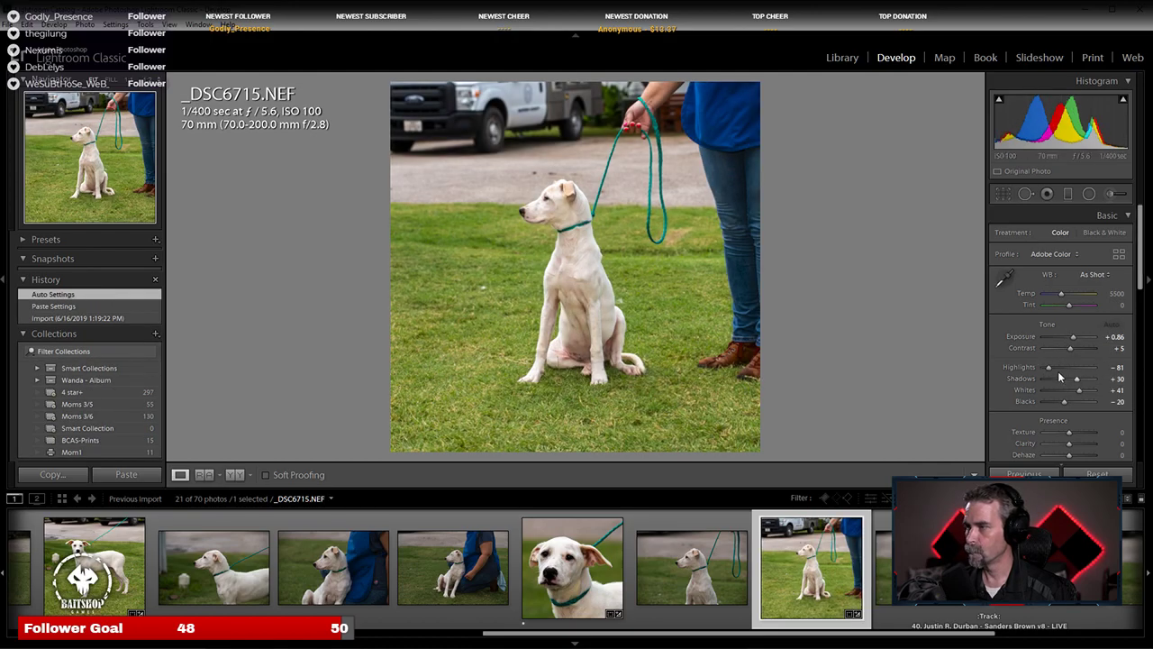
pyautogui.moveTo(1053, 369); pyautogui.dragTo(1056, 377)
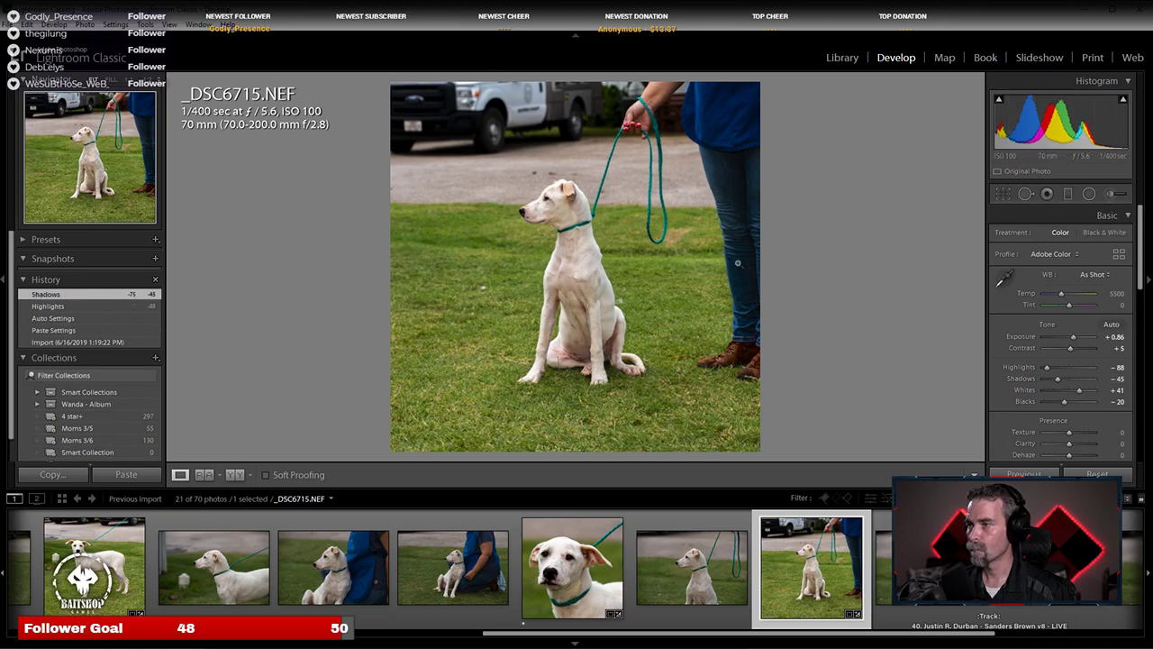
# Step: Crop _DSC6715 to a 1:1 square framing the whole seated white dog
pyautogui.click(1002, 195)
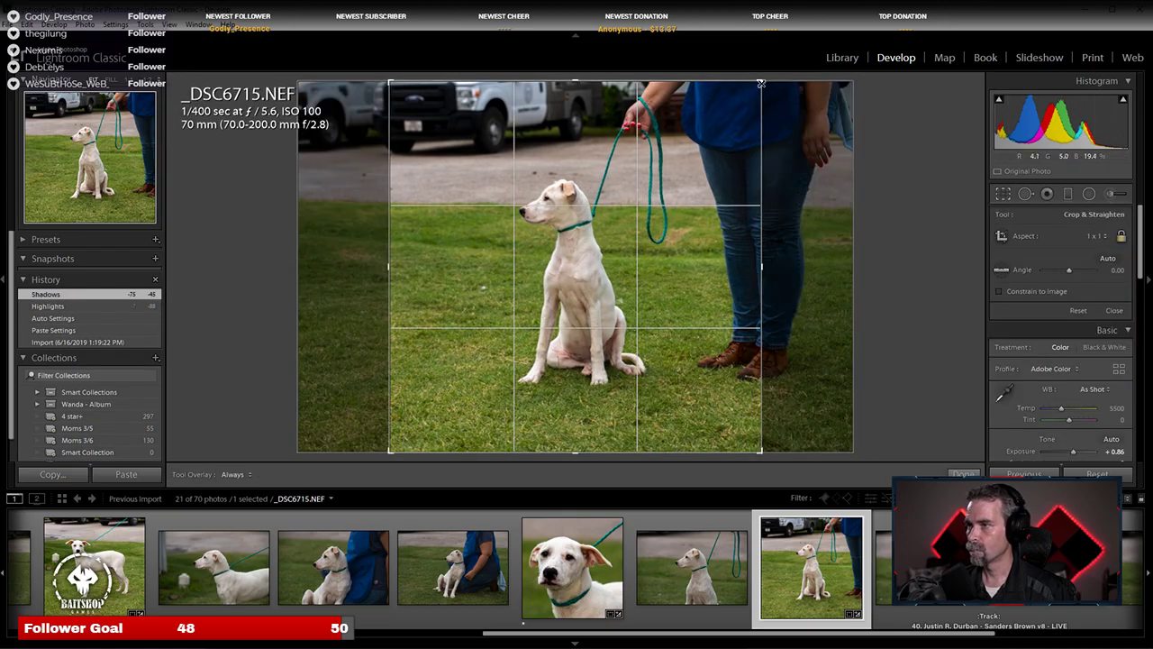
pyautogui.moveTo(761, 83); pyautogui.dragTo(737, 102)
pyautogui.moveTo(425, 411); pyautogui.dragTo(441, 404)
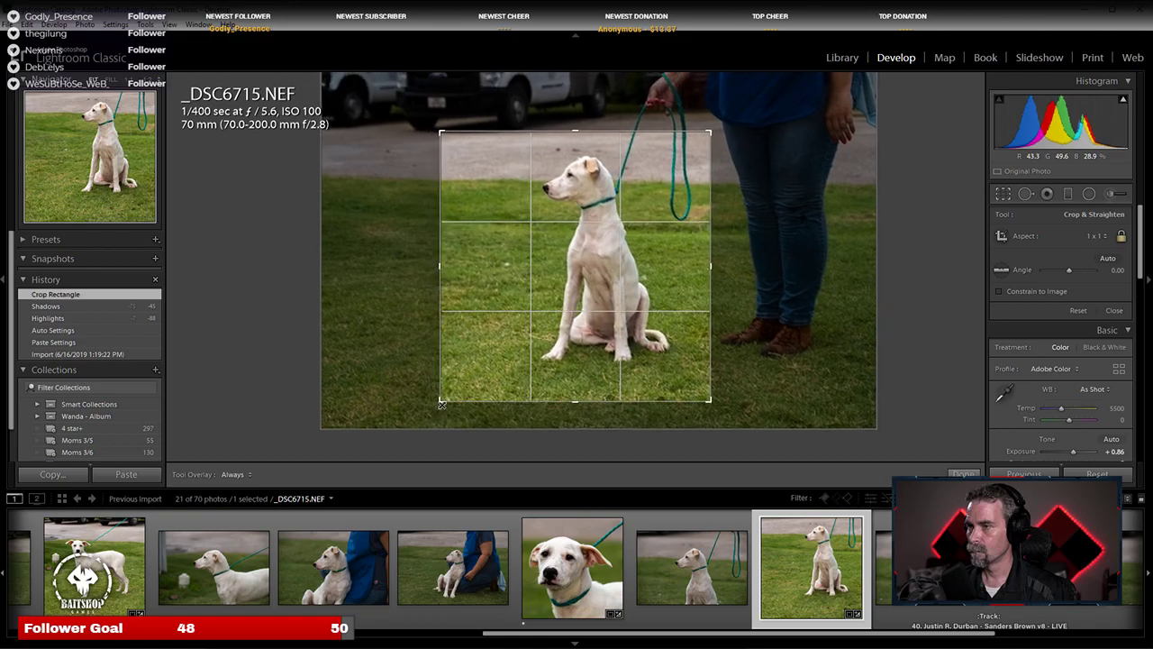
pyautogui.moveTo(608, 277); pyautogui.dragTo(599, 282)
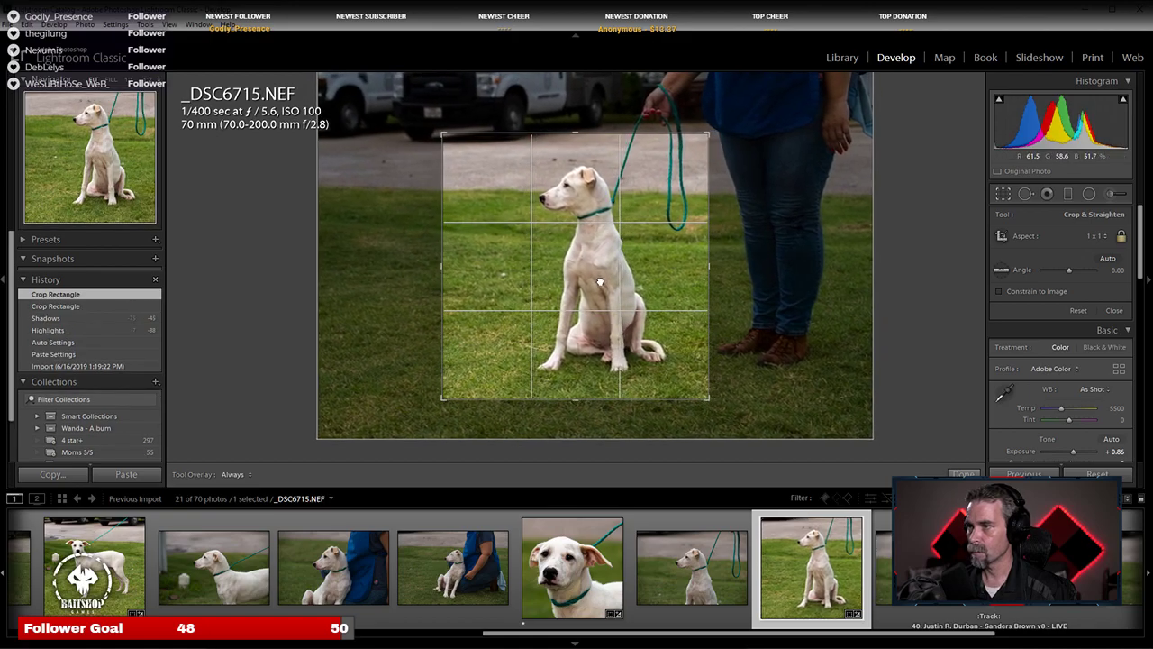
pyautogui.click(599, 282)
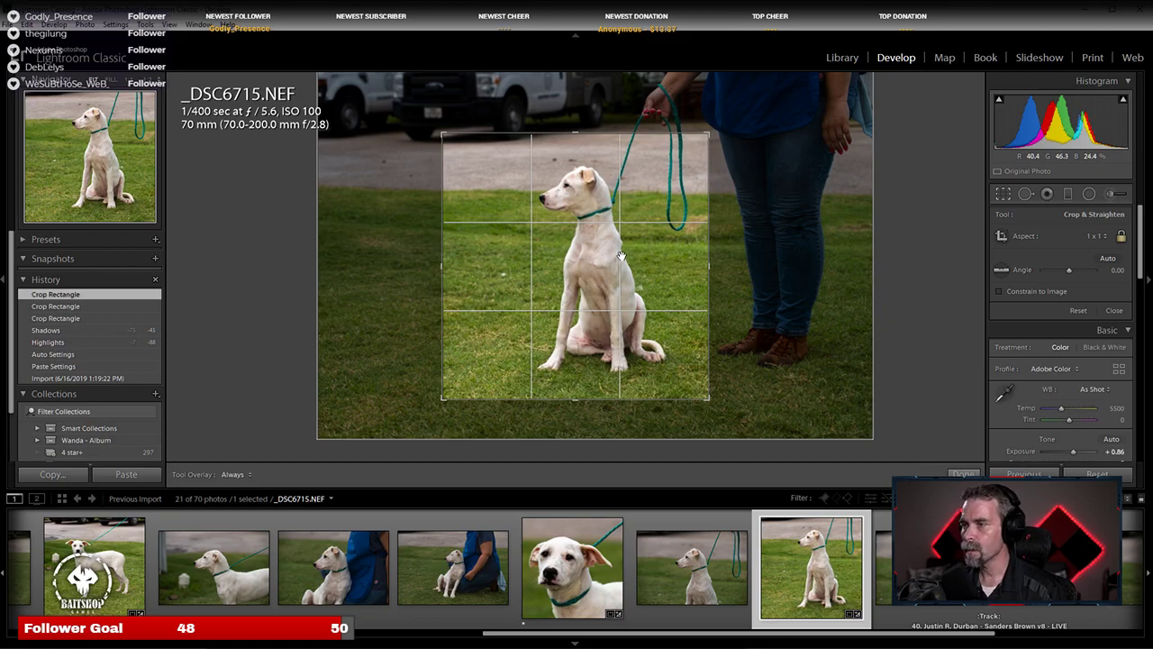
pyautogui.moveTo(621, 261)
pyautogui.mouseDown()
pyautogui.moveTo(609, 257)
pyautogui.moveTo(615, 245)
pyautogui.mouseUp()
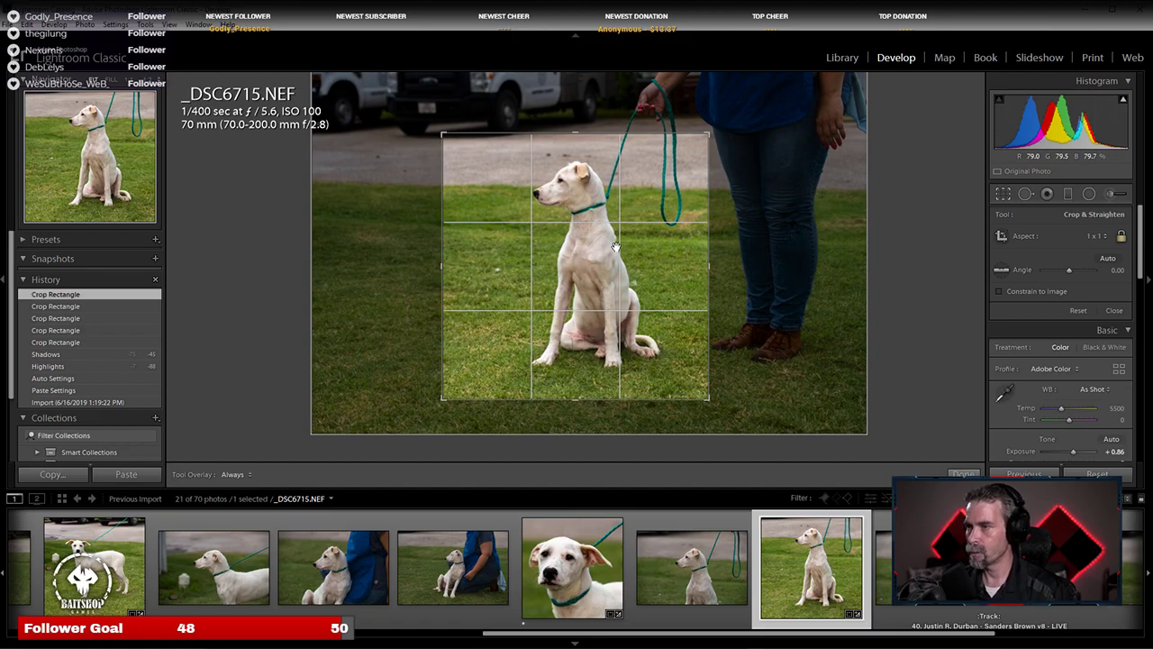
pyautogui.press('Return')
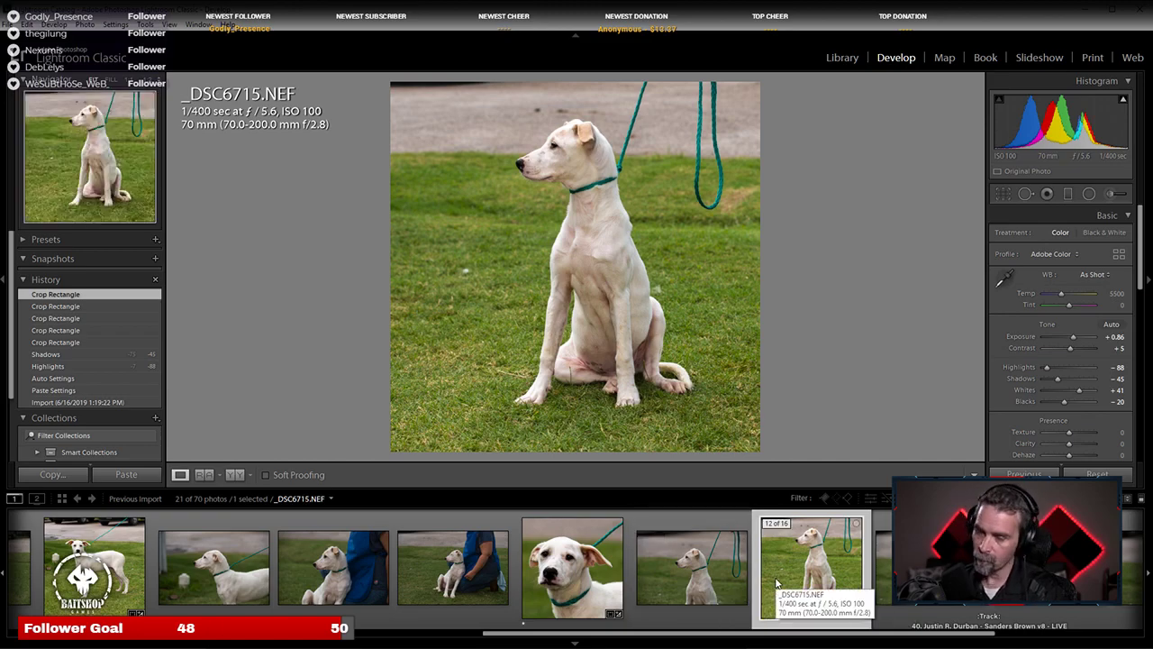
# Step: Browse _DSC6716, _DSC6715 and the _DSC6713 close-up portrait in the filmstrip
pyautogui.press('Right')
pyautogui.press('Left')
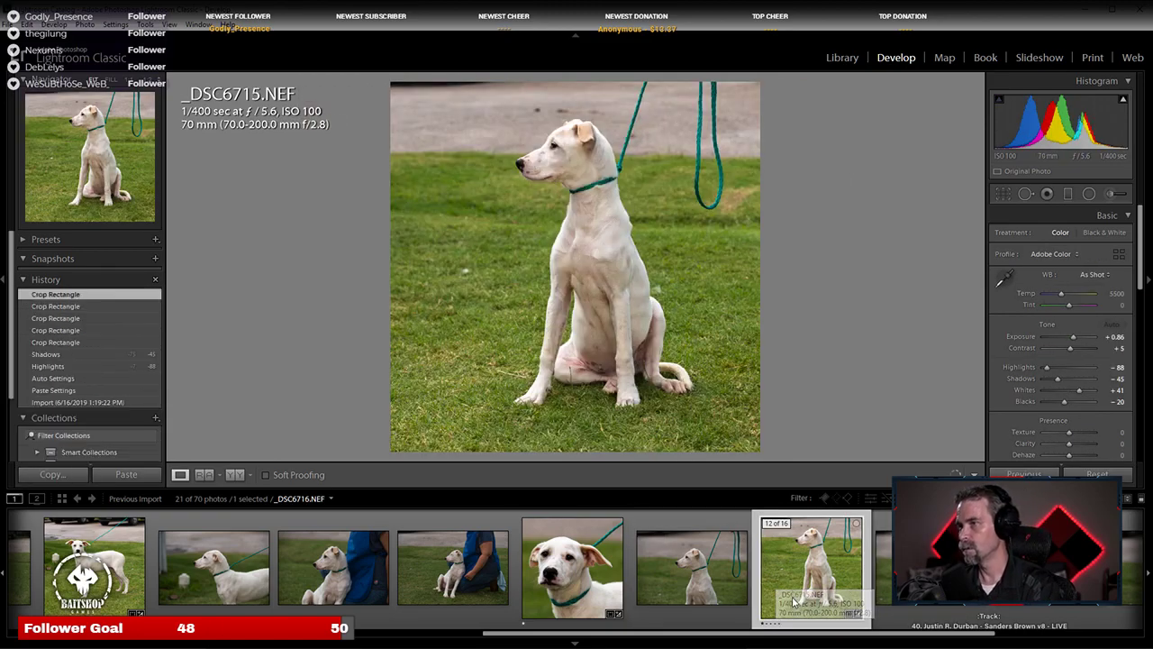
pyautogui.click(603, 591)
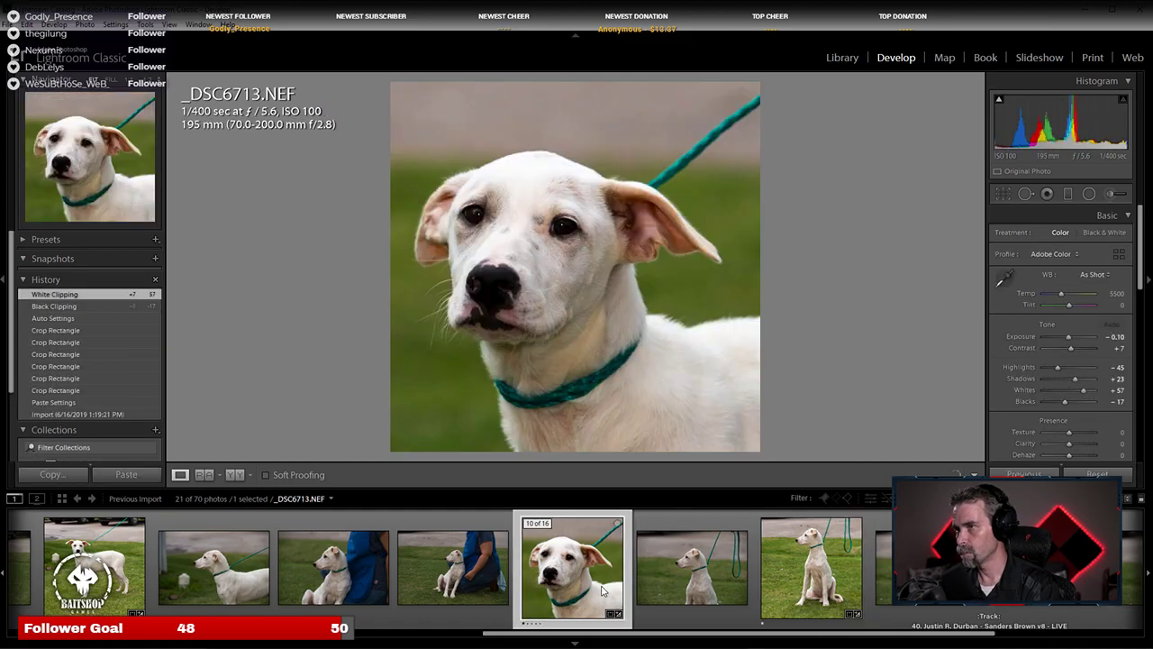
pyautogui.click(827, 591)
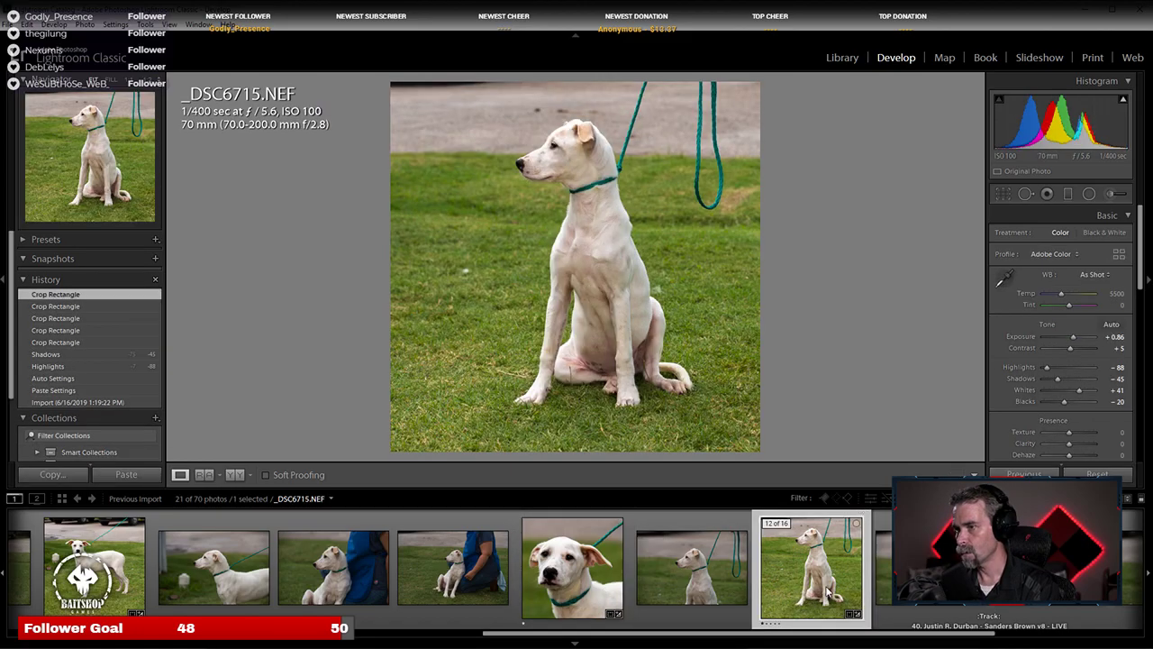
pyautogui.hscroll(-2, 541, 577)
pyautogui.click(332, 587)
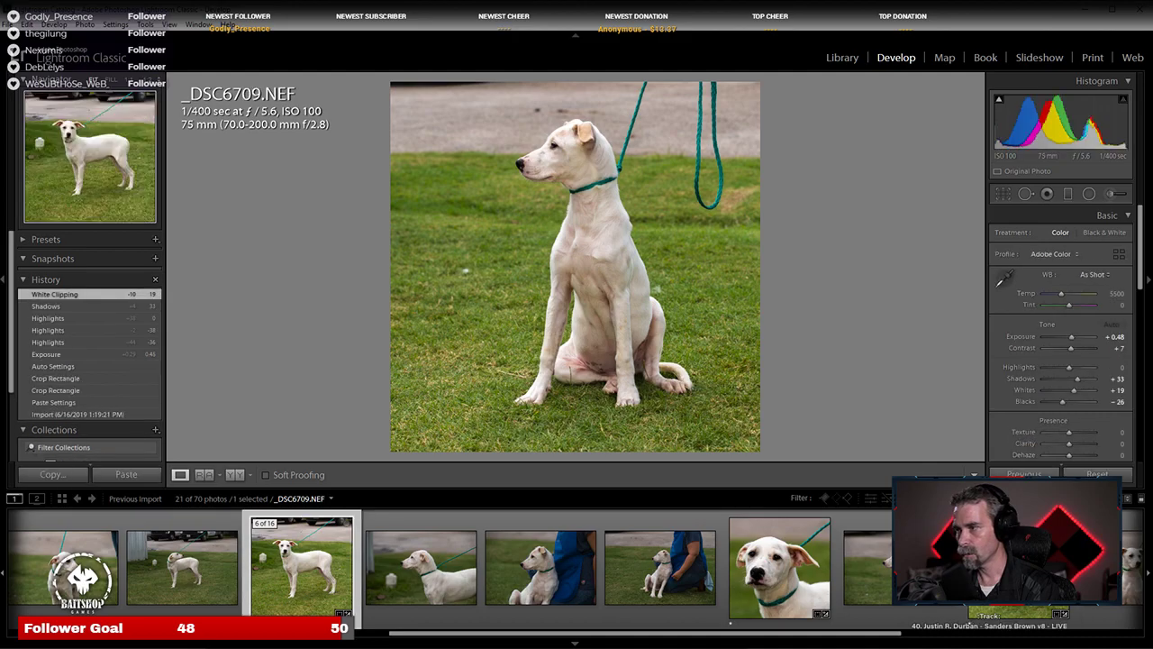
pyautogui.click(986, 609)
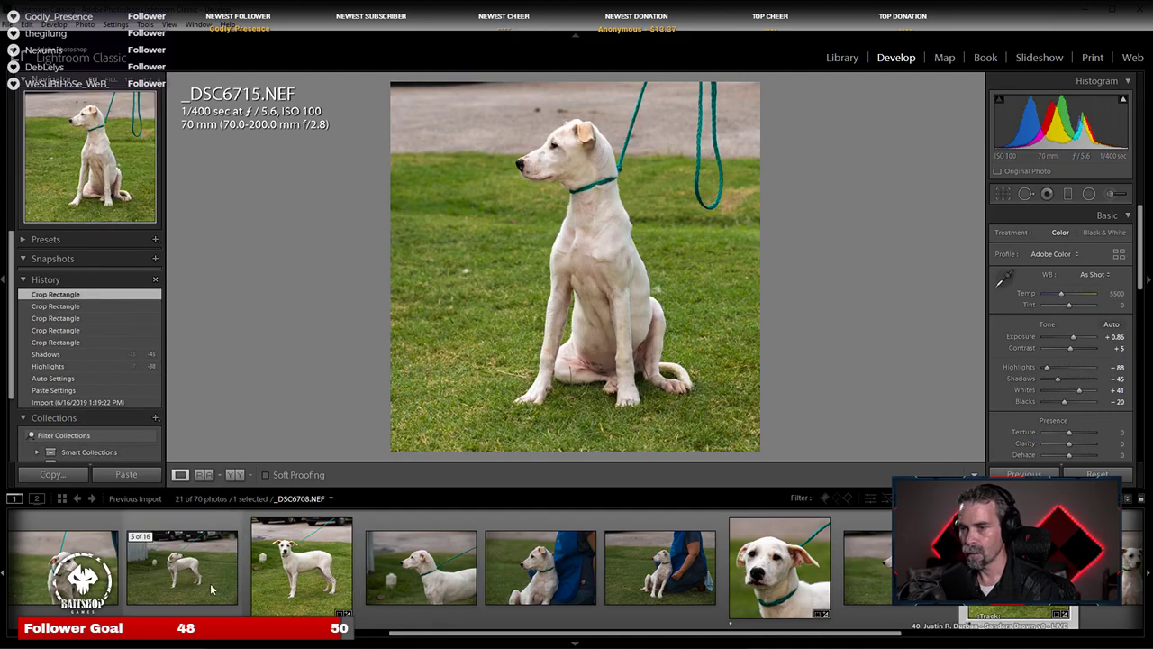
# Step: Open _DSC6709 and review its Shadows +33, Whites +19 and Blacks −26 settings
pyautogui.click(301, 572)
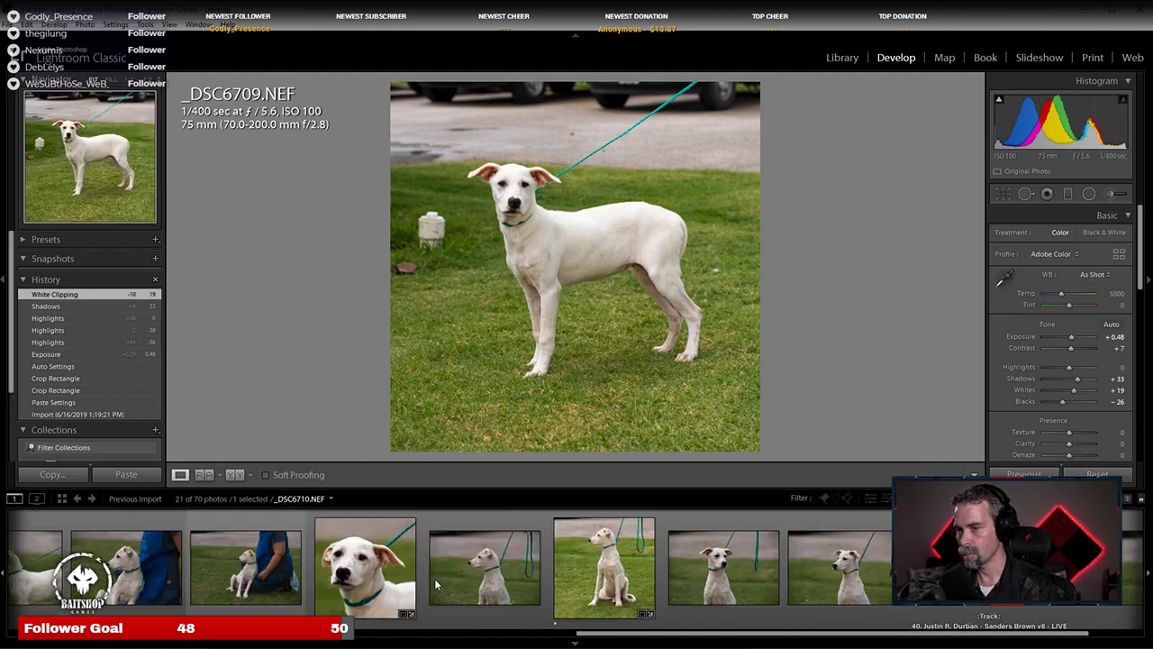
pyautogui.scroll(-5, 383, 579)
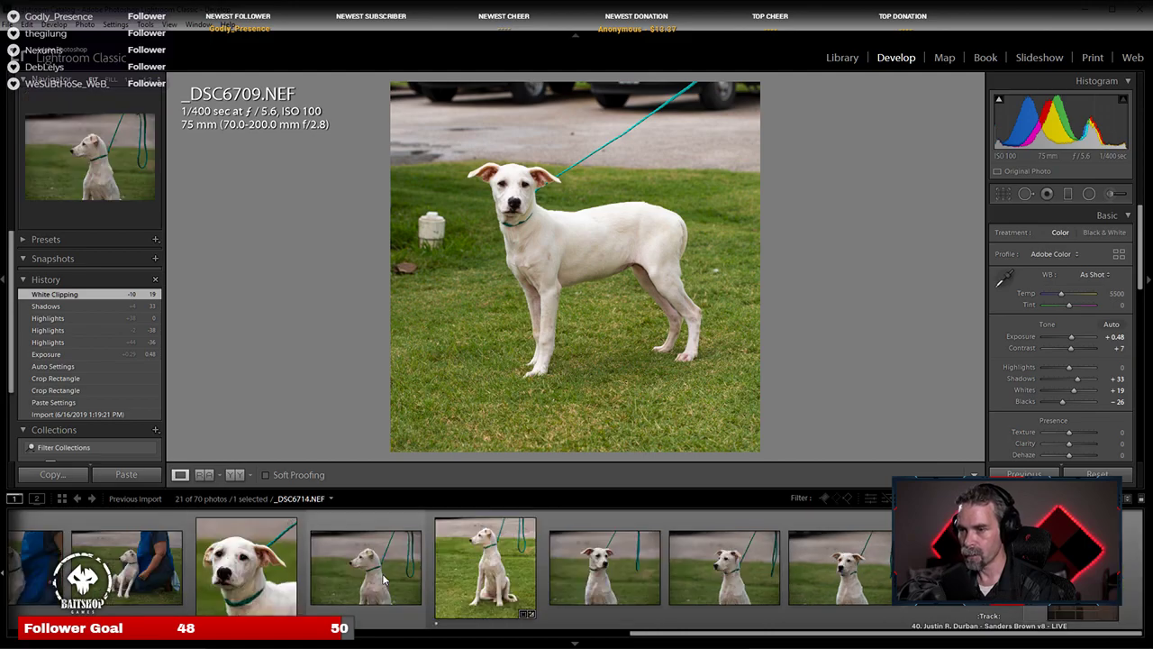
pyautogui.scroll(4, 383, 579)
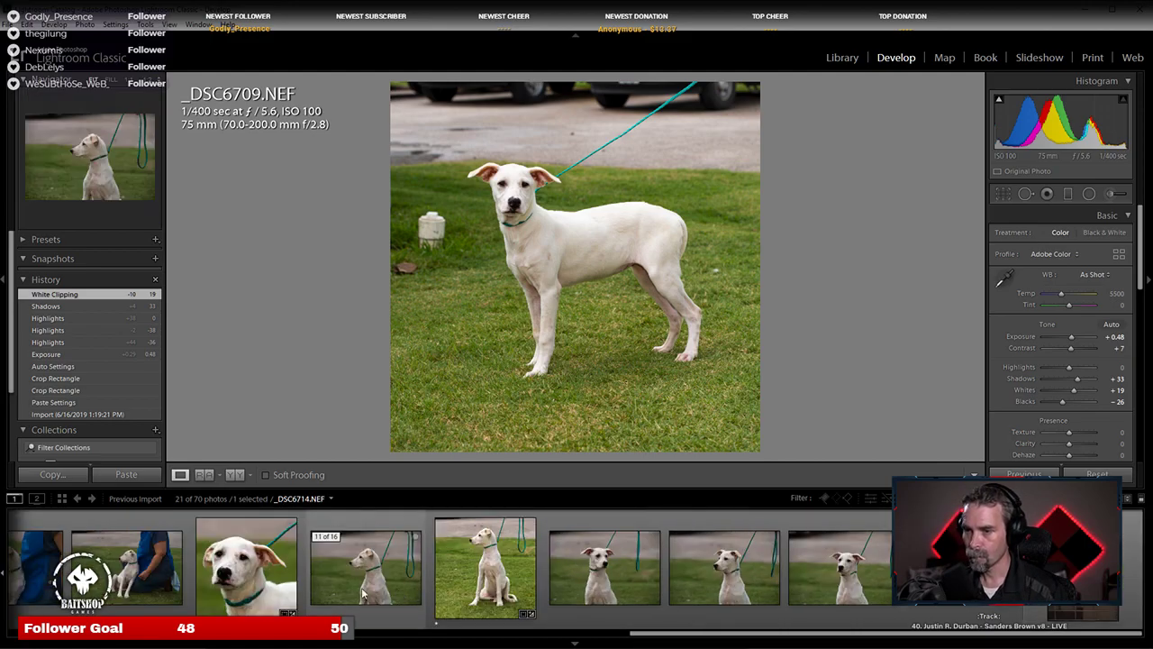
pyautogui.scroll(2, 339, 590)
pyautogui.scroll(-5, 270, 568)
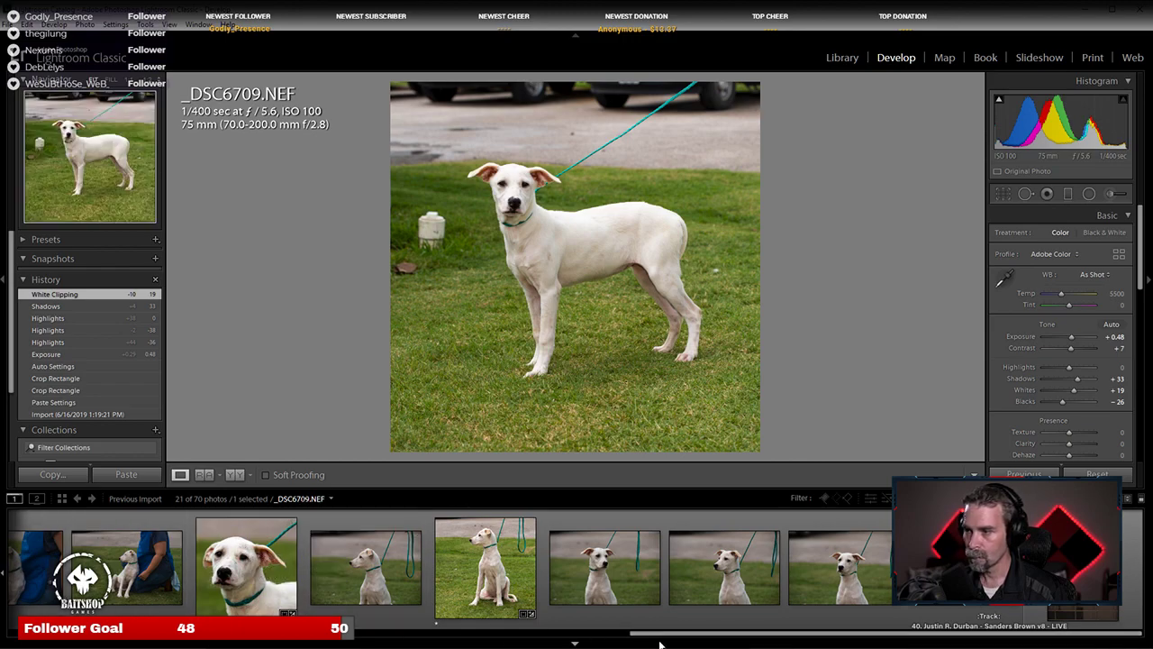
pyautogui.scroll(-3, 663, 638)
pyautogui.scroll(8, 159, 610)
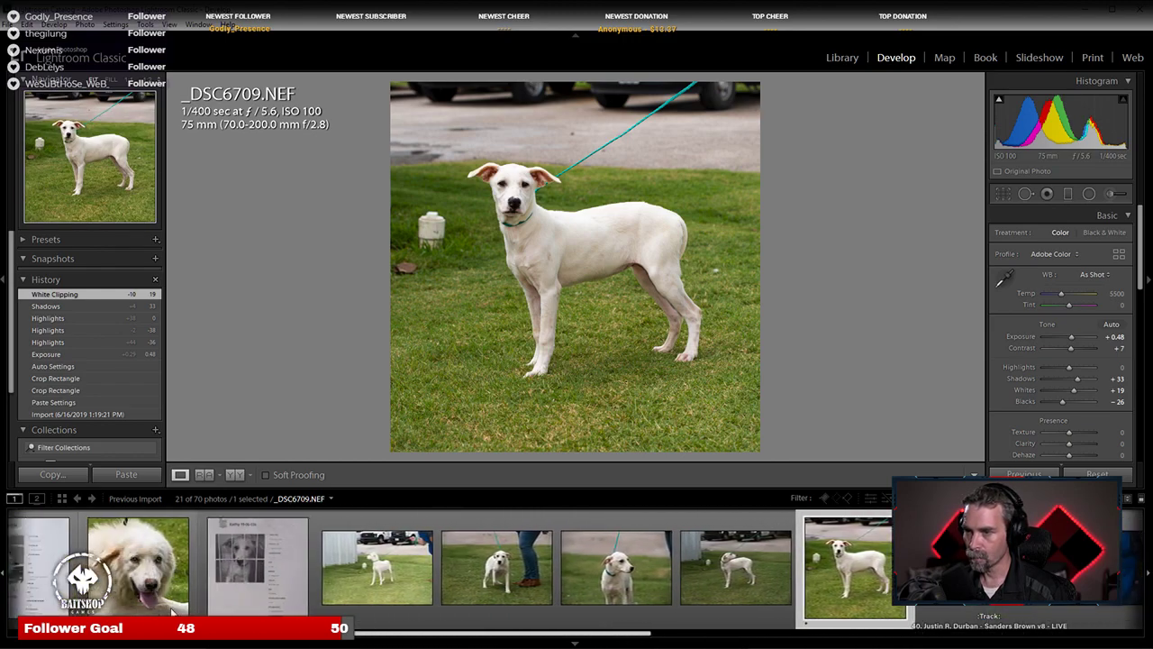
# Step: Open _DSC6720 and zoom into the kennel card to read the dog's age, breed and colour
pyautogui.click(256, 530)
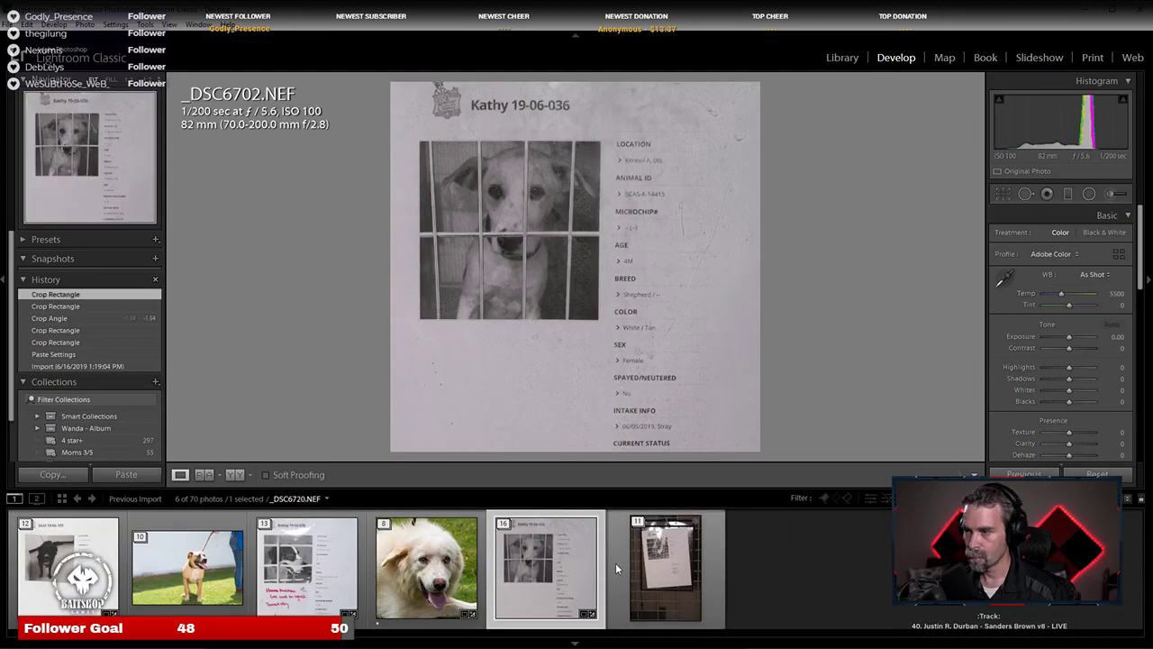
pyautogui.click(658, 566)
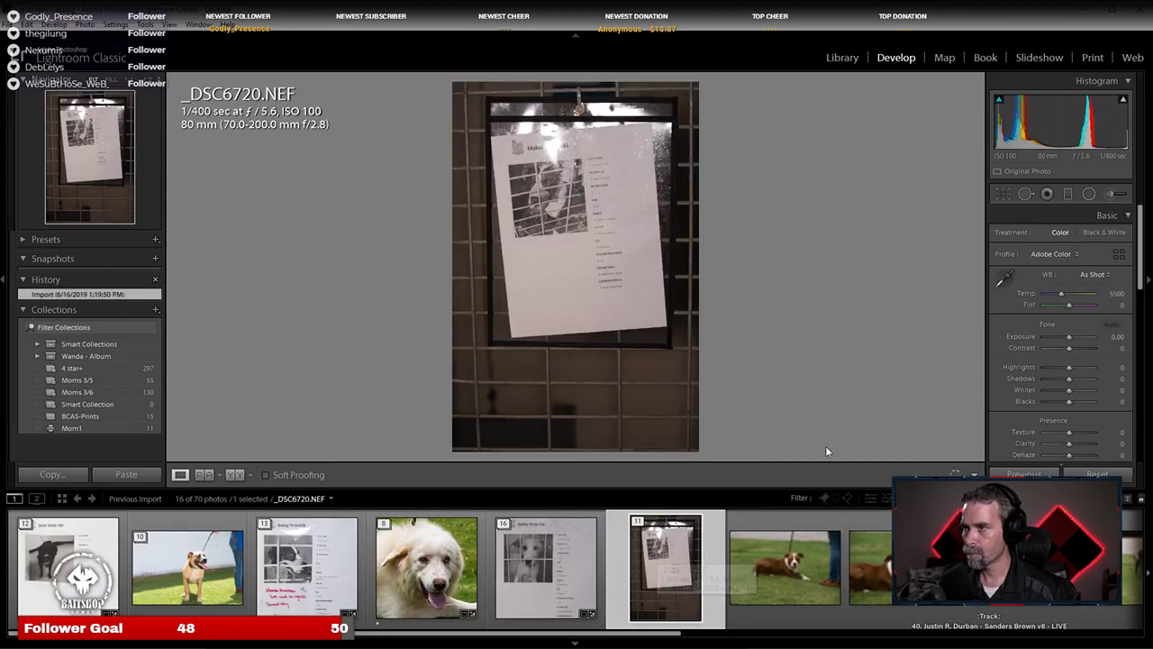
pyautogui.click(560, 429)
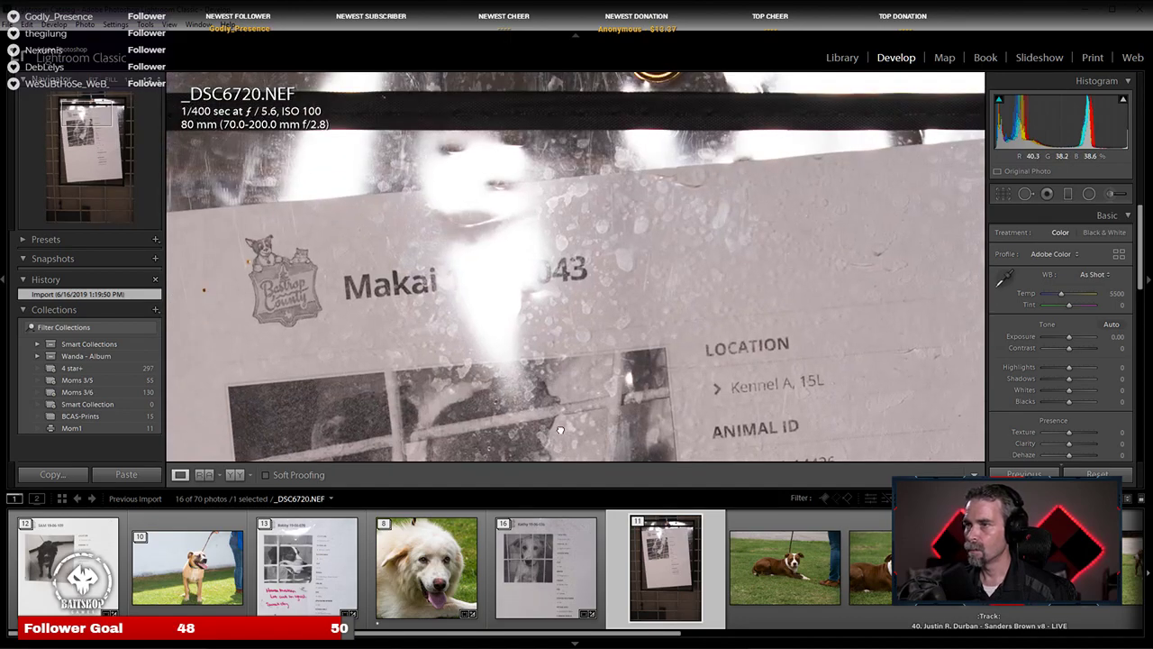
pyautogui.moveTo(559, 430); pyautogui.dragTo(521, 259)
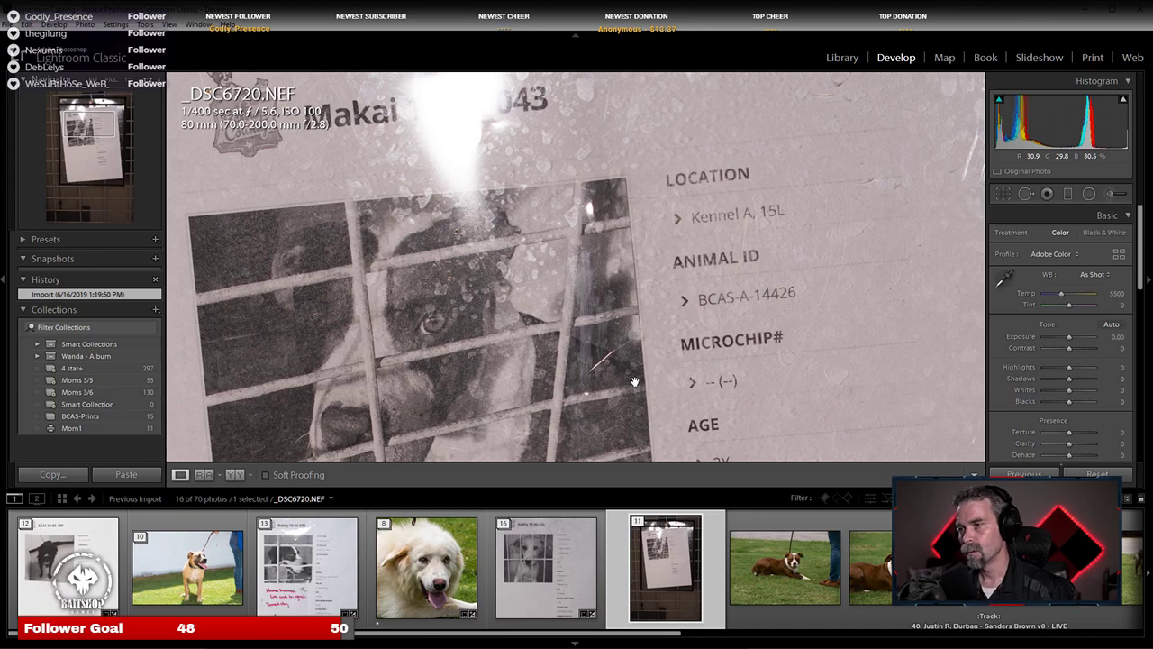
pyautogui.click(634, 368)
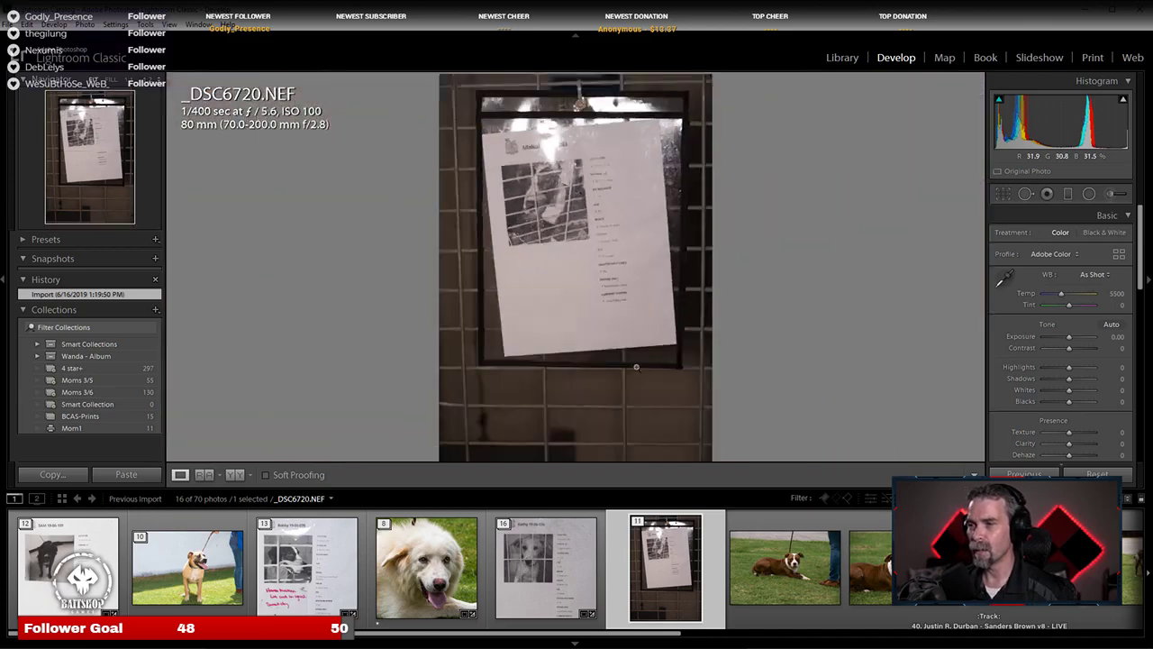
pyautogui.click(629, 207)
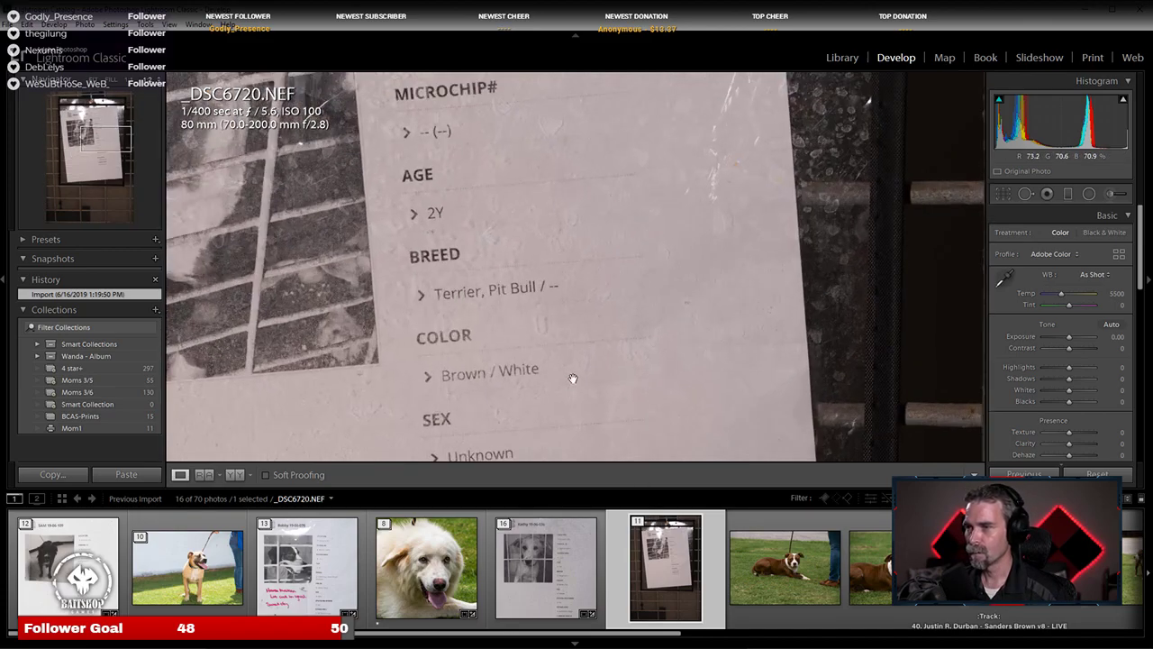
pyautogui.moveTo(572, 381); pyautogui.dragTo(657, 425)
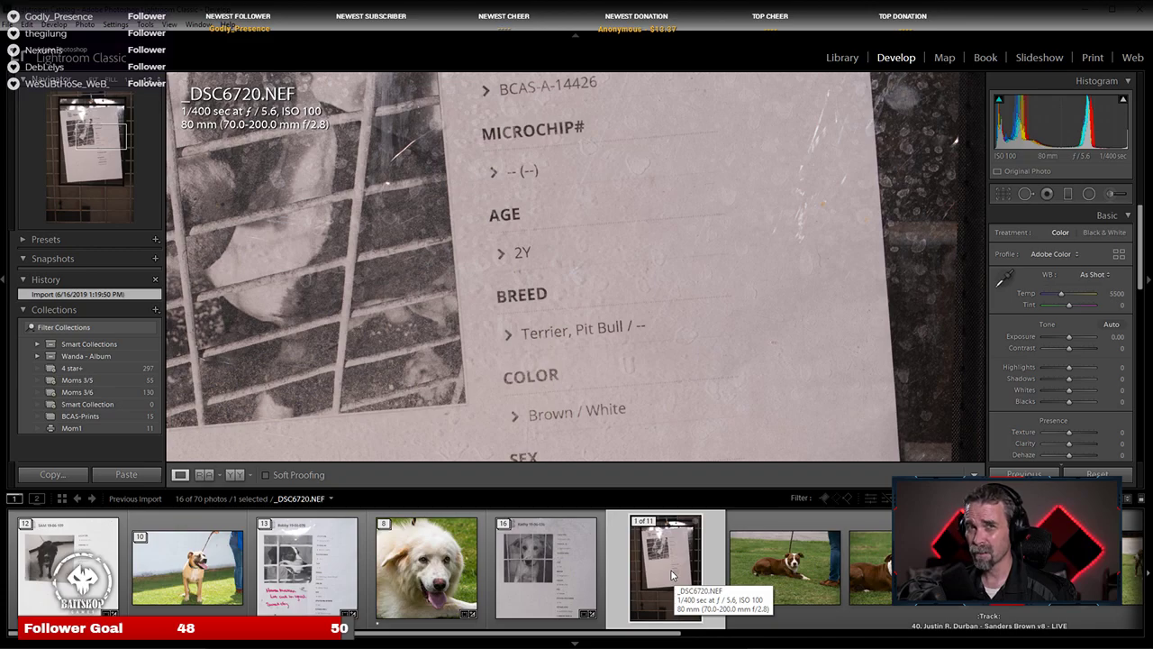
# Step: View _DSC6721, then check _DSC6727 zoomed in on the dog's head and back out
pyautogui.click(809, 571)
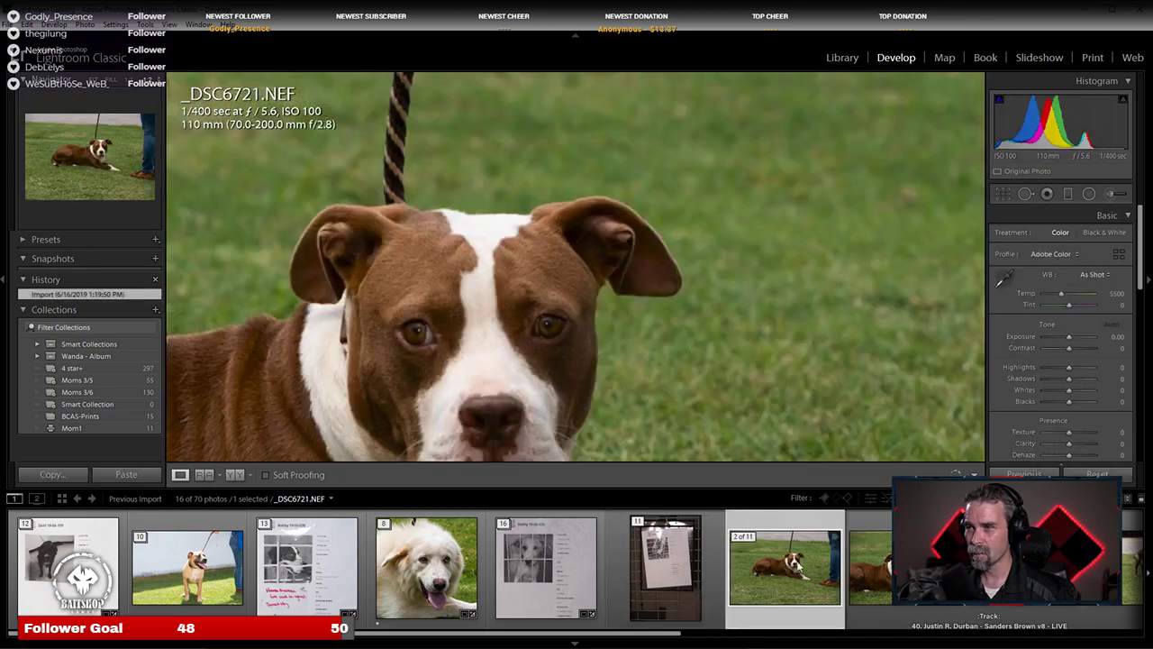
pyautogui.press('z')
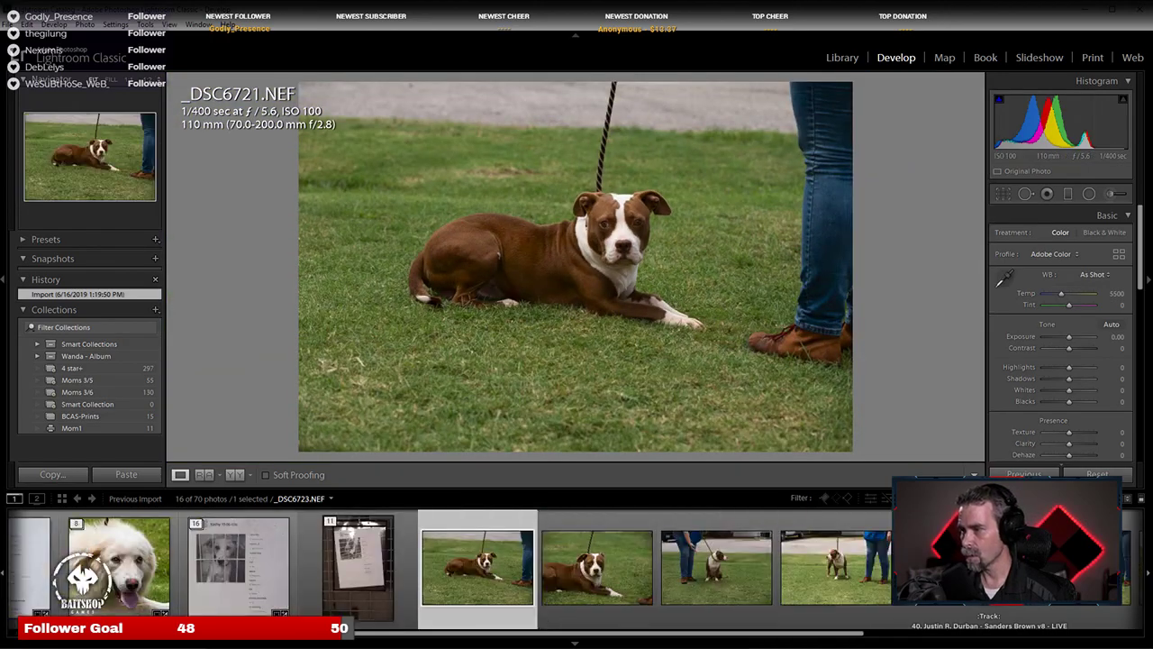
pyautogui.scroll(-2, 802, 567)
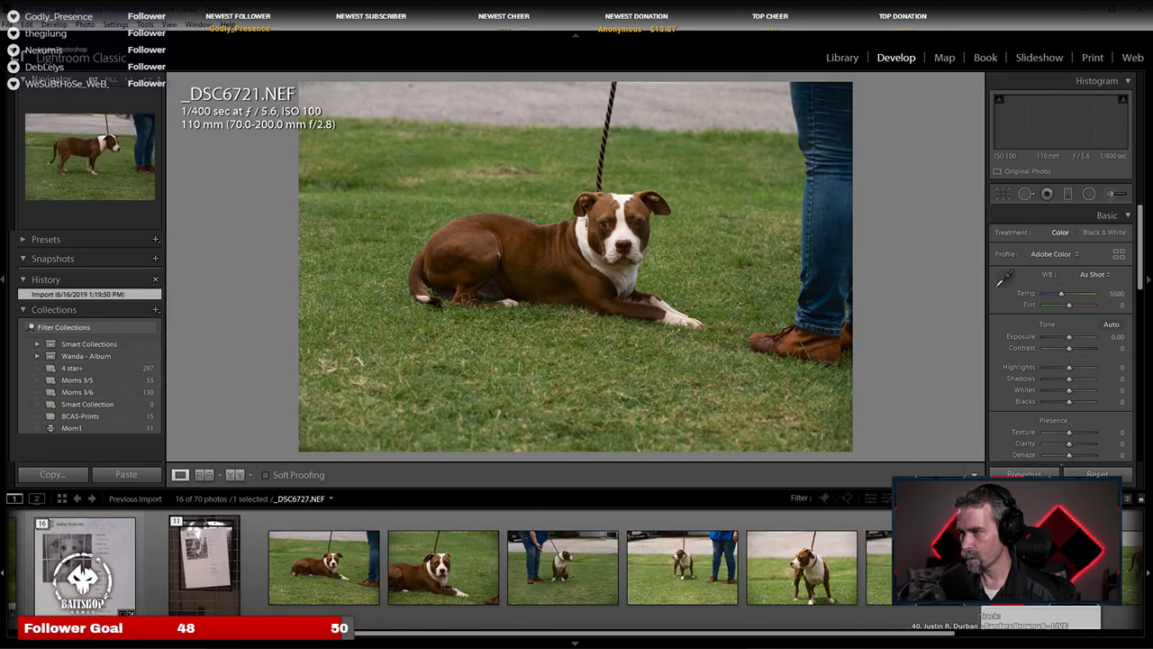
pyautogui.click(802, 568)
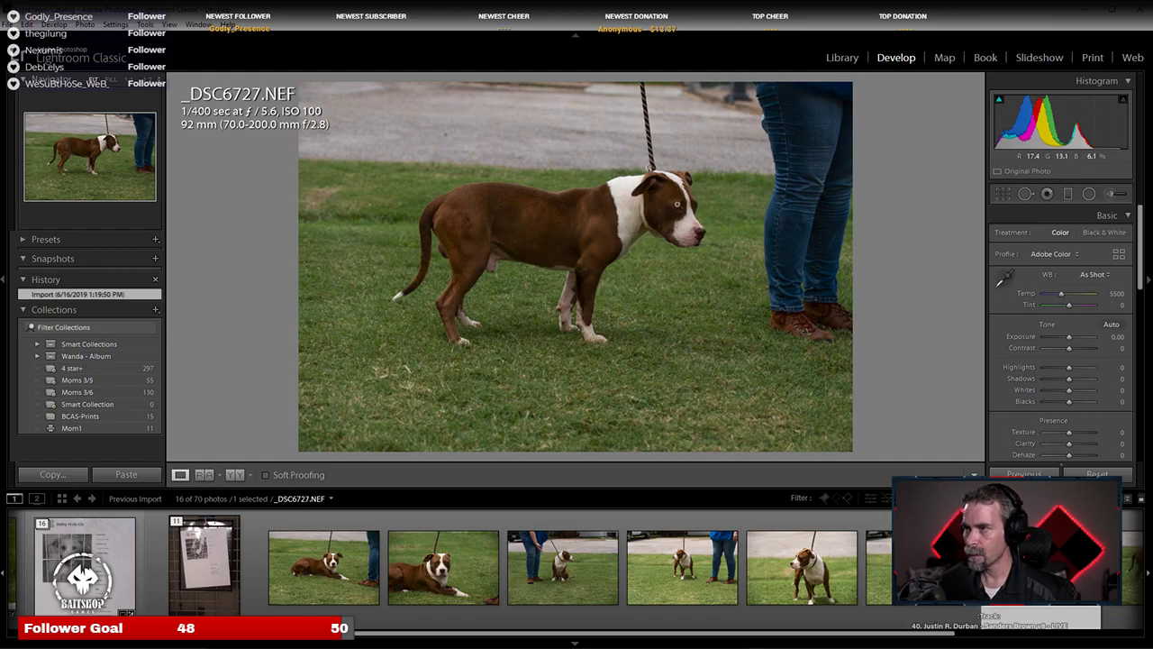
pyautogui.click(688, 203)
pyautogui.click(535, 274)
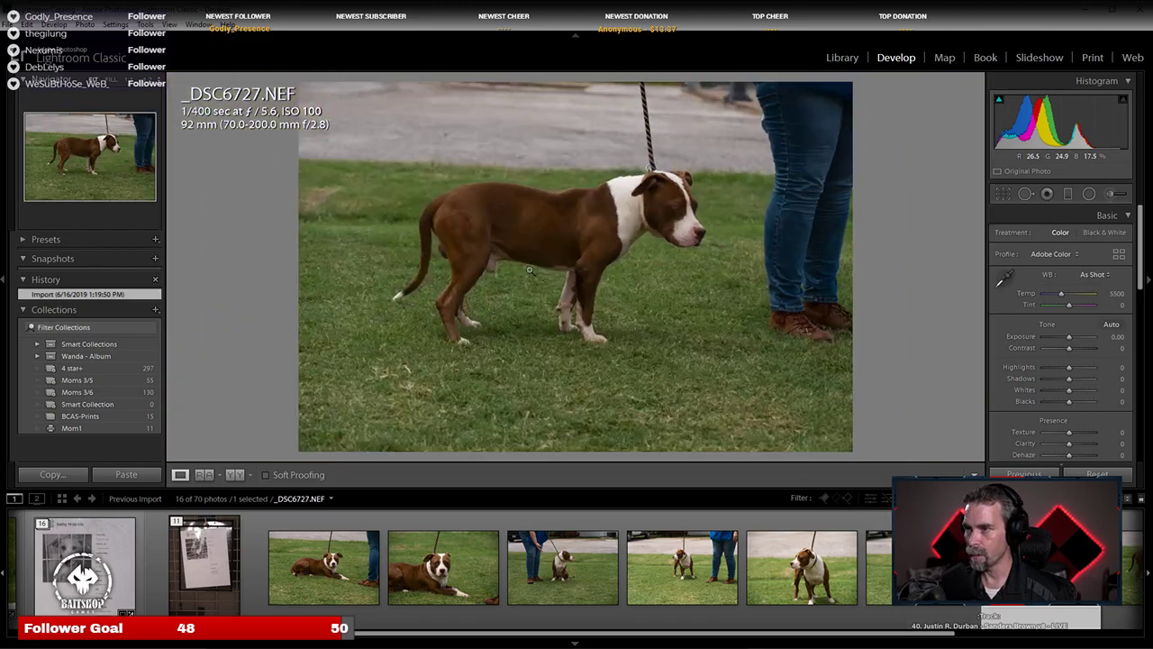
# Step: Step back from _DSC6725 to the info sheet and zoom in on its Animal ID details
pyautogui.click(834, 559)
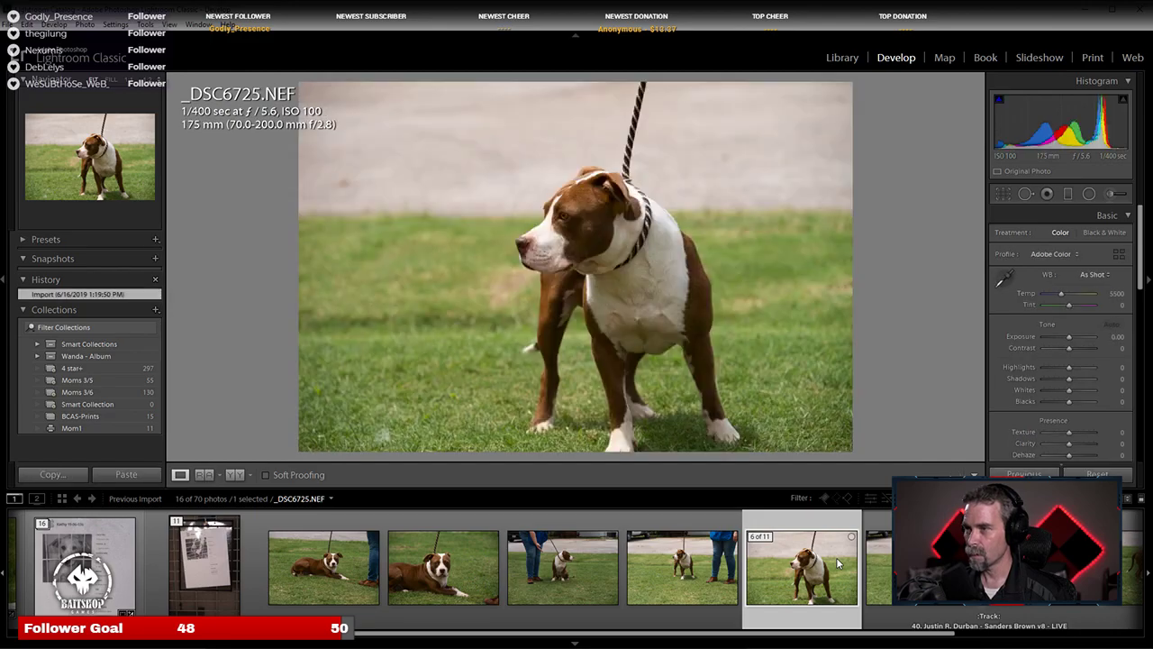
pyautogui.click(718, 562)
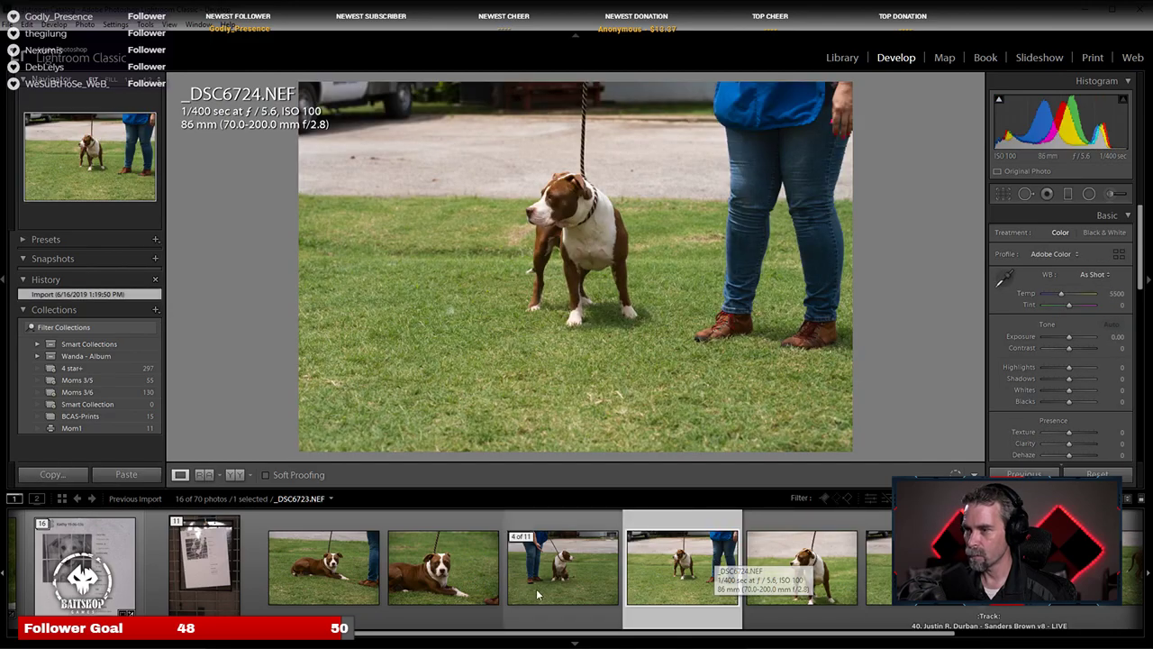
pyautogui.click(538, 587)
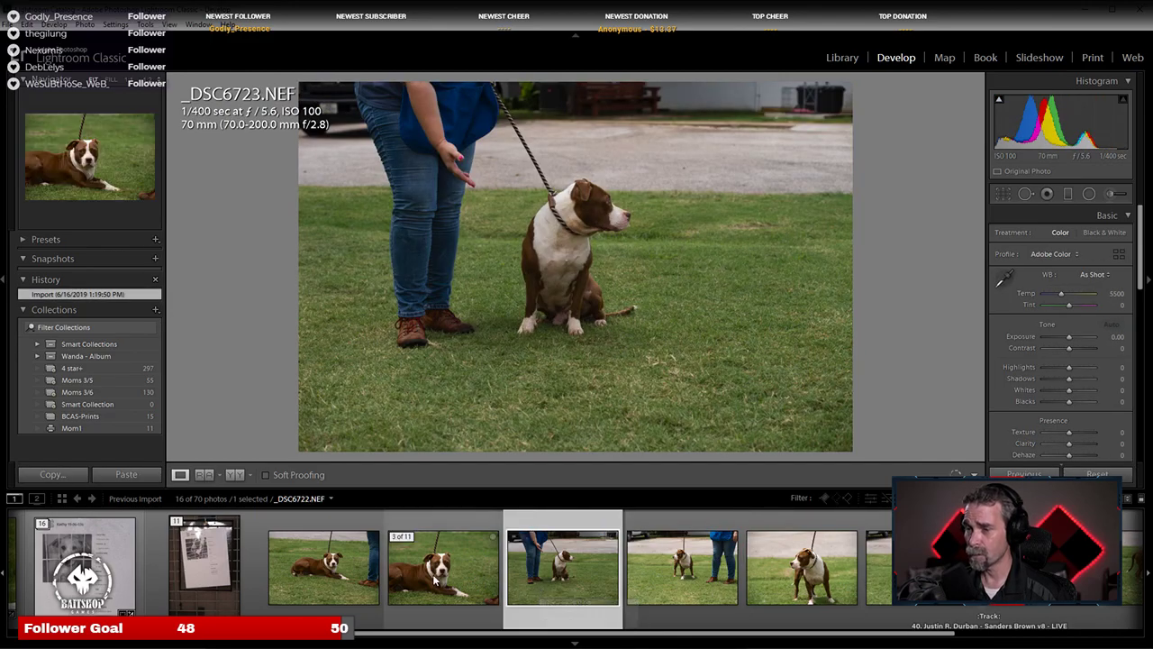
pyautogui.click(435, 581)
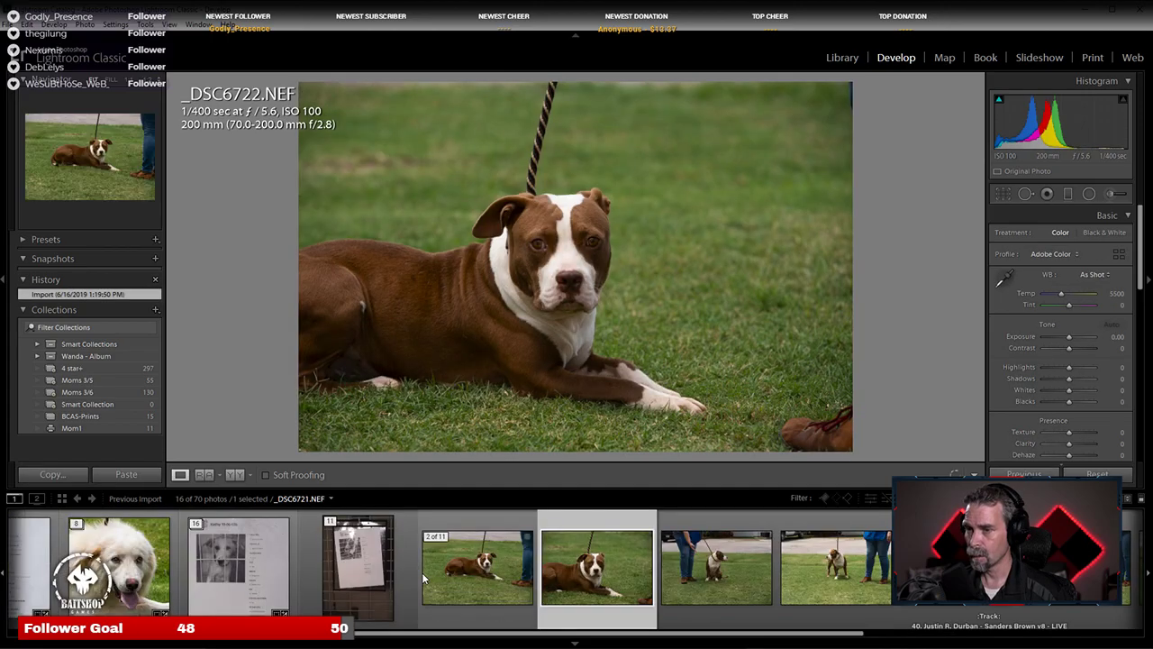
pyautogui.click(407, 569)
pyautogui.click(591, 222)
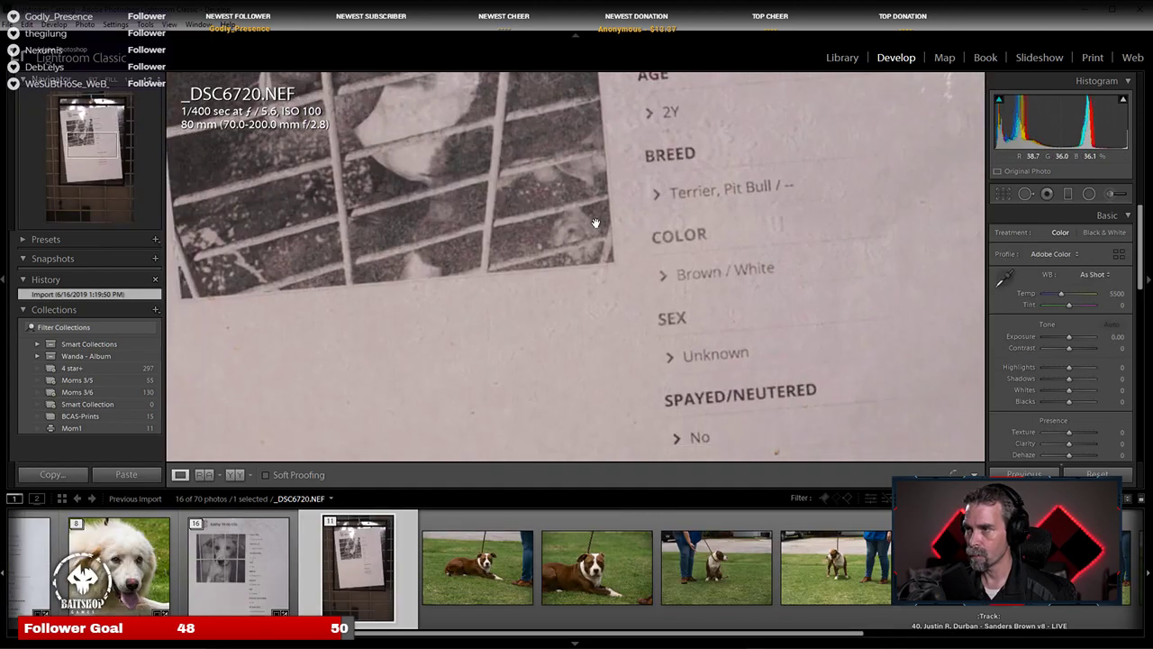
pyautogui.moveTo(542, 214); pyautogui.dragTo(636, 411)
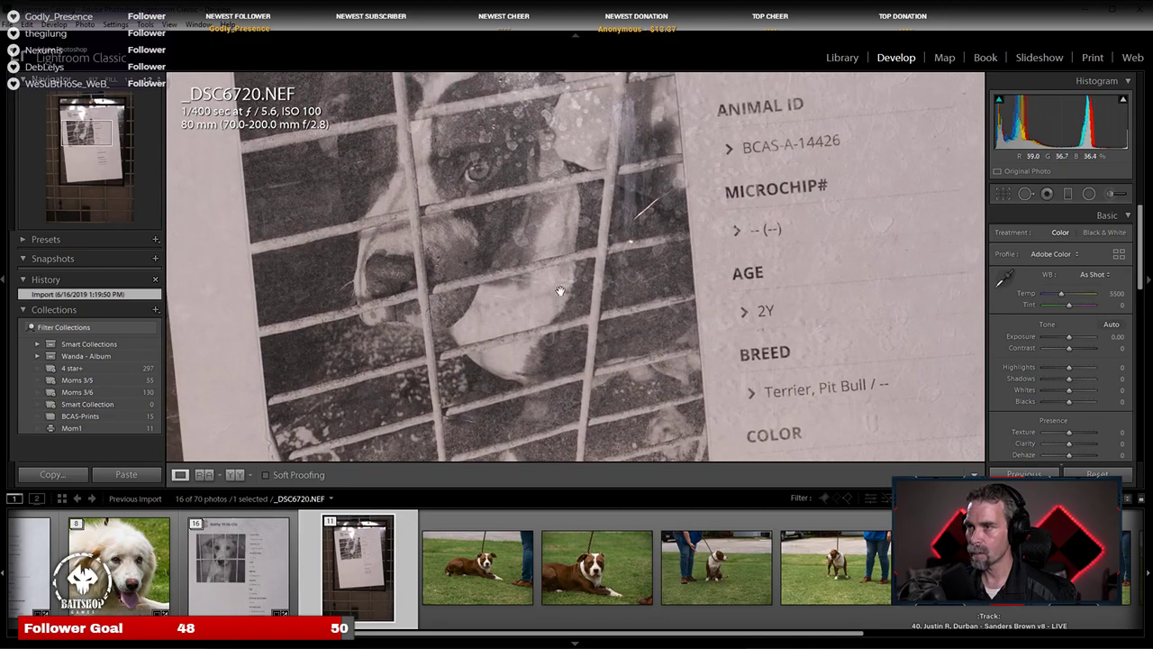
pyautogui.click(561, 291)
# Step: Flip through _DSC6721 to _DSC6725, then return to the _DSC6720 info sheet
pyautogui.click(477, 567)
pyautogui.click(591, 581)
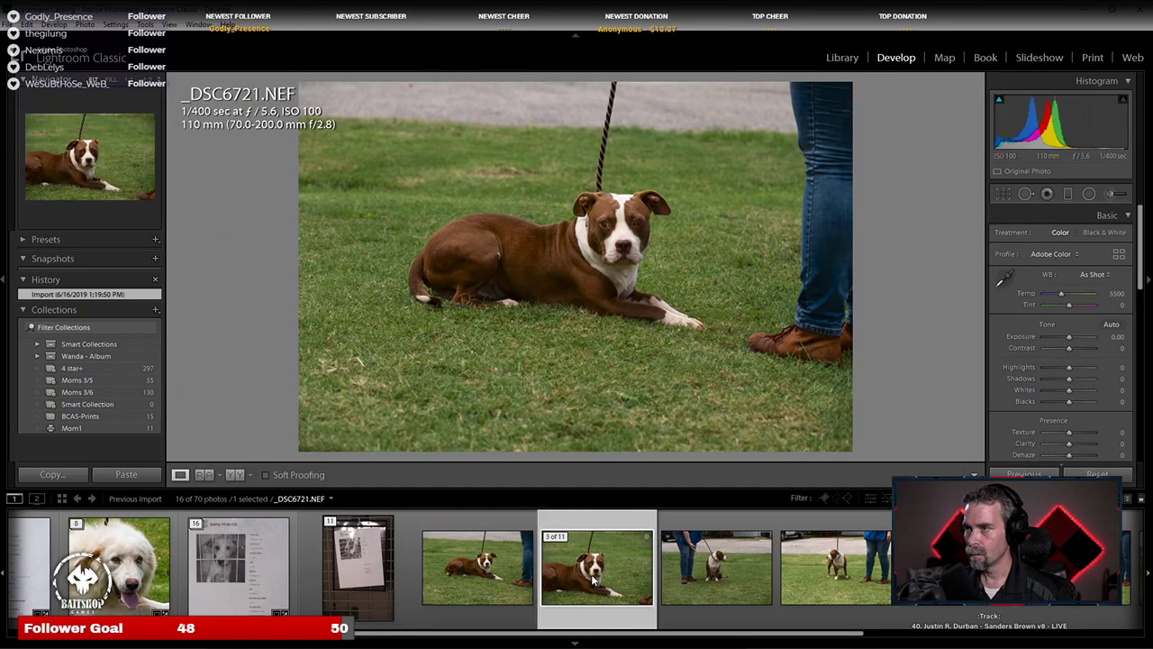
pyautogui.click(677, 587)
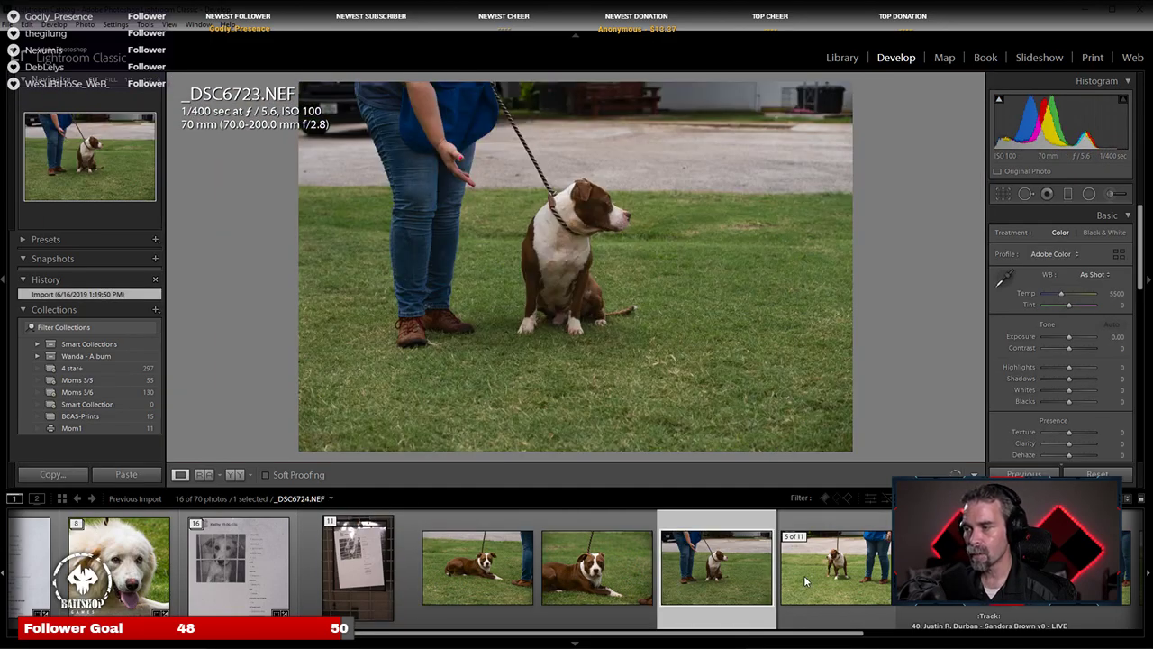
pyautogui.click(840, 582)
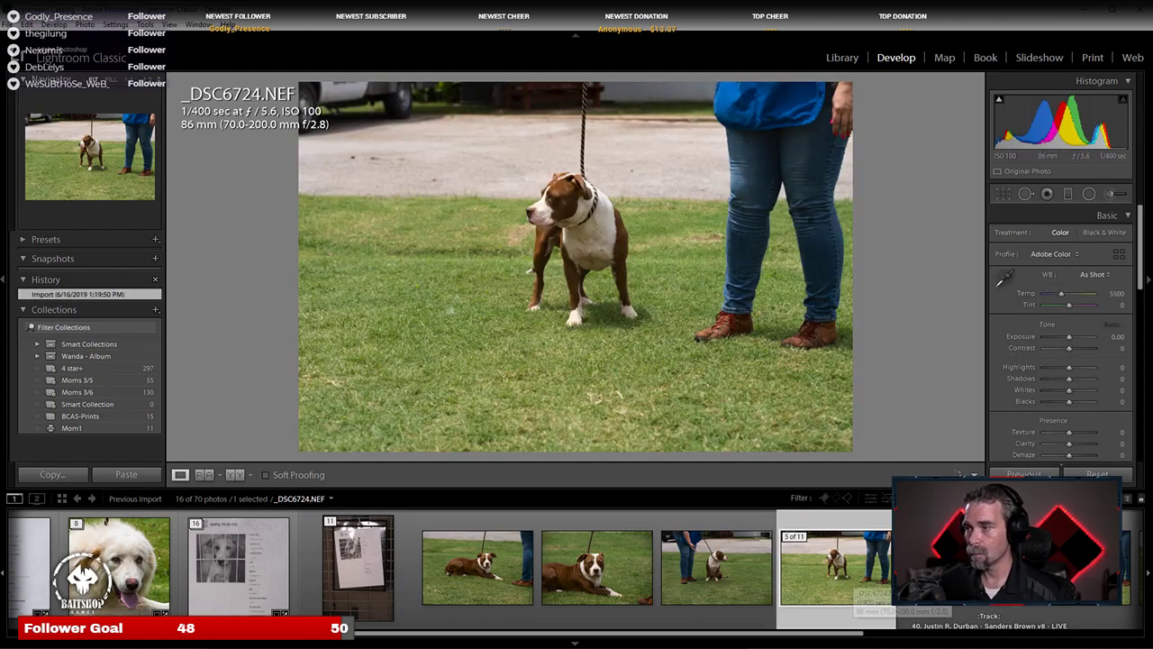
pyautogui.click(946, 596)
pyautogui.press('Left')
pyautogui.press('Left')
pyautogui.press('Left')
pyautogui.press('Left')
pyautogui.press('Left')
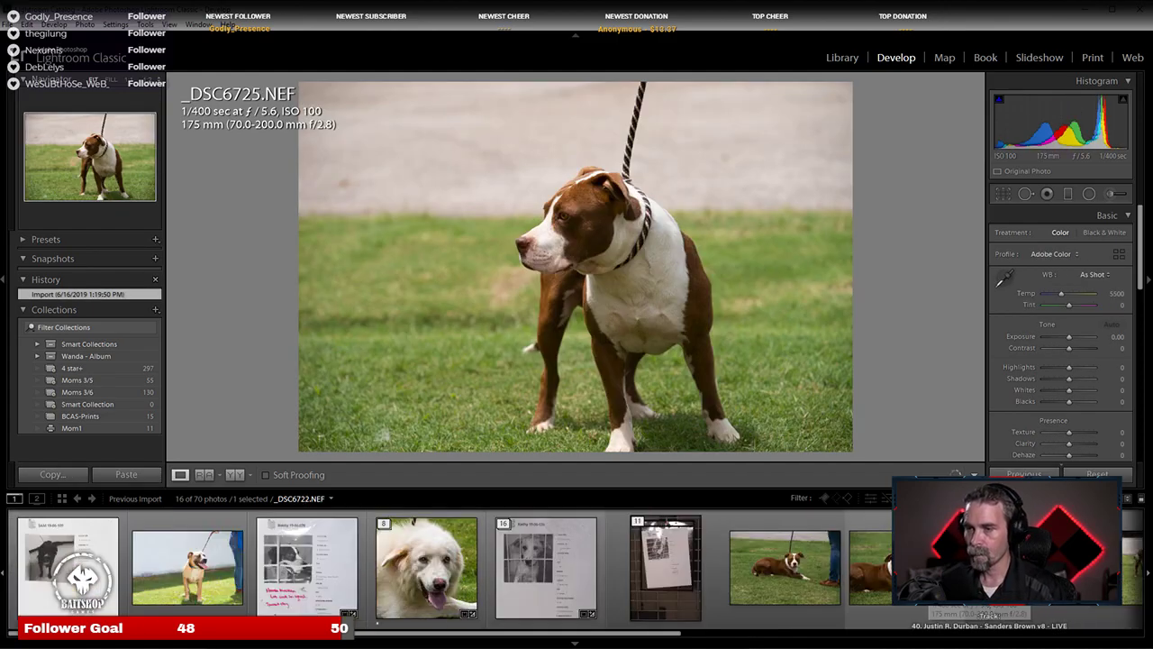
# Step: Straighten the info-sheet photo by 6.50° and tighten the crop around the sheet
pyautogui.click(1003, 193)
pyautogui.moveTo(749, 105); pyautogui.dragTo(773, 119)
pyautogui.moveTo(469, 424); pyautogui.dragTo(506, 364)
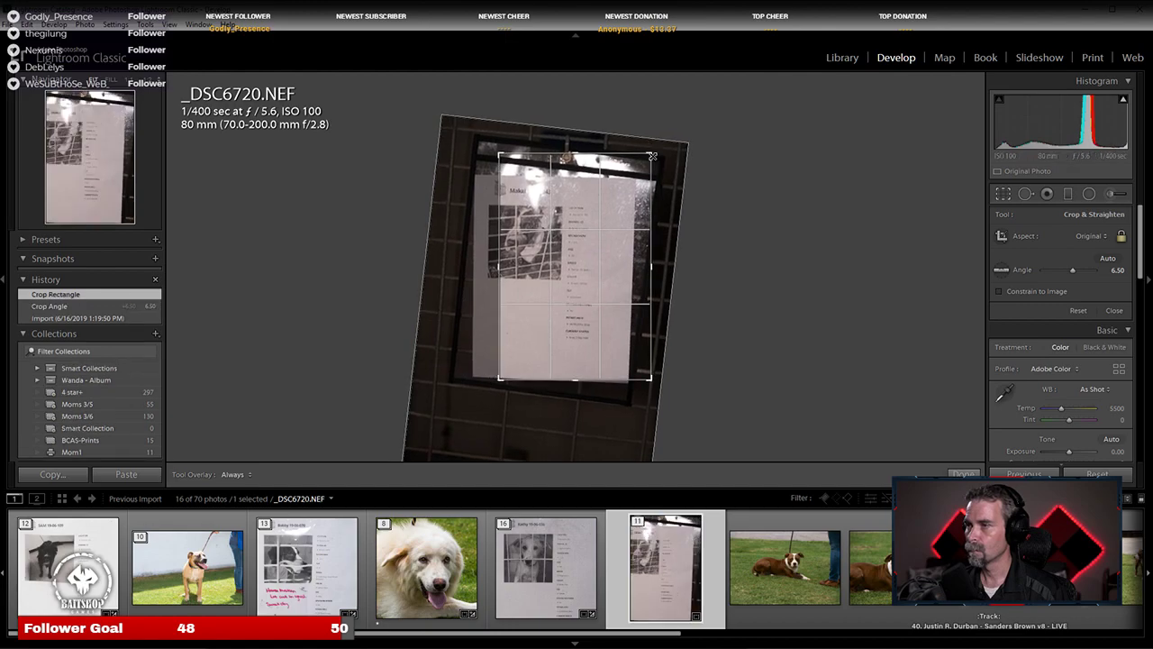
pyautogui.moveTo(653, 156); pyautogui.dragTo(641, 171)
pyautogui.moveTo(563, 275); pyautogui.dragTo(579, 262)
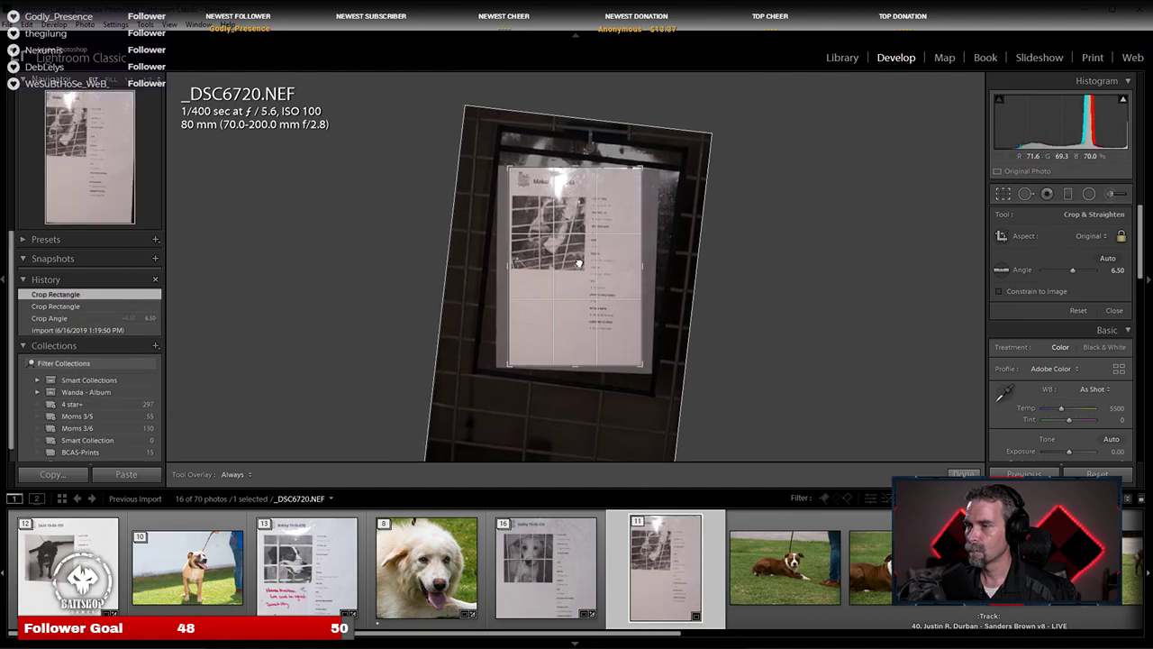
# Step: Paste the copied develop settings, then adjust the square crop to frame the sheet
pyautogui.rightClick(649, 578)
pyautogui.moveTo(766, 440)
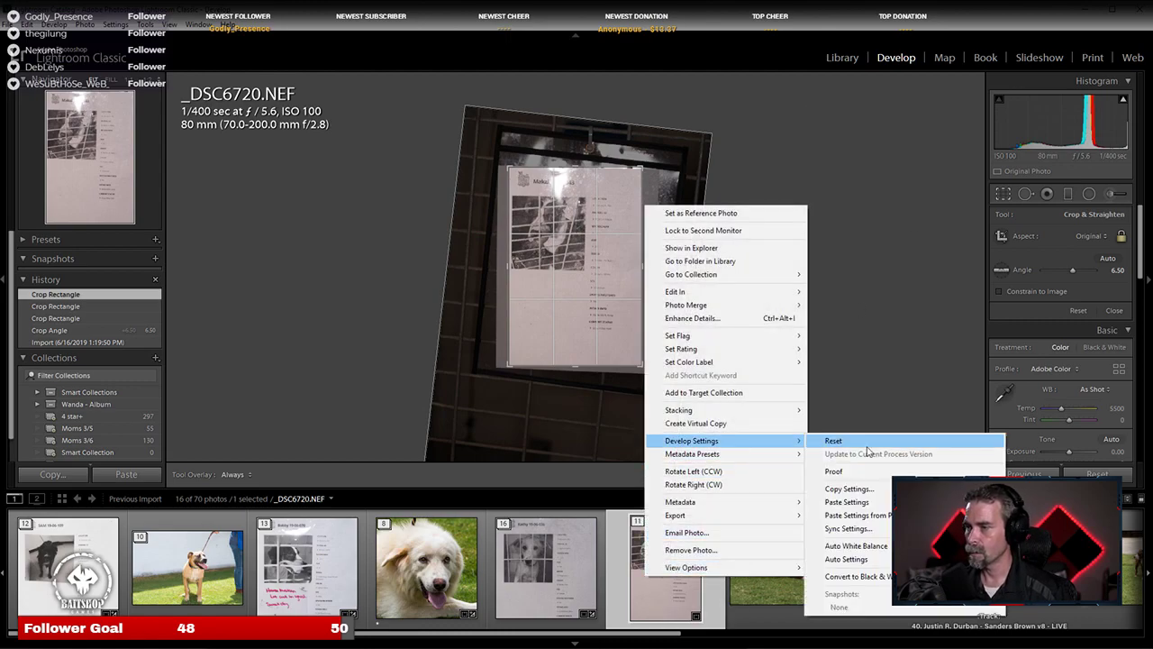
pyautogui.click(847, 502)
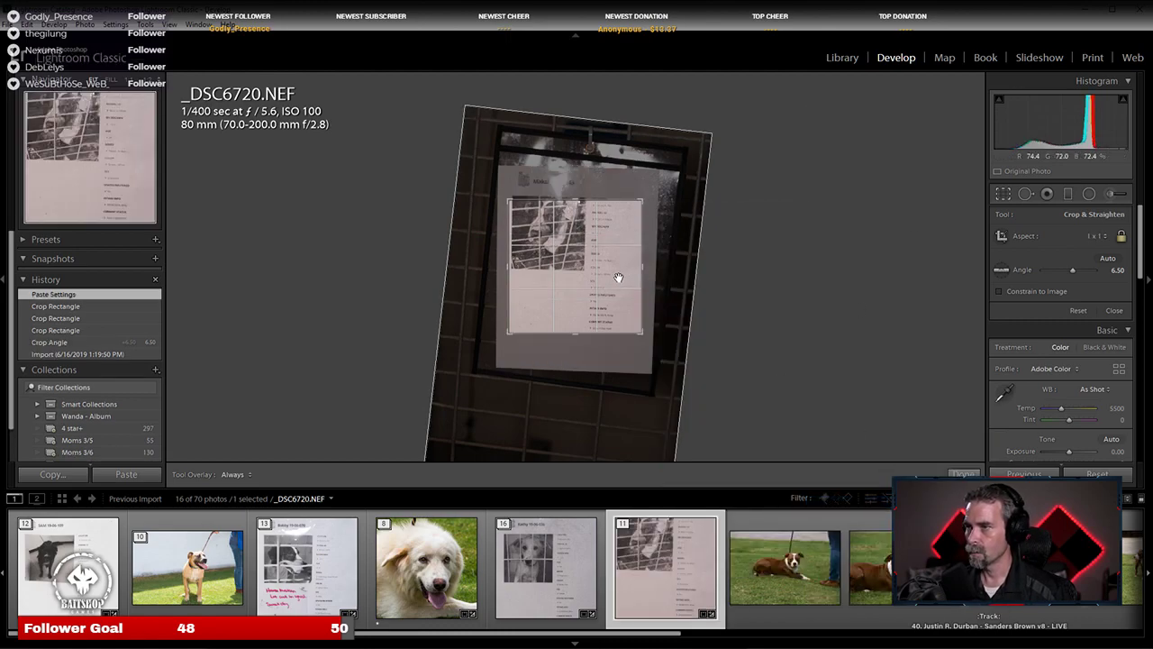
pyautogui.moveTo(618, 277); pyautogui.dragTo(614, 339)
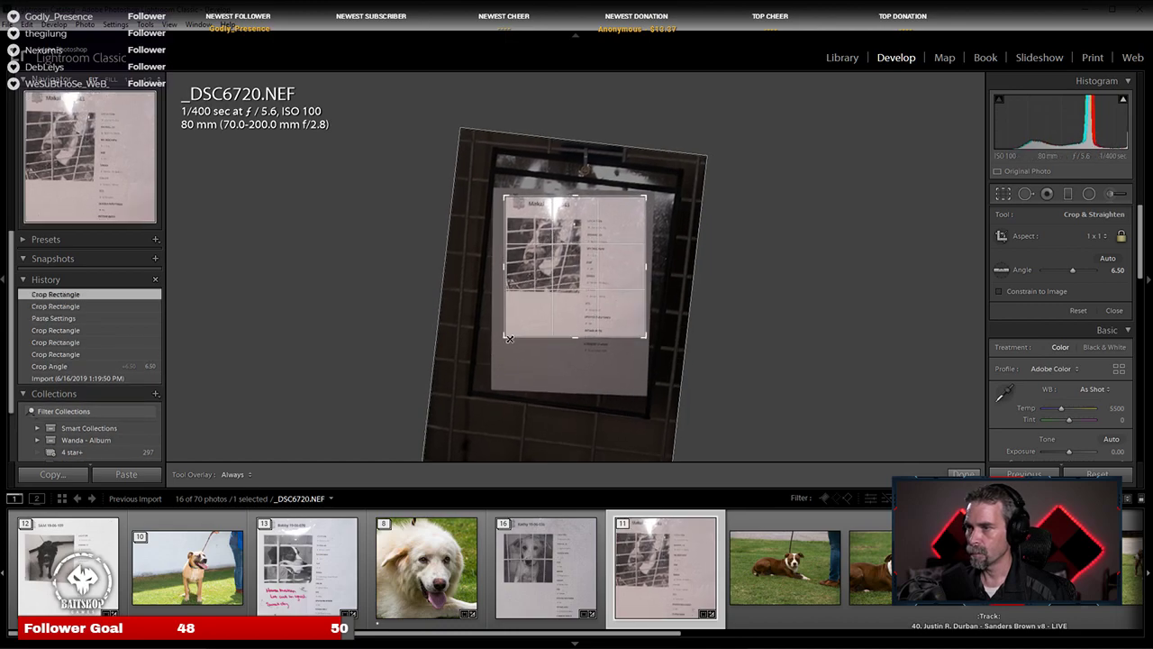
pyautogui.moveTo(509, 339); pyautogui.dragTo(514, 343)
# Step: Commit the square, 6.50°-straightened crop of the _DSC6720 info sheet
pyautogui.press('Return')
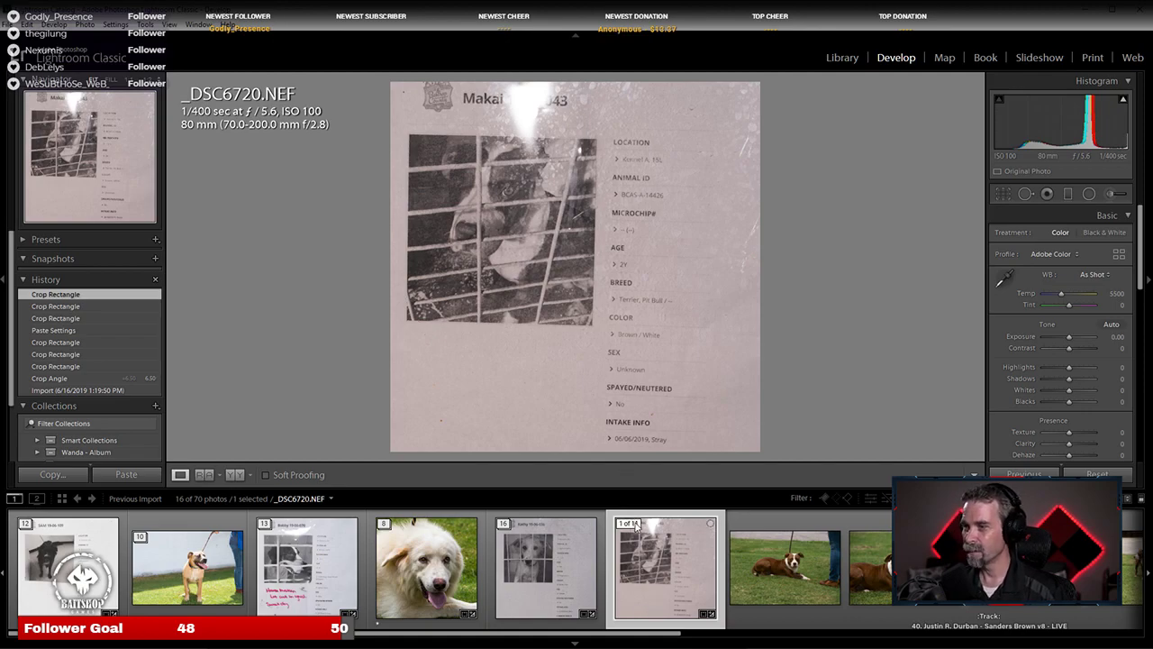
# Step: Glance at _DSC6721, the info sheet, and the lying-down shots _DSC6721 and _DSC6722
pyautogui.click(756, 604)
pyautogui.click(646, 595)
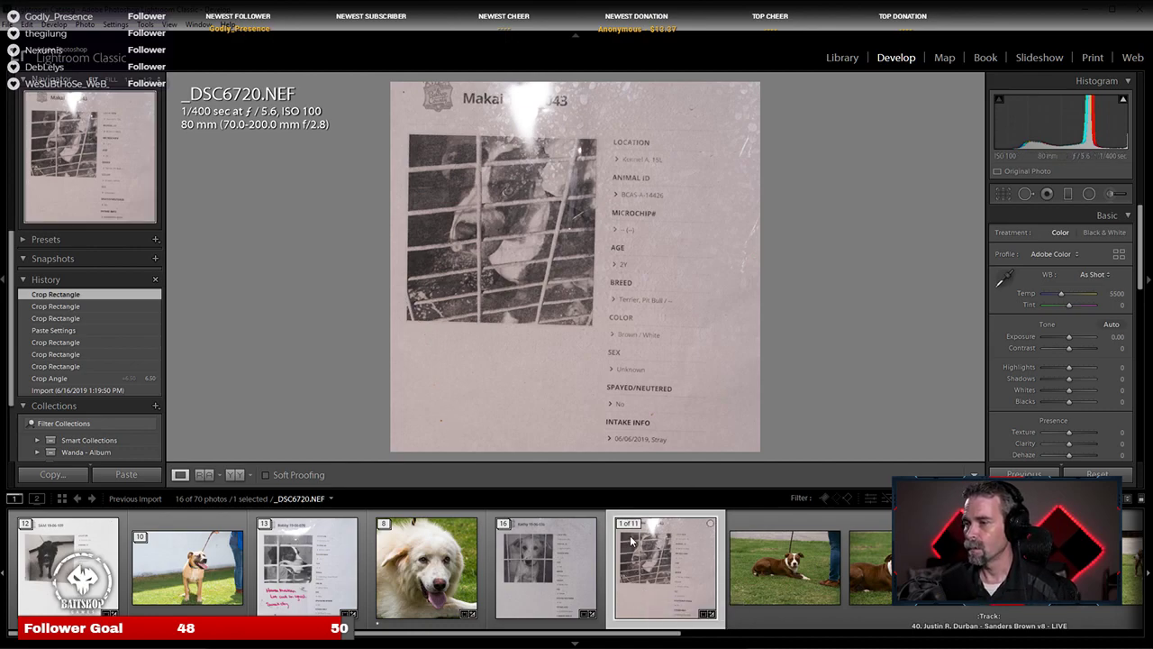
pyautogui.scroll(-3, 719, 581)
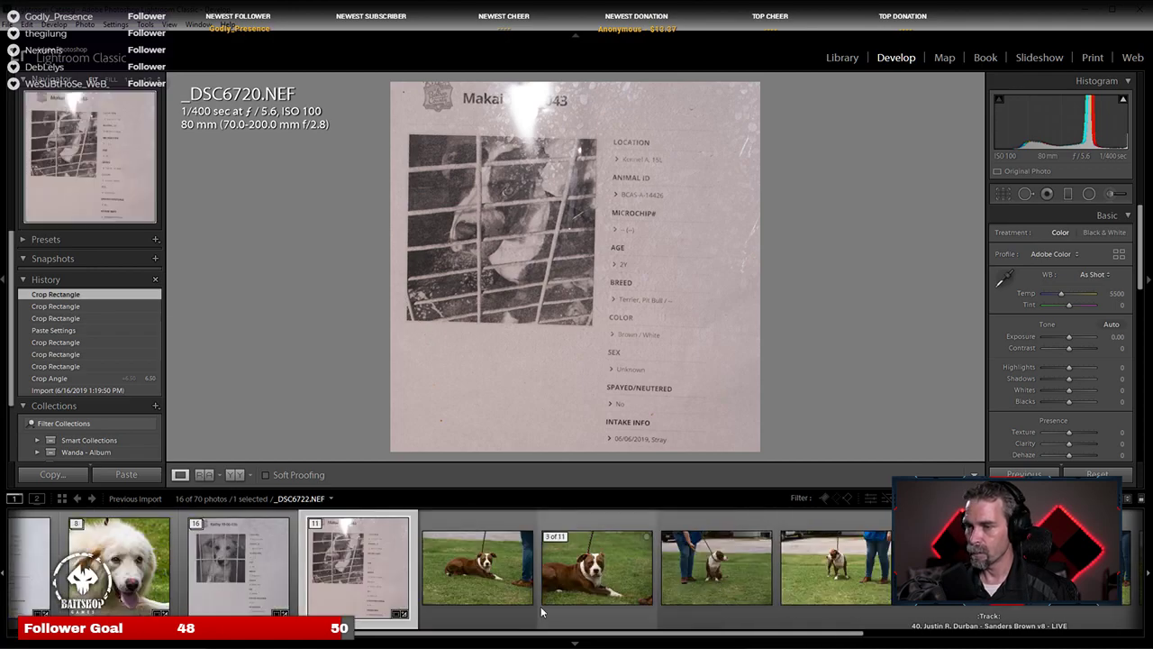
pyautogui.click(504, 590)
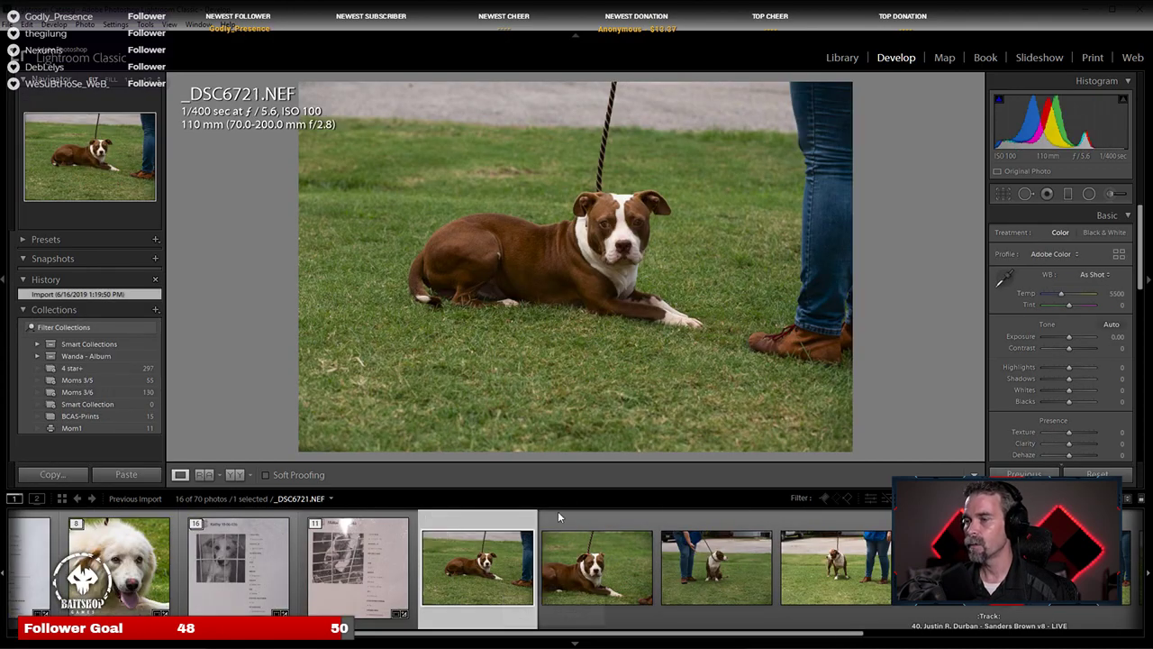
pyautogui.click(556, 568)
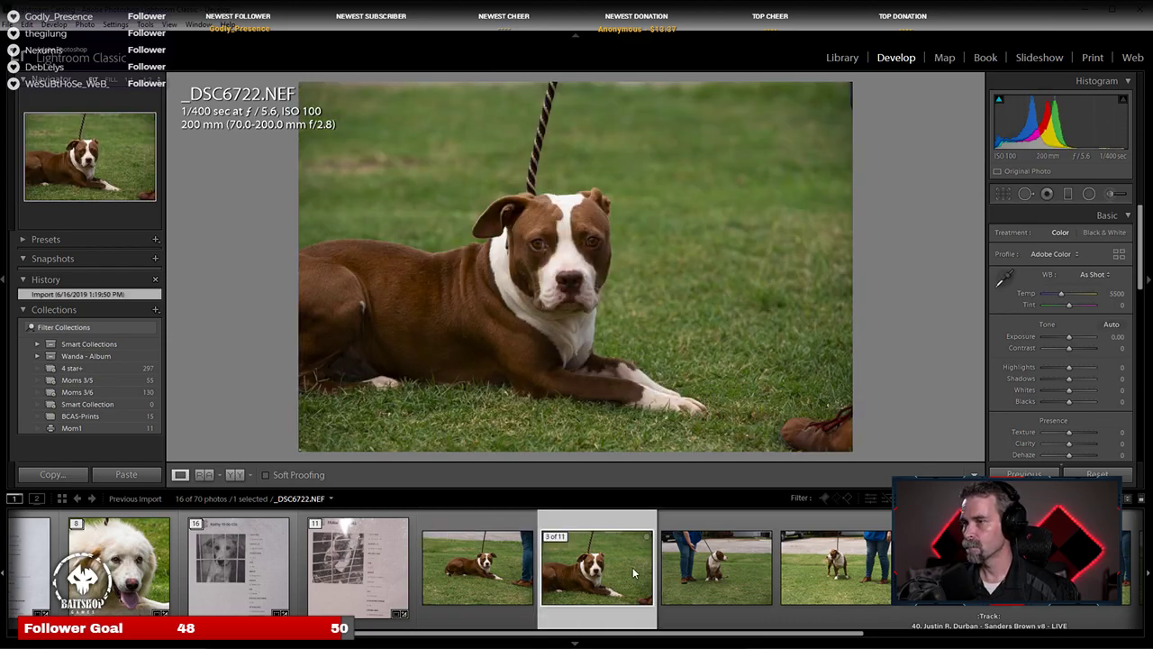
# Step: Review _DSC6726 through _DSC6730, zooming on _DSC6728's face, then reopen _DSC6722
pyautogui.scroll(-2, 862, 573)
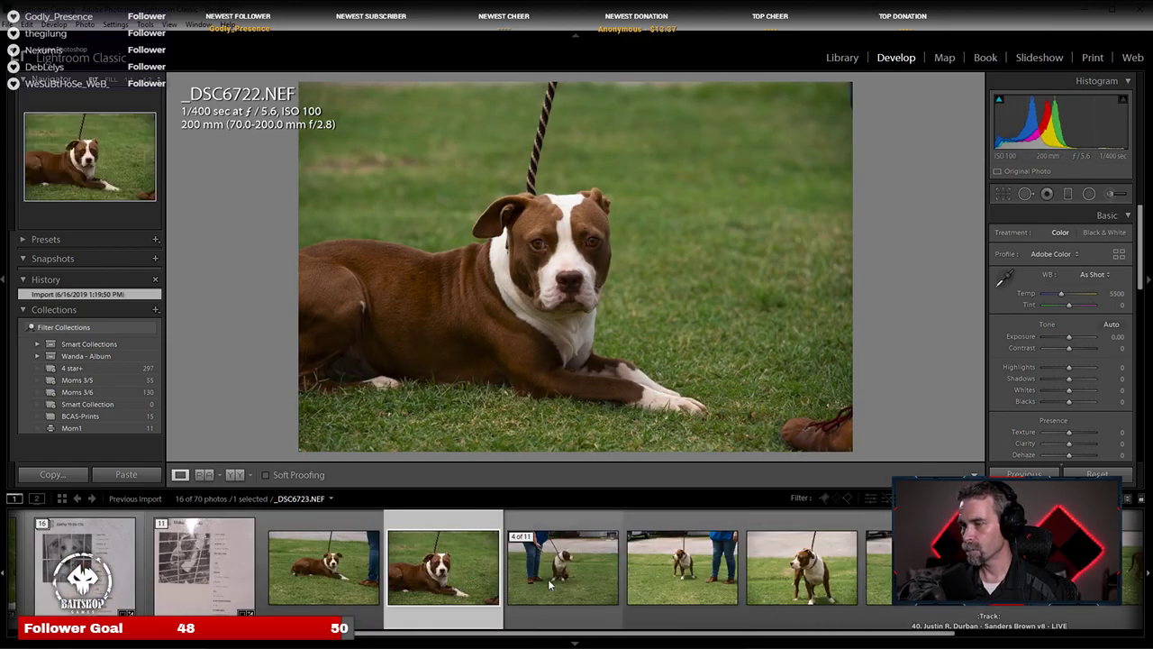
pyautogui.click(877, 567)
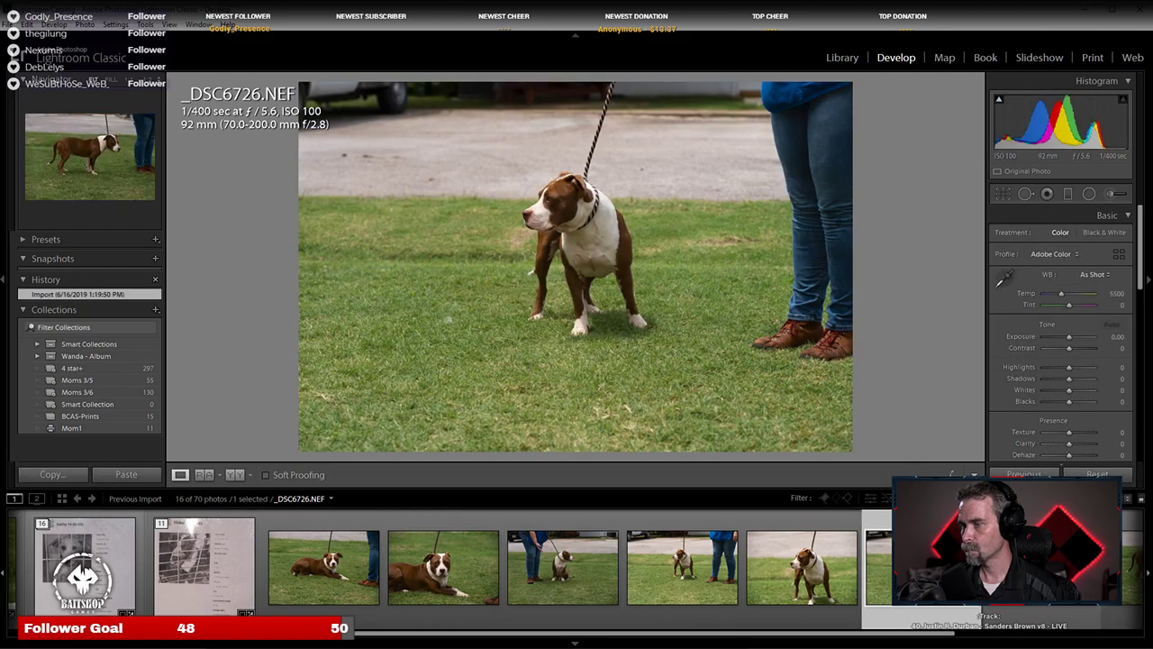
pyautogui.press('Right')
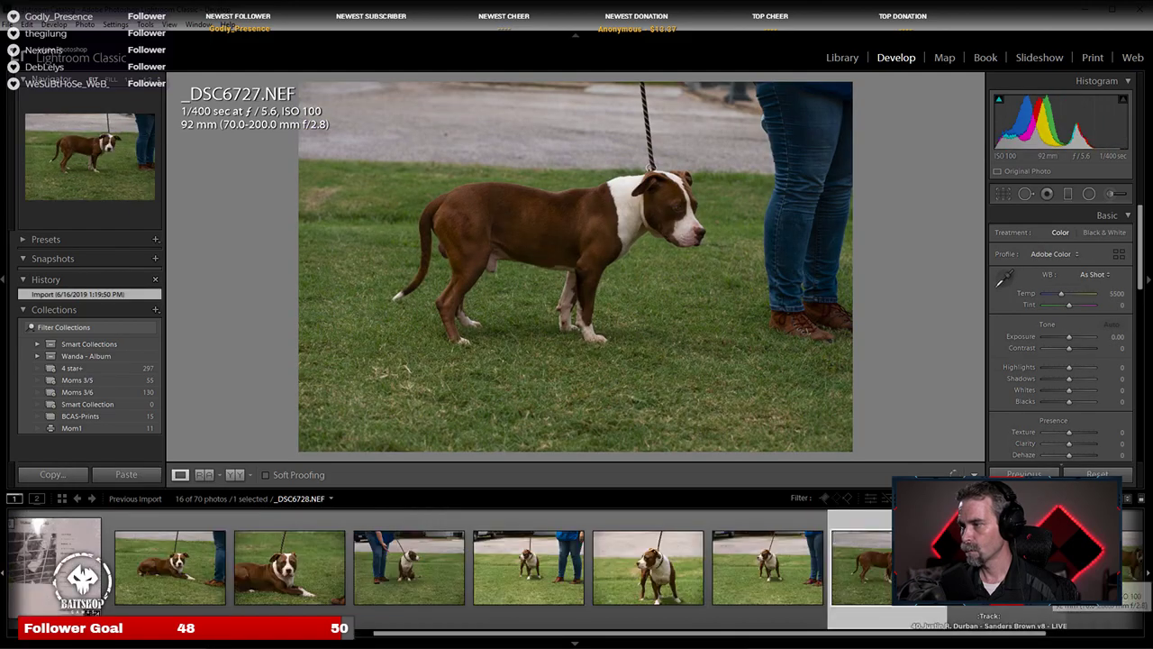
pyautogui.press('Right')
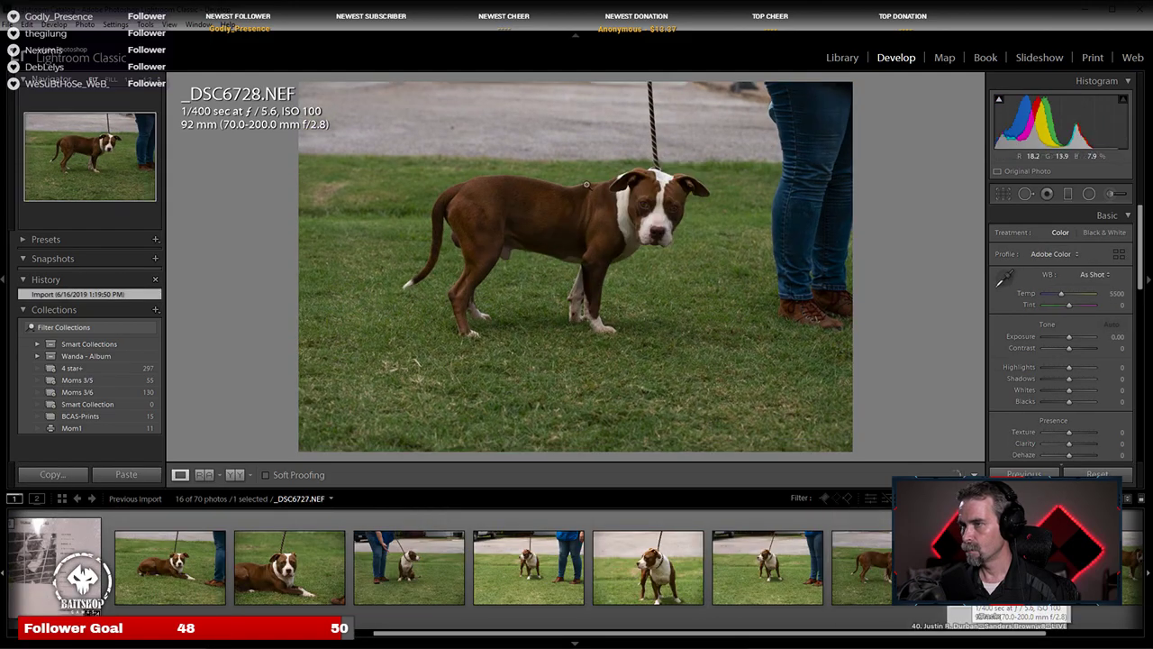
pyautogui.click(670, 200)
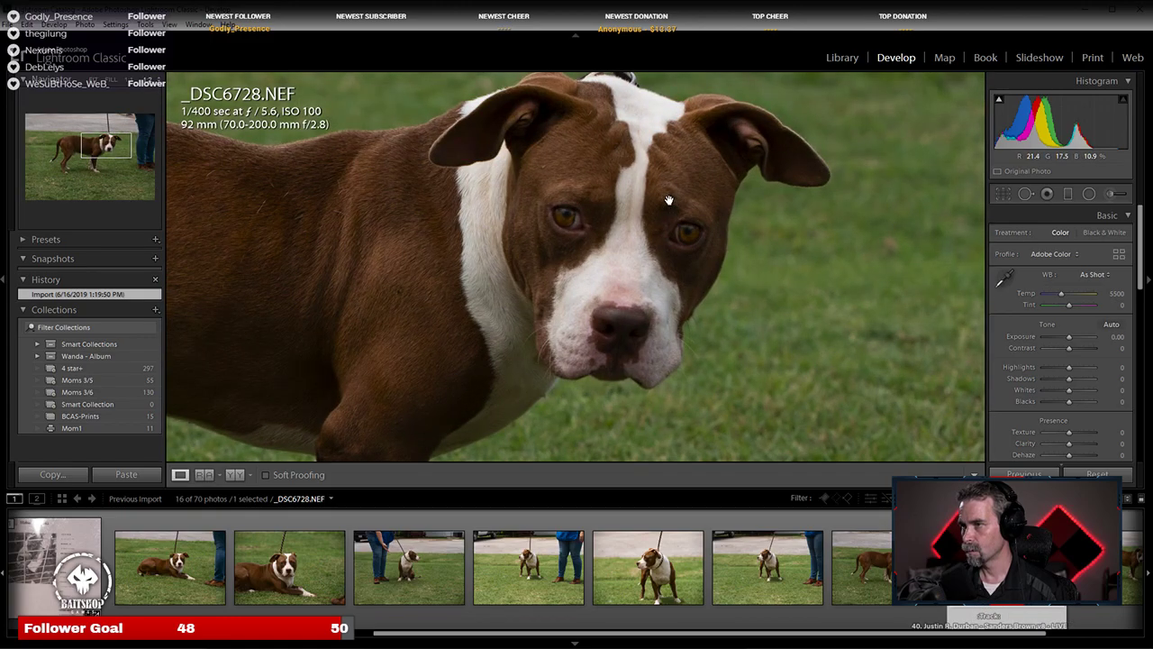
pyautogui.press('Right')
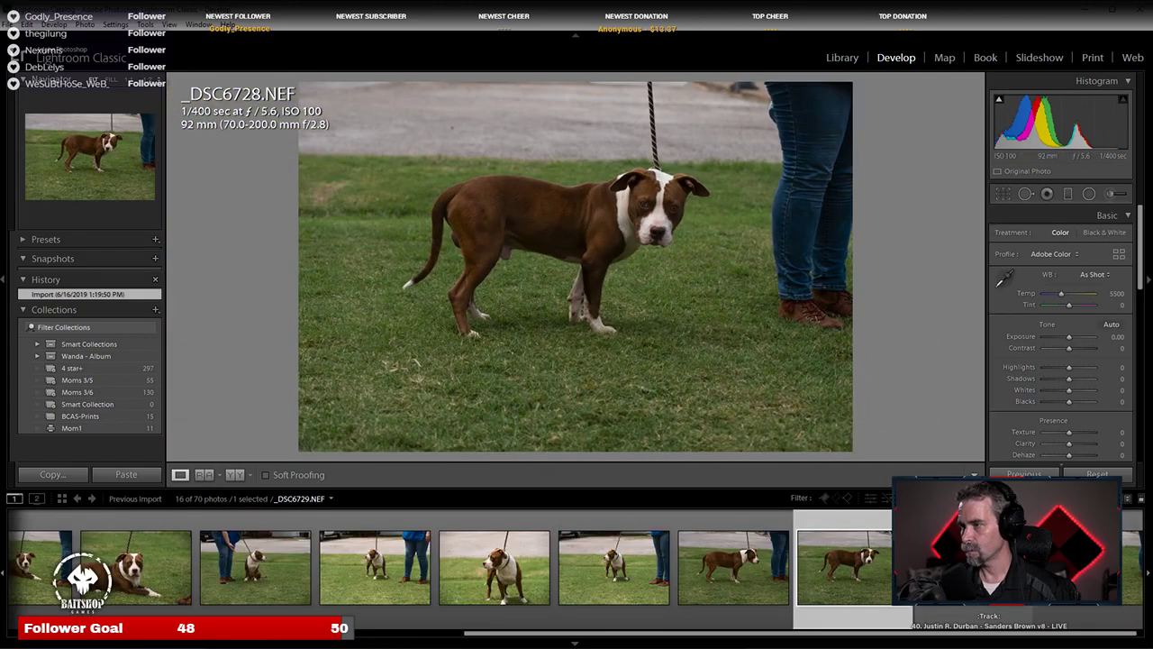
pyautogui.press('Right')
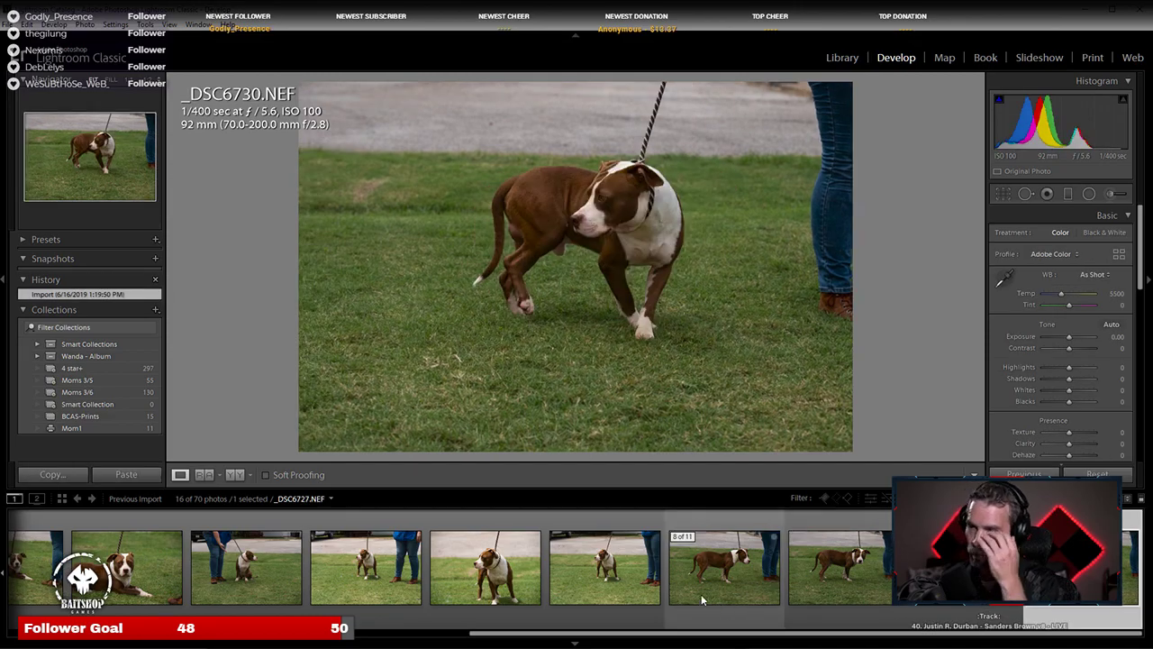
pyautogui.scroll(3, 667, 586)
pyautogui.click(414, 561)
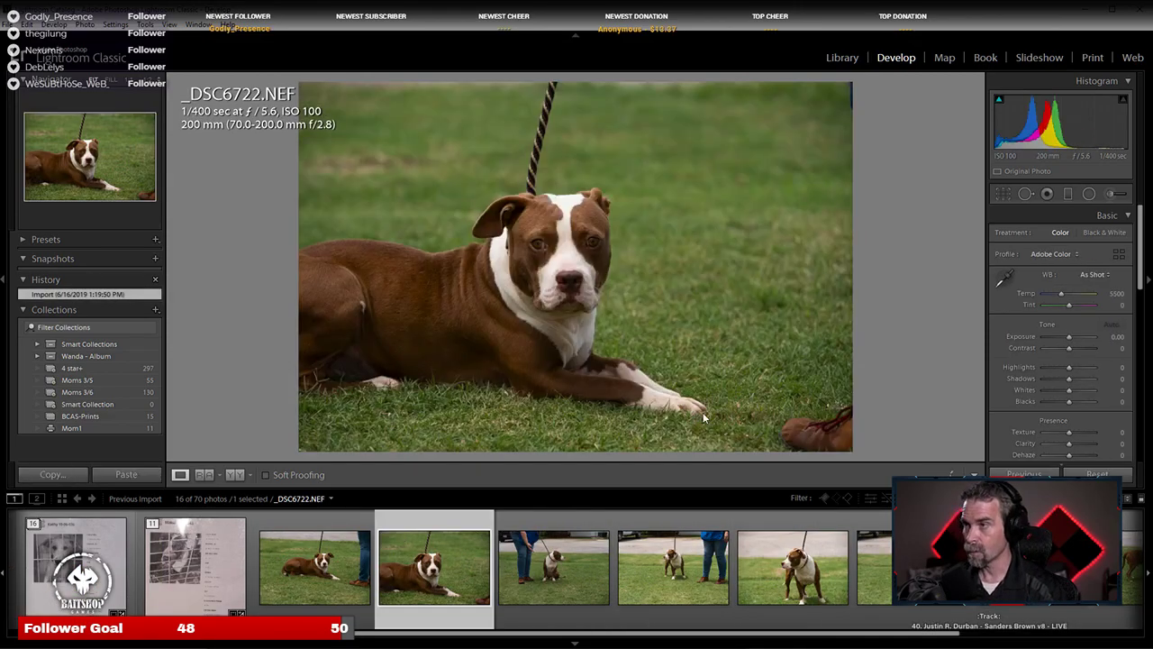
# Step: Paste the copied develop settings, including the square crop, onto _DSC6722
pyautogui.rightClick(441, 566)
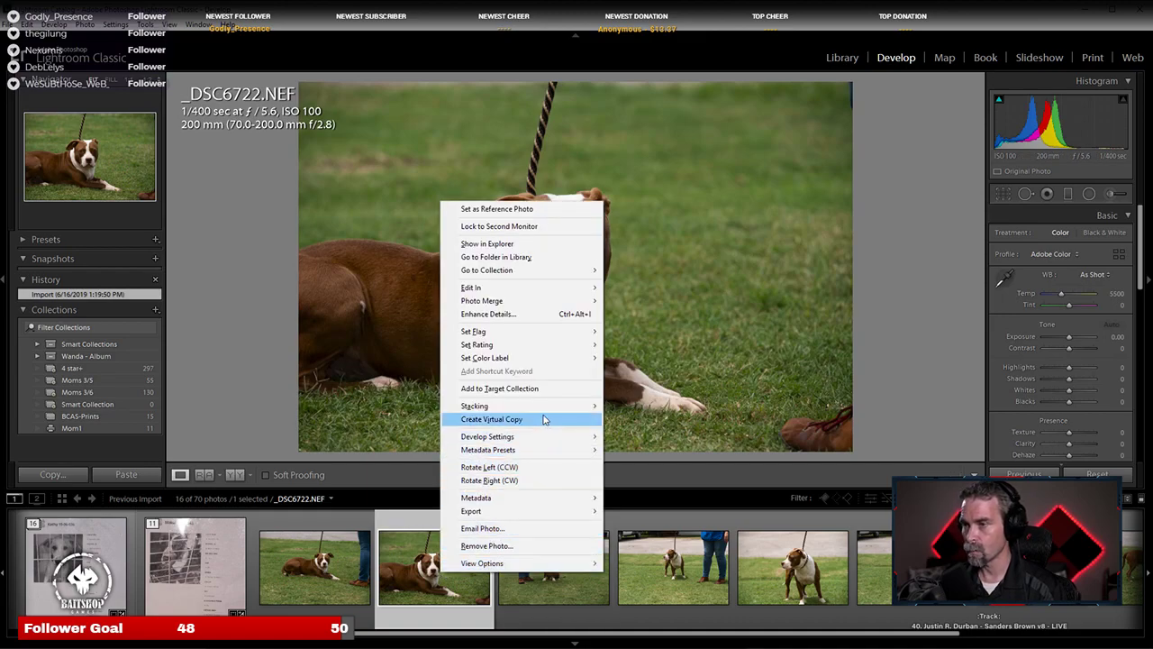
pyautogui.moveTo(545, 408)
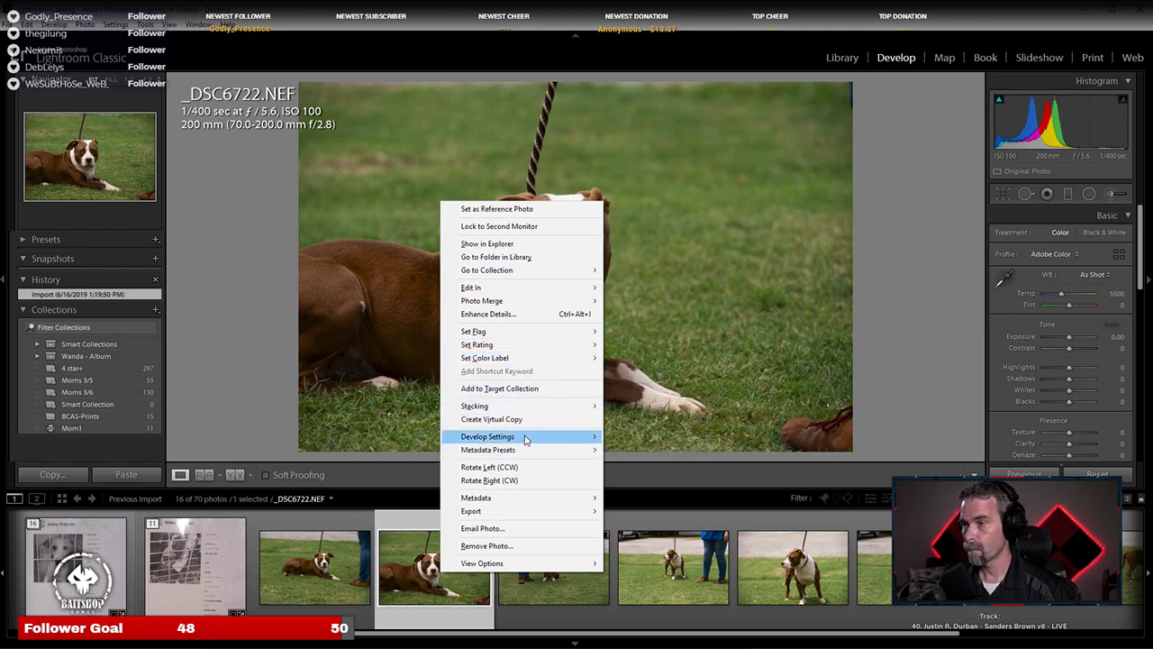
pyautogui.moveTo(527, 438)
pyautogui.click(657, 500)
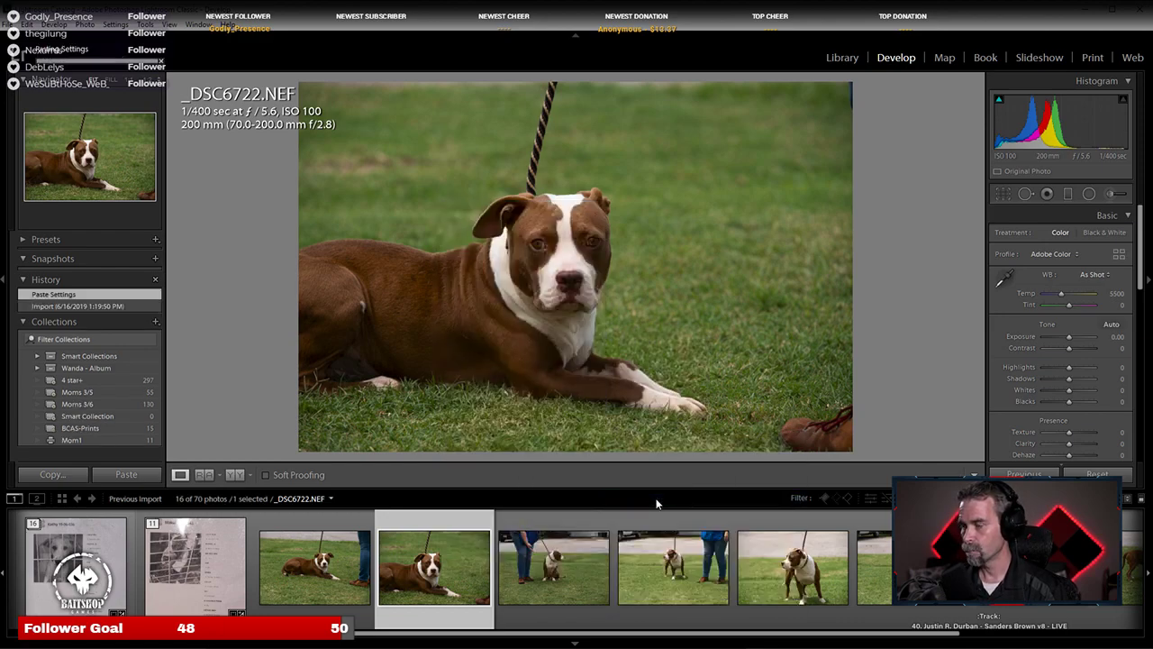
pyautogui.rightClick(451, 564)
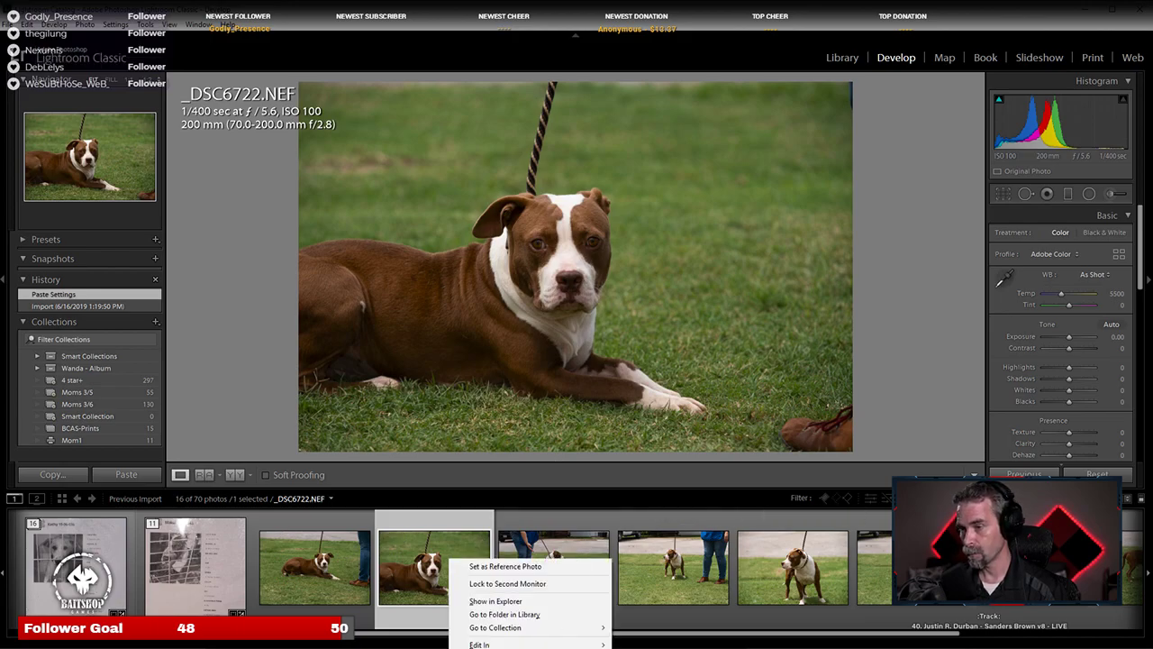
pyautogui.moveTo(523, 647)
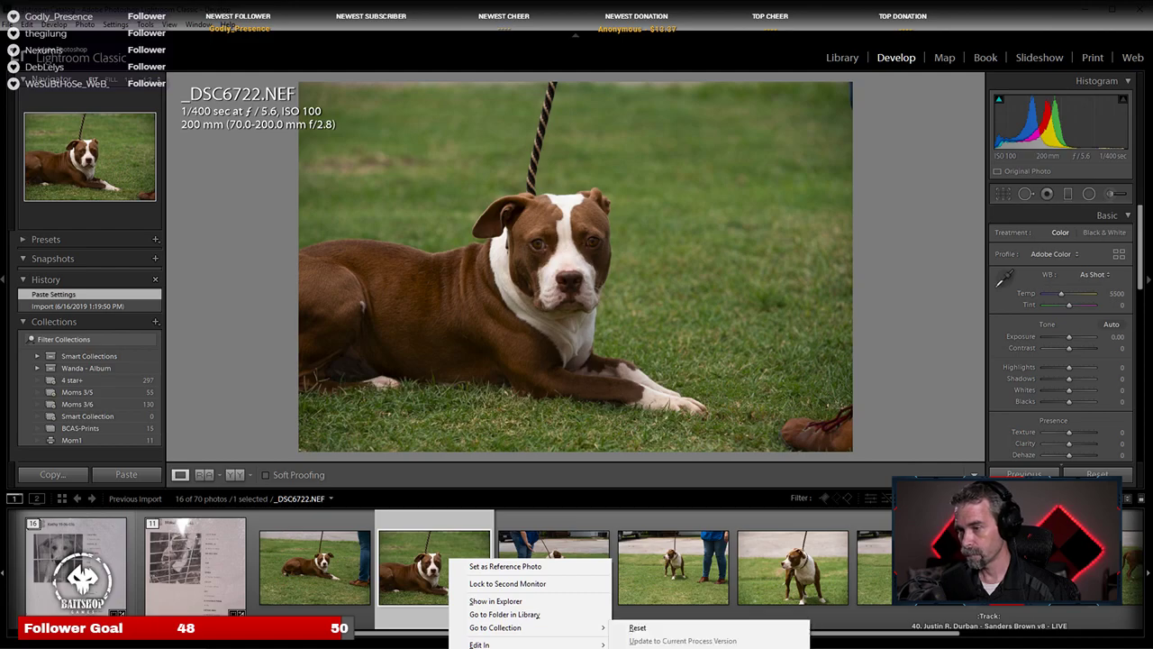
pyautogui.press('Escape')
pyautogui.hotkey('ctrl', 'shift', 'v')
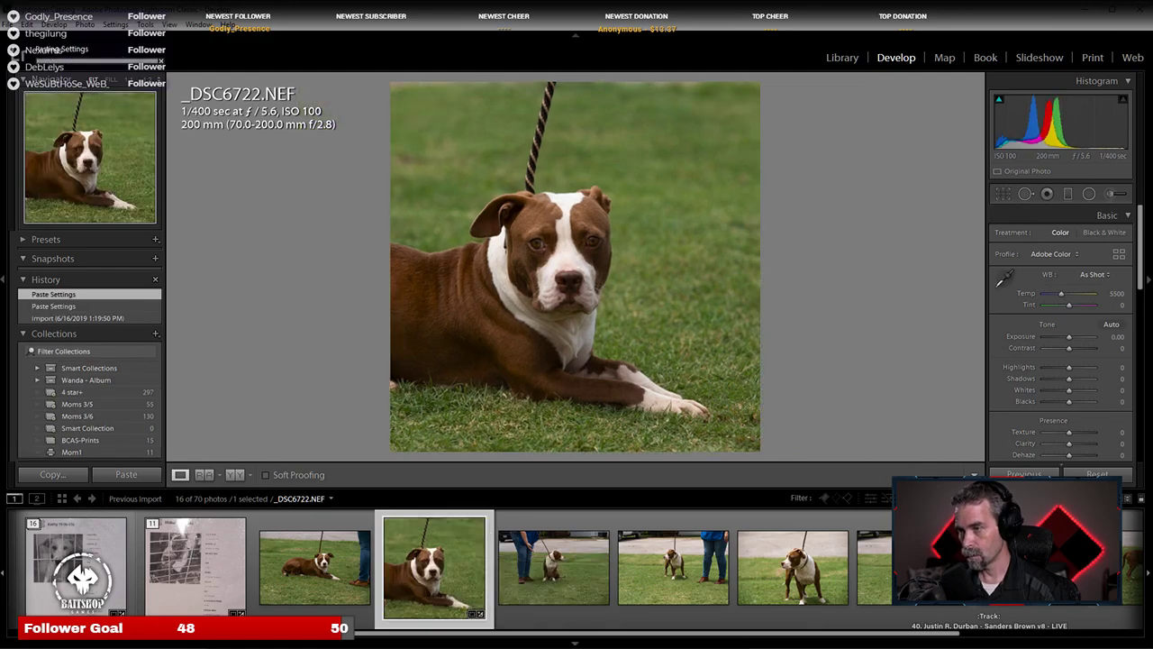
# Step: Shrink the square crop tightly around the dog's head and chest and apply it
pyautogui.click(1002, 194)
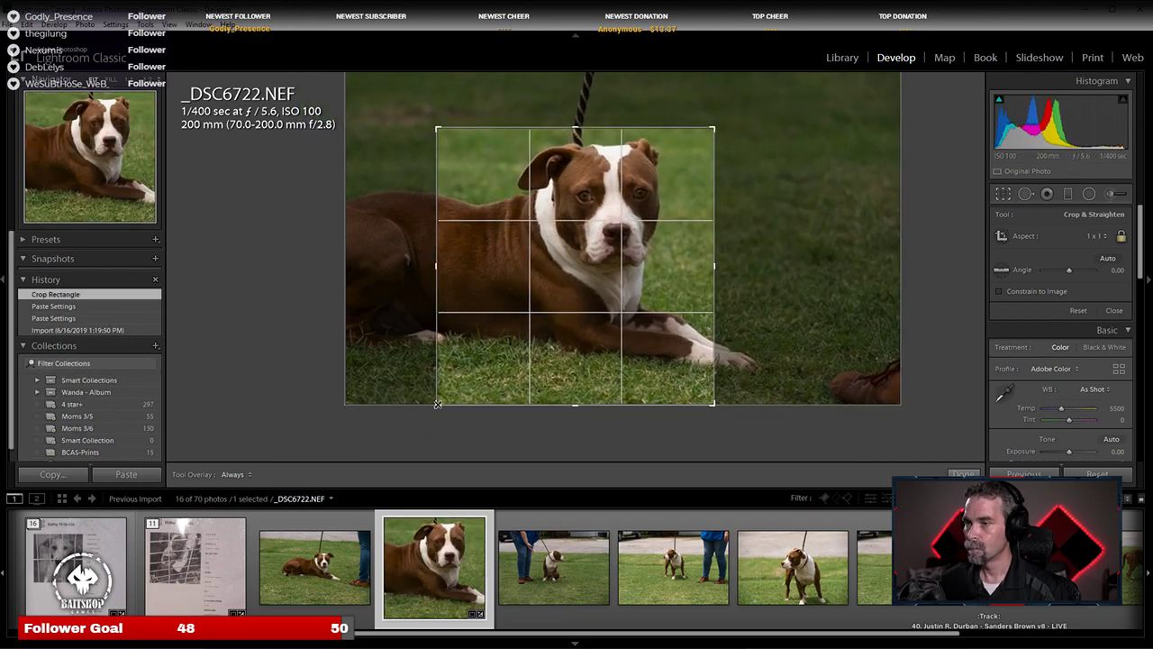
pyautogui.moveTo(438, 401); pyautogui.dragTo(487, 352)
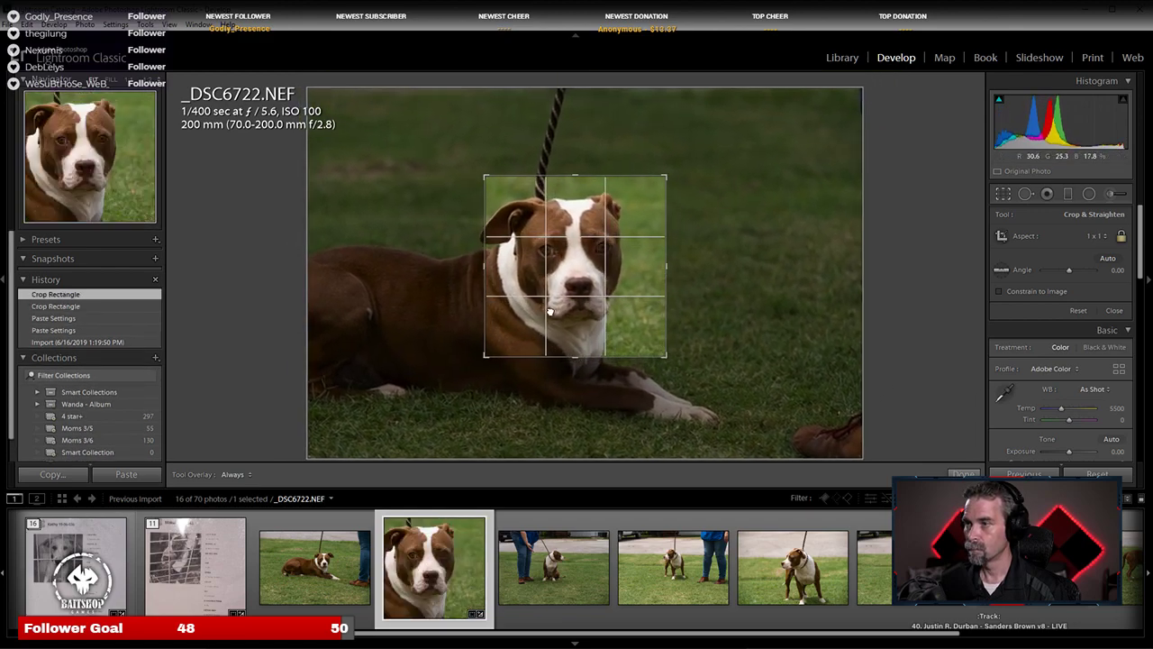
pyautogui.moveTo(558, 319); pyautogui.dragTo(559, 314)
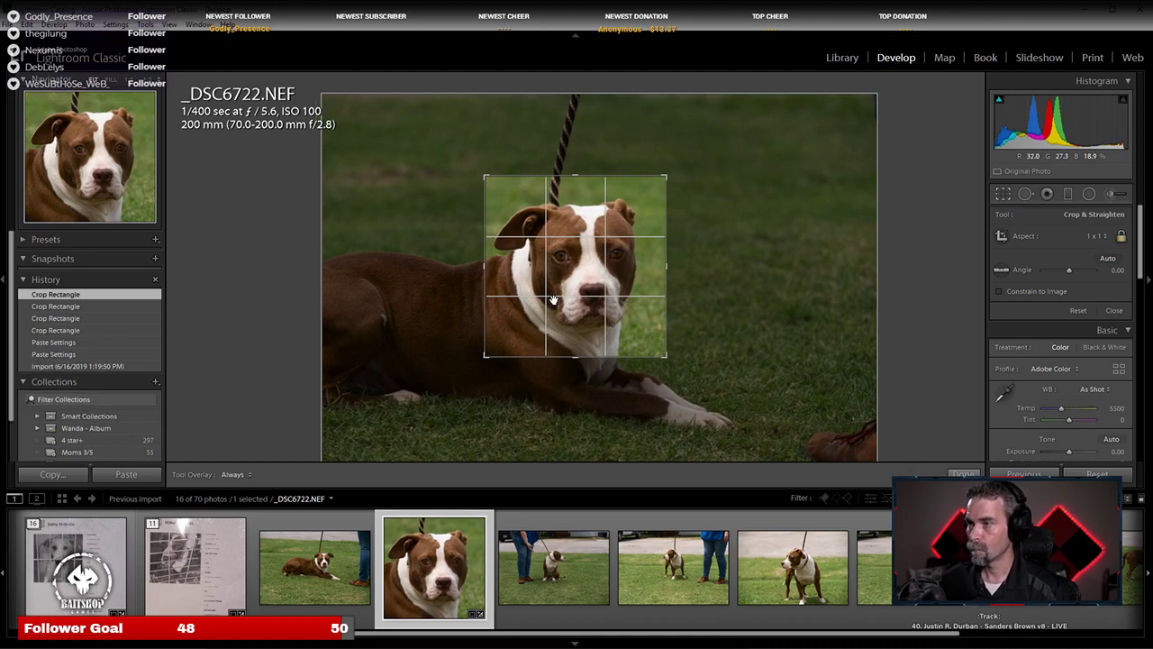
pyautogui.press('Return')
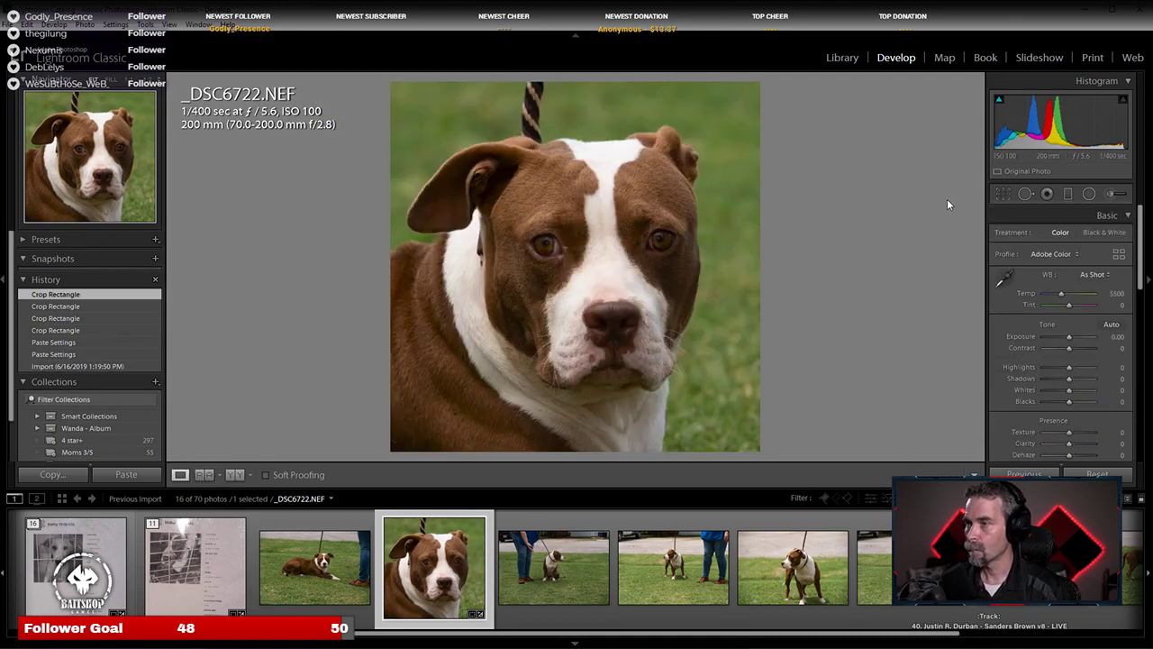
# Step: Apply Auto tone and raise Shadows to +69 before moving to the next photo
pyautogui.click(1114, 324)
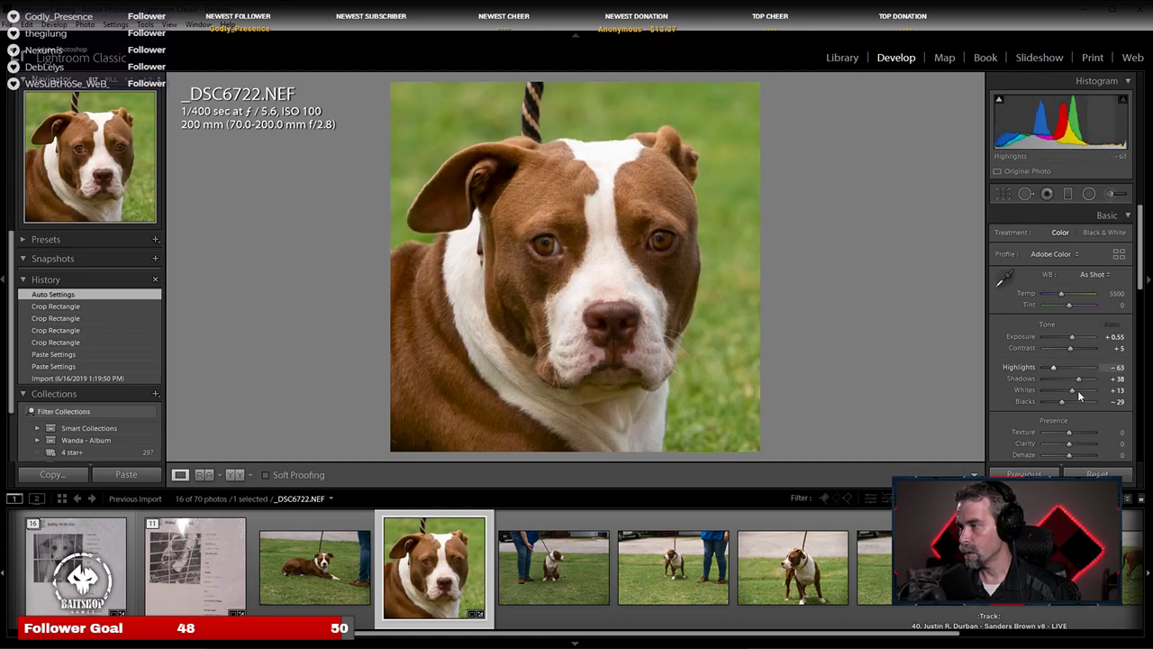
pyautogui.moveTo(1085, 383); pyautogui.dragTo(1074, 353)
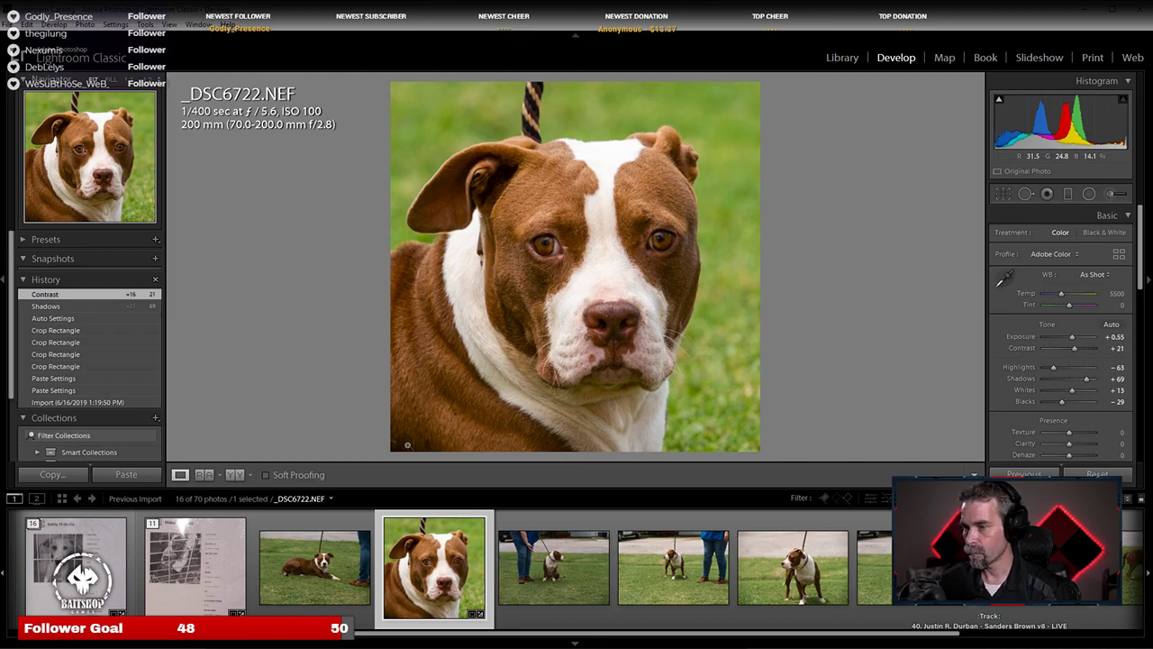
pyautogui.press('Right')
# Step: Compare _DSC6727 and _DSC6728, zooming in and out on _DSC6727's dog head
pyautogui.click(483, 566)
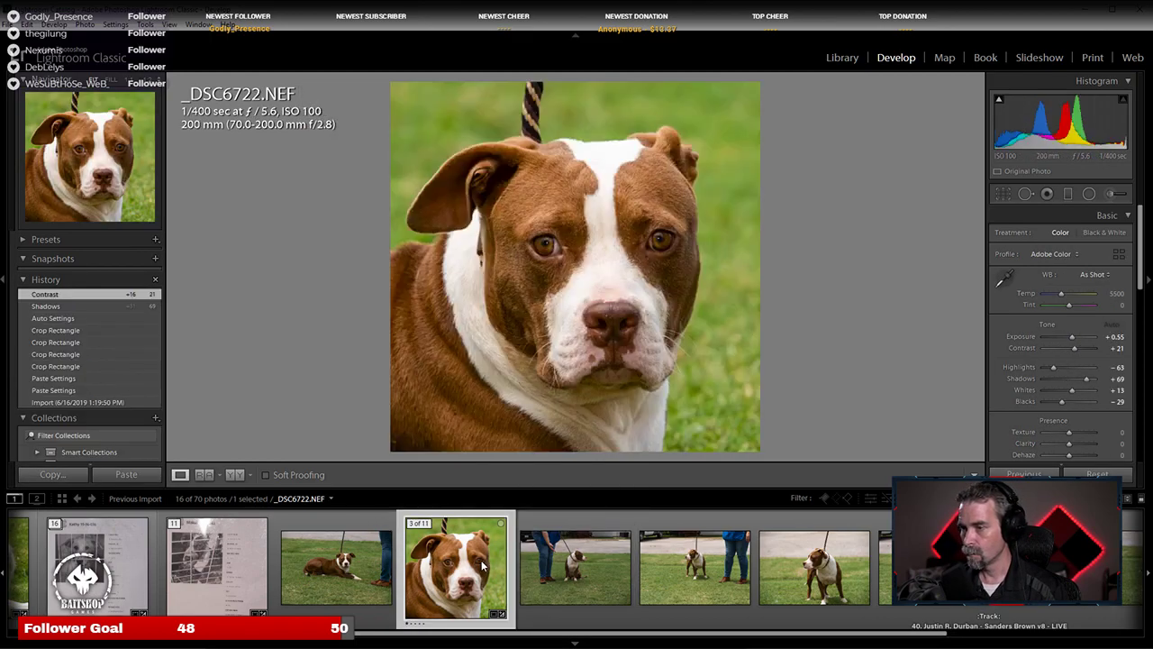
pyautogui.scroll(-2, 717, 580)
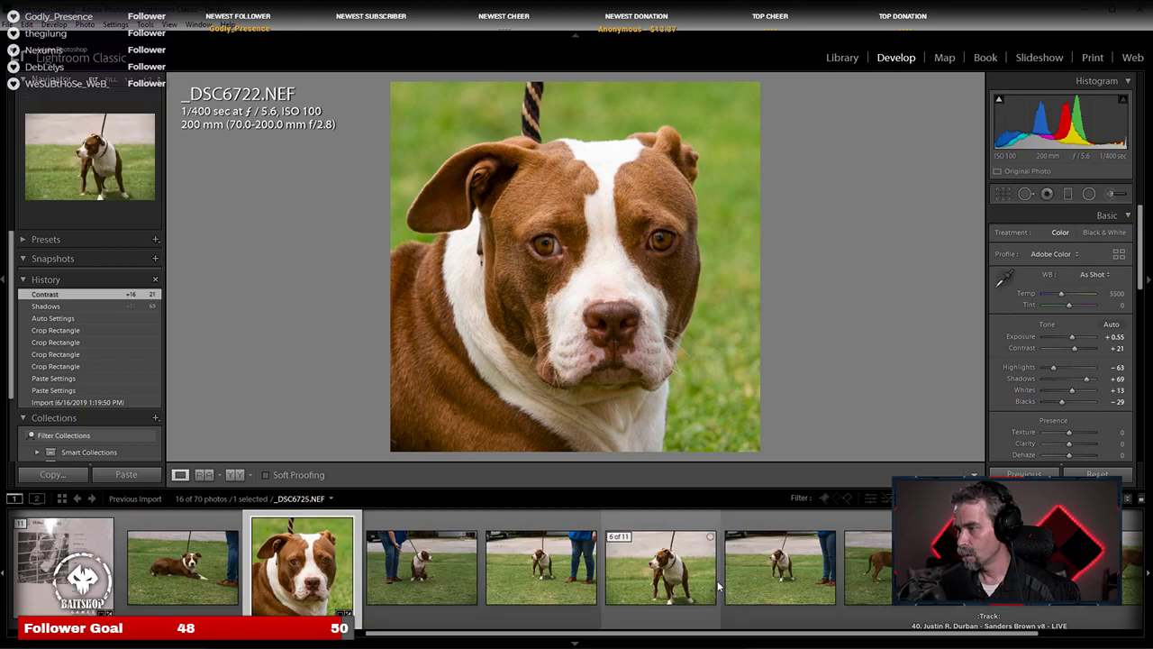
pyautogui.click(914, 567)
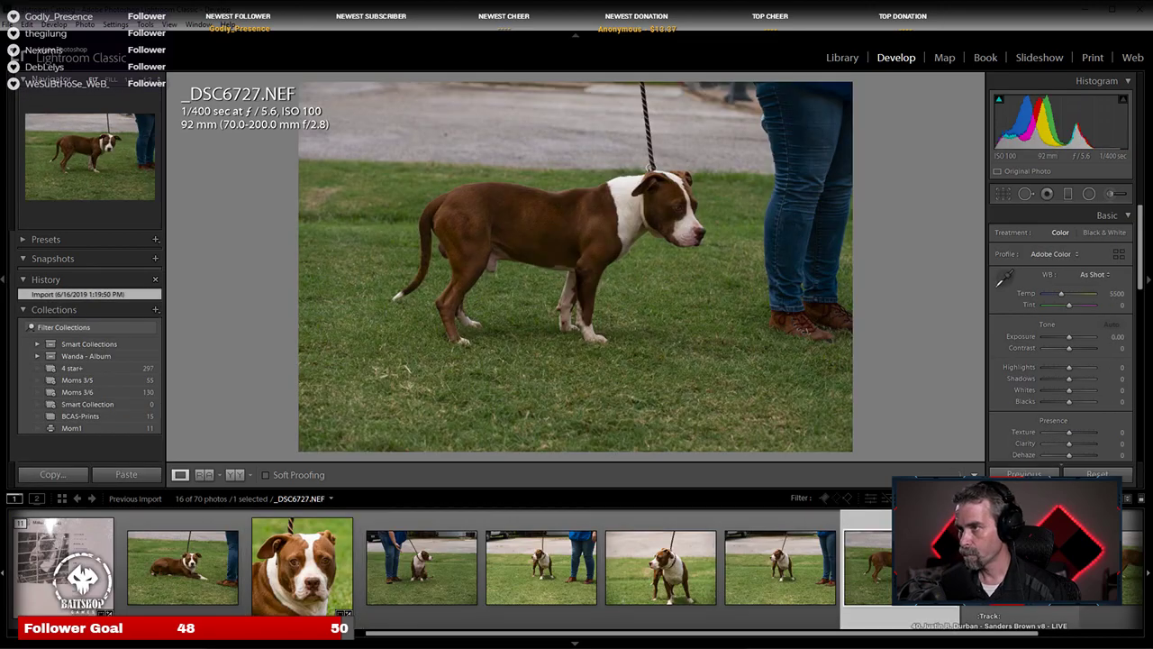
pyautogui.press('Right')
pyautogui.press('Left')
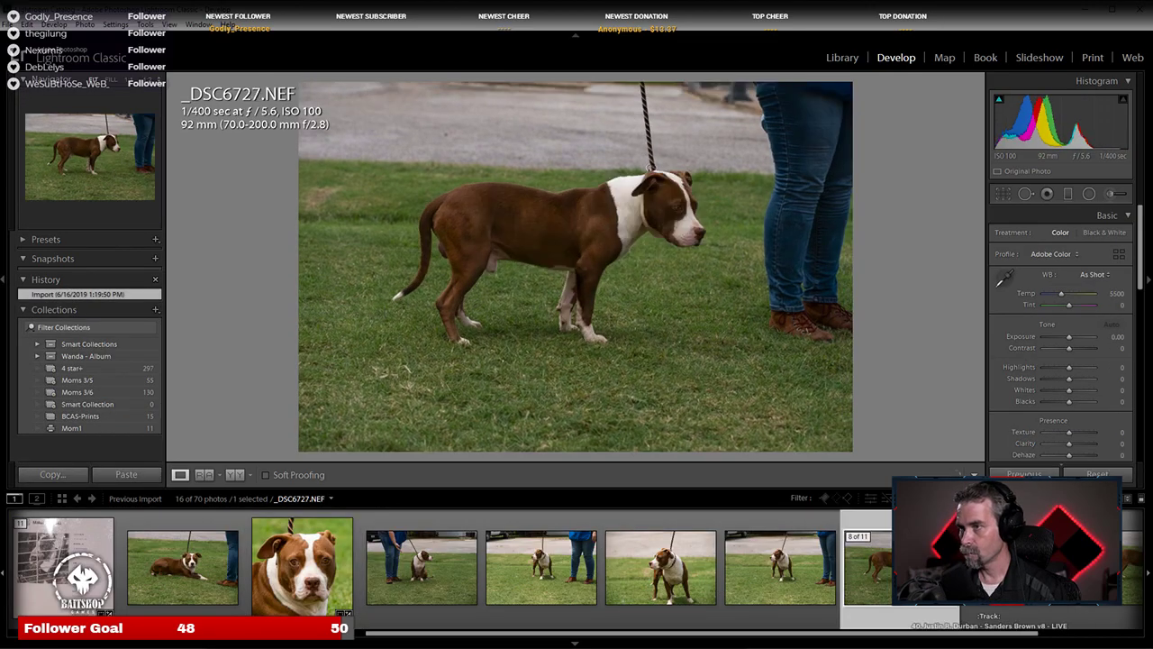
pyautogui.click(666, 202)
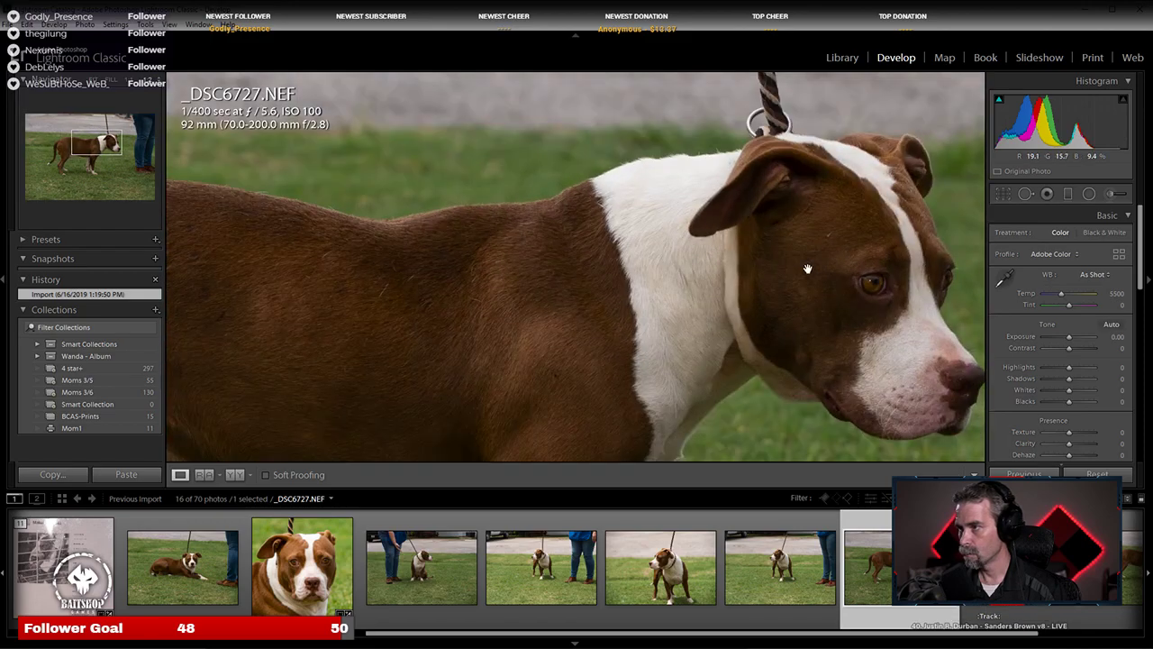
pyautogui.click(569, 312)
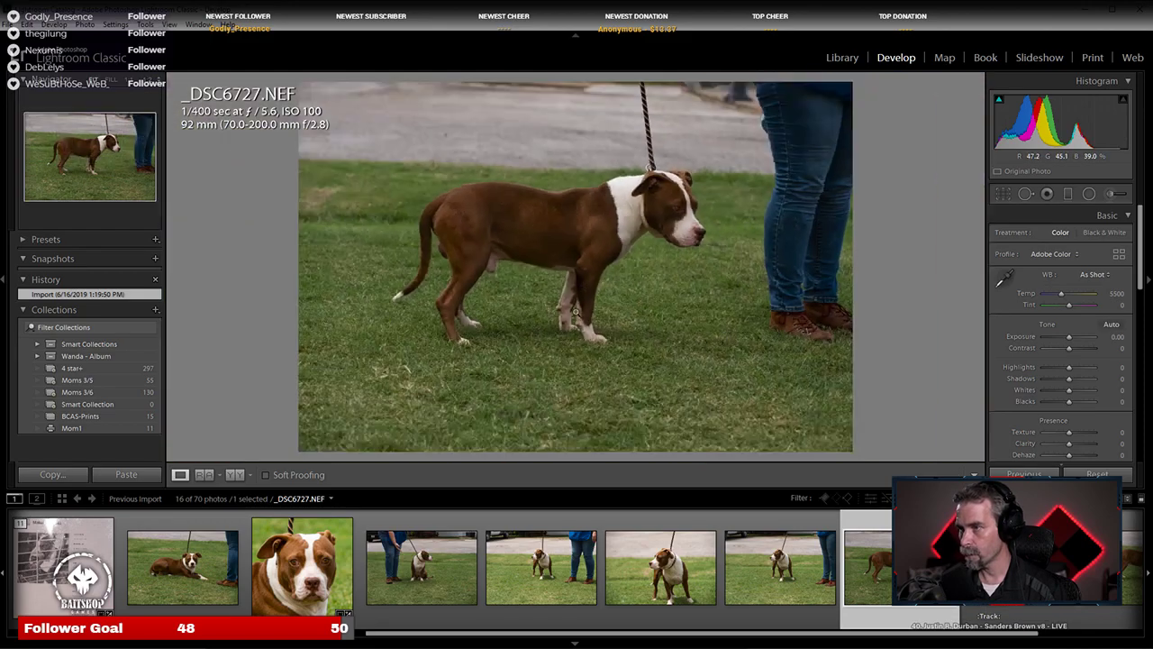
pyautogui.click(677, 243)
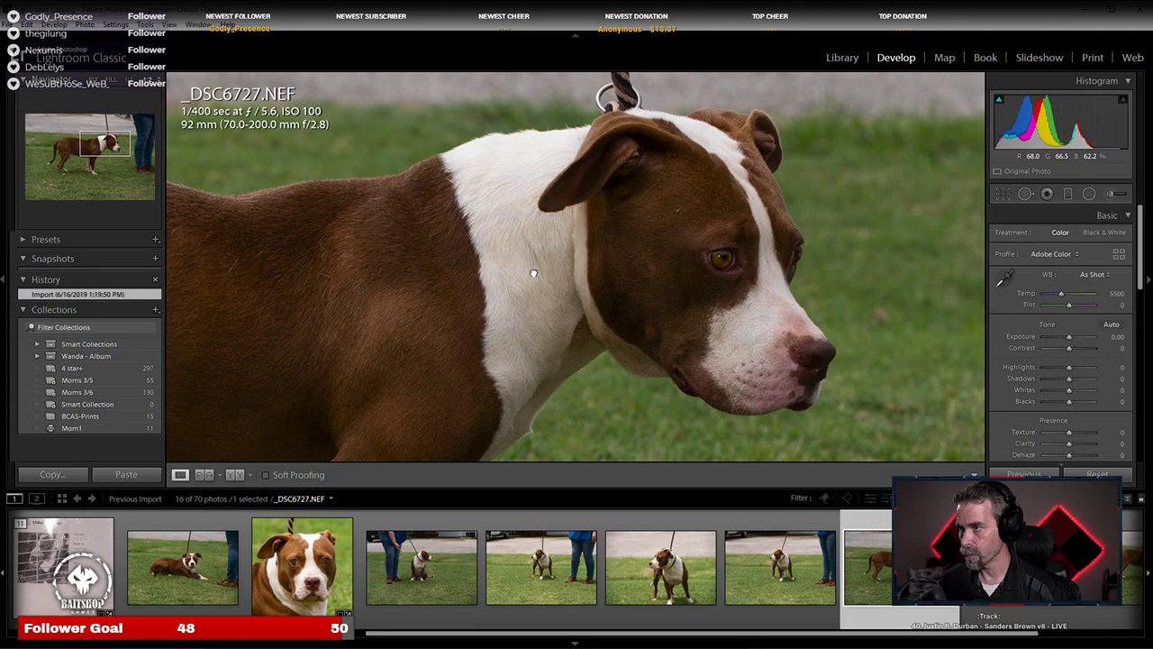
pyautogui.click(532, 273)
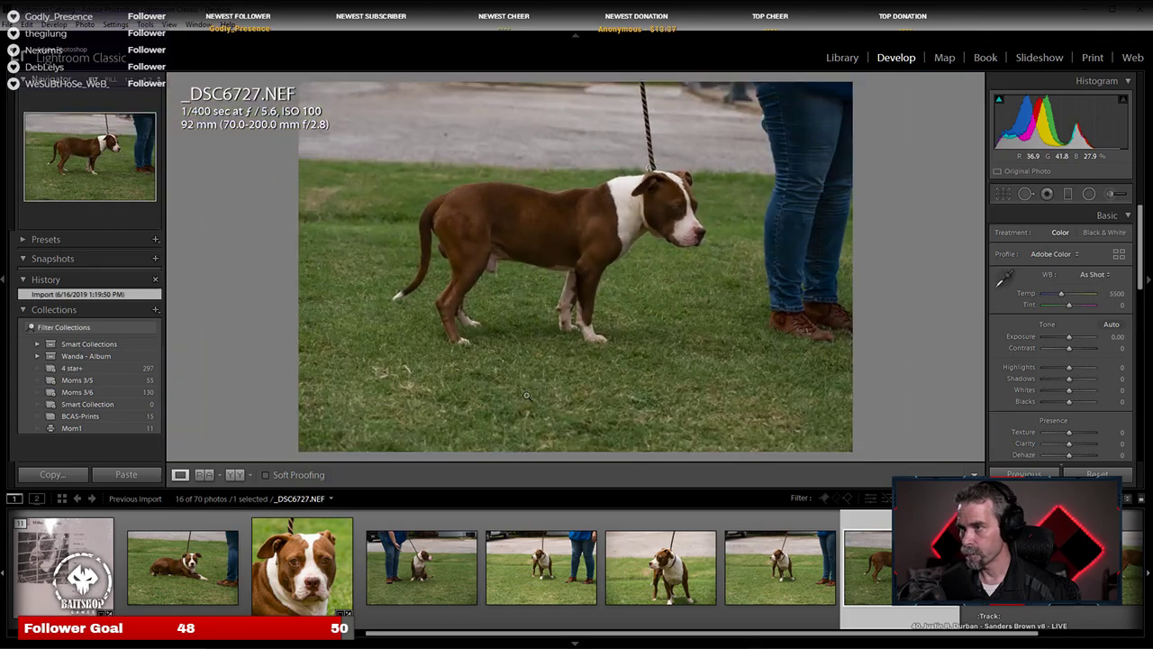
# Step: Look at _DSC6730 and _DSC6729, then open _DSC6728 zoomed on the dog's face
pyautogui.click(865, 551)
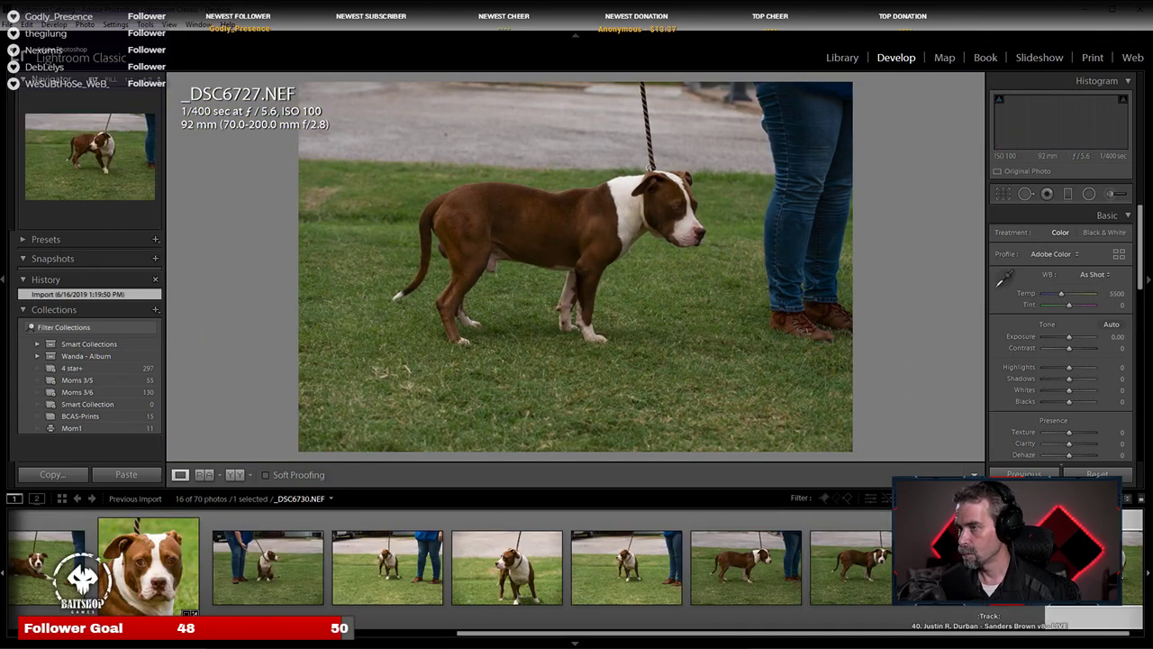
pyautogui.press('Left')
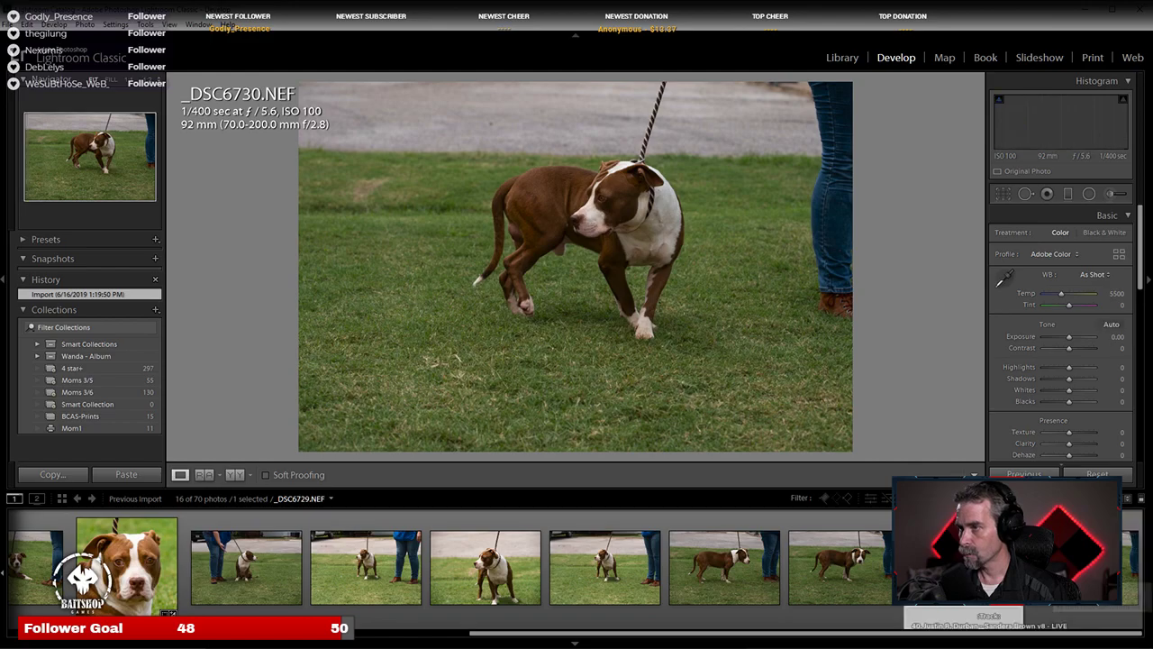
pyautogui.click(724, 567)
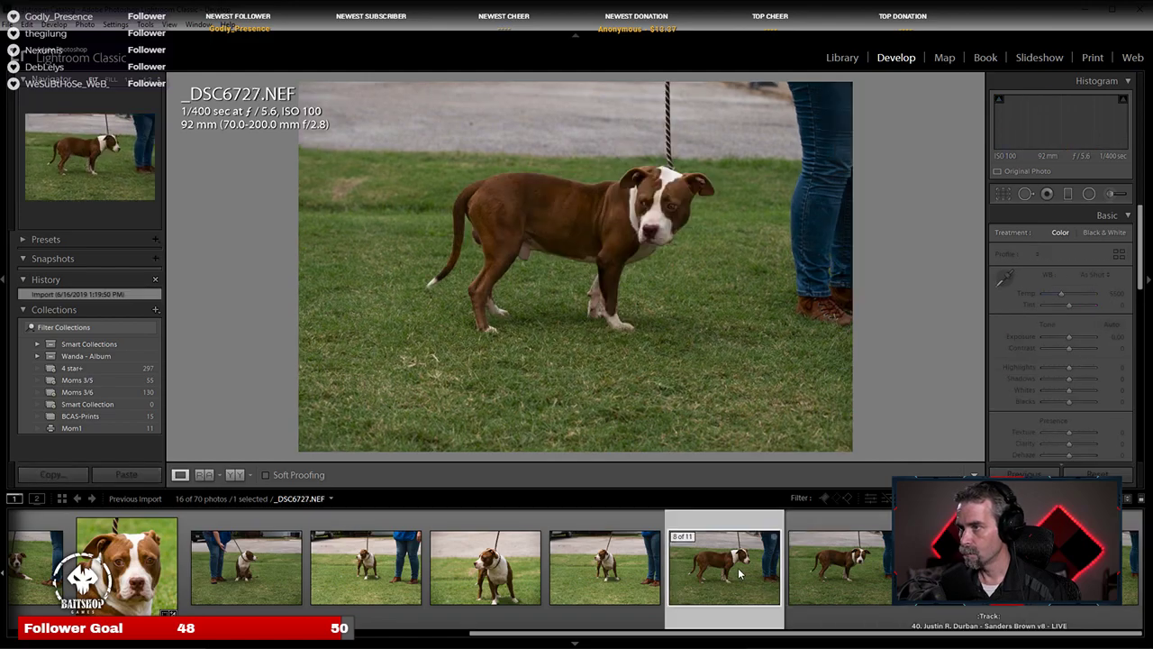
pyautogui.click(856, 575)
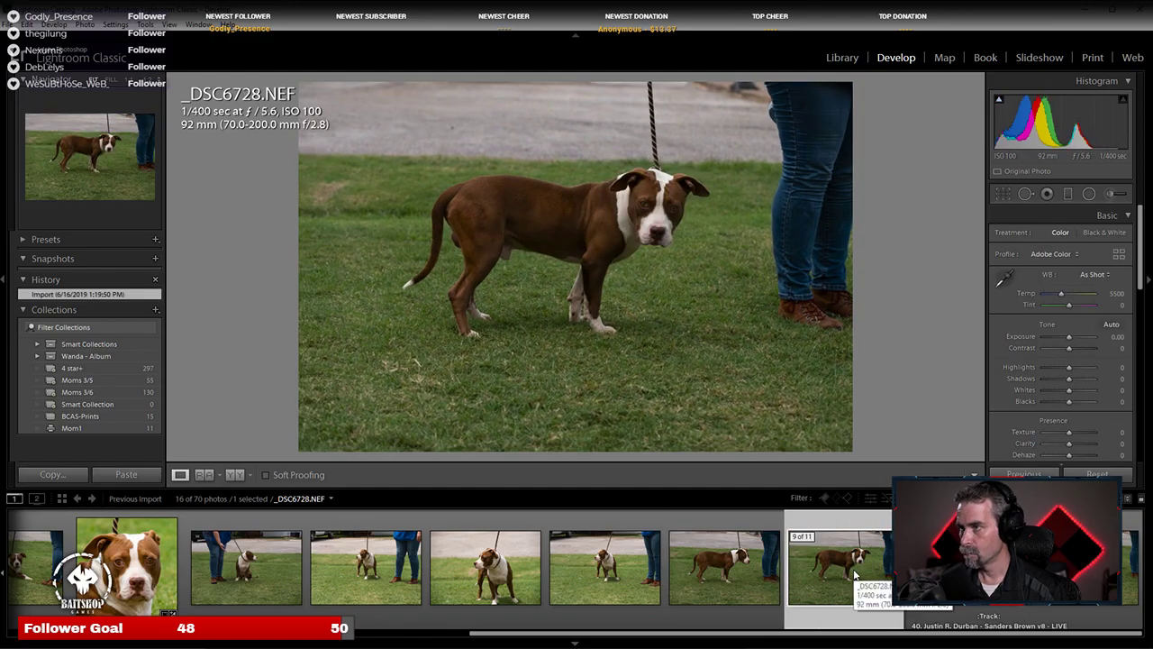
pyautogui.click(710, 211)
# Step: Paste the copied settings onto _DSC6728 and apply Auto tone
pyautogui.click(765, 217)
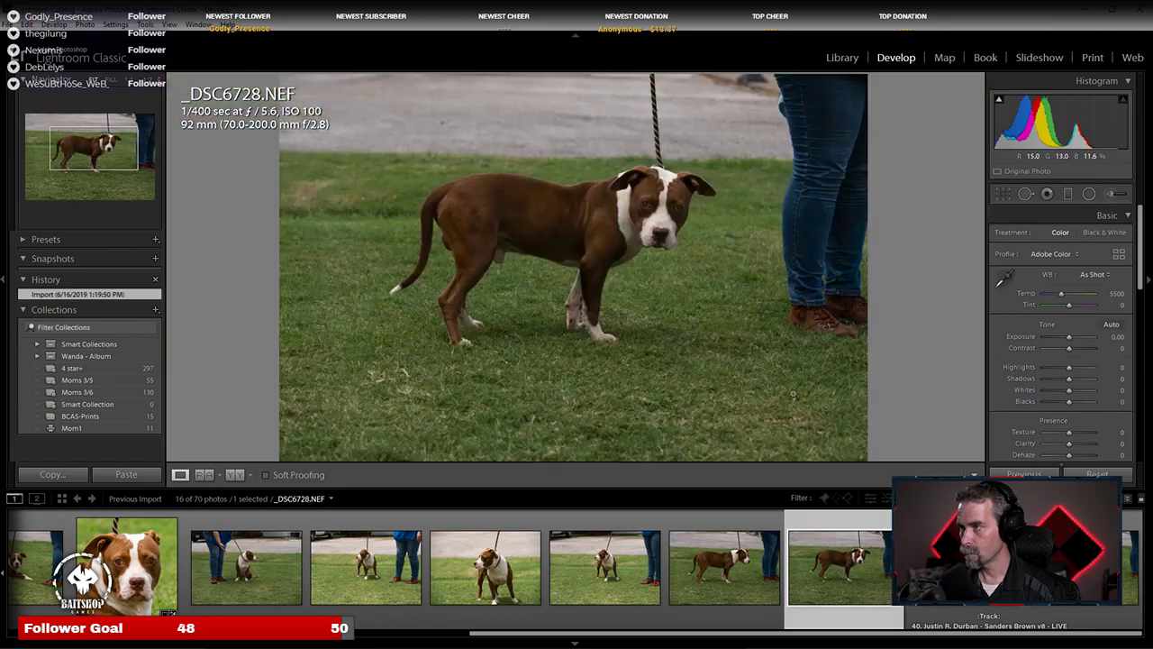
pyautogui.rightClick(809, 552)
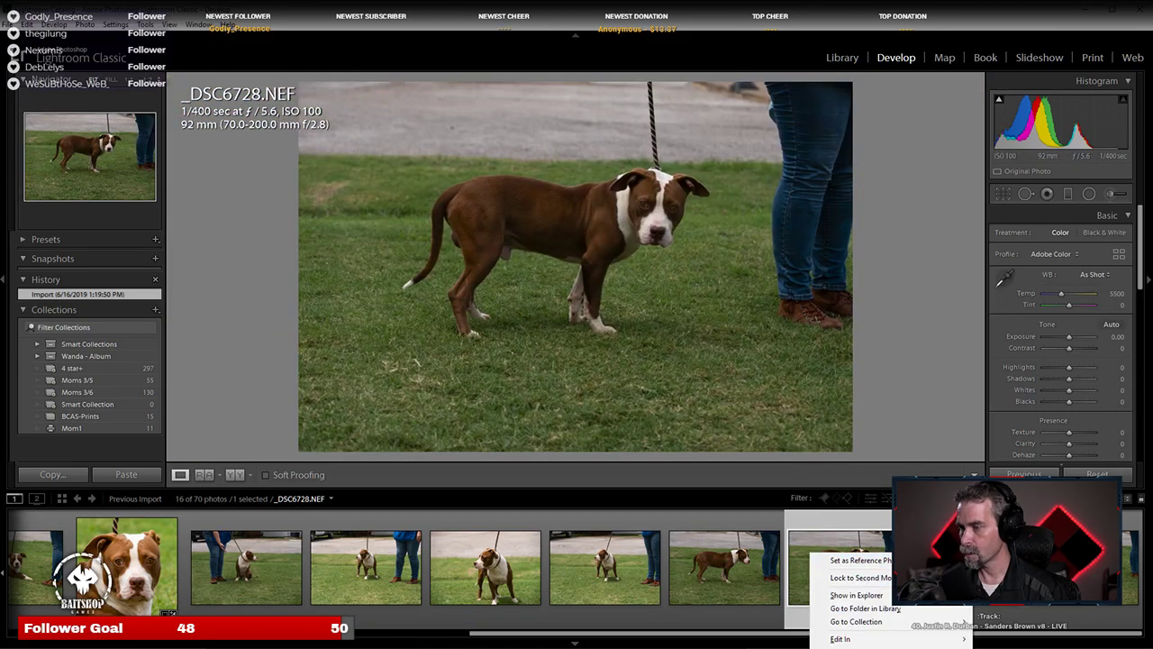
pyautogui.moveTo(856, 647)
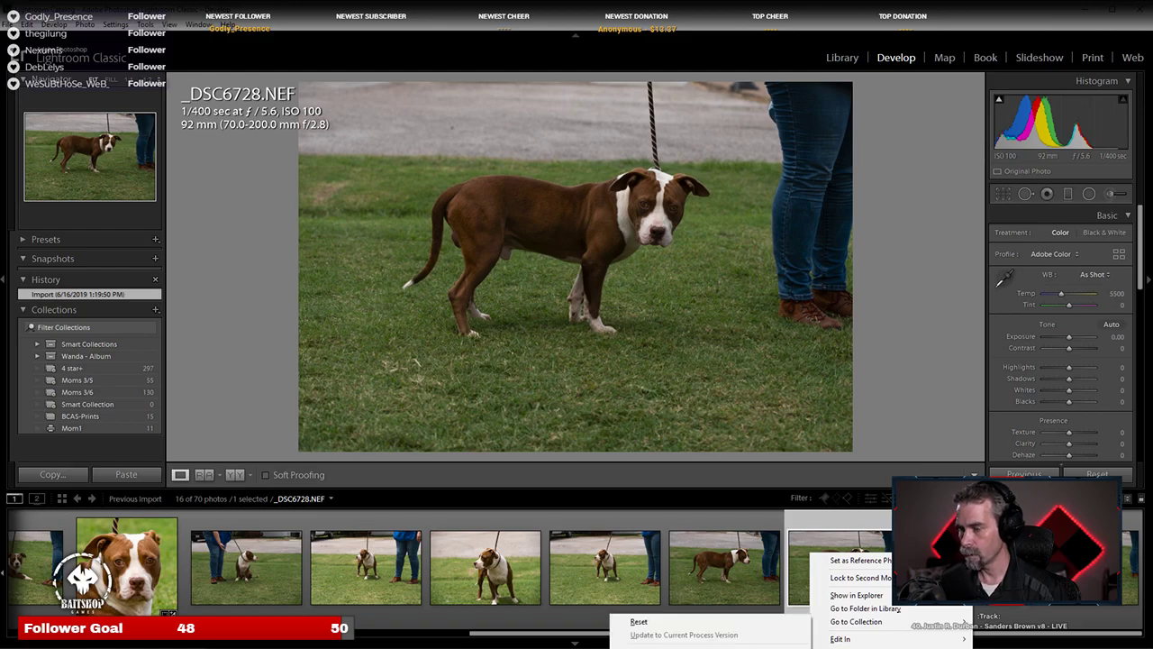
pyautogui.click(685, 645)
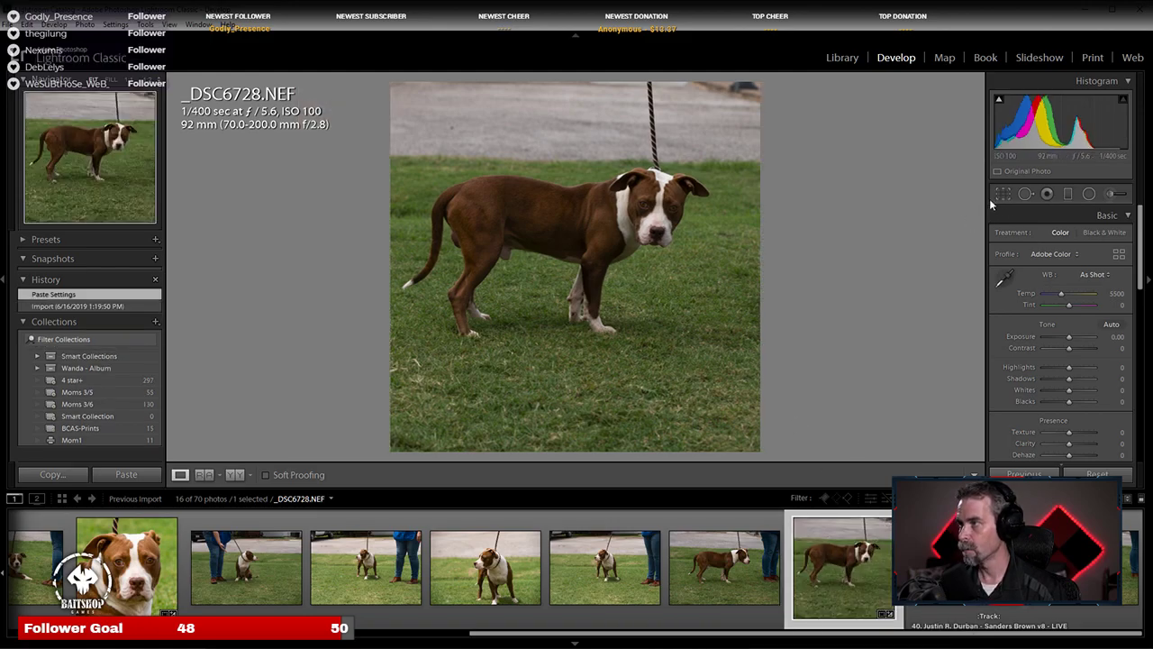
pyautogui.click(1110, 325)
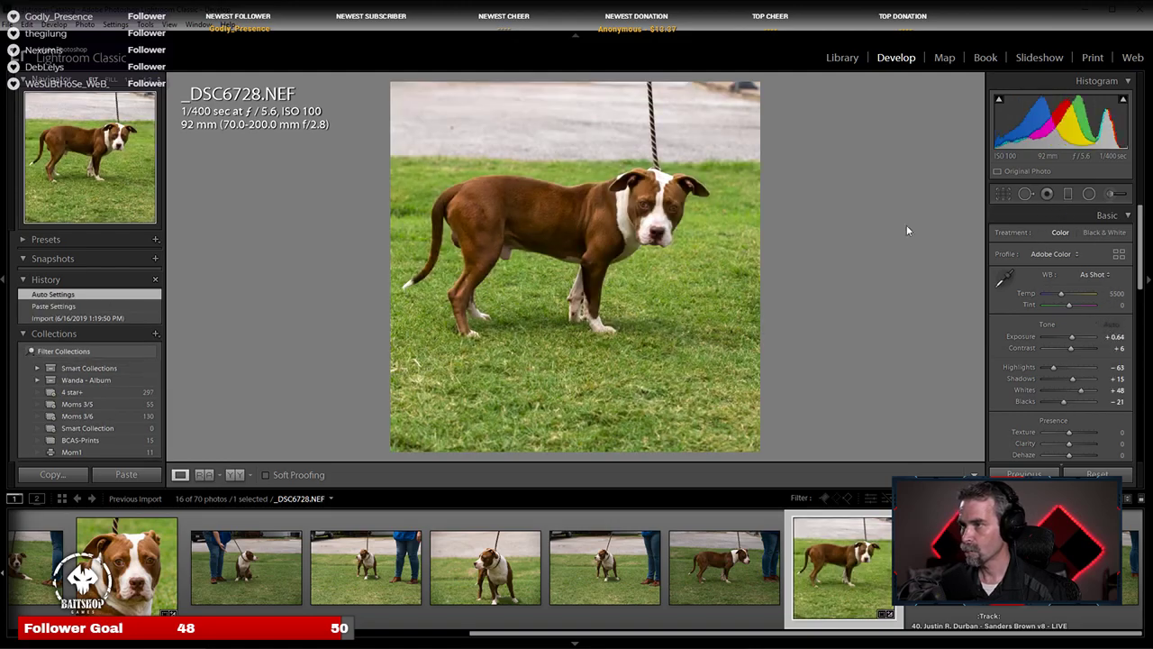
# Step: Crop _DSC6728 to a tight square around the standing dog, excluding the handler's legs
pyautogui.click(1002, 194)
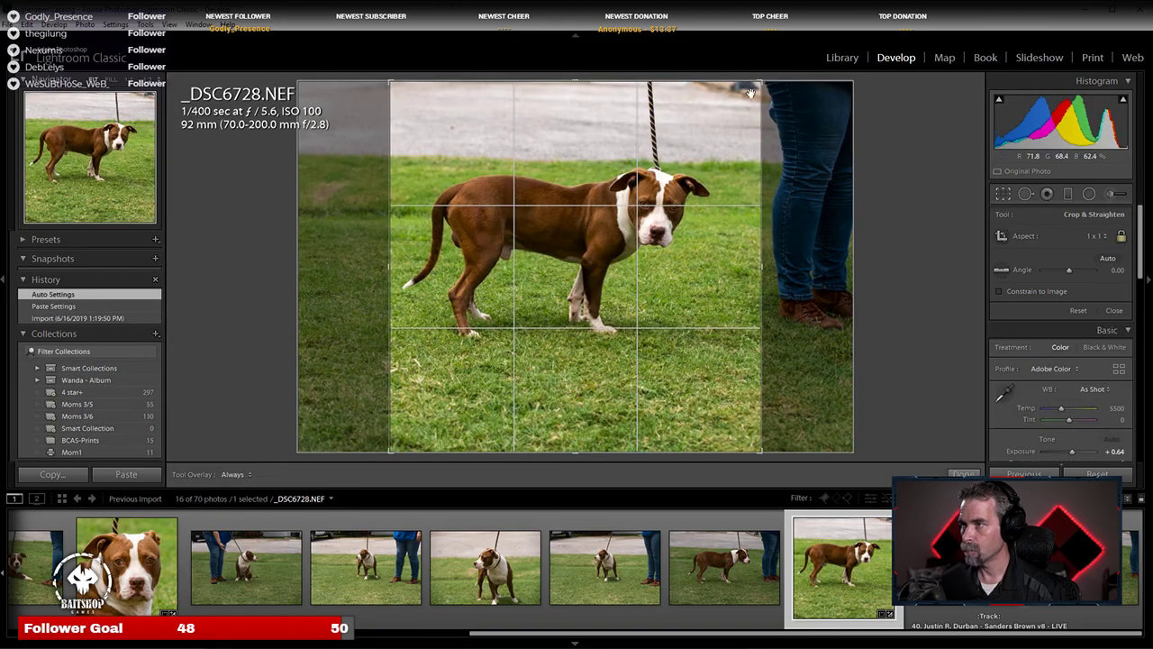
pyautogui.moveTo(761, 83); pyautogui.dragTo(754, 93)
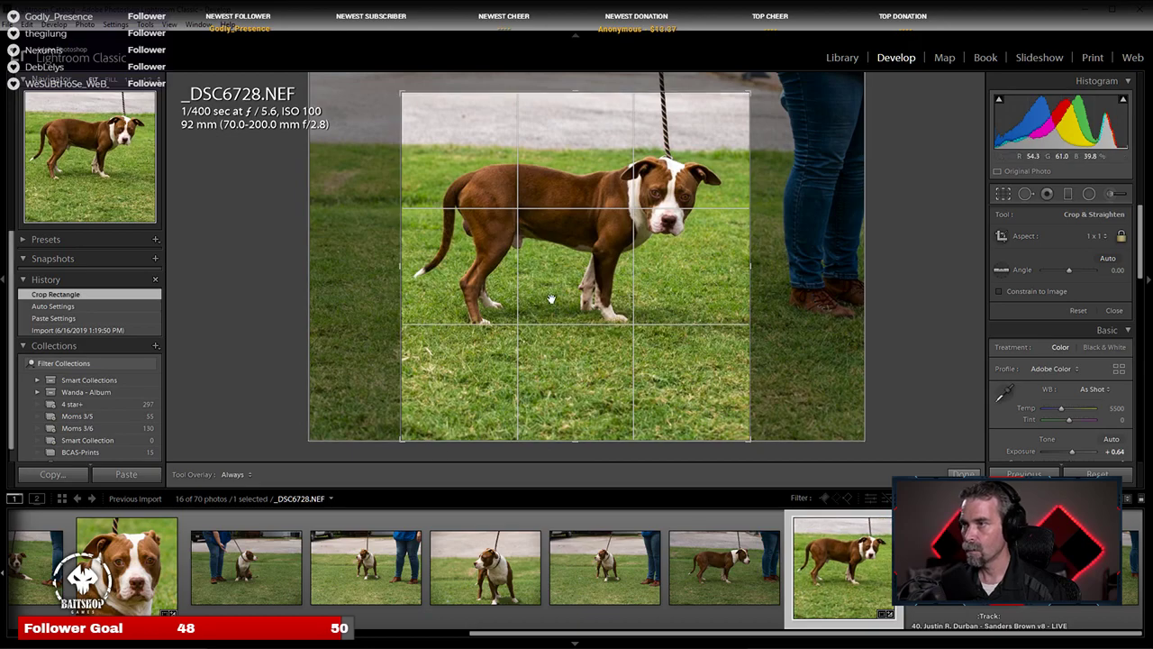
pyautogui.moveTo(403, 438); pyautogui.dragTo(424, 418)
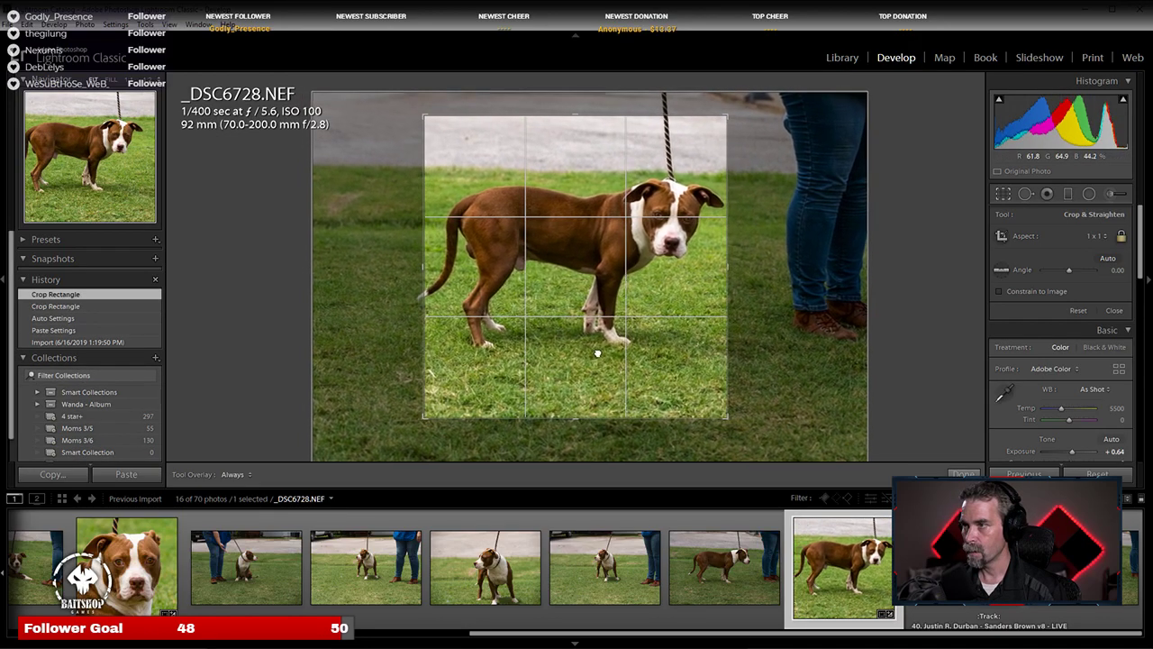
pyautogui.moveTo(587, 354); pyautogui.dragTo(587, 353)
pyautogui.moveTo(424, 420); pyautogui.dragTo(434, 411)
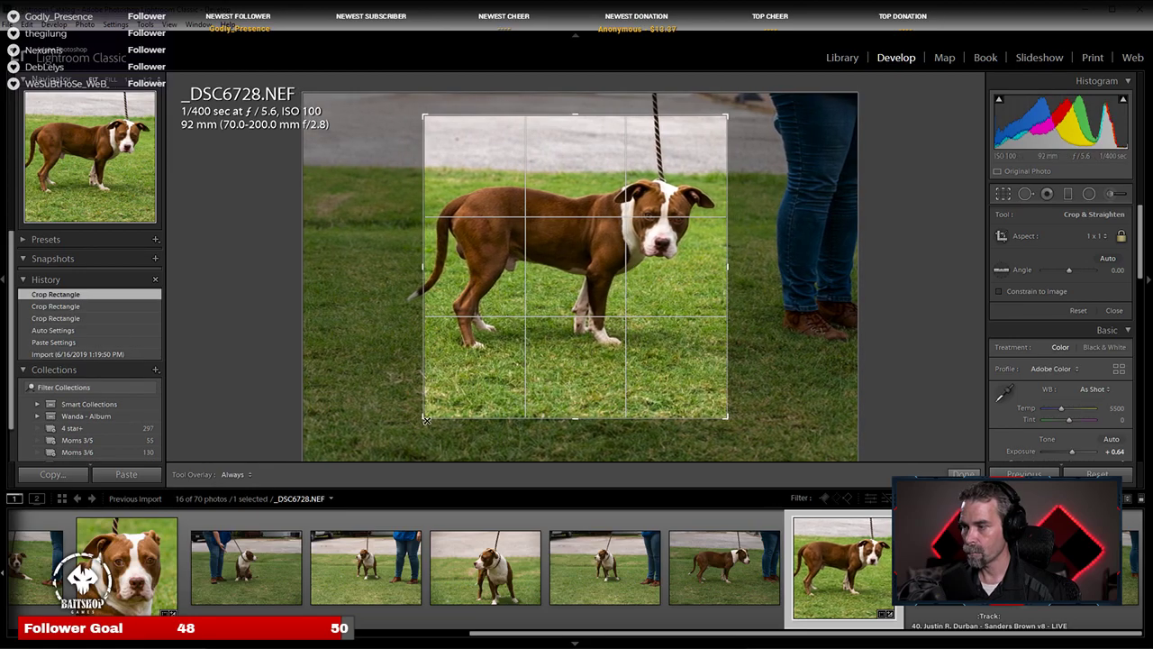
pyautogui.moveTo(509, 335); pyautogui.dragTo(512, 344)
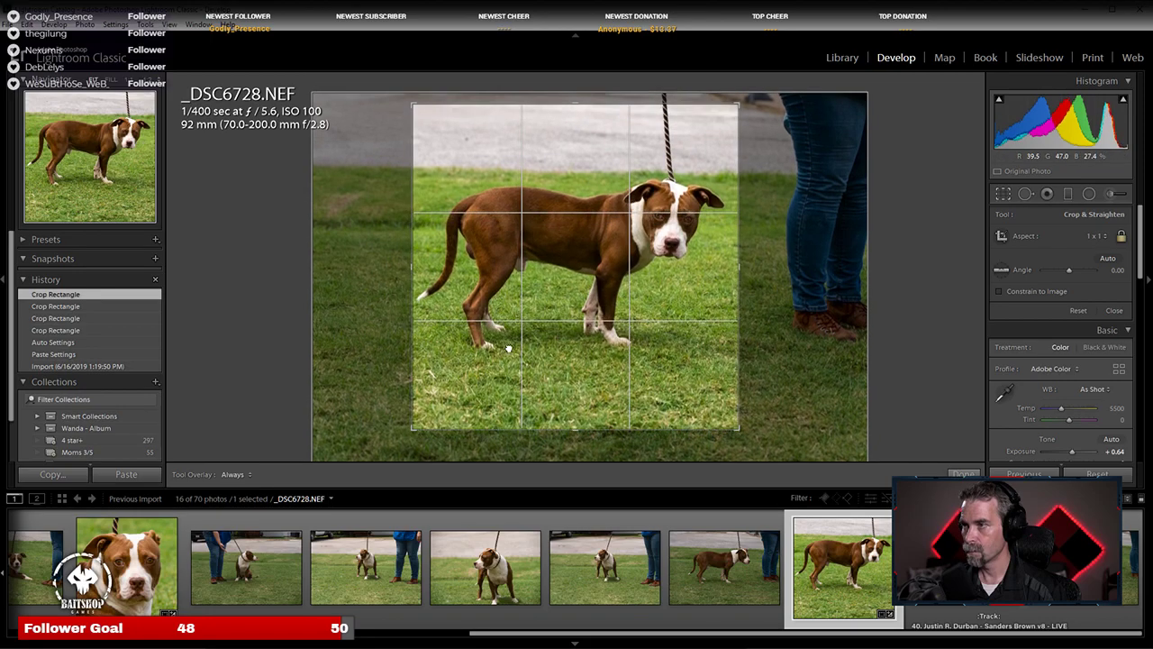
pyautogui.press('Return')
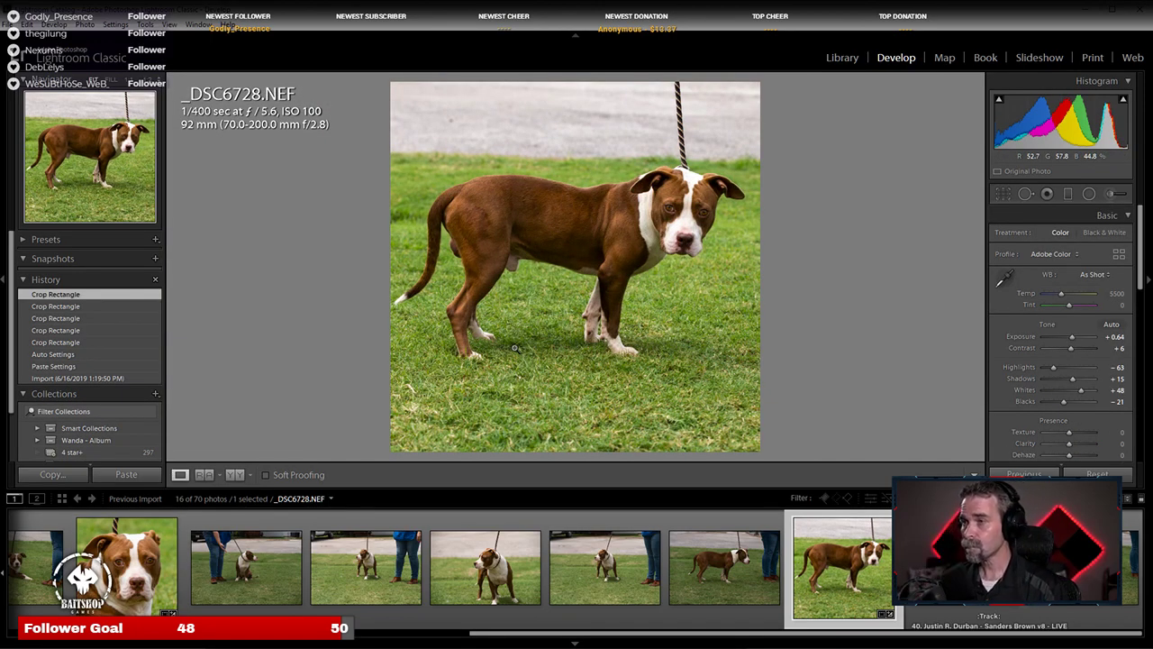
# Step: Auto-tone _DSC6728, lower Exposure to +0.36 and lift Shadows to +98
pyautogui.click(1115, 325)
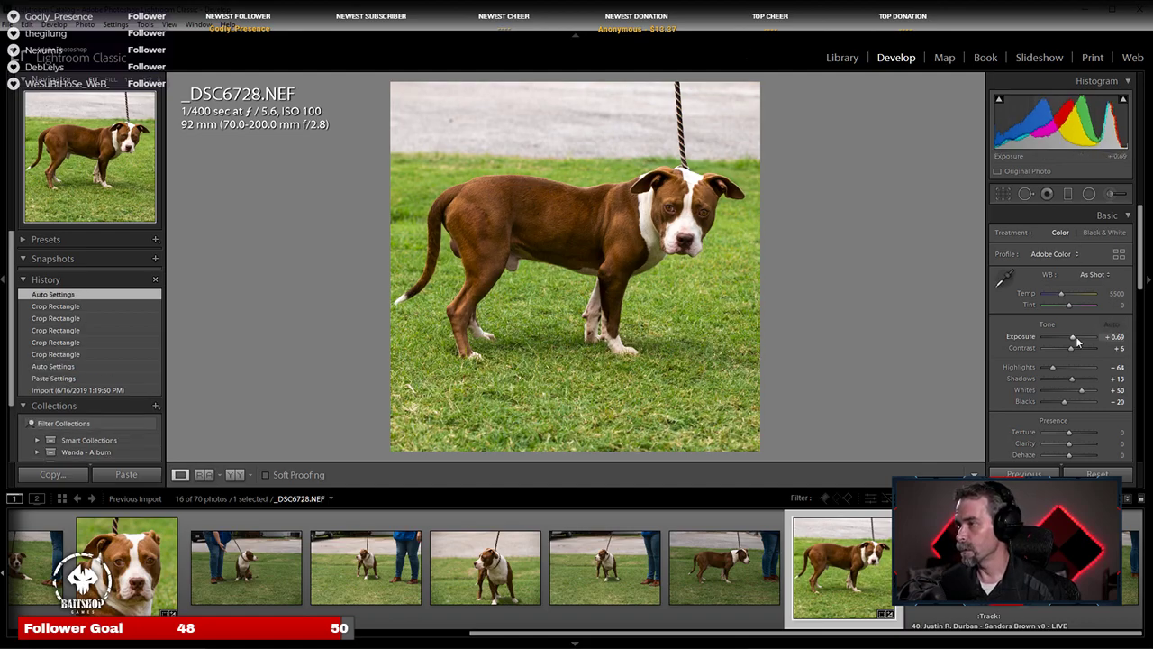
pyautogui.scroll(-2, 1073, 339)
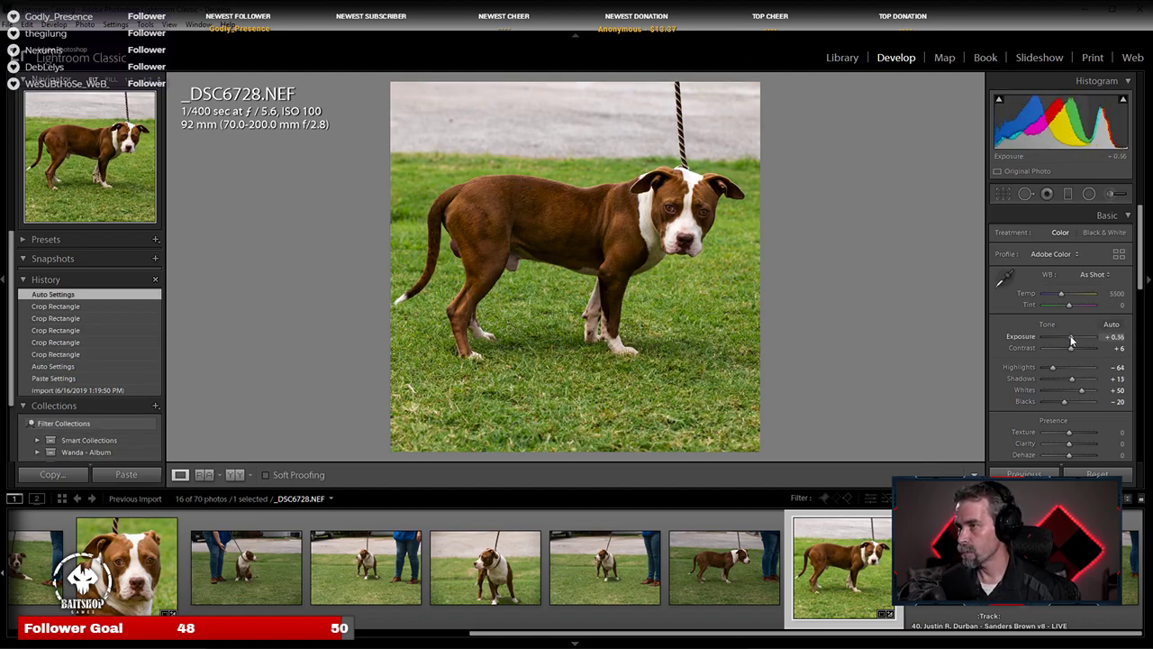
pyautogui.scroll(-1, 1073, 340)
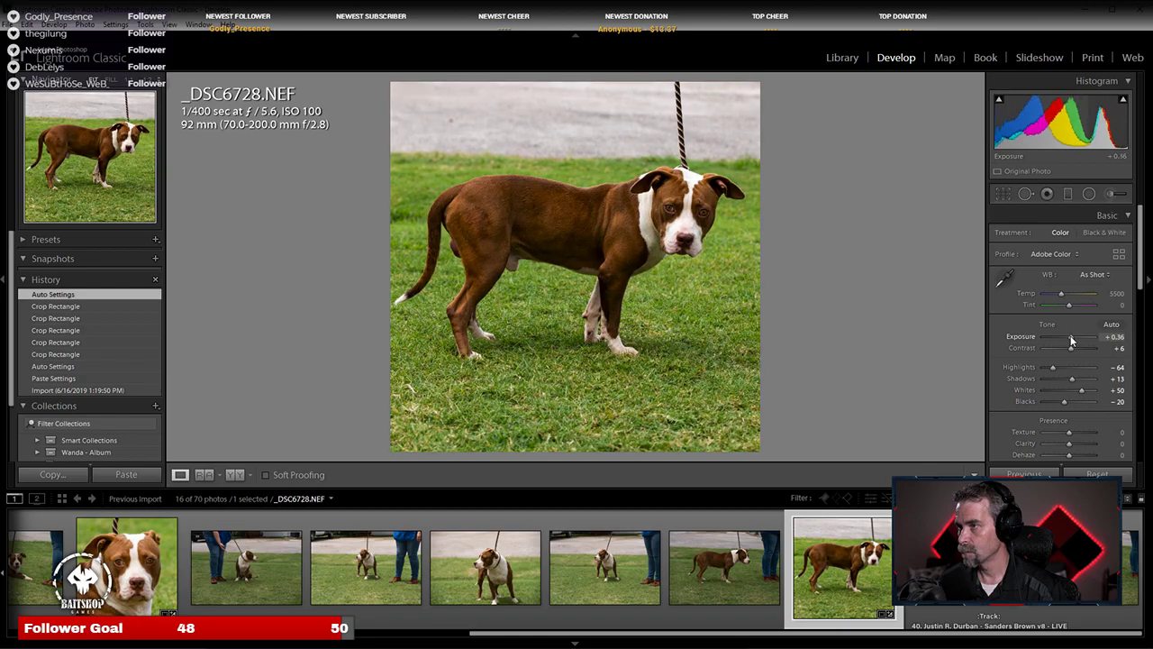
pyautogui.moveTo(1074, 381); pyautogui.dragTo(1098, 379)
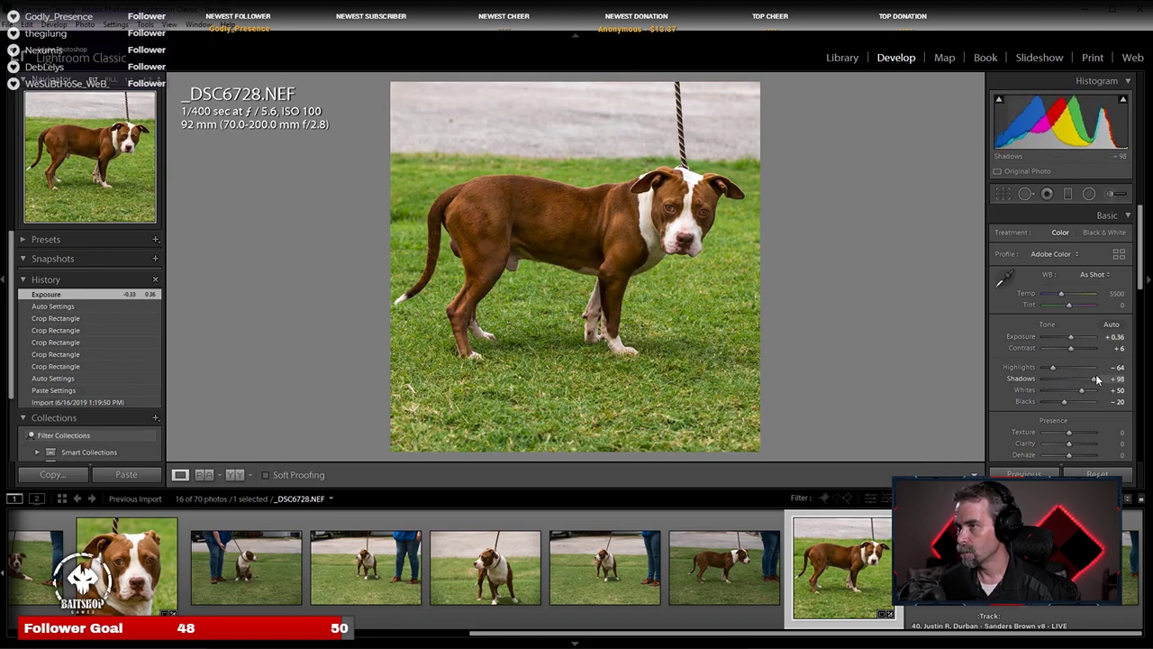
# Step: Check the dog's face at 1:1 and compare with _DSC6729 and _DSC6722
pyautogui.click(664, 229)
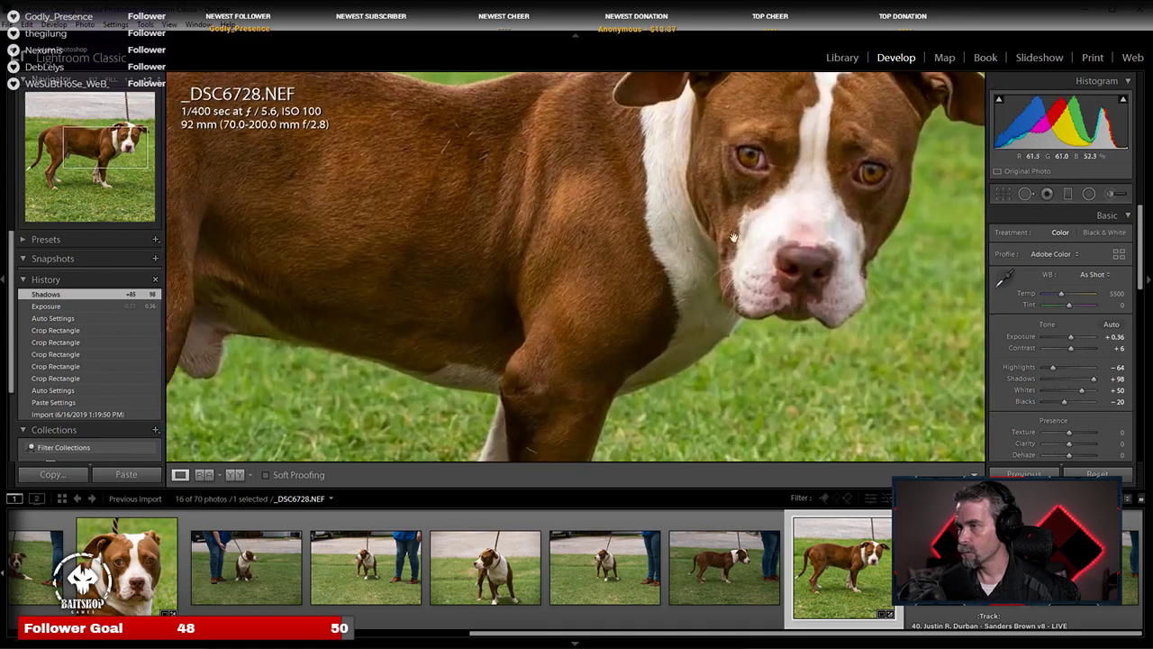
pyautogui.click(675, 212)
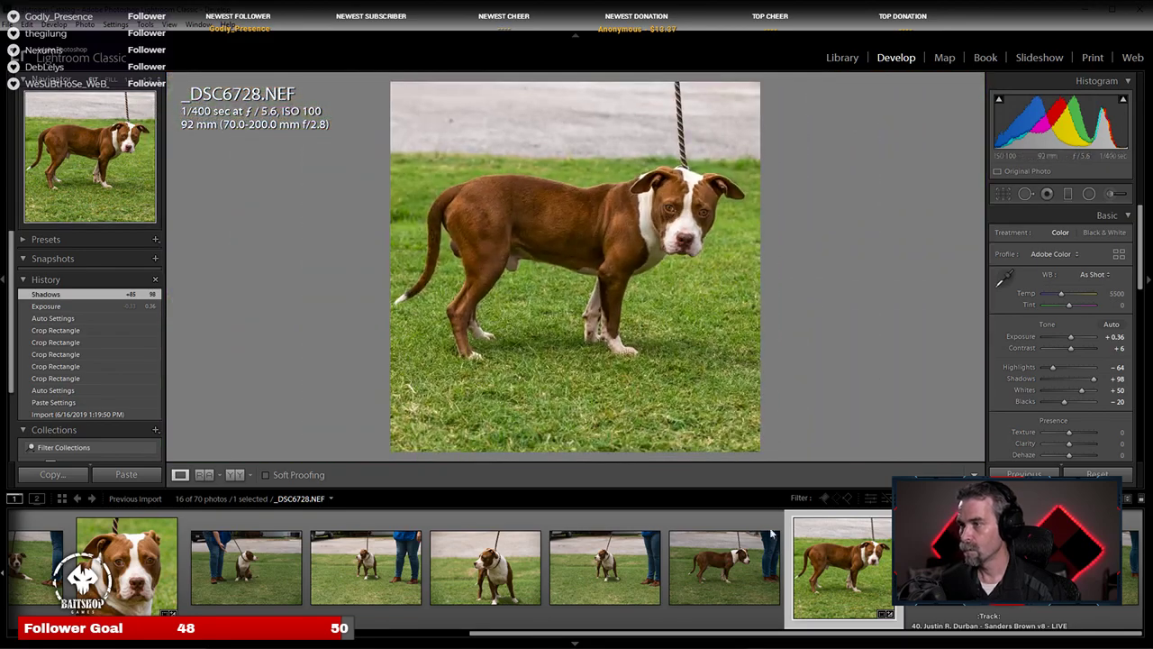
pyautogui.click(827, 562)
pyautogui.click(827, 562)
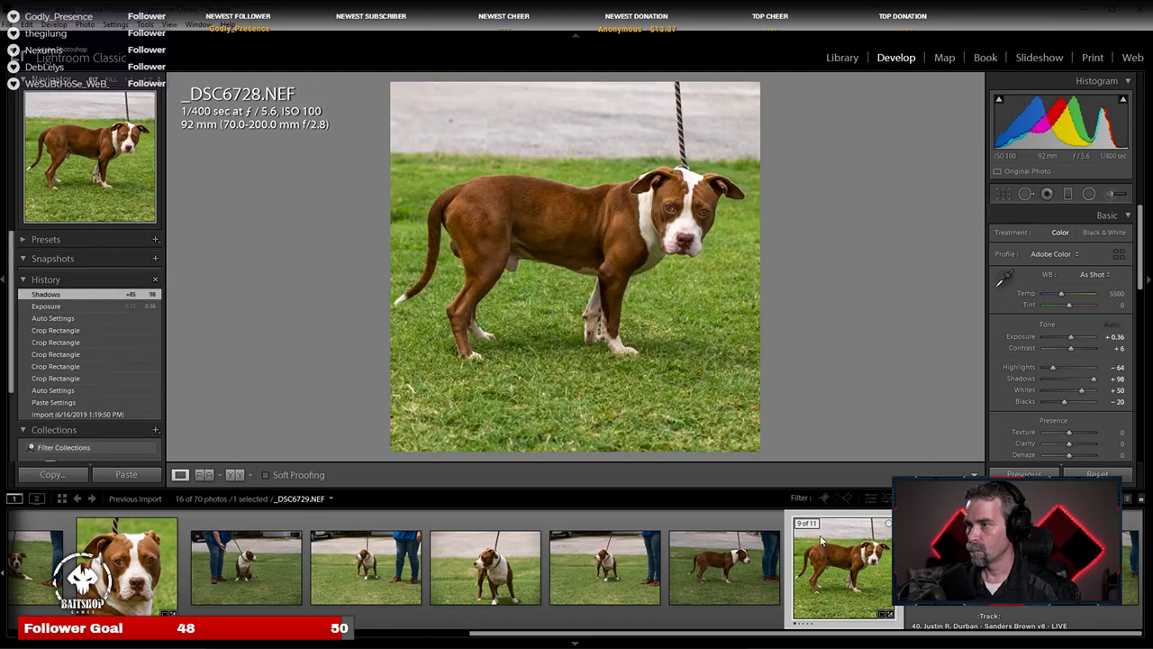
pyautogui.click(163, 579)
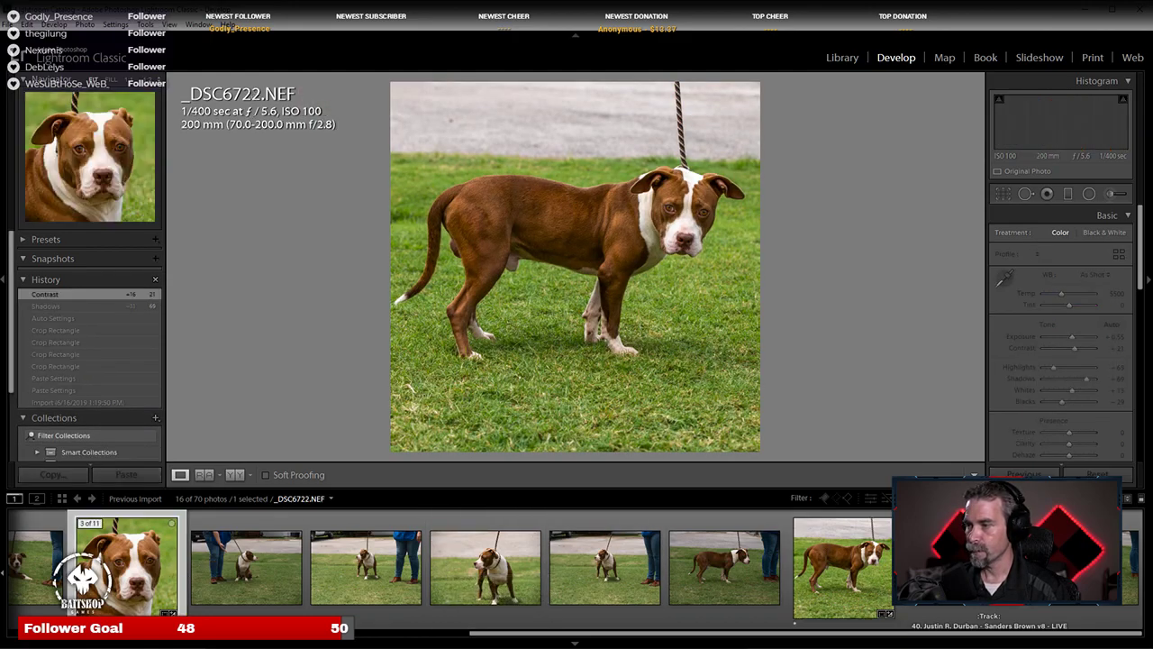
pyautogui.click(836, 599)
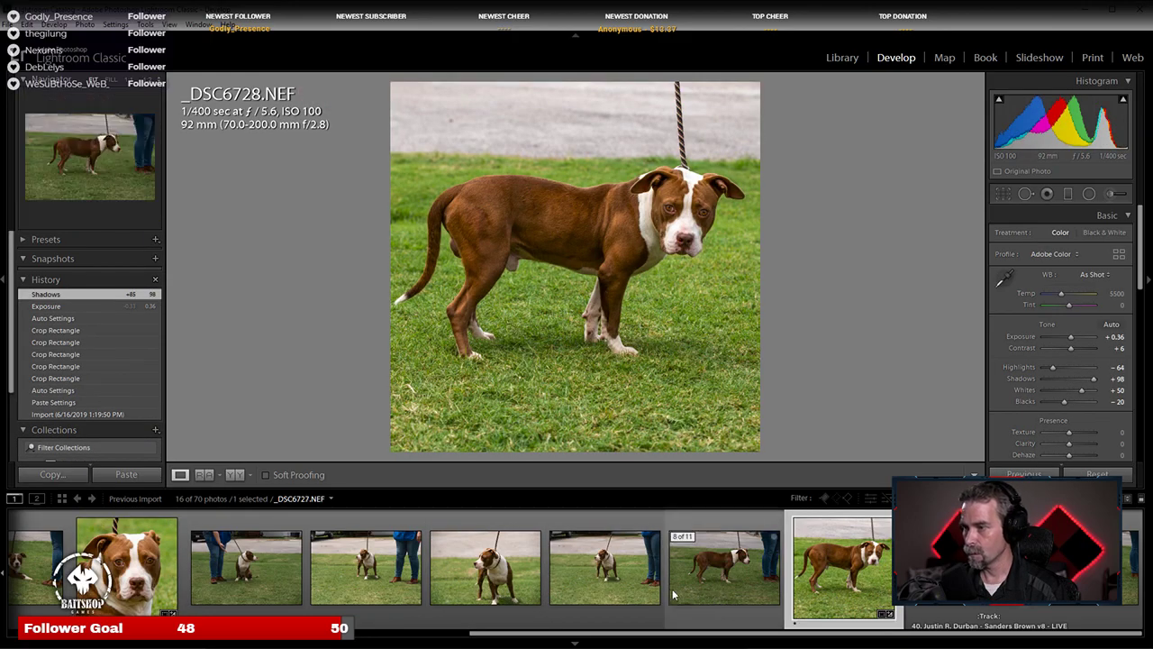
# Step: Open _DSC6721, check the dog's face at 1:1, and paste the copied develop settings
pyautogui.scroll(5, 573, 558)
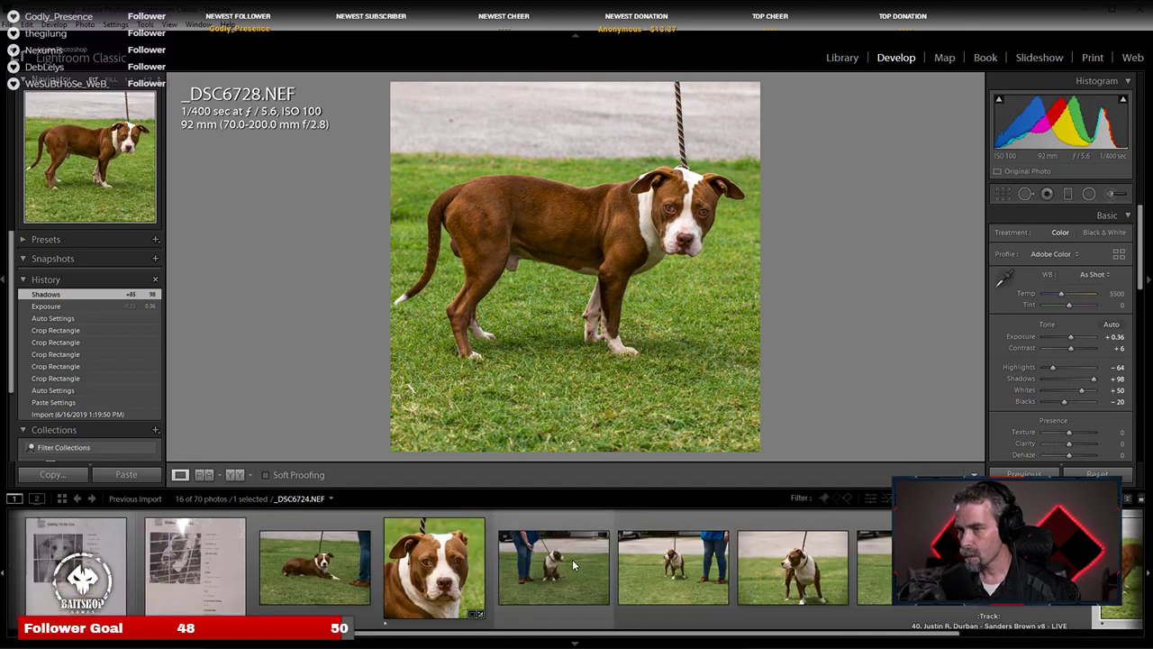
pyautogui.click(505, 590)
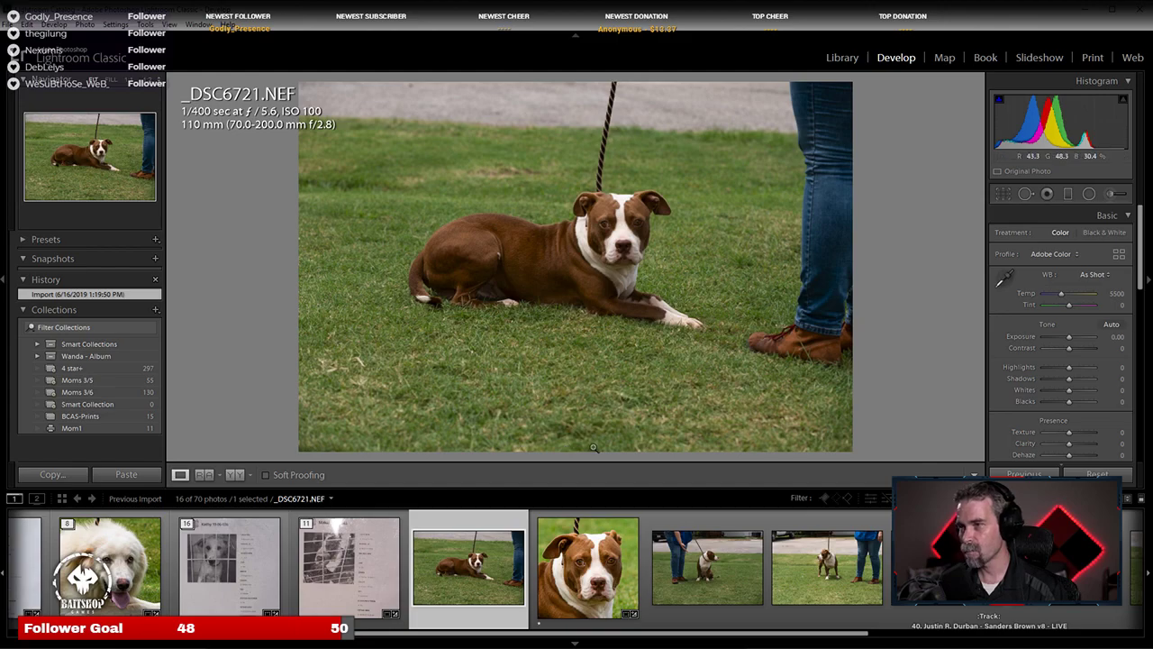
pyautogui.click(615, 210)
pyautogui.click(613, 226)
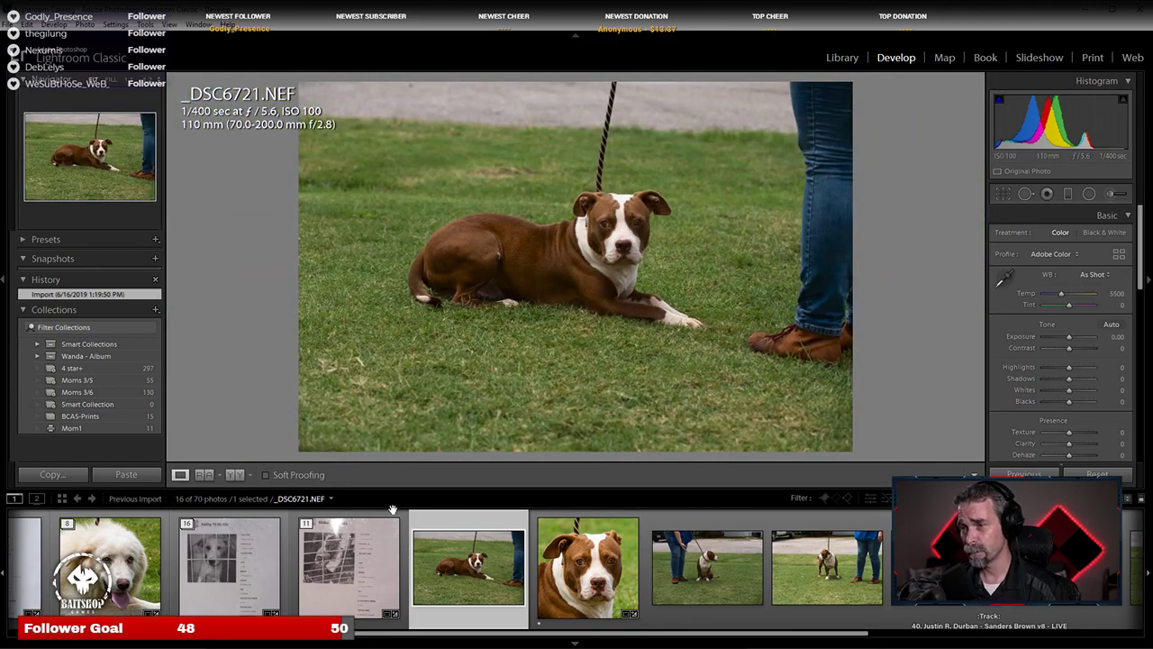
pyautogui.rightClick(471, 578)
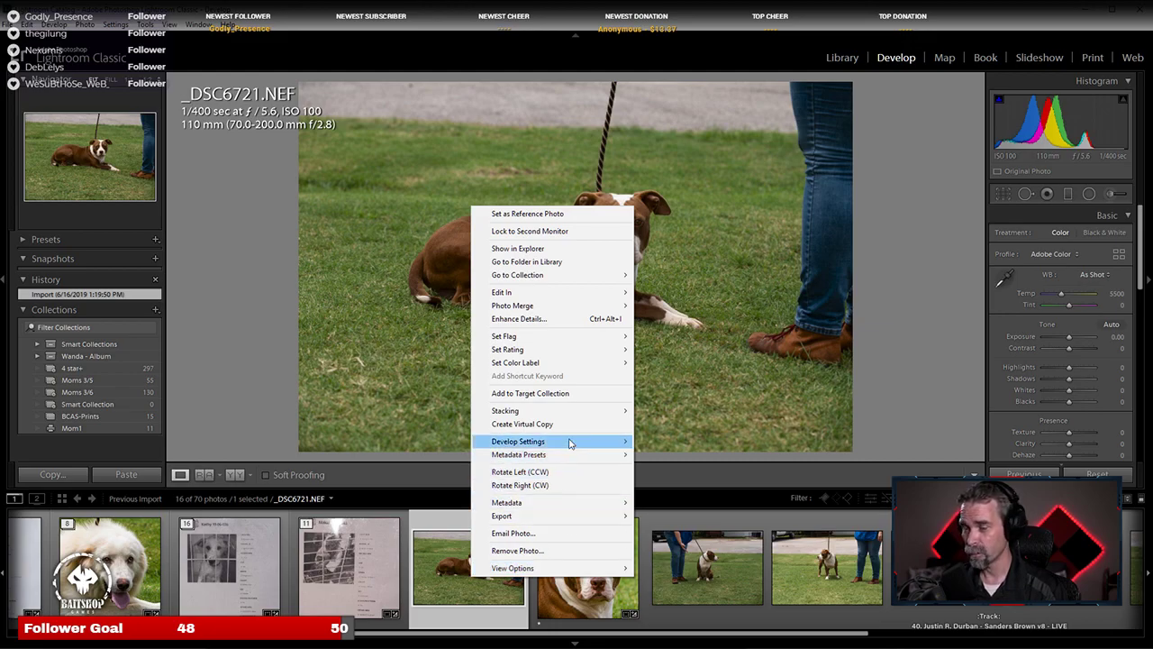
pyautogui.moveTo(559, 440)
pyautogui.click(725, 502)
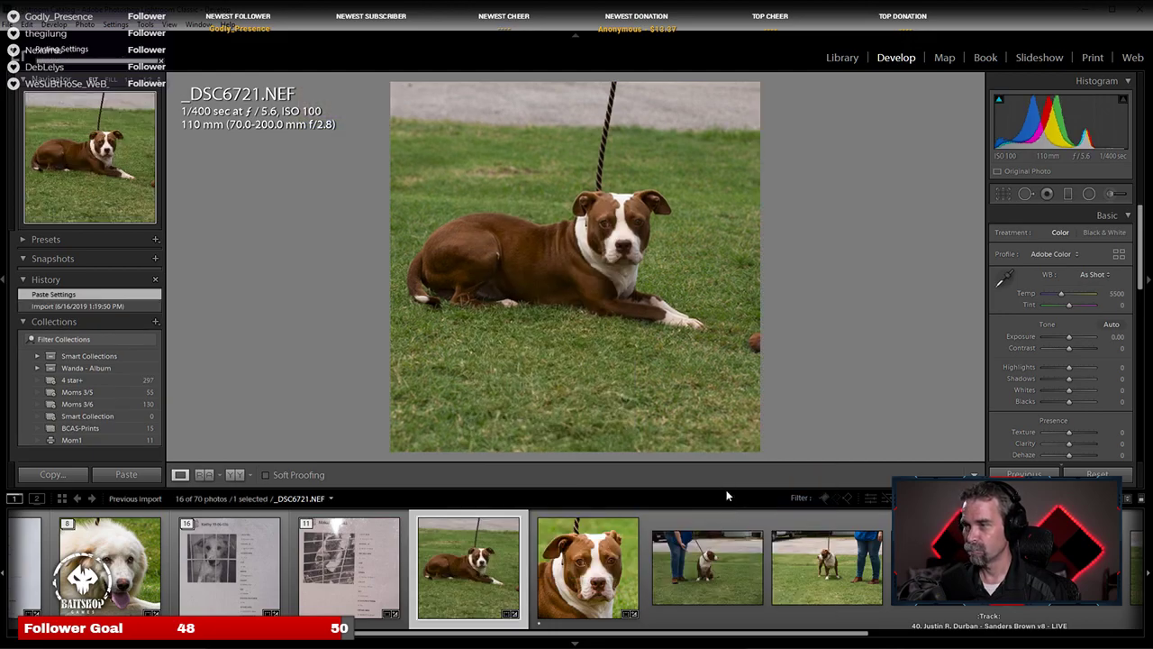
# Step: Straighten _DSC6721 by -3.00° and crop it square around the lying dog
pyautogui.click(1002, 194)
pyautogui.moveTo(894, 245); pyautogui.dragTo(896, 229)
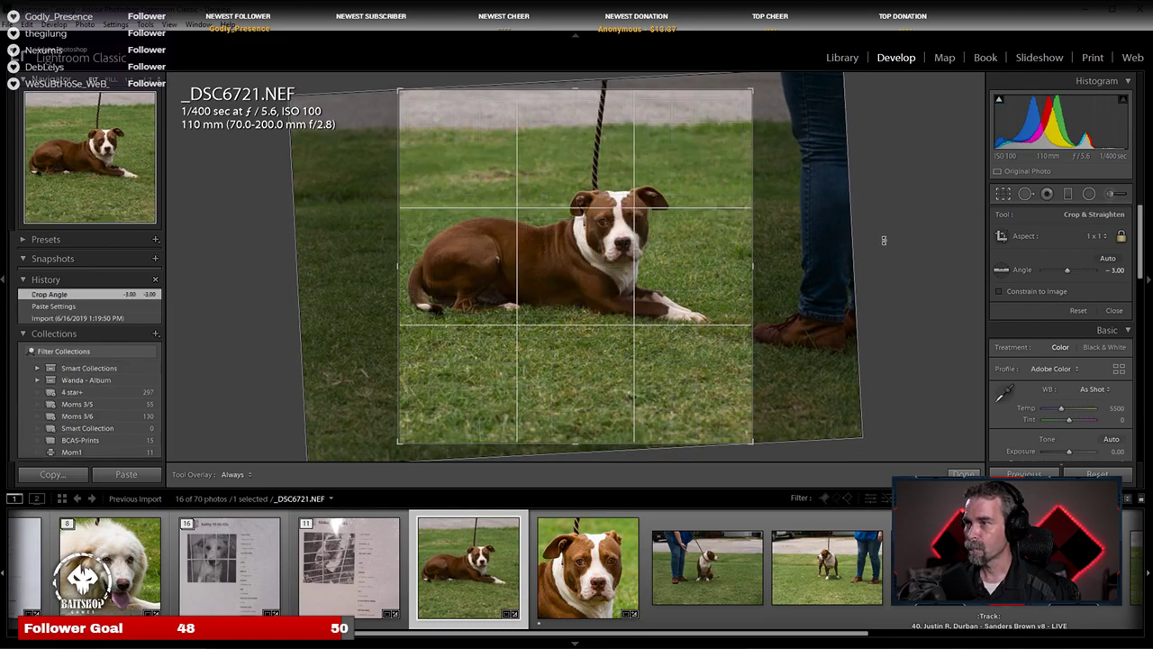
pyautogui.moveTo(766, 439); pyautogui.dragTo(740, 434)
pyautogui.moveTo(640, 329); pyautogui.dragTo(641, 343)
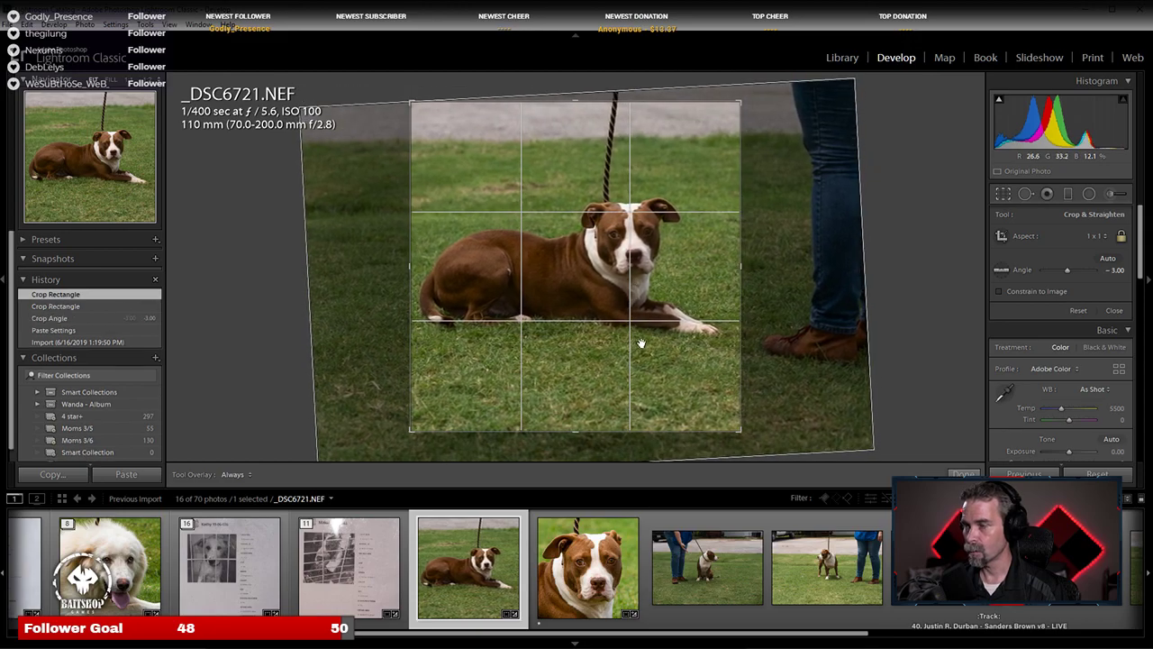
pyautogui.press('Return')
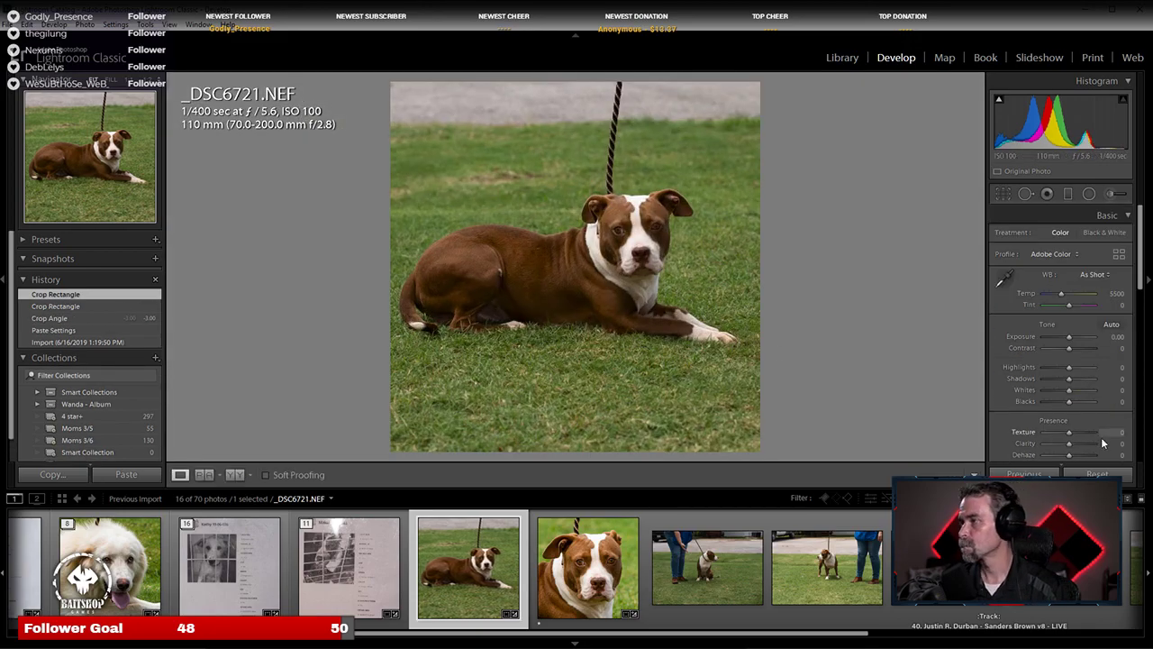
# Step: Auto-tone the lying dog photo, then set exposure +0.36, highlights -64 and shadows +60
pyautogui.click(1112, 324)
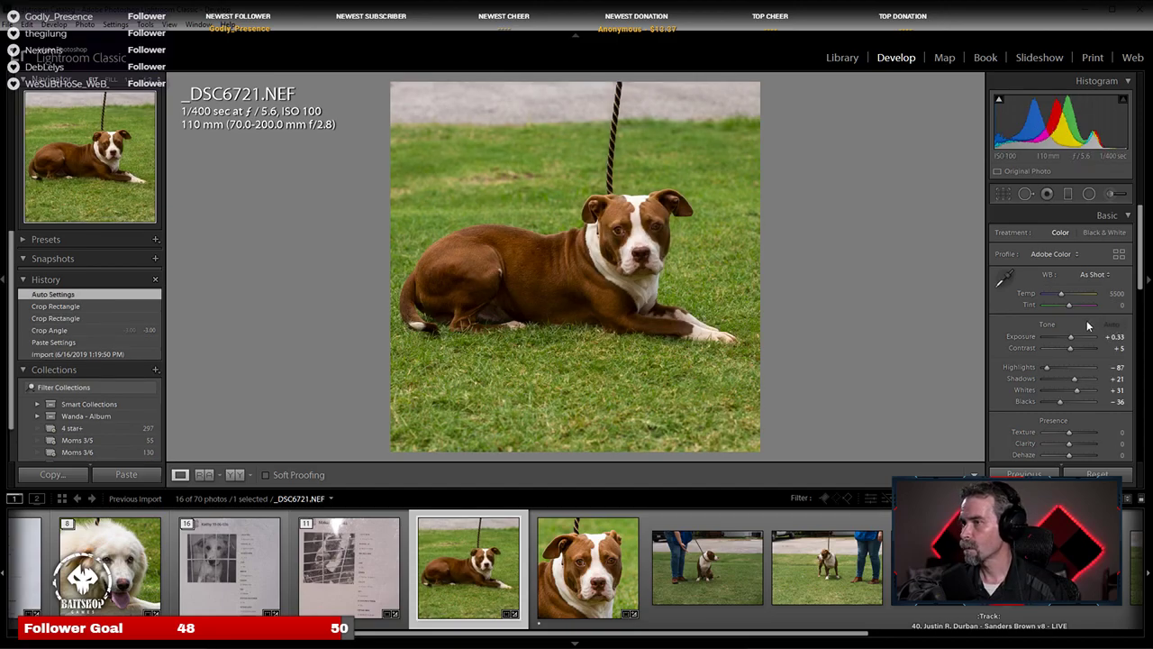
pyautogui.moveTo(1071, 336); pyautogui.dragTo(1071, 337)
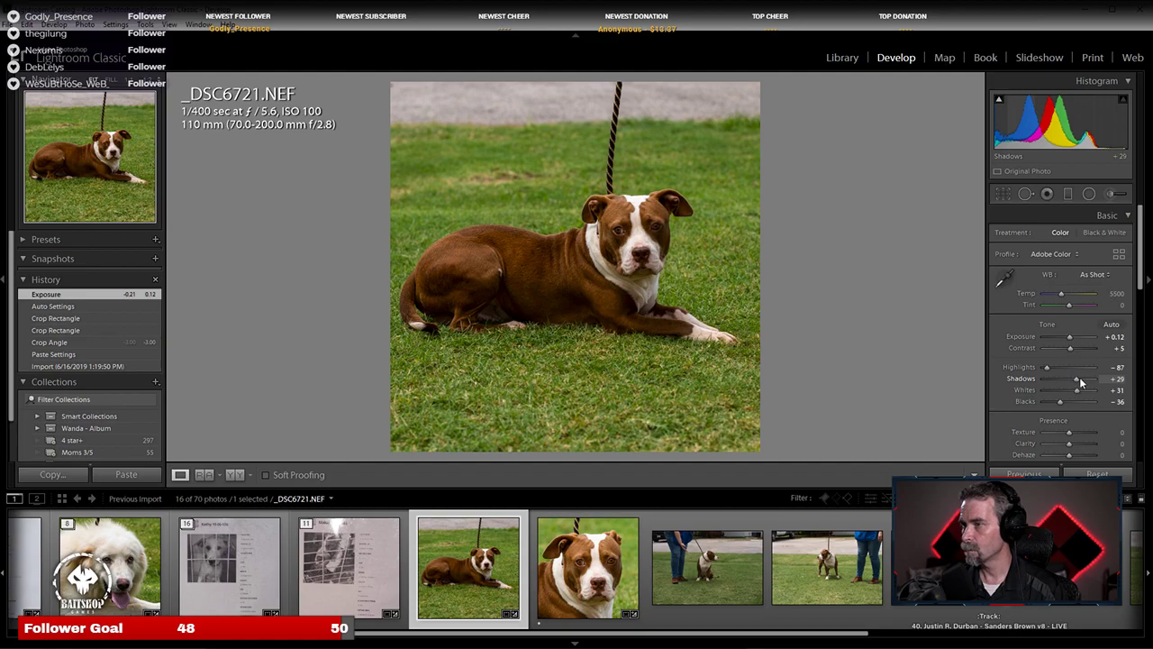
pyautogui.moveTo(1080, 383); pyautogui.dragTo(1071, 337)
# Step: Compare it with close-up _DSC6722, then advance to the sitting dog photo _DSC6723
pyautogui.click(544, 593)
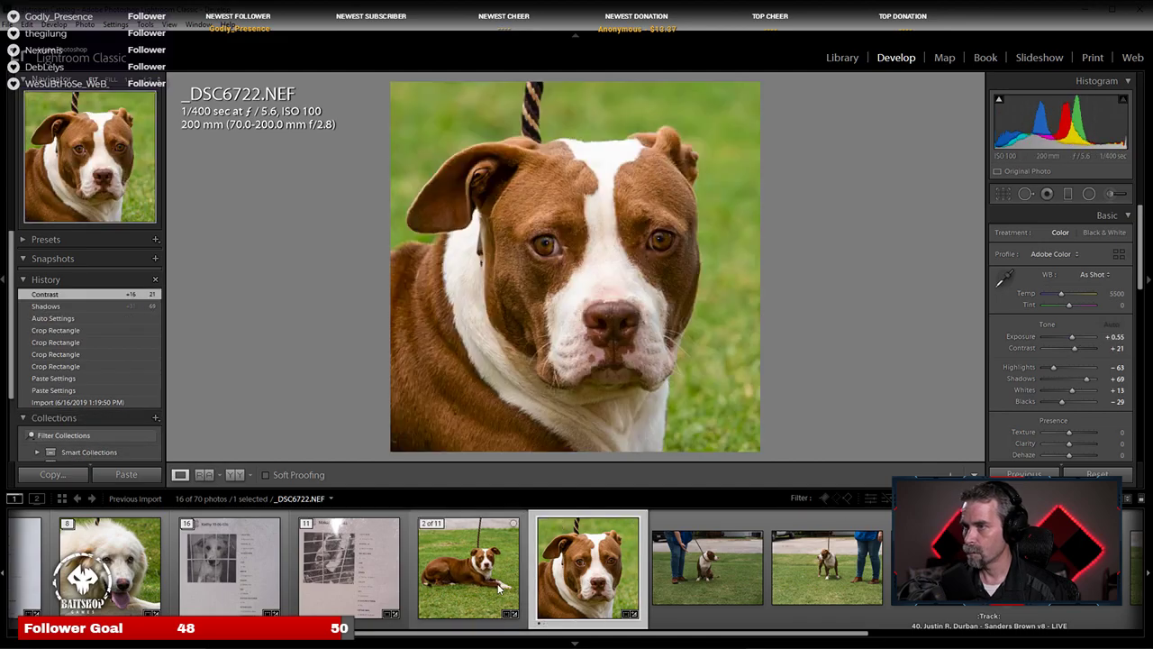
pyautogui.click(497, 587)
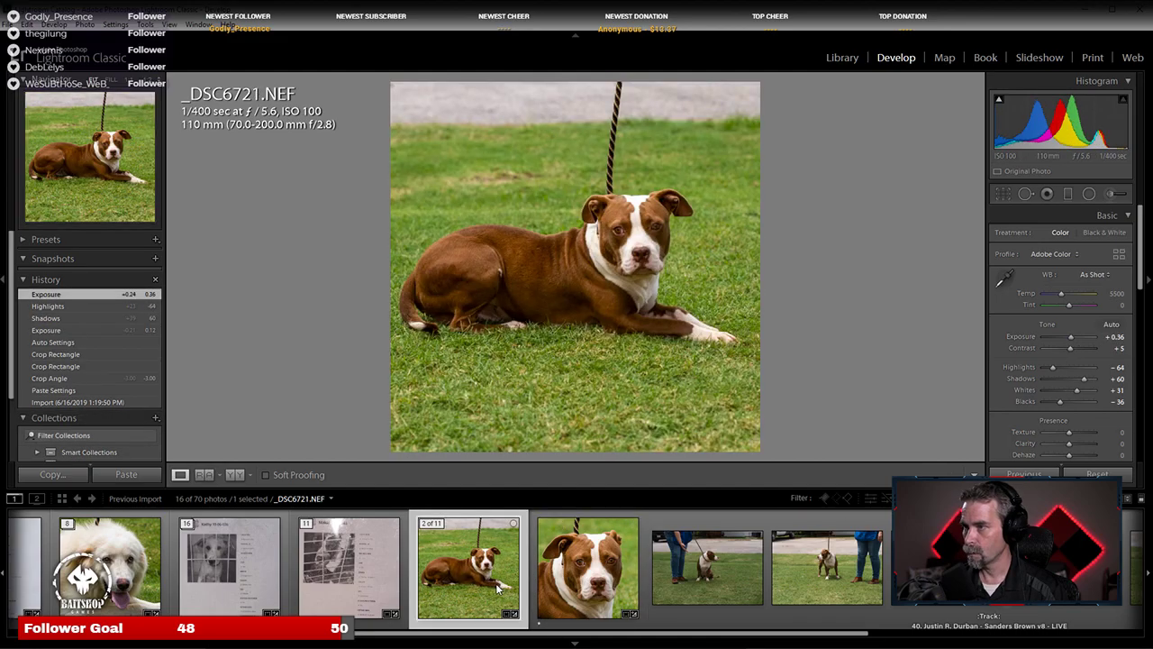
pyautogui.click(545, 590)
pyautogui.click(470, 586)
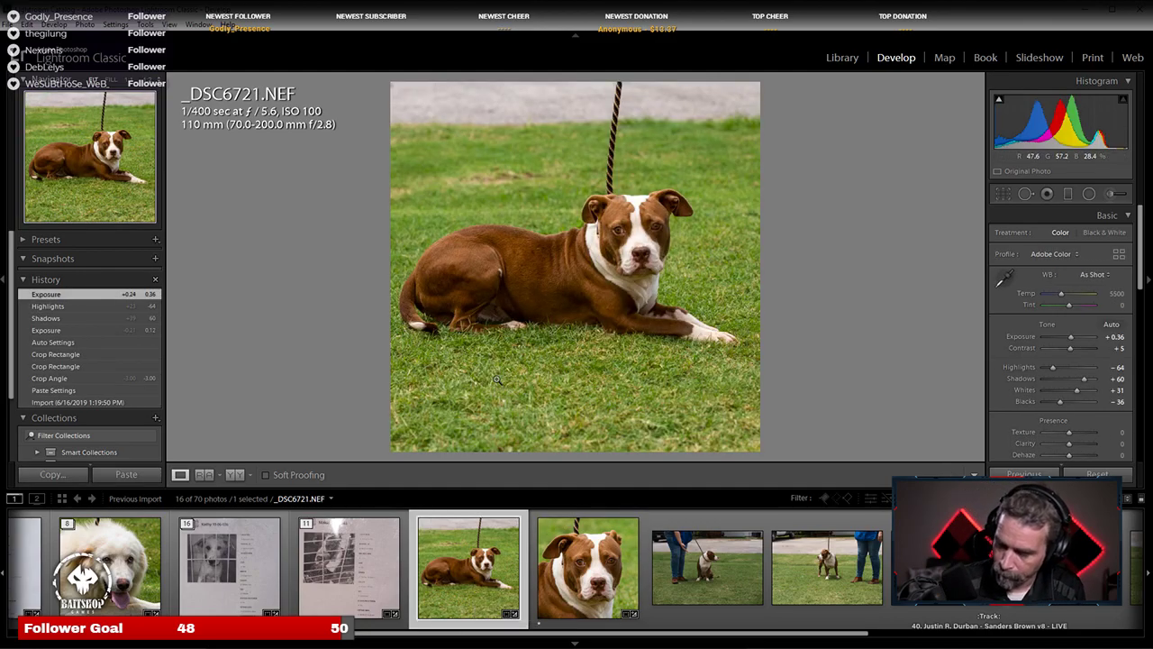
pyautogui.press('Right')
pyautogui.press('Right')
pyautogui.scroll(5, 807, 587)
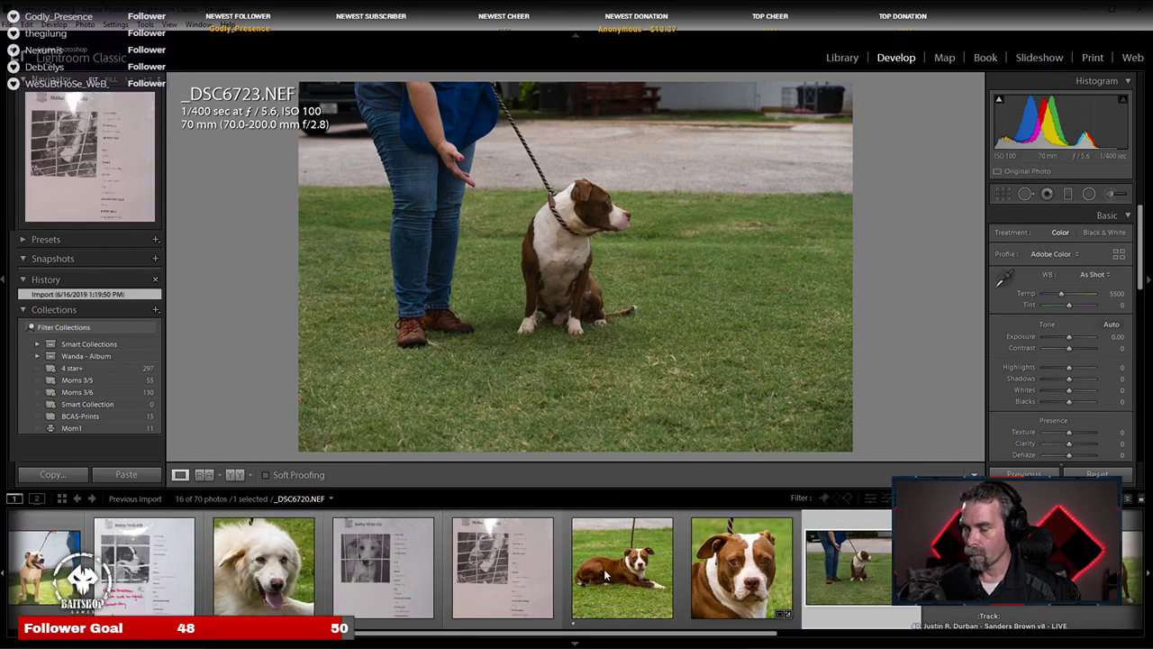
# Step: Display the _DSC6720 intake sheet and expand the shaggy dark dog's 12-photo stack
pyautogui.click(474, 527)
pyautogui.scroll(2, 474, 568)
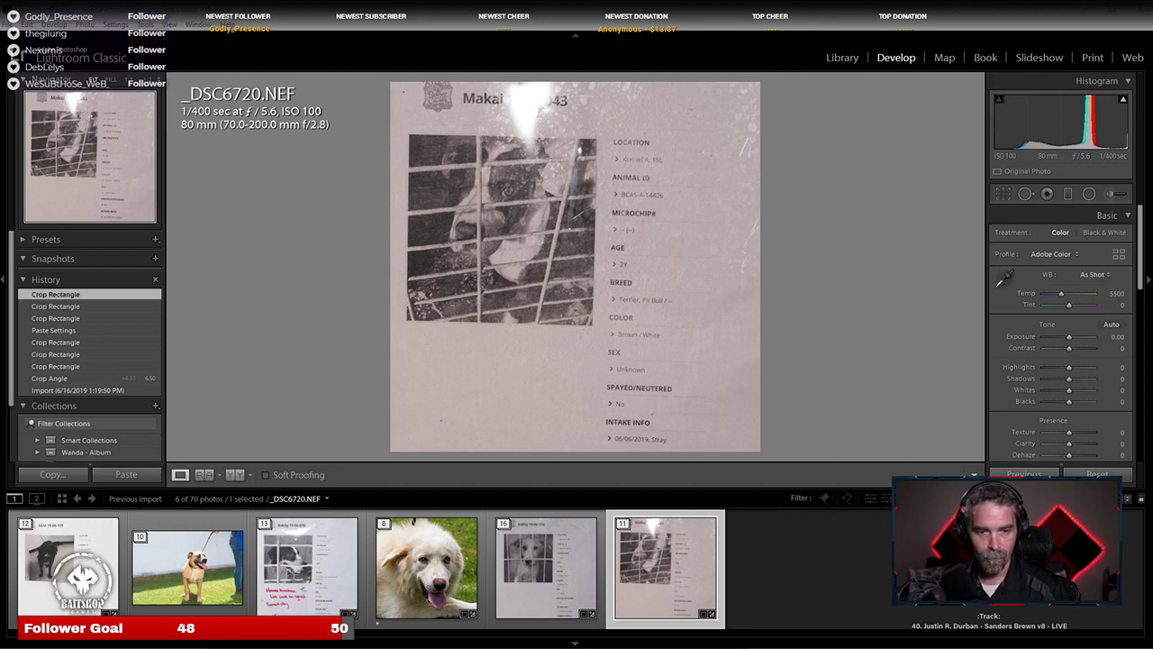
pyautogui.click(27, 525)
pyautogui.scroll(-3, 311, 586)
pyautogui.scroll(3, 311, 586)
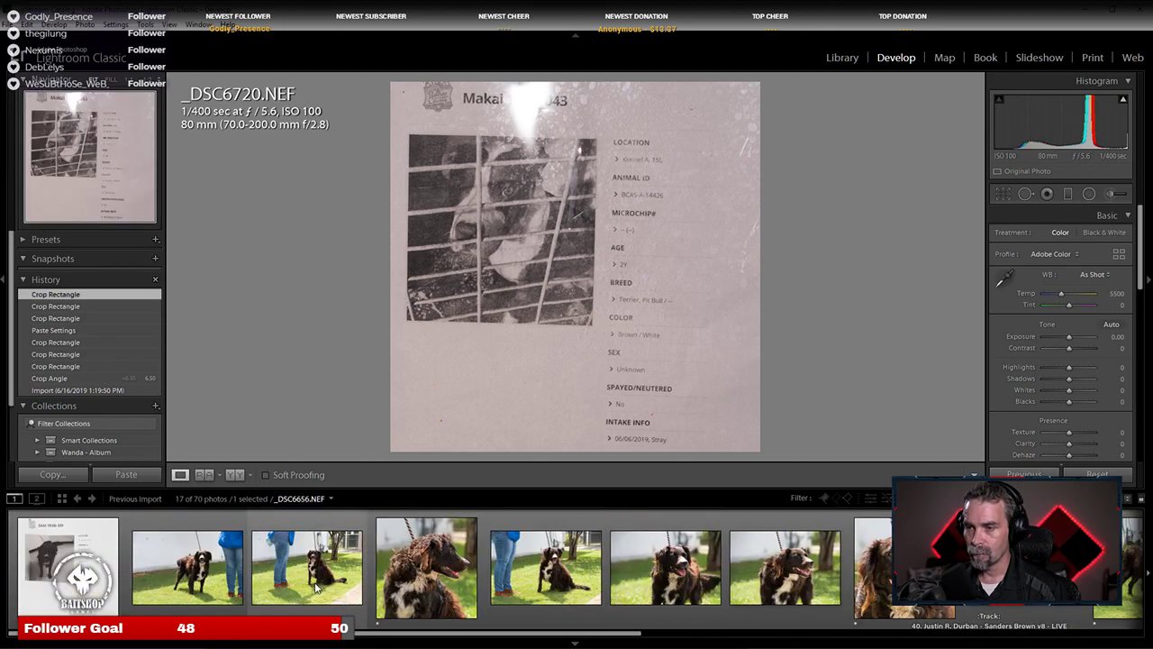
# Step: Select close-up _DSC6657 and send it to Adobe Photoshop CC 2019 for editing
pyautogui.click(401, 595)
pyautogui.rightClick(401, 592)
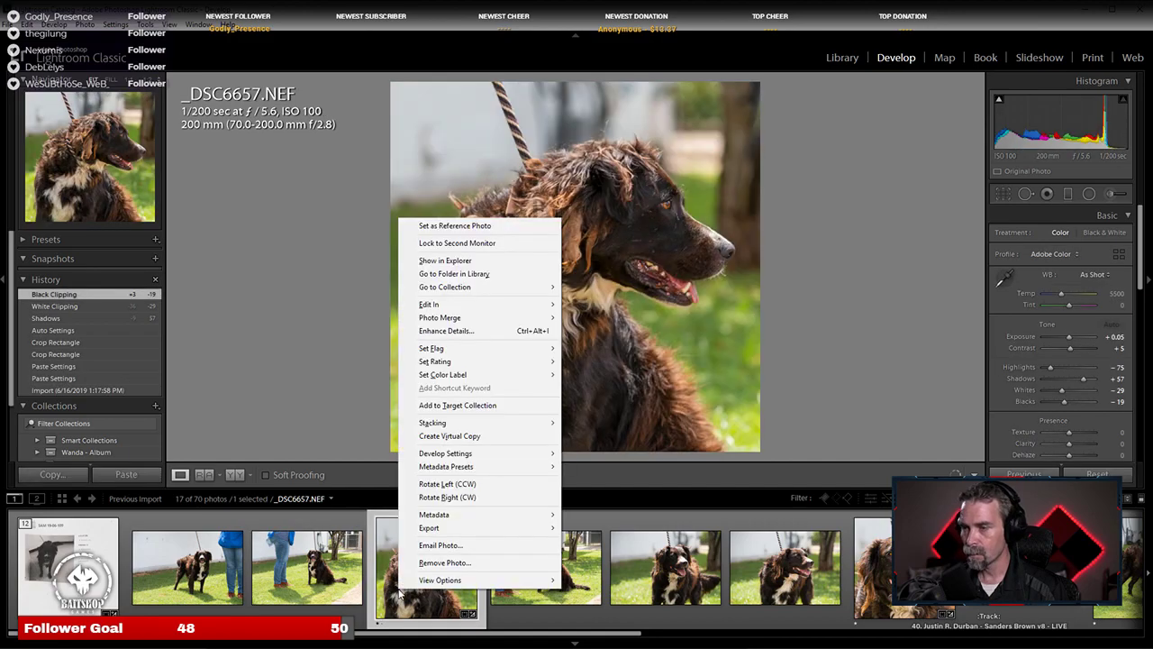
pyautogui.moveTo(495, 307)
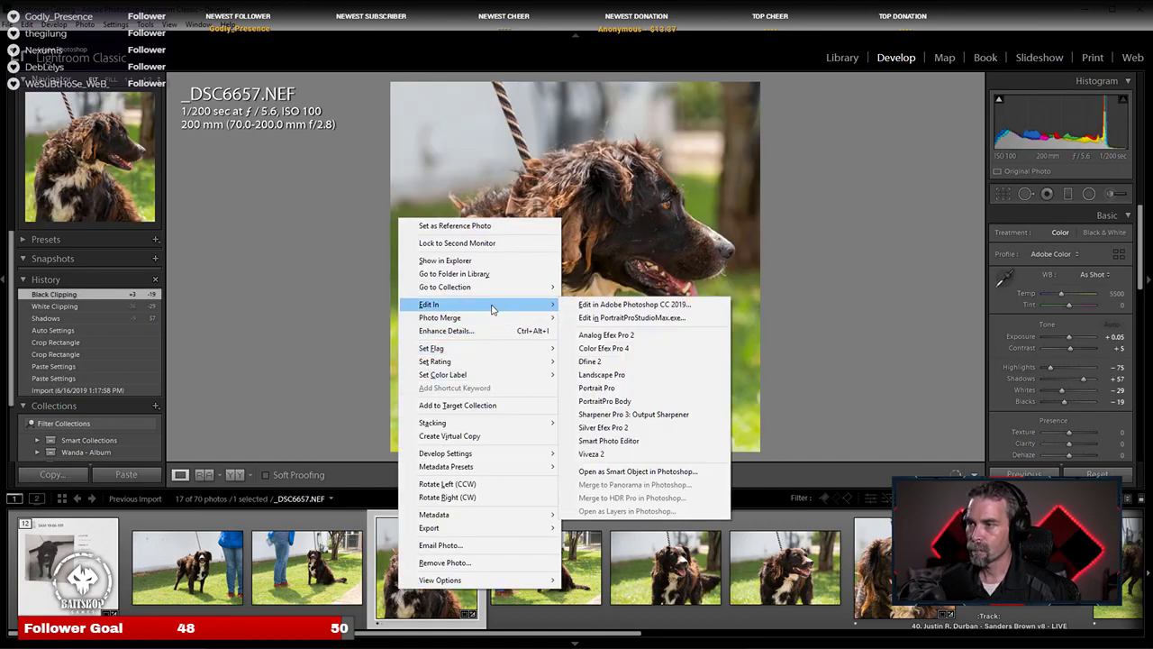
pyautogui.click(661, 308)
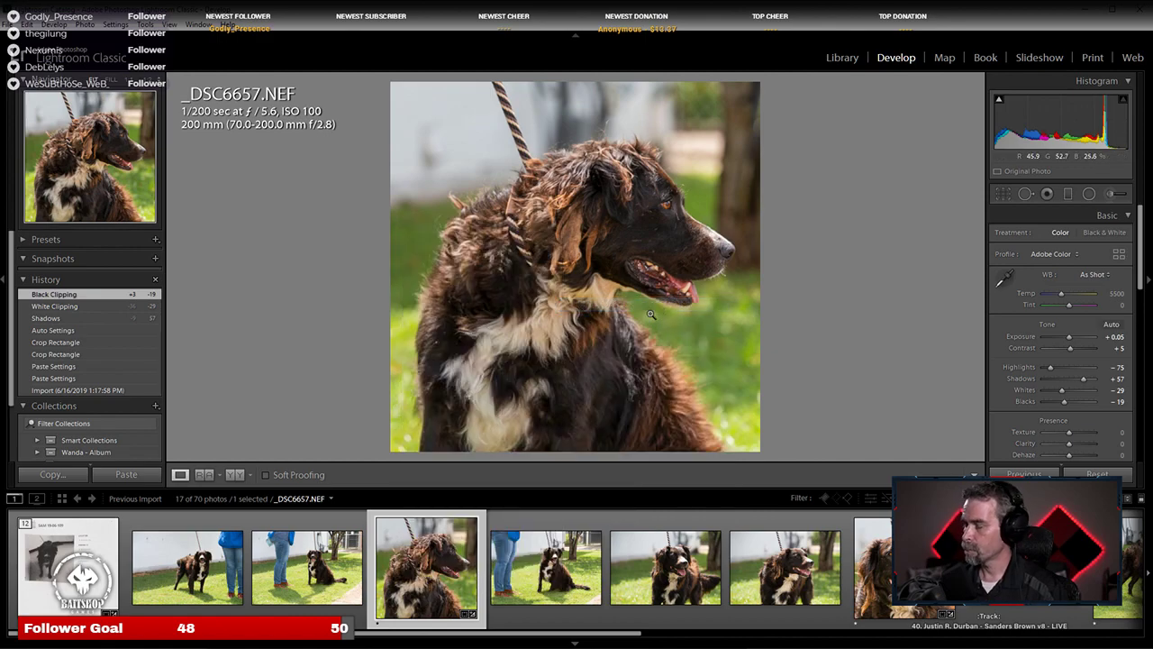
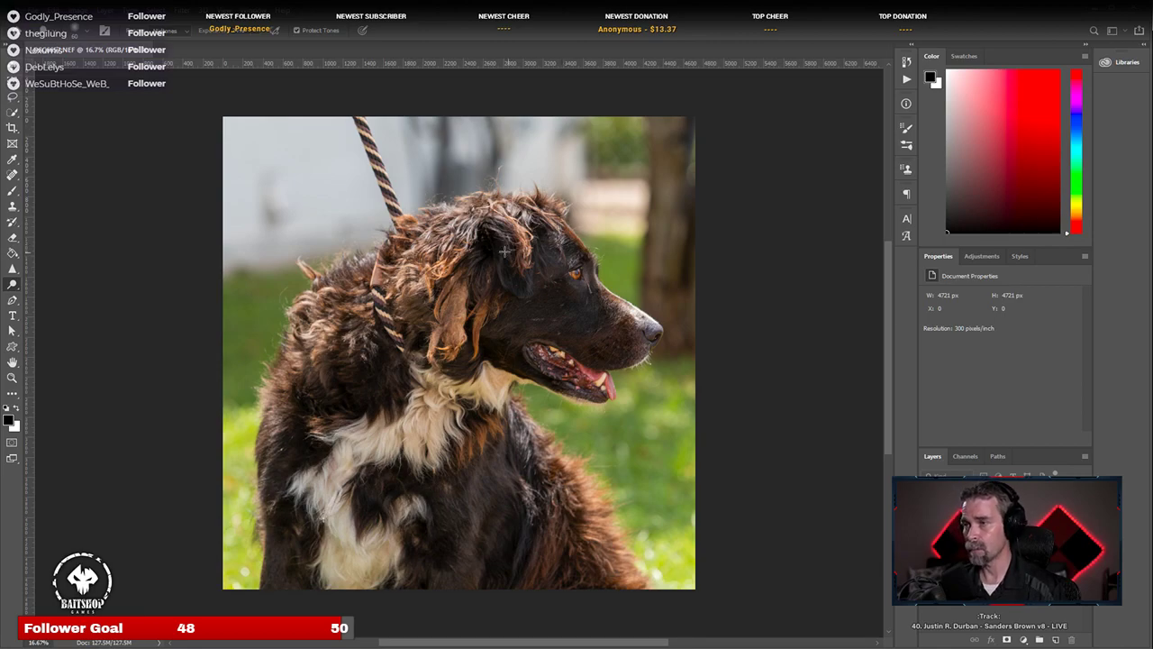
# Step: Switch to a smaller Spot Healing Brush and heal the dark streak below the dog's eye
pyautogui.press('v')
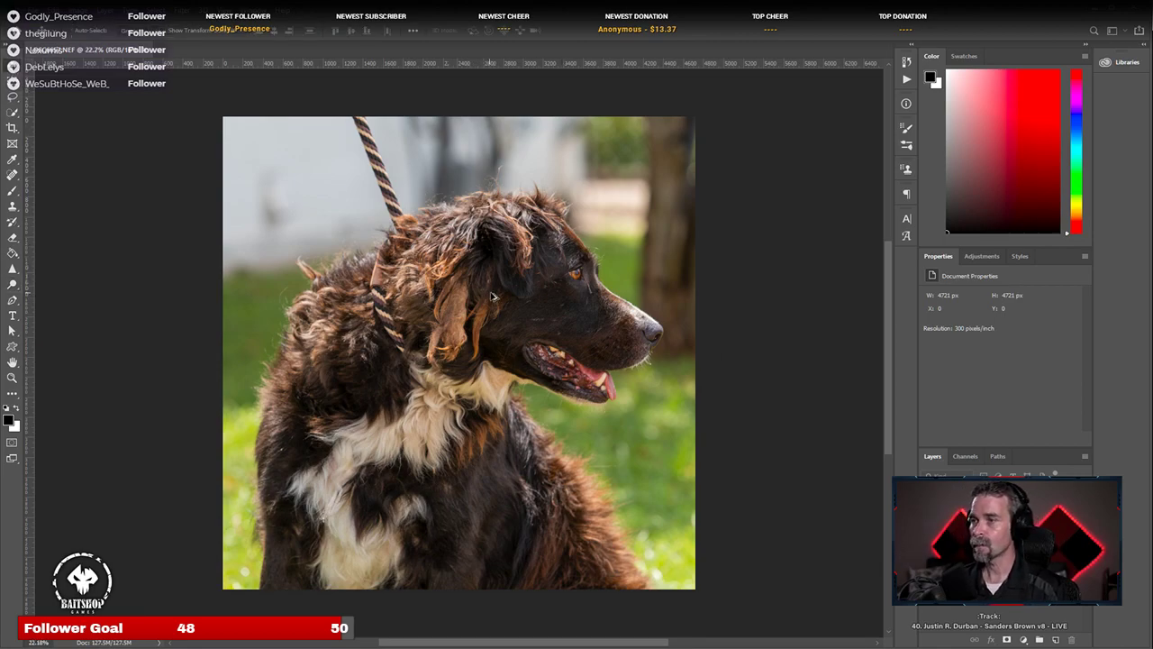
pyautogui.scroll(3, 550, 309)
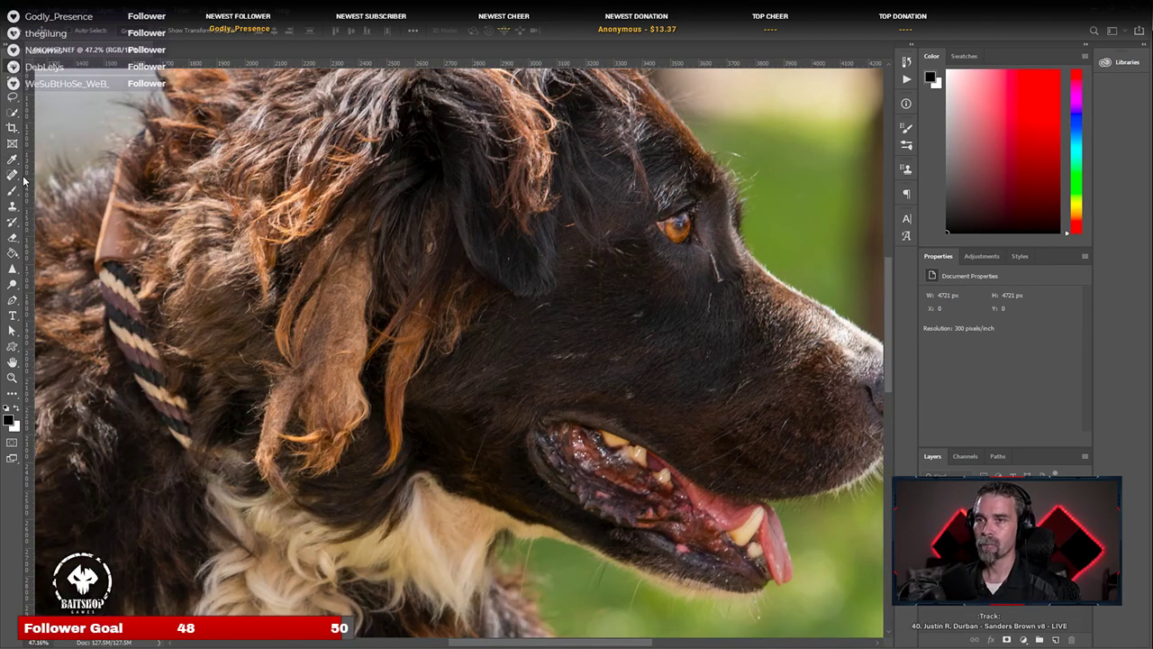
pyautogui.click(13, 175)
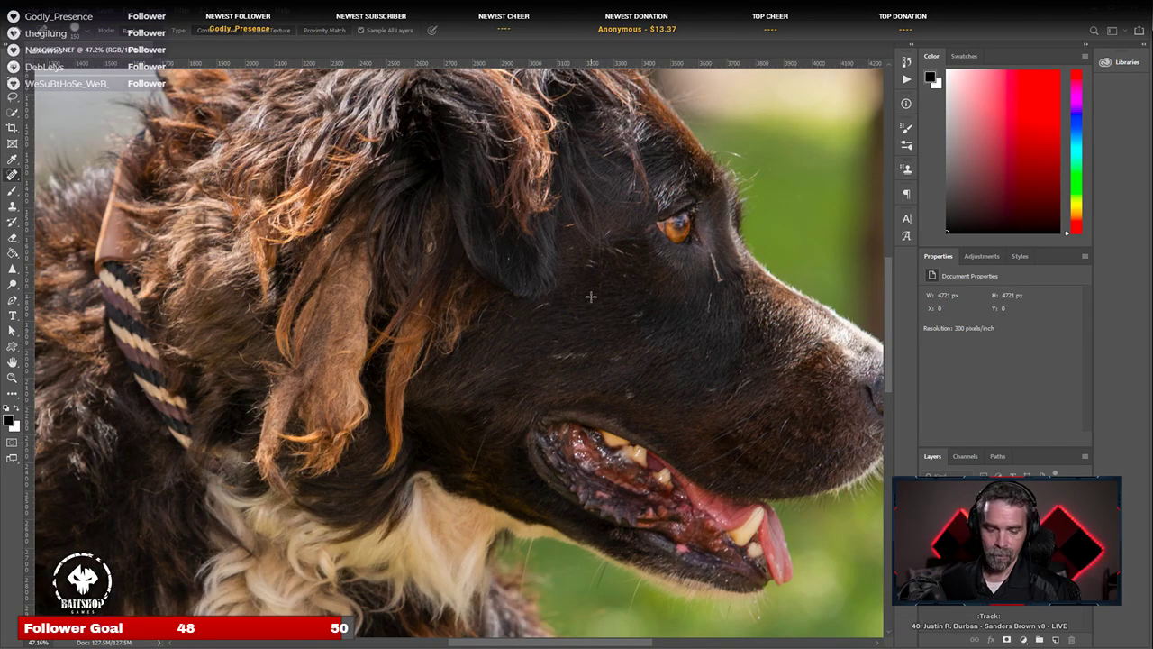
pyautogui.moveTo(661, 291); pyautogui.dragTo(517, 321)
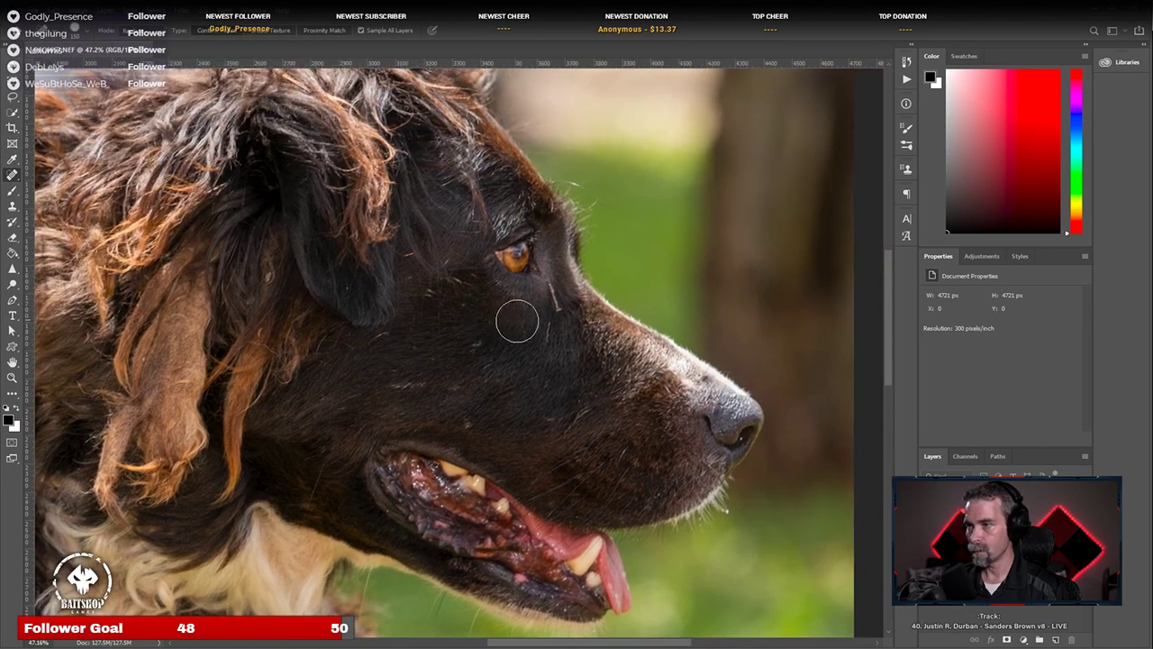
pyautogui.press('[')
pyautogui.press('[')
pyautogui.press('[')
pyautogui.press('[')
pyautogui.press('[')
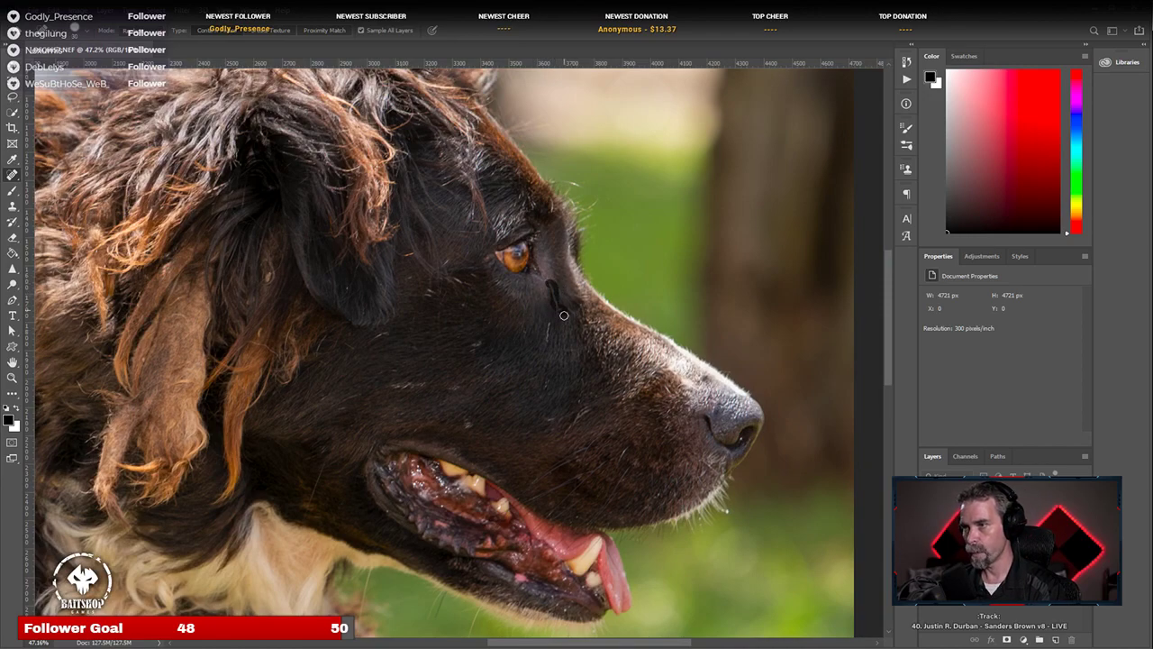
pyautogui.moveTo(564, 314); pyautogui.dragTo(551, 322)
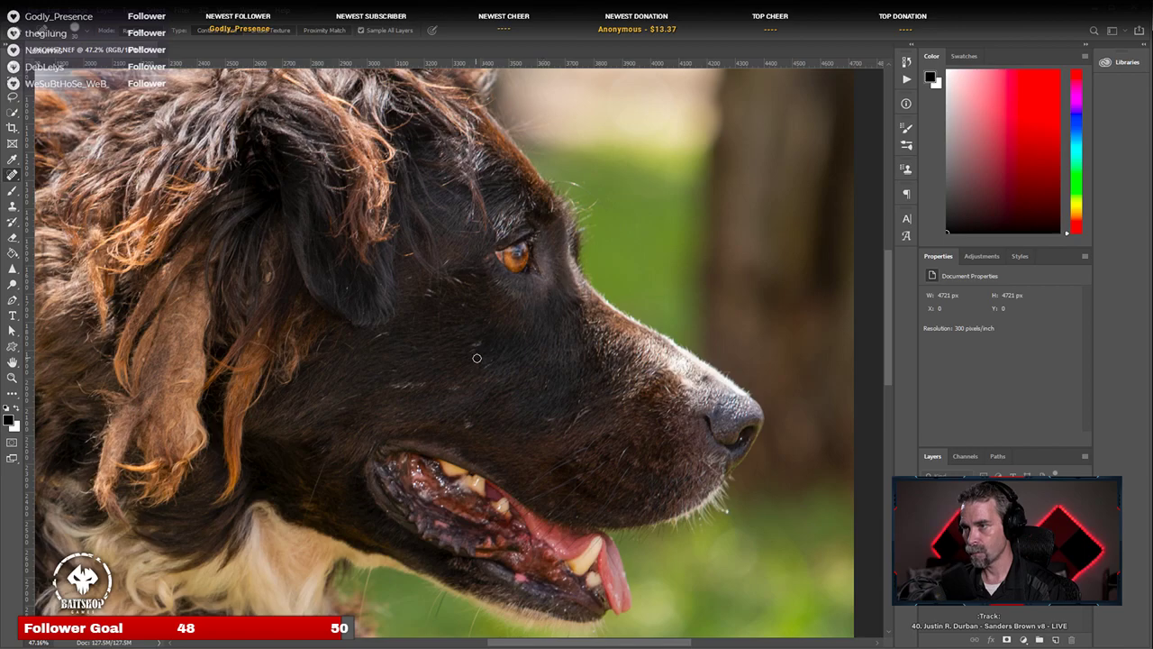
# Step: Heal away the stray white hairs on the dog's cheek
pyautogui.scroll(5, 464, 378)
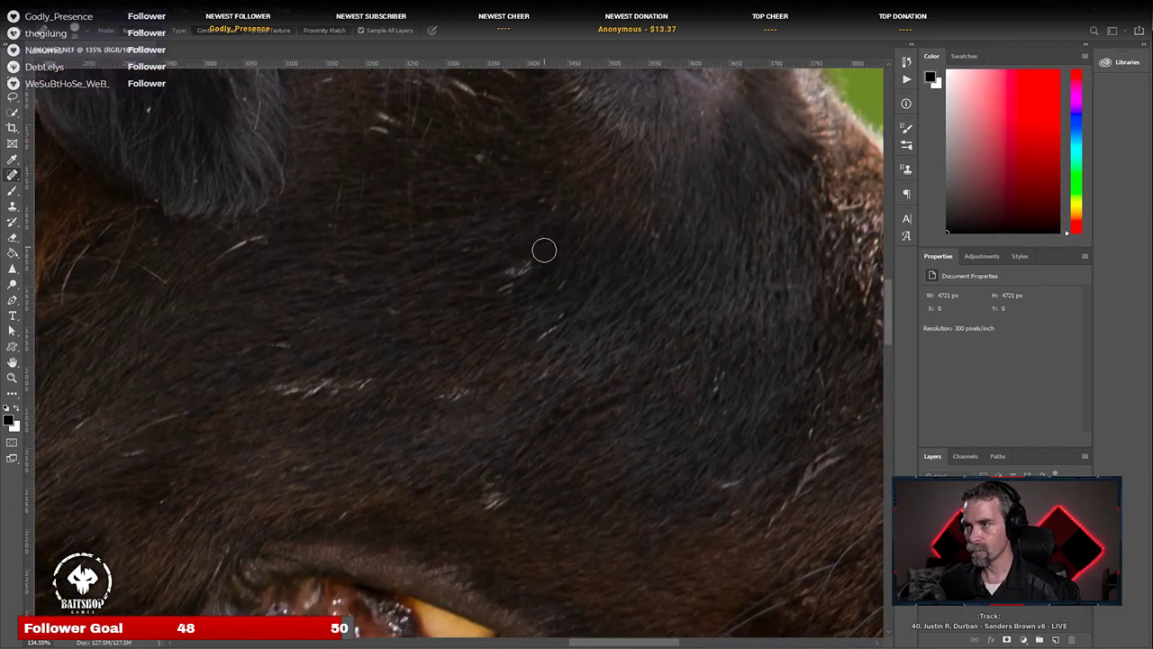
pyautogui.moveTo(258, 240); pyautogui.dragTo(216, 261)
pyautogui.scroll(-5, 548, 430)
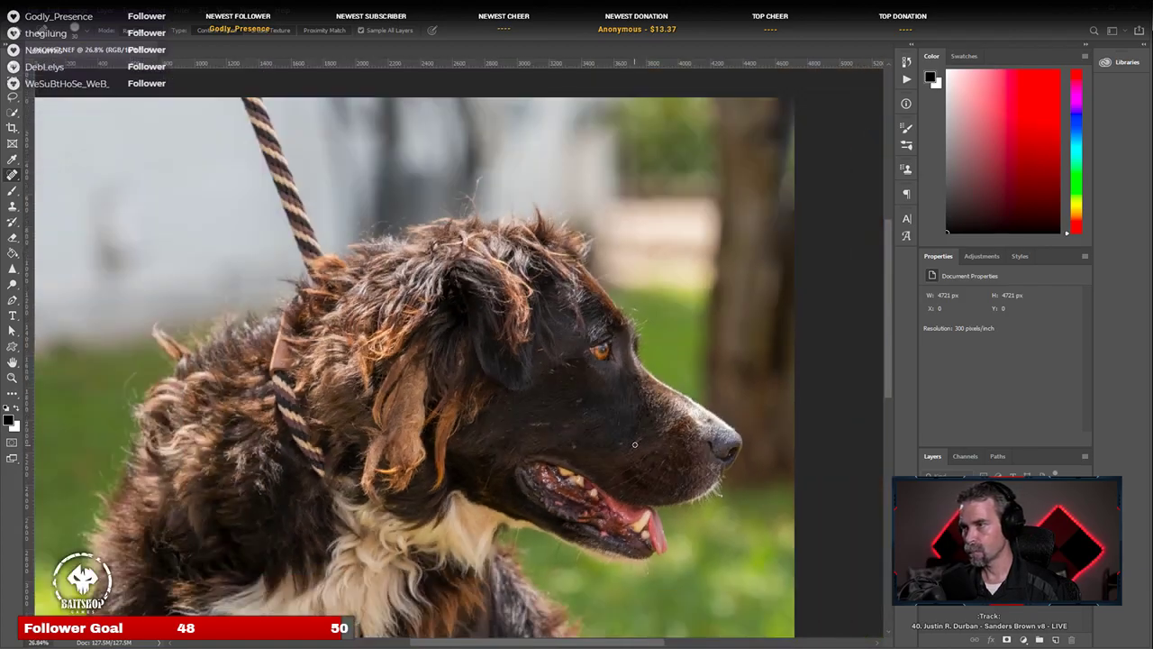
pyautogui.scroll(2, 640, 439)
pyautogui.scroll(-2, 645, 432)
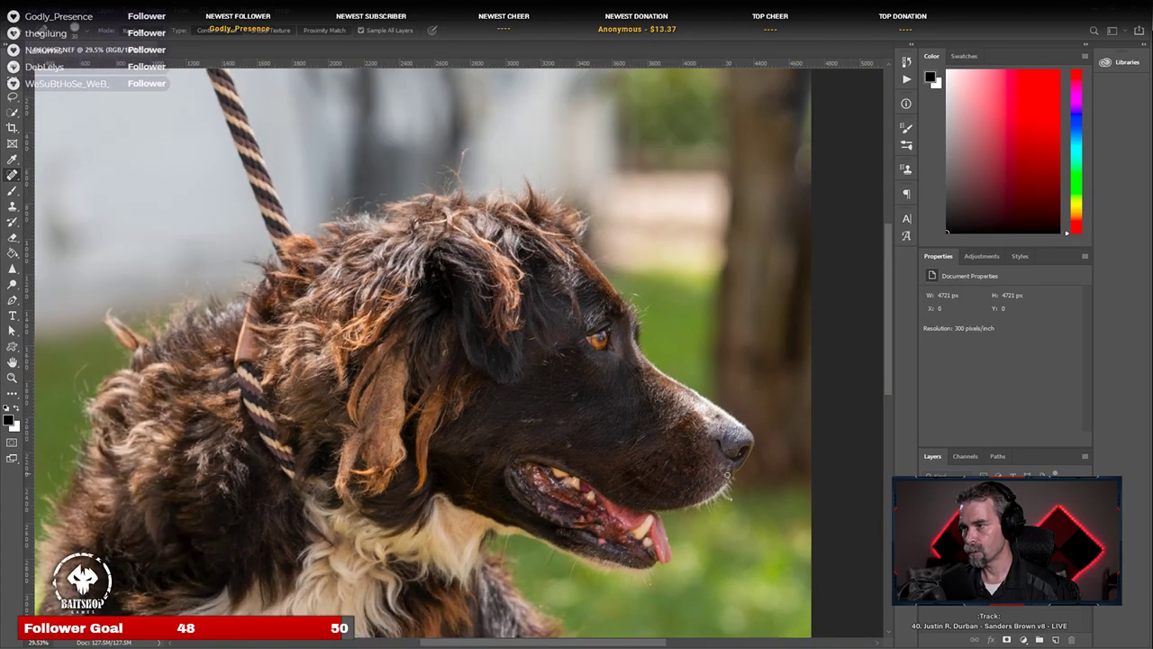
pyautogui.scroll(4, 684, 477)
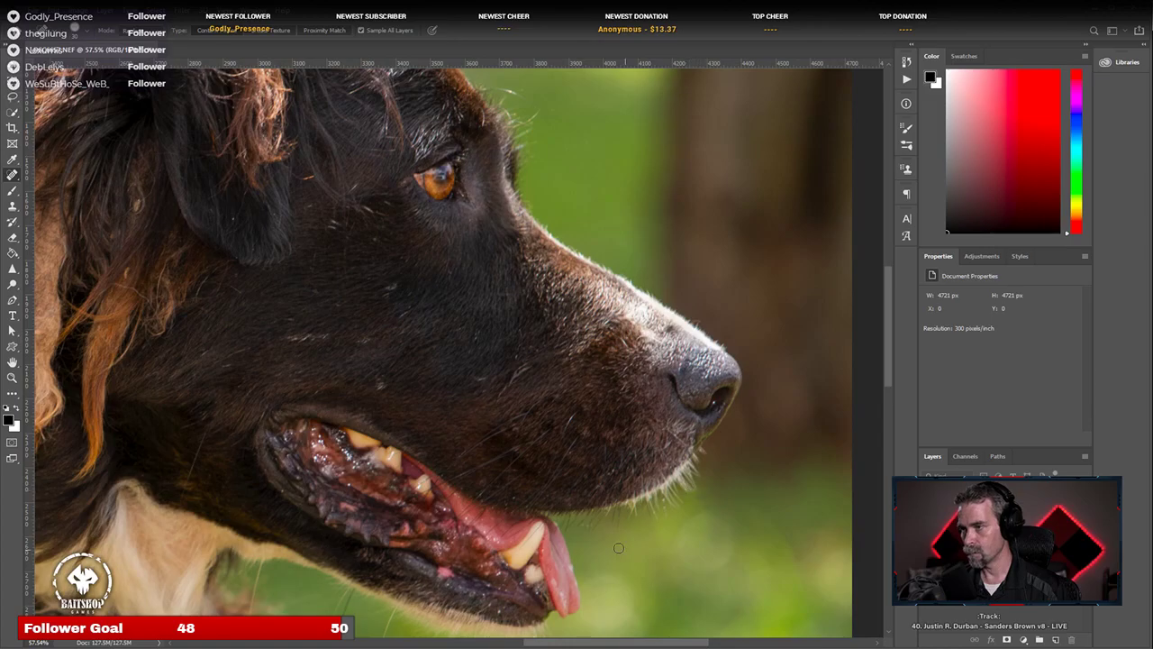
pyautogui.scroll(-4, 618, 548)
pyautogui.scroll(-4, 252, 410)
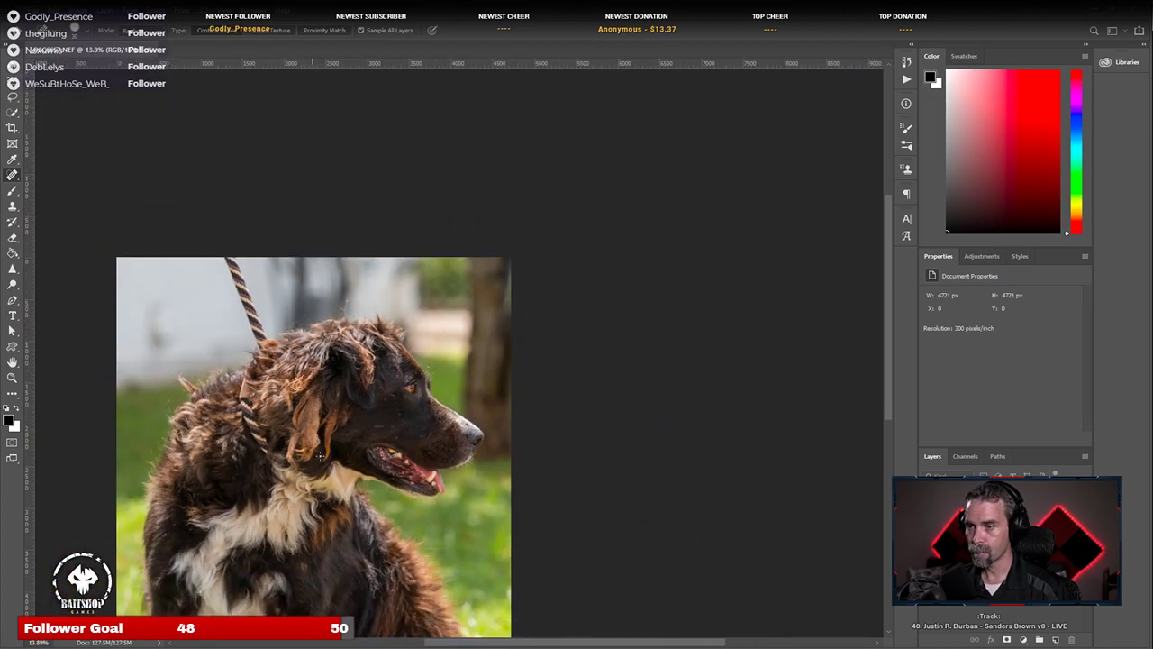
pyautogui.scroll(2, 280, 480)
pyautogui.scroll(4, 279, 479)
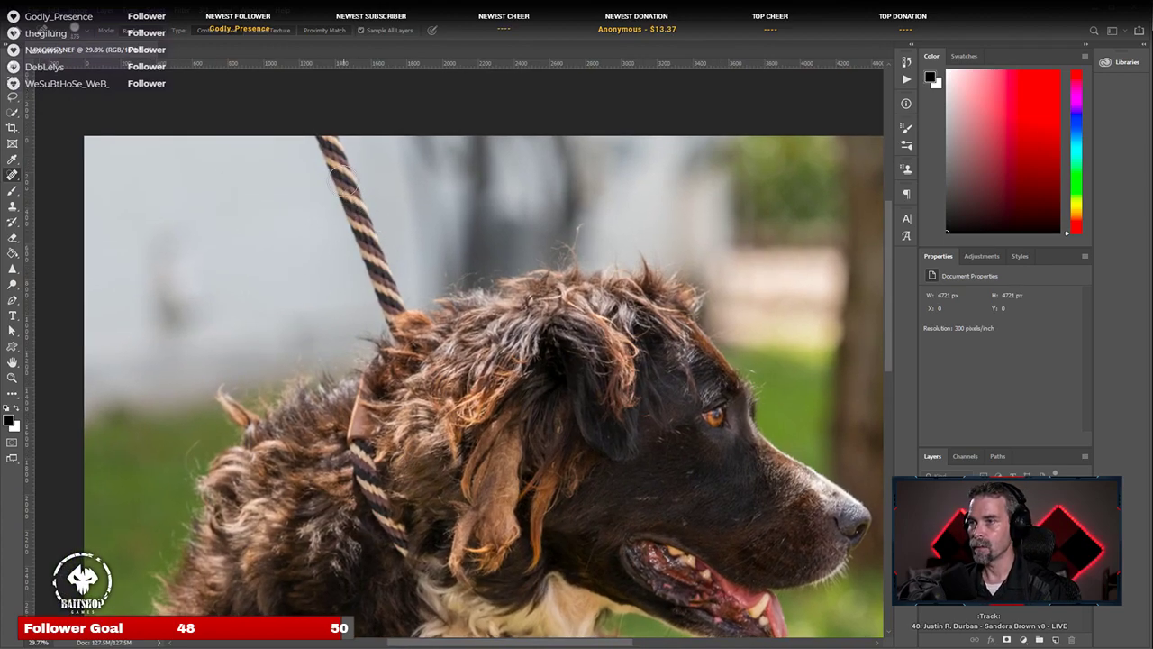
# Step: Paint out the leash from the top of the photo and the collar down the neck
pyautogui.moveTo(320, 144); pyautogui.dragTo(407, 317)
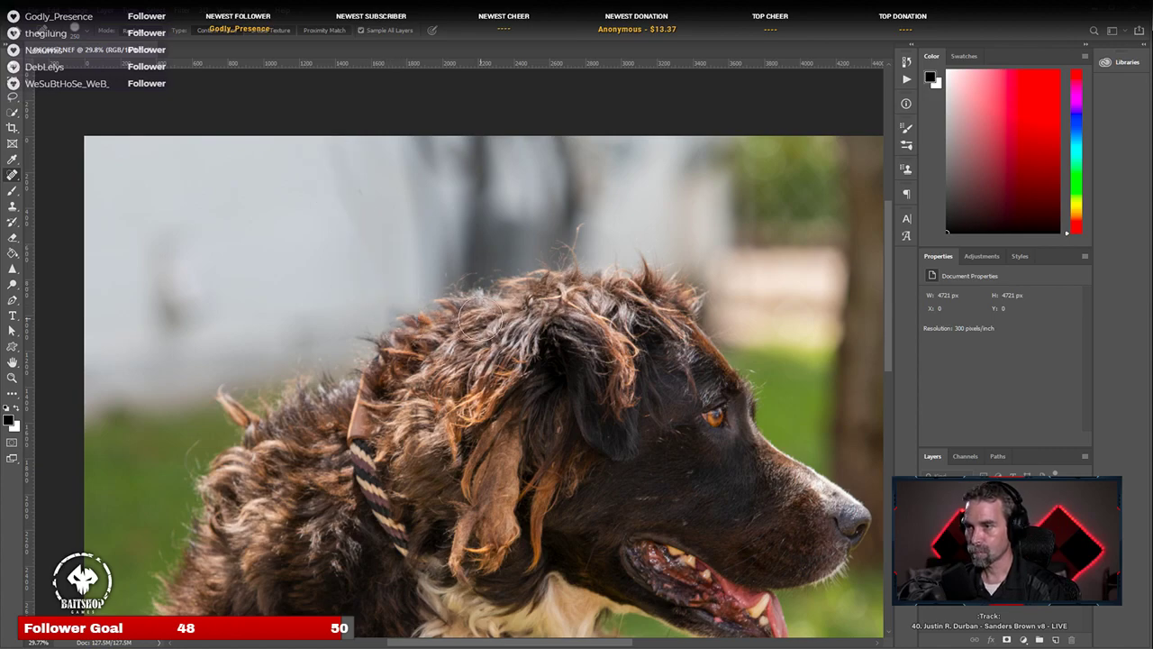
pyautogui.scroll(-1, 365, 386)
pyautogui.moveTo(372, 378)
pyautogui.mouseDown()
pyautogui.moveTo(365, 482)
pyautogui.moveTo(410, 551)
pyautogui.mouseUp()
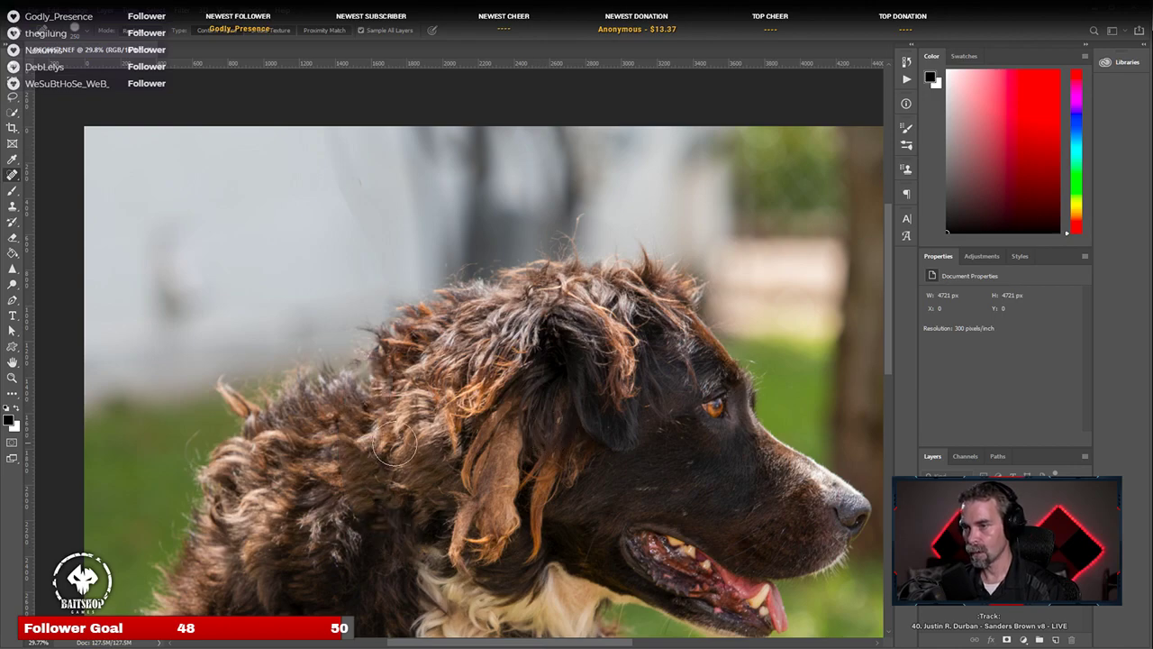
# Step: Heal the leftover collar marks in the neck fur above the chest
pyautogui.click(345, 467)
pyautogui.click(343, 516)
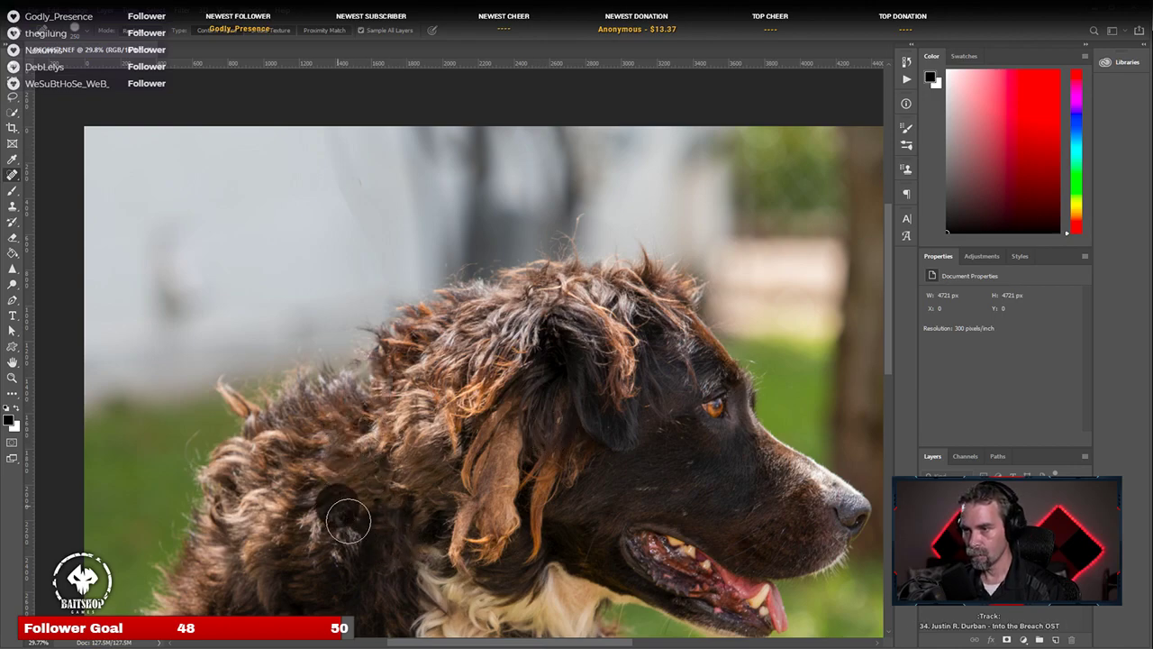
pyautogui.click(340, 518)
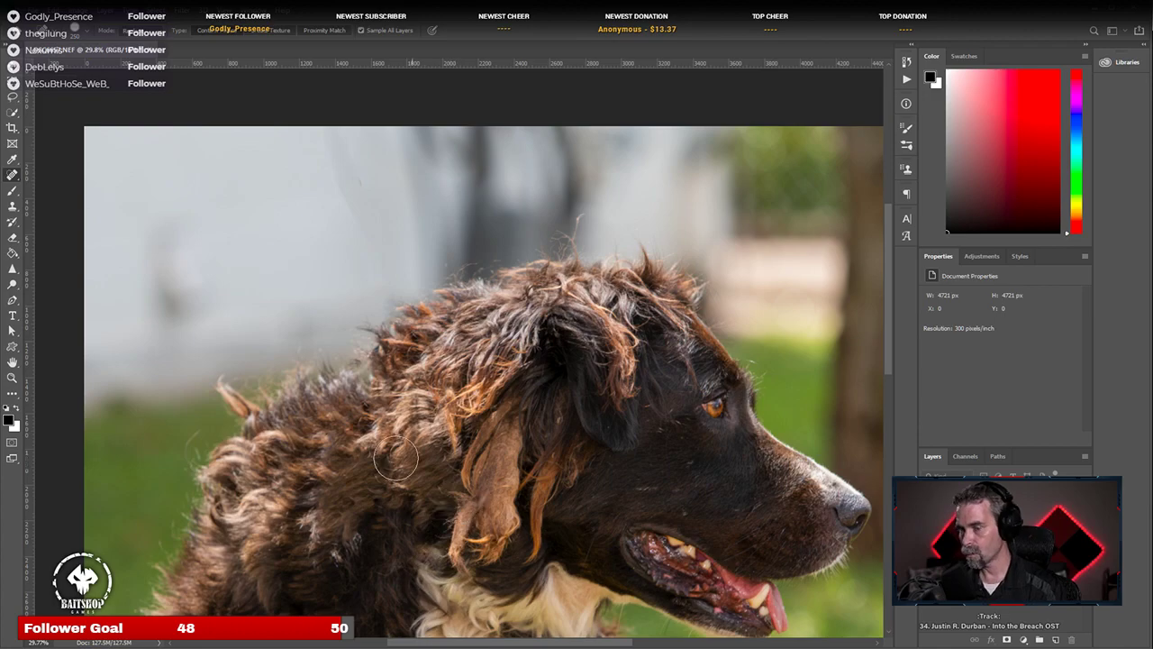
pyautogui.click(365, 417)
pyautogui.click(364, 396)
pyautogui.scroll(-5, 379, 468)
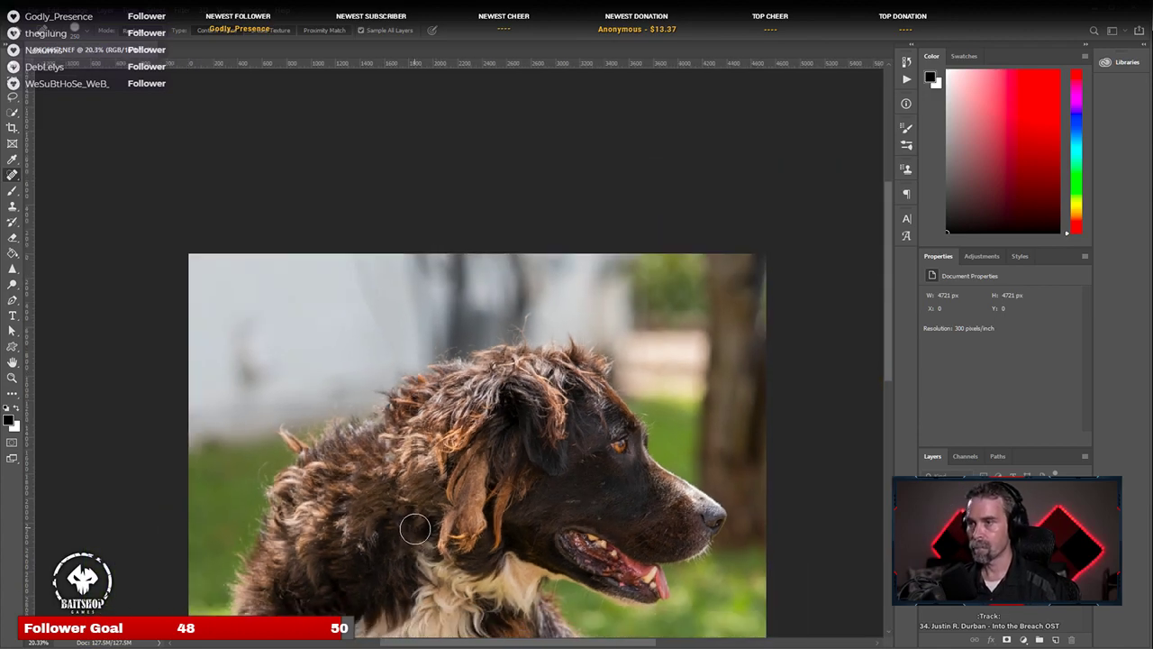
pyautogui.scroll(4, 393, 622)
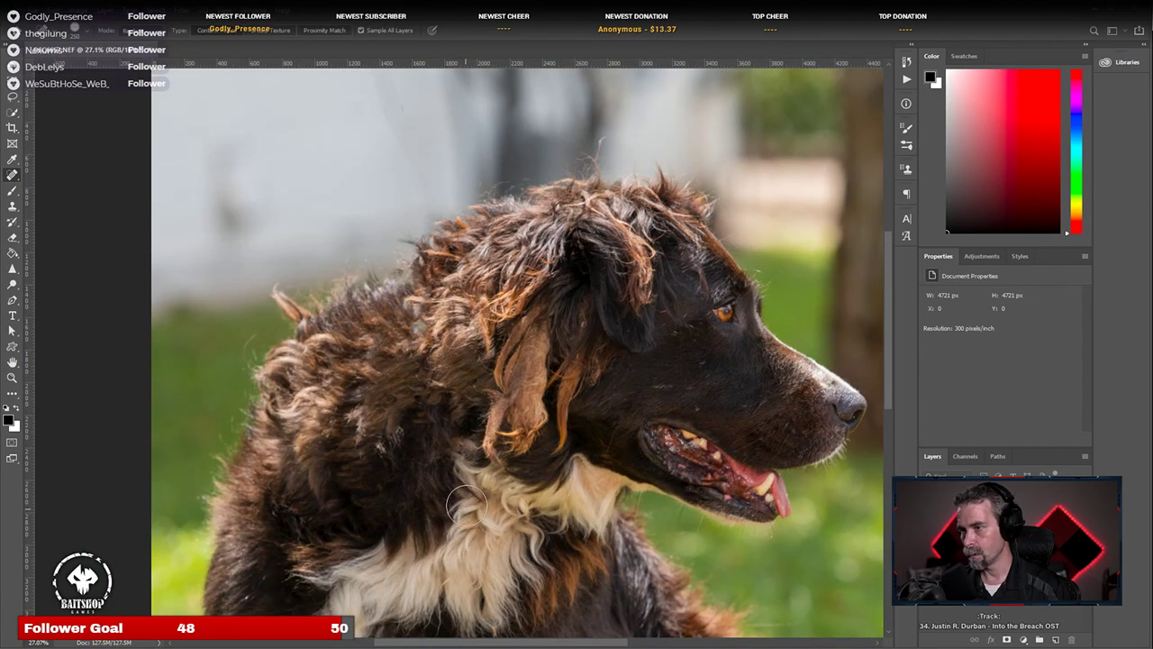
pyautogui.click(457, 439)
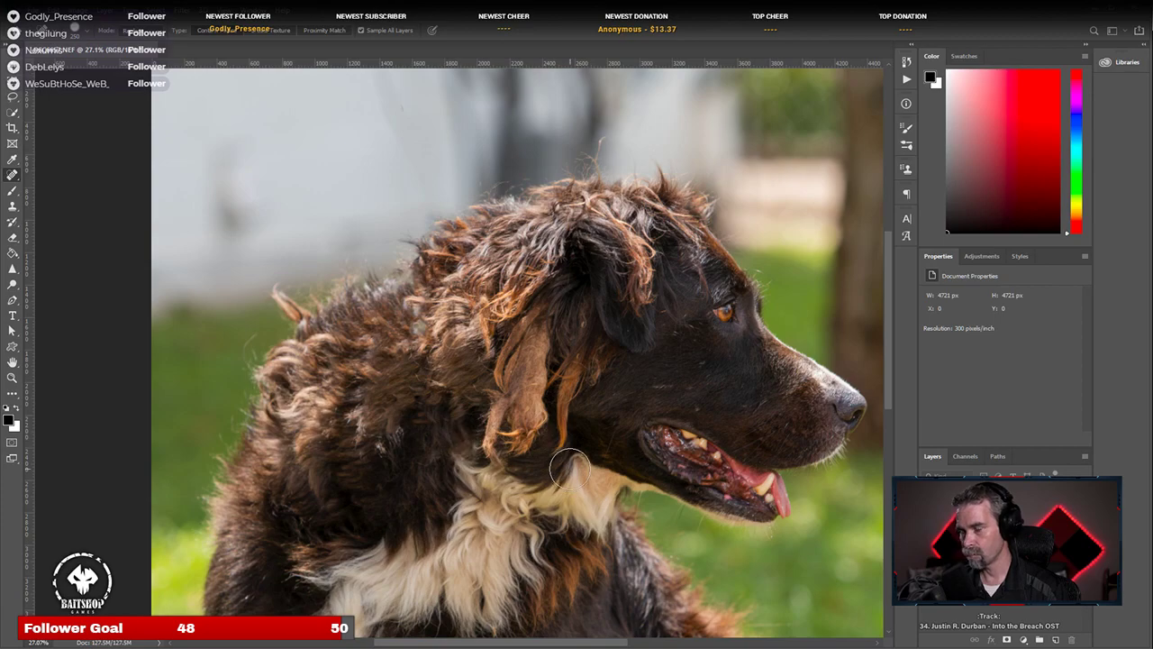
pyautogui.scroll(-4, 558, 461)
pyautogui.scroll(-2, 559, 462)
pyautogui.scroll(3, 576, 505)
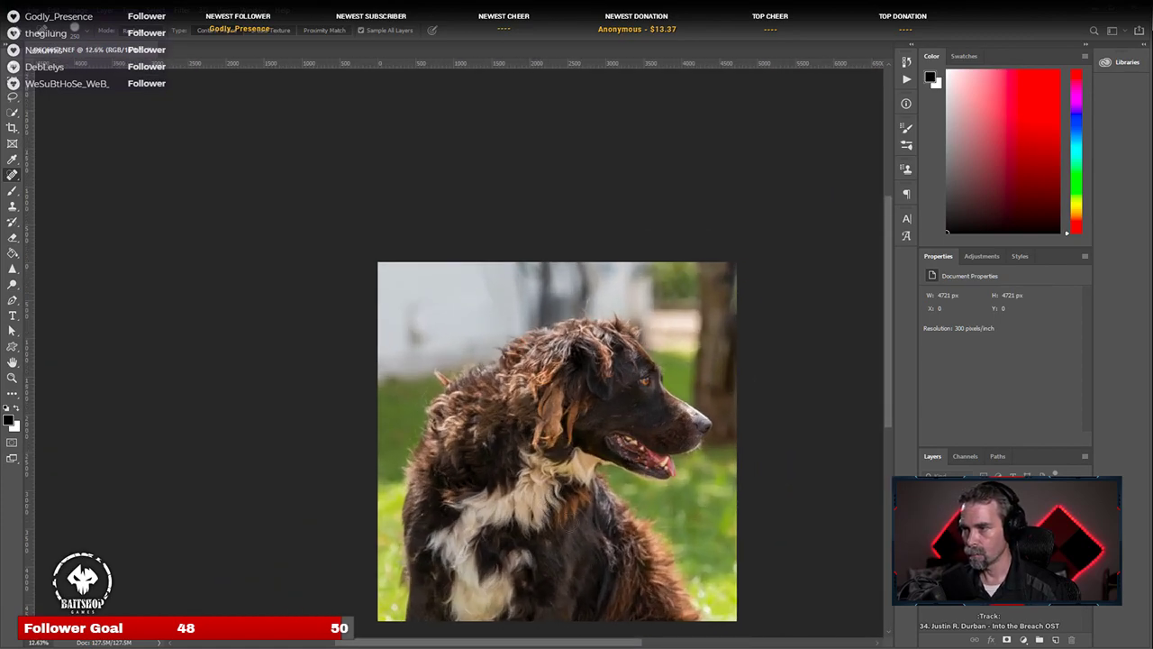
pyautogui.moveTo(602, 430); pyautogui.dragTo(516, 377)
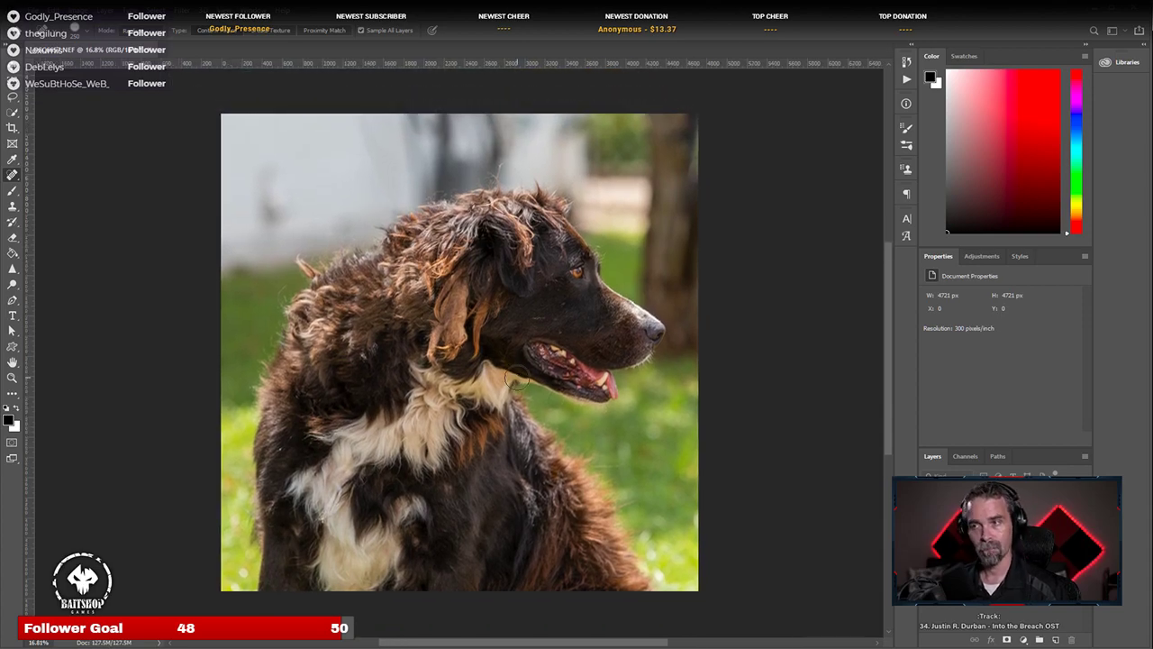
pyautogui.scroll(2, 384, 369)
# Step: Heal the remaining spot to the left of the dog's head
pyautogui.scroll(-2, 385, 368)
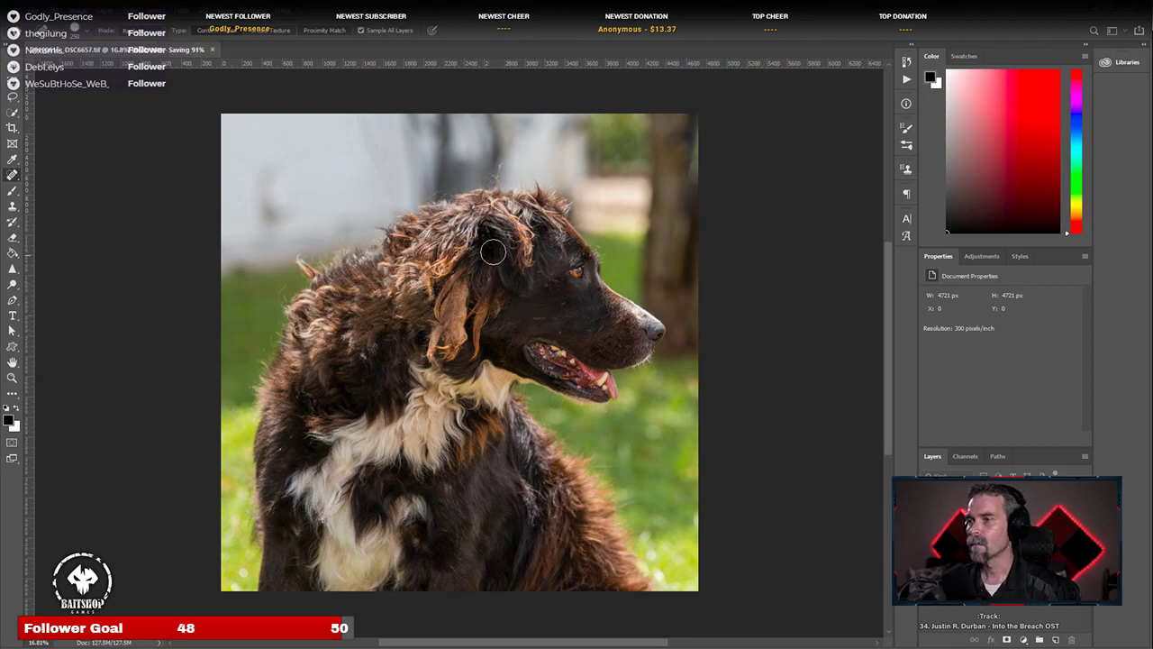
pyautogui.scroll(8, 597, 390)
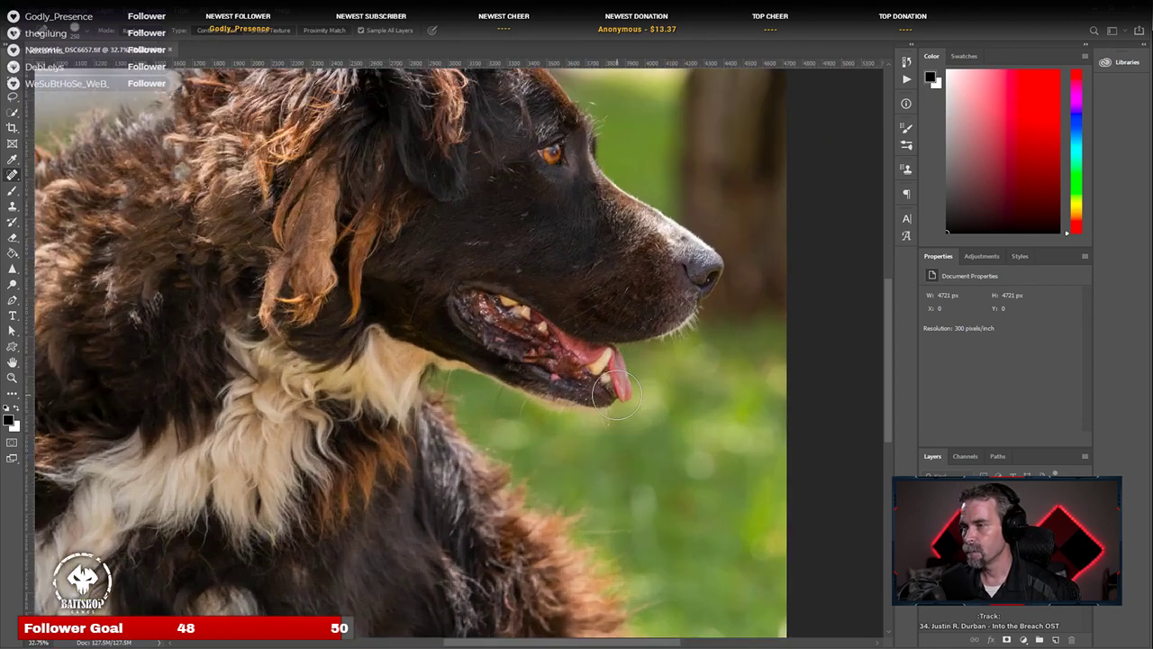
pyautogui.moveTo(266, 282); pyautogui.dragTo(360, 607)
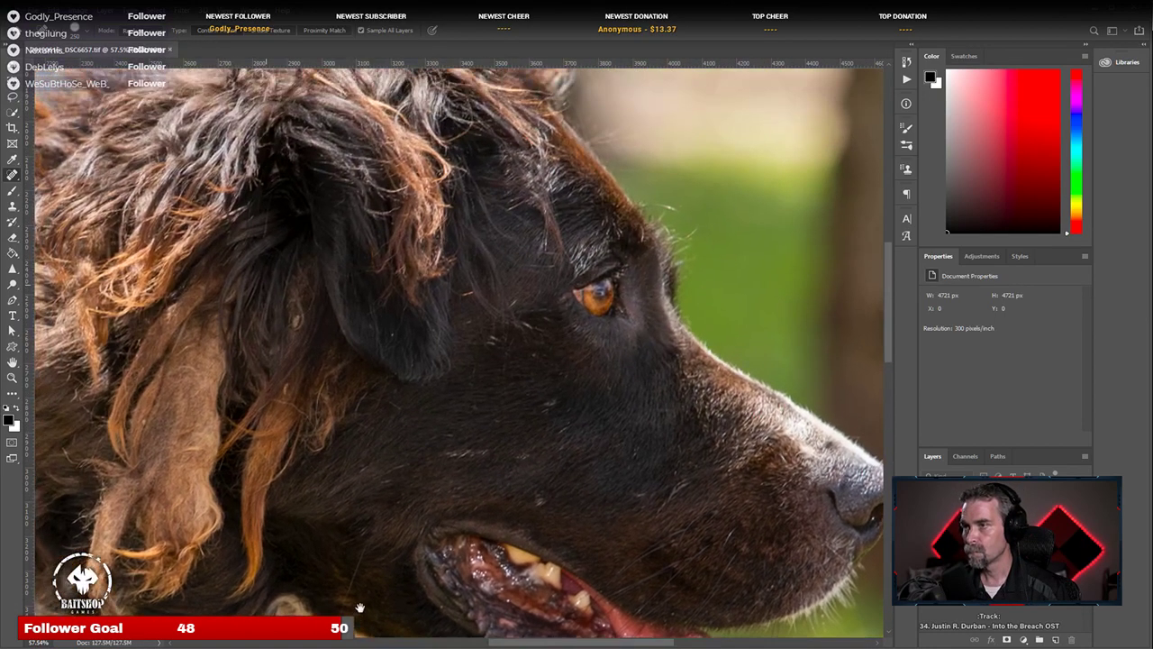
pyautogui.moveTo(478, 337); pyautogui.dragTo(396, 417)
pyautogui.scroll(-6, 397, 416)
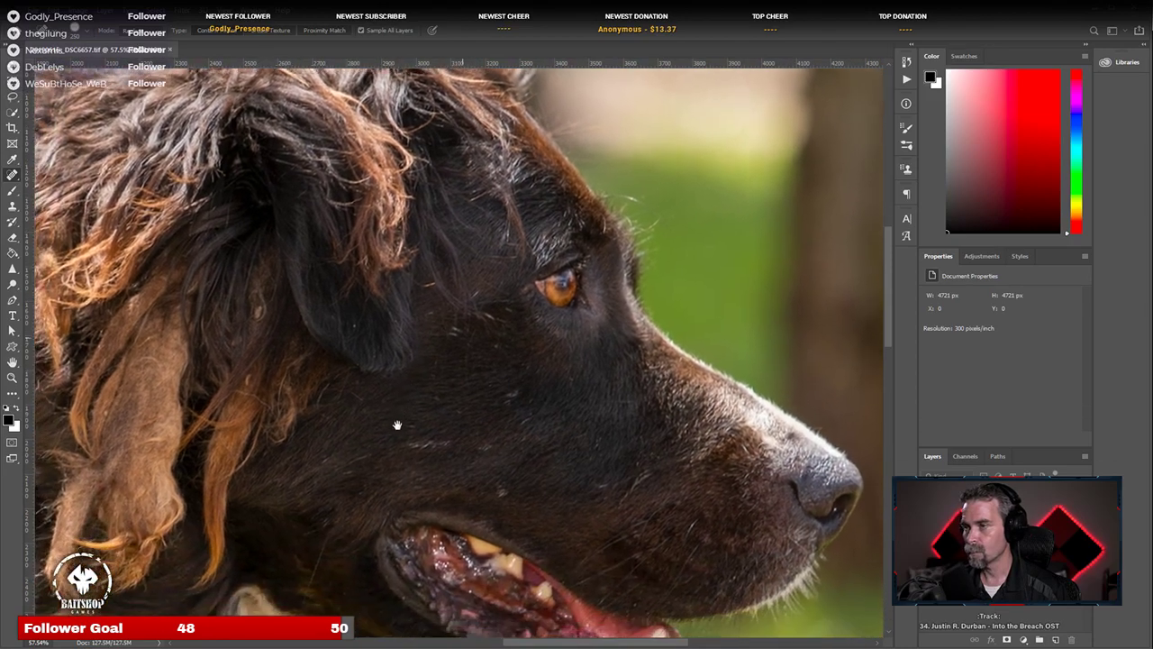
pyautogui.scroll(-3, 397, 424)
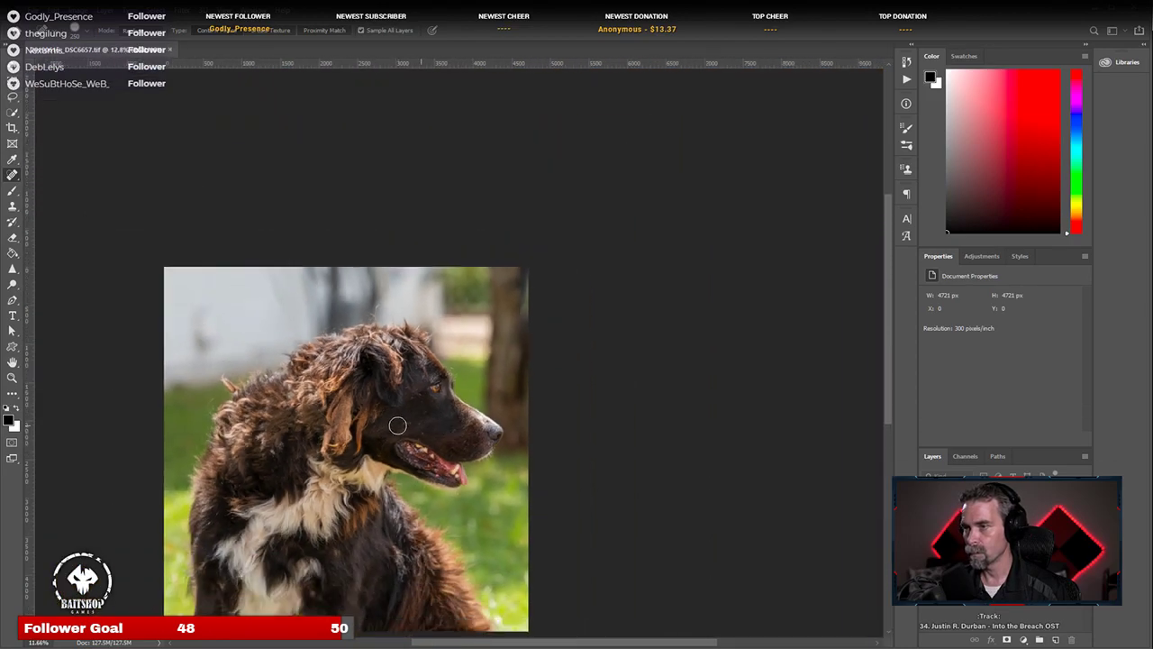
pyautogui.scroll(4, 269, 413)
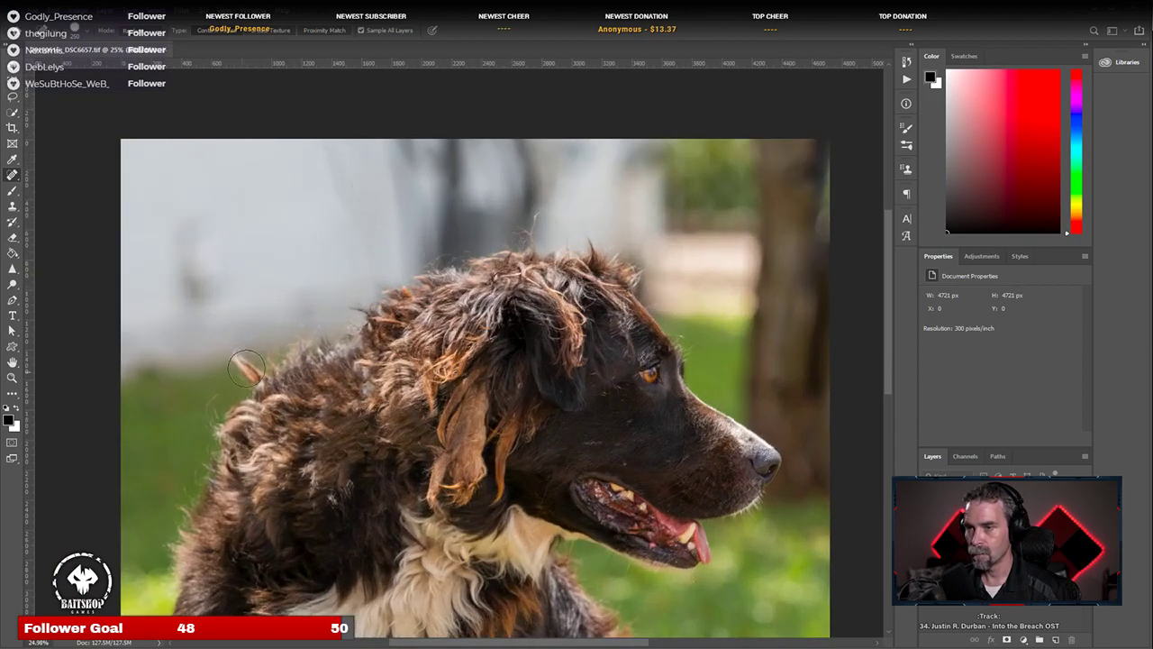
pyautogui.moveTo(232, 353); pyautogui.dragTo(249, 375)
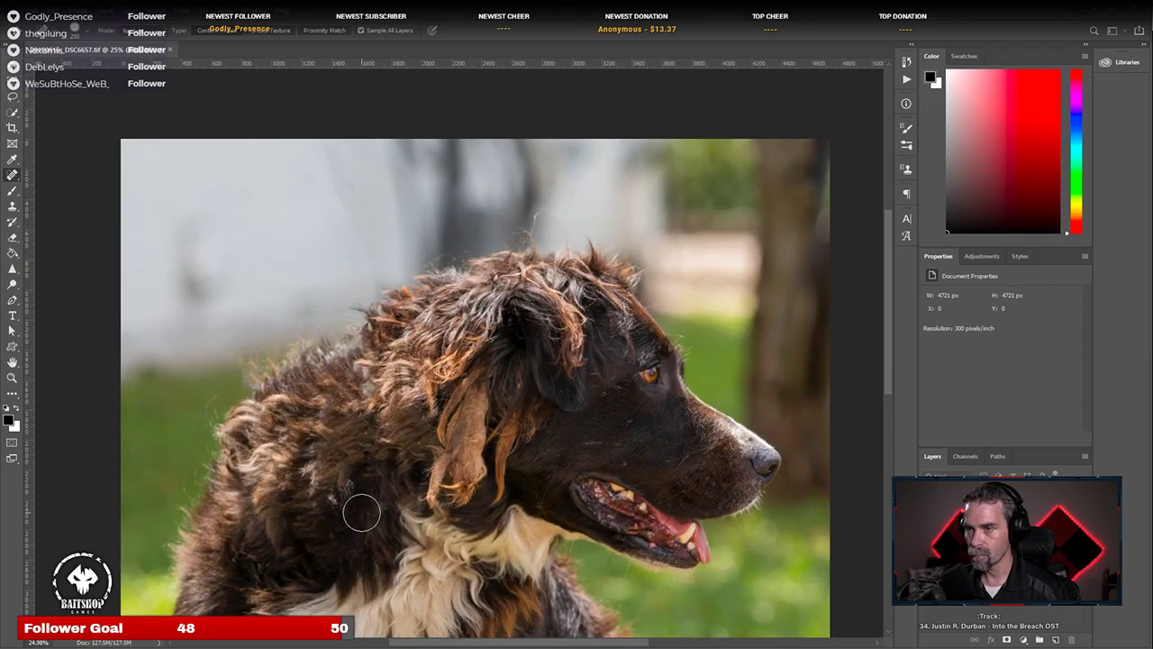
pyautogui.click(243, 367)
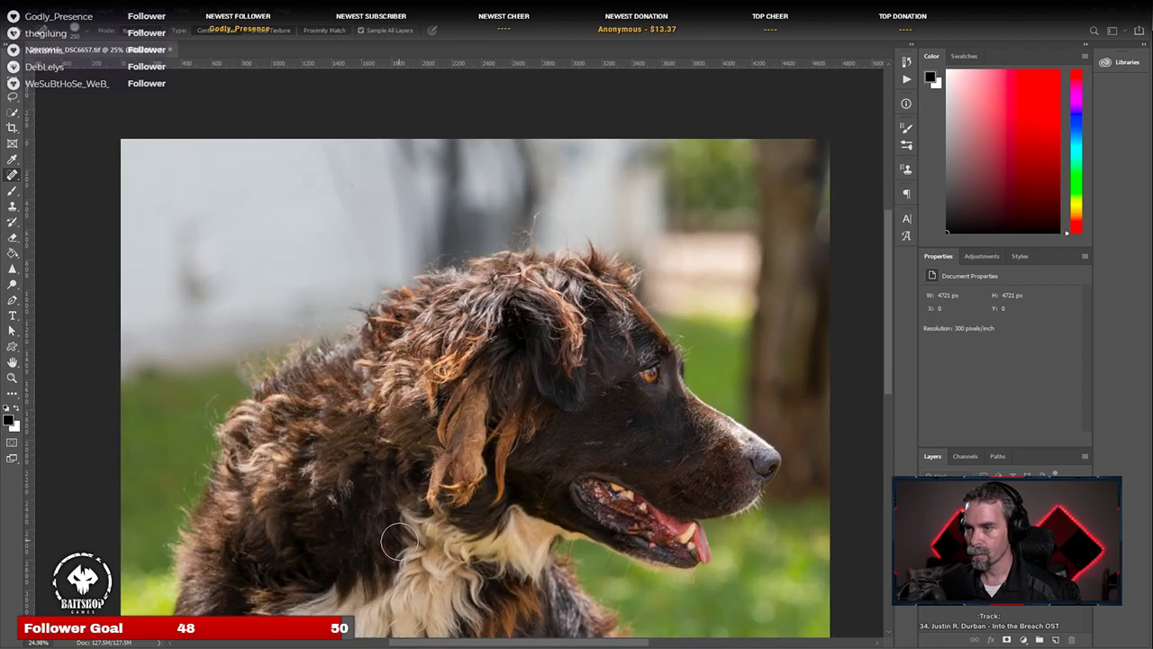
# Step: Save the retouched side-view dog photo with Ctrl+S and close it
pyautogui.moveTo(369, 624)
pyautogui.mouseDown()
pyautogui.moveTo(470, 365)
pyautogui.moveTo(370, 503)
pyautogui.moveTo(392, 507)
pyautogui.mouseUp()
pyautogui.hotkey('ctrl', 's')
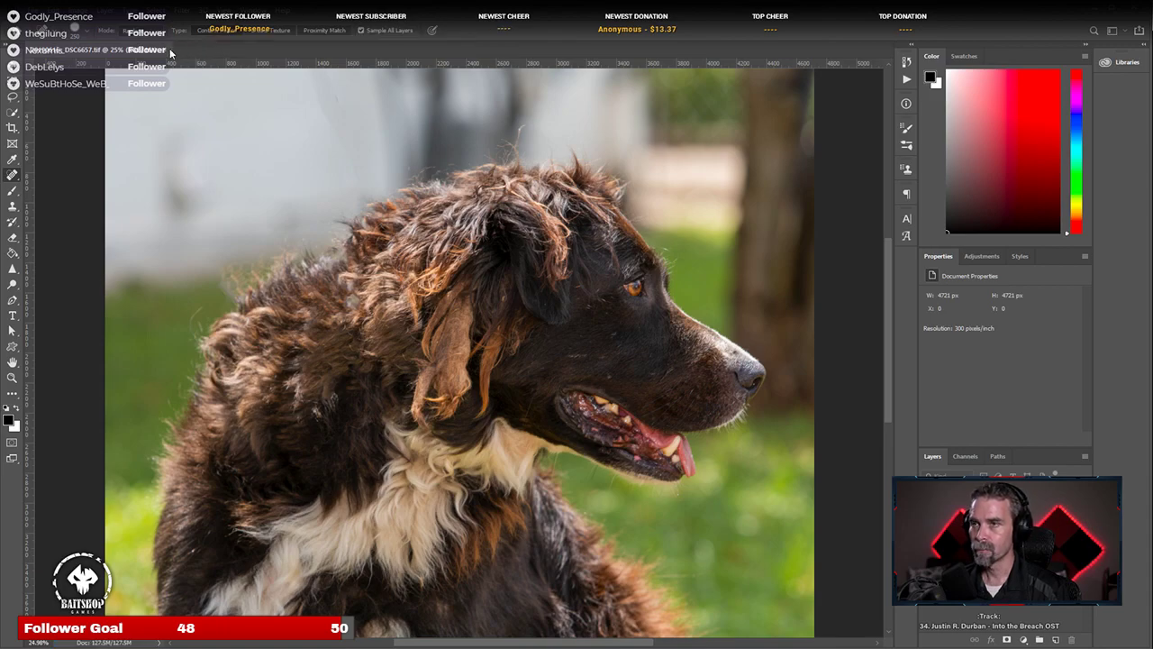
pyautogui.hotkey('ctrl', 'w')
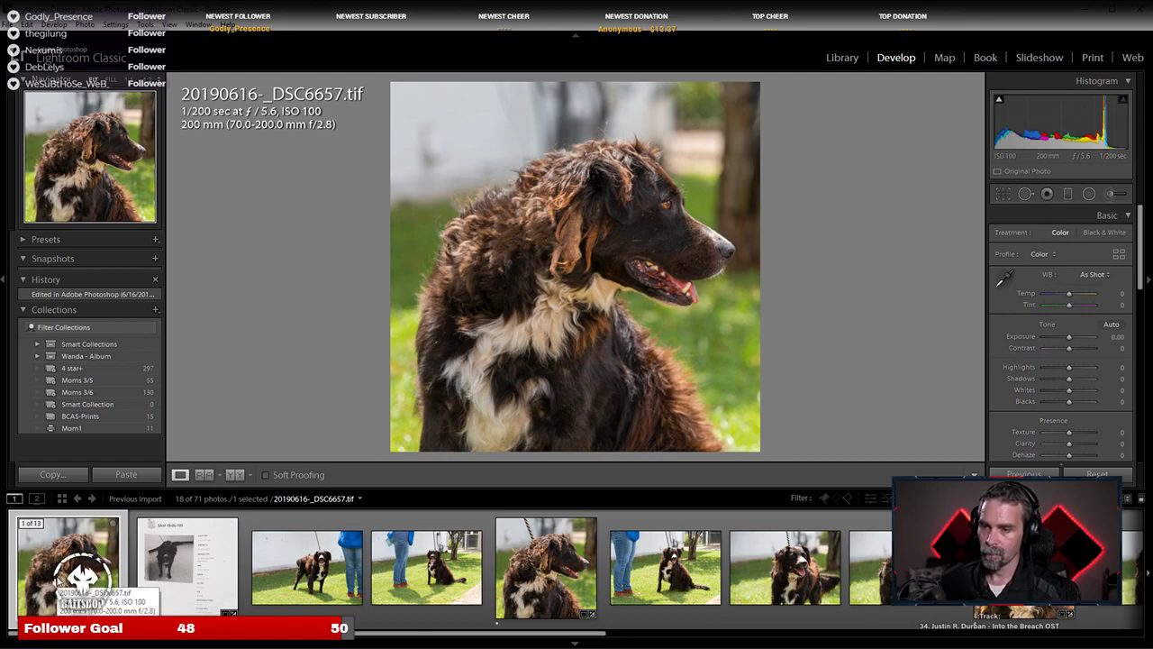
# Step: Rate the edited photo 2 stars and select _DSC6661.NEF to send to Photoshop
pyautogui.press('2')
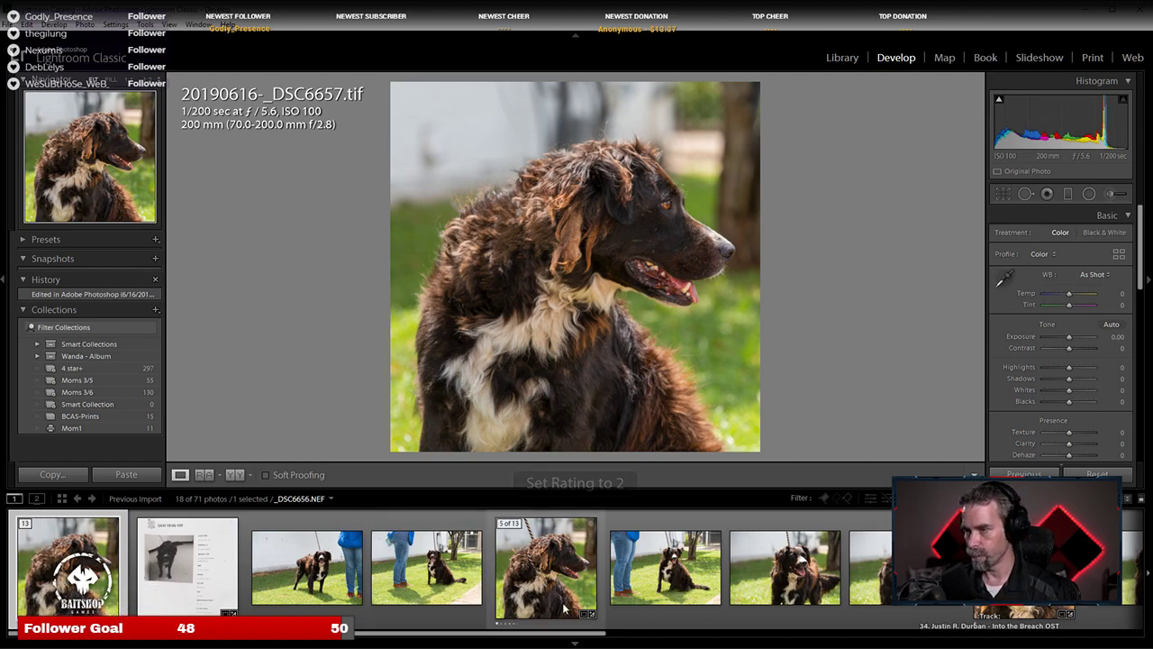
pyautogui.click(990, 569)
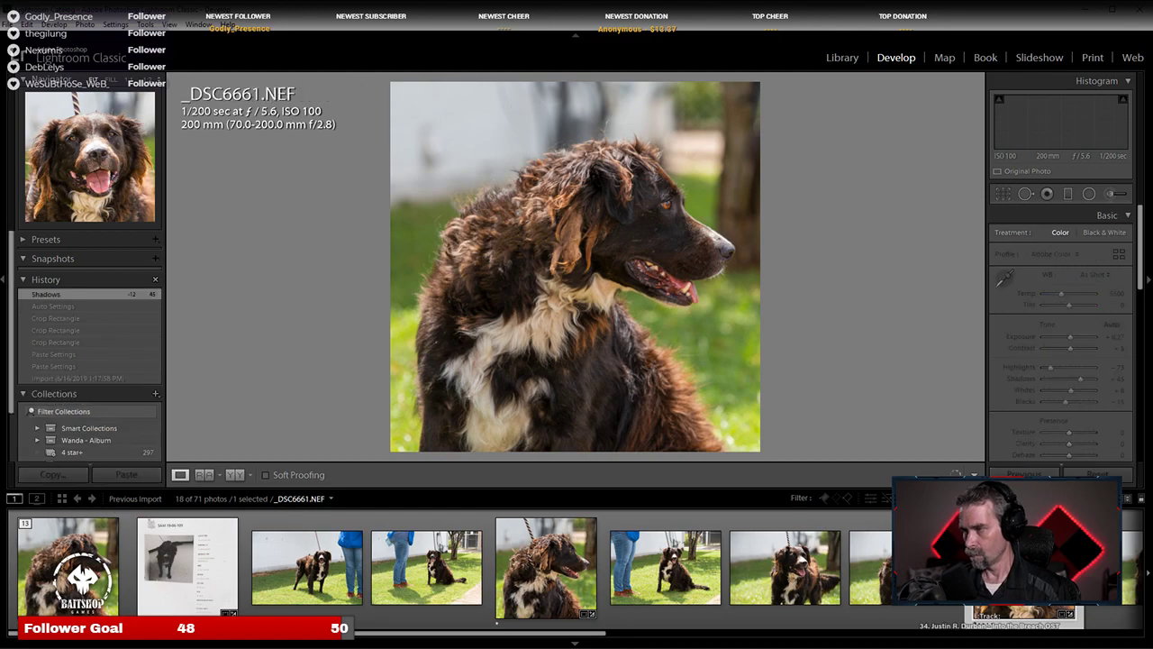
pyautogui.rightClick(989, 570)
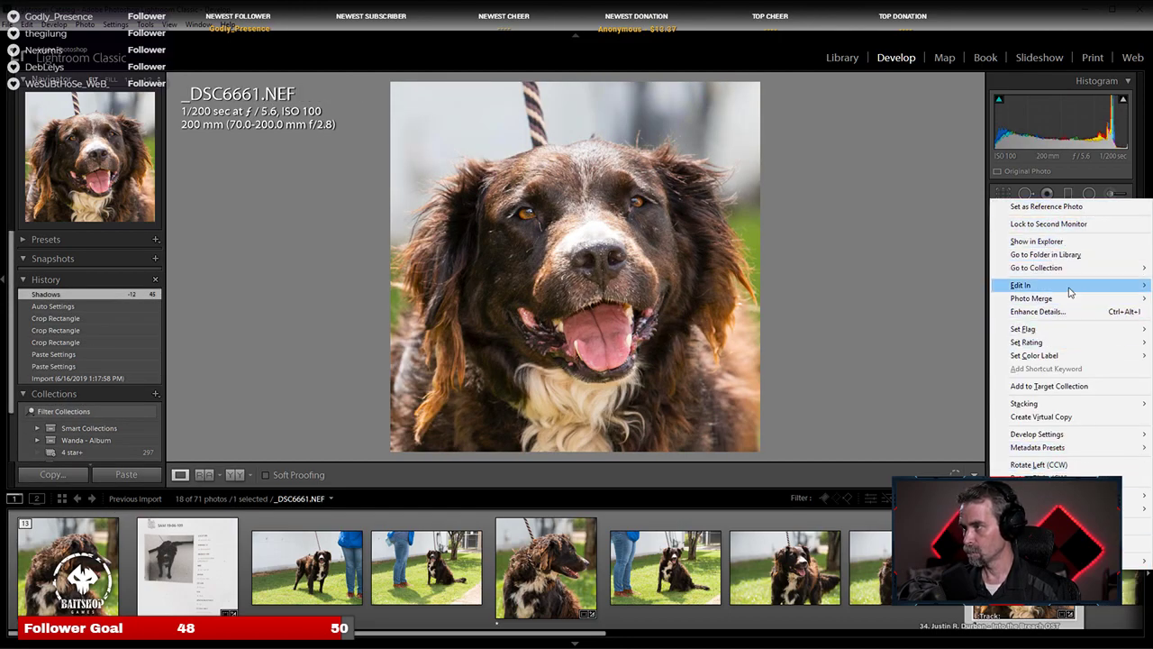
# Step: Open _DSC6661.NEF in Photoshop and heal the specks below both eyes with a smaller brush
pyautogui.moveTo(1072, 290)
pyautogui.click(923, 289)
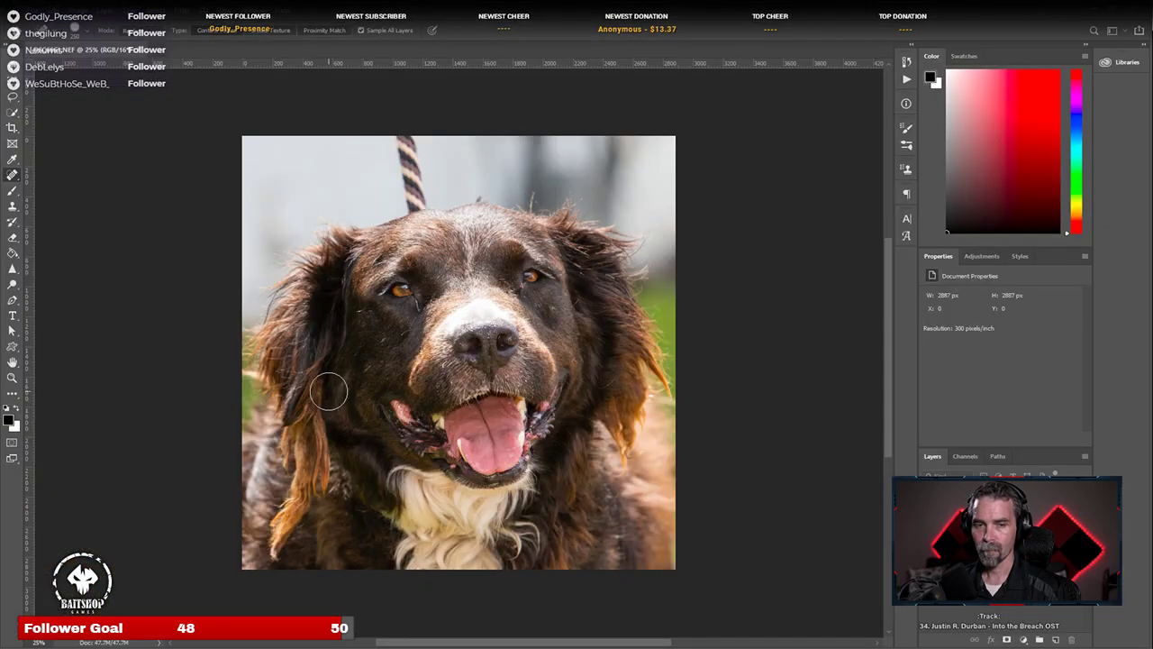
pyautogui.scroll(3, 428, 279)
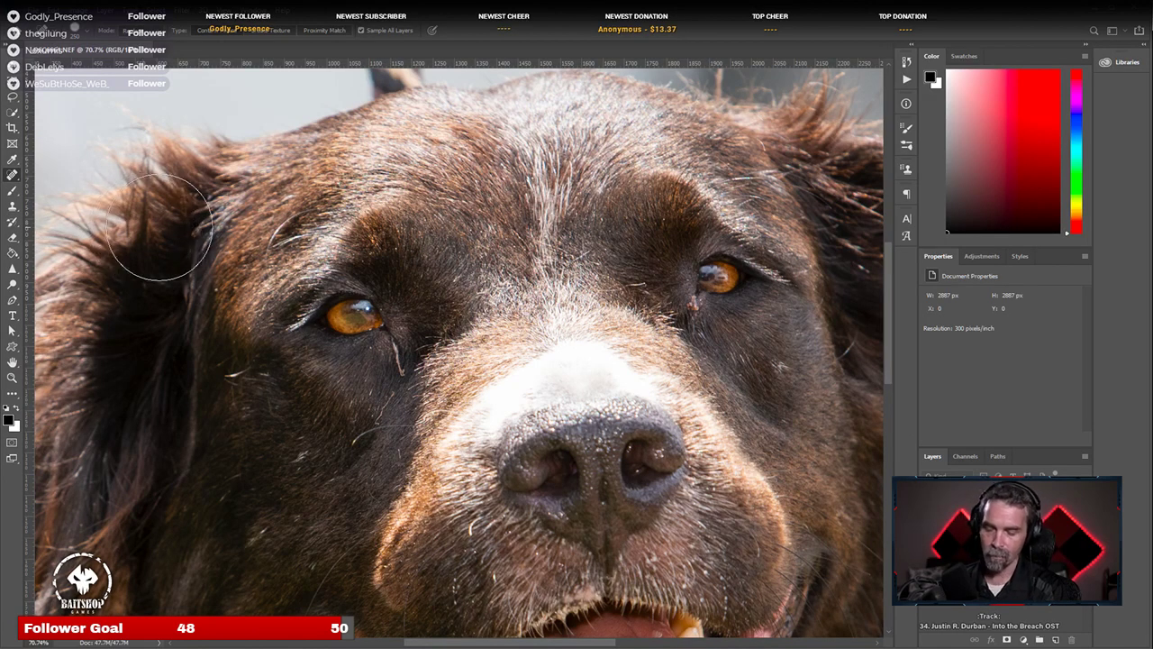
pyautogui.press('[')
pyautogui.press('[')
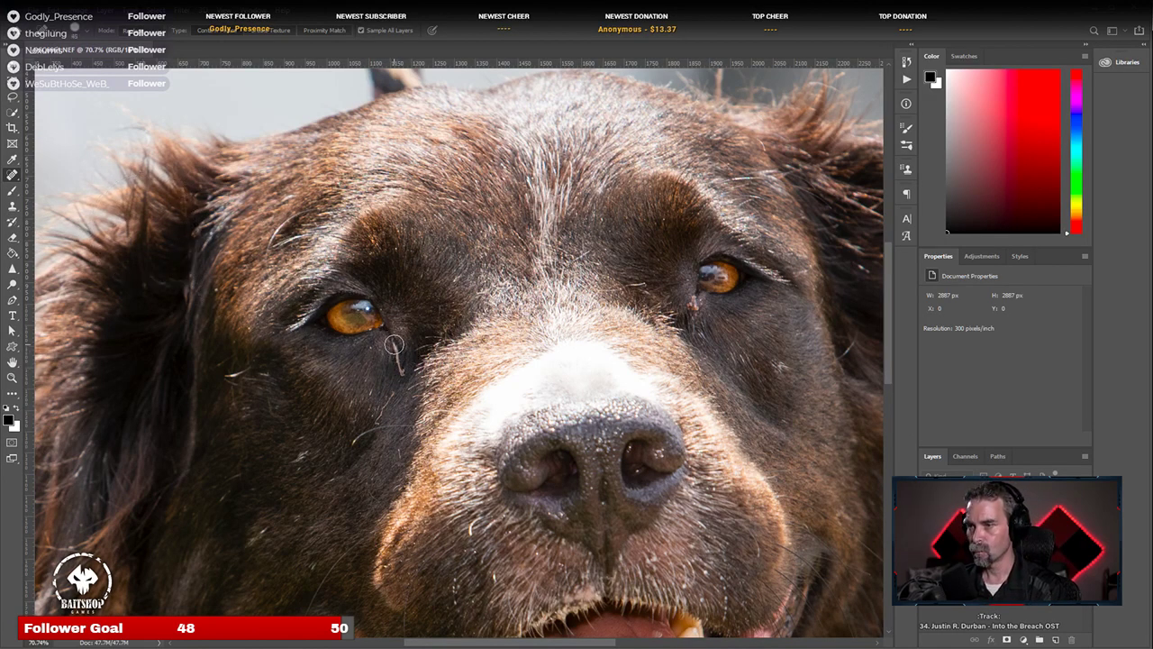
pyautogui.moveTo(395, 337)
pyautogui.mouseDown()
pyautogui.moveTo(402, 377)
pyautogui.moveTo(350, 449)
pyautogui.mouseUp()
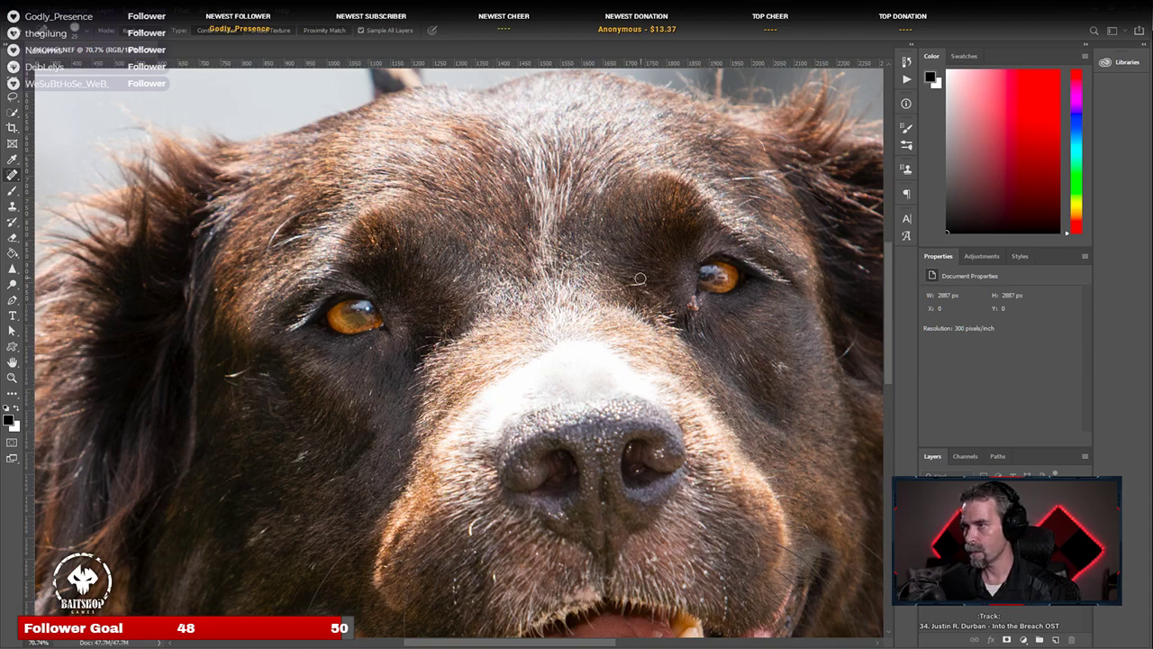
pyautogui.moveTo(645, 285); pyautogui.dragTo(602, 288)
pyautogui.moveTo(678, 298)
pyautogui.mouseDown()
pyautogui.moveTo(694, 315)
pyautogui.moveTo(687, 304)
pyautogui.mouseUp()
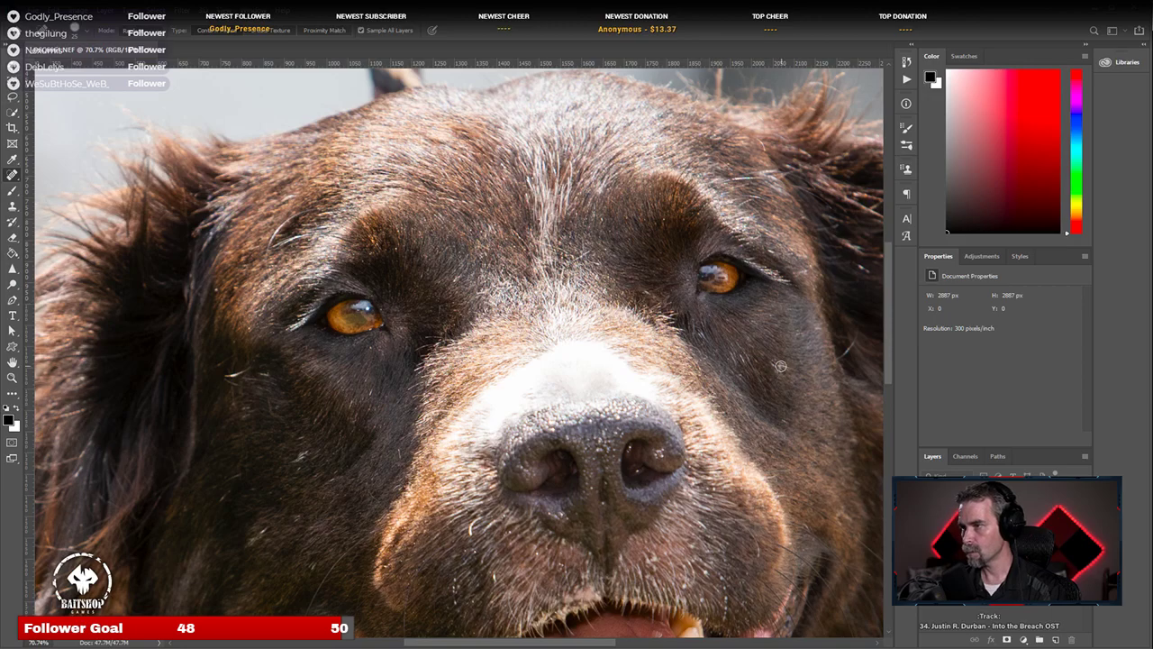
# Step: Heal away the striped leash rope rising above the dog's head
pyautogui.moveTo(487, 510); pyautogui.dragTo(452, 296)
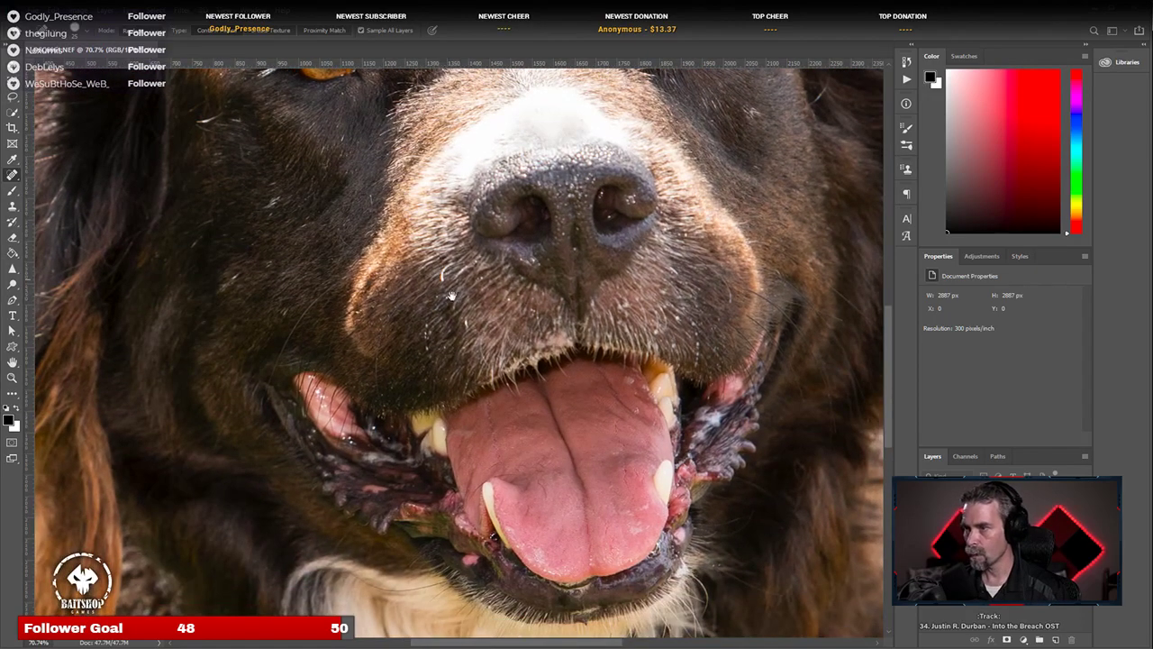
pyautogui.moveTo(645, 441); pyautogui.dragTo(492, 275)
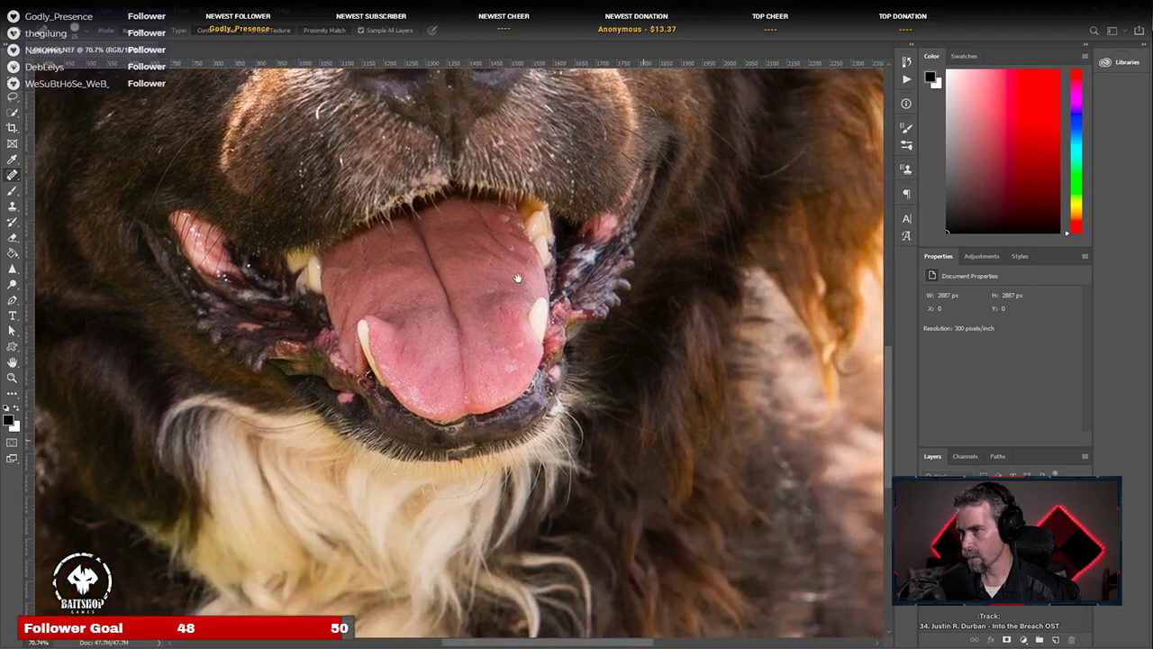
pyautogui.scroll(5, 718, 299)
pyautogui.scroll(-6, 667, 423)
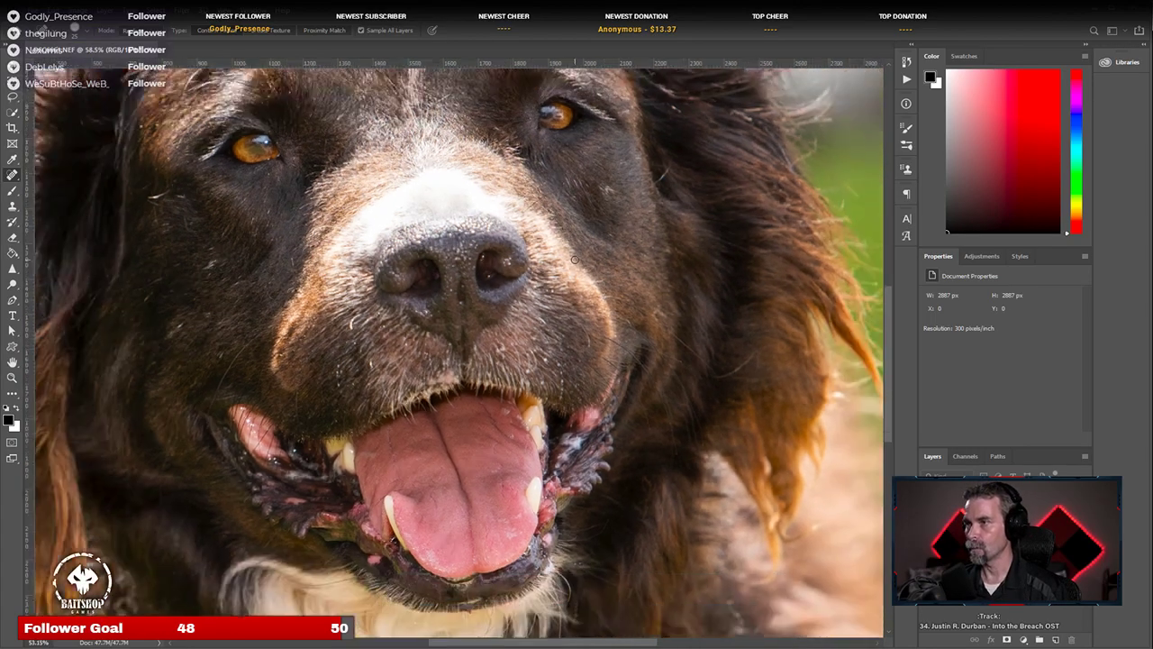
pyautogui.scroll(2, 552, 211)
pyautogui.scroll(2, 552, 211)
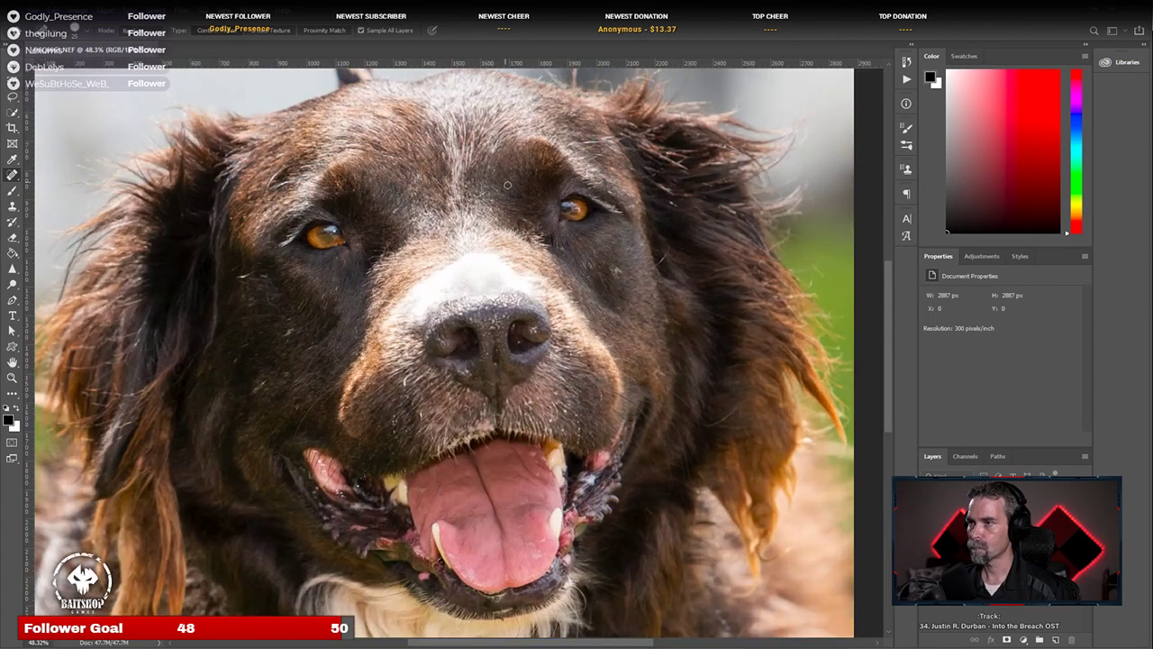
pyautogui.scroll(4, 552, 210)
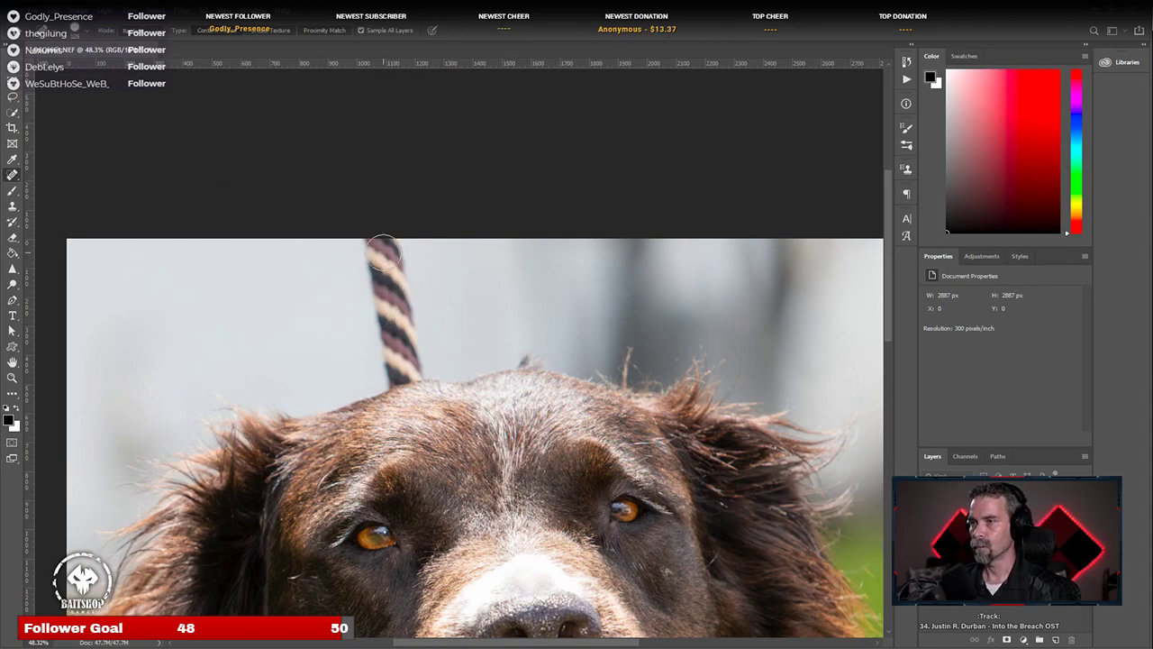
pyautogui.moveTo(380, 227); pyautogui.dragTo(407, 368)
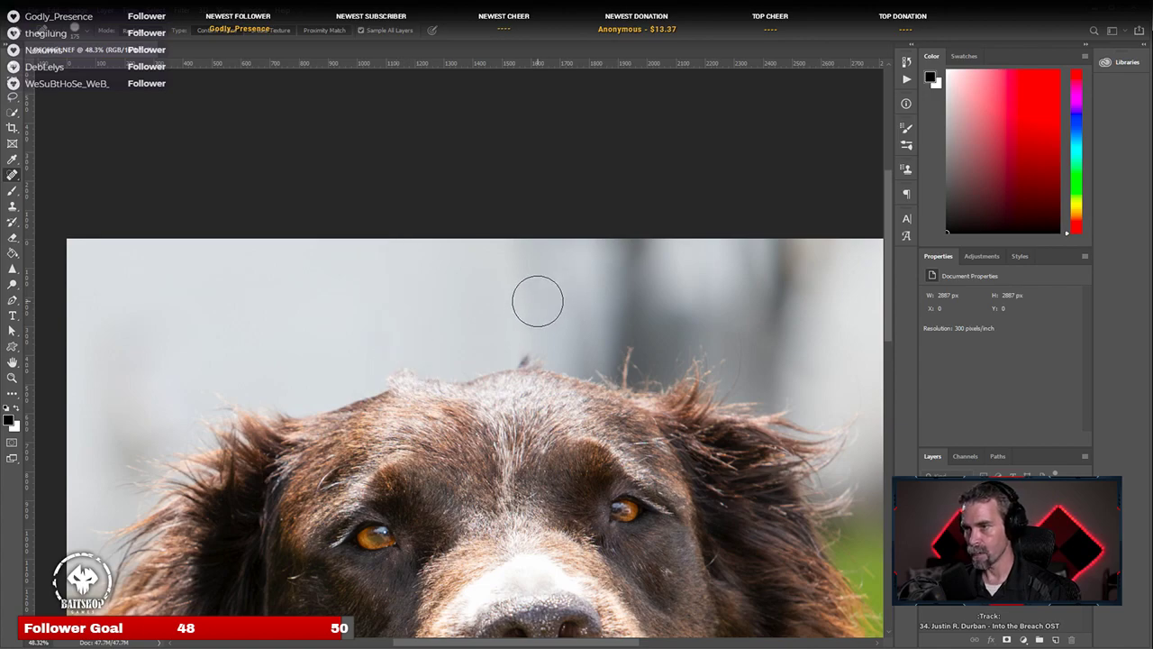
pyautogui.scroll(1, 203, 325)
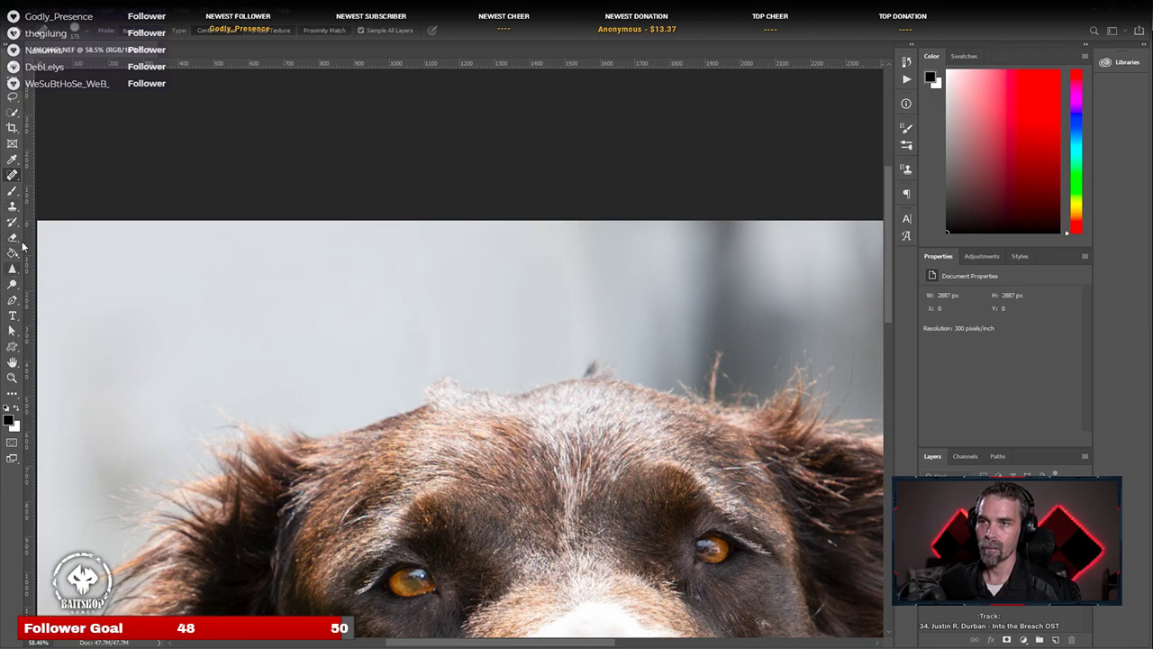
# Step: Switch from the healing tools to the Clone Stamp Tool
pyautogui.rightClick(14, 178)
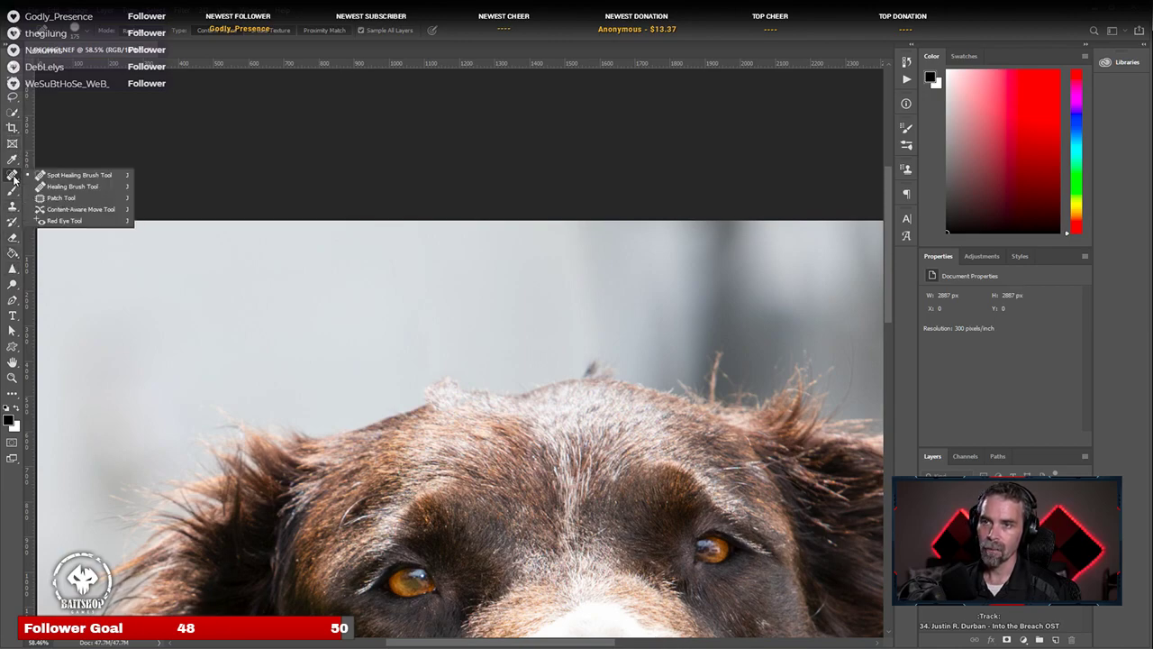
pyautogui.click(12, 192)
pyautogui.rightClick(15, 192)
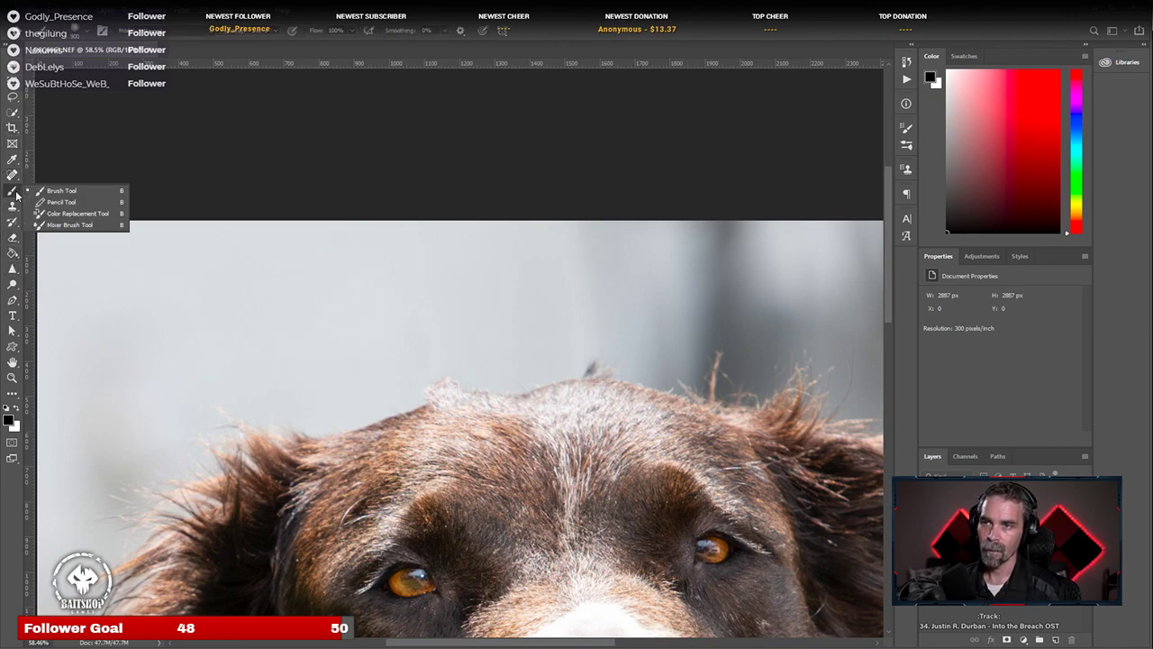
pyautogui.click(14, 193)
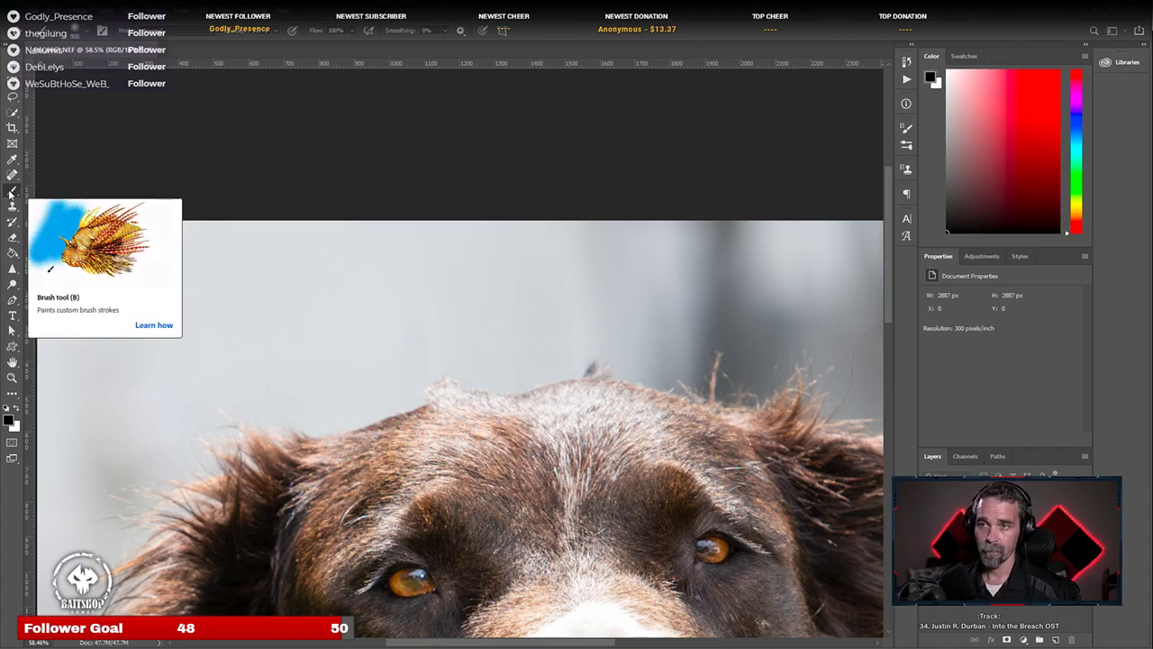
pyautogui.rightClick(12, 193)
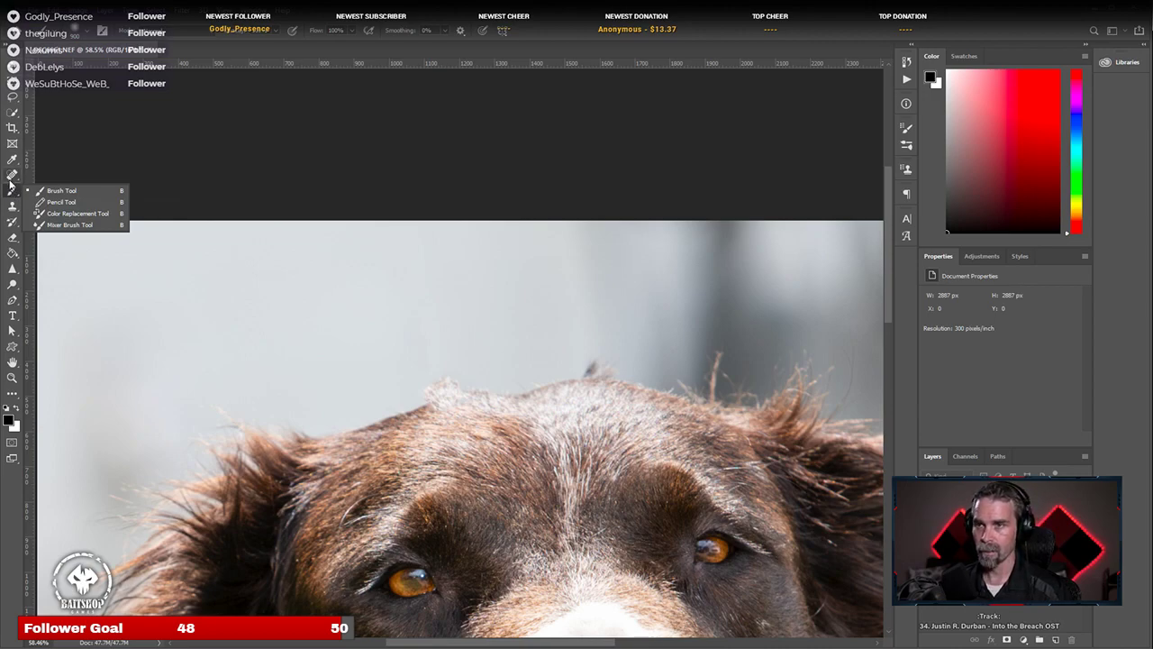
pyautogui.click(13, 209)
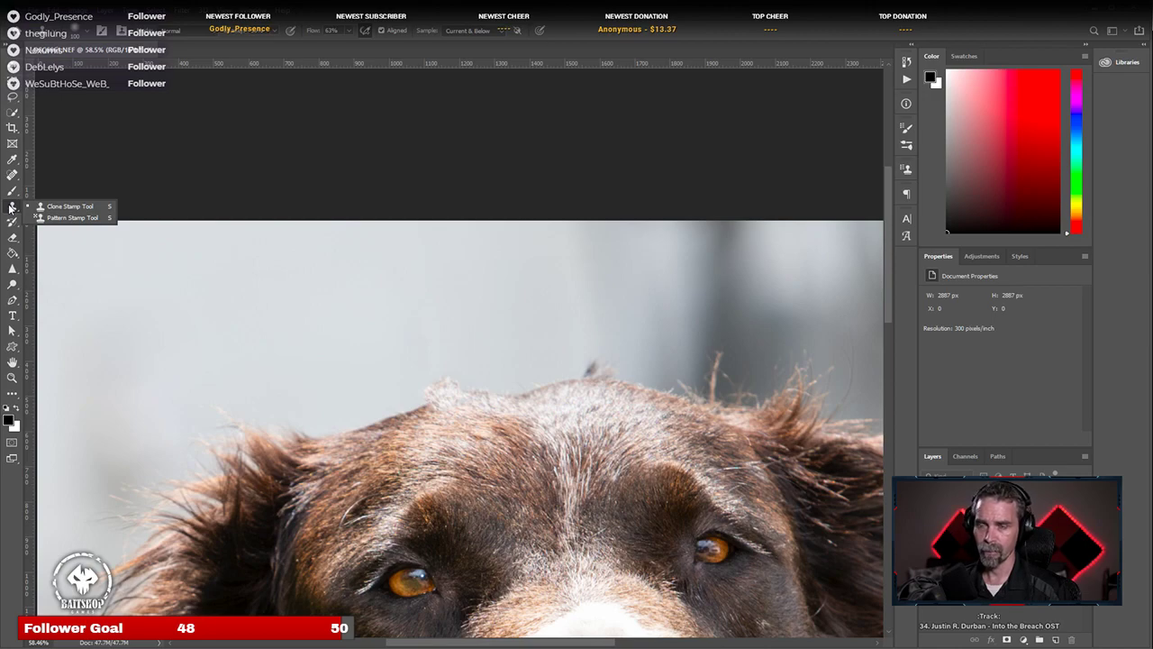
# Step: Clone sampled background over the fur tuft where the leash met the head
pyautogui.click(56, 207)
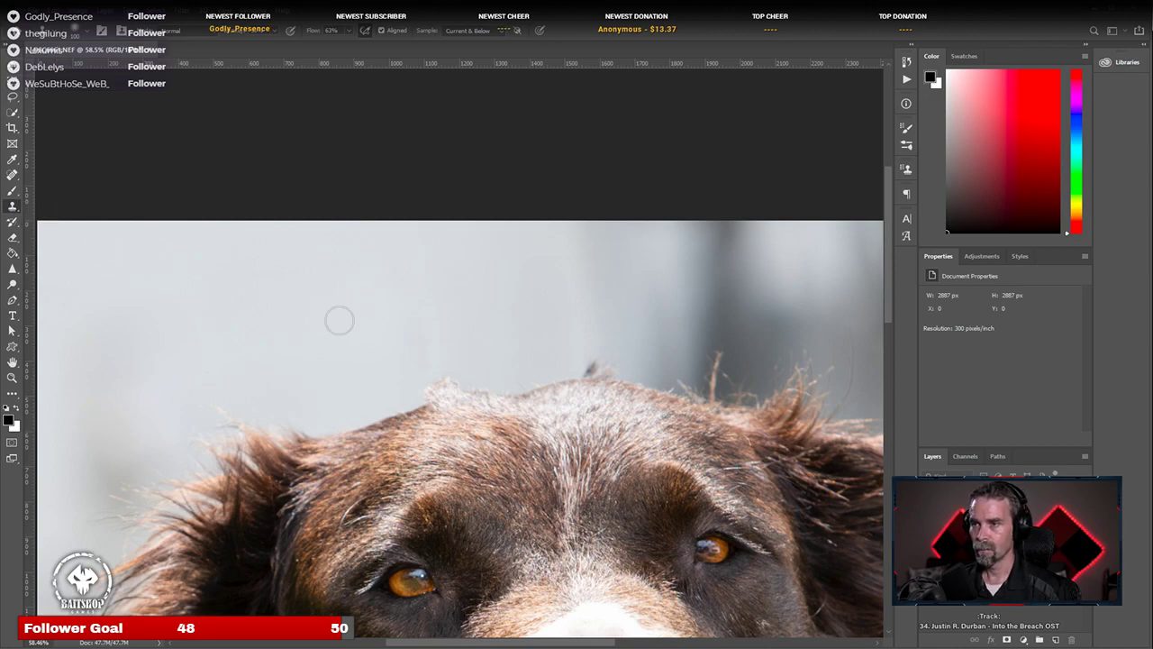
pyautogui.keyDown('alt'); pyautogui.click(390, 388); pyautogui.keyUp('alt')
pyautogui.moveTo(438, 378)
pyautogui.mouseDown()
pyautogui.moveTo(456, 381)
pyautogui.moveTo(407, 387)
pyautogui.moveTo(461, 373)
pyautogui.mouseUp()
pyautogui.keyDown('alt'); pyautogui.click(387, 375); pyautogui.keyUp('alt')
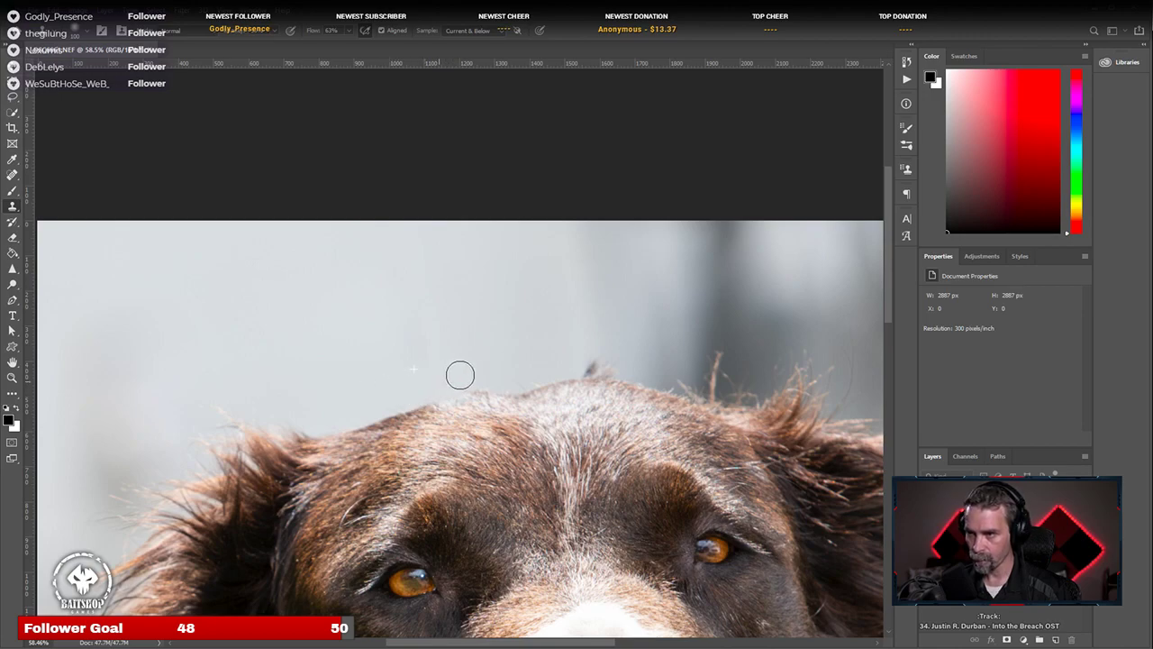
pyautogui.keyDown('alt'); pyautogui.click(401, 382); pyautogui.keyUp('alt')
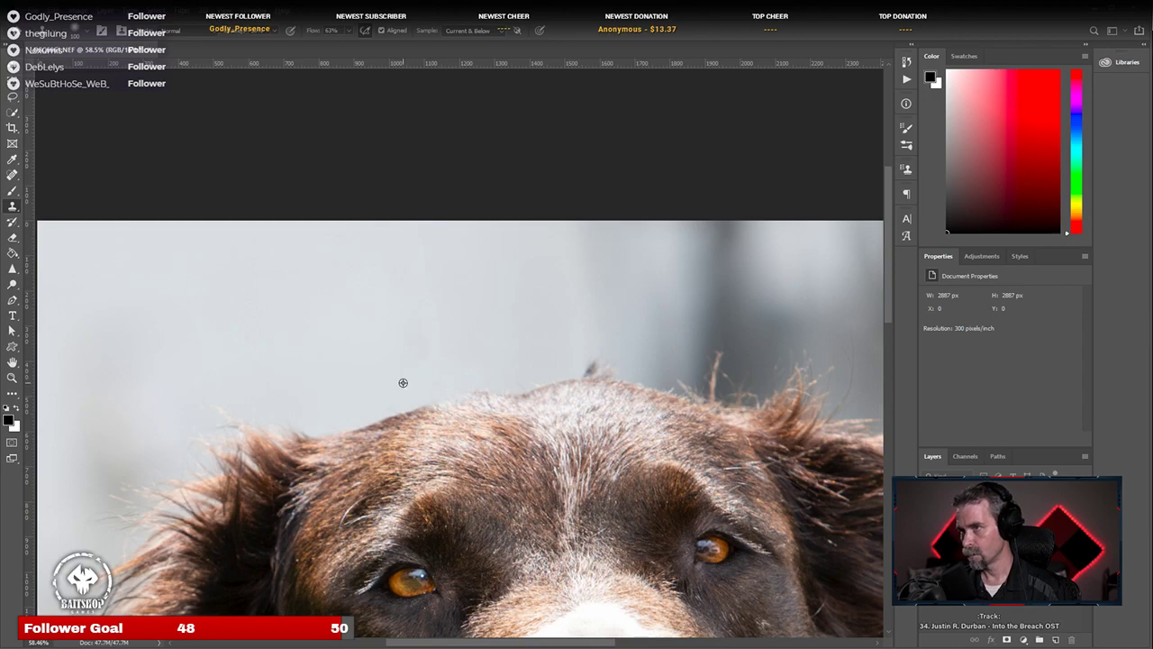
# Step: Raise the Clone Stamp flow to 80%, then return to the Spot Healing Brush
pyautogui.click(350, 31)
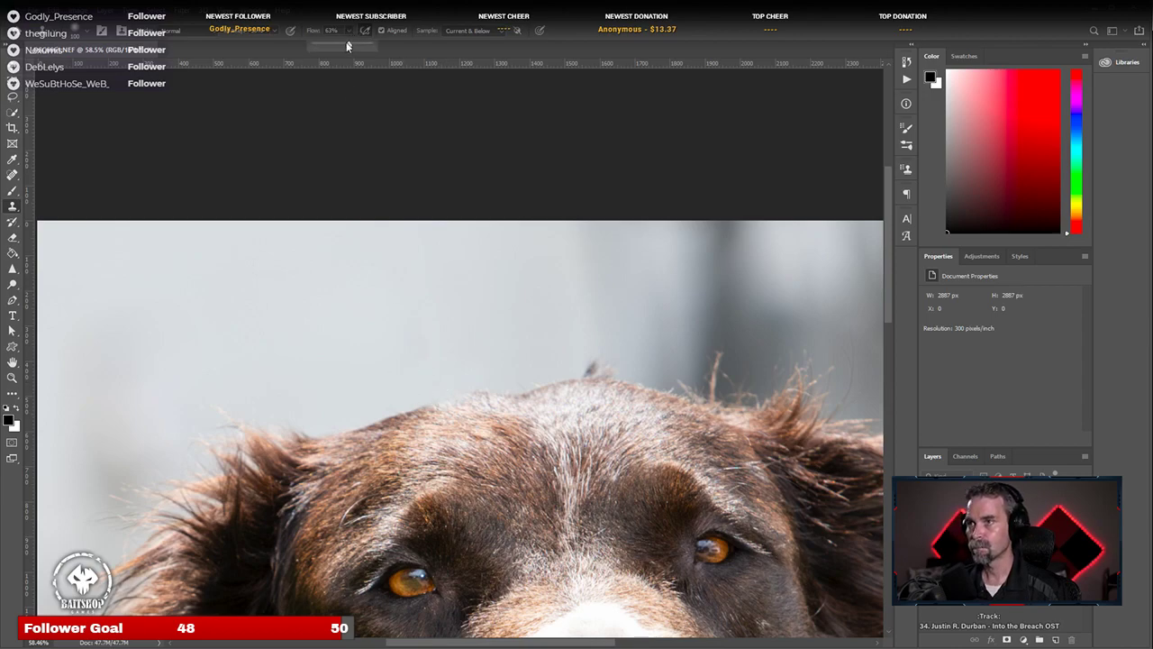
pyautogui.moveTo(356, 46); pyautogui.dragTo(358, 45)
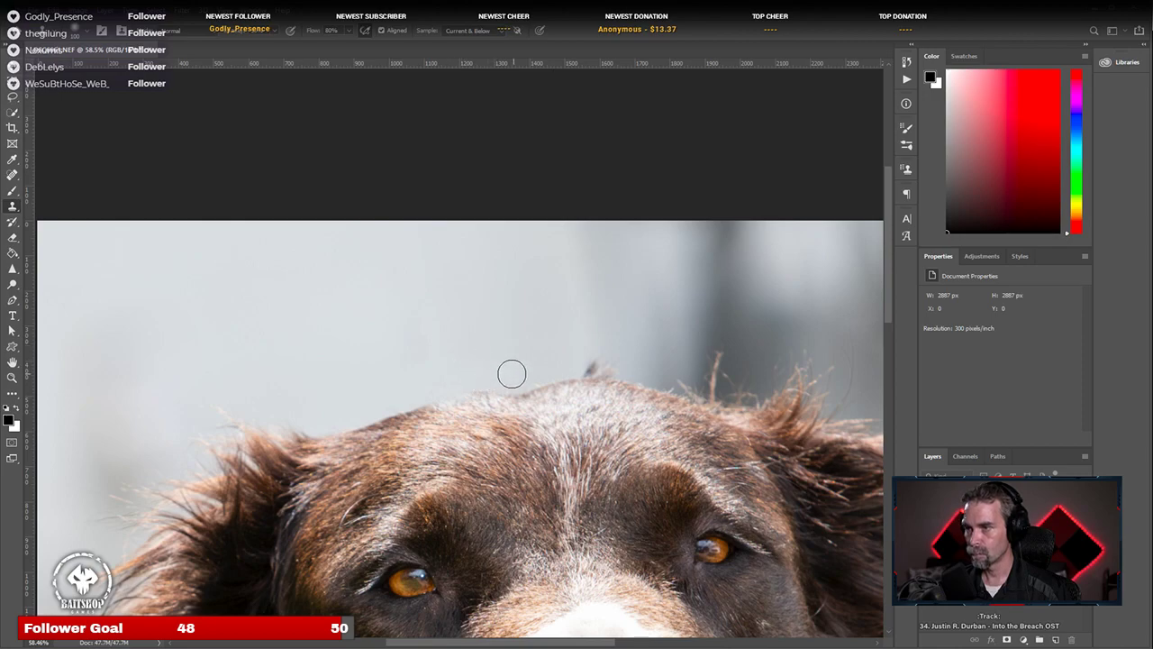
pyautogui.scroll(-1, 406, 394)
pyautogui.scroll(1, 649, 367)
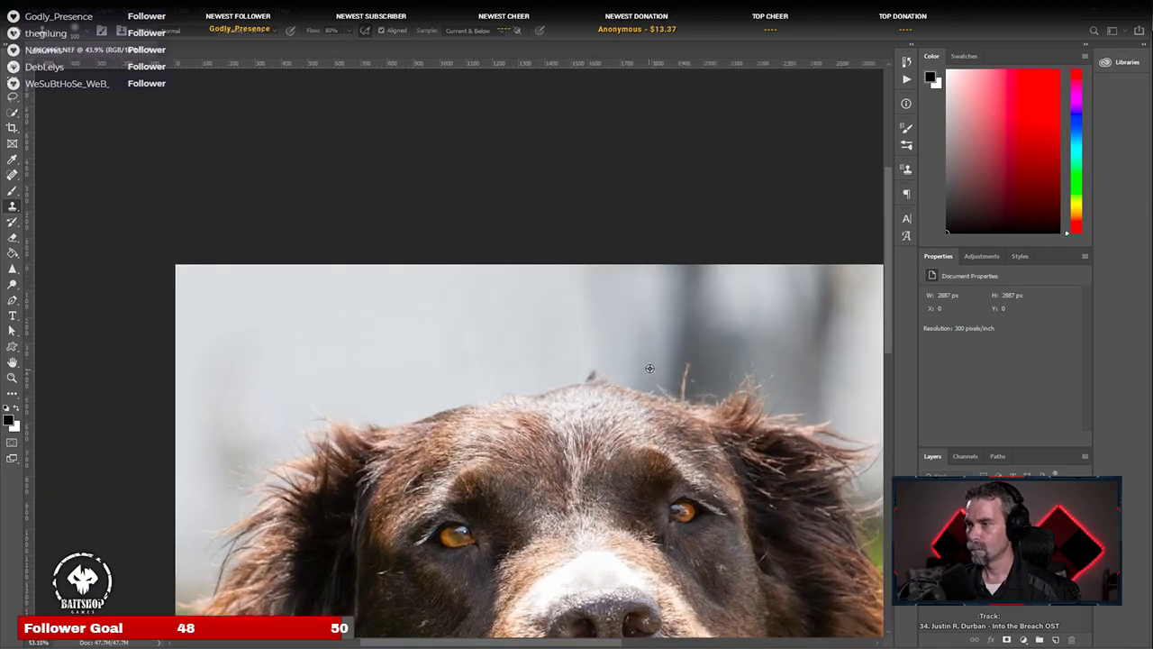
pyautogui.scroll(1, 649, 368)
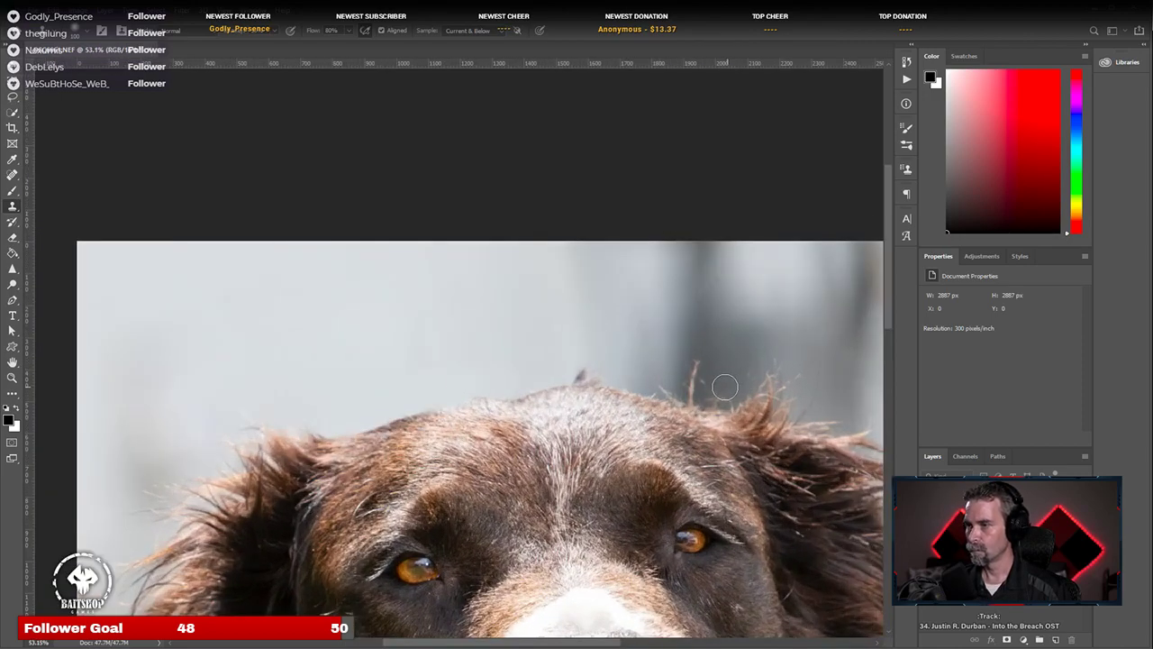
pyautogui.click(15, 175)
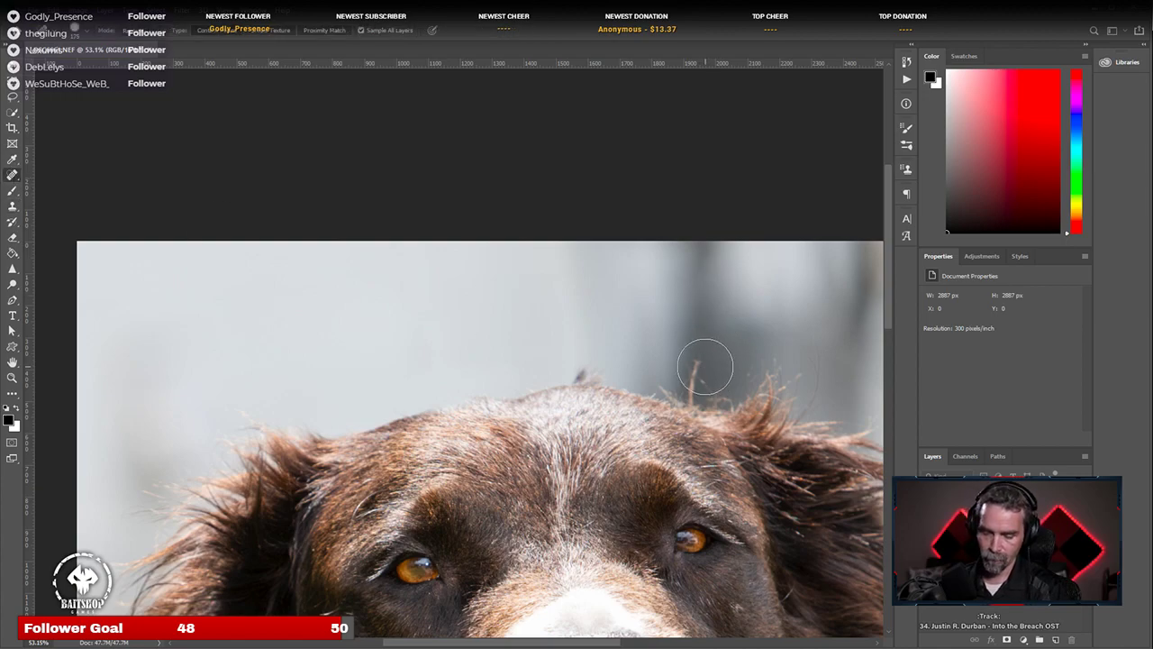
# Step: Heal the three stray hairs above the head with a smaller brush, then check the face
pyautogui.press('[')
pyautogui.press('[')
pyautogui.press('[')
pyautogui.press('[')
pyautogui.press('[')
pyautogui.press('[')
pyautogui.moveTo(695, 361)
pyautogui.mouseDown()
pyautogui.moveTo(688, 402)
pyautogui.moveTo(714, 400)
pyautogui.mouseUp()
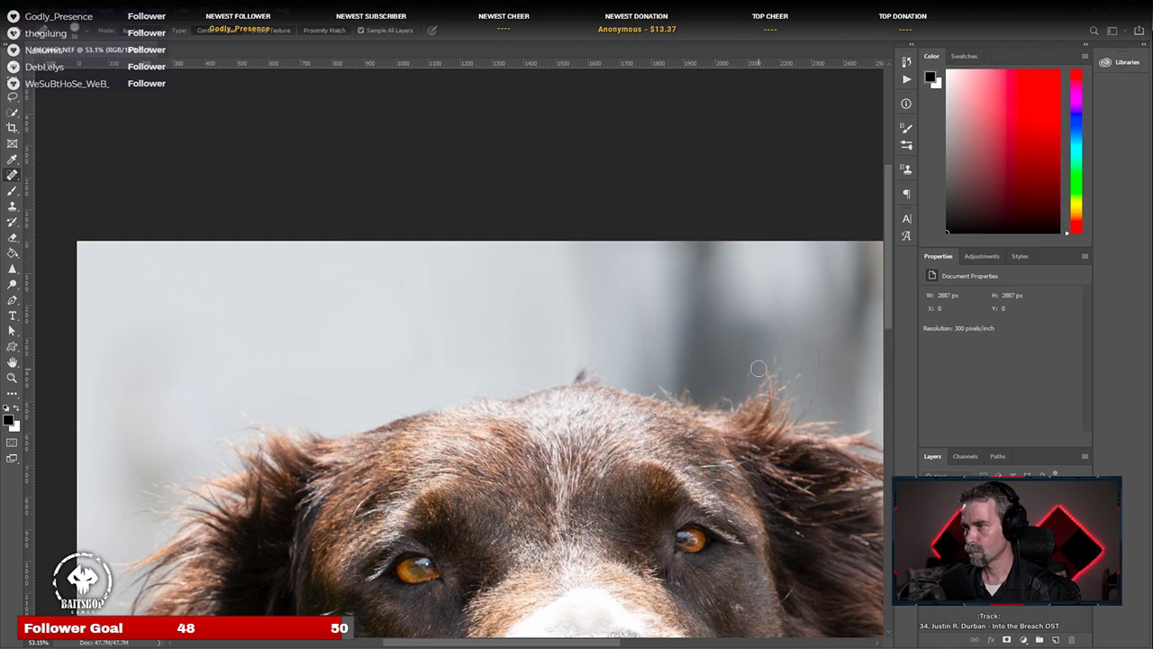
pyautogui.moveTo(767, 362); pyautogui.dragTo(763, 380)
pyautogui.moveTo(829, 369); pyautogui.dragTo(800, 424)
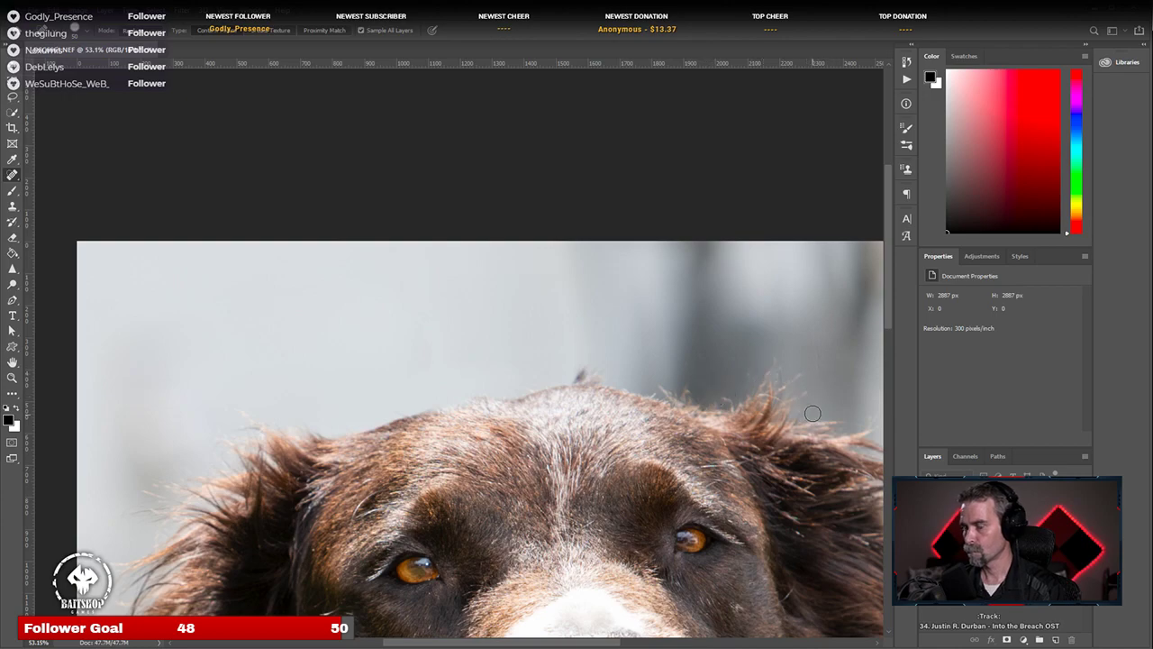
pyautogui.scroll(-3, 675, 465)
pyautogui.scroll(2, 652, 525)
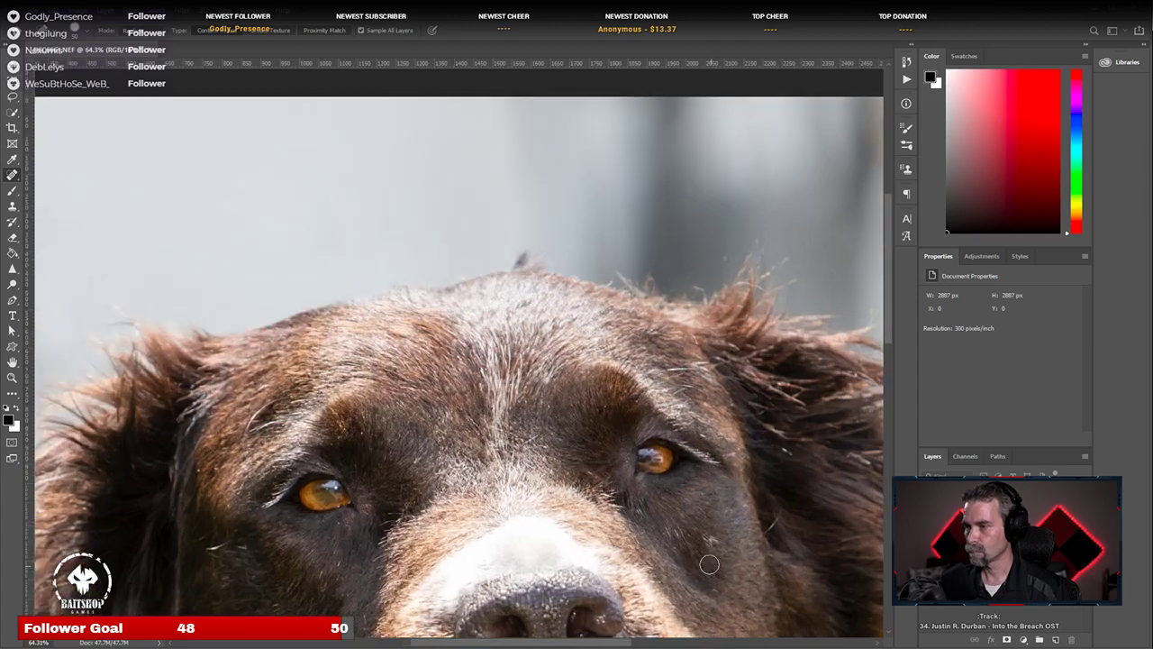
pyautogui.scroll(-4, 711, 561)
pyautogui.scroll(-1, 584, 549)
pyautogui.scroll(4, 540, 450)
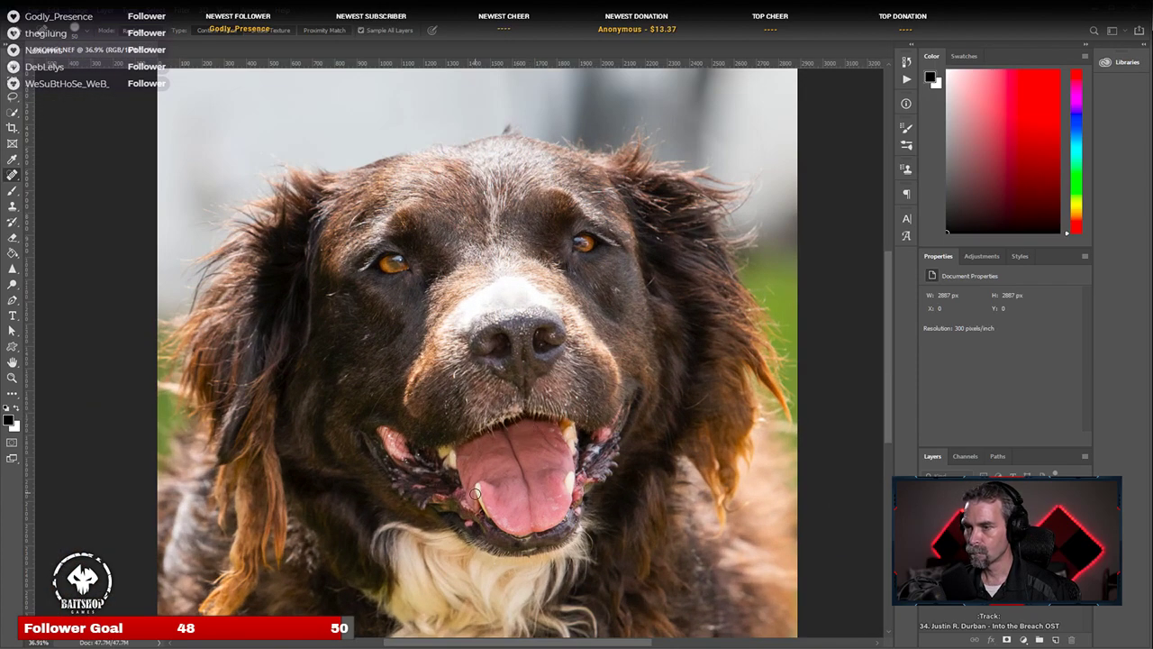
pyautogui.moveTo(475, 493); pyautogui.dragTo(485, 337)
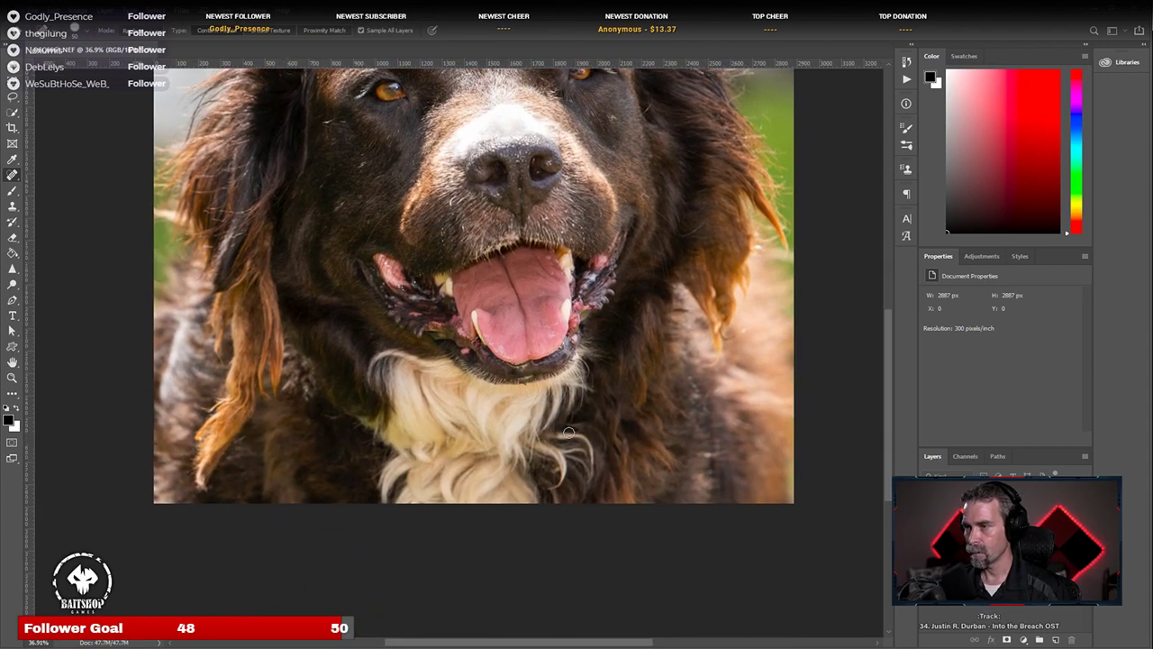
pyautogui.moveTo(620, 328); pyautogui.dragTo(561, 451)
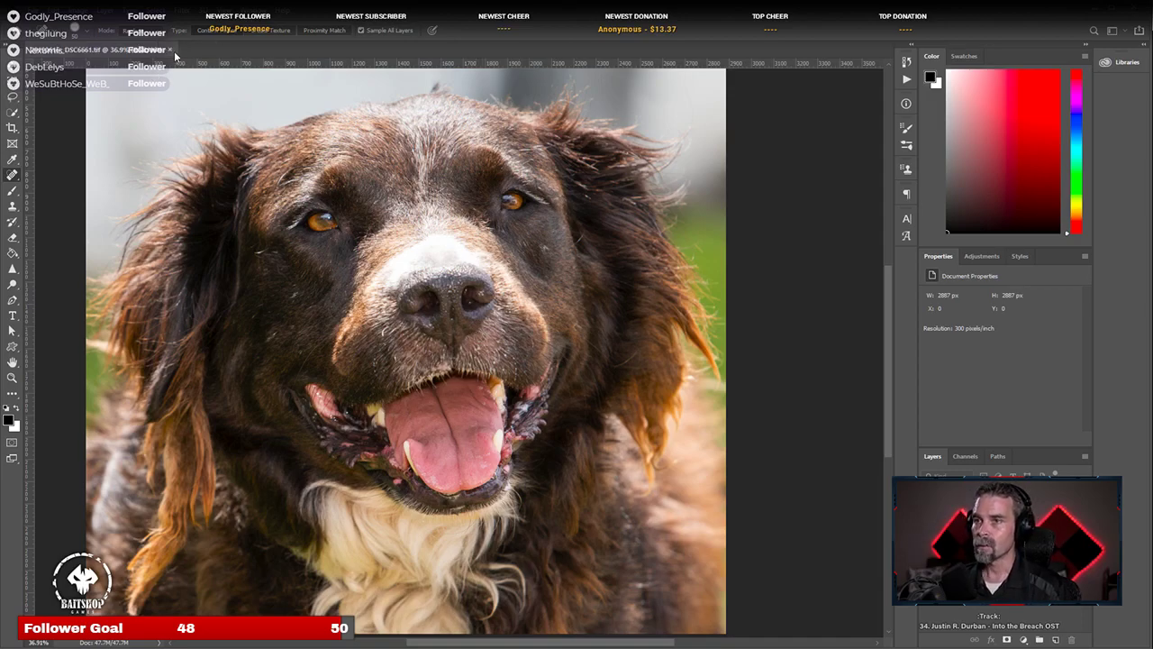
# Step: Close the retouched portrait document and switch back to Lightroom Classic
pyautogui.click(169, 49)
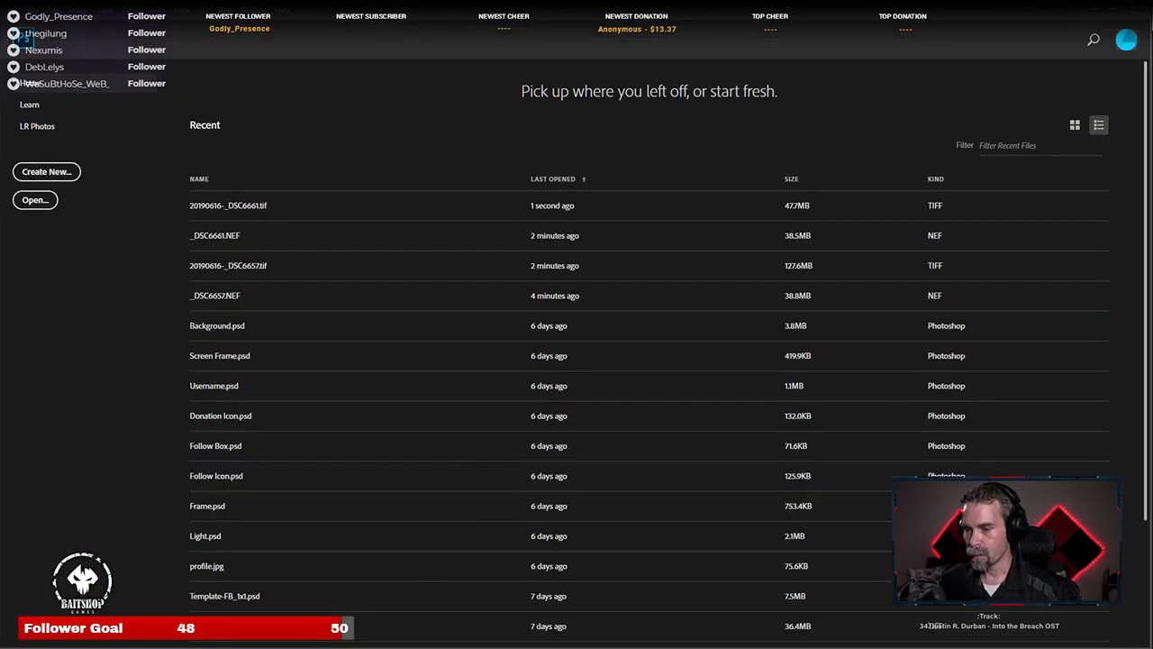
pyautogui.hotkey('alt', 'Tab')
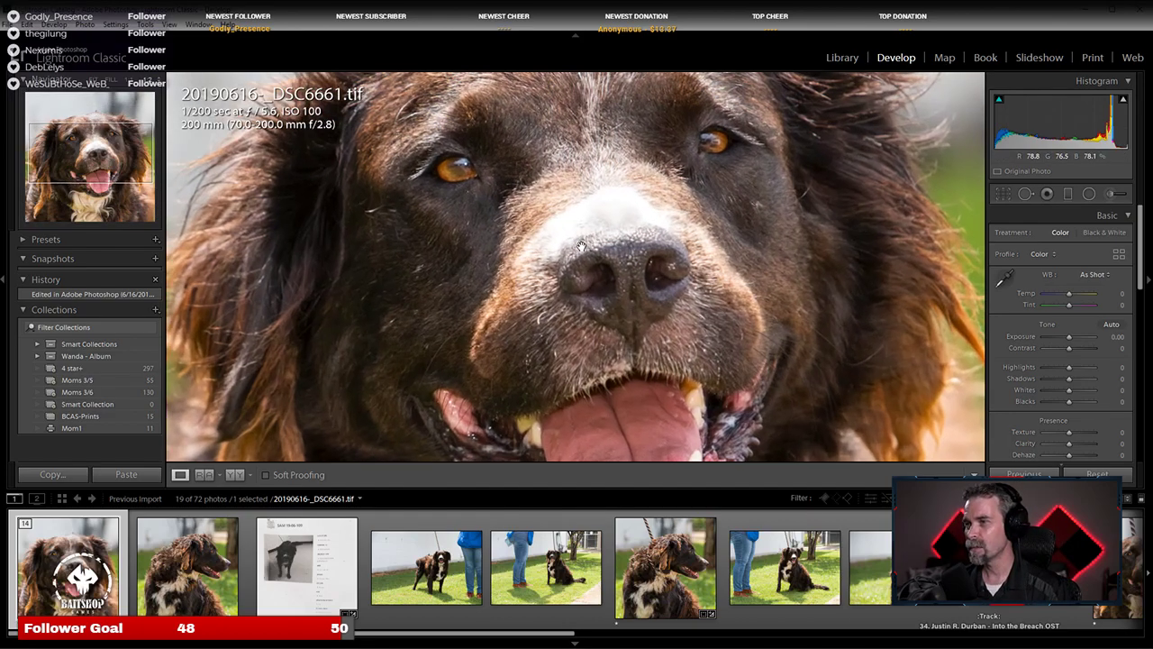
# Step: Check the dog's face up close, then rate the edited portrait 2 stars
pyautogui.click(630, 251)
pyautogui.click(630, 226)
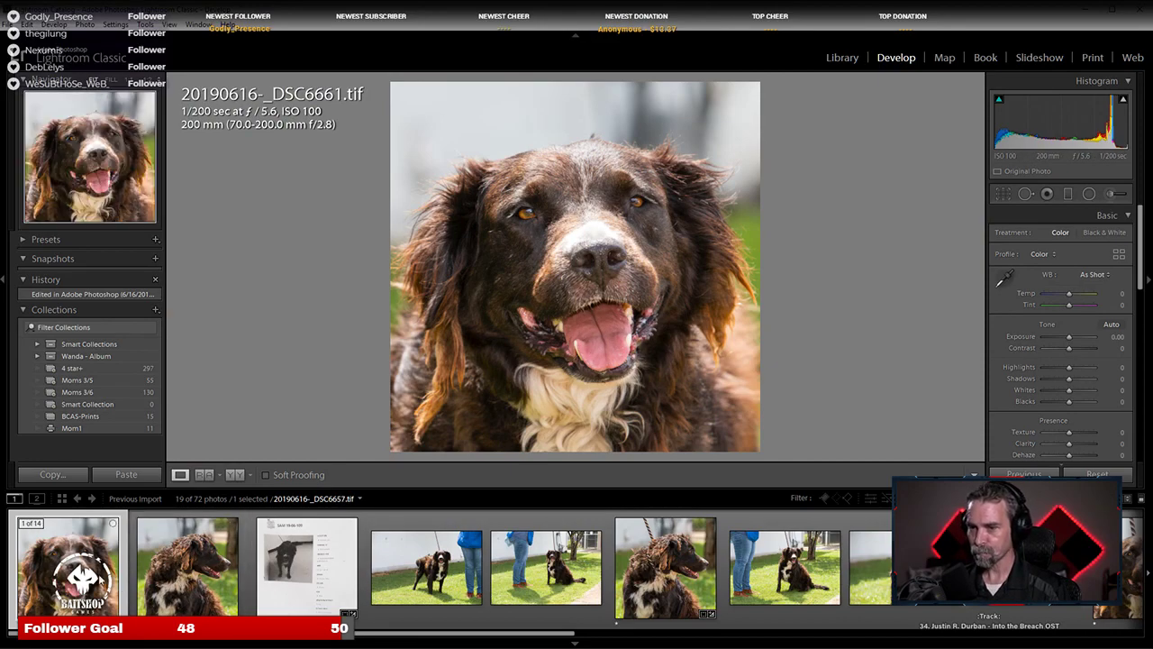
pyautogui.press('2')
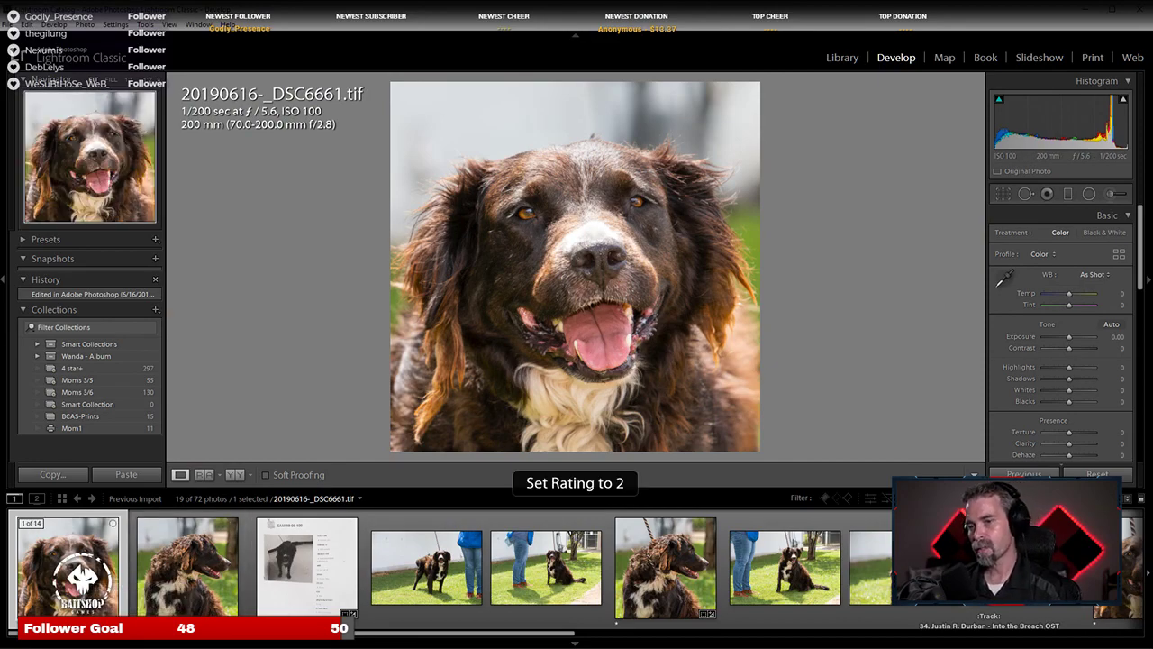
# Step: Send _DSC6663.NEF to Photoshop via Edit in Adobe Photoshop CC 2019
pyautogui.scroll(-2, 111, 575)
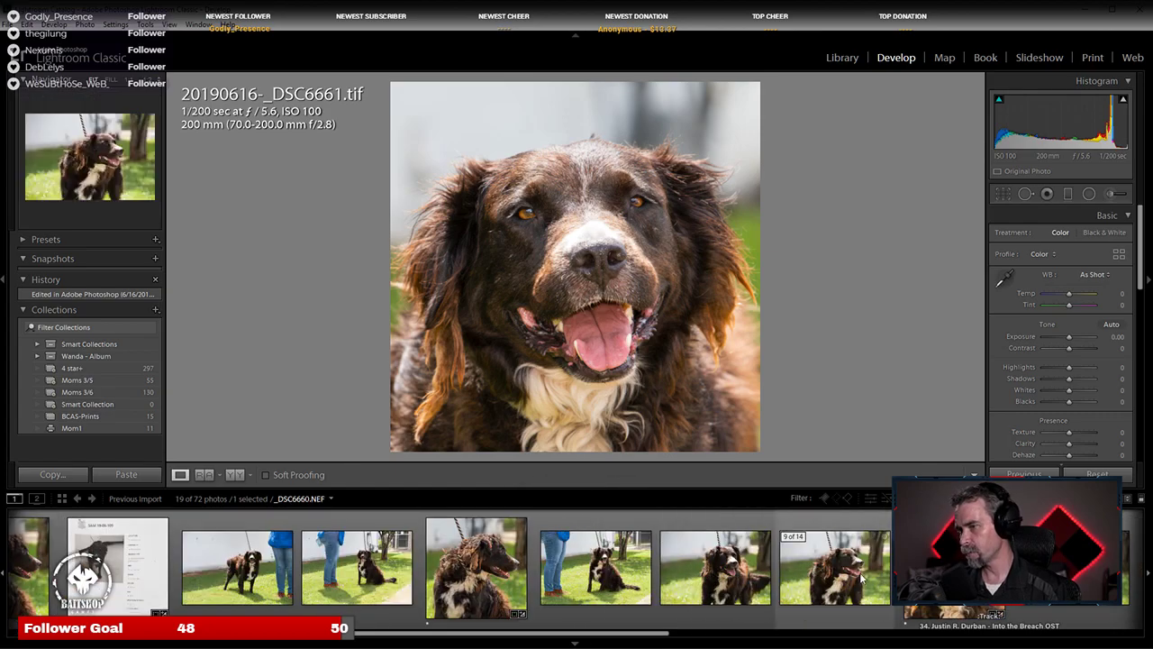
pyautogui.scroll(-3, 861, 578)
pyautogui.click(830, 590)
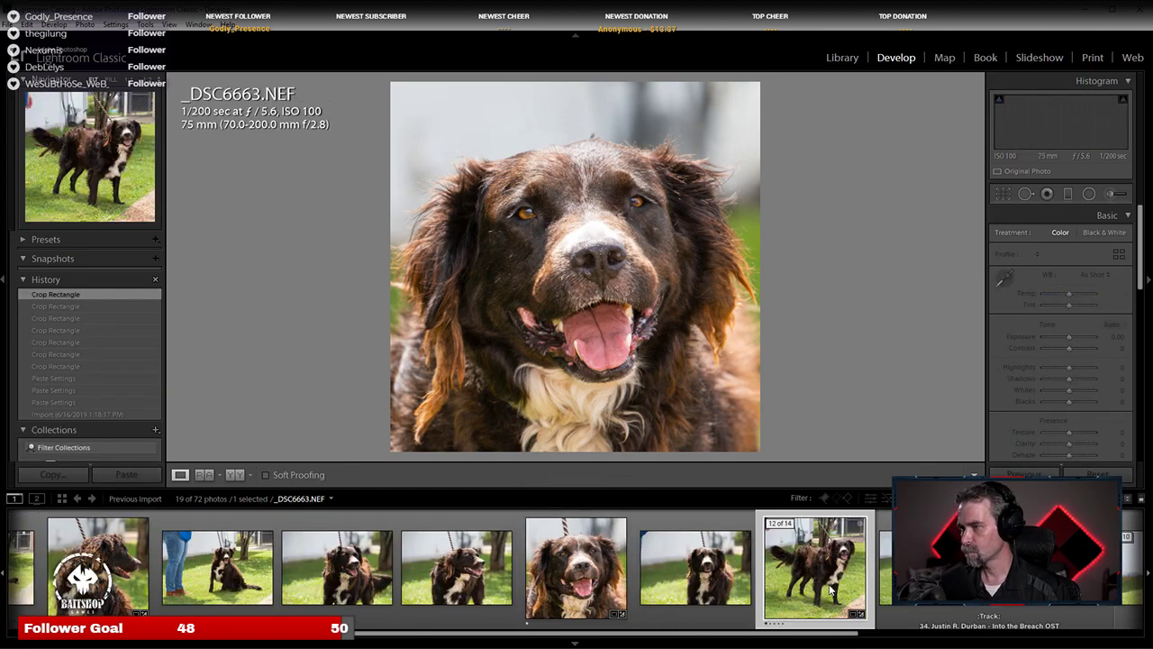
pyautogui.rightClick(831, 591)
pyautogui.moveTo(956, 303)
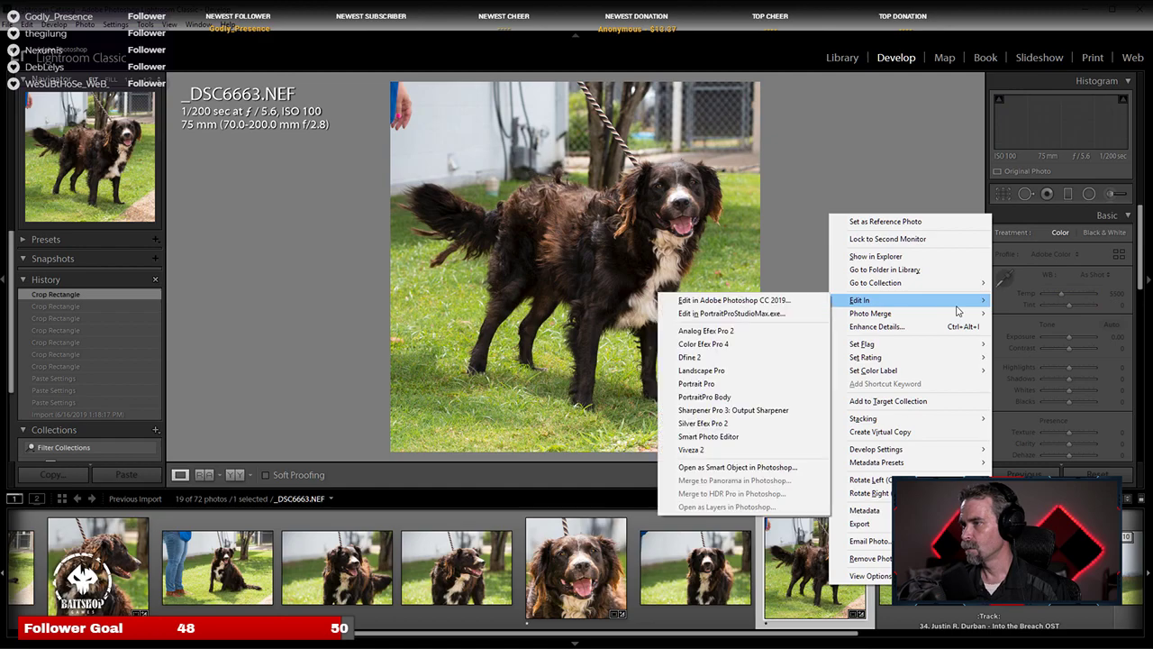
pyautogui.click(799, 300)
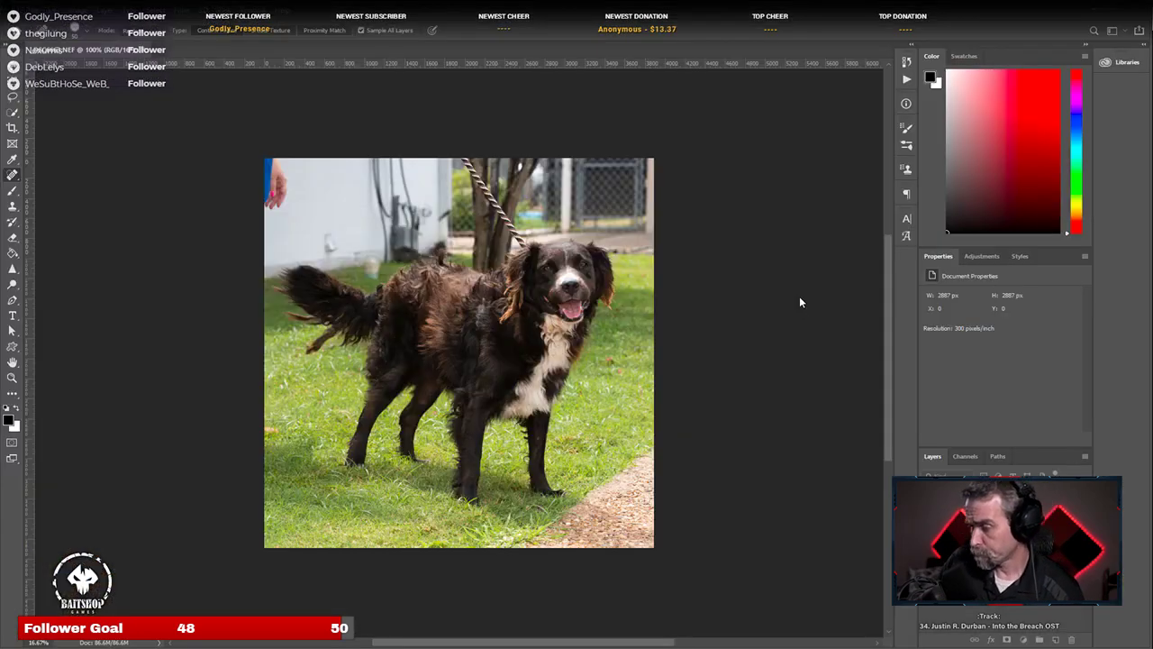
# Step: Zoom in and out around the dog's head to inspect the leash in _DSC6663.NEF
pyautogui.scroll(5, 520, 268)
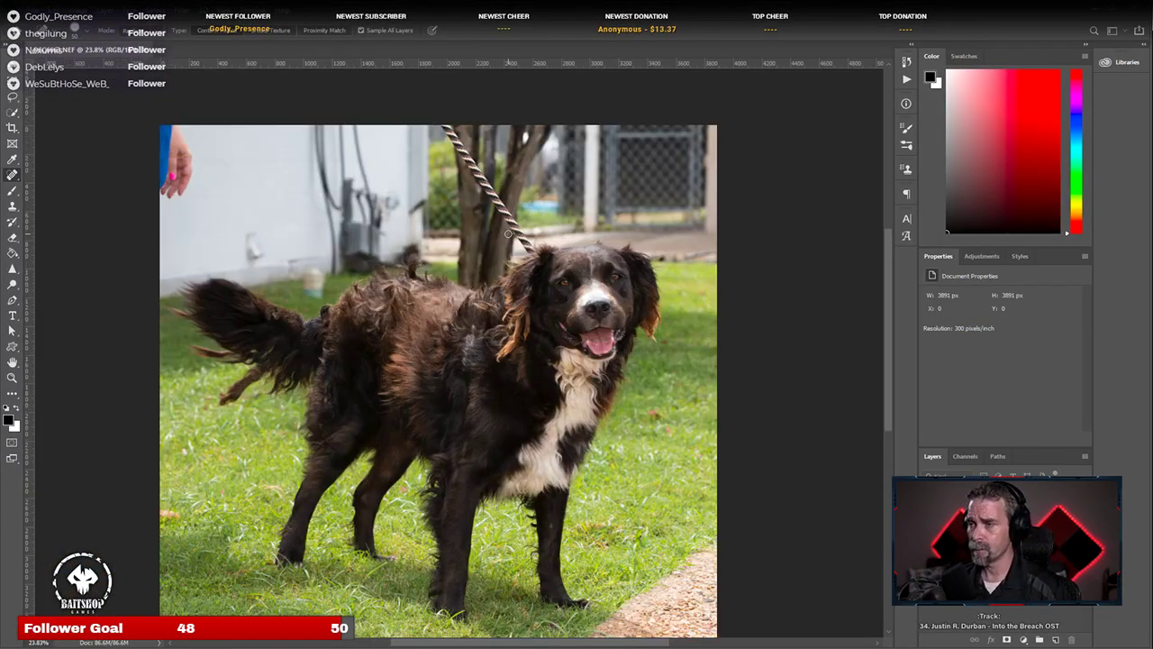
pyautogui.scroll(3, 664, 310)
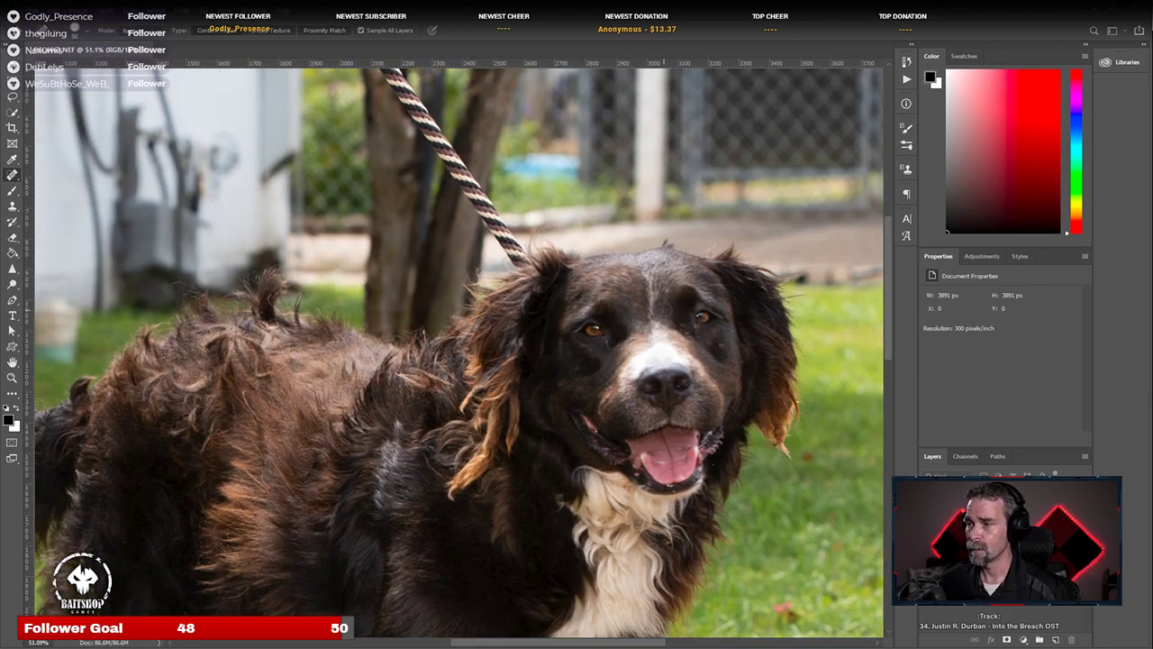
pyautogui.scroll(2, 595, 325)
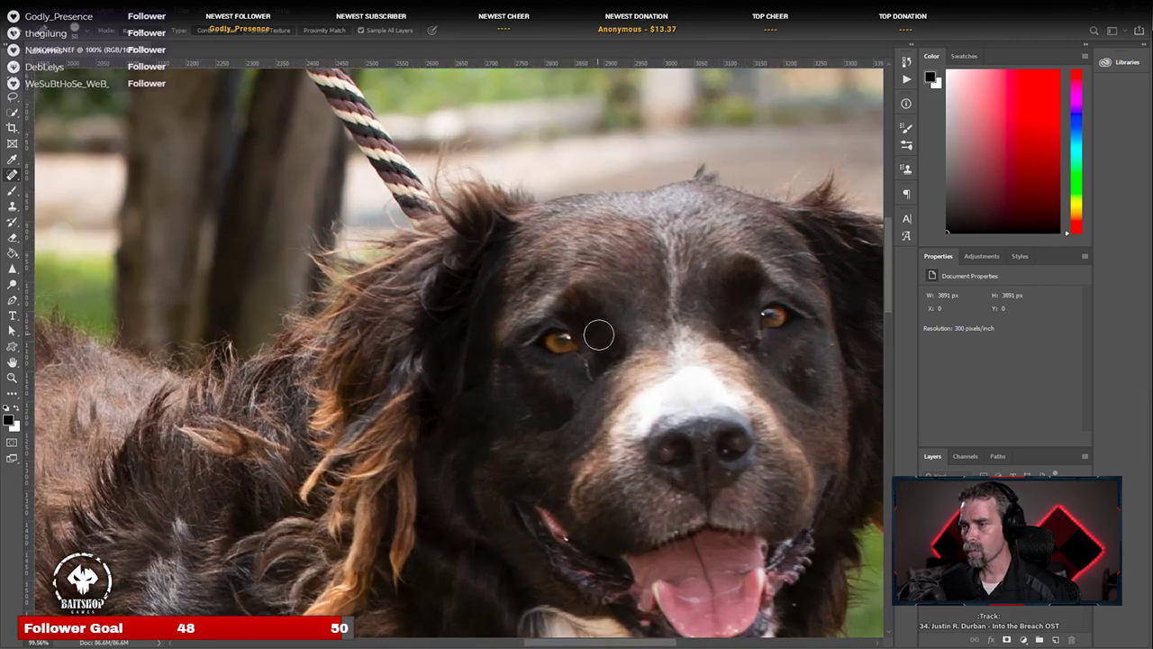
pyautogui.scroll(-3, 380, 279)
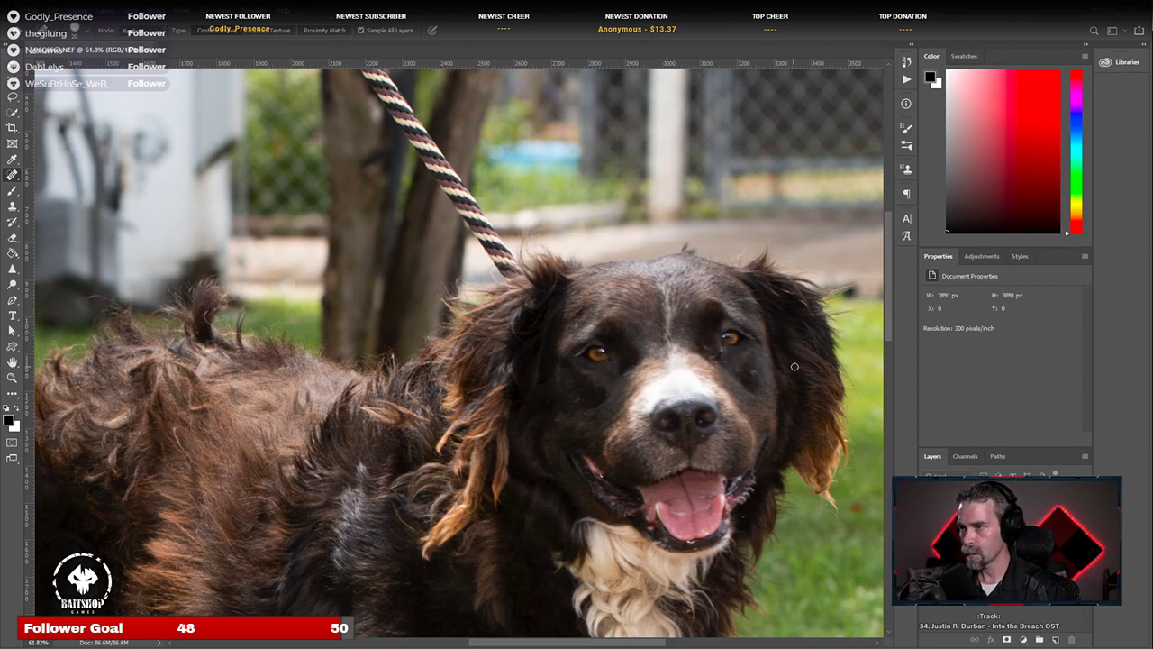
pyautogui.scroll(5, 741, 360)
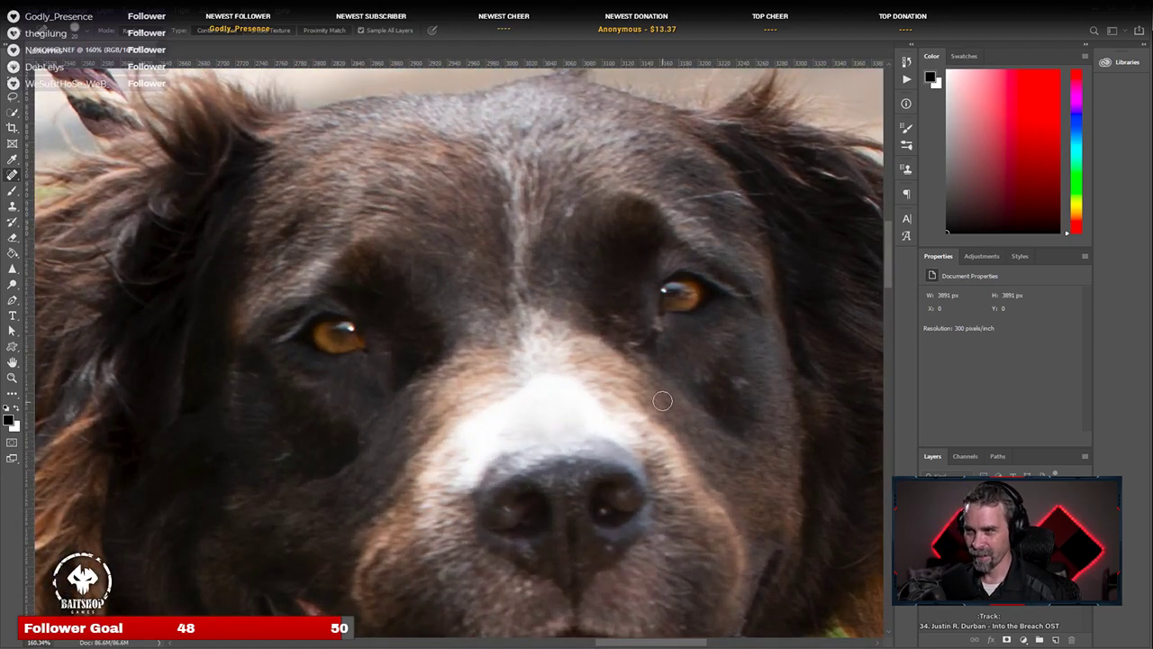
pyautogui.scroll(-2, 448, 336)
pyautogui.scroll(-4, 448, 336)
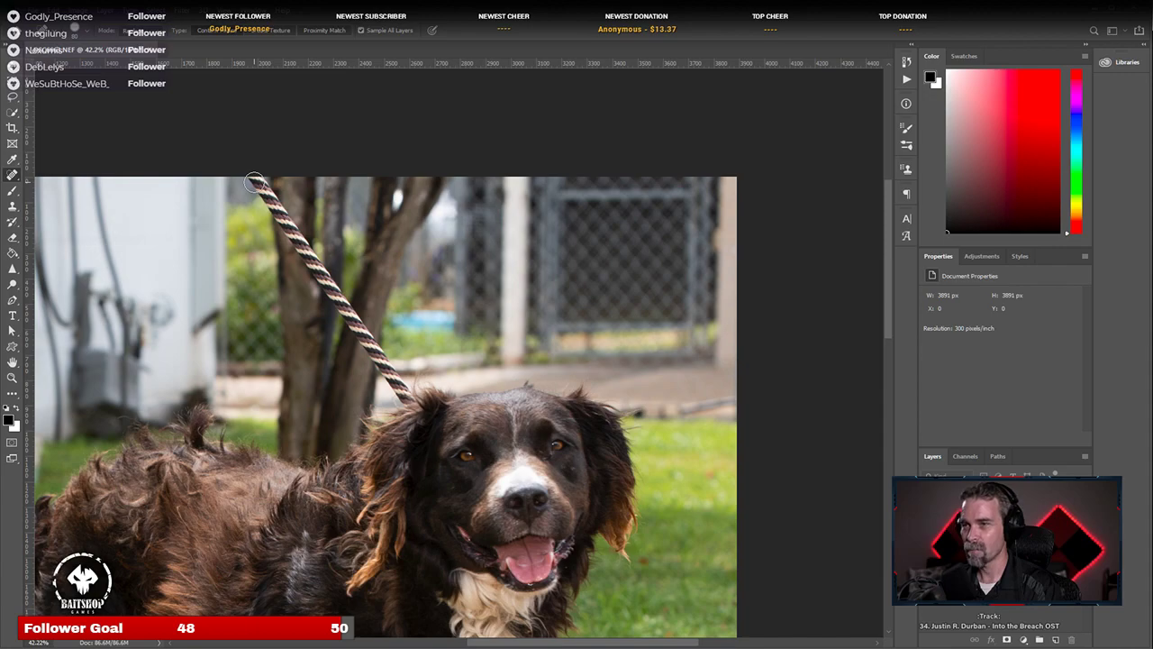
# Step: Heal the striped leash from the tree down to the neck, plus the leftover spot by the head
pyautogui.moveTo(254, 183); pyautogui.dragTo(407, 398)
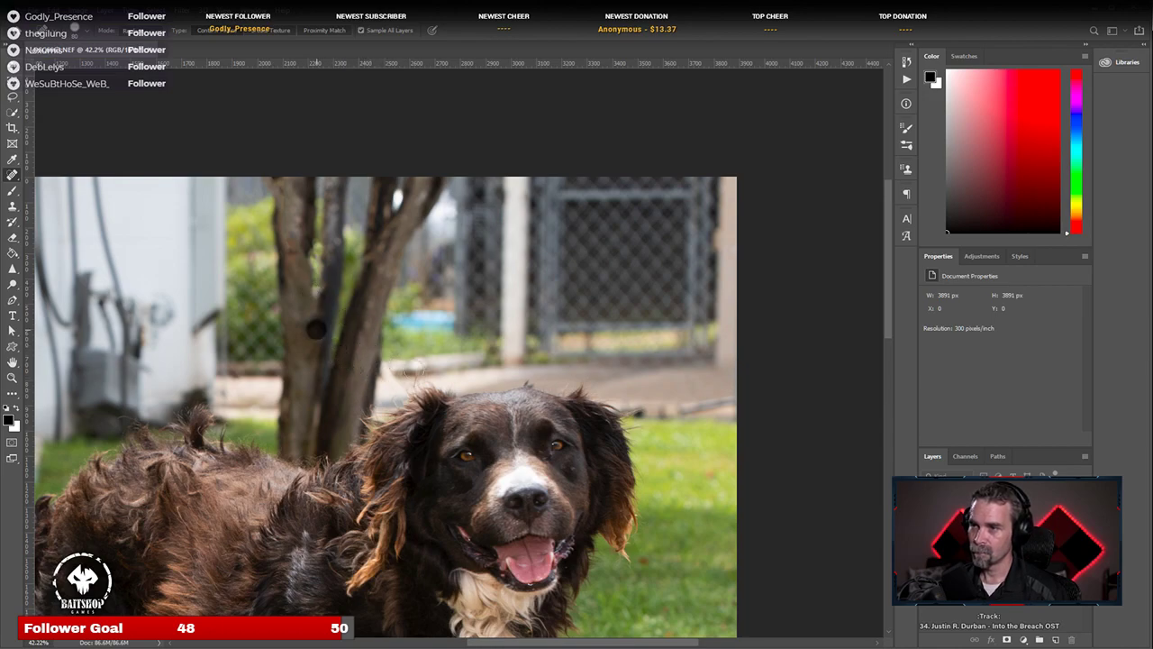
pyautogui.click(388, 370)
pyautogui.moveTo(388, 370); pyautogui.dragTo(403, 390)
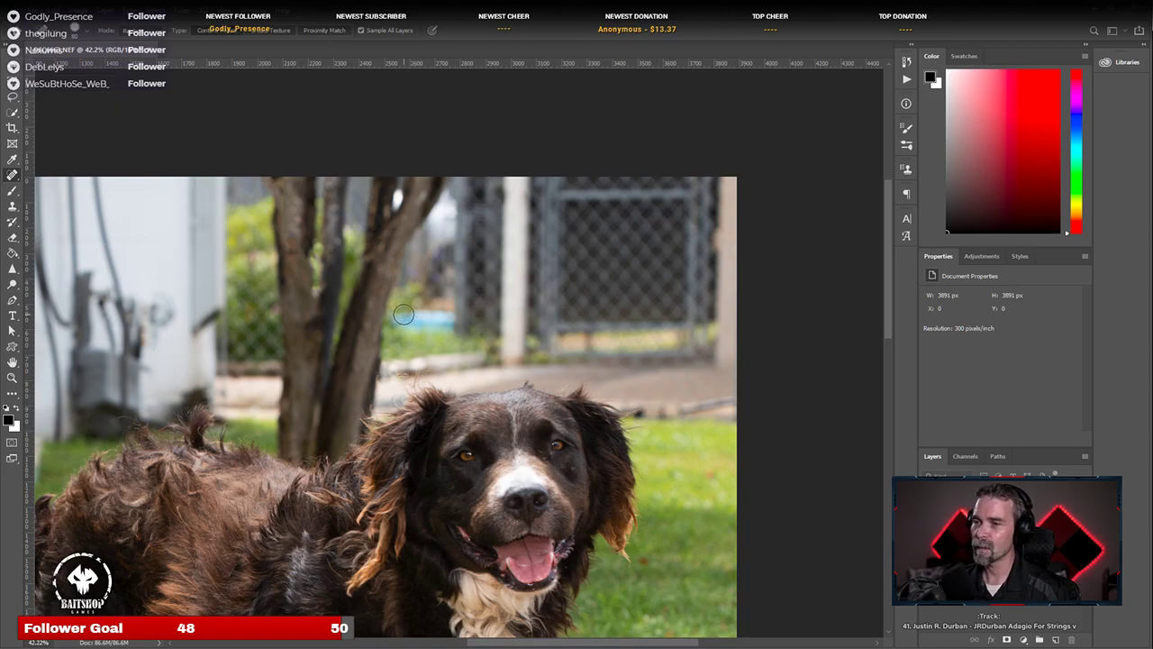
# Step: Heal the stray strands and spots around the tail tip and the hand off the white wall
pyautogui.moveTo(299, 380); pyautogui.dragTo(441, 185)
pyautogui.scroll(-3, 440, 184)
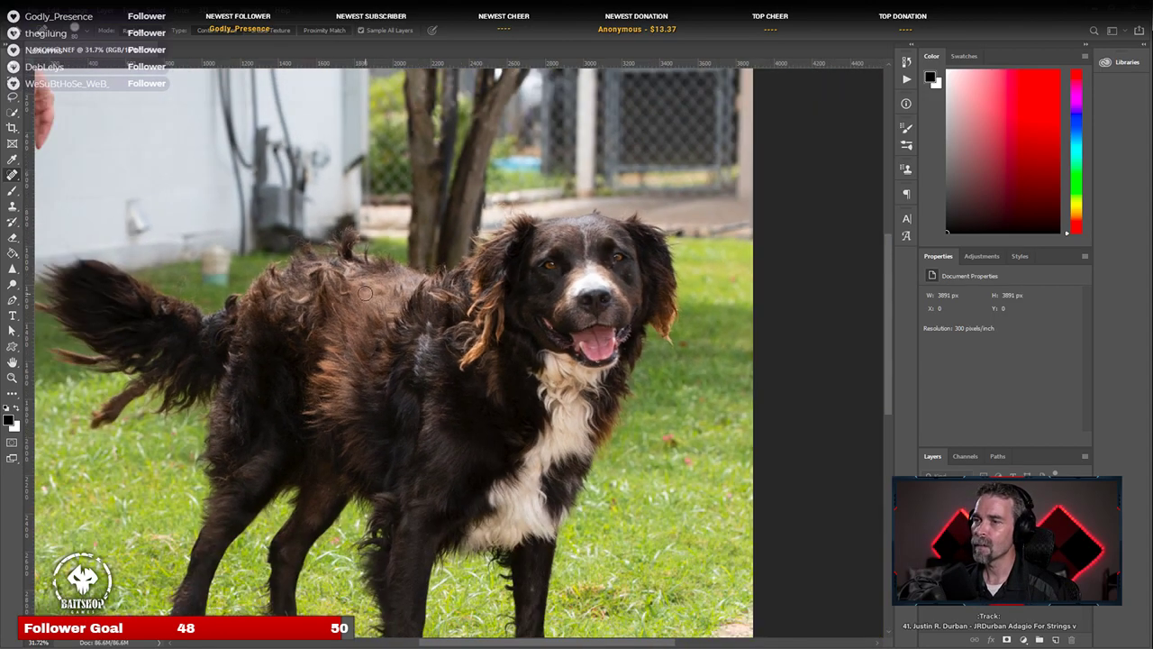
pyautogui.scroll(2, 132, 389)
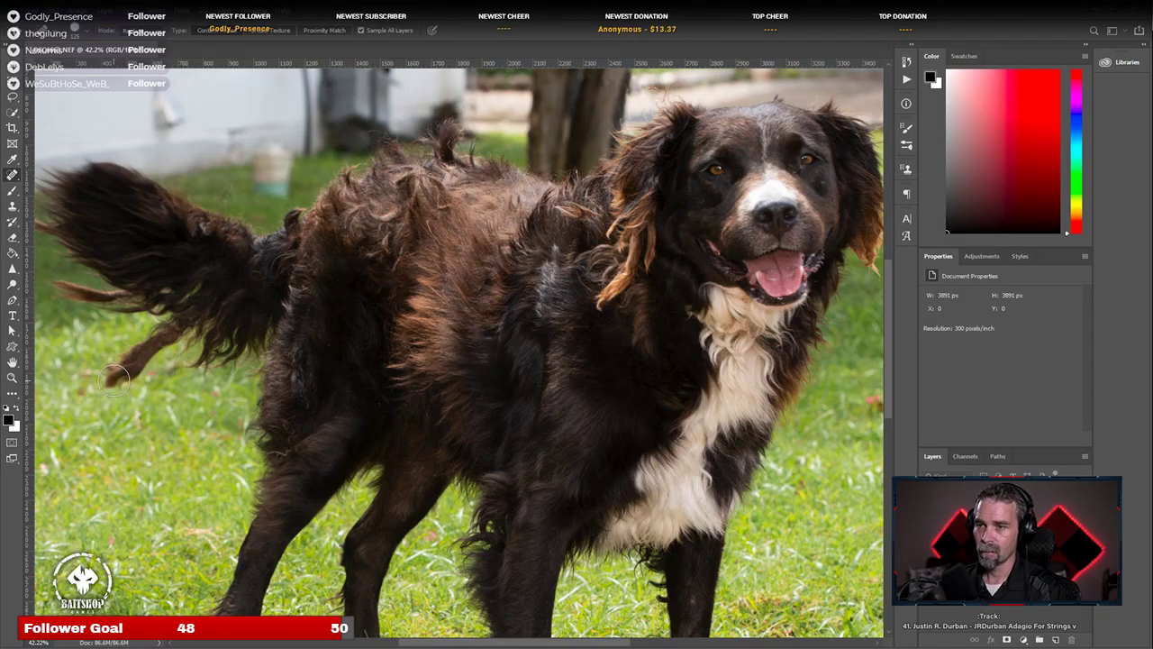
pyautogui.moveTo(115, 382)
pyautogui.mouseDown()
pyautogui.moveTo(157, 338)
pyautogui.moveTo(140, 363)
pyautogui.moveTo(152, 349)
pyautogui.mouseUp()
pyautogui.click(135, 382)
pyautogui.click(175, 375)
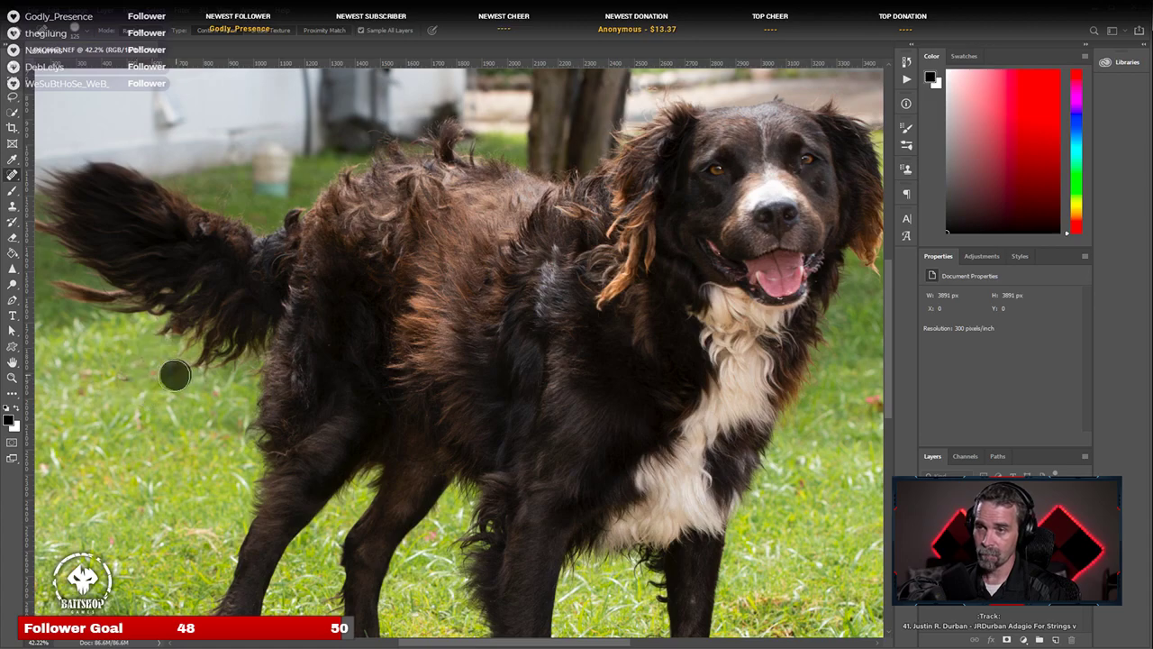
pyautogui.moveTo(39, 290); pyautogui.dragTo(117, 309)
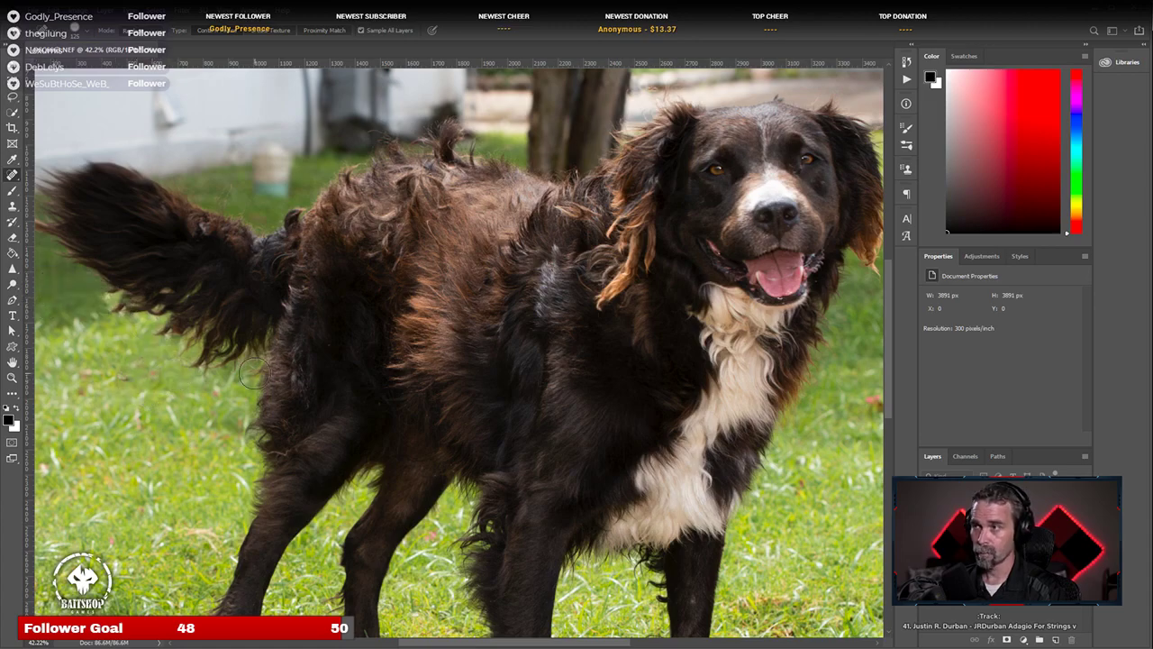
pyautogui.scroll(3, 126, 313)
pyautogui.hscroll(-5, 126, 313)
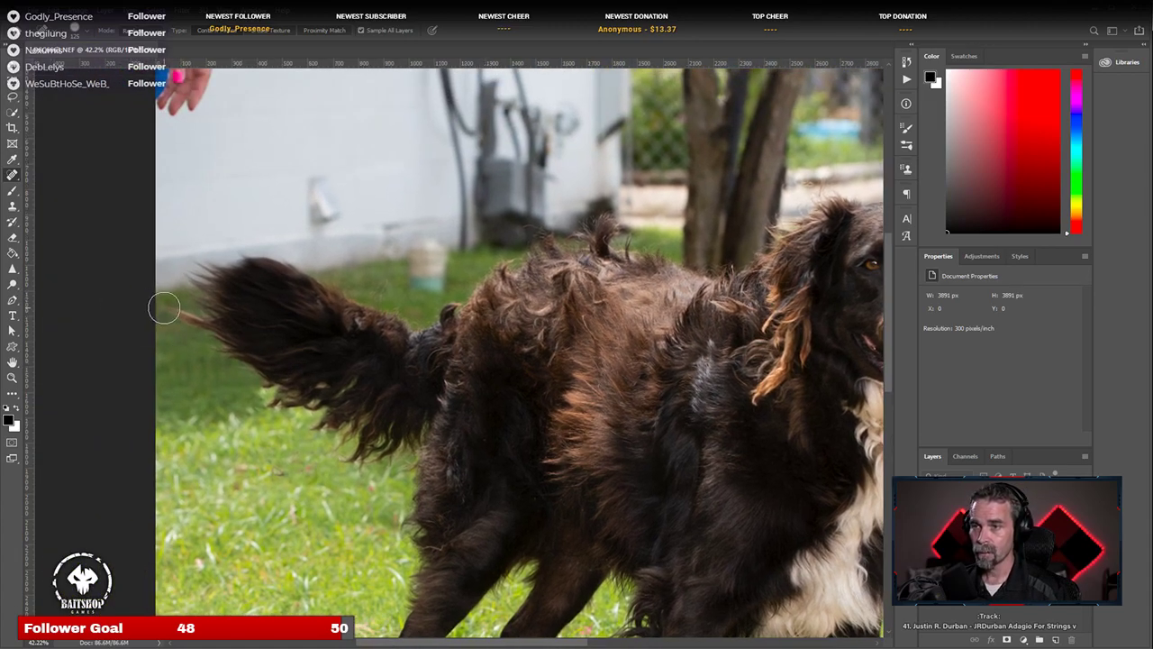
pyautogui.moveTo(169, 308); pyautogui.dragTo(209, 323)
pyautogui.hscroll(5, 660, 253)
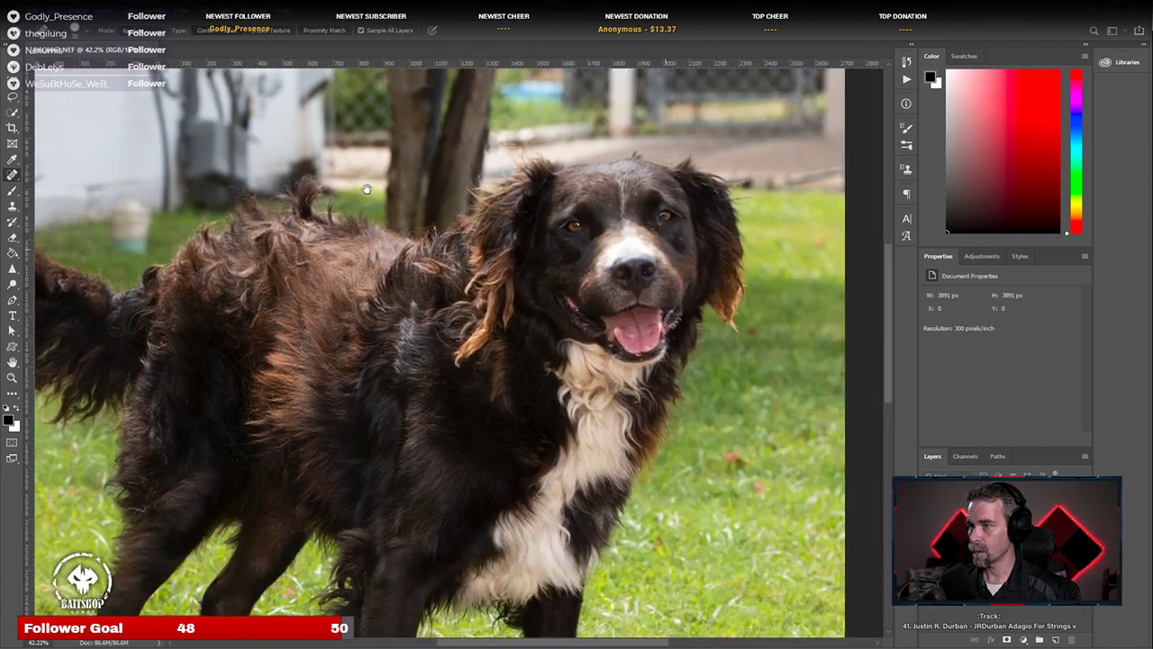
pyautogui.scroll(5, 240, 330)
pyautogui.hscroll(-5, 239, 330)
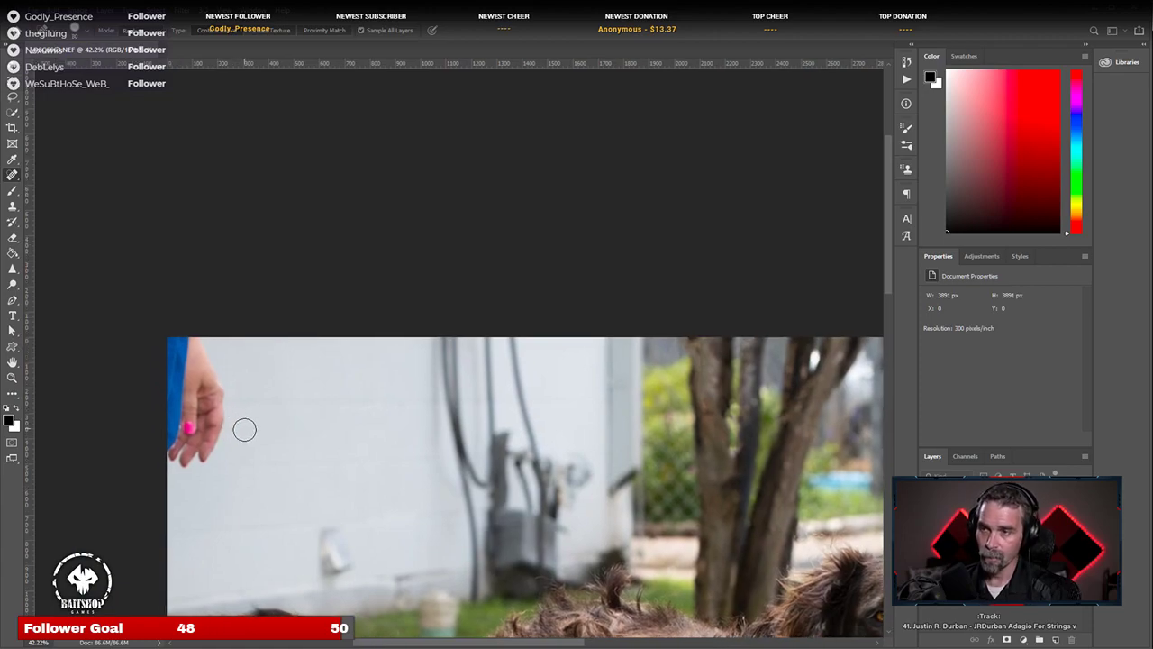
pyautogui.moveTo(213, 453)
pyautogui.mouseDown()
pyautogui.moveTo(217, 394)
pyautogui.moveTo(175, 329)
pyautogui.moveTo(185, 468)
pyautogui.mouseUp()
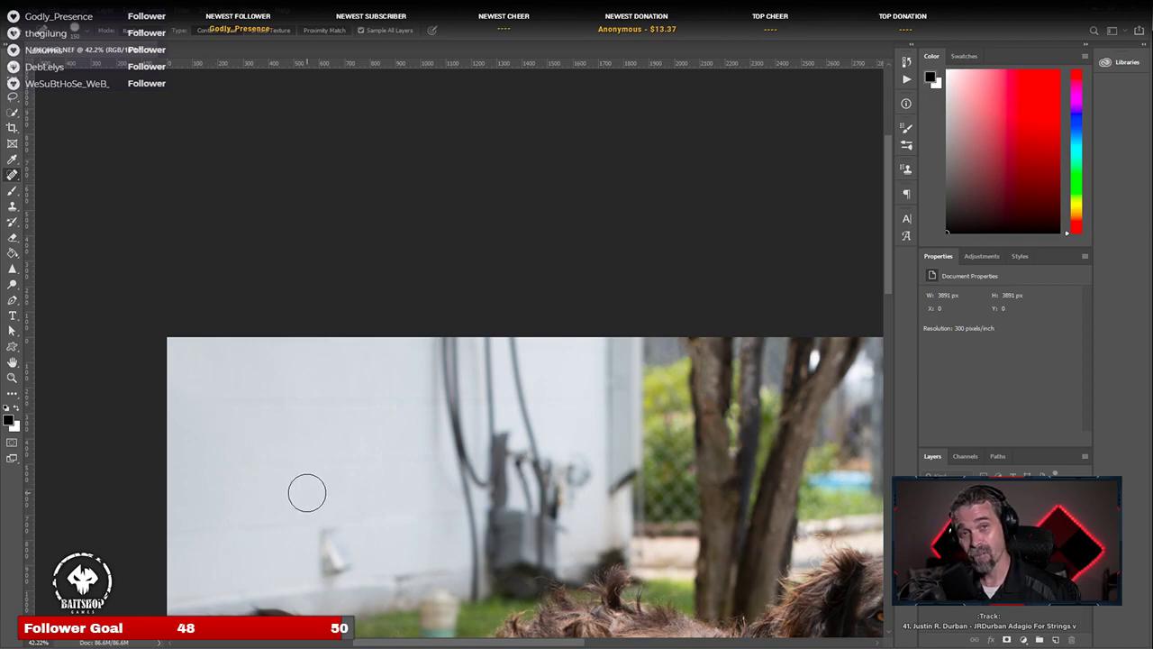
# Step: Sharpen the dog's eyes, forehead and nose, then save the photo as _DSC6663.tif
pyautogui.scroll(-5, 337, 486)
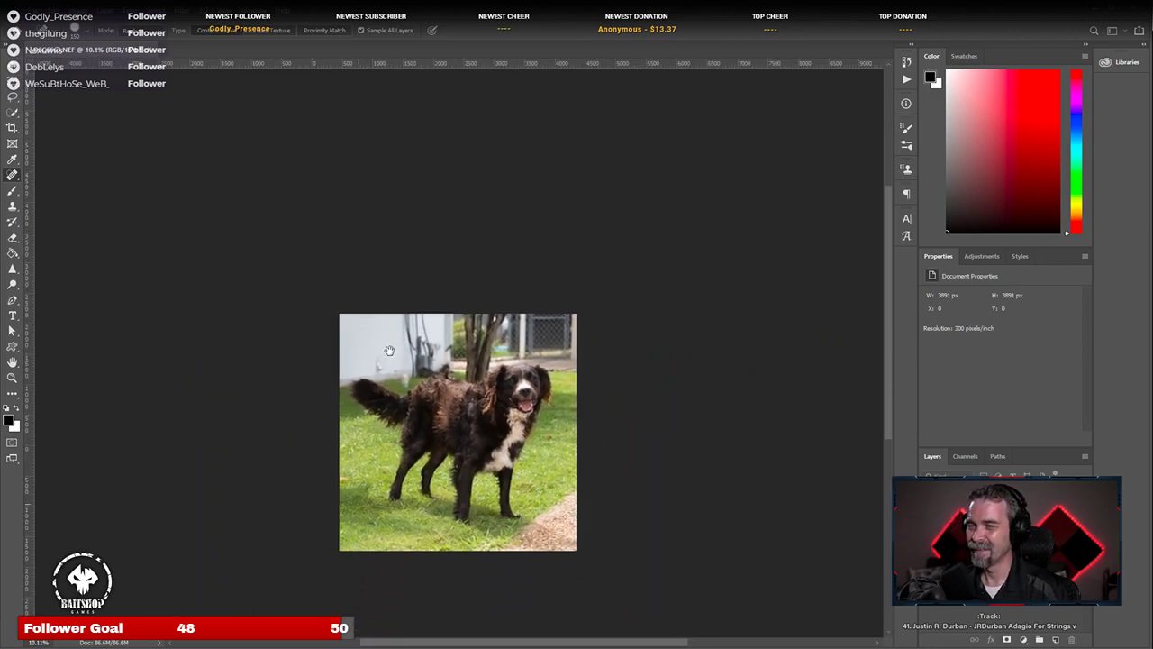
pyautogui.scroll(3, 467, 279)
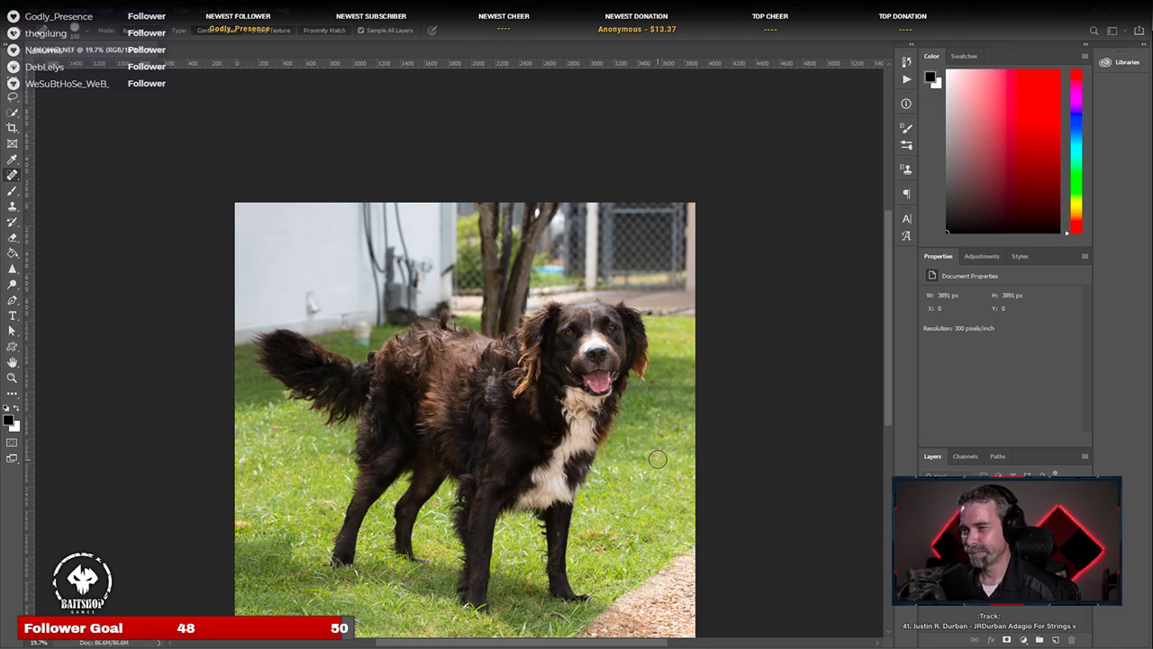
pyautogui.scroll(4, 547, 410)
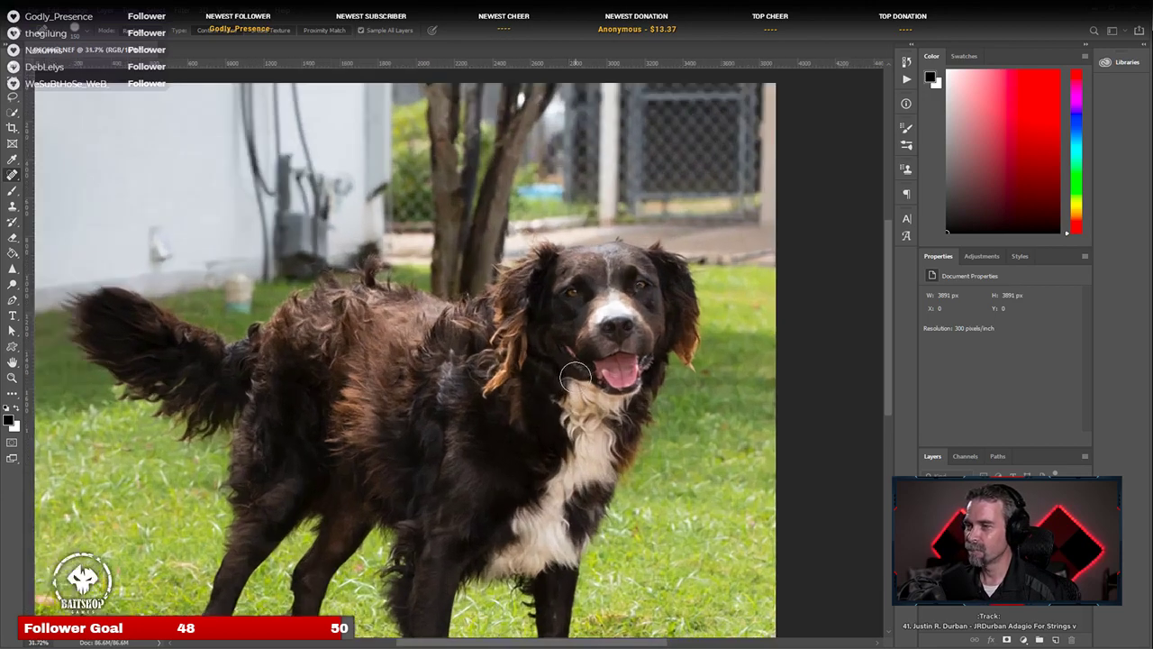
pyautogui.scroll(5, 636, 248)
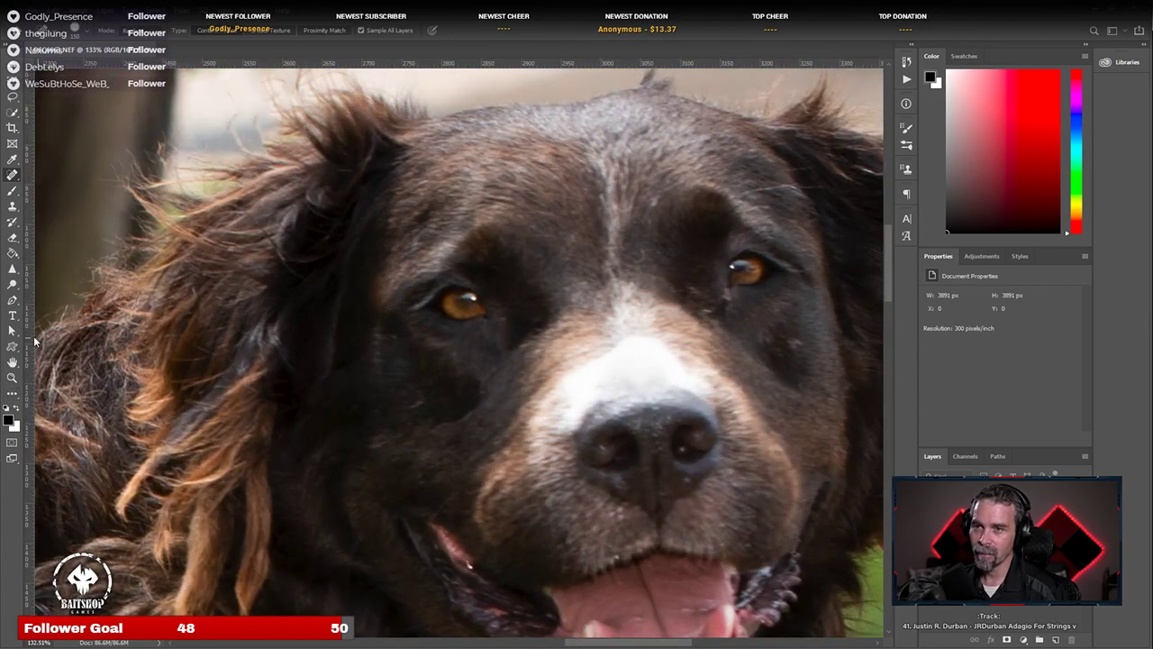
pyautogui.click(12, 268)
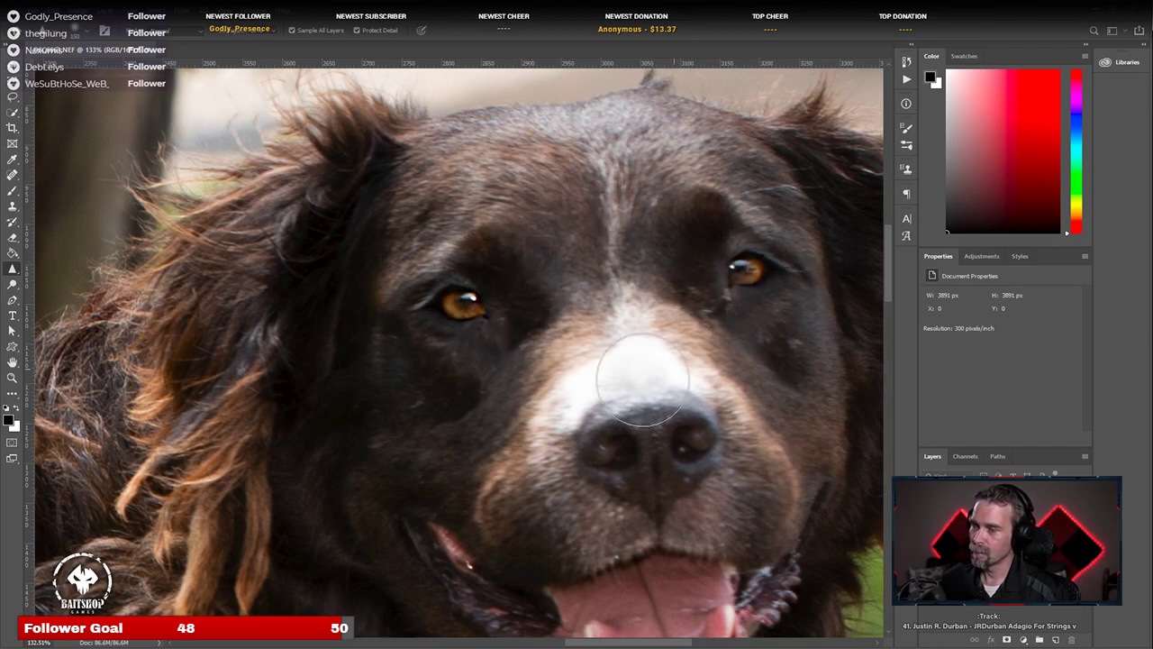
pyautogui.scroll(-10, 586, 429)
pyautogui.scroll(-2, 587, 429)
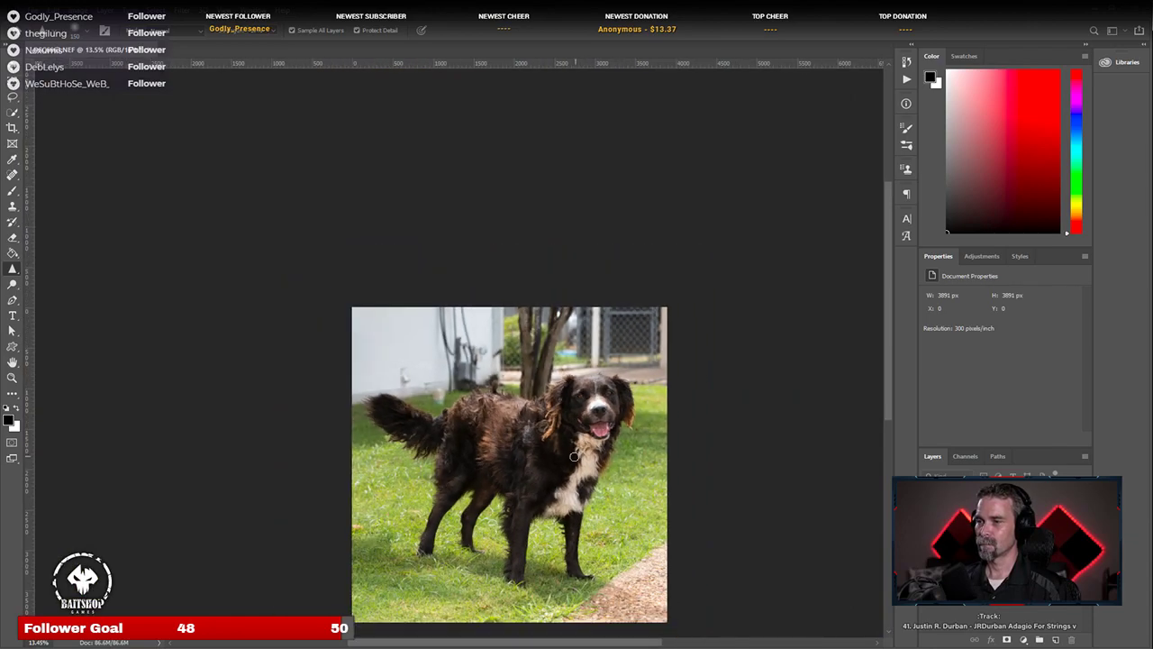
pyautogui.scroll(3, 576, 432)
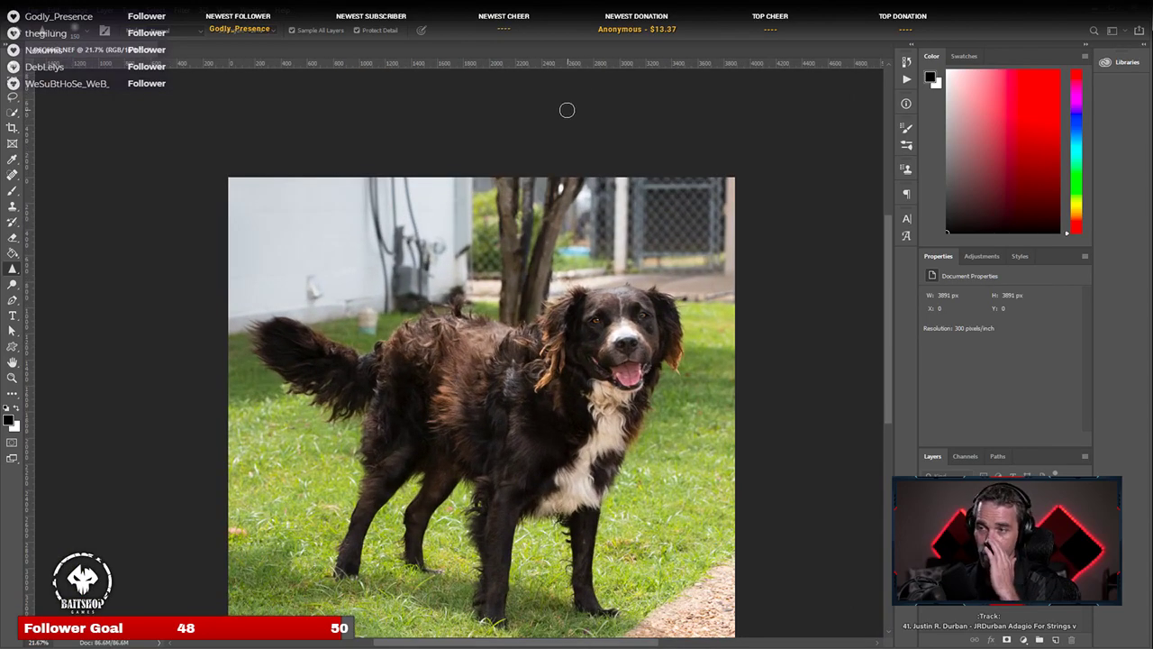
pyautogui.hotkey('ctrl', 's')
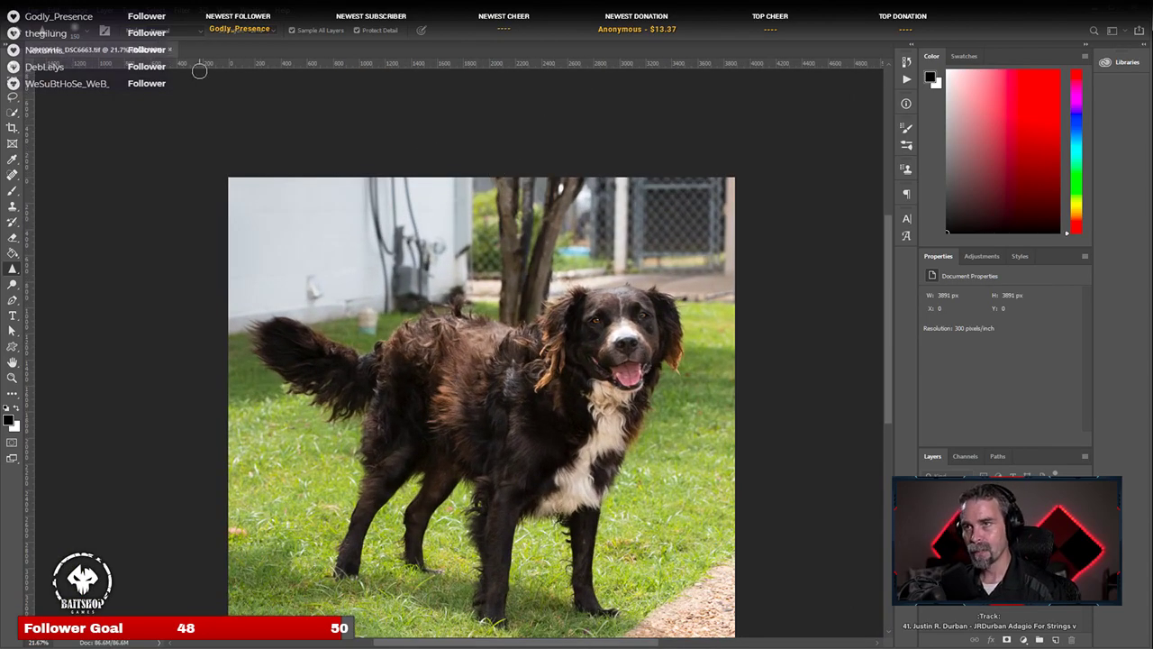
# Step: Close the saved _DSC6663 document and switch back to Lightroom Classic
pyautogui.click(169, 50)
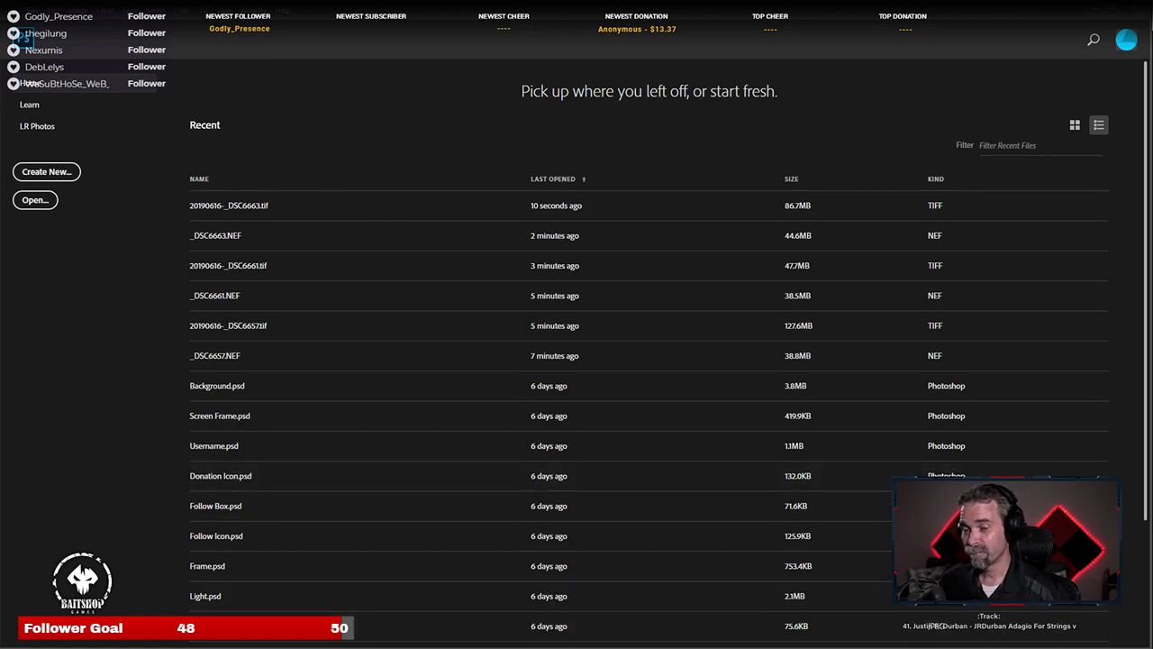
pyautogui.hotkey('alt', 'Tab')
pyautogui.hotkey('alt', 'Tab')
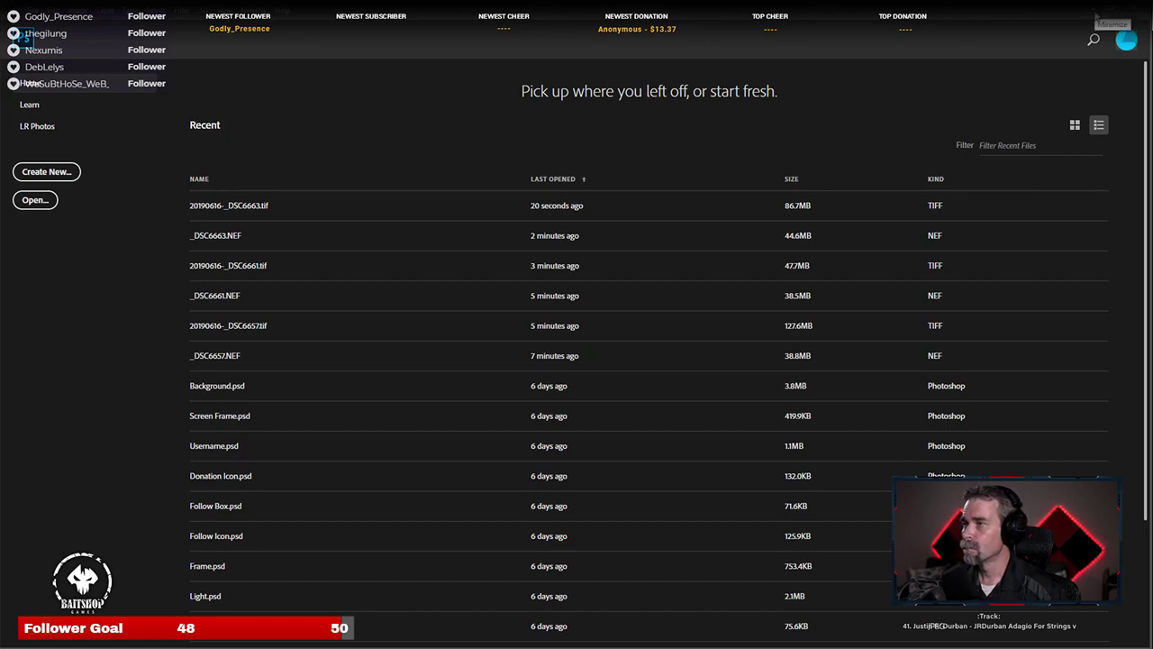
pyautogui.hotkey('alt', 'Tab')
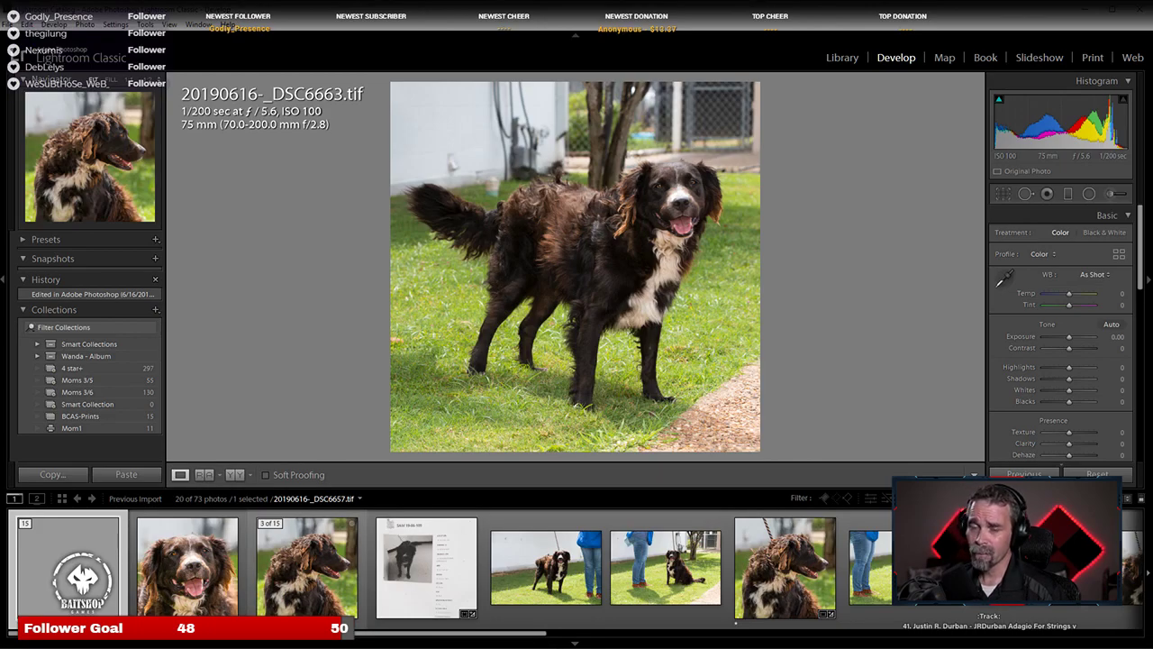
# Step: Rate the retouched TIFF 2 stars and move it to the top of its stack
pyautogui.press('2')
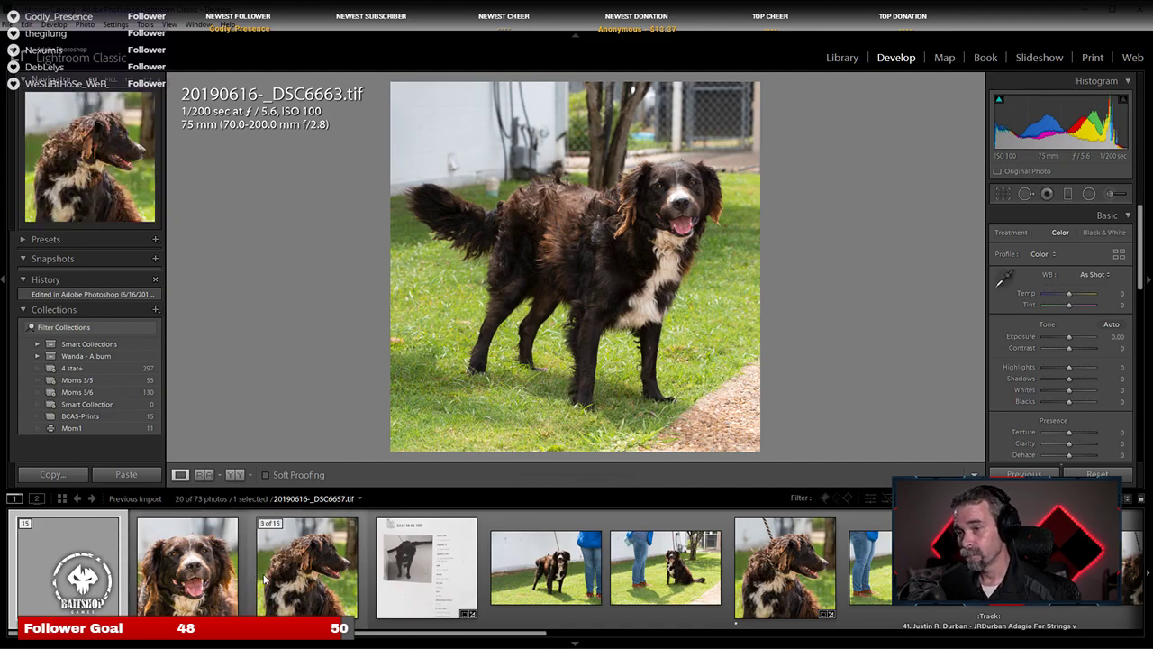
pyautogui.moveTo(394, 527); pyautogui.dragTo(27, 558)
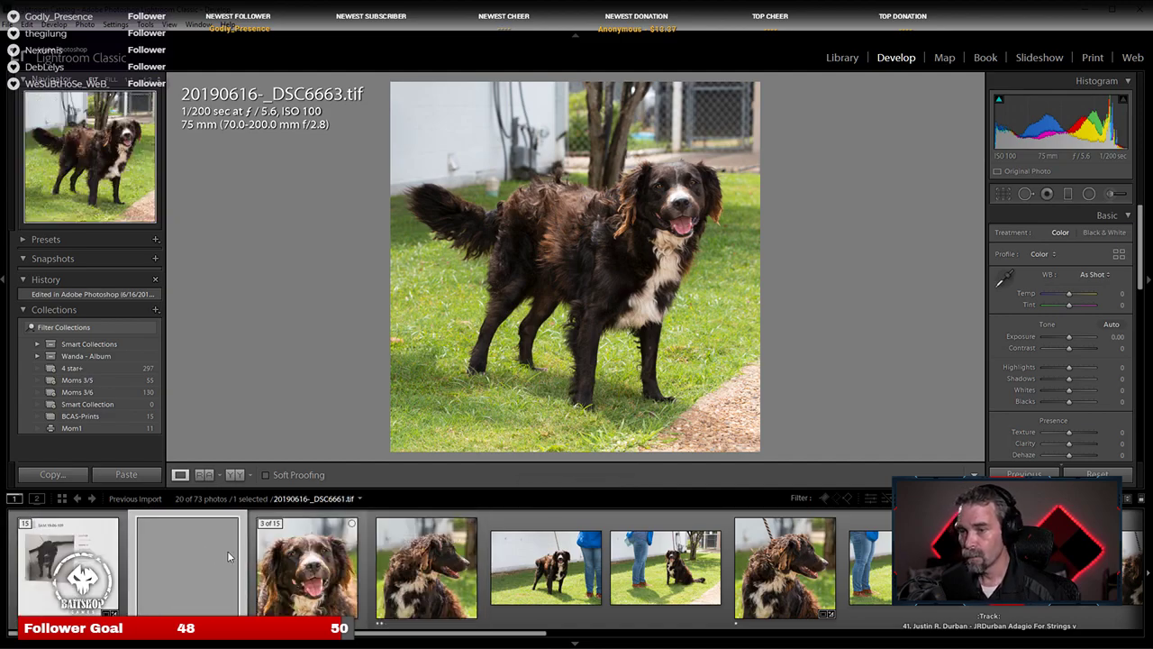
pyautogui.click(48, 529)
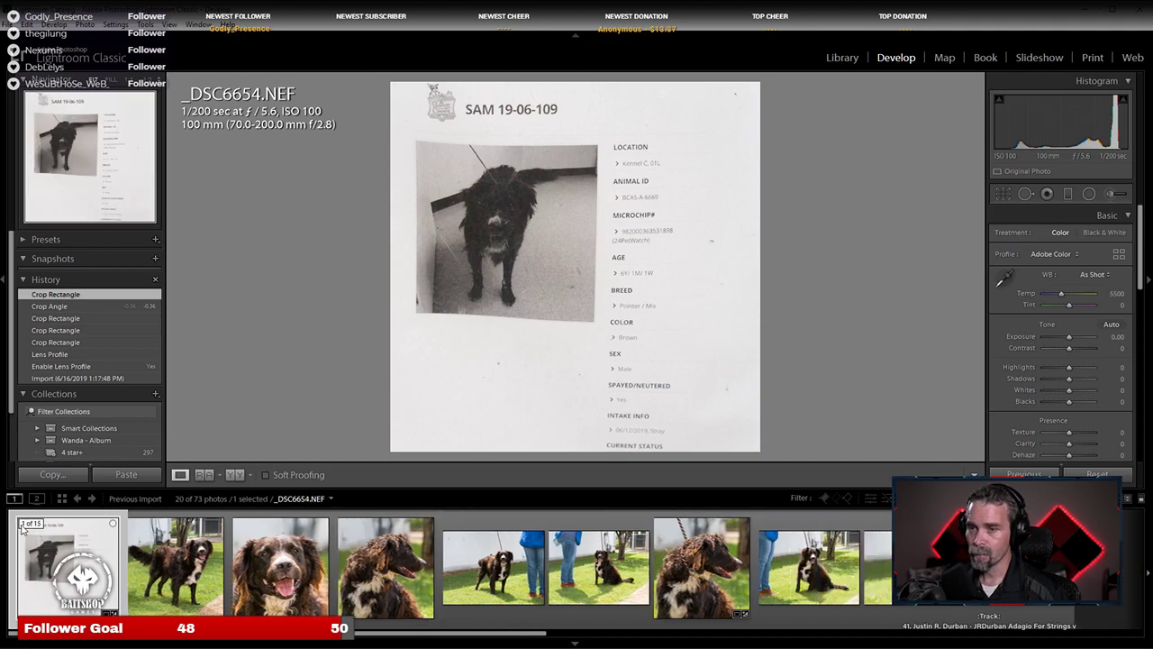
pyautogui.click(22, 525)
# Step: Send the sitting tan dog photo _DSC6670.NEF to Edit in Adobe Photoshop
pyautogui.click(145, 544)
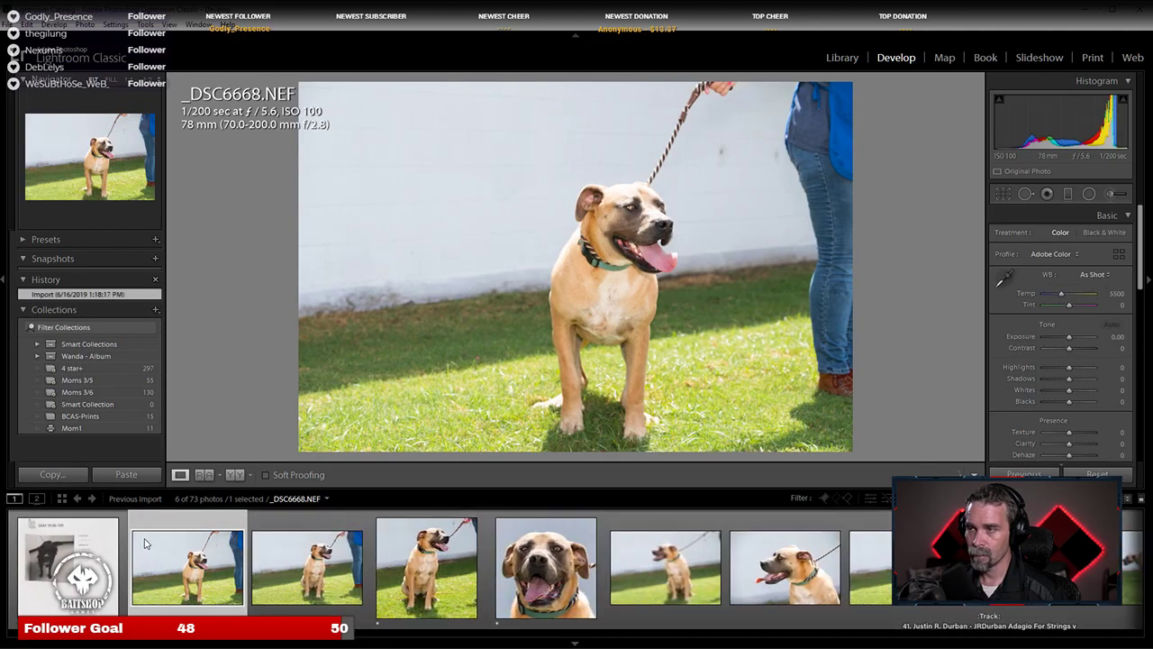
pyautogui.click(423, 581)
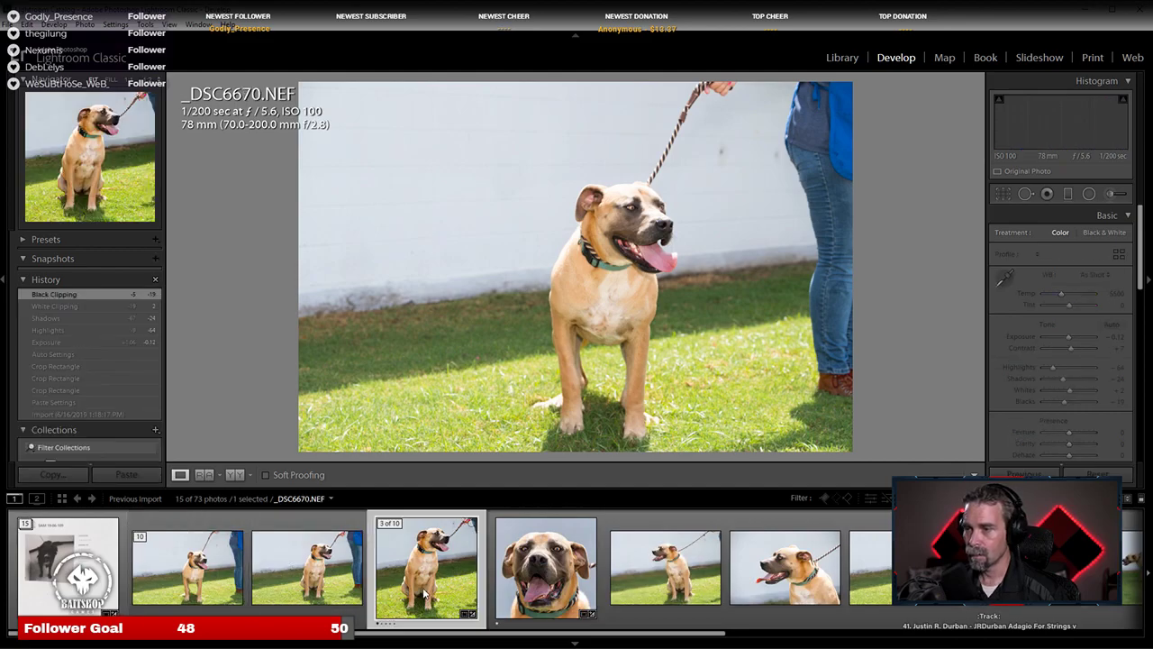
pyautogui.rightClick(423, 586)
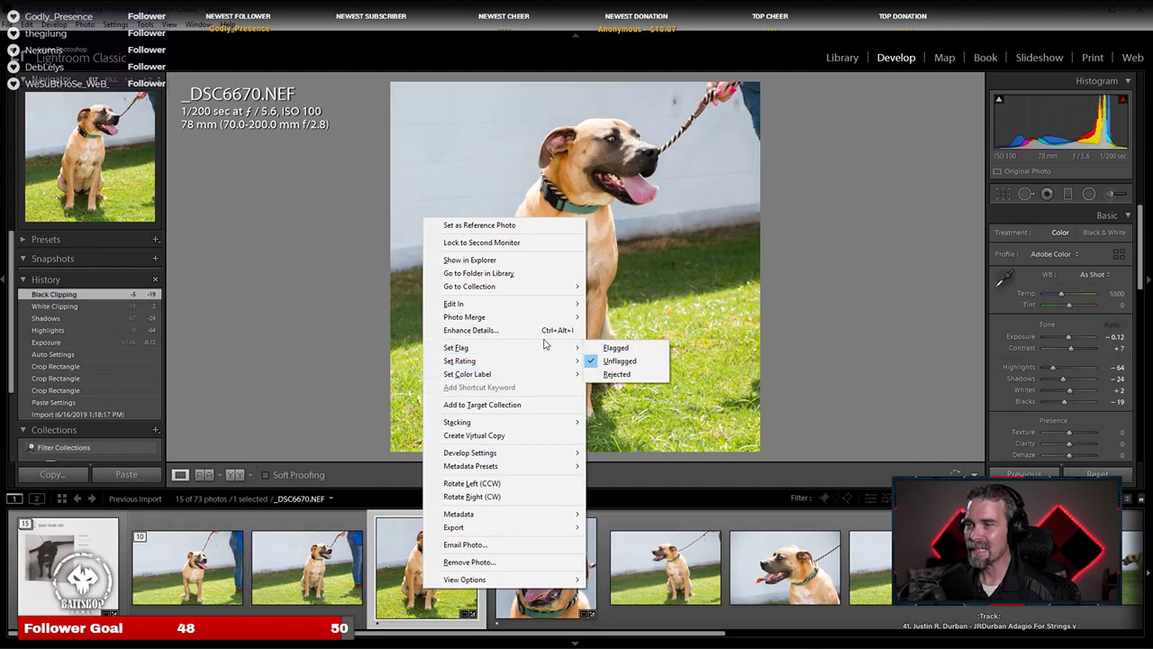
pyautogui.moveTo(520, 309)
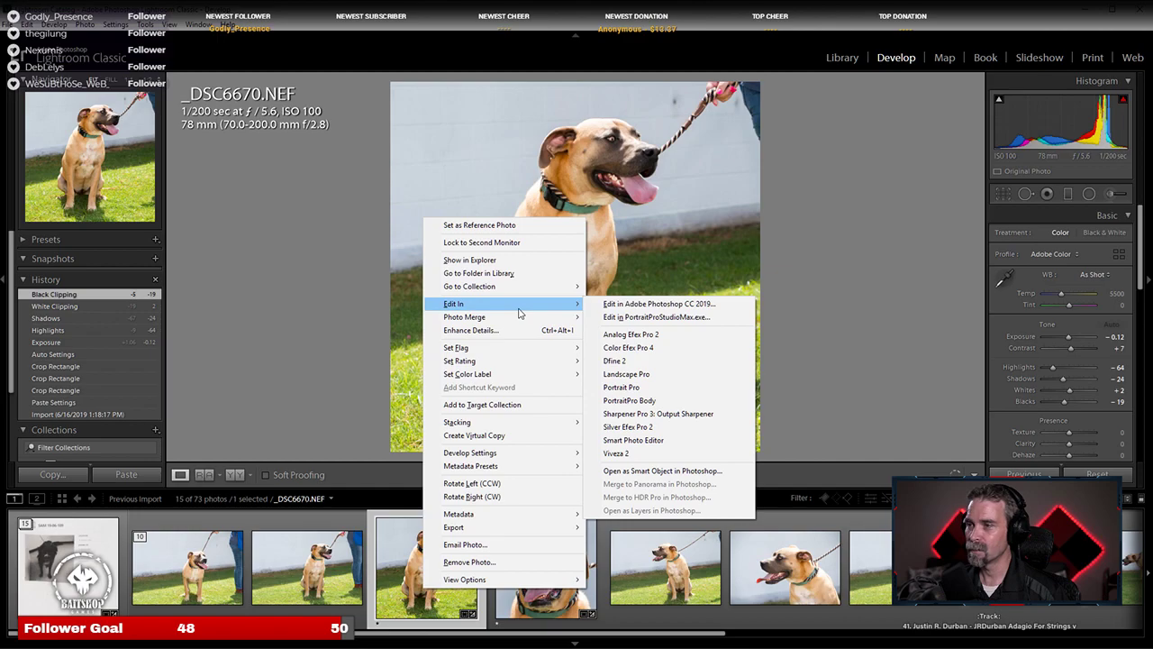
pyautogui.click(653, 304)
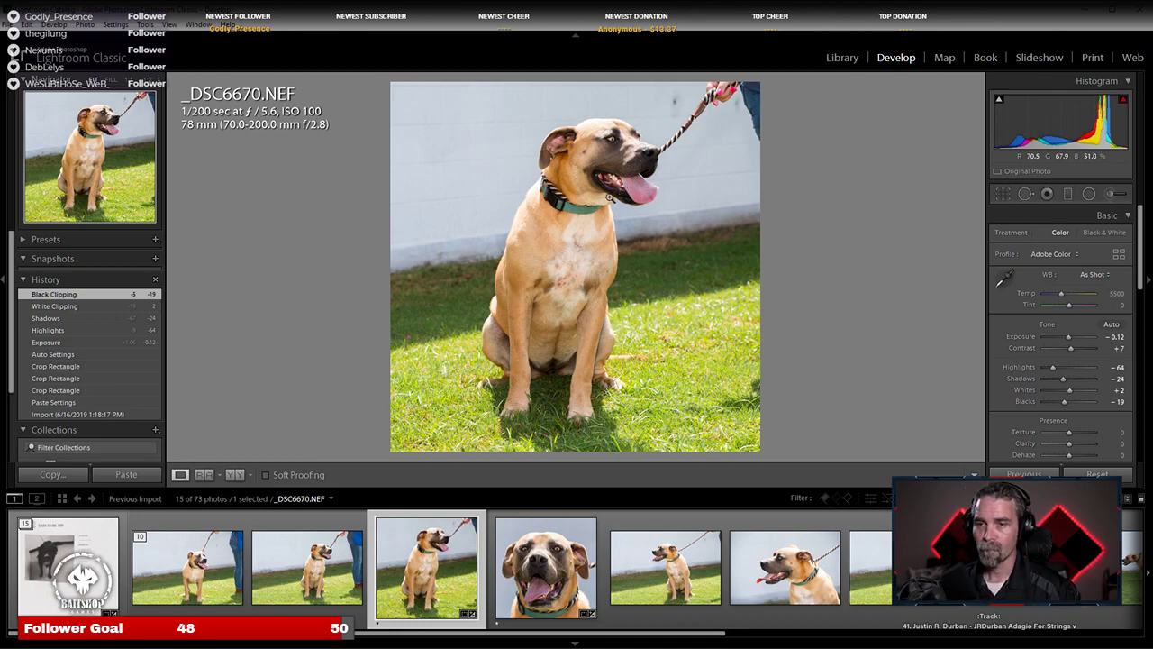
# Step: Spot-heal the handler's hand, sleeve and the leash down to the dog's nose
pyautogui.hotkey('ctrl', 'e')
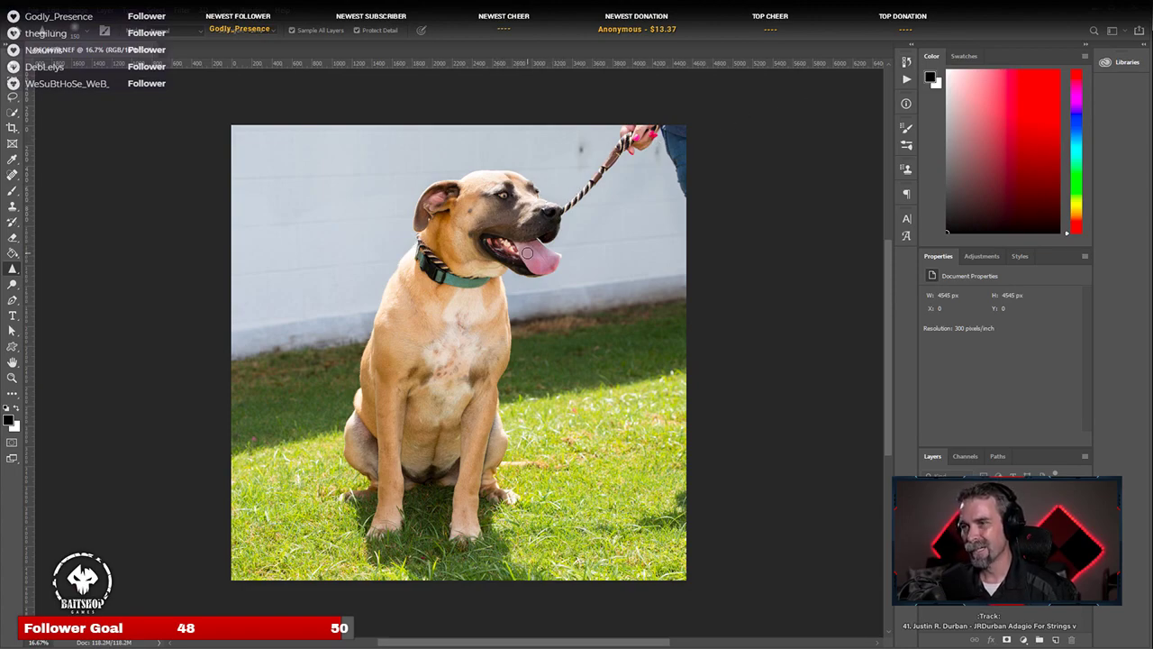
pyautogui.scroll(3, 527, 254)
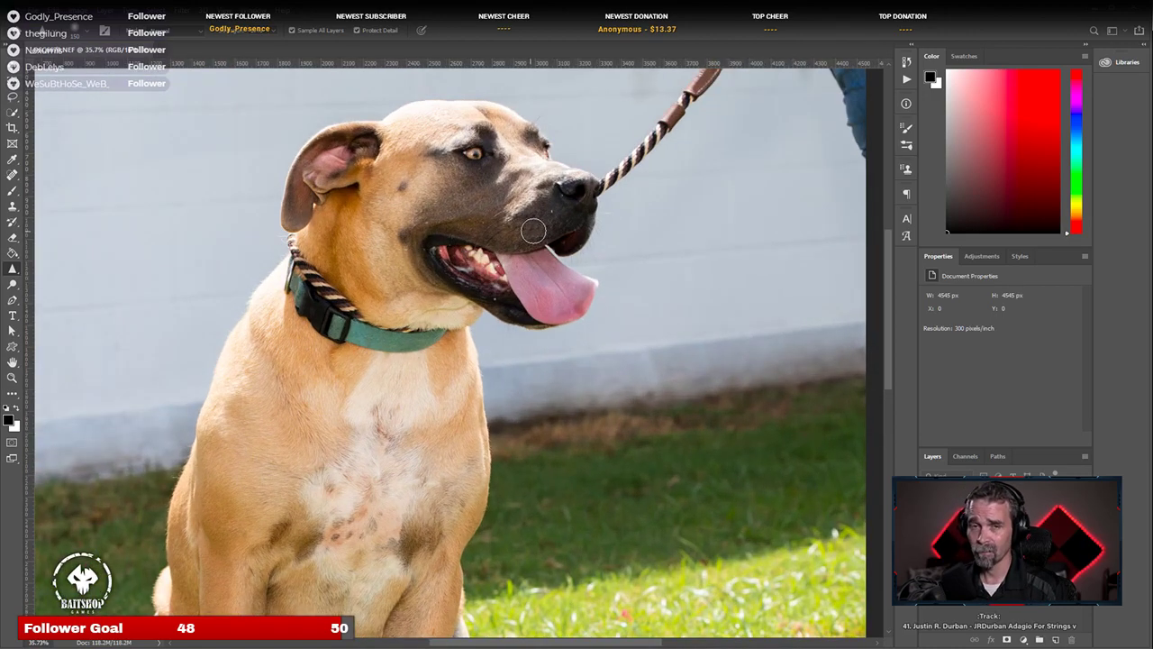
pyautogui.moveTo(589, 152); pyautogui.dragTo(367, 358)
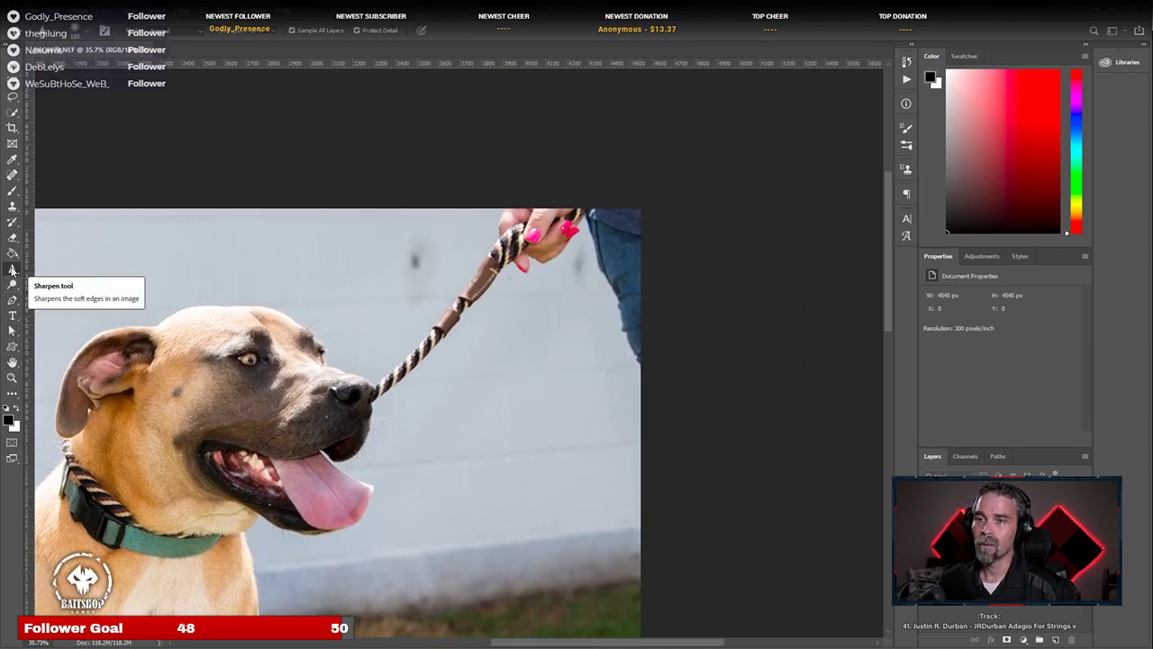
pyautogui.click(11, 174)
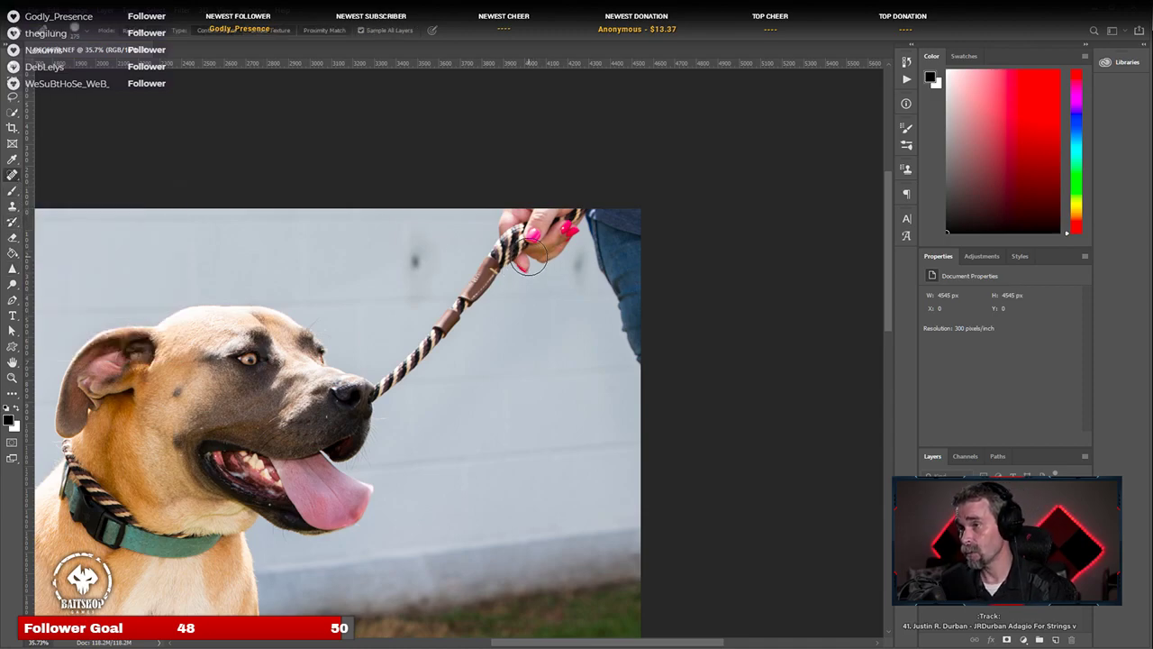
pyautogui.moveTo(529, 261)
pyautogui.mouseDown()
pyautogui.moveTo(498, 216)
pyautogui.moveTo(518, 218)
pyautogui.moveTo(544, 264)
pyautogui.moveTo(548, 241)
pyautogui.moveTo(573, 250)
pyautogui.moveTo(589, 206)
pyautogui.moveTo(607, 309)
pyautogui.moveTo(645, 376)
pyautogui.moveTo(636, 228)
pyautogui.mouseUp()
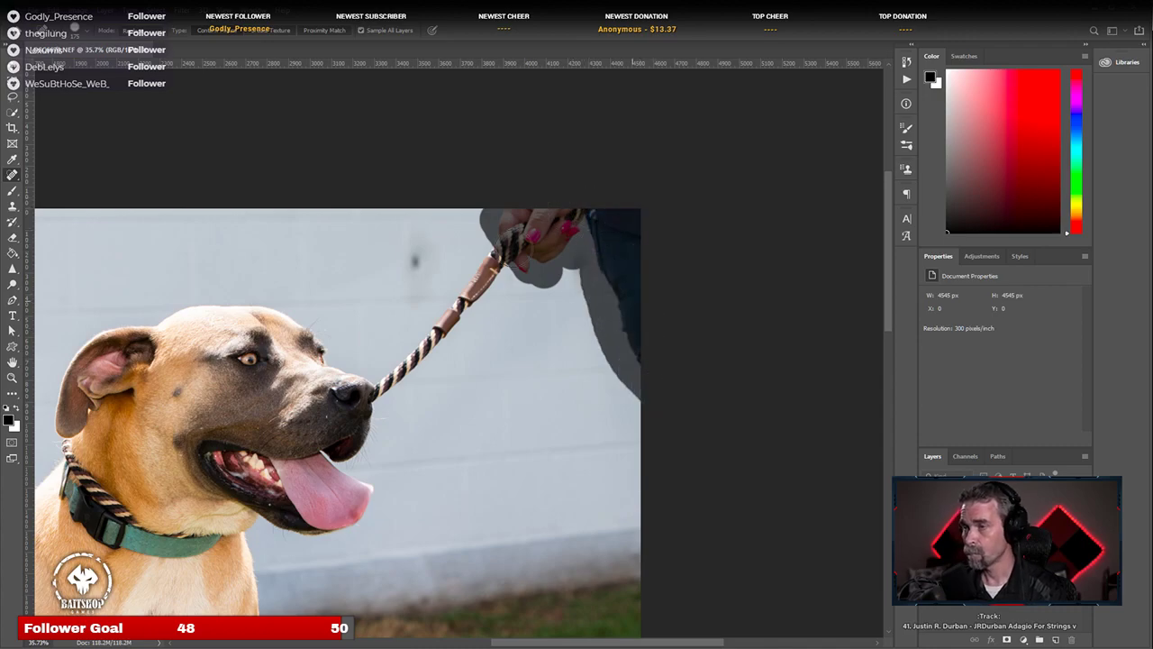
pyautogui.moveTo(507, 262); pyautogui.dragTo(514, 258)
pyautogui.moveTo(543, 195)
pyautogui.mouseDown()
pyautogui.moveTo(507, 226)
pyautogui.moveTo(468, 296)
pyautogui.moveTo(518, 216)
pyautogui.moveTo(392, 383)
pyautogui.moveTo(392, 401)
pyautogui.mouseUp()
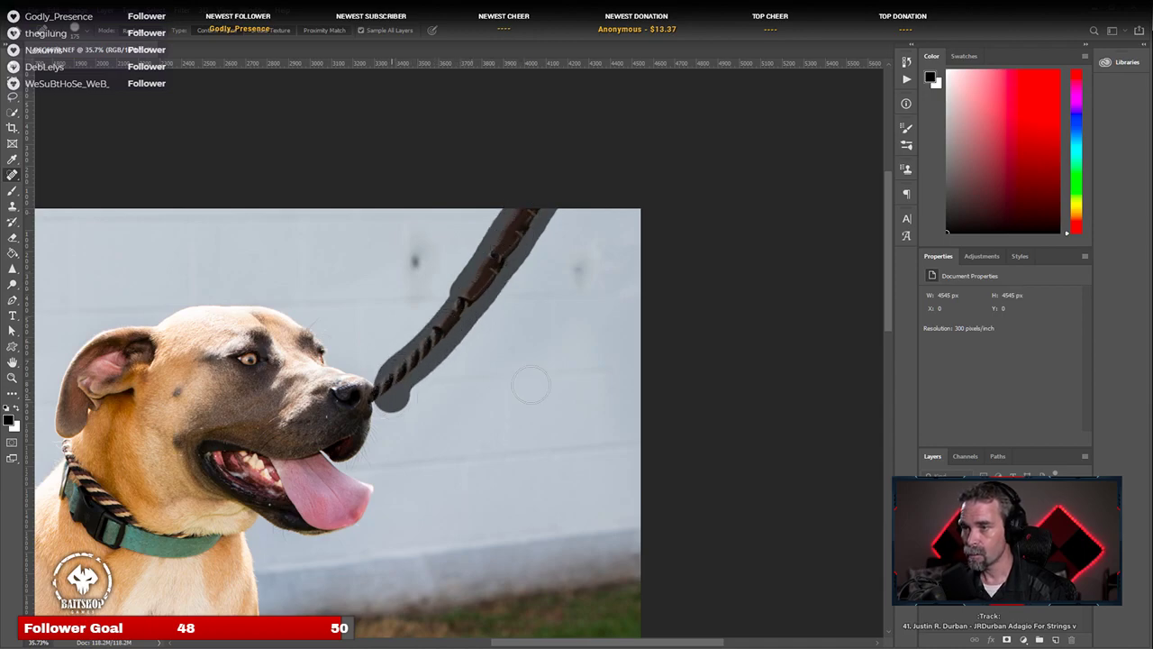
# Step: Heal the dark spots and leftover marks on the wall
pyautogui.click(407, 266)
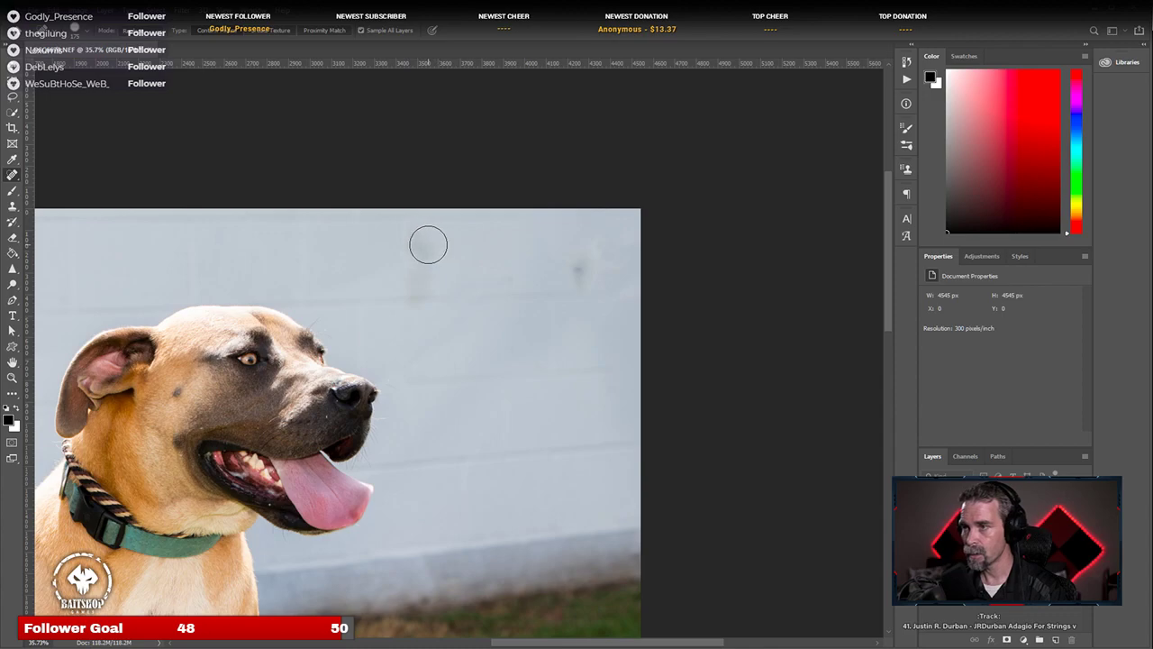
pyautogui.click(586, 267)
pyautogui.click(422, 271)
pyautogui.click(418, 240)
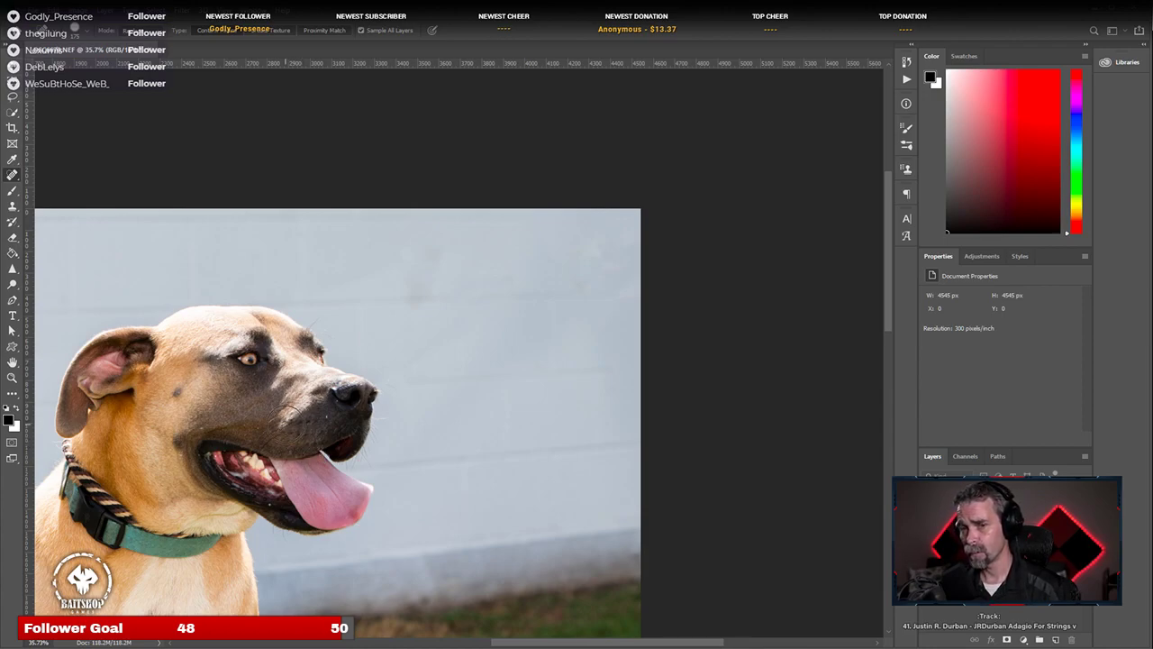
# Step: With a smaller healing brush, remove the dark blemish from the dog's cheek
pyautogui.scroll(4, 297, 446)
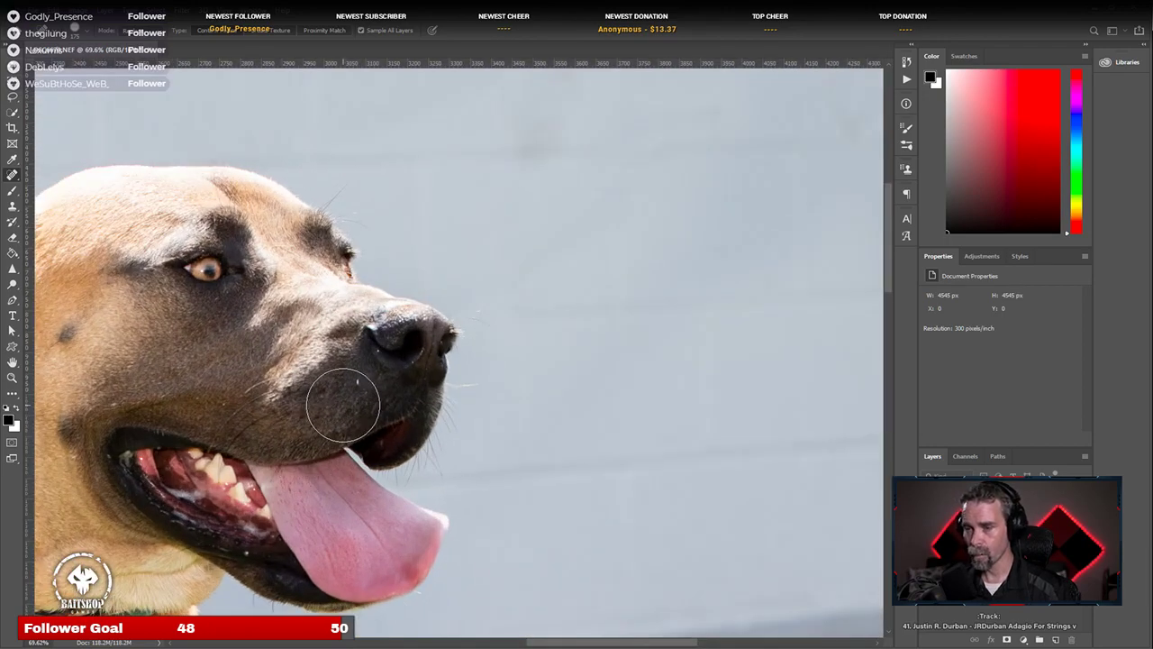
pyautogui.press('[')
pyautogui.press('[')
pyautogui.press('[')
pyautogui.press('[')
pyautogui.press('[')
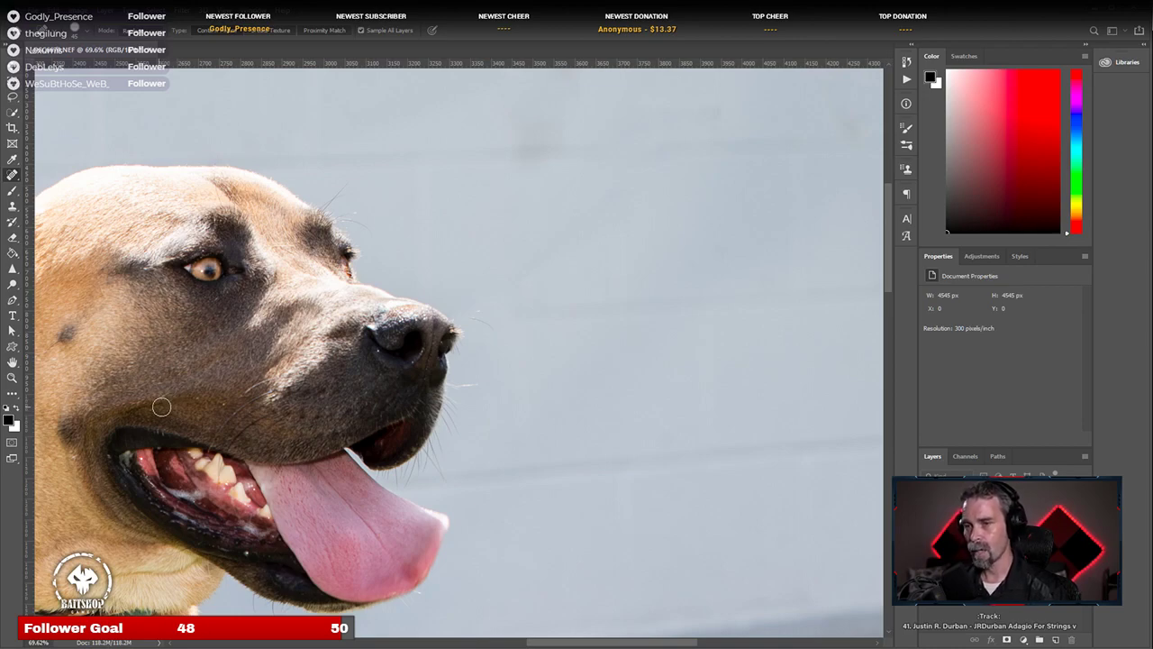
pyautogui.click(222, 399)
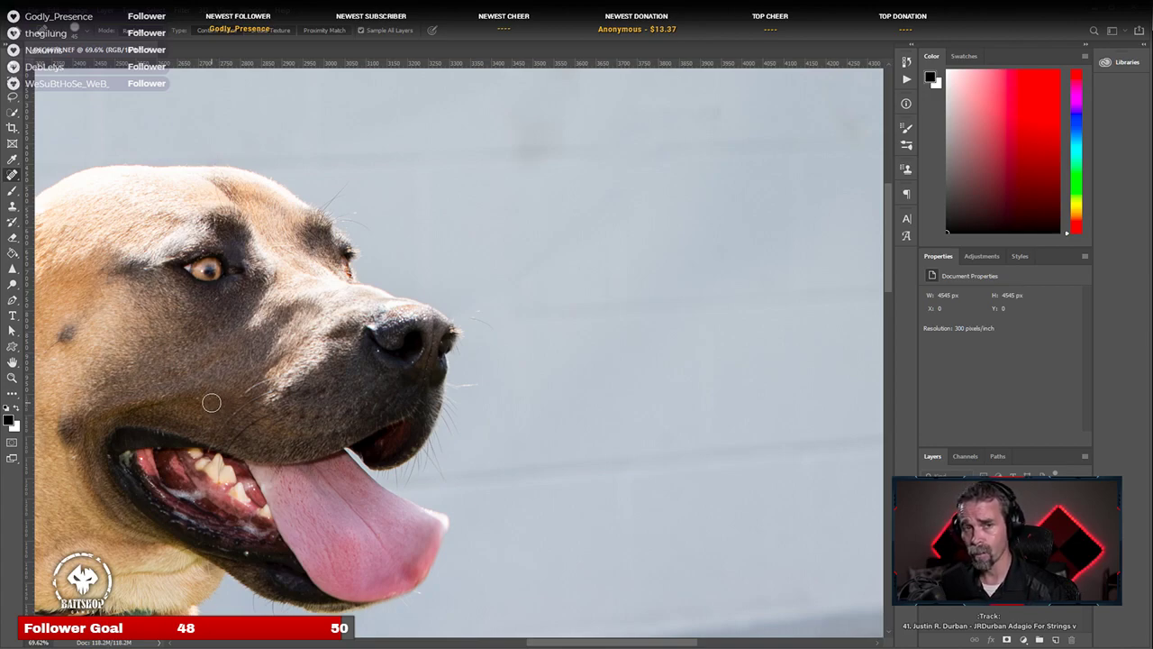
pyautogui.click(194, 400)
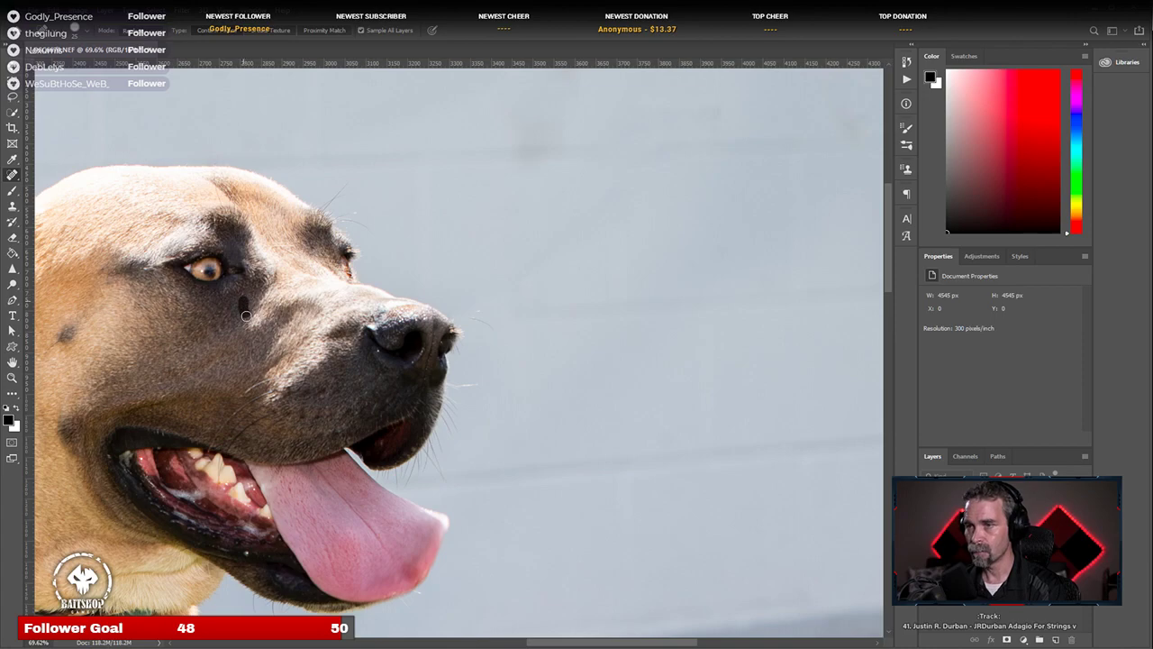
pyautogui.moveTo(162, 378); pyautogui.dragTo(334, 339)
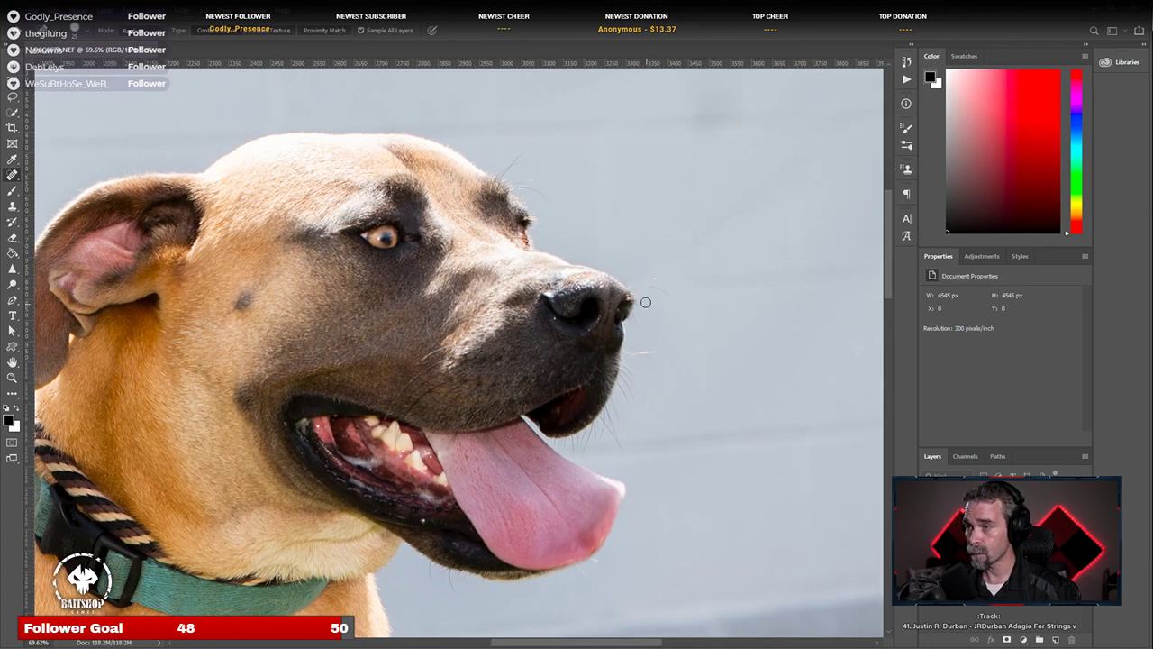
pyautogui.scroll(4, 645, 301)
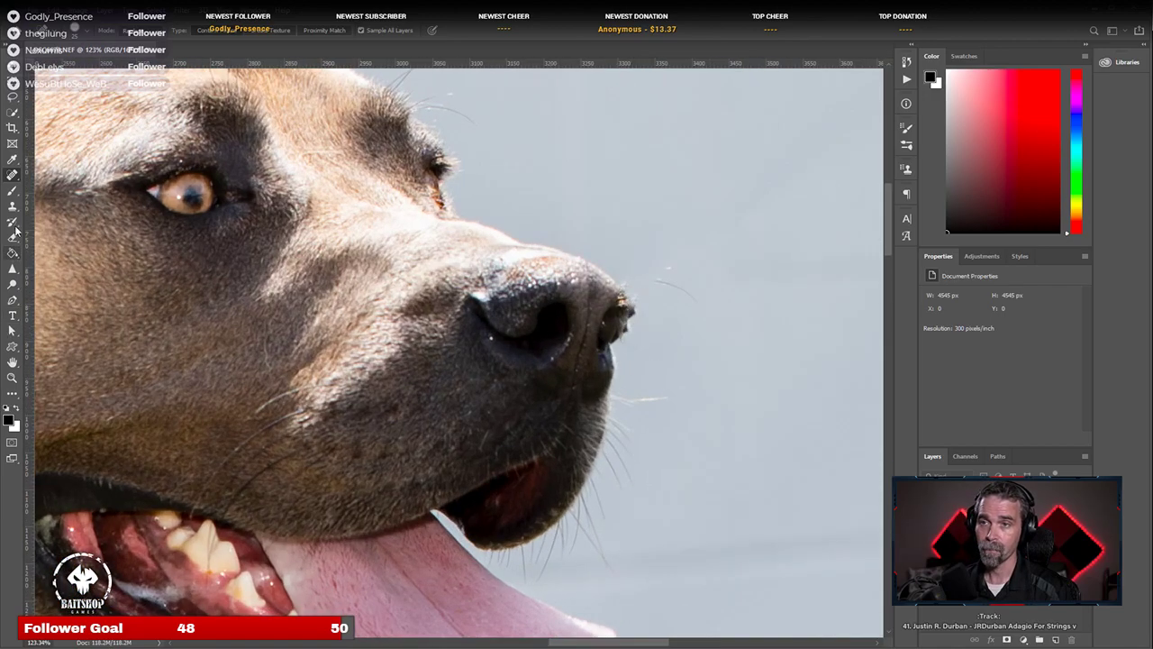
# Step: Clone Stamp at 74% flow over the stray whiskers beside the nose and muzzle
pyautogui.moveTo(12, 205)
pyautogui.mouseDown()
pyautogui.moveTo(58, 216)
pyautogui.moveTo(59, 206)
pyautogui.mouseUp()
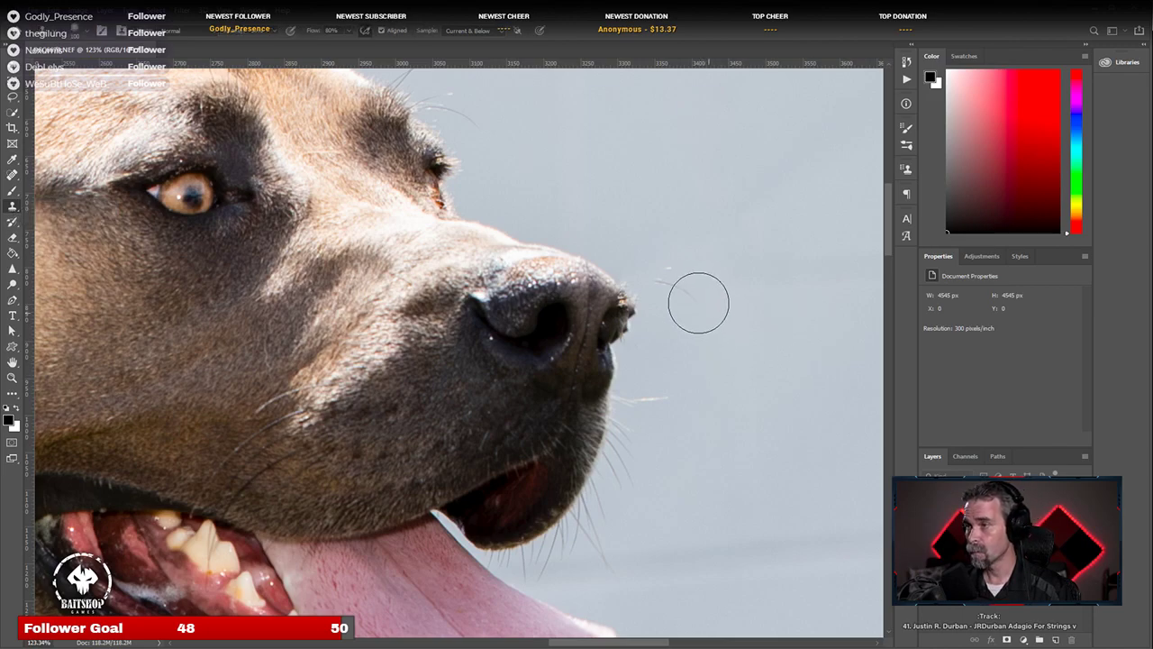
pyautogui.press('[')
pyautogui.press('[')
pyautogui.press('[')
pyautogui.press('[')
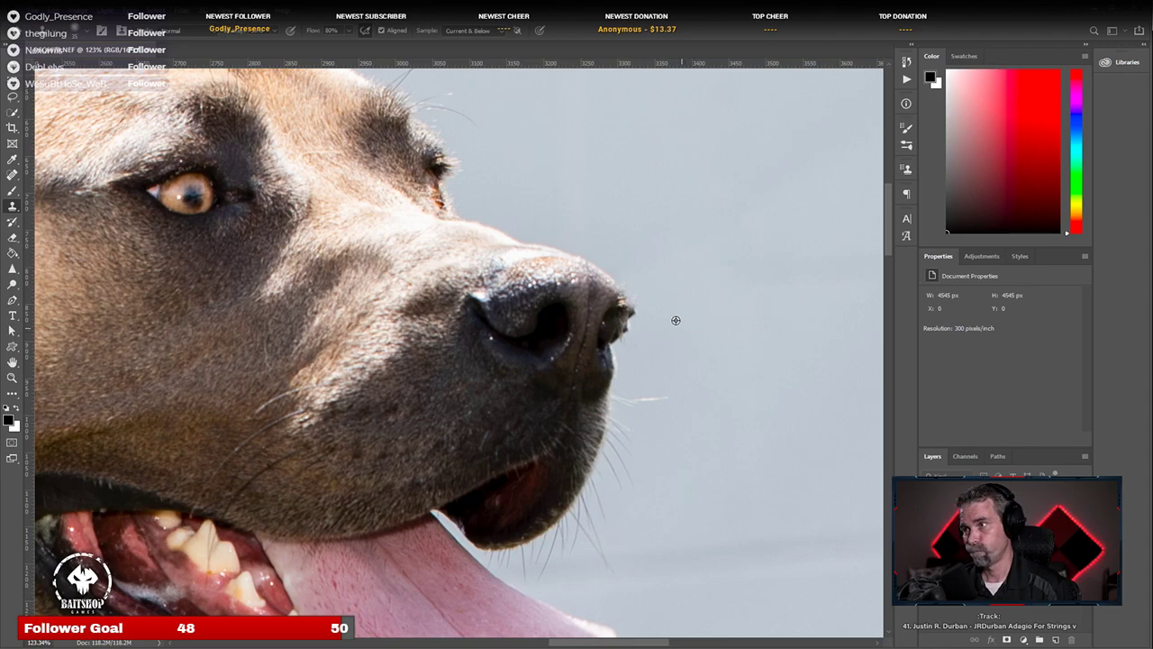
pyautogui.moveTo(643, 303); pyautogui.dragTo(641, 309)
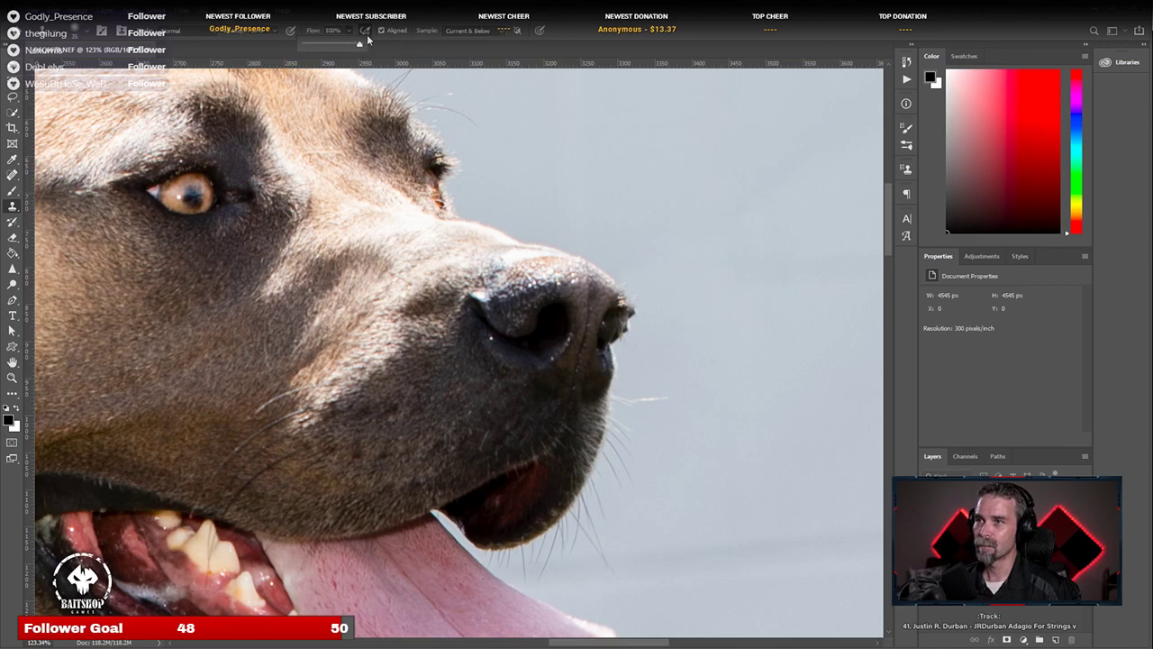
pyautogui.click(277, 28)
pyautogui.click(578, 33)
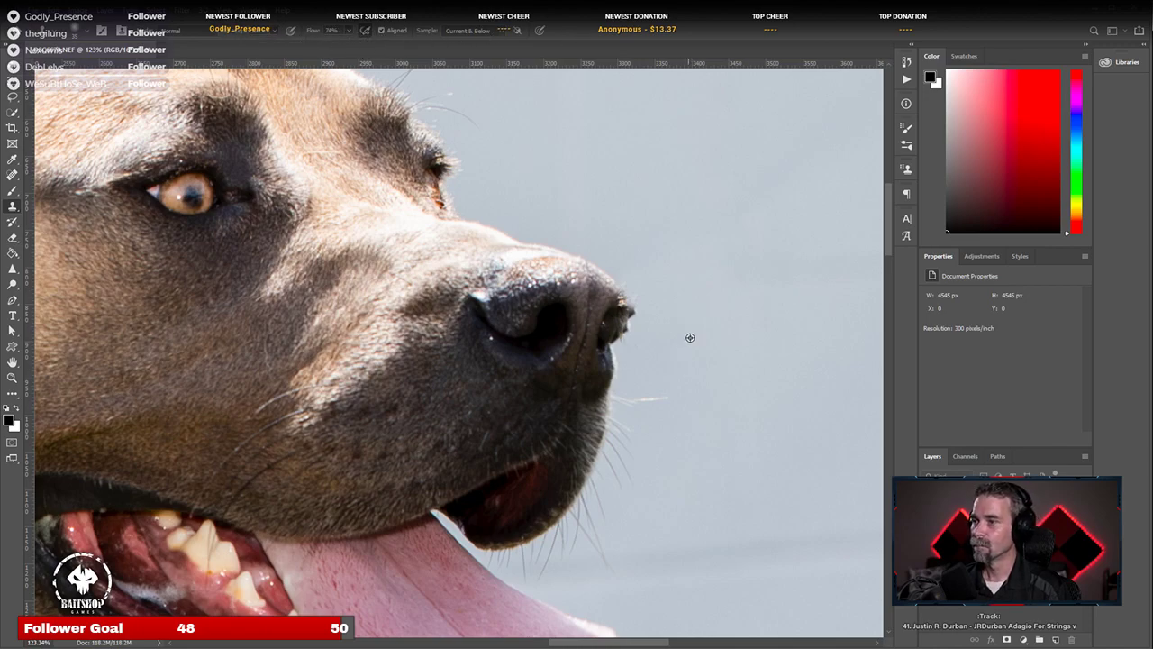
pyautogui.moveTo(641, 304)
pyautogui.mouseDown()
pyautogui.moveTo(640, 331)
pyautogui.moveTo(638, 299)
pyautogui.mouseUp()
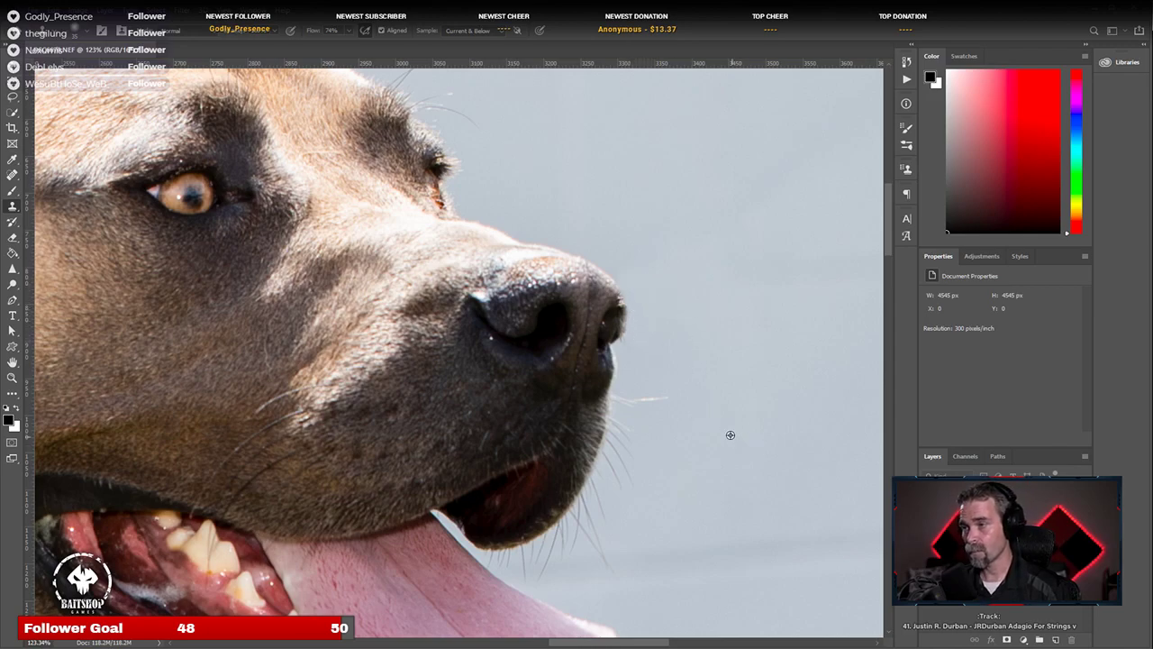
pyautogui.moveTo(675, 397)
pyautogui.mouseDown()
pyautogui.moveTo(643, 402)
pyautogui.moveTo(715, 430)
pyautogui.mouseUp()
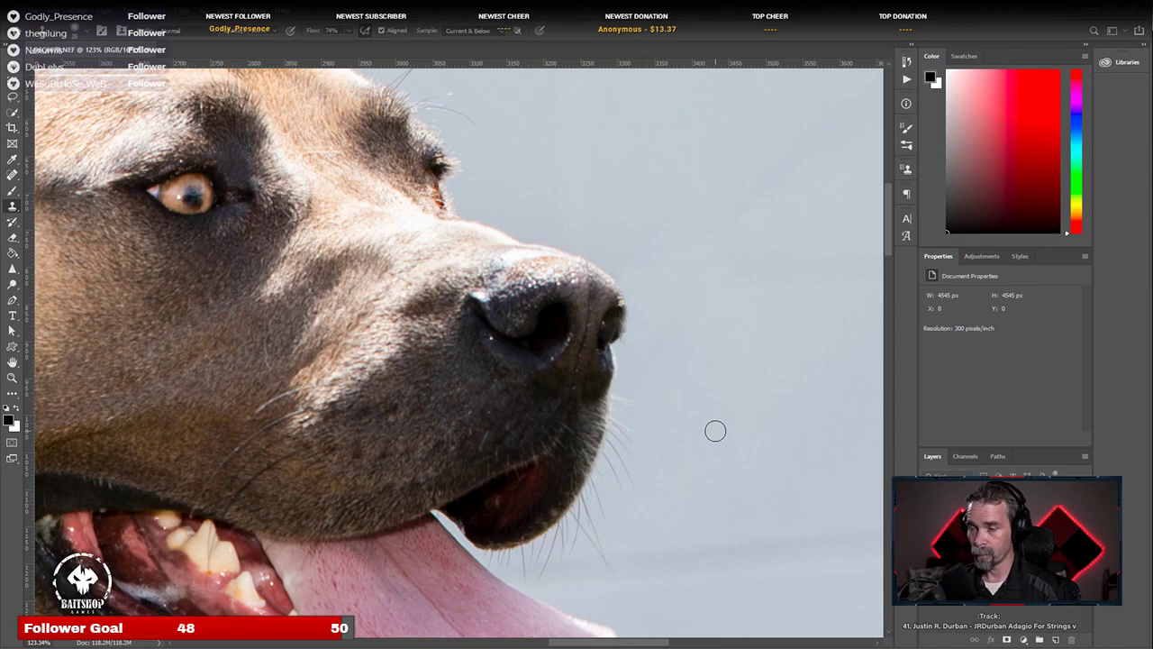
pyautogui.scroll(-5, 712, 431)
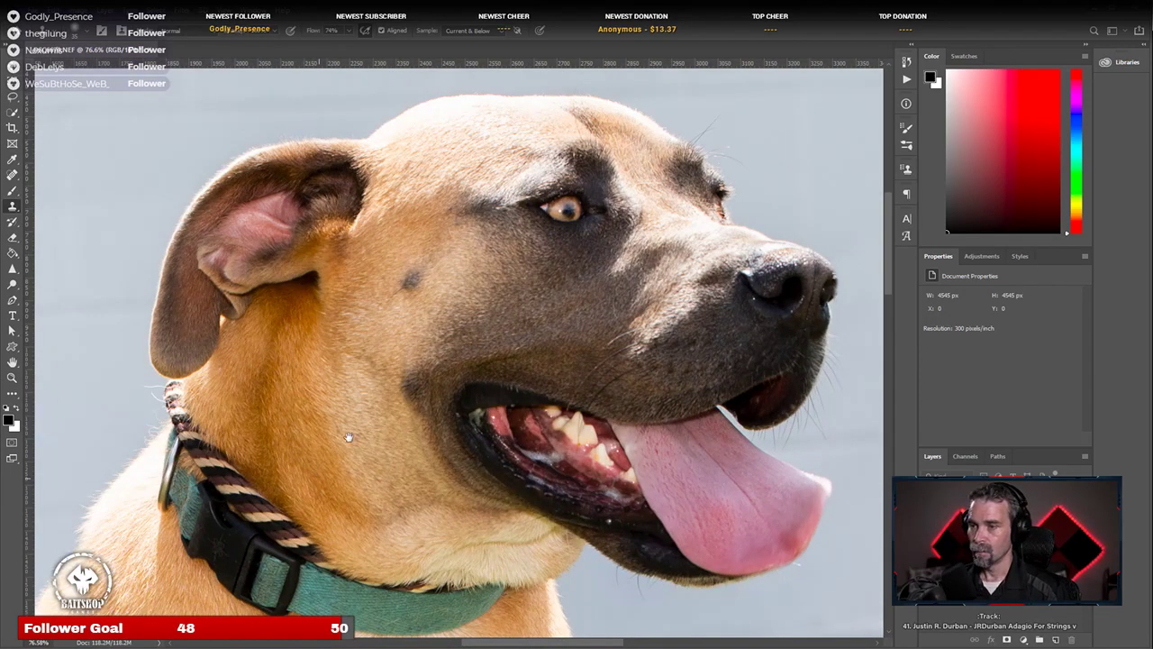
# Step: Try spot-healing the rope along the collar, then undo the failed stroke
pyautogui.moveTo(349, 437); pyautogui.dragTo(427, 383)
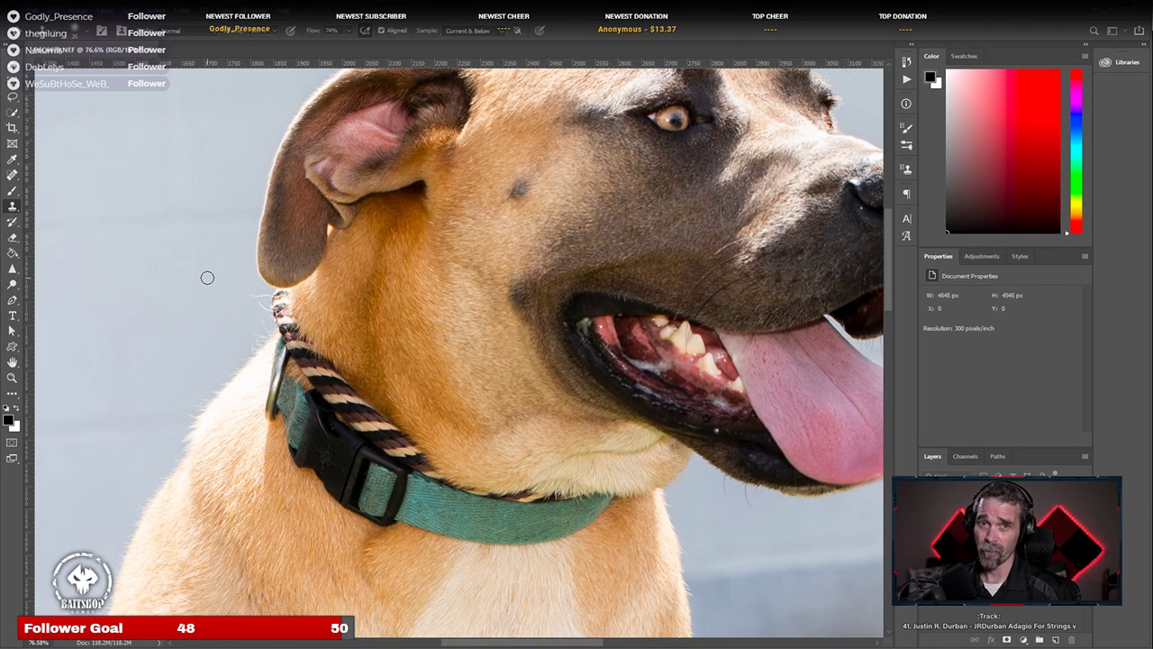
pyautogui.click(7, 176)
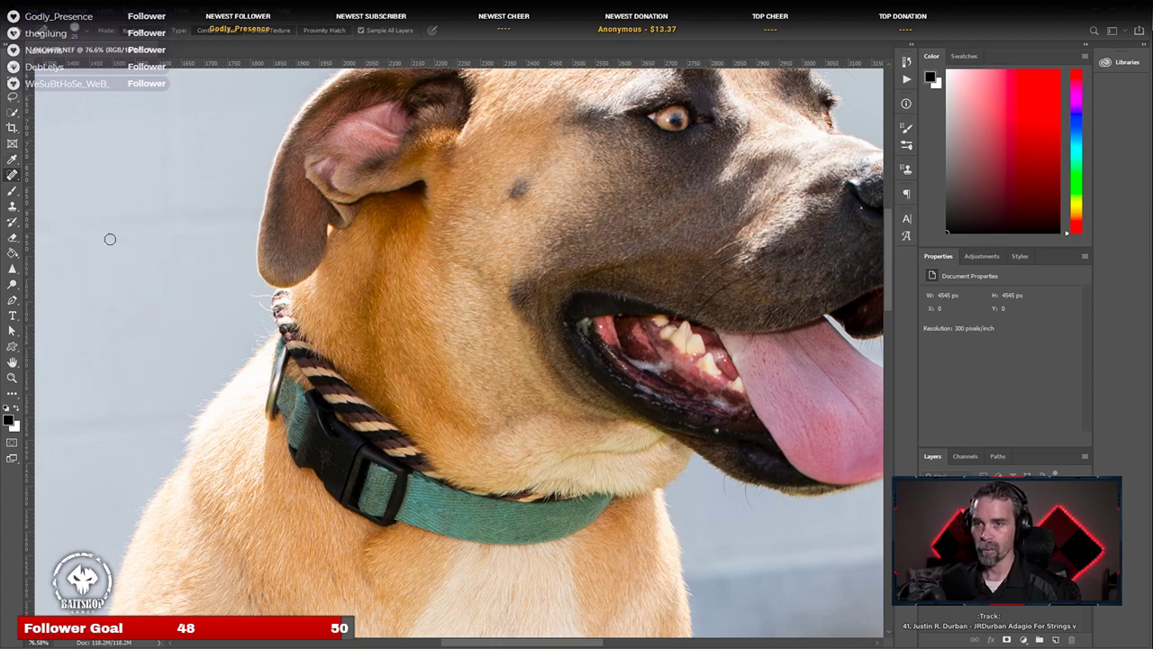
pyautogui.click(279, 303)
pyautogui.moveTo(279, 302)
pyautogui.mouseDown()
pyautogui.moveTo(345, 401)
pyautogui.moveTo(402, 451)
pyautogui.moveTo(451, 471)
pyautogui.mouseUp()
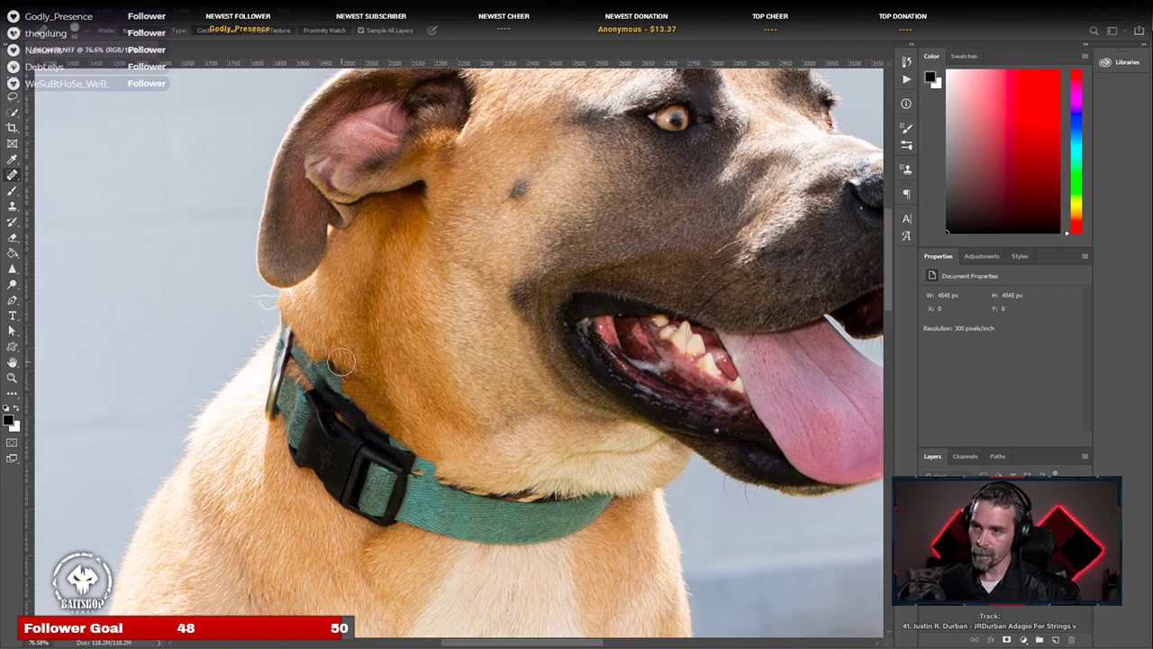
pyautogui.hotkey('ctrl', 'z')
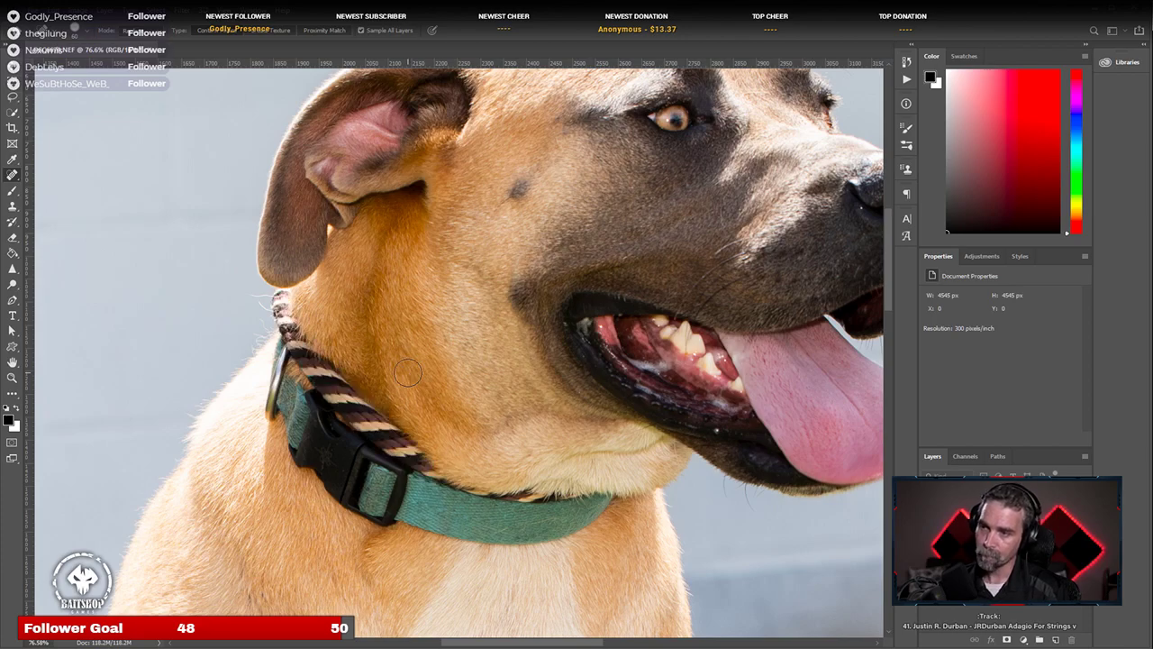
# Step: Clone fur over the rope, the metal chain links and the neck edge
pyautogui.click(12, 205)
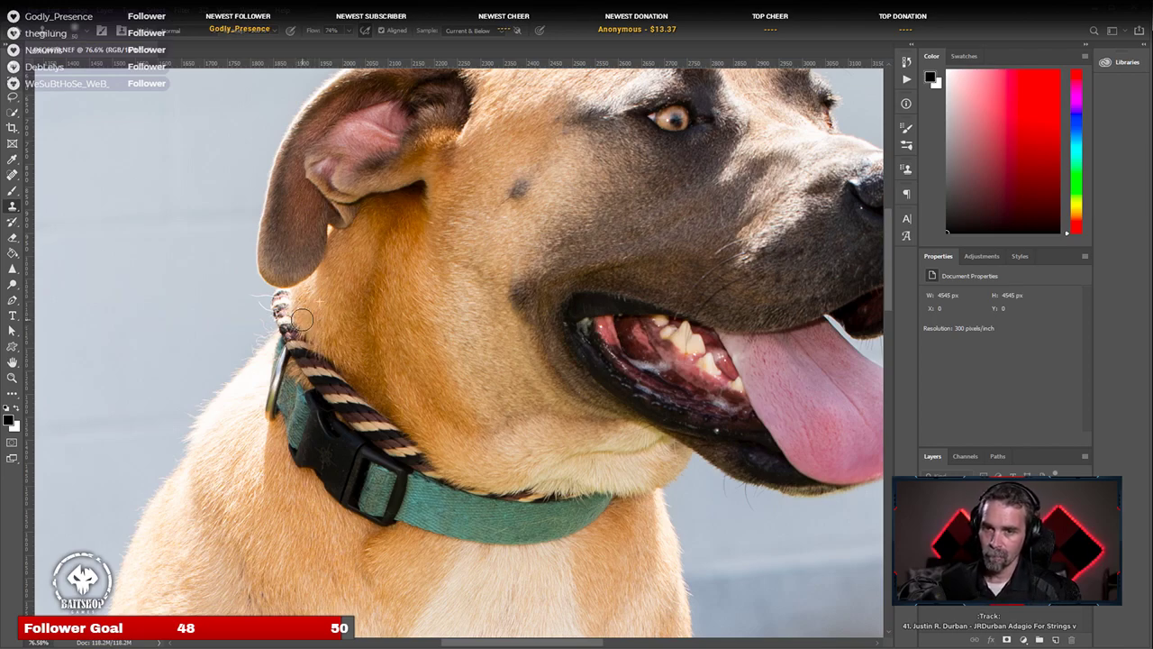
pyautogui.moveTo(302, 319)
pyautogui.mouseDown()
pyautogui.moveTo(403, 444)
pyautogui.moveTo(421, 416)
pyautogui.moveTo(420, 451)
pyautogui.moveTo(434, 460)
pyautogui.moveTo(418, 404)
pyautogui.moveTo(405, 424)
pyautogui.moveTo(428, 441)
pyautogui.moveTo(410, 424)
pyautogui.moveTo(387, 439)
pyautogui.moveTo(411, 447)
pyautogui.moveTo(404, 457)
pyautogui.moveTo(408, 442)
pyautogui.moveTo(317, 379)
pyautogui.moveTo(389, 445)
pyautogui.mouseUp()
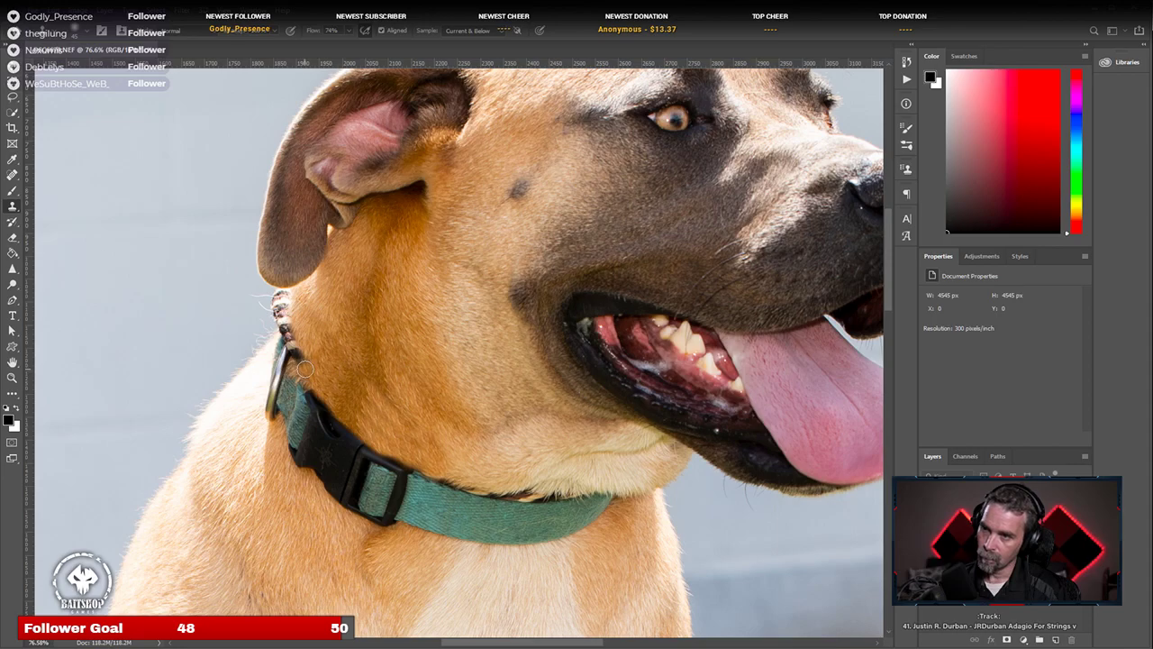
pyautogui.moveTo(302, 362)
pyautogui.mouseDown()
pyautogui.moveTo(278, 305)
pyautogui.moveTo(283, 323)
pyautogui.mouseUp()
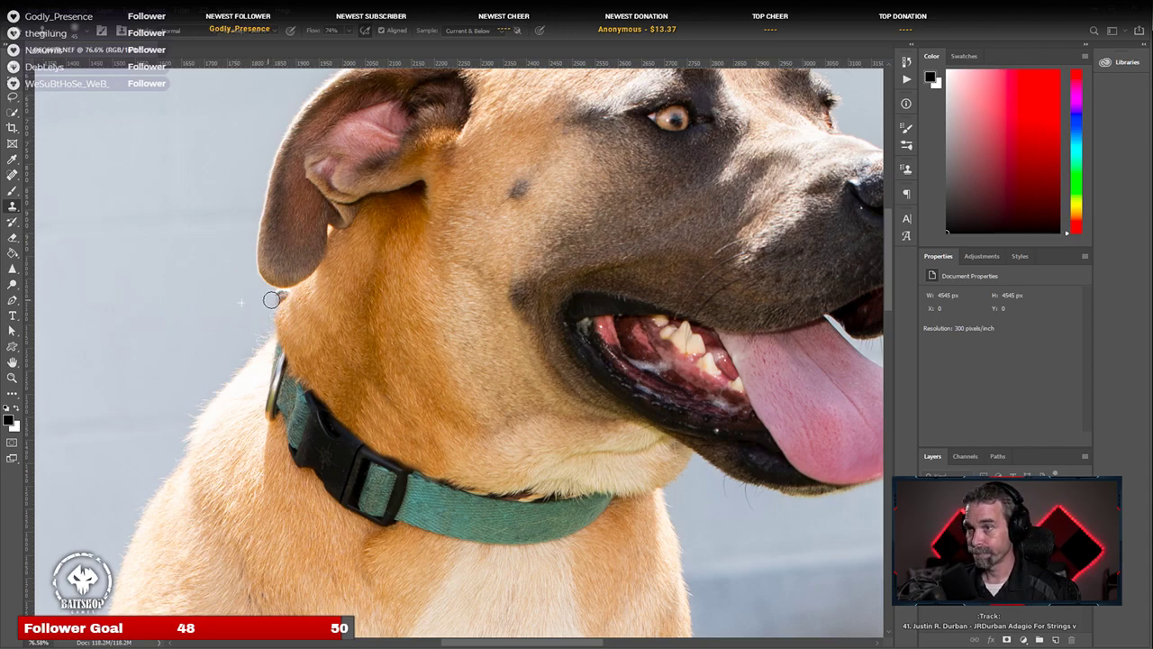
pyautogui.moveTo(270, 297)
pyautogui.mouseDown()
pyautogui.moveTo(280, 297)
pyautogui.moveTo(252, 342)
pyautogui.mouseUp()
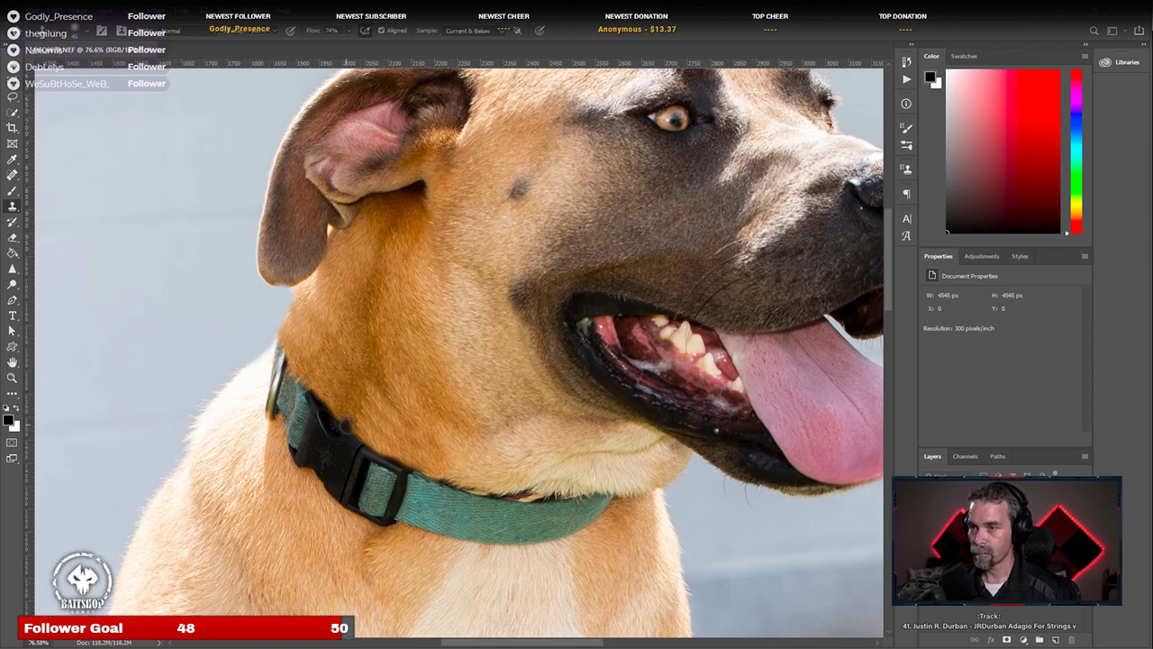
pyautogui.scroll(-2, 363, 475)
# Step: Clone fur along the collar's dark upper edge, then zoom back out to the whole dog
pyautogui.scroll(4, 469, 523)
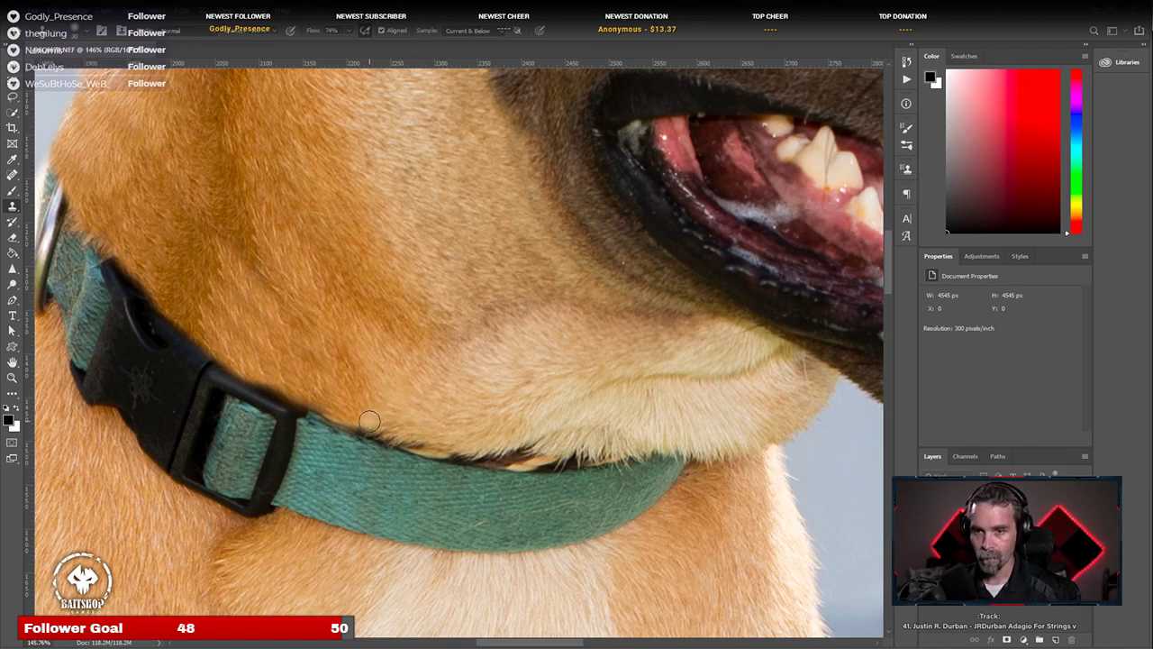
pyautogui.moveTo(369, 421)
pyautogui.mouseDown()
pyautogui.moveTo(425, 446)
pyautogui.moveTo(474, 441)
pyautogui.moveTo(457, 449)
pyautogui.moveTo(484, 454)
pyautogui.moveTo(607, 450)
pyautogui.moveTo(525, 459)
pyautogui.moveTo(628, 442)
pyautogui.mouseUp()
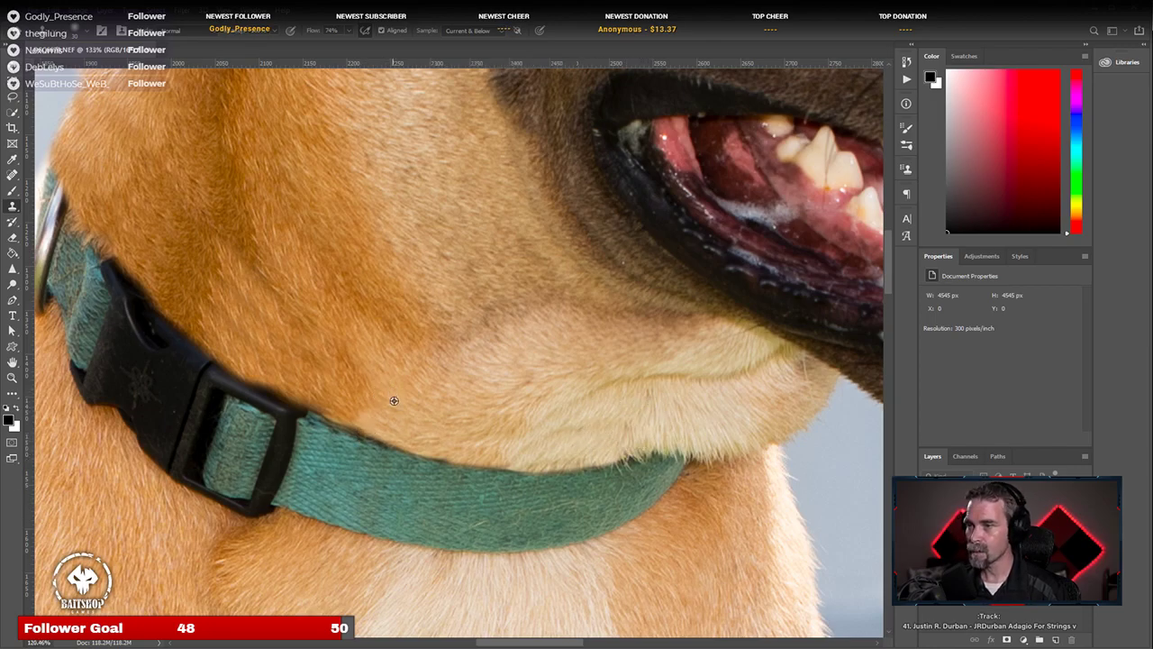
pyautogui.scroll(-3, 394, 400)
pyautogui.scroll(2, 263, 293)
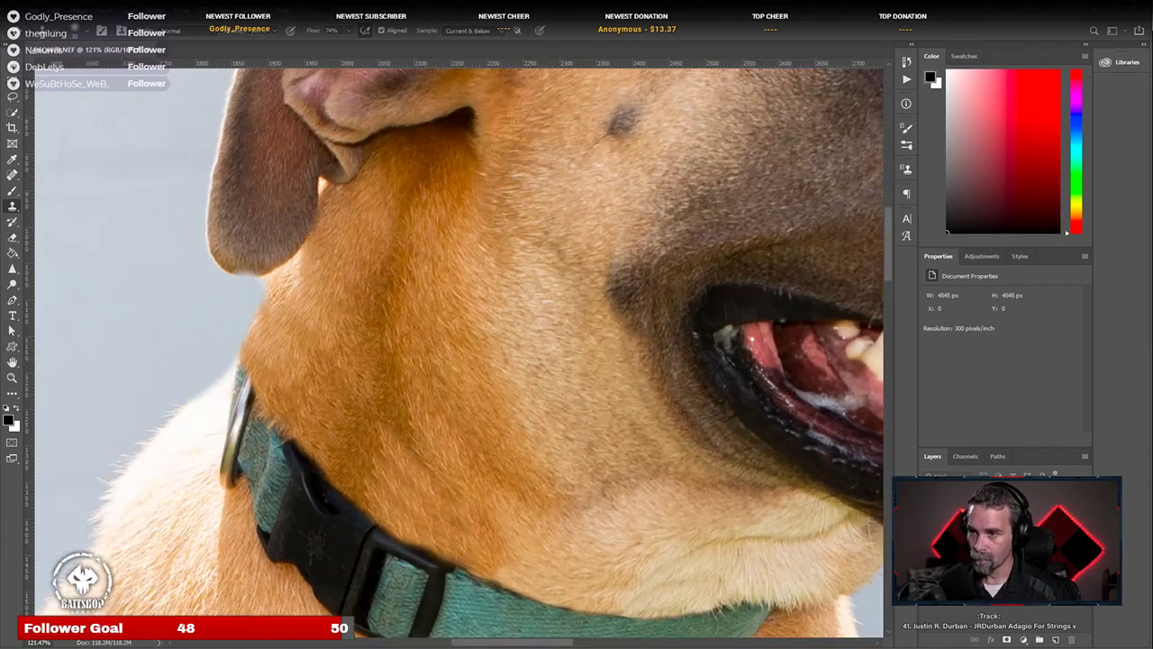
pyautogui.scroll(3, 289, 525)
pyautogui.moveTo(289, 524); pyautogui.dragTo(436, 211)
pyautogui.scroll(-3, 437, 211)
pyautogui.scroll(-4, 439, 249)
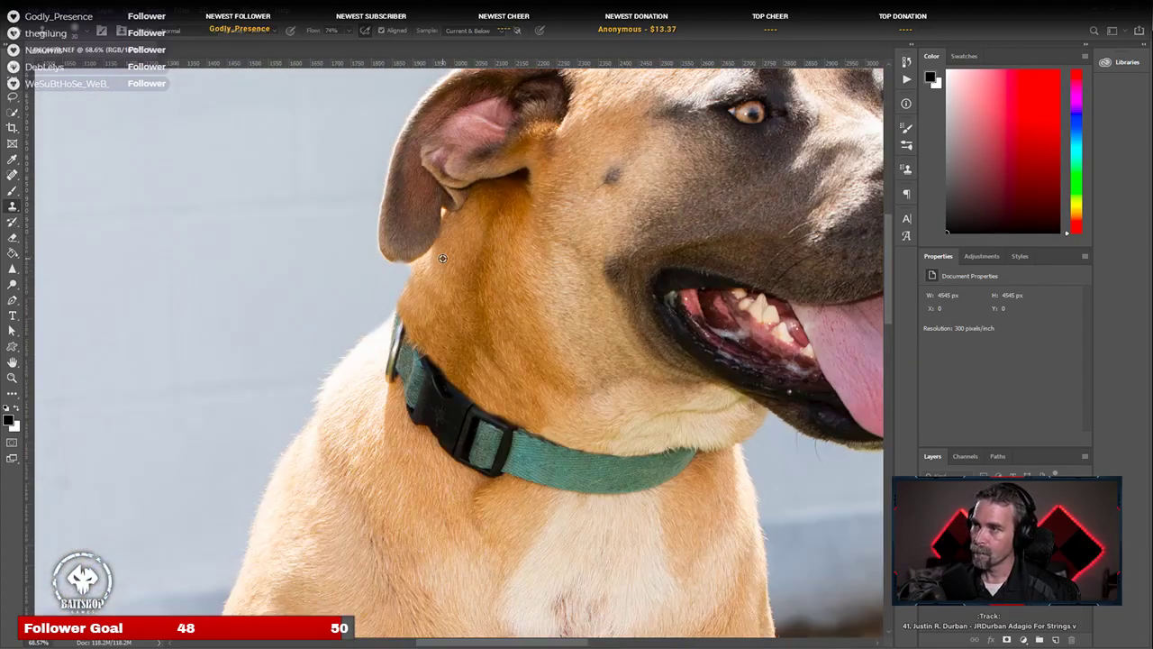
pyautogui.scroll(2, 446, 303)
# Step: Save the retouched _DSC6670 photo as a TIFF and zoom out to the whole image
pyautogui.scroll(-2, 667, 369)
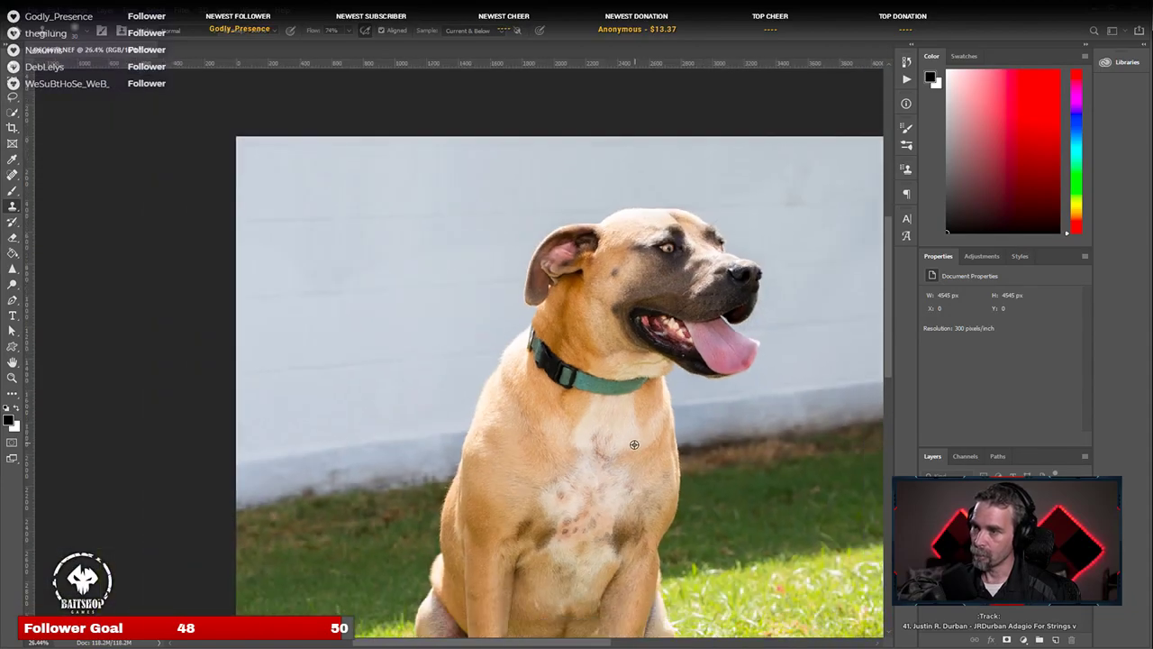
pyautogui.hotkey('ctrl', 's')
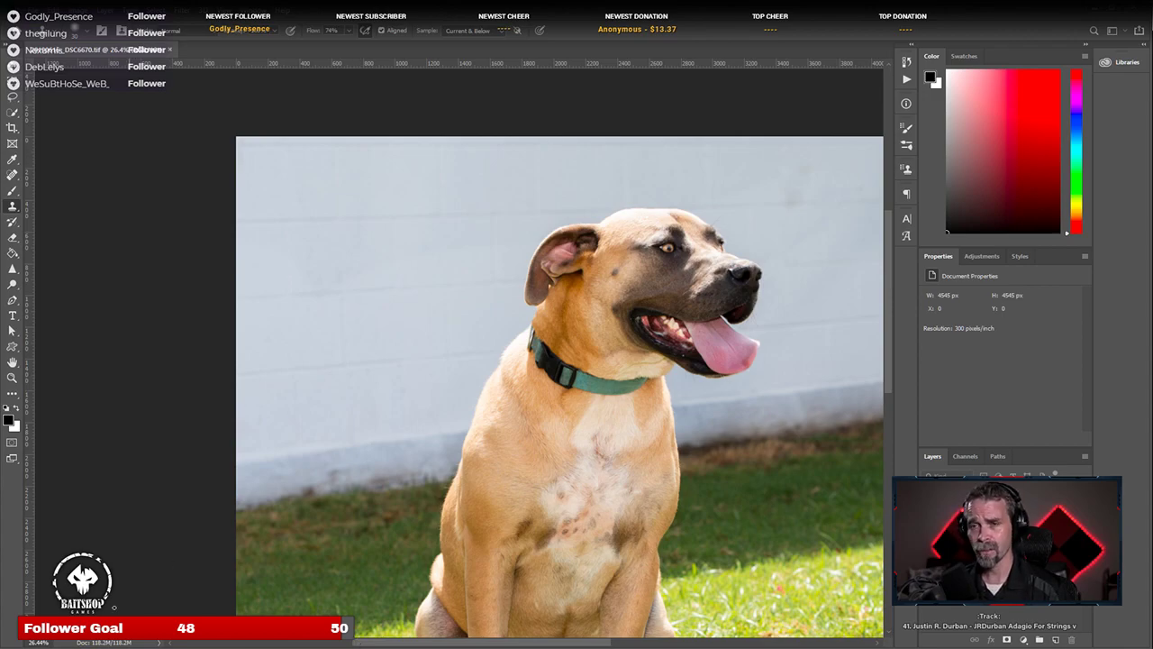
pyautogui.hotkey('ctrl', '-')
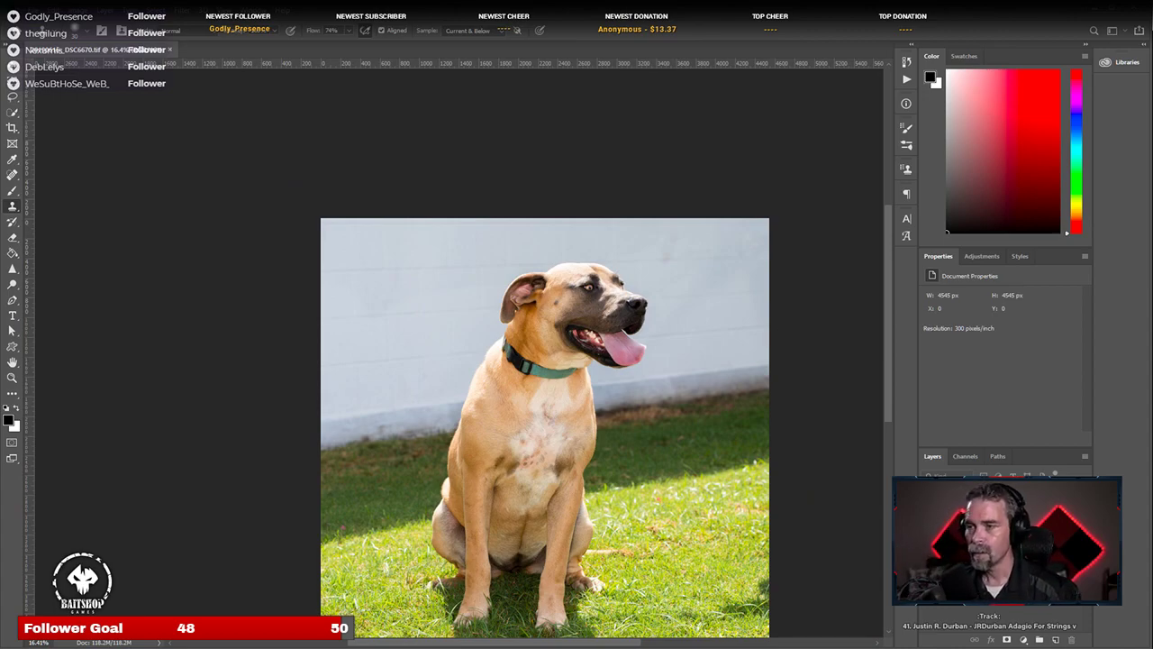
pyautogui.scroll(-1, 420, 343)
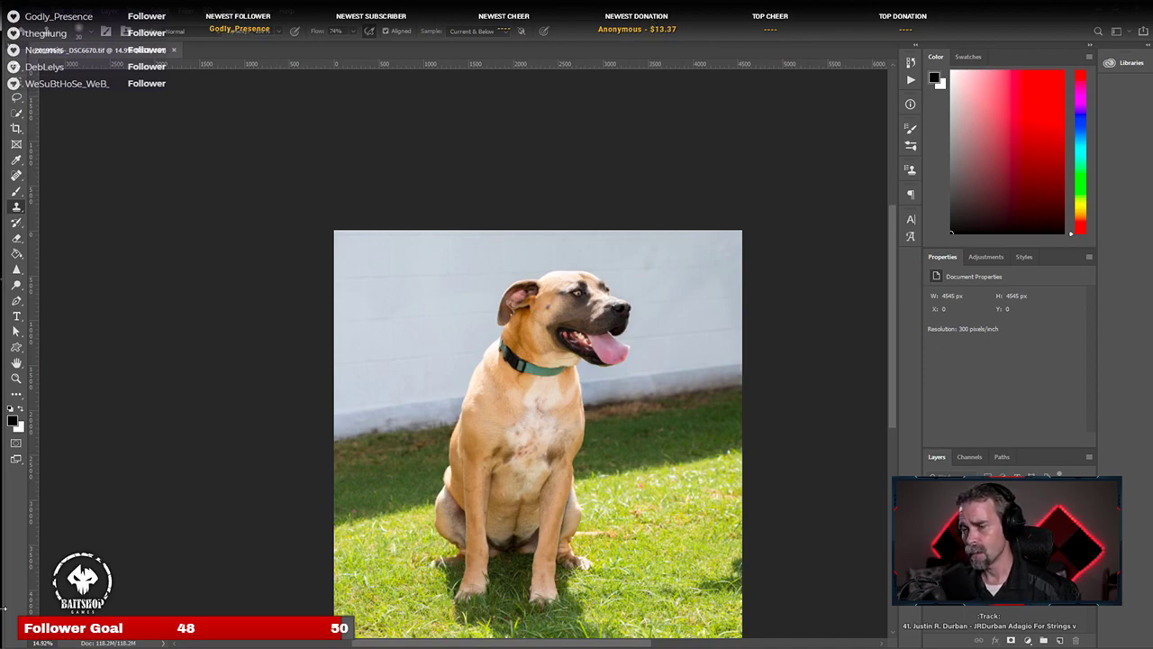
# Step: Pan and zoom around the leash-free seated dog photo to inspect the whole image
pyautogui.moveTo(254, 525); pyautogui.dragTo(226, 478)
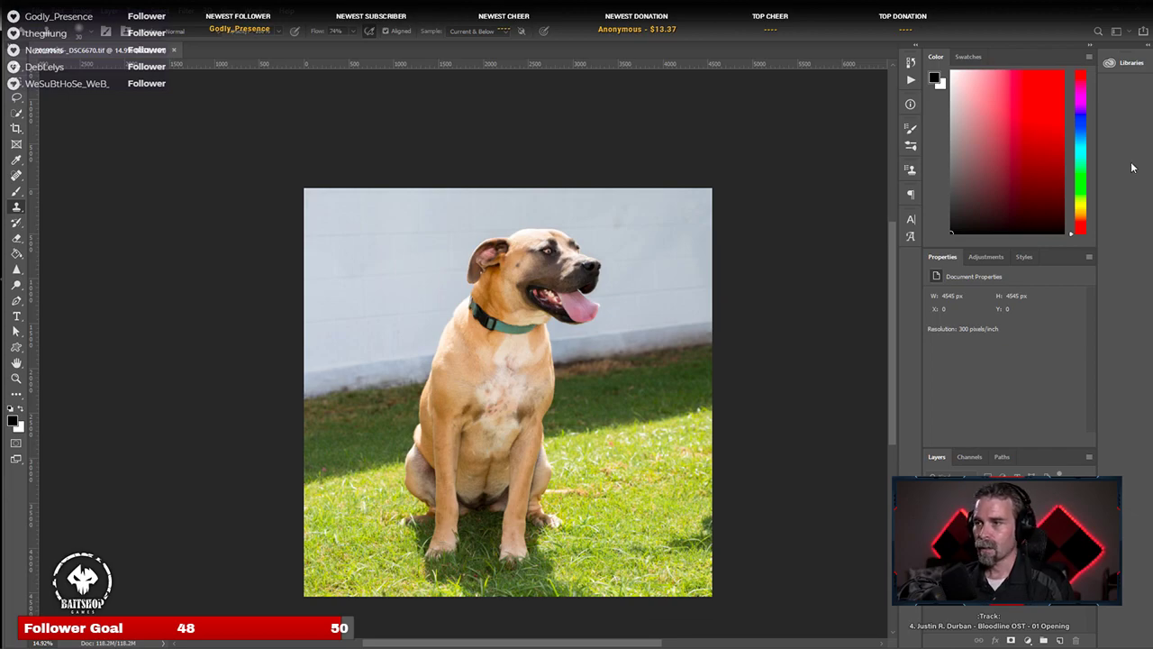
pyautogui.scroll(1, 436, 179)
pyautogui.scroll(-1, 637, 575)
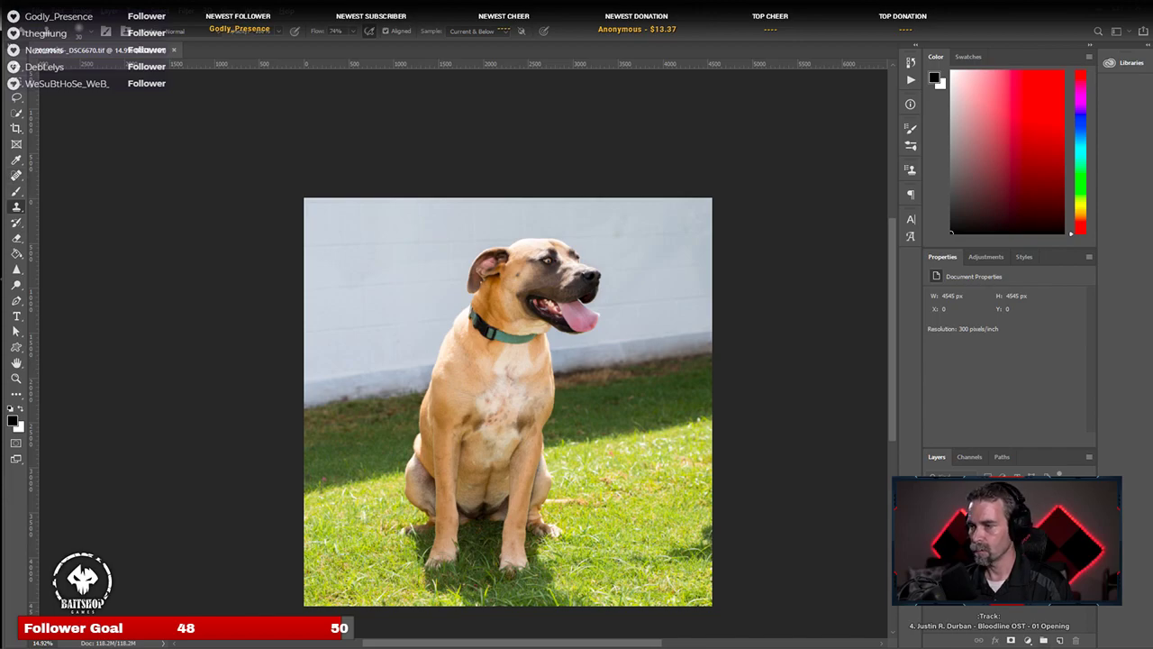
pyautogui.scroll(1, 389, 178)
# Step: Clone and spot-heal the shadow strip in the right-edge grass, undoing the blurry heal
pyautogui.scroll(3, 389, 177)
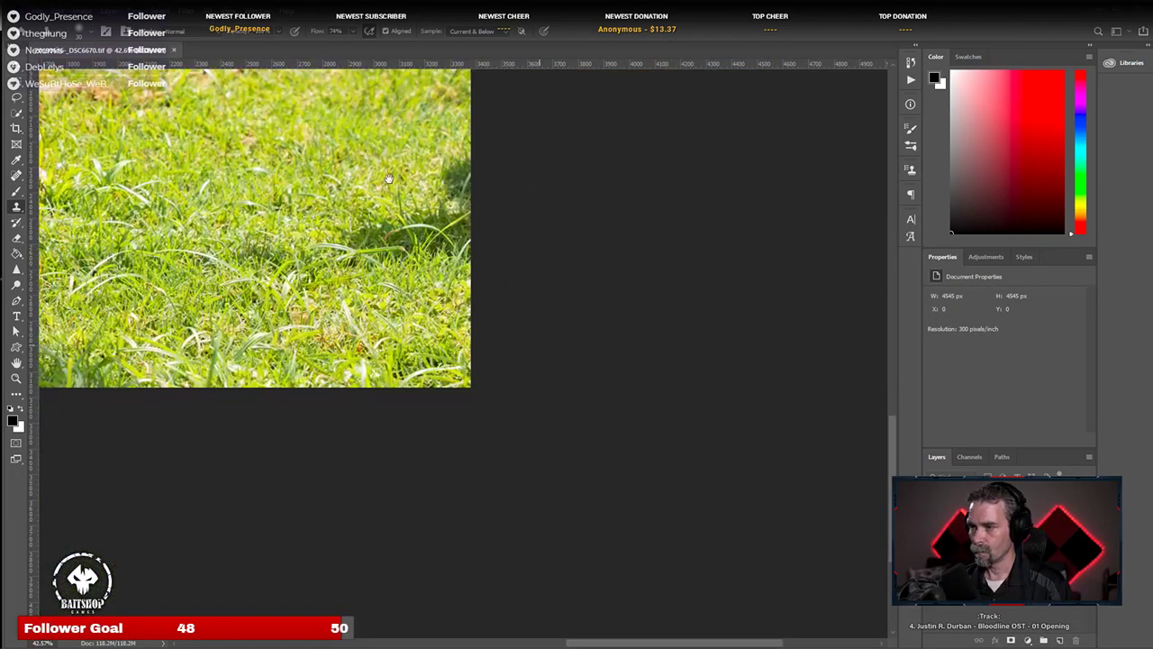
pyautogui.moveTo(294, 138); pyautogui.dragTo(376, 345)
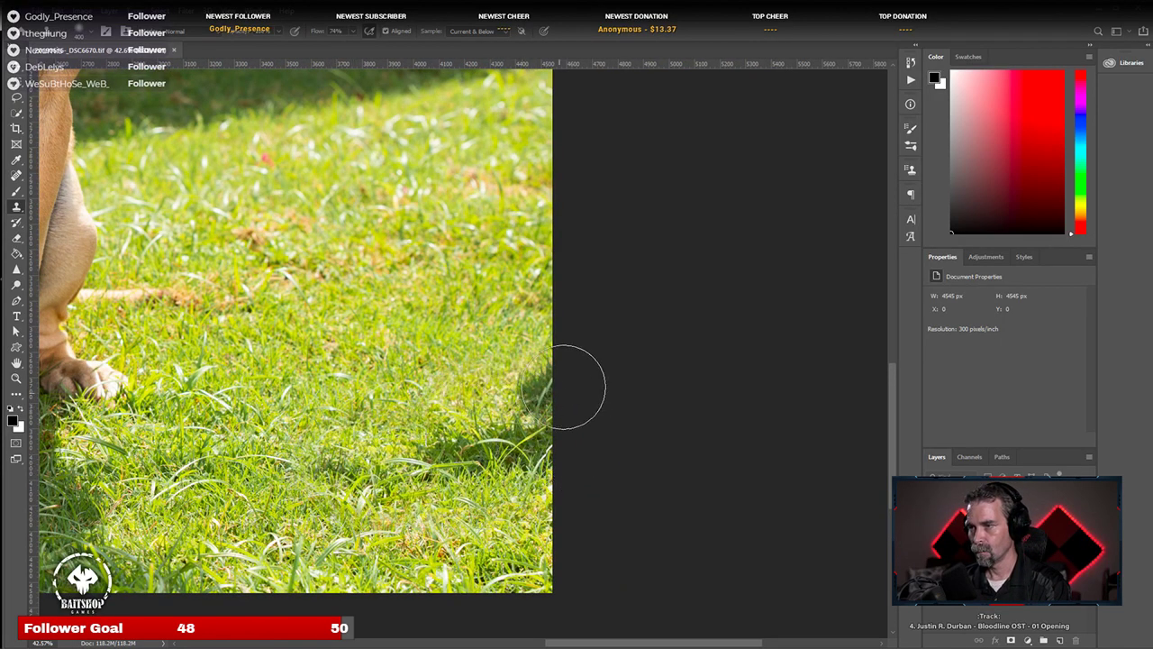
pyautogui.click(415, 436)
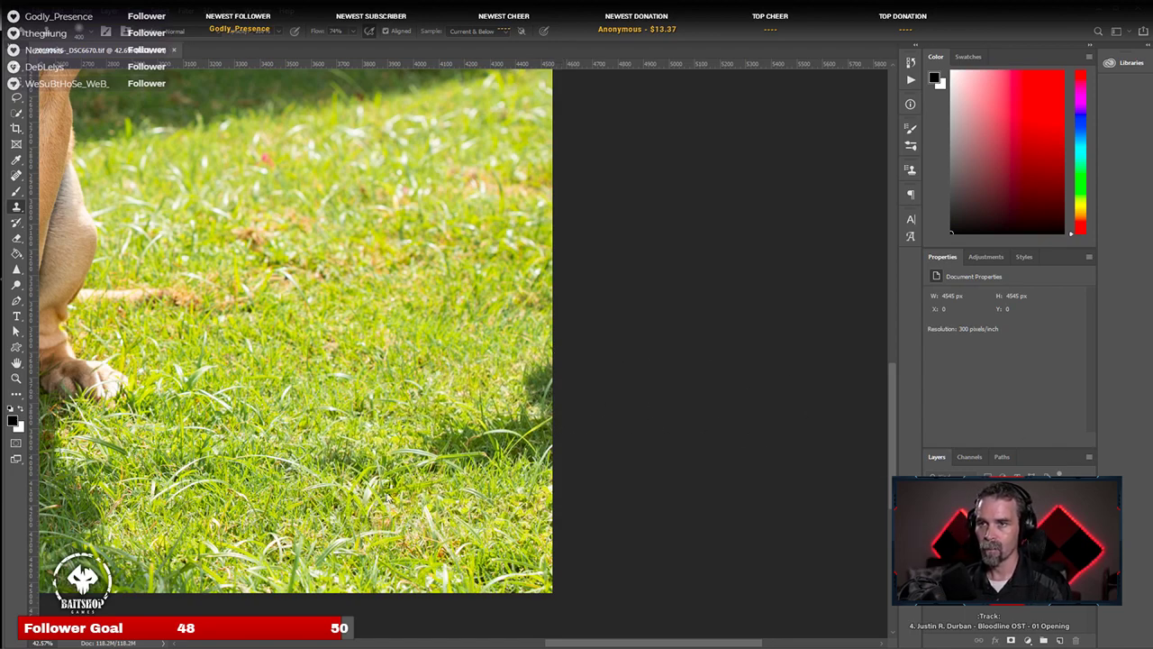
pyautogui.click(16, 176)
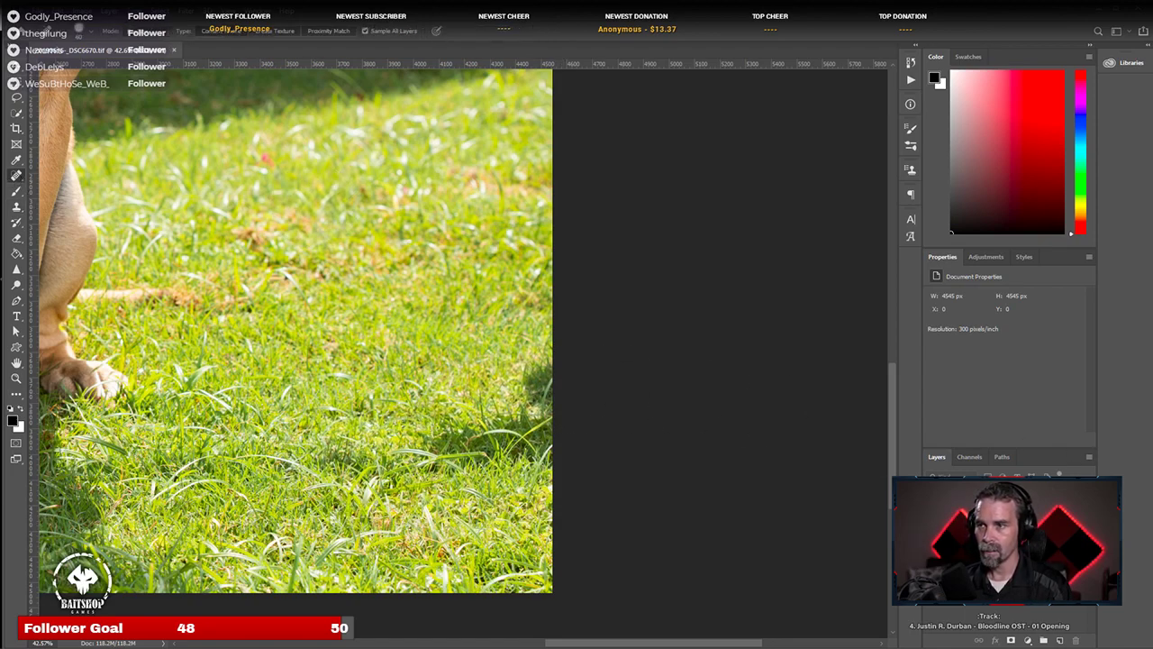
pyautogui.press(']')
pyautogui.press(']')
pyautogui.press(']')
pyautogui.press(']')
pyautogui.press(']')
pyautogui.press(']')
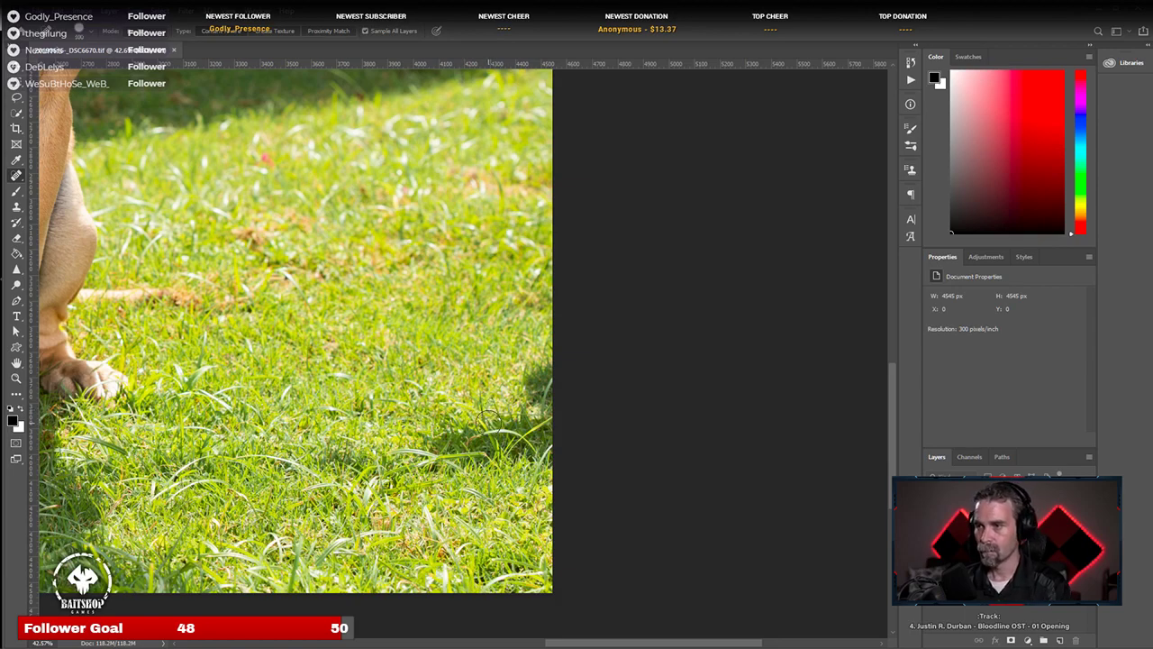
pyautogui.moveTo(301, 467)
pyautogui.mouseDown()
pyautogui.moveTo(577, 441)
pyautogui.moveTo(541, 376)
pyautogui.moveTo(512, 399)
pyautogui.moveTo(408, 427)
pyautogui.mouseUp()
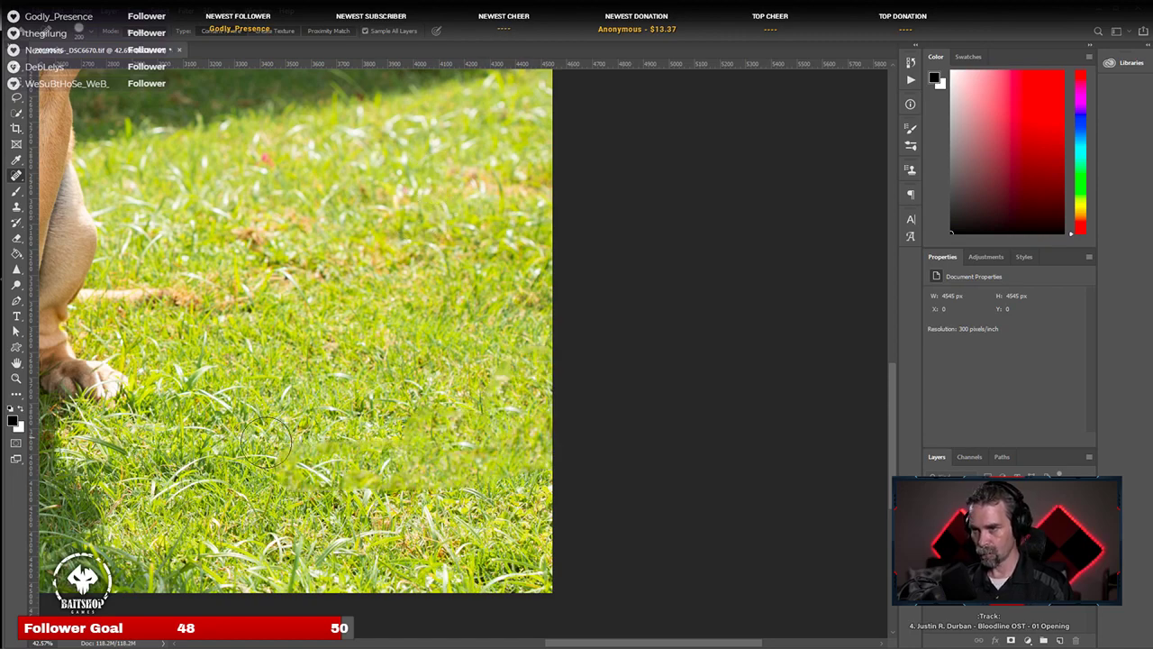
pyautogui.click(343, 492)
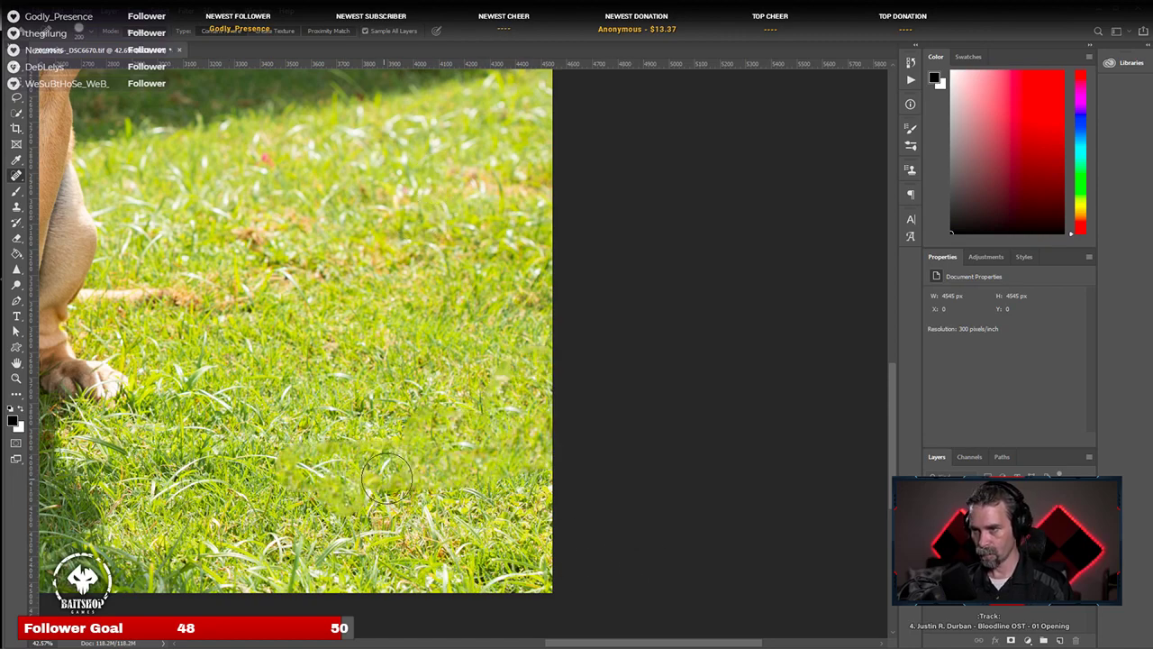
pyautogui.hotkey('ctrl', 'z')
pyautogui.hotkey('ctrl', 'z')
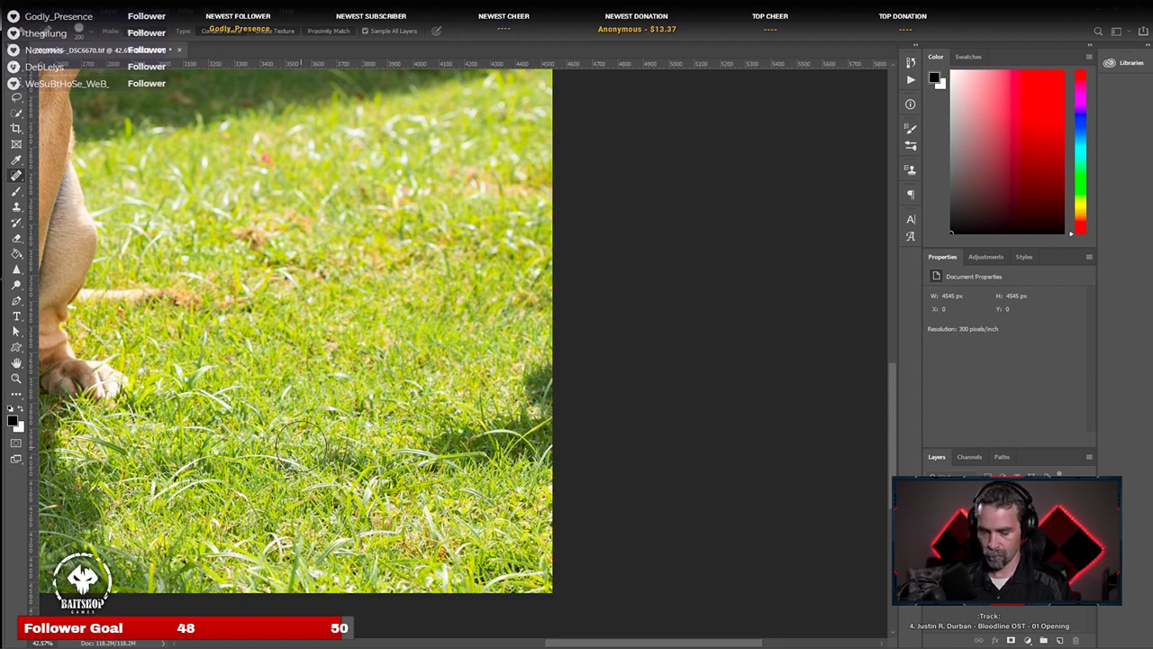
# Step: Clone sampled clean grass over the lower patch and the shadow at the right edge
pyautogui.click(16, 206)
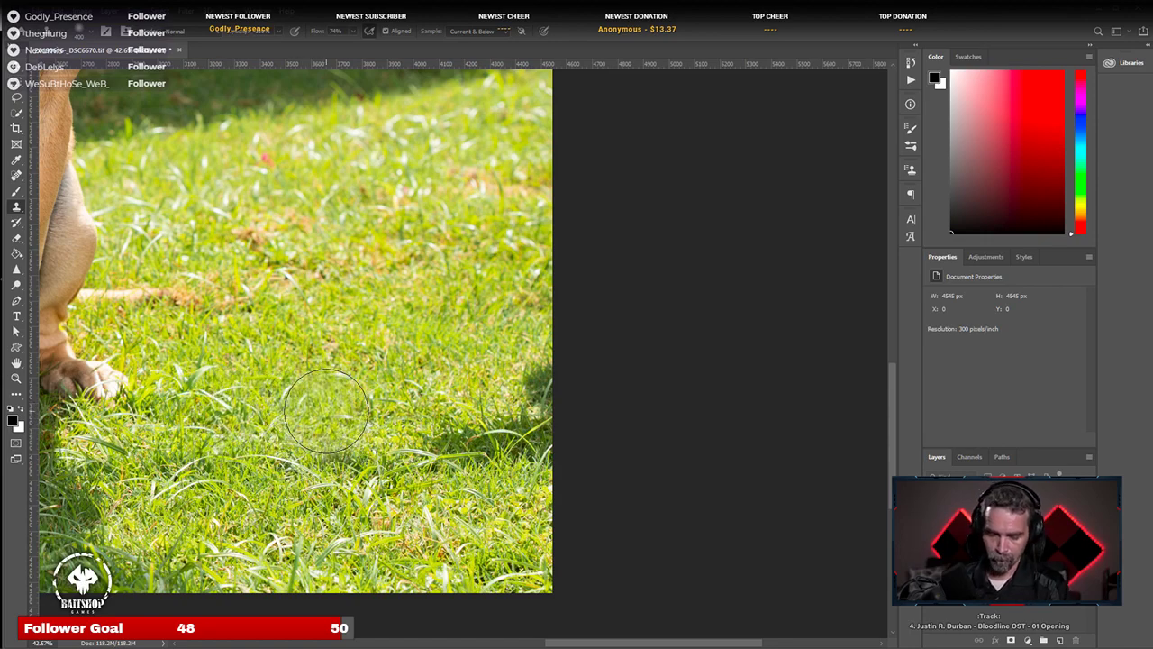
pyautogui.press('[')
pyautogui.press('[')
pyautogui.press('[')
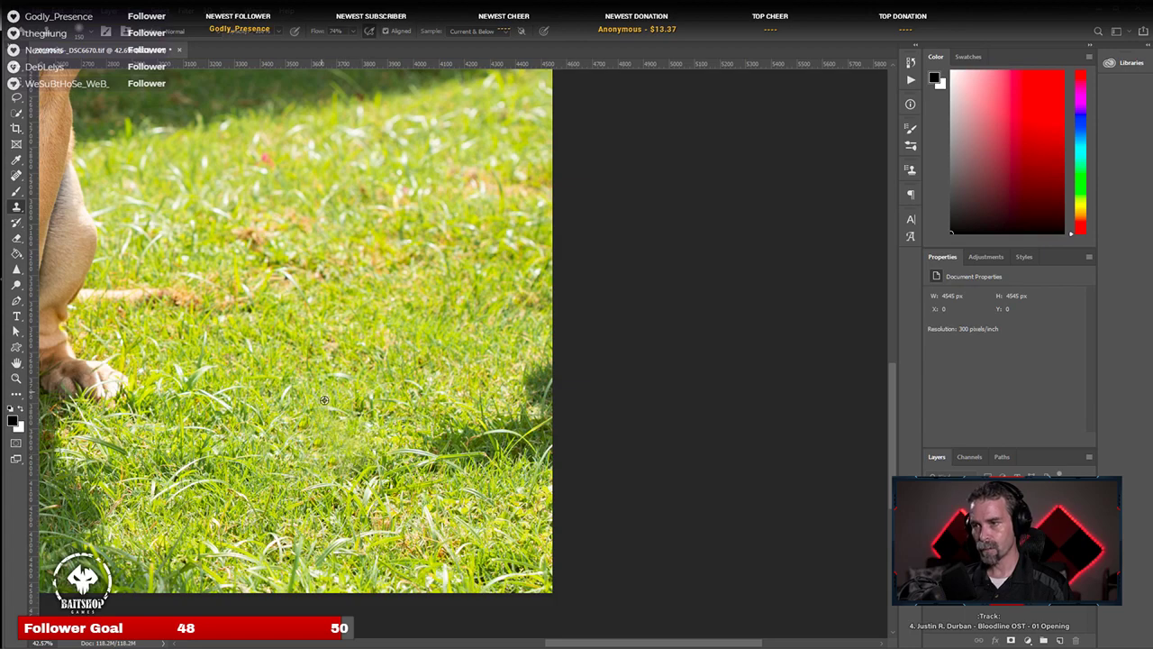
pyautogui.moveTo(360, 477)
pyautogui.mouseDown()
pyautogui.moveTo(403, 451)
pyautogui.moveTo(347, 439)
pyautogui.moveTo(359, 397)
pyautogui.moveTo(378, 451)
pyautogui.moveTo(351, 467)
pyautogui.moveTo(390, 477)
pyautogui.moveTo(366, 398)
pyautogui.moveTo(377, 431)
pyautogui.moveTo(419, 429)
pyautogui.moveTo(446, 453)
pyautogui.moveTo(437, 375)
pyautogui.moveTo(418, 393)
pyautogui.moveTo(399, 383)
pyautogui.moveTo(454, 366)
pyautogui.mouseUp()
pyautogui.keyDown('alt'); pyautogui.click(483, 357); pyautogui.keyUp('alt')
pyautogui.moveTo(537, 367)
pyautogui.mouseDown()
pyautogui.moveTo(538, 402)
pyautogui.moveTo(537, 390)
pyautogui.moveTo(444, 417)
pyautogui.moveTo(445, 441)
pyautogui.moveTo(466, 457)
pyautogui.moveTo(471, 423)
pyautogui.moveTo(474, 454)
pyautogui.moveTo(432, 438)
pyautogui.mouseUp()
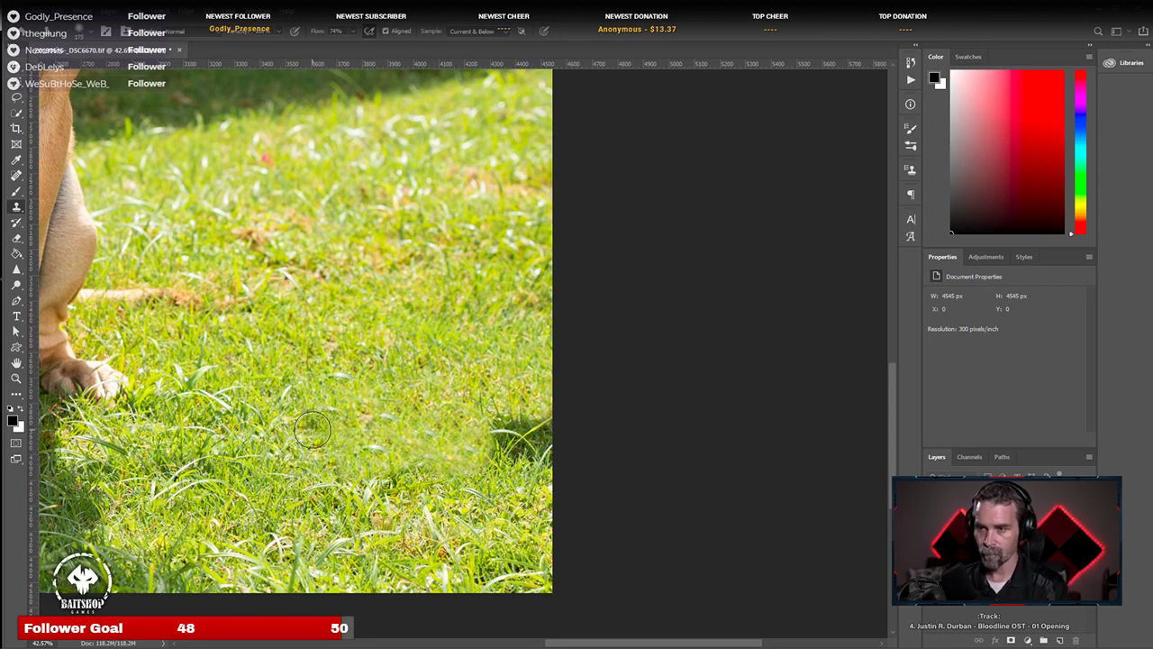
pyautogui.press(']')
pyautogui.press(']')
pyautogui.press(']')
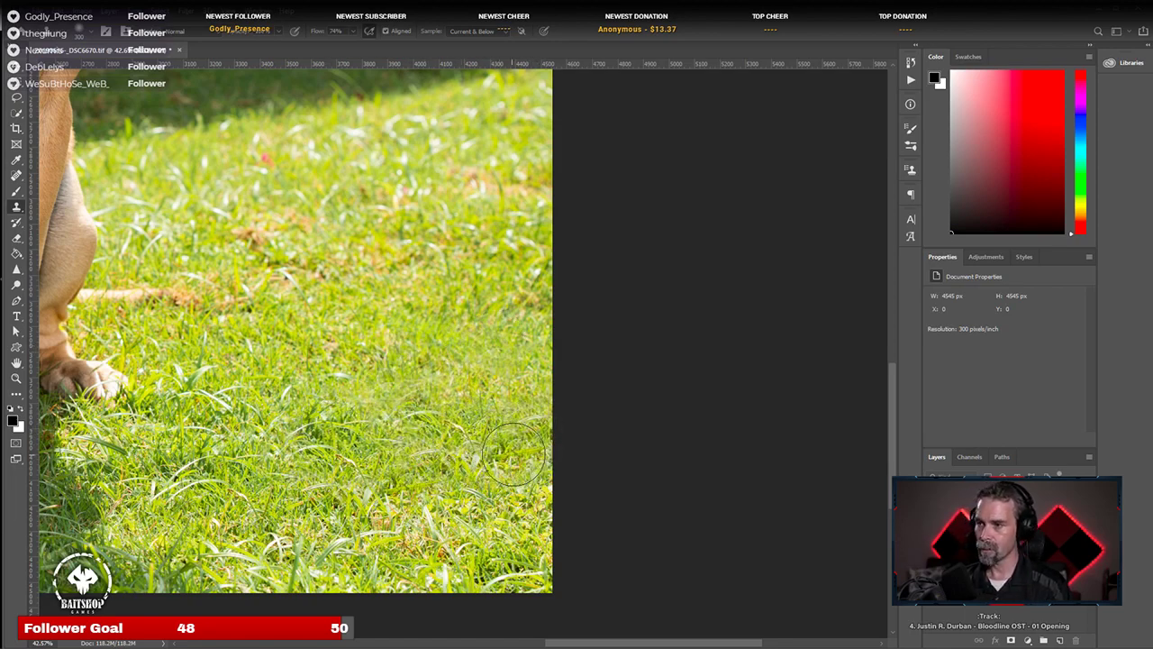
pyautogui.scroll(-3, 368, 488)
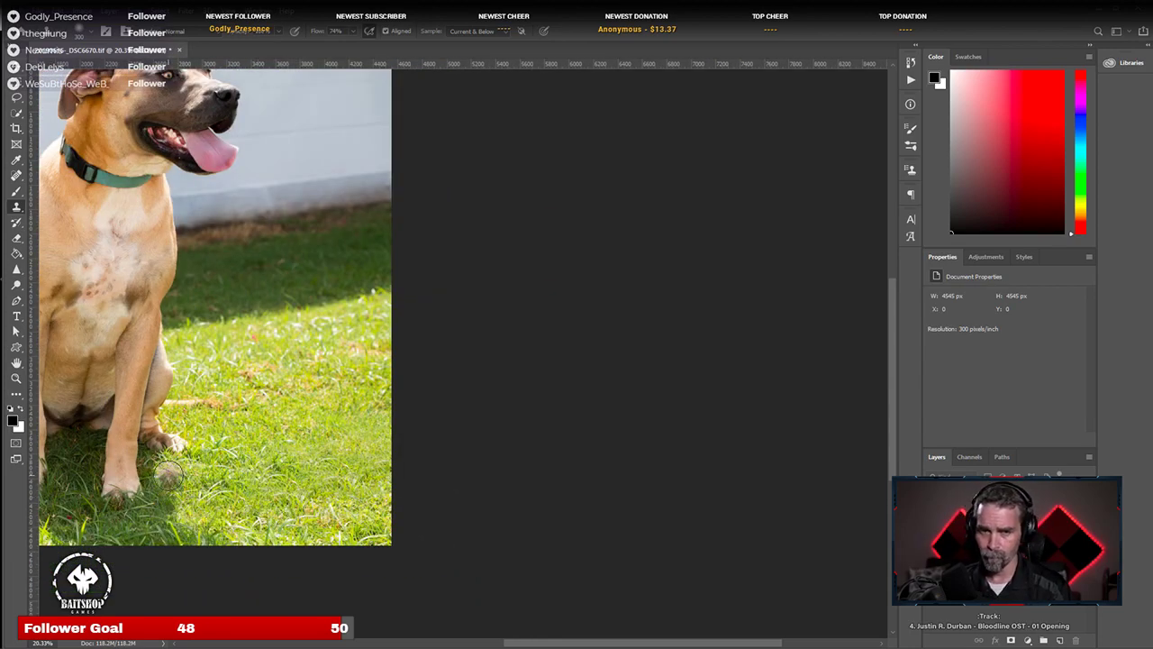
# Step: Heal the dark streak and a small mark on the dog's chest with a smaller Spot Healing Brush
pyautogui.moveTo(247, 258); pyautogui.dragTo(545, 399)
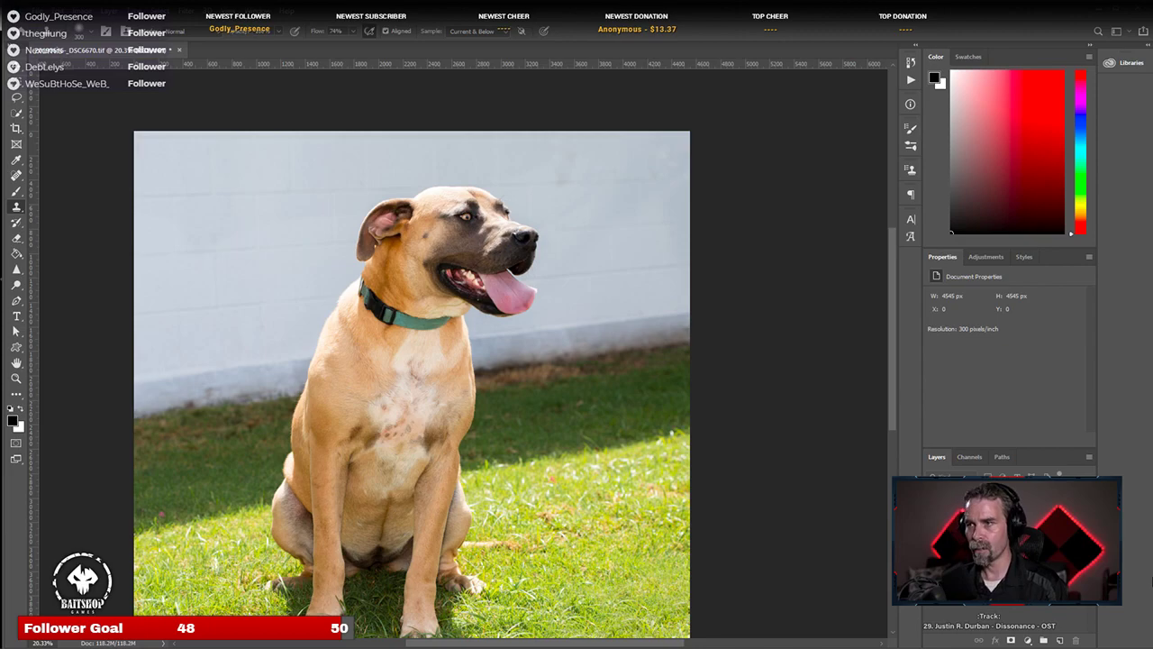
pyautogui.scroll(-5, 438, 504)
pyautogui.scroll(2, 438, 601)
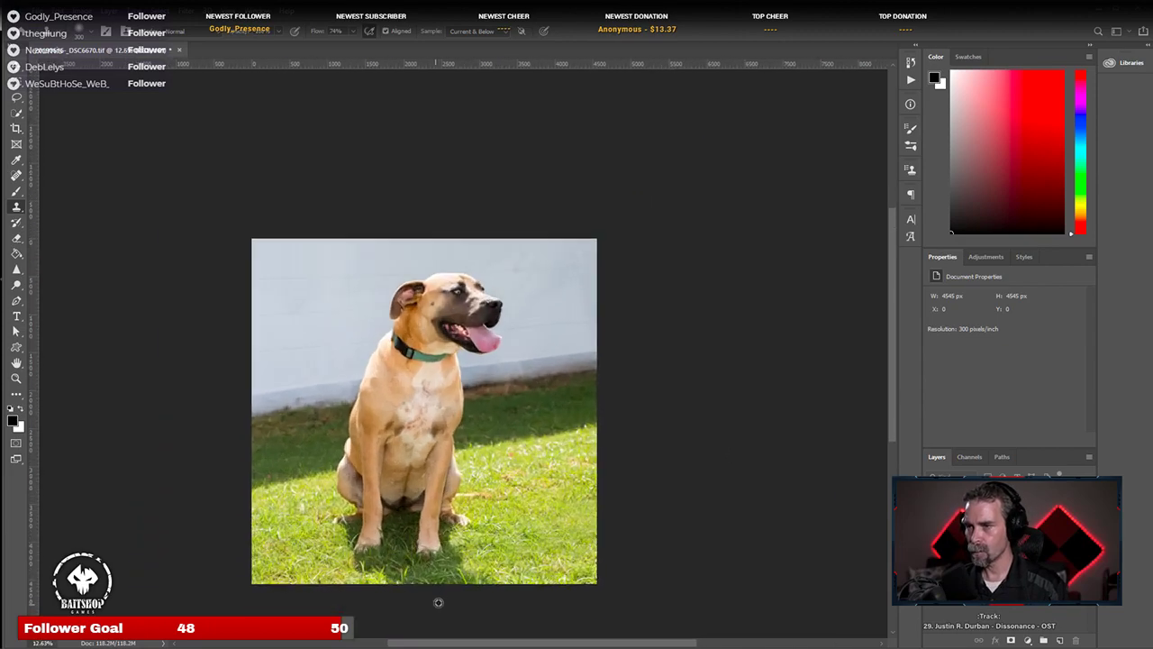
pyautogui.scroll(8, 387, 486)
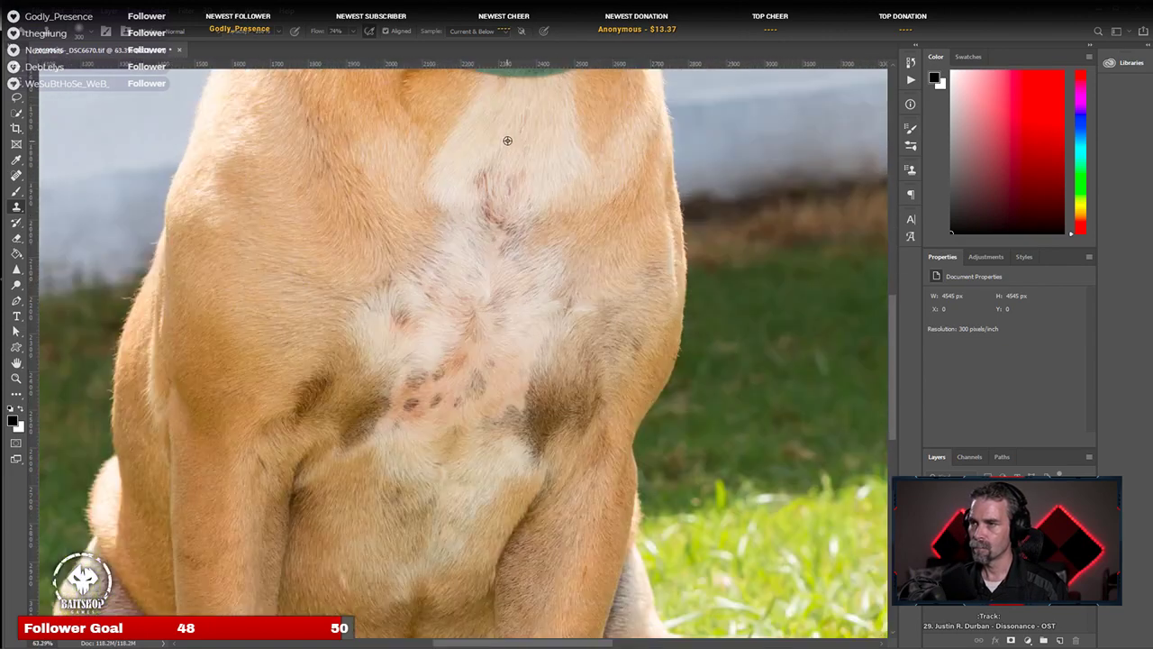
pyautogui.click(14, 175)
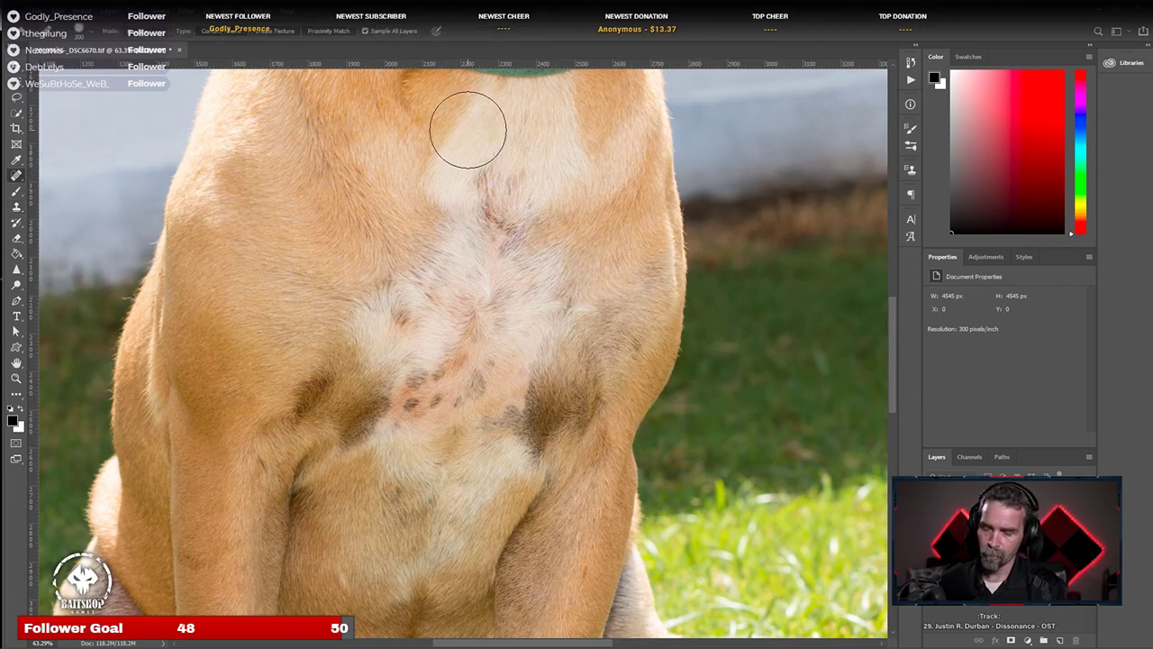
pyautogui.press('[')
pyautogui.press('[')
pyautogui.press('[')
pyautogui.moveTo(480, 171); pyautogui.dragTo(515, 245)
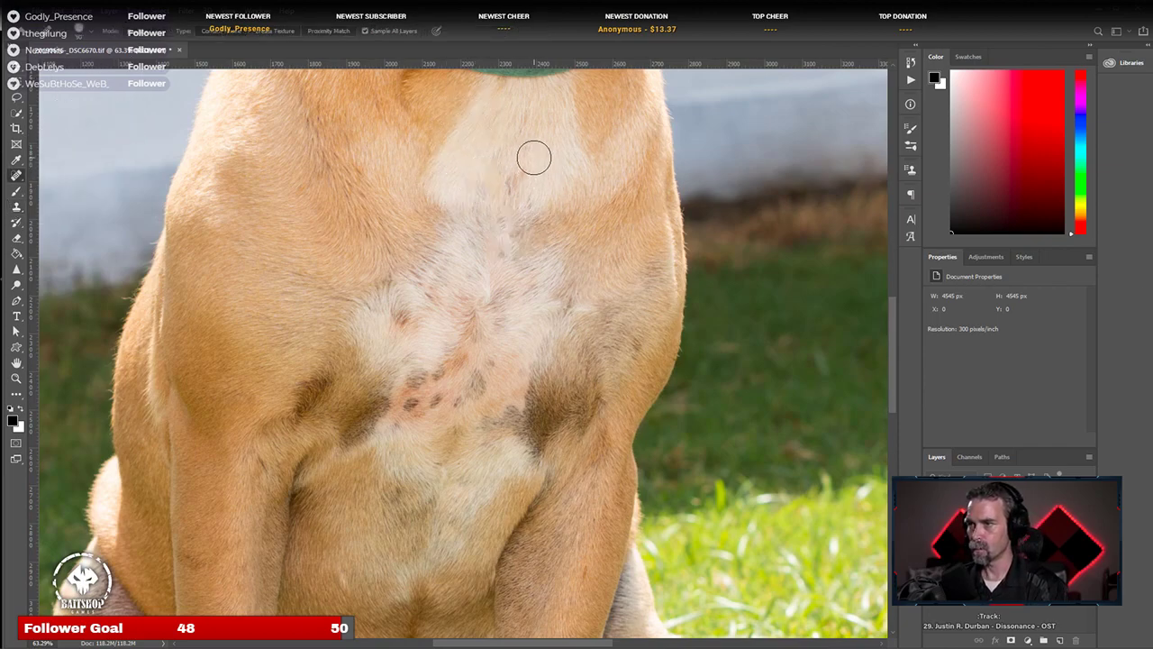
pyautogui.moveTo(534, 157); pyautogui.dragTo(505, 219)
# Step: Zoom back out to check the dog, then close the retouched photo
pyautogui.scroll(-4, 566, 482)
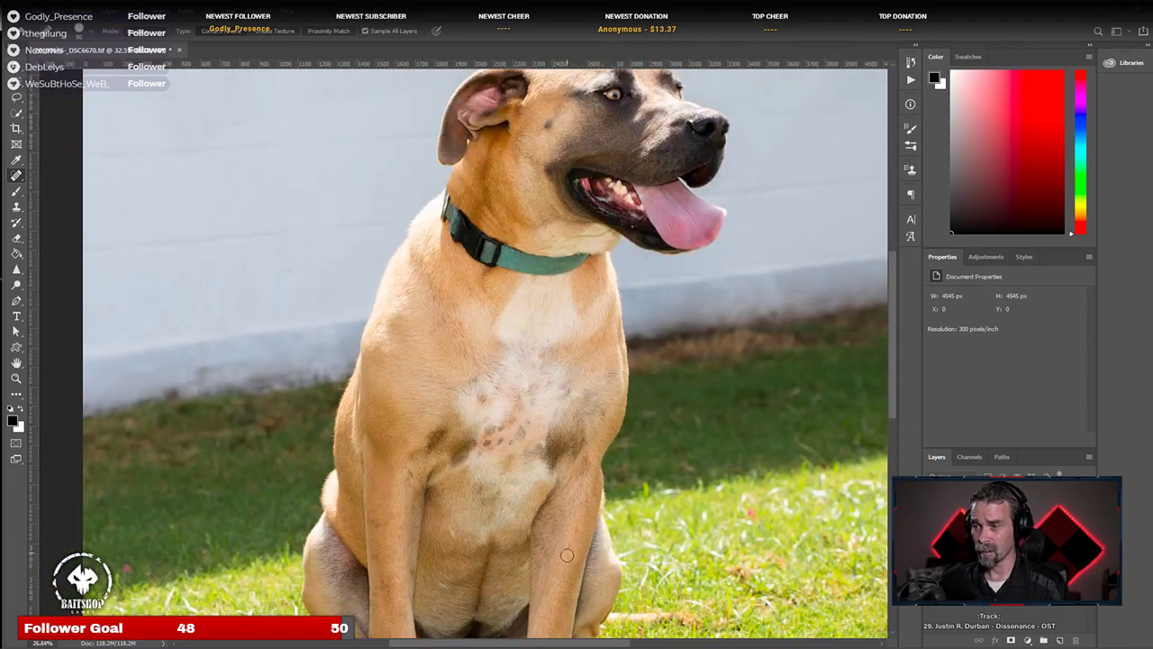
pyautogui.scroll(-2, 567, 555)
pyautogui.scroll(-2, 557, 300)
pyautogui.scroll(2, 558, 300)
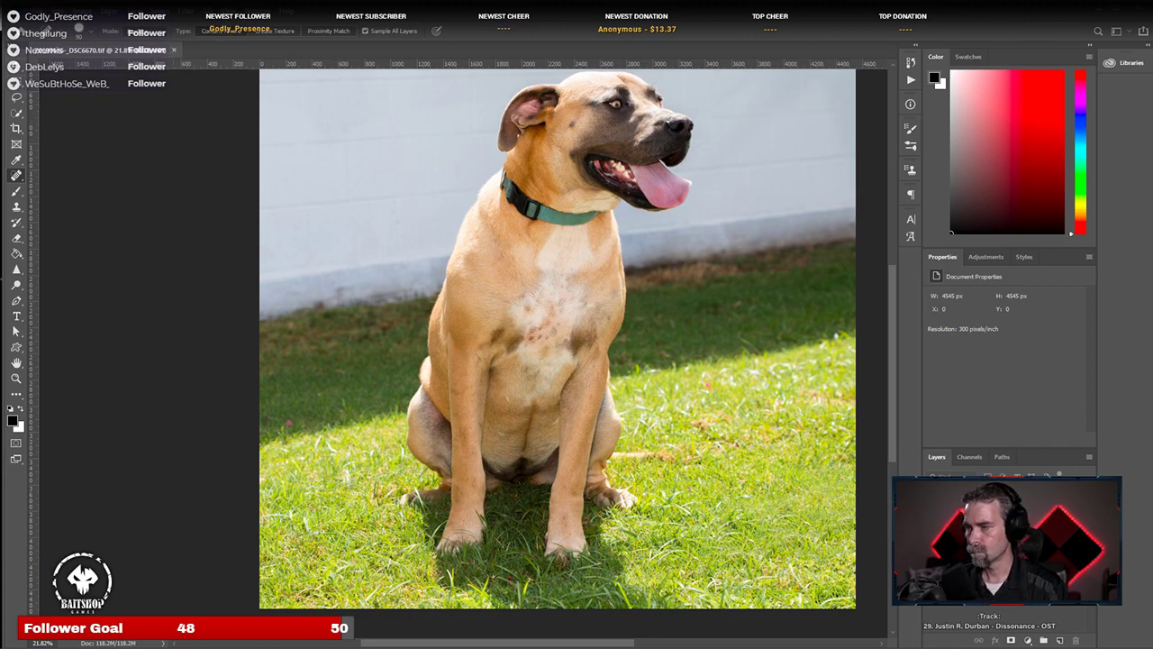
pyautogui.click(172, 49)
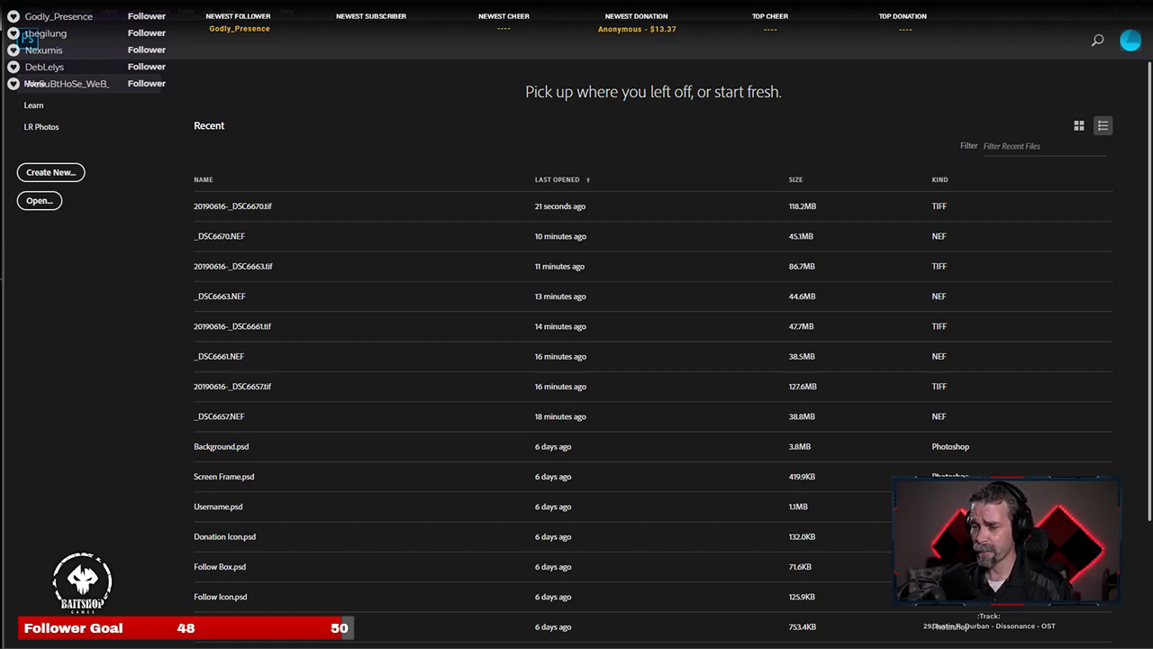
# Step: Switch back to Lightroom Classic to see the edited 20190616-_DSC6670.tif
pyautogui.hotkey('alt', 'Tab')
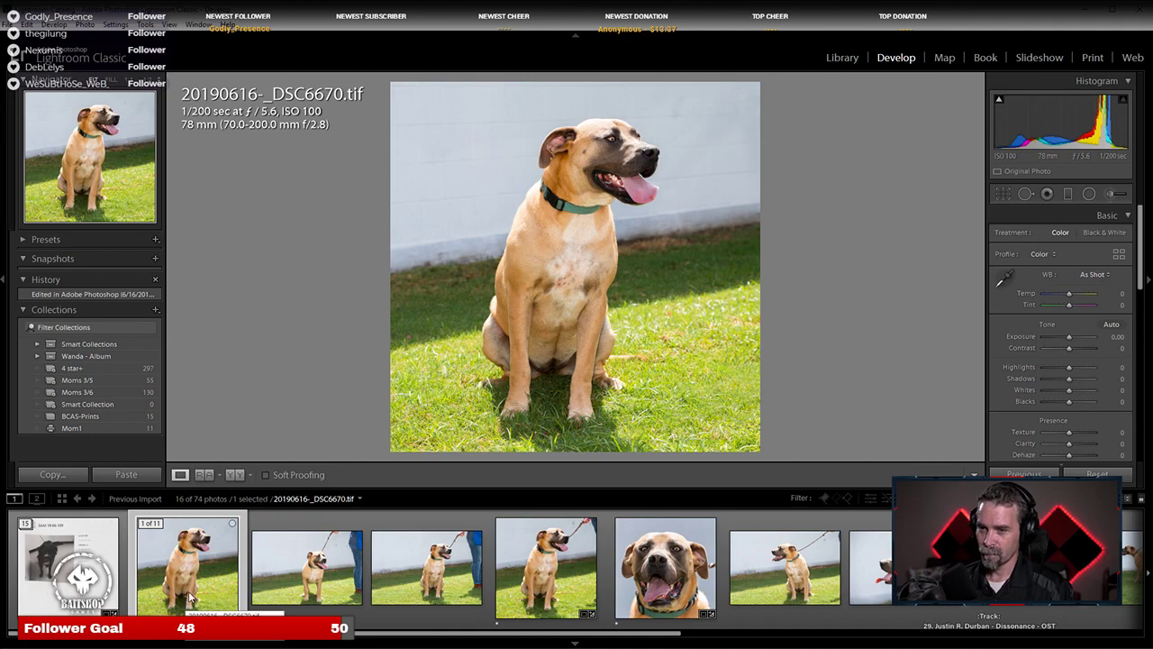
# Step: Rate the retouched photo 2 stars and select the close-up portrait _DSC6671.NEF
pyautogui.press('2')
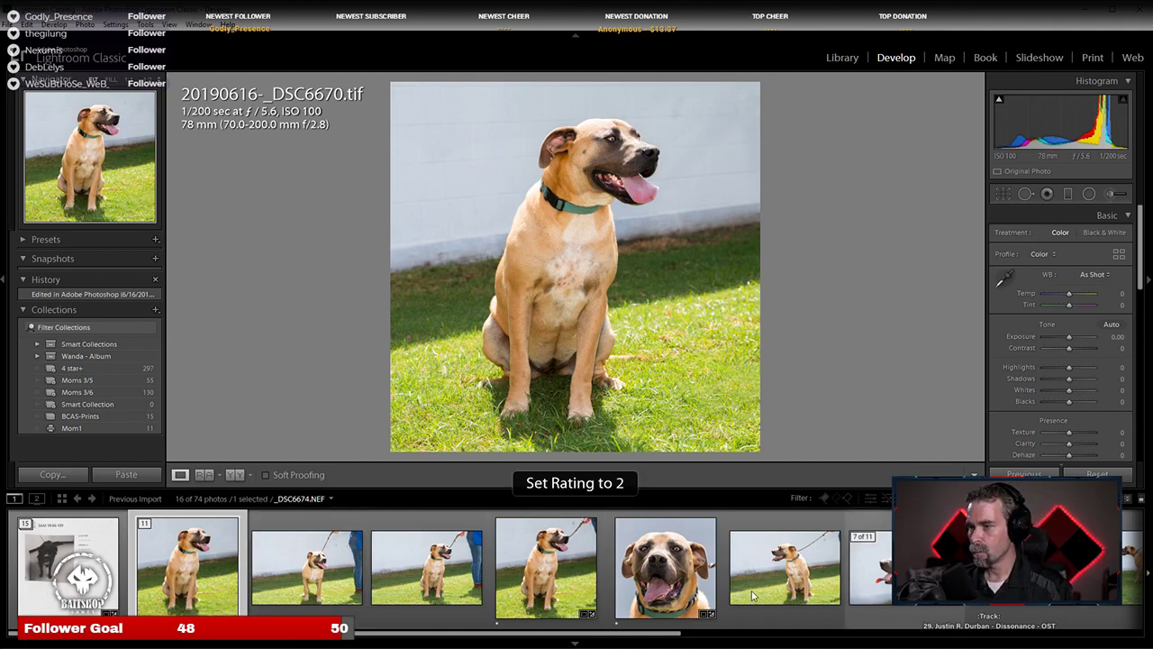
pyautogui.click(662, 602)
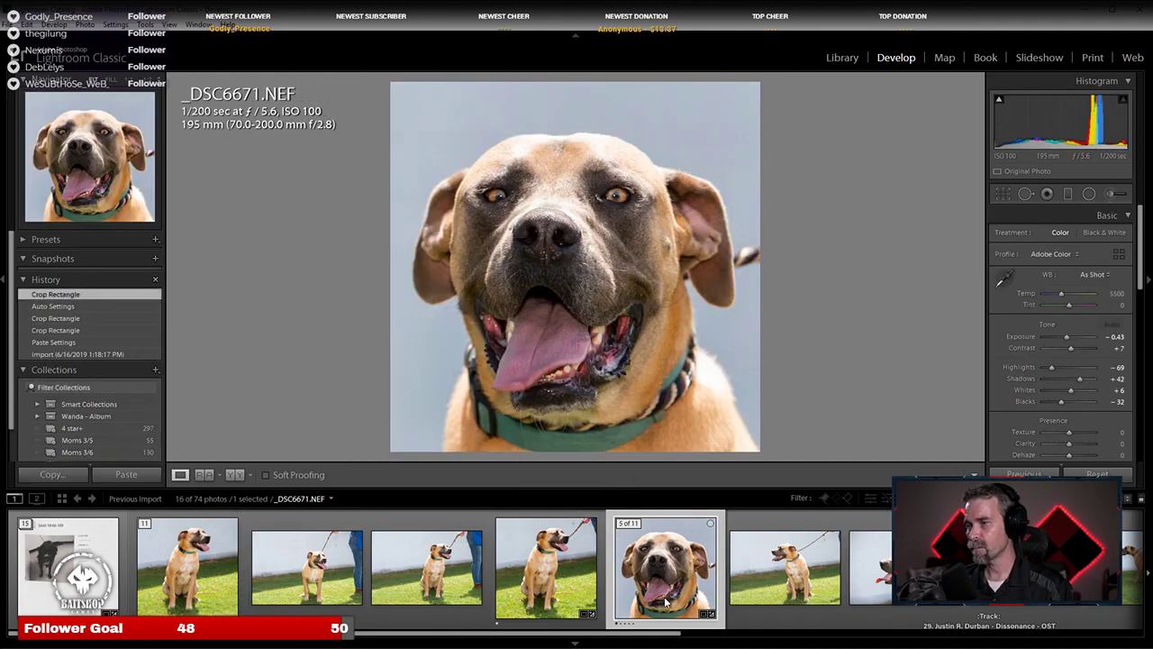
pyautogui.rightClick(665, 602)
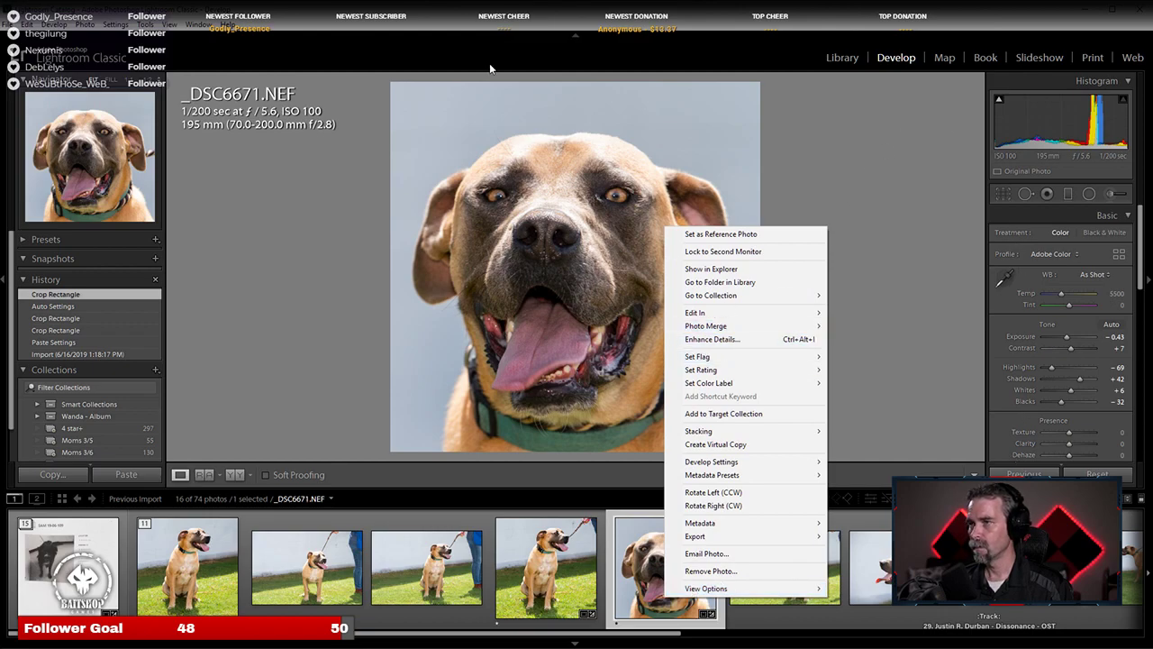
pyautogui.press('Escape')
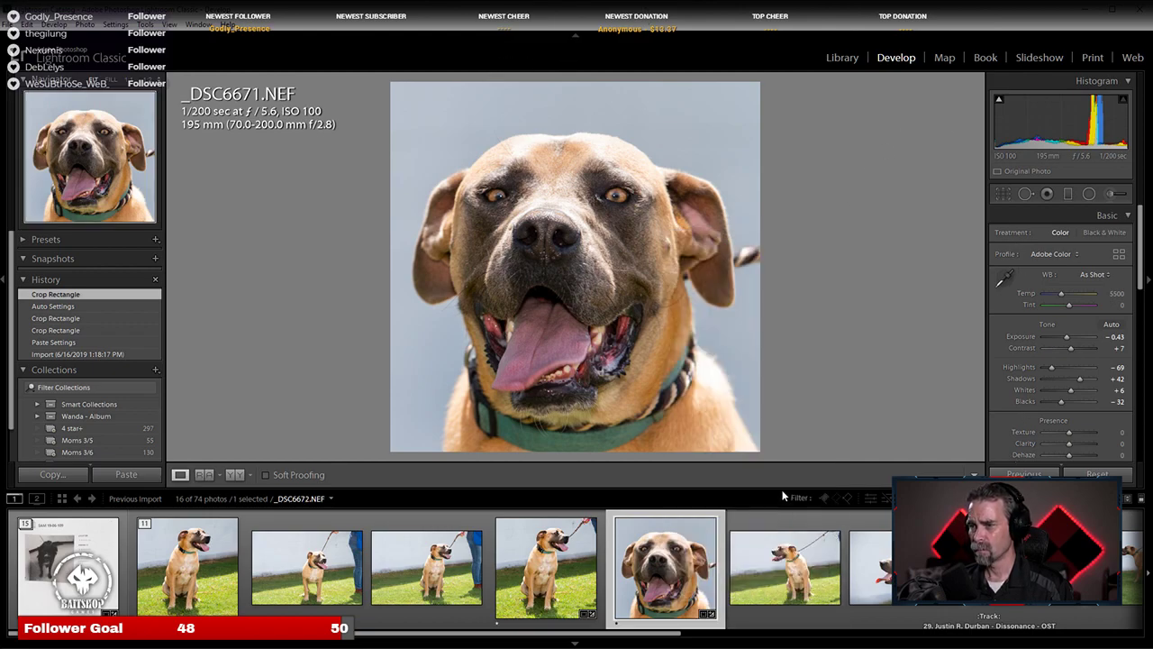
# Step: Show the Develop Settings submenu for the close-up portrait's thumbnail
pyautogui.rightClick(649, 597)
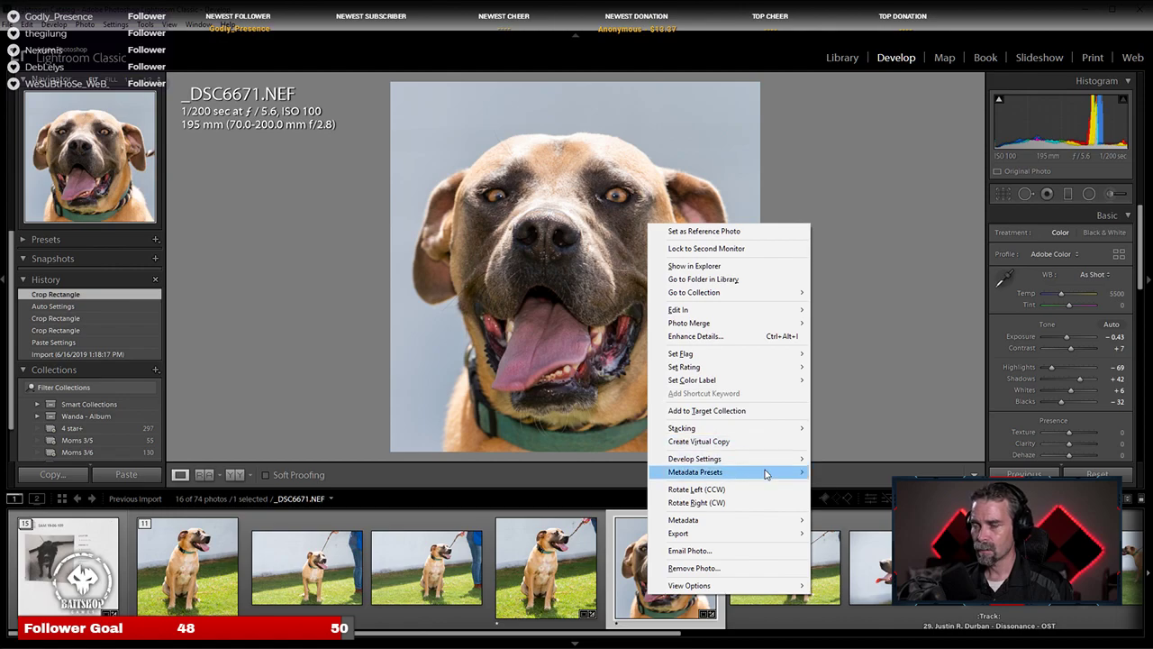
pyautogui.moveTo(721, 459)
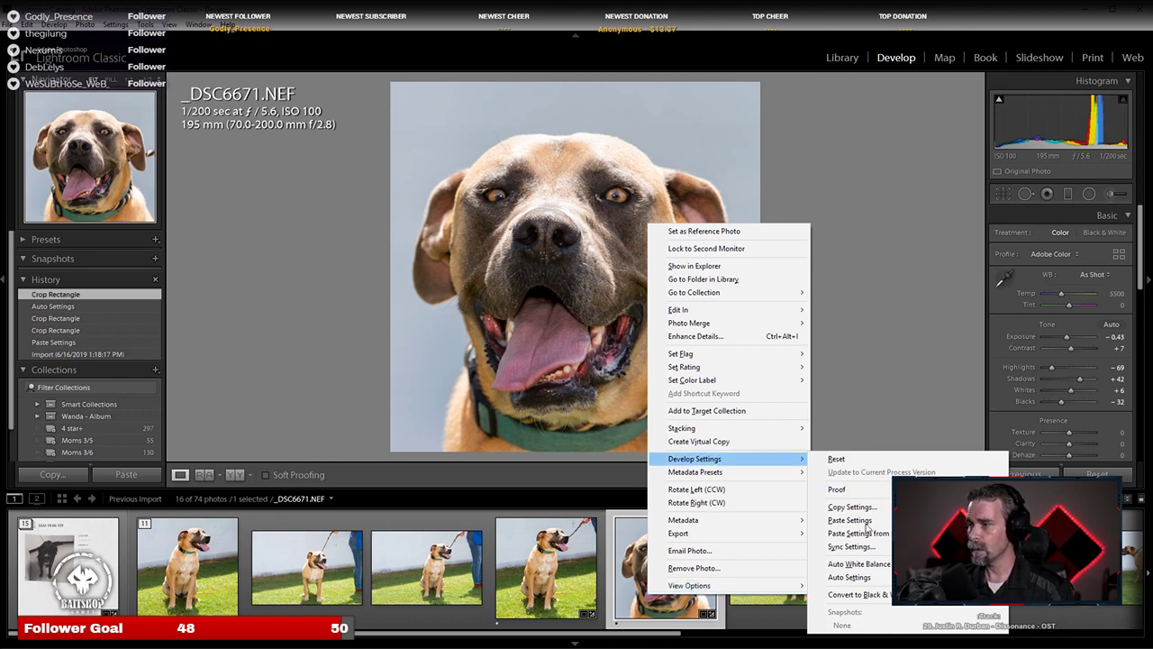
pyautogui.click(522, 33)
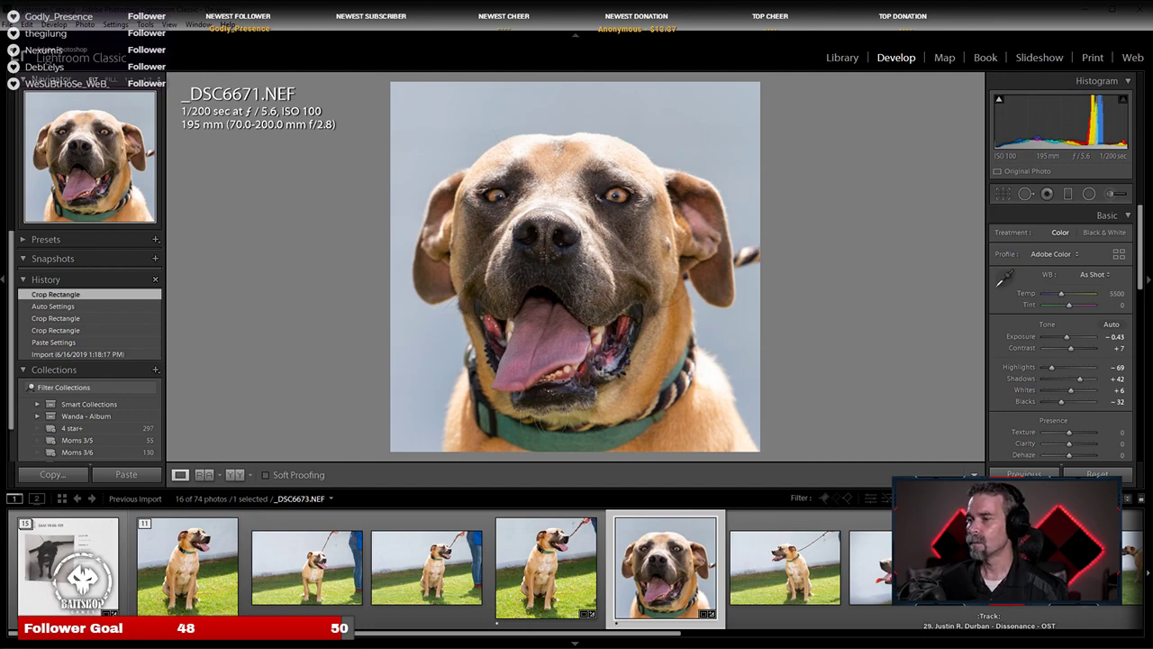
pyautogui.rightClick(693, 574)
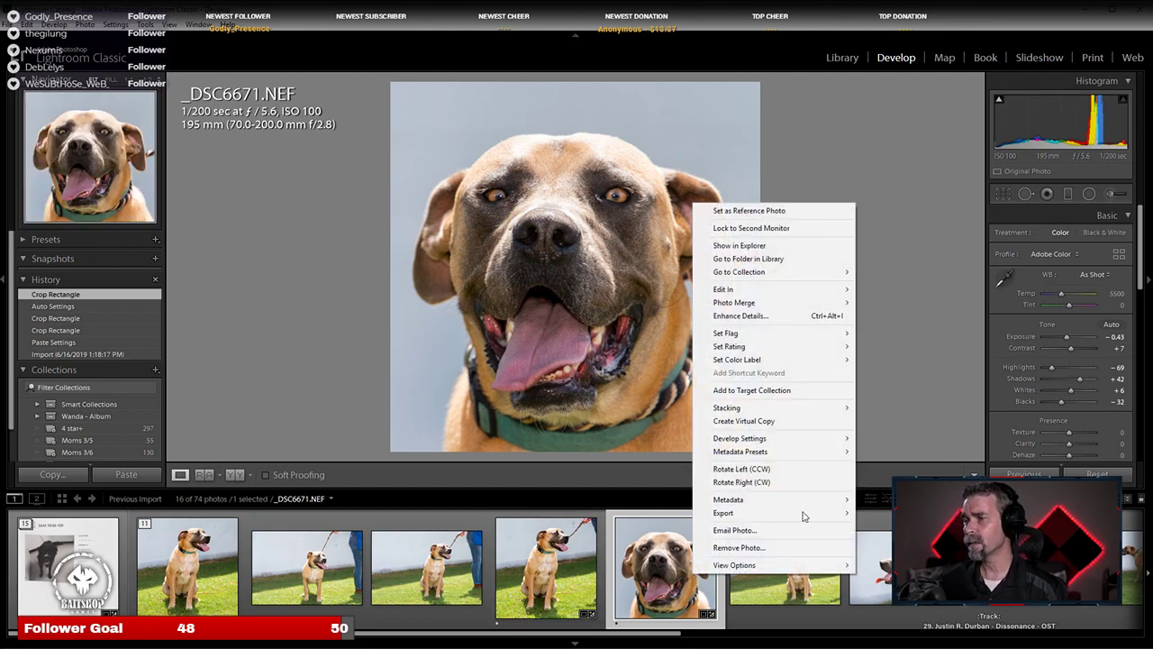
# Step: Send _DSC6671.NEF to Photoshop with Edit In > Edit in Adobe Photoshop CC 2019
pyautogui.moveTo(791, 290)
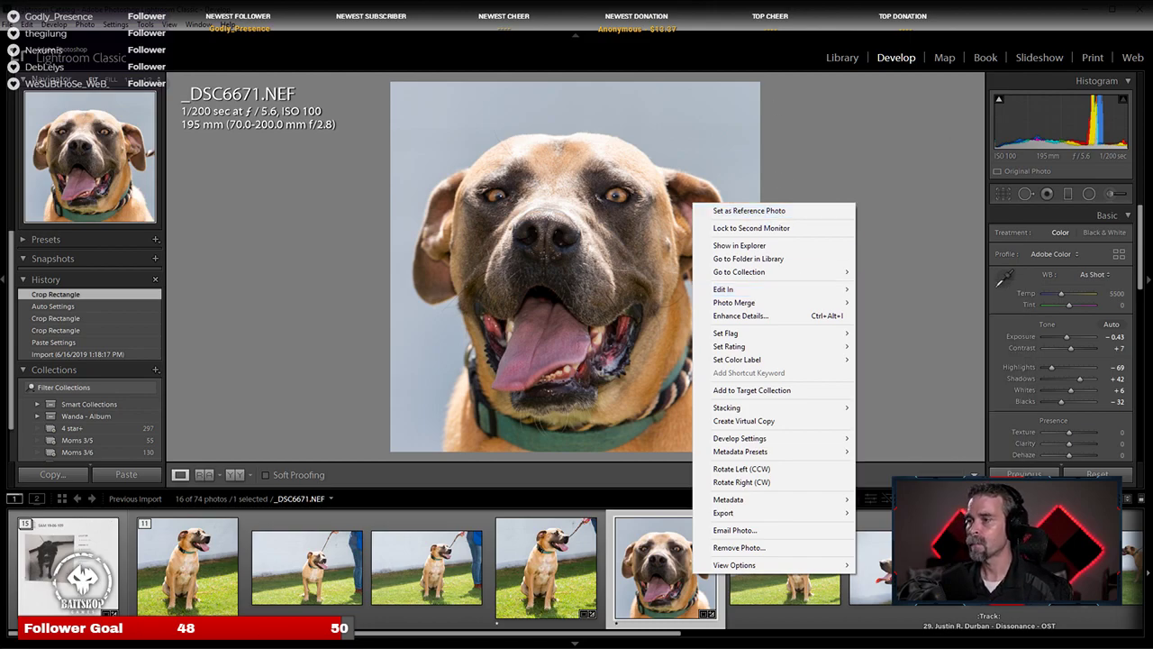
pyautogui.moveTo(778, 571)
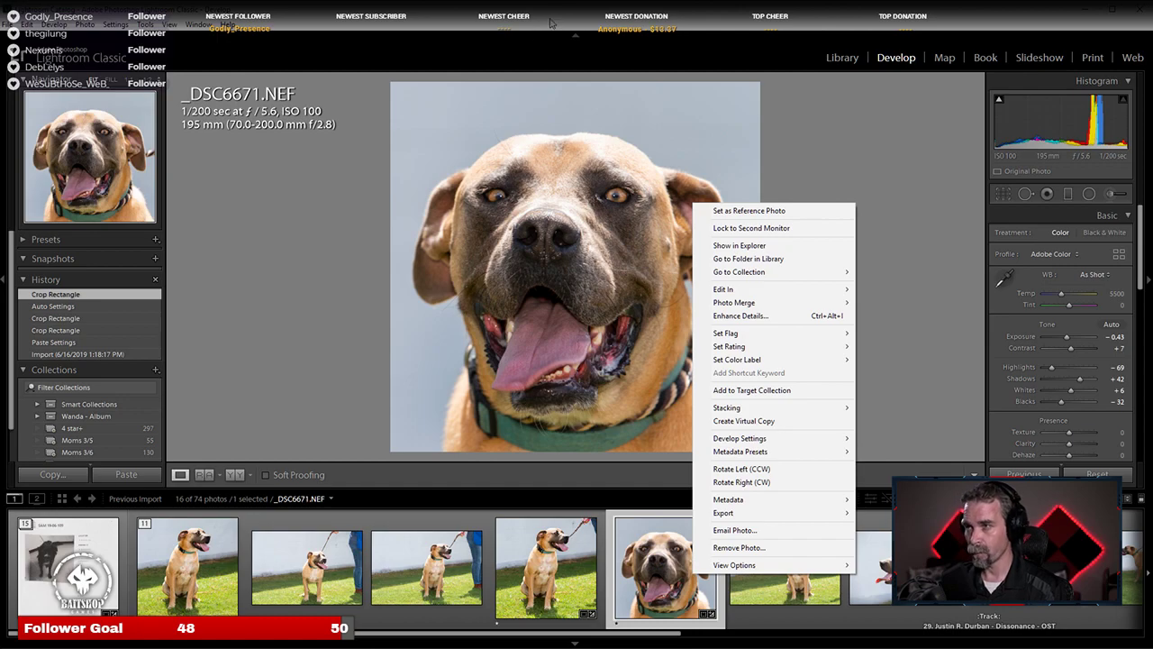
pyautogui.moveTo(819, 294)
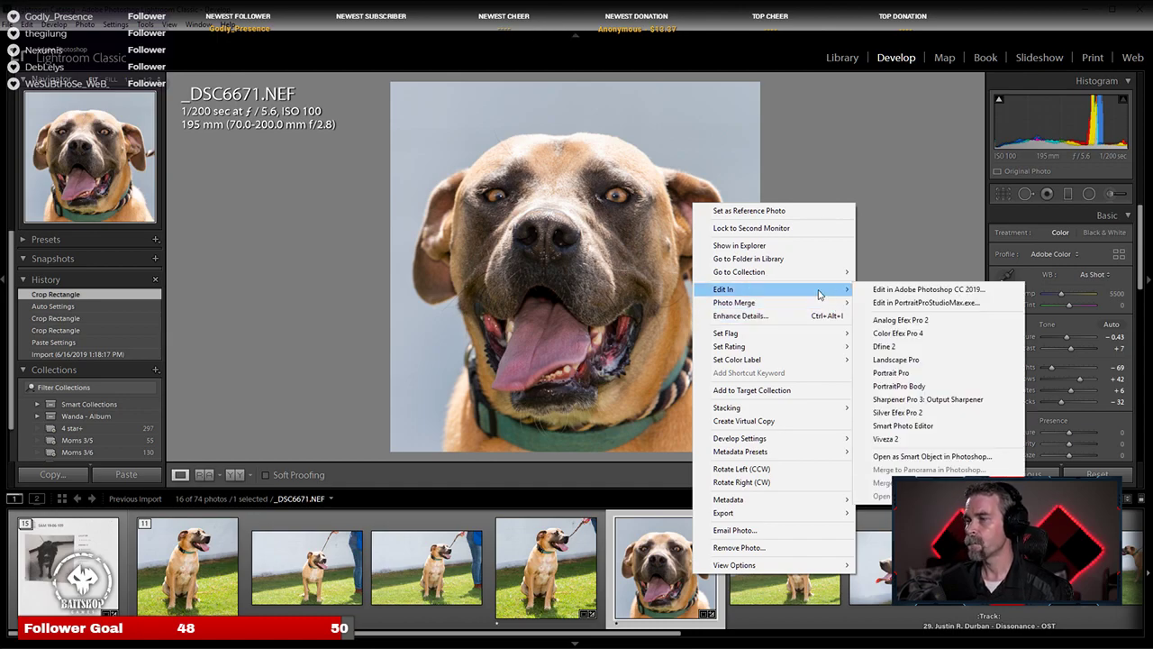
pyautogui.click(899, 290)
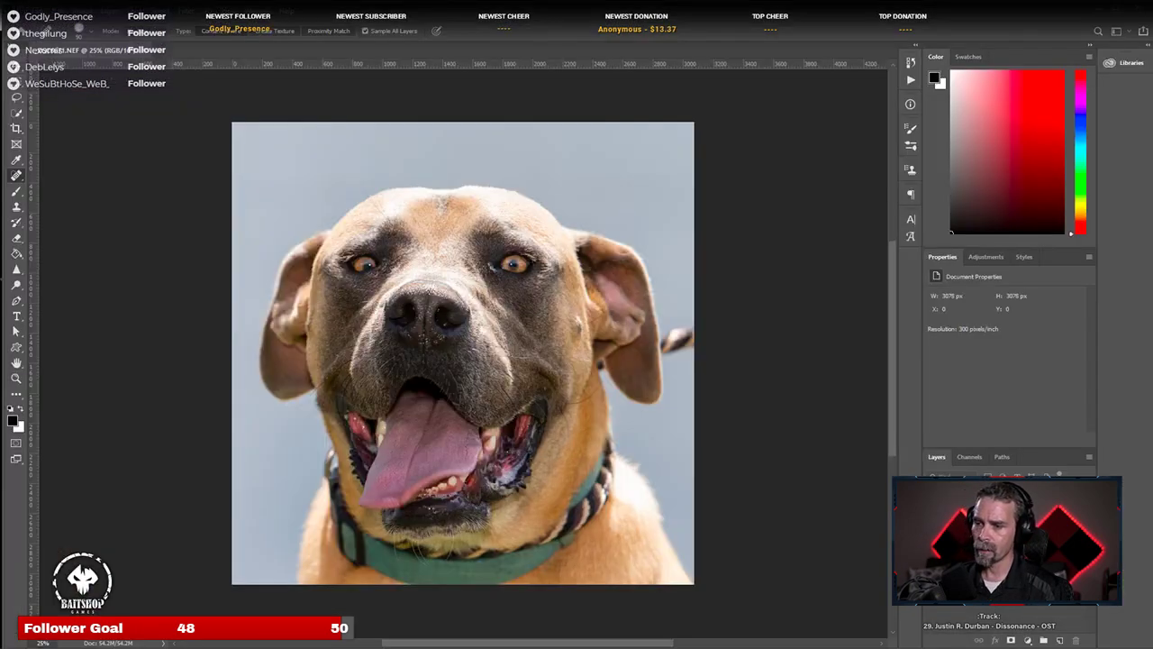
# Step: Clone clean background over the leash strand to the right of the dog's ear
pyautogui.scroll(3, 780, 337)
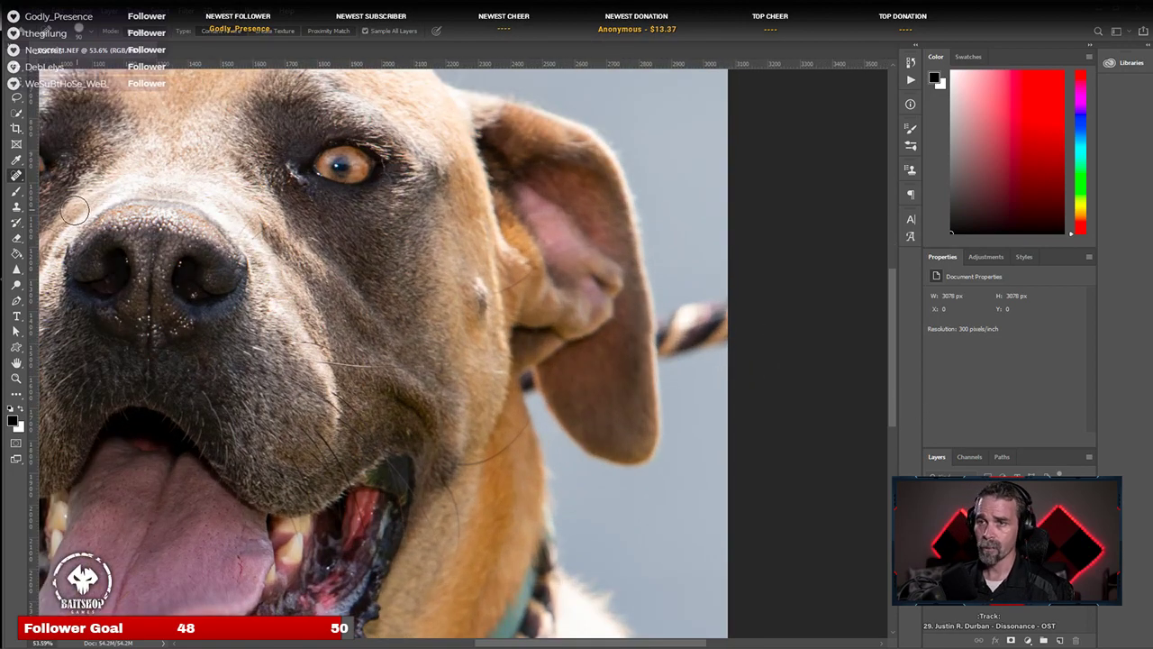
pyautogui.click(16, 208)
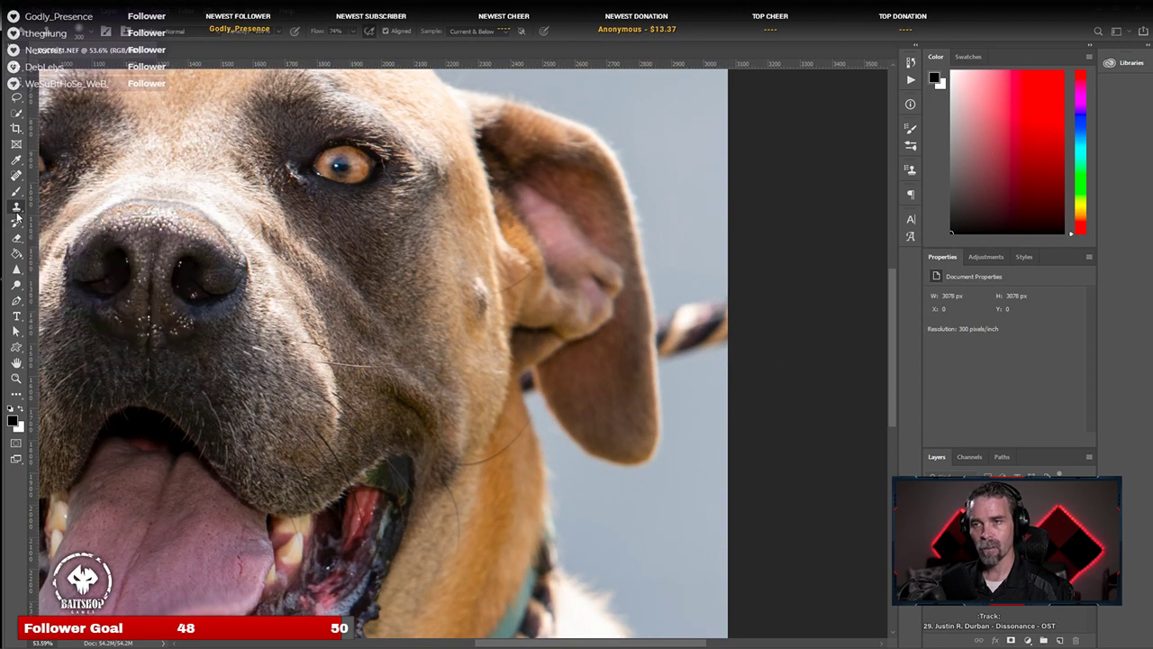
pyautogui.rightClick(18, 209)
pyautogui.click(61, 208)
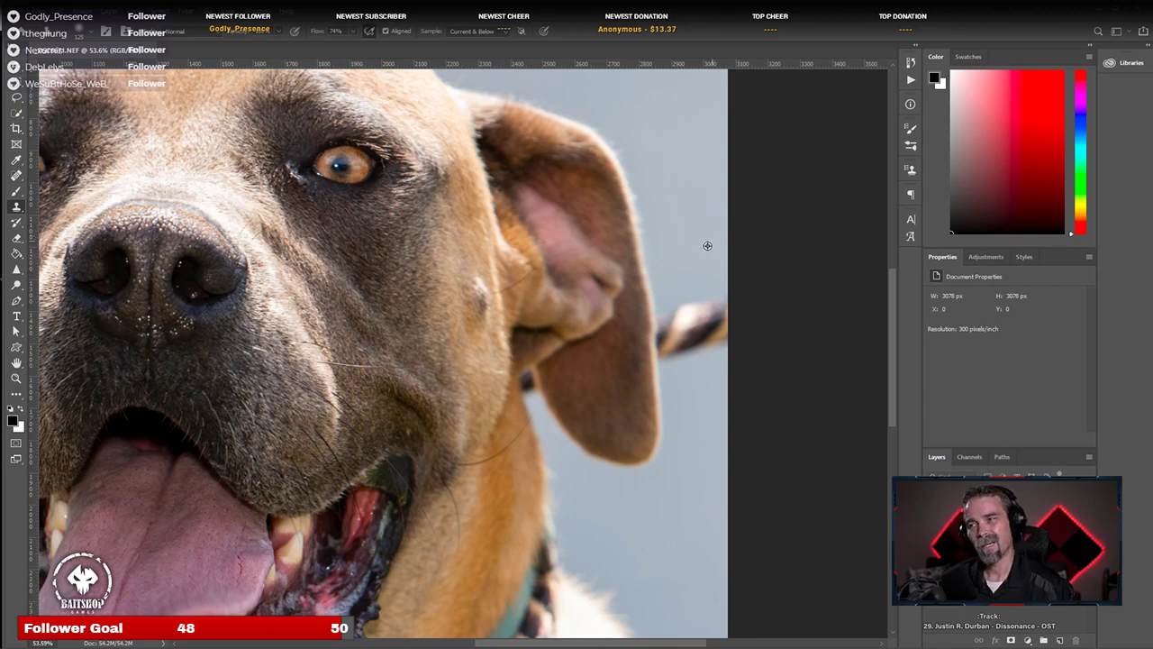
pyautogui.moveTo(728, 307)
pyautogui.mouseDown()
pyautogui.moveTo(725, 347)
pyautogui.moveTo(689, 265)
pyautogui.moveTo(710, 347)
pyautogui.mouseUp()
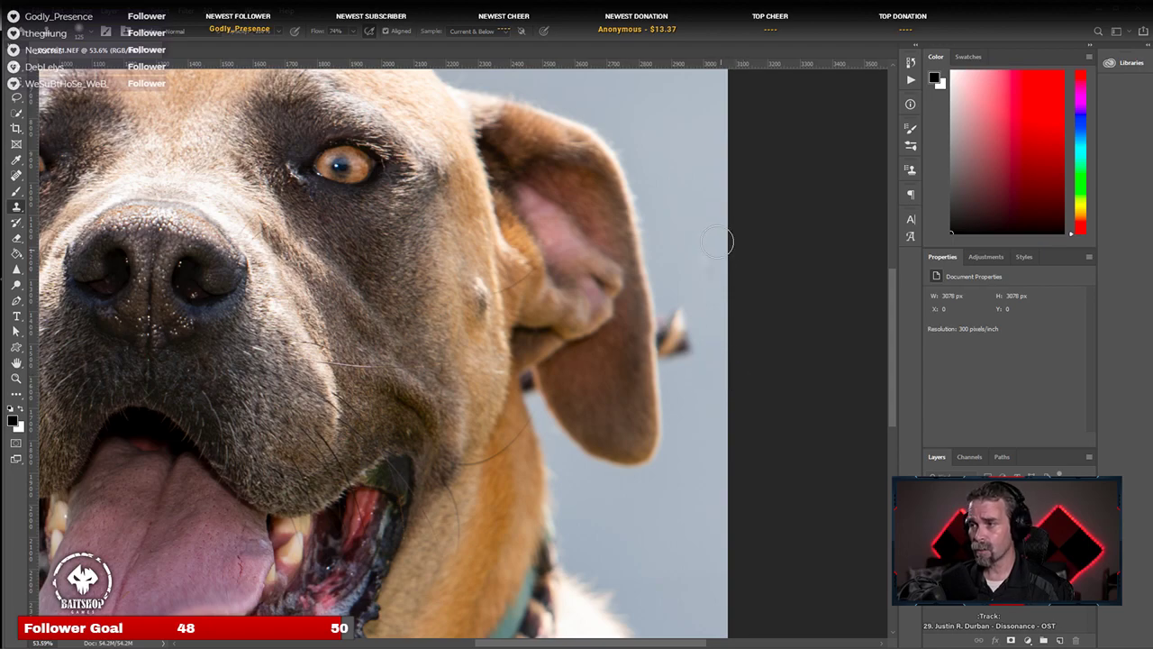
pyautogui.keyDown('alt'); pyautogui.click(682, 218); pyautogui.keyUp('alt')
pyautogui.moveTo(679, 319)
pyautogui.mouseDown()
pyautogui.moveTo(704, 339)
pyautogui.moveTo(712, 270)
pyautogui.moveTo(698, 372)
pyautogui.moveTo(698, 334)
pyautogui.moveTo(688, 359)
pyautogui.moveTo(676, 317)
pyautogui.moveTo(678, 364)
pyautogui.mouseUp()
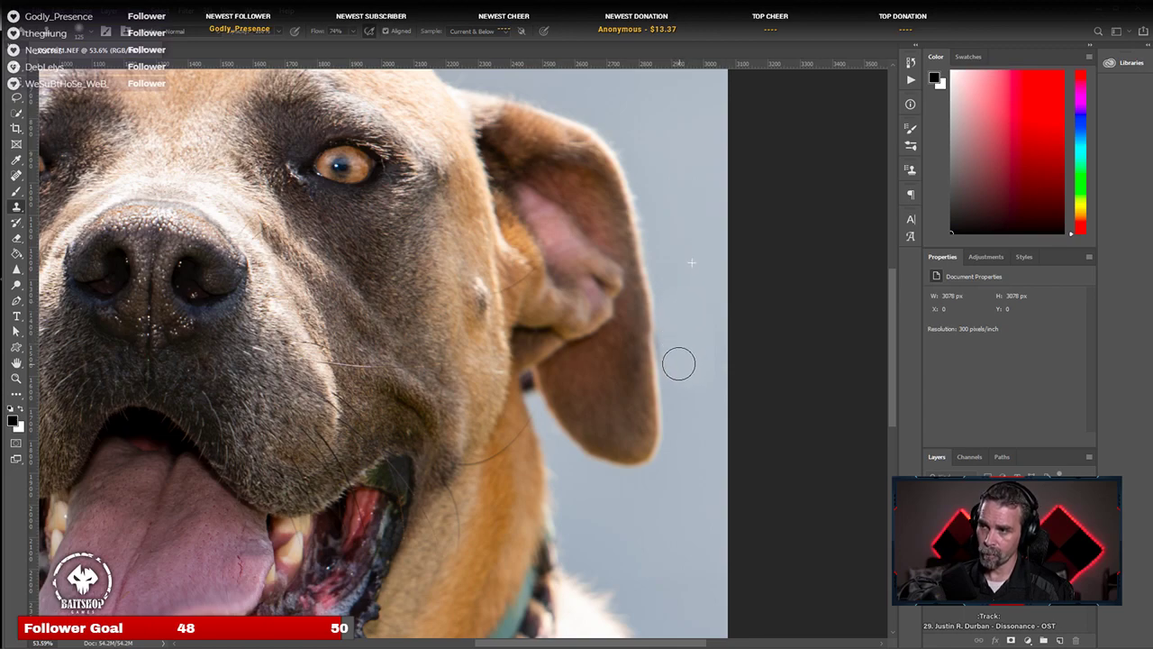
# Step: Zoom in and out to check that the strand beside the ear is gone
pyautogui.scroll(-2, 674, 325)
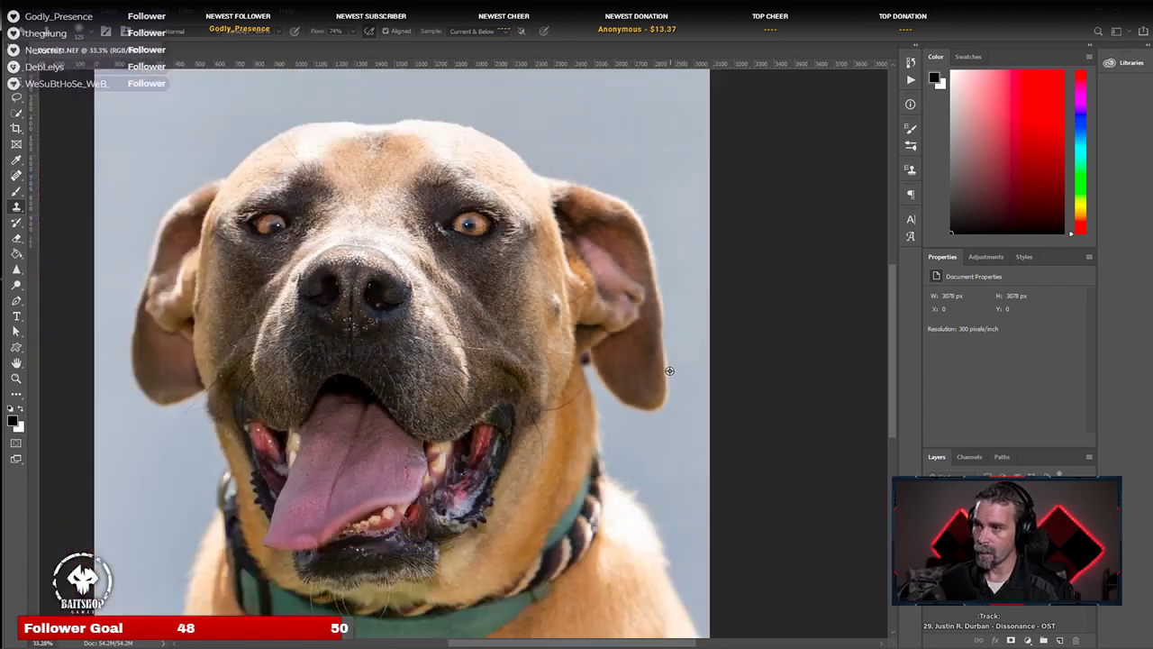
pyautogui.scroll(-1, 631, 361)
pyautogui.scroll(3, 576, 270)
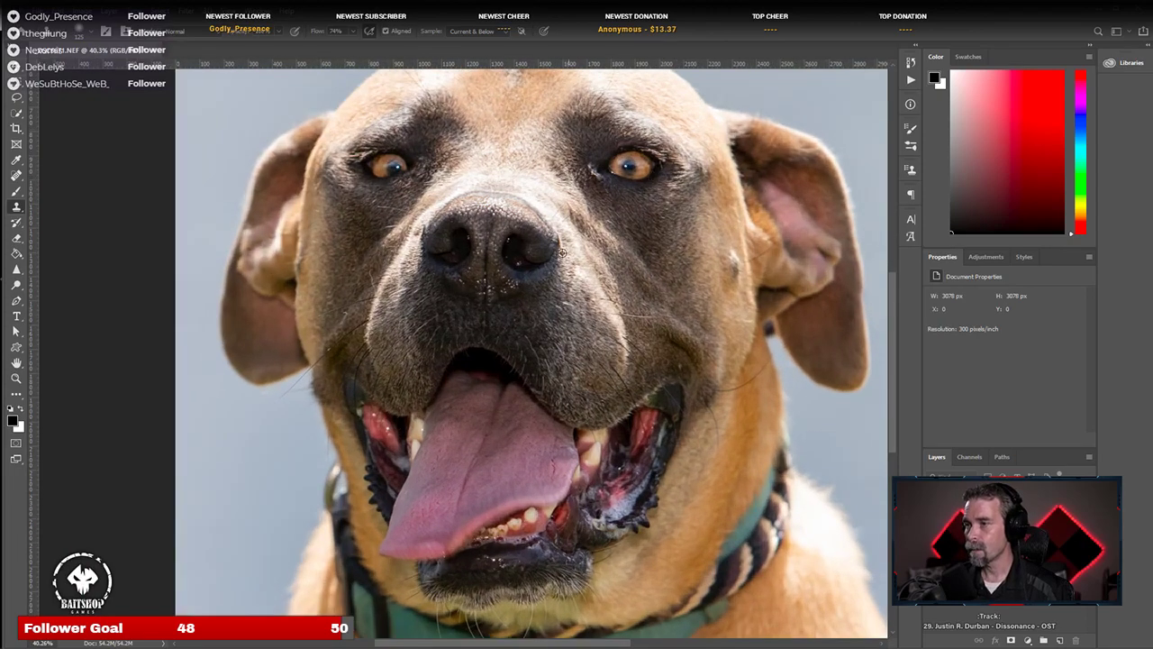
pyautogui.scroll(-1, 561, 253)
pyautogui.scroll(3, 541, 270)
pyautogui.scroll(-2, 516, 290)
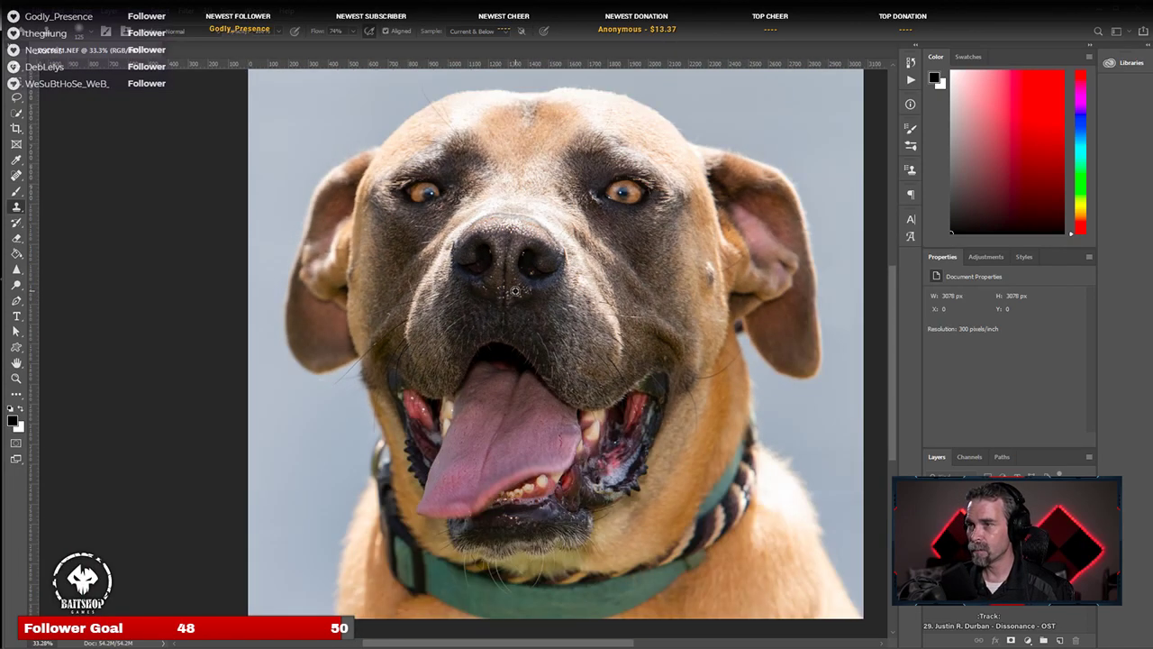
pyautogui.scroll(-2, 519, 333)
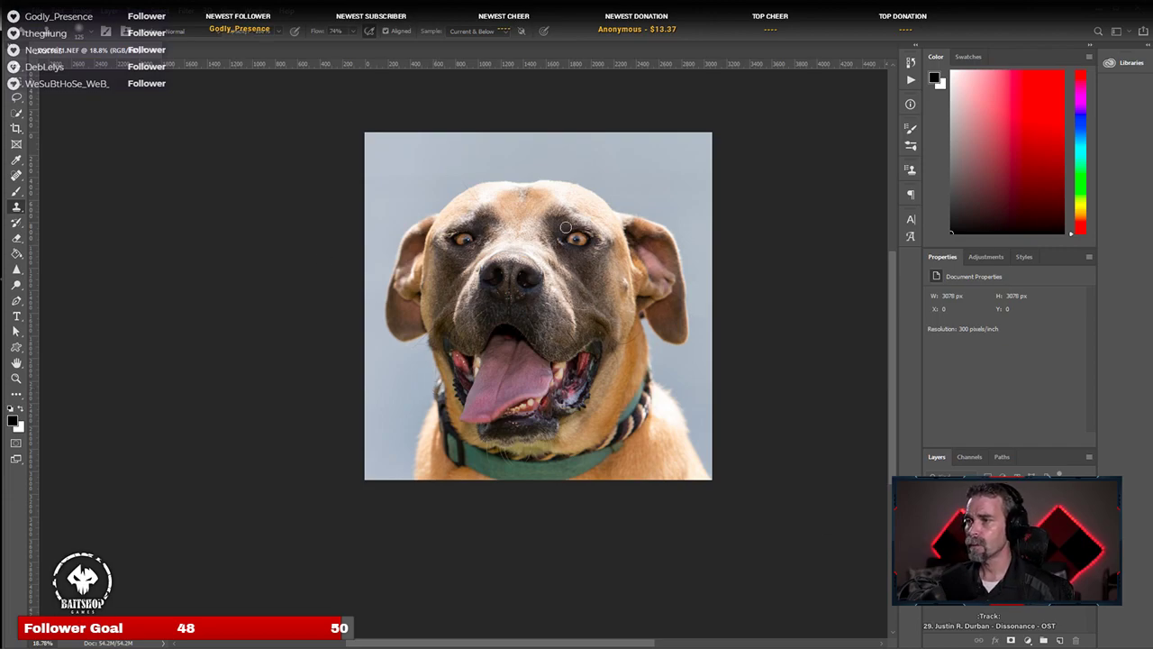
pyautogui.scroll(1, 557, 233)
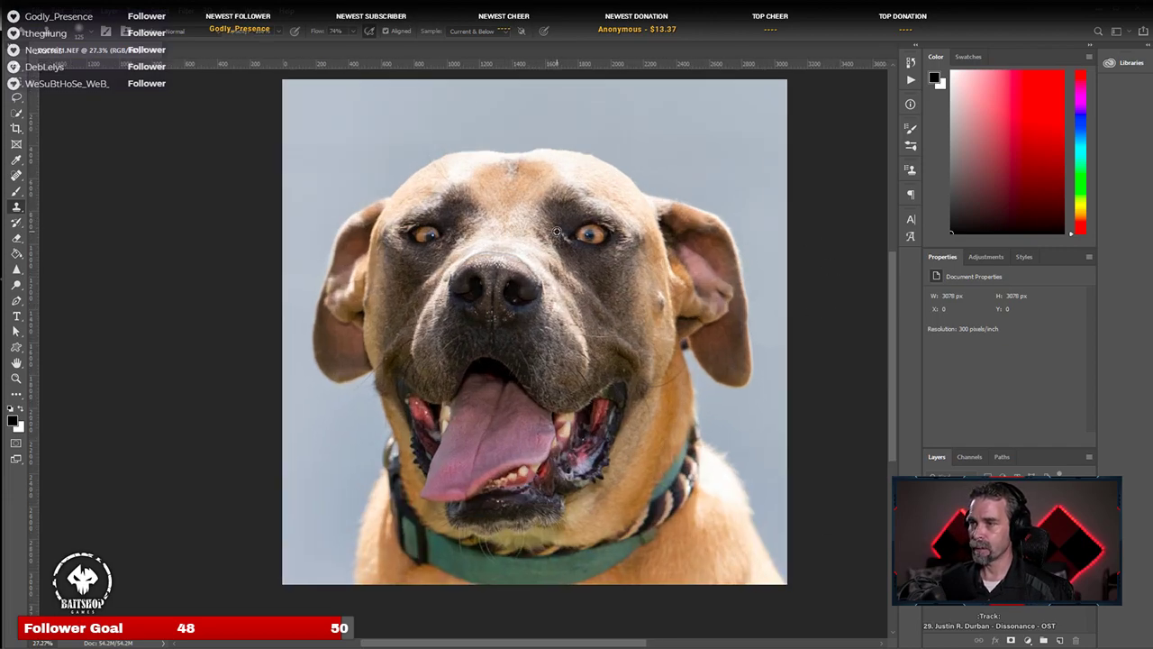
pyautogui.scroll(-1, 557, 233)
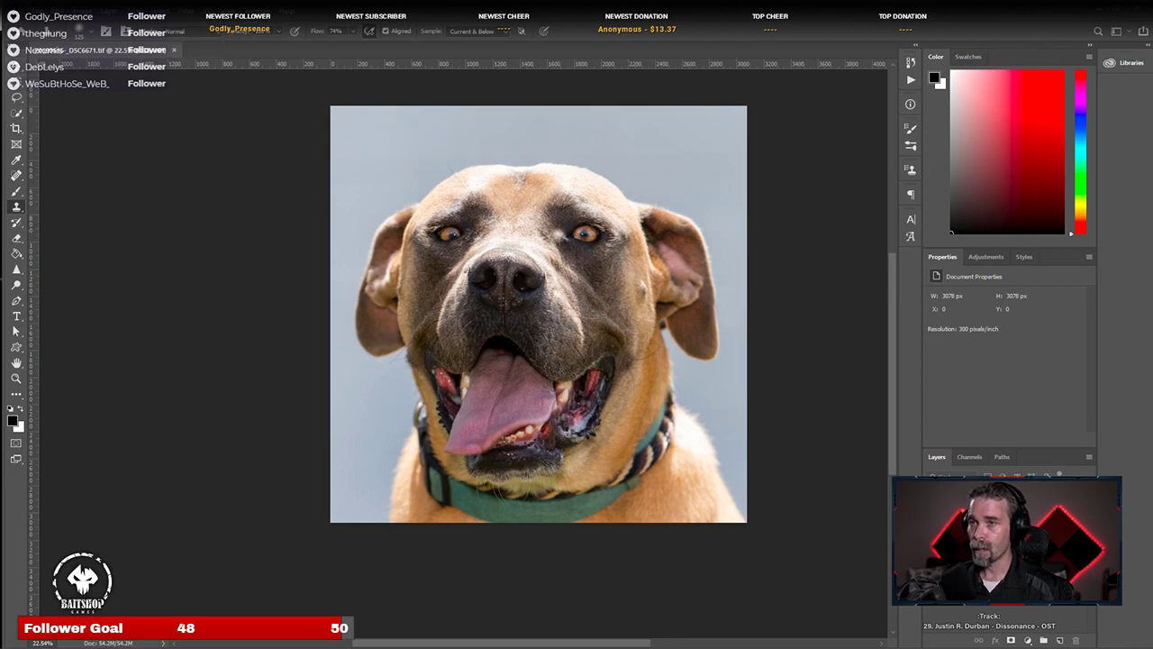
# Step: Close the finished close-up and give it a 2-star rating in Lightroom Classic
pyautogui.click(174, 50)
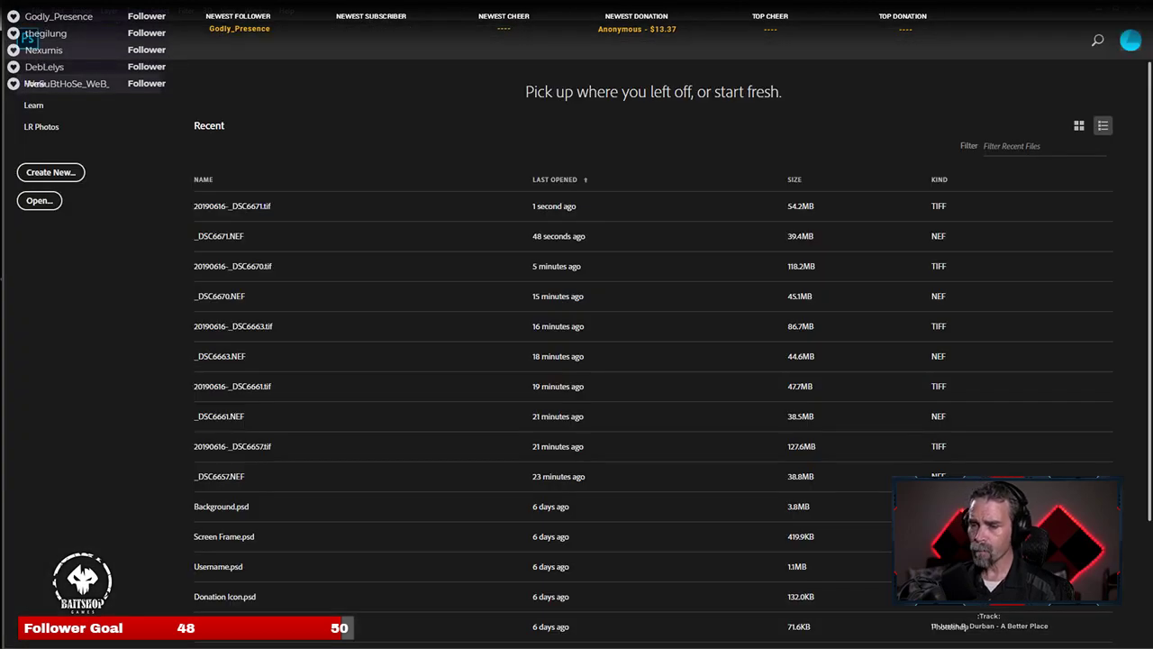
pyautogui.hotkey('alt', 'Tab')
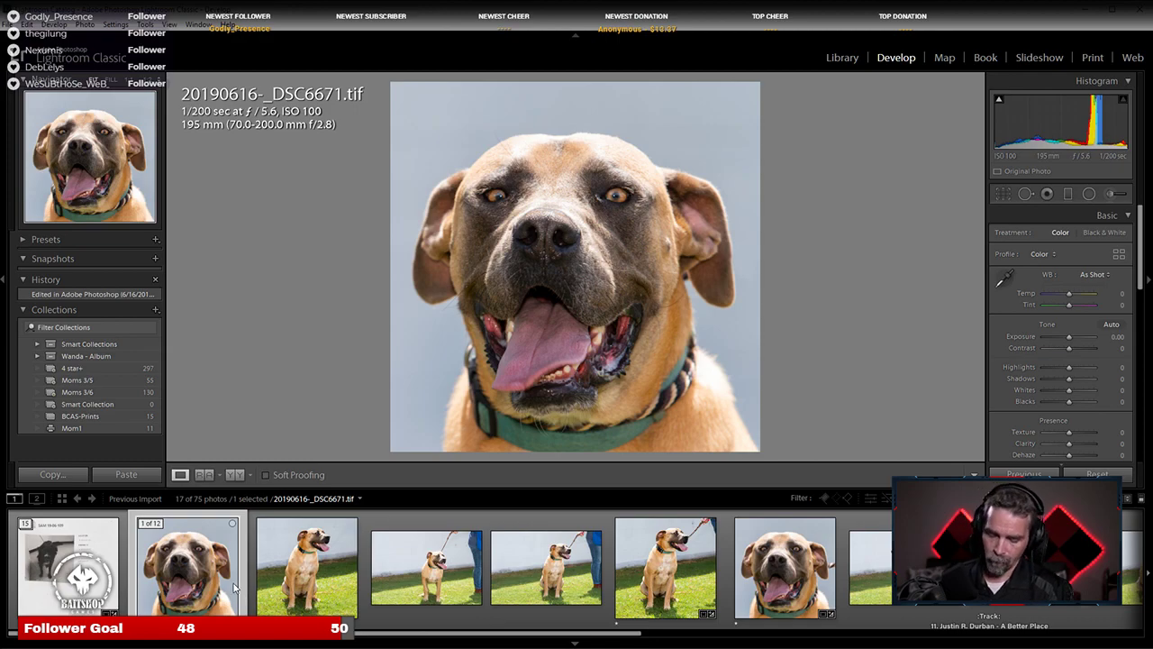
pyautogui.press('2')
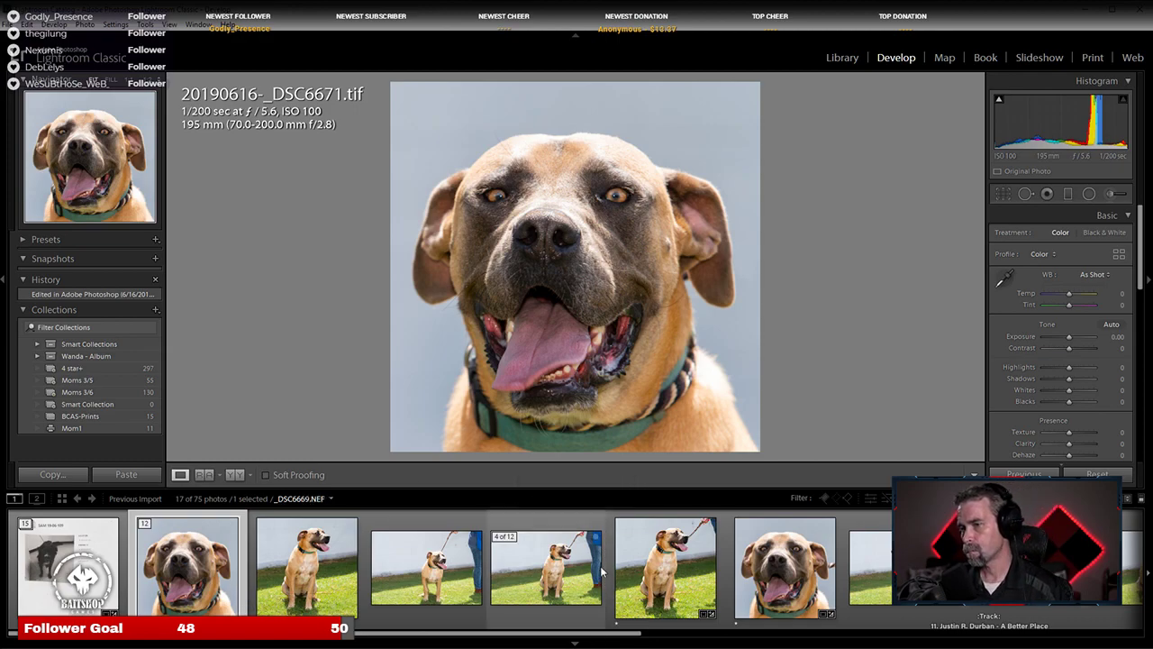
# Step: Bring up the Edit In options for the standing dog photo _DSC6677.NEF
pyautogui.scroll(-2, 814, 584)
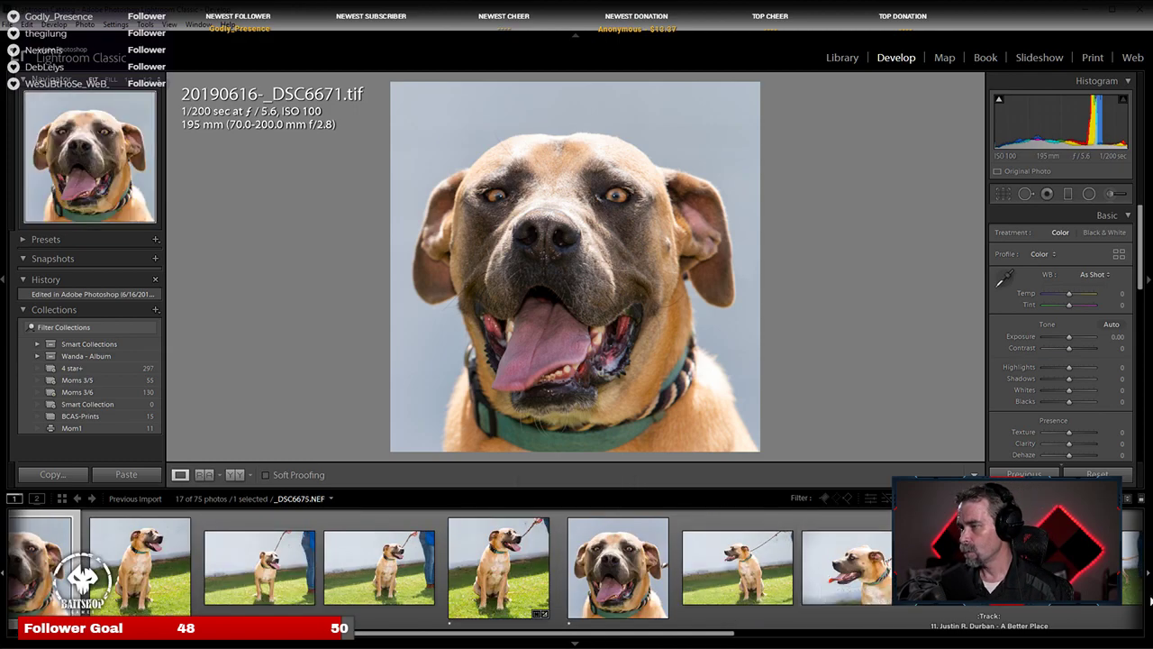
pyautogui.scroll(-2, 813, 584)
pyautogui.rightClick(991, 585)
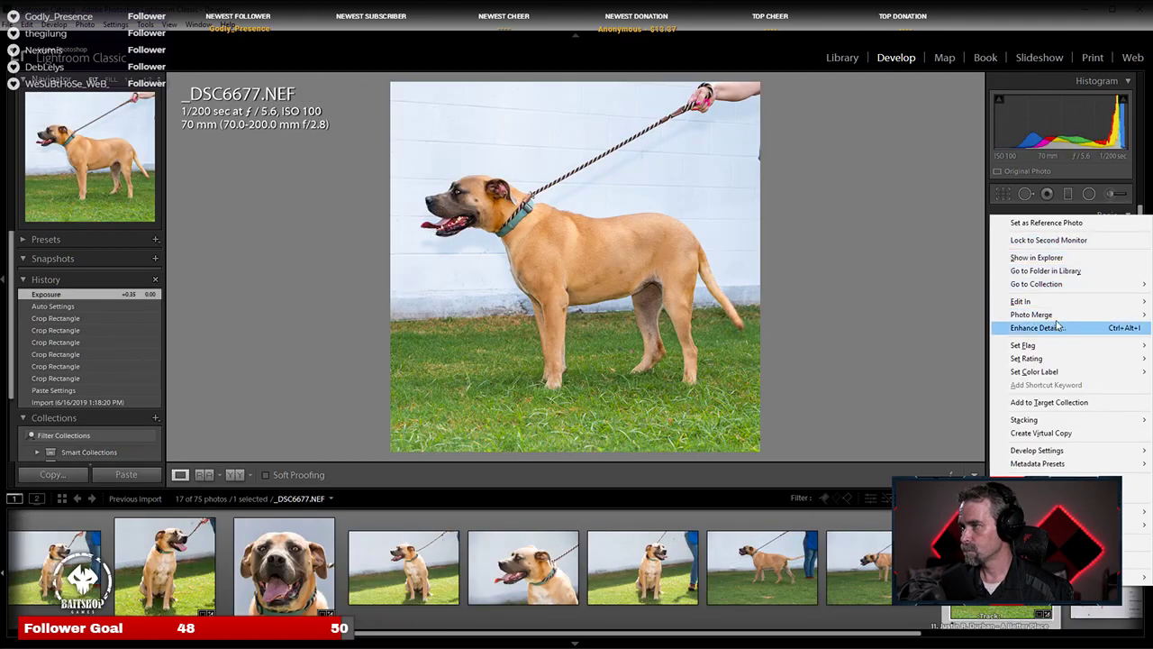
pyautogui.moveTo(1050, 303)
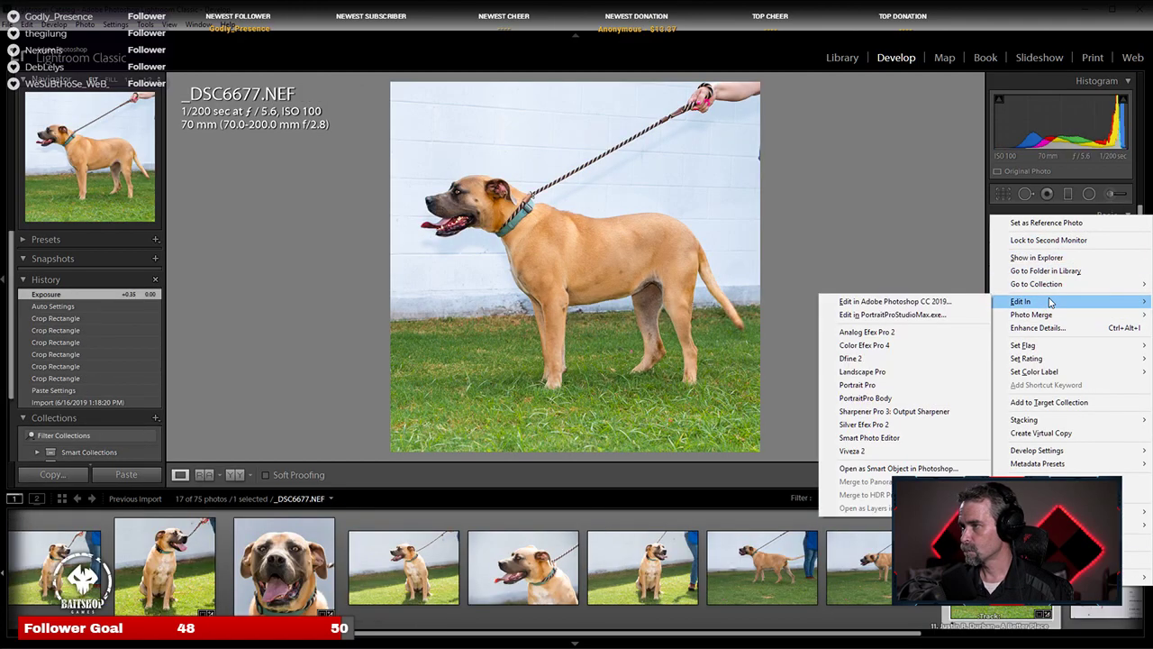
# Step: Send _DSC6677.NEF to Photoshop and heal away the hand holding the leash
pyautogui.click(861, 302)
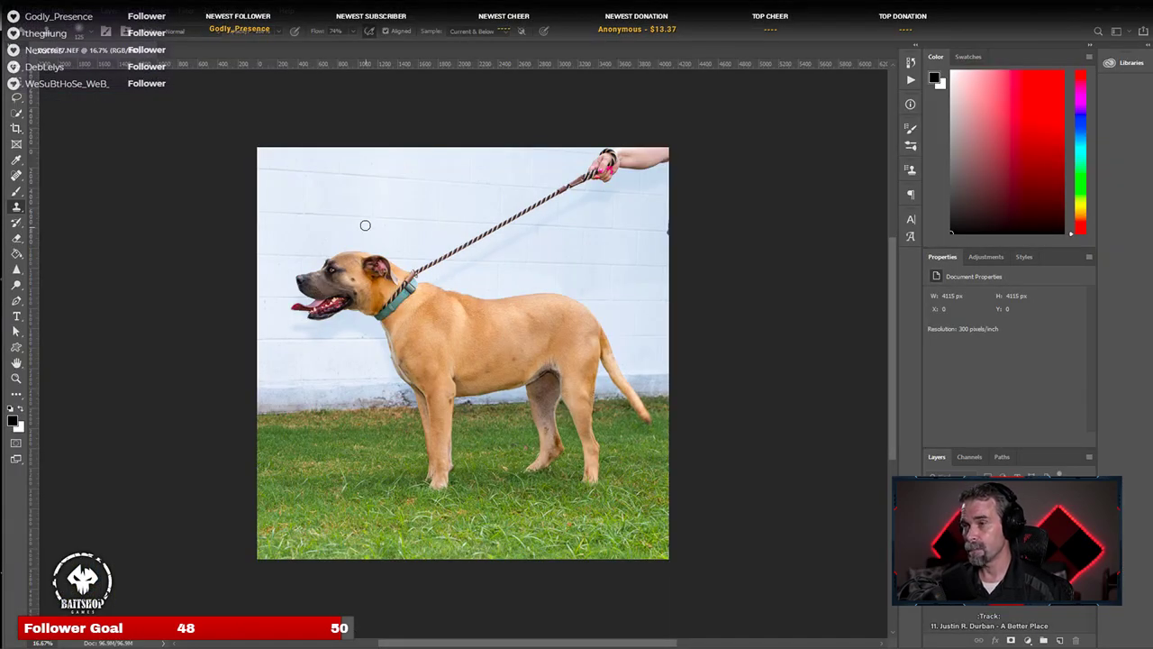
pyautogui.scroll(5, 428, 193)
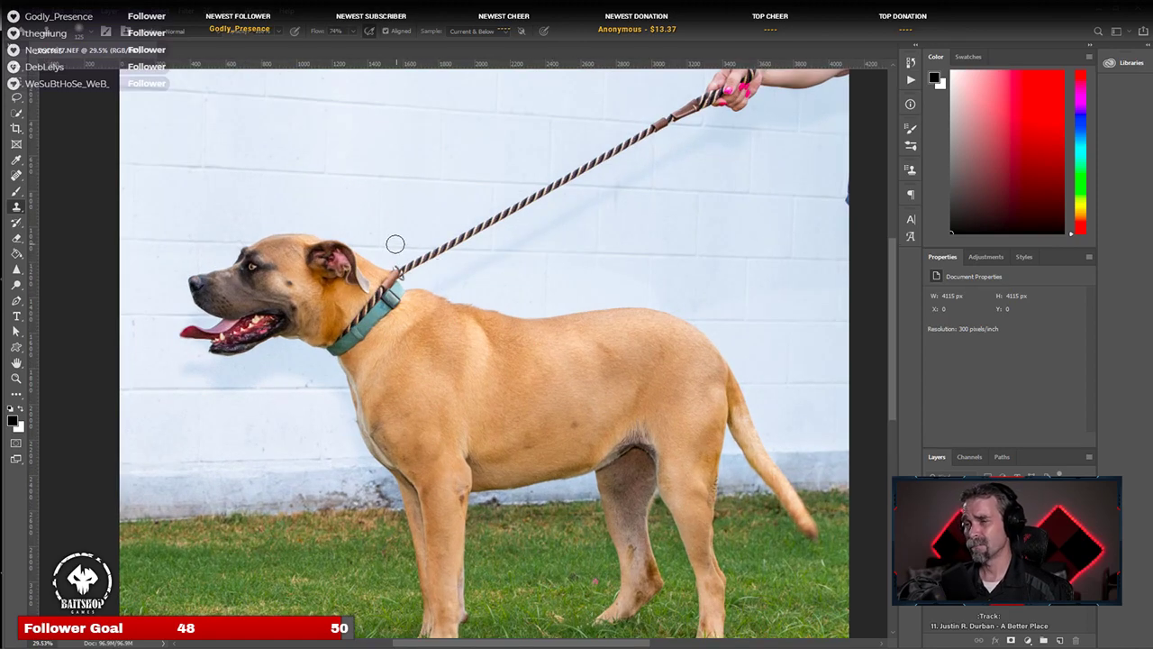
pyautogui.moveTo(623, 229); pyautogui.dragTo(582, 375)
pyautogui.scroll(3, 607, 260)
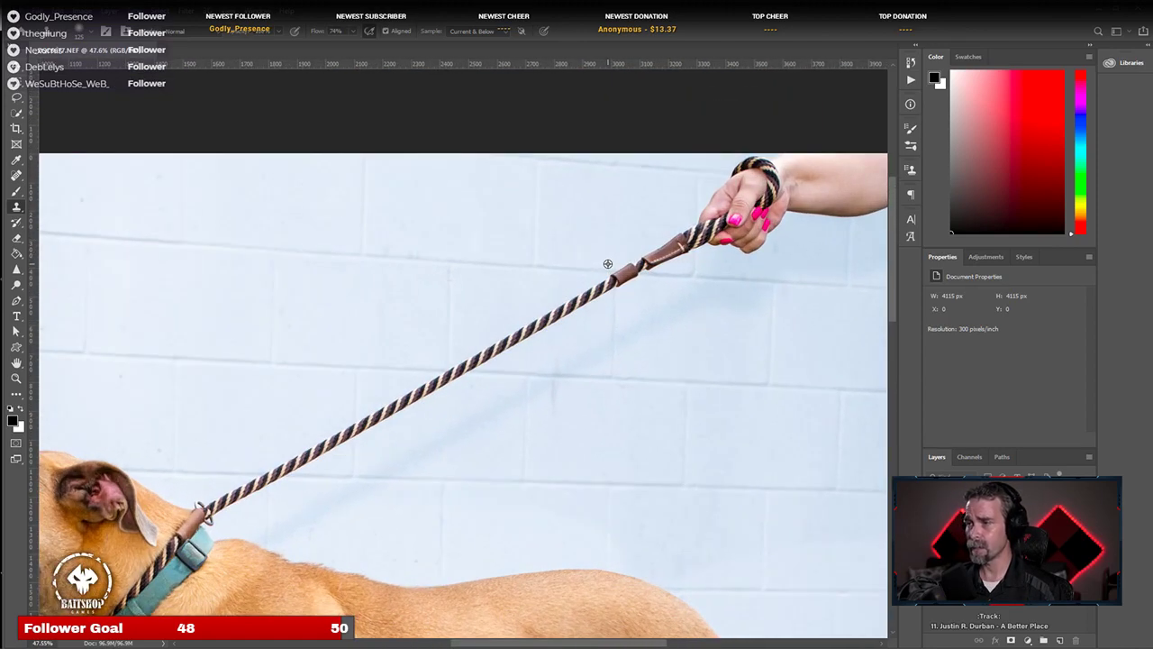
pyautogui.moveTo(726, 244); pyautogui.dragTo(652, 288)
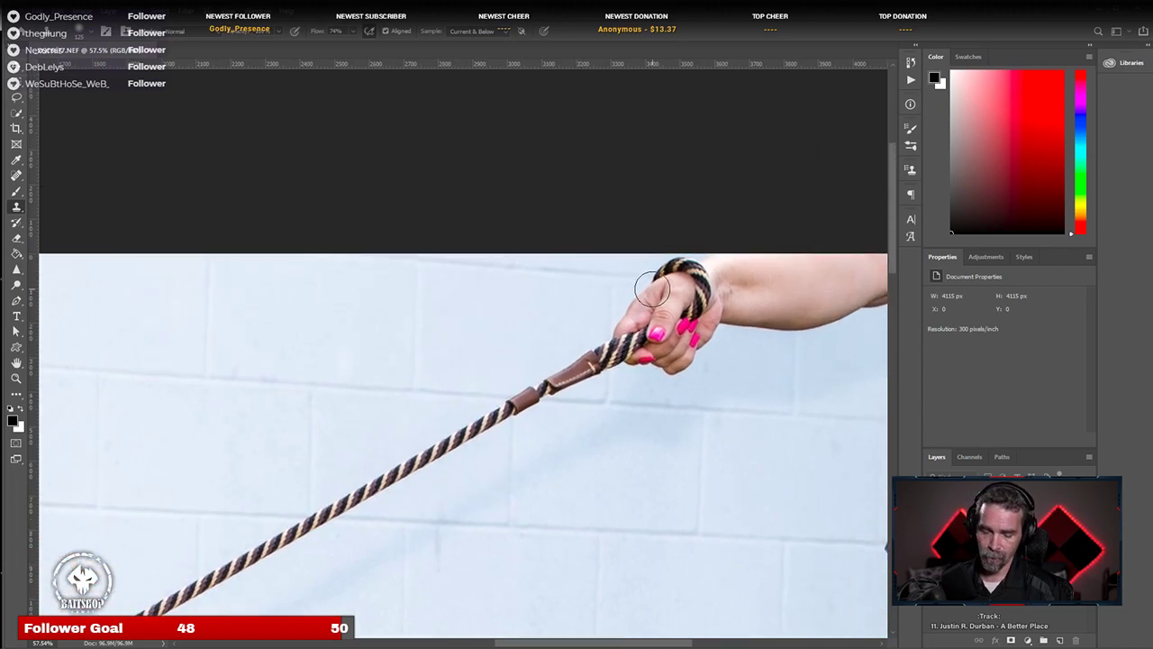
pyautogui.click(703, 261)
pyautogui.click(547, 256)
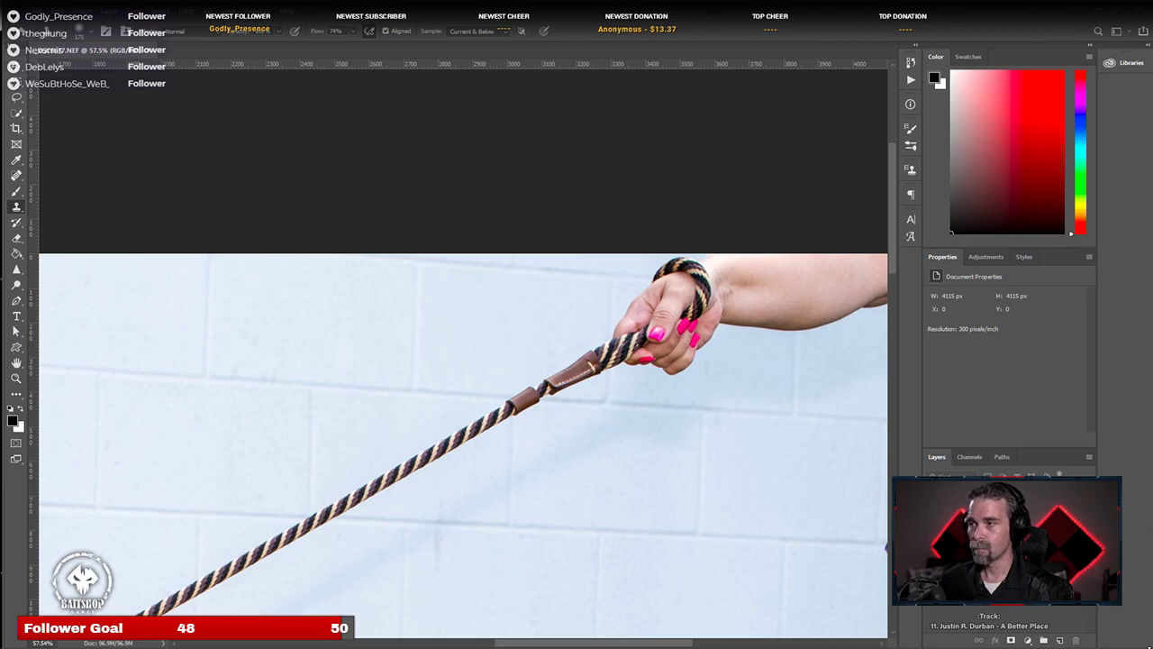
pyautogui.click(16, 175)
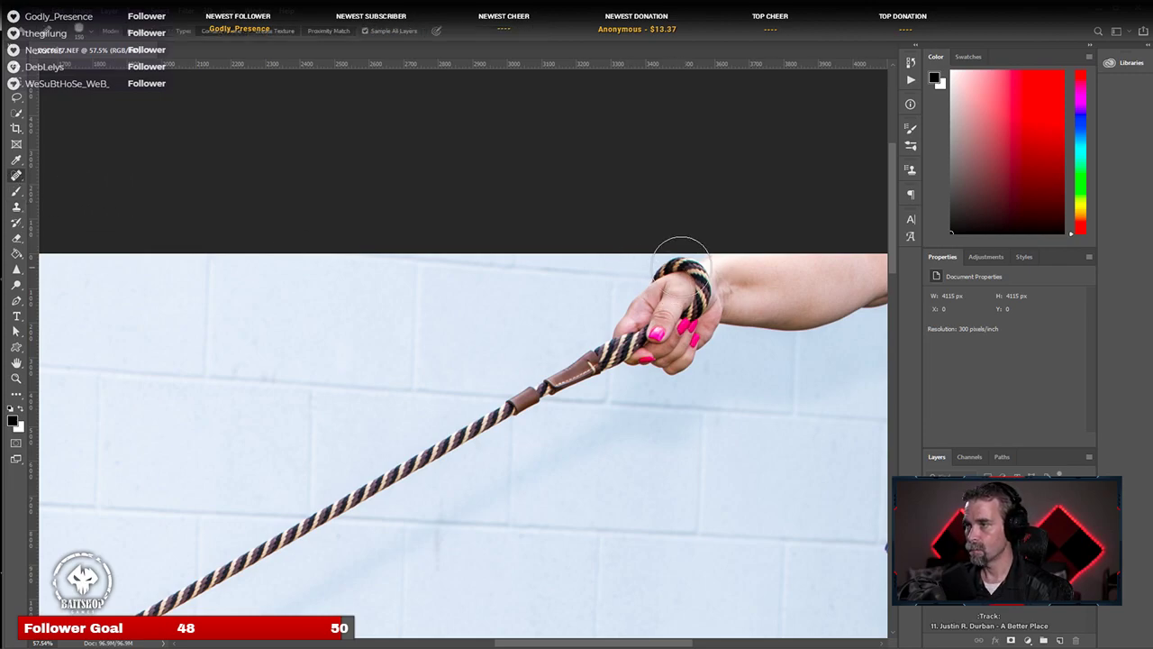
pyautogui.moveTo(690, 257)
pyautogui.mouseDown()
pyautogui.moveTo(641, 295)
pyautogui.moveTo(617, 331)
pyautogui.moveTo(634, 353)
pyautogui.moveTo(680, 360)
pyautogui.moveTo(712, 310)
pyautogui.moveTo(837, 305)
pyautogui.moveTo(894, 265)
pyautogui.moveTo(887, 255)
pyautogui.moveTo(720, 254)
pyautogui.moveTo(837, 274)
pyautogui.moveTo(678, 292)
pyautogui.moveTo(654, 329)
pyautogui.moveTo(682, 340)
pyautogui.mouseUp()
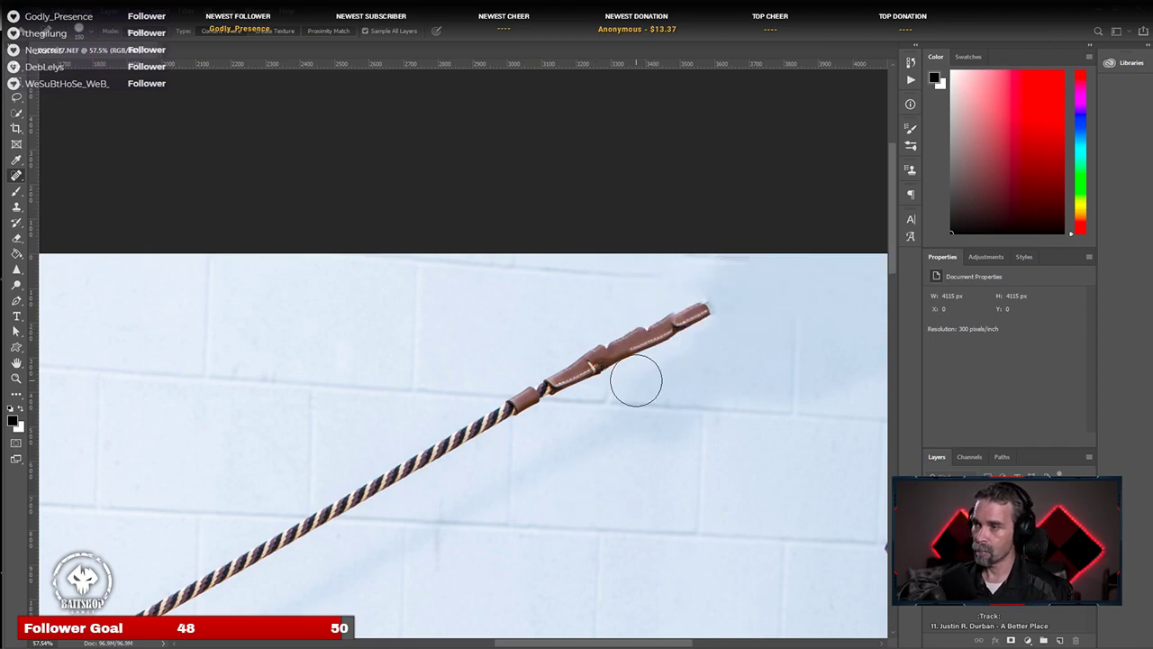
# Step: Heal the leash and its shadow streak off the block wall
pyautogui.scroll(-2, 636, 381)
pyautogui.scroll(-1, 631, 387)
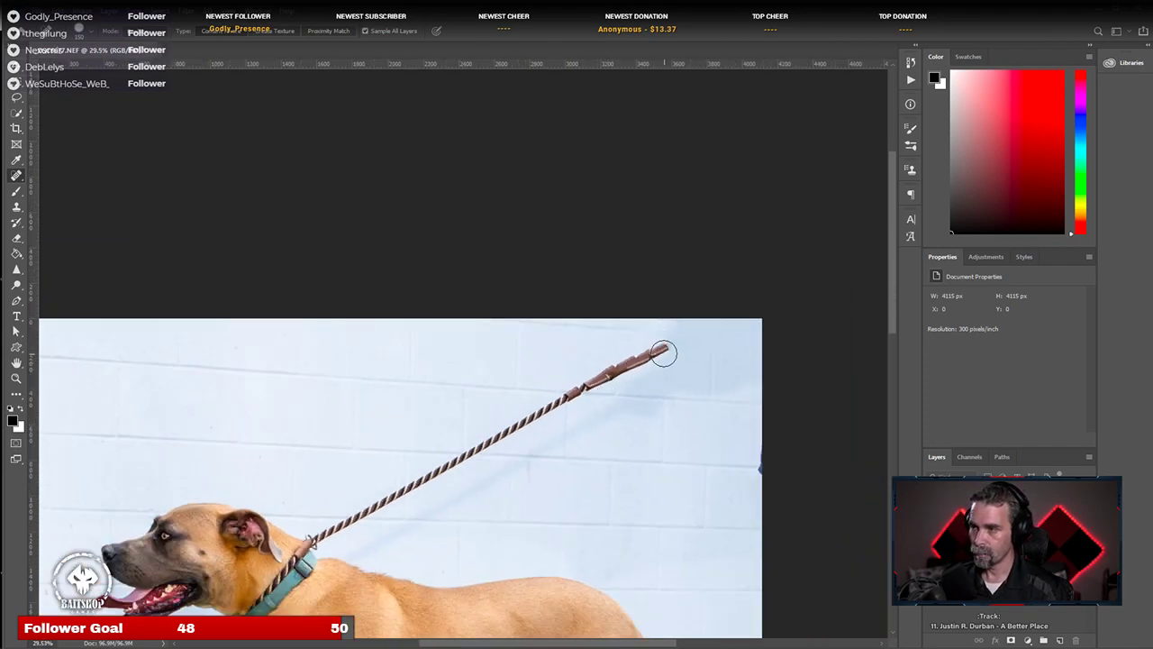
pyautogui.moveTo(664, 351); pyautogui.dragTo(310, 540)
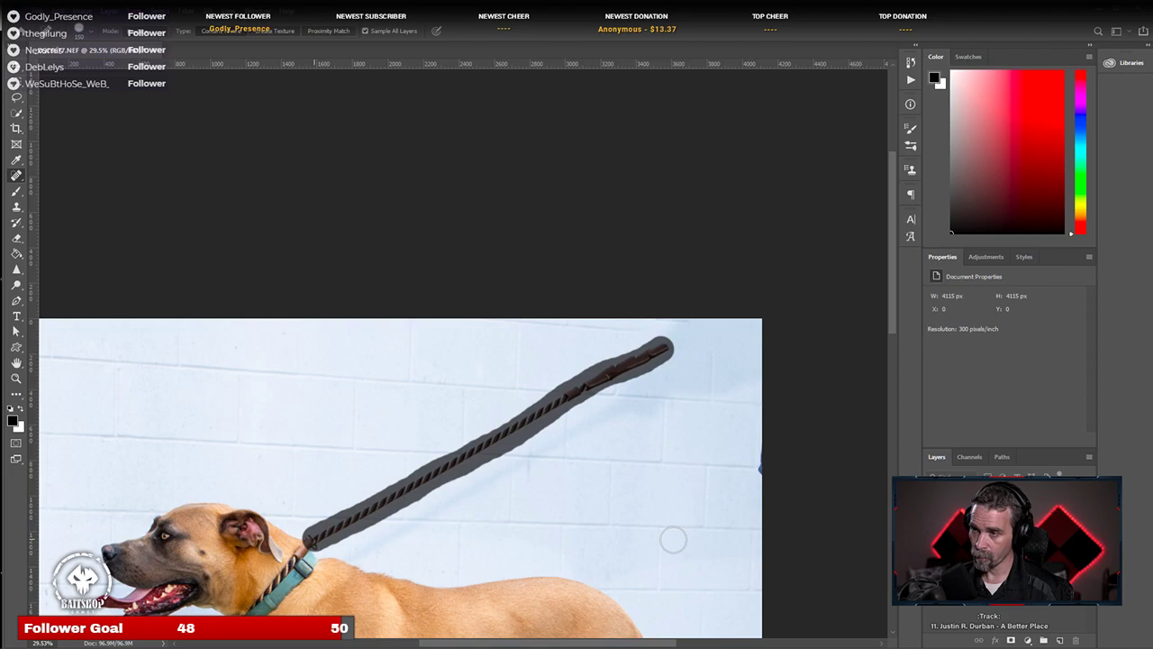
pyautogui.click(605, 386)
pyautogui.moveTo(622, 381)
pyautogui.mouseDown()
pyautogui.moveTo(674, 315)
pyautogui.moveTo(648, 347)
pyautogui.moveTo(689, 324)
pyautogui.mouseUp()
# Step: Zoom in and heal the leash strands along the dog's teal collar near its ear with a smaller brush
pyautogui.scroll(3, 450, 593)
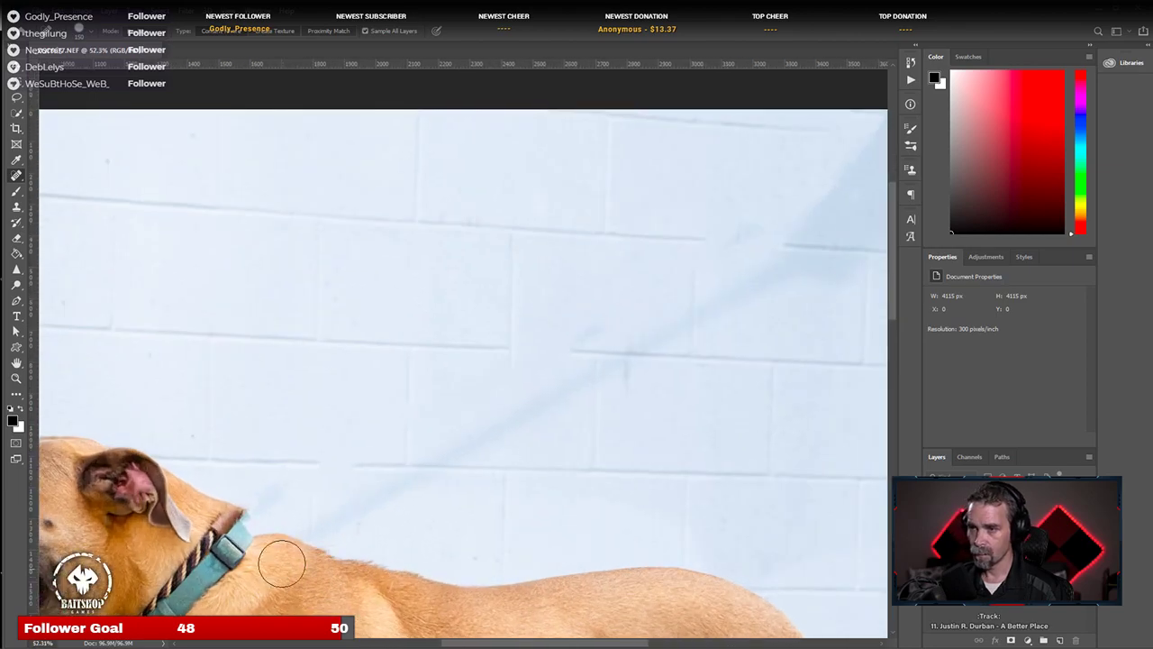
pyautogui.click(262, 502)
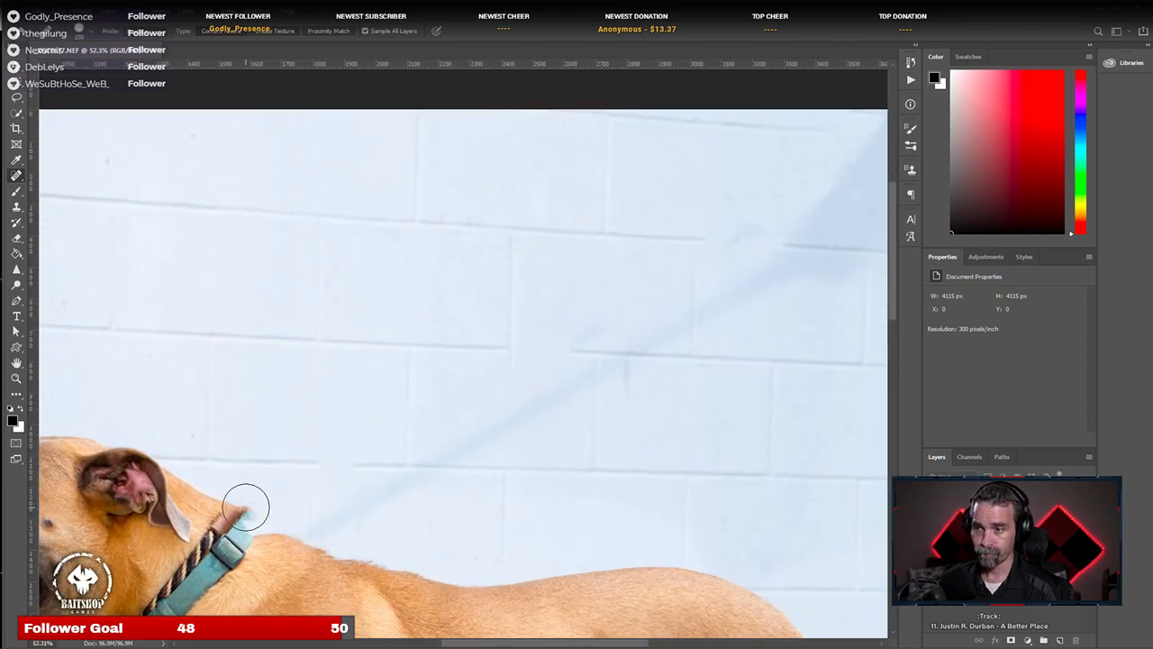
pyautogui.scroll(3, 231, 556)
pyautogui.scroll(2, 460, 406)
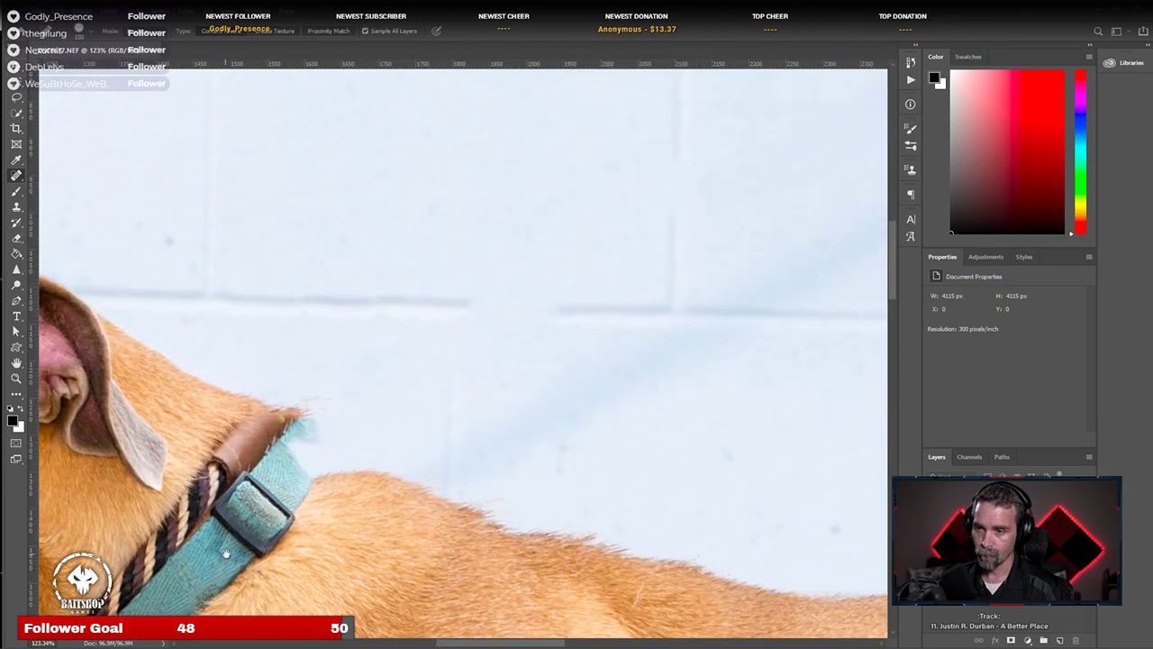
pyautogui.press('[')
pyautogui.press('[')
pyautogui.press('[')
pyautogui.press('[')
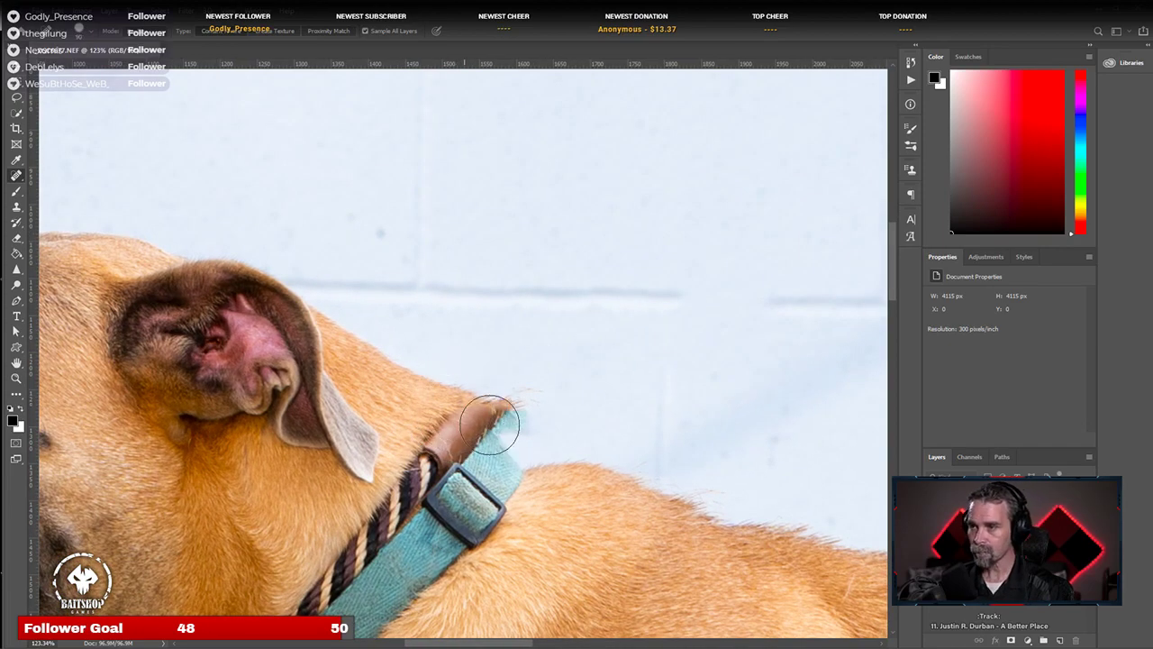
pyautogui.click(504, 403)
pyautogui.moveTo(505, 402)
pyautogui.mouseDown()
pyautogui.moveTo(468, 398)
pyautogui.moveTo(438, 446)
pyautogui.moveTo(472, 423)
pyautogui.moveTo(290, 610)
pyautogui.moveTo(403, 509)
pyautogui.moveTo(411, 484)
pyautogui.moveTo(397, 483)
pyautogui.mouseUp()
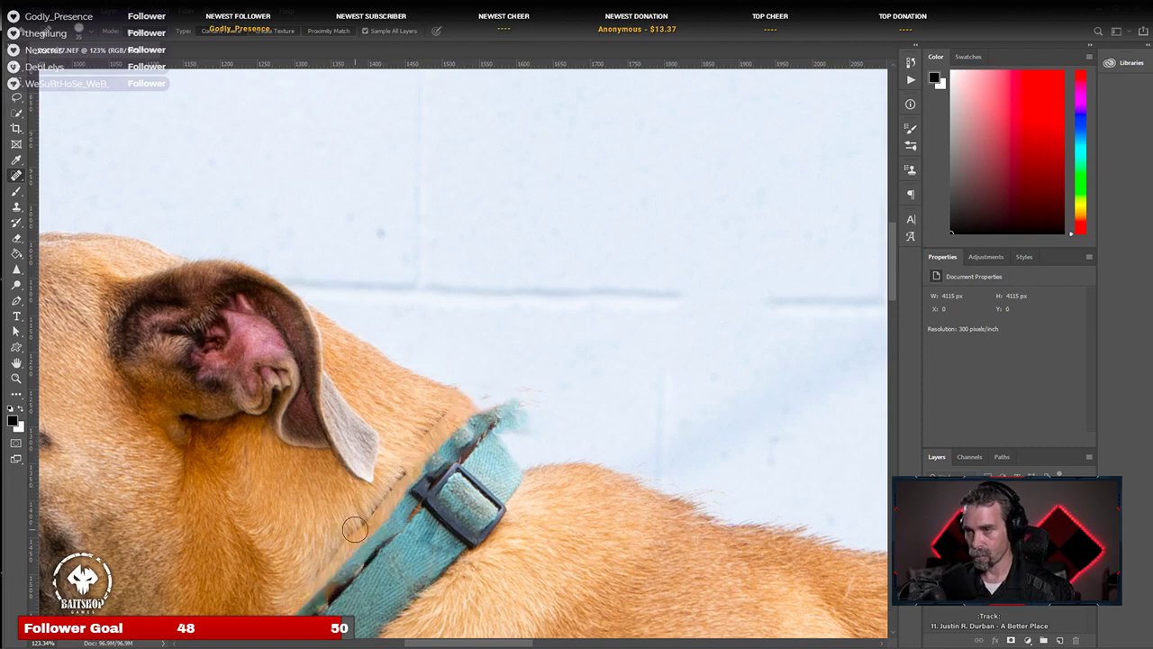
pyautogui.moveTo(438, 409)
pyautogui.mouseDown()
pyautogui.moveTo(366, 515)
pyautogui.moveTo(305, 574)
pyautogui.moveTo(410, 372)
pyautogui.mouseUp()
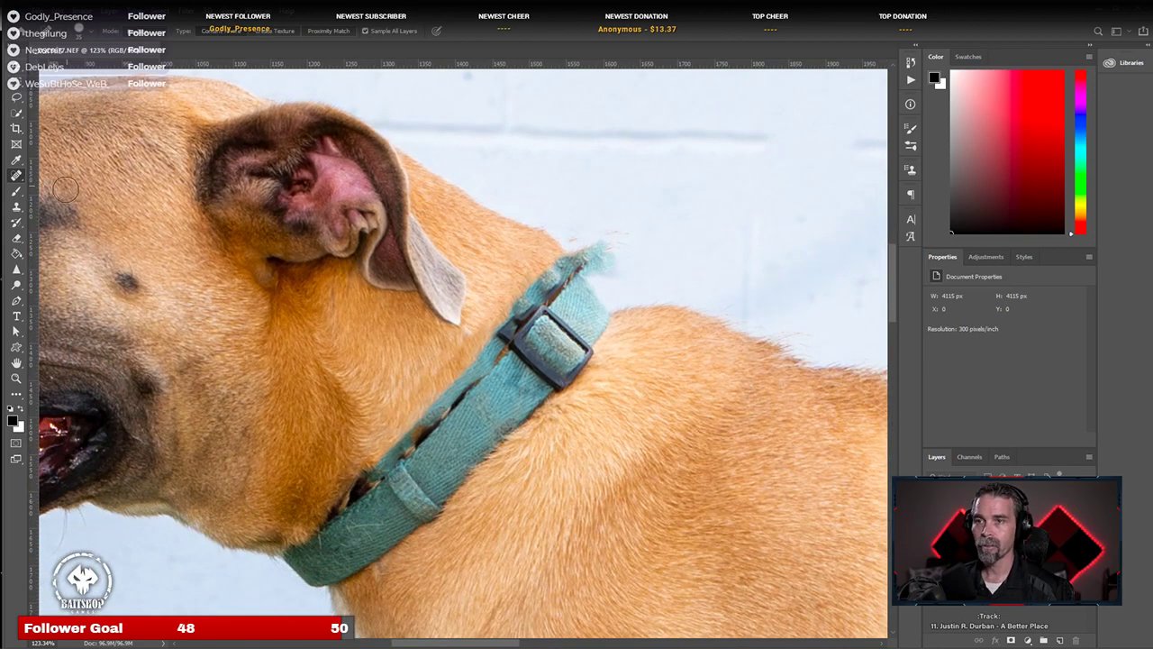
pyautogui.click(17, 209)
# Step: Clone wall and fur over the teal fringe above the collar, undoing the strokes near the buckle
pyautogui.rightClick(20, 213)
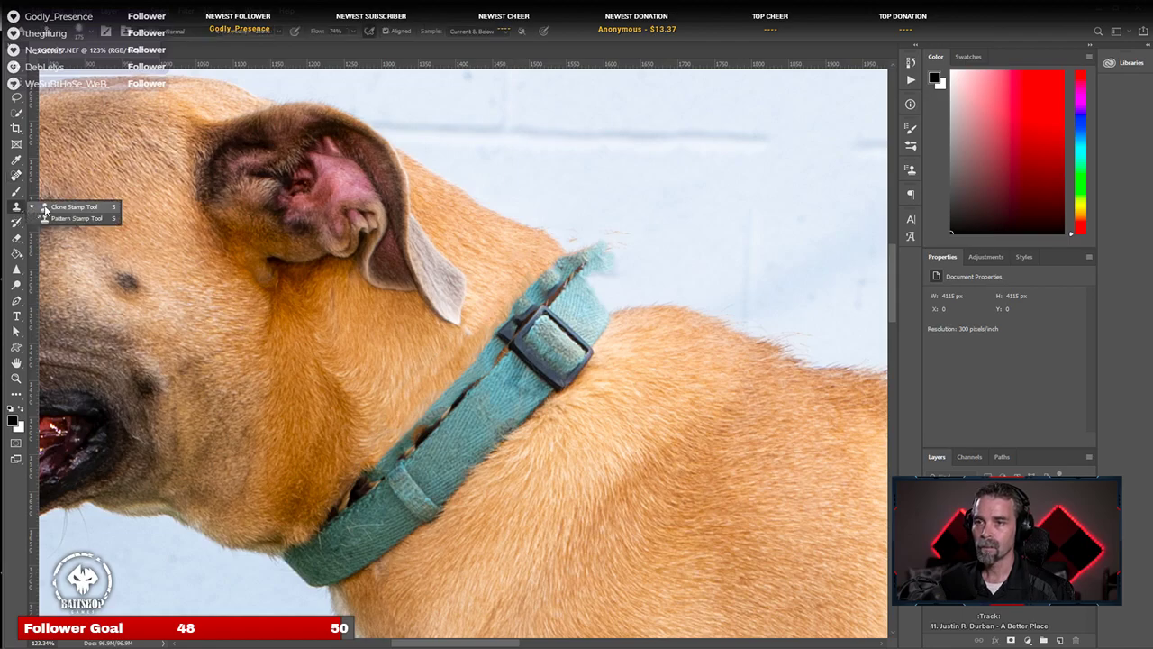
pyautogui.click(43, 208)
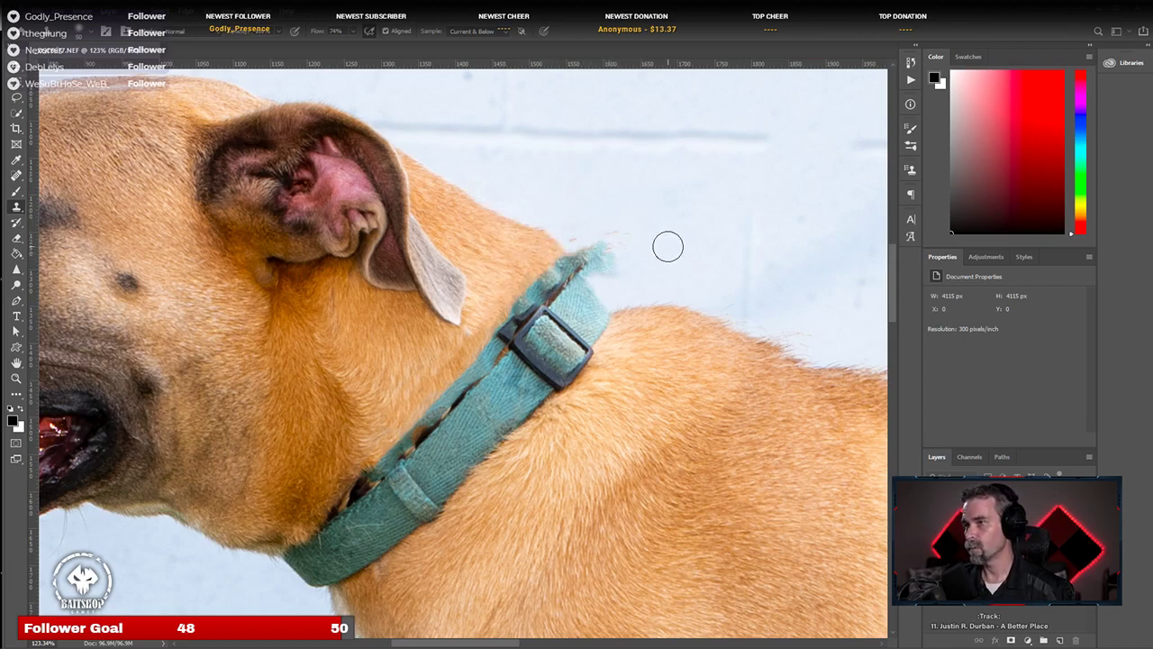
pyautogui.moveTo(621, 262); pyautogui.dragTo(575, 232)
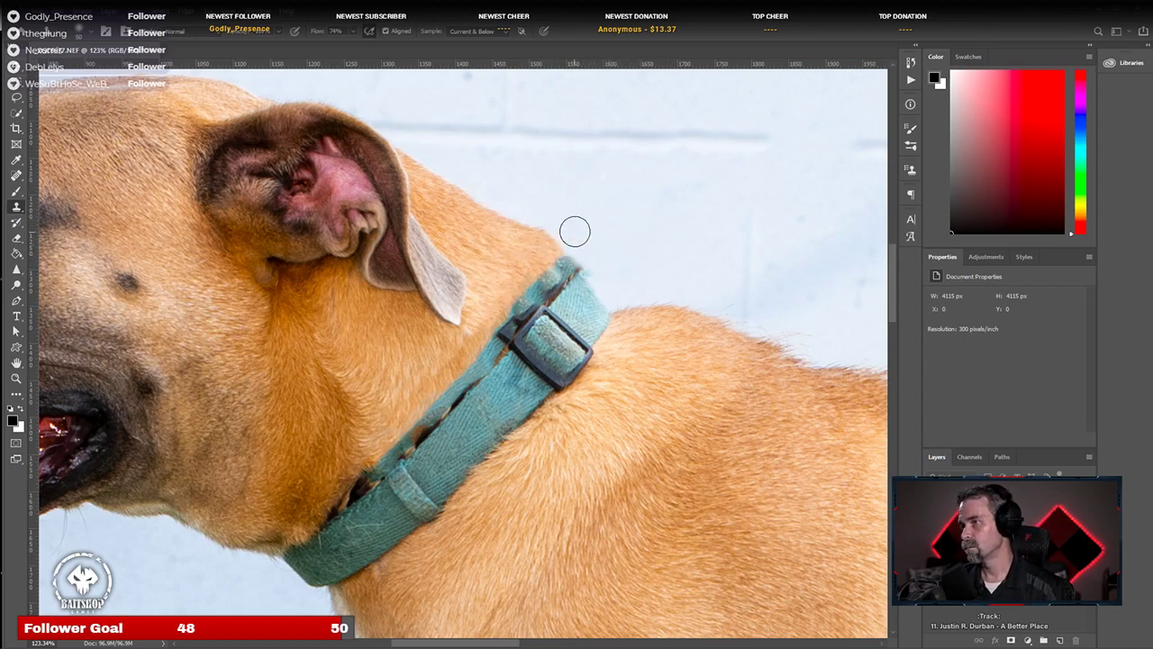
pyautogui.moveTo(512, 257)
pyautogui.mouseDown()
pyautogui.moveTo(553, 265)
pyautogui.moveTo(535, 288)
pyautogui.moveTo(524, 263)
pyautogui.moveTo(512, 319)
pyautogui.moveTo(492, 327)
pyautogui.moveTo(546, 305)
pyautogui.moveTo(508, 285)
pyautogui.moveTo(526, 314)
pyautogui.moveTo(509, 285)
pyautogui.moveTo(515, 310)
pyautogui.moveTo(535, 300)
pyautogui.mouseUp()
pyautogui.keyDown('alt'); pyautogui.click(524, 263); pyautogui.keyUp('alt')
pyautogui.hotkey('ctrl', 'z')
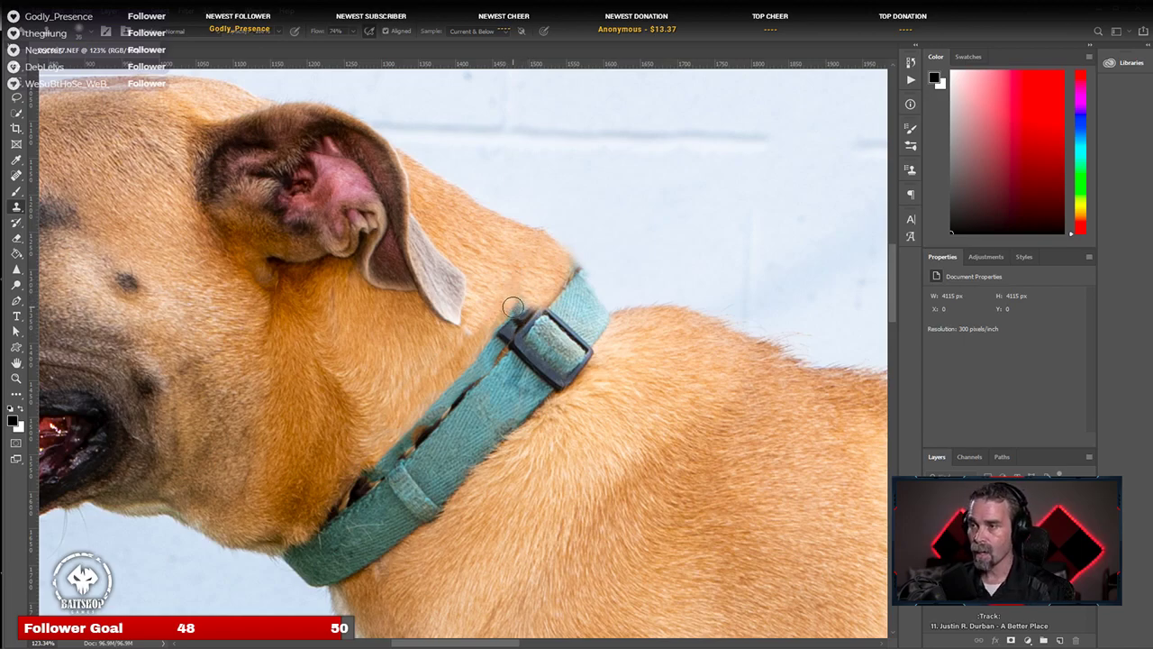
# Step: Clone fur along the collar's dark upper edge, undoing the light patch below the ear
pyautogui.moveTo(513, 308)
pyautogui.mouseDown()
pyautogui.moveTo(525, 298)
pyautogui.moveTo(499, 335)
pyautogui.moveTo(528, 297)
pyautogui.moveTo(504, 324)
pyautogui.mouseUp()
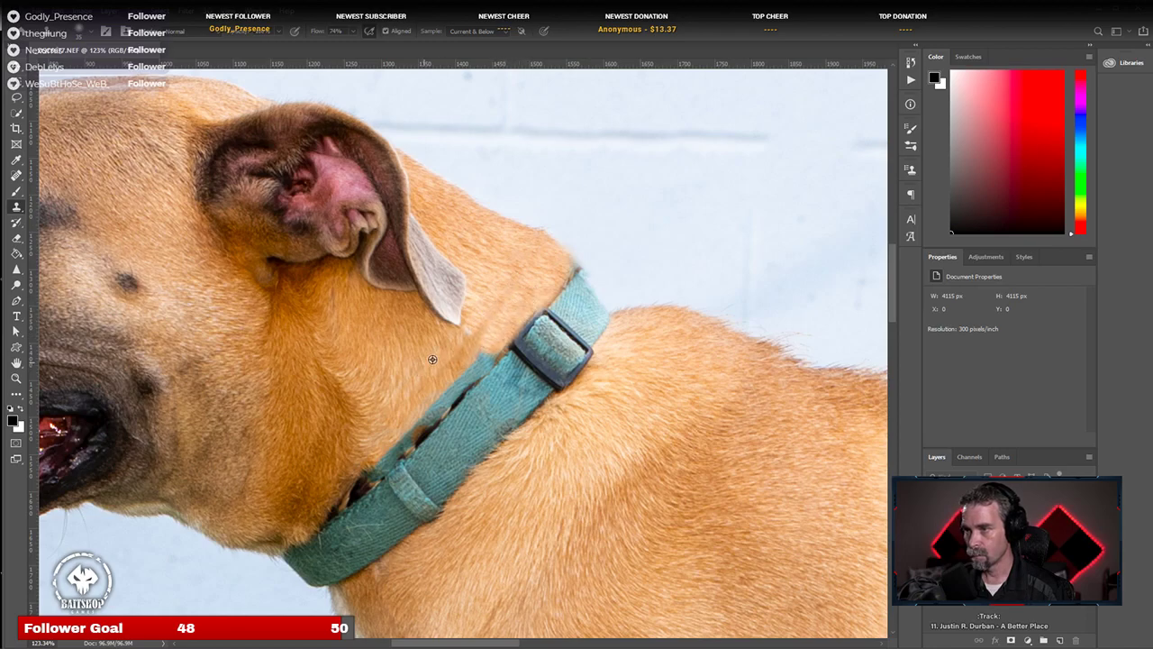
pyautogui.moveTo(473, 360)
pyautogui.mouseDown()
pyautogui.moveTo(421, 413)
pyautogui.moveTo(394, 386)
pyautogui.moveTo(420, 421)
pyautogui.moveTo(366, 470)
pyautogui.mouseUp()
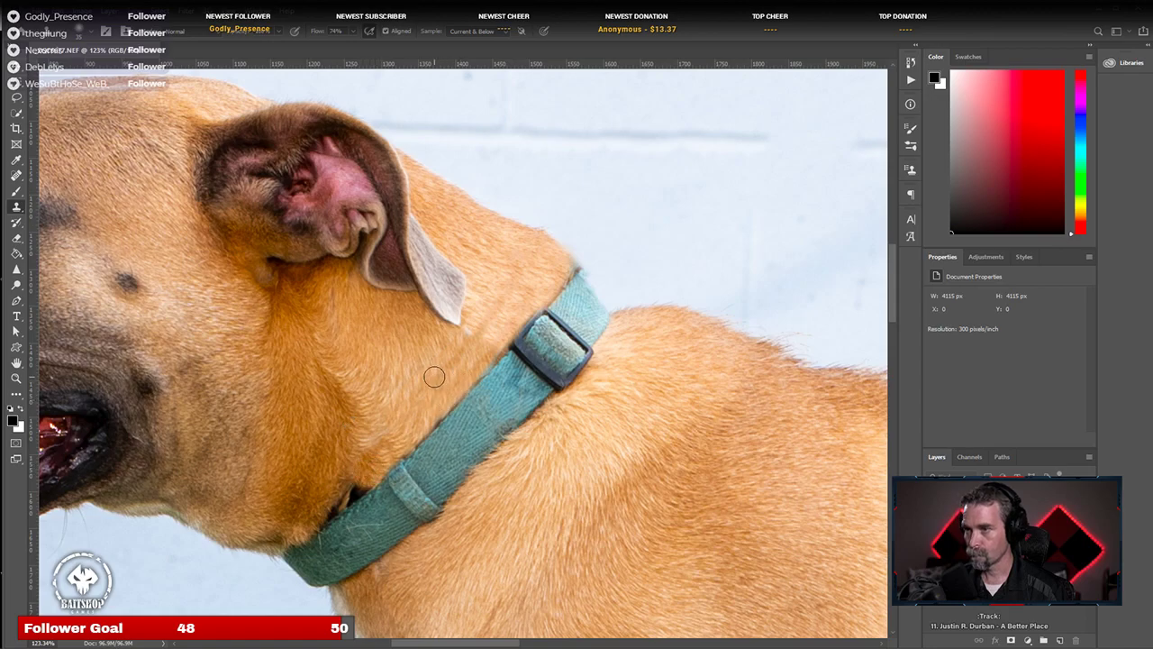
pyautogui.click(469, 364)
pyautogui.moveTo(490, 350); pyautogui.dragTo(464, 379)
pyautogui.hotkey('ctrl', 'z')
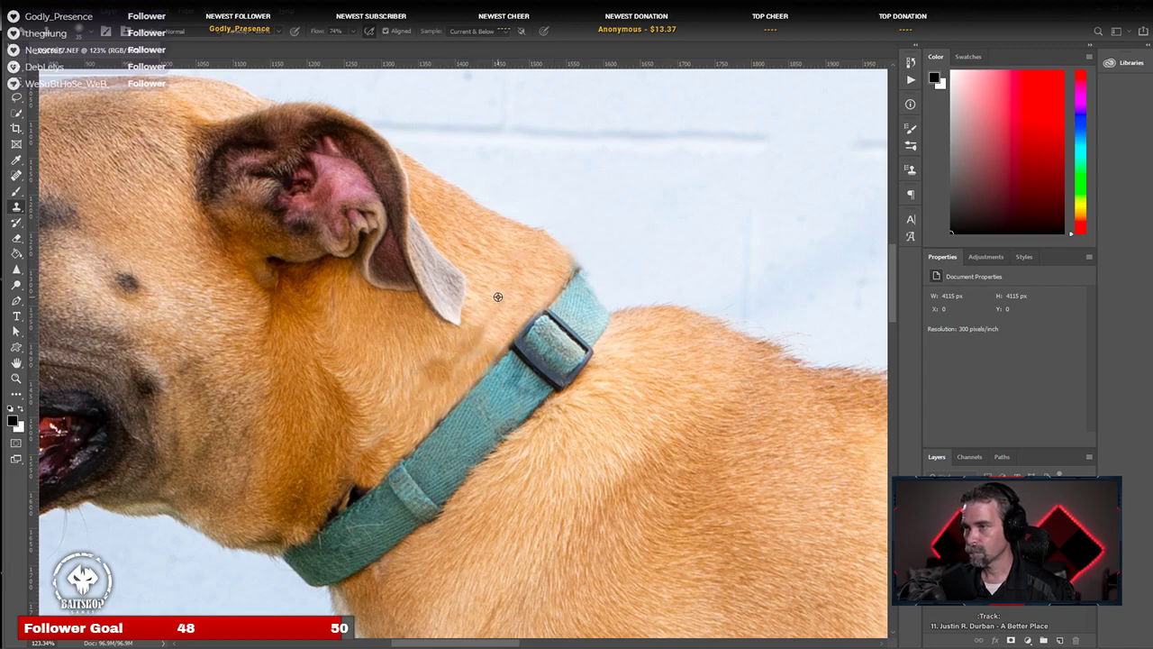
# Step: Spot-heal the blue speck at the white wall's right edge
pyautogui.scroll(-5, 498, 296)
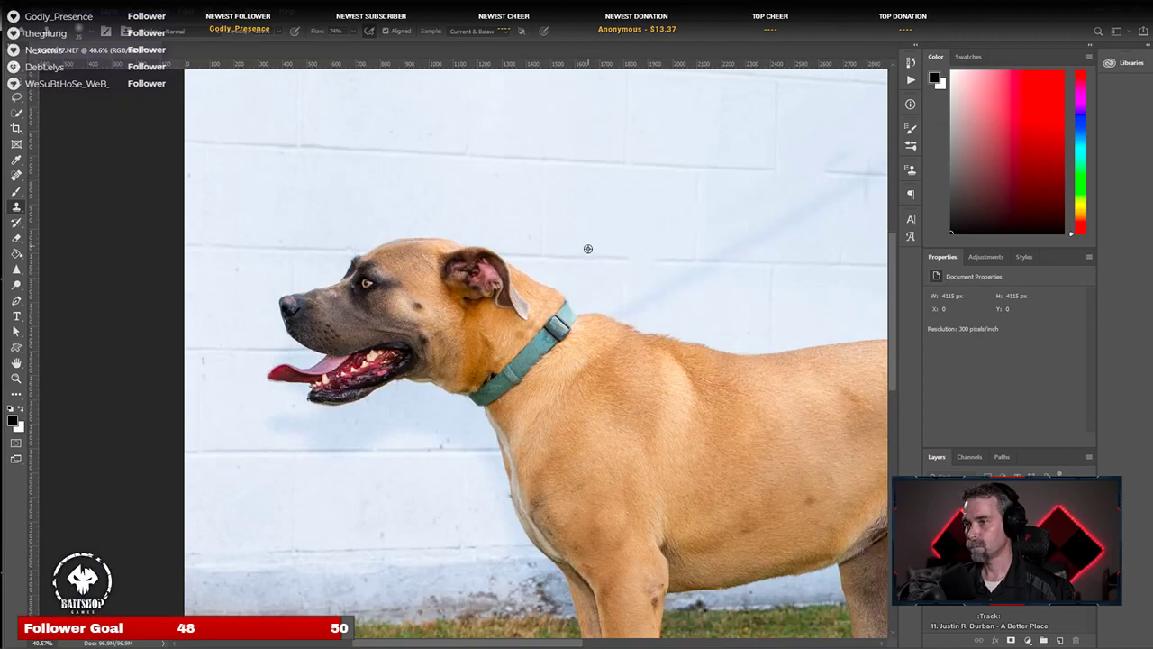
pyautogui.scroll(-3, 589, 249)
pyautogui.scroll(1, 780, 477)
pyautogui.moveTo(707, 317); pyautogui.dragTo(395, 393)
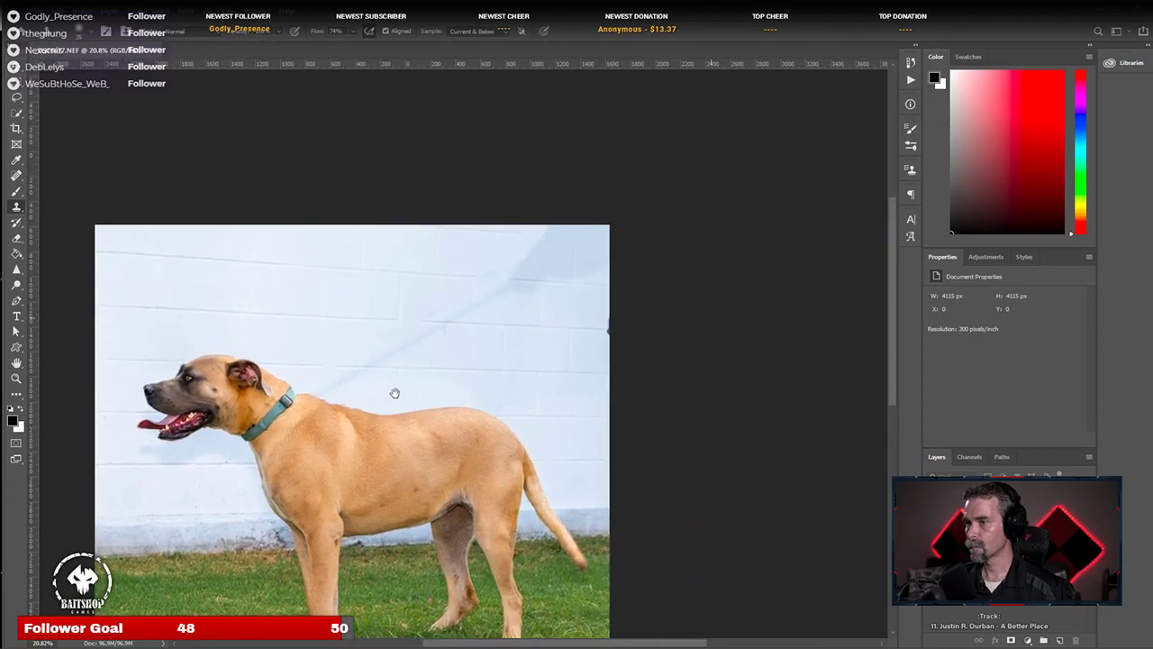
pyautogui.scroll(4, 631, 324)
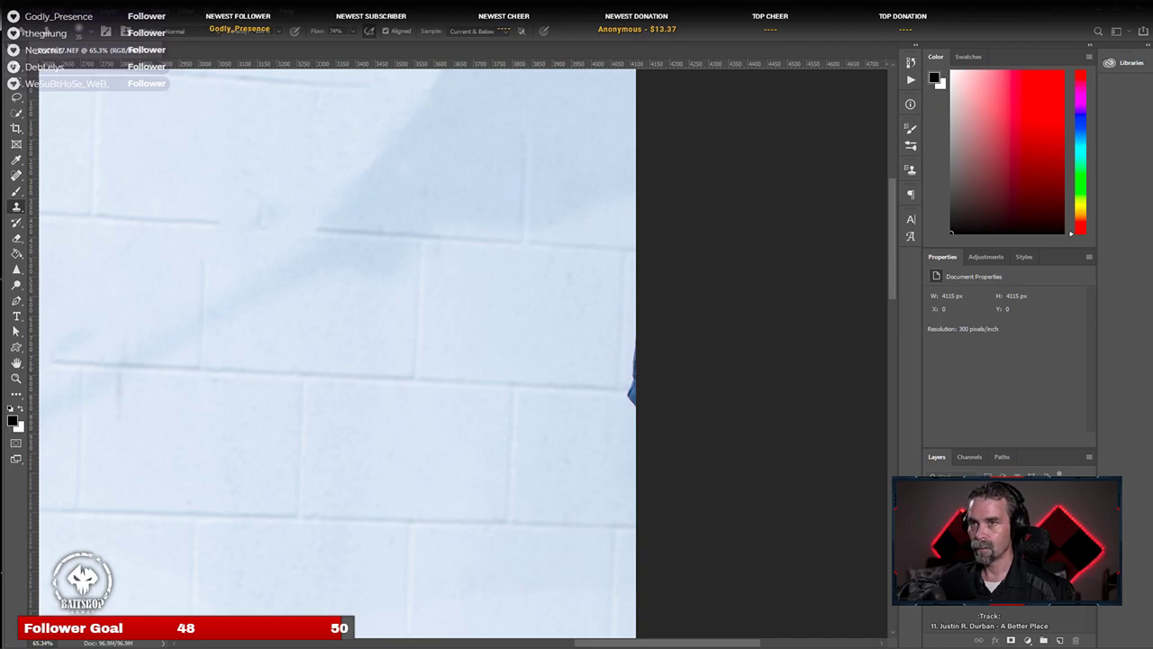
pyautogui.click(16, 177)
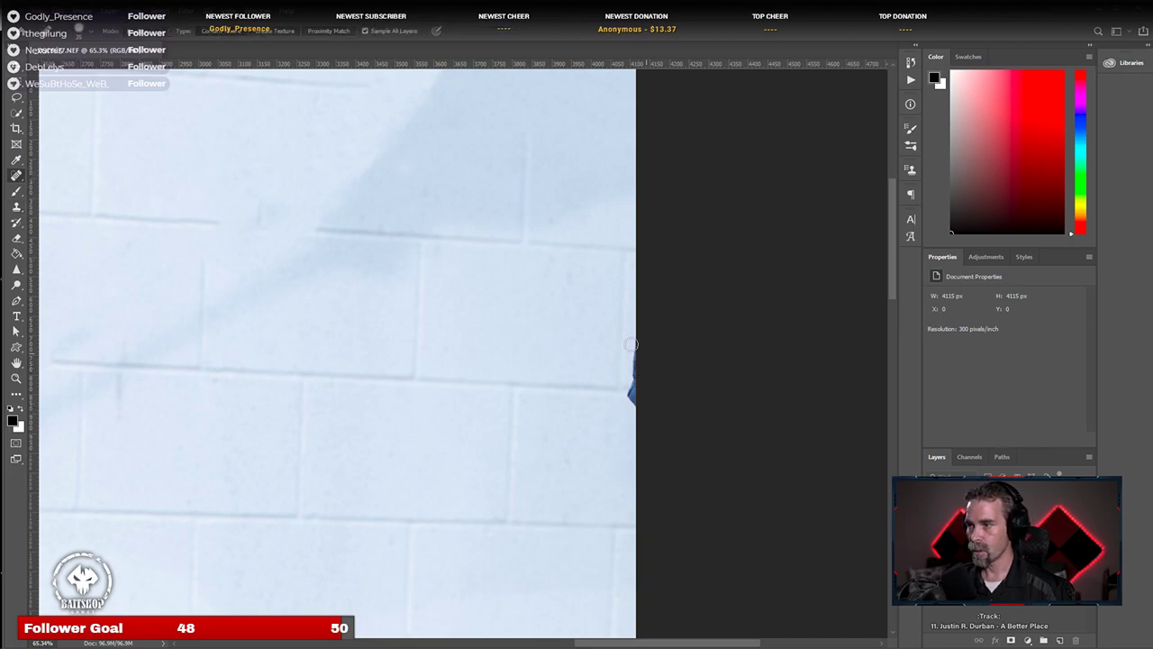
pyautogui.moveTo(639, 364)
pyautogui.mouseDown()
pyautogui.moveTo(639, 406)
pyautogui.moveTo(641, 347)
pyautogui.mouseUp()
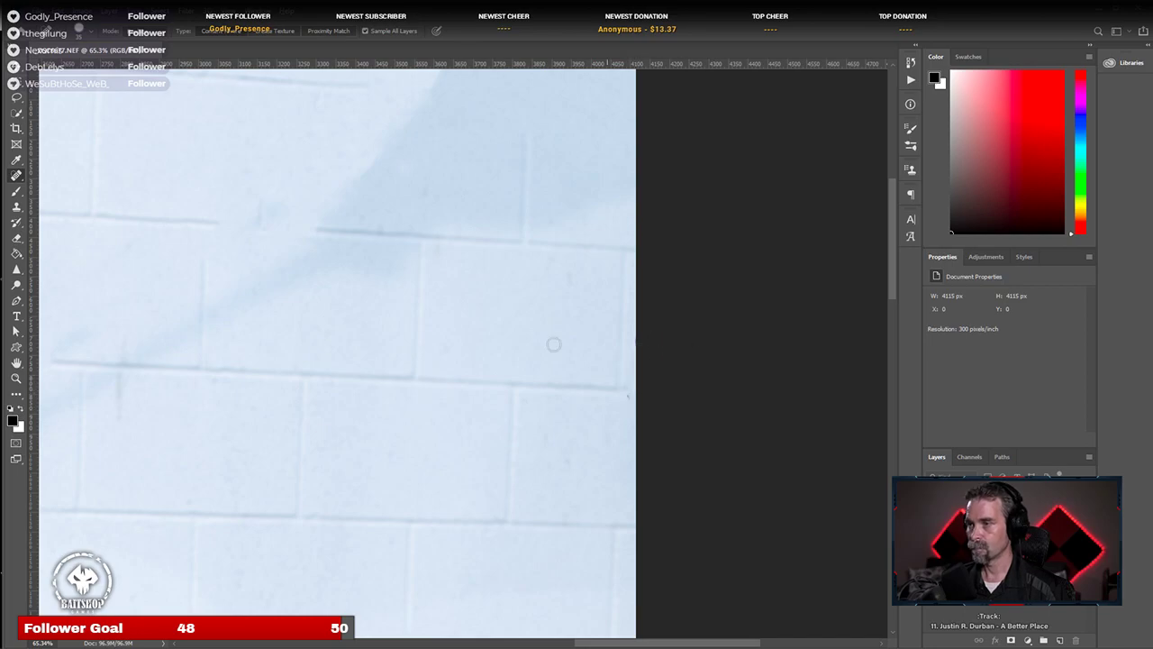
pyautogui.scroll(-4, 553, 343)
pyautogui.scroll(-1, 255, 587)
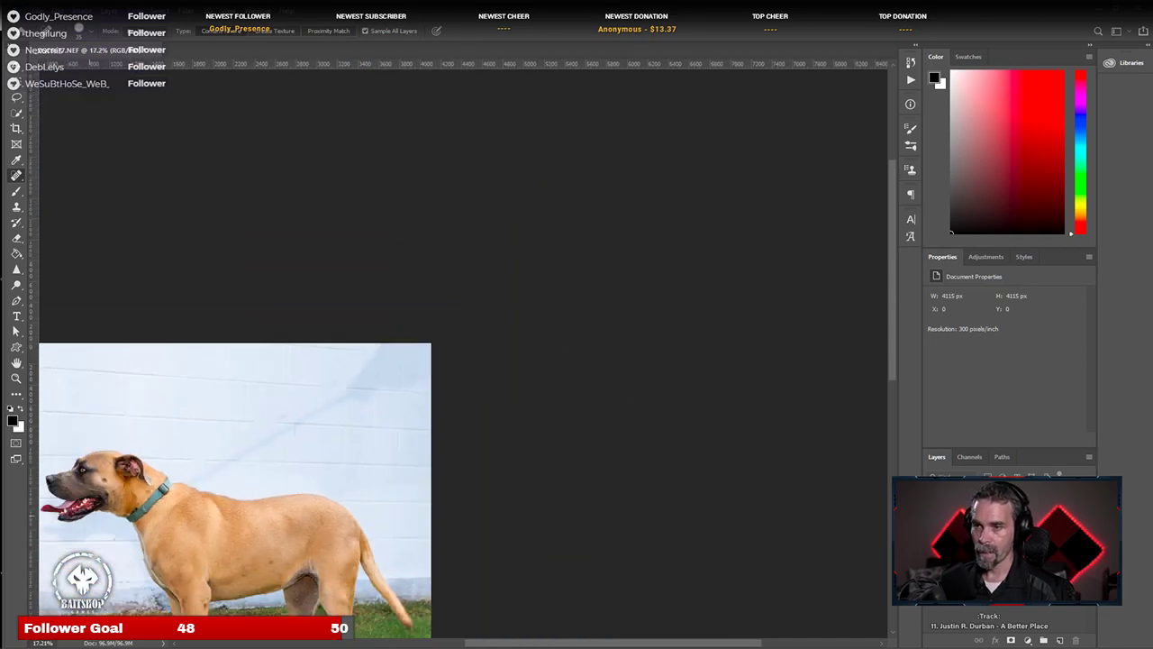
pyautogui.scroll(2, 144, 509)
# Step: Set up the Clone Stamp brush size and clone clean wall over the diagonal leash-shadow streak
pyautogui.click(18, 222)
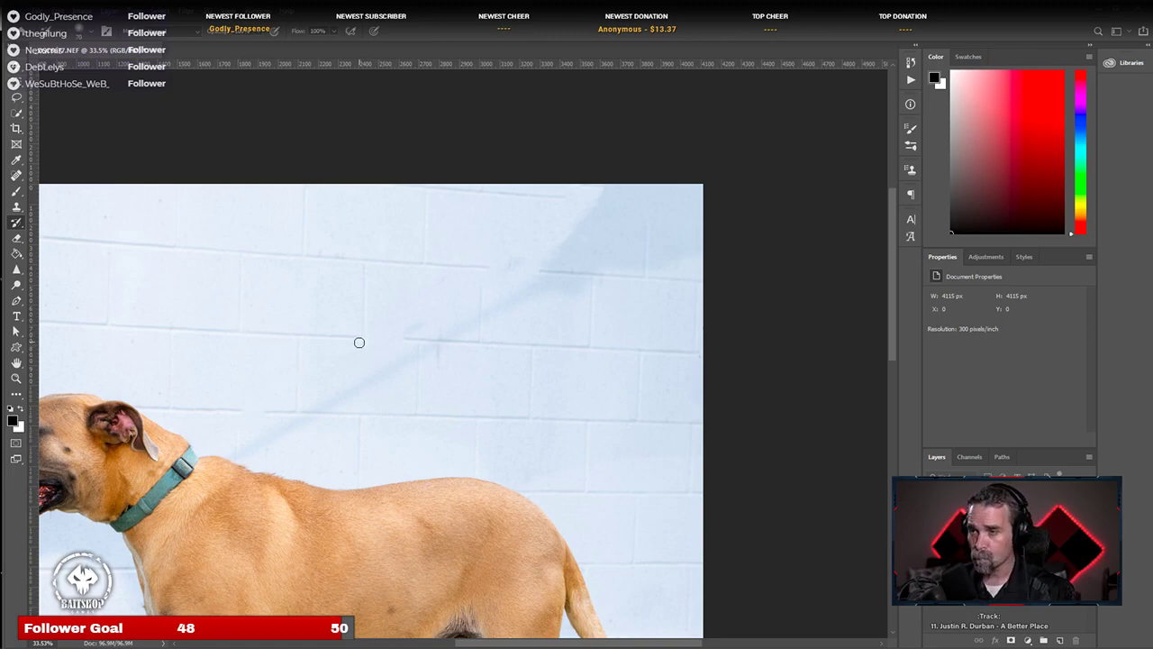
pyautogui.press(']')
pyautogui.press(']')
pyautogui.press(']')
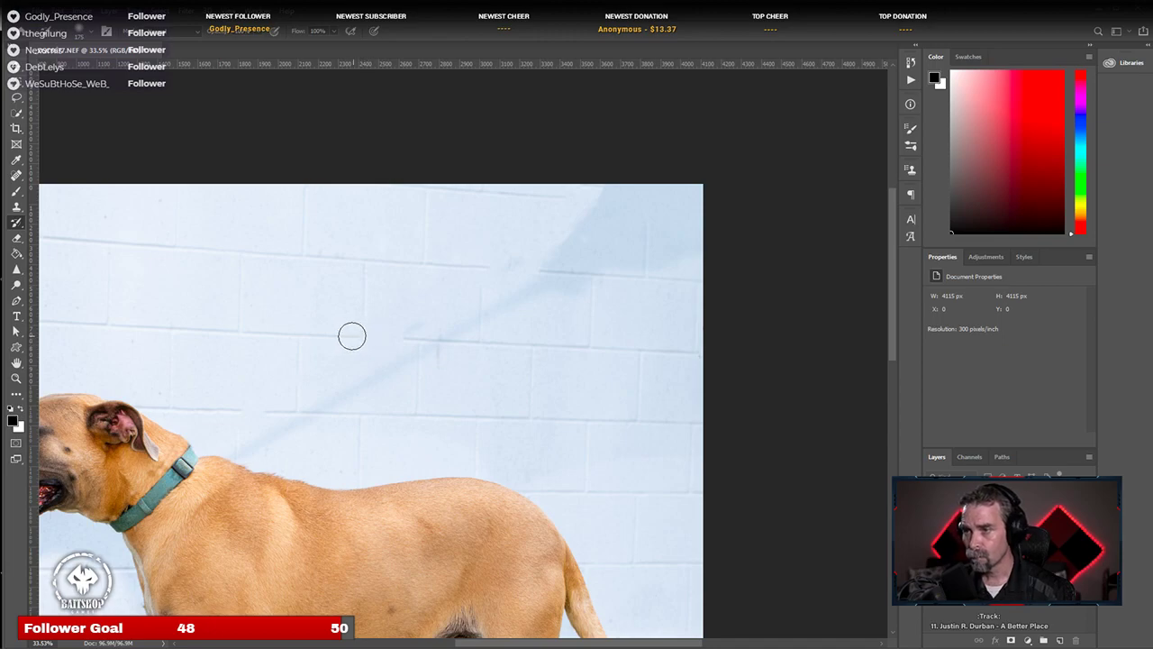
pyautogui.click(16, 207)
pyautogui.click(72, 203)
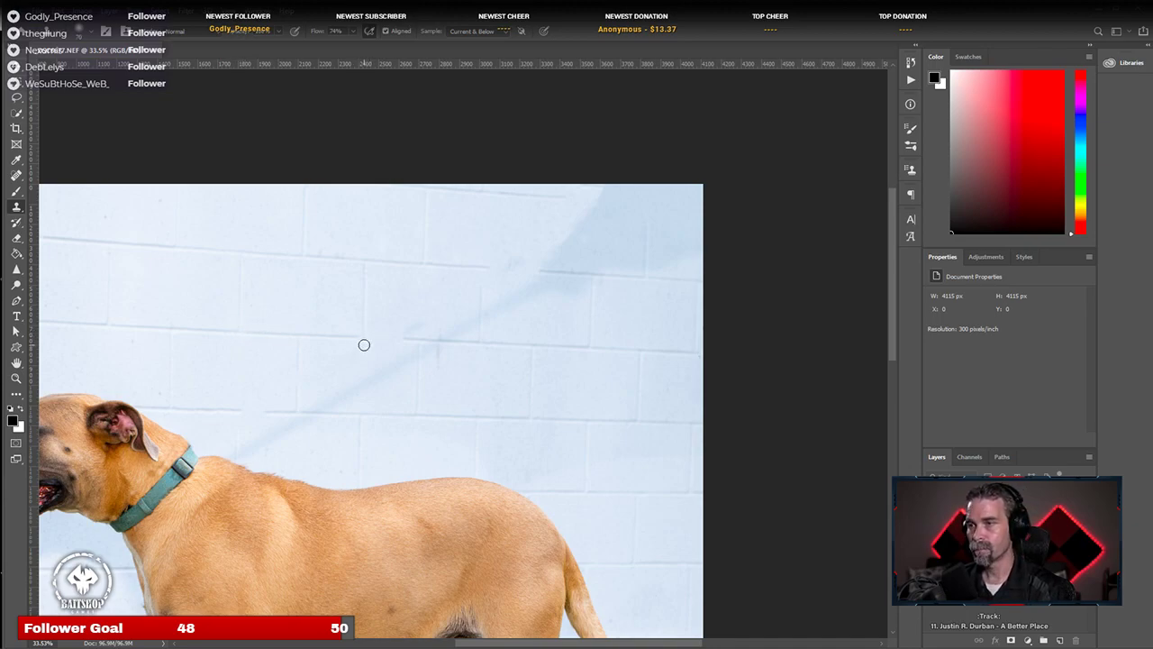
pyautogui.press(']')
pyautogui.press(']')
pyautogui.press(']')
pyautogui.press(']')
pyautogui.press(']')
pyautogui.press(']')
pyautogui.press(']')
pyautogui.press(']')
pyautogui.press(']')
pyautogui.press(']')
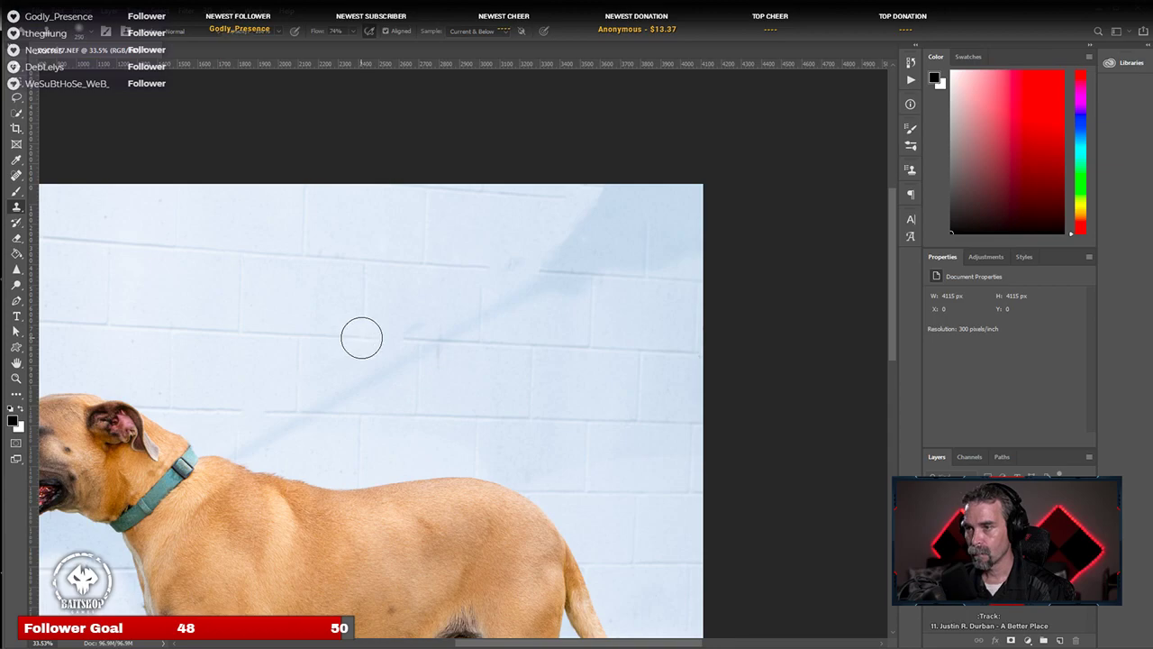
pyautogui.press('[')
pyautogui.press('[')
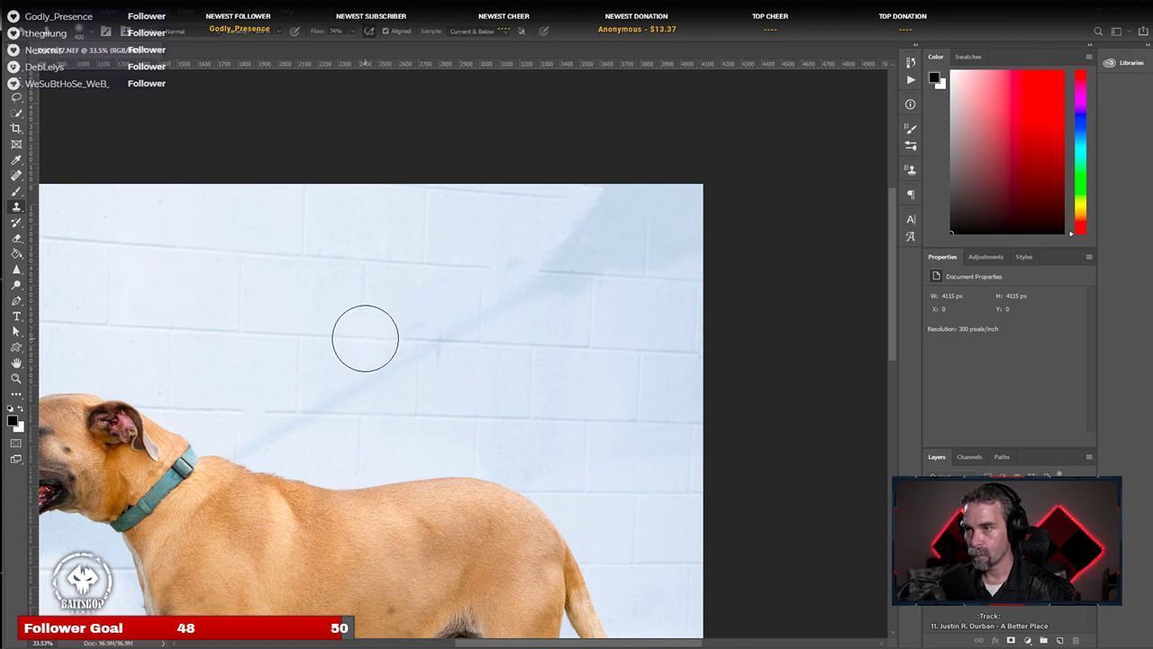
pyautogui.press('[')
pyautogui.press('[')
pyautogui.press('[')
pyautogui.press('[')
pyautogui.press('[')
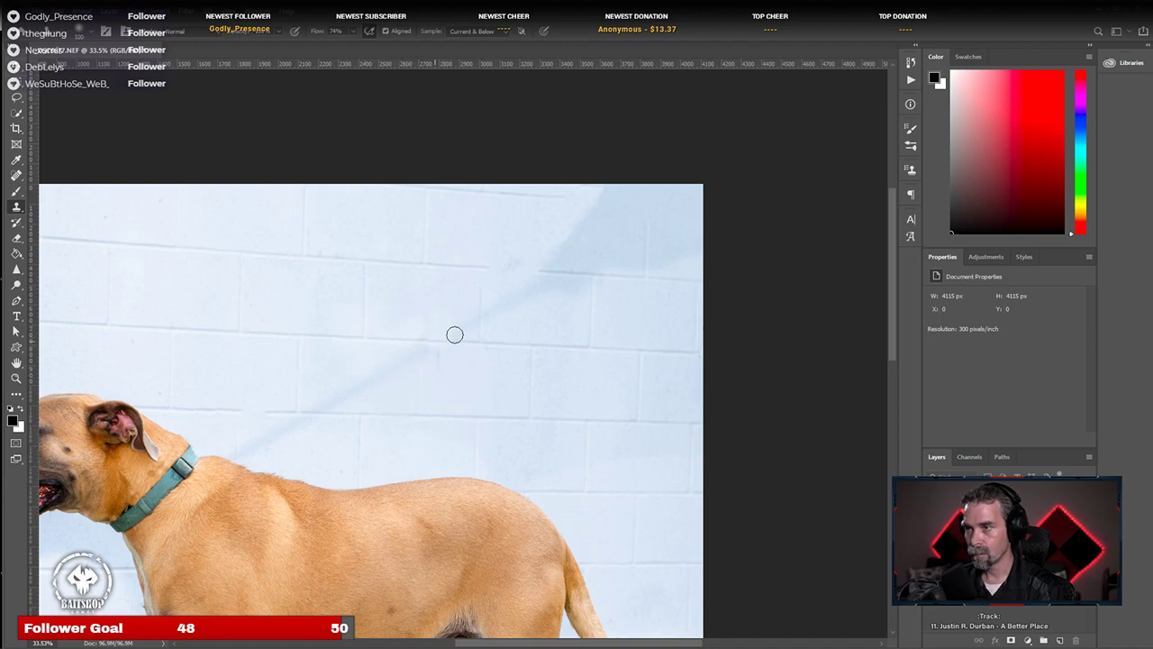
pyautogui.moveTo(459, 309)
pyautogui.mouseDown()
pyautogui.moveTo(485, 327)
pyautogui.moveTo(495, 288)
pyautogui.moveTo(506, 308)
pyautogui.moveTo(541, 254)
pyautogui.moveTo(594, 253)
pyautogui.moveTo(571, 298)
pyautogui.moveTo(556, 288)
pyautogui.moveTo(548, 177)
pyautogui.moveTo(529, 225)
pyautogui.moveTo(559, 232)
pyautogui.moveTo(608, 275)
pyautogui.moveTo(662, 281)
pyautogui.moveTo(708, 239)
pyautogui.mouseUp()
# Step: Clone over the remaining wall shadow with a larger brush, undoing the stray ear copy
pyautogui.press(']')
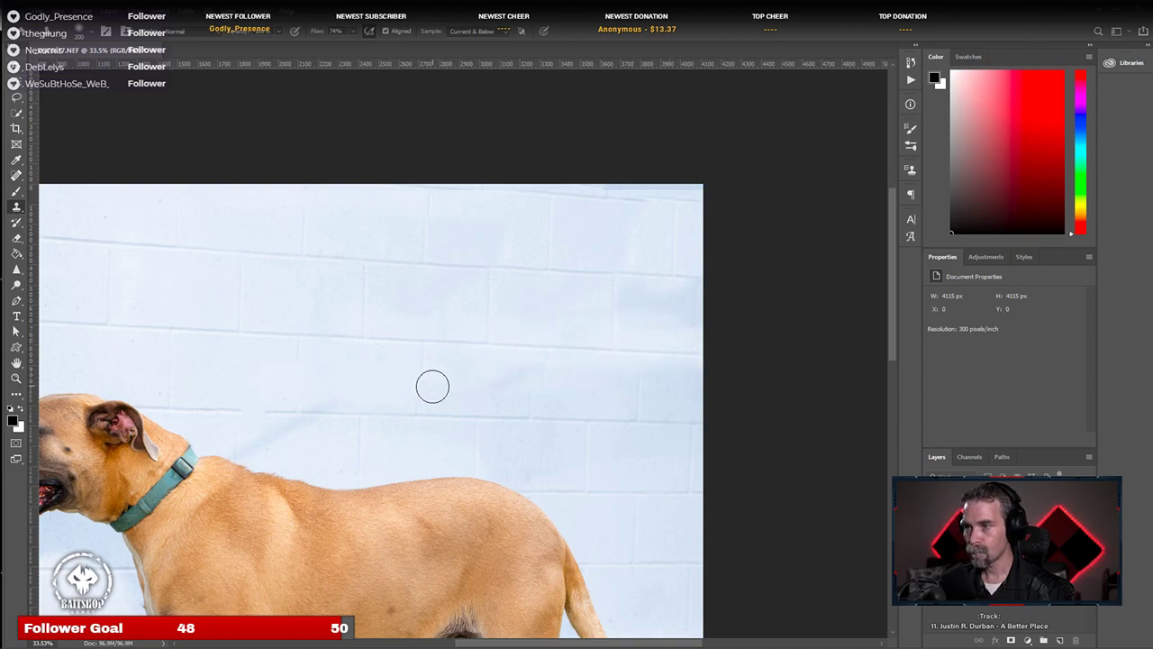
pyautogui.moveTo(227, 437); pyautogui.dragTo(289, 432)
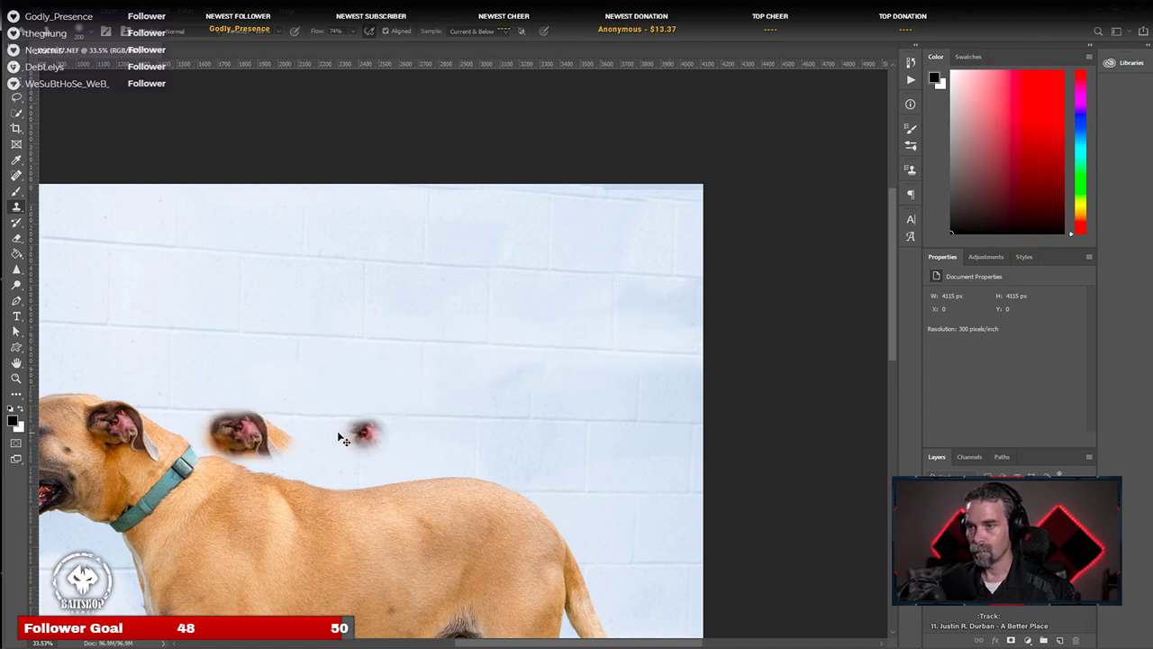
pyautogui.hotkey('ctrl', 'z')
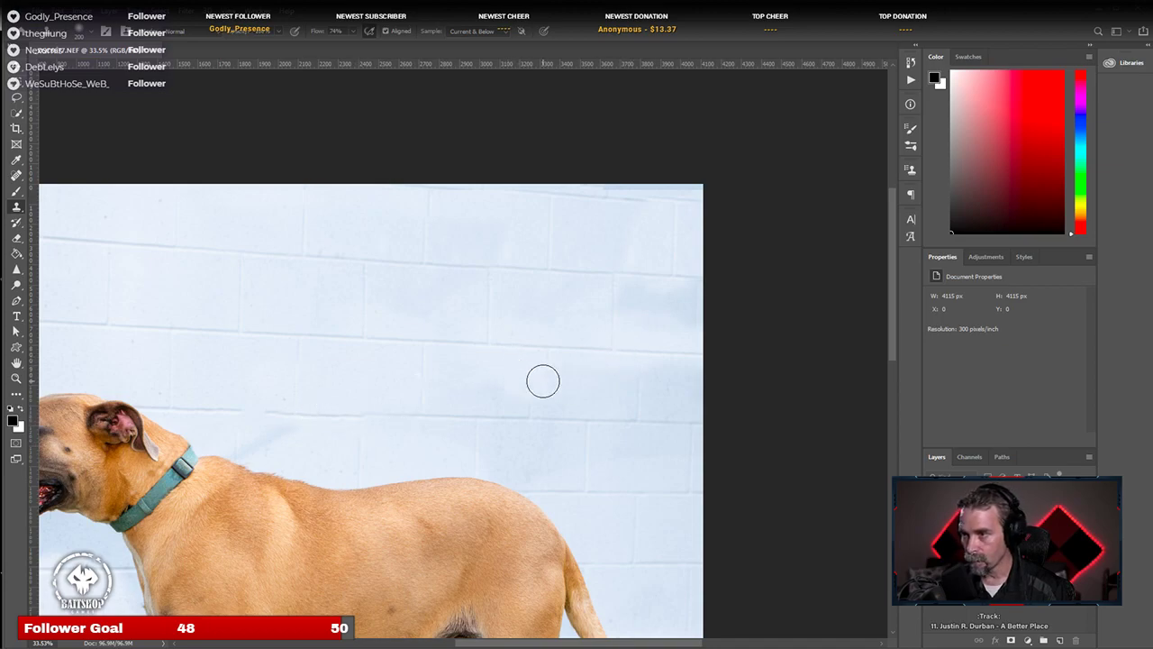
pyautogui.scroll(-2, 623, 474)
# Step: Dab cloned wall texture over the shadow spots on the block wall
pyautogui.scroll(-2, 515, 425)
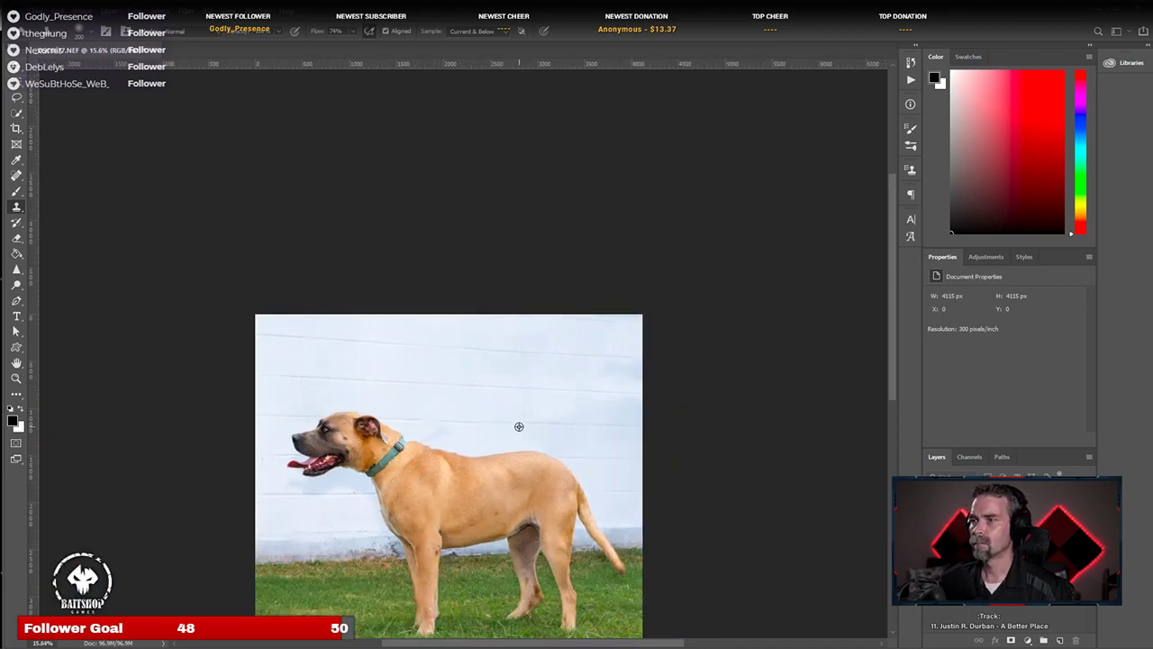
pyautogui.scroll(4, 618, 360)
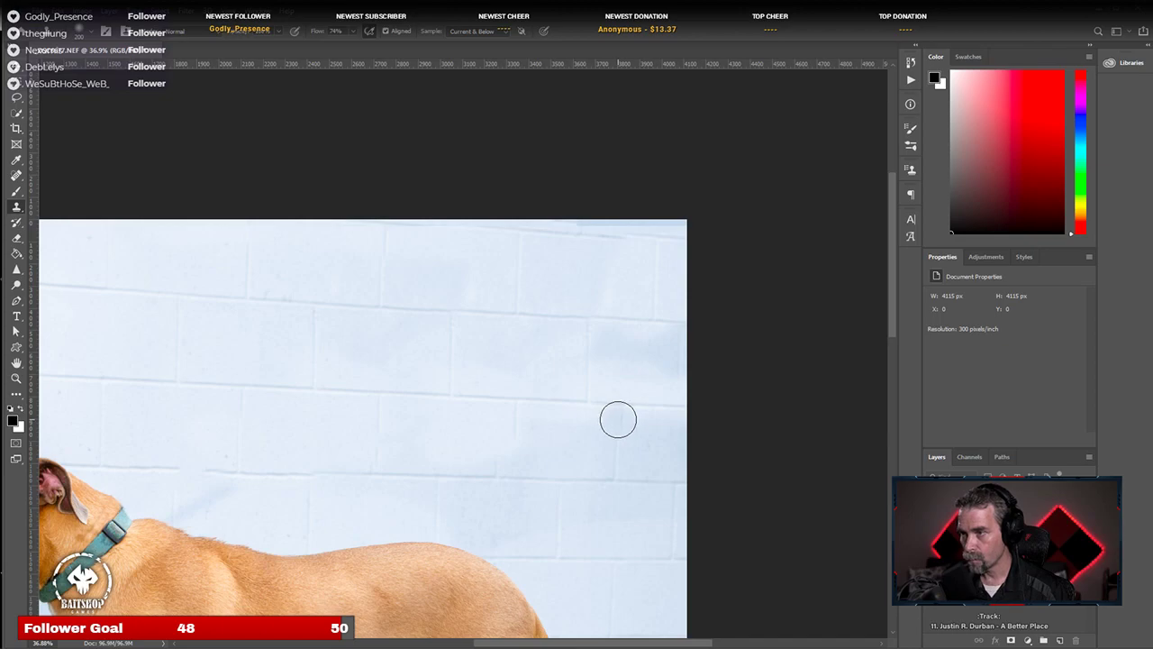
pyautogui.keyDown('alt'); pyautogui.click(630, 460); pyautogui.keyUp('alt')
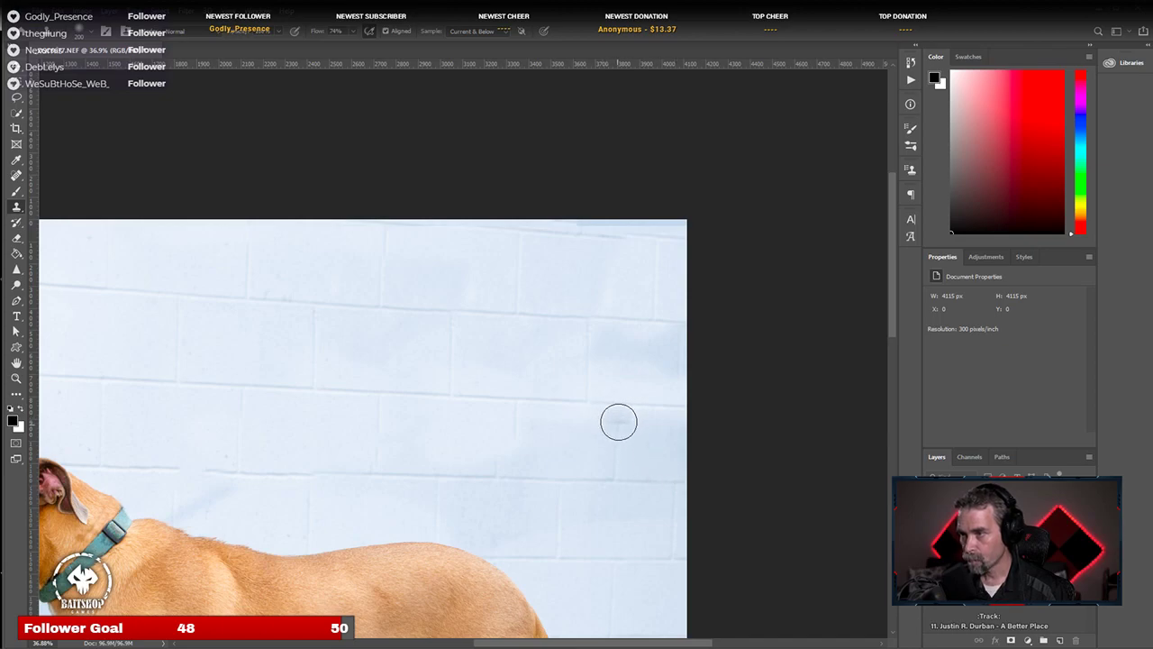
pyautogui.click(618, 418)
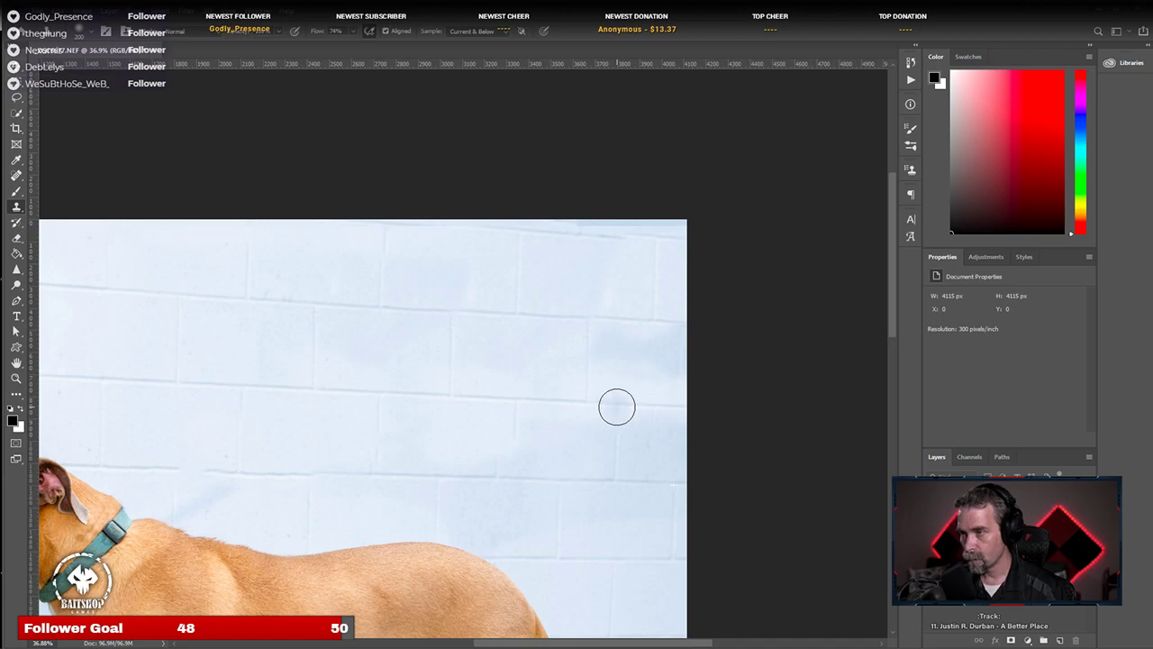
pyautogui.click(617, 407)
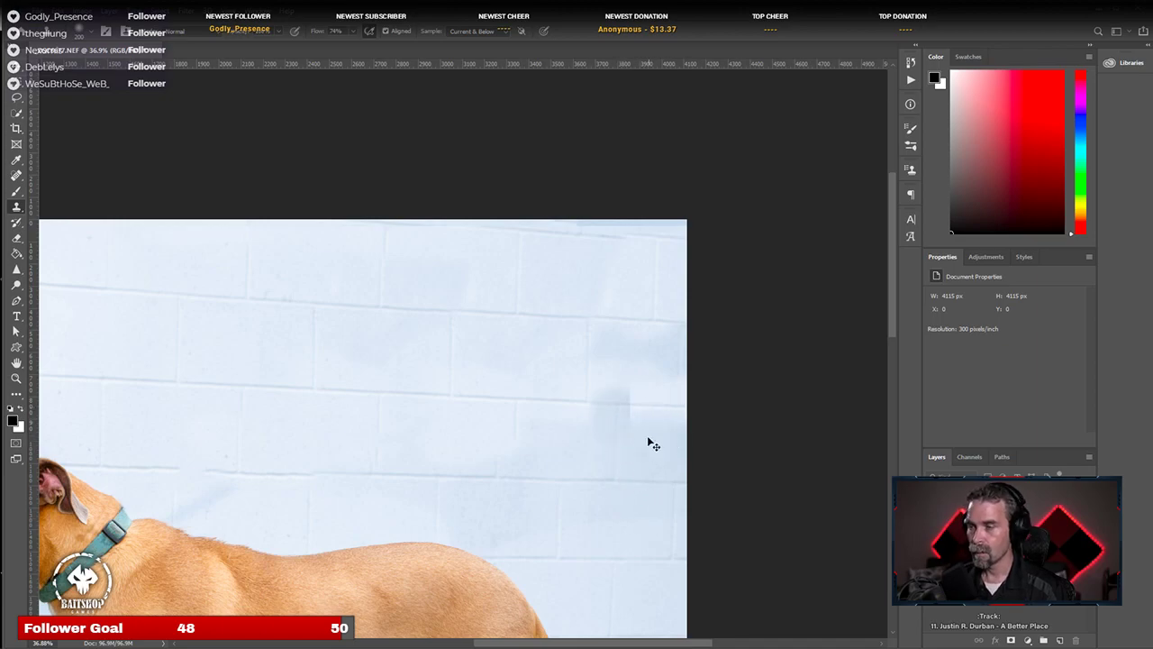
pyautogui.scroll(-2, 571, 424)
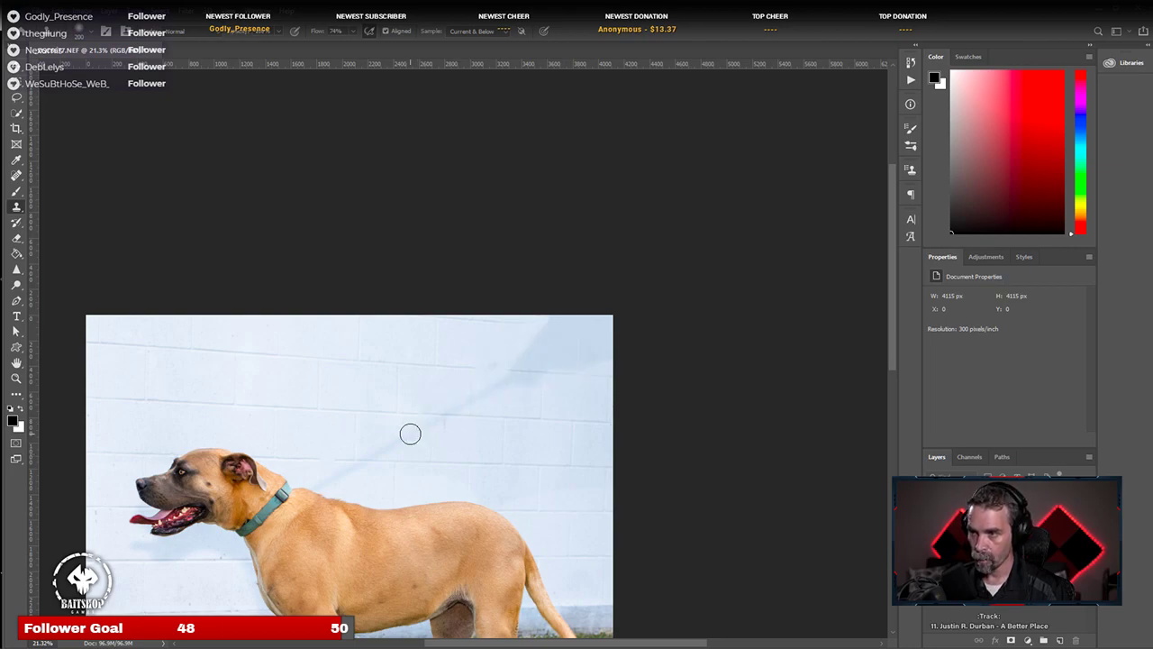
pyautogui.scroll(5, 410, 434)
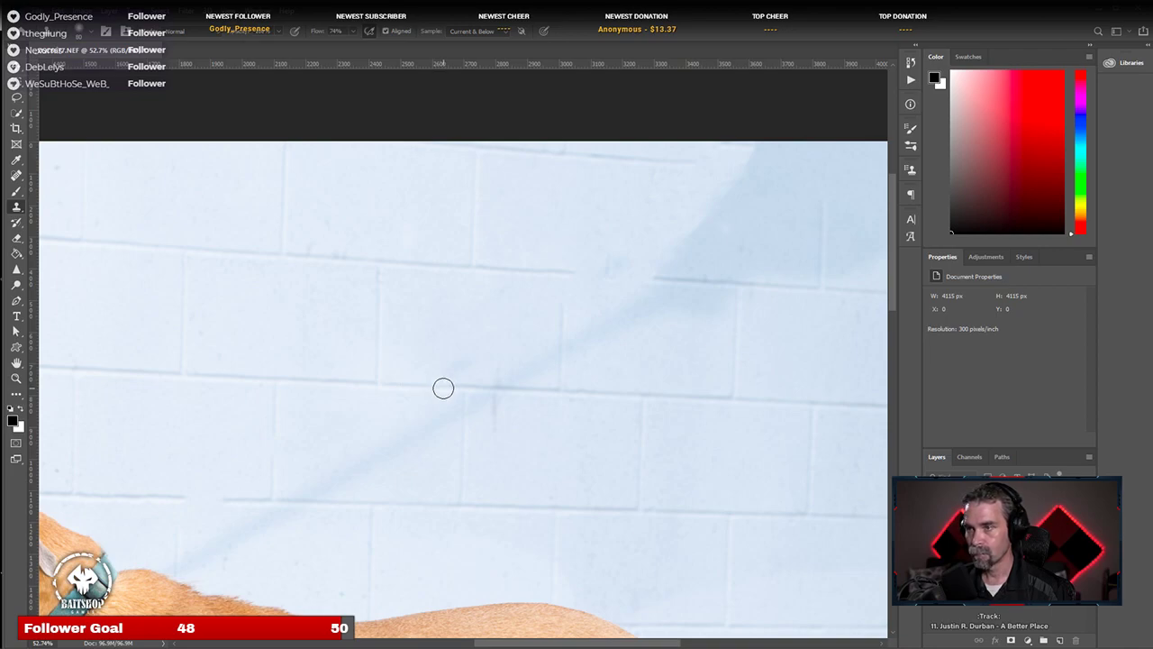
# Step: Paint clean wall texture along the wall seam above the dog's back
pyautogui.moveTo(443, 387)
pyautogui.mouseDown()
pyautogui.moveTo(460, 360)
pyautogui.moveTo(447, 373)
pyautogui.mouseUp()
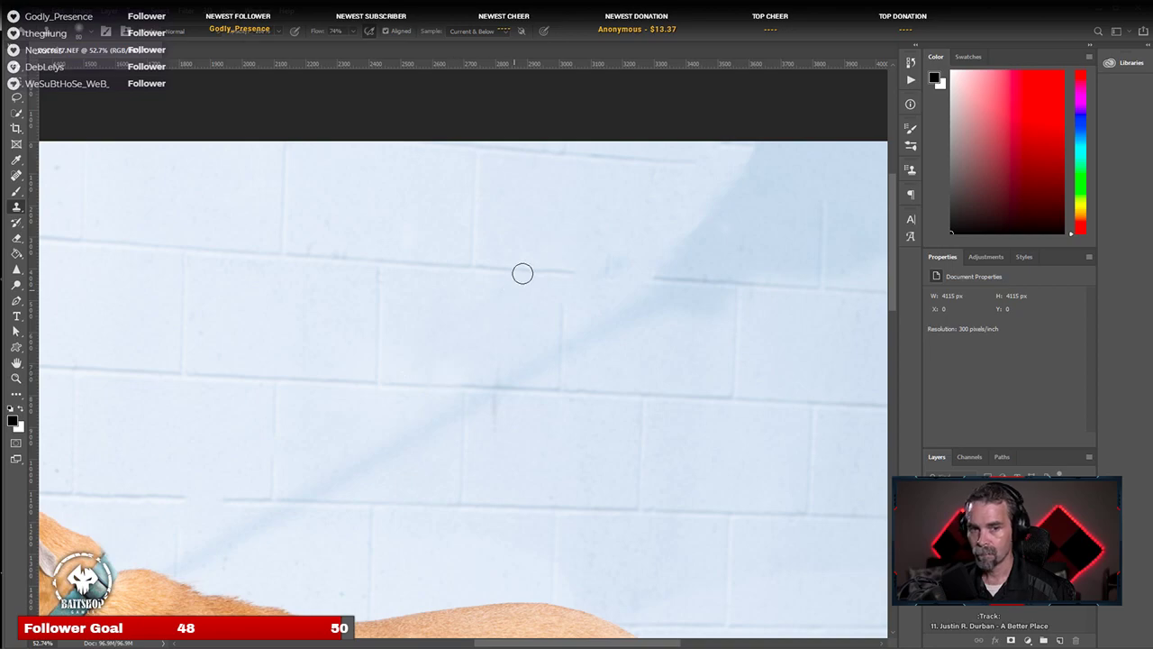
pyautogui.moveTo(523, 273); pyautogui.dragTo(376, 340)
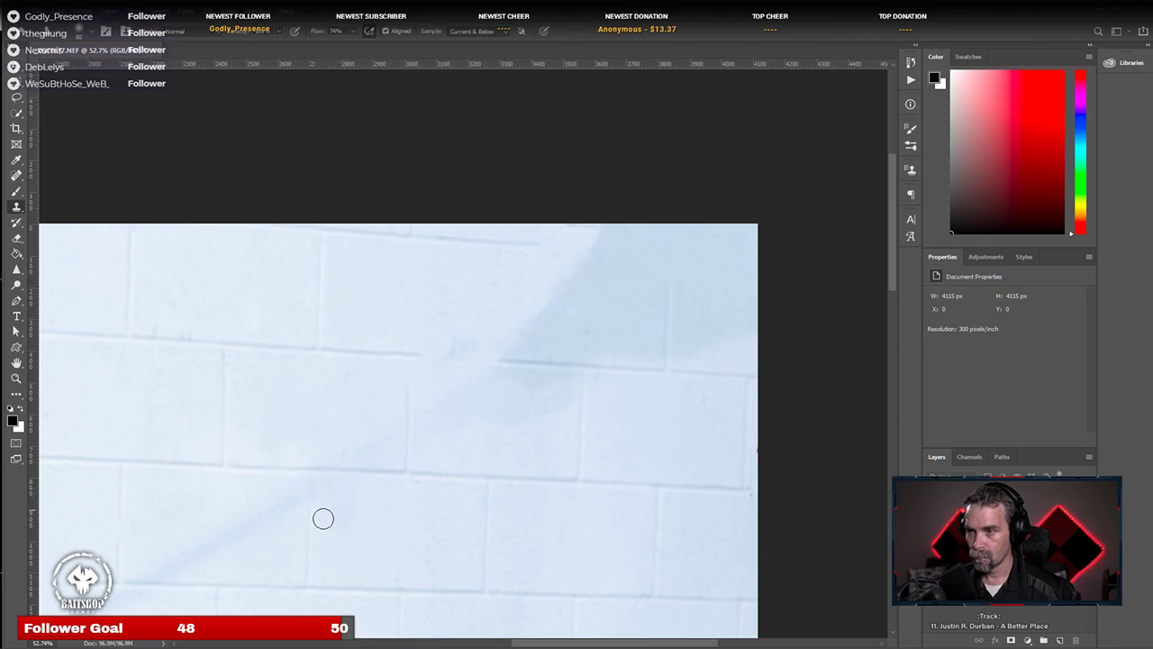
pyautogui.moveTo(309, 549); pyautogui.dragTo(448, 387)
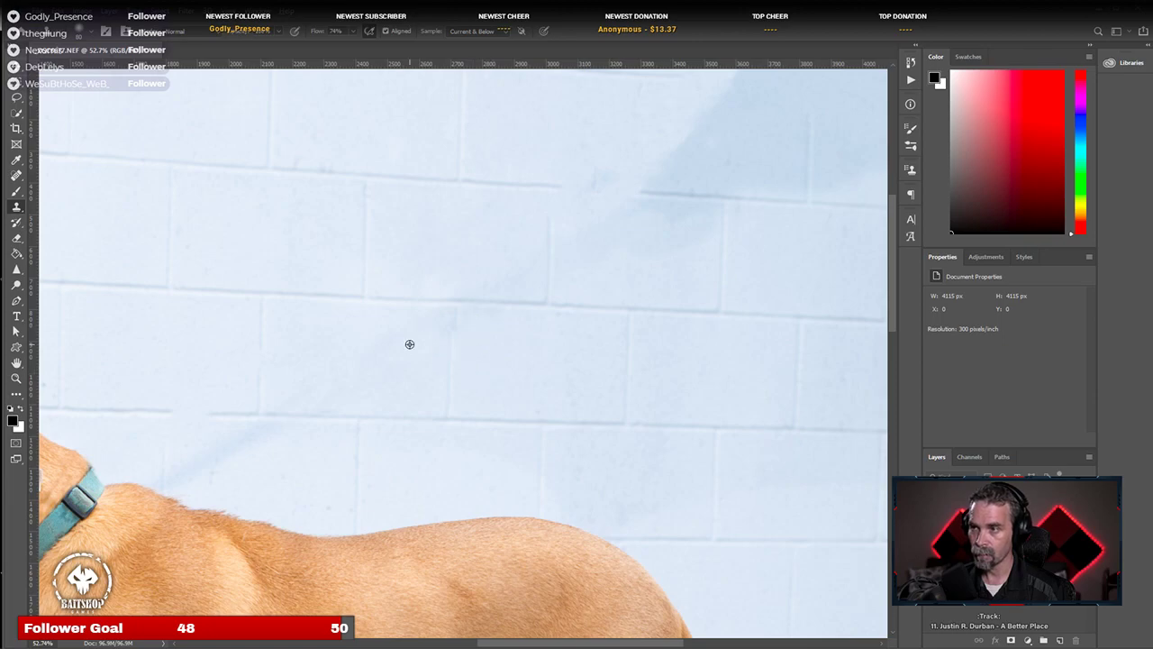
pyautogui.scroll(-5, 440, 332)
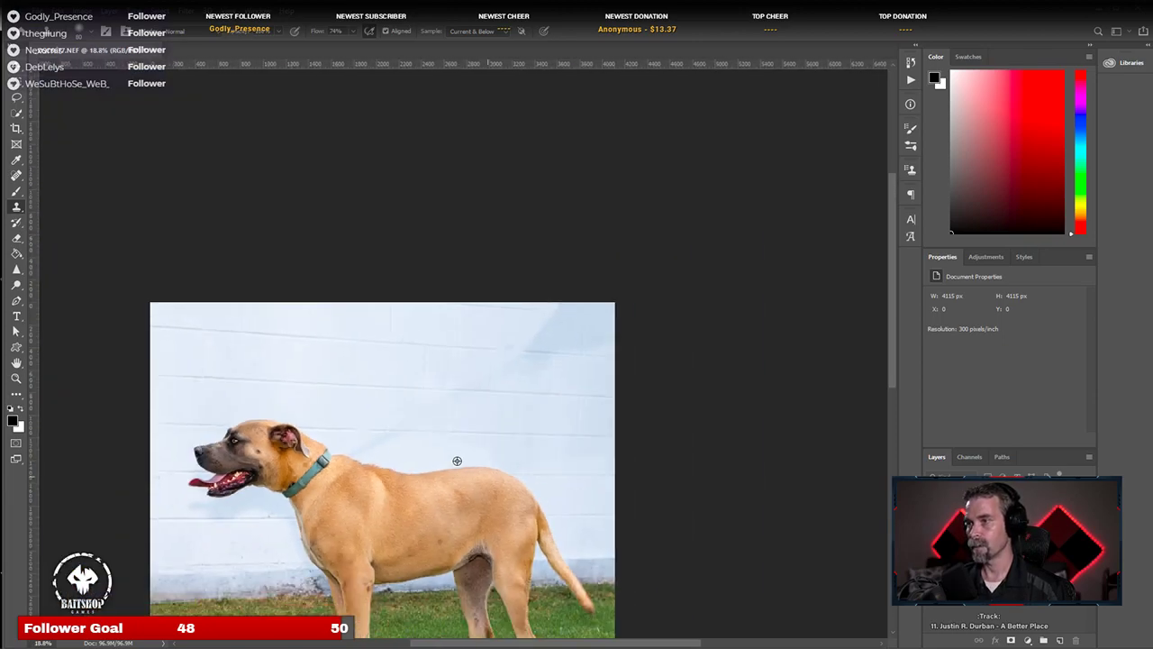
pyautogui.scroll(5, 400, 516)
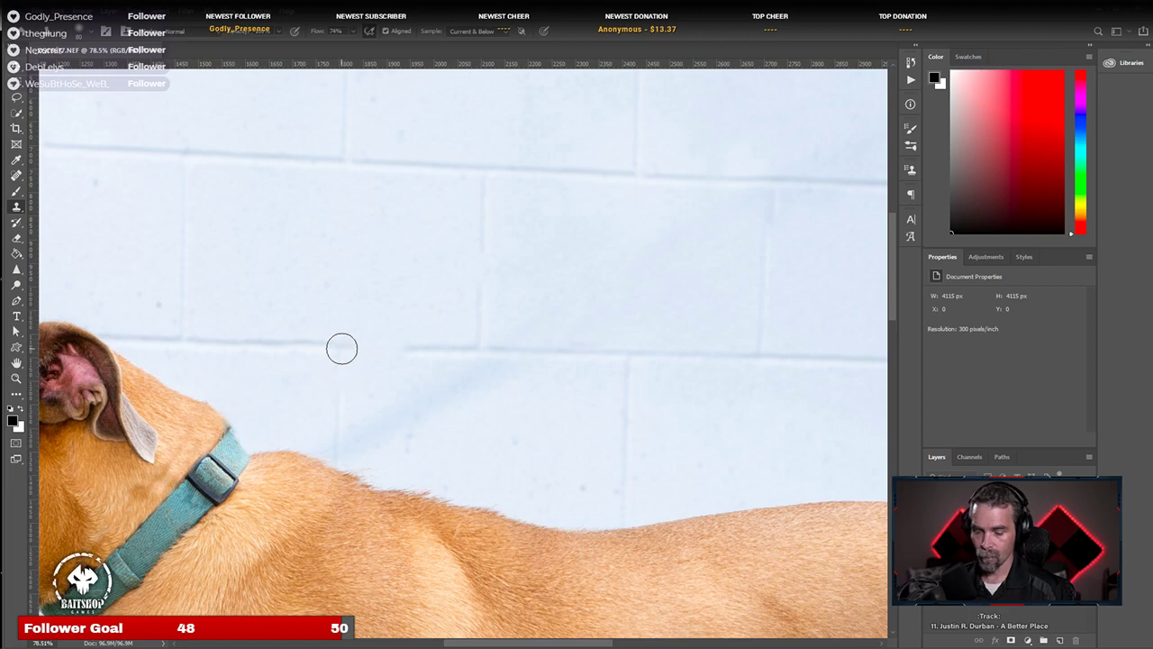
pyautogui.press(']')
pyautogui.press(']')
pyautogui.press(']')
pyautogui.press(']')
pyautogui.press(']')
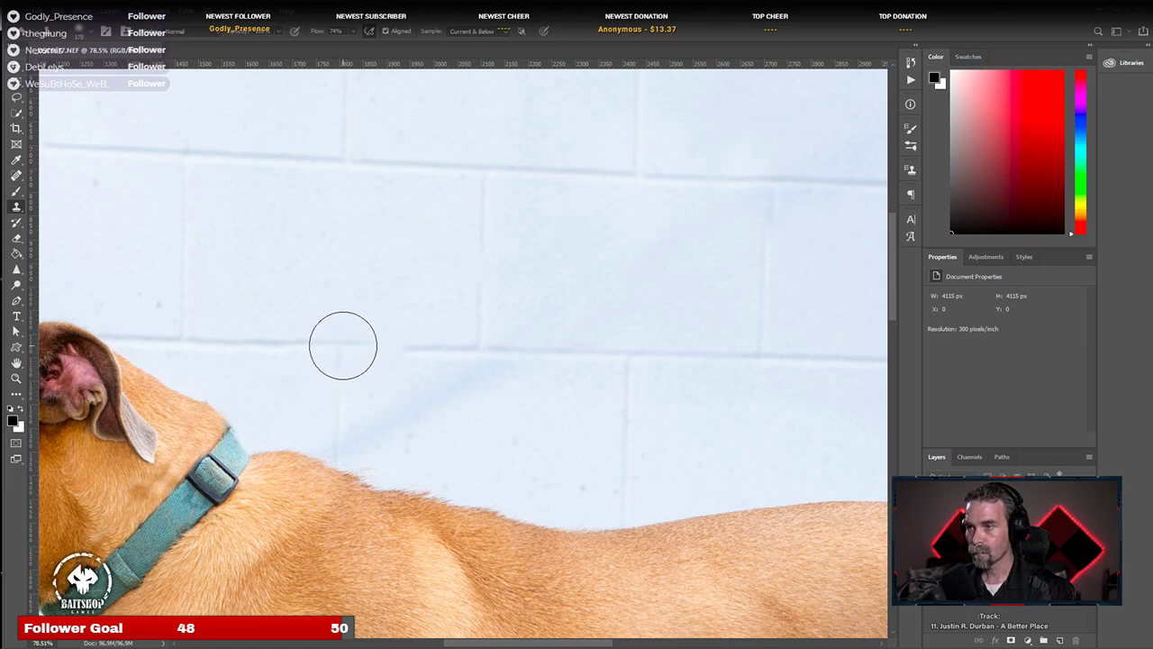
pyautogui.press('[')
pyautogui.press('[')
pyautogui.press('[')
pyautogui.press('[')
pyautogui.press('[')
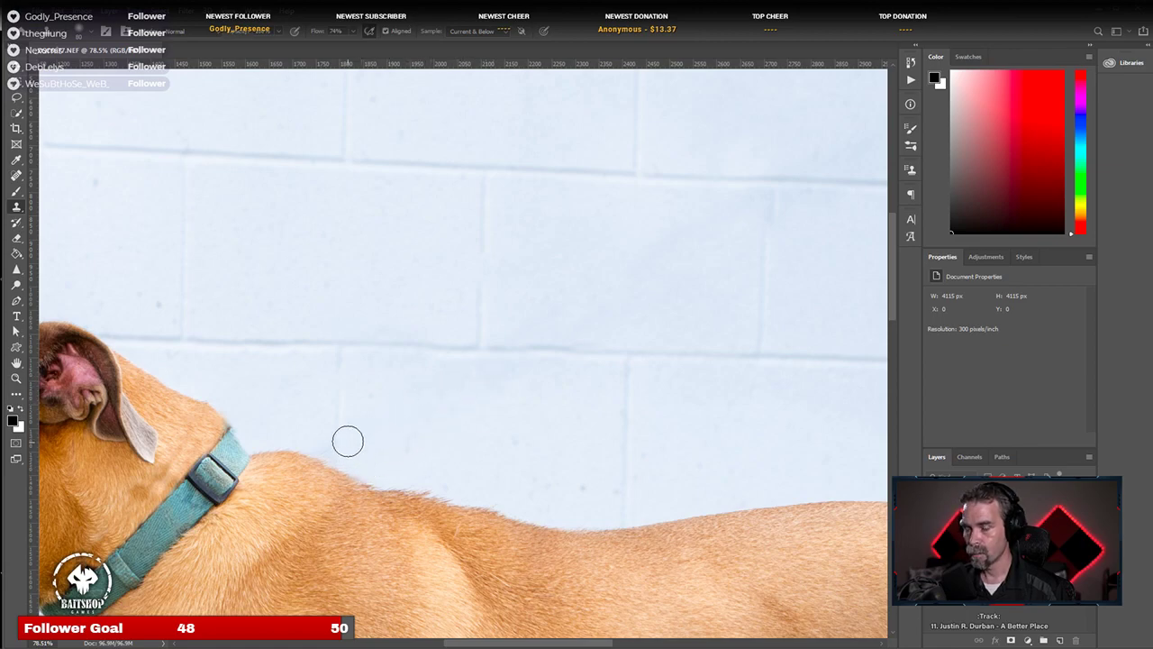
pyautogui.scroll(2, 564, 330)
pyautogui.scroll(-3, 625, 330)
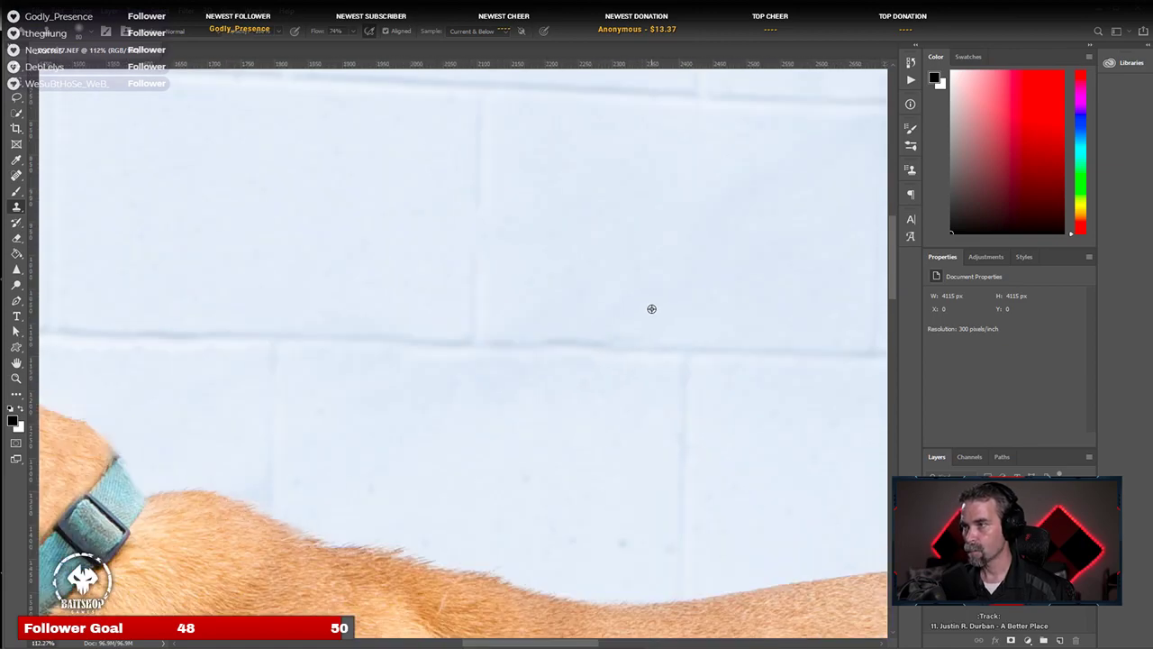
pyautogui.scroll(-6, 625, 329)
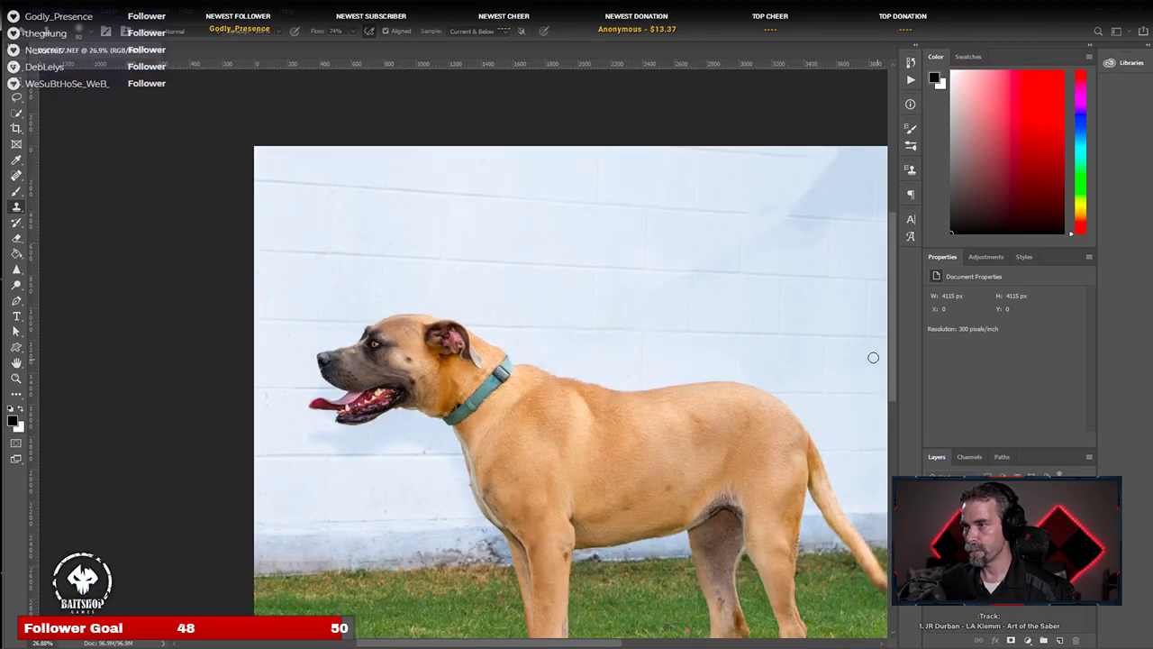
# Step: Clone over the vertical mortar line and dark spot in the shadowed wall area
pyautogui.moveTo(693, 239); pyautogui.dragTo(519, 375)
pyautogui.scroll(5, 499, 456)
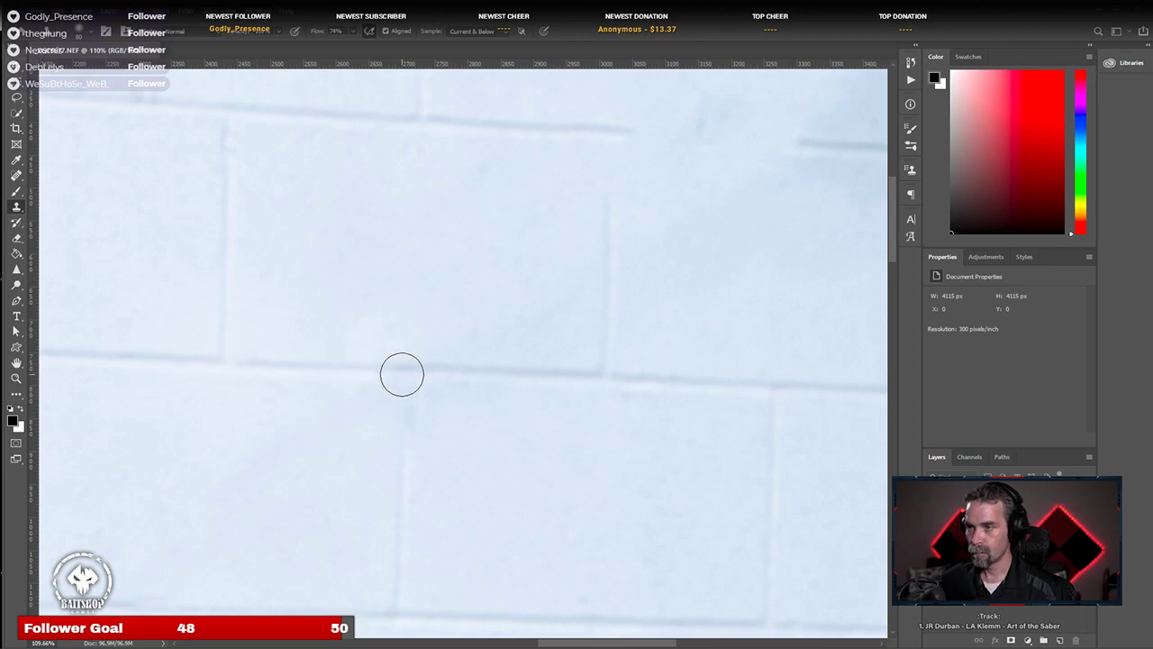
pyautogui.moveTo(404, 373); pyautogui.dragTo(401, 486)
pyautogui.scroll(-4, 435, 541)
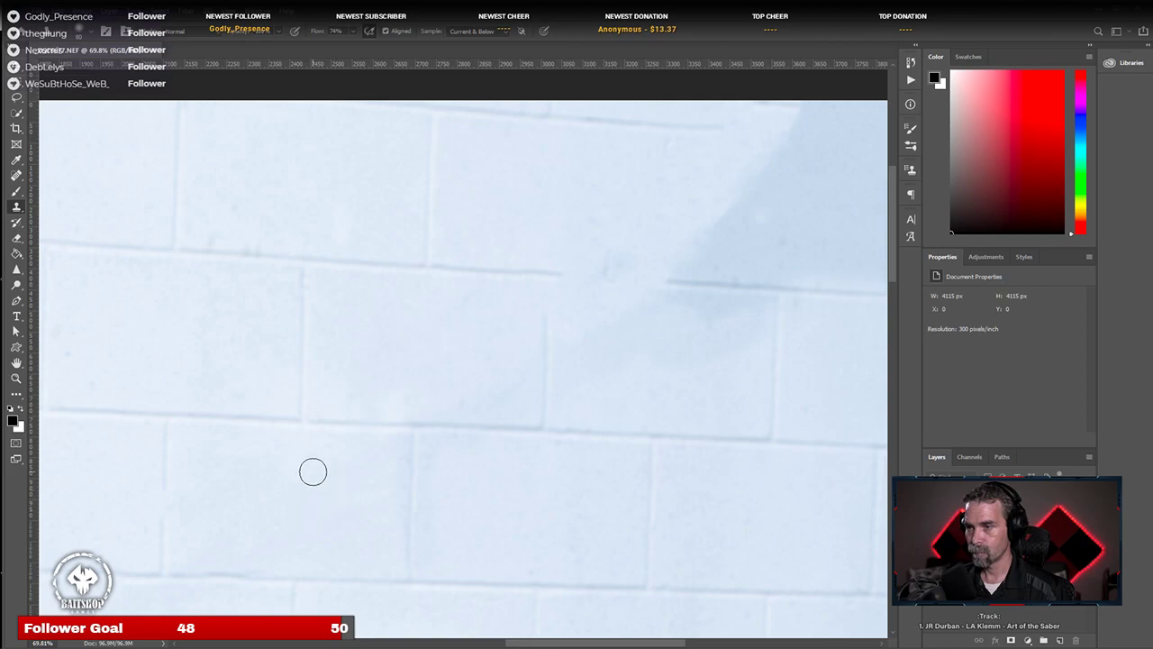
# Step: Retouch the grout line along the wall's top edge with cloned block texture
pyautogui.moveTo(584, 373); pyautogui.dragTo(505, 535)
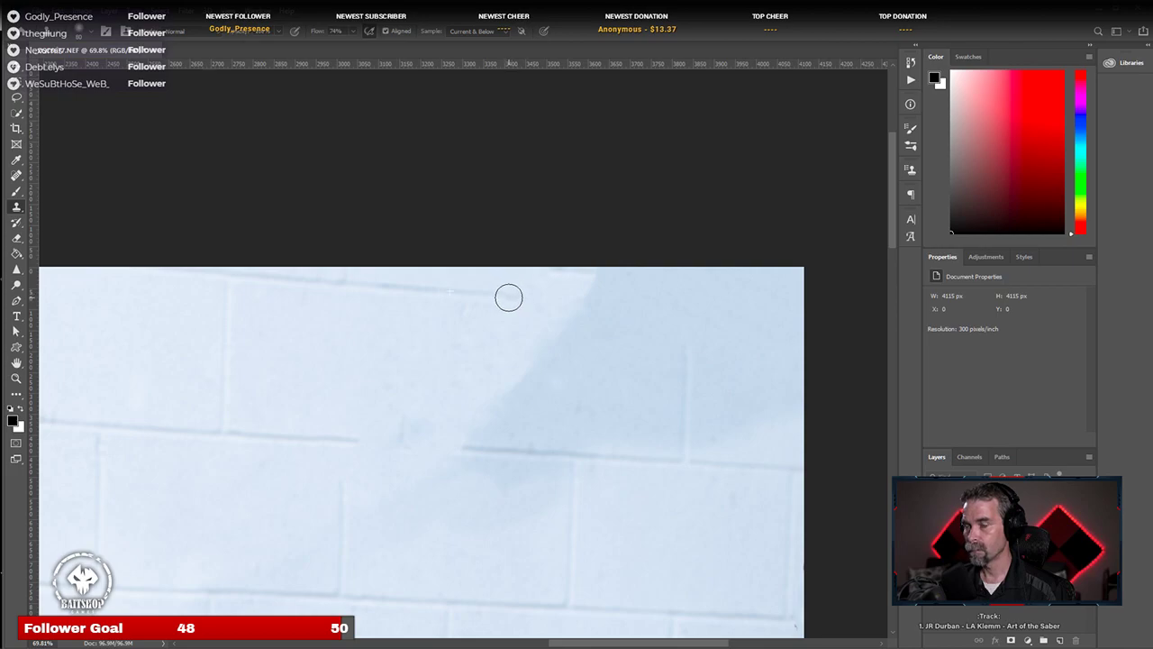
pyautogui.moveTo(508, 297)
pyautogui.mouseDown()
pyautogui.moveTo(549, 317)
pyautogui.moveTo(613, 304)
pyautogui.moveTo(798, 323)
pyautogui.mouseUp()
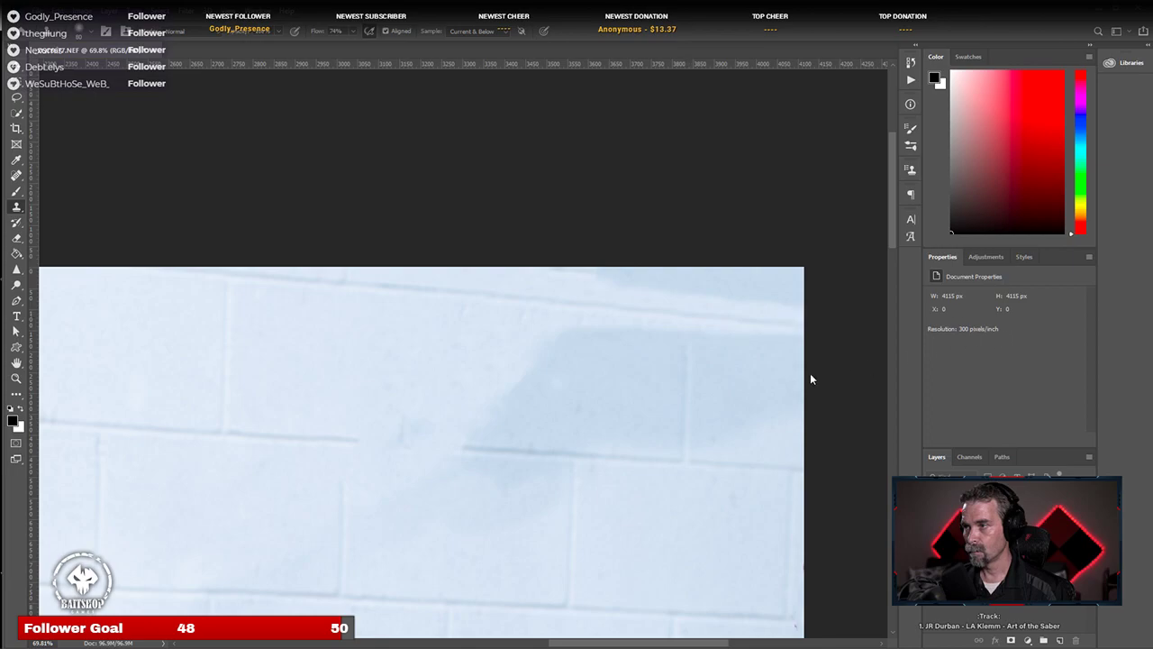
pyautogui.moveTo(531, 279)
pyautogui.mouseDown()
pyautogui.moveTo(819, 288)
pyautogui.moveTo(477, 277)
pyautogui.moveTo(709, 285)
pyautogui.moveTo(494, 291)
pyautogui.mouseUp()
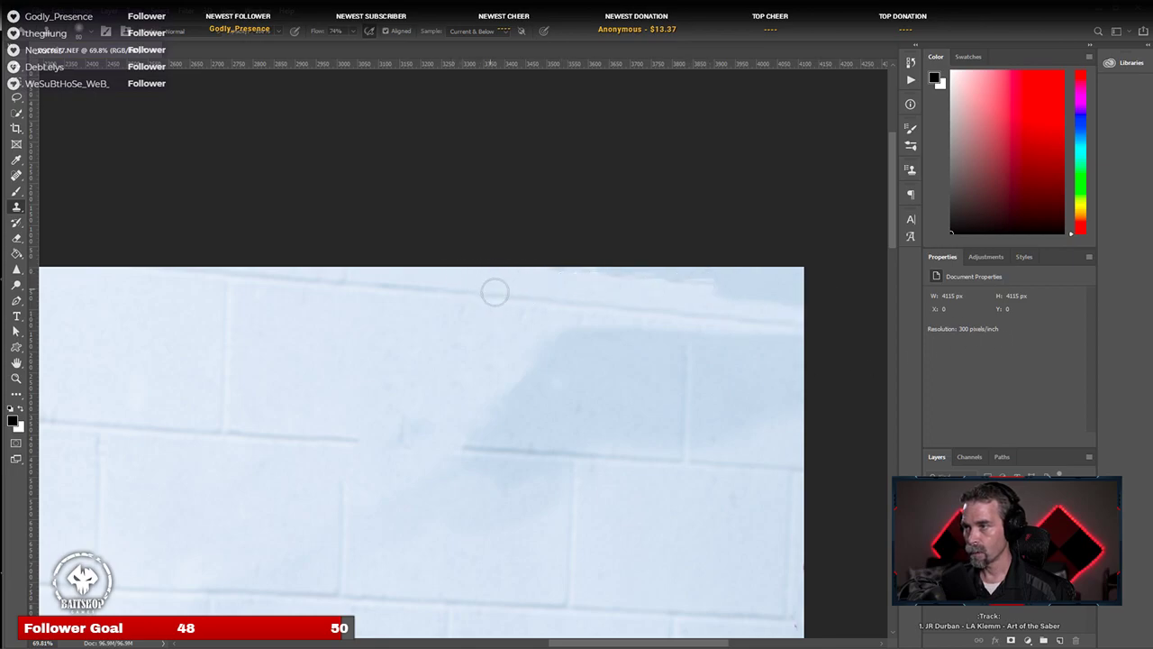
pyautogui.keyDown('alt'); pyautogui.click(546, 280); pyautogui.keyUp('alt')
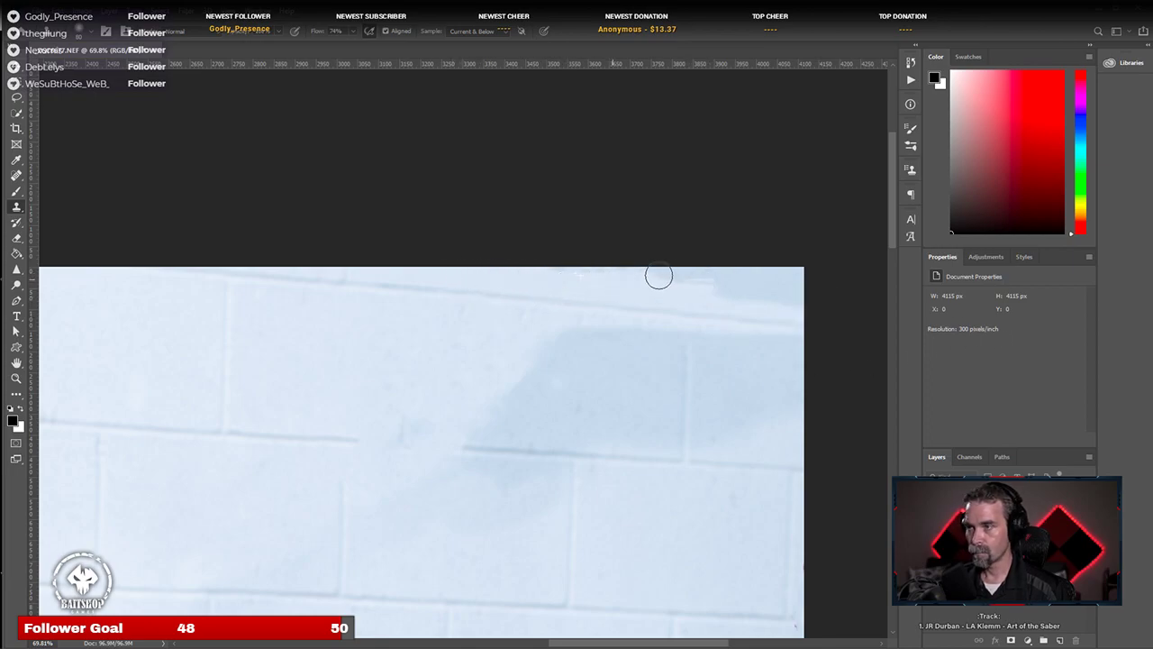
pyautogui.moveTo(548, 278)
pyautogui.mouseDown()
pyautogui.moveTo(733, 281)
pyautogui.moveTo(642, 291)
pyautogui.moveTo(793, 294)
pyautogui.moveTo(695, 295)
pyautogui.moveTo(809, 282)
pyautogui.moveTo(734, 269)
pyautogui.moveTo(777, 274)
pyautogui.moveTo(749, 288)
pyautogui.mouseUp()
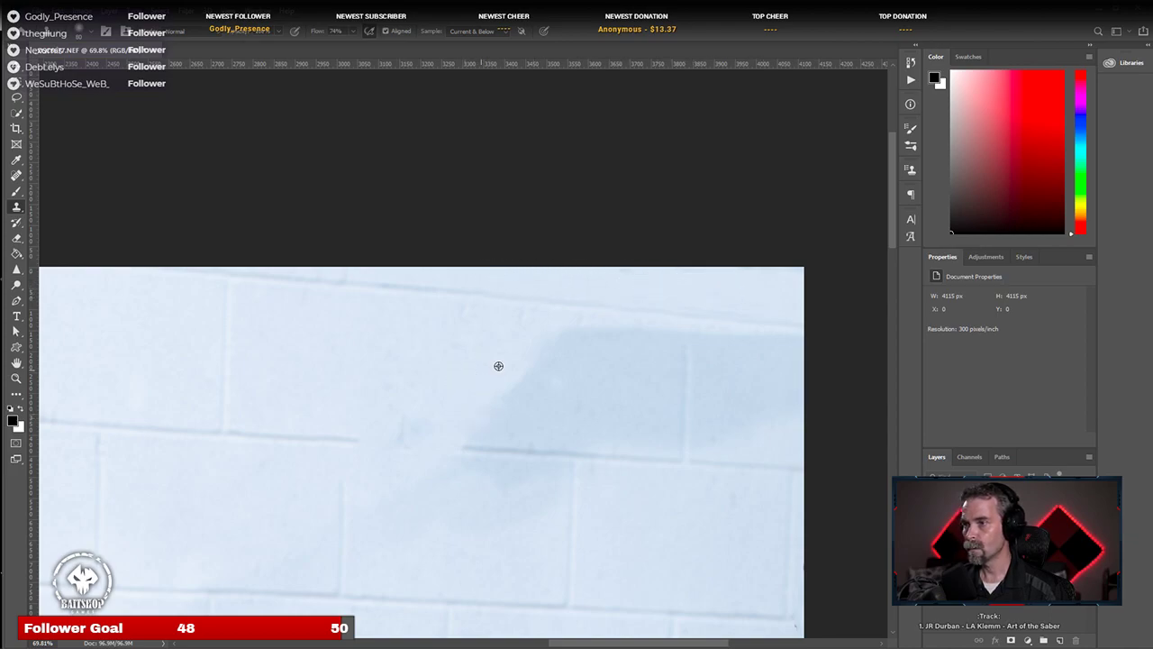
pyautogui.scroll(-2, 615, 510)
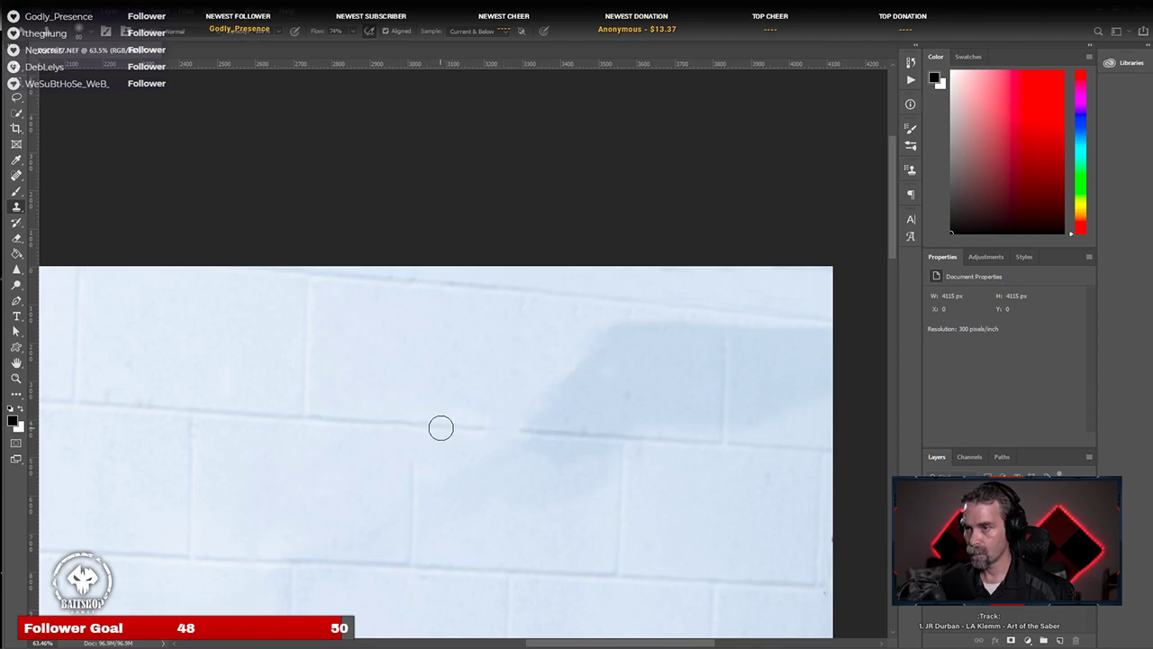
# Step: Extend the mortar line through the leash shadow and clone out the upper shadow blob with a larger brush
pyautogui.keyDown('alt'); pyautogui.click(442, 433); pyautogui.keyUp('alt')
pyautogui.moveTo(453, 425)
pyautogui.mouseDown()
pyautogui.moveTo(497, 419)
pyautogui.moveTo(572, 455)
pyautogui.moveTo(552, 443)
pyautogui.mouseUp()
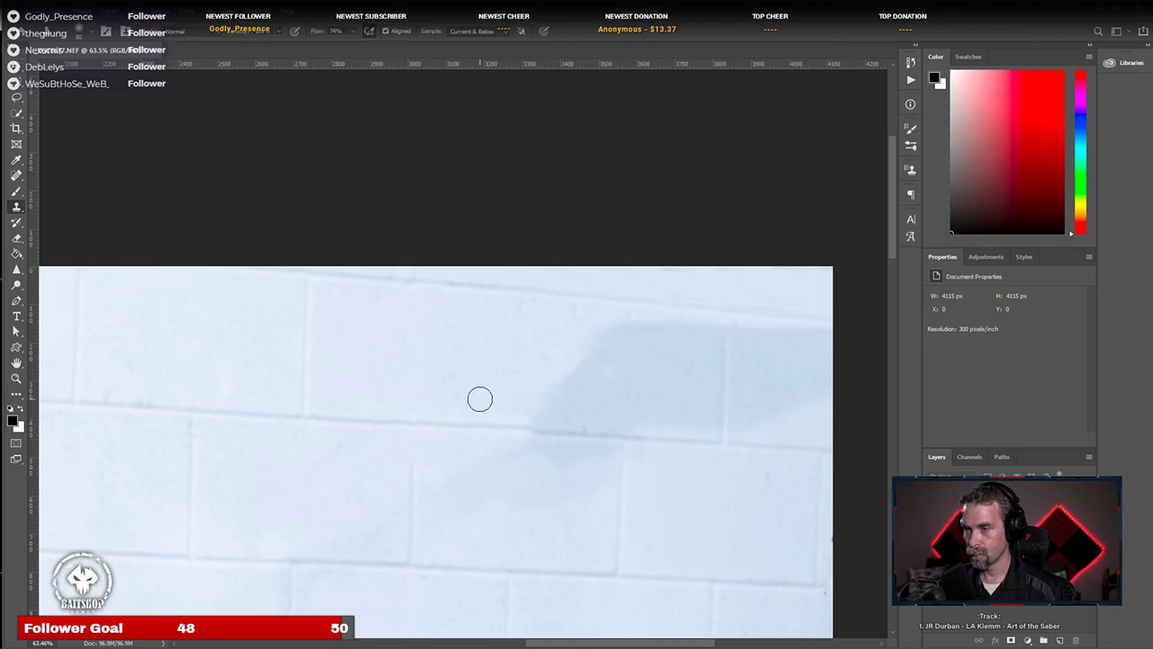
pyautogui.click(536, 396)
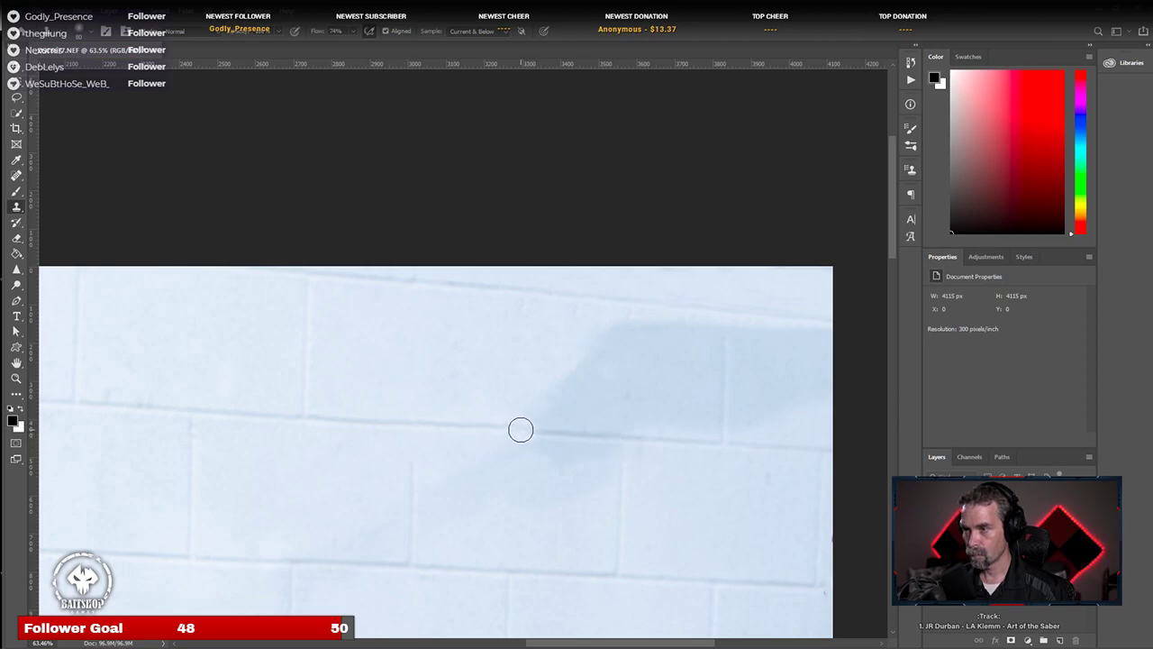
pyautogui.moveTo(521, 431)
pyautogui.mouseDown()
pyautogui.moveTo(632, 446)
pyautogui.moveTo(522, 413)
pyautogui.moveTo(554, 393)
pyautogui.mouseUp()
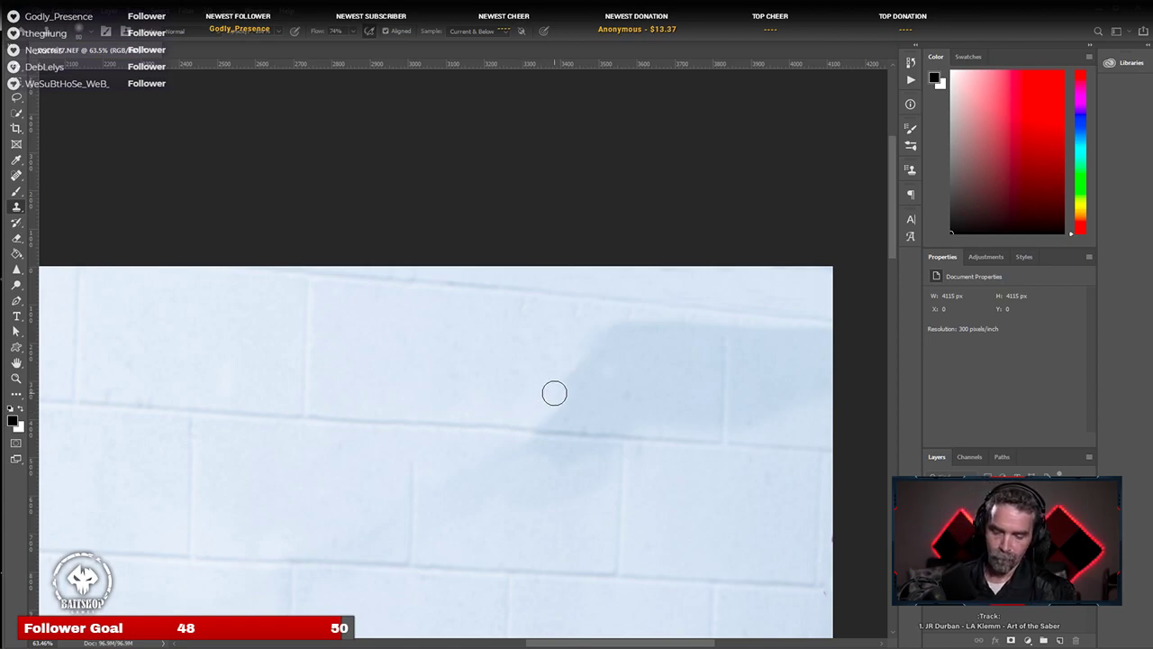
pyautogui.press(']')
pyautogui.press(']')
pyautogui.press(']')
pyautogui.press(']')
pyautogui.press(']')
pyautogui.press(']')
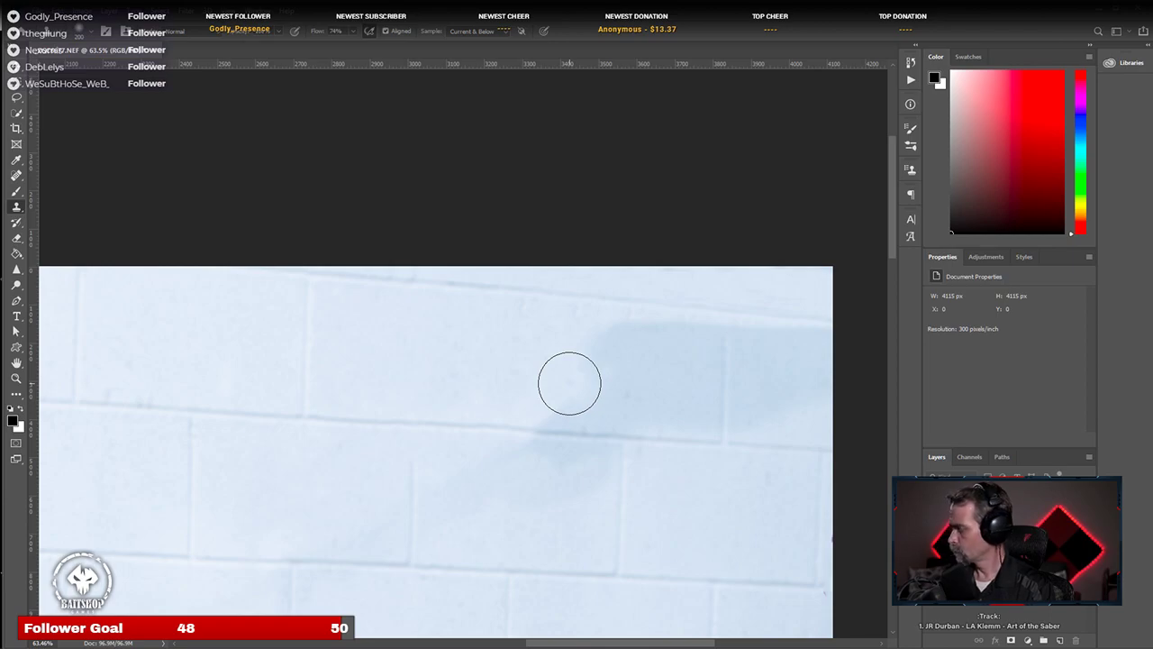
pyautogui.moveTo(569, 383)
pyautogui.mouseDown()
pyautogui.moveTo(625, 360)
pyautogui.moveTo(600, 363)
pyautogui.moveTo(623, 345)
pyautogui.moveTo(801, 352)
pyautogui.moveTo(843, 370)
pyautogui.mouseUp()
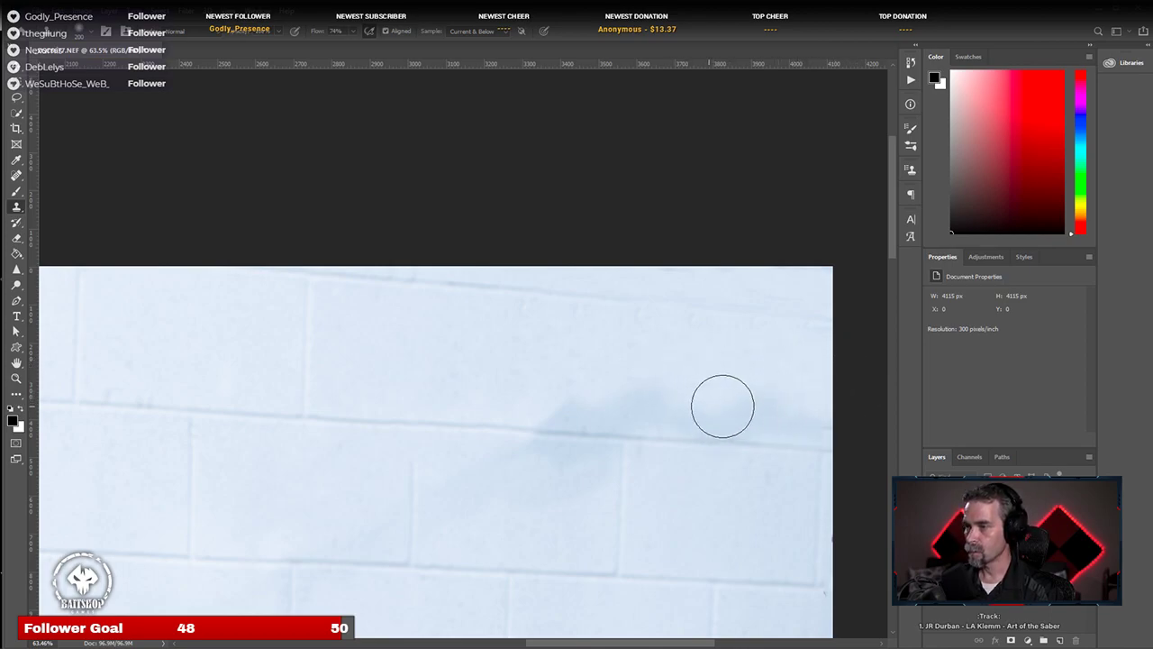
pyautogui.moveTo(633, 404)
pyautogui.mouseDown()
pyautogui.moveTo(496, 401)
pyautogui.moveTo(779, 419)
pyautogui.moveTo(691, 420)
pyautogui.moveTo(844, 438)
pyautogui.mouseUp()
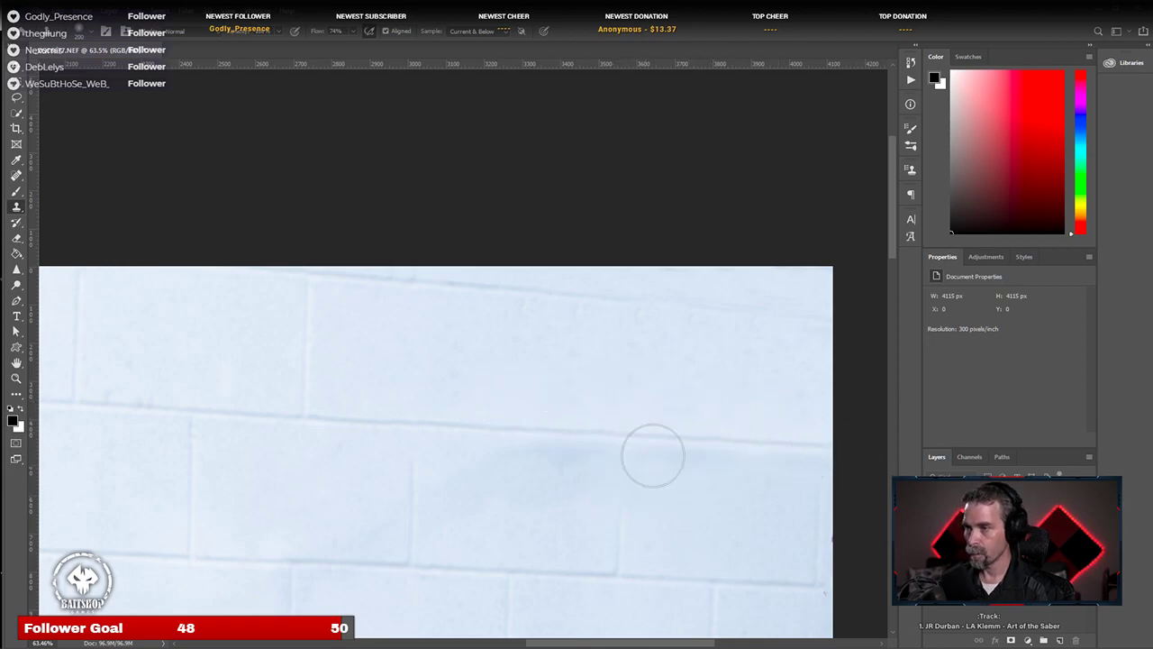
pyautogui.scroll(-2, 534, 484)
pyautogui.scroll(1, 530, 484)
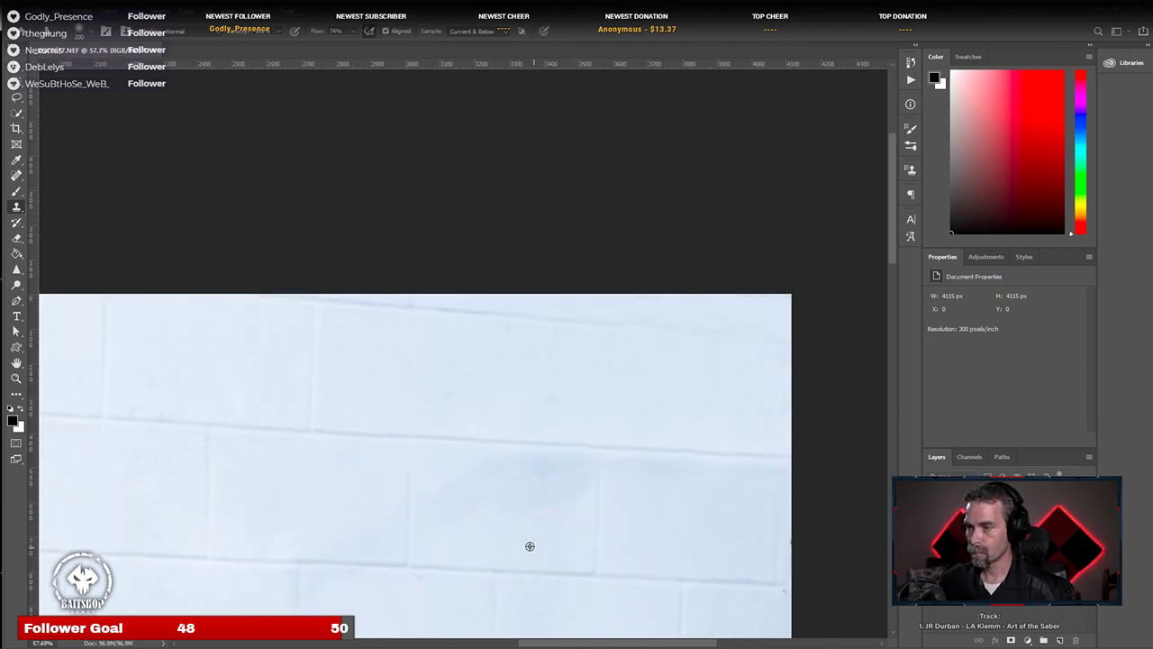
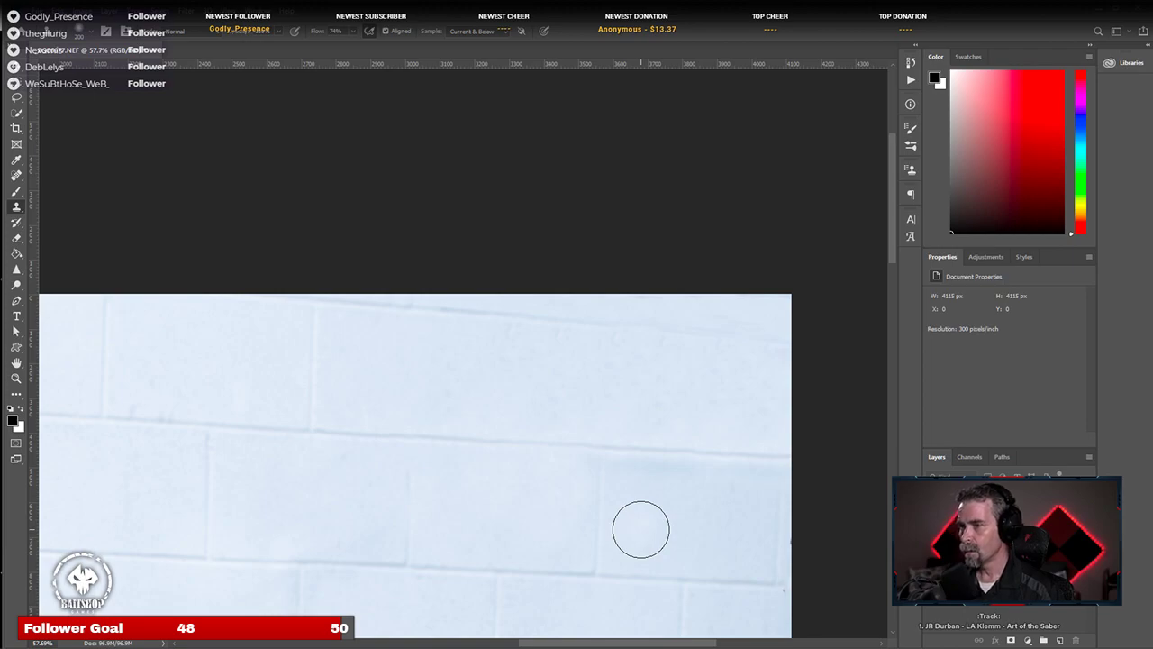
# Step: Sample clean brick wall as the clone source and clone over the wall blemishes above the tan dog
pyautogui.scroll(-3, 219, 540)
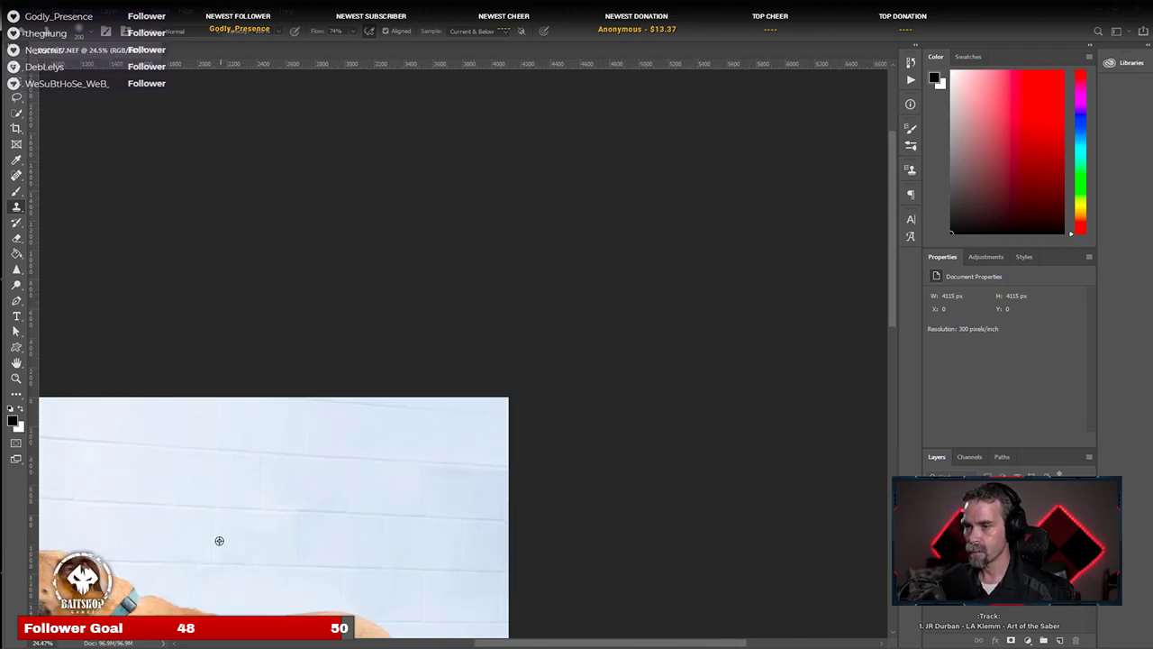
pyautogui.scroll(2, 339, 501)
pyautogui.scroll(2, 338, 501)
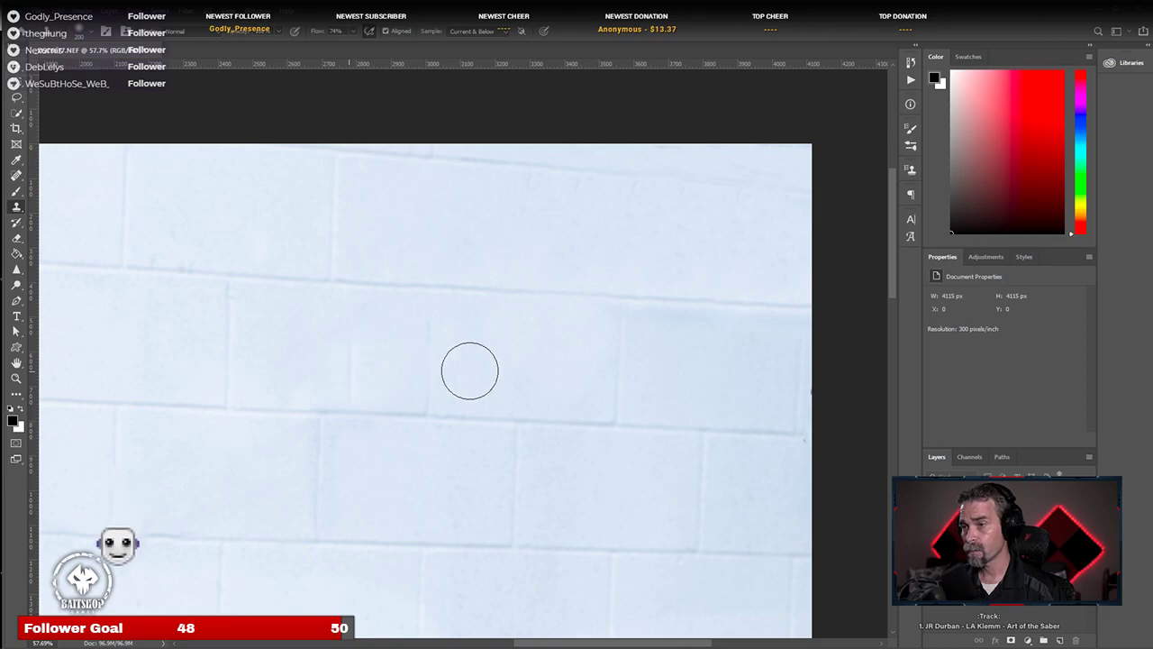
pyautogui.keyDown('alt'); pyautogui.click(530, 380); pyautogui.keyUp('alt')
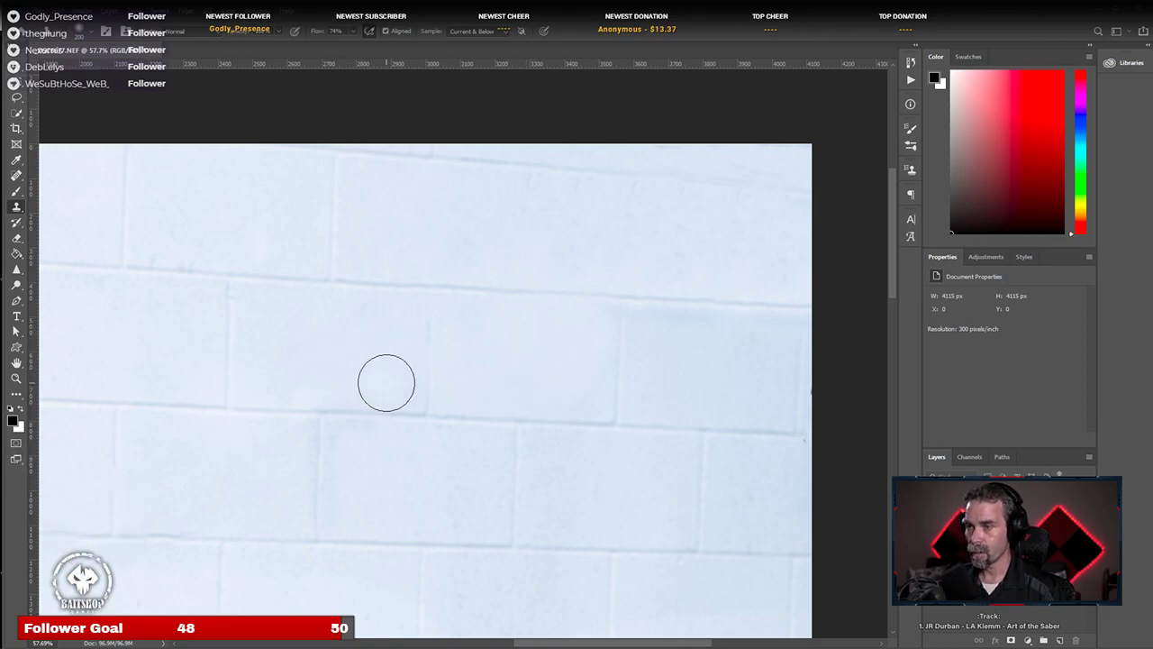
pyautogui.scroll(-2, 337, 492)
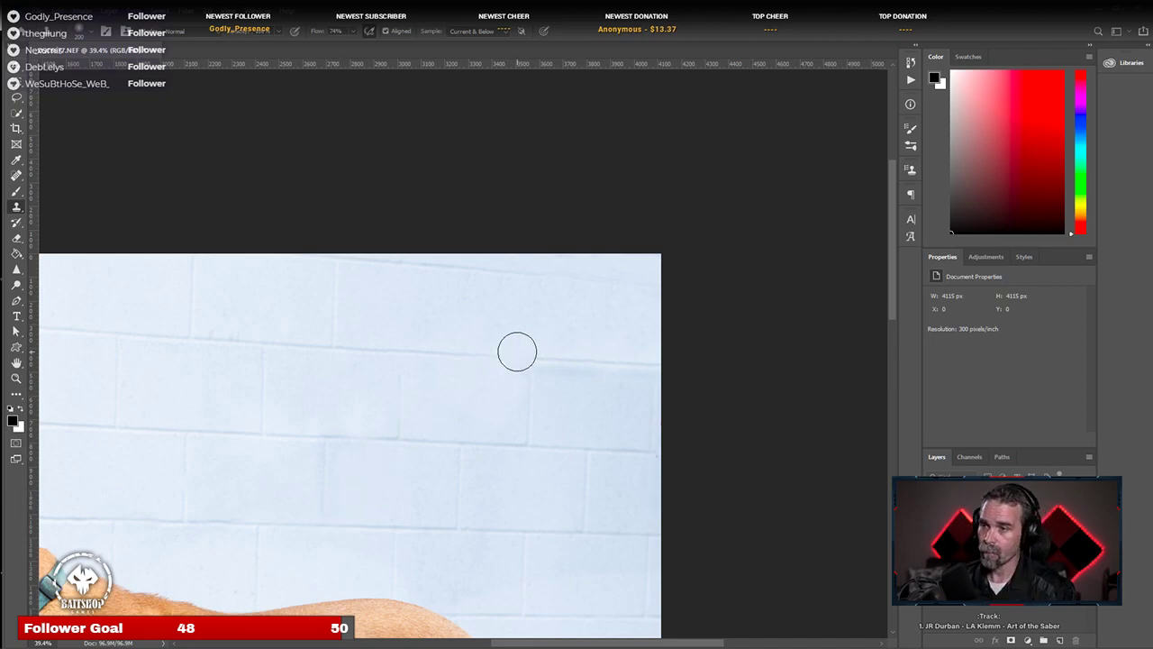
pyautogui.scroll(-4, 386, 563)
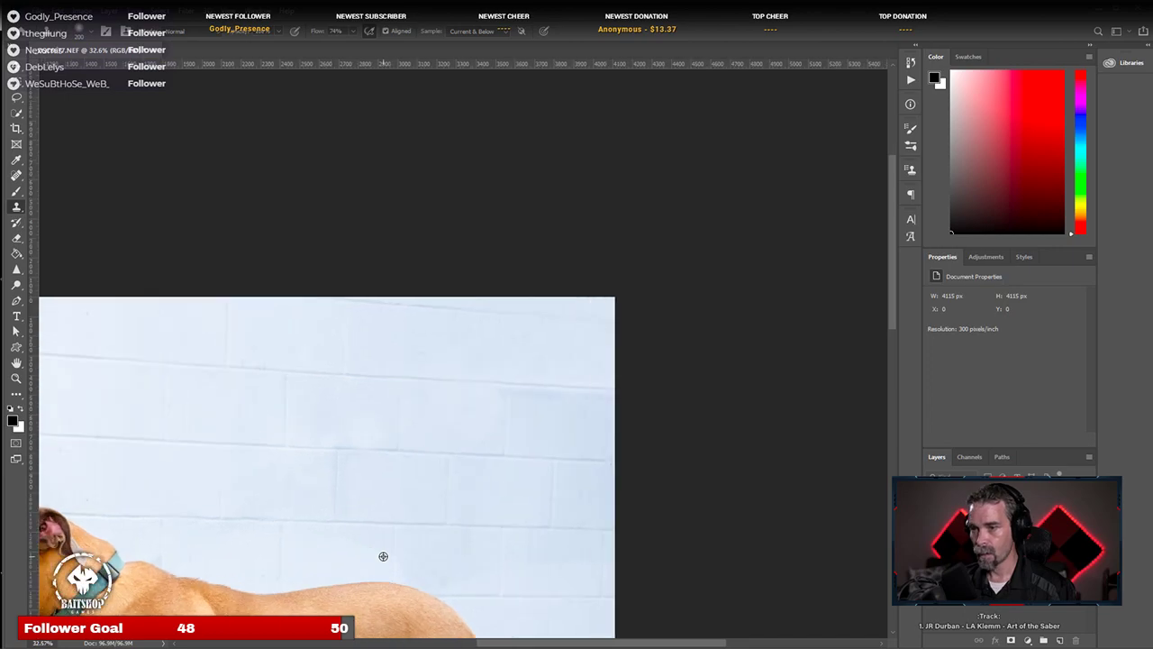
# Step: Shrink the Clone Stamp brush and clone out the remaining marks on the wall above the dog's head
pyautogui.scroll(-2, 441, 409)
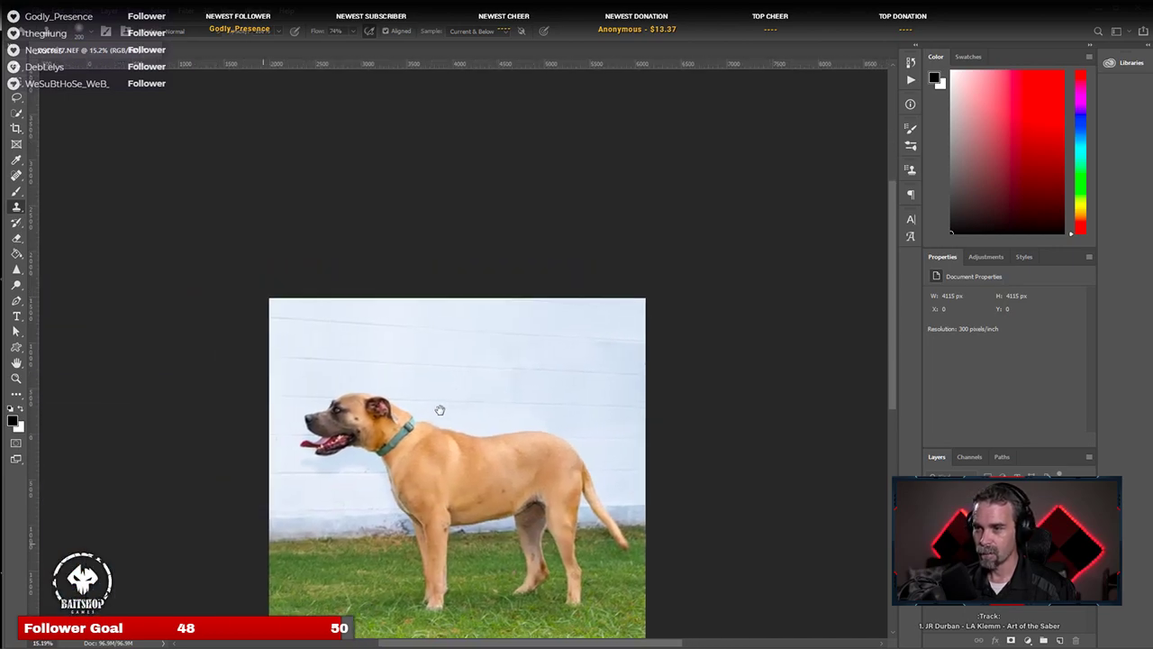
pyautogui.scroll(5, 438, 404)
pyautogui.scroll(3, 355, 475)
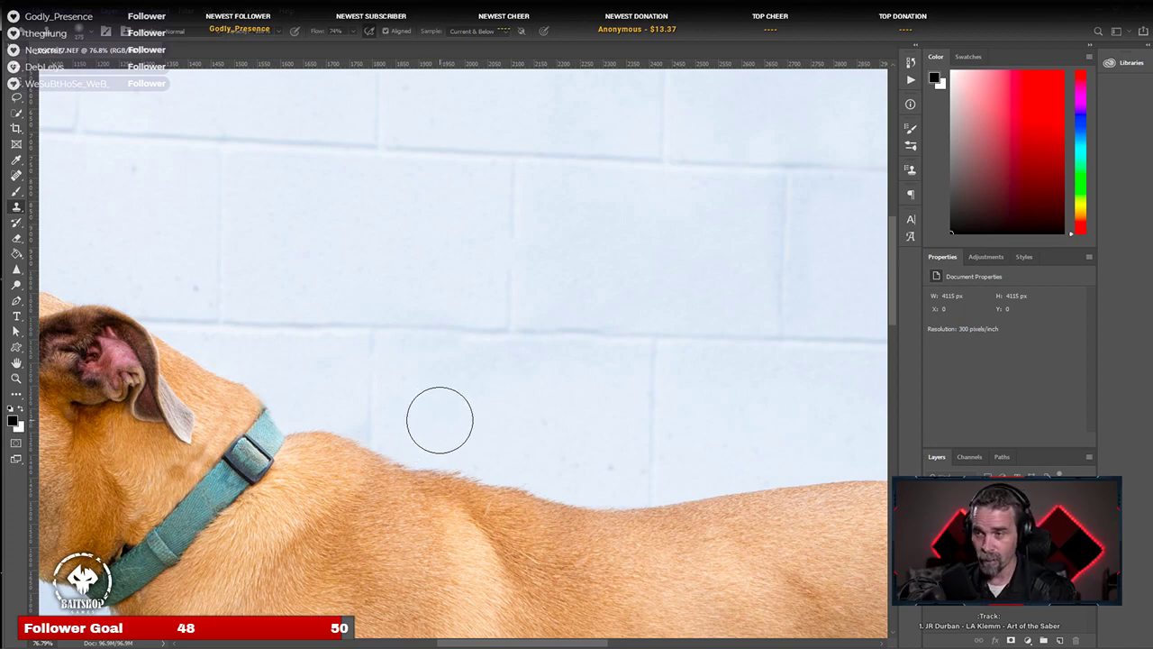
pyautogui.press('[')
pyautogui.press('[')
pyautogui.press('[')
pyautogui.press('[')
pyautogui.press('[')
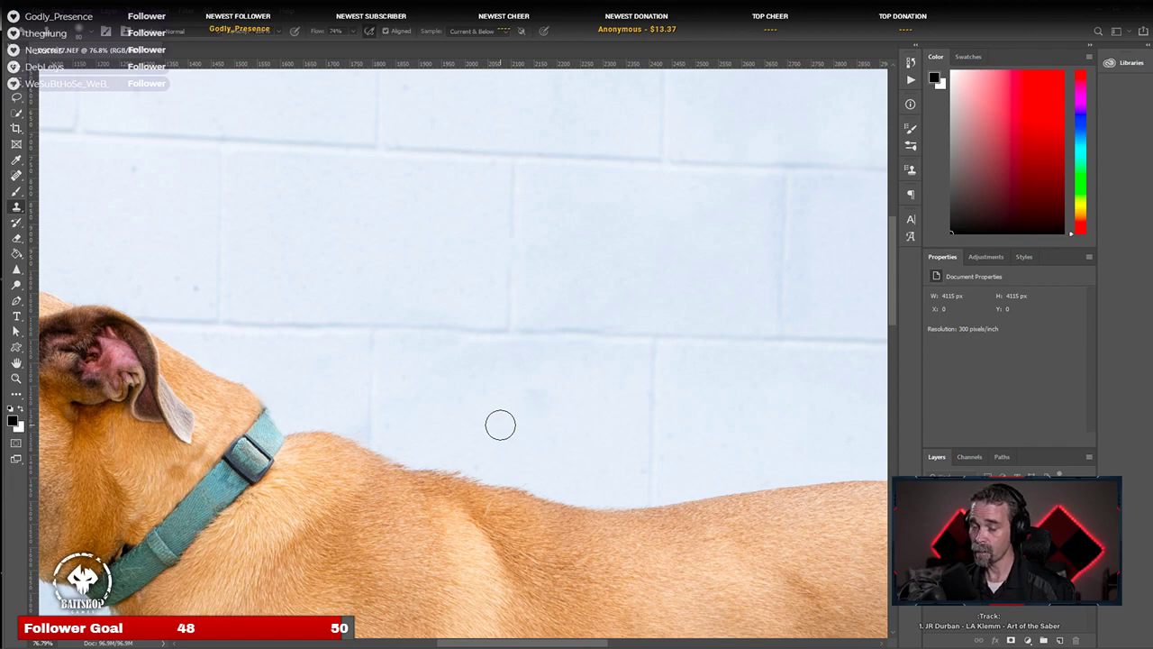
pyautogui.scroll(-5, 518, 469)
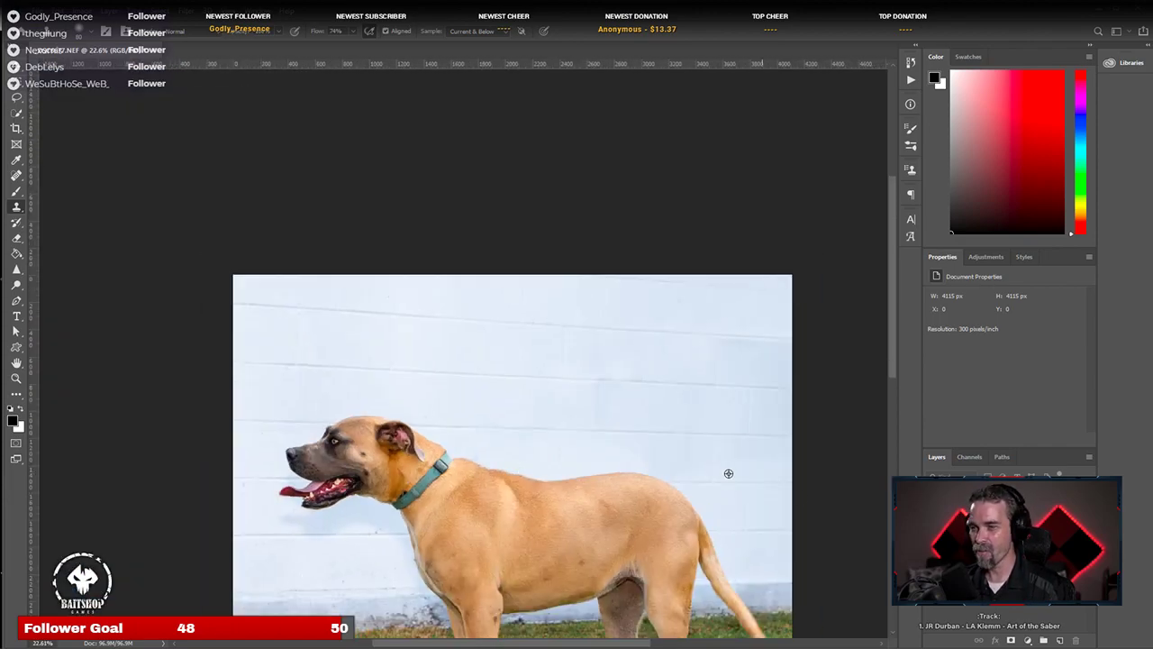
pyautogui.scroll(5, 728, 473)
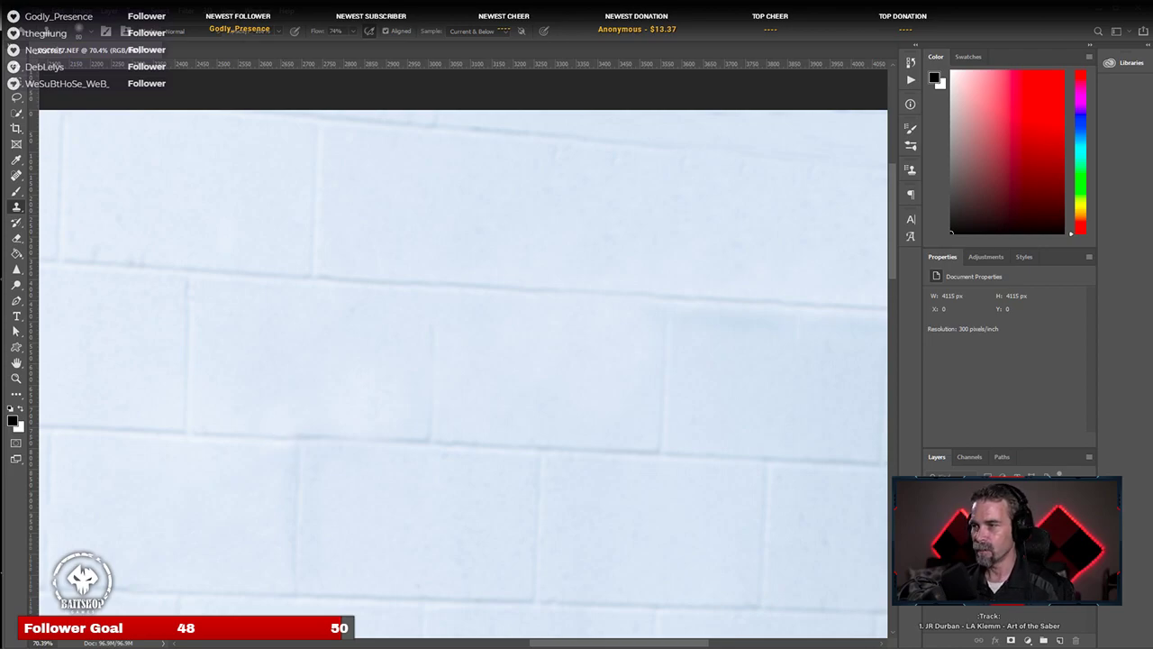
pyautogui.scroll(-3, 402, 546)
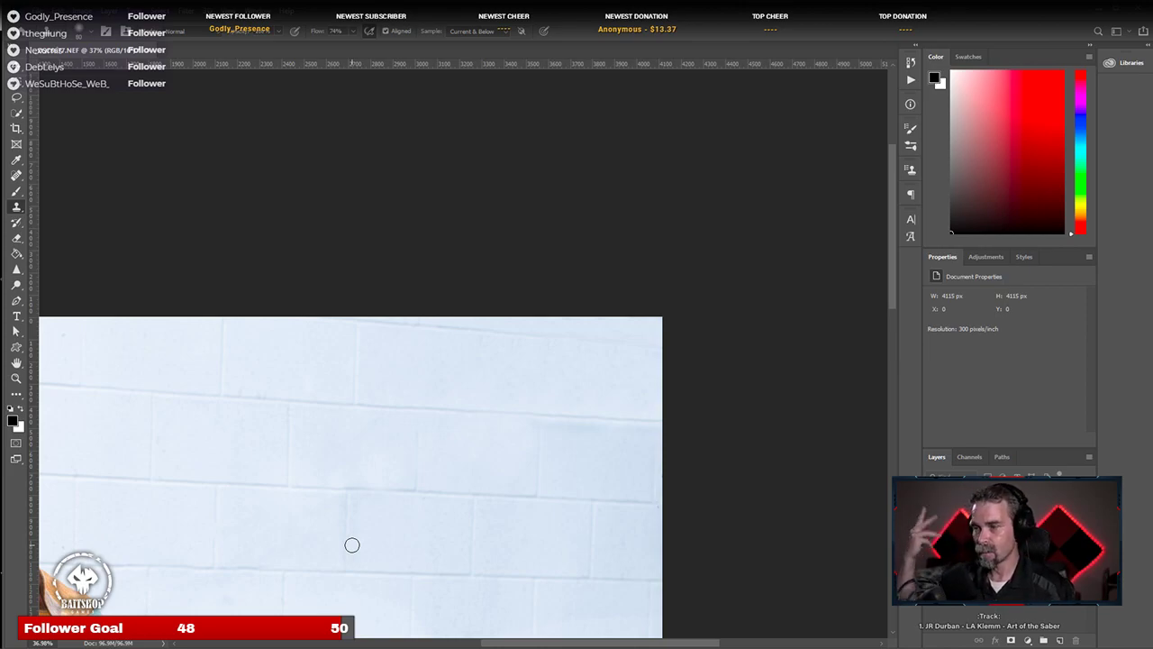
pyautogui.scroll(-4, 324, 443)
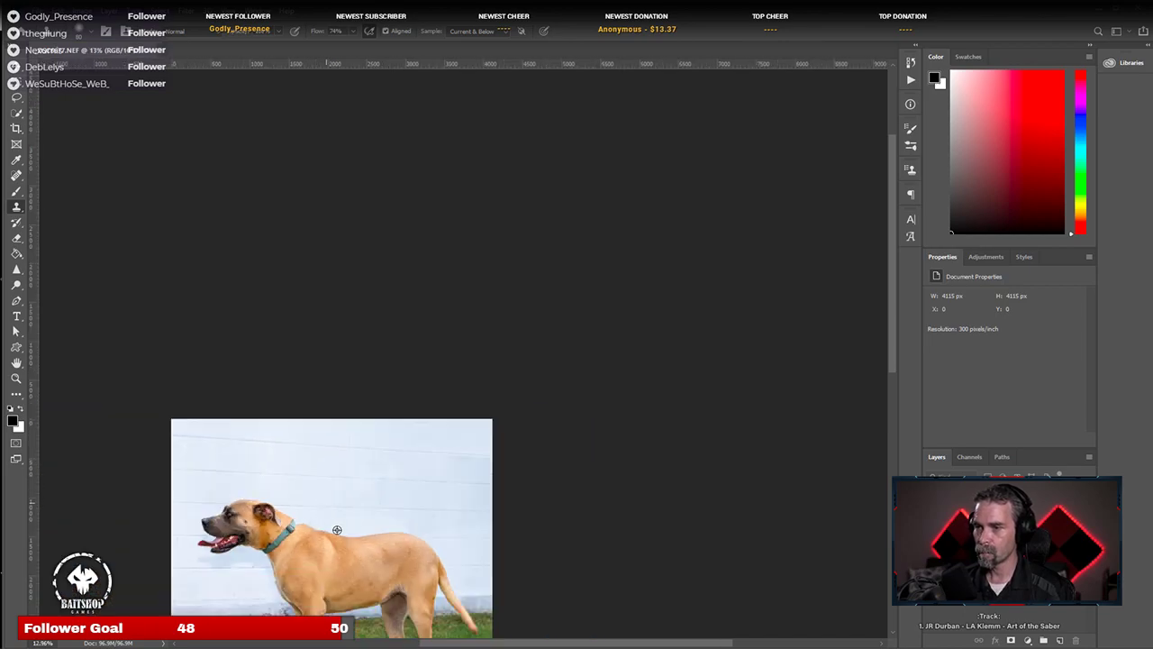
pyautogui.scroll(3, 295, 557)
pyautogui.scroll(-2, 295, 558)
pyautogui.scroll(3, 212, 421)
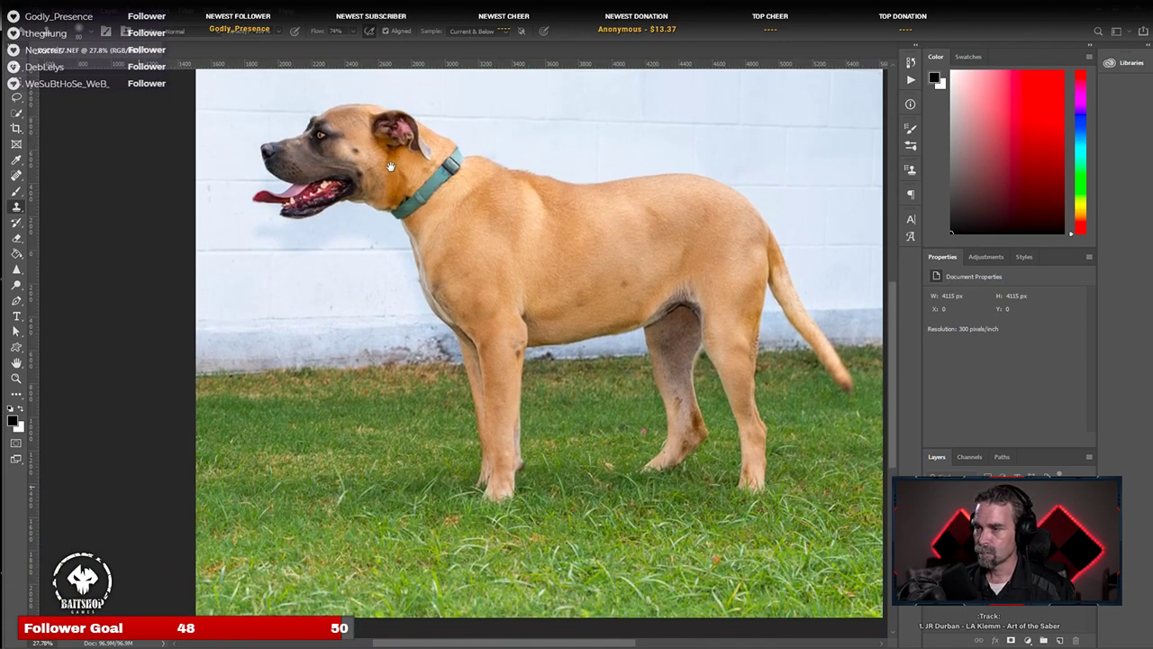
pyautogui.scroll(4, 101, 514)
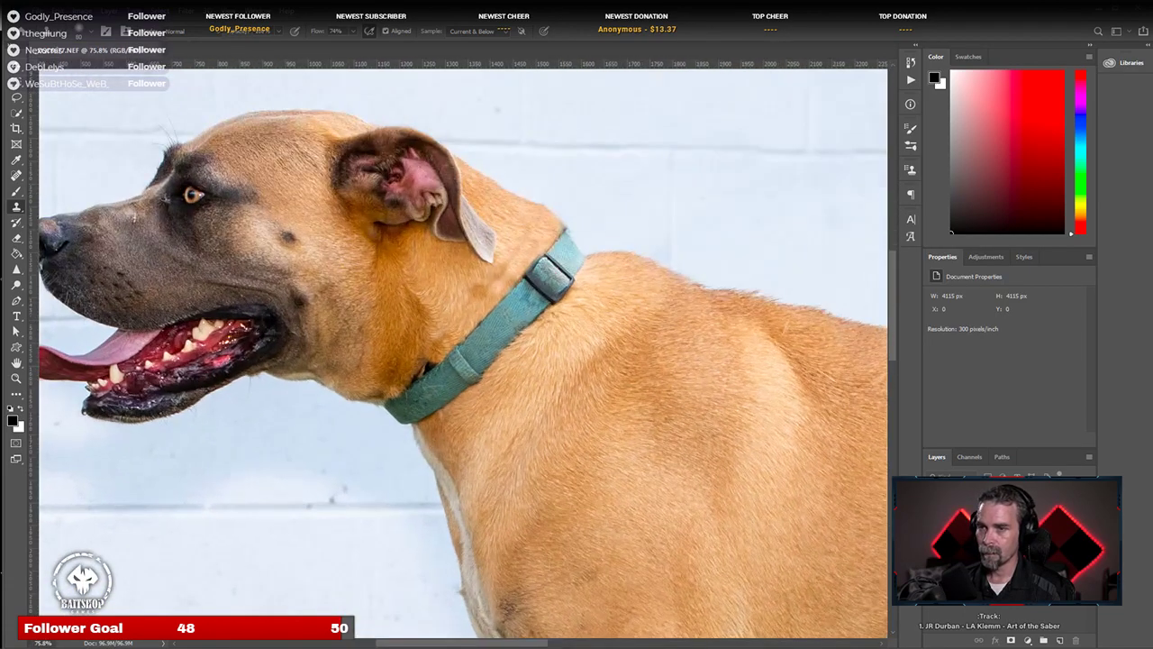
pyautogui.scroll(-6, 429, 588)
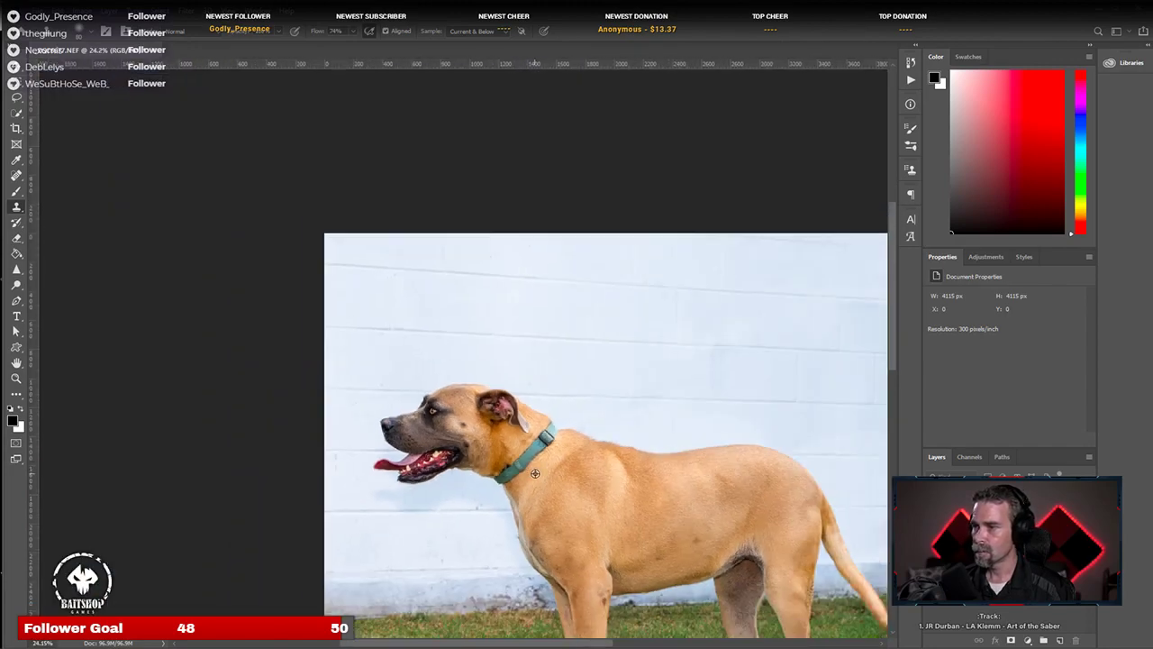
pyautogui.scroll(2, 596, 470)
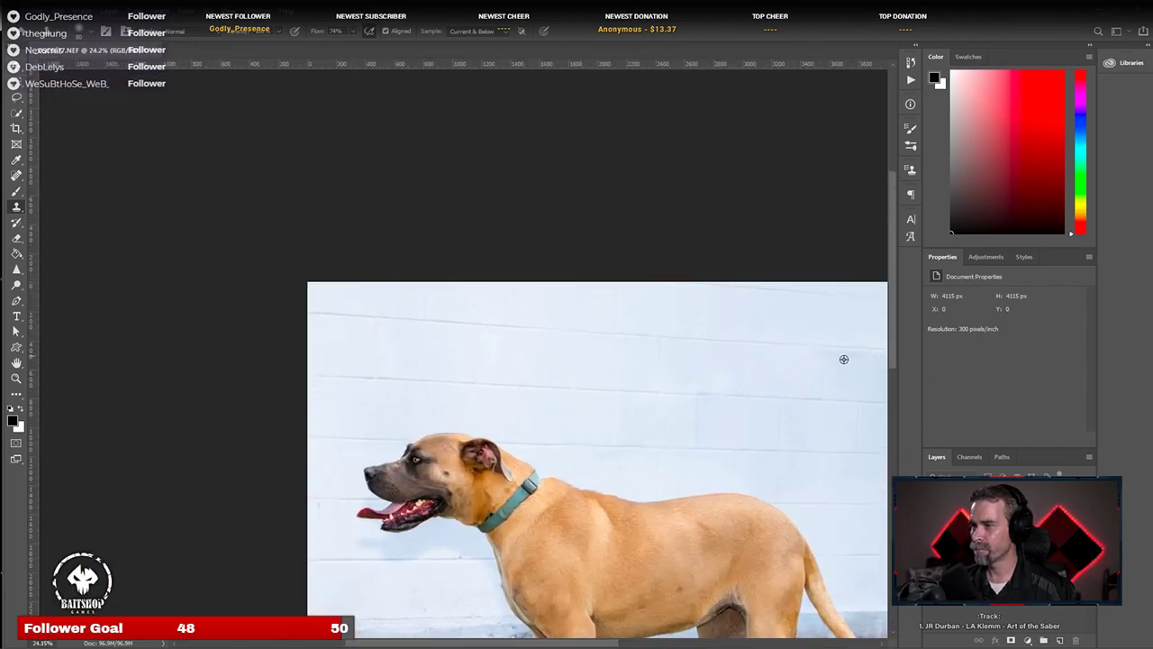
# Step: Finish the wall above the dog's back and save the retouched photo
pyautogui.hscroll(5, 690, 427)
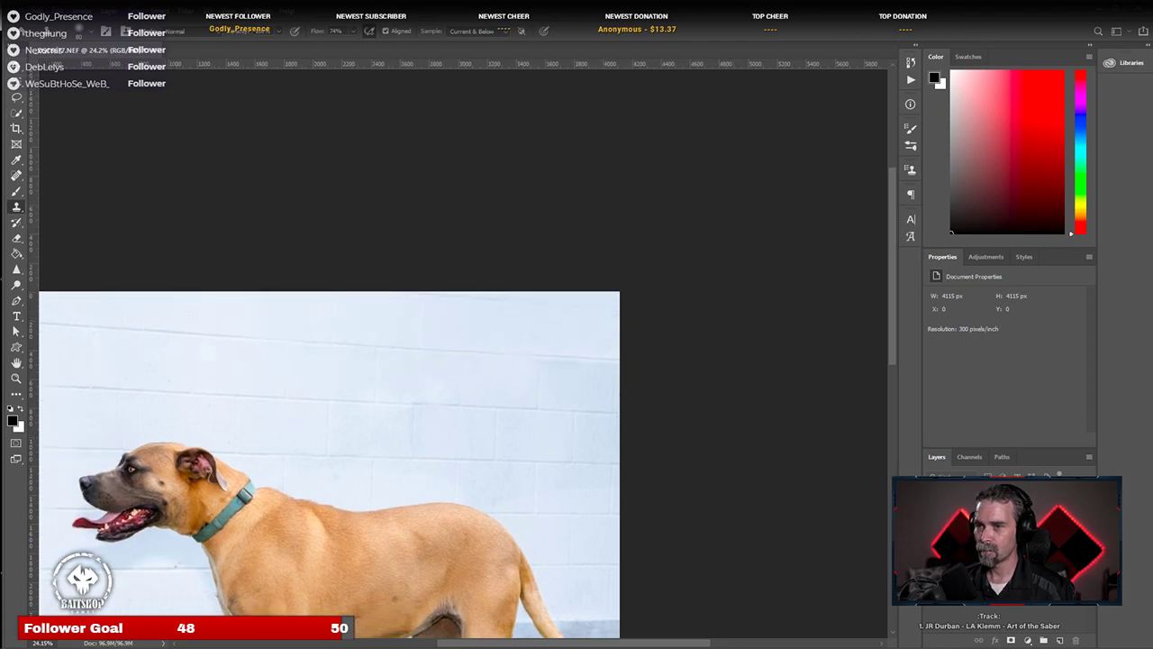
pyautogui.scroll(2, 228, 393)
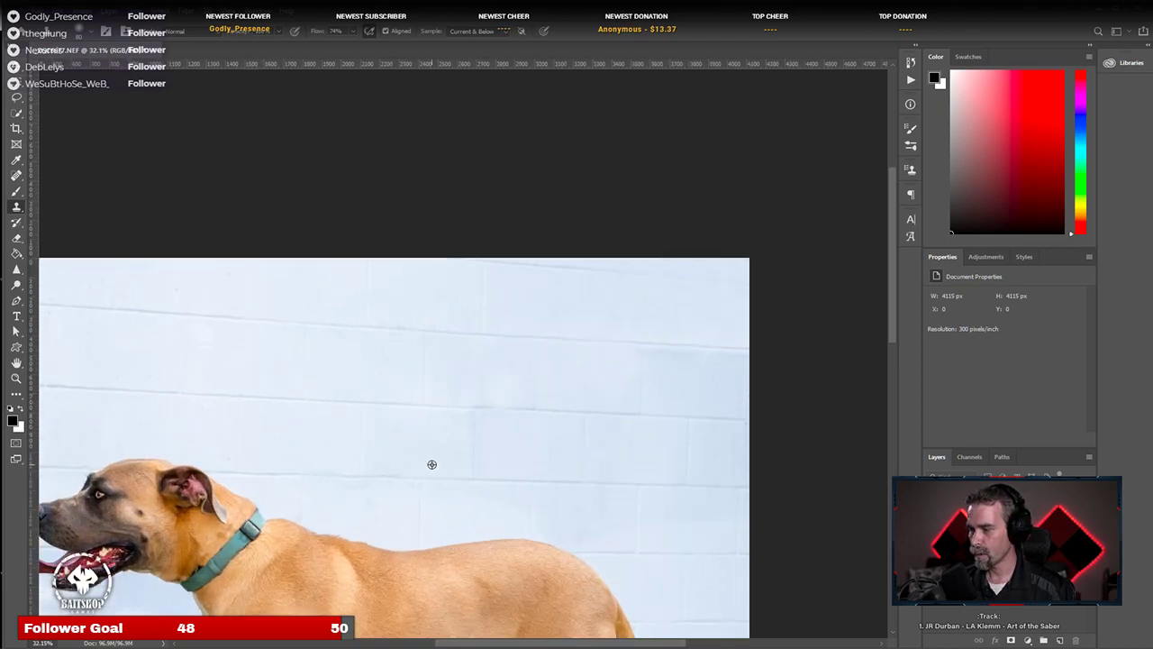
pyautogui.moveTo(432, 464); pyautogui.dragTo(361, 432)
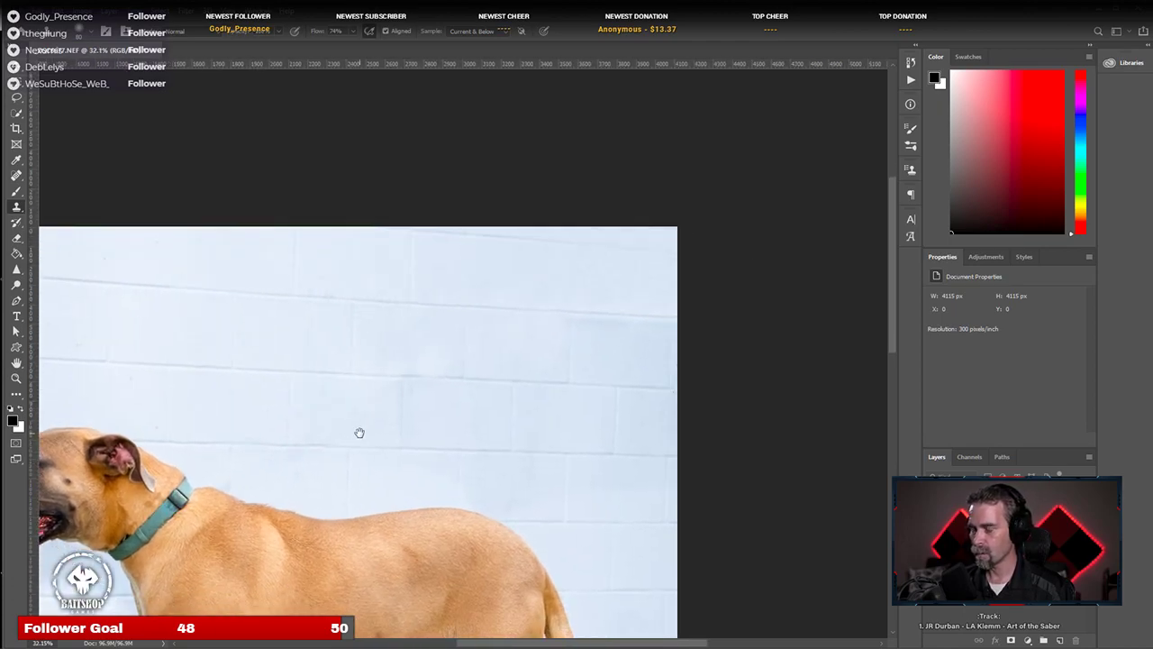
pyautogui.hotkey('ctrl', 's')
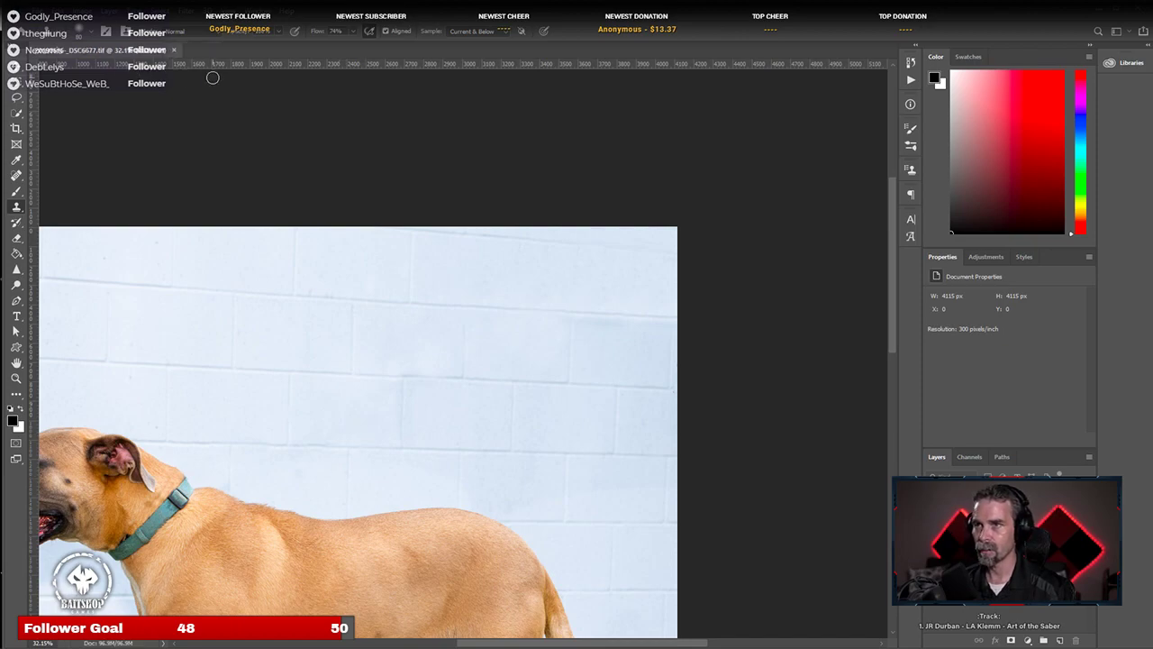
# Step: Close the saved photo and, back in Lightroom Classic, rate the edited tan-dog TIFF 2 stars
pyautogui.click(176, 51)
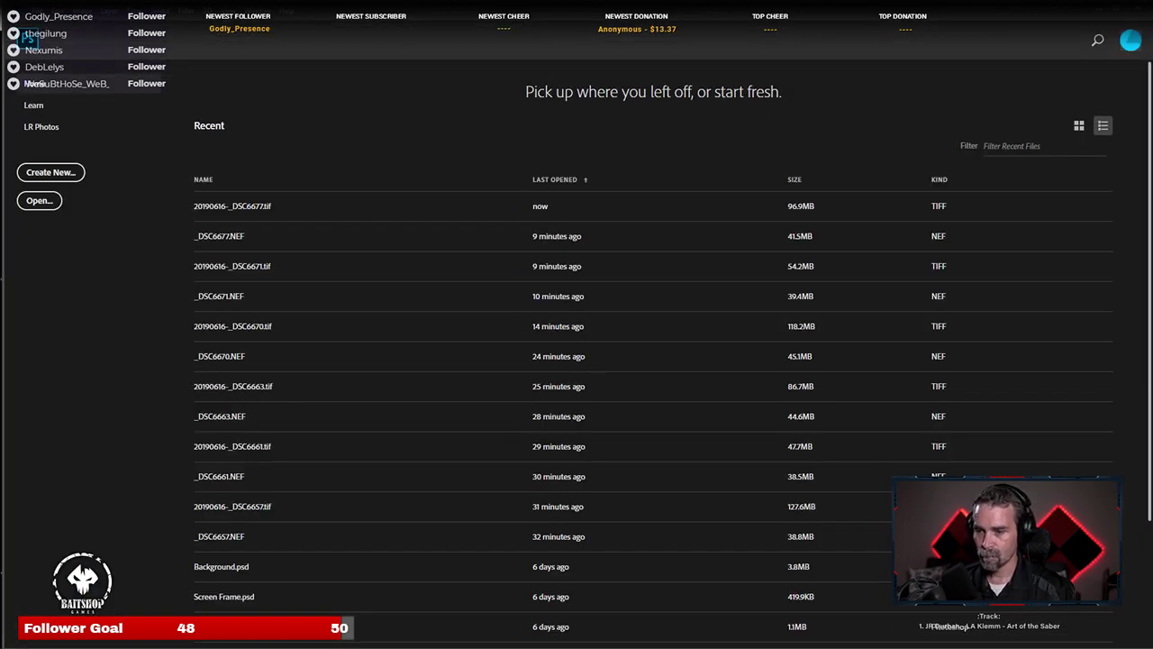
pyautogui.hotkey('alt', 'Tab')
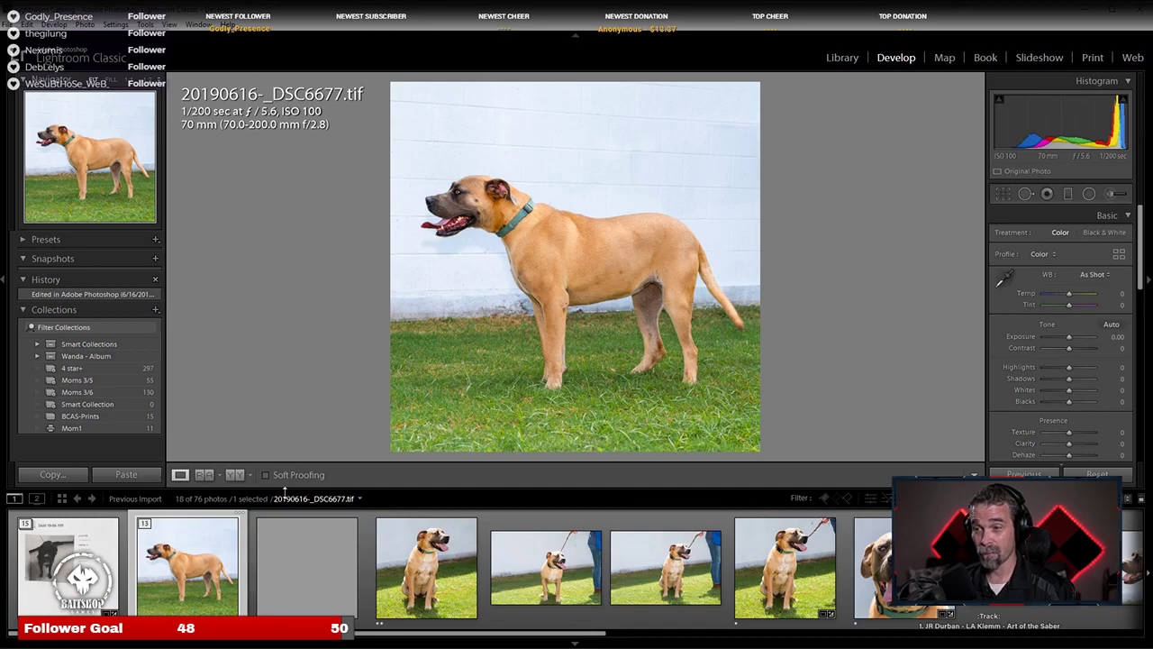
pyautogui.click(327, 594)
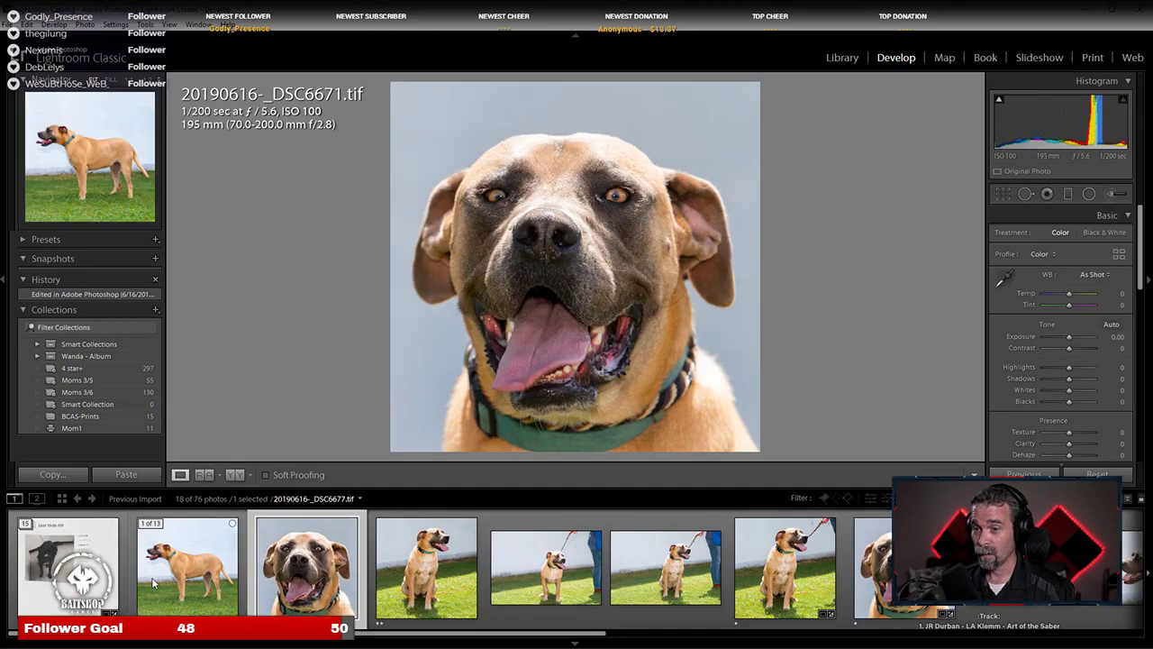
pyautogui.click(177, 590)
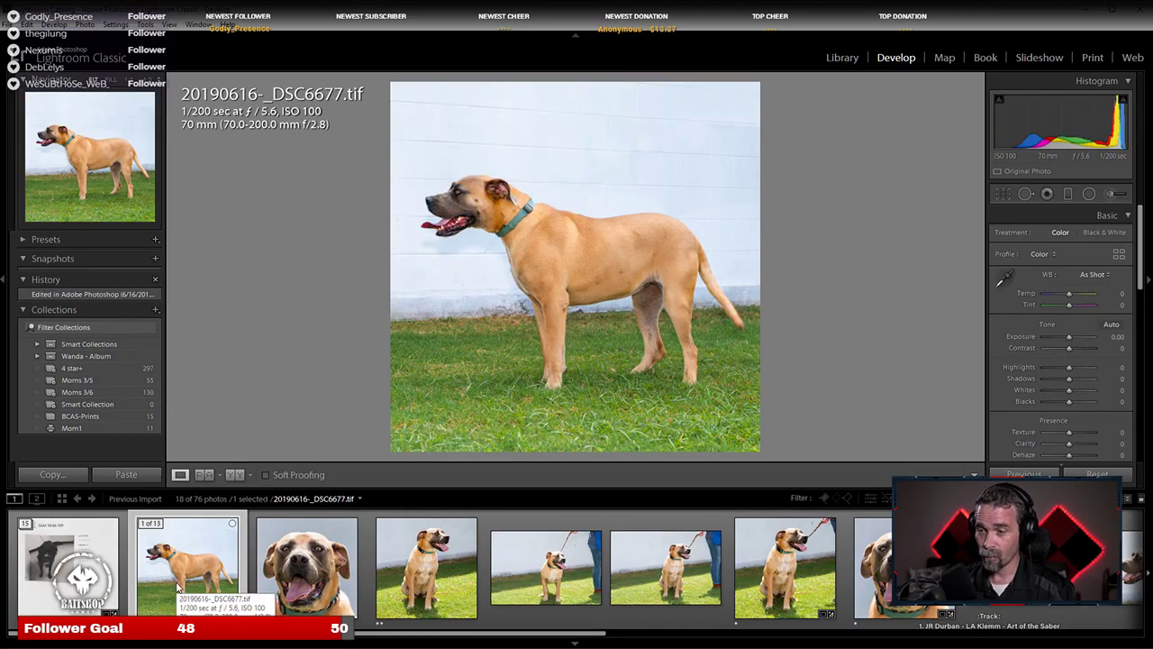
pyautogui.press('2')
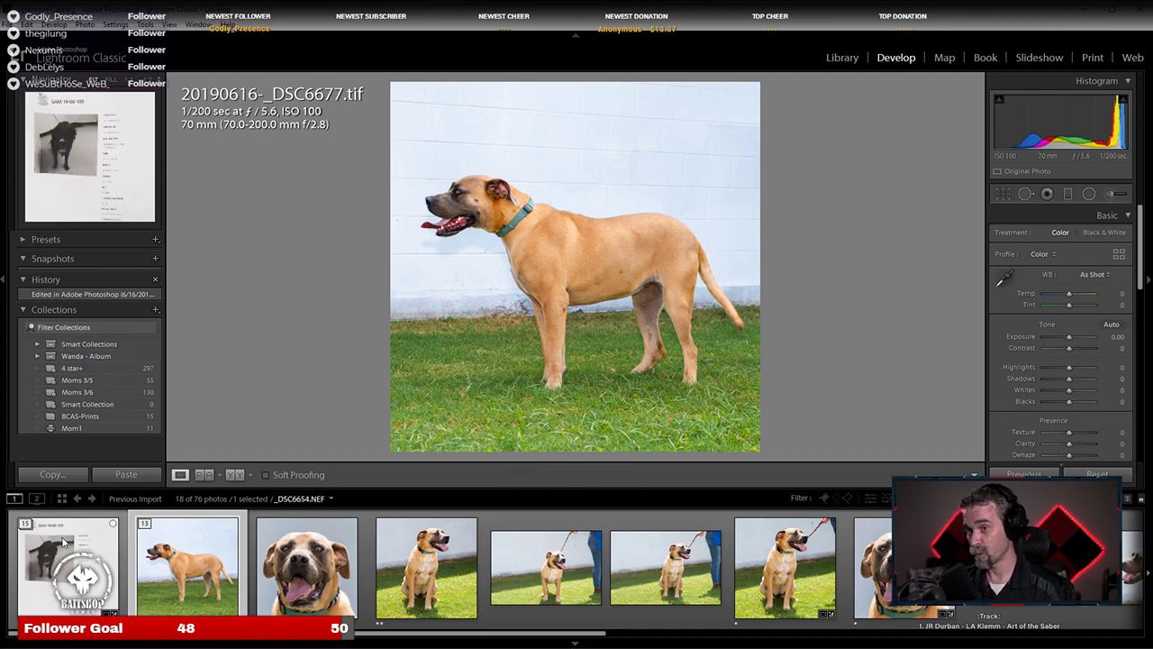
# Step: Collapse the tan dog's stack, expand the next dog's stack, and bring up Edit In for _DSC6680.NEF
pyautogui.click(150, 524)
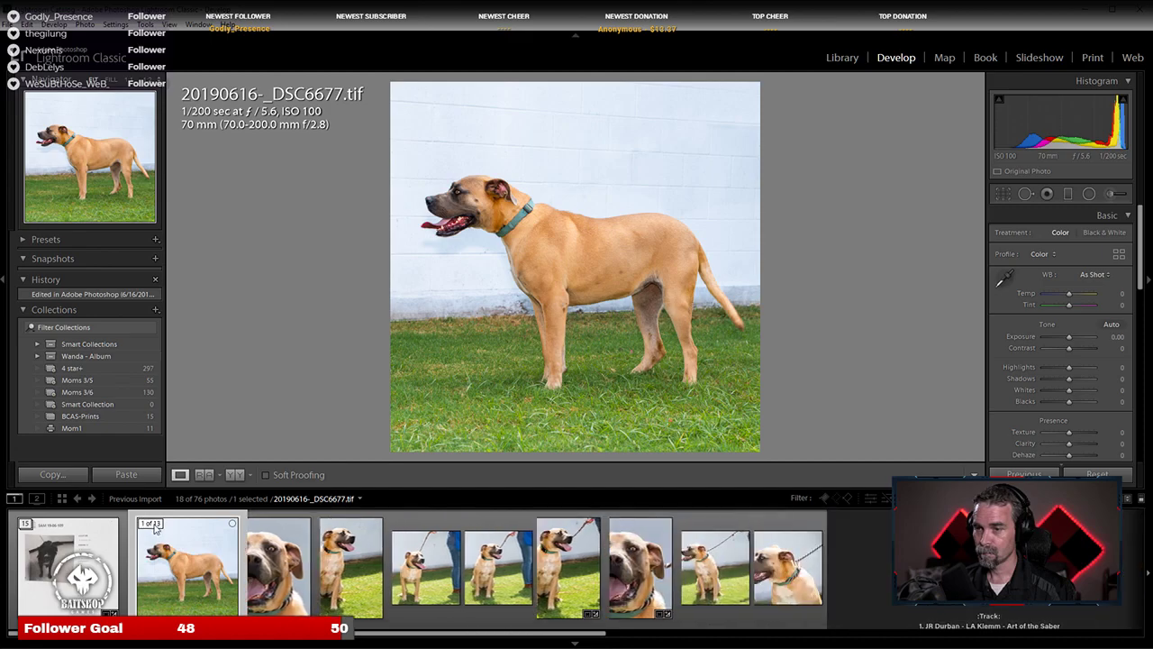
pyautogui.click(268, 533)
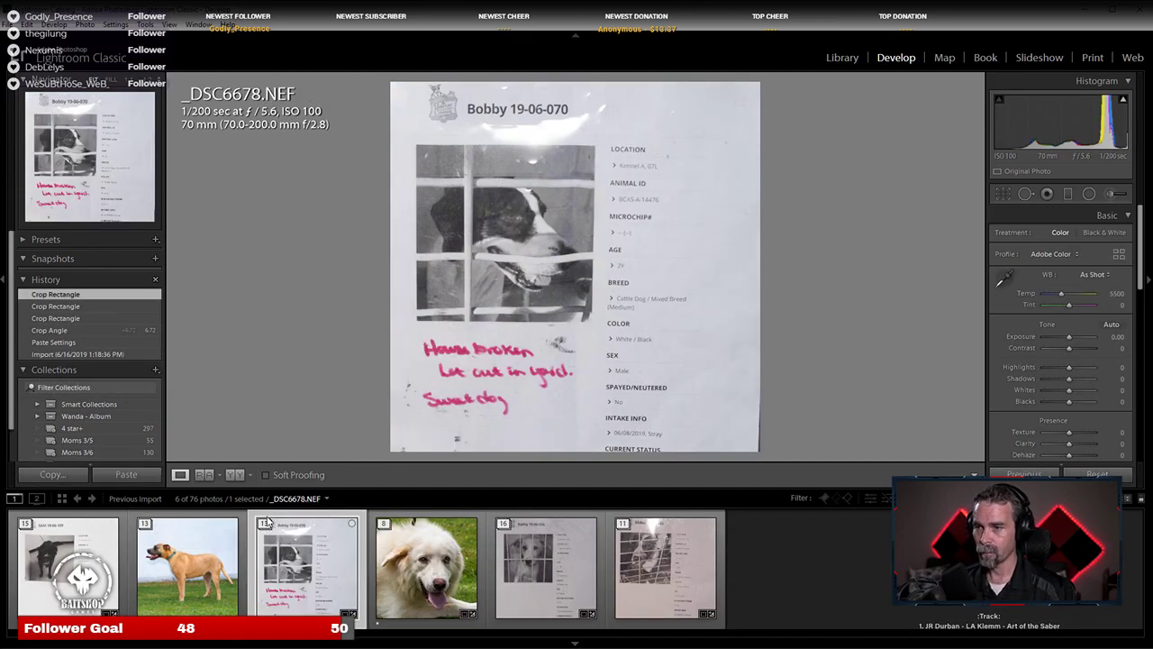
pyautogui.click(268, 527)
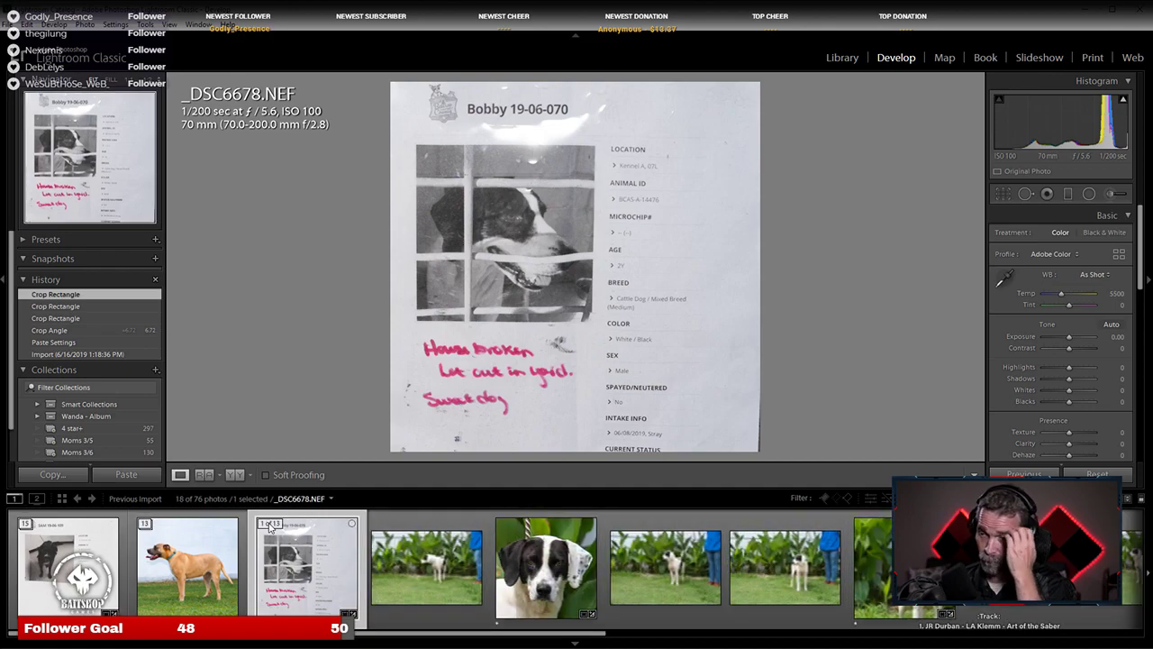
pyautogui.click(537, 559)
pyautogui.rightClick(535, 556)
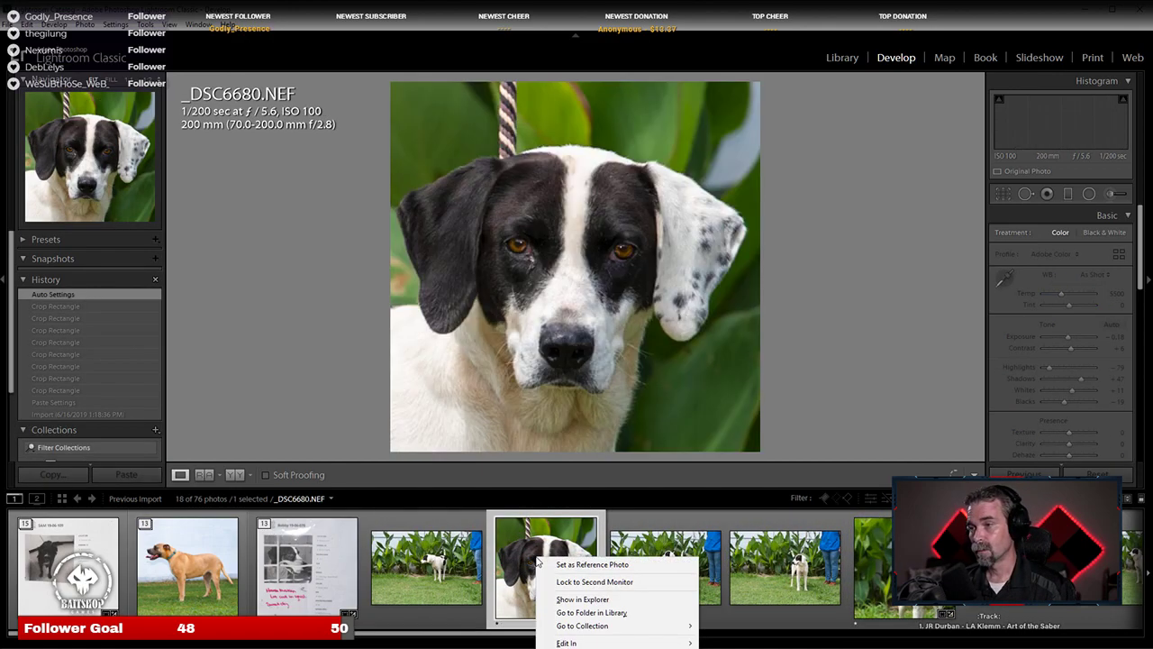
pyautogui.moveTo(631, 642)
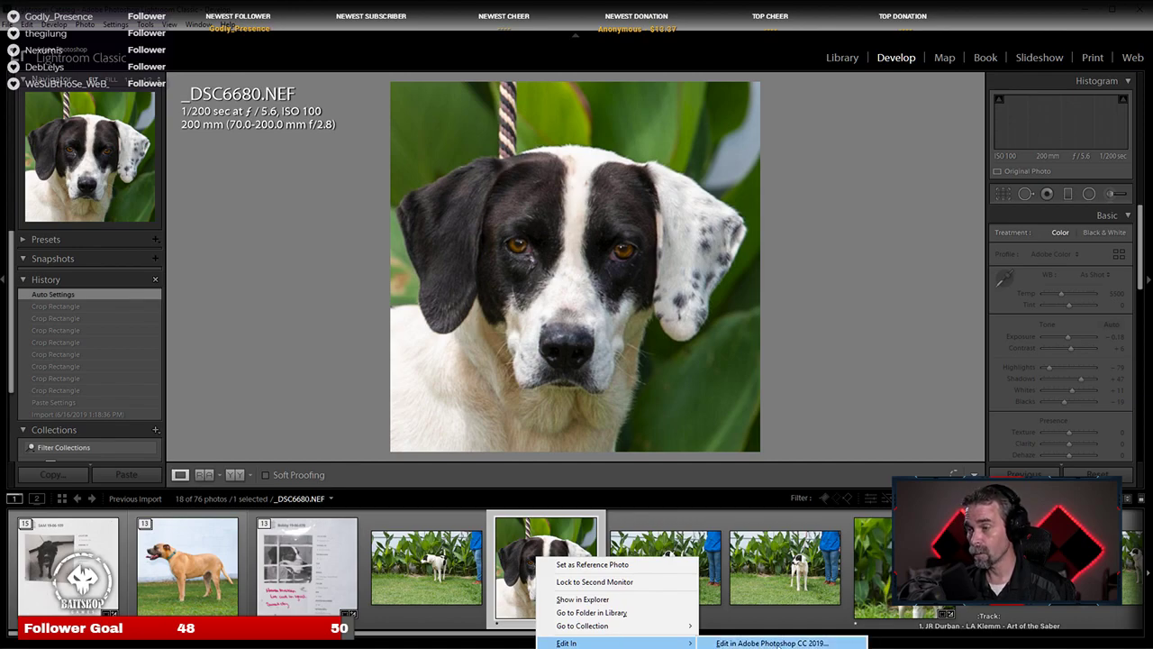
# Step: Send _DSC6680.NEF to Photoshop and zoom in on the rope above the dog's head
pyautogui.click(776, 643)
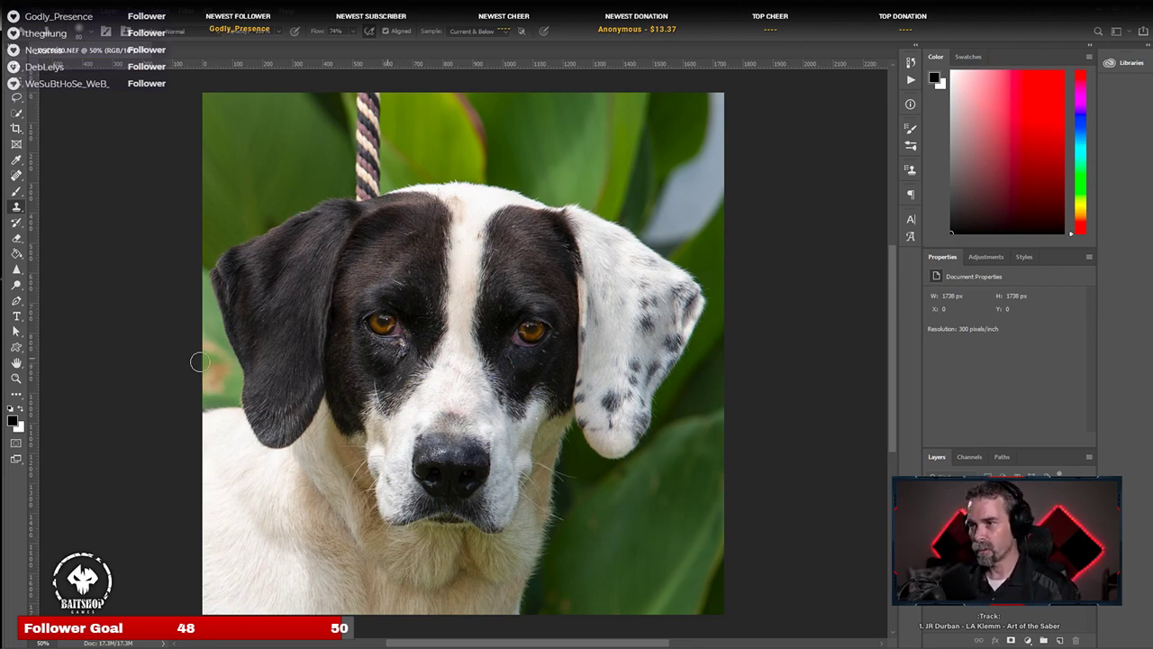
pyautogui.scroll(5, 321, 348)
pyautogui.scroll(-3, 294, 402)
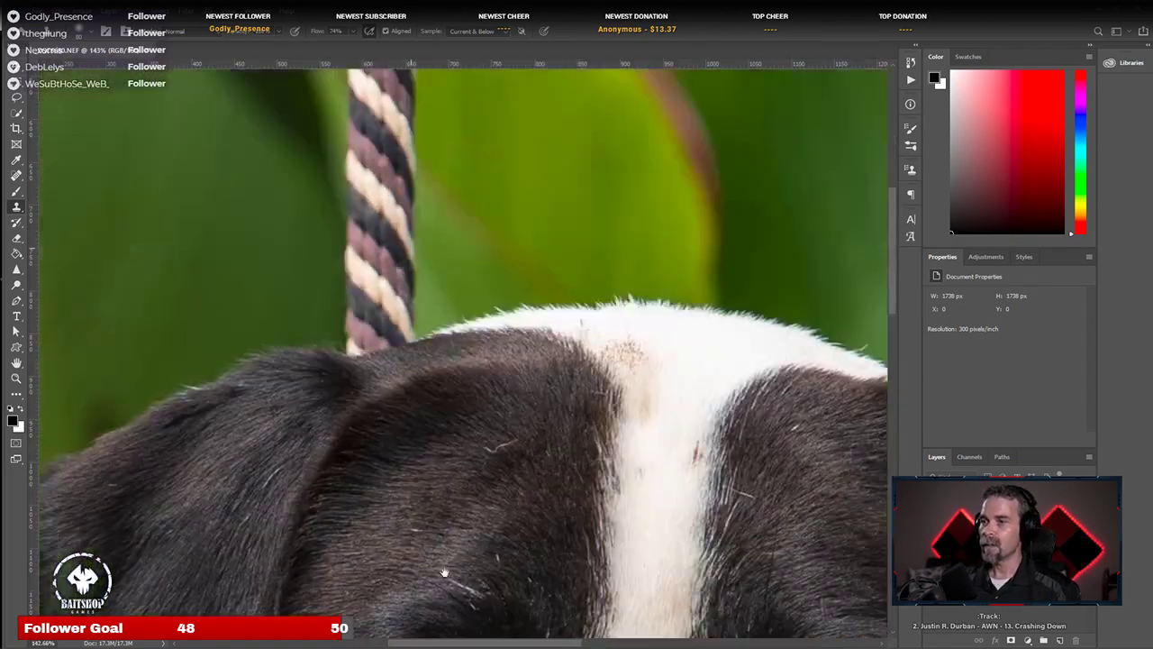
# Step: Erase the rope above the dog's head with a smaller Spot Healing Brush
pyautogui.click(17, 177)
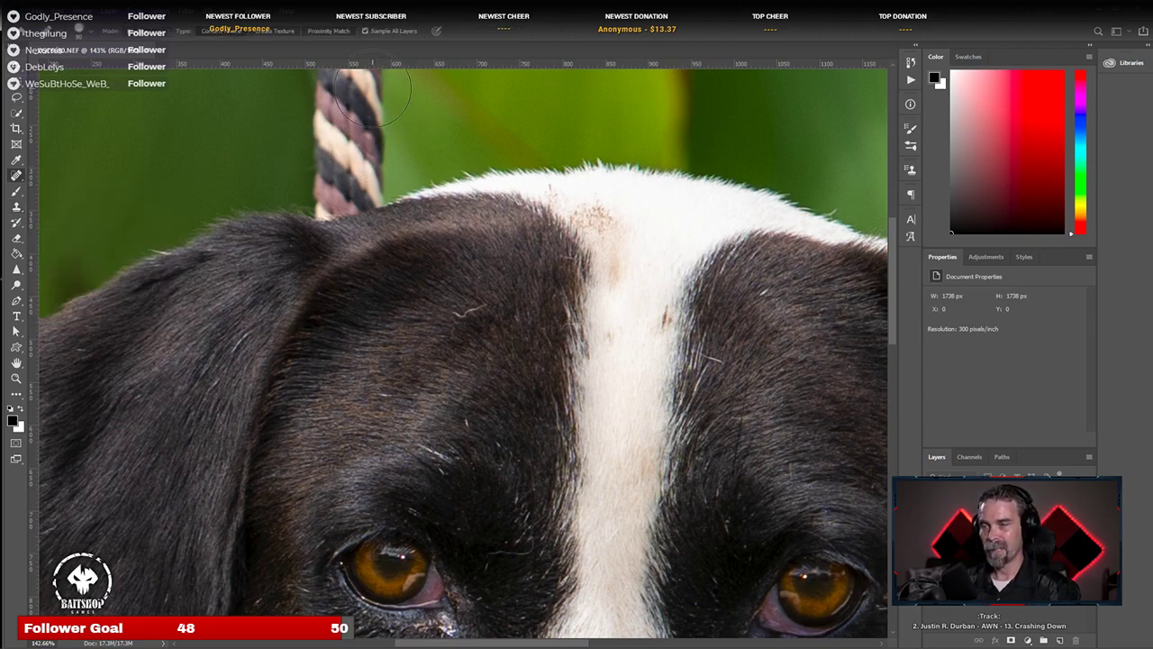
pyautogui.moveTo(451, 203); pyautogui.dragTo(528, 548)
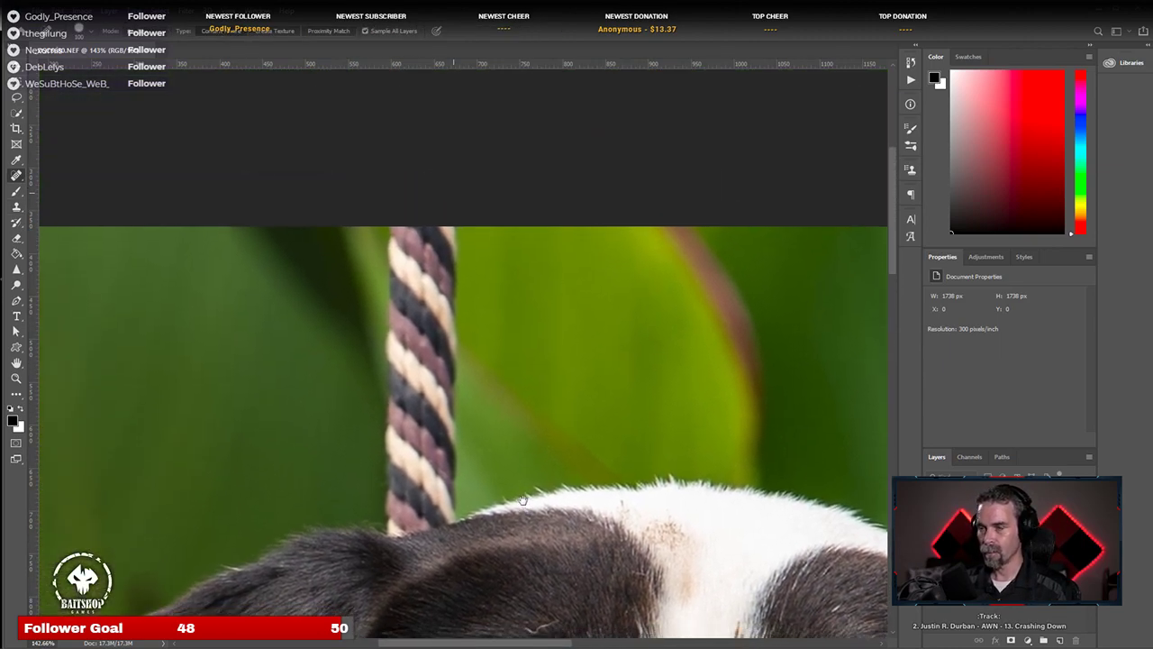
pyautogui.press('[')
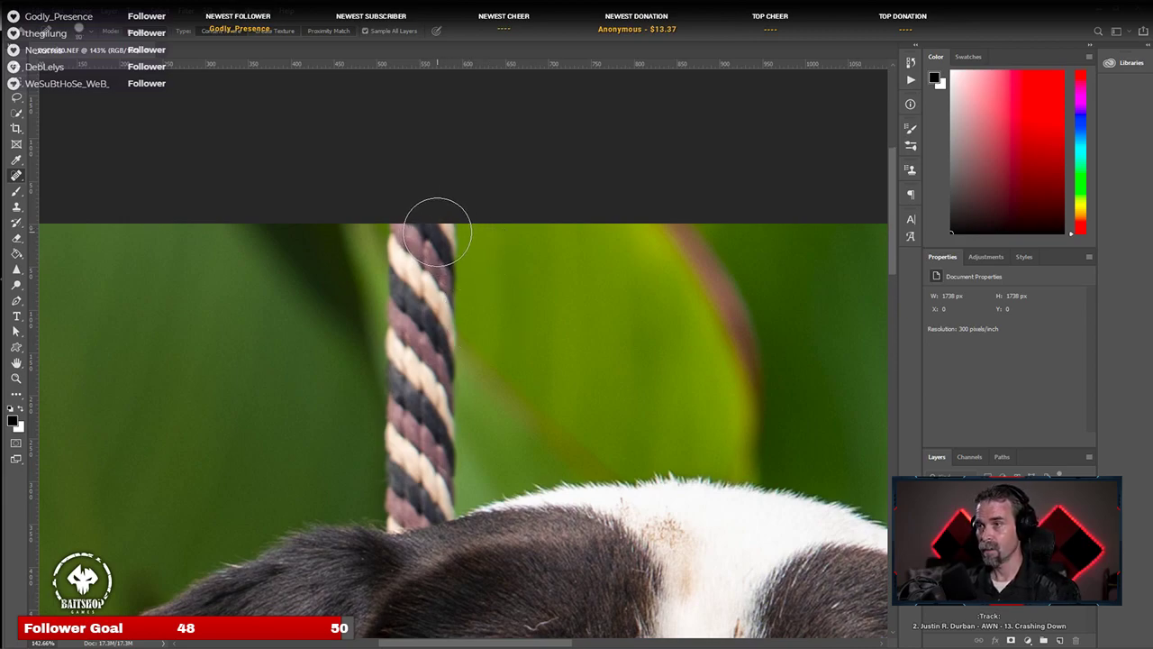
pyautogui.moveTo(438, 237)
pyautogui.mouseDown()
pyautogui.moveTo(400, 244)
pyautogui.moveTo(400, 380)
pyautogui.moveTo(419, 471)
pyautogui.moveTo(426, 241)
pyautogui.moveTo(436, 286)
pyautogui.moveTo(437, 499)
pyautogui.moveTo(407, 512)
pyautogui.mouseUp()
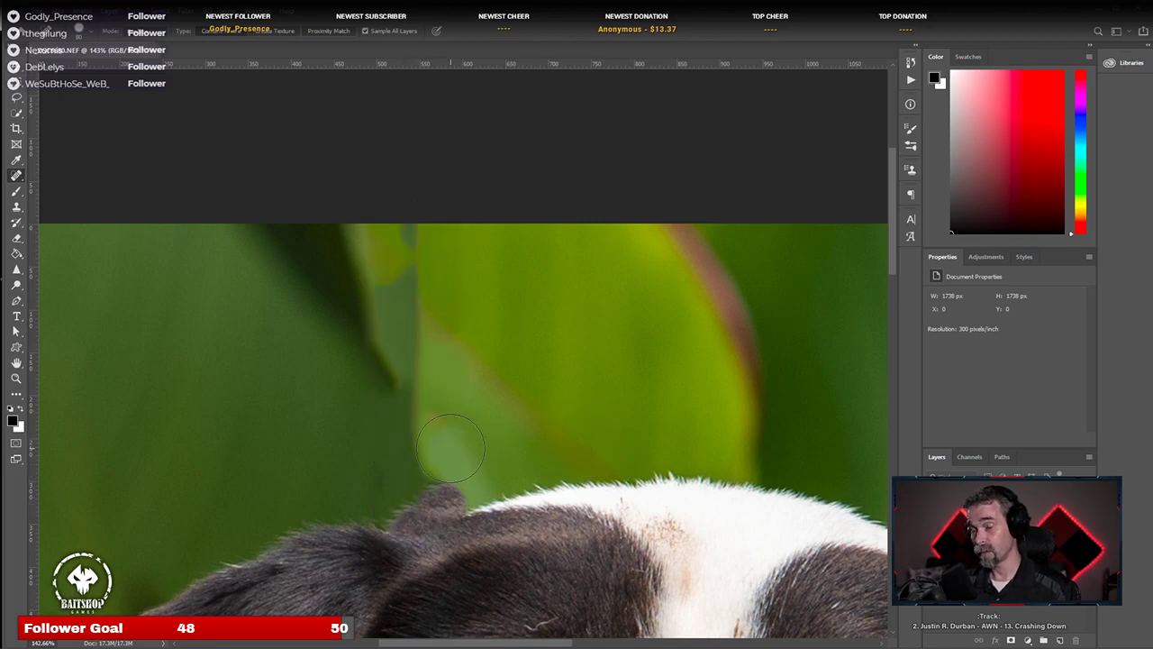
# Step: Clone green leaf over the leftover dark tuft and bump, then view the eyes and forehead
pyautogui.click(16, 207)
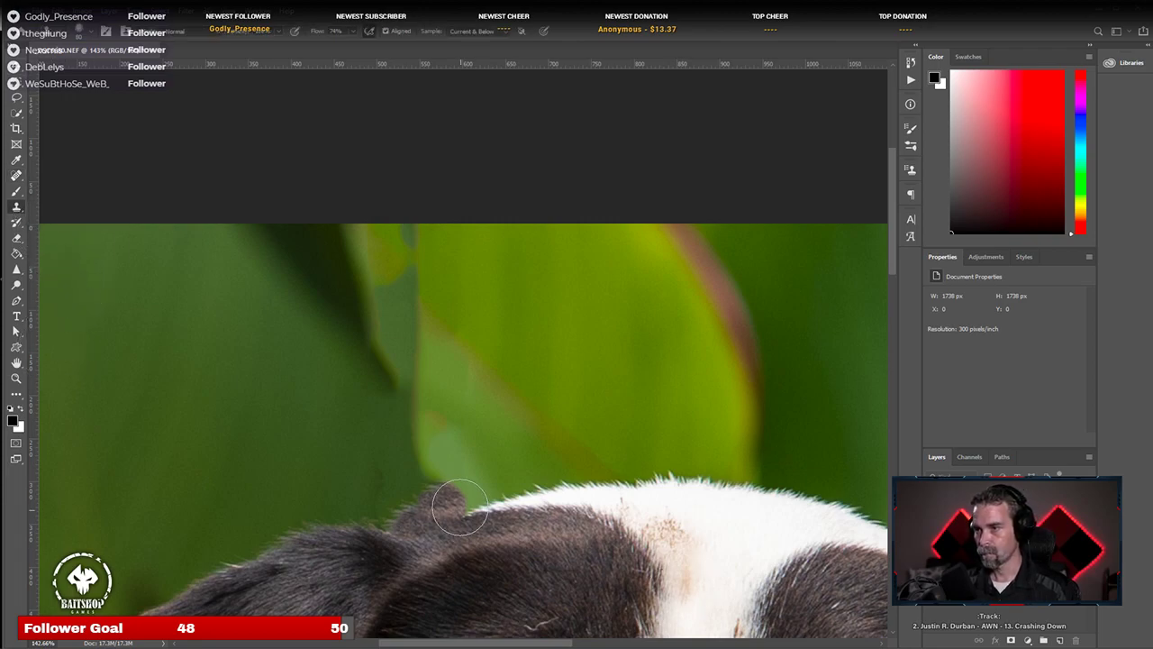
pyautogui.keyDown('alt'); pyautogui.click(399, 465); pyautogui.keyUp('alt')
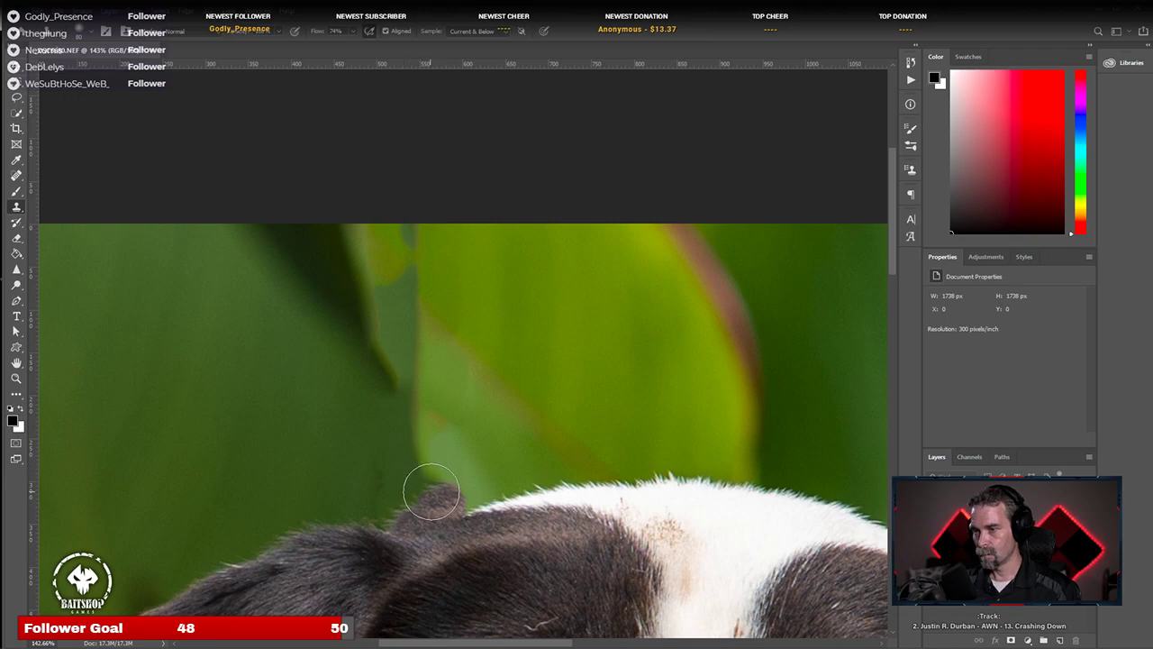
pyautogui.moveTo(419, 484); pyautogui.dragTo(386, 487)
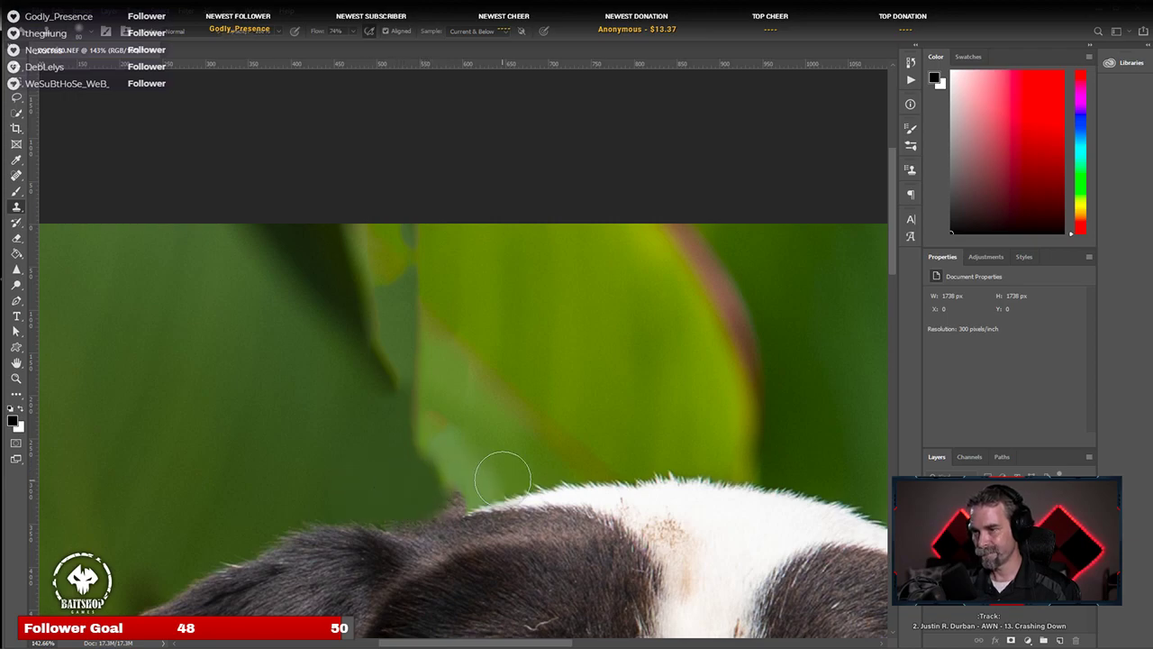
pyautogui.keyDown('alt'); pyautogui.click(430, 453); pyautogui.keyUp('alt')
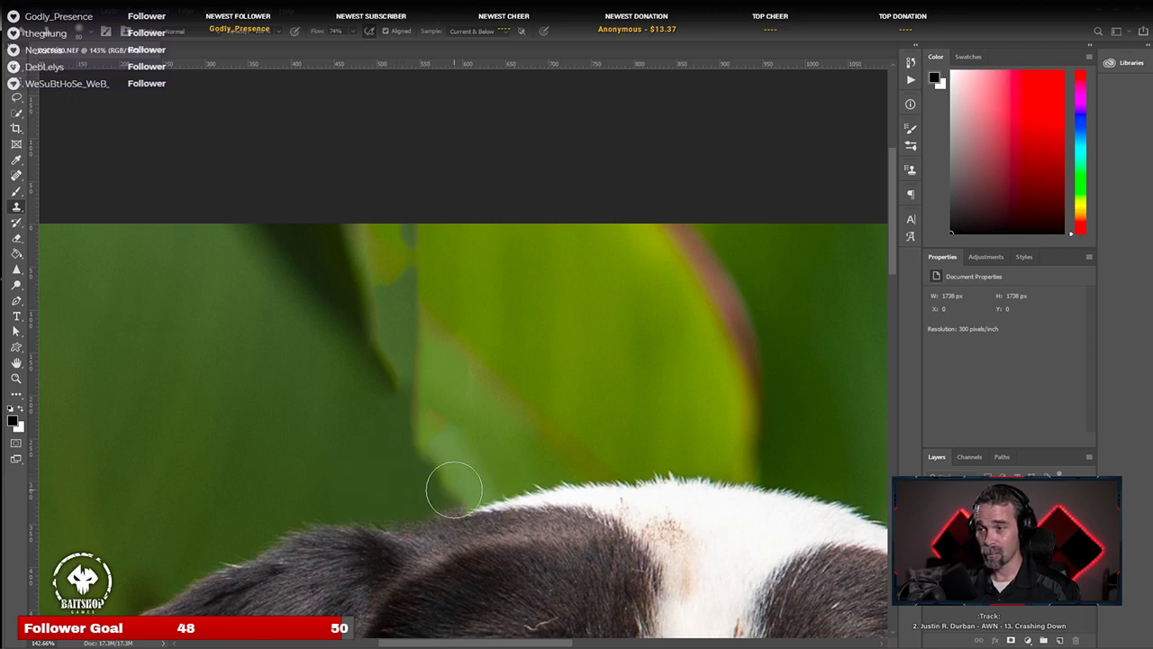
pyautogui.moveTo(450, 484); pyautogui.dragTo(452, 492)
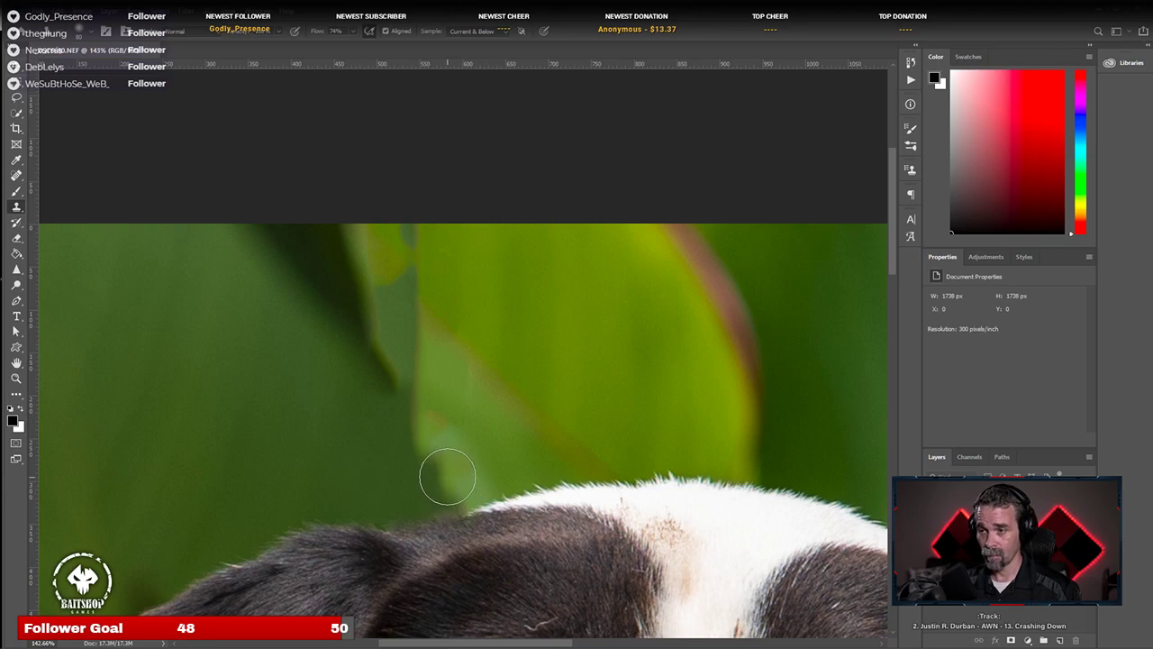
pyautogui.scroll(-2, 609, 402)
pyautogui.scroll(-2, 582, 469)
pyautogui.scroll(1, 606, 551)
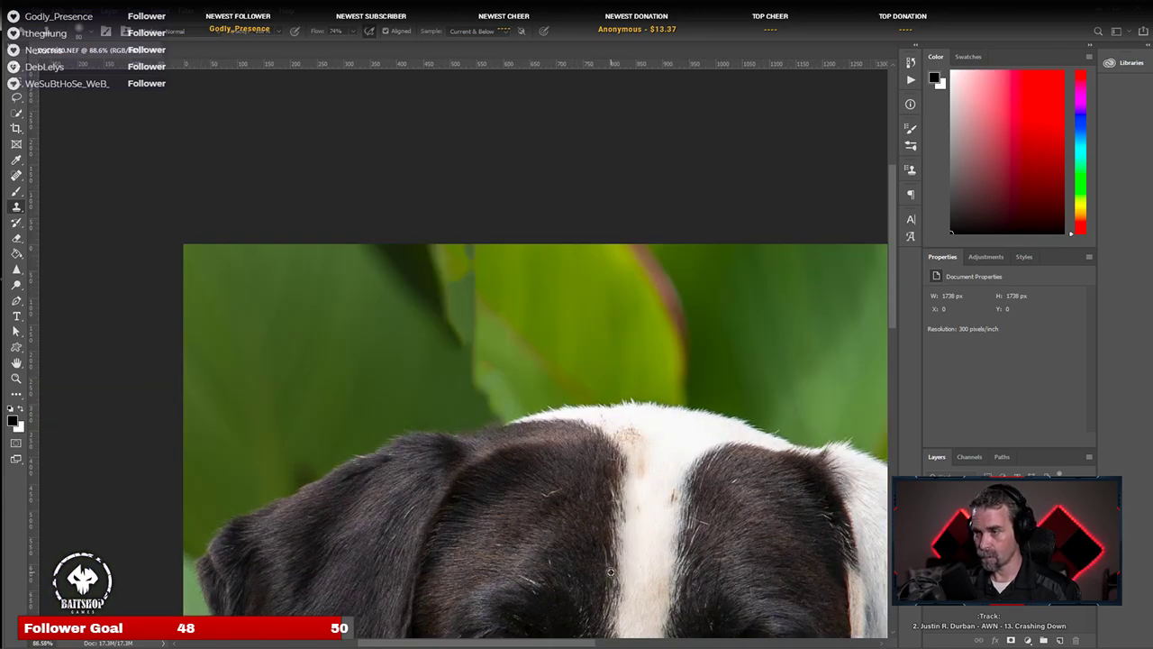
pyautogui.moveTo(613, 526); pyautogui.dragTo(458, 319)
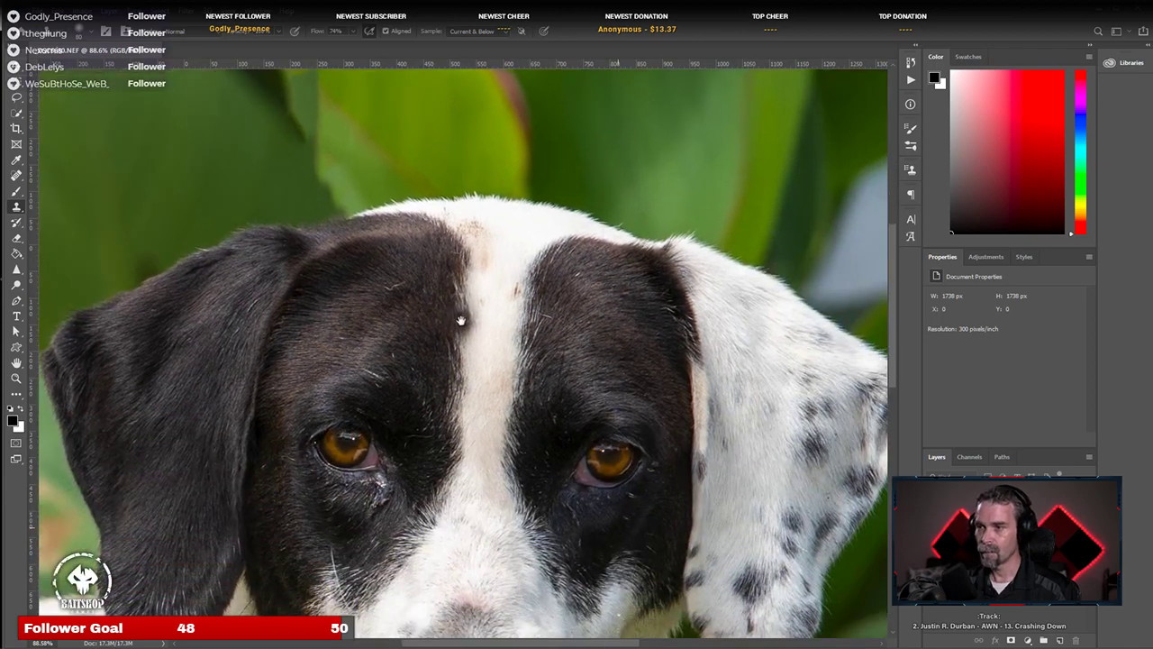
# Step: Heal two stray hairs on the dog's forehead with a smaller Spot Healing Brush
pyautogui.click(16, 175)
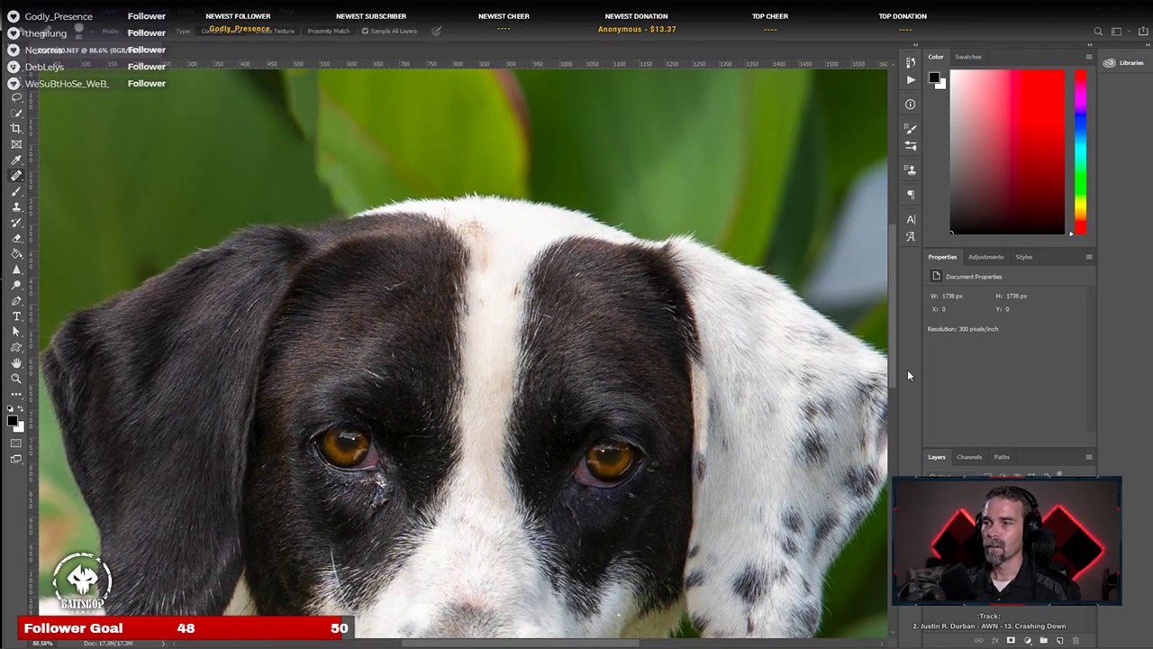
pyautogui.scroll(3, 405, 333)
pyautogui.scroll(3, 409, 305)
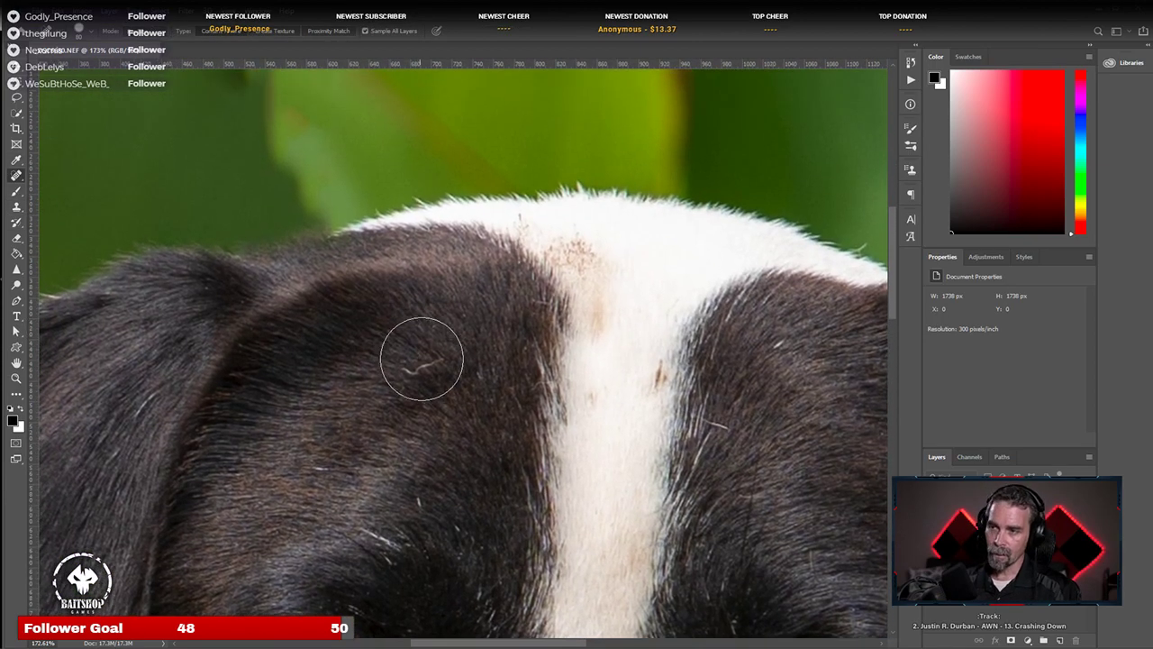
pyautogui.press('[')
pyautogui.press('[')
pyautogui.press('[')
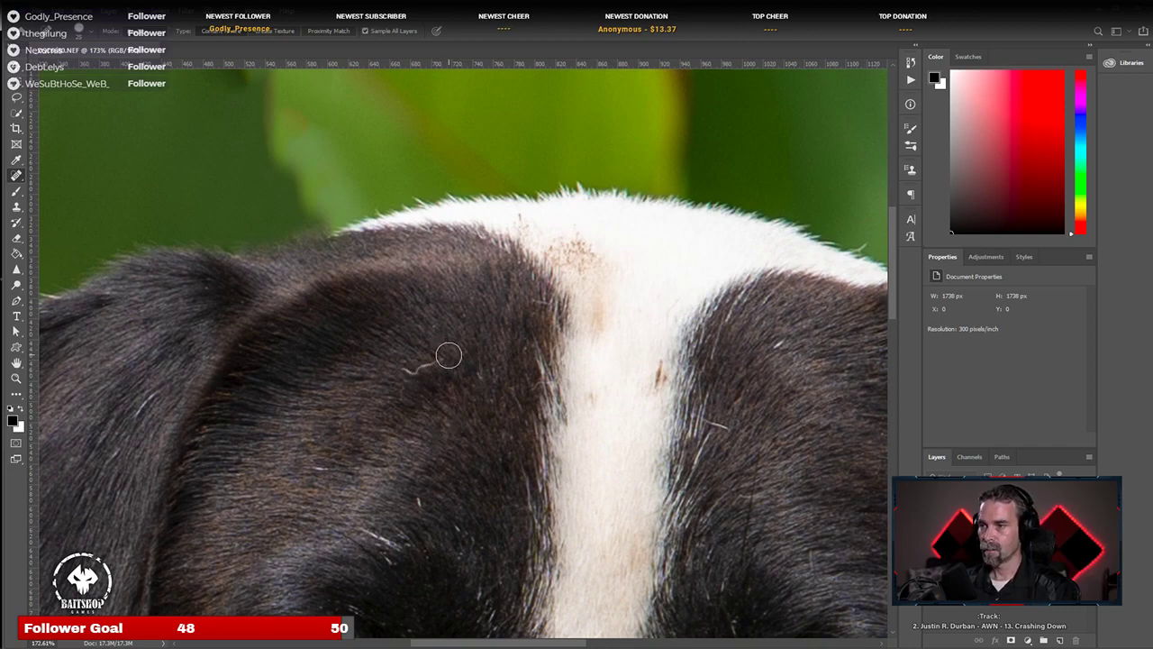
pyautogui.moveTo(448, 354); pyautogui.dragTo(397, 372)
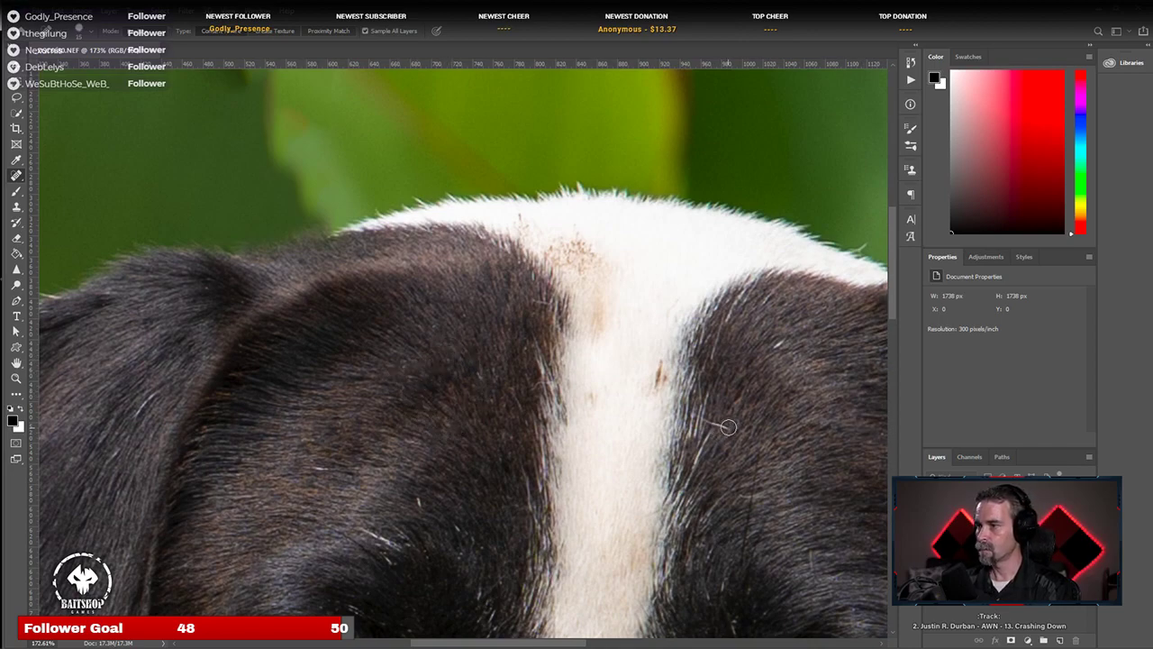
pyautogui.moveTo(725, 429); pyautogui.dragTo(696, 414)
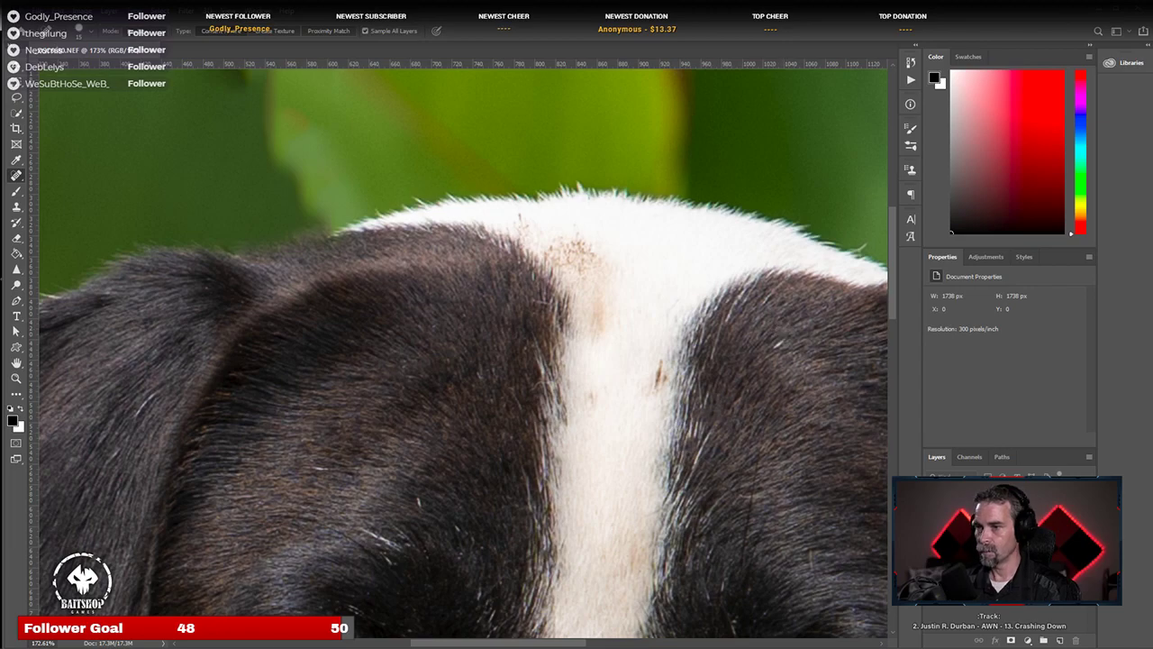
pyautogui.scroll(-5, 723, 398)
# Step: Center the whole dog and heal the small dark mark on its cheek
pyautogui.moveTo(310, 434); pyautogui.dragTo(252, 290)
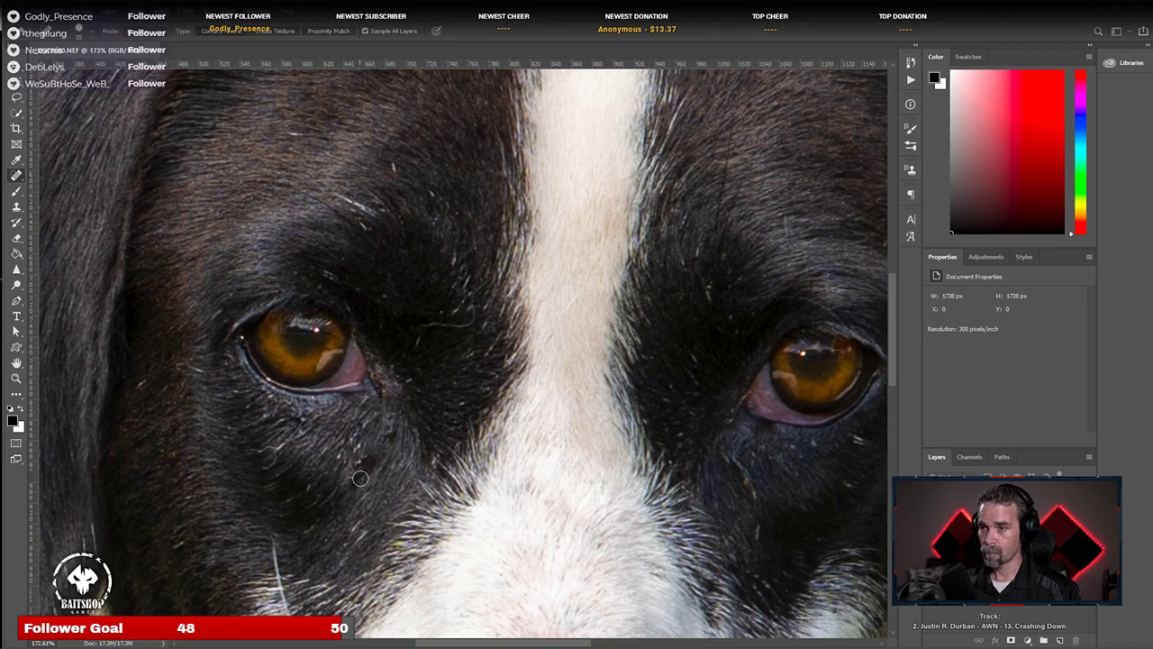
pyautogui.scroll(-2, 388, 498)
pyautogui.scroll(-5, 409, 494)
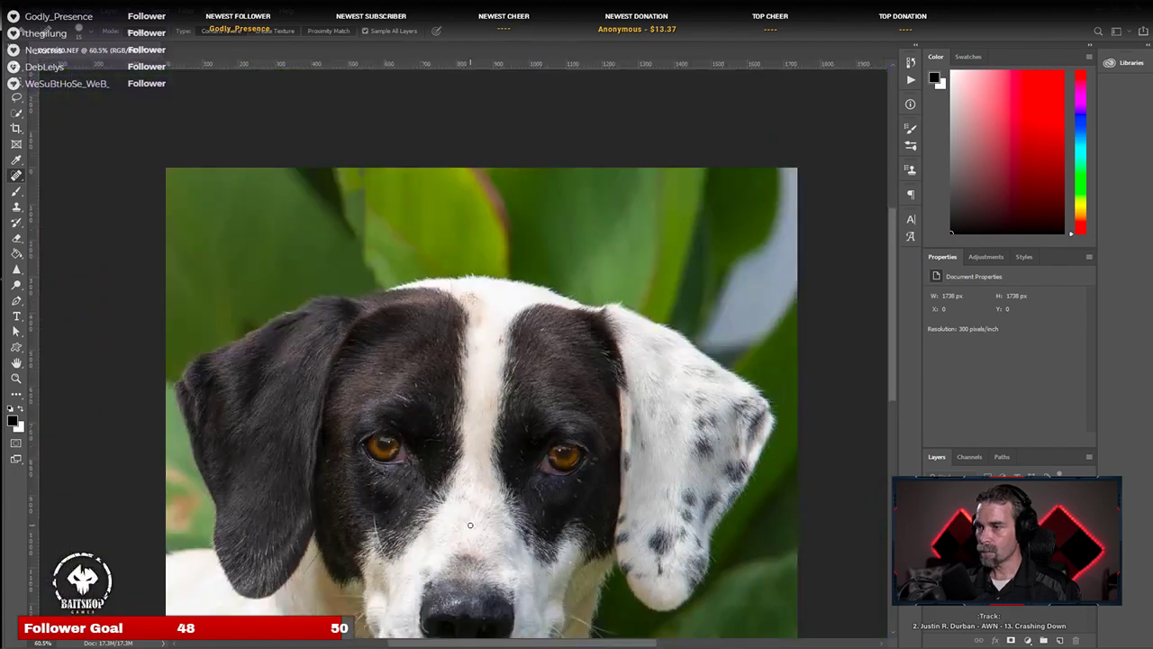
pyautogui.moveTo(507, 518); pyautogui.dragTo(463, 382)
pyautogui.scroll(4, 465, 391)
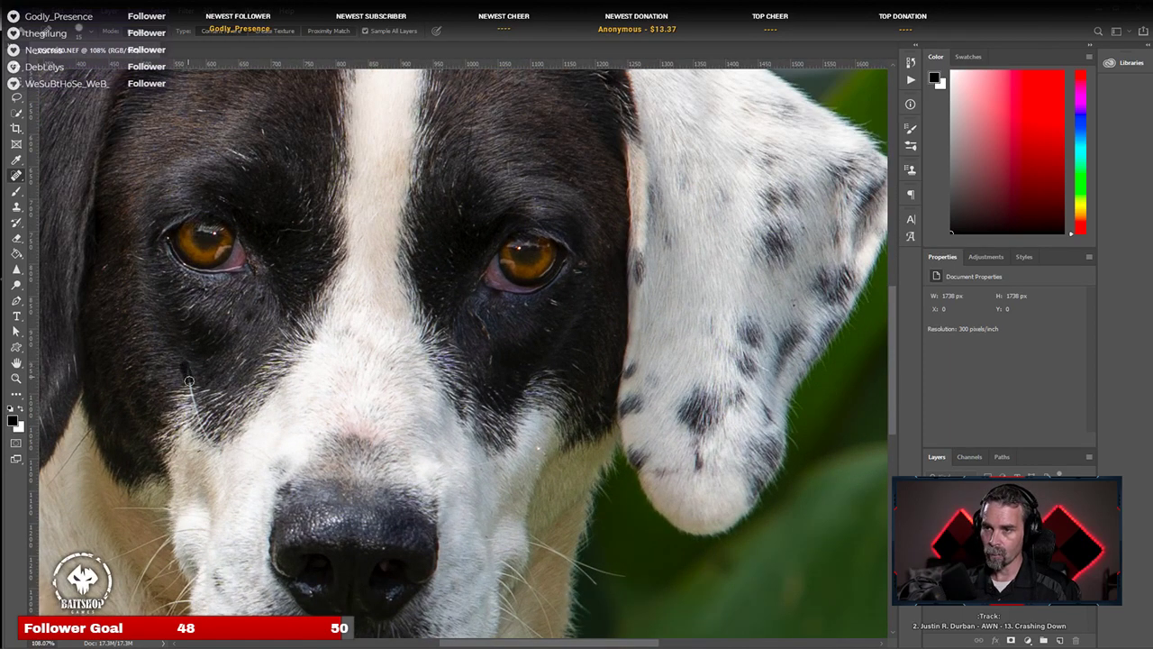
pyautogui.moveTo(189, 381); pyautogui.dragTo(215, 446)
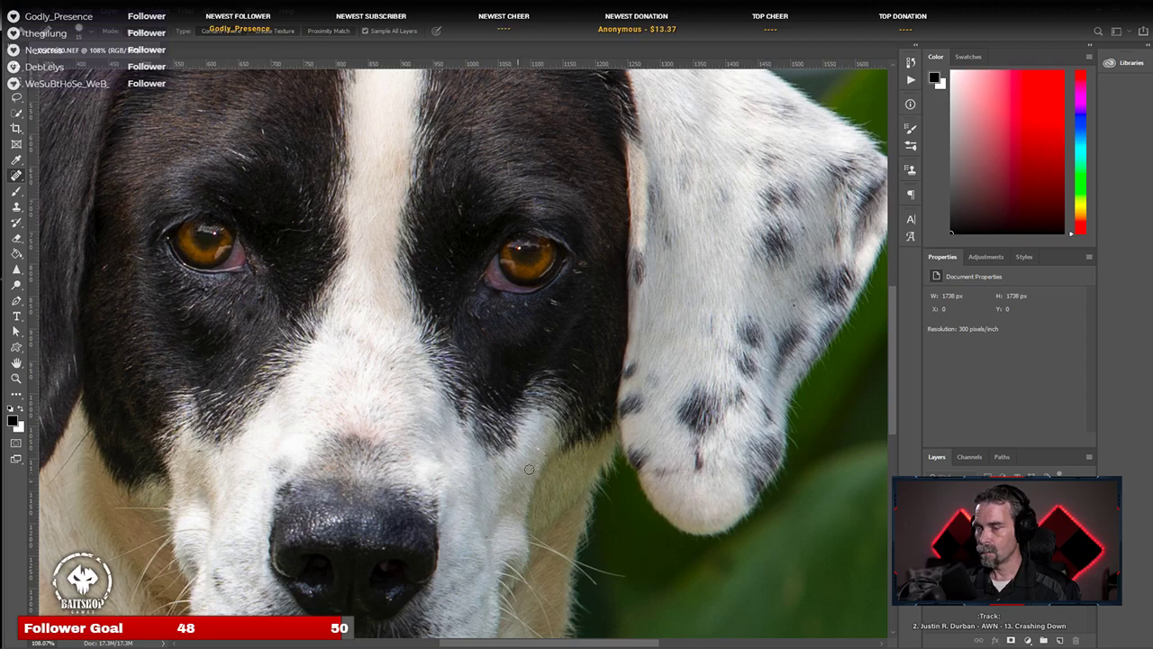
pyautogui.scroll(-5, 544, 451)
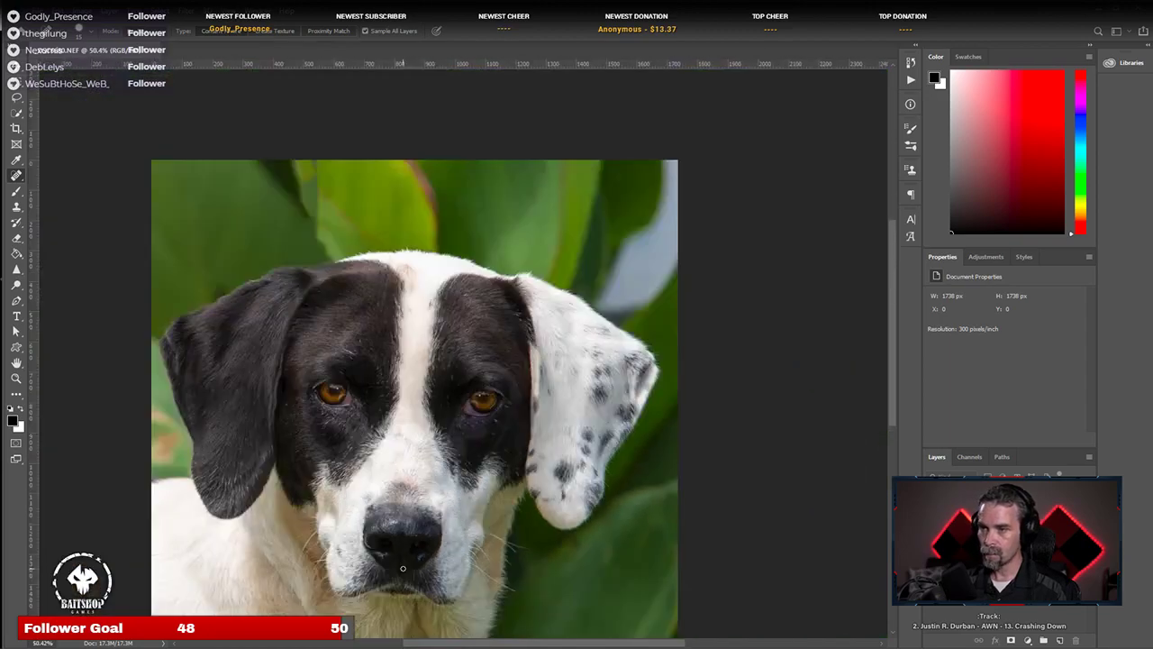
pyautogui.scroll(1, 396, 566)
pyautogui.scroll(-2, 396, 566)
pyautogui.scroll(3, 417, 412)
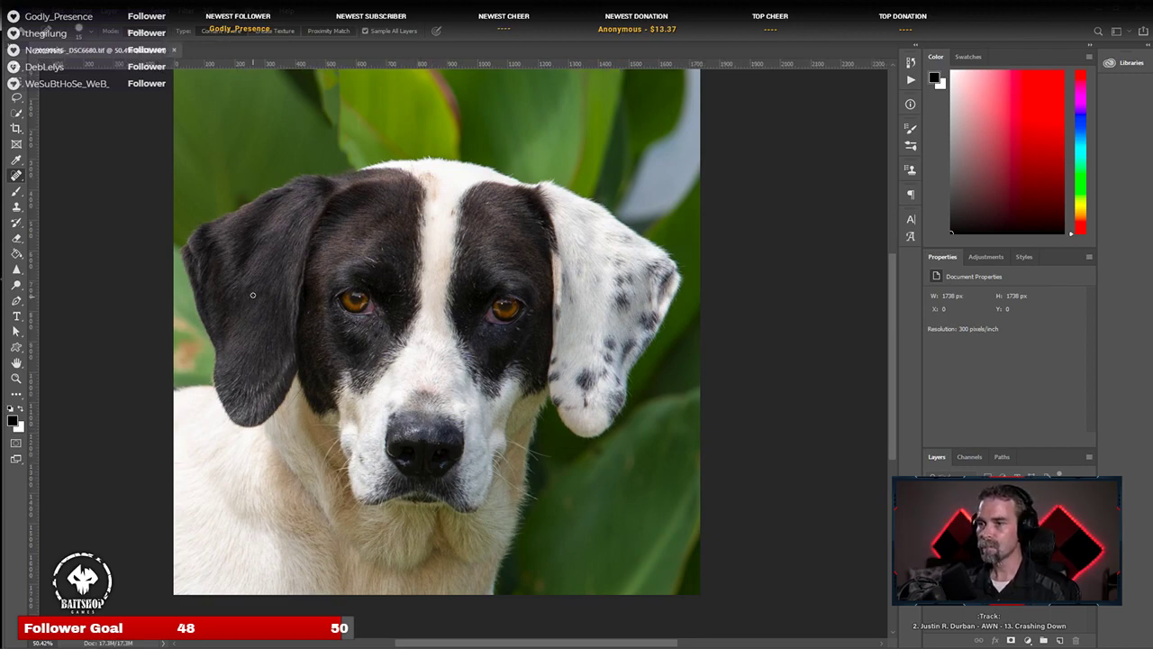
# Step: Close and save the retouched headshot, then return to Lightroom Classic
pyautogui.click(176, 51)
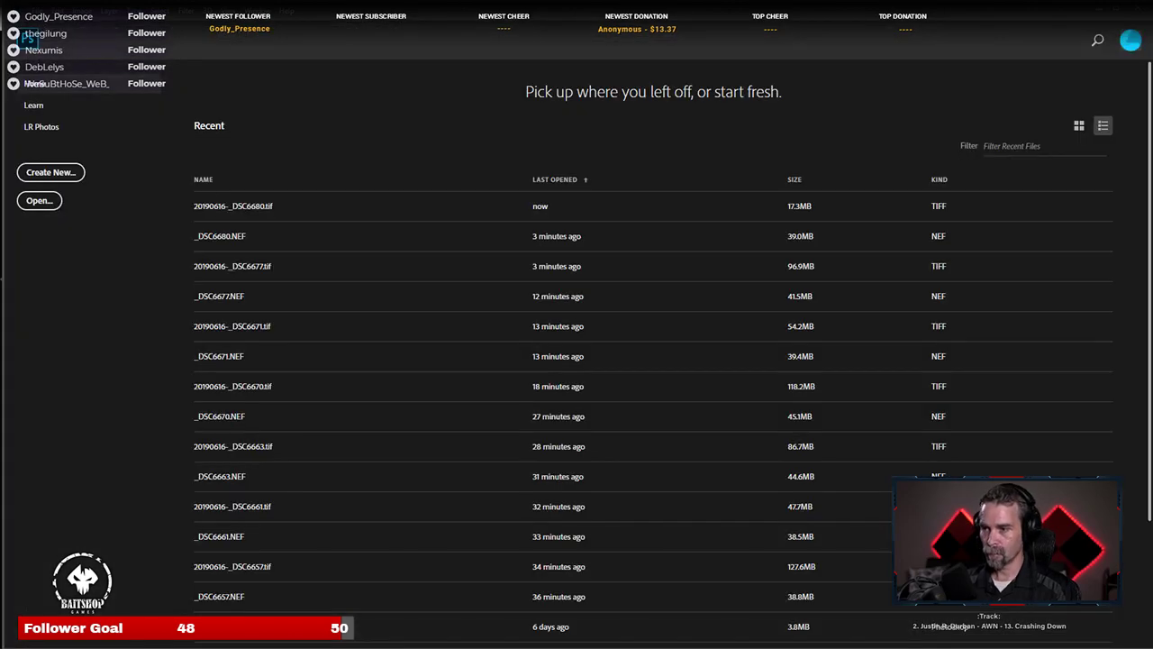
pyautogui.hotkey('alt', 'Tab')
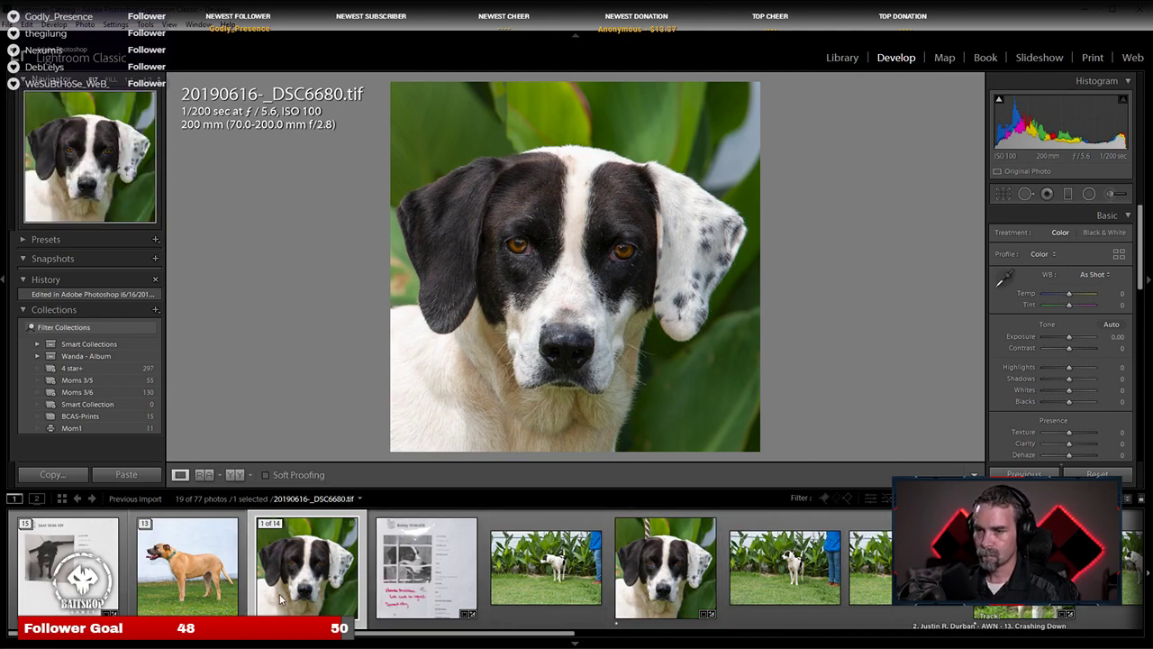
# Step: Rate 20190616-_DSC6680.tif 2 stars and send _DSC6684.NEF to Photoshop for editing
pyautogui.press('2')
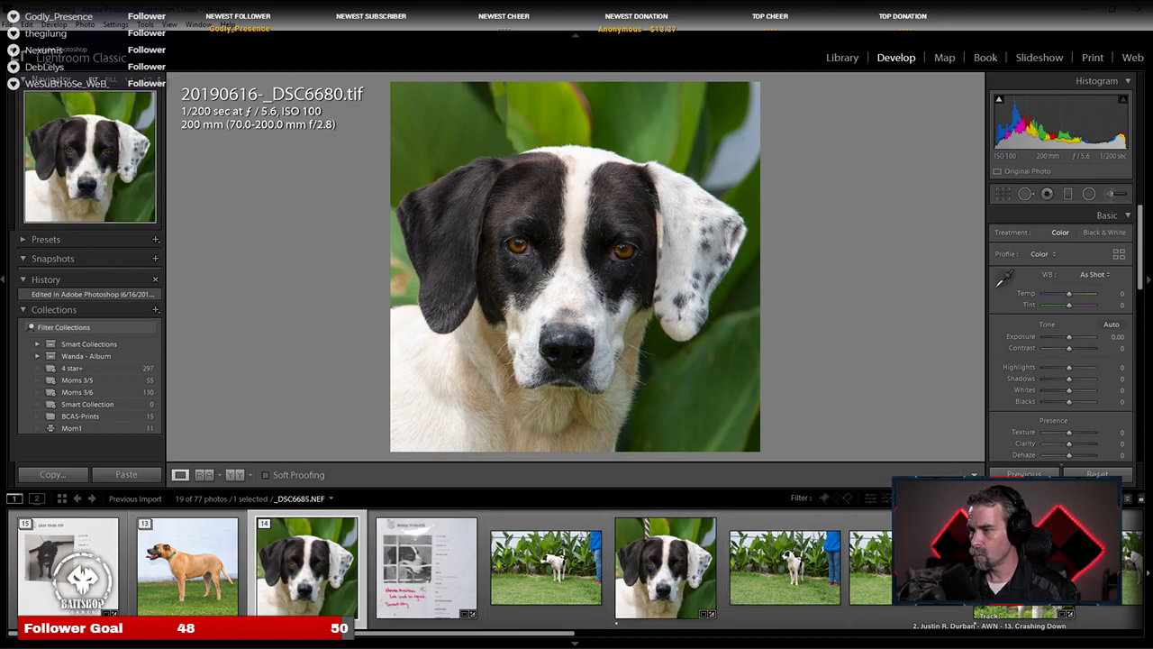
pyautogui.click(991, 568)
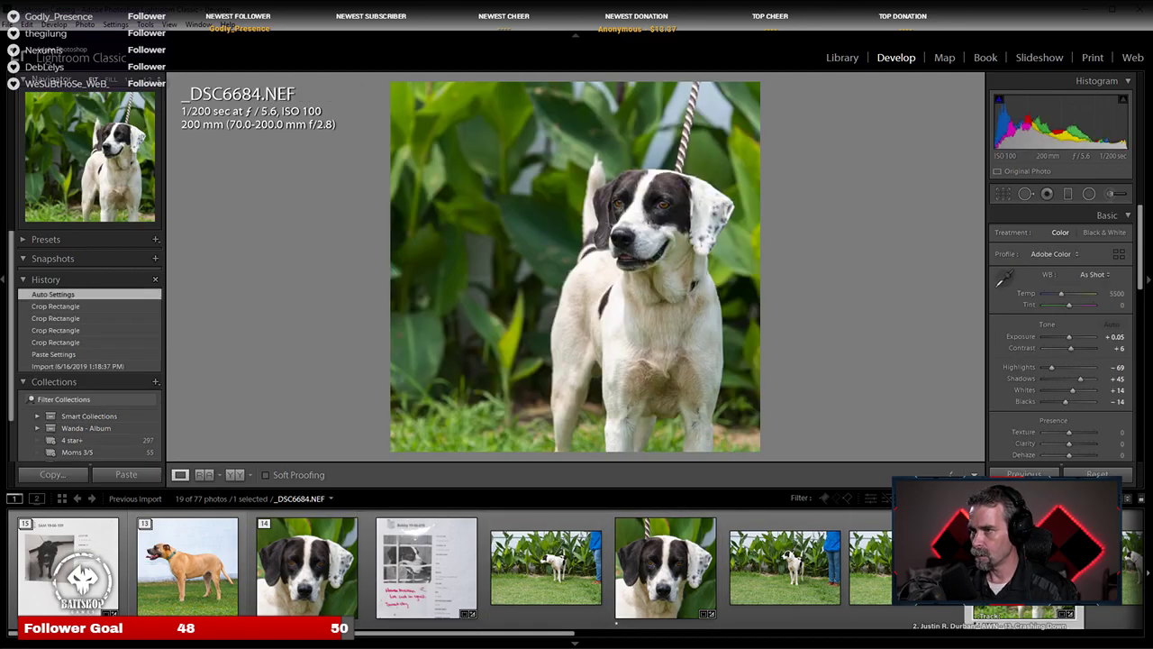
pyautogui.rightClick(991, 568)
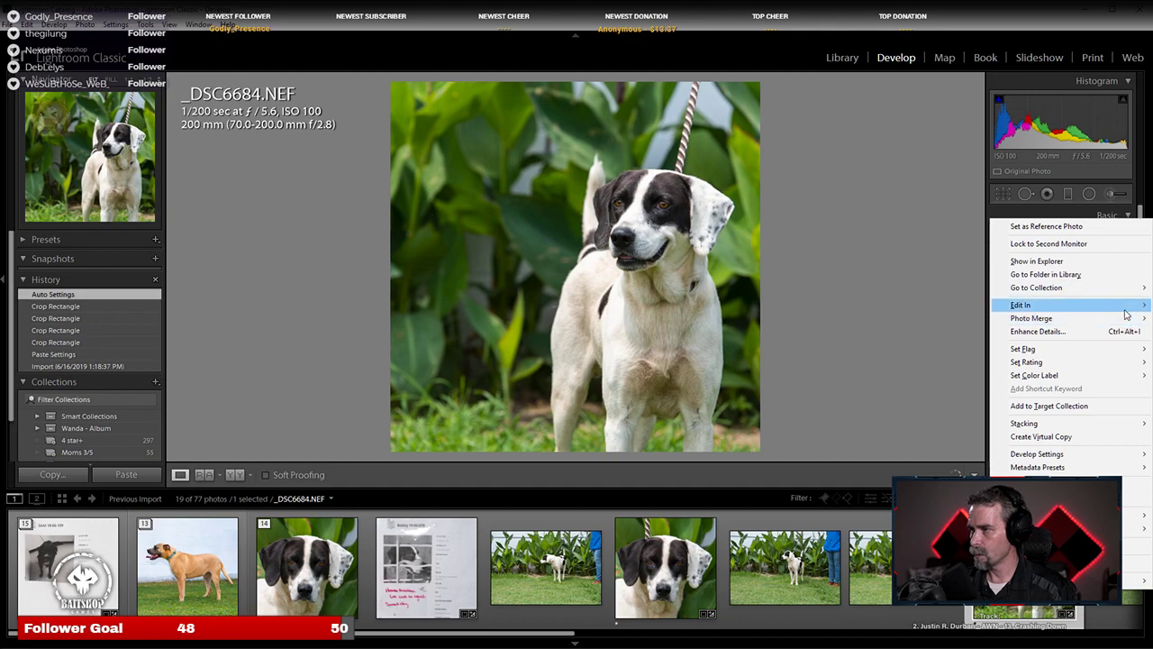
pyautogui.moveTo(1021, 304)
pyautogui.click(882, 306)
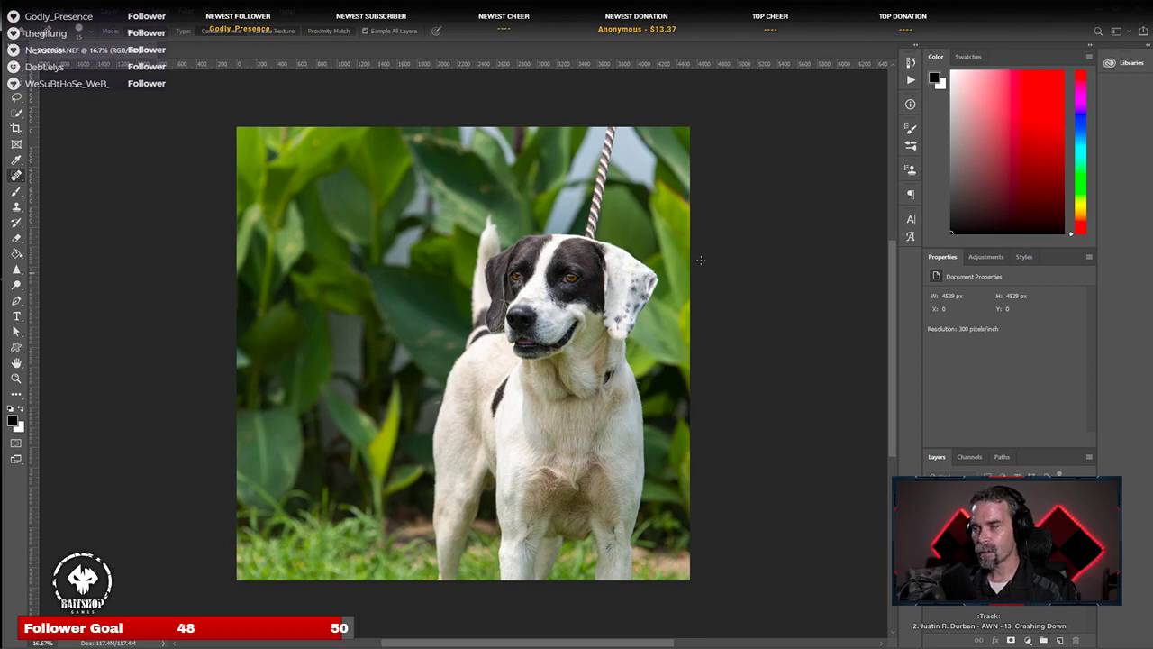
# Step: Zoom in on the striped leash above the dog's head and paint it out with spot healing
pyautogui.scroll(2, 586, 206)
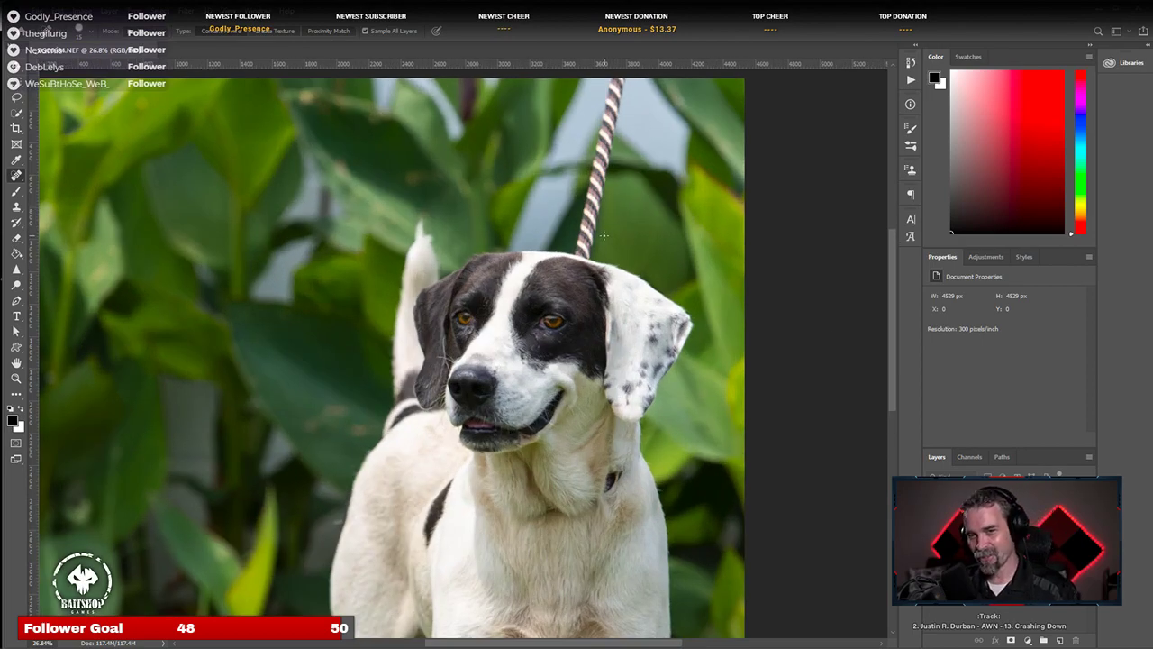
pyautogui.scroll(1, 570, 209)
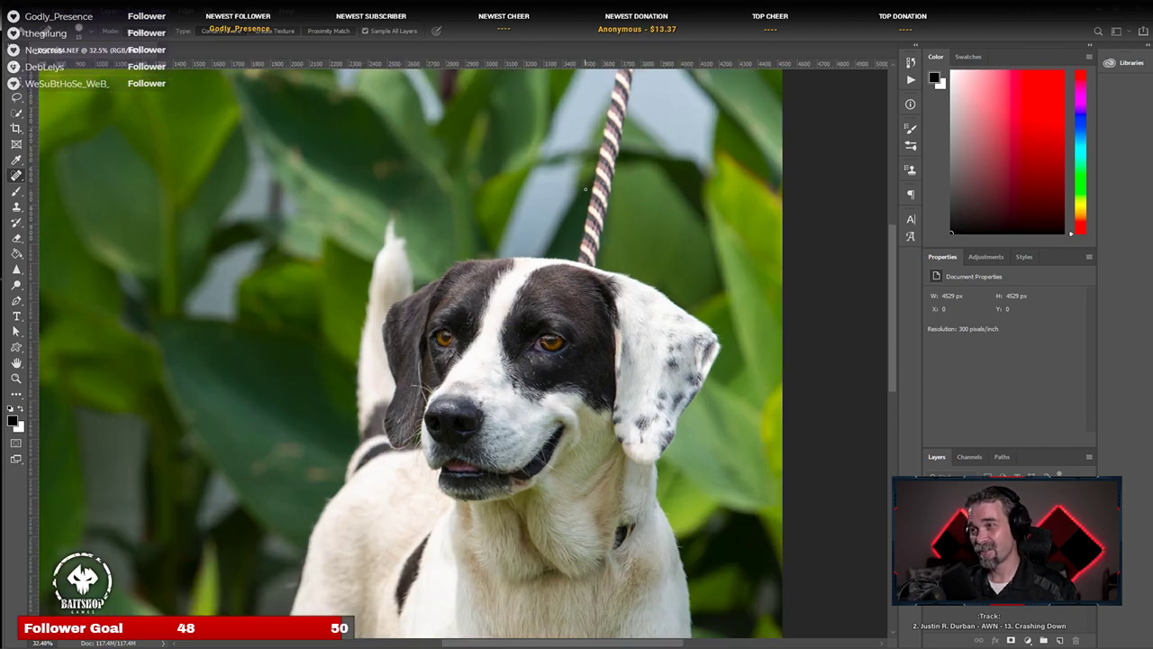
pyautogui.scroll(1, 556, 163)
pyautogui.moveTo(618, 145); pyautogui.dragTo(505, 281)
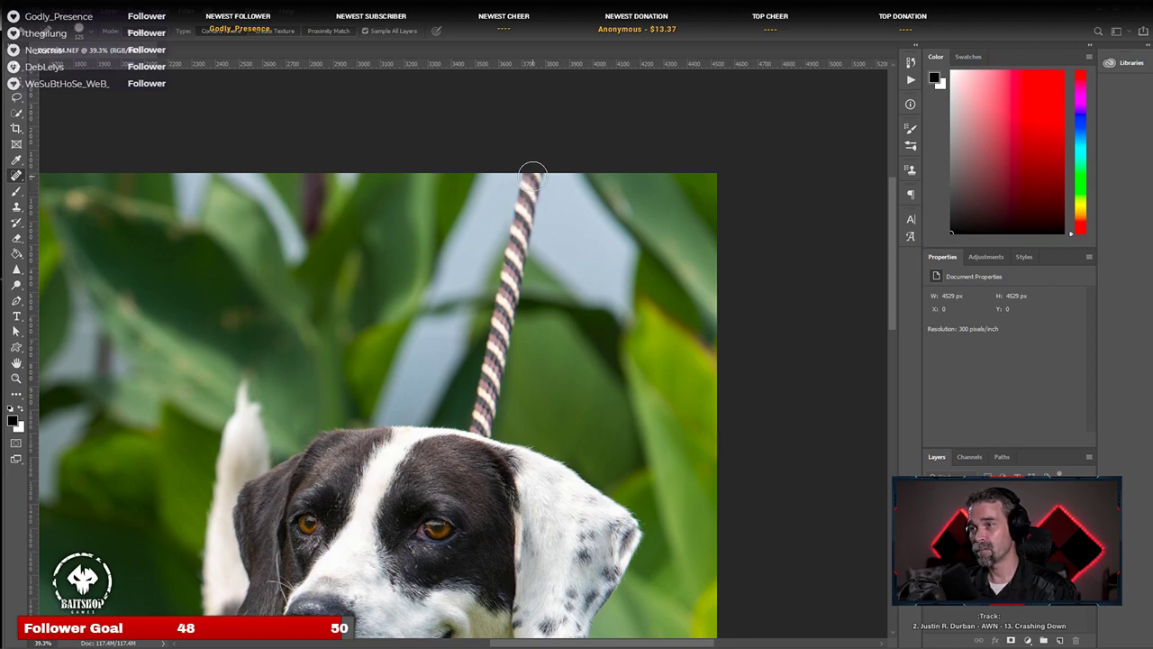
pyautogui.moveTo(533, 180); pyautogui.dragTo(473, 423)
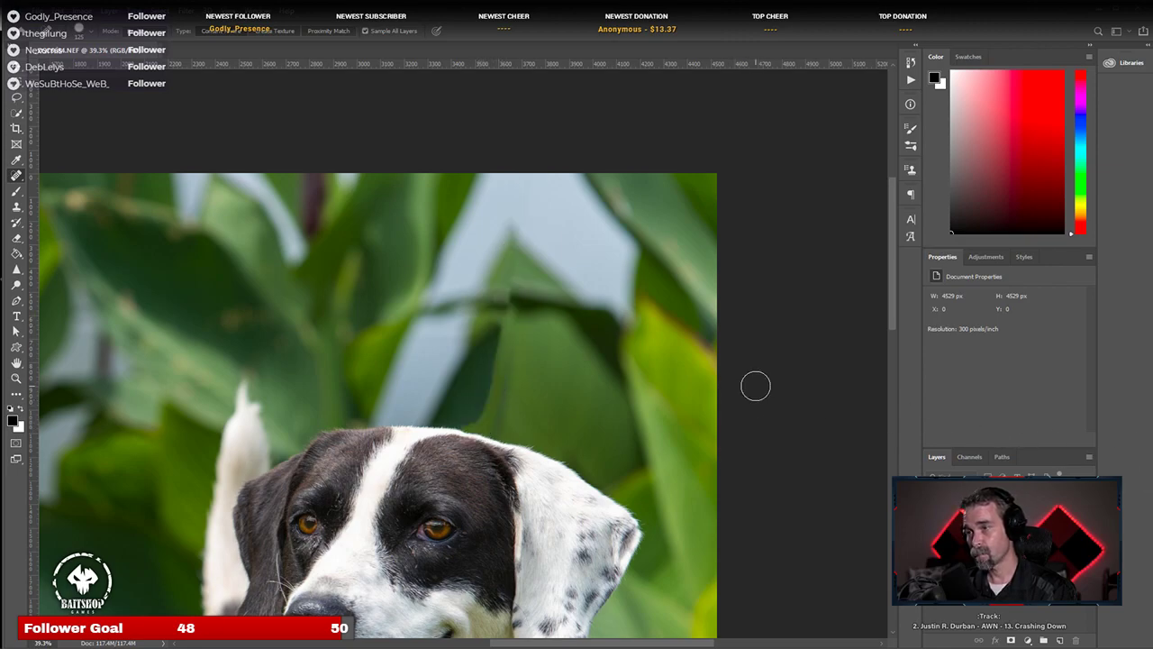
# Step: Touch up the leaf edge the leash crossed with short healing strokes
pyautogui.moveTo(496, 330); pyautogui.dragTo(489, 365)
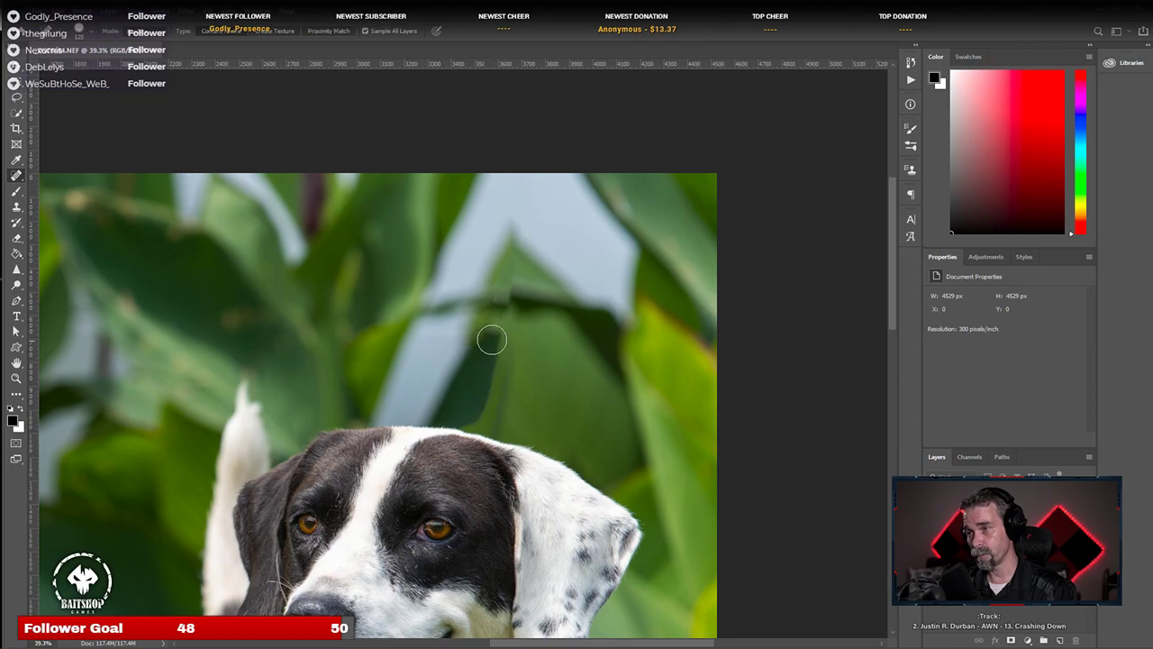
pyautogui.moveTo(513, 293); pyautogui.dragTo(513, 313)
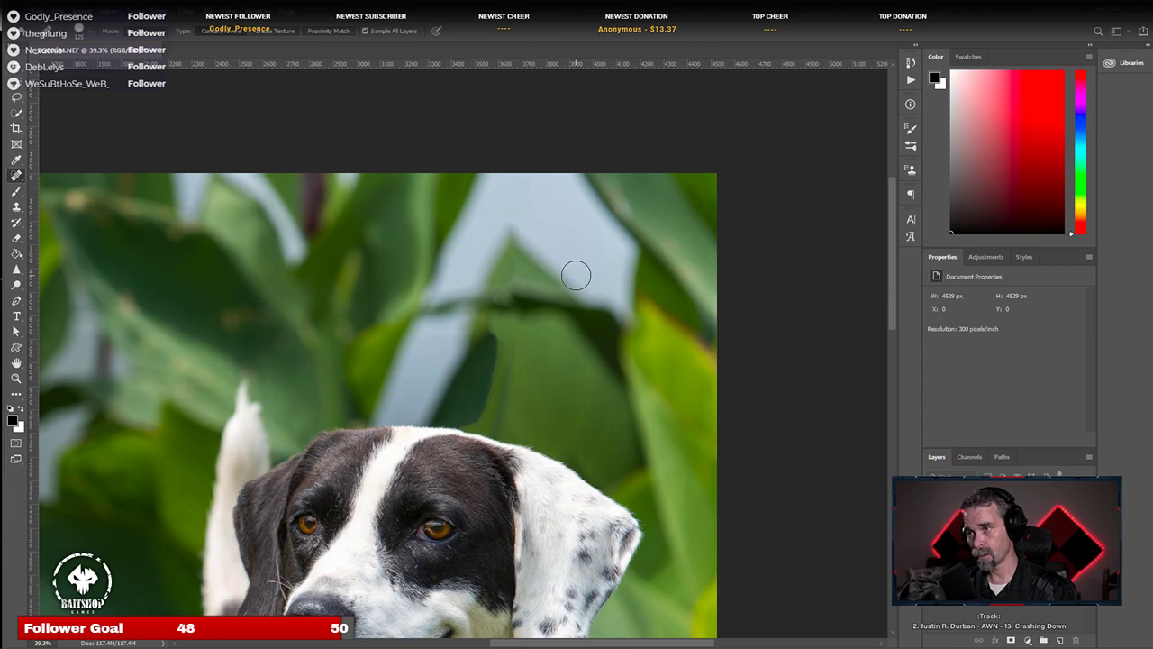
pyautogui.moveTo(487, 337); pyautogui.dragTo(491, 339)
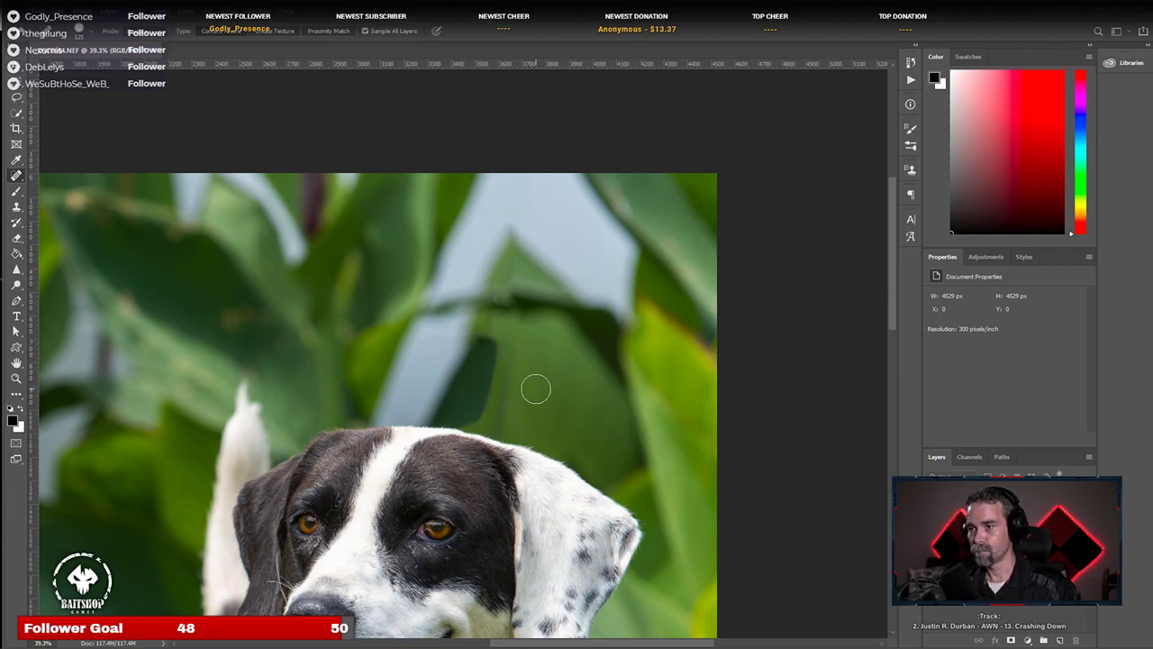
pyautogui.scroll(-5, 535, 388)
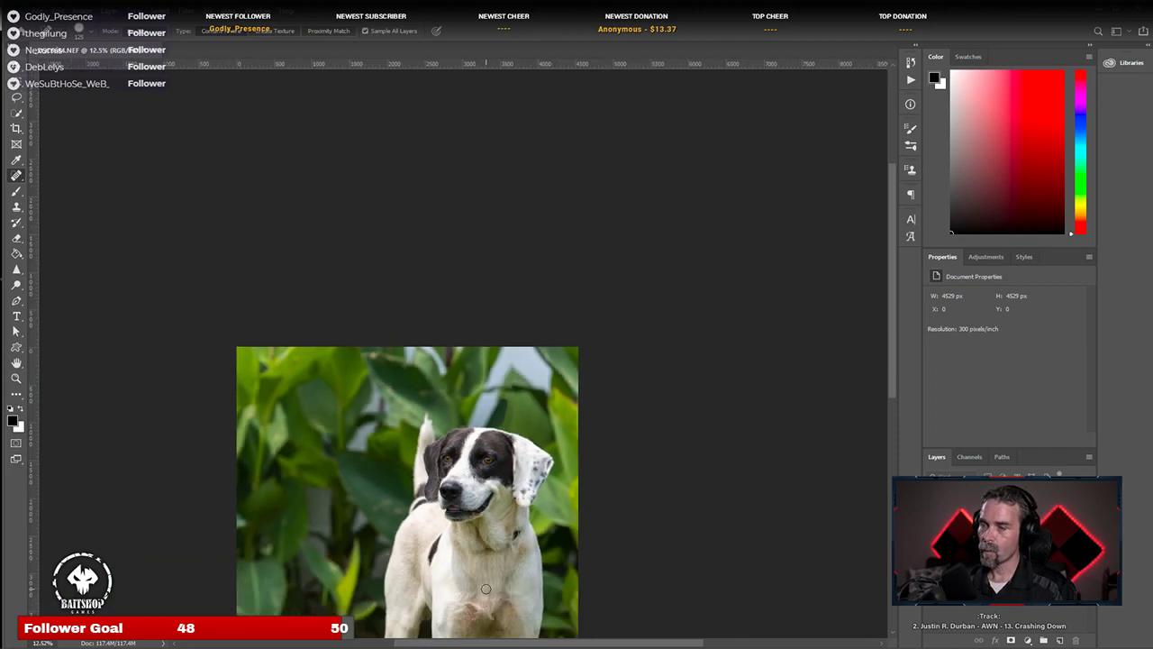
pyautogui.scroll(5, 524, 326)
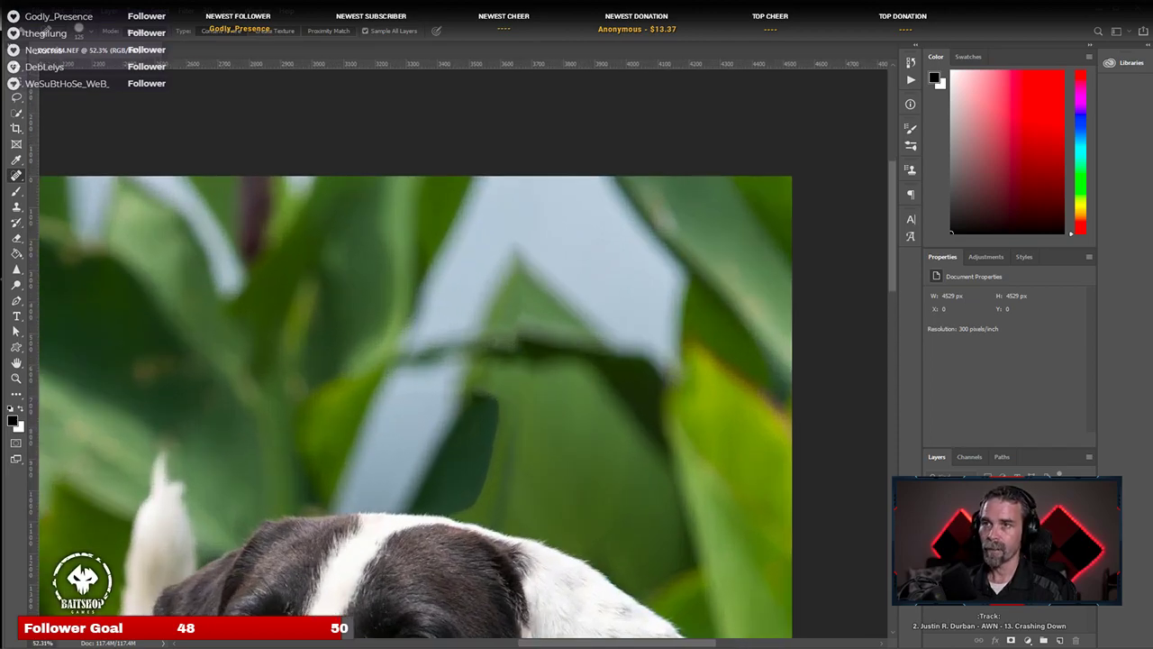
# Step: Lasso the retouched leaf edge and apply a Gaussian Blur to it
pyautogui.click(16, 99)
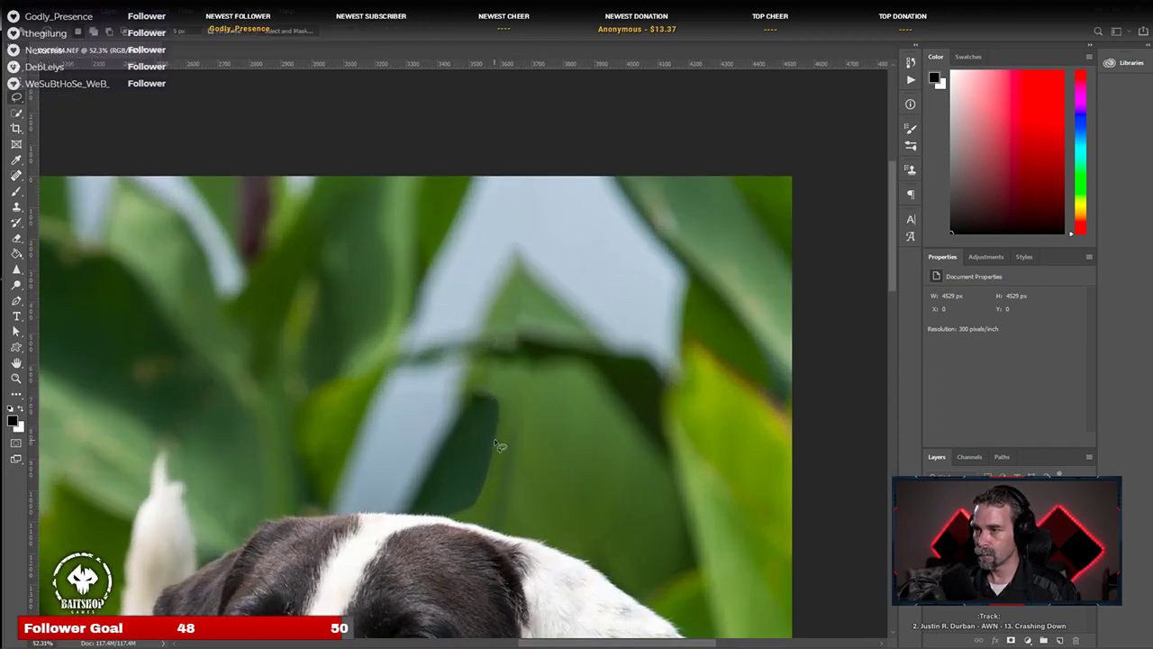
pyautogui.moveTo(511, 421)
pyautogui.mouseDown()
pyautogui.moveTo(490, 388)
pyautogui.moveTo(465, 510)
pyautogui.moveTo(481, 516)
pyautogui.moveTo(516, 482)
pyautogui.mouseUp()
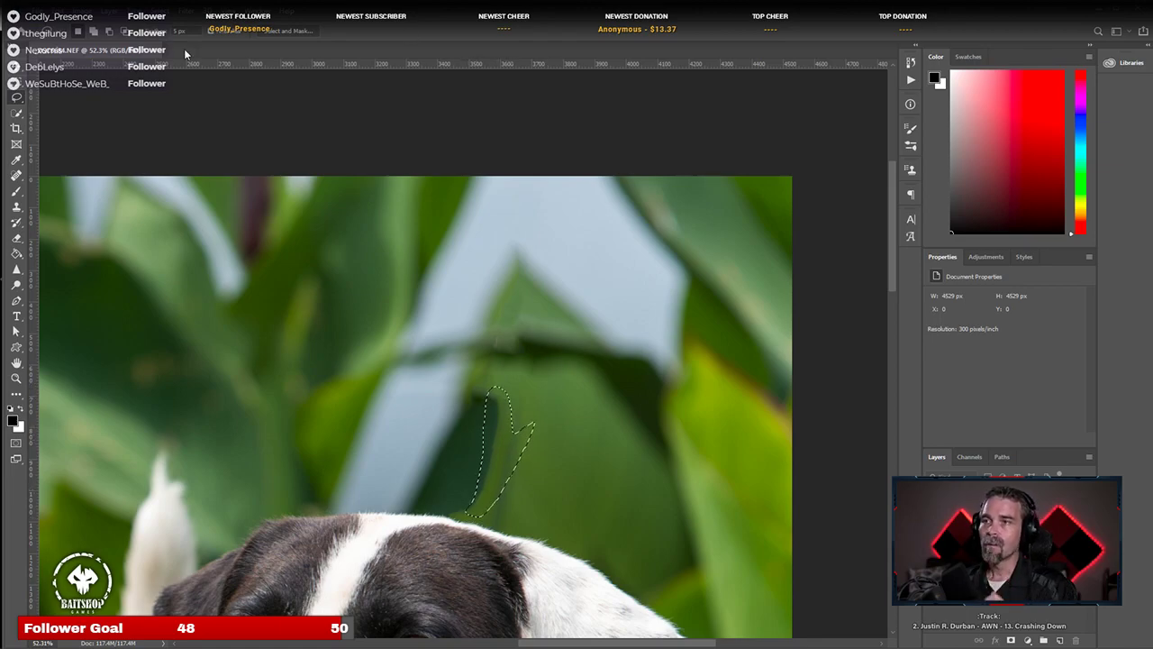
pyautogui.click(197, 16)
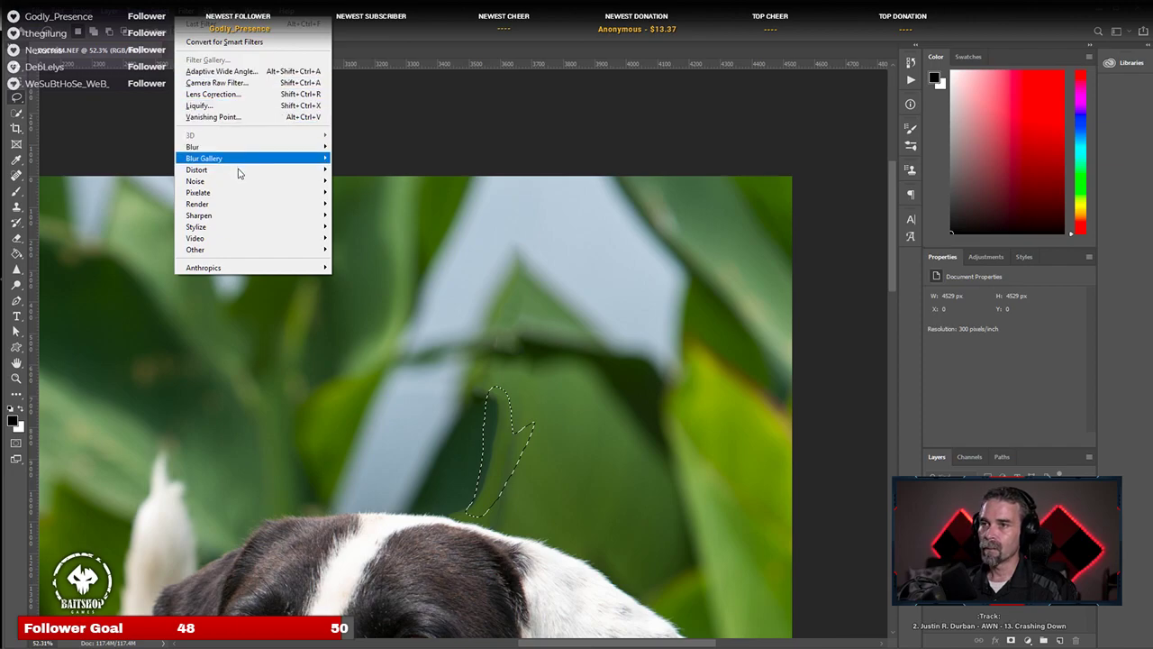
pyautogui.moveTo(245, 147)
pyautogui.click(378, 190)
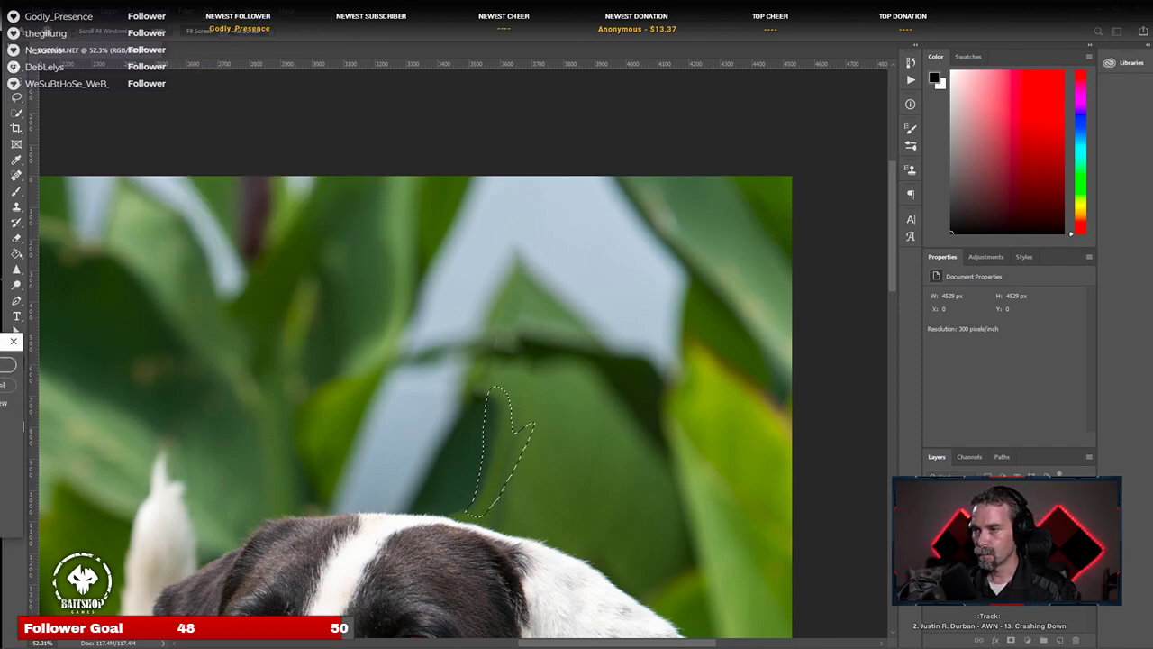
pyautogui.press('Return')
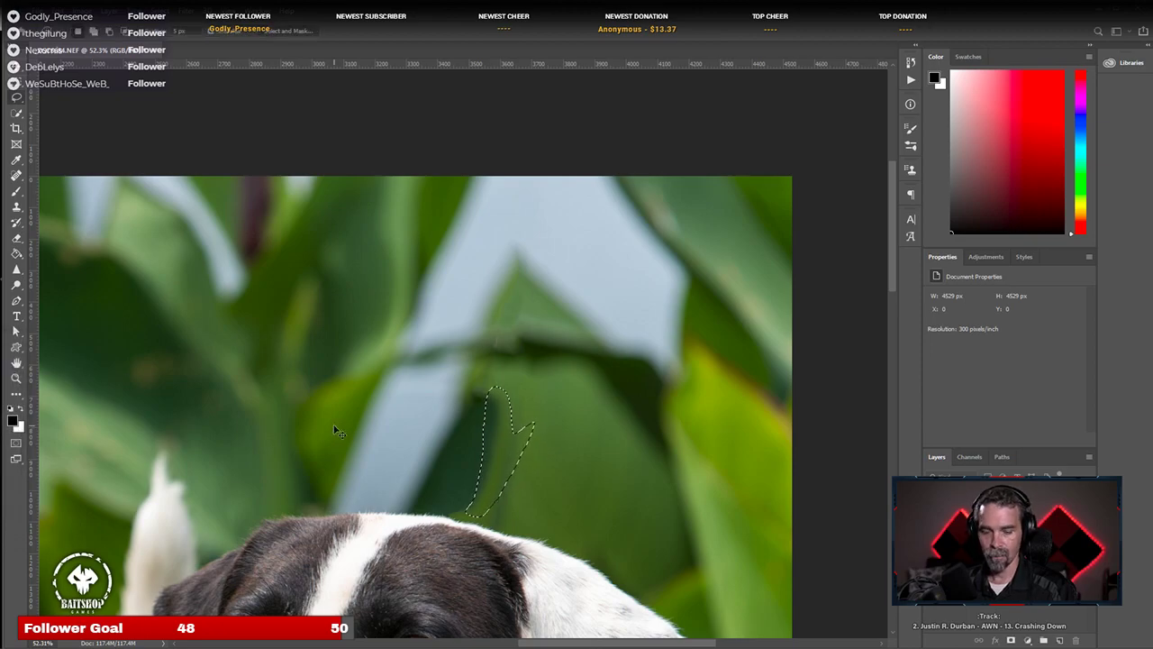
# Step: Deselect the leaf area and zoom in close on the dog's neck and collar
pyautogui.click(336, 439)
pyautogui.scroll(-6, 370, 552)
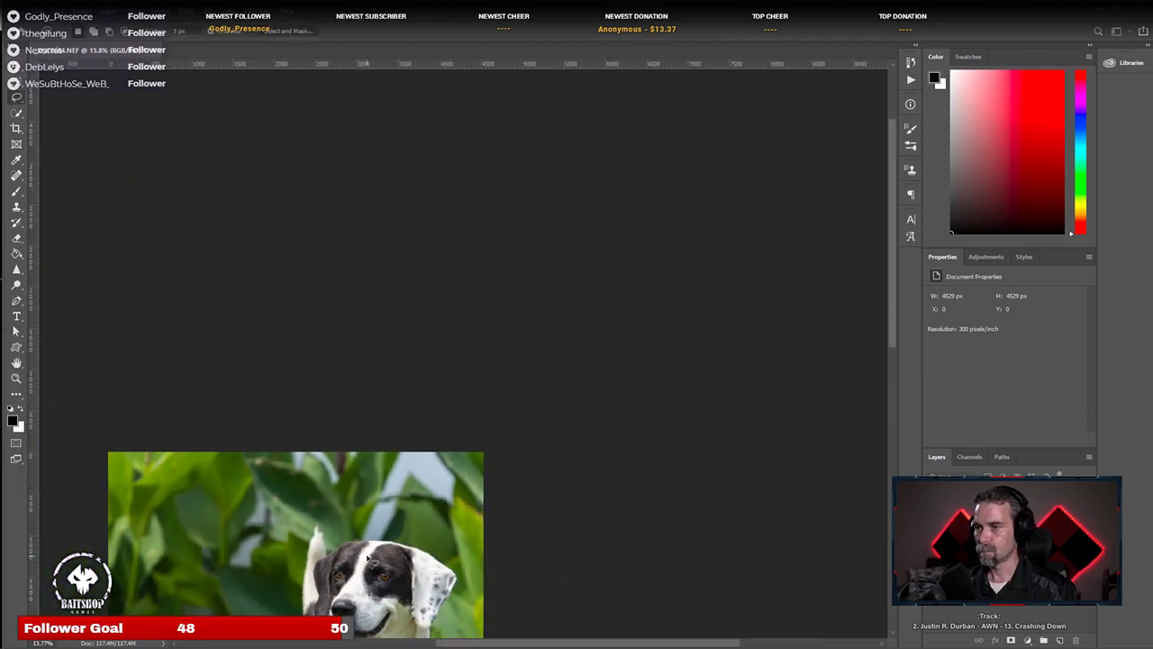
pyautogui.scroll(2, 370, 563)
pyautogui.scroll(-3, 370, 563)
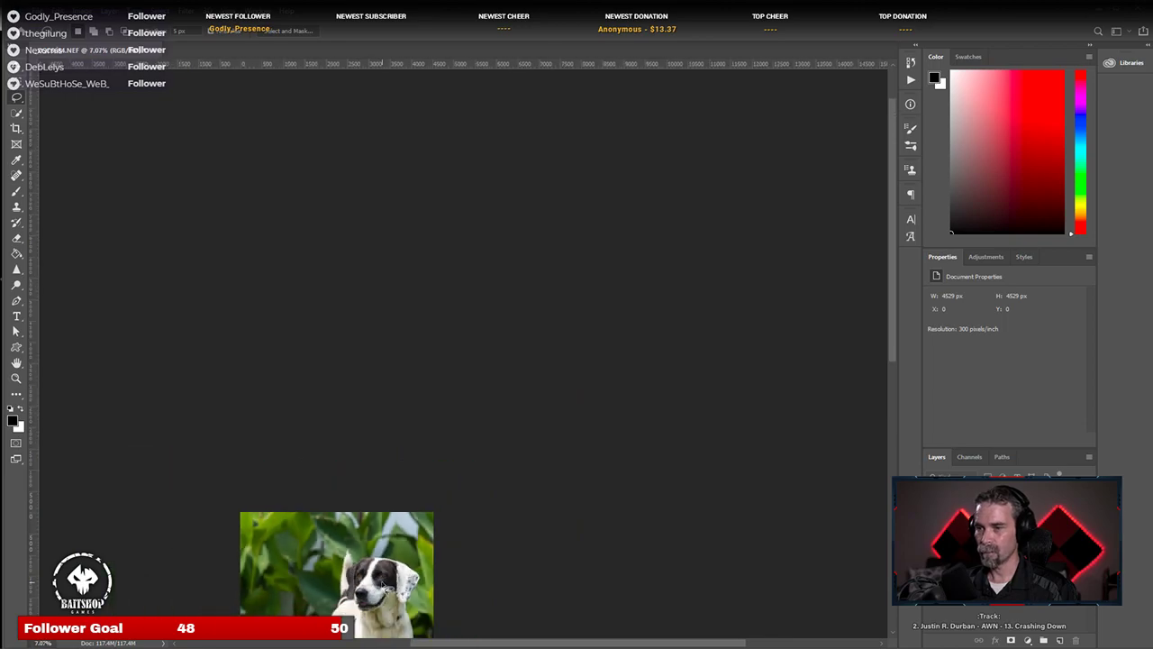
pyautogui.scroll(3, 451, 324)
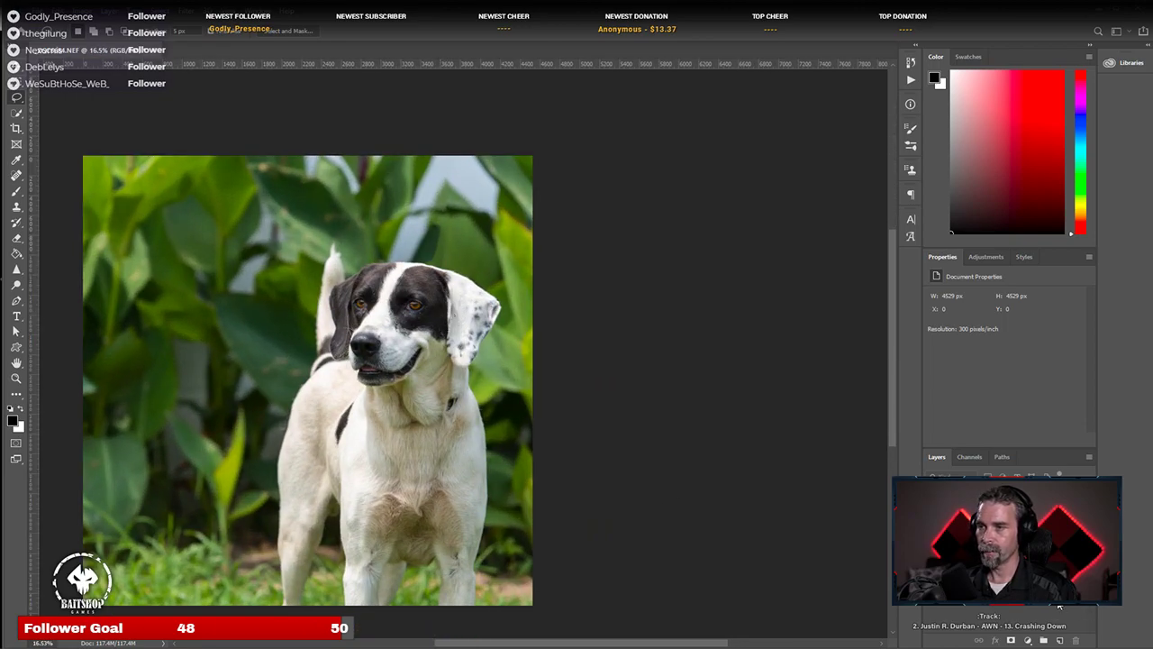
pyautogui.scroll(5, 527, 446)
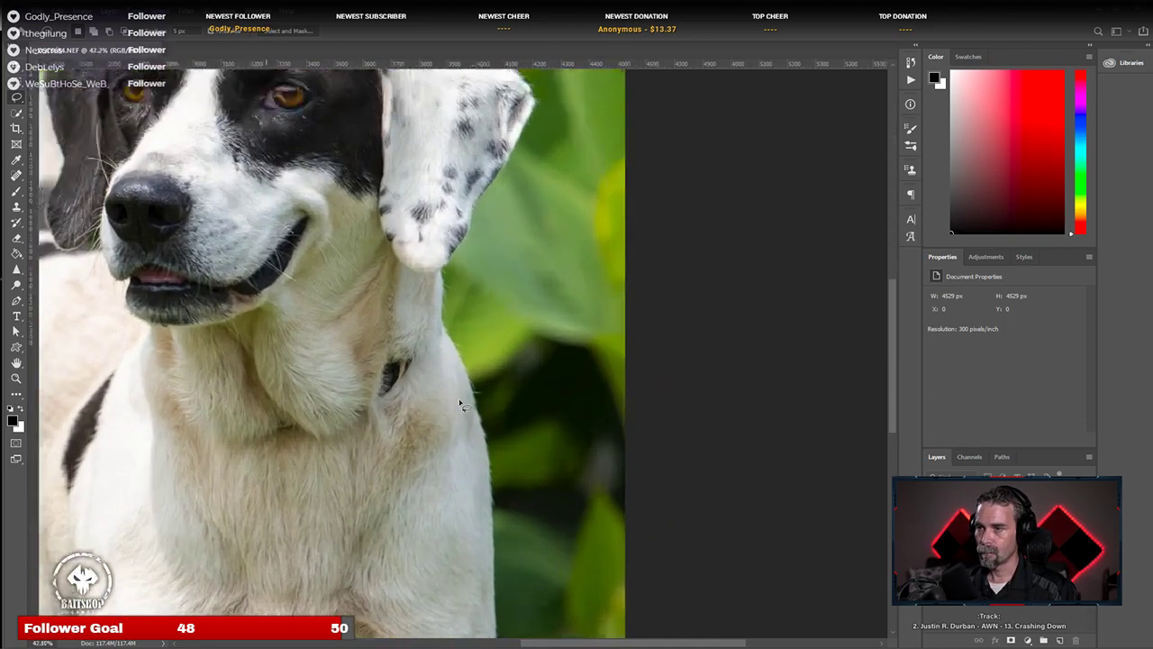
# Step: Paint over the dark collar on the dog's neck with the Spot Healing Brush
pyautogui.click(17, 206)
pyautogui.click(16, 163)
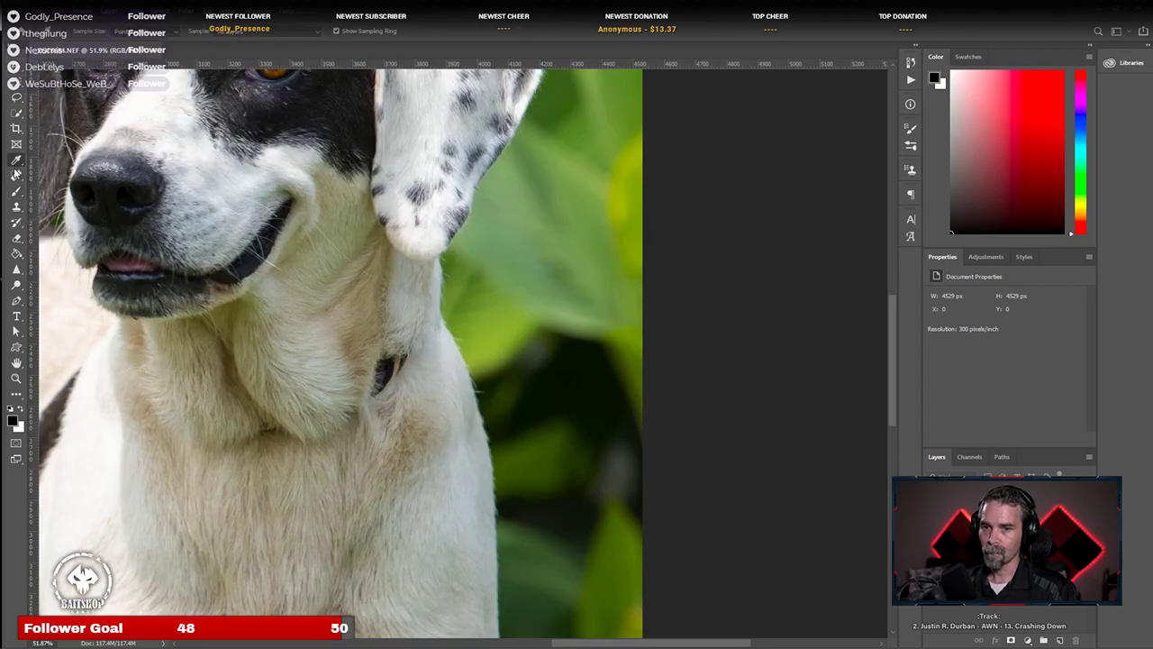
pyautogui.click(16, 175)
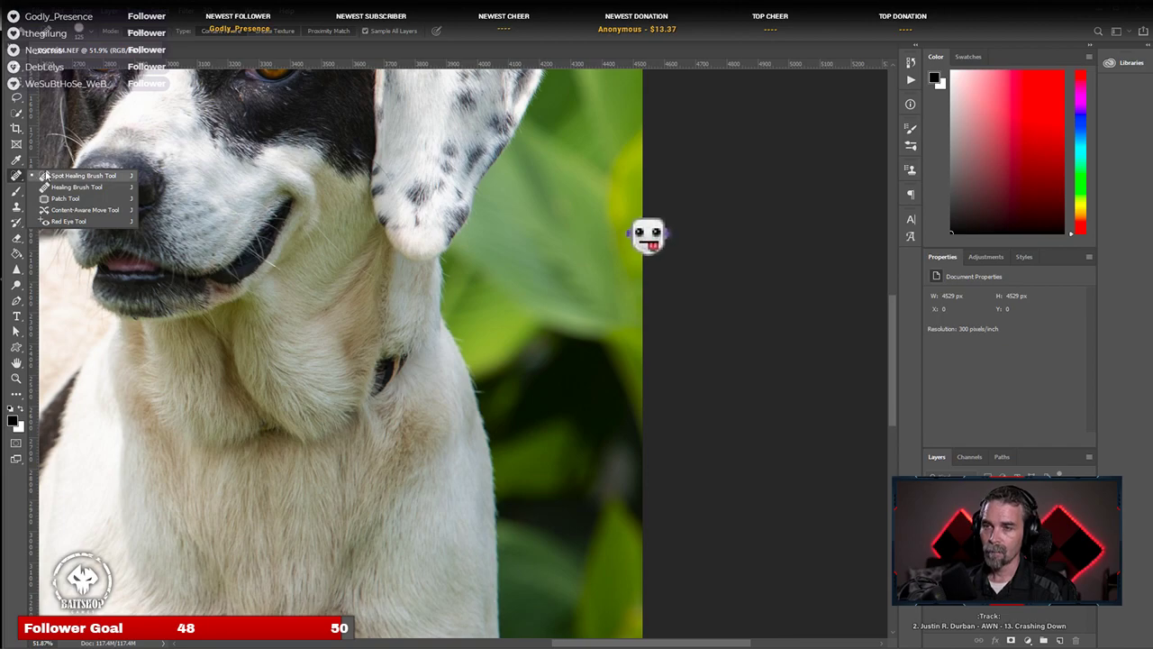
pyautogui.click(55, 175)
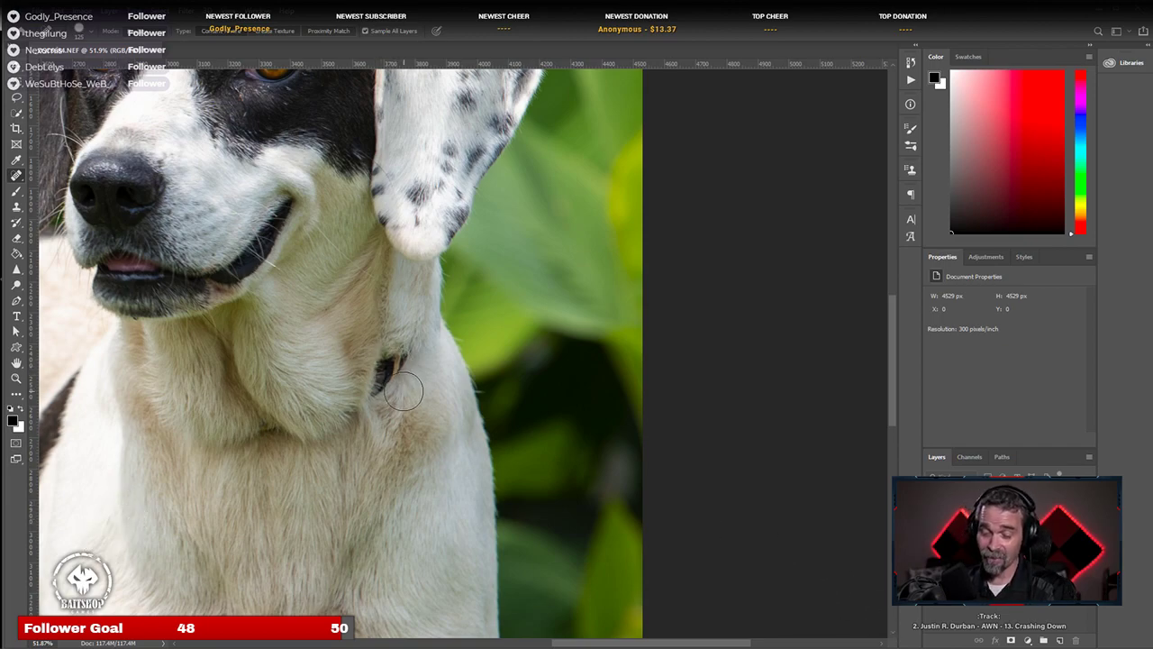
pyautogui.moveTo(403, 353)
pyautogui.mouseDown()
pyautogui.moveTo(376, 393)
pyautogui.moveTo(394, 372)
pyautogui.mouseUp()
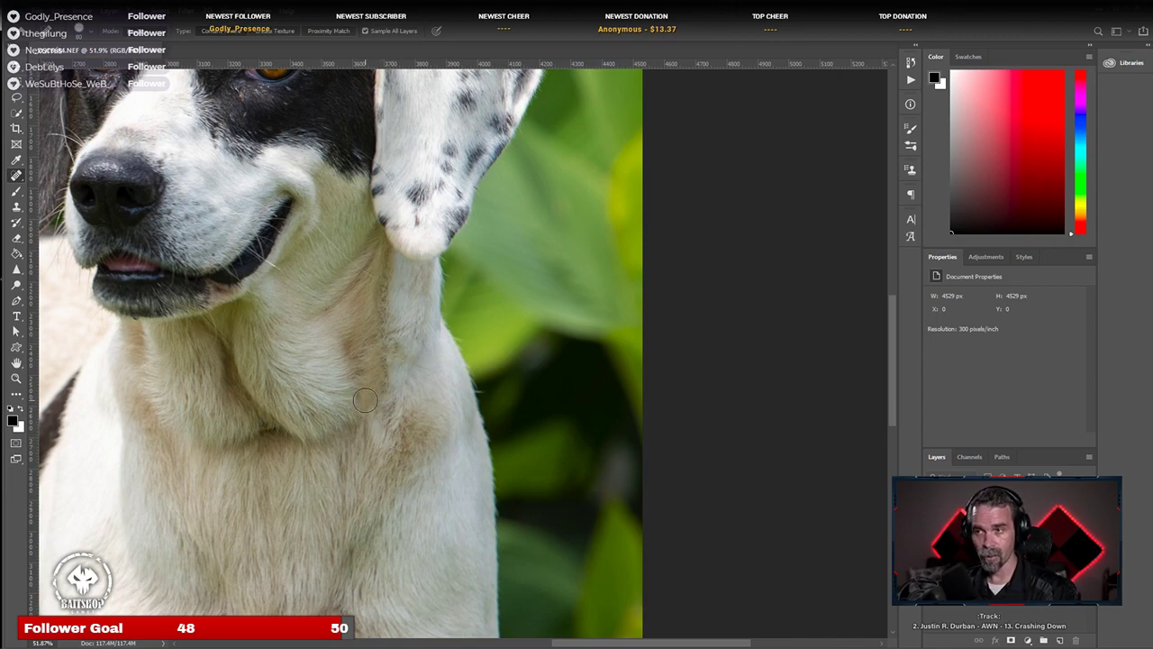
# Step: Zoom out and recentre to check the whole dog with its collar removed
pyautogui.scroll(-5, 158, 493)
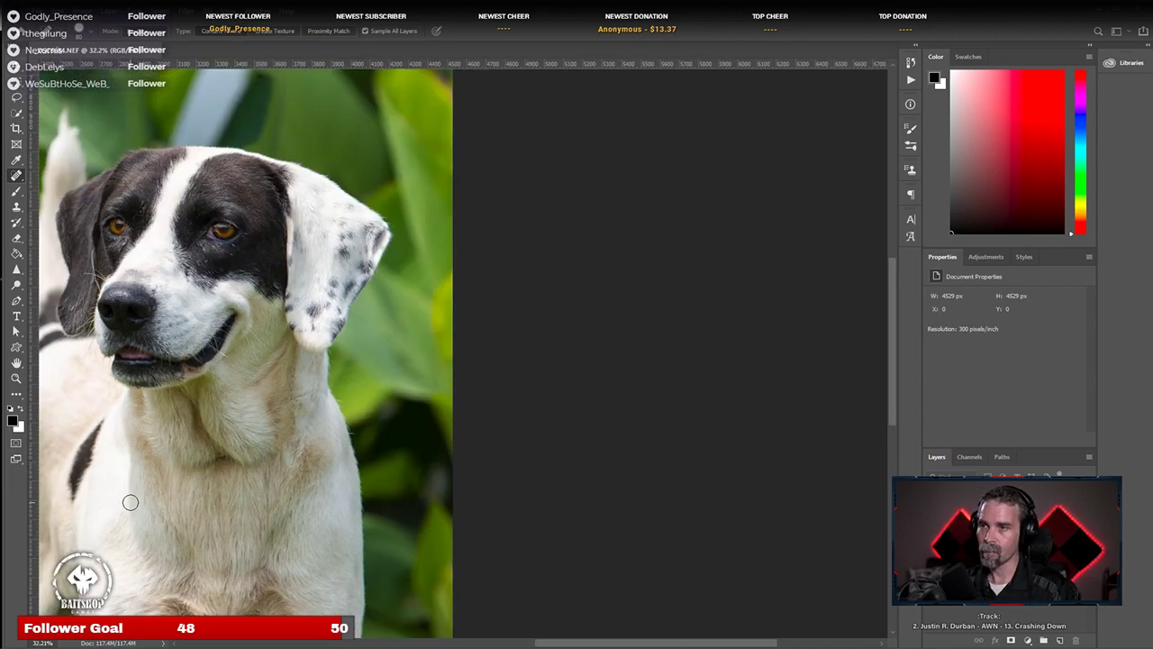
pyautogui.moveTo(117, 353); pyautogui.dragTo(541, 237)
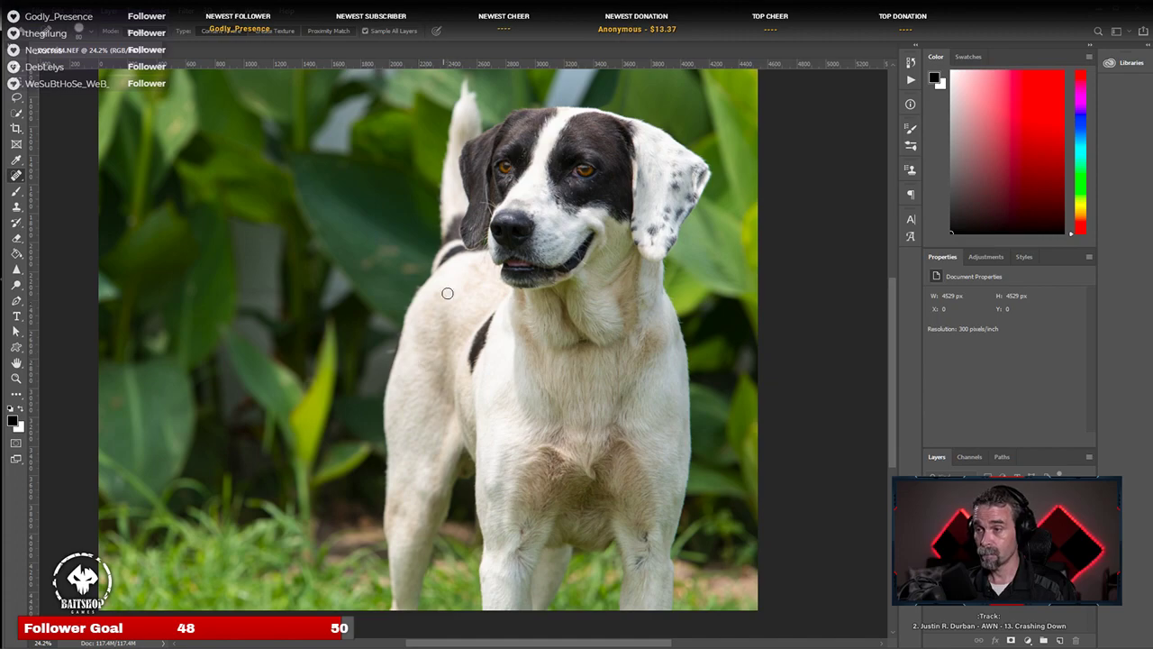
pyautogui.scroll(-1, 400, 395)
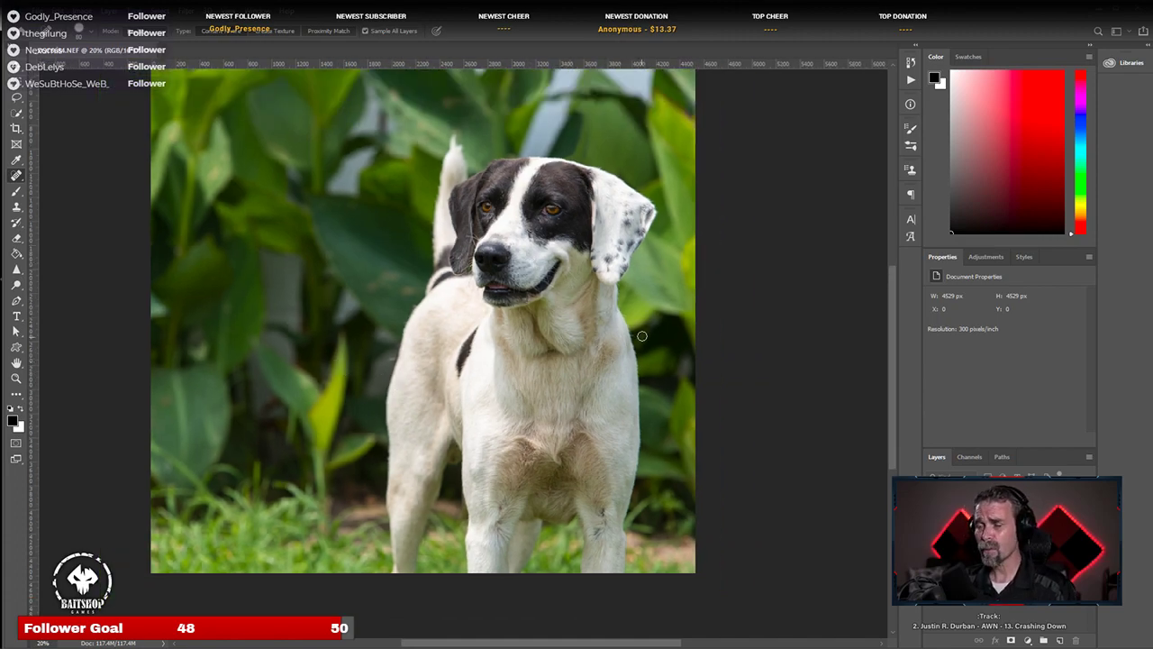
pyautogui.moveTo(475, 286); pyautogui.dragTo(498, 337)
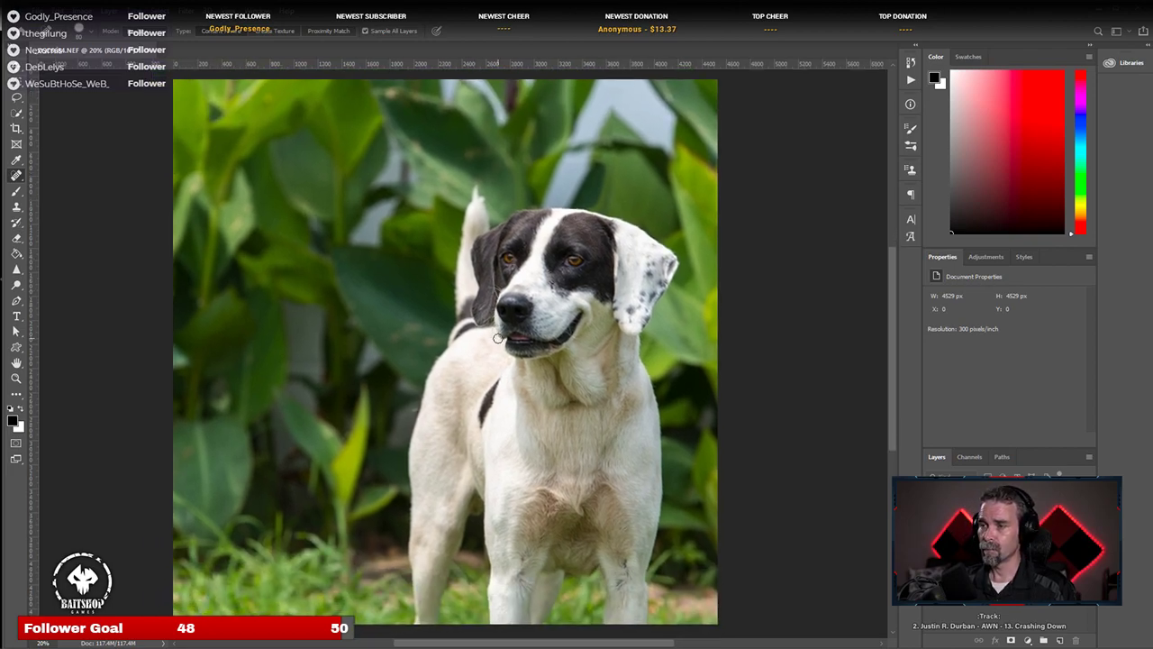
pyautogui.scroll(2, 576, 396)
# Step: Shrink the healing brush and heal the stray hair curl above the dog's left eye
pyautogui.scroll(-1, 580, 397)
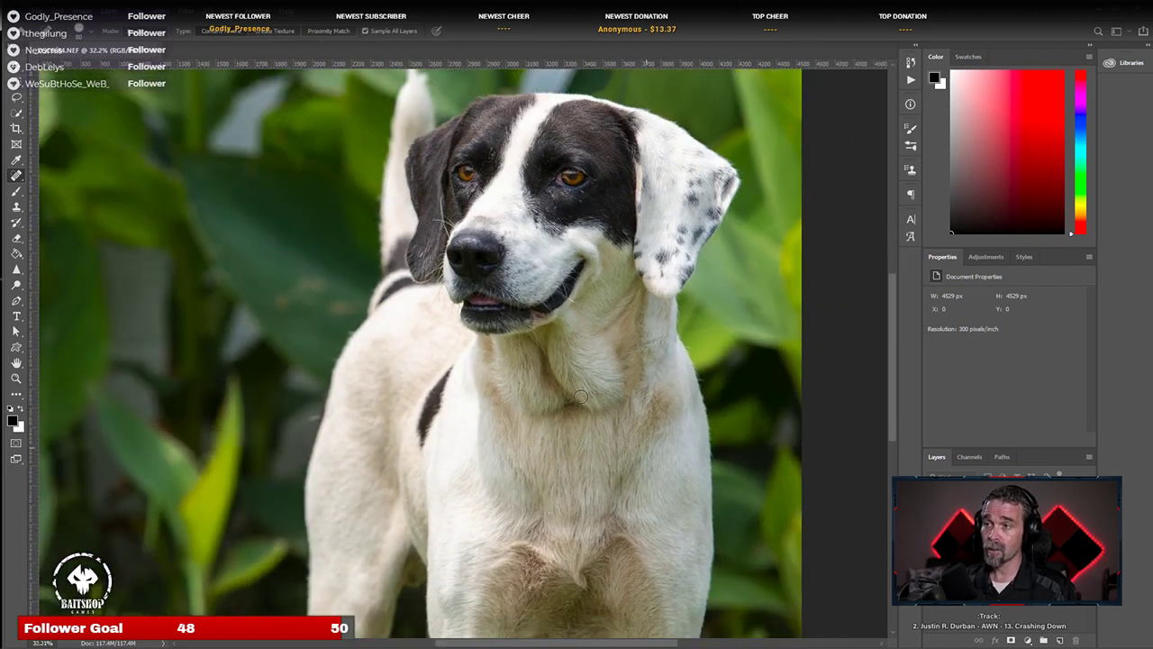
pyautogui.scroll(3, 466, 237)
pyautogui.scroll(2, 606, 240)
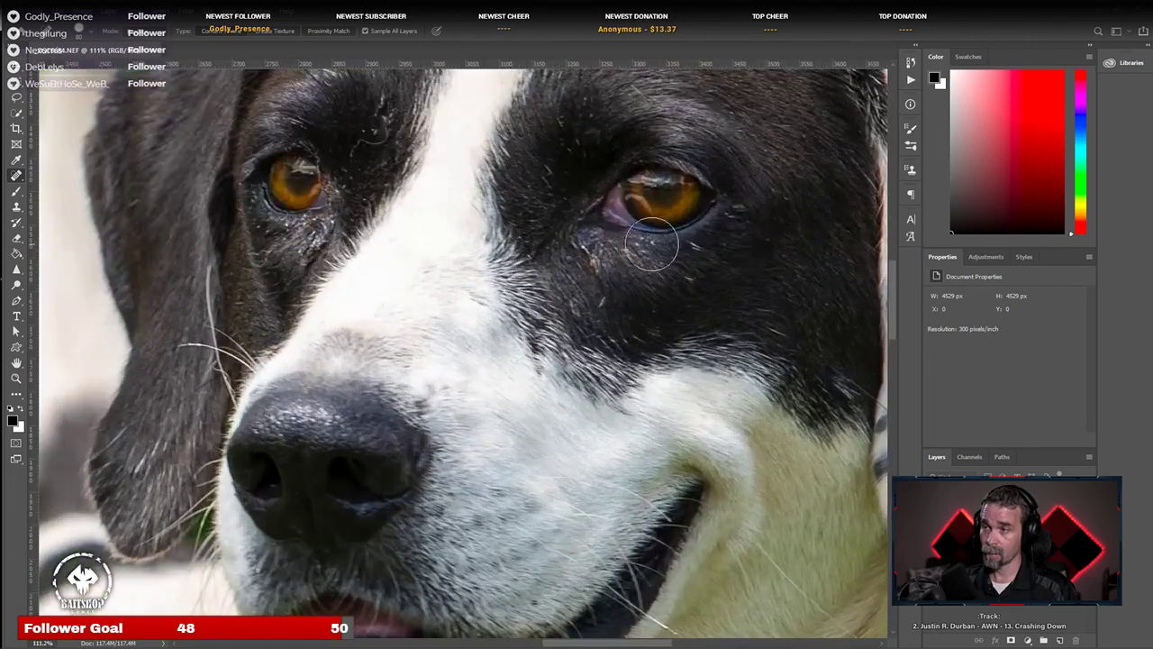
pyautogui.press('[')
pyautogui.press('[')
pyautogui.press('[')
pyautogui.press('[')
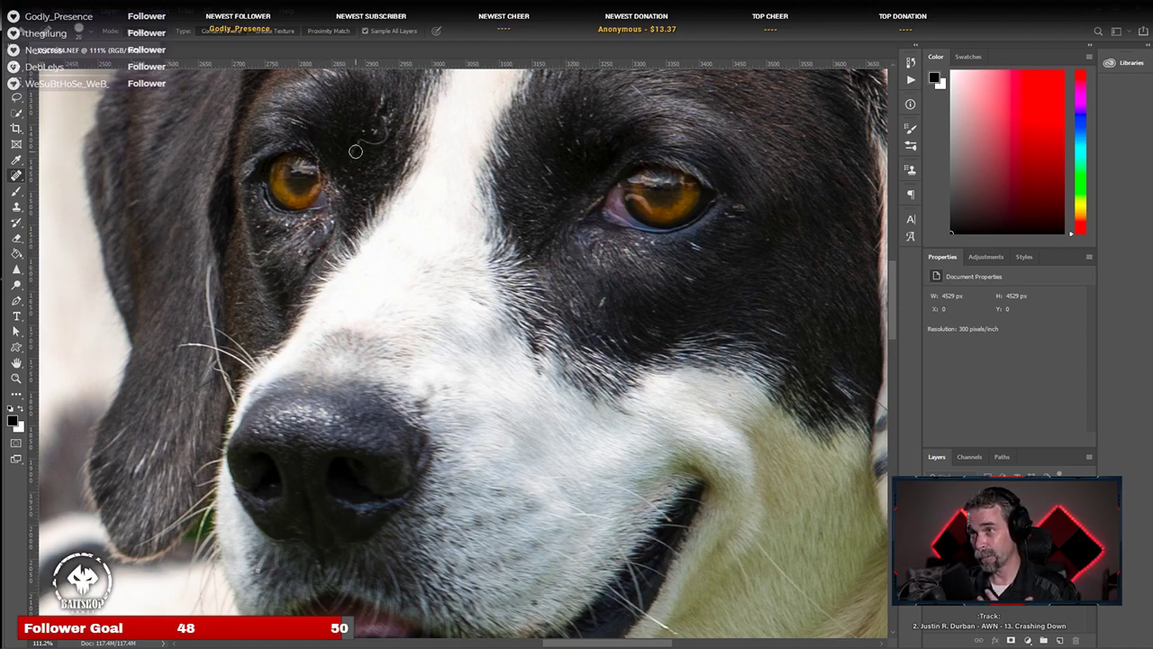
pyautogui.moveTo(355, 152)
pyautogui.mouseDown()
pyautogui.moveTo(393, 112)
pyautogui.moveTo(403, 129)
pyautogui.mouseUp()
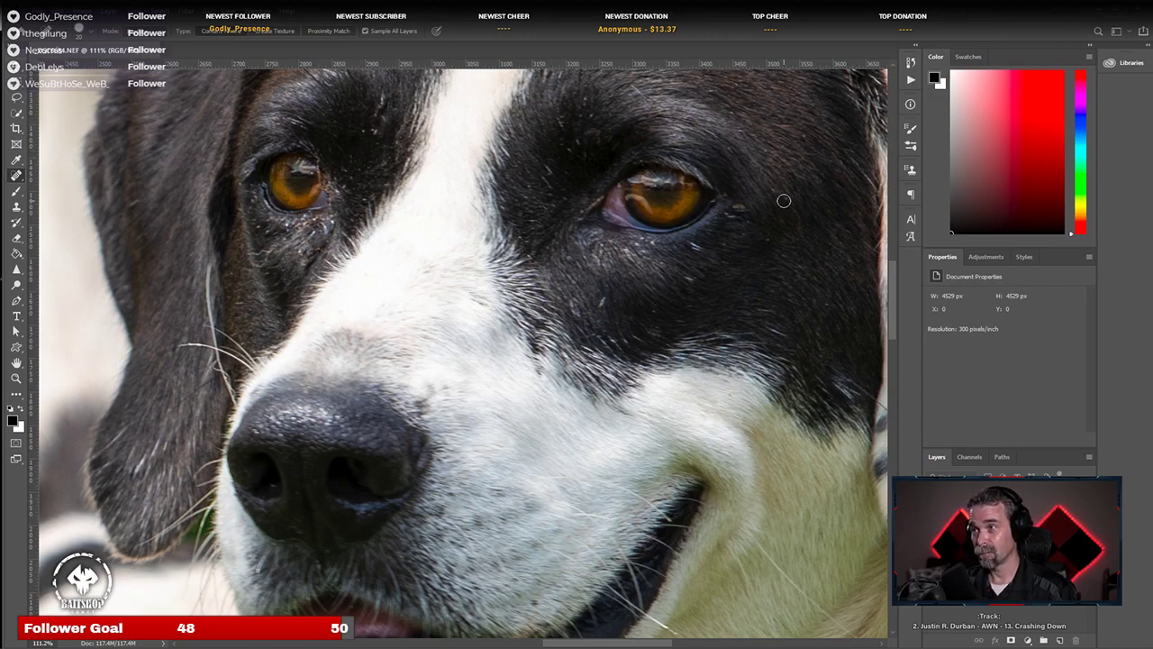
# Step: Heal the stray hair on the ear edge and the whisker near the muzzle
pyautogui.scroll(-5, 679, 247)
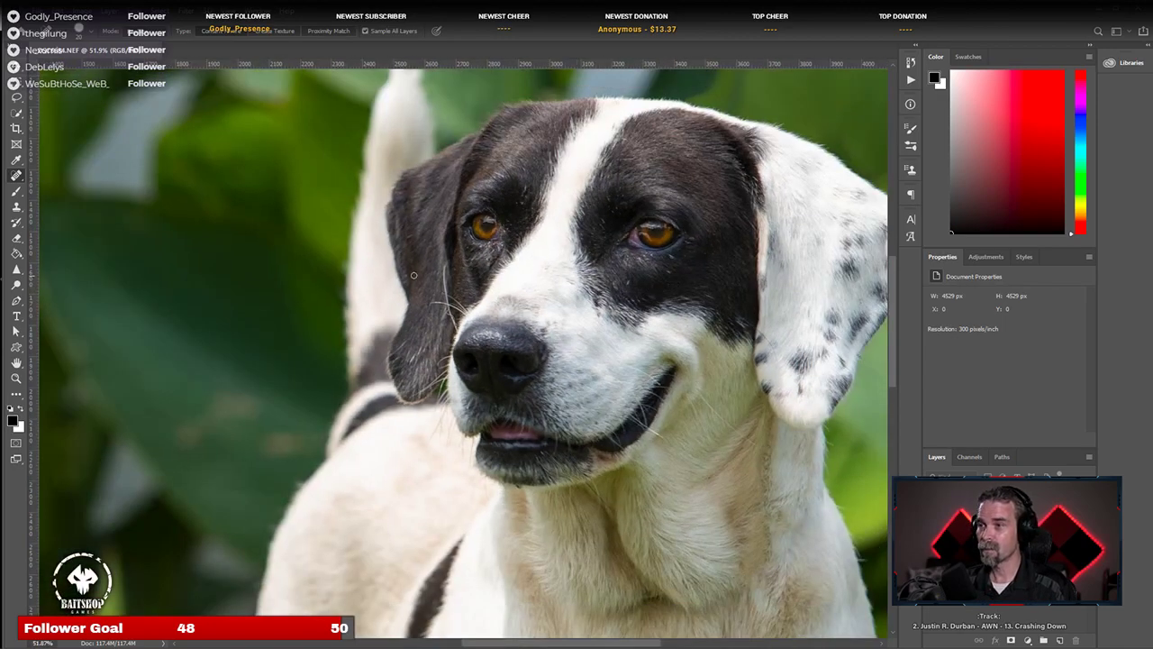
pyautogui.scroll(5, 455, 275)
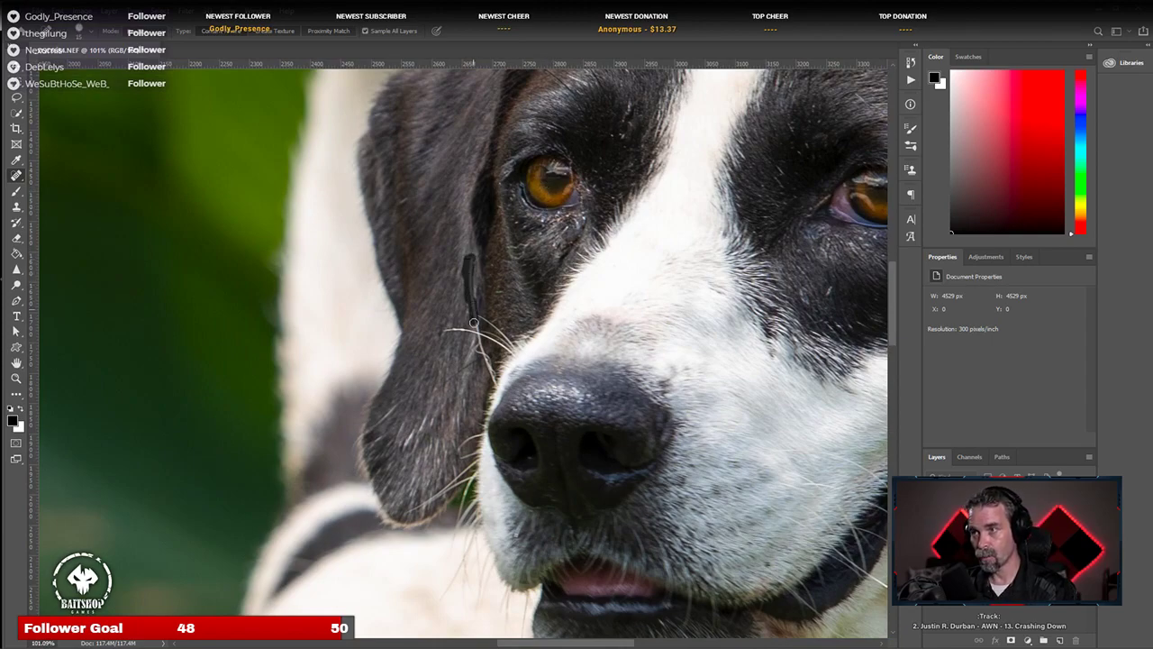
pyautogui.moveTo(490, 373); pyautogui.dragTo(491, 375)
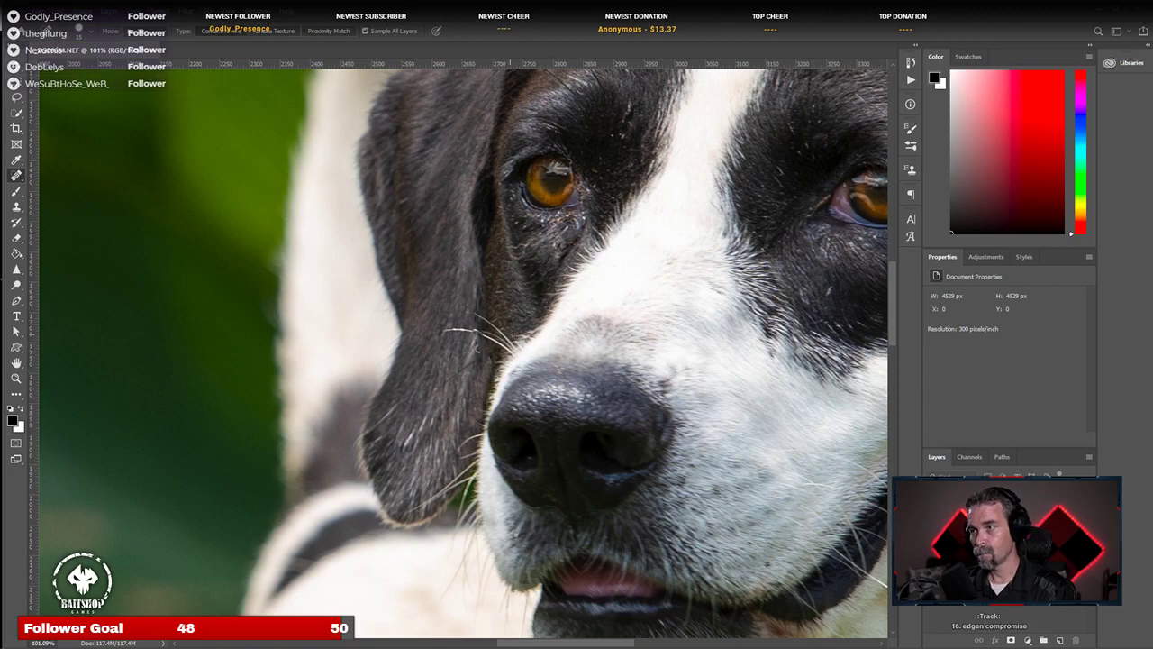
pyautogui.moveTo(438, 330); pyautogui.dragTo(440, 331)
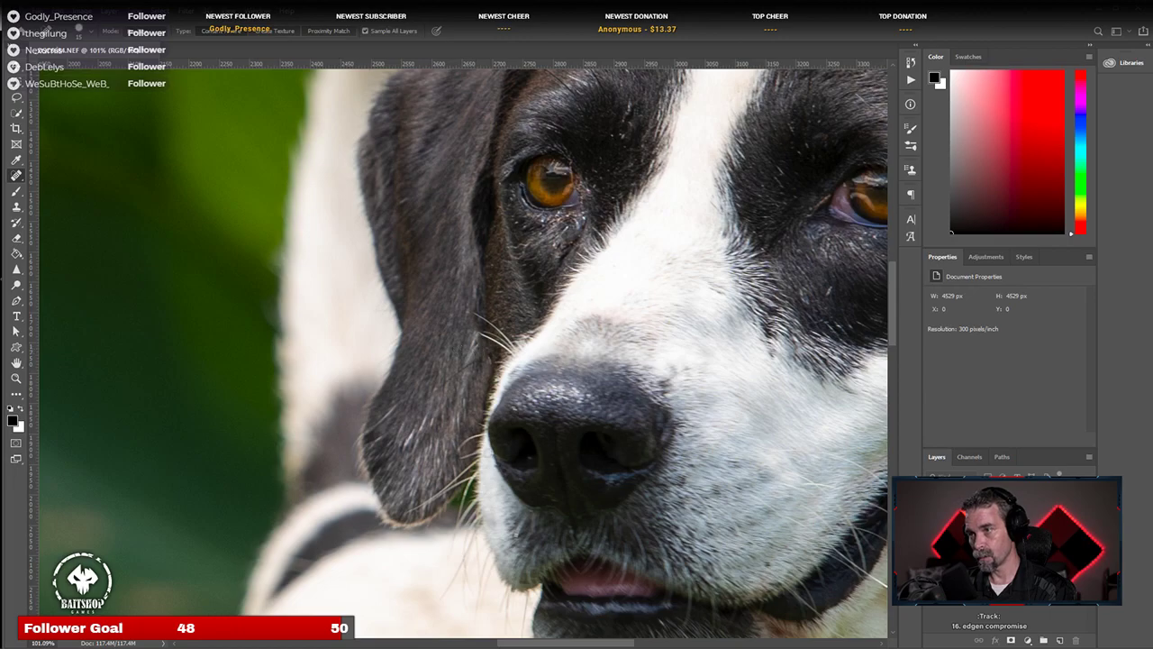
pyautogui.scroll(-4, 227, 368)
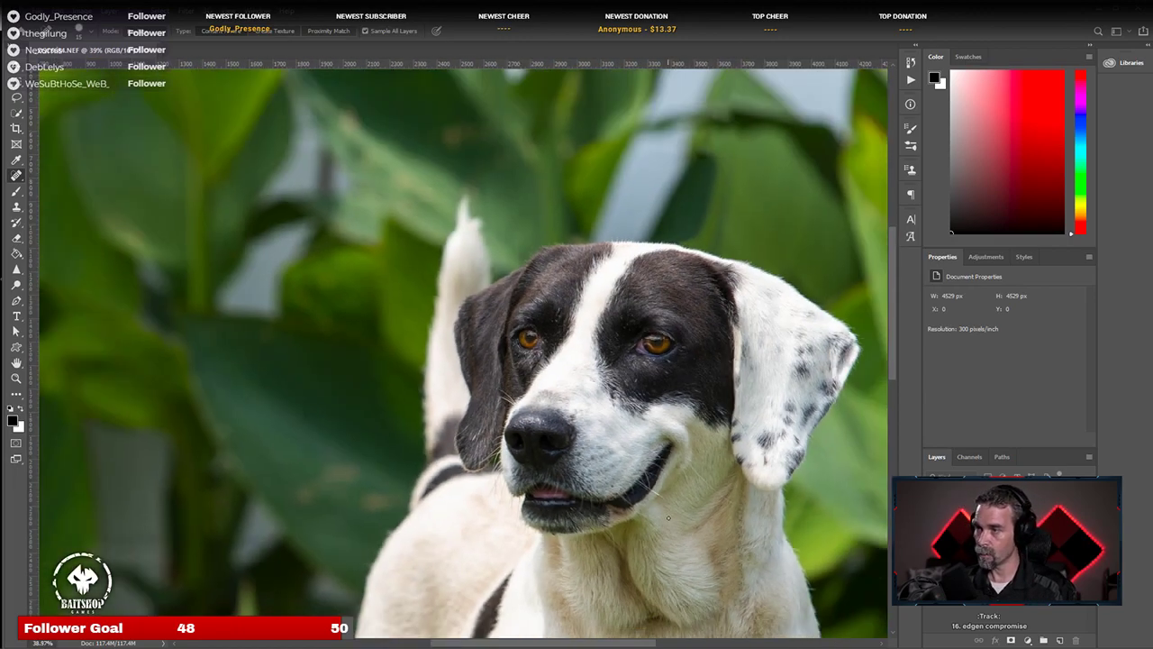
pyautogui.scroll(4, 710, 366)
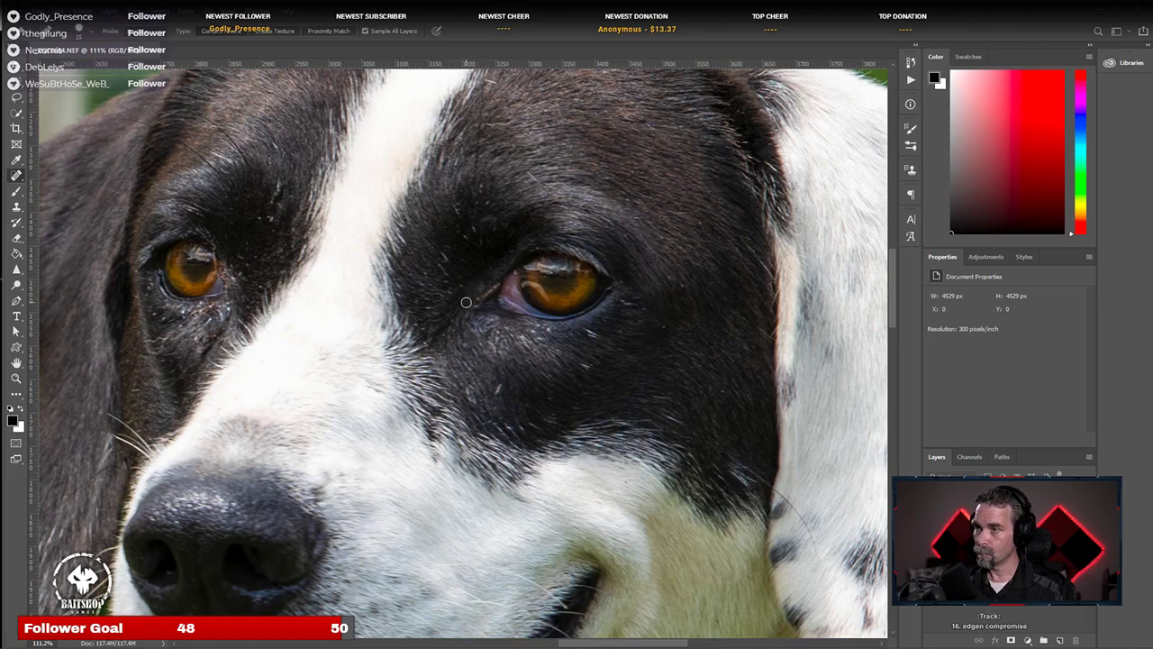
pyautogui.scroll(-6, 722, 346)
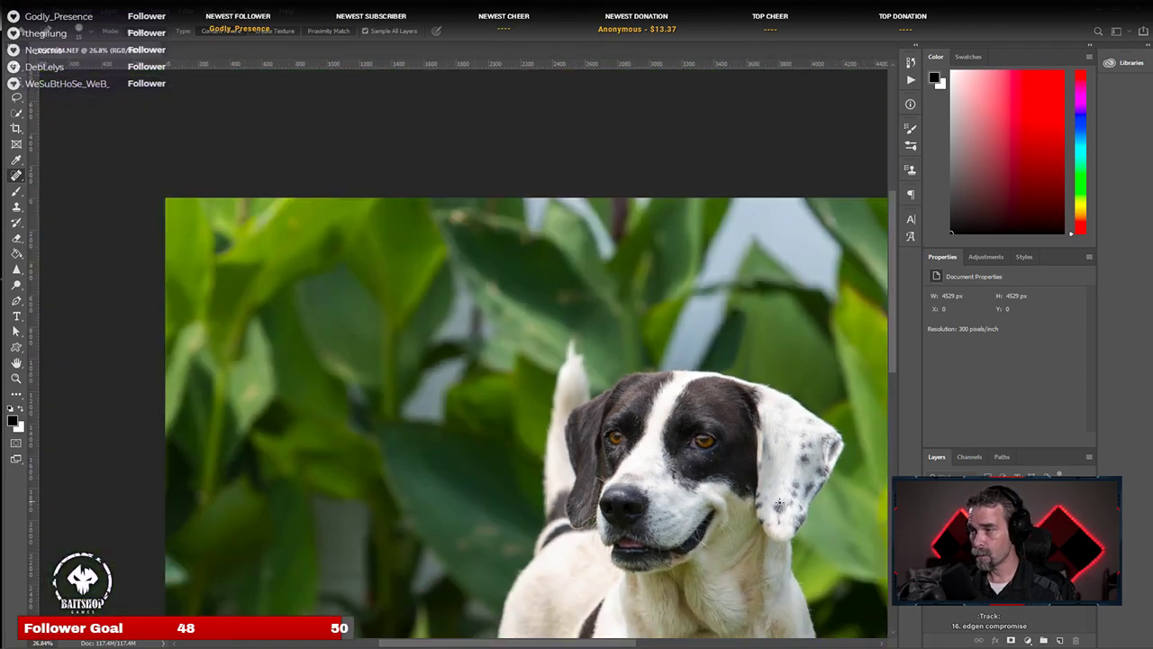
# Step: Inspect the dog's chest and legs, then close the retouched standing-dog image
pyautogui.scroll(3, 722, 345)
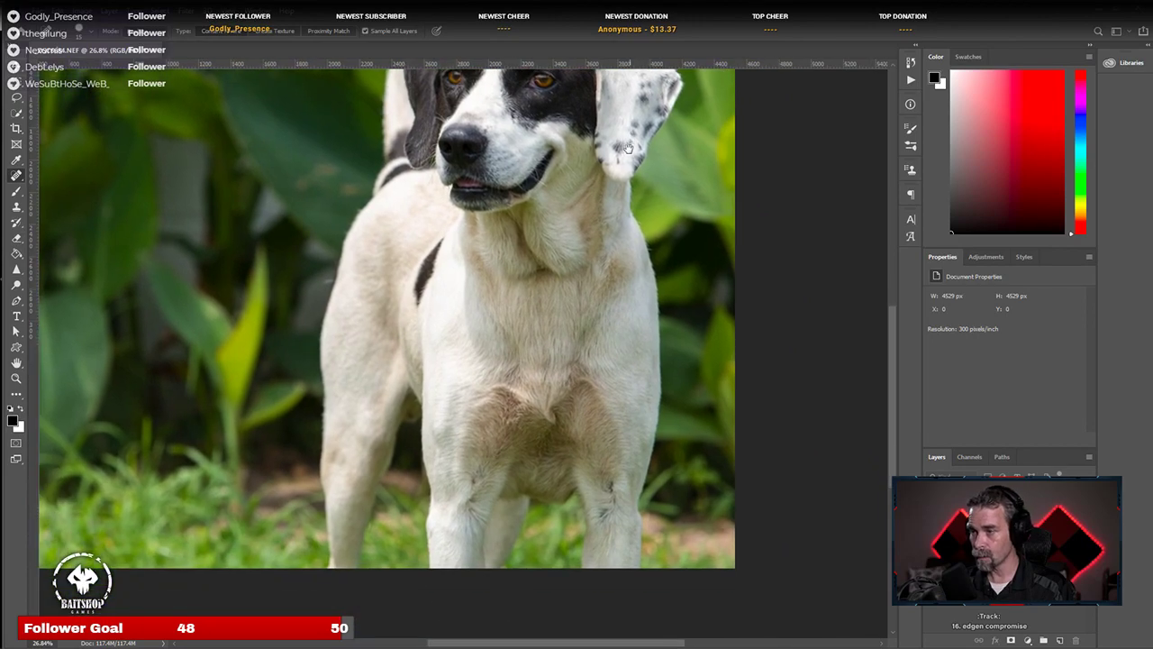
pyautogui.scroll(4, 663, 568)
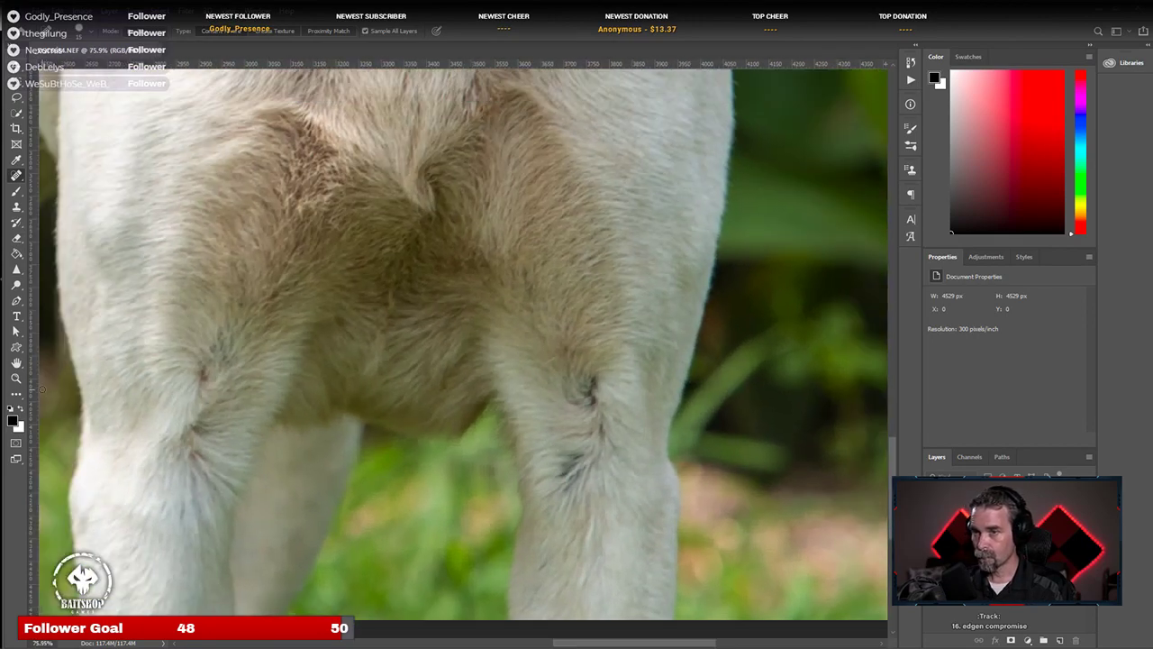
pyautogui.scroll(-5, 190, 367)
pyautogui.scroll(2, 343, 420)
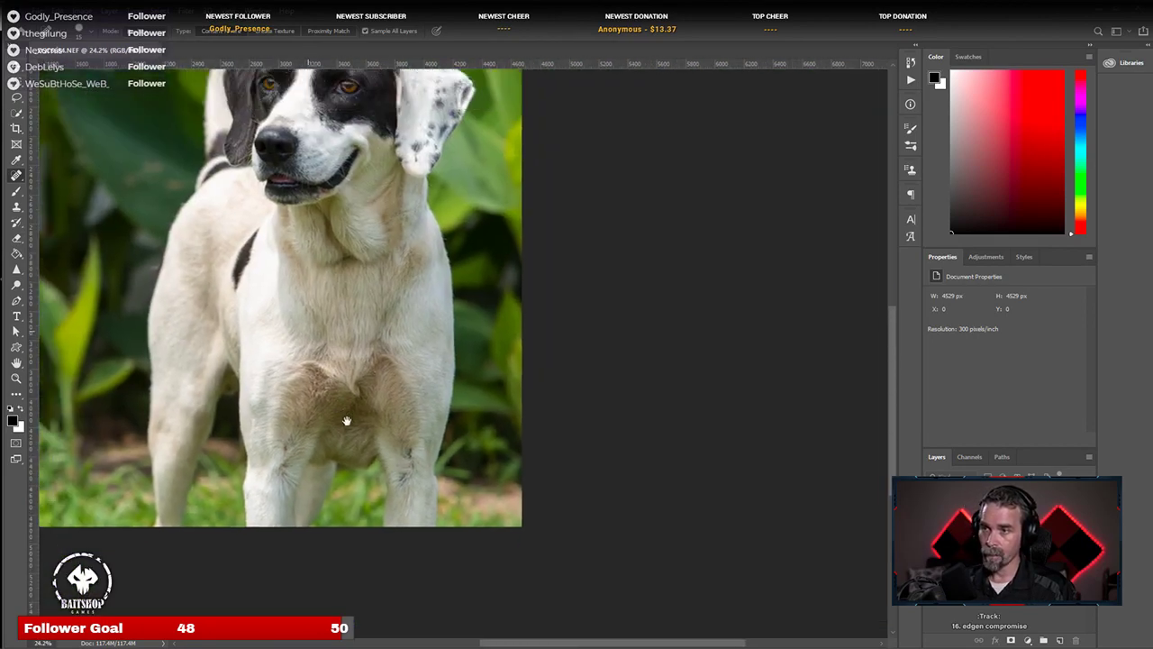
pyautogui.scroll(-2, 403, 514)
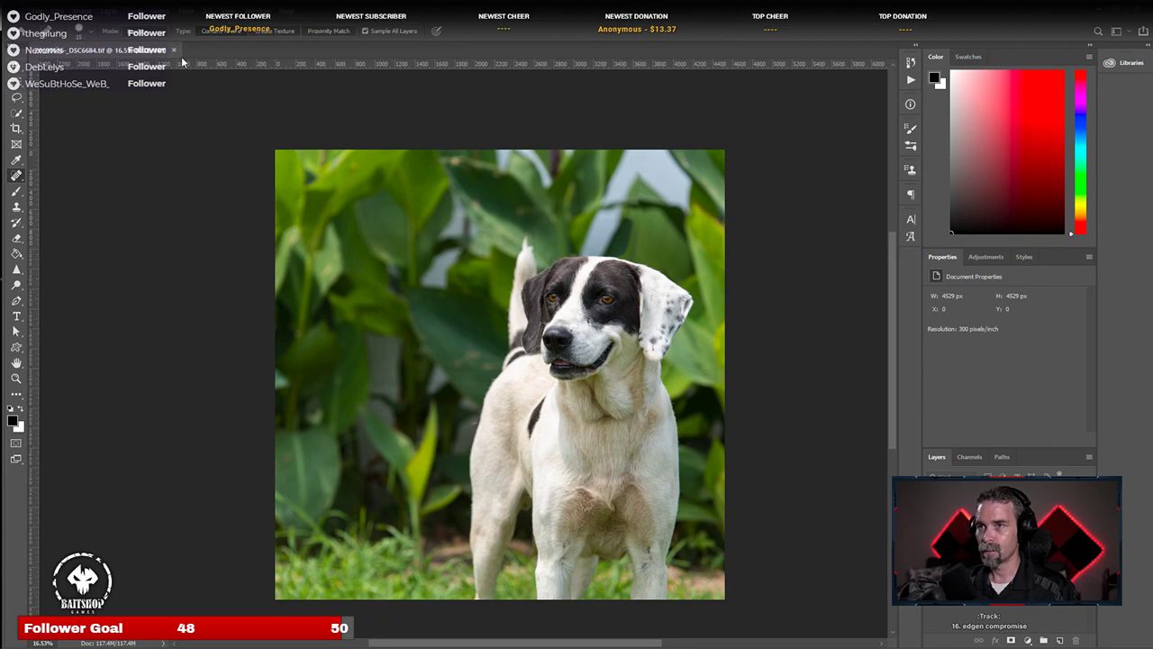
pyautogui.click(174, 51)
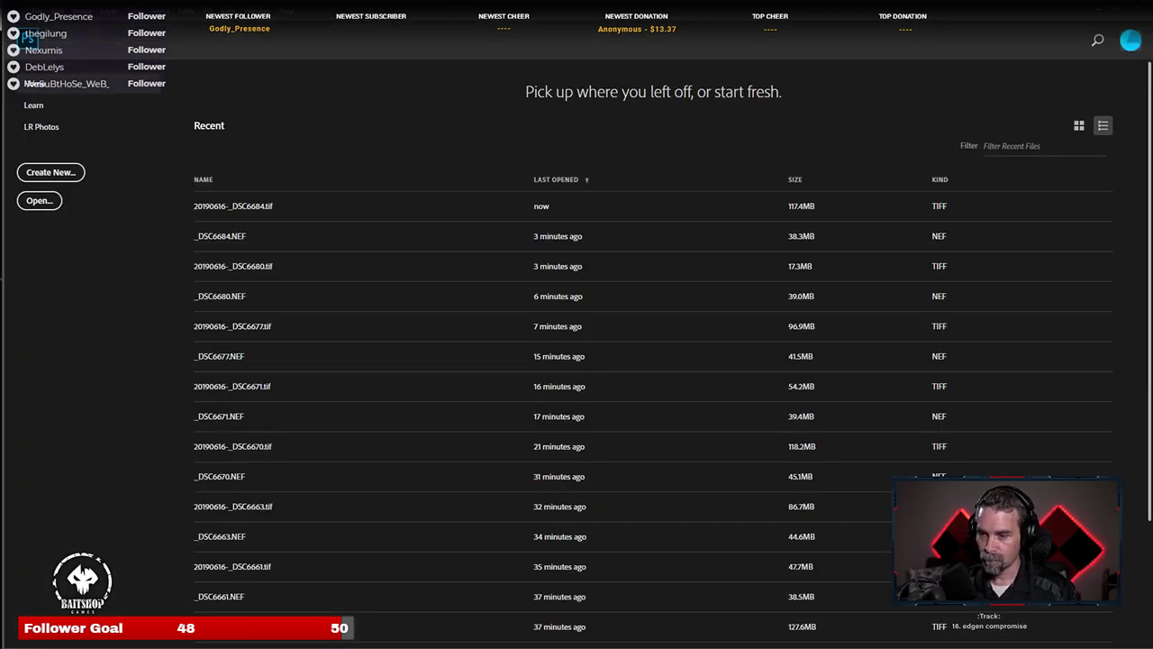
# Step: Back in Lightroom, rate 20190616-_DSC6684.tif 2 stars and select _DSC6687.NEF in the filmstrip
pyautogui.hotkey('alt', 'Tab')
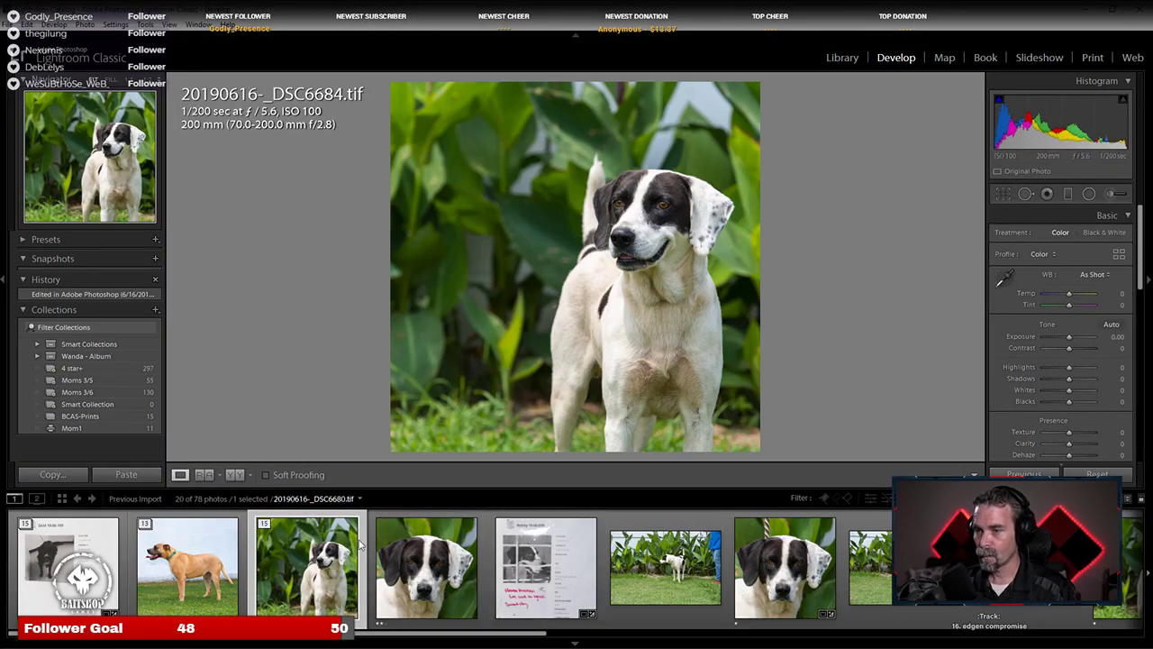
pyautogui.press('2')
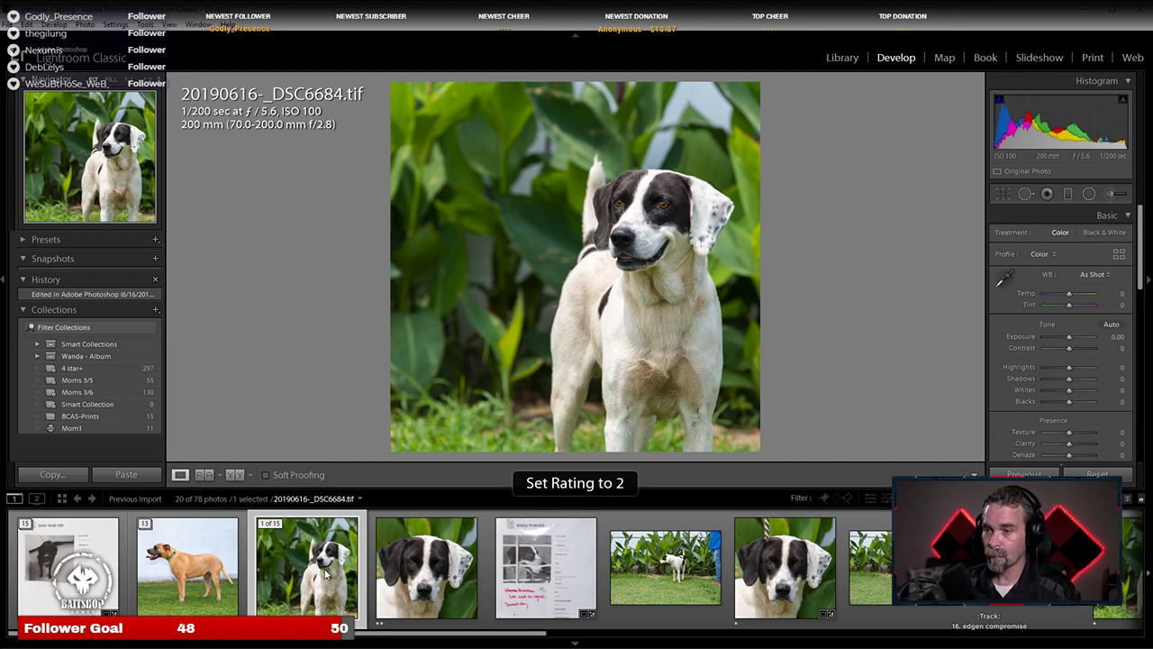
pyautogui.click(782, 590)
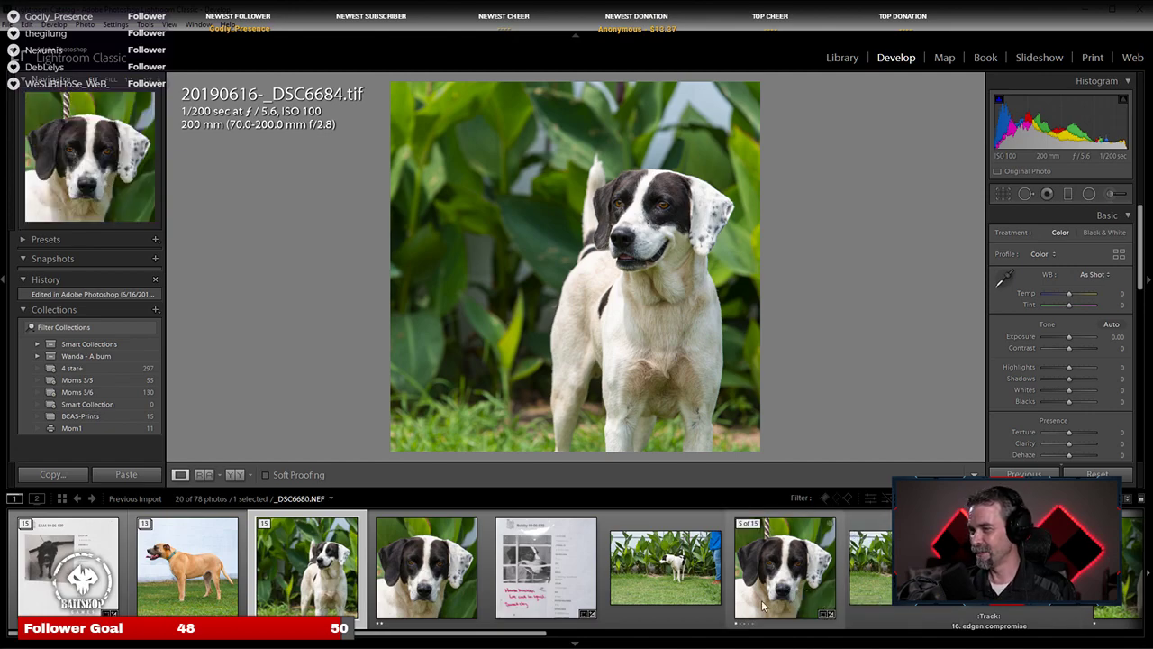
pyautogui.click(762, 608)
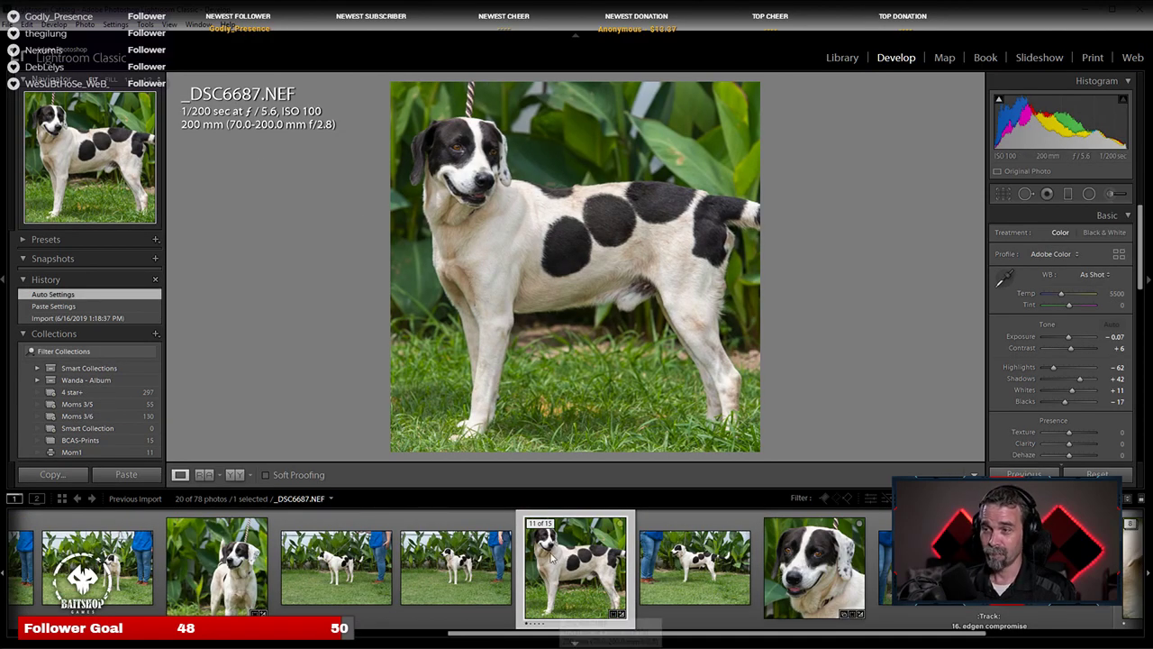
pyautogui.scroll(3, 440, 602)
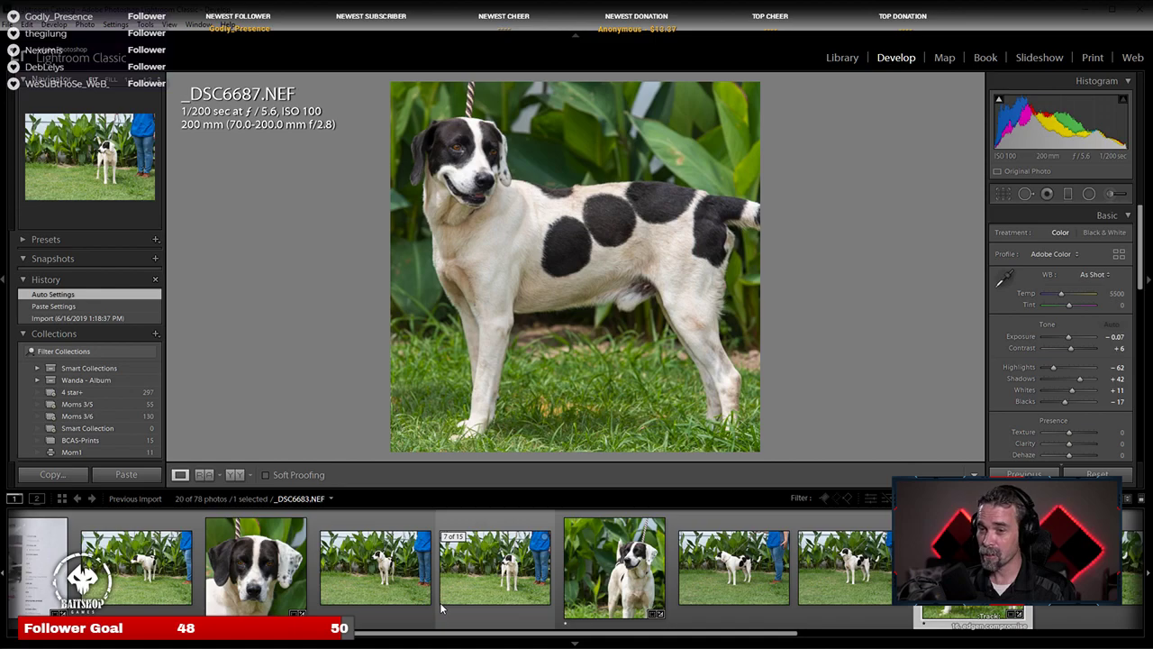
# Step: Open _DSC6687.NEF via Edit In > Edit in Adobe Photoshop CC 2019
pyautogui.rightClick(1137, 567)
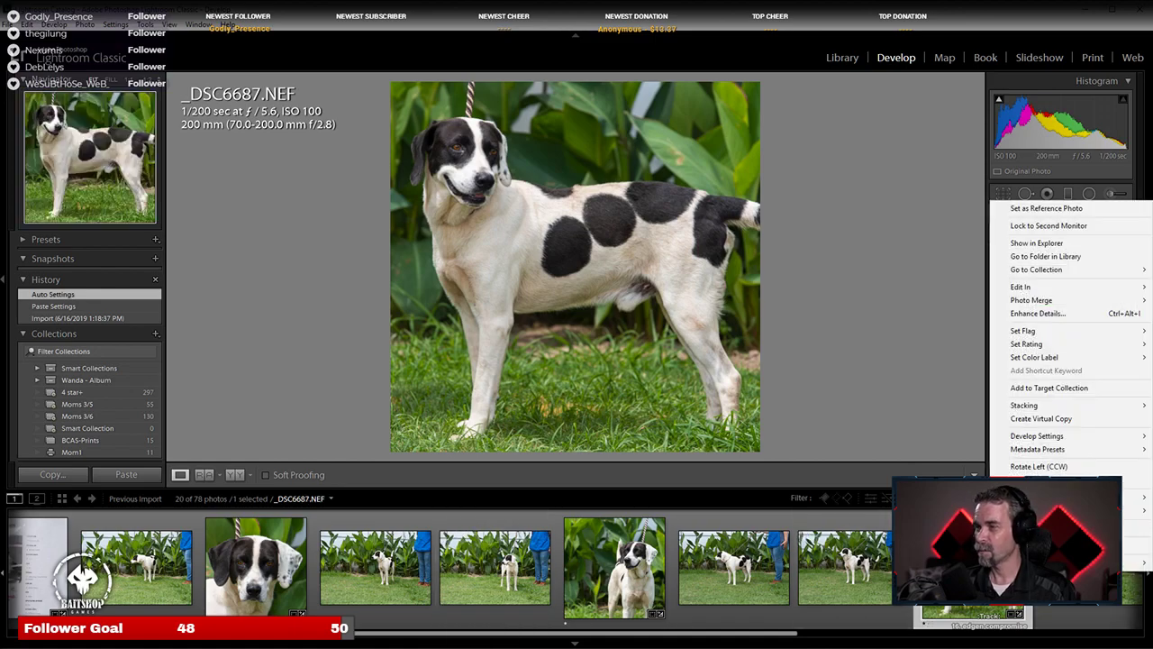
pyautogui.moveTo(1023, 286)
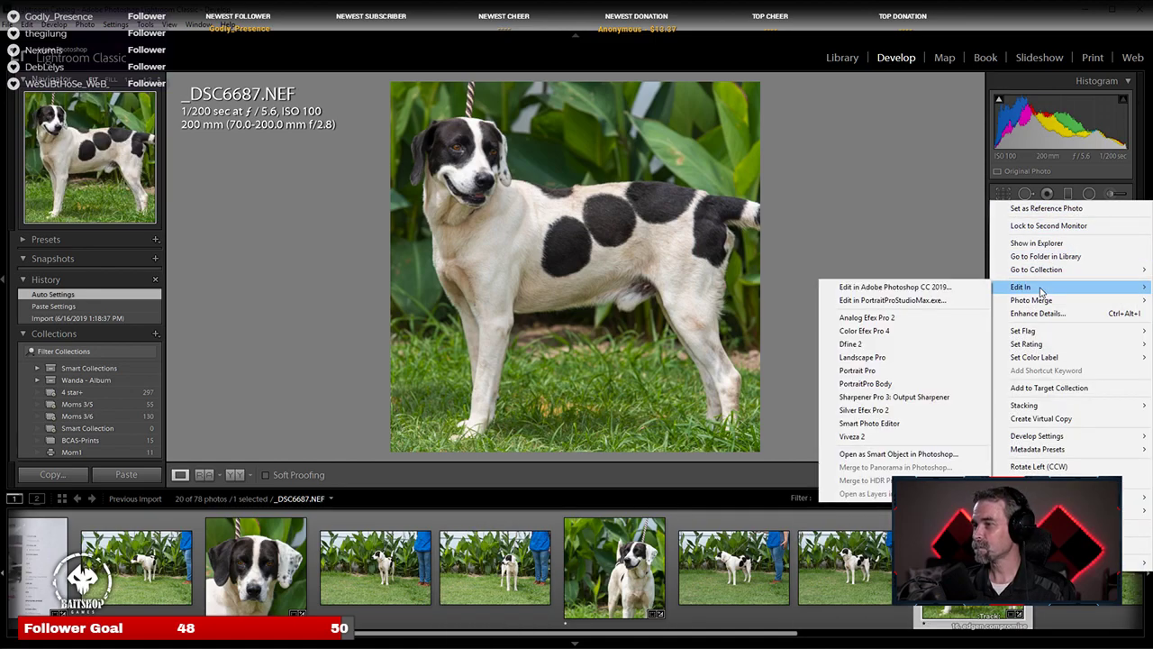
pyautogui.click(982, 288)
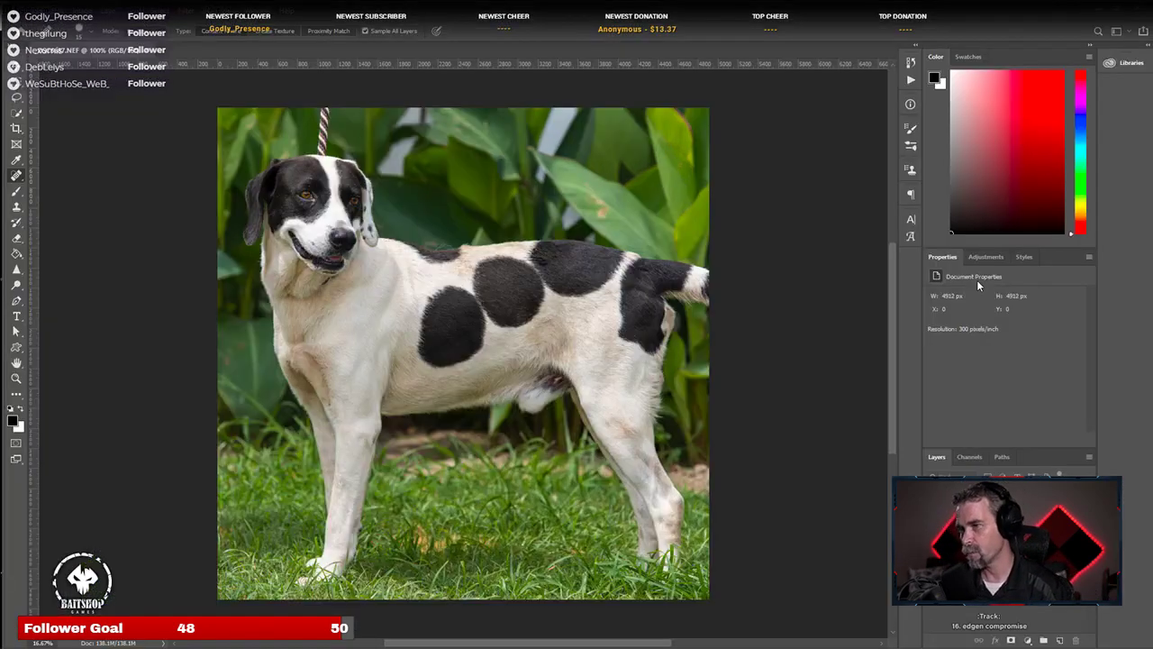
pyautogui.scroll(5, 501, 416)
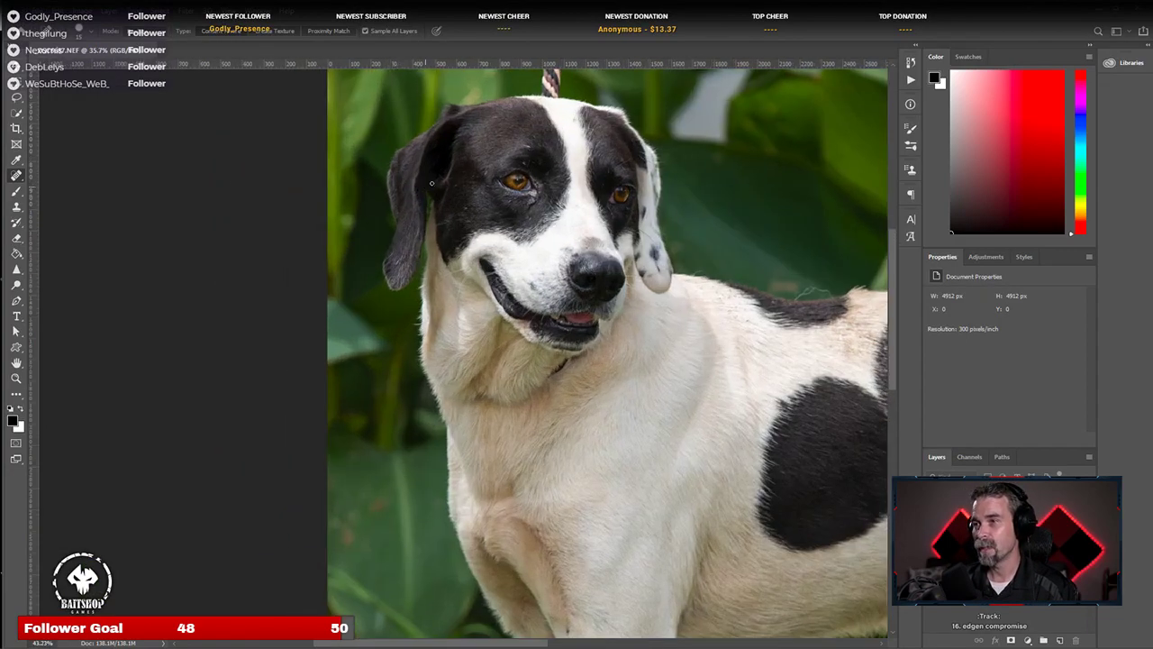
# Step: Enlarge the healing brush and heal the leash rope above the dog's head, including the top remnant
pyautogui.scroll(1, 479, 342)
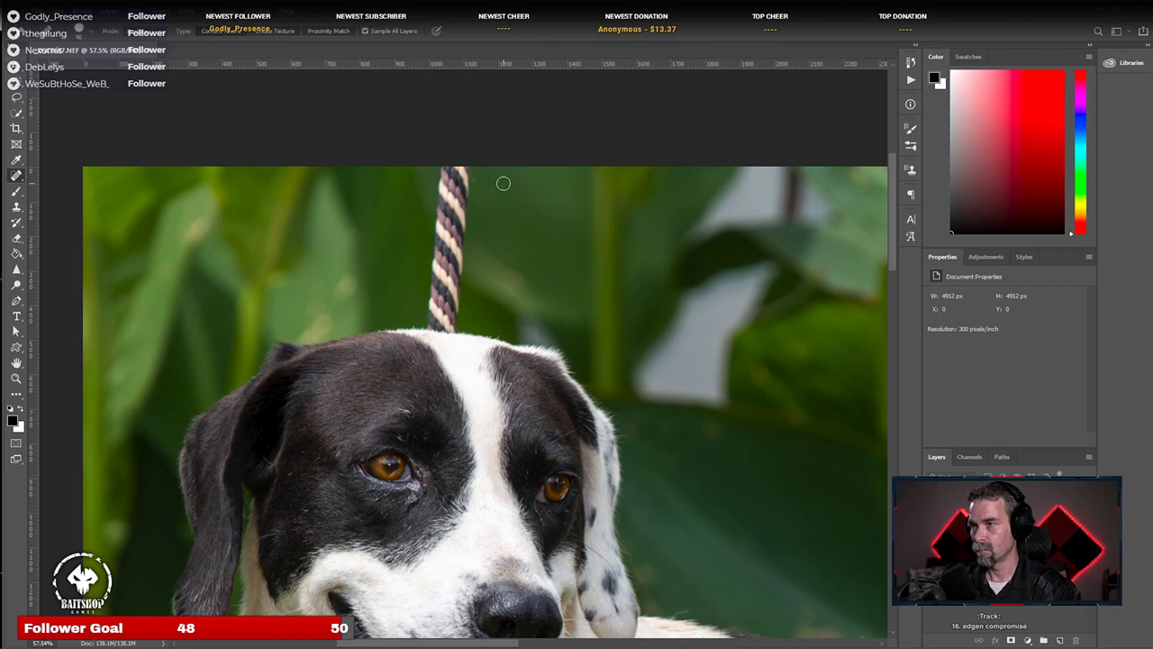
pyautogui.press(']')
pyautogui.press(']')
pyautogui.press(']')
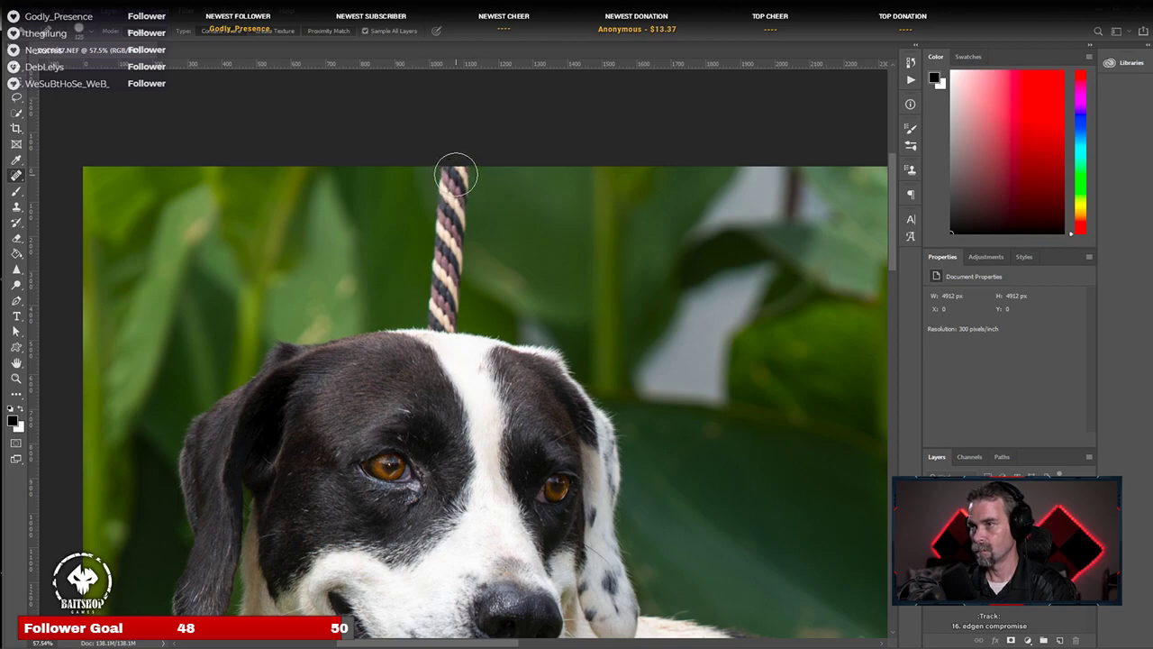
pyautogui.moveTo(456, 175)
pyautogui.mouseDown()
pyautogui.moveTo(440, 309)
pyautogui.moveTo(465, 307)
pyautogui.mouseUp()
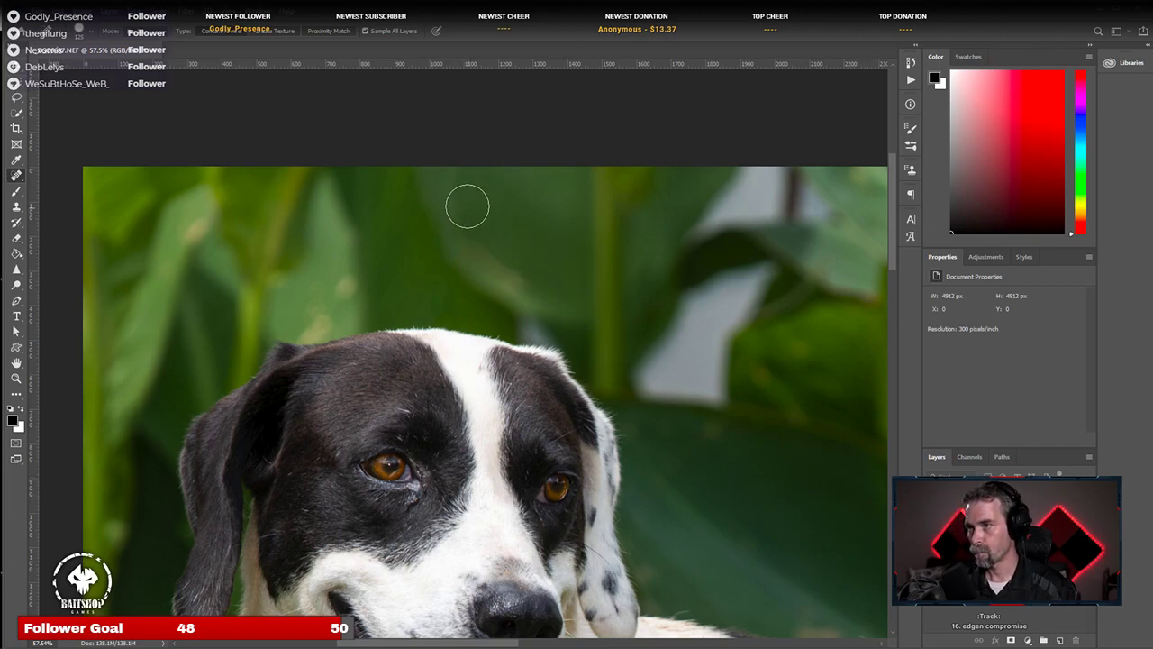
pyautogui.click(457, 179)
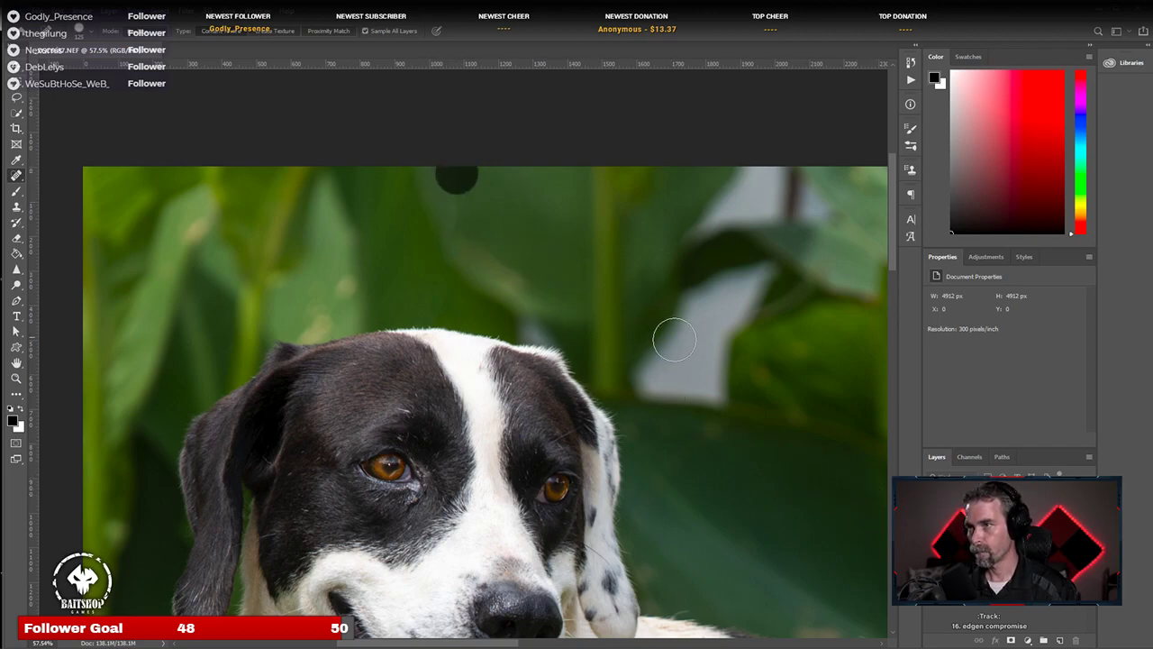
pyautogui.click(16, 96)
pyautogui.moveTo(468, 208)
pyautogui.mouseDown()
pyautogui.moveTo(459, 155)
pyautogui.moveTo(422, 255)
pyautogui.moveTo(469, 203)
pyautogui.mouseUp()
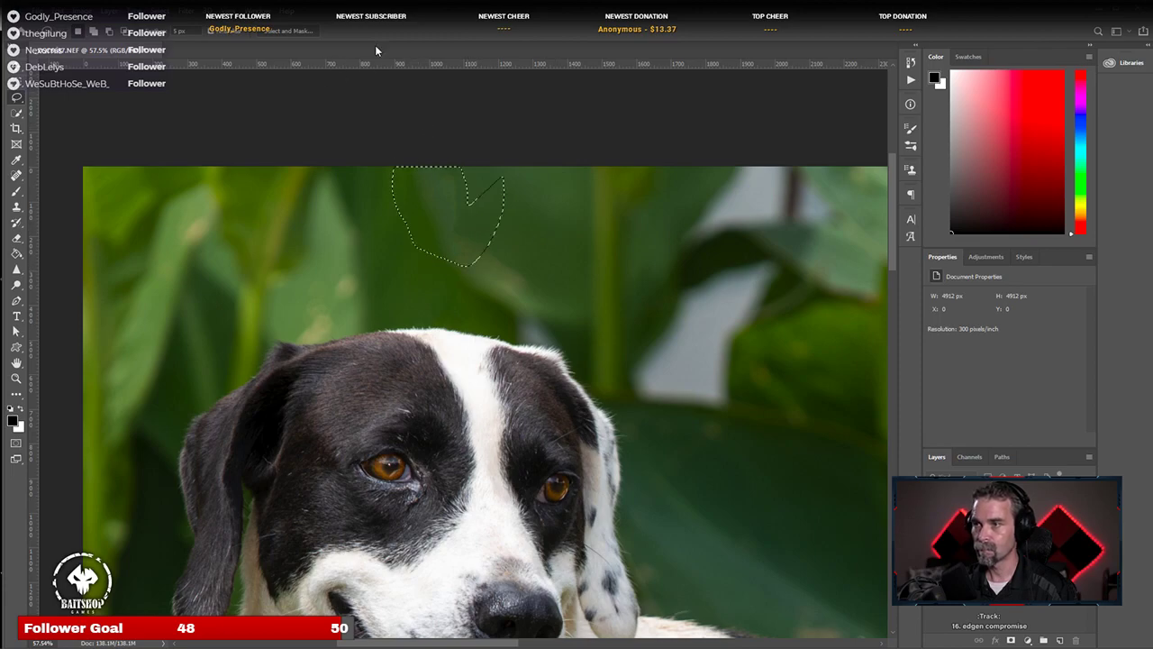
pyautogui.click(187, 9)
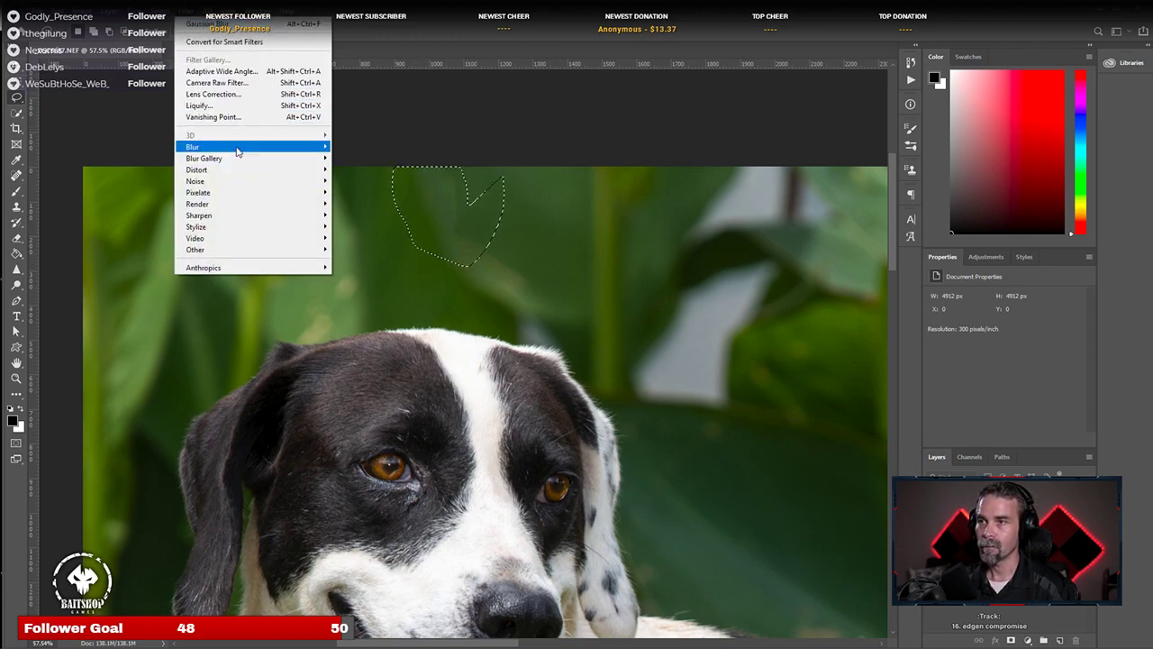
pyautogui.moveTo(240, 149)
pyautogui.click(360, 192)
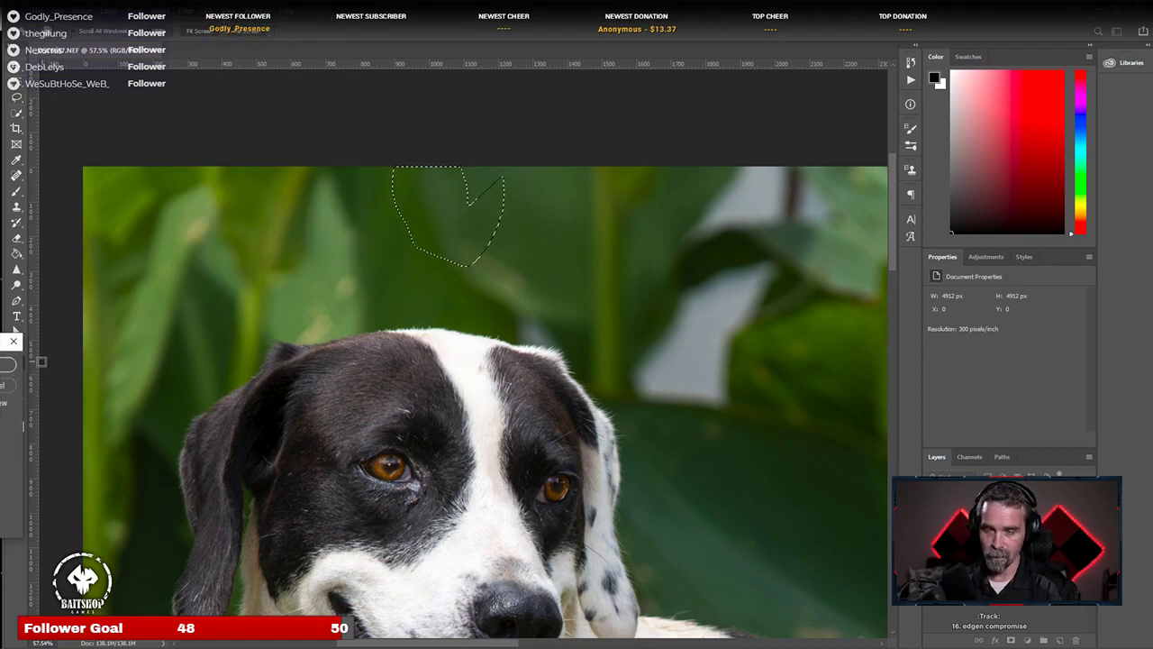
pyautogui.click(15, 388)
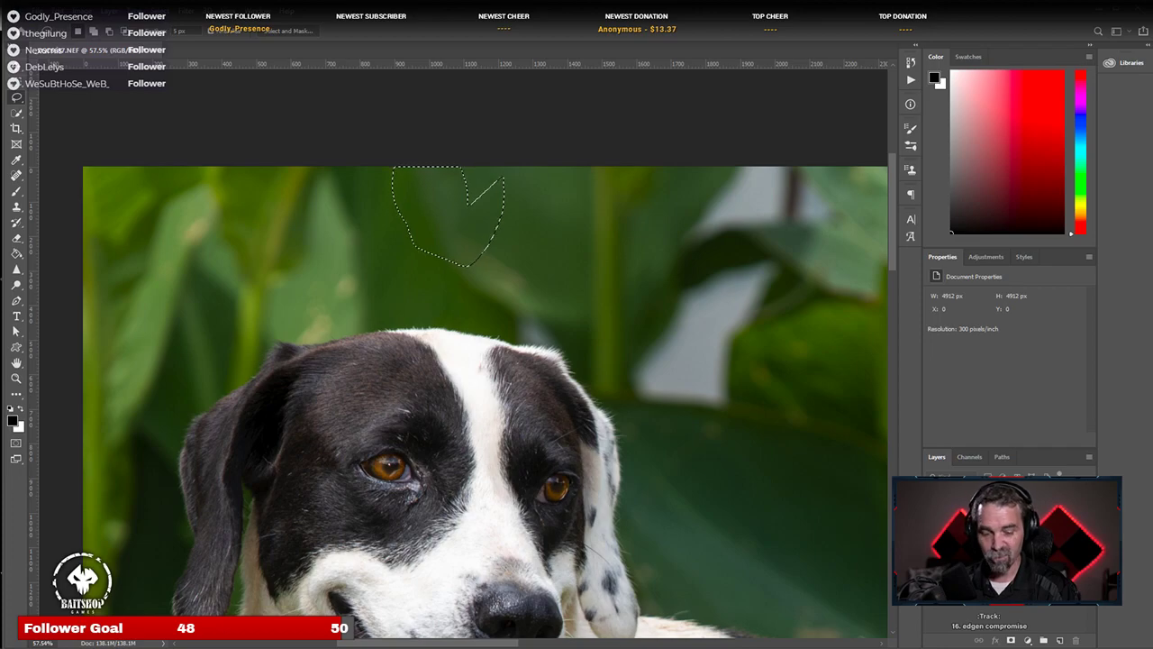
pyautogui.click(428, 273)
pyautogui.scroll(-3, 428, 273)
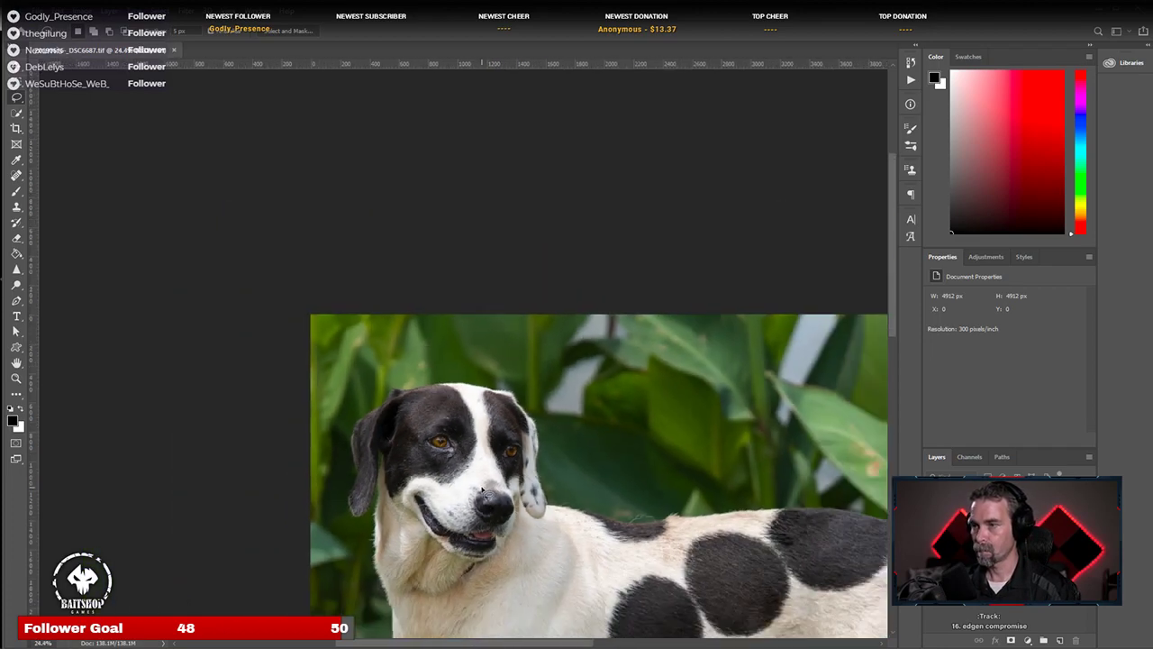
# Step: Pan to the dog's chin and heal the remaining collar mark with a smaller Spot Healing Brush
pyautogui.scroll(4, 484, 479)
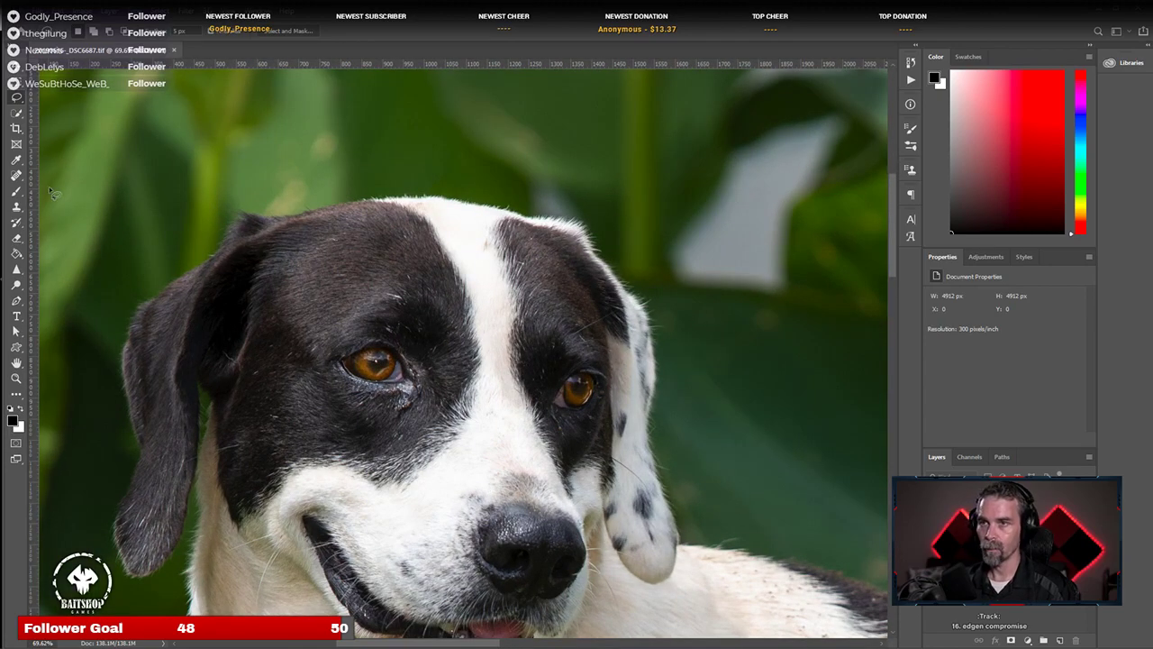
pyautogui.click(16, 175)
pyautogui.scroll(-2, 742, 586)
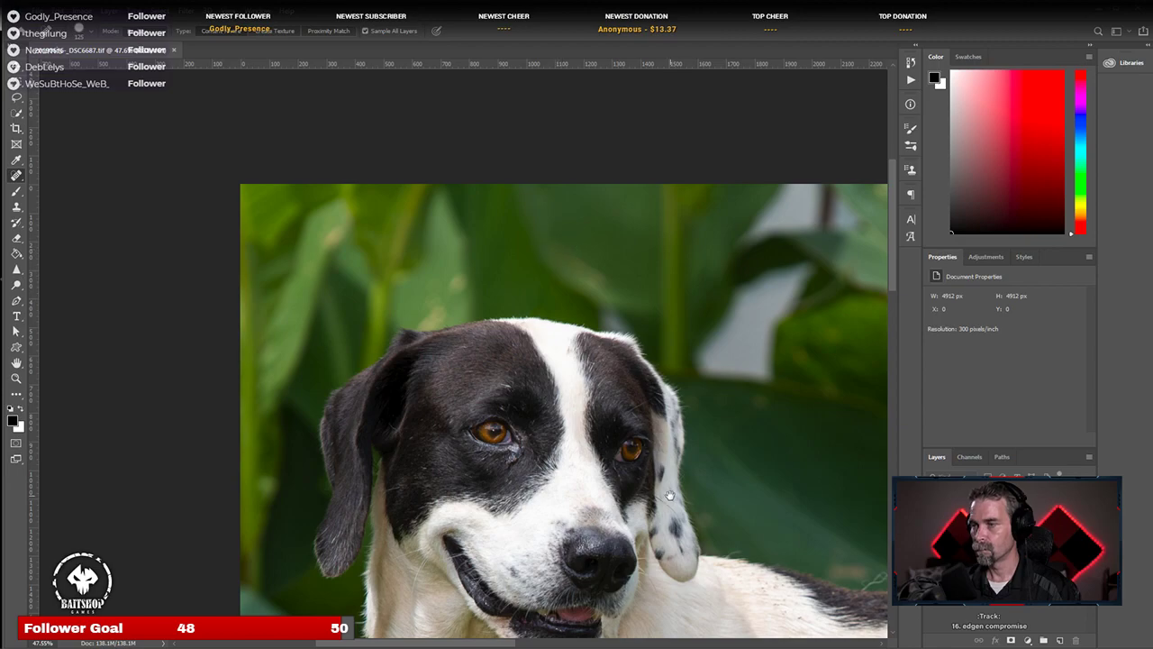
pyautogui.moveTo(671, 631); pyautogui.dragTo(417, 339)
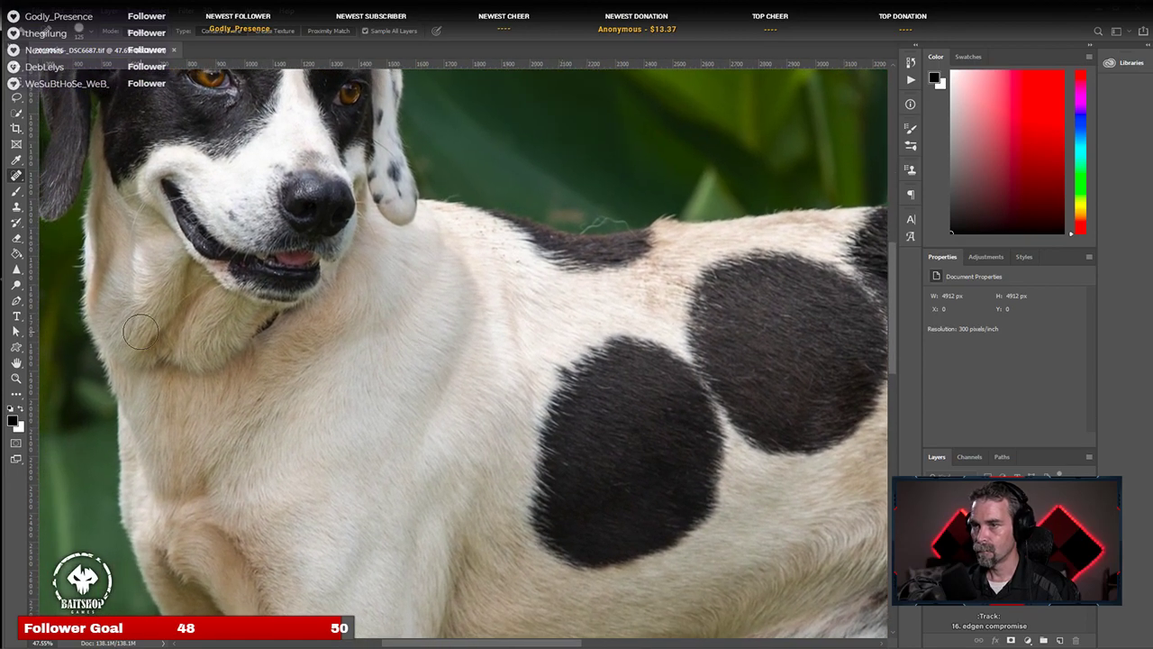
pyautogui.scroll(4, 399, 322)
pyautogui.press('[')
pyautogui.press('[')
pyautogui.press('[')
pyautogui.press('[')
pyautogui.press('[')
pyautogui.press('[')
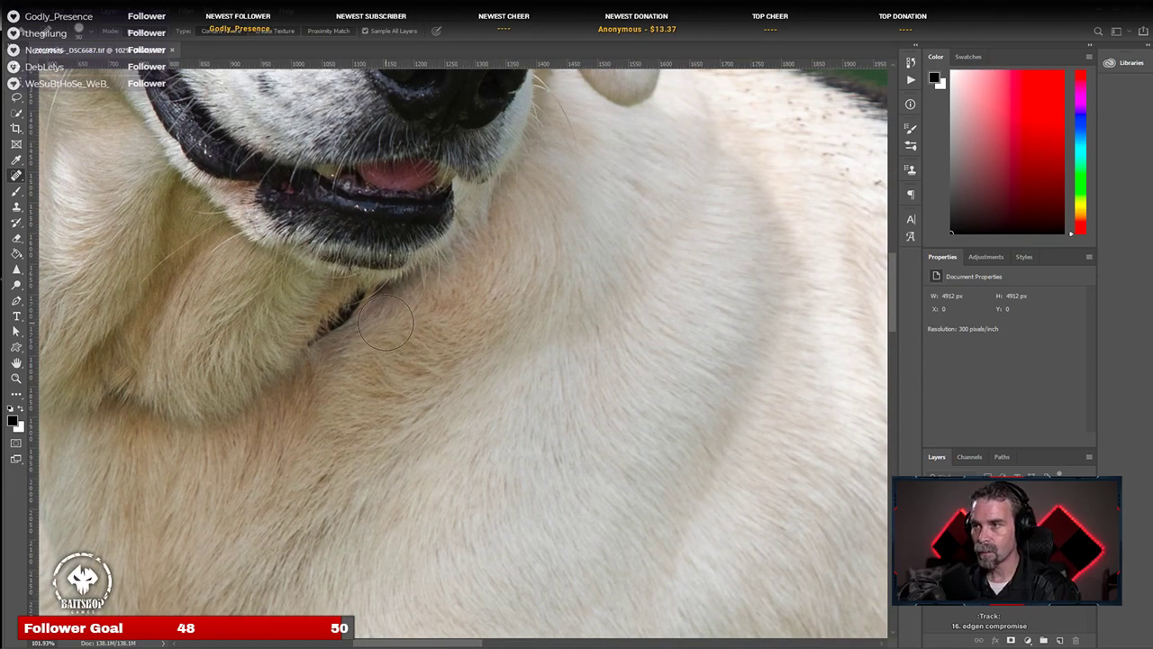
pyautogui.moveTo(390, 291)
pyautogui.mouseDown()
pyautogui.moveTo(303, 345)
pyautogui.moveTo(374, 295)
pyautogui.moveTo(502, 540)
pyautogui.moveTo(356, 291)
pyautogui.moveTo(340, 329)
pyautogui.mouseUp()
pyautogui.scroll(-6, 368, 387)
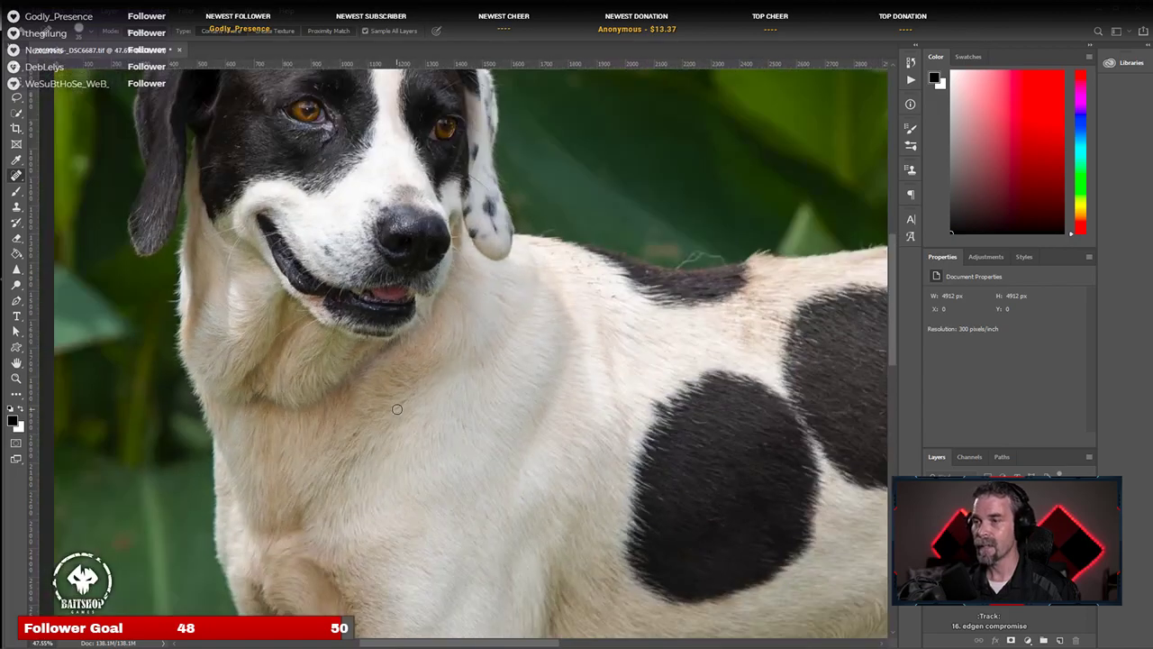
pyautogui.scroll(2, 582, 460)
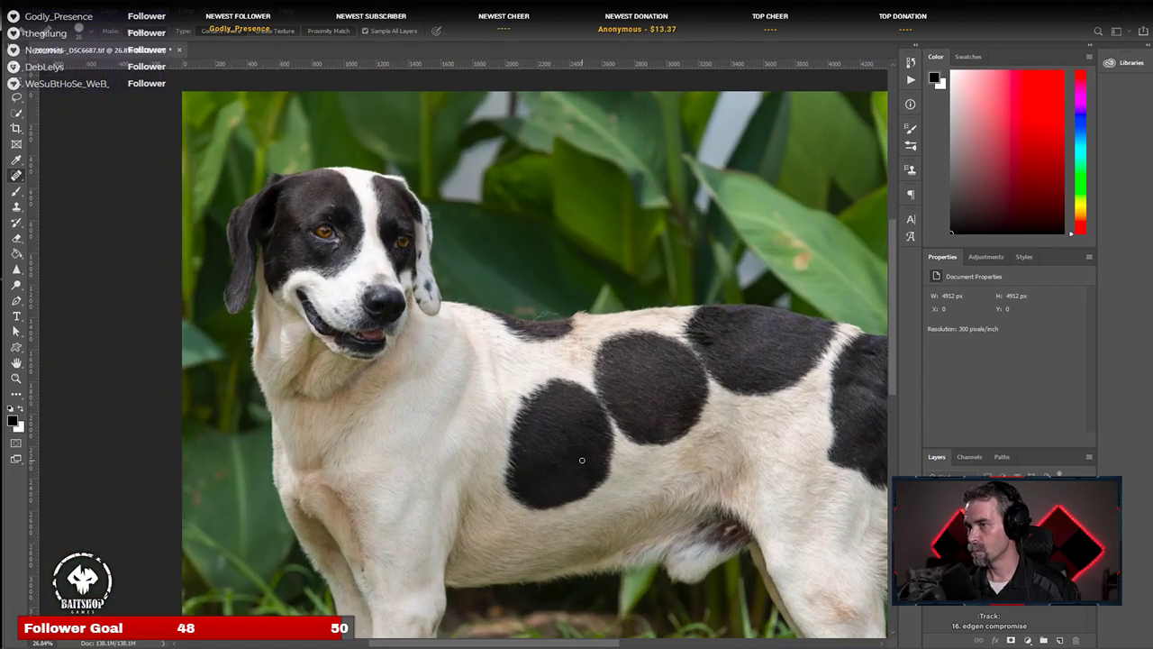
# Step: Zoom out to show the whole spotted dog and save the image with Ctrl+S
pyautogui.moveTo(651, 481); pyautogui.dragTo(399, 422)
pyautogui.scroll(-2, 399, 421)
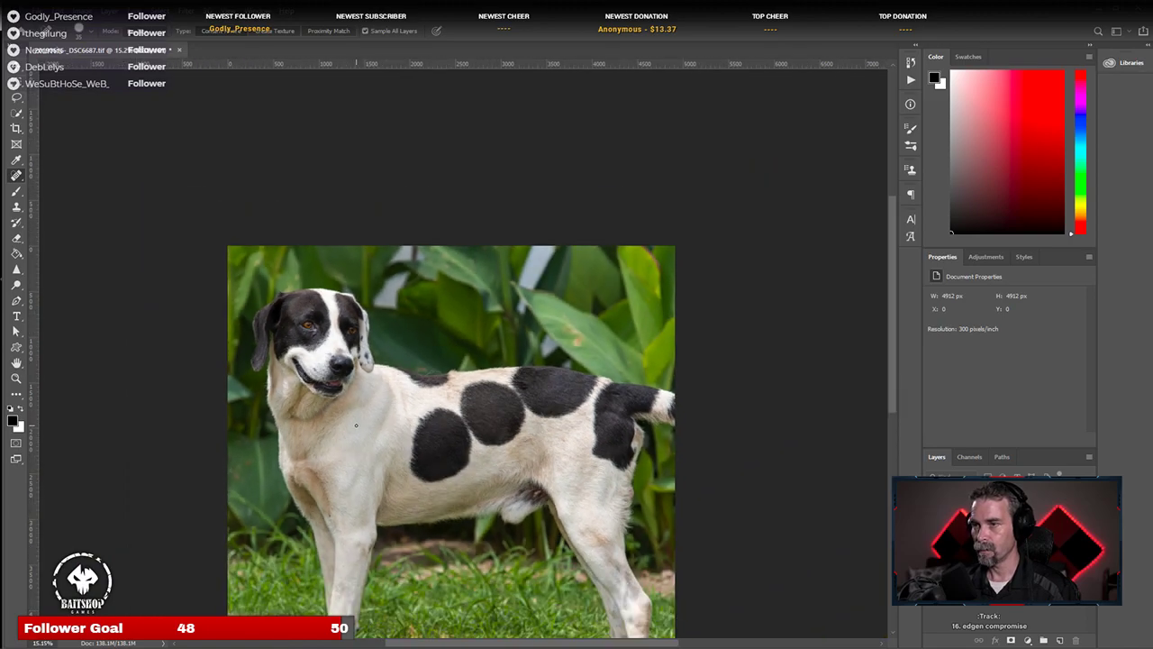
pyautogui.scroll(3, 315, 303)
pyautogui.scroll(3, 314, 304)
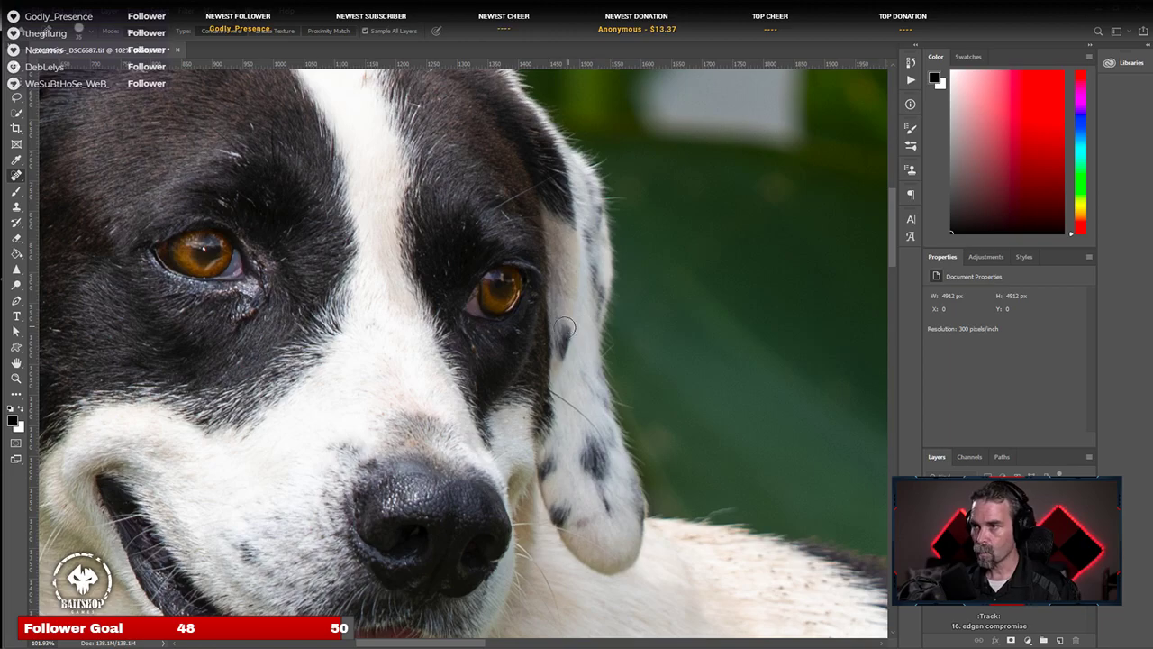
pyautogui.scroll(-3, 503, 335)
pyautogui.scroll(-6, 522, 484)
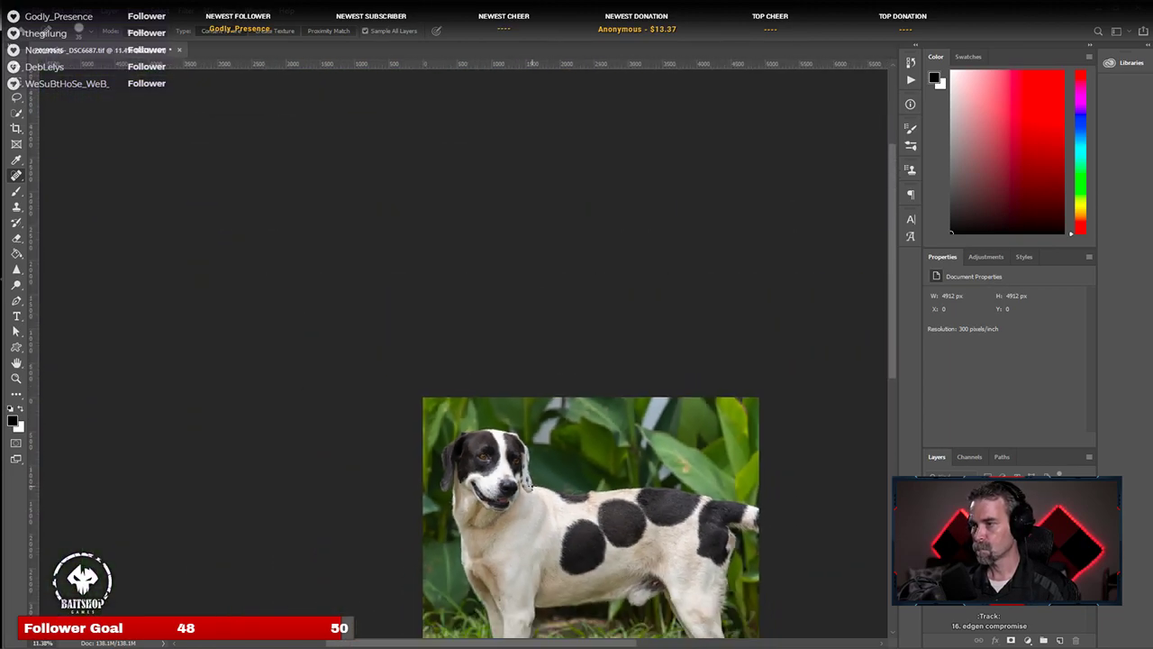
pyautogui.moveTo(444, 512); pyautogui.dragTo(453, 322)
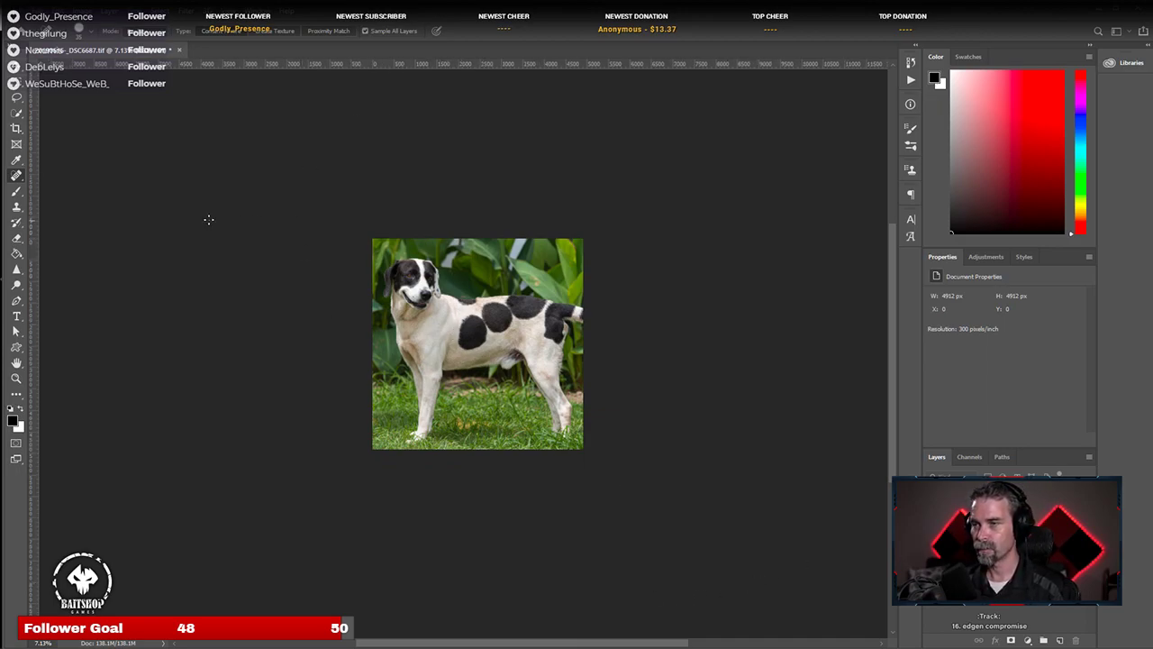
pyautogui.hotkey('ctrl', 's')
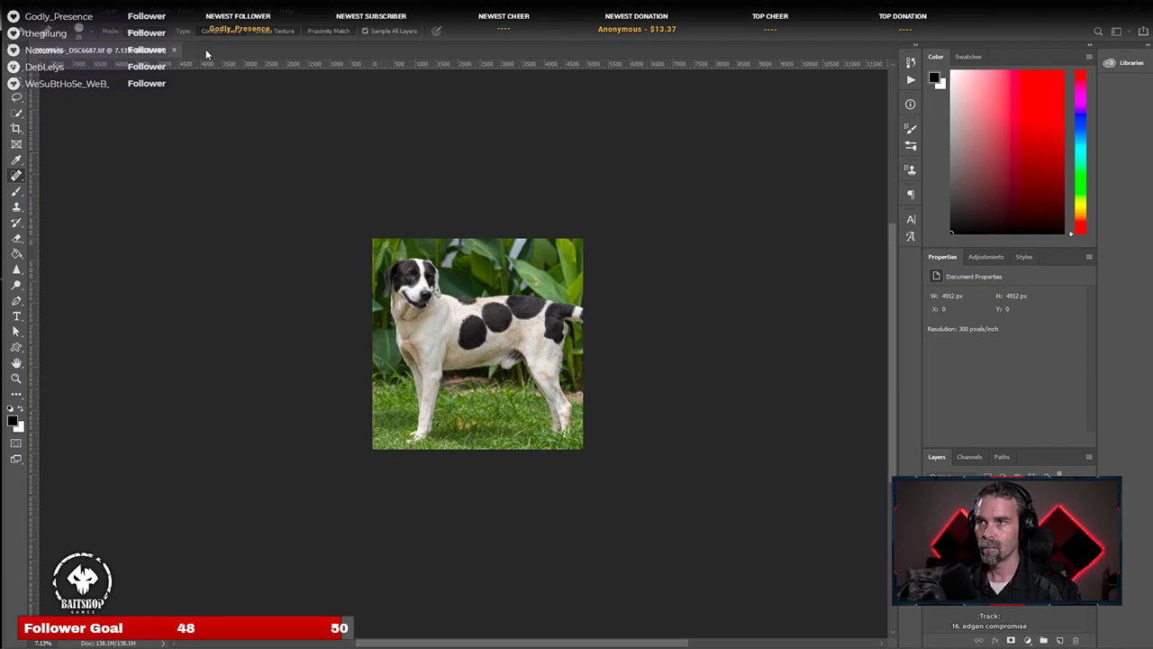
# Step: Close the spotted dog image and give its TIFF a 2 rating in Lightroom
pyautogui.click(173, 50)
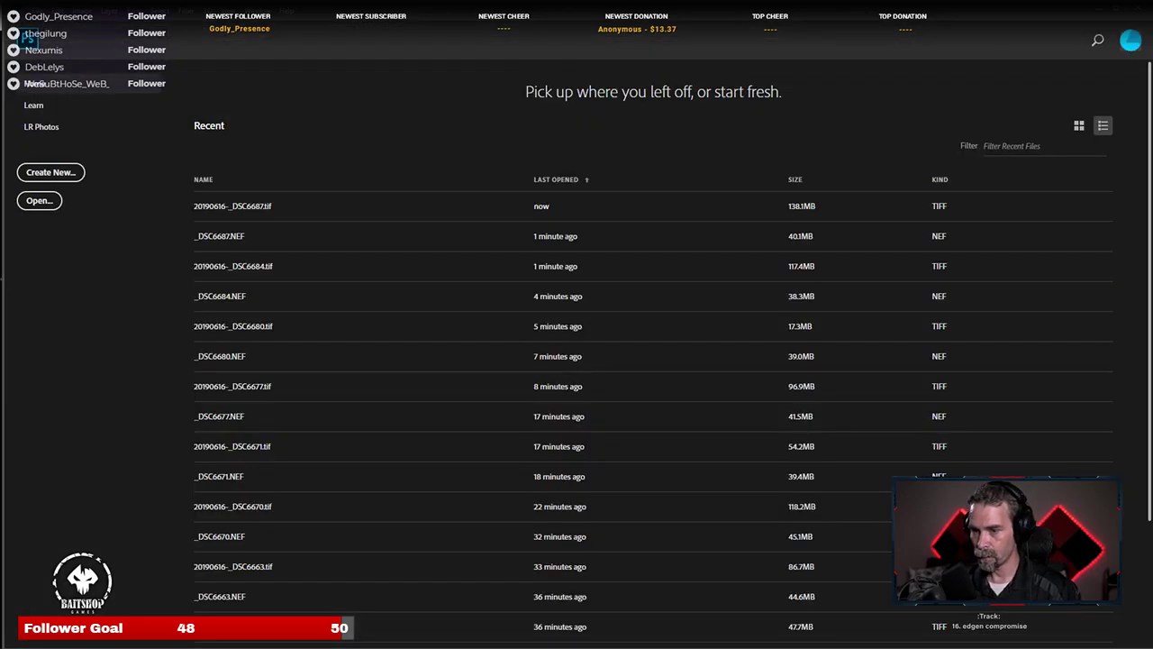
pyautogui.hotkey('alt', 'Tab')
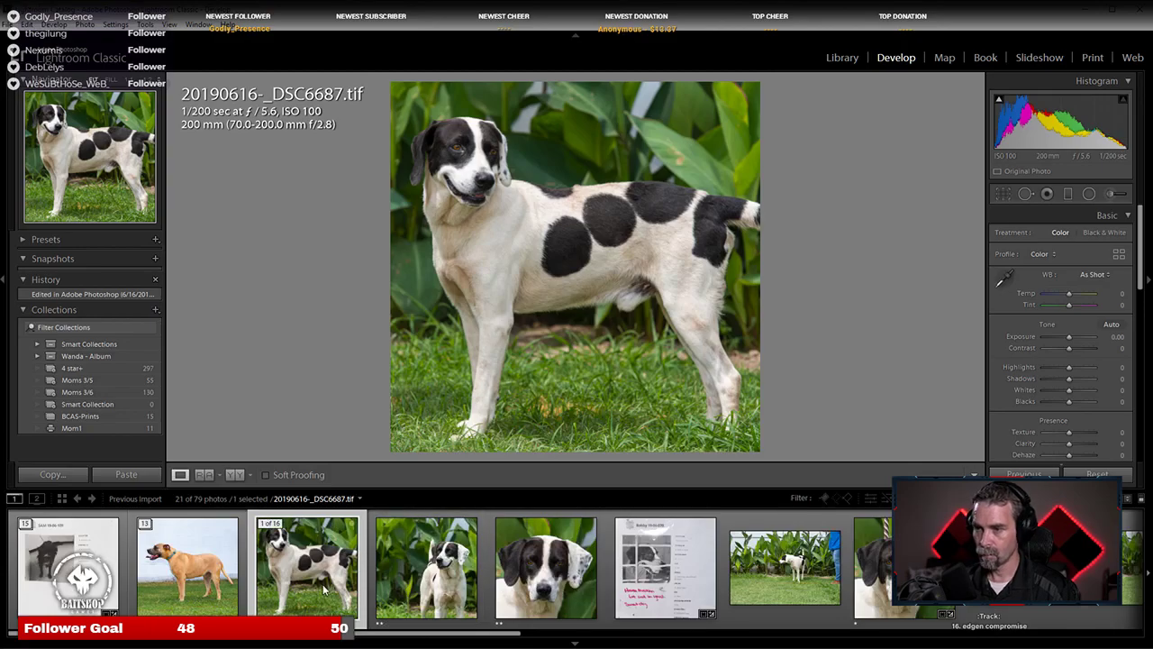
pyautogui.press('2')
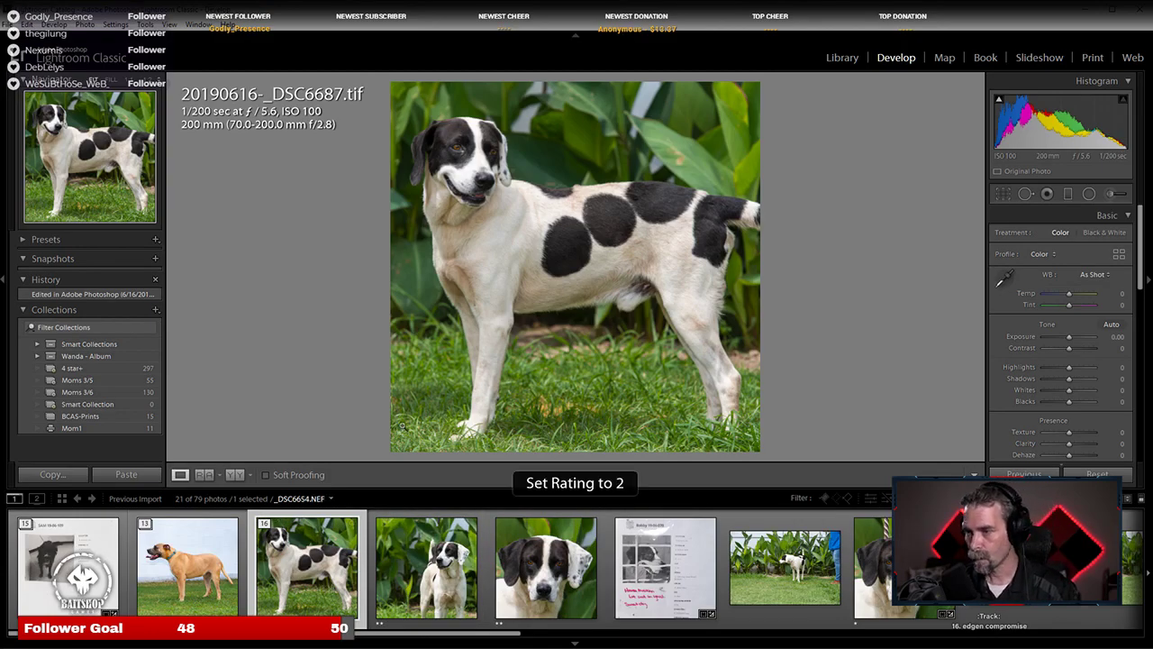
# Step: Collapse the spotted dog stack, expand the white dog stack and view _DSC6693.NEF
pyautogui.click(625, 526)
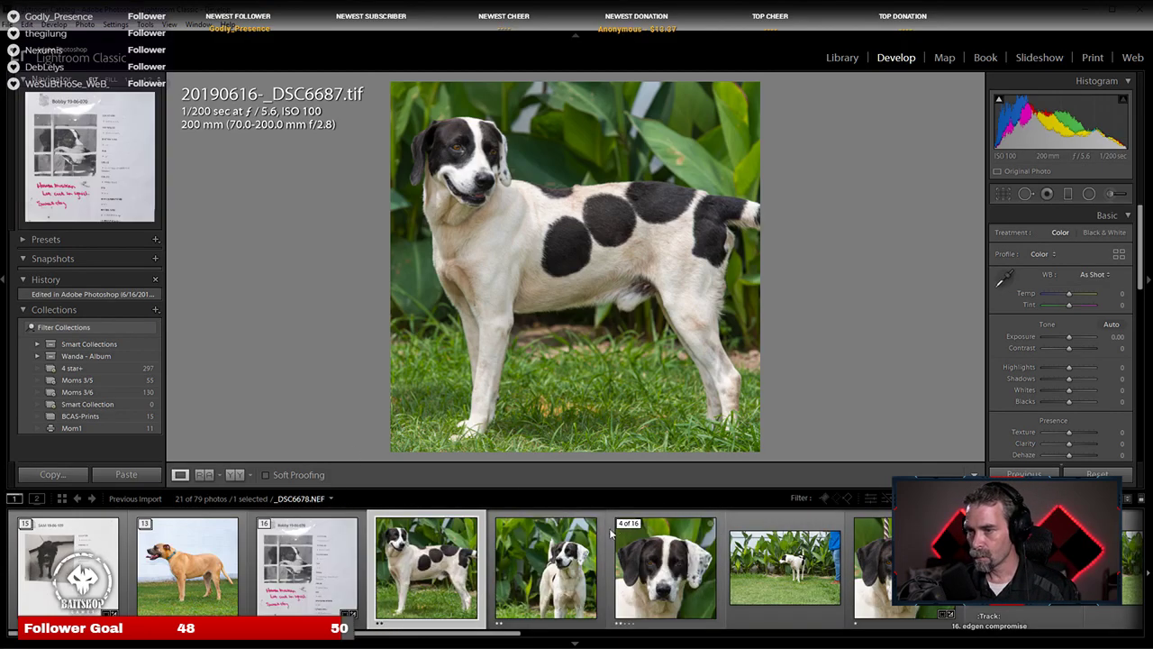
pyautogui.click(266, 525)
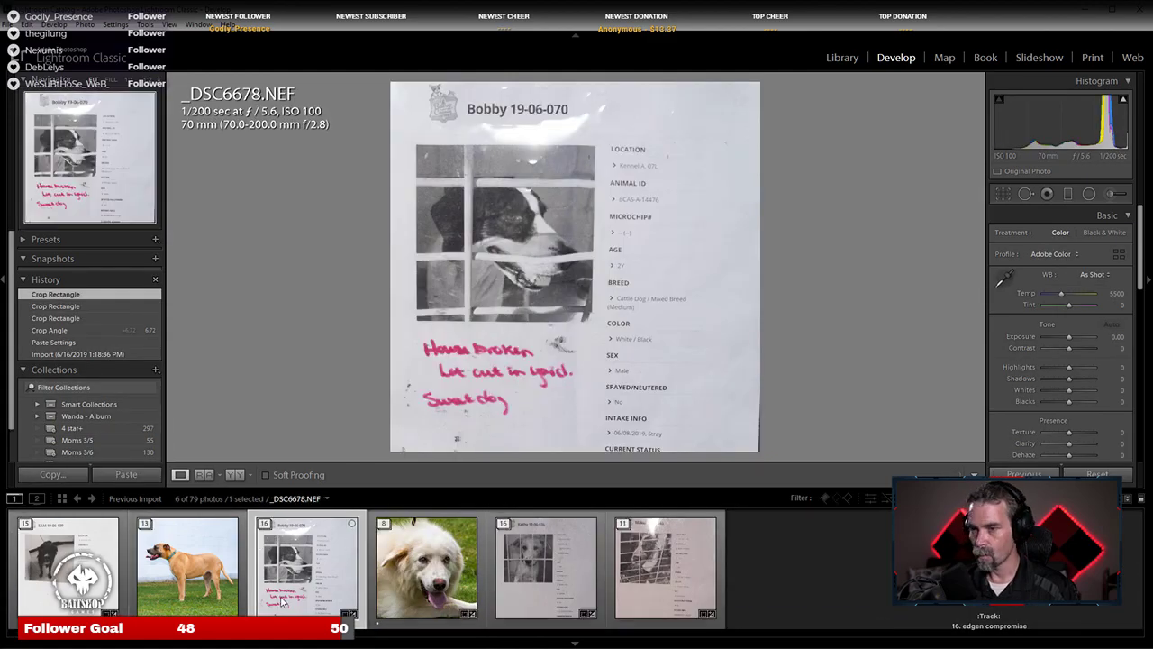
pyautogui.click(441, 563)
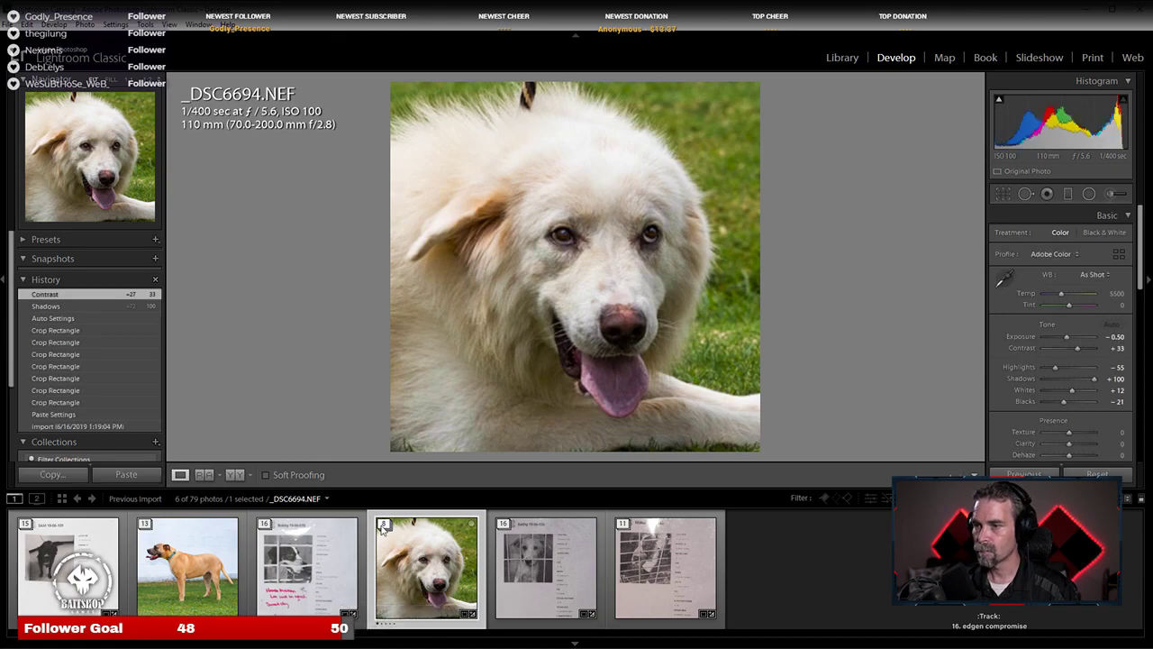
pyautogui.click(382, 526)
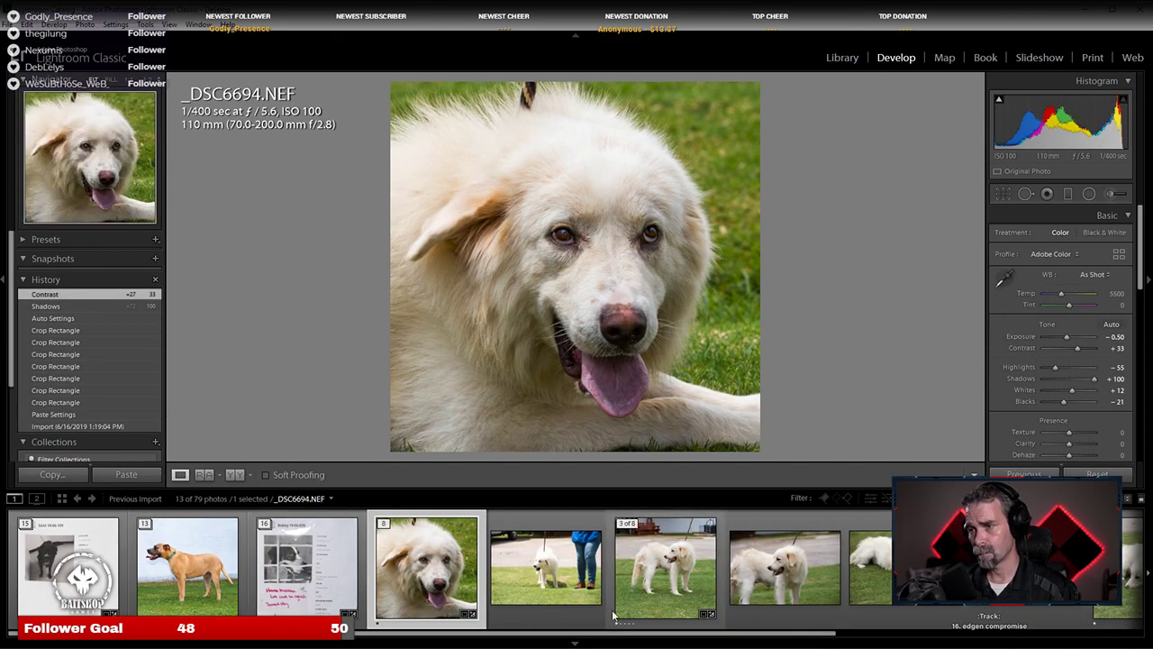
pyautogui.click(517, 585)
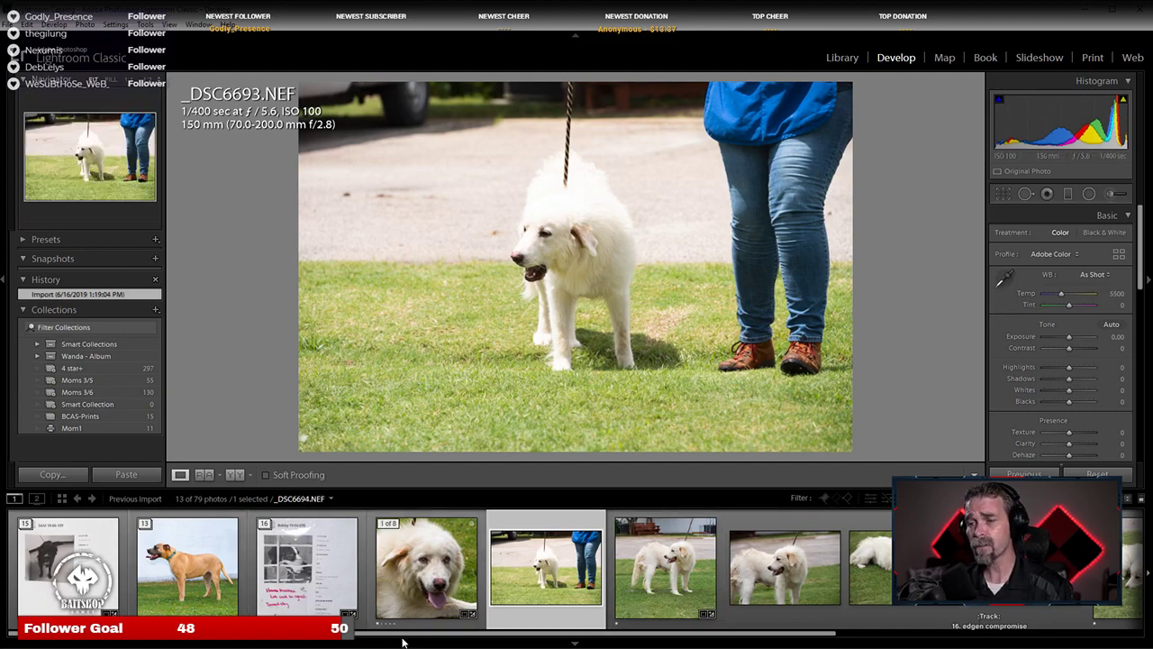
# Step: Open _DSC6694.NEF in Photoshop via Edit In > Edit in Adobe Photoshop CC 2019
pyautogui.click(439, 586)
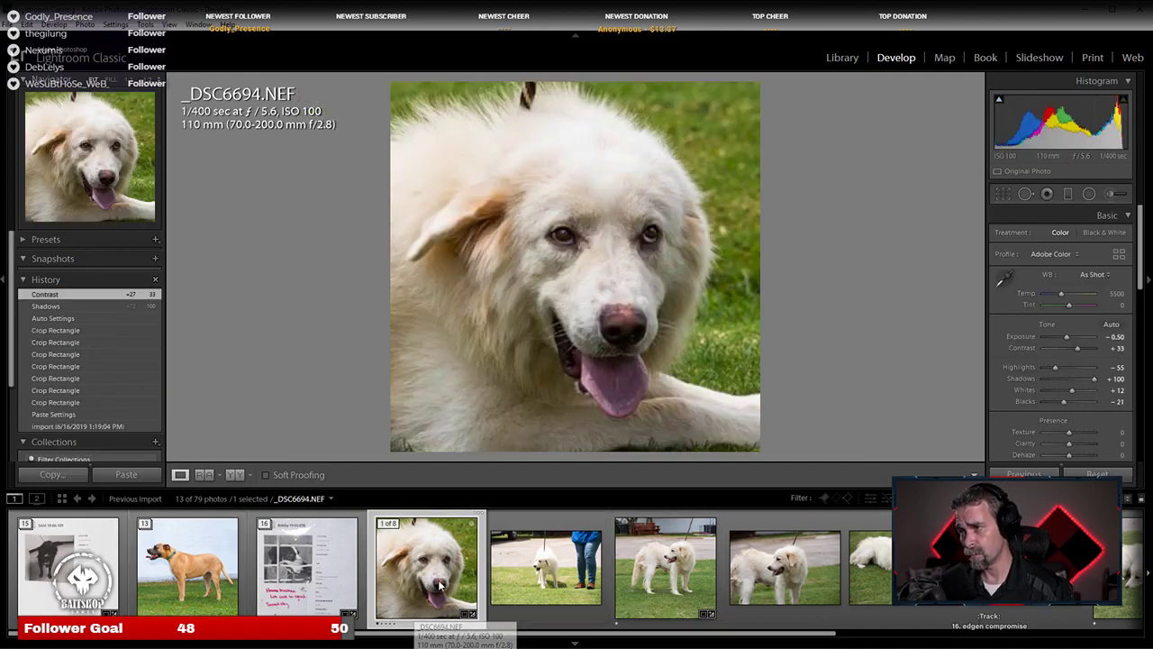
pyautogui.rightClick(440, 586)
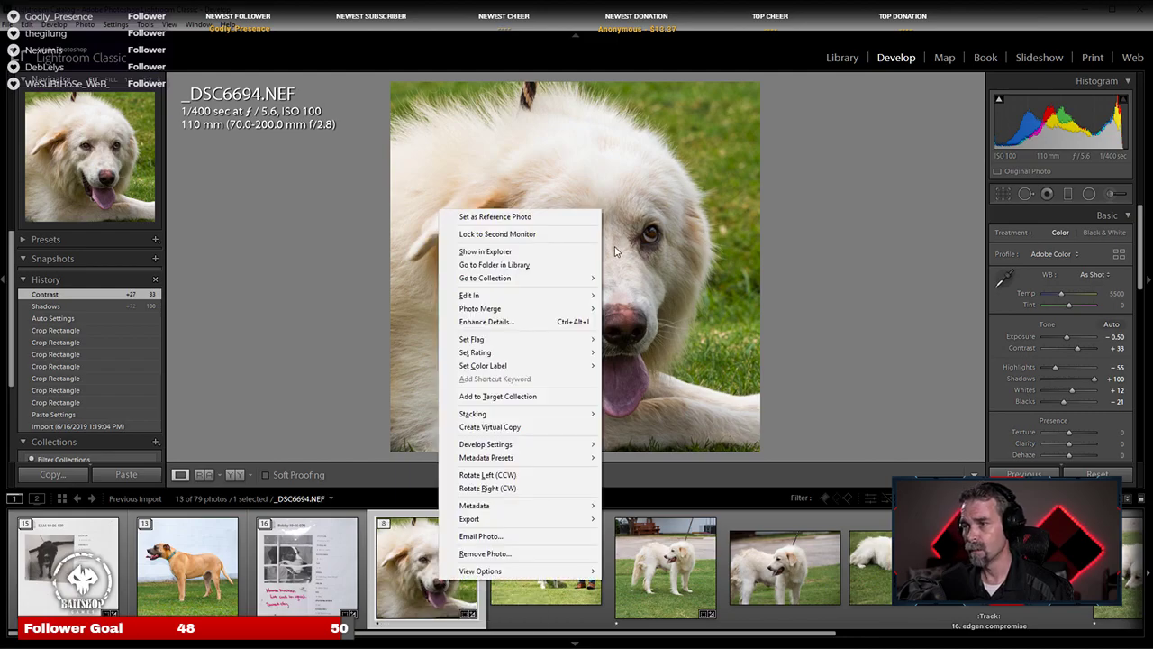
pyautogui.moveTo(564, 297)
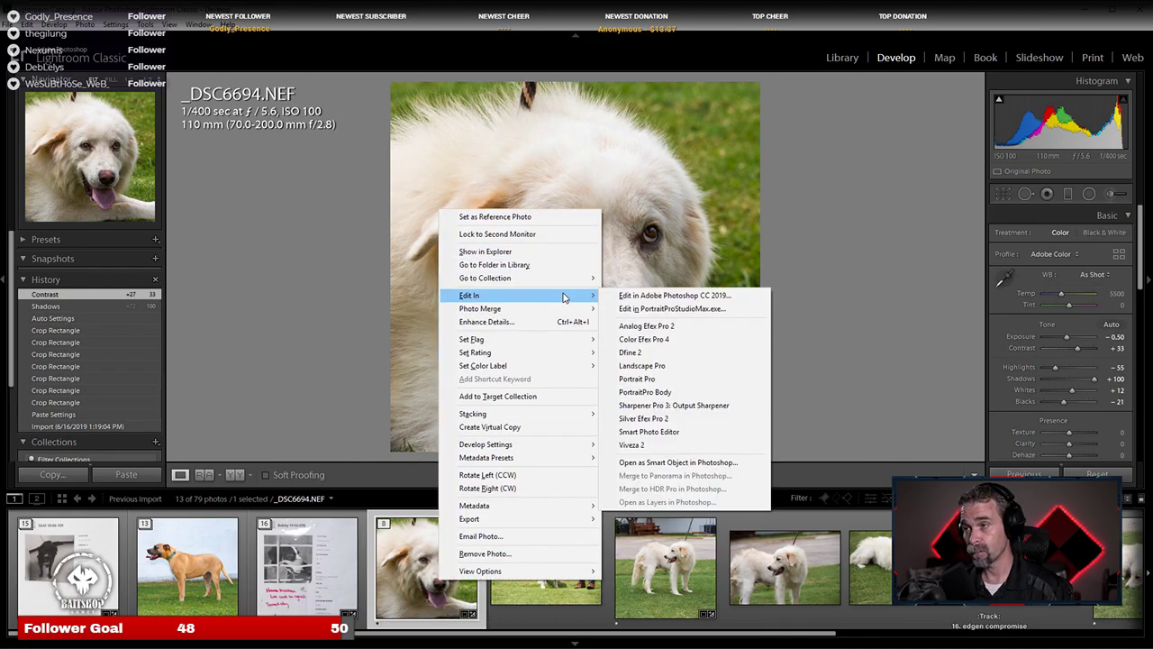
pyautogui.click(726, 295)
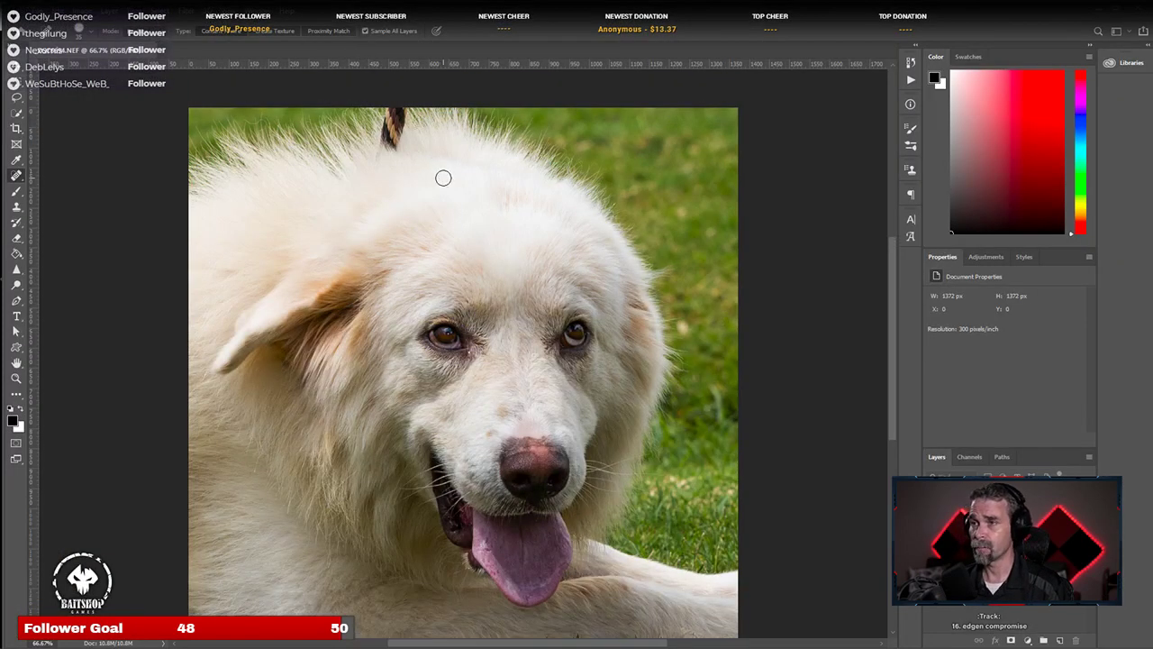
# Step: Heal the leash out of the fur on top of the white dog's head
pyautogui.scroll(3, 443, 178)
pyautogui.scroll(5, 438, 167)
pyautogui.scroll(-4, 514, 355)
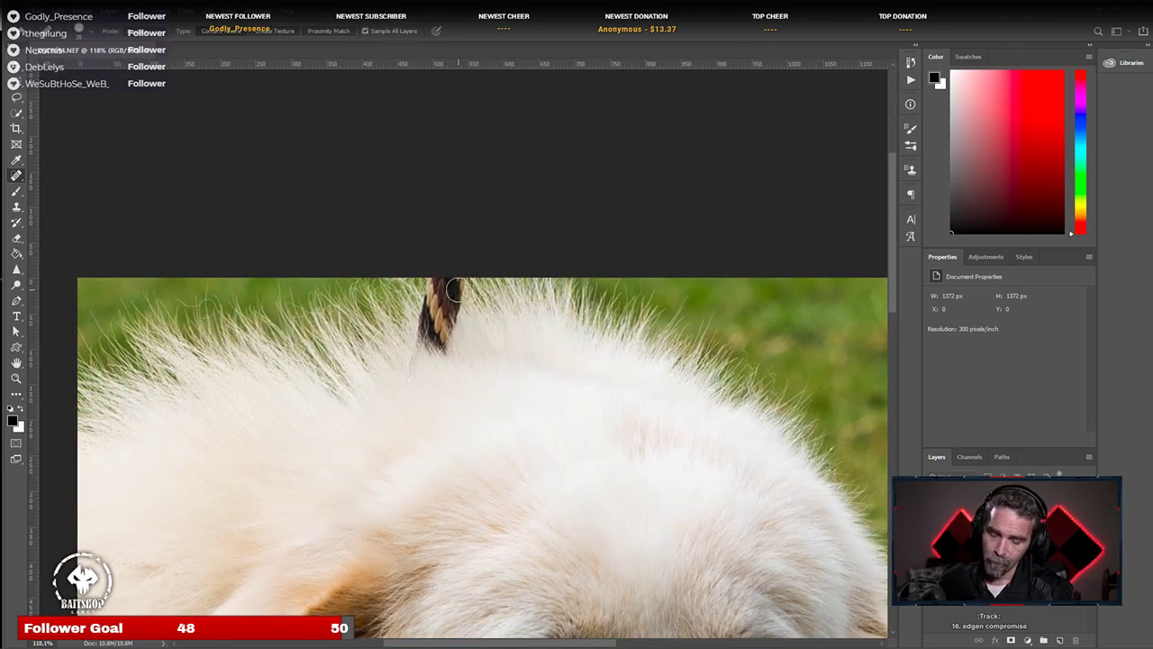
pyautogui.moveTo(443, 269)
pyautogui.mouseDown()
pyautogui.moveTo(441, 320)
pyautogui.moveTo(424, 350)
pyautogui.mouseUp()
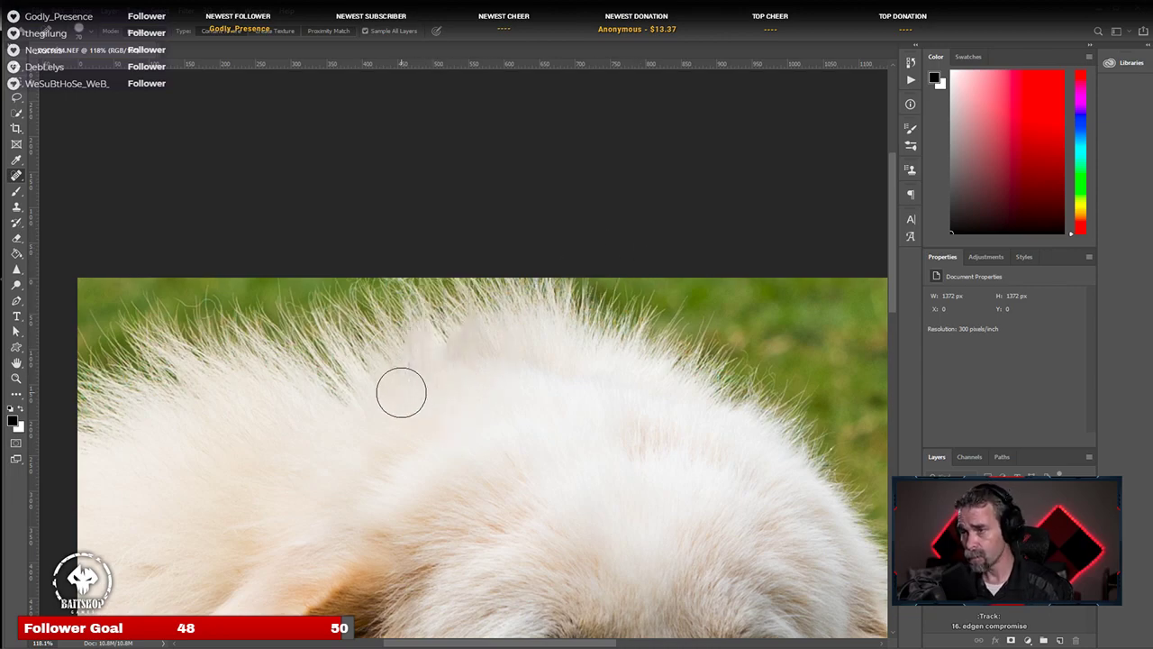
# Step: Save and close the retouched image 20190616-_DSC6694.tif
pyautogui.scroll(-6, 490, 389)
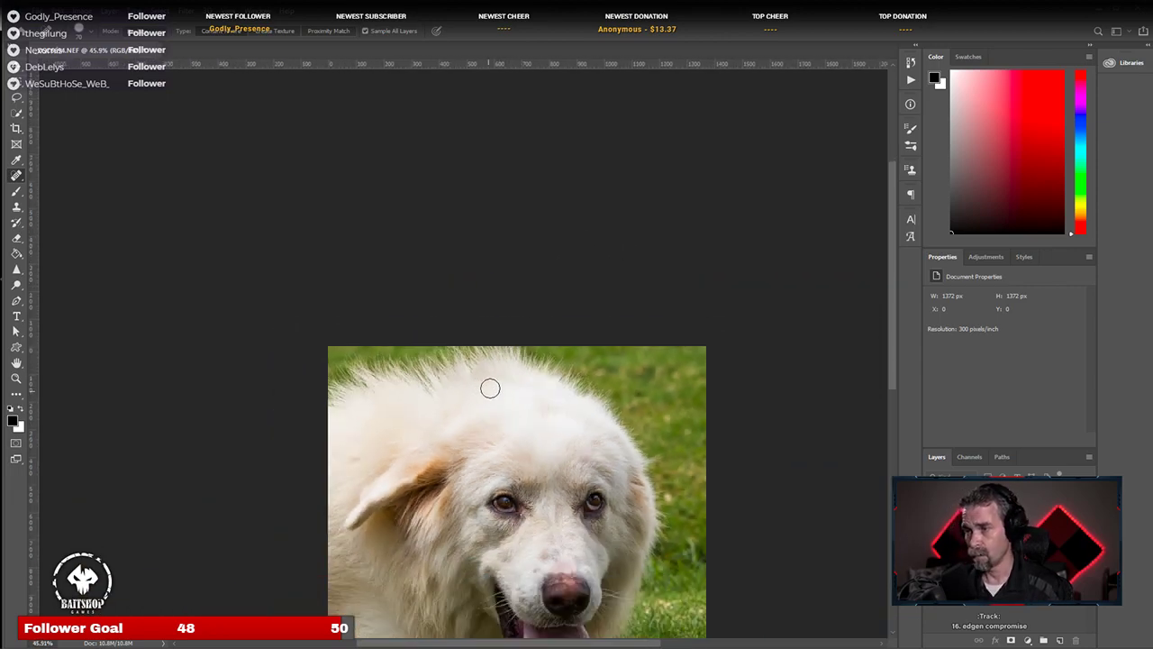
pyautogui.scroll(-2, 490, 389)
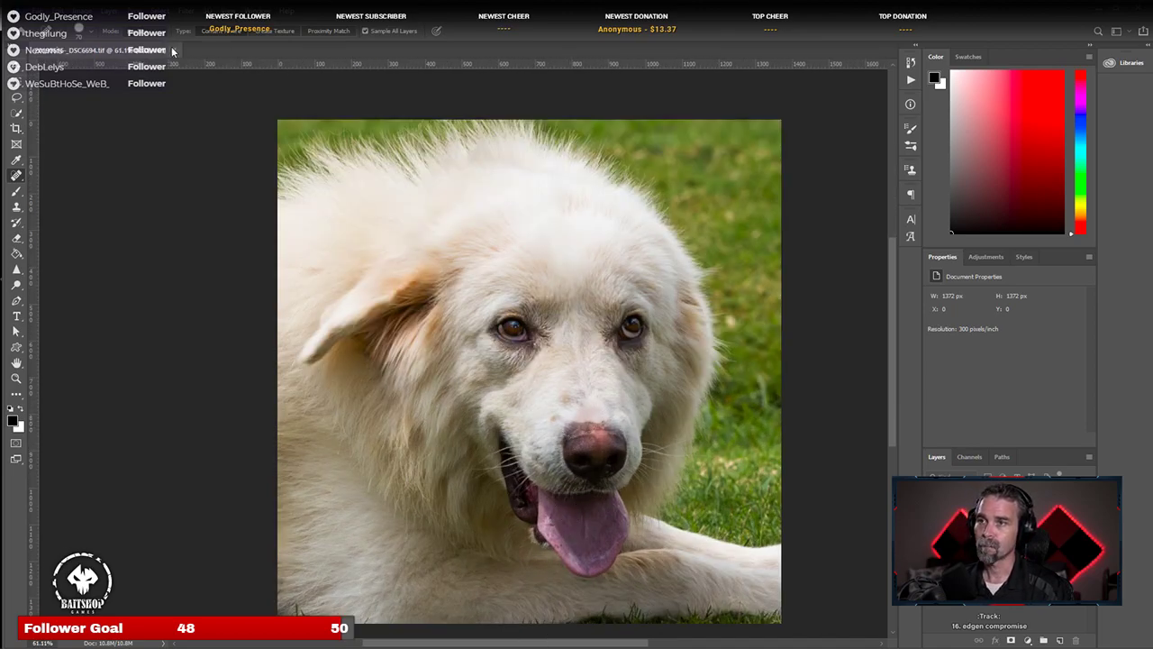
pyautogui.click(174, 49)
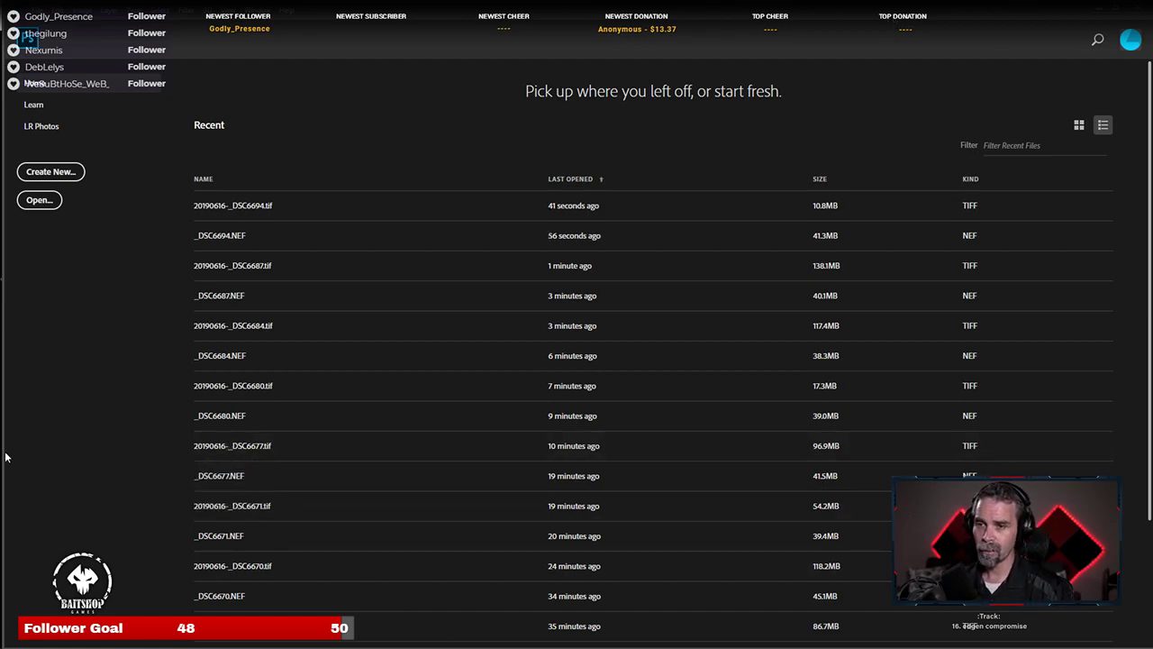
# Step: Leave Photoshop's Home screen and switch back to Lightroom Classic's Develop module
pyautogui.moveTo(3, 455); pyautogui.dragTo(2, 453)
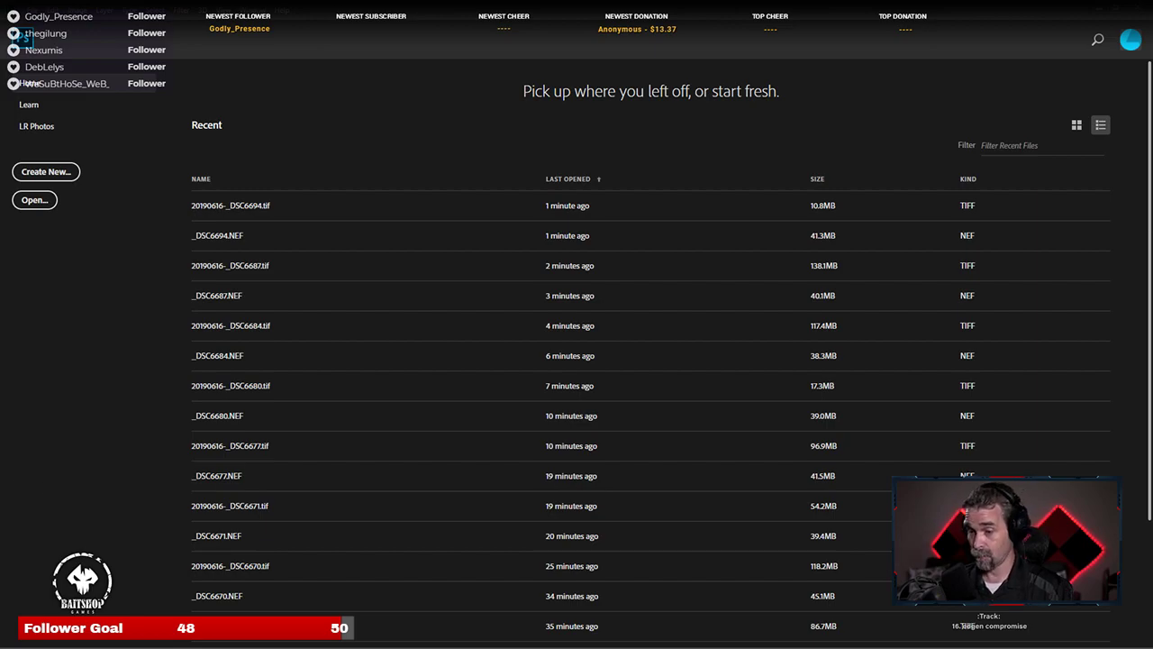
pyautogui.hotkey('alt', 'Tab')
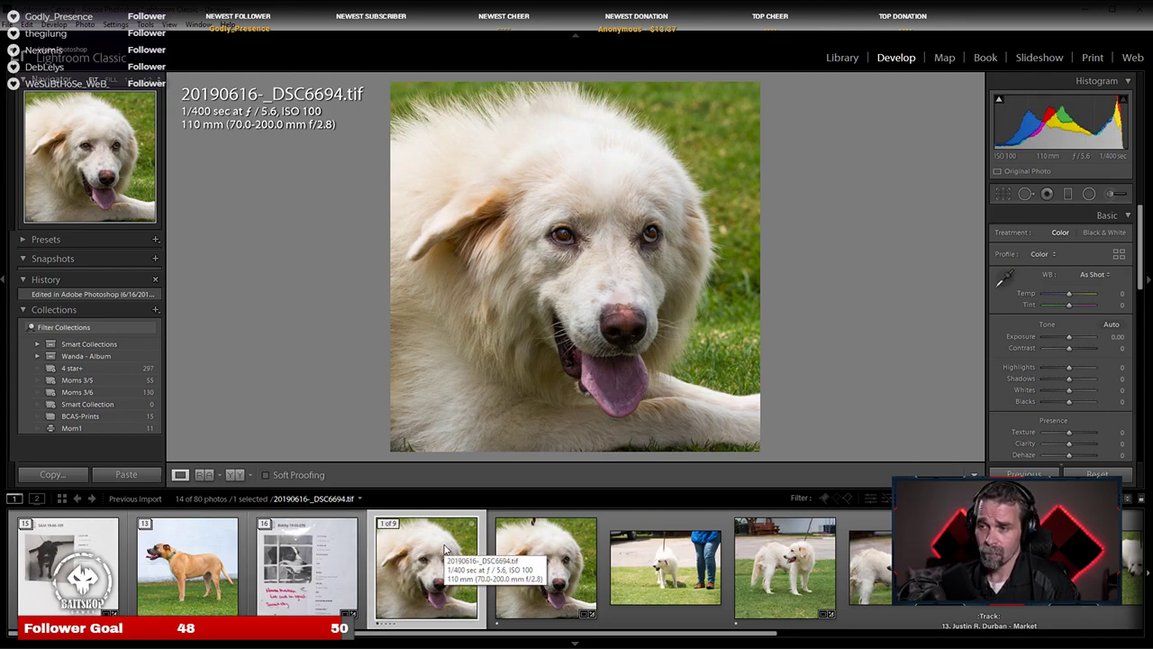
# Step: Compare the NEF with the edited TIFF, rate the TIFF 2, then open _DSC6696.NEF
pyautogui.click(561, 582)
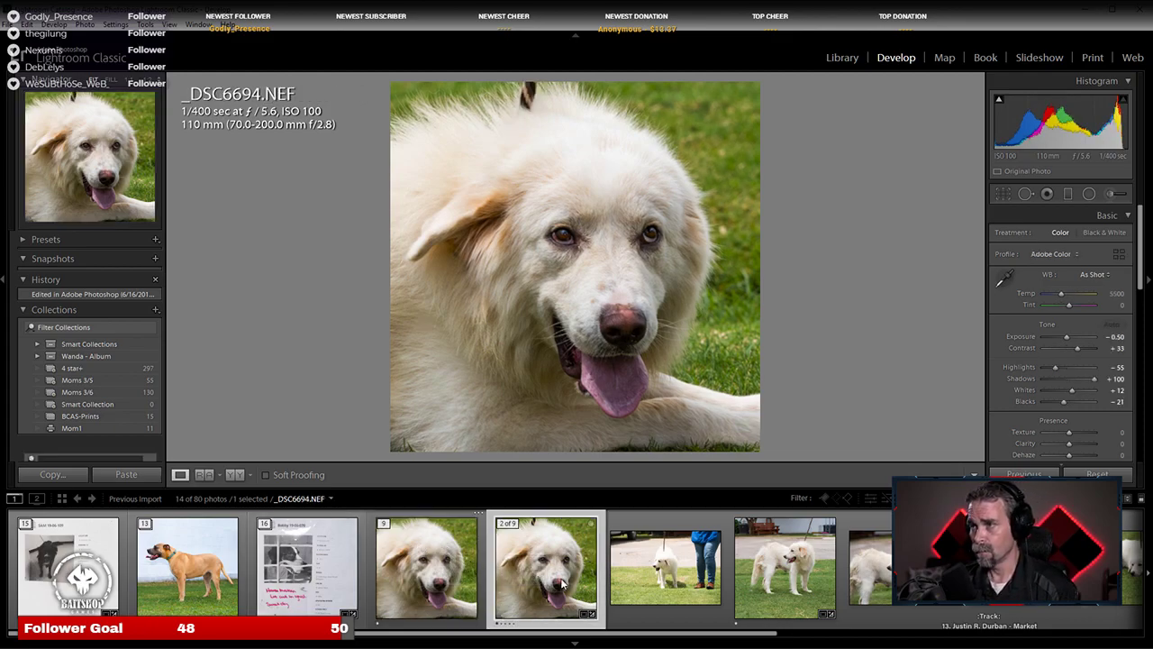
pyautogui.click(415, 554)
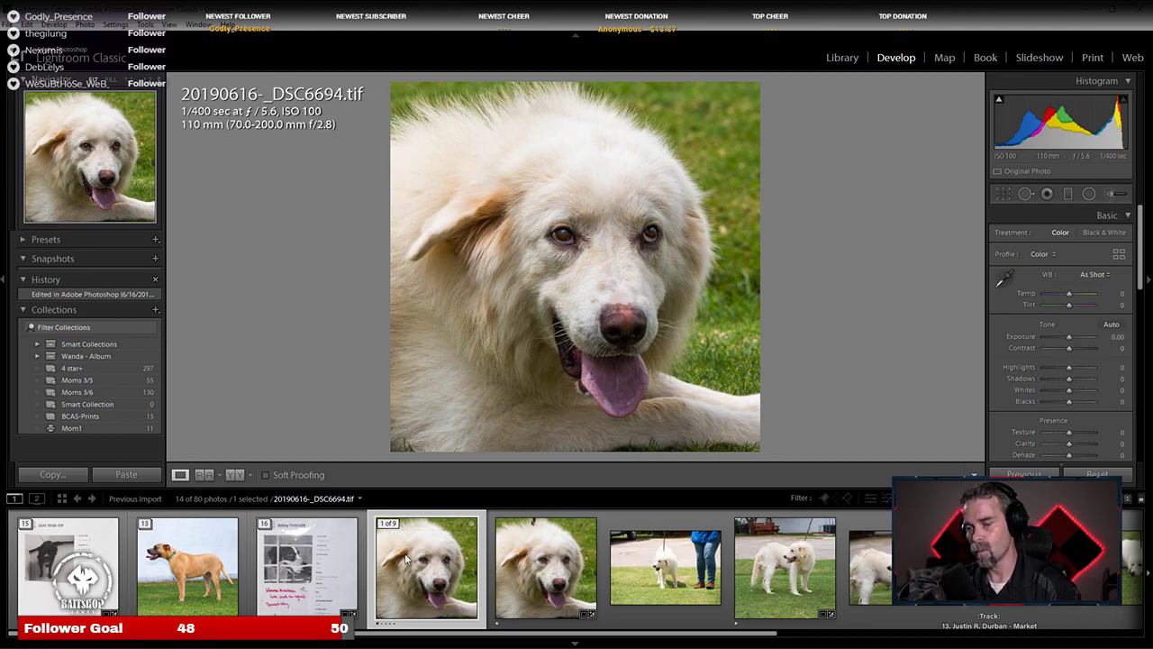
pyautogui.press('2')
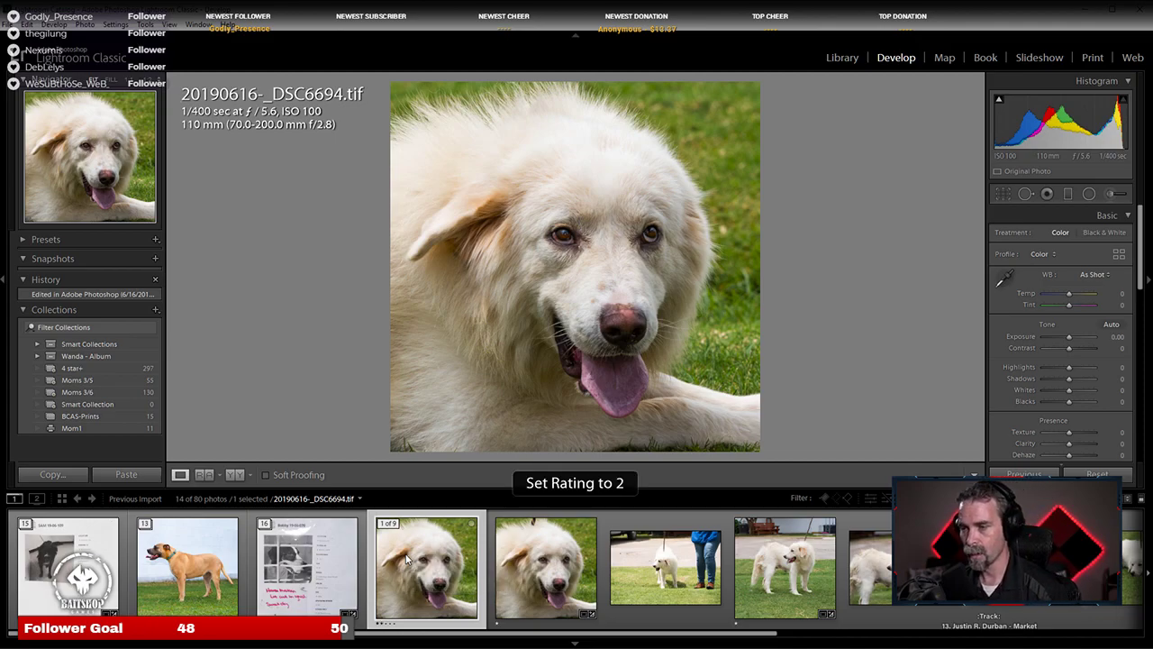
pyautogui.click(510, 567)
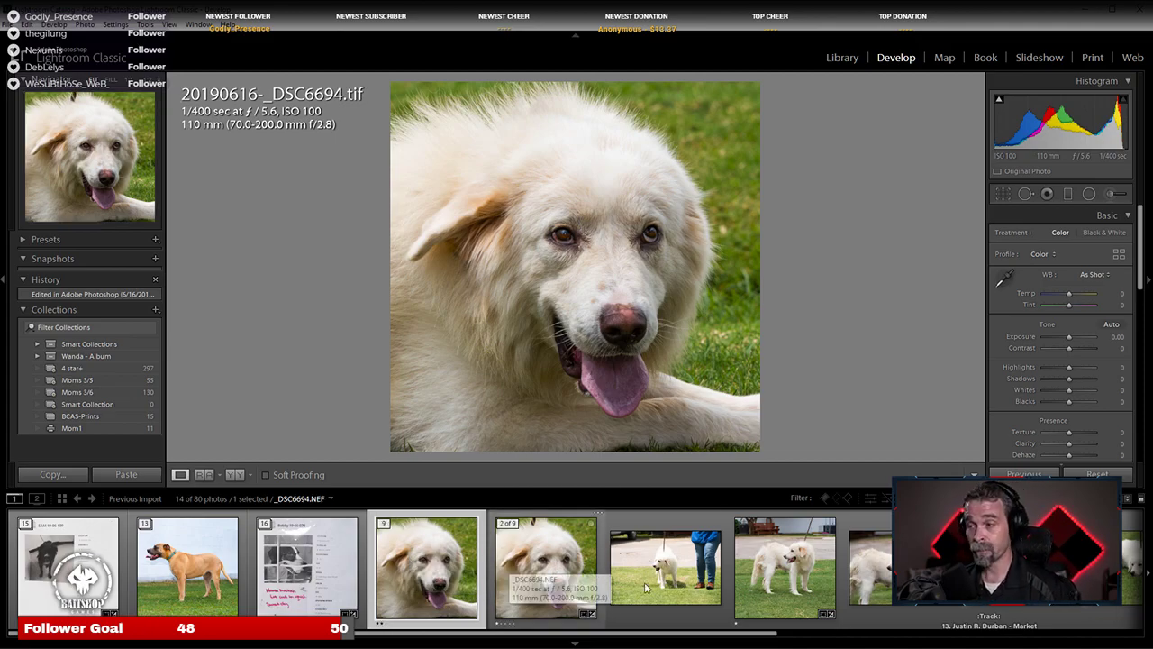
pyautogui.click(802, 582)
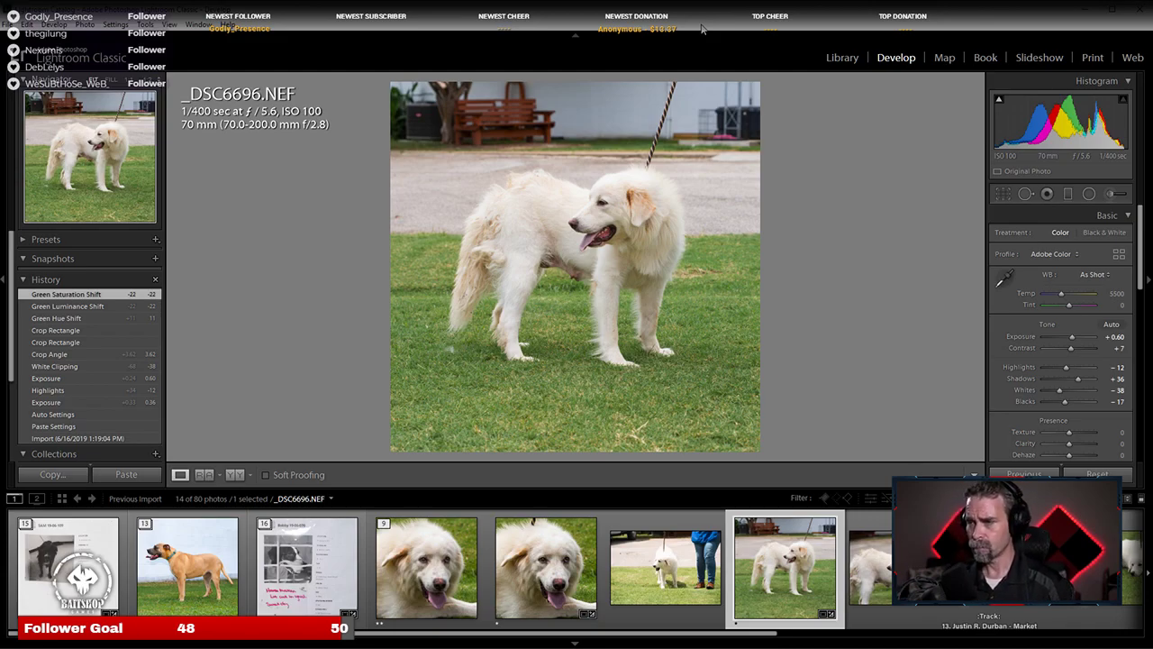
pyautogui.click(420, 602)
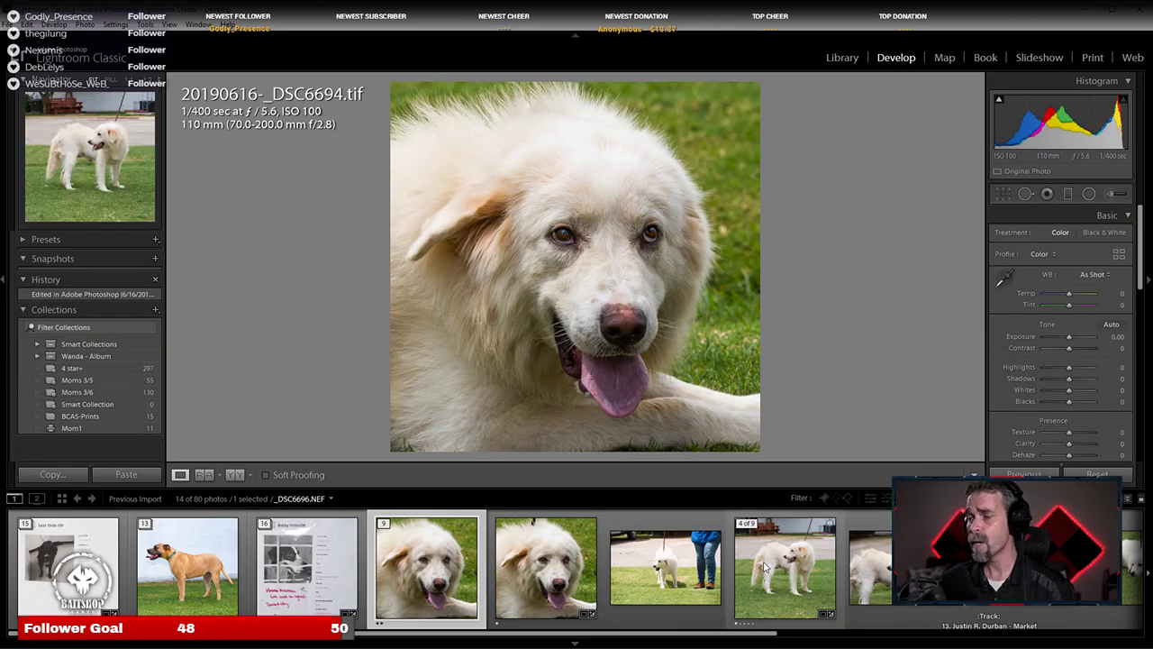
pyautogui.click(764, 566)
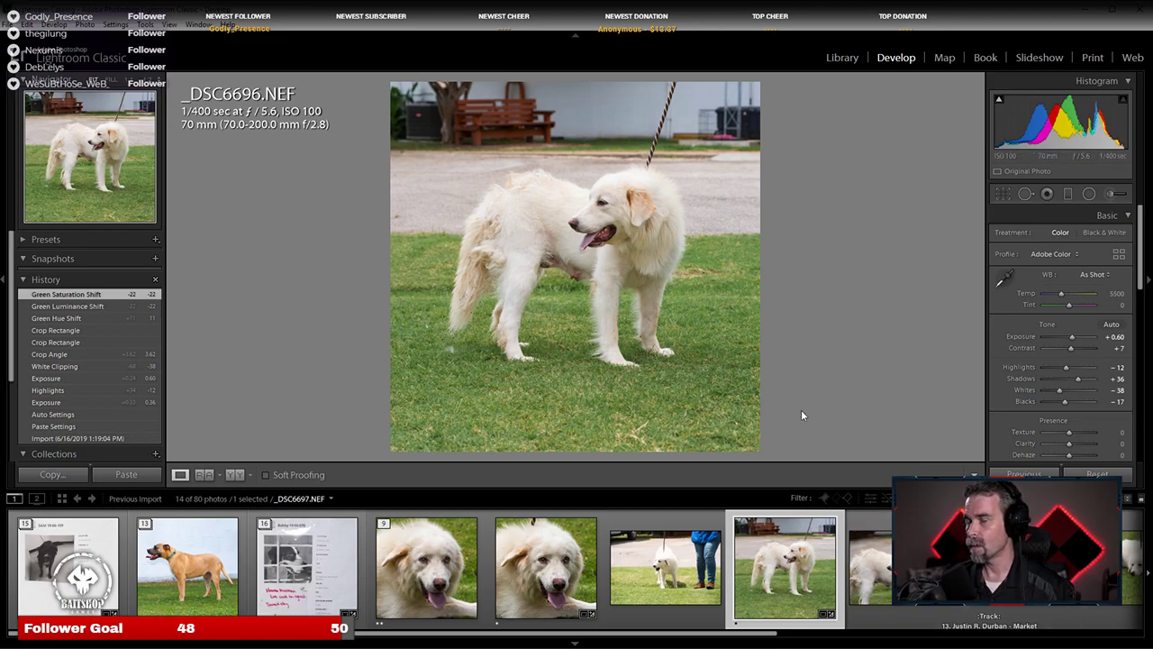
pyautogui.scroll(-4, 179, 566)
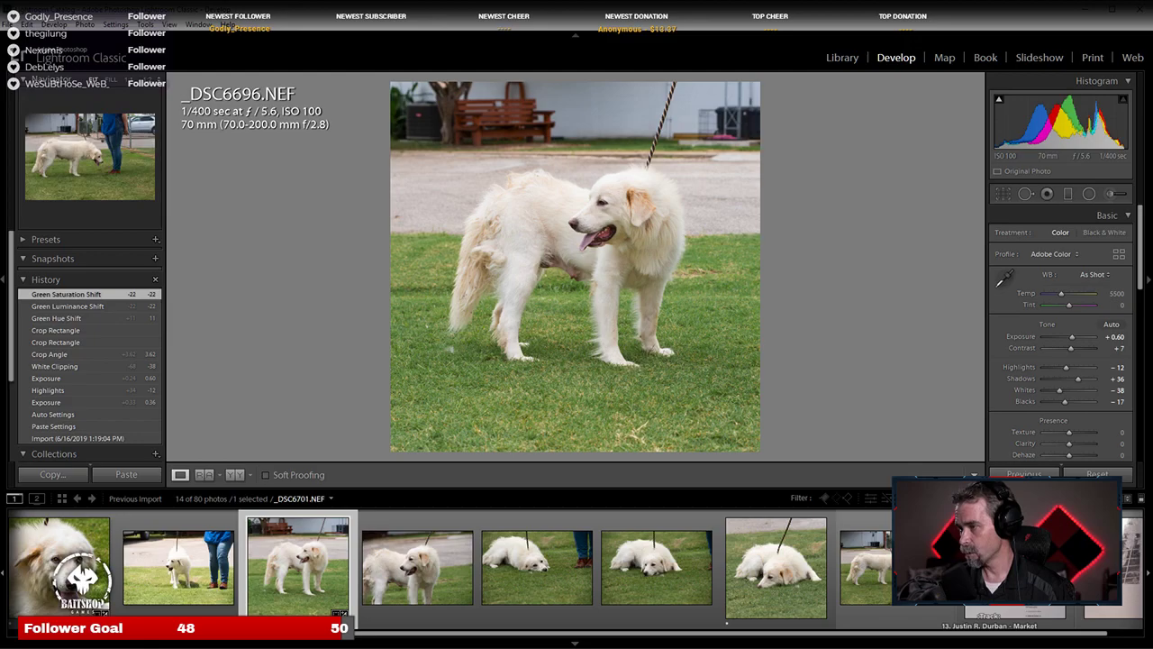
pyautogui.scroll(3, 892, 566)
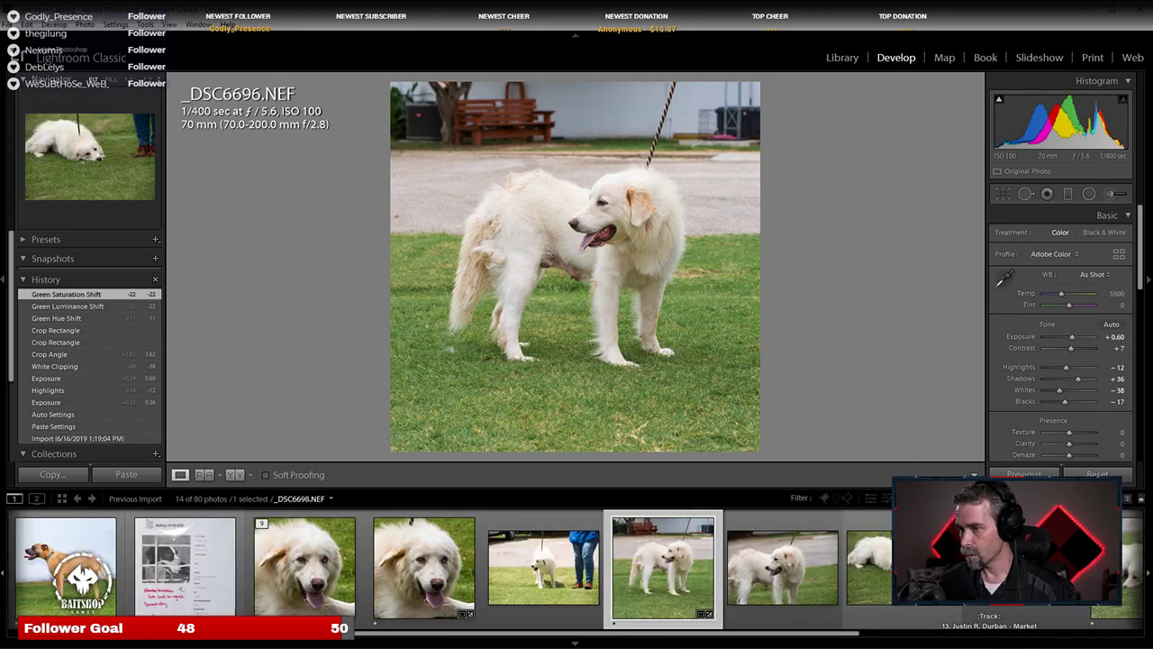
pyautogui.scroll(1, 811, 590)
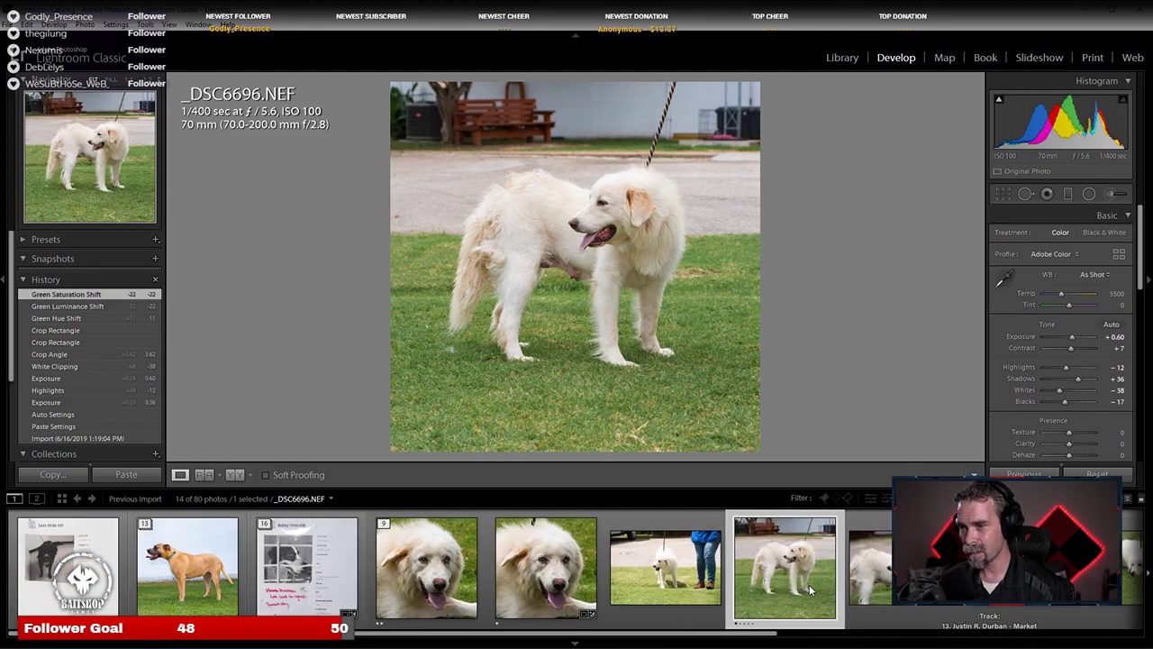
pyautogui.scroll(-1, 577, 570)
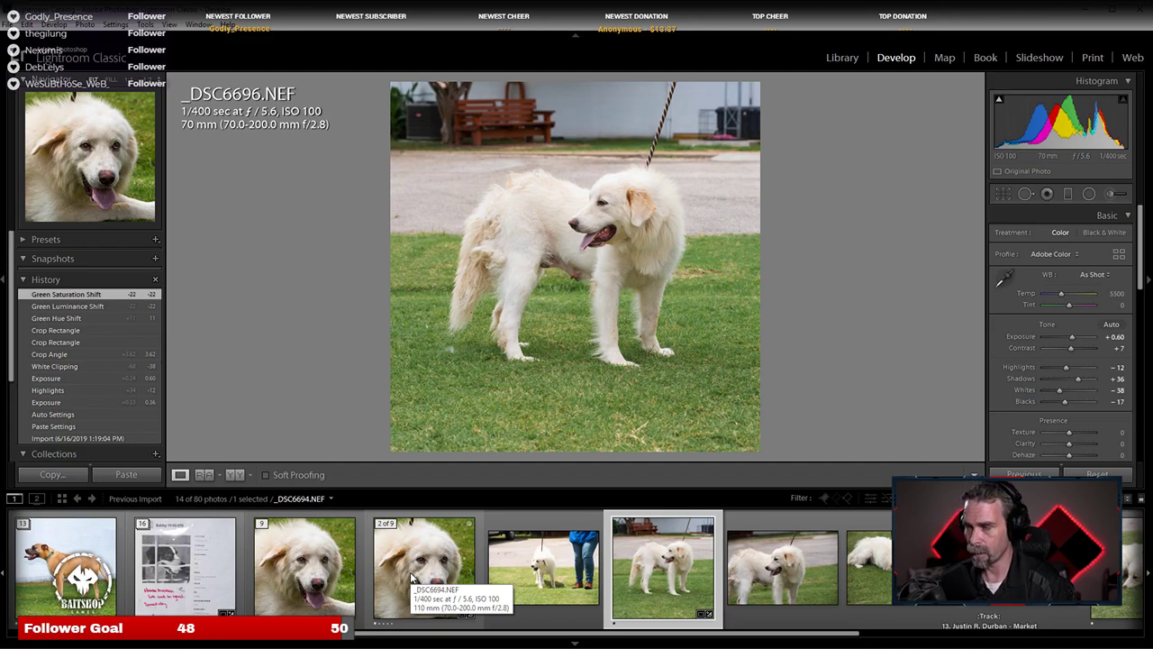
# Step: Open _DSC6694.NEF and zoom in to check the detail around the white dog's eyes
pyautogui.scroll(1, 561, 541)
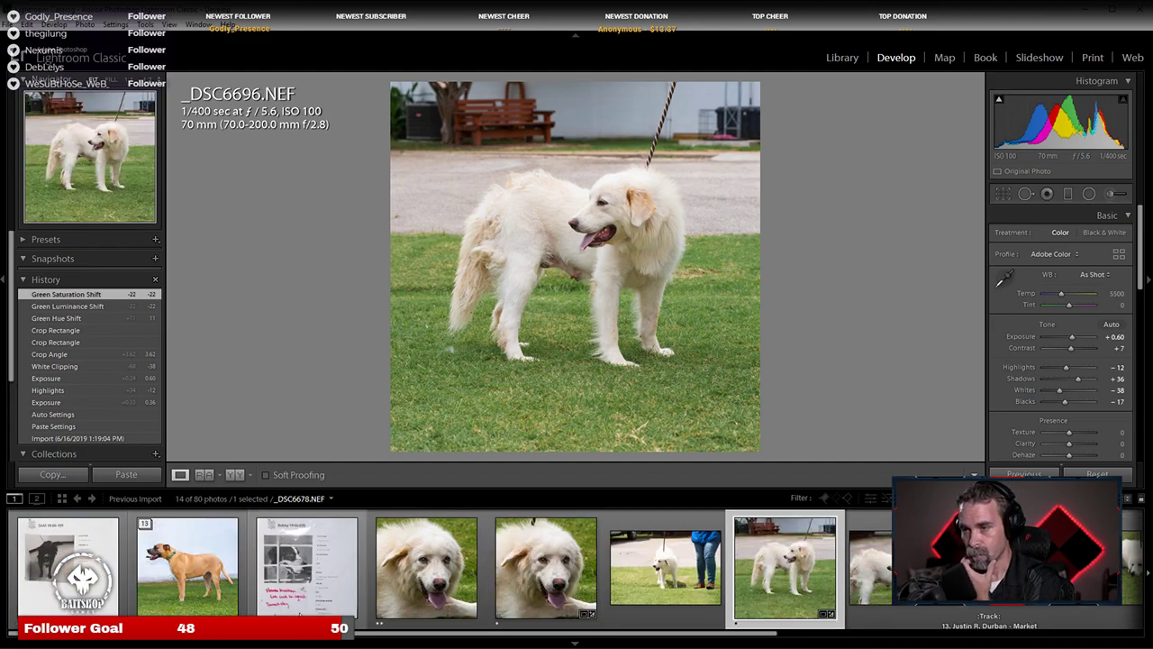
pyautogui.click(545, 567)
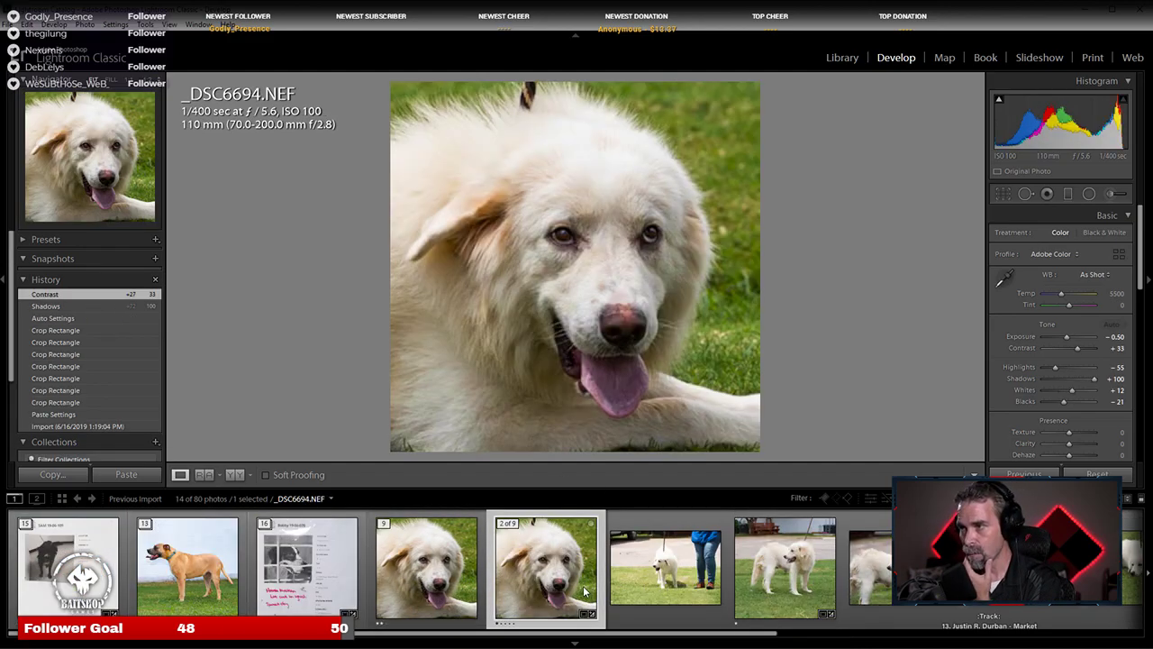
pyautogui.click(586, 241)
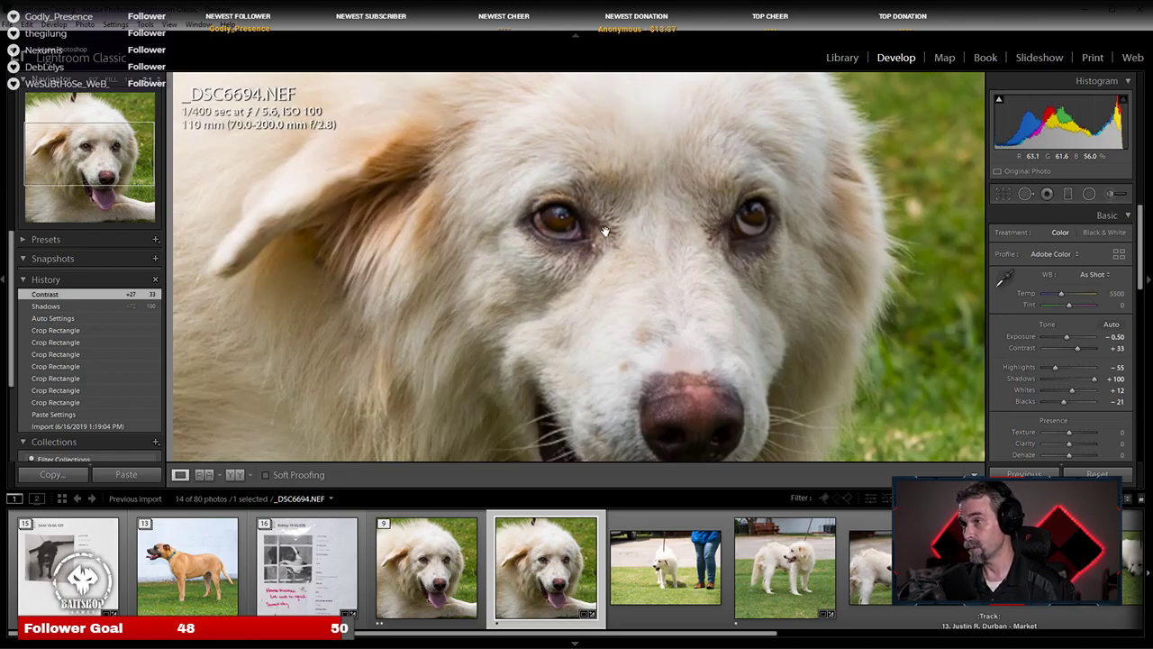
pyautogui.click(604, 231)
pyautogui.moveTo(695, 159); pyautogui.dragTo(512, 288)
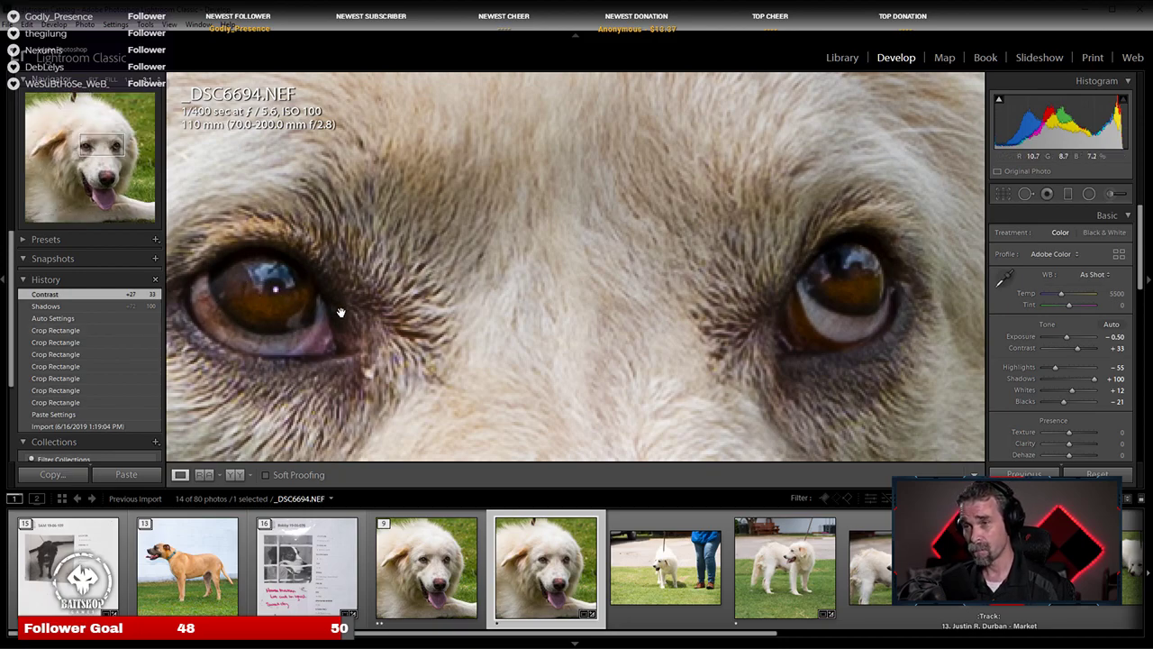
# Step: Return to the full view, then open the tan dog's edited TIFF 20190616-_DSC6677.tif
pyautogui.press('alt')
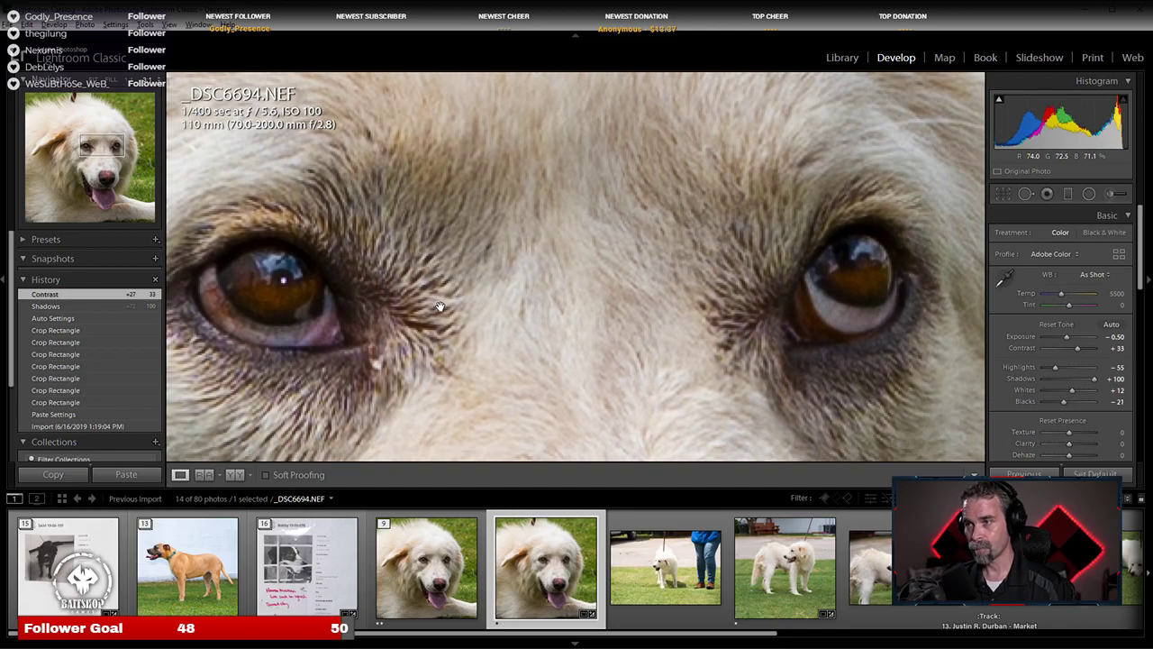
pyautogui.scroll(-5, 439, 306)
pyautogui.click(441, 306)
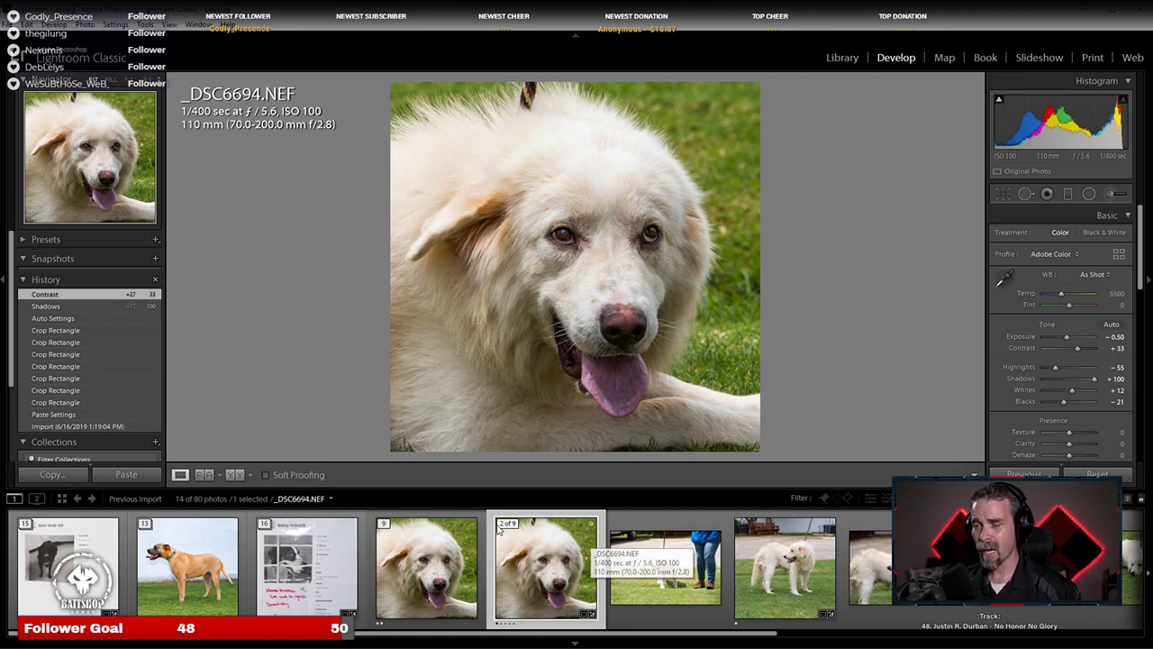
pyautogui.click(153, 577)
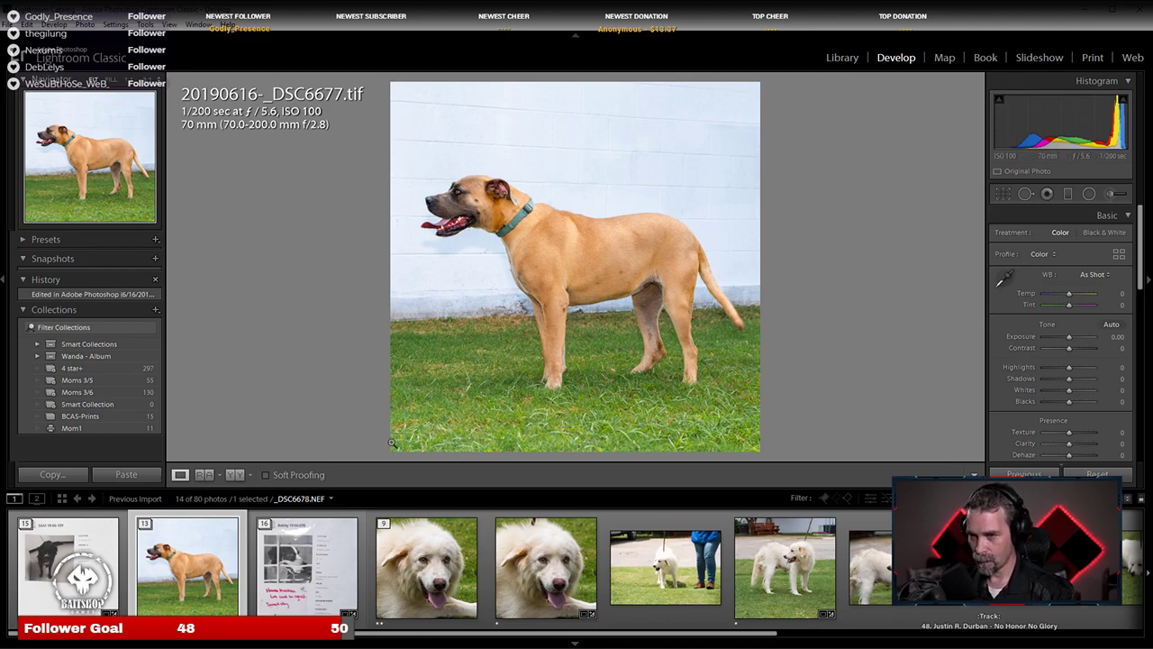
# Step: Collapse the intake scan's stack and expand the tan dog's photo stack in the Filmstrip
pyautogui.scroll(-5, 747, 589)
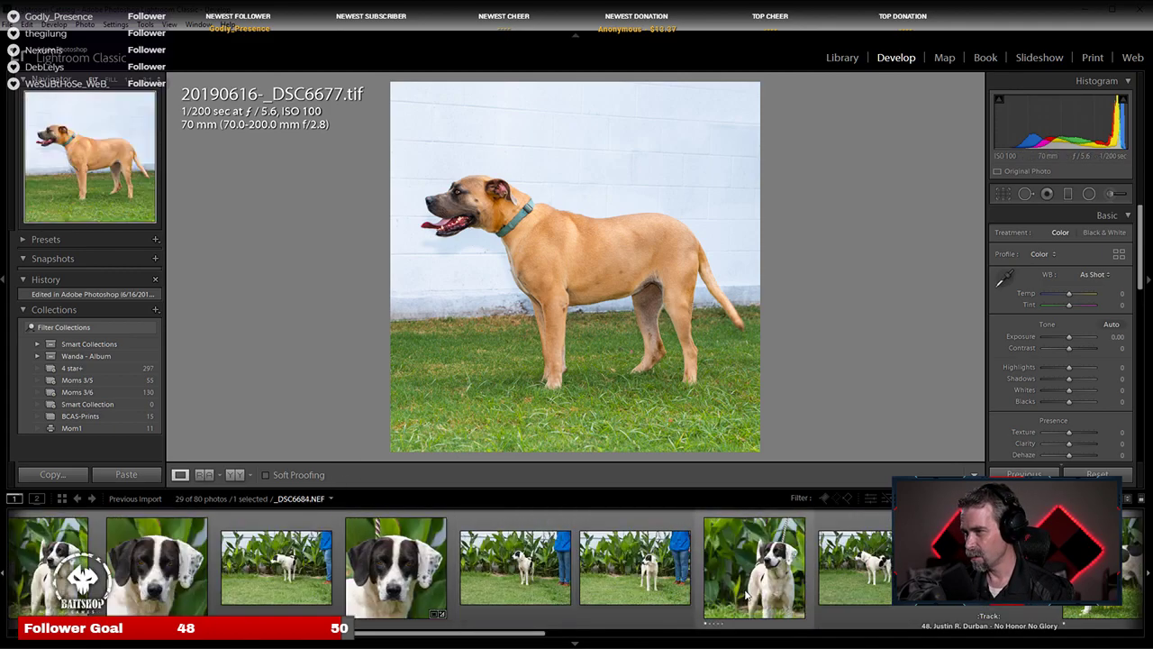
pyautogui.scroll(-6, 746, 589)
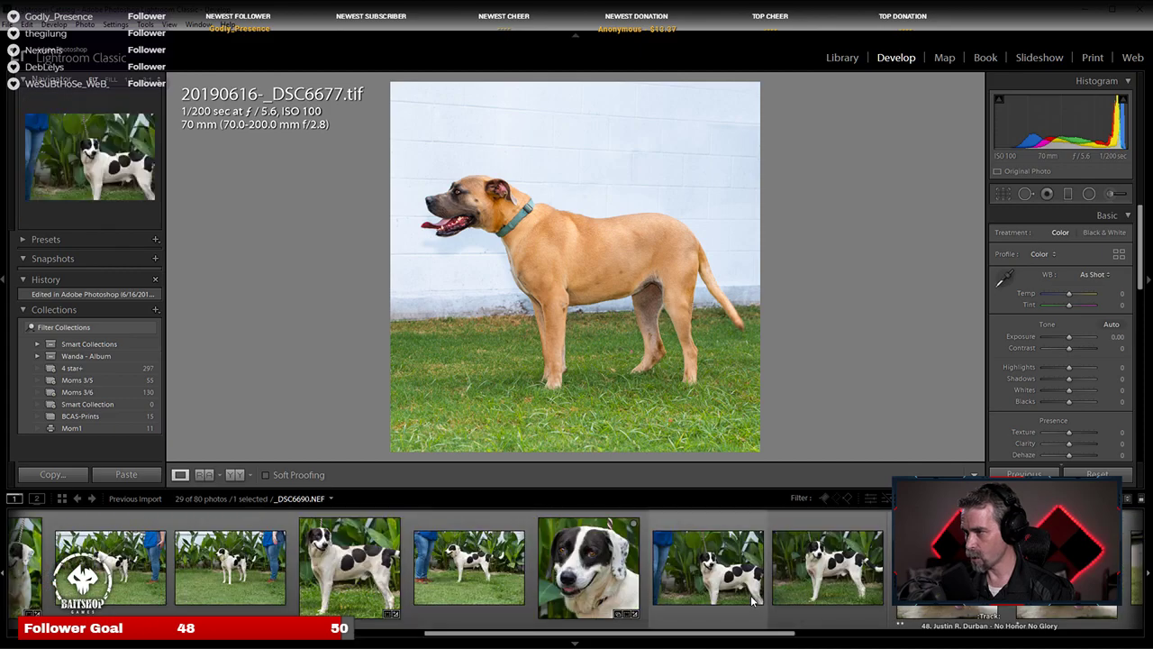
pyautogui.scroll(2, 753, 600)
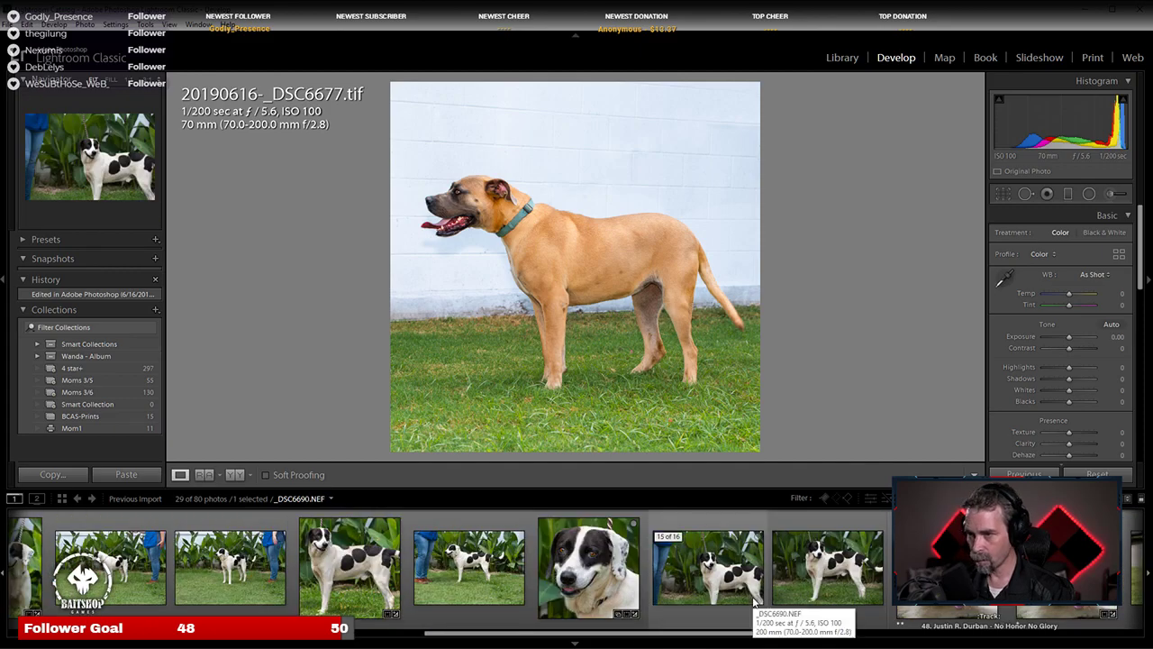
pyautogui.scroll(1, 499, 621)
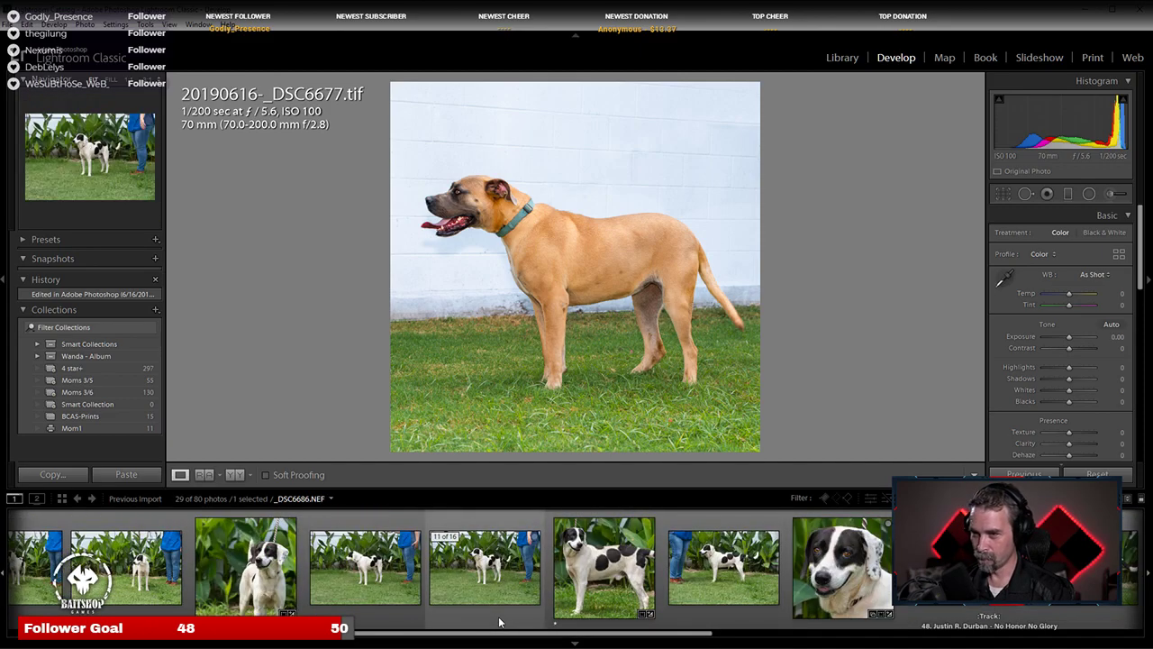
pyautogui.scroll(1, 499, 622)
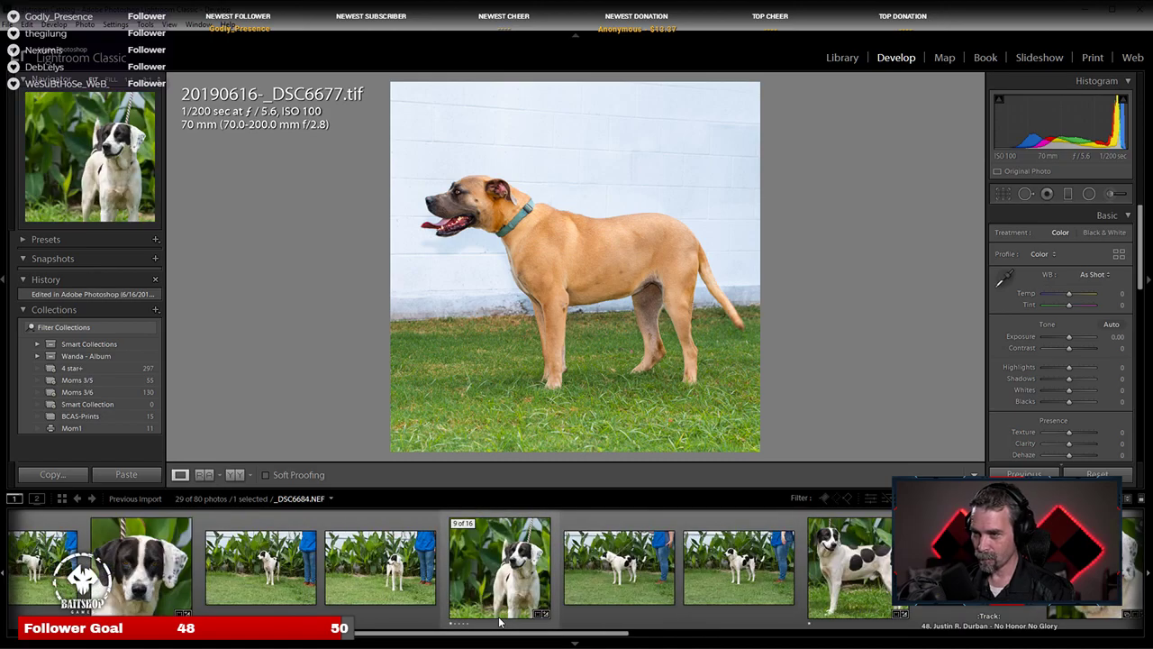
pyautogui.scroll(2, 499, 622)
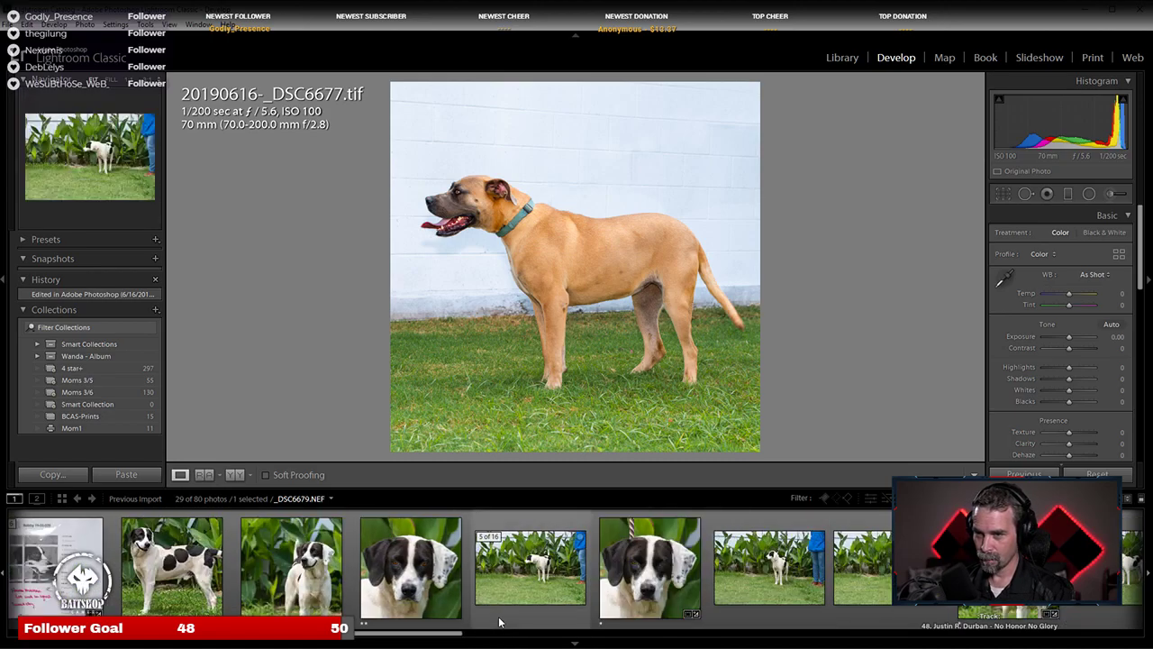
pyautogui.scroll(-4, 499, 621)
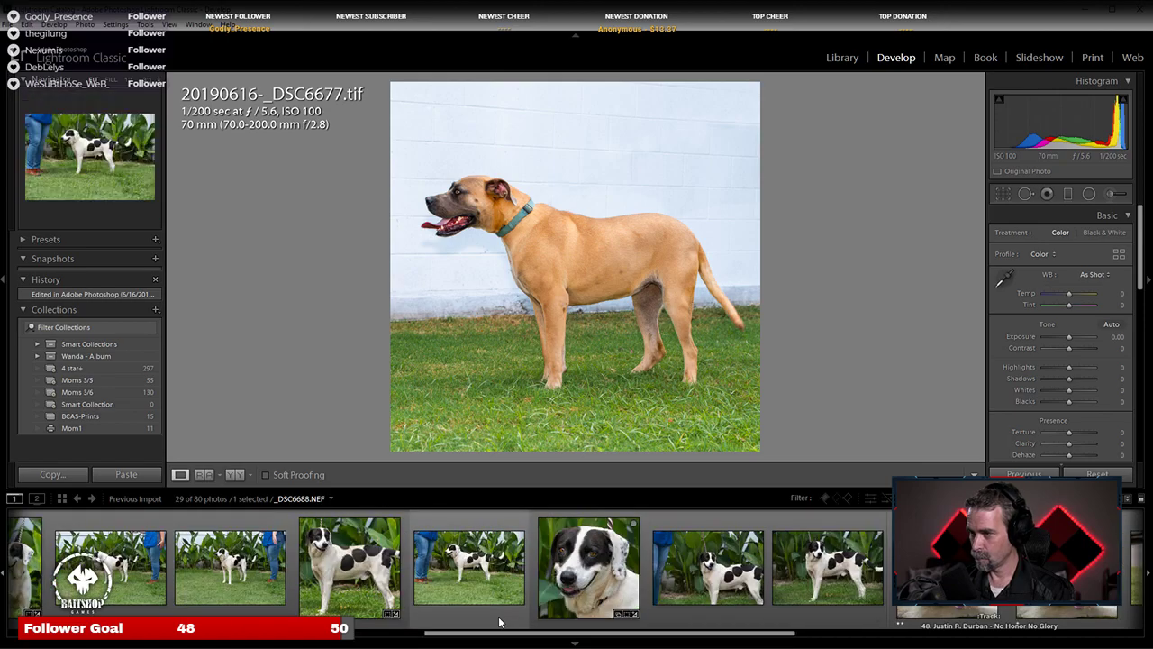
pyautogui.scroll(5, 499, 622)
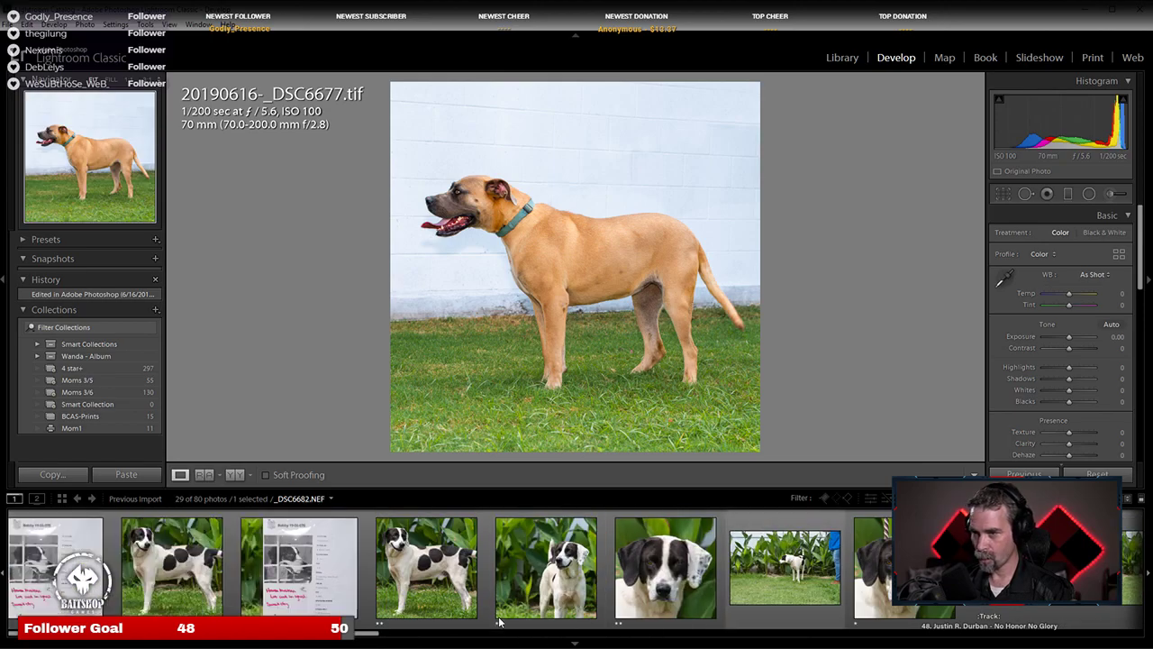
pyautogui.click(269, 524)
pyautogui.click(185, 550)
pyautogui.click(145, 523)
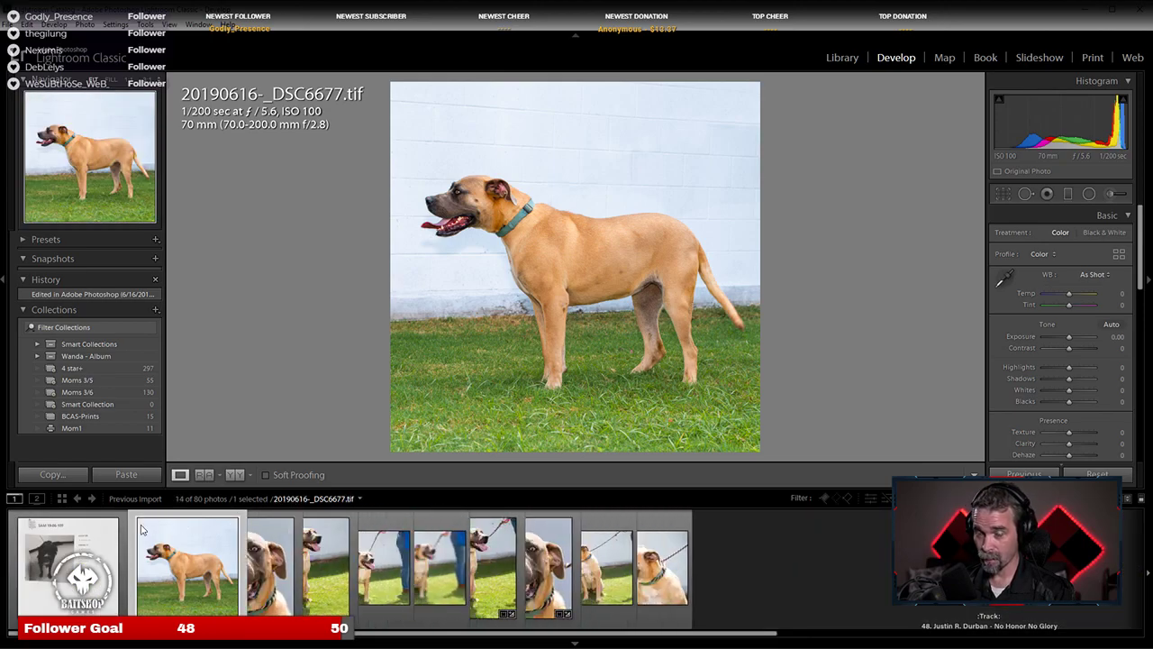
# Step: Open the shelter intake sheet scan _DSC6654.NEF
pyautogui.scroll(2, 360, 567)
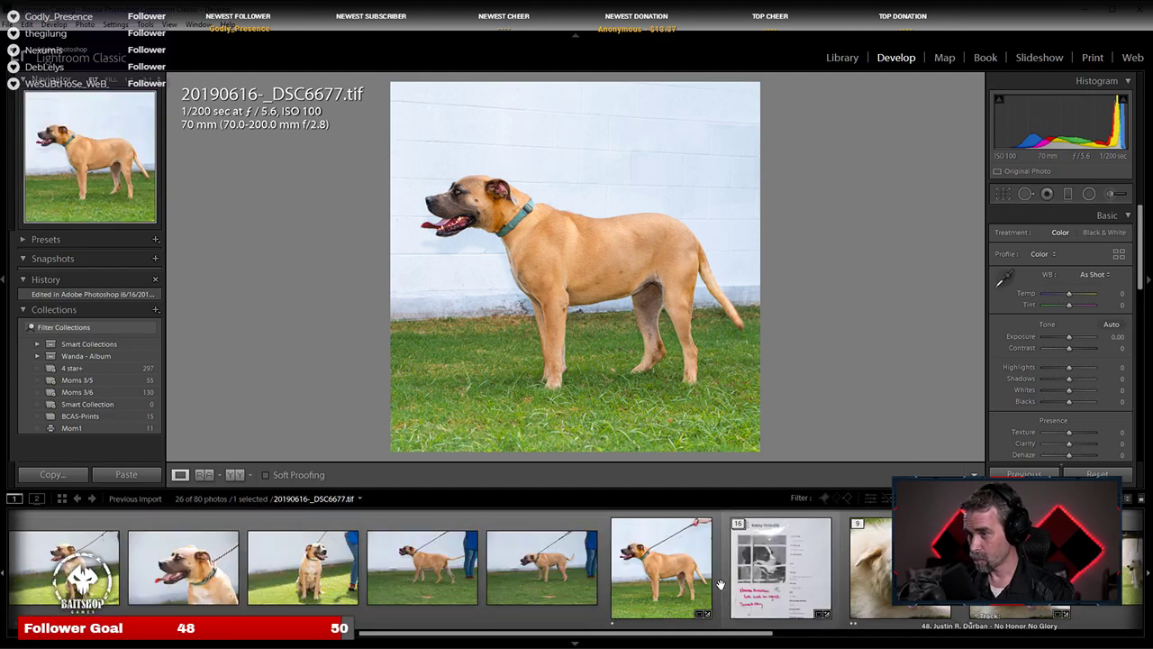
pyautogui.scroll(-2, 384, 586)
pyautogui.click(31, 528)
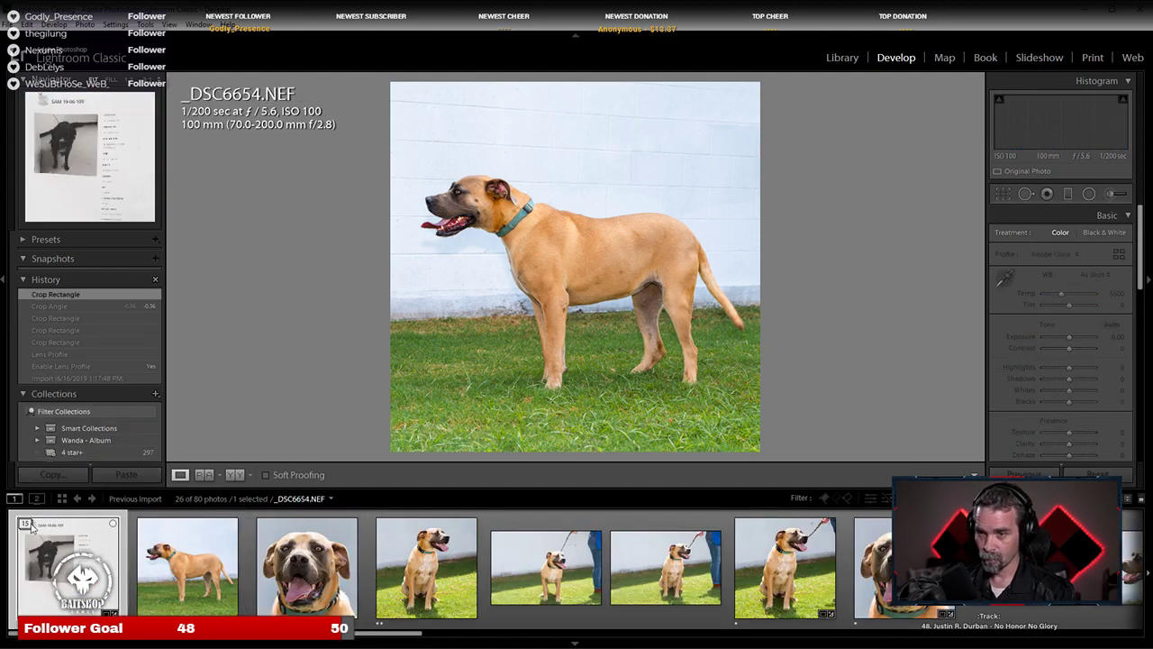
pyautogui.scroll(-3, 746, 577)
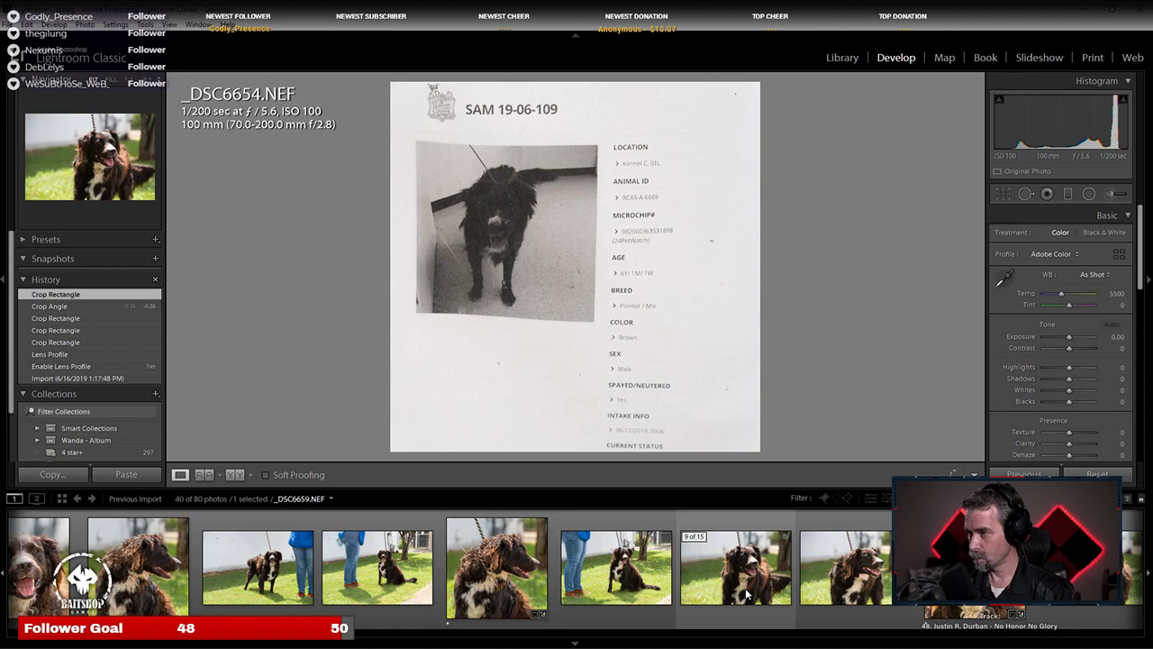
pyautogui.scroll(-6, 746, 594)
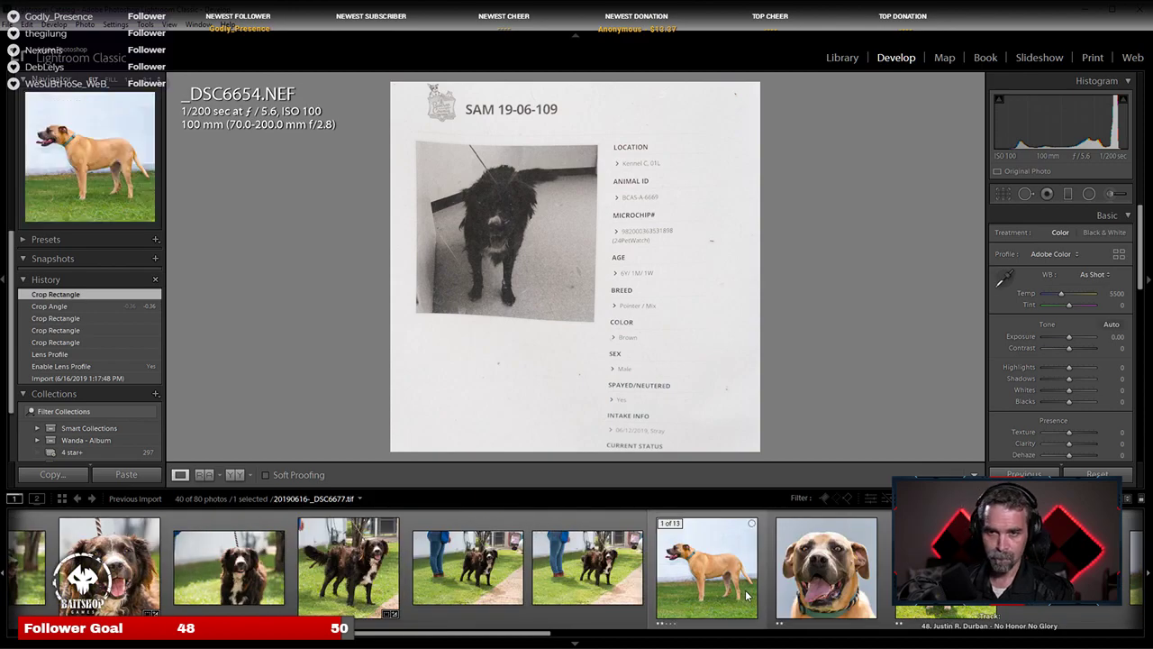
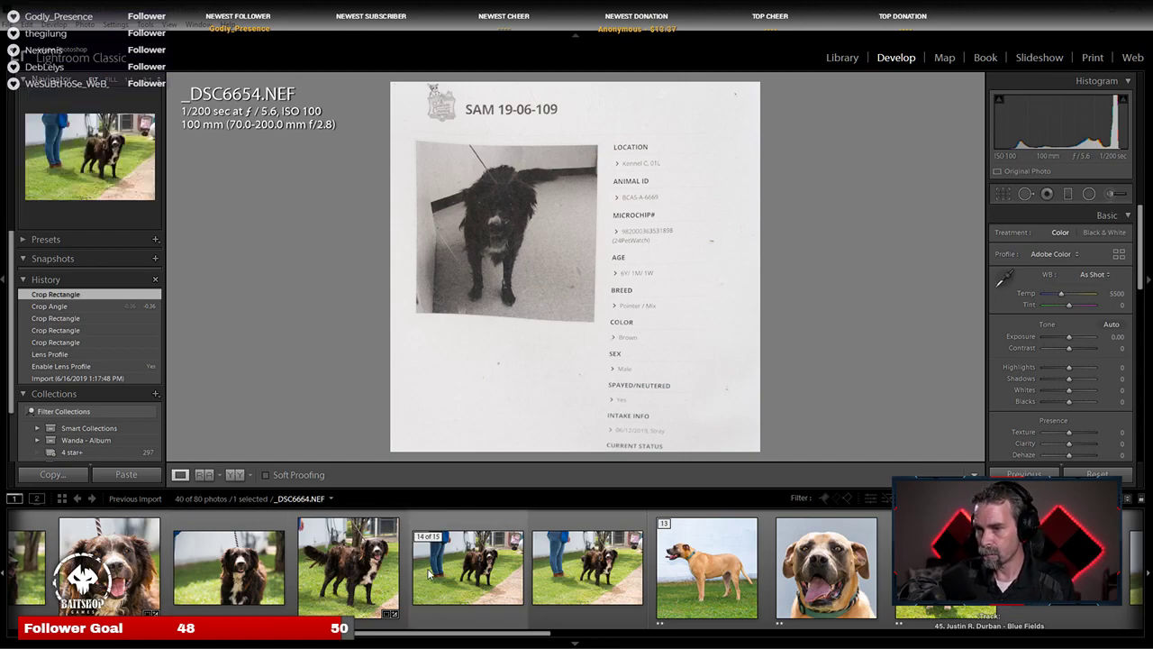
# Step: Collapse Sam's intake-sheet photo stack in the filmstrip
pyautogui.moveTo(489, 639); pyautogui.dragTo(475, 636)
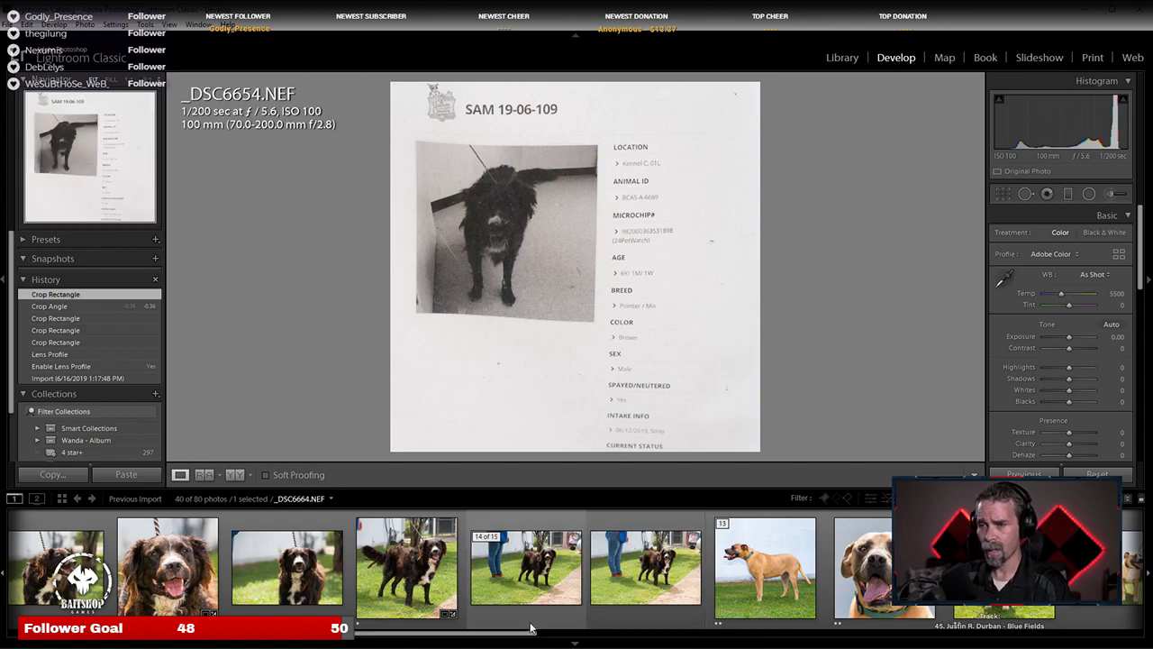
pyautogui.scroll(3, 371, 591)
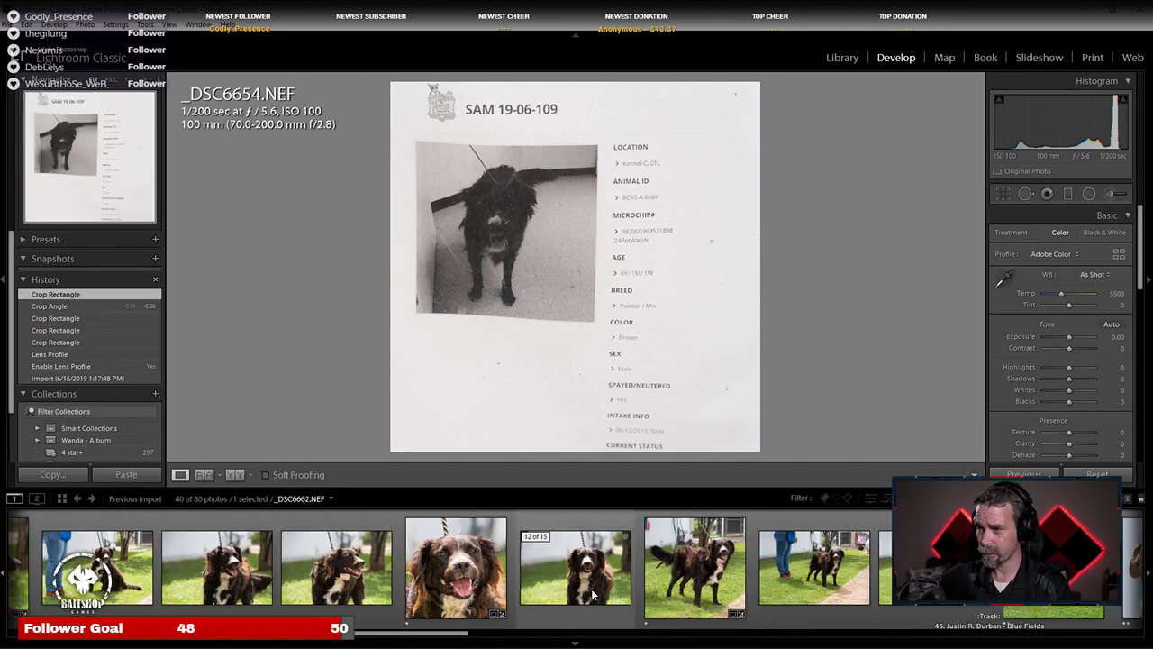
pyautogui.scroll(-3, 586, 577)
pyautogui.scroll(5, 793, 572)
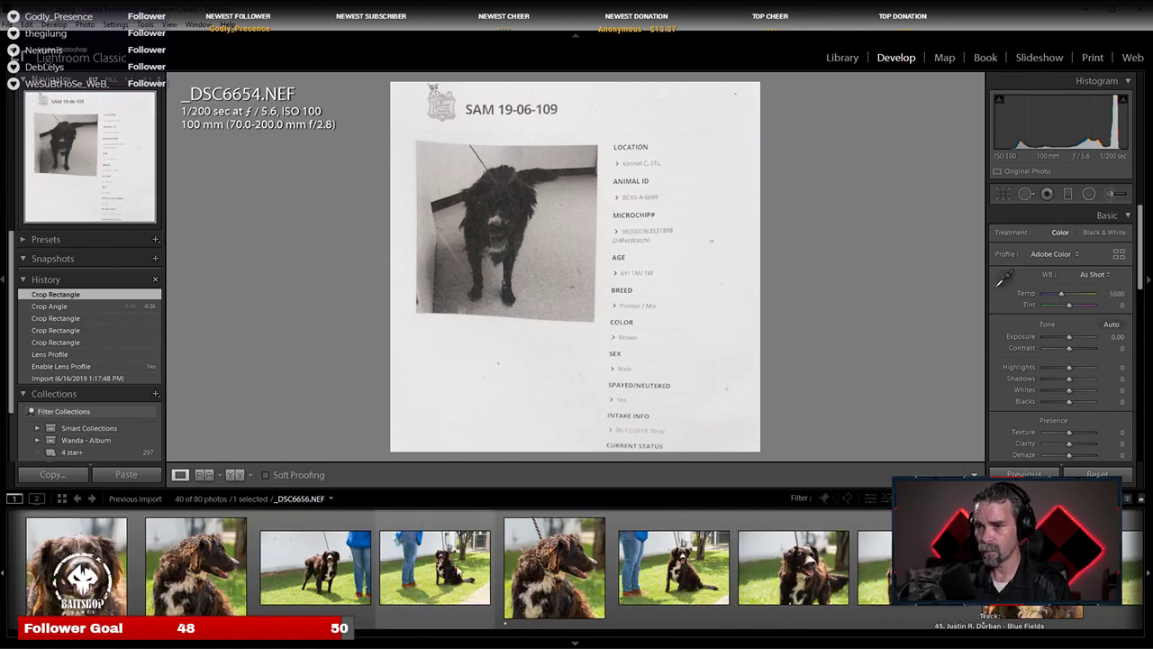
pyautogui.click(27, 523)
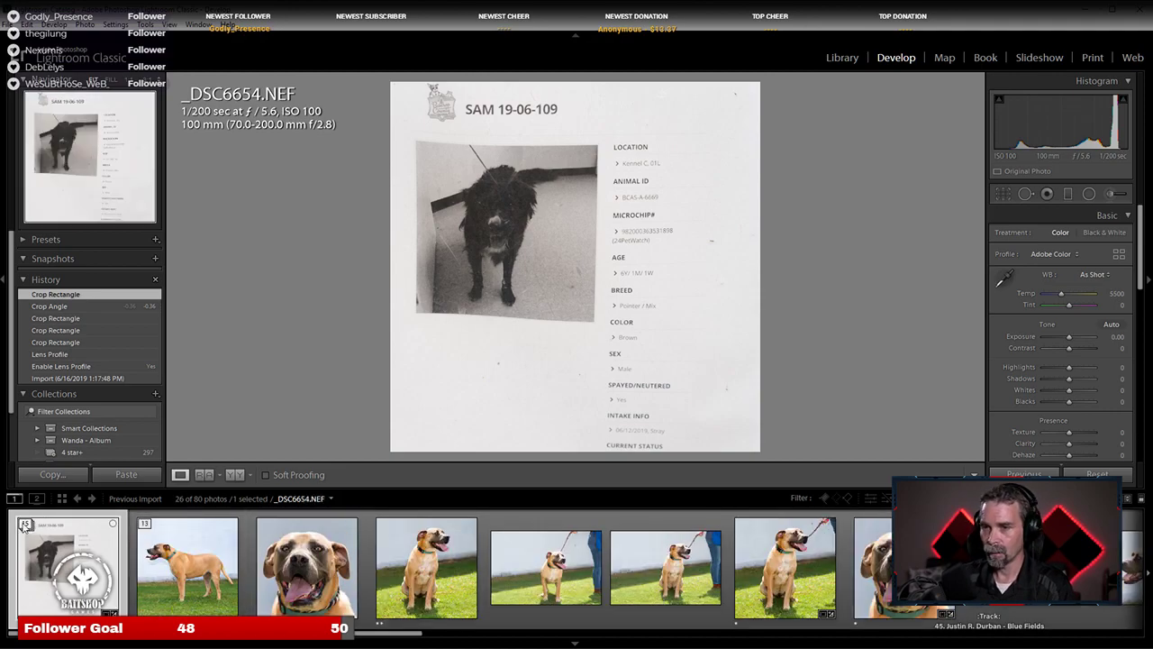
# Step: Select the retouched tan dog face portrait (.tif) in the filmstrip
pyautogui.click(418, 576)
pyautogui.scroll(-3, 417, 576)
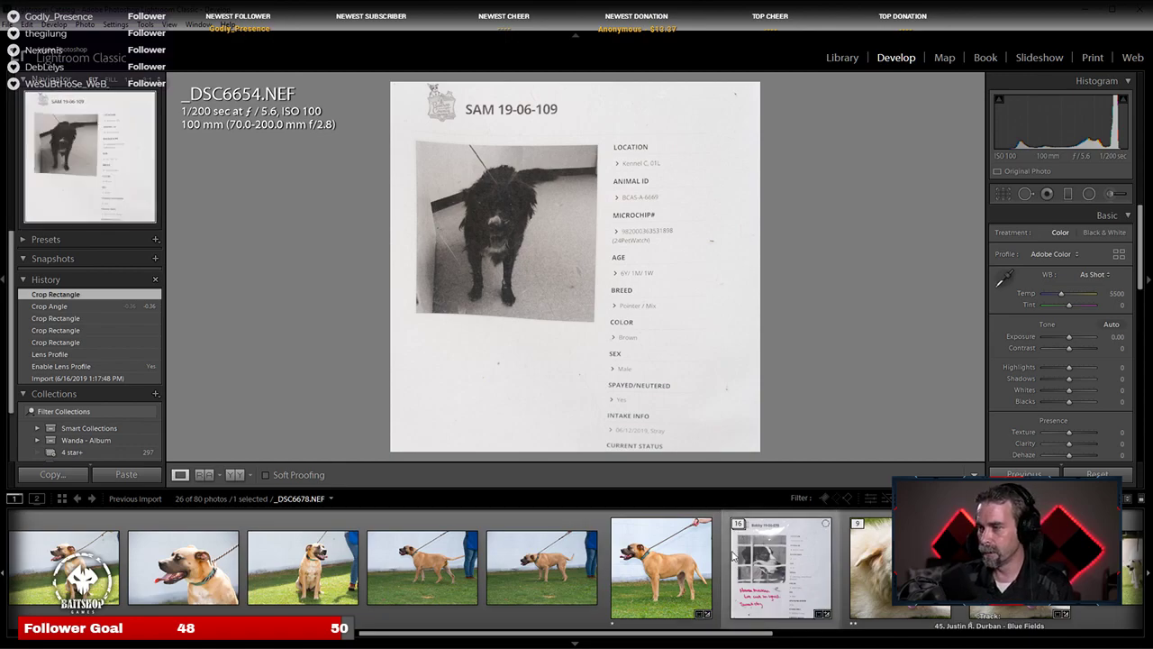
pyautogui.scroll(-5, 729, 551)
pyautogui.scroll(8, 752, 552)
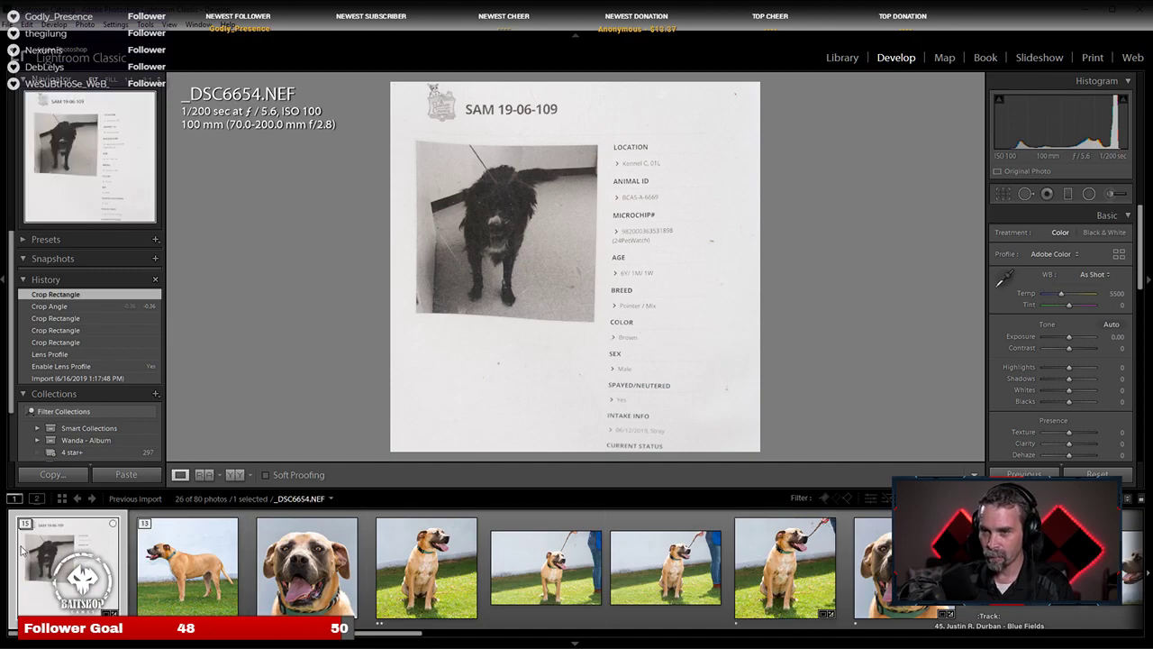
# Step: Collapse the tan dog's photo stack and open Bobby's intake sheet
pyautogui.click(167, 550)
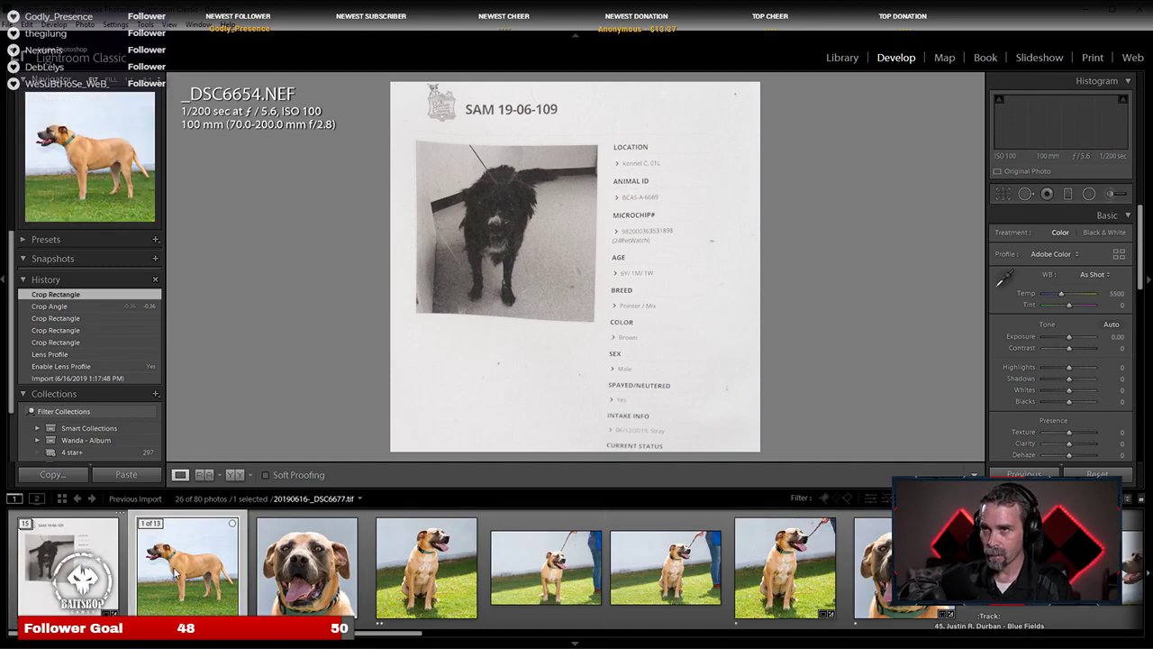
pyautogui.click(151, 523)
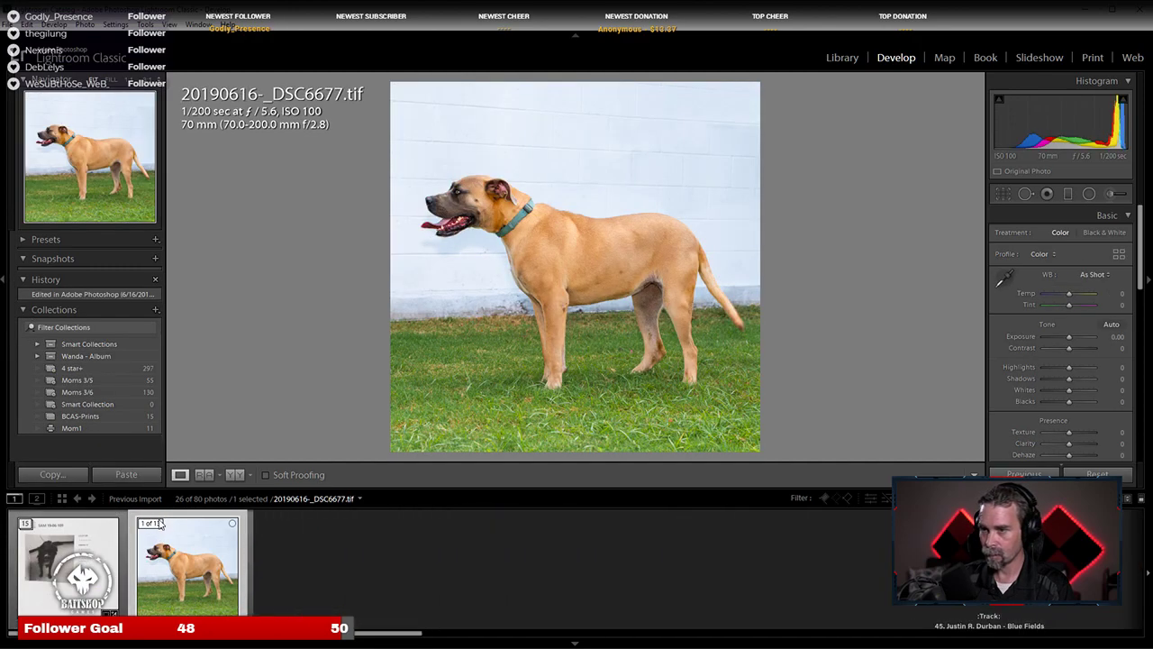
pyautogui.click(300, 599)
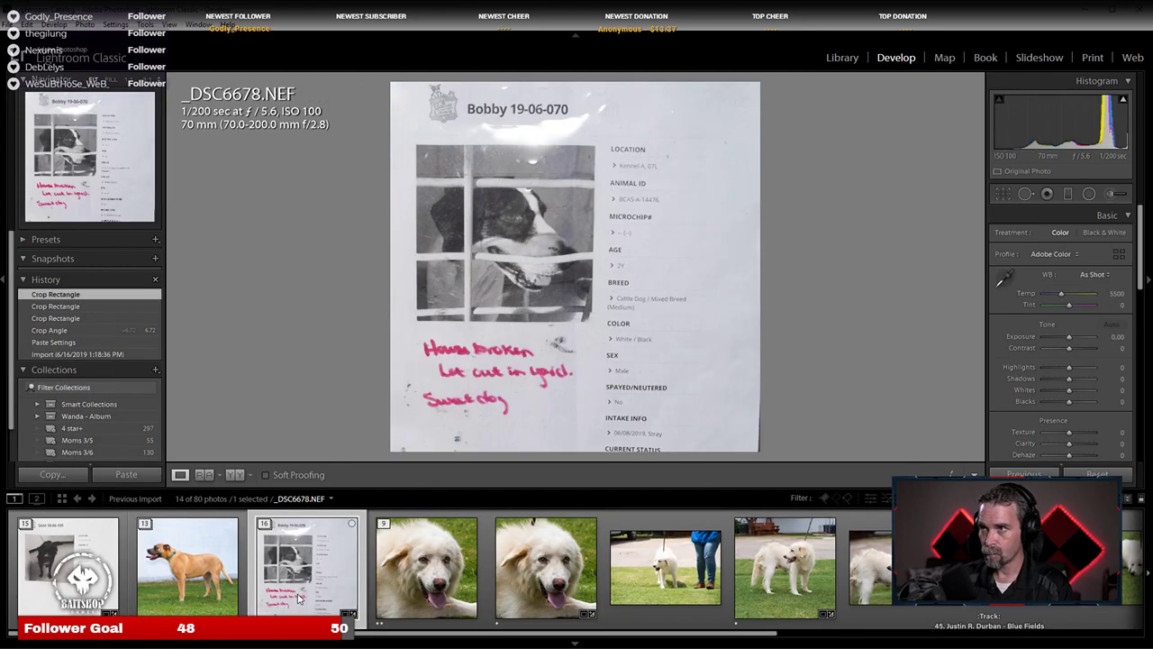
# Step: View the retouched white dog close-up 20190616-_DSC6694.tif and find the standing white dog shot
pyautogui.click(380, 576)
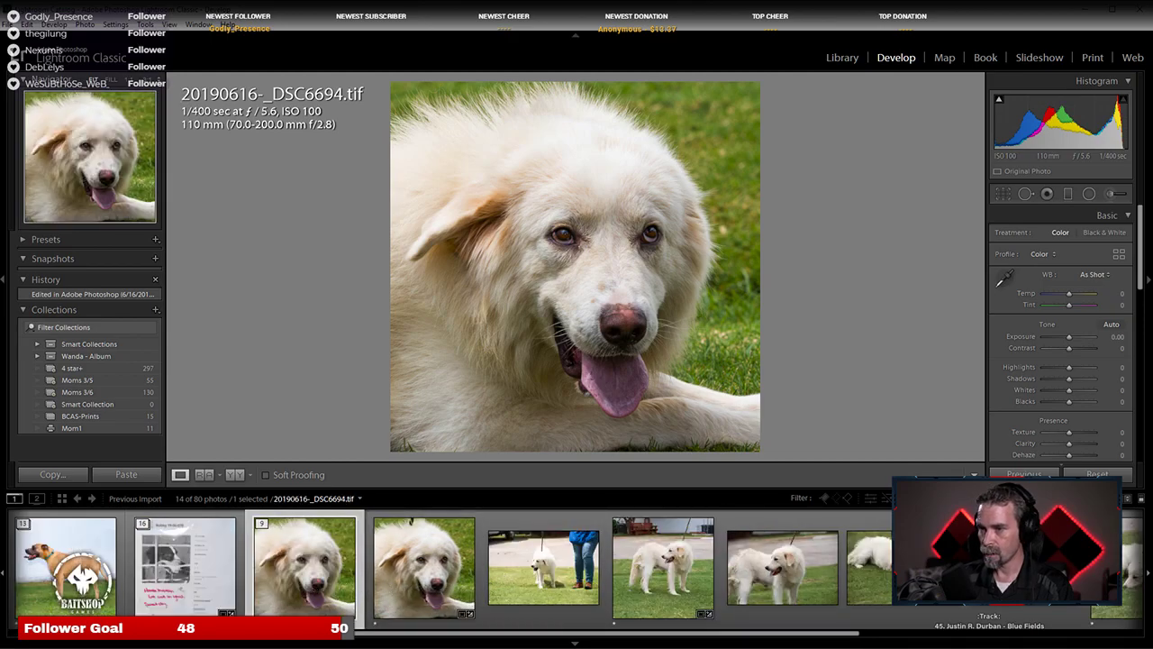
pyautogui.scroll(-4, 787, 539)
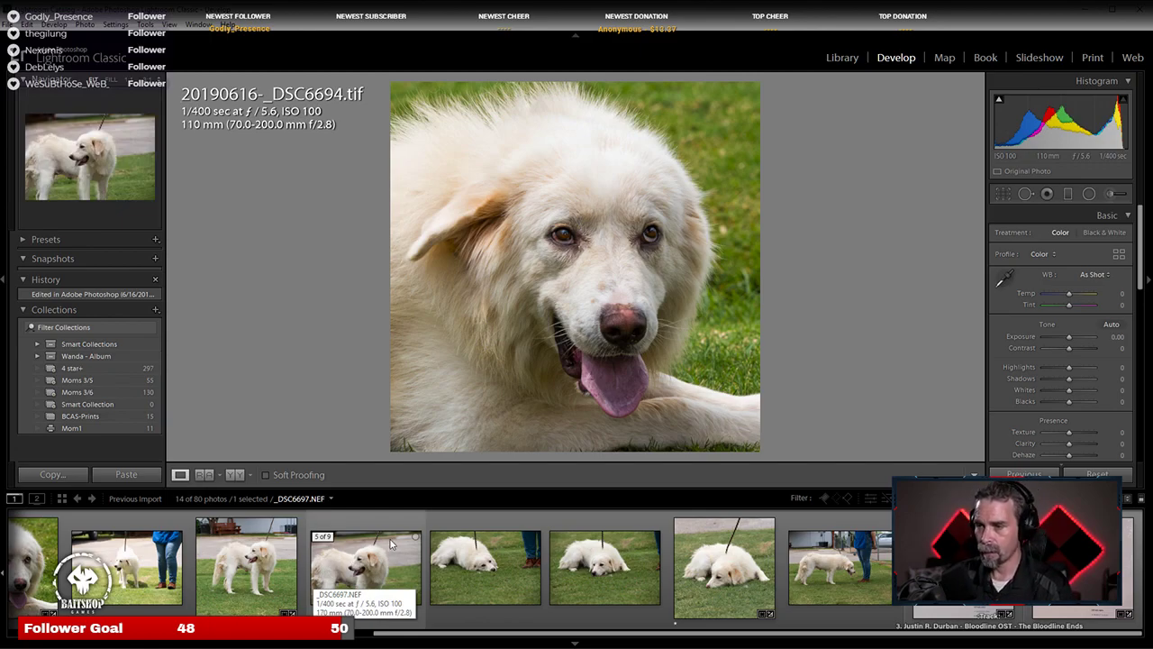
pyautogui.scroll(1, 368, 581)
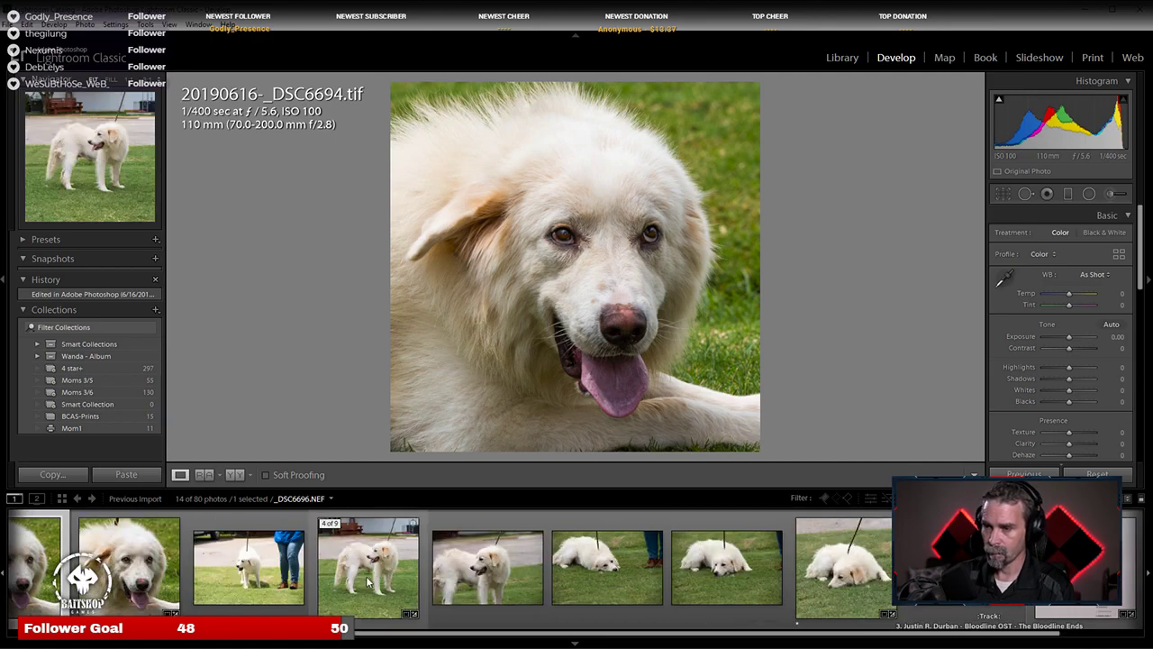
pyautogui.scroll(1, 367, 582)
pyautogui.scroll(1, 298, 569)
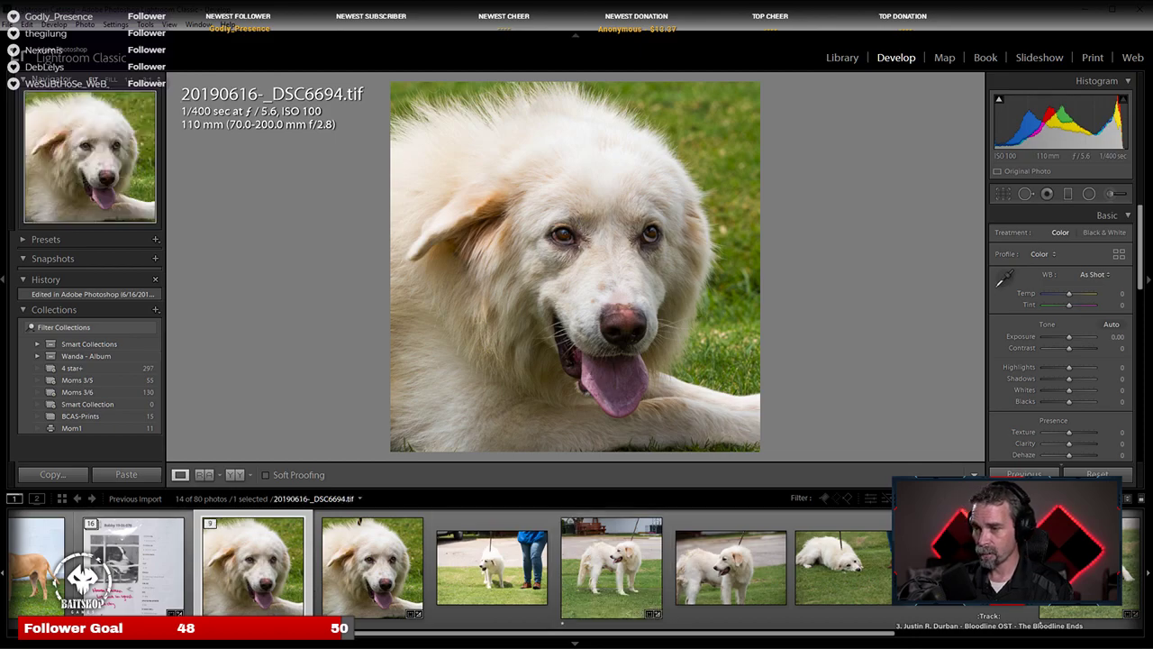
# Step: Open _DSC6696.NEF in Adobe Photoshop CC 2019 via Edit In
pyautogui.click(615, 585)
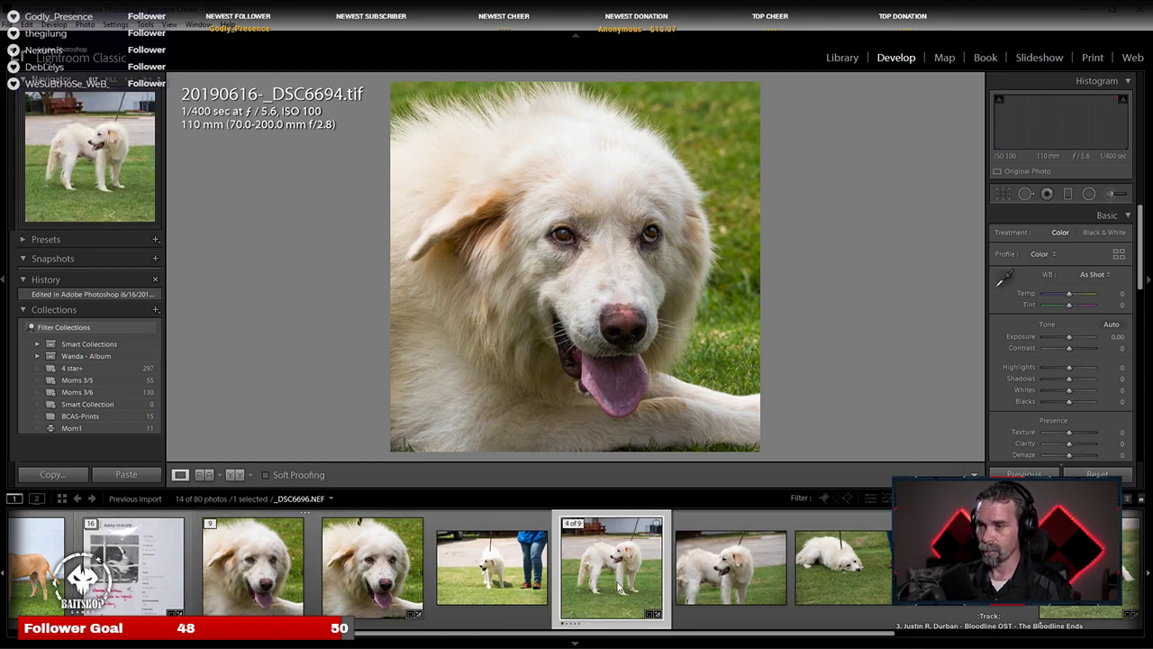
pyautogui.rightClick(614, 587)
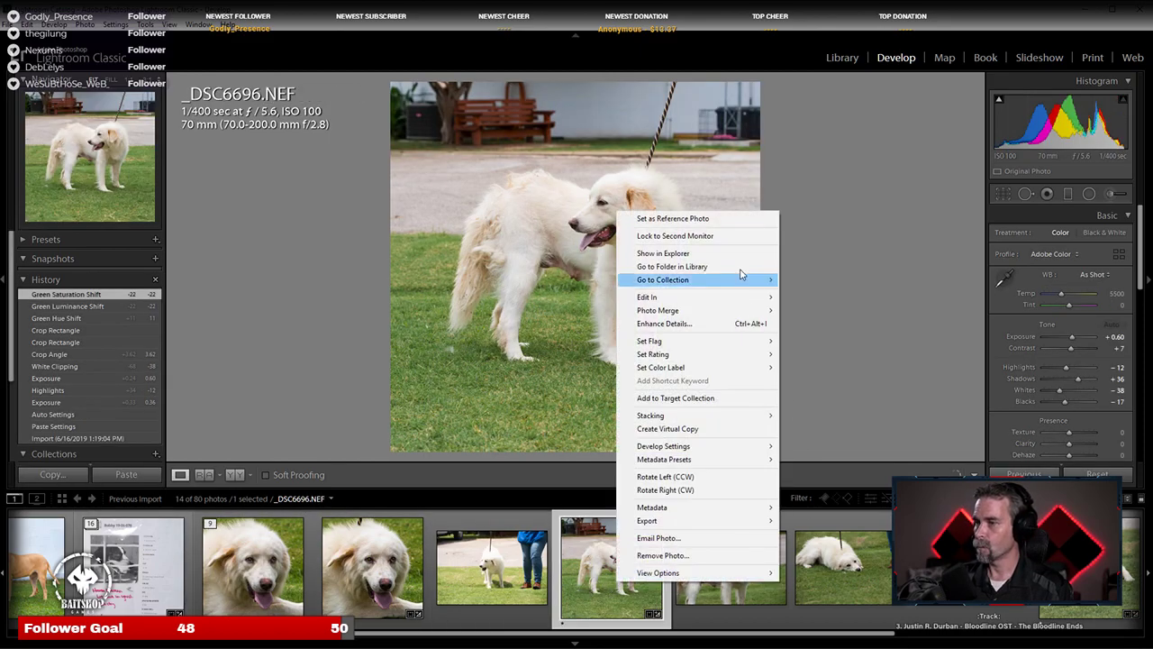
pyautogui.moveTo(682, 299)
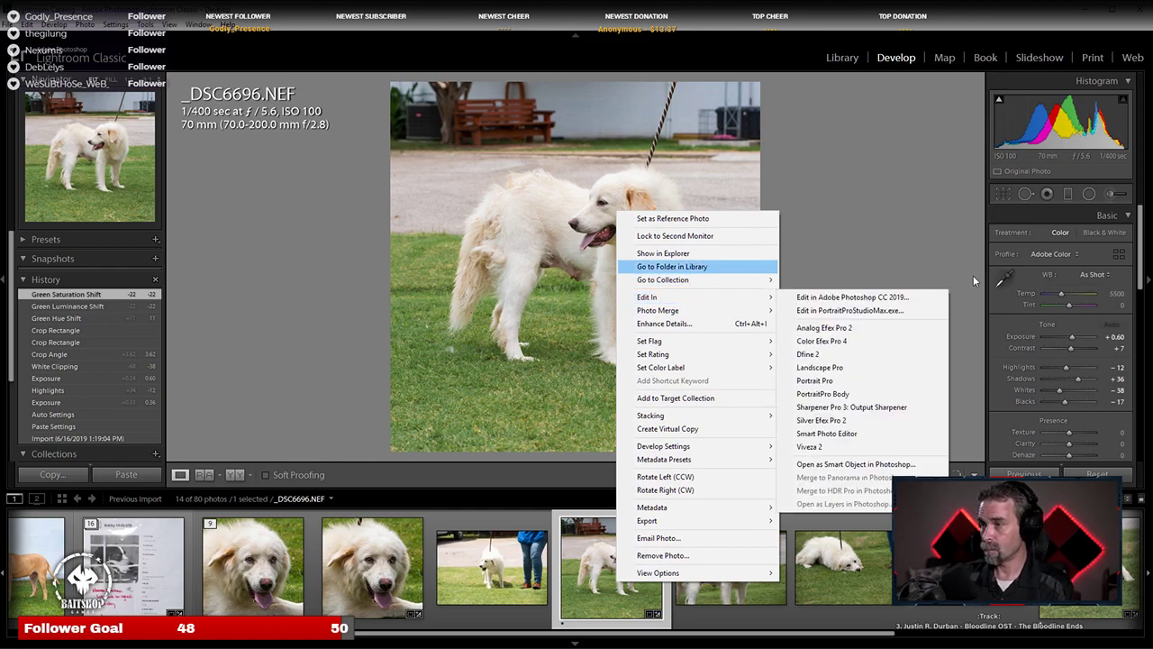
pyautogui.click(847, 297)
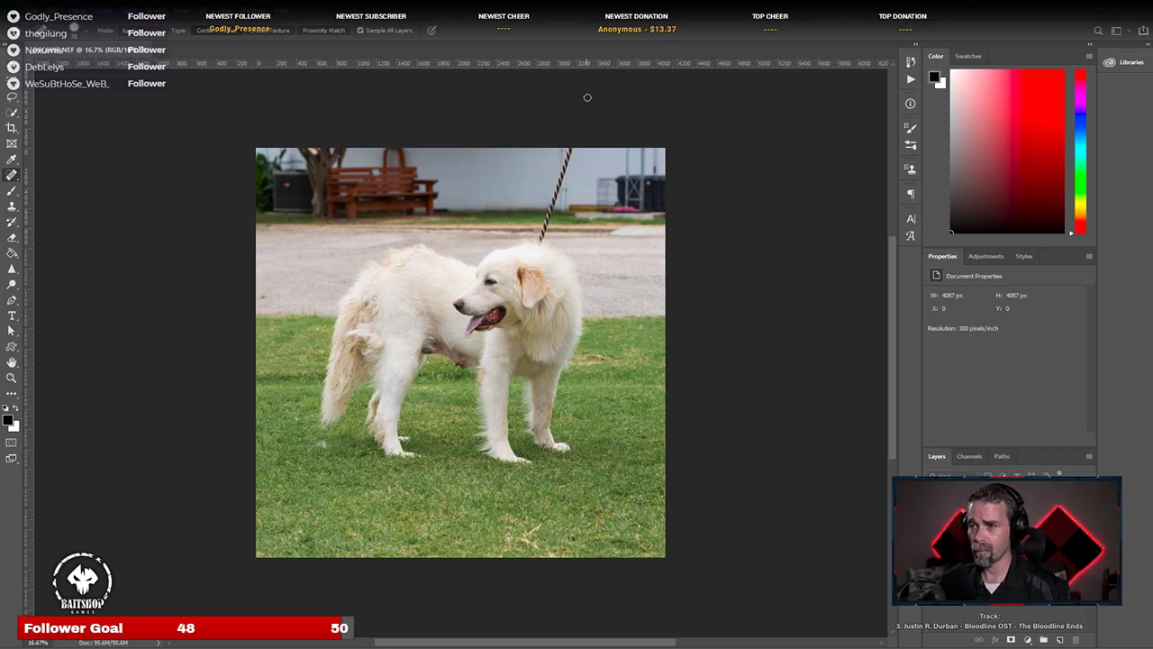
# Step: Zoom to the leash and paint it away with the Spot Healing Brush
pyautogui.scroll(3, 577, 242)
pyautogui.moveTo(570, 230); pyautogui.dragTo(512, 411)
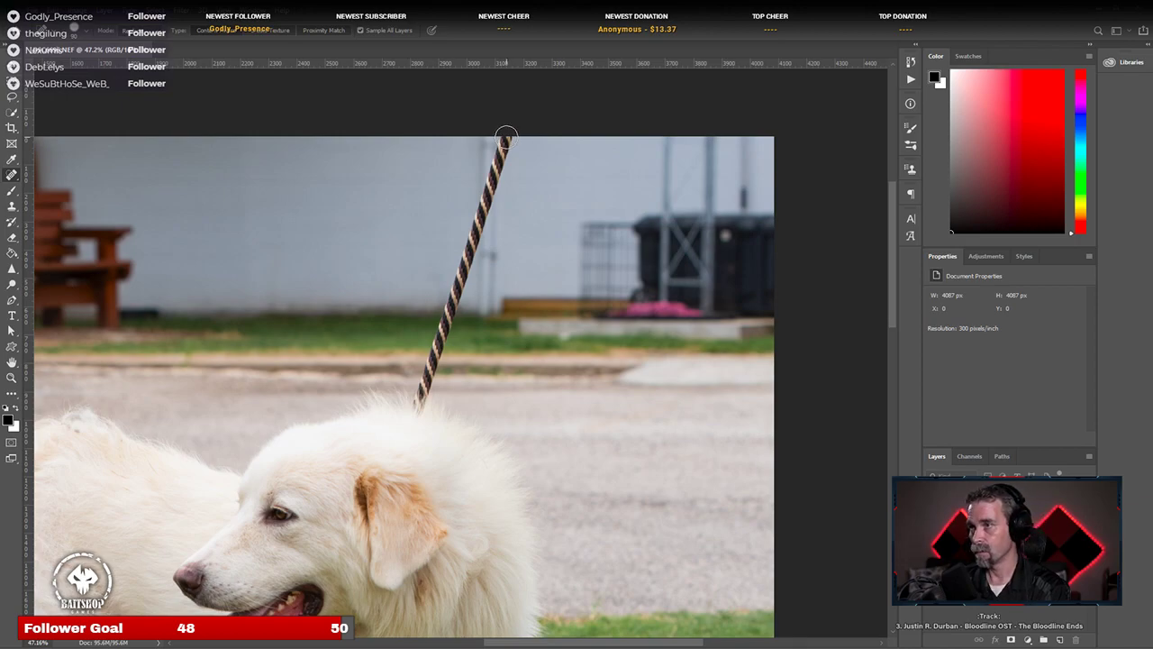
pyautogui.click(503, 138)
pyautogui.moveTo(502, 140)
pyautogui.mouseDown()
pyautogui.moveTo(499, 176)
pyautogui.moveTo(508, 150)
pyautogui.moveTo(420, 402)
pyautogui.mouseUp()
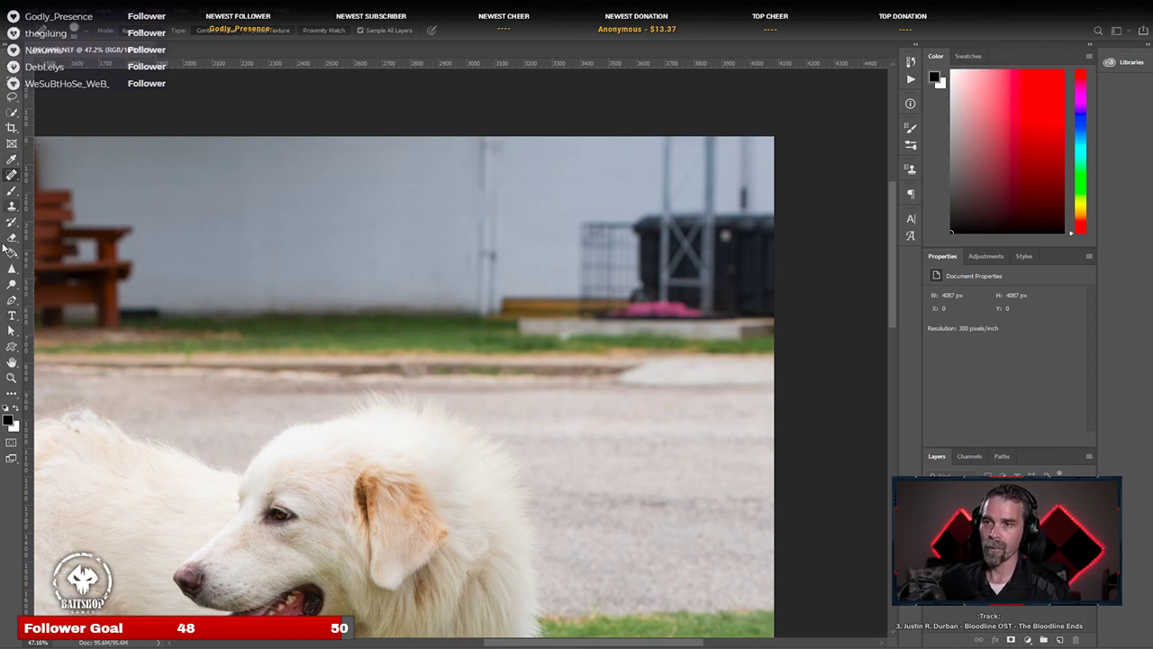
# Step: Clone wall texture over the leftover leash marks with the Clone Stamp, then check the result
pyautogui.click(14, 207)
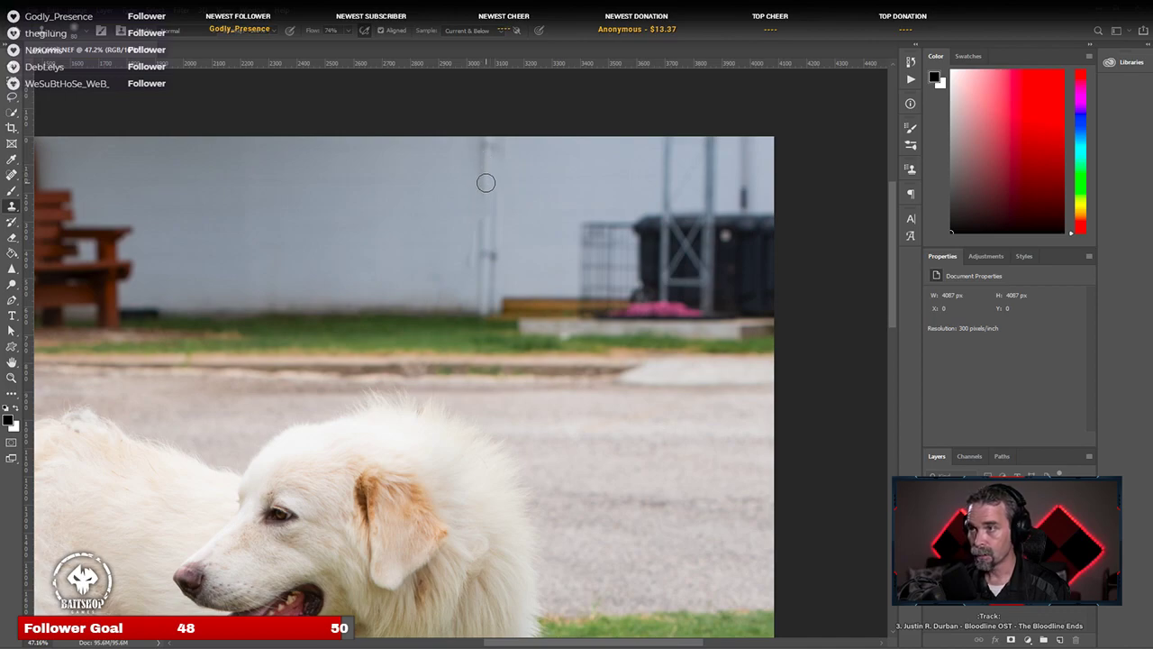
pyautogui.moveTo(487, 186); pyautogui.dragTo(488, 218)
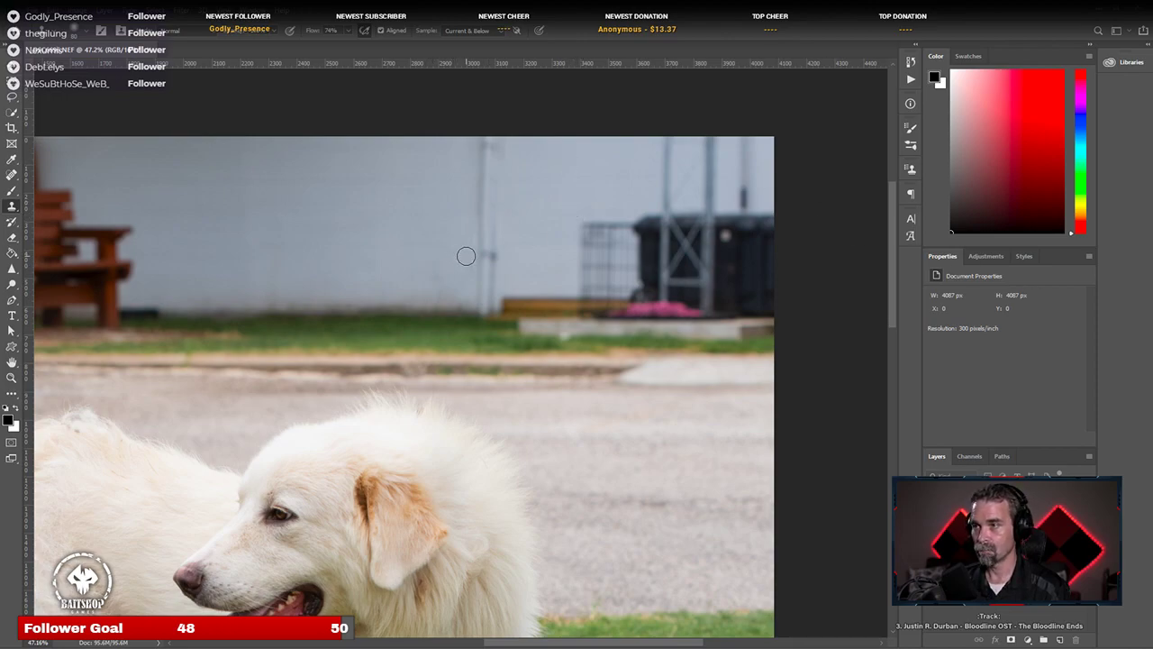
pyautogui.scroll(-3, 465, 262)
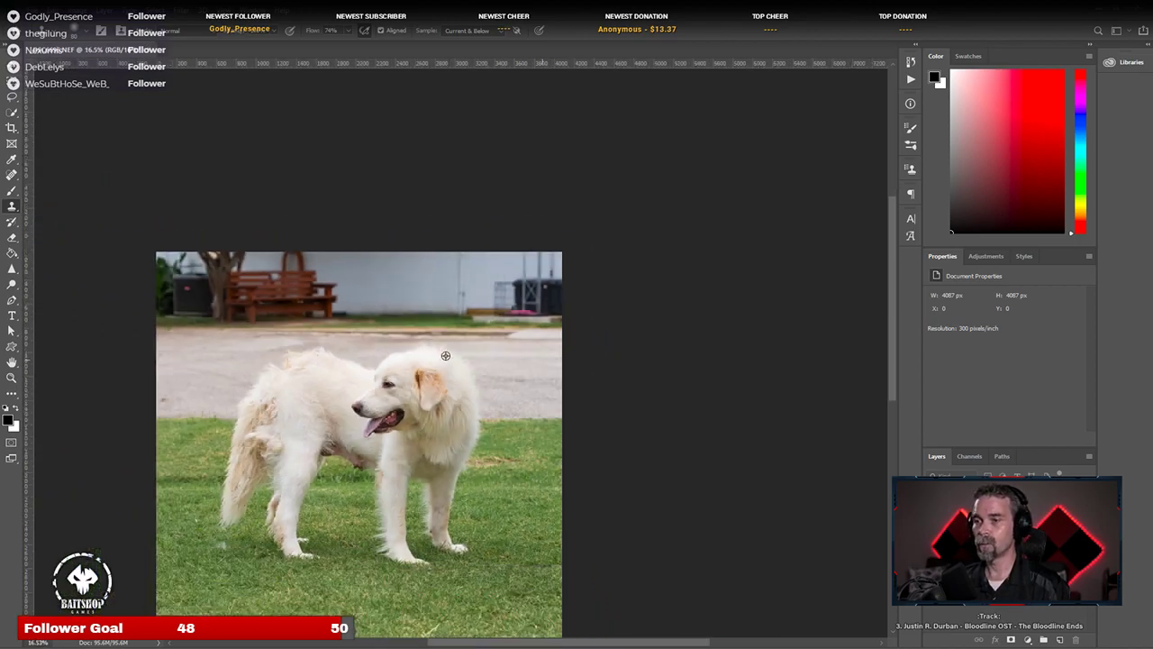
pyautogui.scroll(3, 573, 317)
pyautogui.scroll(-4, 553, 342)
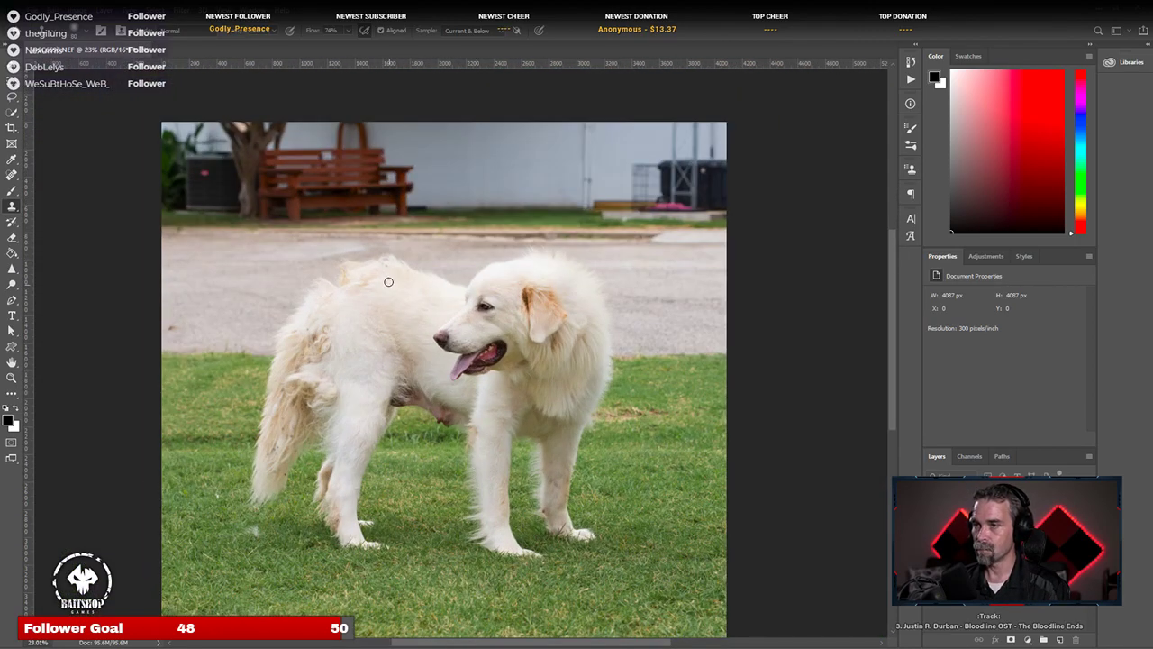
pyautogui.scroll(5, 270, 324)
pyautogui.scroll(-5, 364, 286)
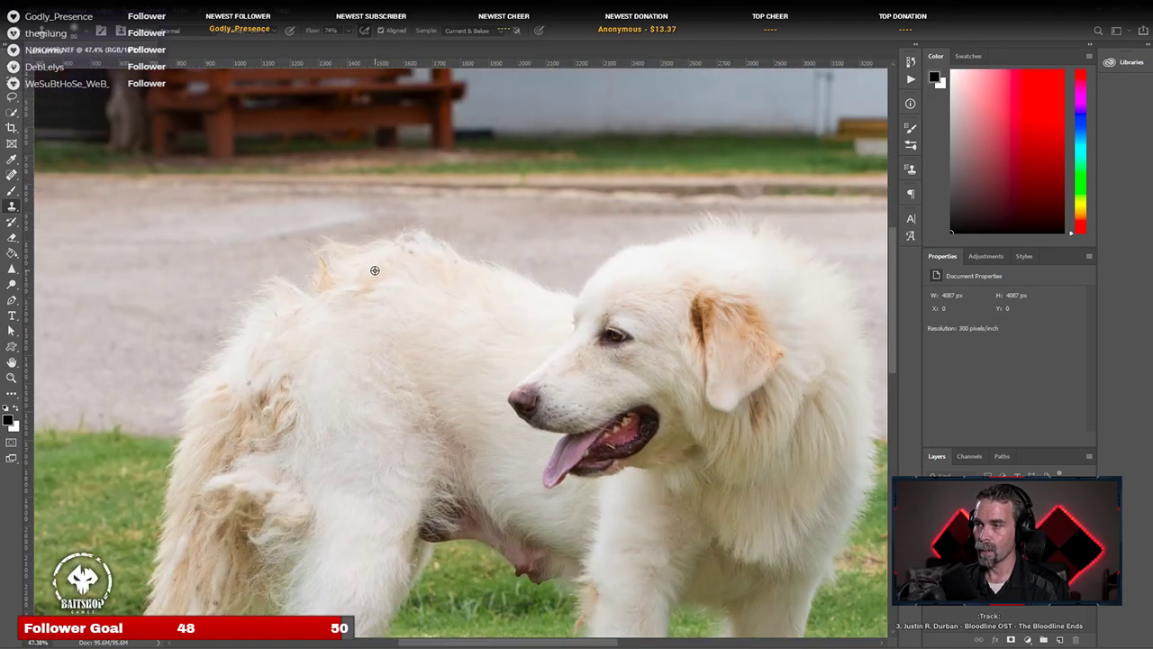
pyautogui.scroll(4, 364, 285)
pyautogui.scroll(-4, 364, 285)
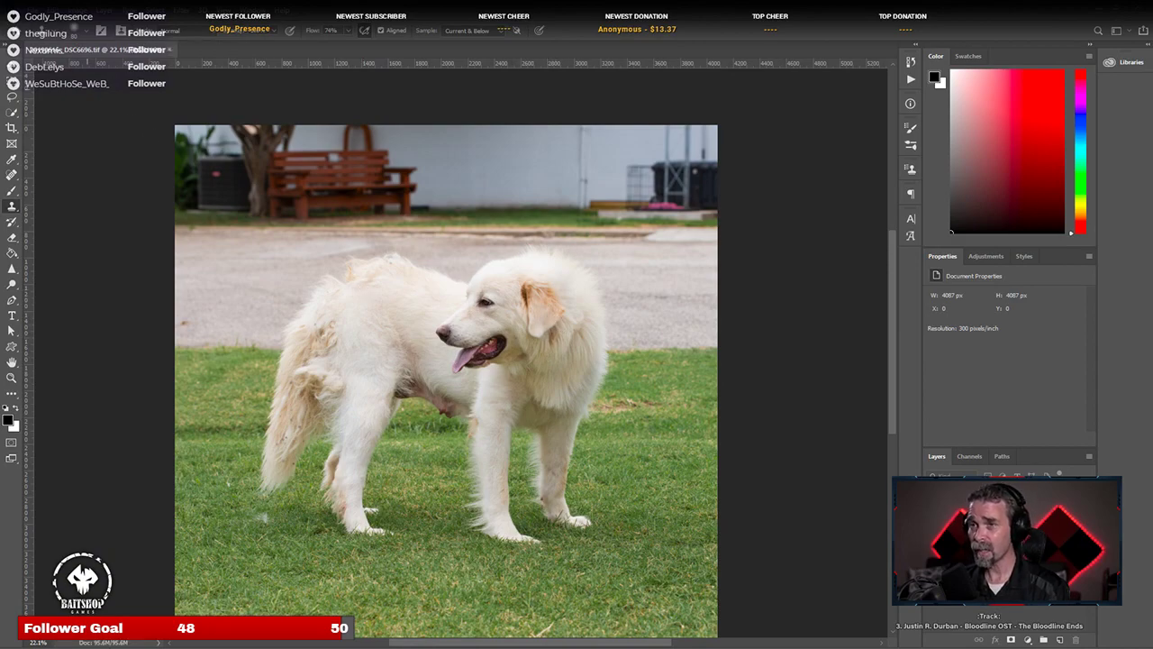
# Step: Close the retouched standing-dog image and rate it two stars in Lightroom
pyautogui.click(169, 50)
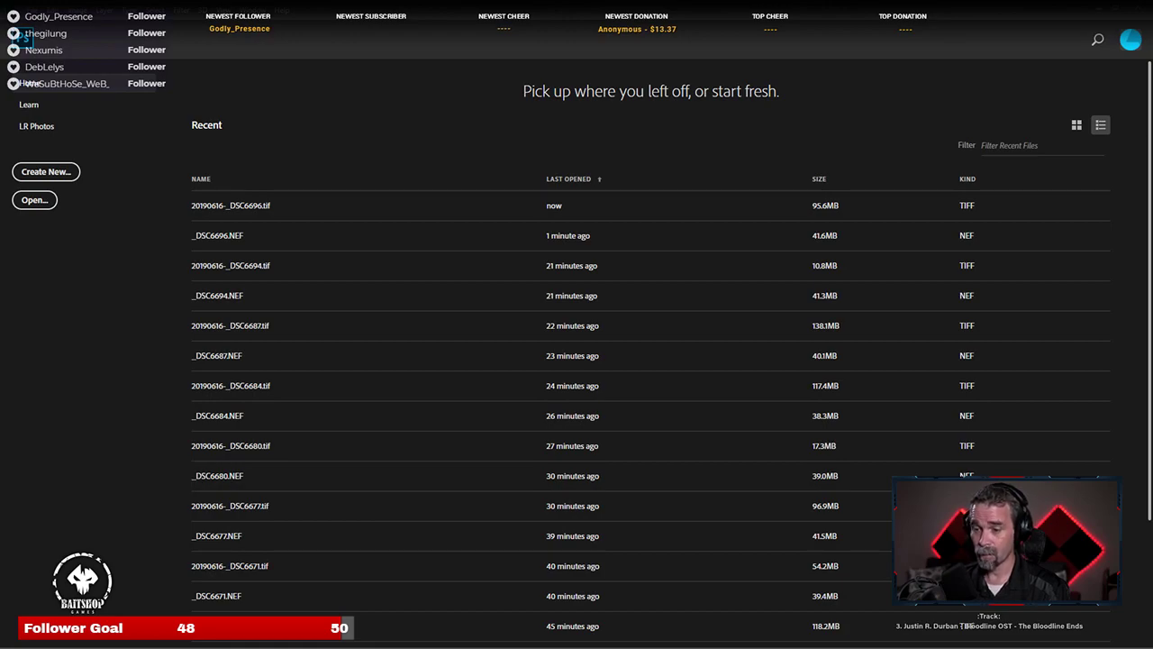
pyautogui.hotkey('alt', 'Tab')
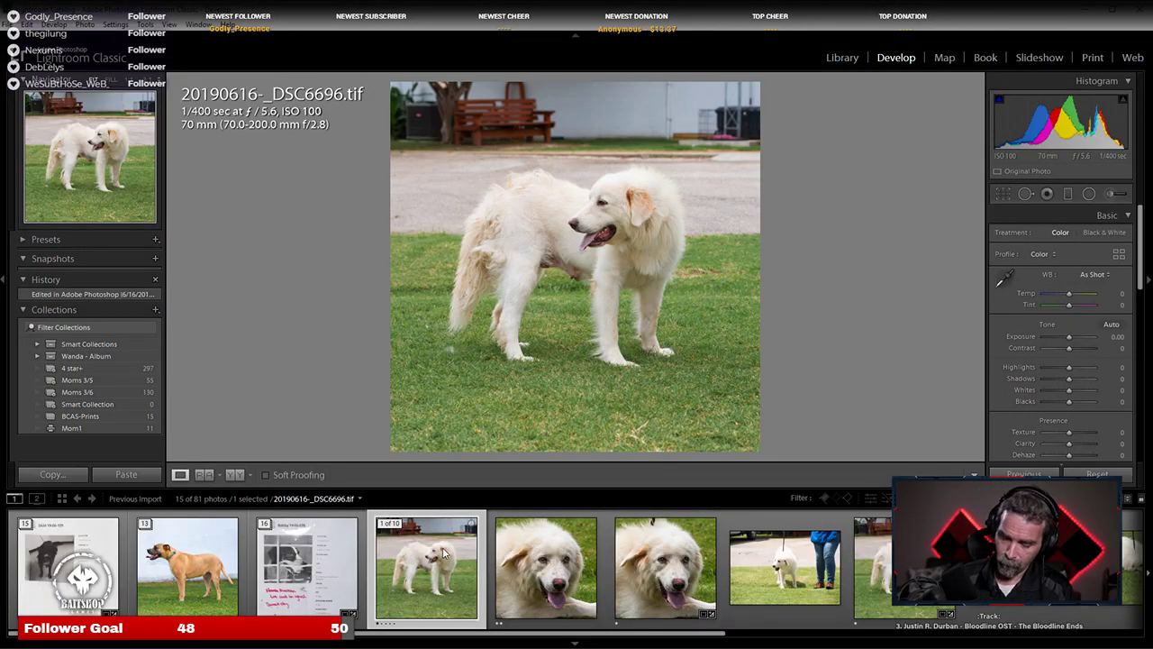
pyautogui.press('2')
# Step: Send the lying white dog photo to Adobe Photoshop CC 2019
pyautogui.click(871, 567)
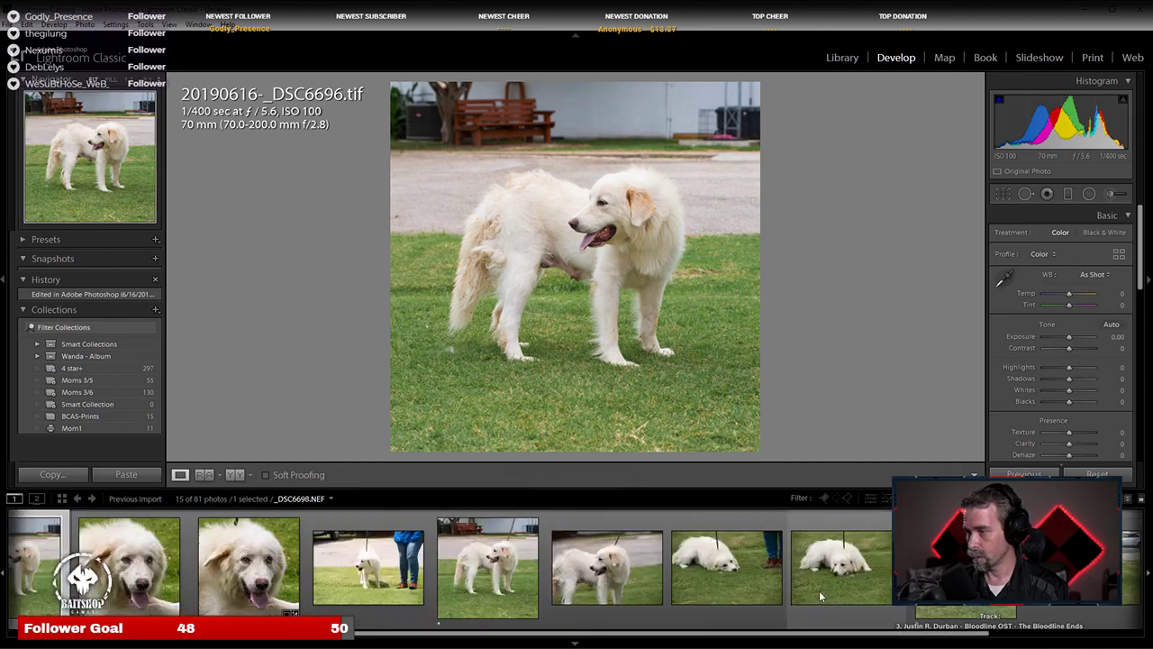
pyautogui.click(840, 587)
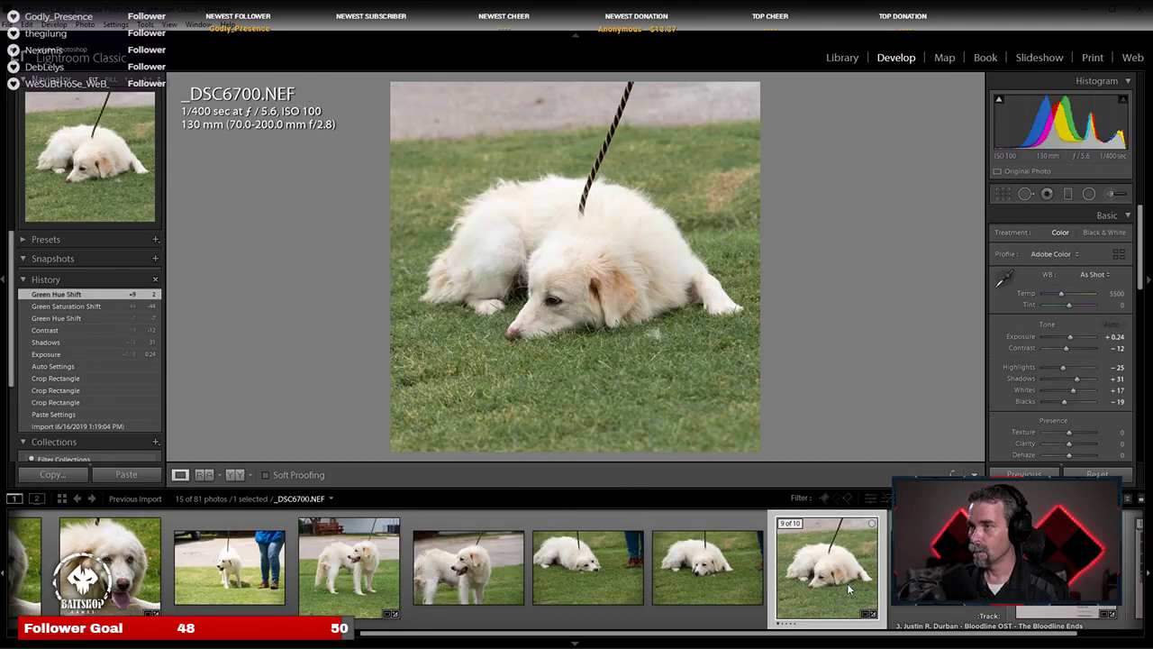
pyautogui.rightClick(848, 586)
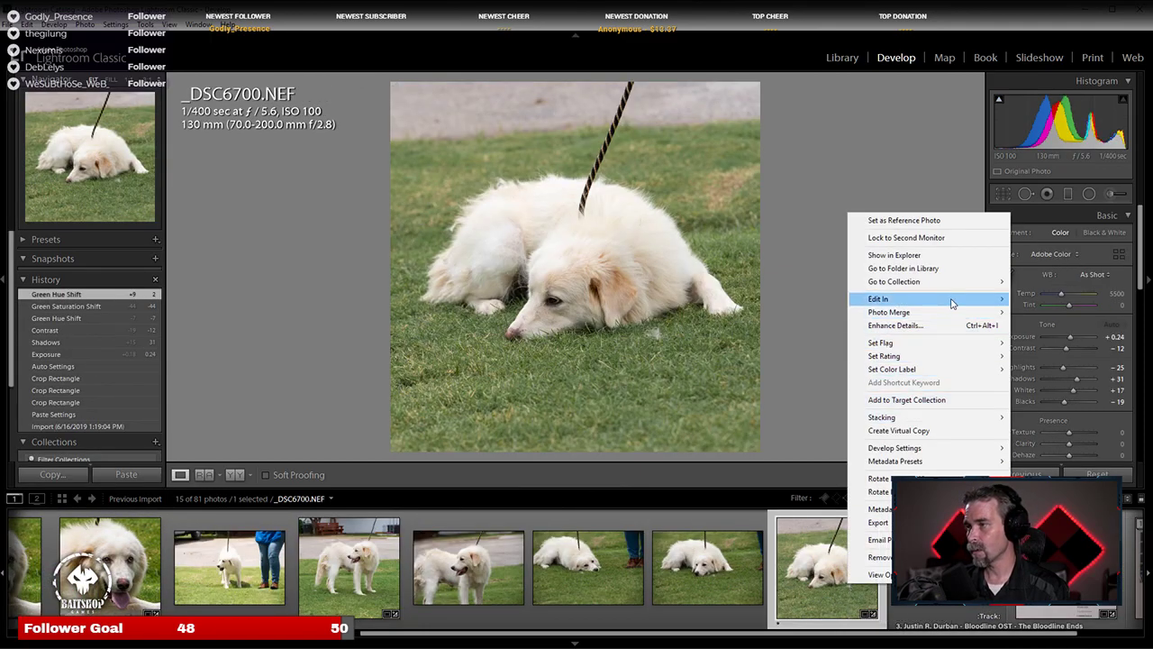
pyautogui.moveTo(951, 303)
pyautogui.click(769, 300)
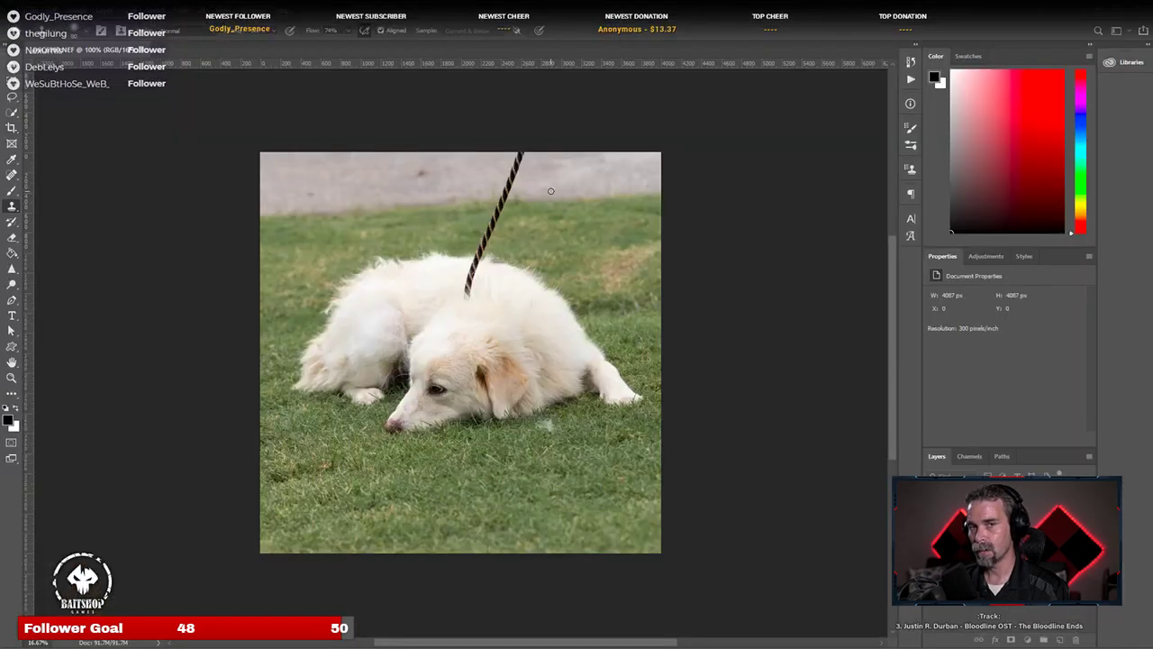
# Step: Close that Photoshop copy without saving and enter Crop & Straighten back in Lightroom
pyautogui.click(144, 50)
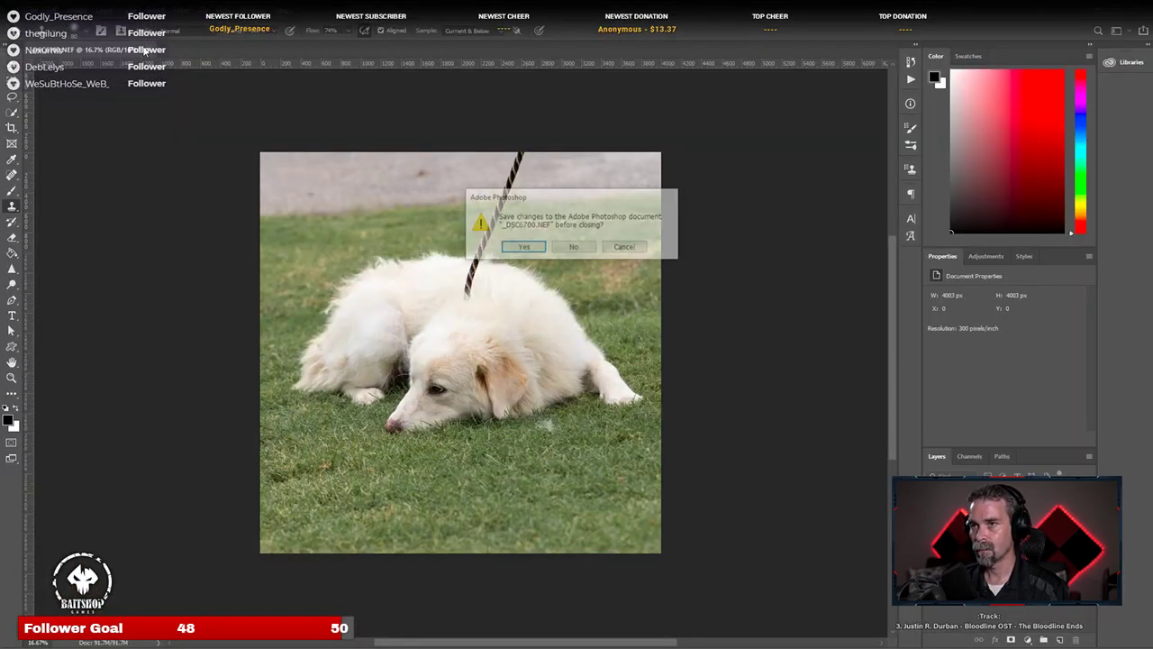
pyautogui.click(574, 249)
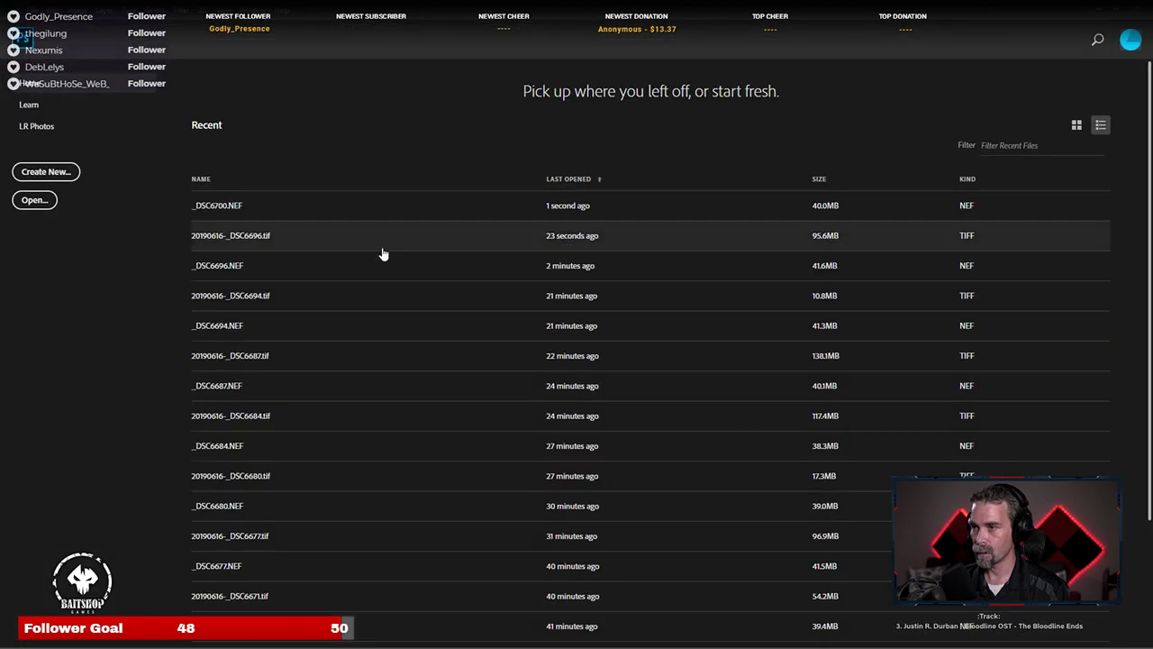
pyautogui.hotkey('alt', 'Tab')
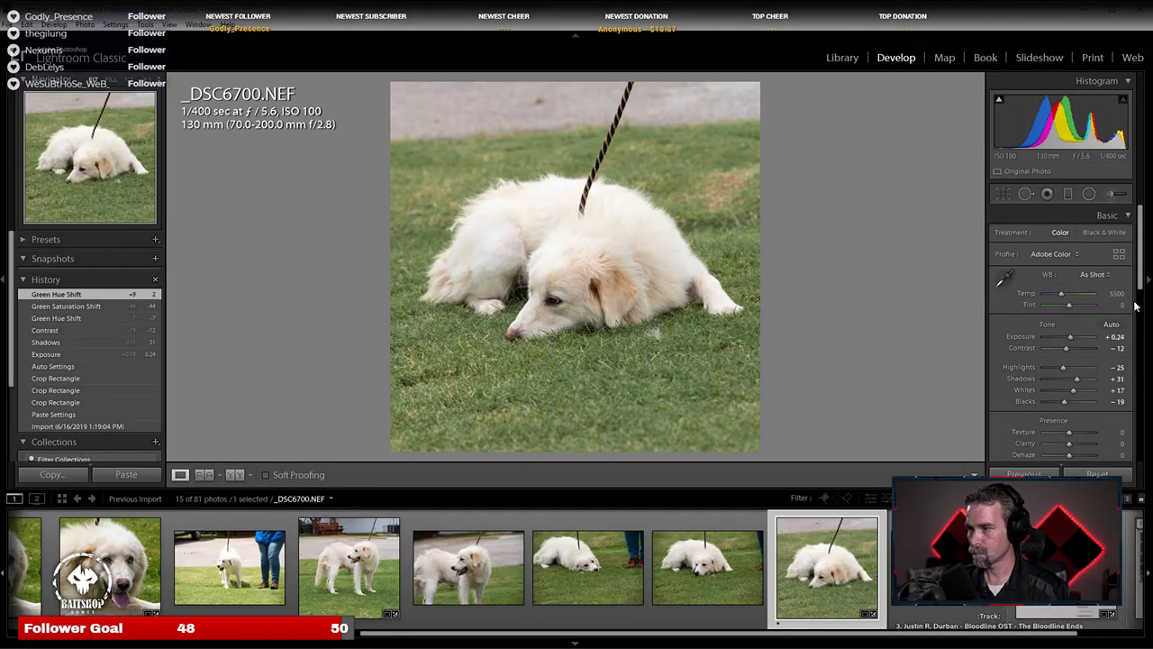
pyautogui.click(1003, 193)
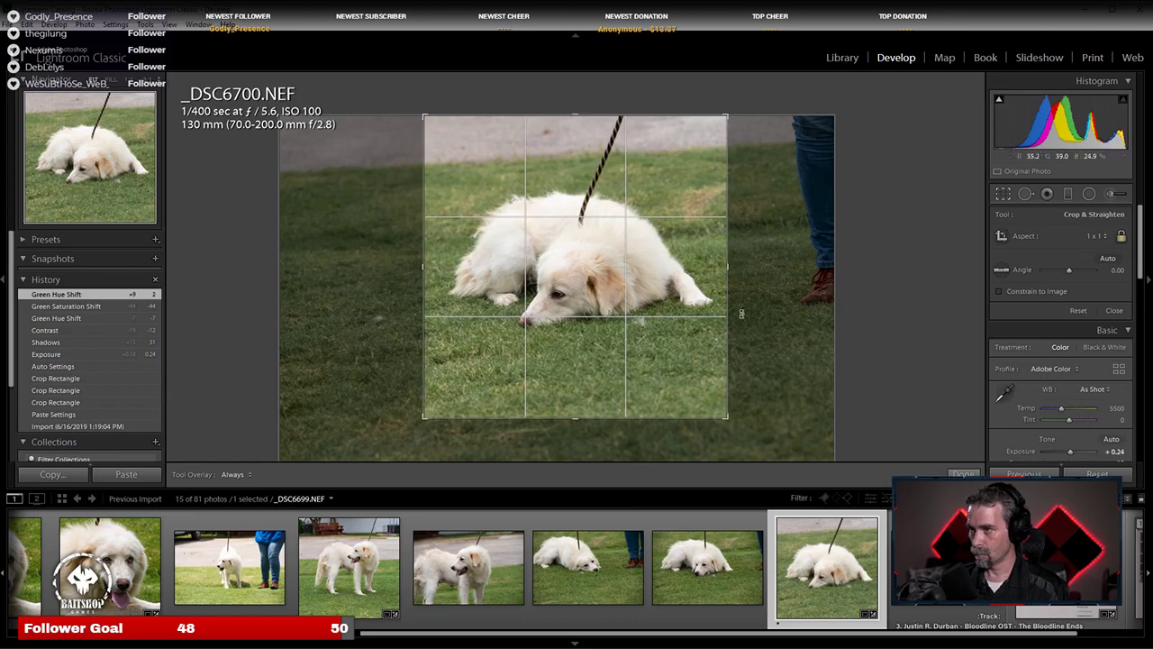
# Step: Rotate _DSC6700.NEF by 3.63°, shift it right under the 1x1 crop, and apply
pyautogui.moveTo(771, 347); pyautogui.dragTo(768, 307)
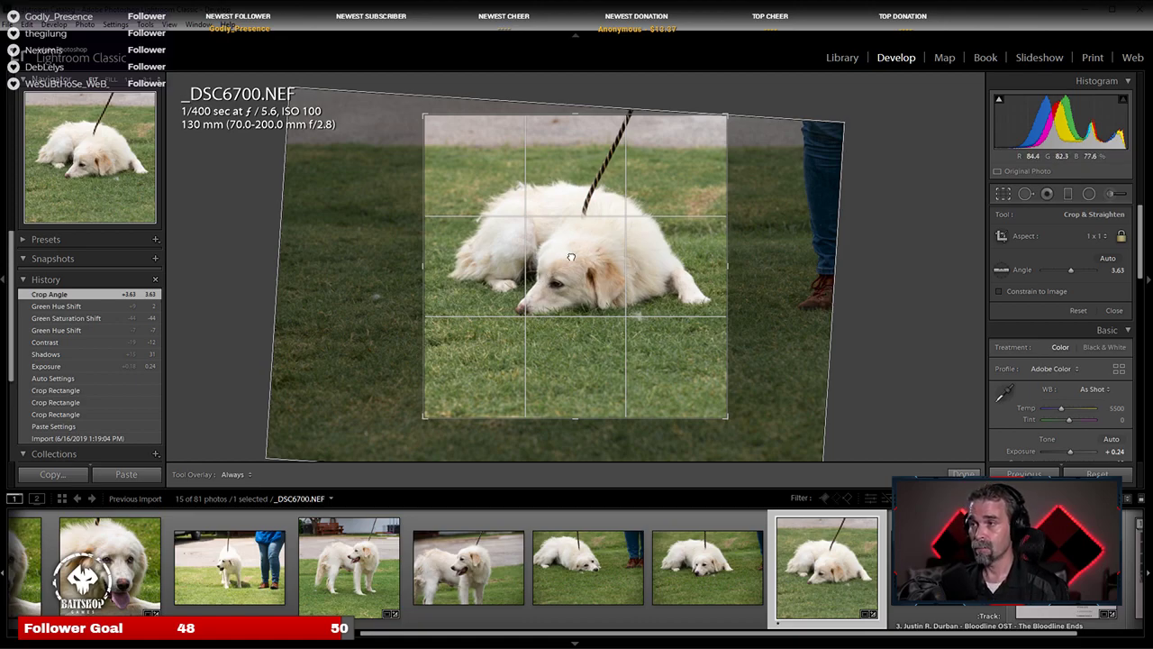
pyautogui.moveTo(570, 257); pyautogui.dragTo(577, 255)
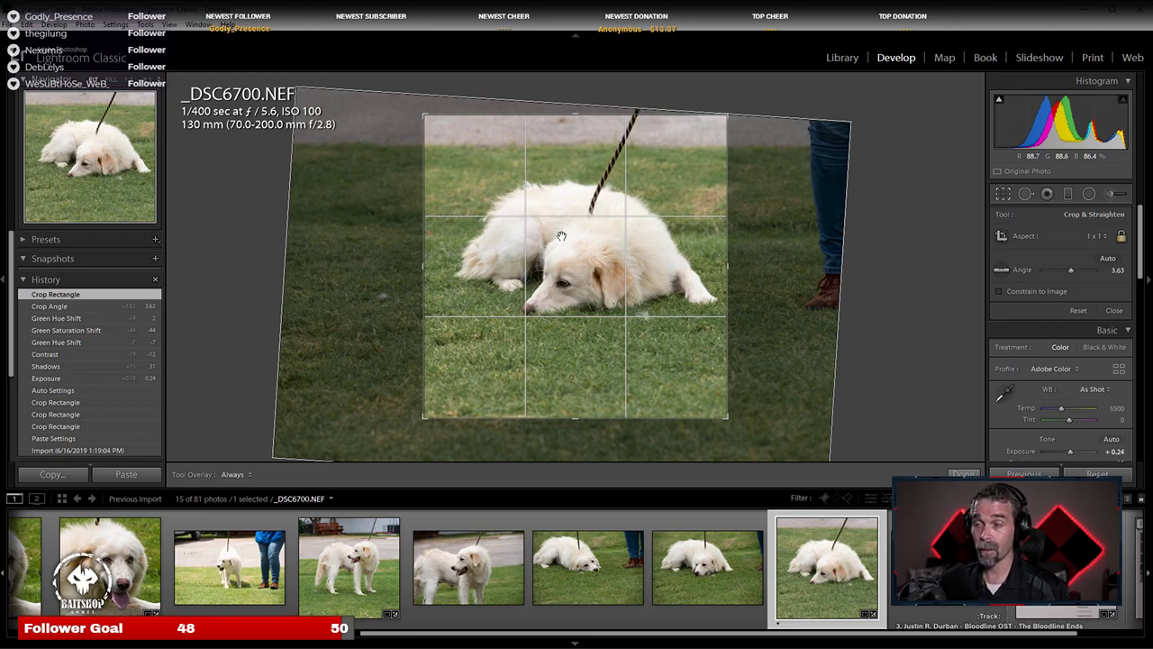
pyautogui.press('Return')
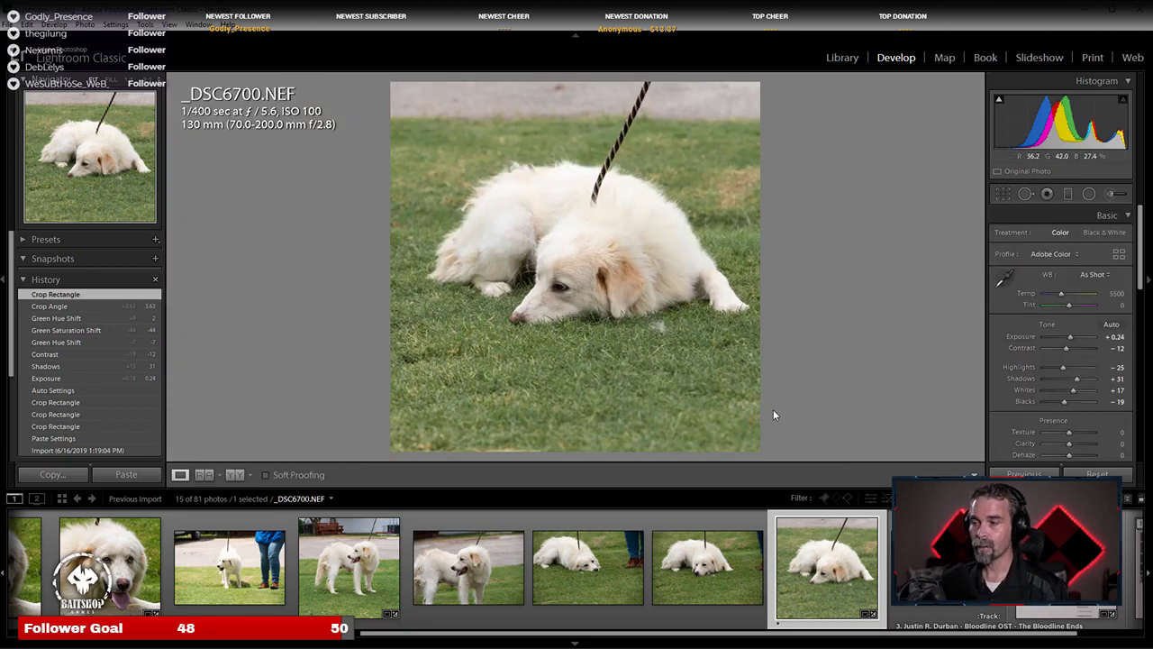
# Step: Send the cropped lying-dog photo to Adobe Photoshop CC 2019
pyautogui.rightClick(827, 585)
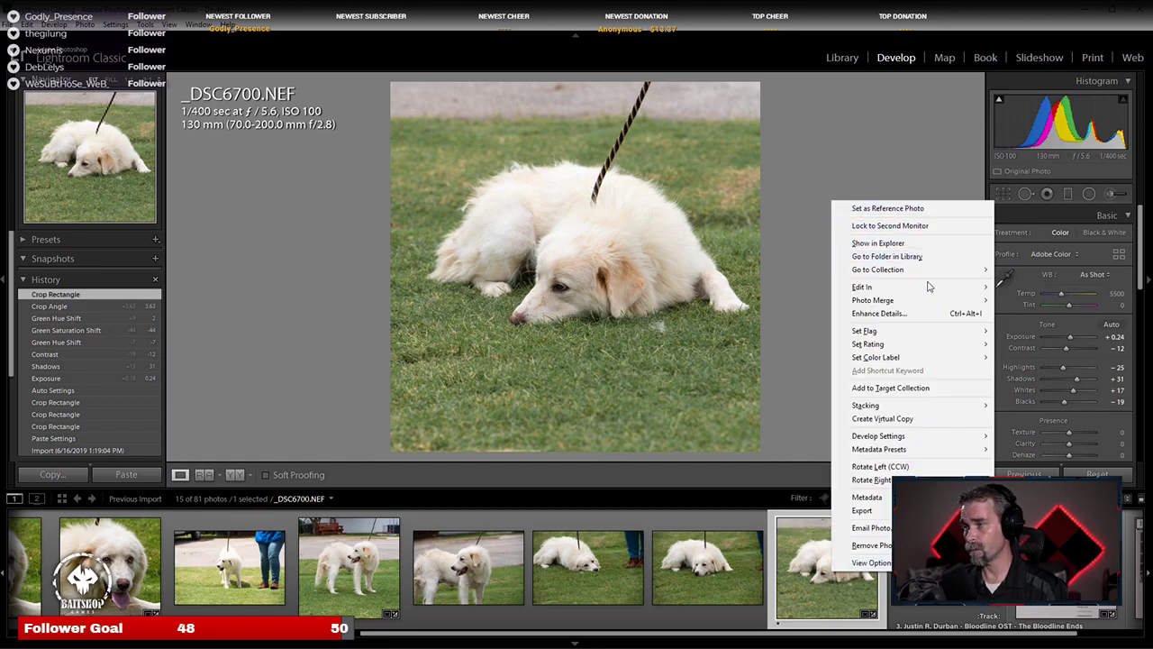
pyautogui.moveTo(912, 287)
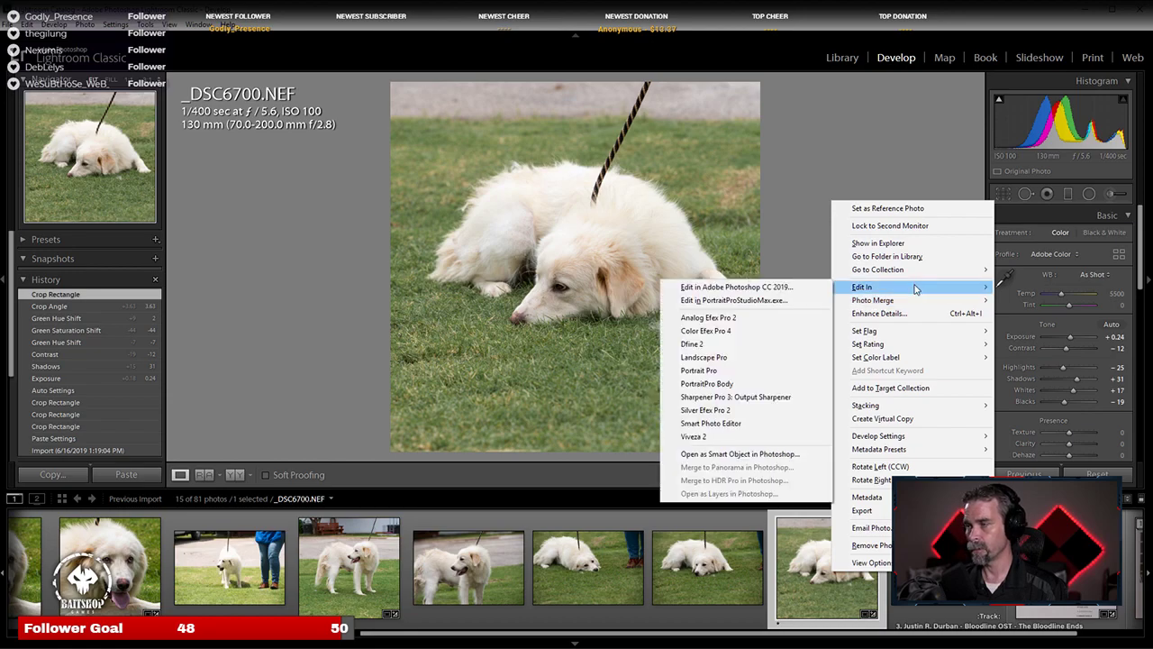
pyautogui.click(755, 286)
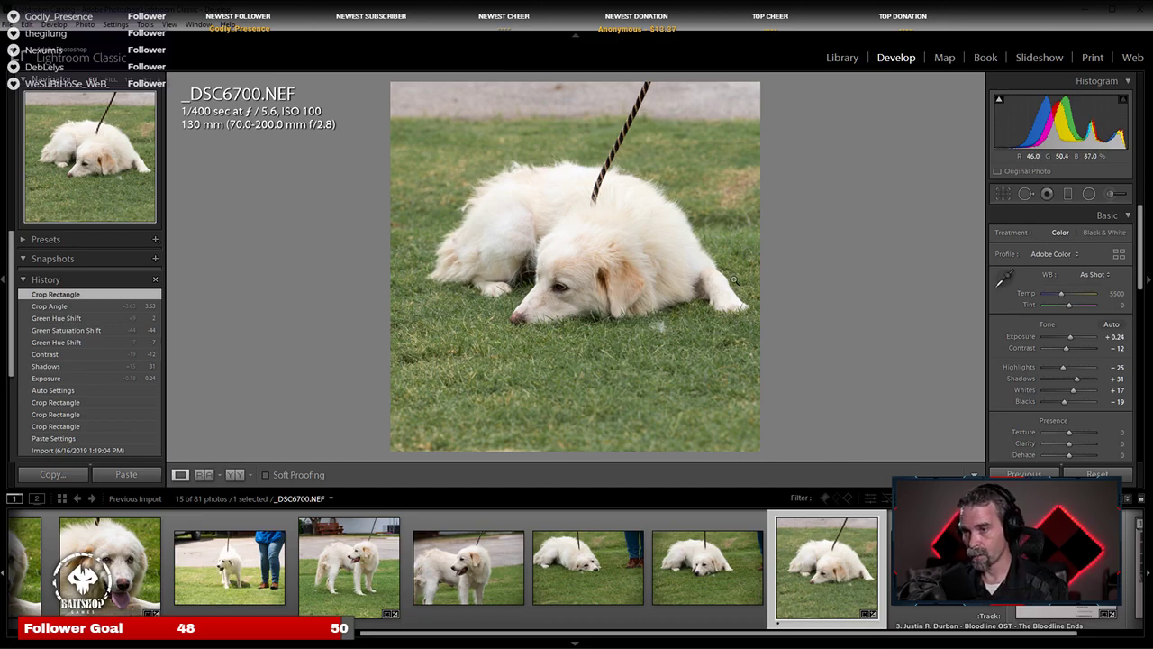
# Step: Heal the leash away with the Spot Healing Brush along its full length
pyautogui.scroll(2, 505, 181)
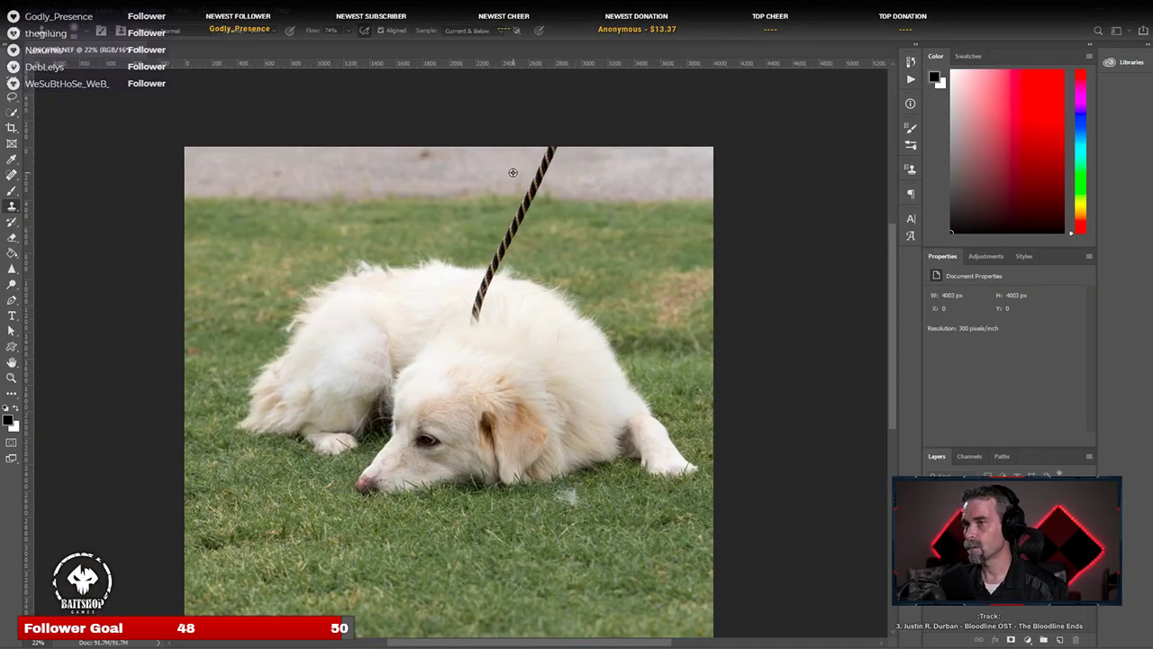
pyautogui.scroll(1, 529, 200)
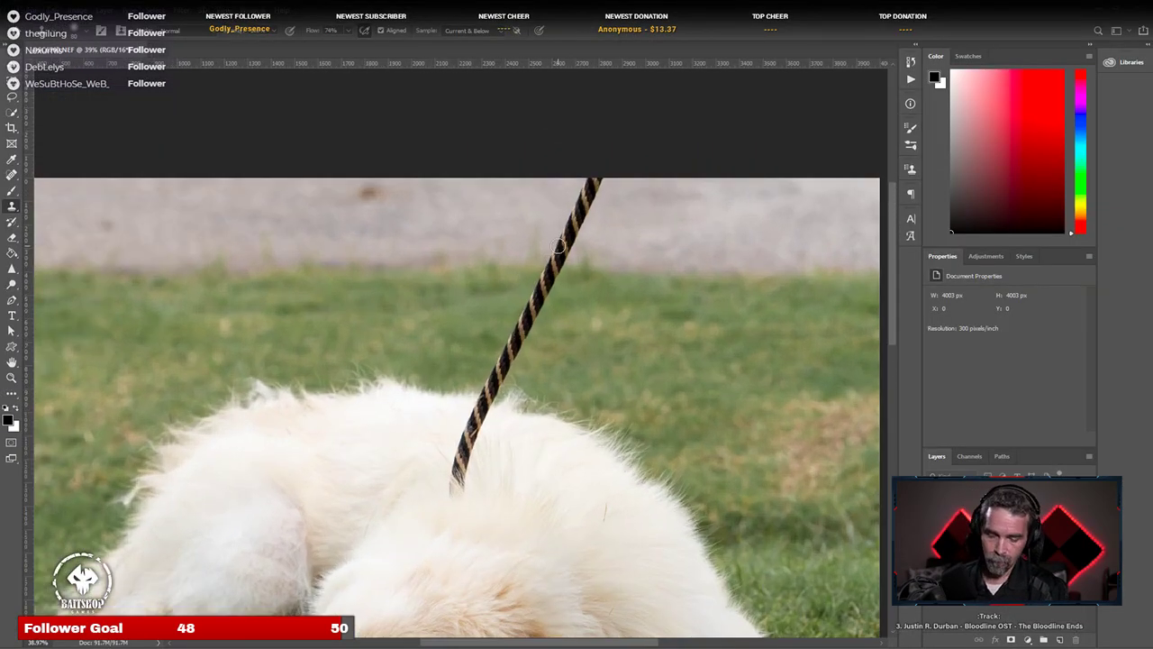
pyautogui.click(591, 191)
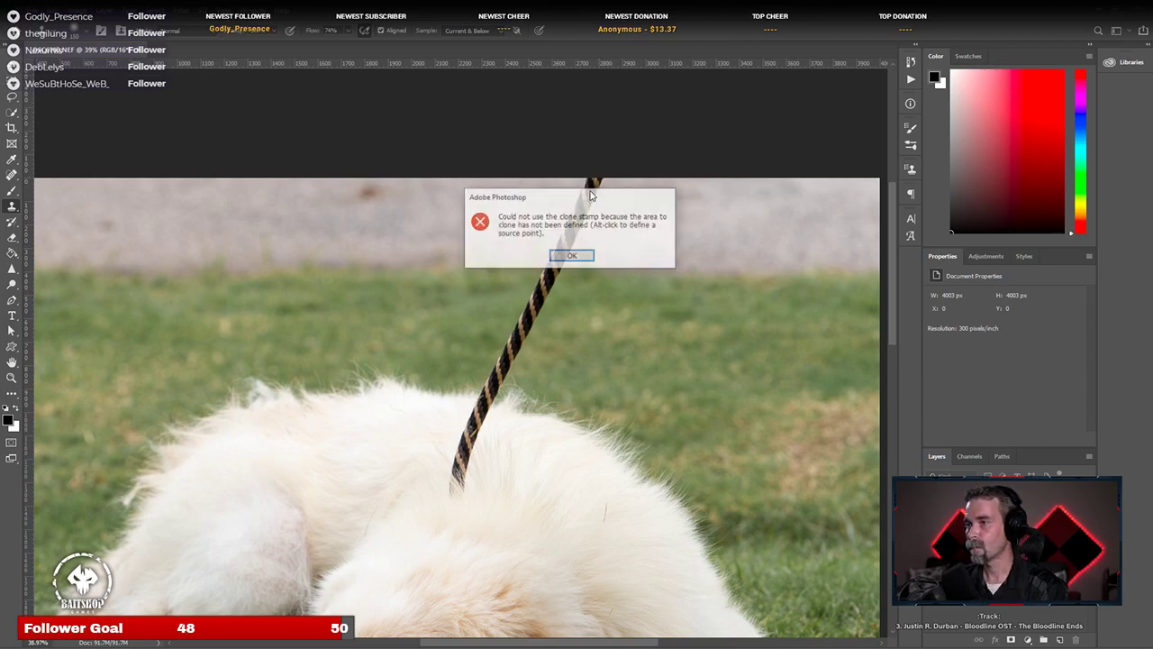
pyautogui.click(569, 255)
pyautogui.press('j')
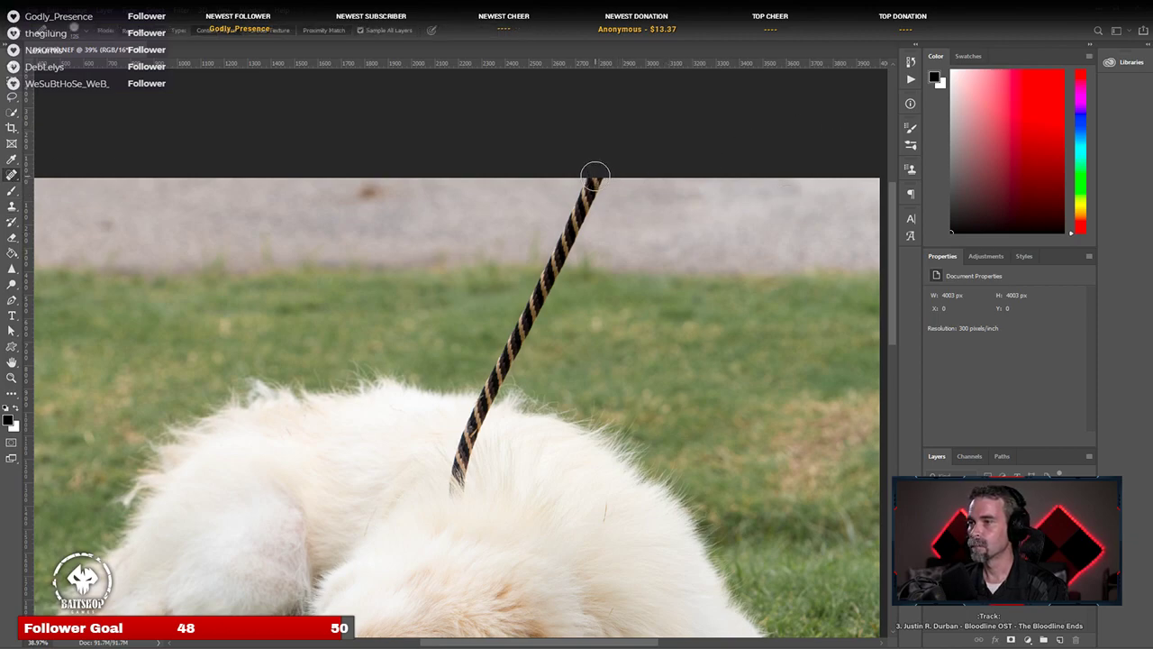
pyautogui.moveTo(595, 180)
pyautogui.mouseDown()
pyautogui.moveTo(482, 396)
pyautogui.moveTo(455, 491)
pyautogui.mouseUp()
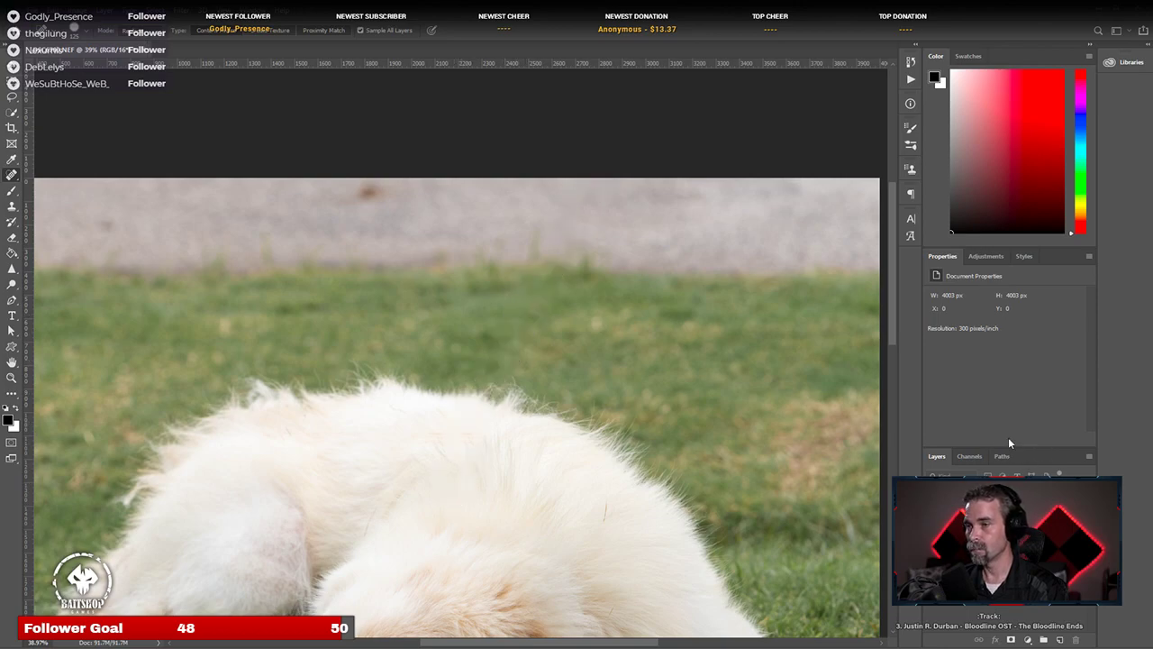
pyautogui.scroll(-5, 852, 373)
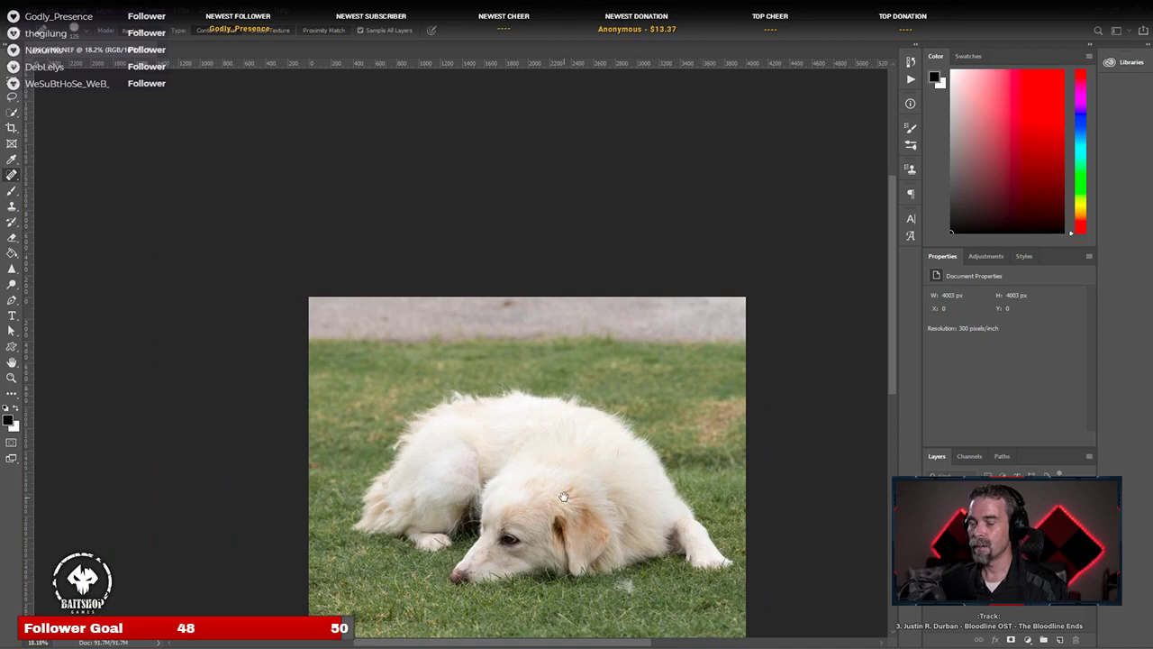
pyautogui.moveTo(568, 469); pyautogui.dragTo(547, 309)
pyautogui.scroll(2, 544, 312)
pyautogui.scroll(-3, 544, 313)
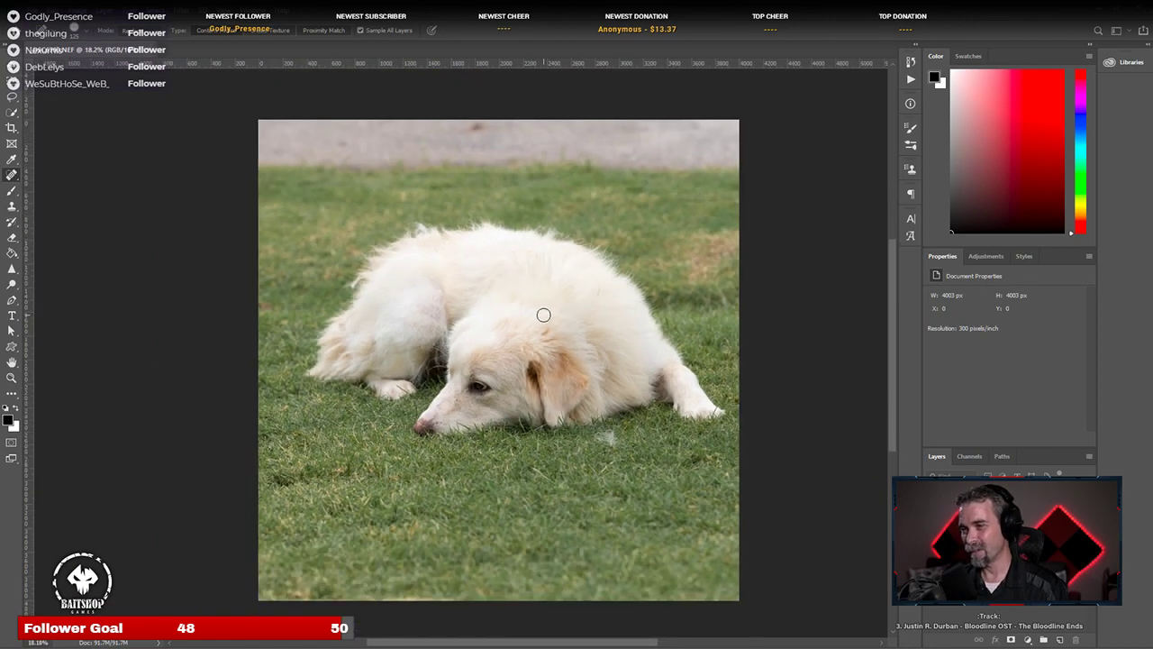
pyautogui.scroll(1, 542, 315)
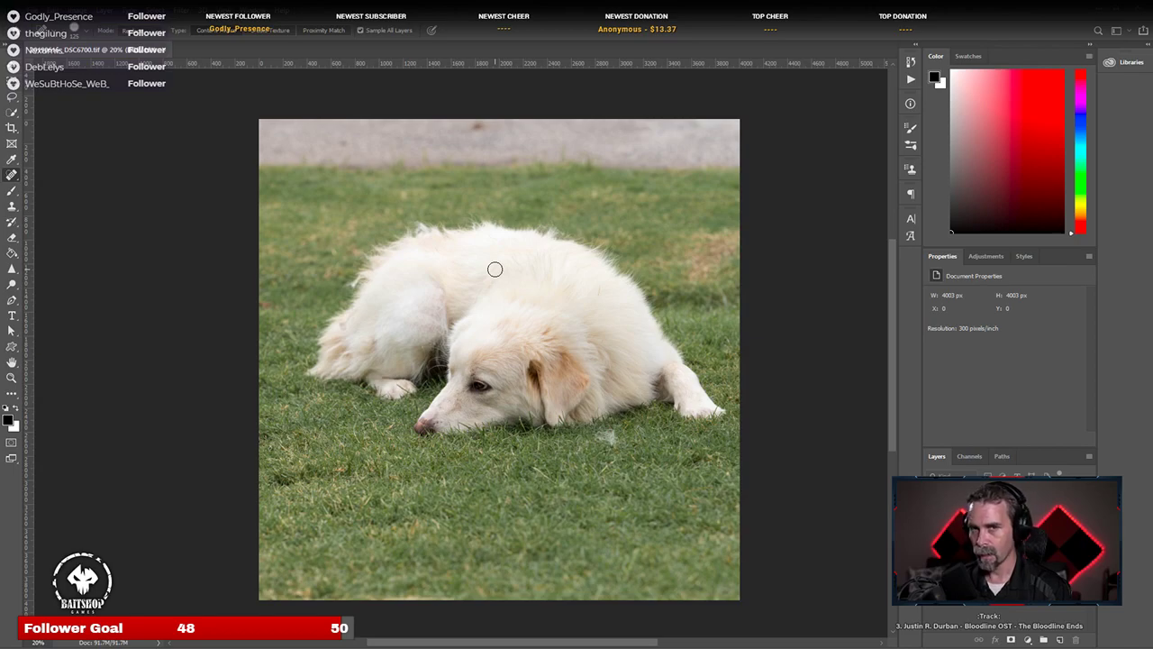
# Step: With a smaller healing brush, remove the white fluff in the grass below the muzzle
pyautogui.scroll(4, 486, 366)
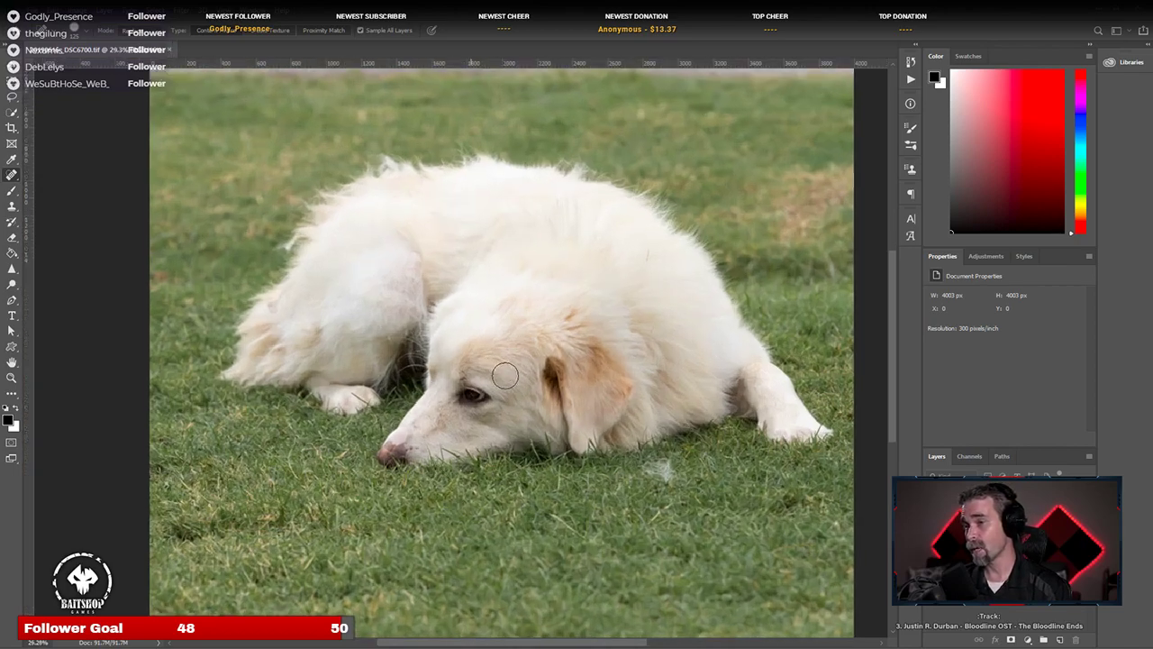
pyautogui.scroll(3, 491, 509)
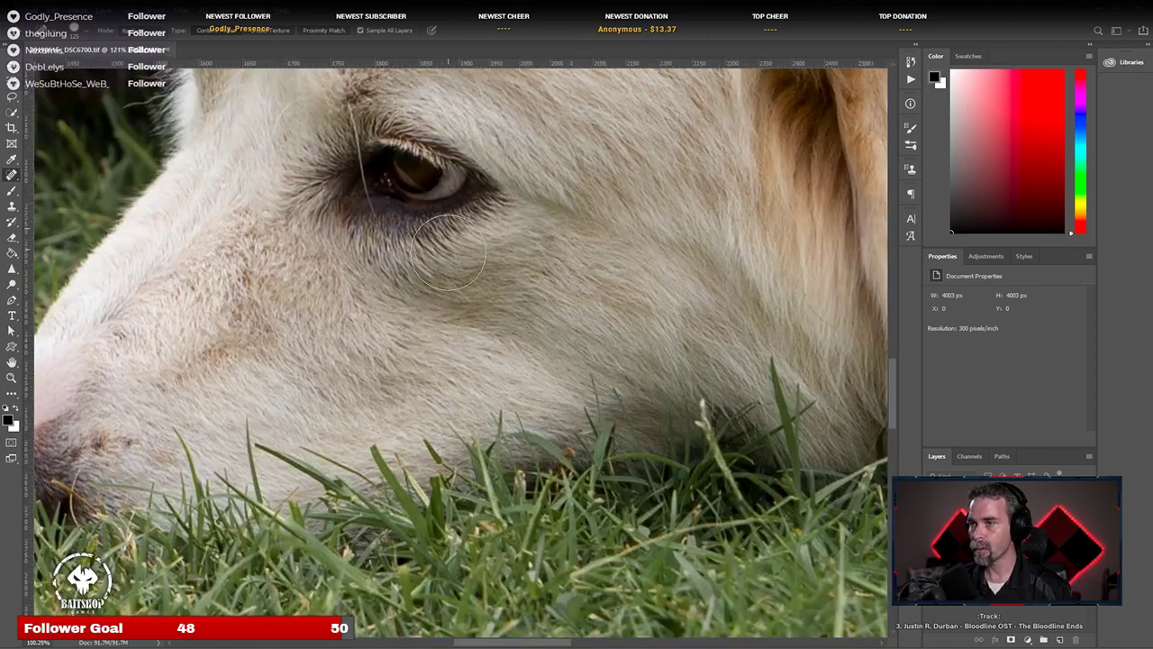
pyautogui.scroll(-2, 439, 278)
pyautogui.scroll(-4, 439, 278)
pyautogui.scroll(2, 406, 237)
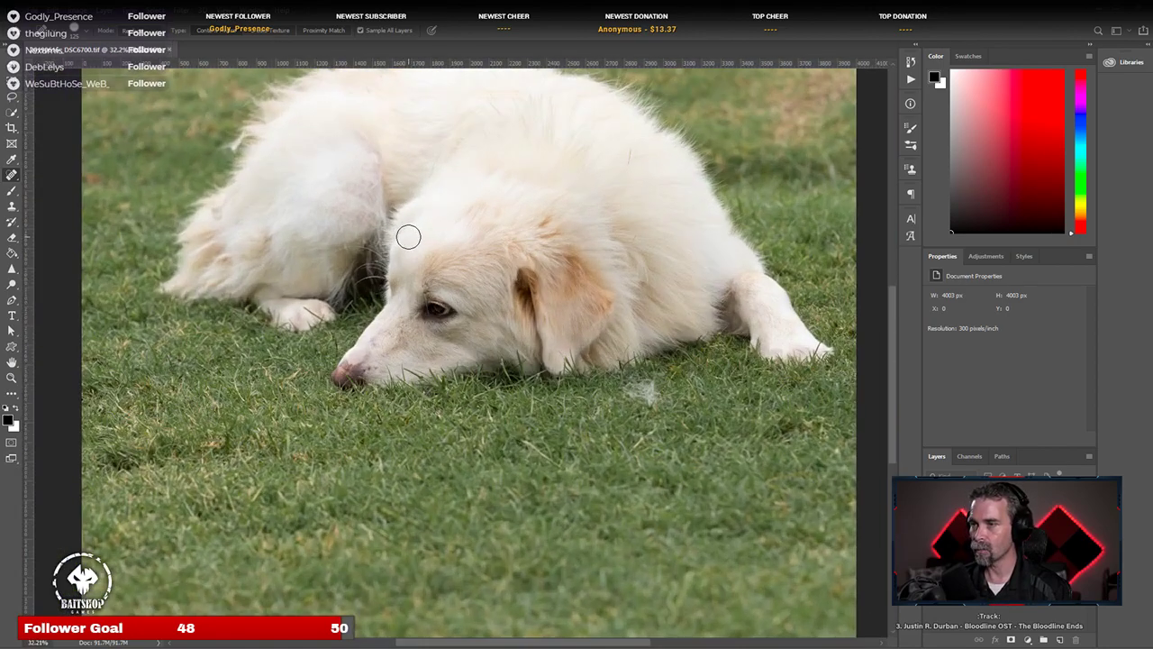
pyautogui.scroll(3, 412, 319)
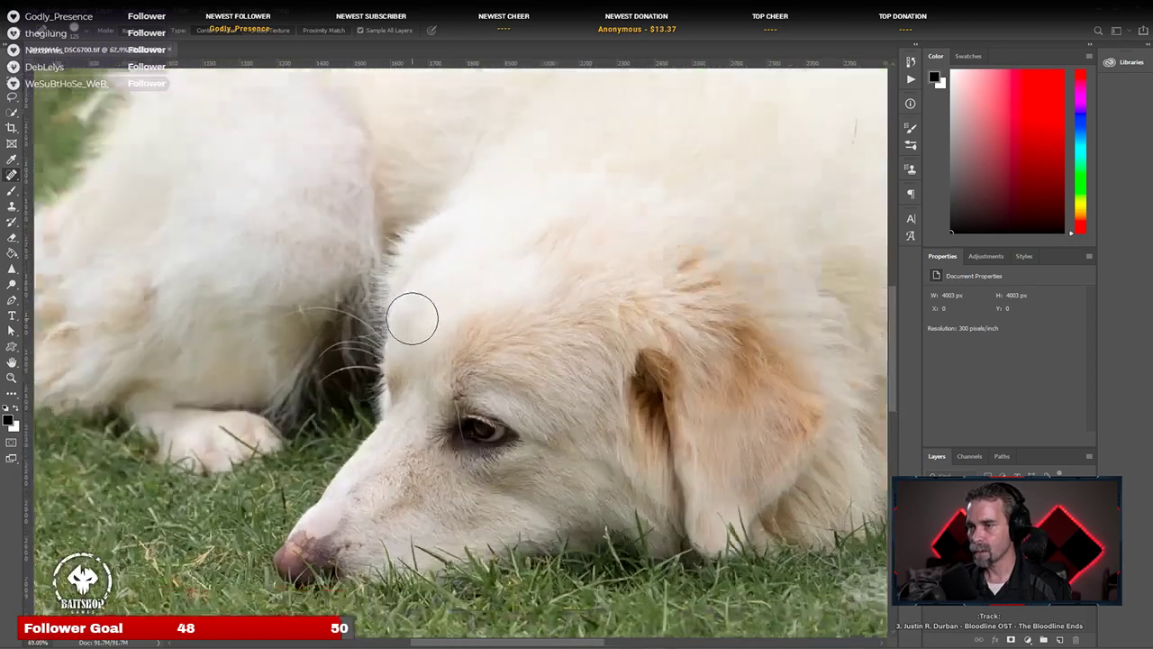
pyautogui.scroll(3, 518, 460)
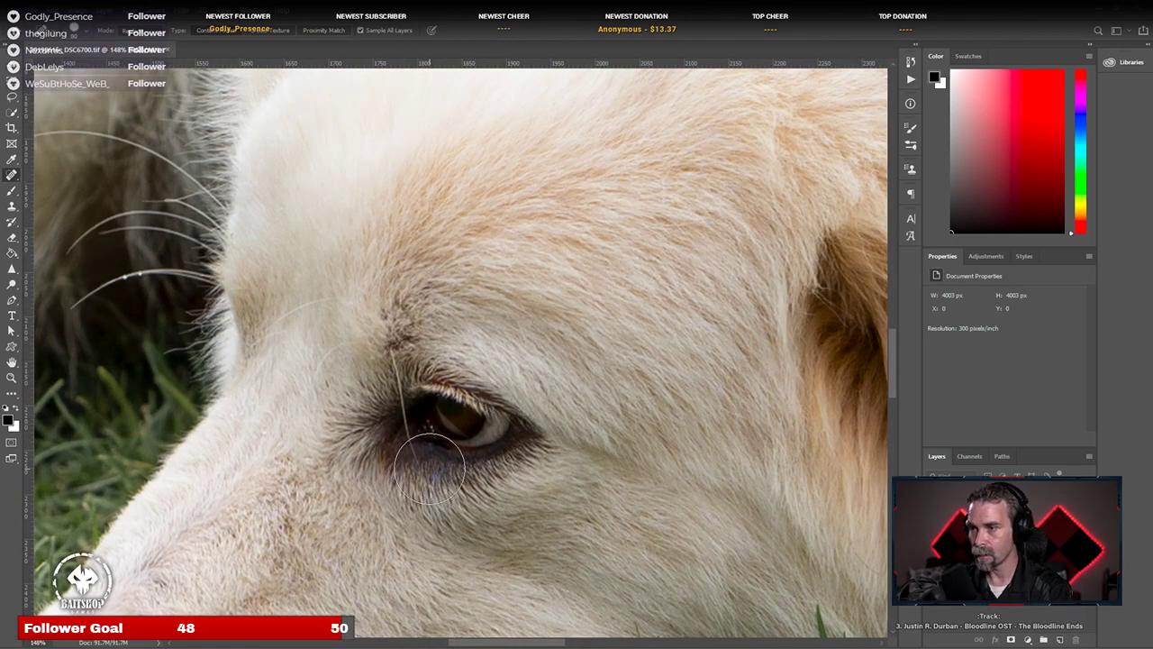
pyautogui.press('[')
pyautogui.press('[')
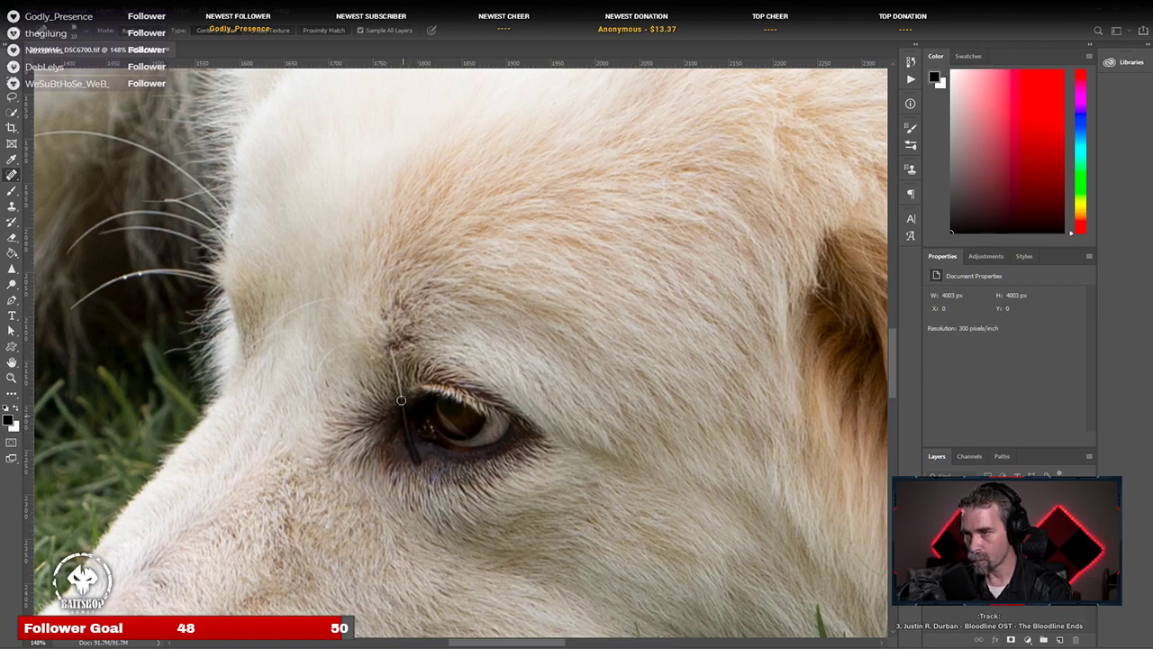
pyautogui.scroll(-5, 382, 362)
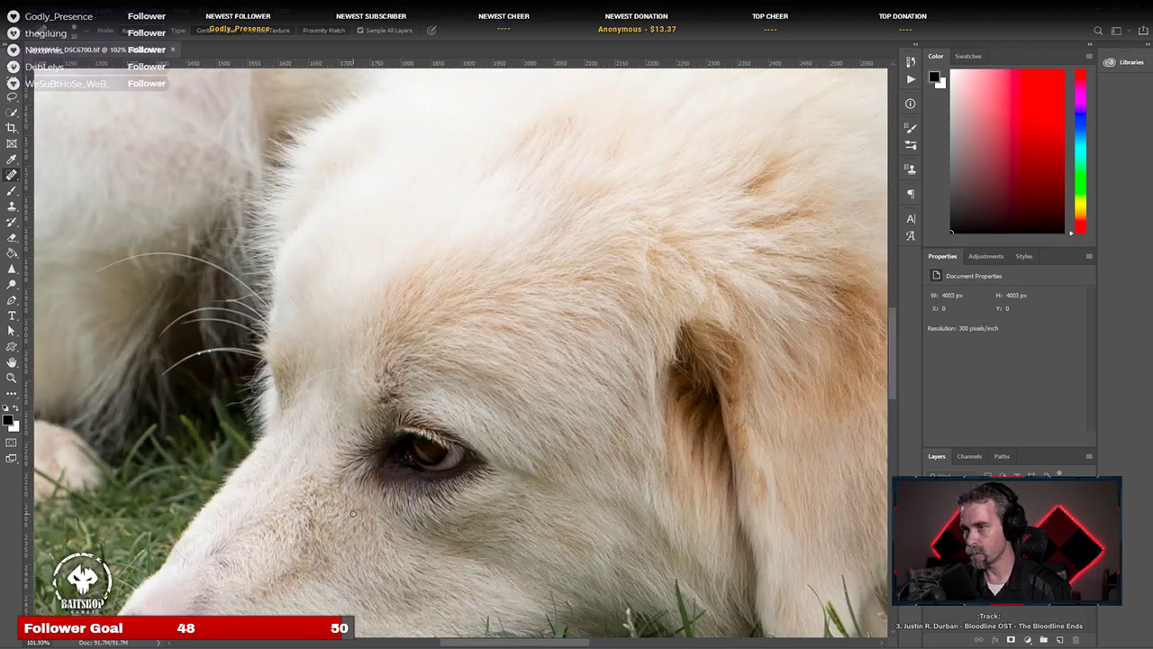
pyautogui.scroll(-2, 385, 494)
pyautogui.scroll(4, 420, 335)
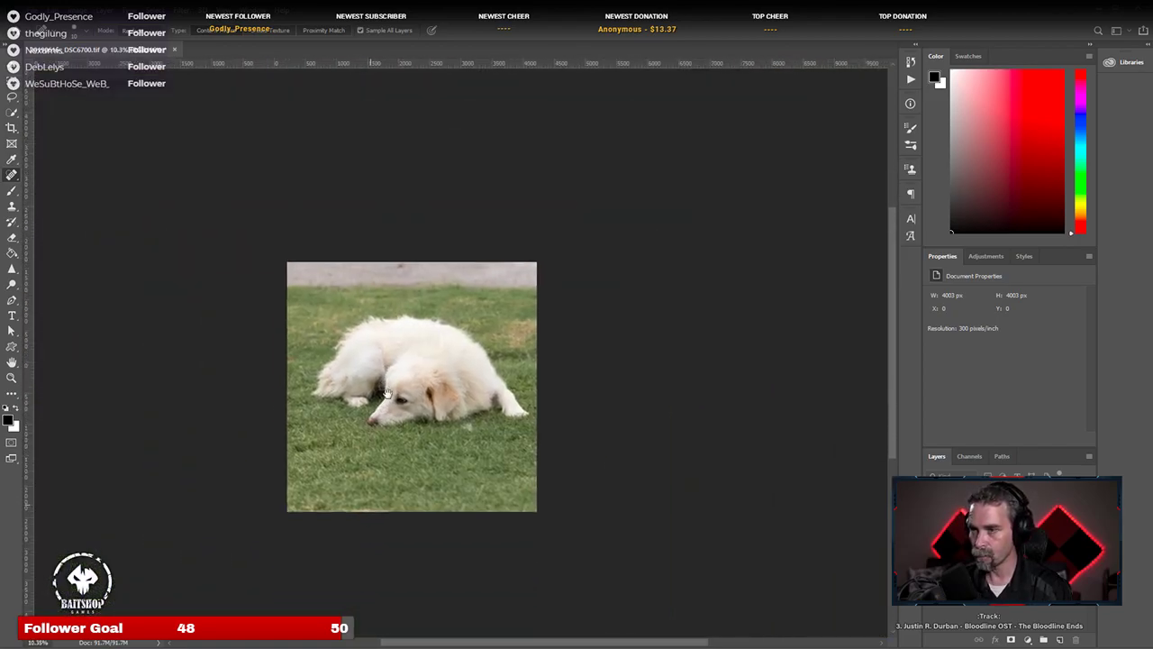
pyautogui.scroll(5, 420, 336)
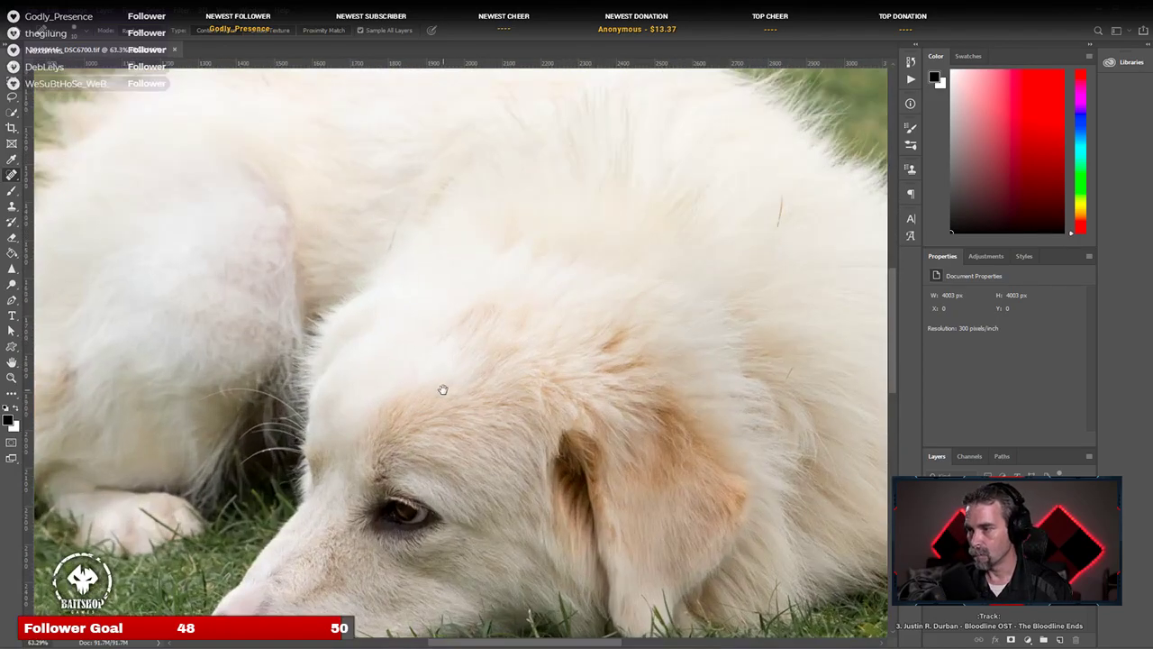
pyautogui.moveTo(442, 388); pyautogui.dragTo(347, 188)
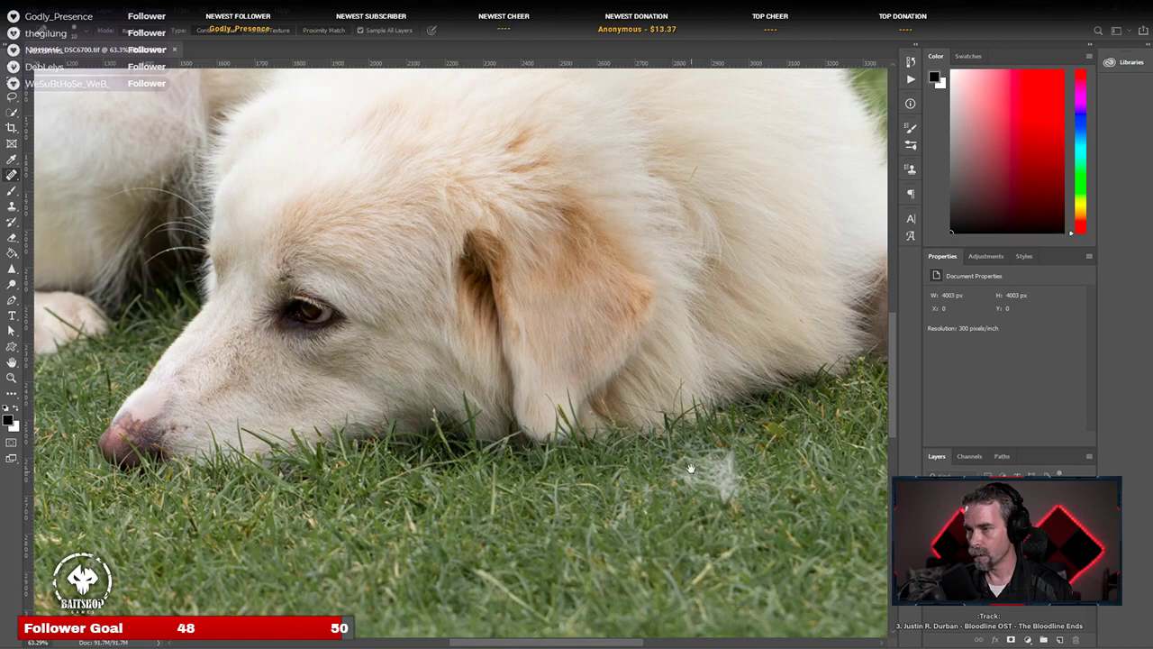
pyautogui.scroll(1, 737, 514)
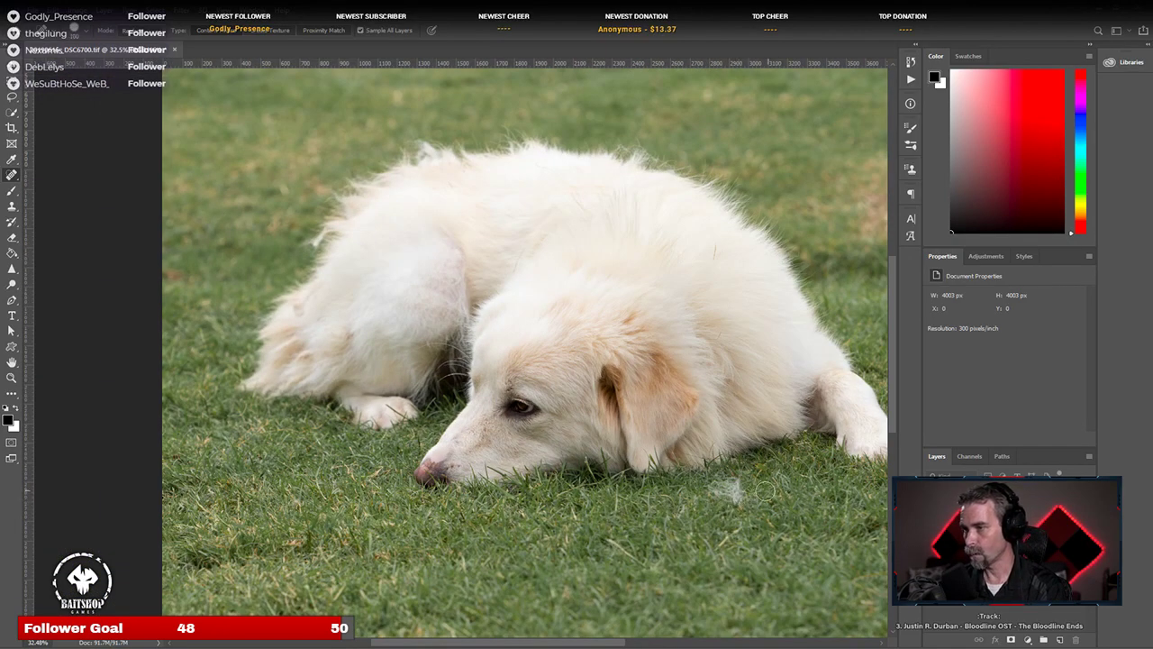
pyautogui.click(734, 491)
pyautogui.click(718, 501)
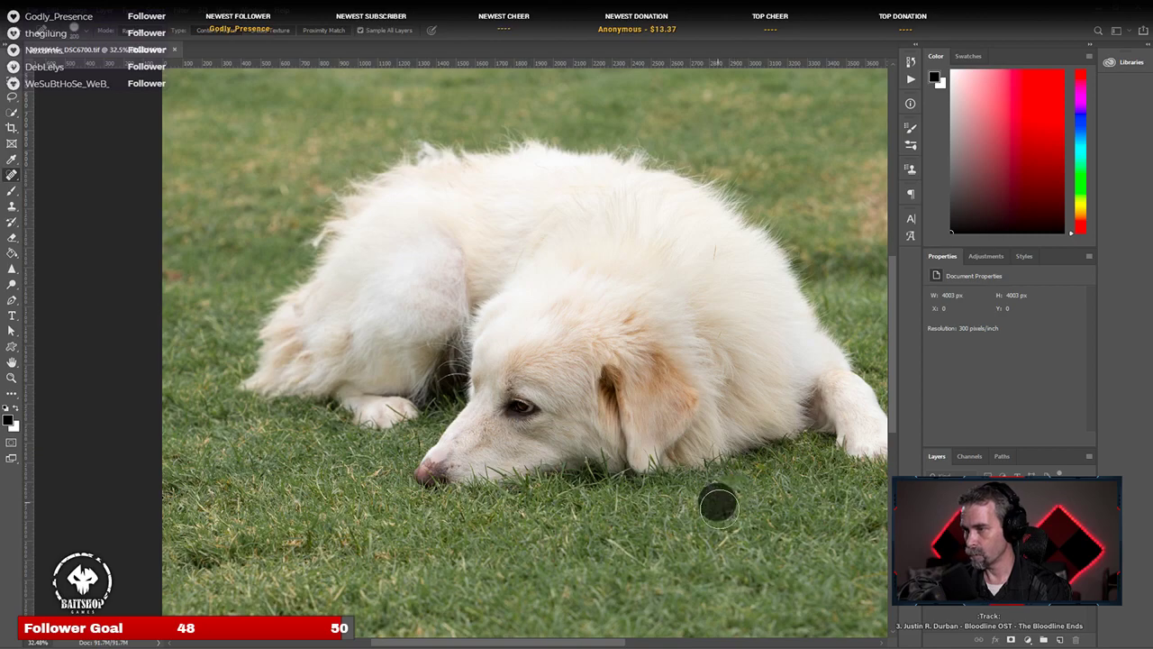
pyautogui.click(712, 488)
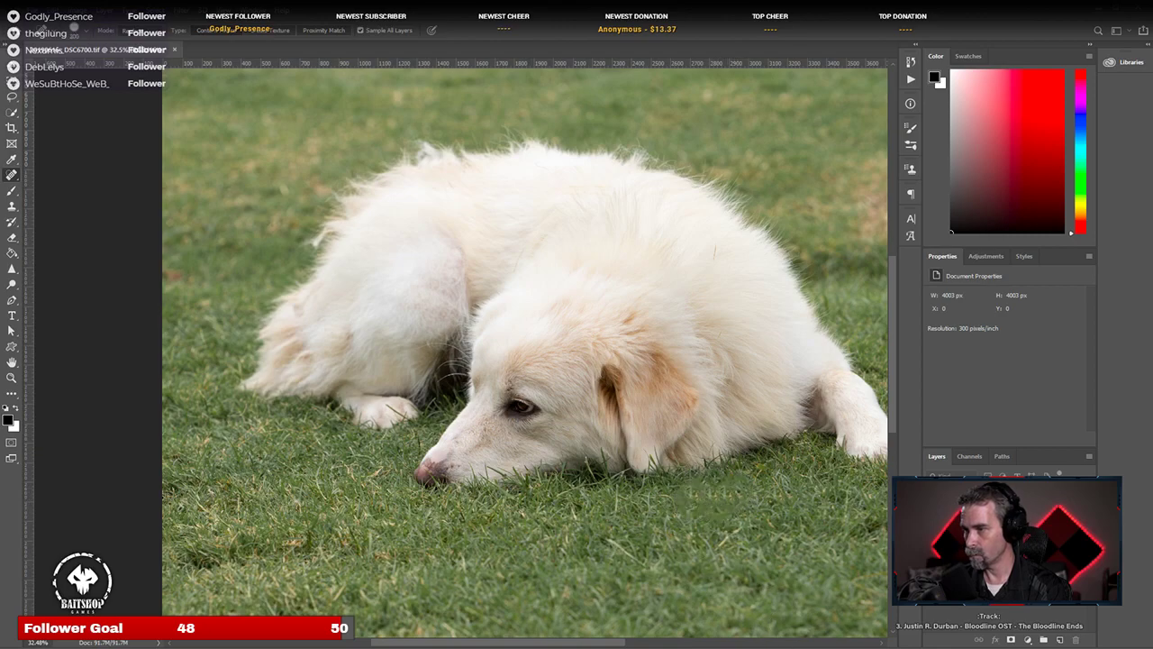
pyautogui.scroll(-1, 662, 487)
pyautogui.scroll(4, 661, 487)
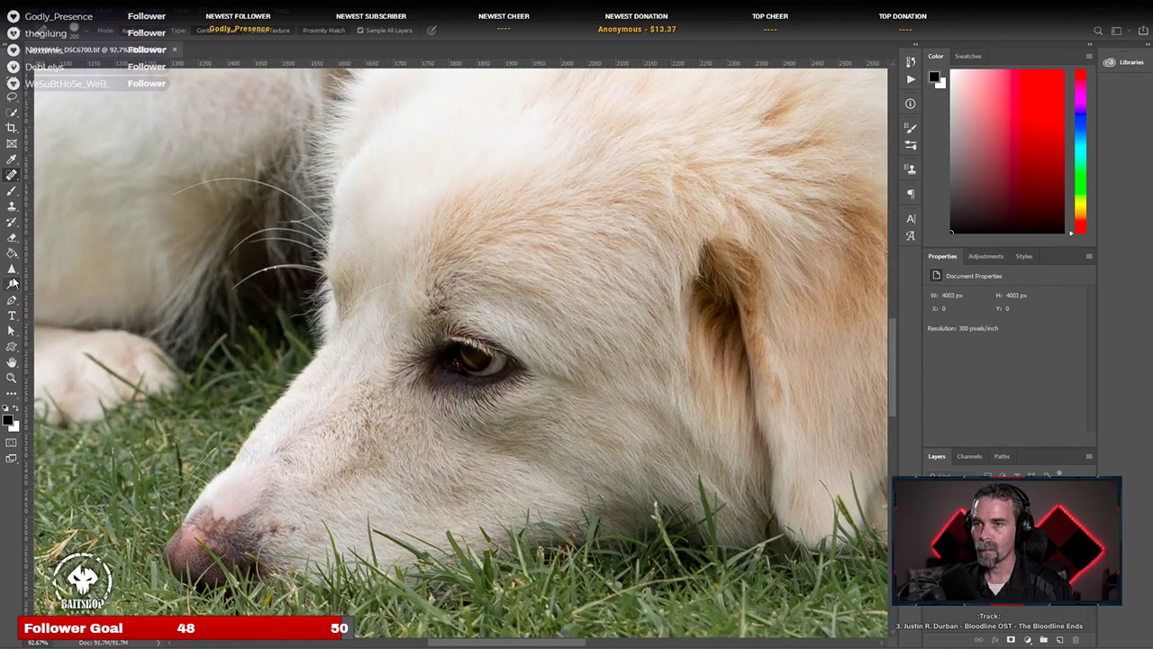
pyautogui.click(13, 284)
# Step: Lighten the lying dog's iris with small Dodge strokes, resizing the brush to fit the eye
pyautogui.press('[')
pyautogui.press('[')
pyautogui.press('[')
pyautogui.press('[')
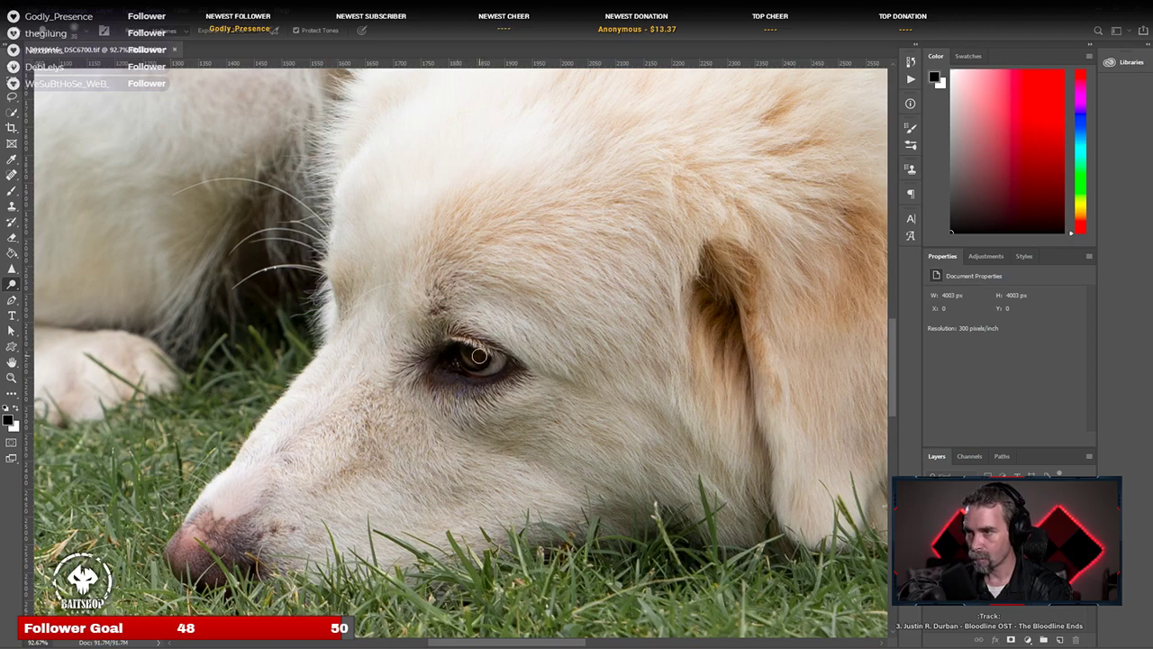
pyautogui.moveTo(479, 355); pyautogui.dragTo(458, 360)
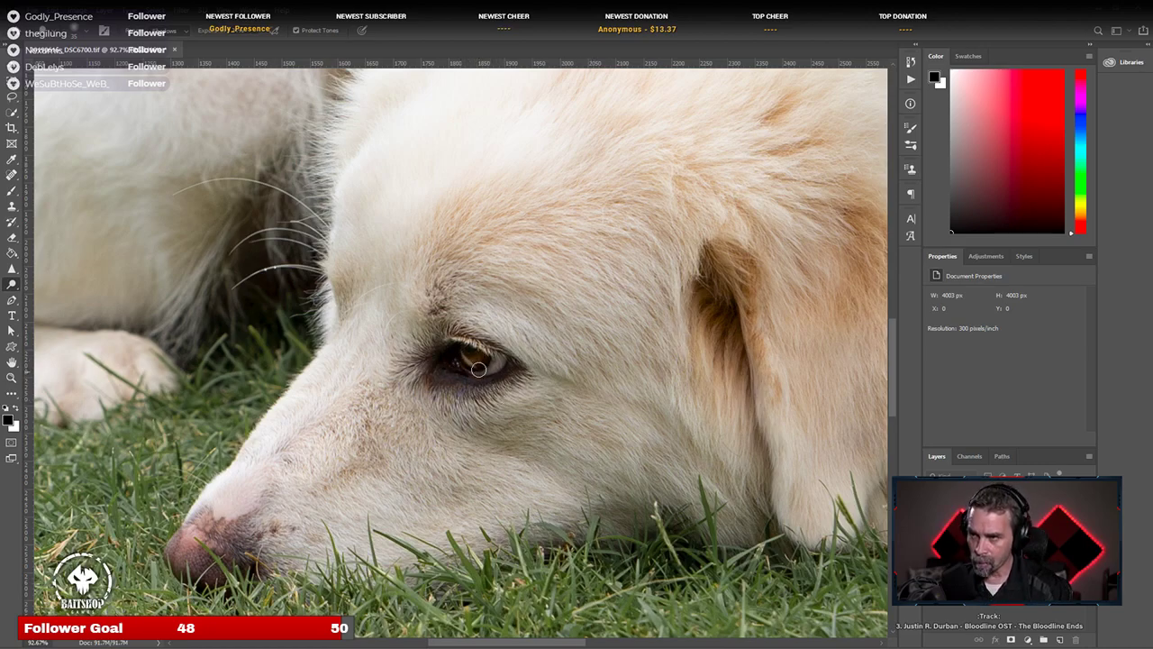
pyautogui.scroll(-5, 458, 359)
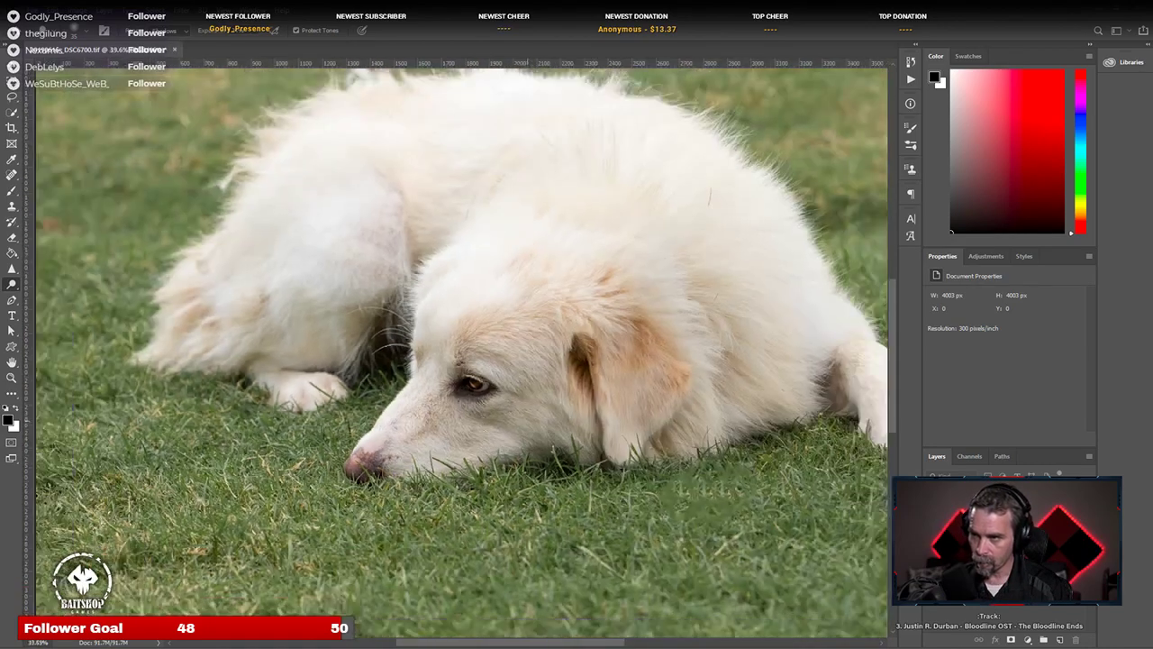
pyautogui.scroll(4, 481, 418)
pyautogui.scroll(2, 481, 418)
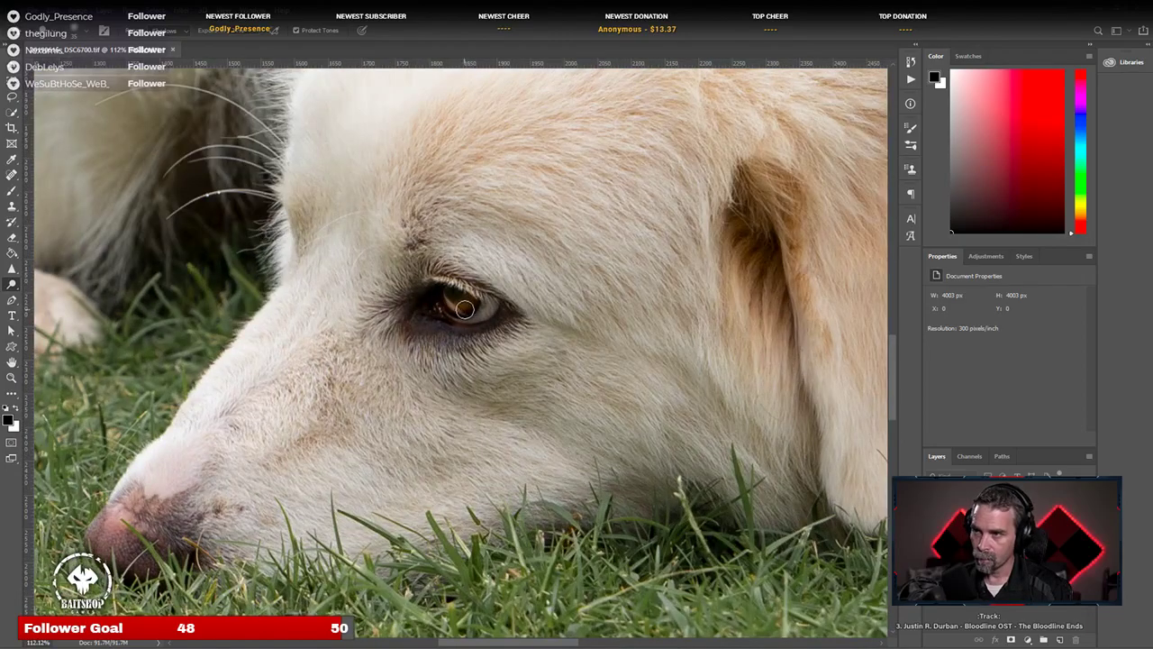
pyautogui.scroll(5, 457, 308)
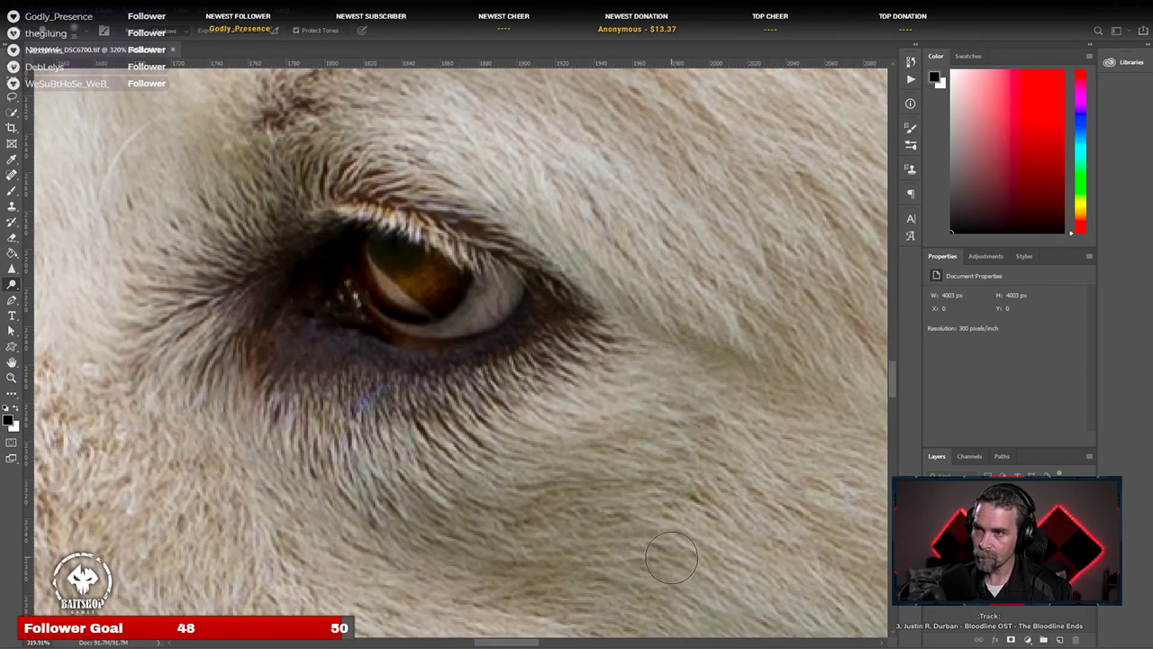
pyautogui.scroll(-1, 502, 500)
pyautogui.scroll(-2, 501, 500)
pyautogui.scroll(4, 514, 450)
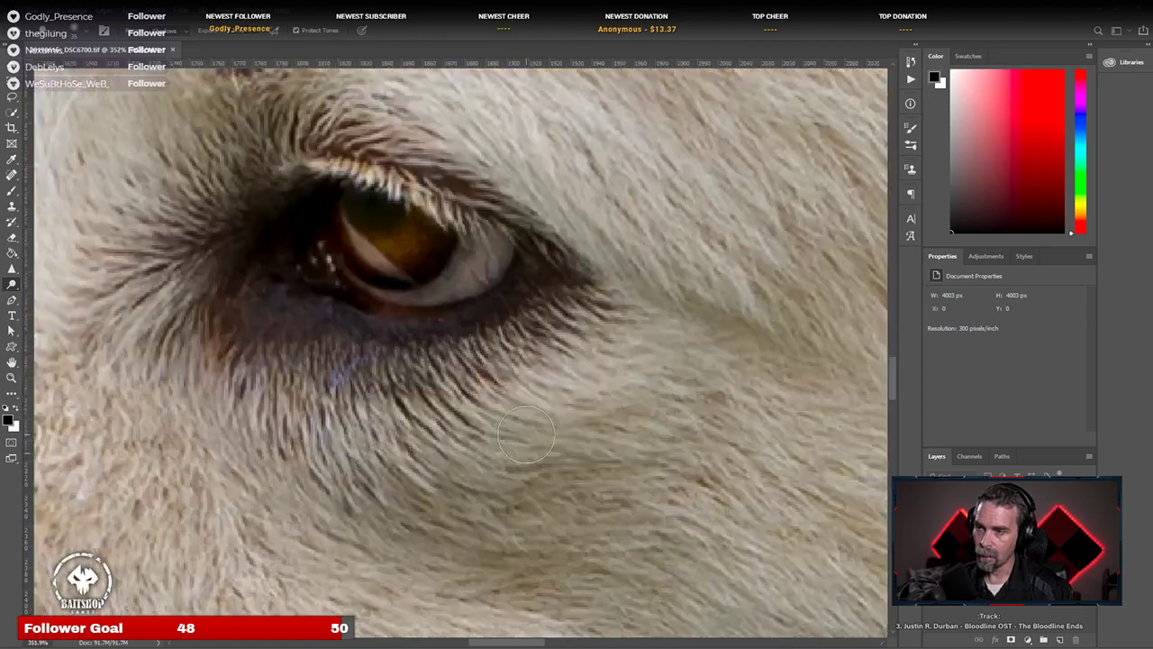
pyautogui.press('[')
pyautogui.press('[')
pyautogui.press('[')
pyautogui.press('[')
pyautogui.press('[')
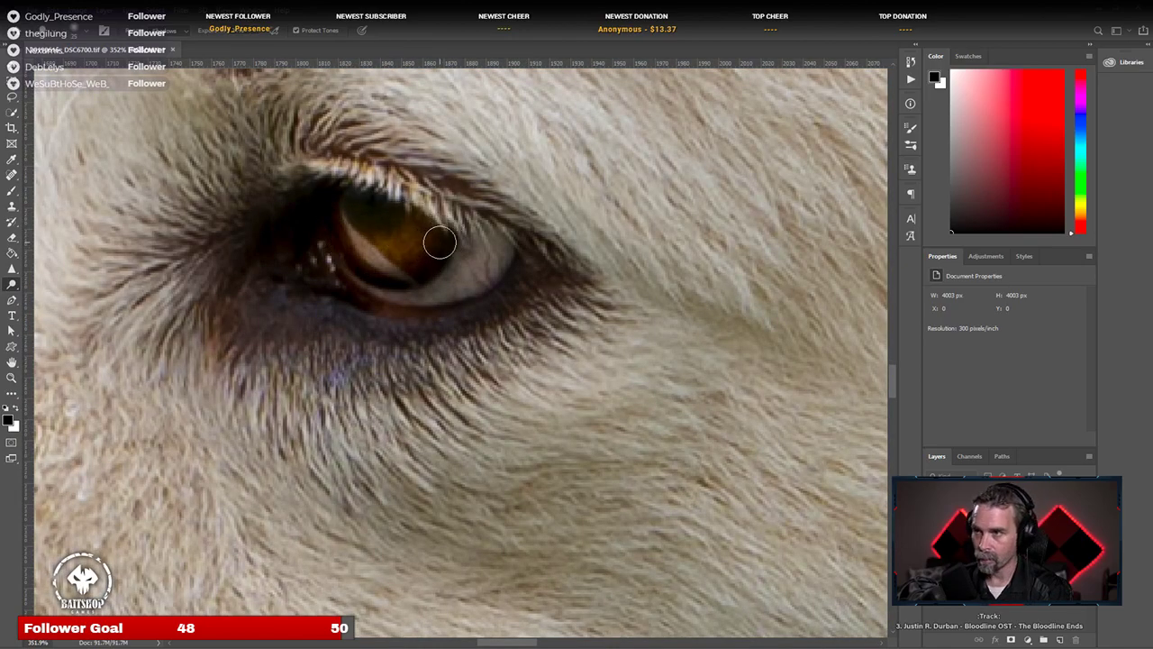
pyautogui.scroll(4, 411, 318)
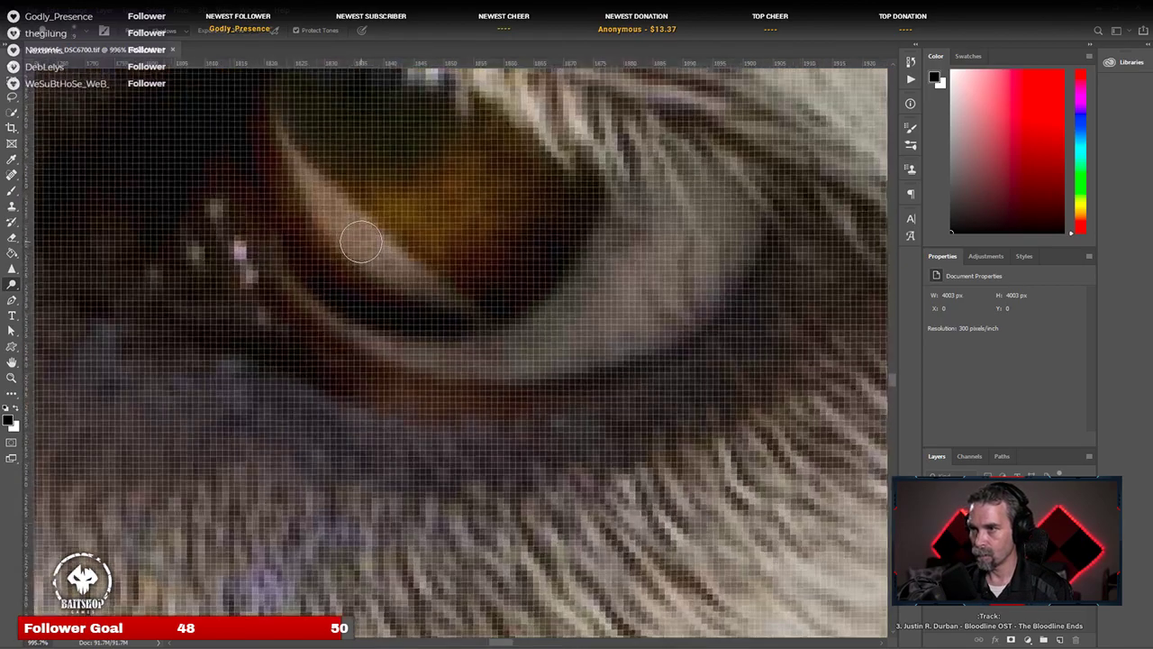
pyautogui.scroll(2, 419, 297)
pyautogui.scroll(-5, 454, 268)
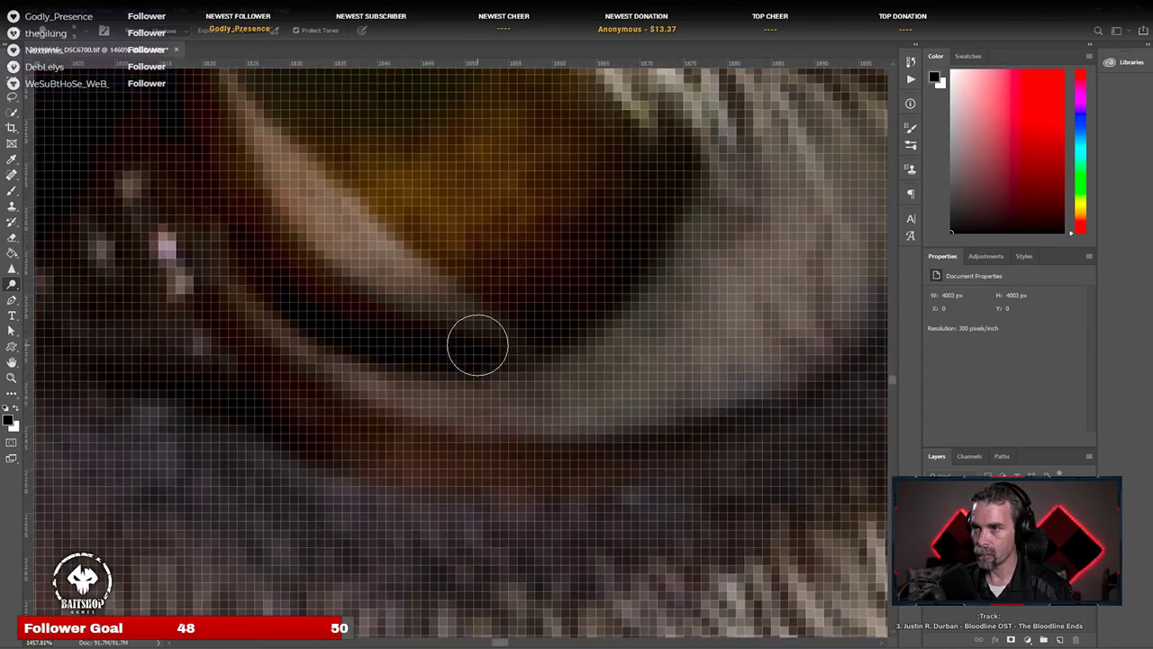
pyautogui.scroll(-2, 500, 379)
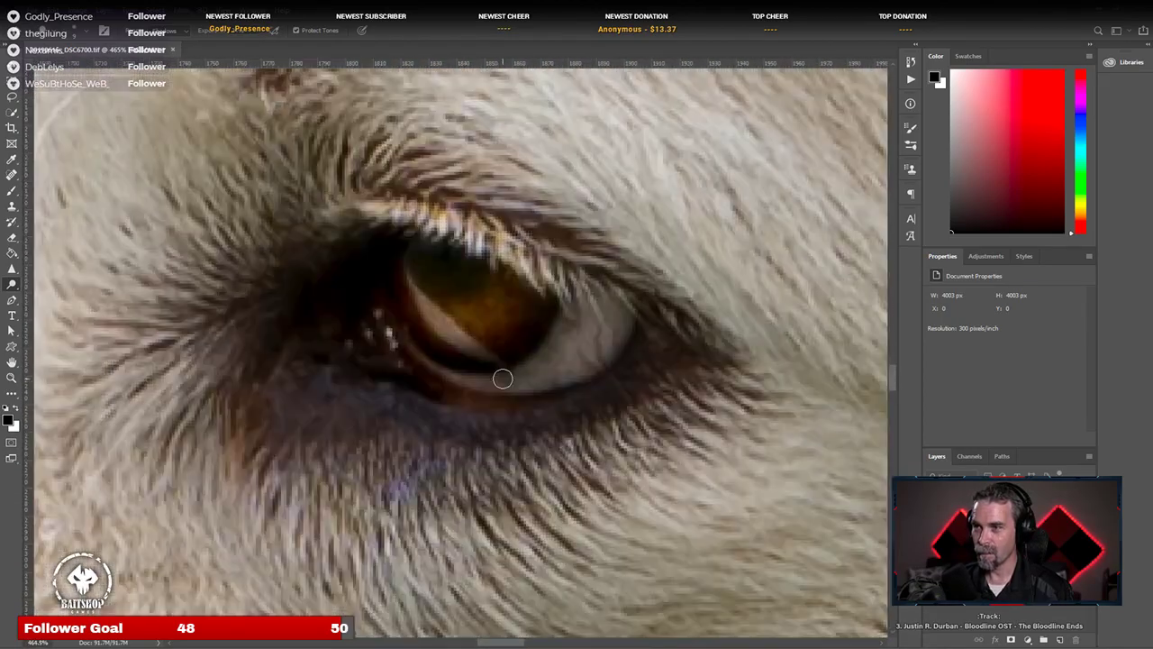
pyautogui.scroll(-1, 503, 379)
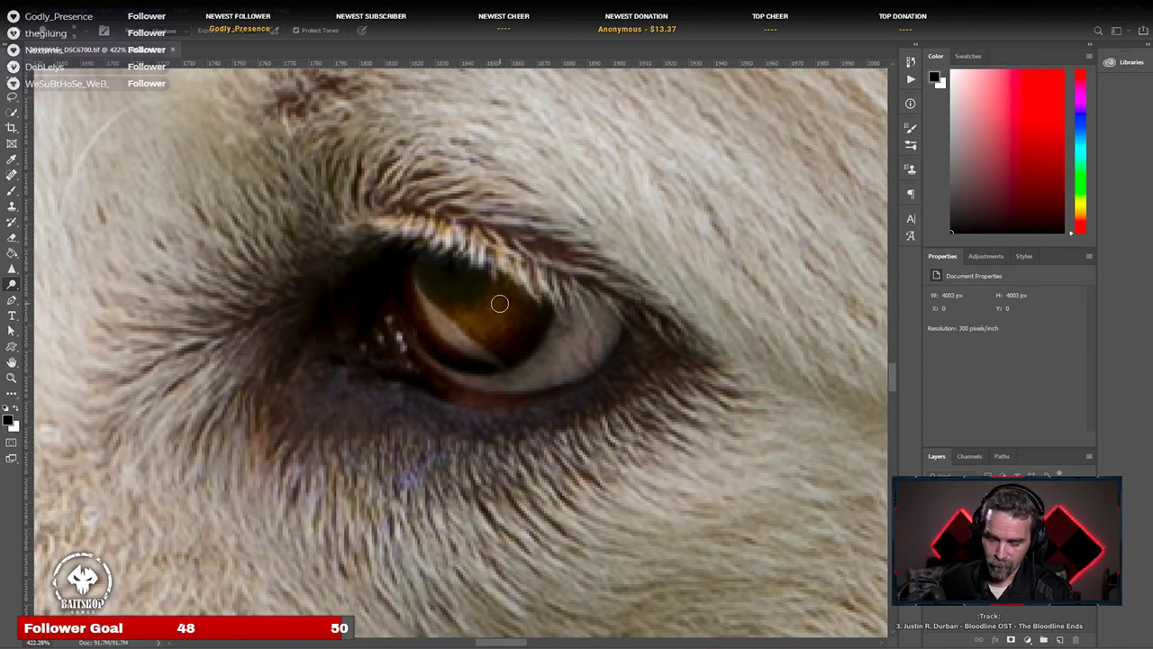
pyautogui.press(']')
pyautogui.press(']')
pyautogui.press(']')
pyautogui.press(']')
pyautogui.press(']')
pyautogui.press(']')
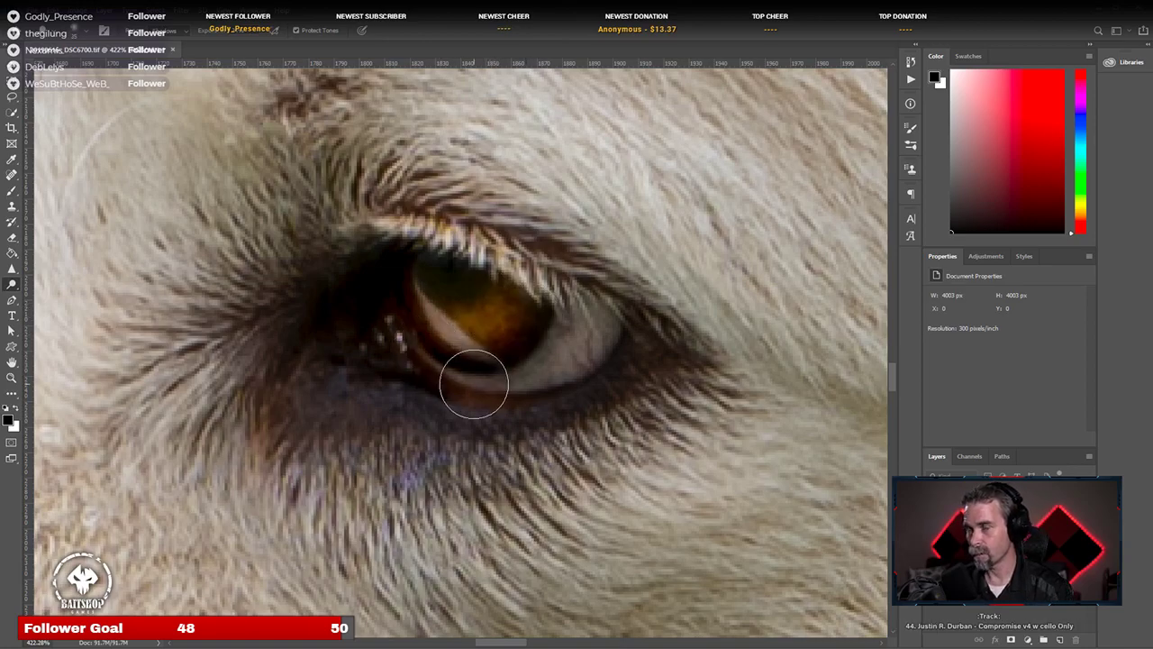
pyautogui.scroll(-6, 474, 383)
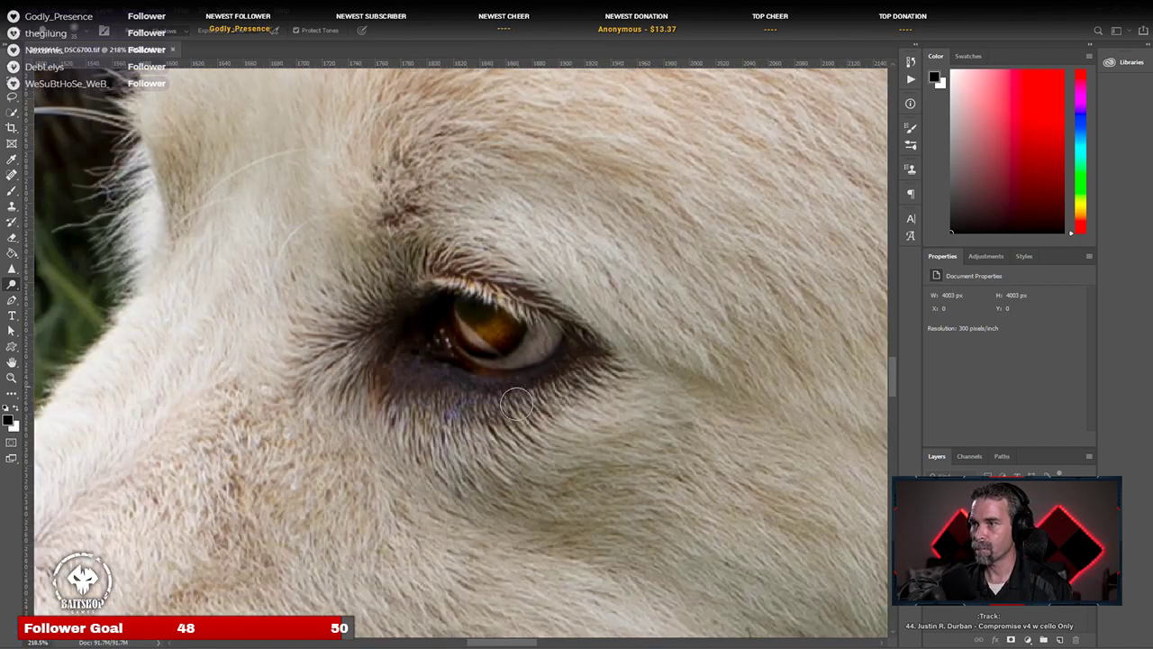
pyautogui.scroll(-10, 517, 404)
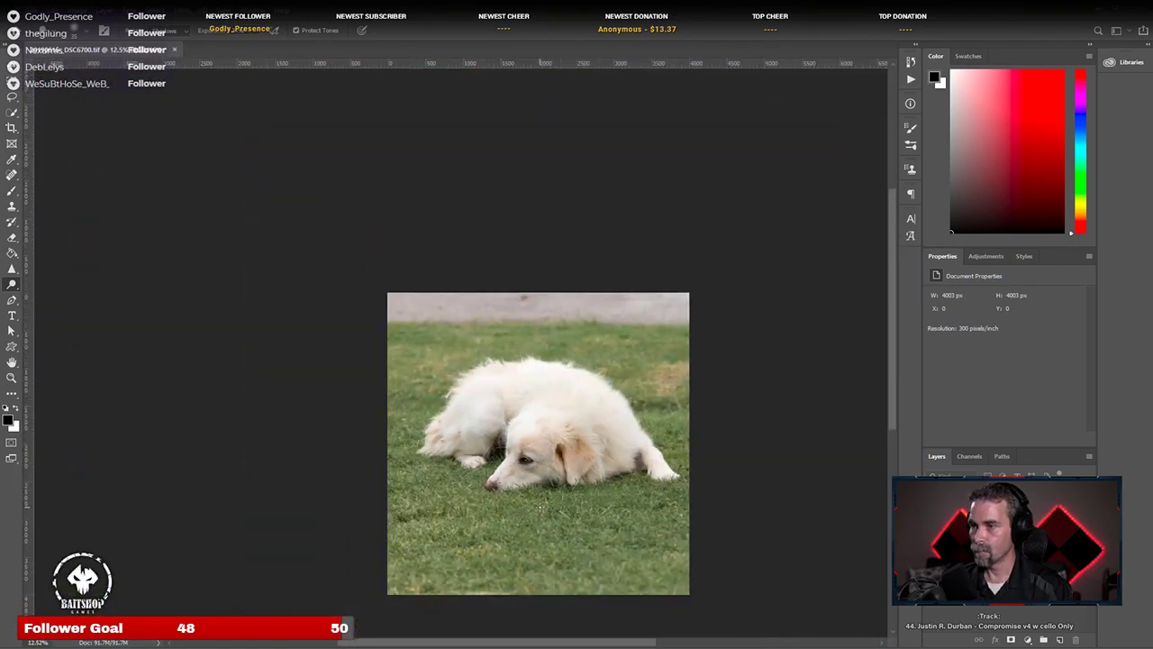
pyautogui.scroll(-2, 585, 519)
# Step: Close the retouched _DSC6700 document and return to Lightroom's Develop module to see 20190616-_DSC6700.tif
pyautogui.moveTo(597, 507); pyautogui.dragTo(530, 375)
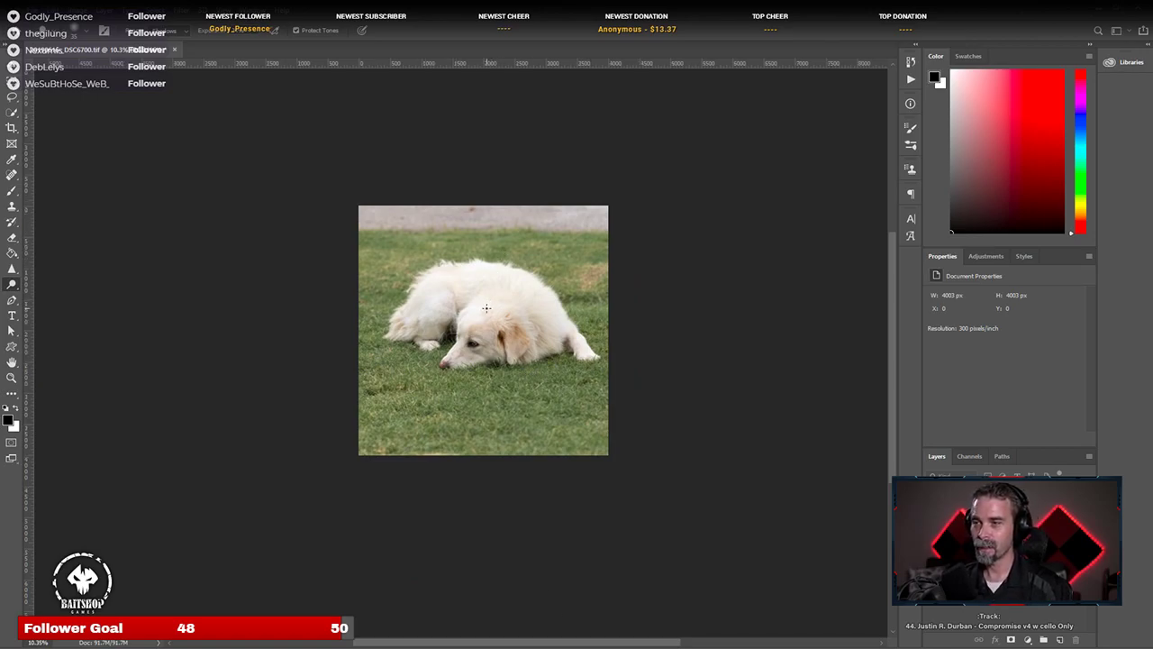
pyautogui.scroll(4, 479, 333)
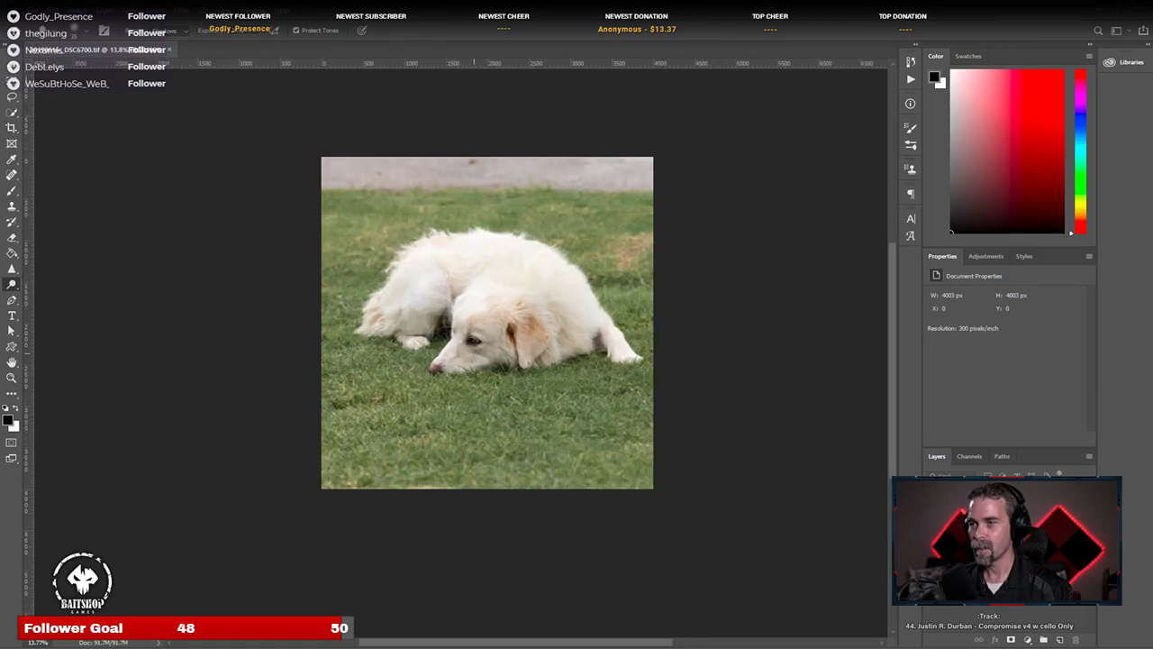
pyautogui.scroll(-4, 492, 340)
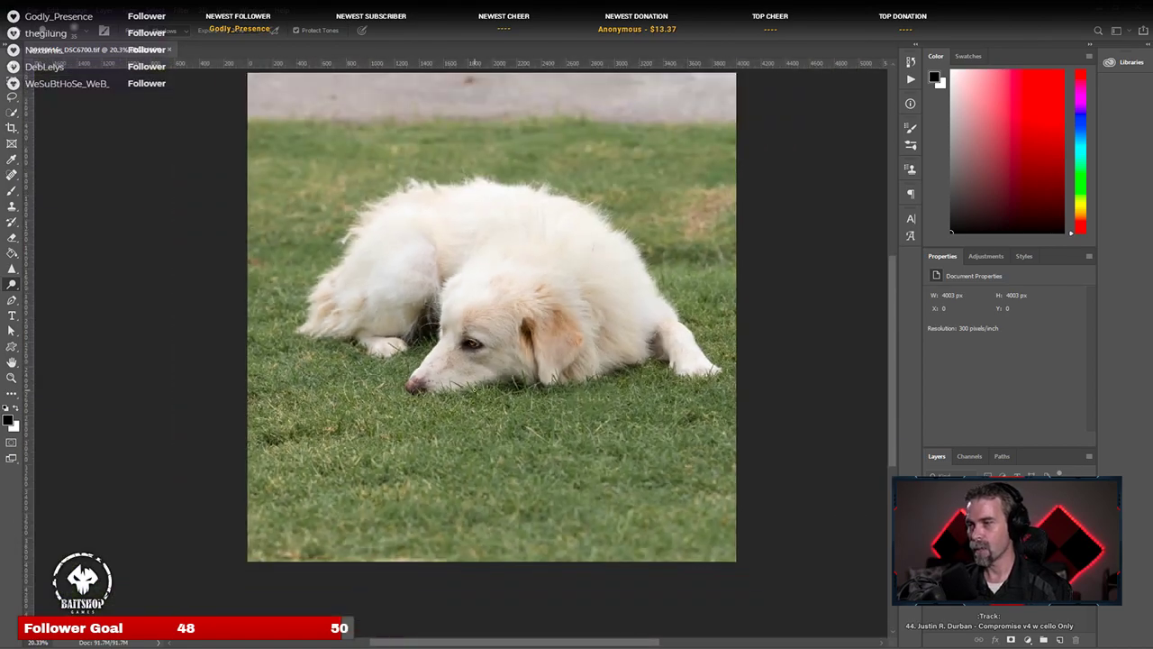
pyautogui.scroll(1, 475, 357)
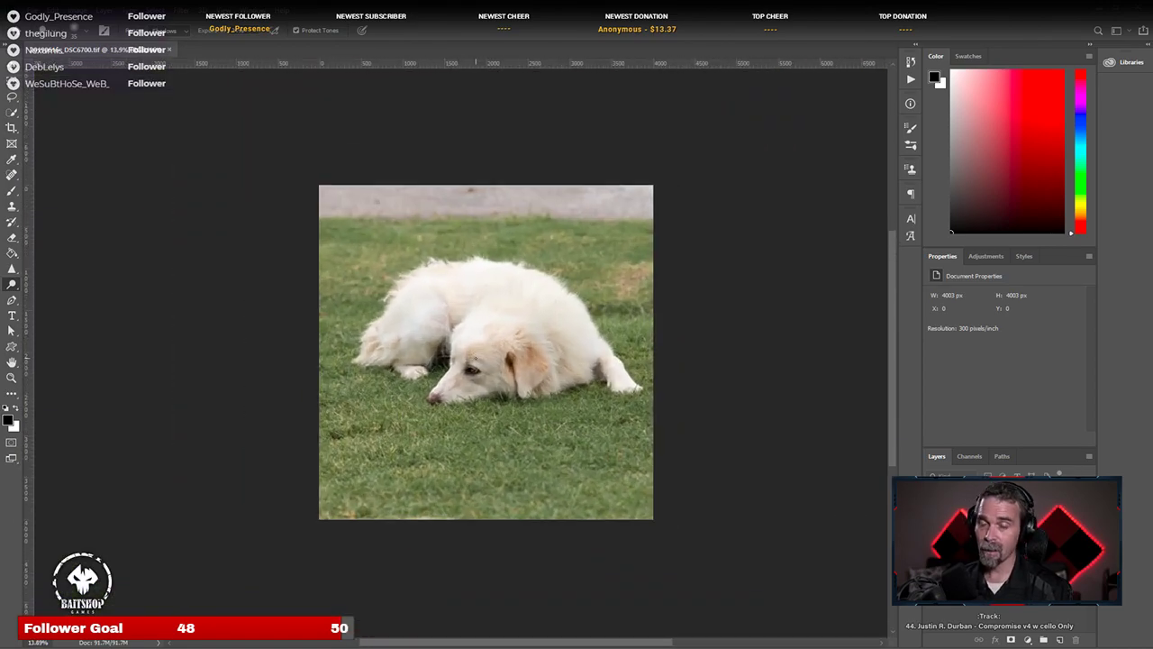
pyautogui.click(168, 50)
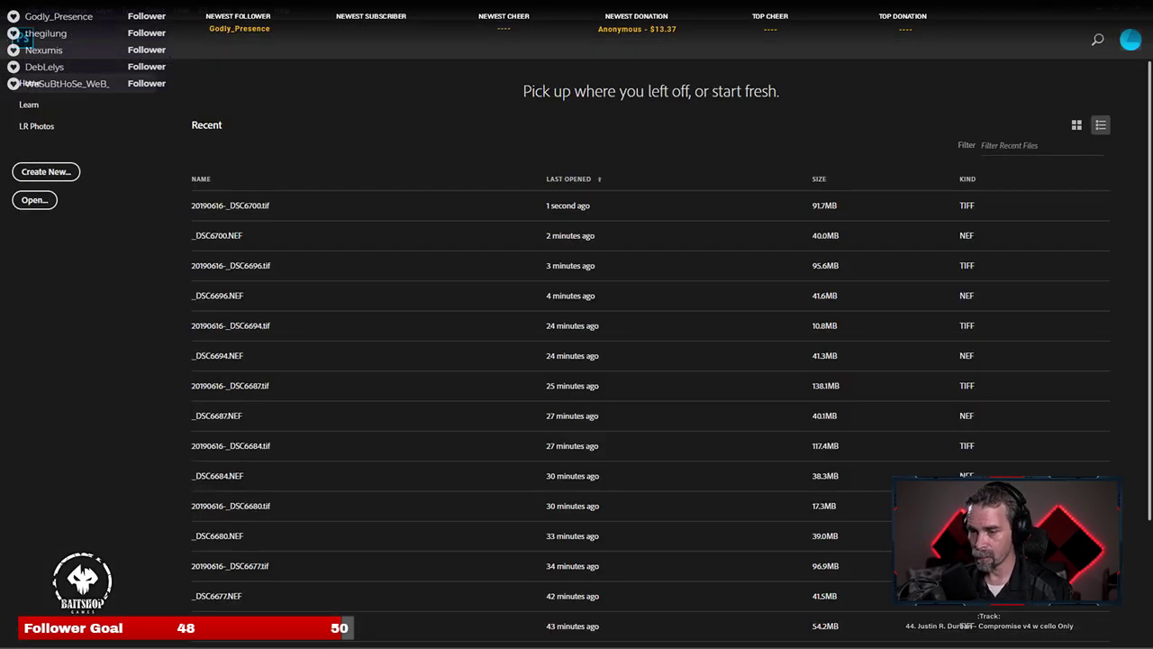
pyautogui.hotkey('alt', 'Tab')
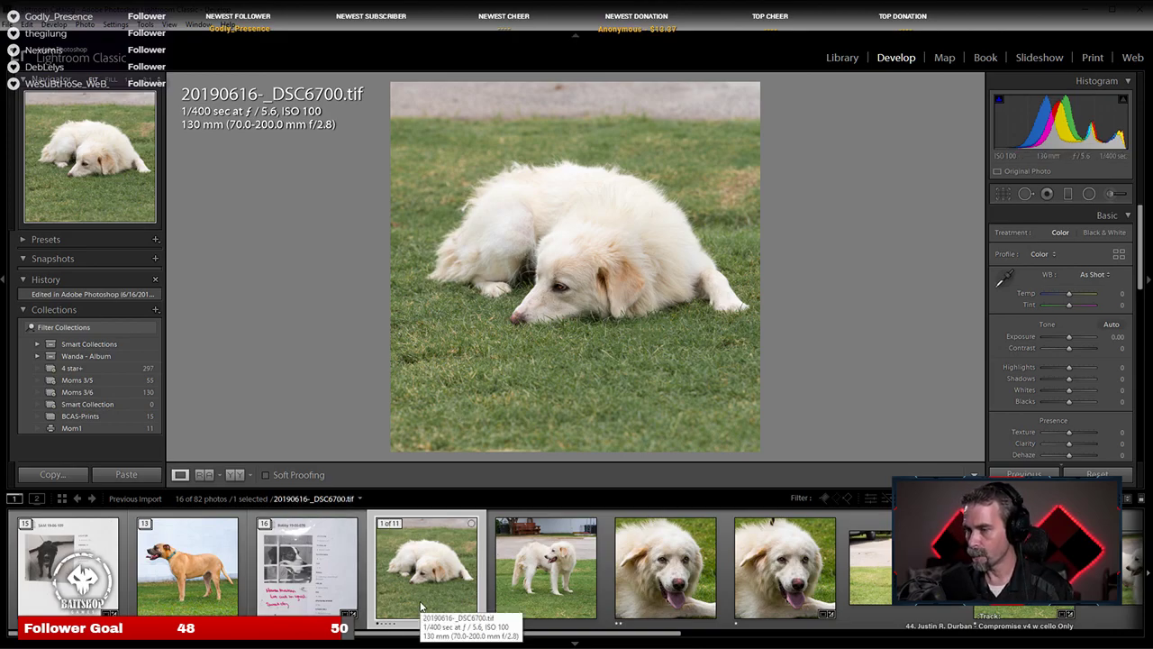
# Step: Rate 20190616-_DSC6700.tif 2 stars, inspect DSC6696's muzzle, then collapse the white dog's 11-photo stack
pyautogui.press('2')
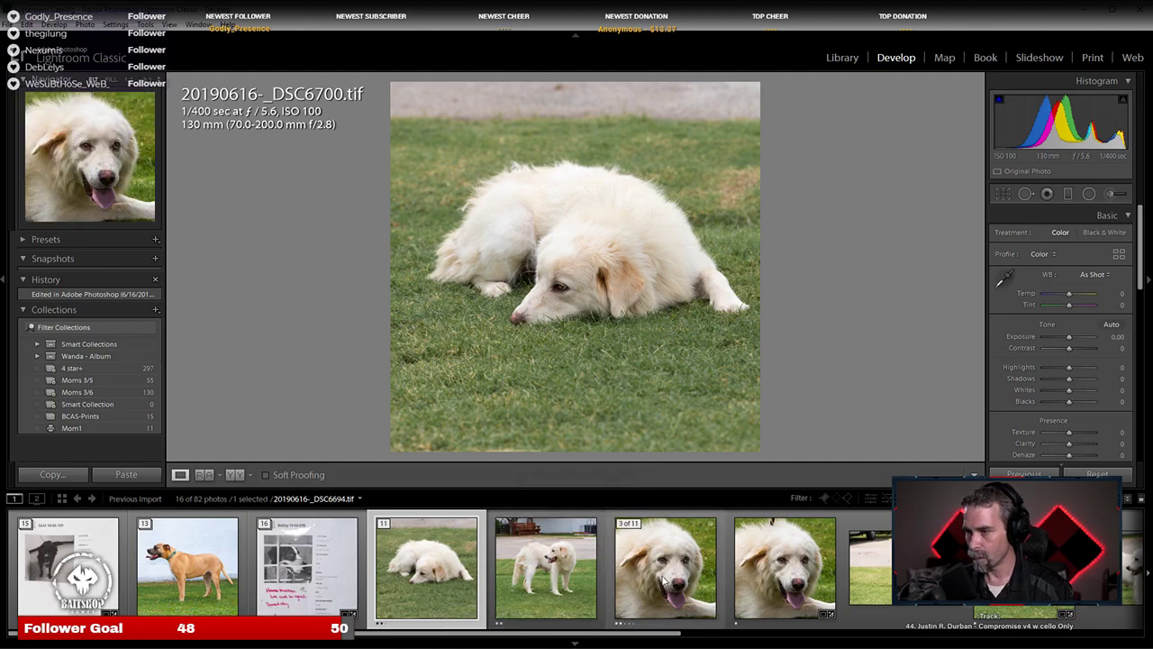
pyautogui.click(665, 584)
pyautogui.click(545, 568)
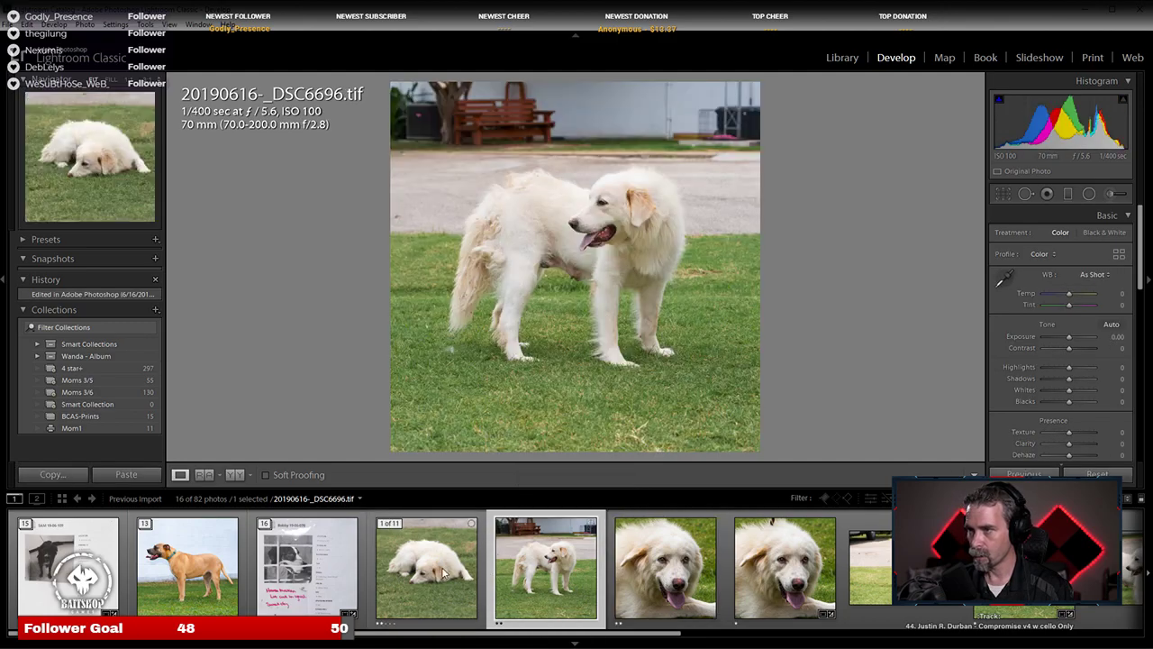
pyautogui.click(609, 218)
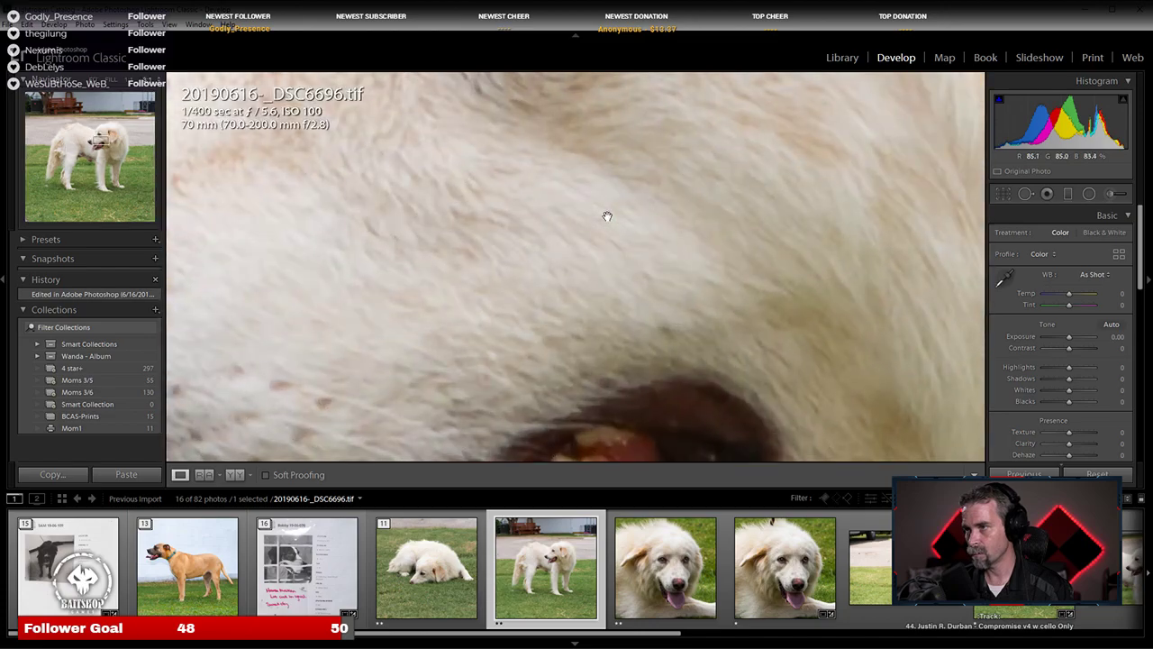
pyautogui.click(609, 218)
pyautogui.click(429, 584)
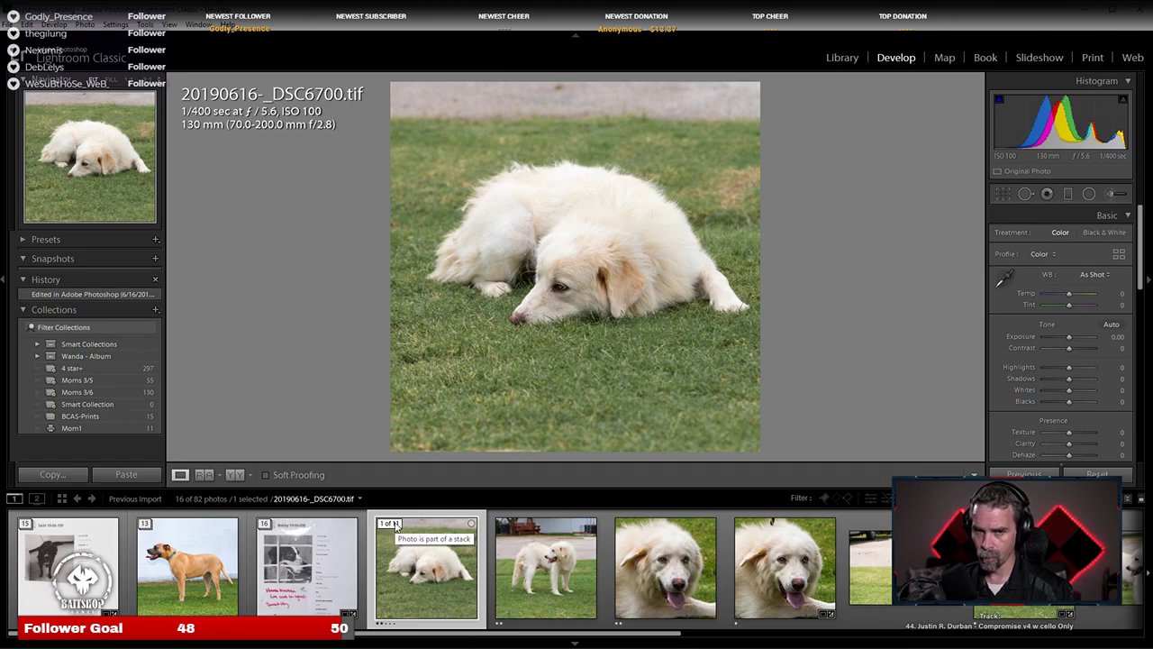
pyautogui.click(393, 524)
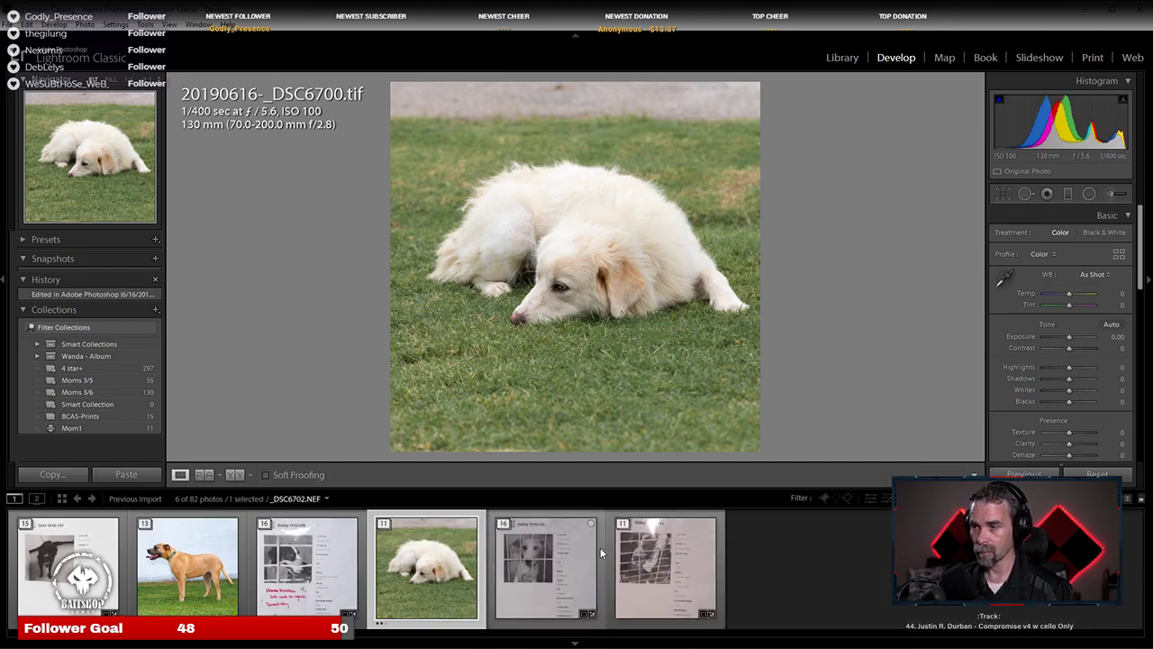
# Step: Expand the next stack and zoom into intake card photo _DSC6702 to read its details
pyautogui.click(505, 524)
pyautogui.click(531, 584)
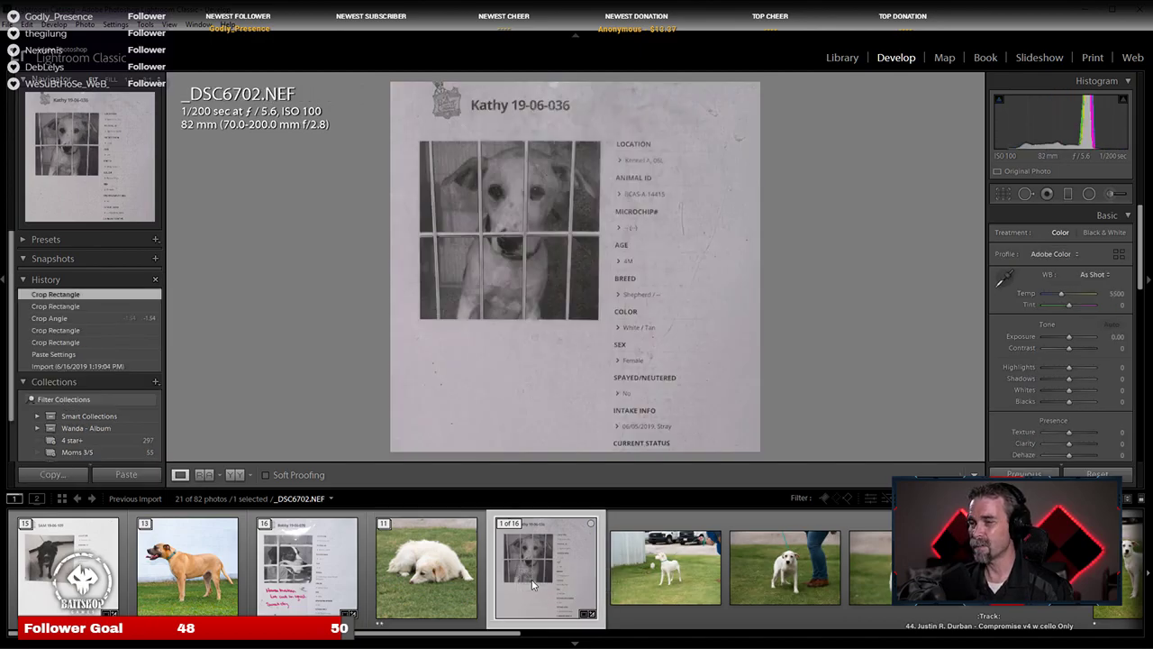
pyautogui.click(492, 166)
pyautogui.moveTo(492, 166); pyautogui.dragTo(613, 249)
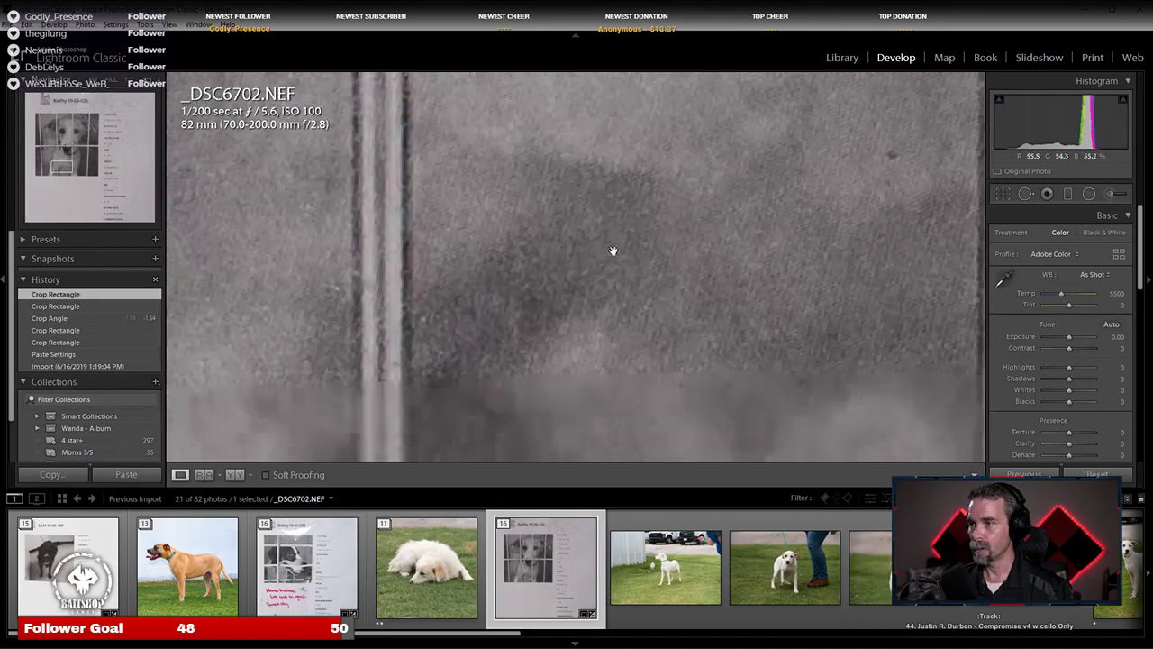
pyautogui.hotkey('ctrl', '-')
pyautogui.moveTo(548, 214); pyautogui.dragTo(579, 304)
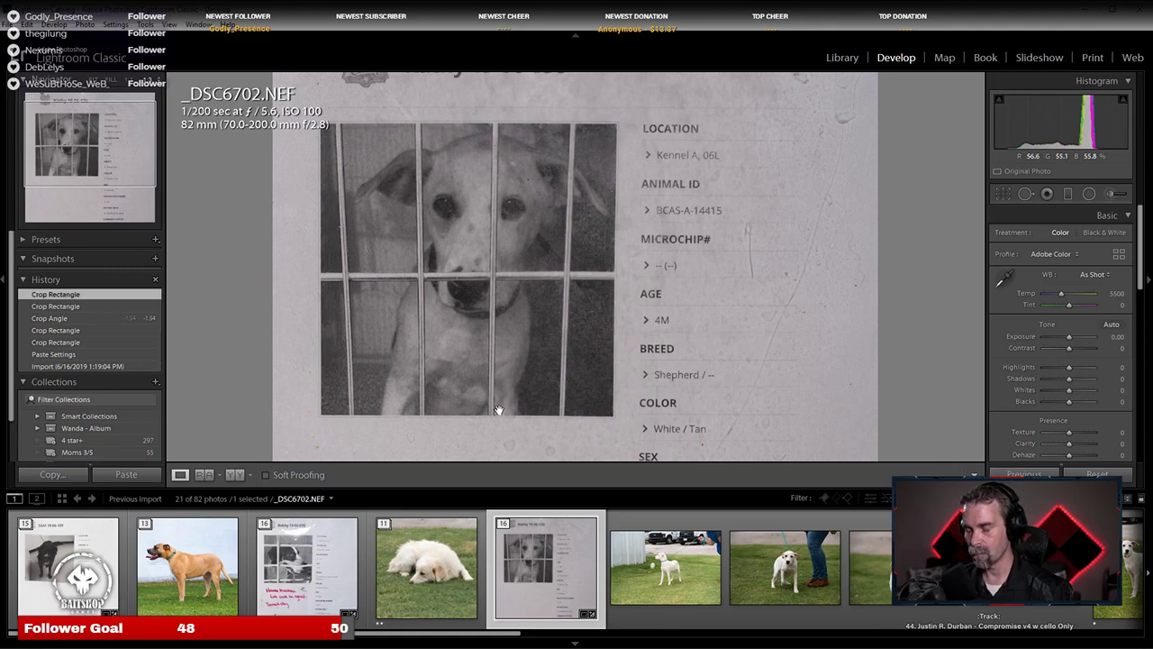
# Step: Collapse and re-expand the dog photo stack, scrolling to show its photos
pyautogui.click(507, 527)
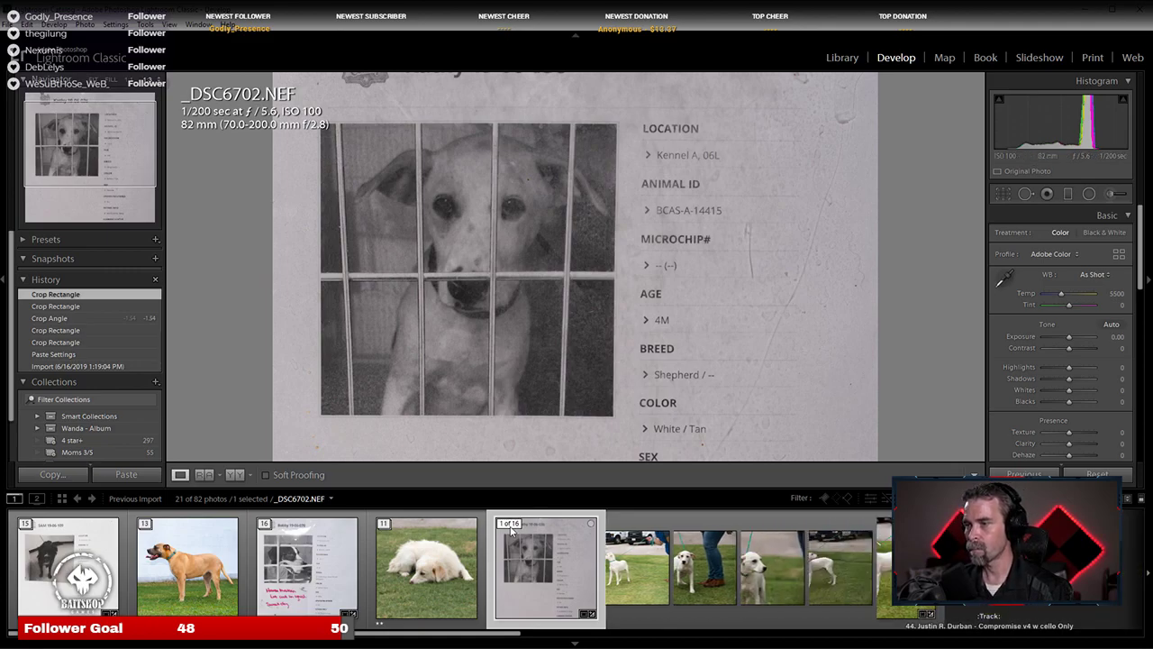
pyautogui.click(511, 530)
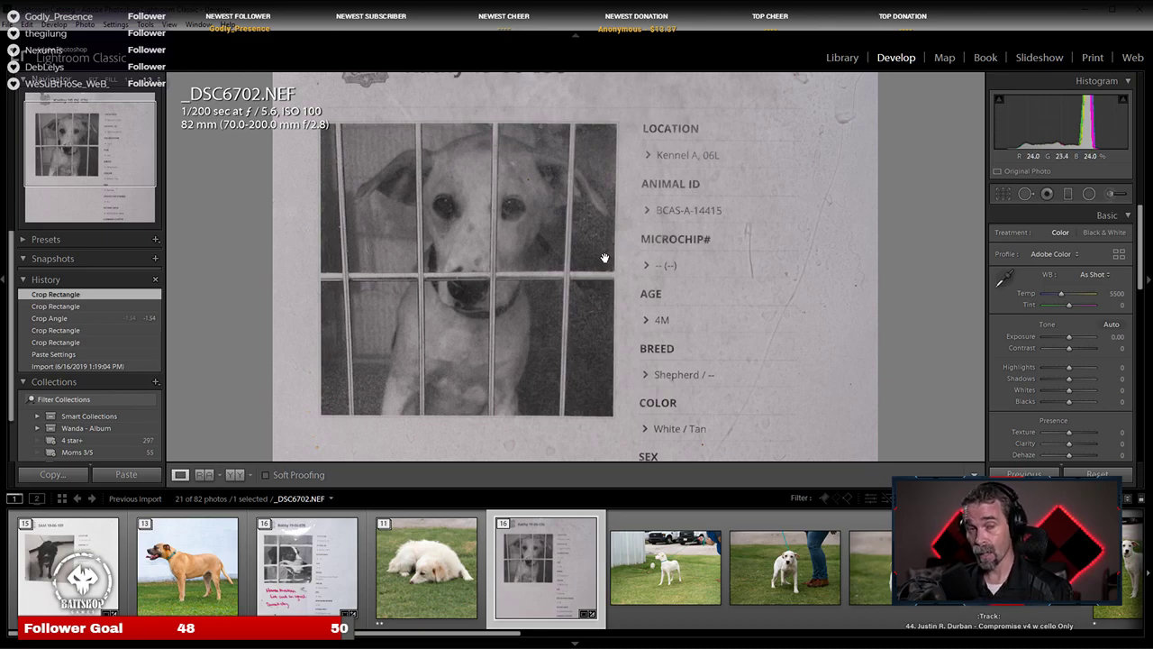
pyautogui.click(505, 523)
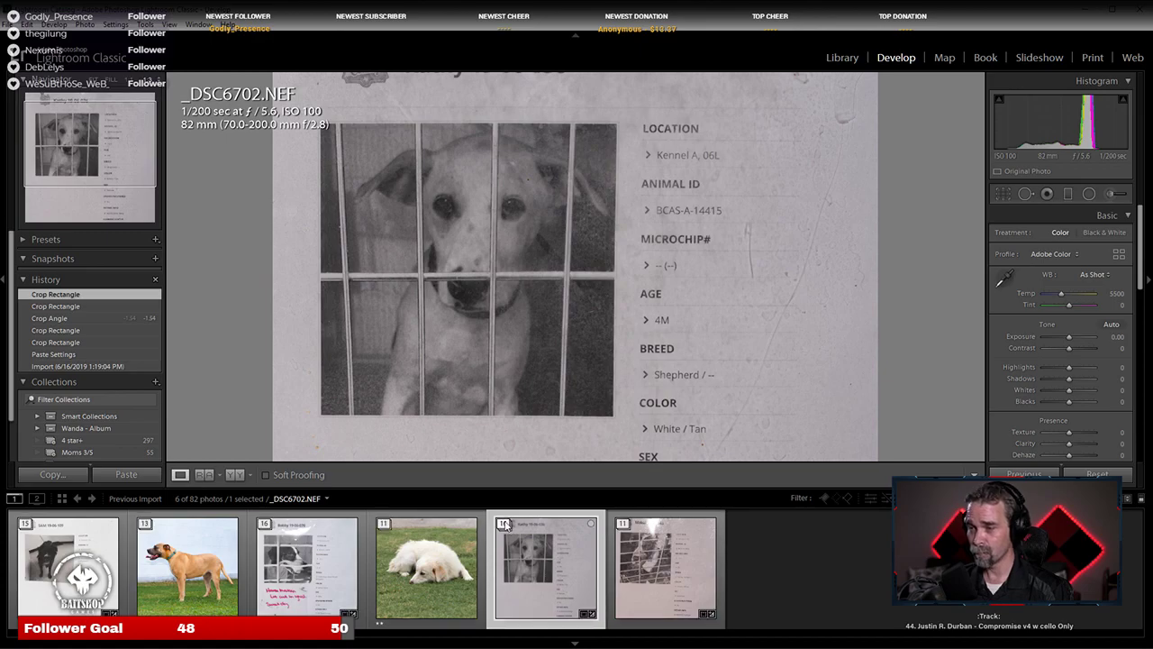
pyautogui.click(505, 524)
pyautogui.scroll(-2, 744, 572)
pyautogui.scroll(-4, 744, 572)
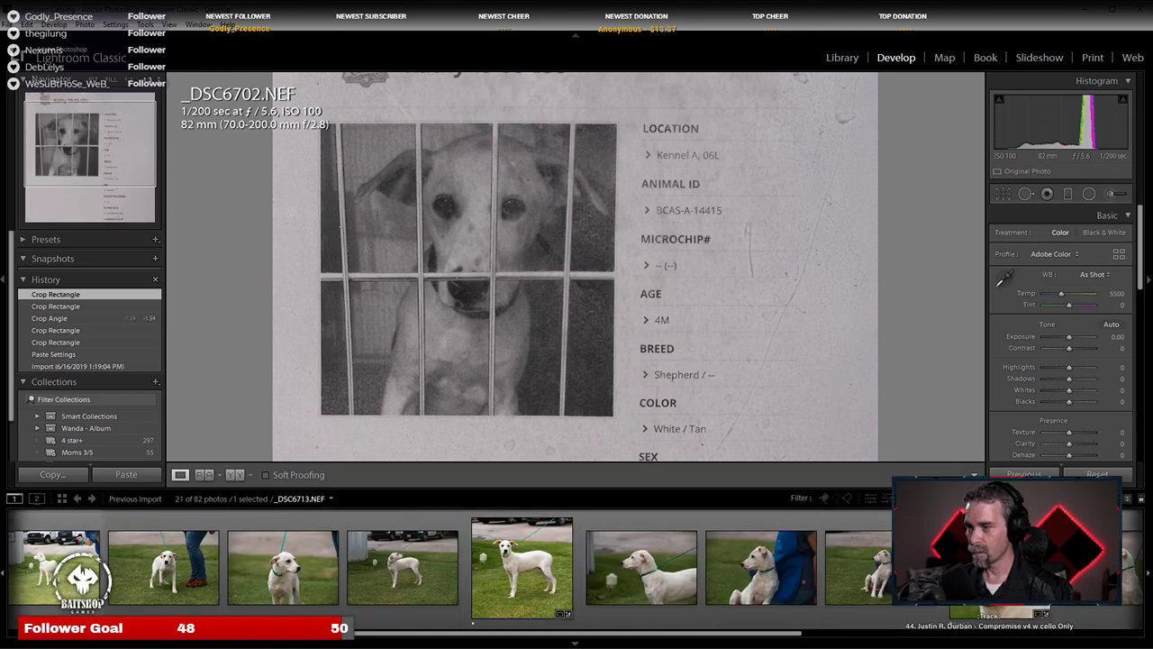
# Step: Show _DSC6709 fitted to the view, check _DSC6713, then return to _DSC6709
pyautogui.click(539, 563)
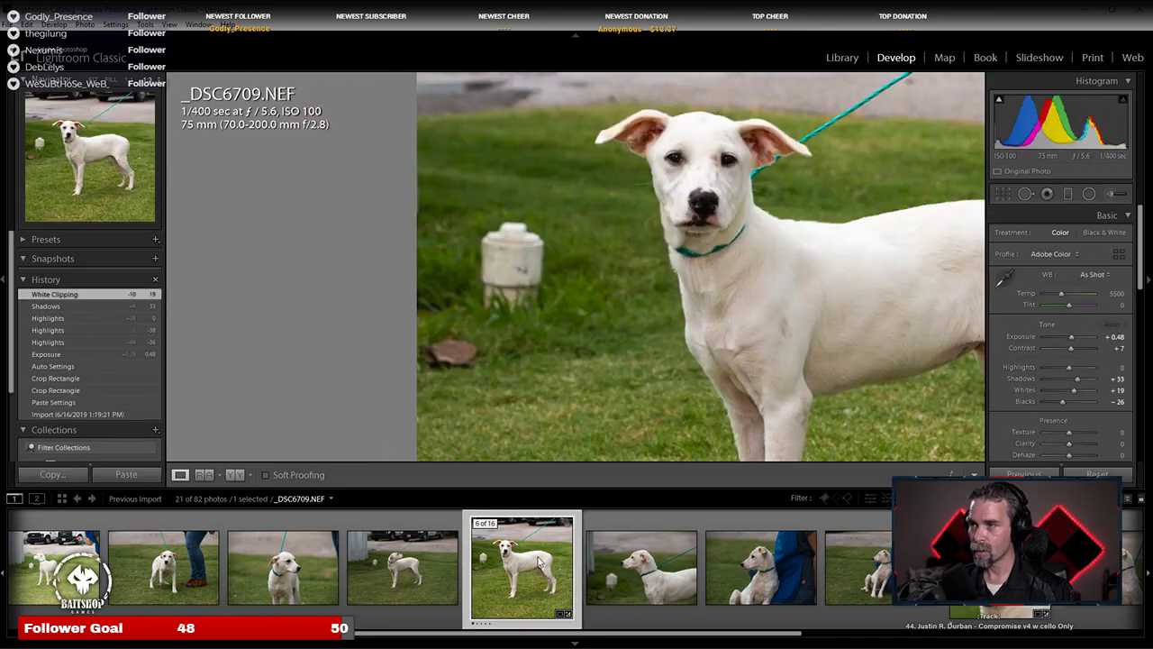
pyautogui.click(629, 234)
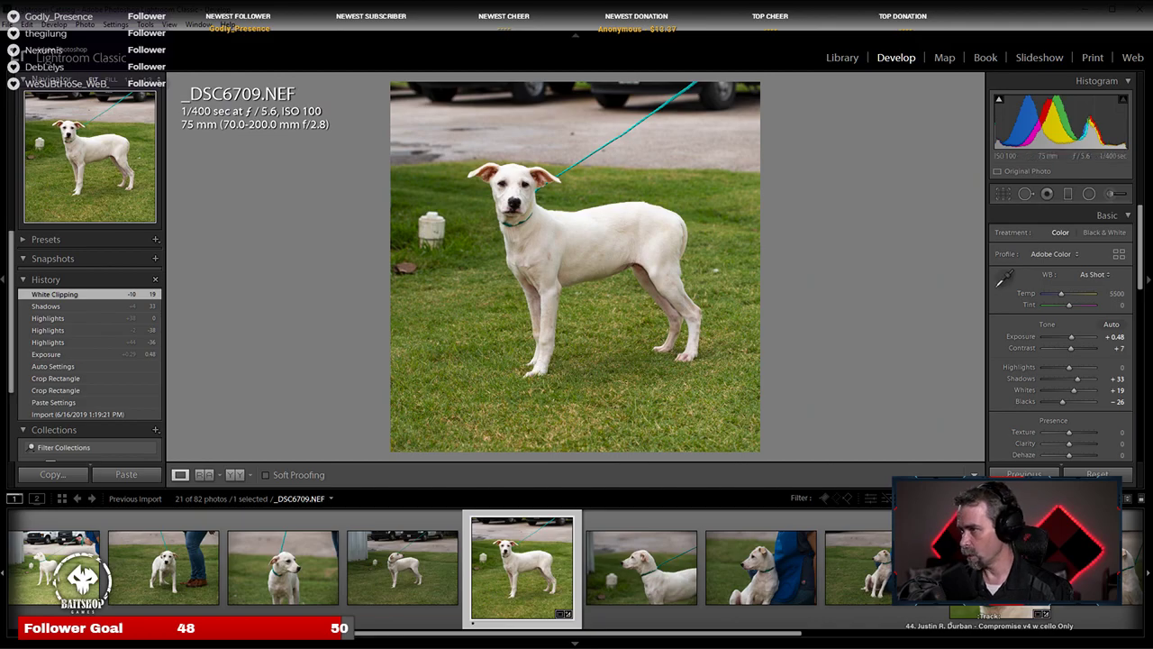
pyautogui.press('Right')
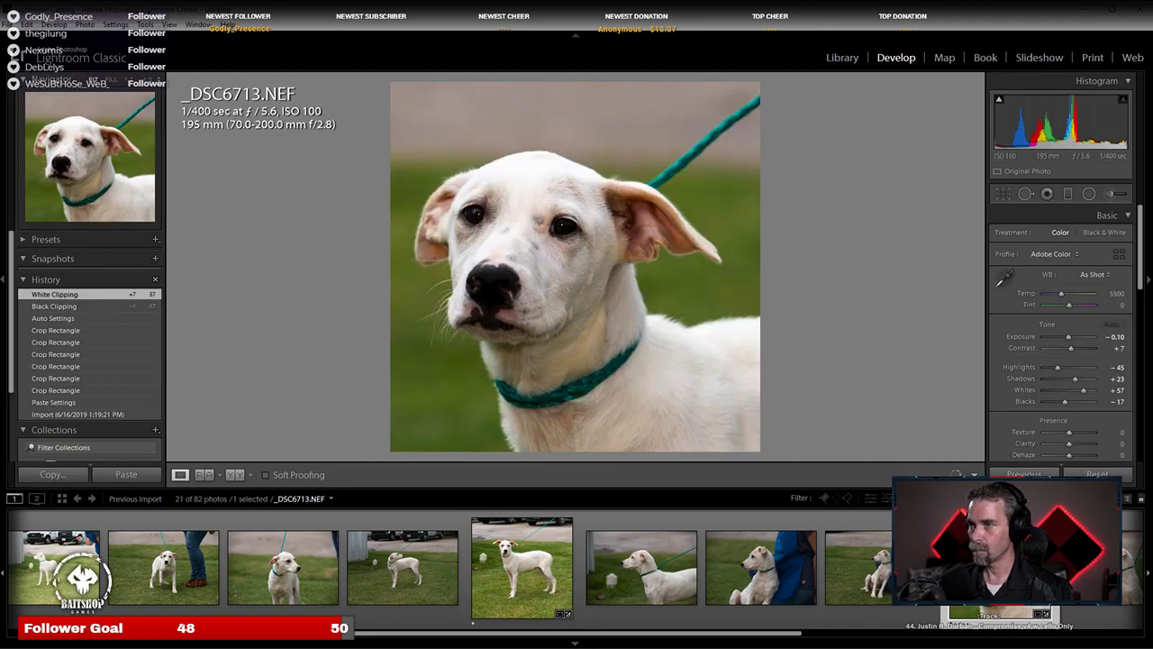
pyautogui.click(497, 581)
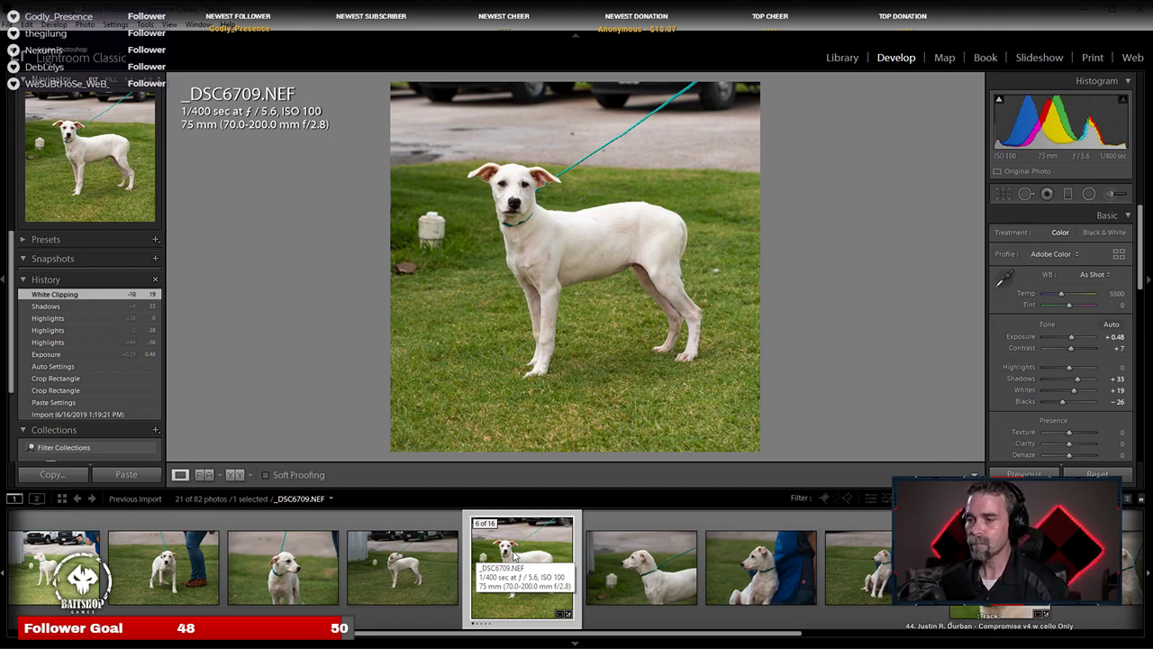
pyautogui.scroll(3, 515, 556)
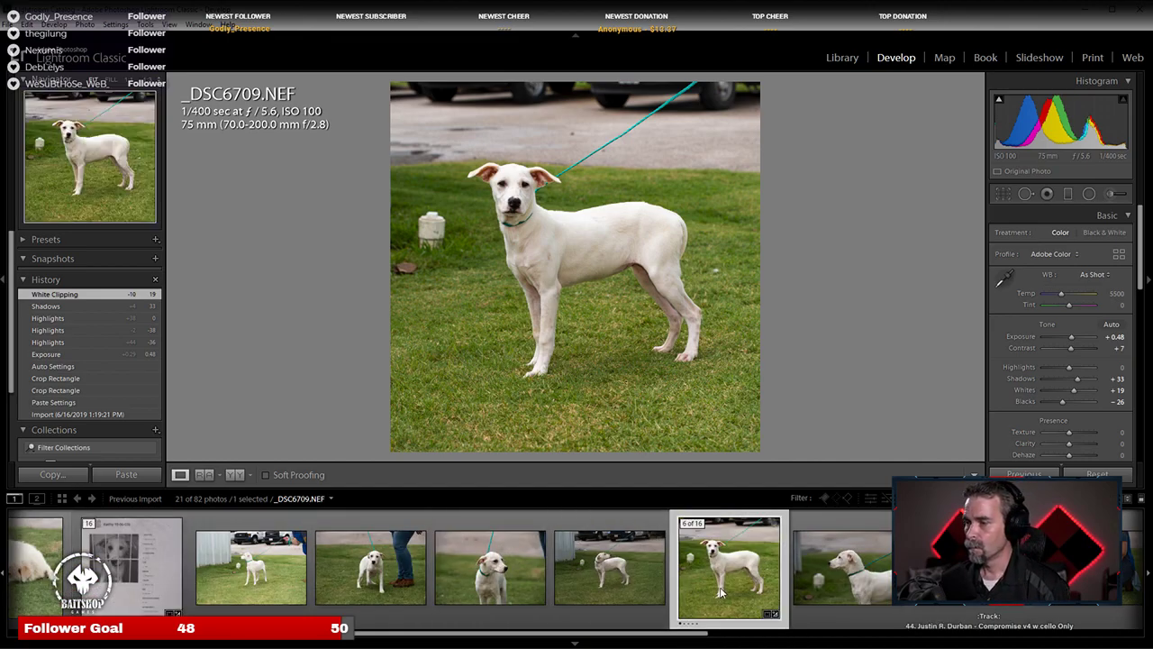
pyautogui.scroll(3, 631, 586)
pyautogui.scroll(-3, 561, 591)
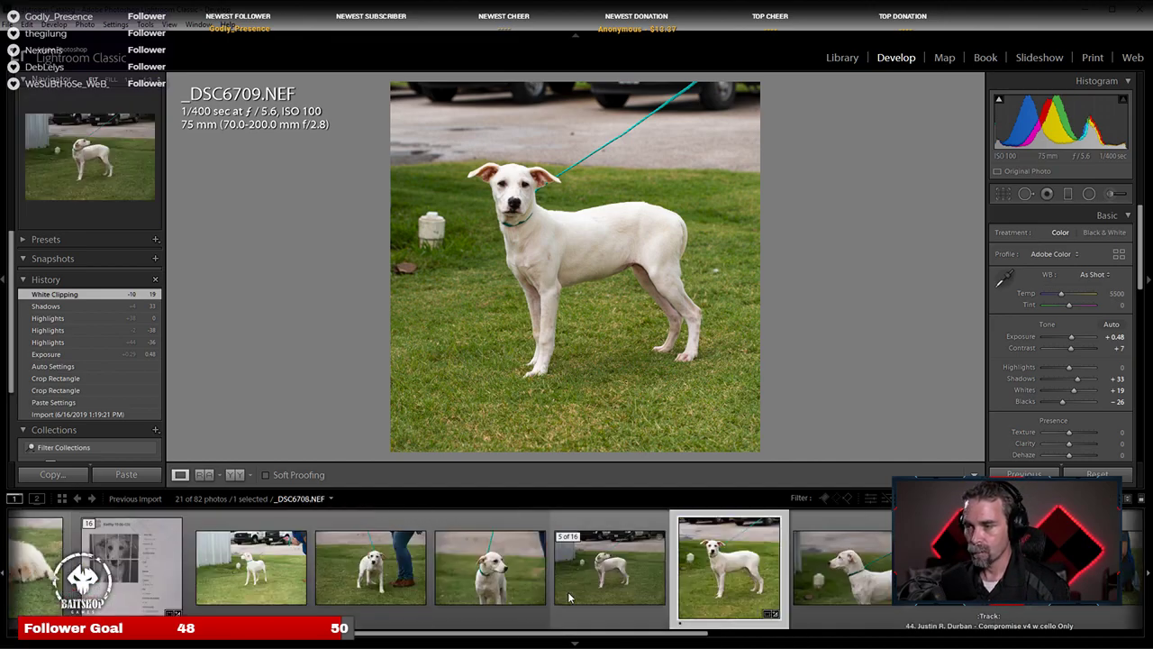
pyautogui.scroll(-3, 568, 591)
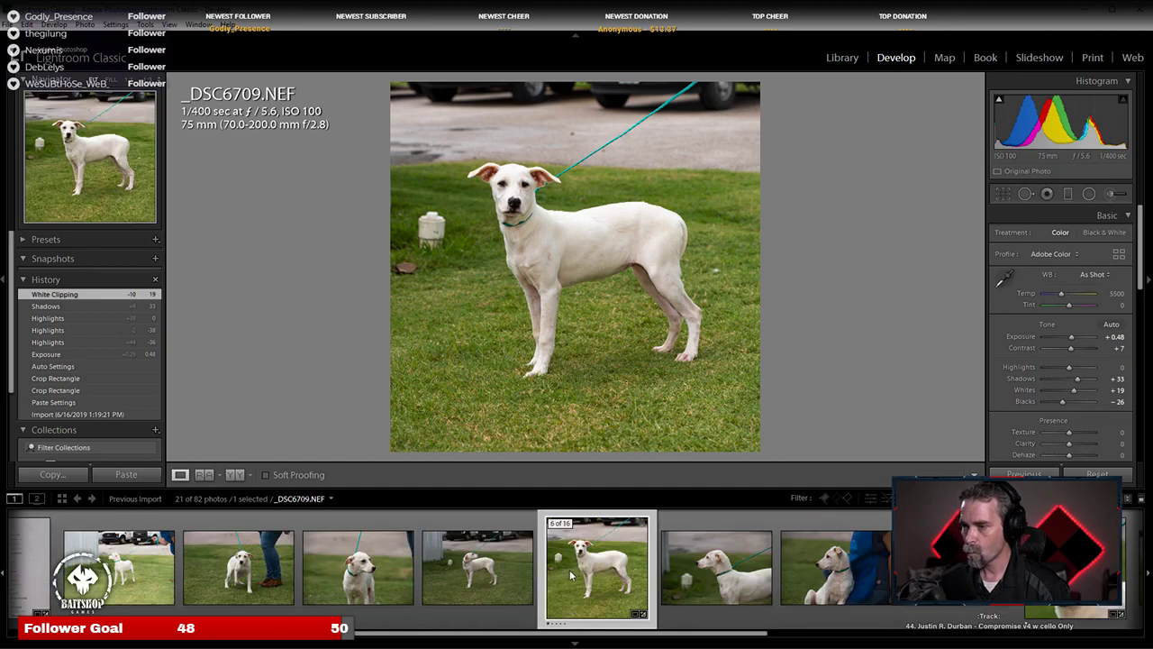
# Step: Send _DSC6709 to Photoshop with Edit In > Edit in Adobe Photoshop CC 2019
pyautogui.rightClick(569, 577)
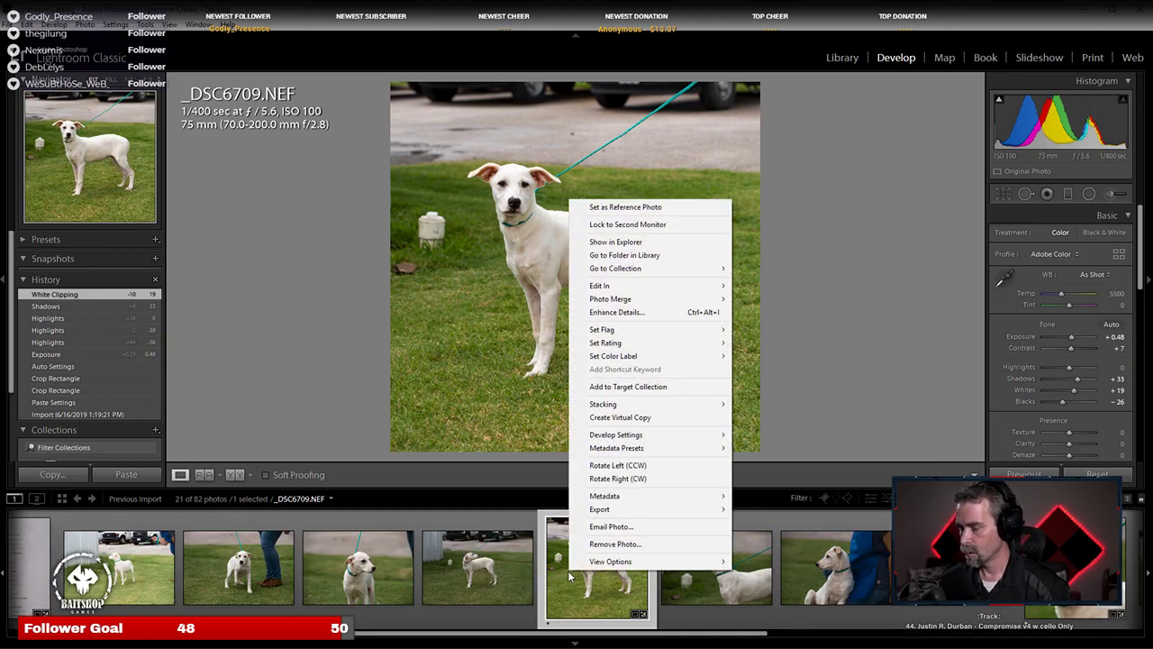
pyautogui.moveTo(721, 285)
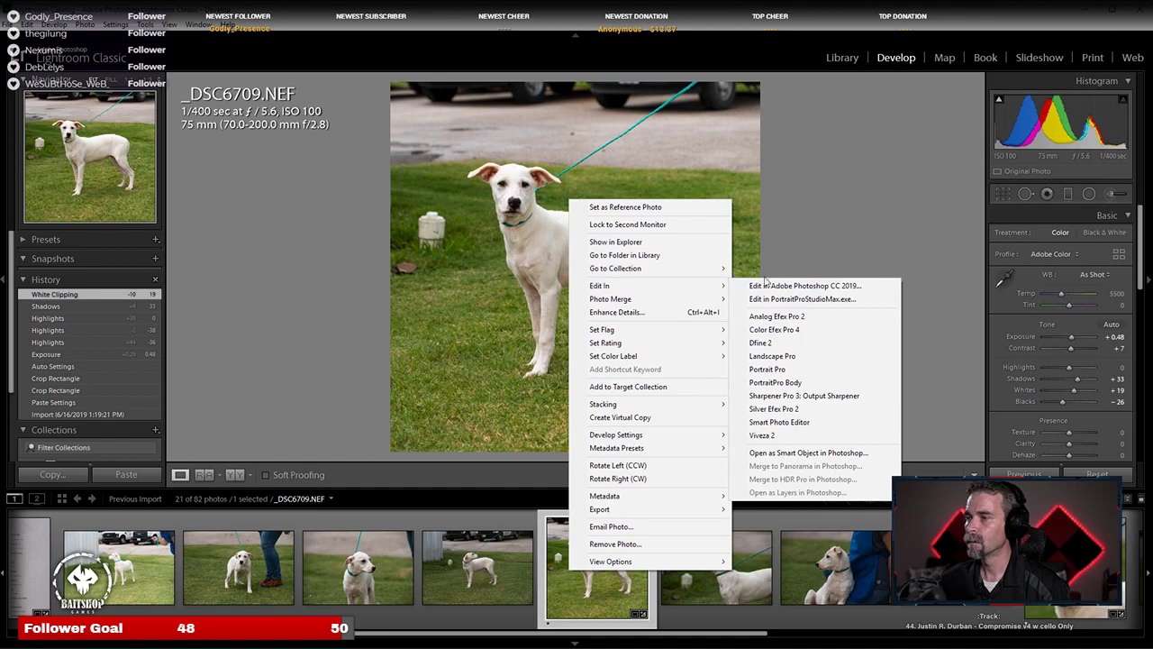
pyautogui.click(831, 287)
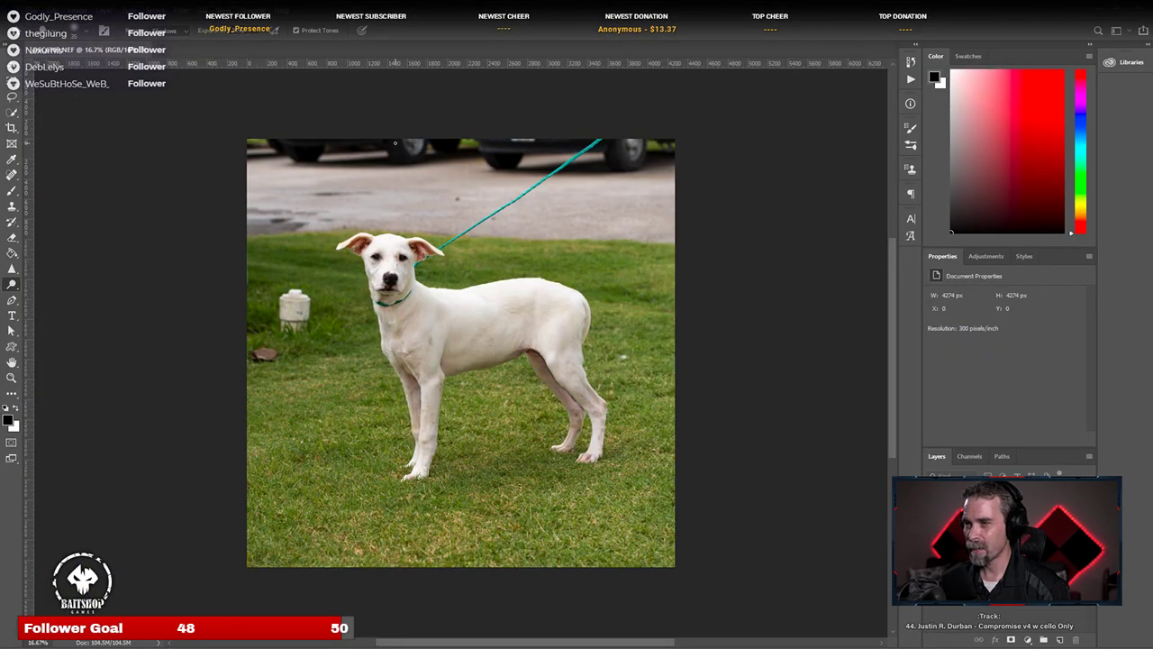
# Step: Spot-heal the long teal leash across the pavement and the leftover sliver at the top
pyautogui.scroll(3, 539, 222)
pyautogui.scroll(2, 540, 221)
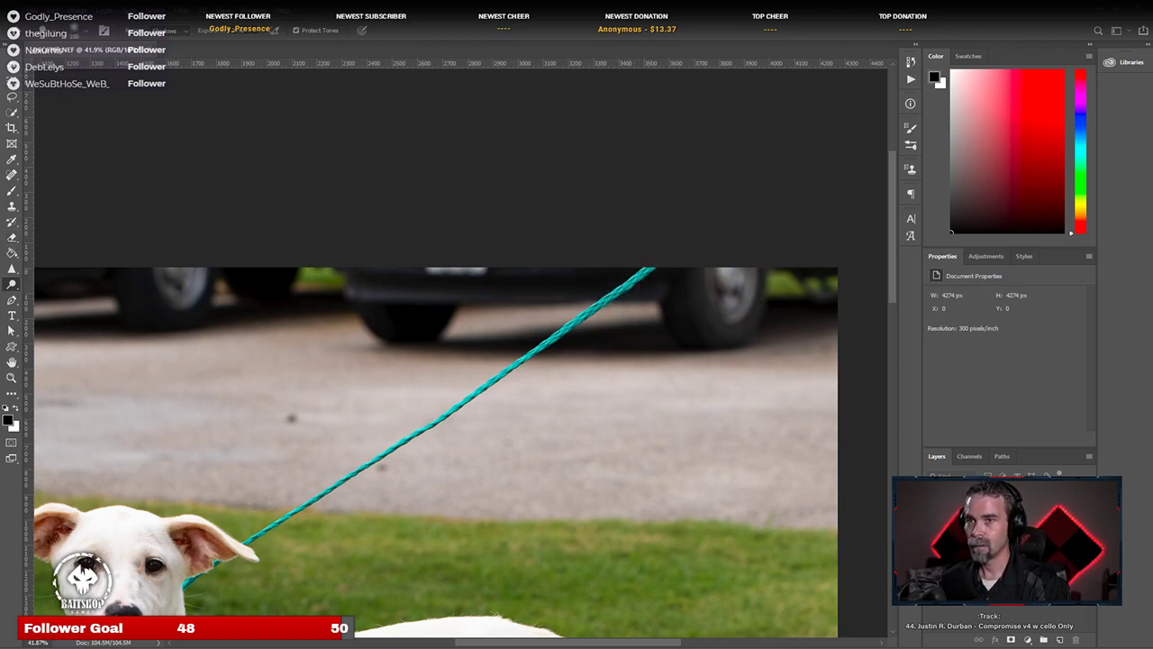
pyautogui.click(12, 175)
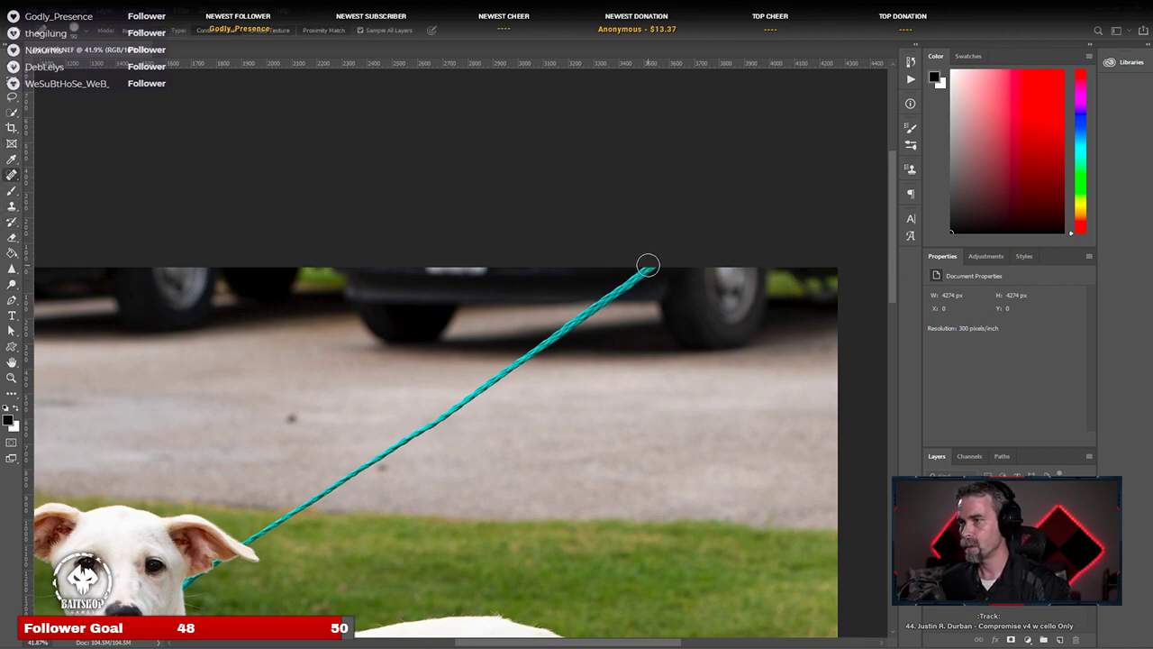
pyautogui.moveTo(647, 269)
pyautogui.mouseDown()
pyautogui.moveTo(371, 471)
pyautogui.moveTo(252, 537)
pyautogui.mouseUp()
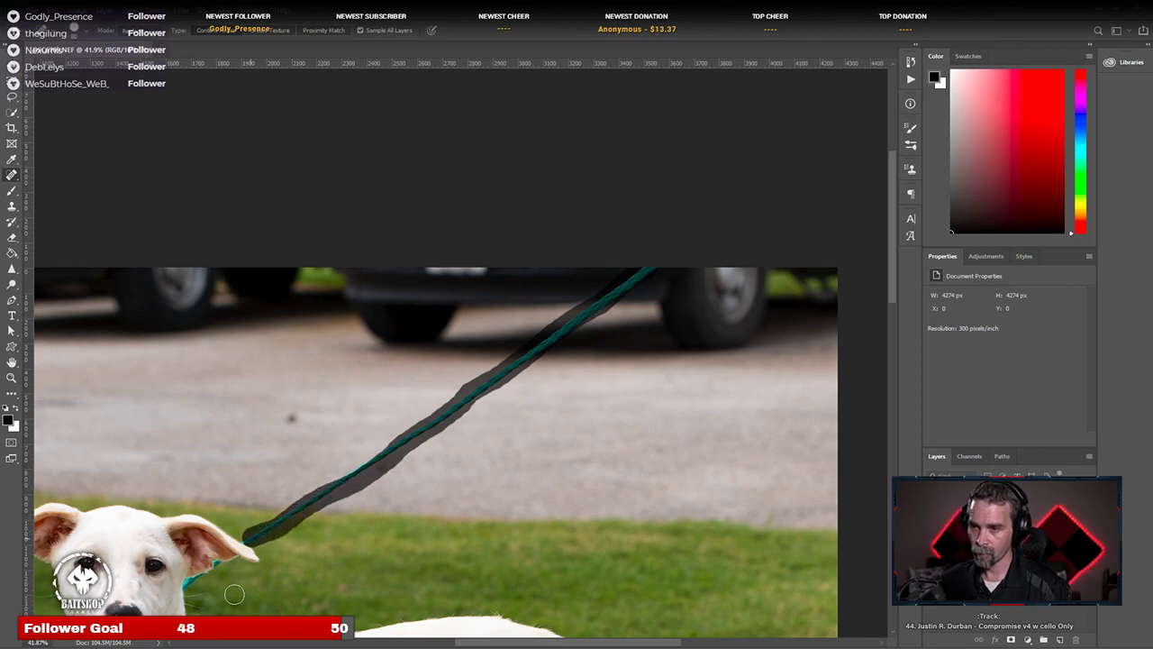
pyautogui.scroll(6, 233, 594)
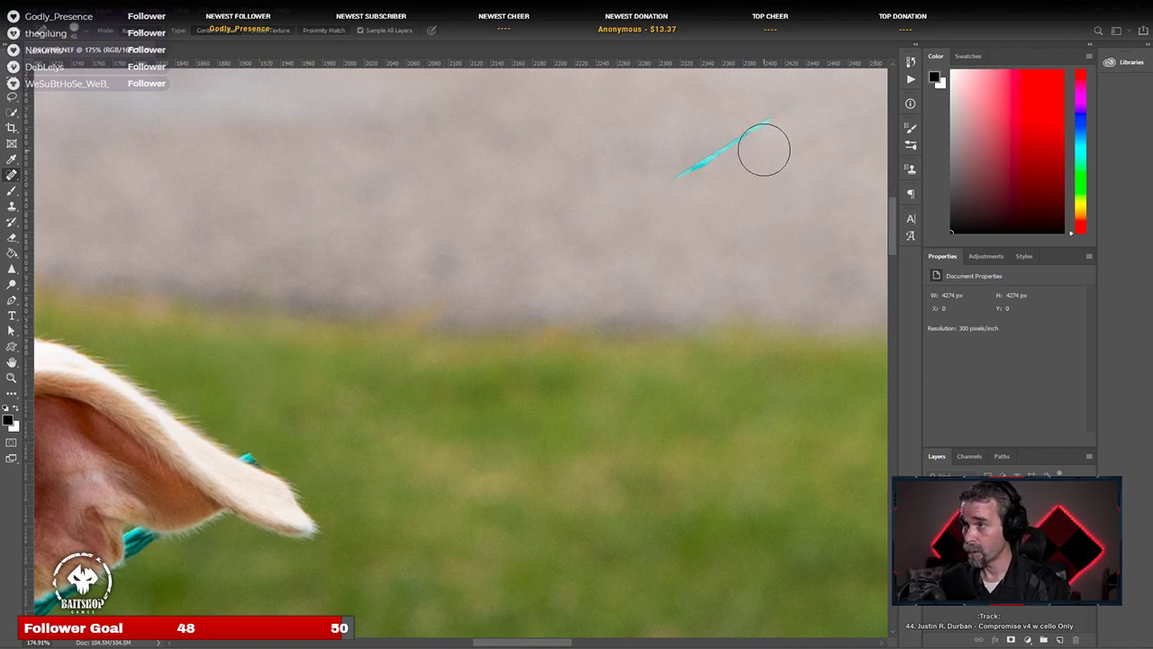
pyautogui.moveTo(801, 95); pyautogui.dragTo(593, 265)
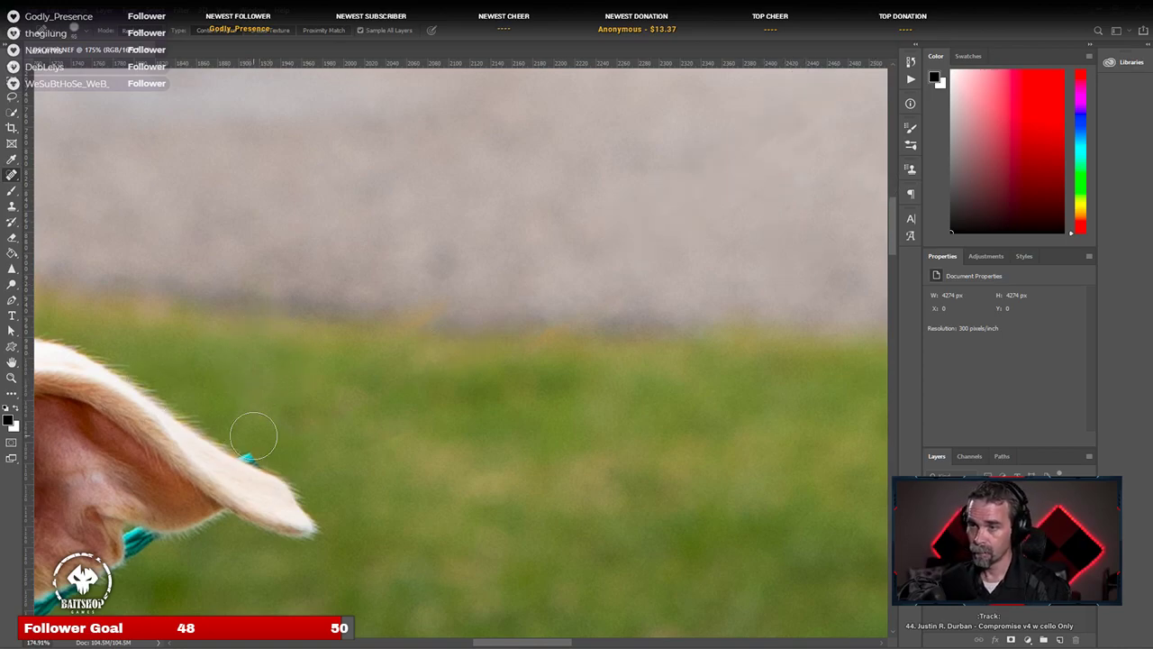
# Step: With a smaller brush, heal the leash beside the ear, undoing two unsuccessful strokes
pyautogui.press('[')
pyautogui.press('[')
pyautogui.press('[')
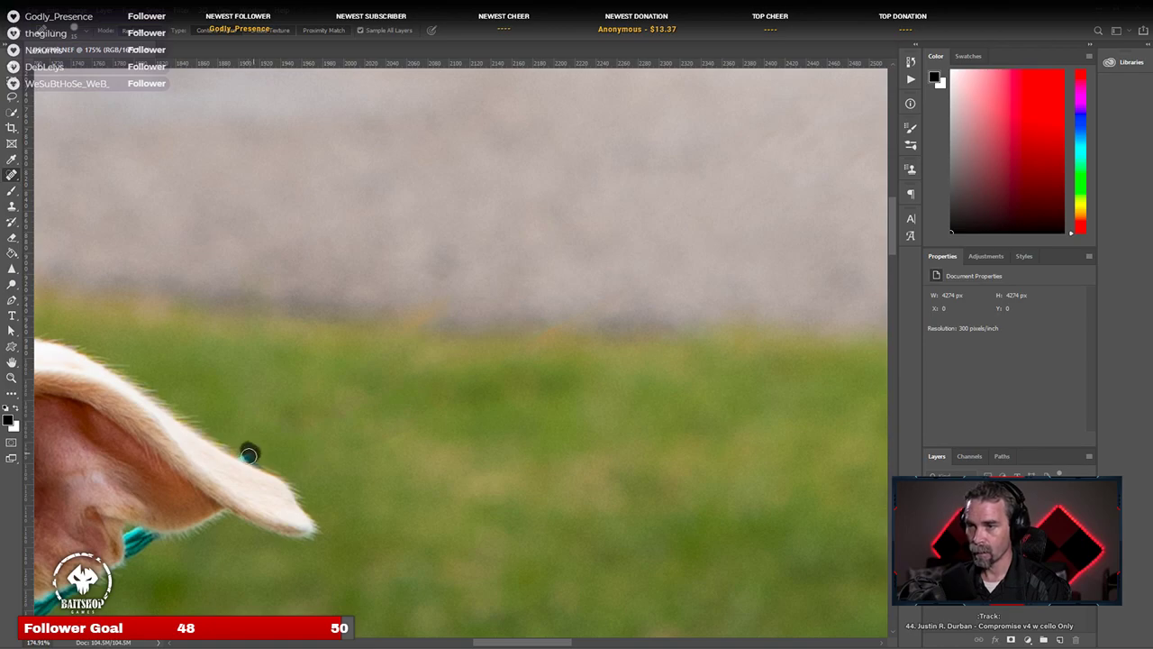
pyautogui.click(247, 452)
pyautogui.moveTo(151, 524)
pyautogui.mouseDown()
pyautogui.moveTo(263, 384)
pyautogui.moveTo(340, 340)
pyautogui.mouseUp()
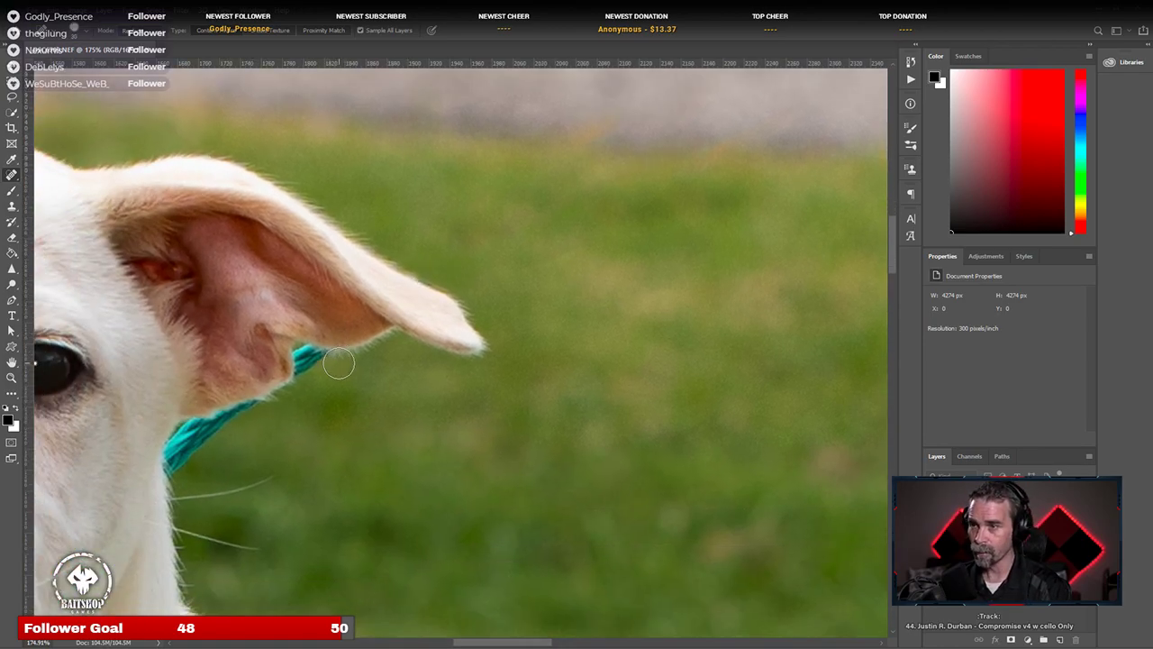
pyautogui.moveTo(325, 363); pyautogui.dragTo(308, 380)
pyautogui.hotkey('ctrl', 'z')
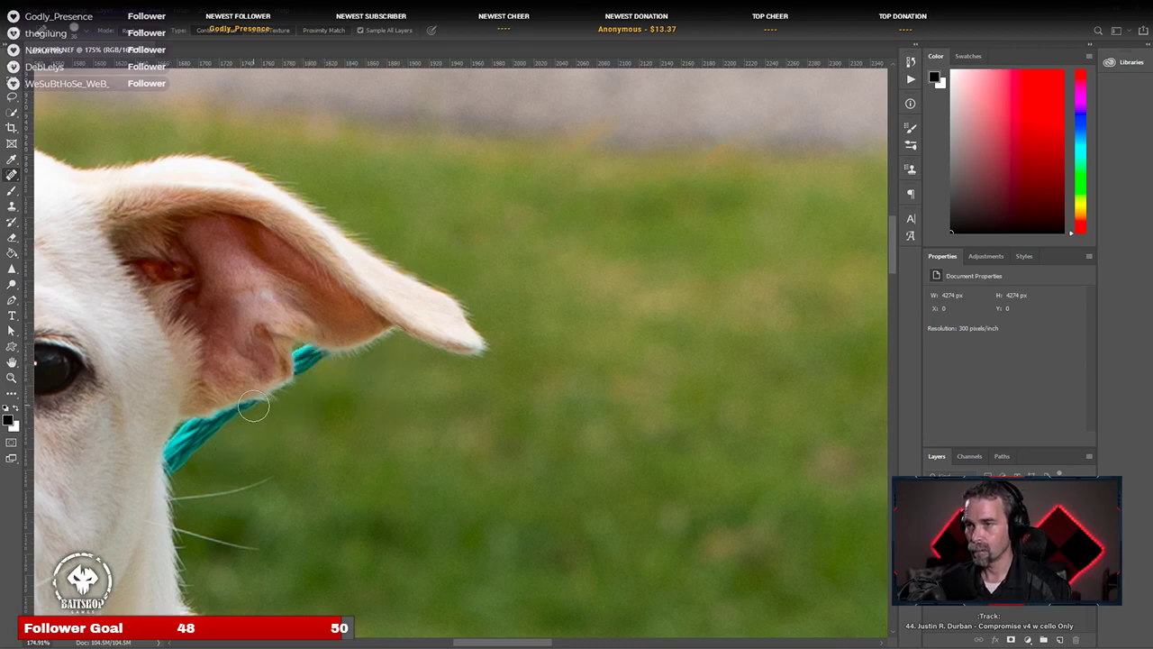
pyautogui.moveTo(241, 415)
pyautogui.mouseDown()
pyautogui.moveTo(183, 438)
pyautogui.moveTo(177, 464)
pyautogui.moveTo(180, 454)
pyautogui.mouseUp()
pyautogui.hotkey('ctrl', 'z')
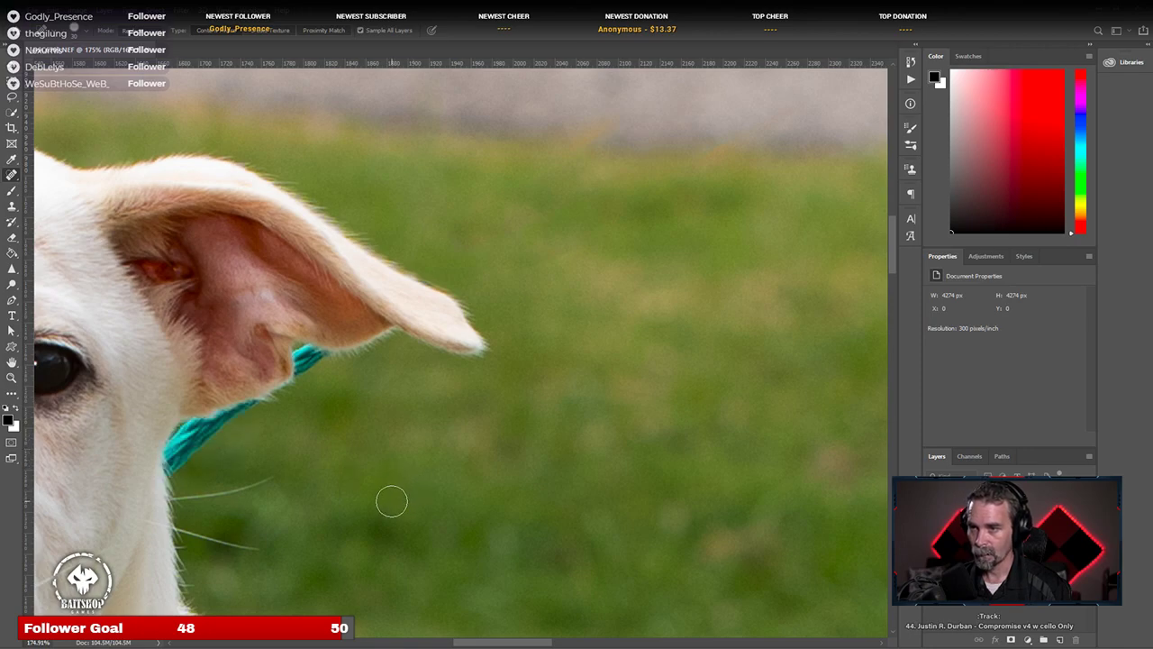
pyautogui.click(12, 207)
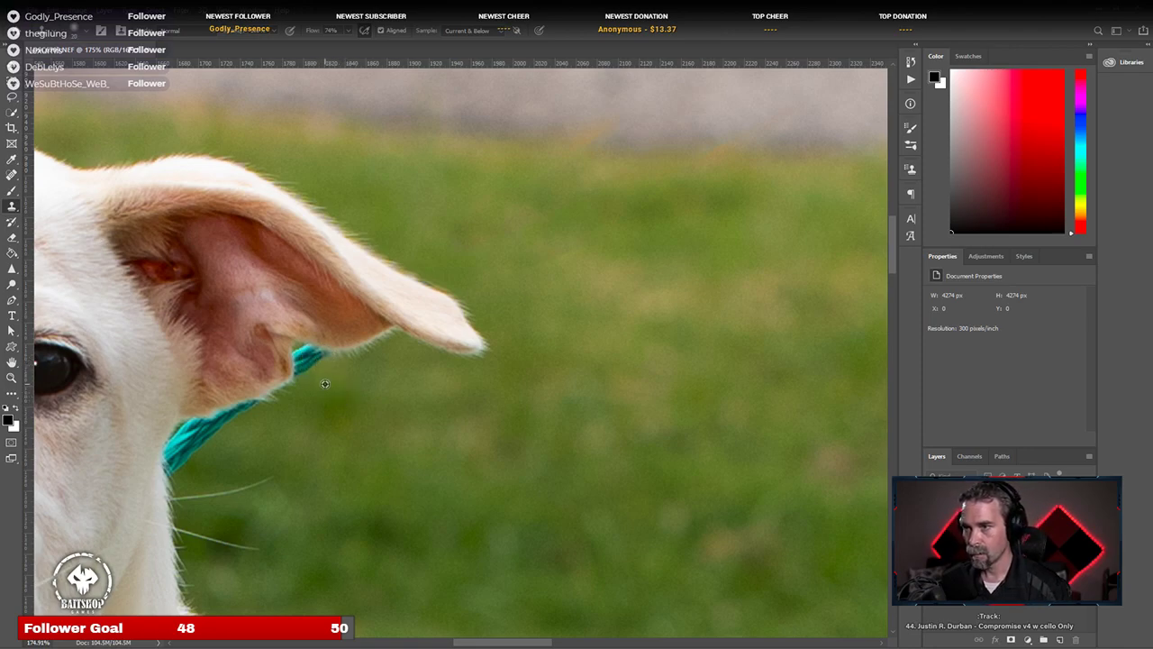
# Step: Clone grass over the remaining leash along the ear and cheek, then zoom out to check
pyautogui.moveTo(321, 363)
pyautogui.mouseDown()
pyautogui.moveTo(304, 355)
pyautogui.moveTo(312, 373)
pyautogui.moveTo(301, 353)
pyautogui.moveTo(300, 379)
pyautogui.moveTo(279, 389)
pyautogui.mouseUp()
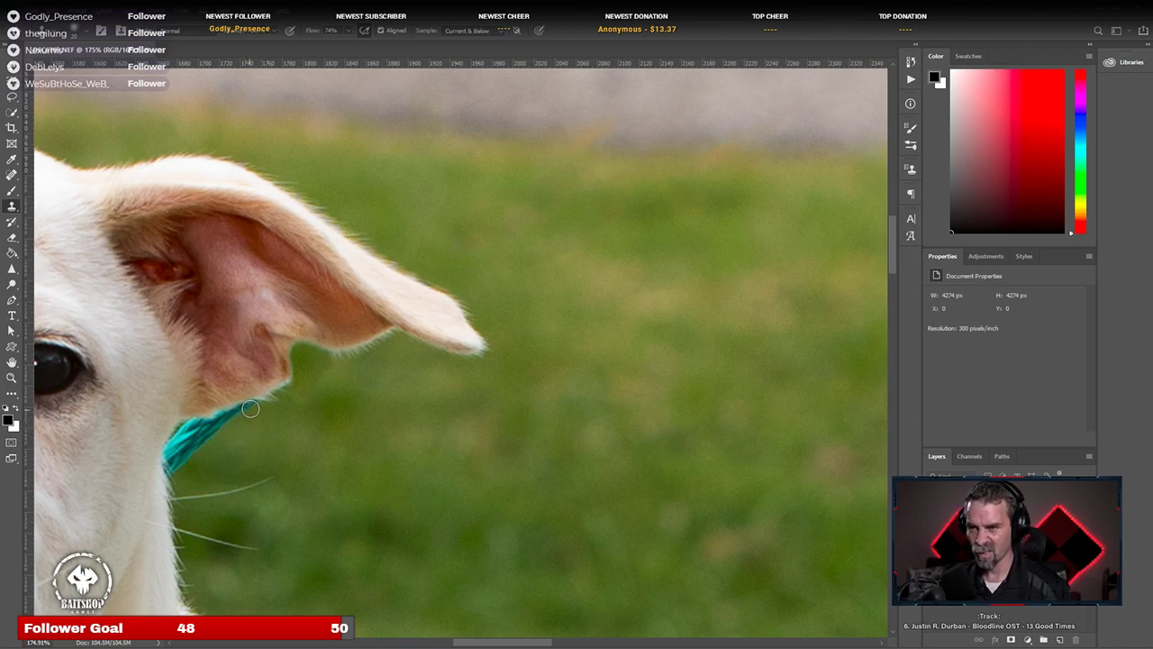
pyautogui.moveTo(253, 410)
pyautogui.mouseDown()
pyautogui.moveTo(199, 429)
pyautogui.moveTo(226, 434)
pyautogui.moveTo(180, 464)
pyautogui.moveTo(173, 456)
pyautogui.moveTo(177, 465)
pyautogui.moveTo(182, 438)
pyautogui.moveTo(176, 468)
pyautogui.mouseUp()
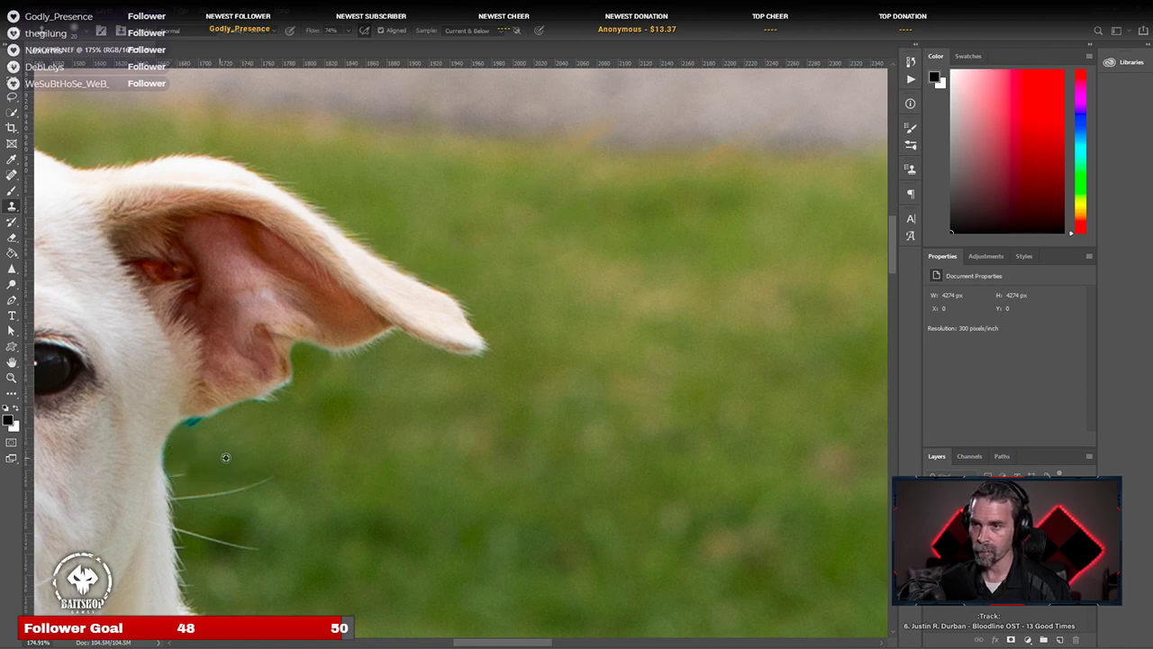
pyautogui.moveTo(191, 426); pyautogui.dragTo(205, 429)
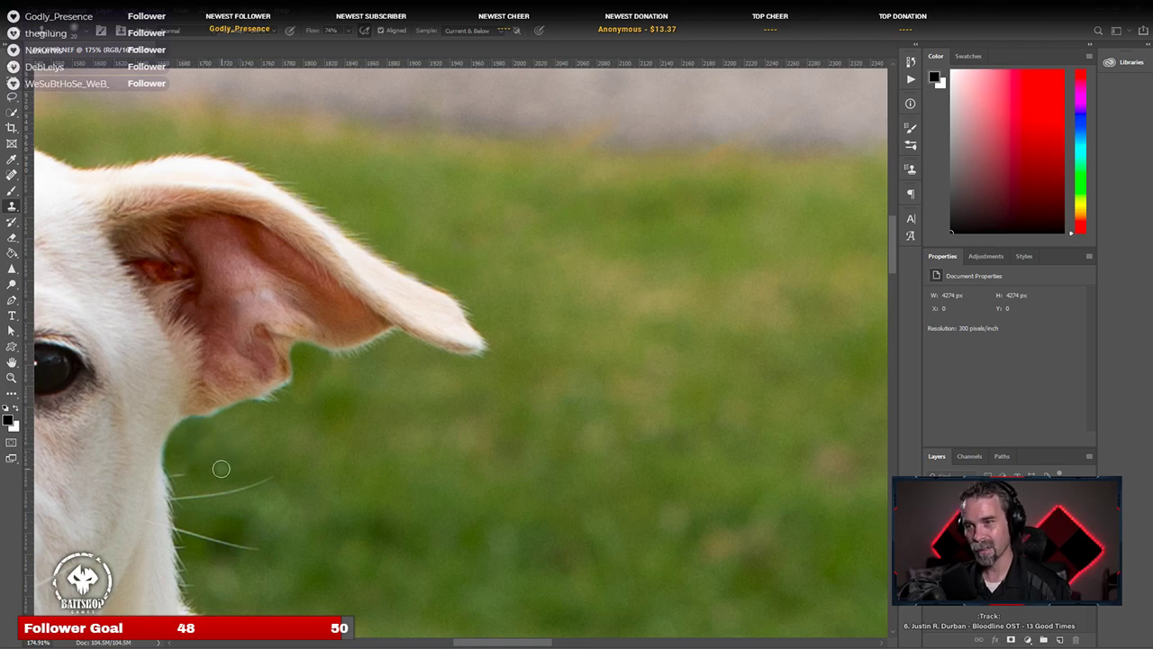
pyautogui.scroll(-3, 270, 474)
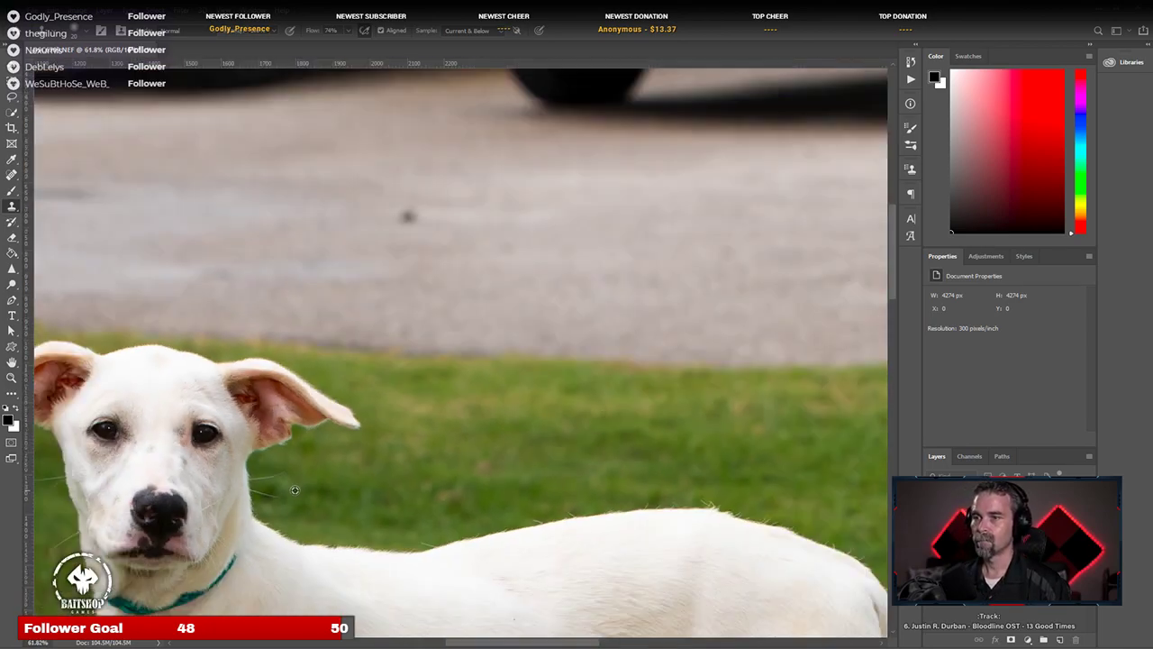
pyautogui.scroll(3, 302, 472)
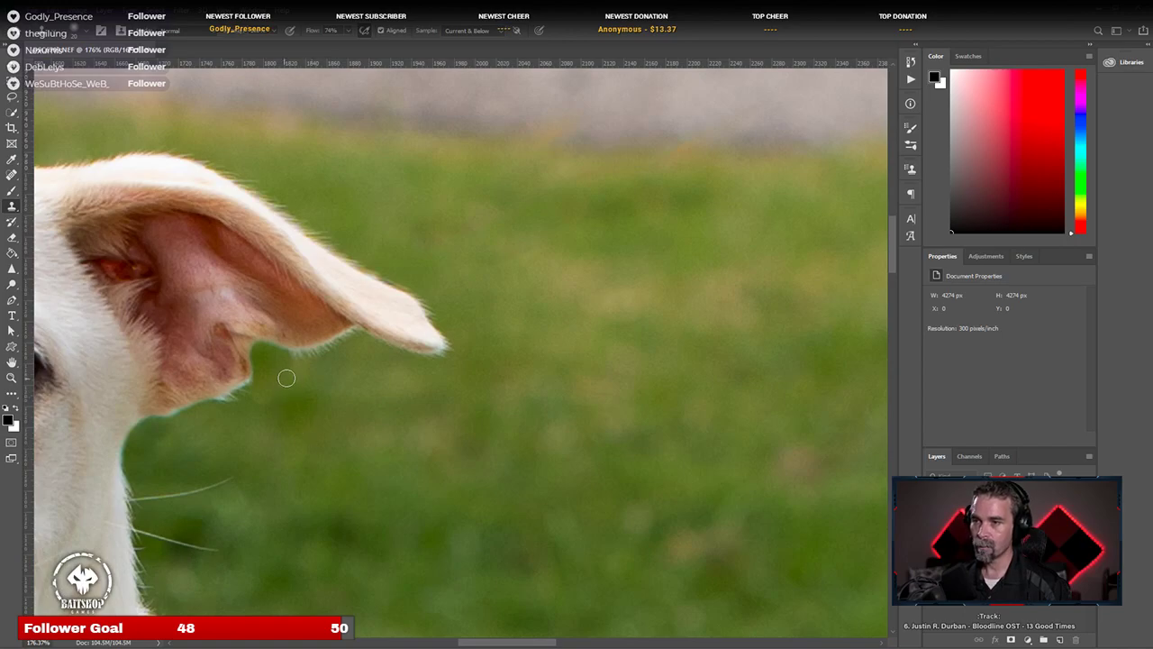
pyautogui.scroll(-6, 307, 471)
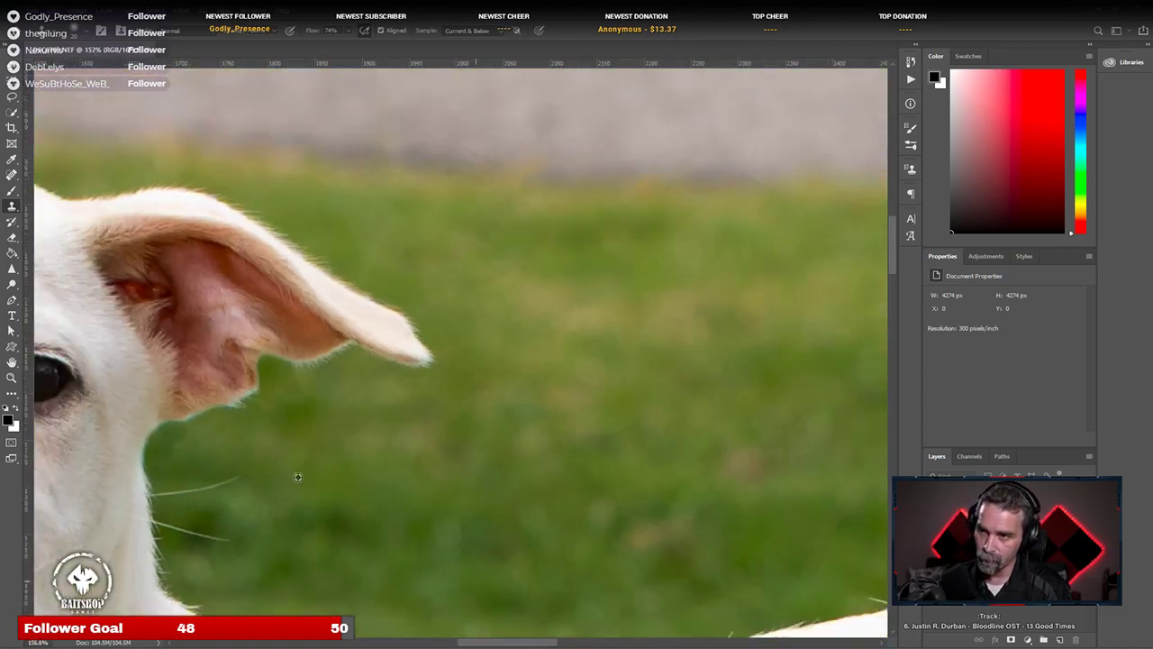
pyautogui.scroll(-2, 280, 526)
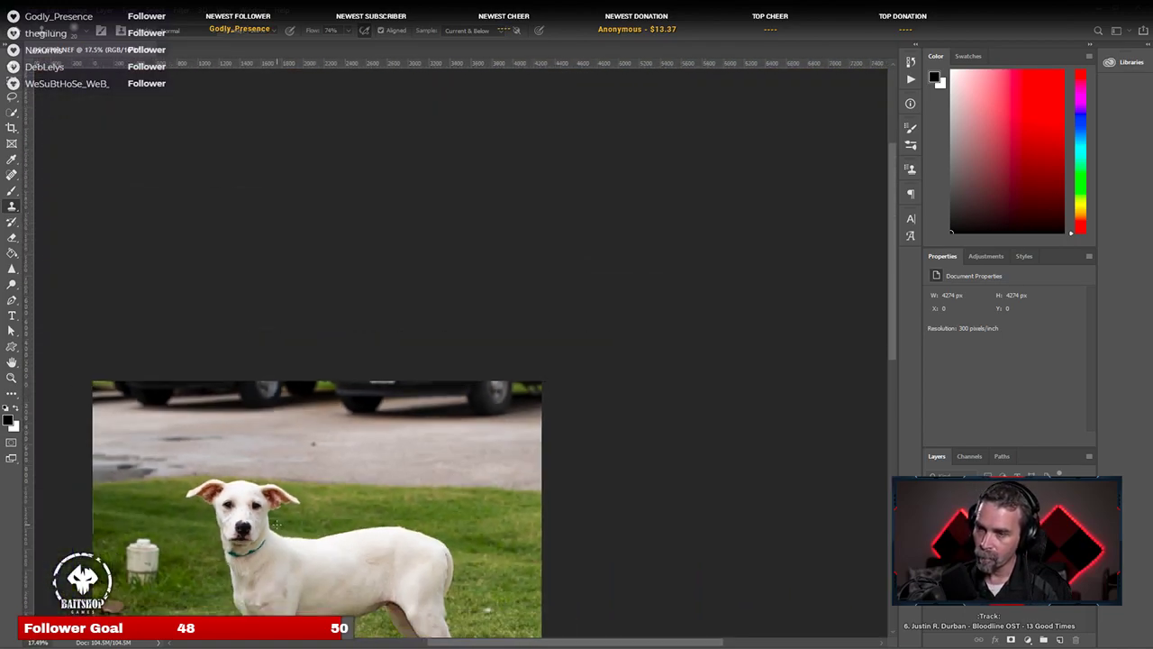
pyautogui.scroll(3, 298, 349)
pyautogui.scroll(2, 298, 349)
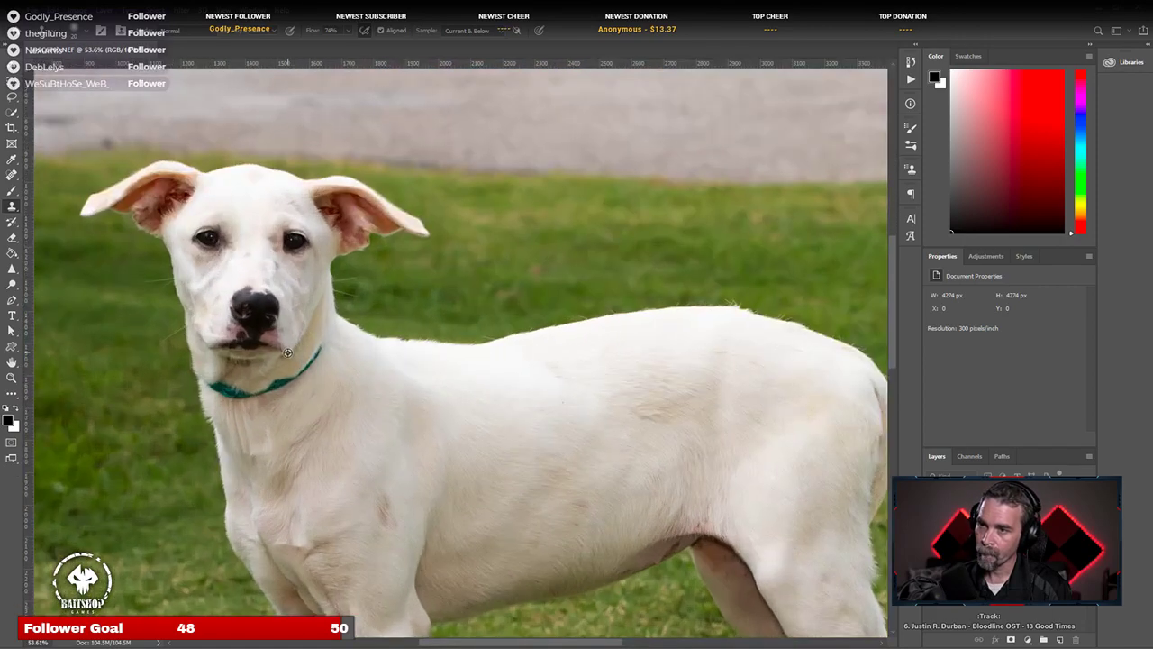
pyautogui.scroll(3, 228, 384)
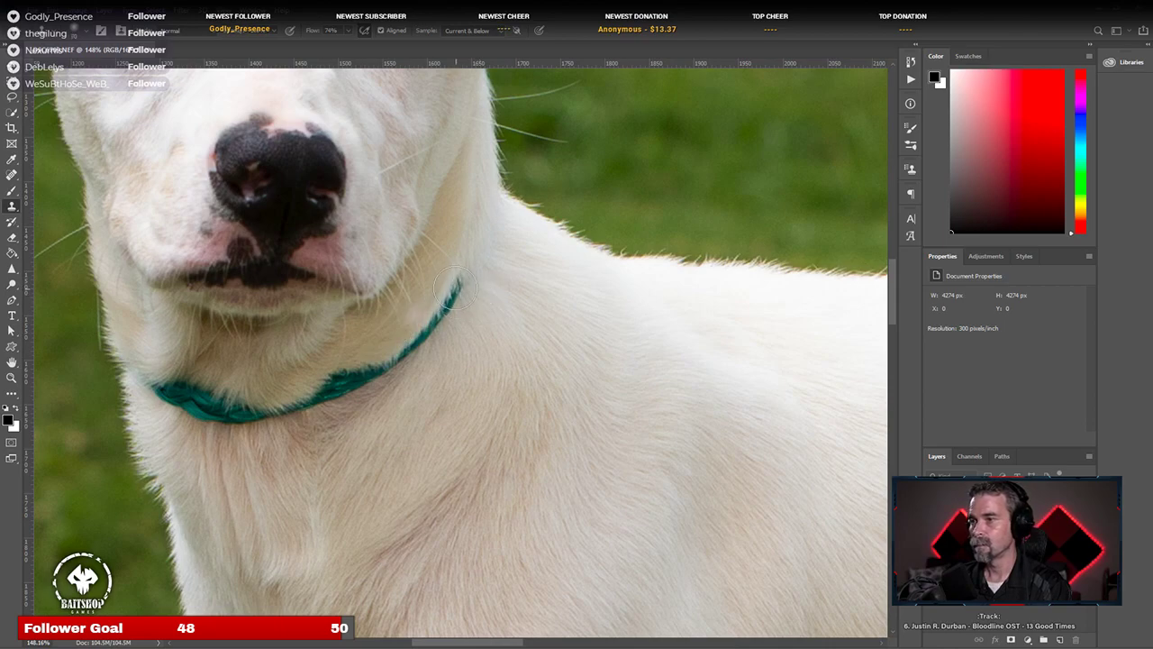
# Step: Clone fur over the upper end of the collar near the dog's neck
pyautogui.moveTo(459, 275)
pyautogui.mouseDown()
pyautogui.moveTo(392, 361)
pyautogui.moveTo(283, 401)
pyautogui.moveTo(390, 411)
pyautogui.moveTo(354, 404)
pyautogui.moveTo(287, 421)
pyautogui.moveTo(161, 388)
pyautogui.moveTo(187, 404)
pyautogui.moveTo(166, 388)
pyautogui.moveTo(228, 406)
pyautogui.moveTo(323, 396)
pyautogui.moveTo(272, 402)
pyautogui.moveTo(237, 376)
pyautogui.moveTo(269, 376)
pyautogui.moveTo(356, 409)
pyautogui.moveTo(287, 414)
pyautogui.moveTo(276, 403)
pyautogui.moveTo(310, 418)
pyautogui.mouseUp()
pyautogui.scroll(1, 206, 407)
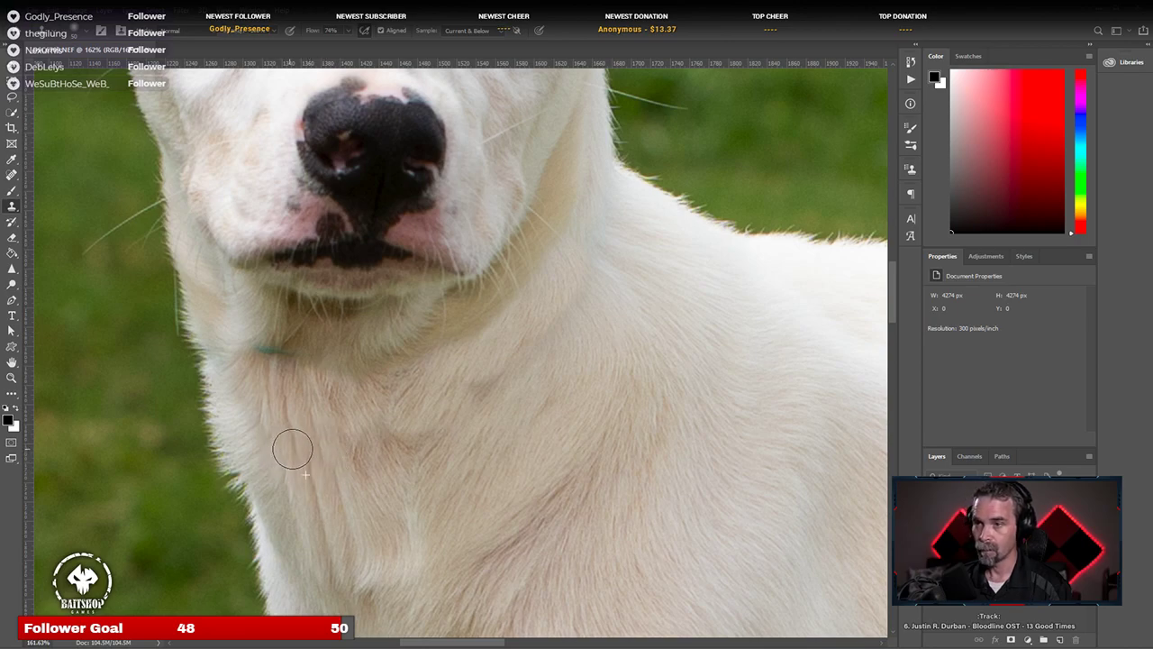
pyautogui.scroll(-5, 392, 496)
pyautogui.scroll(5, 379, 449)
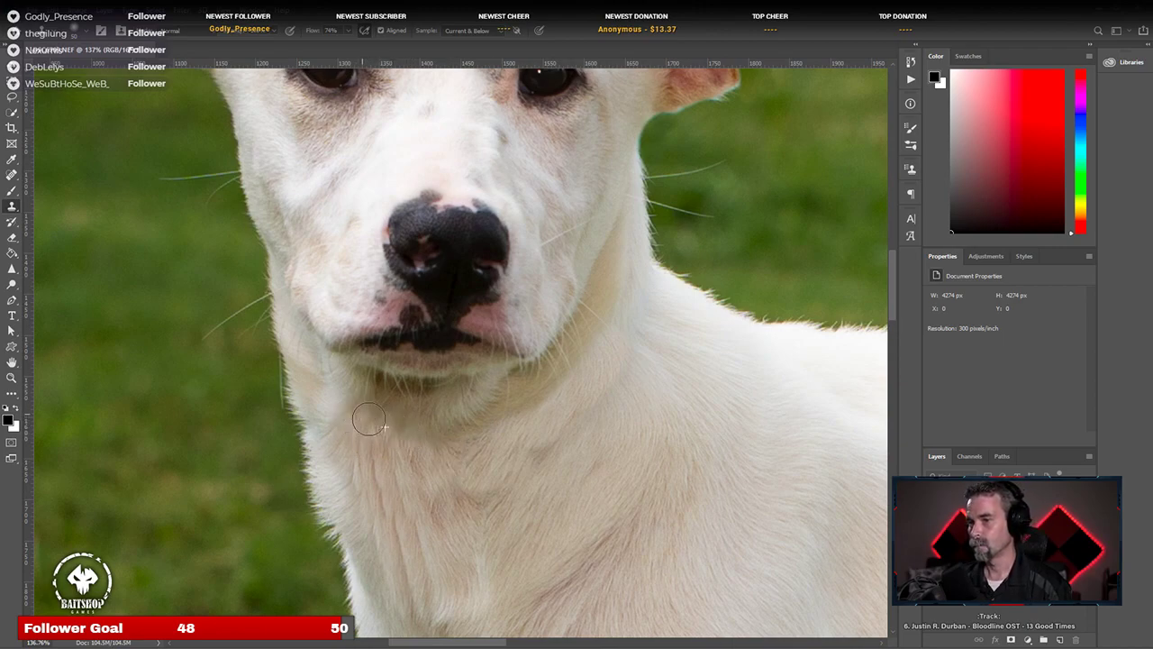
pyautogui.scroll(-5, 409, 523)
pyautogui.scroll(-2, 409, 524)
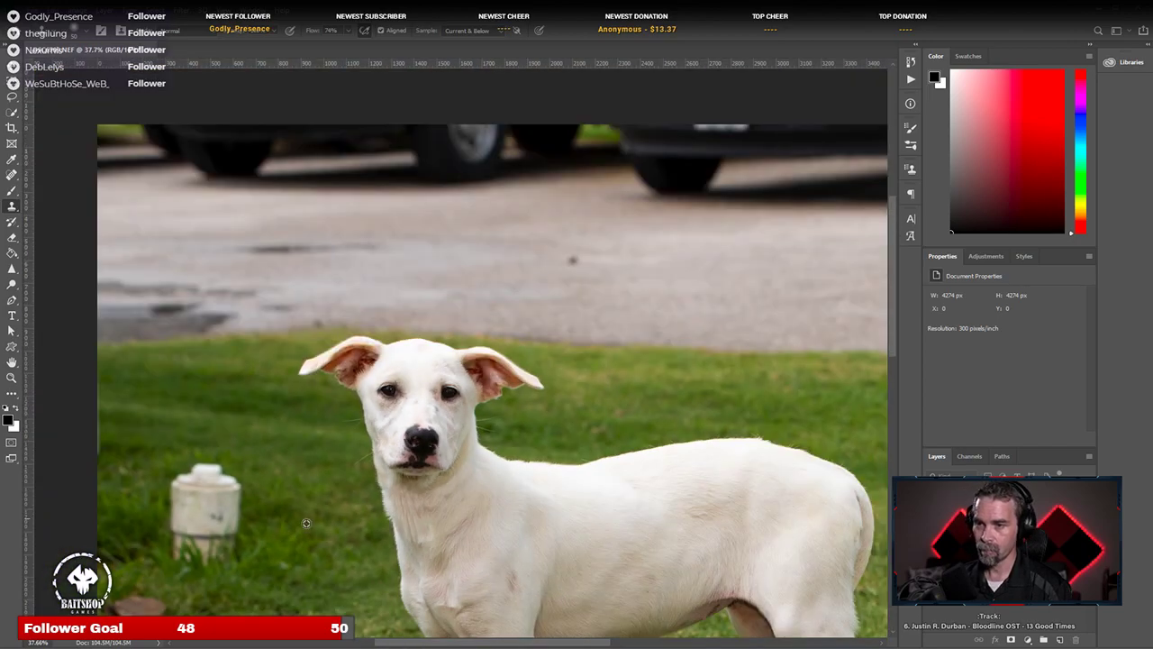
pyautogui.scroll(4, 409, 524)
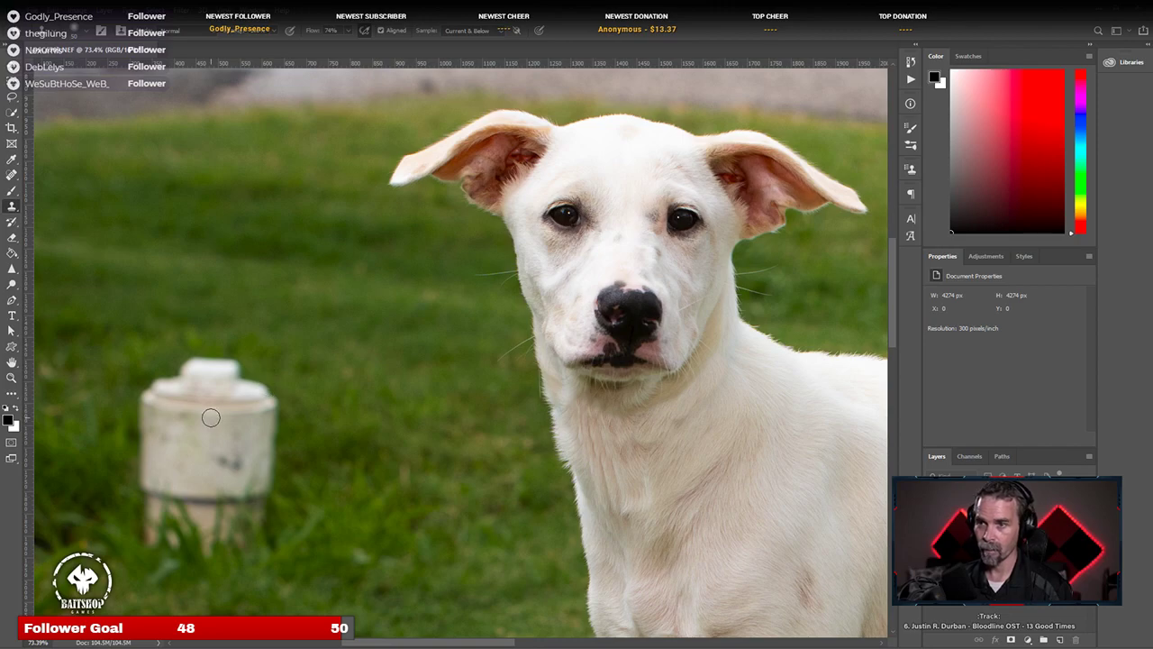
# Step: With a larger Clone Stamp brush, sample clean grass and paint it over the white hydrant
pyautogui.press(']')
pyautogui.press(']')
pyautogui.press(']')
pyautogui.press(']')
pyautogui.press(']')
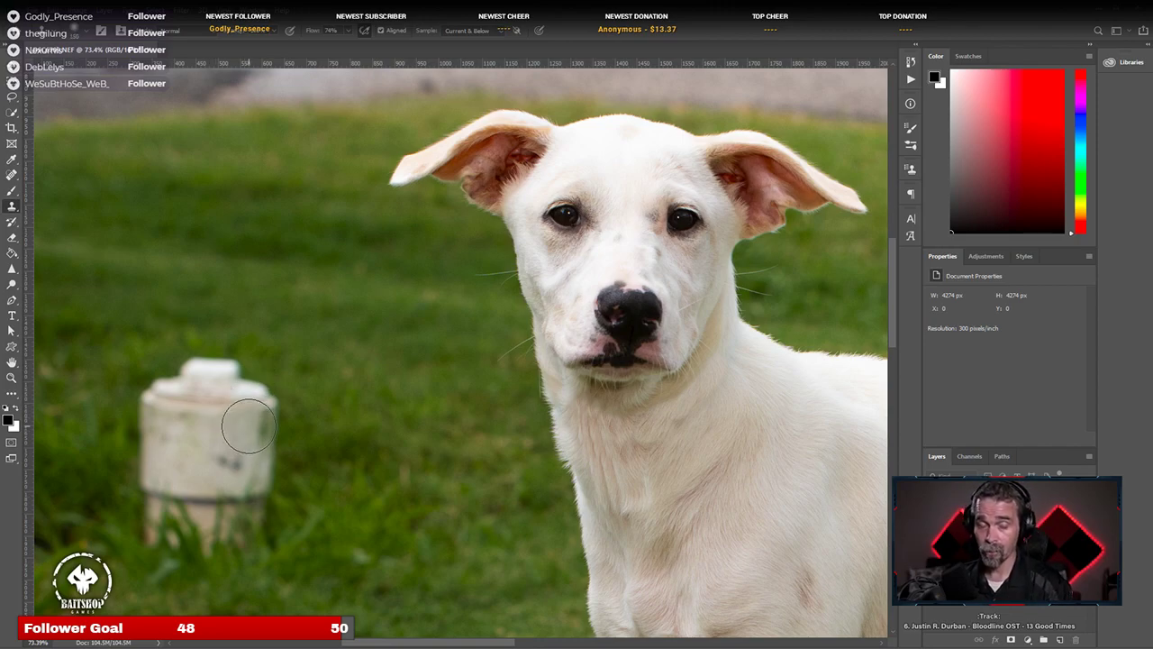
pyautogui.scroll(-3, 271, 449)
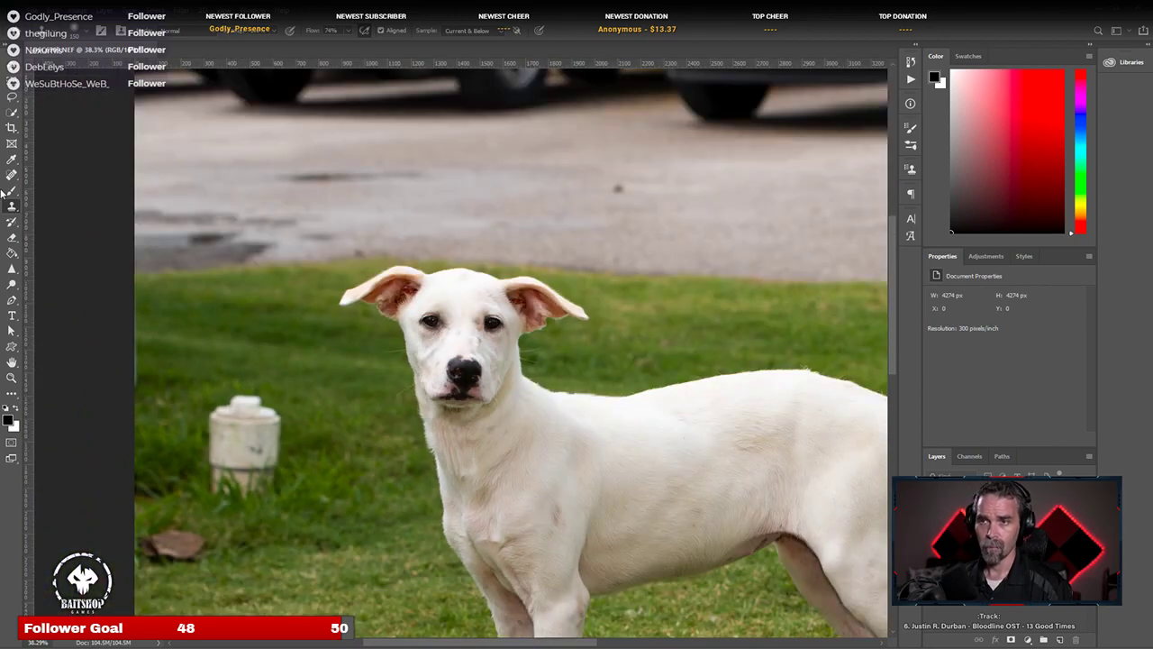
pyautogui.moveTo(15, 207); pyautogui.dragTo(45, 206)
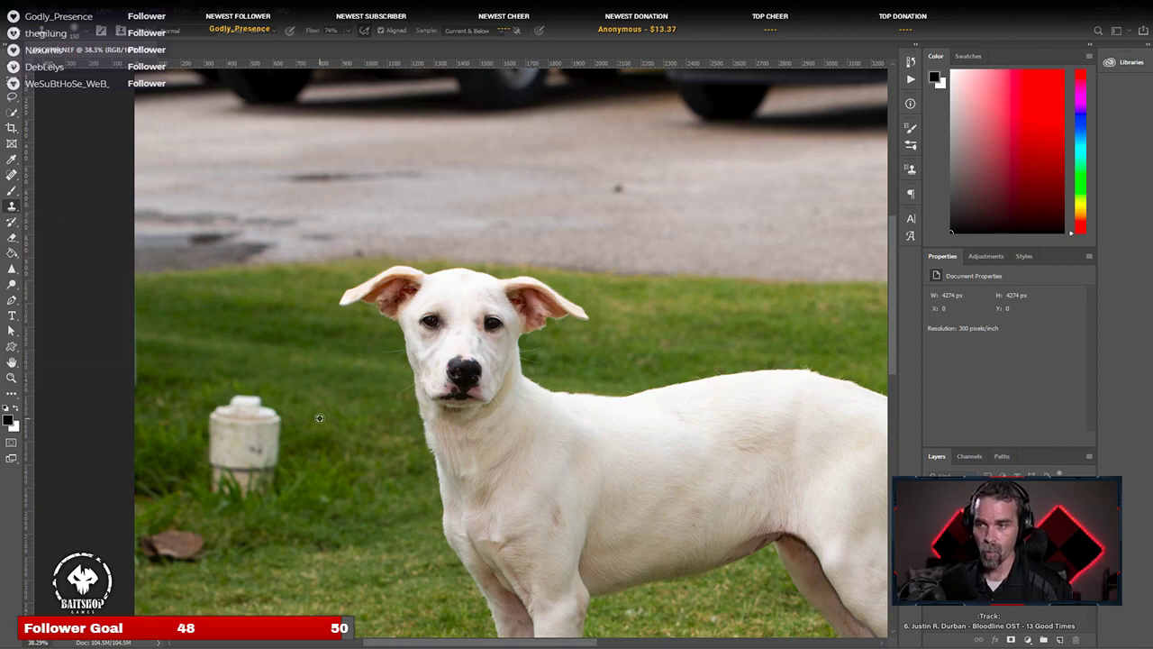
pyautogui.keyDown('alt'); pyautogui.click(319, 418); pyautogui.keyUp('alt')
pyautogui.moveTo(276, 408)
pyautogui.mouseDown()
pyautogui.moveTo(282, 465)
pyautogui.moveTo(273, 420)
pyautogui.moveTo(267, 485)
pyautogui.moveTo(265, 417)
pyautogui.moveTo(251, 405)
pyautogui.moveTo(258, 414)
pyautogui.moveTo(260, 394)
pyautogui.moveTo(245, 427)
pyautogui.moveTo(213, 392)
pyautogui.moveTo(222, 484)
pyautogui.moveTo(206, 460)
pyautogui.moveTo(253, 457)
pyautogui.moveTo(243, 506)
pyautogui.moveTo(246, 480)
pyautogui.moveTo(214, 445)
pyautogui.moveTo(209, 485)
pyautogui.moveTo(201, 477)
pyautogui.moveTo(225, 483)
pyautogui.moveTo(234, 575)
pyautogui.moveTo(200, 535)
pyautogui.moveTo(194, 549)
pyautogui.moveTo(165, 535)
pyautogui.moveTo(163, 558)
pyautogui.moveTo(150, 536)
pyautogui.moveTo(178, 555)
pyautogui.mouseUp()
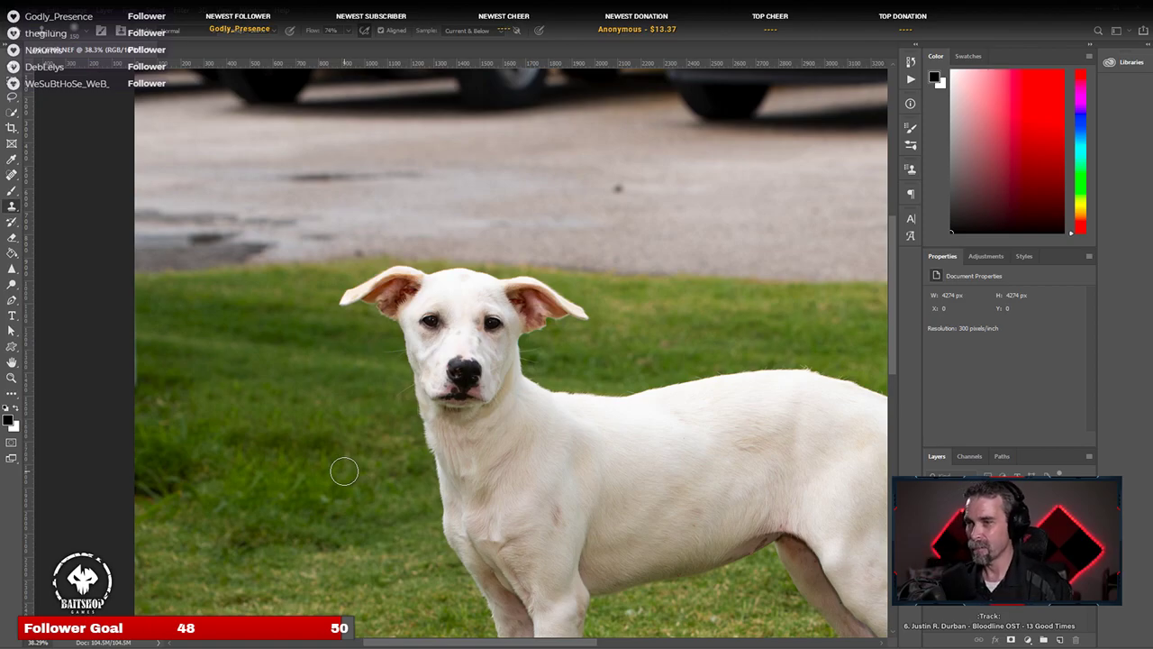
pyautogui.scroll(-3, 345, 470)
# Step: Zoom in on the white dog's face on the now-clear lawn
pyautogui.scroll(1, 467, 382)
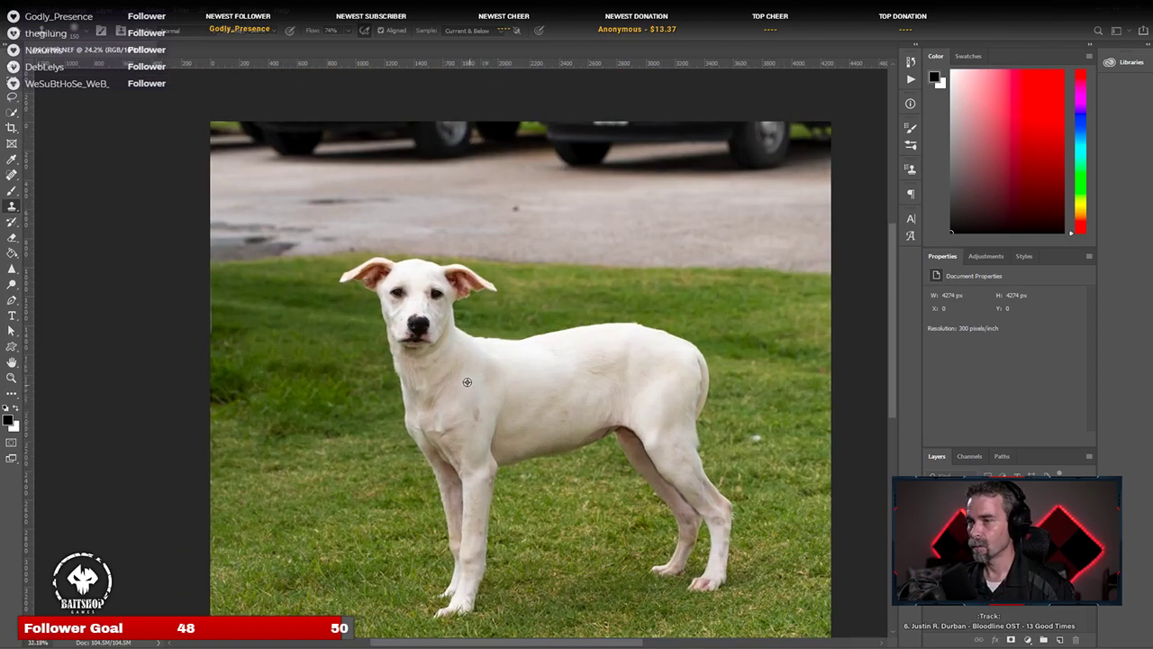
pyautogui.scroll(4, 467, 382)
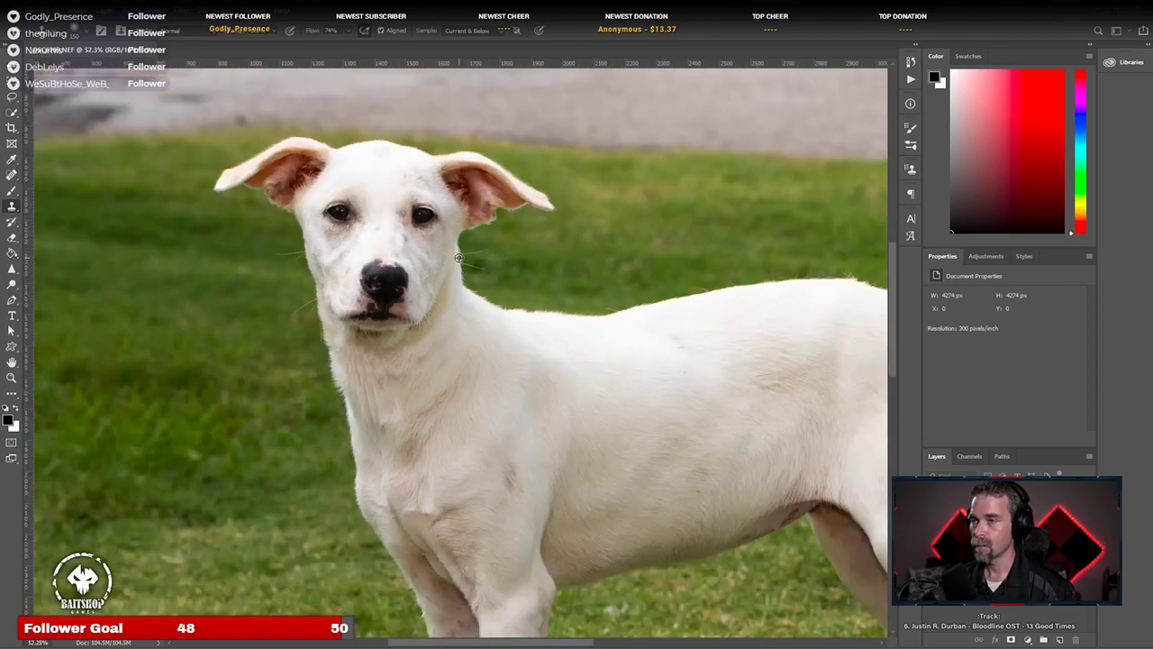
pyautogui.scroll(-5, 458, 258)
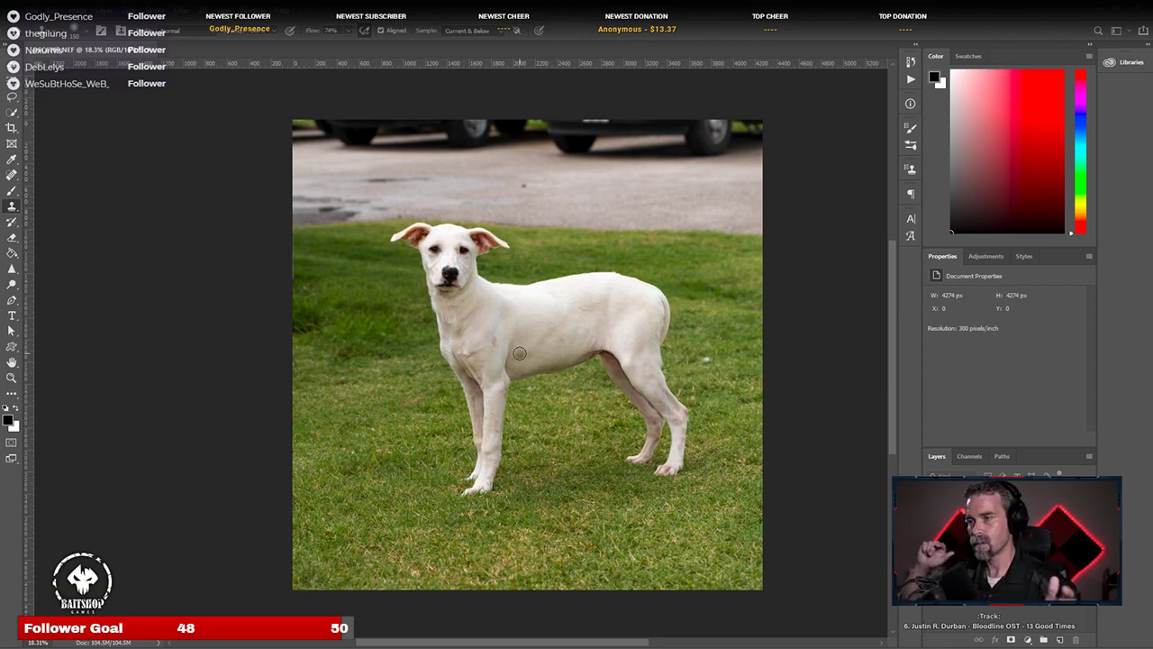
pyautogui.scroll(5, 545, 256)
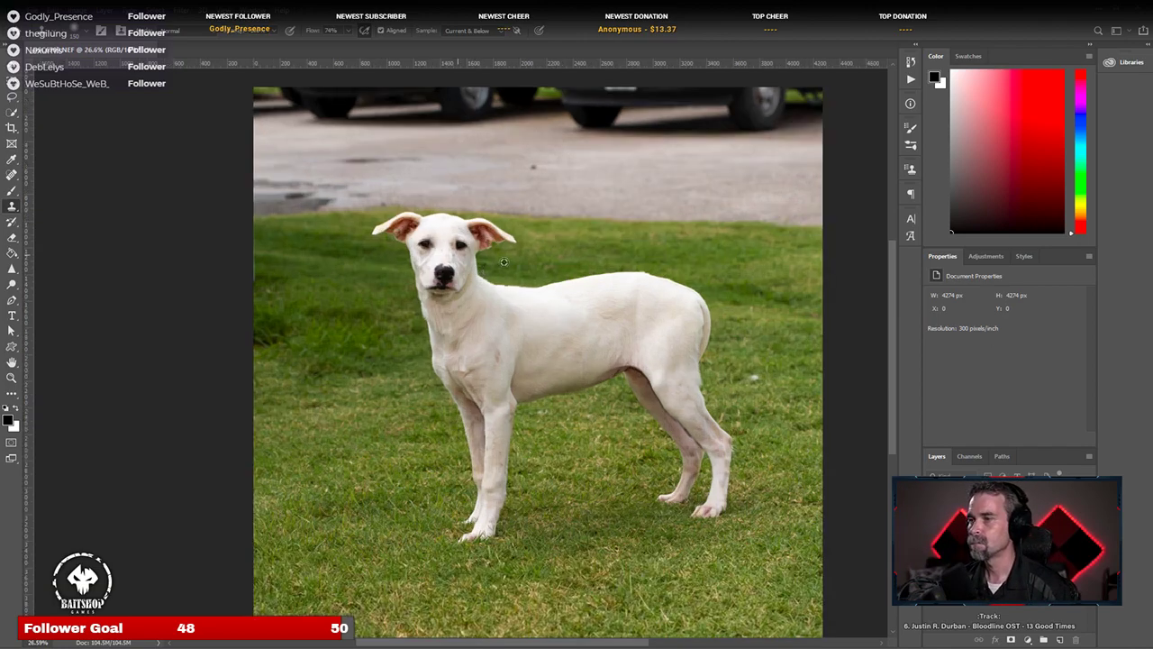
pyautogui.scroll(5, 255, 259)
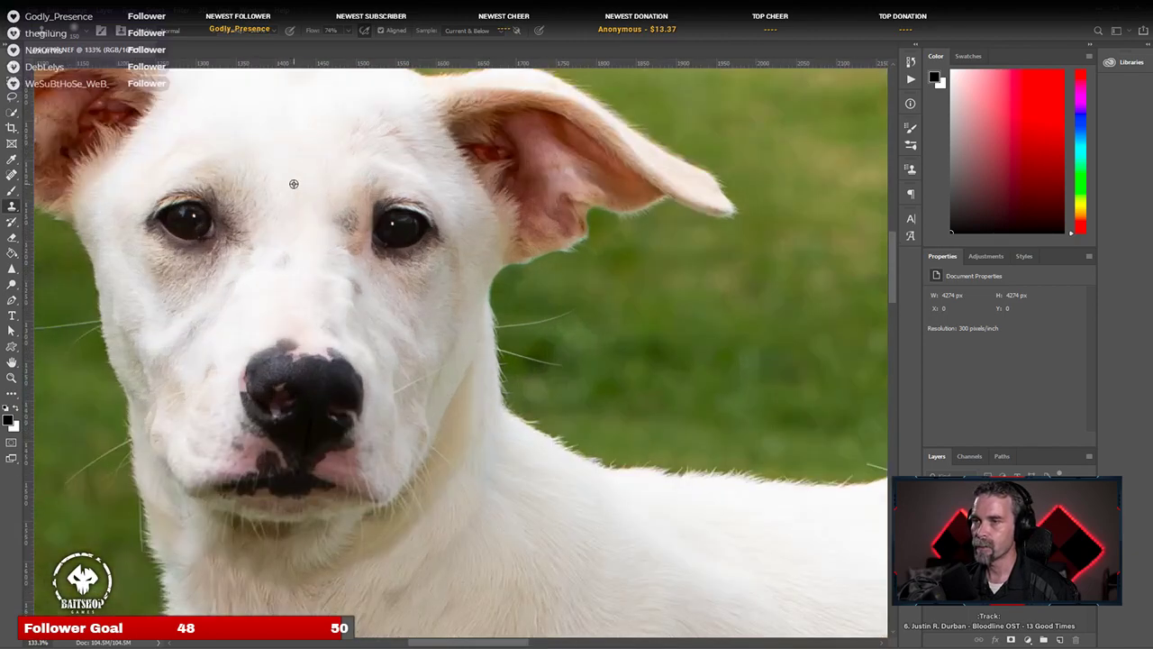
# Step: Dodge the dog's eyes with a smaller brush, then zoom out to view the whole image
pyautogui.click(11, 282)
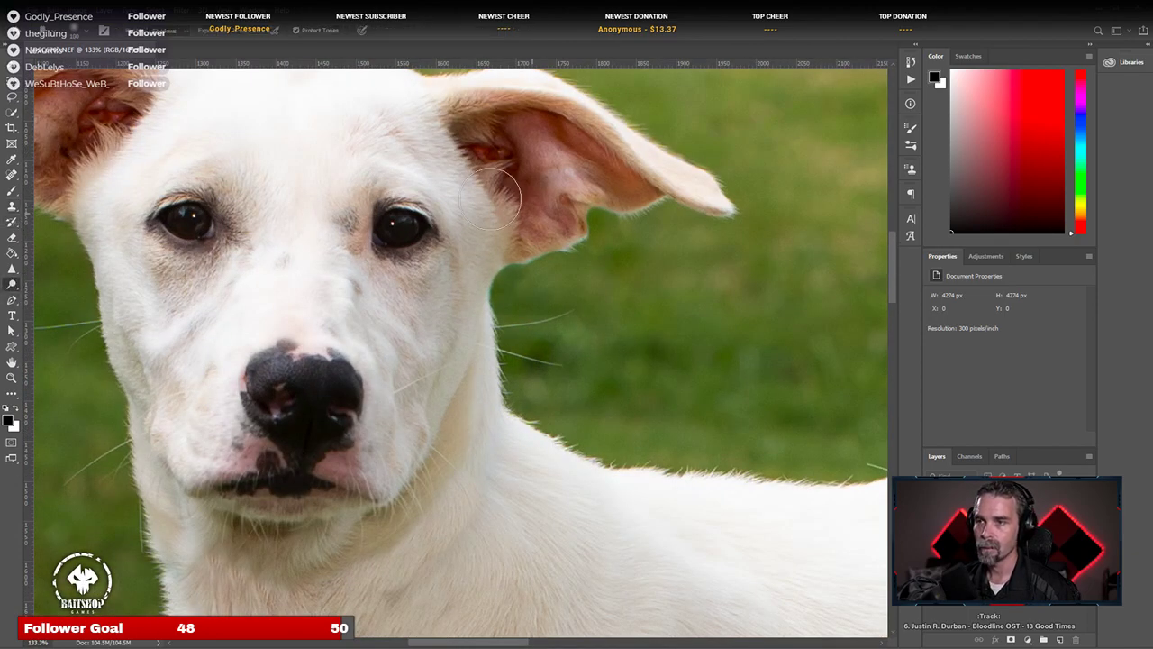
pyautogui.press('[')
pyautogui.press('[')
pyautogui.press('[')
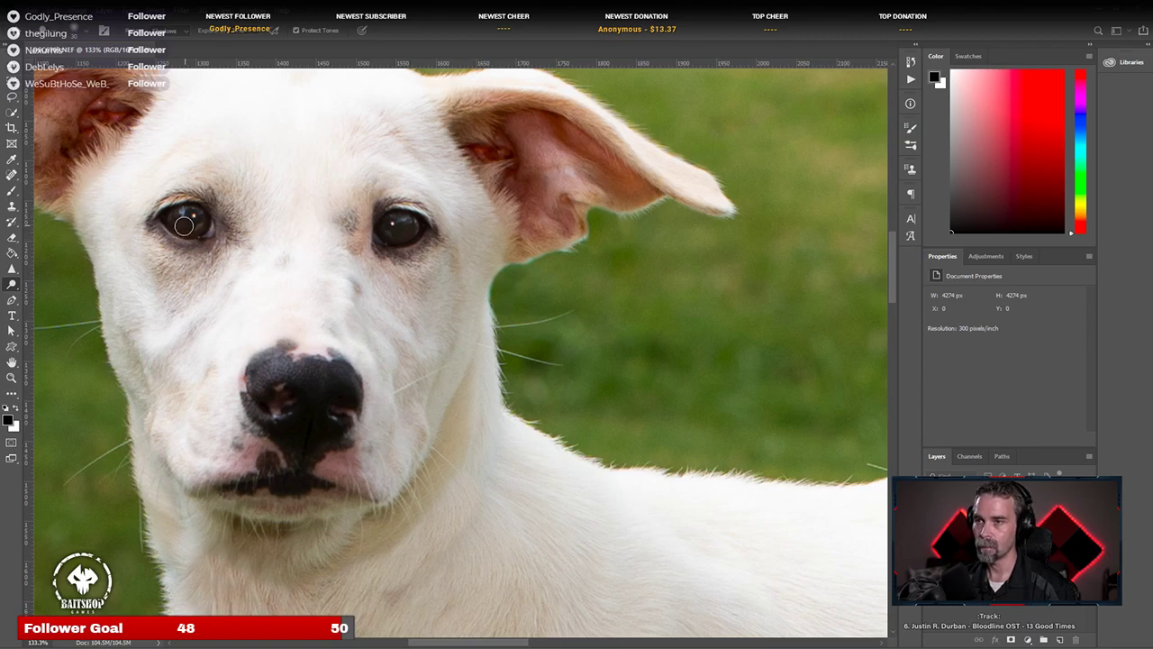
pyautogui.scroll(-10, 193, 219)
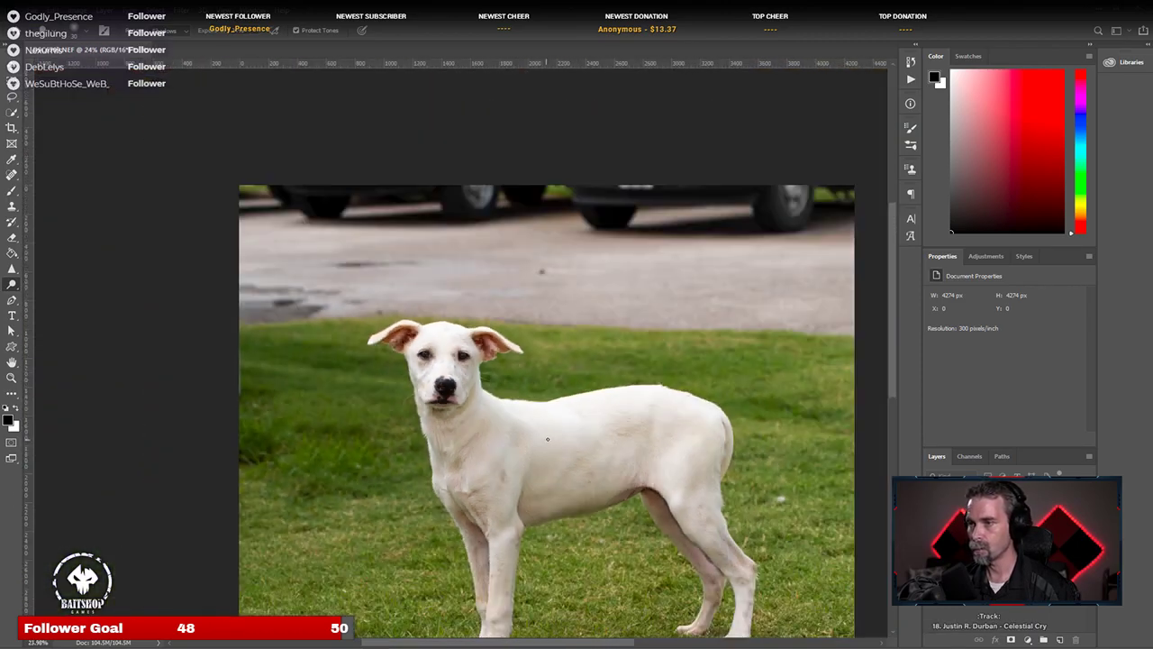
pyautogui.scroll(3, 570, 351)
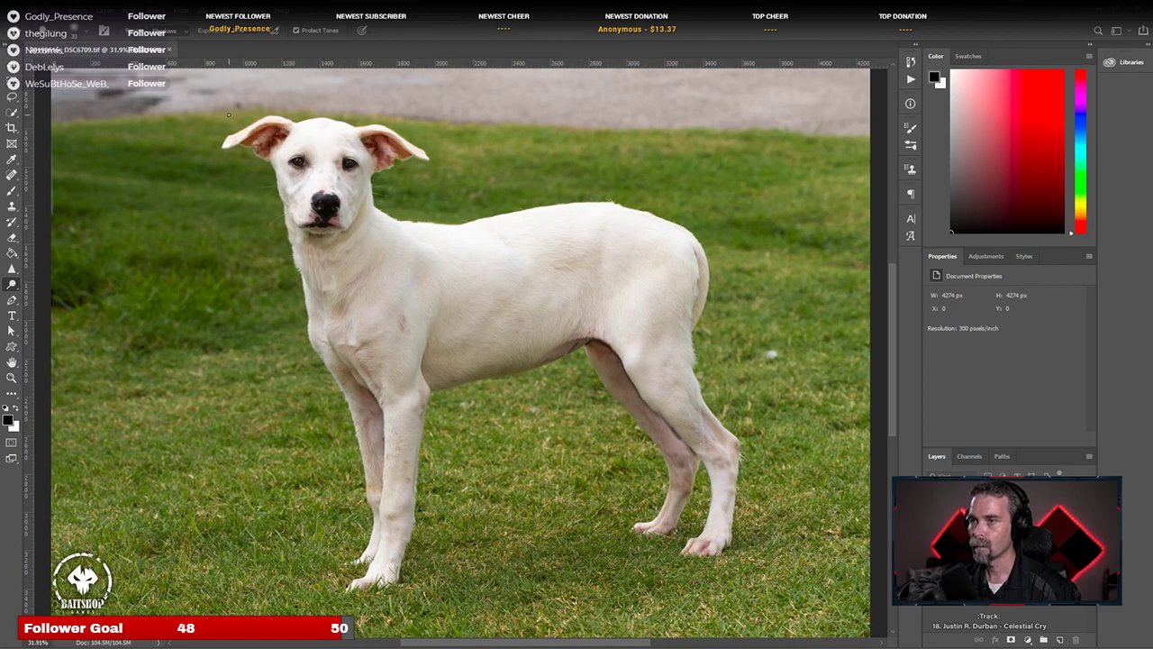
# Step: Close the finished Photoshop document and rate the edited portrait two stars in Lightroom
pyautogui.click(170, 50)
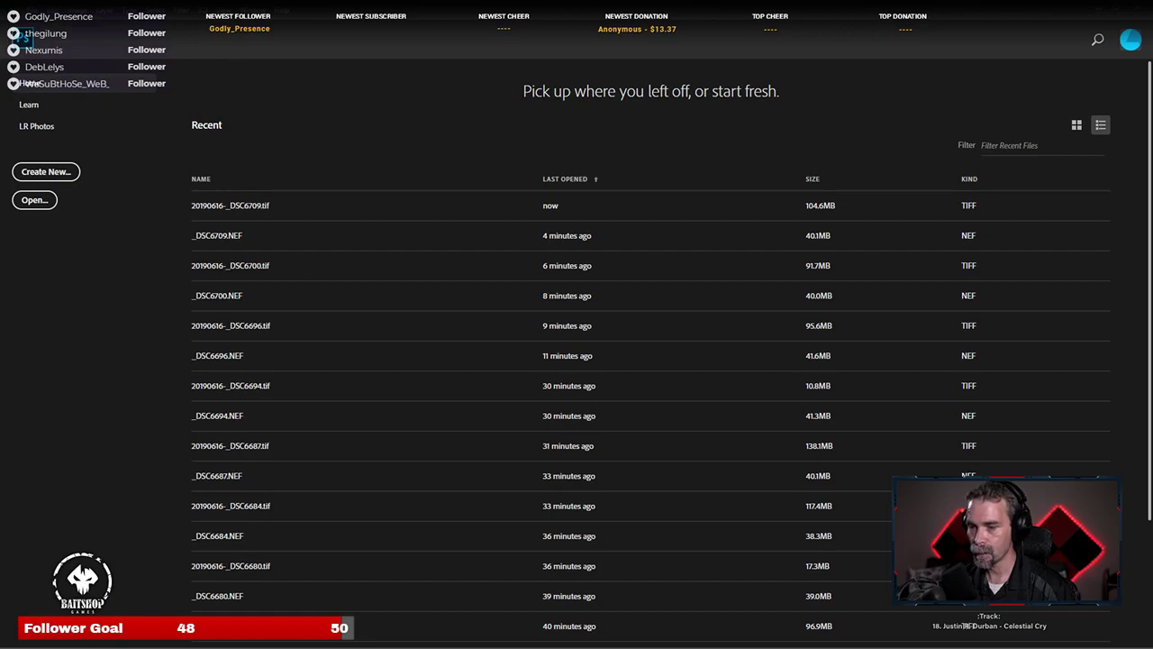
pyautogui.hotkey('alt', 'Tab')
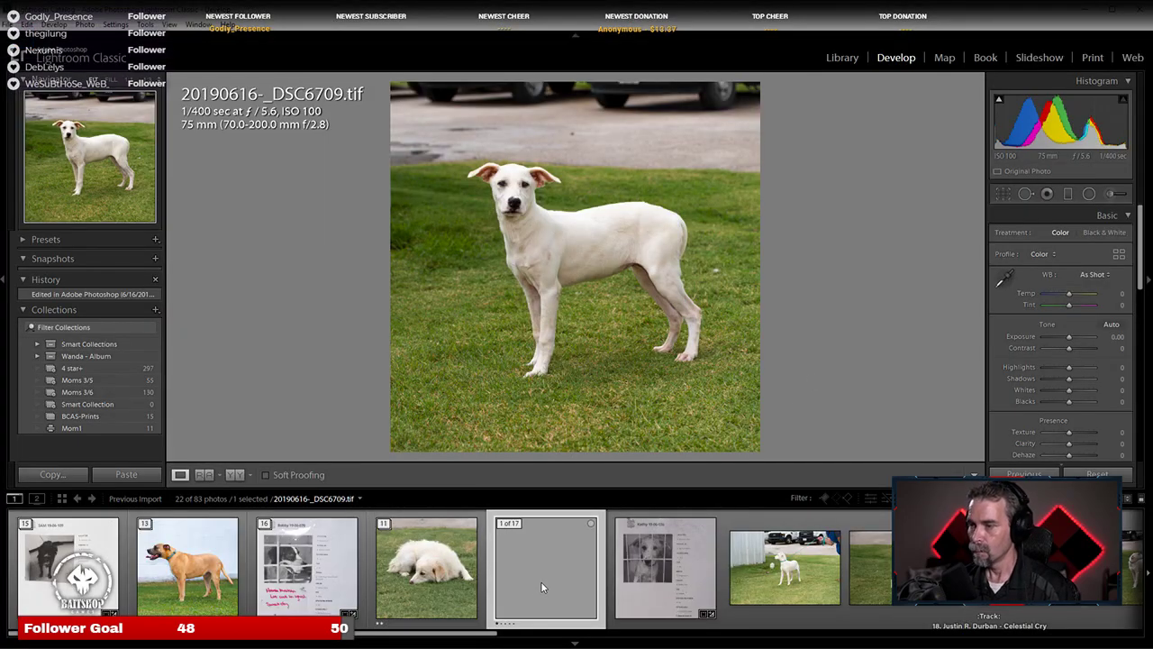
pyautogui.press('2')
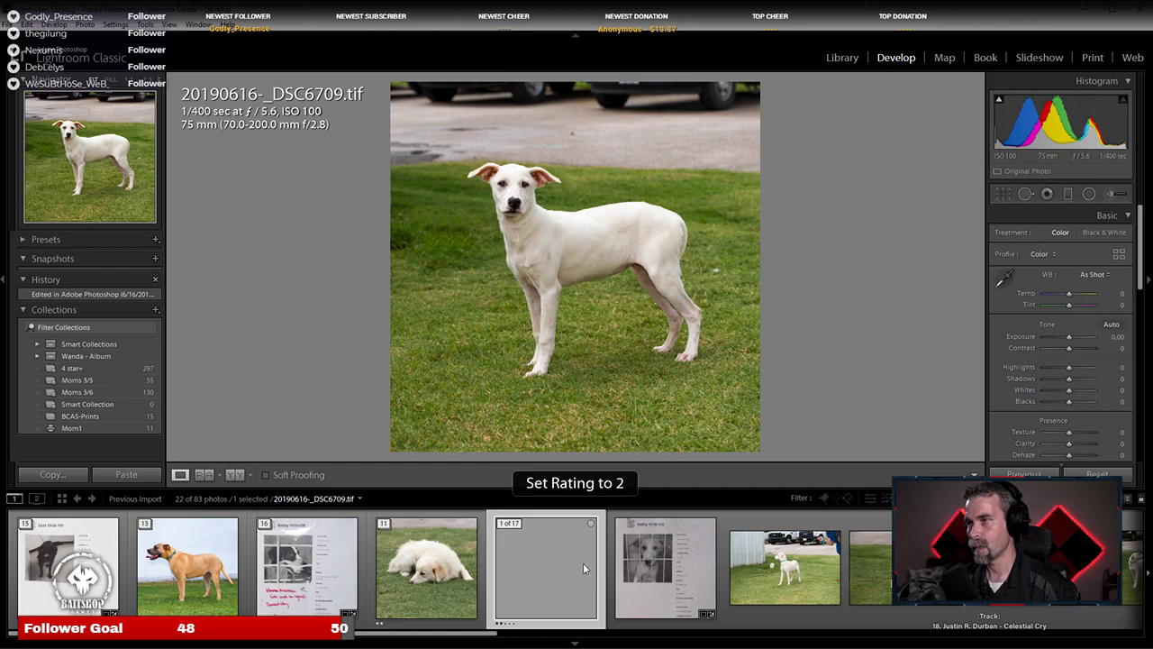
# Step: Select close-up photo _DSC6713 in the filmstrip and send it to Photoshop with Ctrl+E
pyautogui.scroll(-3, 865, 576)
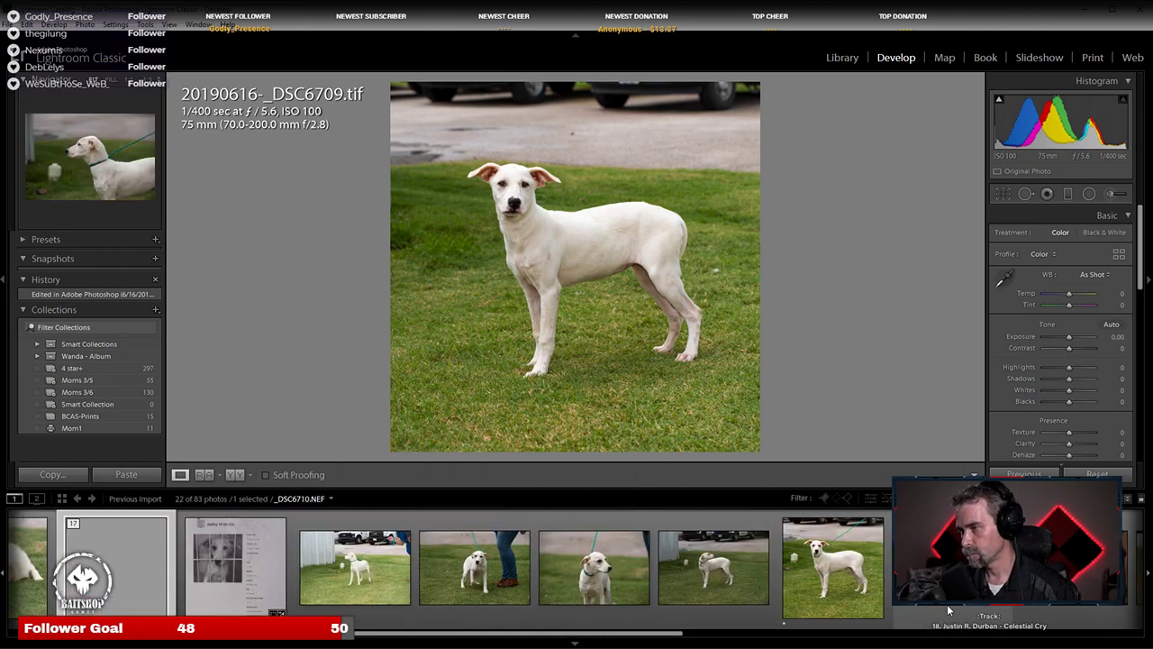
pyautogui.click(865, 601)
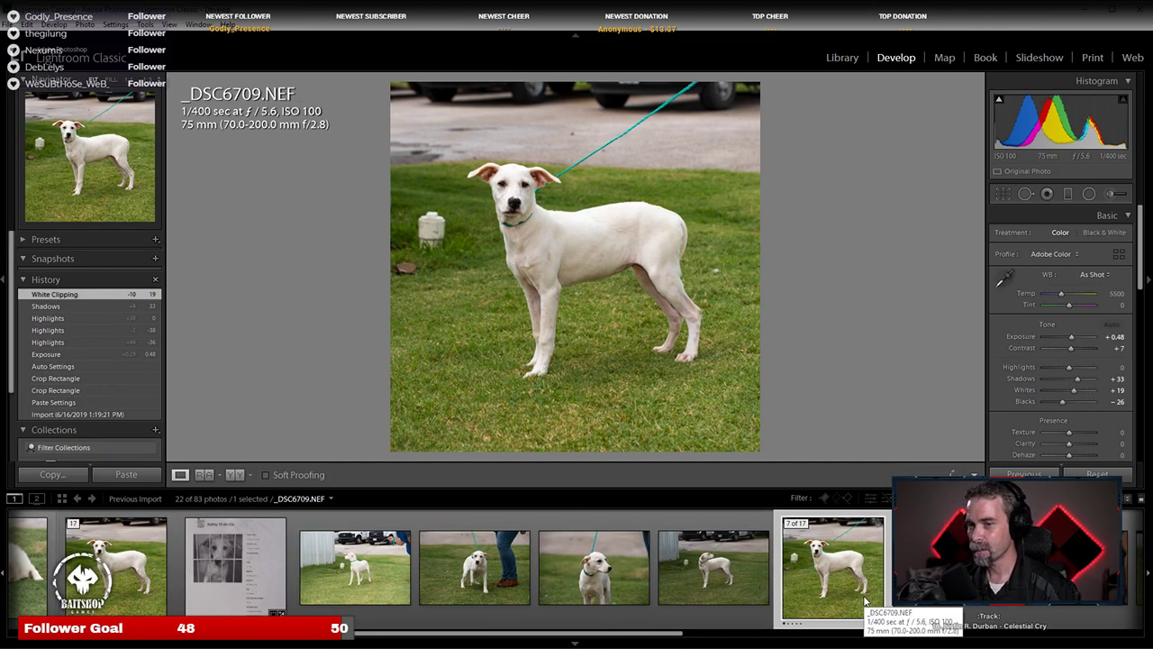
pyautogui.scroll(-2, 991, 611)
pyautogui.click(1094, 609)
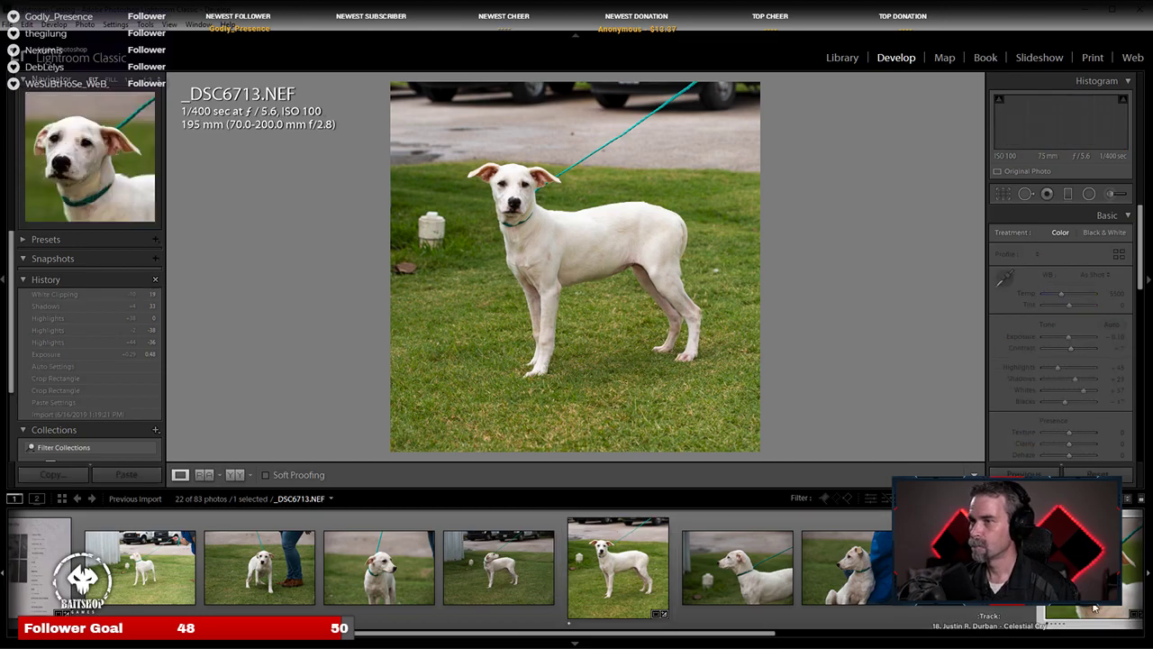
pyautogui.rightClick(566, 575)
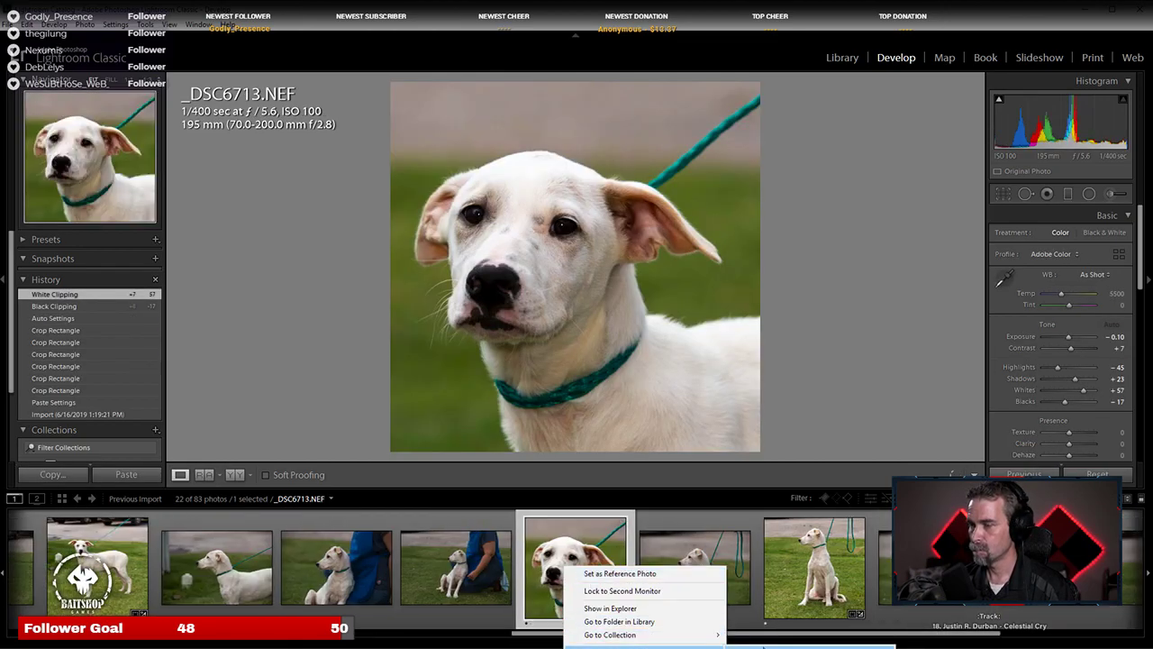
pyautogui.press('Escape')
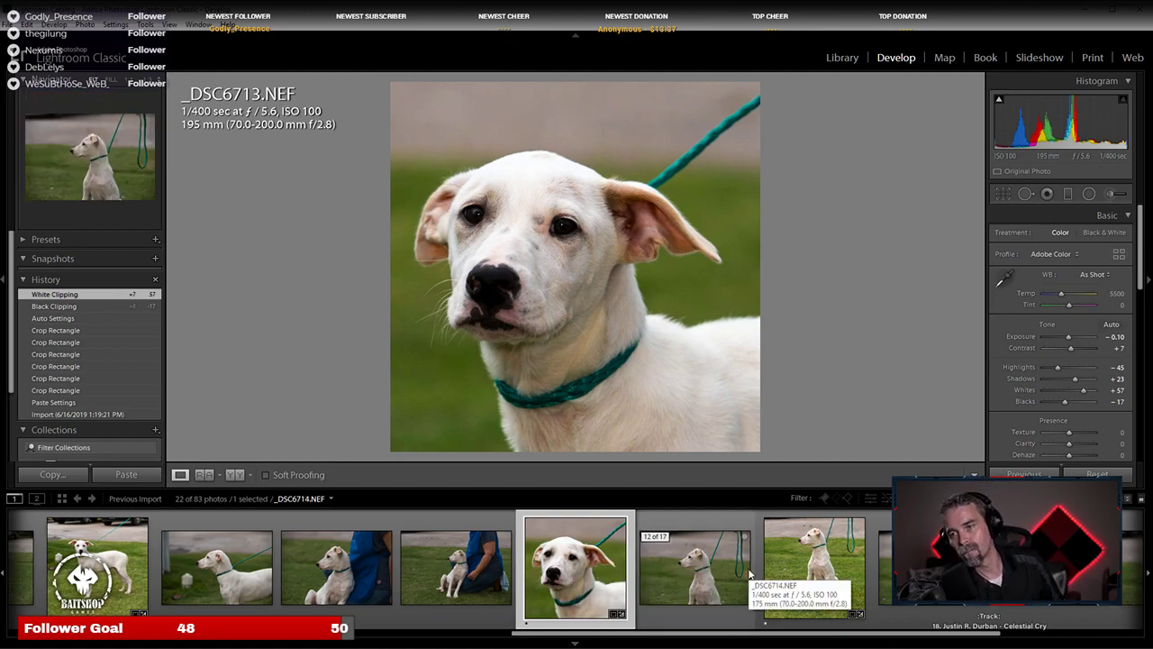
pyautogui.hotkey('ctrl', 'e')
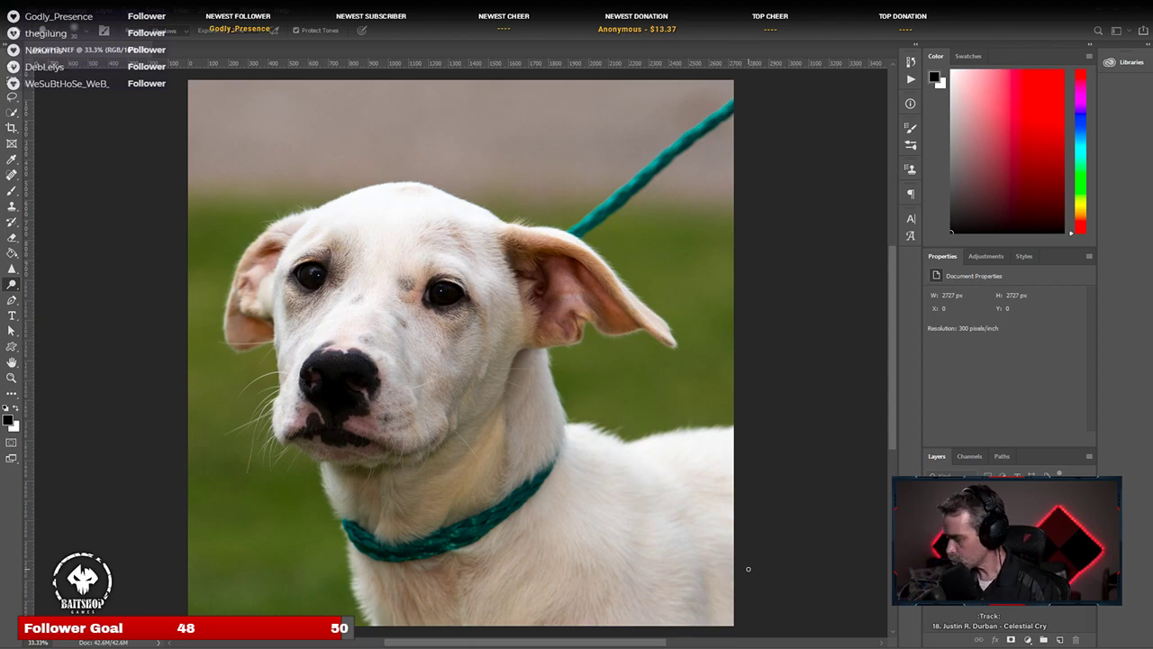
# Step: Zoom to the teal leash above the dog's head and spot-heal it away
pyautogui.scroll(3, 738, 163)
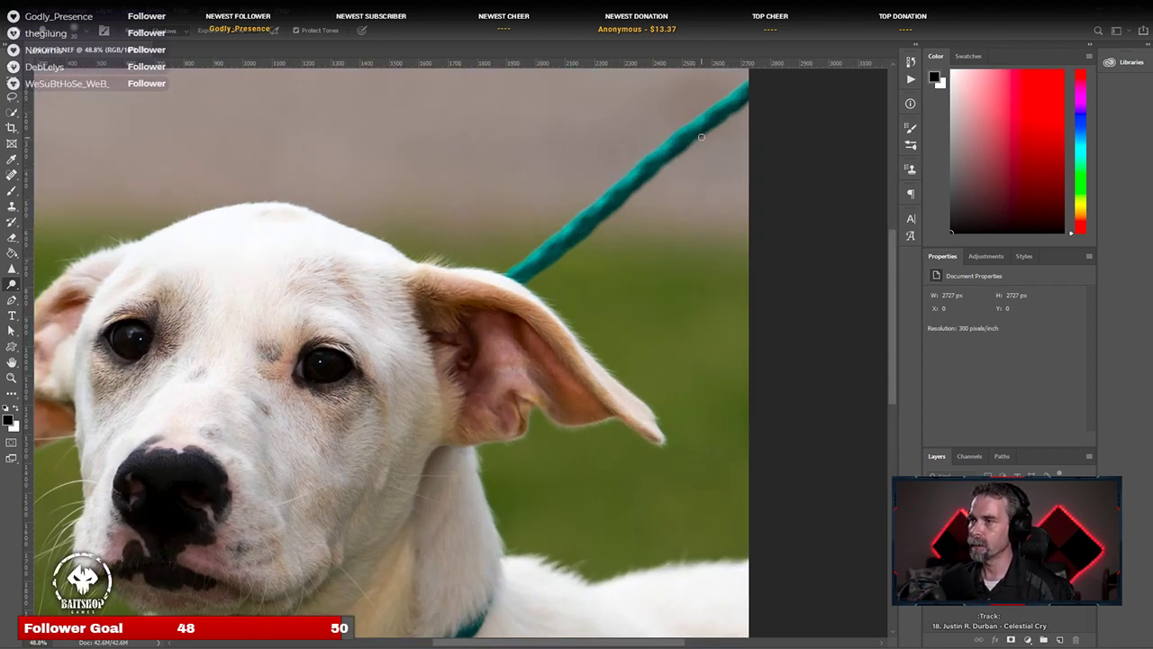
pyautogui.moveTo(694, 226); pyautogui.dragTo(706, 274)
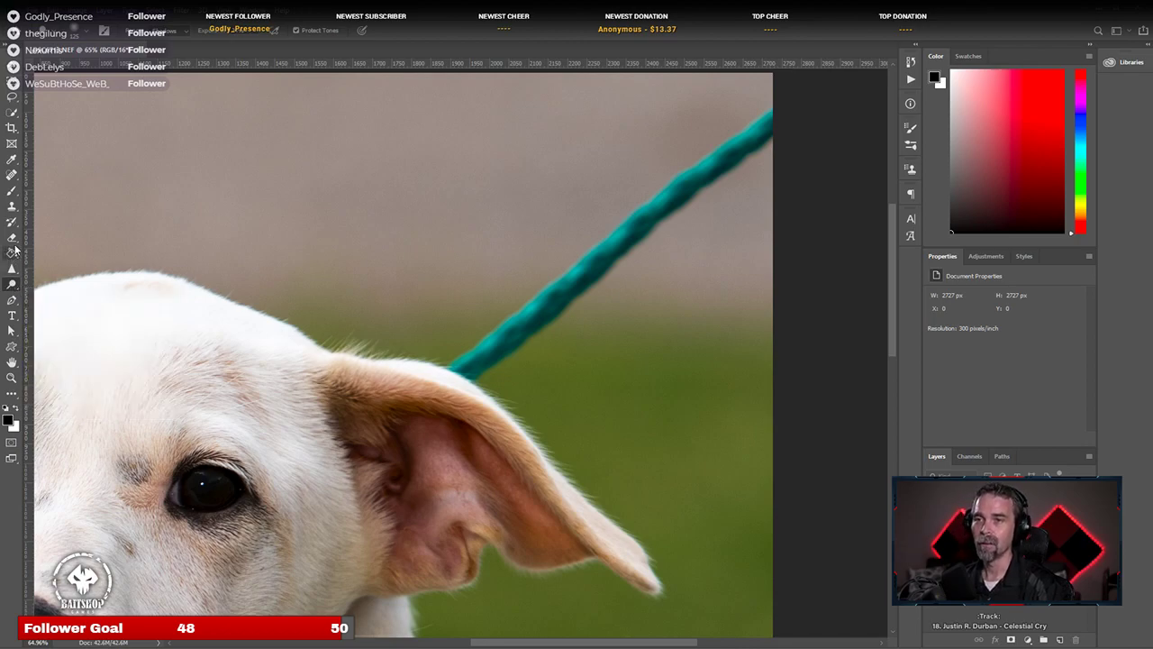
pyautogui.click(10, 176)
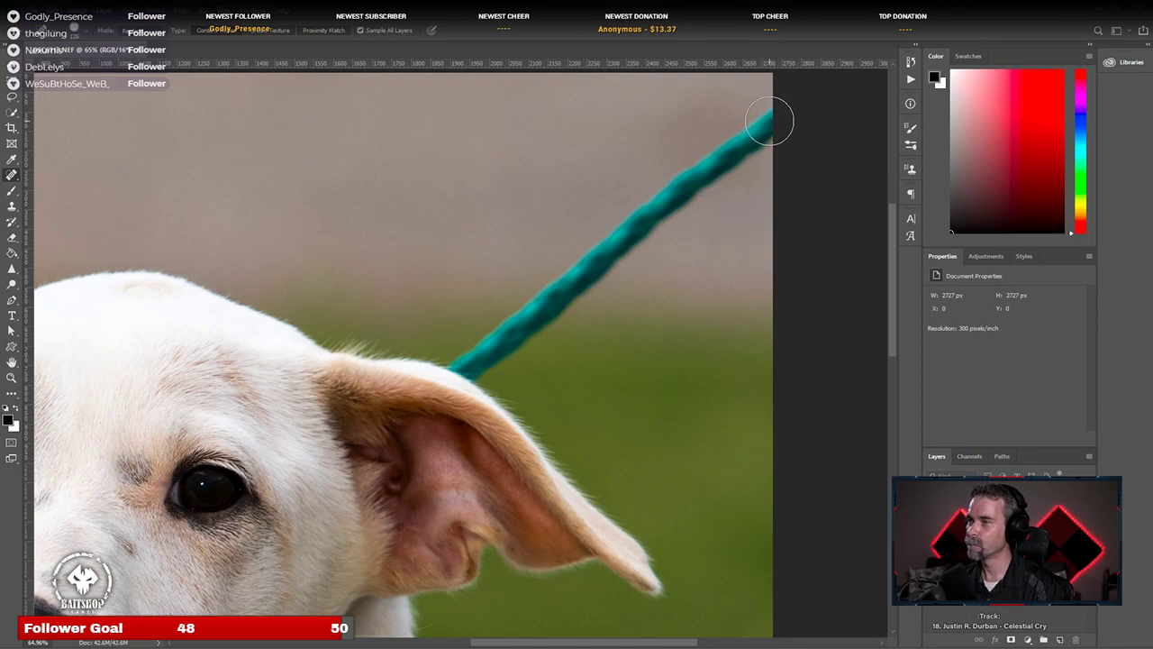
pyautogui.moveTo(770, 117)
pyautogui.mouseDown()
pyautogui.moveTo(477, 355)
pyautogui.moveTo(454, 358)
pyautogui.mouseUp()
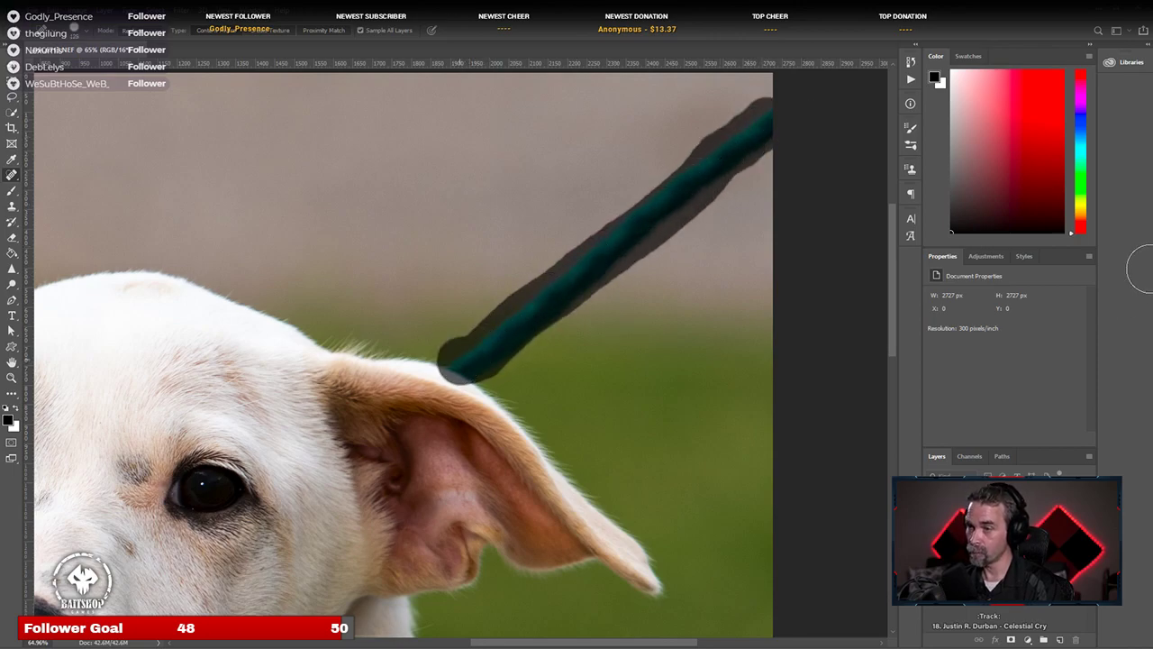
pyautogui.click(544, 336)
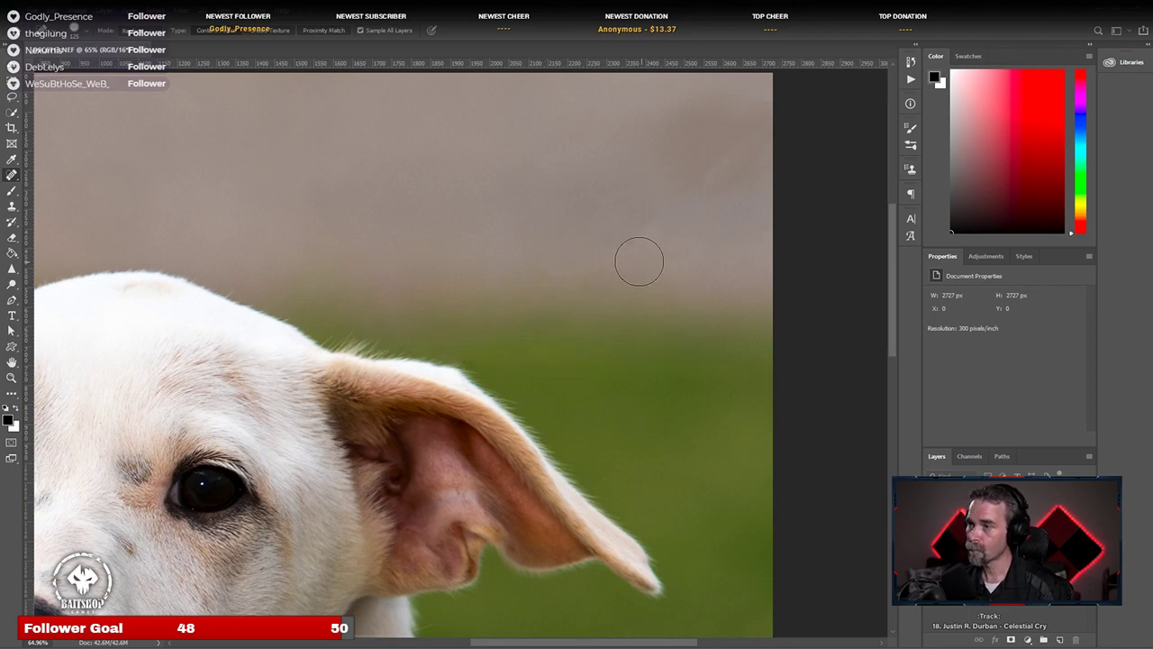
# Step: Dab away the leftover leash spots in the background above the head
pyautogui.click(615, 254)
pyautogui.click(646, 231)
pyautogui.click(759, 151)
pyautogui.click(728, 175)
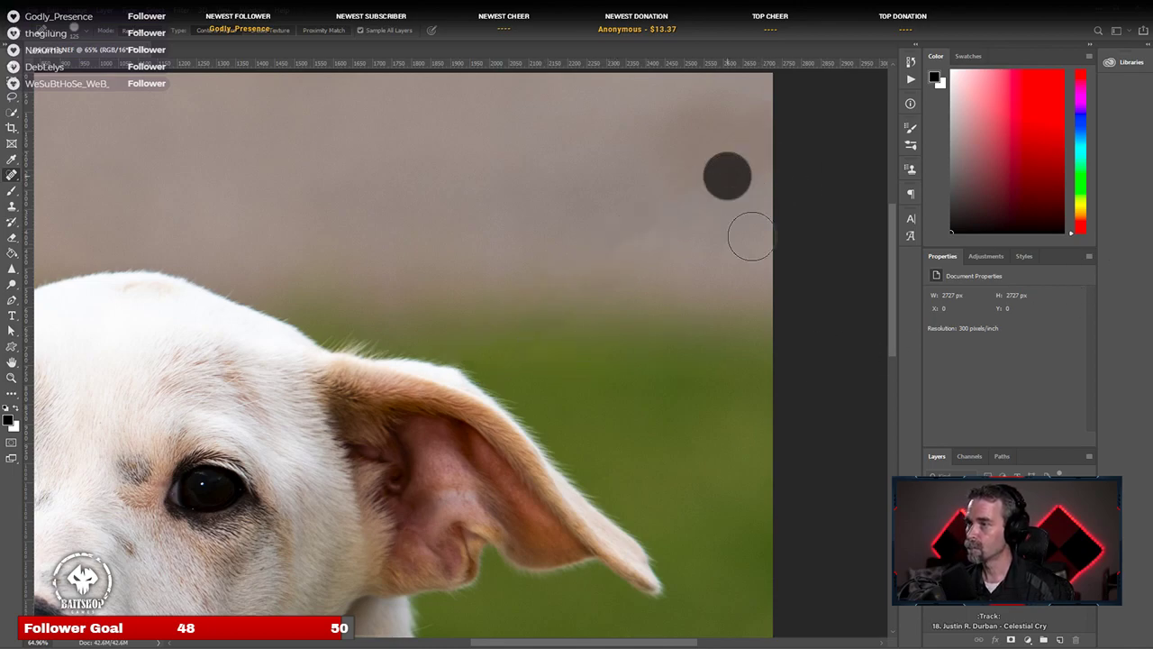
pyautogui.scroll(-2, 643, 422)
pyautogui.scroll(-3, 642, 422)
pyautogui.scroll(5, 617, 526)
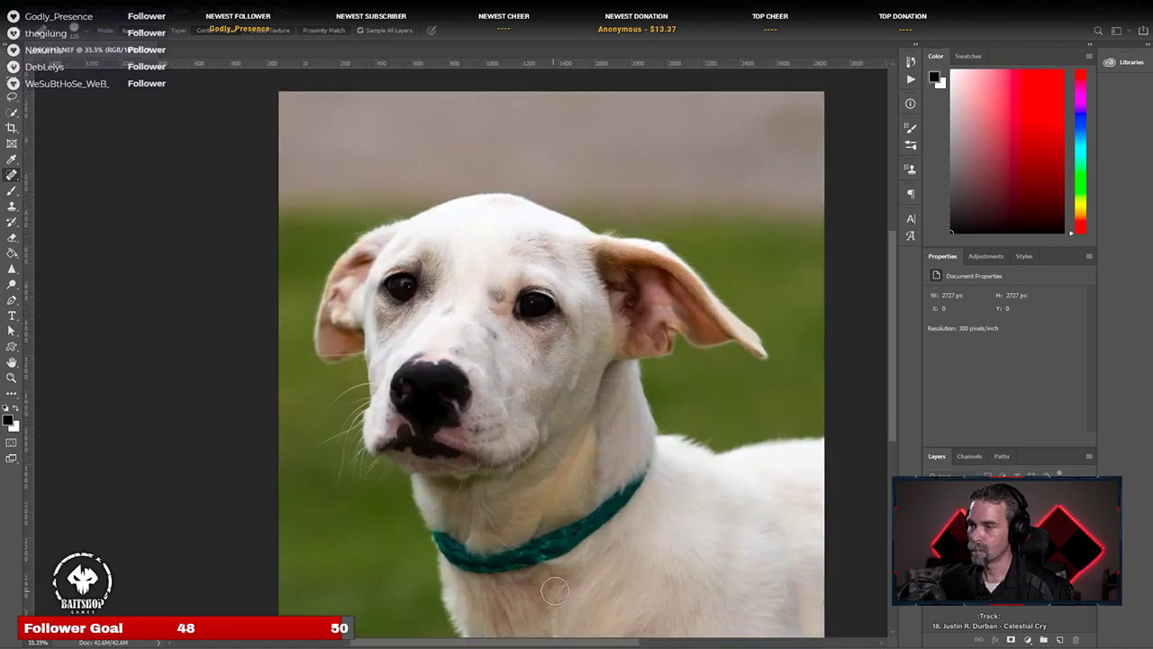
pyautogui.scroll(-1, 613, 487)
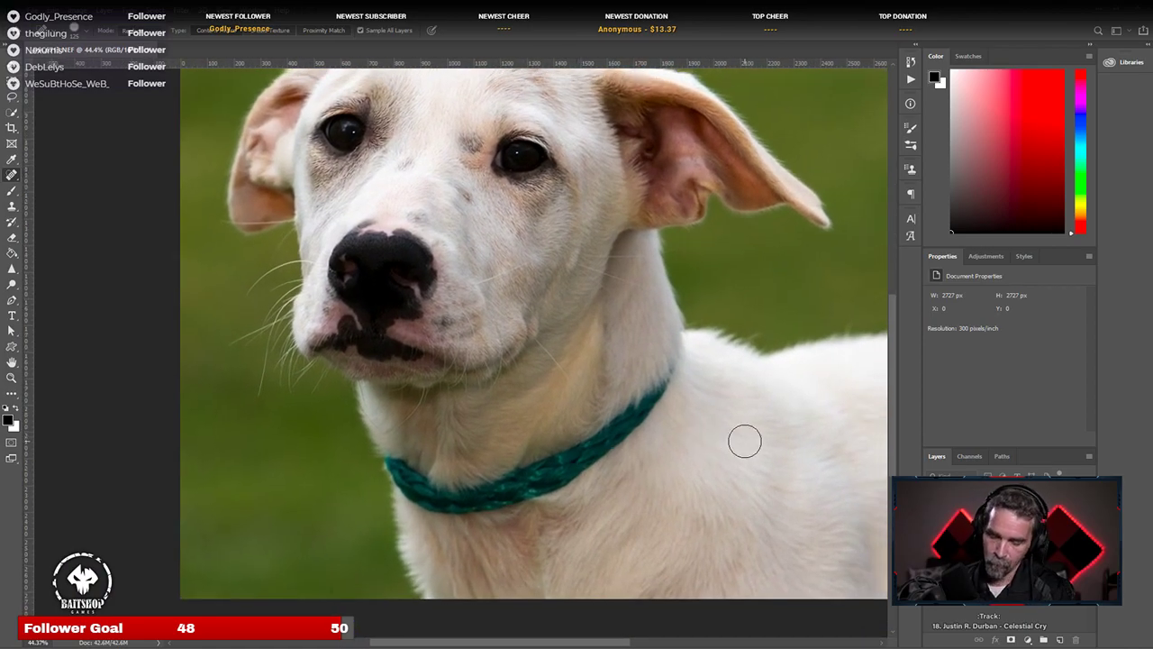
# Step: Heal the teal collar out along the neck and across the chest fur
pyautogui.moveTo(671, 369)
pyautogui.mouseDown()
pyautogui.moveTo(538, 493)
pyautogui.moveTo(514, 496)
pyautogui.moveTo(567, 457)
pyautogui.moveTo(469, 496)
pyautogui.moveTo(503, 492)
pyautogui.moveTo(484, 502)
pyautogui.moveTo(437, 507)
pyautogui.moveTo(416, 498)
pyautogui.moveTo(394, 459)
pyautogui.moveTo(426, 485)
pyautogui.moveTo(465, 494)
pyautogui.mouseUp()
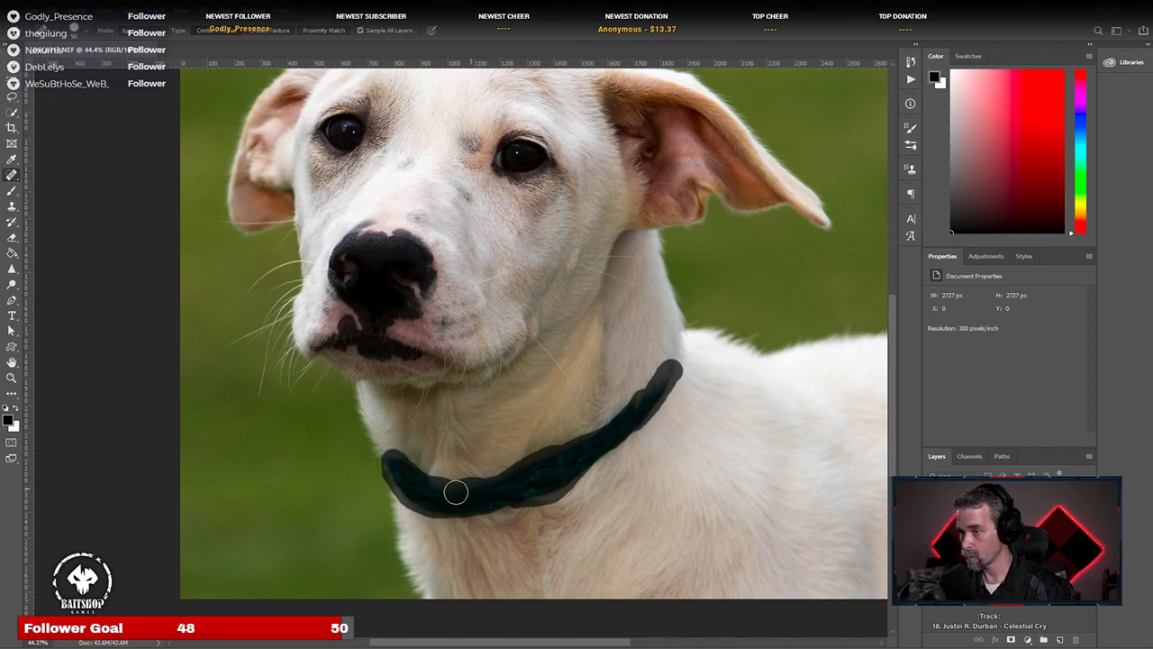
pyautogui.moveTo(502, 492); pyautogui.dragTo(505, 492)
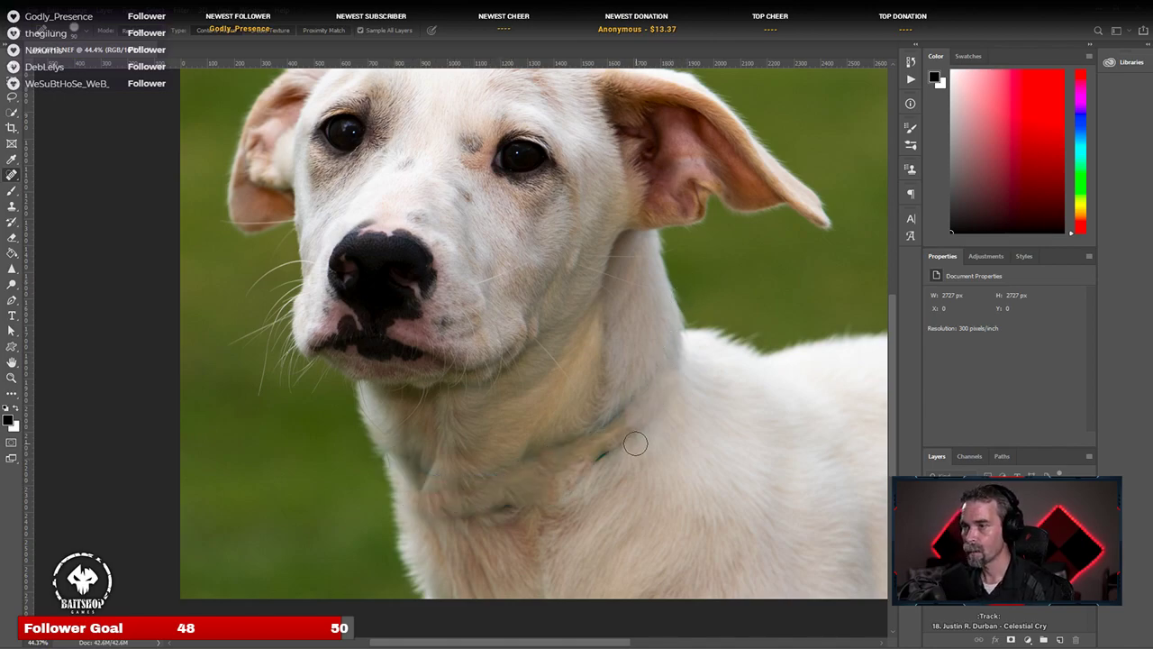
pyautogui.moveTo(639, 390)
pyautogui.mouseDown()
pyautogui.moveTo(610, 417)
pyautogui.moveTo(508, 466)
pyautogui.moveTo(427, 471)
pyautogui.mouseUp()
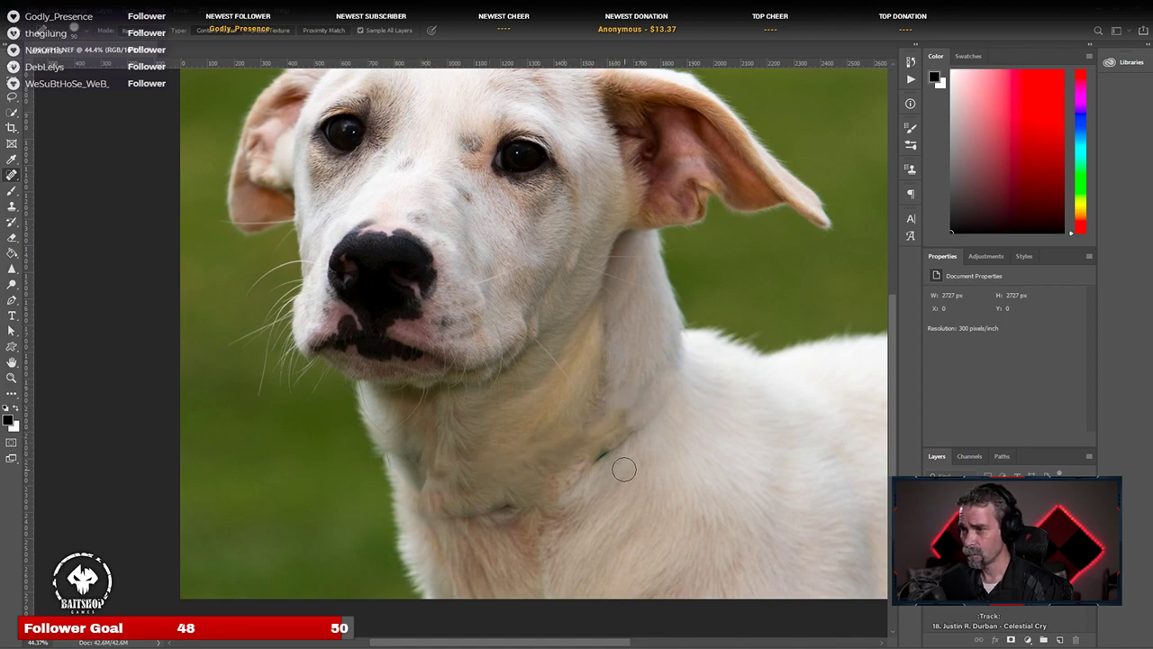
pyautogui.moveTo(632, 440); pyautogui.dragTo(581, 464)
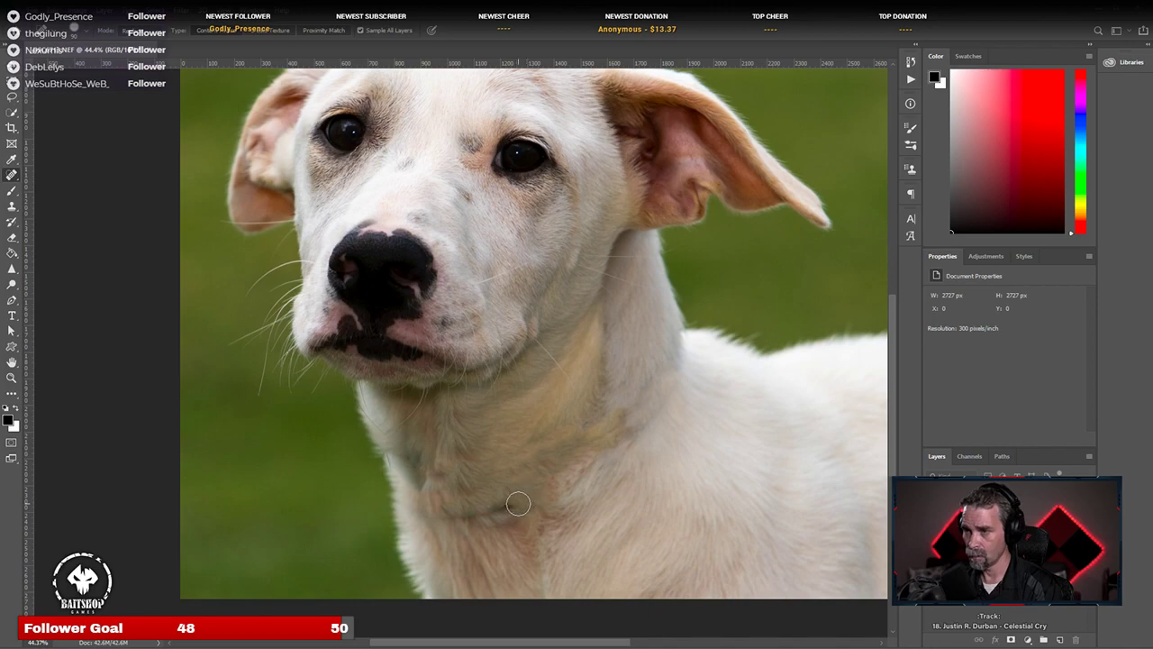
pyautogui.moveTo(527, 505); pyautogui.dragTo(468, 509)
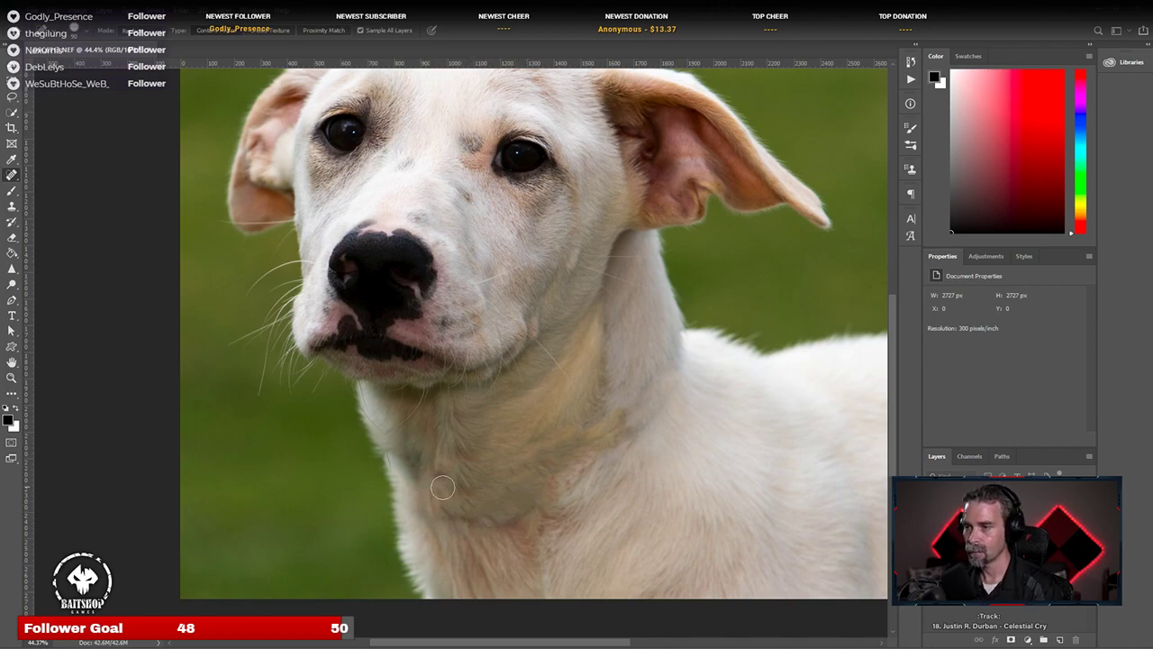
# Step: Spot-heal the remaining collar marks and dark spots near the neck fold and chest
pyautogui.click(601, 433)
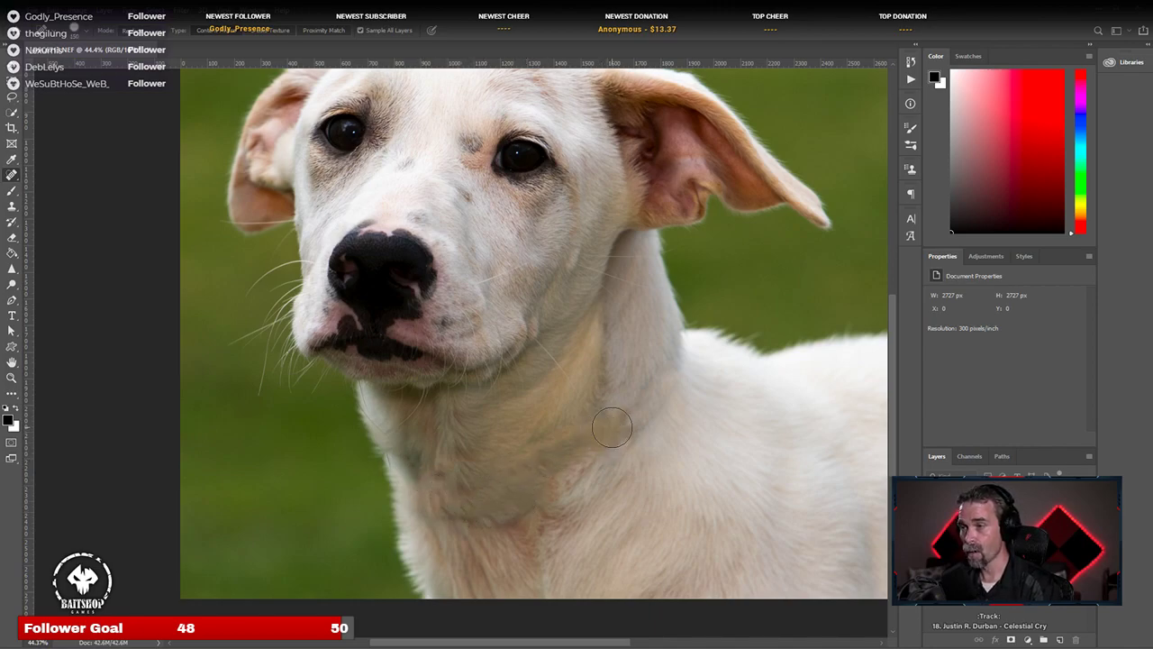
pyautogui.moveTo(624, 418); pyautogui.dragTo(625, 438)
pyautogui.click(597, 440)
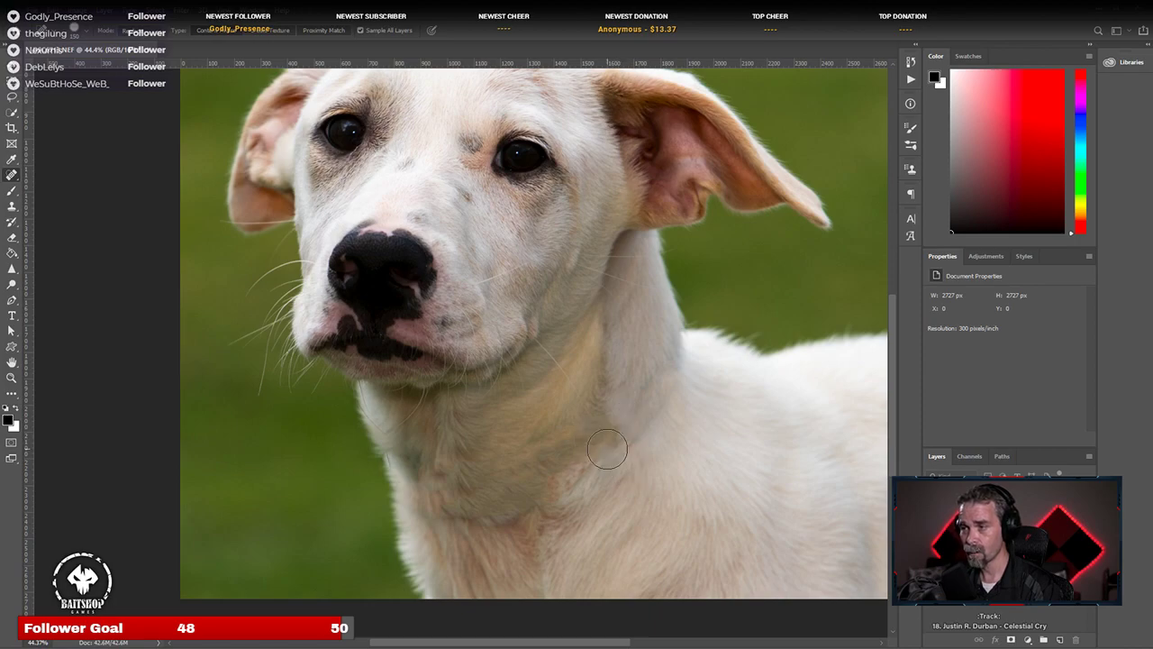
pyautogui.click(612, 441)
pyautogui.click(619, 504)
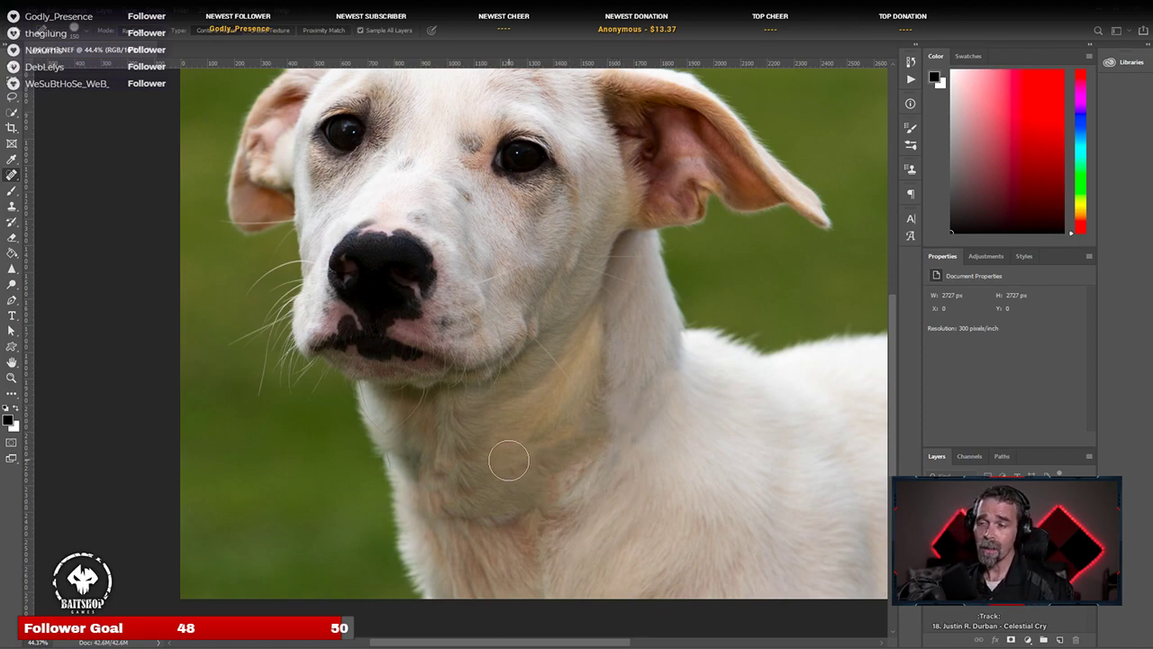
pyautogui.click(509, 519)
pyautogui.click(478, 518)
pyautogui.click(455, 523)
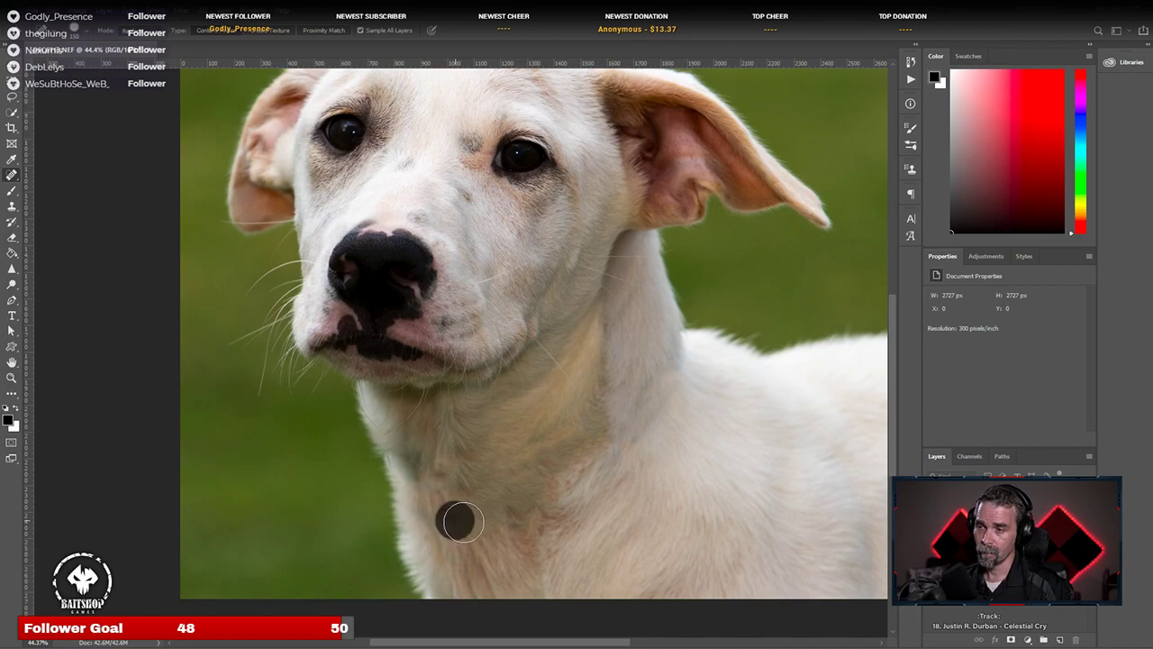
pyautogui.scroll(-5, 527, 503)
pyautogui.scroll(3, 527, 503)
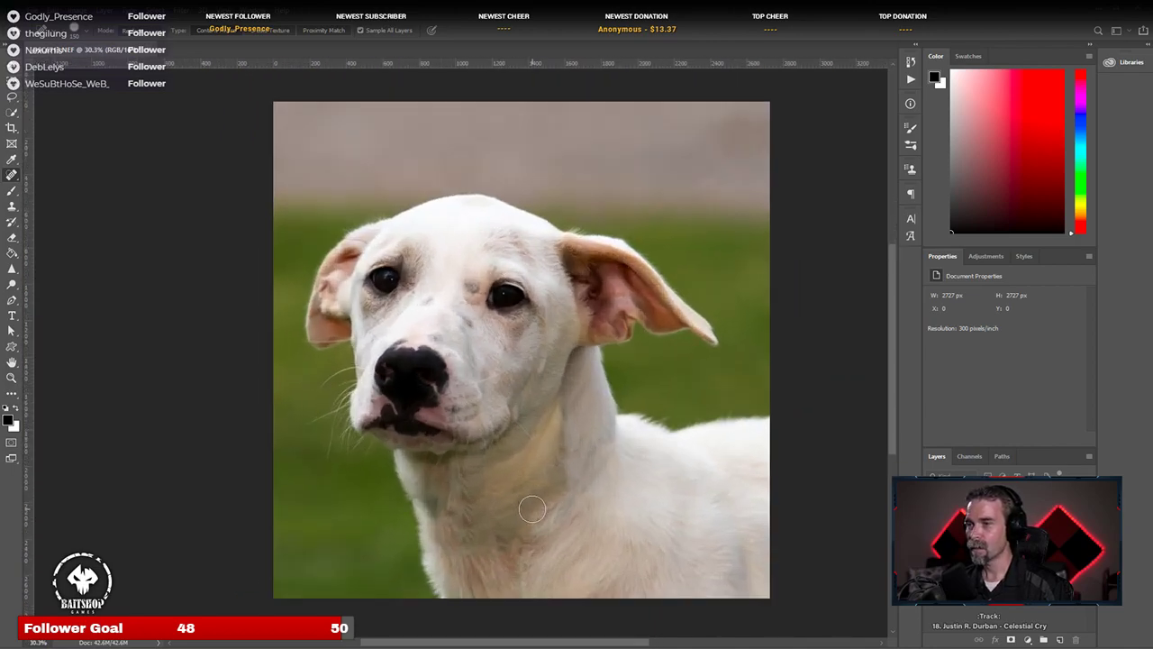
pyautogui.scroll(7, 424, 252)
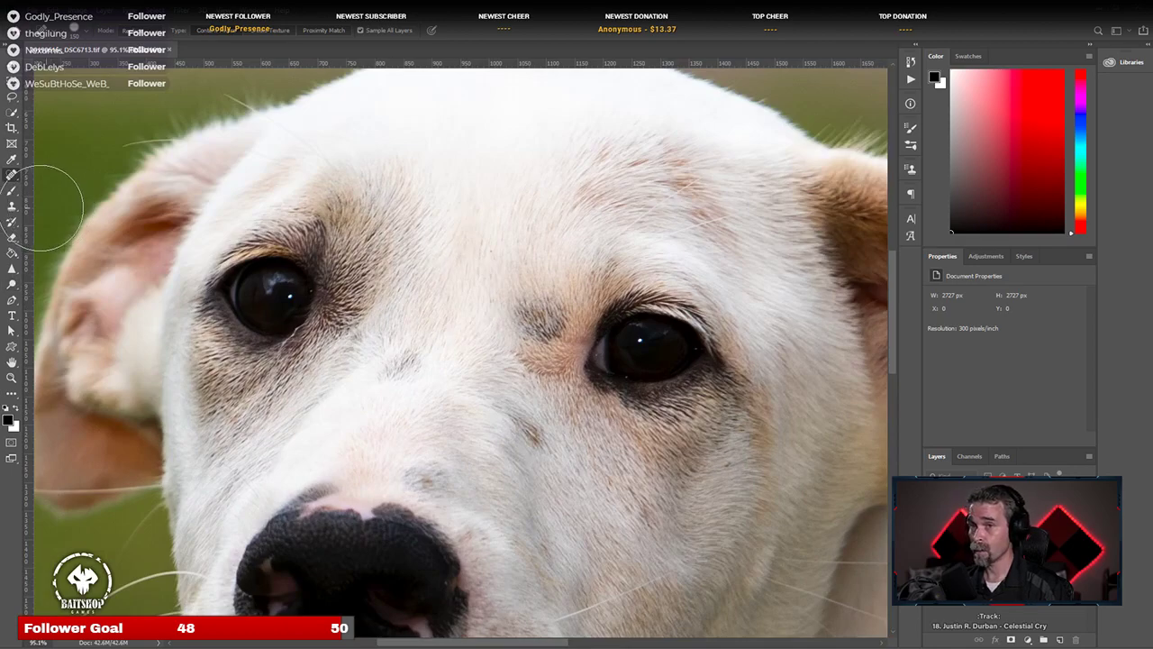
# Step: Burn the iris of the white dog's right eye with a small brush, then zoom out to review
pyautogui.click(15, 283)
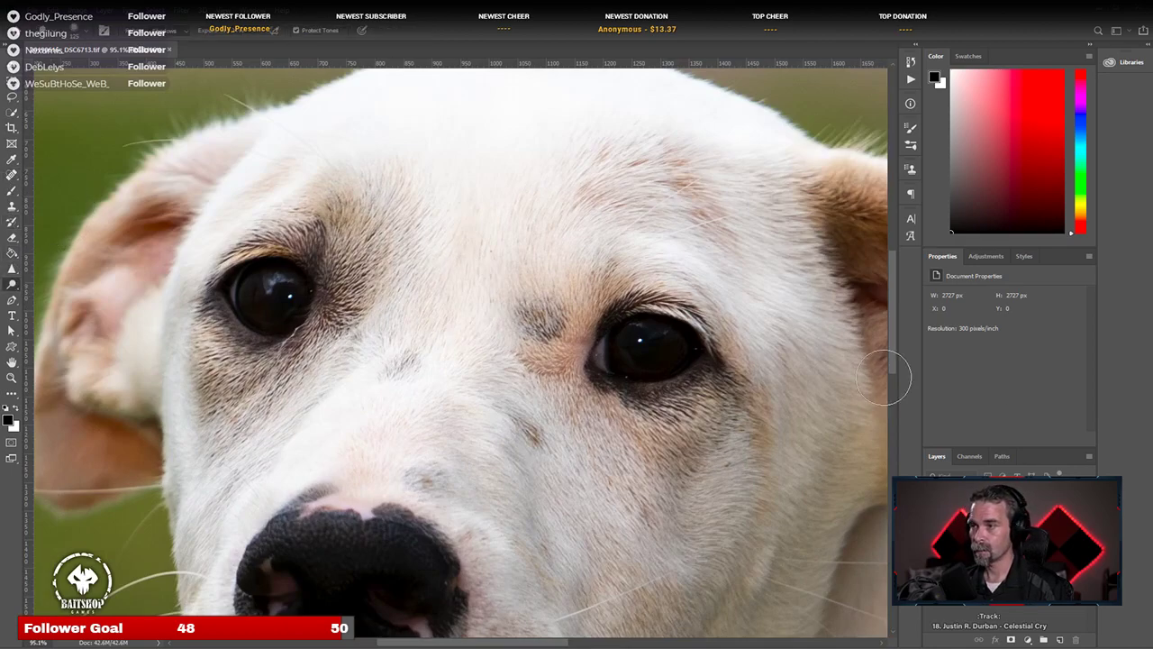
pyautogui.press('[')
pyautogui.press('[')
pyautogui.press('[')
pyautogui.press('[')
pyautogui.press('[')
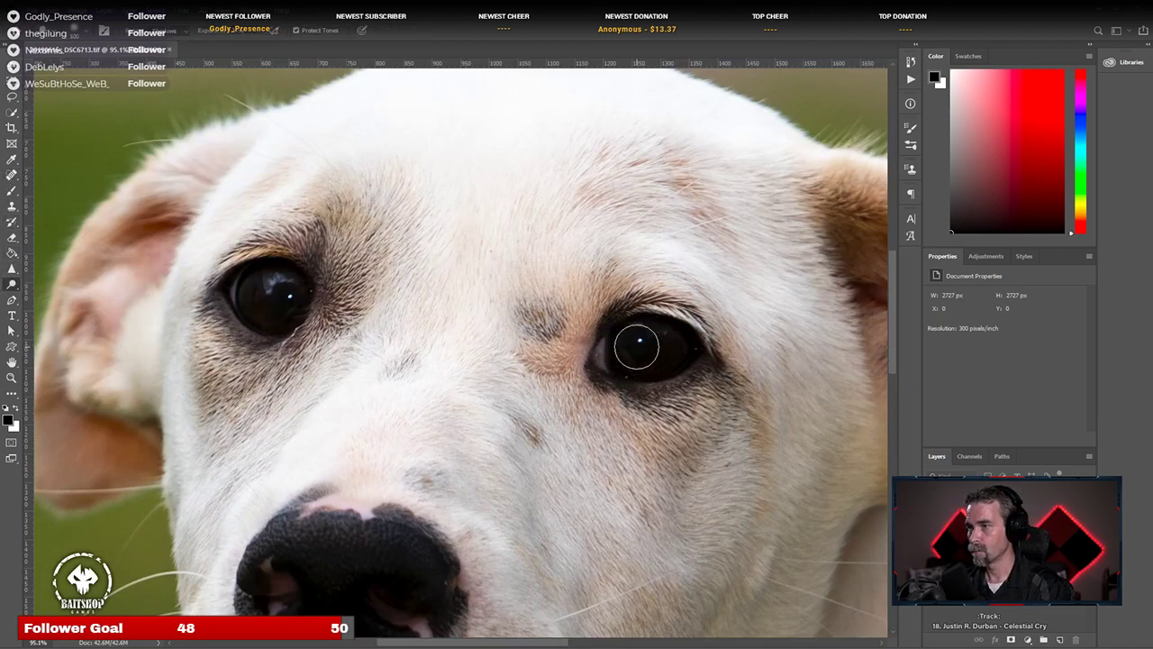
pyautogui.moveTo(652, 370)
pyautogui.mouseDown()
pyautogui.moveTo(617, 328)
pyautogui.moveTo(649, 368)
pyautogui.moveTo(693, 347)
pyautogui.moveTo(627, 326)
pyautogui.mouseUp()
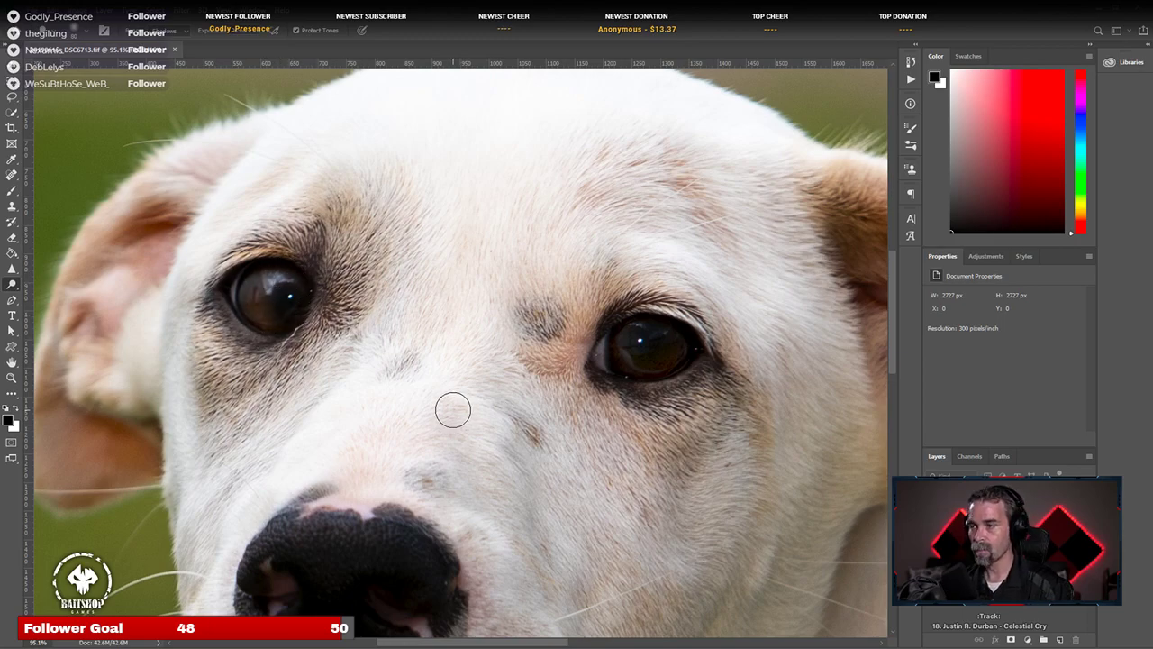
pyautogui.scroll(-5, 448, 439)
pyautogui.scroll(-3, 447, 439)
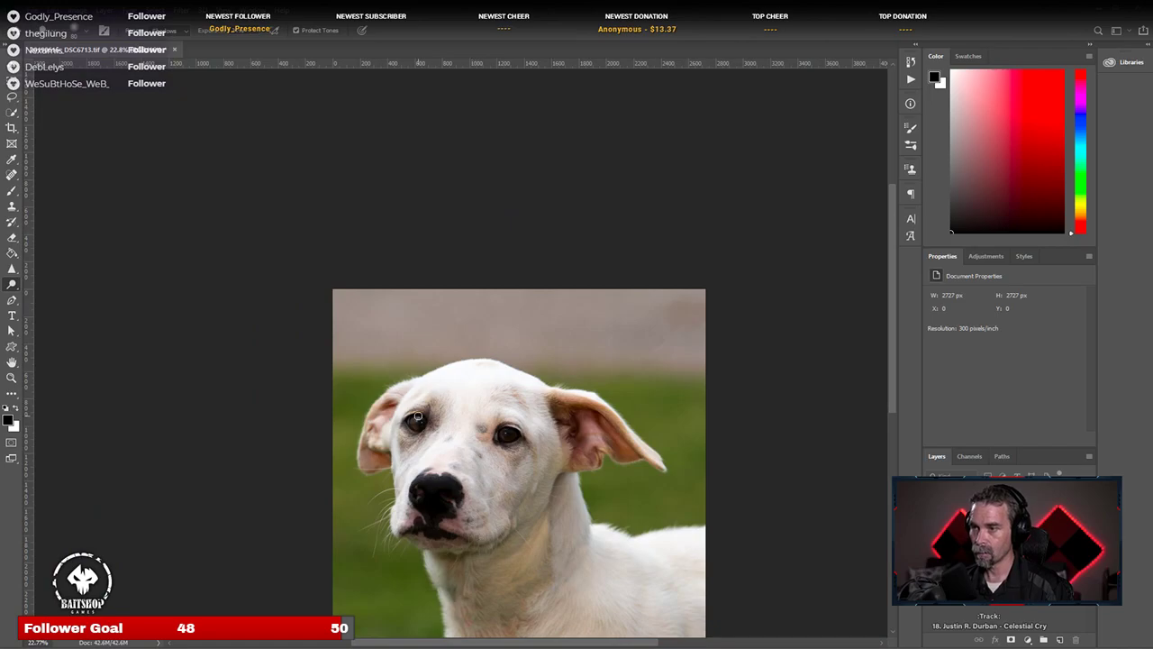
pyautogui.scroll(5, 424, 432)
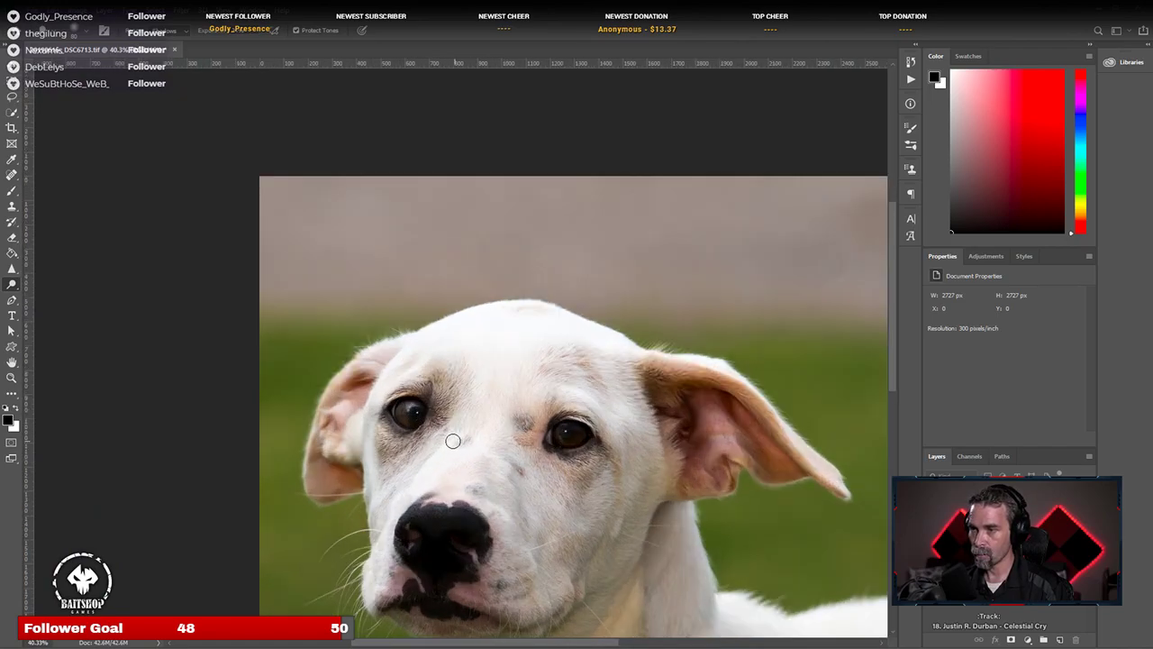
pyautogui.scroll(-2, 458, 488)
pyautogui.scroll(-3, 459, 488)
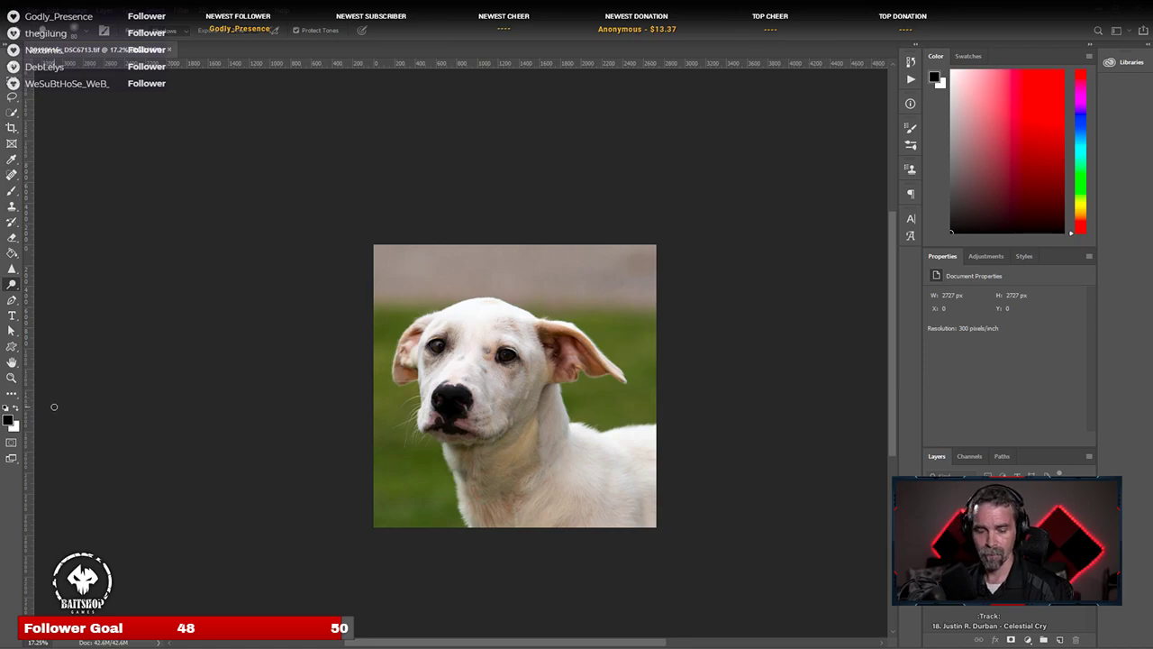
# Step: Close the retouched portrait in Photoshop and rate it 2 stars in Lightroom
pyautogui.click(168, 50)
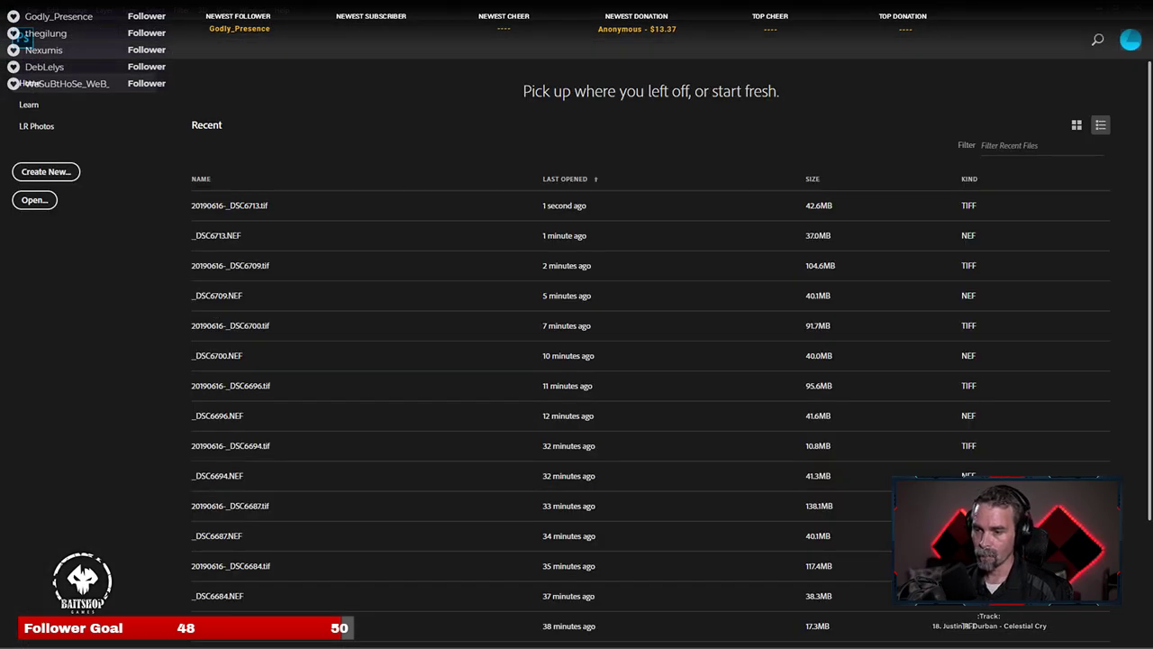
pyautogui.hotkey('alt', 'Tab')
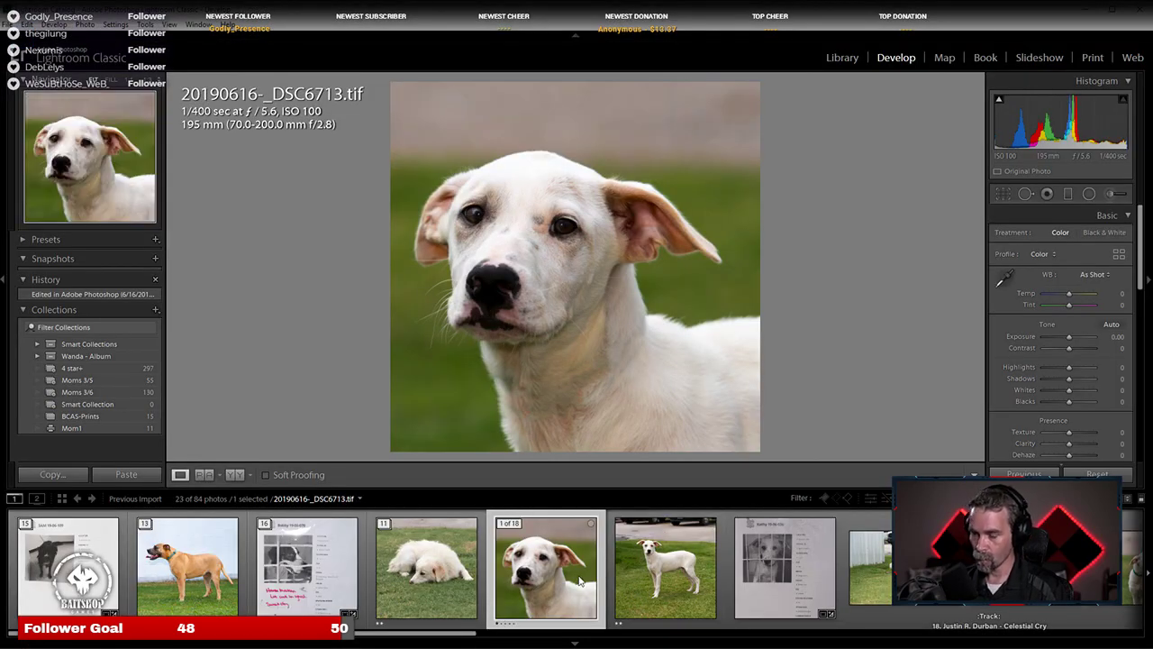
pyautogui.press('2')
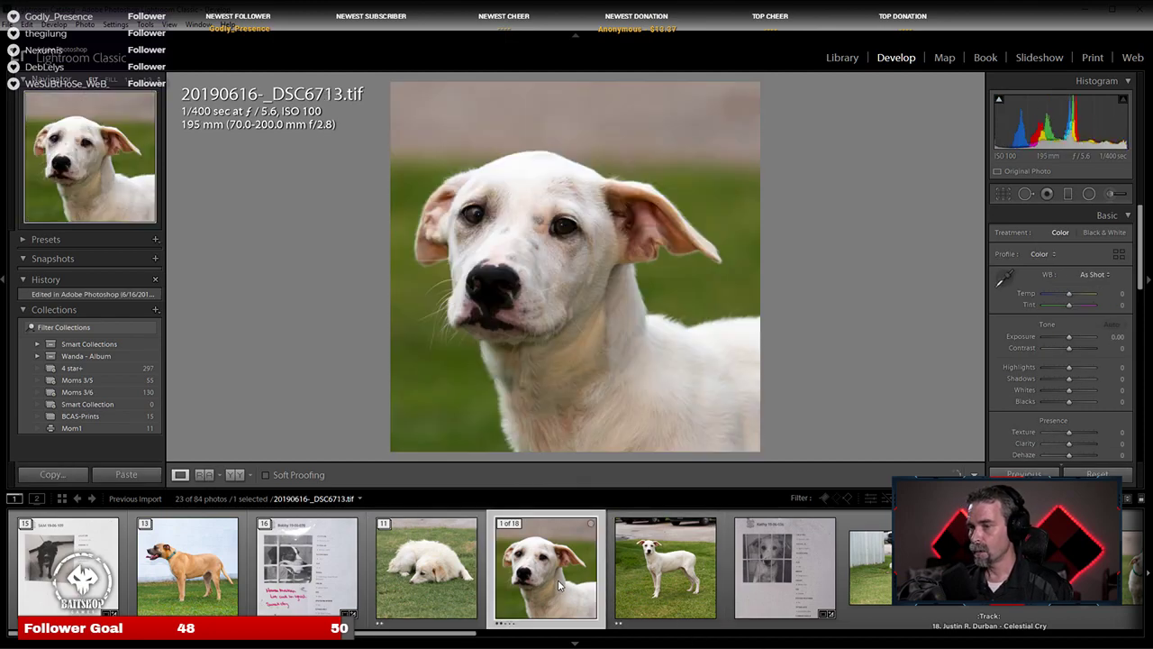
# Step: Reselect the retouched headshot, then display the shelter intake sheet photo _DSC6702.NEF
pyautogui.press('Right')
pyautogui.press('Left')
pyautogui.press('Left')
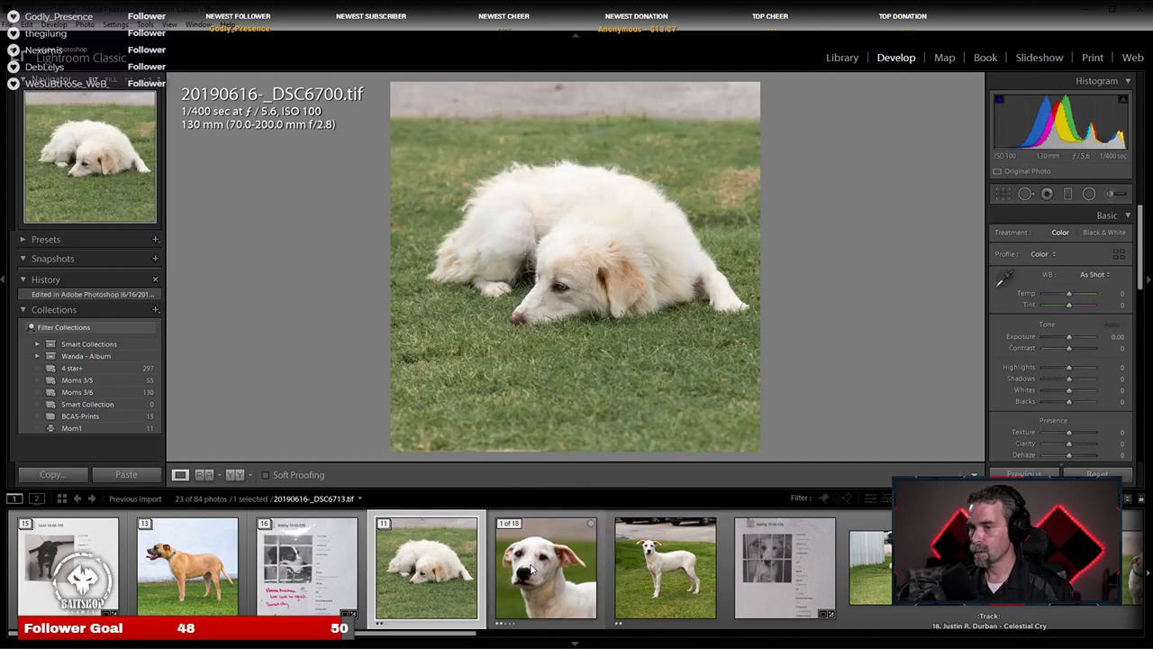
pyautogui.click(532, 569)
pyautogui.scroll(-5, 666, 569)
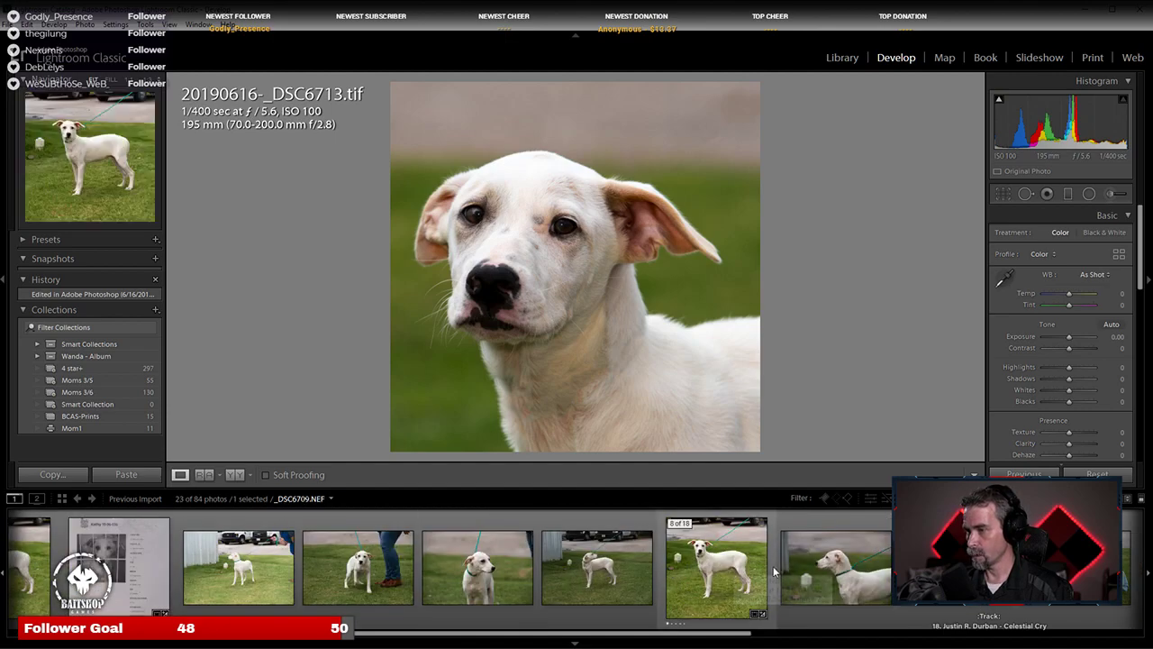
pyautogui.scroll(5, 773, 571)
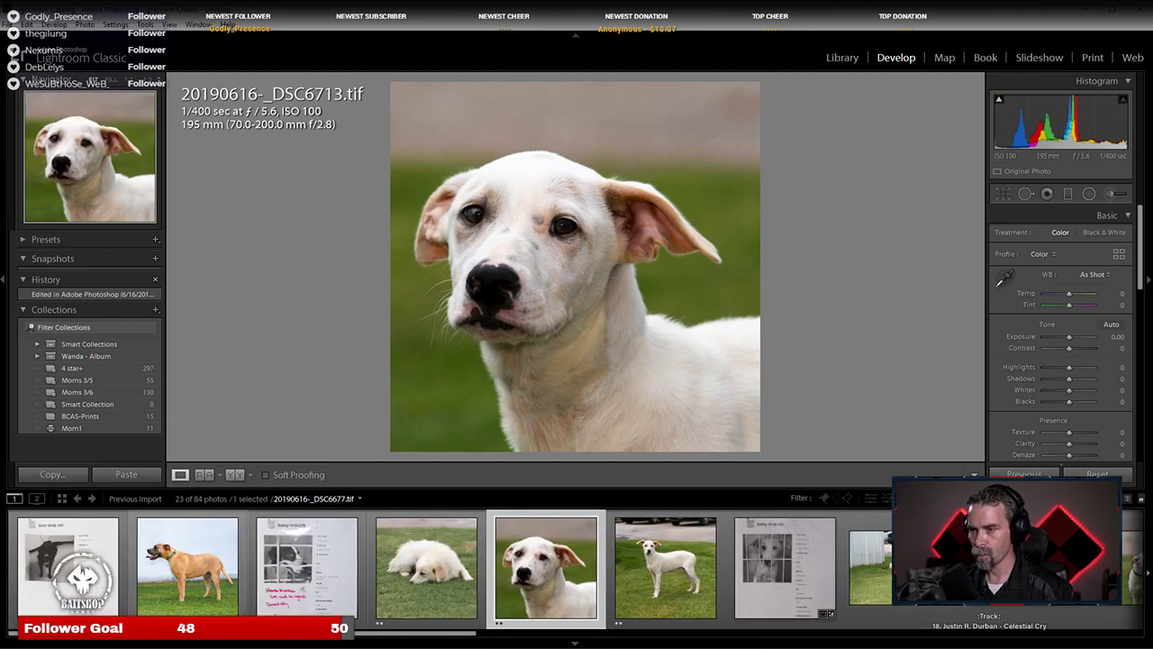
pyautogui.click(793, 556)
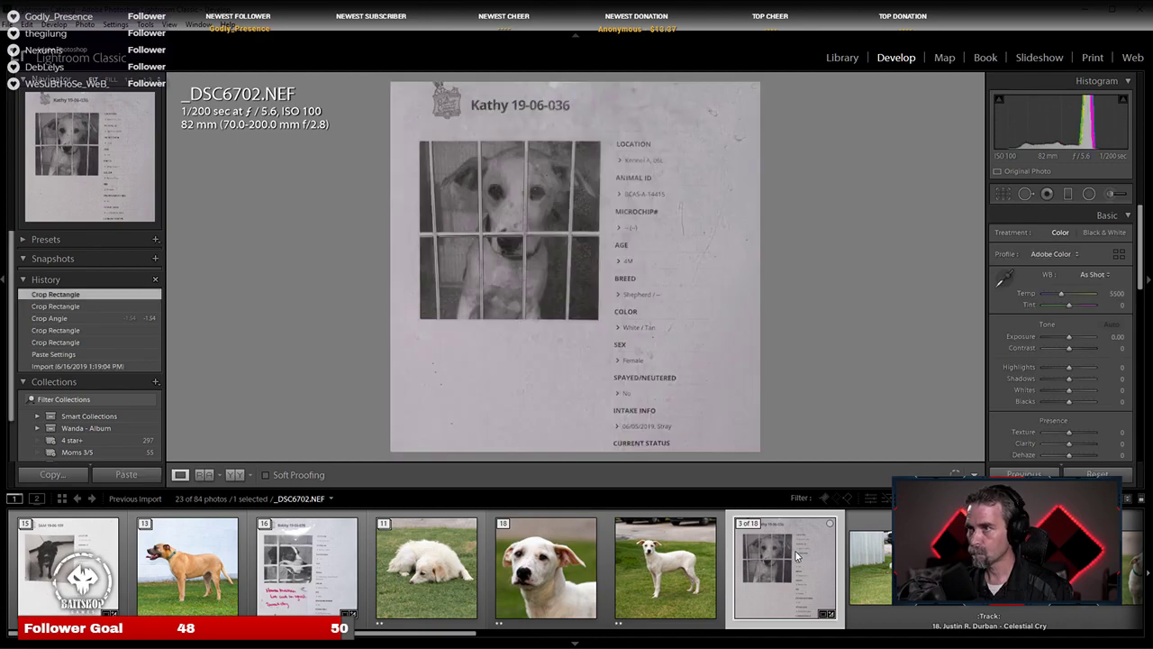
pyautogui.scroll(-2, 199, 580)
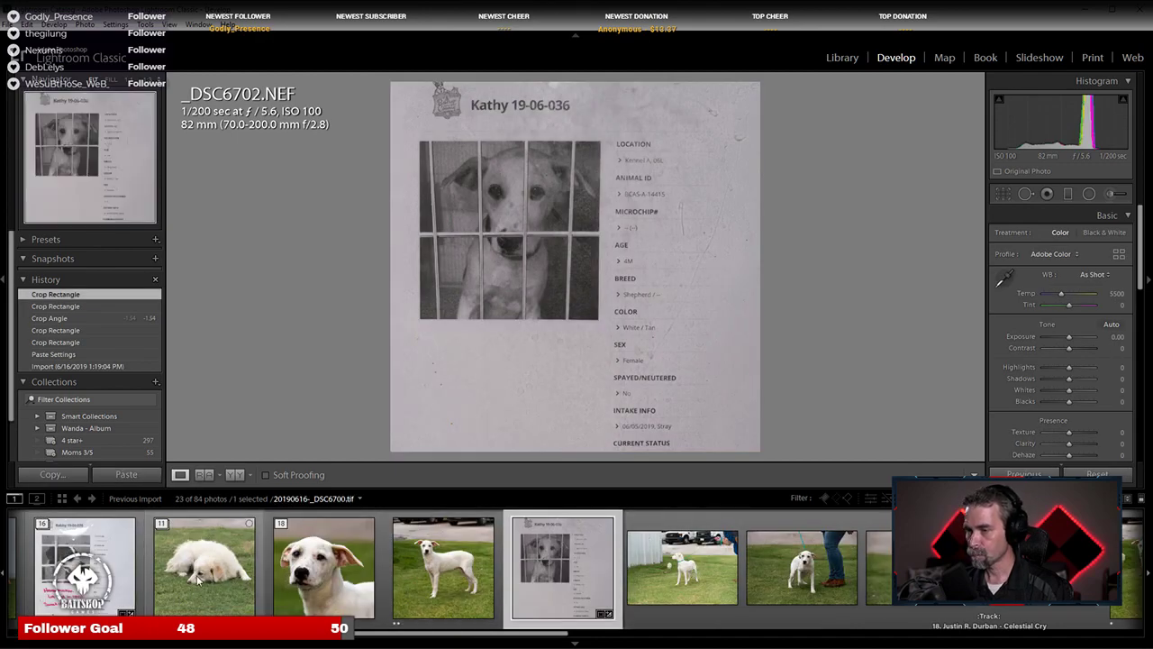
pyautogui.scroll(-2, 198, 579)
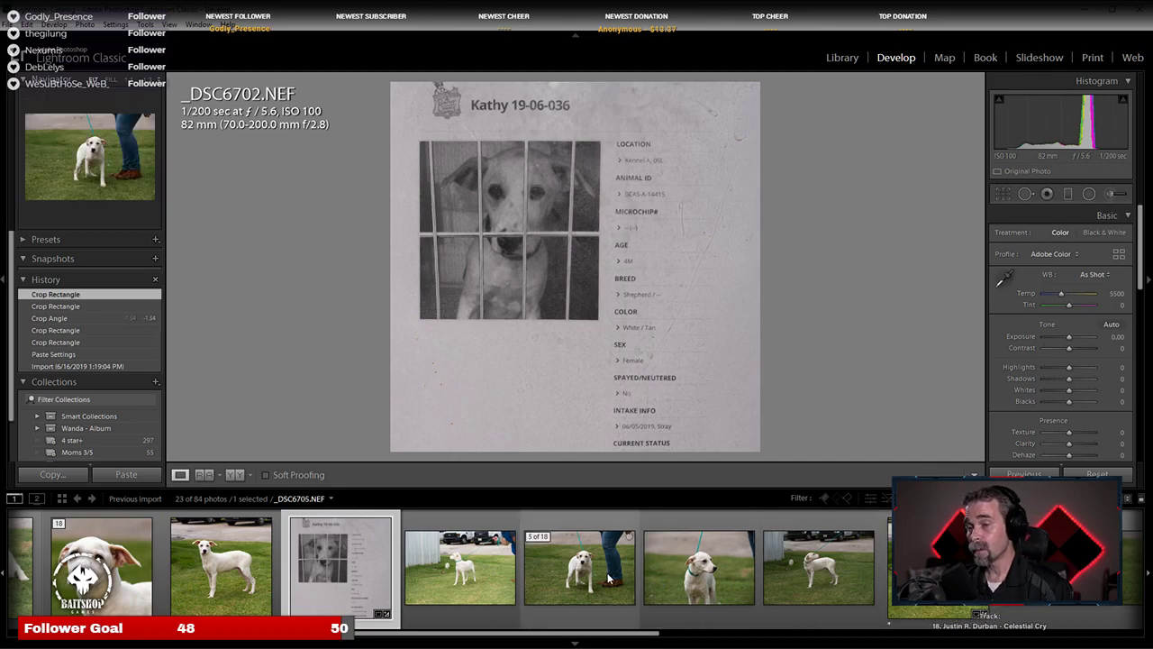
pyautogui.scroll(2, 342, 574)
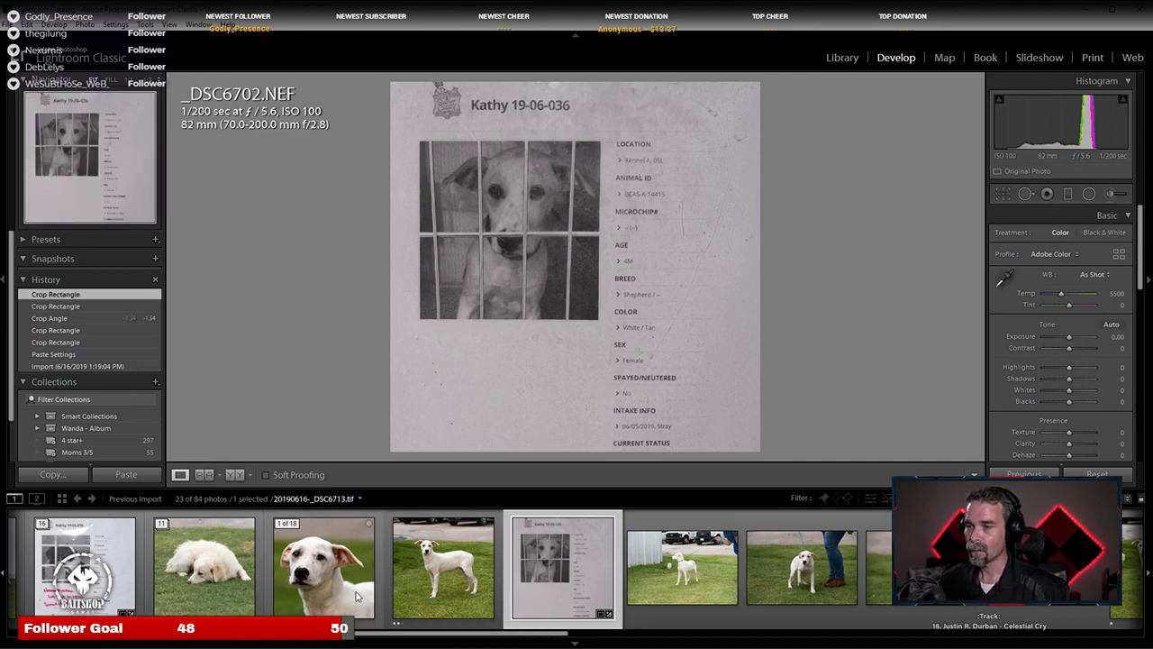
# Step: Open _DSC6715, the sitting white dog on a green leash, in Photoshop CC 2019
pyautogui.scroll(-2, 858, 552)
pyautogui.scroll(-2, 858, 552)
pyautogui.scroll(-2, 858, 551)
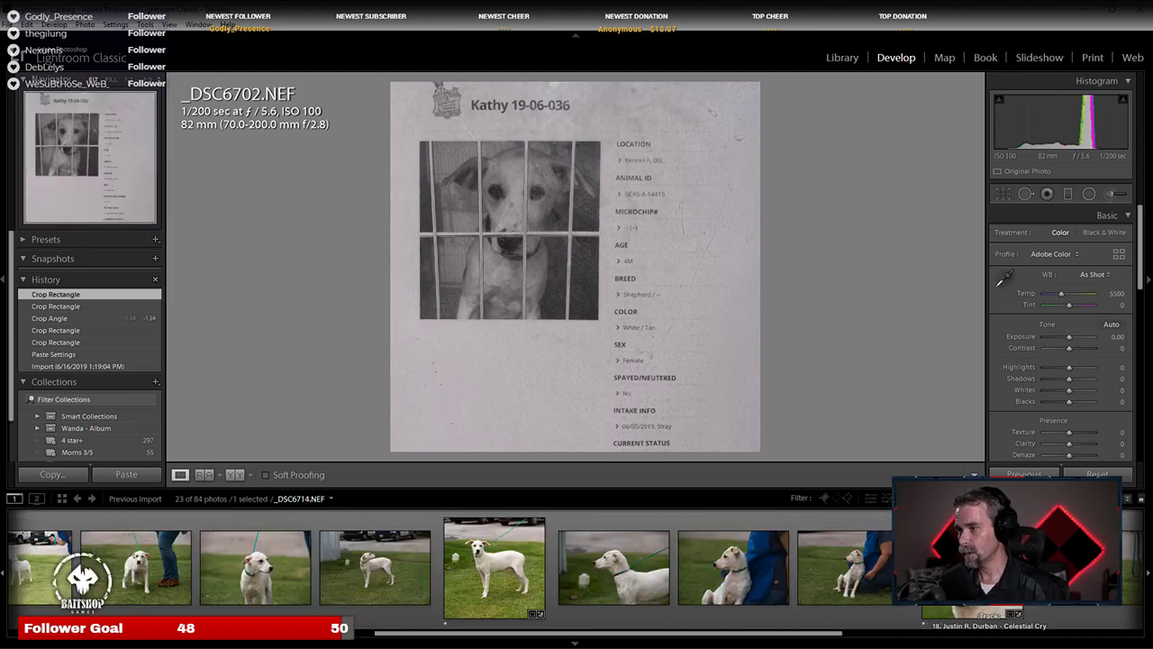
pyautogui.scroll(-2, 763, 608)
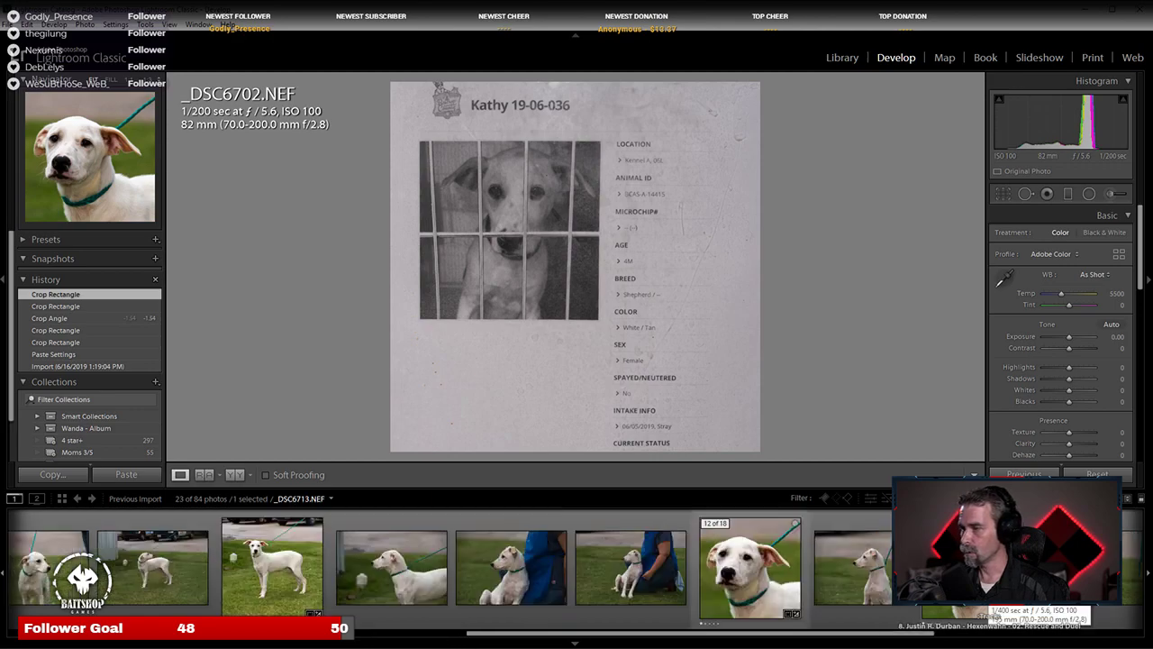
pyautogui.scroll(-2, 764, 608)
pyautogui.click(764, 608)
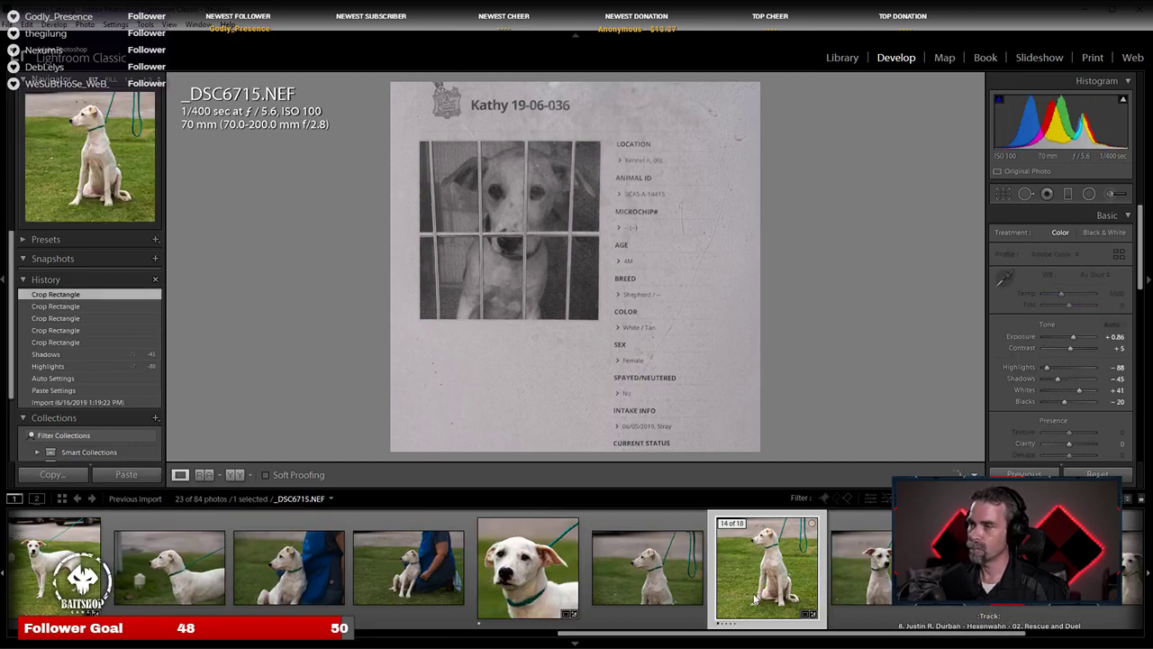
pyautogui.rightClick(760, 587)
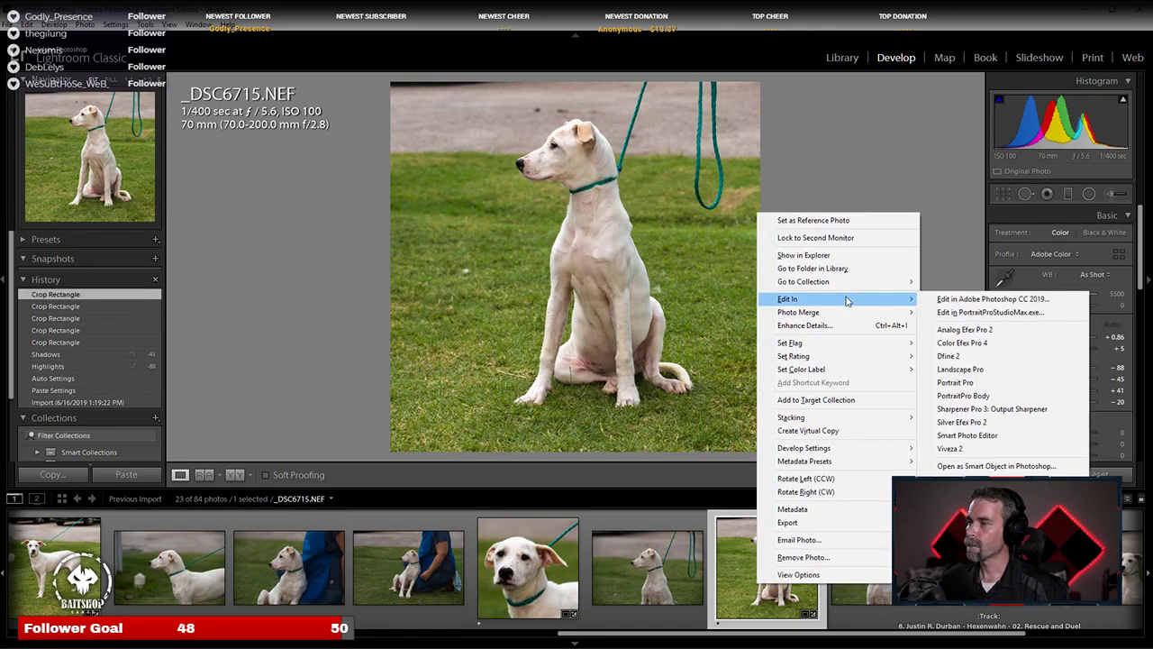
pyautogui.click(978, 300)
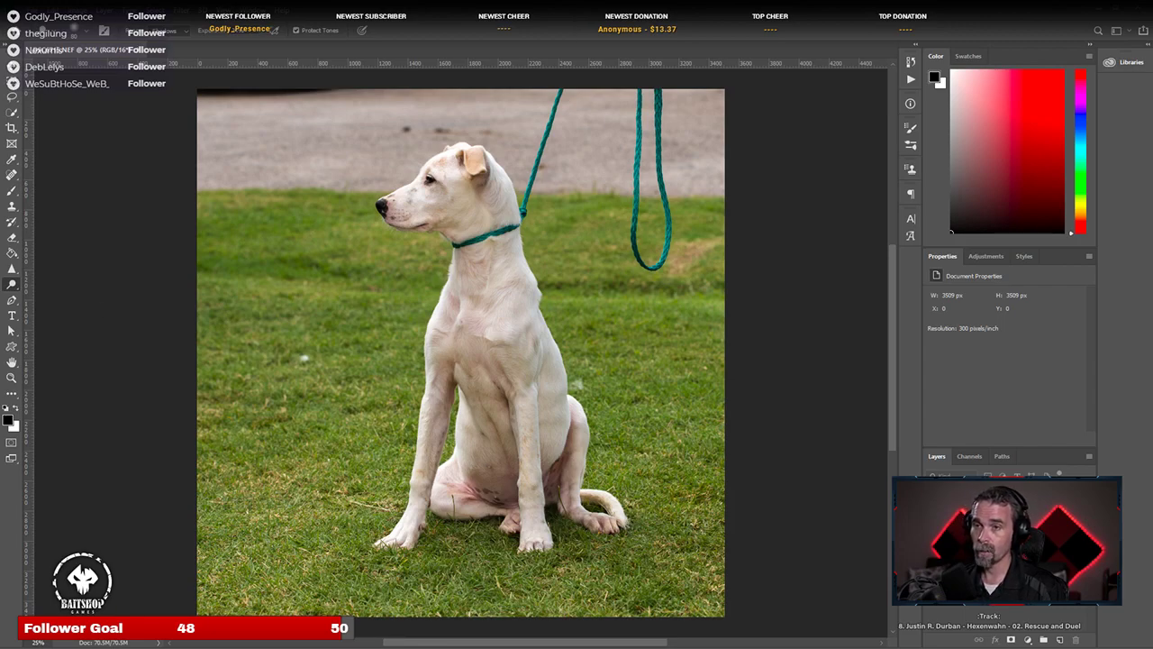
# Step: Zoom in and spot-heal the hanging rope loop and leftover fragment near the top
pyautogui.scroll(3, 527, 150)
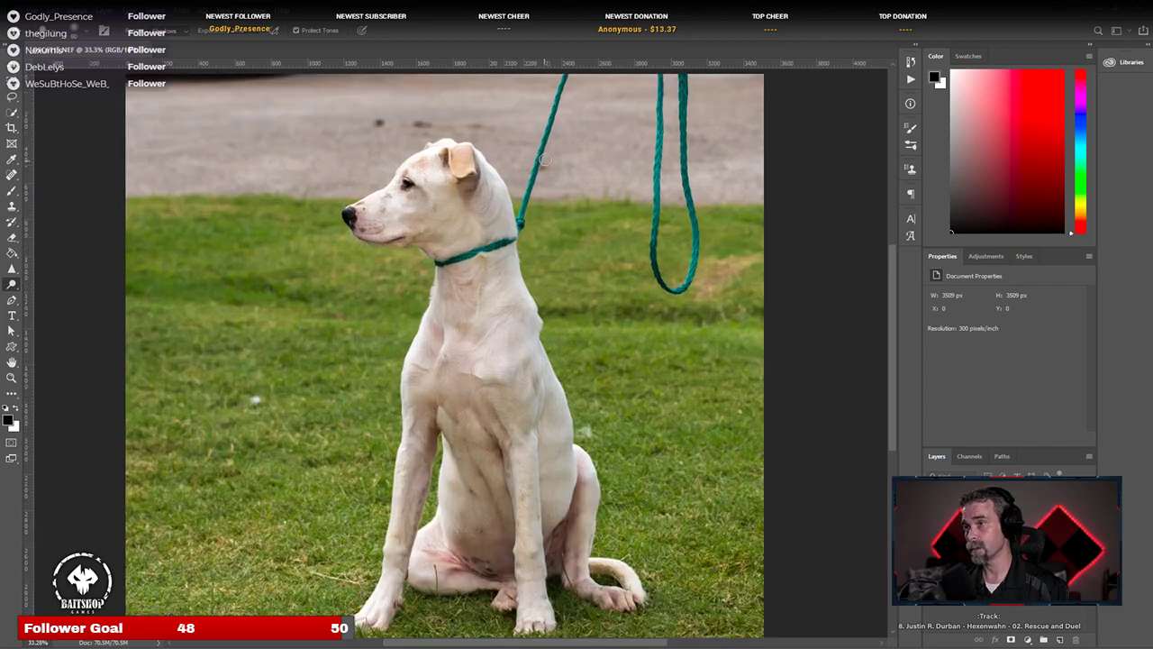
pyautogui.moveTo(549, 184); pyautogui.dragTo(530, 281)
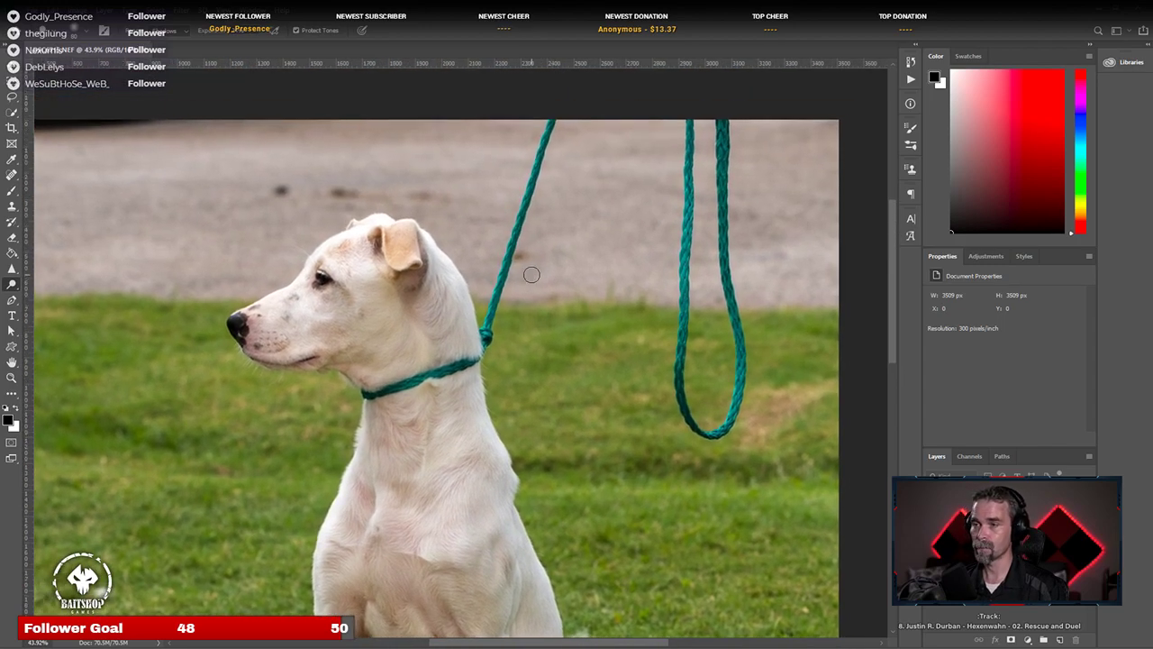
pyautogui.scroll(2, 533, 275)
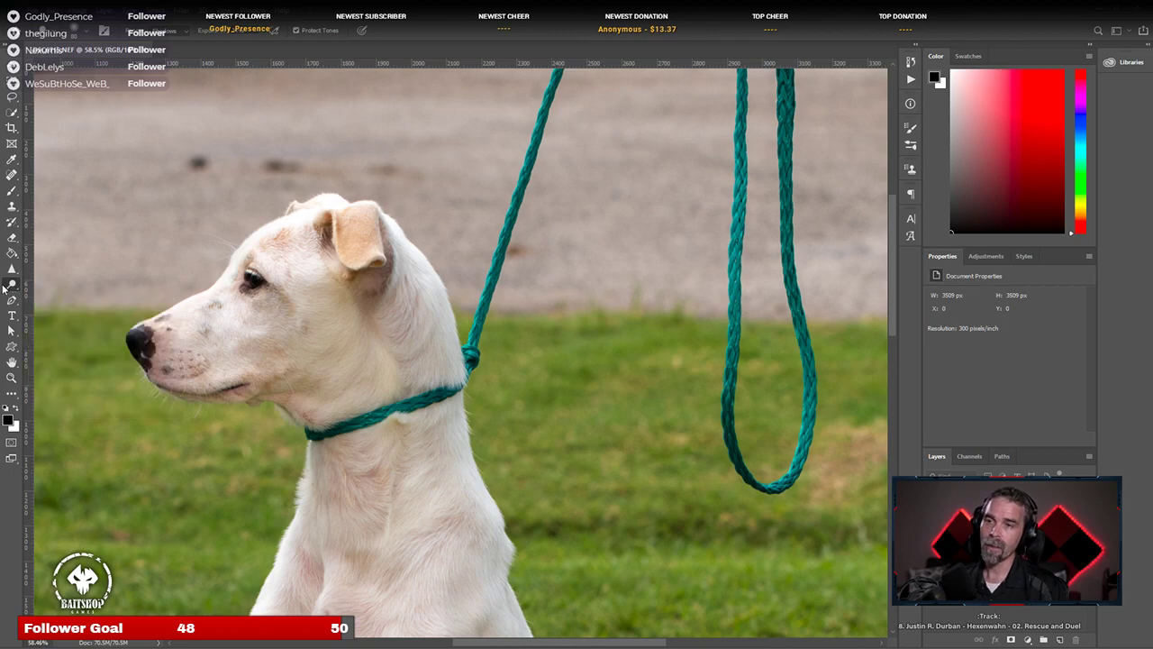
pyautogui.click(11, 175)
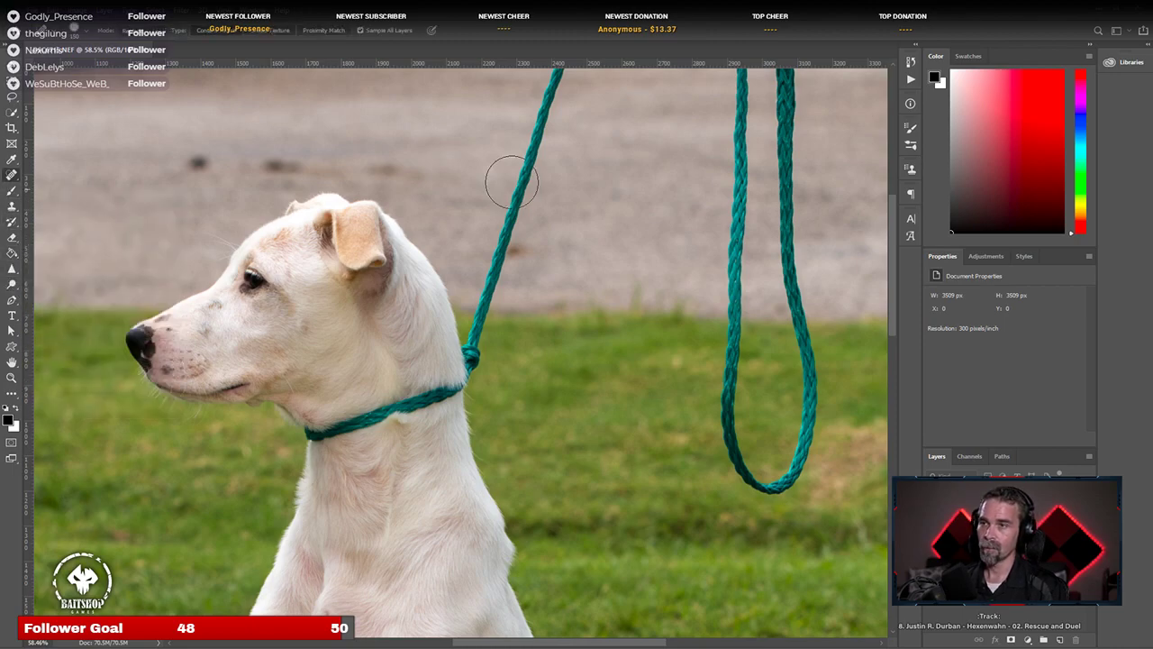
pyautogui.moveTo(770, 239); pyautogui.dragTo(703, 243)
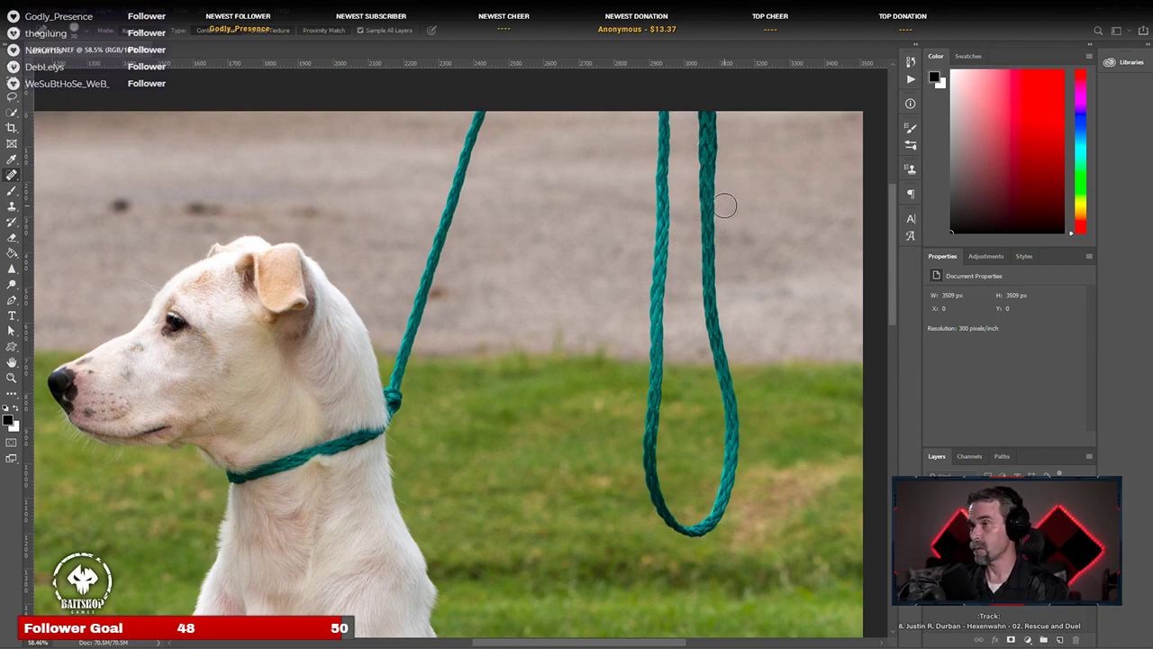
pyautogui.moveTo(711, 106)
pyautogui.mouseDown()
pyautogui.moveTo(707, 286)
pyautogui.moveTo(731, 442)
pyautogui.moveTo(718, 512)
pyautogui.moveTo(703, 531)
pyautogui.moveTo(683, 531)
pyautogui.moveTo(656, 492)
pyautogui.moveTo(644, 371)
pyautogui.moveTo(646, 349)
pyautogui.moveTo(649, 414)
pyautogui.moveTo(682, 71)
pyautogui.mouseUp()
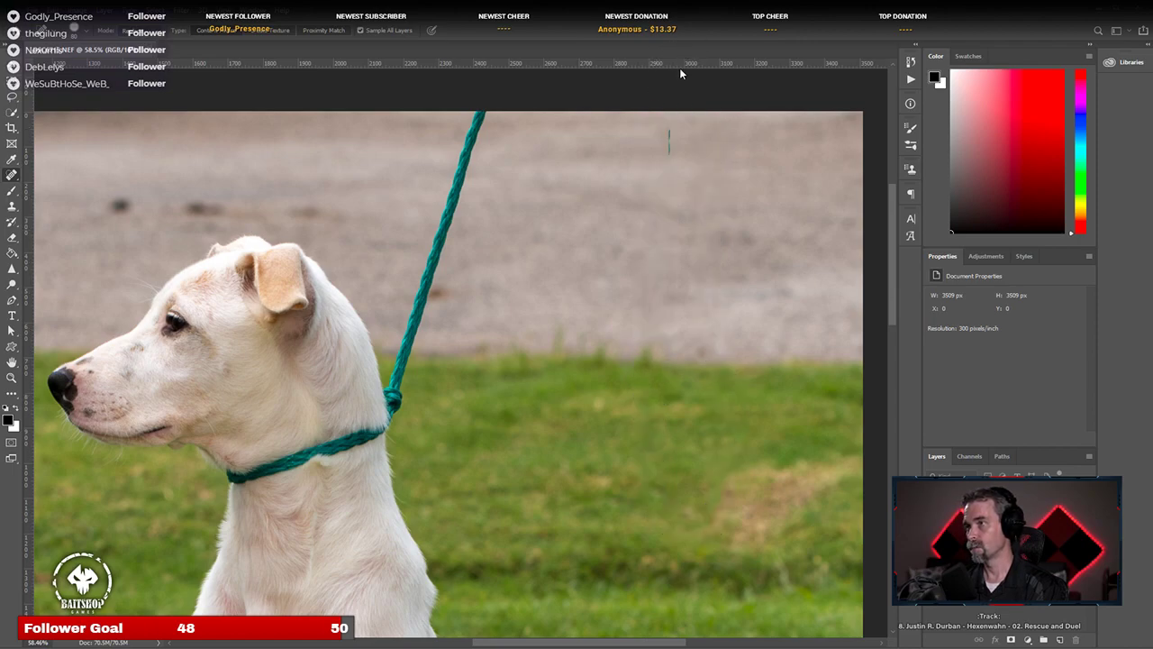
pyautogui.click(701, 127)
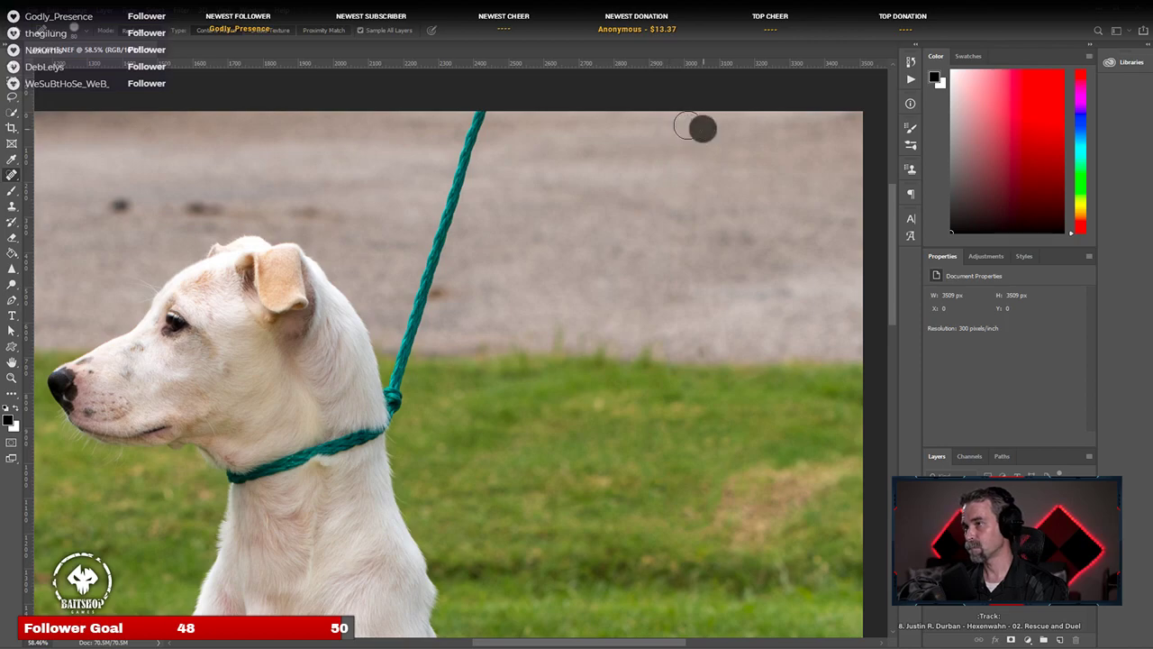
# Step: Heal away the leash strand running to the collar and the collar itself
pyautogui.moveTo(483, 109)
pyautogui.mouseDown()
pyautogui.moveTo(394, 419)
pyautogui.moveTo(317, 456)
pyautogui.moveTo(232, 476)
pyautogui.mouseUp()
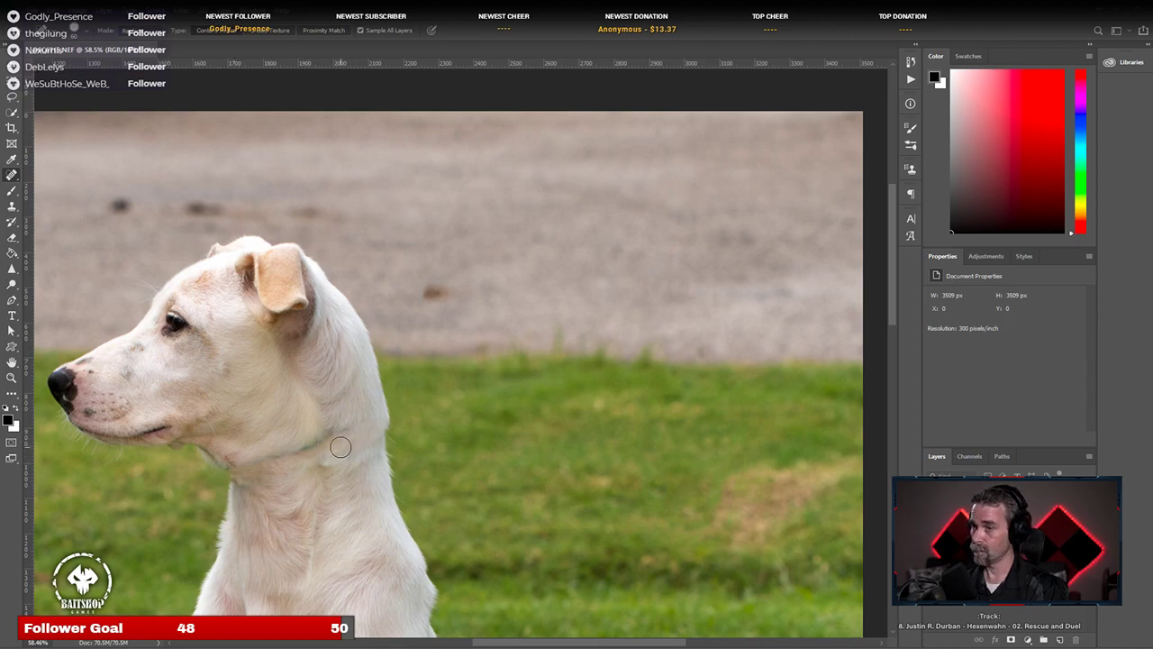
pyautogui.moveTo(337, 424); pyautogui.dragTo(283, 455)
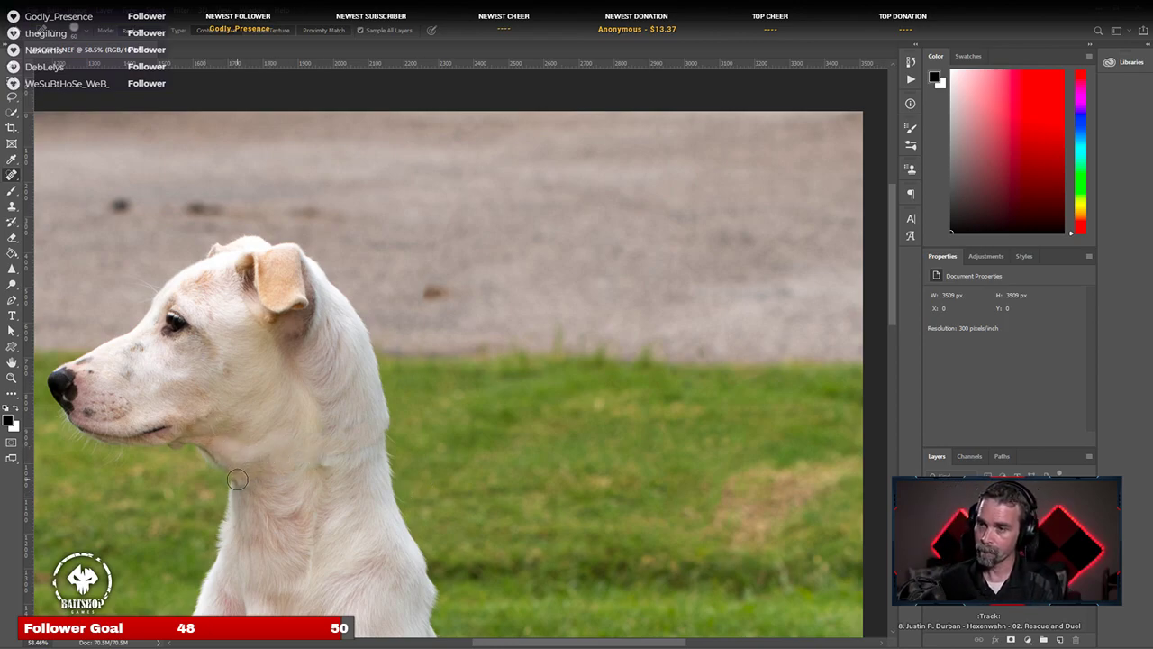
pyautogui.scroll(-5, 302, 469)
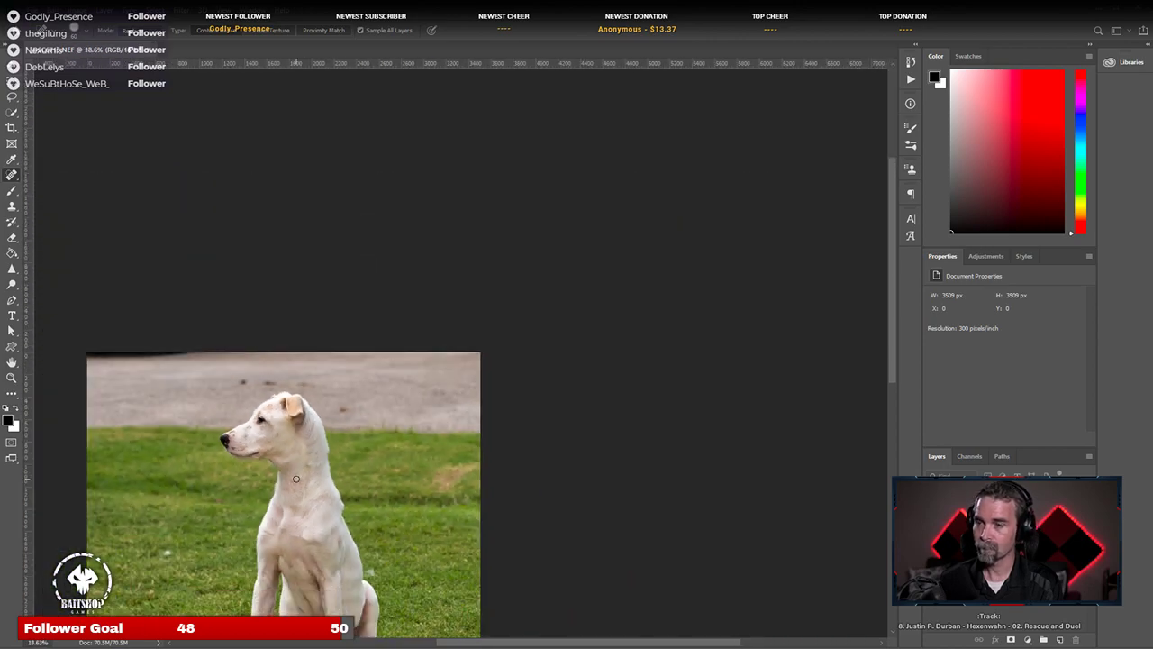
# Step: Zoom in on the neck, spot-heal the last faint collar mark, then zoom out to check
pyautogui.moveTo(295, 478); pyautogui.dragTo(335, 352)
pyautogui.scroll(4, 335, 352)
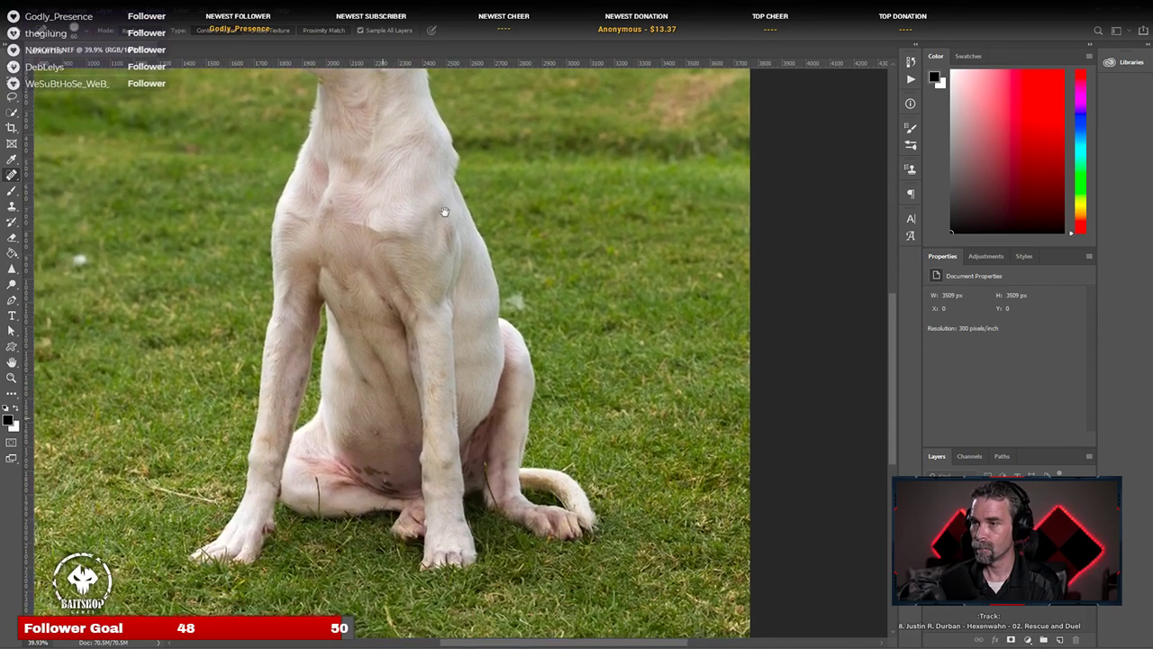
pyautogui.moveTo(444, 212)
pyautogui.mouseDown()
pyautogui.moveTo(497, 329)
pyautogui.moveTo(509, 388)
pyautogui.moveTo(552, 412)
pyautogui.moveTo(528, 348)
pyautogui.moveTo(528, 387)
pyautogui.mouseUp()
pyautogui.scroll(4, 450, 226)
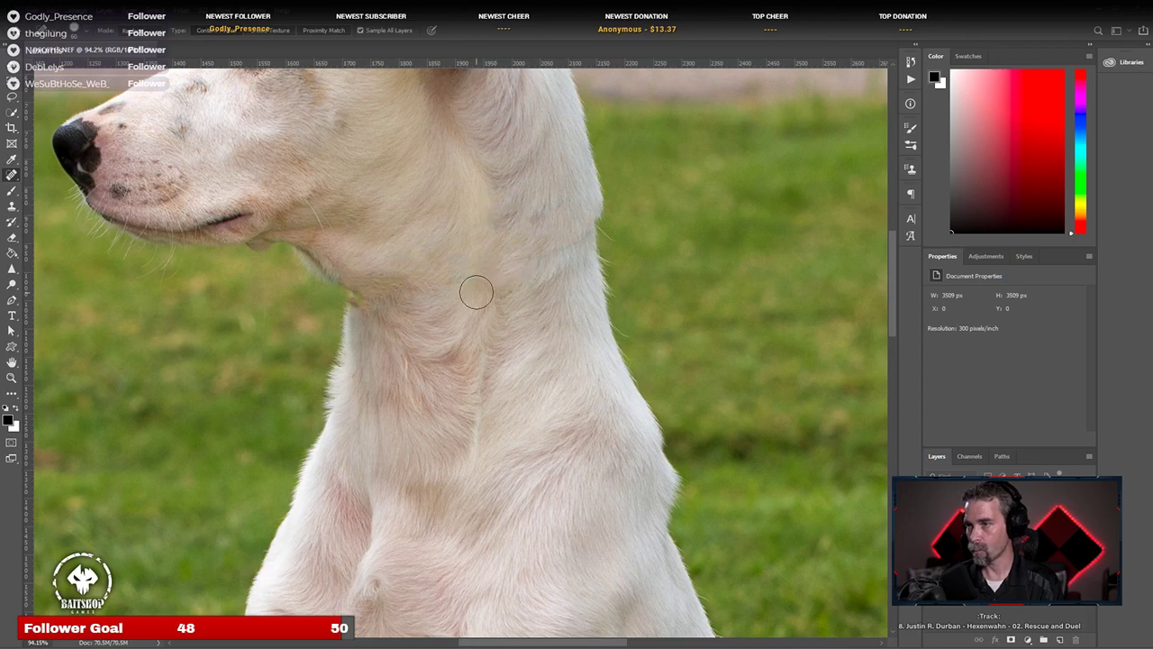
pyautogui.click(432, 288)
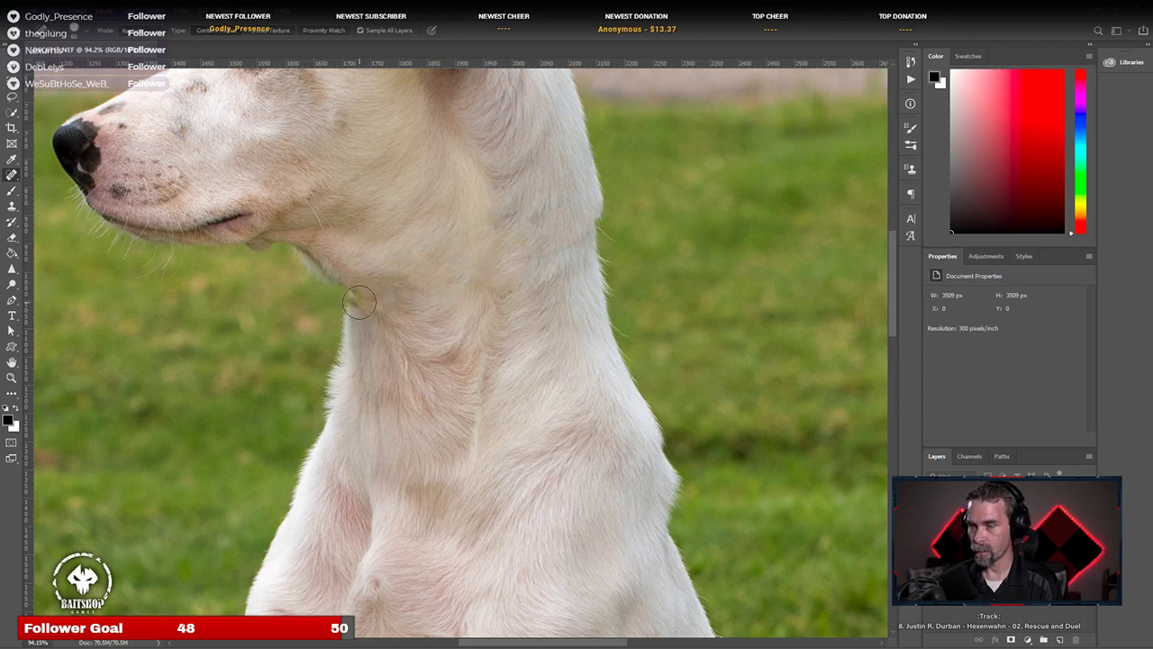
pyautogui.scroll(-5, 399, 309)
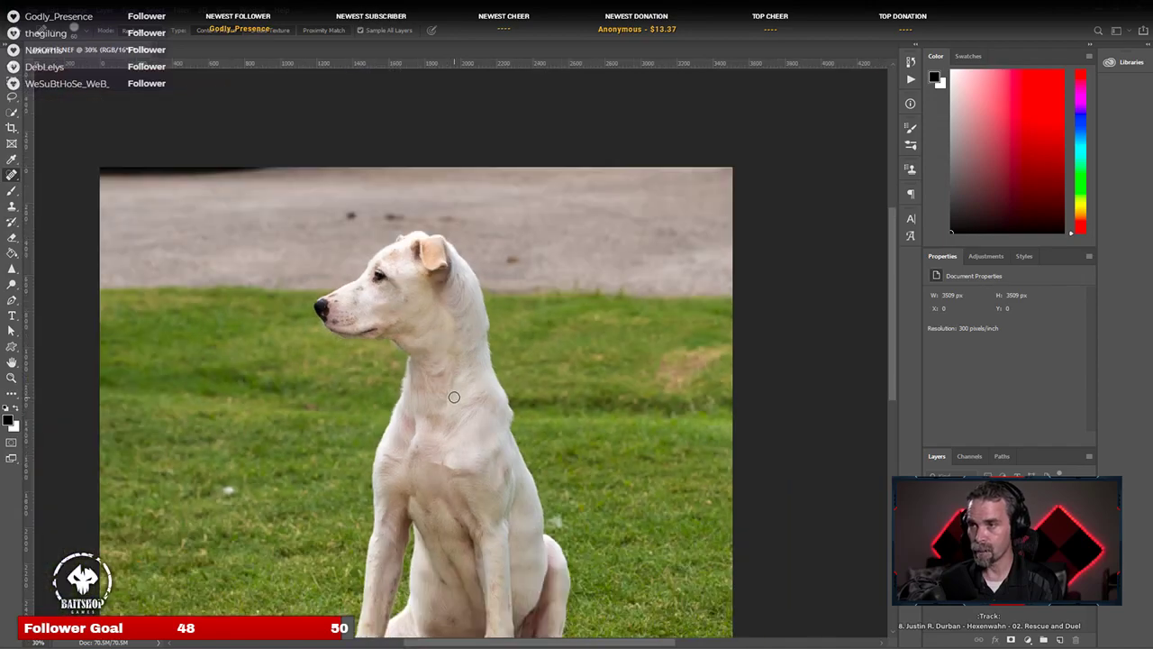
pyautogui.scroll(-3, 454, 396)
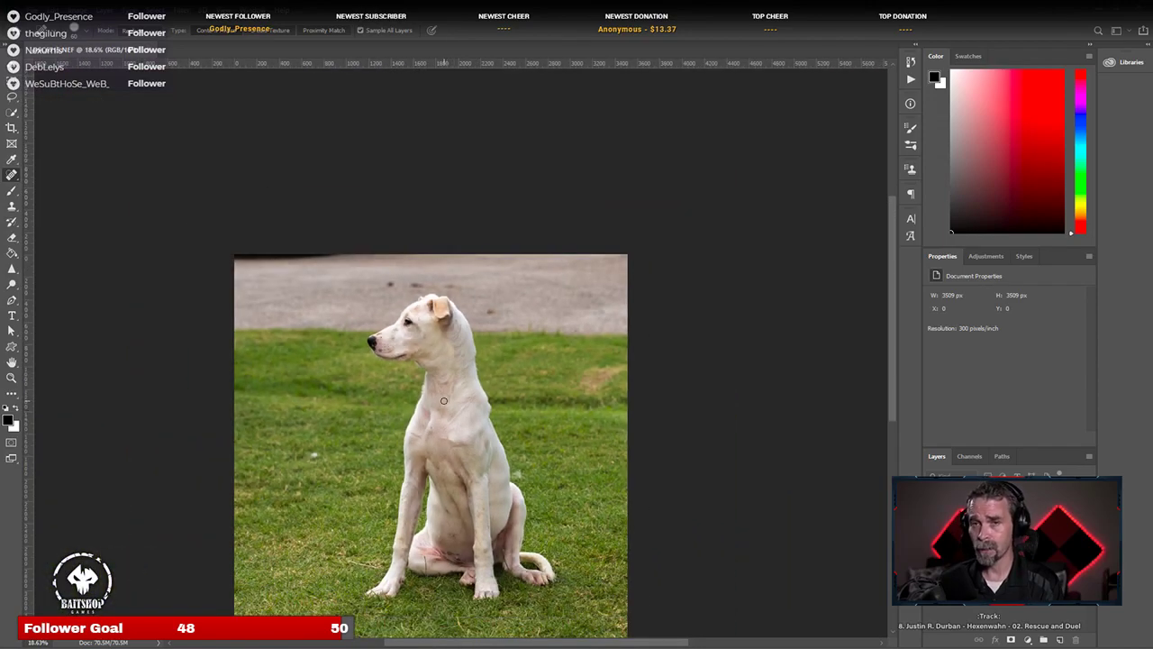
pyautogui.scroll(-1, 442, 389)
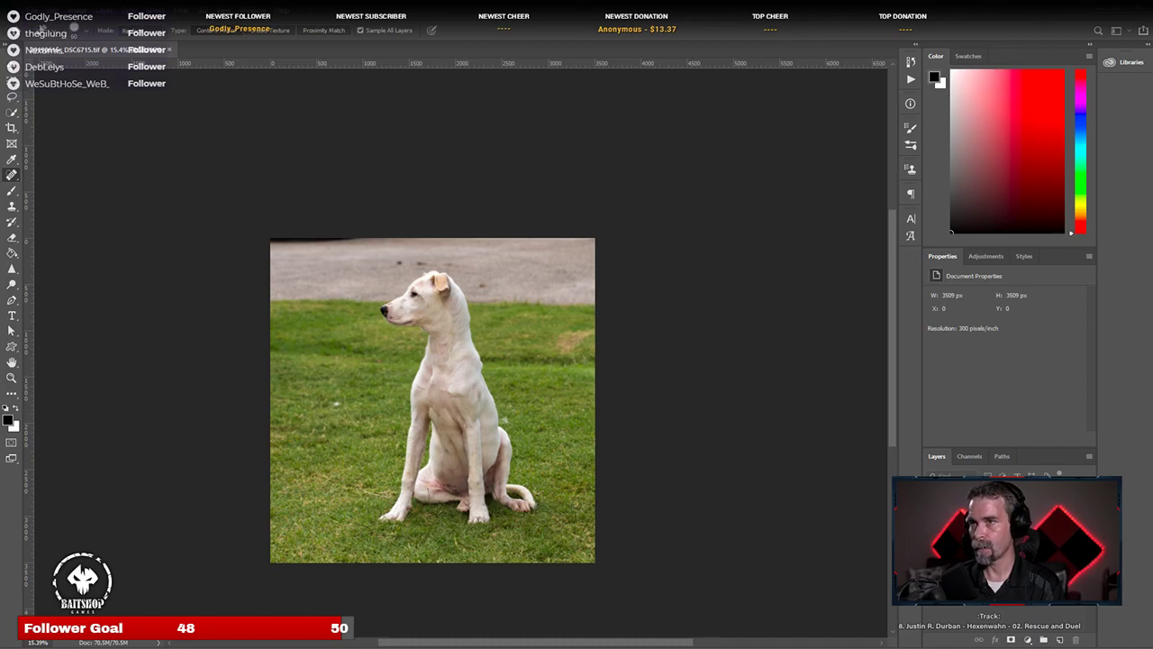
# Step: Back in Lightroom, straighten the retouched photo by -1.16° and rate it two stars
pyautogui.click(170, 48)
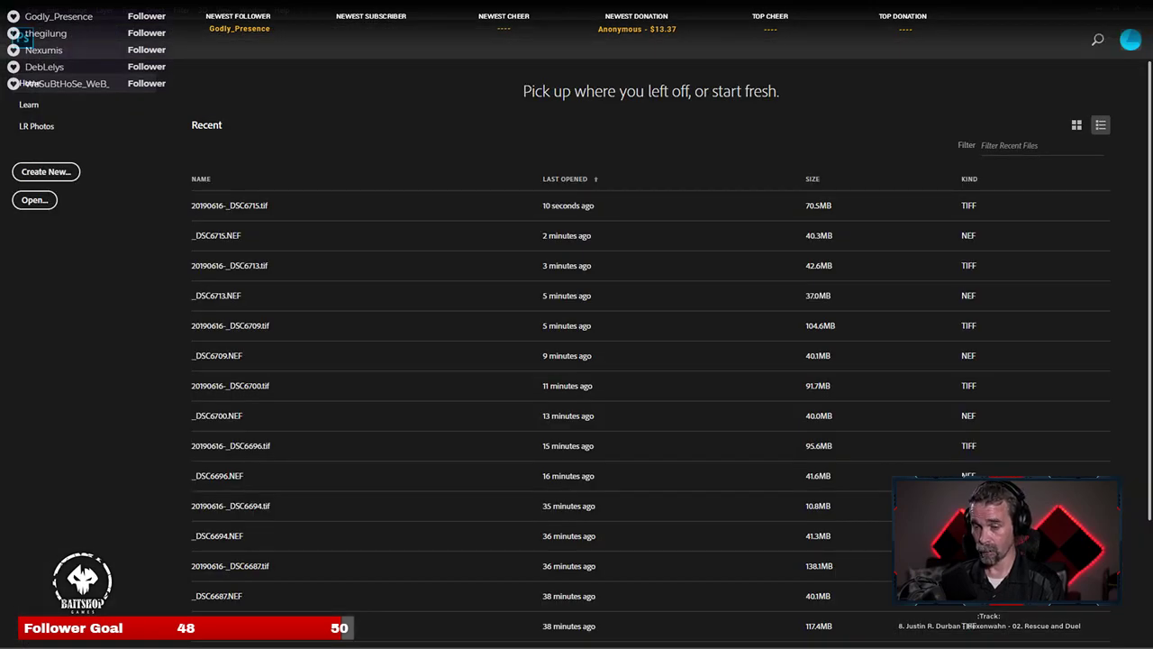
pyautogui.hotkey('alt', 'Tab')
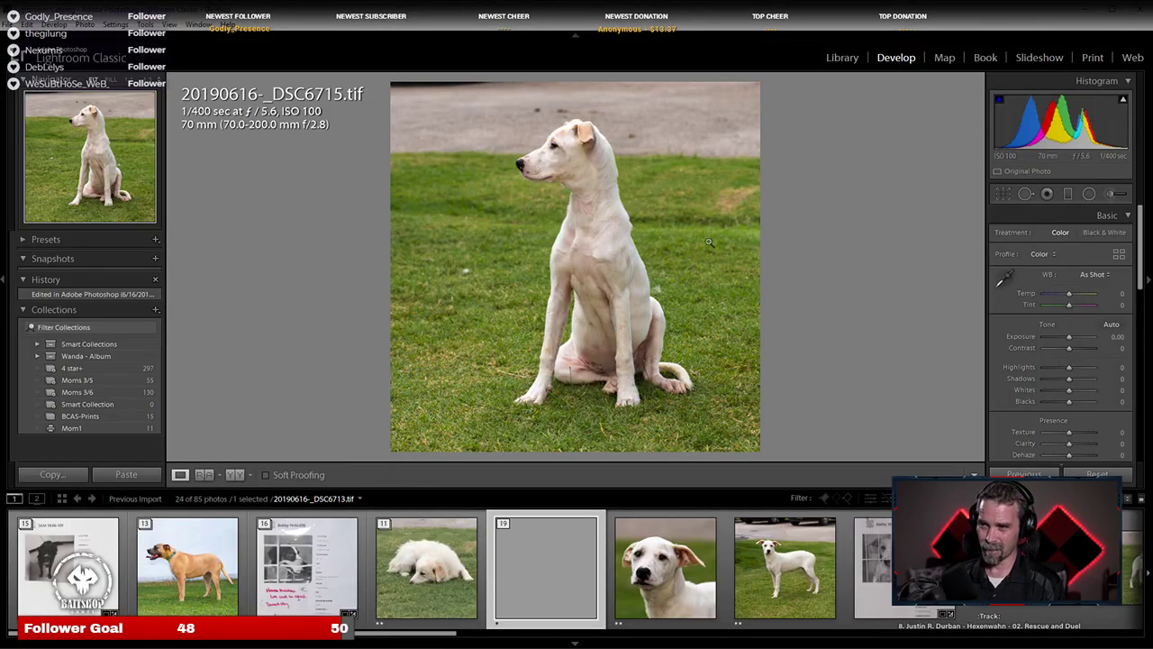
pyautogui.click(1004, 194)
pyautogui.moveTo(865, 265); pyautogui.dragTo(857, 268)
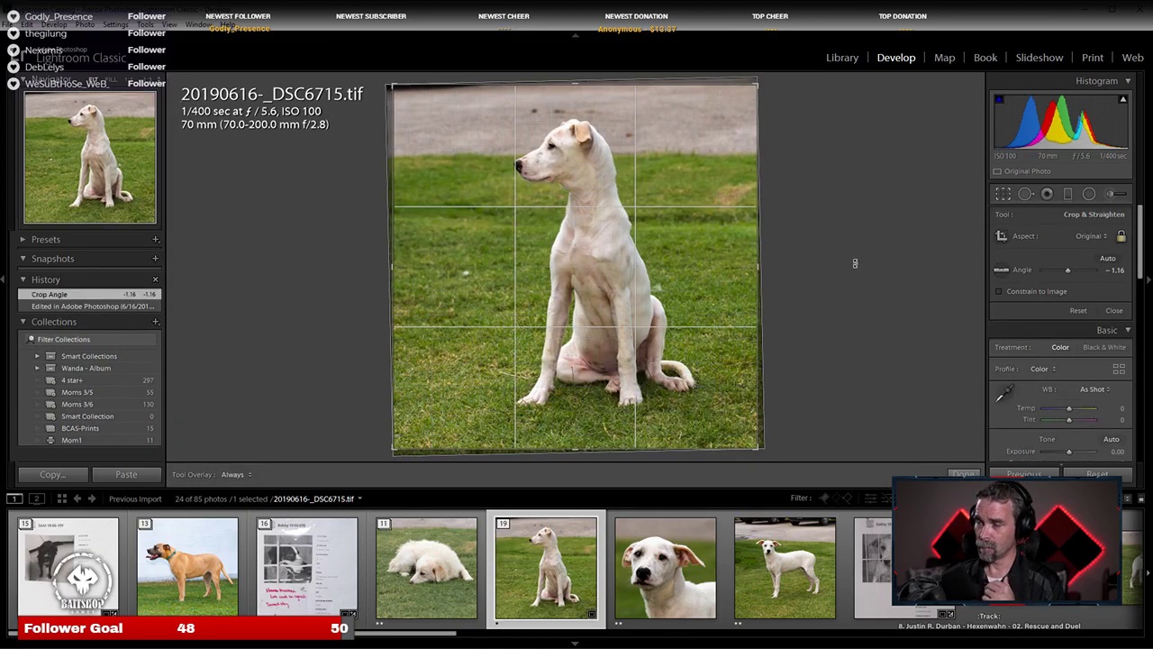
pyautogui.press('Return')
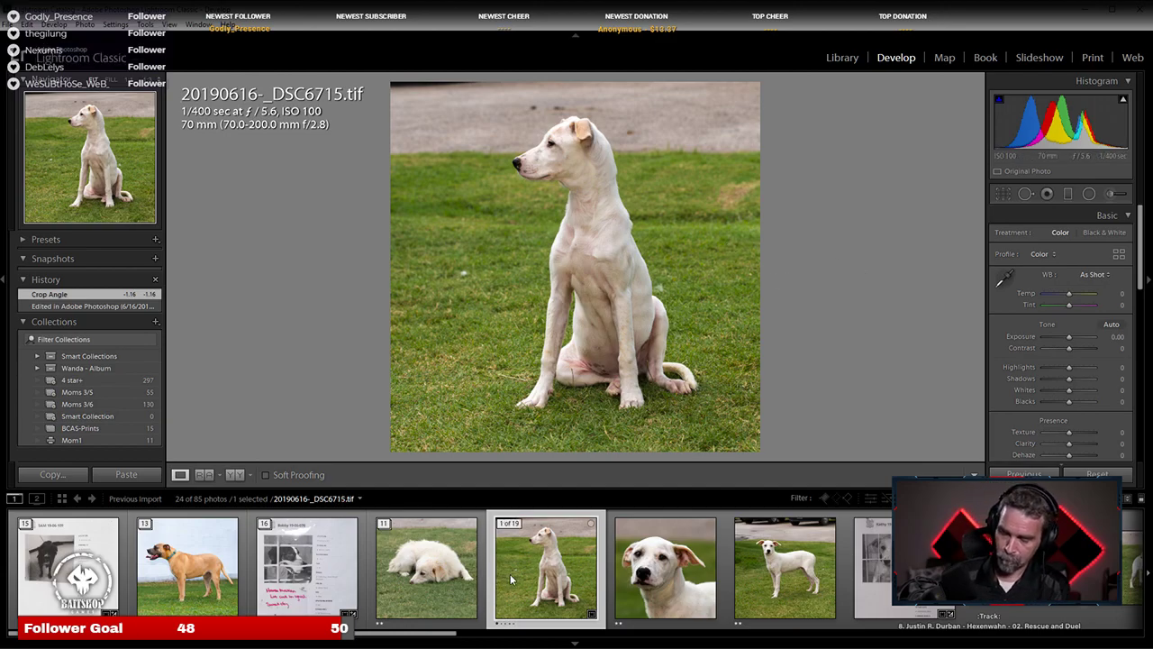
pyautogui.press('2')
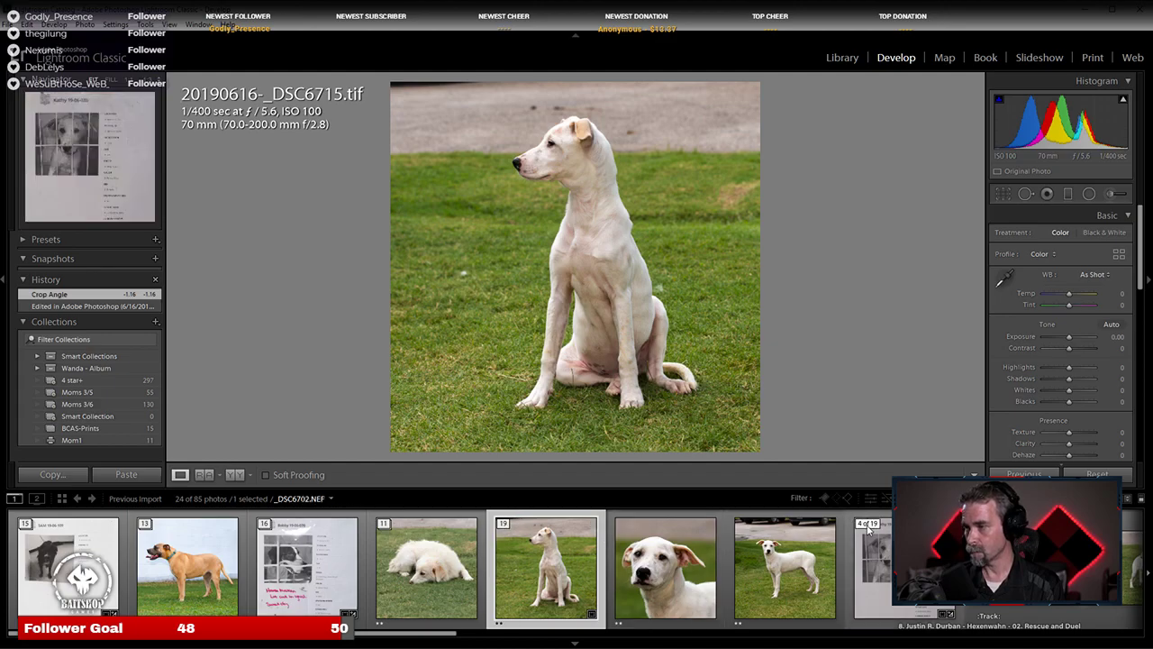
# Step: Move the shelter intake scan ahead of the sitting dog and expand the next dog's stack
pyautogui.moveTo(868, 528); pyautogui.dragTo(509, 531)
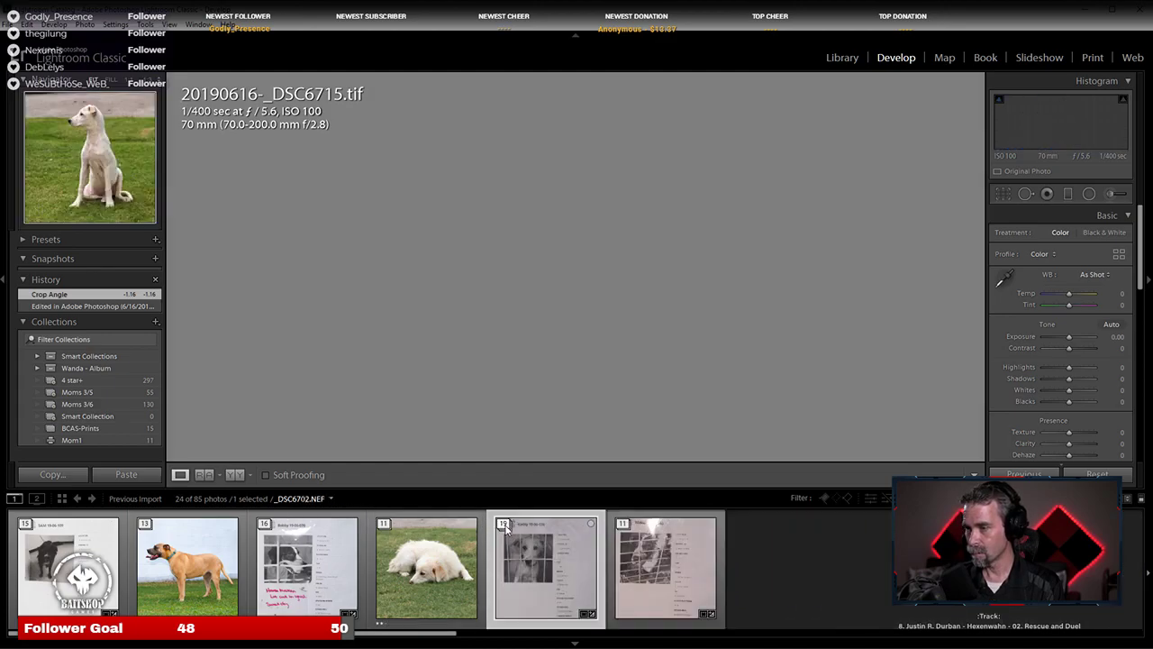
pyautogui.click(509, 529)
pyautogui.click(624, 523)
pyautogui.click(624, 523)
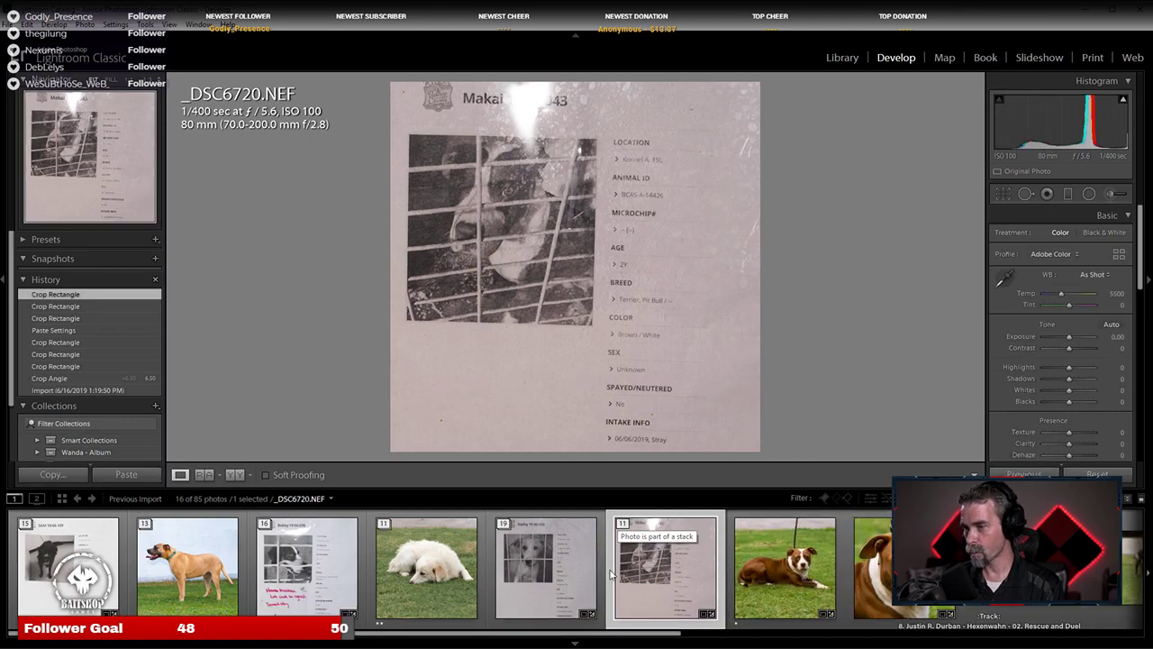
pyautogui.scroll(-1, 645, 577)
# Step: Select the lying brown-and-white dog photo _DSC6721.NEF for editing
pyautogui.click(645, 593)
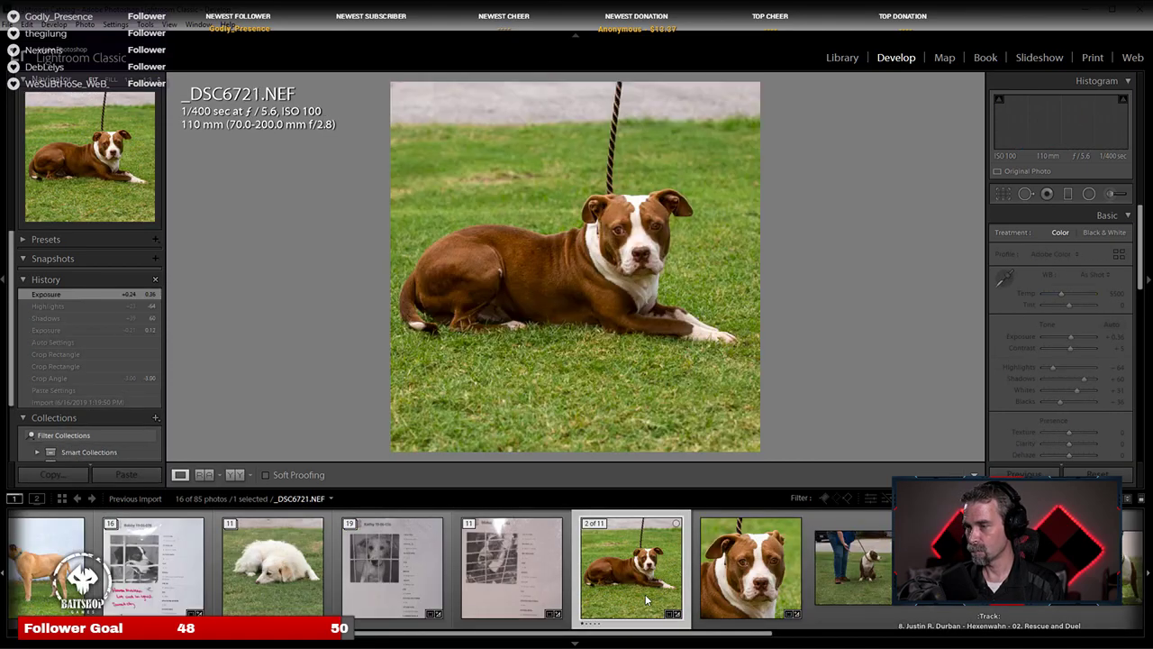
pyautogui.scroll(-1, 645, 593)
pyautogui.scroll(-1, 500, 597)
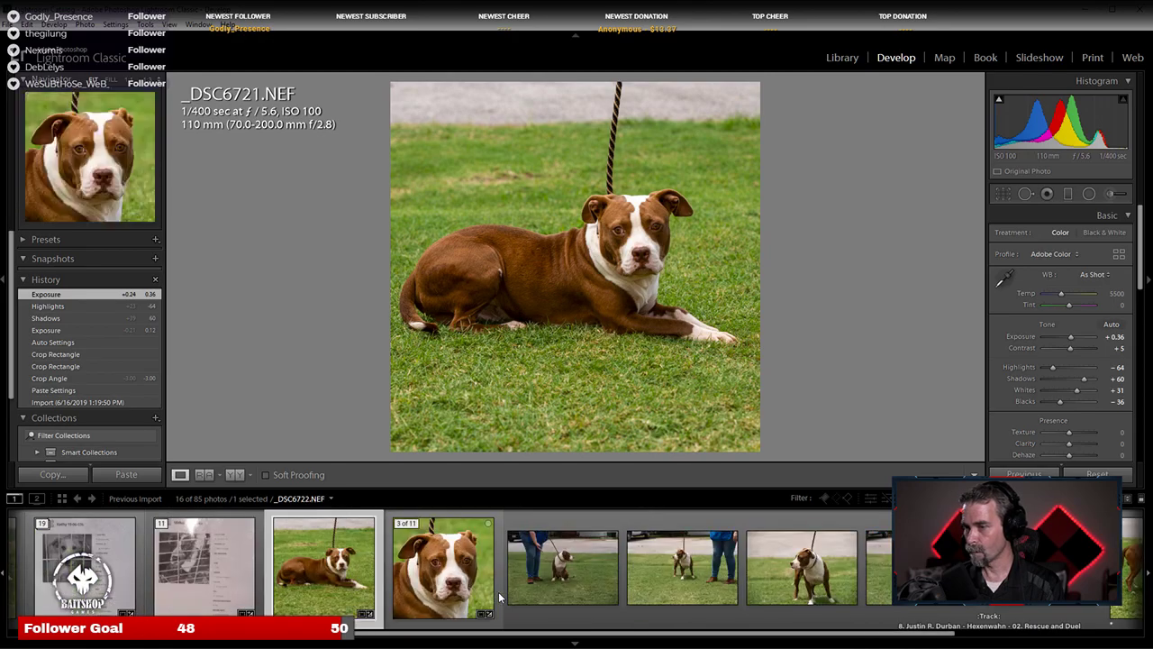
pyautogui.scroll(-2, 626, 586)
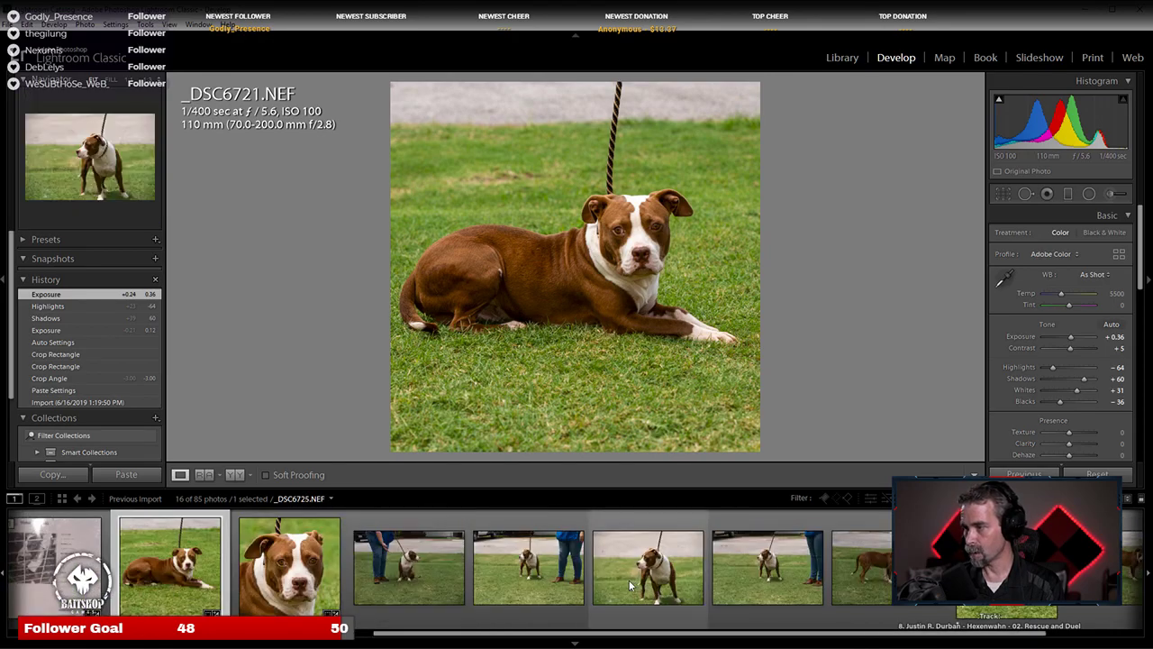
pyautogui.scroll(2, 622, 587)
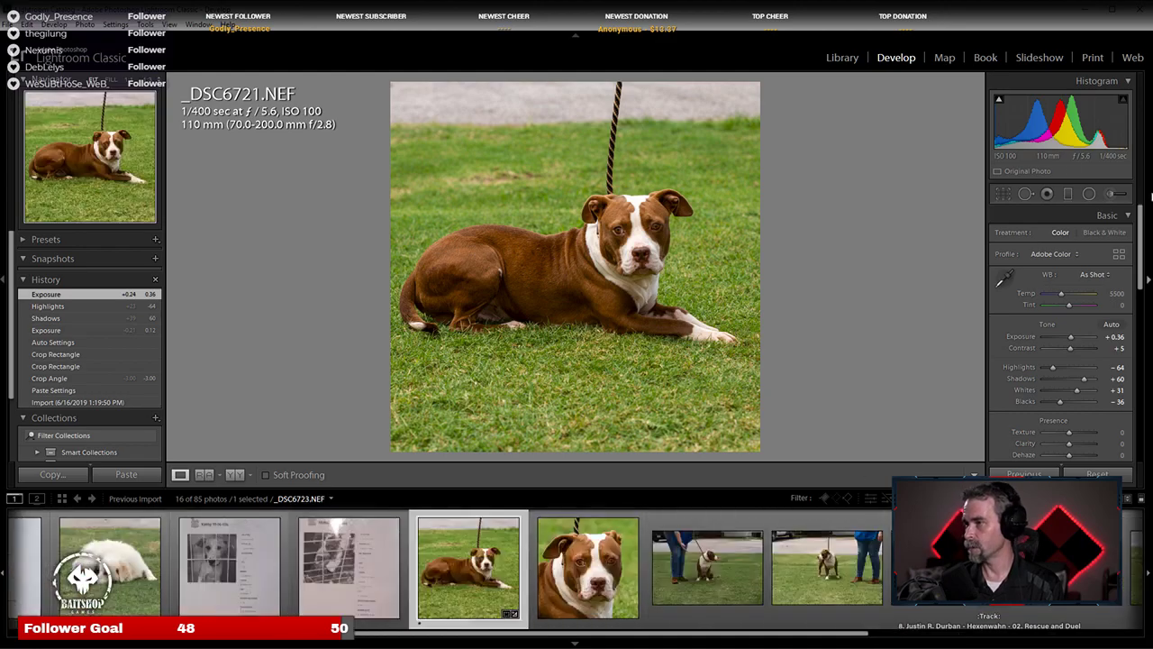
pyautogui.rightClick(430, 596)
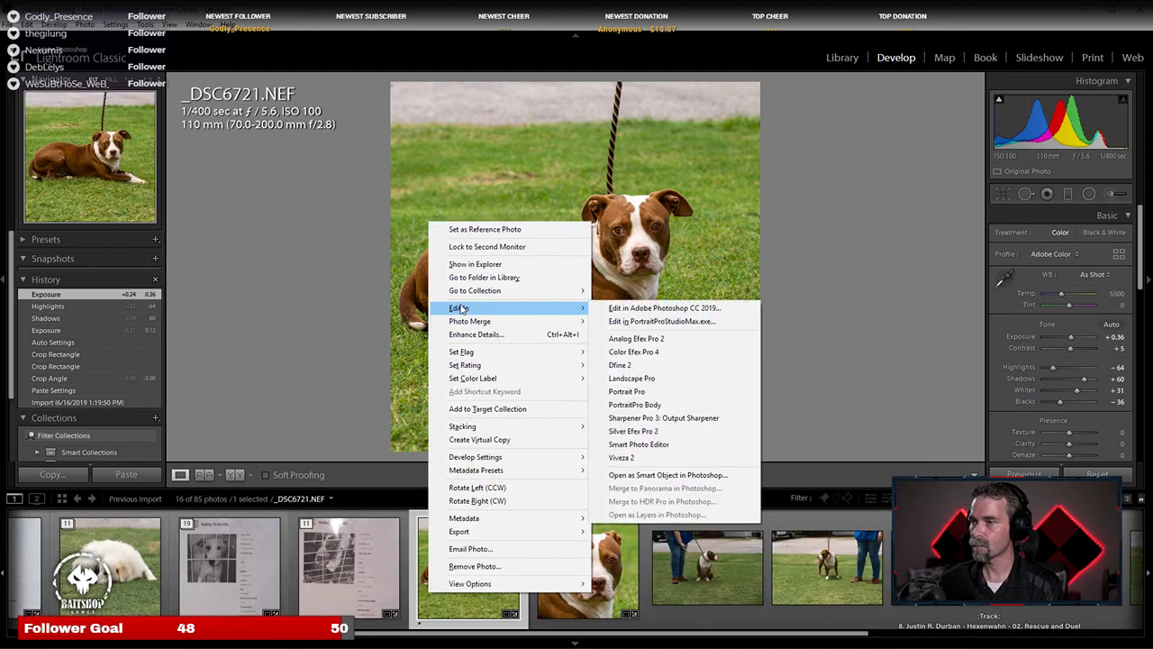
# Step: Edit _DSC6721 in Photoshop and heal away the leash above the dog's head
pyautogui.click(628, 308)
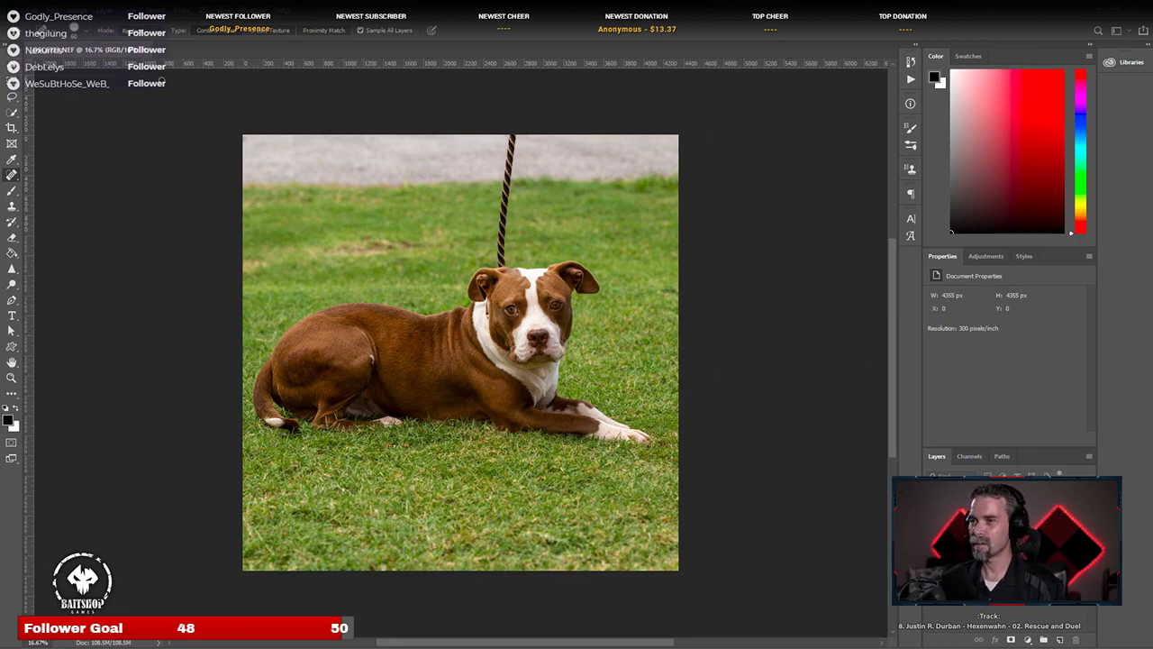
pyautogui.scroll(3, 550, 298)
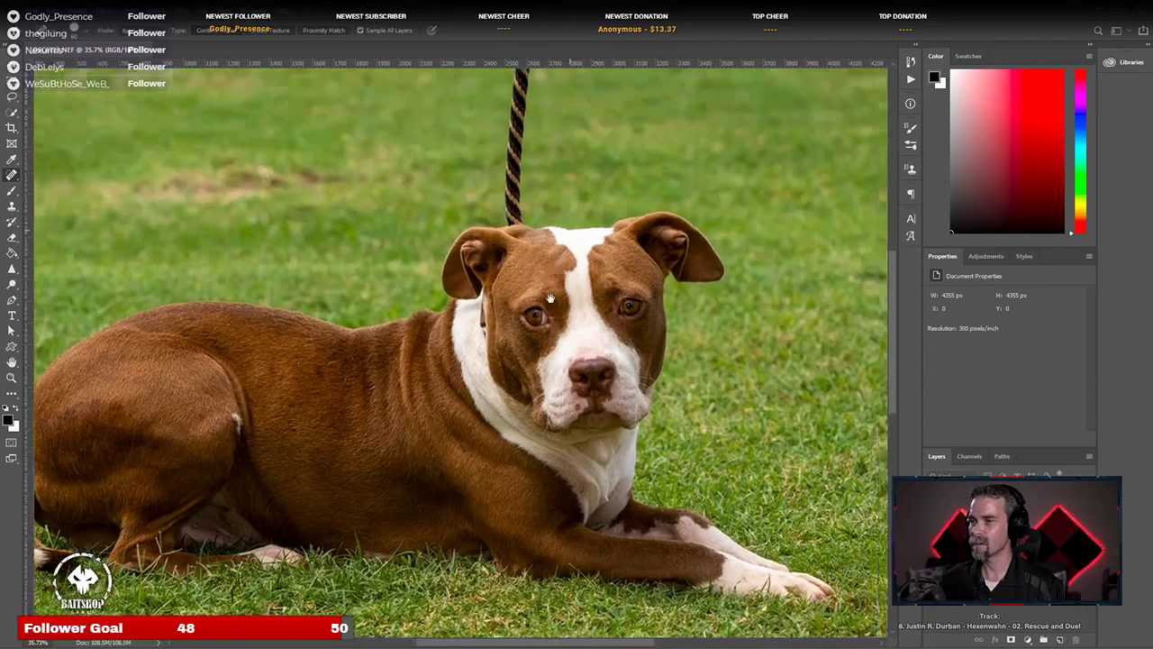
pyautogui.scroll(5, 551, 298)
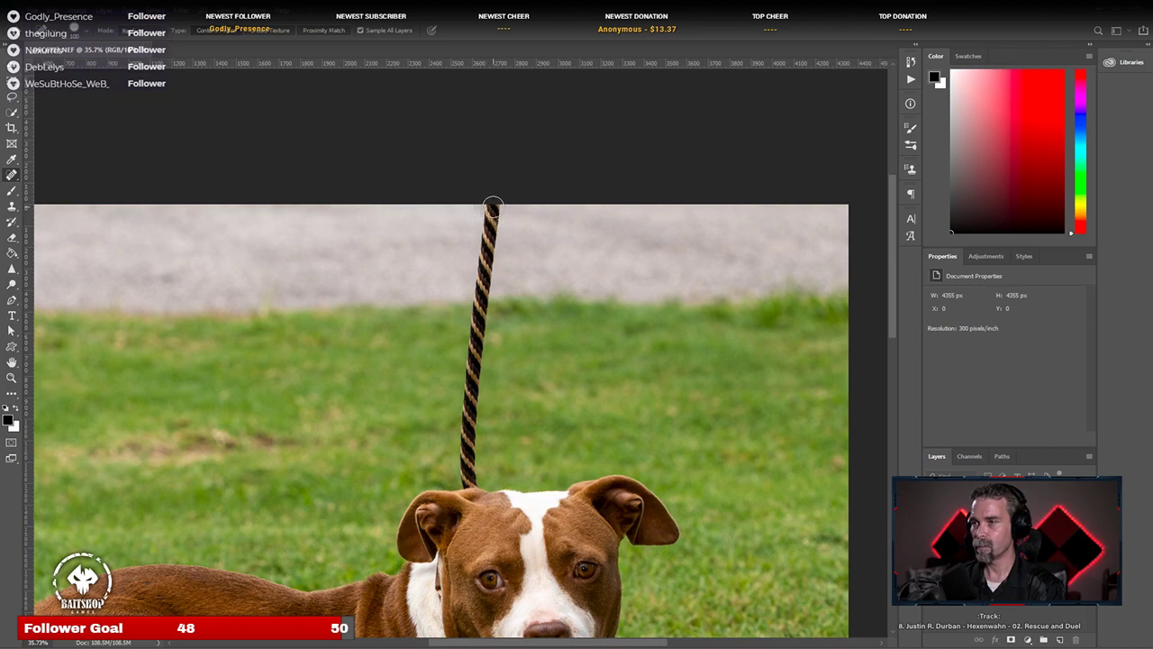
pyautogui.moveTo(492, 206); pyautogui.dragTo(467, 486)
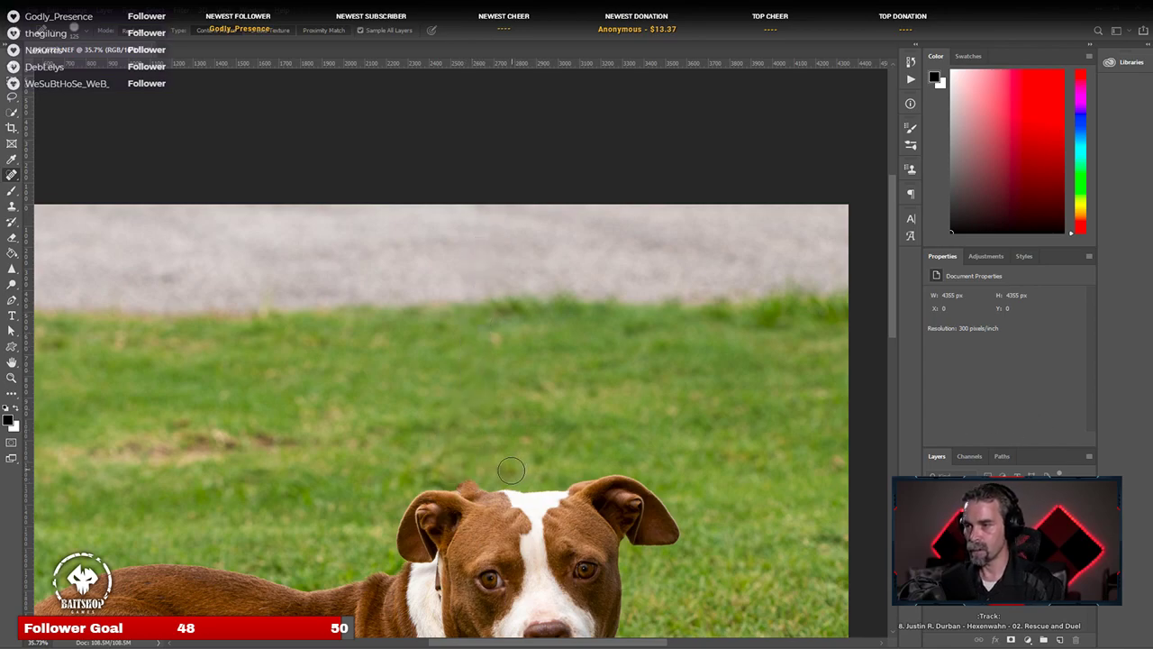
# Step: Smooth the fur bump on top of the dog's head with the Clone Stamp
pyautogui.scroll(3, 512, 472)
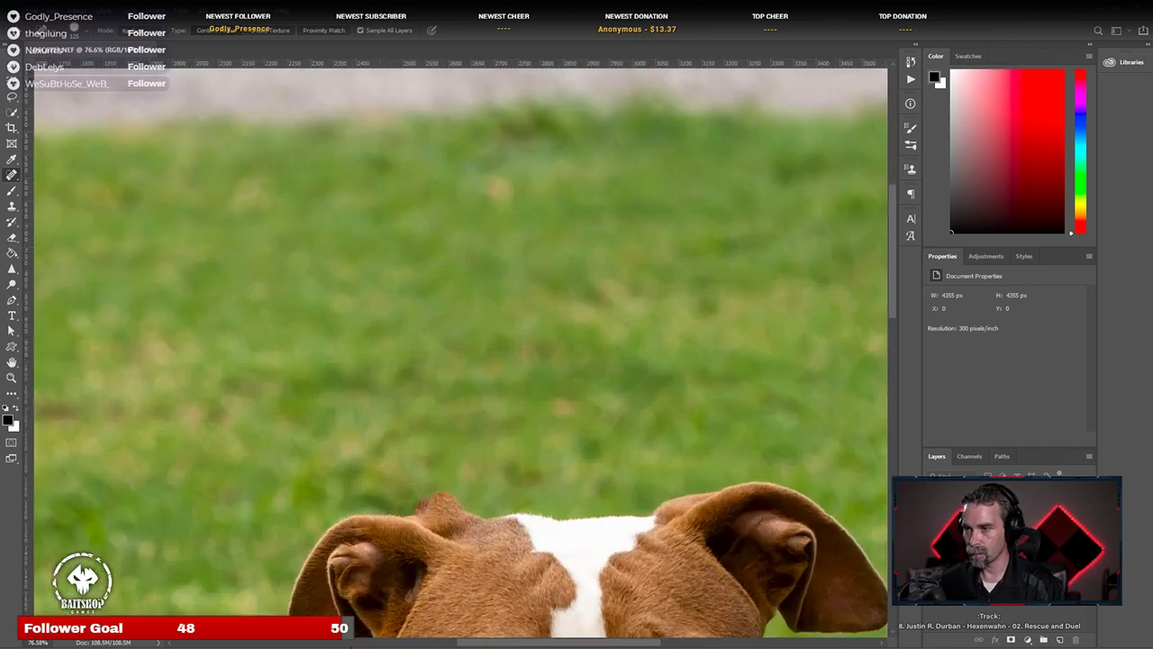
pyautogui.click(12, 207)
pyautogui.scroll(1, 356, 590)
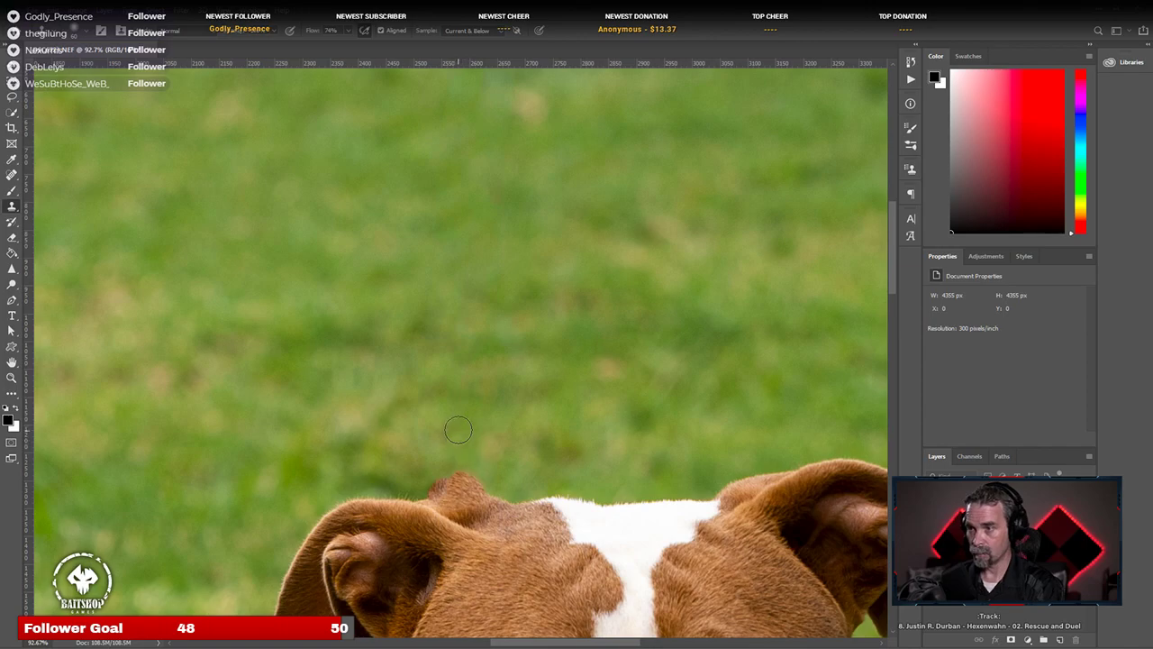
pyautogui.moveTo(477, 478); pyautogui.dragTo(416, 488)
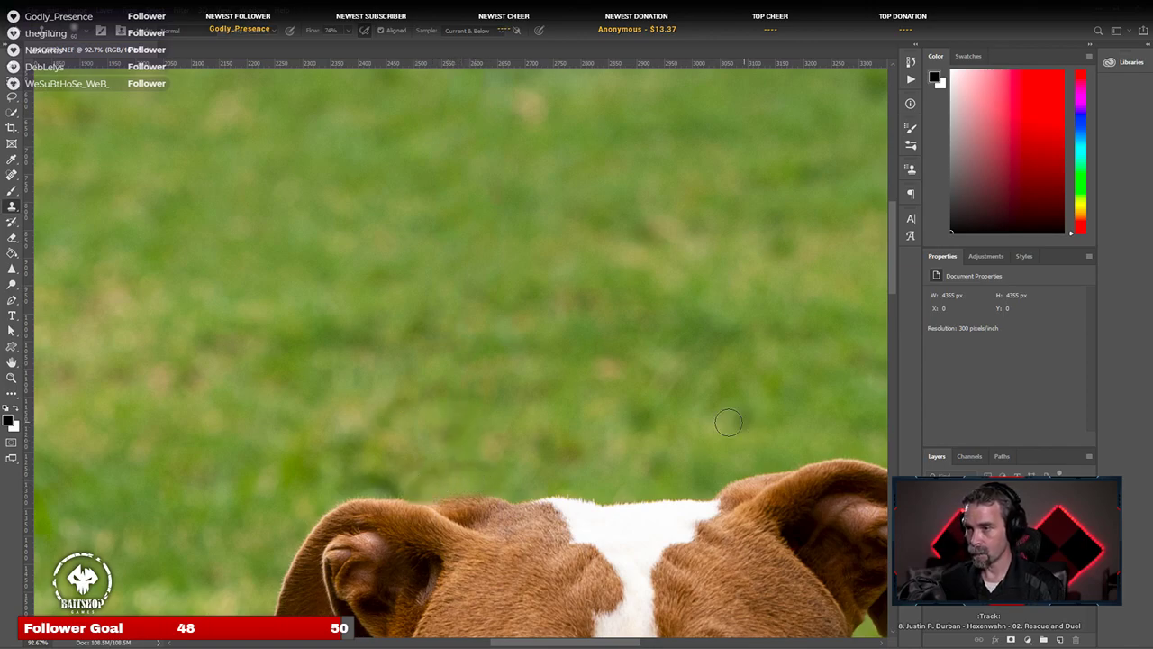
pyautogui.scroll(-6, 510, 420)
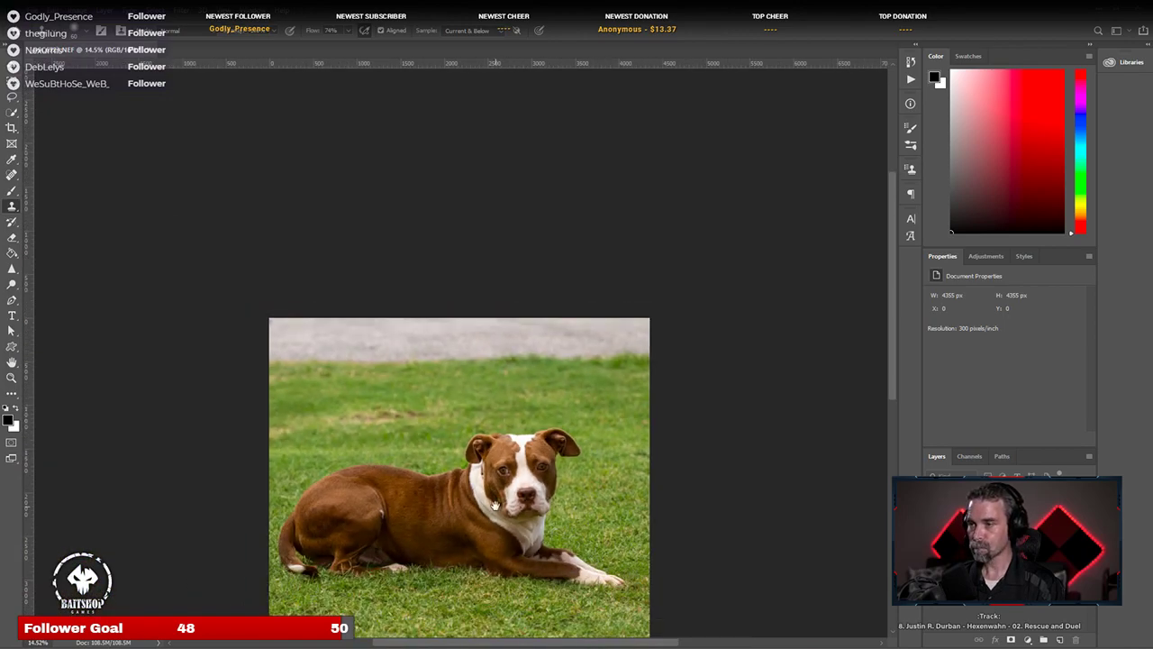
pyautogui.scroll(3, 495, 509)
pyautogui.scroll(-4, 499, 520)
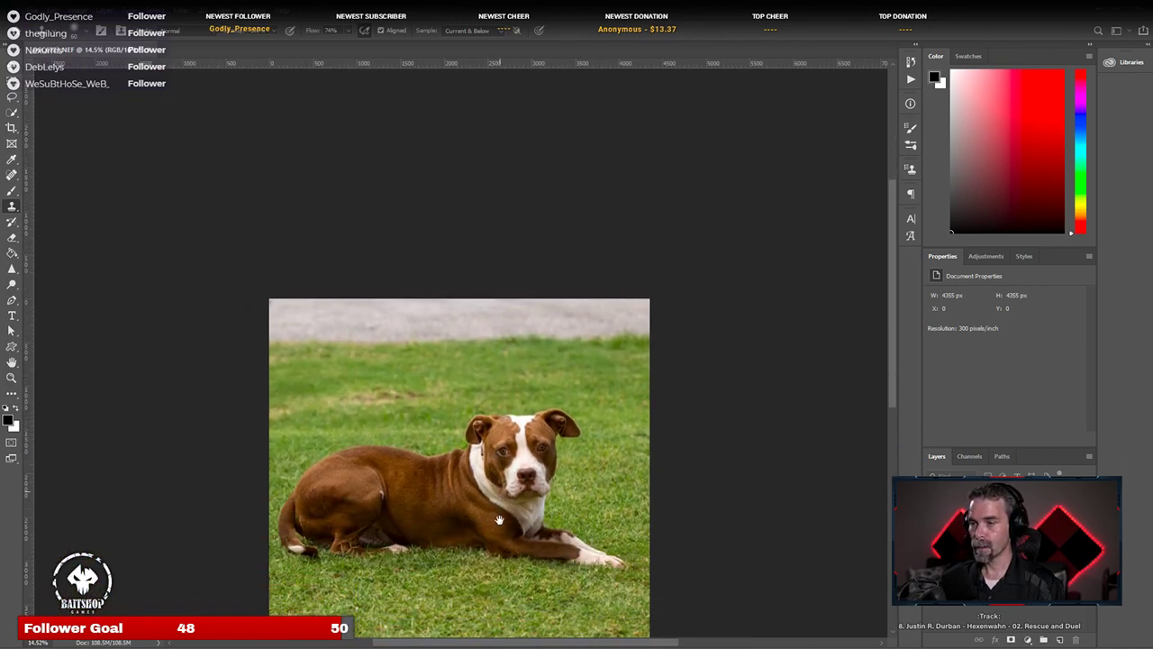
pyautogui.scroll(5, 512, 502)
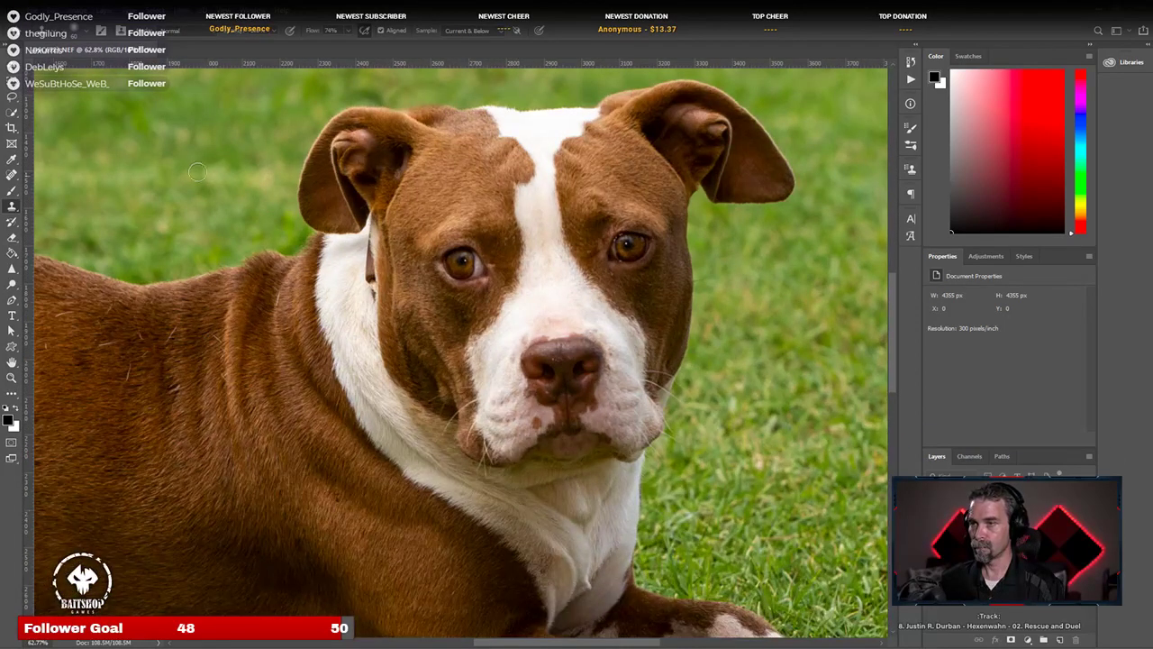
# Step: With a smaller Spot Healing Brush, heal away the collar strap on the neck
pyautogui.click(12, 174)
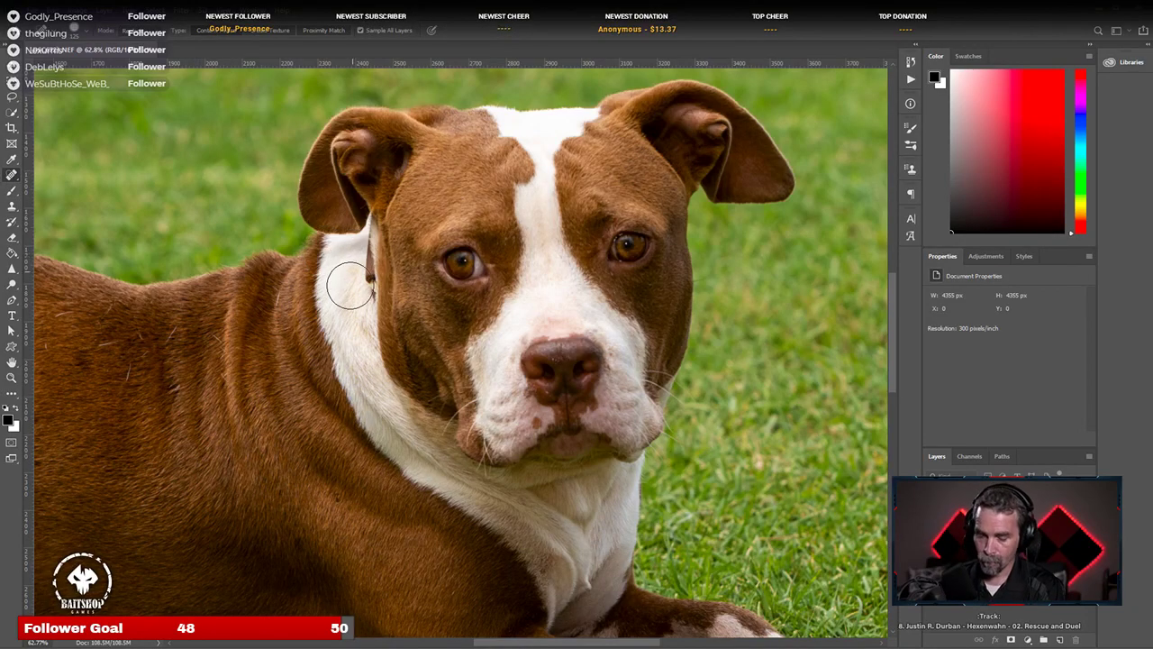
pyautogui.press('[')
pyautogui.press('[')
pyautogui.press('[')
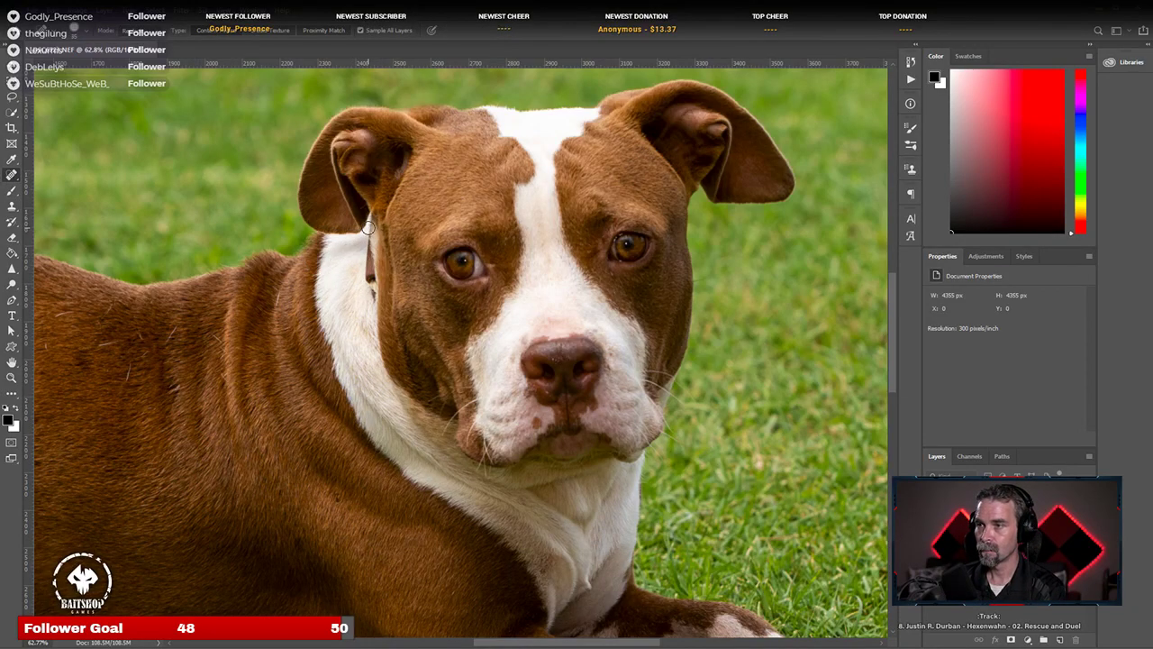
pyautogui.moveTo(371, 236); pyautogui.dragTo(370, 307)
pyautogui.scroll(-5, 394, 340)
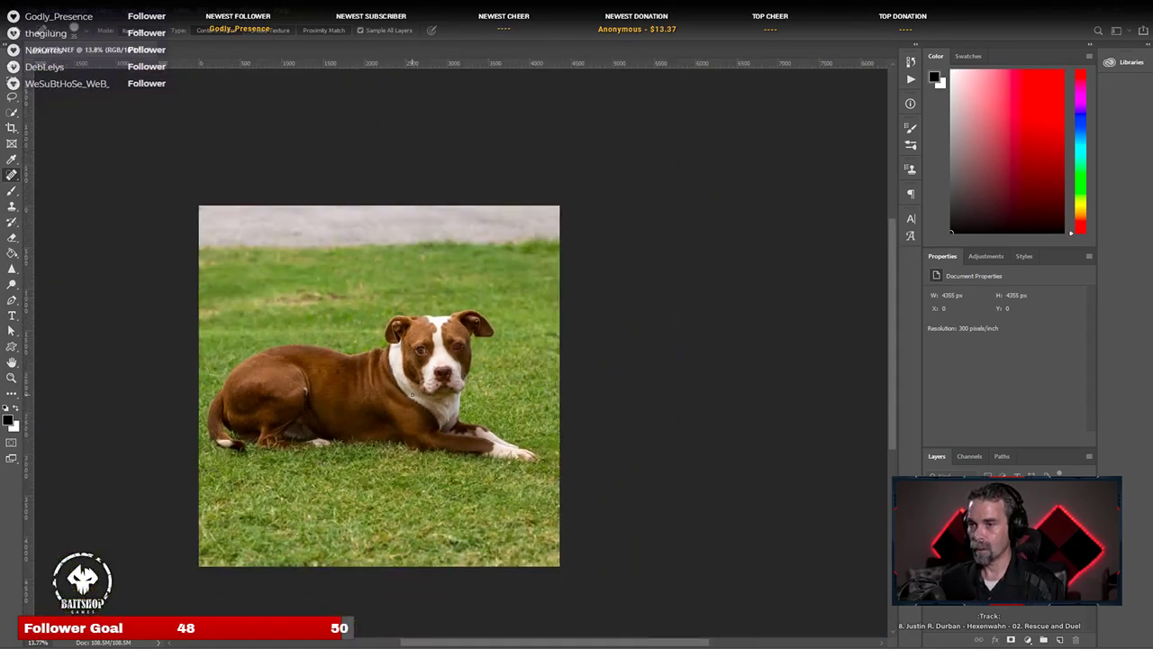
pyautogui.scroll(3, 406, 369)
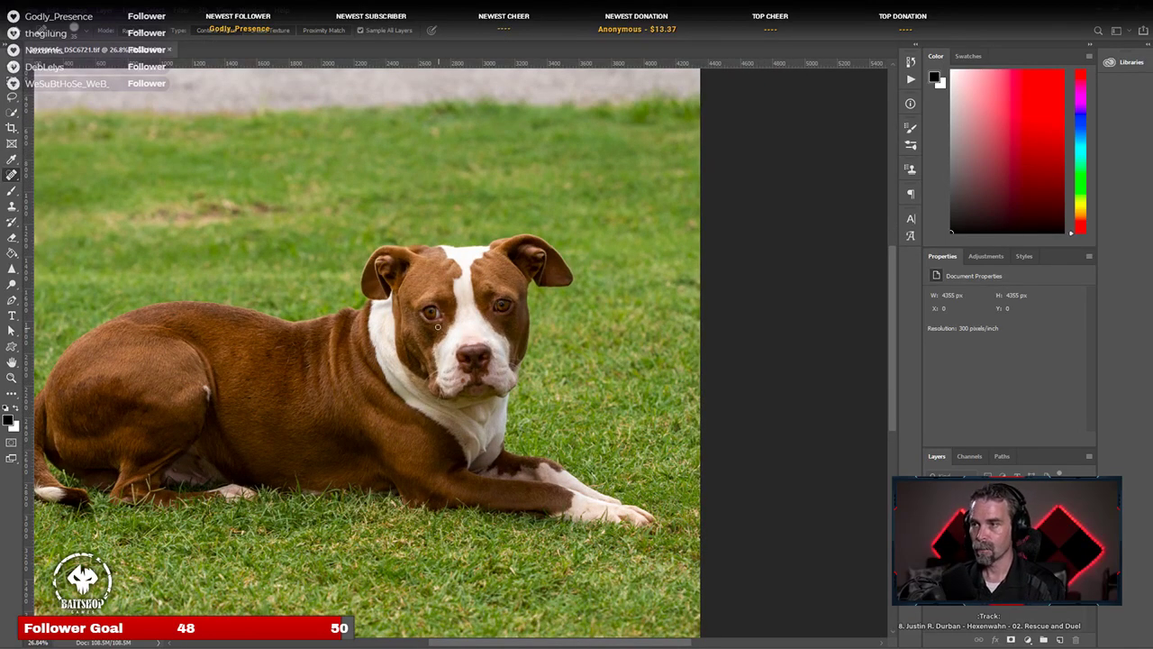
# Step: Close the retouched photo in Photoshop and rate it two stars in Lightroom
pyautogui.click(170, 48)
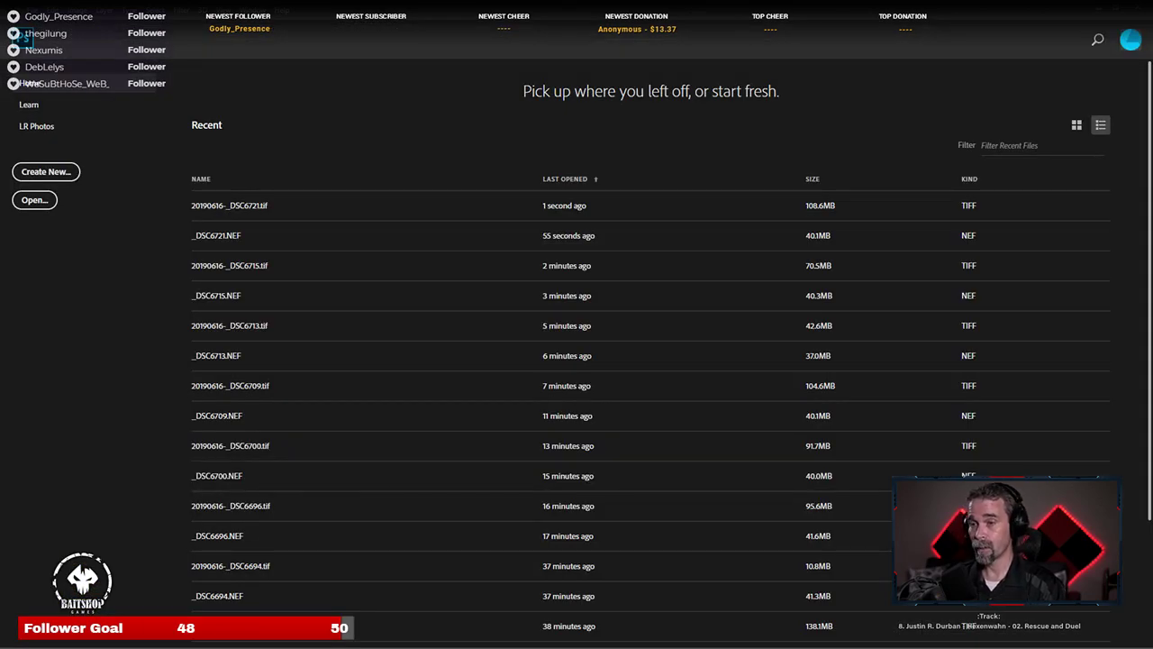
pyautogui.hotkey('alt', 'Tab')
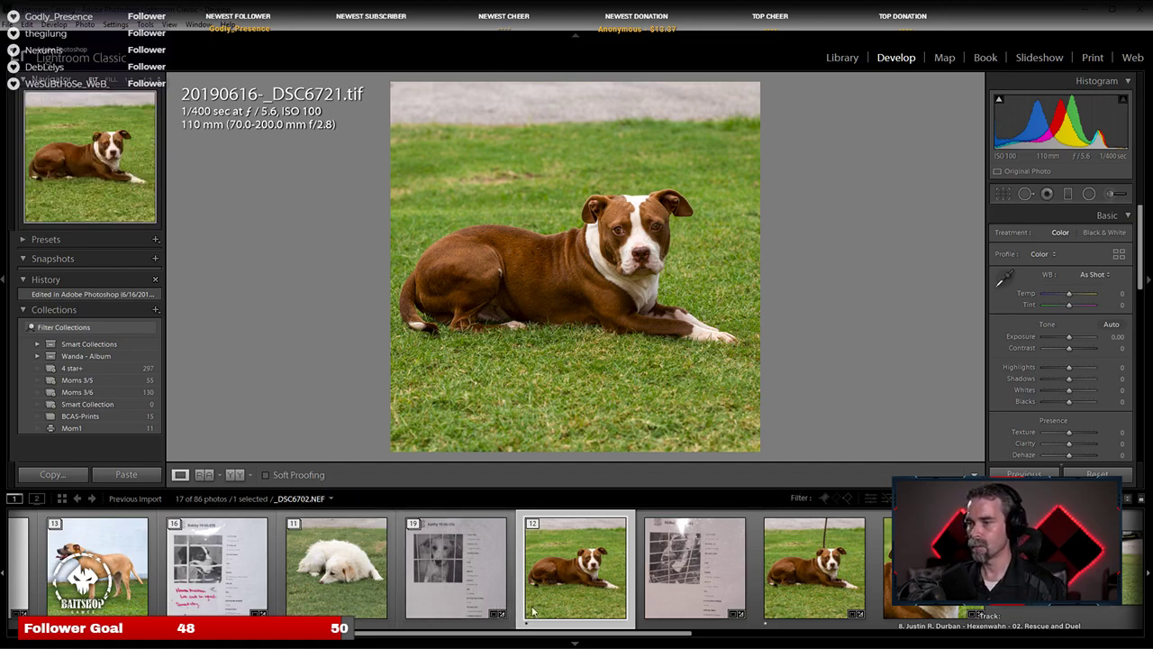
pyautogui.press('2')
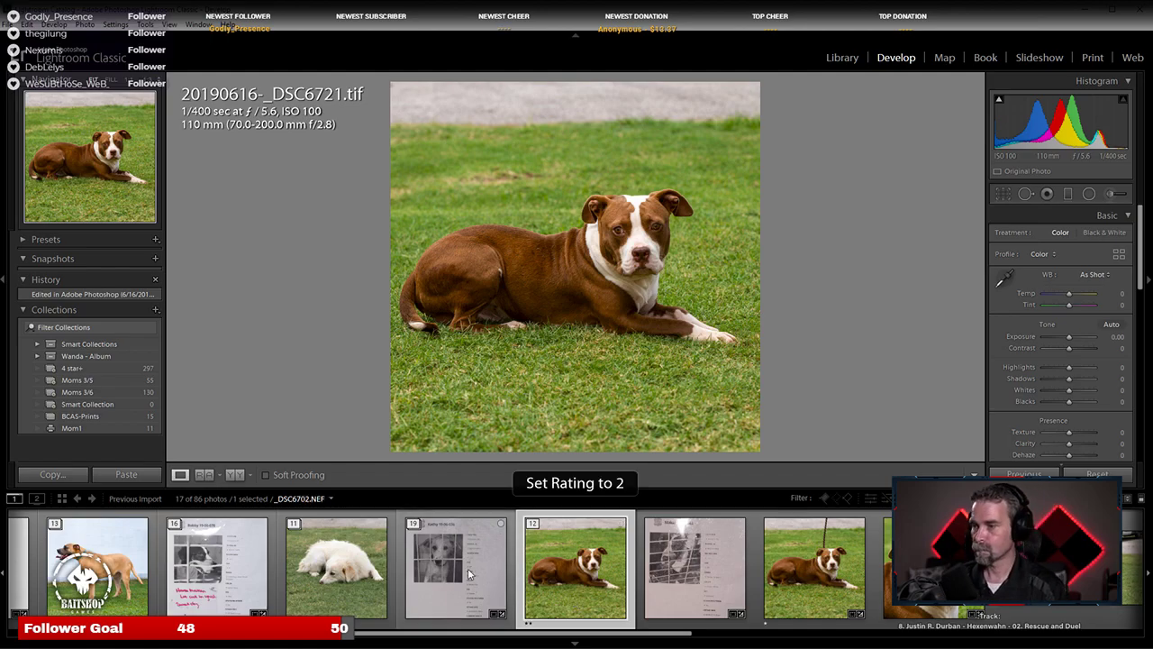
# Step: Send the standing dog photo _DSC6728.NEF to Photoshop and zoom in
pyautogui.scroll(-3, 577, 568)
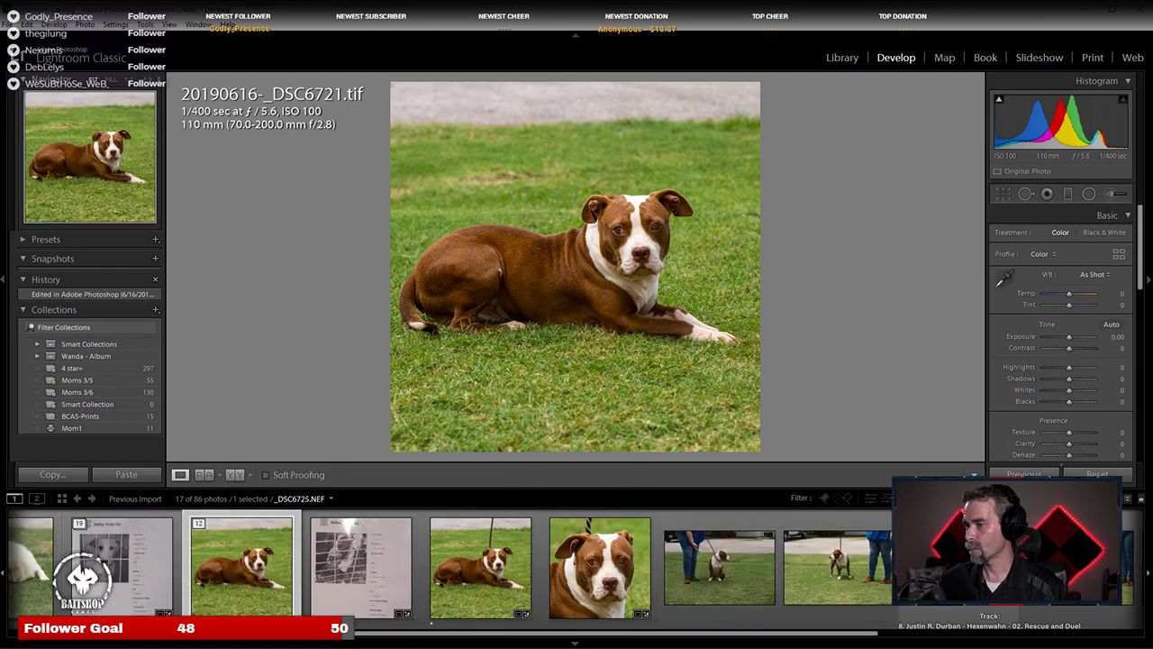
pyautogui.click(849, 568)
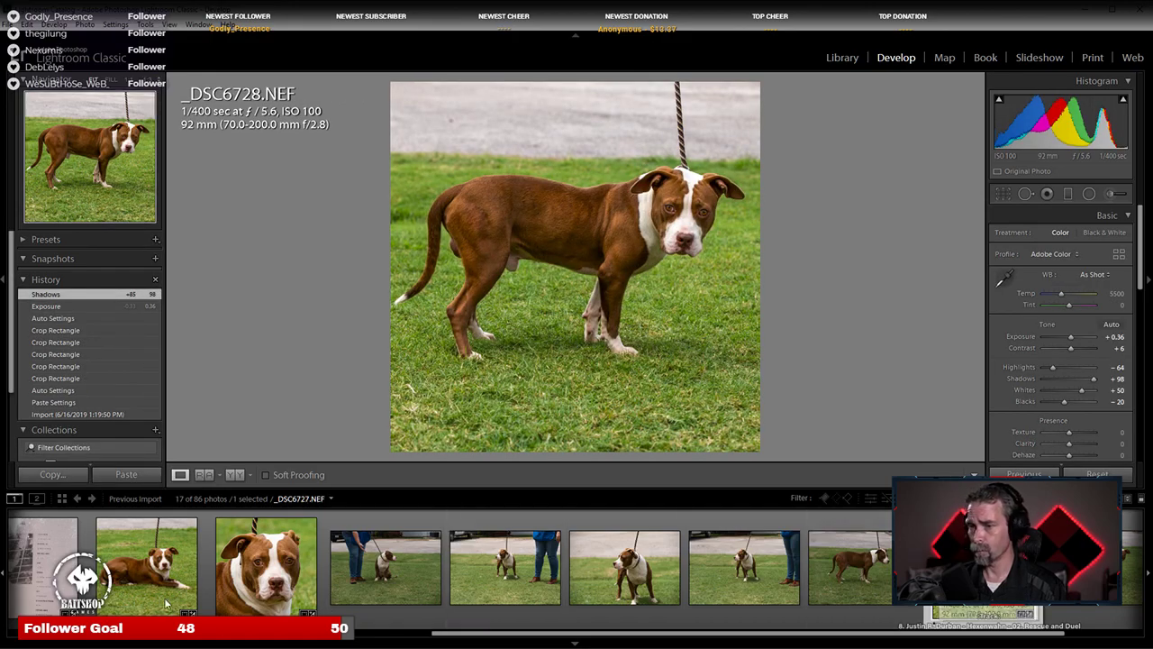
pyautogui.rightClick(991, 577)
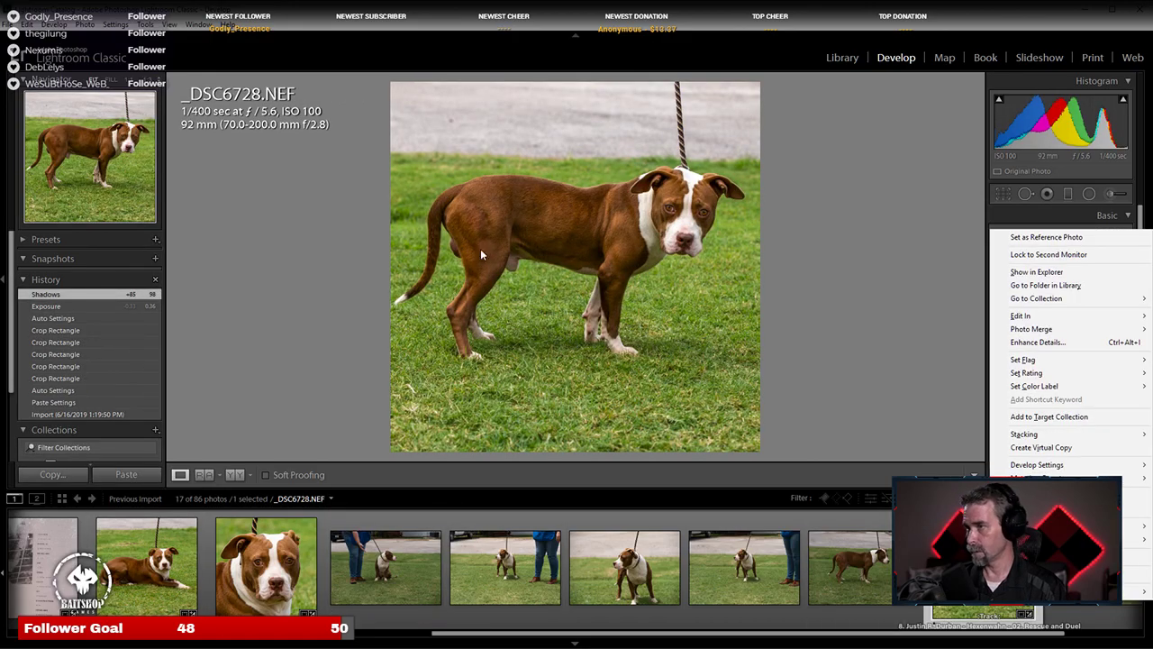
pyautogui.moveTo(1027, 316)
pyautogui.click(964, 315)
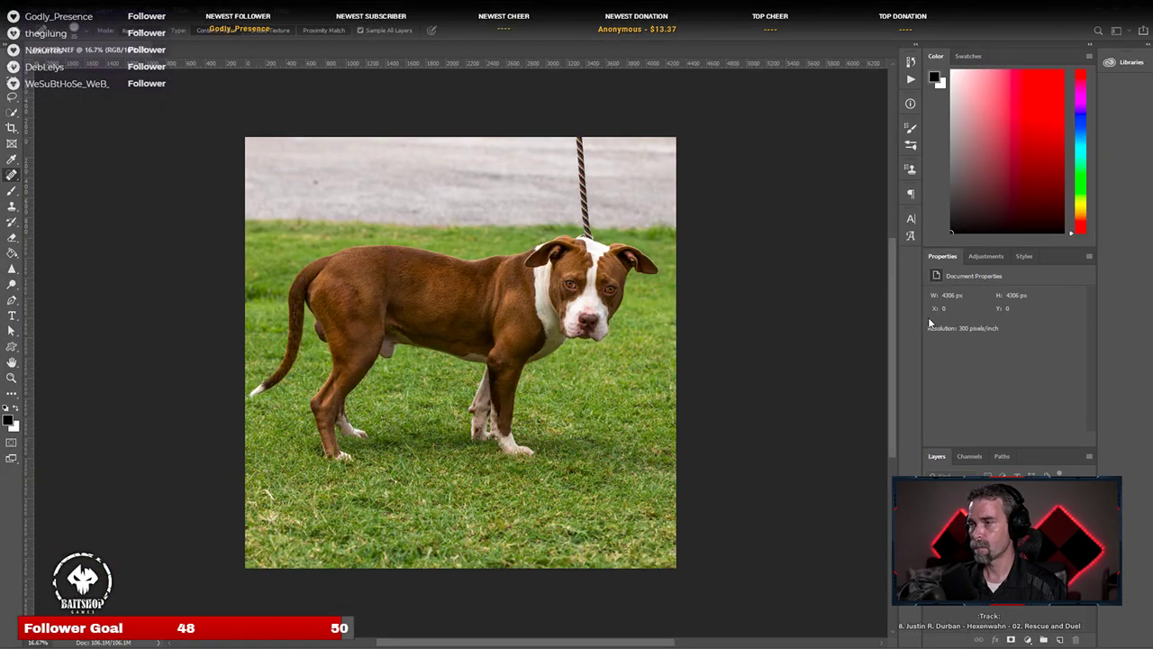
pyautogui.hotkey('ctrl', '0')
pyautogui.scroll(3, 555, 206)
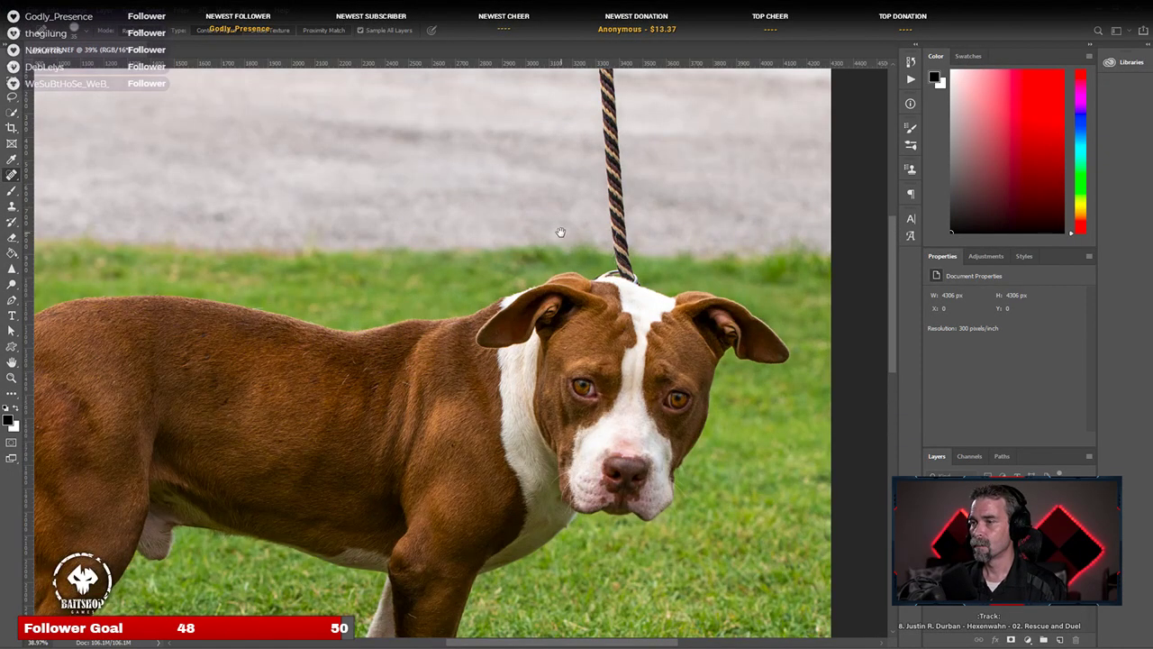
# Step: Heal away the leash above the standing dog's head and the twig in the grey background
pyautogui.moveTo(561, 233); pyautogui.dragTo(524, 374)
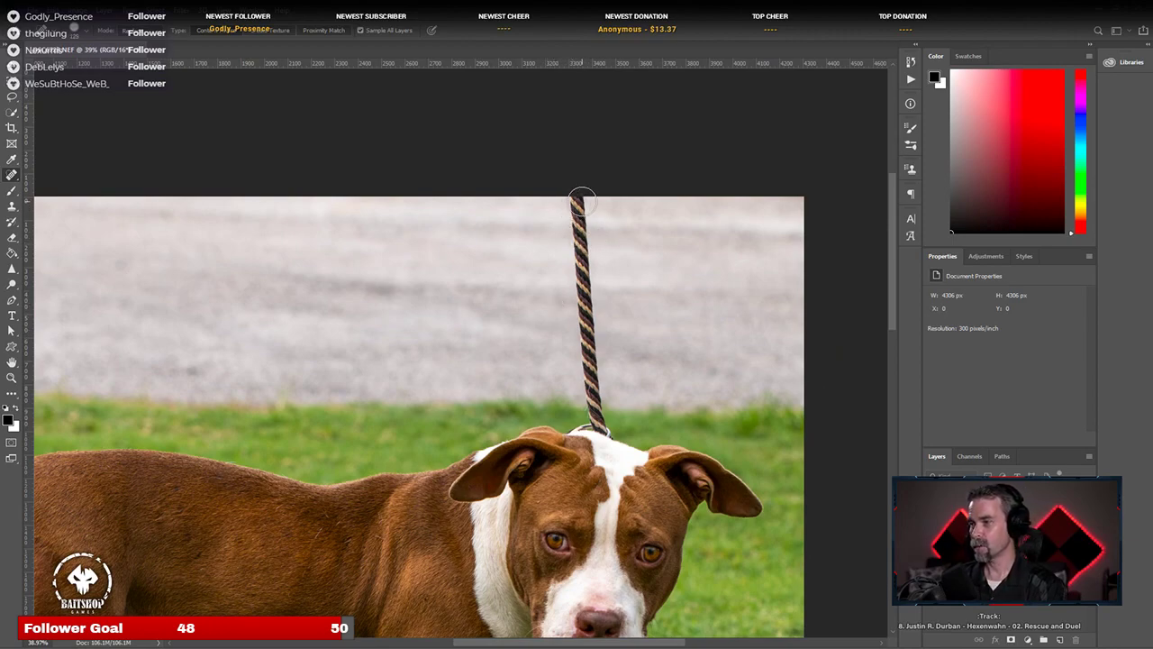
pyautogui.moveTo(577, 192)
pyautogui.mouseDown()
pyautogui.moveTo(598, 416)
pyautogui.moveTo(618, 425)
pyautogui.moveTo(571, 418)
pyautogui.moveTo(600, 406)
pyautogui.moveTo(612, 417)
pyautogui.mouseUp()
pyautogui.scroll(5, 641, 463)
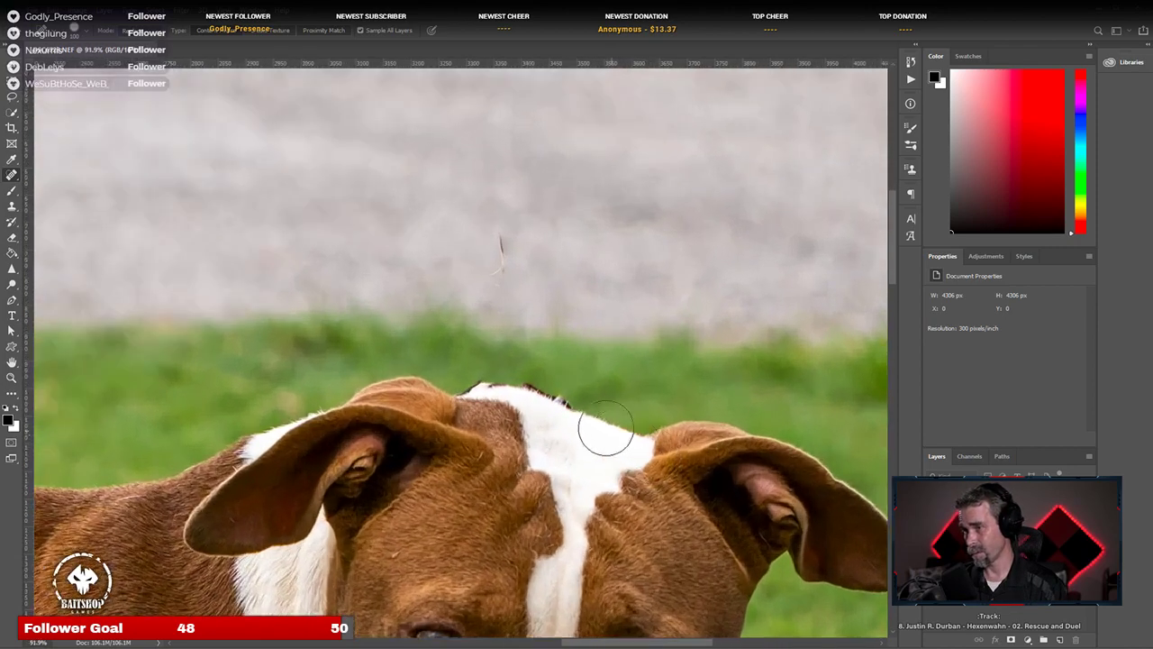
pyautogui.moveTo(479, 180); pyautogui.dragTo(505, 300)
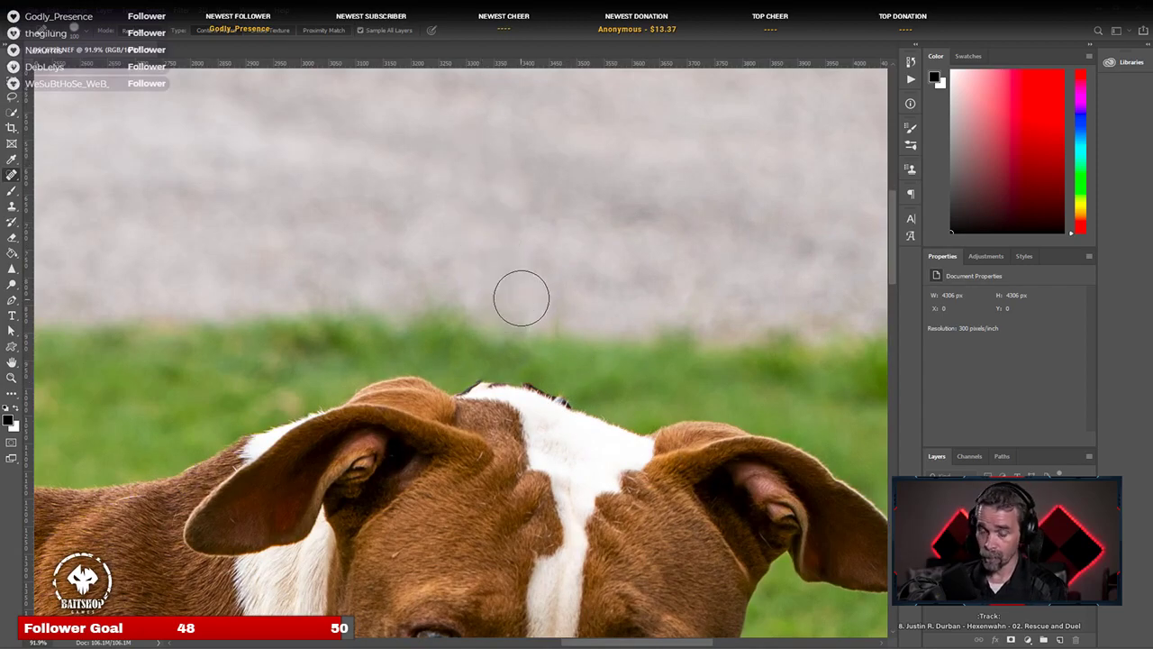
# Step: With a smaller brush, clean the remaining leash marks off the top of the head
pyautogui.press('[')
pyautogui.press('[')
pyautogui.press('[')
pyautogui.press('[')
pyautogui.press('[')
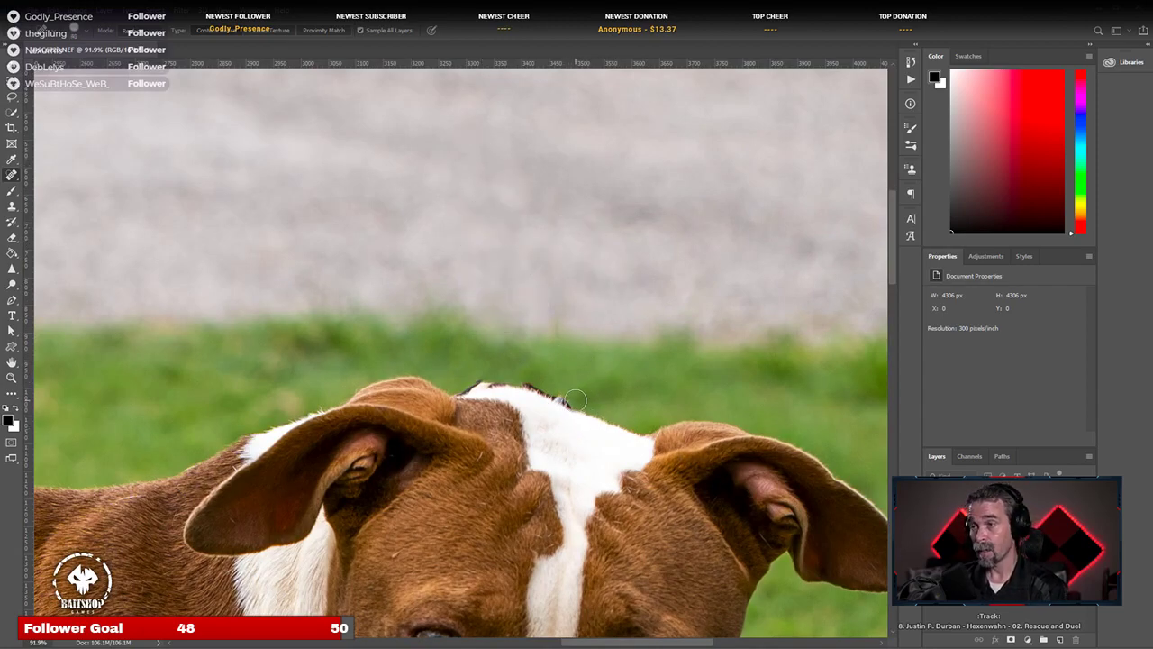
pyautogui.moveTo(574, 402)
pyautogui.mouseDown()
pyautogui.moveTo(522, 378)
pyautogui.moveTo(571, 400)
pyautogui.mouseUp()
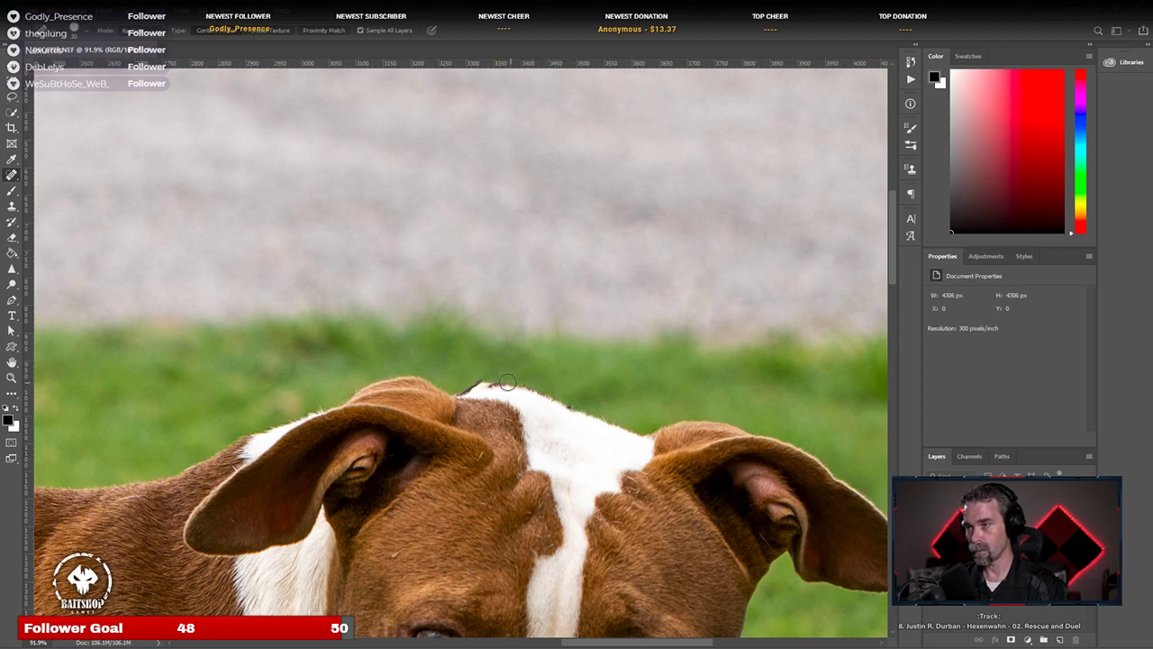
pyautogui.moveTo(482, 378)
pyautogui.mouseDown()
pyautogui.moveTo(469, 382)
pyautogui.moveTo(484, 377)
pyautogui.mouseUp()
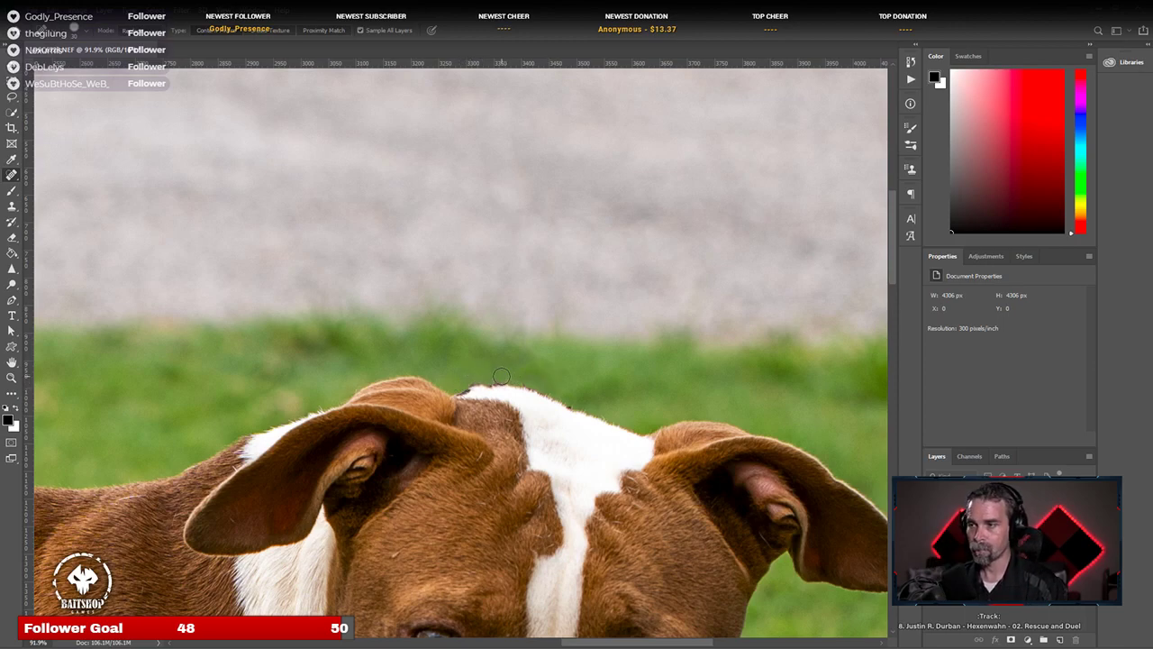
pyautogui.scroll(-5, 501, 376)
# Step: At 75.9% zoom, heal two stray white hairs and a small dark blemish off the shoulder
pyautogui.scroll(3, 405, 571)
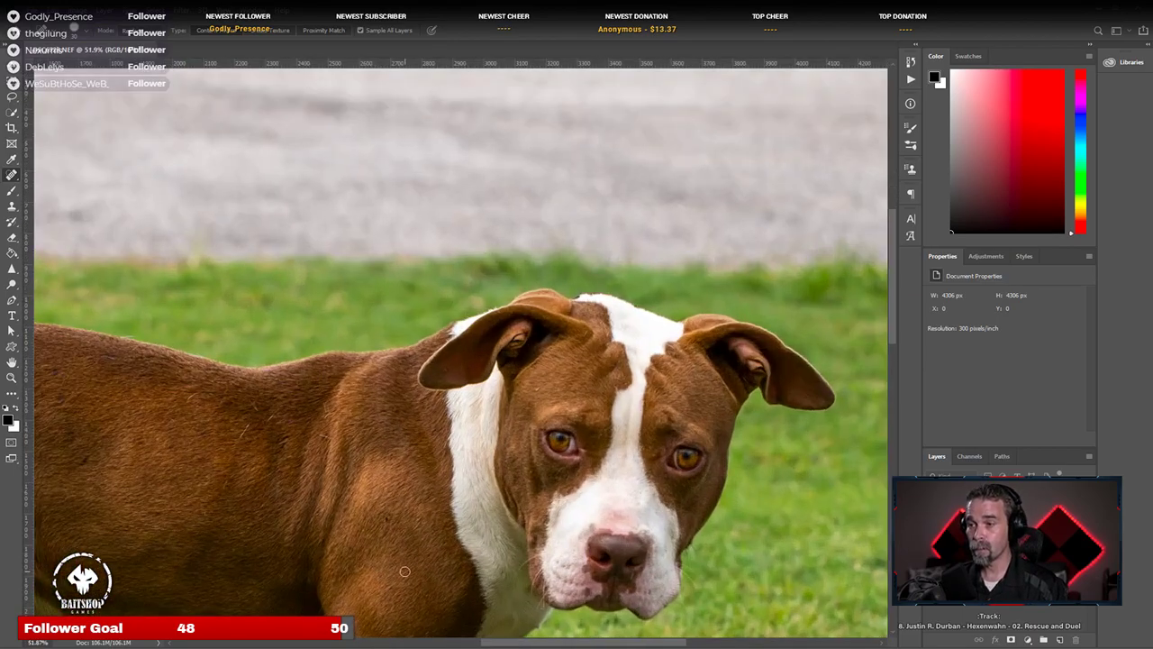
pyautogui.scroll(2, 404, 571)
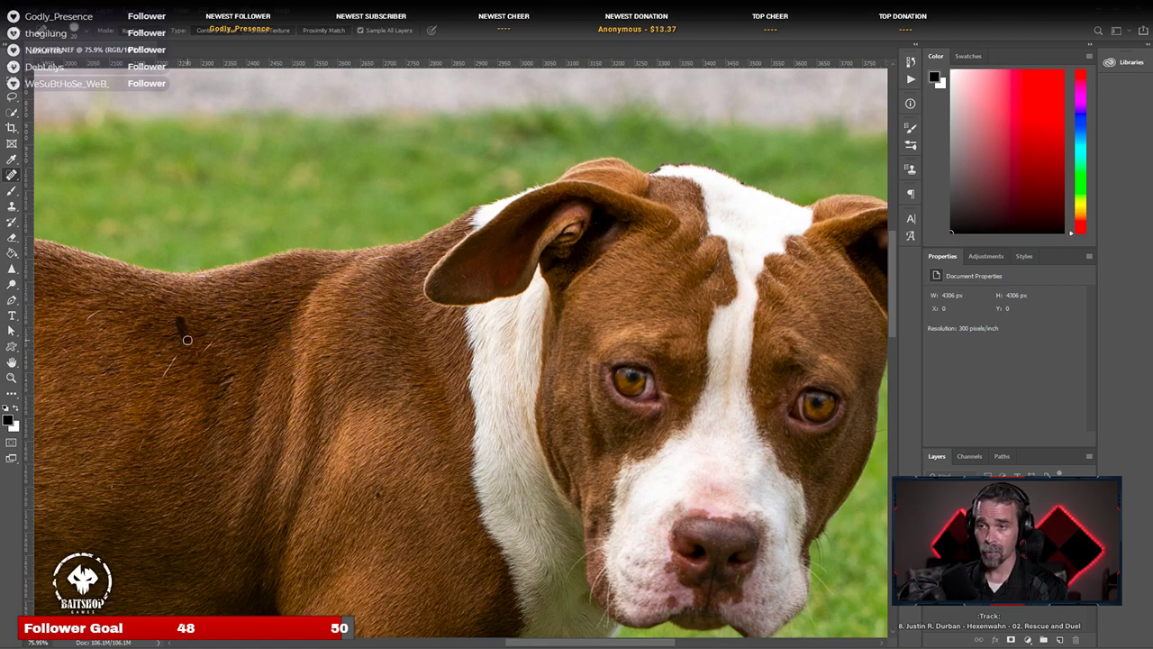
pyautogui.moveTo(176, 358); pyautogui.dragTo(155, 389)
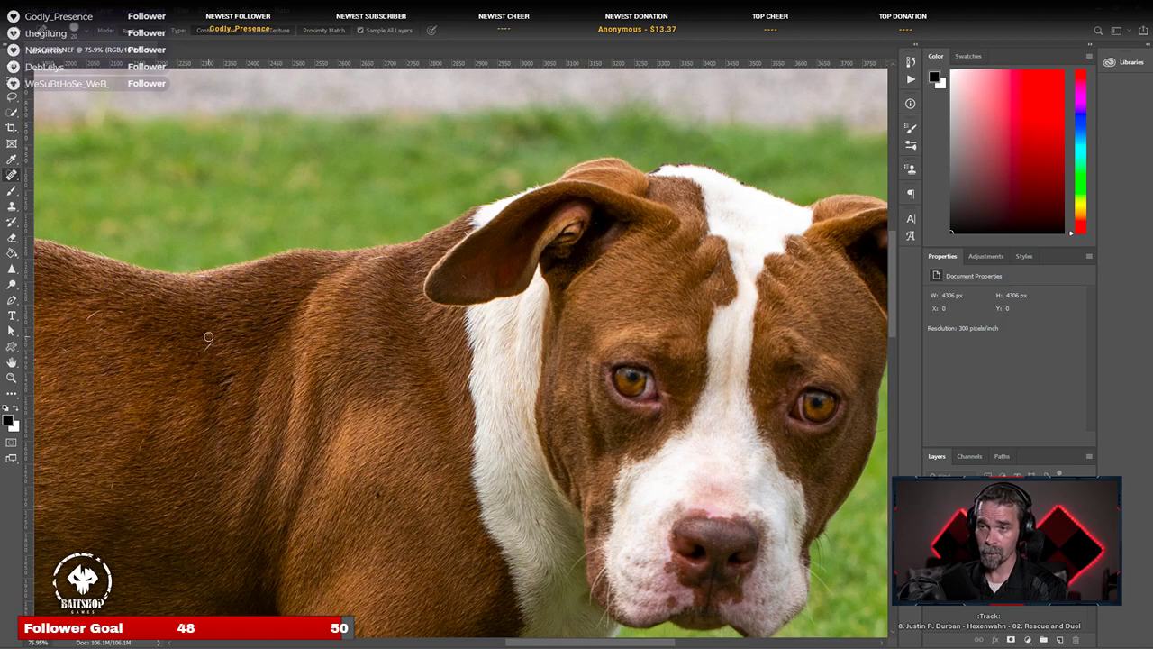
pyautogui.moveTo(208, 337); pyautogui.dragTo(195, 359)
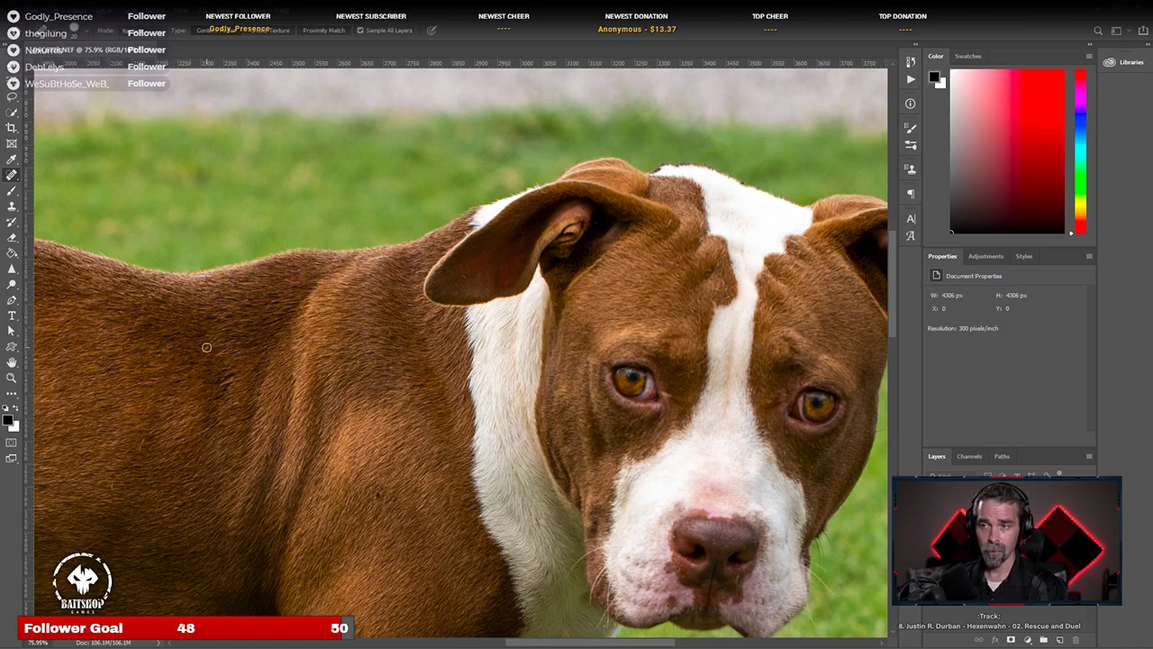
pyautogui.moveTo(232, 388); pyautogui.dragTo(214, 394)
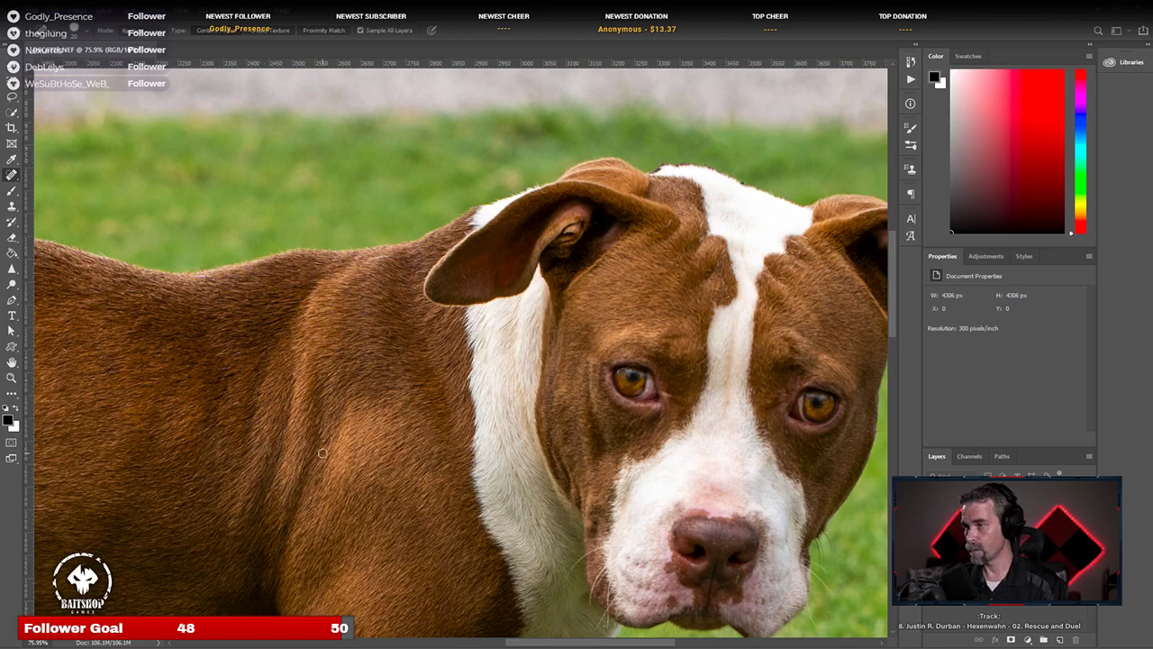
pyautogui.moveTo(323, 453); pyautogui.dragTo(764, 417)
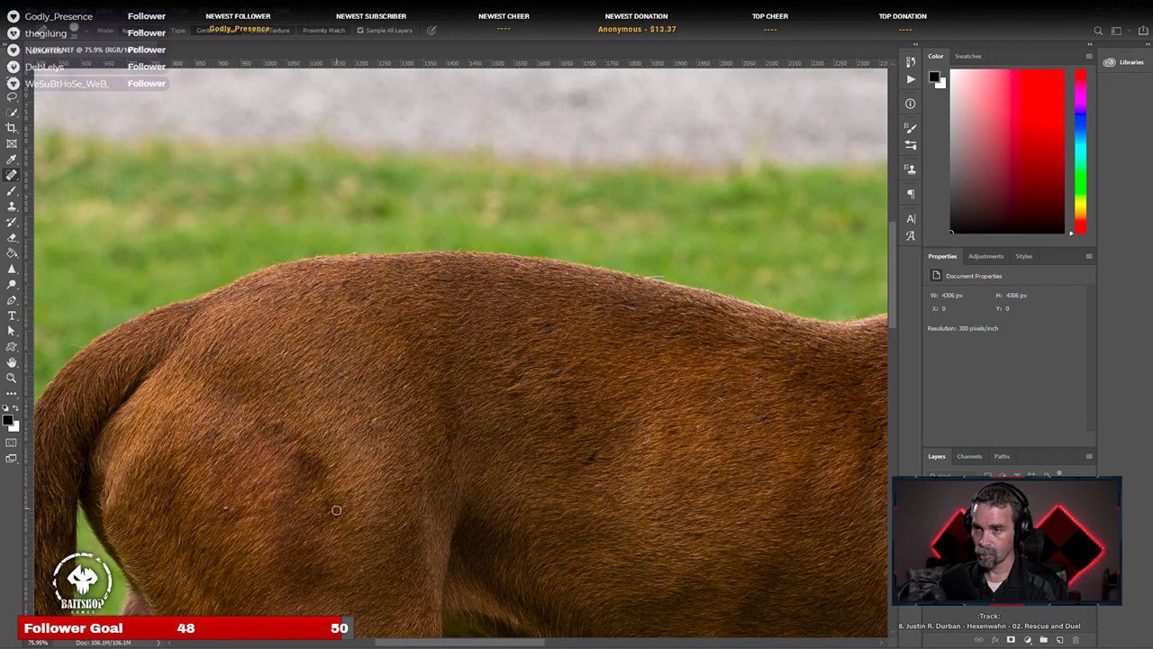
pyautogui.scroll(-8, 334, 507)
pyautogui.scroll(8, 516, 560)
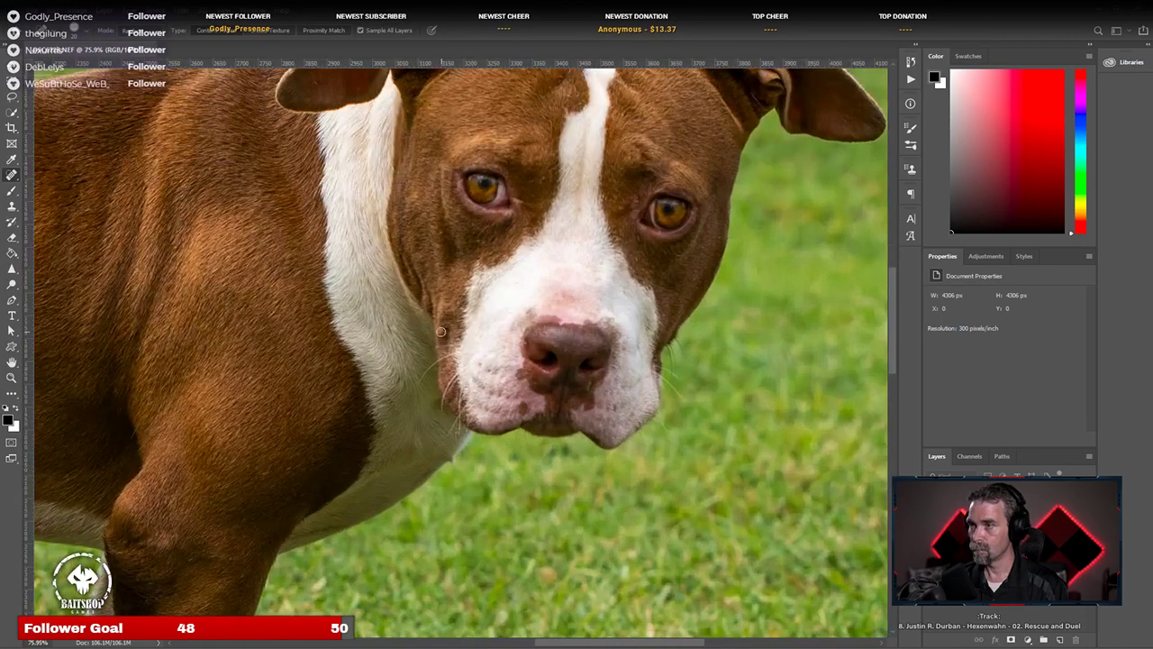
pyautogui.moveTo(440, 332); pyautogui.dragTo(341, 435)
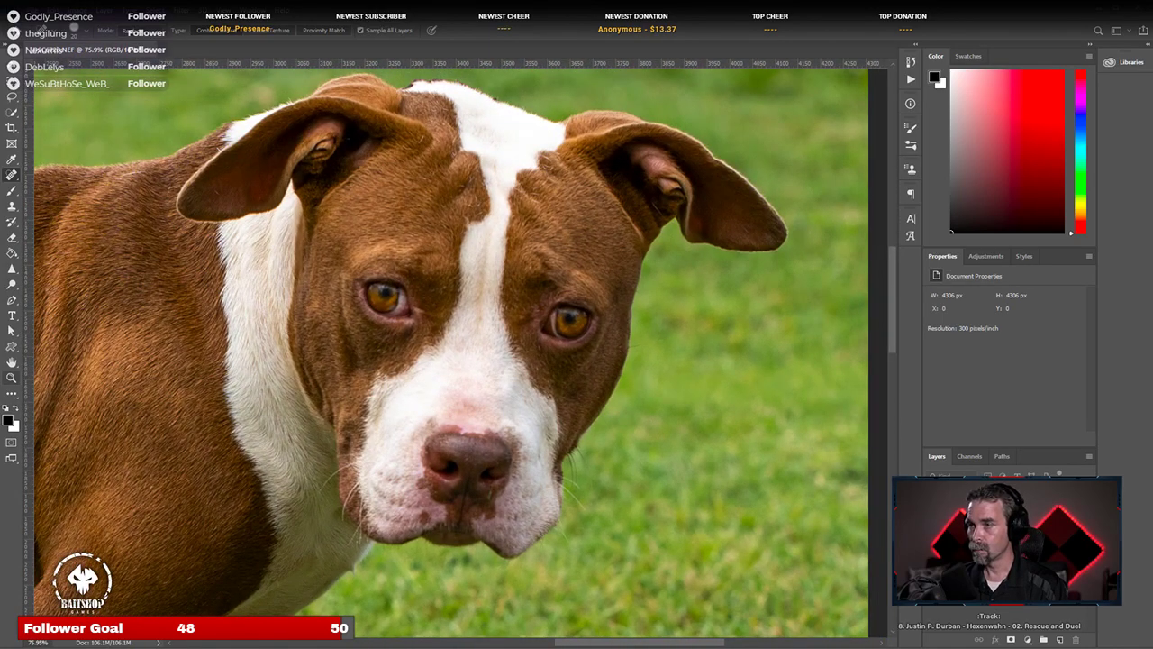
# Step: Dodge both amber irises of the standing dog with Range set to Midtones
pyautogui.click(11, 268)
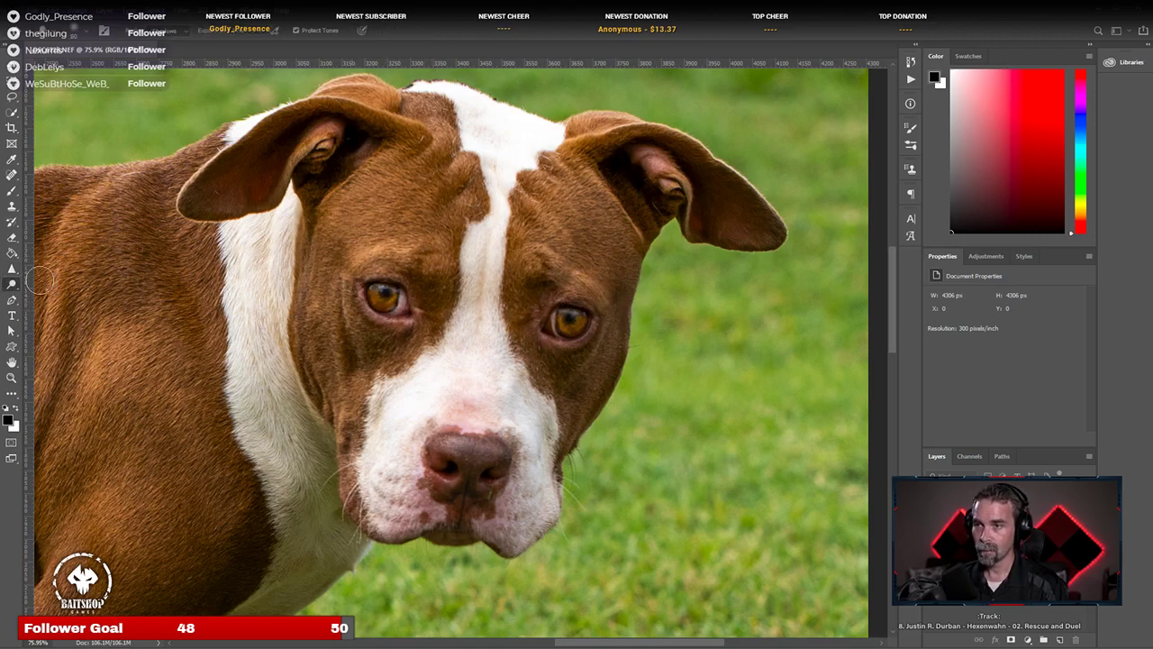
pyautogui.click(12, 285)
pyautogui.scroll(3, 409, 299)
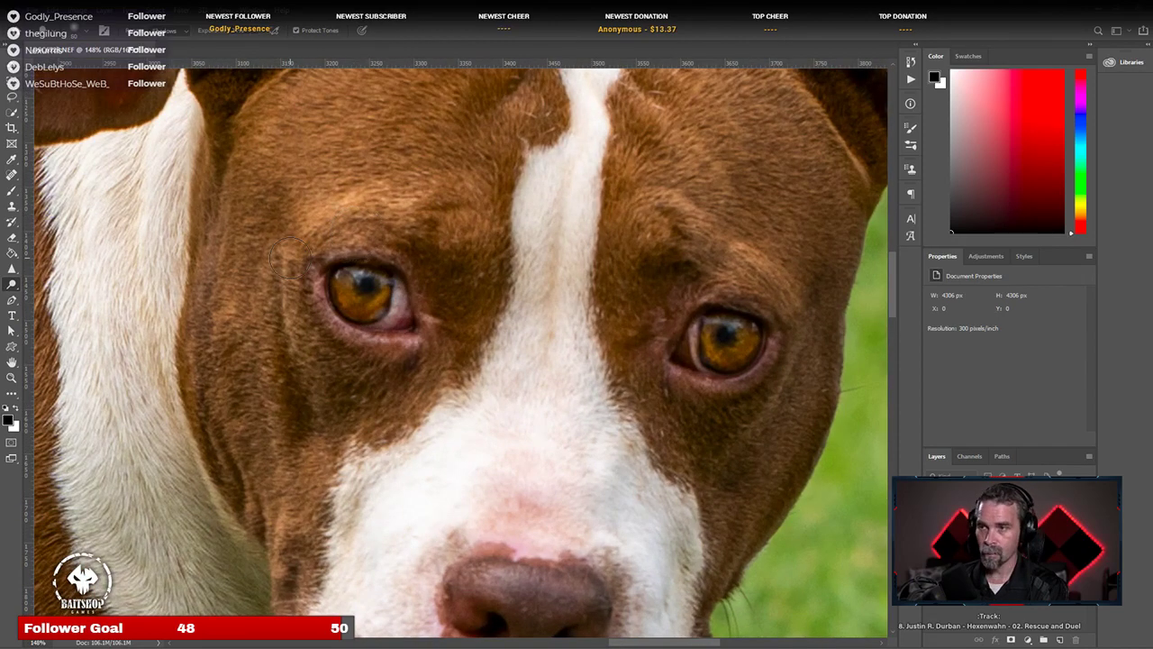
pyautogui.moveTo(366, 287); pyautogui.dragTo(345, 270)
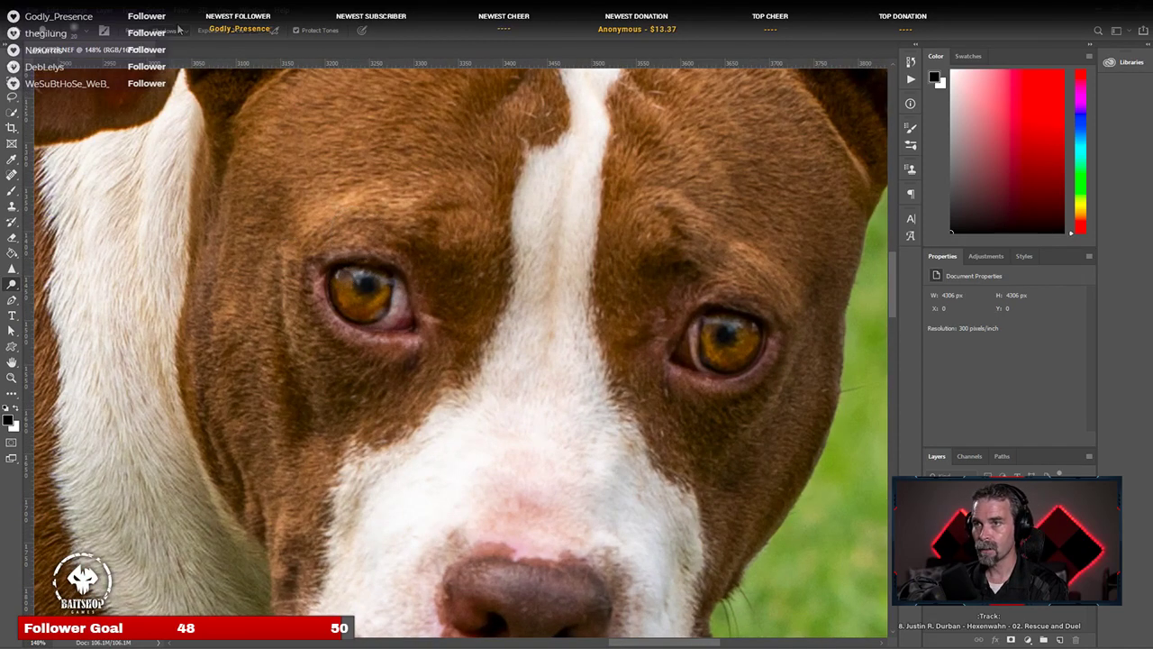
pyautogui.click(179, 30)
pyautogui.click(176, 47)
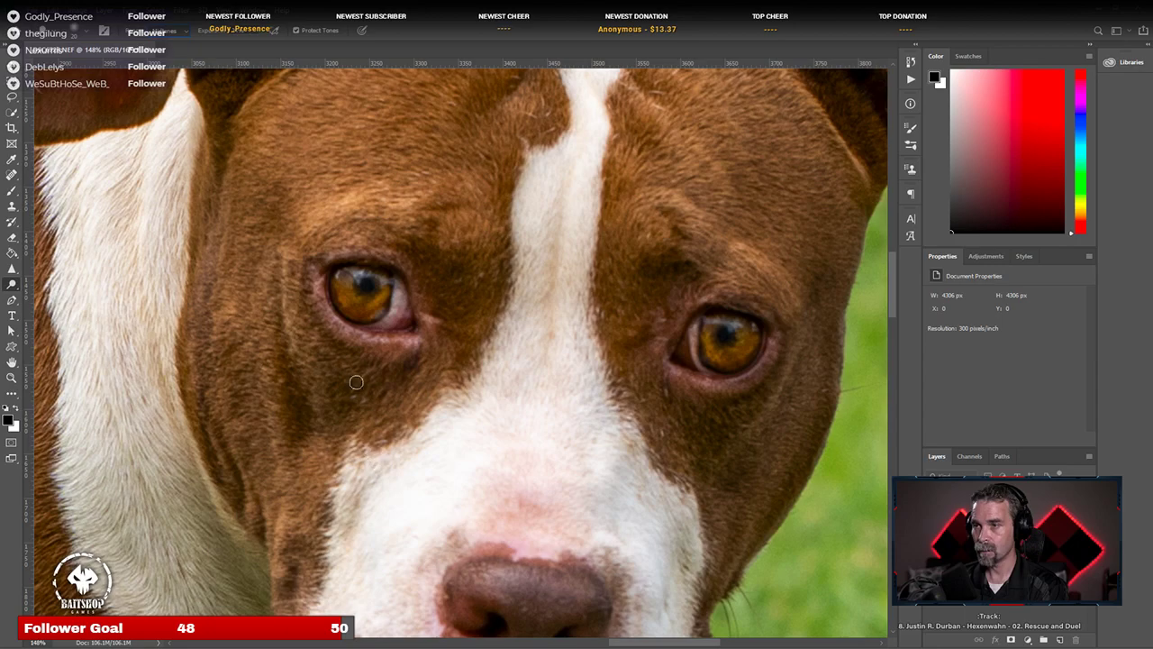
pyautogui.moveTo(339, 290)
pyautogui.mouseDown()
pyautogui.moveTo(371, 318)
pyautogui.moveTo(350, 311)
pyautogui.moveTo(342, 270)
pyautogui.moveTo(351, 309)
pyautogui.moveTo(381, 283)
pyautogui.moveTo(386, 301)
pyautogui.moveTo(344, 303)
pyautogui.mouseUp()
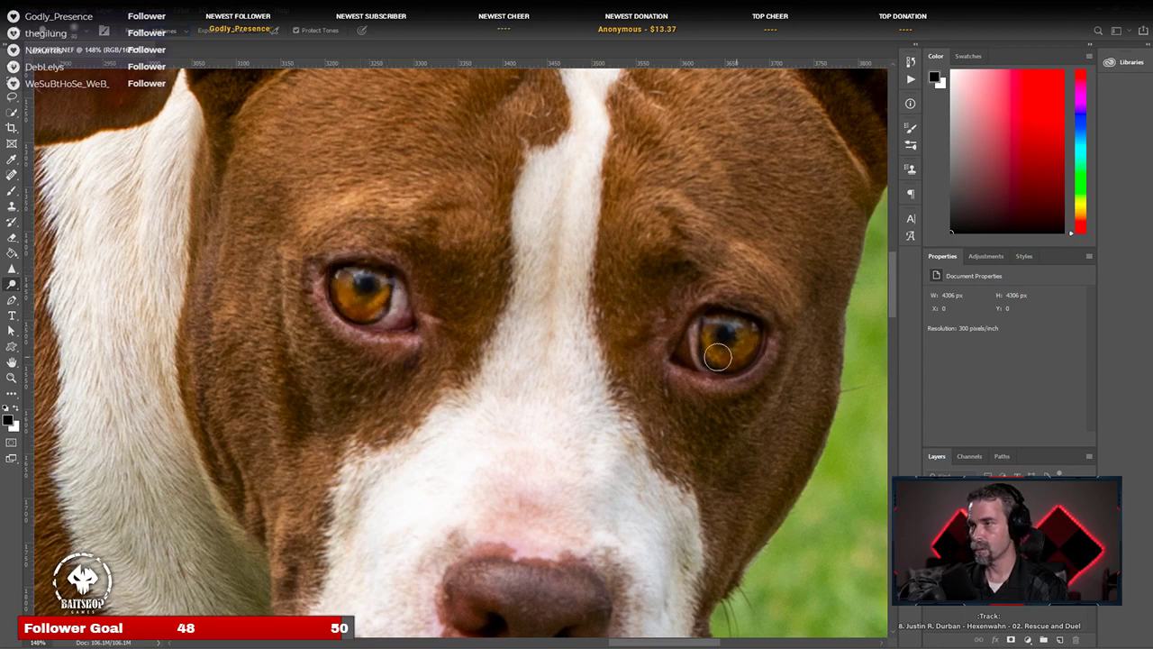
pyautogui.moveTo(718, 357)
pyautogui.mouseDown()
pyautogui.moveTo(657, 328)
pyautogui.moveTo(711, 324)
pyautogui.moveTo(713, 349)
pyautogui.moveTo(749, 349)
pyautogui.moveTo(754, 329)
pyautogui.moveTo(702, 360)
pyautogui.mouseUp()
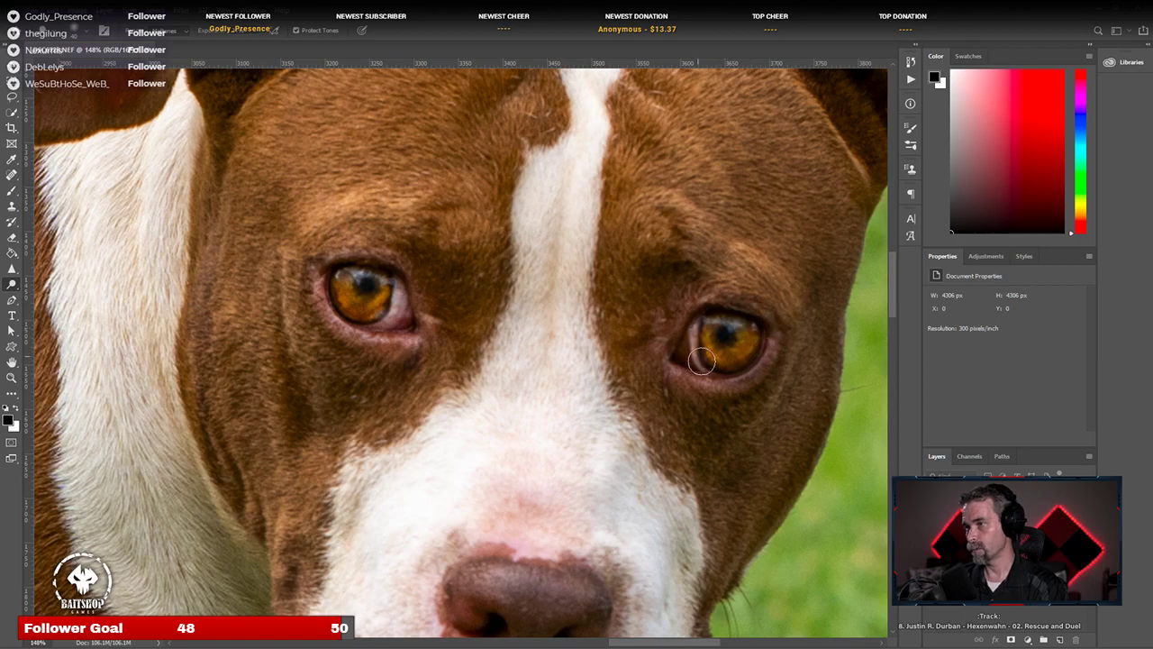
# Step: Zoom out and pan to check the whole square image of the dog
pyautogui.scroll(-8, 692, 435)
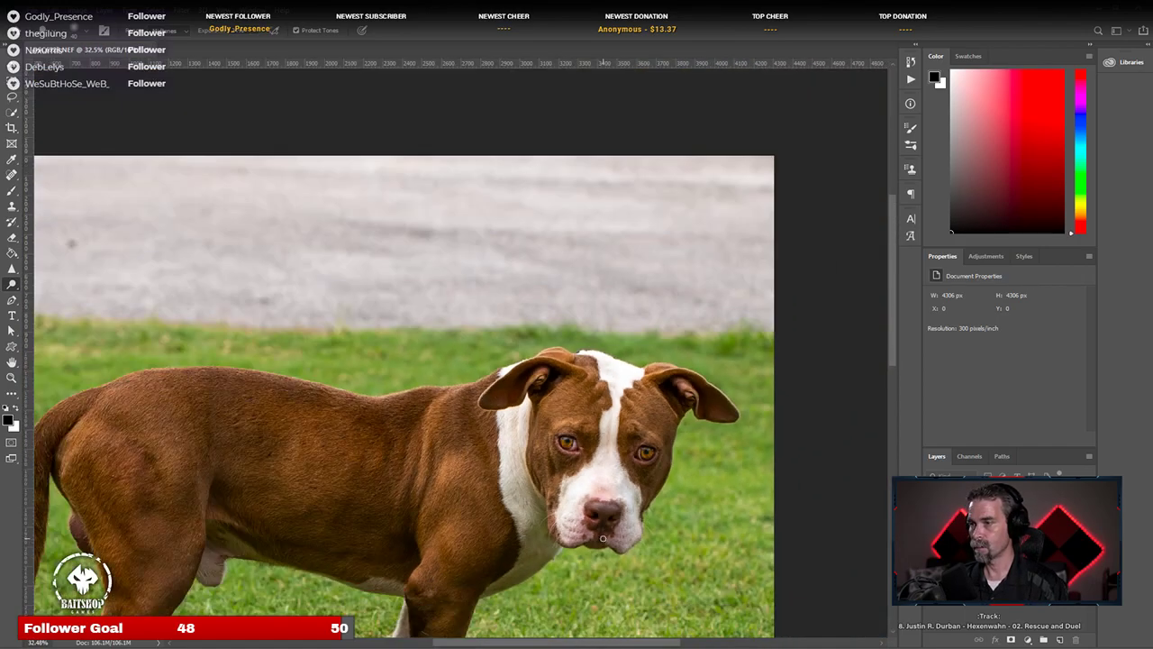
pyautogui.scroll(-6, 602, 538)
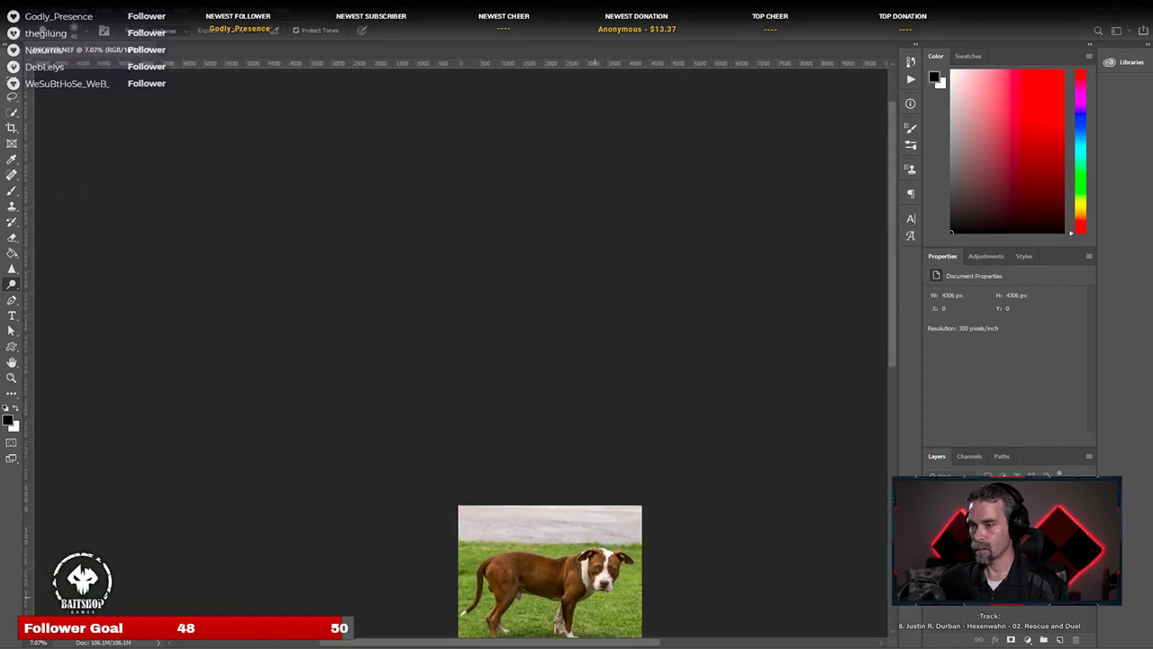
pyautogui.scroll(-3, 625, 536)
pyautogui.scroll(3, 625, 535)
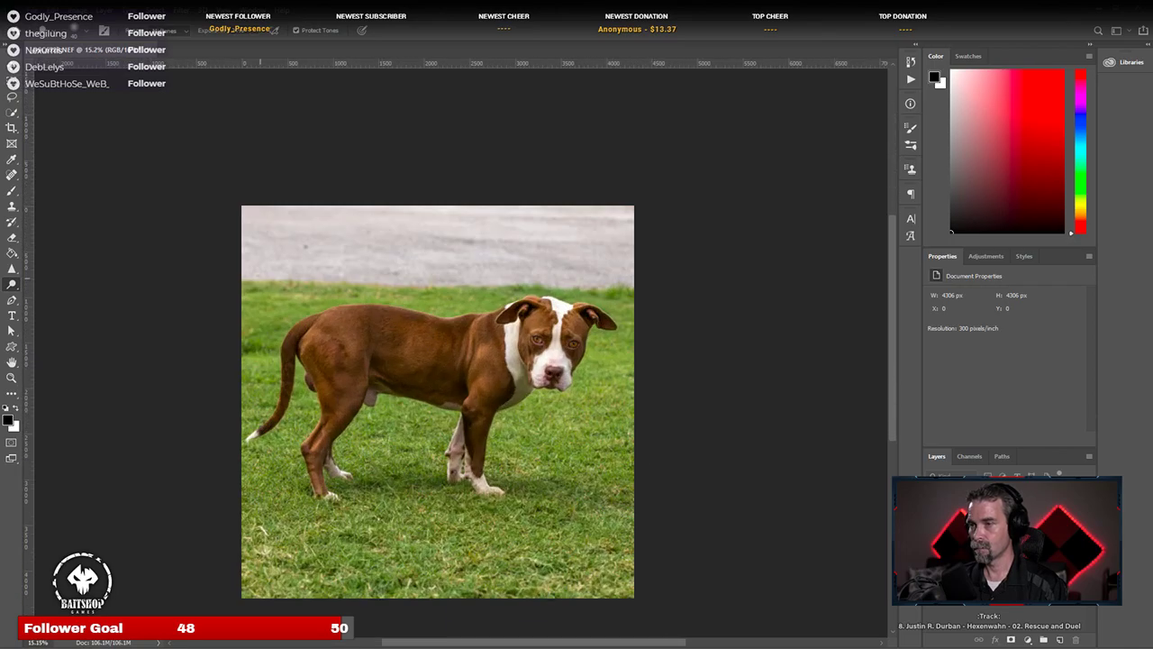
pyautogui.moveTo(410, 363); pyautogui.dragTo(386, 327)
pyautogui.scroll(3, 423, 343)
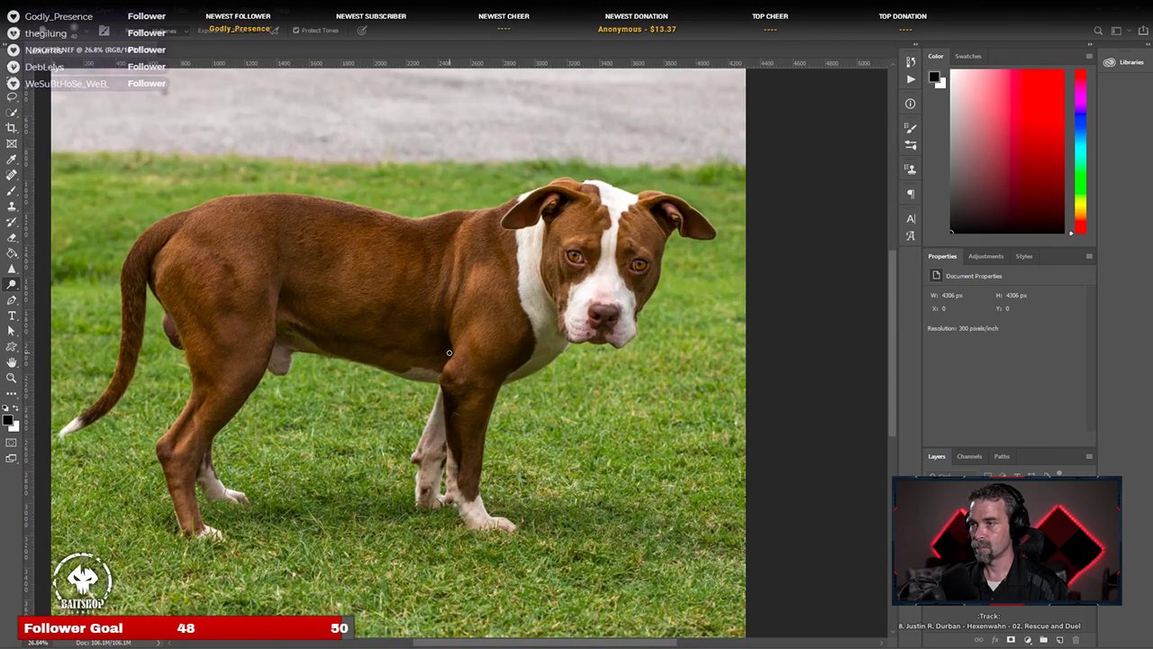
pyautogui.scroll(-3, 380, 390)
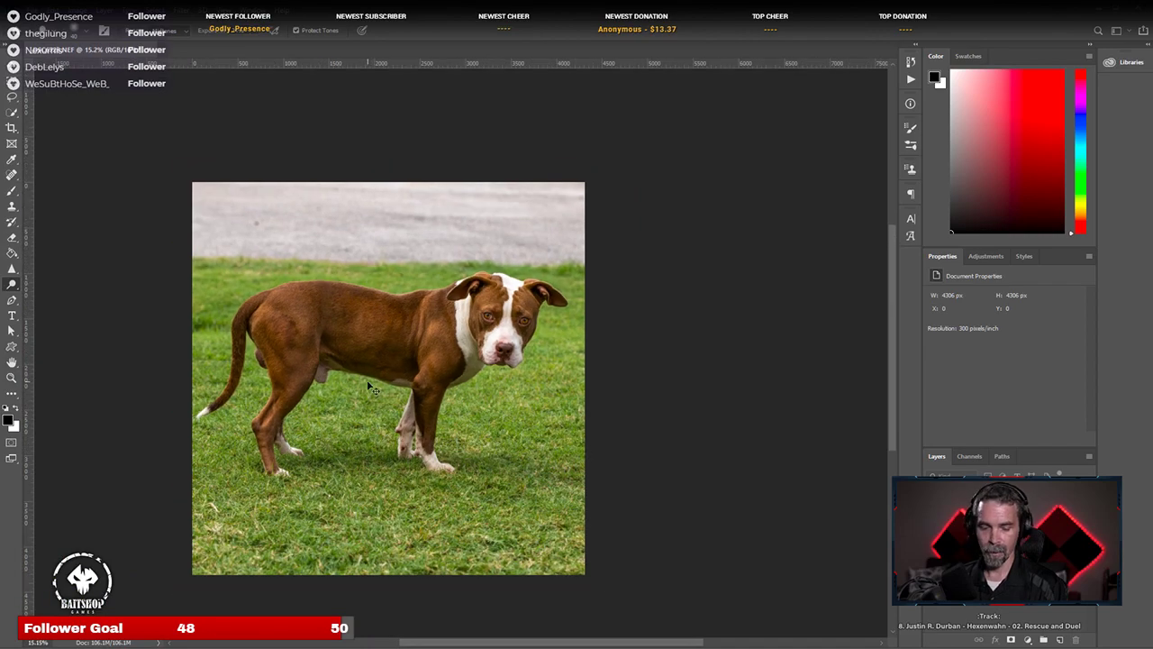
# Step: Close the finished standing-dog image and give it a 2-star rating in Lightroom
pyautogui.click(169, 50)
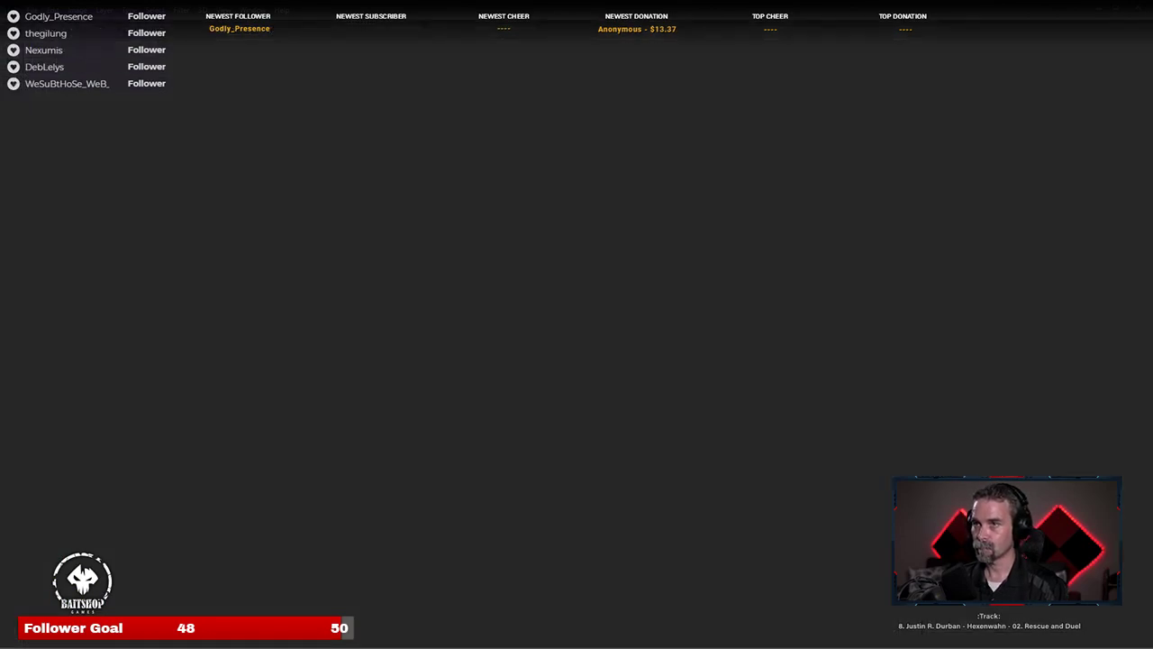
pyautogui.hotkey('alt', 'Tab')
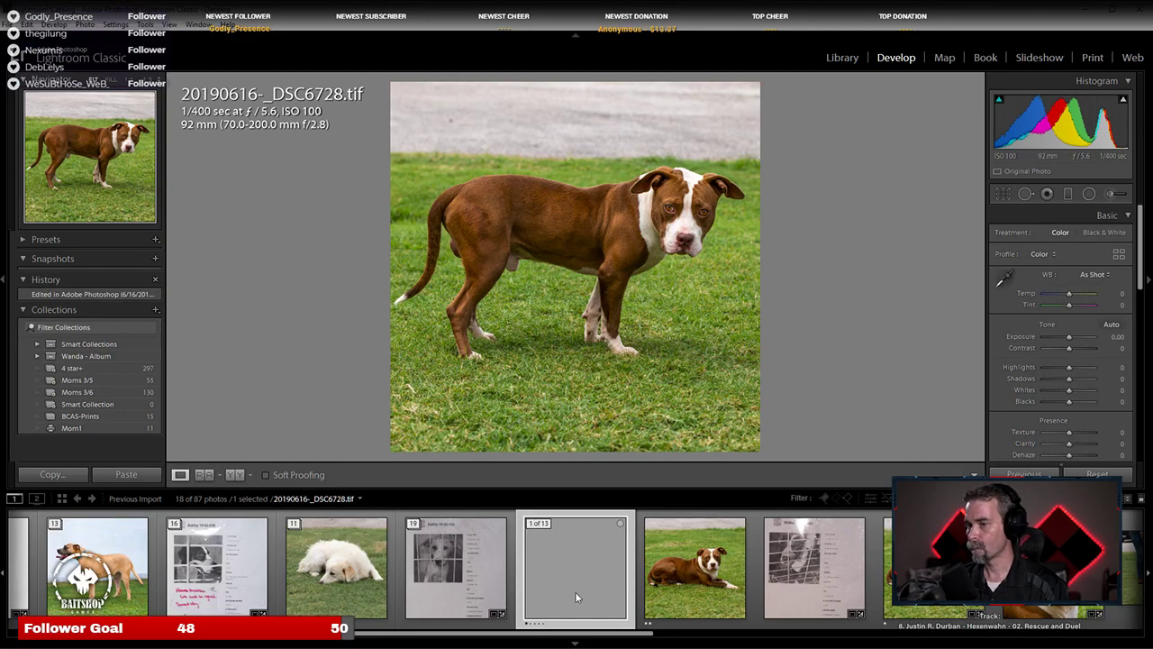
pyautogui.press('2')
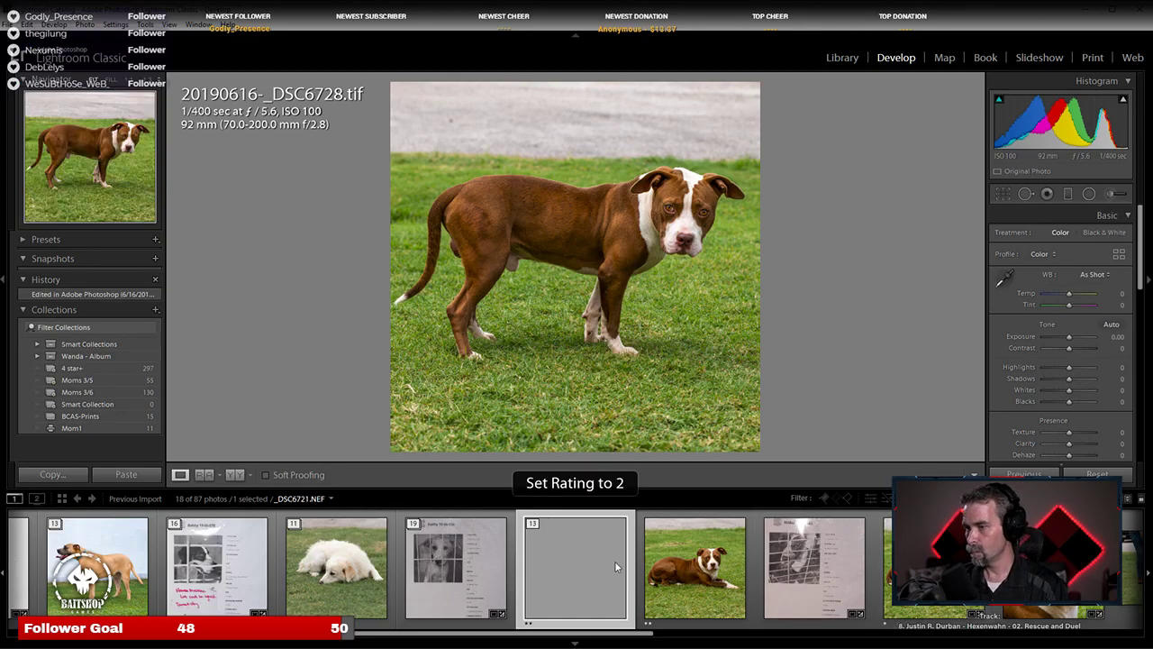
pyautogui.press('Right')
# Step: Rate the _DSC6722.NEF head shot 1 star and open it in Adobe Photoshop
pyautogui.click(604, 596)
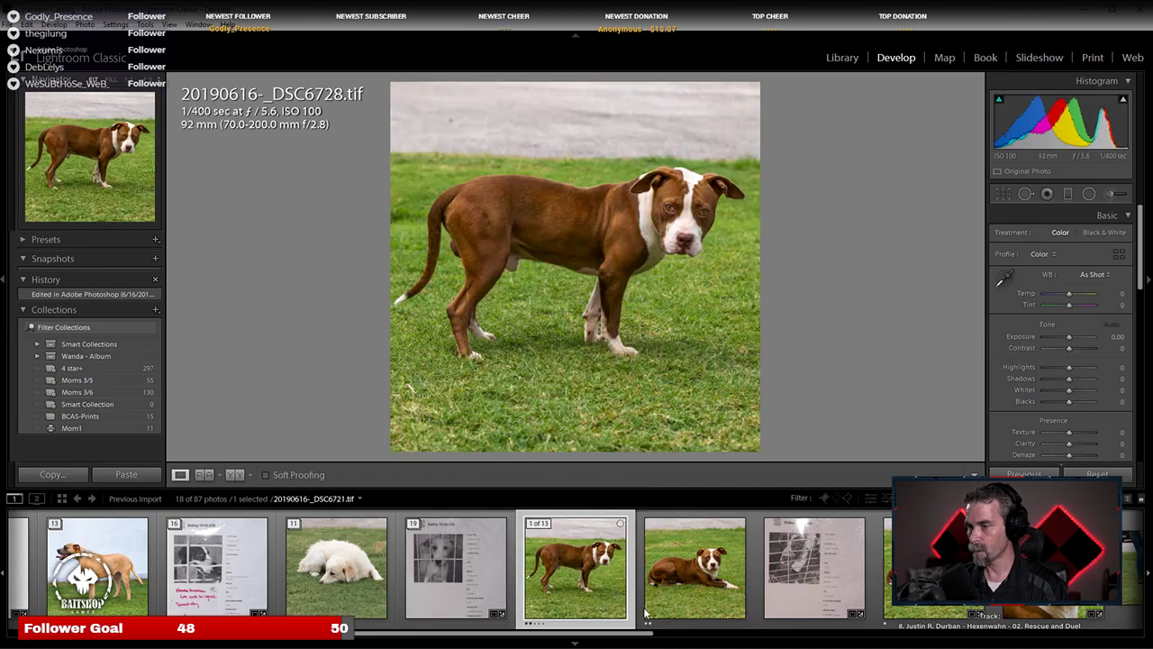
pyautogui.scroll(-5, 540, 577)
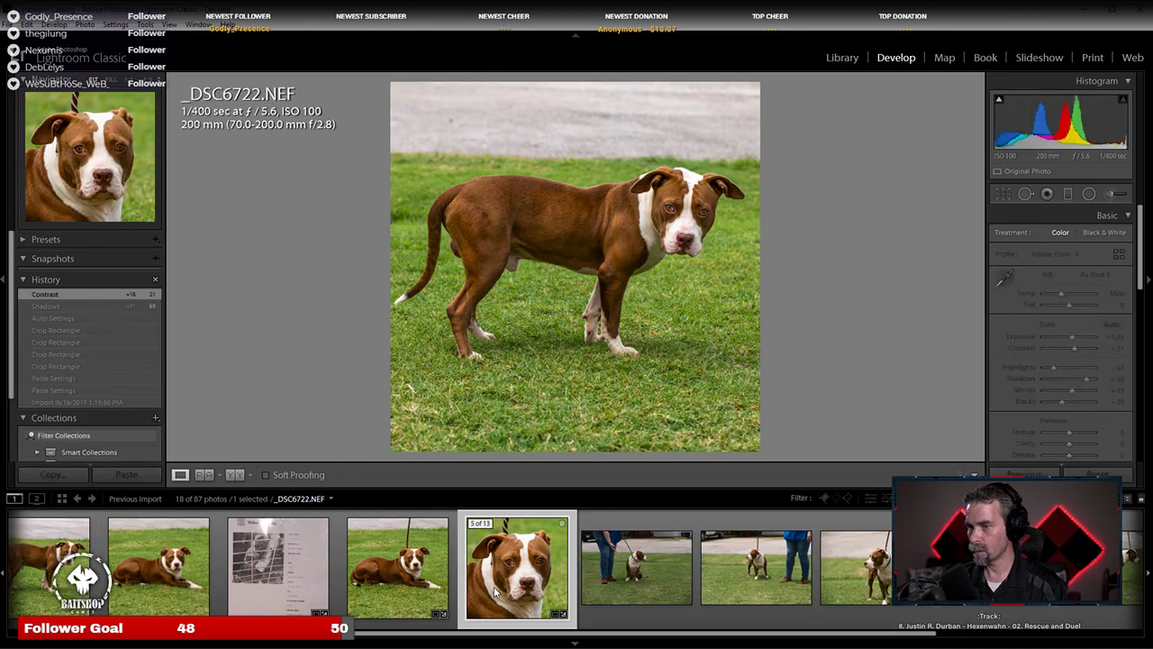
pyautogui.press('1')
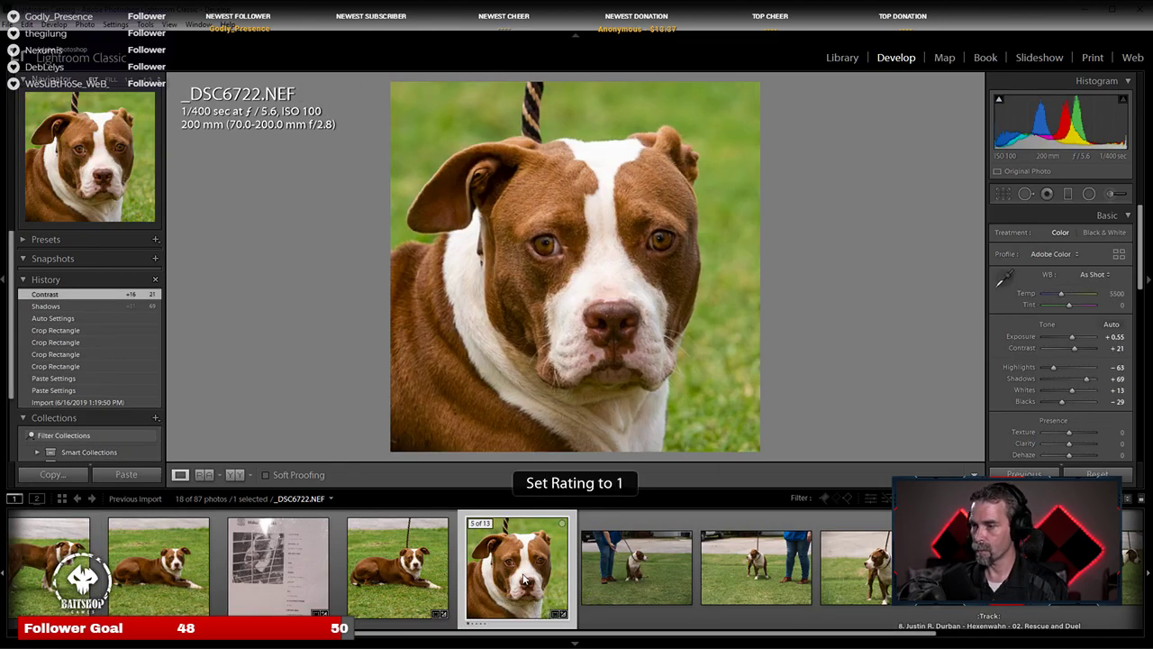
pyautogui.rightClick(524, 578)
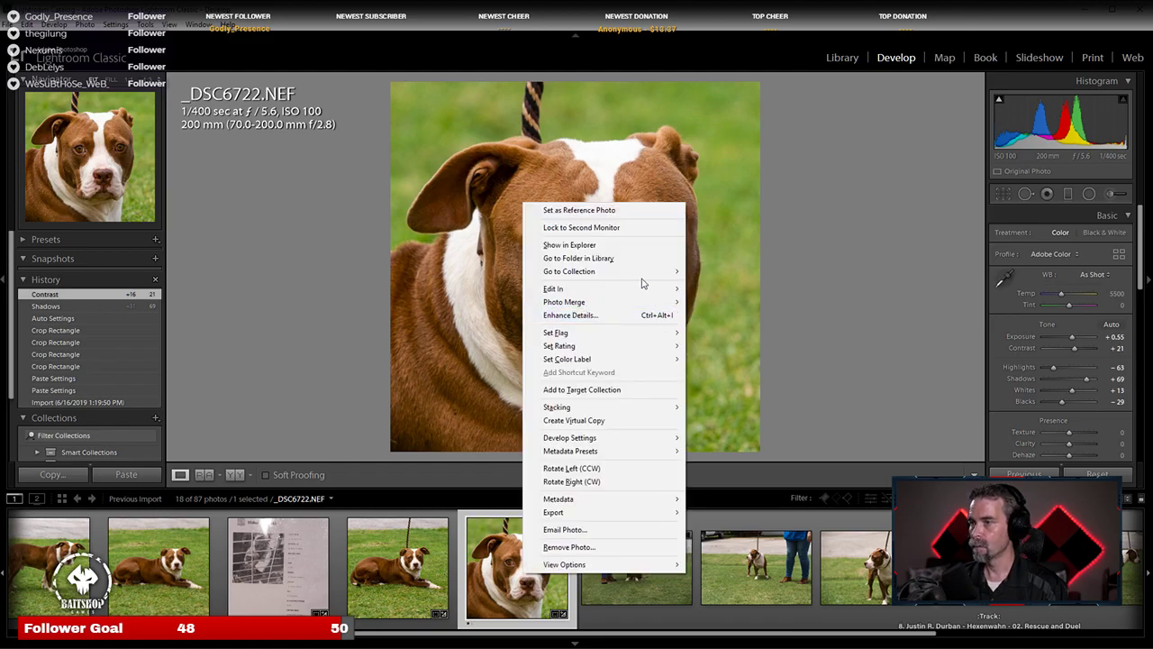
pyautogui.moveTo(667, 288)
pyautogui.click(799, 289)
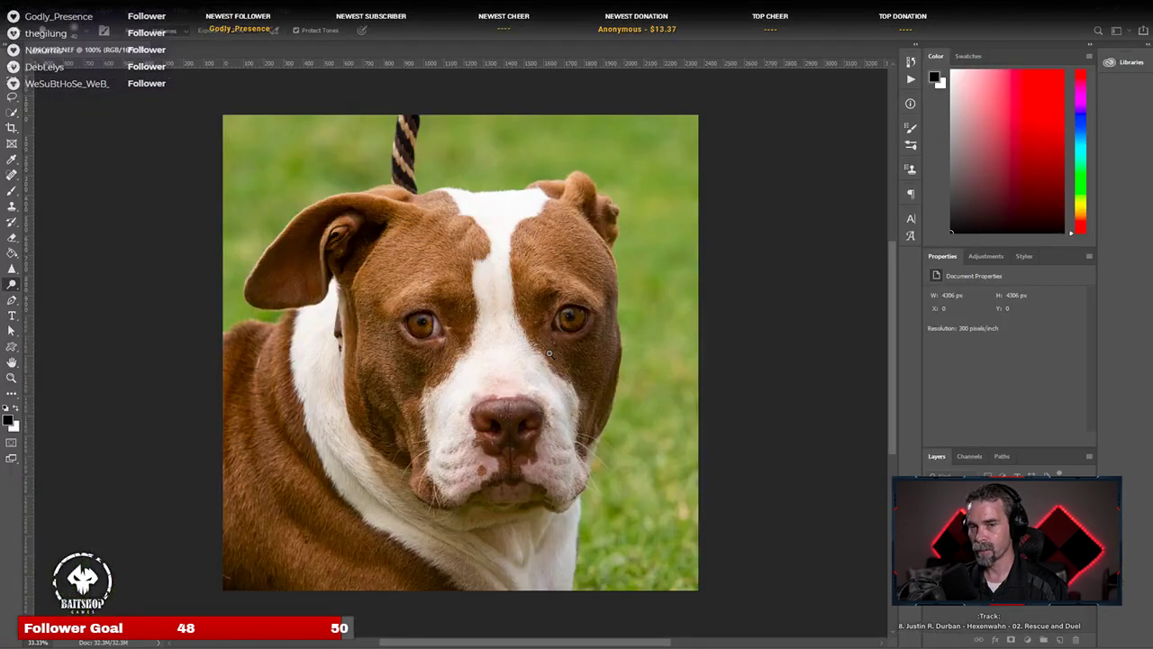
# Step: Zoom in on the head and heal away the leash rope with a larger Spot Healing Brush
pyautogui.moveTo(362, 190); pyautogui.dragTo(502, 479)
pyautogui.click(11, 176)
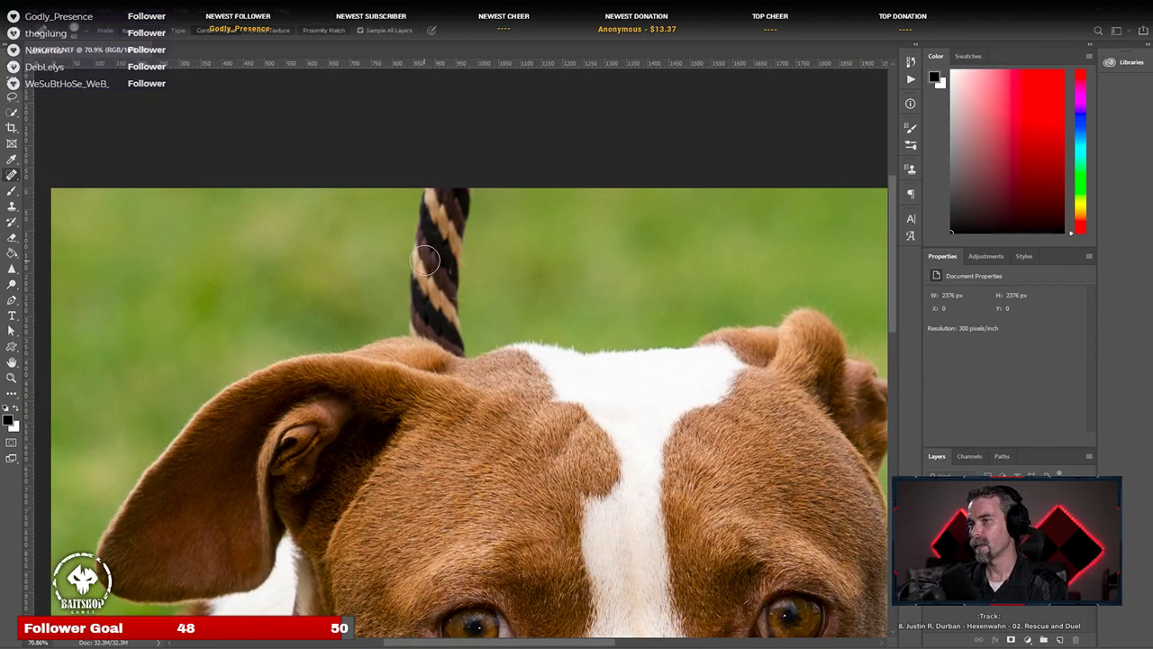
pyautogui.press(']')
pyautogui.press(']')
pyautogui.press(']')
pyautogui.press(']')
pyautogui.press(']')
pyautogui.press(']')
pyautogui.moveTo(444, 193)
pyautogui.mouseDown()
pyautogui.moveTo(439, 267)
pyautogui.moveTo(421, 301)
pyautogui.moveTo(473, 326)
pyautogui.mouseUp()
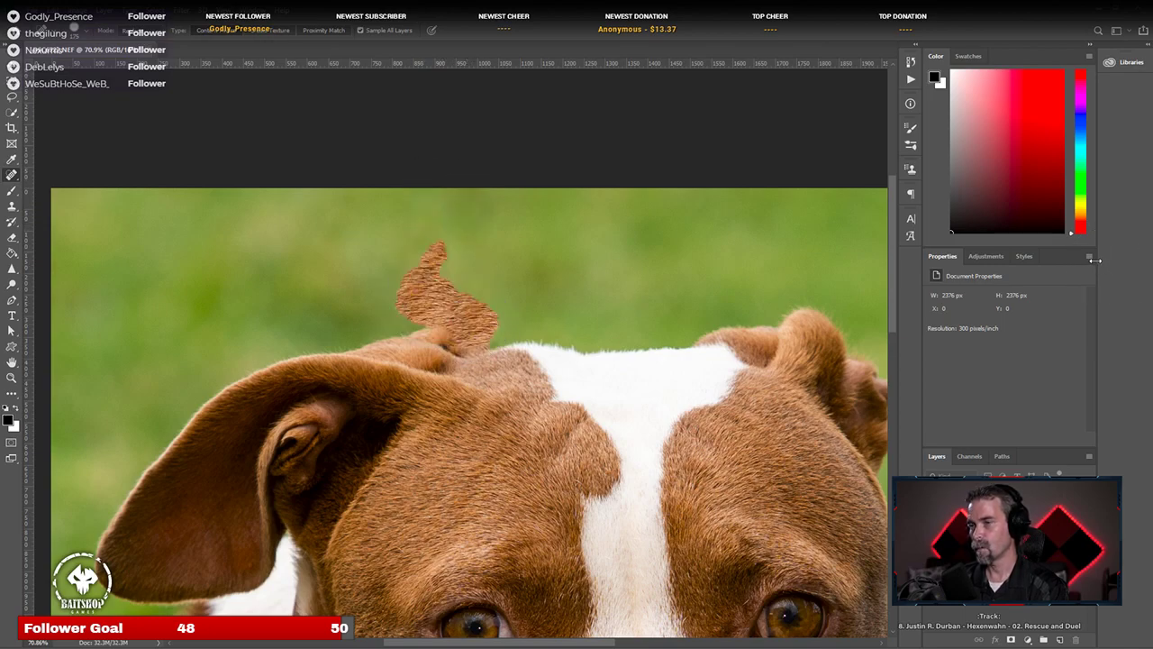
pyautogui.hotkey('ctrl', 'z')
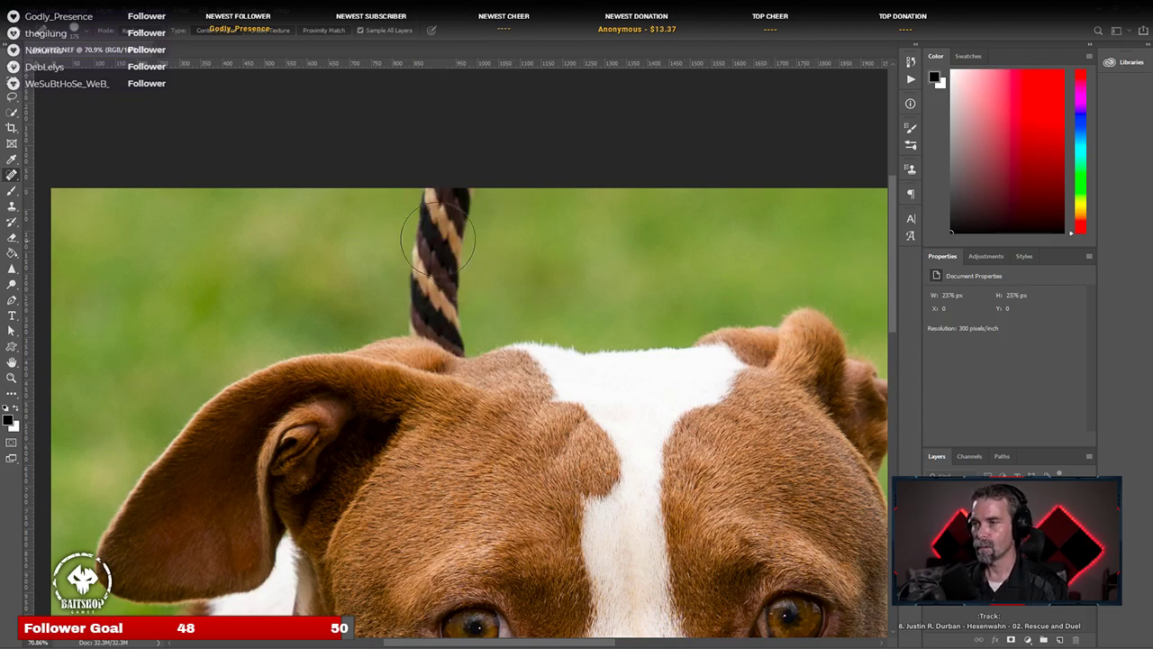
pyautogui.press(']')
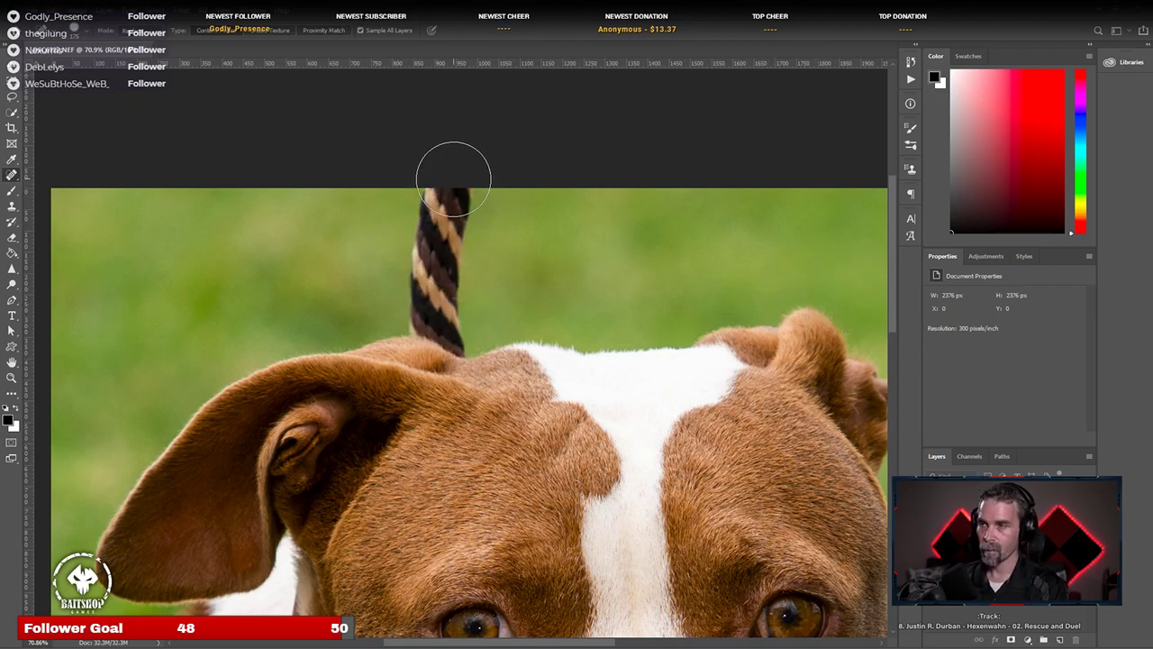
pyautogui.moveTo(453, 168)
pyautogui.mouseDown()
pyautogui.moveTo(437, 309)
pyautogui.moveTo(451, 344)
pyautogui.mouseUp()
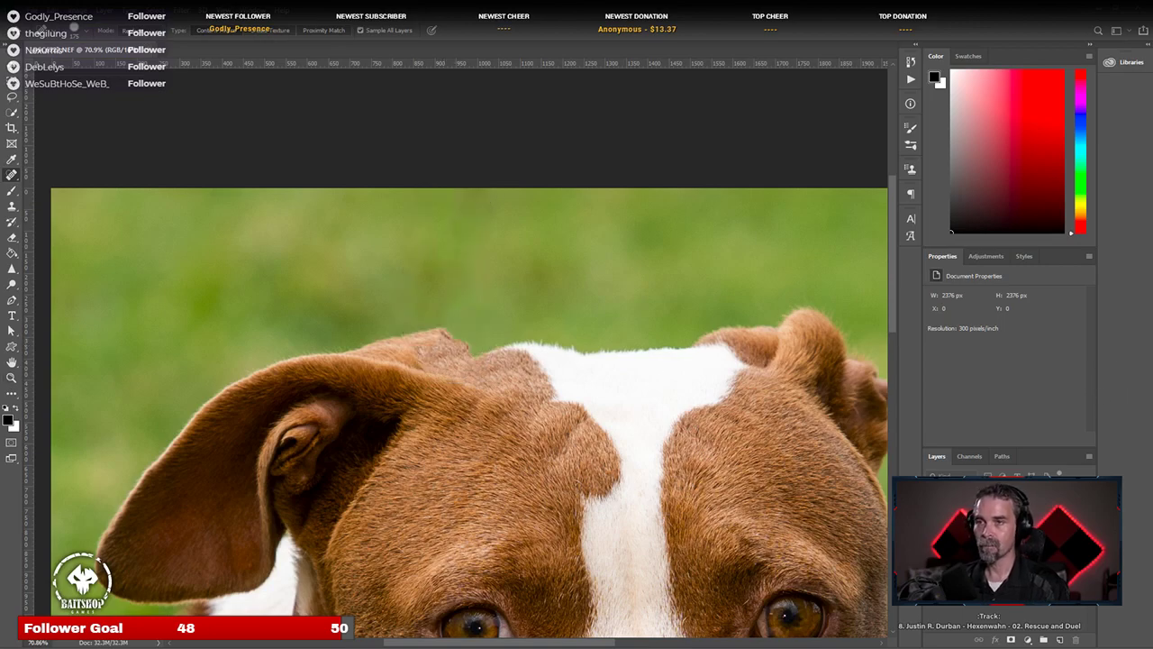
# Step: Clone grass along the head edge with a larger, harder Clone Stamp brush
pyautogui.click(12, 205)
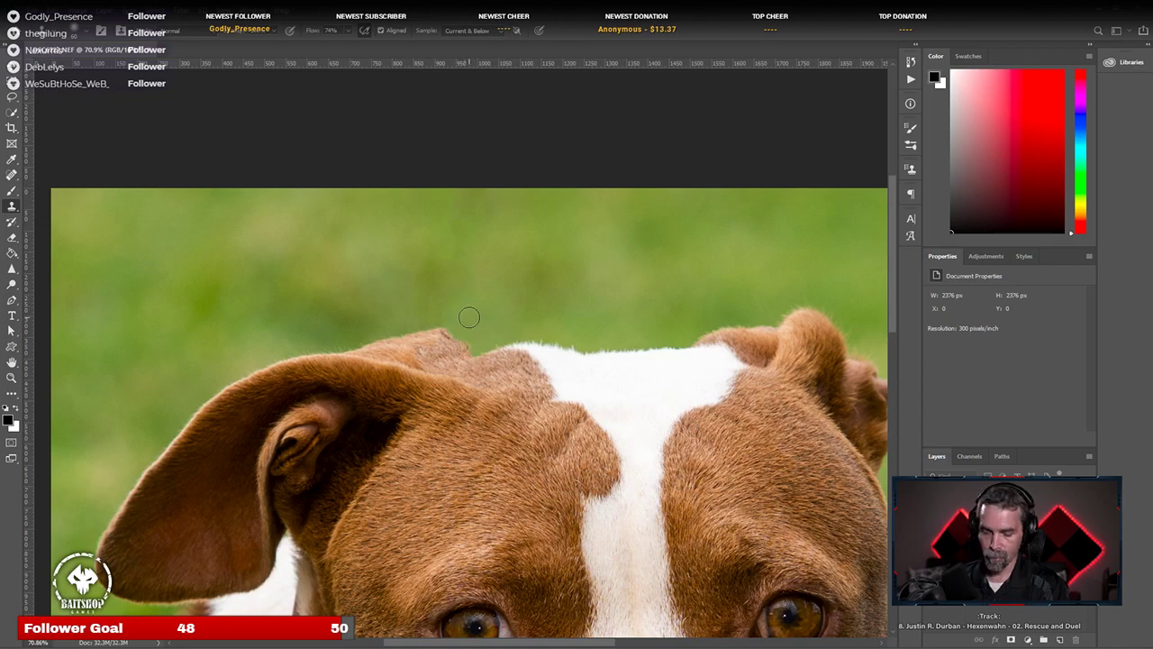
pyautogui.press(']')
pyautogui.press(']')
pyautogui.rightClick(418, 262)
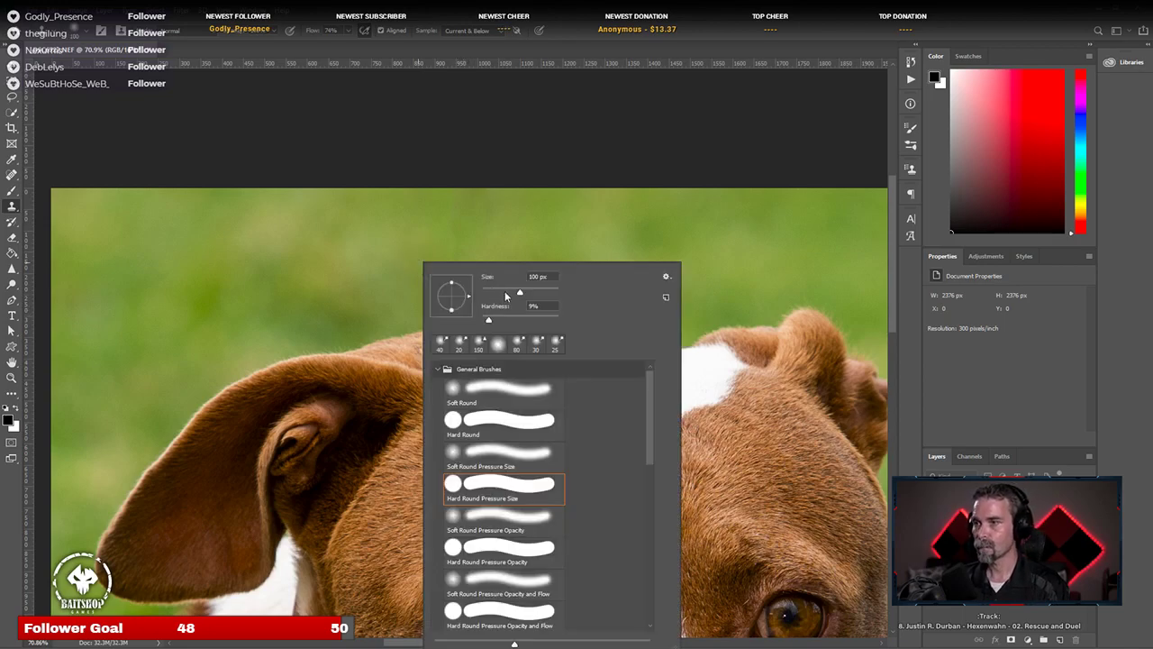
pyautogui.moveTo(490, 322); pyautogui.dragTo(495, 321)
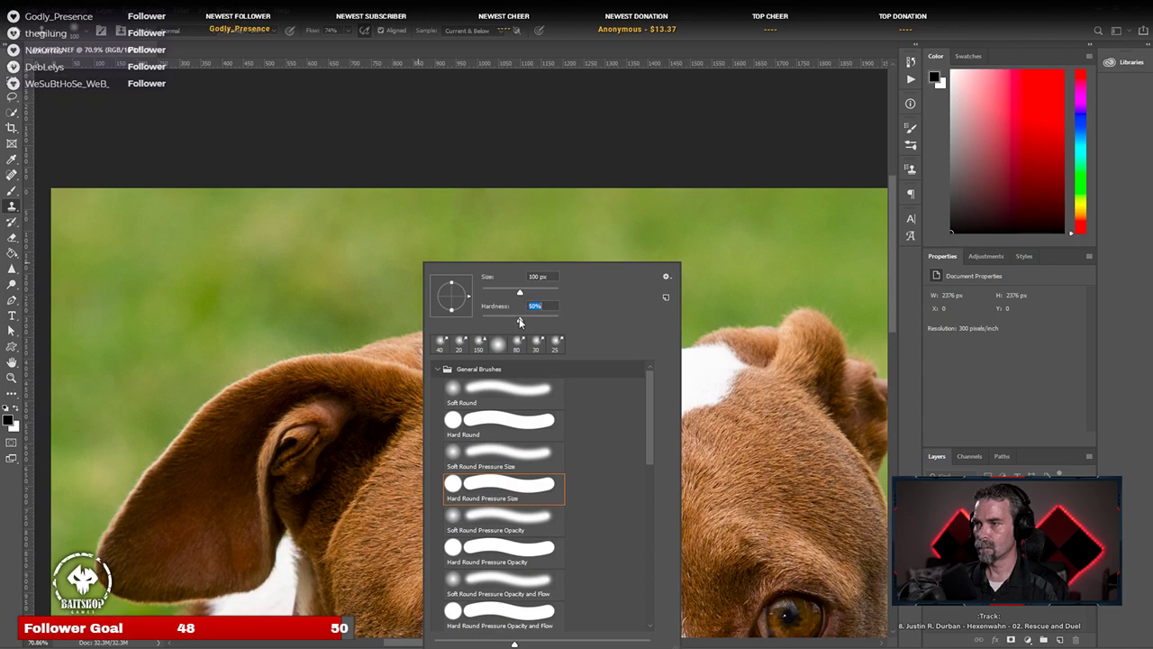
pyautogui.press('Return')
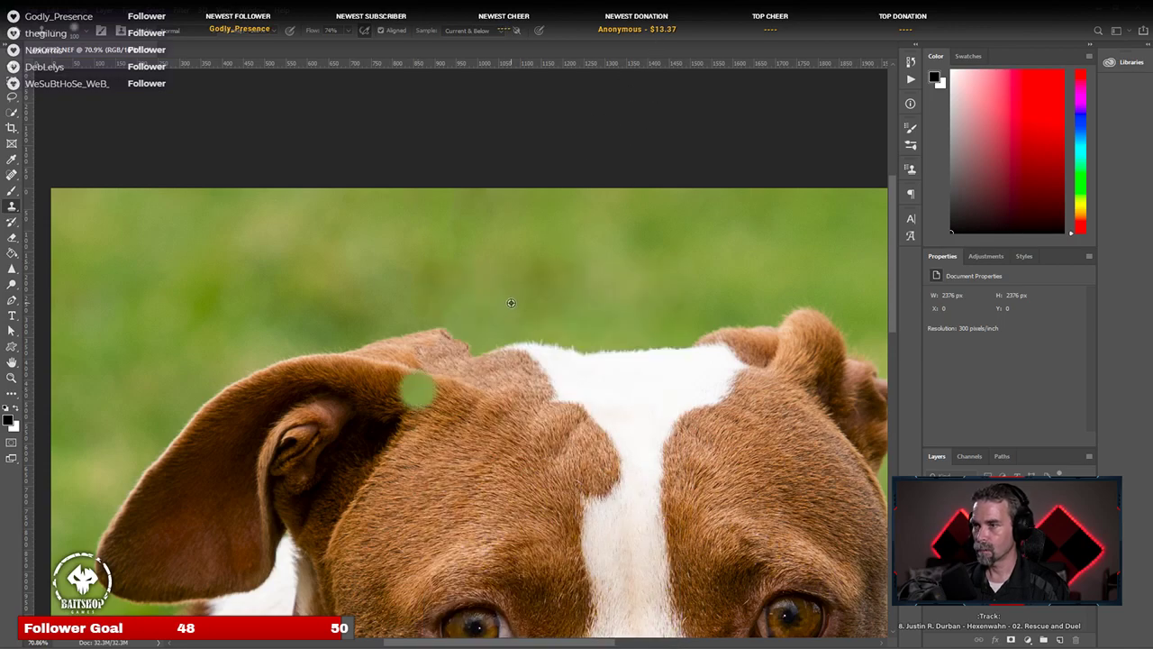
pyautogui.keyDown('alt'); pyautogui.click(483, 290); pyautogui.keyUp('alt')
pyautogui.moveTo(463, 335); pyautogui.dragTo(408, 327)
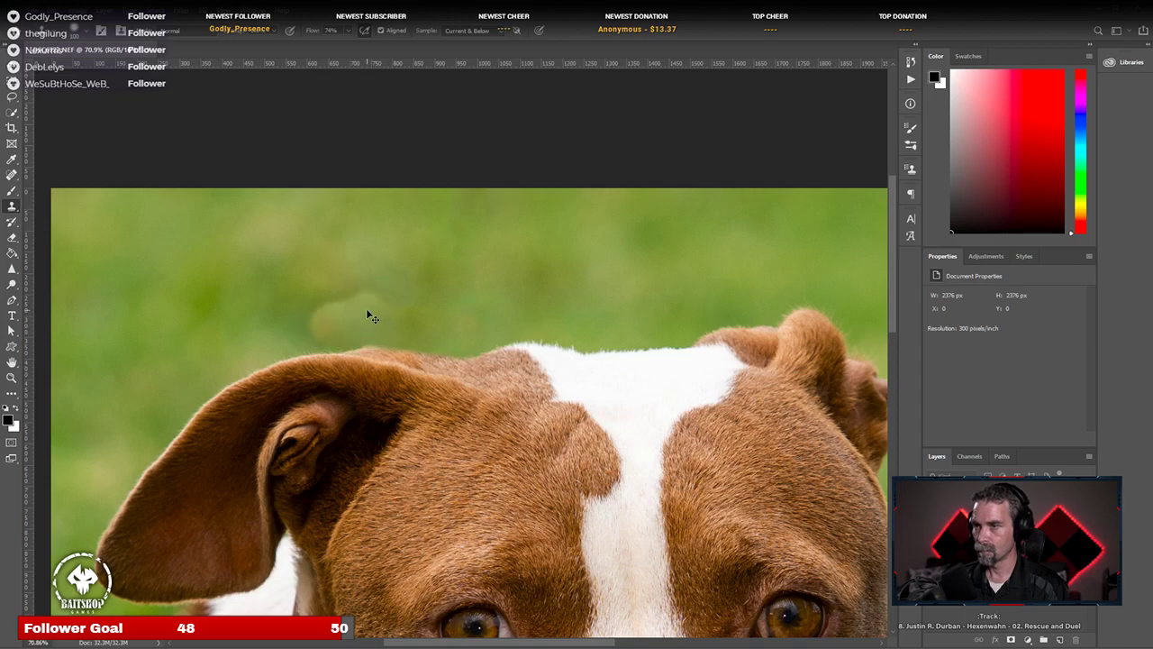
pyautogui.hotkey('ctrl', 'alt', 'z')
pyautogui.keyDown('alt'); pyautogui.click(466, 304); pyautogui.keyUp('alt')
pyautogui.moveTo(463, 329); pyautogui.dragTo(372, 329)
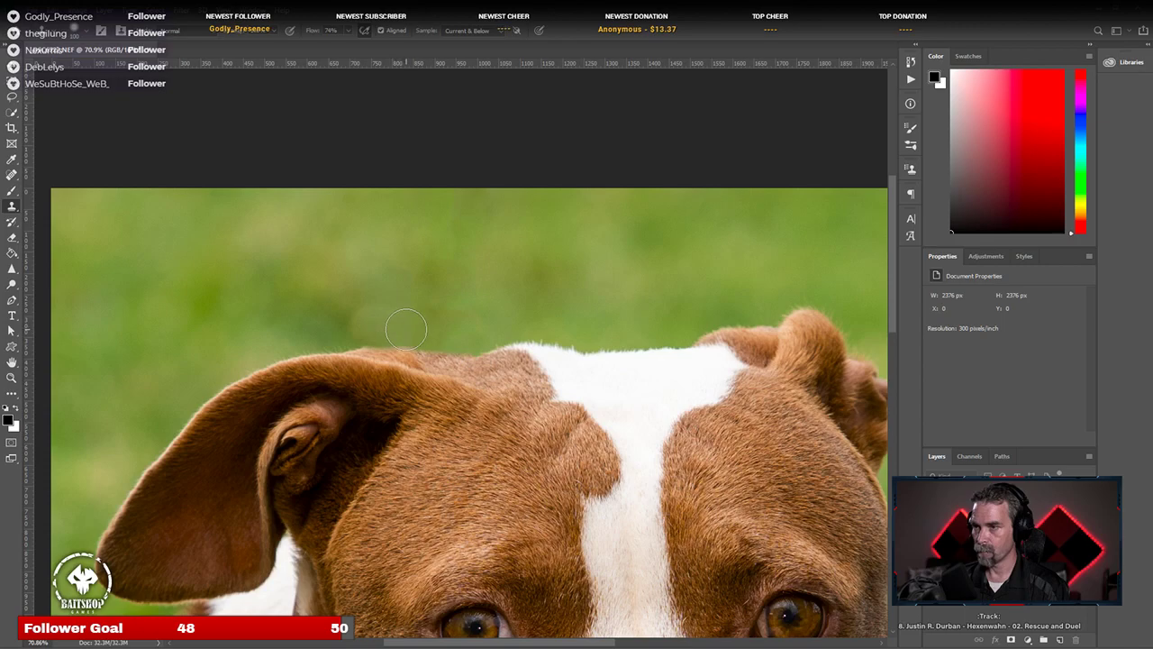
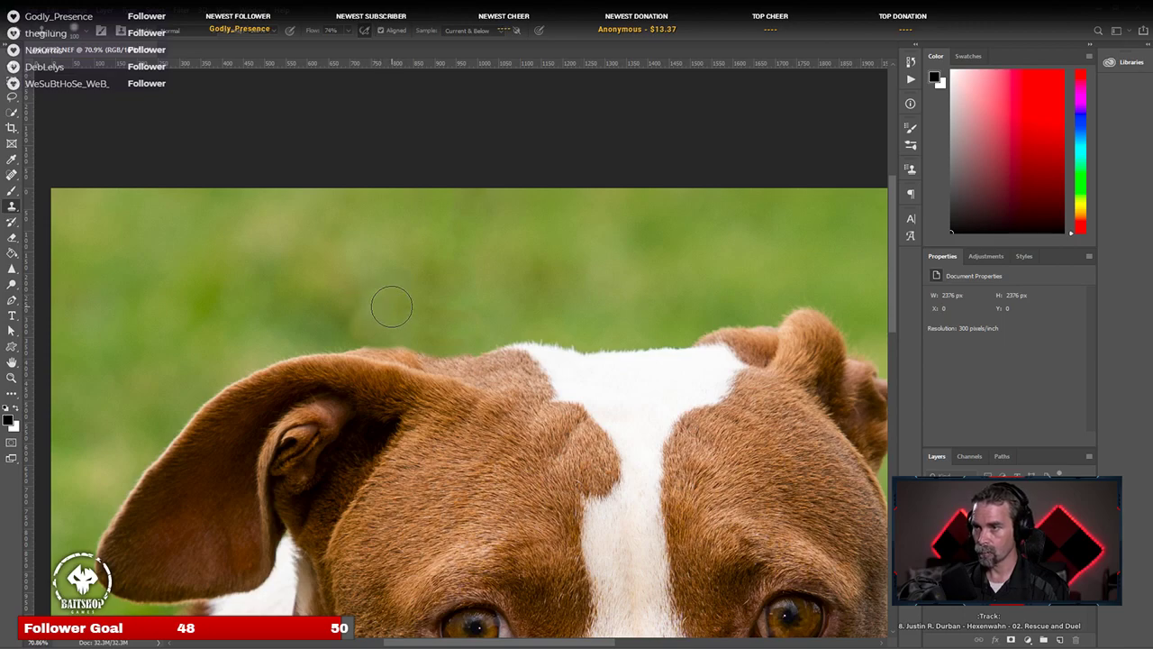
# Step: Zoom out to see the whole dog portrait, then zoom in to about 105% on the eye and ear
pyautogui.scroll(-5, 427, 294)
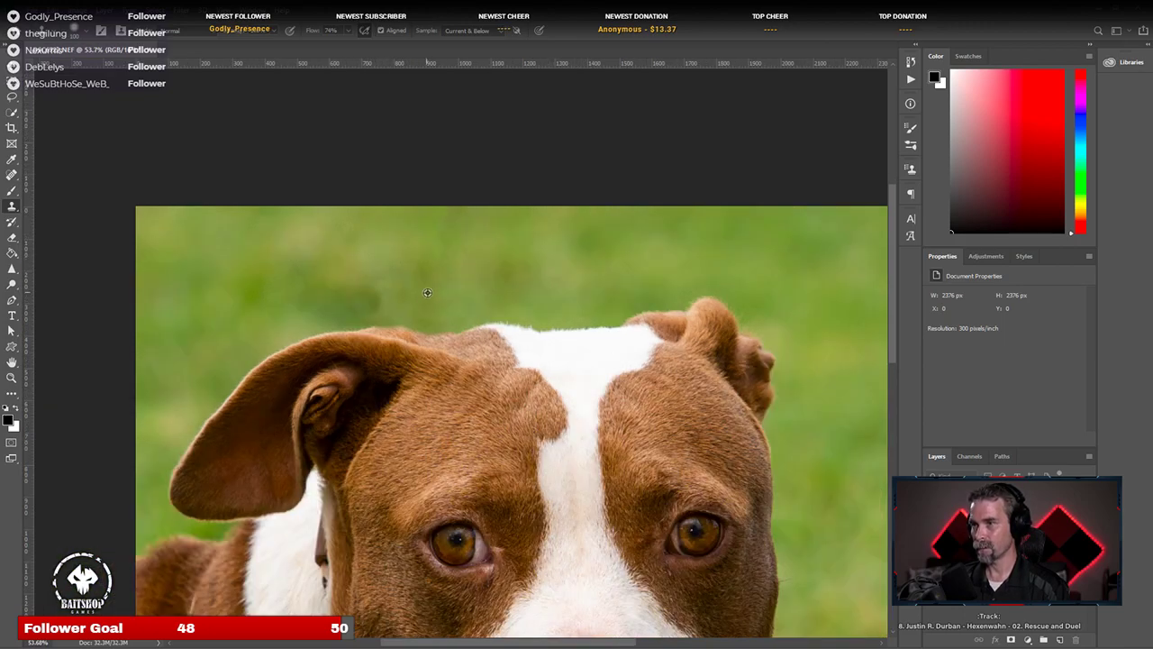
pyautogui.scroll(-1, 535, 454)
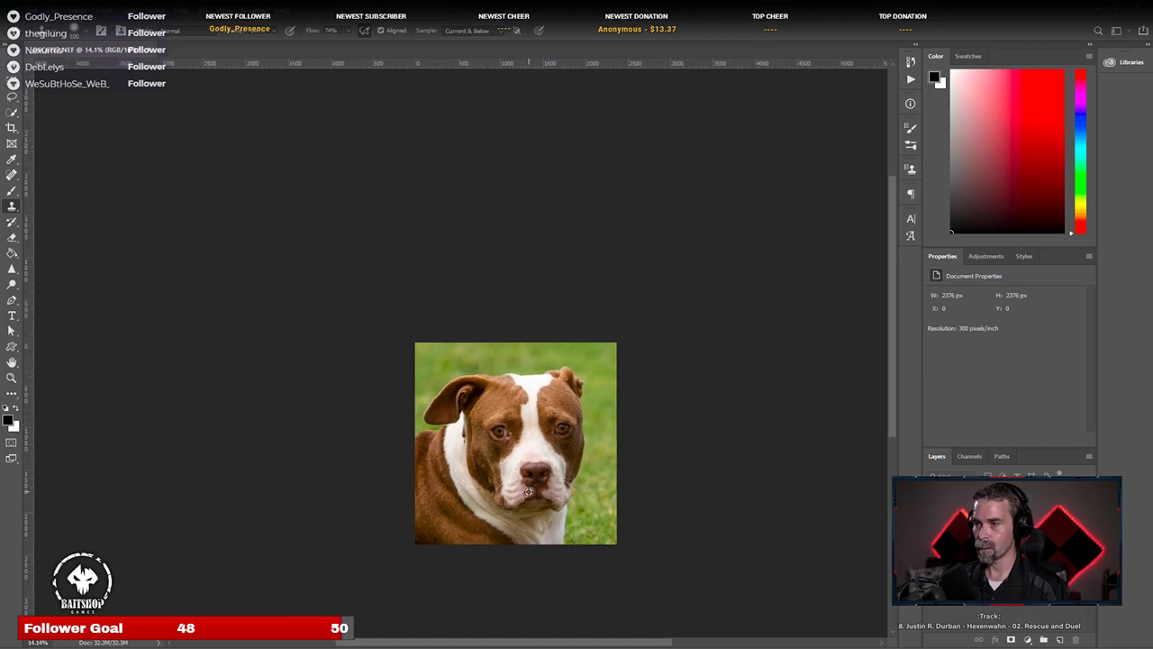
pyautogui.scroll(3, 574, 582)
pyautogui.scroll(-1, 581, 560)
pyautogui.scroll(-1, 581, 560)
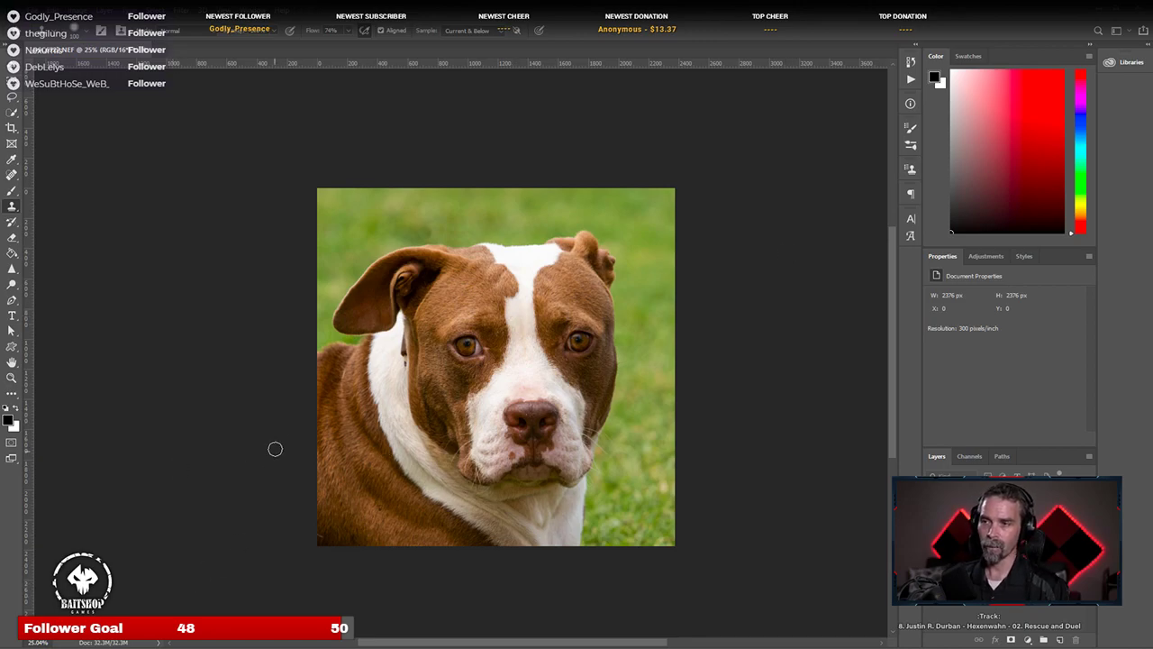
pyautogui.scroll(8, 413, 337)
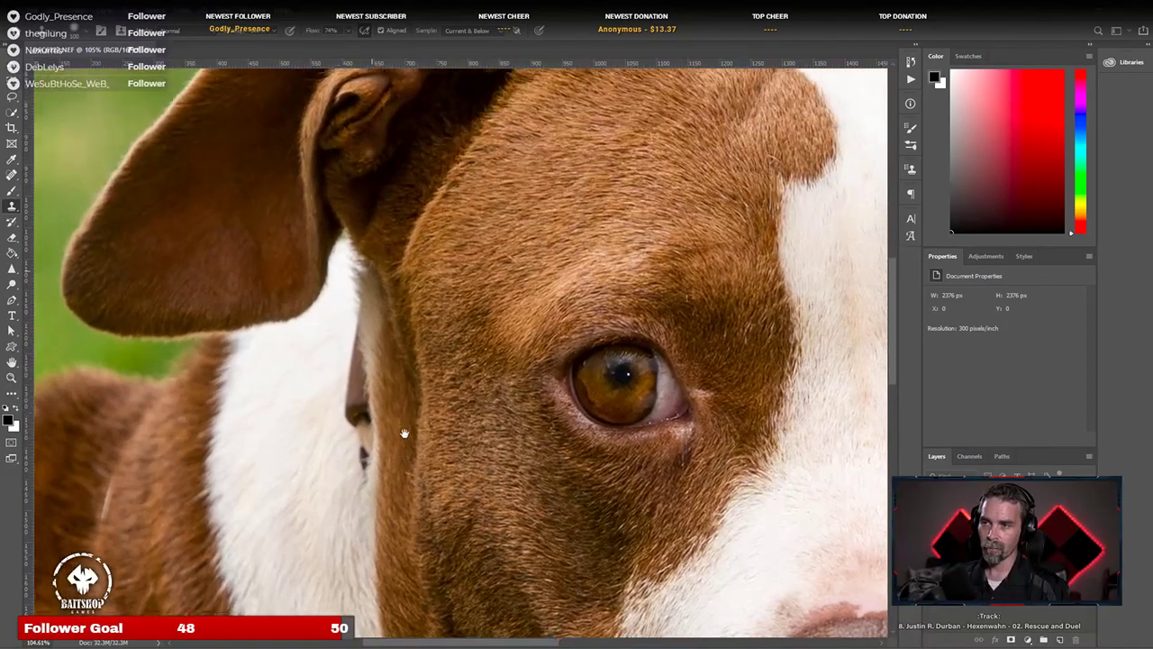
# Step: Heal the dark strip below the dog's ear with a roughly 30 px Spot Healing Brush
pyautogui.moveTo(405, 434); pyautogui.dragTo(408, 440)
pyautogui.press('j')
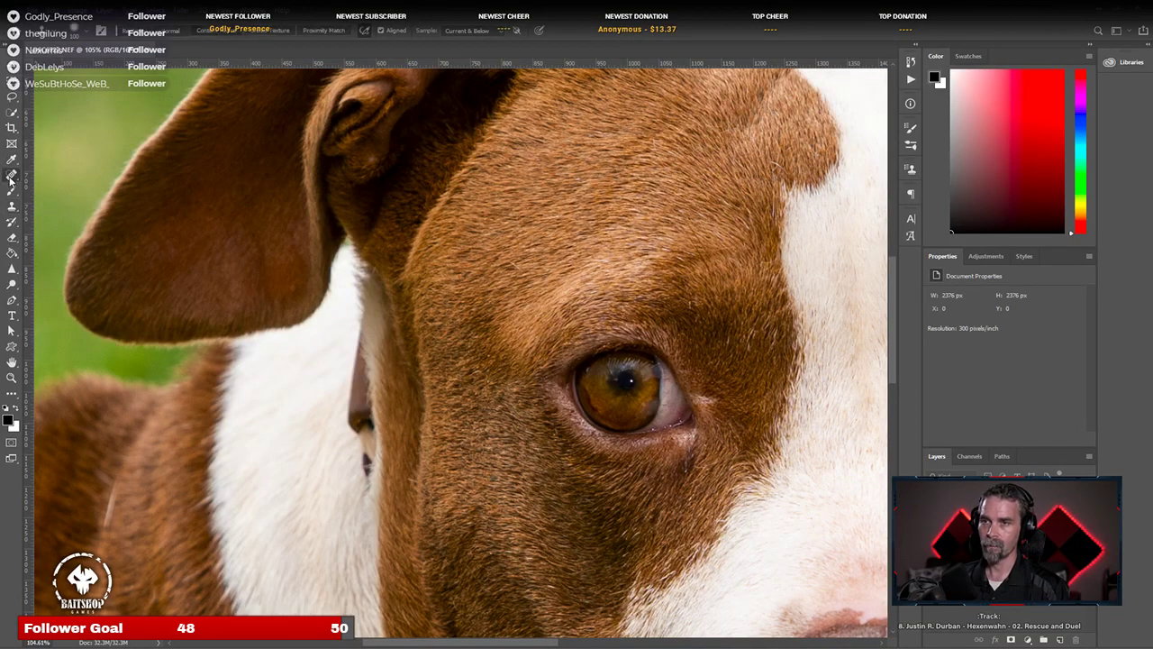
pyautogui.press('[')
pyautogui.press('[')
pyautogui.press('[')
pyautogui.press('[')
pyautogui.press('[')
pyautogui.press('[')
pyautogui.press('[')
pyautogui.press('[')
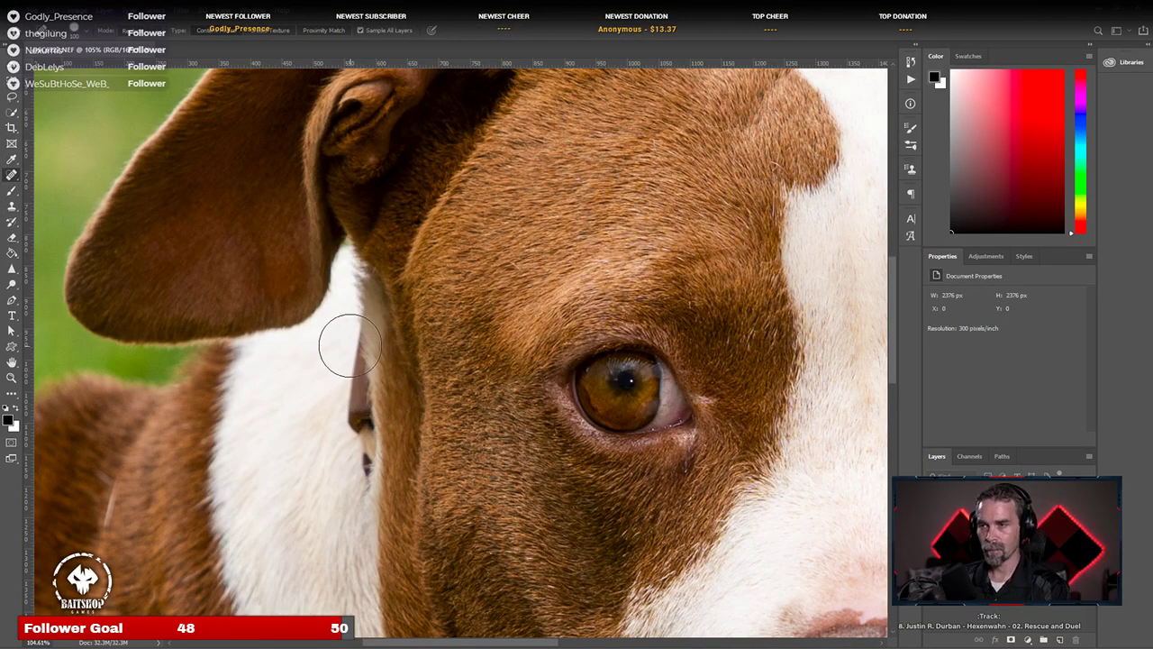
pyautogui.moveTo(360, 339); pyautogui.dragTo(365, 504)
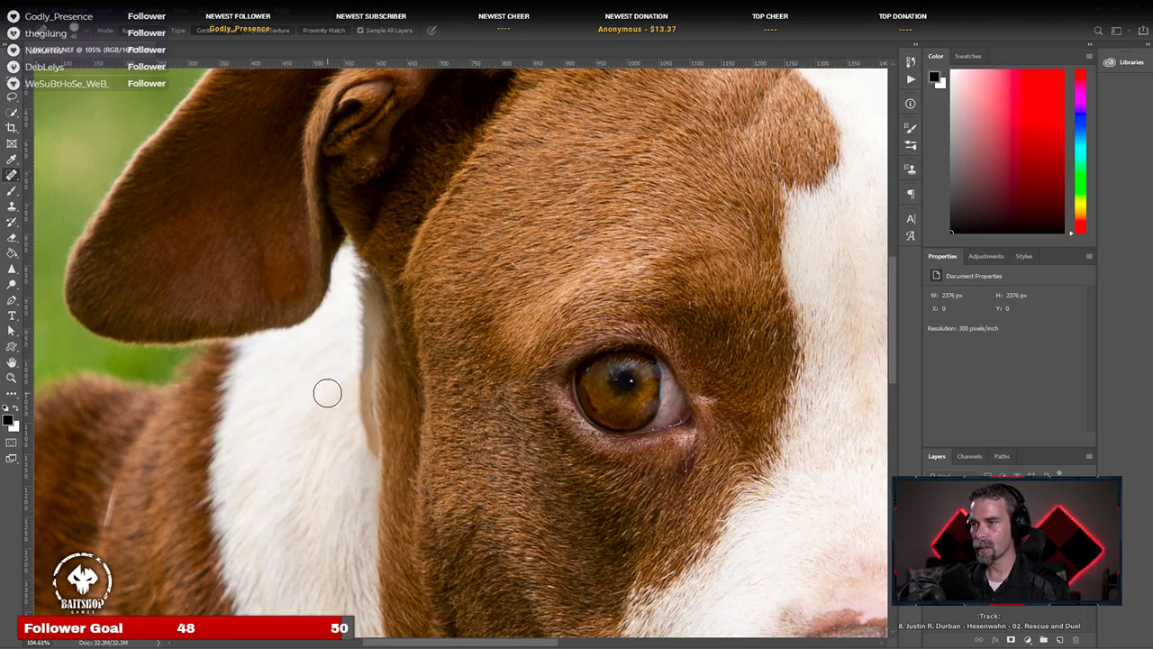
pyautogui.moveTo(360, 362); pyautogui.dragTo(370, 491)
# Step: Dab away the leftover dark marks below the ear
pyautogui.scroll(-2, 396, 569)
pyautogui.scroll(2, 396, 569)
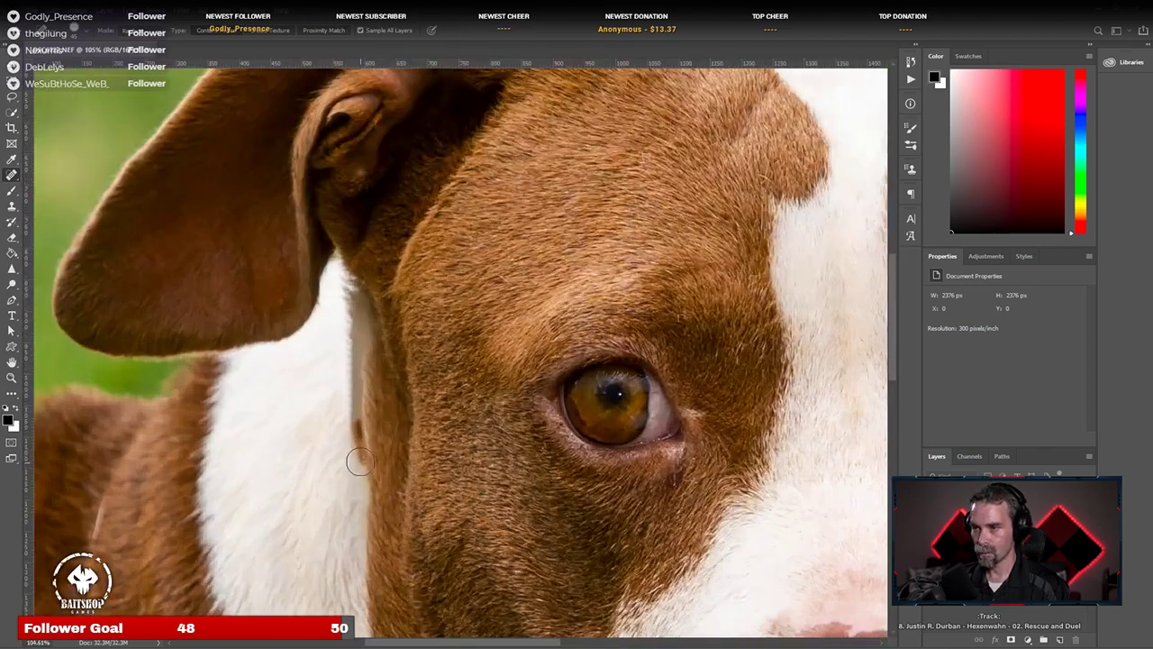
pyautogui.click(359, 439)
pyautogui.click(362, 461)
pyautogui.click(353, 432)
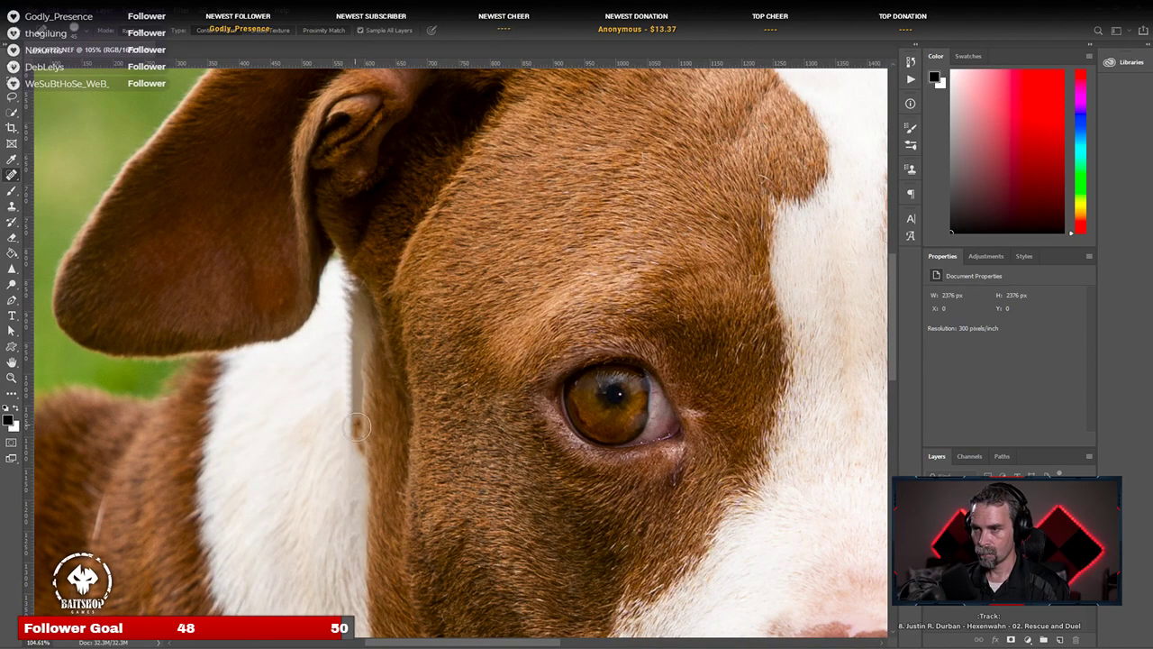
pyautogui.click(358, 455)
pyautogui.click(361, 468)
# Step: Pan across the dog's nose, chest, mouth and back up to the eyes to check the result
pyautogui.scroll(-4, 399, 566)
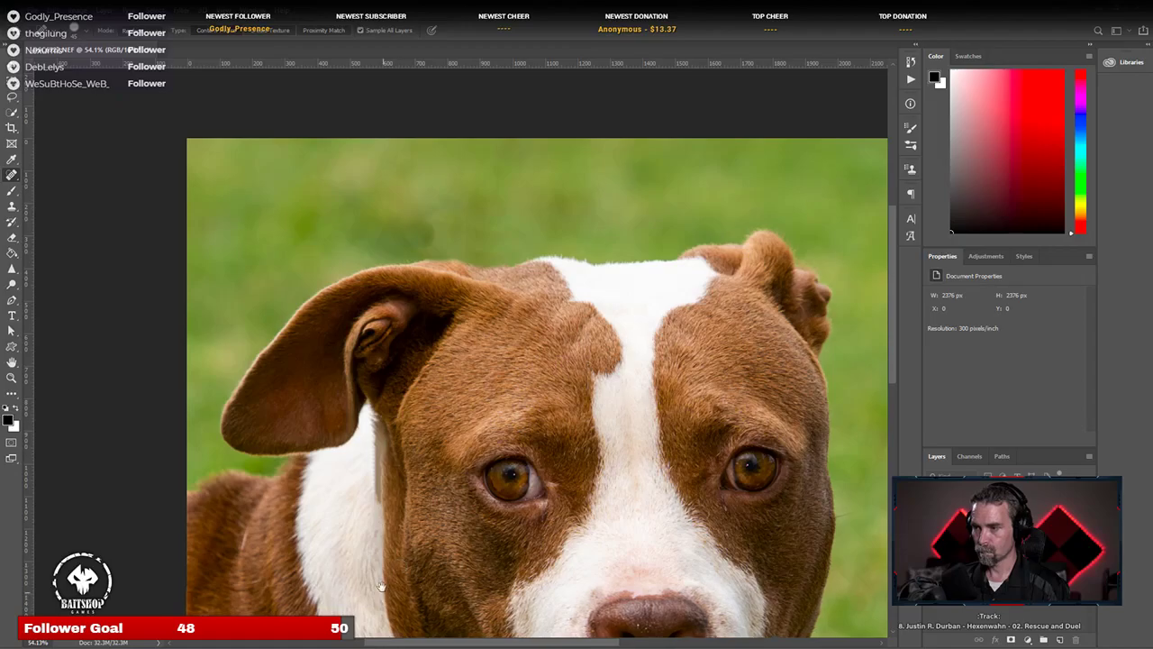
pyautogui.moveTo(400, 566); pyautogui.dragTo(346, 244)
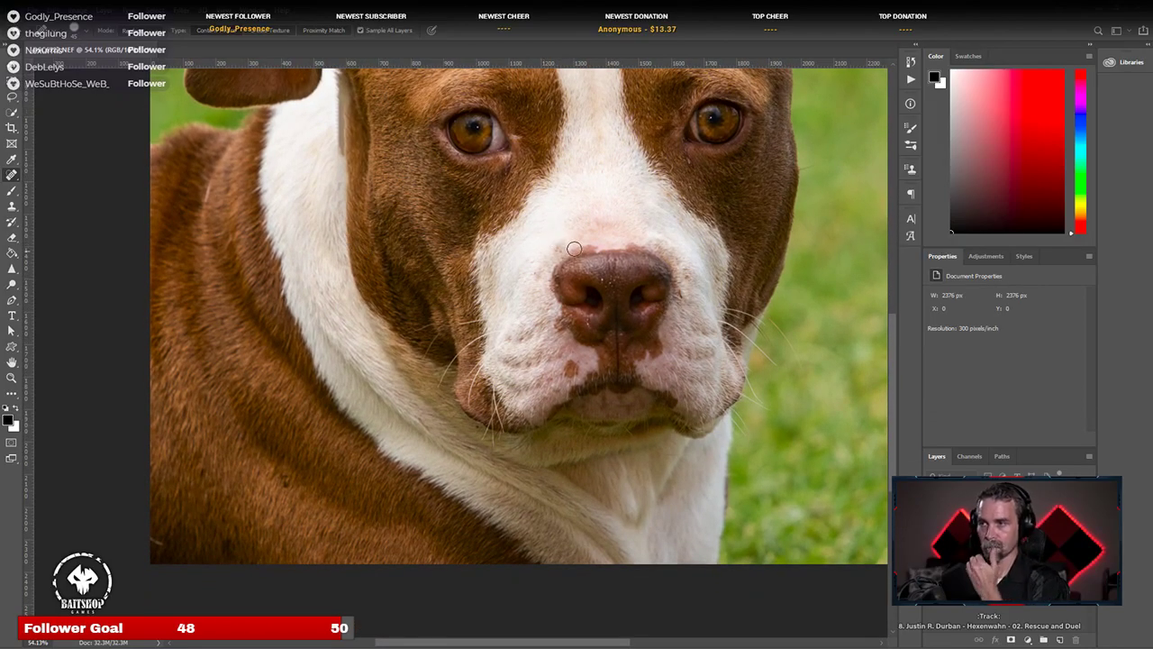
pyautogui.scroll(-2, 636, 238)
pyautogui.scroll(4, 636, 238)
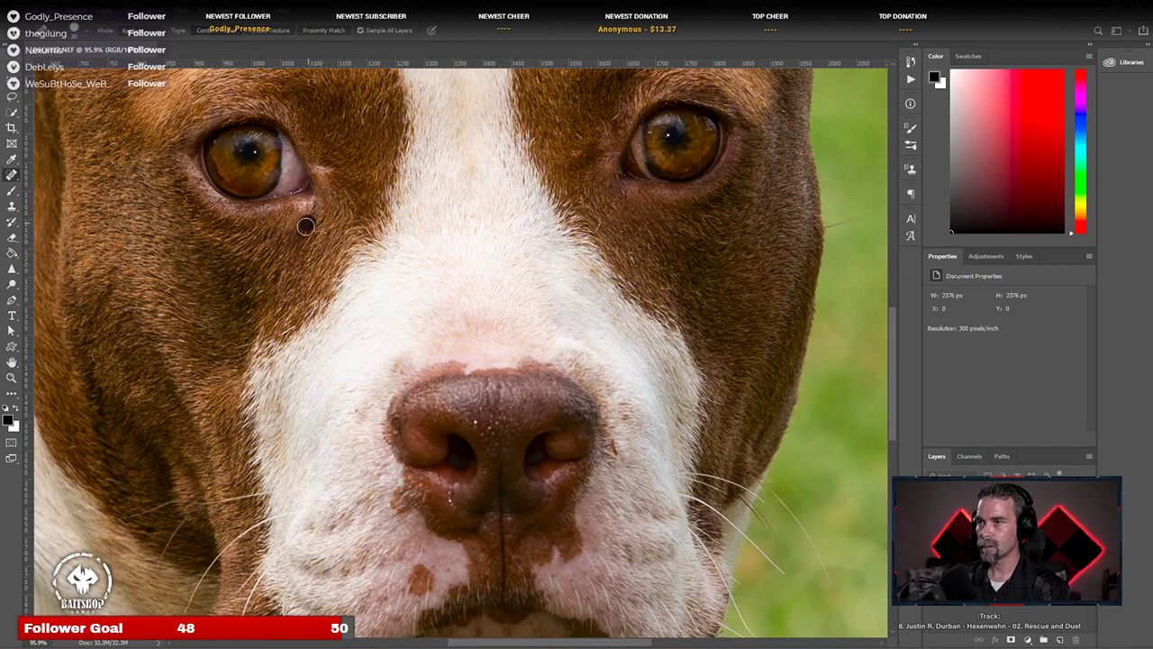
pyautogui.moveTo(623, 215)
pyautogui.mouseDown()
pyautogui.moveTo(532, 432)
pyautogui.moveTo(743, 208)
pyautogui.moveTo(746, 167)
pyautogui.moveTo(621, 156)
pyautogui.mouseUp()
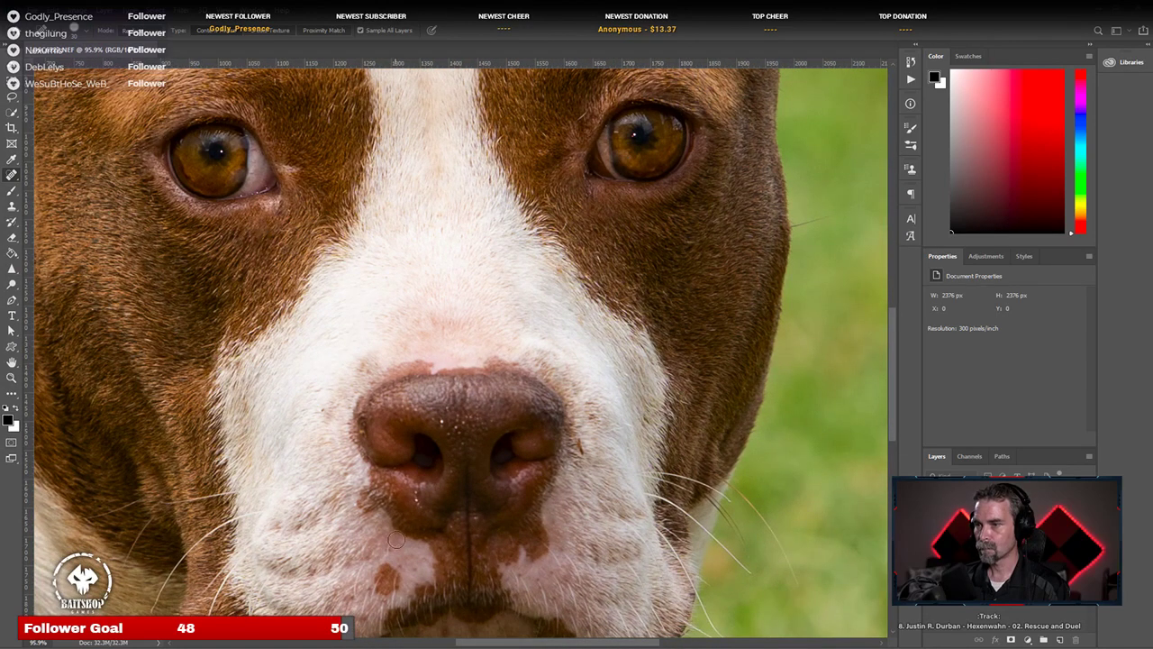
pyautogui.moveTo(300, 571); pyautogui.dragTo(327, 407)
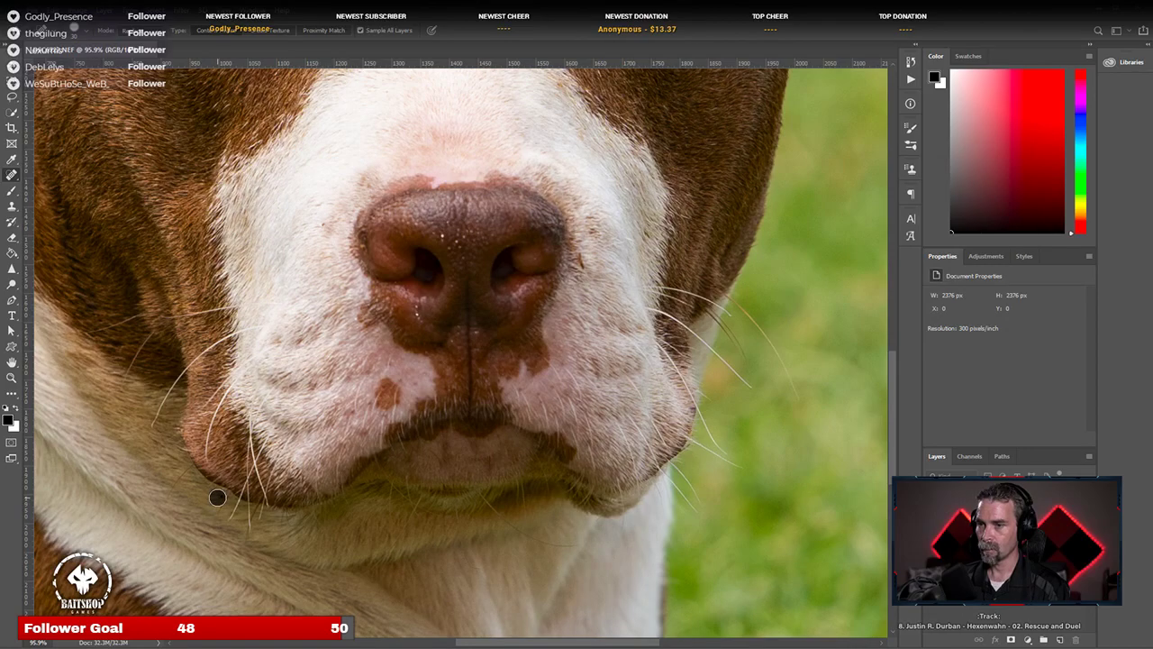
pyautogui.moveTo(626, 213); pyautogui.dragTo(466, 633)
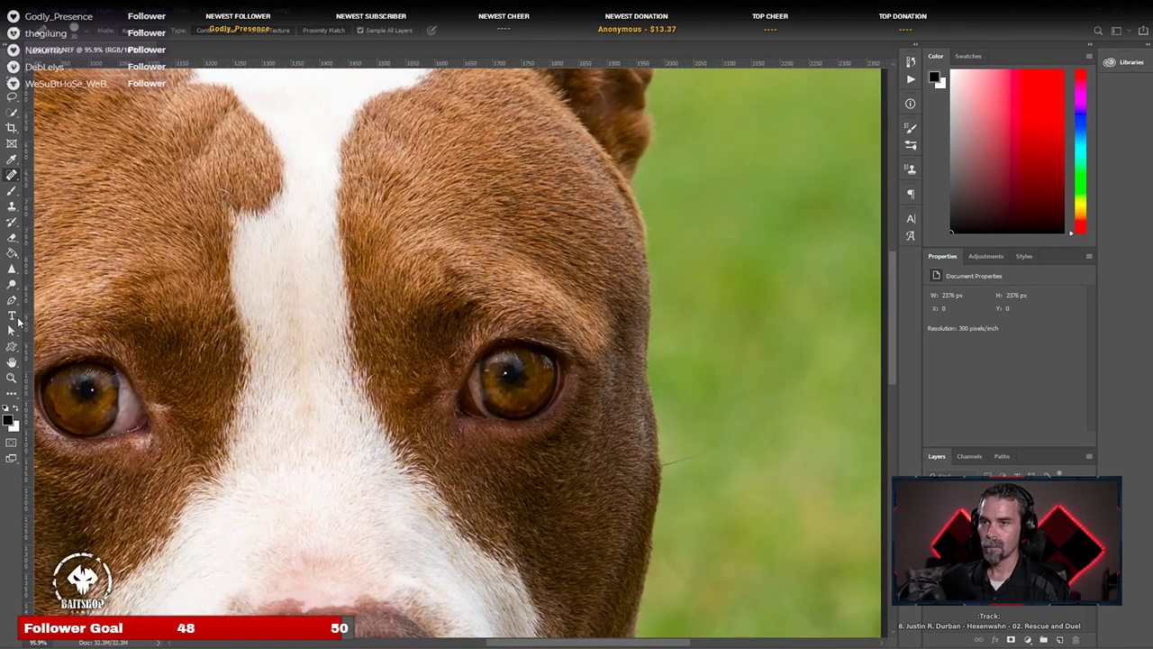
# Step: Brighten the iris of the right-hand eye with the Dodge tool
pyautogui.click(12, 284)
pyautogui.moveTo(140, 399)
pyautogui.mouseDown()
pyautogui.moveTo(356, 385)
pyautogui.moveTo(281, 397)
pyautogui.moveTo(319, 372)
pyautogui.moveTo(267, 415)
pyautogui.mouseUp()
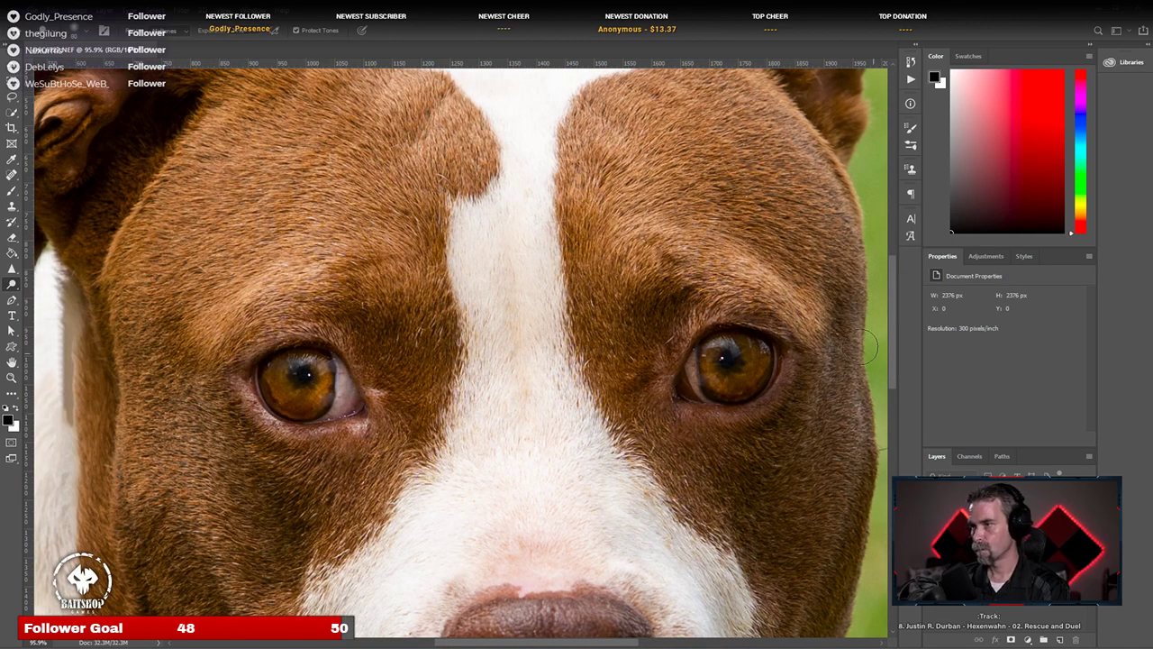
pyautogui.moveTo(725, 356)
pyautogui.mouseDown()
pyautogui.moveTo(760, 358)
pyautogui.moveTo(751, 348)
pyautogui.moveTo(758, 372)
pyautogui.moveTo(708, 381)
pyautogui.moveTo(712, 348)
pyautogui.moveTo(733, 366)
pyautogui.mouseUp()
# Step: Zoom out and close the dog portrait document
pyautogui.scroll(-5, 498, 376)
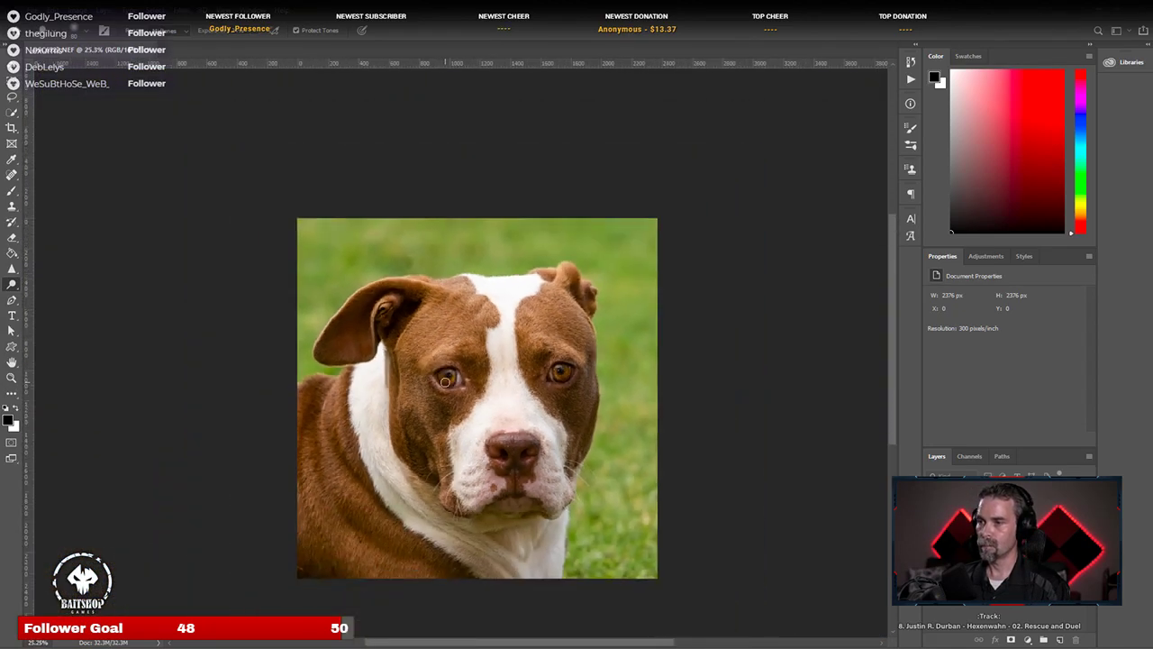
pyautogui.scroll(-1, 445, 381)
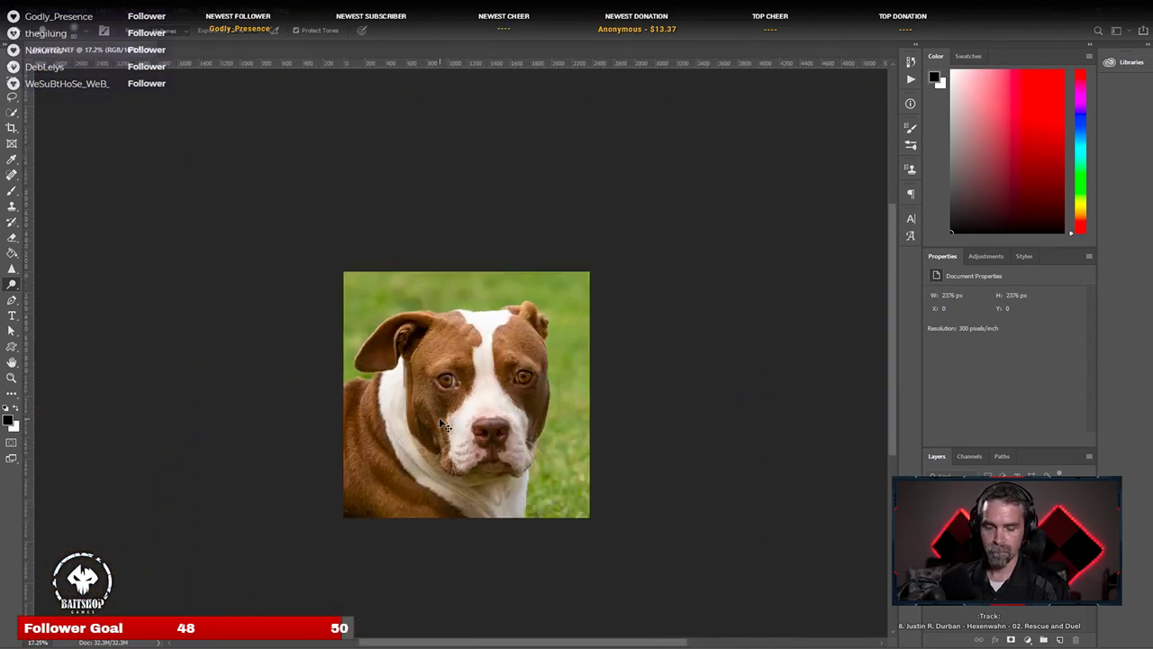
pyautogui.click(167, 51)
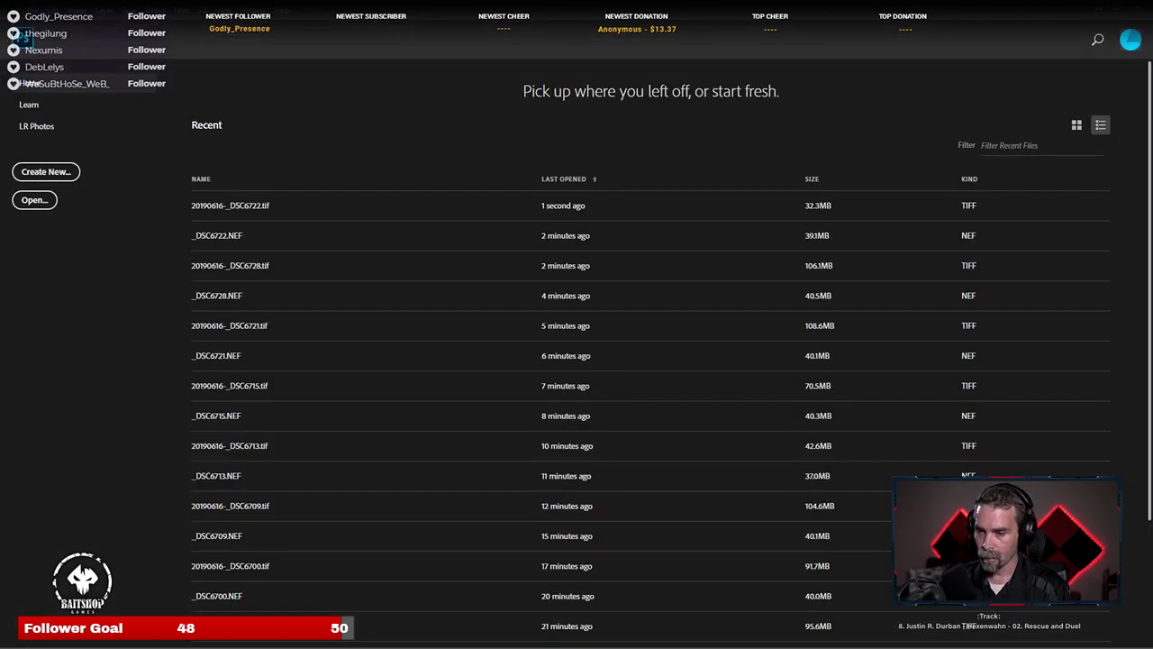
# Step: In Lightroom Classic, give the retouched portrait 2 stars and collapse the dog's photo stack
pyautogui.hotkey('alt', 'Tab')
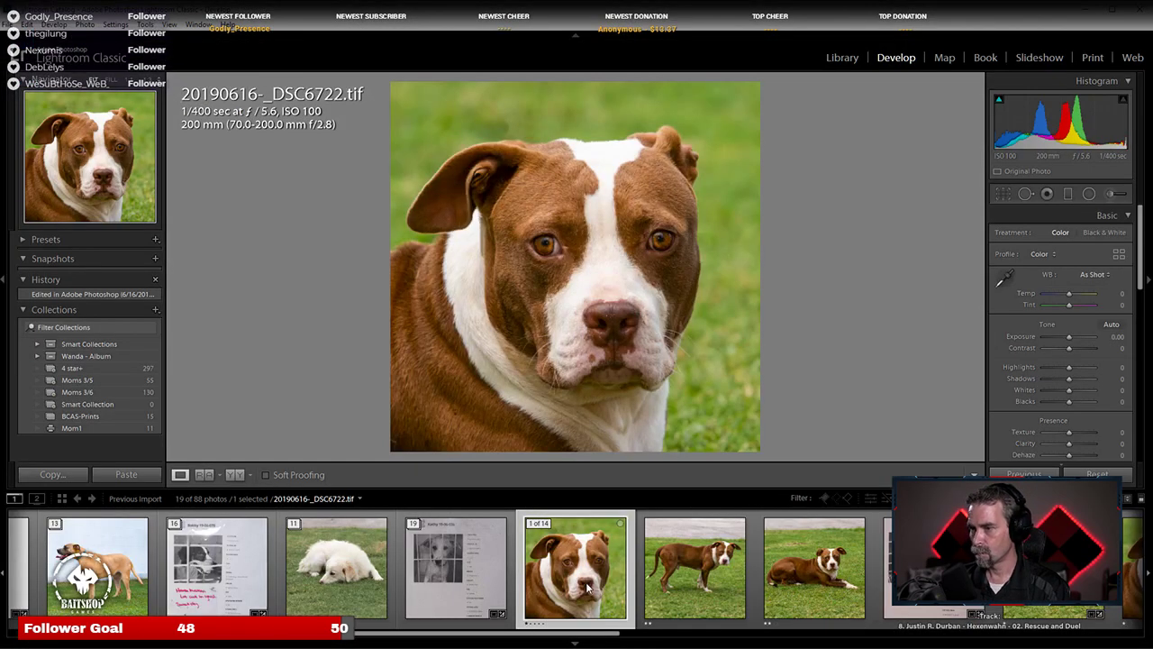
pyautogui.press('2')
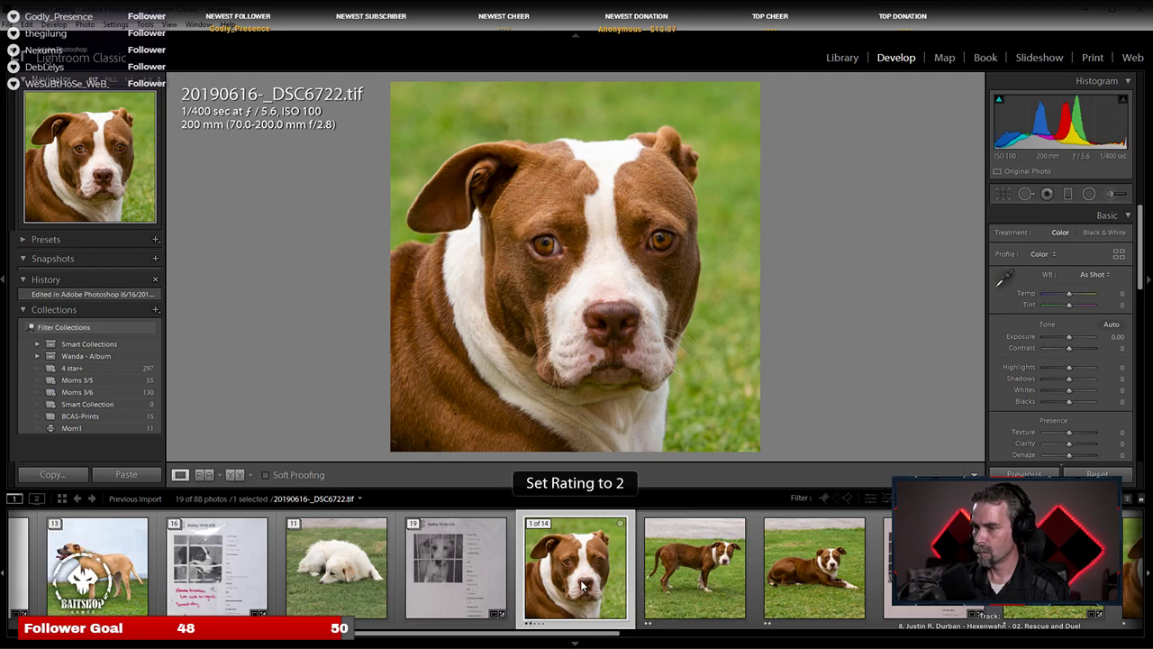
pyautogui.click(695, 568)
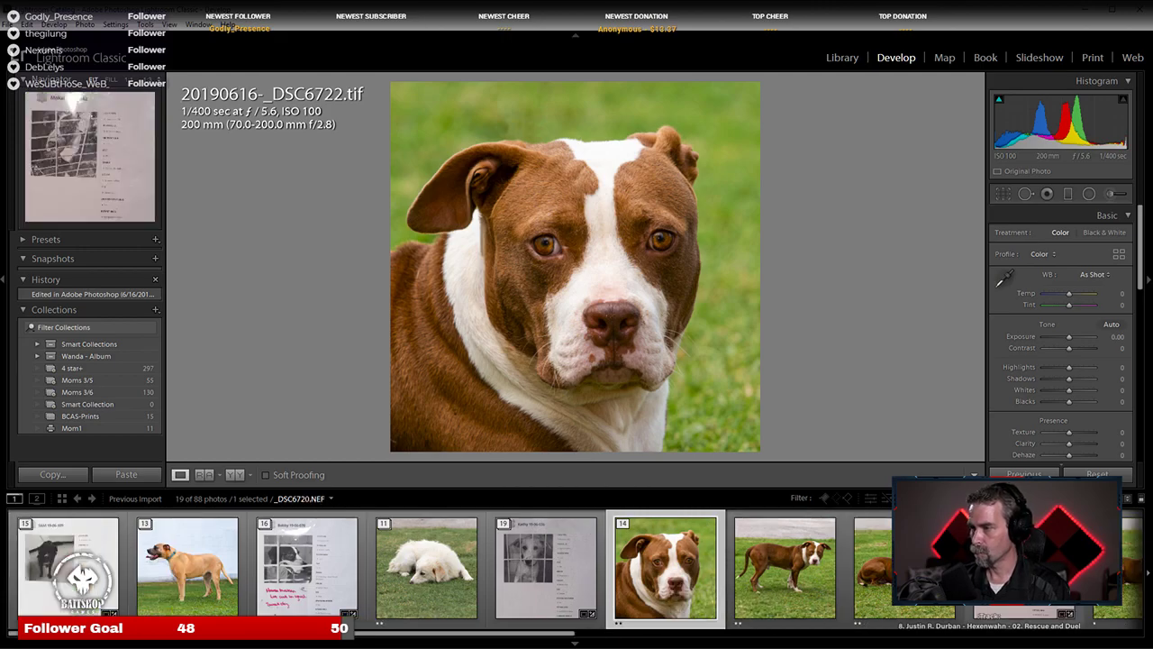
pyautogui.scroll(-3, 340, 594)
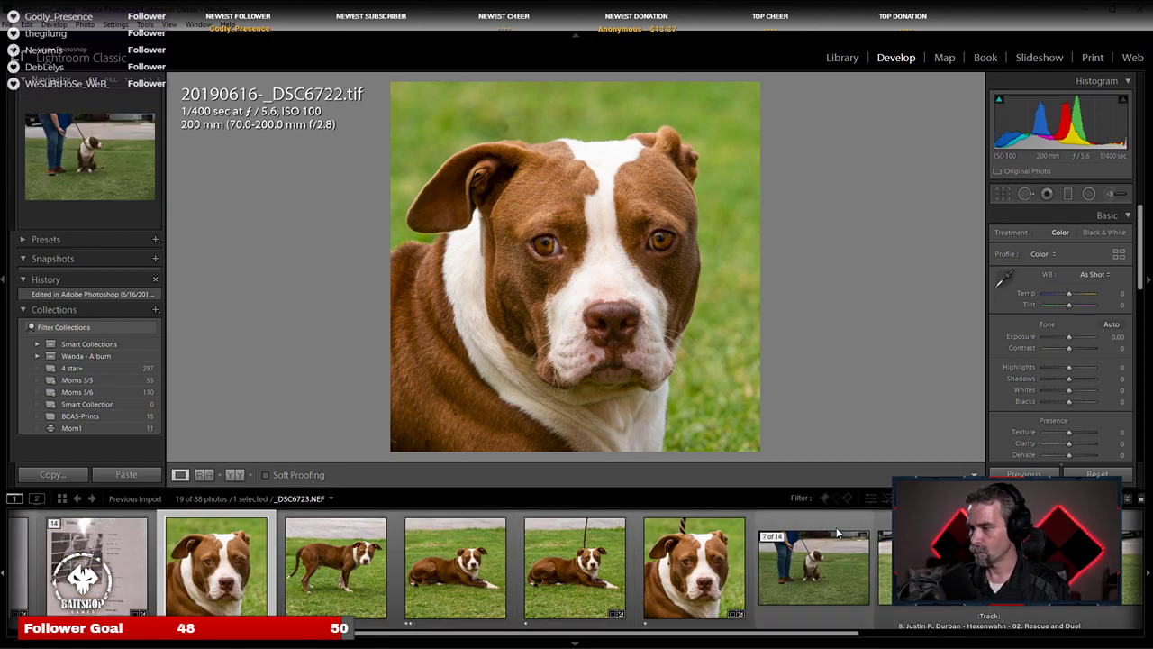
pyautogui.click(60, 525)
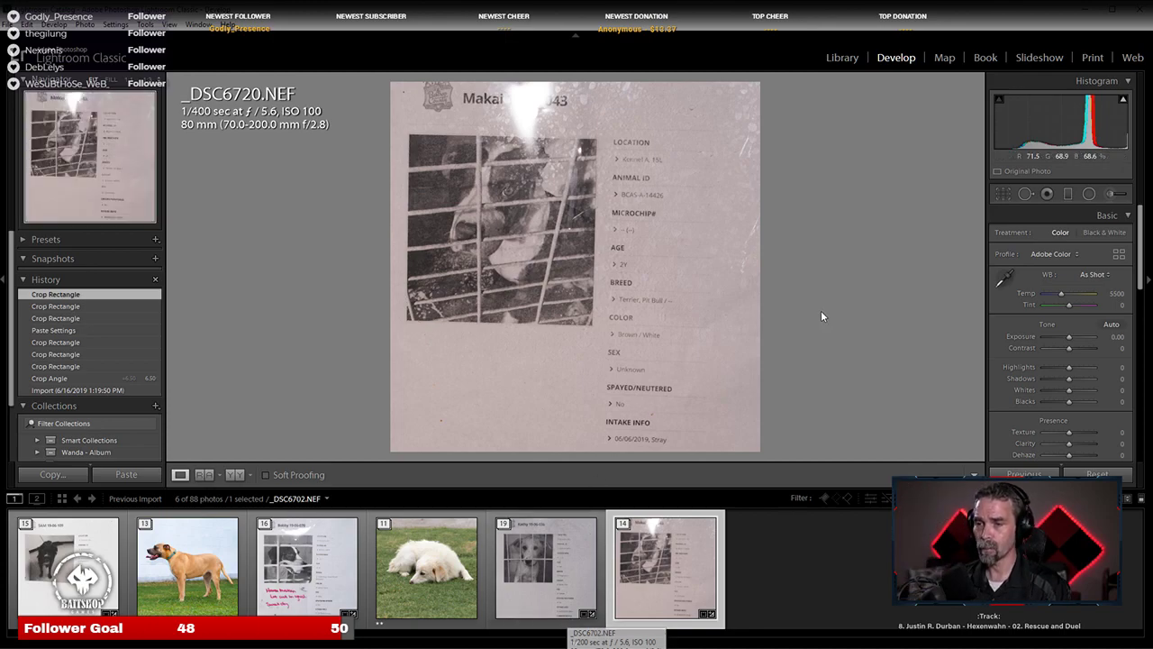
# Step: Expand the SAM 19-06-109 intake sheet's stack and open 20190616-_DSC6663.tif
pyautogui.click(54, 536)
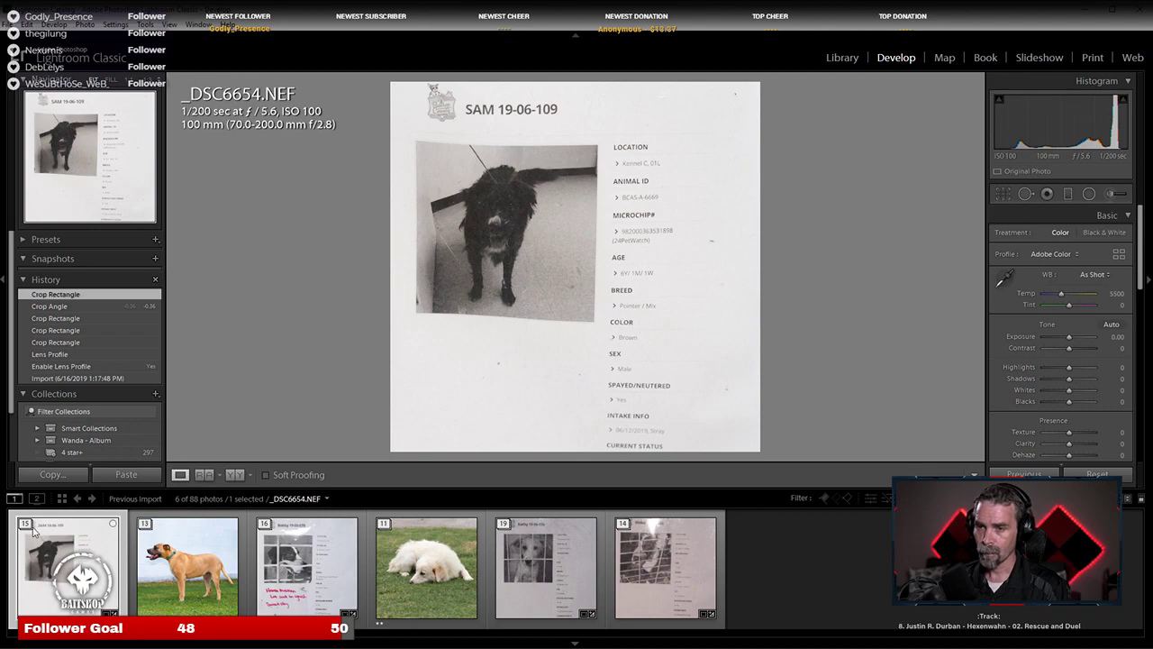
pyautogui.click(27, 524)
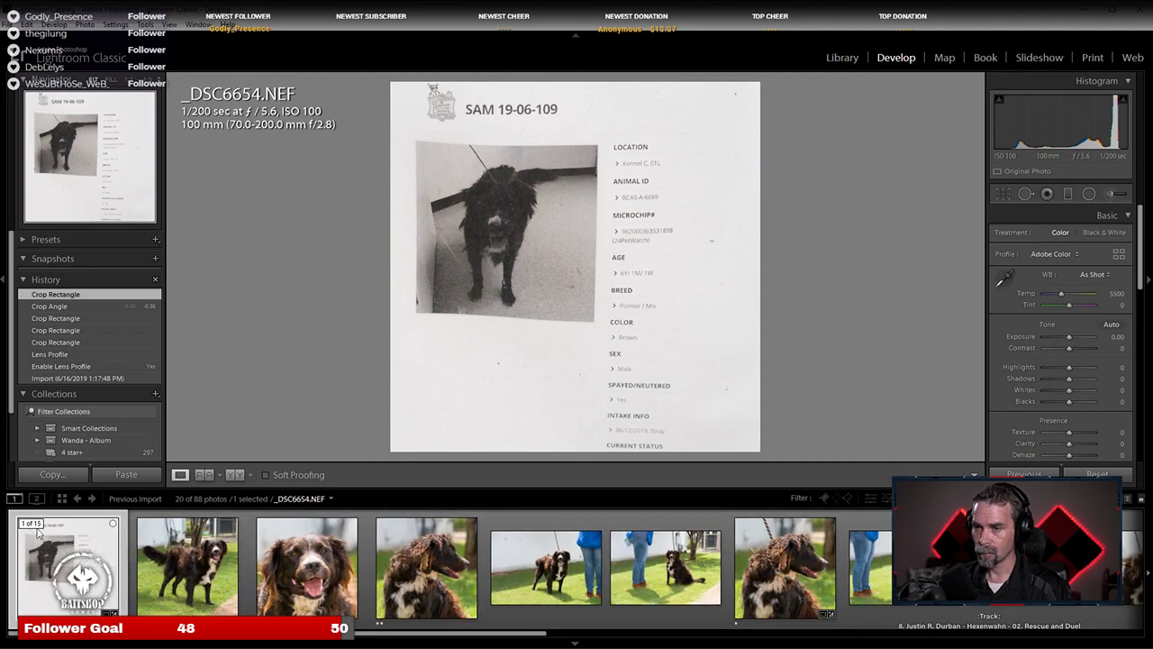
pyautogui.click(239, 604)
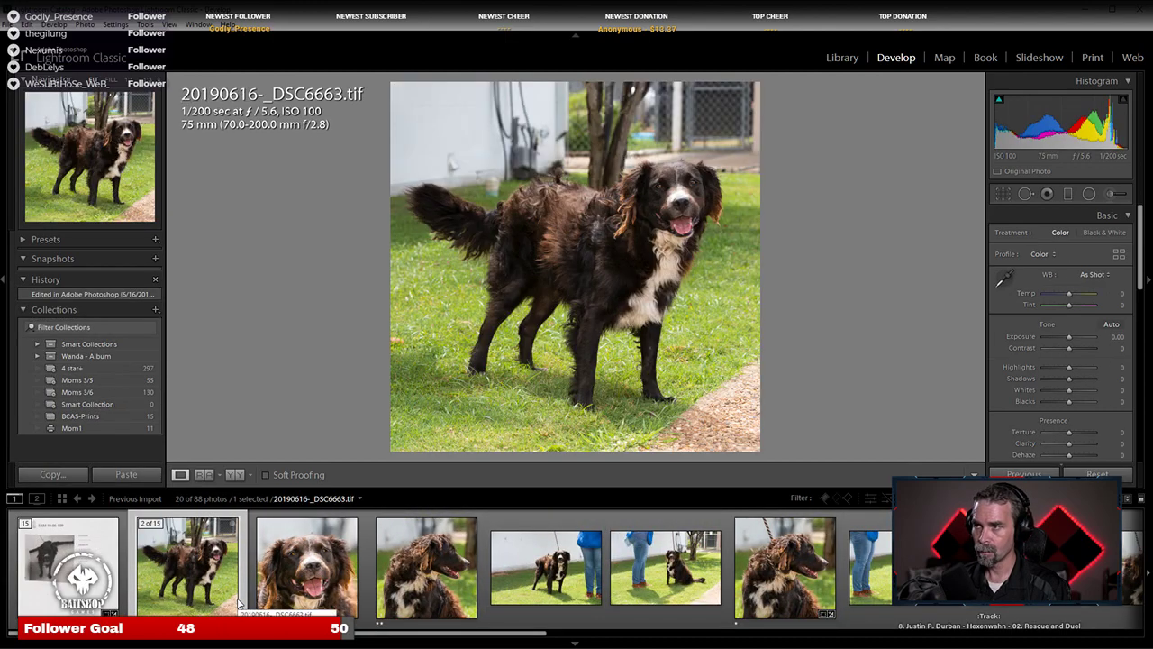
# Step: Zoom to 1:1 on the standing dog and return to the whole-photo view
pyautogui.click(613, 181)
pyautogui.click(613, 180)
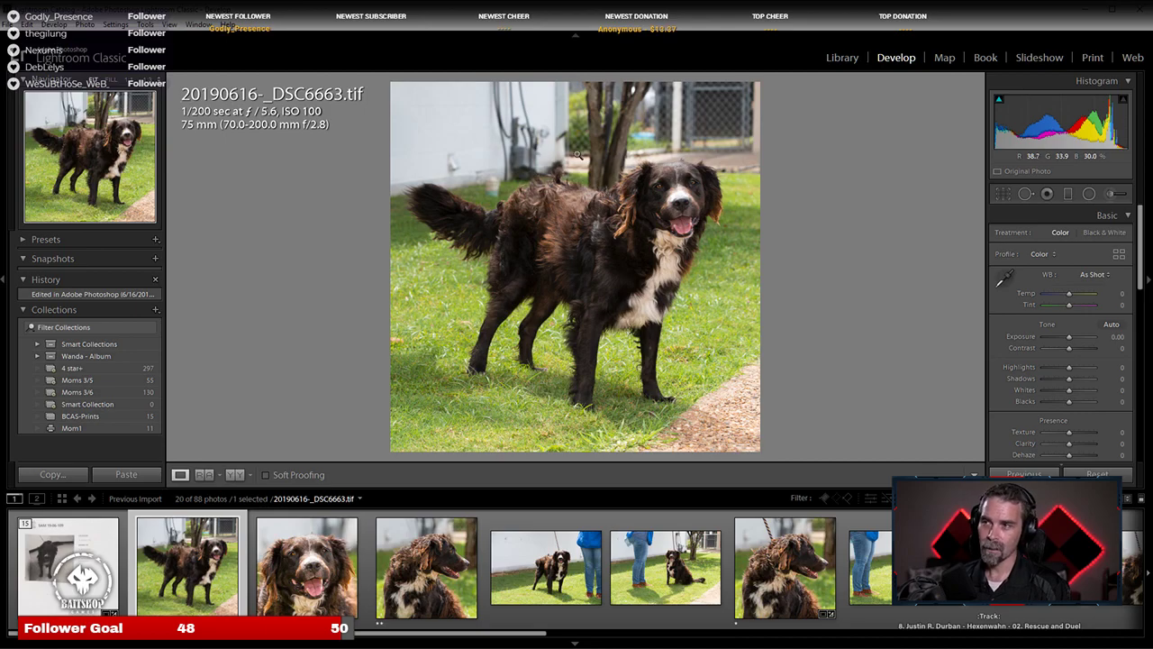
pyautogui.click(501, 194)
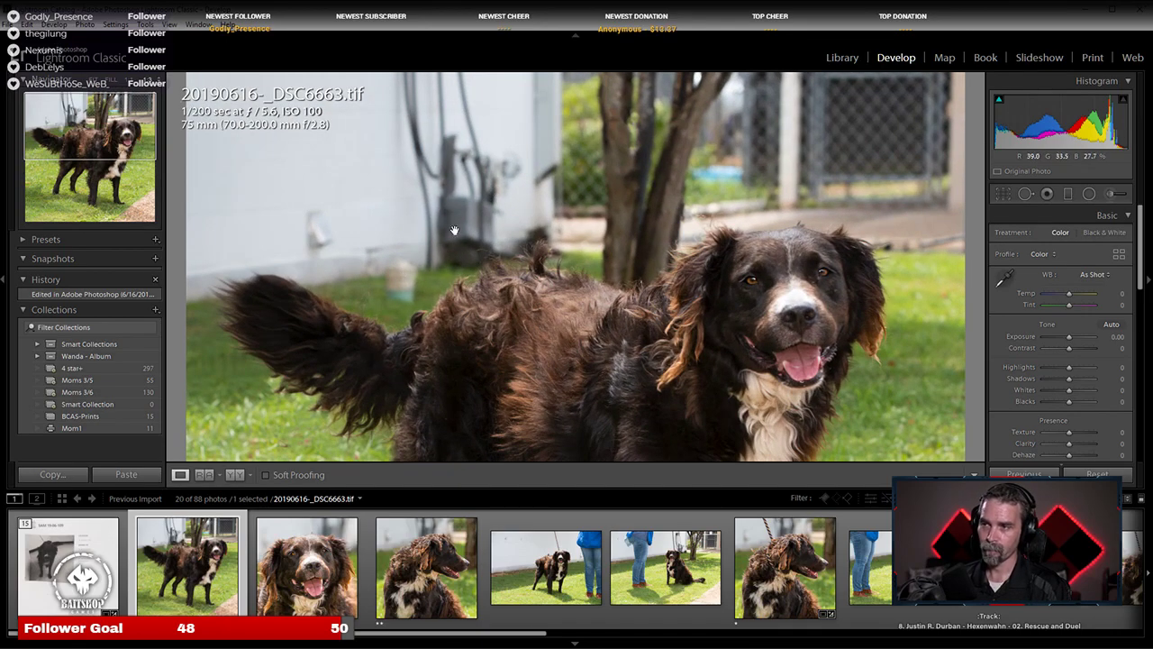
pyautogui.click(631, 326)
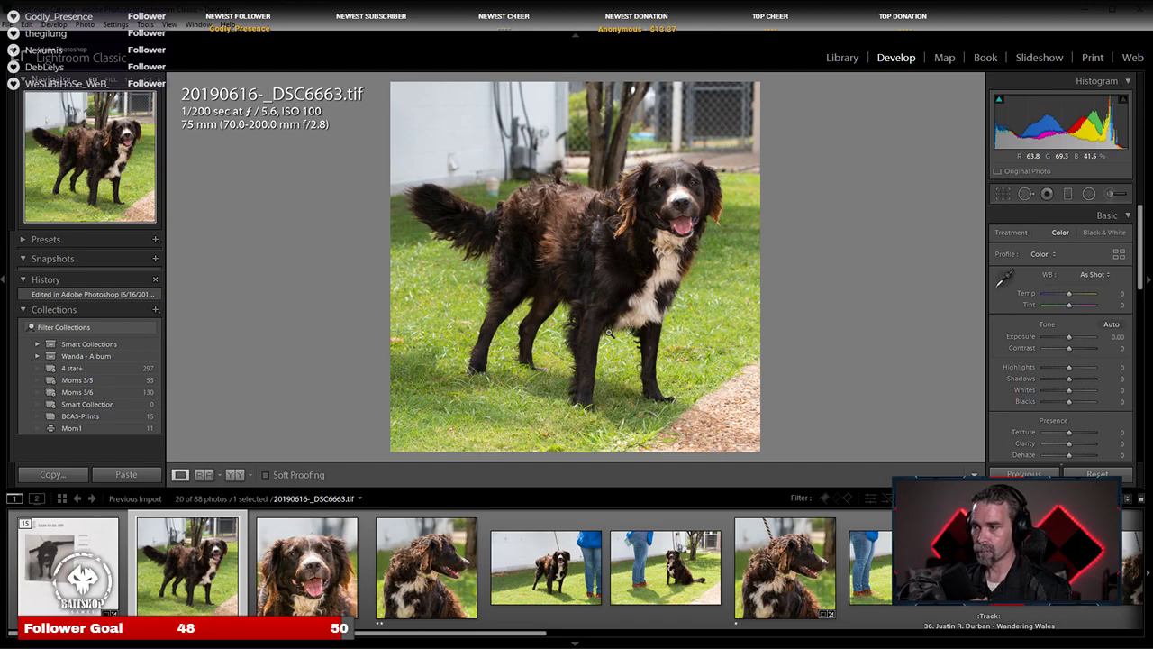
# Step: Flip between the brown dog's face close-up, side-profile, smiling and full-body portraits and his intake sheet
pyautogui.click(304, 556)
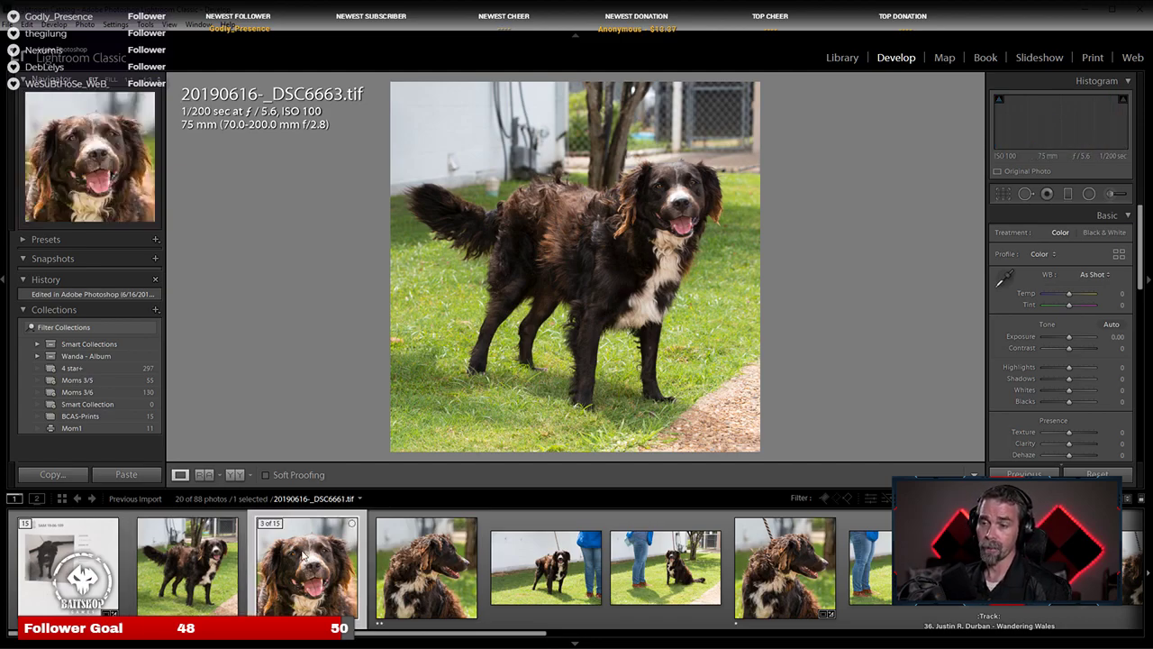
pyautogui.click(432, 573)
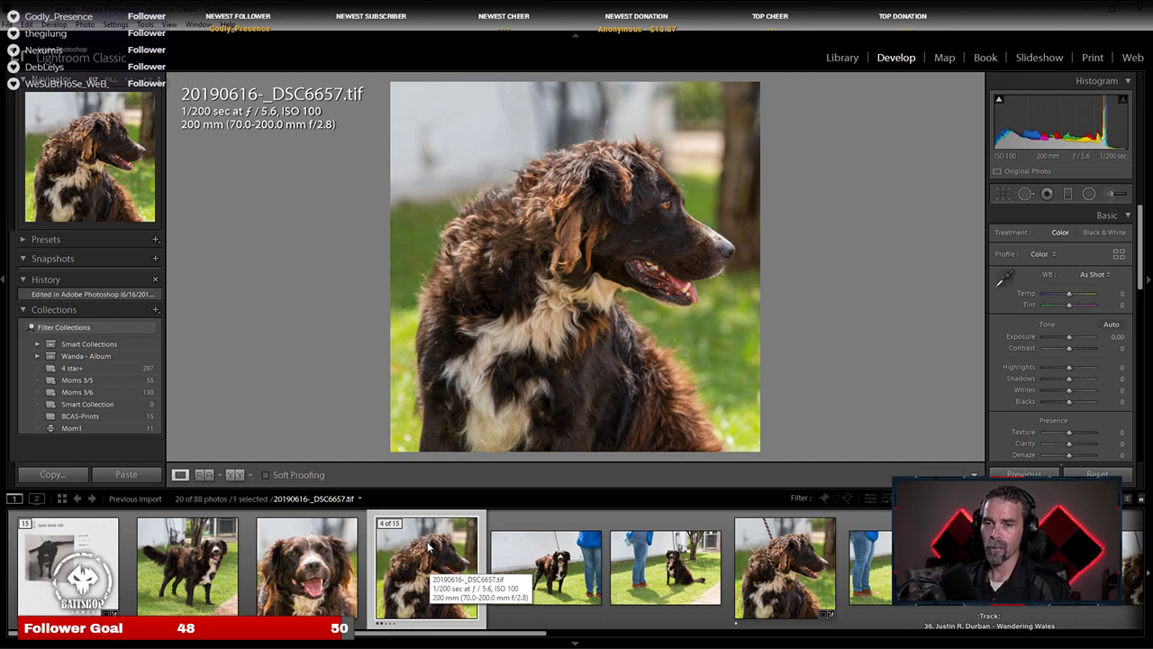
pyautogui.click(277, 567)
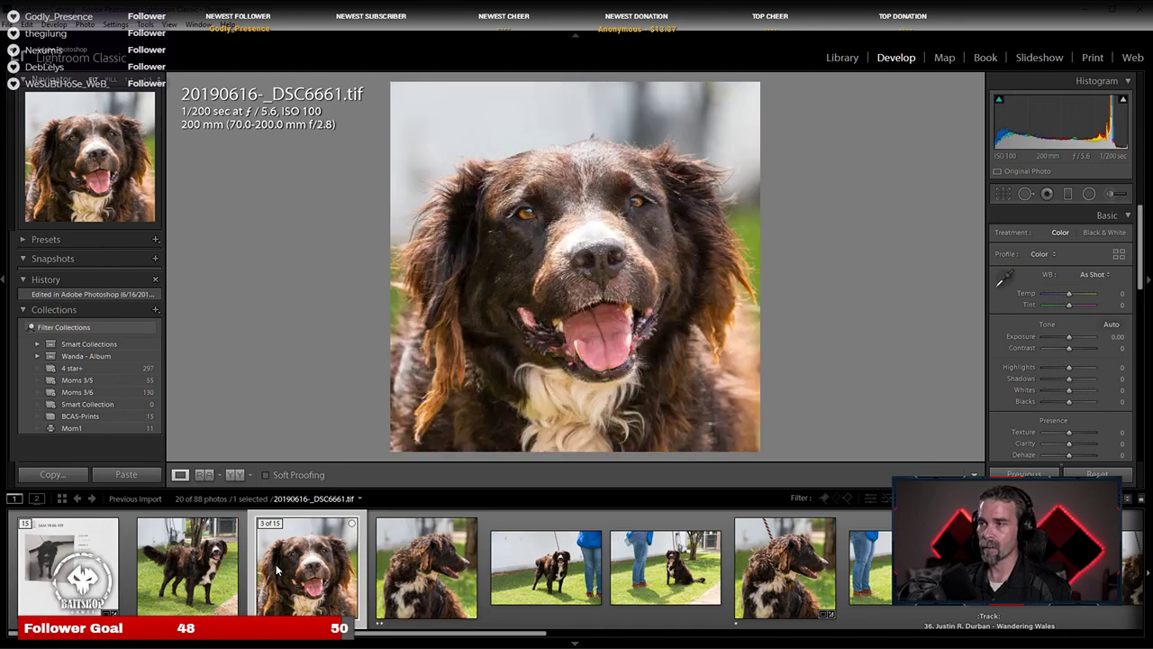
pyautogui.click(165, 565)
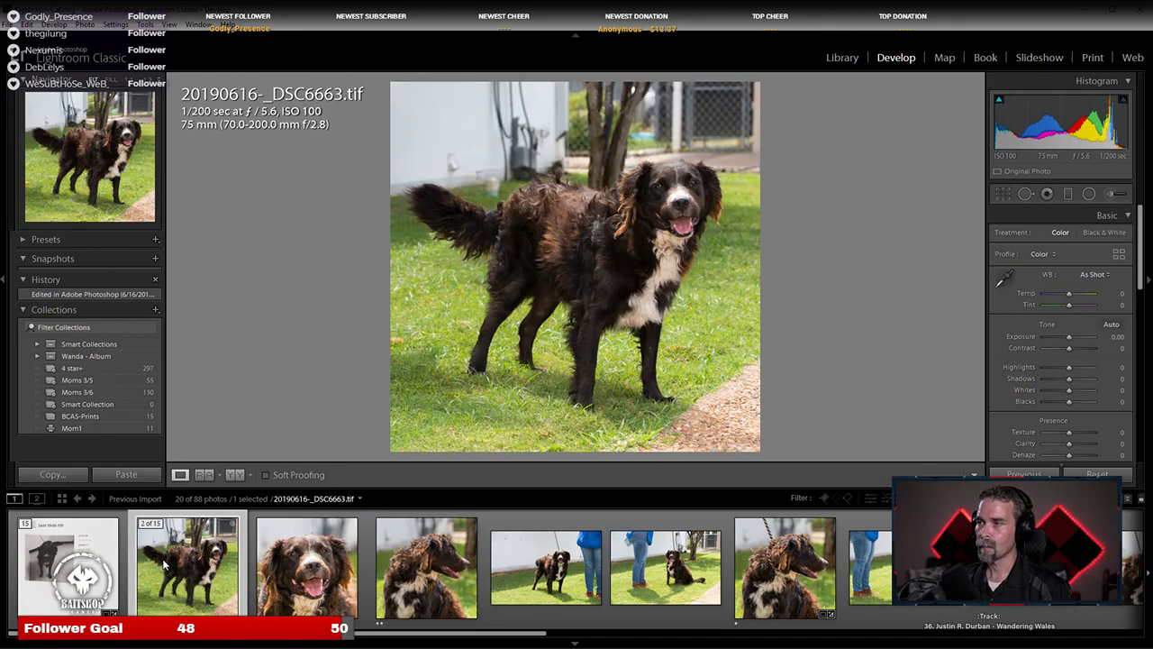
pyautogui.click(302, 568)
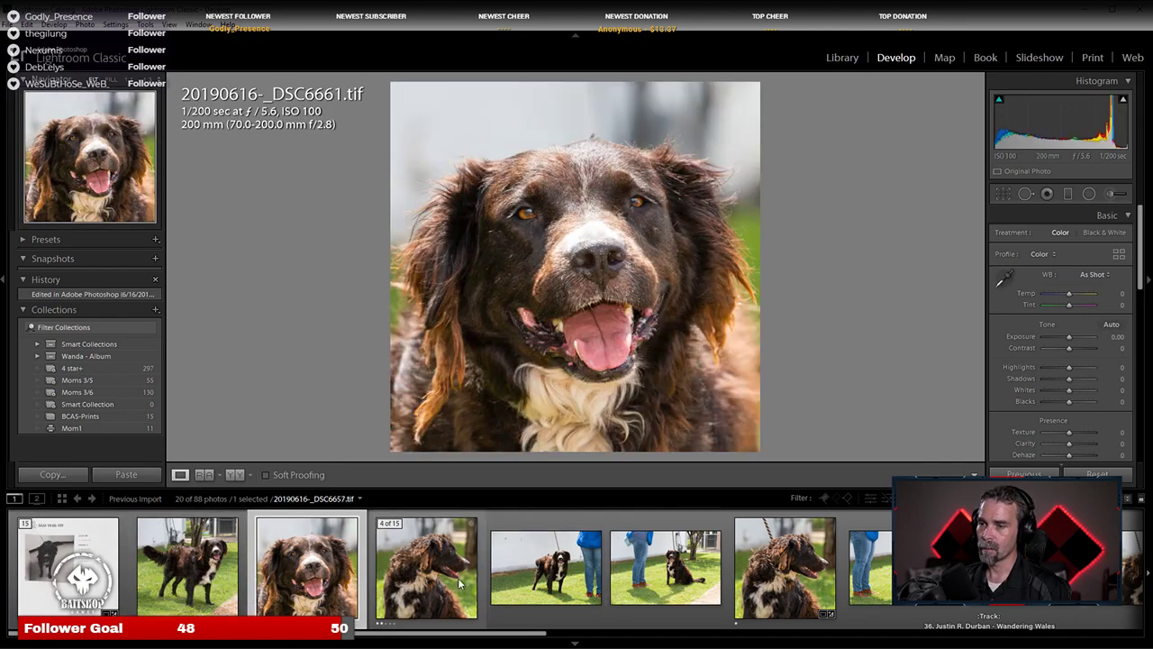
pyautogui.click(459, 583)
pyautogui.click(70, 590)
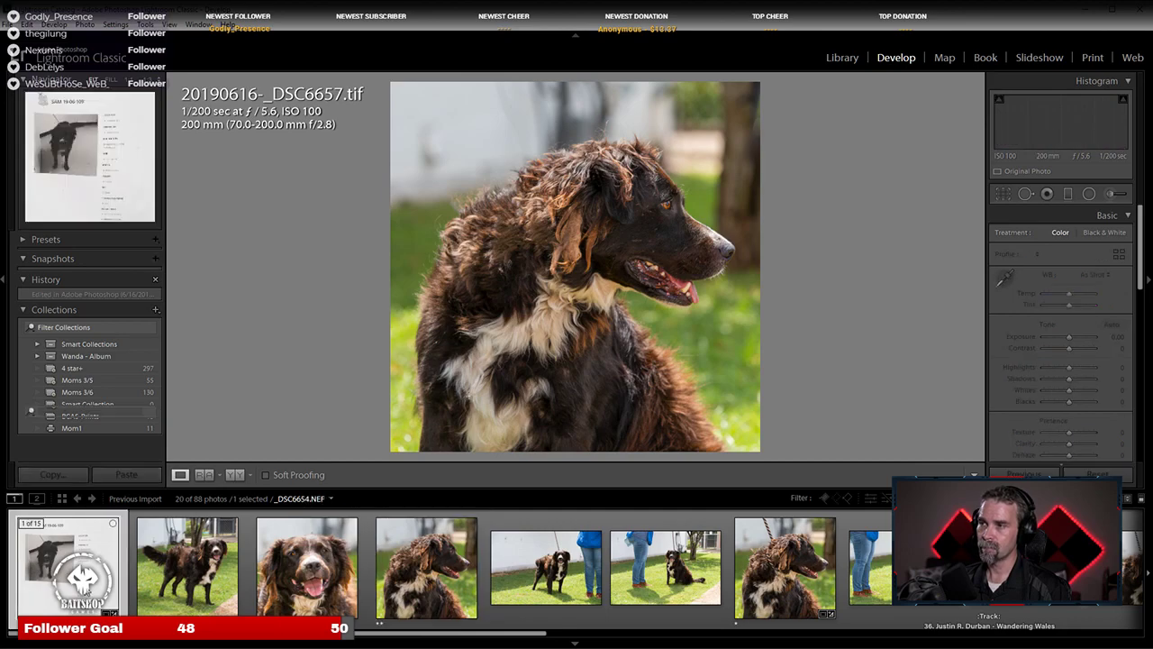
pyautogui.click(423, 596)
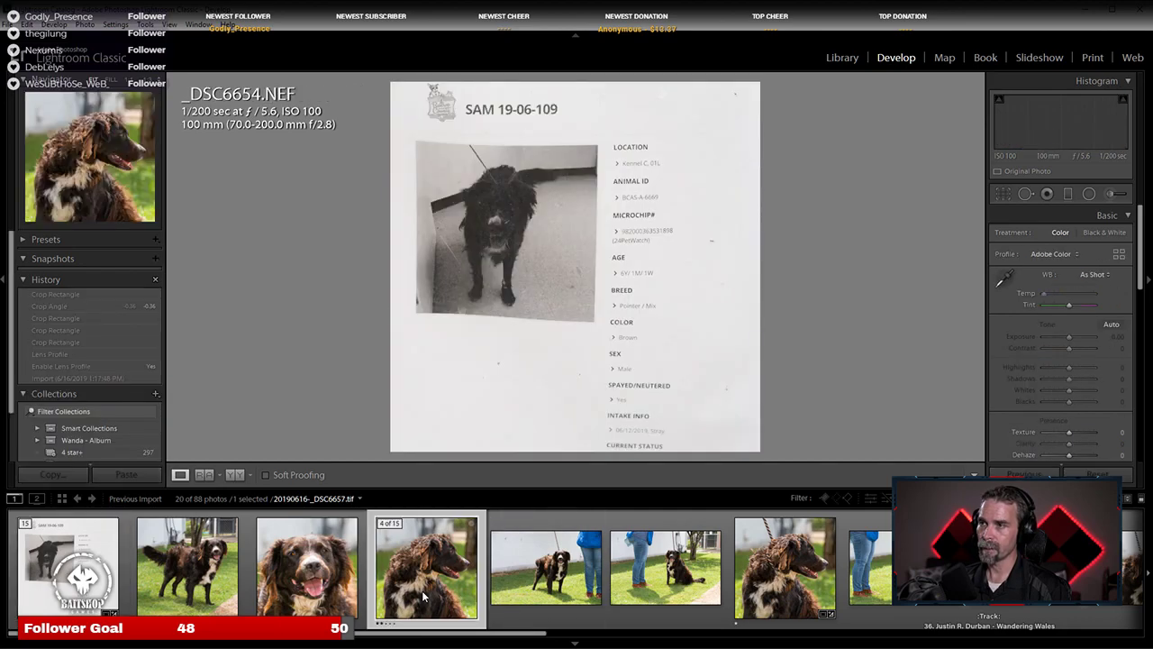
# Step: Zoom to 1:1 on the intake sheet's Age and Breed fields, then fit it again
pyautogui.click(70, 590)
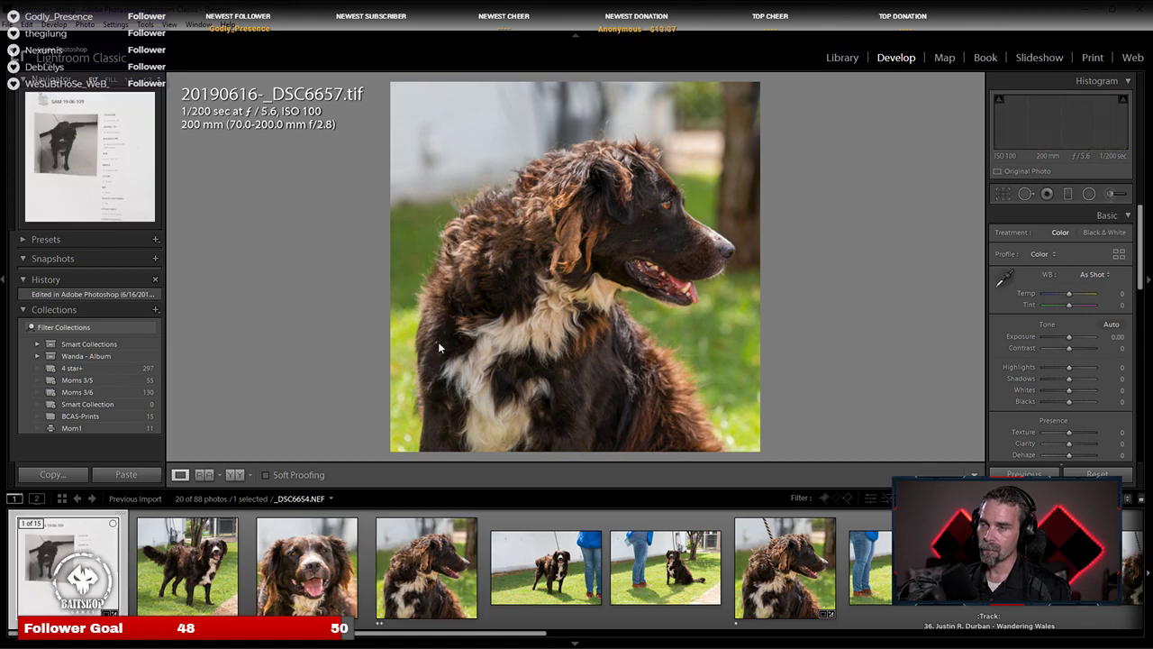
pyautogui.click(444, 387)
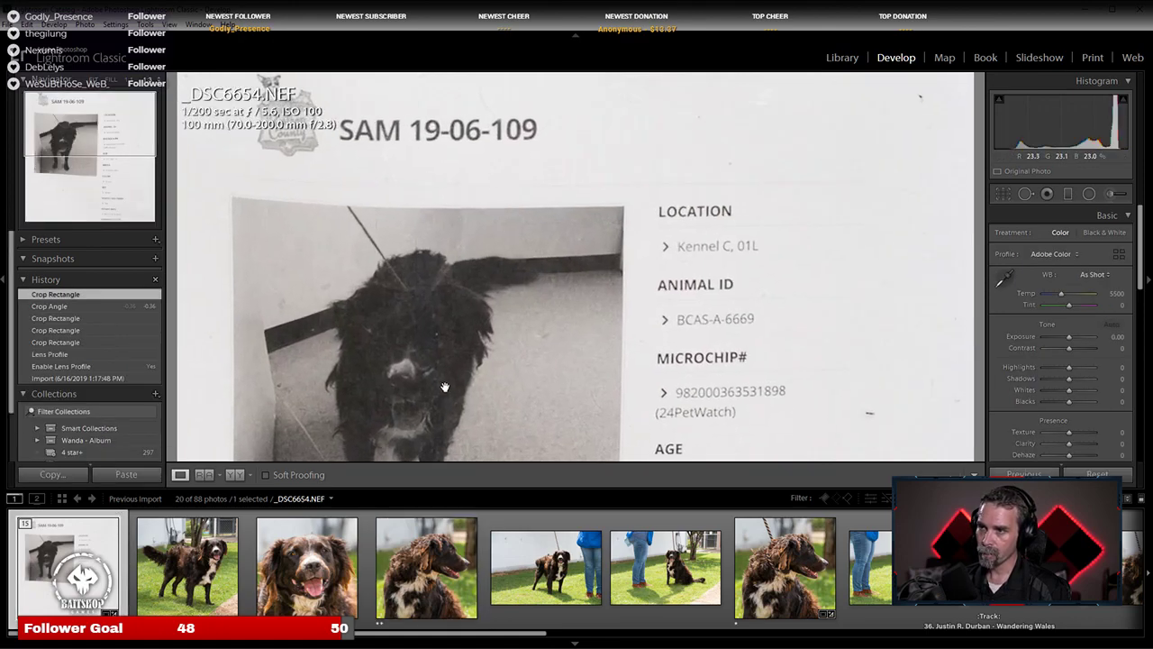
pyautogui.moveTo(444, 387); pyautogui.dragTo(681, 264)
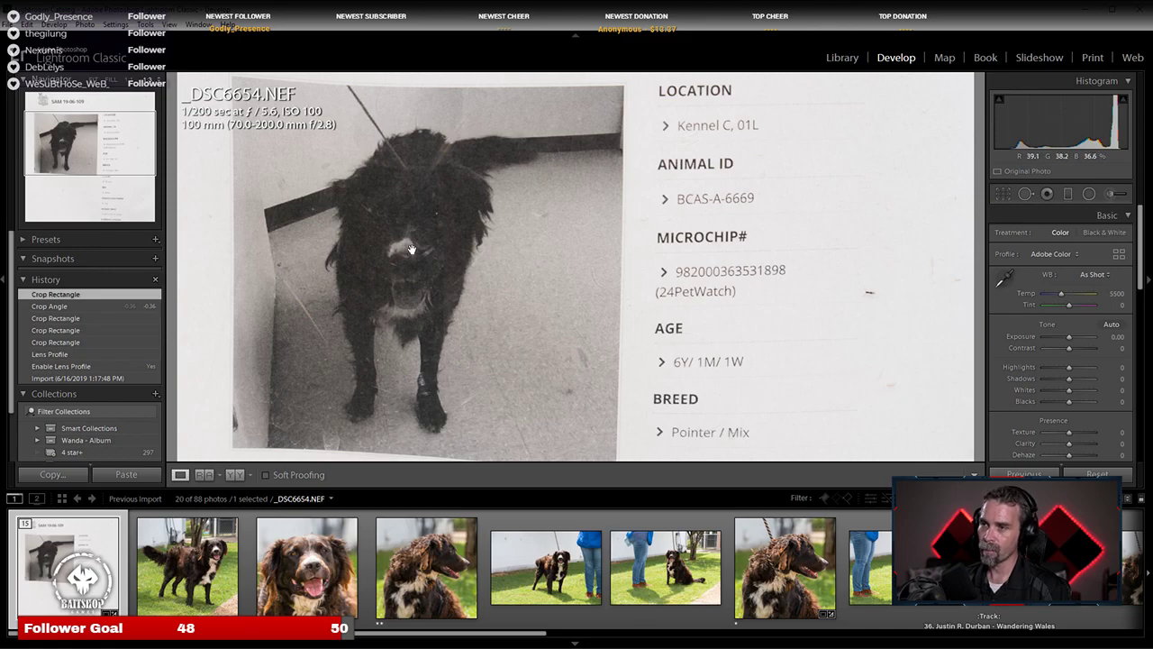
pyautogui.click(420, 299)
# Step: Step through the full-body, side-profile and smiling shots, then inspect the intake sheet up close
pyautogui.press('Right')
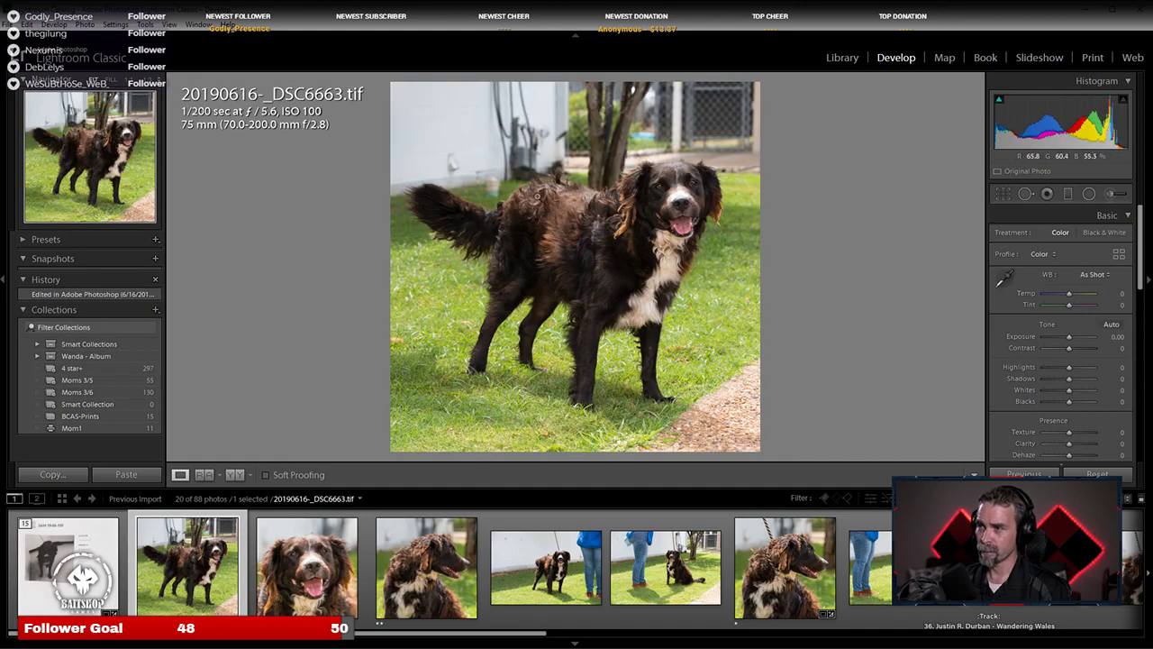
pyautogui.click(451, 579)
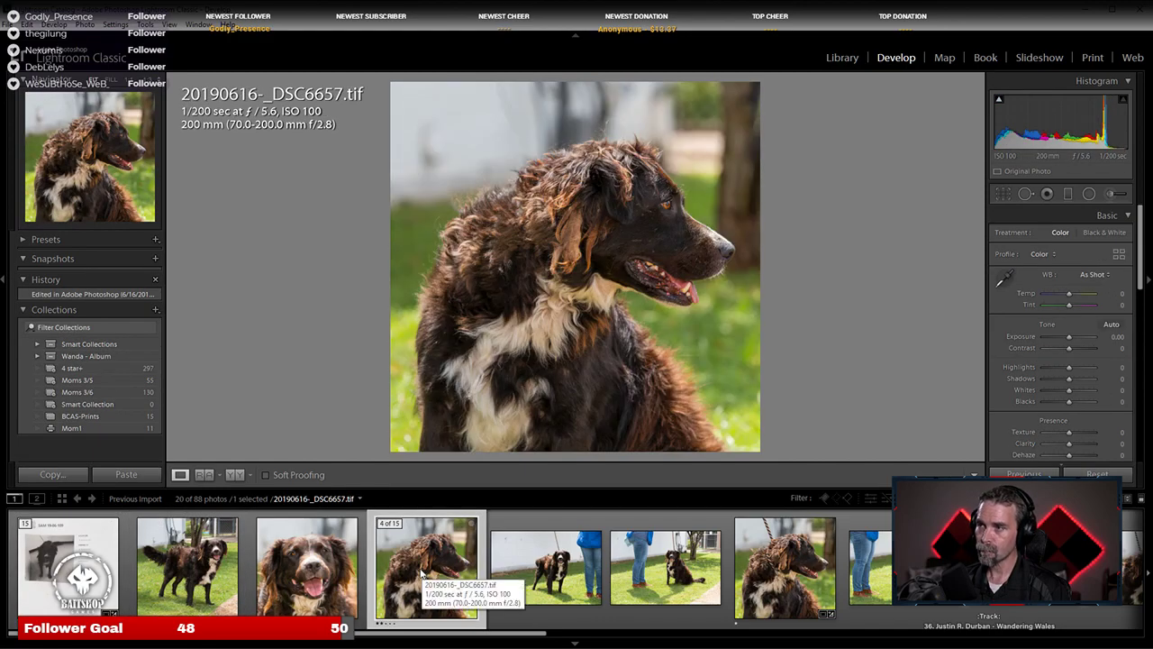
pyautogui.click(339, 571)
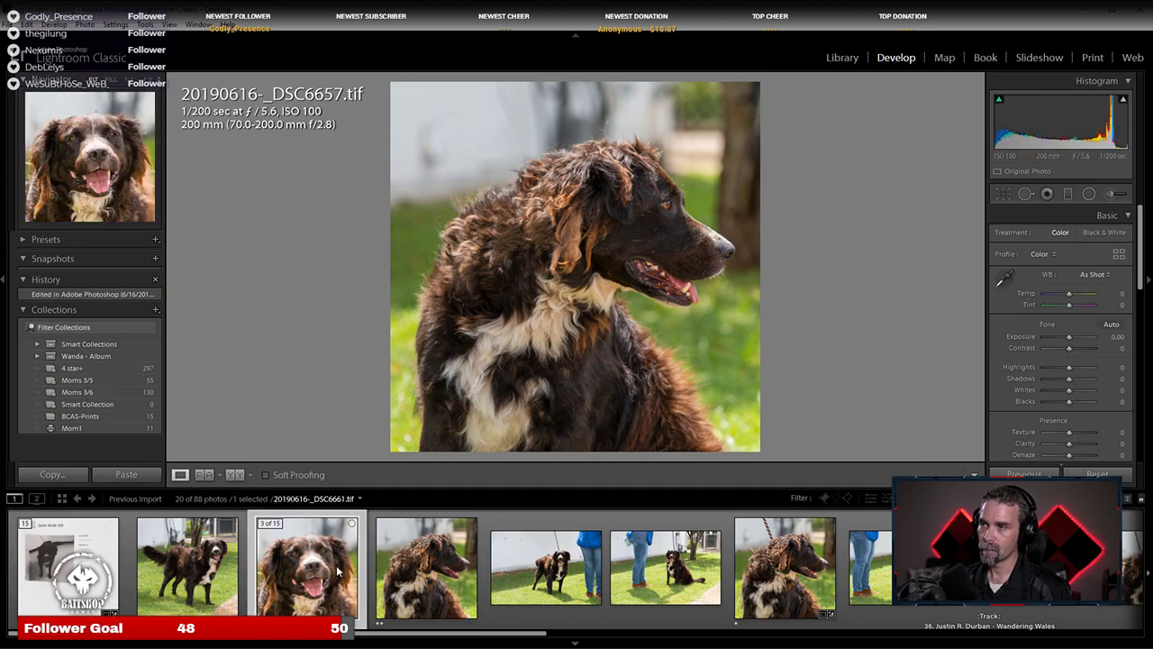
pyautogui.click(68, 558)
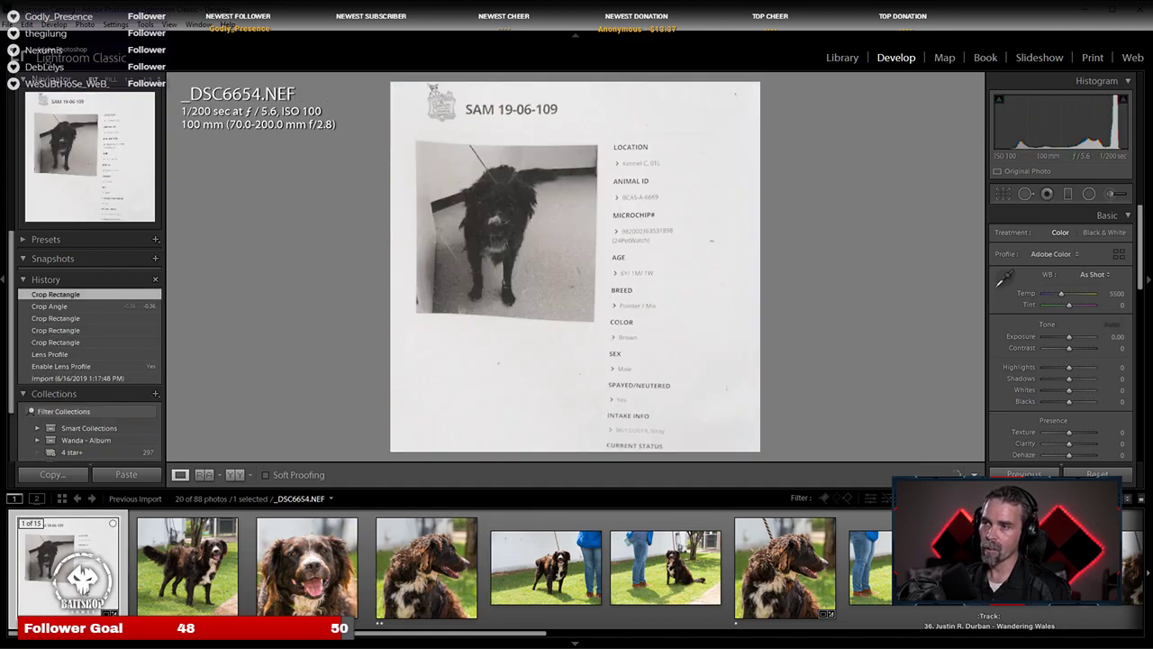
pyautogui.click(521, 224)
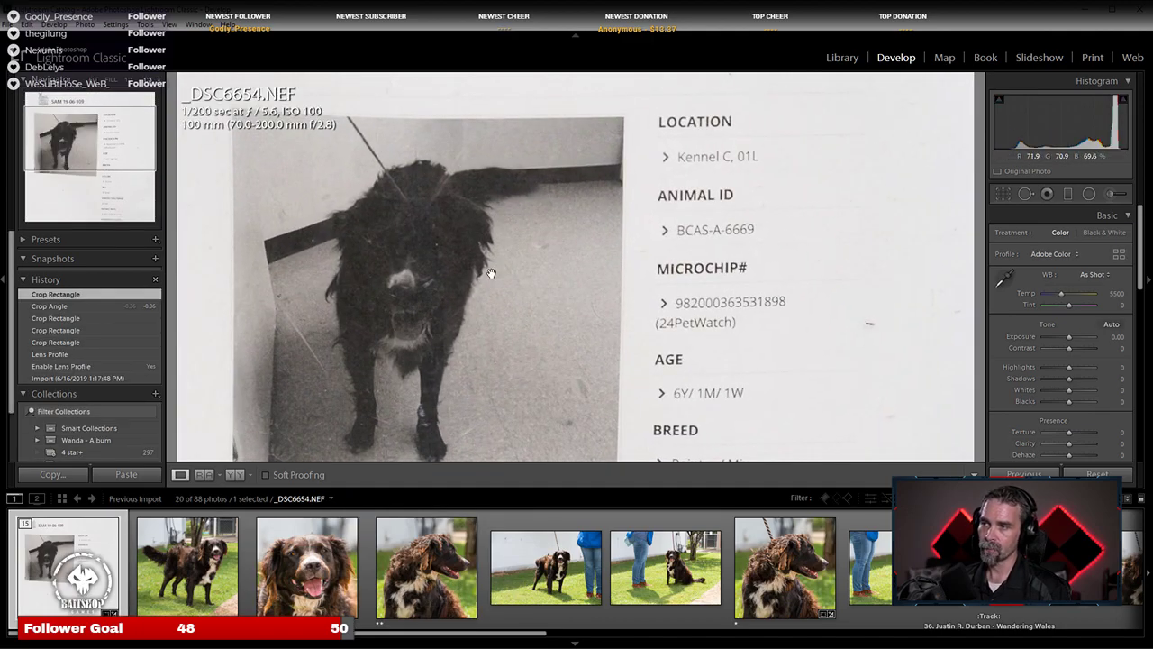
pyautogui.moveTo(494, 294); pyautogui.dragTo(456, 220)
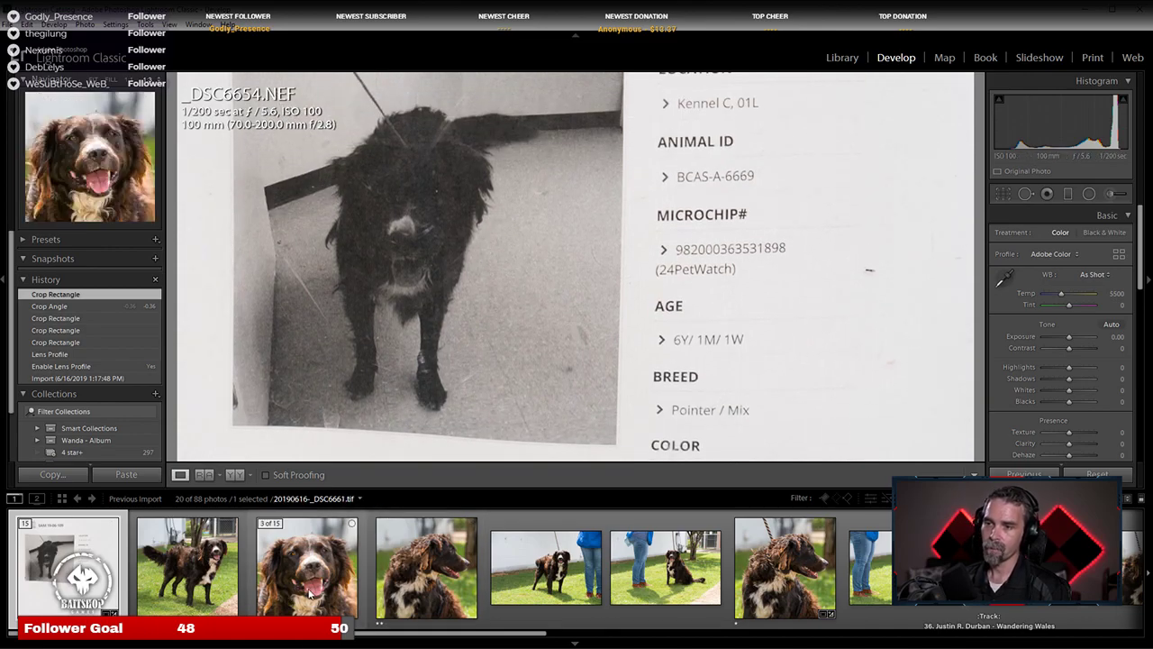
# Step: View the side-profile portrait at full view and collapse the brown dog's photo group
pyautogui.click(423, 581)
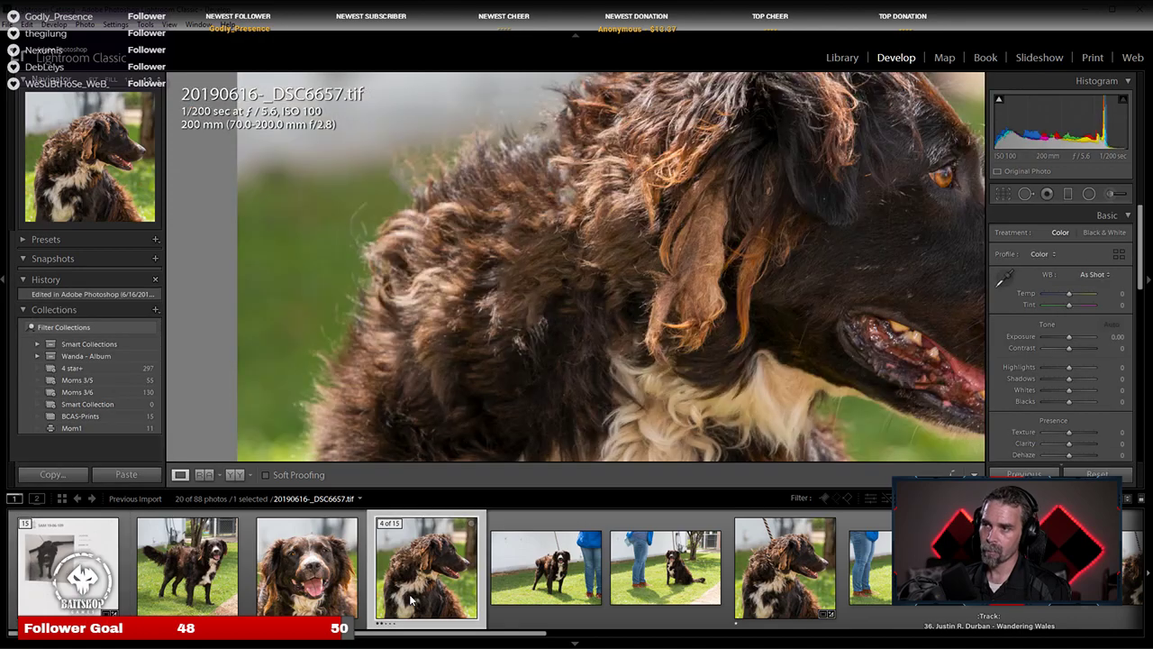
pyautogui.click(808, 278)
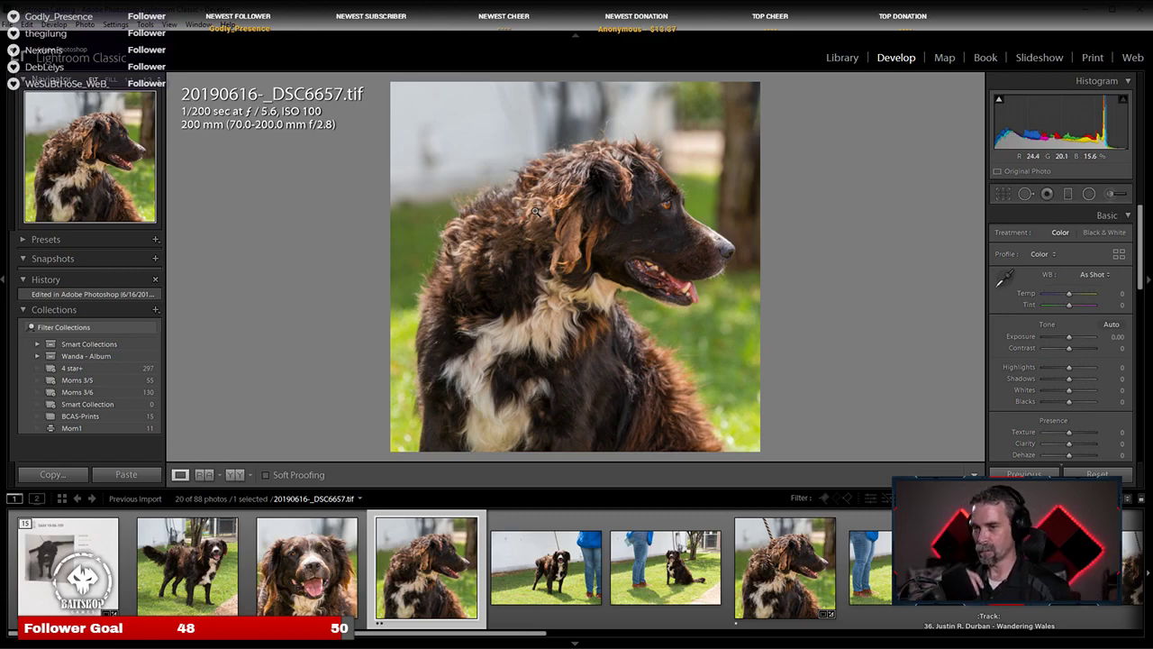
pyautogui.click(63, 519)
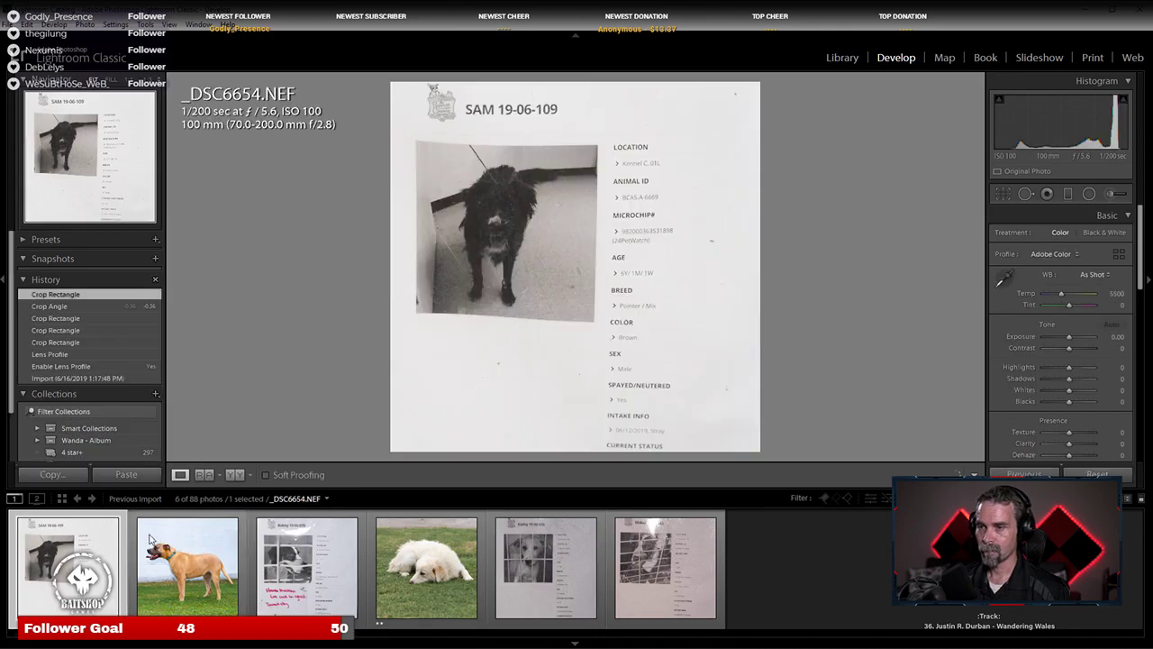
# Step: Expand the tan dog's 13-photo group, compare its standing, face close-up and sitting shots, then collapse it
pyautogui.click(146, 525)
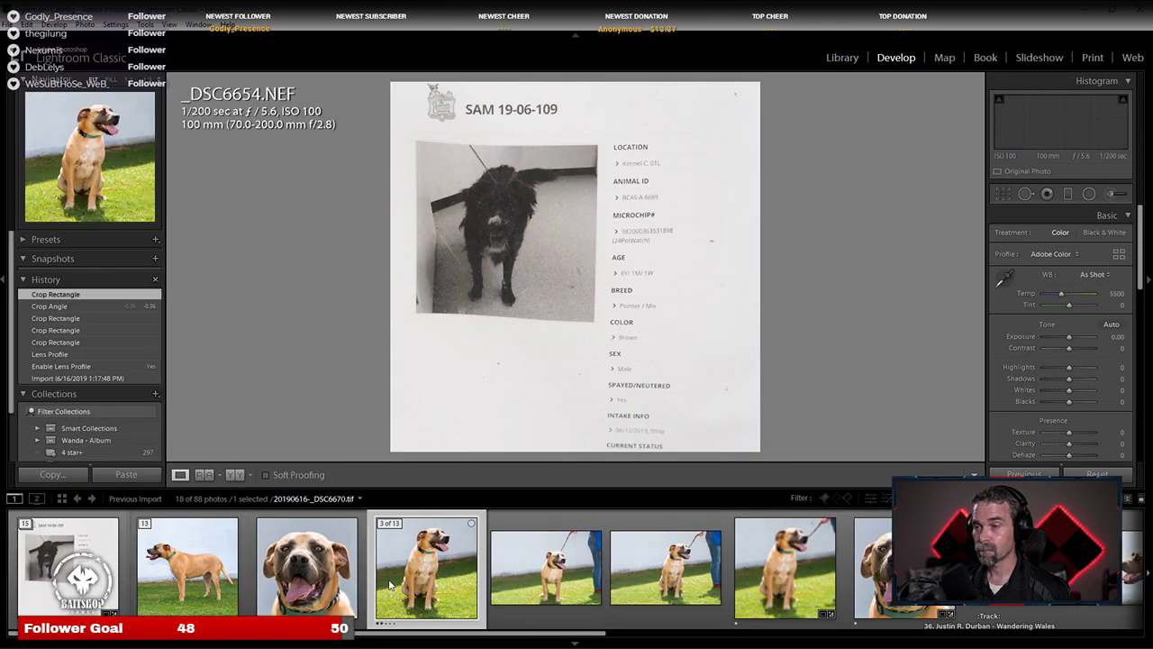
pyautogui.click(207, 591)
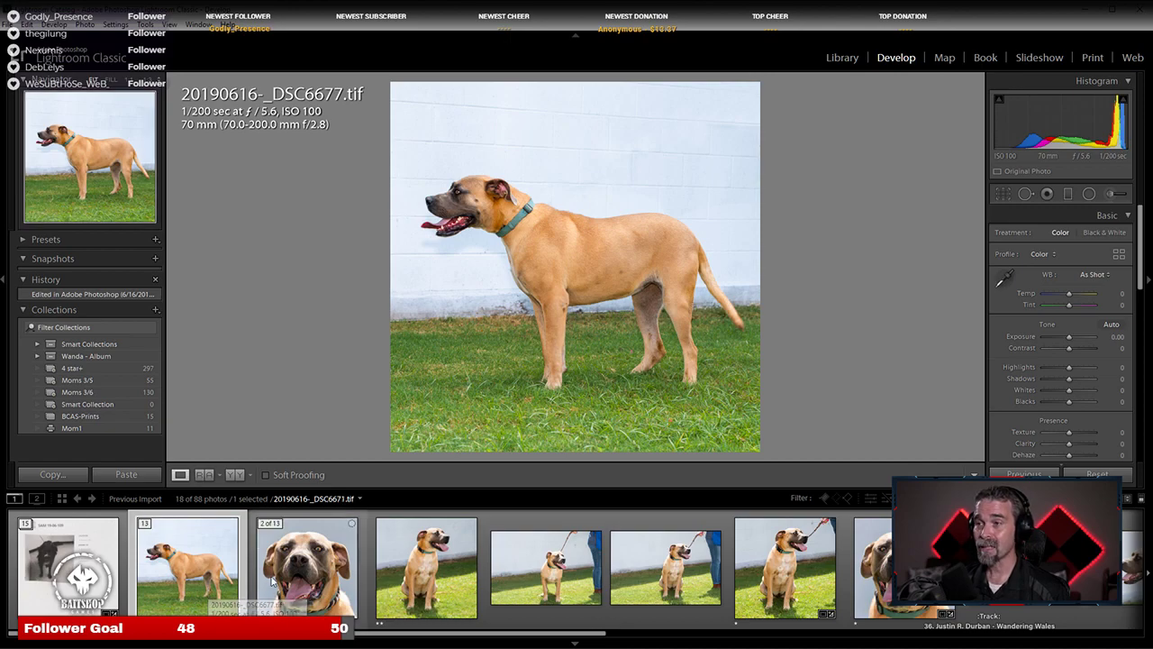
pyautogui.click(323, 584)
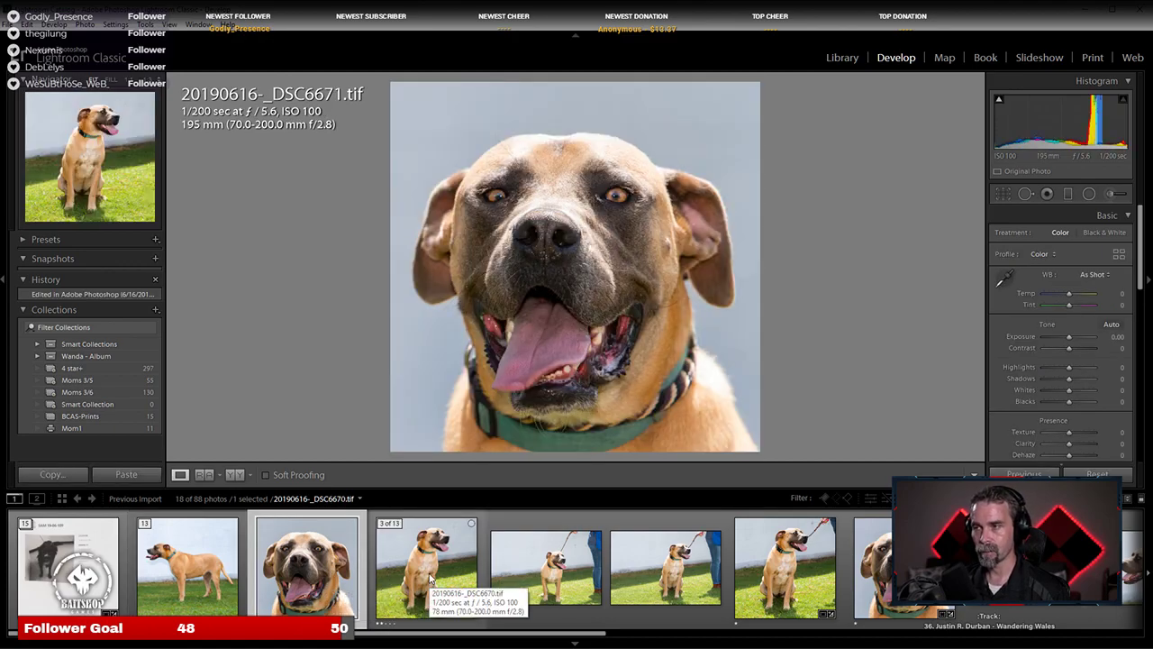
pyautogui.click(430, 580)
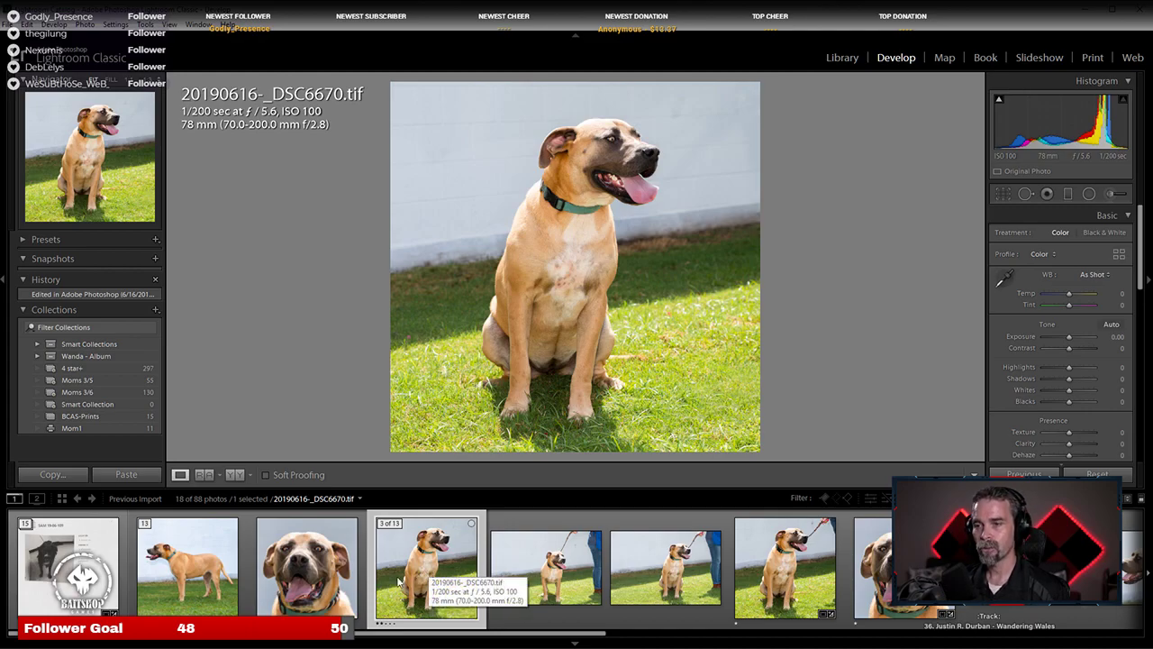
pyautogui.click(337, 600)
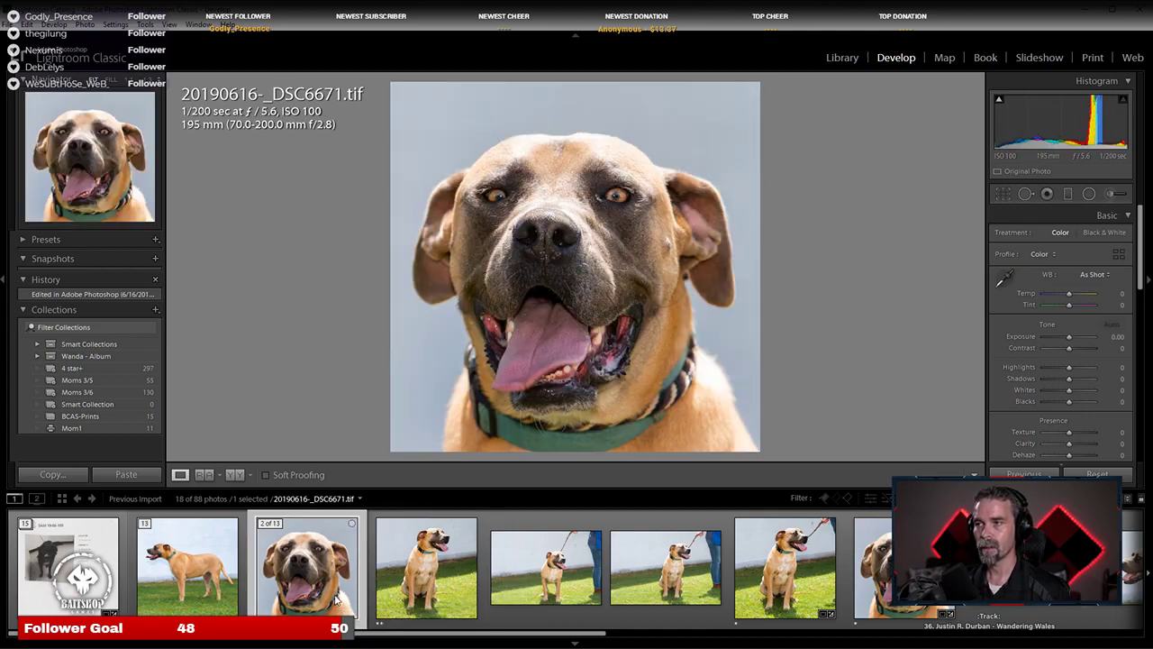
pyautogui.click(209, 591)
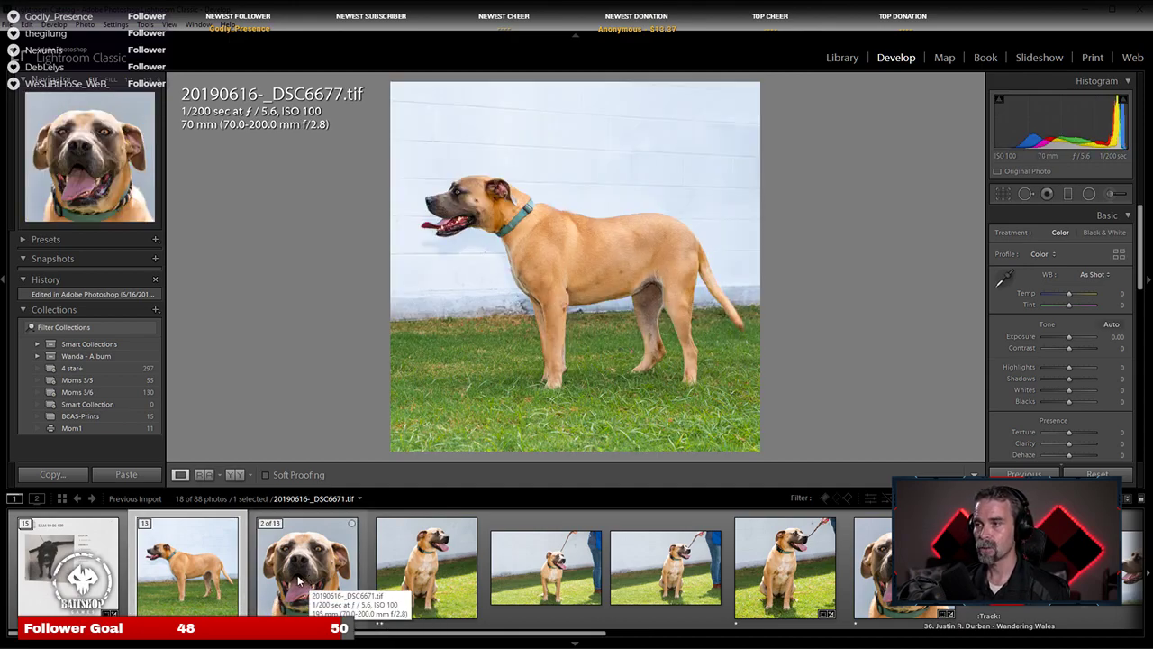
pyautogui.click(309, 586)
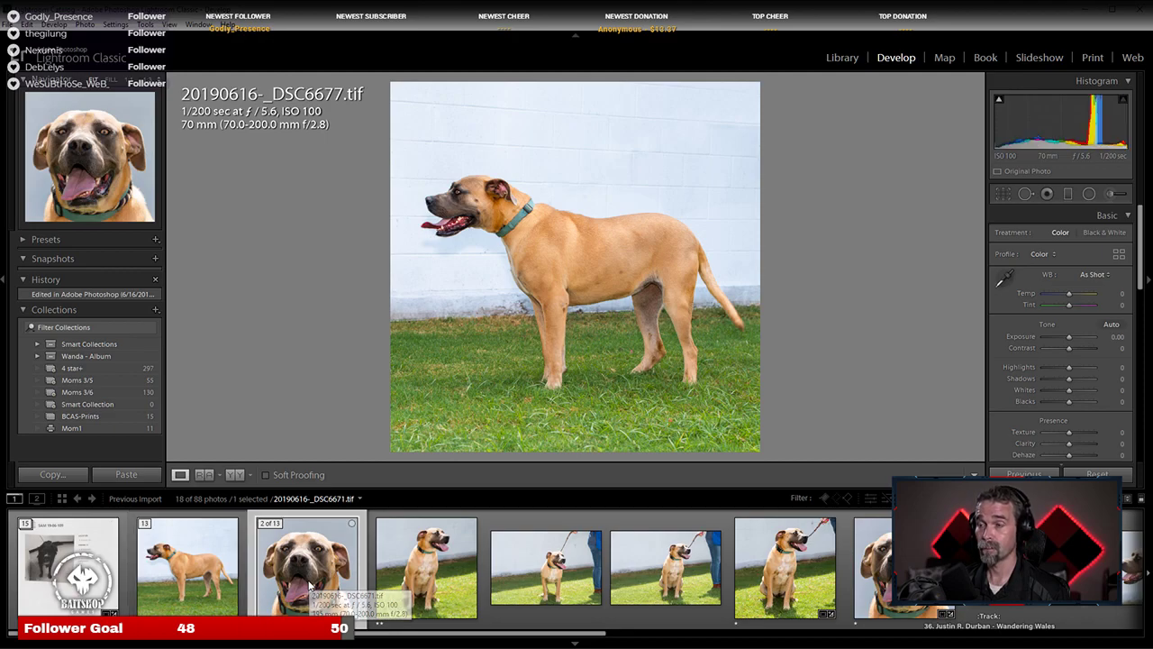
pyautogui.click(404, 581)
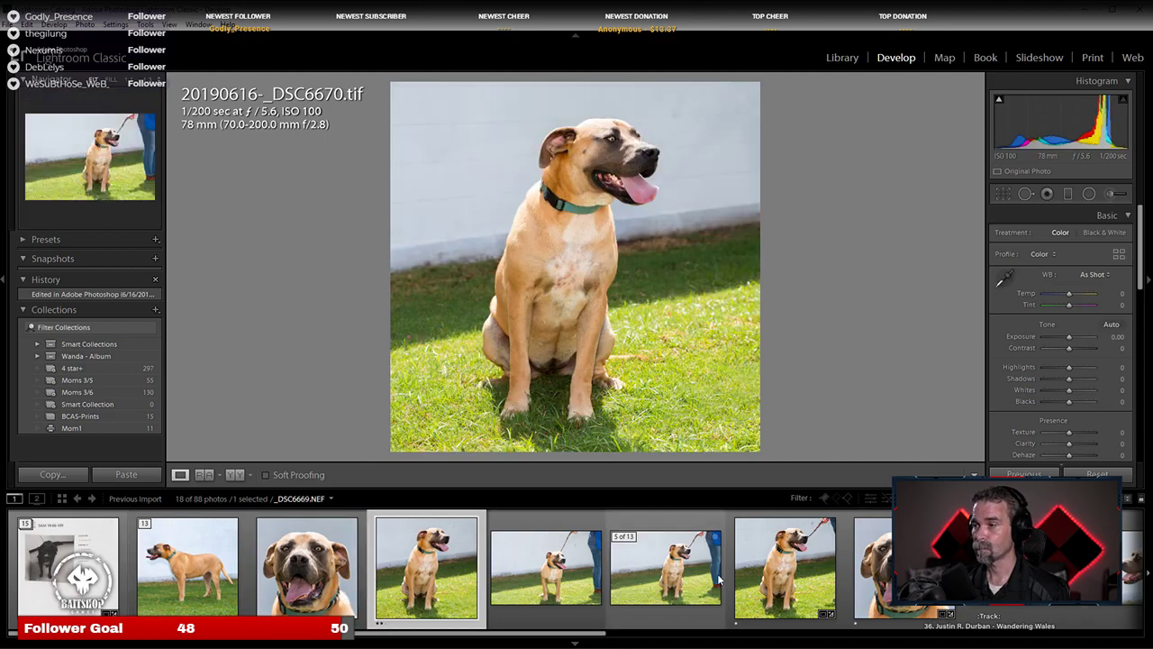
pyautogui.click(153, 526)
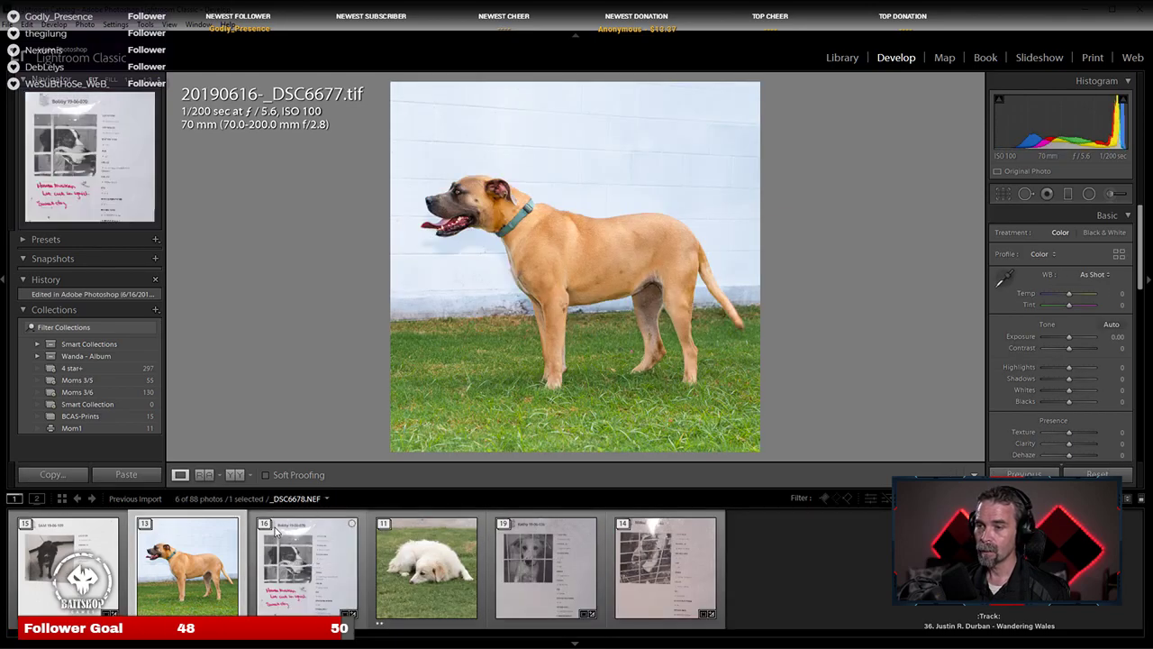
# Step: Expand Bobby's 16-photo group and zoom into his intake sheet _DSC6678.NEF to read the handwritten notes
pyautogui.click(313, 553)
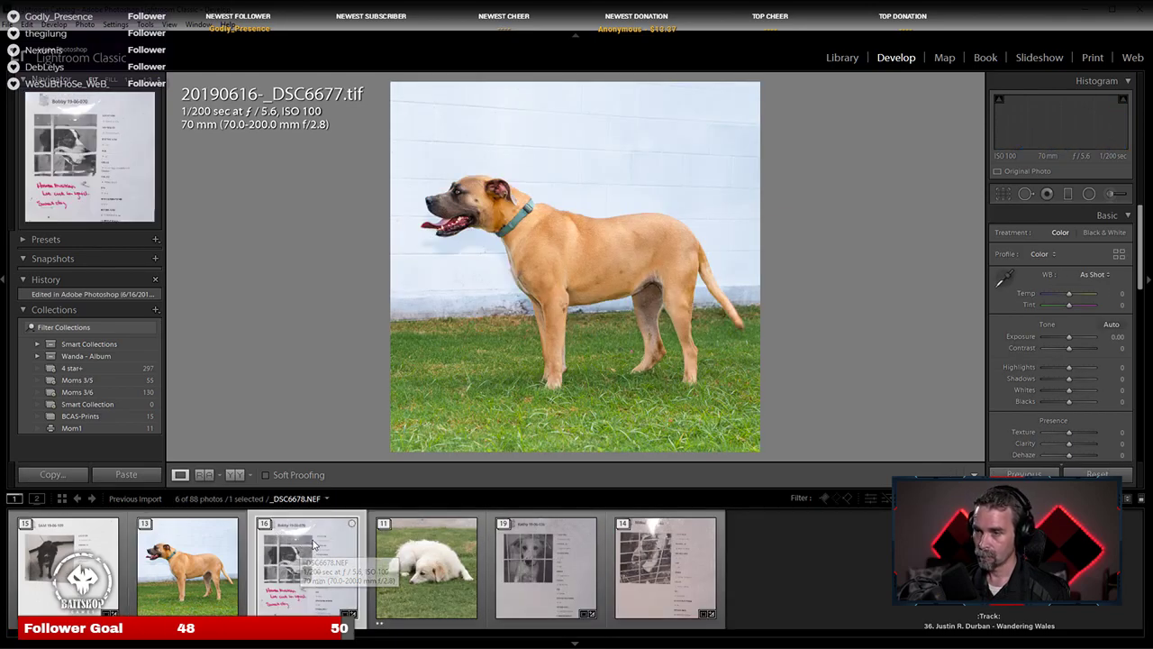
pyautogui.click(262, 524)
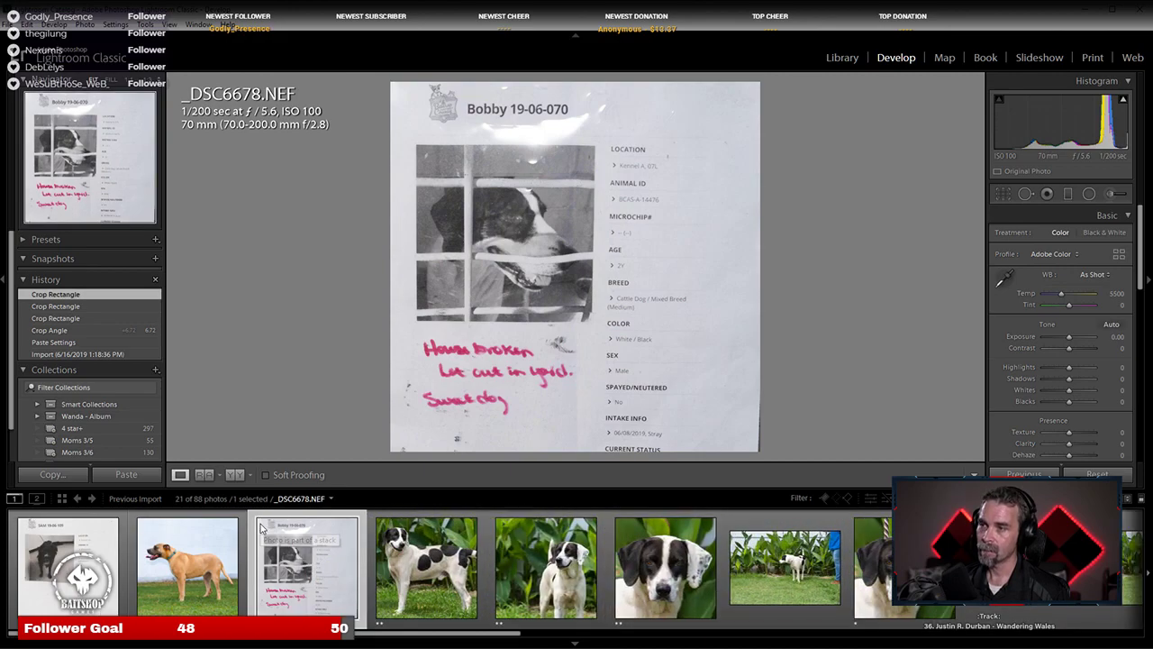
pyautogui.click(648, 346)
pyautogui.moveTo(707, 392)
pyautogui.mouseDown()
pyautogui.moveTo(714, 261)
pyautogui.moveTo(699, 399)
pyautogui.mouseUp()
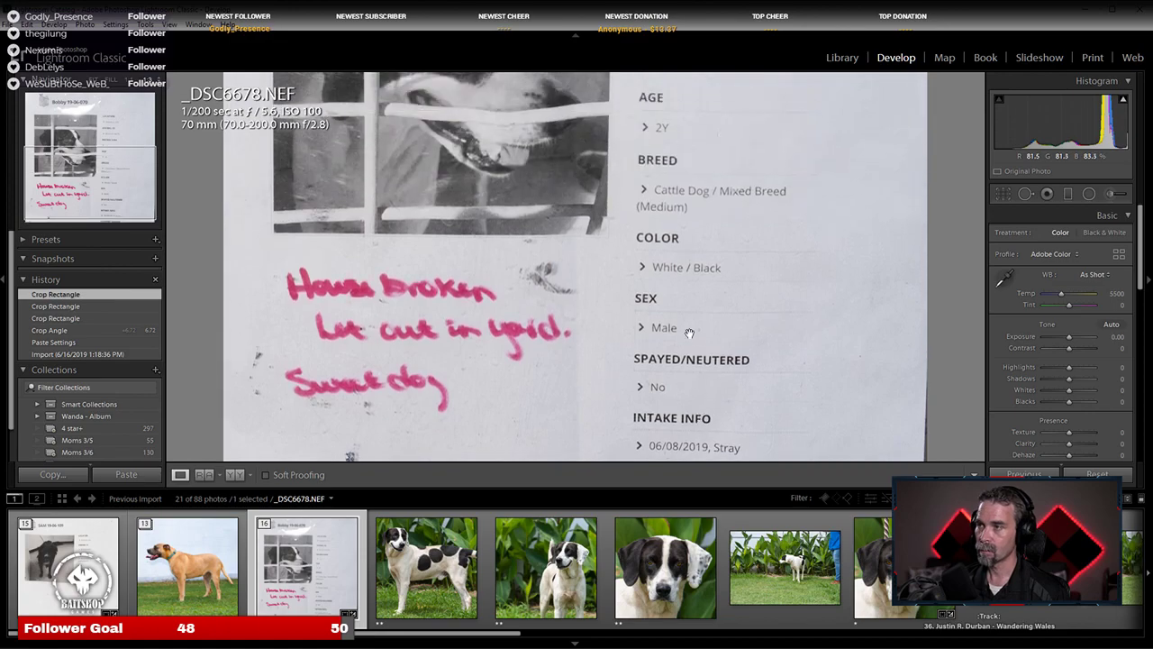
pyautogui.click(555, 360)
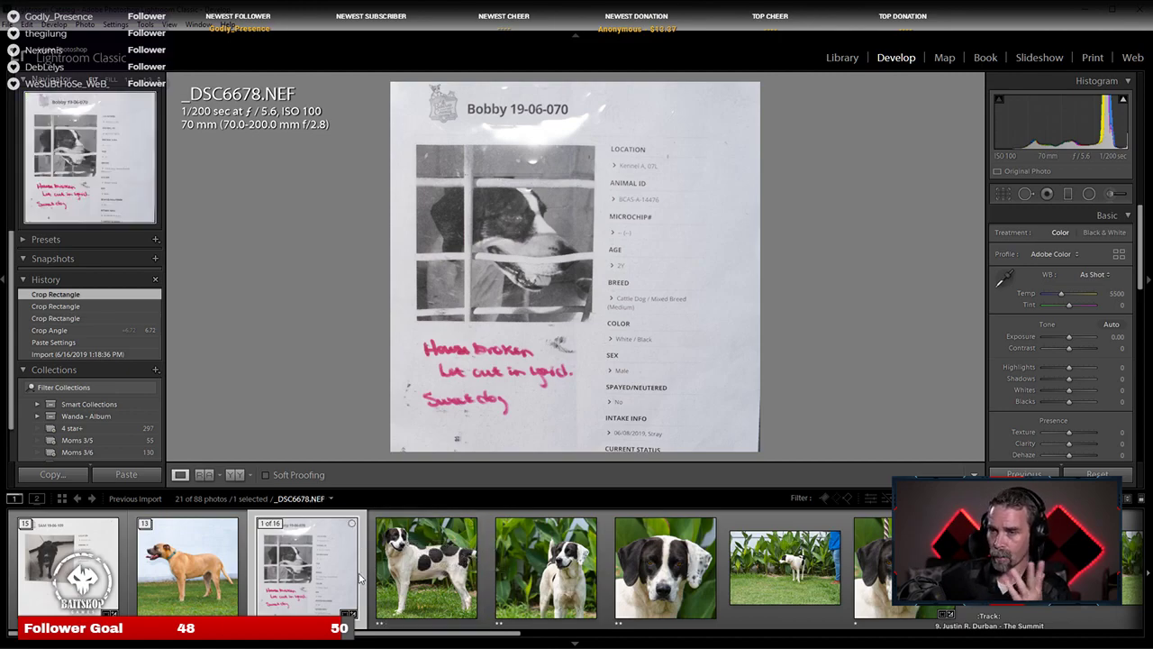
# Step: Zoom in on the spotted dog's head, then switch to its intake sheet and inspect it up close
pyautogui.click(440, 611)
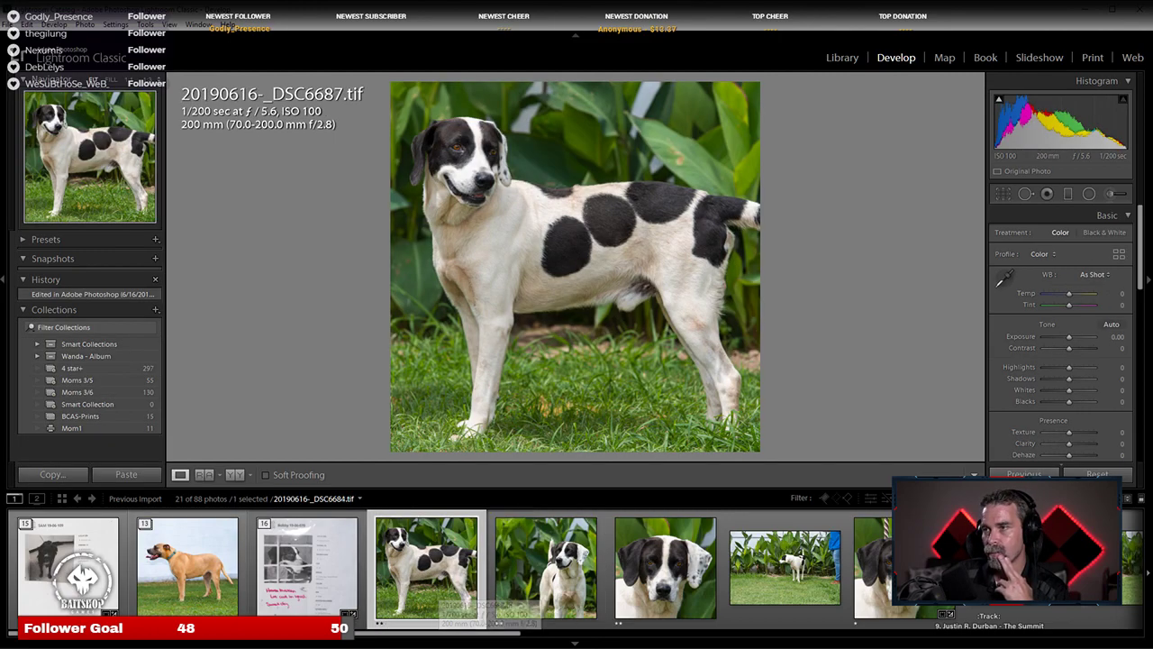
pyautogui.click(469, 125)
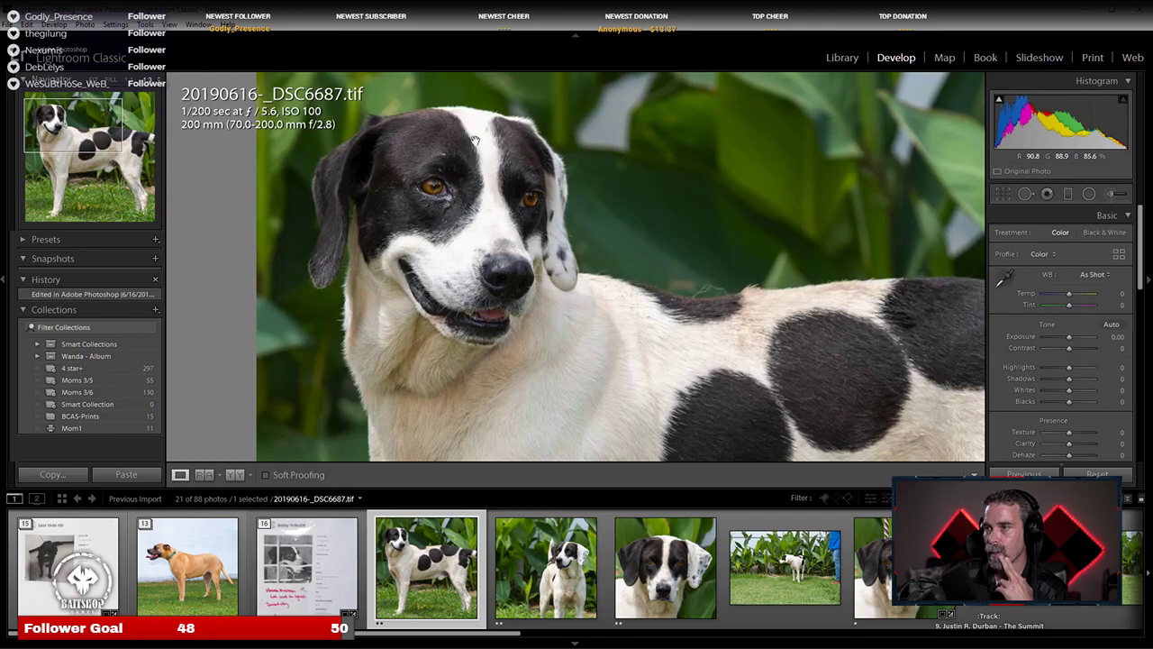
pyautogui.click(565, 286)
pyautogui.click(276, 568)
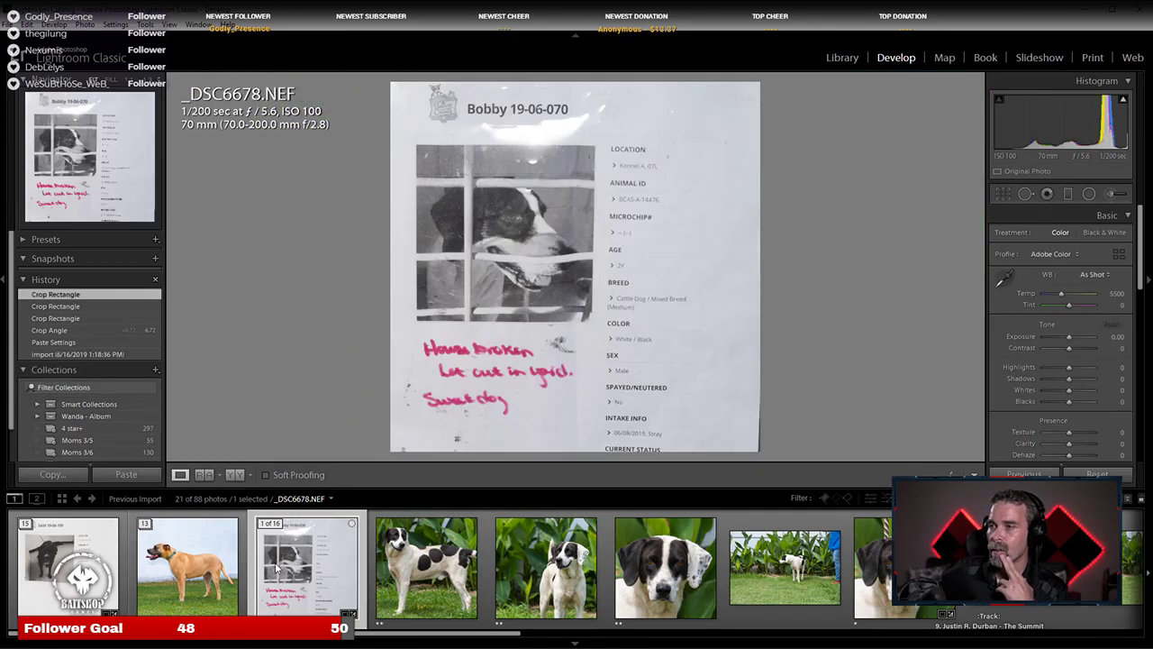
pyautogui.click(396, 590)
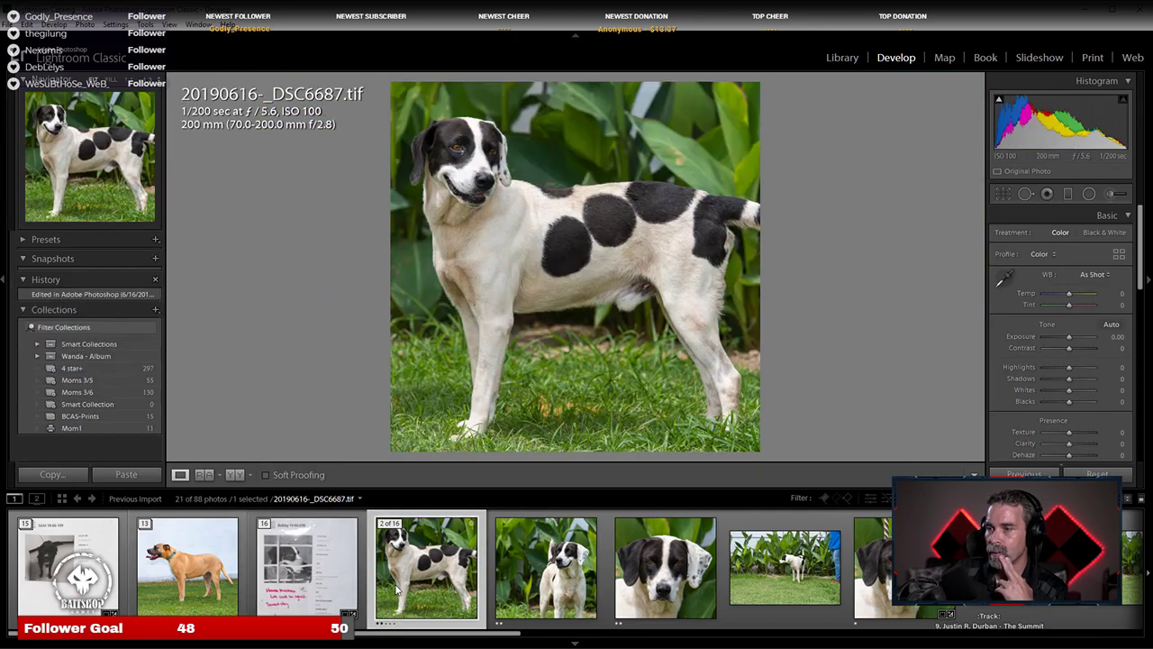
pyautogui.click(306, 567)
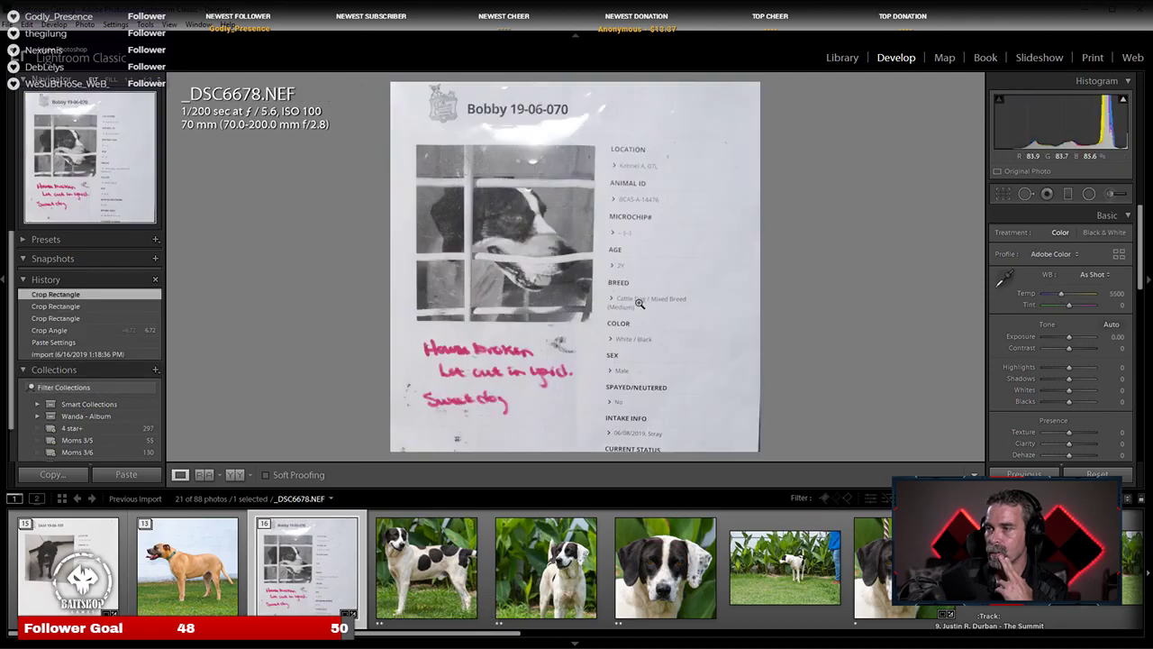
pyautogui.click(667, 347)
pyautogui.click(582, 304)
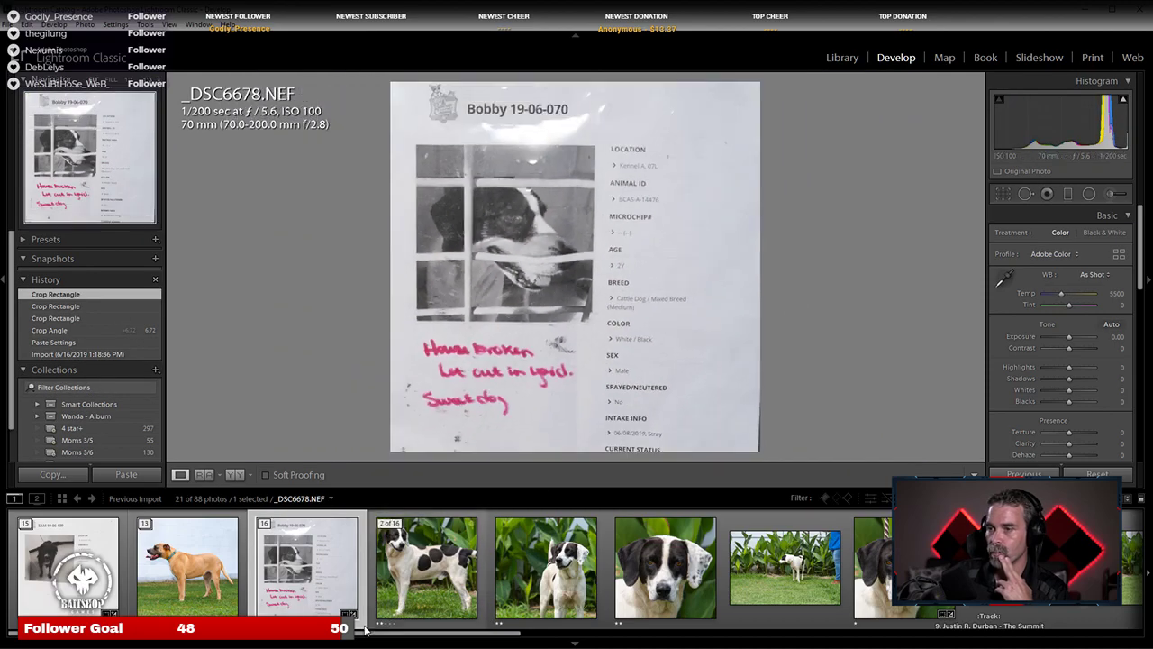
# Step: Flip between retouched shots DSC6687, DSC6684 and DSC6680, ending on standing-dog DSC6684
pyautogui.click(435, 583)
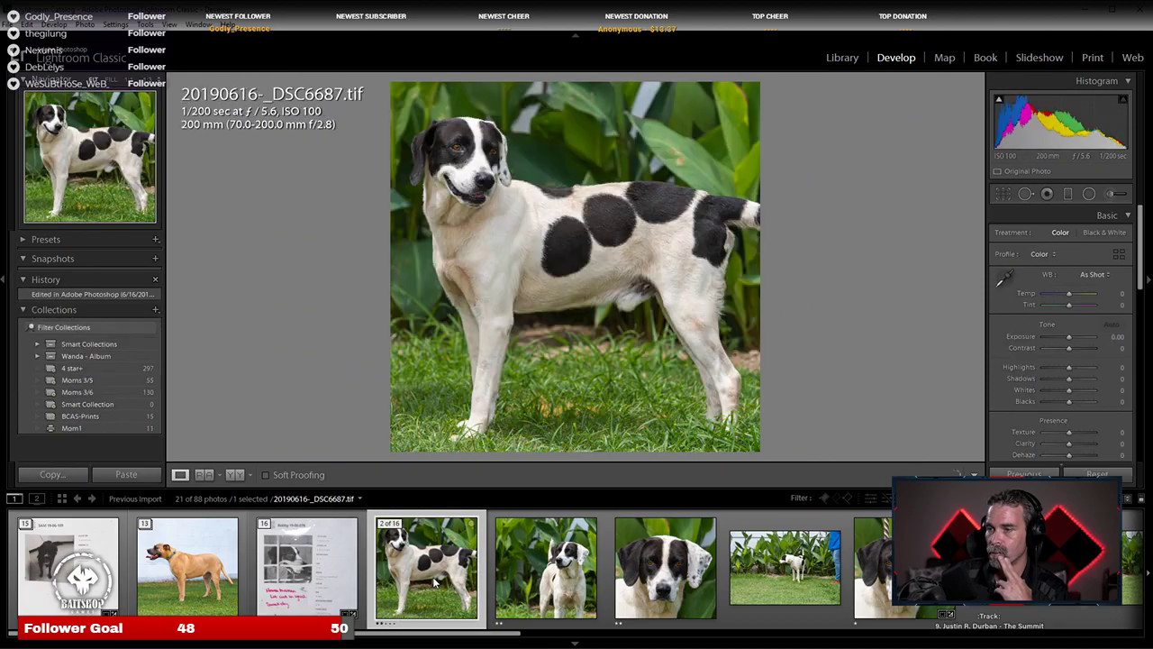
pyautogui.click(551, 583)
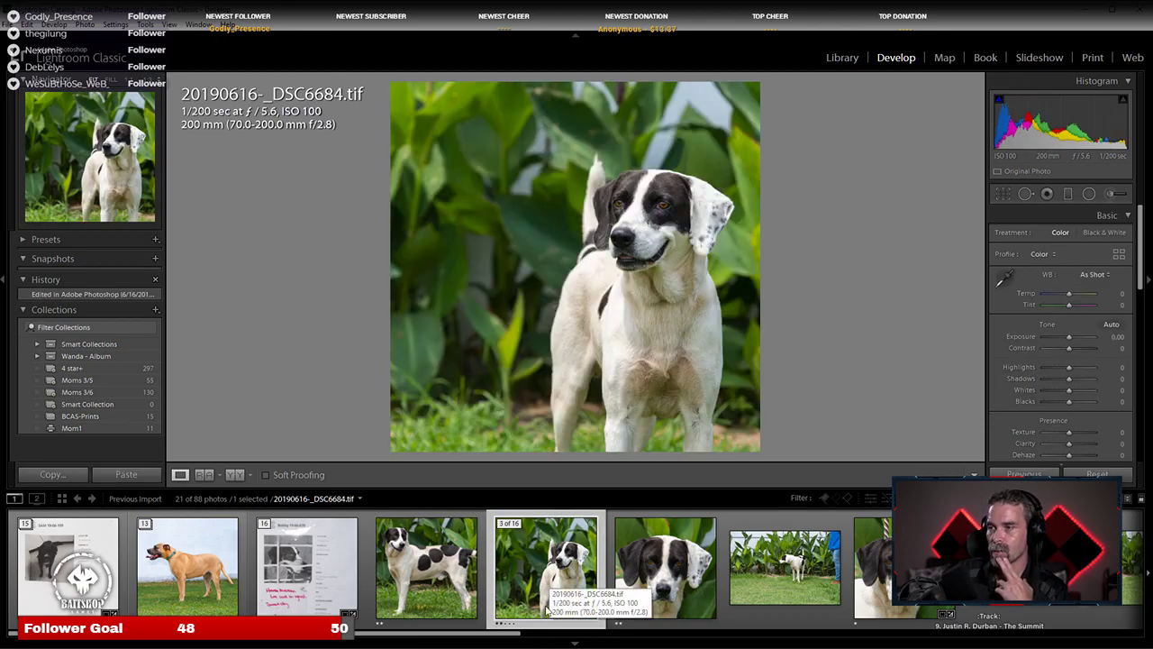
pyautogui.click(443, 573)
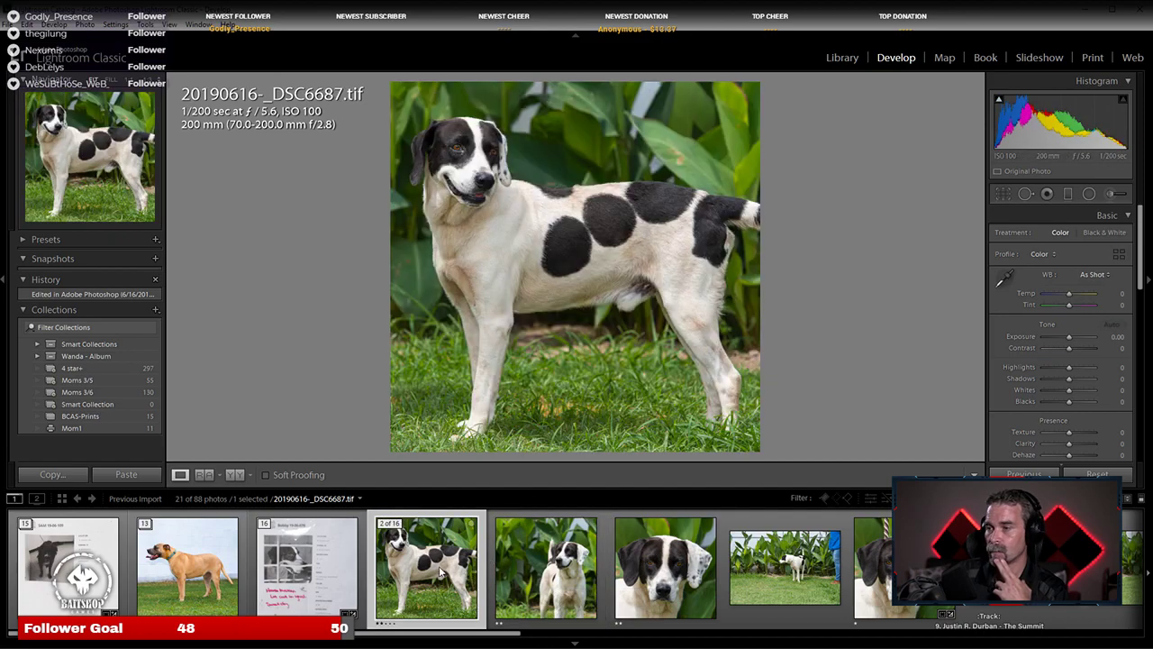
pyautogui.click(676, 556)
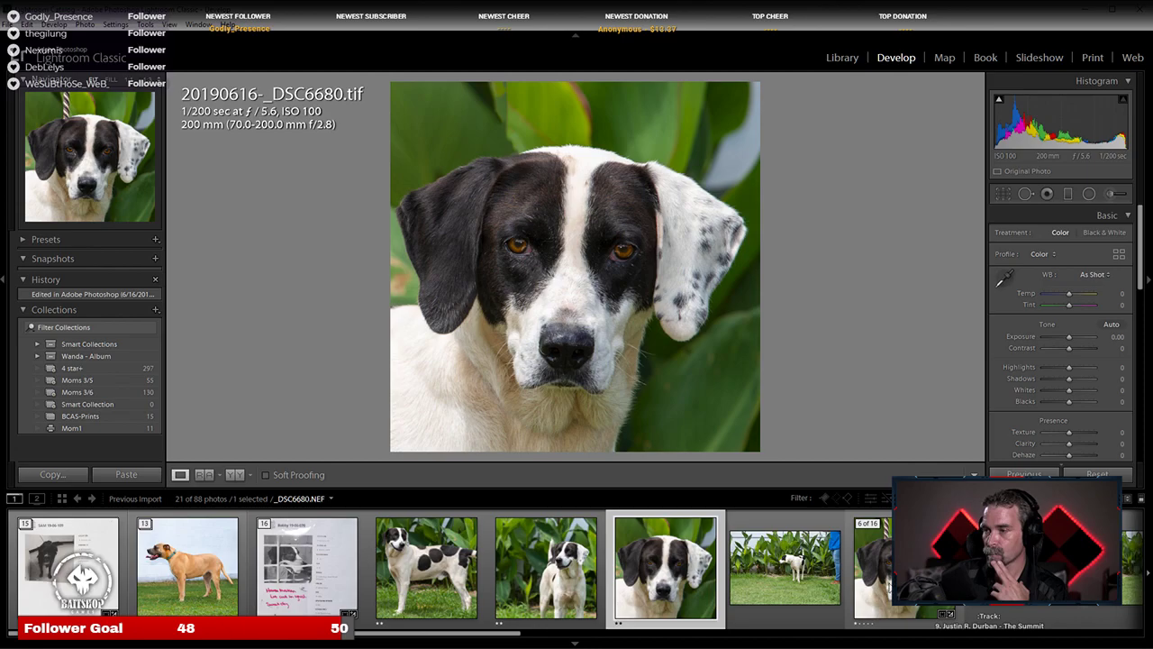
pyautogui.click(411, 590)
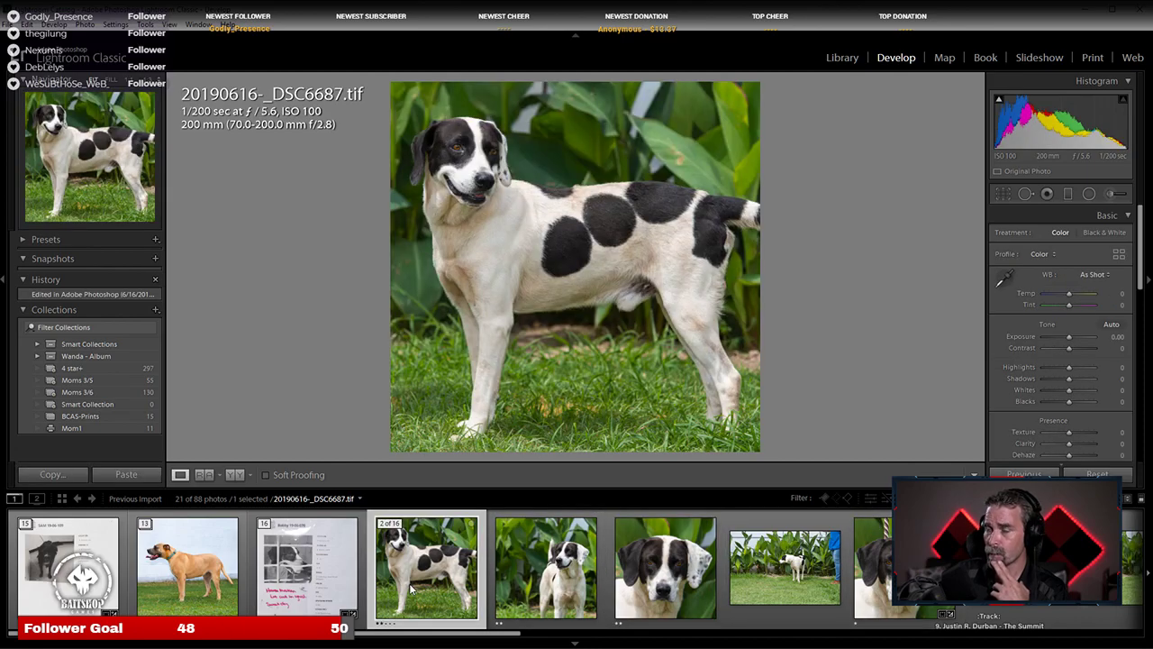
pyautogui.click(507, 575)
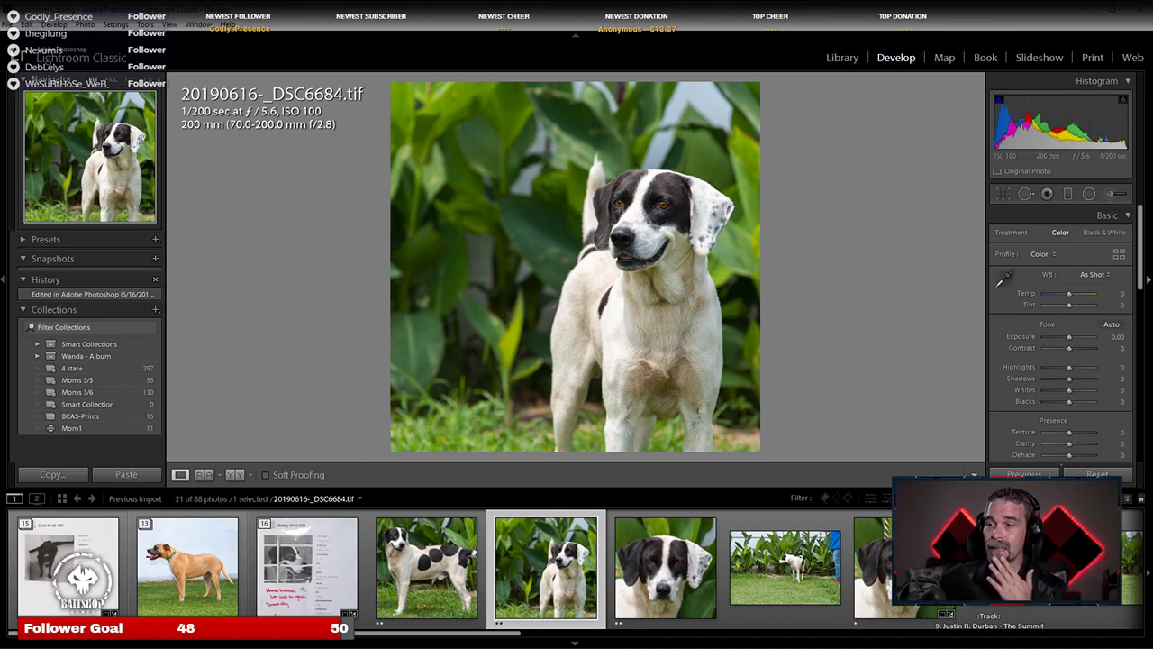
# Step: Step through _DSC6680, _DSC6684 and _DSC6687, then open intake sheet _DSC6678
pyautogui.click(653, 584)
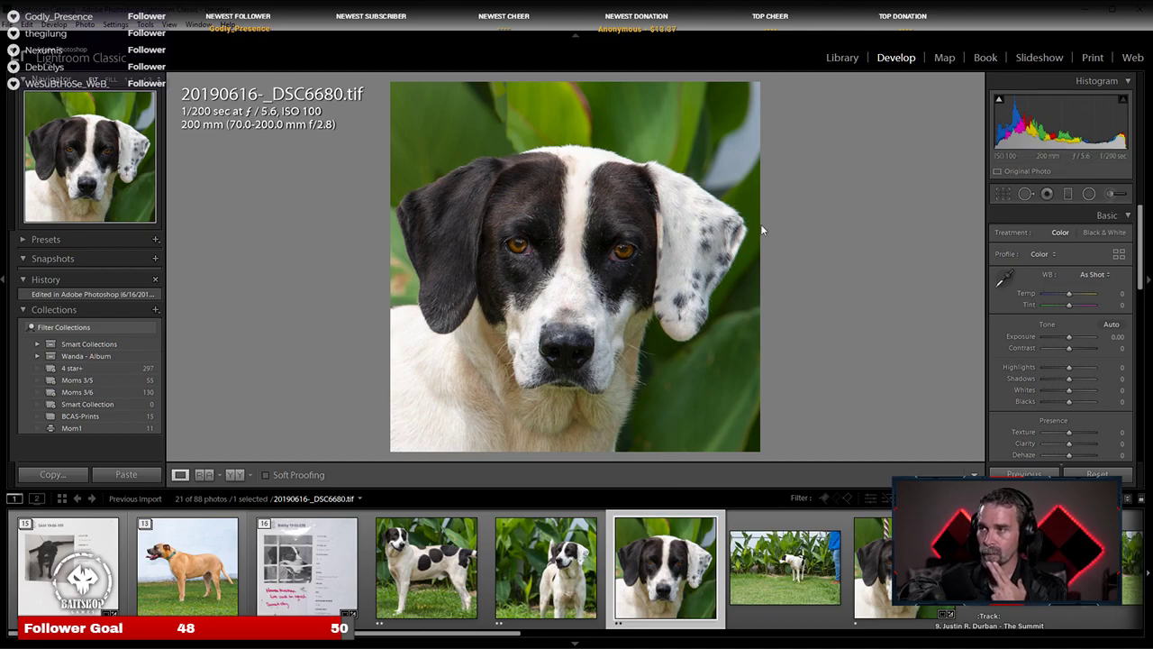
pyautogui.press('Left')
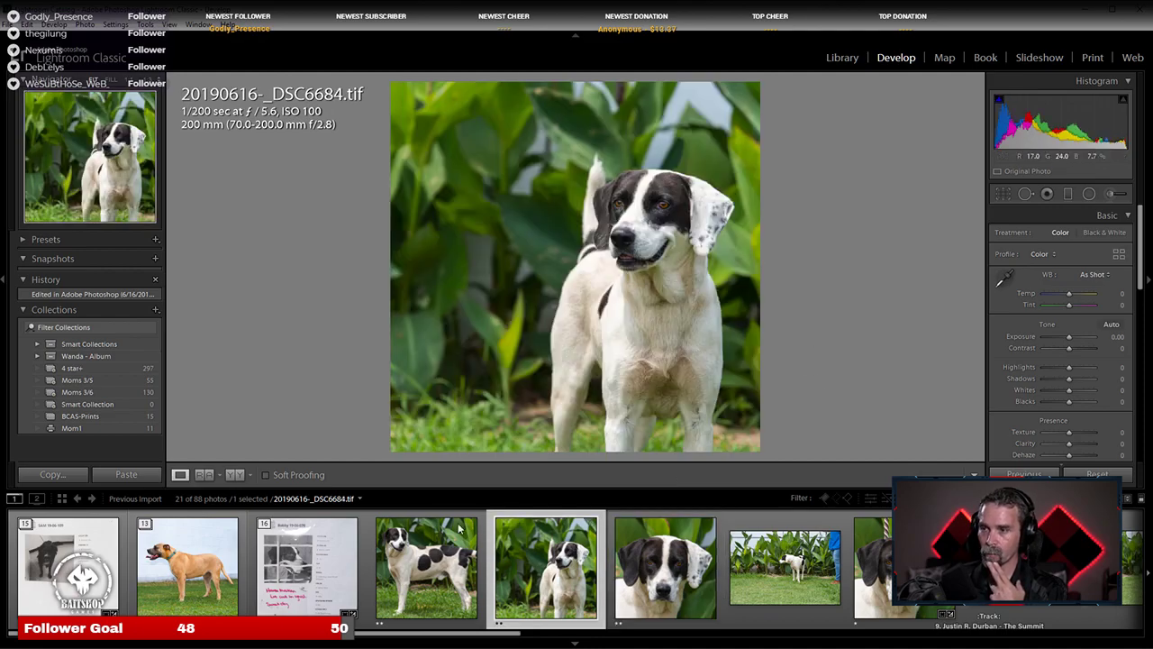
pyautogui.click(423, 608)
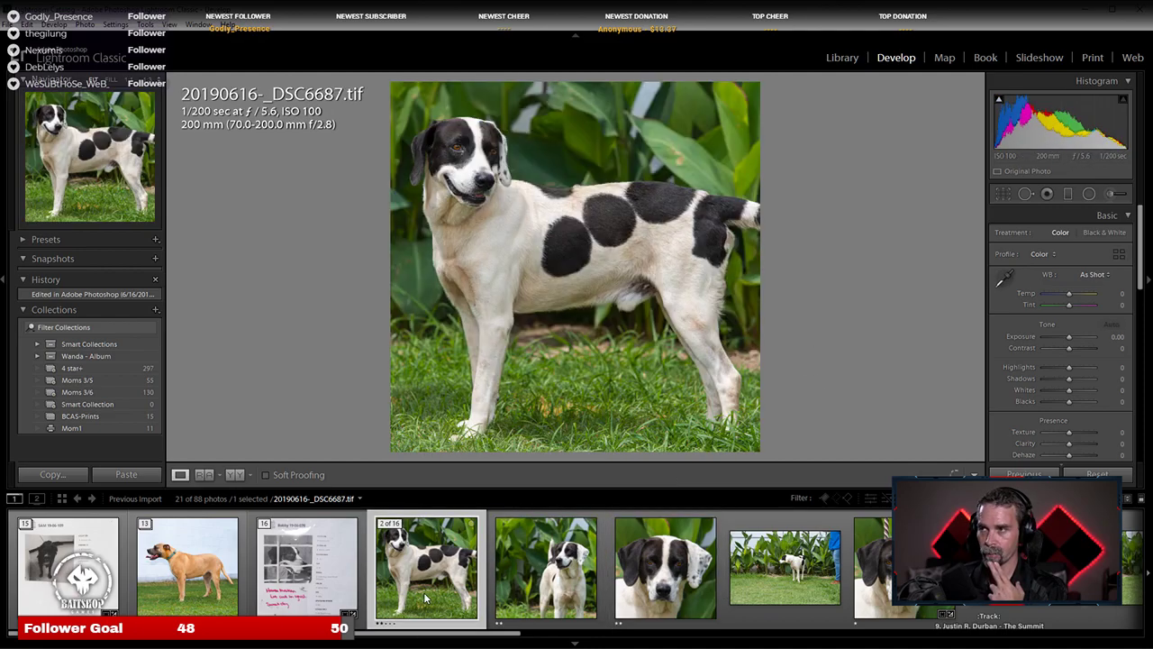
pyautogui.click(563, 563)
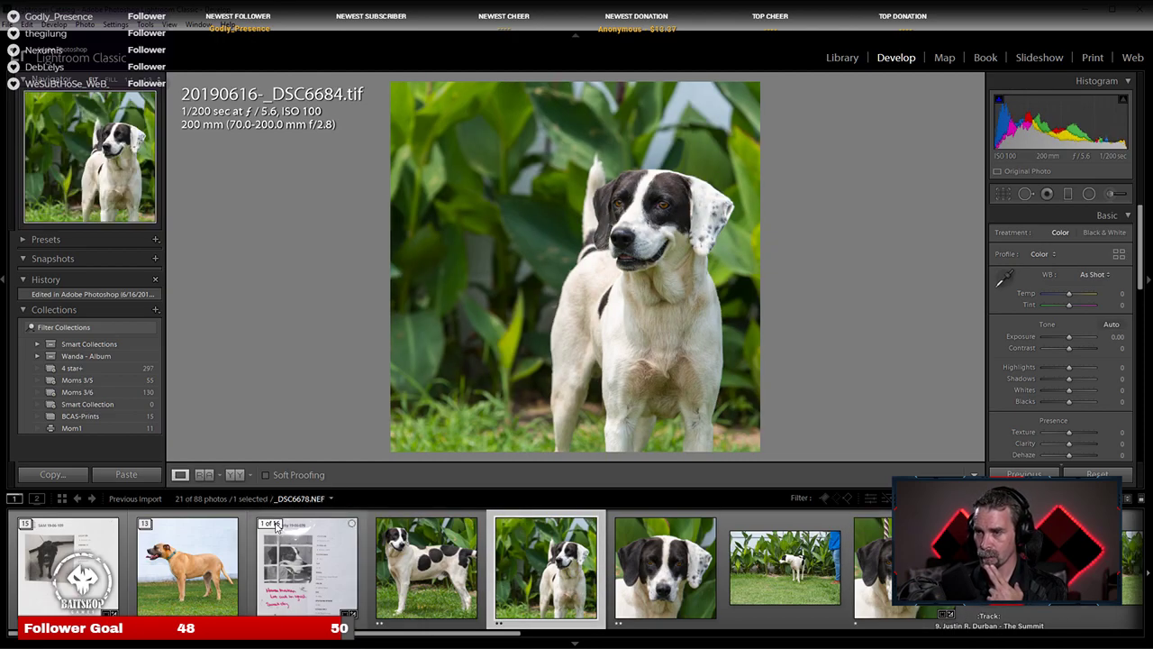
pyautogui.click(306, 554)
# Step: Show the standing white dog photo _DSC6696.tif and zoom to 1:1 on the background bench
pyautogui.click(410, 535)
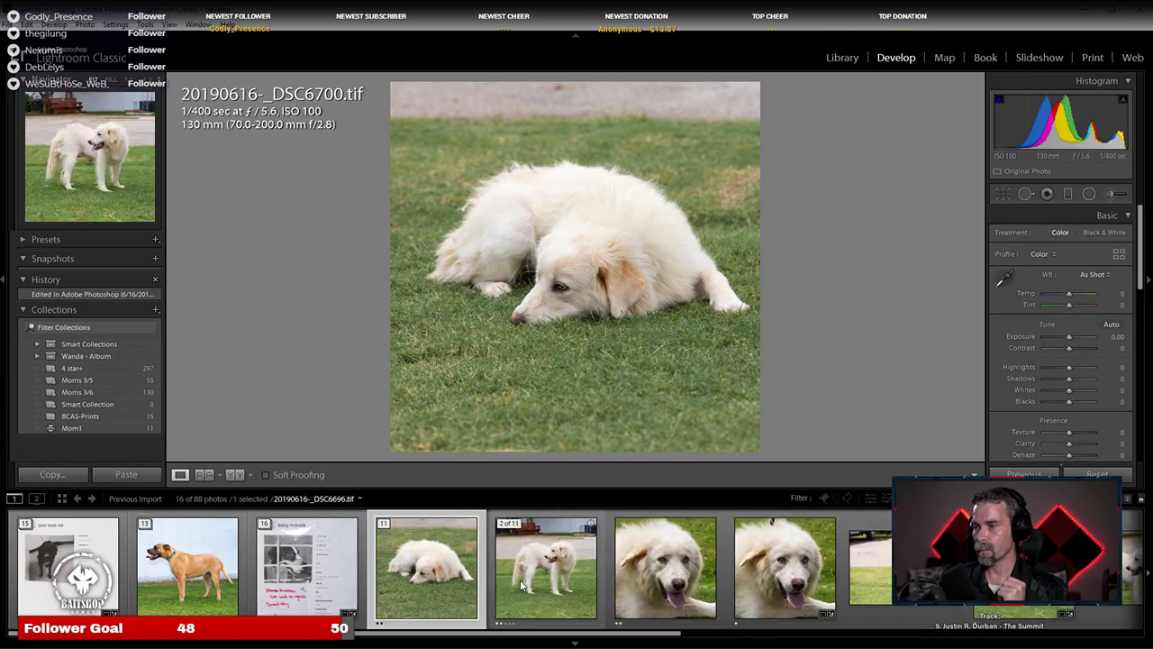
pyautogui.click(547, 570)
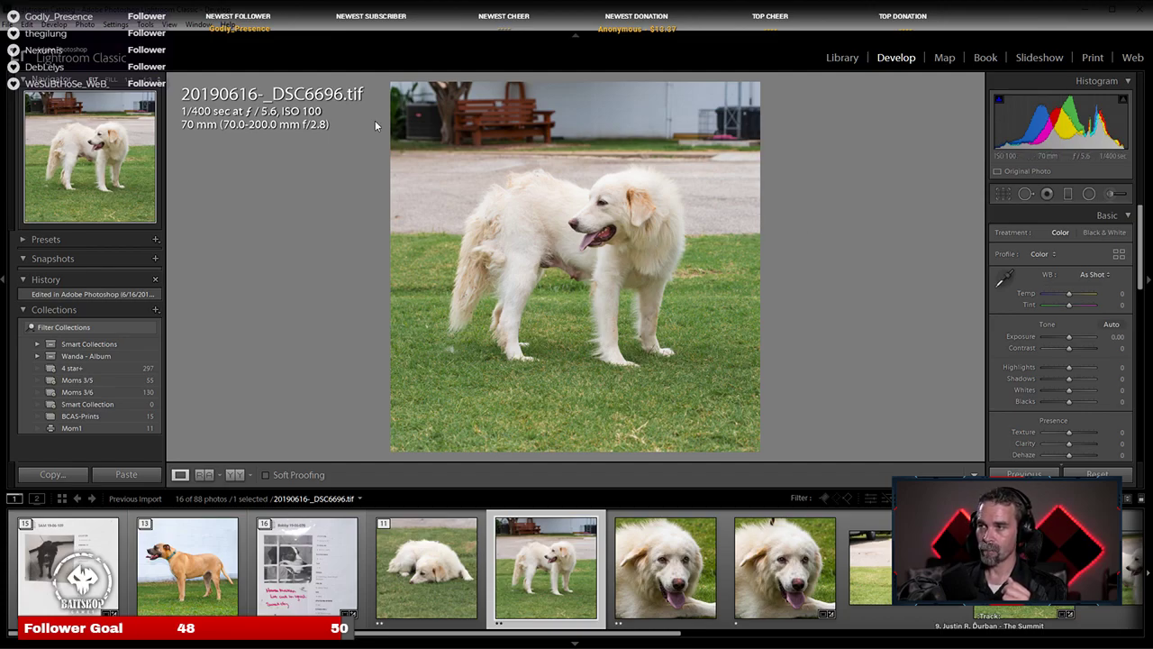
pyautogui.click(574, 167)
pyautogui.click(532, 206)
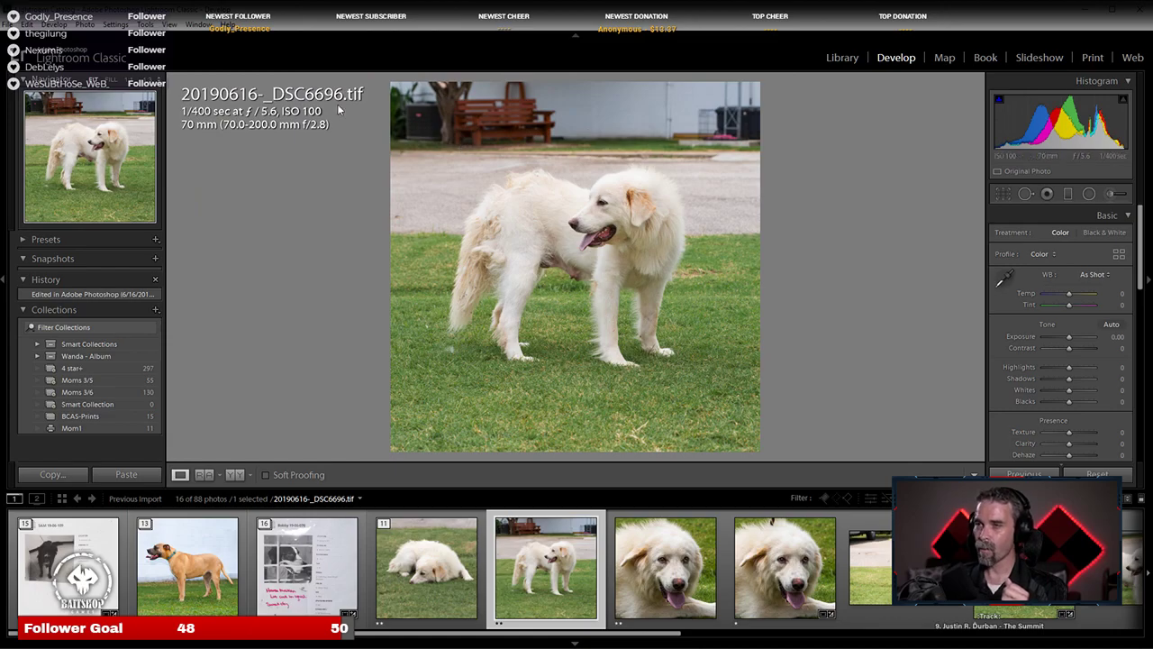
pyautogui.click(427, 125)
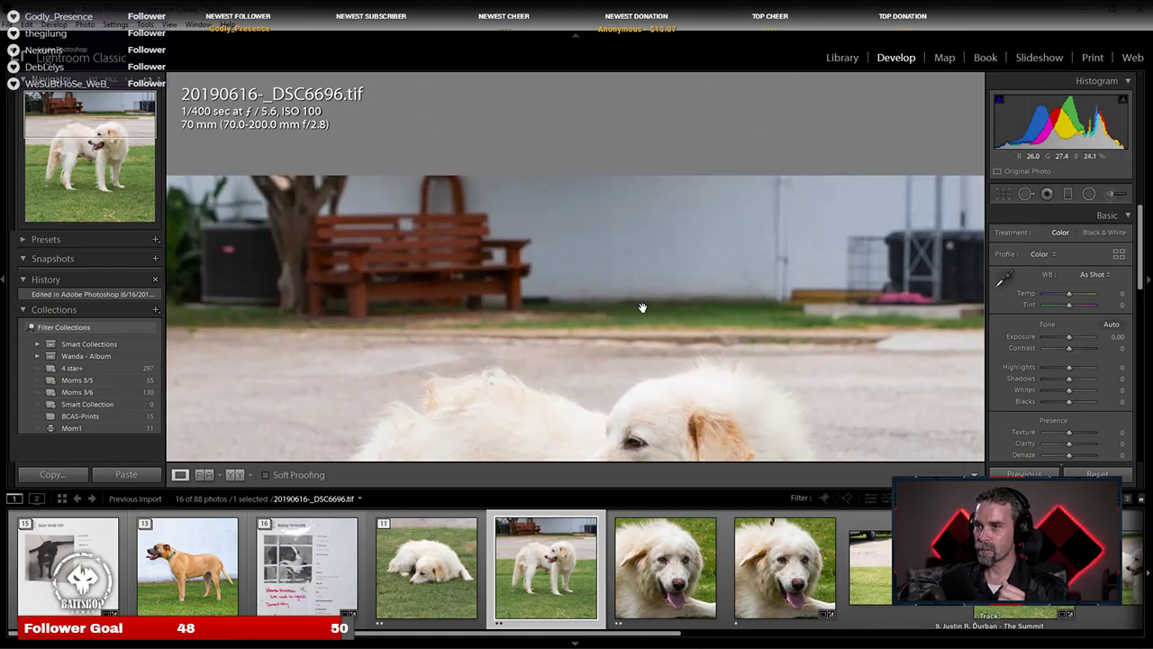
pyautogui.scroll(-1, 631, 306)
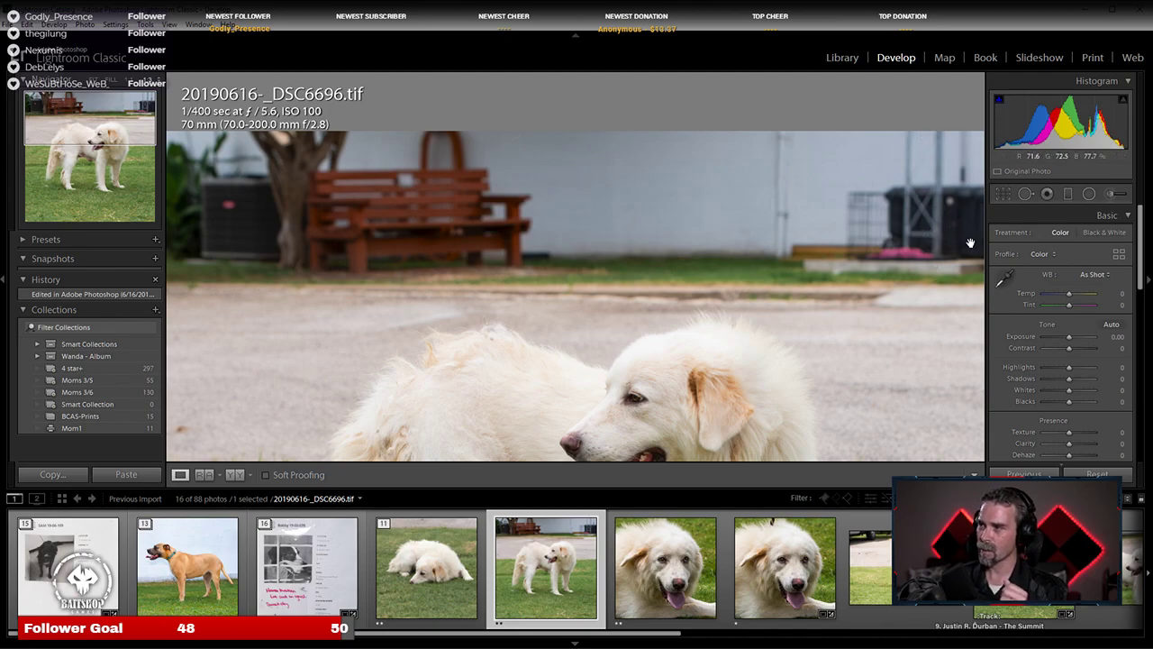
pyautogui.click(784, 329)
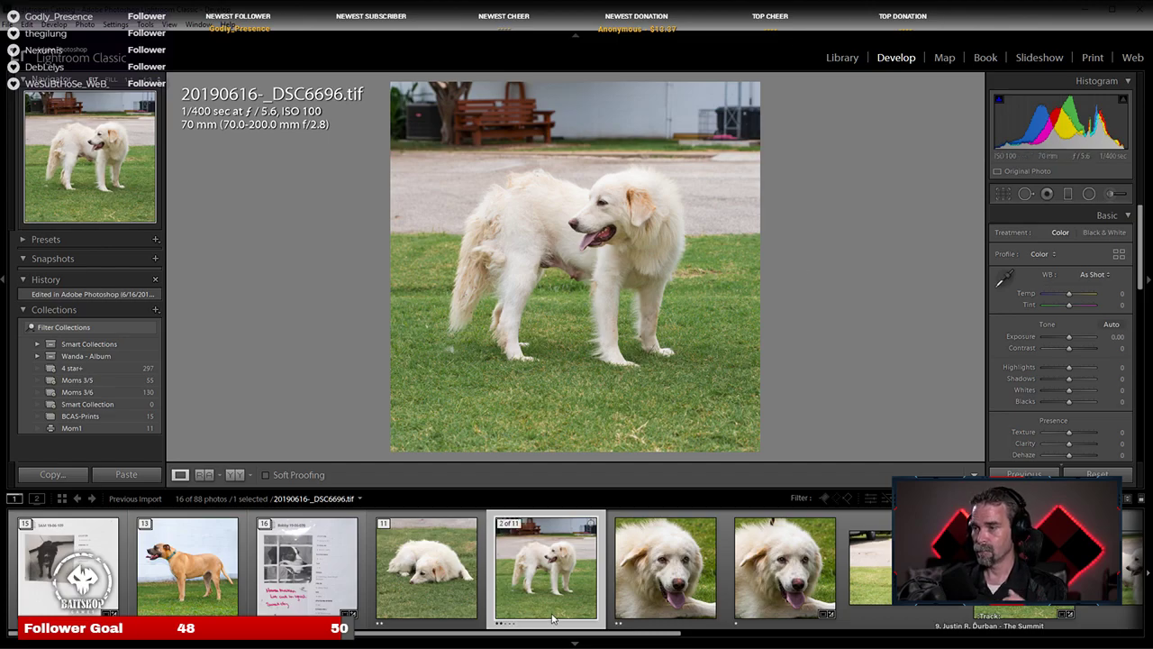
# Step: Step through _DSC6696.NEF, _DSC6694.NEF, then the retouched head portrait 20190616-_DSC6694.tif
pyautogui.scroll(-1, 589, 575)
pyautogui.scroll(-1, 588, 575)
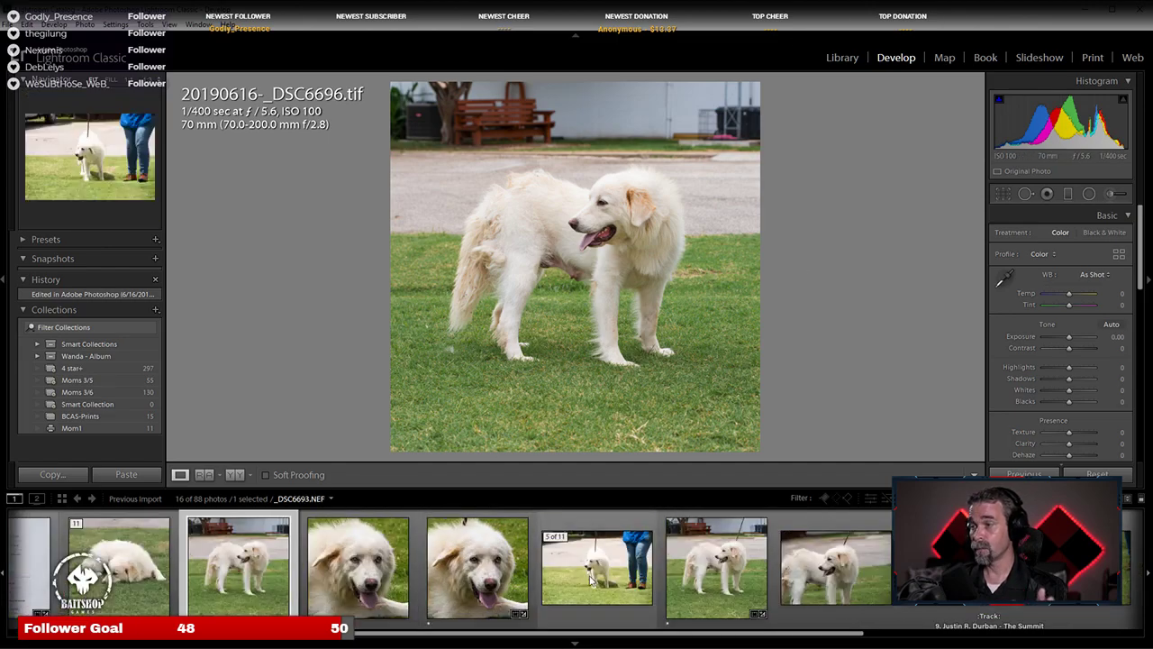
pyautogui.click(747, 580)
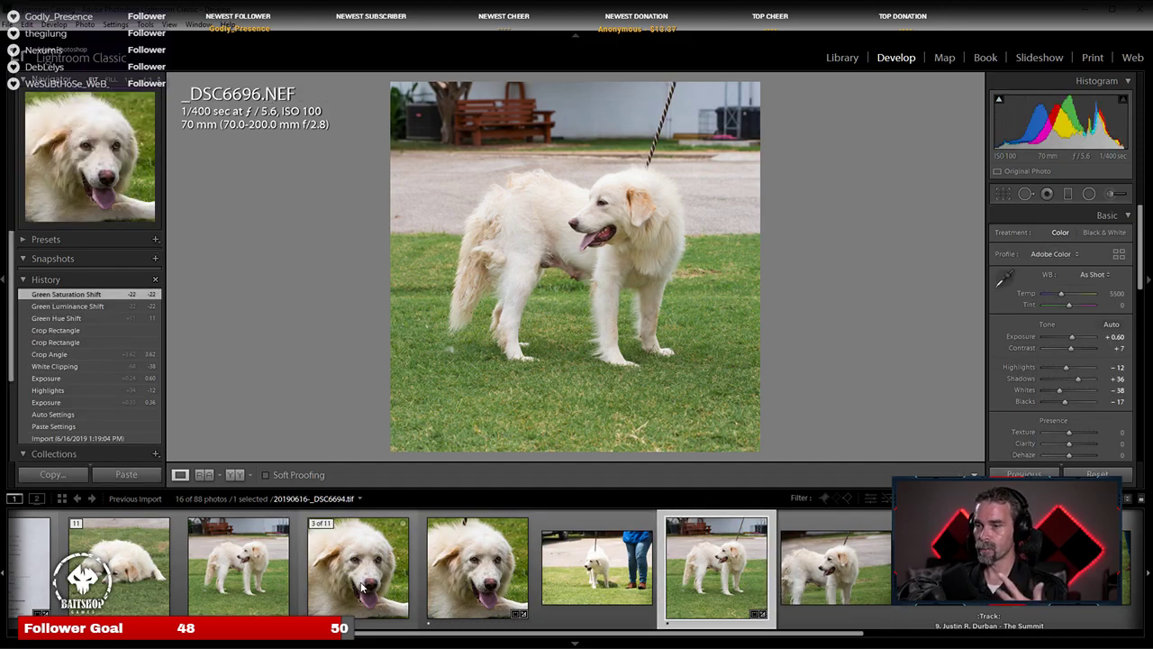
pyautogui.click(528, 573)
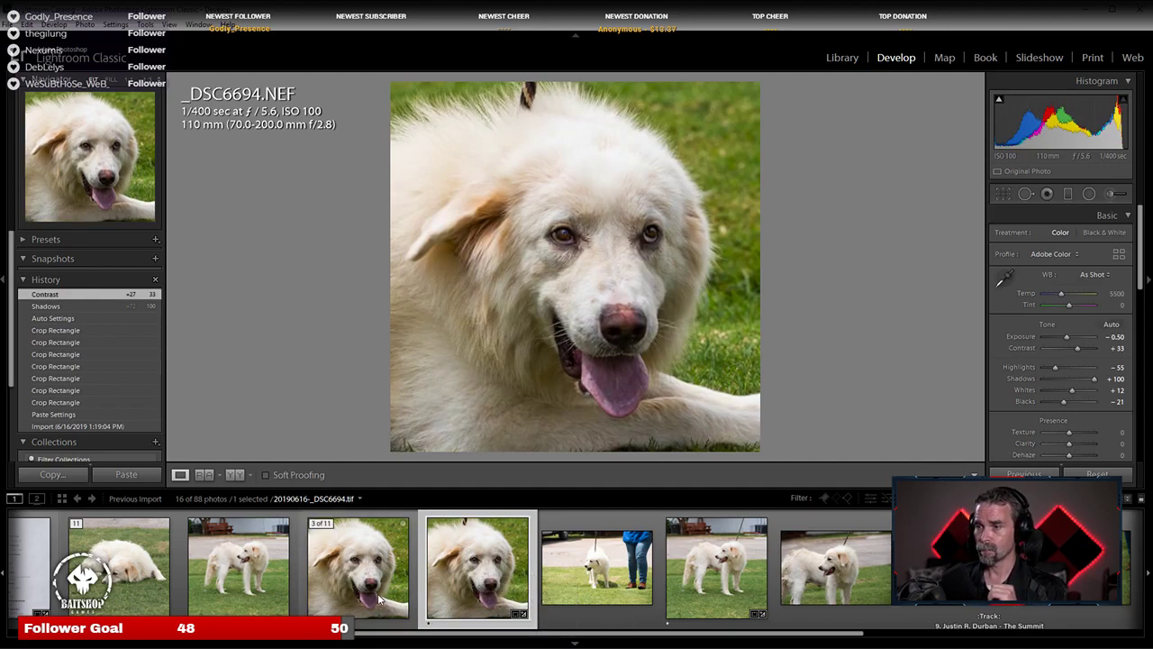
pyautogui.click(382, 599)
pyautogui.scroll(1, 386, 594)
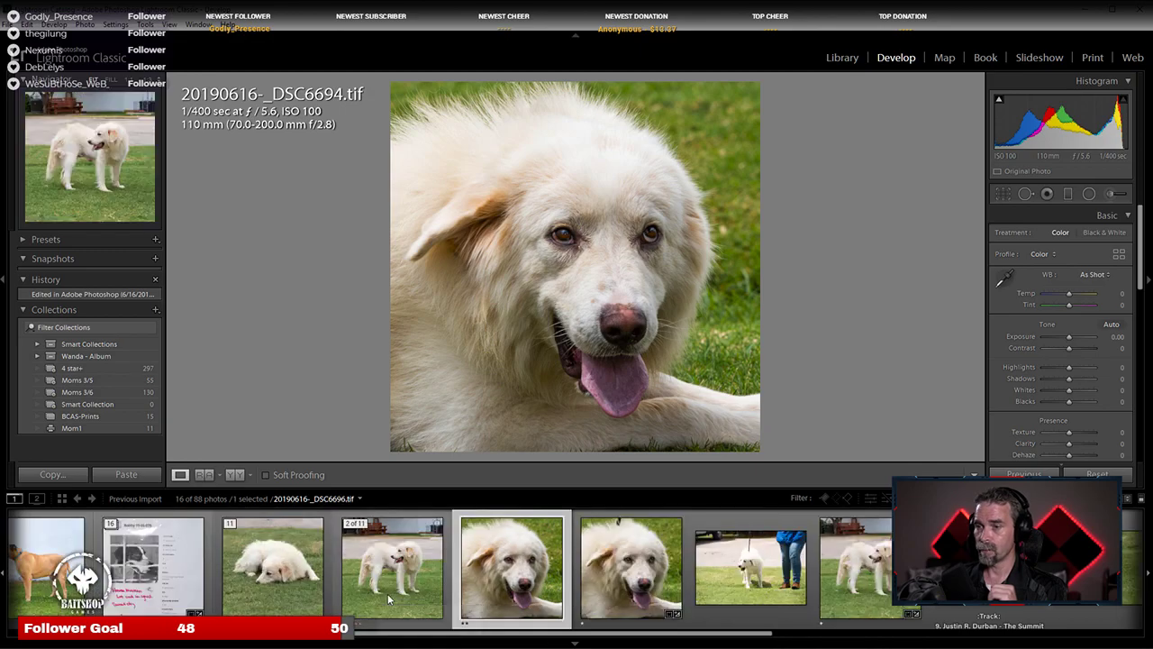
pyautogui.scroll(-3, 386, 595)
pyautogui.scroll(3, 387, 595)
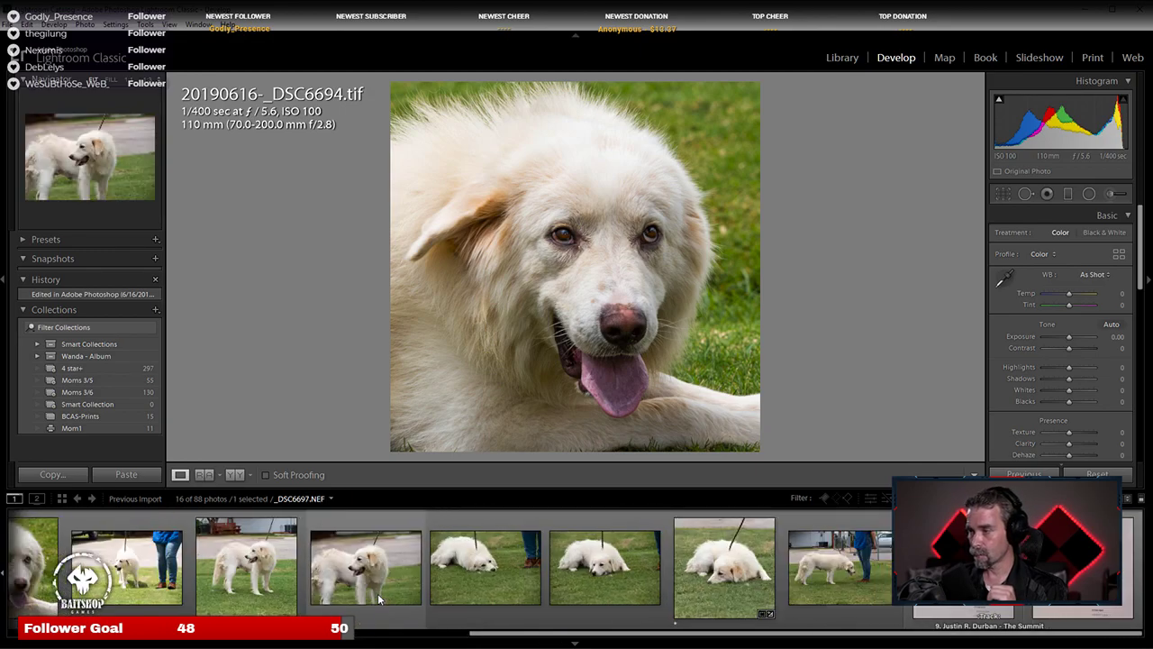
pyautogui.scroll(-8, 491, 587)
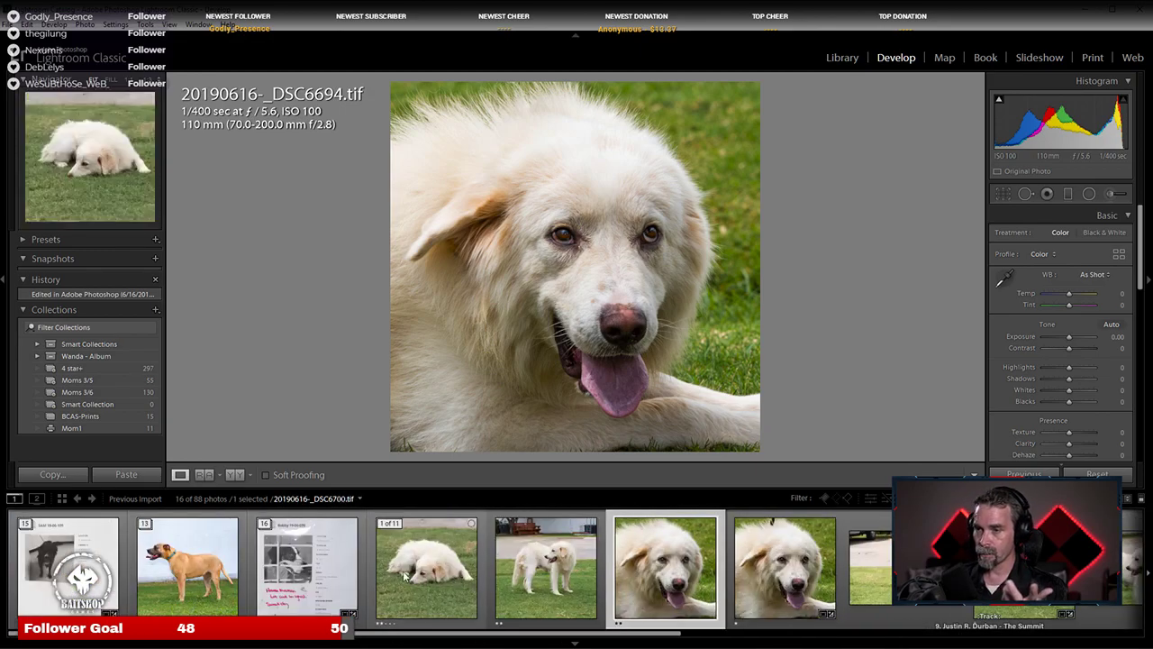
pyautogui.scroll(5, 271, 558)
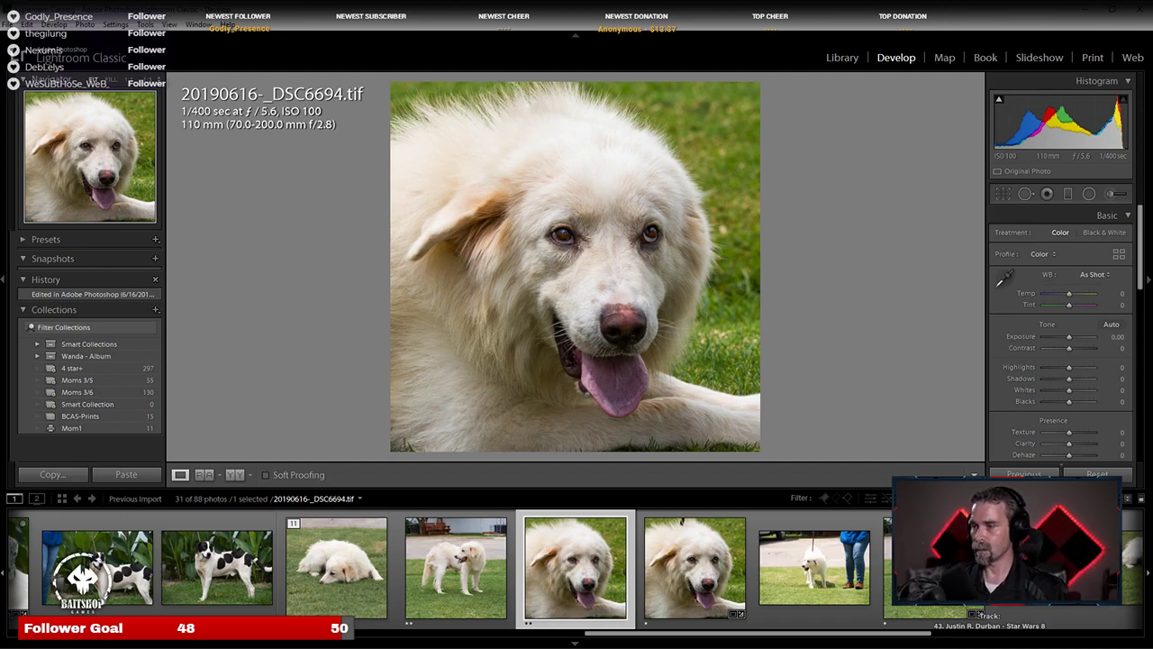
# Step: Display 20190616-_DSC6700.tif, the white dog lying on grass, and scroll the filmstrip
pyautogui.click(301, 523)
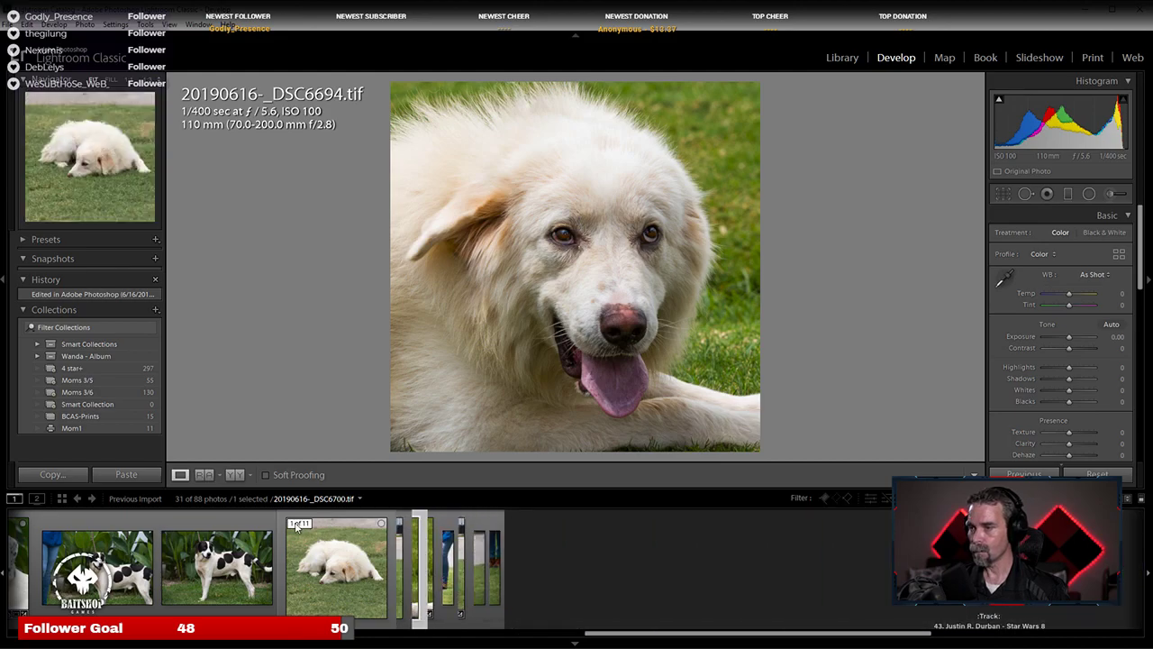
pyautogui.scroll(5, 834, 577)
pyautogui.scroll(-2, 834, 576)
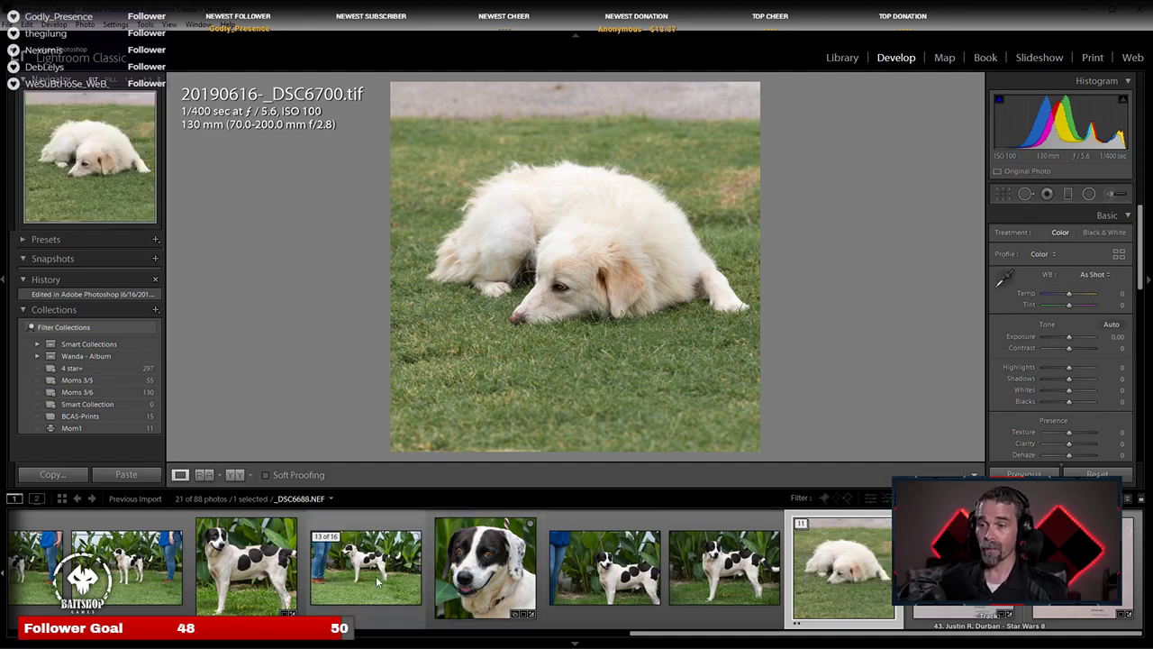
pyautogui.scroll(10, 378, 577)
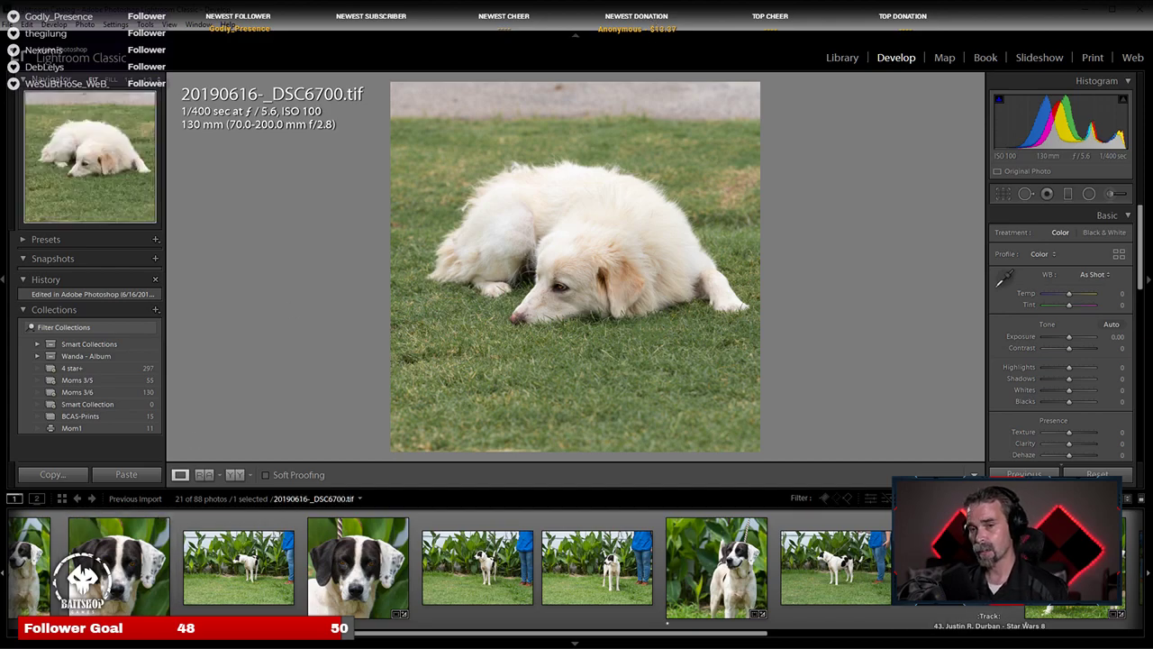
# Step: Scroll the Lightroom Classic filmstrip down and back up
pyautogui.scroll(-2, 747, 568)
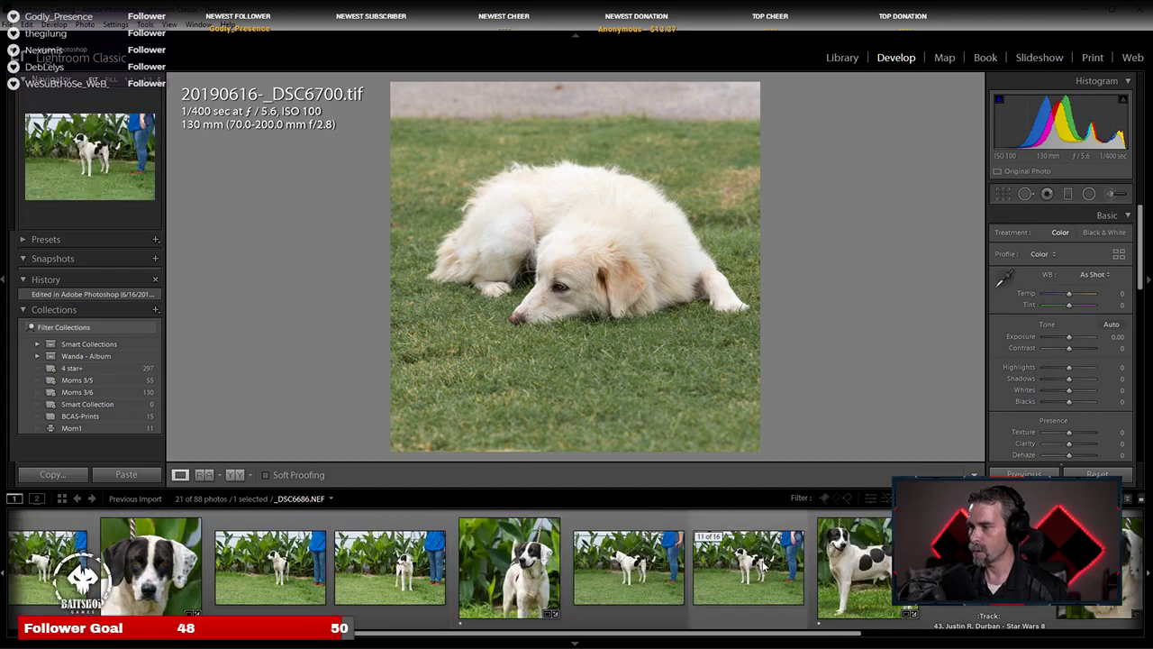
pyautogui.scroll(5, 509, 568)
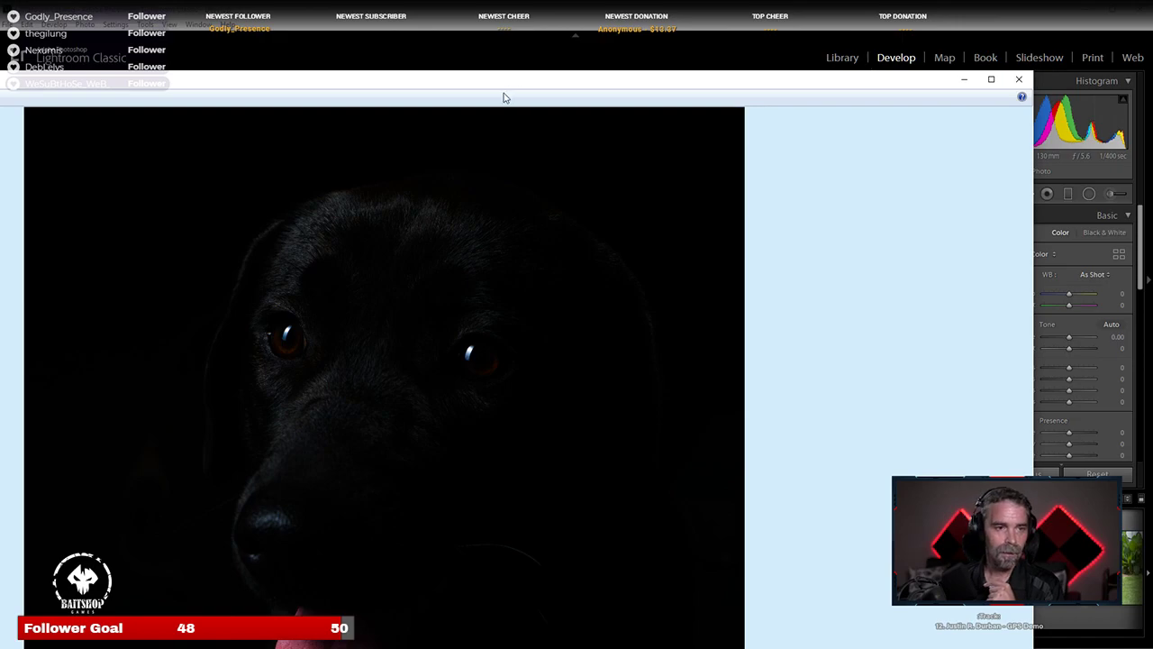
# Step: Close the Windows Photo Viewer preview of the dark head-on dog photo
pyautogui.click(1019, 78)
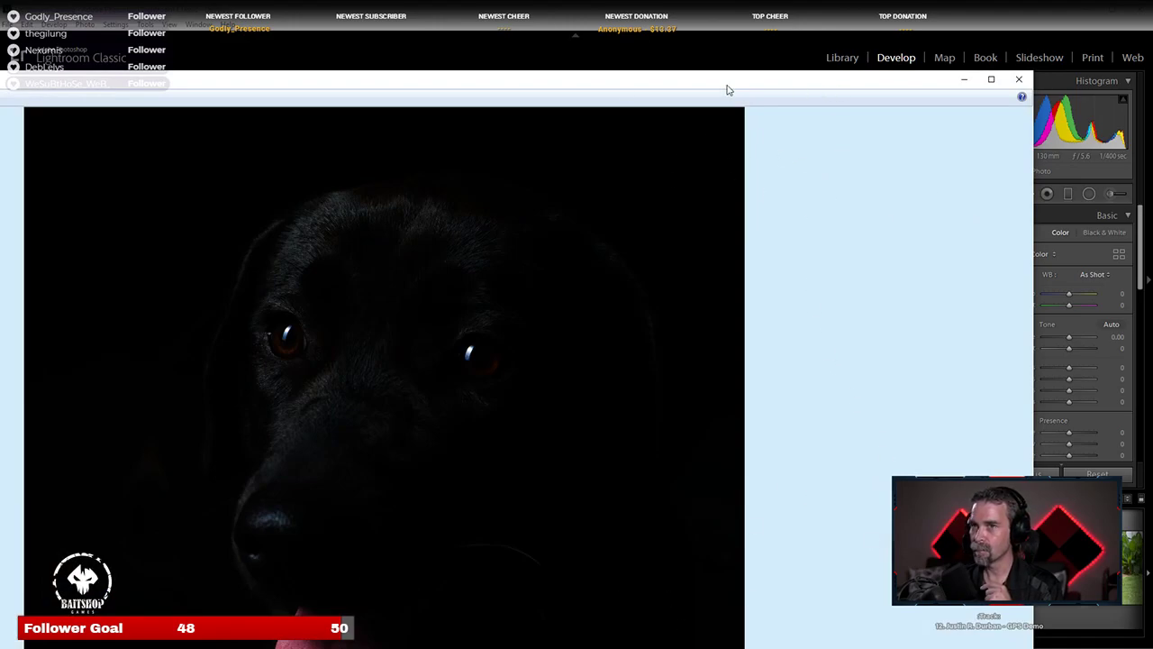
pyautogui.click(1020, 82)
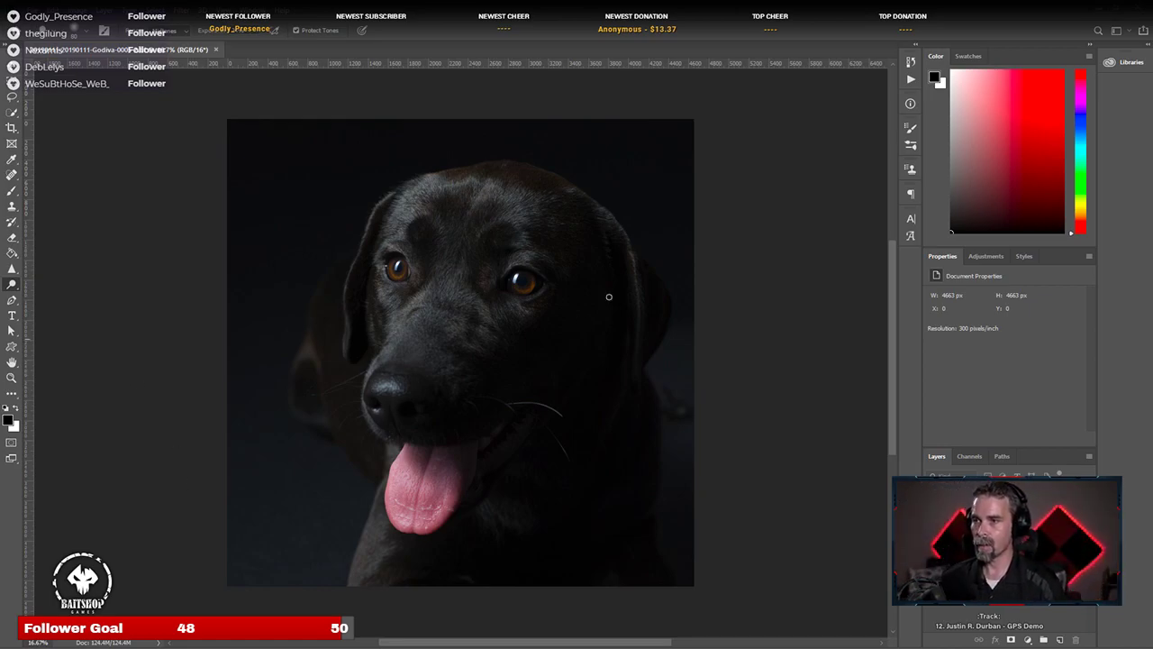
# Step: Switch to the Move tool and zoom in on the black dog's eye
pyautogui.click(404, 266)
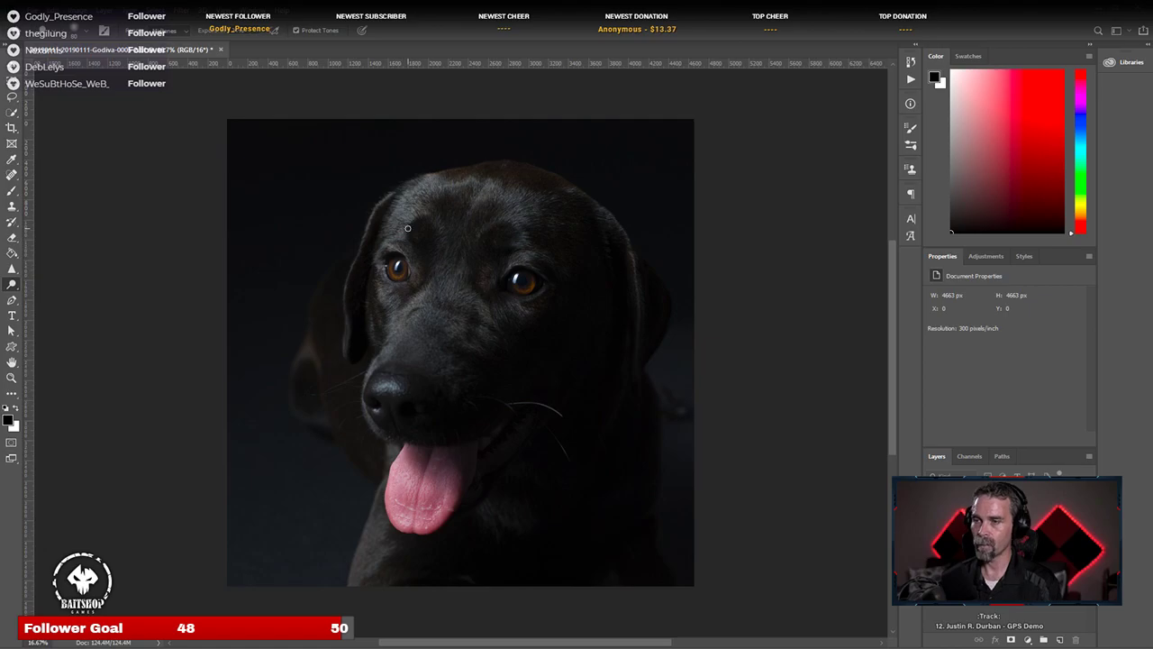
pyautogui.press('v')
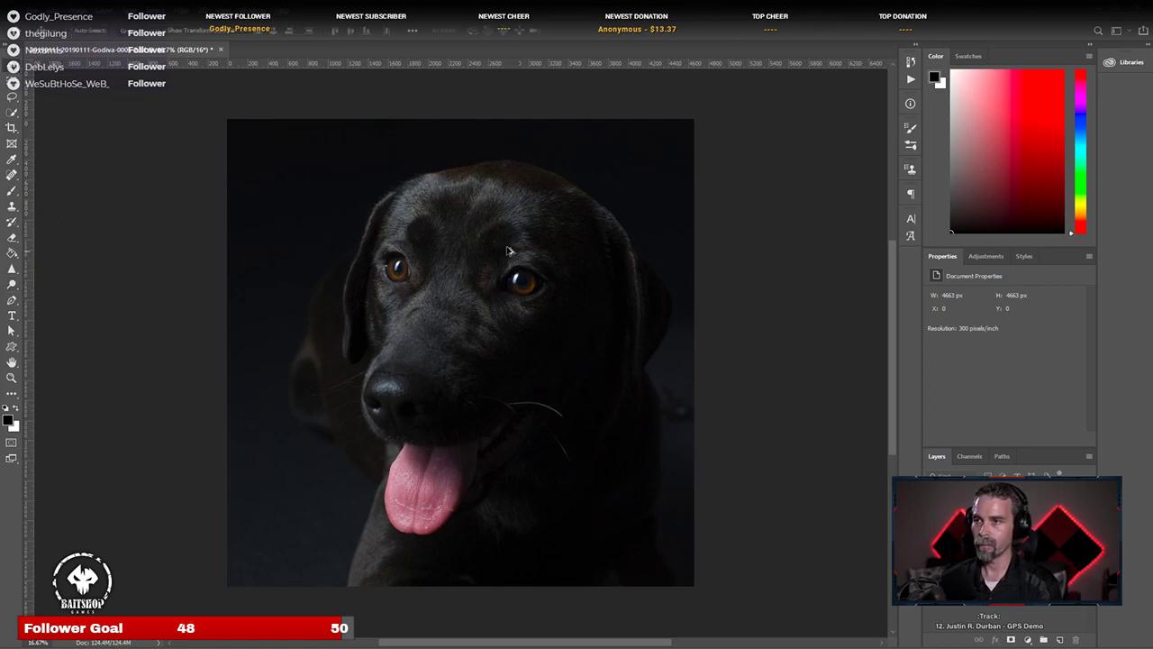
pyautogui.scroll(3, 451, 261)
pyautogui.scroll(2, 354, 282)
pyautogui.scroll(4, 349, 281)
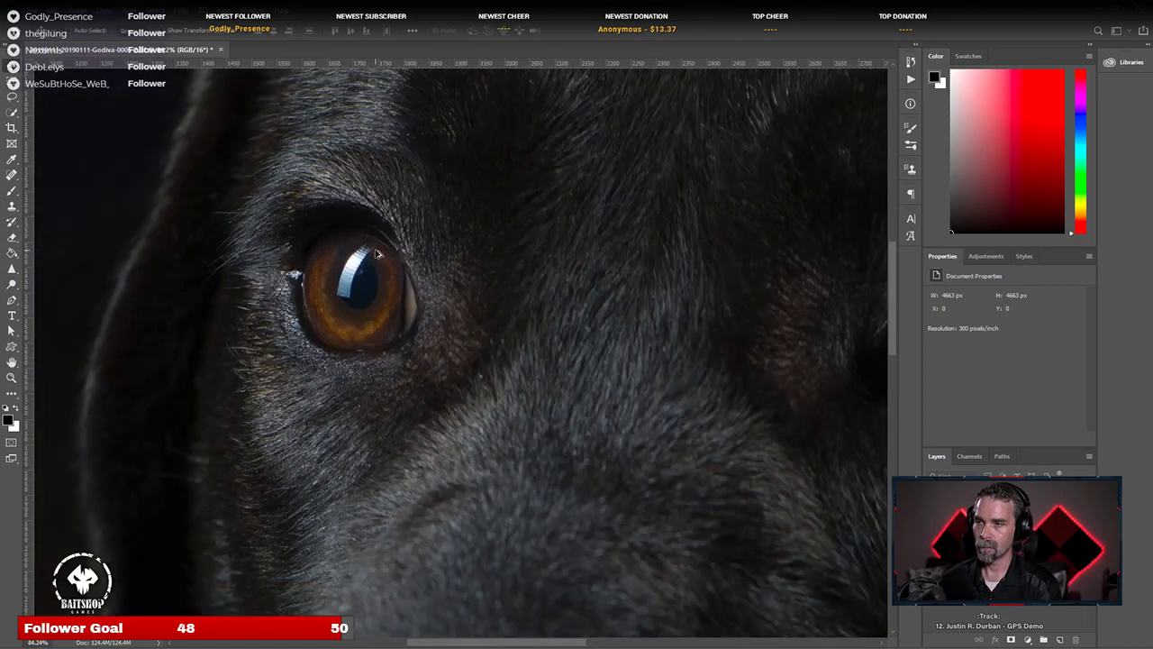
pyautogui.scroll(4, 347, 283)
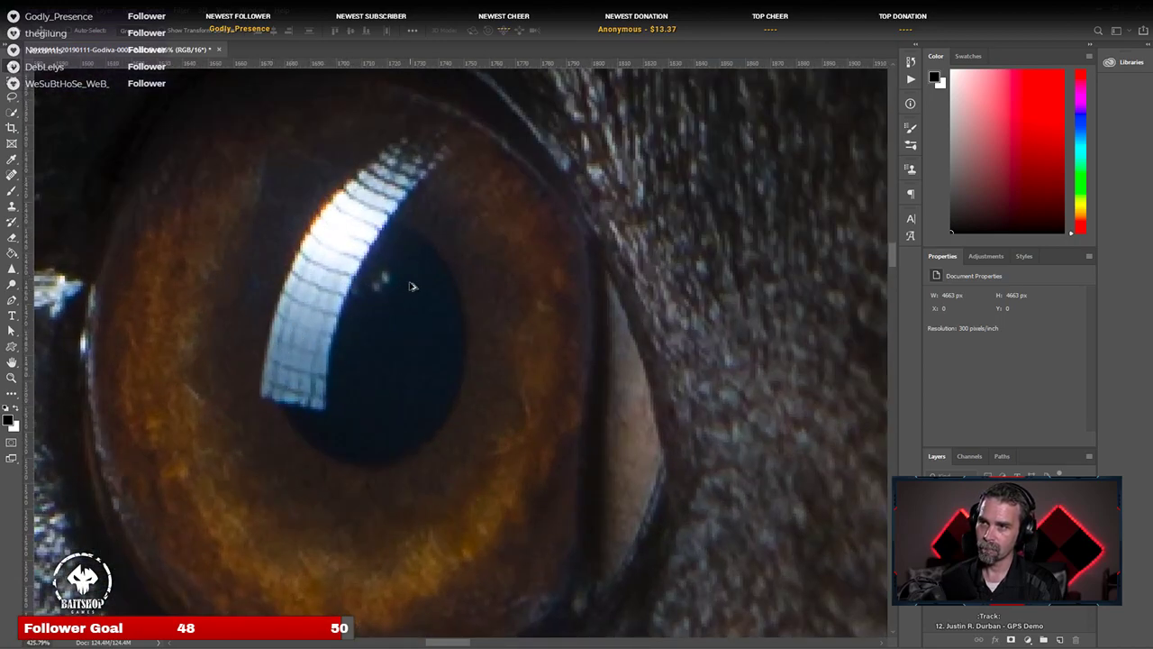
# Step: Zoom back out and close the head-on dog portrait
pyautogui.scroll(-2, 402, 309)
pyautogui.scroll(-9, 431, 343)
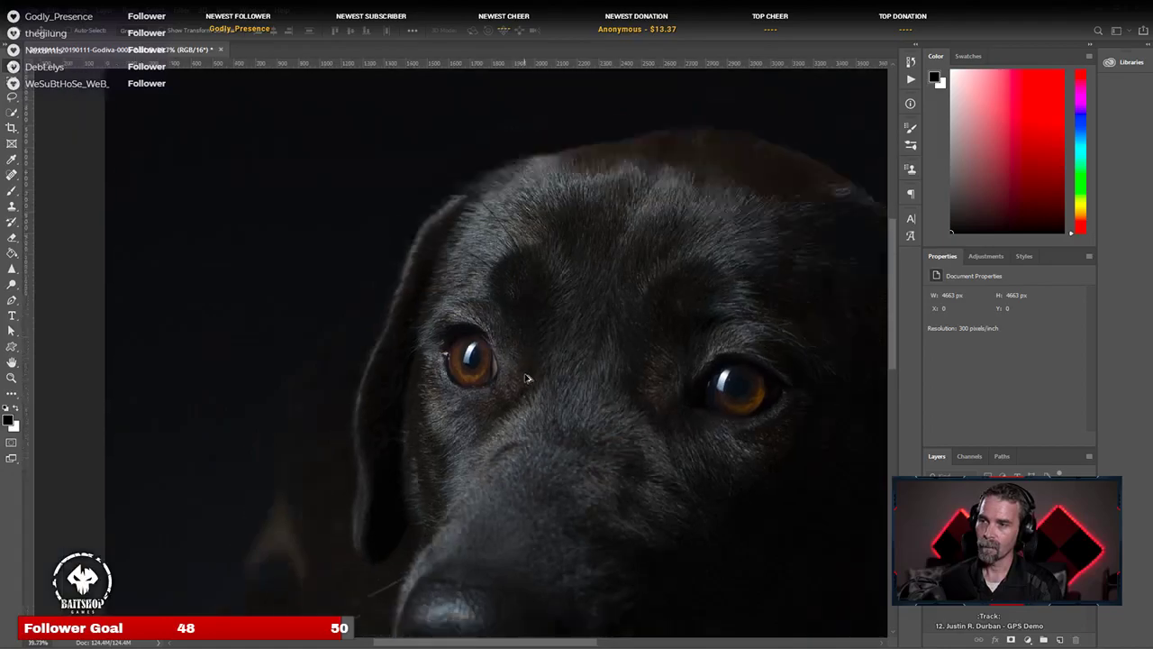
pyautogui.scroll(-3, 566, 374)
pyautogui.scroll(4, 600, 455)
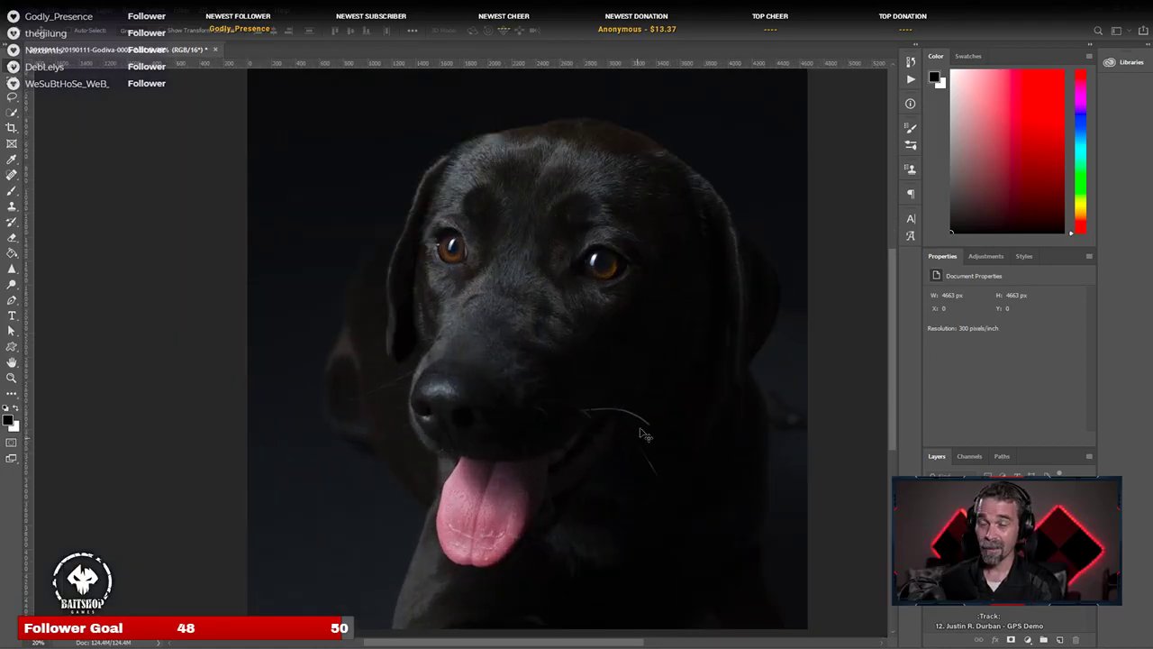
pyautogui.scroll(-3, 645, 400)
pyautogui.scroll(2, 633, 409)
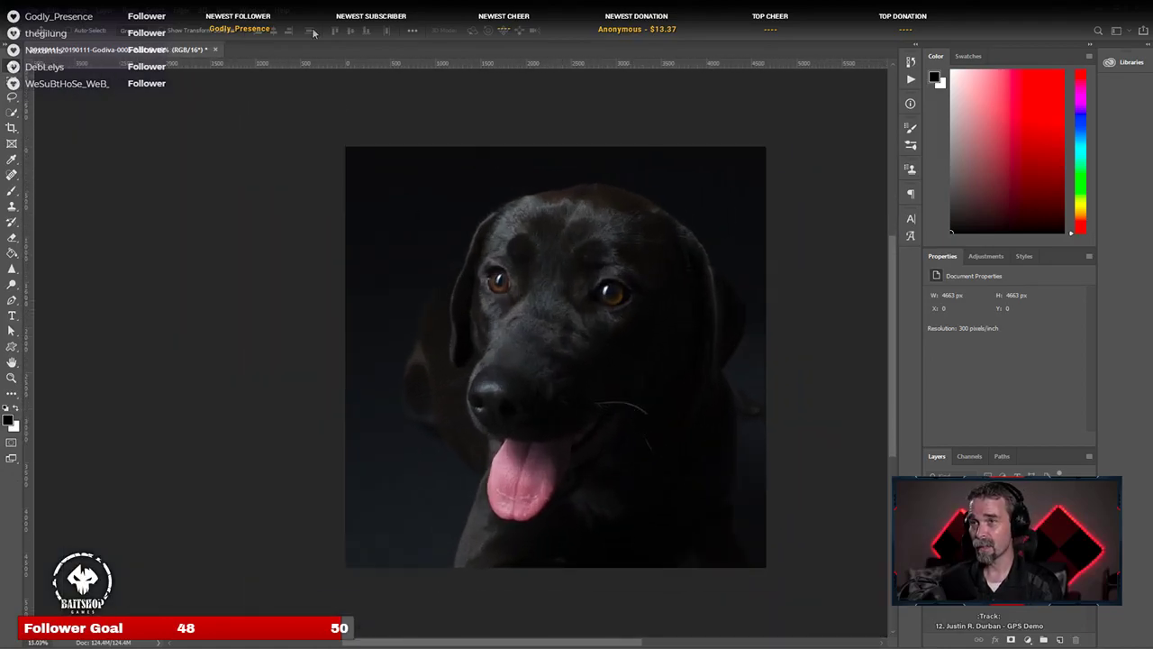
pyautogui.click(216, 50)
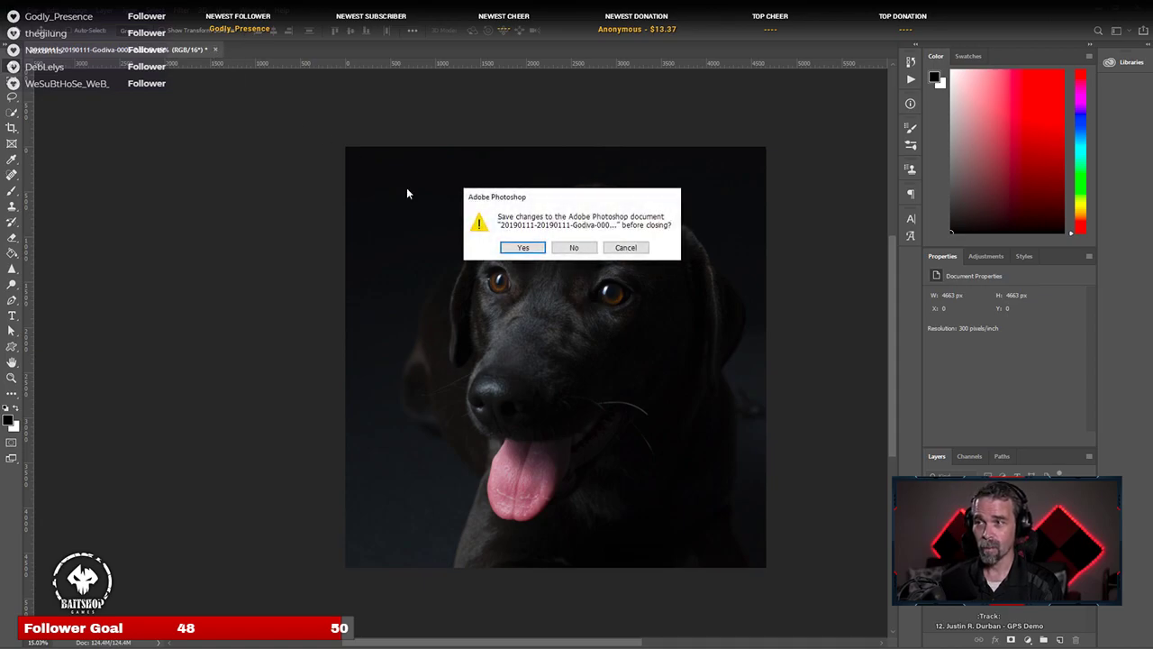
# Step: Discard the portrait's unsaved changes, then close the photo preview
pyautogui.click(582, 246)
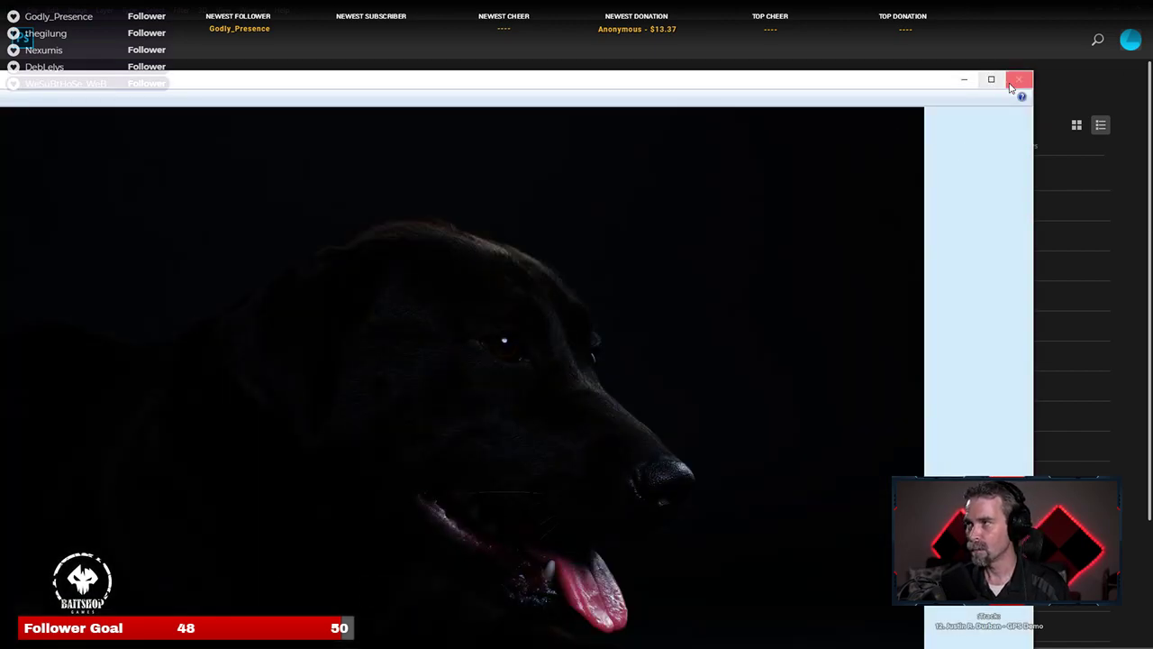
pyautogui.click(1018, 81)
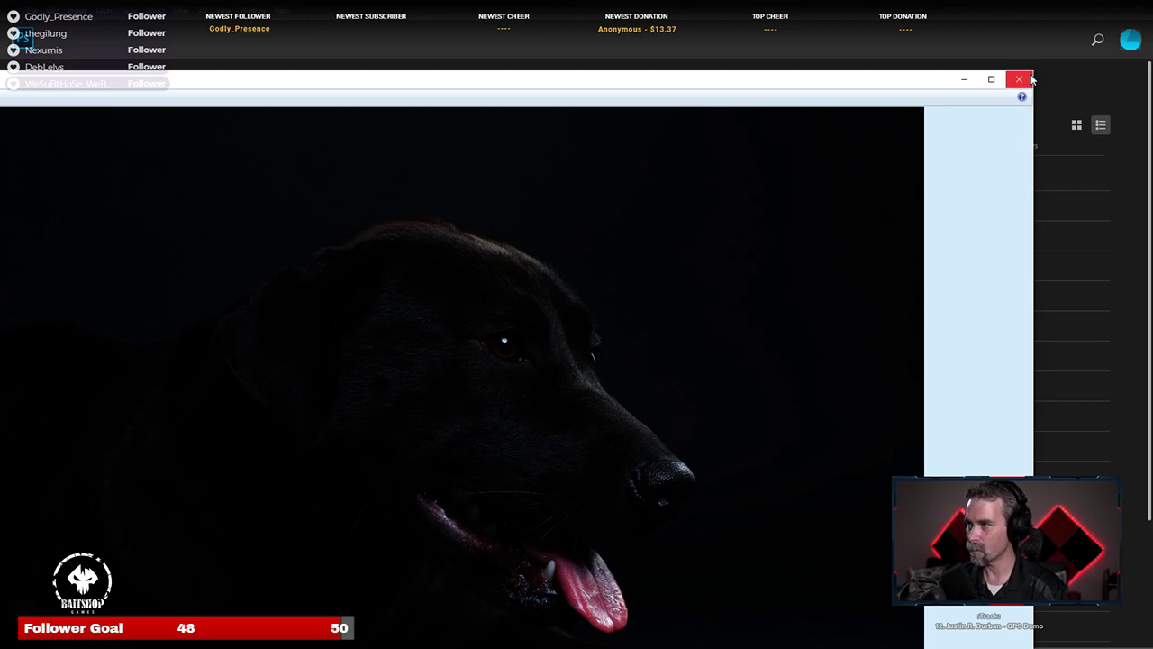
# Step: Shrink and close the Photo Viewer preview, then open the lying dog photo from Recent
pyautogui.moveTo(1038, 76); pyautogui.dragTo(765, 402)
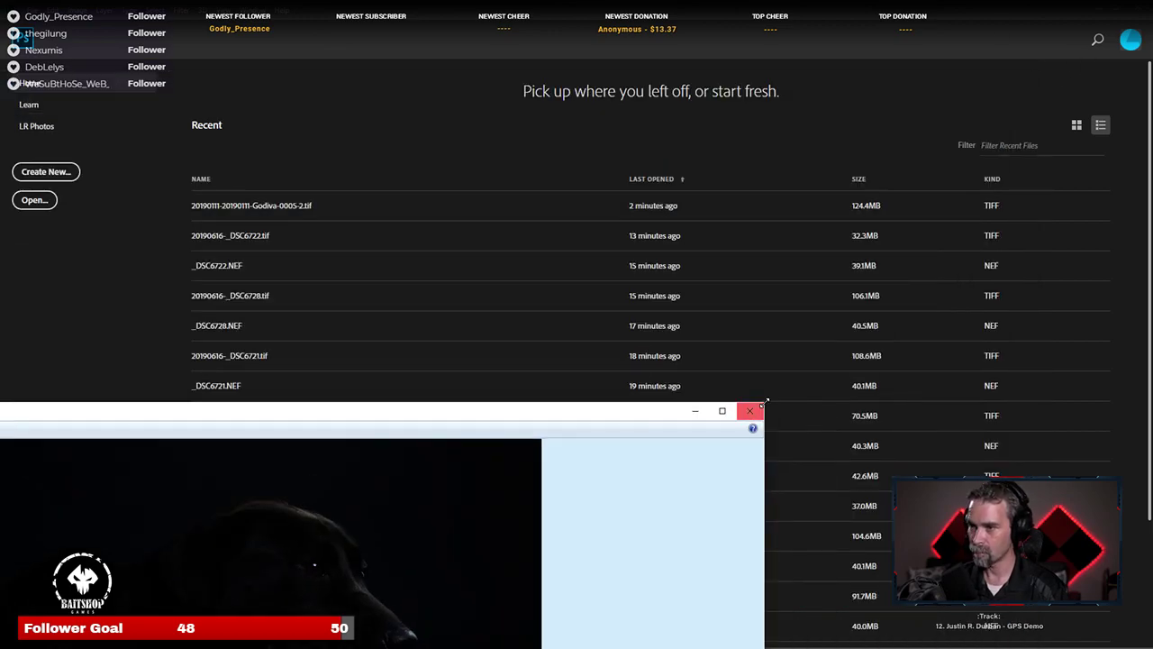
pyautogui.click(753, 411)
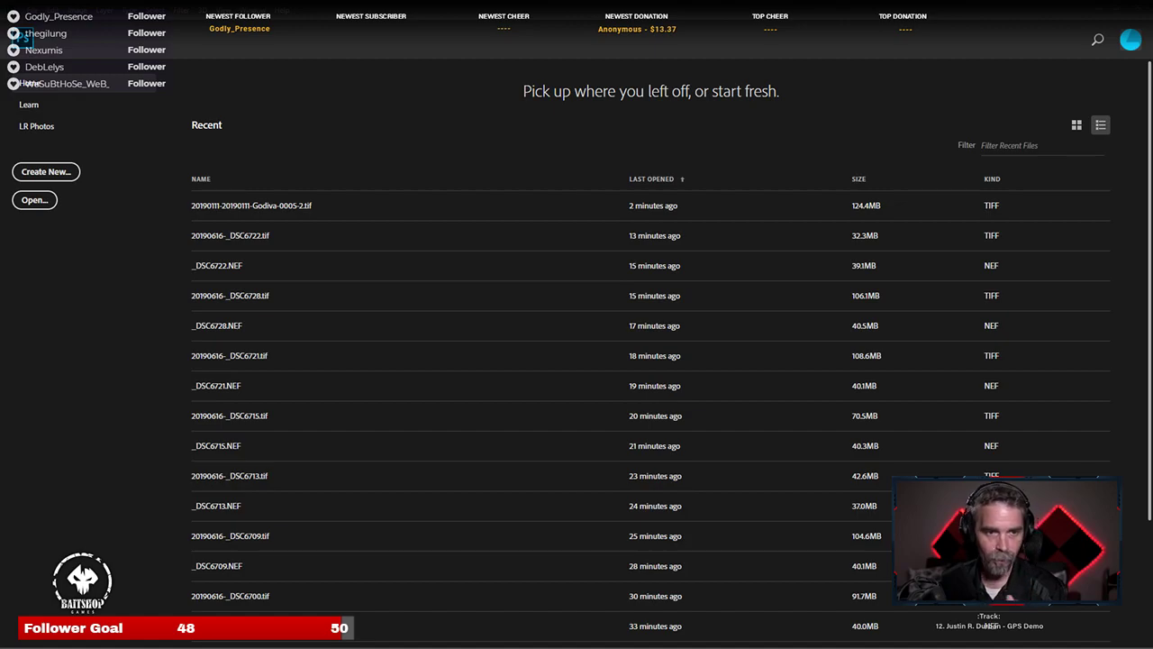
pyautogui.press('Escape')
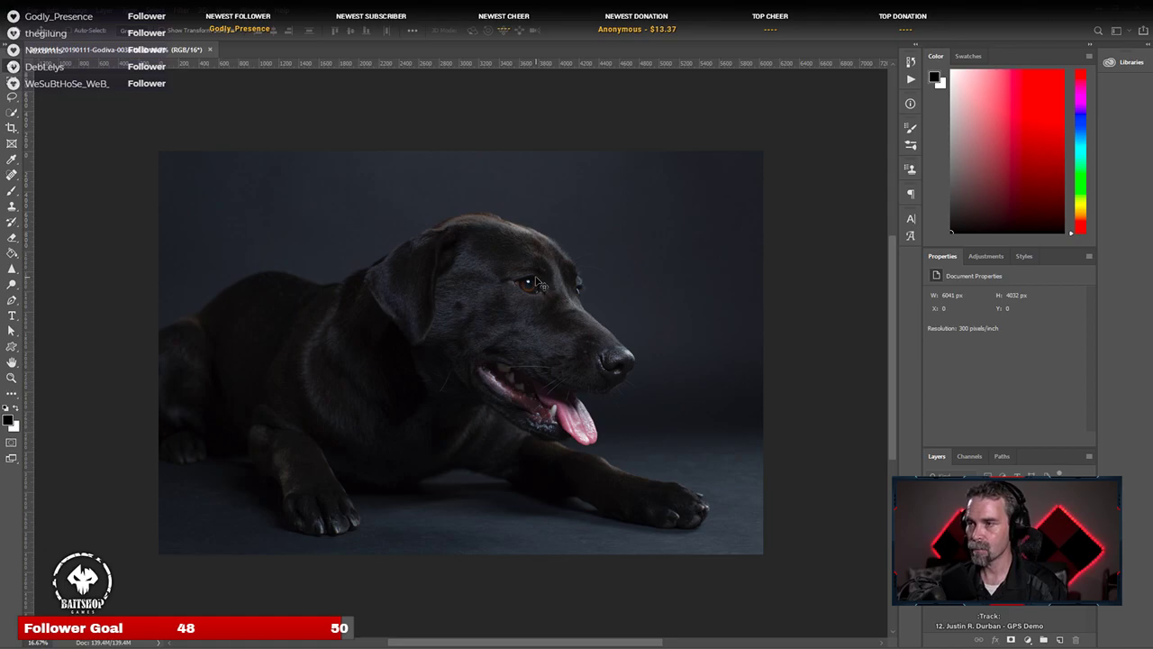
# Step: Zoom in on the lying dog's head and pan to its eye
pyautogui.moveTo(537, 274); pyautogui.dragTo(465, 276)
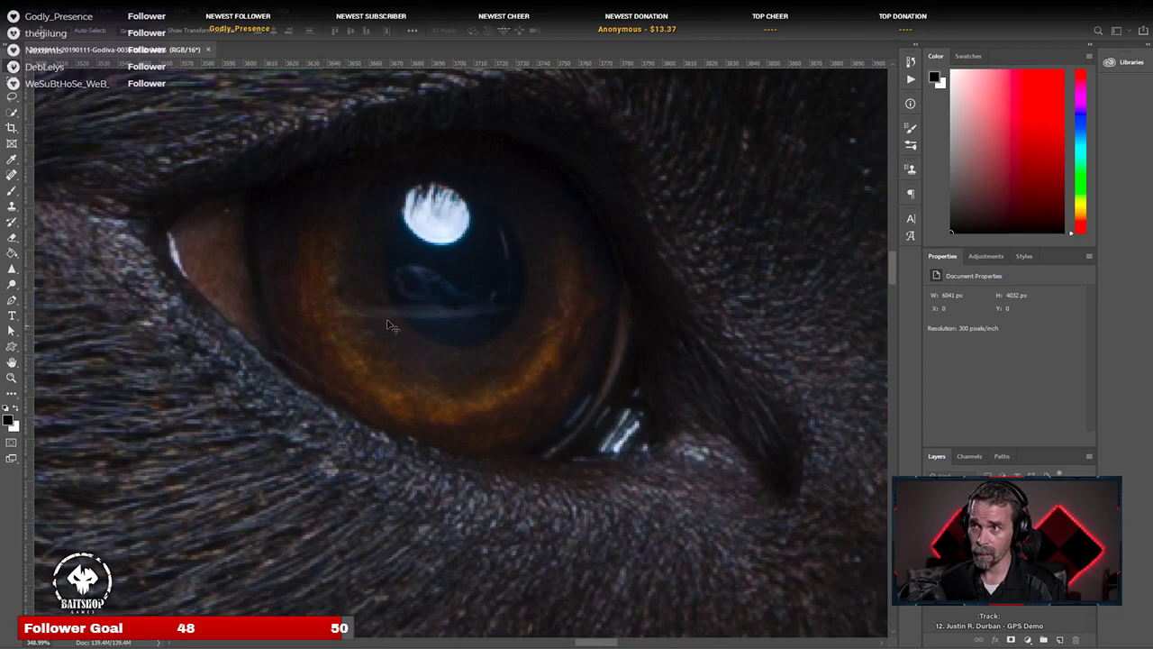
pyautogui.scroll(3, 508, 414)
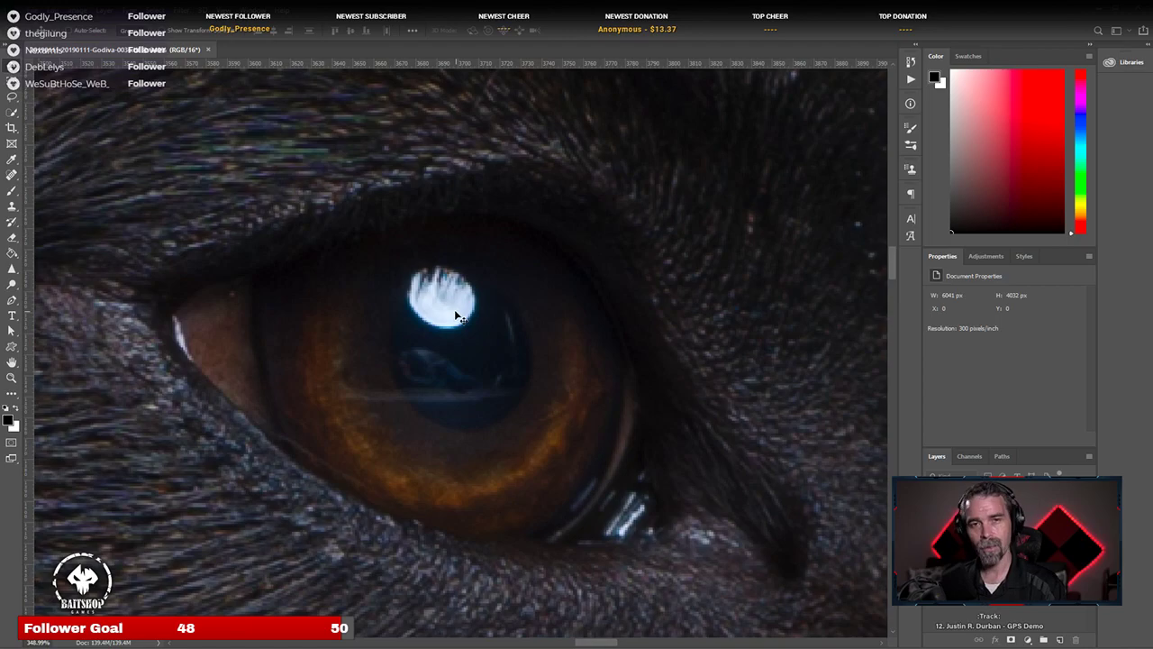
pyautogui.scroll(-10, 461, 280)
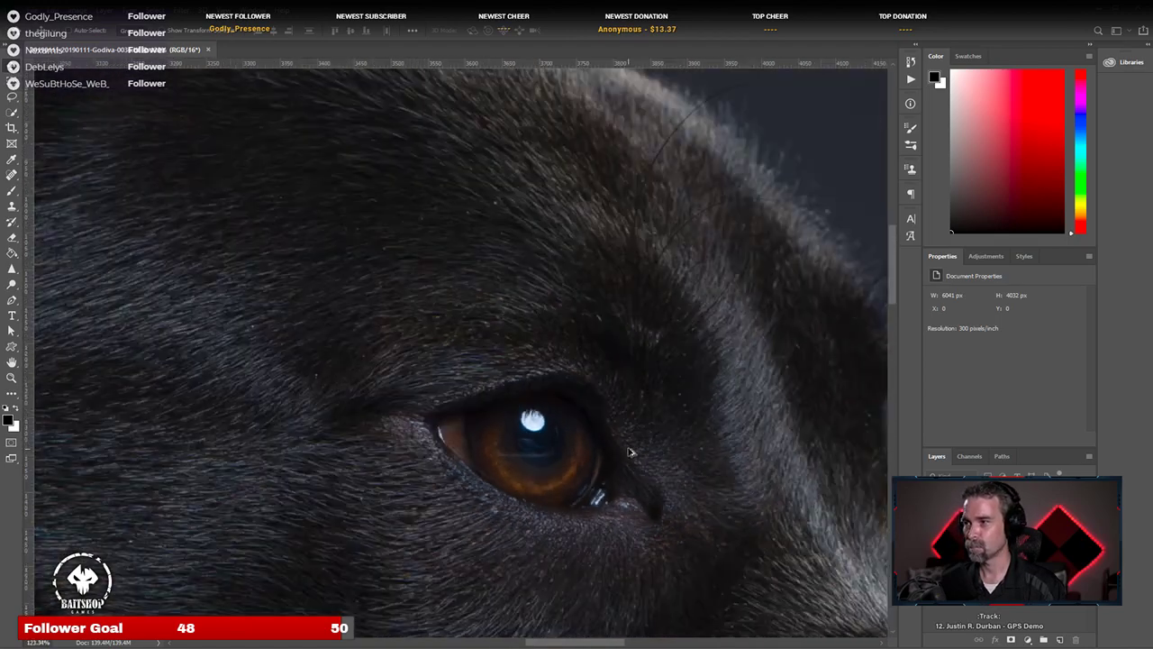
pyautogui.scroll(-4, 643, 466)
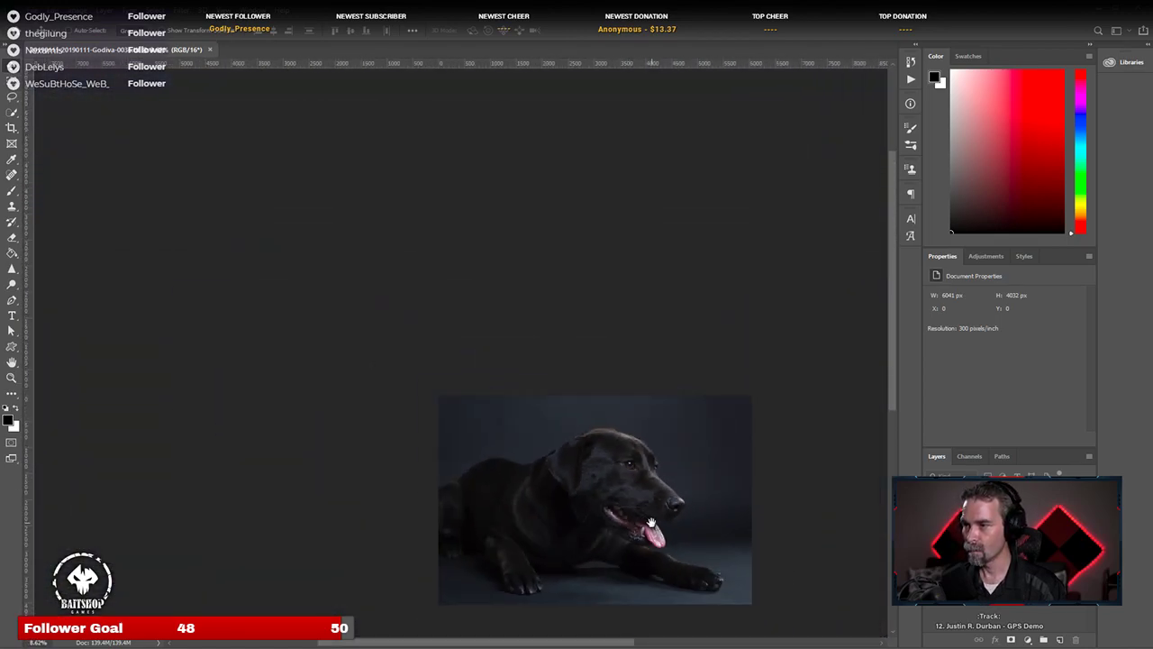
pyautogui.scroll(4, 638, 474)
pyautogui.scroll(3, 638, 474)
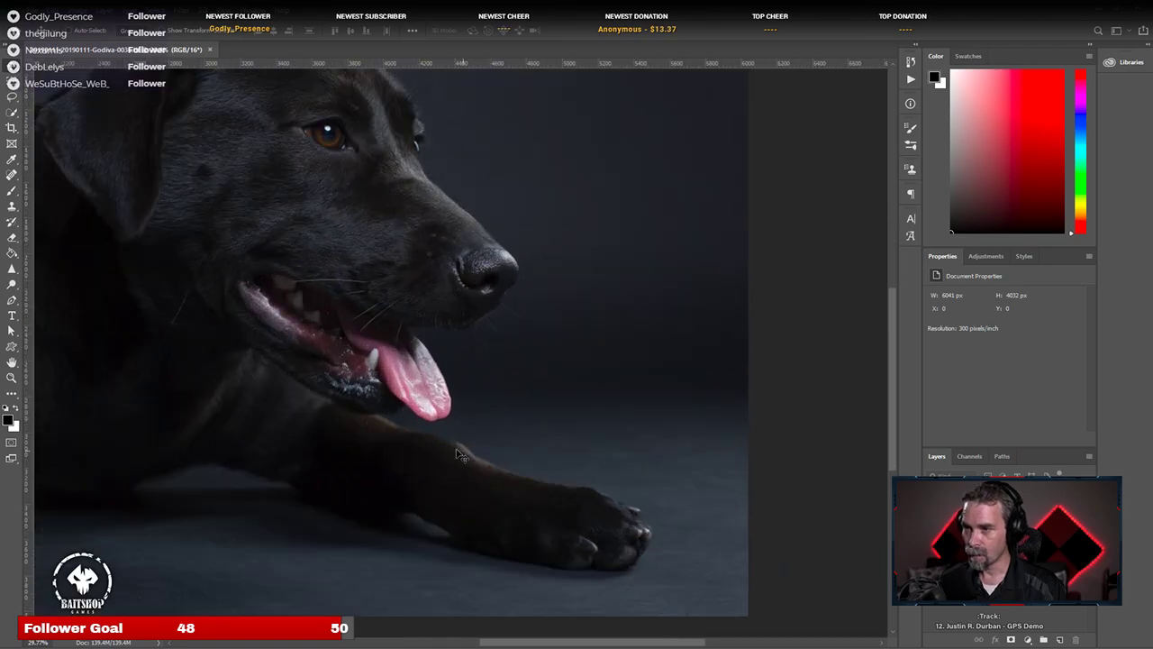
pyautogui.moveTo(546, 92); pyautogui.dragTo(574, 399)
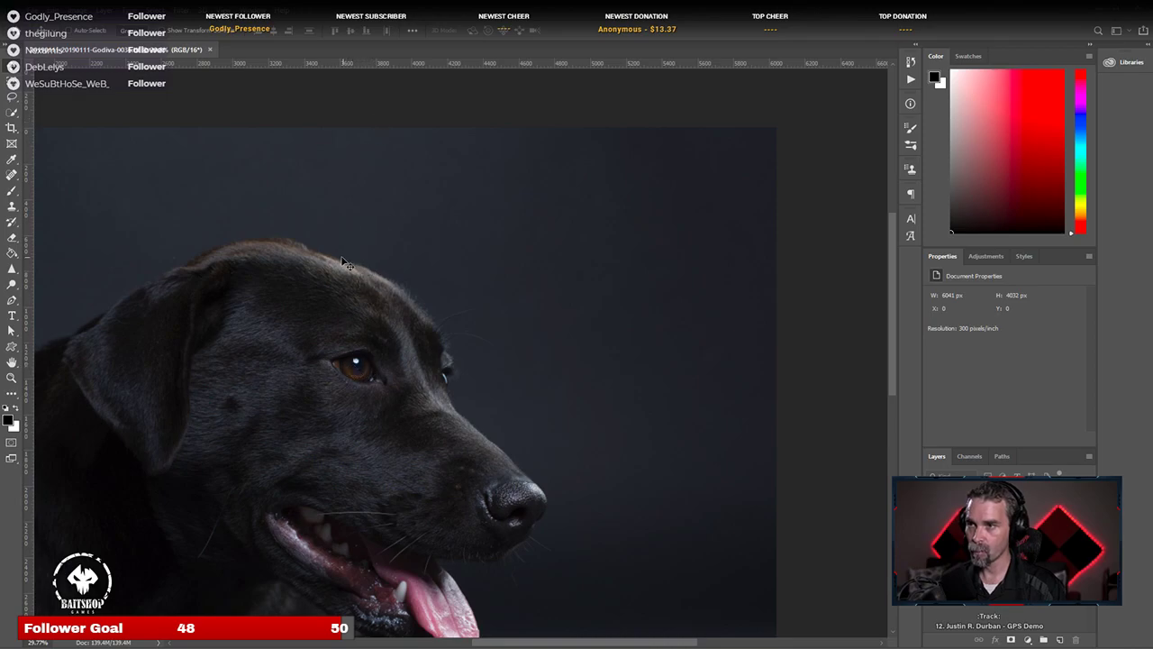
# Step: Zoom back out, recenter the photo, and close the lying-down dog photo
pyautogui.scroll(-3, 383, 401)
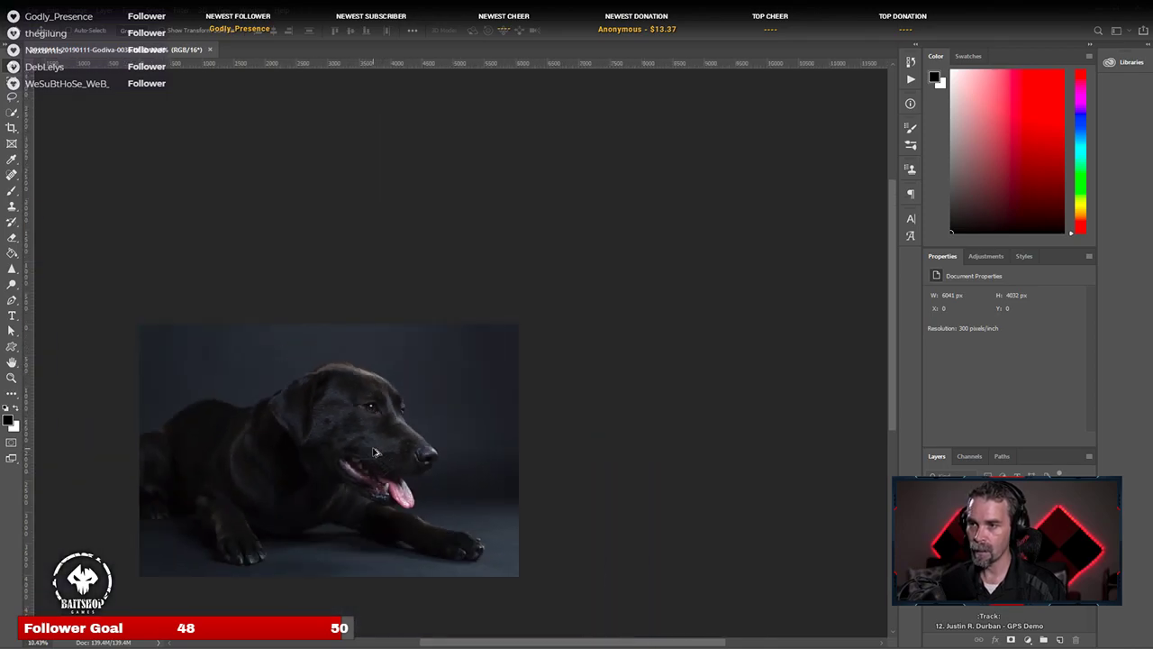
pyautogui.scroll(2, 377, 450)
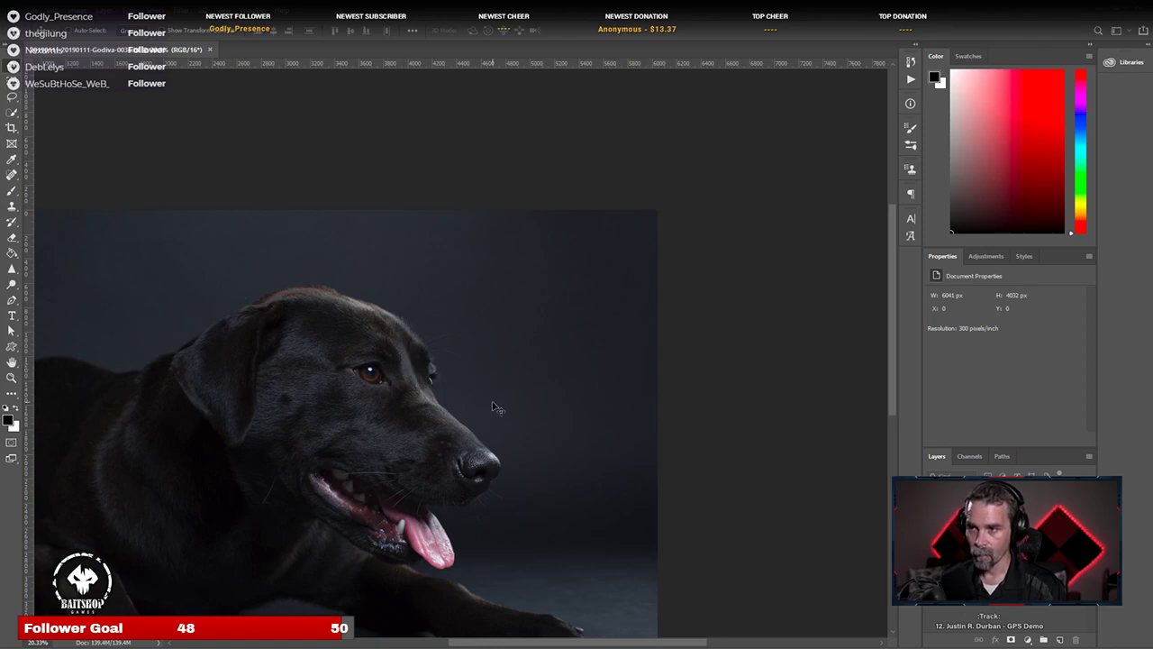
pyautogui.scroll(5, 491, 405)
pyautogui.scroll(8, 368, 369)
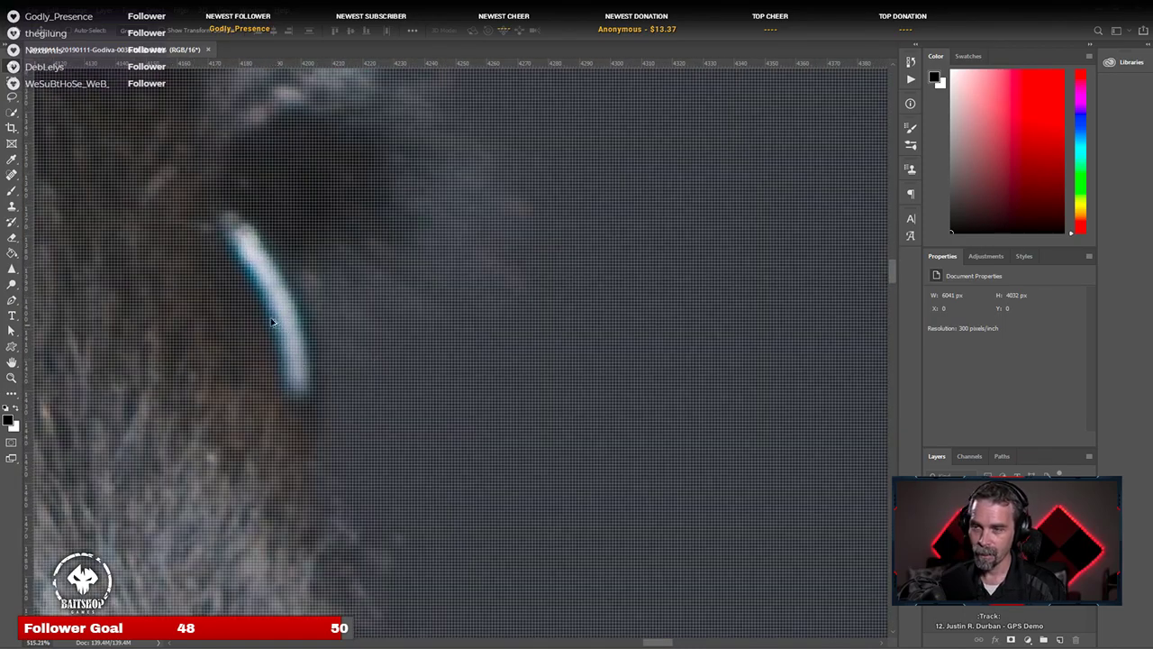
pyautogui.scroll(-4, 266, 311)
pyautogui.scroll(-8, 264, 311)
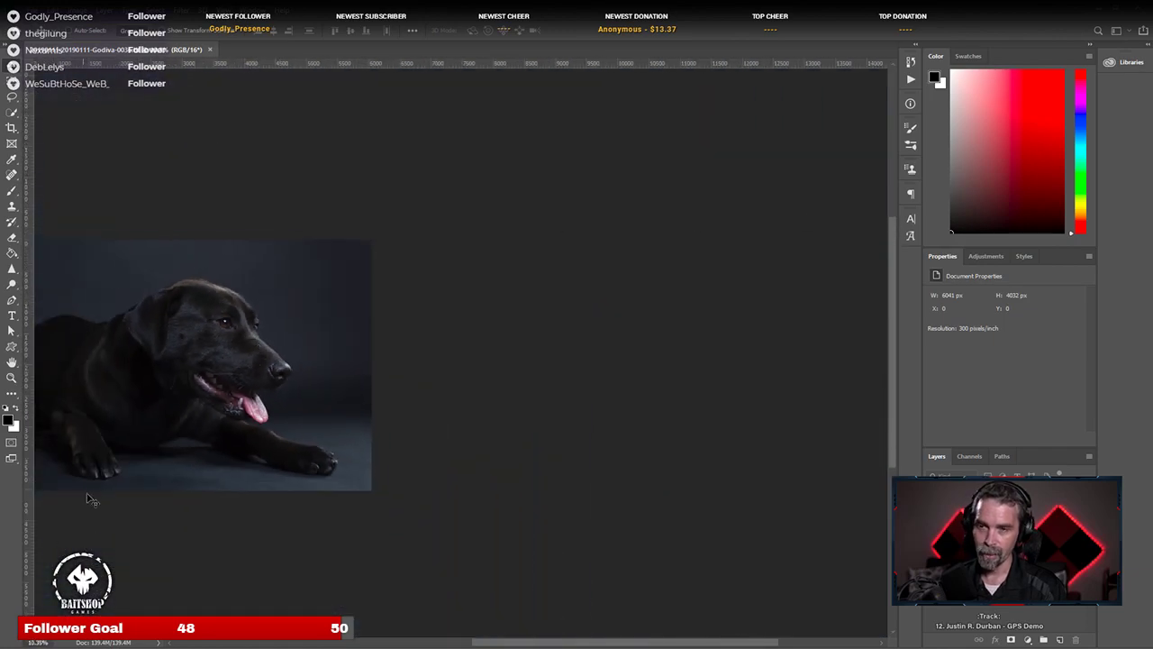
pyautogui.scroll(-2, 242, 469)
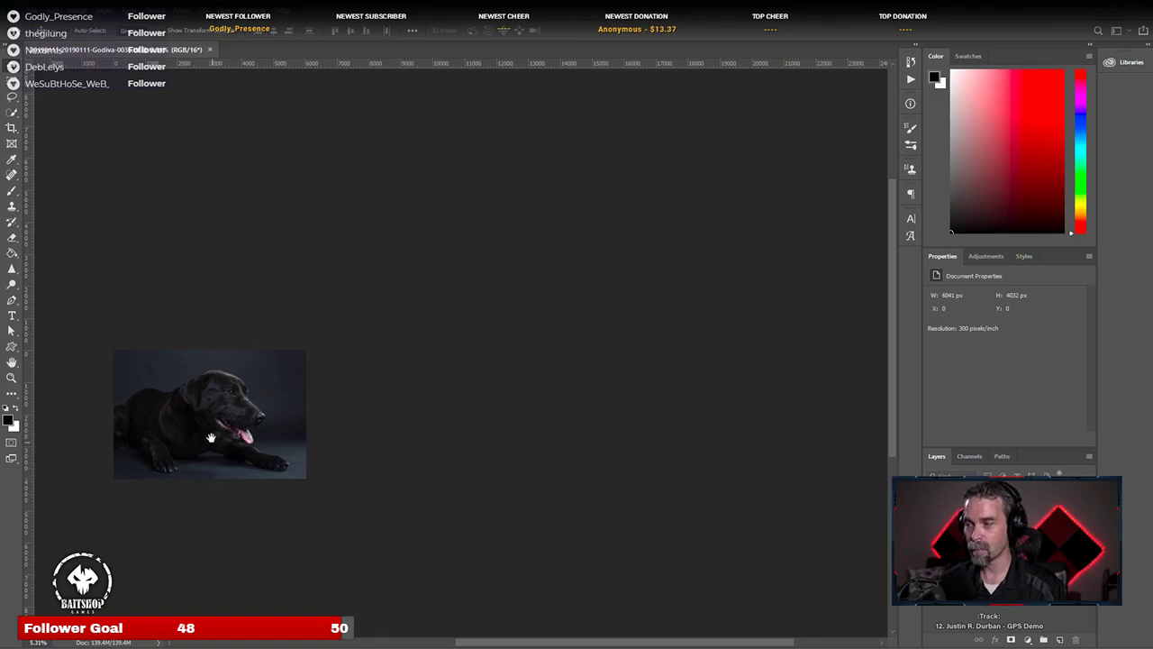
pyautogui.moveTo(206, 437); pyautogui.dragTo(458, 412)
pyautogui.scroll(3, 447, 394)
pyautogui.scroll(1, 447, 394)
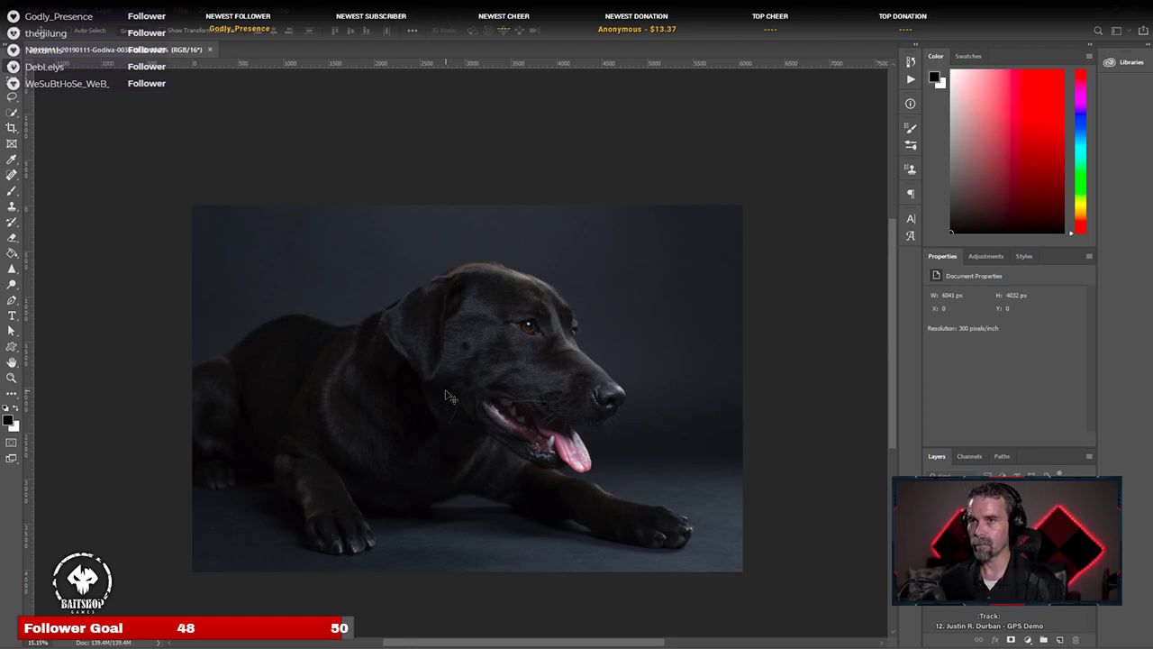
pyautogui.click(210, 52)
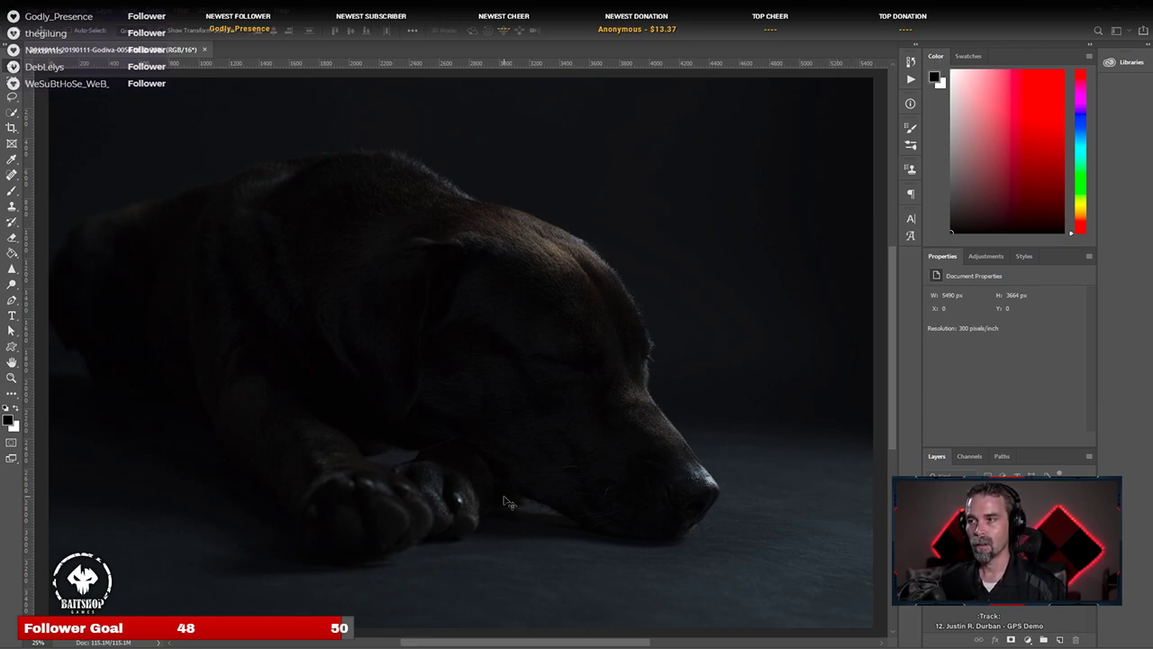
pyautogui.scroll(5, 566, 237)
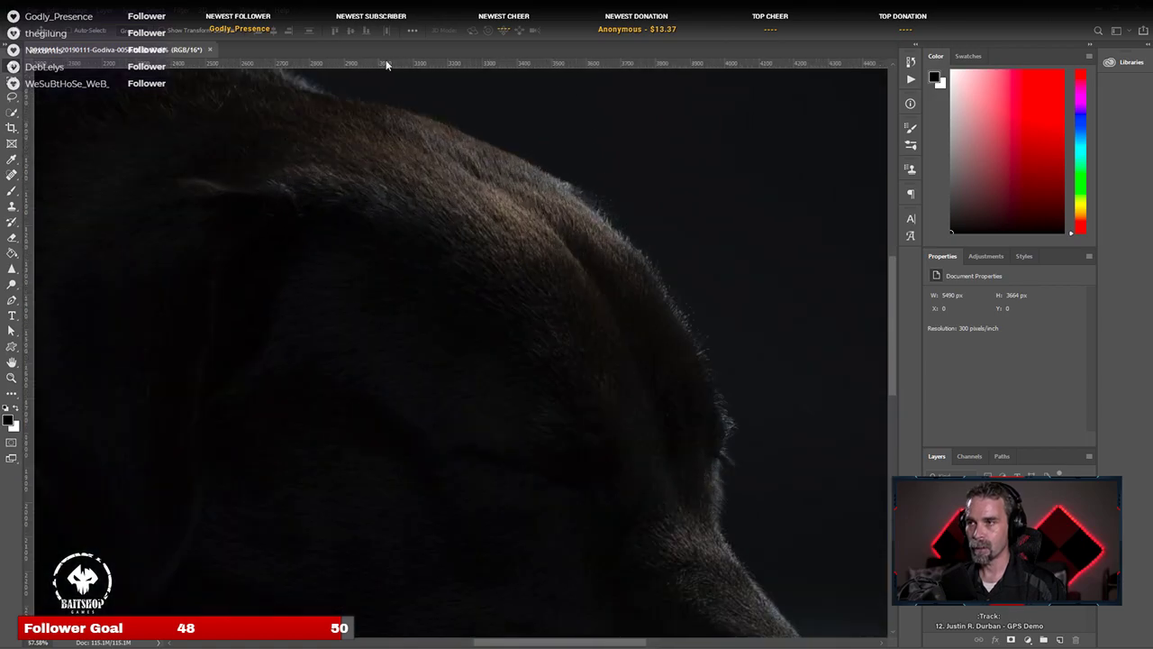
pyautogui.scroll(-6, 496, 216)
pyautogui.scroll(2, 460, 166)
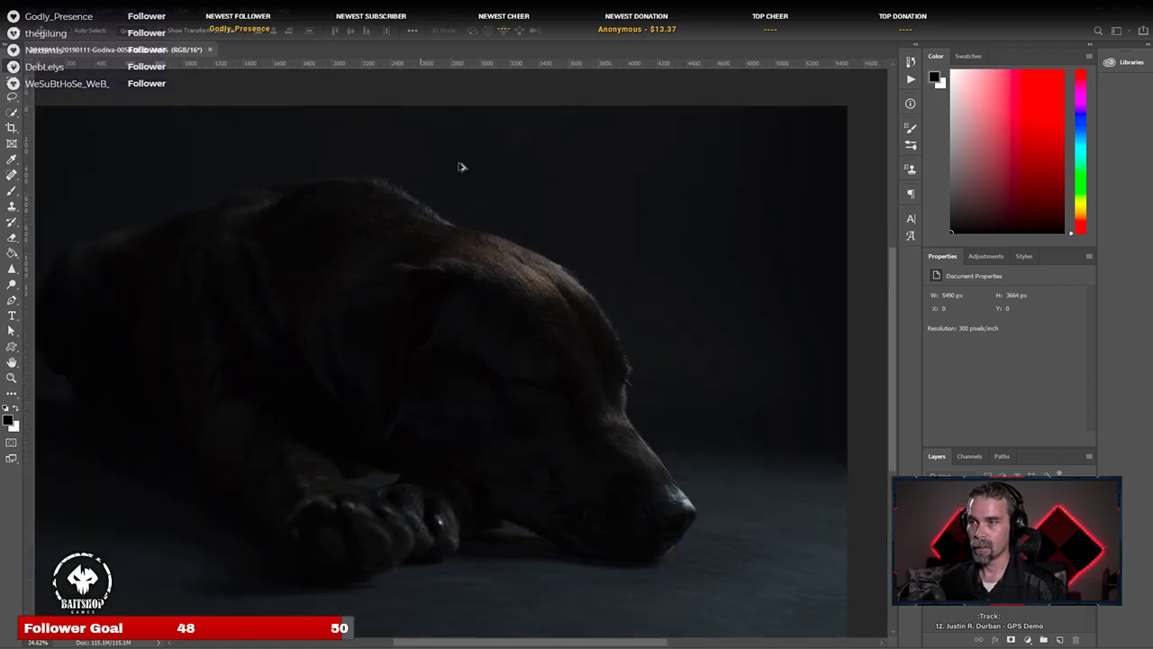
pyautogui.scroll(-3, 417, 309)
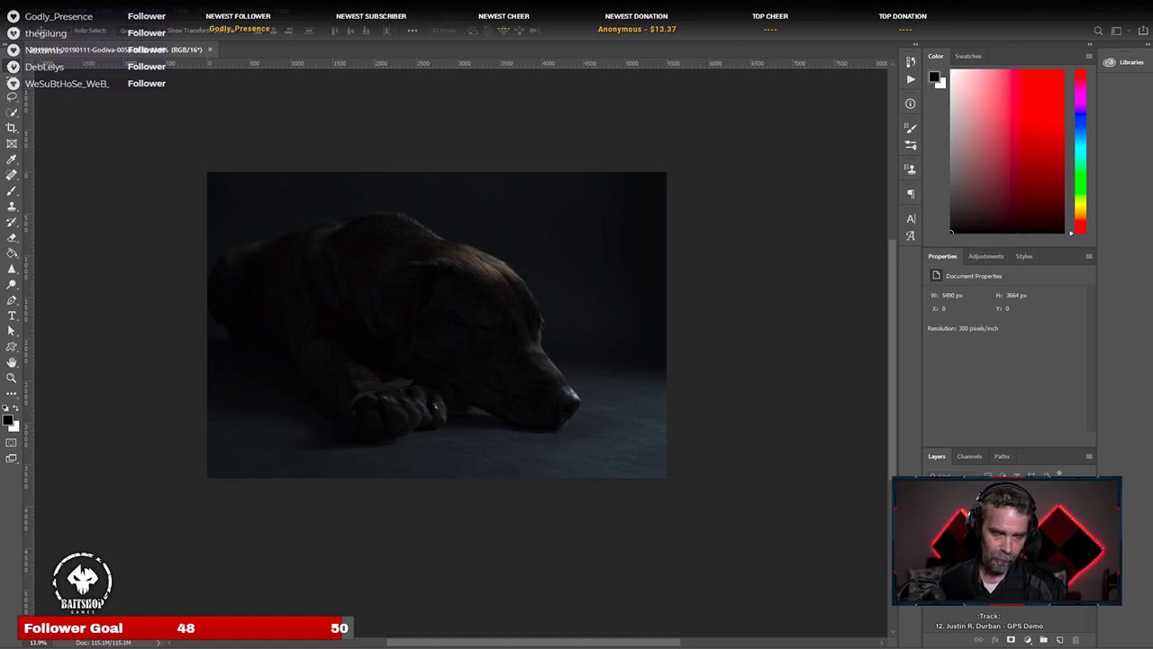
pyautogui.scroll(2, 443, 293)
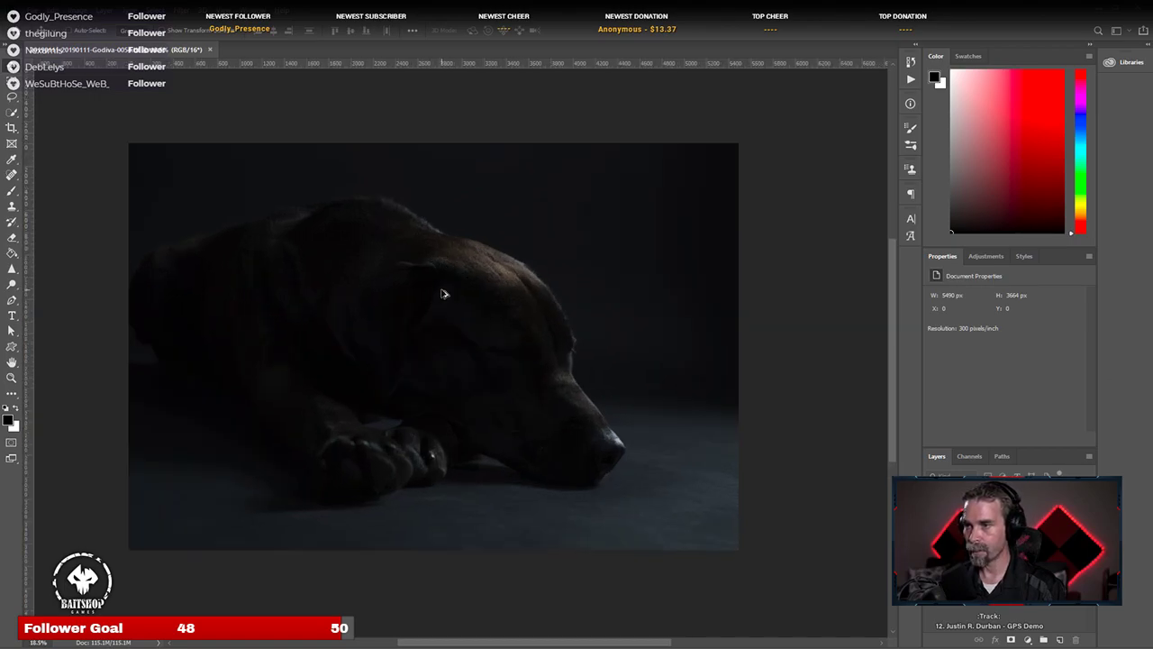
pyautogui.scroll(-1, 442, 293)
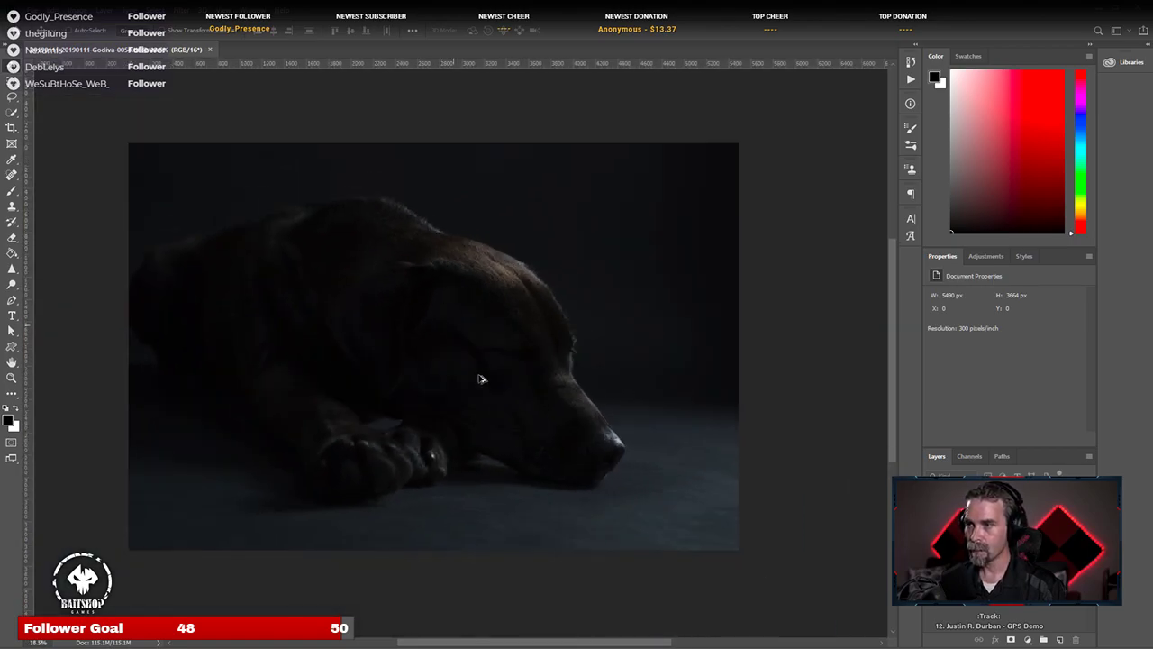
pyautogui.scroll(4, 561, 334)
pyautogui.scroll(-5, 420, 407)
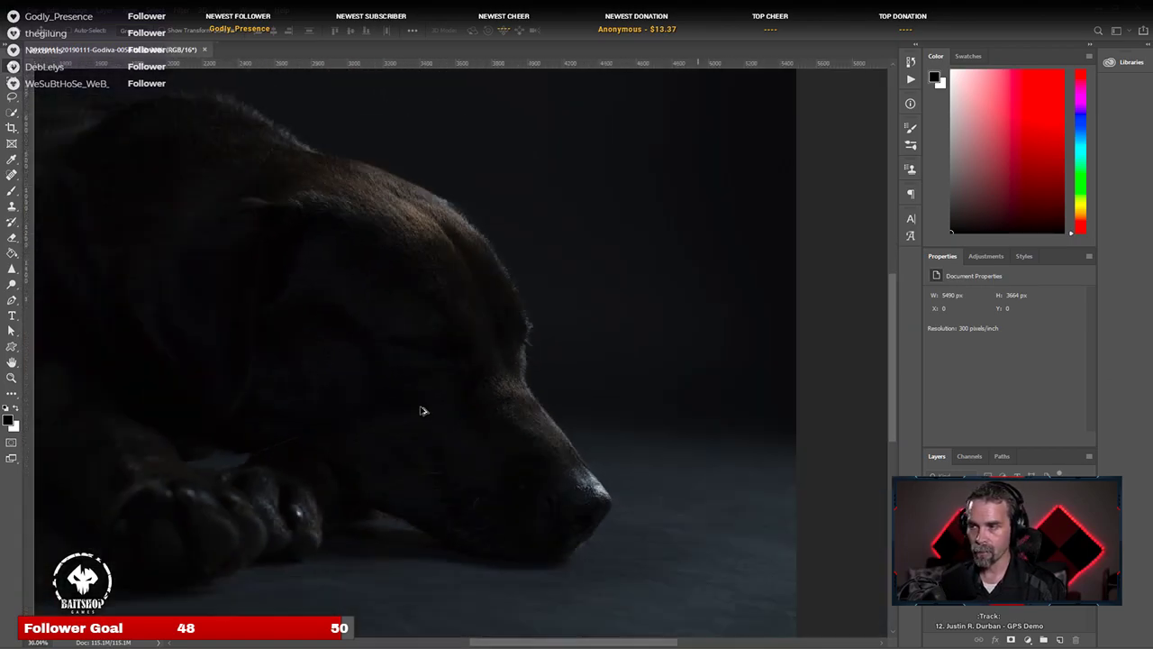
pyautogui.scroll(-1, 541, 415)
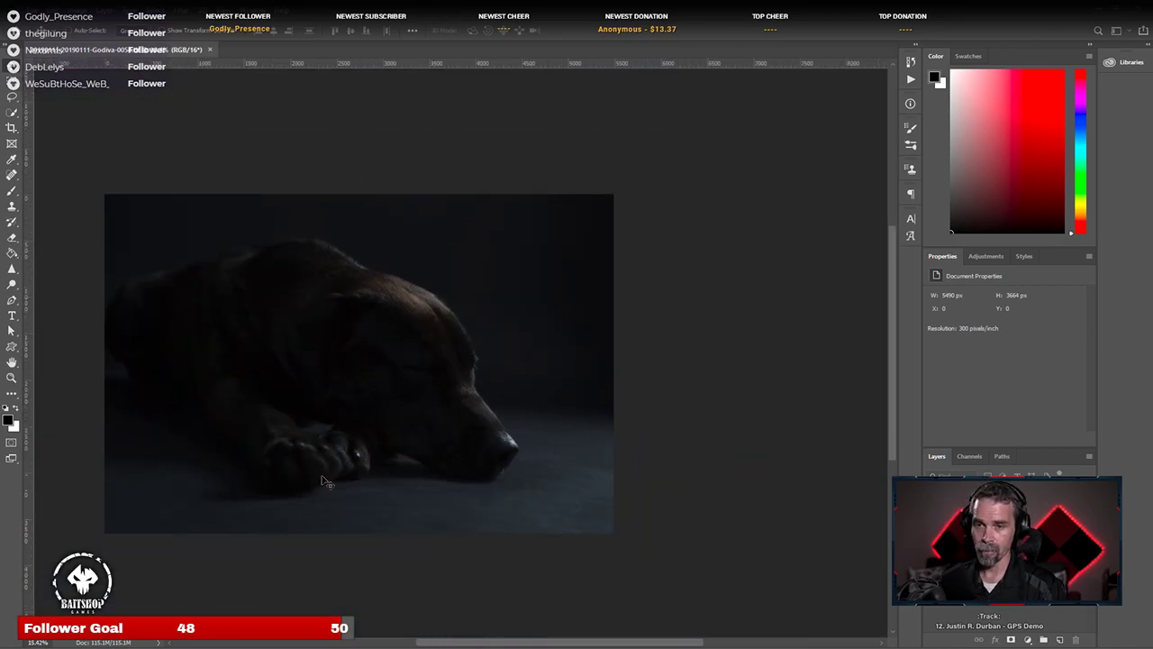
pyautogui.scroll(-1, 456, 469)
pyautogui.scroll(2, 457, 470)
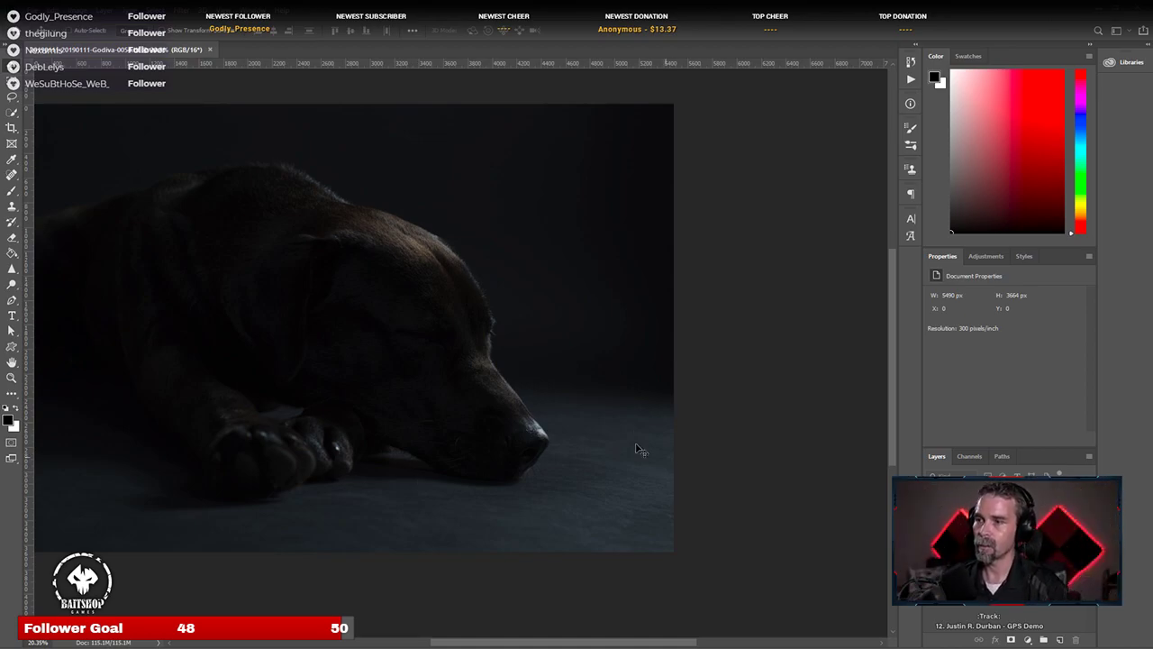
pyautogui.scroll(-2, 462, 350)
pyautogui.scroll(-2, 415, 351)
pyautogui.scroll(2, 445, 301)
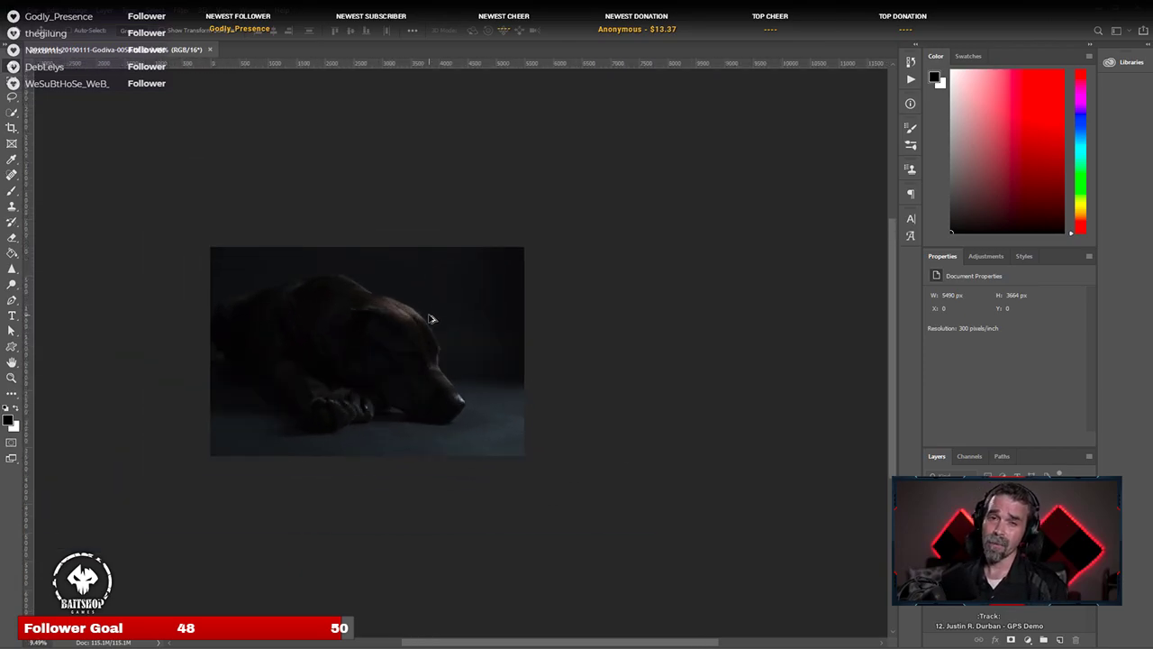
# Step: Close the dark lying-dog portrait document
pyautogui.click(212, 51)
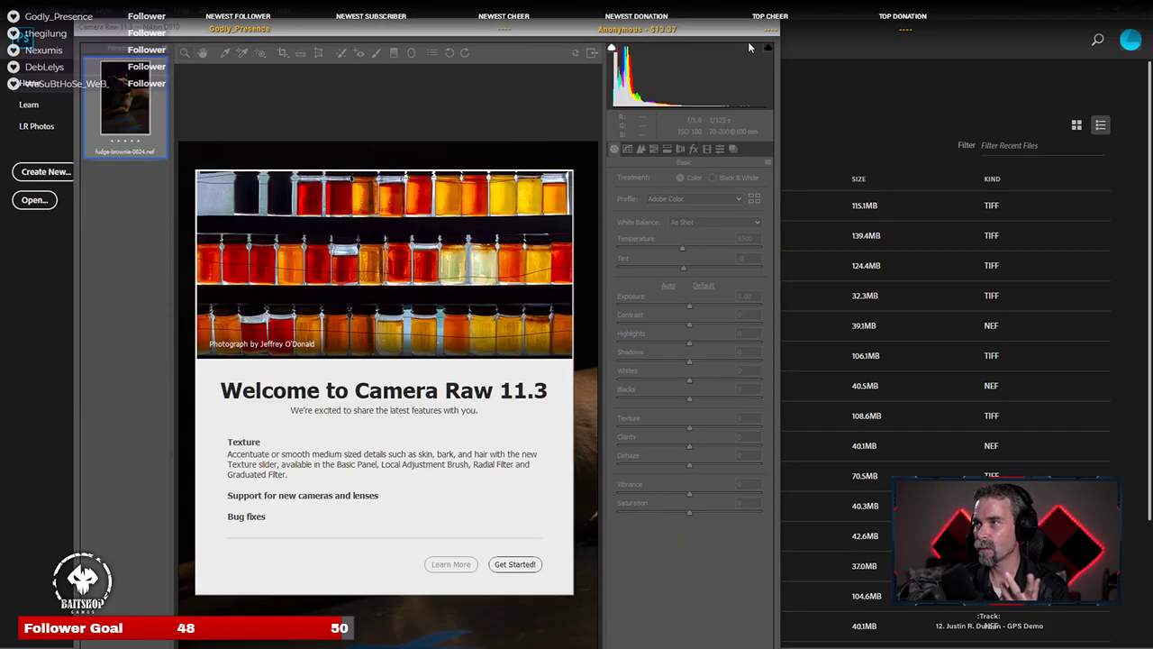
# Step: Dismiss the Camera Raw welcome screen and close the first raw photo unchanged
pyautogui.press('Return')
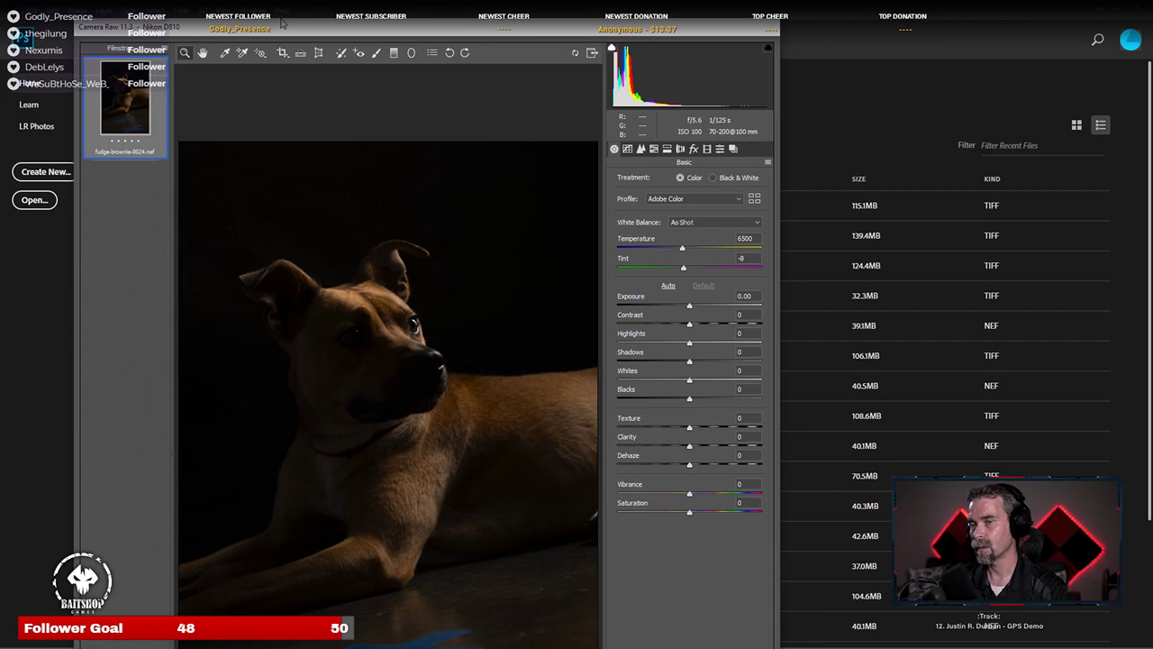
pyautogui.click(756, 34)
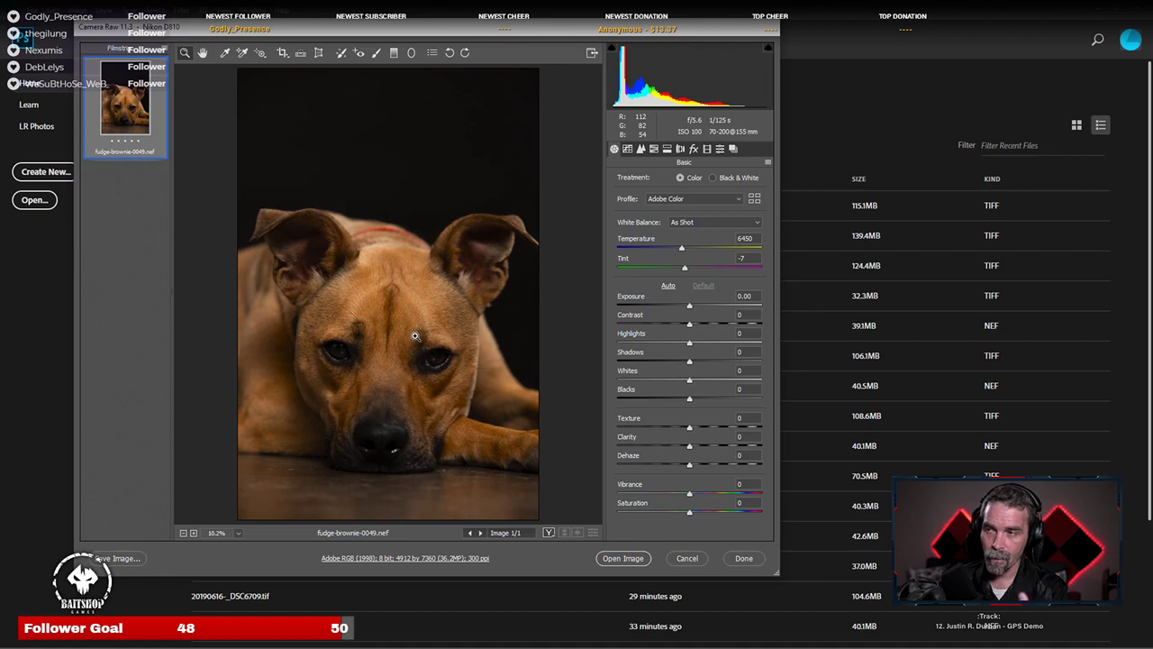
pyautogui.click(383, 358)
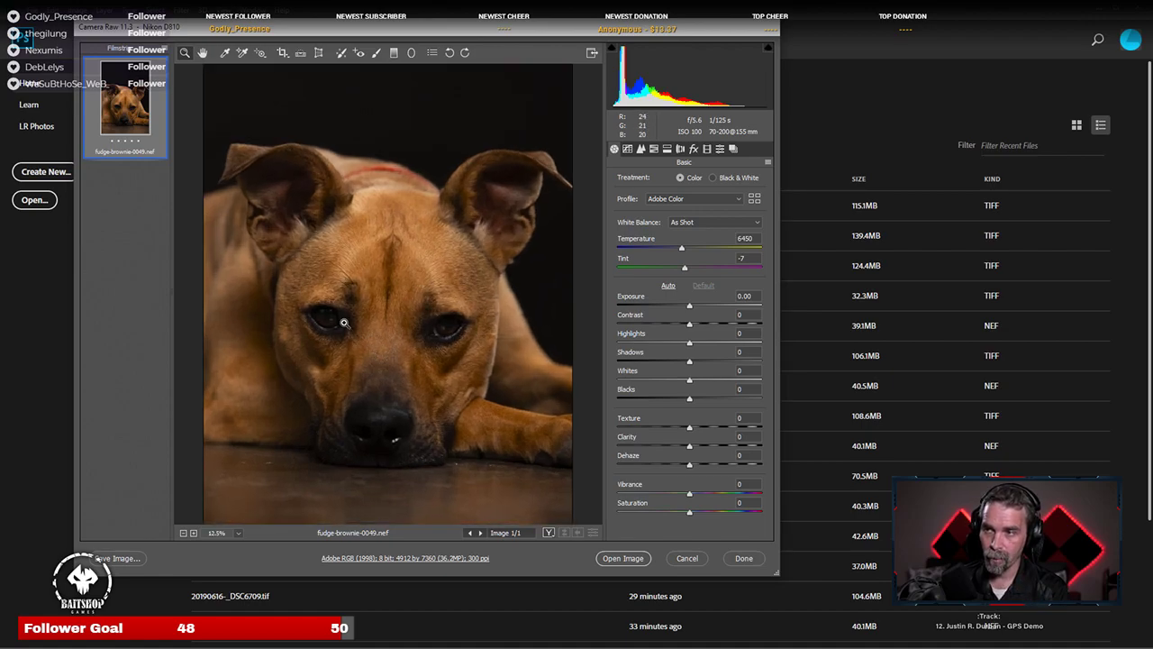
pyautogui.moveTo(346, 310); pyautogui.dragTo(381, 304)
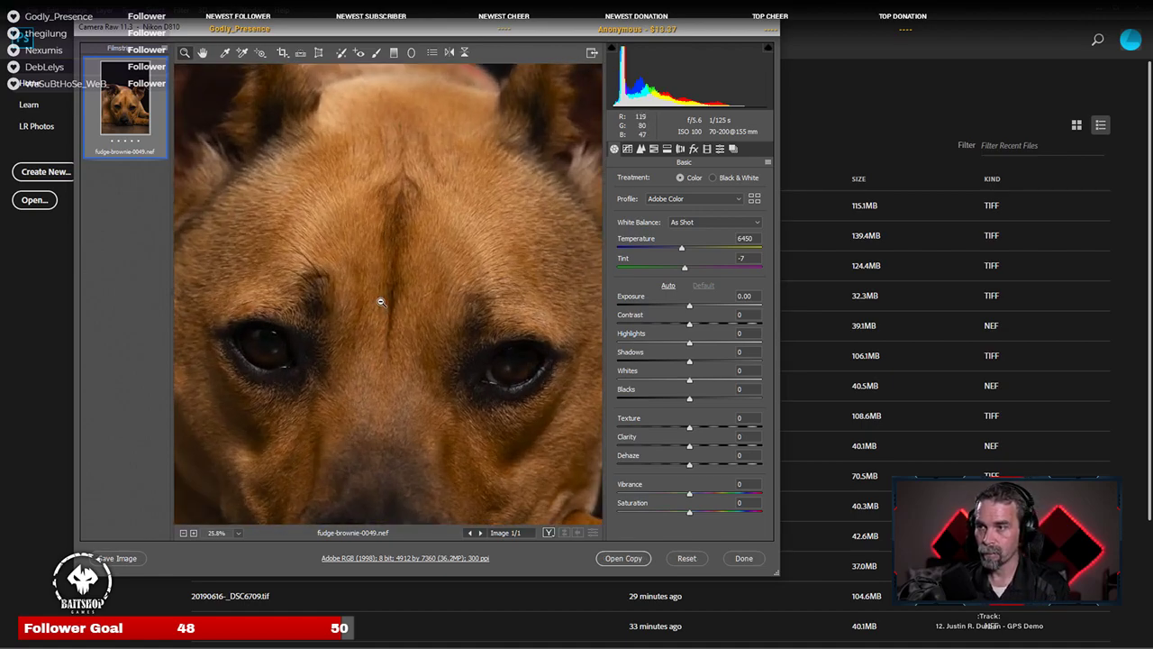
pyautogui.keyDown('alt'); pyautogui.click(350, 378); pyautogui.keyUp('alt')
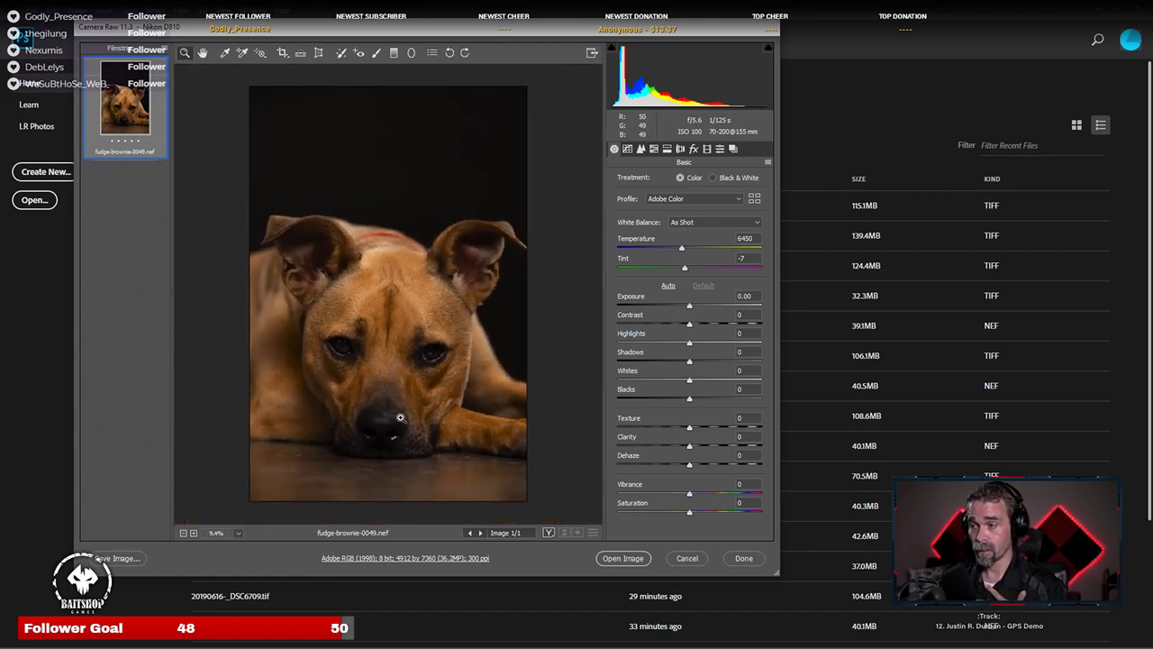
pyautogui.moveTo(378, 373); pyautogui.dragTo(387, 369)
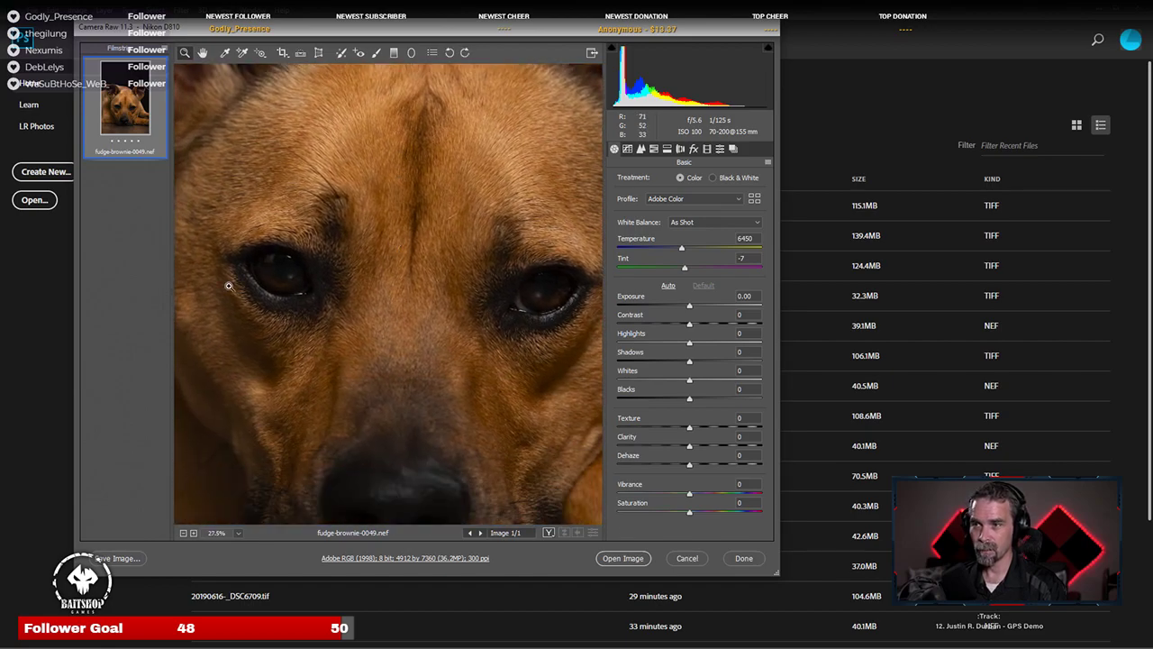
pyautogui.scroll(1, 249, 277)
pyautogui.scroll(-5, 405, 347)
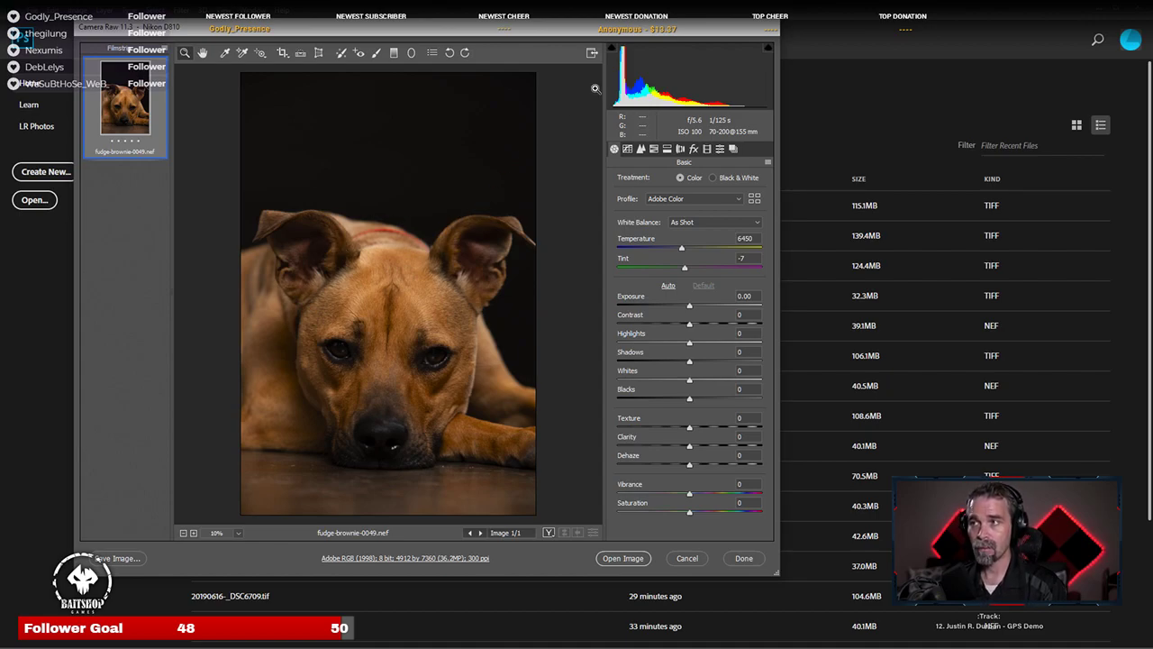
# Step: Click Done in Camera Raw to return to the Home screen, topped by 20190111-Godiva-0054.tif
pyautogui.click(748, 560)
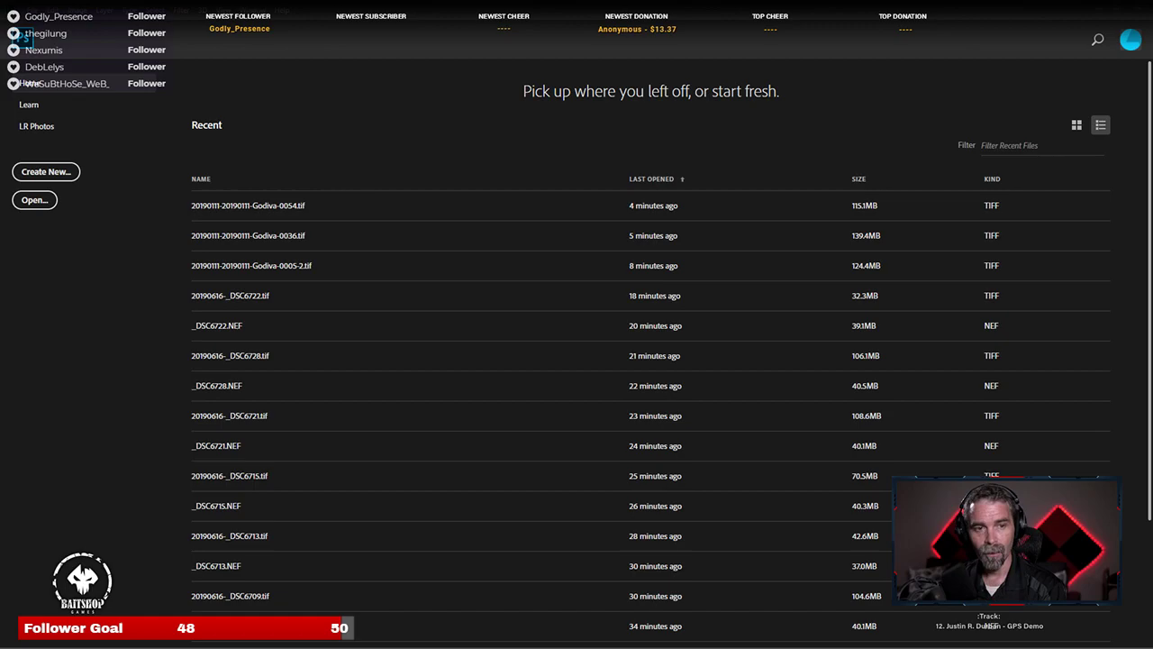
# Step: Open the dark tongue-out dog portrait (5051 × 4041 px) and zoom into its eye and back out
pyautogui.press('Escape')
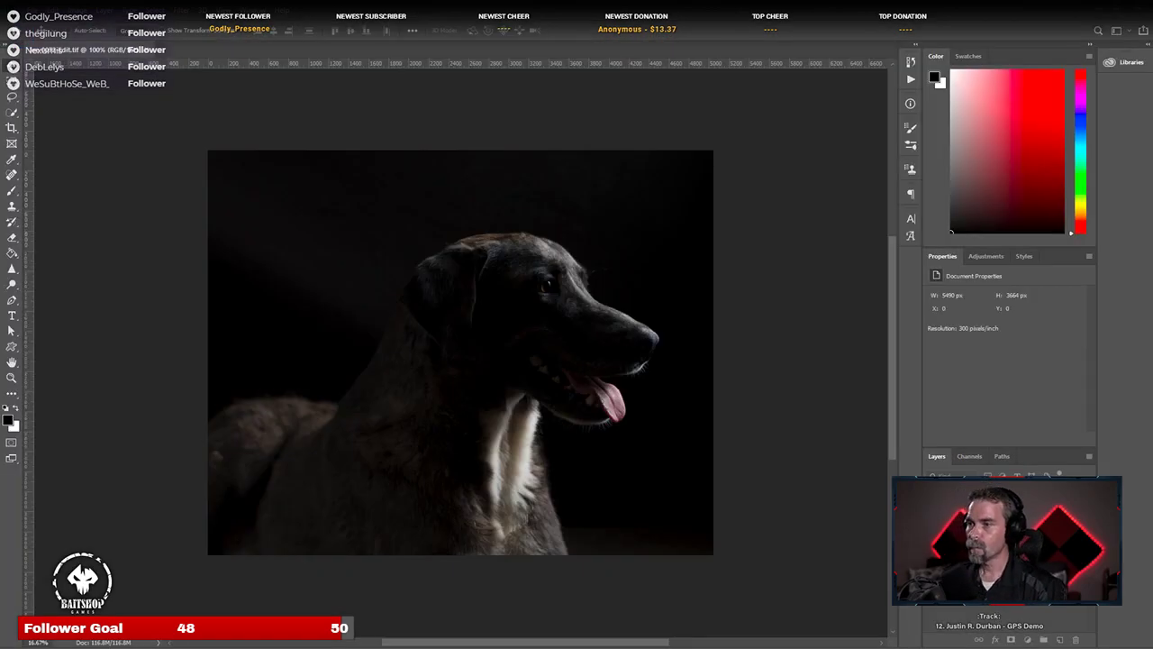
pyautogui.scroll(3, 423, 261)
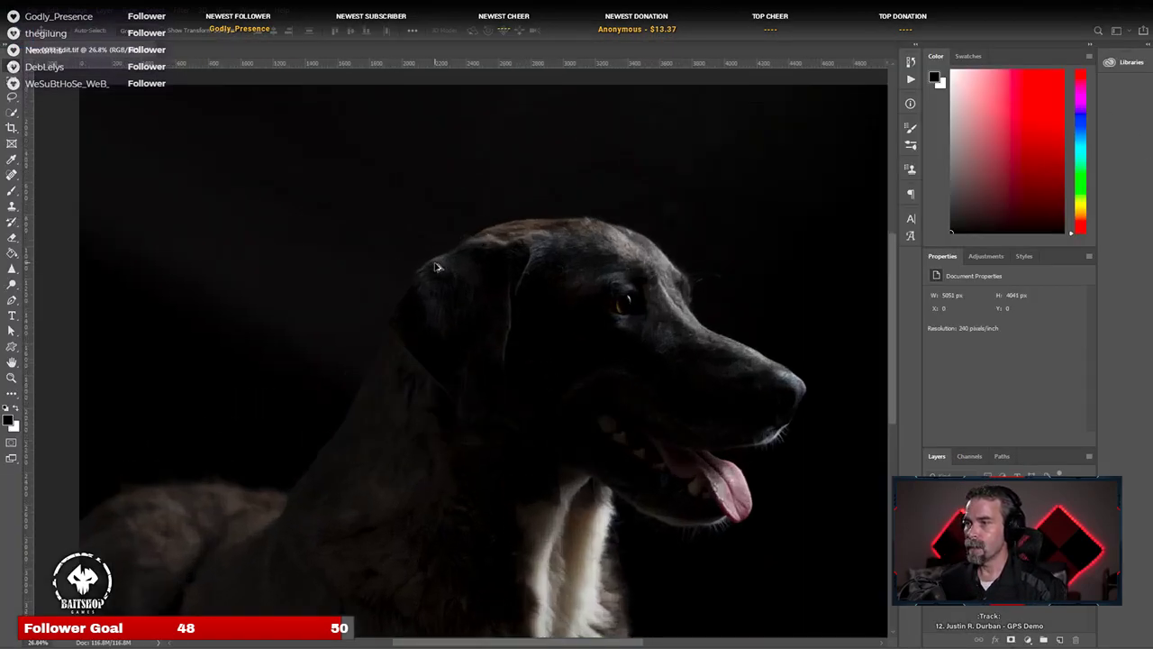
pyautogui.scroll(-3, 604, 323)
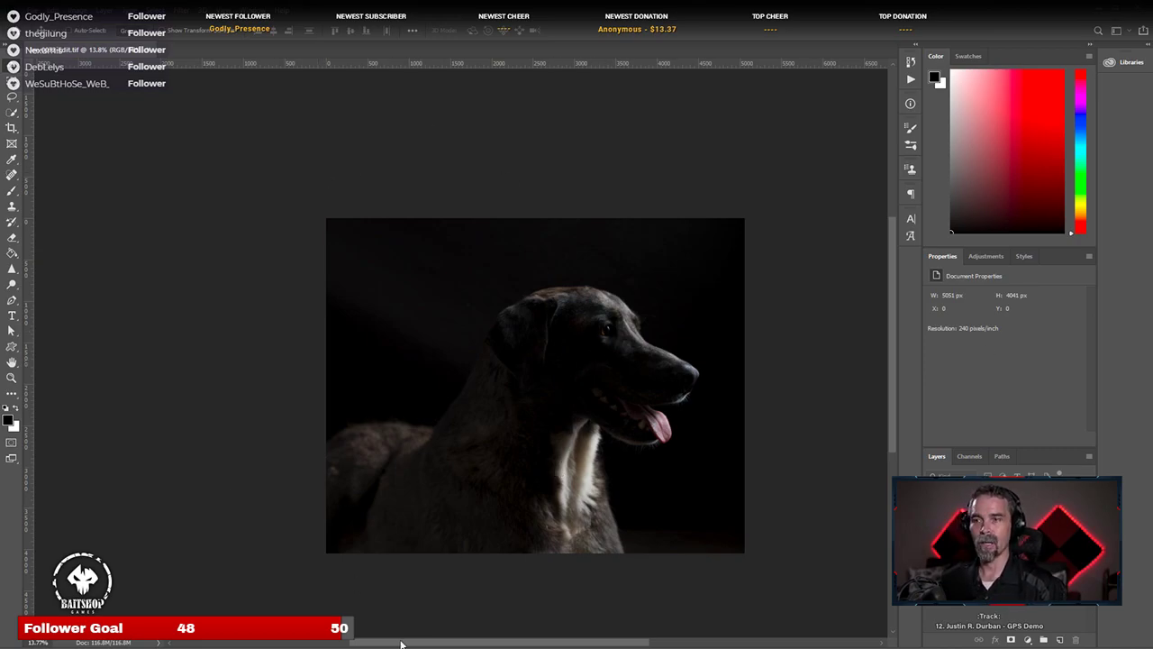
pyautogui.scroll(1, 635, 316)
pyautogui.scroll(5, 634, 315)
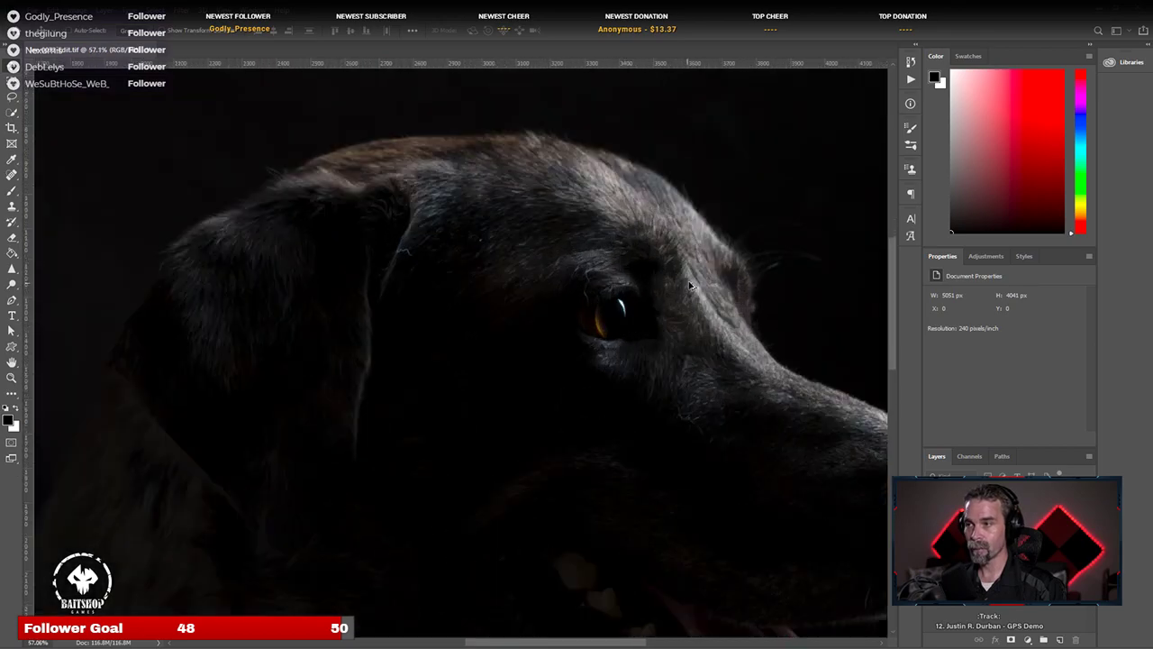
pyautogui.scroll(3, 607, 336)
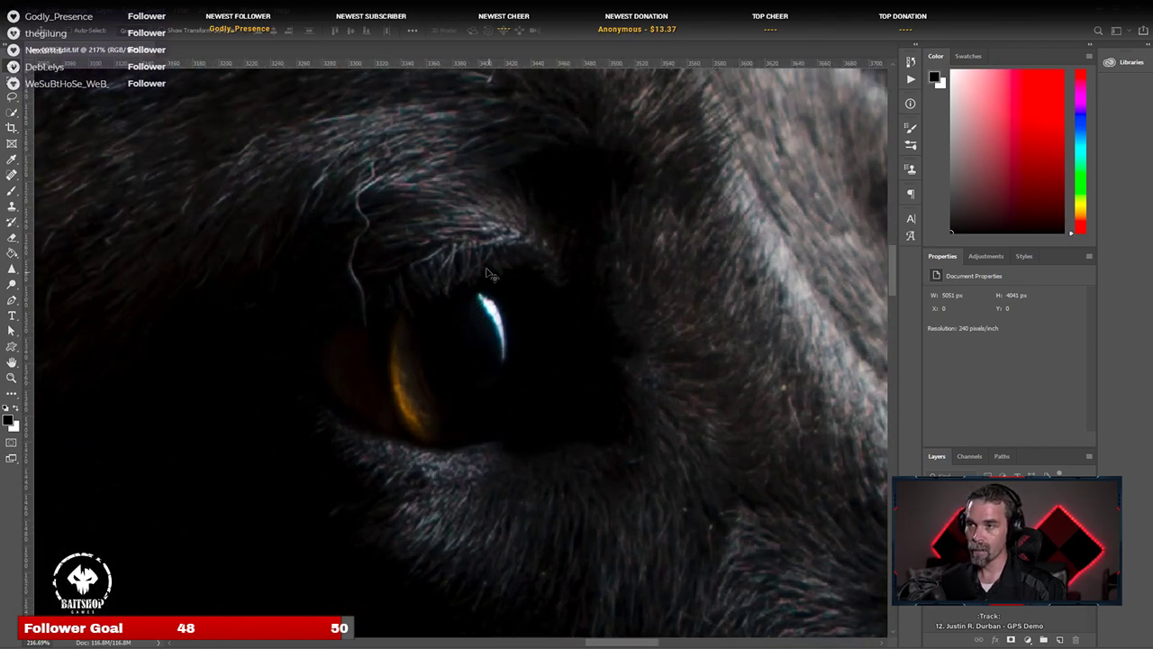
pyautogui.scroll(-3, 541, 415)
pyautogui.scroll(-6, 562, 458)
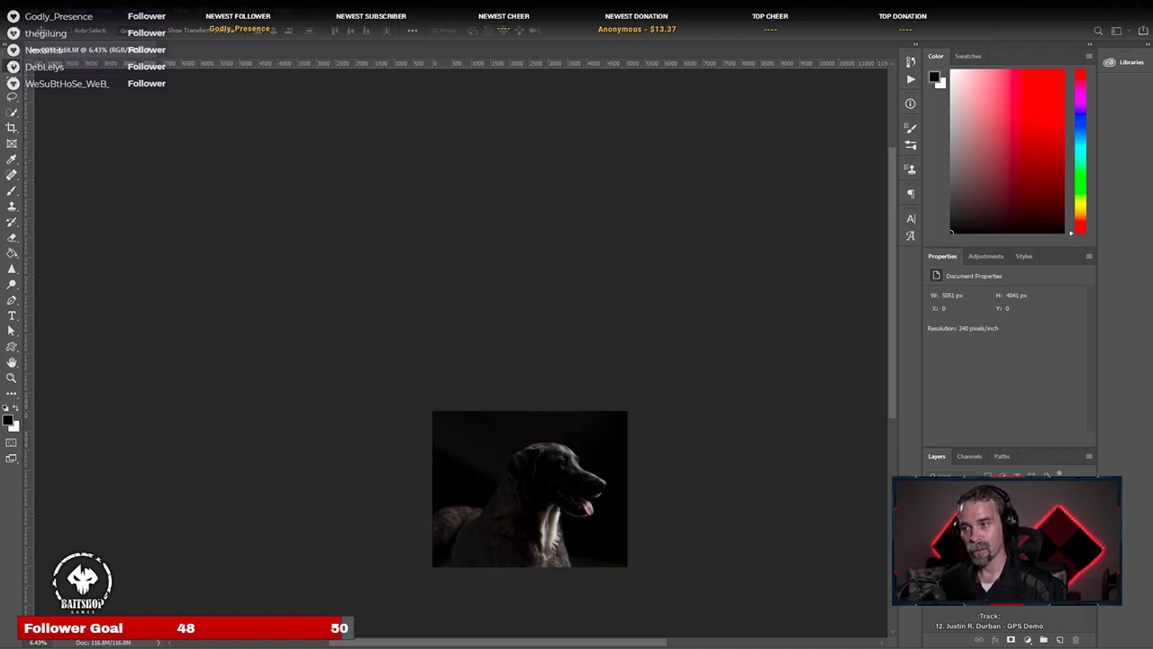
# Step: Zoom in around the tongue-out dog's head to inspect it, then back out
pyautogui.scroll(3, 595, 524)
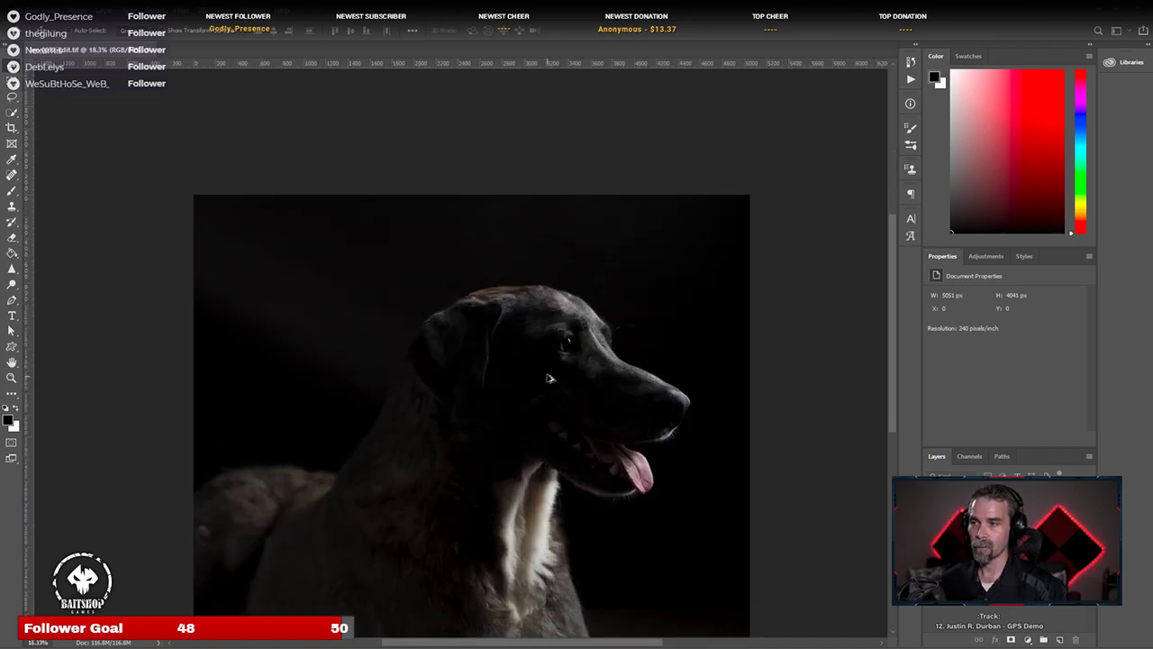
pyautogui.moveTo(549, 378); pyautogui.dragTo(665, 372)
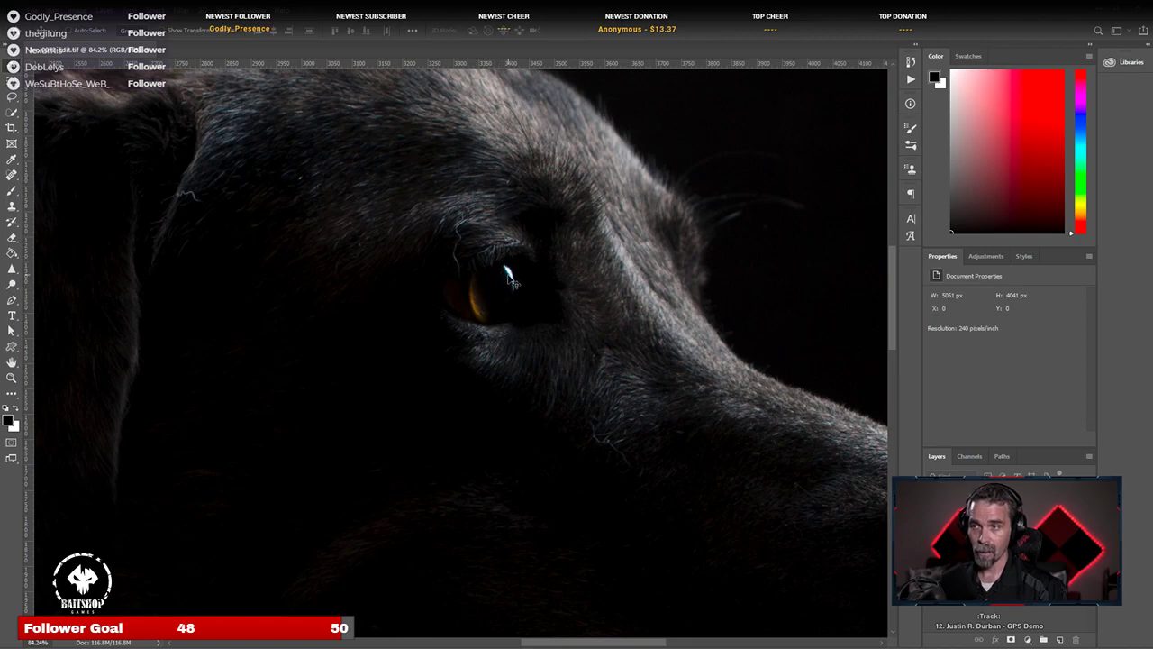
pyautogui.scroll(-5, 573, 397)
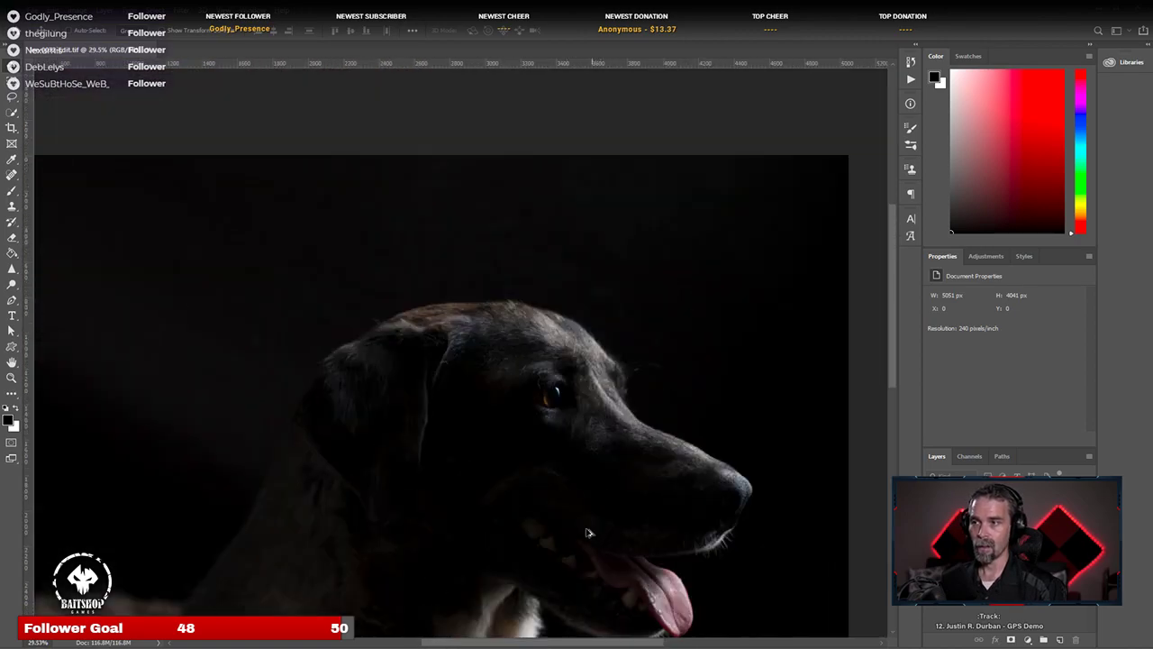
pyautogui.scroll(-3, 586, 533)
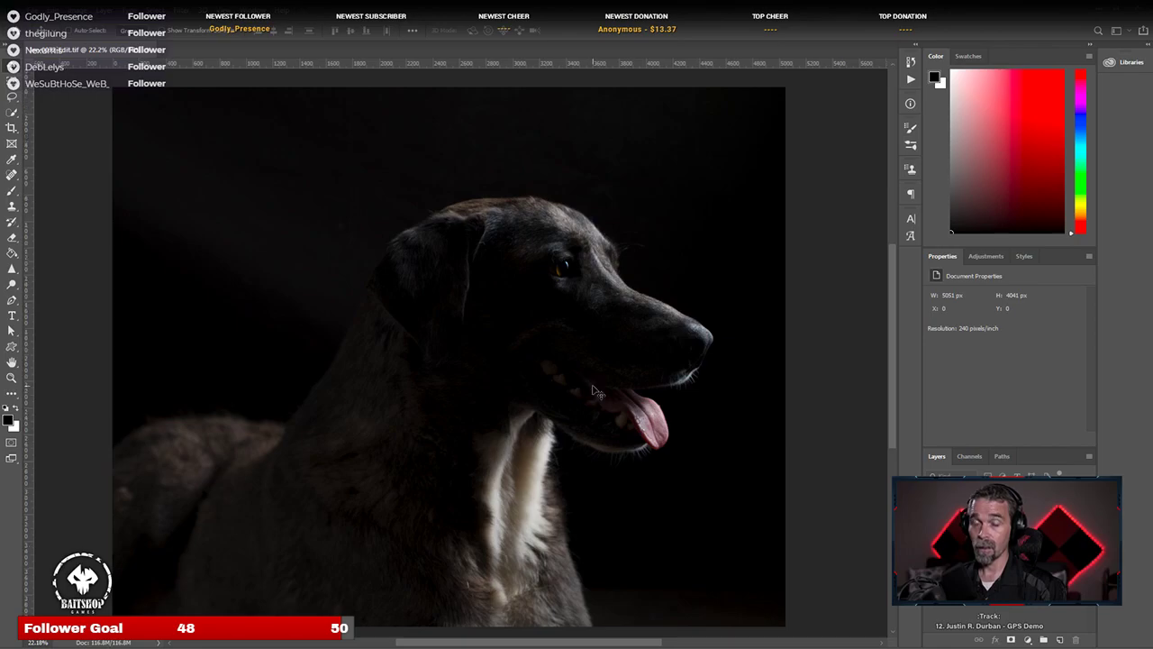
pyautogui.scroll(1, 551, 293)
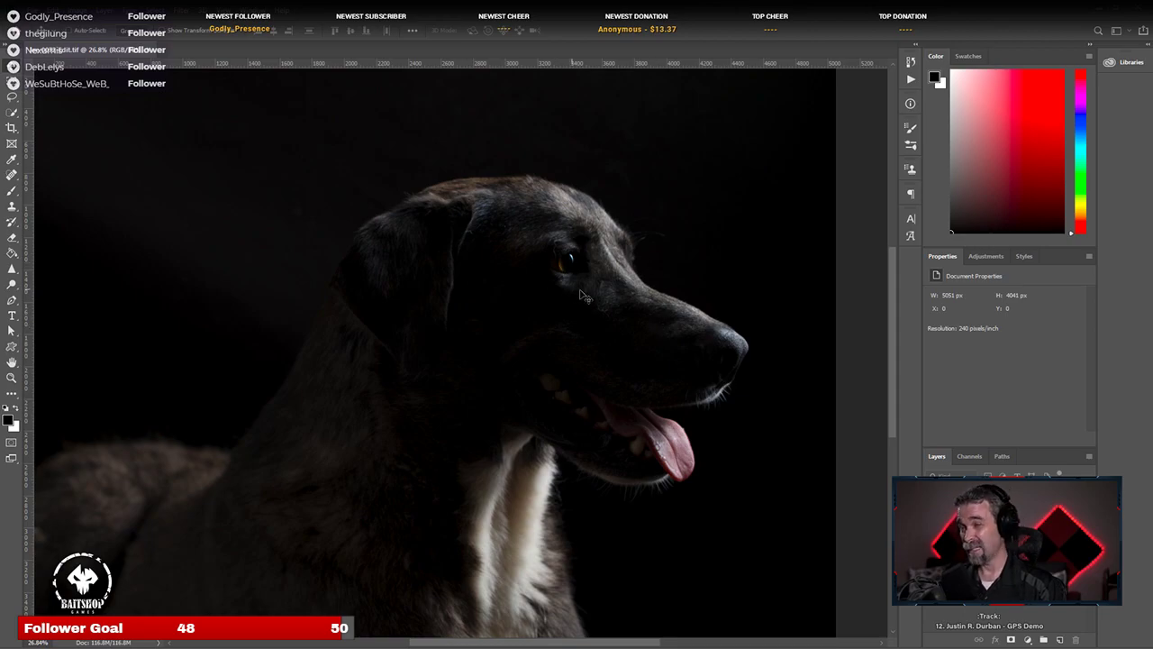
pyautogui.scroll(3, 618, 294)
pyautogui.scroll(2, 618, 294)
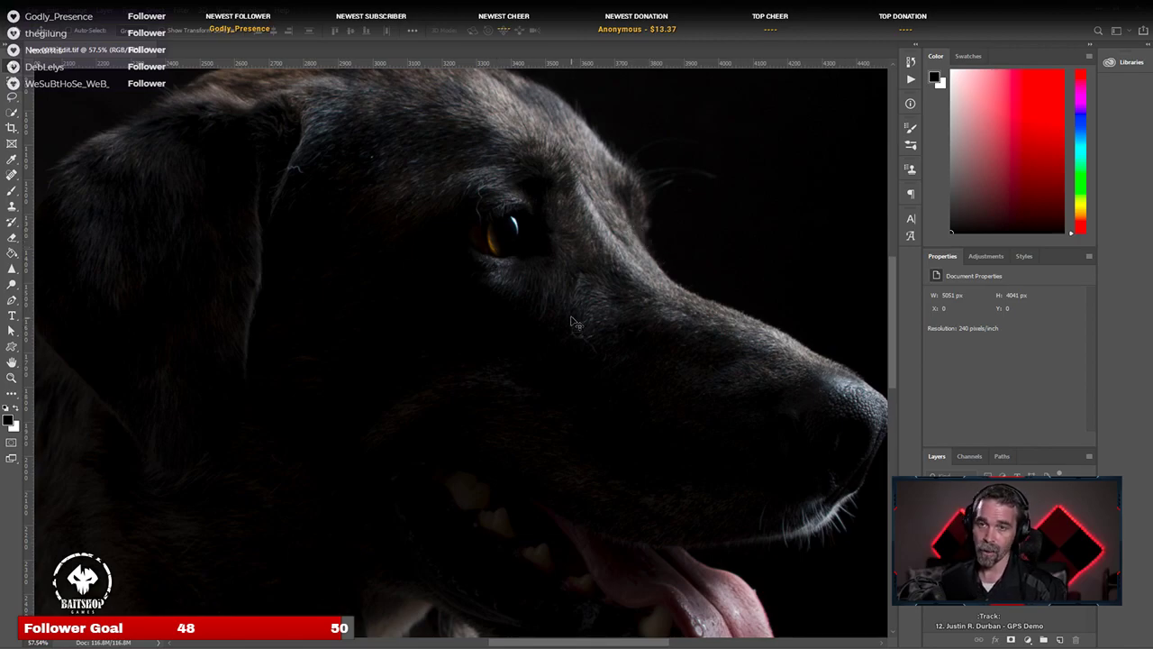
pyautogui.scroll(-5, 540, 405)
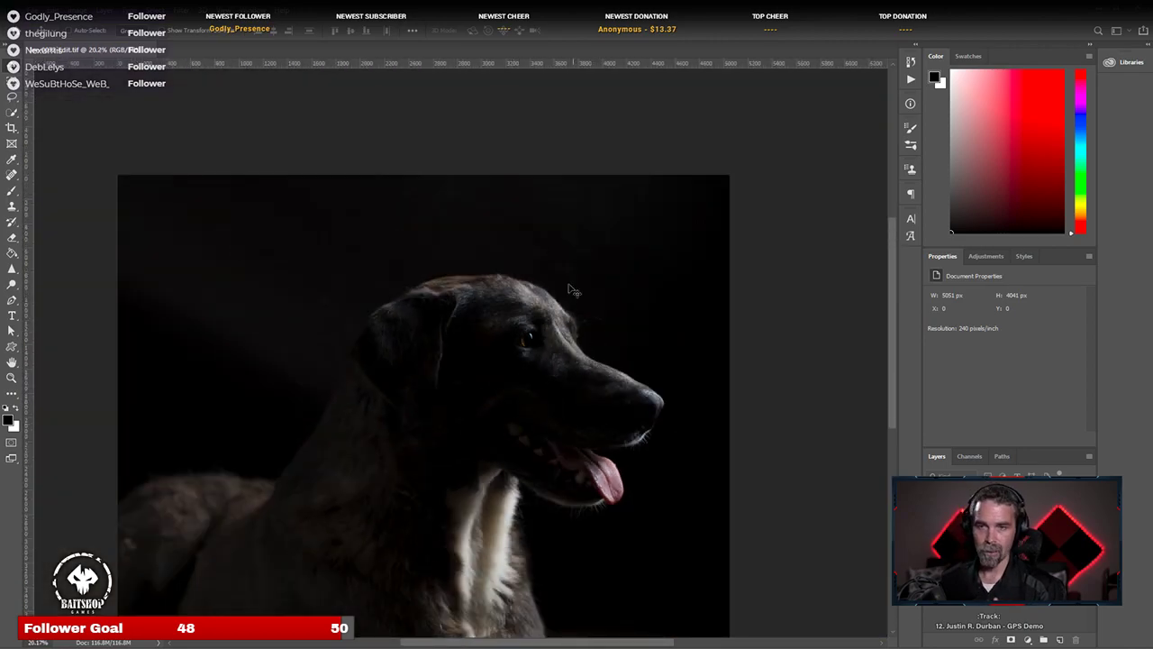
# Step: Close the tongue-out portrait and check the 1080 × 721 grinning-dog photo at zoom
pyautogui.click(155, 49)
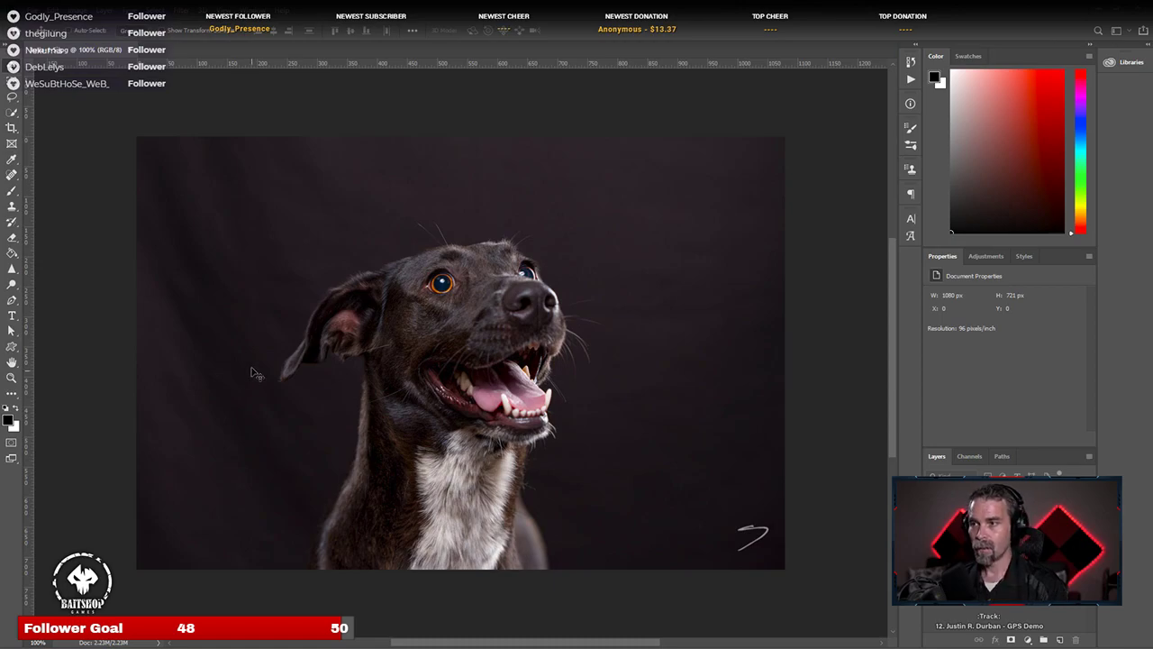
pyautogui.scroll(3, 533, 277)
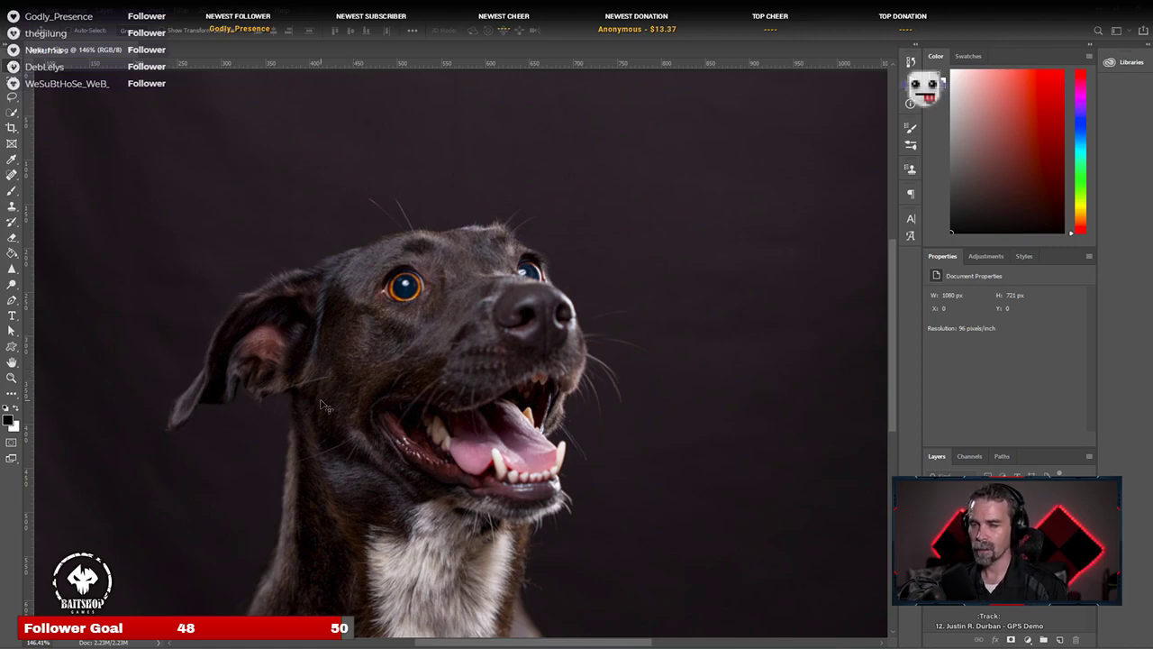
pyautogui.scroll(-3, 386, 379)
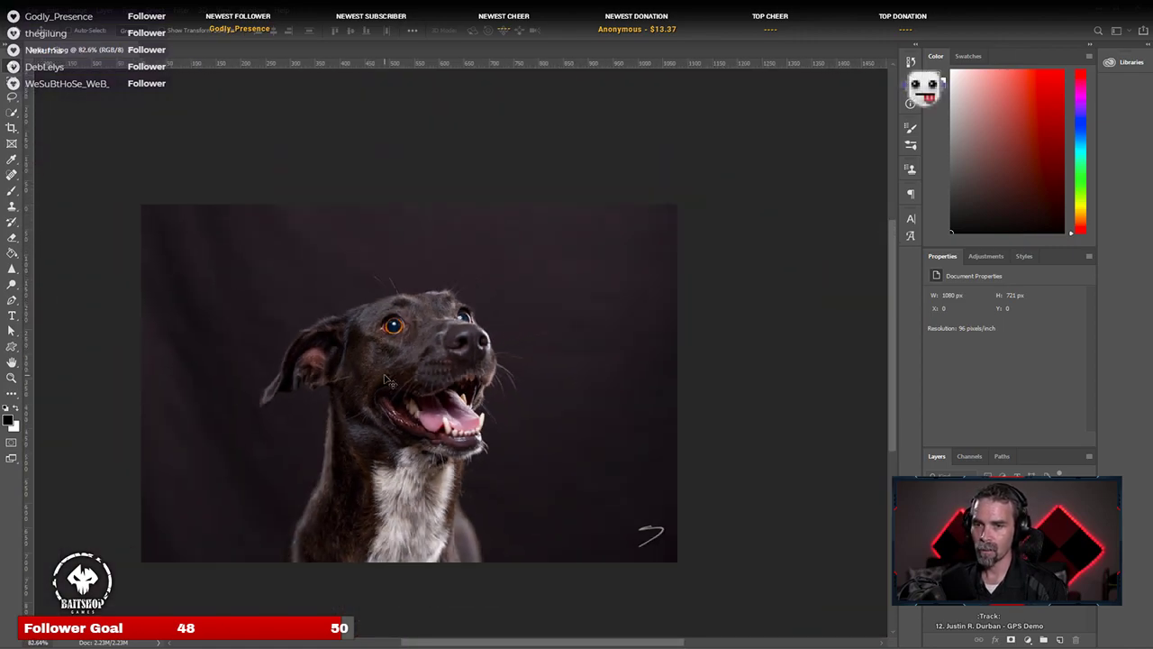
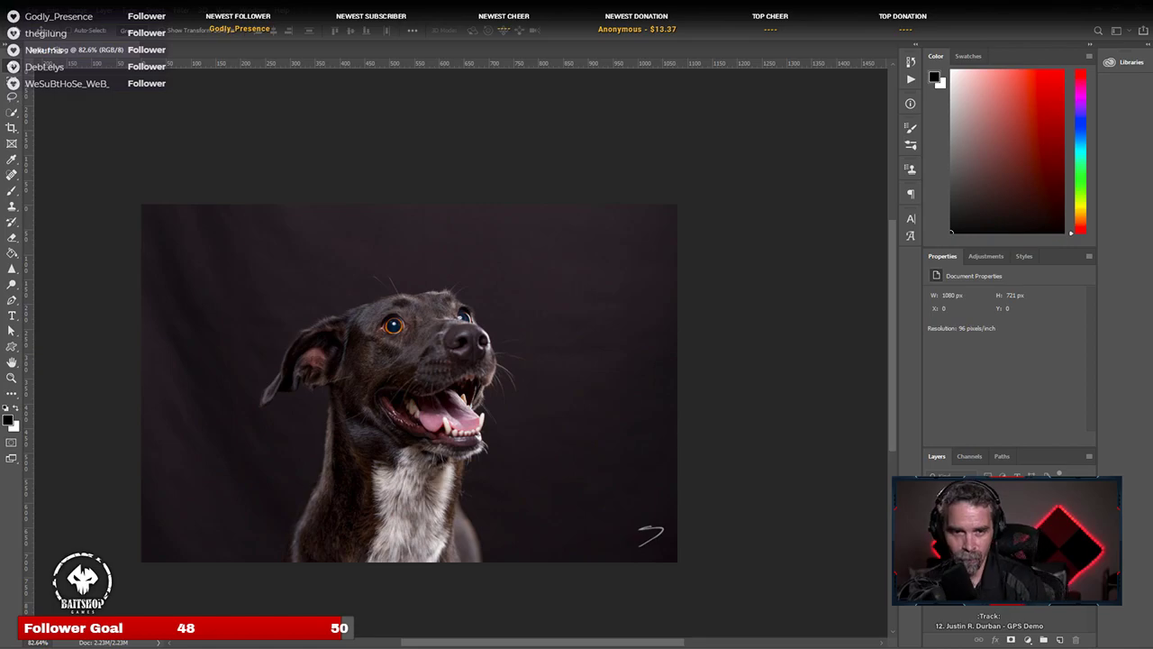
# Step: Zoom in and out across the dog portrait to inspect it
pyautogui.scroll(1, 307, 327)
pyautogui.hscroll(-1, 326, 351)
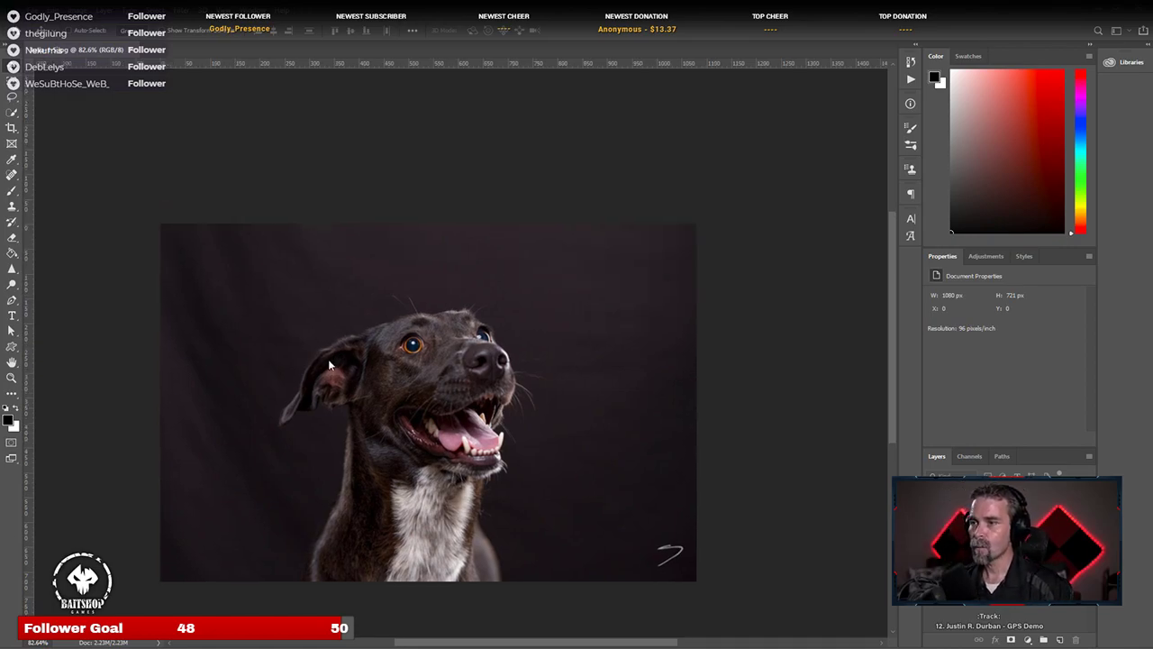
pyautogui.hscroll(-1, 328, 359)
pyautogui.scroll(2, 360, 387)
pyautogui.scroll(-2, 400, 424)
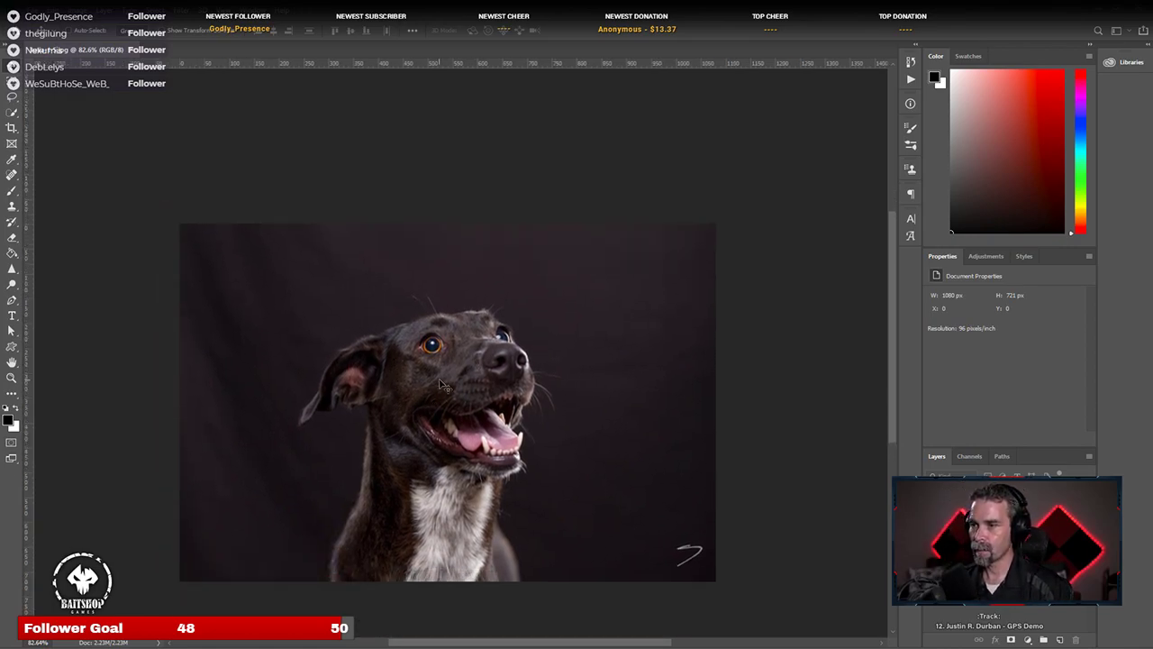
pyautogui.scroll(3, 442, 383)
pyautogui.scroll(-2, 449, 389)
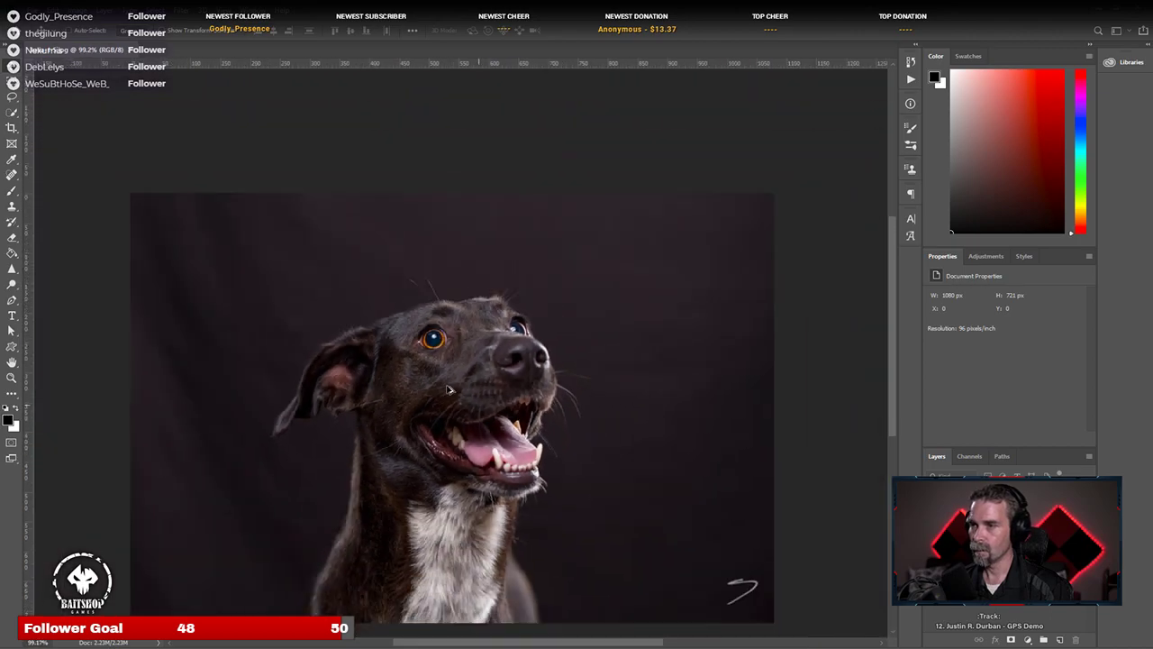
pyautogui.scroll(1, 446, 397)
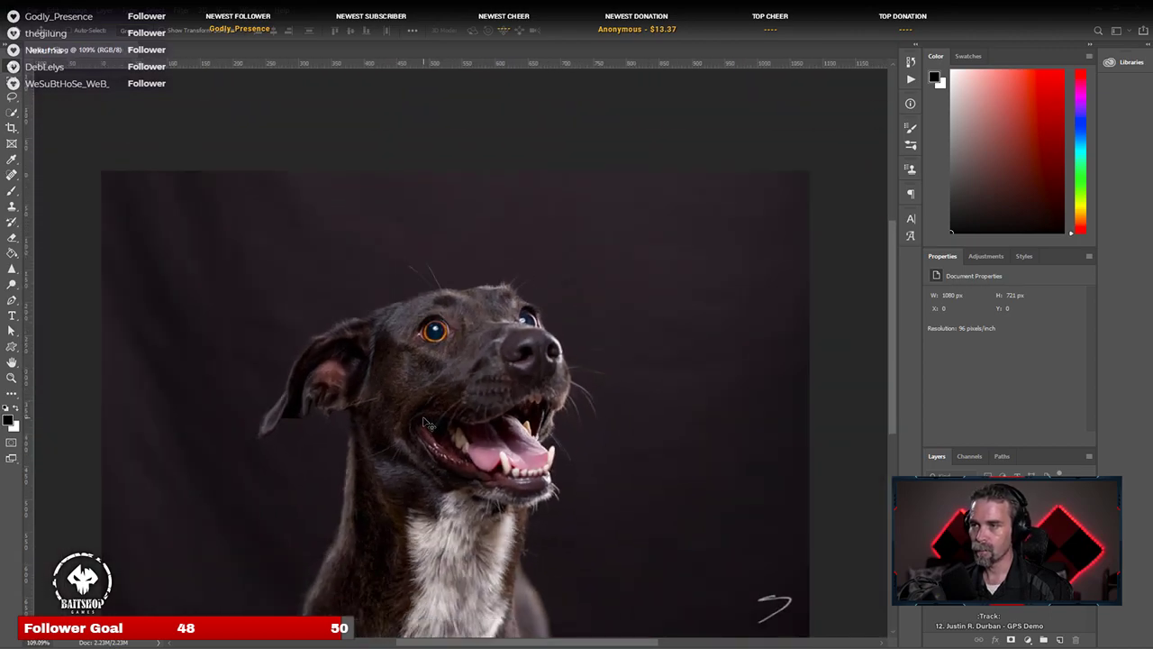
pyautogui.scroll(-2, 433, 387)
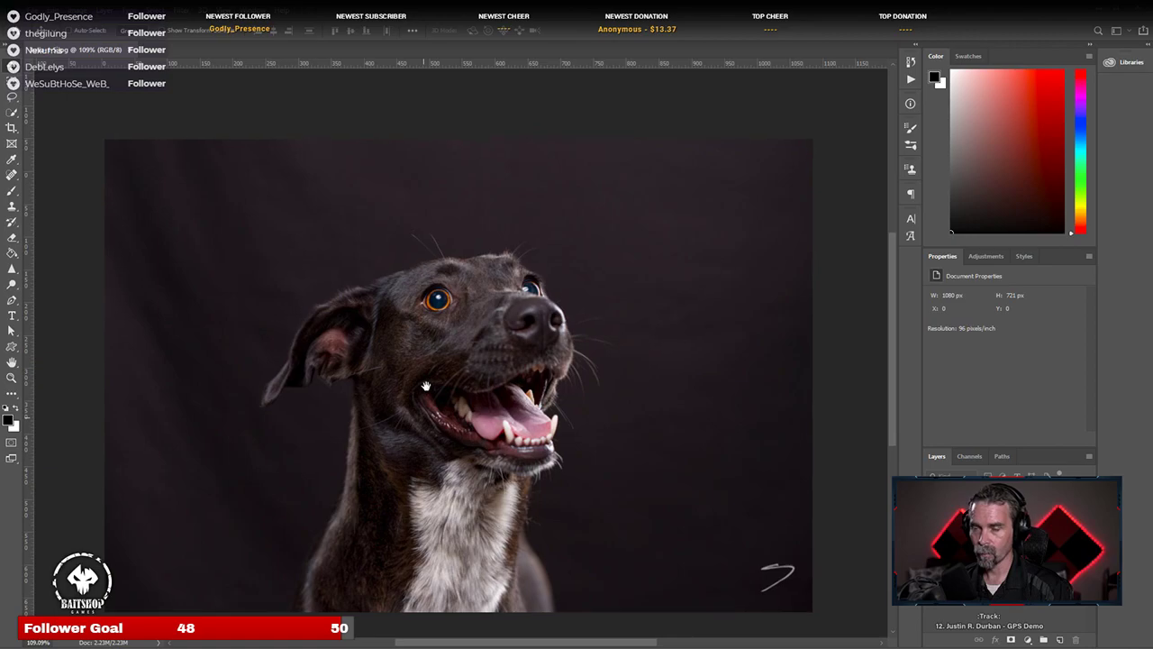
pyautogui.scroll(2, 465, 383)
pyautogui.scroll(-1, 465, 383)
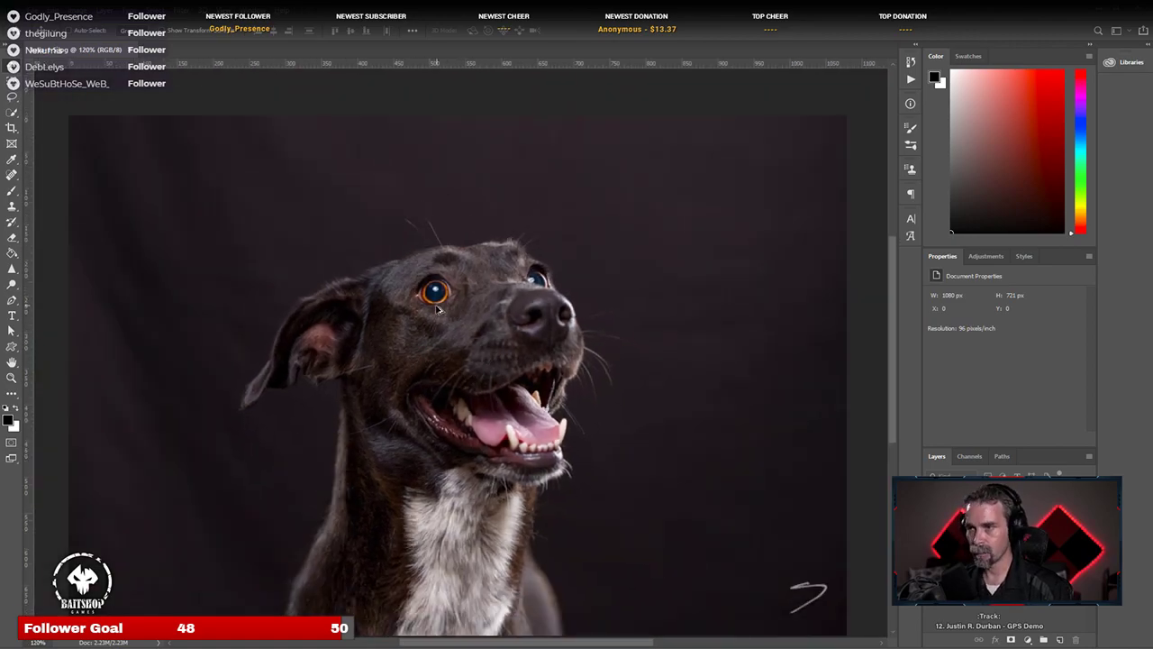
pyautogui.scroll(4, 437, 311)
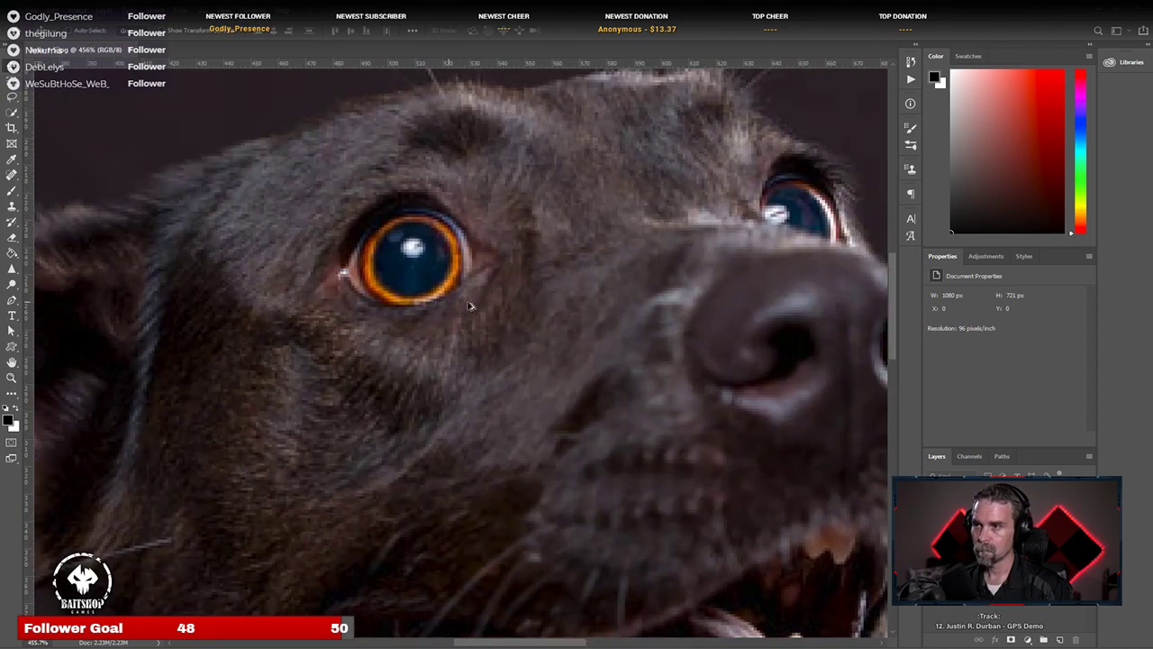
pyautogui.scroll(-1, 631, 317)
pyautogui.scroll(-1, 633, 326)
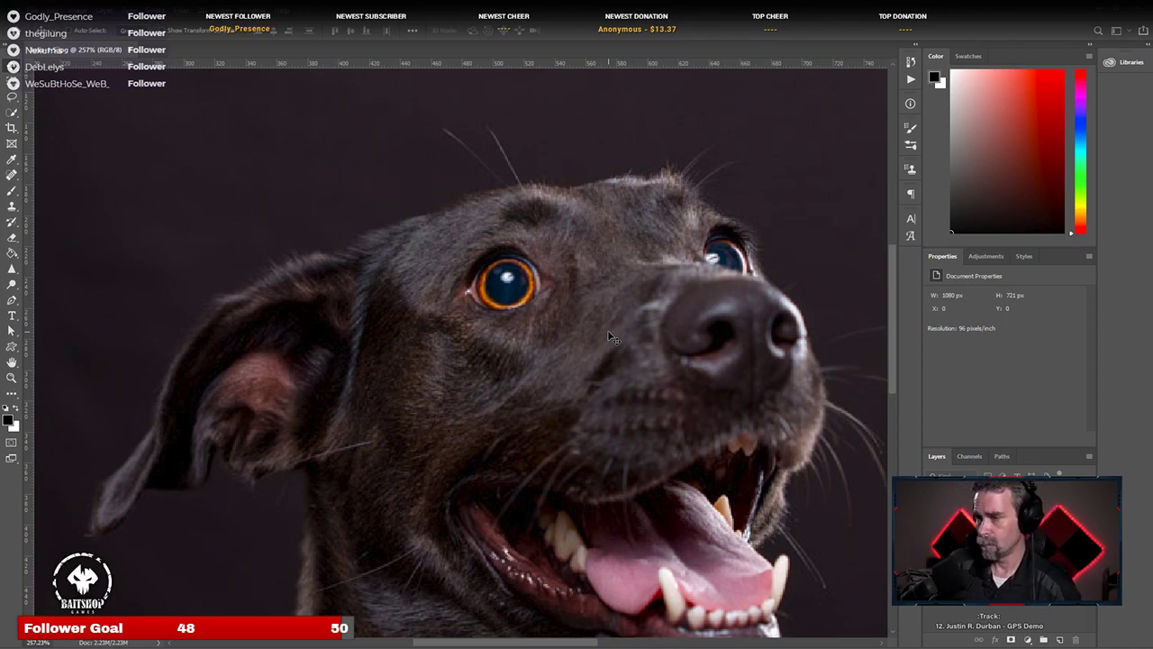
pyautogui.scroll(-3, 630, 360)
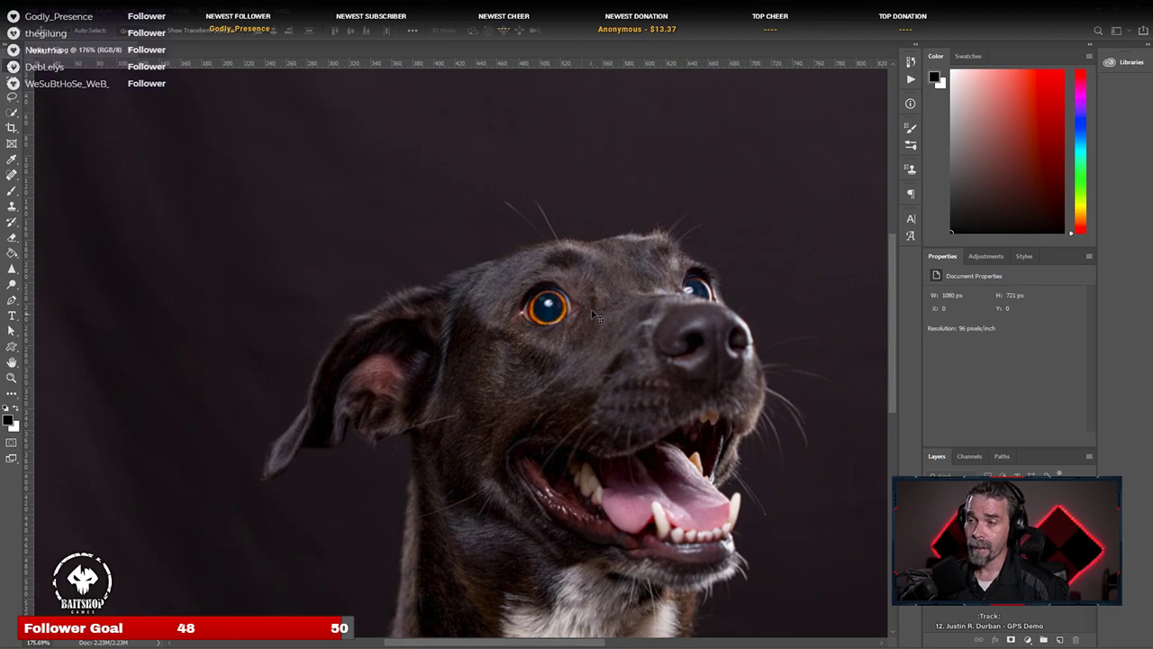
pyautogui.scroll(4, 593, 315)
pyautogui.scroll(-3, 576, 316)
pyautogui.scroll(3, 541, 315)
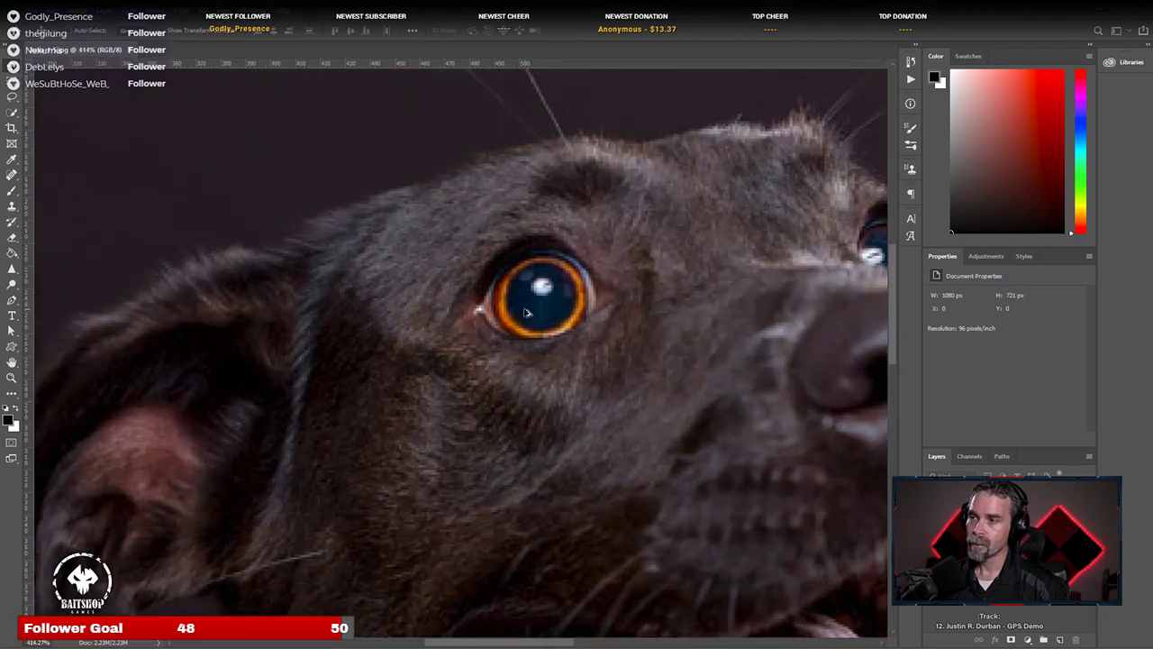
pyautogui.scroll(2, 527, 312)
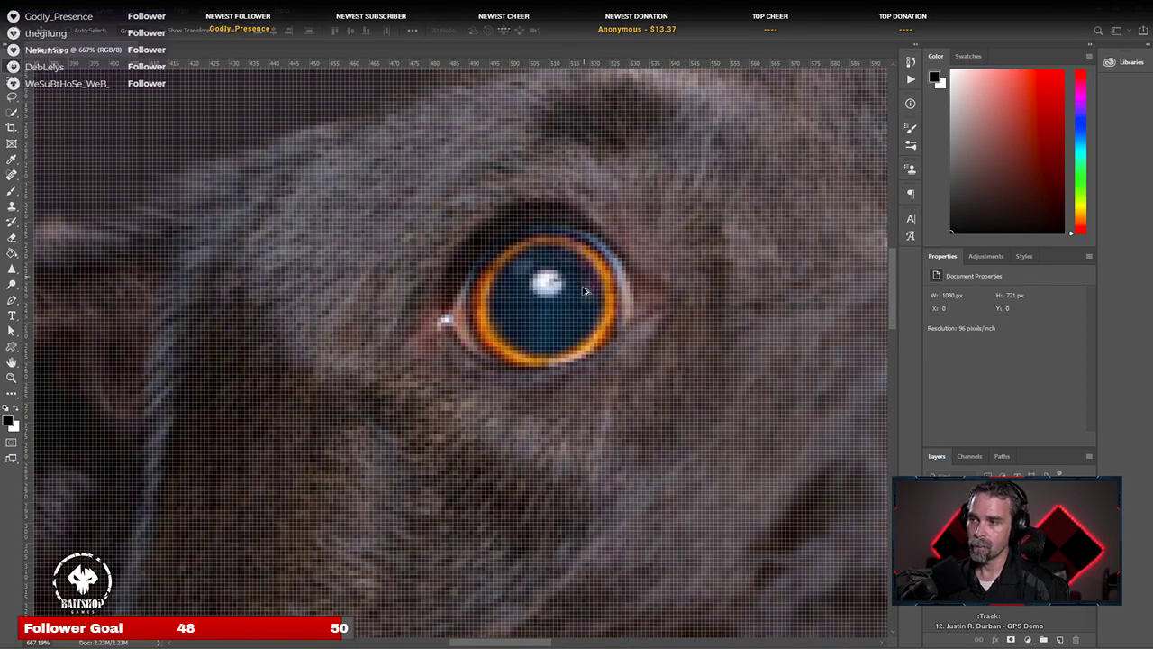
pyautogui.scroll(-4, 584, 291)
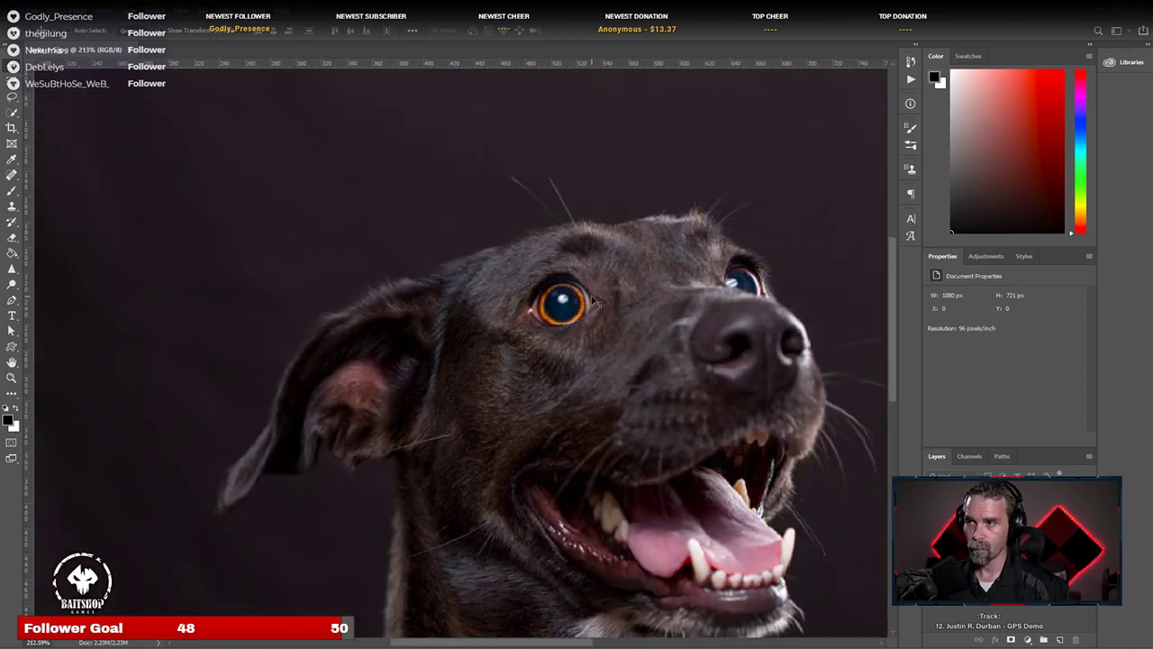
pyautogui.scroll(2, 629, 343)
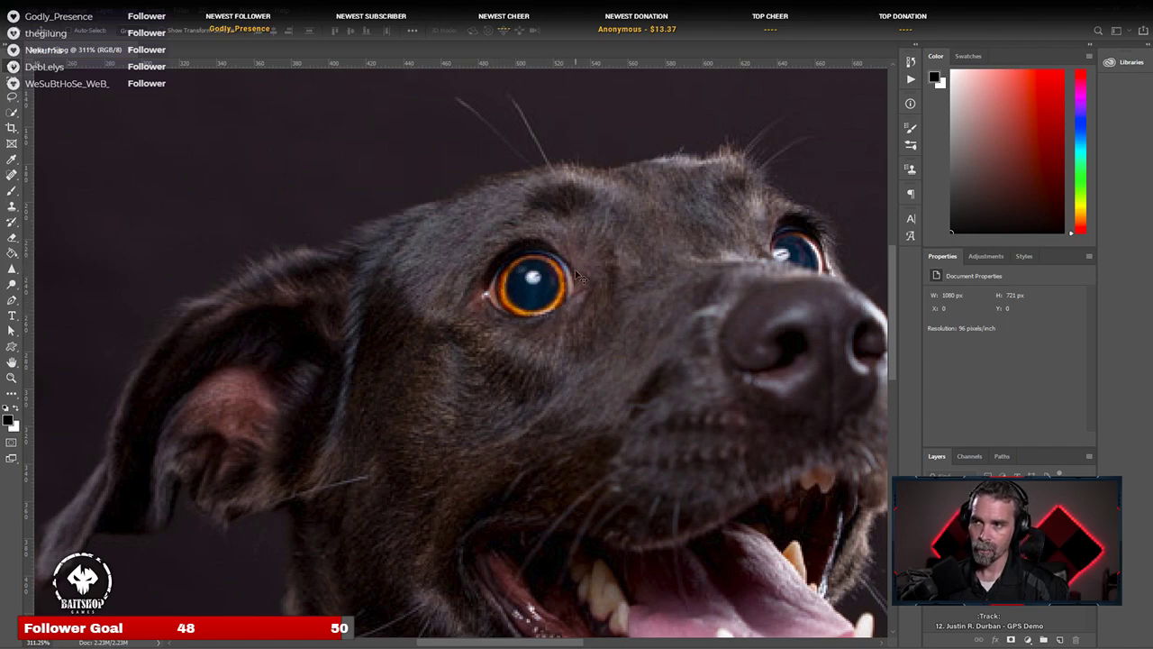
pyautogui.scroll(-1, 559, 433)
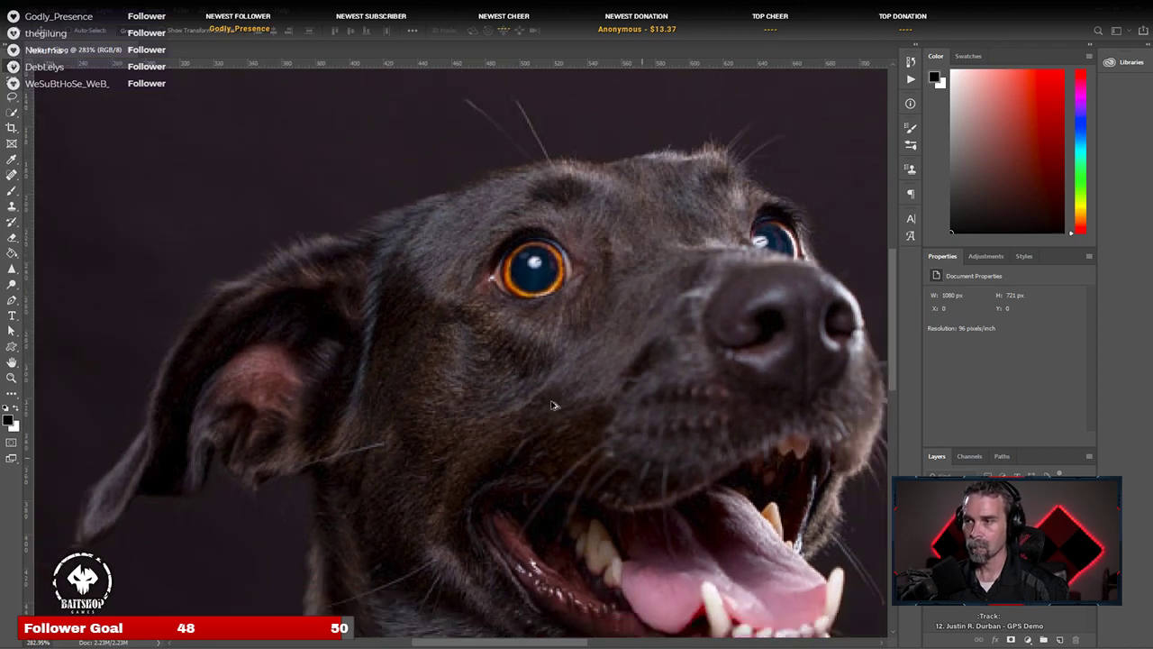
pyautogui.scroll(-2, 554, 406)
pyautogui.scroll(3, 539, 309)
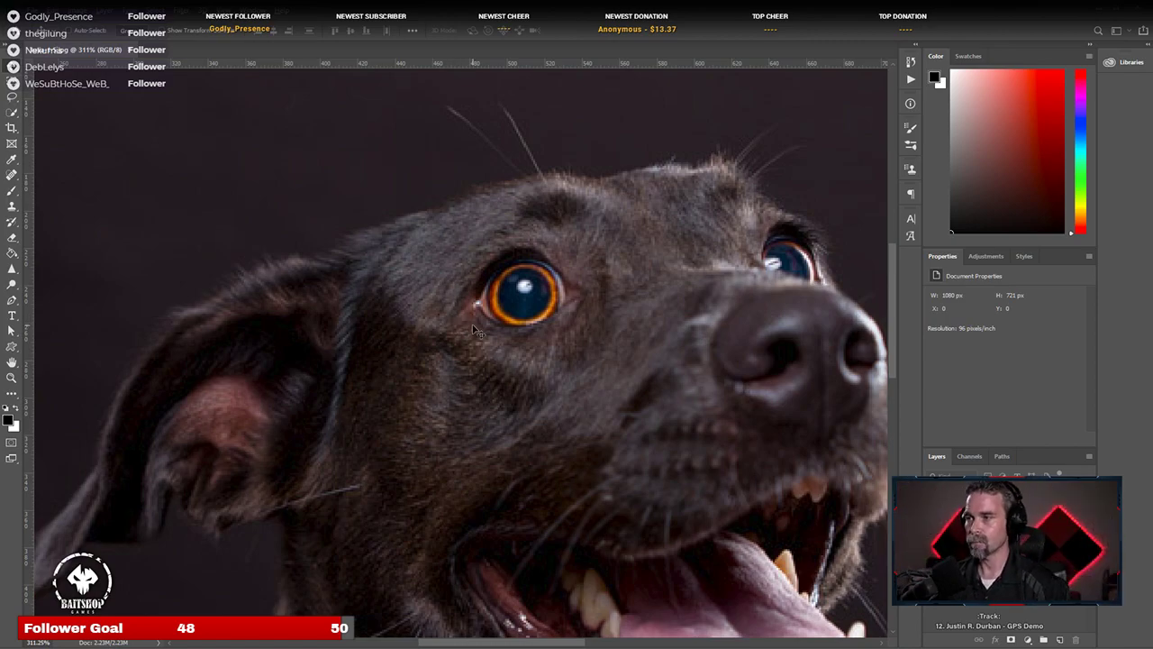
# Step: Fit the whole dog photo on screen, then close the dog portrait
pyautogui.hotkey('ctrl', '0')
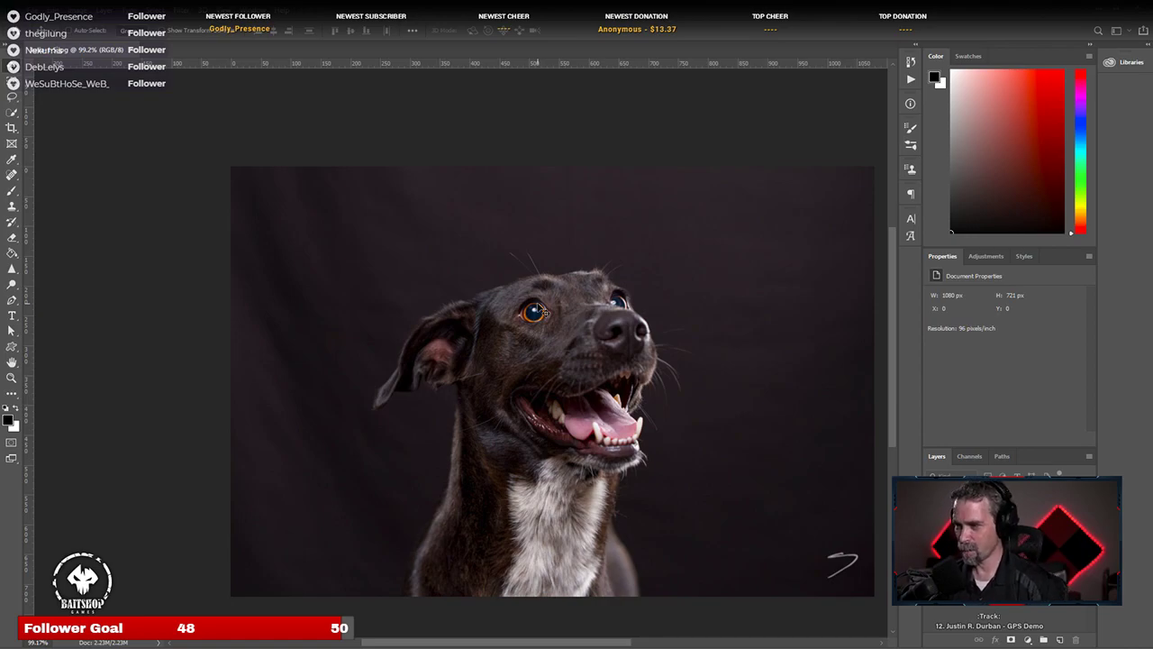
pyautogui.scroll(5, 658, 268)
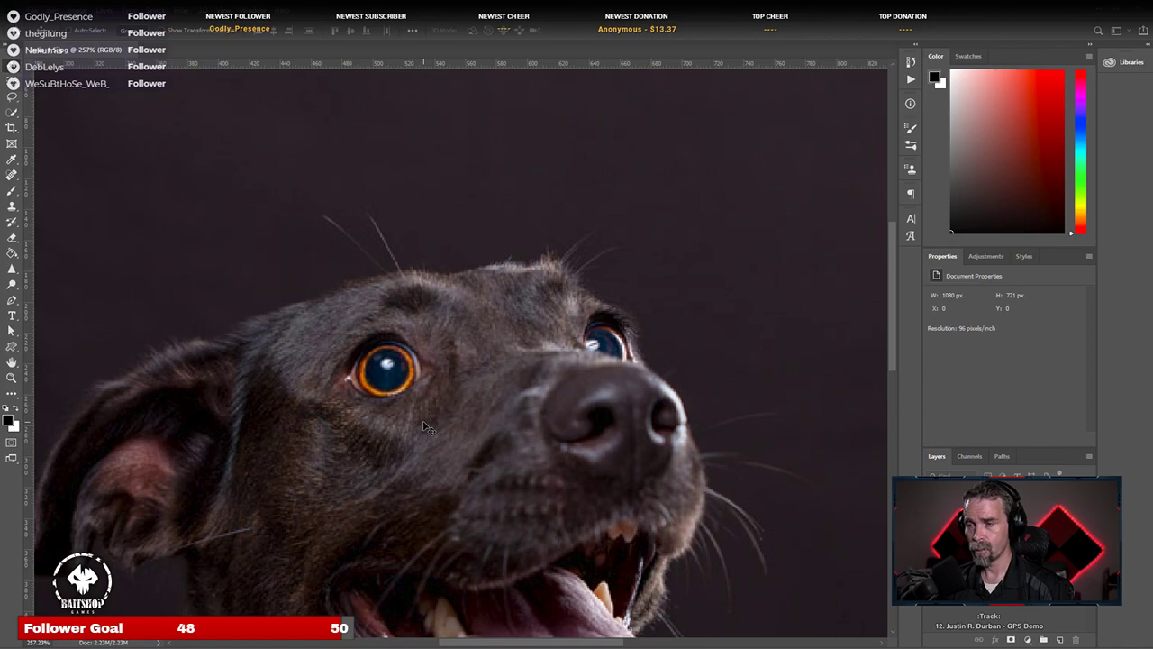
pyautogui.scroll(-5, 423, 425)
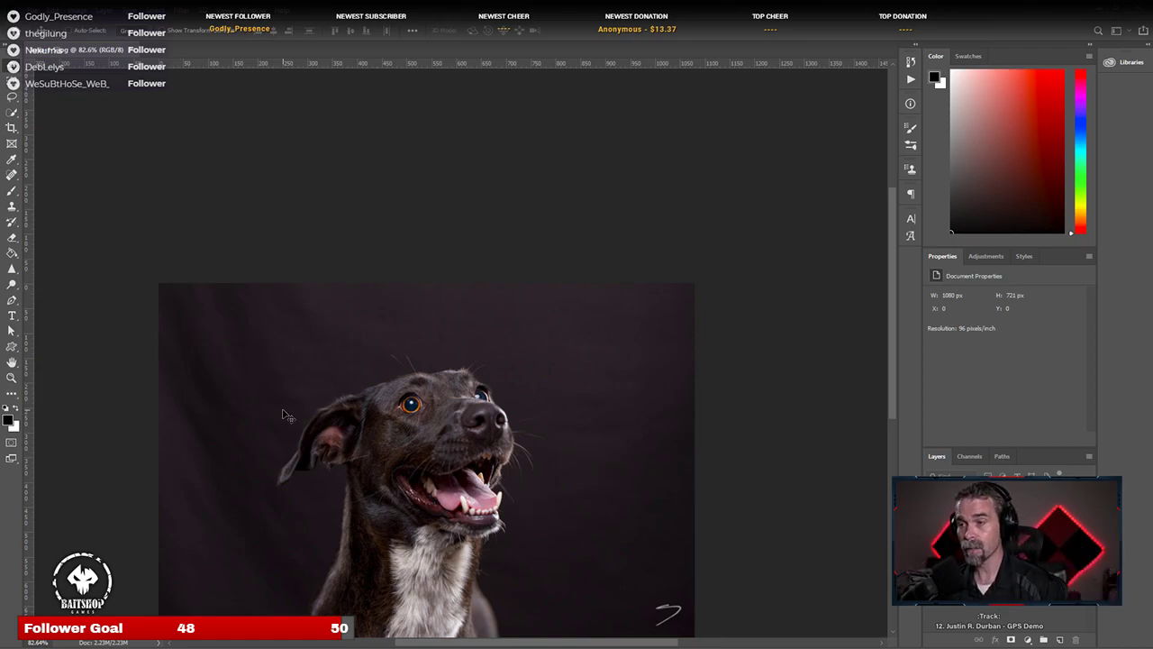
pyautogui.scroll(3, 471, 410)
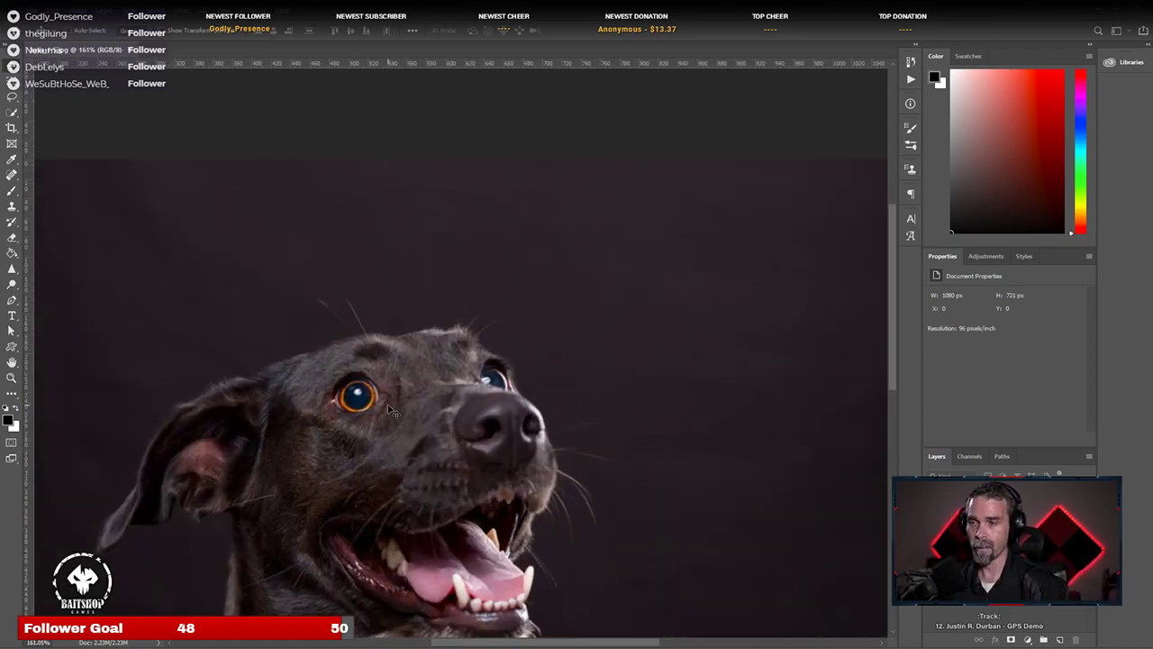
pyautogui.scroll(-2, 390, 410)
pyautogui.scroll(-3, 390, 410)
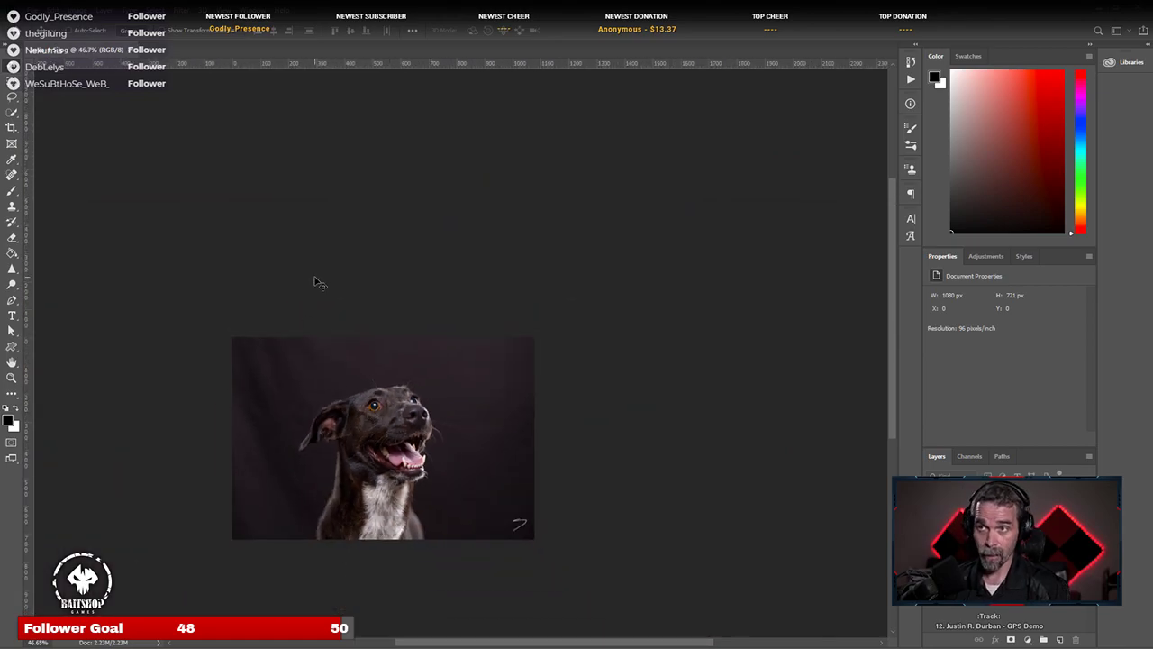
pyautogui.click(131, 50)
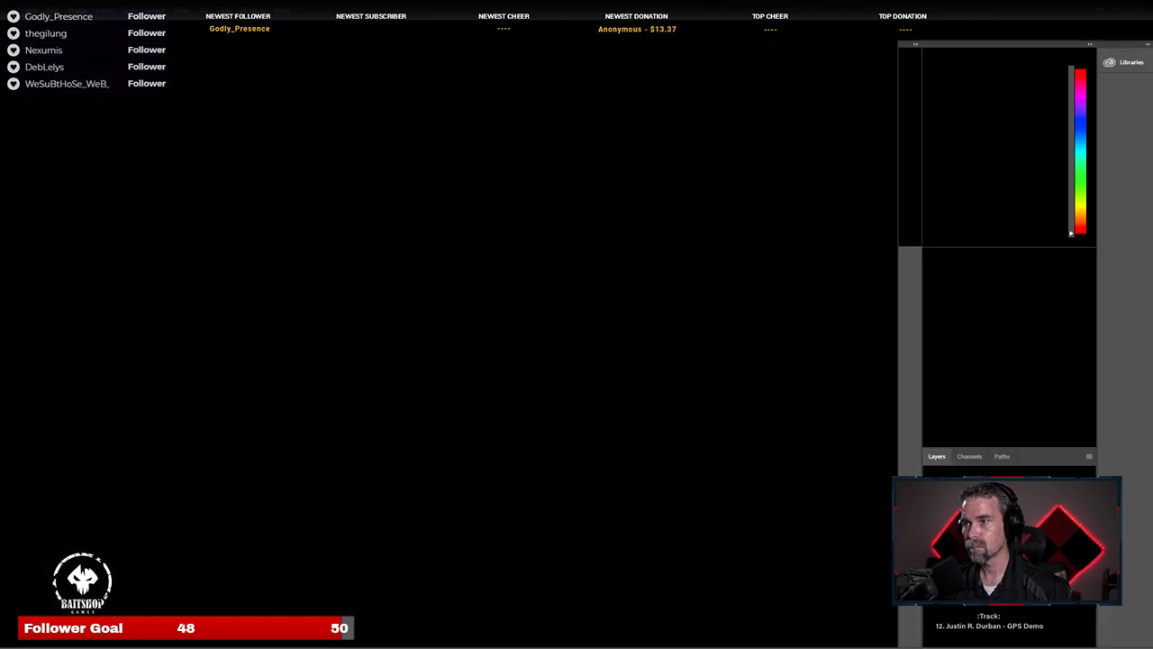
pyautogui.scroll(1, 643, 329)
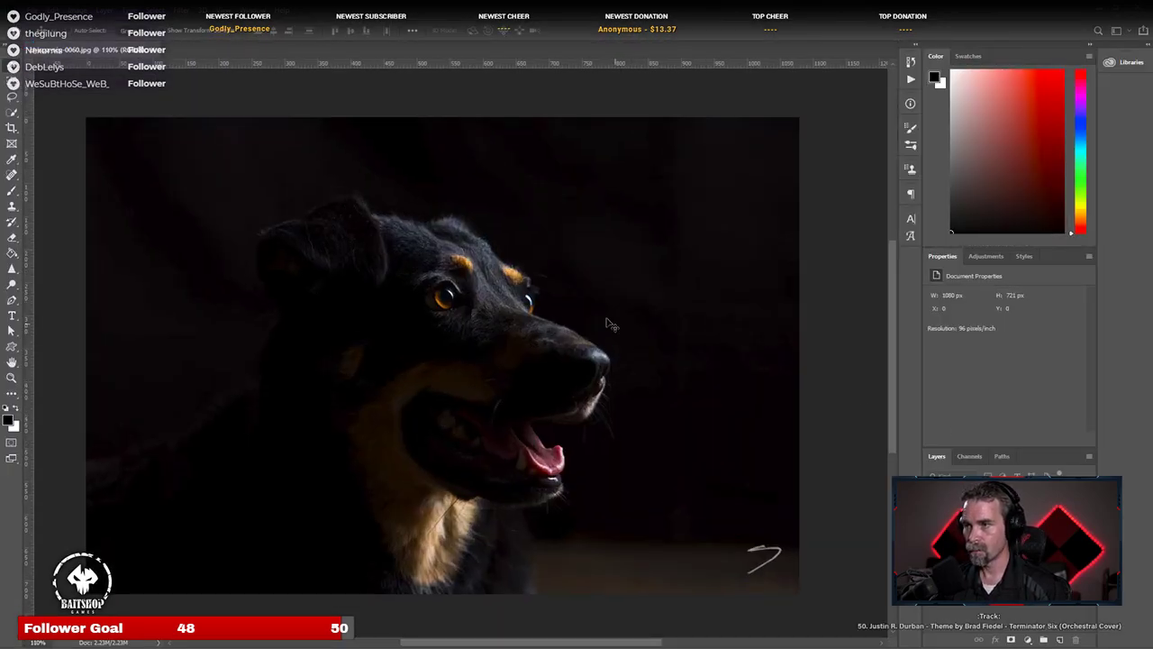
pyautogui.scroll(4, 531, 281)
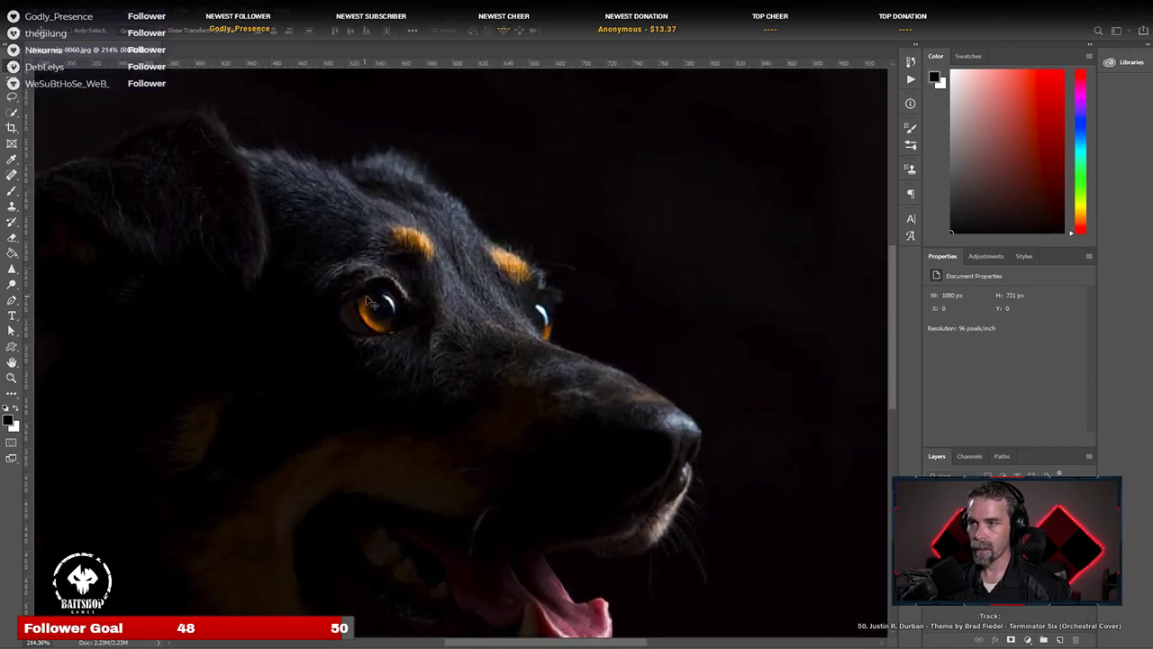
pyautogui.scroll(-6, 489, 399)
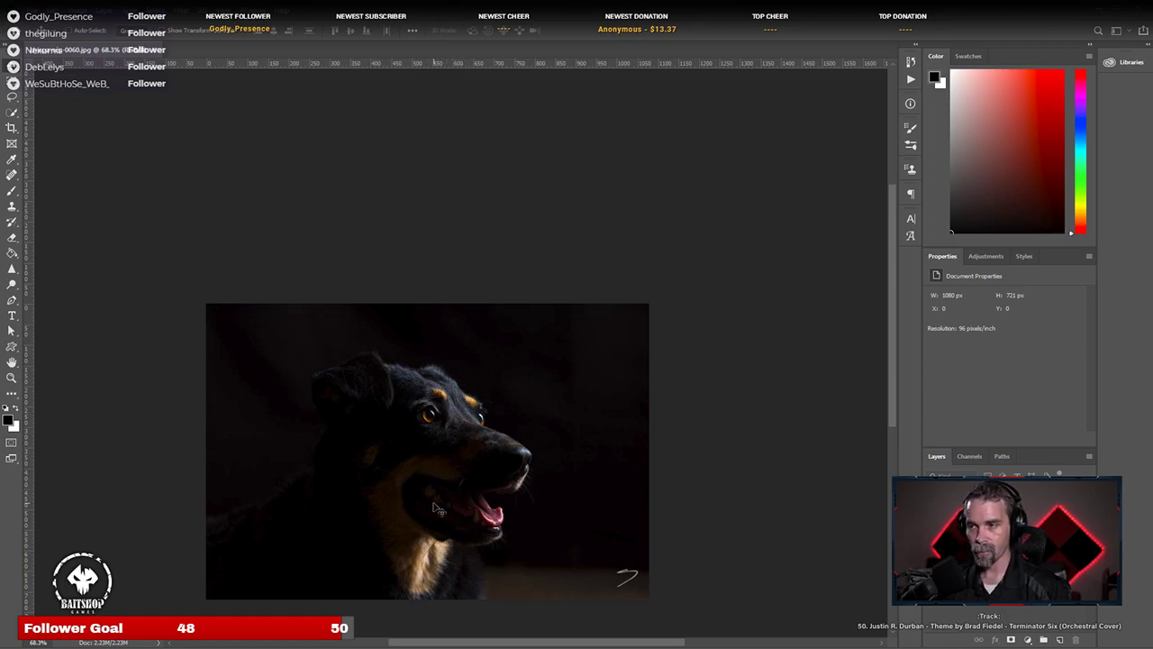
pyautogui.moveTo(478, 301); pyautogui.dragTo(536, 163)
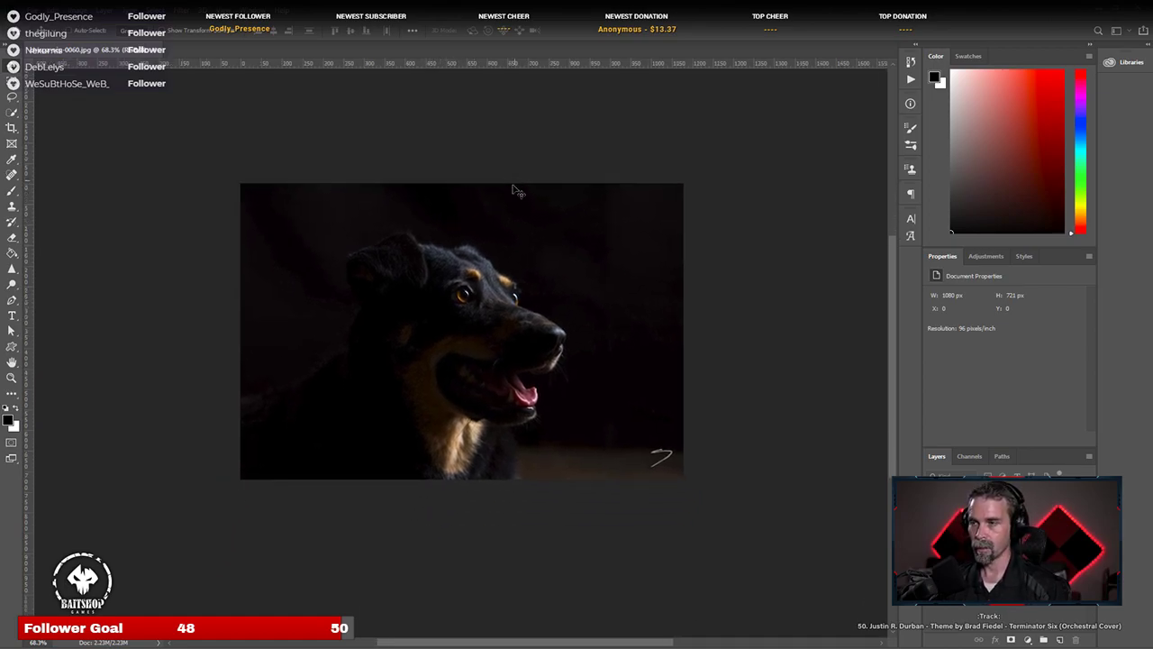
pyautogui.scroll(7, 408, 399)
pyautogui.moveTo(408, 399); pyautogui.dragTo(424, 348)
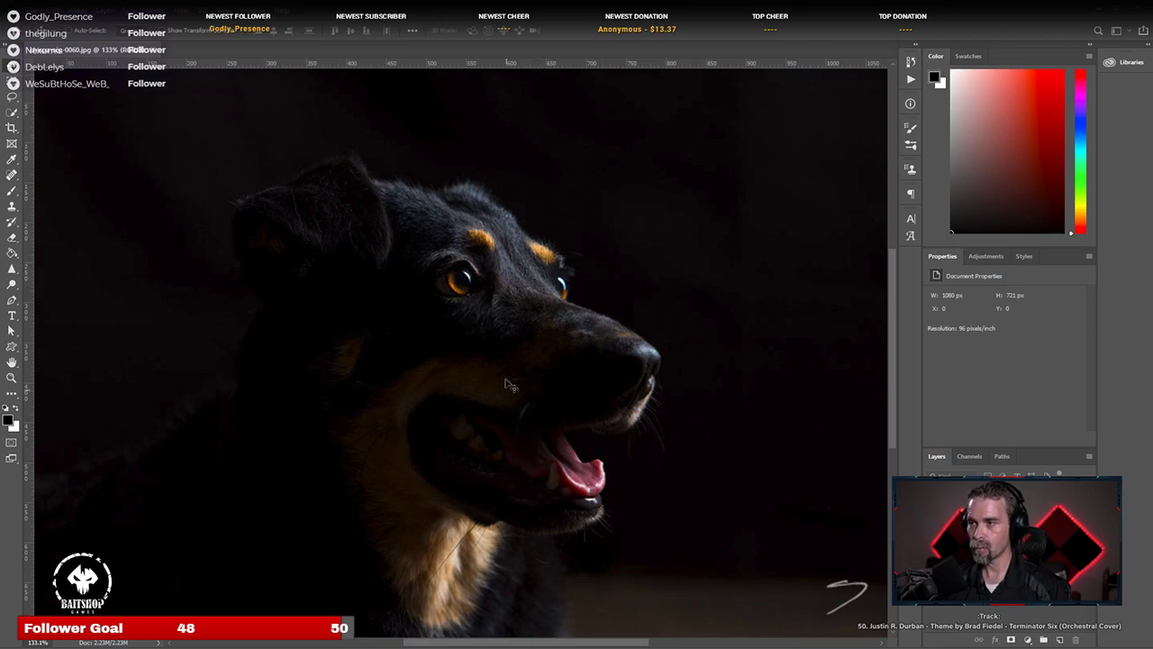
pyautogui.scroll(-1, 433, 431)
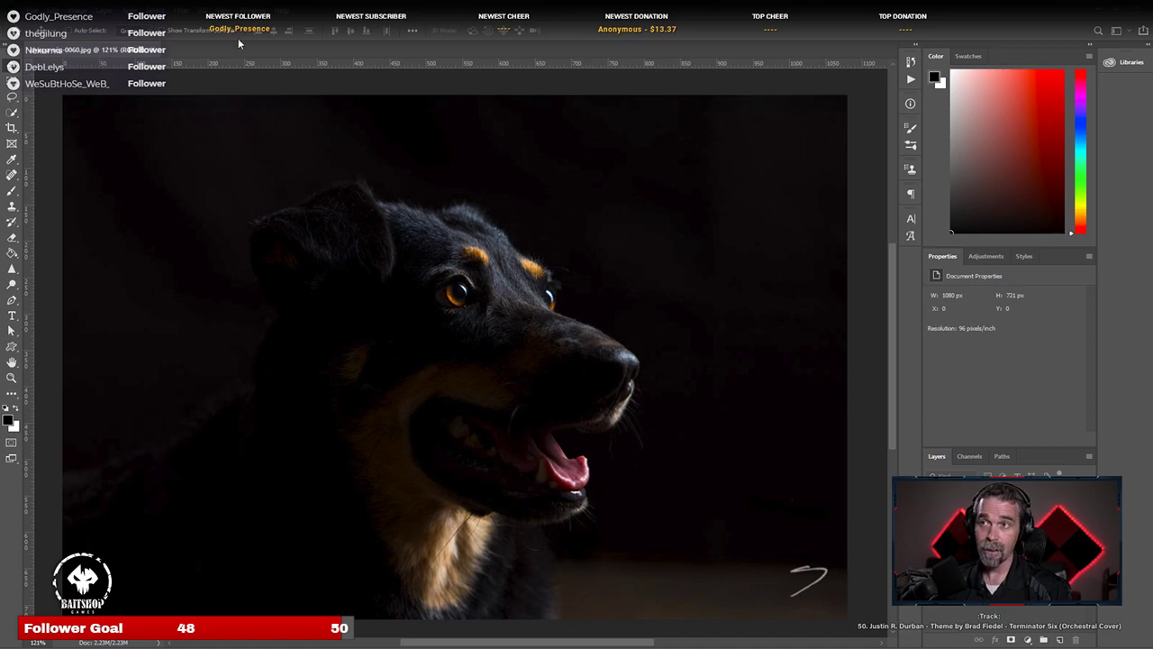
pyautogui.click(157, 51)
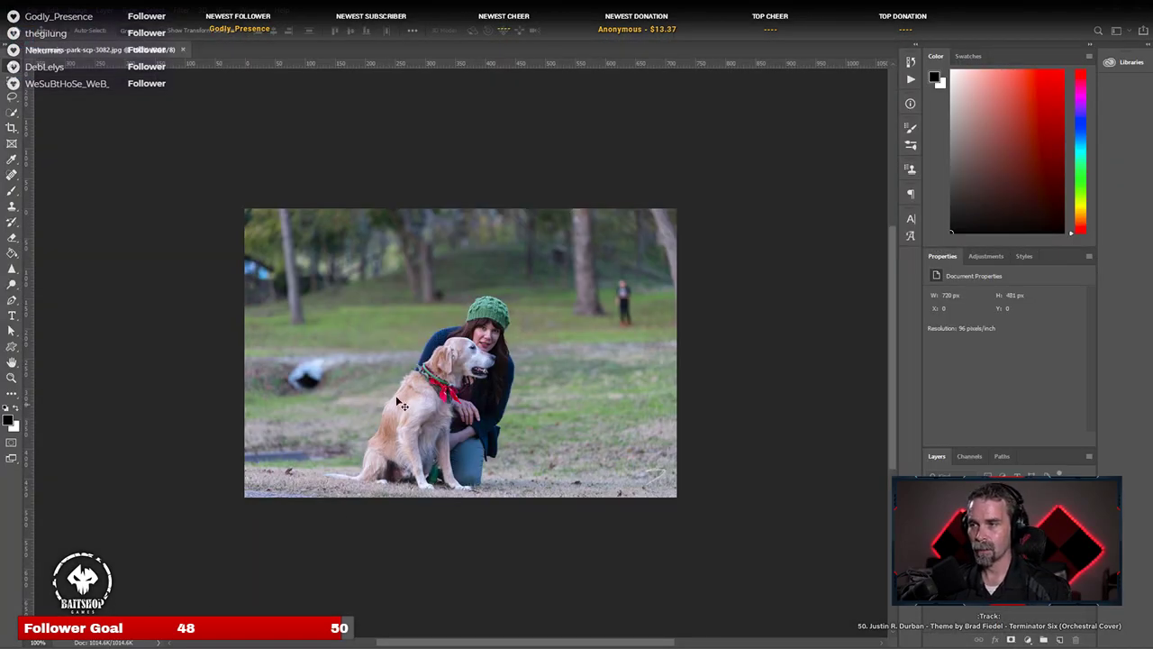
# Step: Zoom into the park photo with the golden retriever, then close it
pyautogui.scroll(1, 471, 307)
pyautogui.scroll(1, 482, 360)
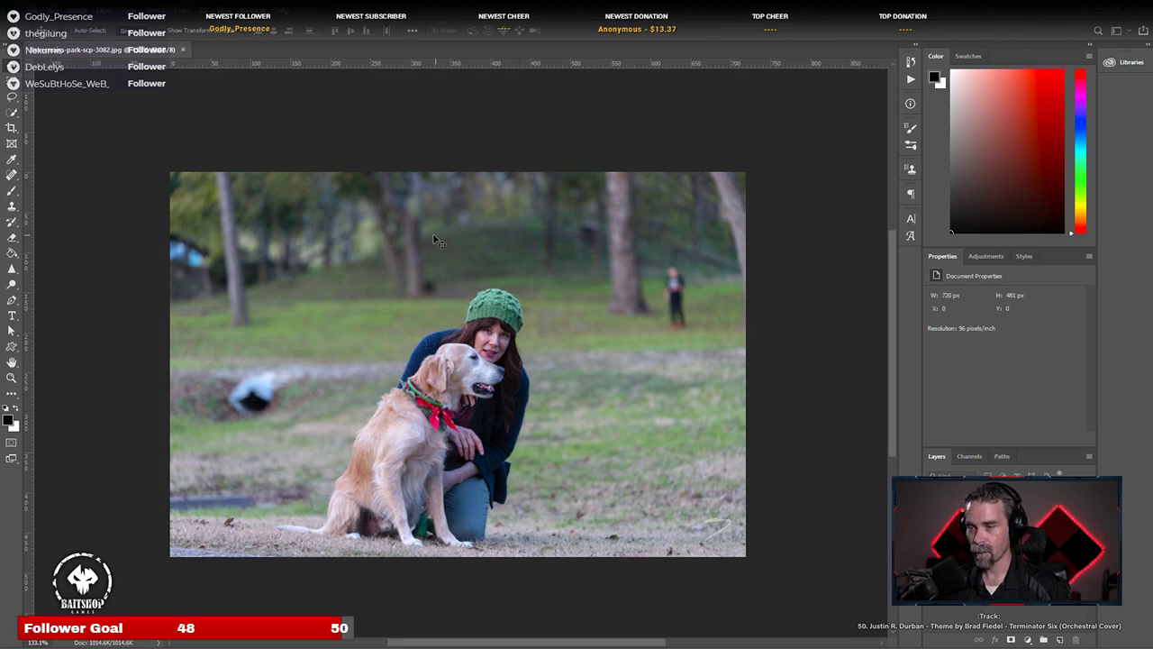
pyautogui.scroll(2, 458, 250)
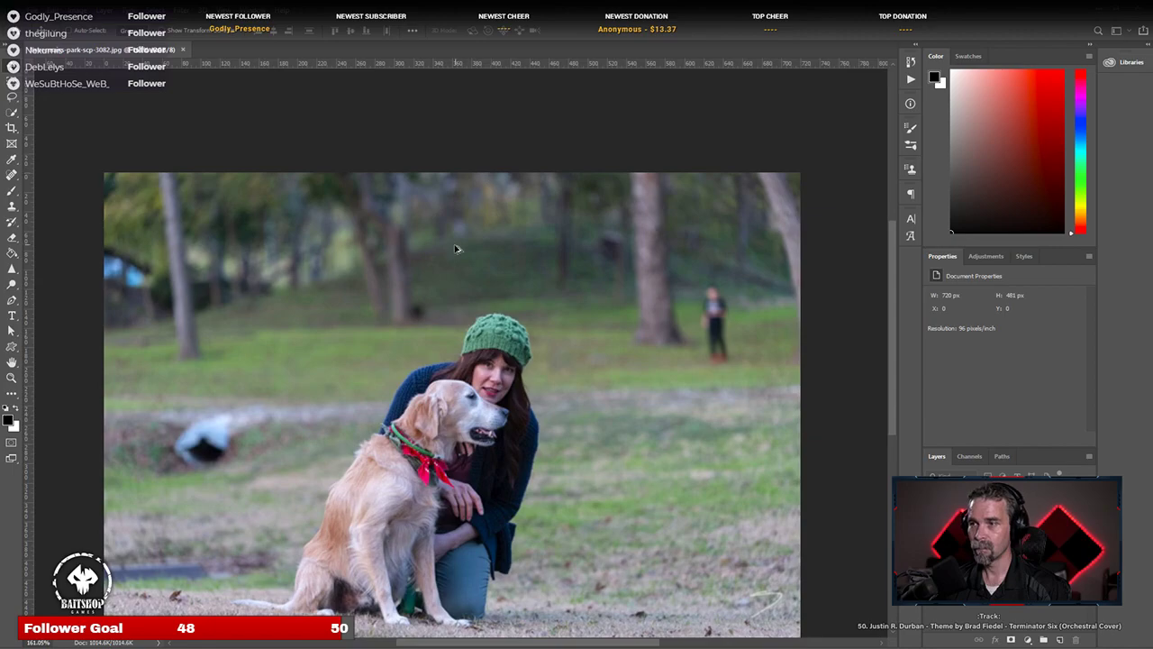
pyautogui.click(182, 50)
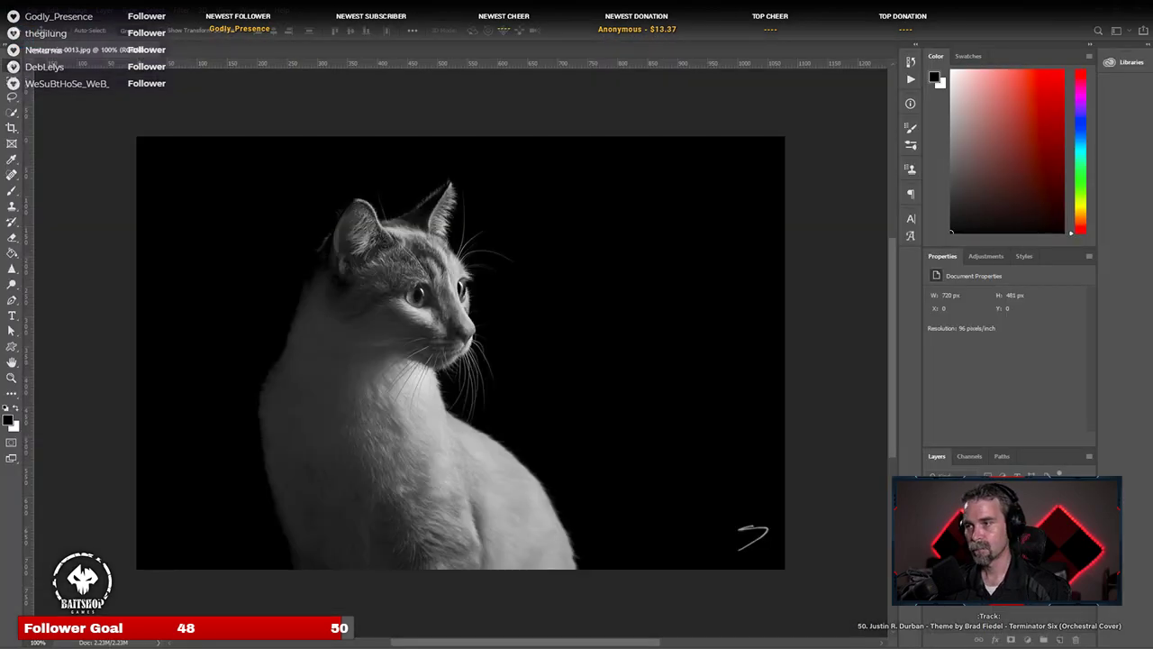
pyautogui.scroll(2, 374, 376)
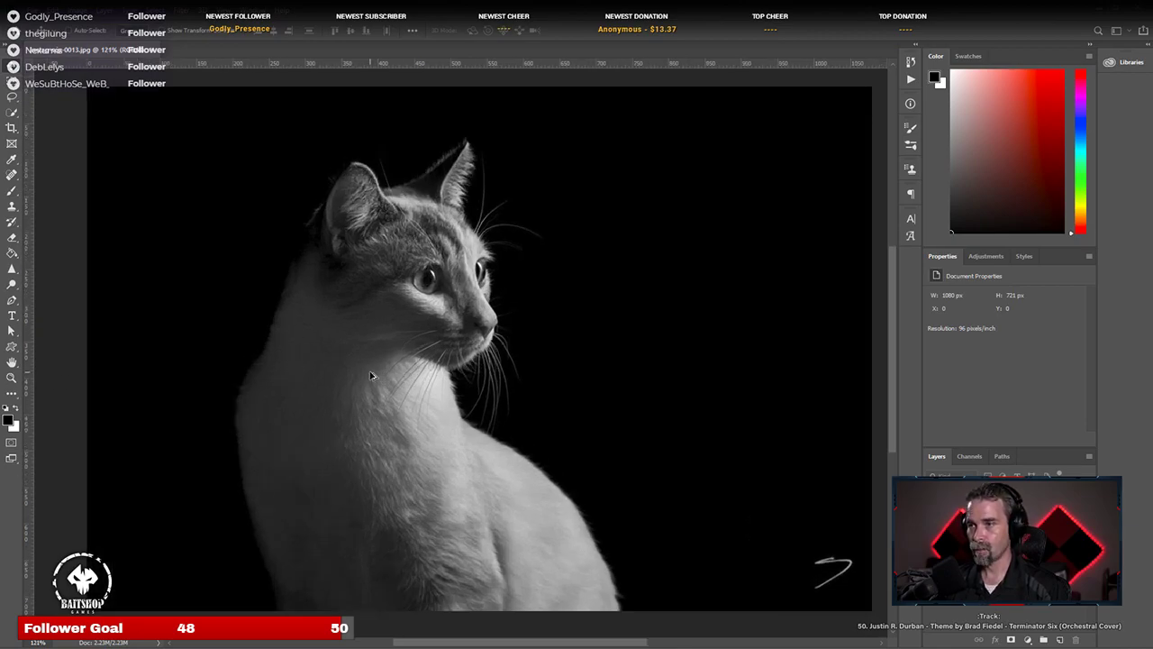
pyautogui.scroll(-1, 371, 375)
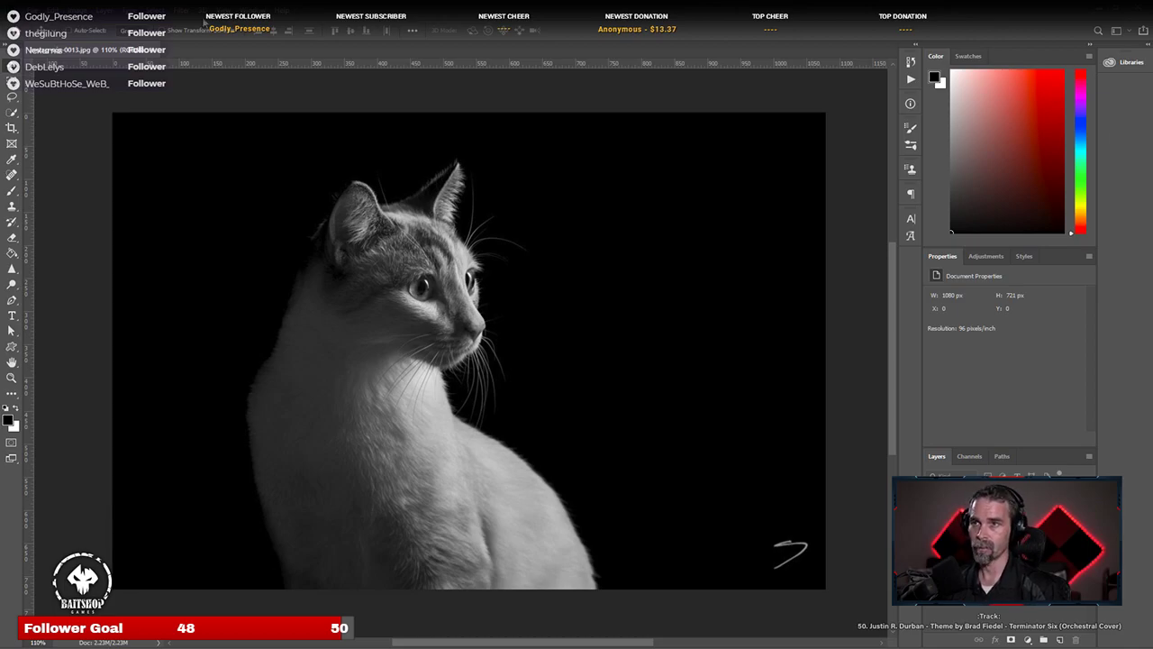
# Step: Close the white cat portrait and bring up the white-chested cat photo
pyautogui.click(168, 50)
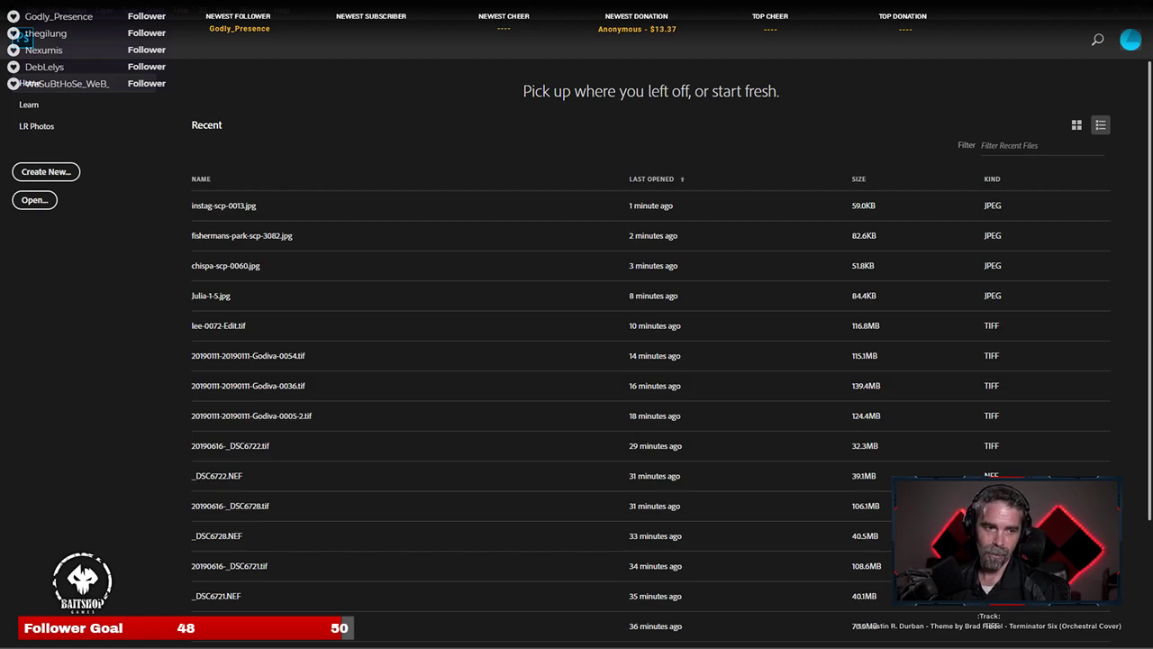
pyautogui.press('Escape')
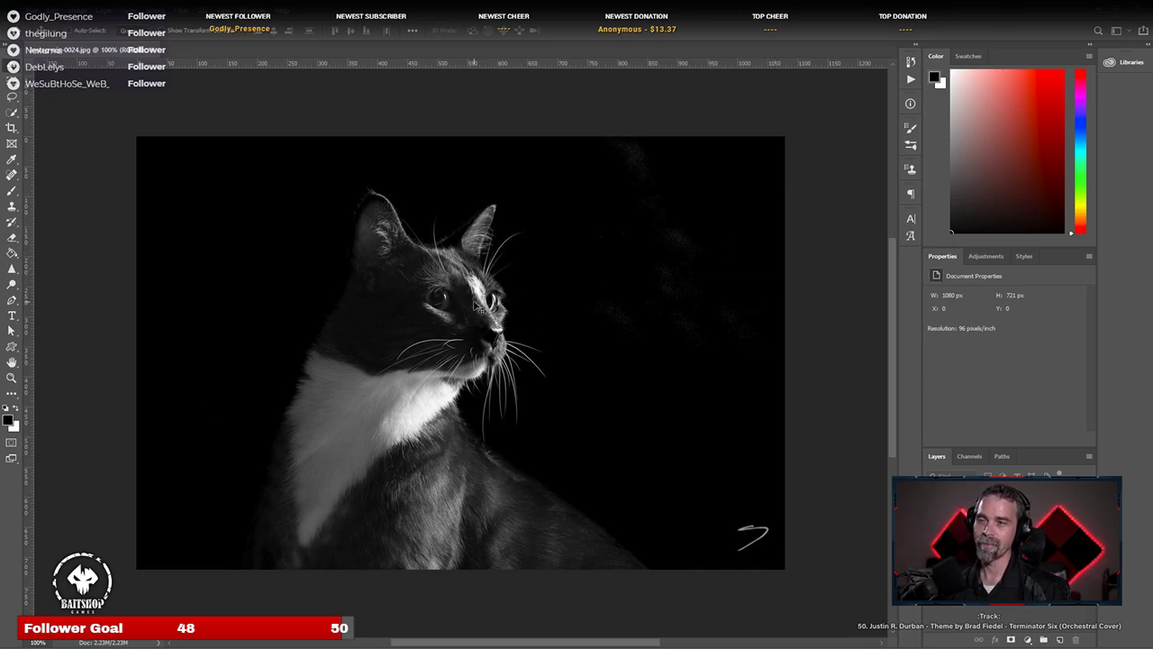
# Step: Zoom the white-chested cat, cancel the Background layer warning, then close the photo
pyautogui.scroll(1, 478, 305)
pyautogui.scroll(1, 475, 305)
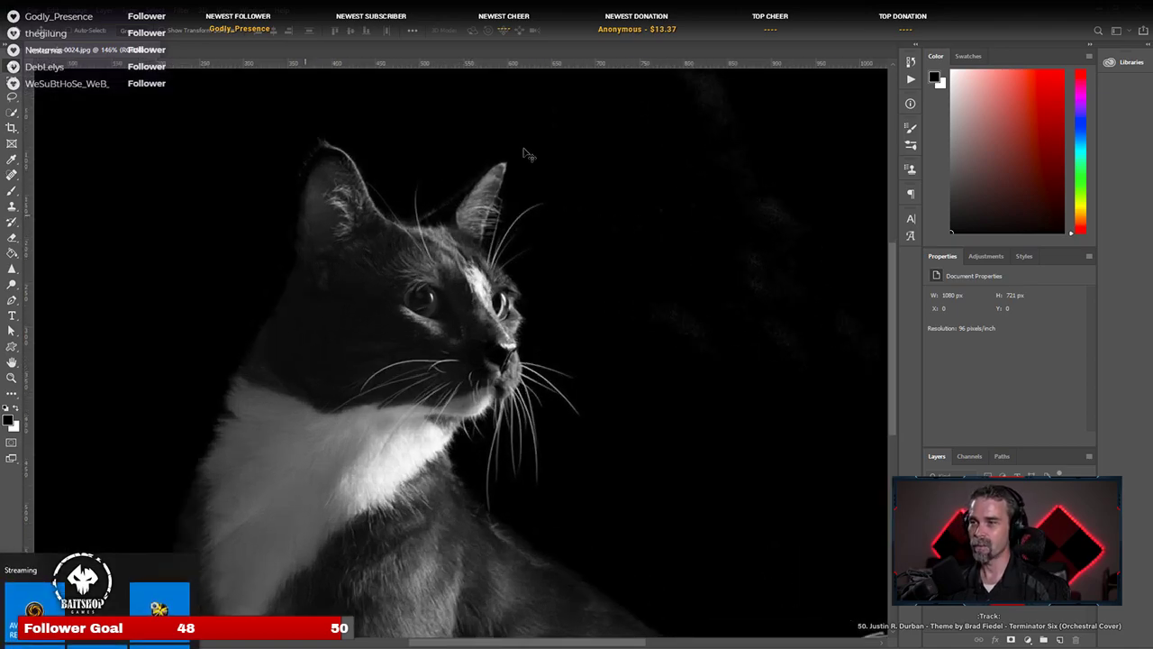
pyautogui.scroll(-1, 424, 387)
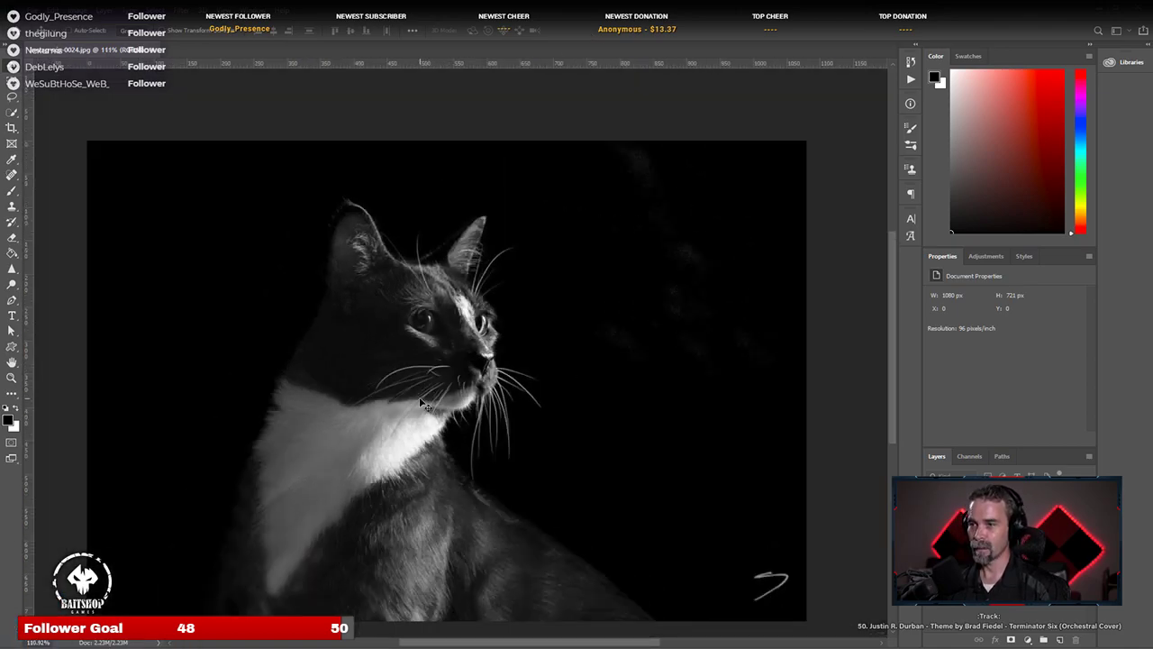
pyautogui.moveTo(424, 389); pyautogui.dragTo(472, 316)
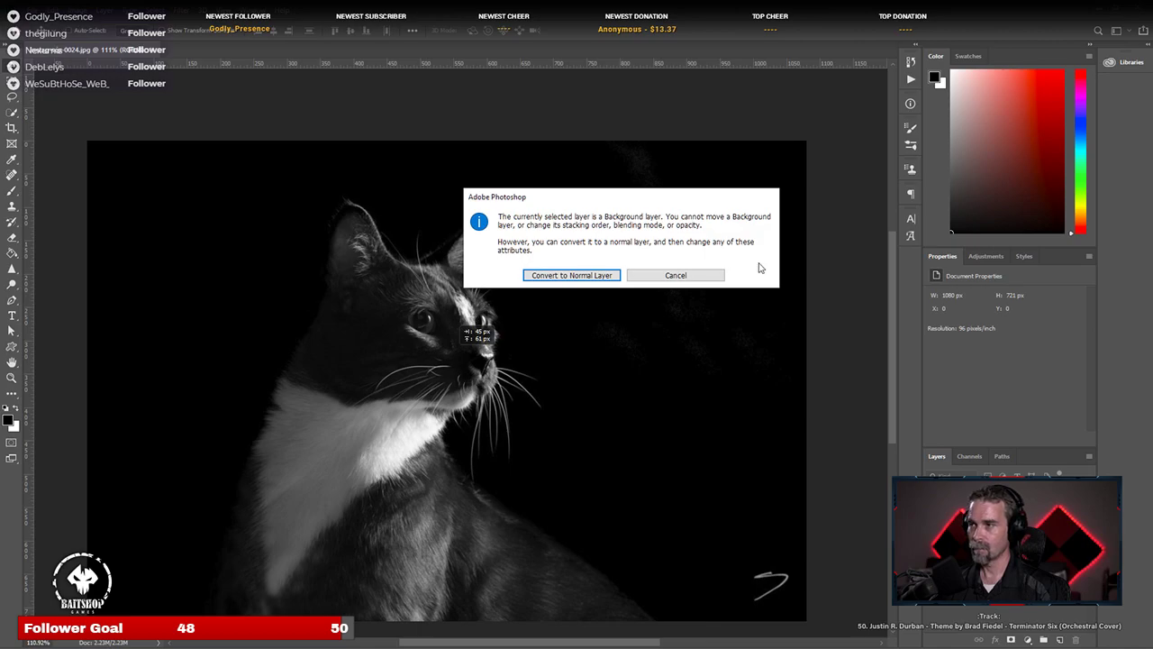
pyautogui.click(695, 275)
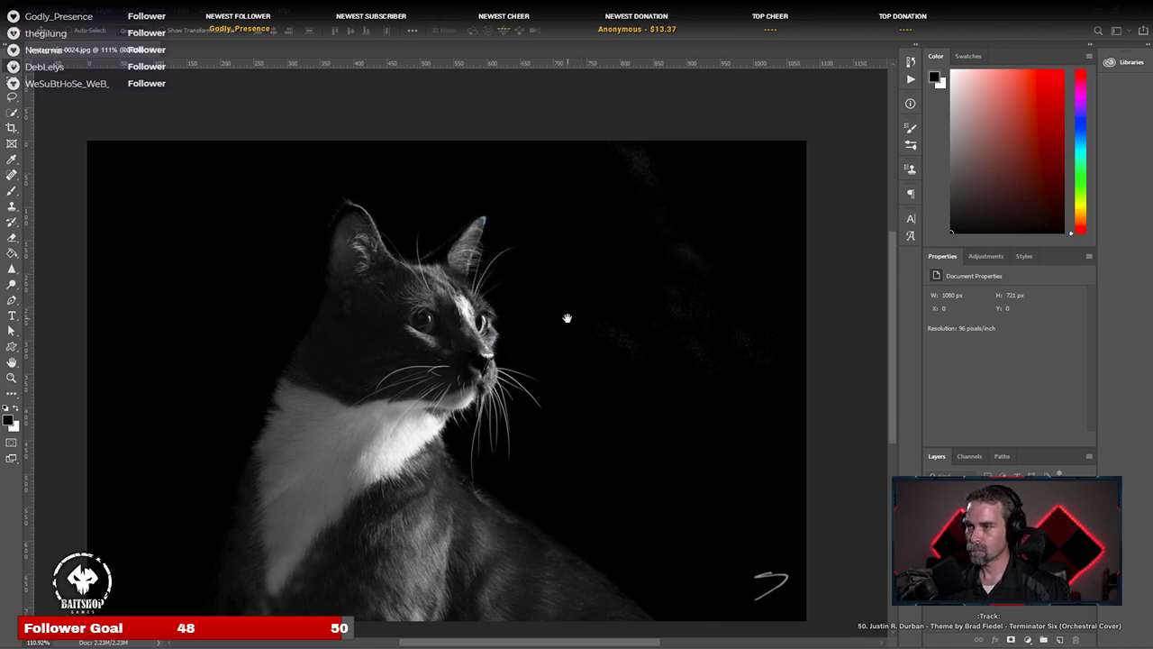
pyautogui.scroll(-1, 567, 319)
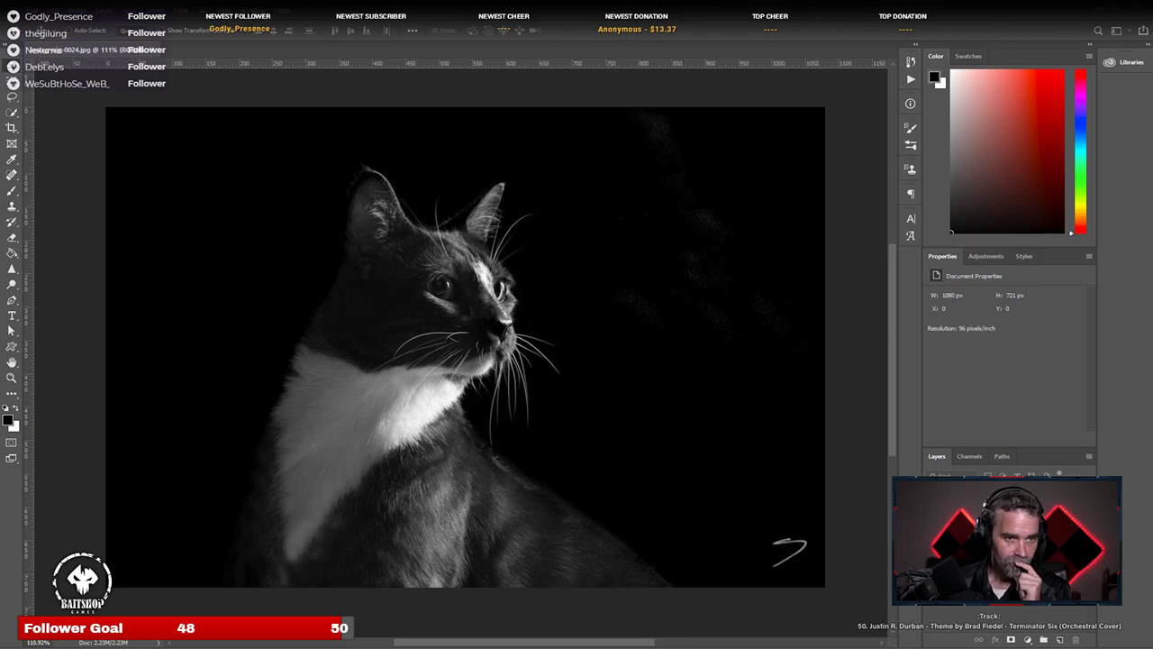
pyautogui.click(149, 52)
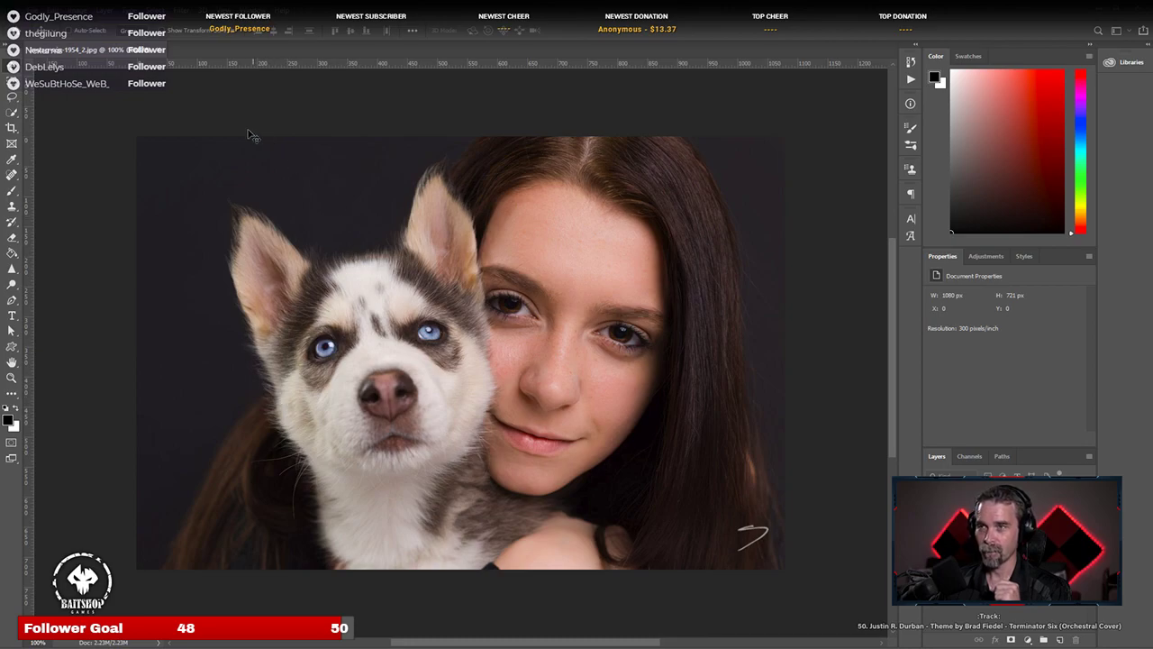
# Step: Close the photo of the woman holding the husky puppy
pyautogui.click(162, 54)
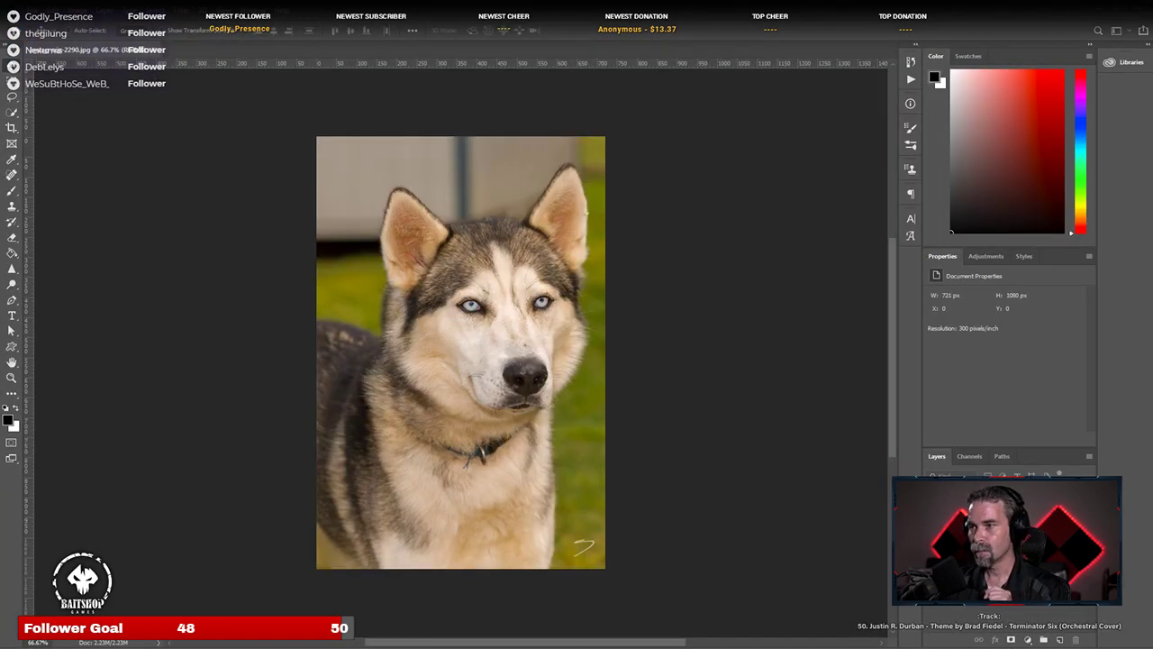
# Step: Inspect the husky's face up close, close it, and bring up the red fox photo
pyautogui.scroll(1, 545, 279)
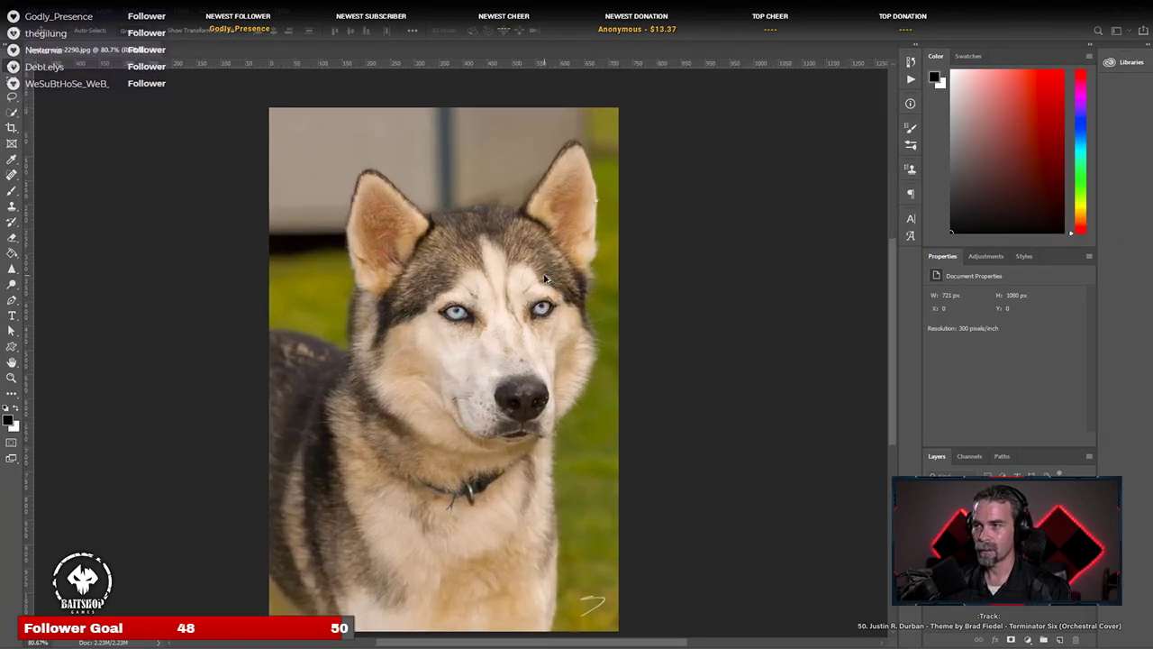
pyautogui.scroll(3, 545, 279)
pyautogui.scroll(-3, 486, 324)
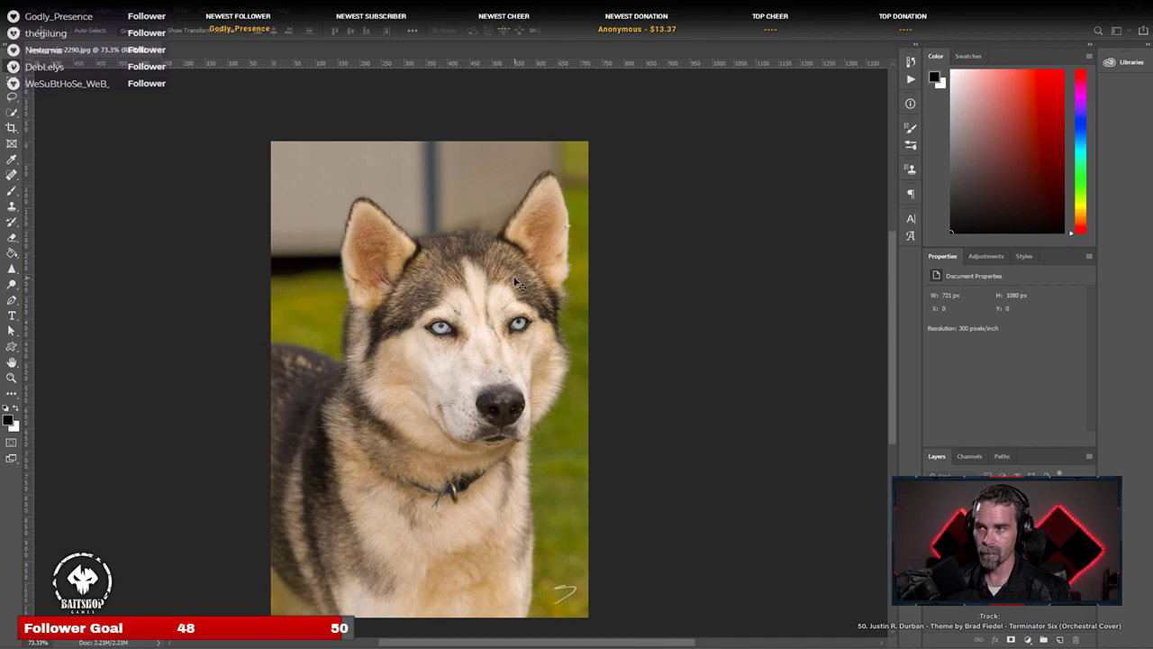
pyautogui.scroll(3, 464, 358)
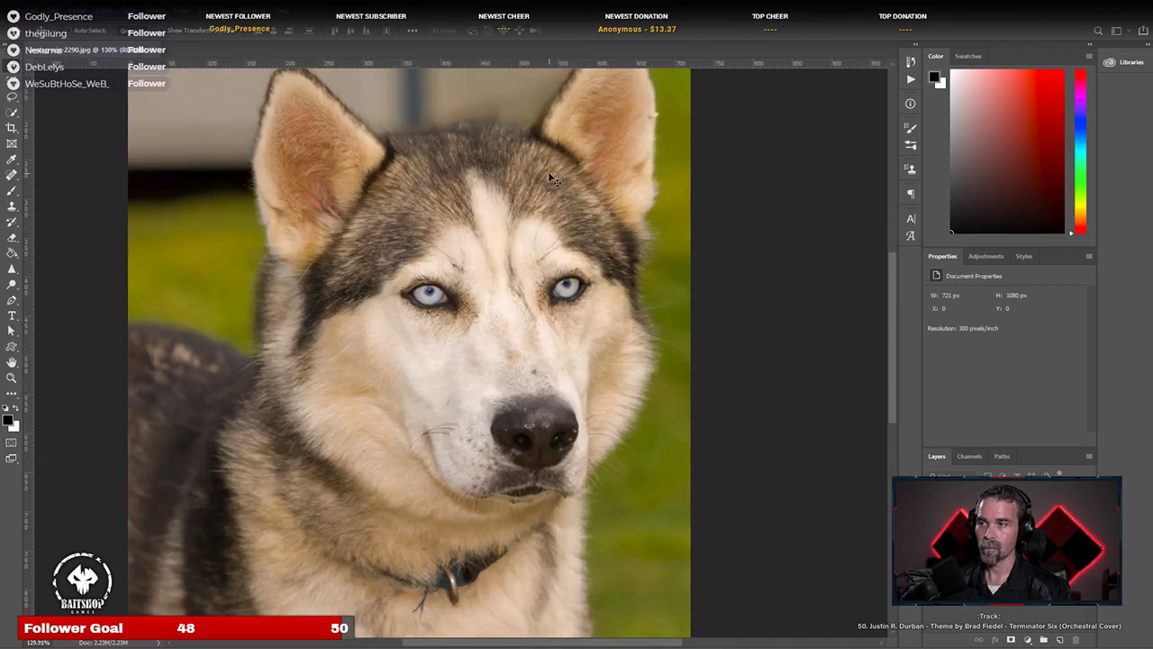
pyautogui.moveTo(547, 171); pyautogui.dragTo(523, 245)
pyautogui.scroll(-2, 401, 432)
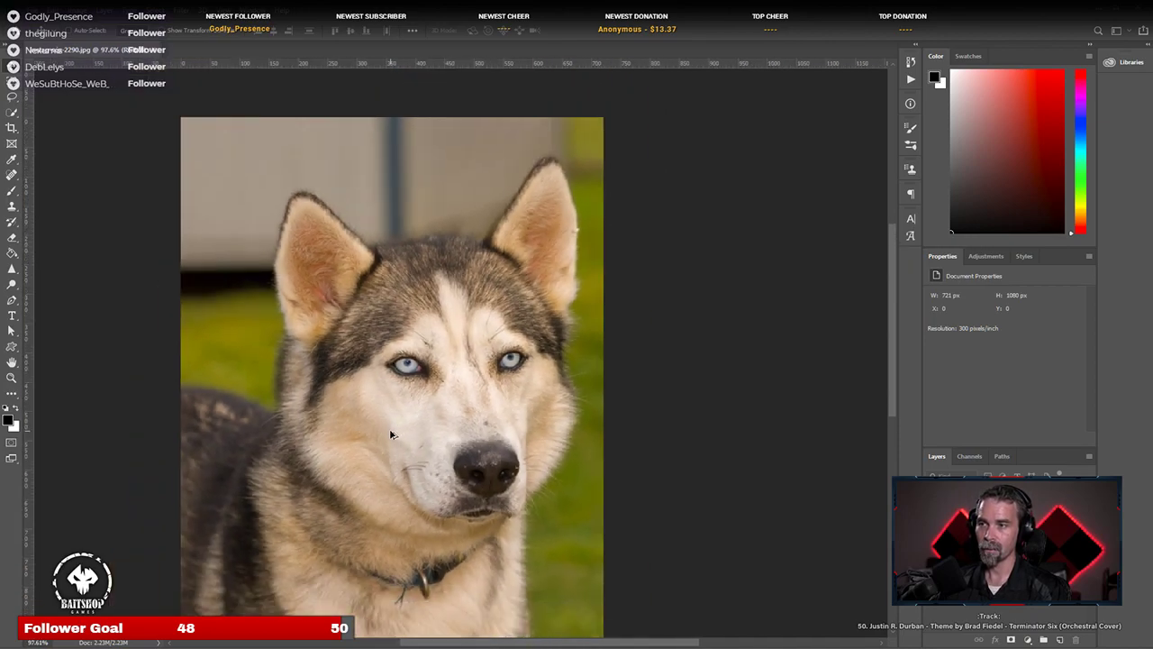
pyautogui.scroll(-1, 378, 460)
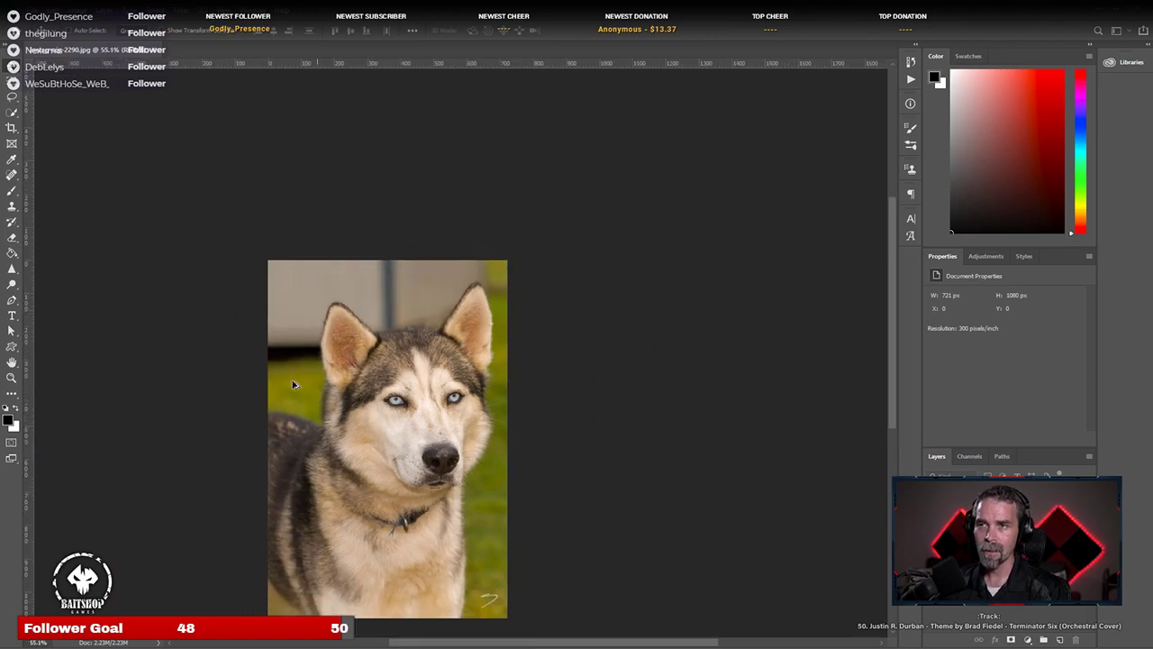
pyautogui.click(157, 51)
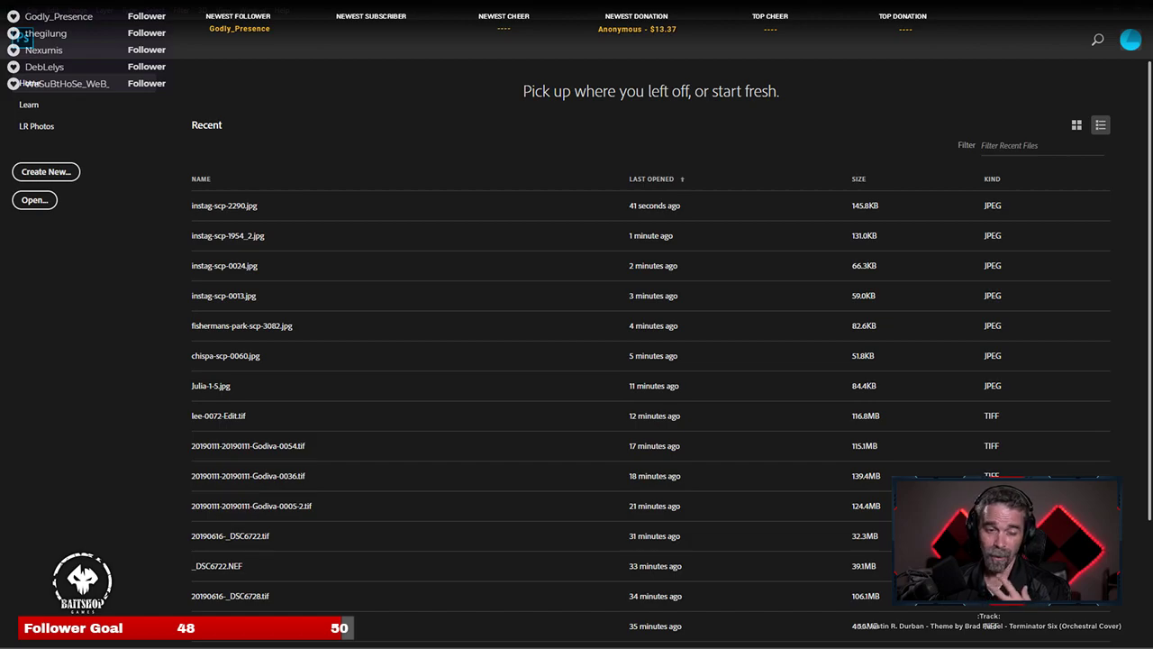
pyautogui.press('Escape')
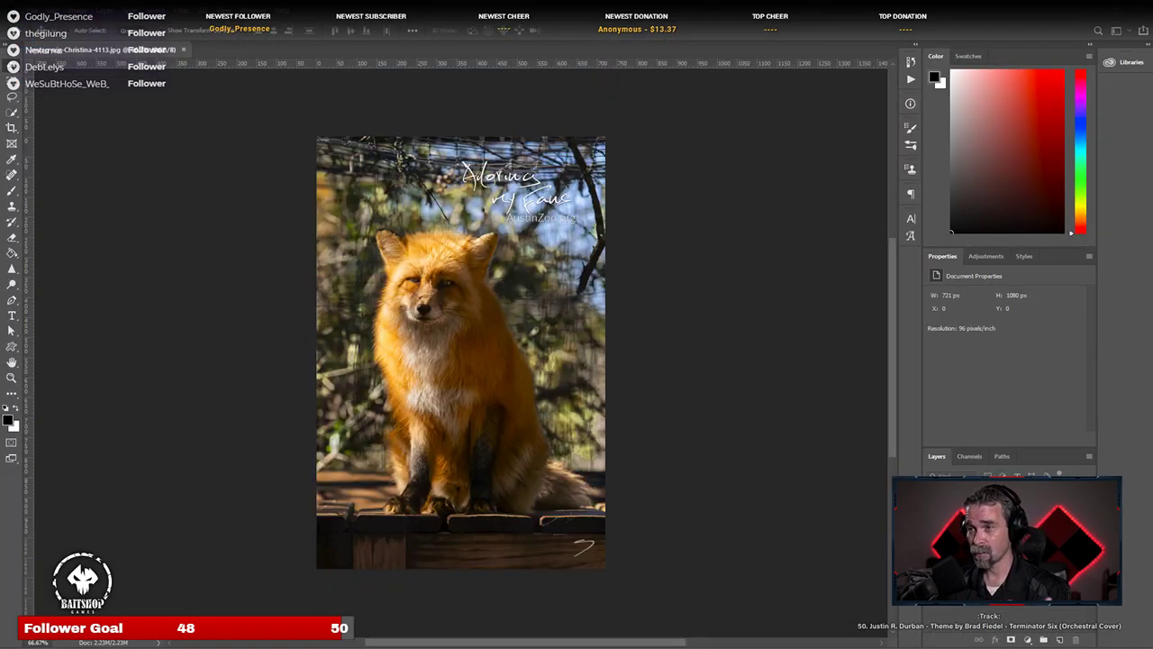
pyautogui.scroll(3, 449, 274)
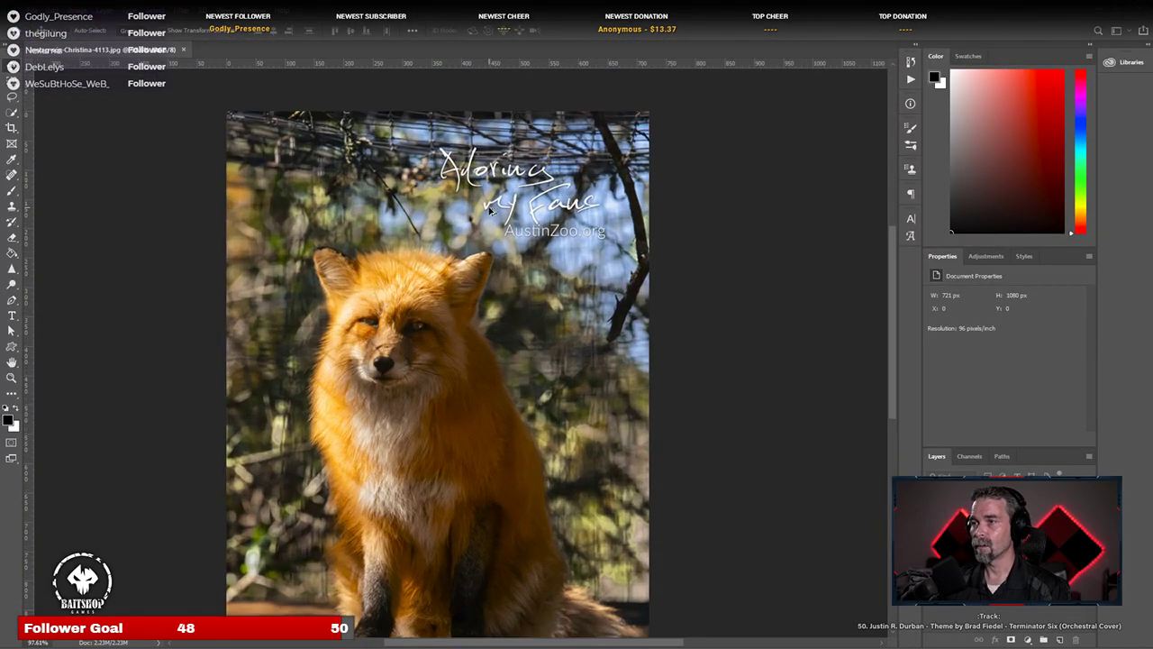
pyautogui.scroll(-1, 448, 274)
pyautogui.scroll(-1, 449, 274)
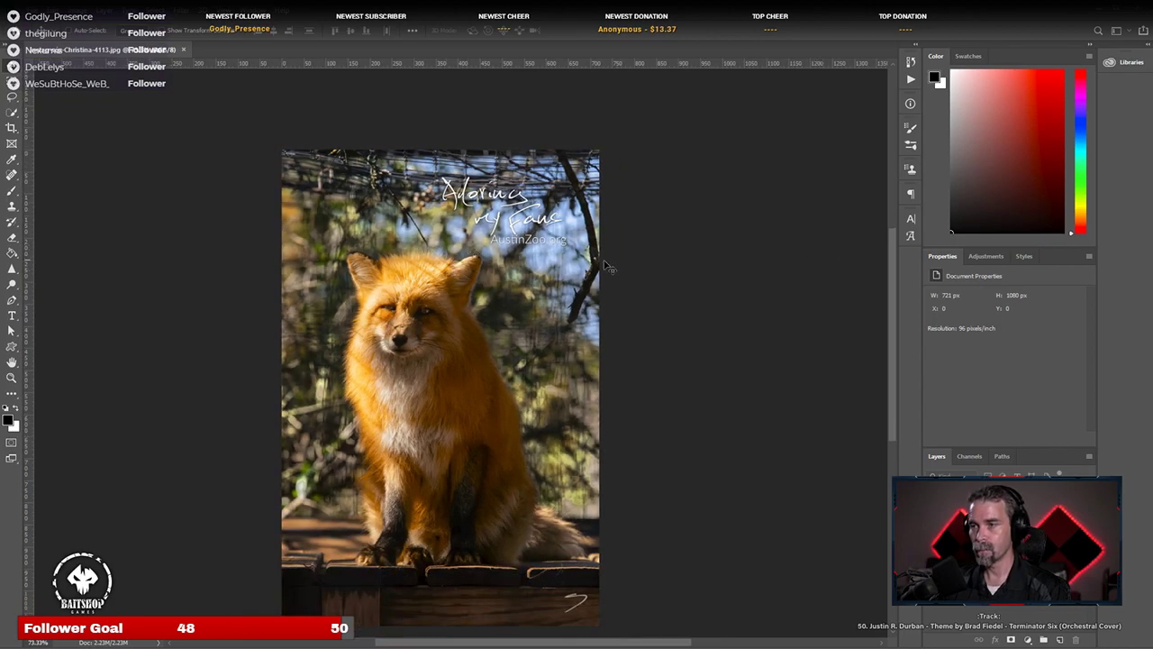
pyautogui.scroll(1, 536, 339)
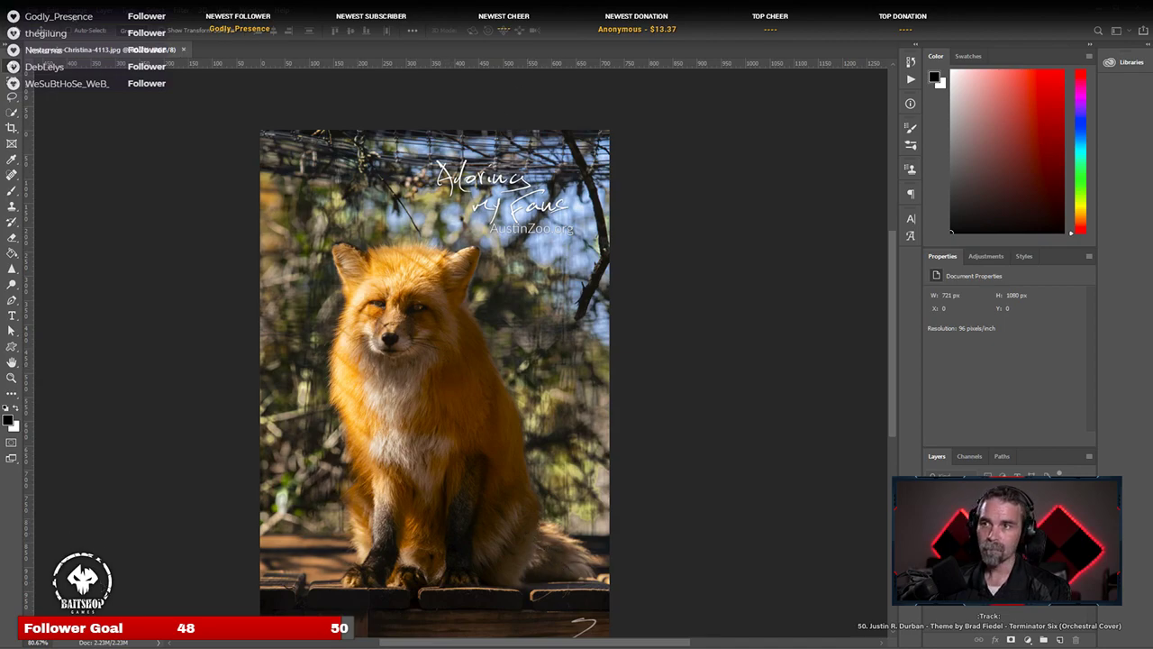
# Step: Close the fox photo, then close the bobcat On the Prowl photo
pyautogui.click(185, 51)
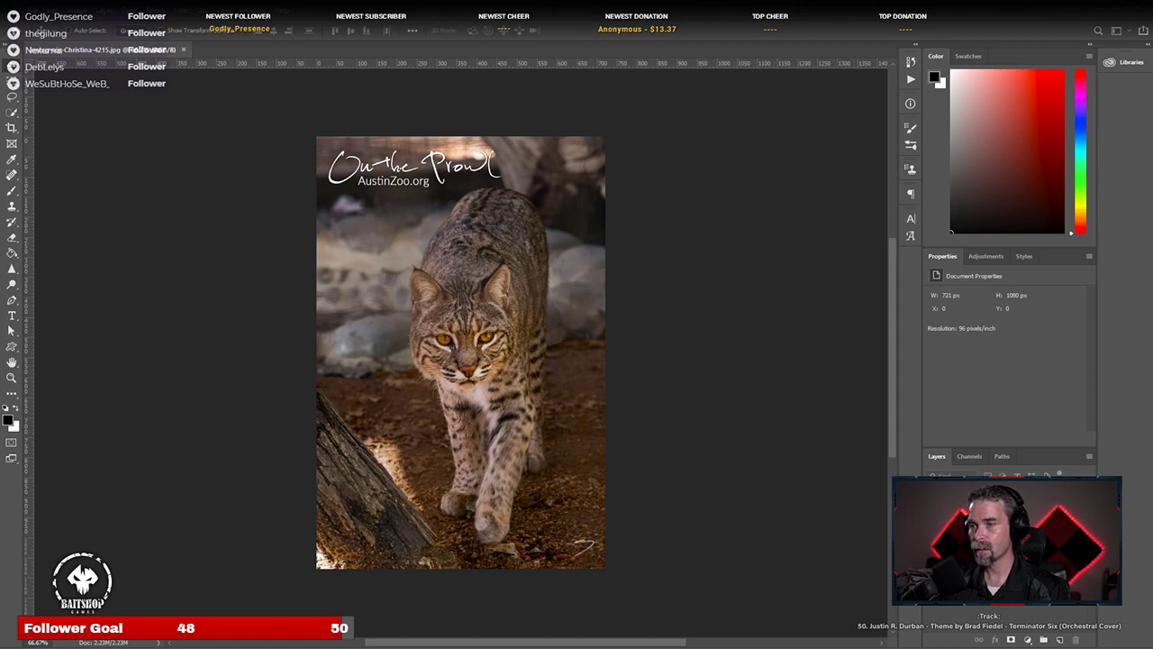
pyautogui.click(182, 50)
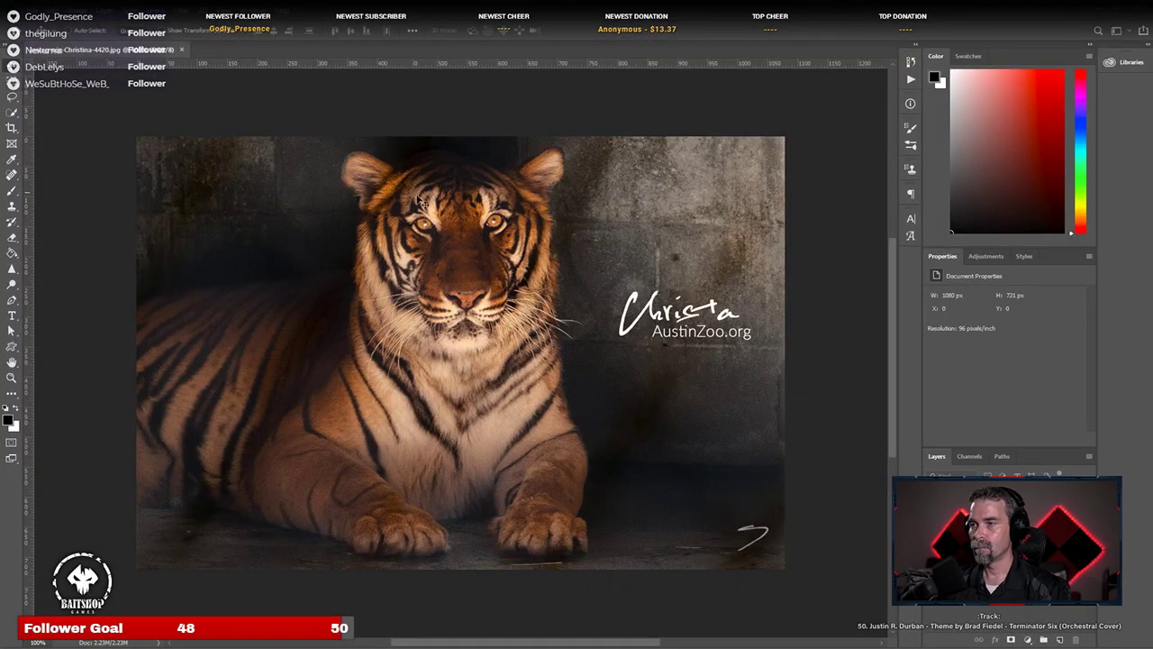
# Step: Zoom into the reclining tiger's face and back out to view the whole portrait
pyautogui.scroll(4, 481, 257)
pyautogui.scroll(2, 500, 275)
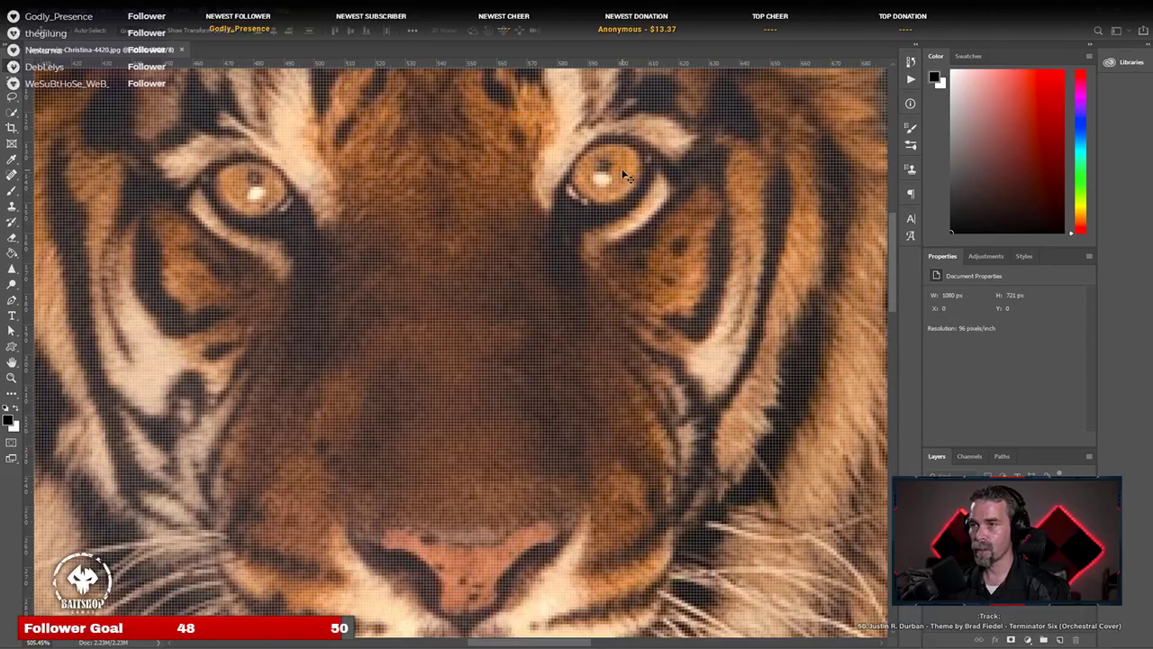
pyautogui.scroll(-4, 417, 397)
pyautogui.scroll(-4, 415, 385)
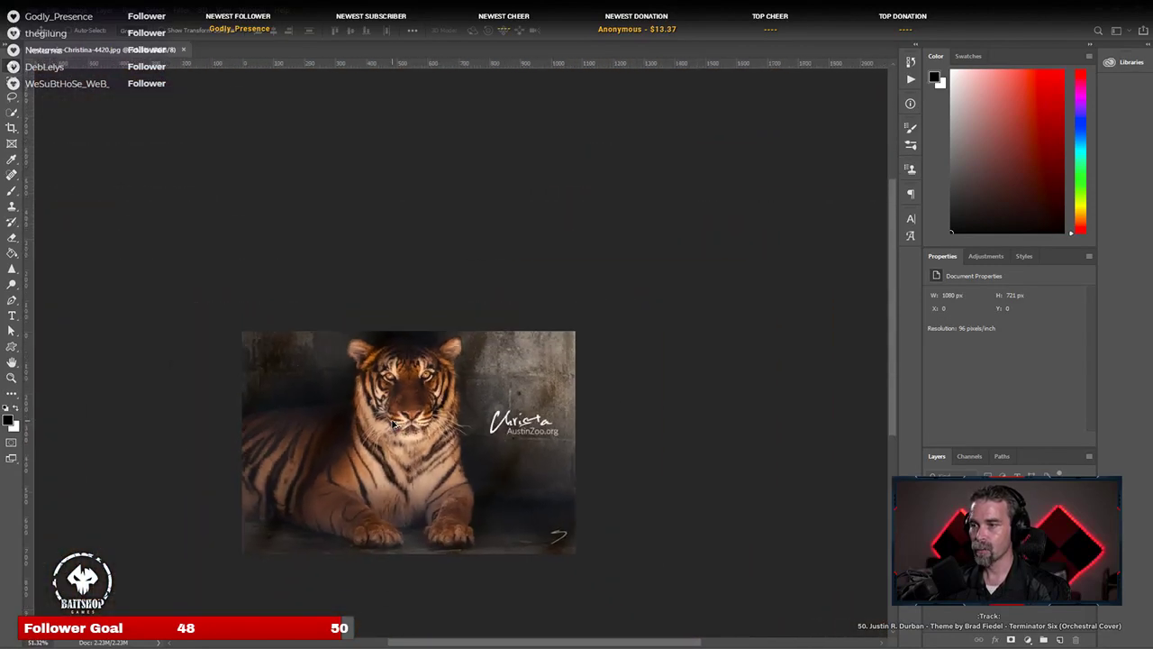
pyautogui.scroll(1, 391, 439)
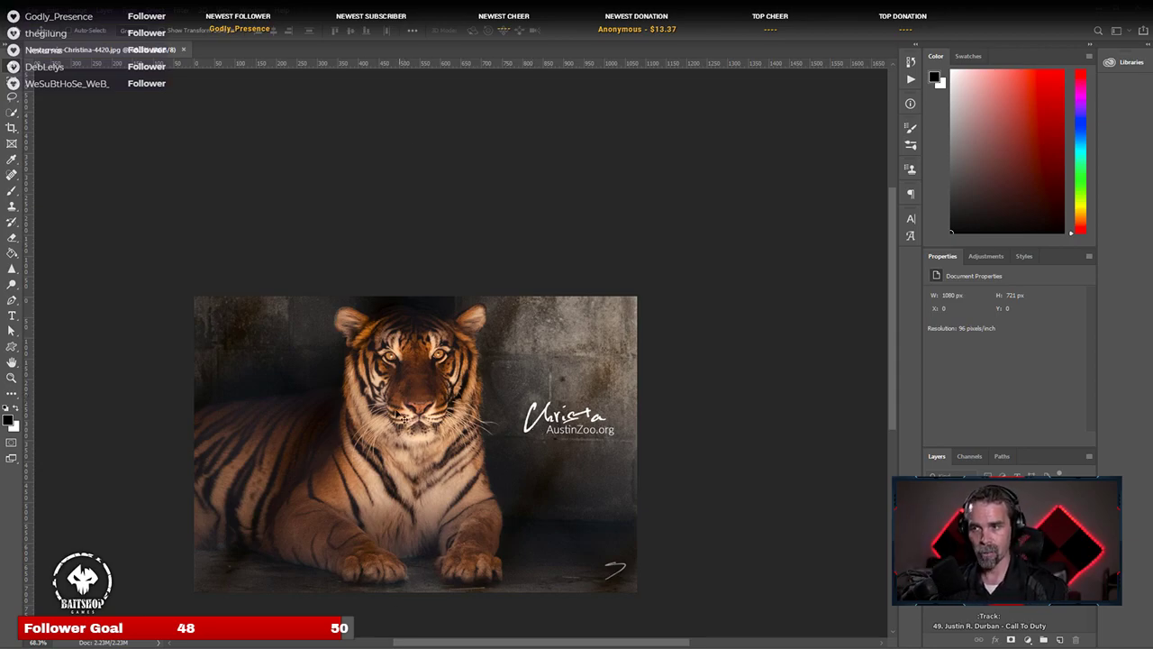
pyautogui.scroll(1, 404, 393)
pyautogui.scroll(10, 423, 363)
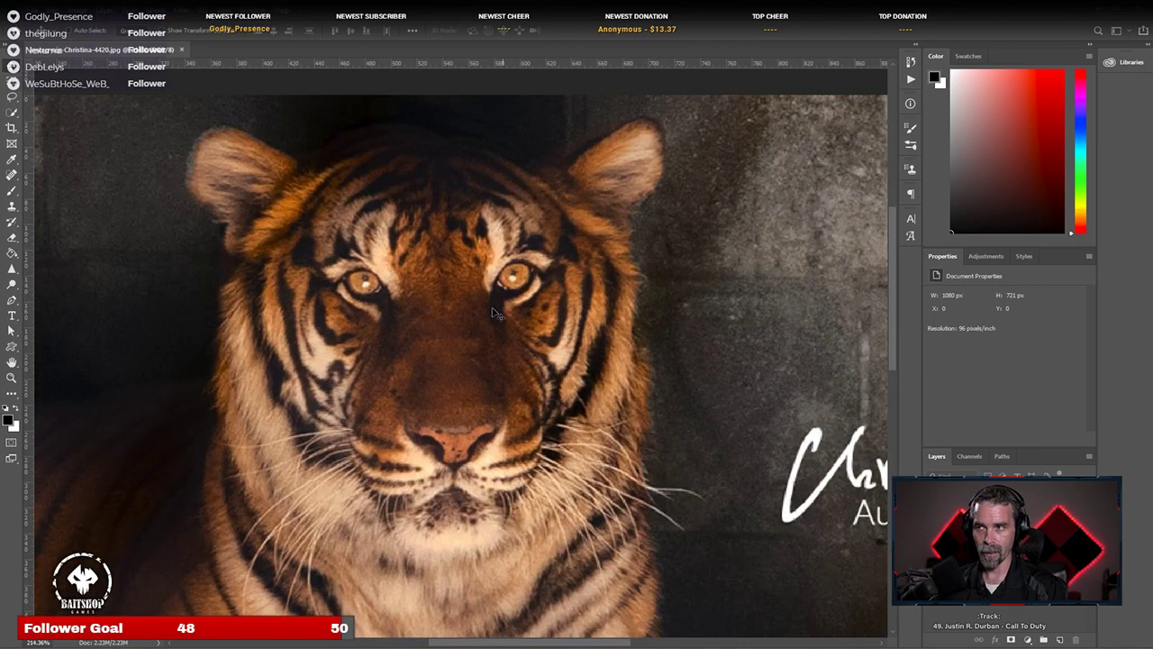
pyautogui.scroll(-4, 383, 450)
pyautogui.scroll(1, 383, 450)
pyautogui.scroll(-7, 397, 455)
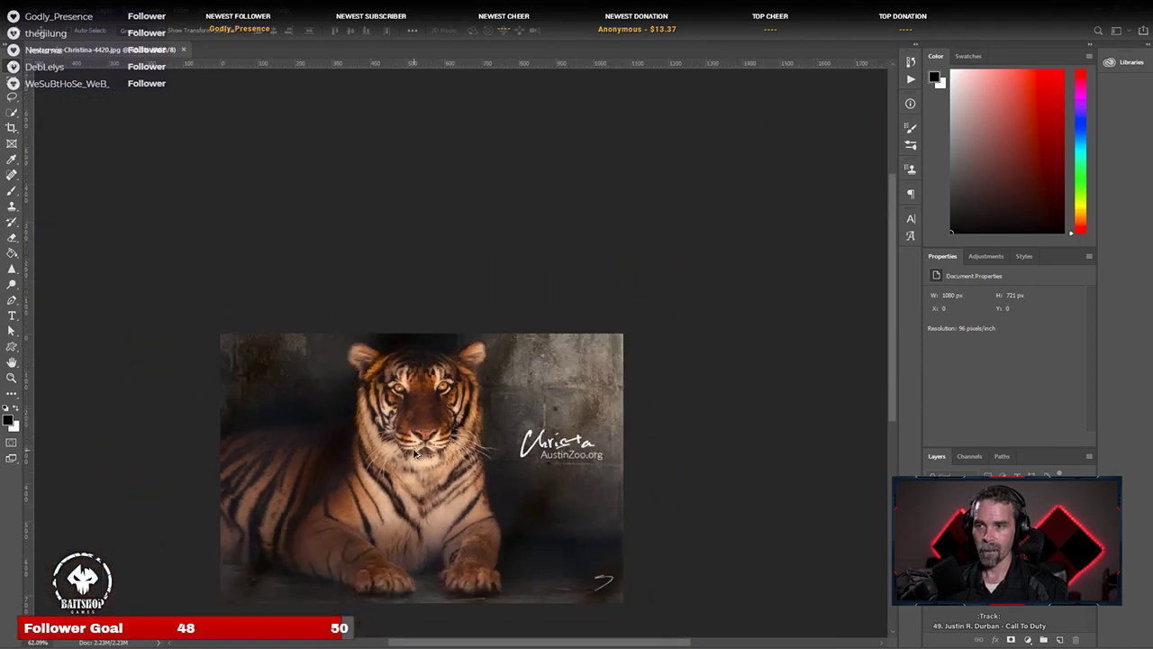
pyautogui.scroll(4, 410, 463)
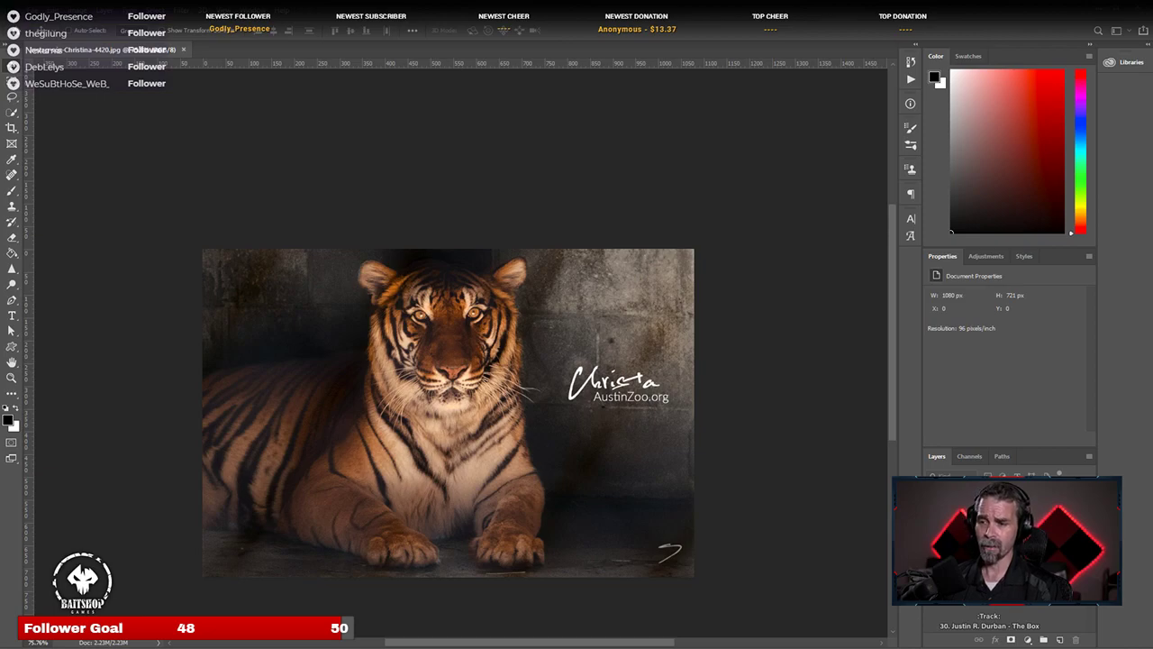
pyautogui.hotkey('alt', 'Tab')
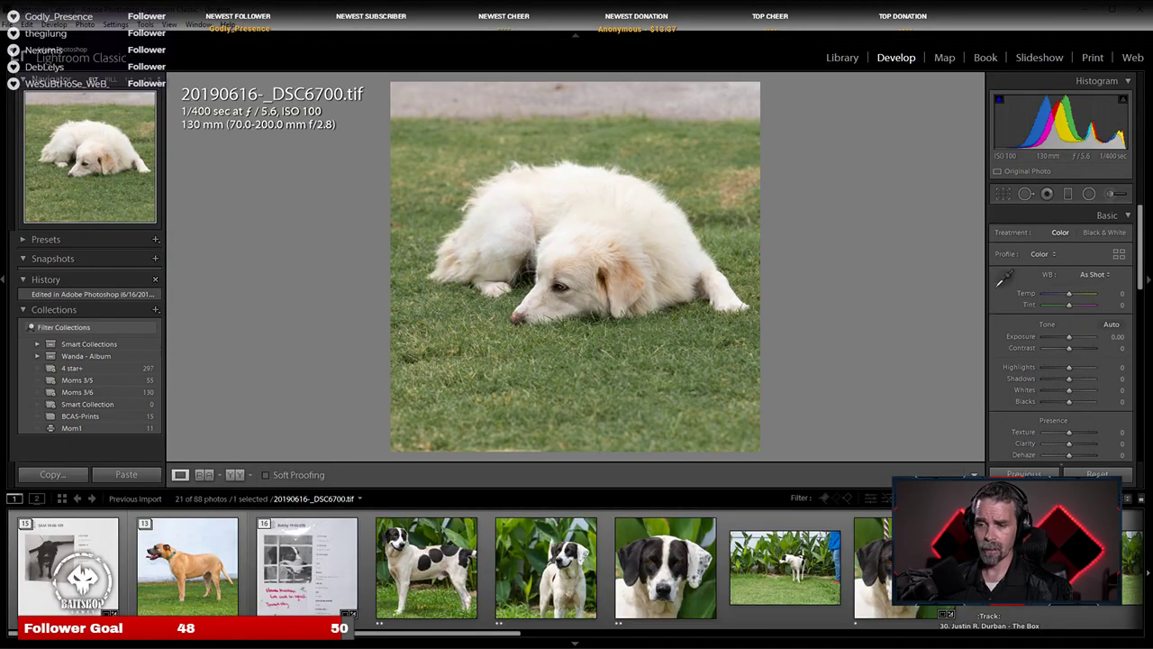
pyautogui.hotkey('alt', 'Tab')
pyautogui.hotkey('alt', 'Tab')
pyautogui.hotkey('alt', 'Tab')
pyautogui.press('super+d')
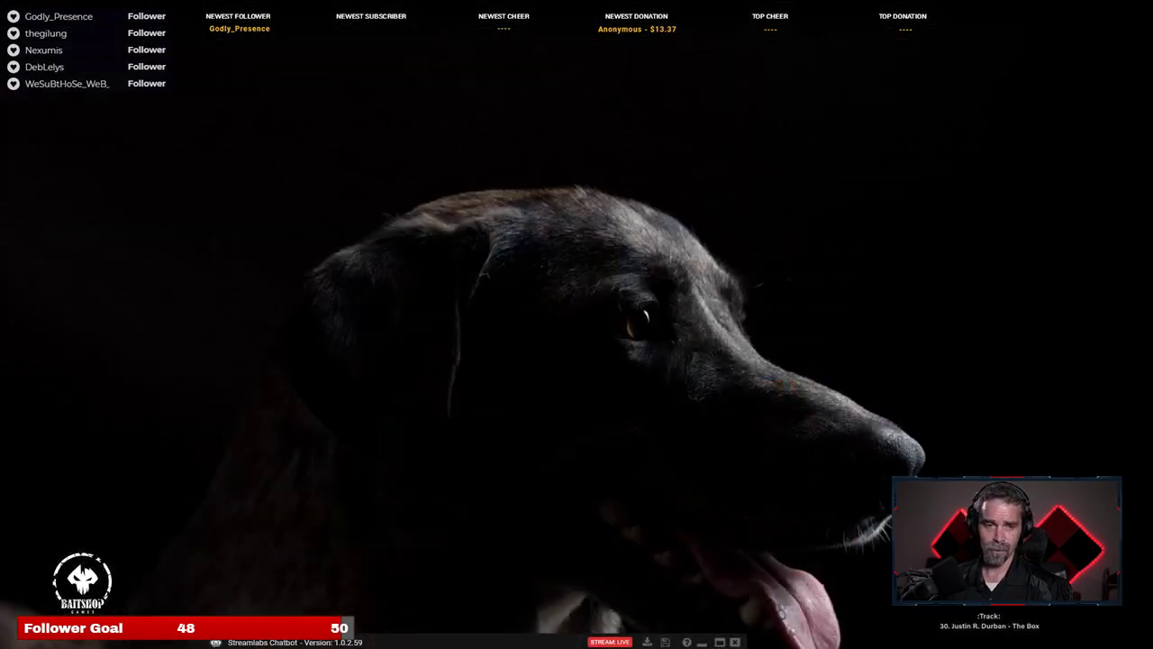
pyautogui.press('super+d')
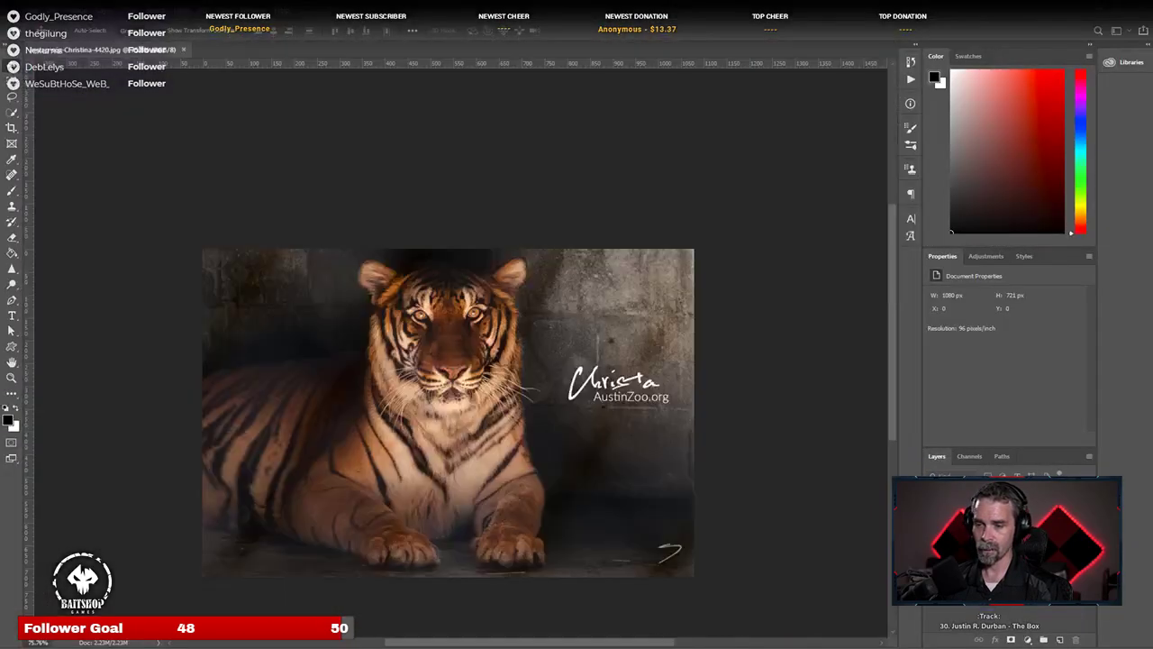
# Step: Close the tiger photo
pyautogui.click(185, 51)
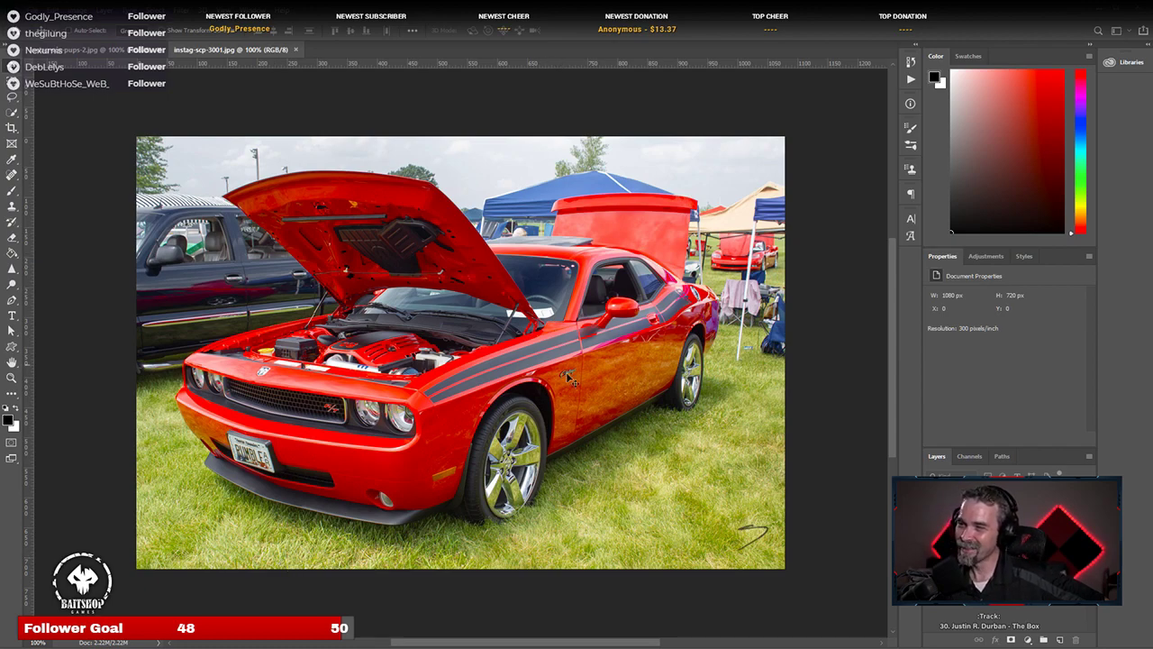
# Step: Close the instag-scp-3001.jpg red car photo
pyautogui.click(297, 51)
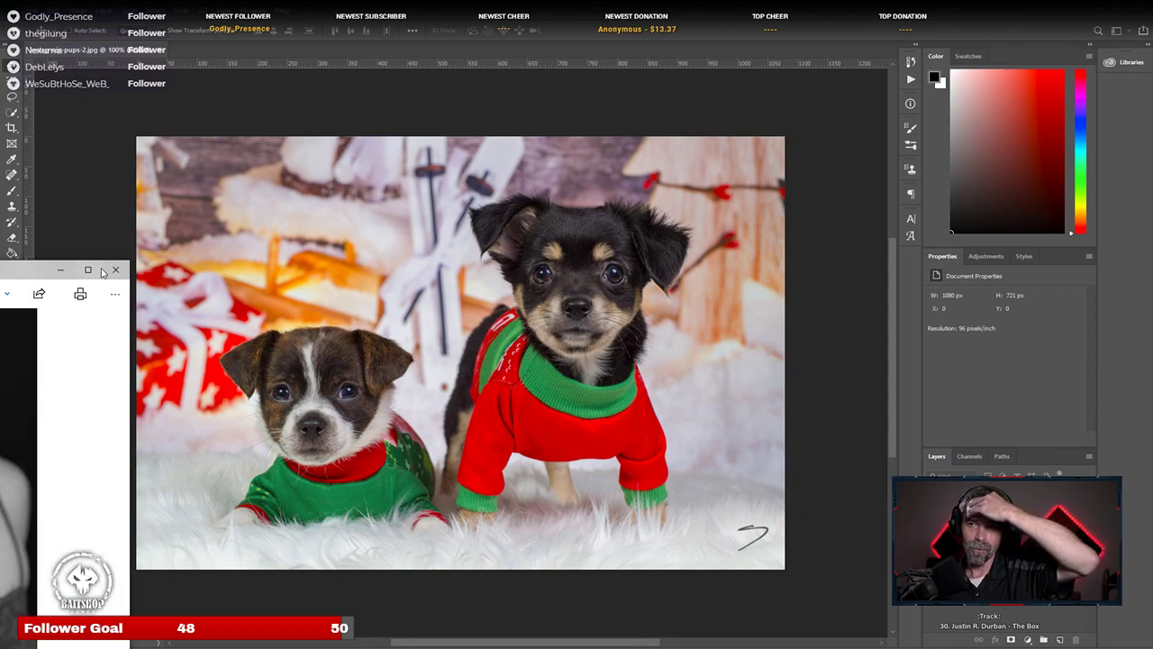
# Step: Bring the black-and-white portrait to full view in Windows Photos, then close the viewer
pyautogui.press('super+Right')
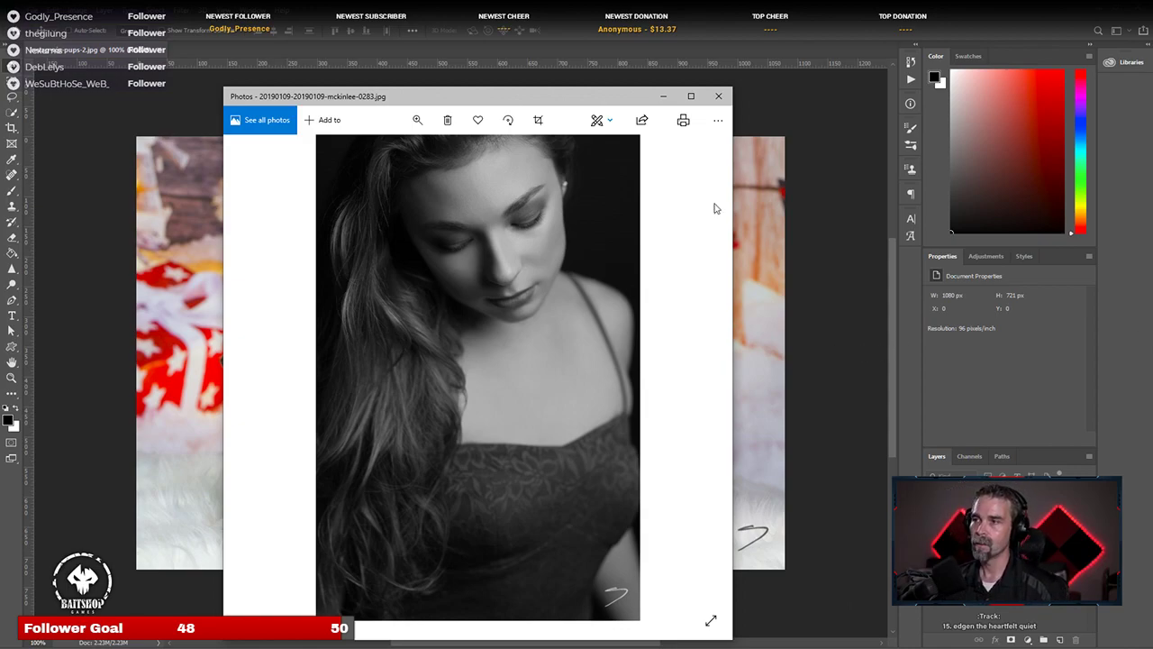
pyautogui.click(718, 96)
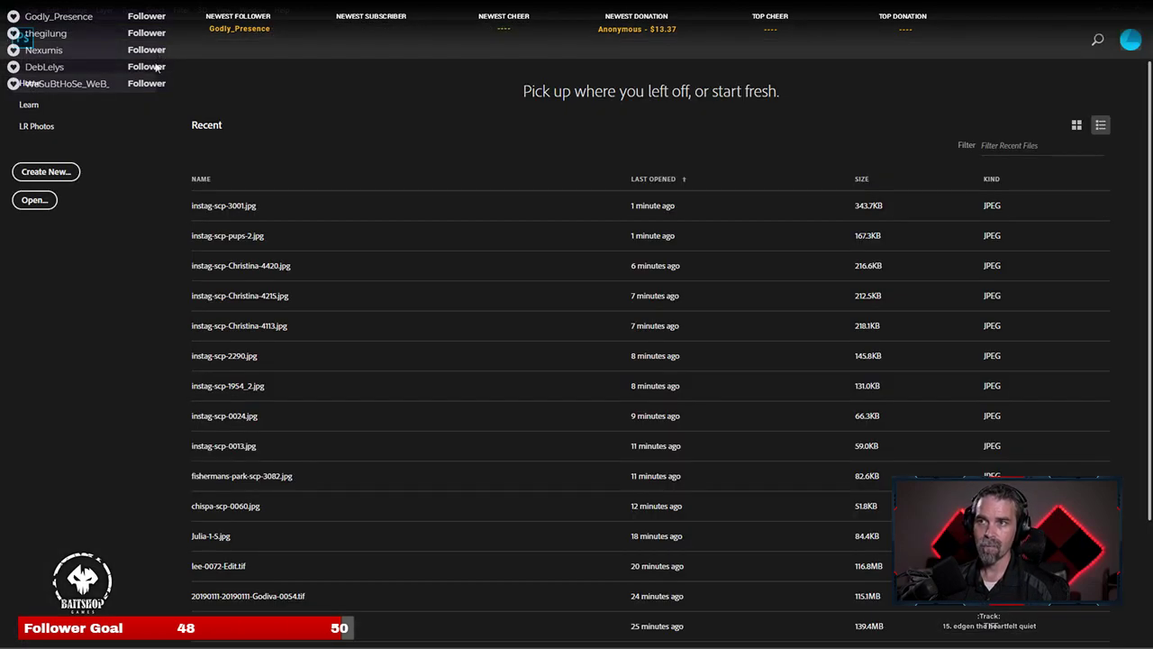
# Step: Close the pups-2.jpg document to return to Photoshop's Home screen
pyautogui.click(162, 52)
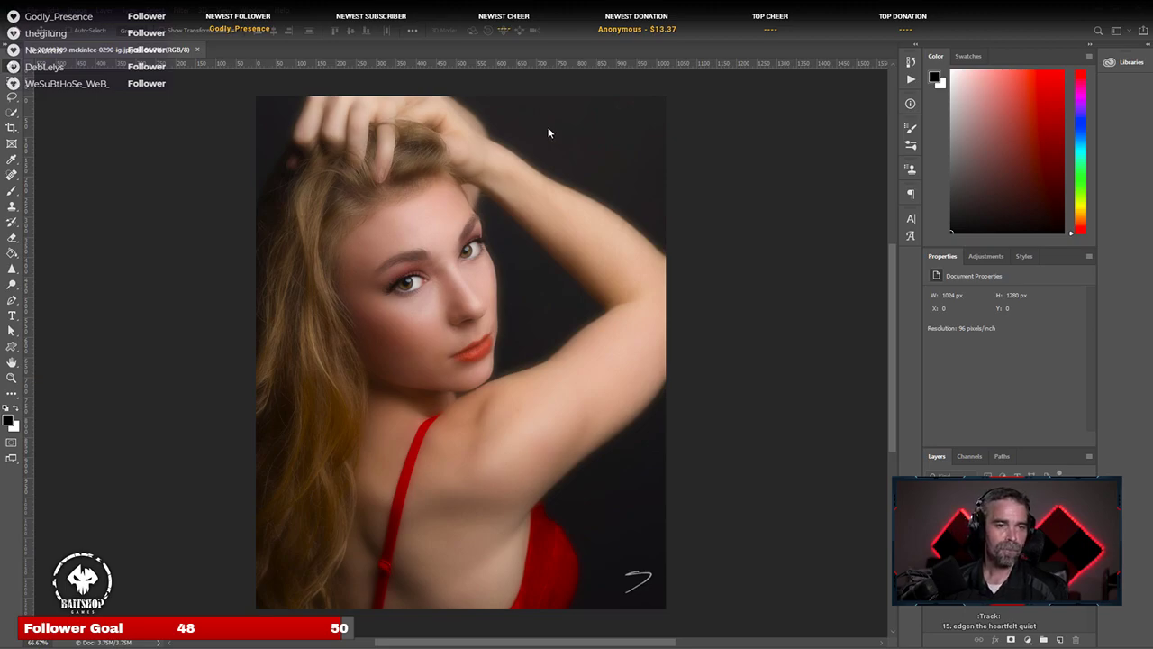
# Step: Close the arm-raised portrait of the blonde woman in red
pyautogui.click(197, 50)
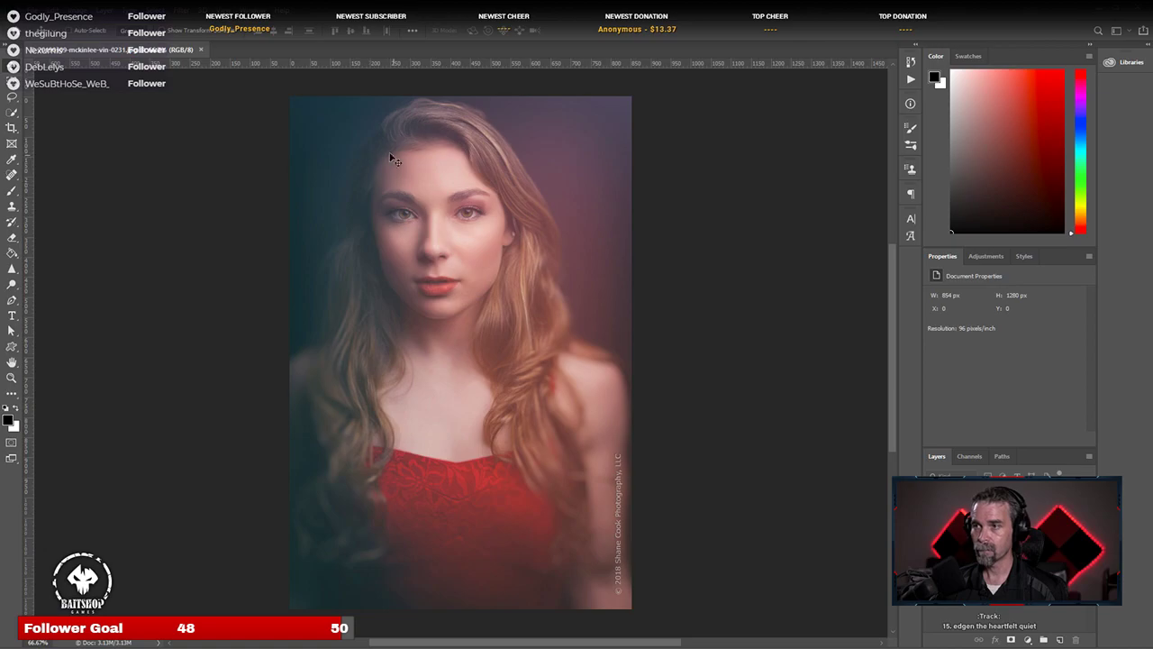
# Step: Close the portrait of the long-haired woman with wavy hair
pyautogui.click(200, 49)
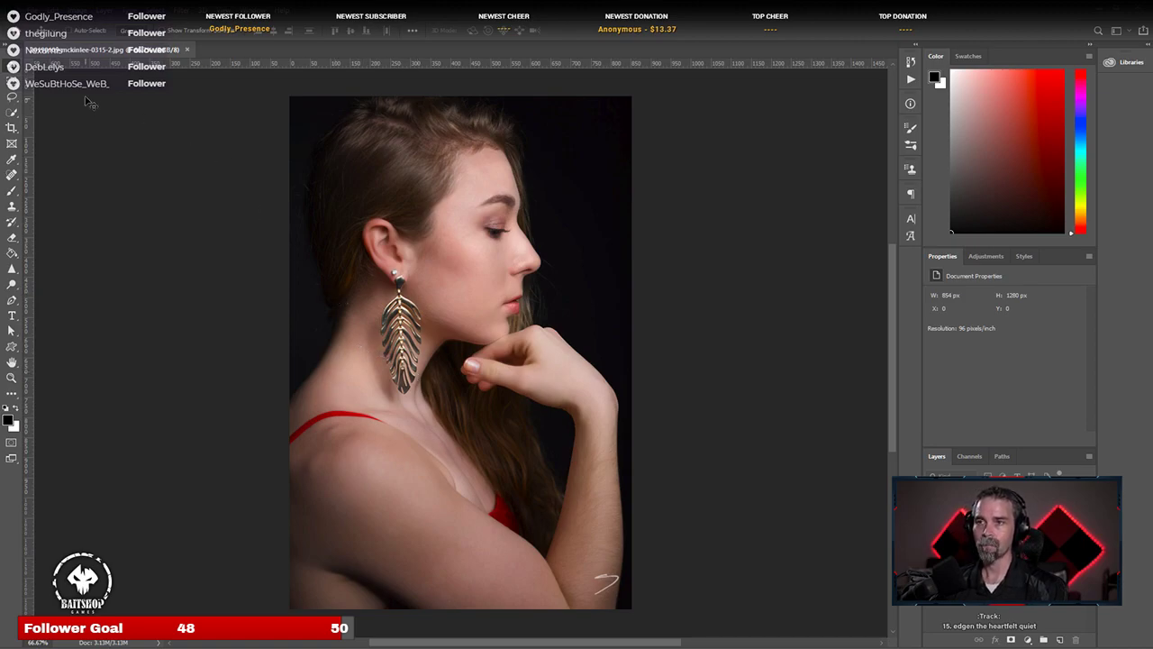
# Step: Close the leaf-earring profile portrait 0315-2
pyautogui.click(188, 50)
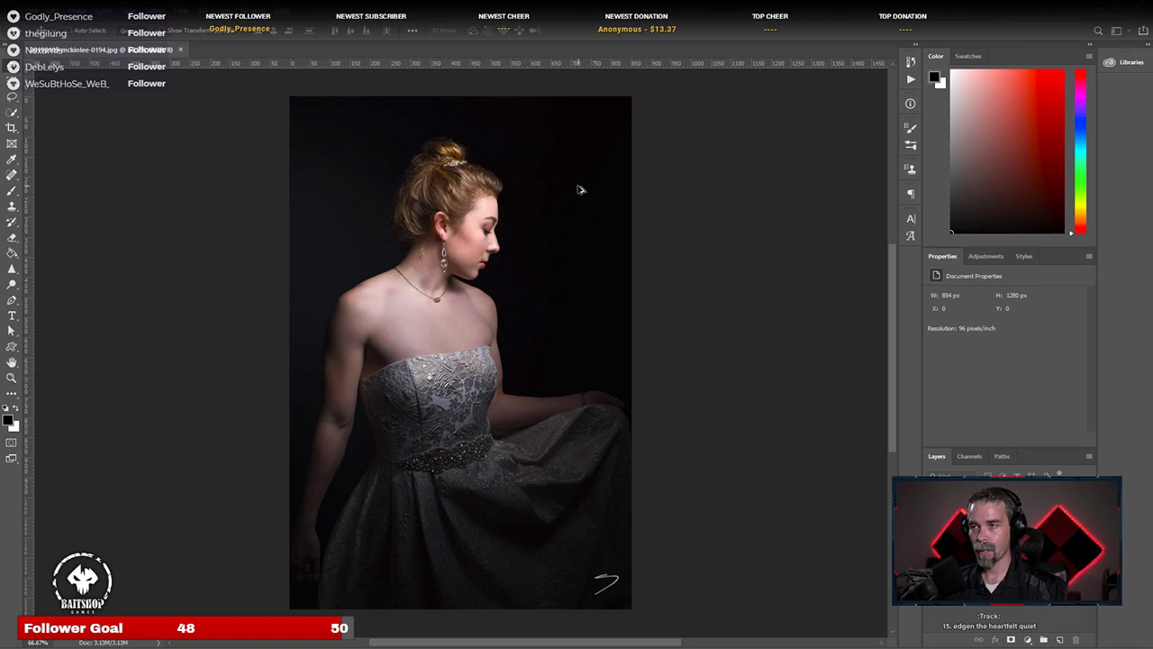
pyautogui.scroll(2, 491, 315)
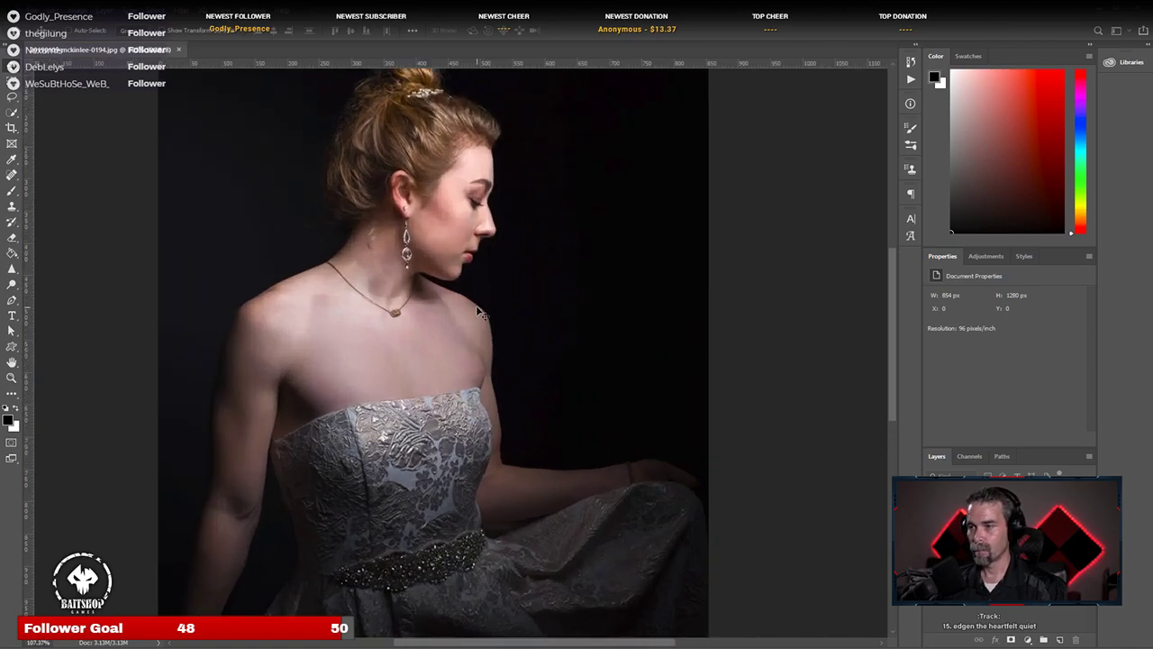
pyautogui.scroll(-2, 580, 240)
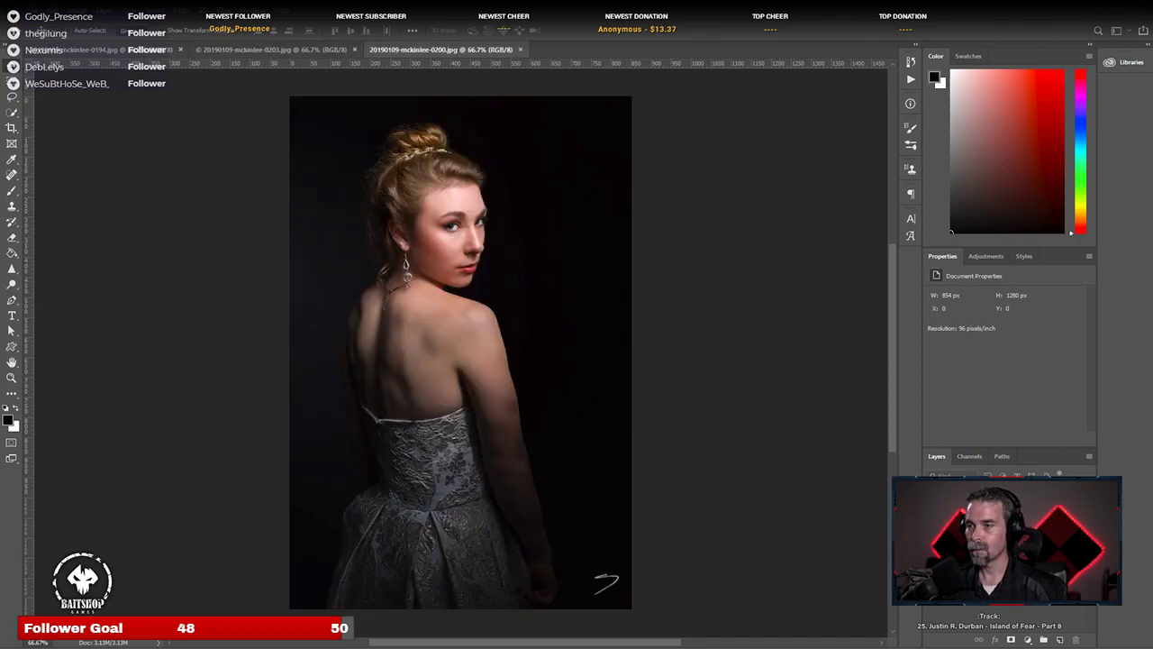
# Step: Switch between portrait tabs to compare the seated side-view photo with back-view portrait 0200
pyautogui.click(121, 49)
pyautogui.click(409, 50)
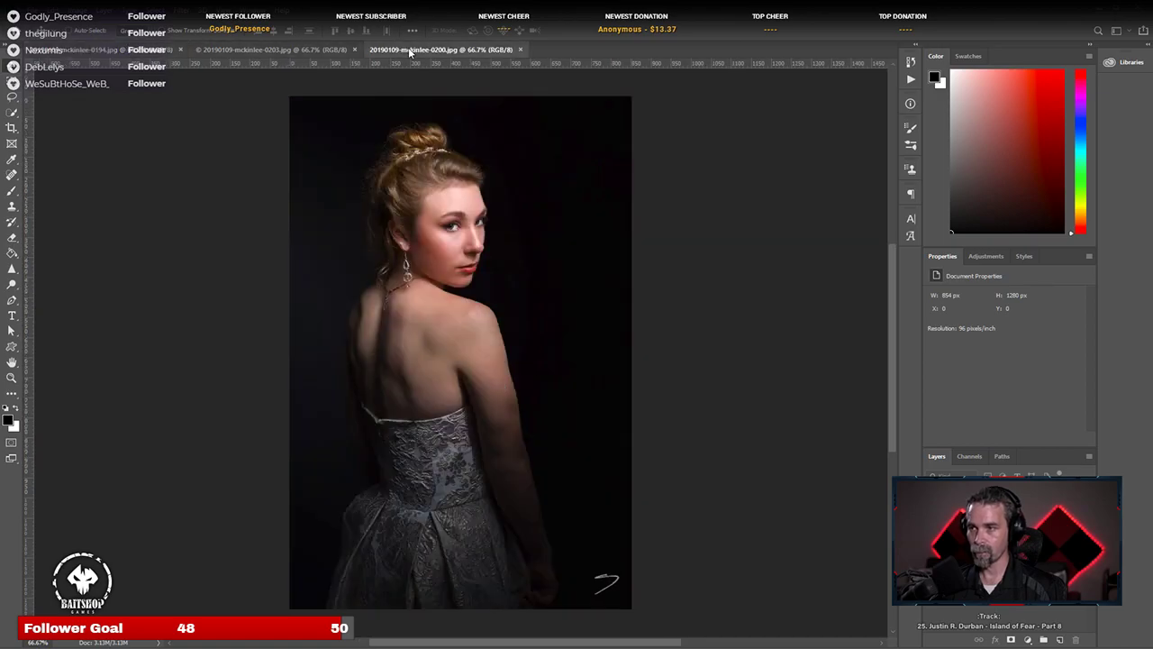
pyautogui.hotkey('ctrl', 'Tab')
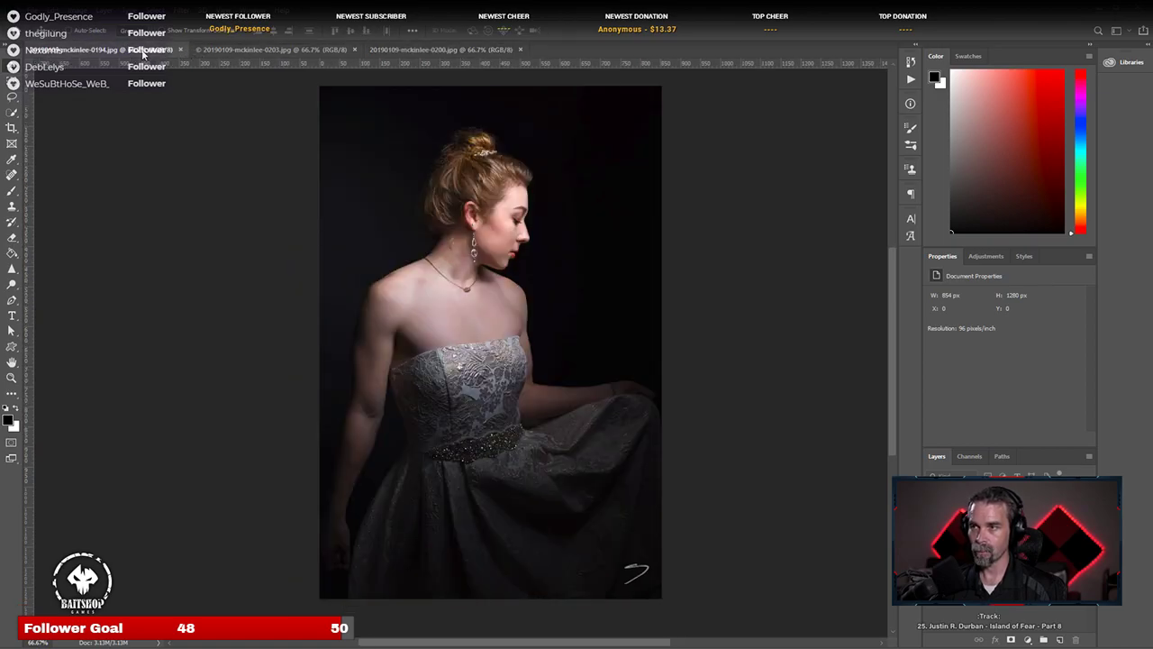
pyautogui.click(484, 49)
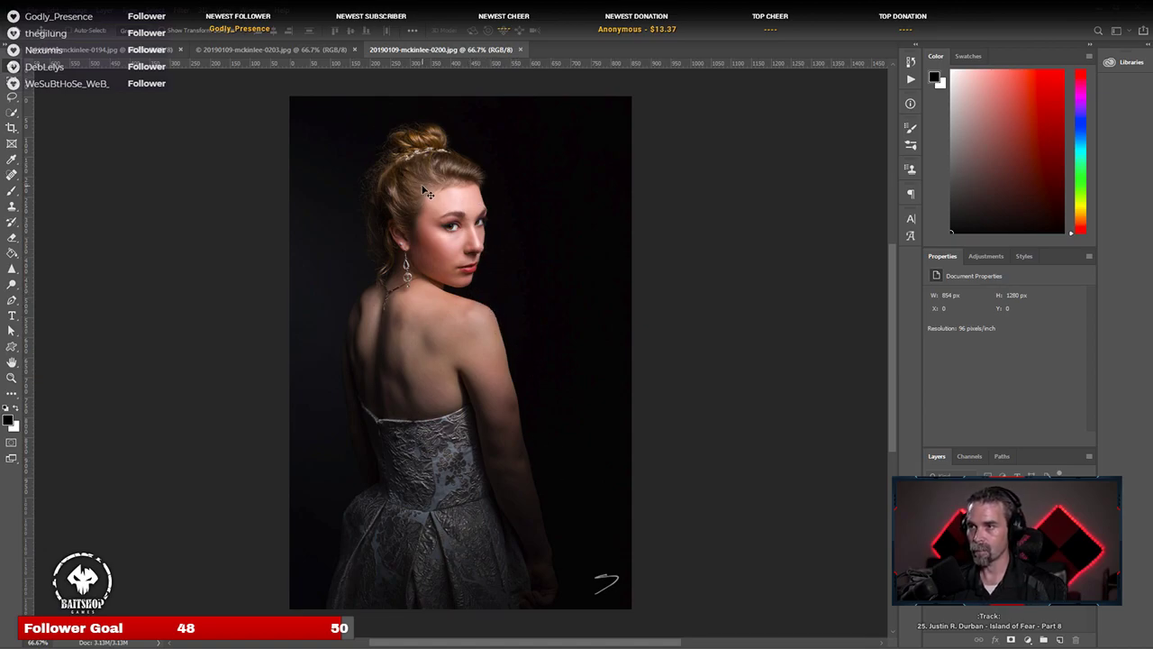
# Step: Close the back-view portrait 0200 and the last remaining photo, 0194
pyautogui.scroll(5, 455, 315)
pyautogui.scroll(-4, 508, 334)
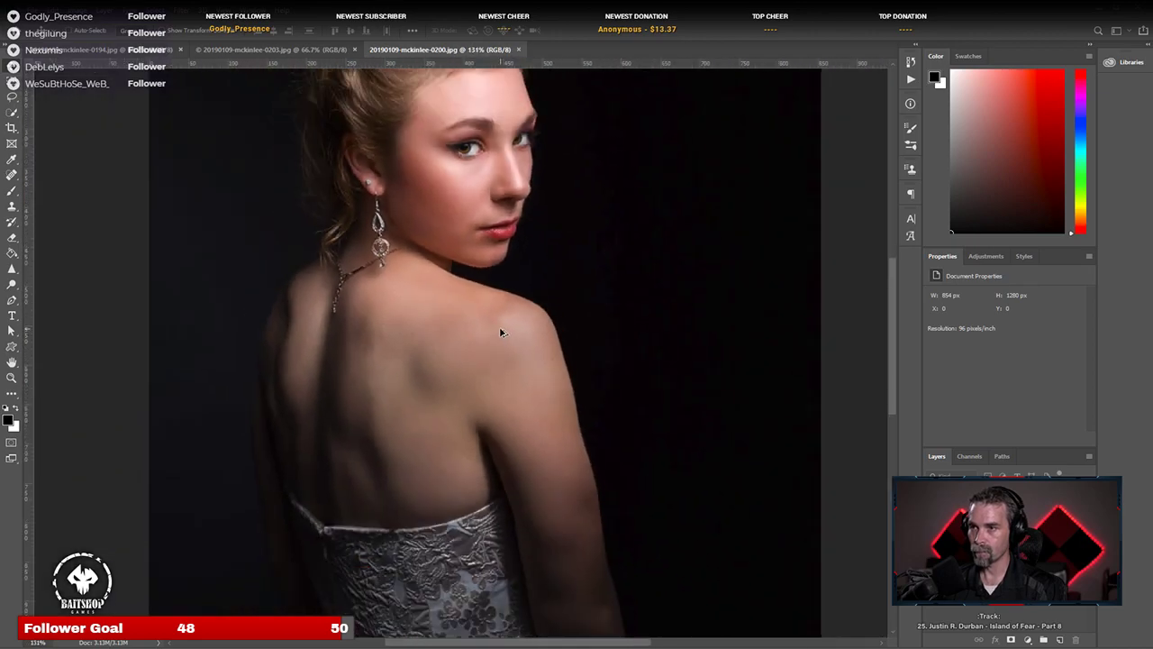
pyautogui.scroll(-1, 490, 327)
pyautogui.scroll(2, 487, 327)
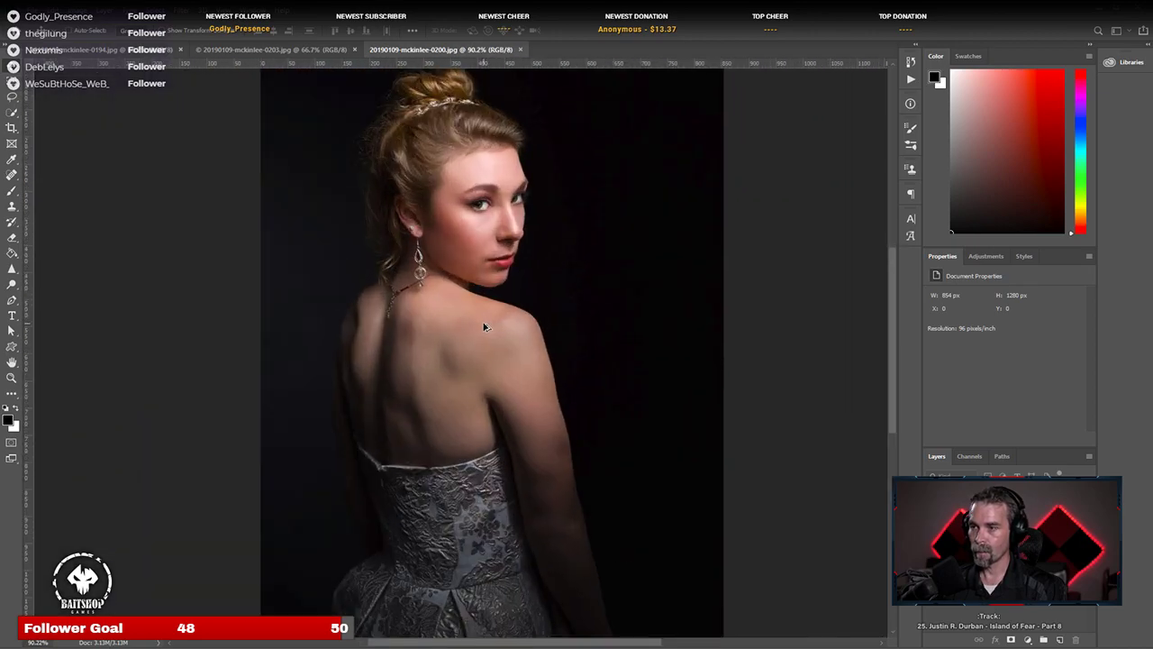
pyautogui.click(522, 50)
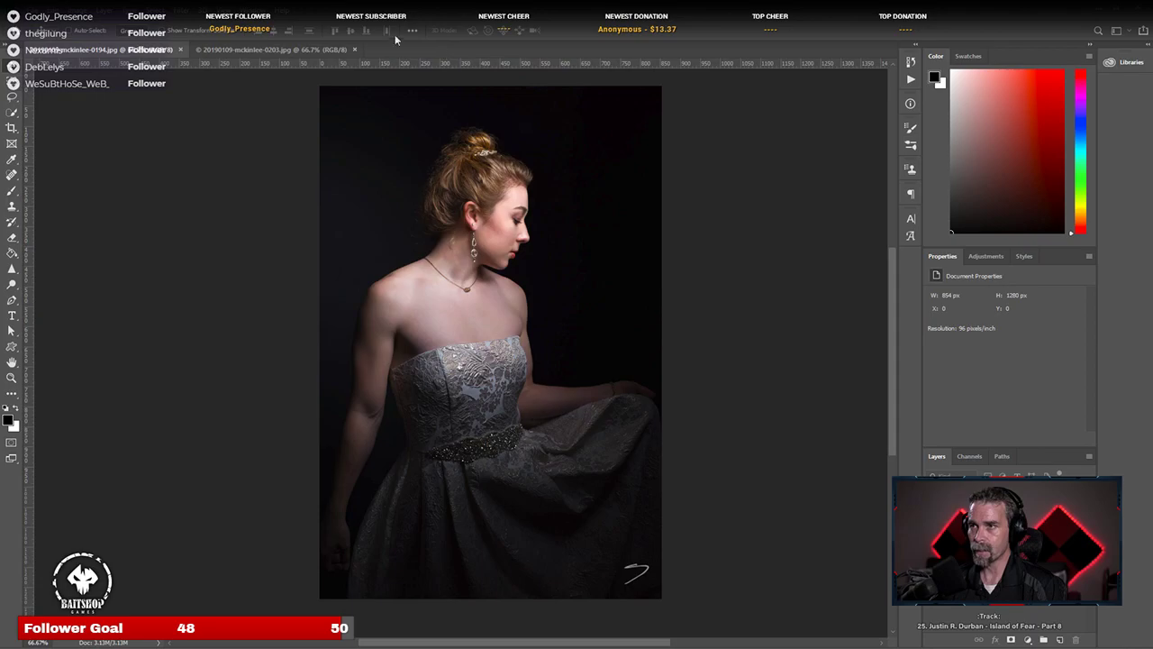
pyautogui.click(180, 50)
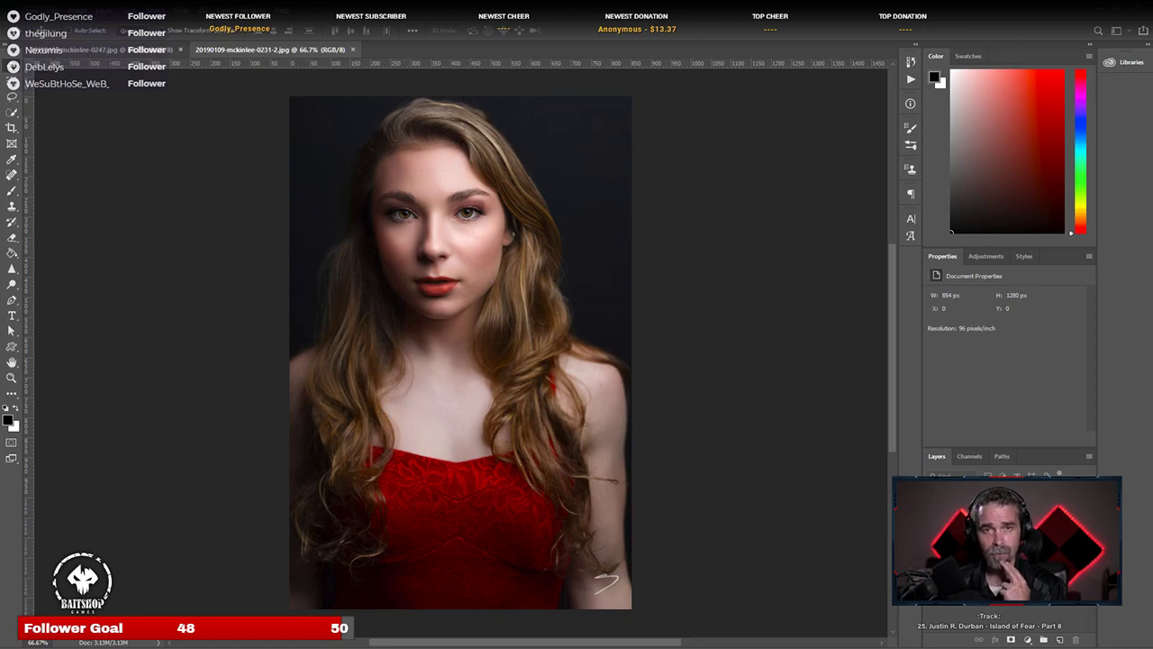
# Step: Zoom and pan over the enlarged face in the 0250 red-dress portrait
pyautogui.scroll(5, 366, 309)
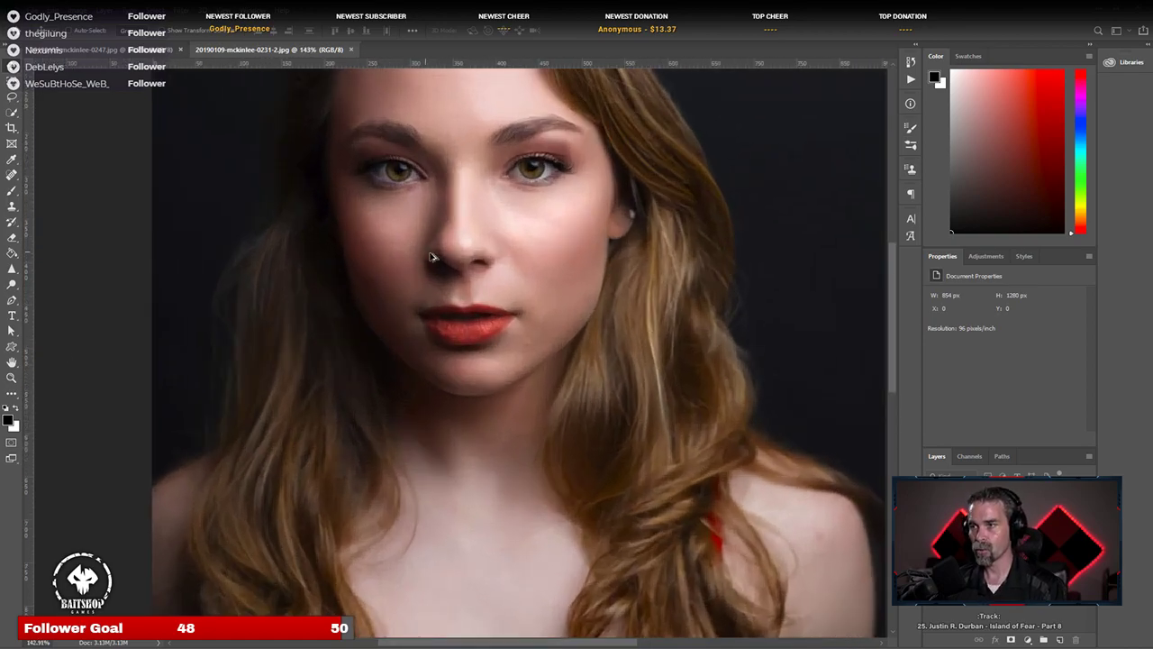
pyautogui.moveTo(428, 243); pyautogui.dragTo(382, 379)
pyautogui.scroll(-6, 382, 379)
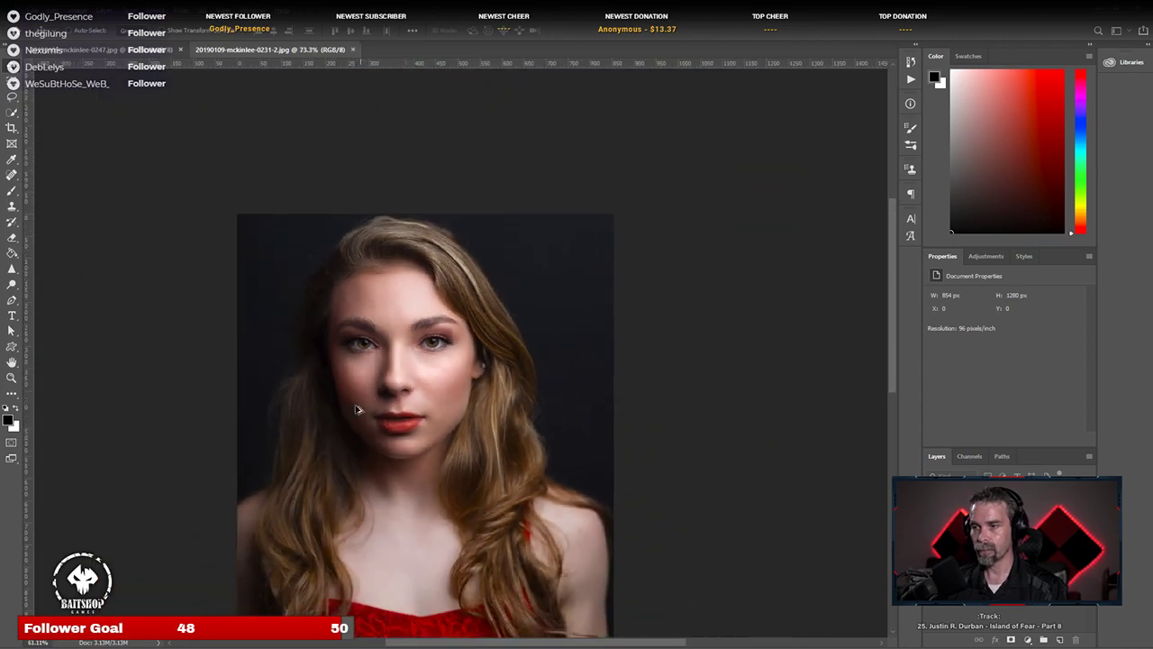
pyautogui.scroll(4, 347, 422)
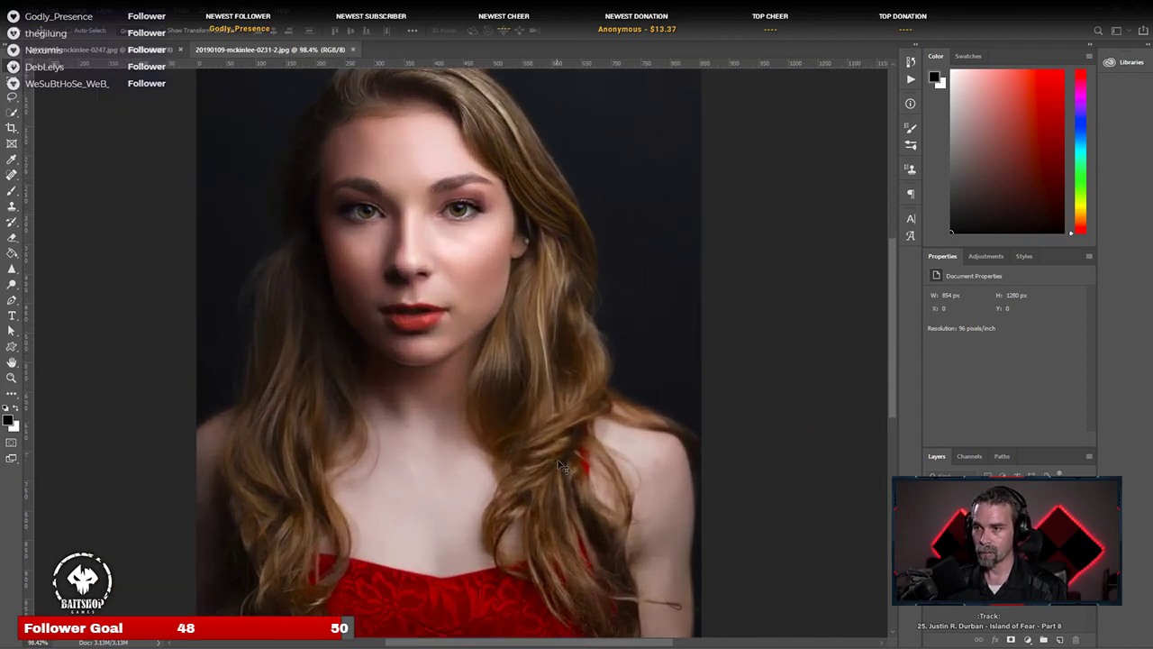
pyautogui.scroll(-3, 245, 478)
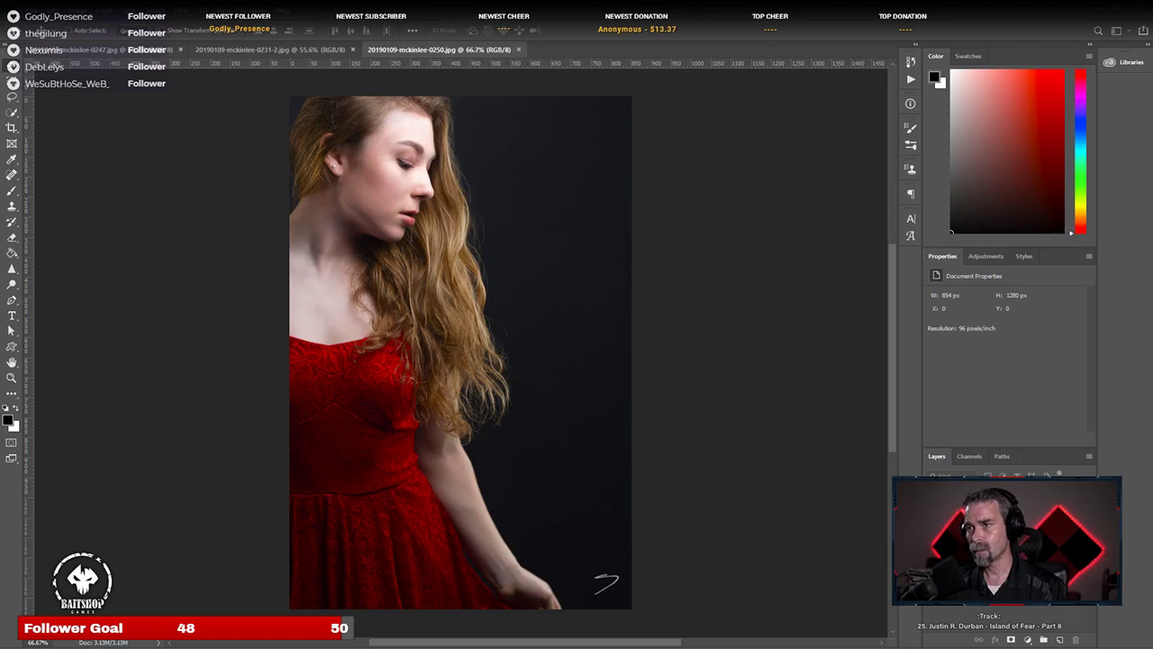
# Step: Close the 0250 red-dress photo and then the 0231-2 portrait tab
pyautogui.scroll(-1, 541, 257)
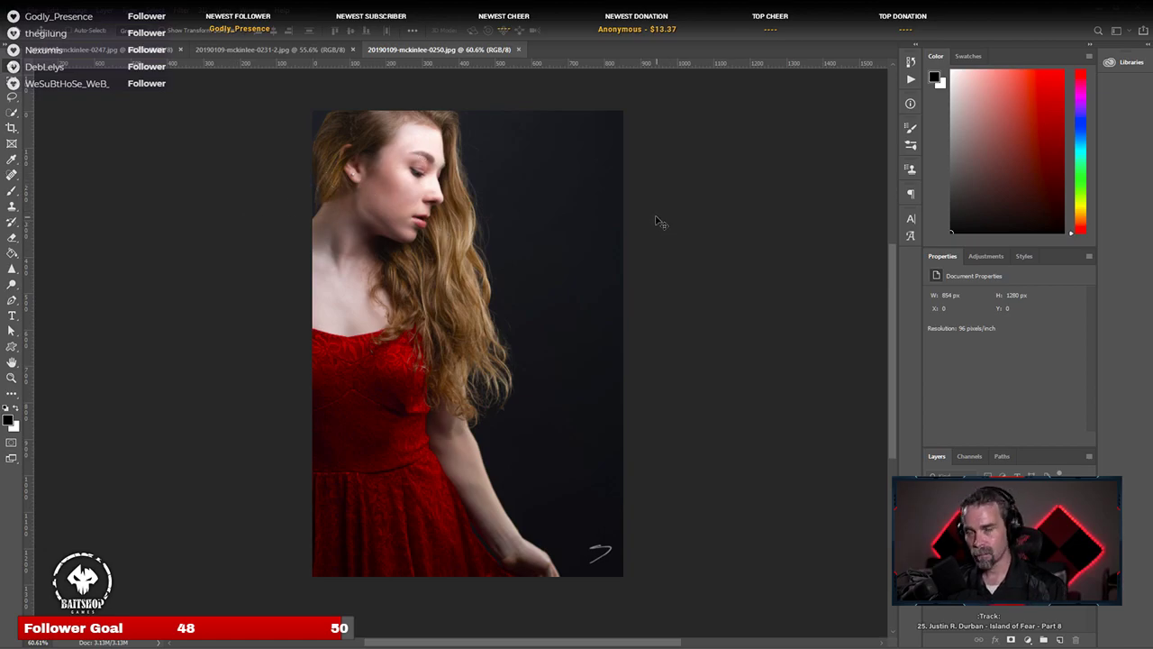
pyautogui.click(521, 49)
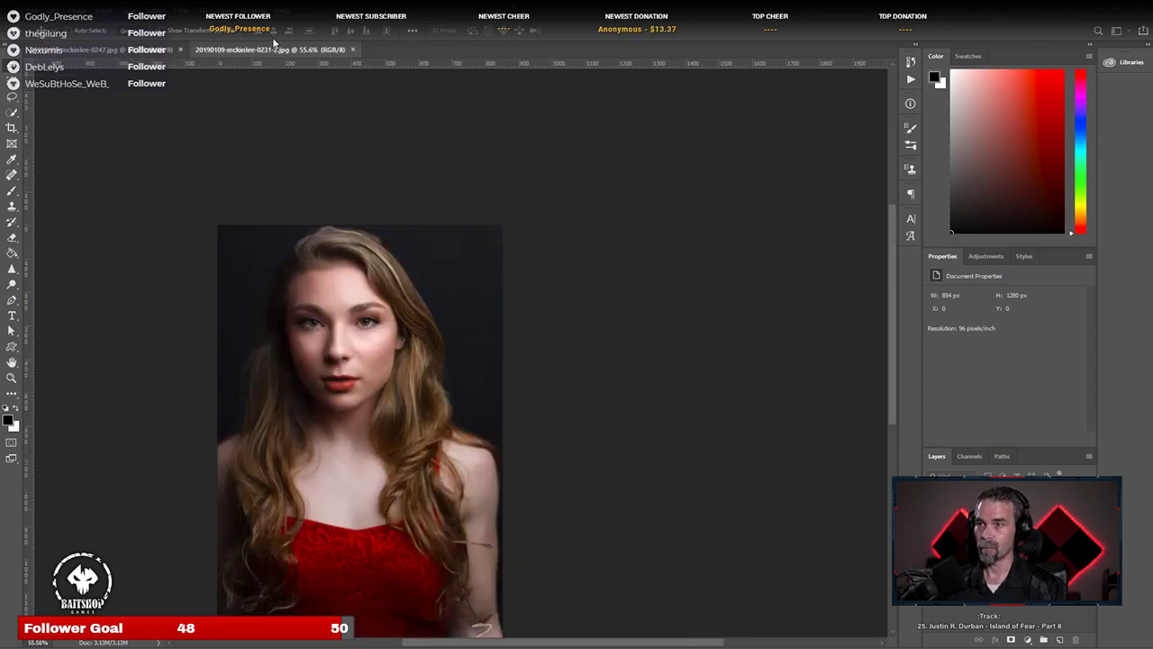
pyautogui.click(353, 49)
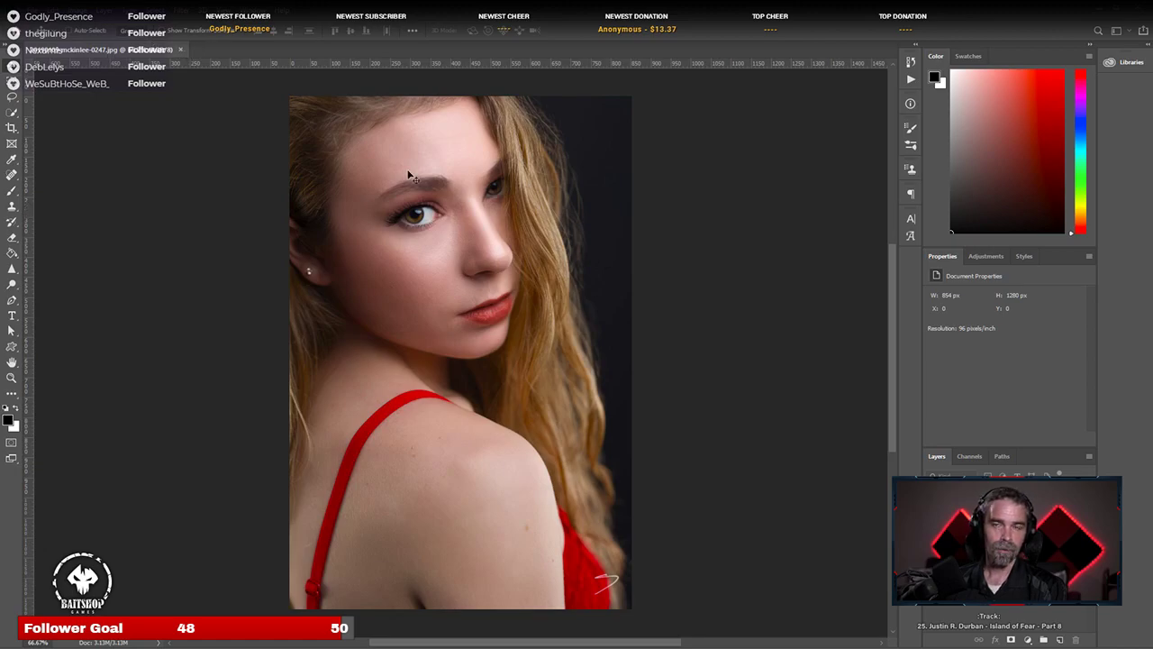
# Step: Close the 0247 over-the-shoulder portrait, the last open photo
pyautogui.click(180, 50)
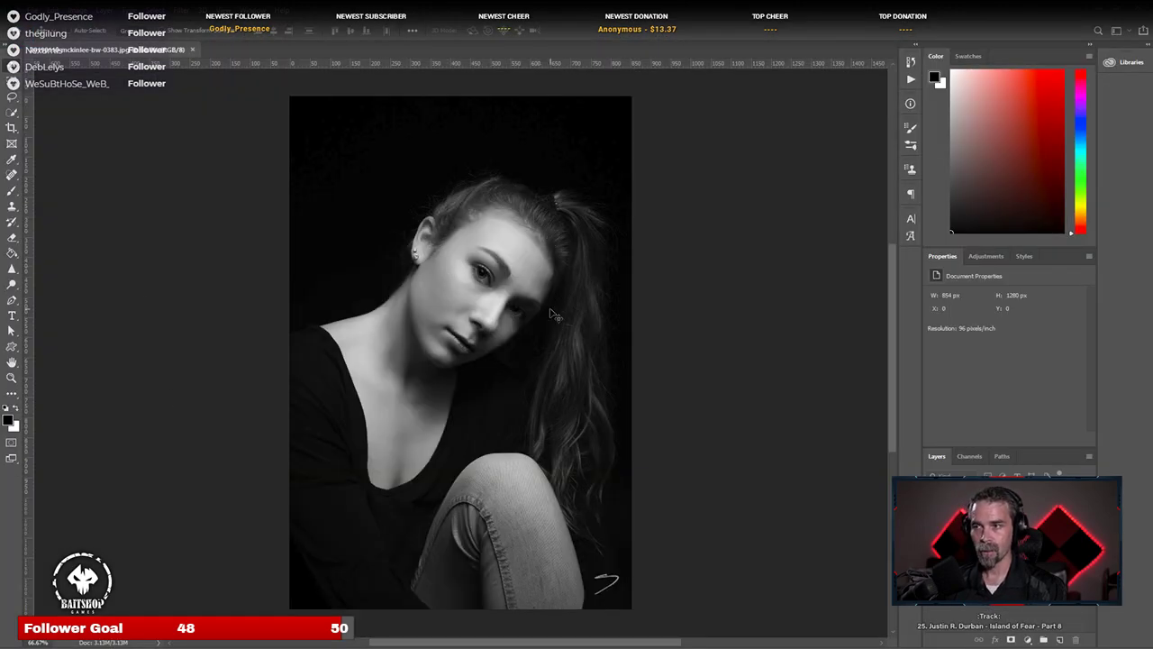
# Step: Scroll up and down over the open black-and-white portrait
pyautogui.scroll(2, 527, 348)
pyautogui.scroll(2, 525, 343)
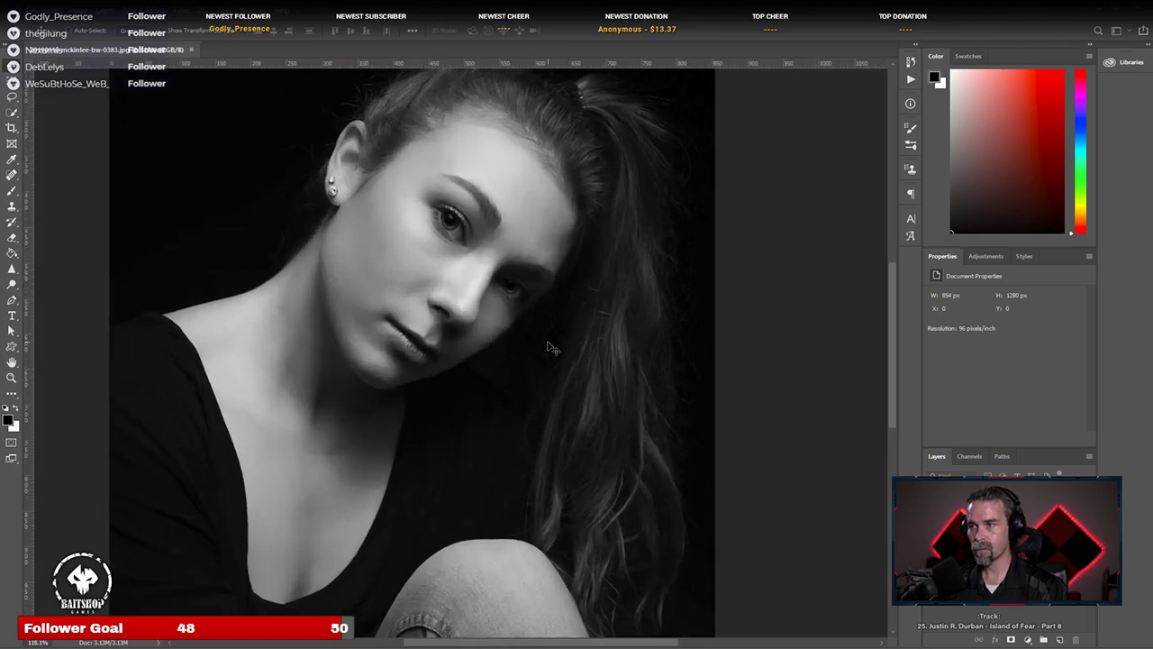
pyautogui.scroll(-3, 586, 380)
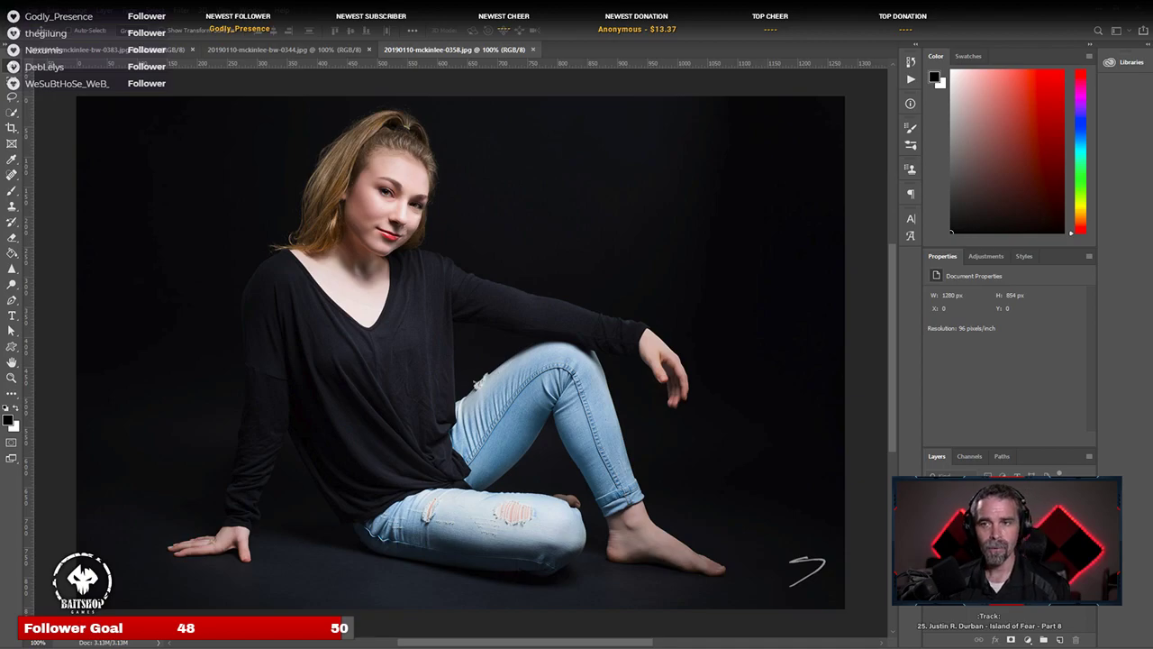
# Step: Close the 0358, bw-0344, bw-0383 and 20190110-mckinlee-0344.jpg portrait tabs
pyautogui.click(532, 49)
pyautogui.click(367, 51)
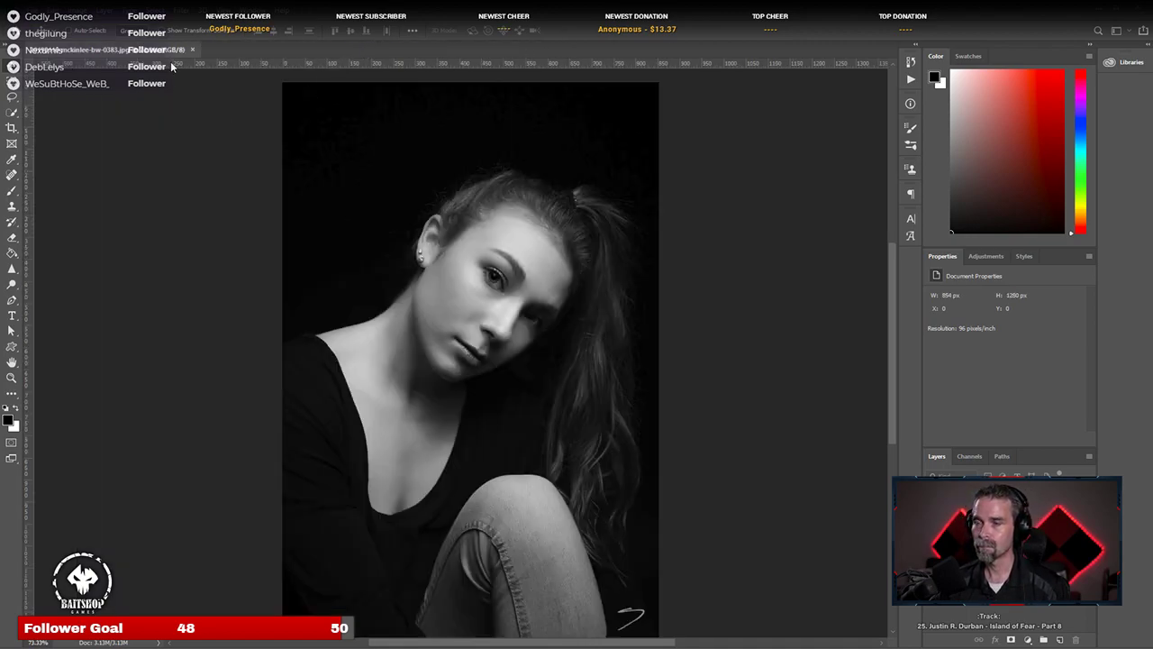
pyautogui.click(192, 50)
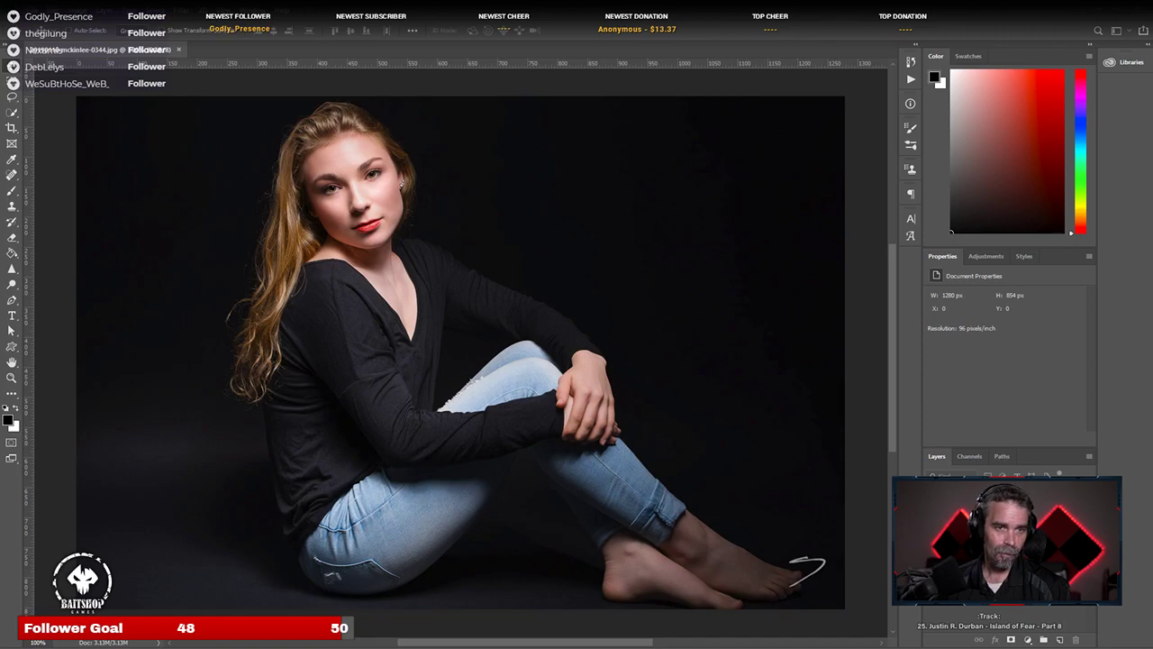
pyautogui.click(178, 49)
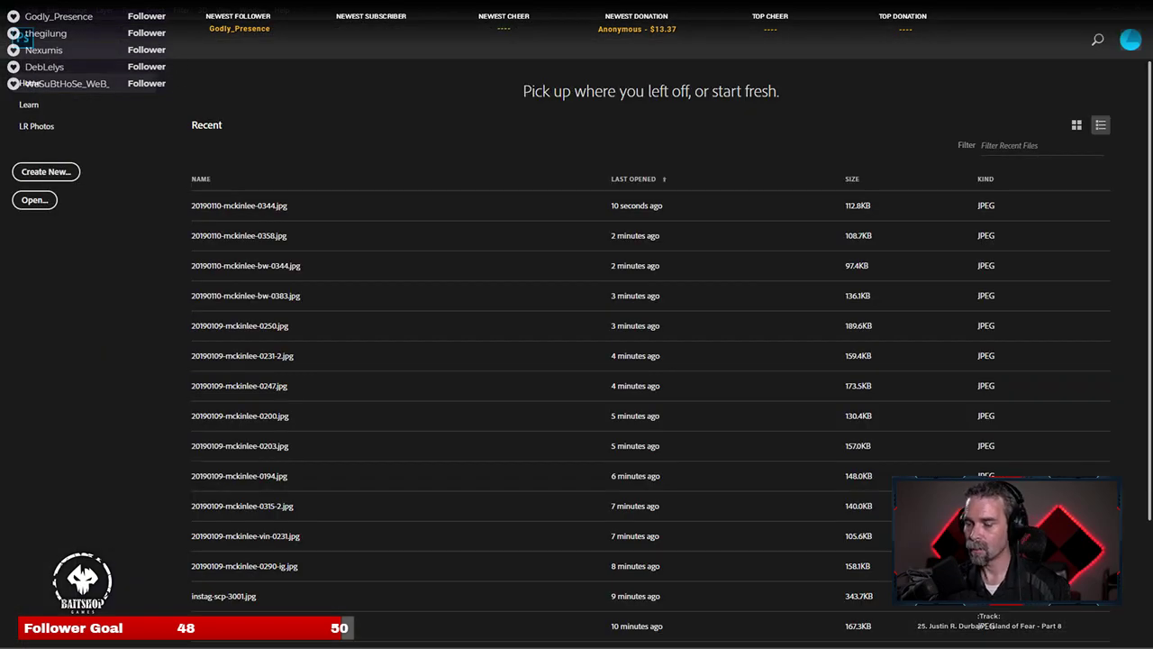